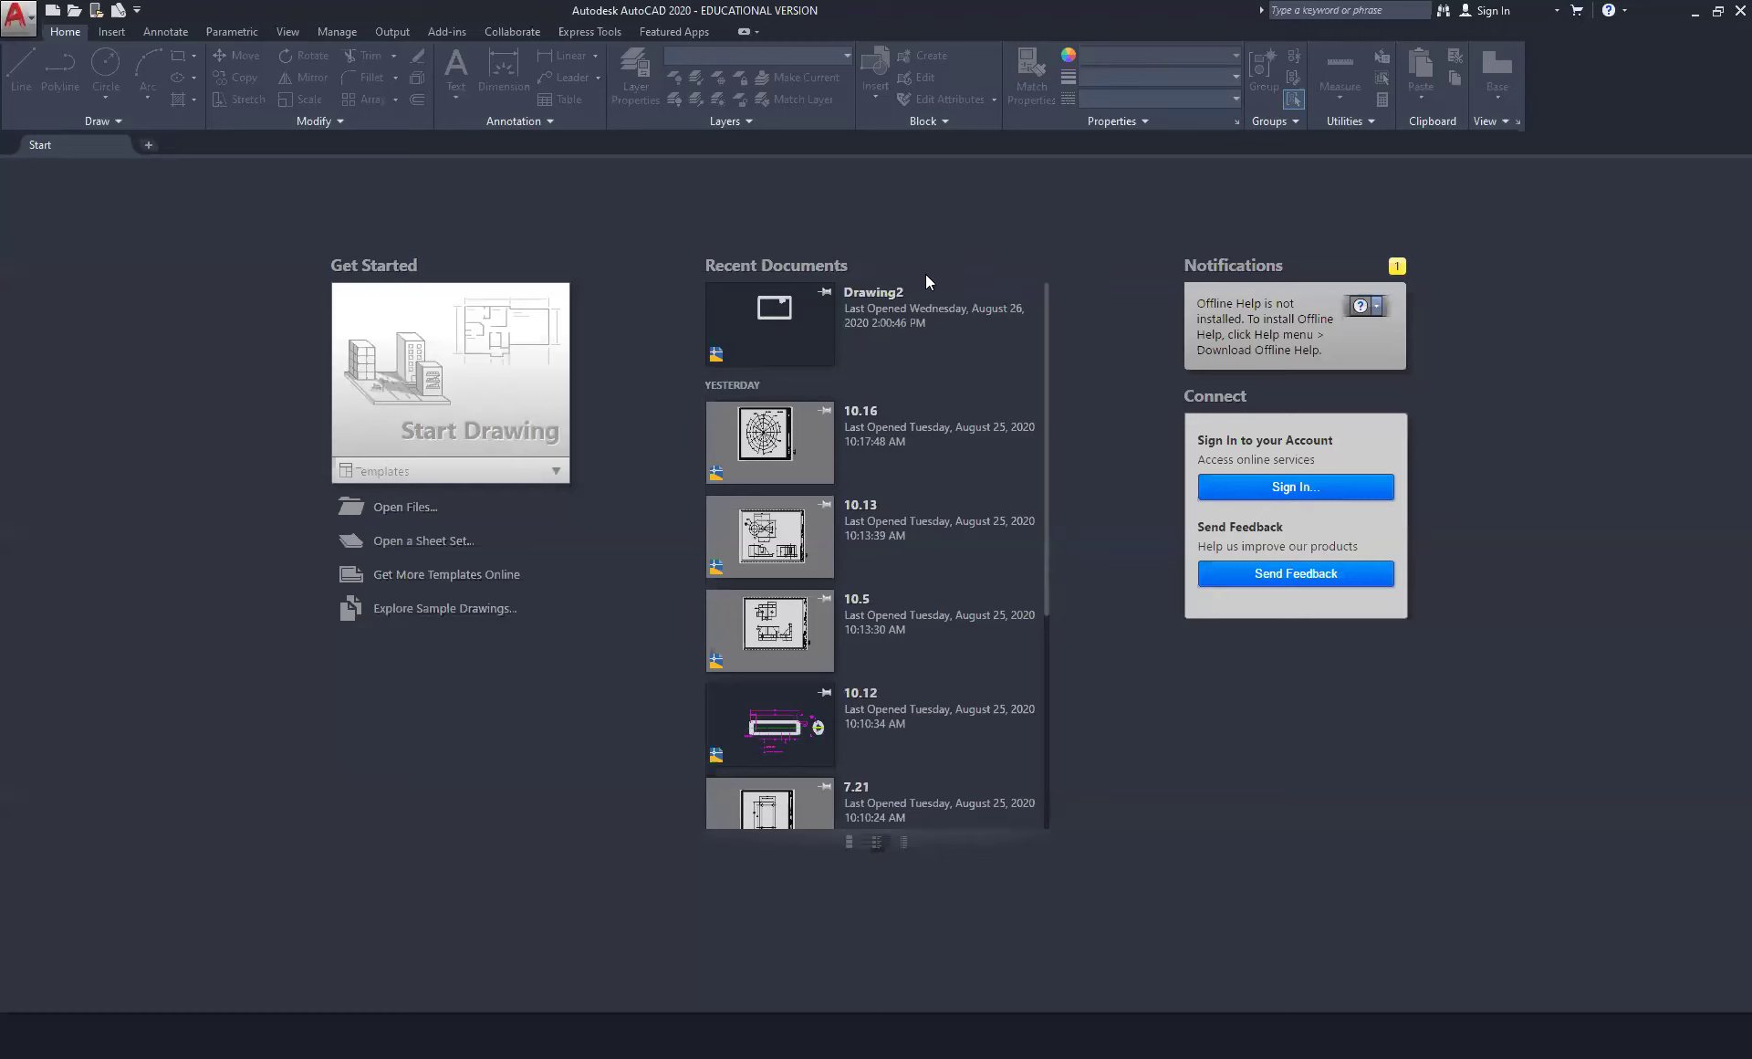
Step: Create a new drawing from the McFatter-acad template in the McFatter Templates folder under Documents, and turn off the grid display
{"action": "left_click", "coordinate": [15, 20]}
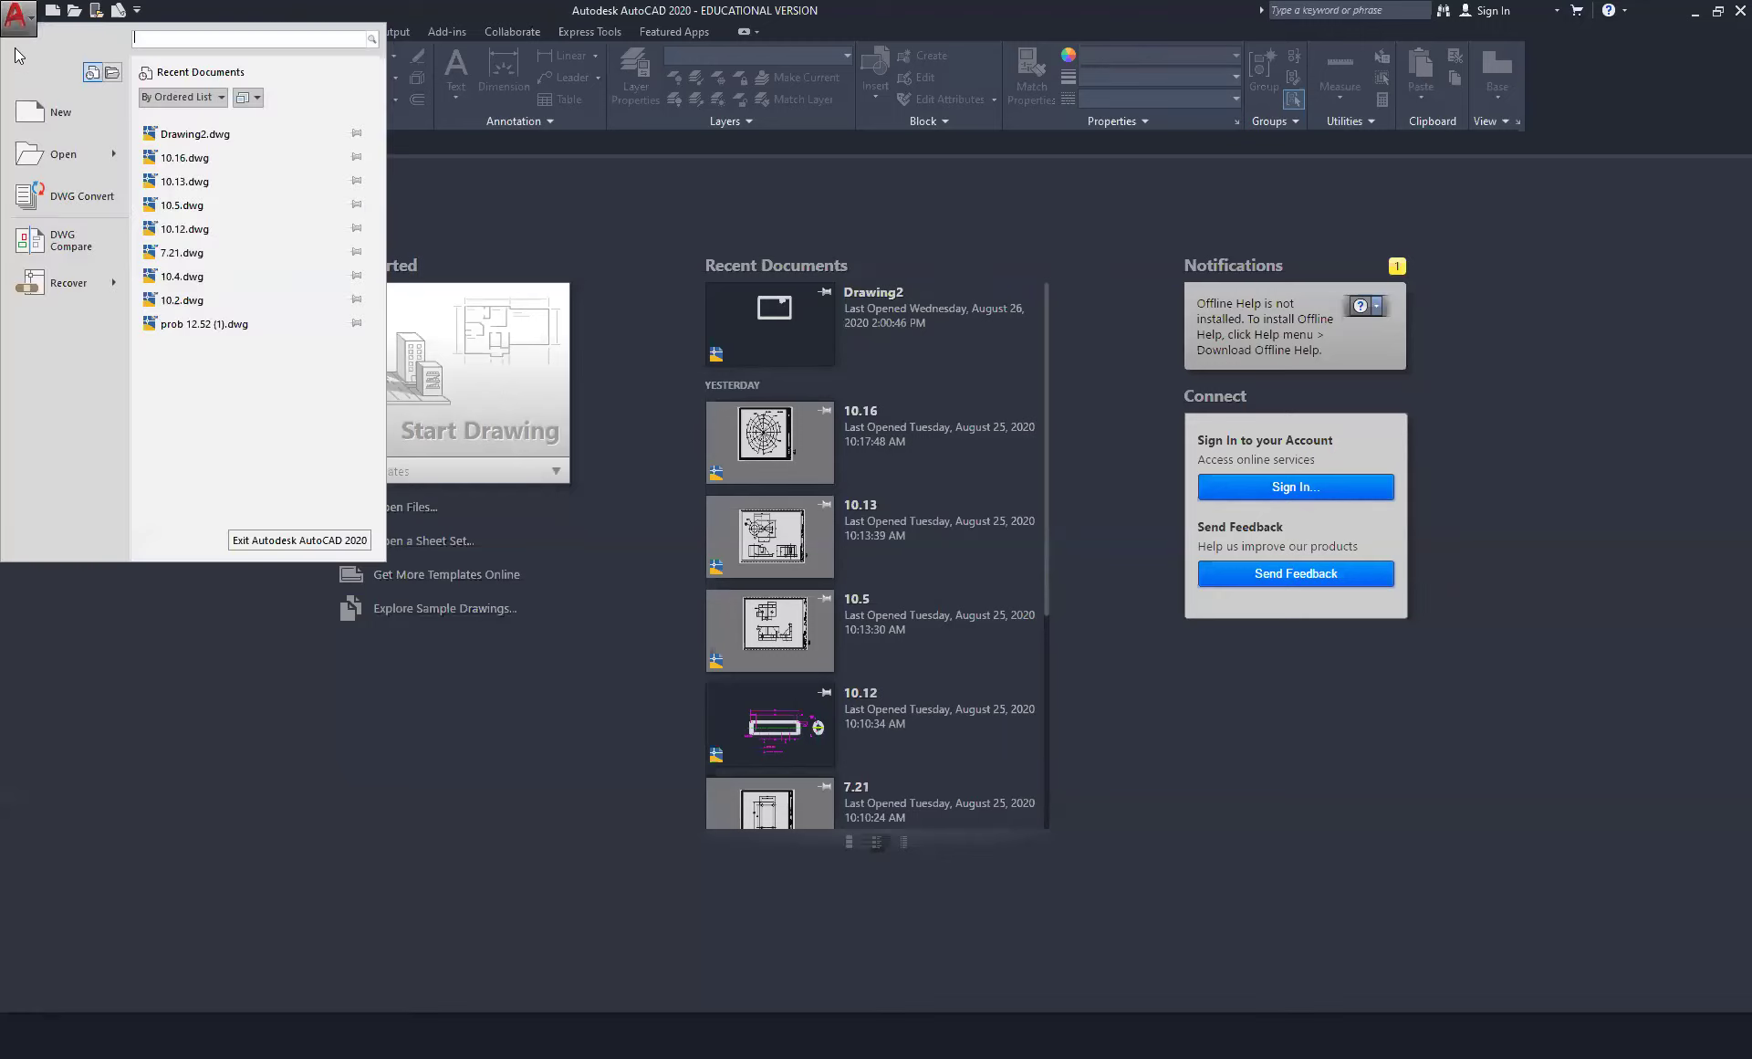
{"action": "left_click", "coordinate": [53, 124]}
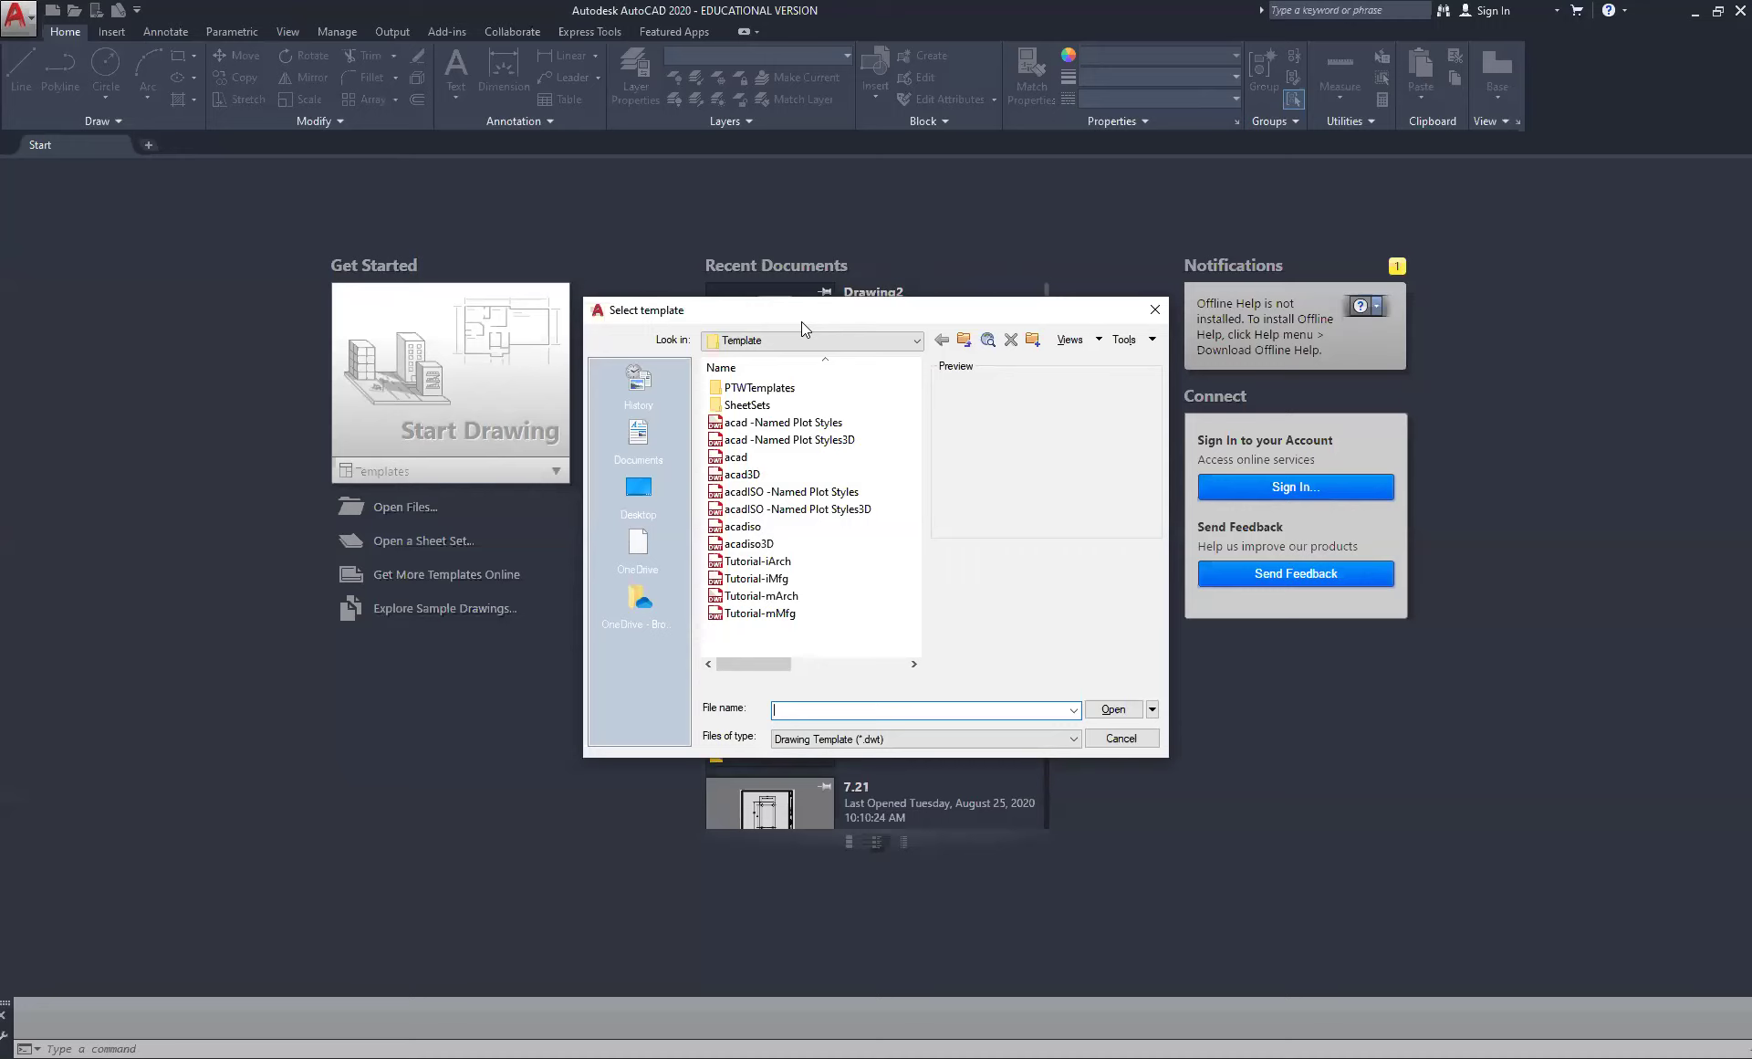
{"action": "left_click", "coordinate": [638, 435]}
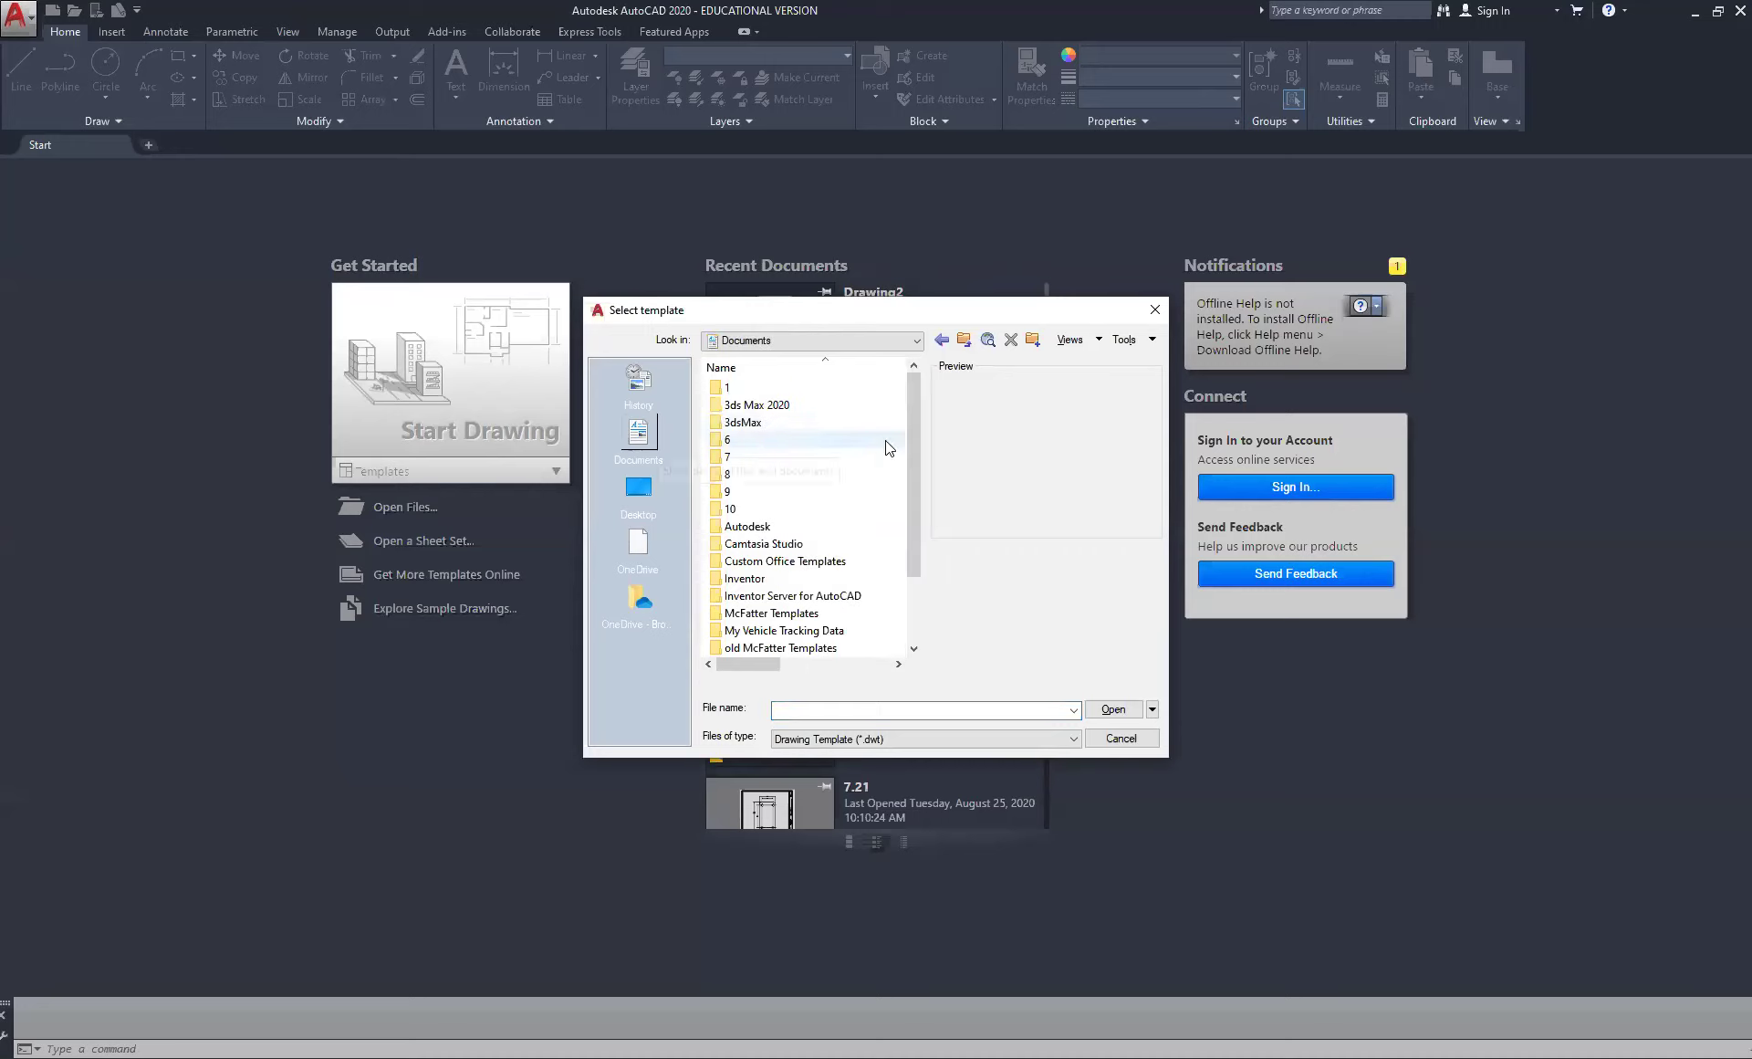
{"action": "scroll", "coordinate": [829, 488], "scroll_direction": "down", "scroll_amount": 2}
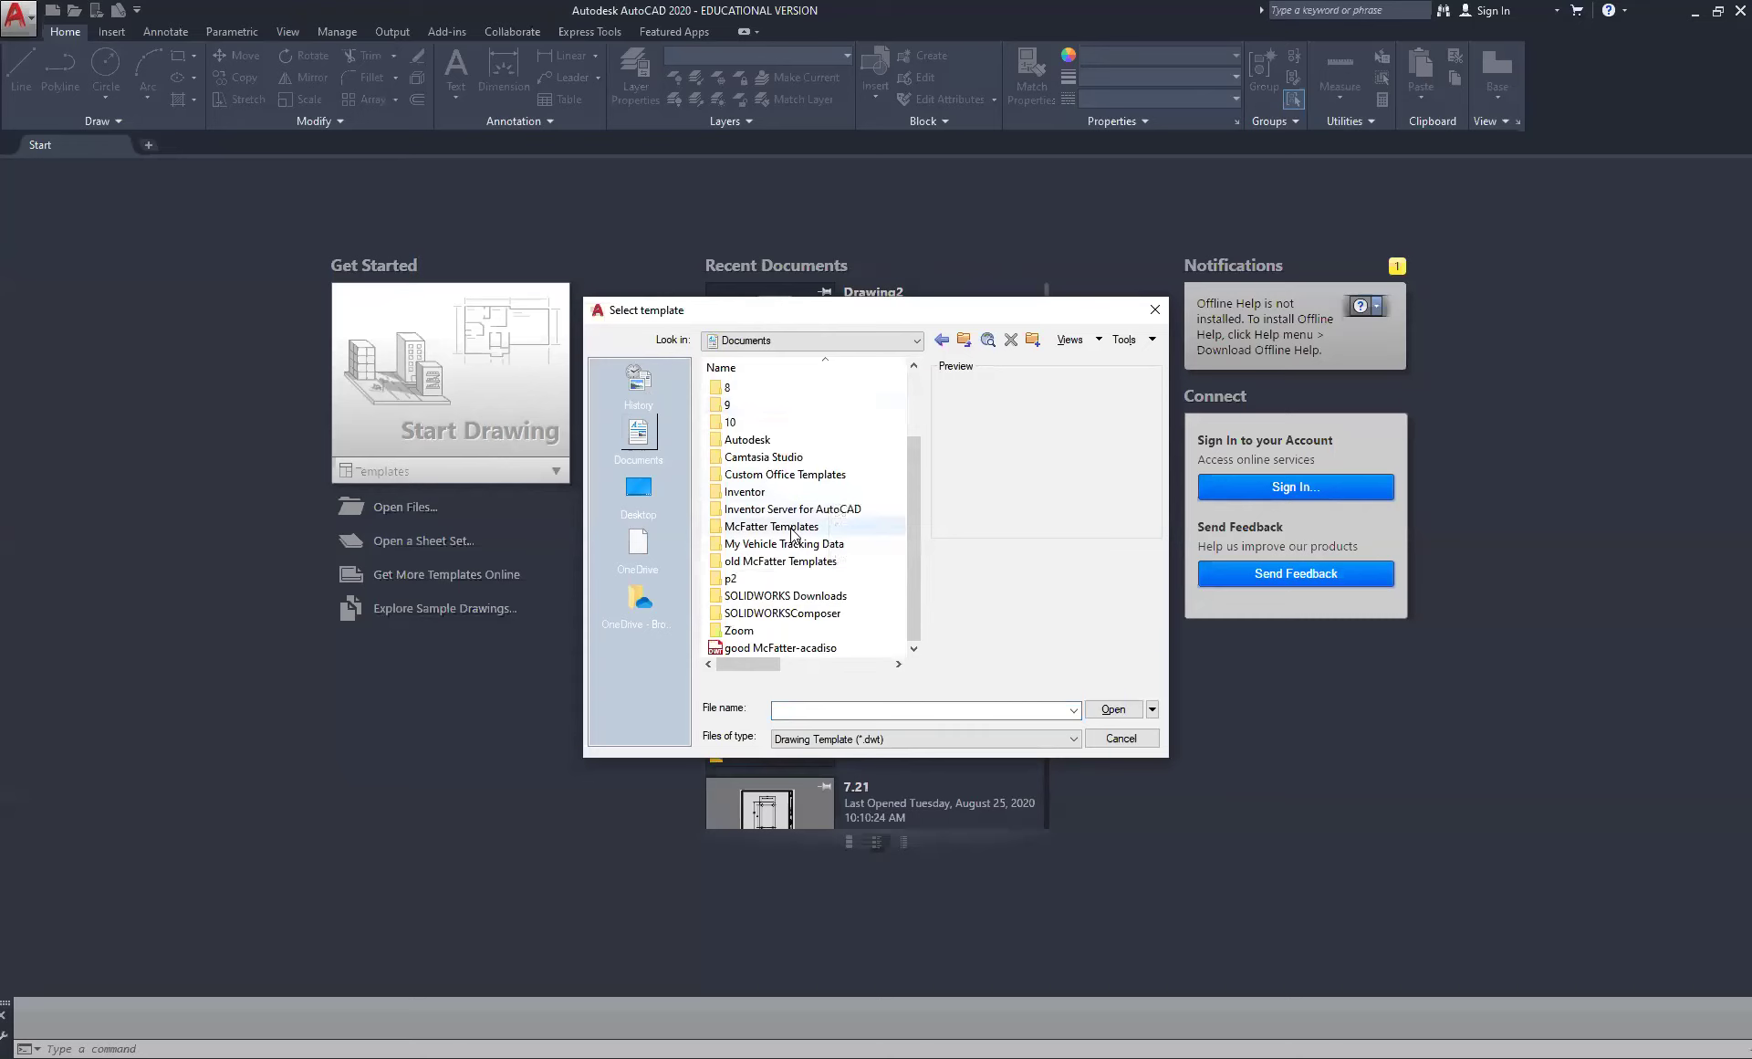
{"action": "left_click", "coordinate": [806, 529]}
{"action": "double_click", "coordinate": [805, 528]}
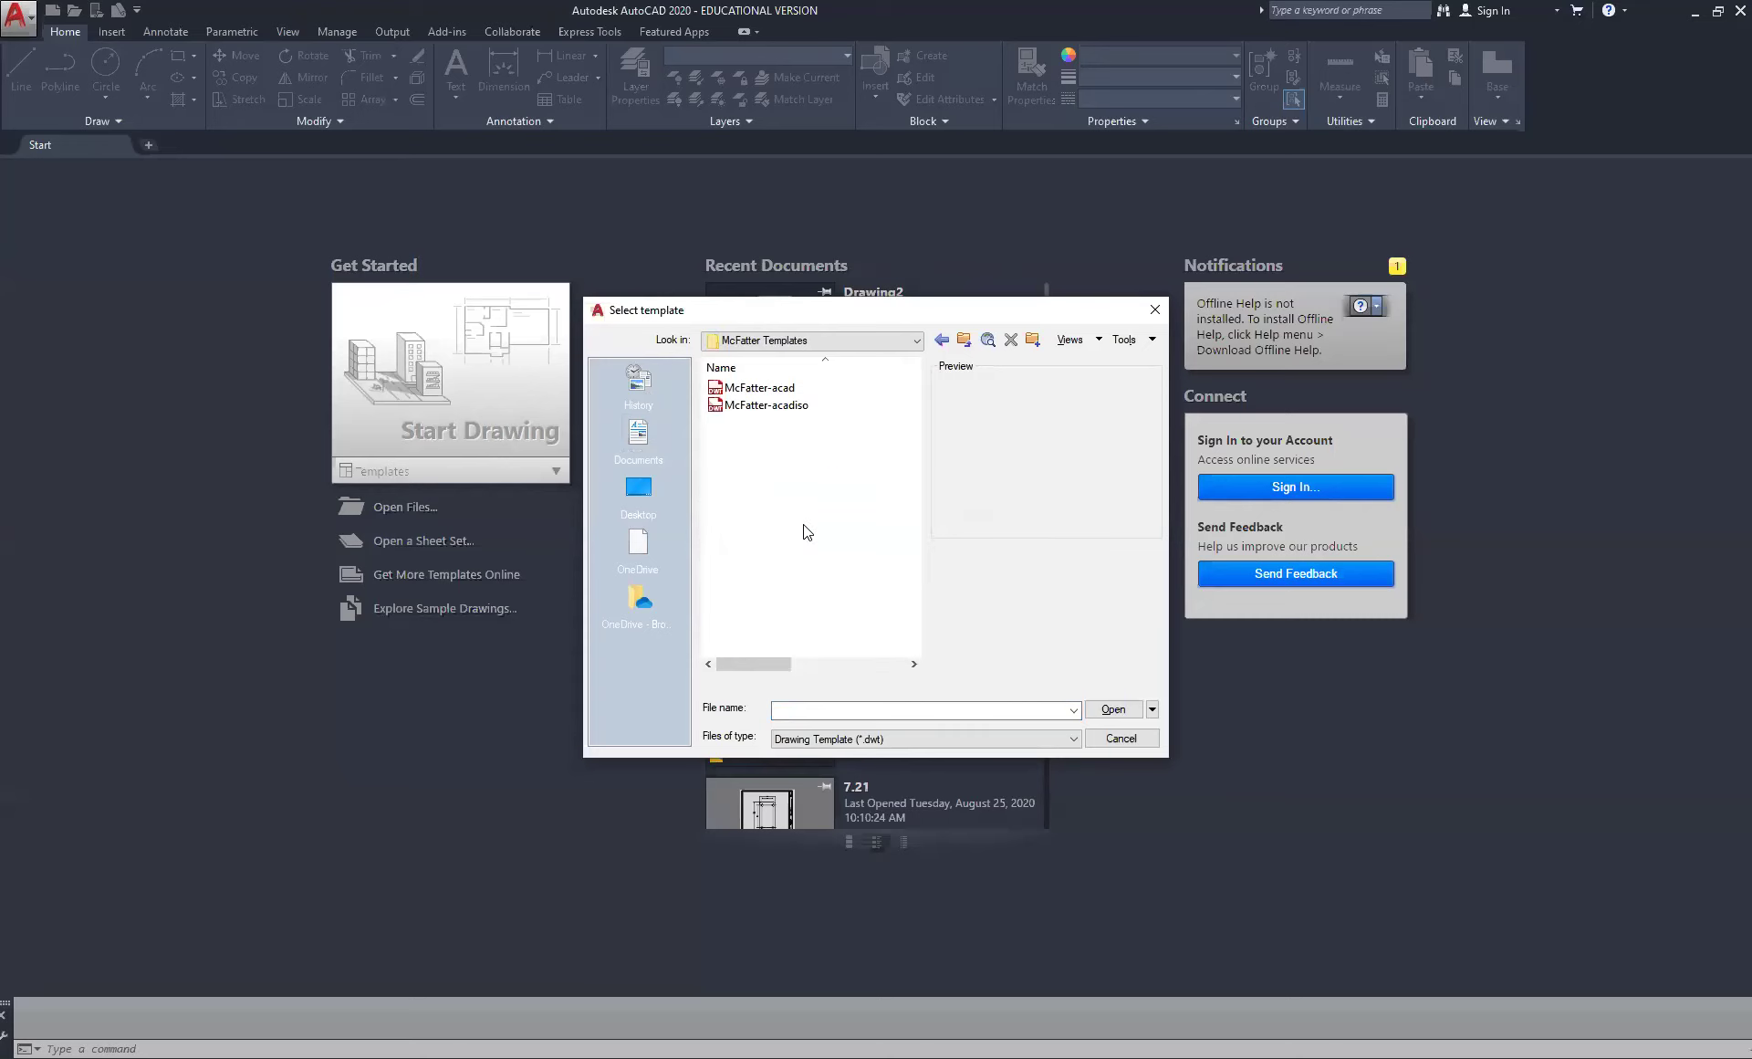
{"action": "left_click", "coordinate": [768, 391]}
{"action": "double_click", "coordinate": [767, 391]}
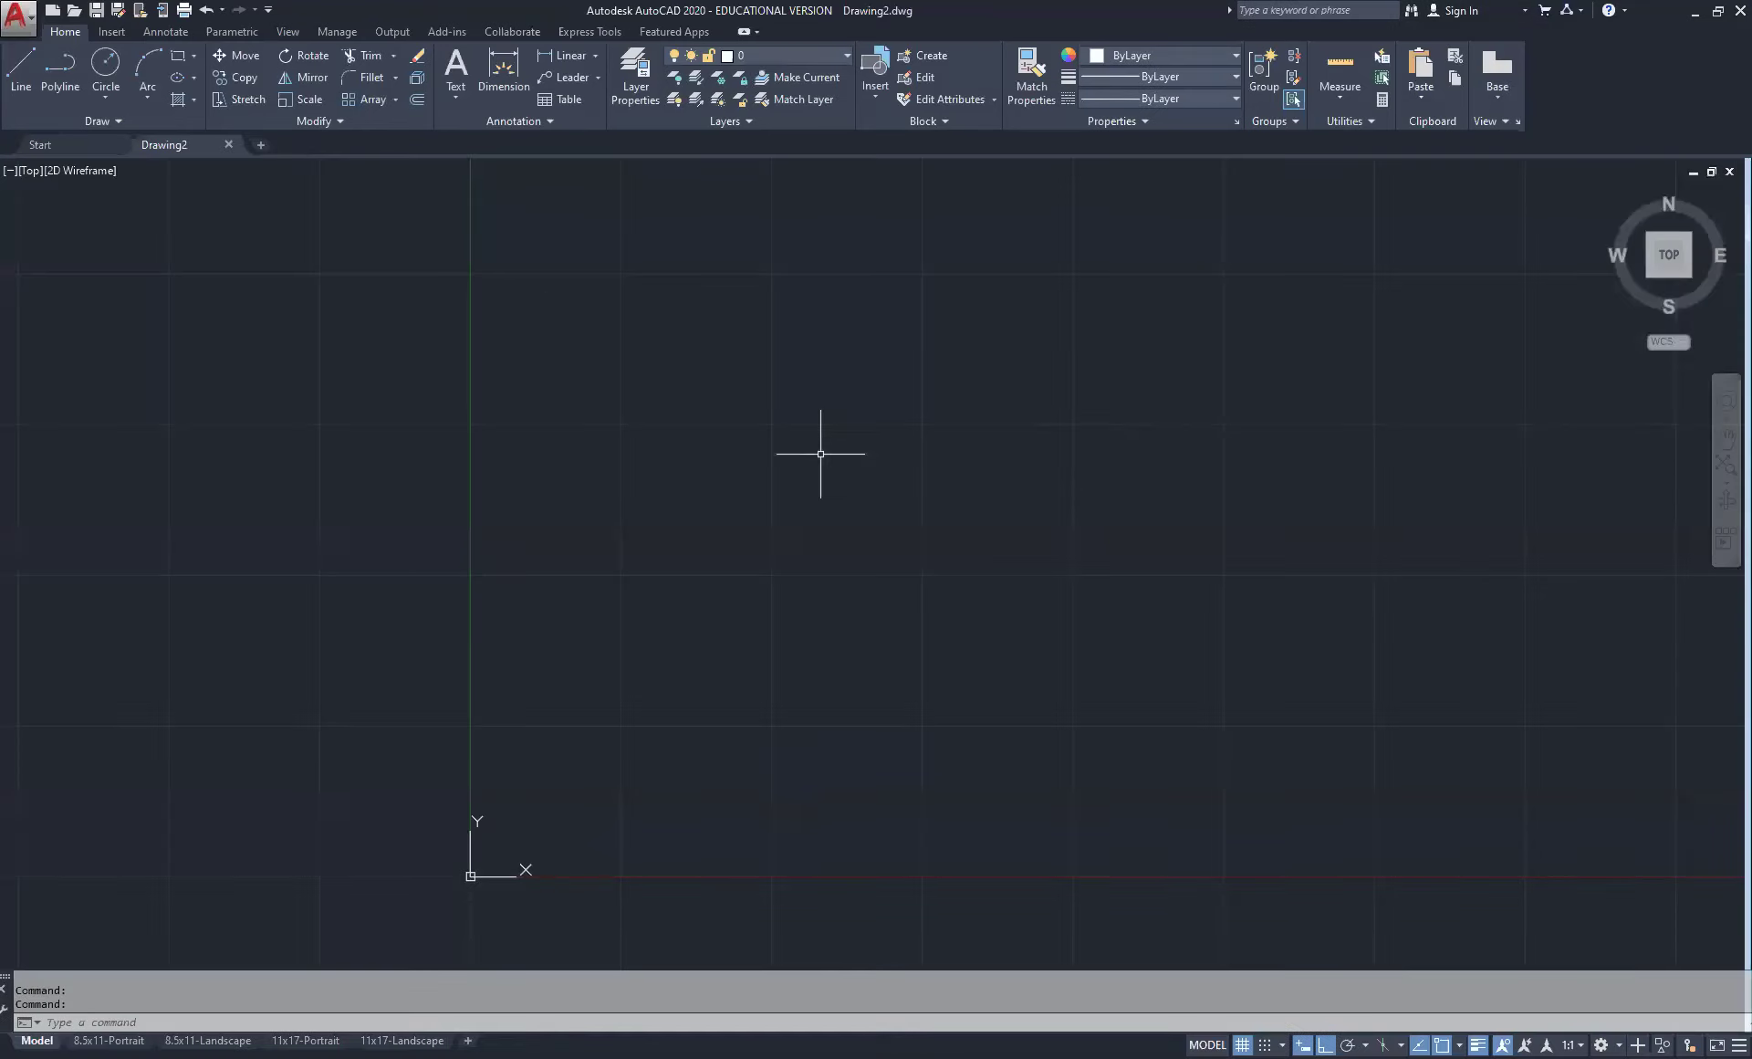
{"action": "left_click", "coordinate": [1243, 1044]}
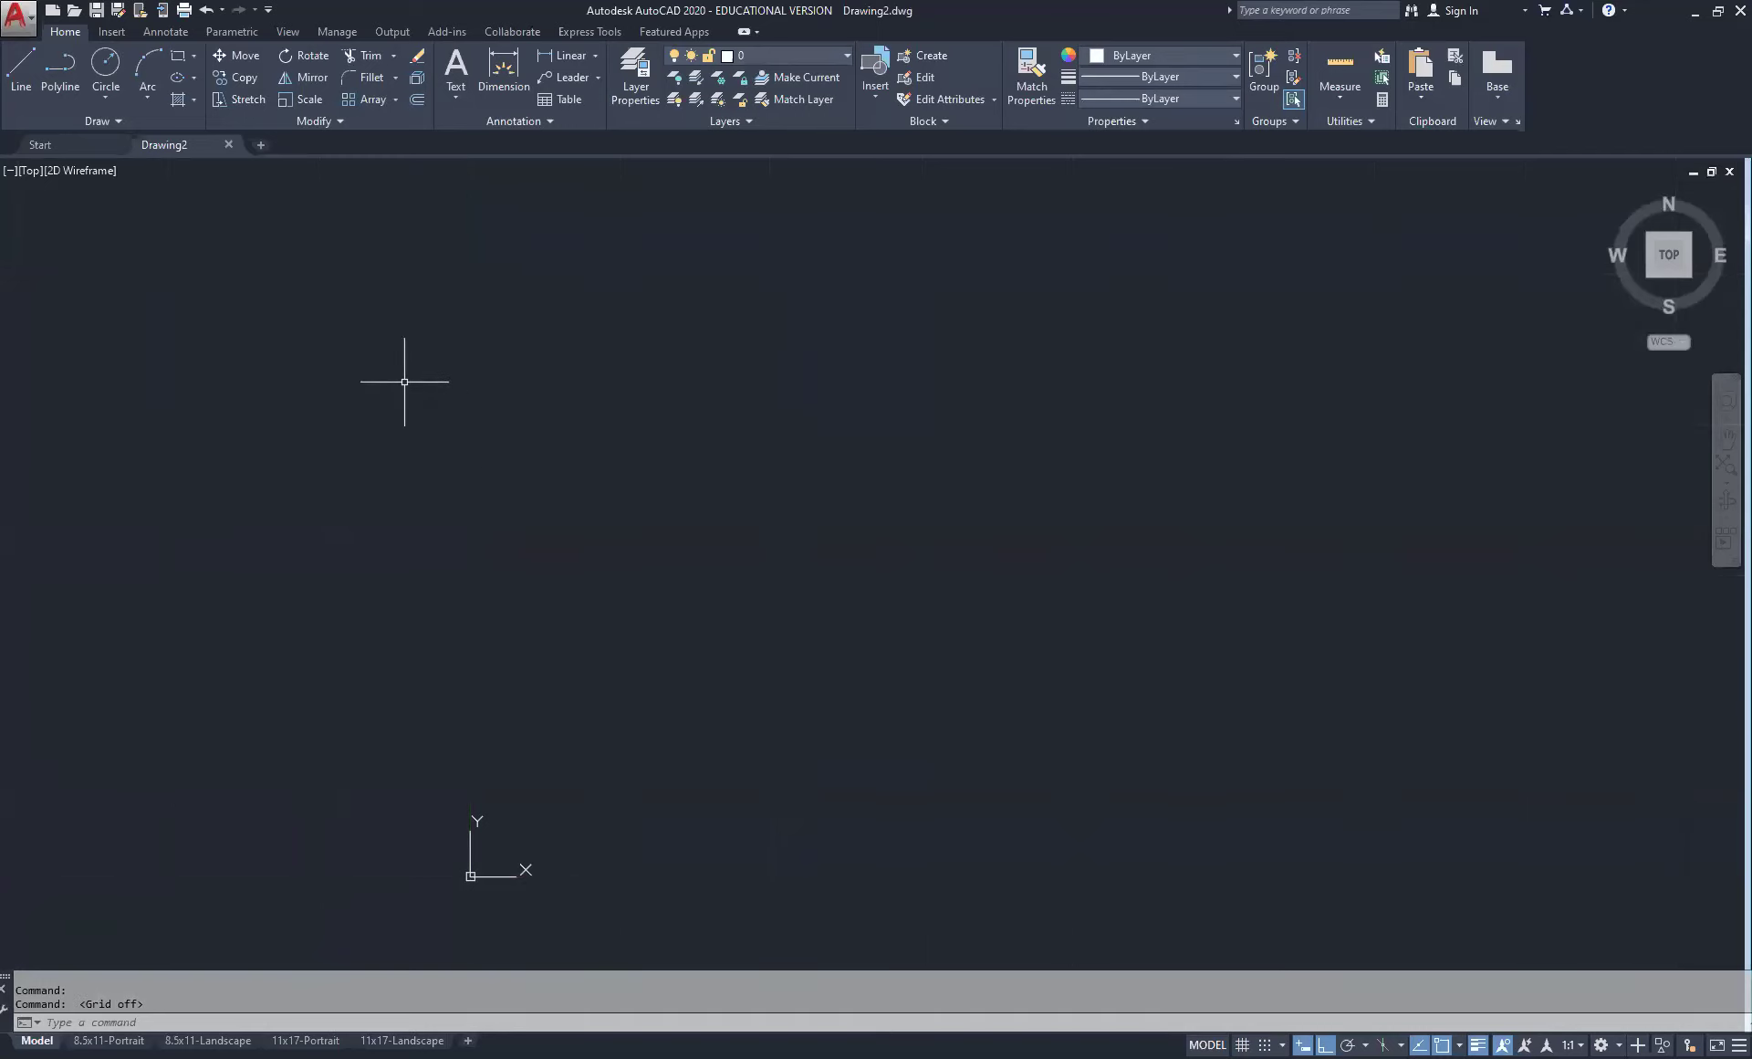
Step: Attach the image 10.19 from Documents as a reference, inserting it to the left of the origin at scale factor 1
{"action": "left_click", "coordinate": [111, 32]}
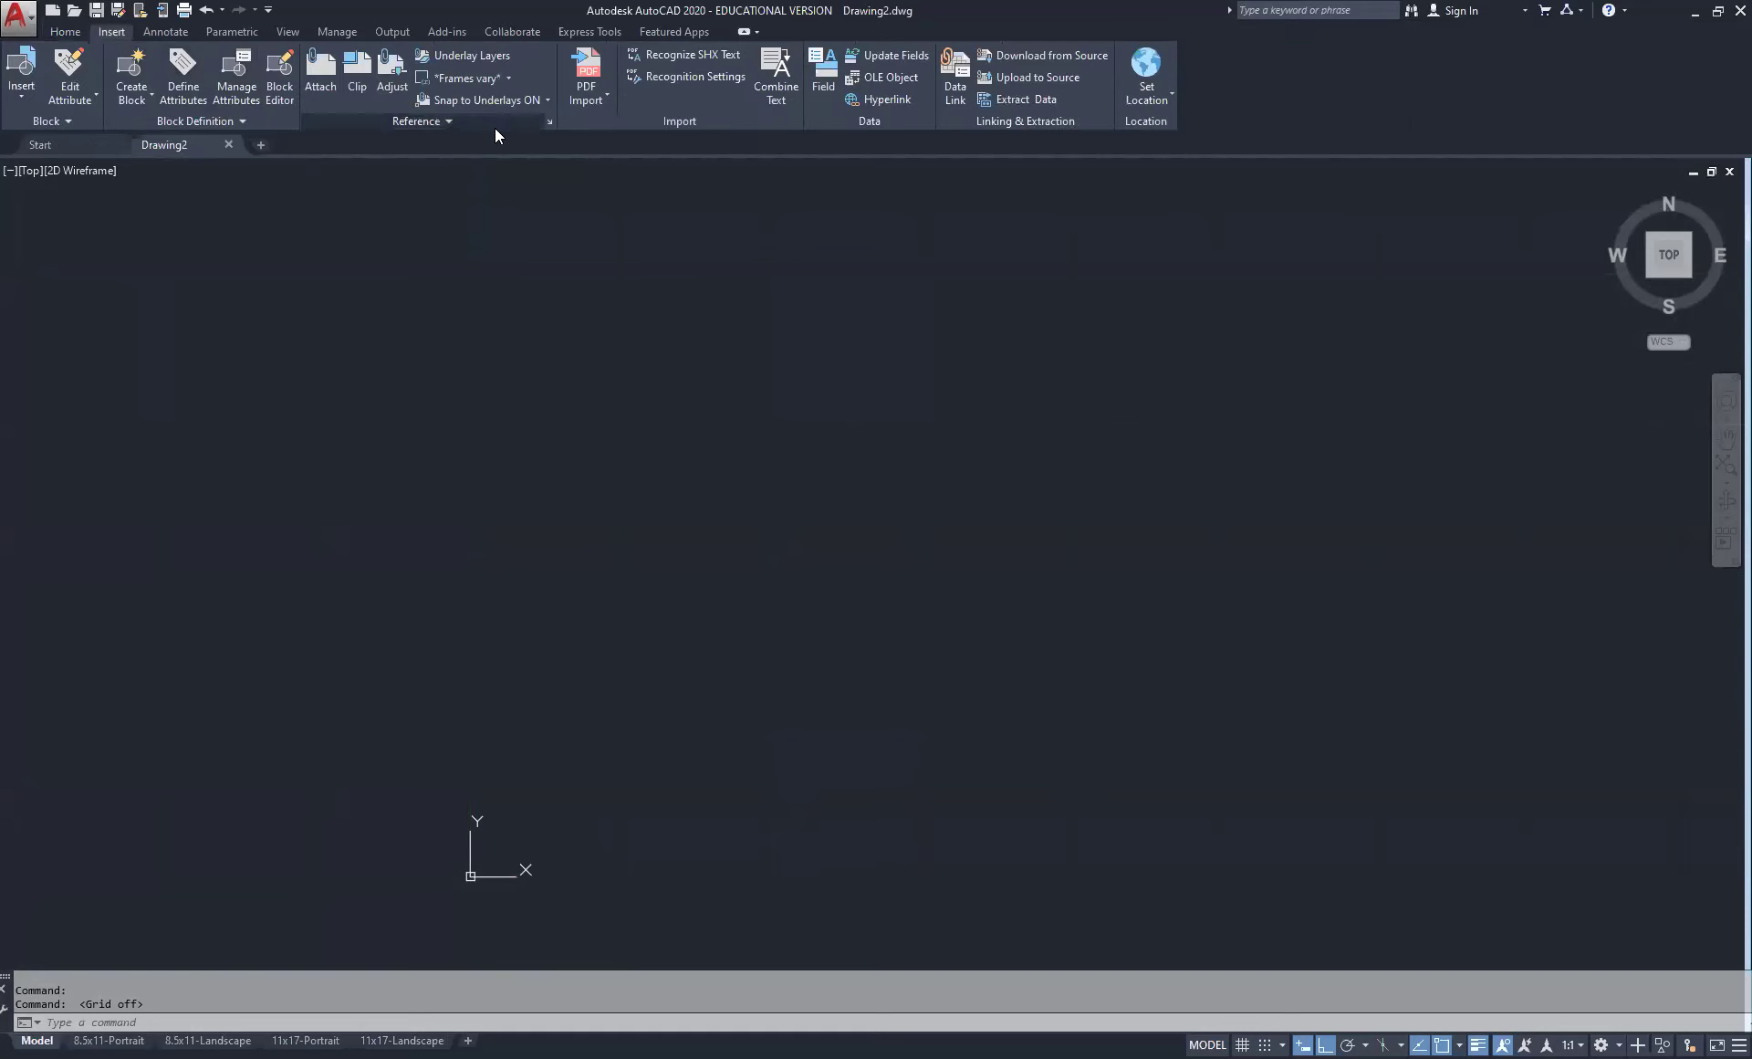
{"action": "left_click", "coordinate": [329, 96]}
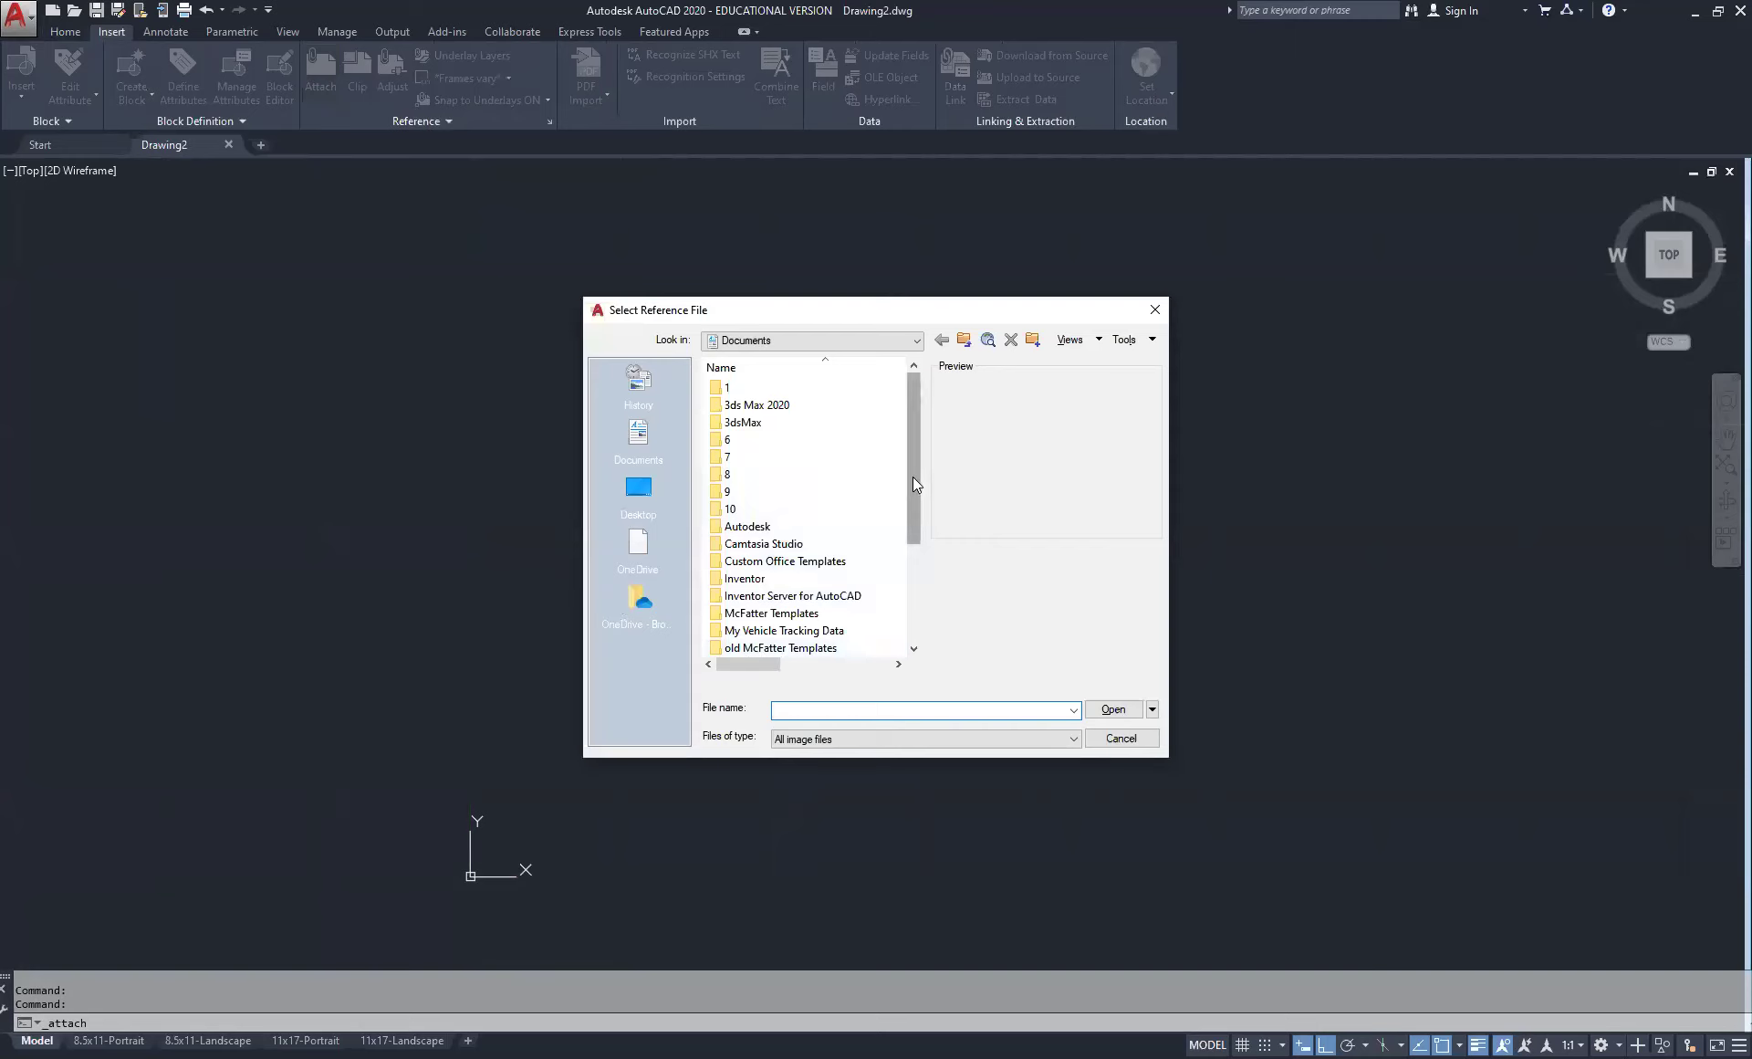
{"action": "left_click_drag", "start_coordinate": [912, 477], "coordinate": [906, 567]}
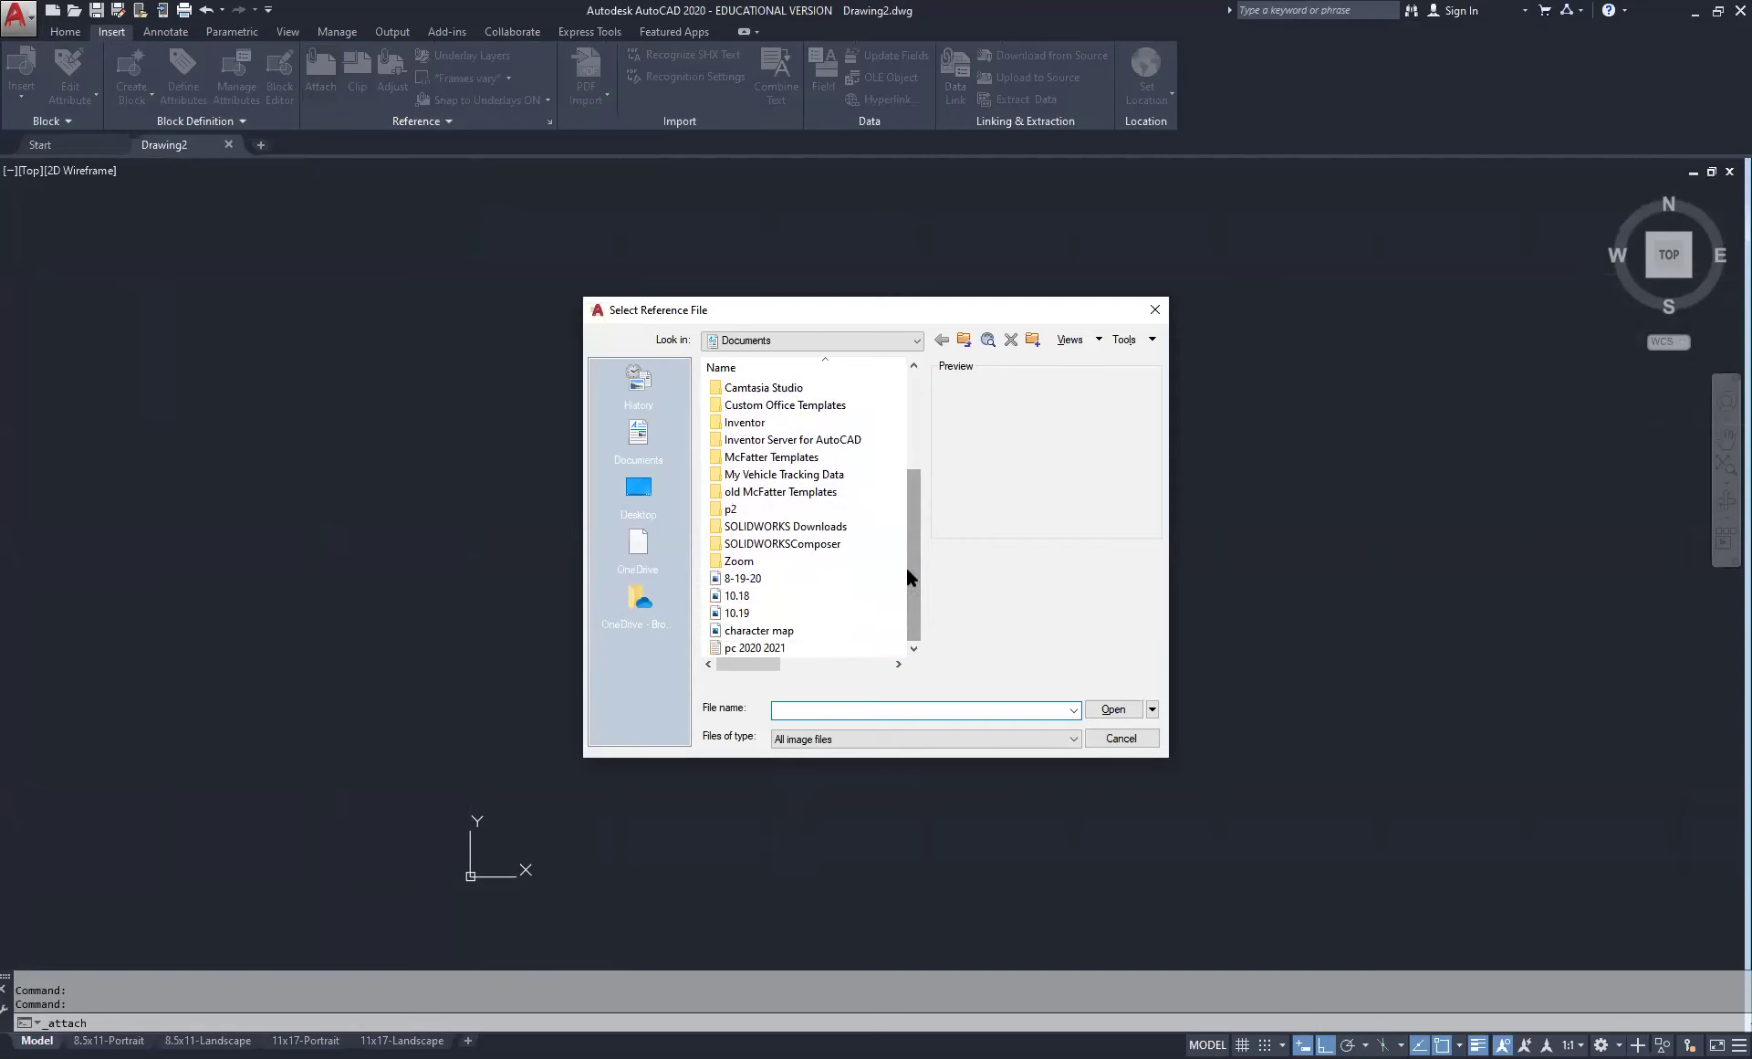
{"action": "left_click", "coordinate": [749, 614]}
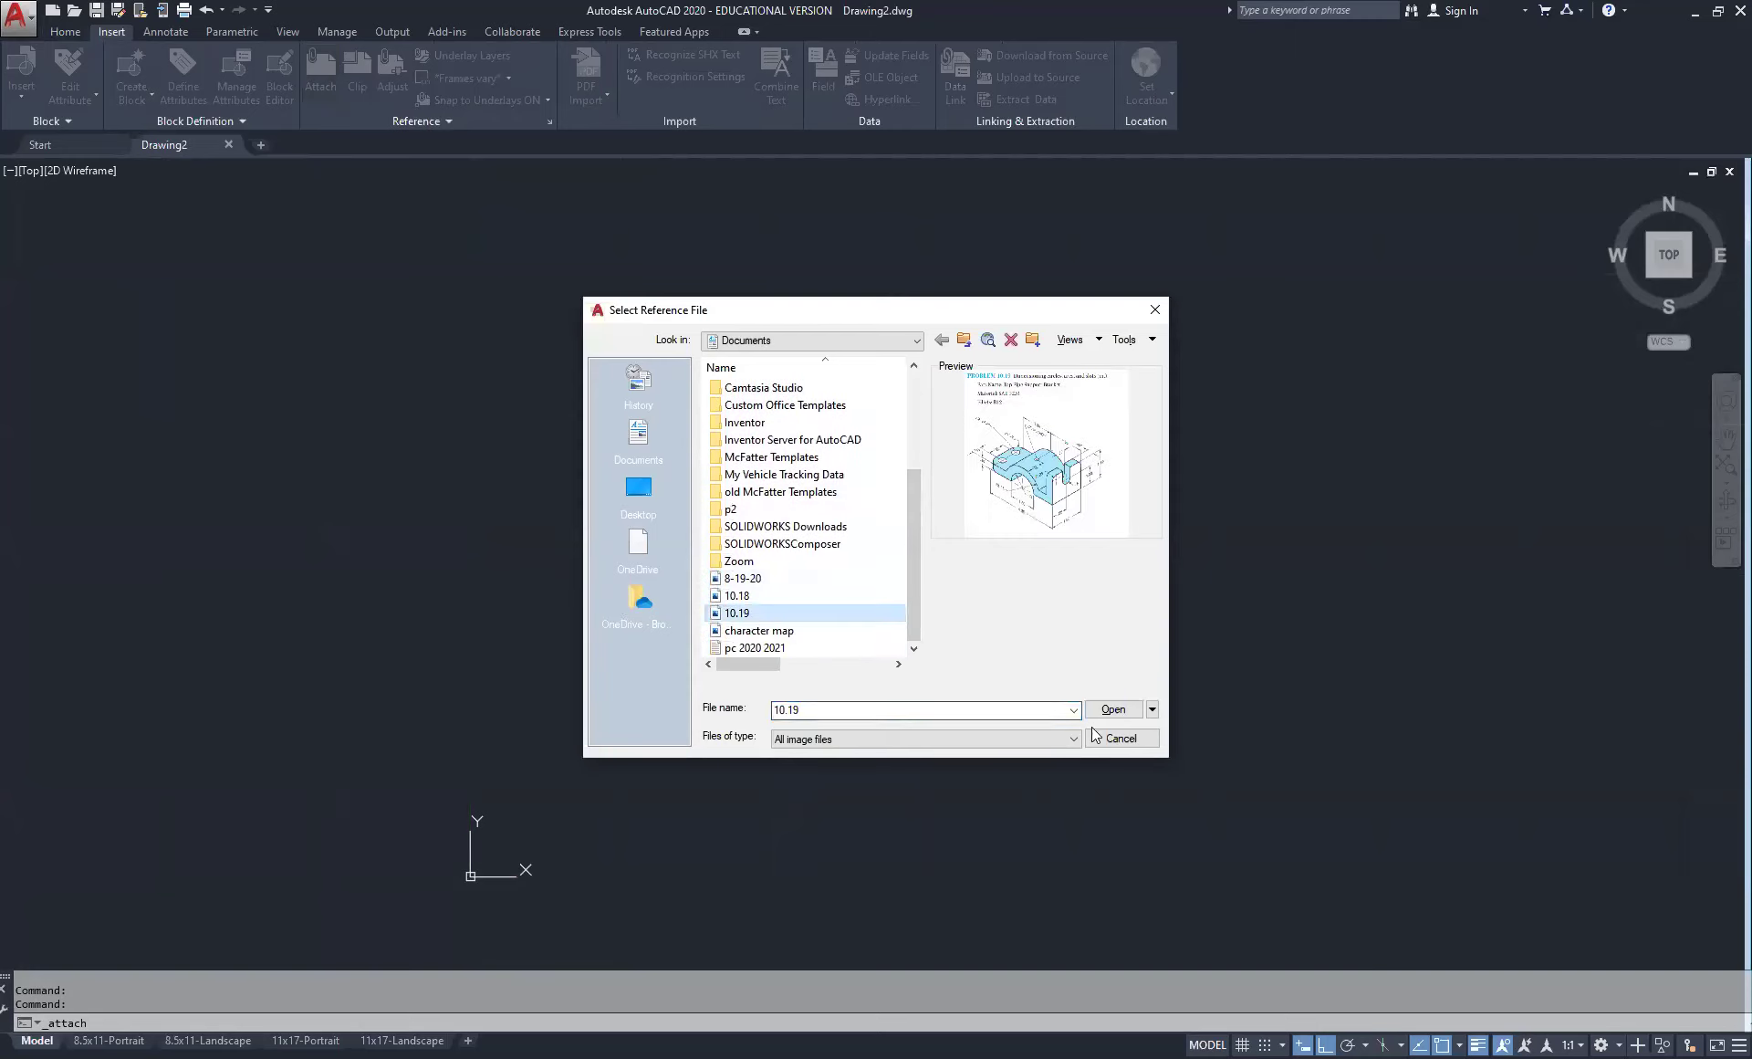
{"action": "left_click", "coordinate": [1122, 718]}
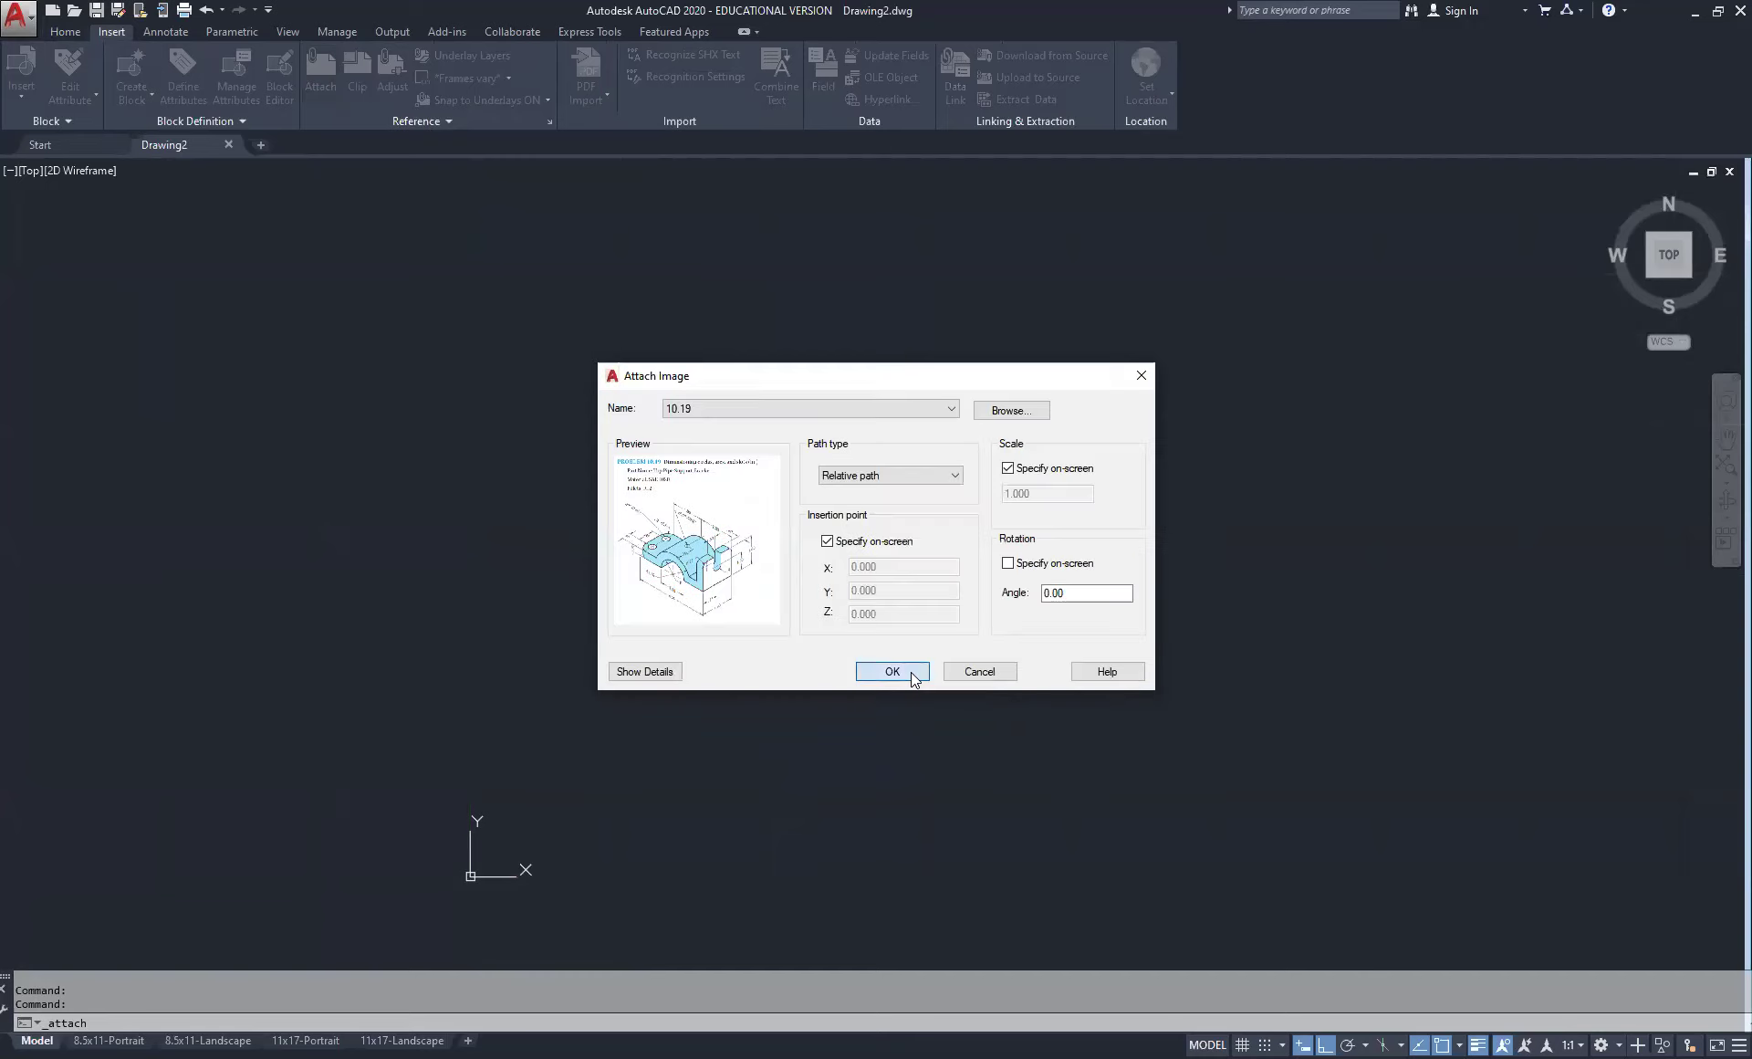
{"action": "left_click", "coordinate": [893, 672]}
{"action": "left_click", "coordinate": [73, 832]}
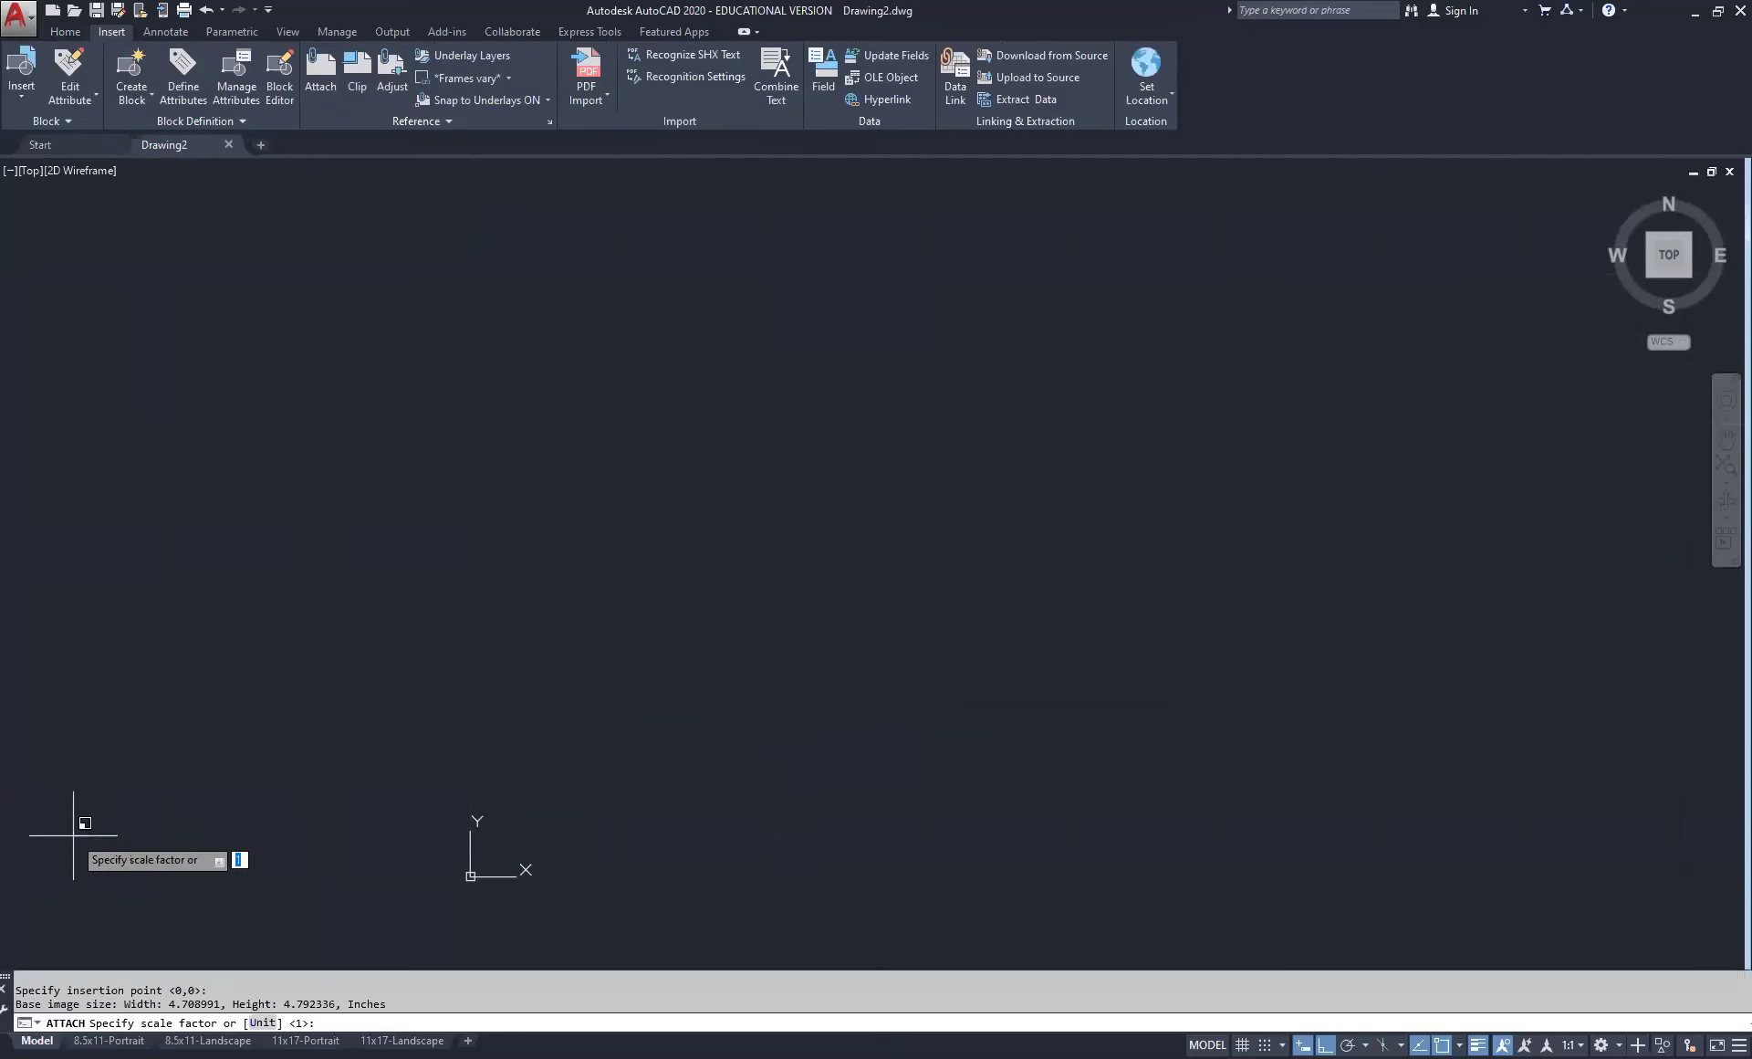
{"action": "key", "text": "Return"}
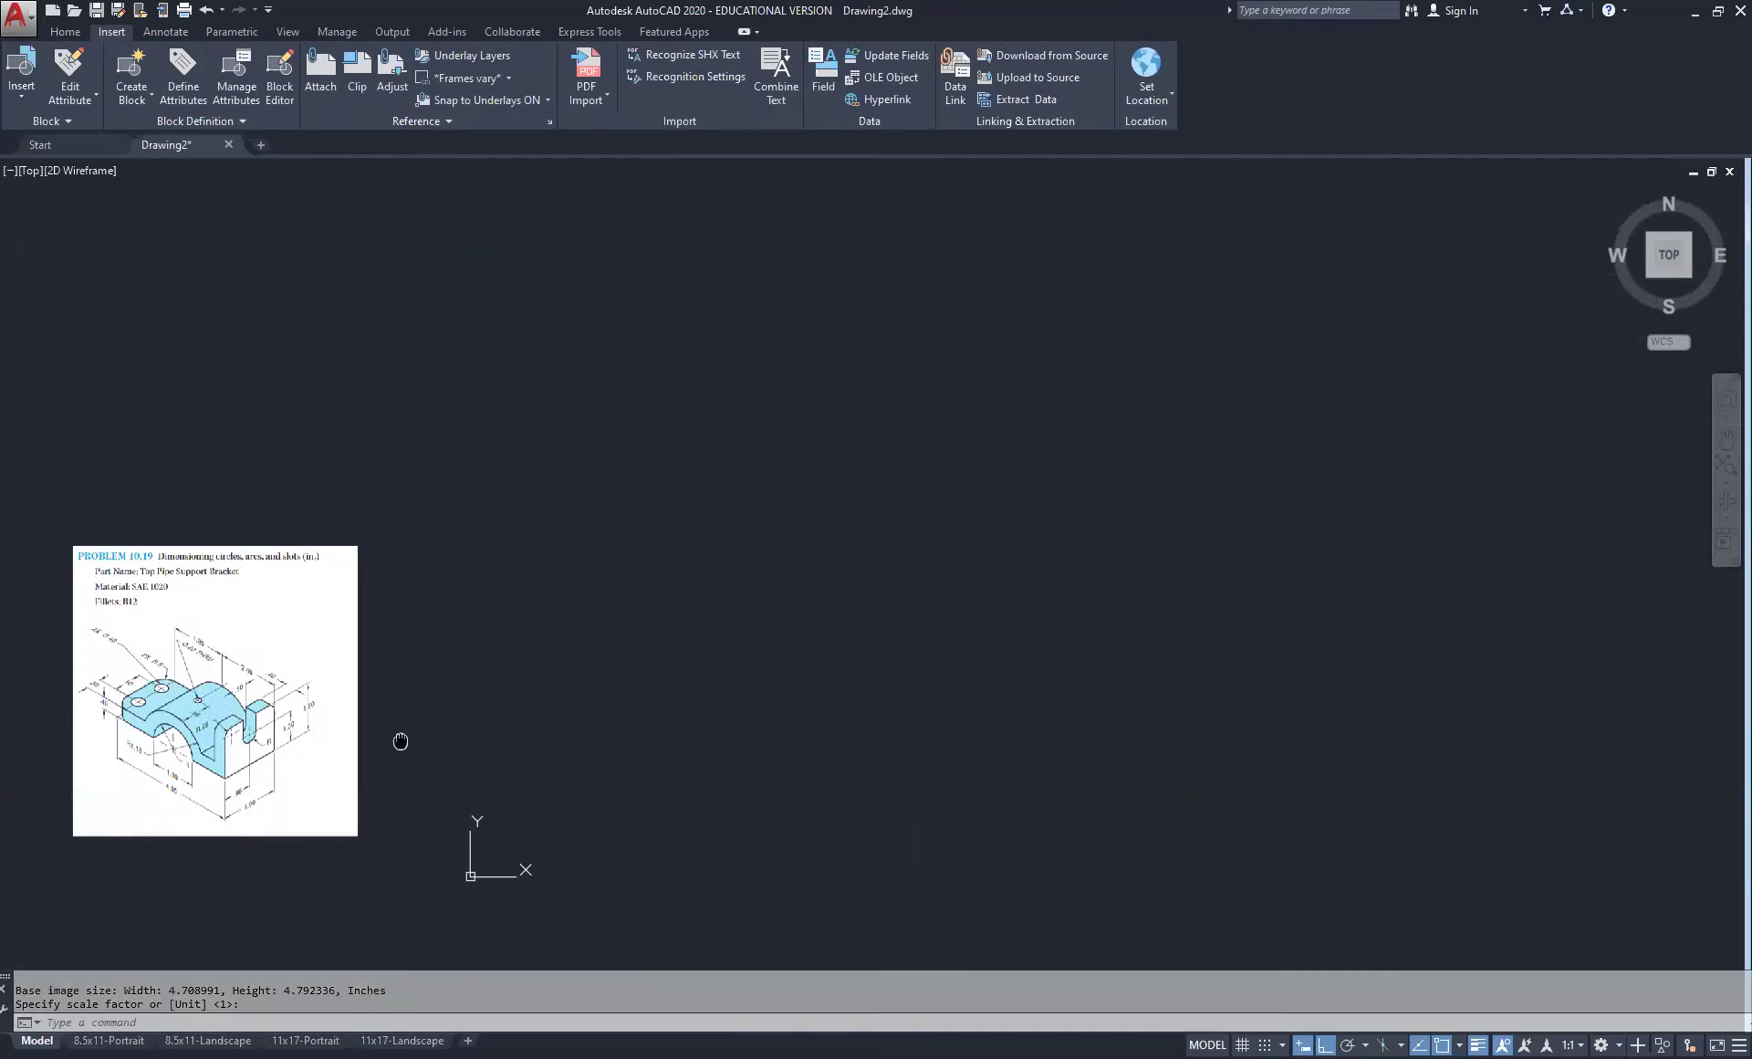
Step: Examine the pipe support bracket's dimensions and notes in the attached reference image
{"action": "scroll", "coordinate": [52, 915], "scroll_direction": "up", "scroll_amount": 4}
{"action": "scroll", "coordinate": [781, 839], "scroll_direction": "down", "scroll_amount": 2}
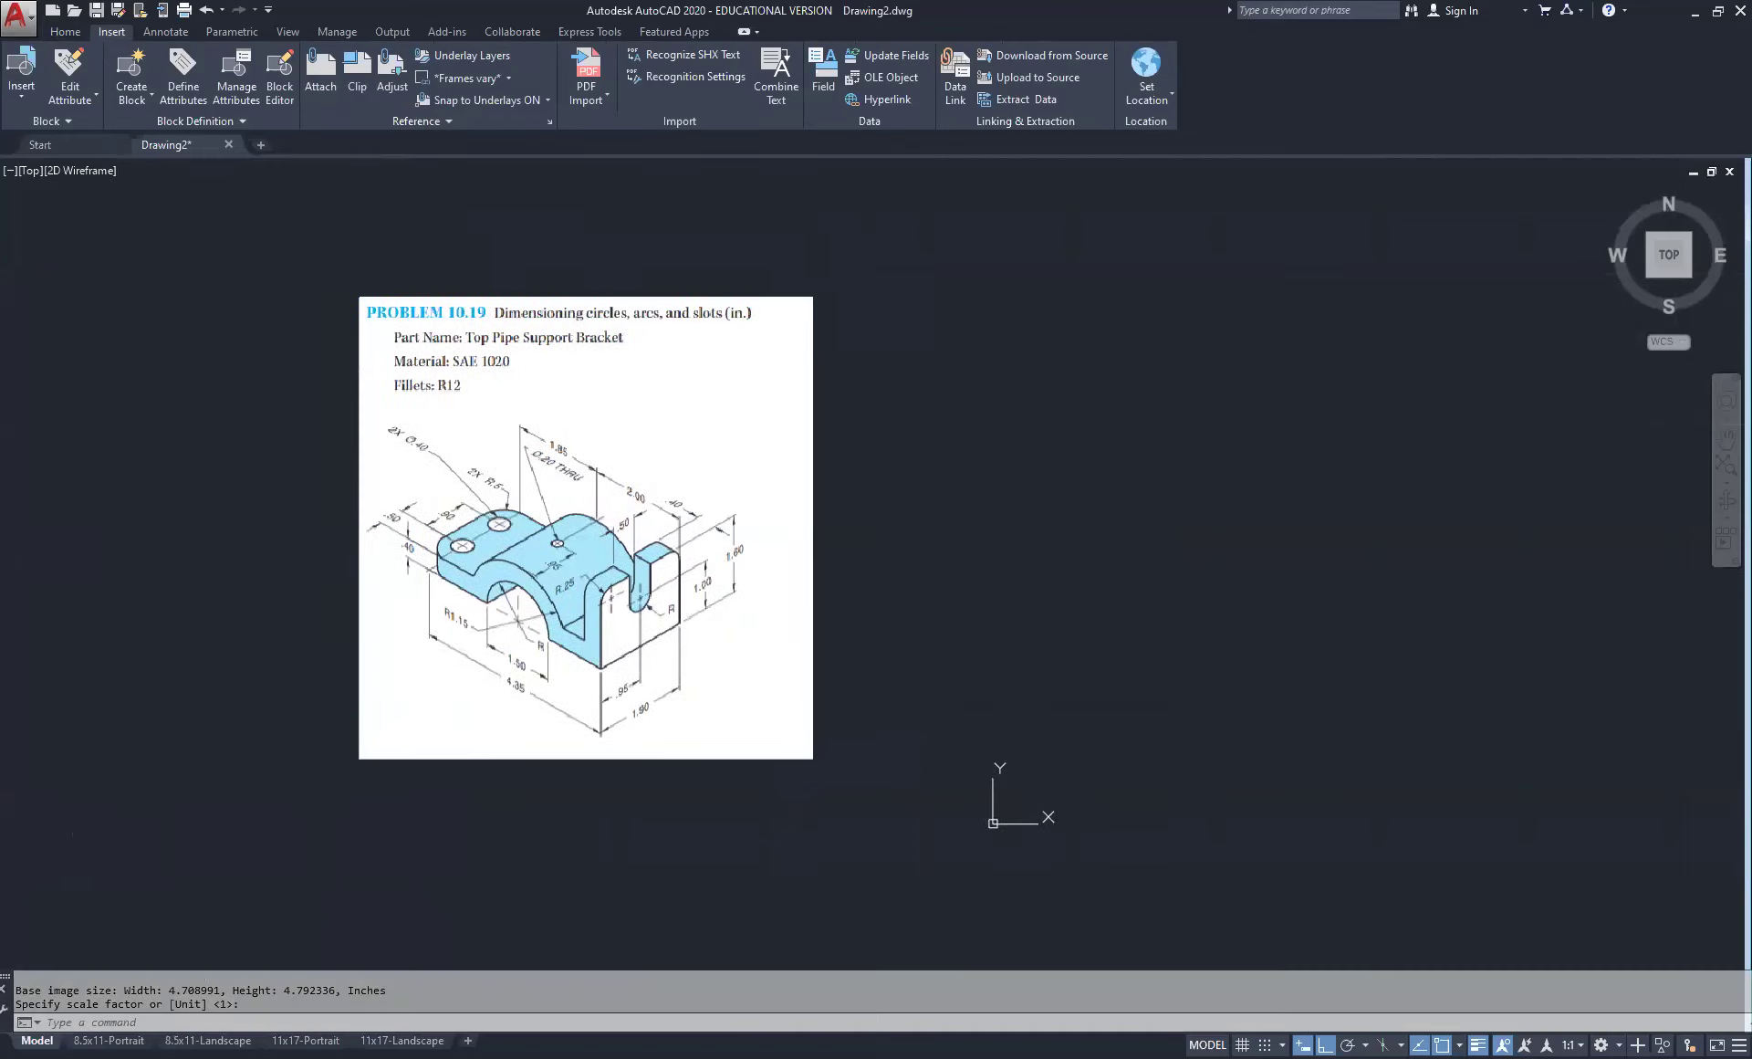
{"action": "scroll", "coordinate": [500, 454], "scroll_direction": "up", "scroll_amount": 2}
{"action": "scroll", "coordinate": [502, 469], "scroll_direction": "down", "scroll_amount": 2}
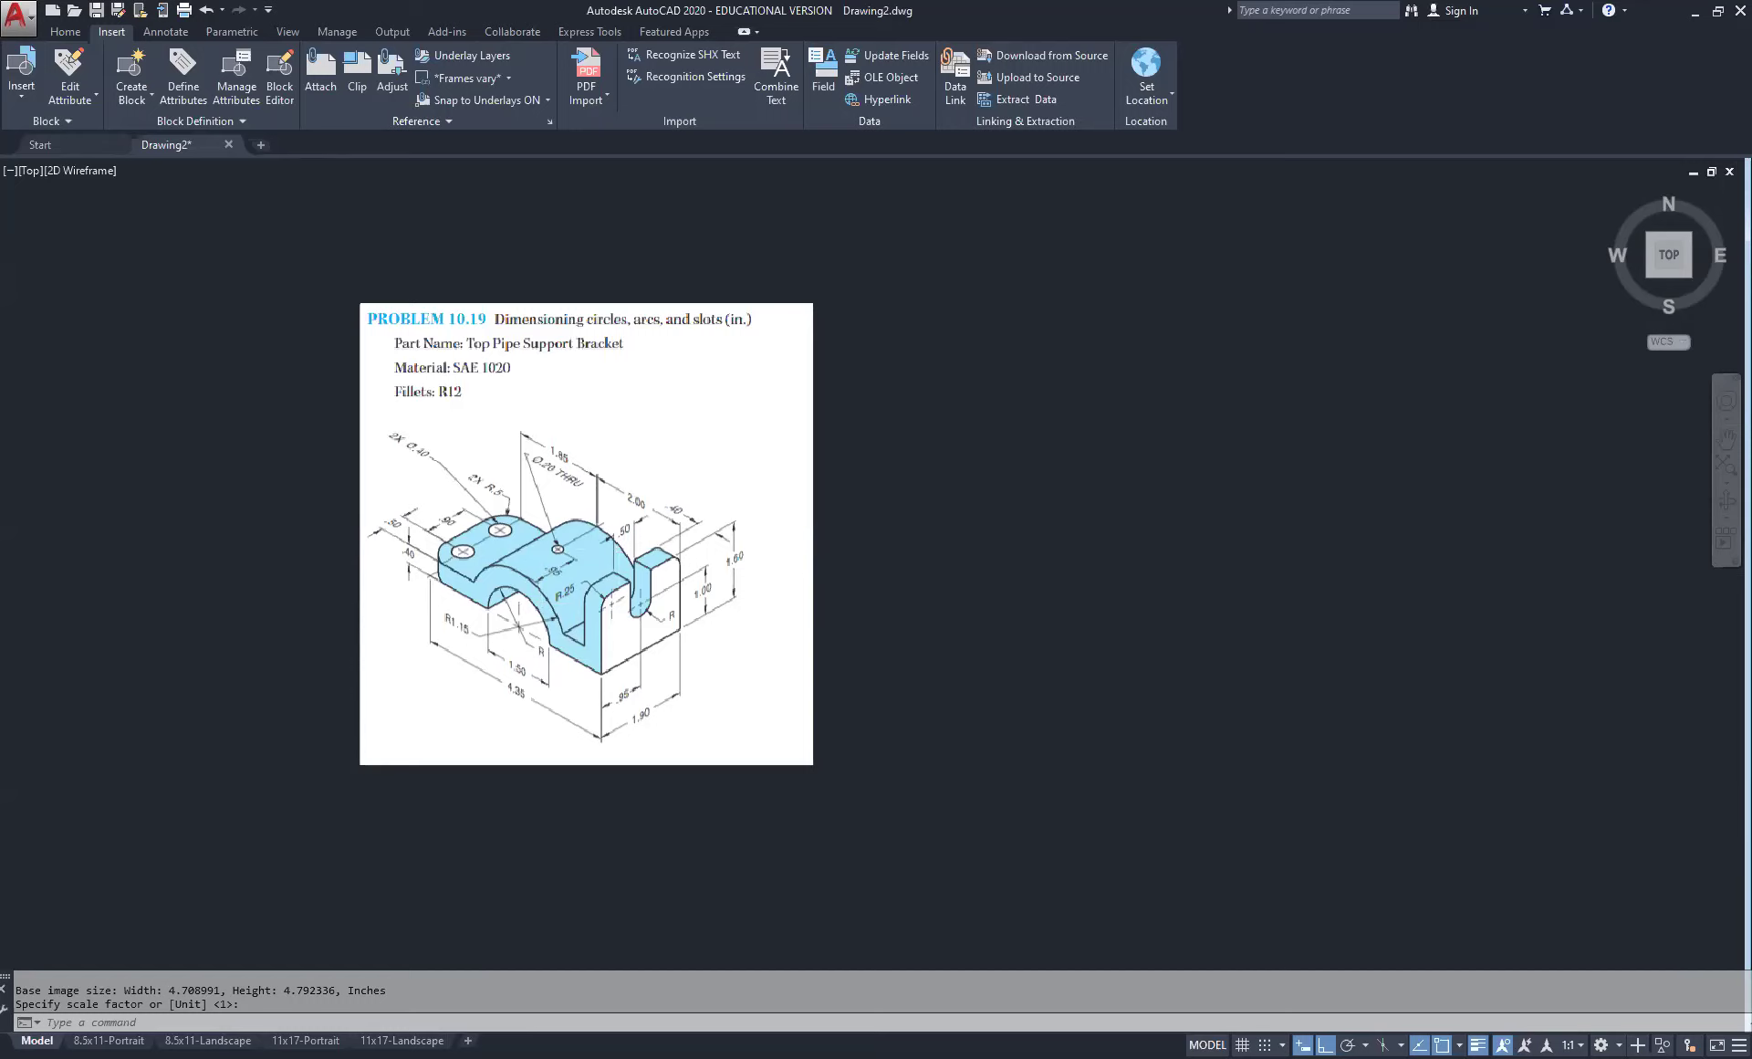
{"action": "scroll", "coordinate": [773, 709], "scroll_direction": "down", "scroll_amount": 4}
{"action": "middle_click_drag", "start_coordinate": [1108, 692], "coordinate": [743, 559]}
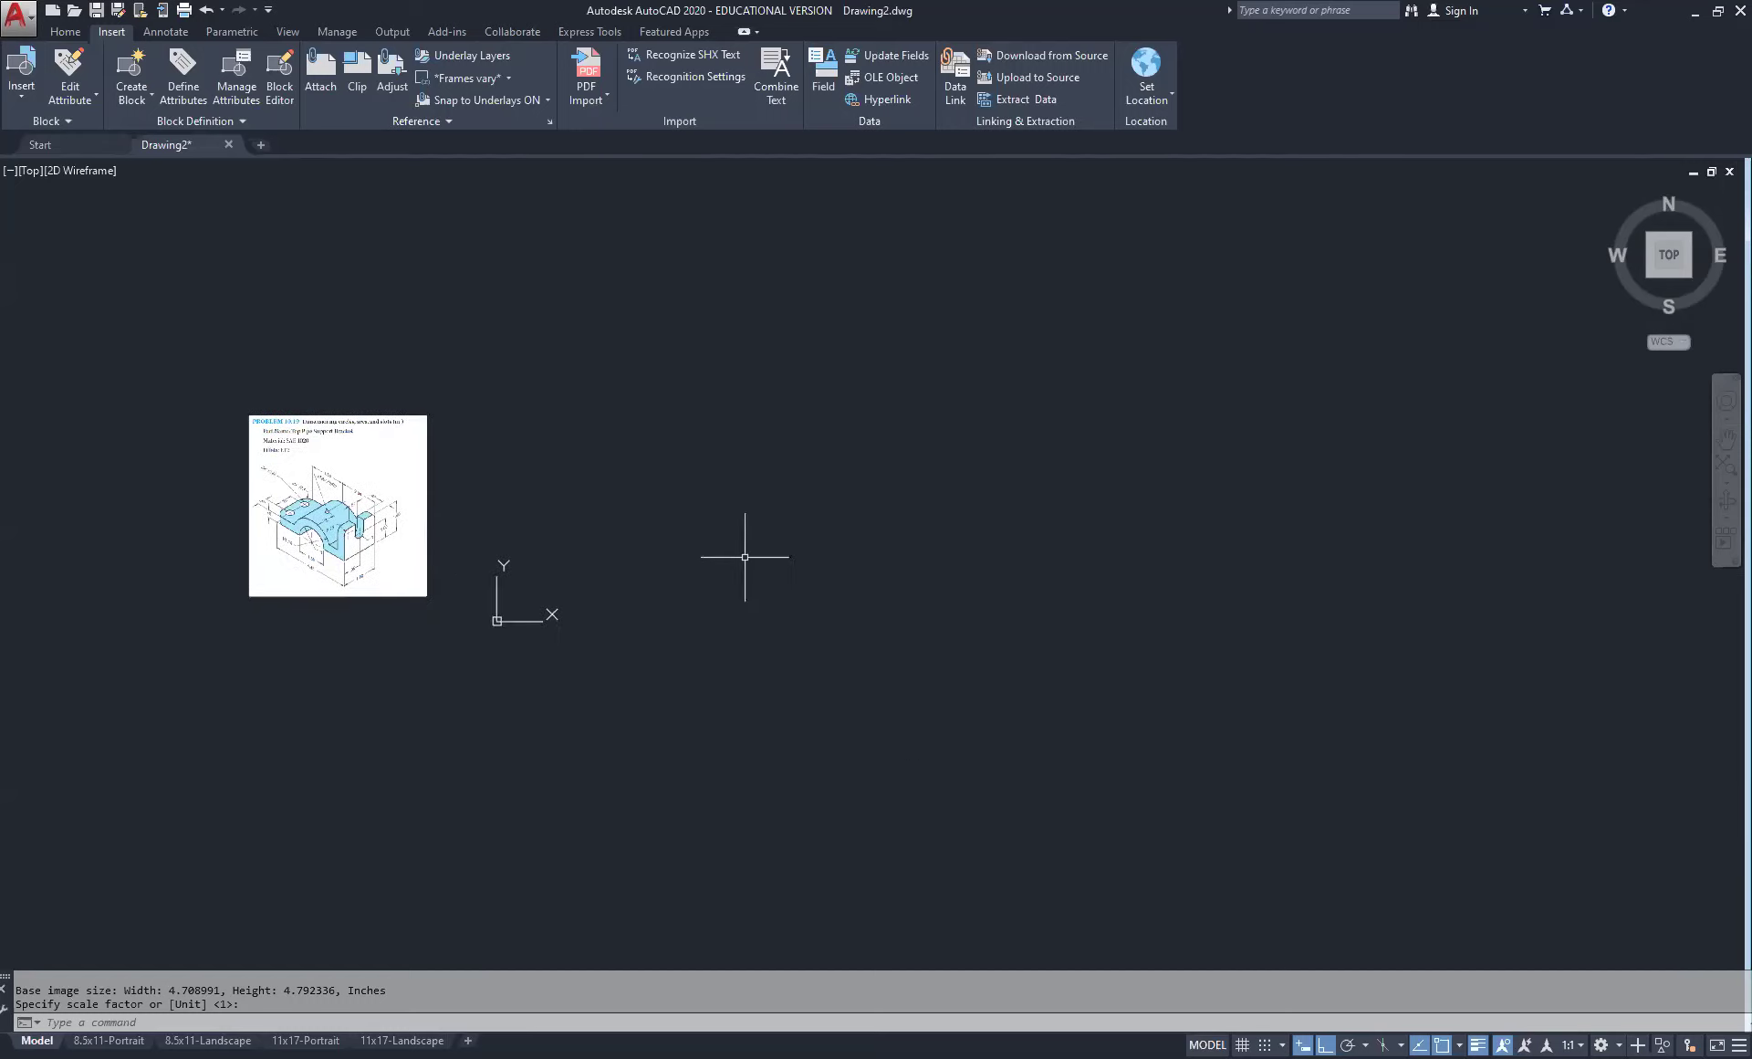
{"action": "scroll", "coordinate": [285, 556], "scroll_direction": "up", "scroll_amount": 6}
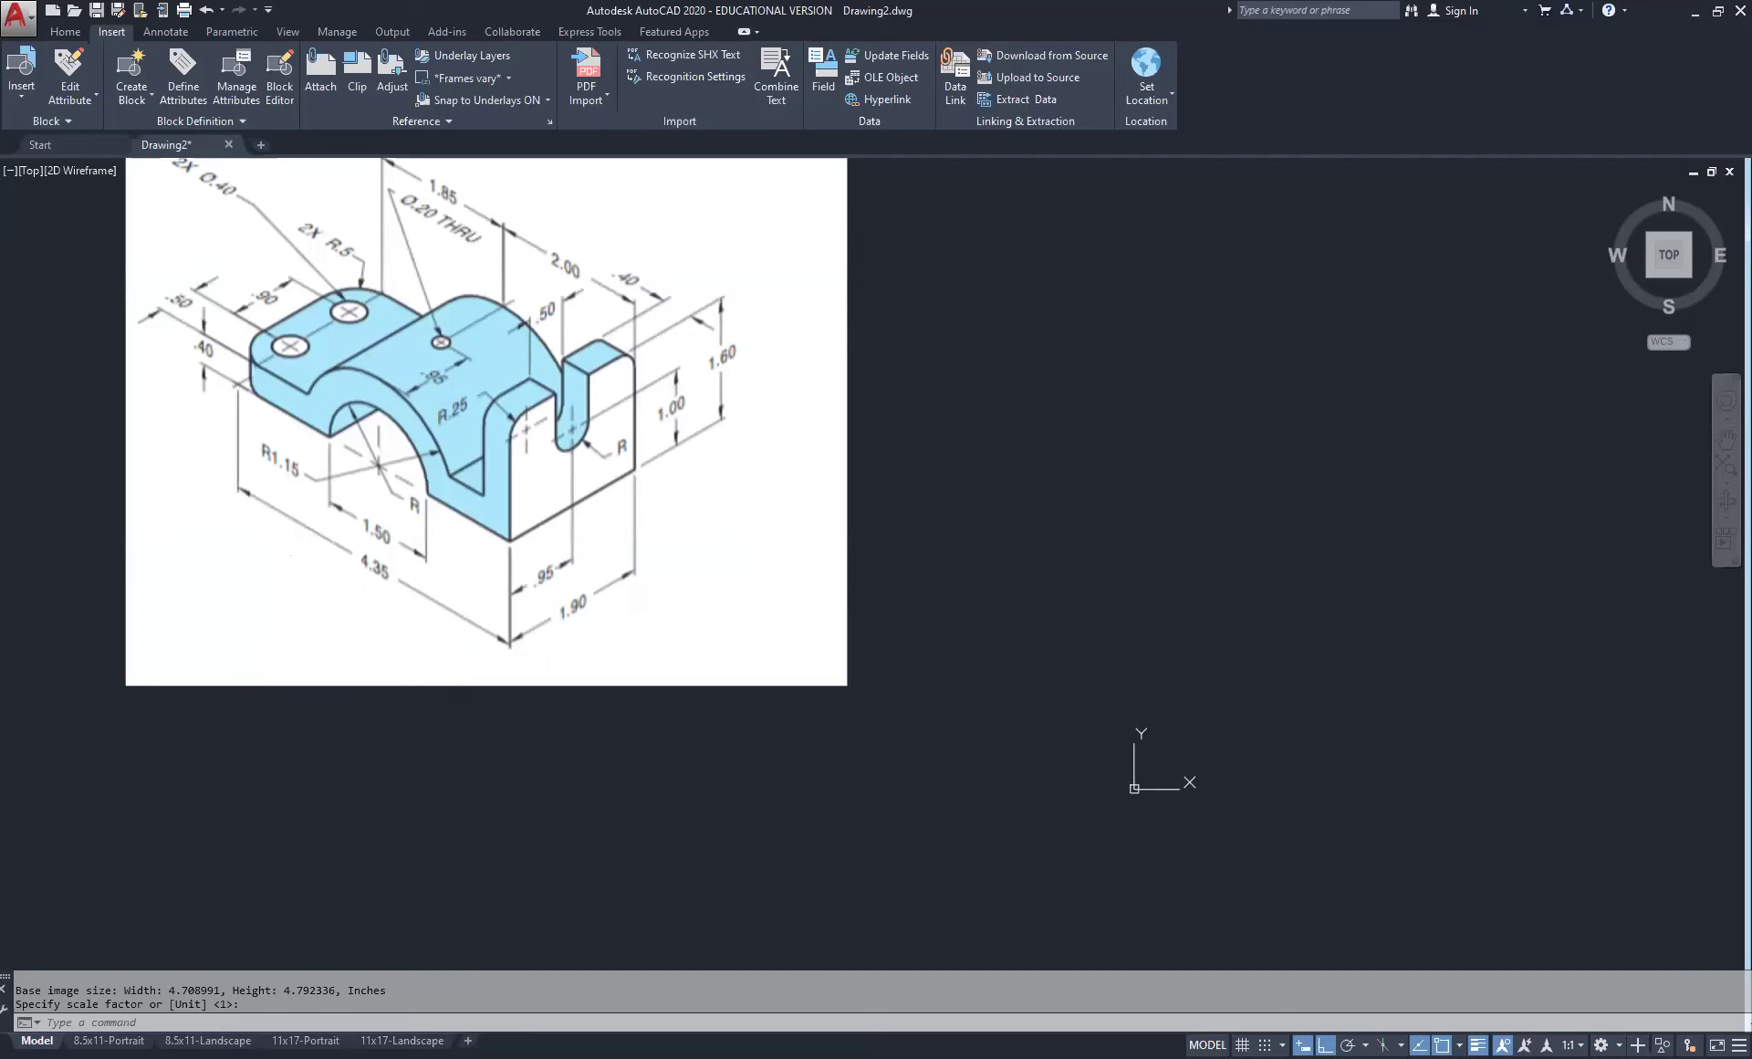
{"action": "scroll", "coordinate": [444, 638], "scroll_direction": "down", "scroll_amount": 4}
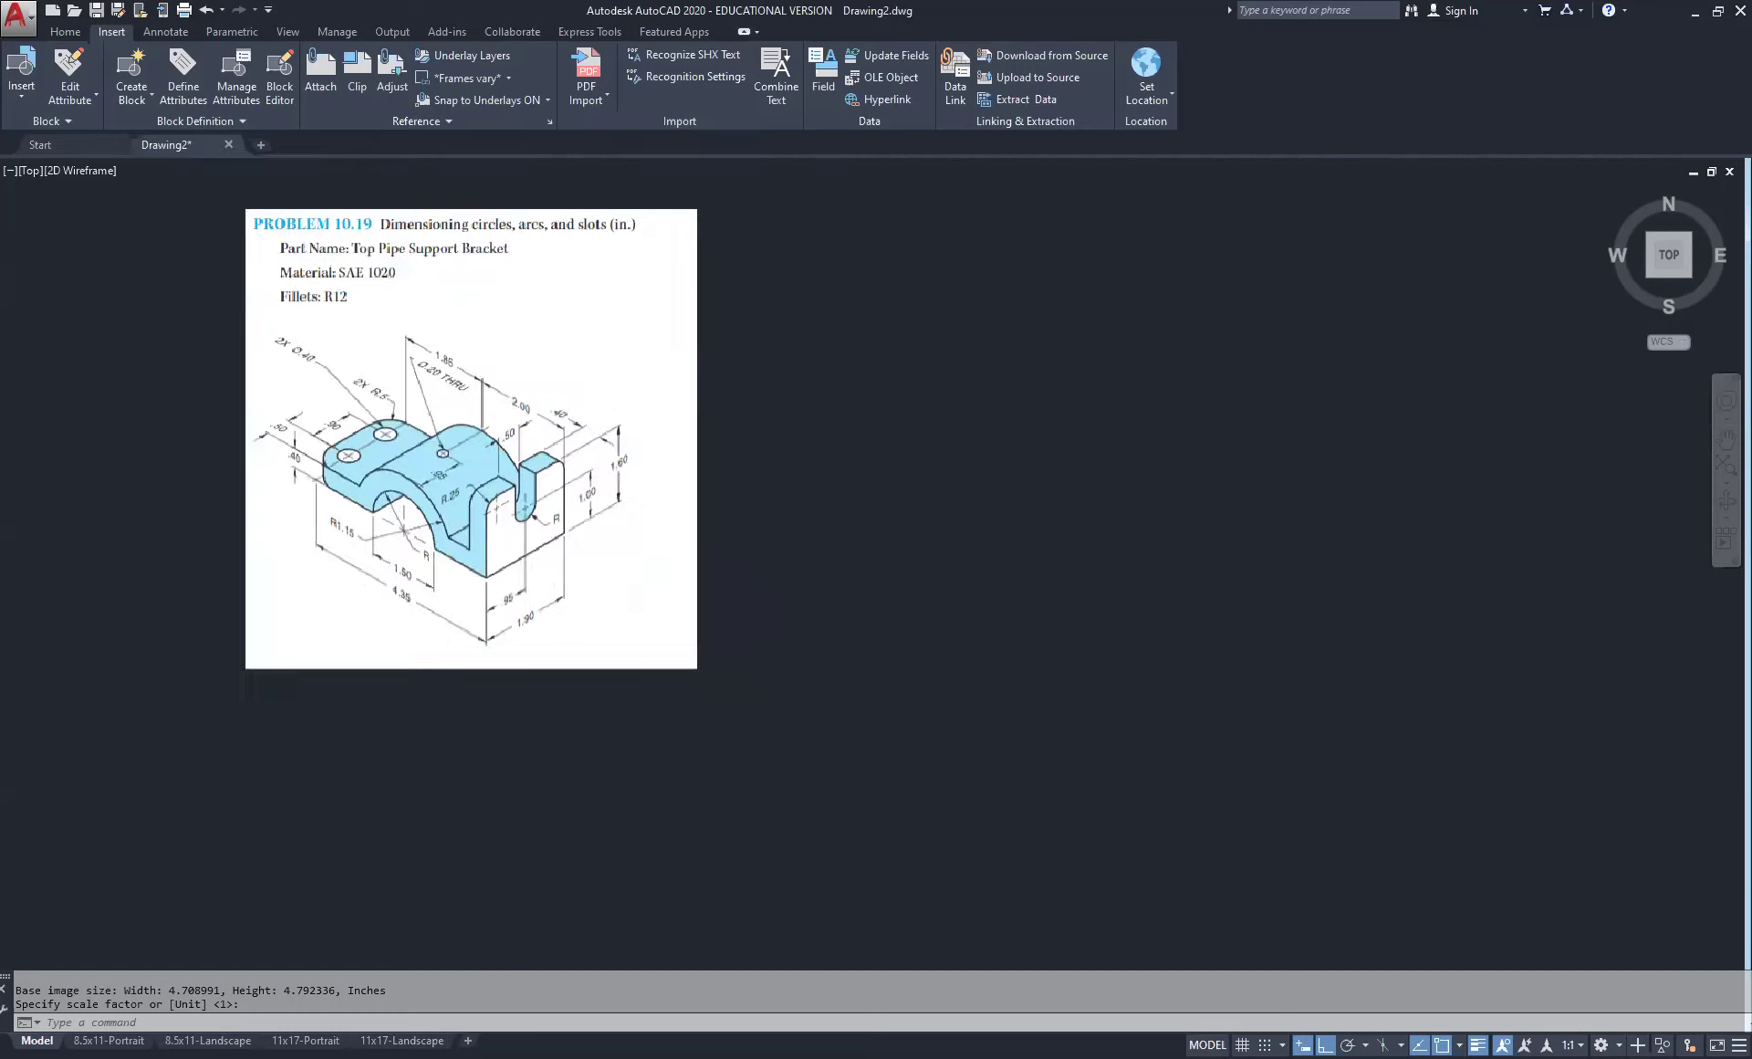
Step: Start the bracket's front profile to the right of the reference image with a 4.35 horizontal base line drawn rightward
{"action": "left_click", "coordinate": [65, 31]}
{"action": "left_click", "coordinate": [26, 75]}
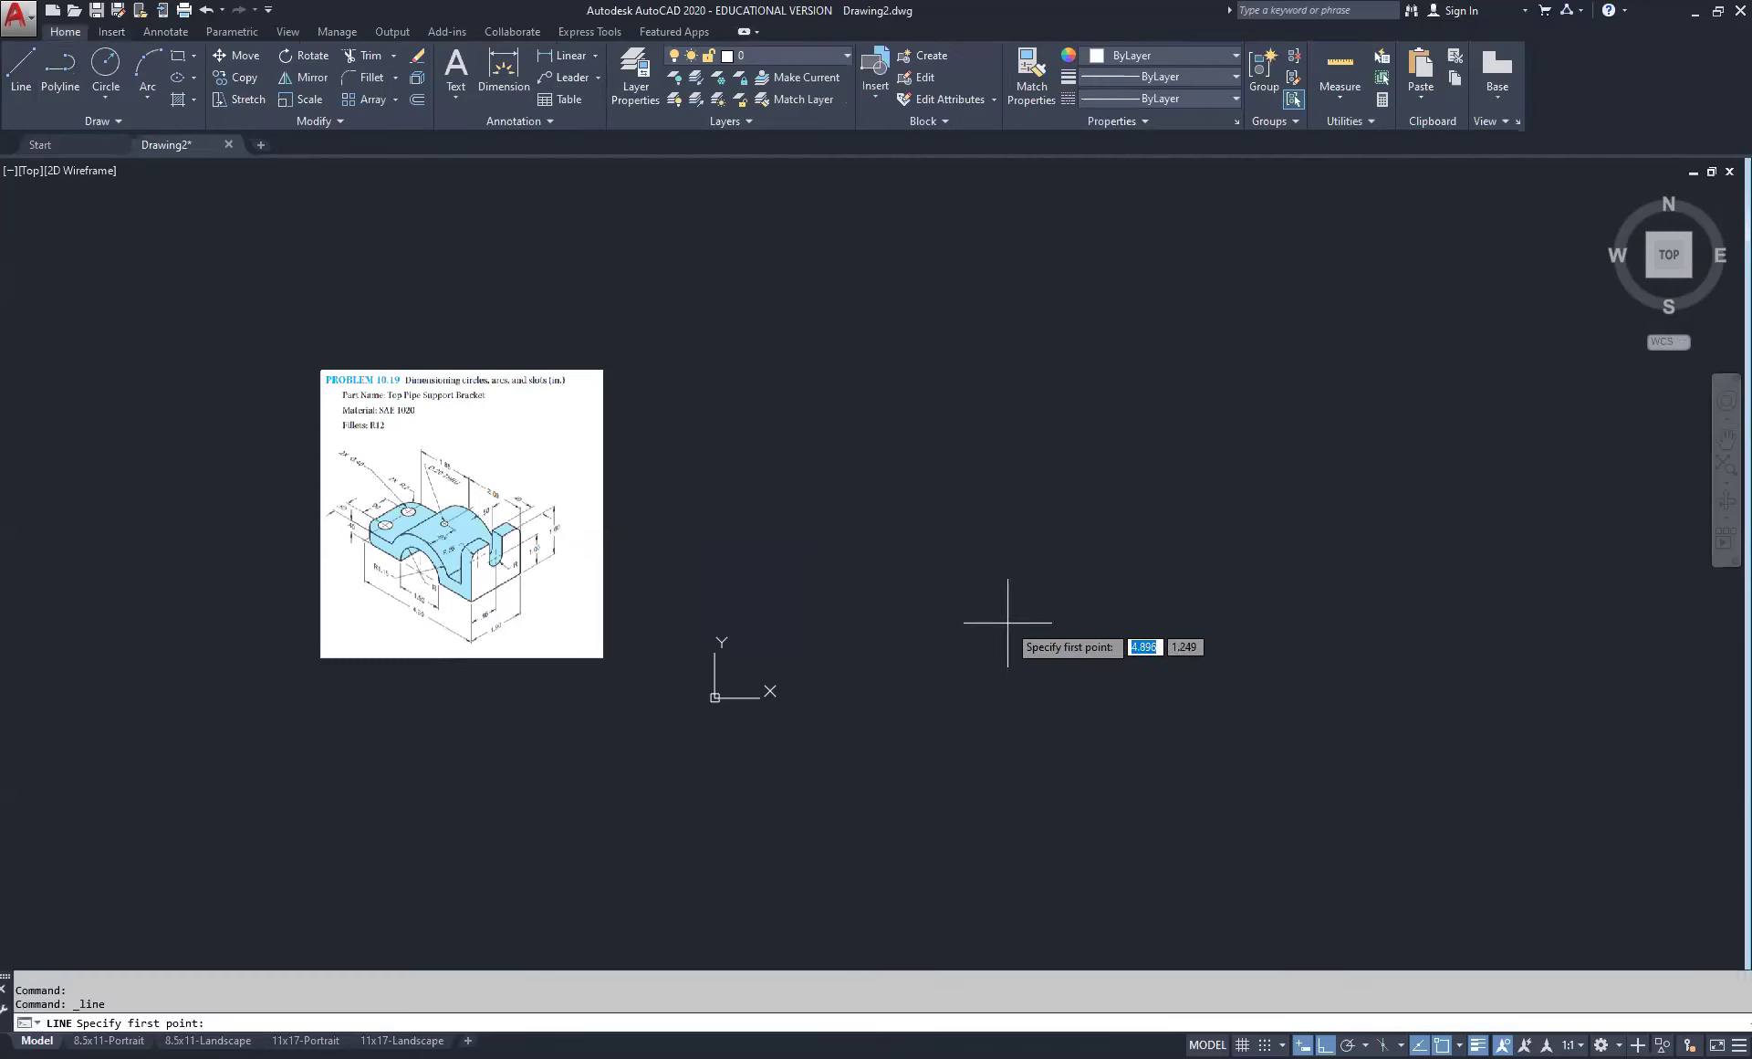
{"action": "left_click", "coordinate": [861, 569]}
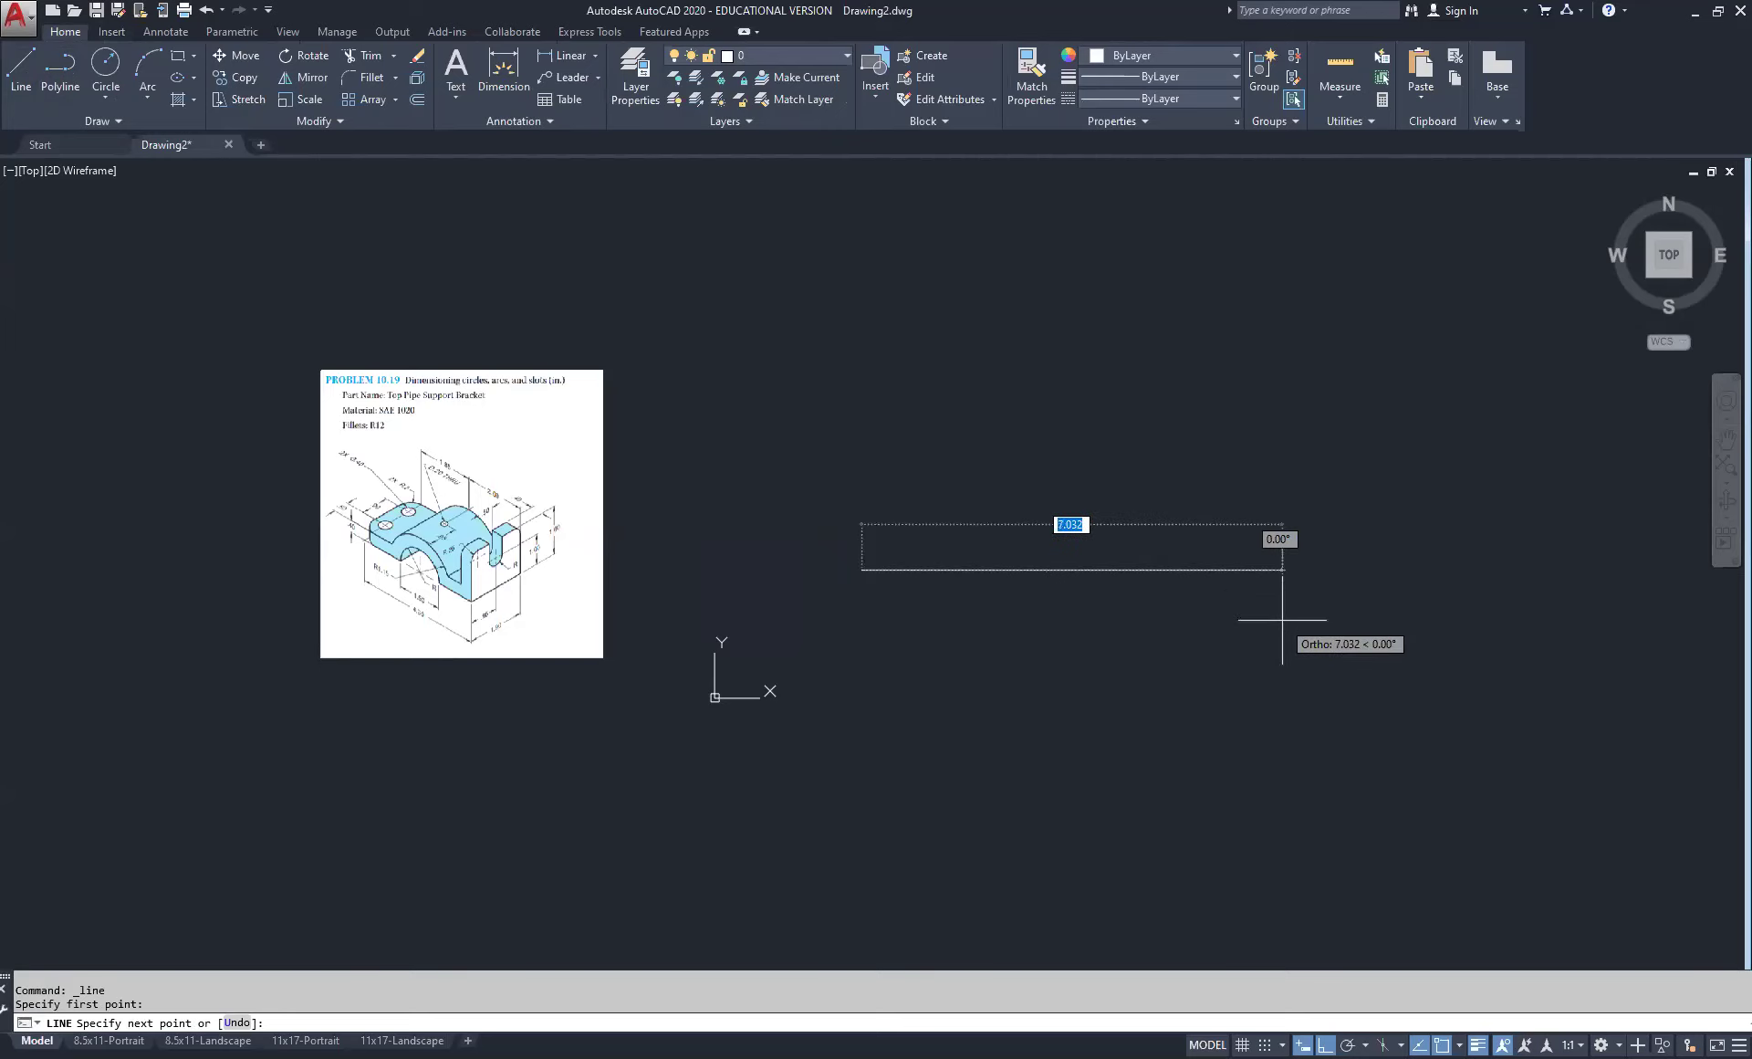
{"action": "scroll", "coordinate": [408, 622], "scroll_direction": "up", "scroll_amount": 4}
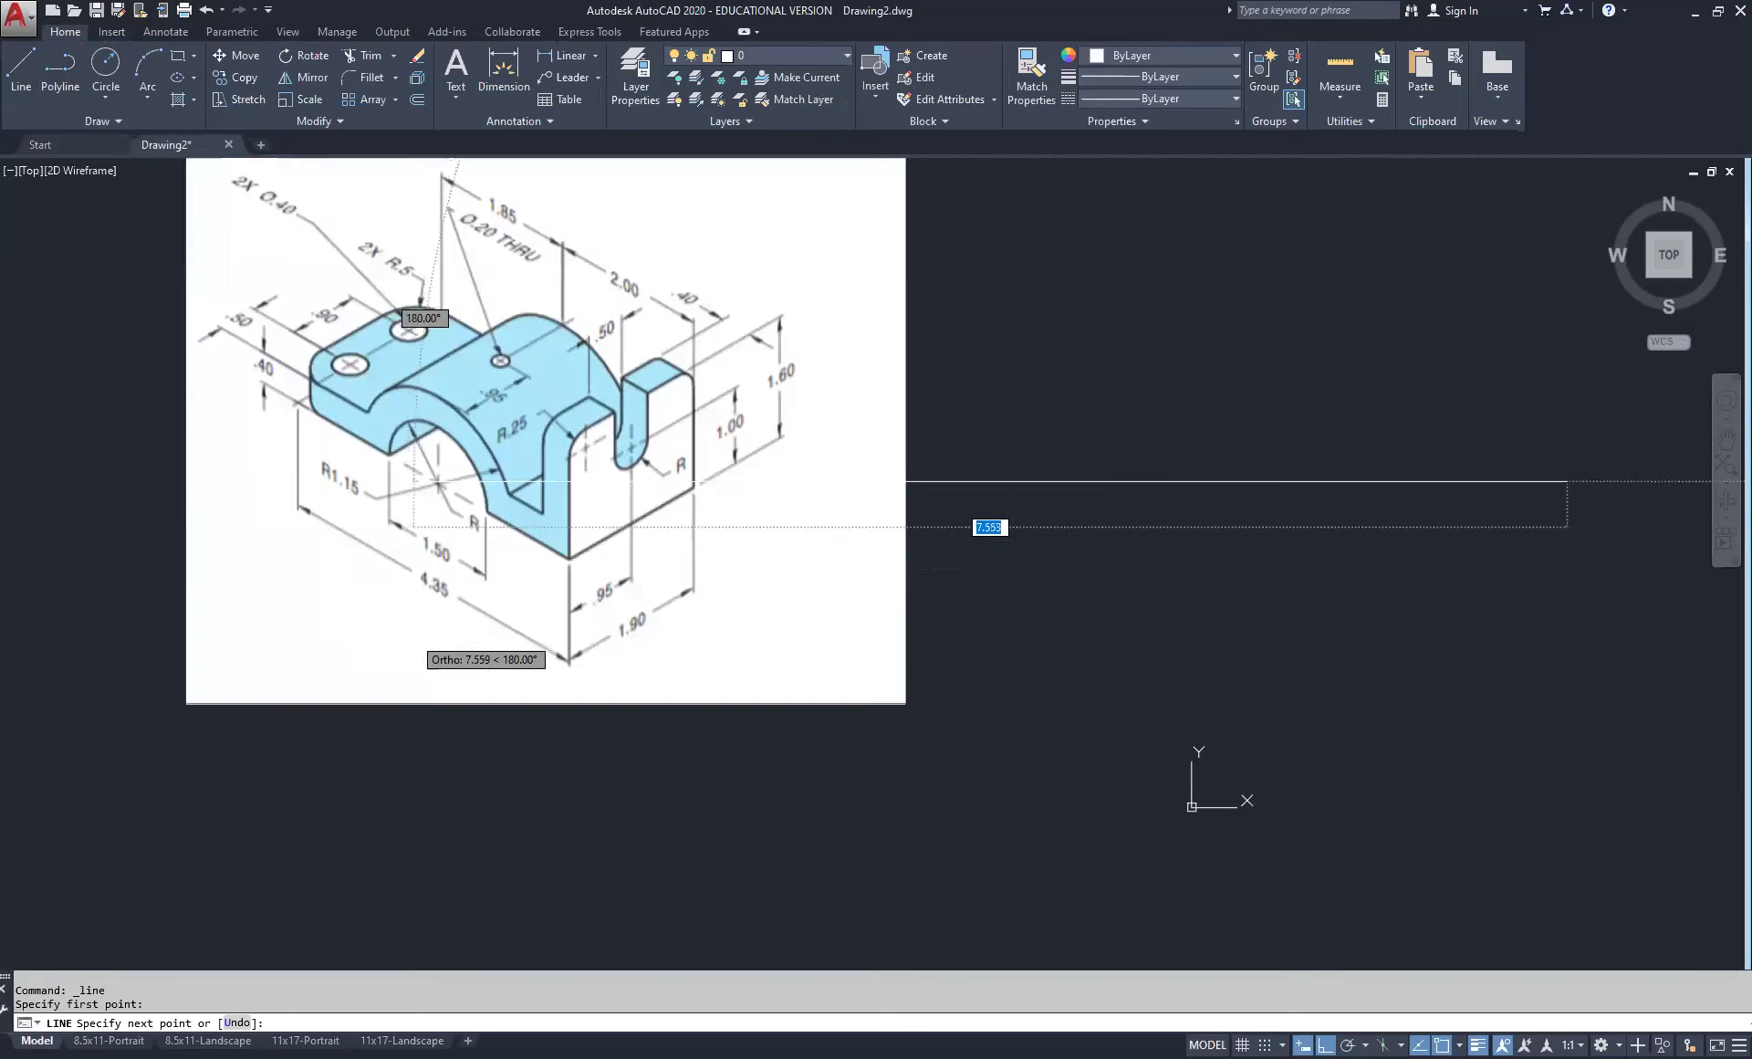
{"action": "scroll", "coordinate": [408, 624], "scroll_direction": "down", "scroll_amount": 2}
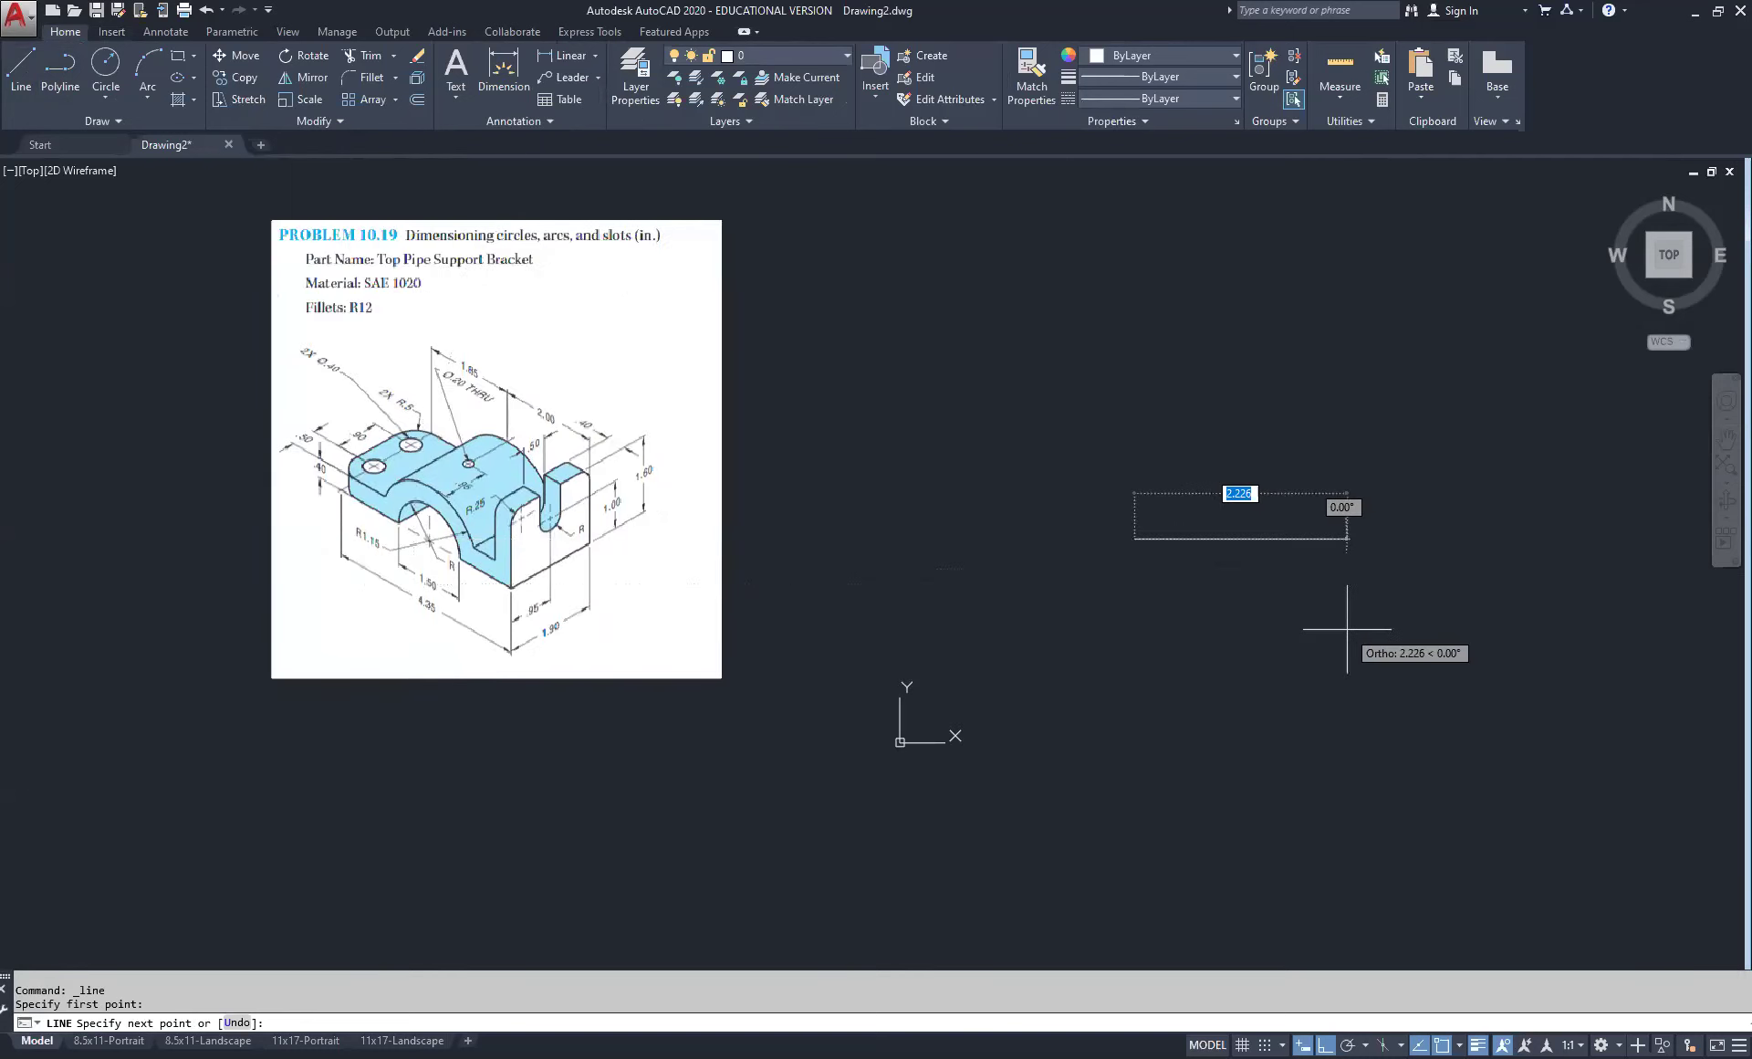
{"action": "type", "text": "4.35"}
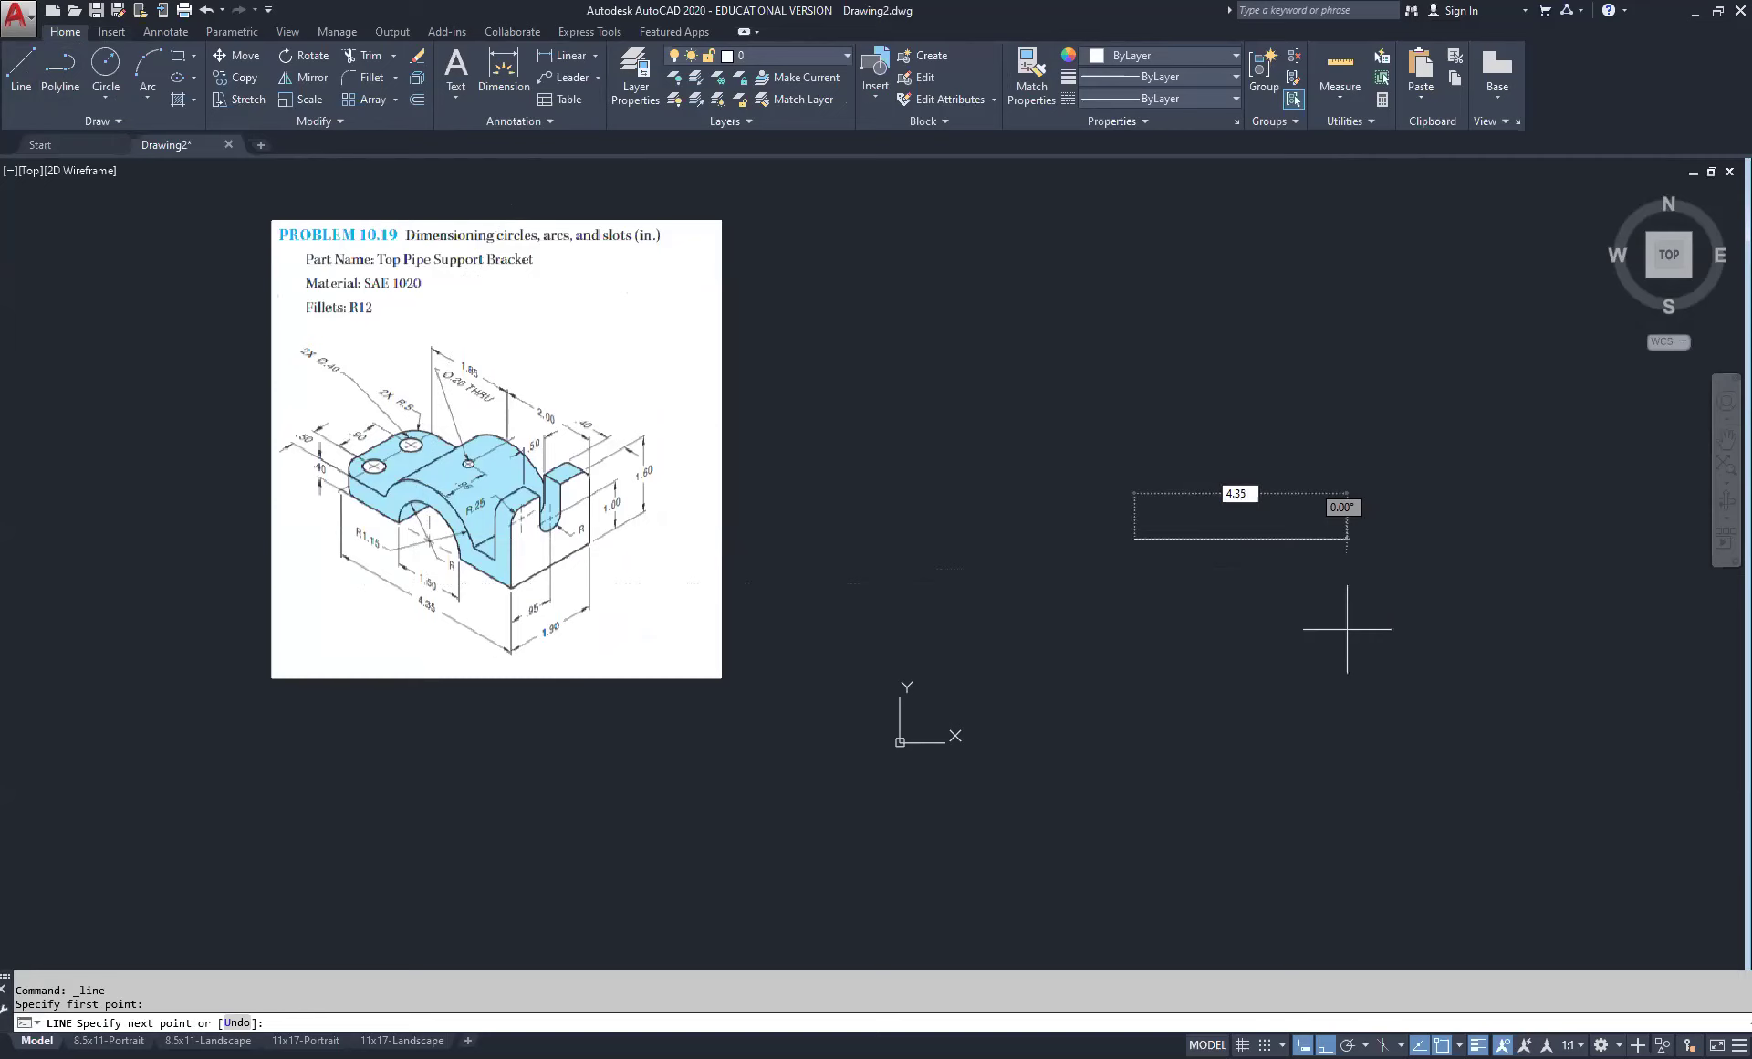
{"action": "key", "text": "Return"}
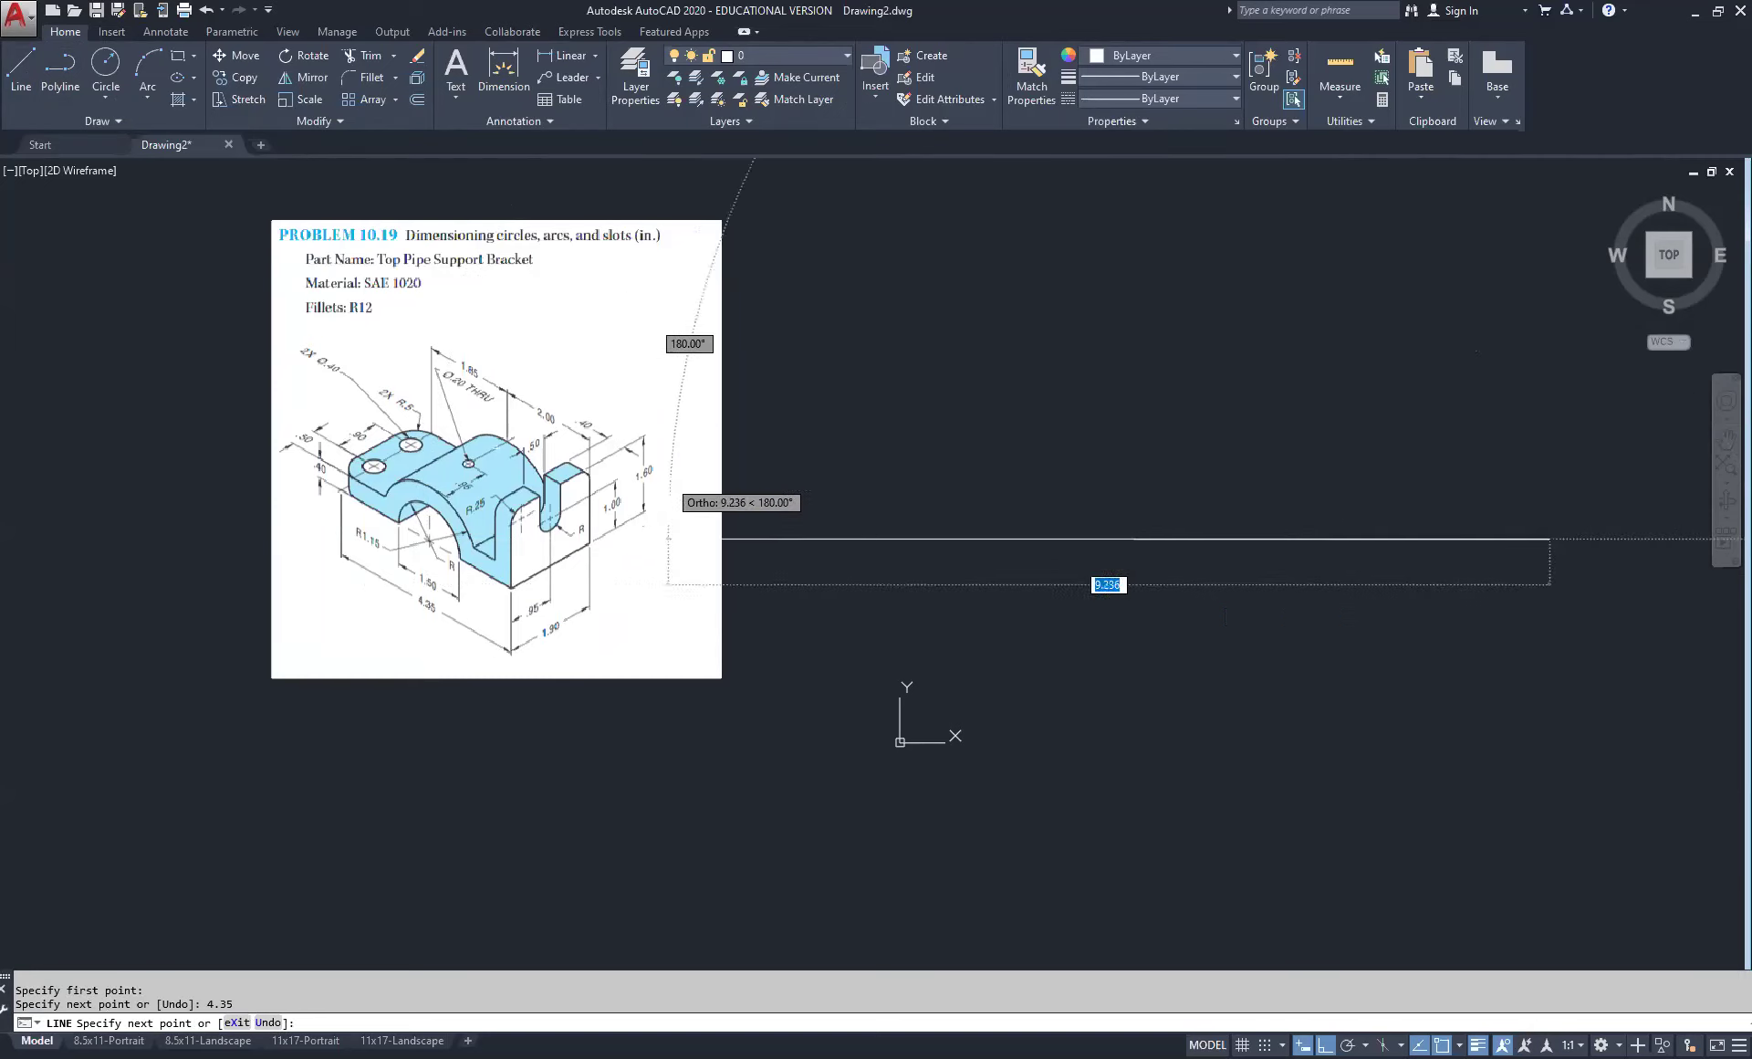
Step: Continue the profile with a 1.6 vertical line upward from the right end of the base line
{"action": "scroll", "coordinate": [650, 470], "scroll_direction": "up", "scroll_amount": 6}
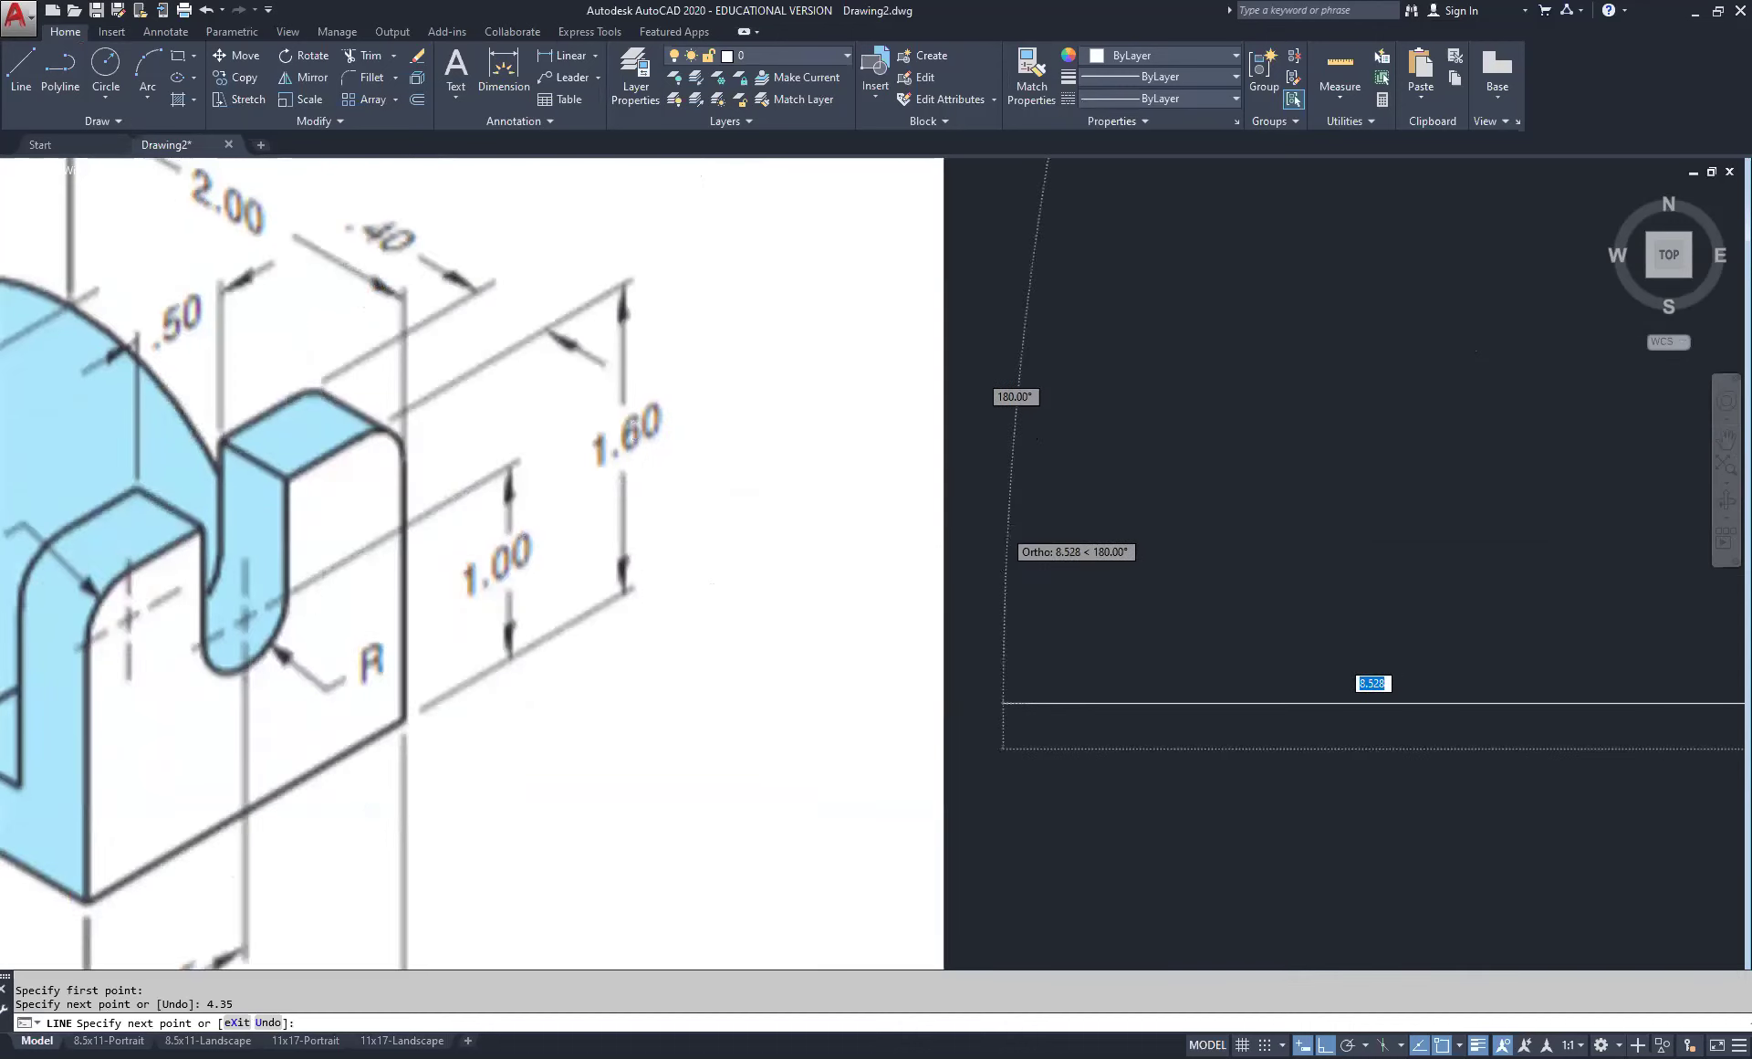
{"action": "scroll", "coordinate": [1004, 529], "scroll_direction": "down", "scroll_amount": 5}
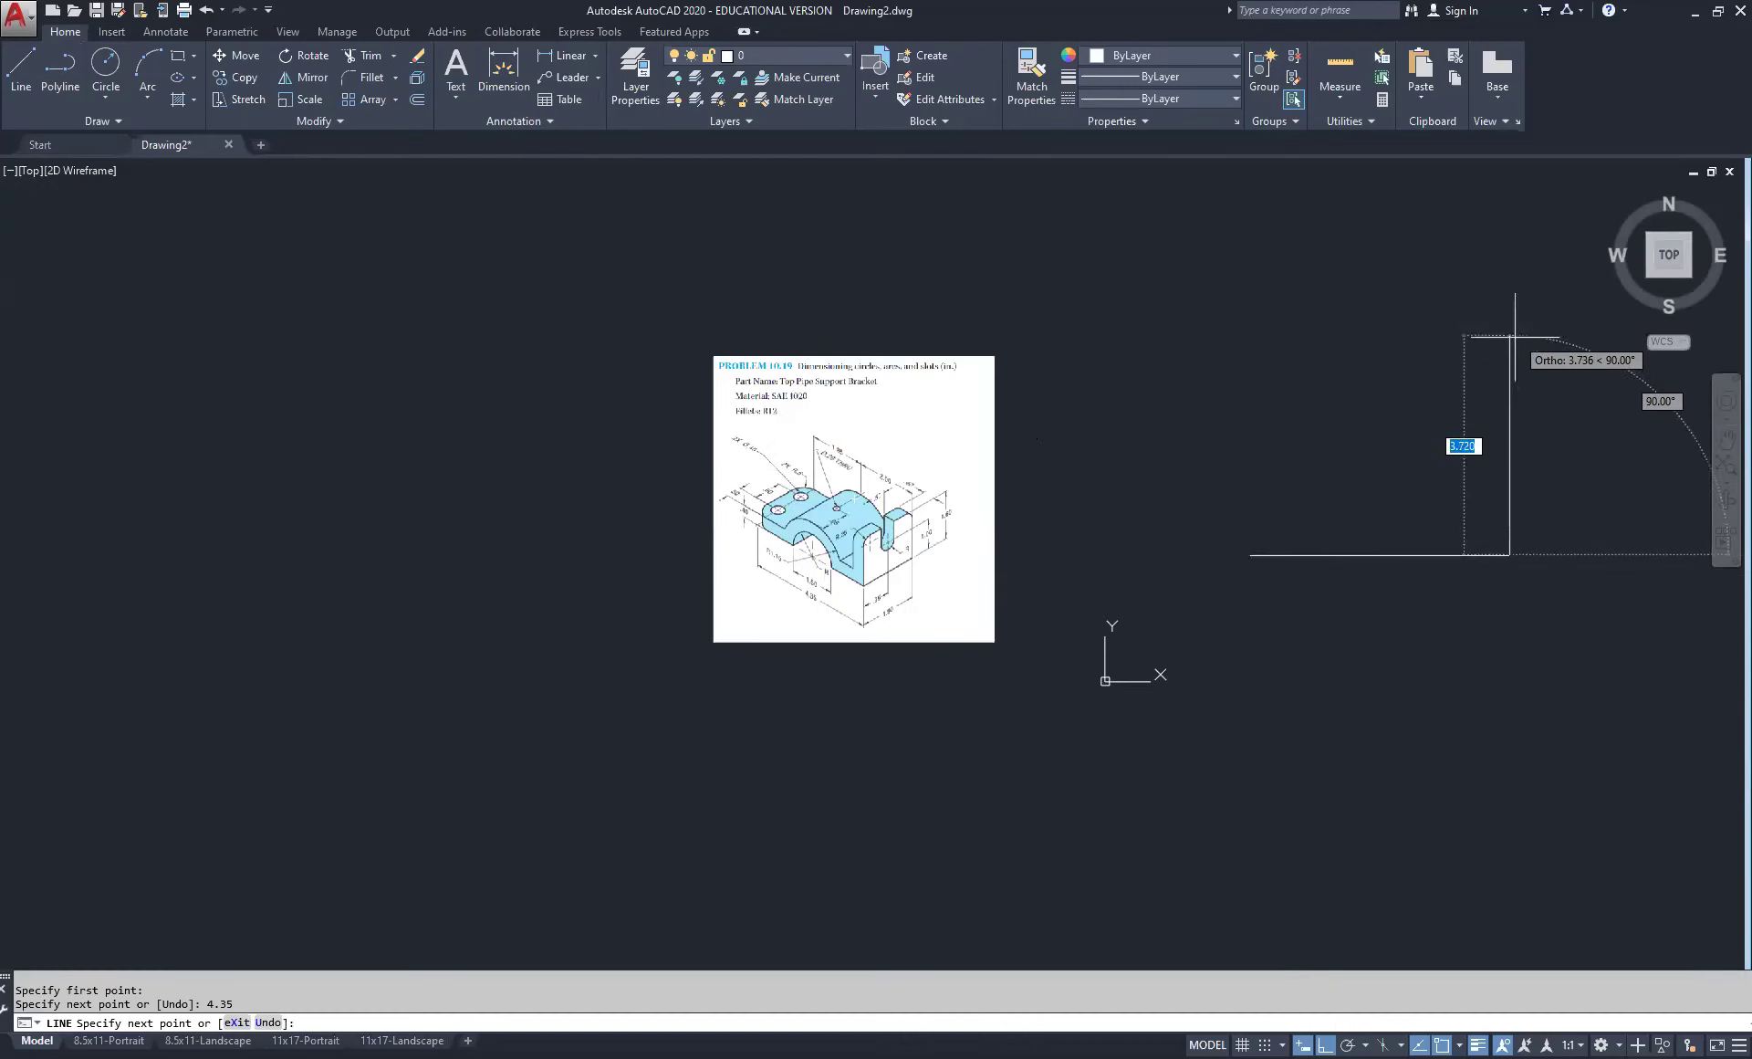
{"action": "type", "text": "1.6"}
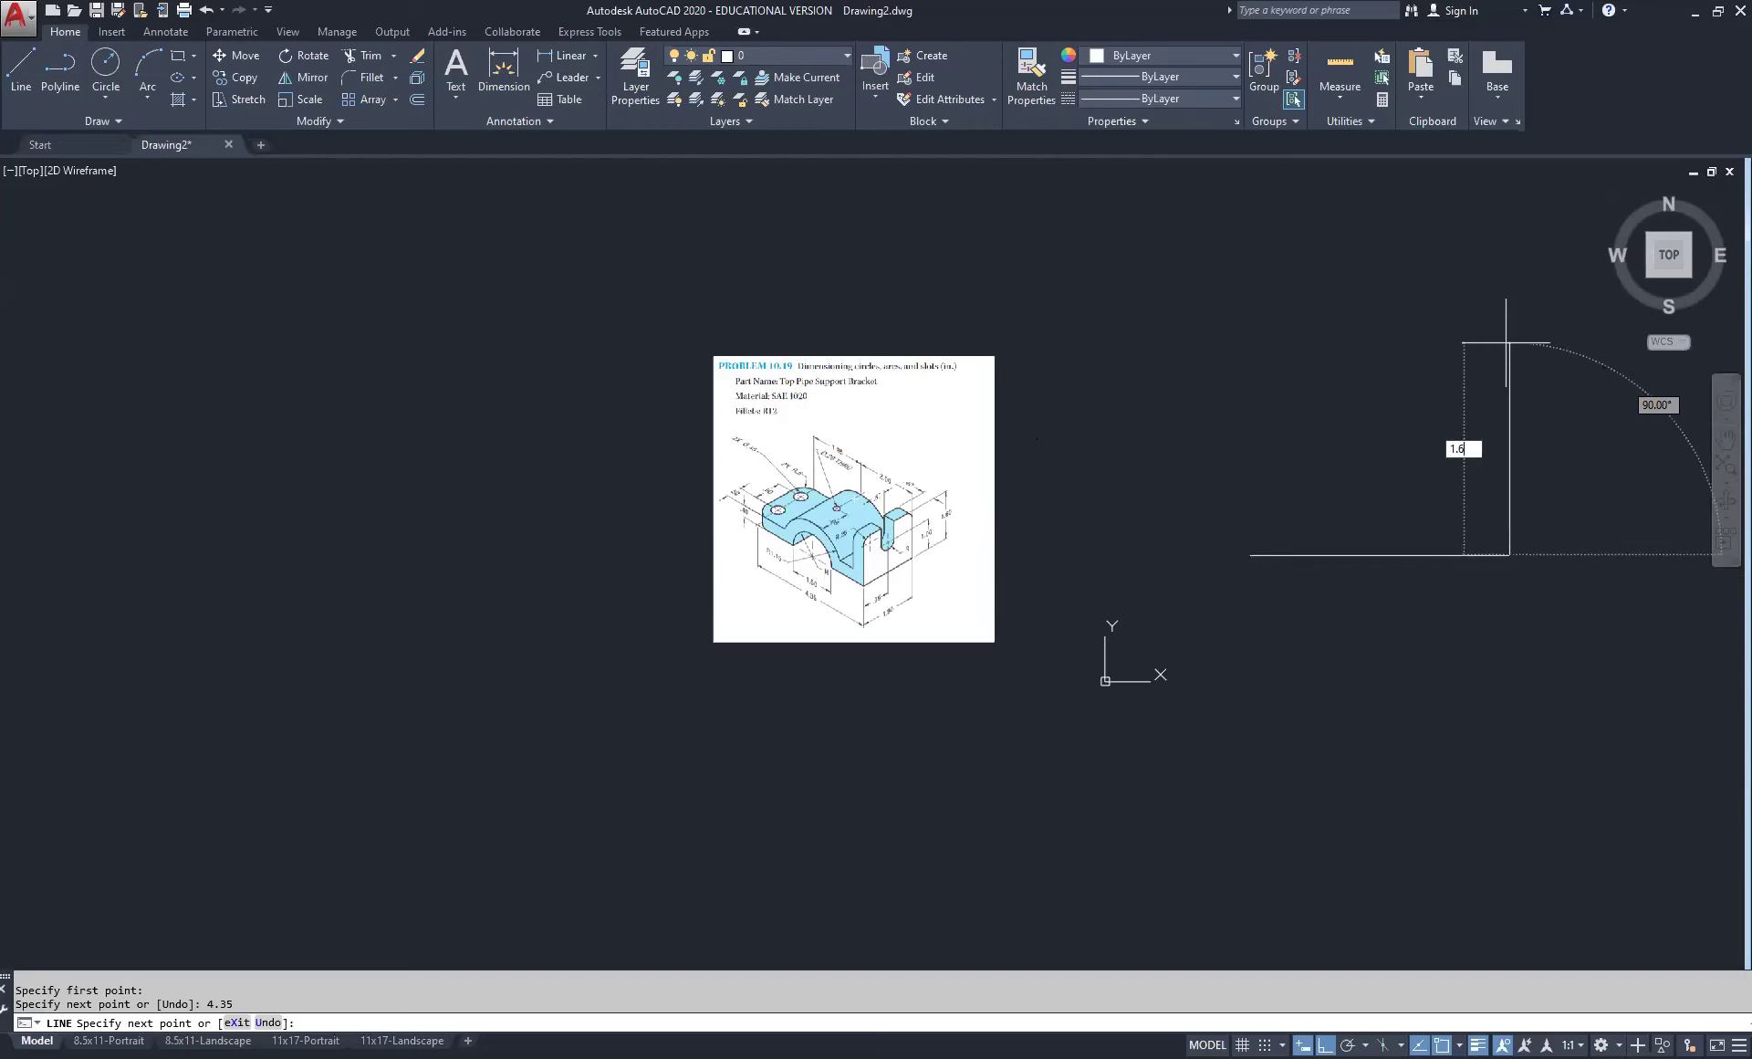
{"action": "key", "text": "Return"}
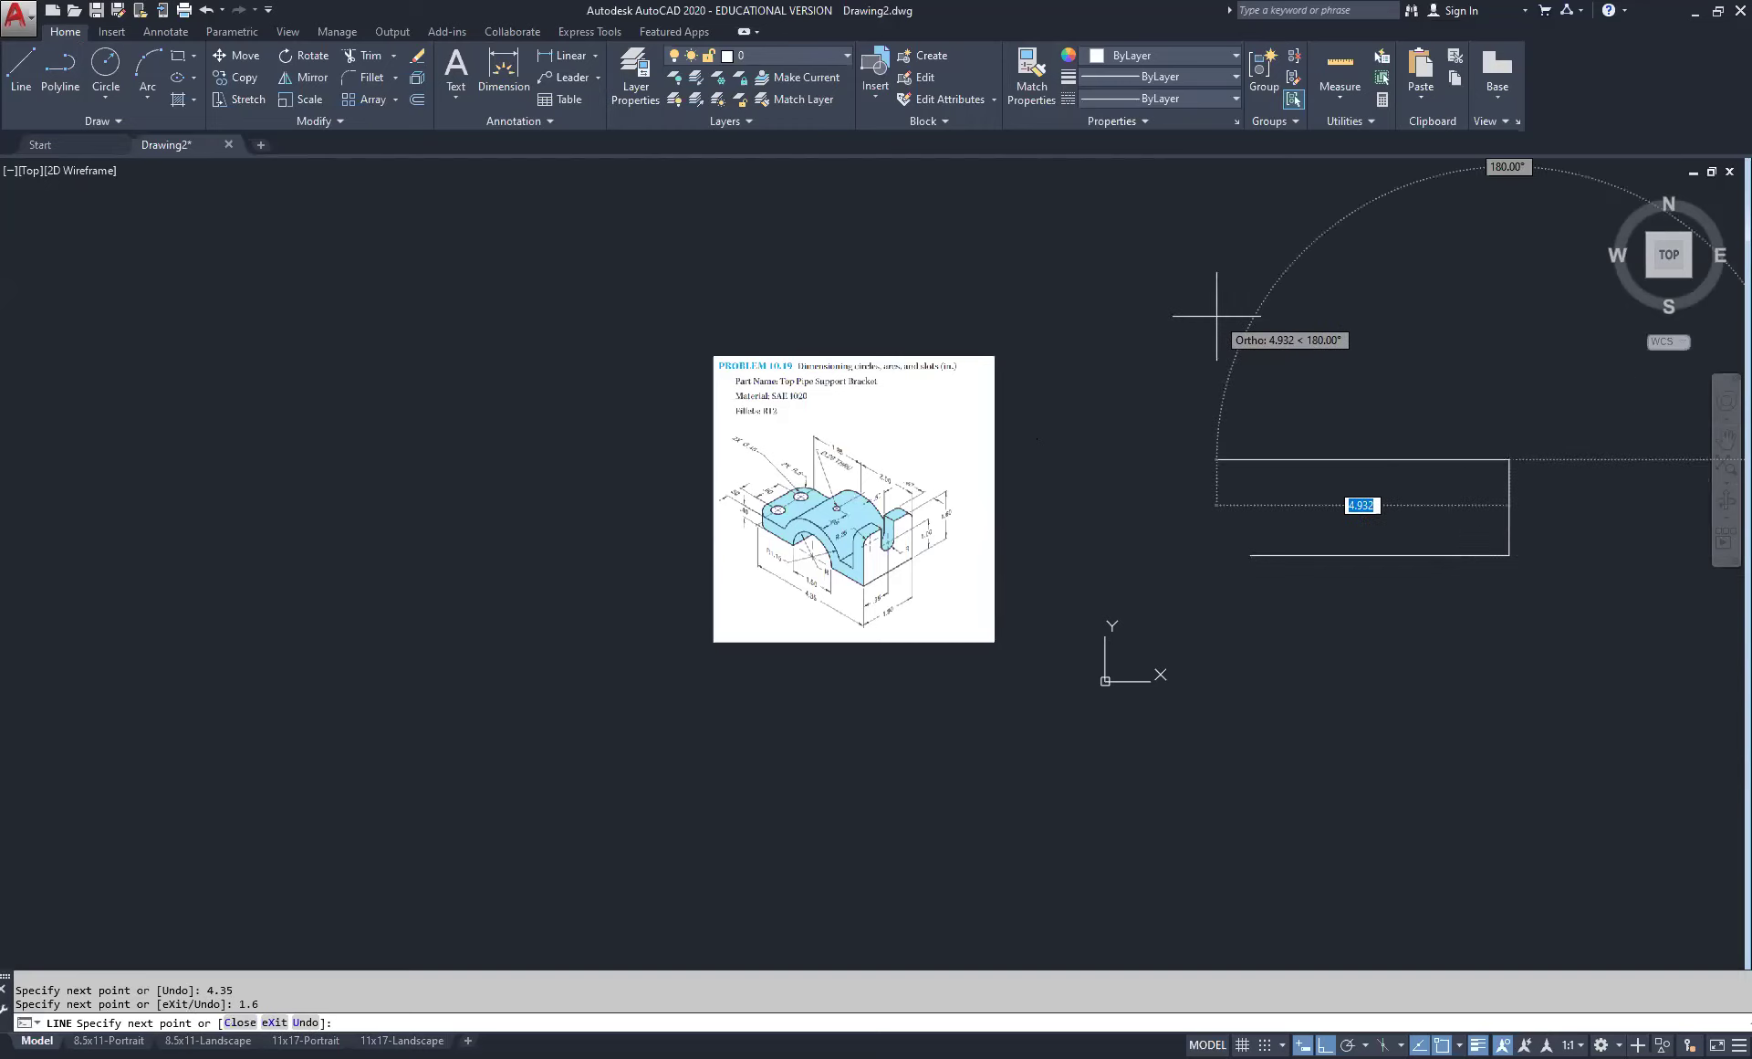
Step: Add a .4 horizontal line leftward from the top of the vertical edge and end the Line command
{"action": "scroll", "coordinate": [974, 504], "scroll_direction": "up", "scroll_amount": 4}
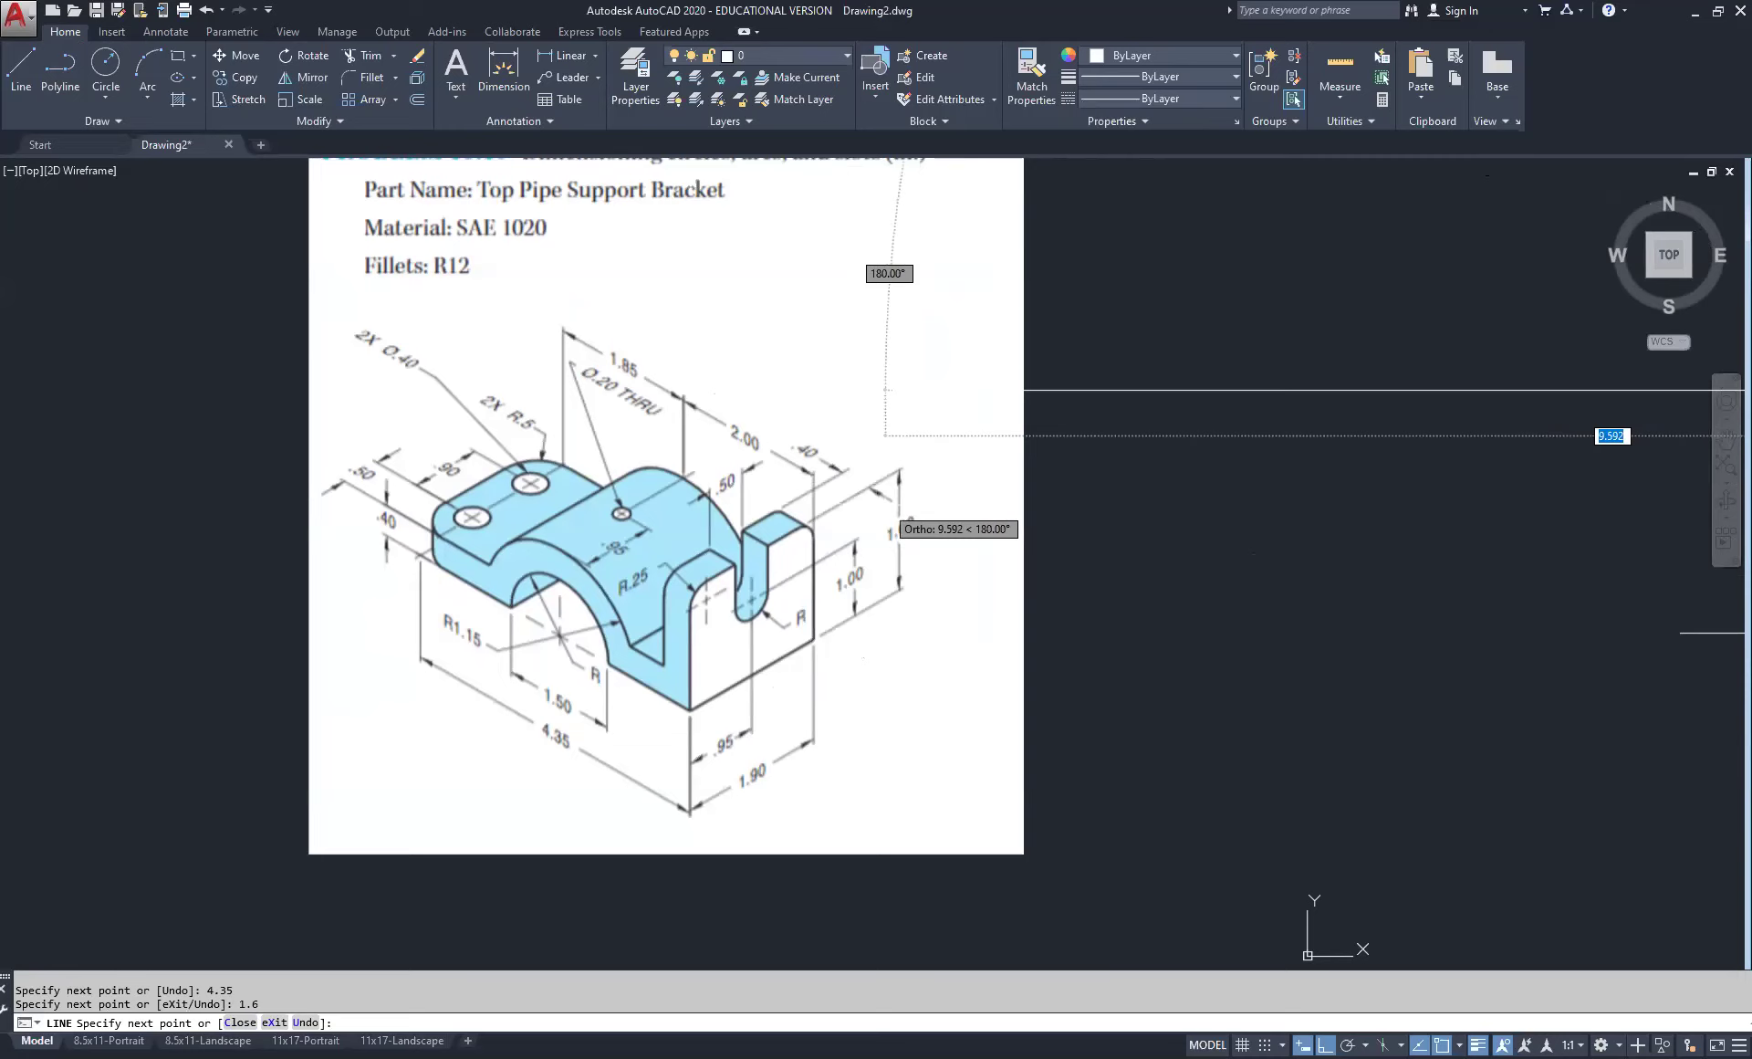
{"action": "scroll", "coordinate": [886, 504], "scroll_direction": "down", "scroll_amount": 2}
{"action": "scroll", "coordinate": [886, 505], "scroll_direction": "down", "scroll_amount": 4}
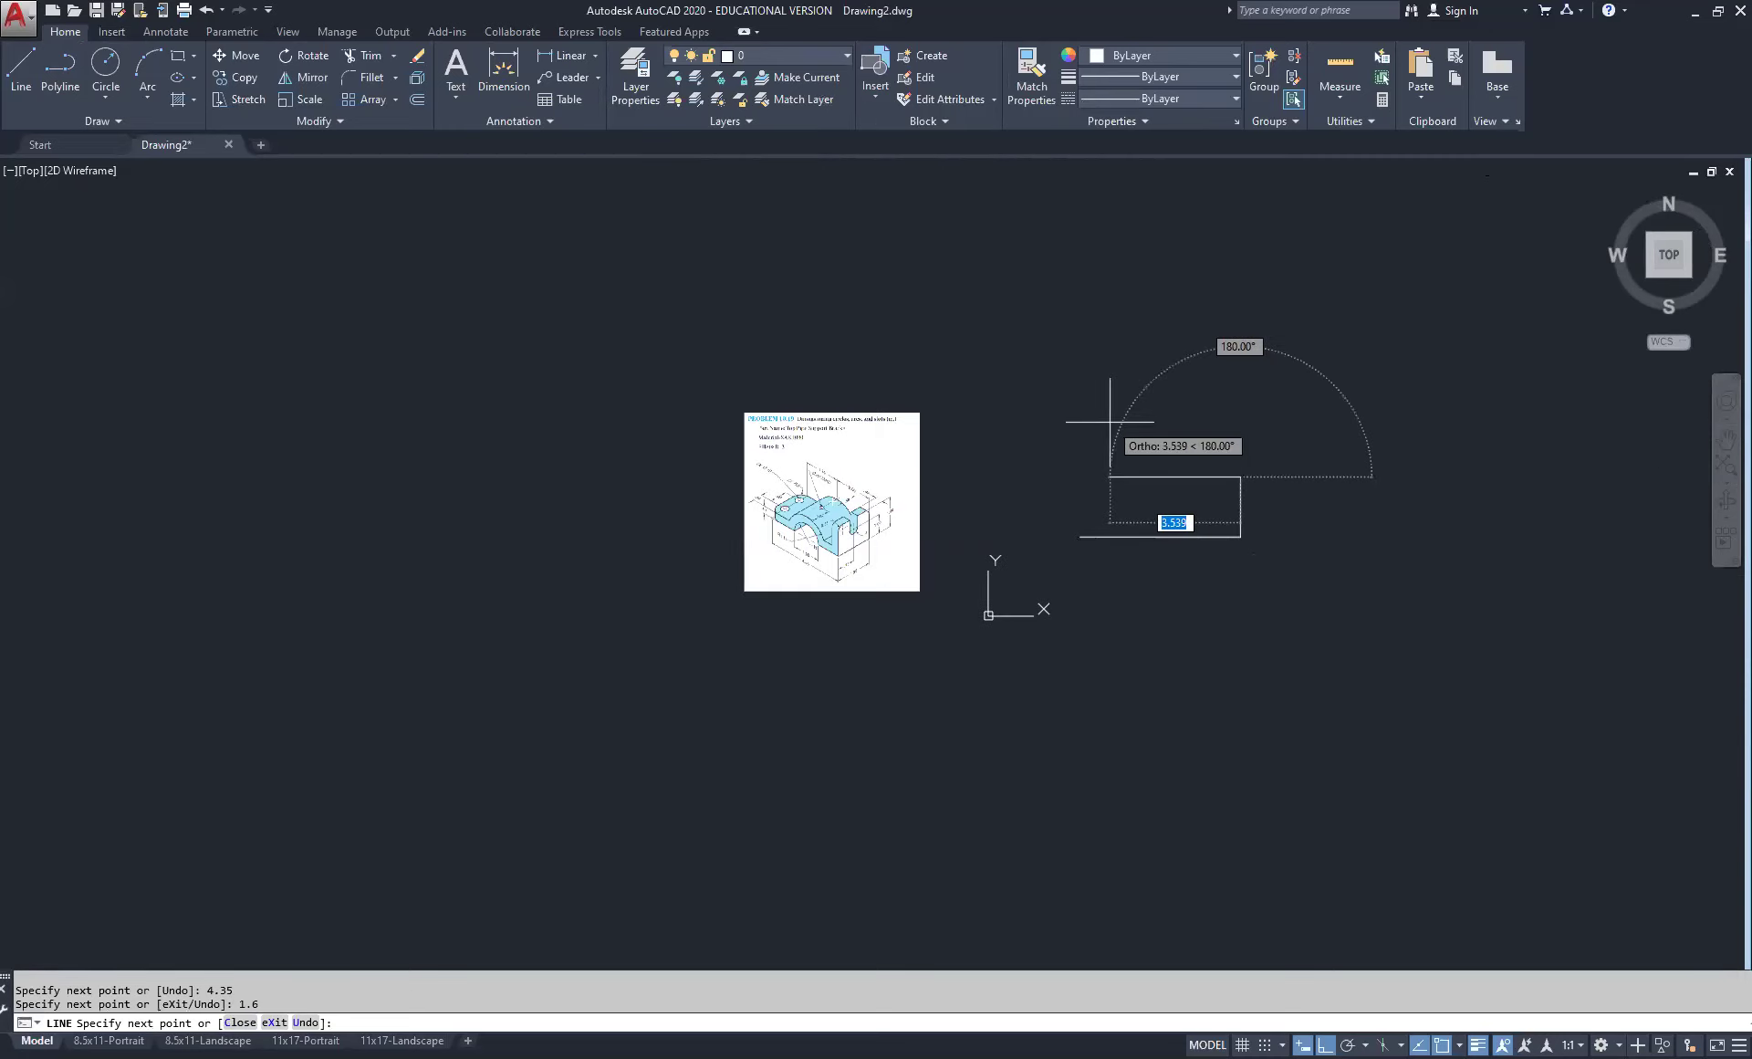
{"action": "type", "text": ".4"}
{"action": "key", "text": "Return"}
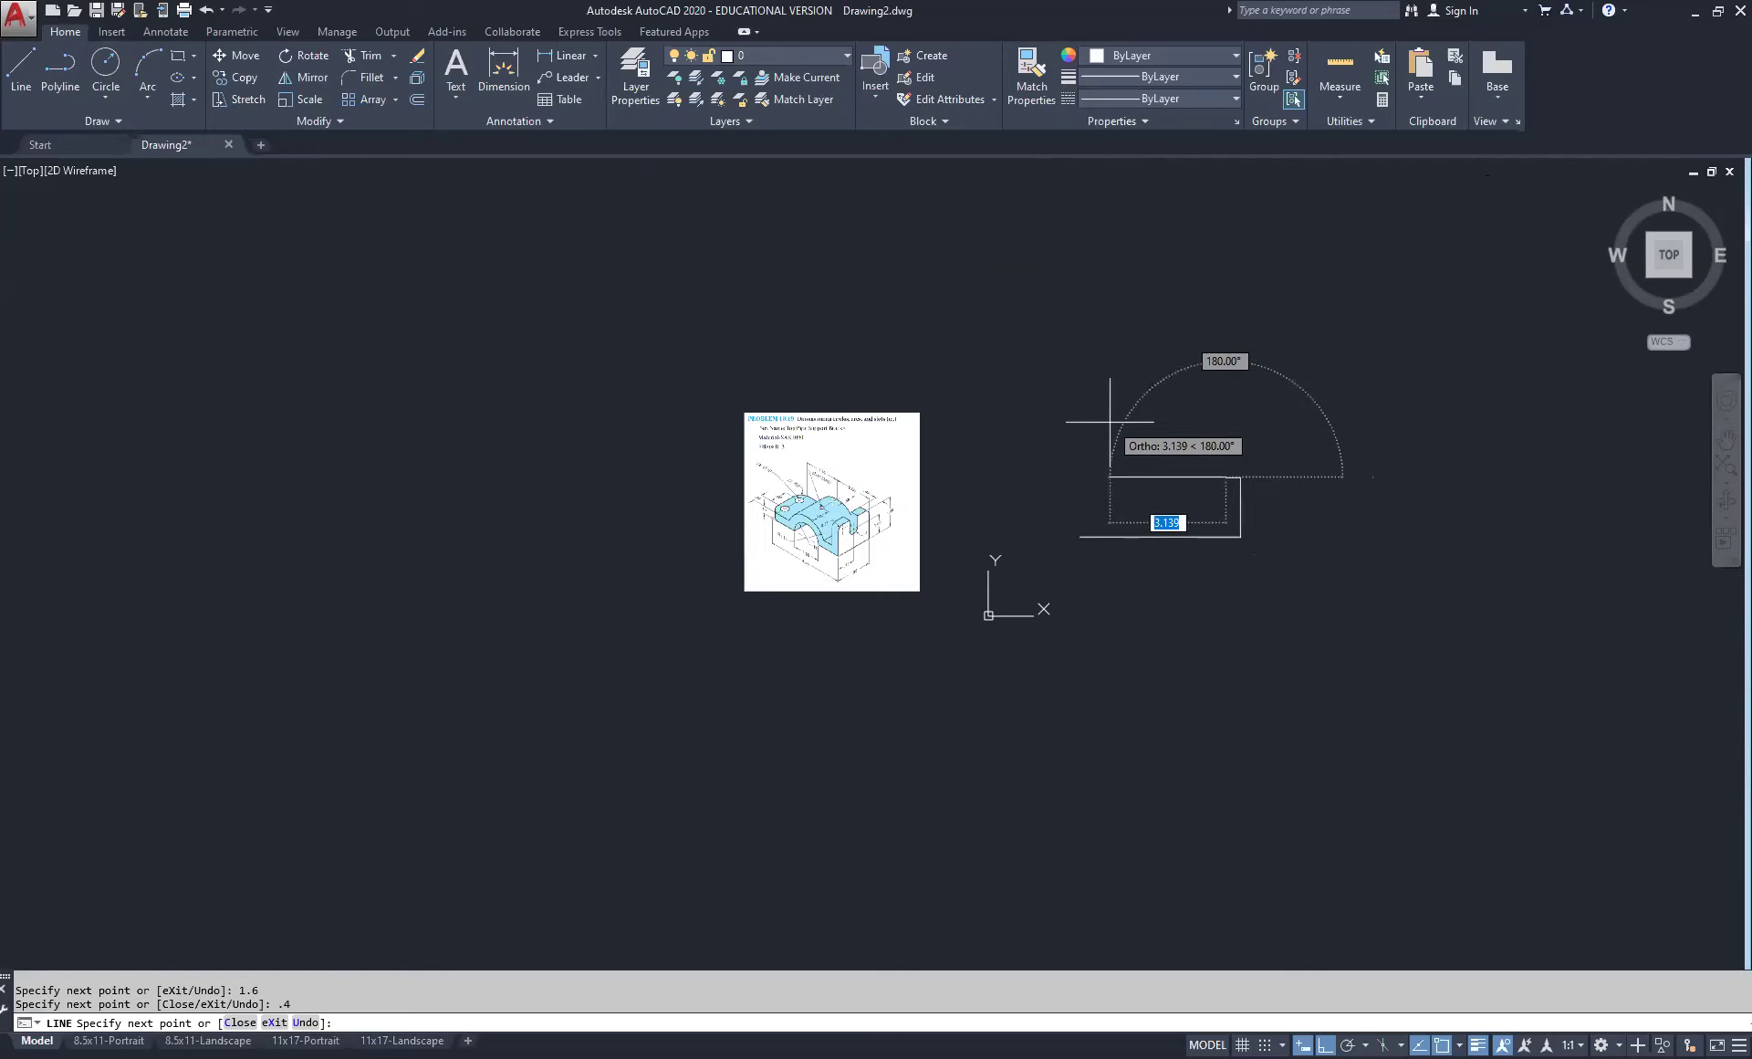
{"action": "scroll", "coordinate": [946, 515], "scroll_direction": "up", "scroll_amount": 4}
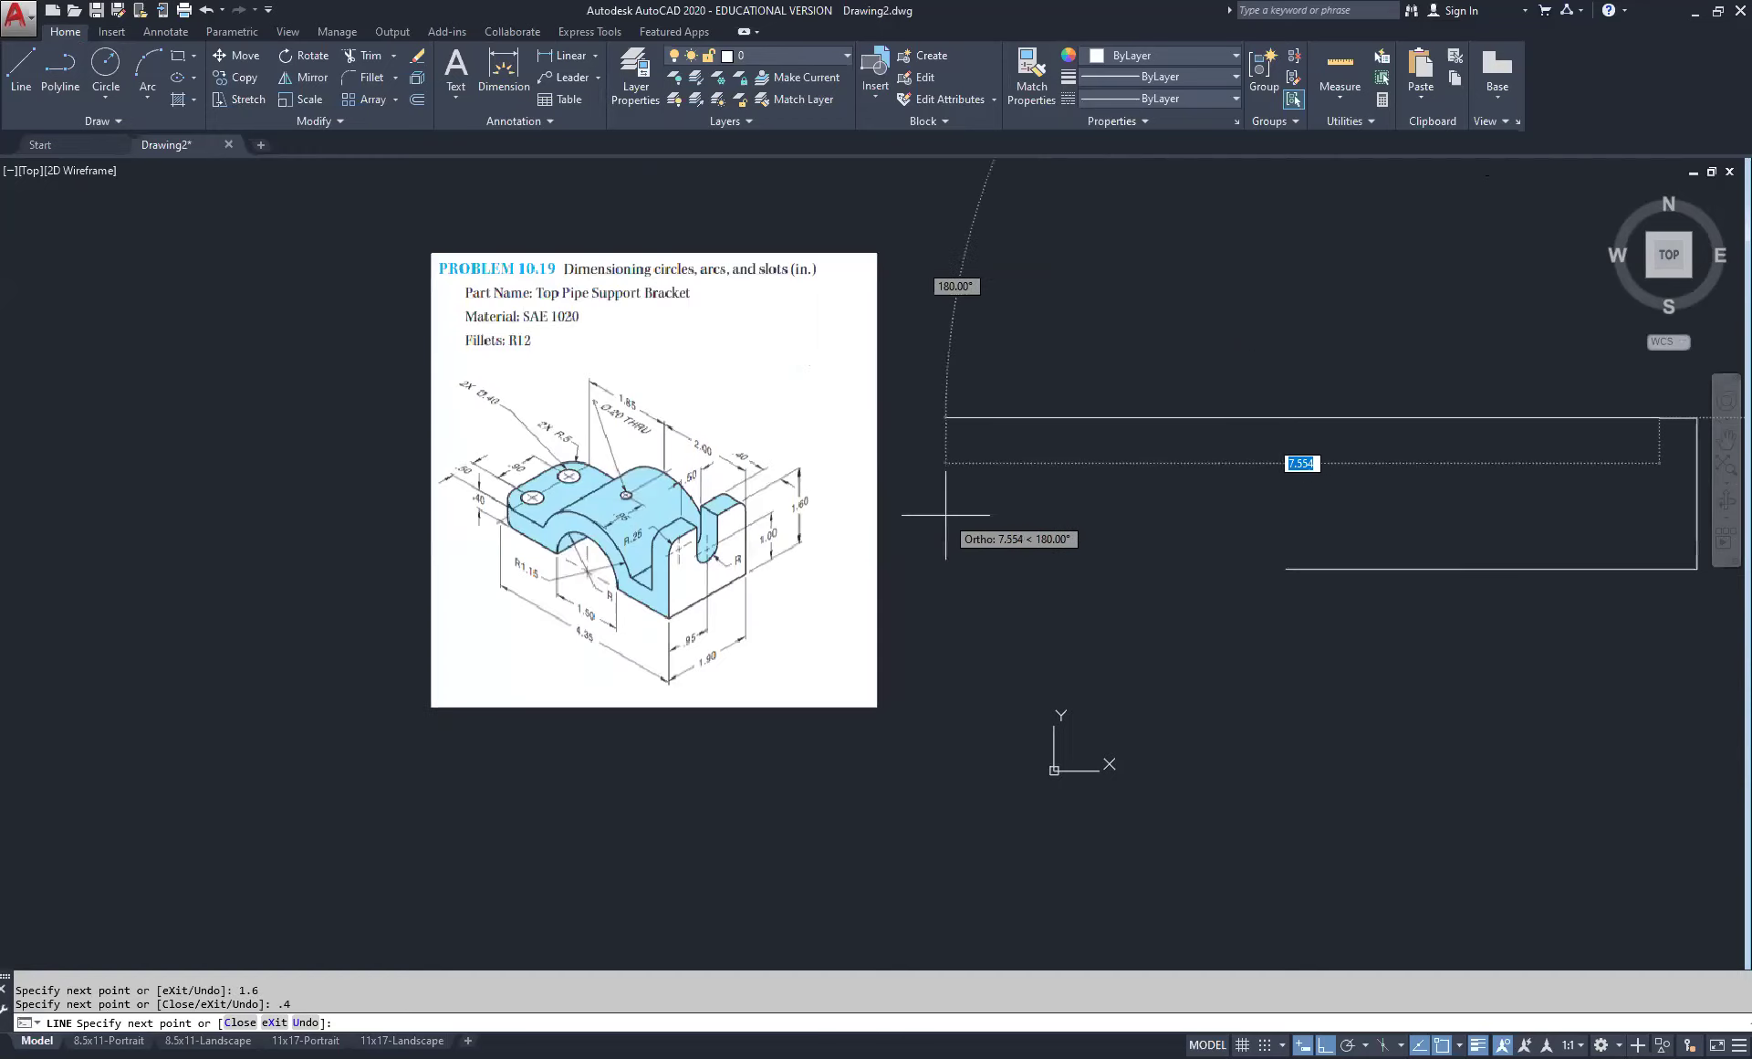
{"action": "right_click", "coordinate": [1397, 384]}
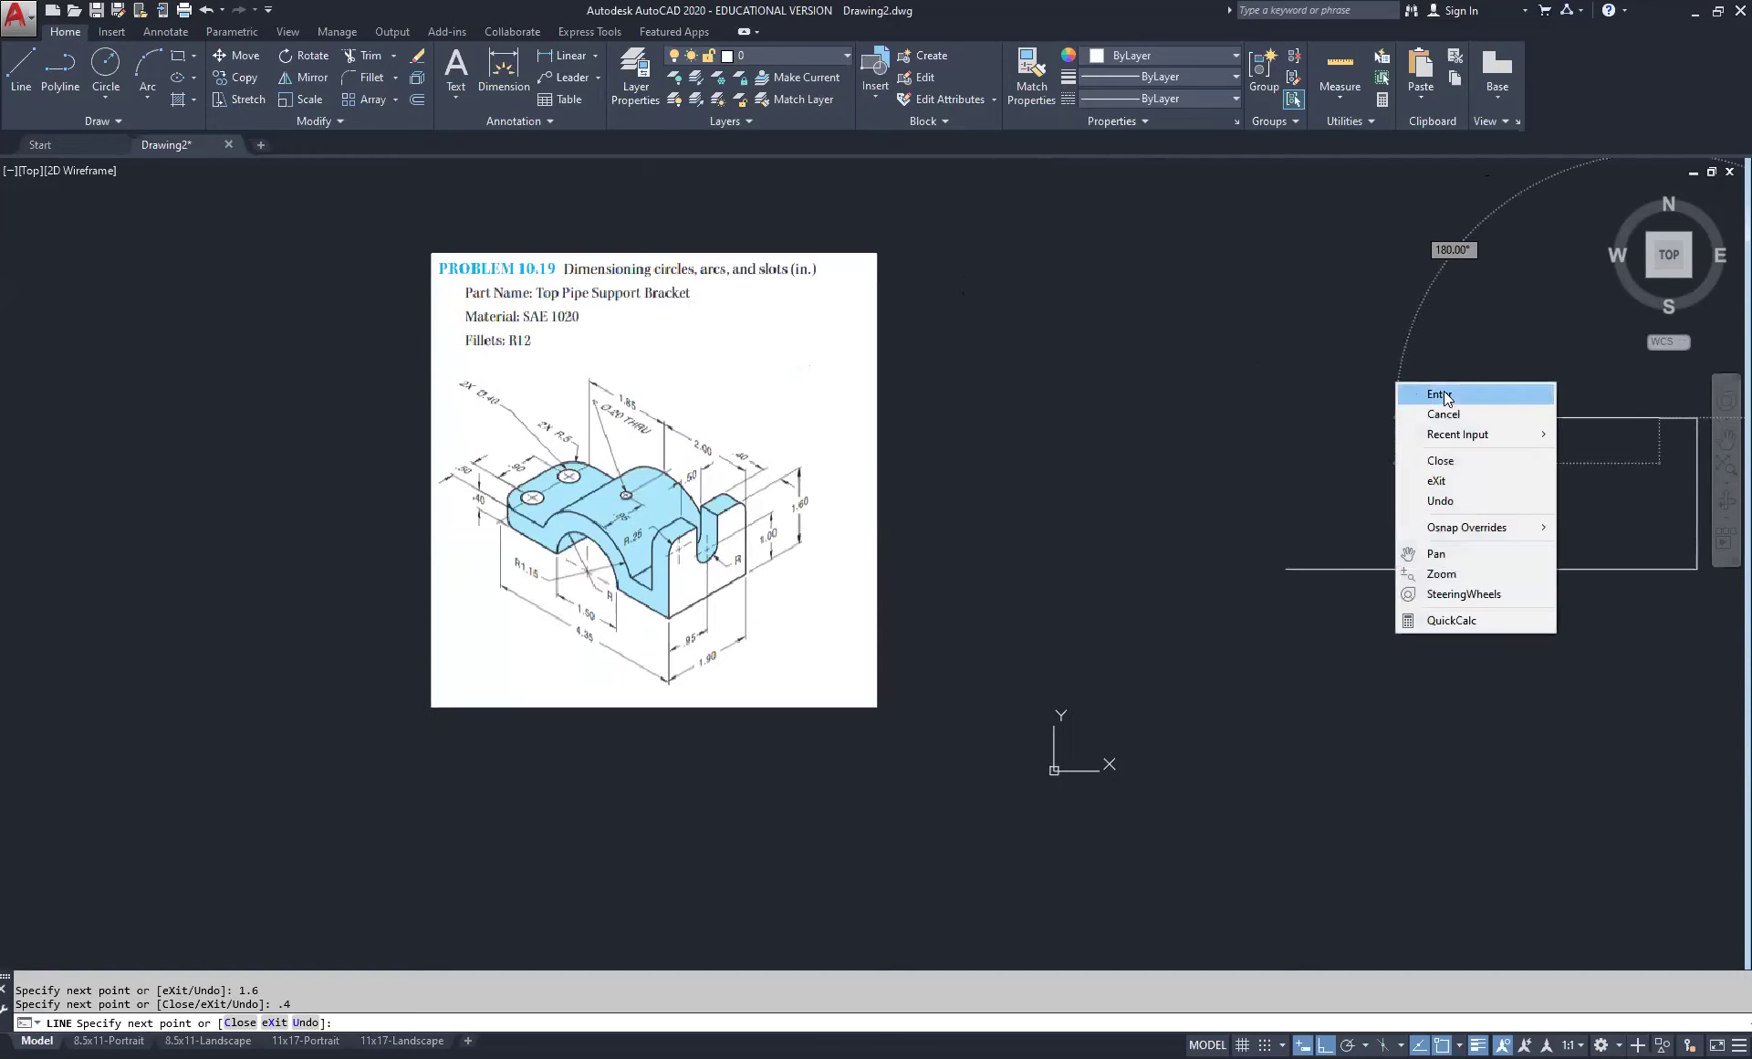
{"action": "left_click", "coordinate": [1462, 395]}
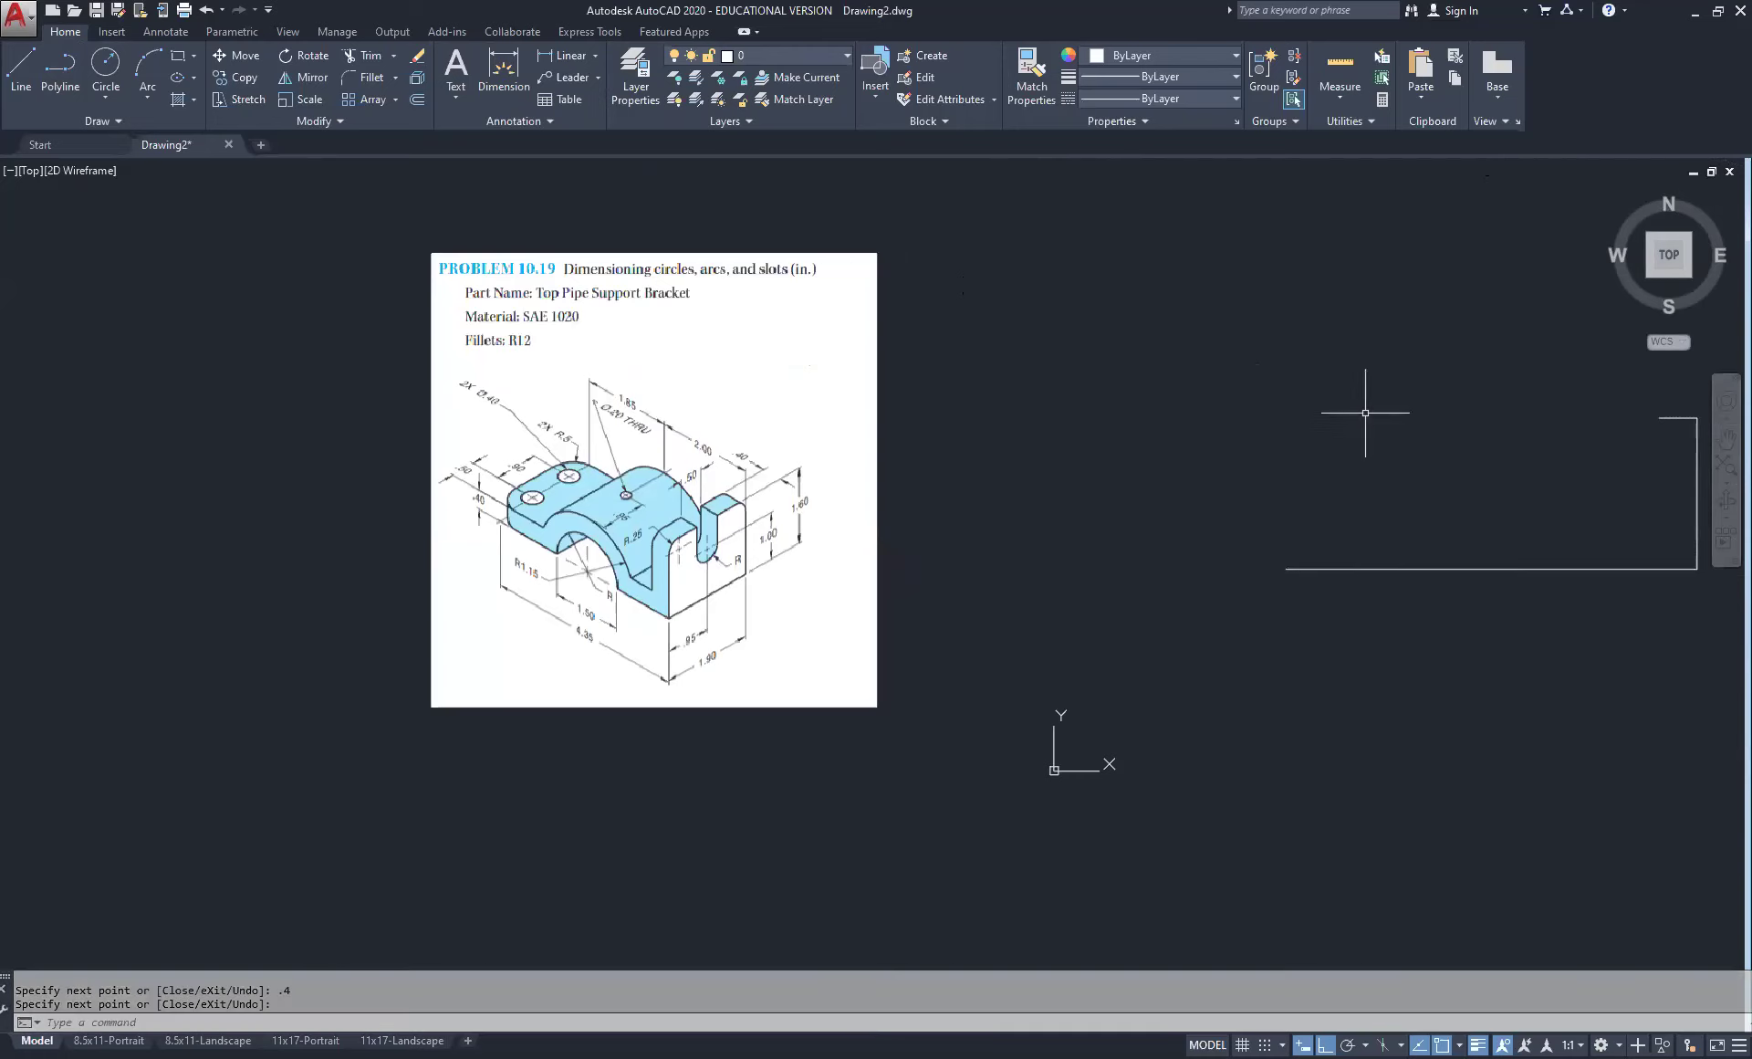
Step: Draw a .4 vertical line upward from the left end of the bracket's base line
{"action": "left_click", "coordinate": [23, 66]}
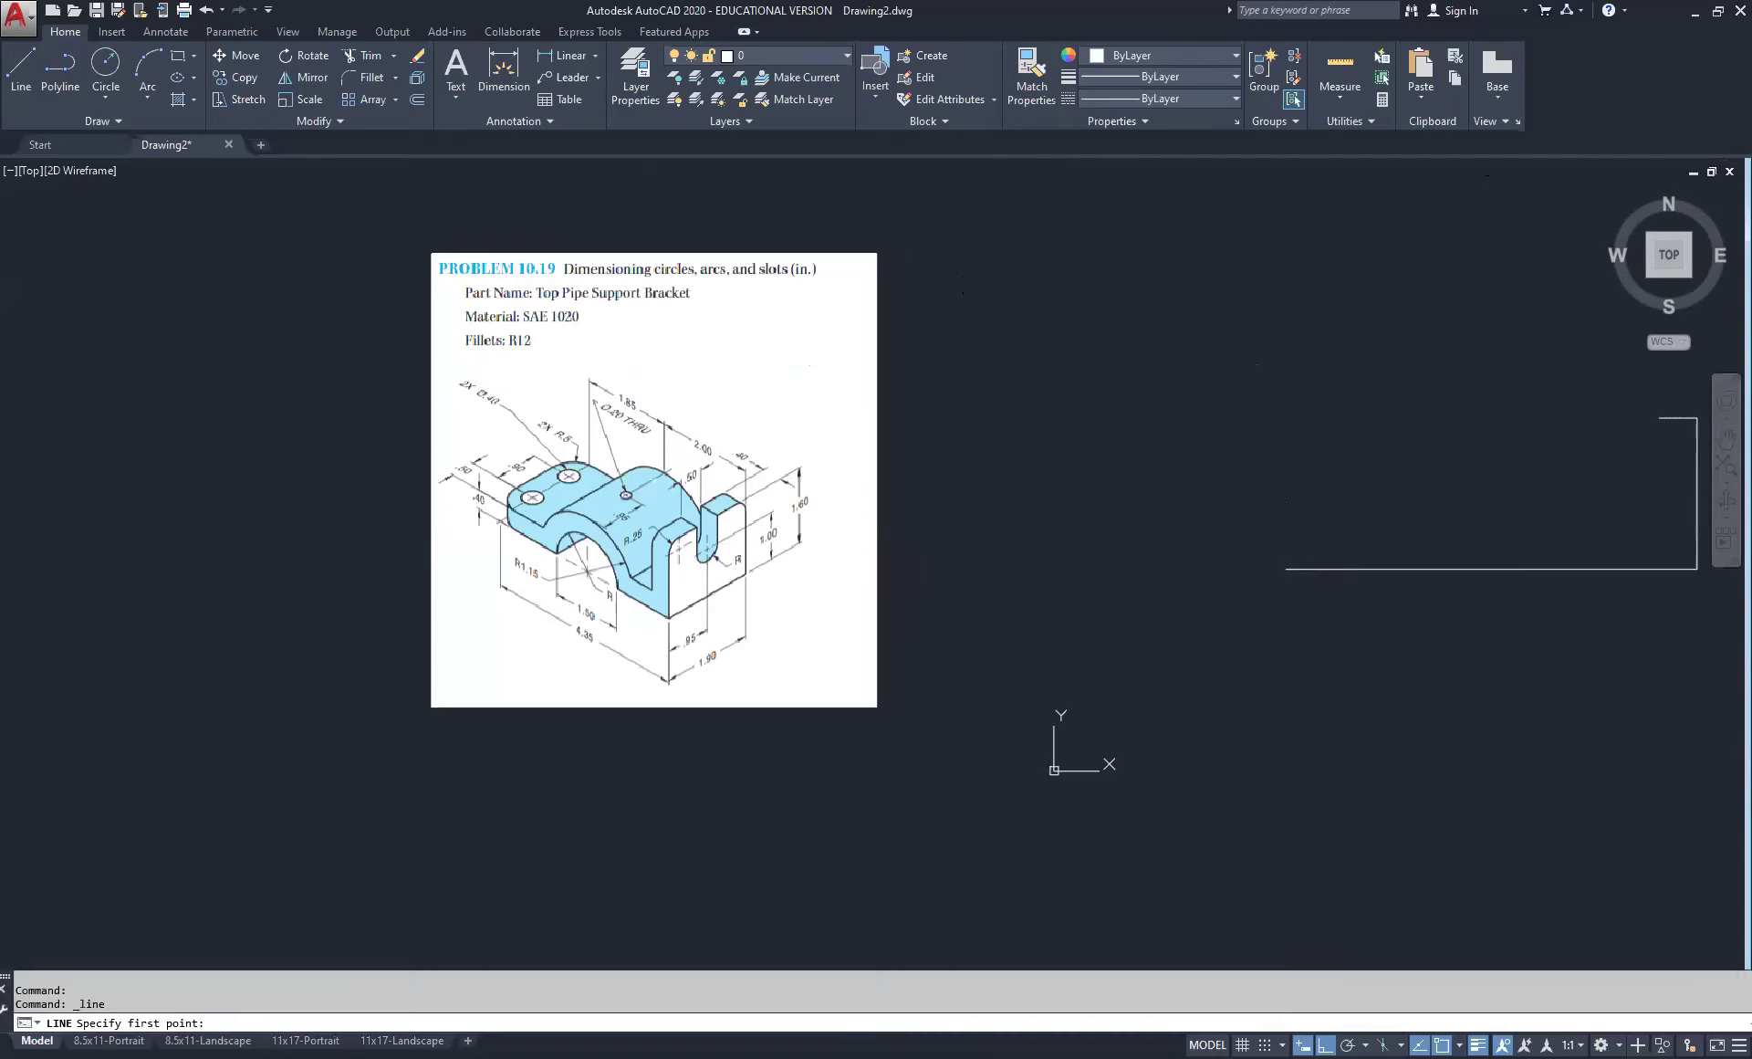
{"action": "left_click", "coordinate": [1287, 567]}
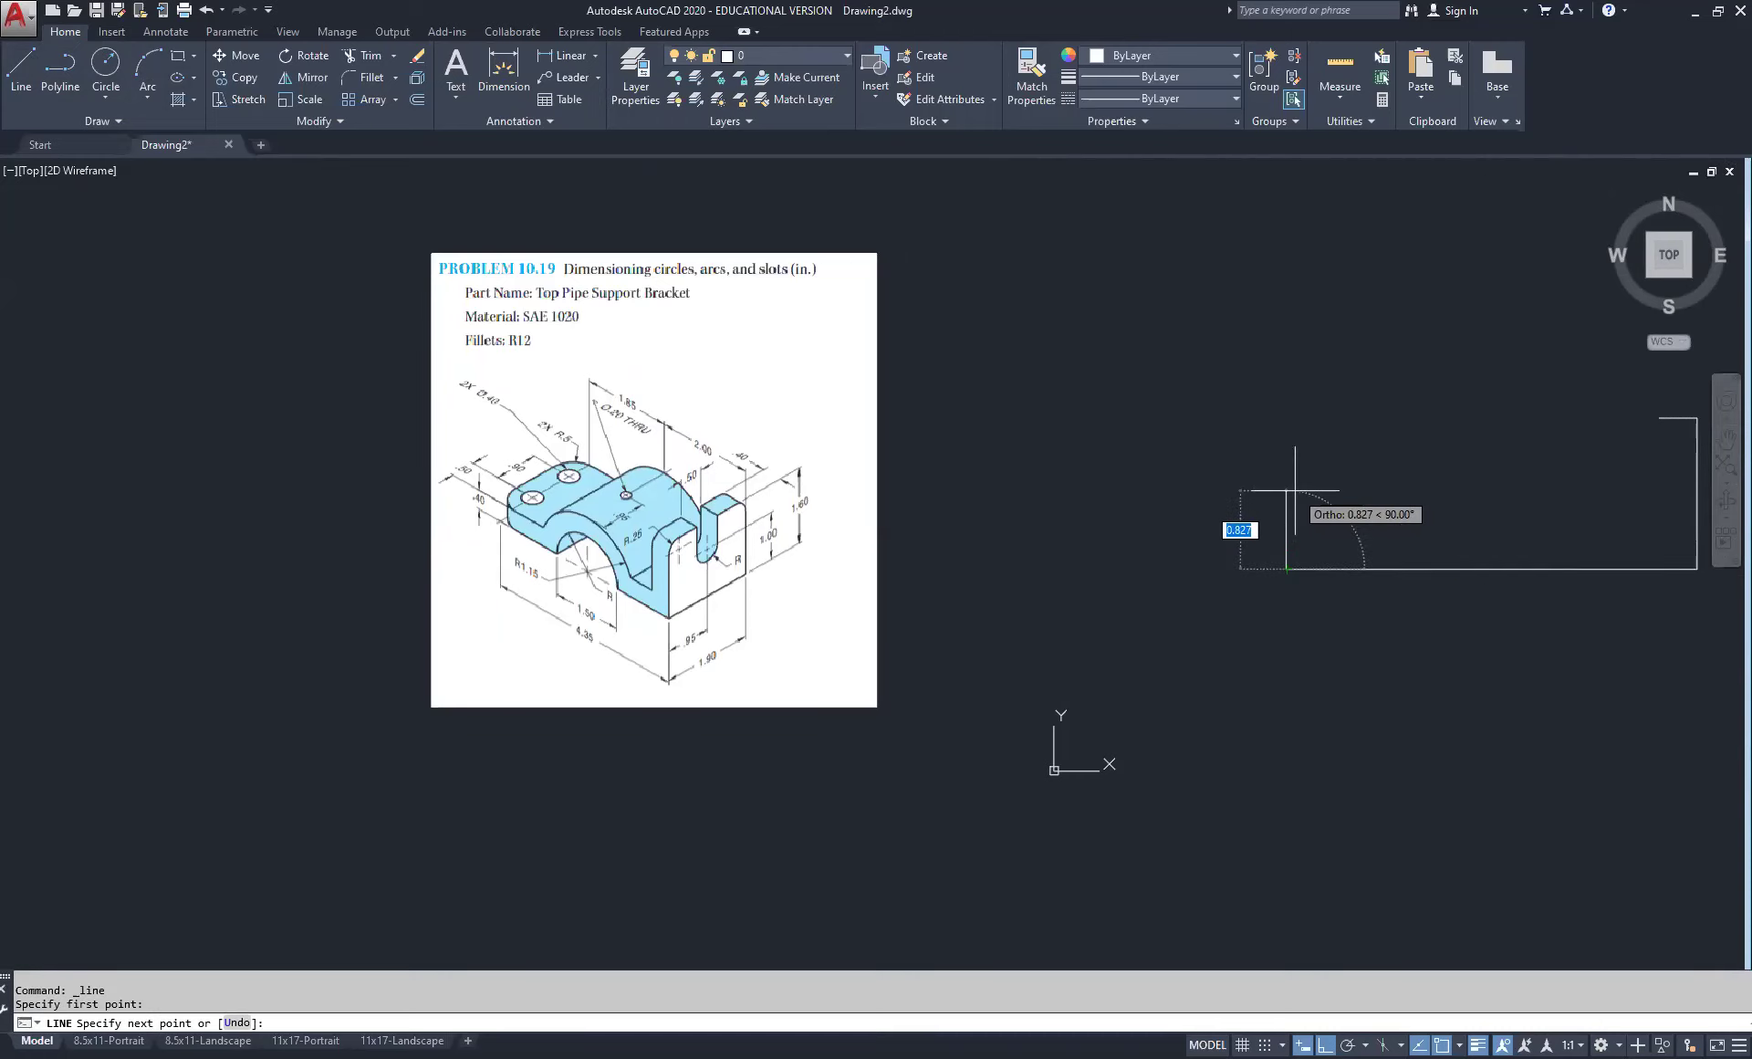
{"action": "type", "text": ".4"}
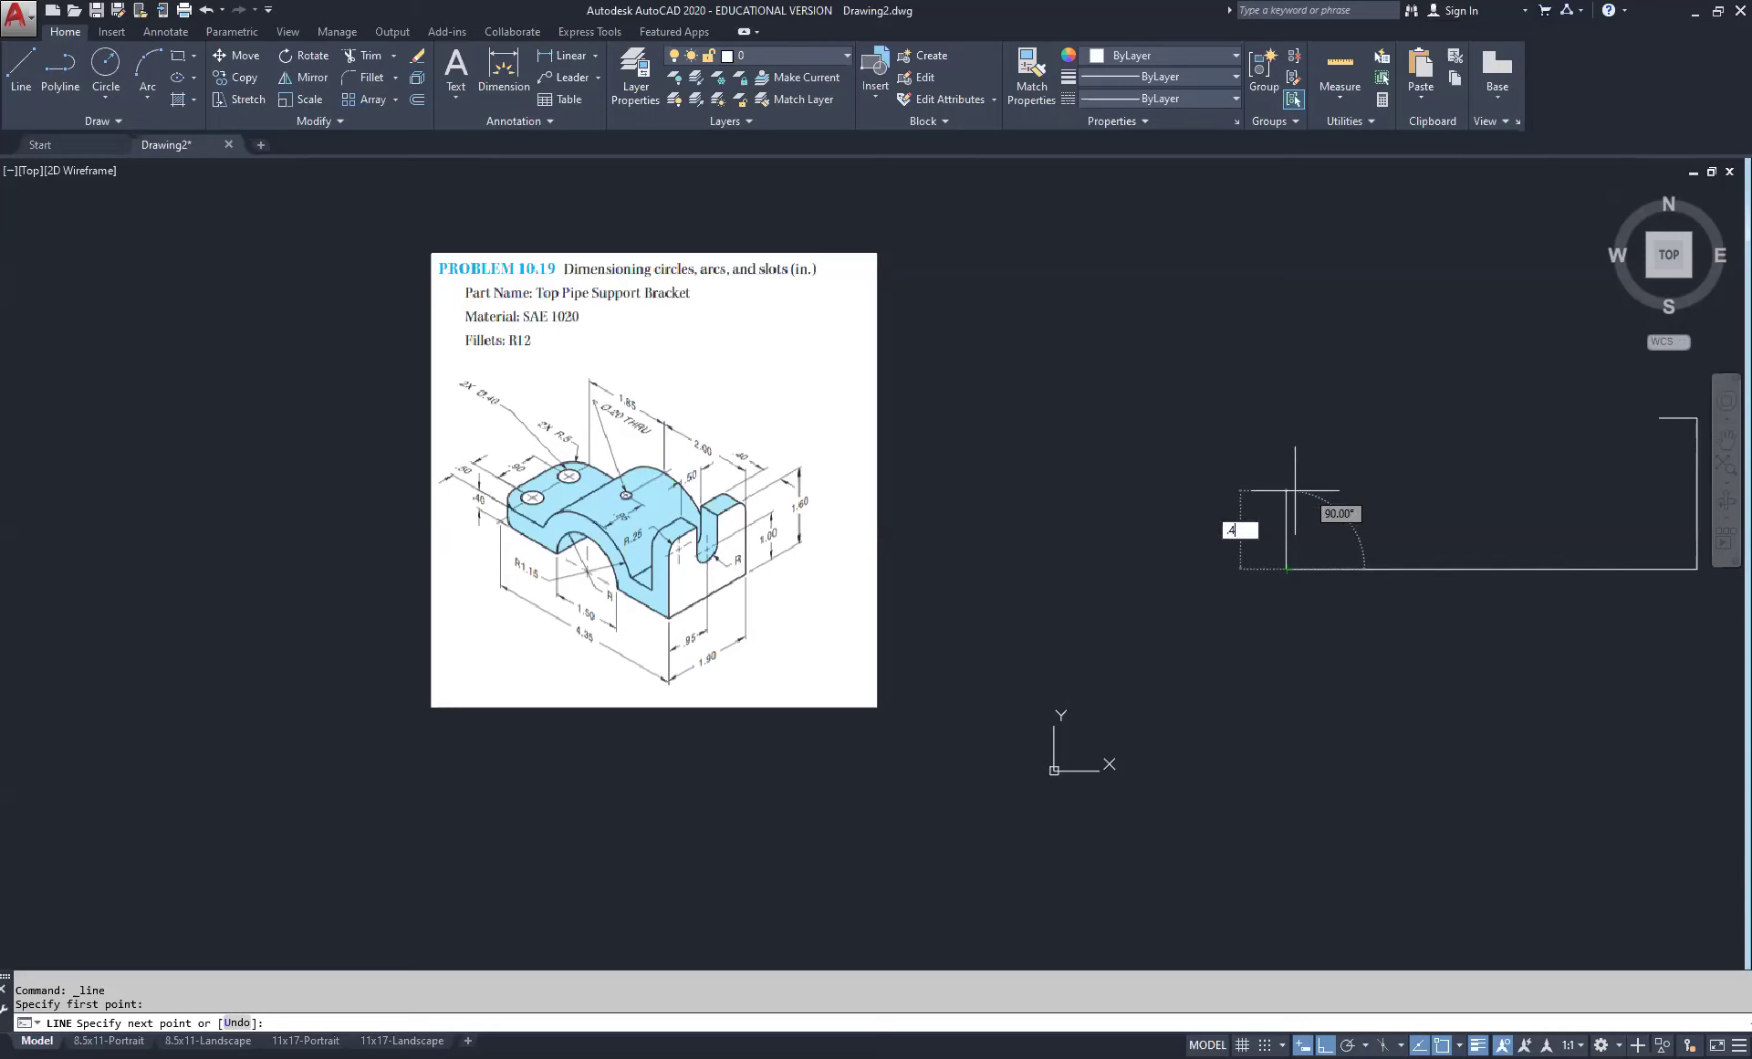
{"action": "key", "text": "Return"}
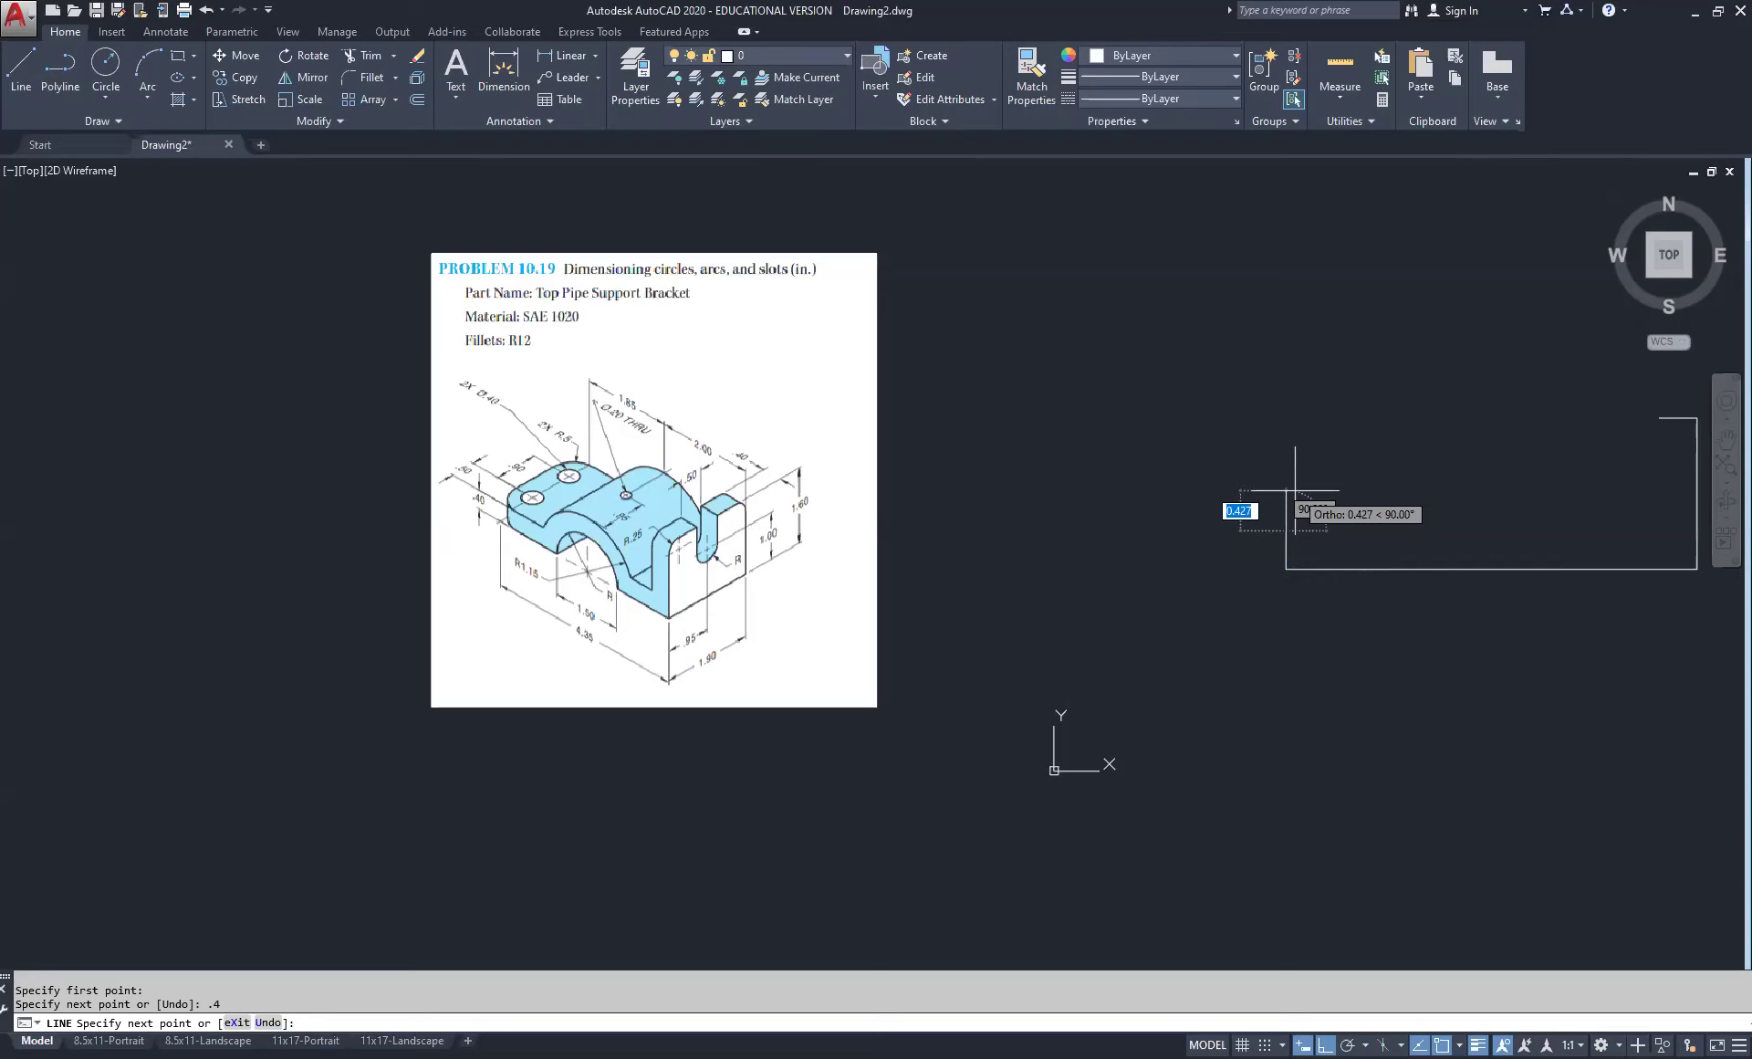
Step: Extend the profile with a horizontal line rightward from the .4 edge's top to beyond the tall right edge, and end the Line command
{"action": "middle_click", "coordinate": [1607, 498]}
{"action": "middle_click", "coordinate": [1607, 497]}
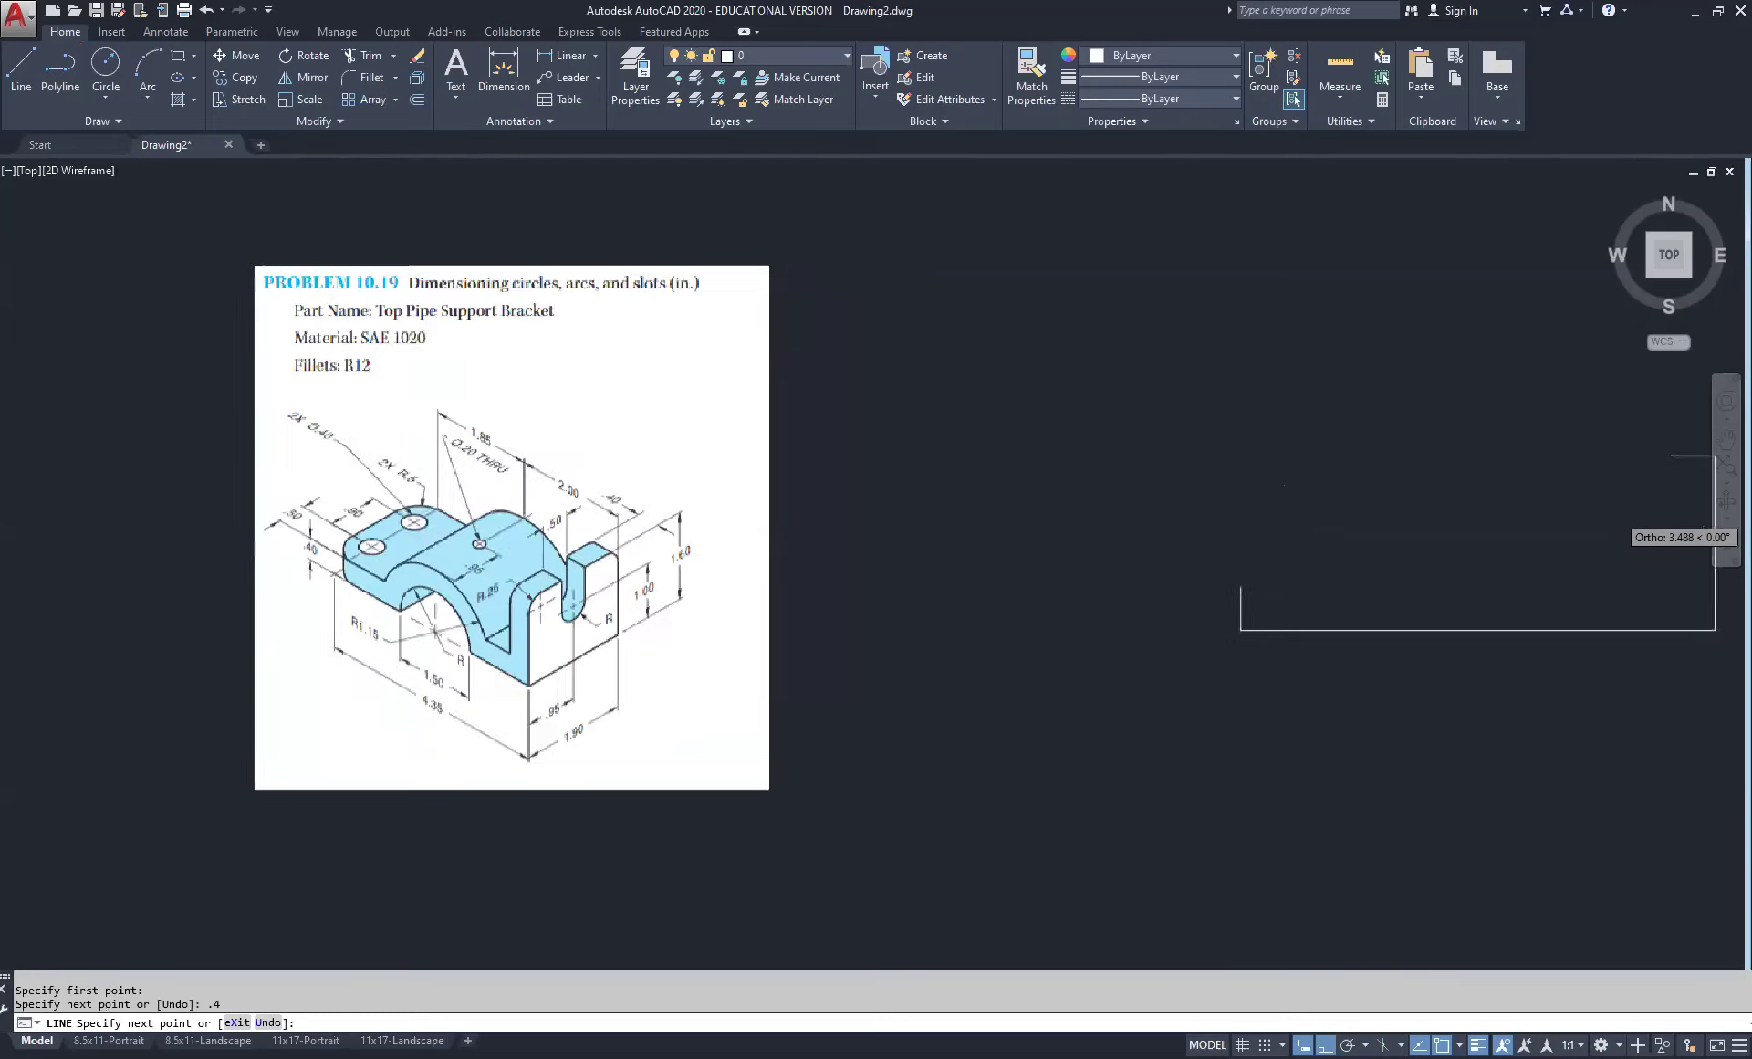
{"action": "middle_click_drag", "start_coordinate": [1566, 633], "coordinate": [957, 425]}
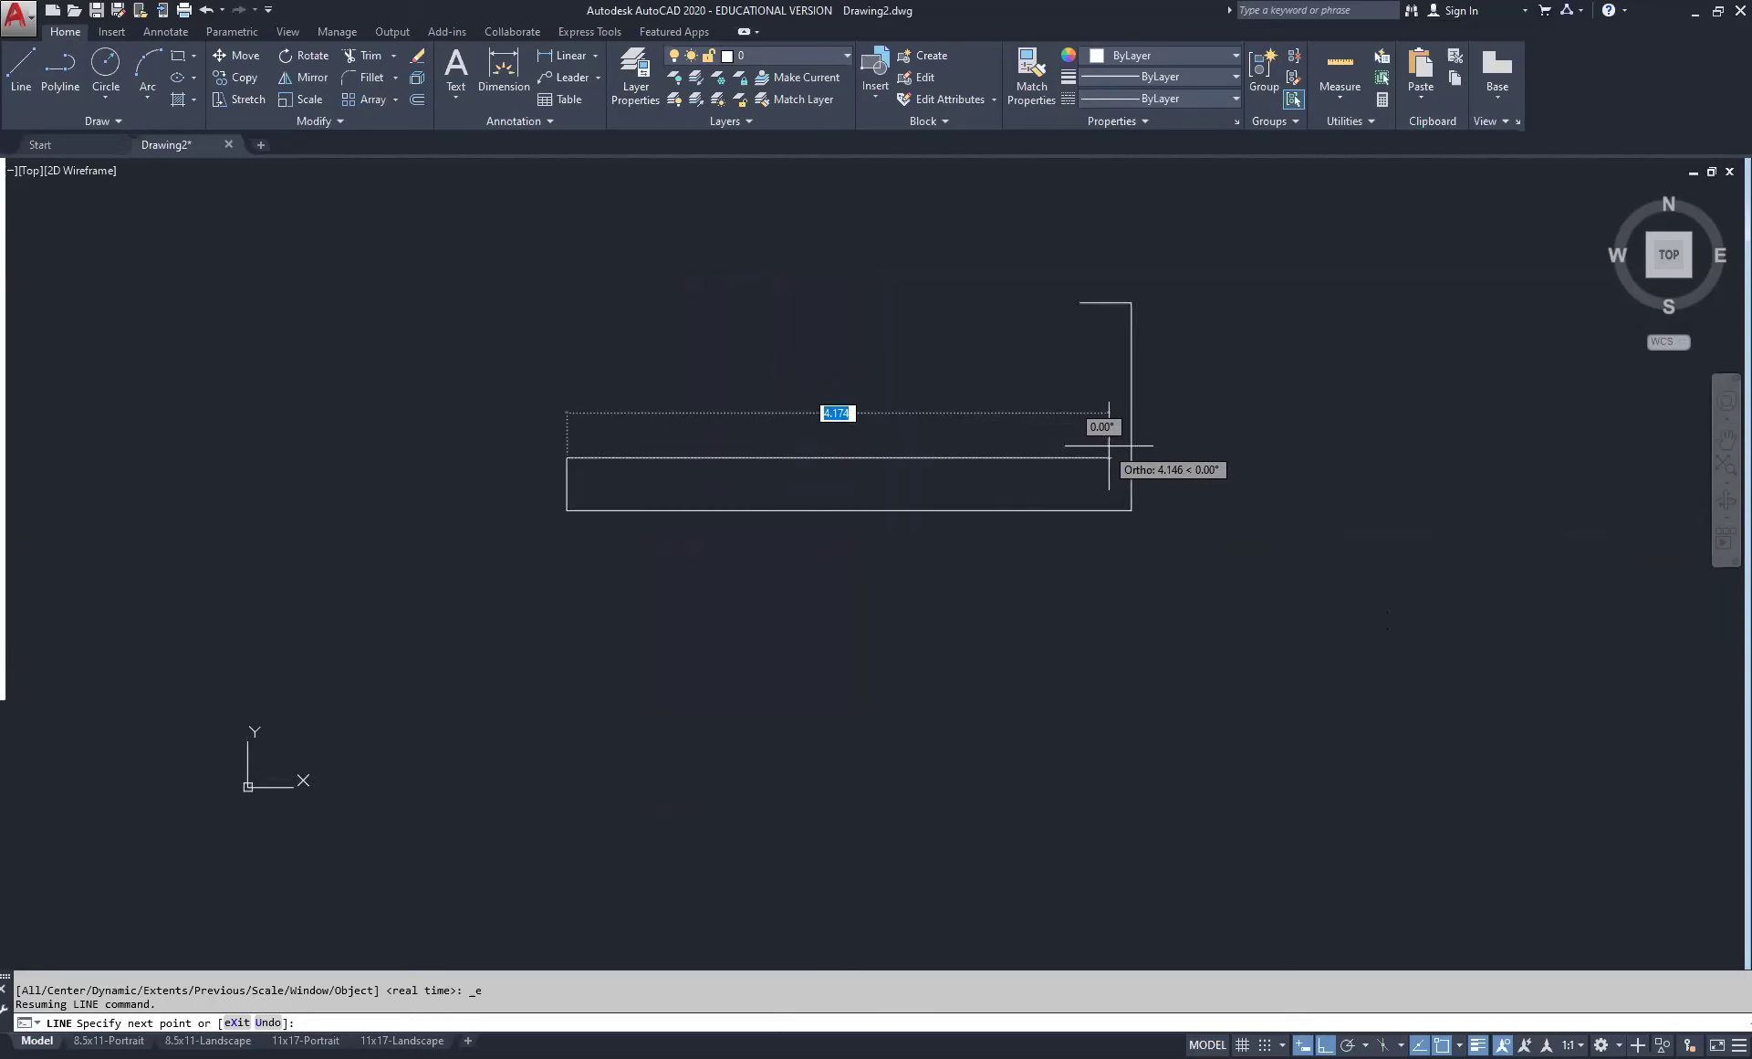
{"action": "left_click", "coordinate": [1432, 456]}
{"action": "right_click", "coordinate": [1451, 406]}
{"action": "left_click", "coordinate": [1474, 408]}
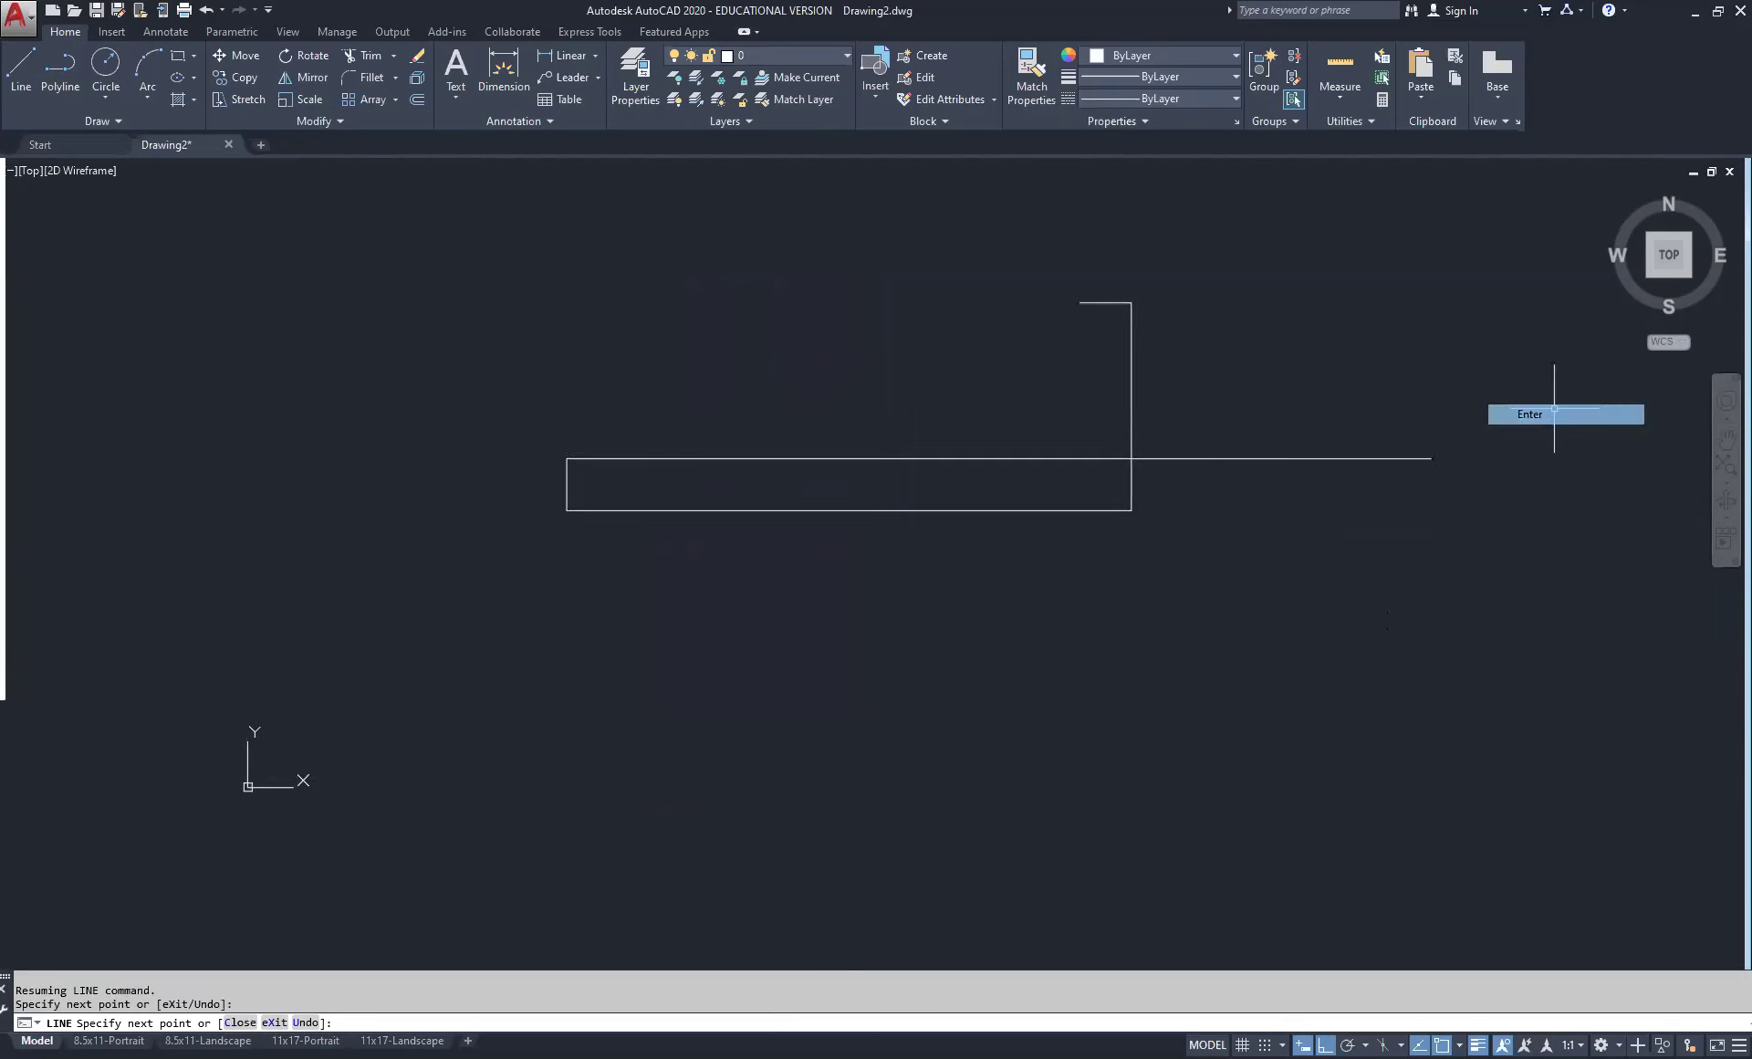
{"action": "right_click", "coordinate": [1217, 263]}
{"action": "left_click", "coordinate": [1259, 269]}
{"action": "left_click", "coordinate": [1258, 266]}
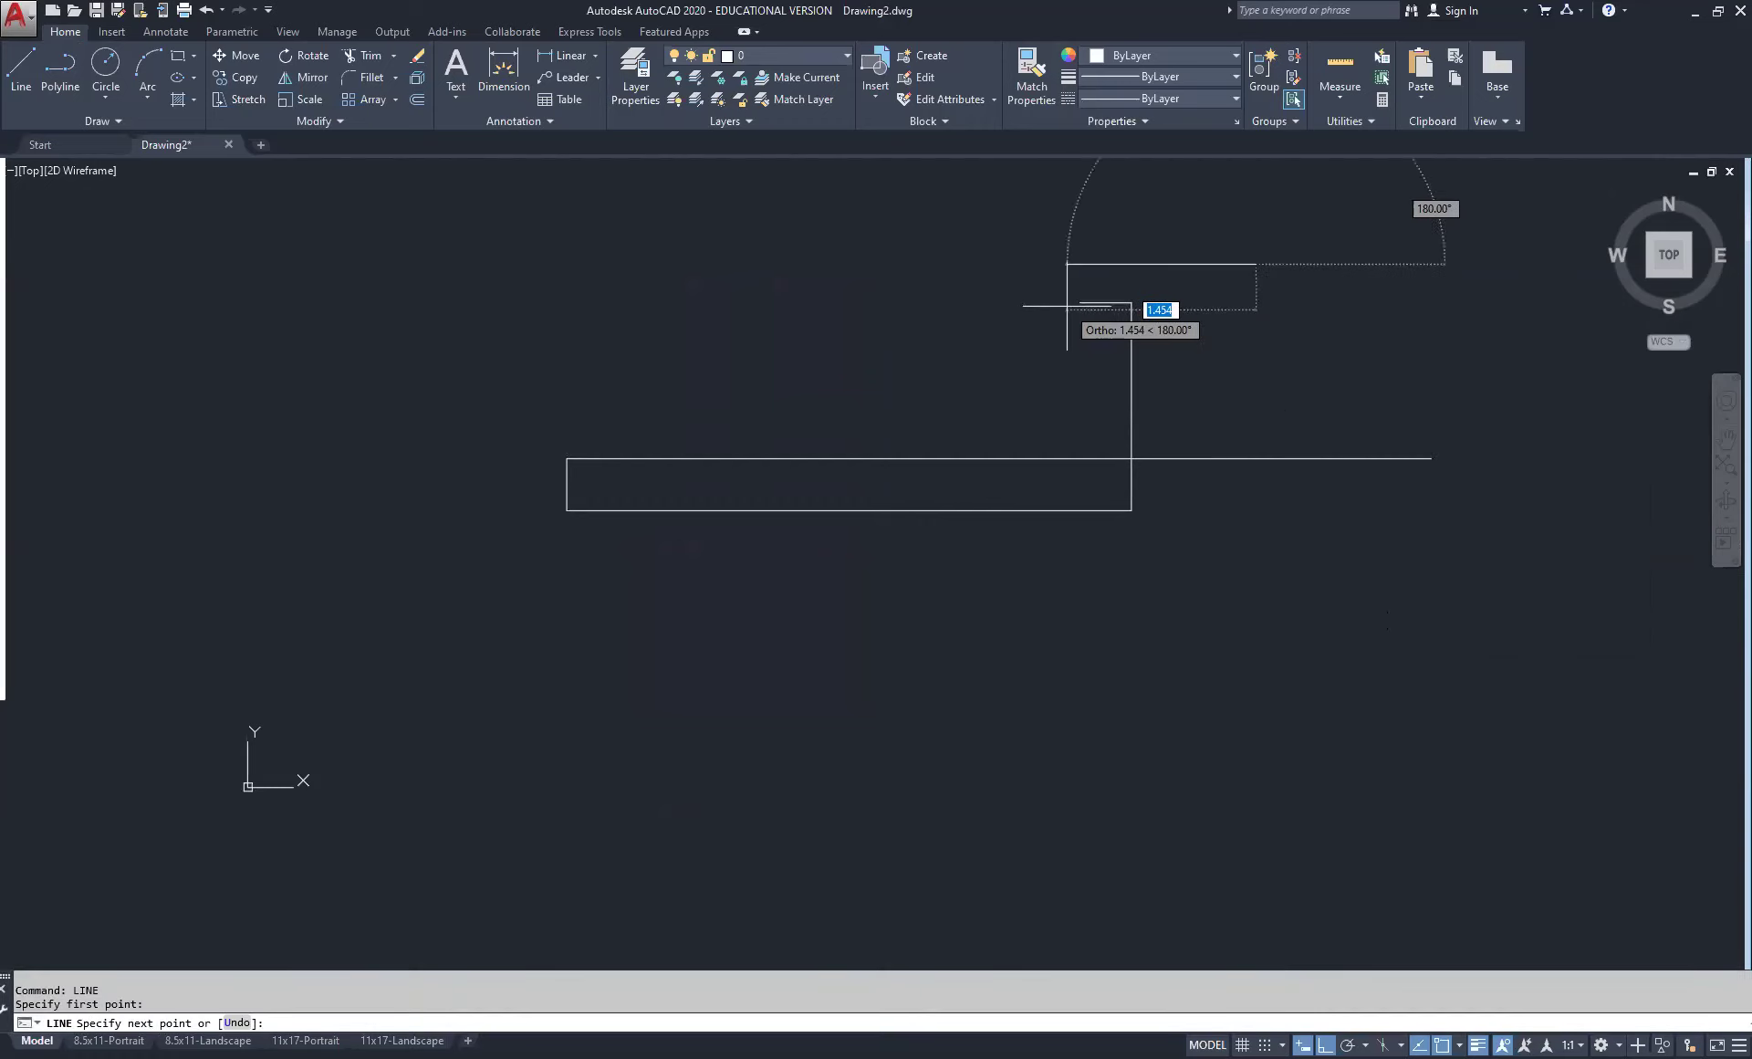
{"action": "key", "text": "Escape"}
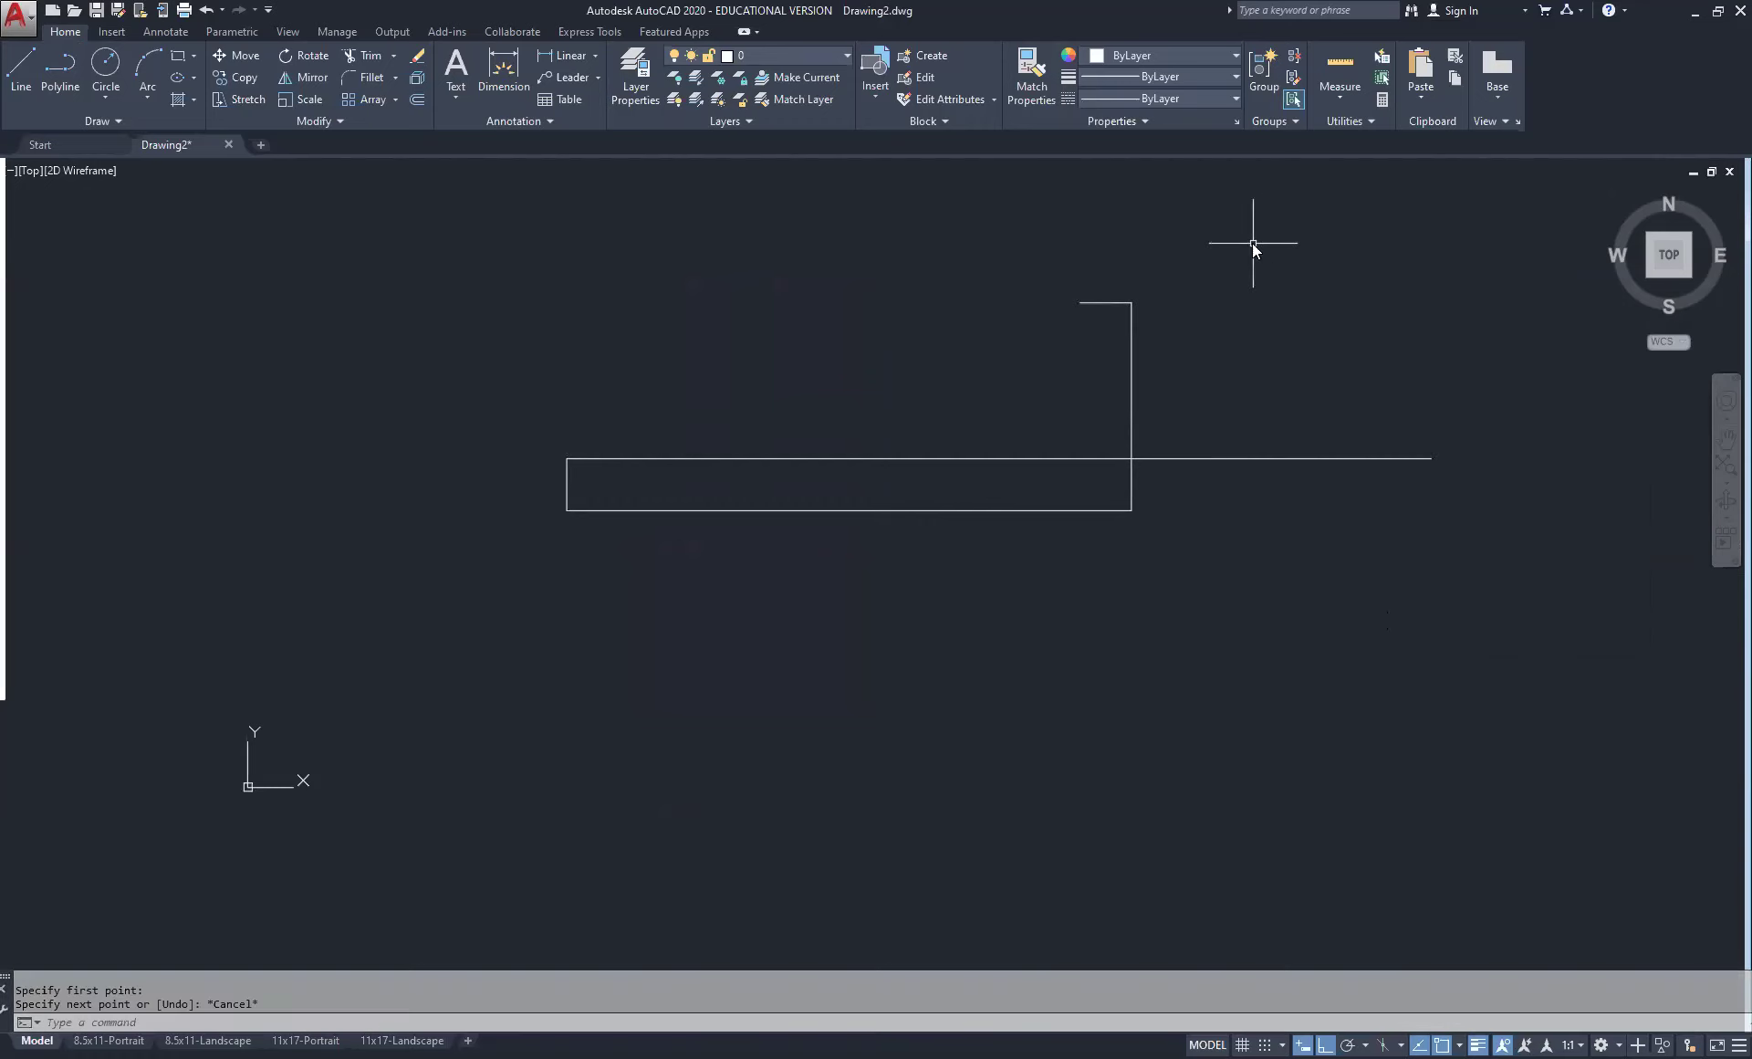
Step: Draw a vertical line about 2.64 long downward from the left end of the upright's top edge, crossing the base line
{"action": "right_click", "coordinate": [1256, 244]}
{"action": "left_click", "coordinate": [1297, 258]}
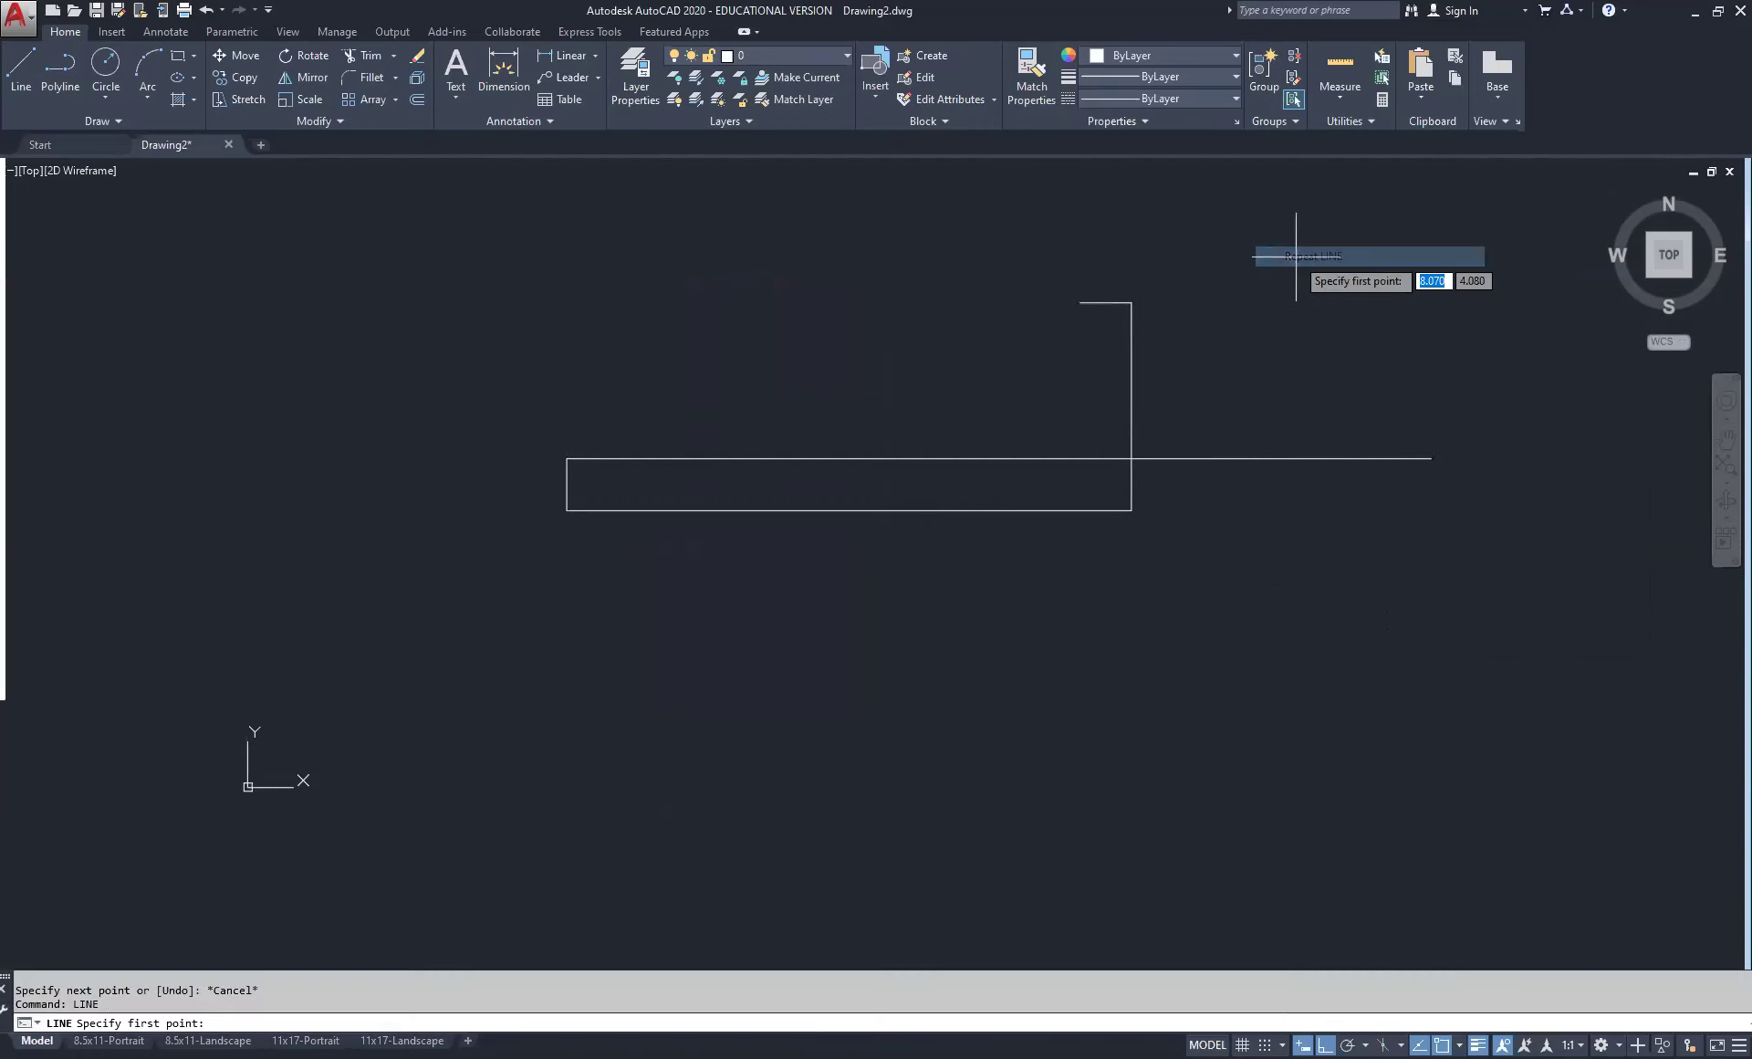
{"action": "left_click", "coordinate": [1079, 302]}
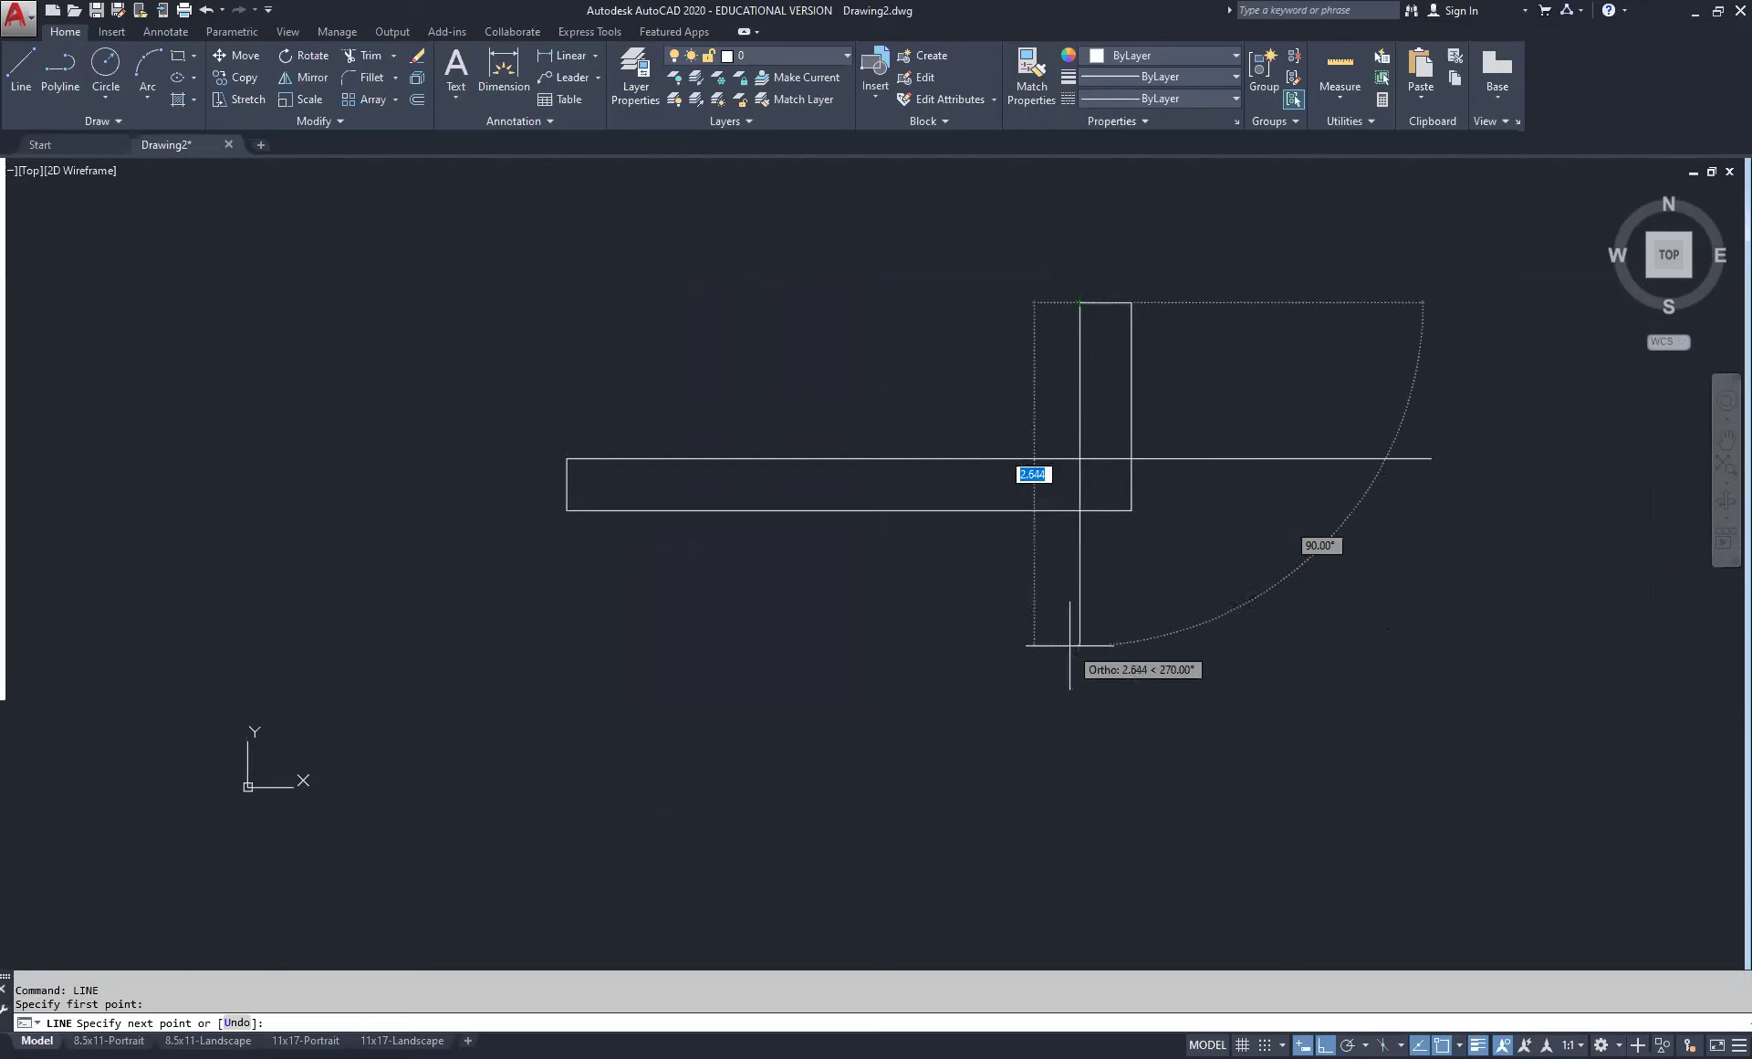
{"action": "left_click", "coordinate": [1081, 645]}
{"action": "key", "text": "Escape"}
{"action": "key", "text": "Escape"}
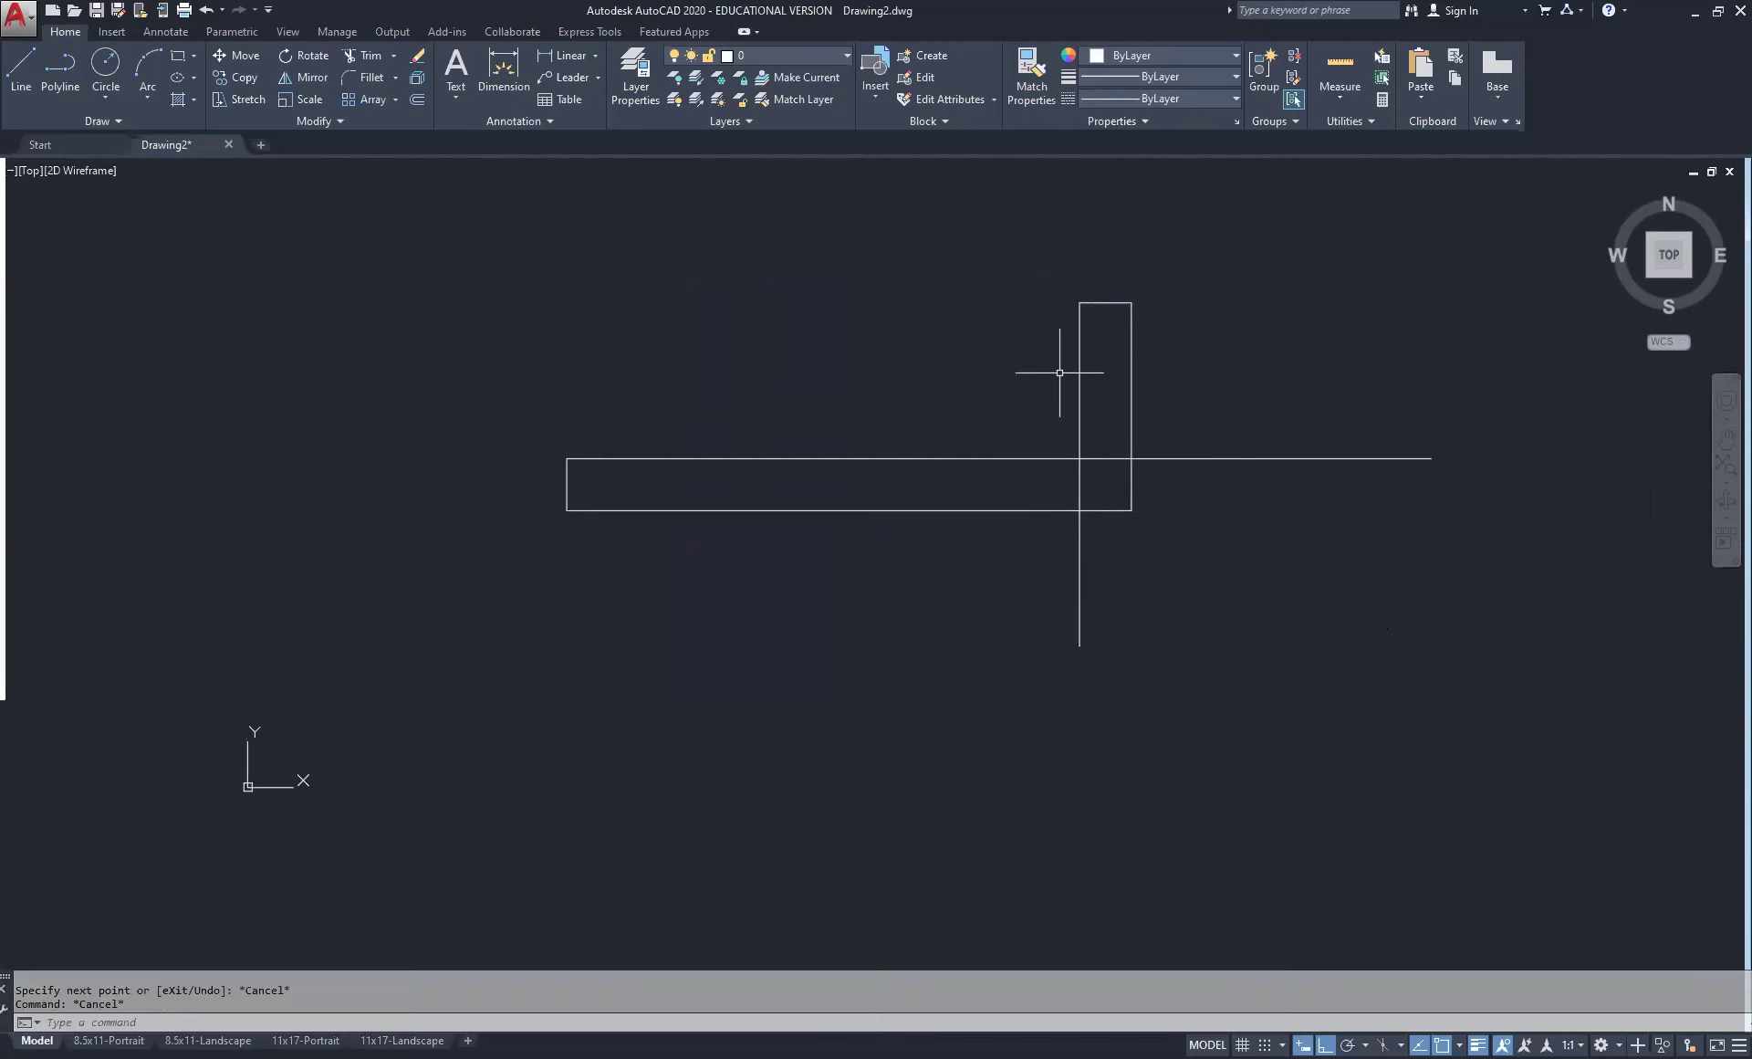
Step: Trim the long horizontal and vertical lines against each other so they form the inner corner of the L-shaped profile
{"action": "left_click", "coordinate": [365, 55]}
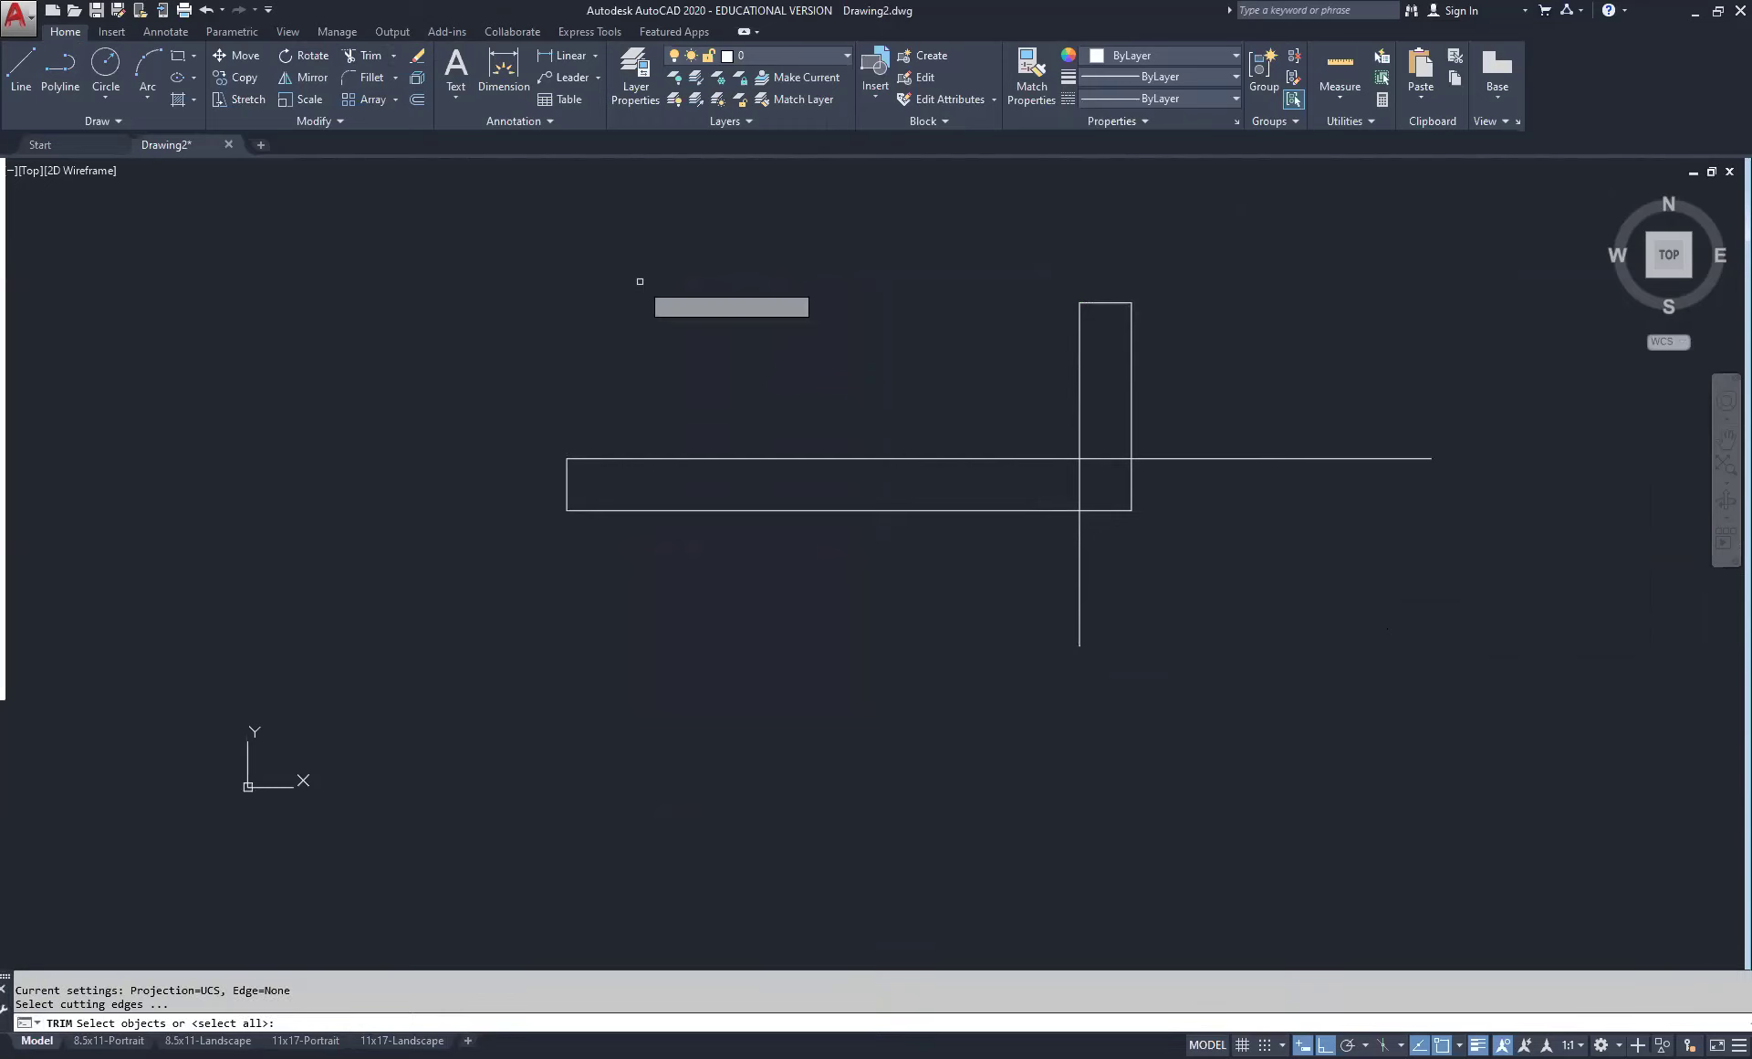
{"action": "left_click", "coordinate": [1100, 422]}
{"action": "left_click", "coordinate": [1050, 475]}
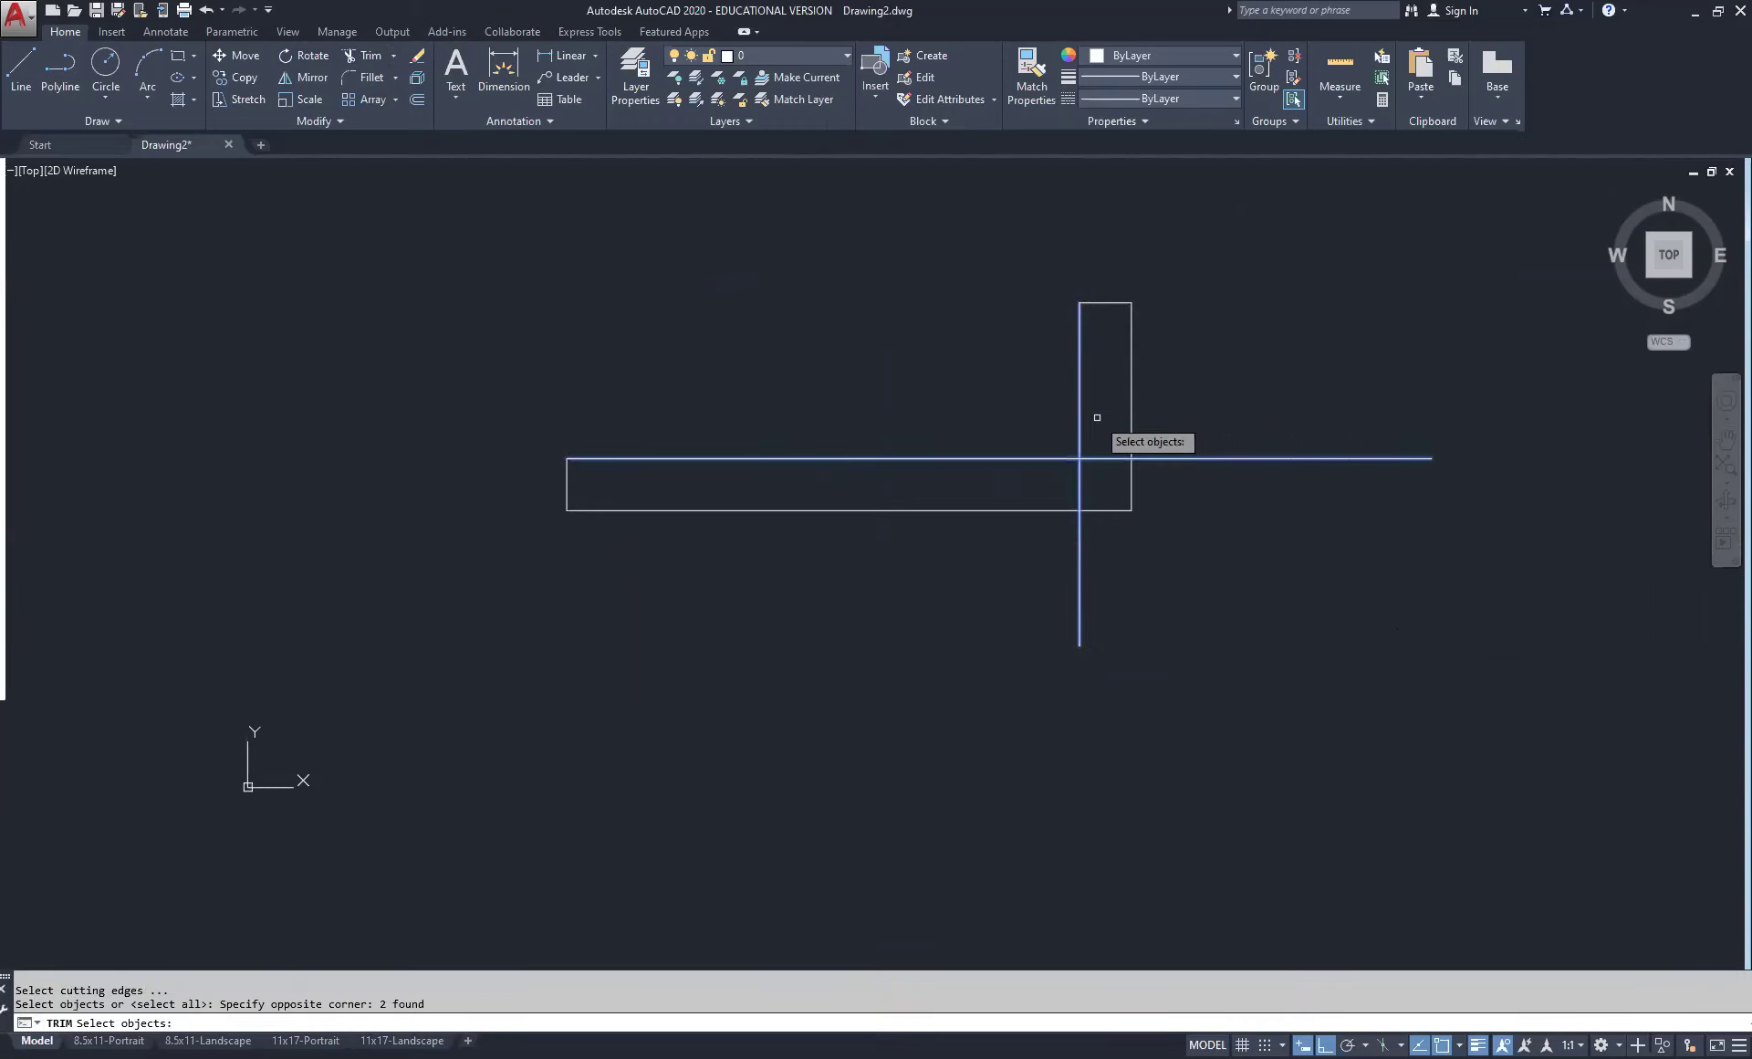
{"action": "key", "text": "Return"}
{"action": "left_click", "coordinate": [1115, 448]}
{"action": "left_click", "coordinate": [1098, 477]}
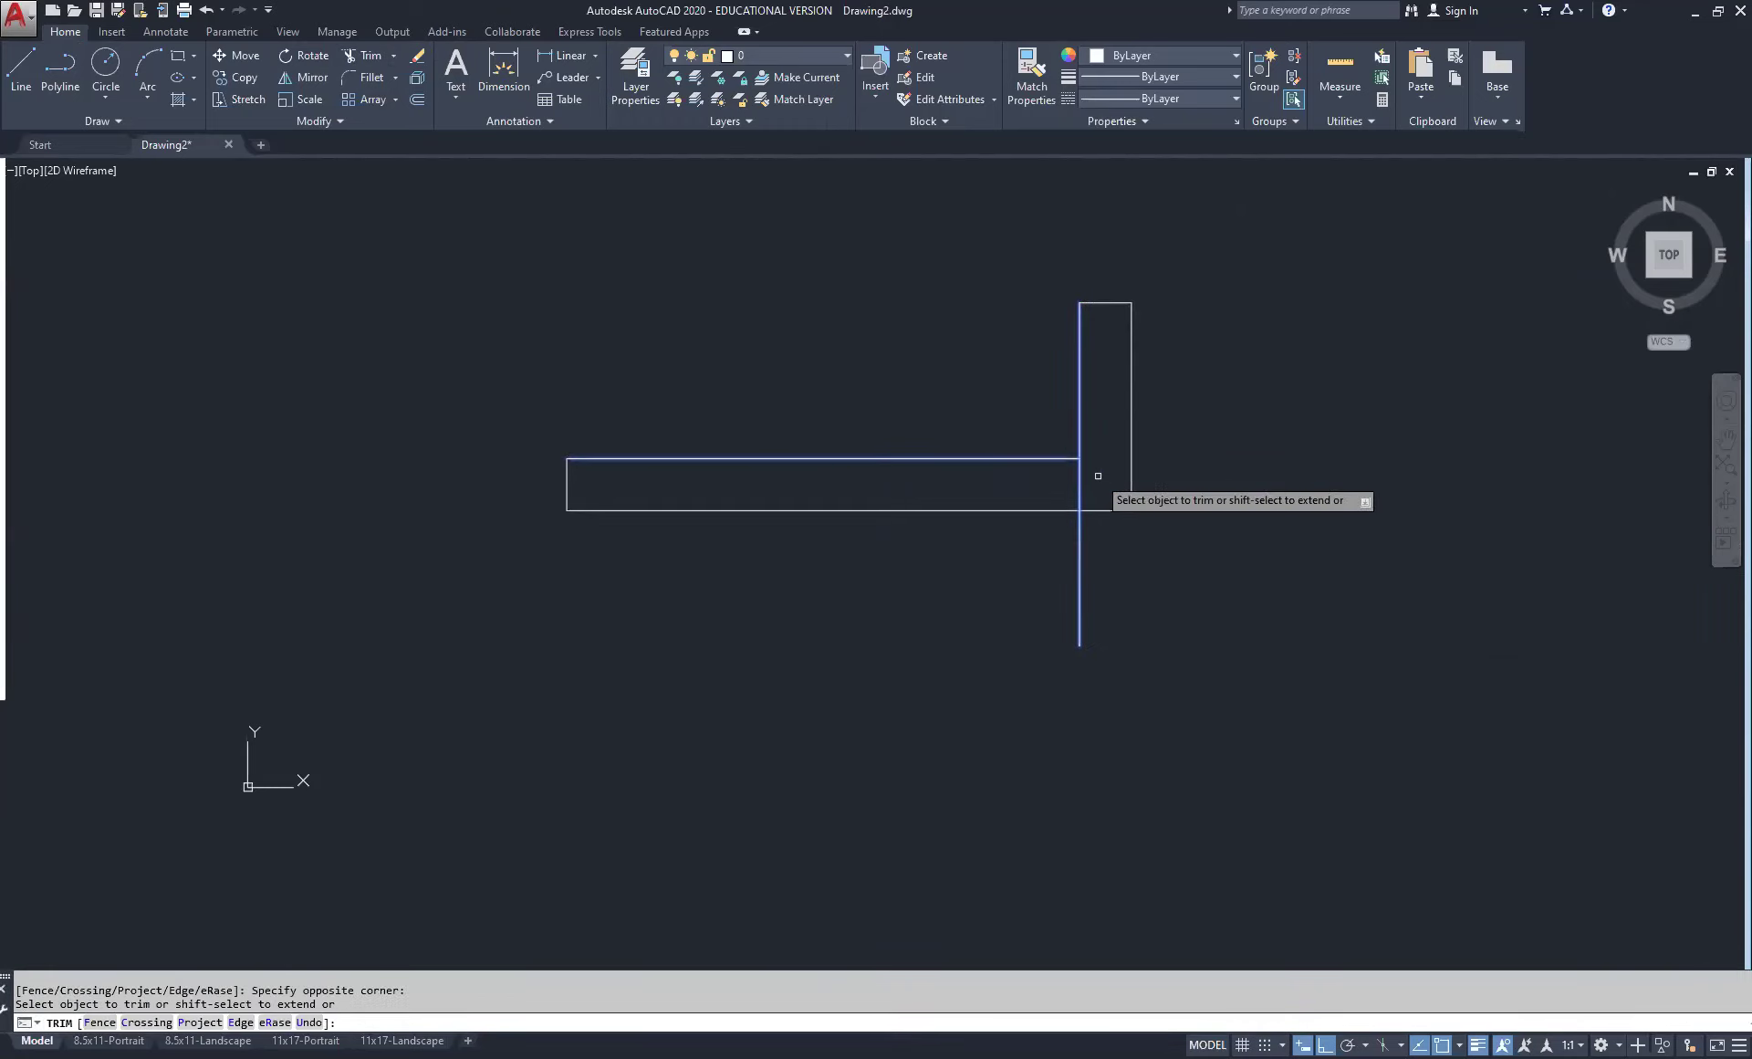
{"action": "left_click", "coordinate": [1080, 481]}
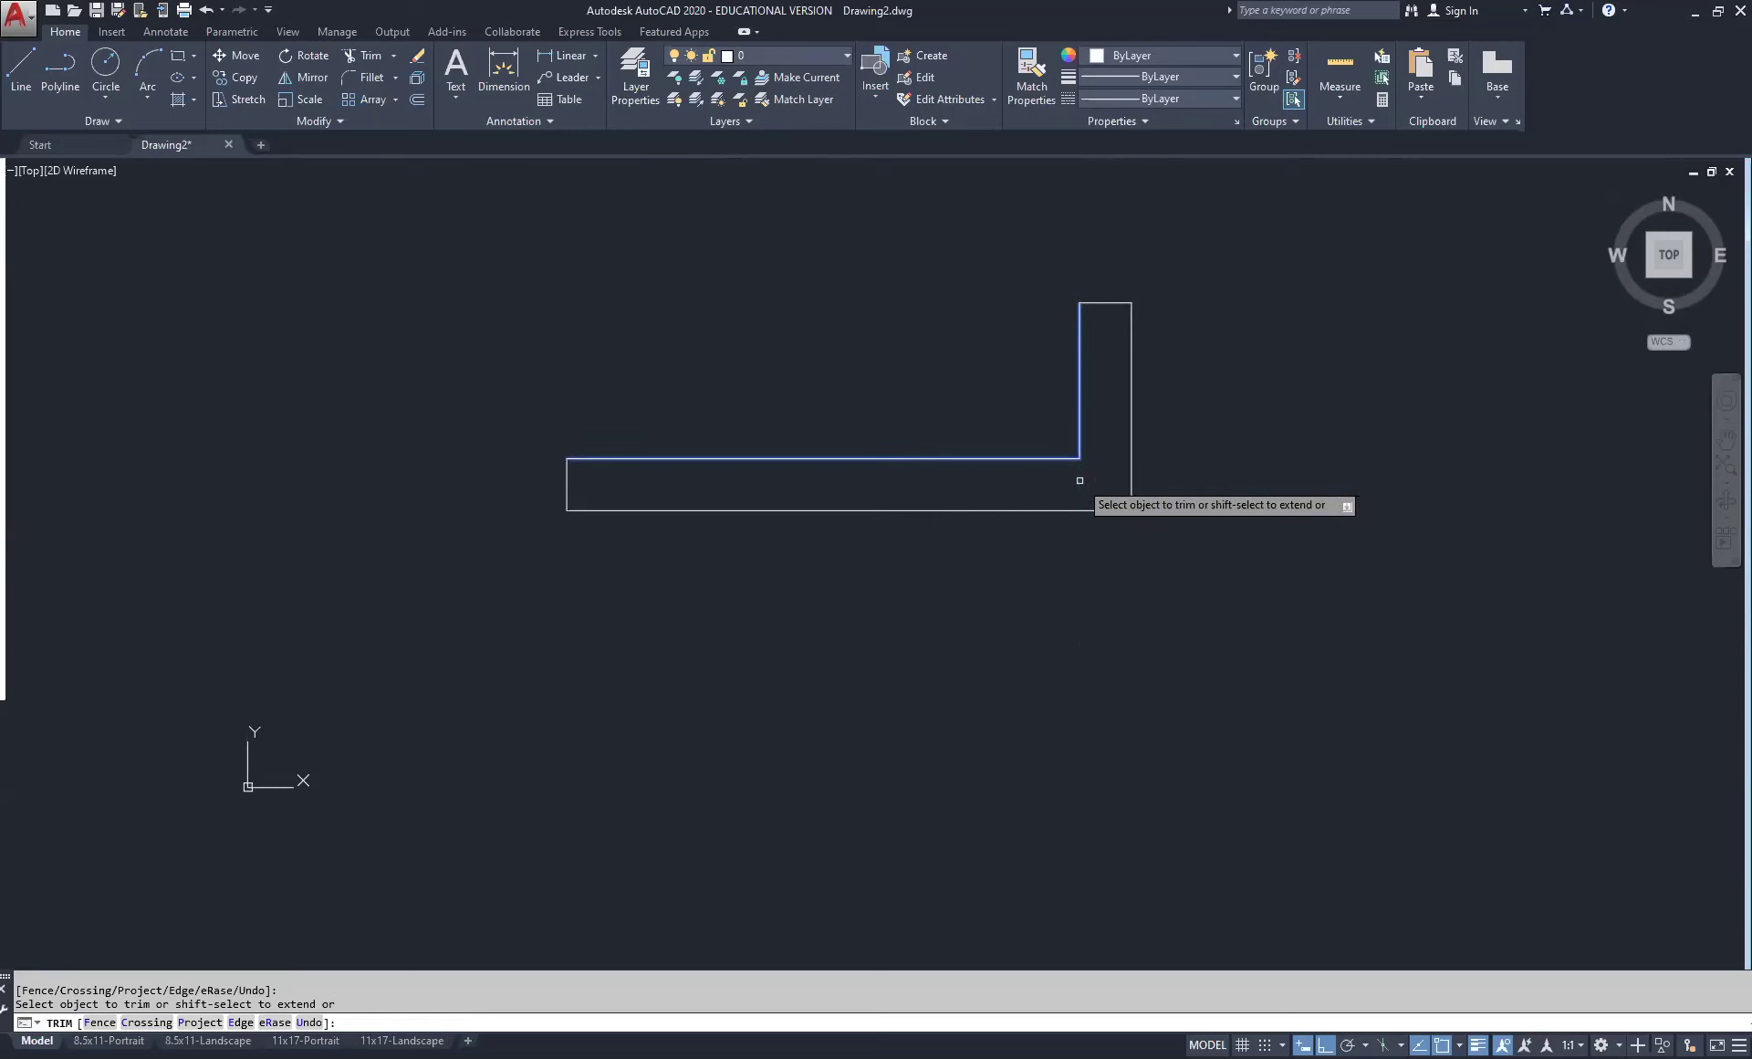
{"action": "right_click", "coordinate": [1111, 487]}
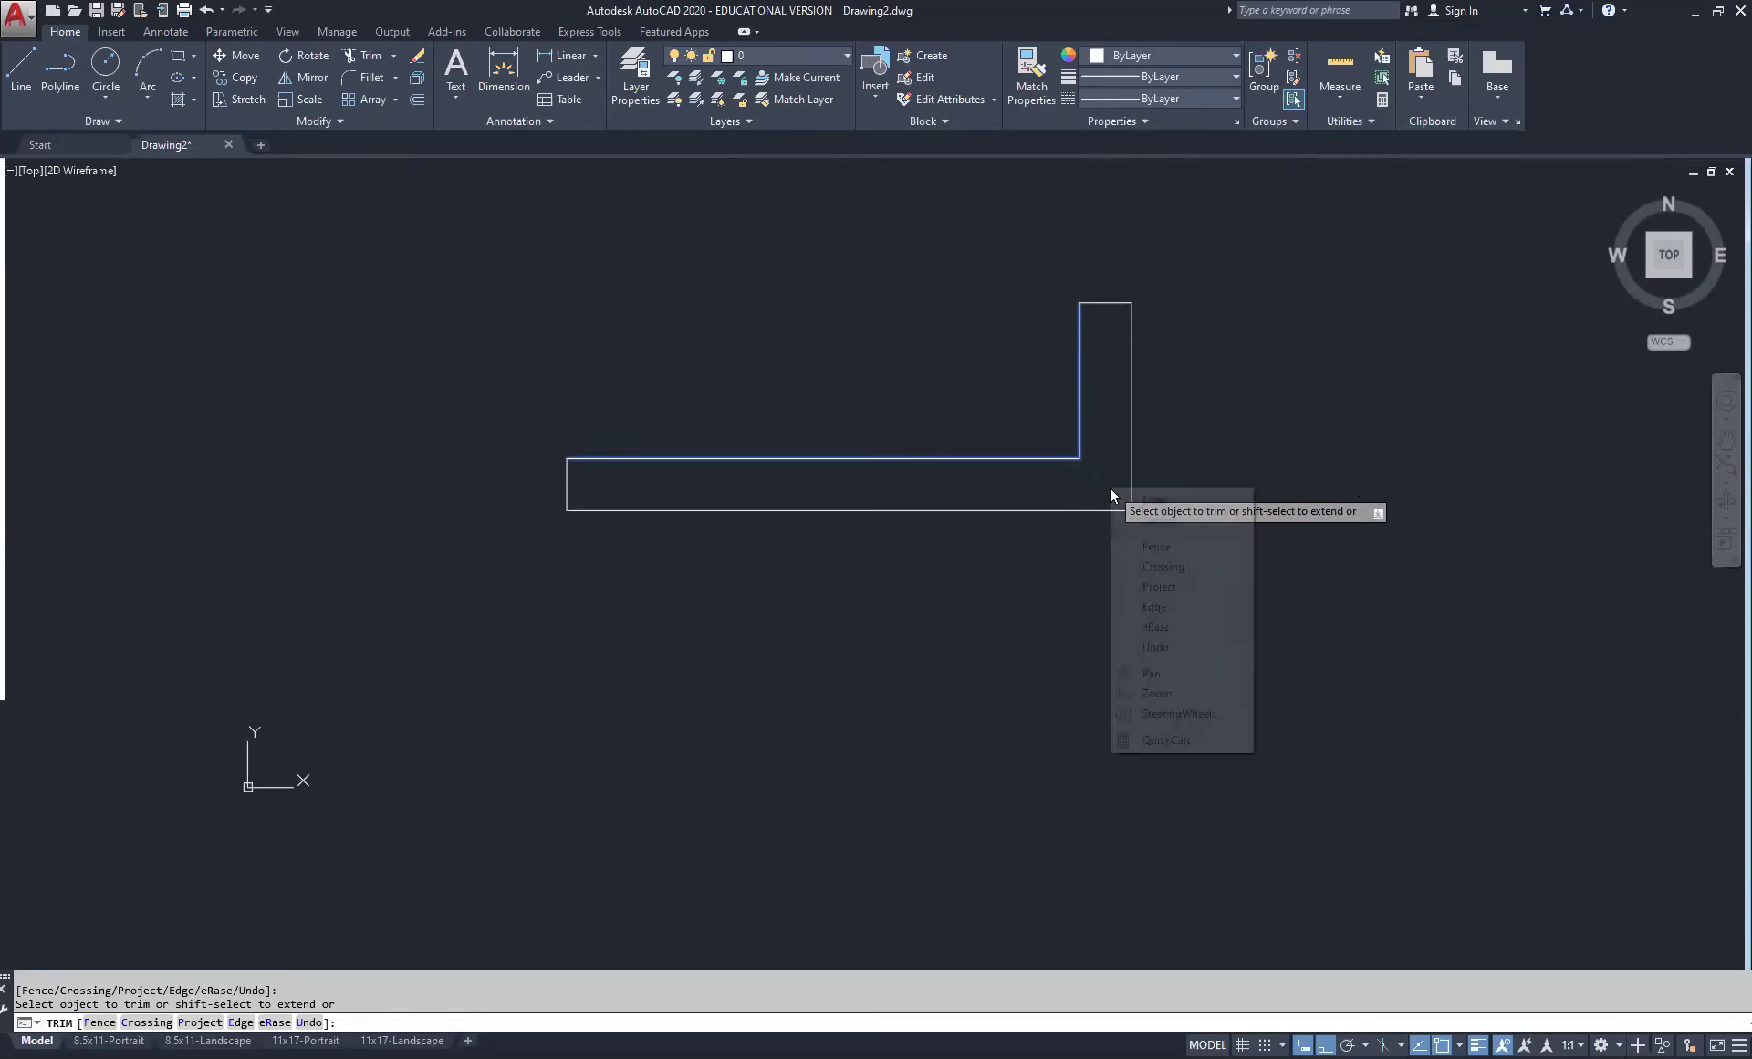
{"action": "left_click", "coordinate": [1132, 499]}
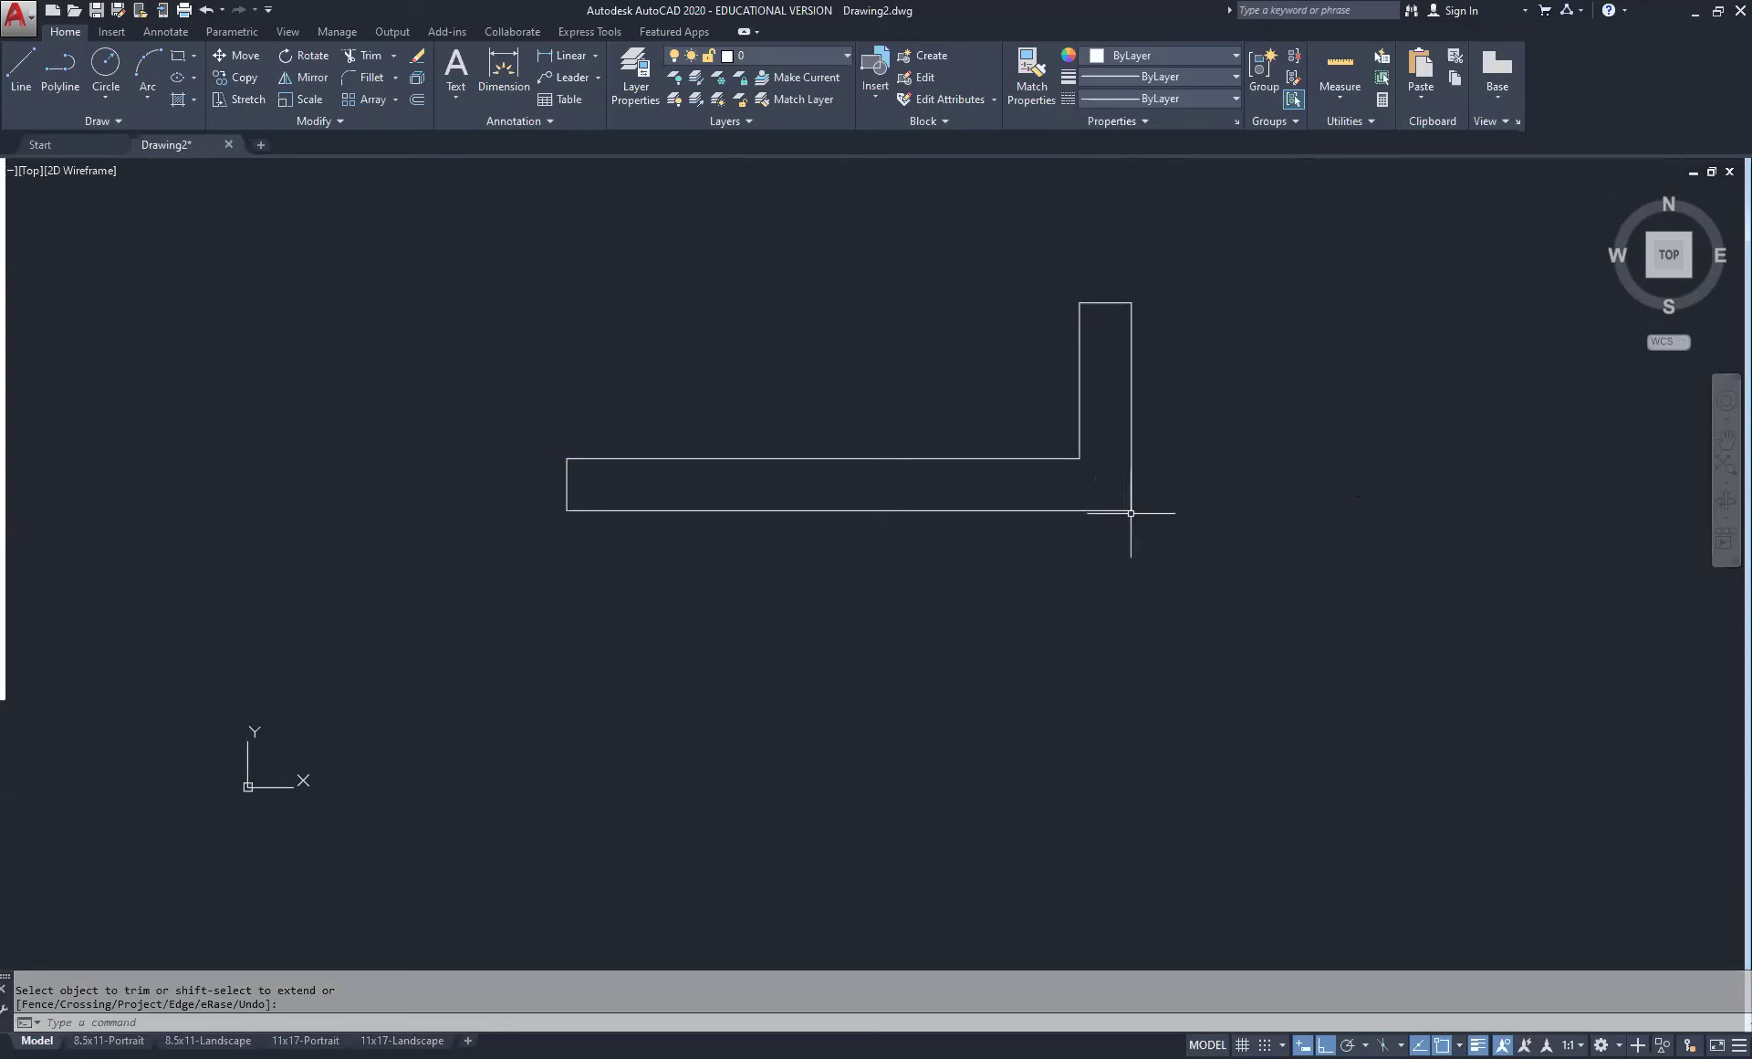
Step: Check the reference dimensions and draw a construction line 2 units leftward from the profile's lower-right corner along the base
{"action": "scroll", "coordinate": [899, 493], "scroll_direction": "down", "scroll_amount": 4}
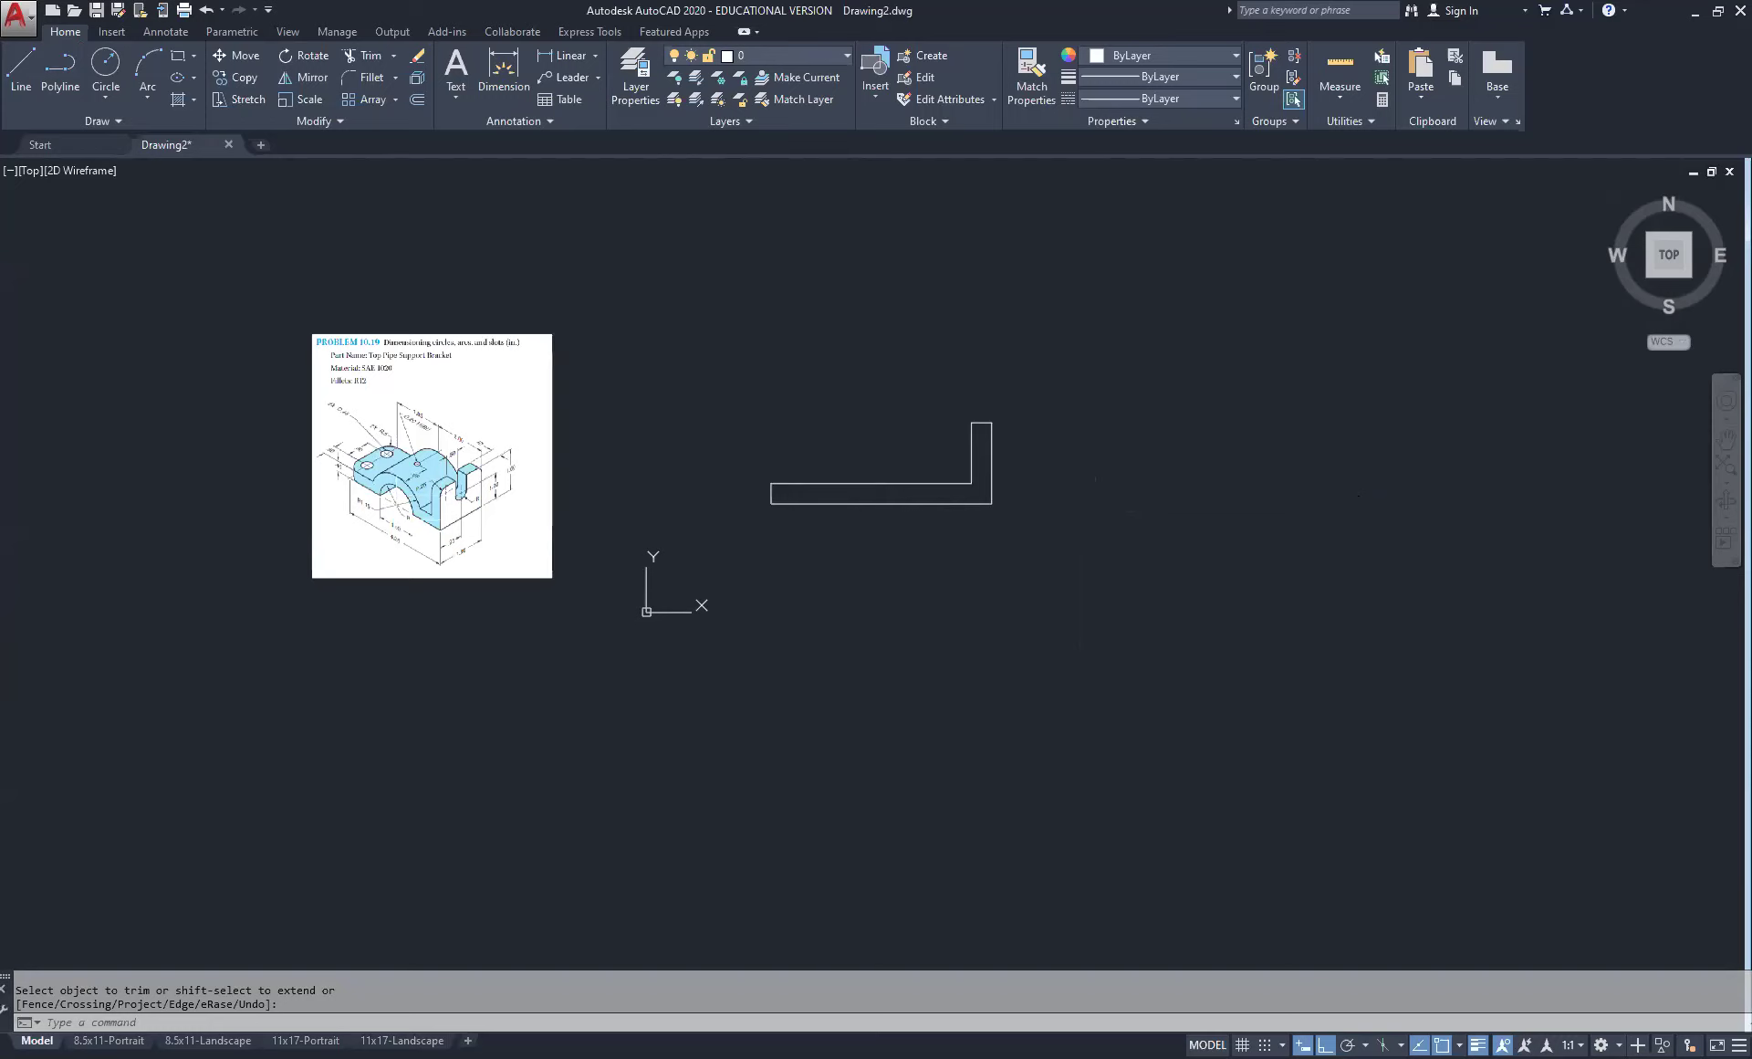
{"action": "scroll", "coordinate": [402, 502], "scroll_direction": "up", "scroll_amount": 4}
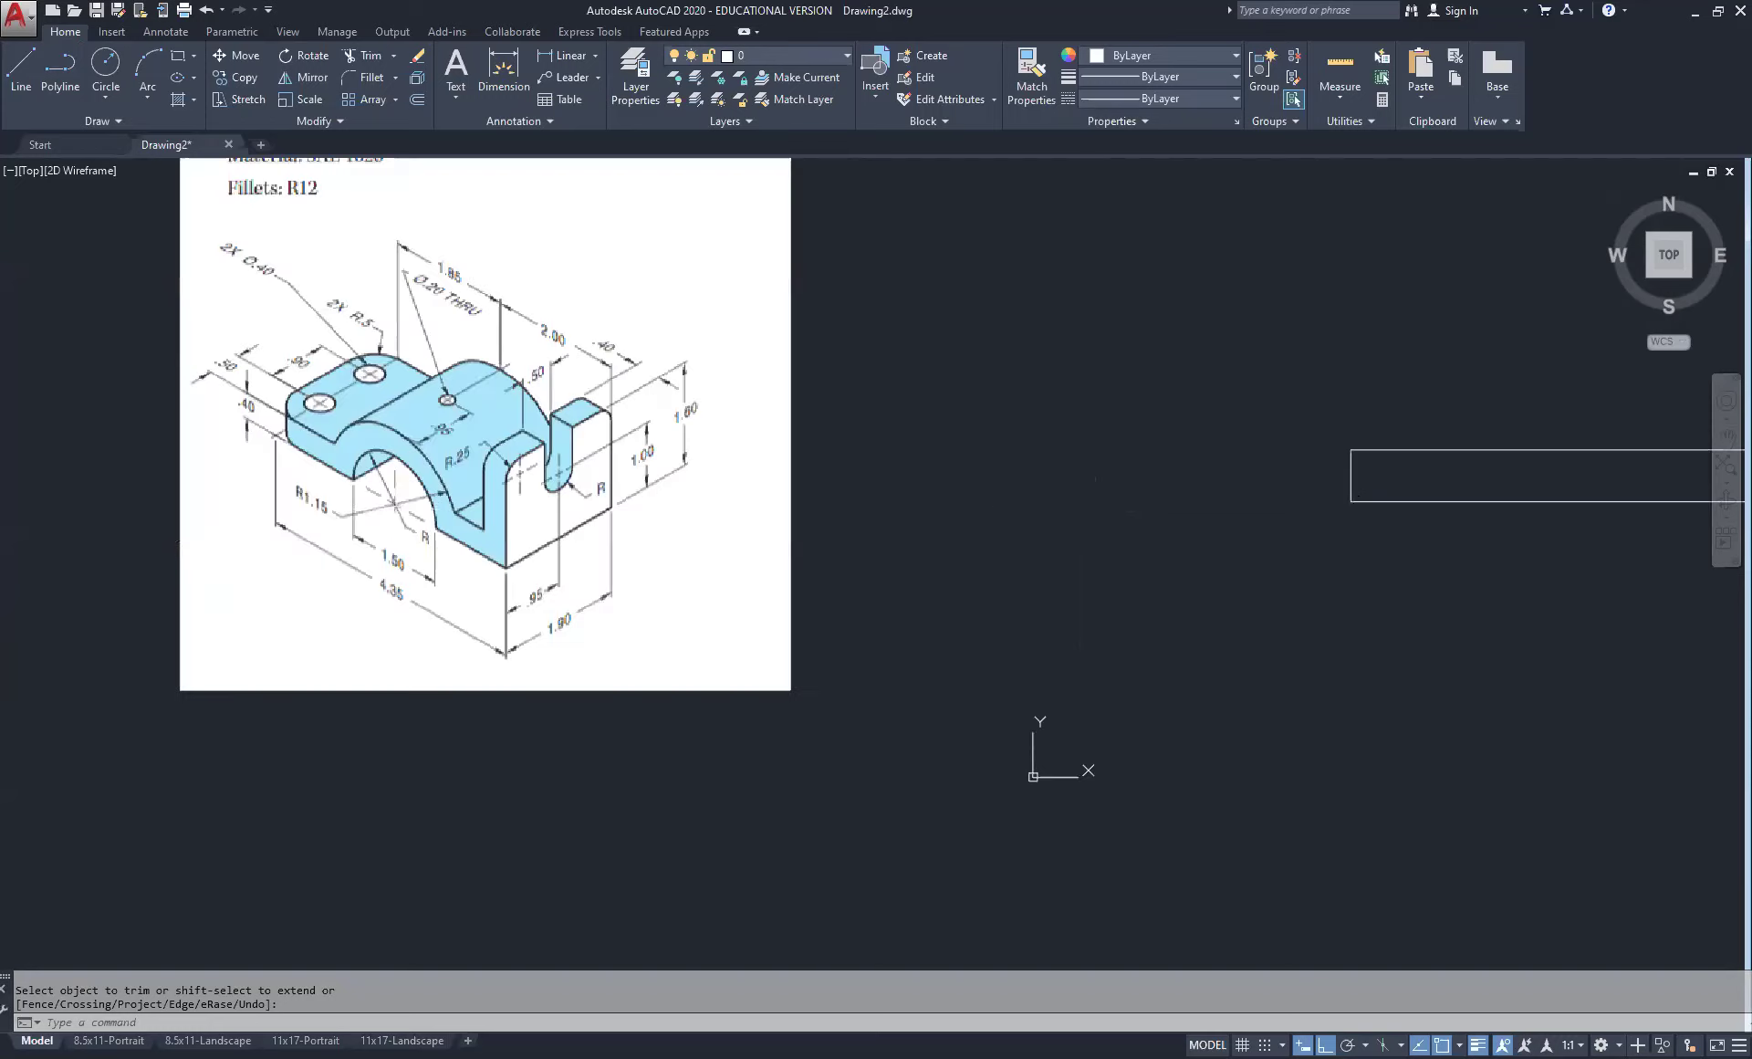
{"action": "scroll", "coordinate": [66, 471], "scroll_direction": "up", "scroll_amount": 2}
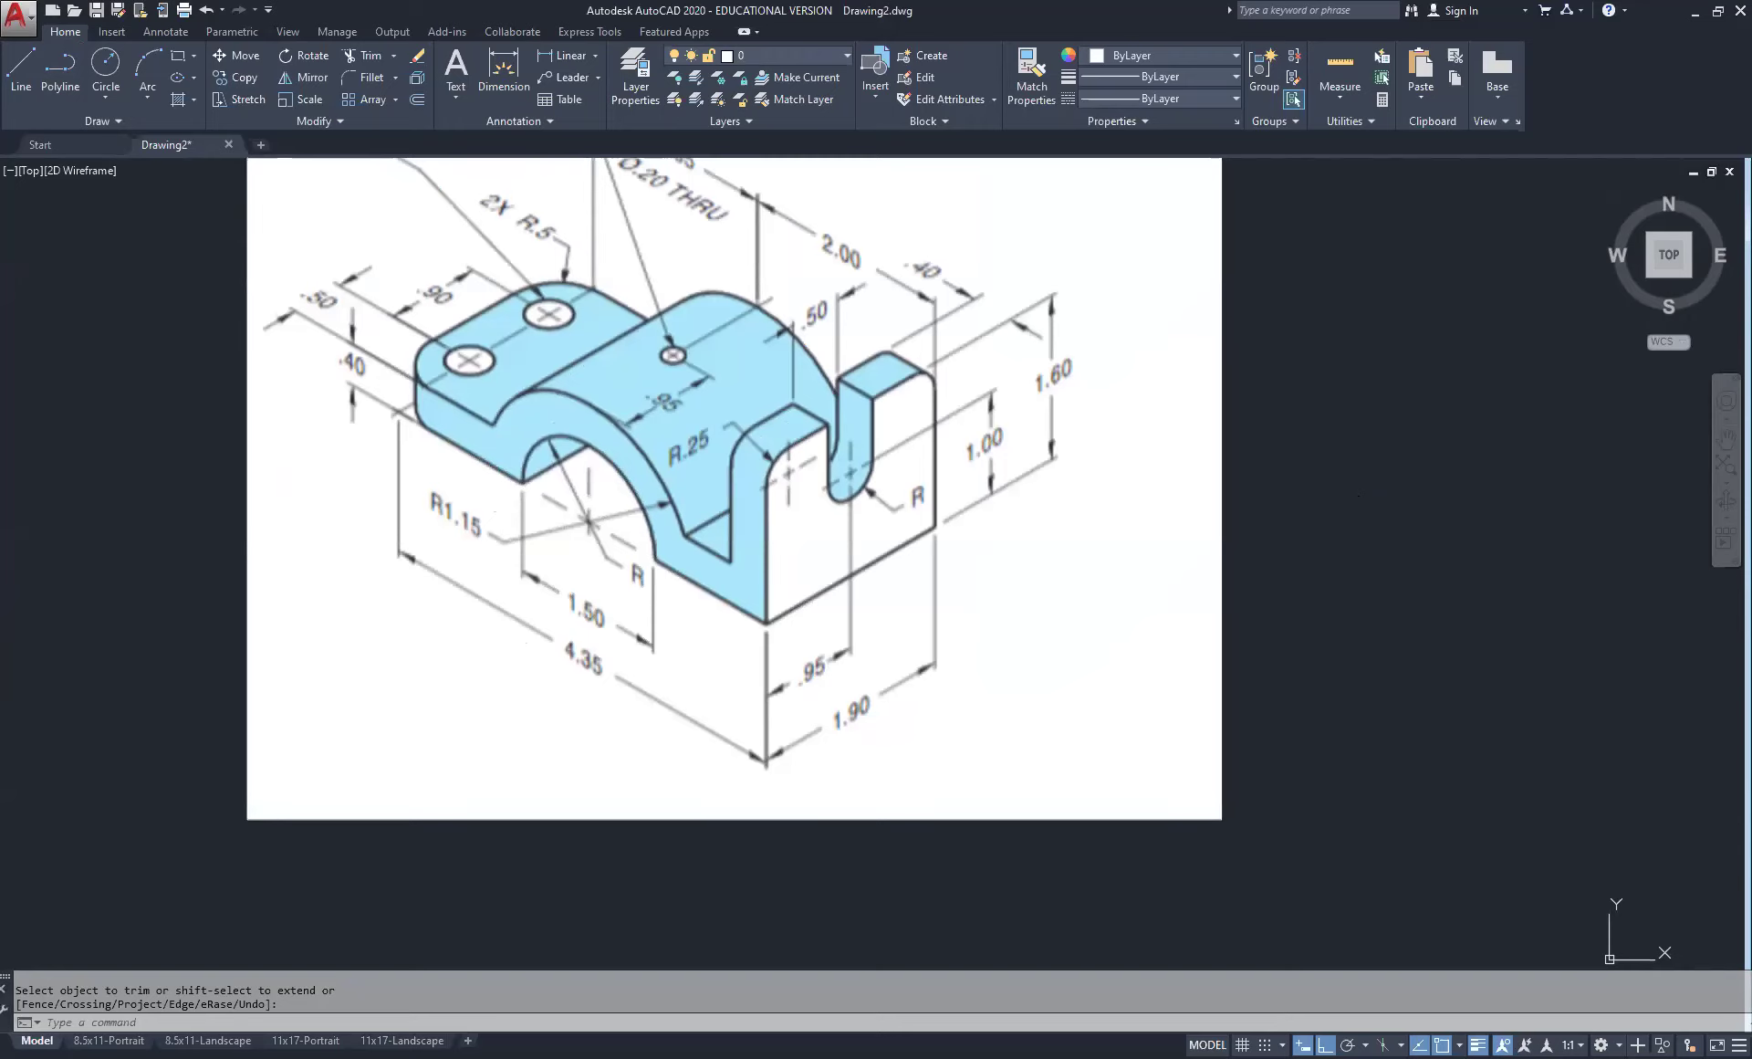
{"action": "scroll", "coordinate": [664, 534], "scroll_direction": "down", "scroll_amount": 2}
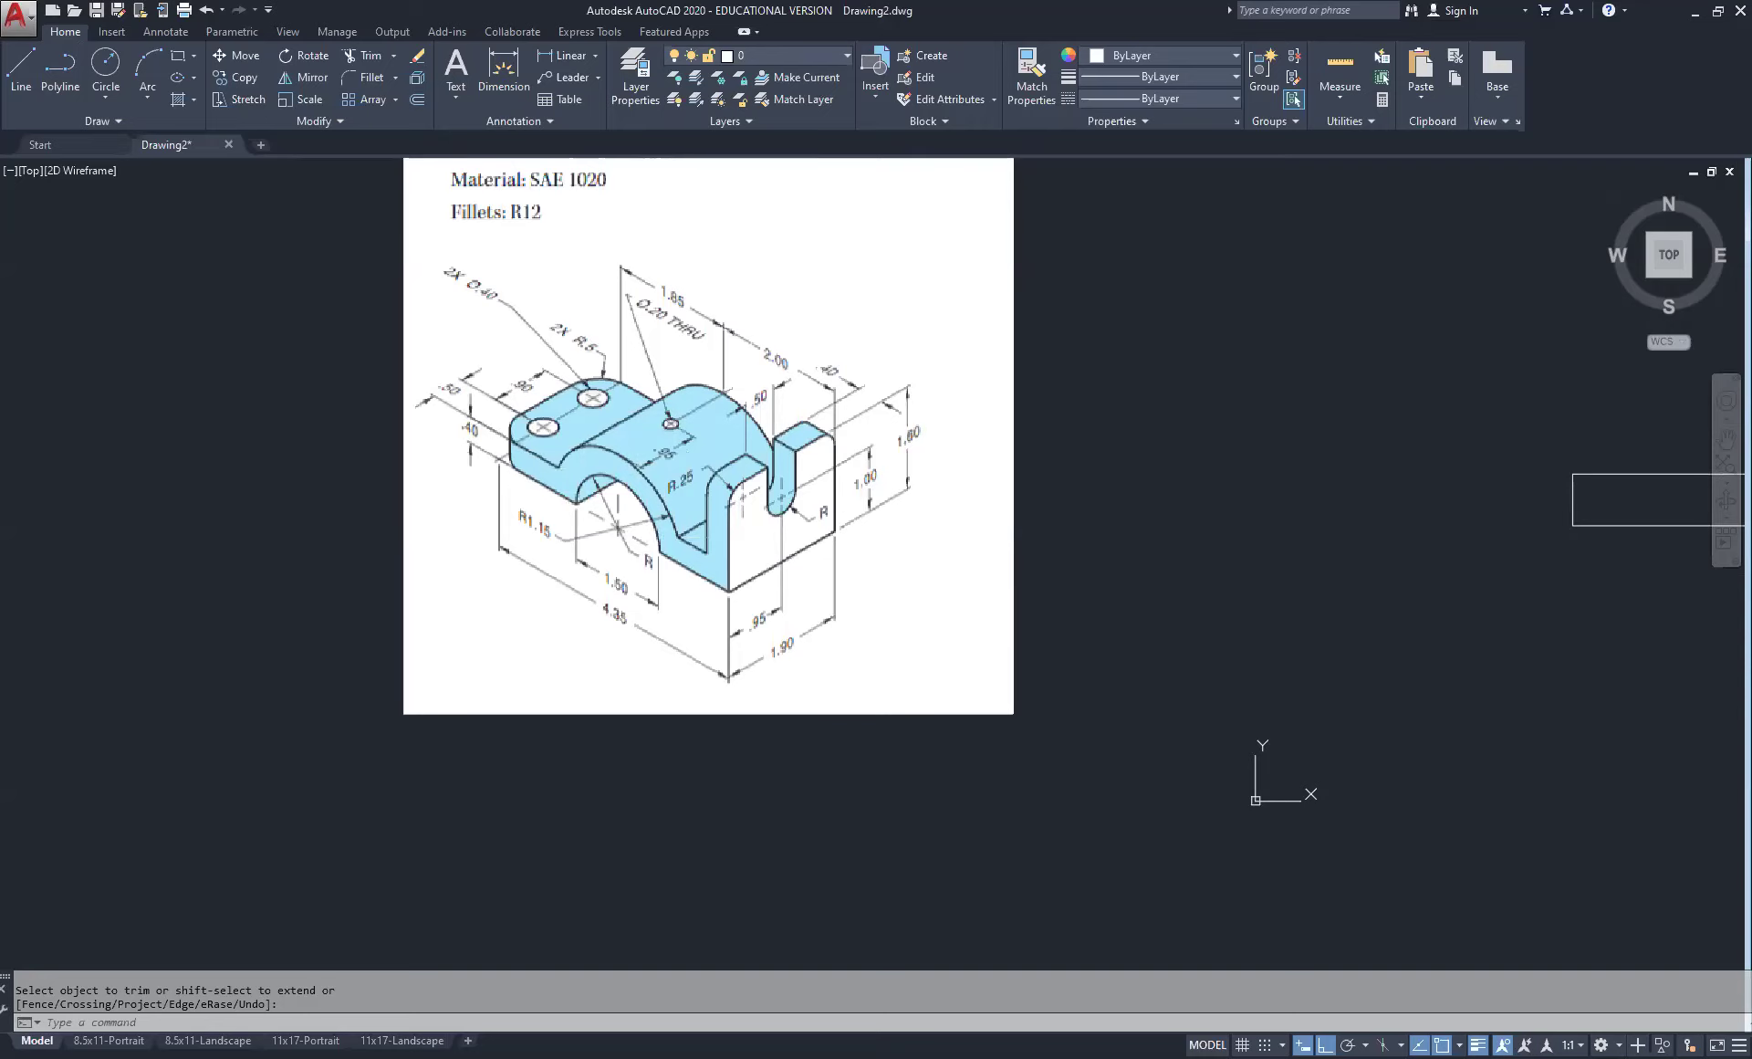
{"action": "scroll", "coordinate": [748, 351], "scroll_direction": "down", "scroll_amount": 2}
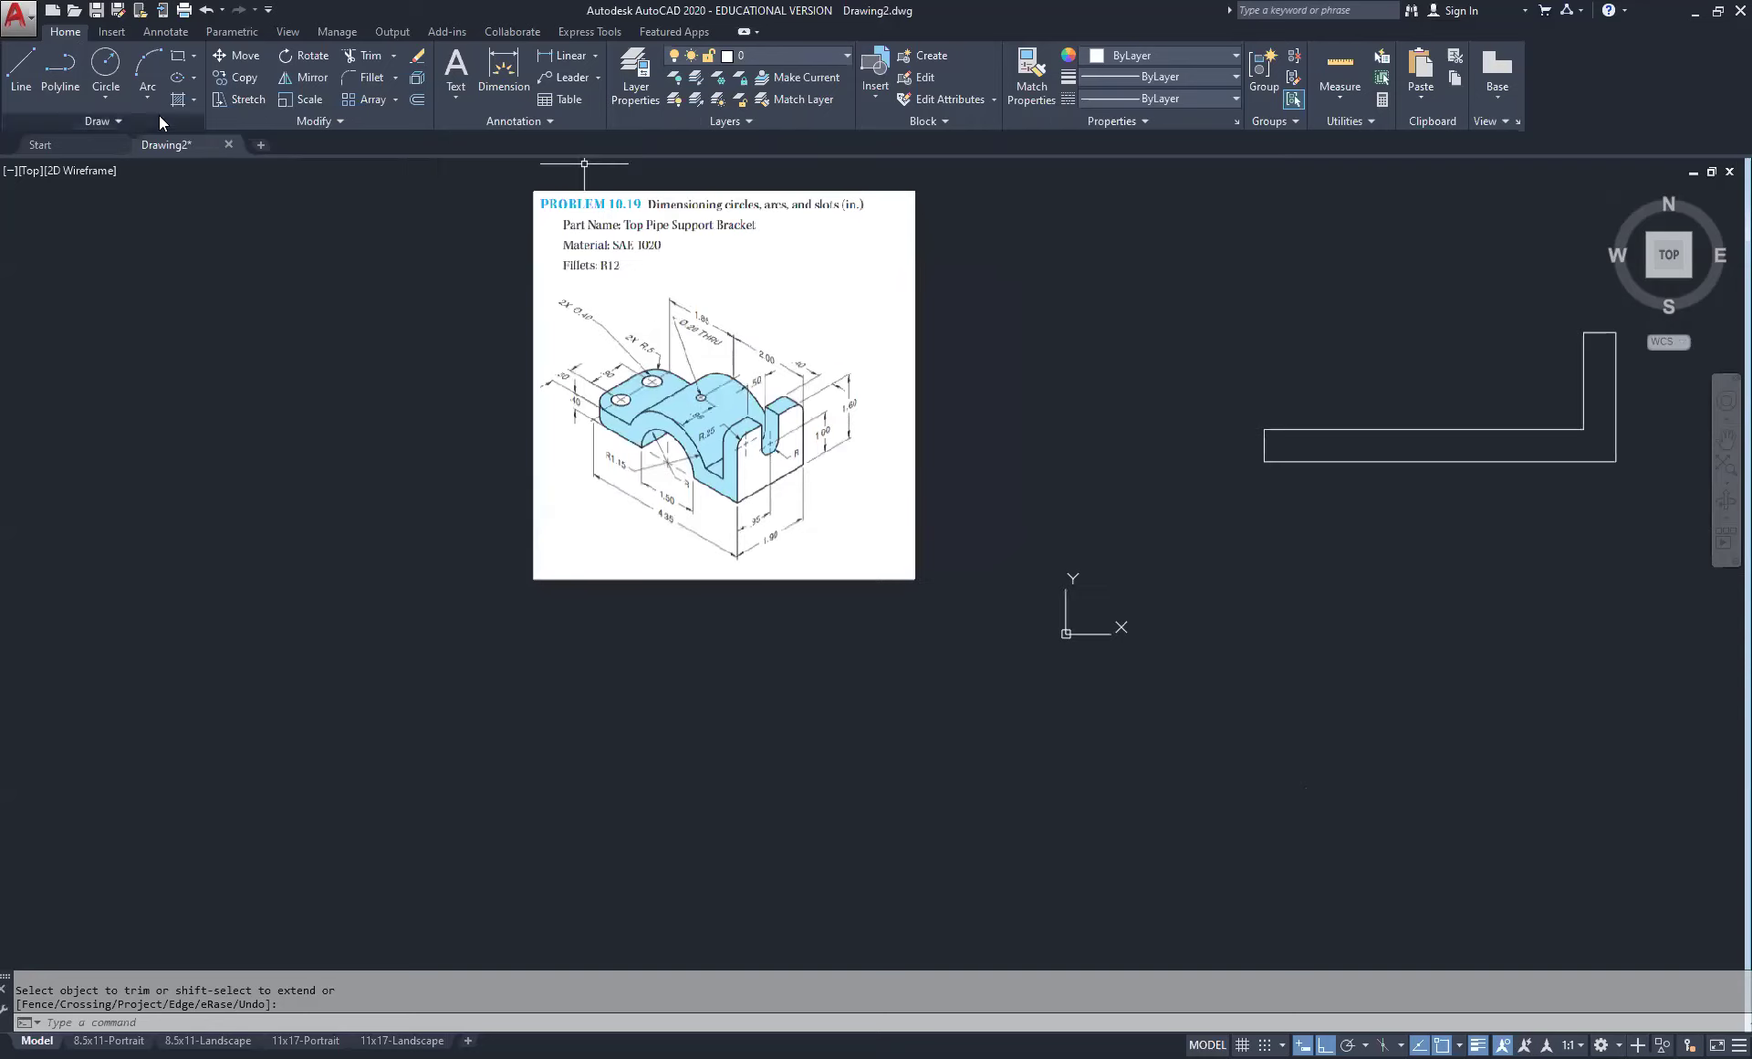
{"action": "left_click", "coordinate": [25, 66]}
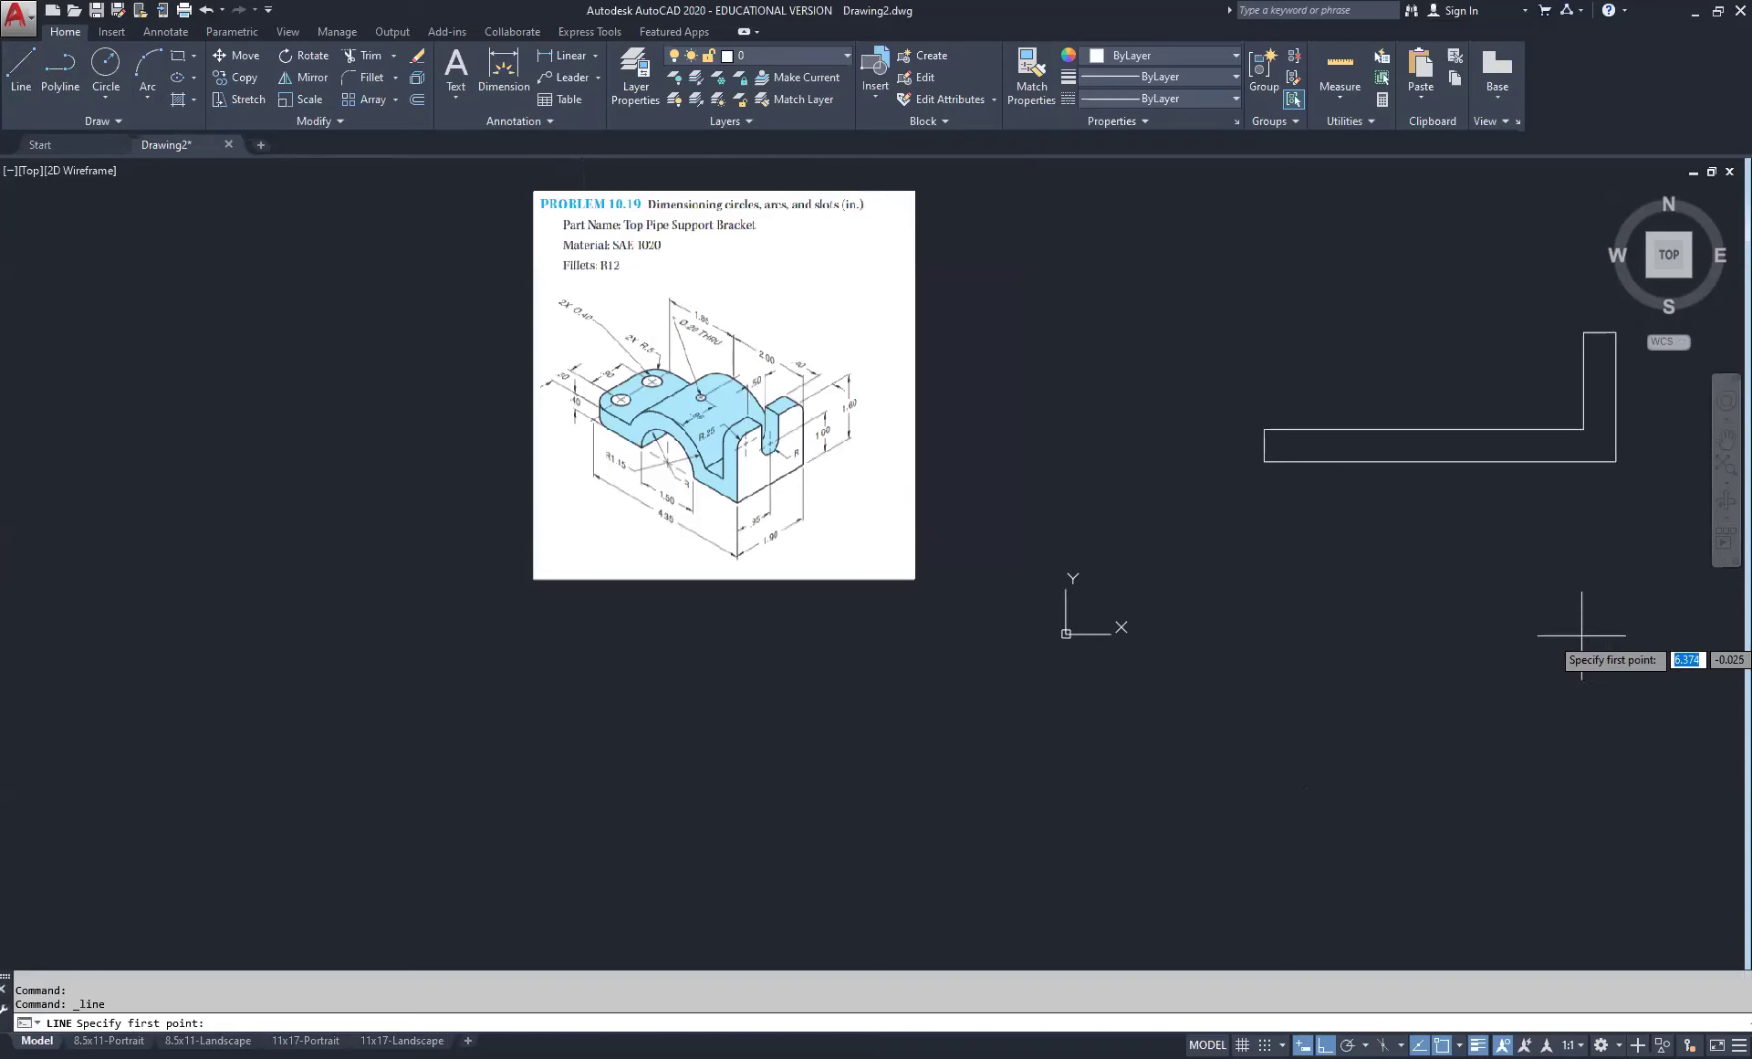
{"action": "middle_click_drag", "start_coordinate": [1579, 628], "coordinate": [1171, 625]}
{"action": "scroll", "coordinate": [1187, 486], "scroll_direction": "up", "scroll_amount": 4}
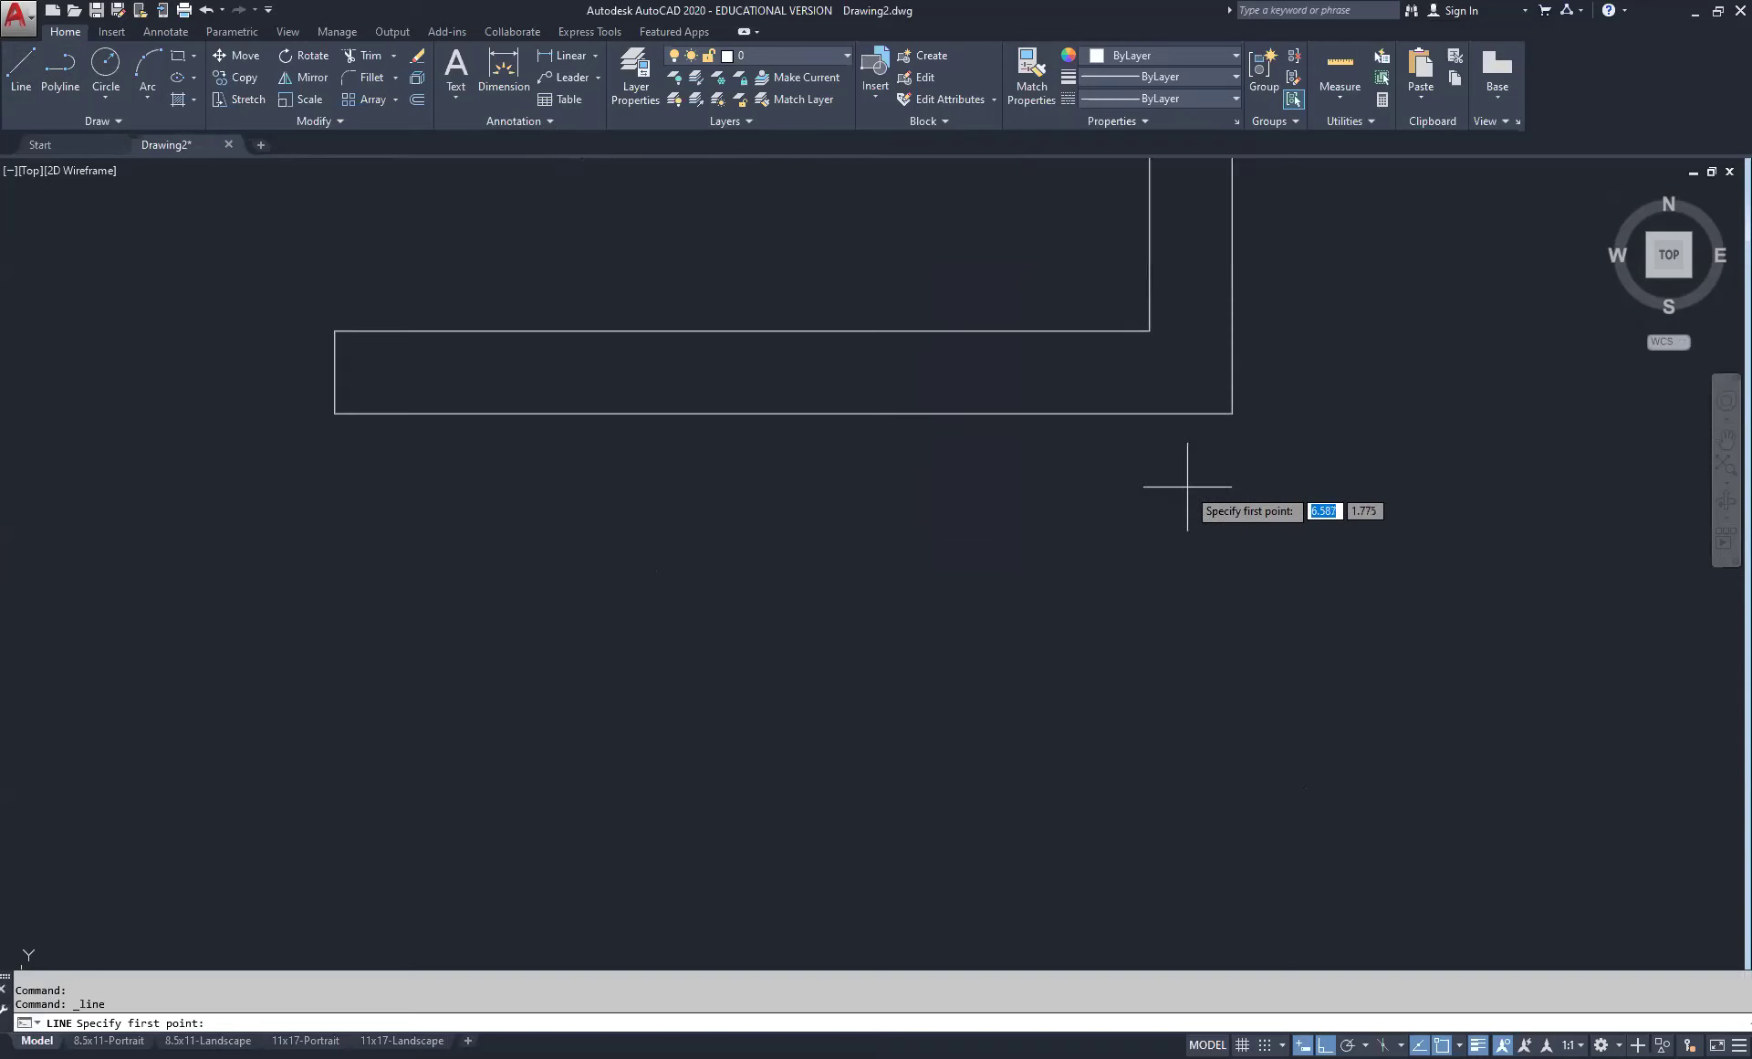
{"action": "left_click", "coordinate": [1231, 414]}
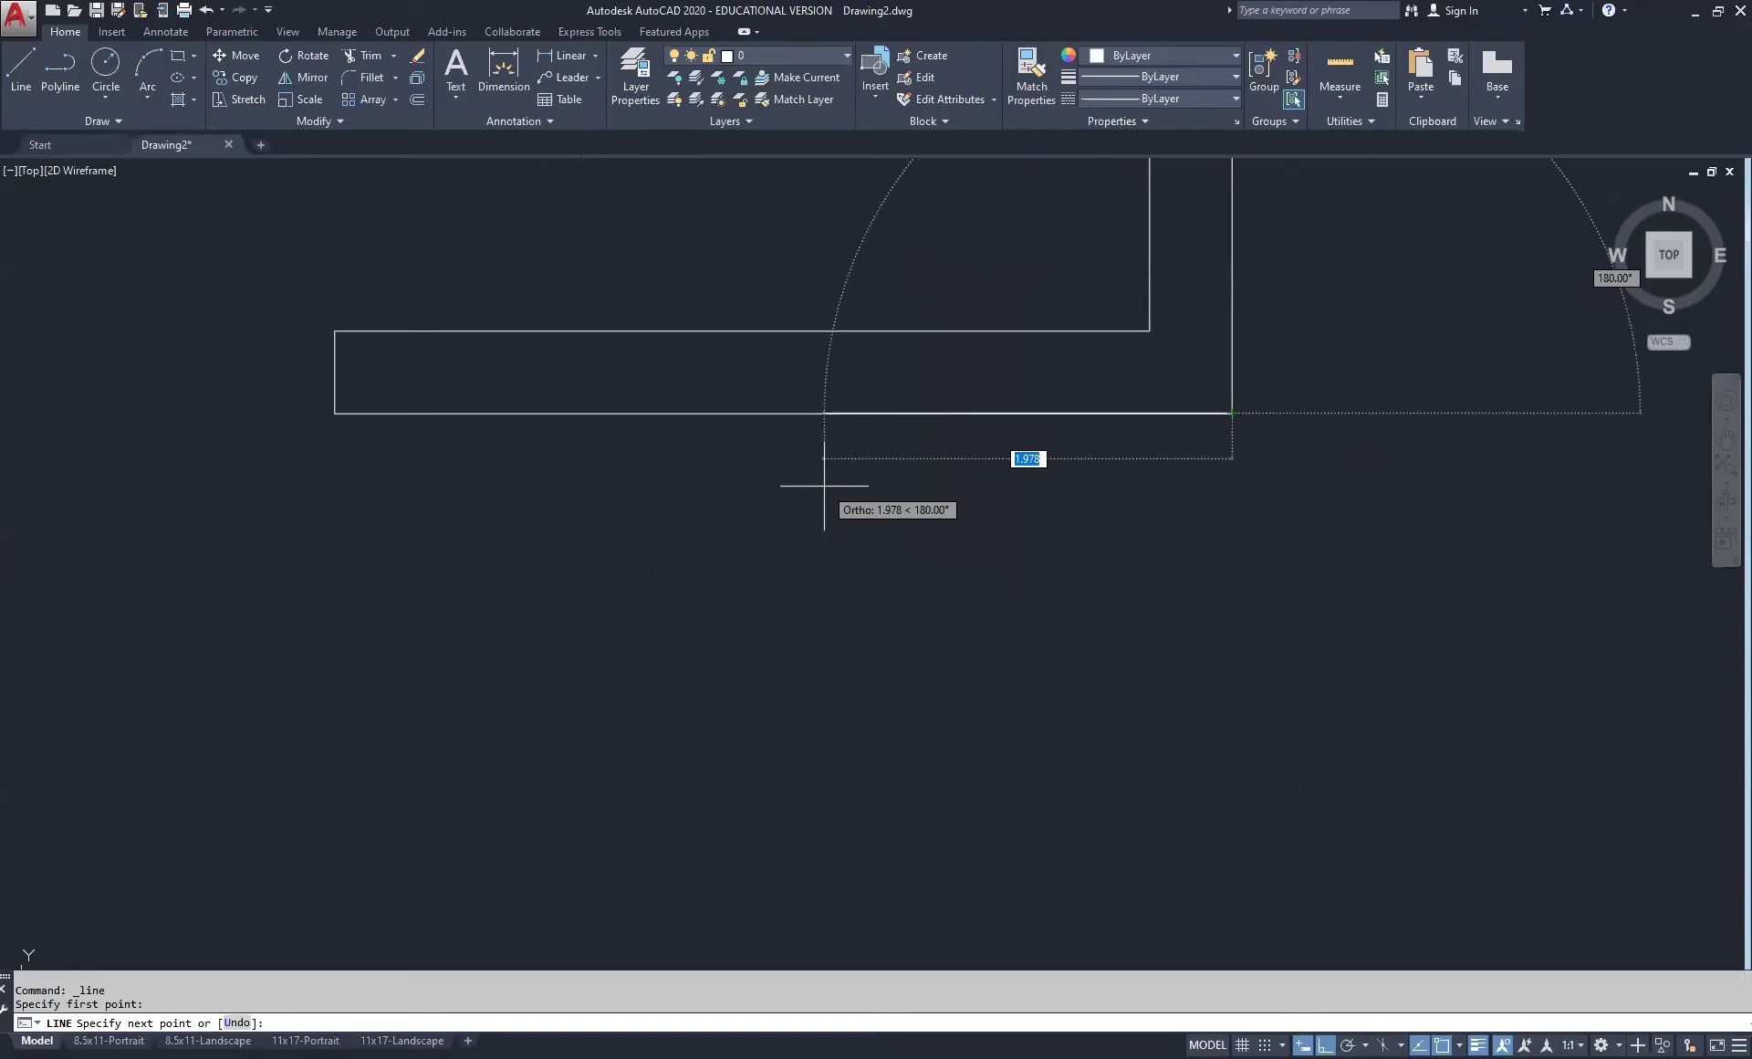
{"action": "type", "text": "2"}
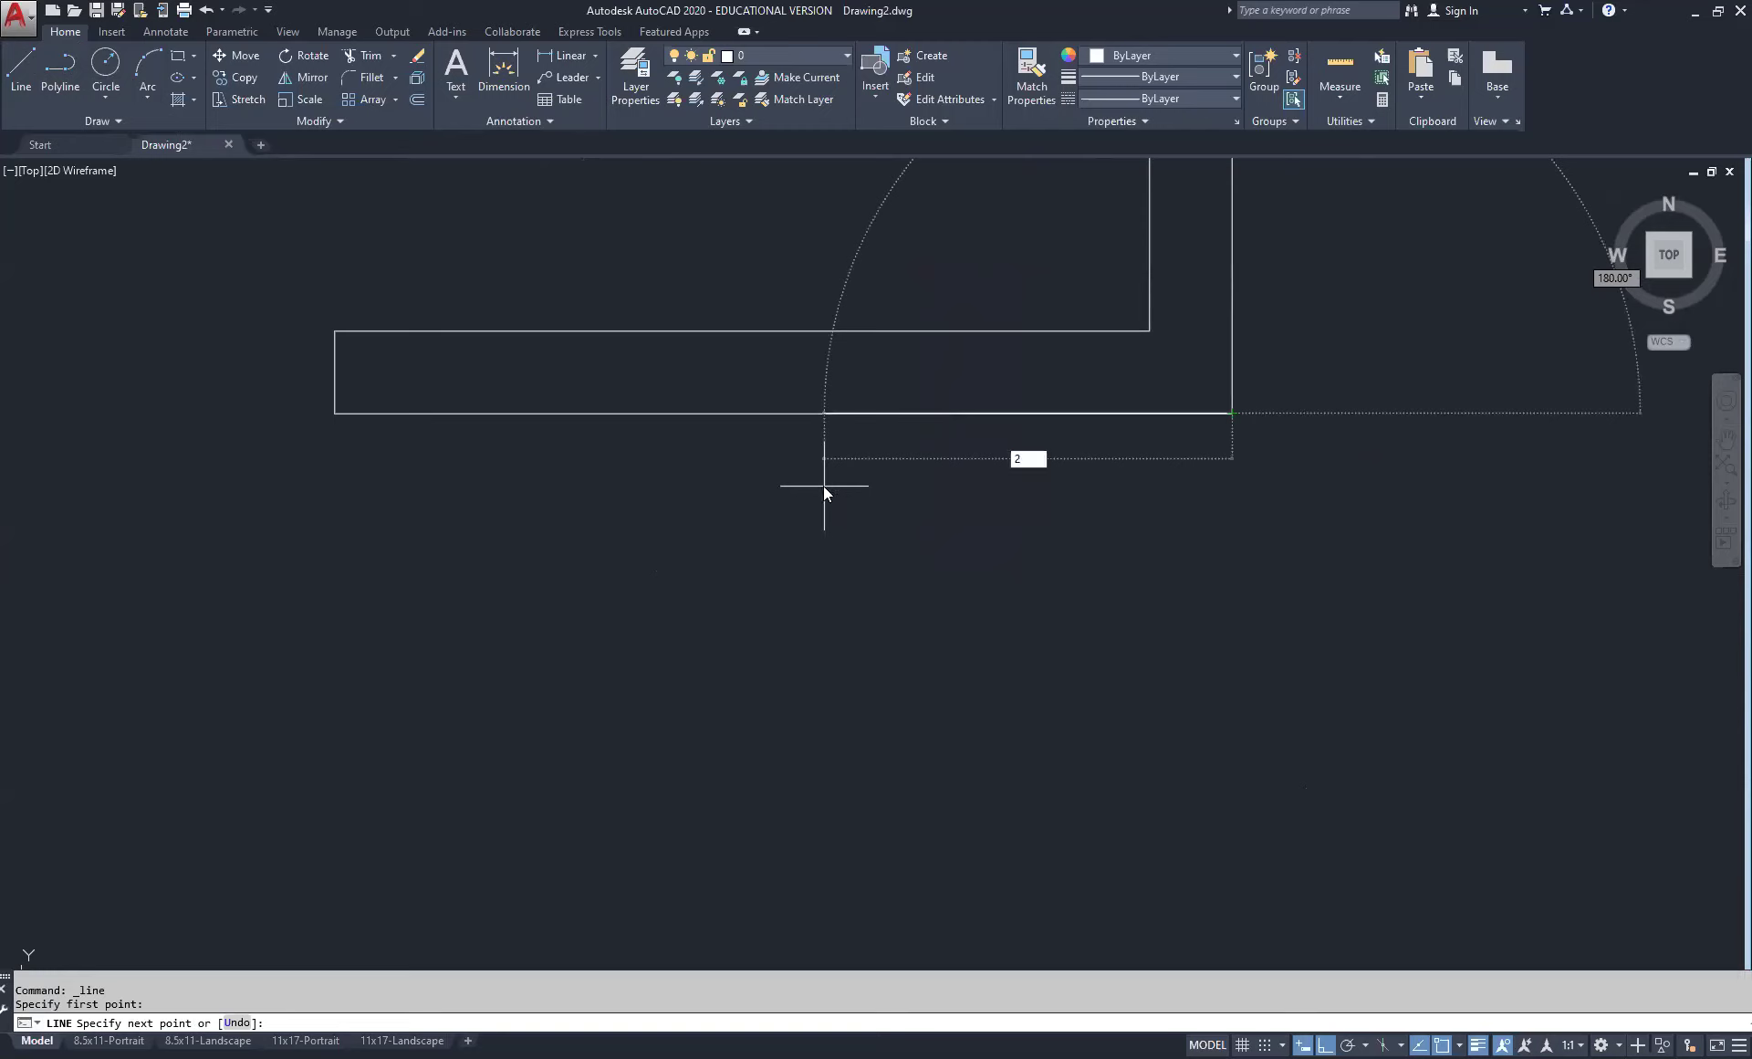
{"action": "key", "text": "Return"}
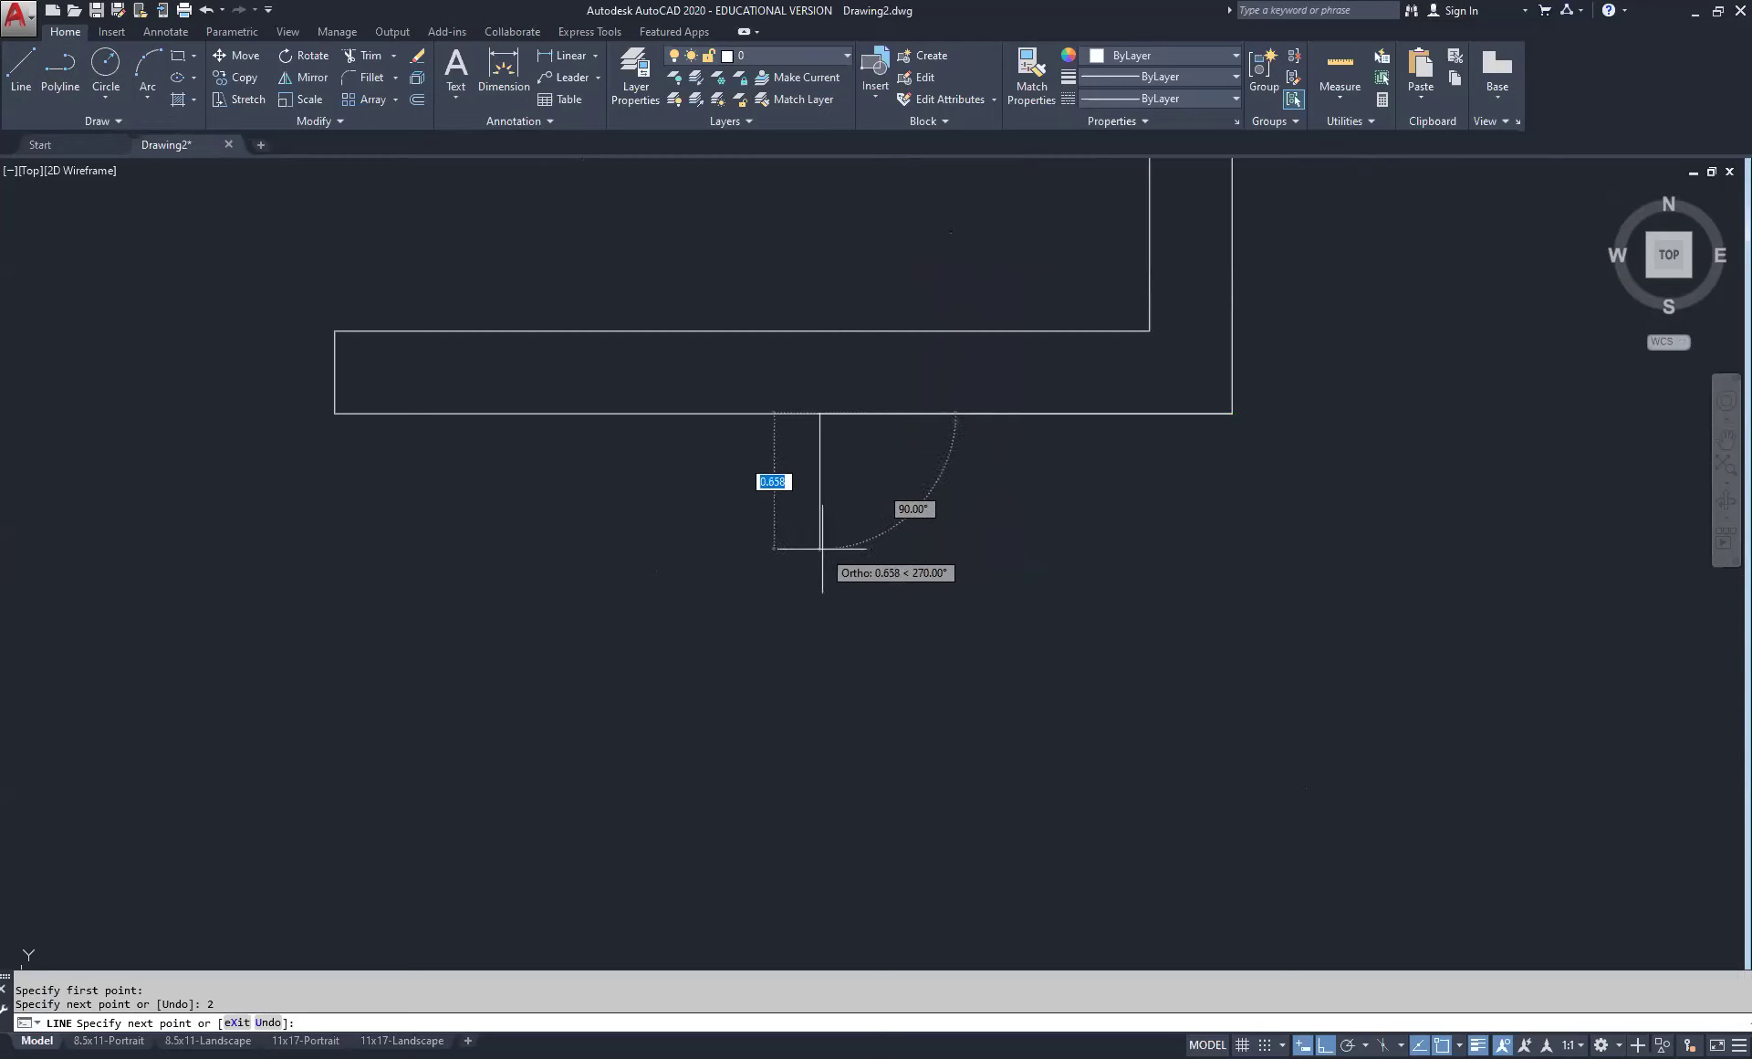
Step: Draw a short vertical line downward from the 2-unit construction line's left end and erase that overlapping construction line
{"action": "left_click", "coordinate": [820, 588]}
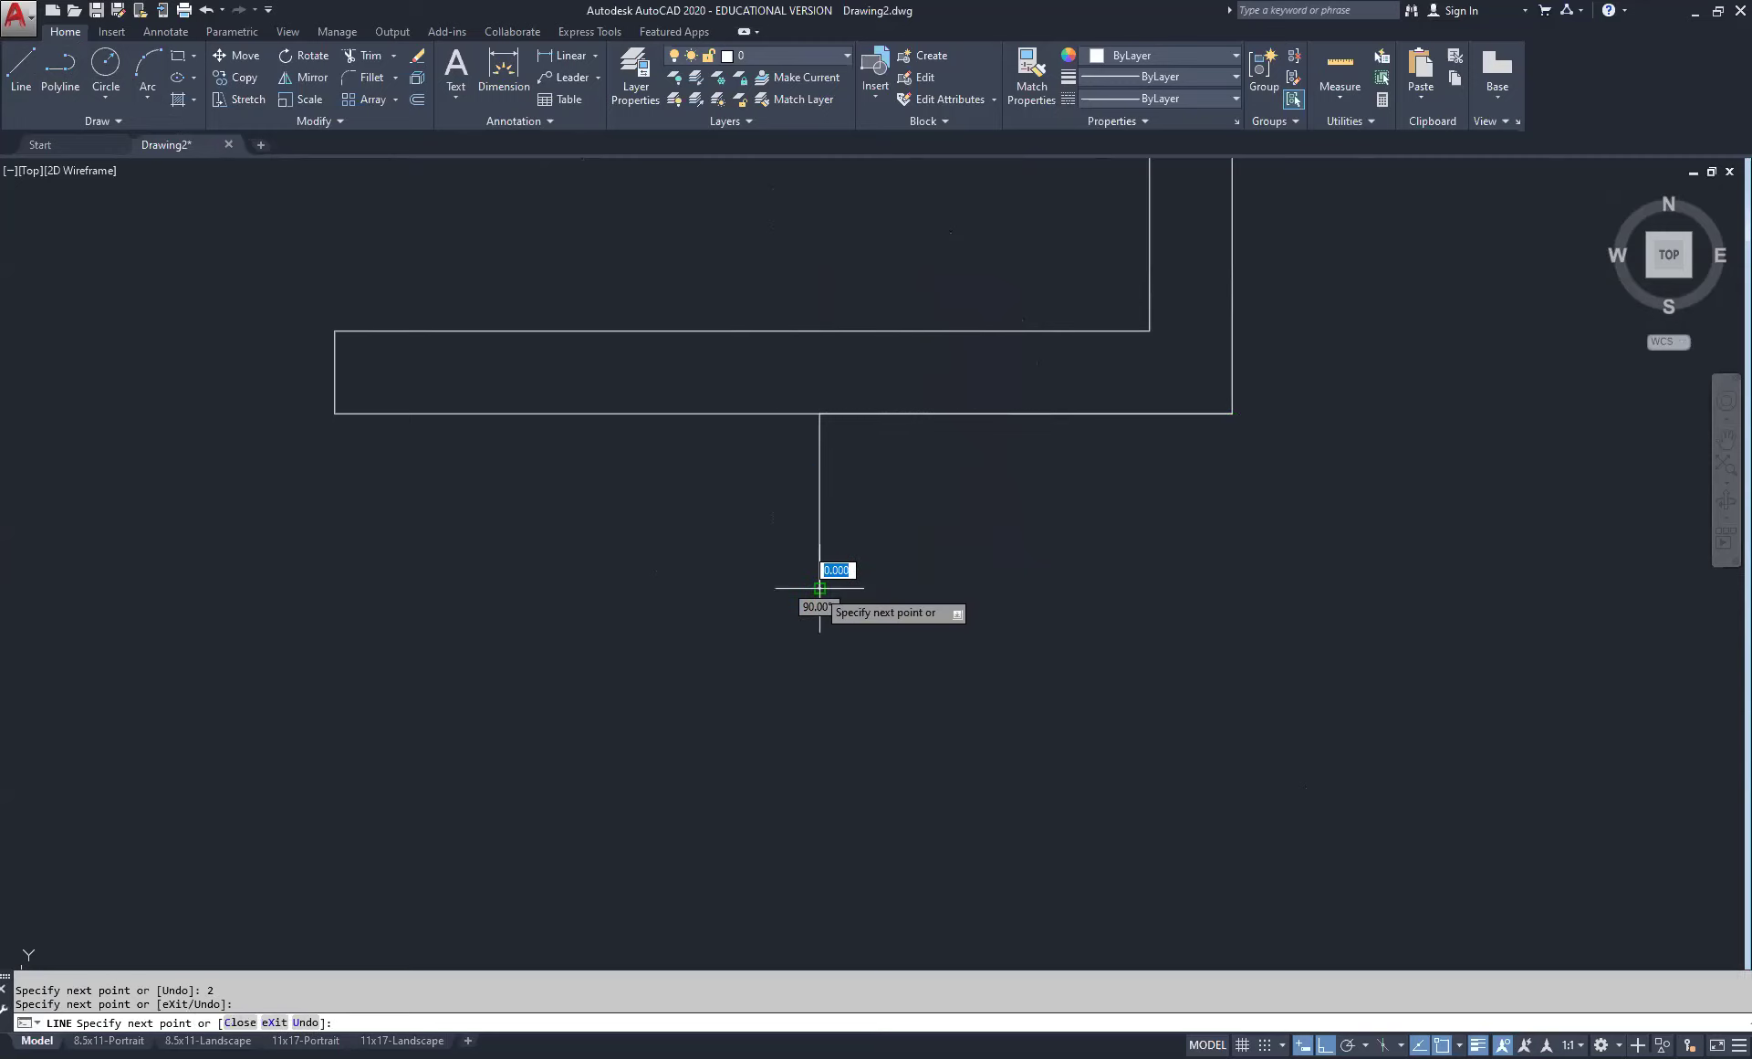
{"action": "right_click", "coordinate": [990, 595]}
{"action": "left_click", "coordinate": [1063, 620]}
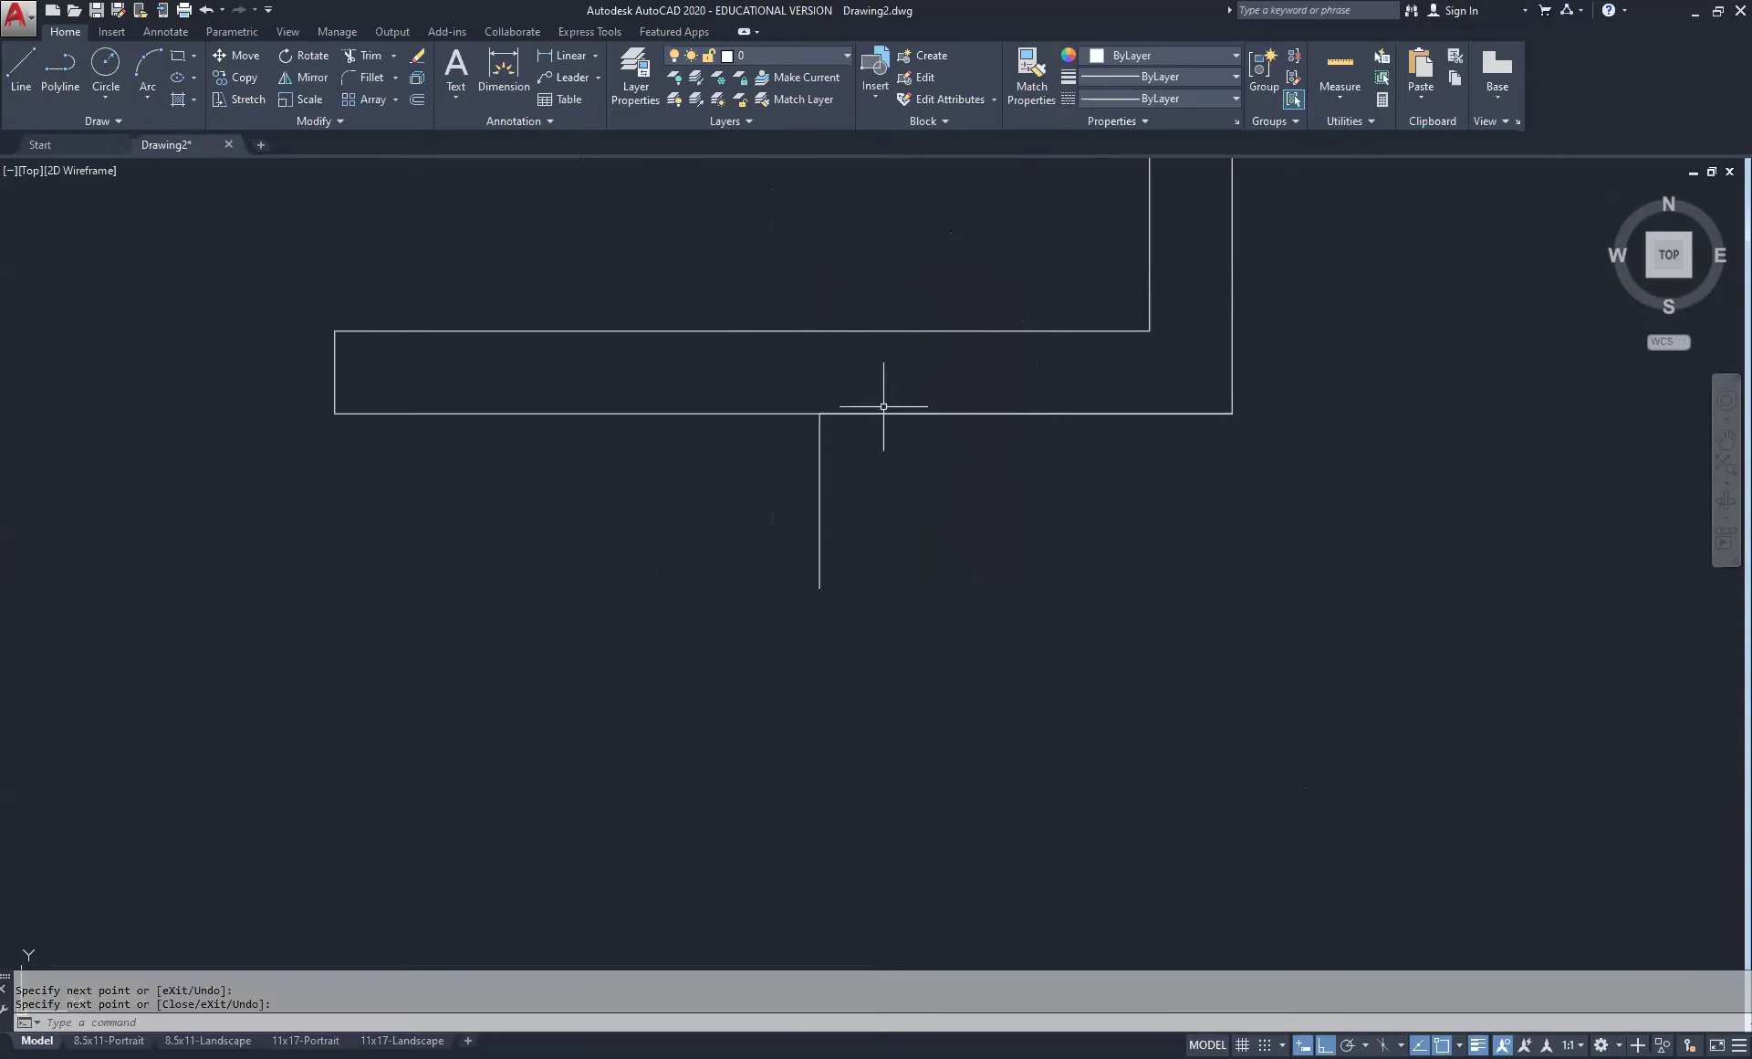
{"action": "left_click", "coordinate": [777, 382]}
{"action": "left_click", "coordinate": [1322, 472]}
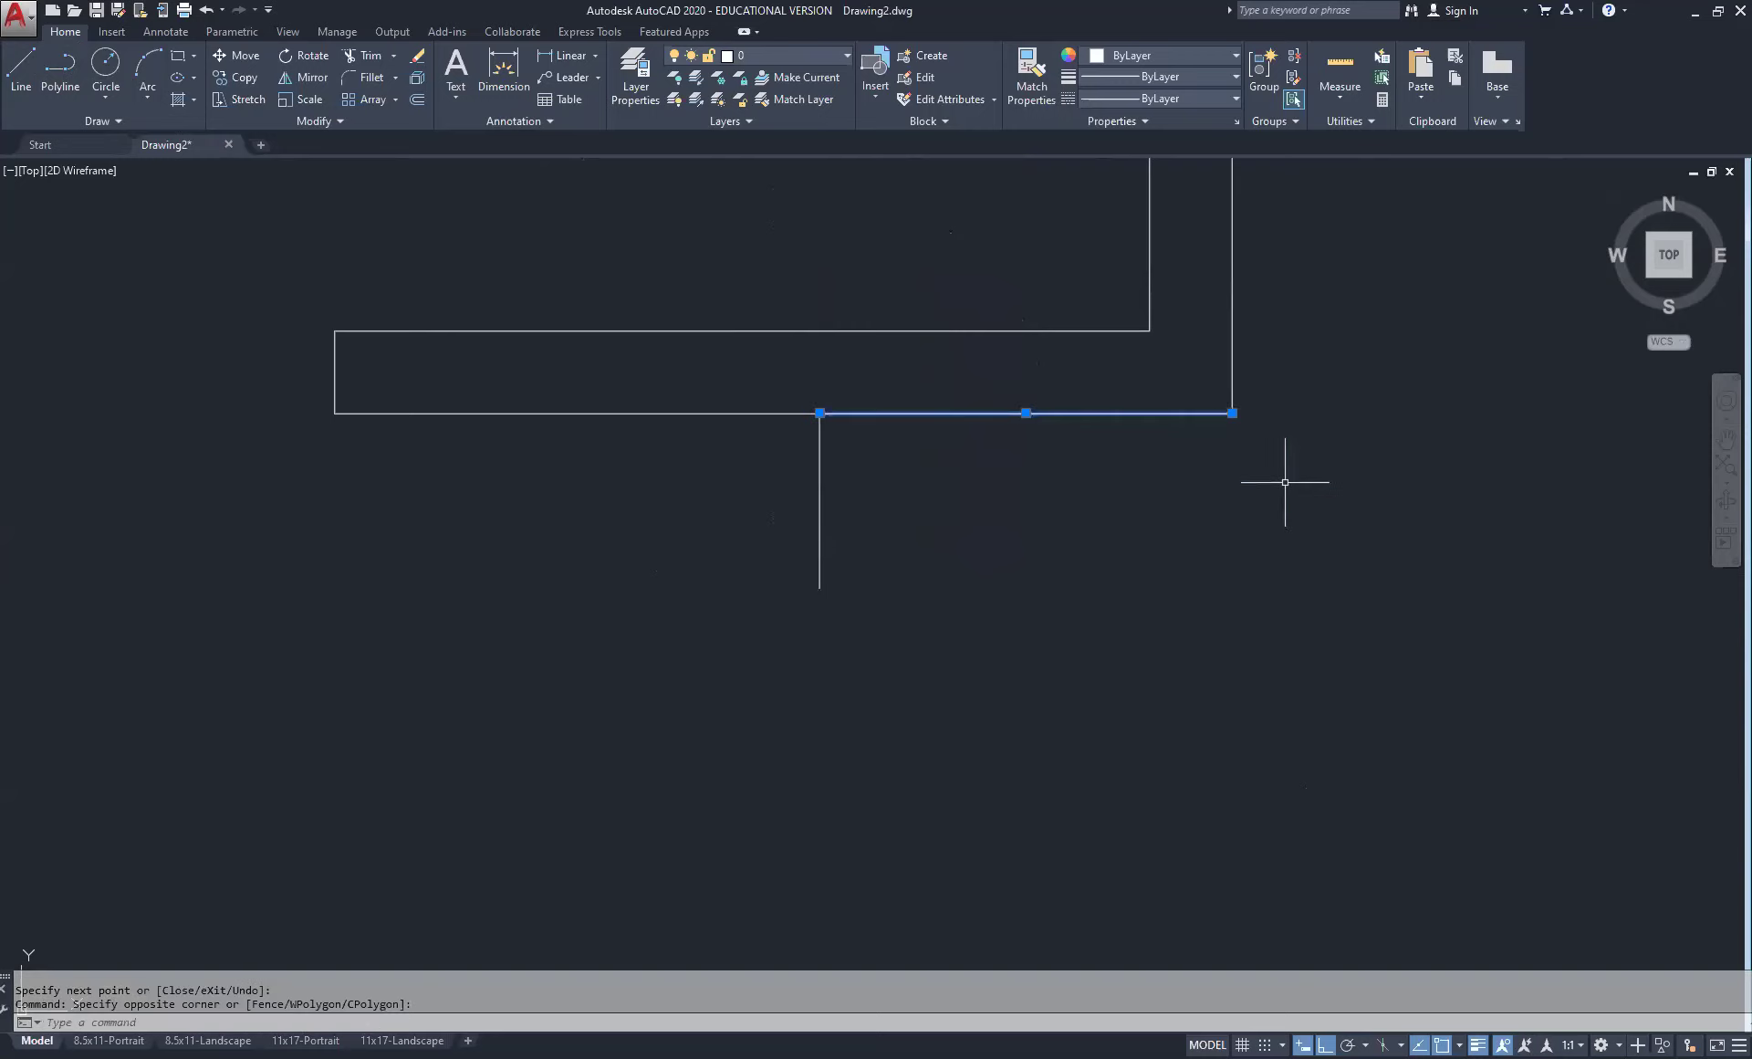
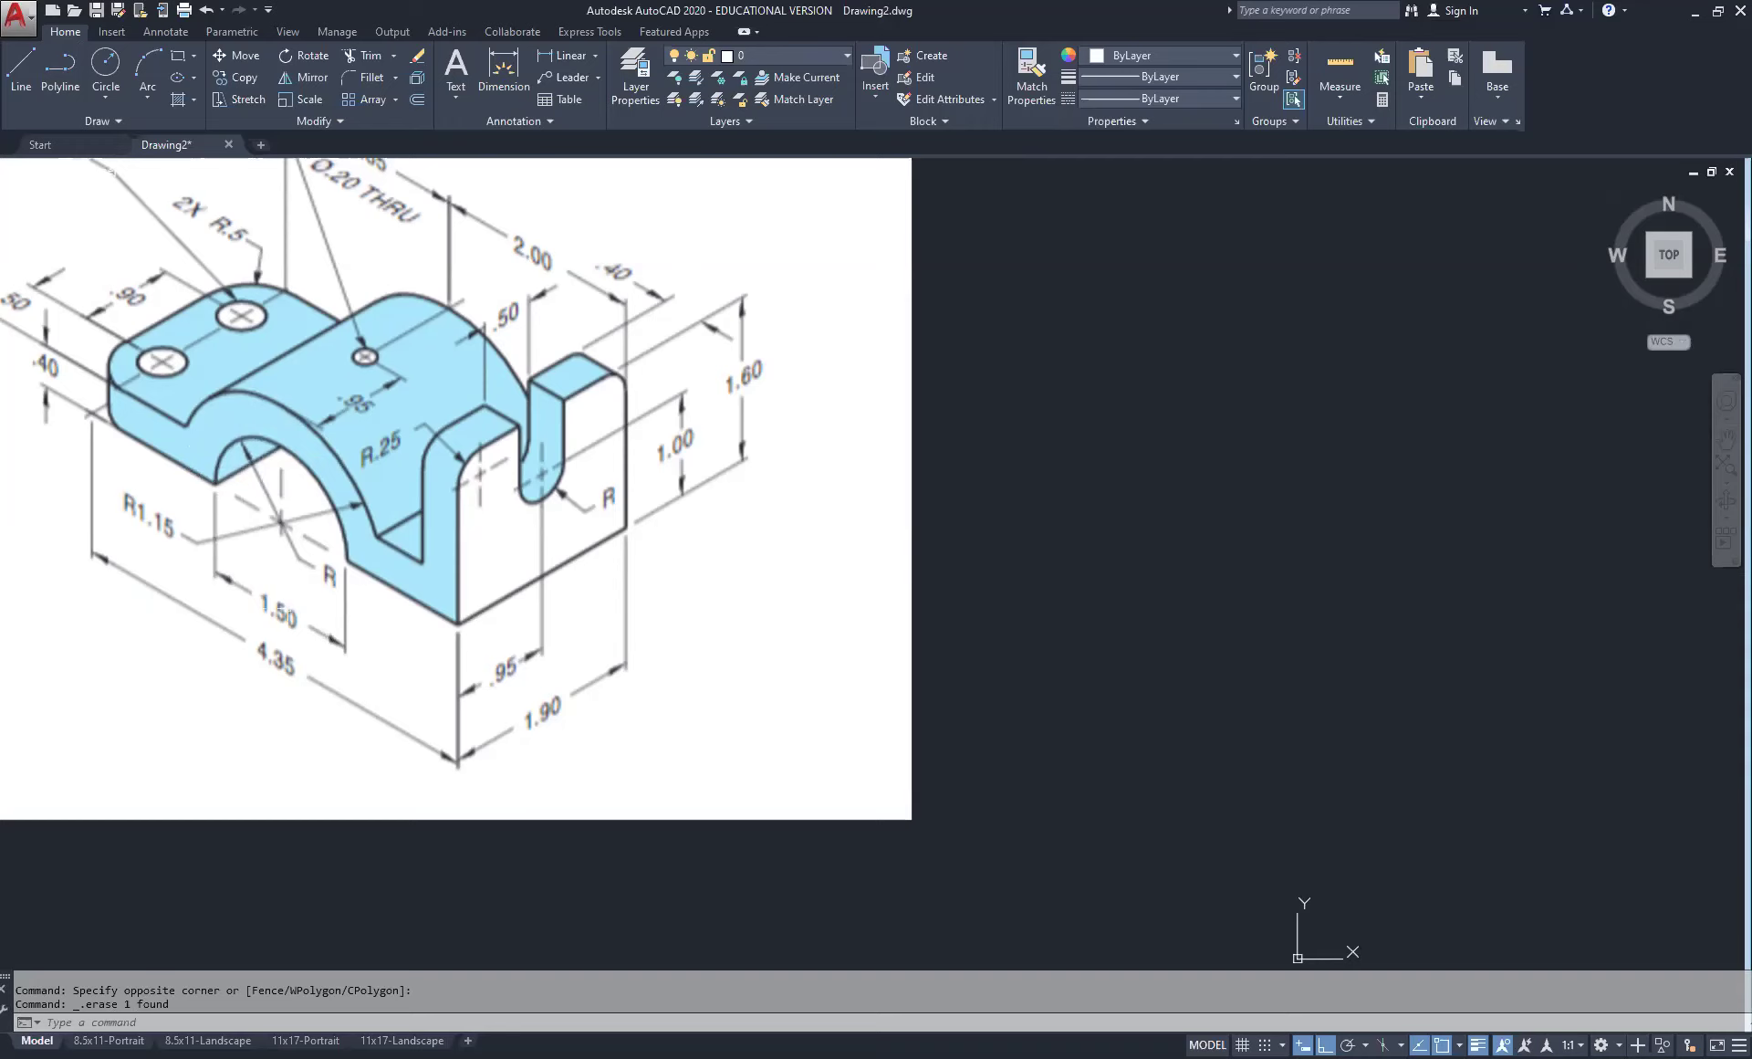
Step: Draw a circle of diameter 1.5 centred where the short vertical construction line meets the profile's base line
{"action": "scroll", "coordinate": [311, 593], "scroll_direction": "down", "scroll_amount": 2}
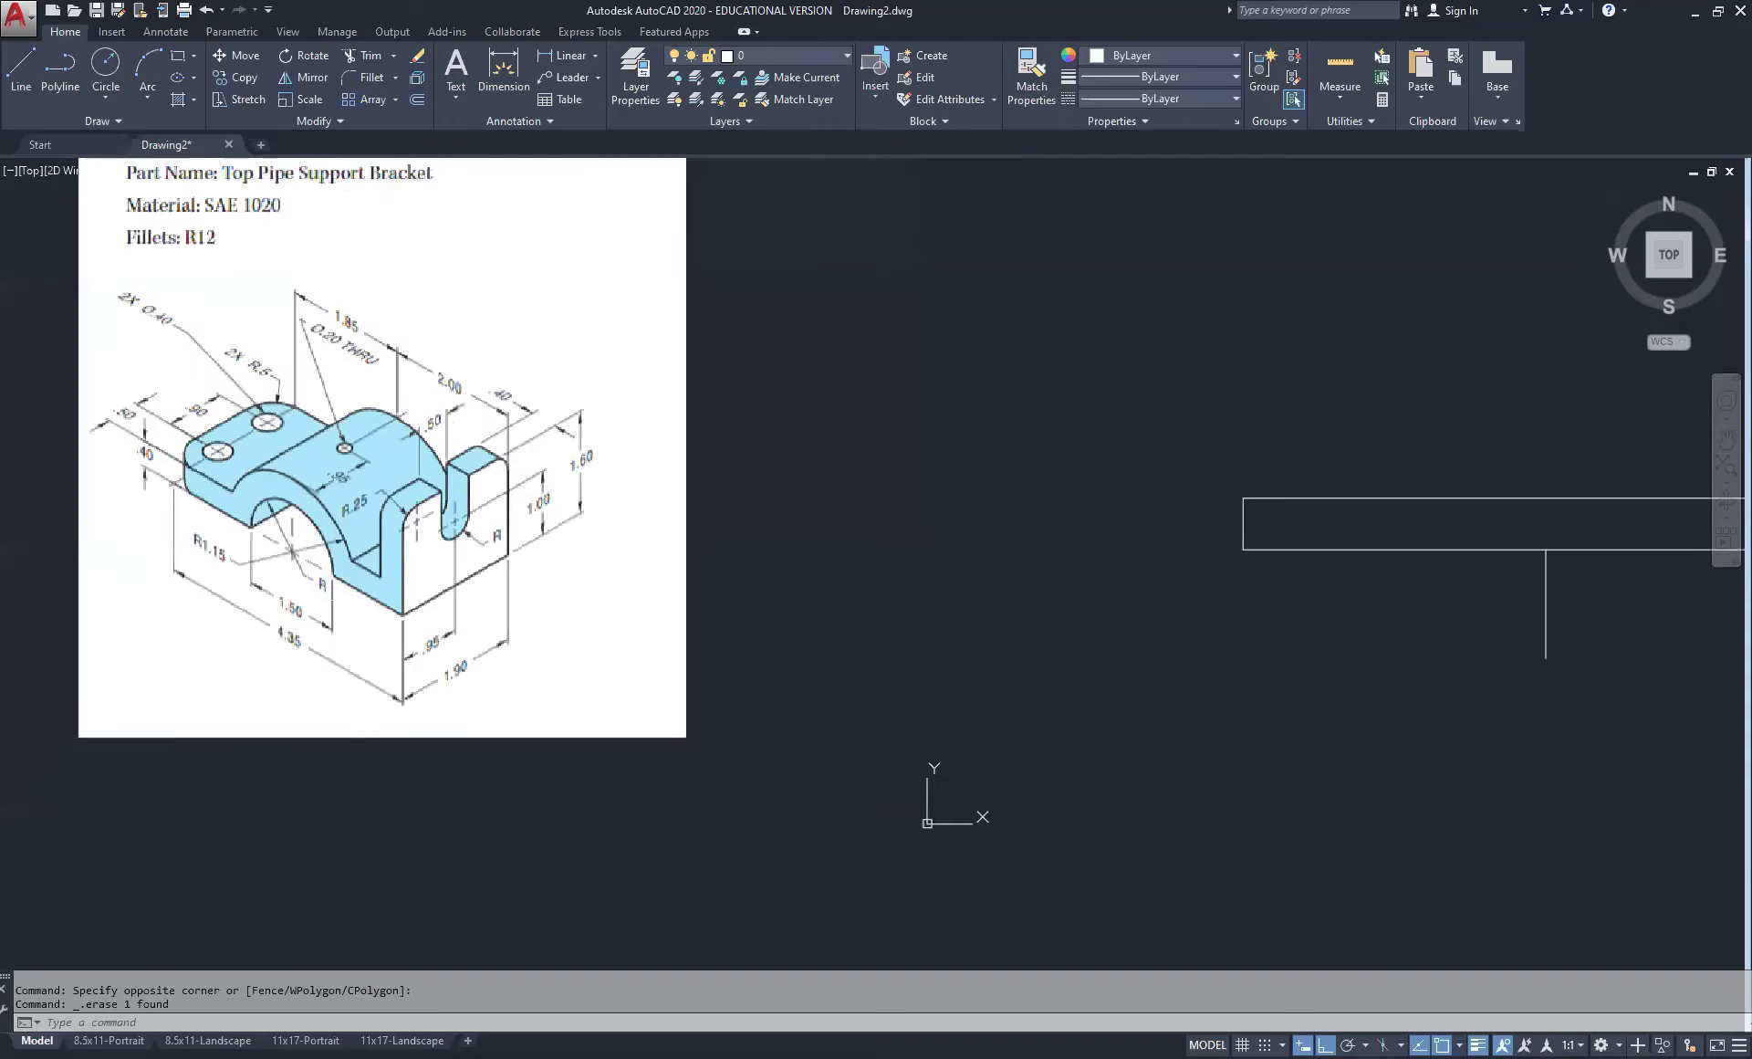
{"action": "scroll", "coordinate": [307, 598], "scroll_direction": "down", "scroll_amount": 2}
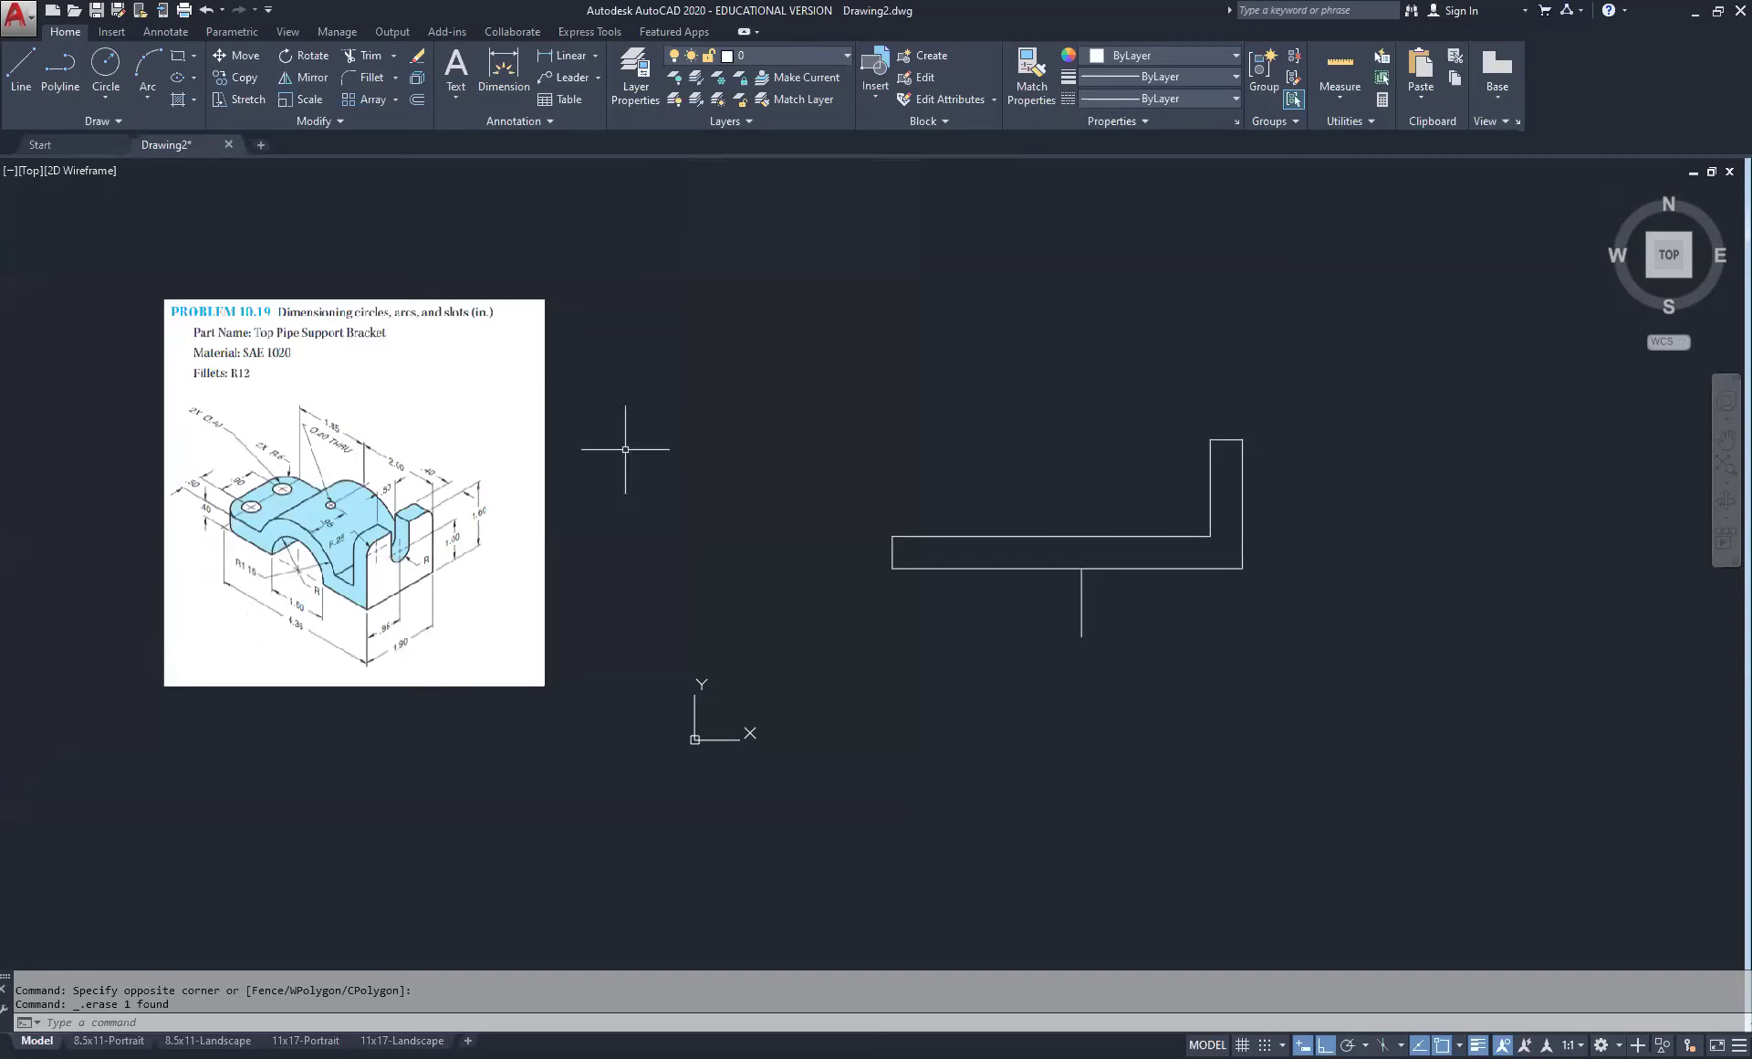
{"action": "left_click", "coordinate": [112, 91]}
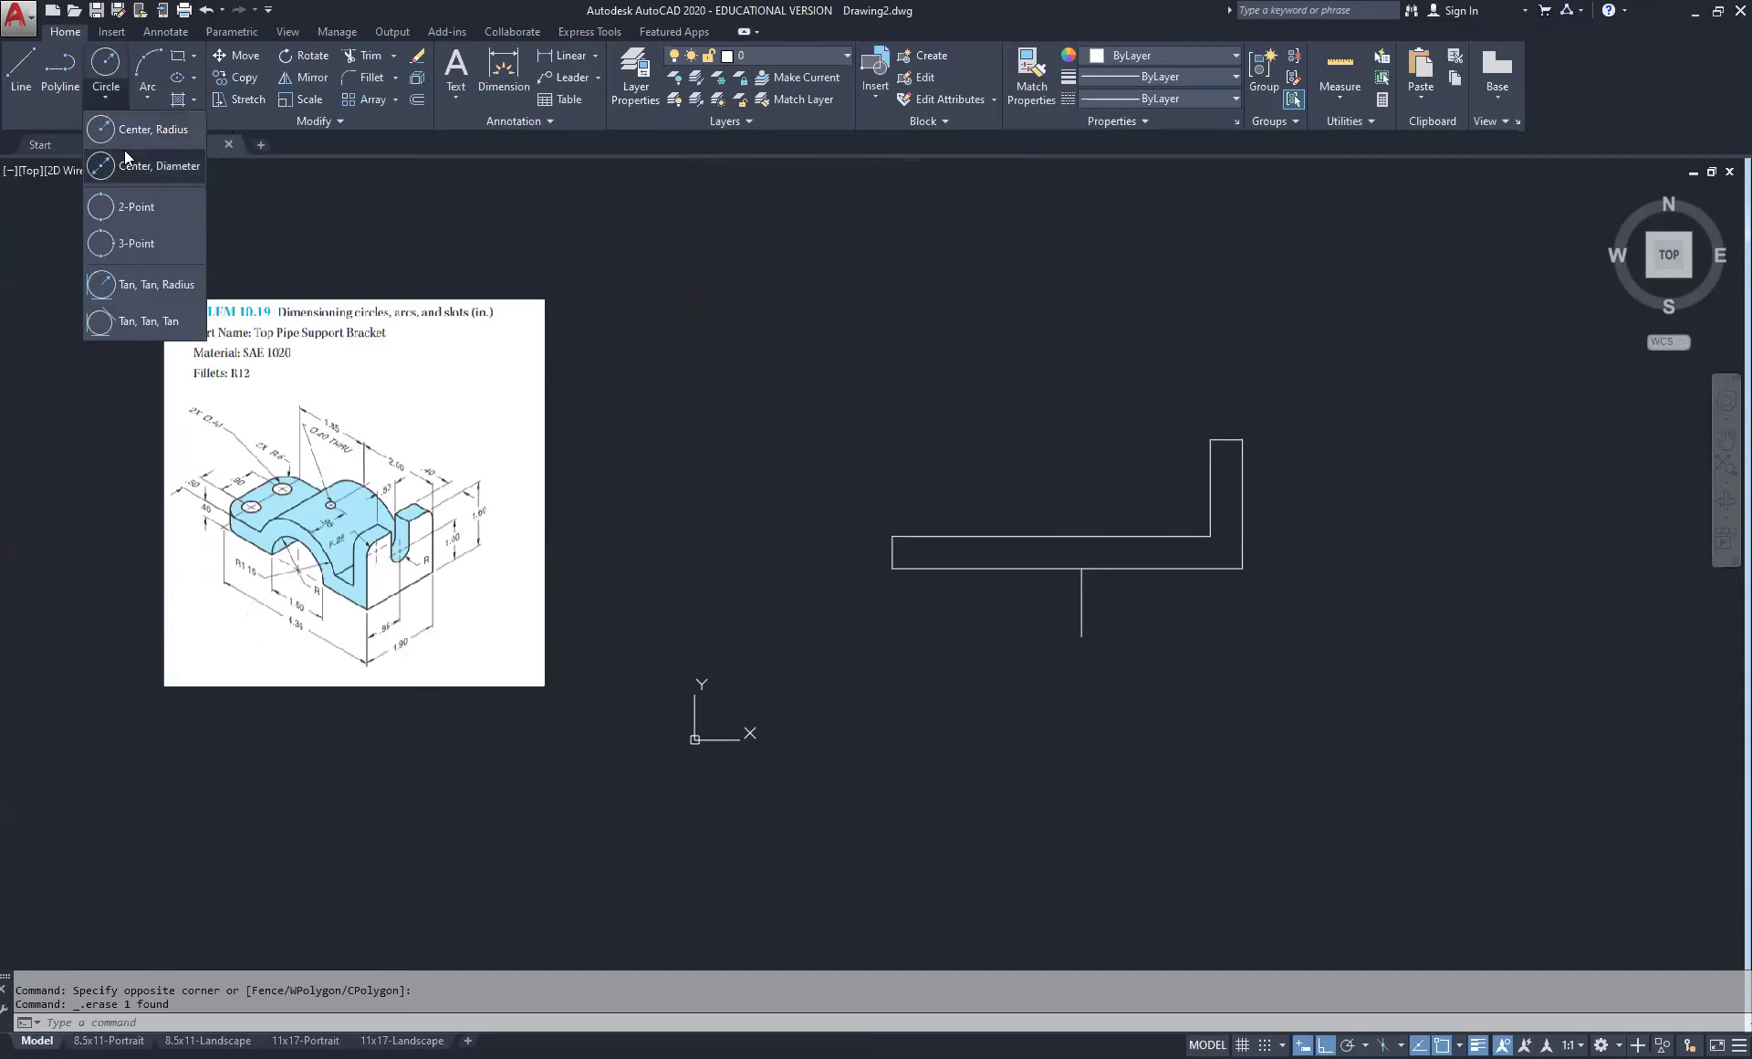
{"action": "left_click", "coordinate": [137, 130]}
{"action": "scroll", "coordinate": [1139, 548], "scroll_direction": "up", "scroll_amount": 4}
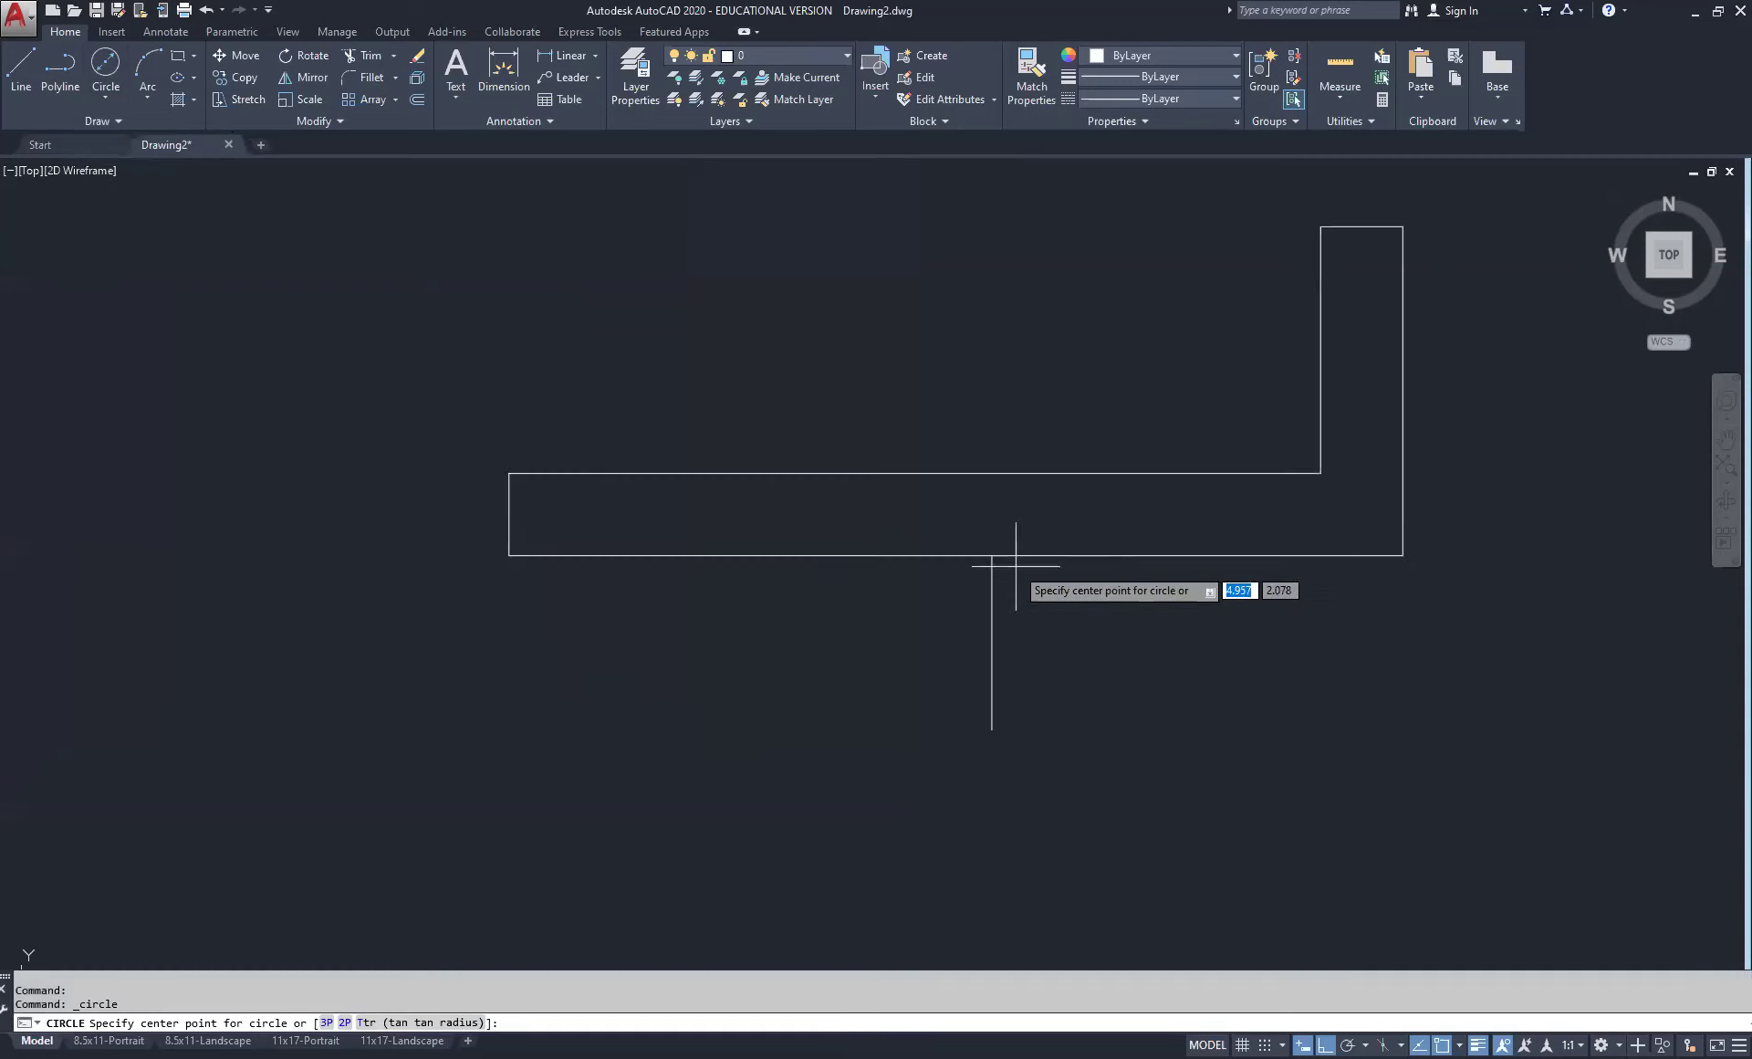
{"action": "left_click", "coordinate": [992, 554]}
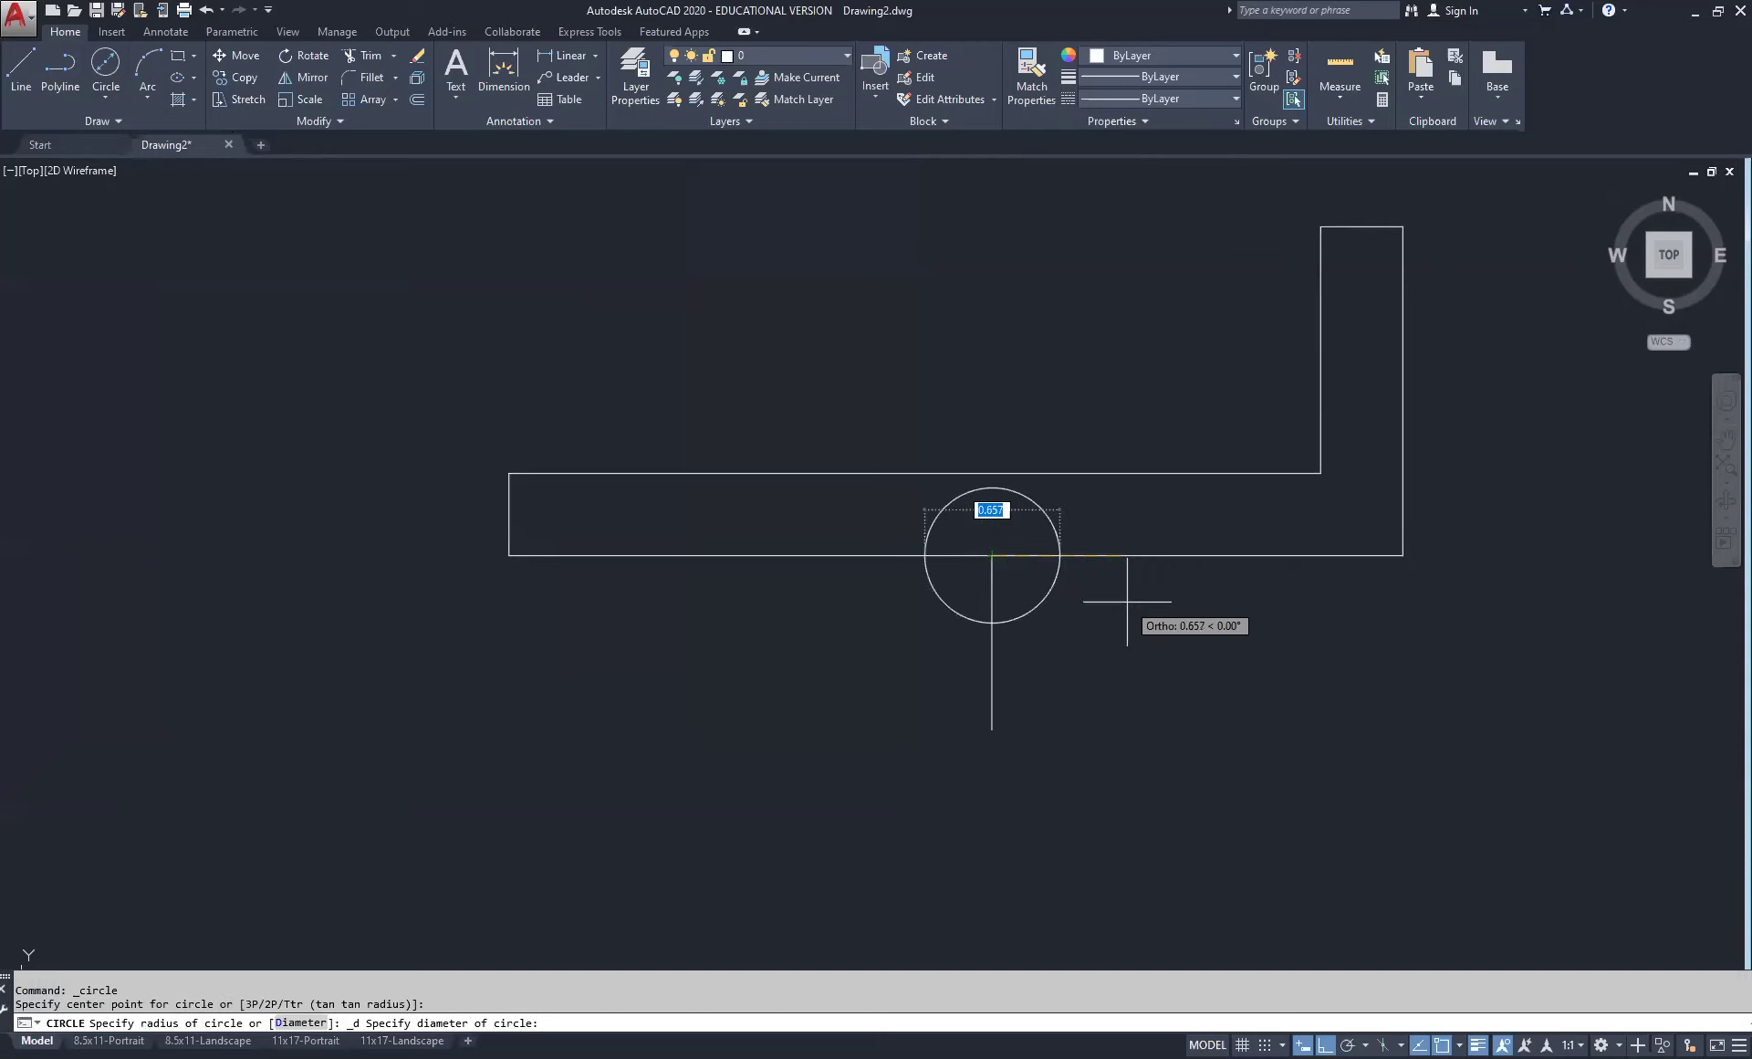
{"action": "type", "text": "1.5"}
{"action": "key", "text": "Return"}
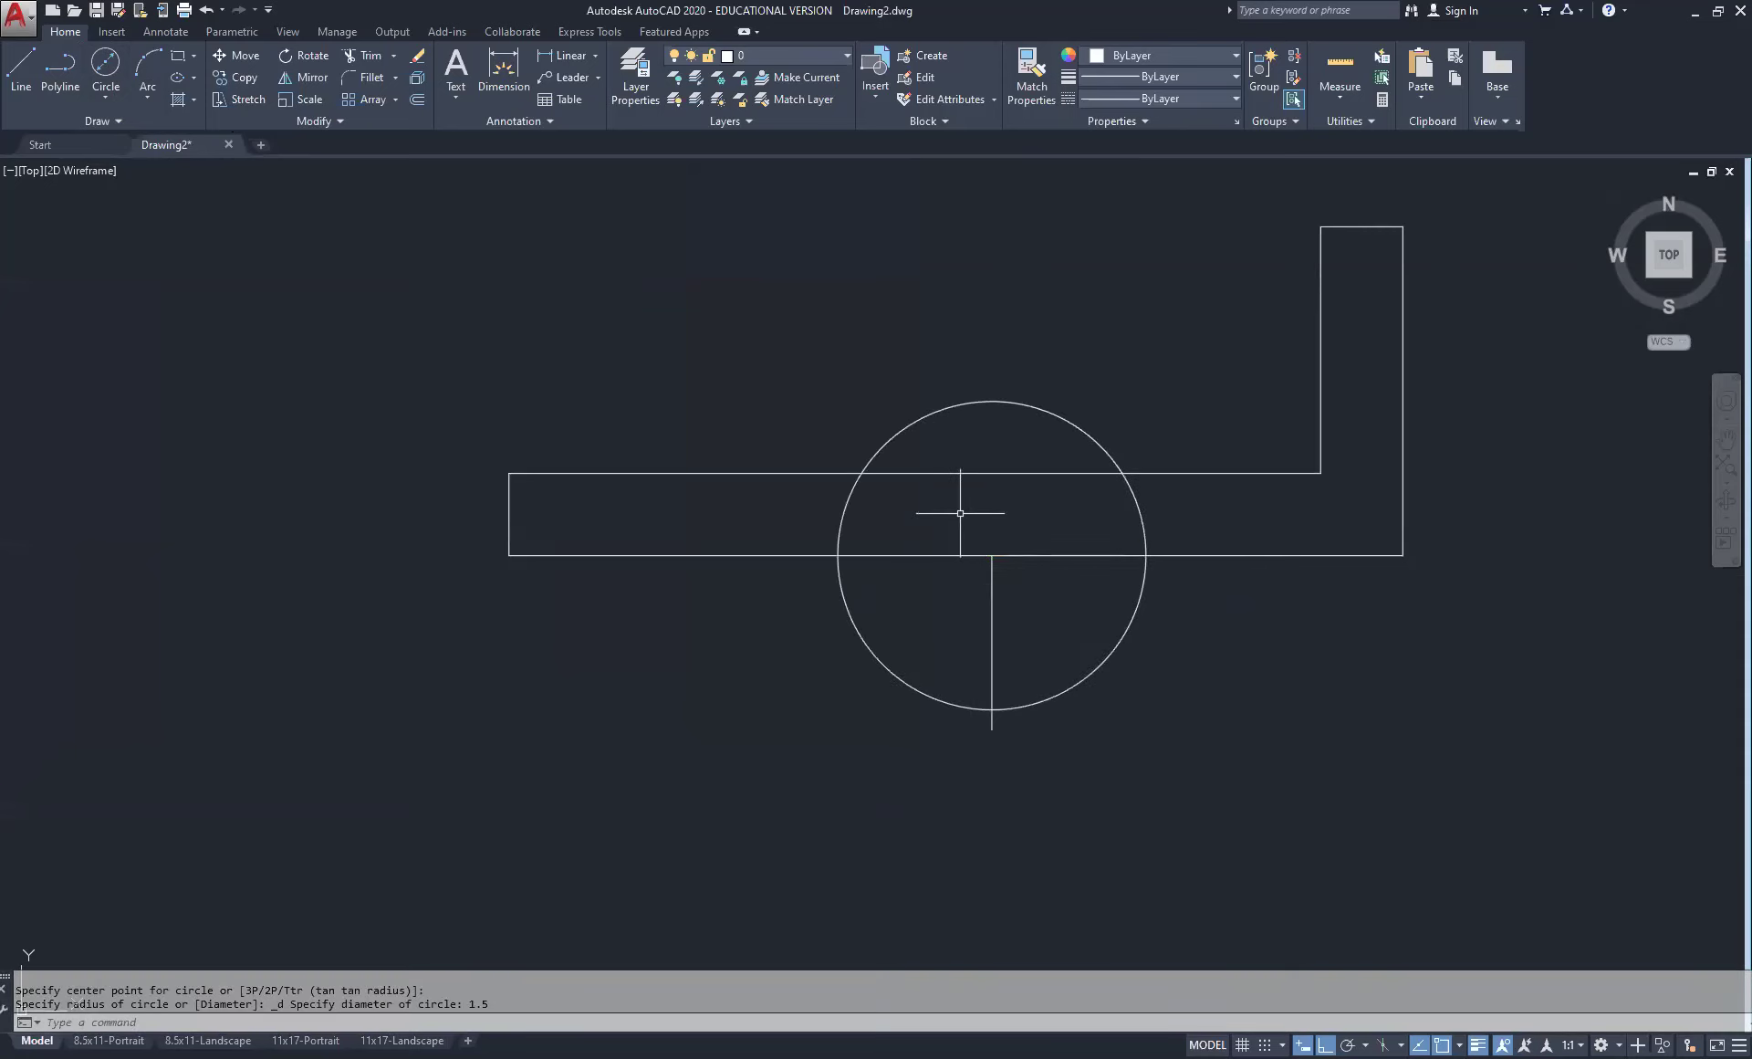
Step: Trim away the lower half of the 1.5 diameter circle using the base line as the cutting edge
{"action": "left_click", "coordinate": [366, 55]}
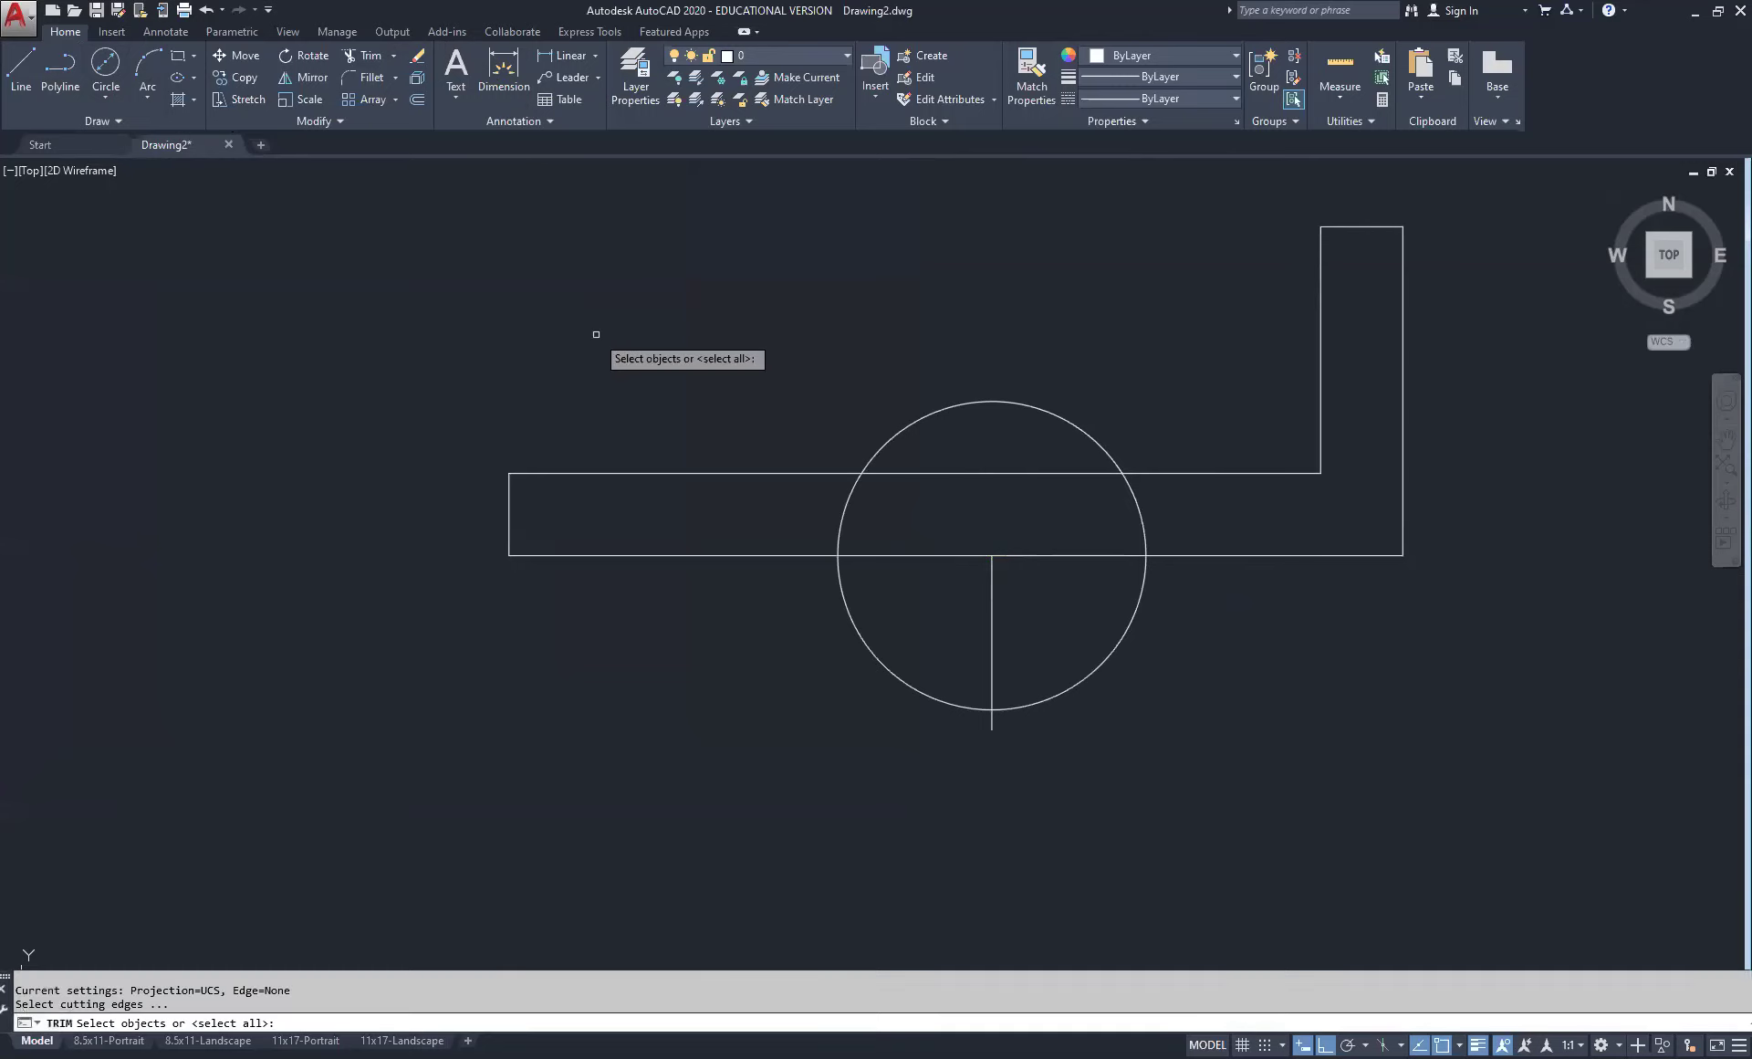
{"action": "left_click", "coordinate": [904, 553]}
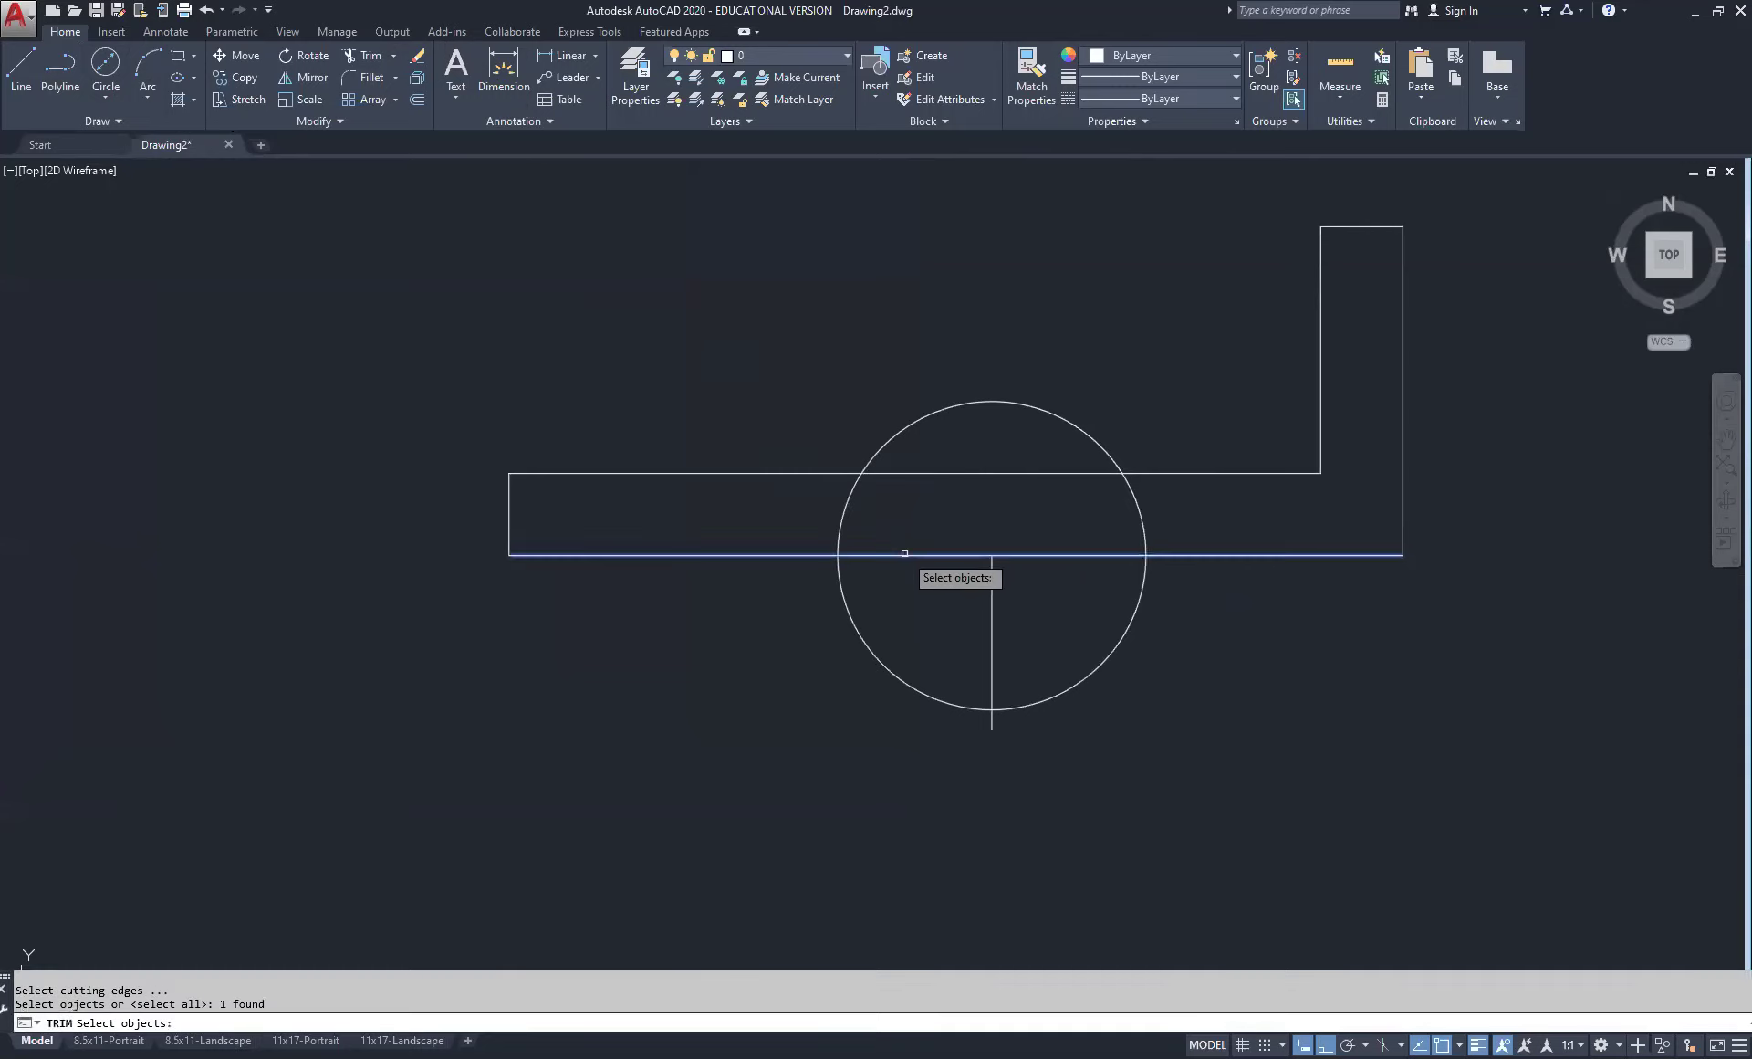
{"action": "key", "text": "Return"}
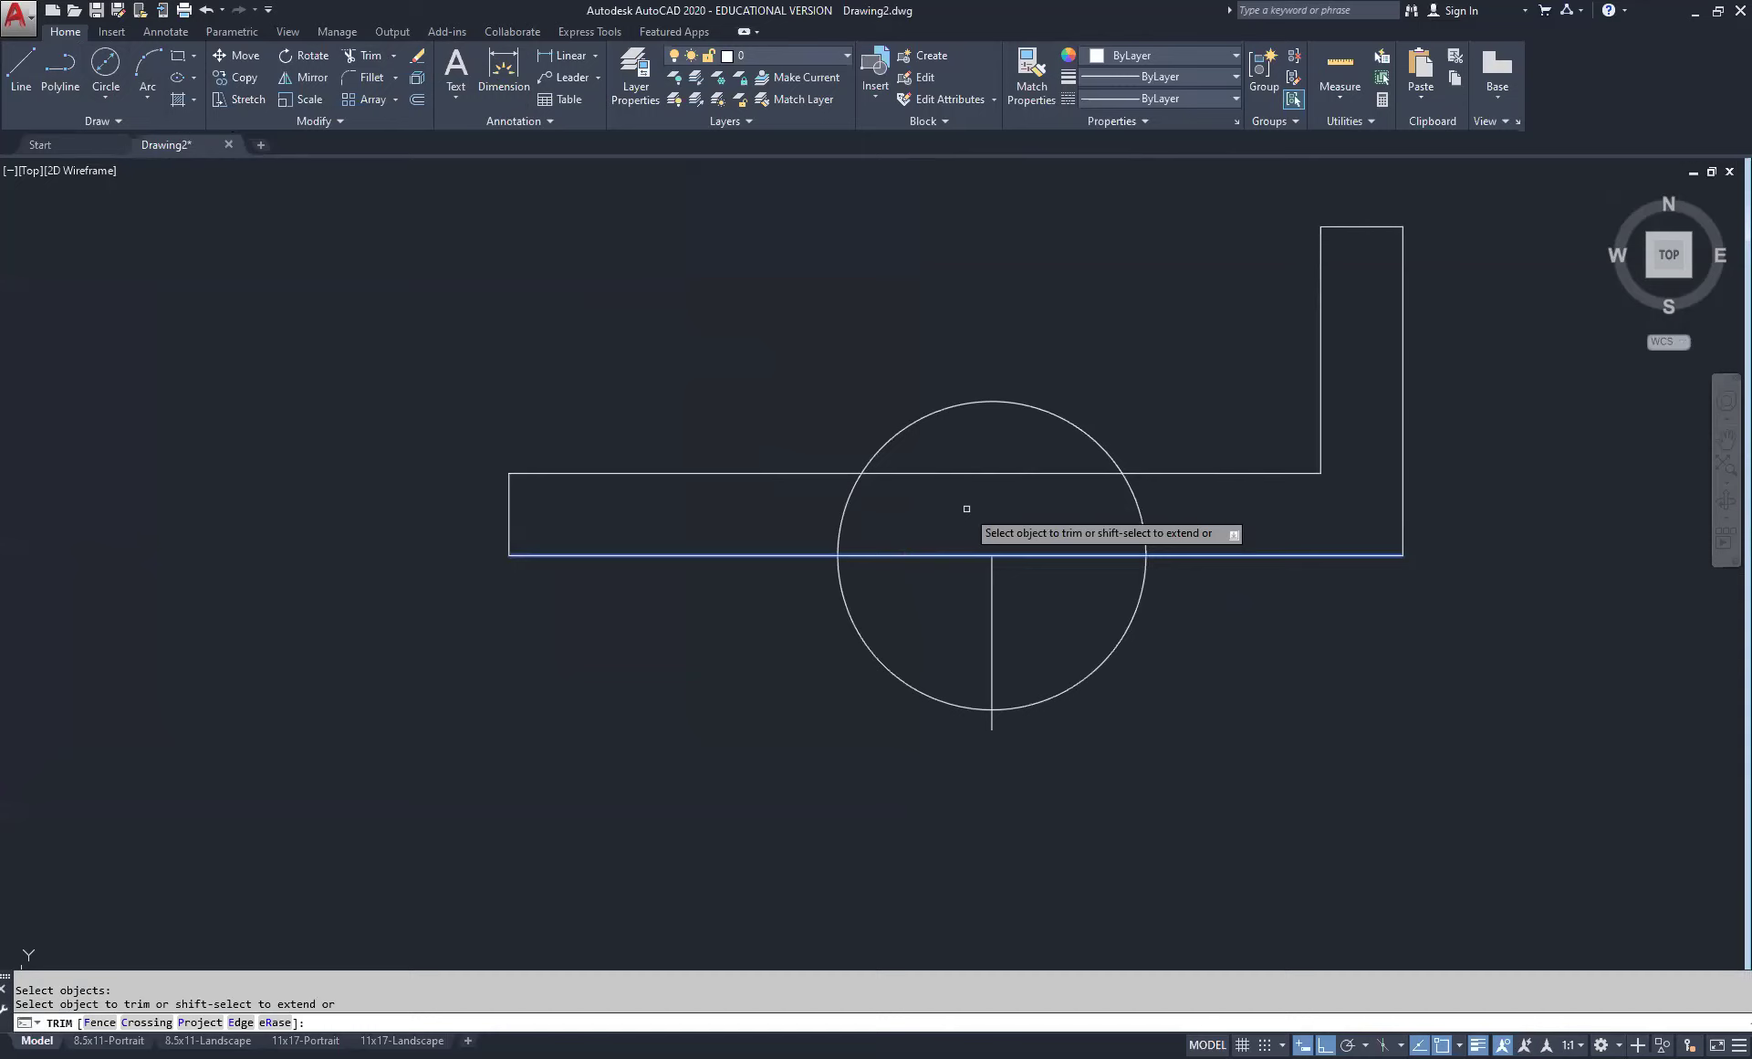
{"action": "left_click", "coordinate": [847, 611]}
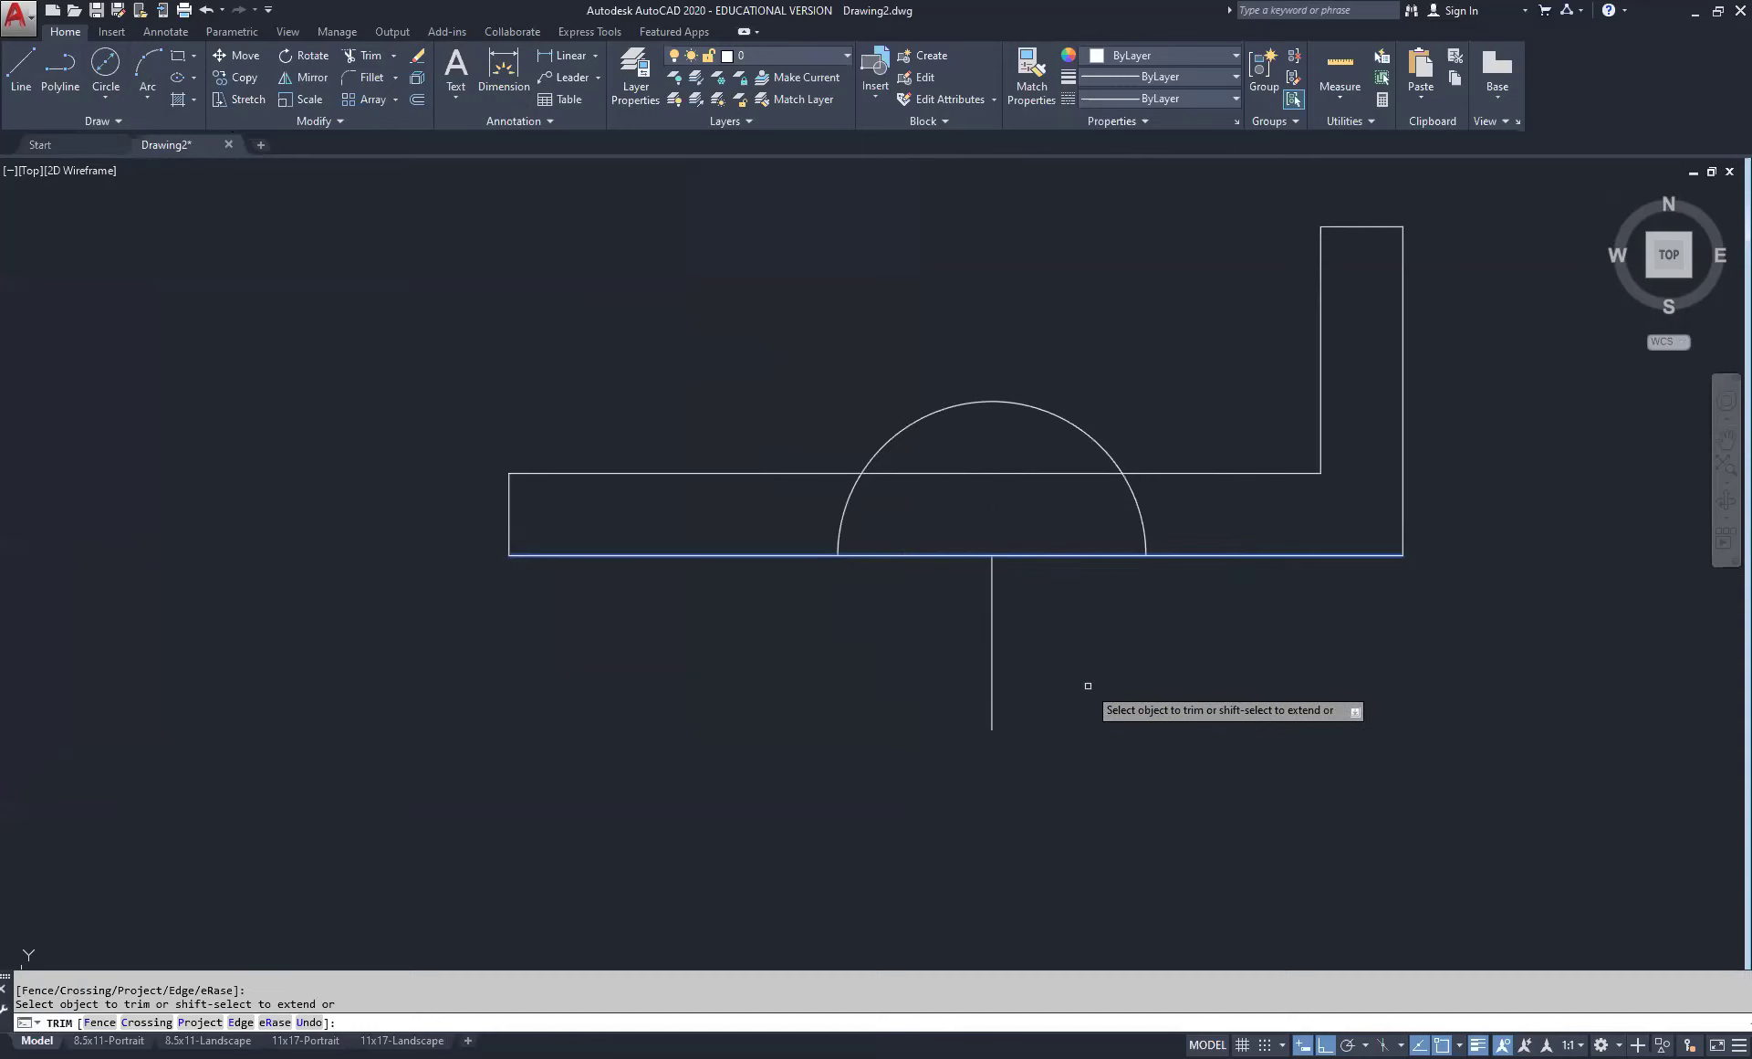
{"action": "right_click", "coordinate": [1157, 653]}
{"action": "left_click", "coordinate": [1194, 664]}
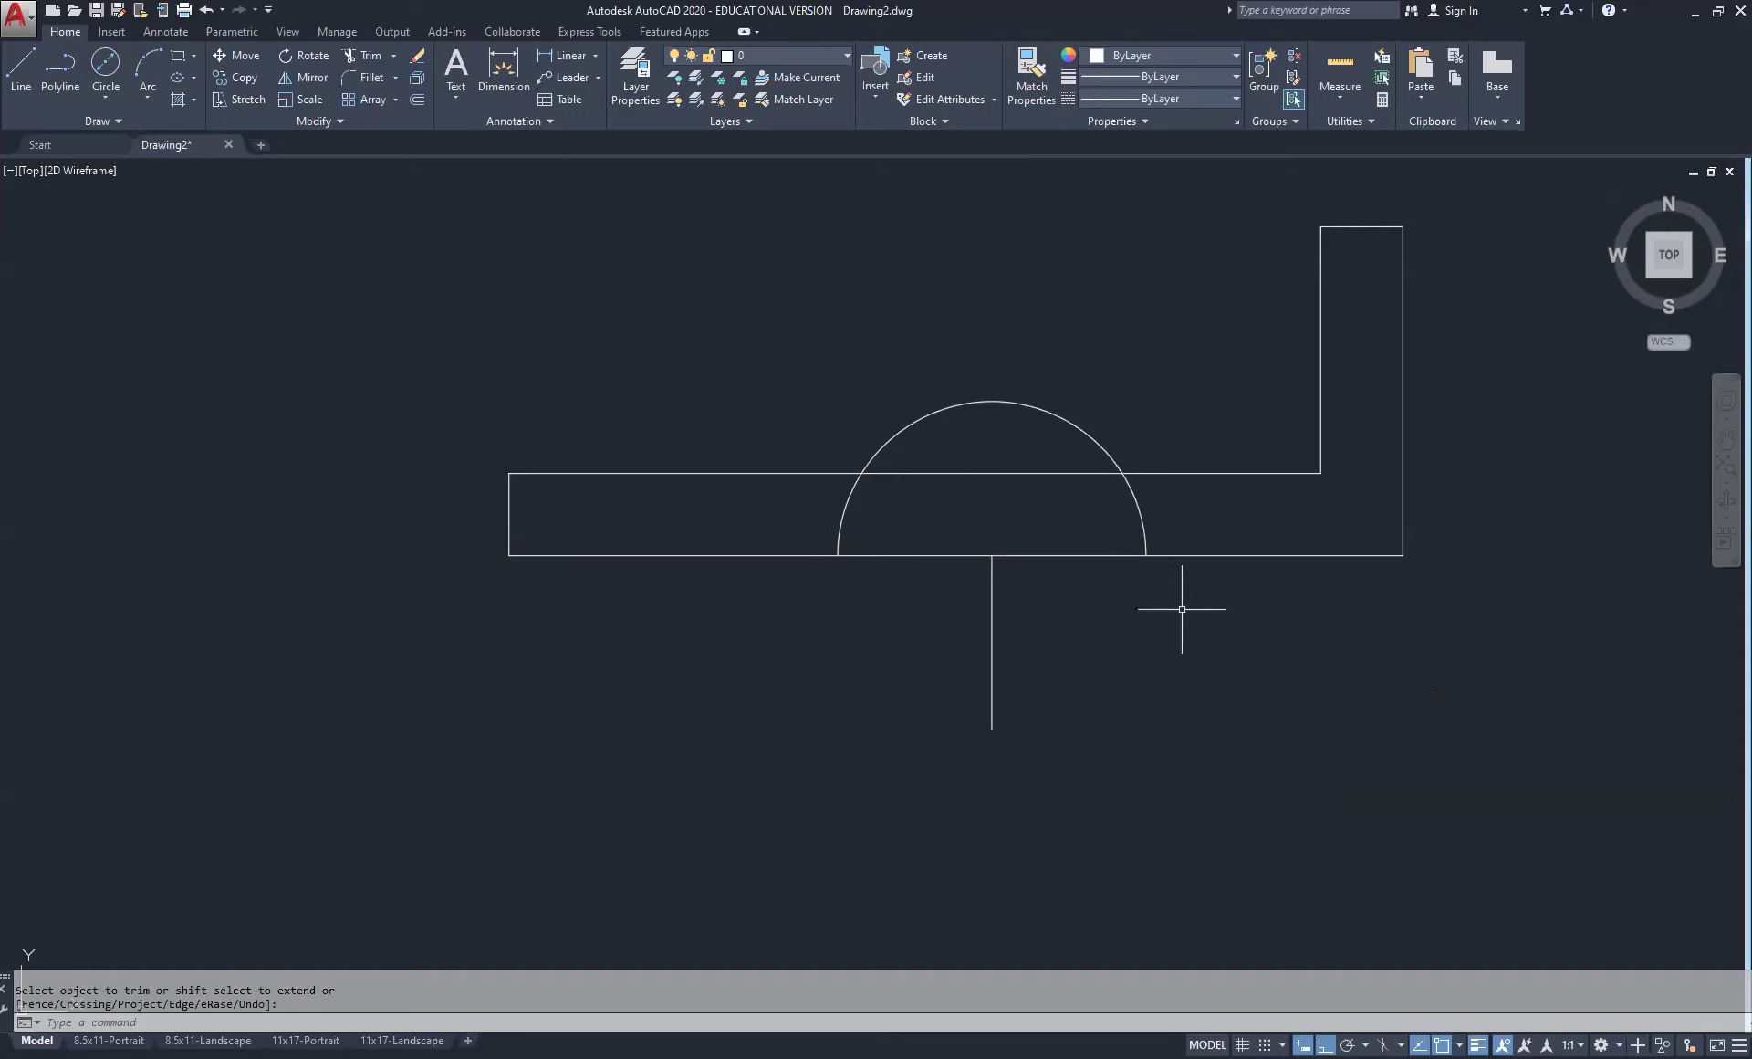
Step: Check the arch dimensions in the reference image and draw a circle of radius 1.15 concentric with the inner arc
{"action": "scroll", "coordinate": [861, 560], "scroll_direction": "down", "scroll_amount": 4}
{"action": "mouse_move", "coordinate": [665, 262]}
{"action": "middle_mouse_down"}
{"action": "mouse_move", "coordinate": [303, 504]}
{"action": "mouse_move", "coordinate": [1691, 531]}
{"action": "middle_mouse_up"}
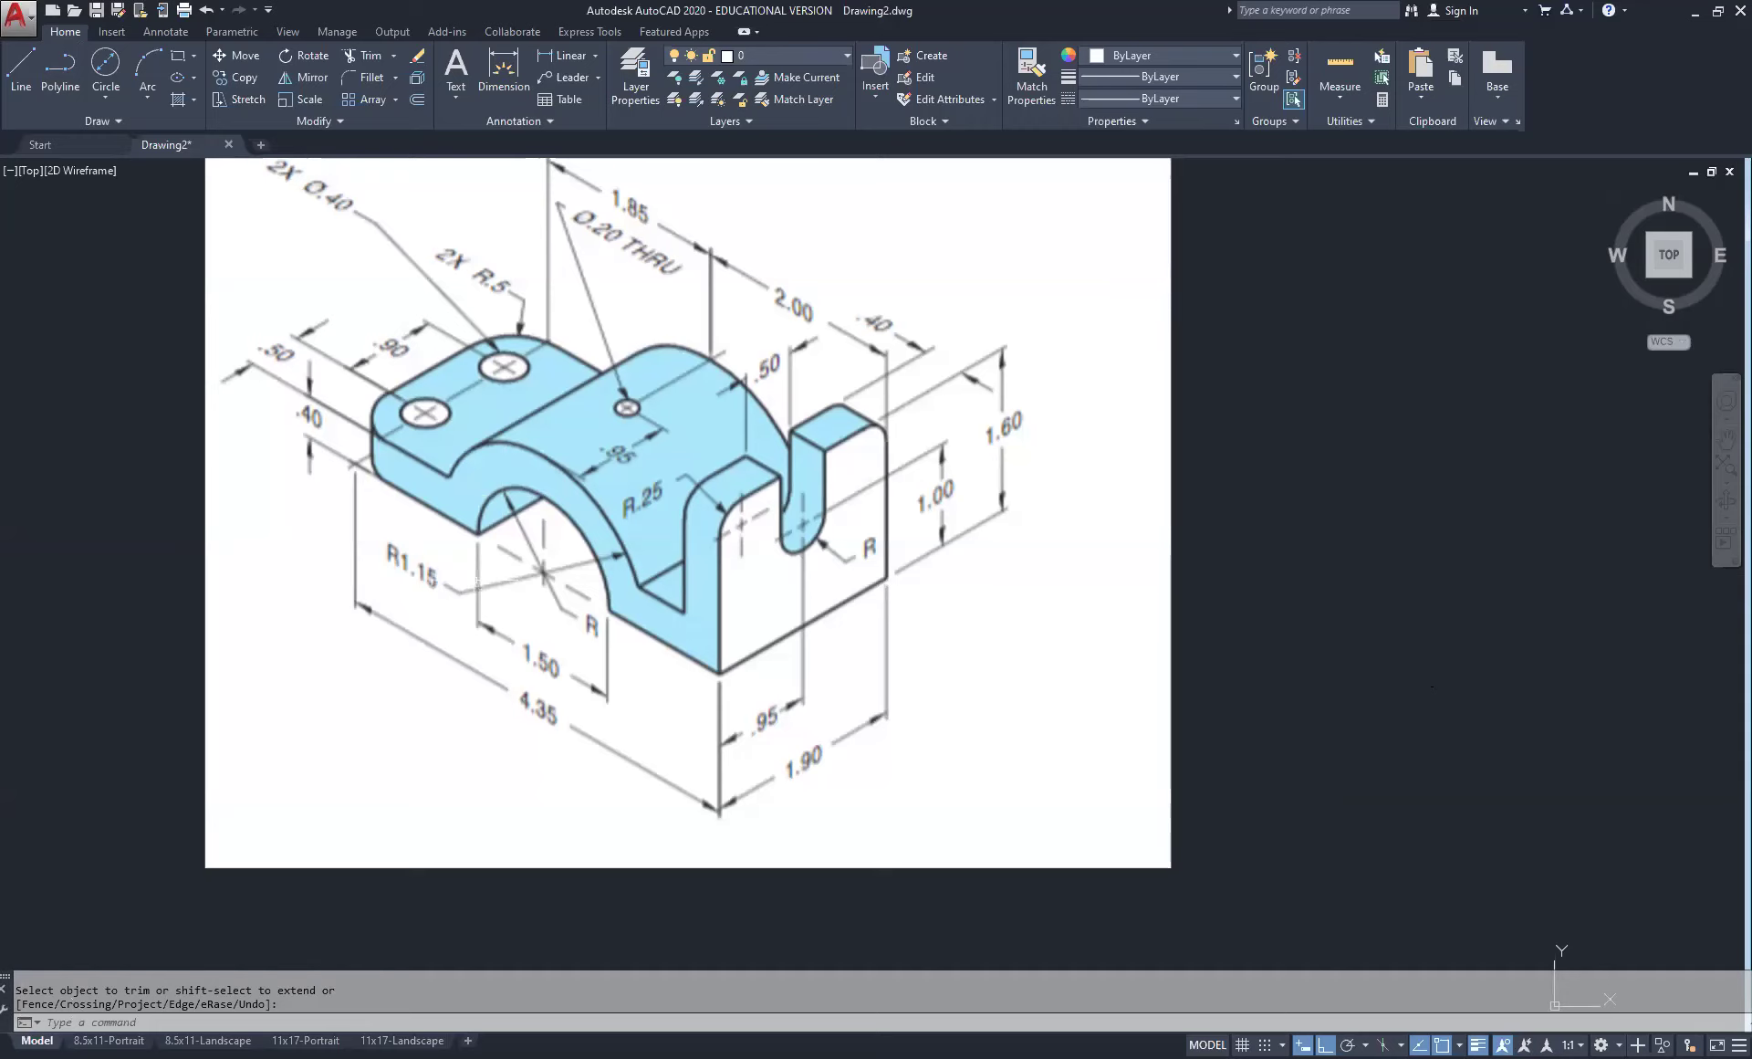
{"action": "scroll", "coordinate": [477, 585], "scroll_direction": "down", "scroll_amount": 4}
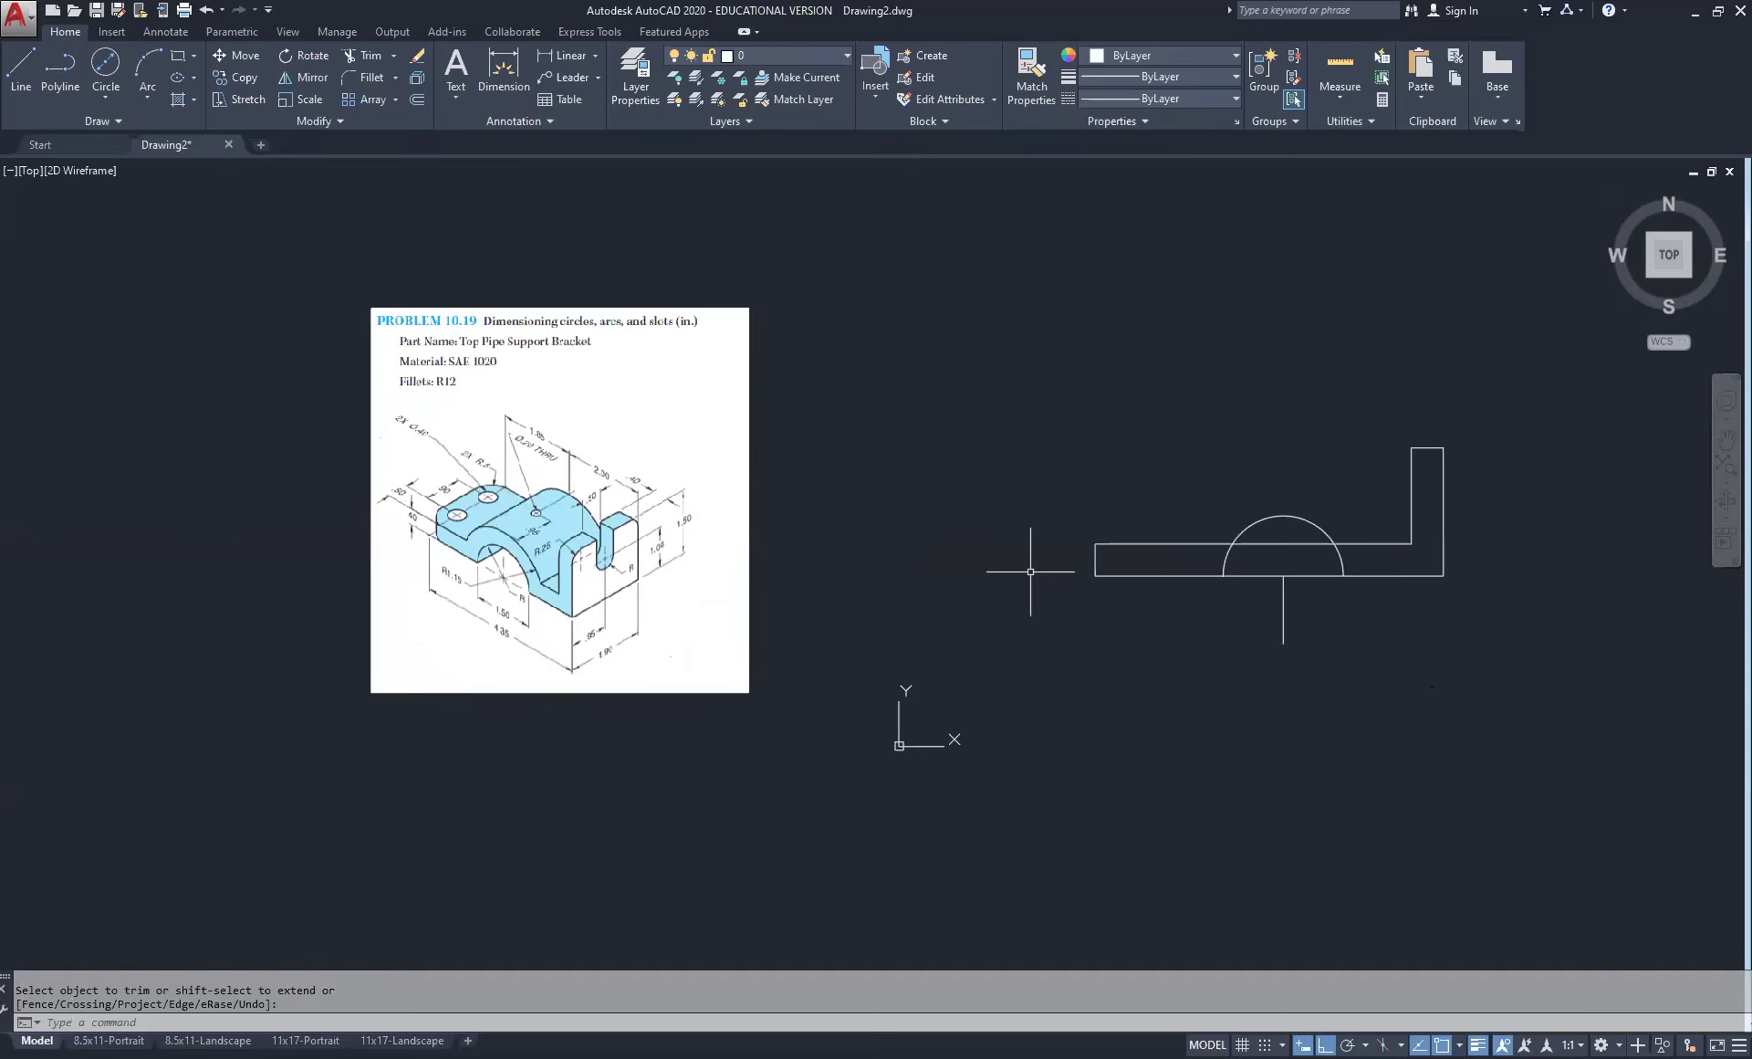
{"action": "left_click", "coordinate": [105, 95]}
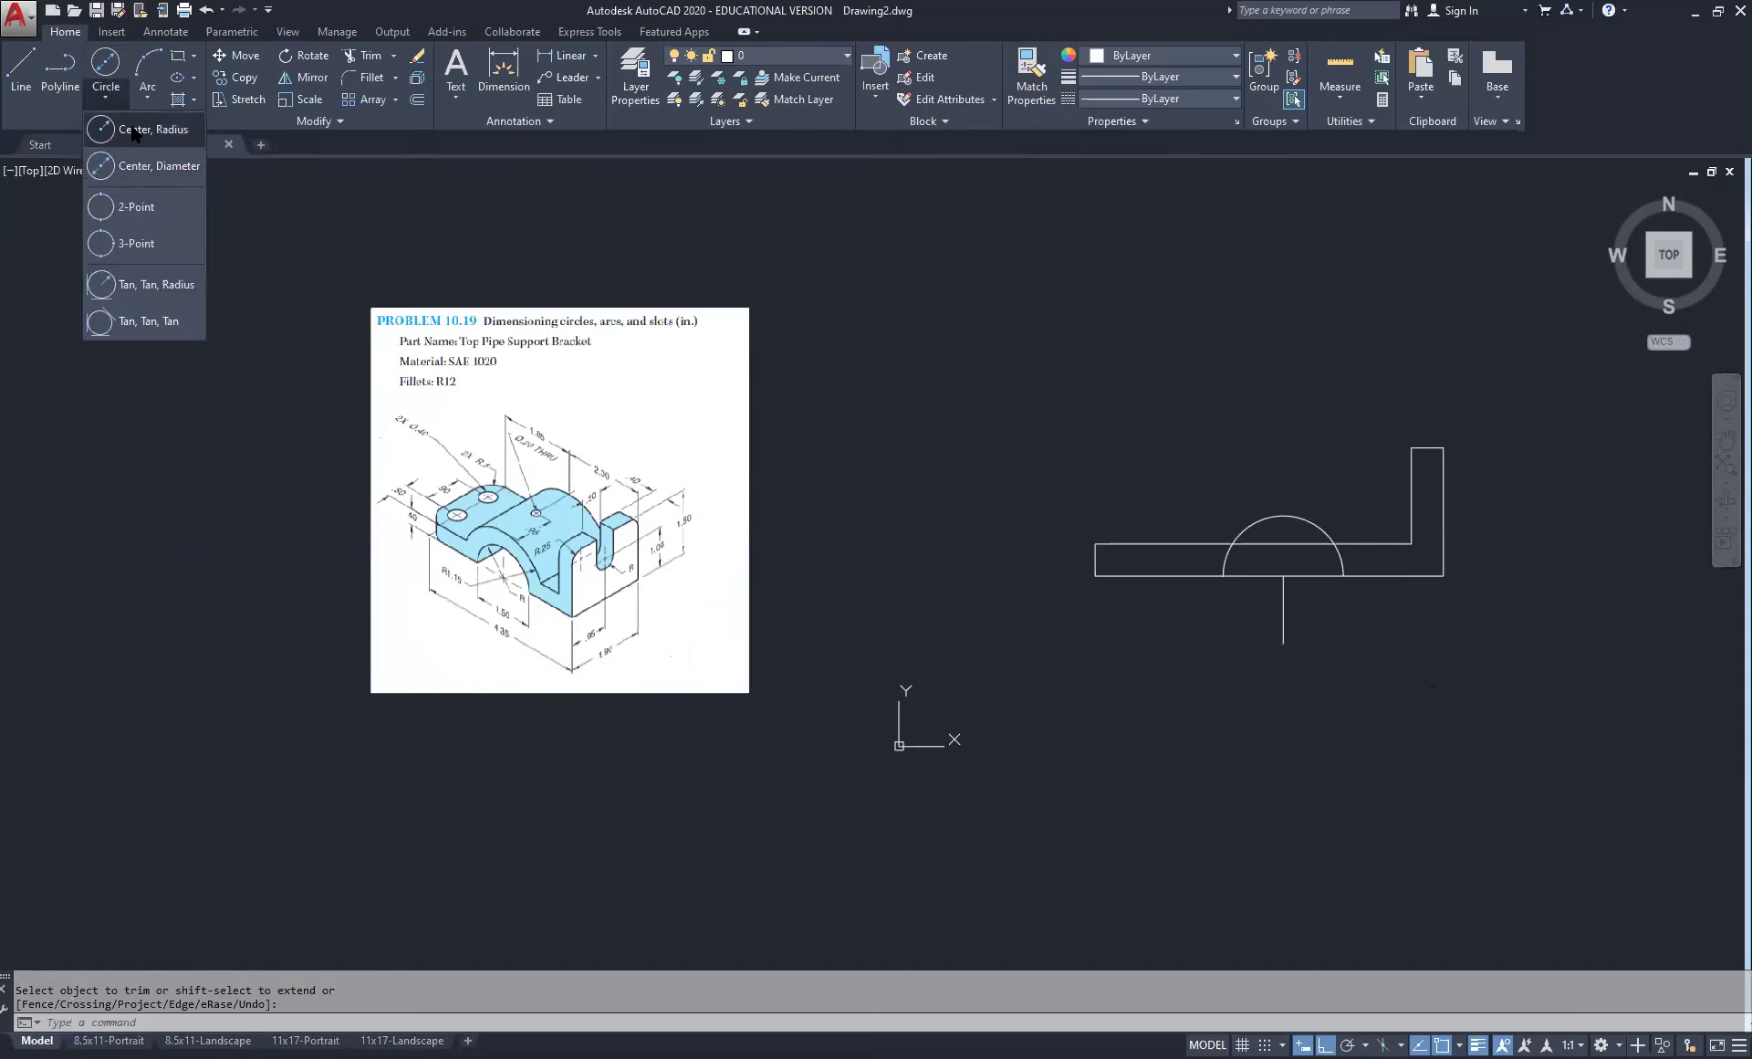
{"action": "left_click", "coordinate": [133, 130]}
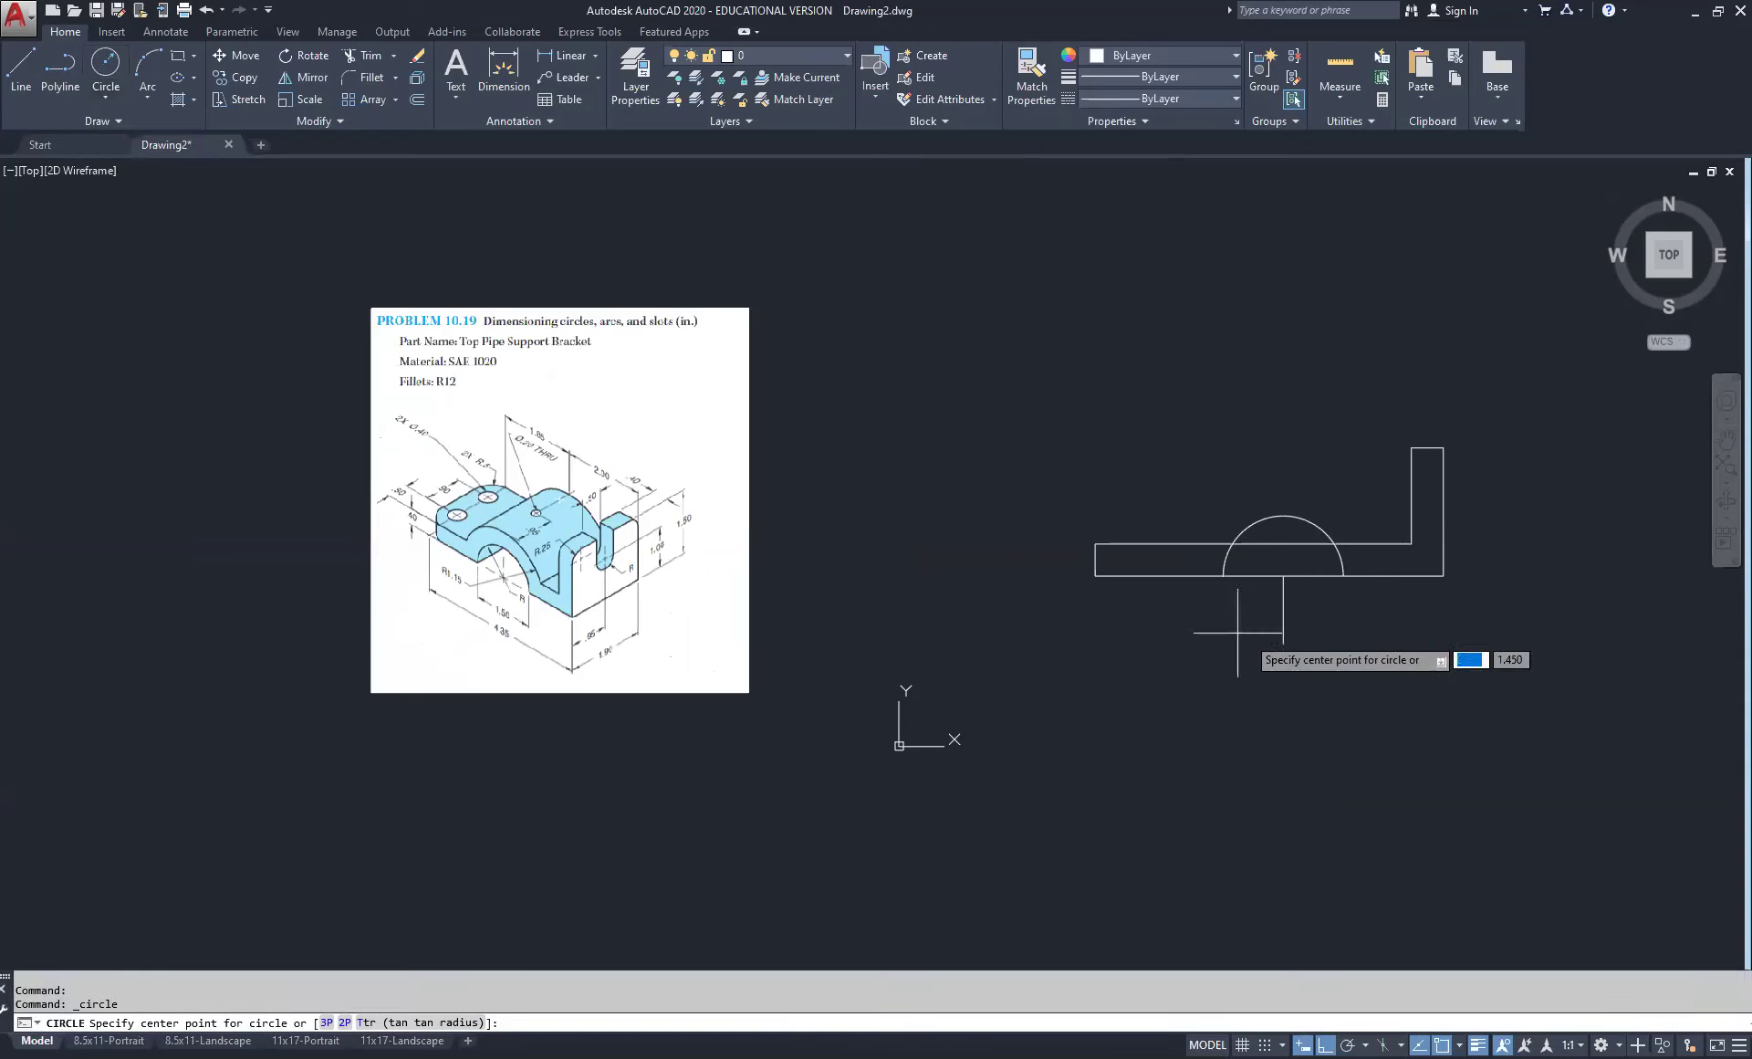
{"action": "scroll", "coordinate": [1369, 639], "scroll_direction": "up", "scroll_amount": 4}
{"action": "left_click", "coordinate": [1144, 474]}
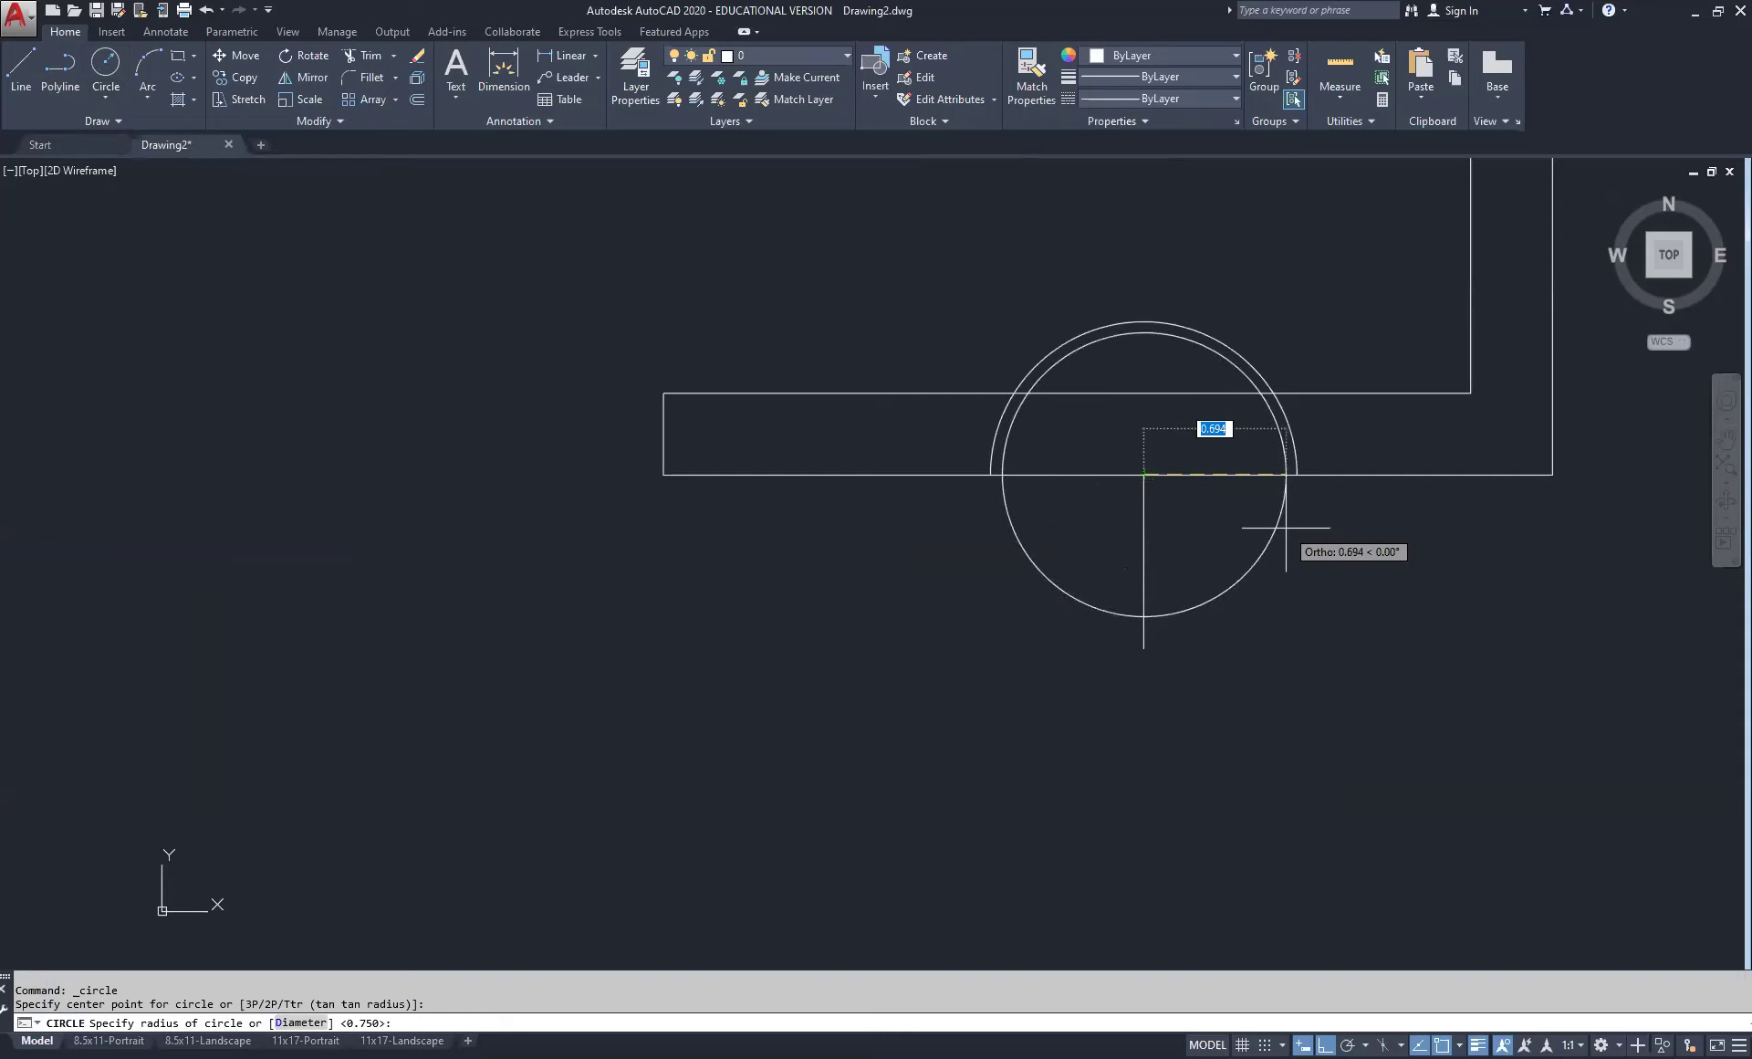
{"action": "type", "text": "1."}
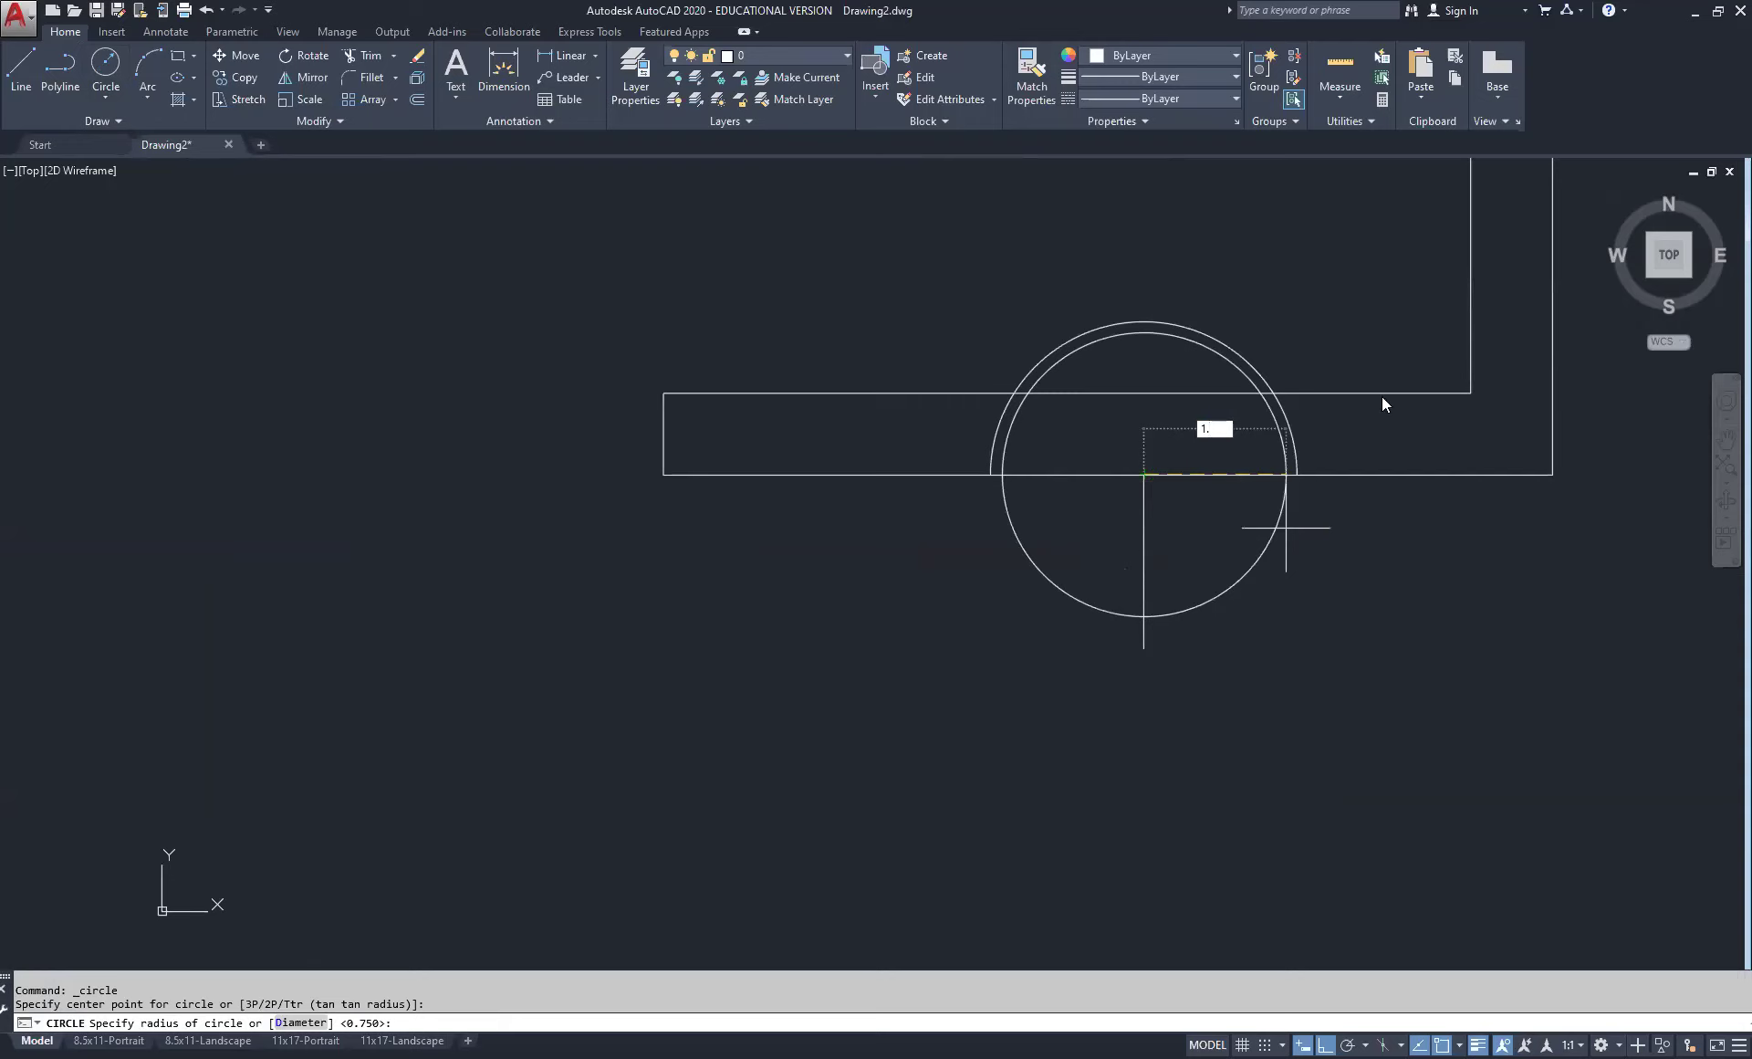
{"action": "scroll", "coordinate": [1306, 416], "scroll_direction": "down", "scroll_amount": 5}
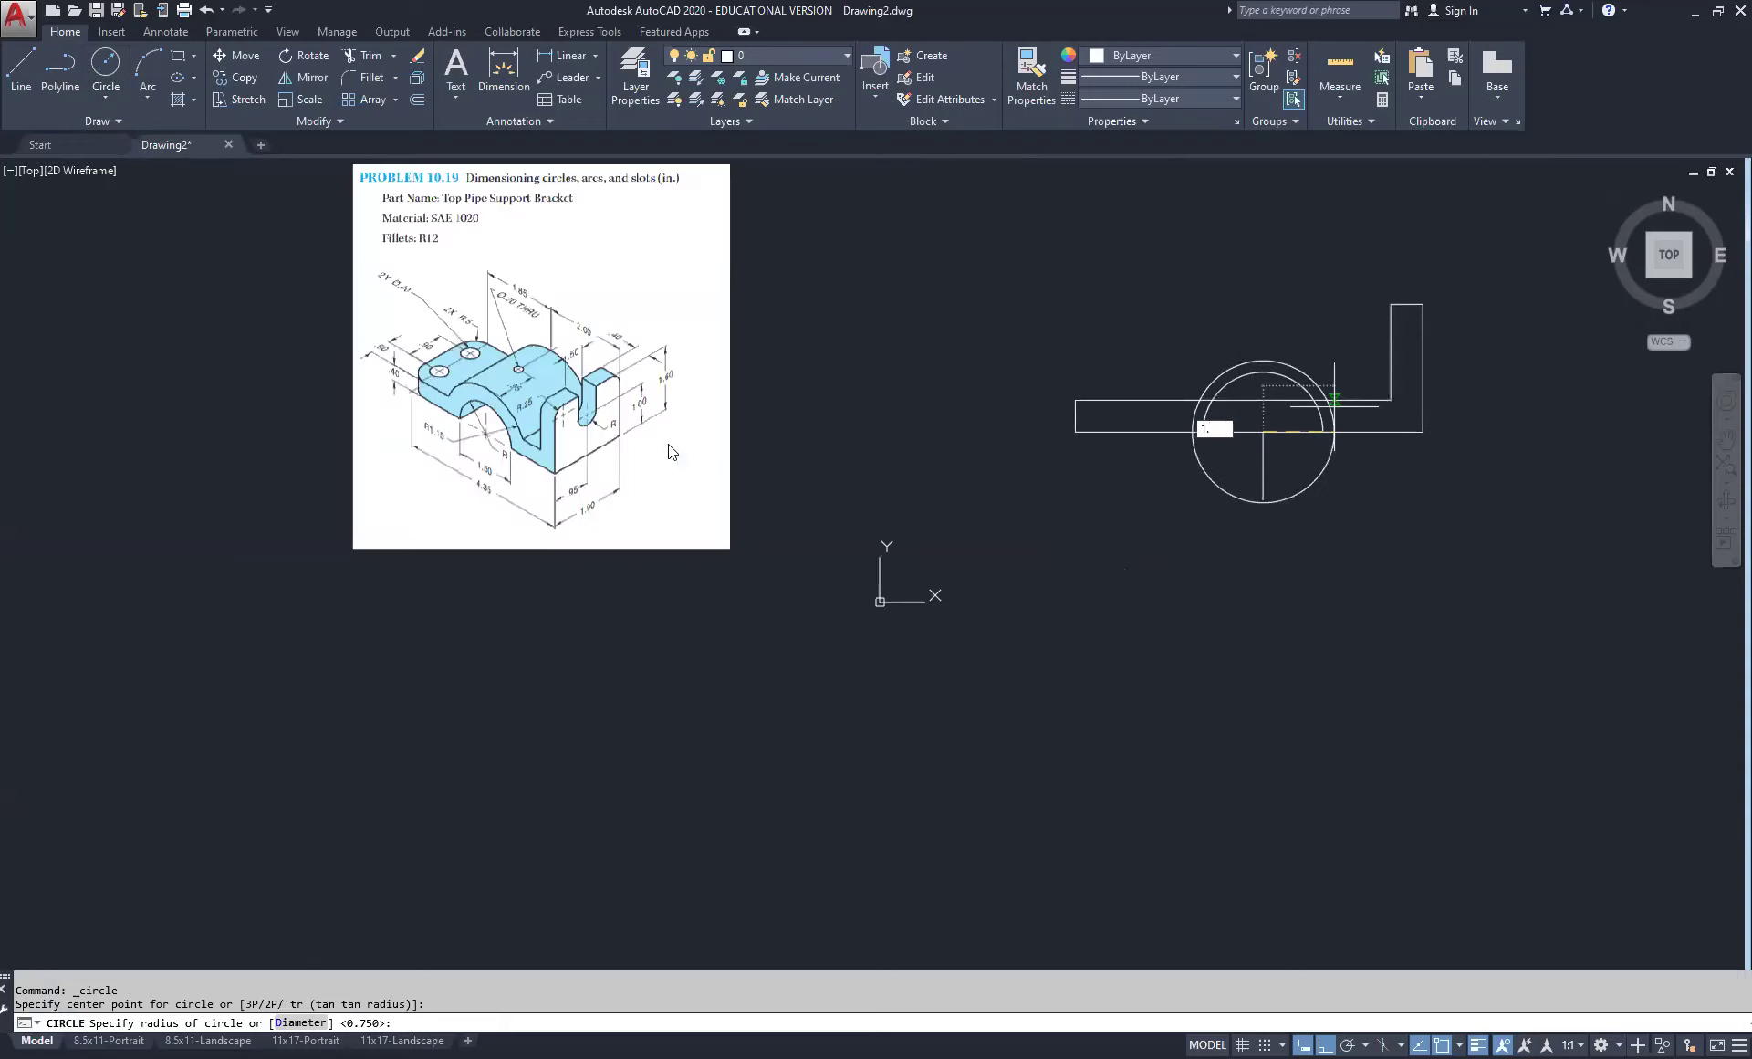
{"action": "scroll", "coordinate": [438, 443], "scroll_direction": "up", "scroll_amount": 15}
{"action": "scroll", "coordinate": [635, 455], "scroll_direction": "down", "scroll_amount": 4}
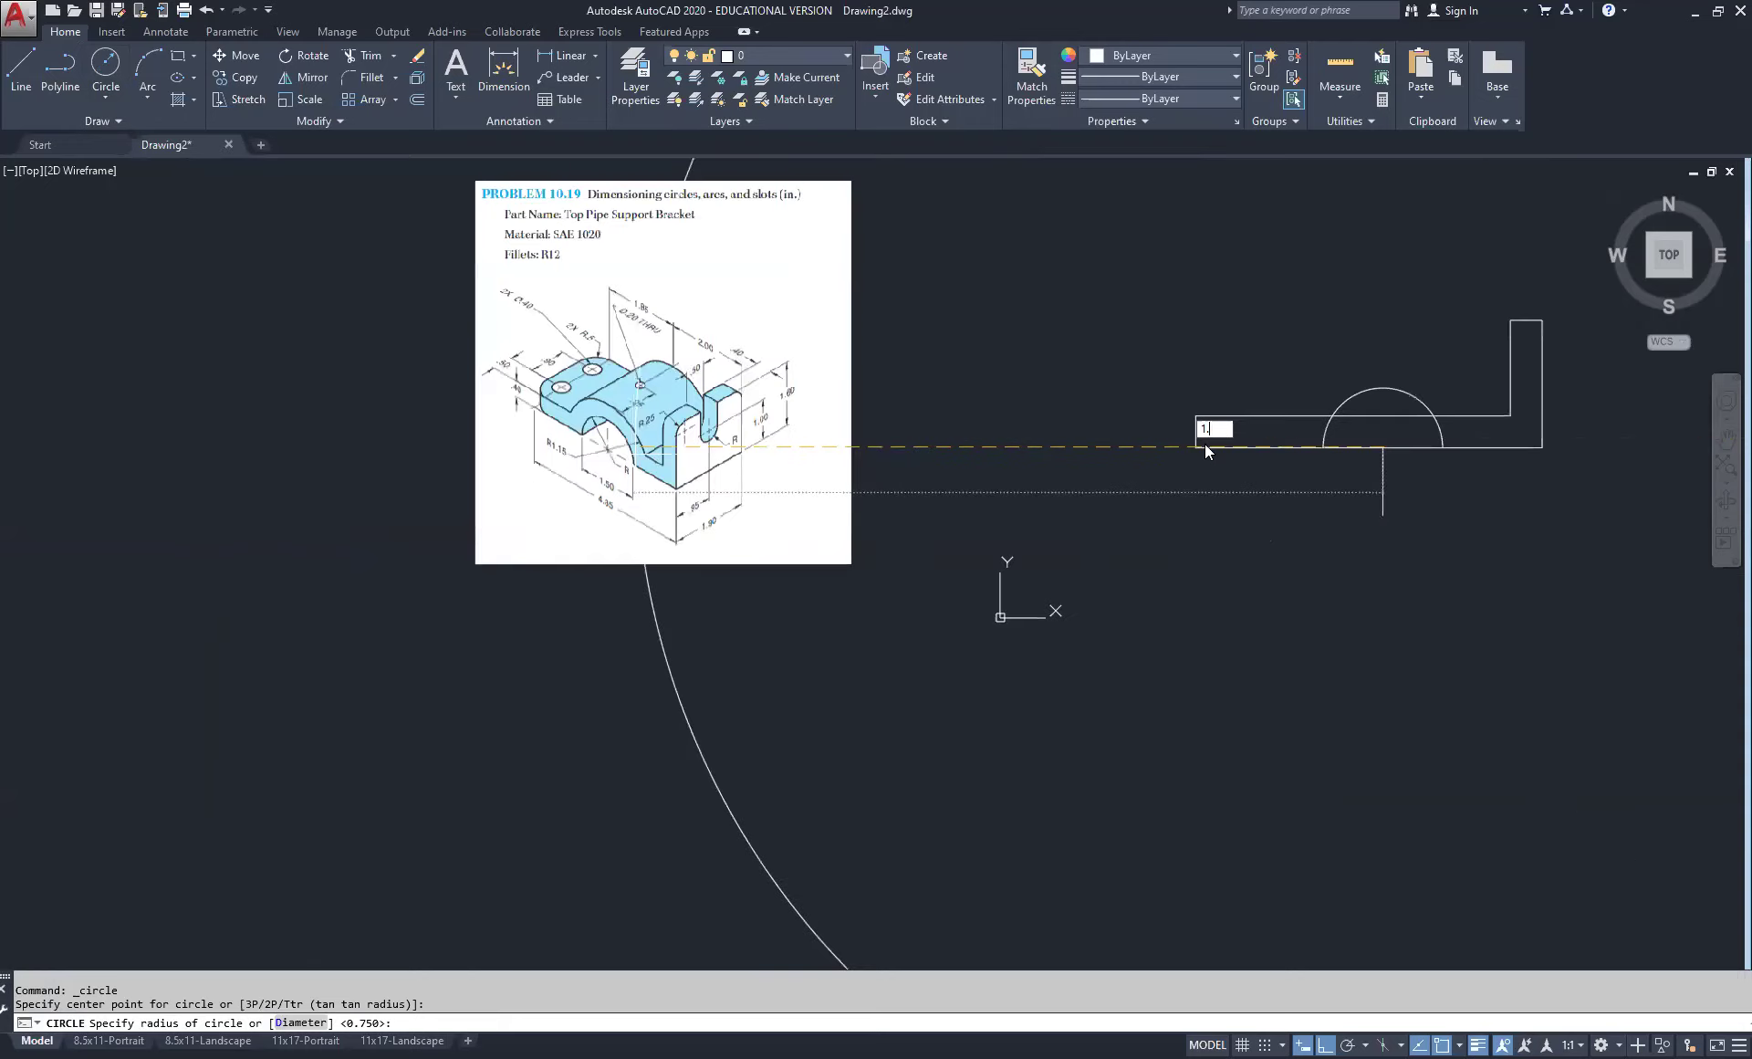
{"action": "type", "text": ".15"}
{"action": "key", "text": "Return"}
{"action": "scroll", "coordinate": [1374, 425], "scroll_direction": "up", "scroll_amount": 4}
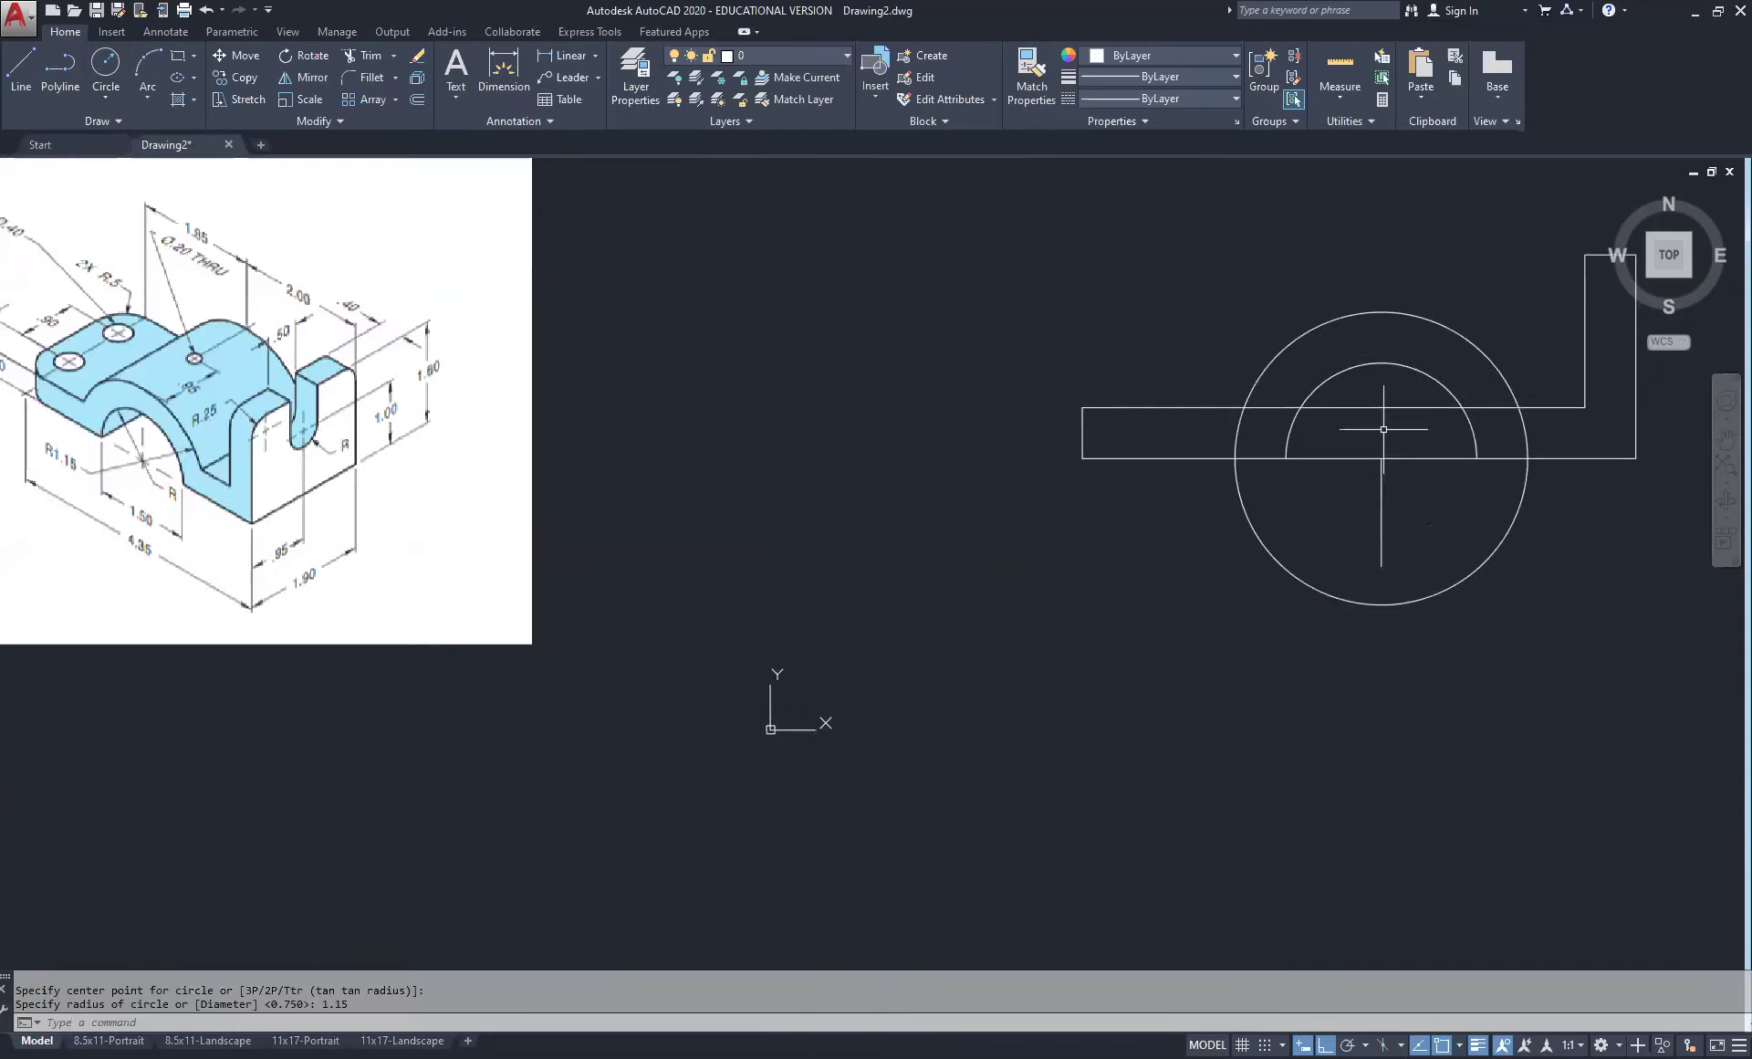
Step: Trim the 1.15 radius circle below the upper horizontal edge of the base plate, using that edge as the cutting edge
{"action": "middle_click_drag", "start_coordinate": [1356, 442], "coordinate": [1059, 376]}
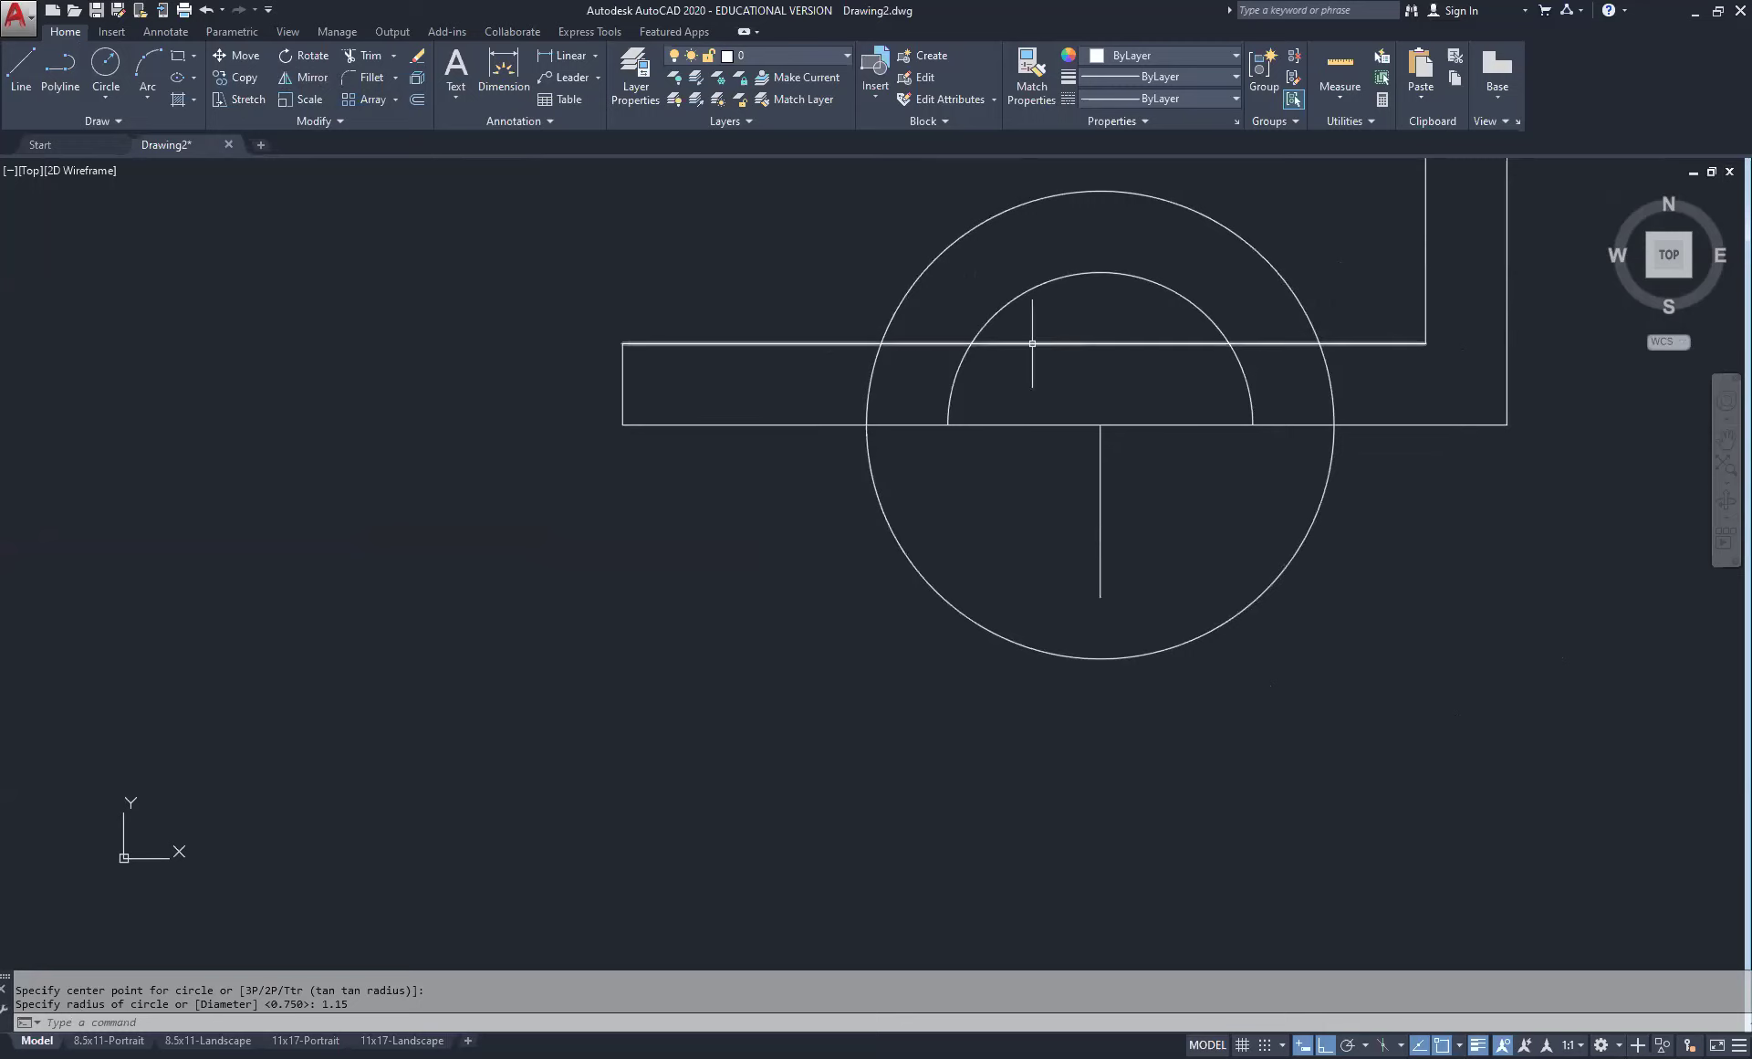
{"action": "left_click", "coordinate": [368, 57]}
{"action": "left_click", "coordinate": [806, 338]}
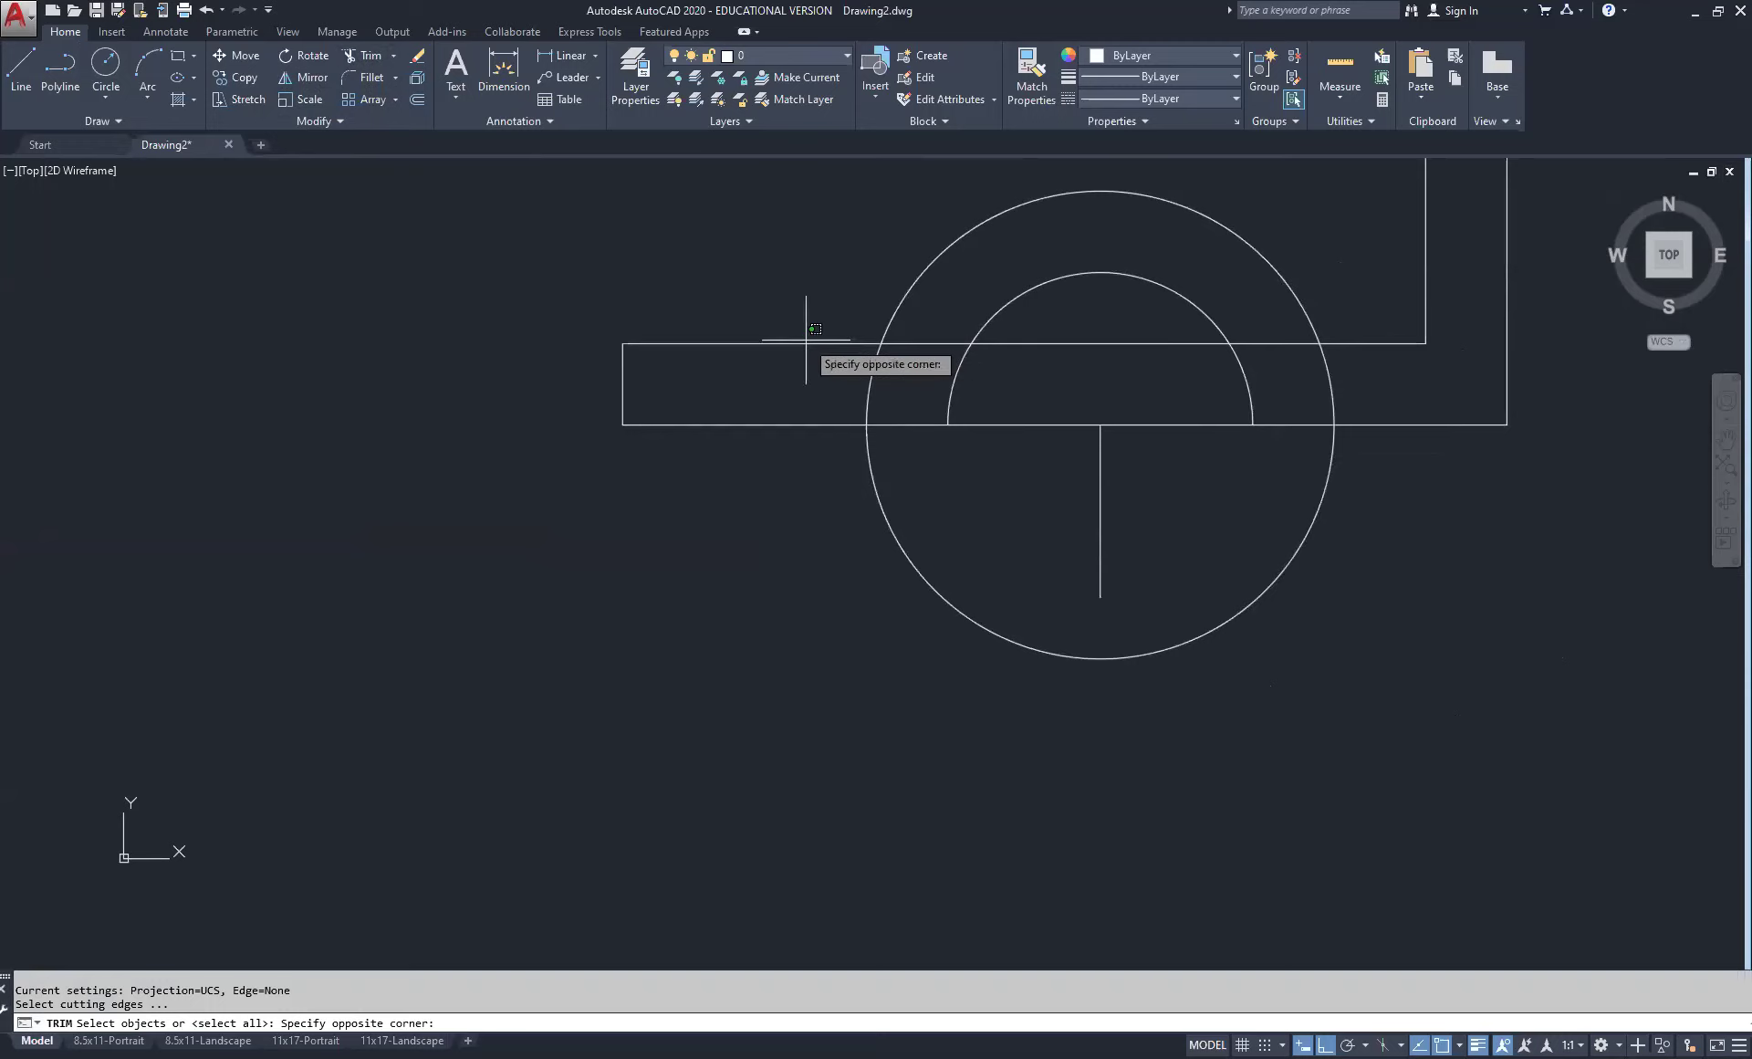
{"action": "left_click", "coordinate": [750, 376]}
{"action": "key", "text": "Return"}
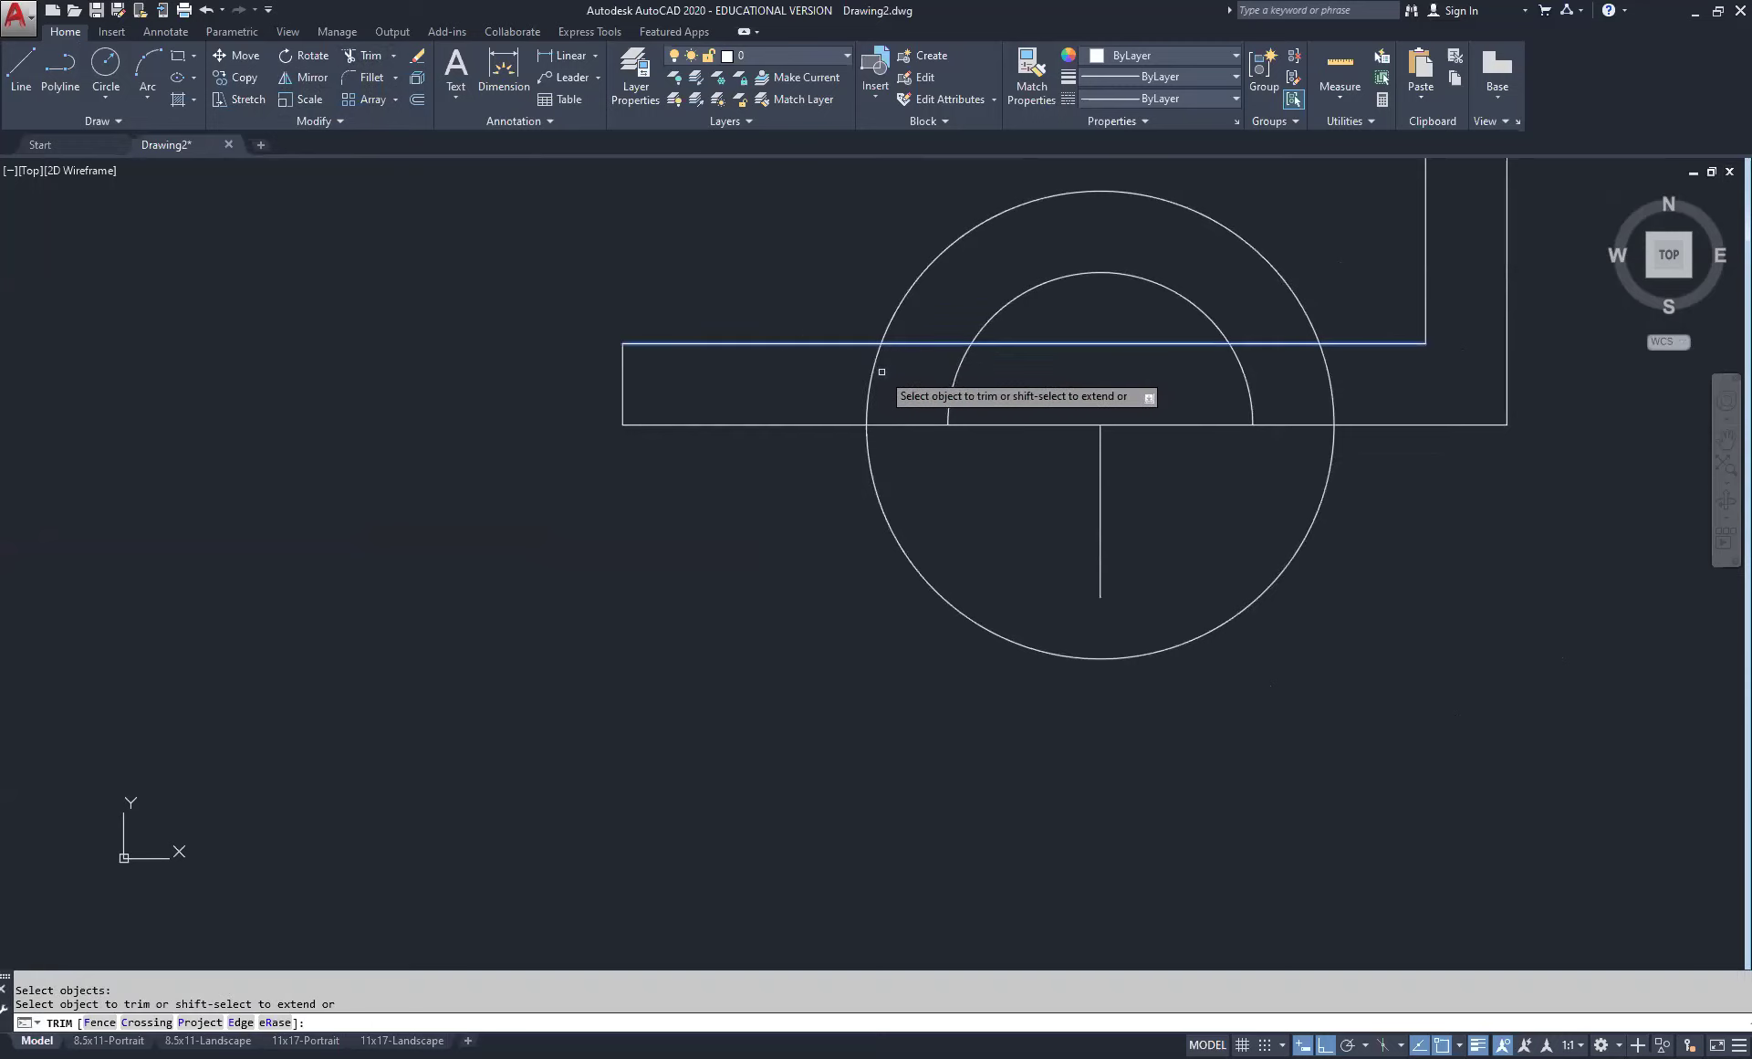
{"action": "left_click", "coordinate": [874, 375]}
{"action": "right_click", "coordinate": [919, 387]}
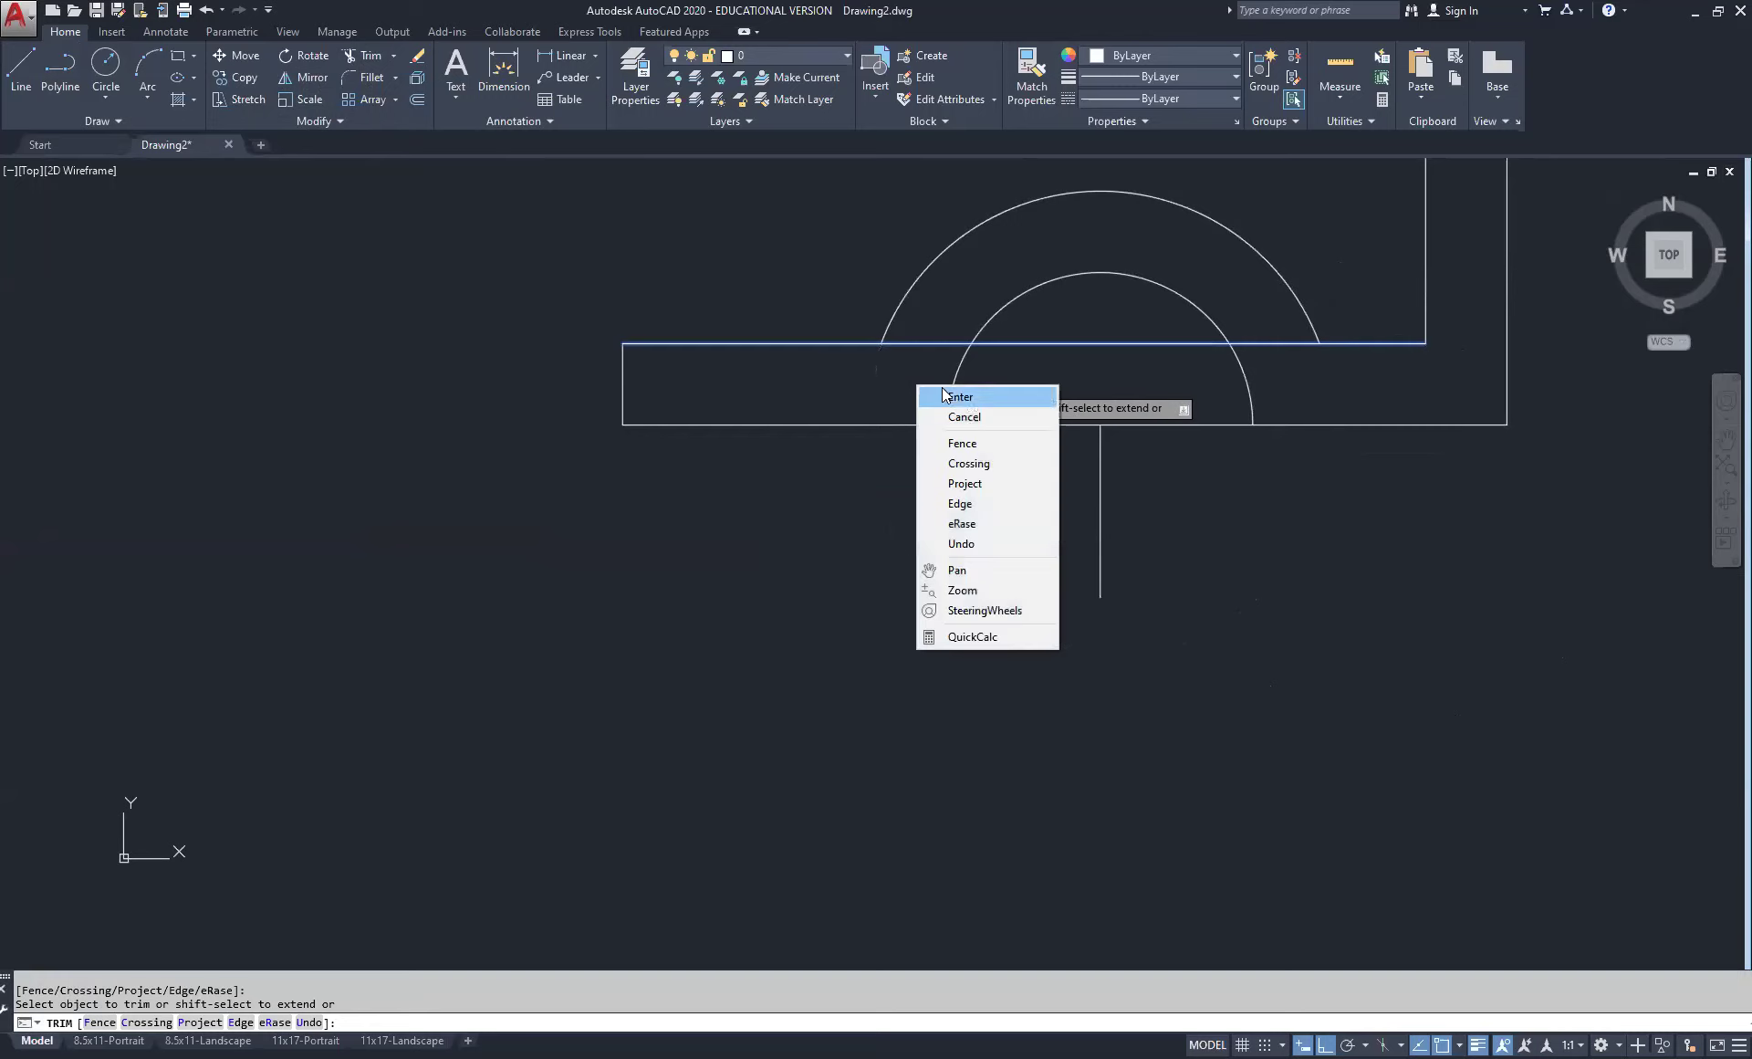
{"action": "left_click", "coordinate": [944, 395]}
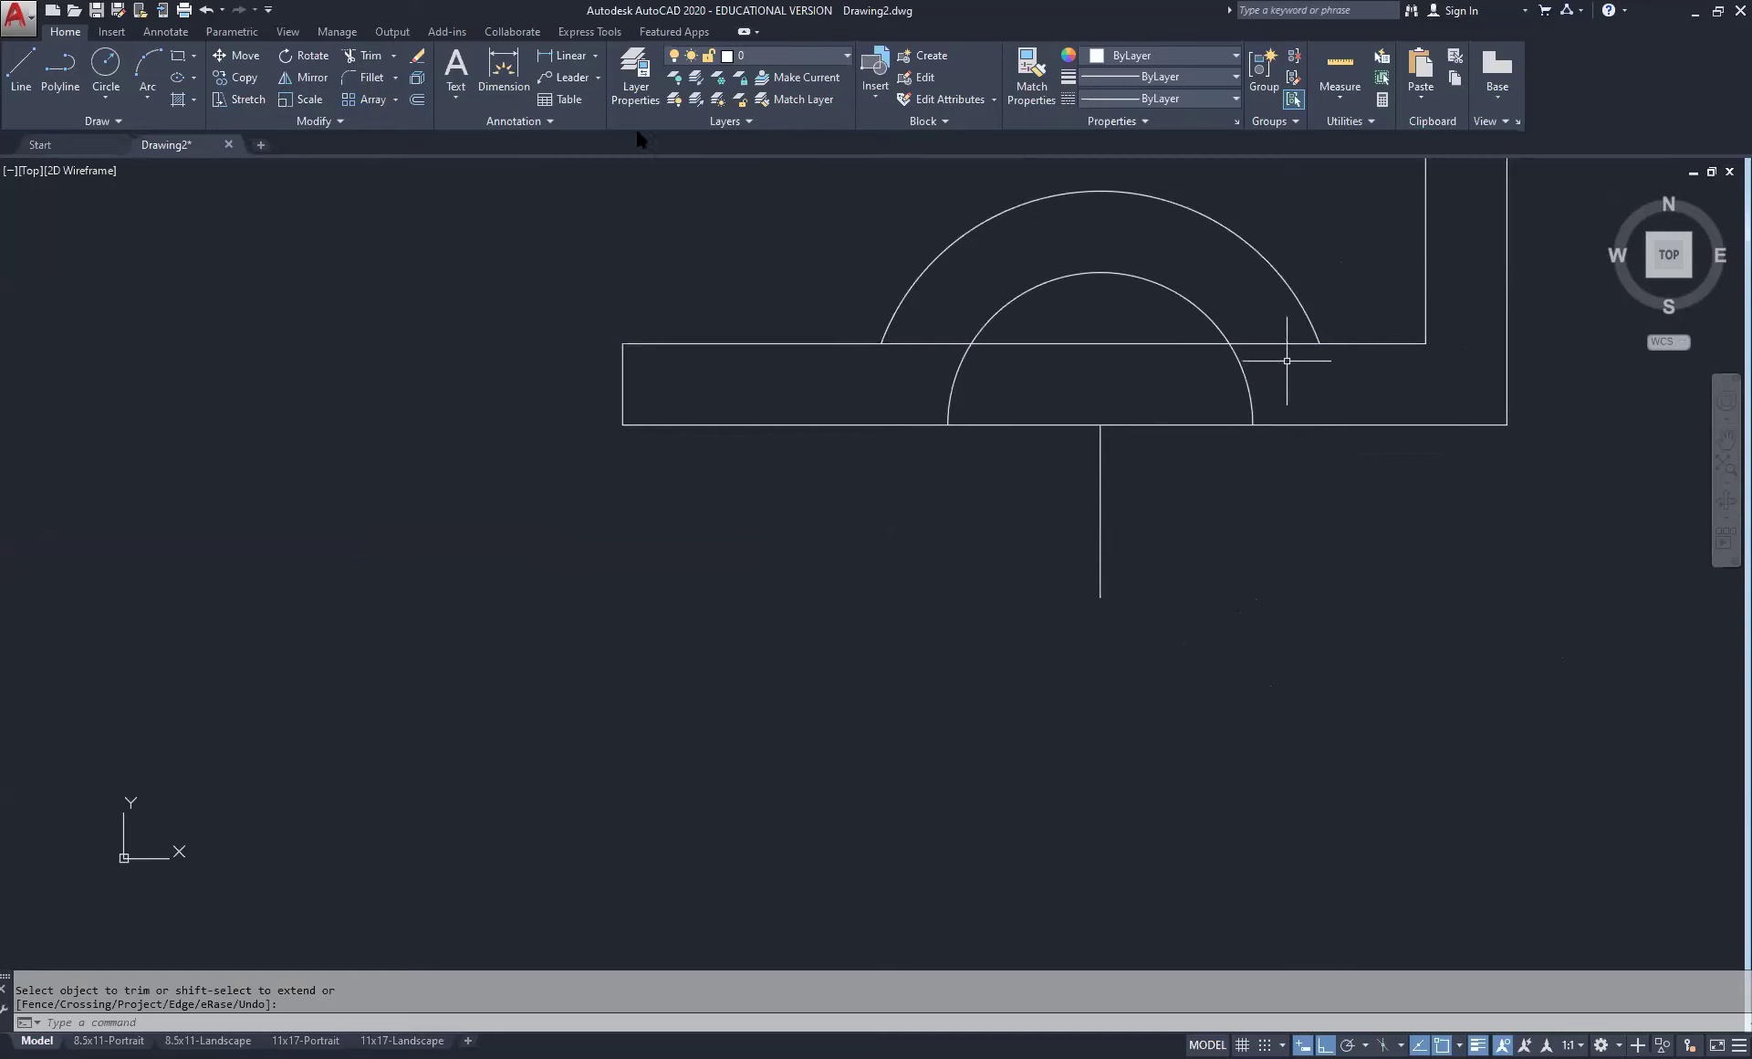
Step: Trim the base line between the two ends of the inner arc, using the inner arc as the cutting edge
{"action": "left_click", "coordinate": [363, 56]}
{"action": "left_click", "coordinate": [1210, 263]}
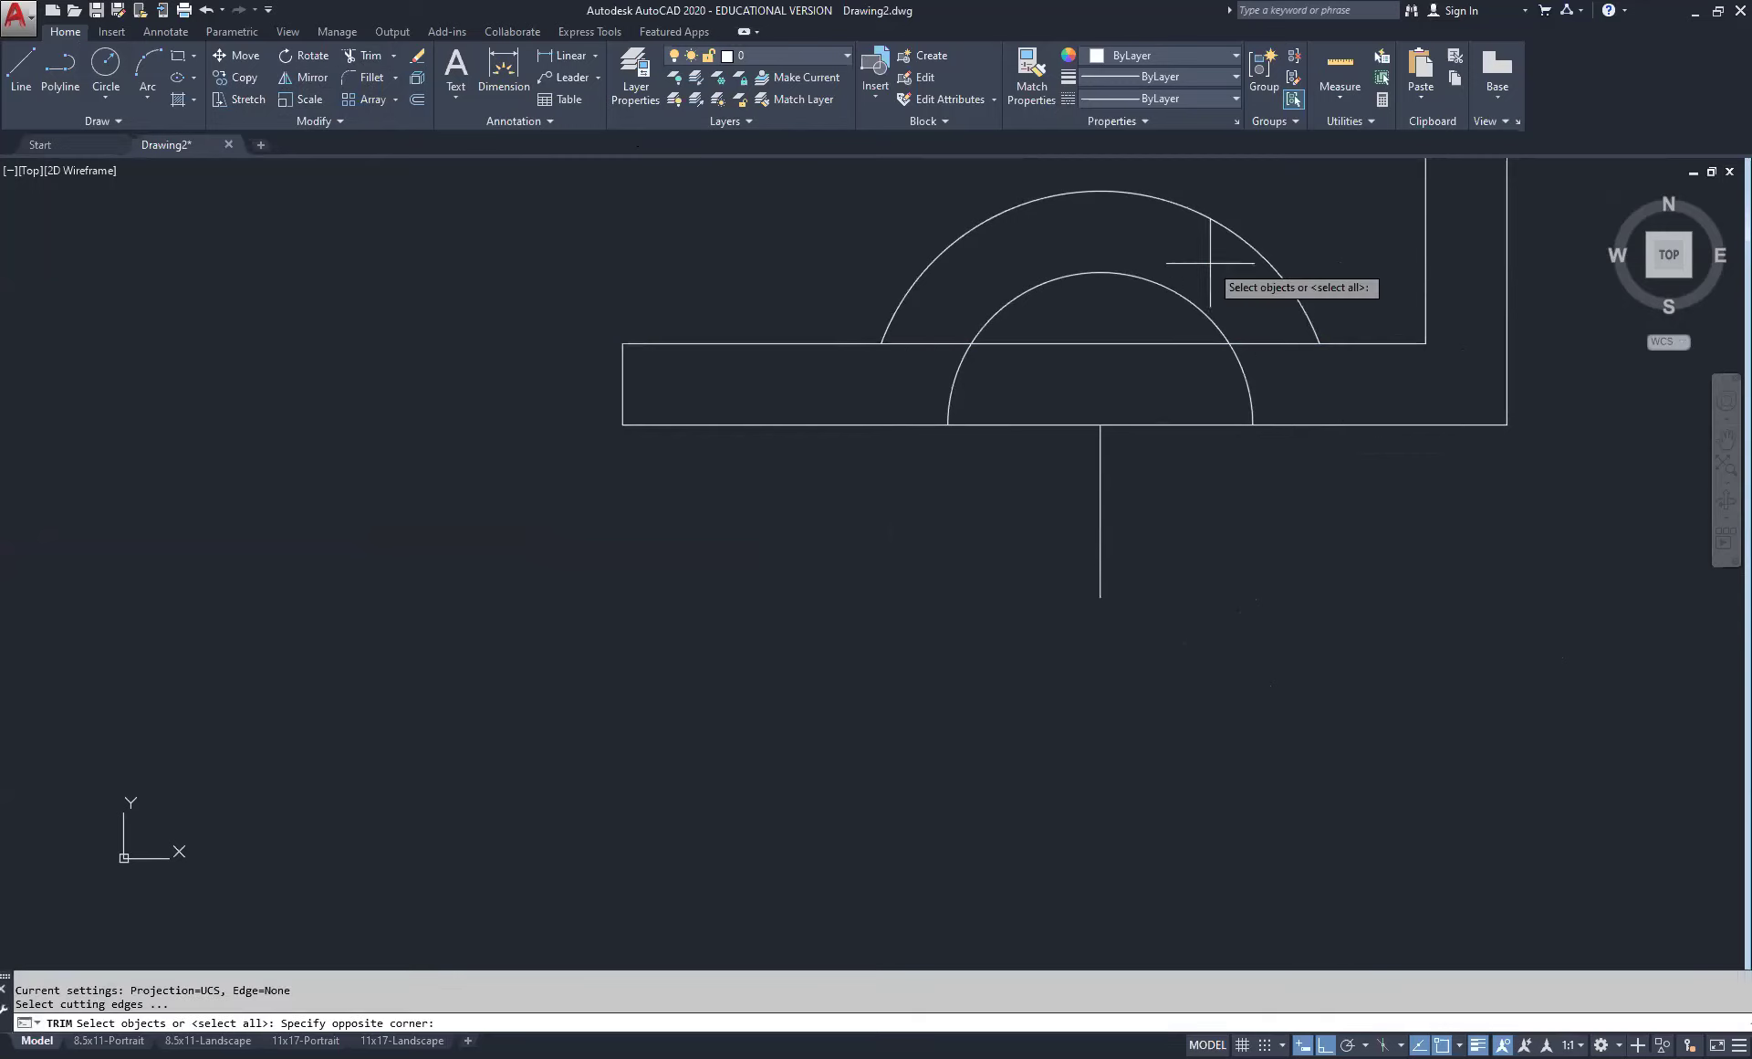
{"action": "left_click", "coordinate": [1142, 297]}
{"action": "key", "text": "Return"}
{"action": "left_click", "coordinate": [1180, 406]}
{"action": "left_click", "coordinate": [1185, 440]}
{"action": "right_click", "coordinate": [1180, 426]}
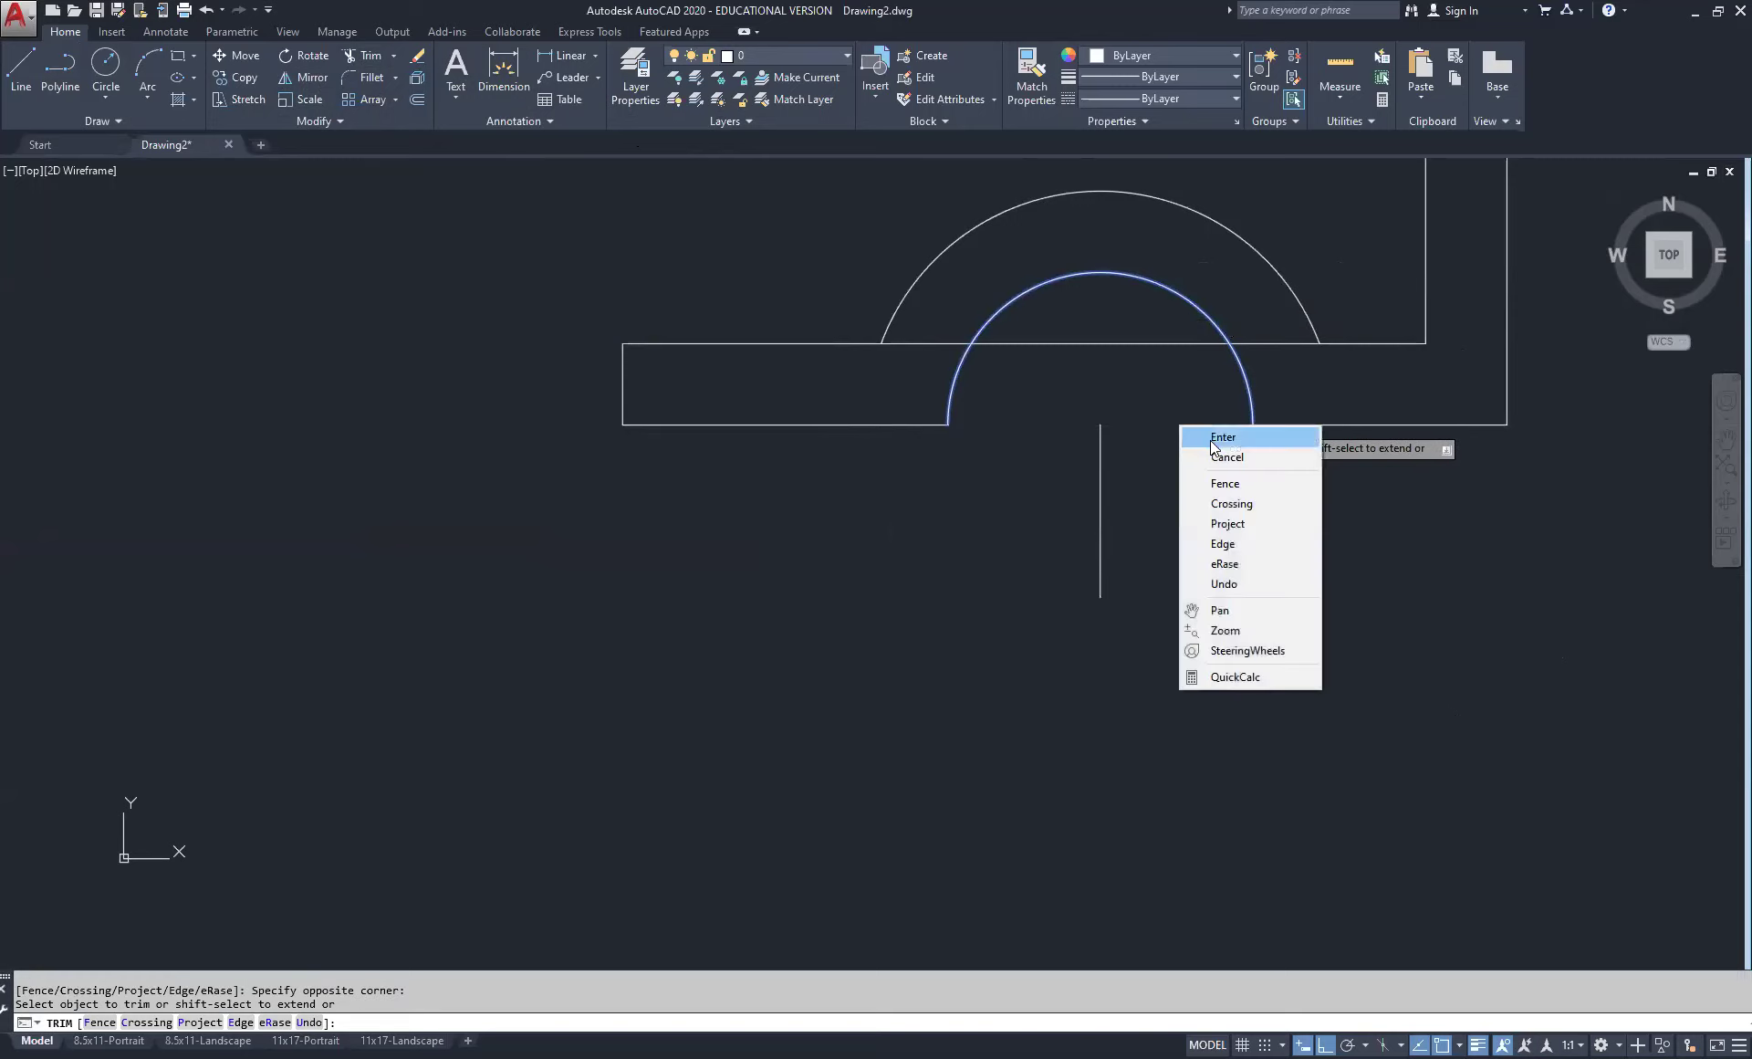
{"action": "left_click", "coordinate": [1221, 437]}
Step: Trim the base plate's upper horizontal edge inside the outer arc, using the outer arc as the cutting edge
{"action": "right_click", "coordinate": [1192, 379]}
{"action": "left_click", "coordinate": [1223, 389]}
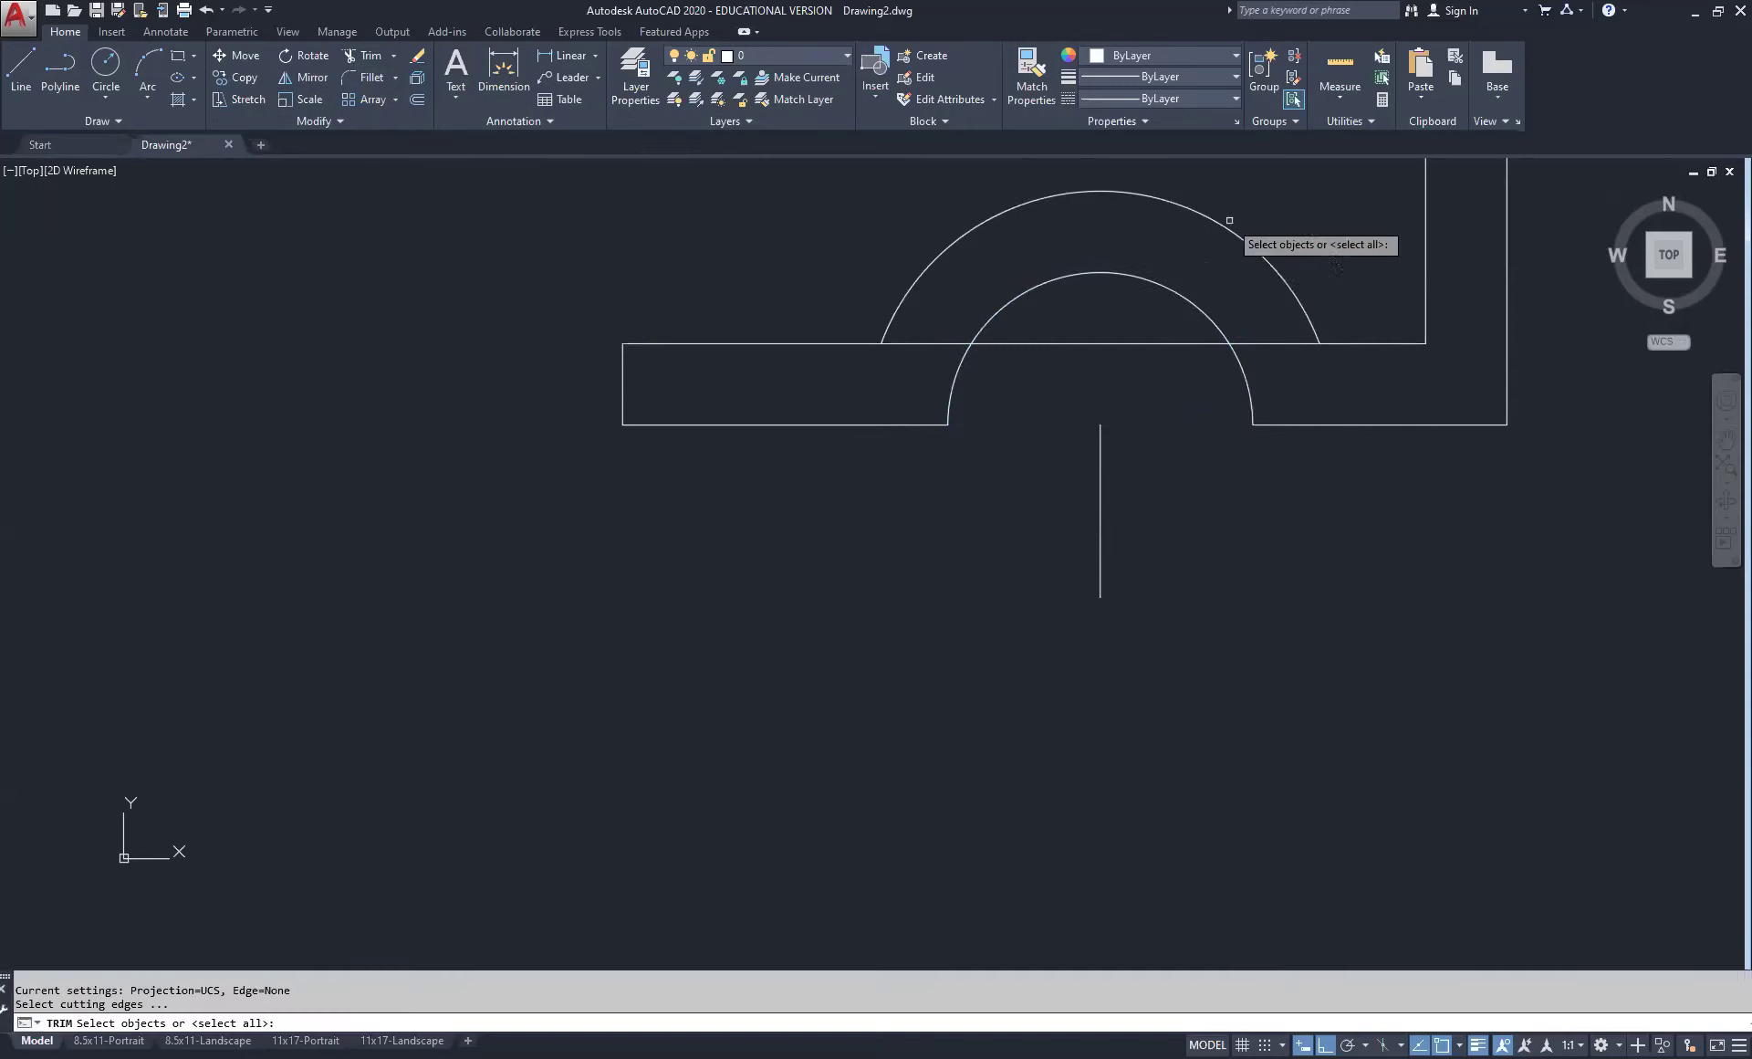
{"action": "left_click", "coordinate": [1252, 244]}
{"action": "key", "text": "Return"}
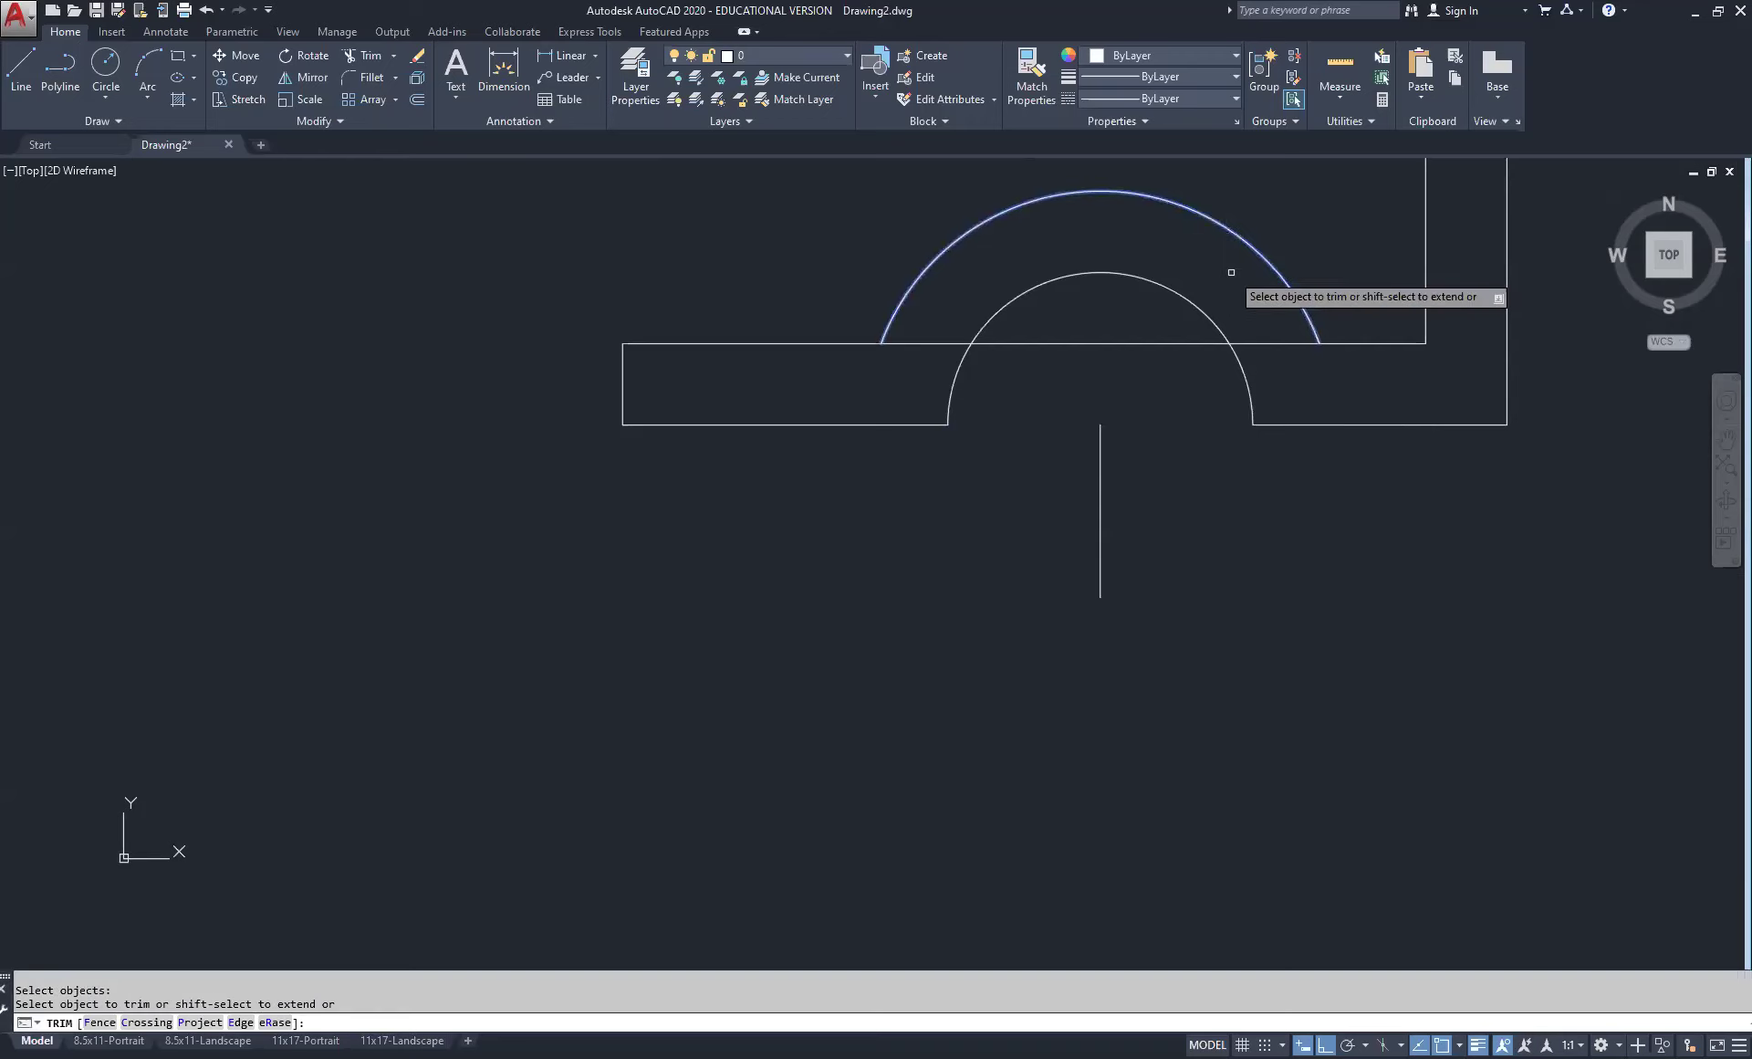
{"action": "left_click", "coordinate": [1272, 344]}
{"action": "right_click", "coordinate": [1041, 233]}
{"action": "left_click", "coordinate": [1081, 241]}
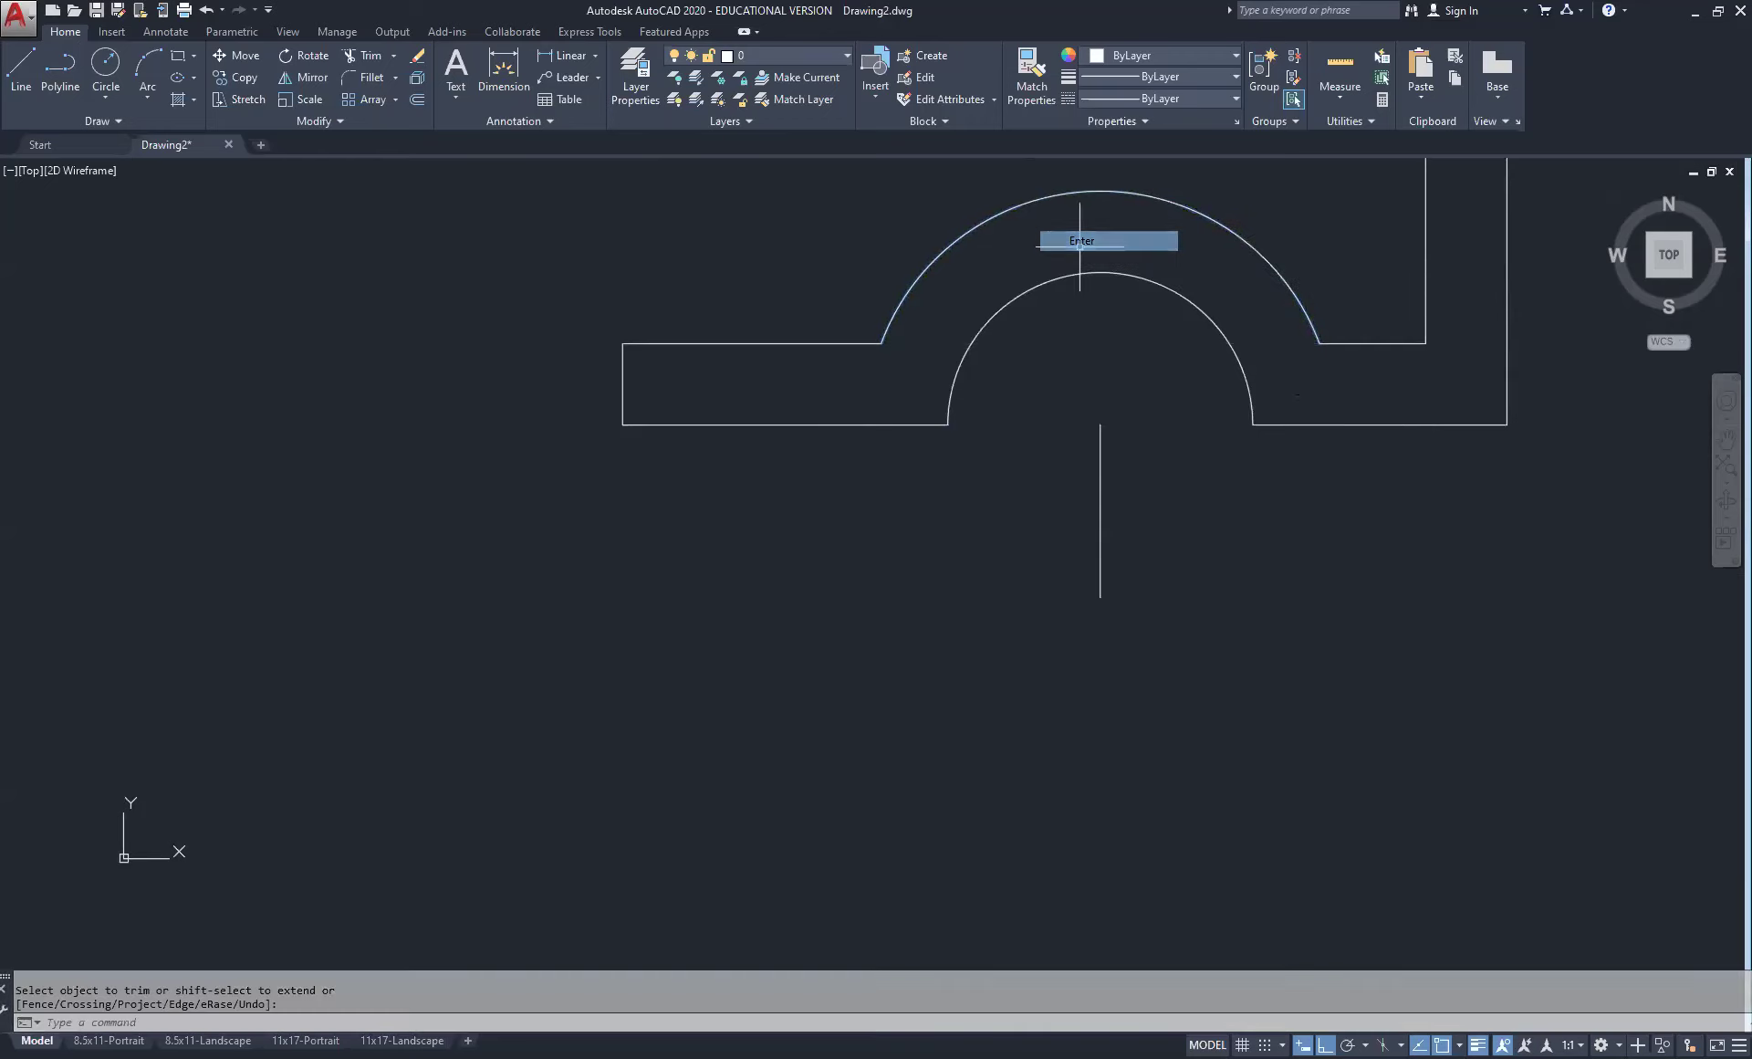
Step: Erase the short vertical construction line below the arch's centre
{"action": "left_click", "coordinate": [1142, 401]}
{"action": "left_click", "coordinate": [1066, 506]}
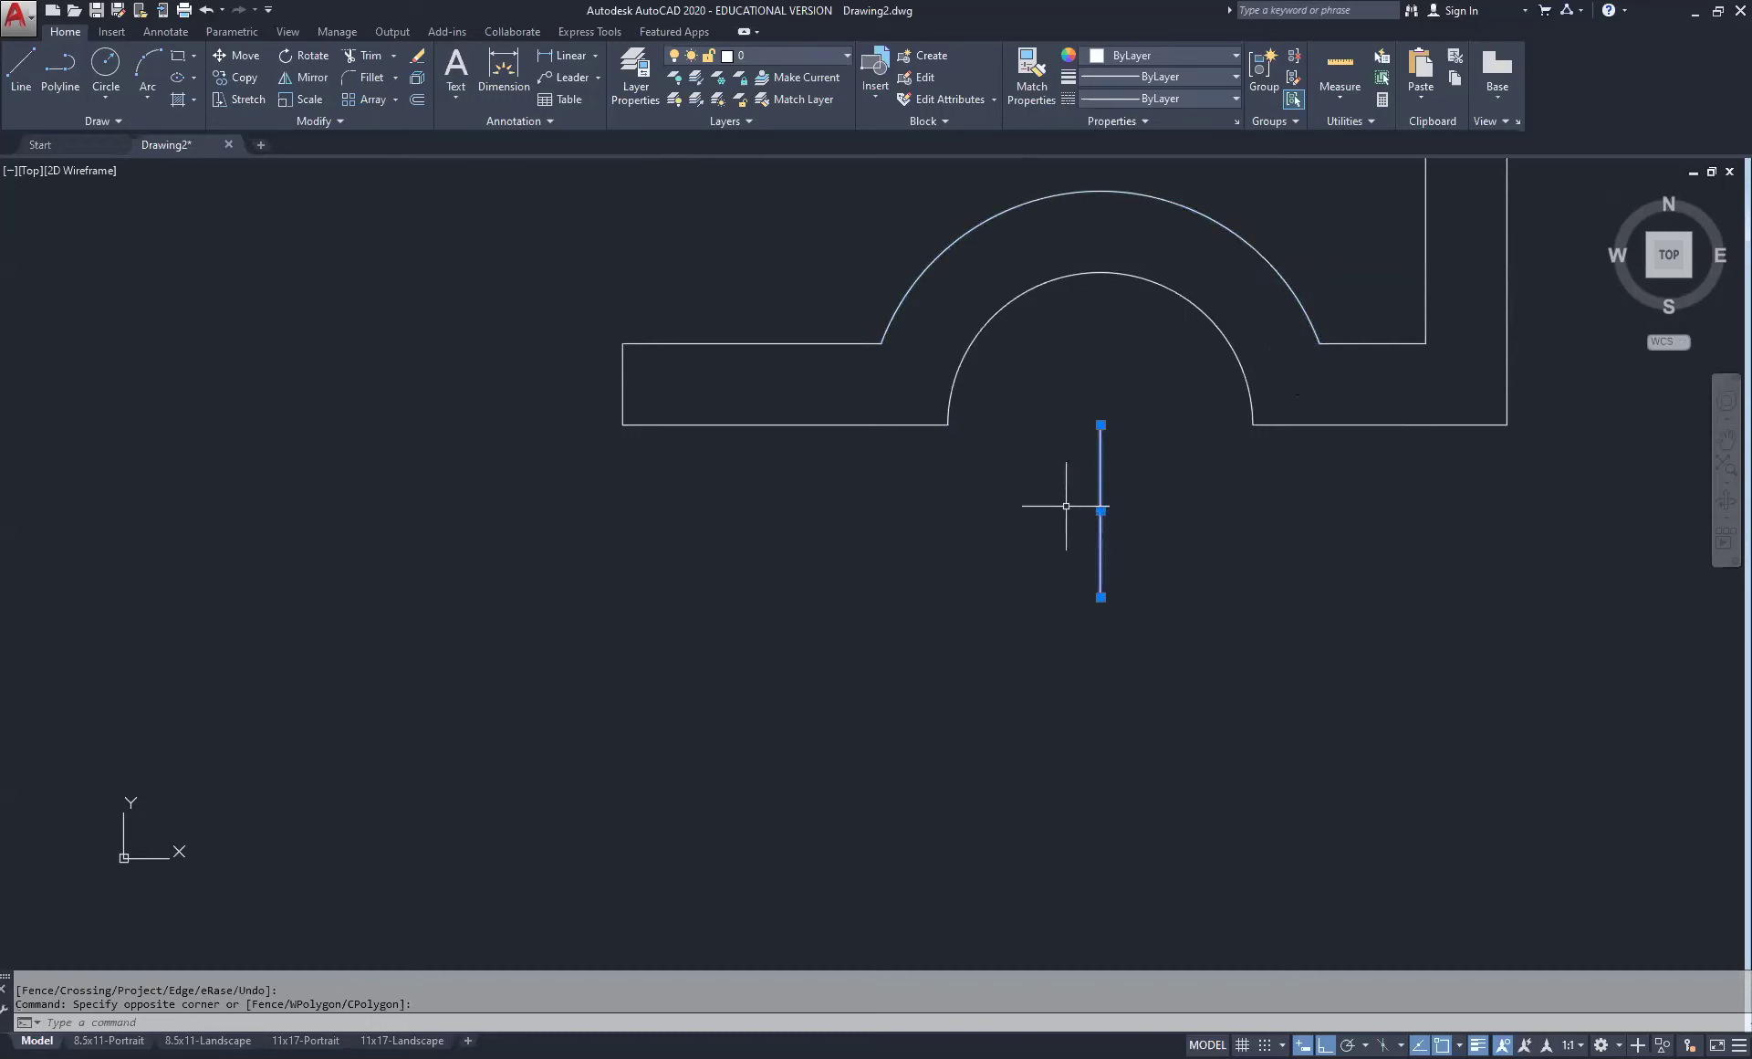
{"action": "key", "text": "Delete"}
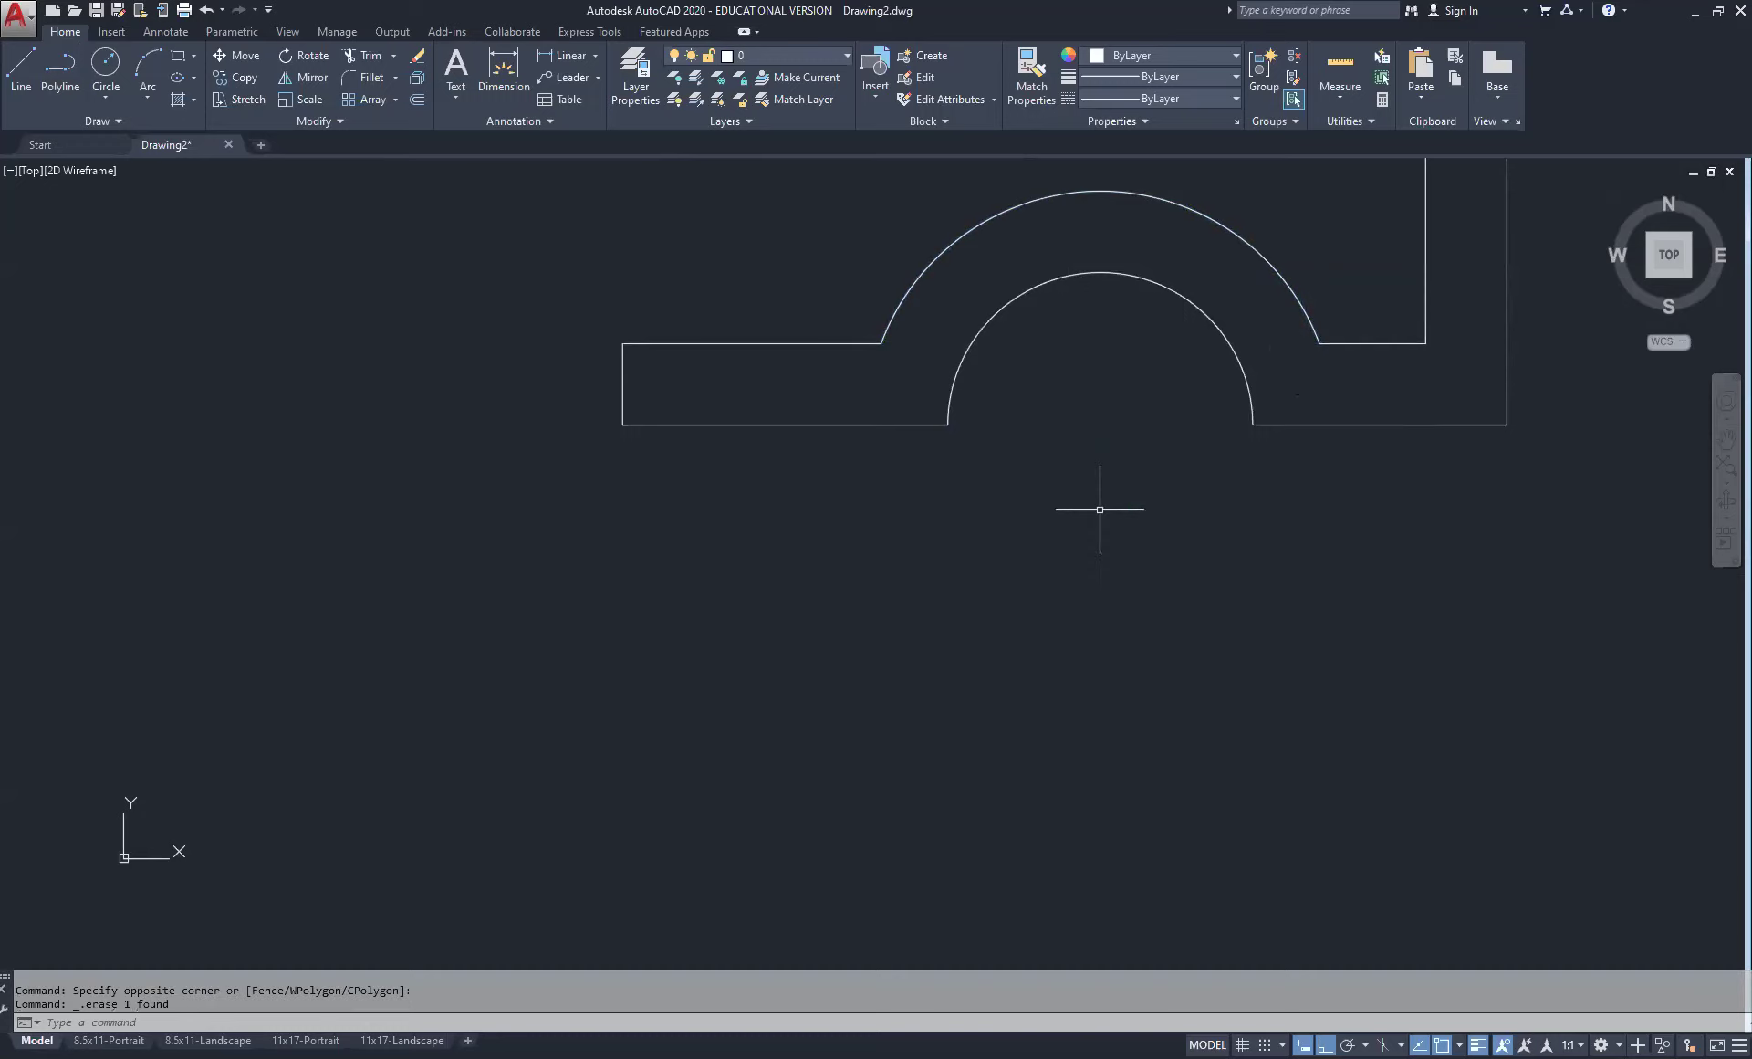
{"action": "scroll", "coordinate": [1325, 475], "scroll_direction": "down", "scroll_amount": 2}
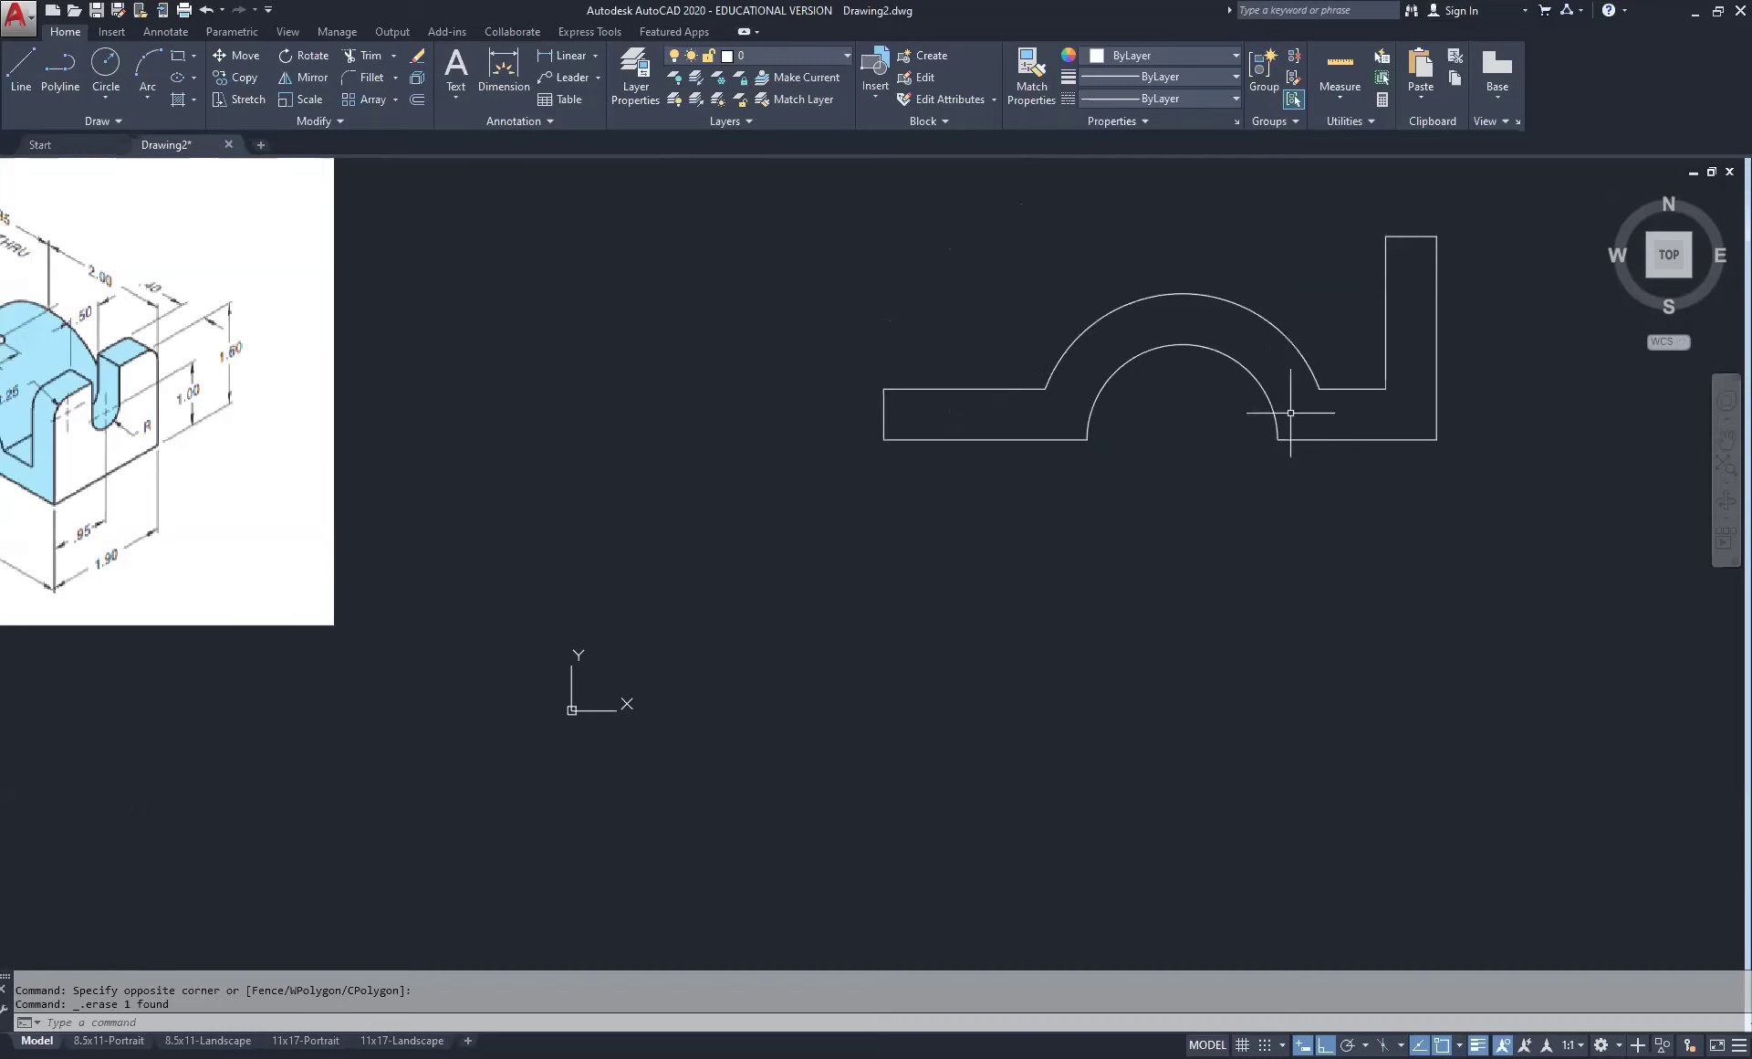
{"action": "mouse_move", "coordinate": [830, 431]}
{"action": "middle_mouse_down"}
{"action": "mouse_move", "coordinate": [1037, 450]}
{"action": "mouse_move", "coordinate": [1175, 432]}
{"action": "middle_mouse_up"}
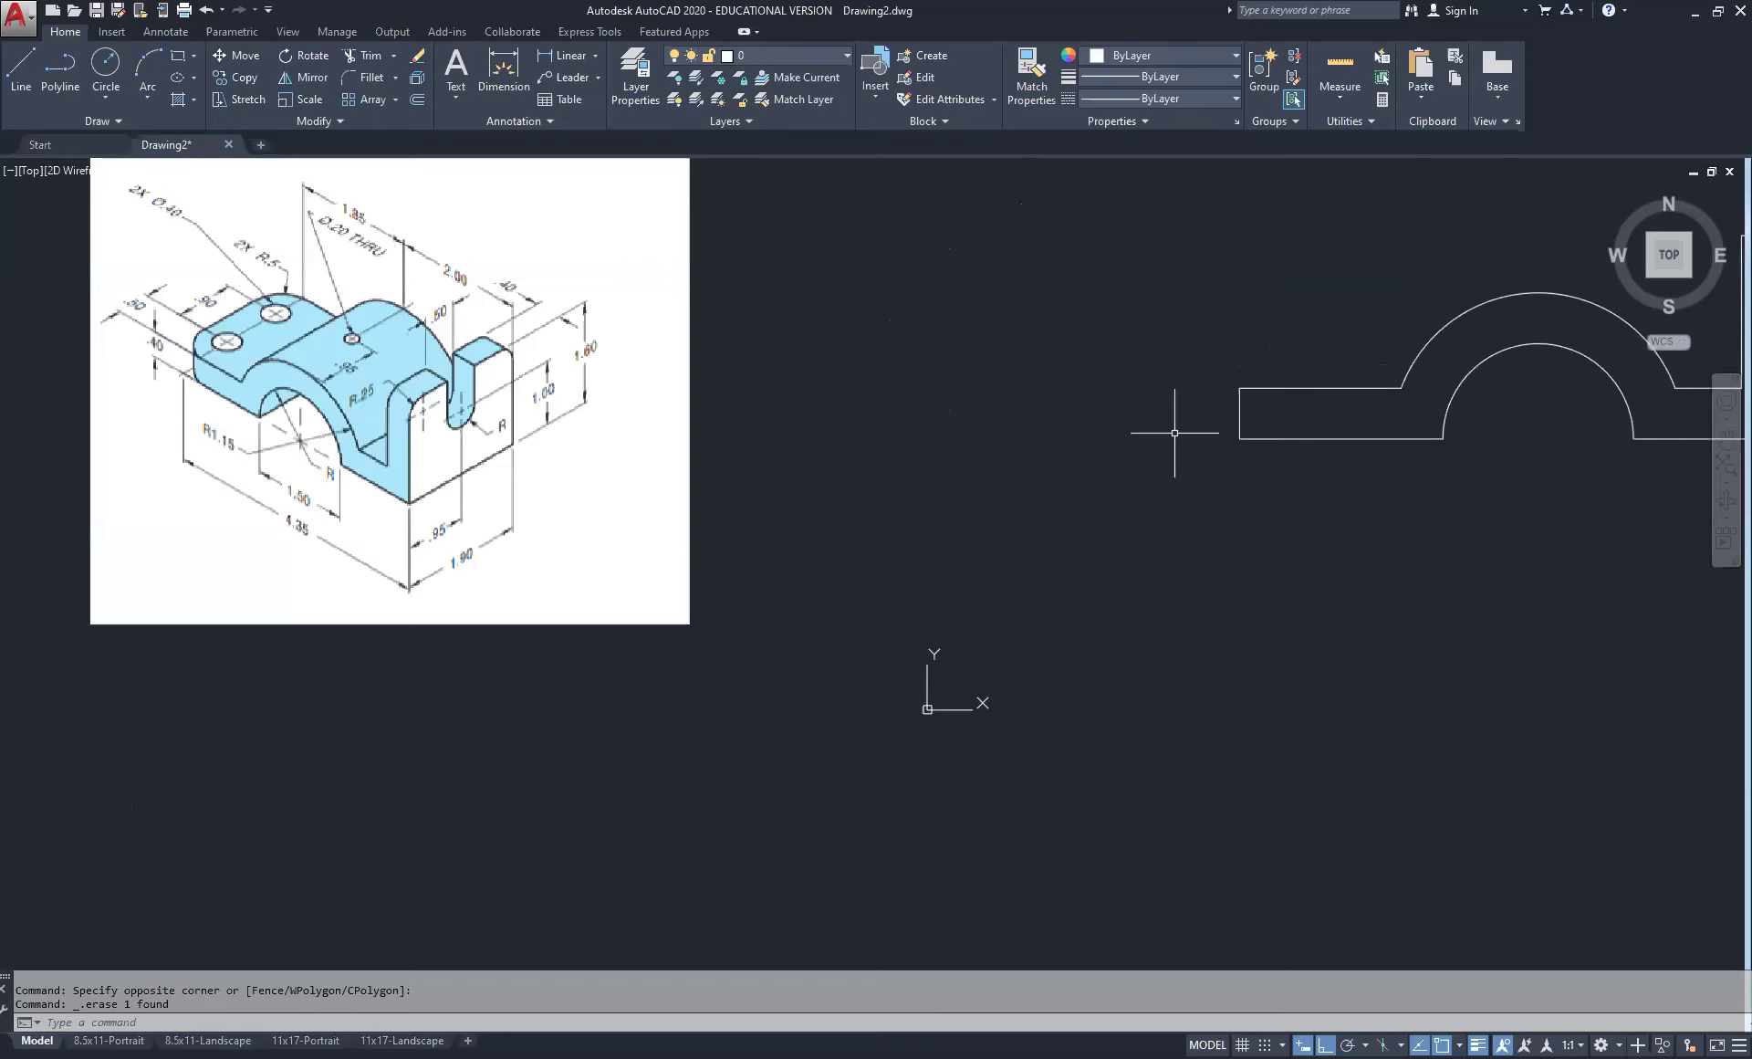
{"action": "middle_click_drag", "start_coordinate": [1443, 454], "coordinate": [1096, 434]}
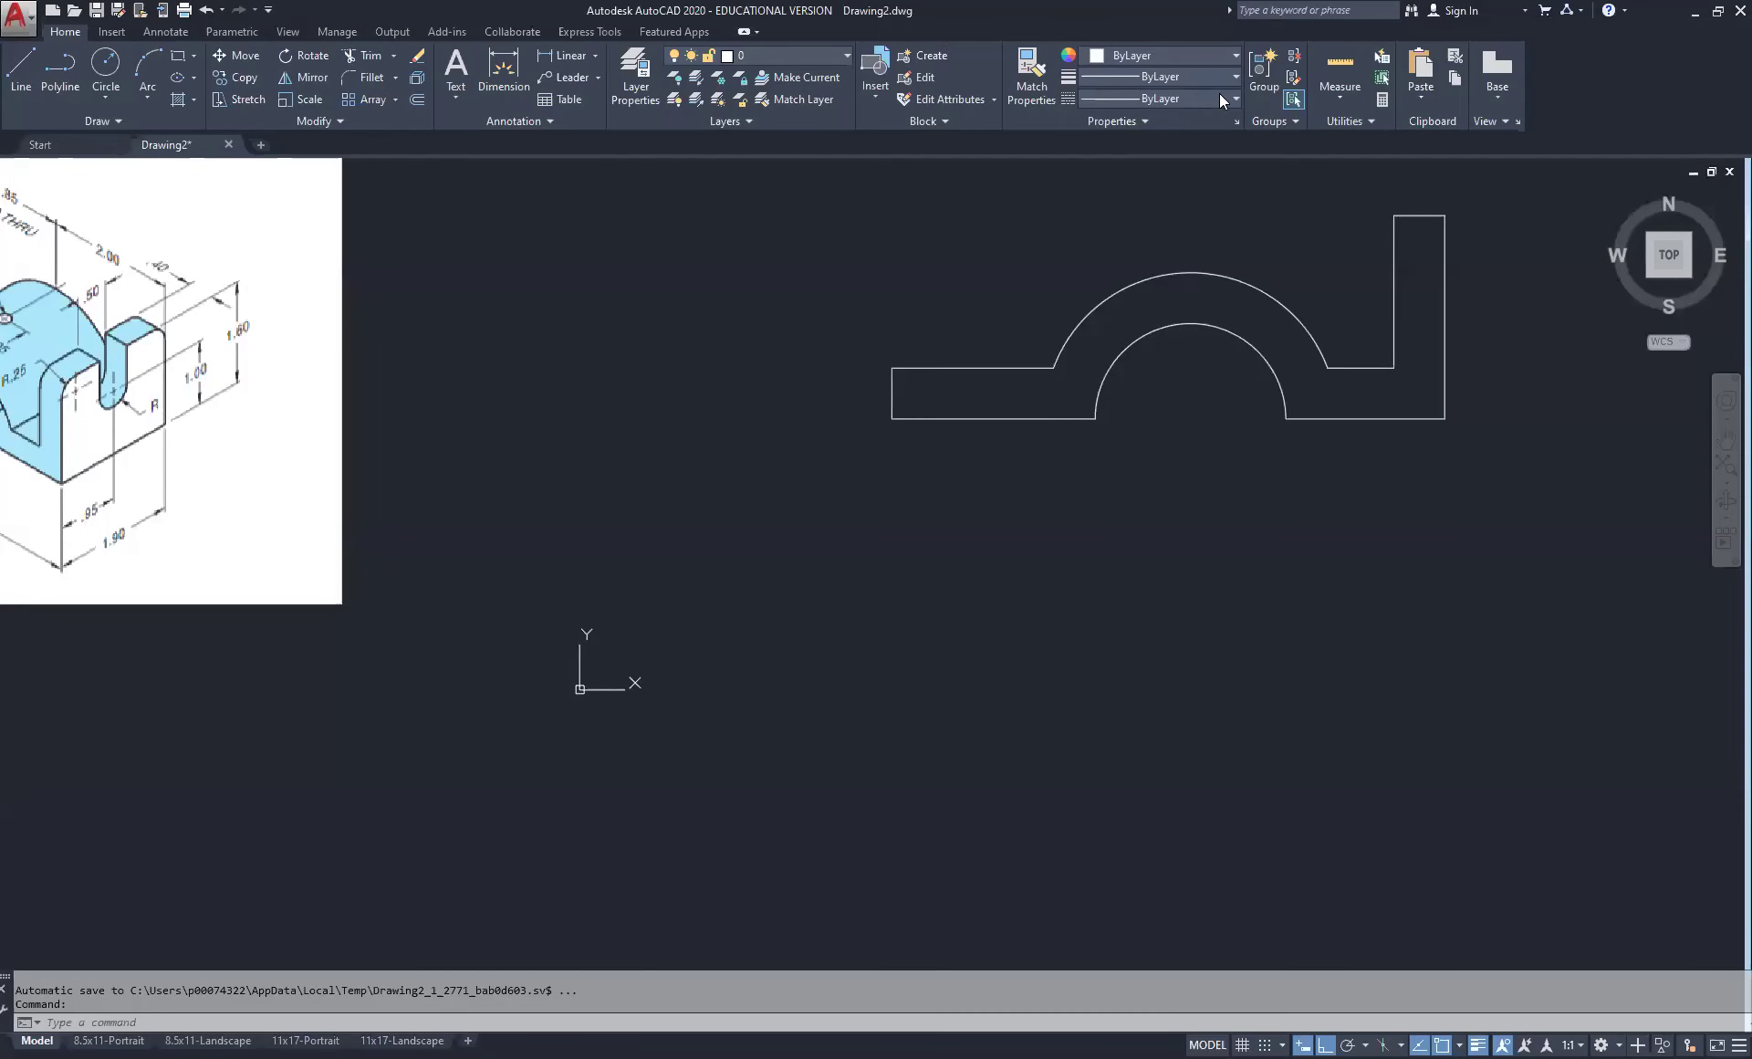
Step: Save the drawing as 10.19 in the folder 10, using the AutoCAD 2018 Drawing format
{"action": "scroll", "coordinate": [1351, 201], "scroll_direction": "down", "scroll_amount": 2}
{"action": "middle_click_drag", "start_coordinate": [1307, 256], "coordinate": [1161, 357]}
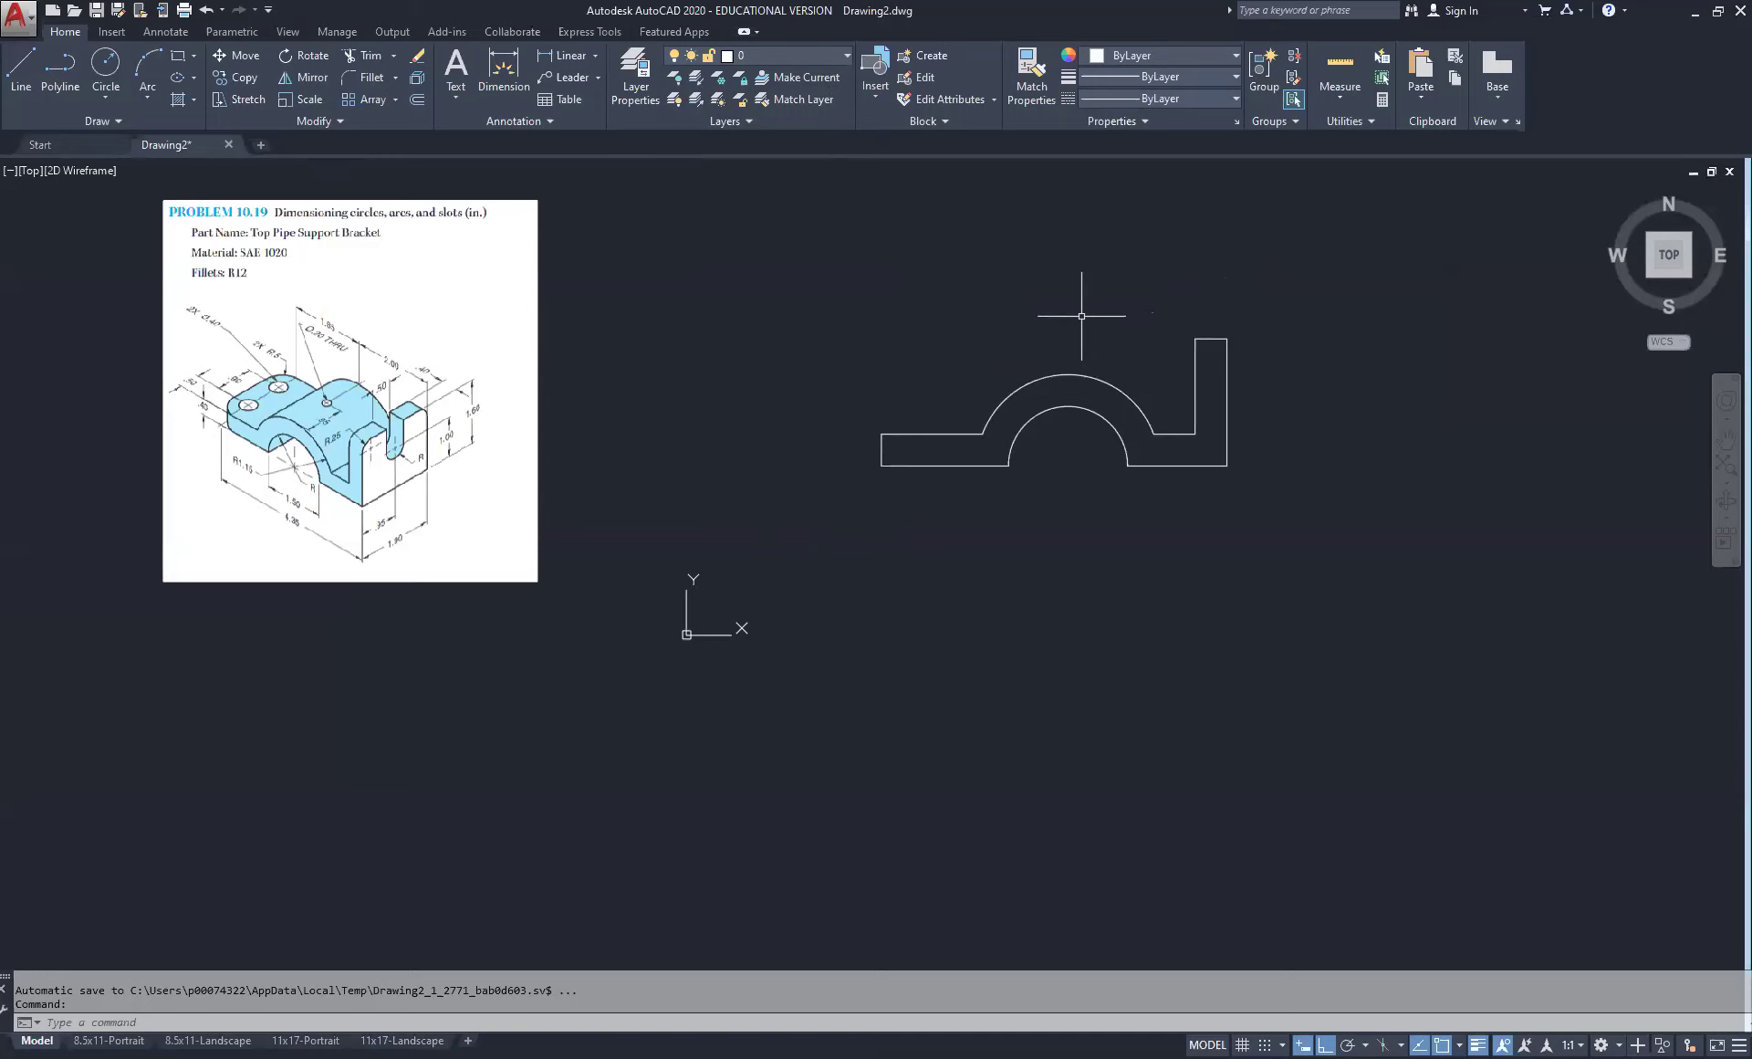
{"action": "left_click", "coordinate": [96, 10]}
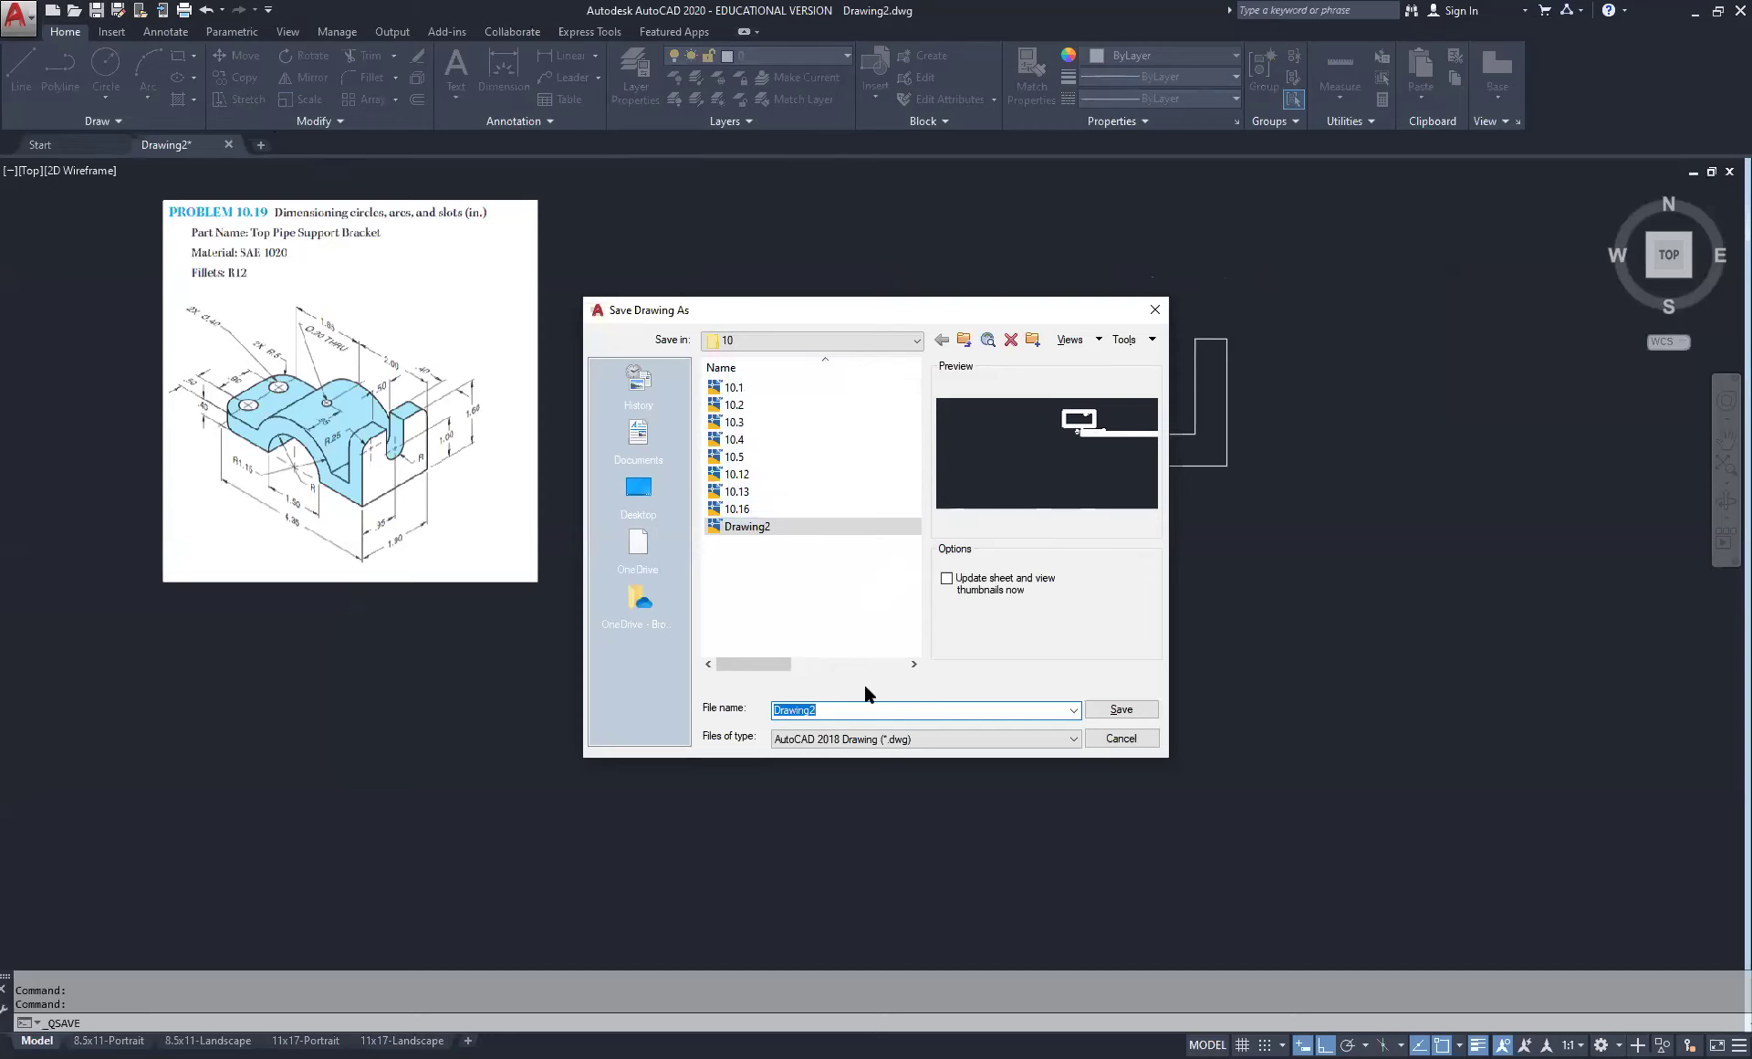
{"action": "left_click", "coordinate": [843, 708]}
{"action": "left_click_drag", "start_coordinate": [820, 709], "coordinate": [776, 709]}
{"action": "type", "text": "10"}
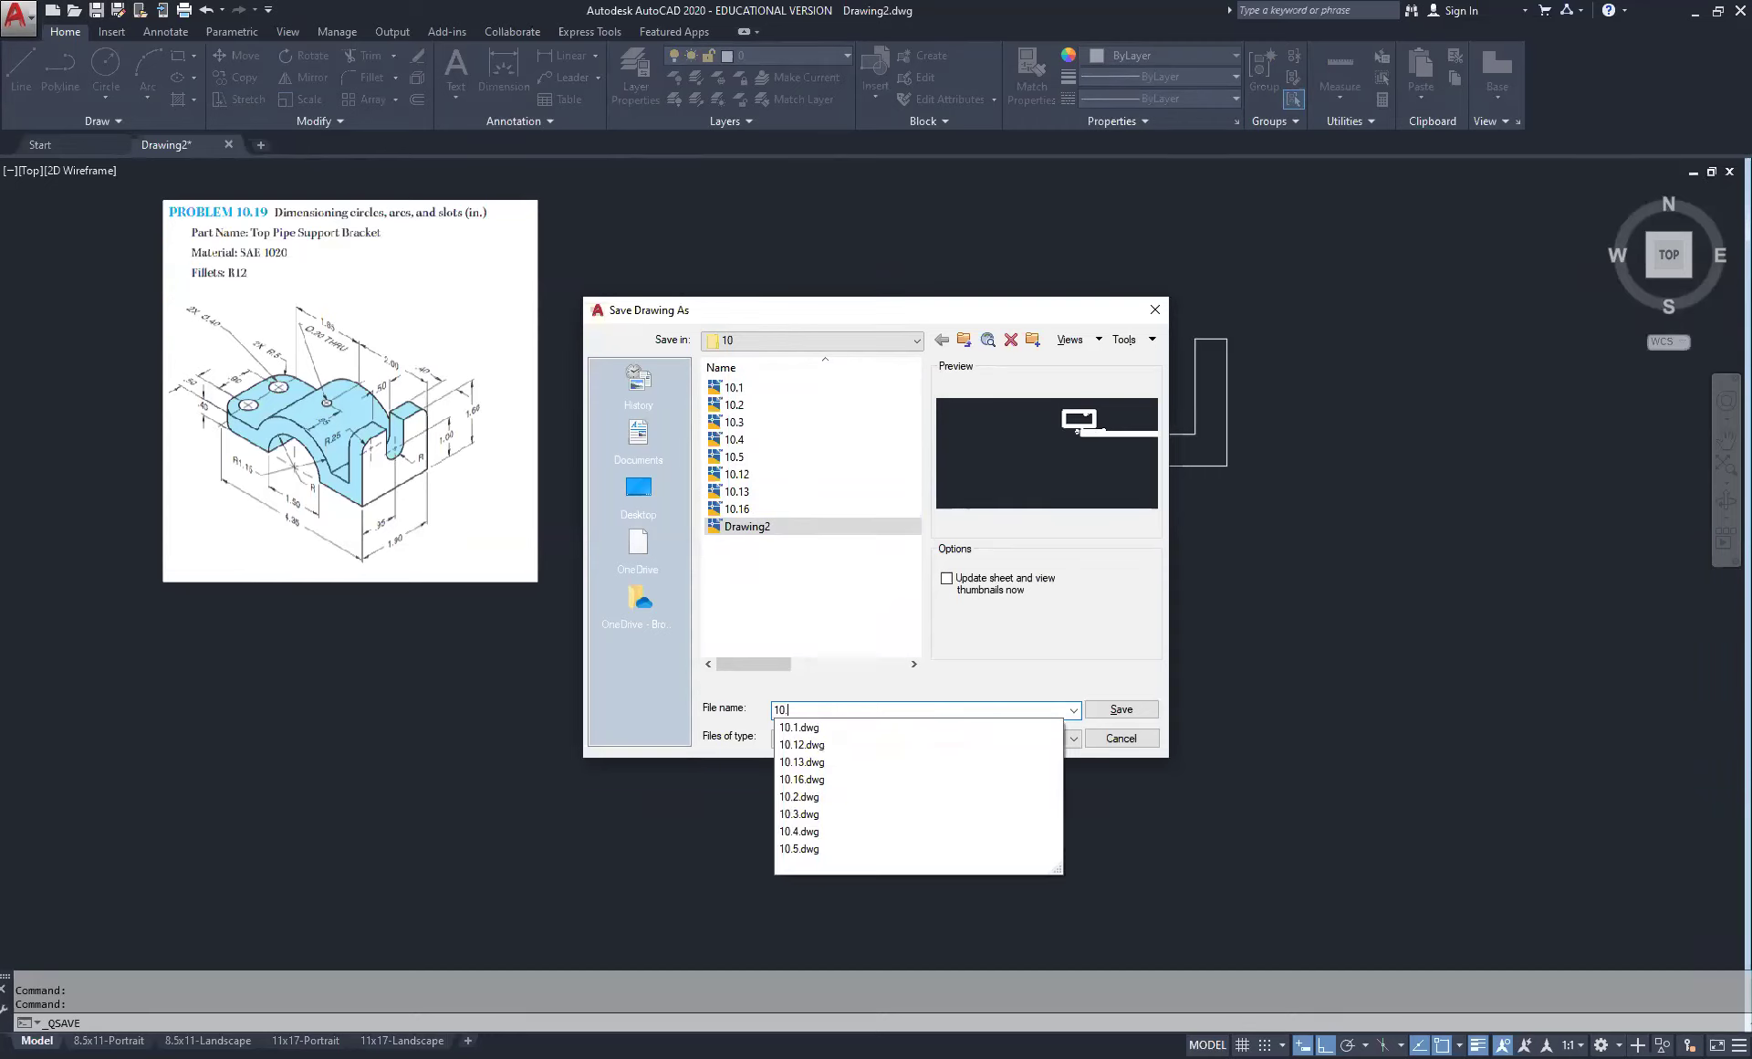
{"action": "type", "text": ".19"}
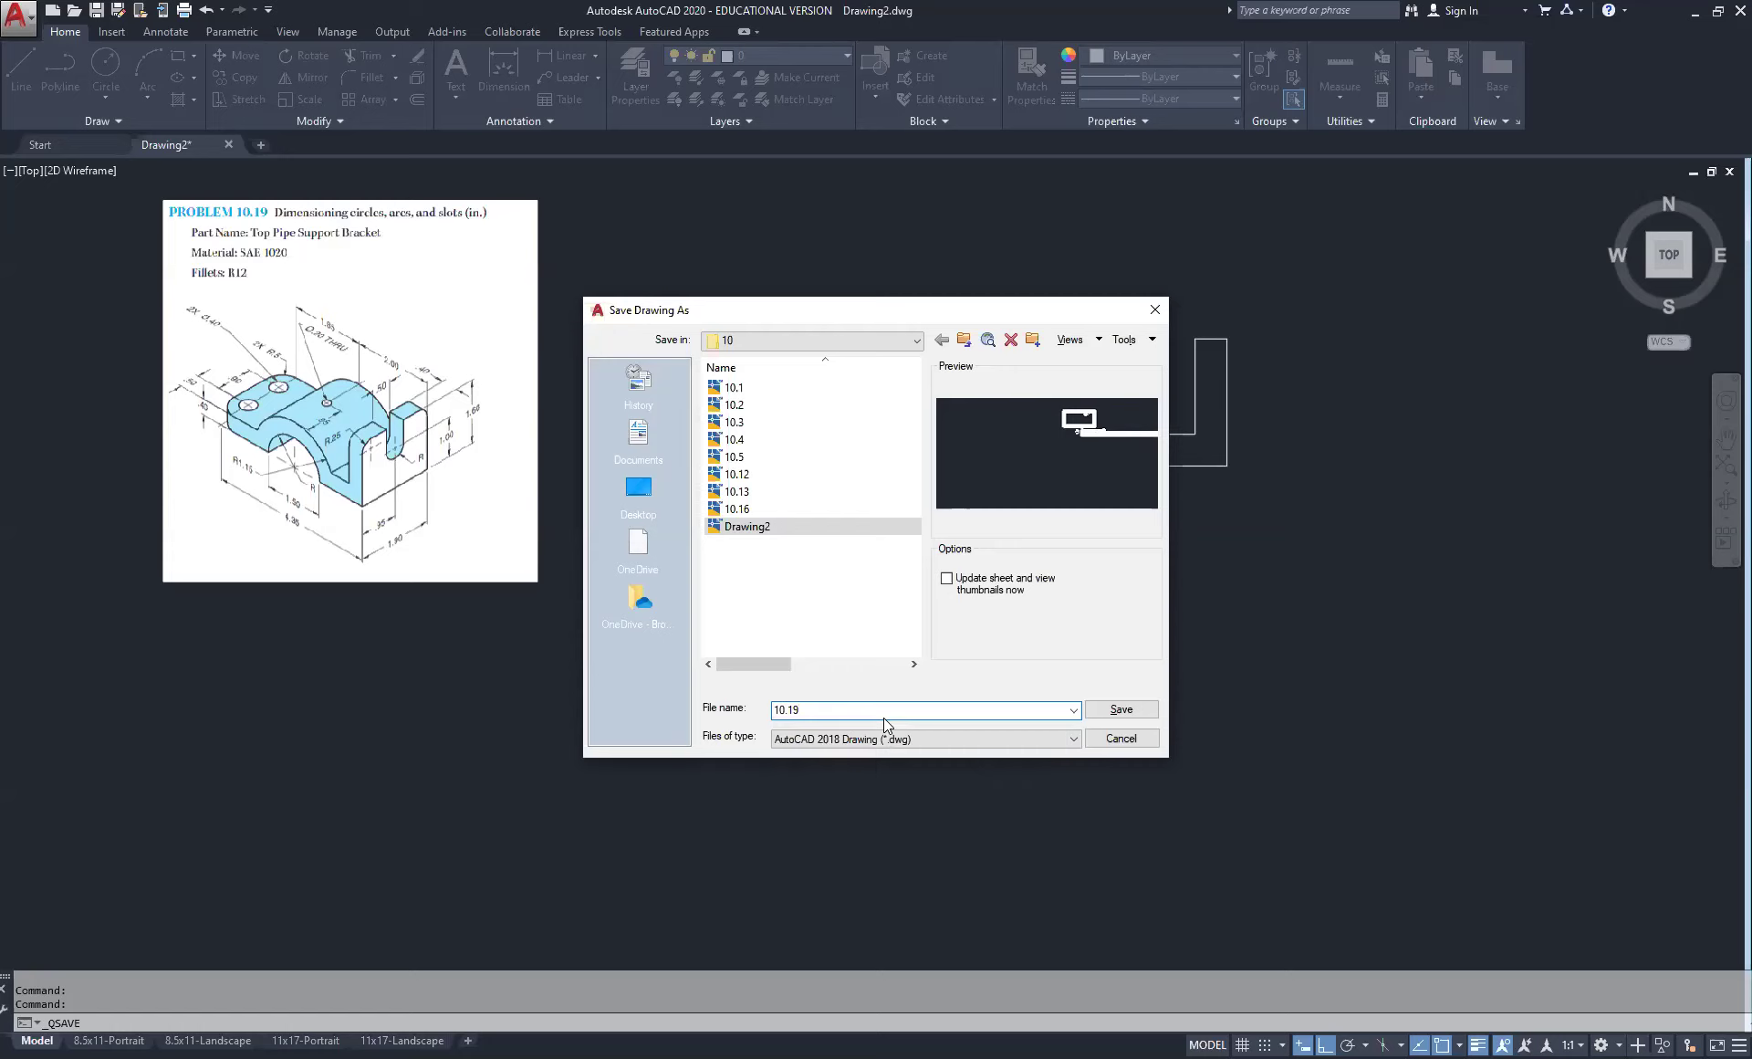
{"action": "left_click", "coordinate": [1111, 709]}
{"action": "left_click", "coordinate": [1114, 711]}
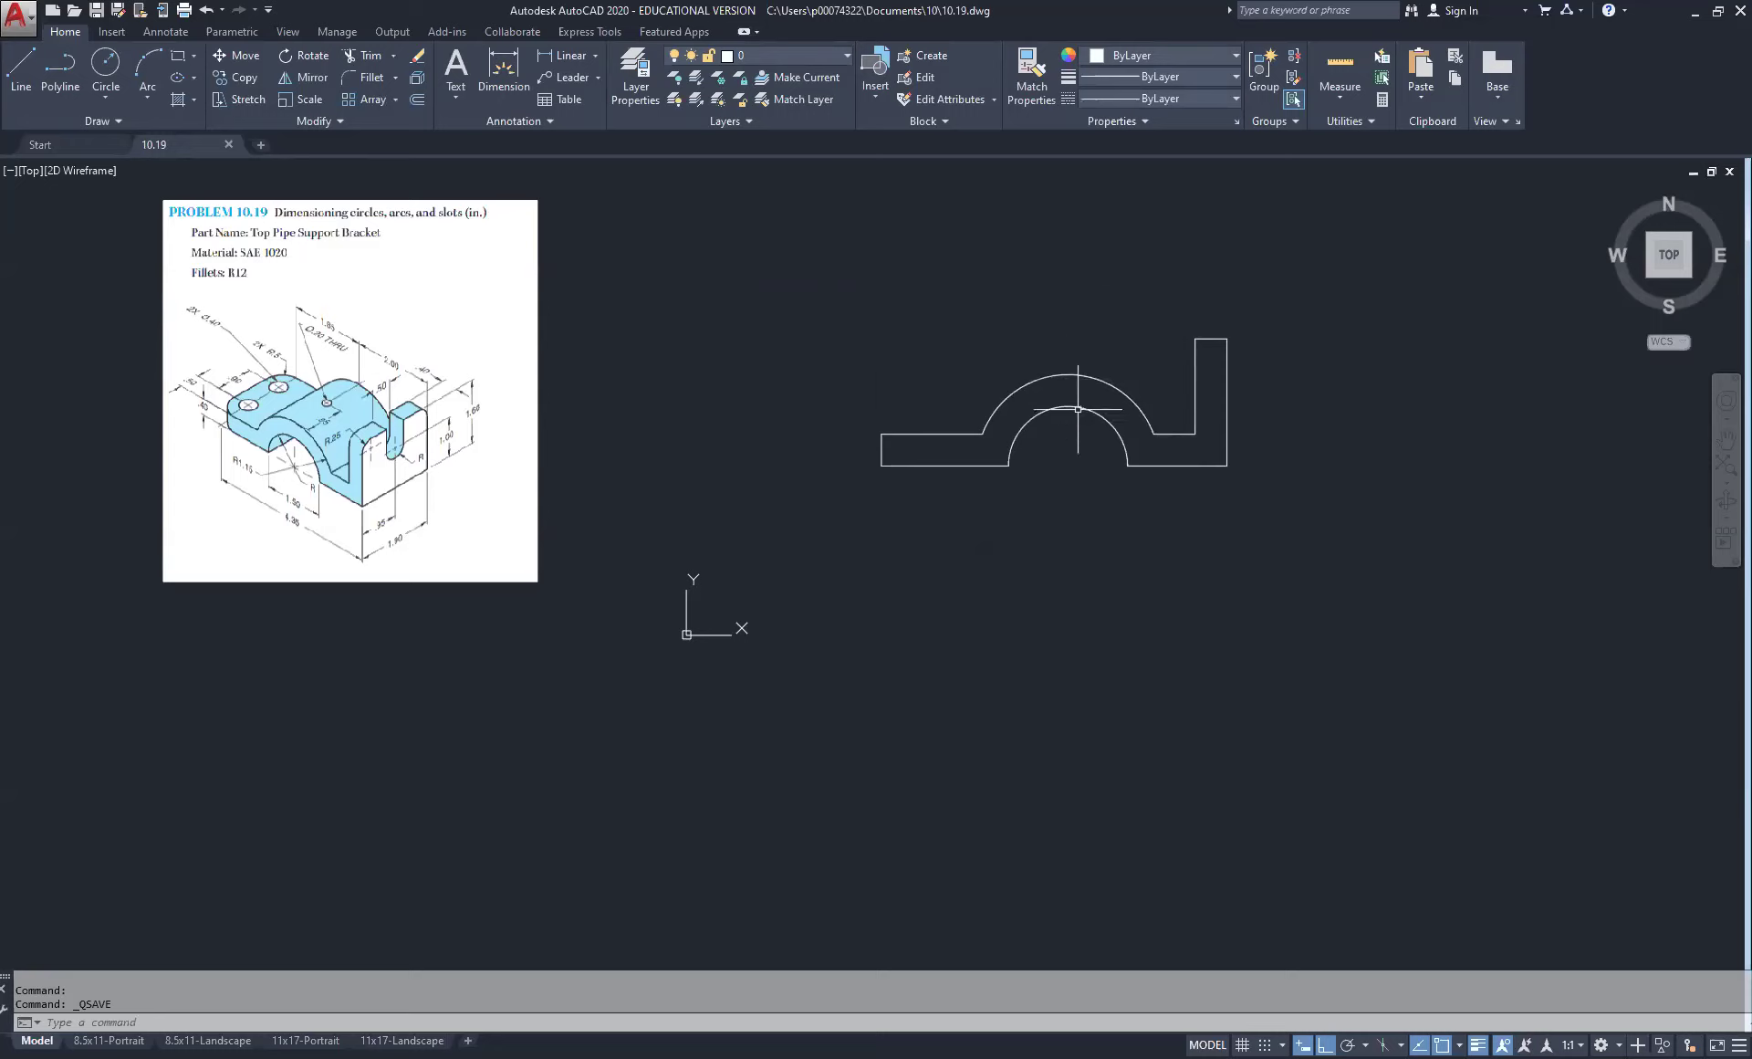
Step: Draw a vertical projection line upward from the base plate's upper-left corner, well above the front profile
{"action": "middle_click_drag", "start_coordinate": [1073, 457], "coordinate": [889, 480]}
{"action": "scroll", "coordinate": [889, 480], "scroll_direction": "down", "scroll_amount": 2}
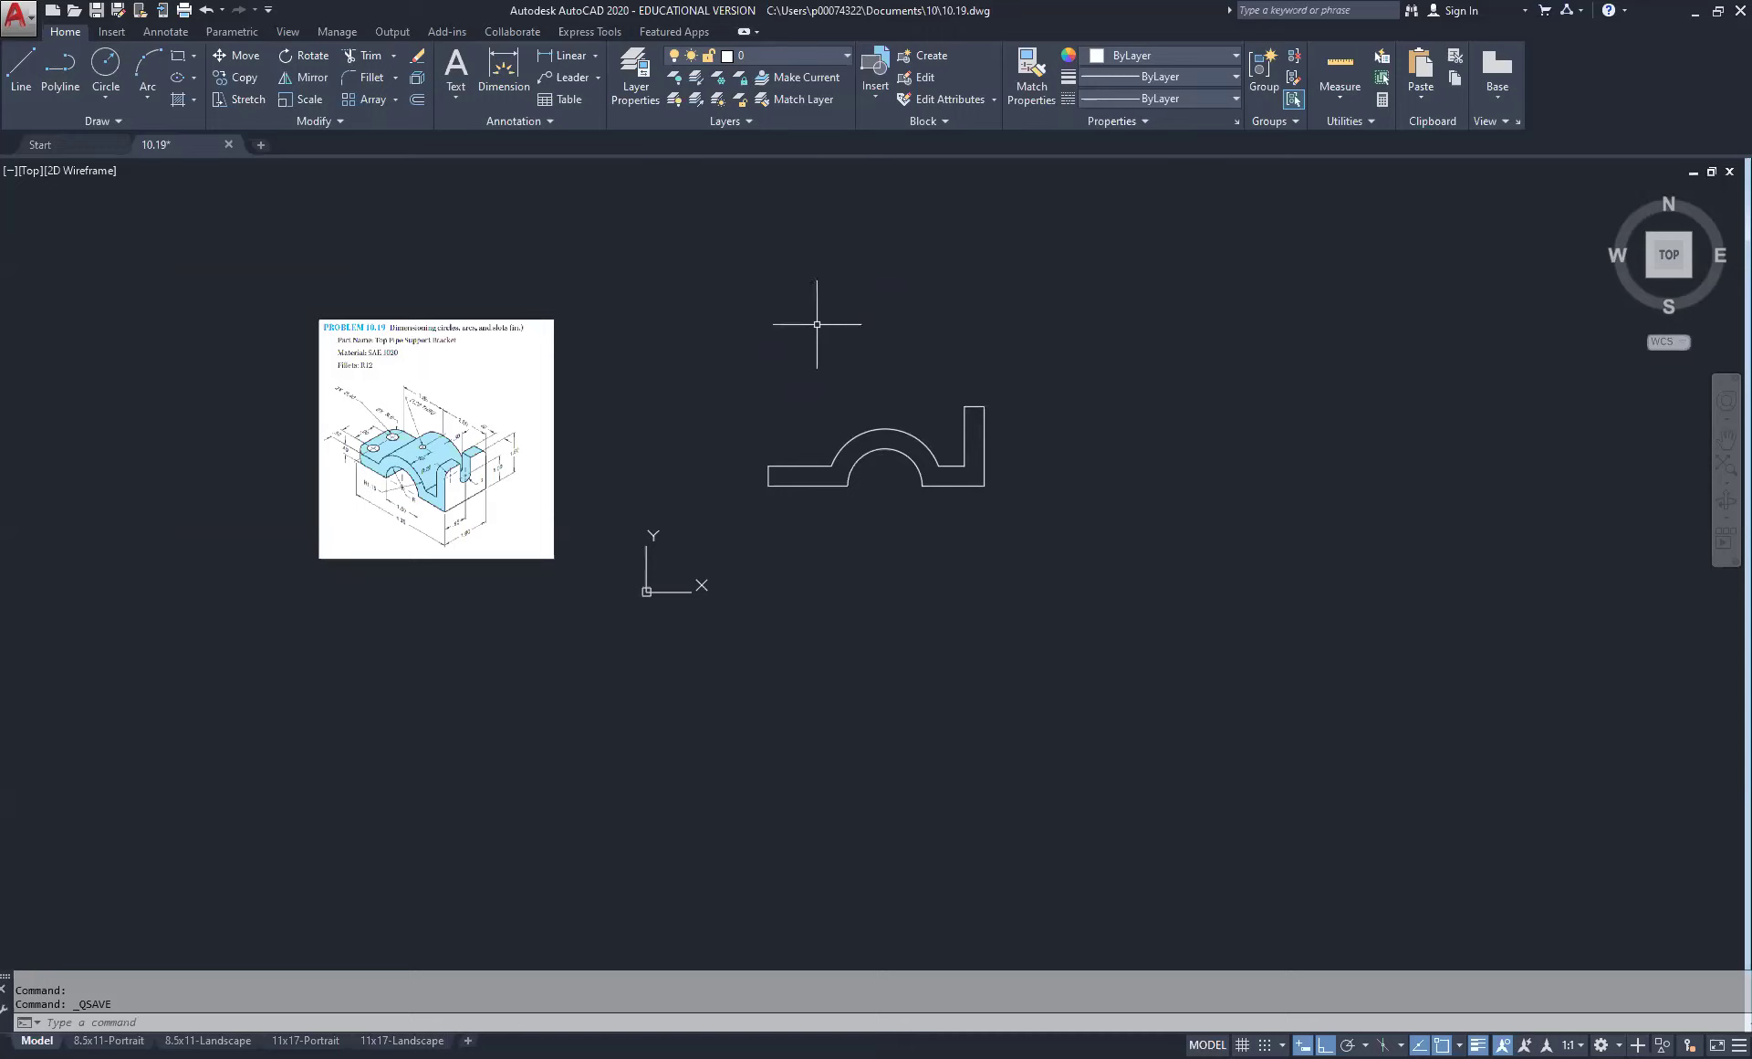
{"action": "left_click", "coordinate": [21, 65]}
{"action": "left_click", "coordinate": [768, 465]}
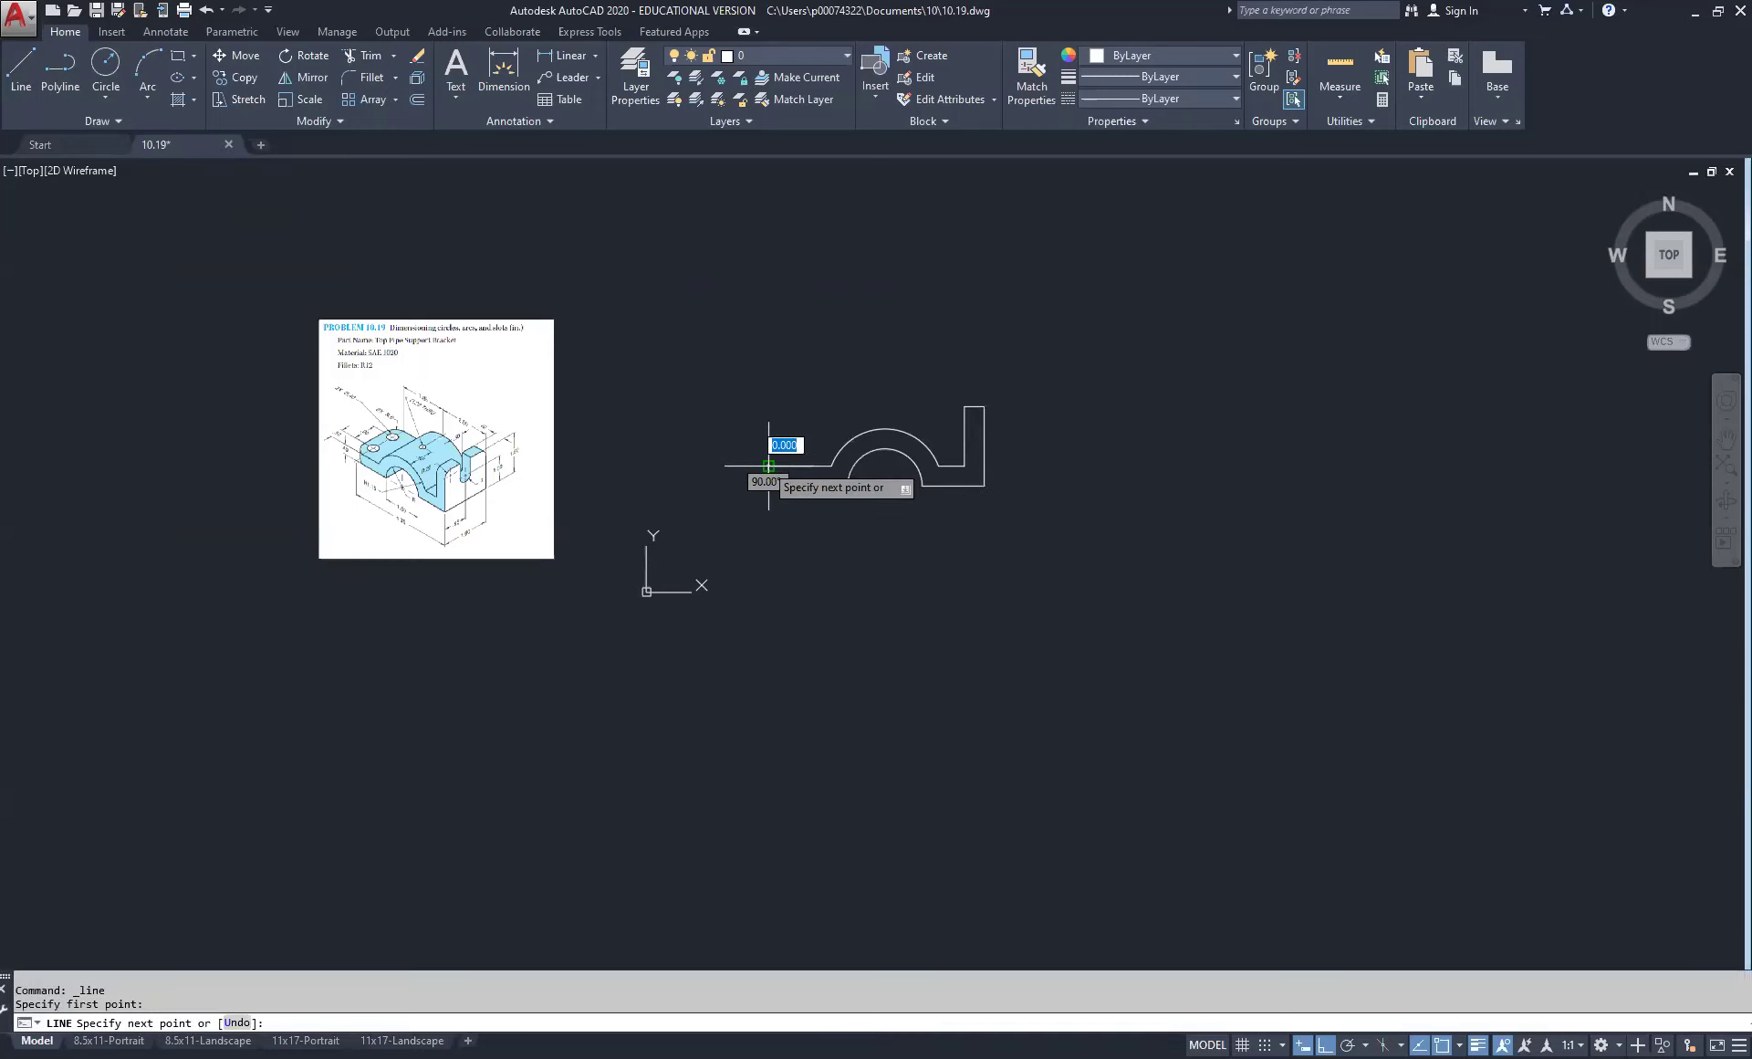
{"action": "middle_click_drag", "start_coordinate": [737, 278], "coordinate": [703, 428]}
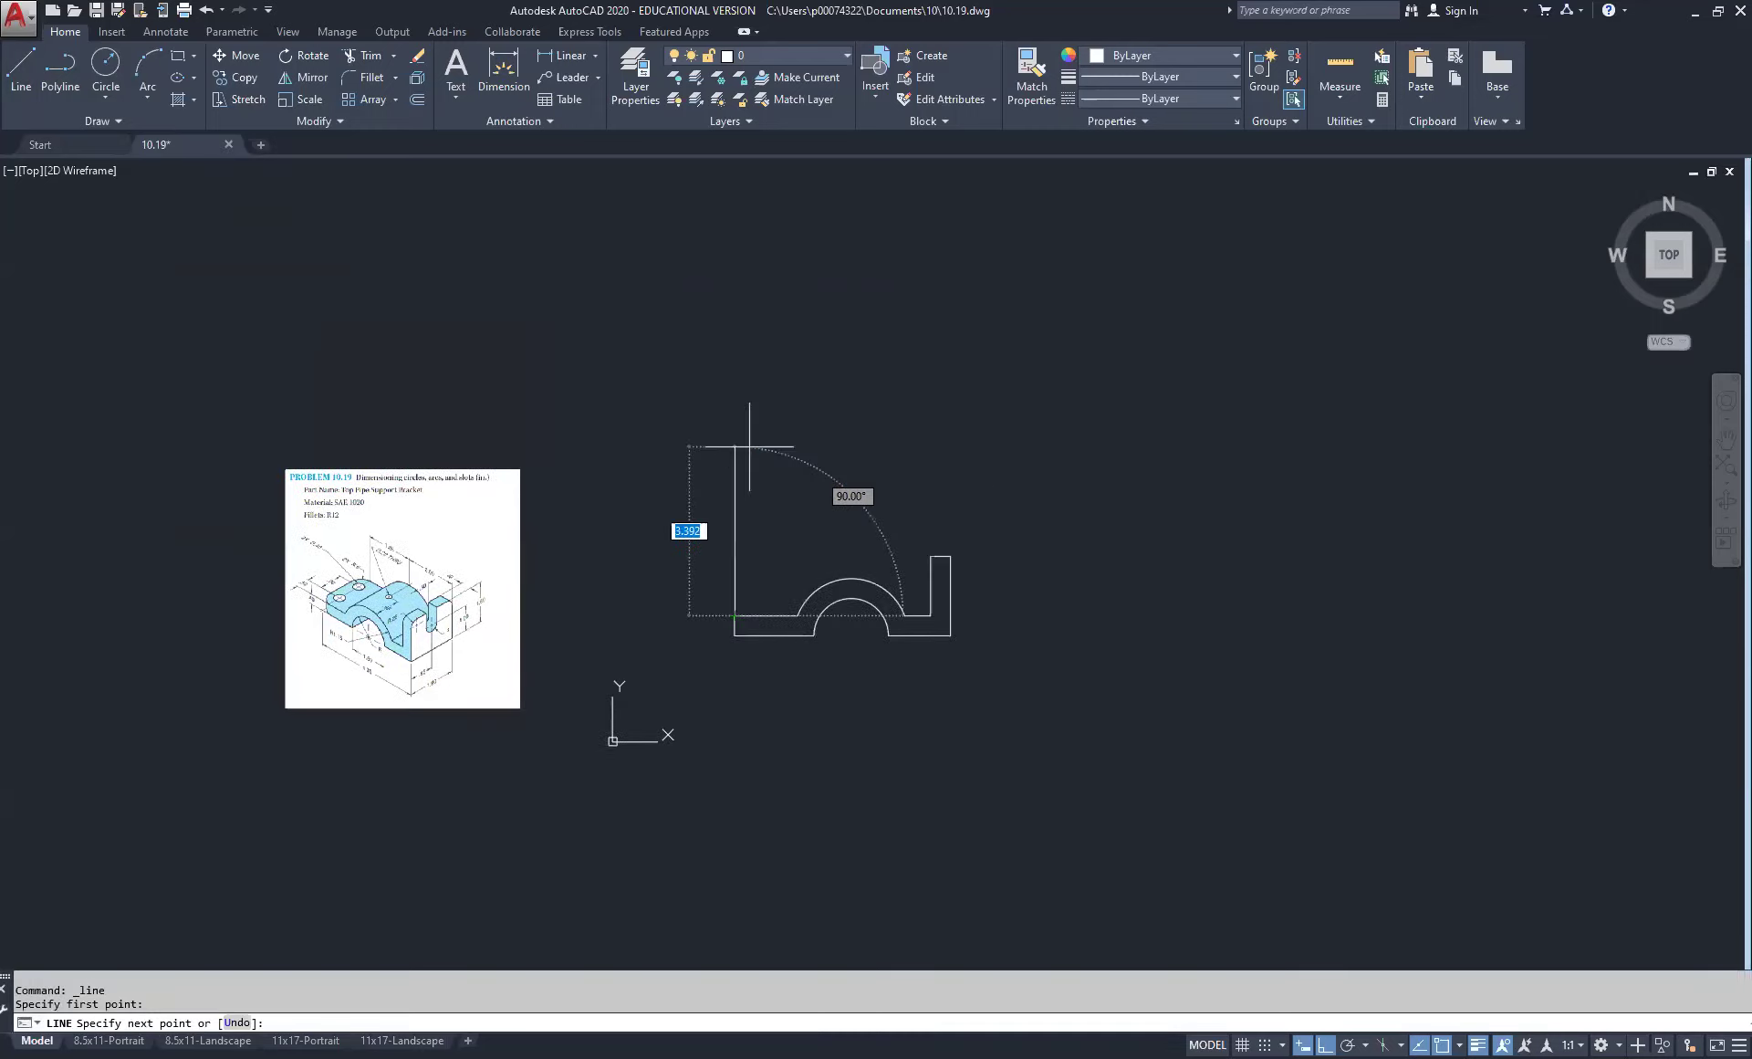
{"action": "left_click", "coordinate": [745, 215]}
{"action": "right_click", "coordinate": [744, 245]}
{"action": "left_click", "coordinate": [829, 261]}
Step: Copy the vertical projection line from its lower end to both ends of the outer arc and both ends of the inner arc
{"action": "left_click", "coordinate": [817, 408]}
{"action": "left_click", "coordinate": [703, 452]}
{"action": "right_click", "coordinate": [887, 418]}
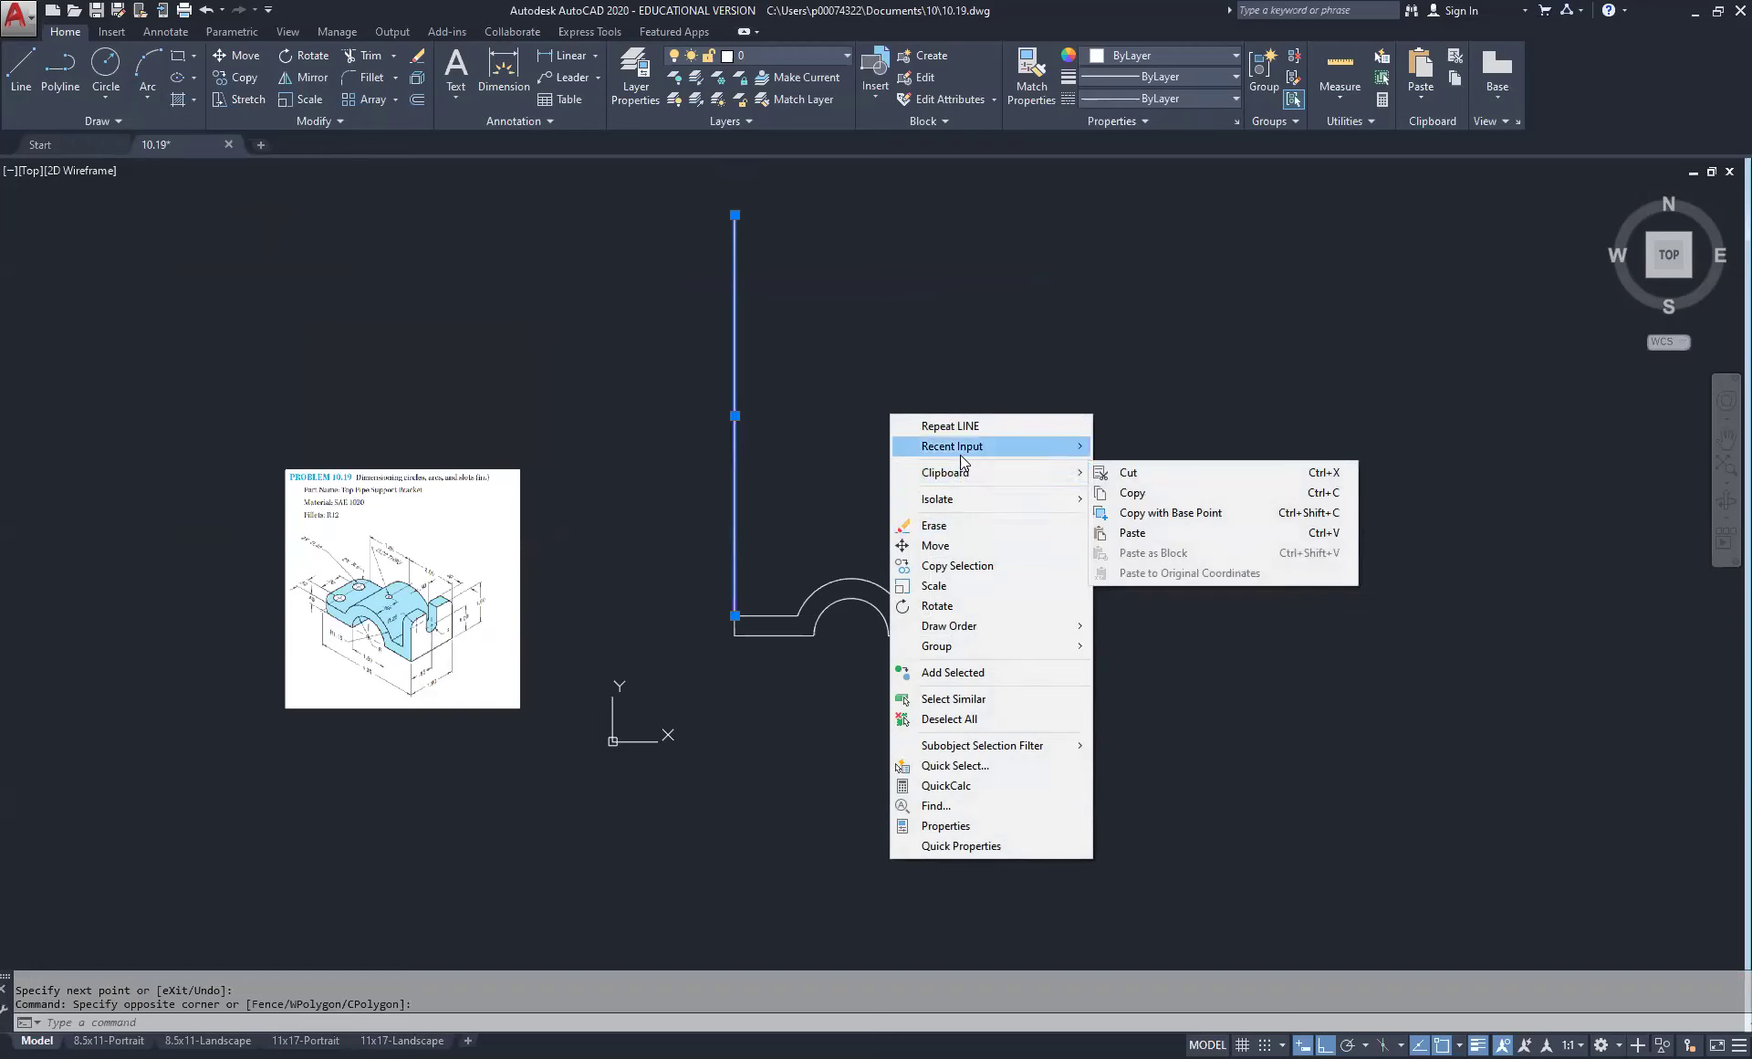
{"action": "mouse_move", "coordinate": [913, 507]}
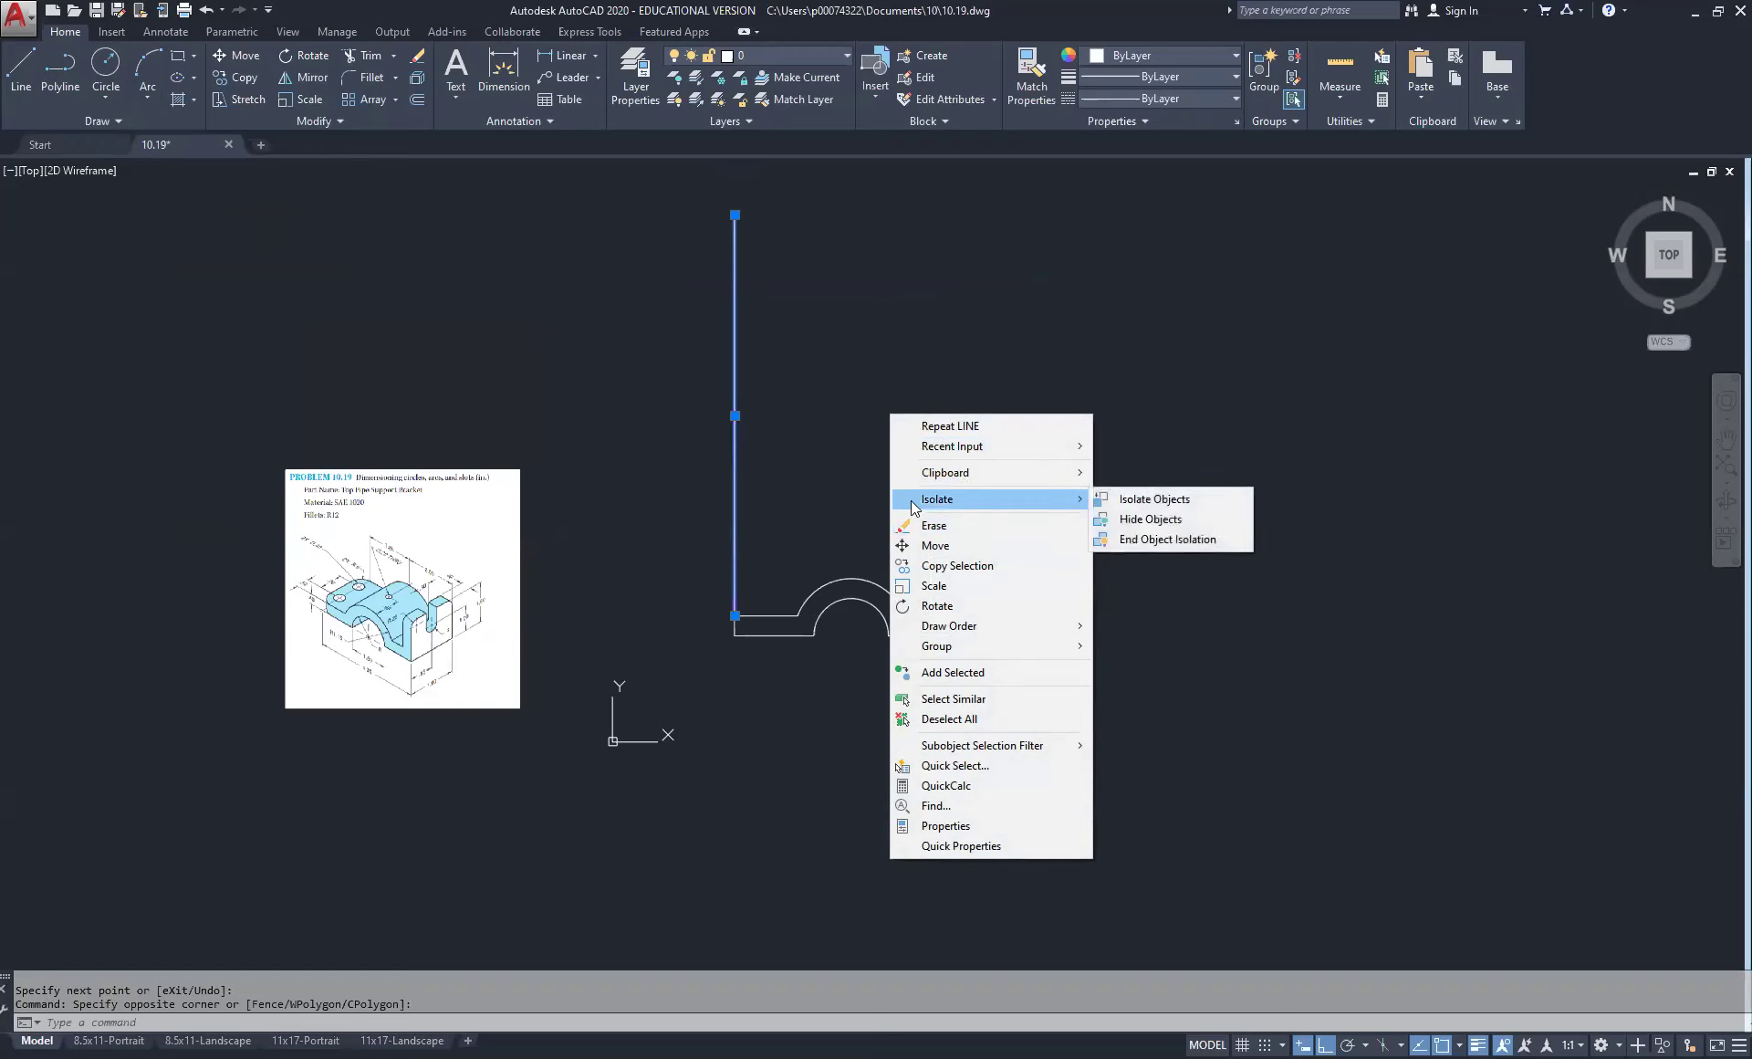
{"action": "left_click", "coordinate": [848, 355]}
{"action": "left_click", "coordinate": [851, 358]}
{"action": "left_click", "coordinate": [751, 438]}
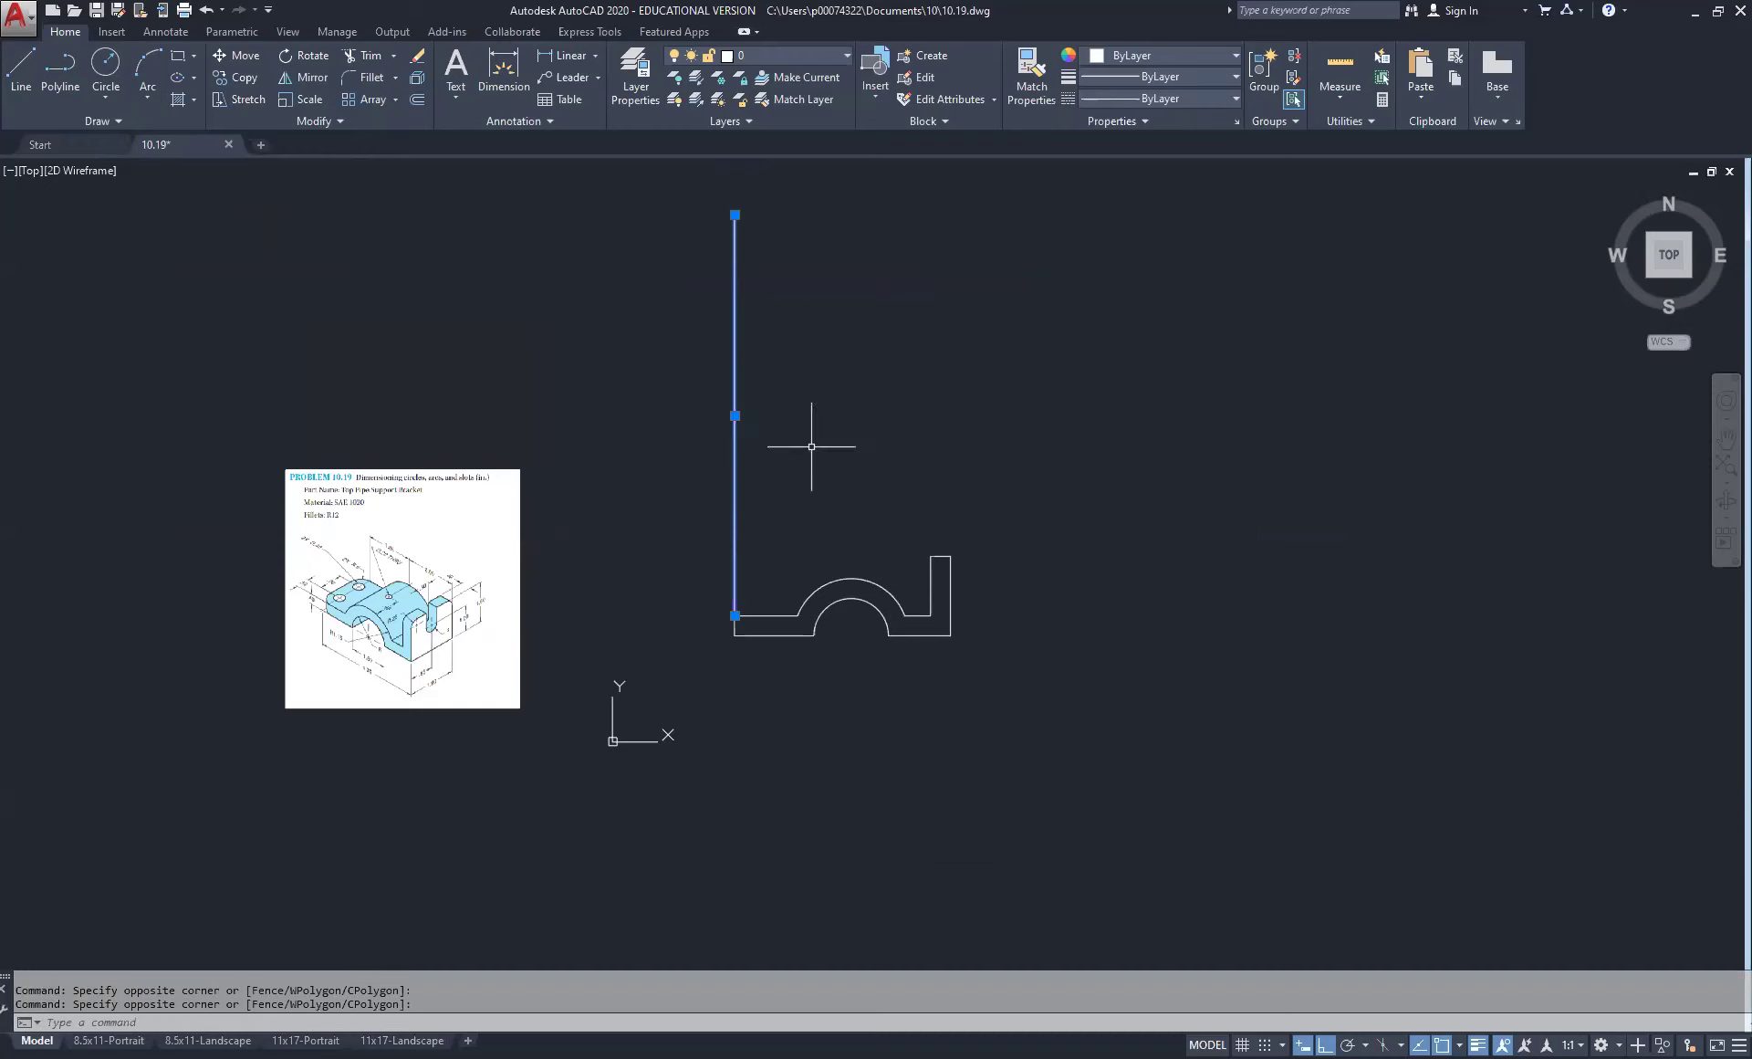
{"action": "left_click", "coordinate": [236, 78]}
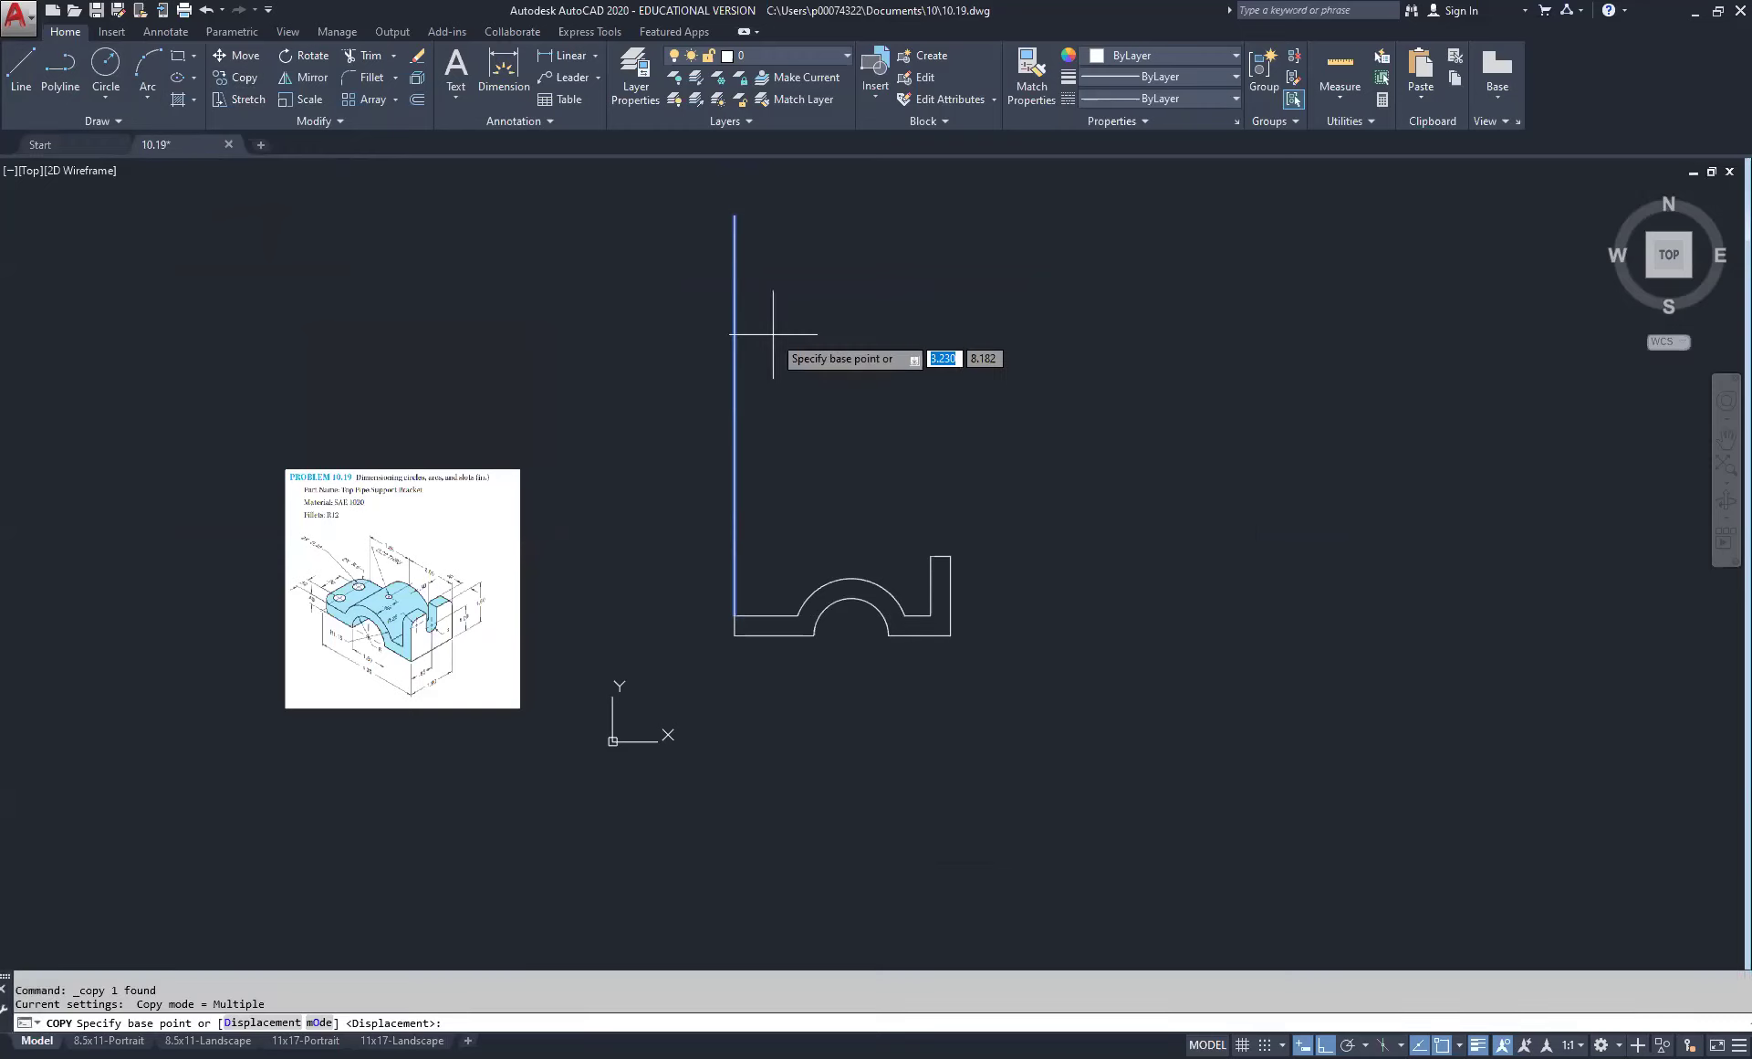
{"action": "scroll", "coordinate": [721, 613], "scroll_direction": "up", "scroll_amount": 5}
{"action": "left_click", "coordinate": [683, 596]}
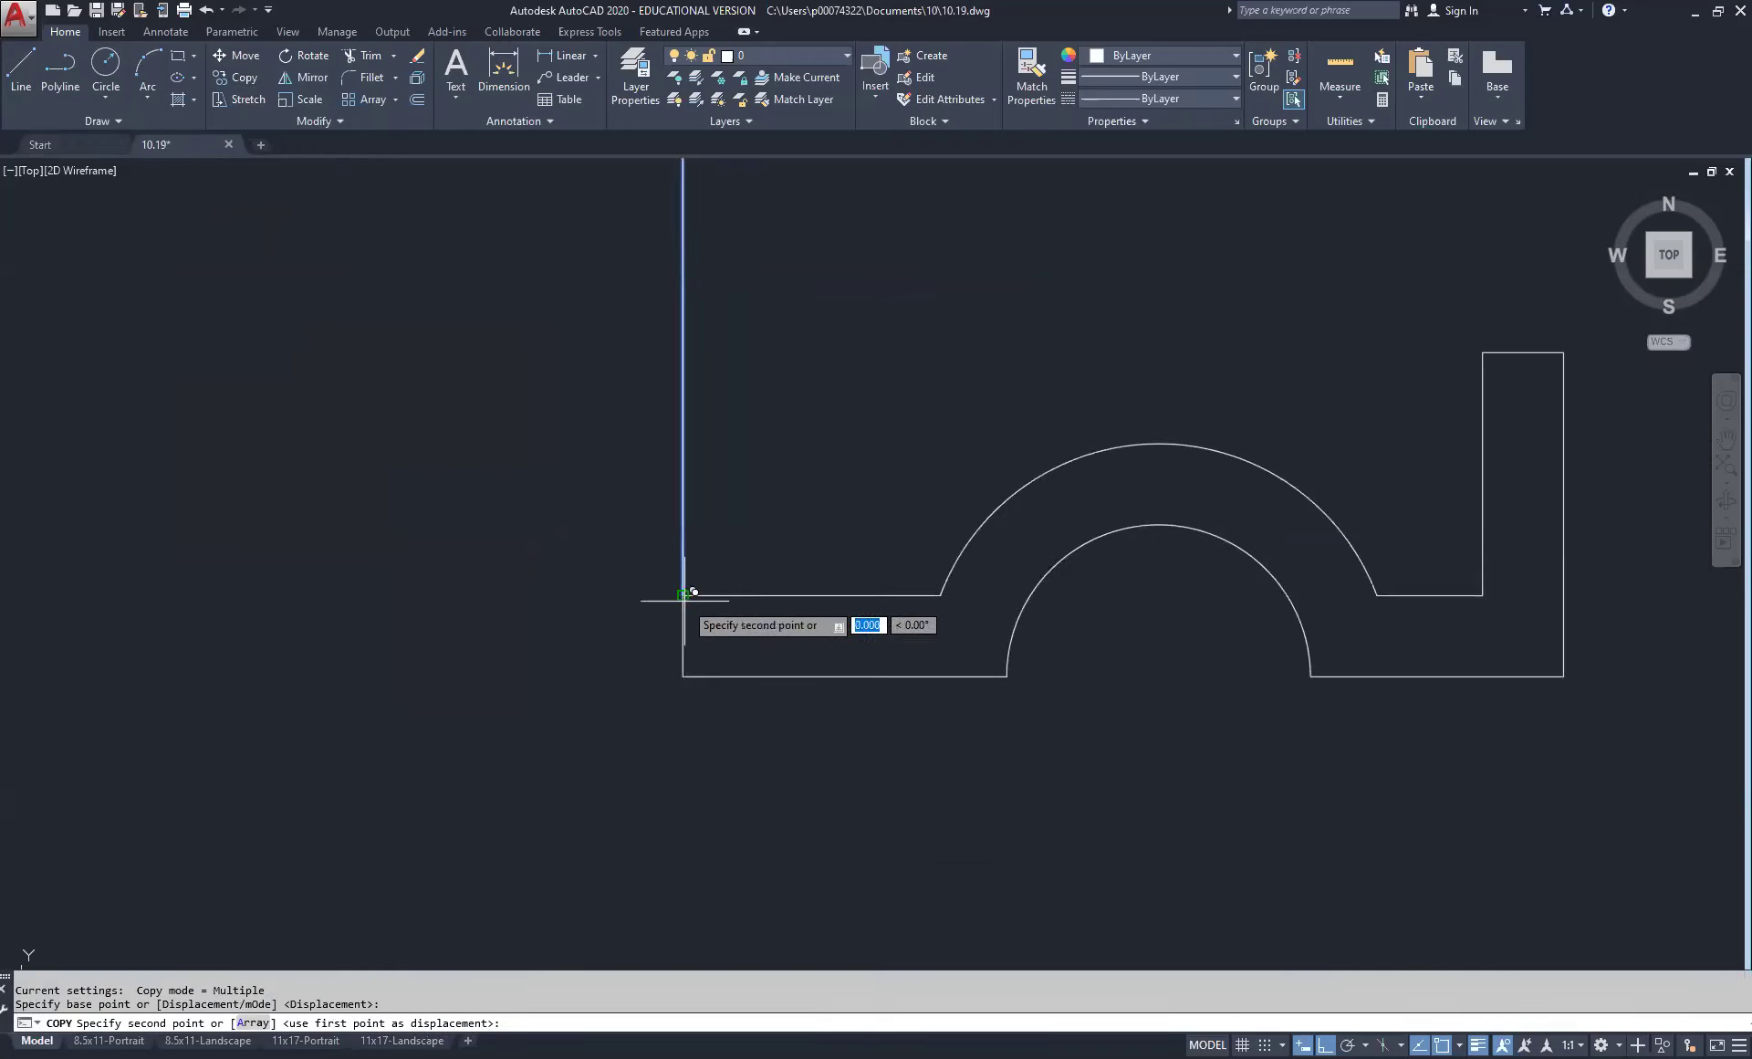
{"action": "left_click", "coordinate": [941, 595]}
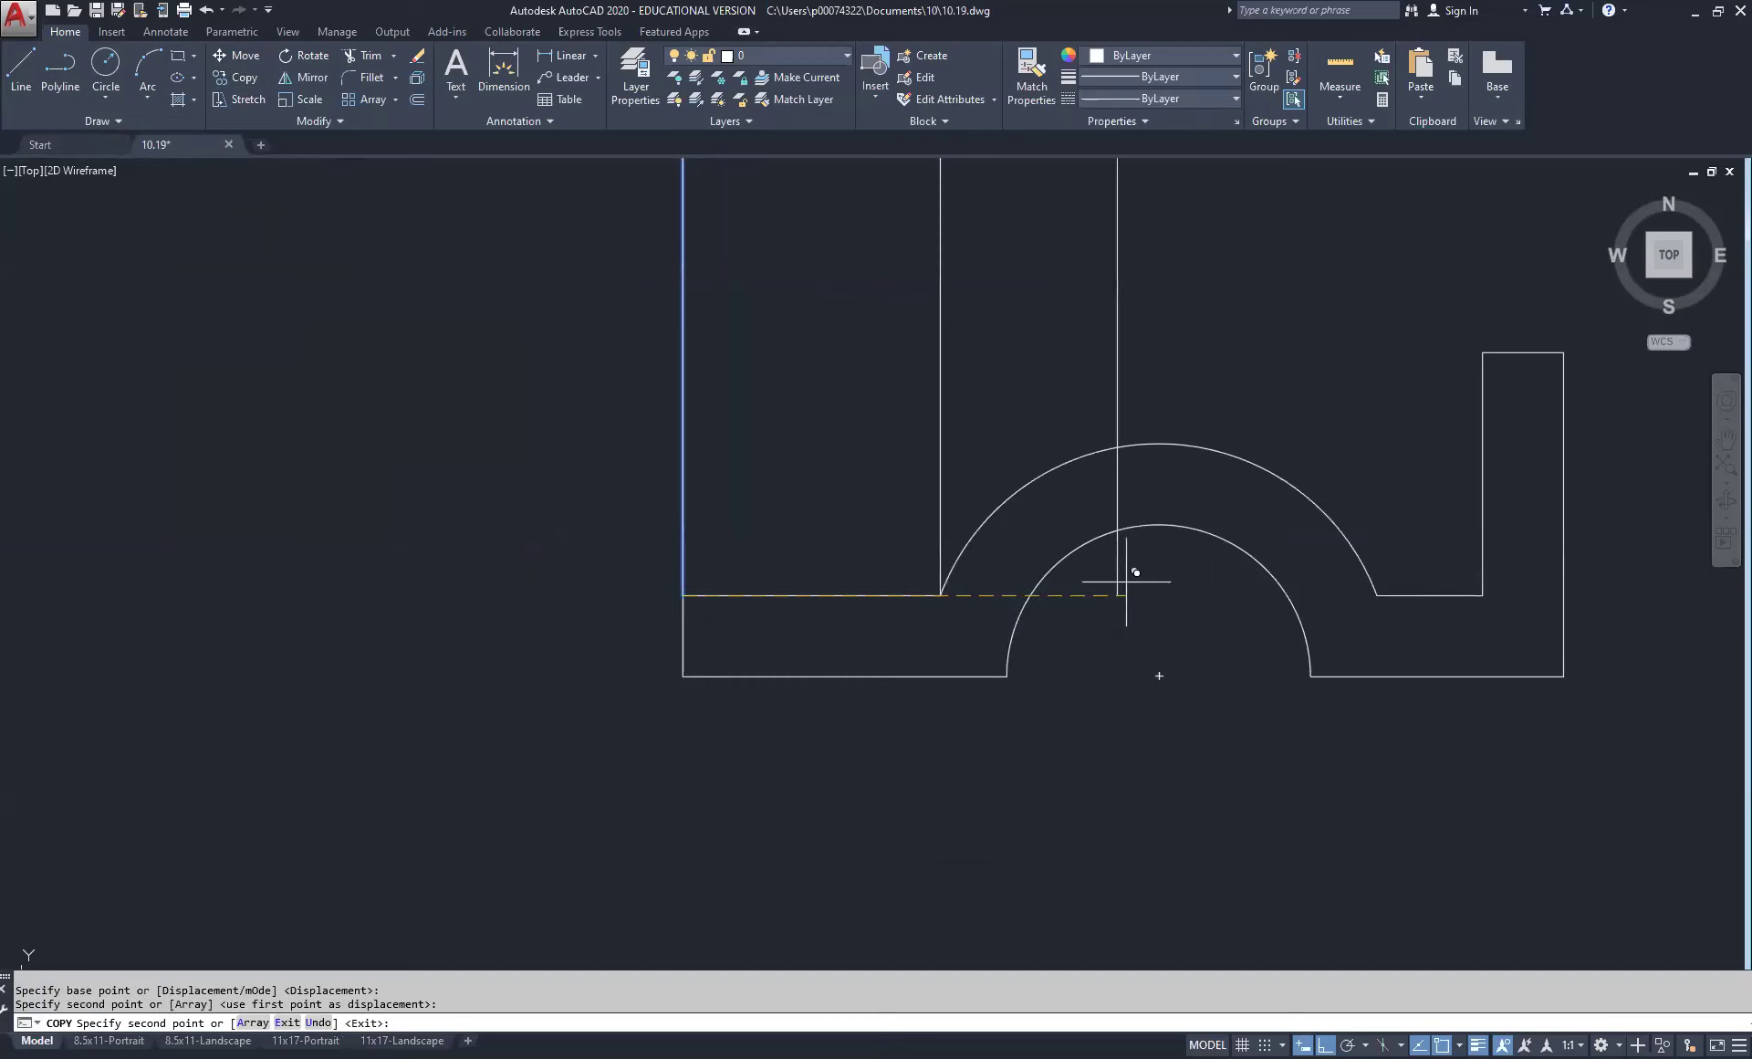
{"action": "left_click", "coordinate": [1377, 595]}
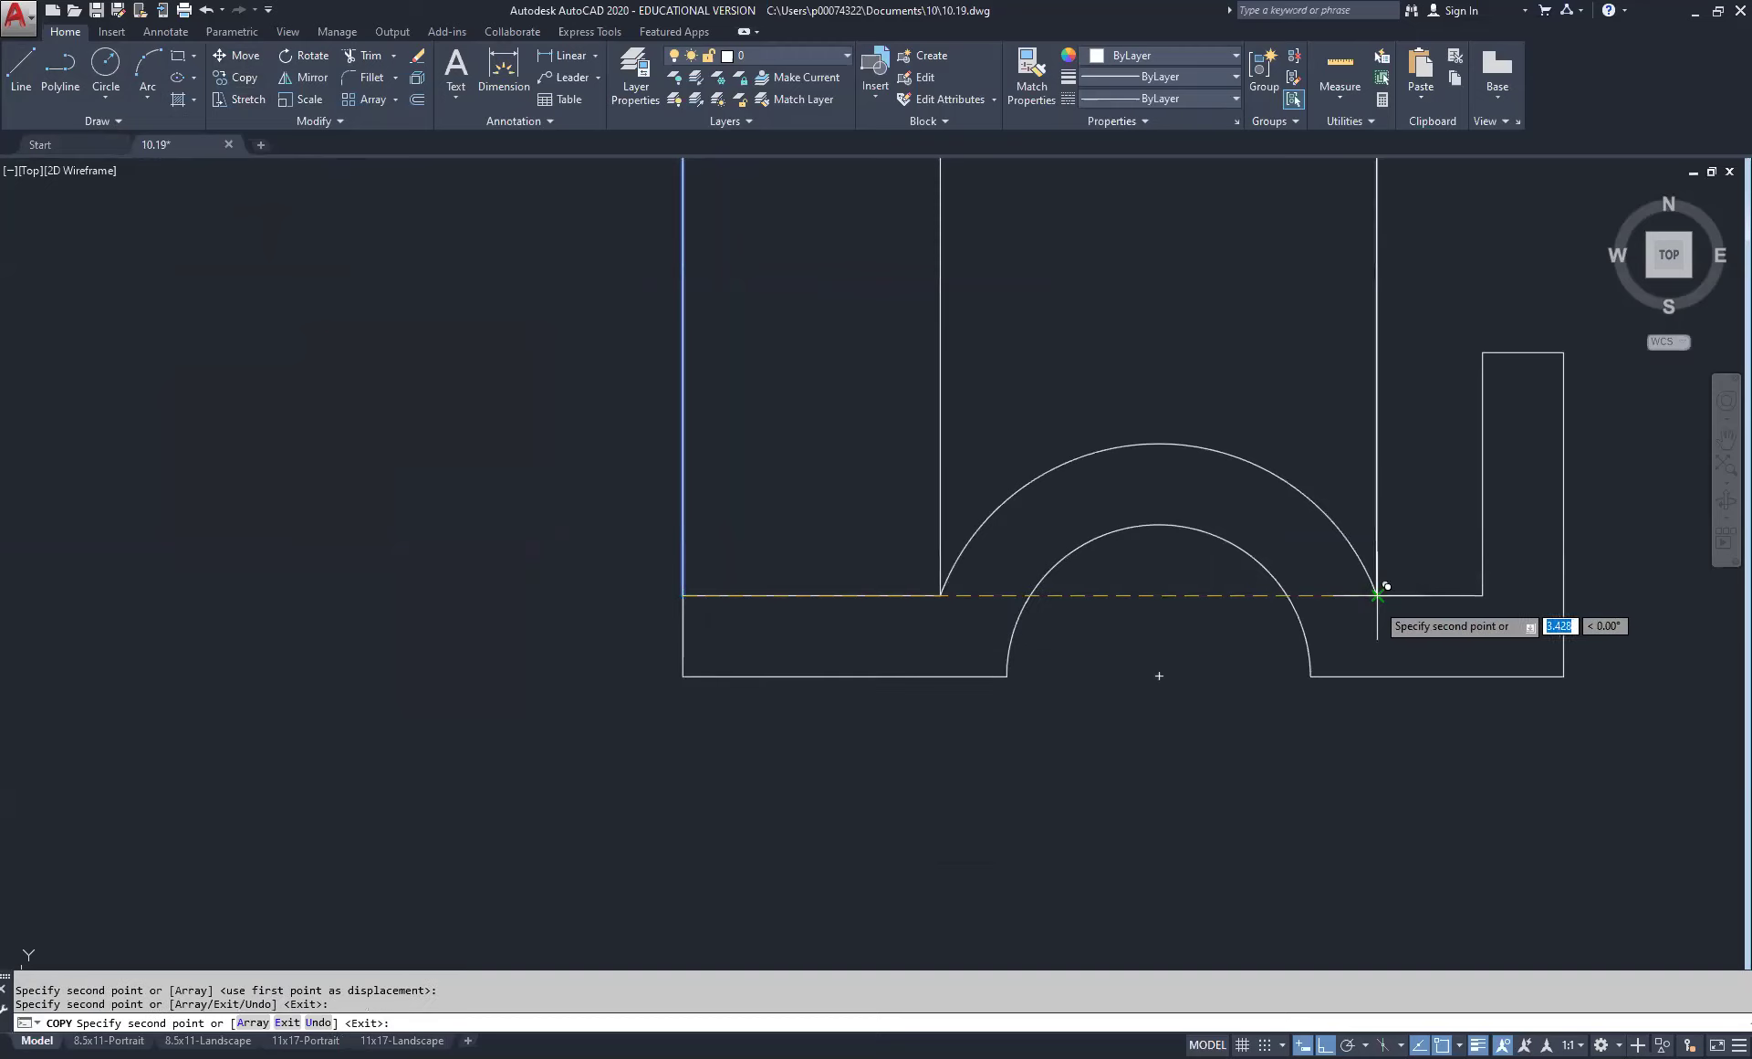
{"action": "left_click", "coordinate": [1311, 675]}
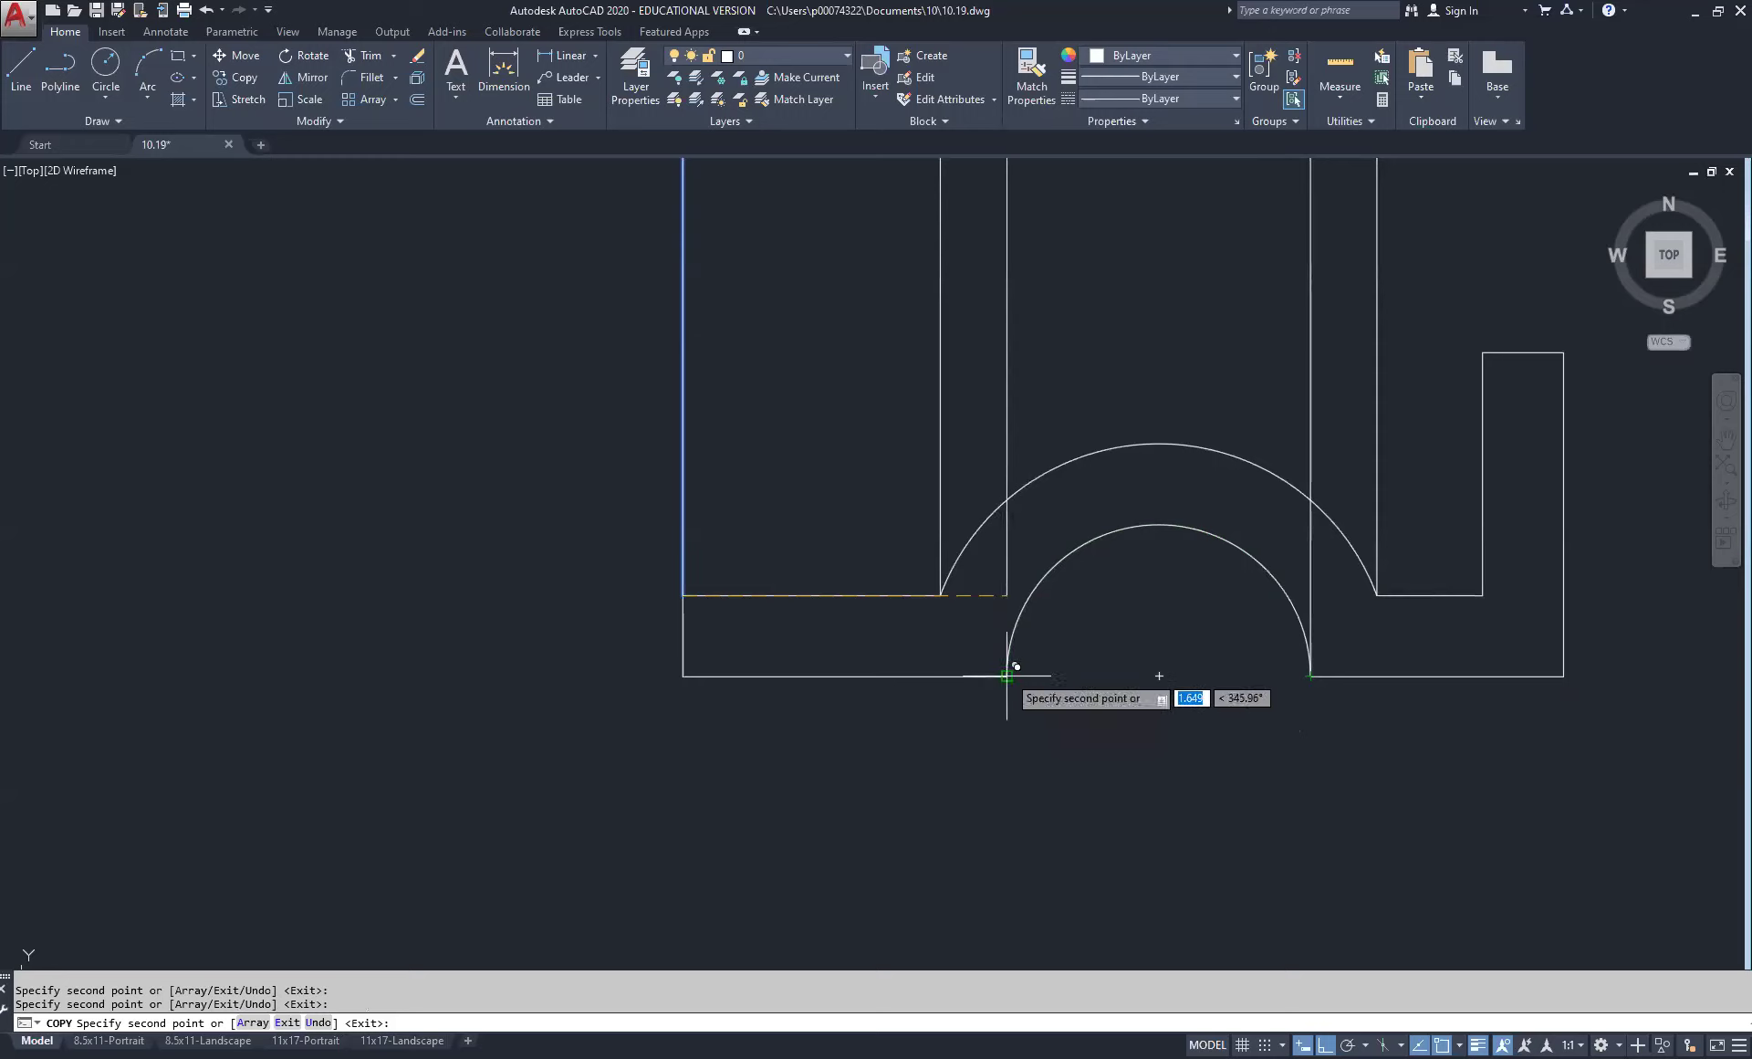
{"action": "left_click", "coordinate": [1007, 676]}
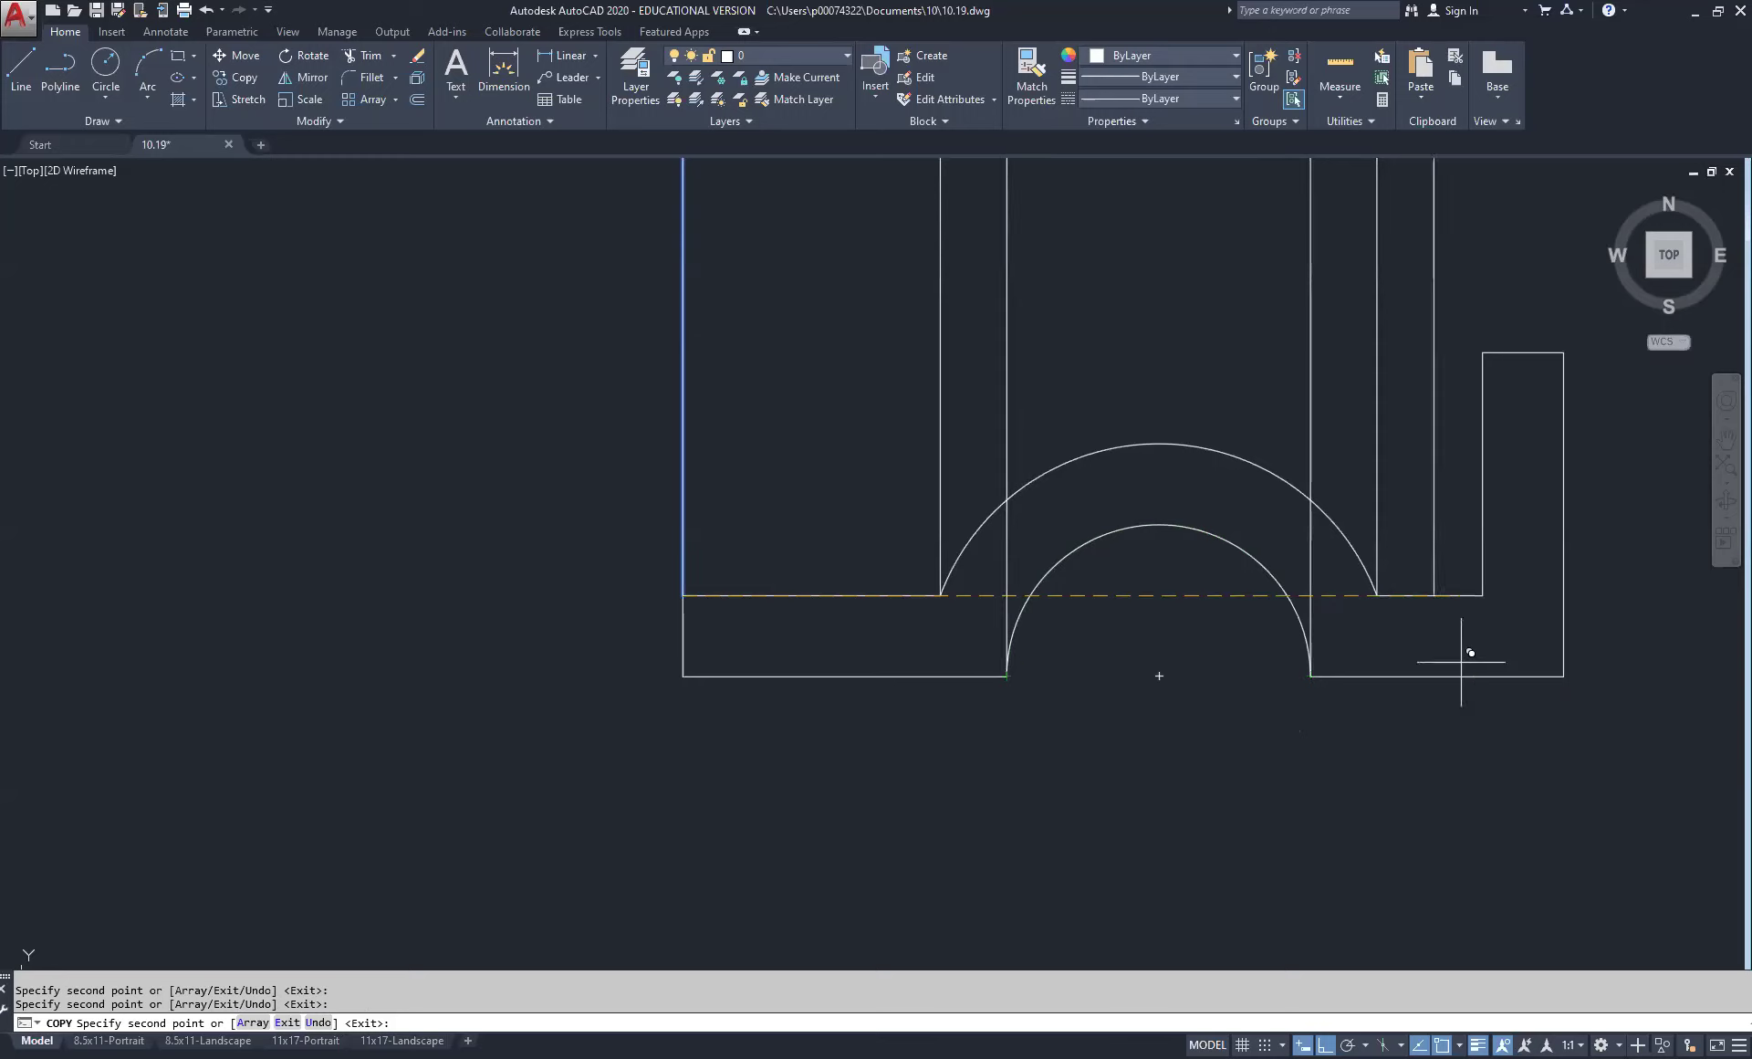
Step: Place two more copies of the projection line at the upper corners of the upright leg and finish copying
{"action": "left_click", "coordinate": [1483, 353]}
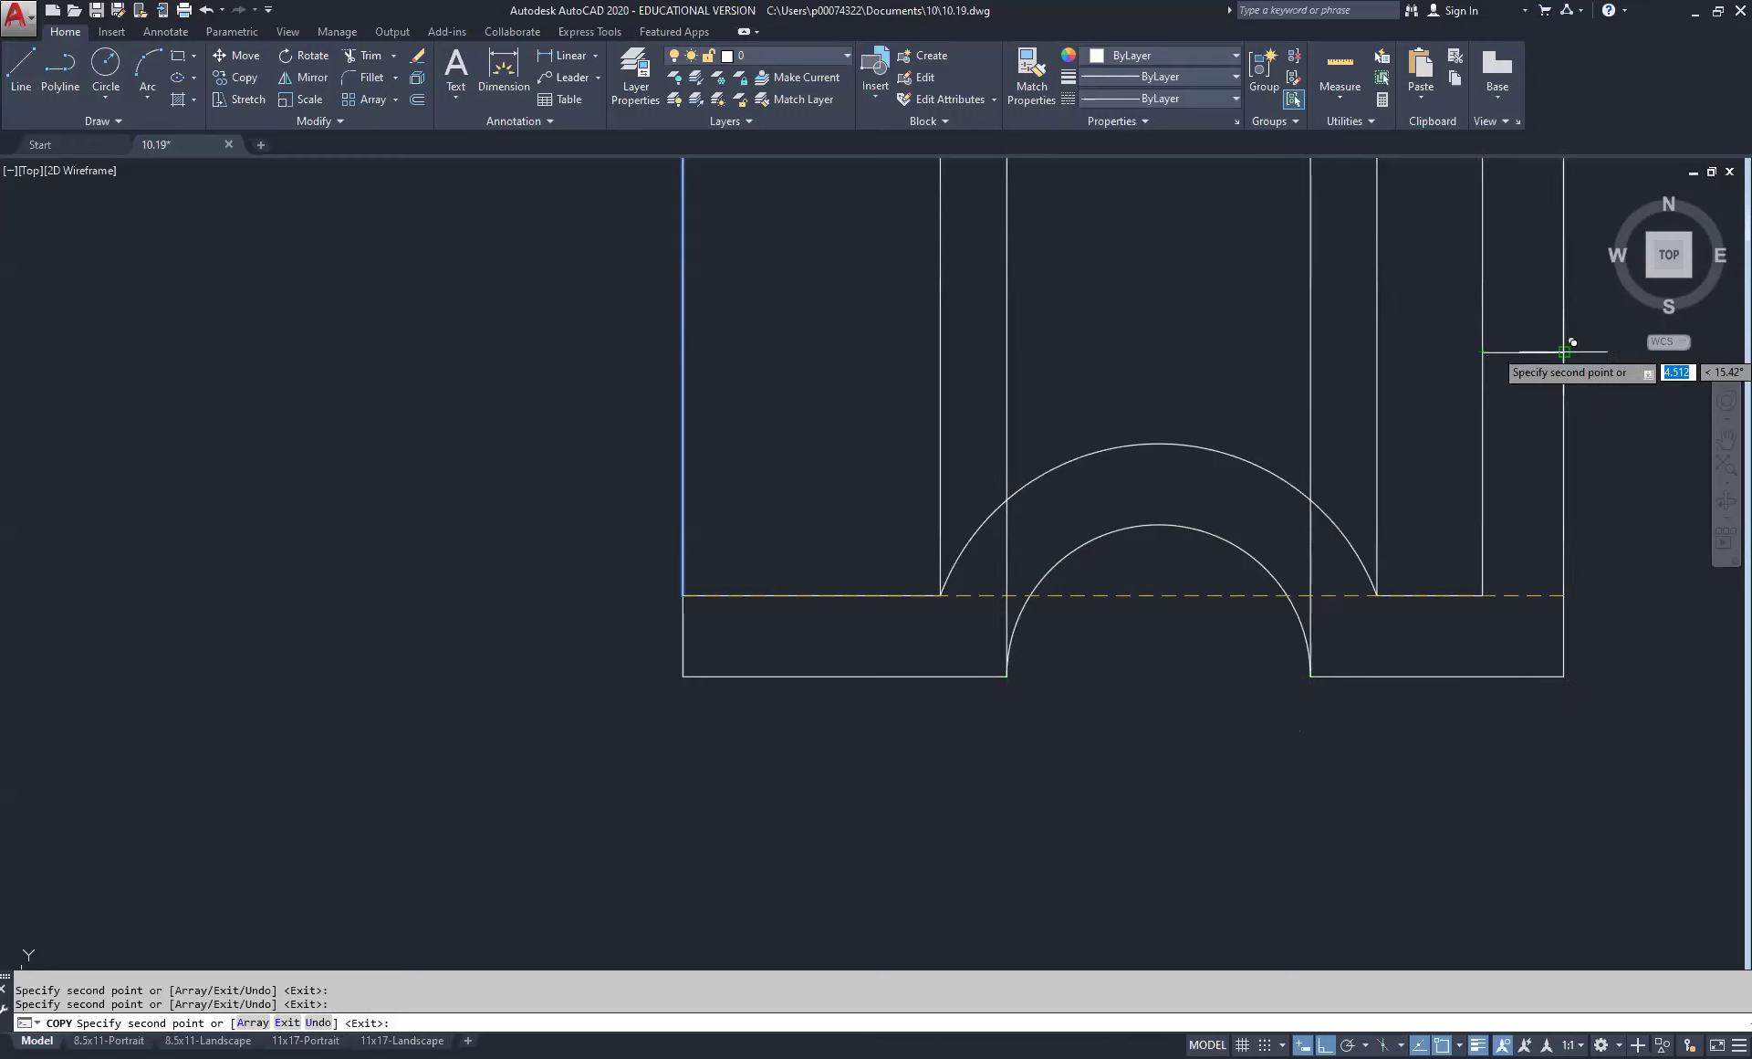
{"action": "left_click", "coordinate": [1564, 353]}
{"action": "scroll", "coordinate": [1334, 586], "scroll_direction": "down", "scroll_amount": 2}
{"action": "right_click", "coordinate": [1226, 404]}
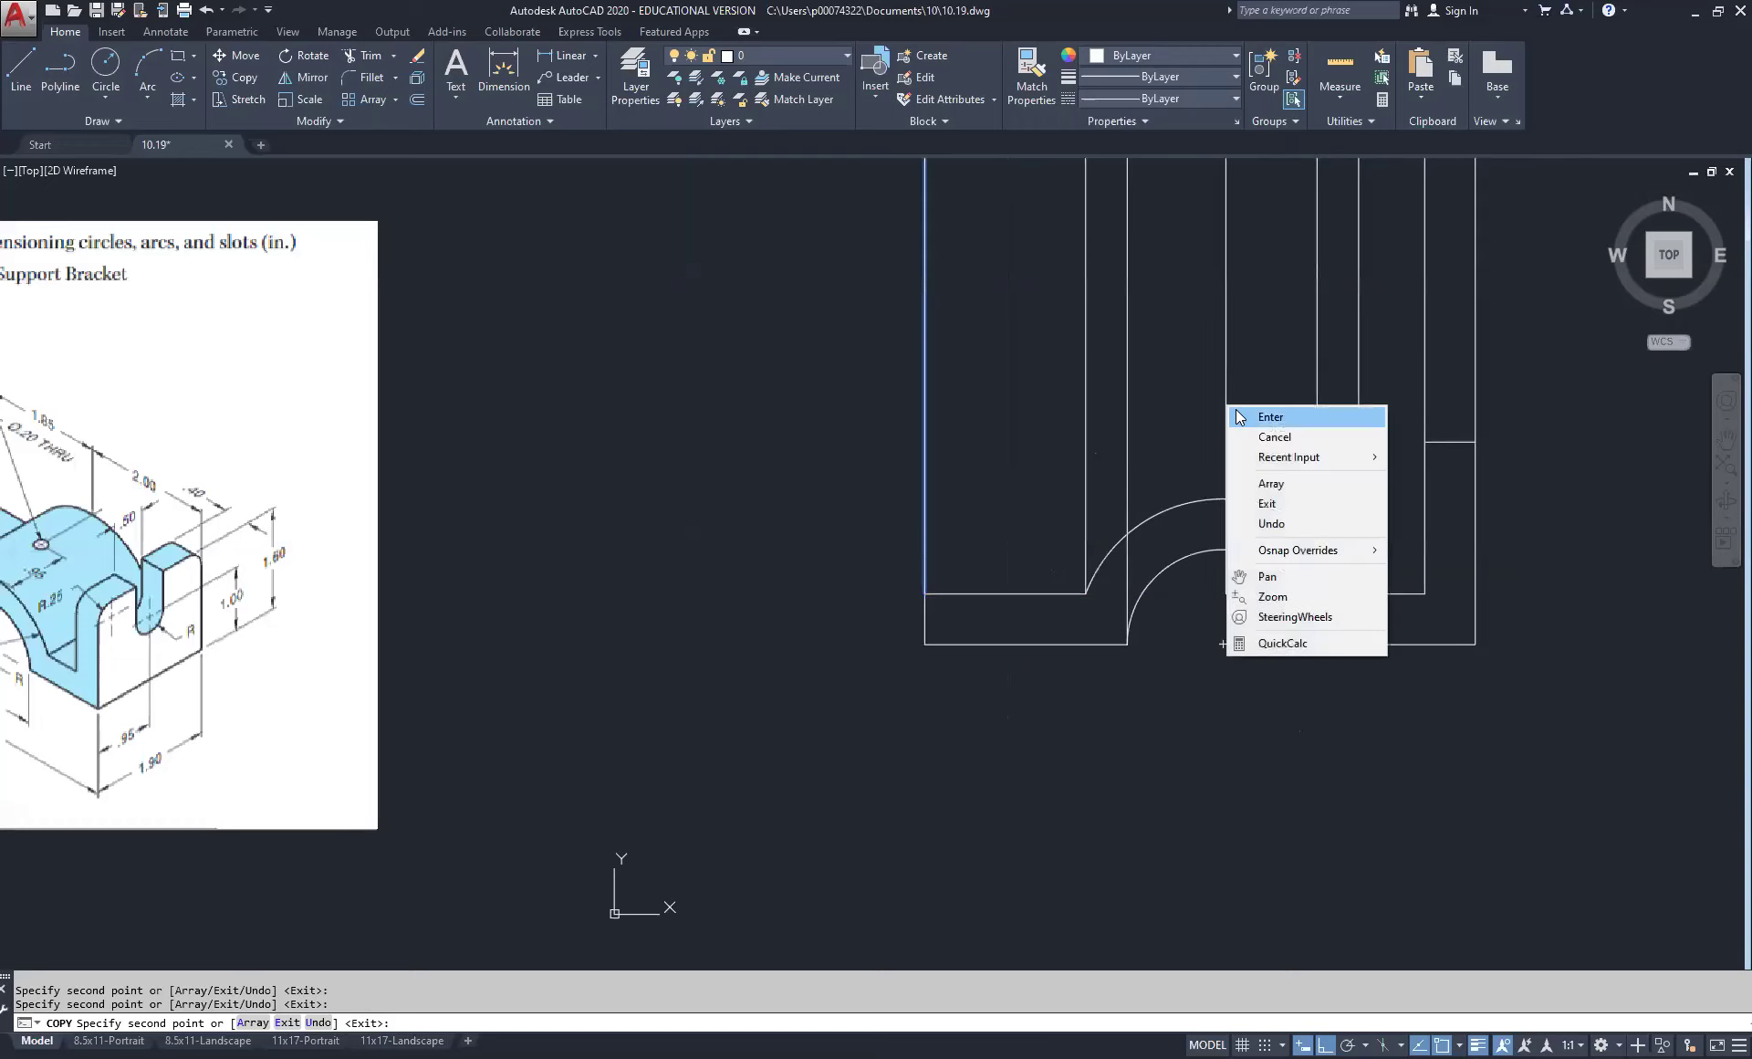
{"action": "left_click", "coordinate": [1277, 437]}
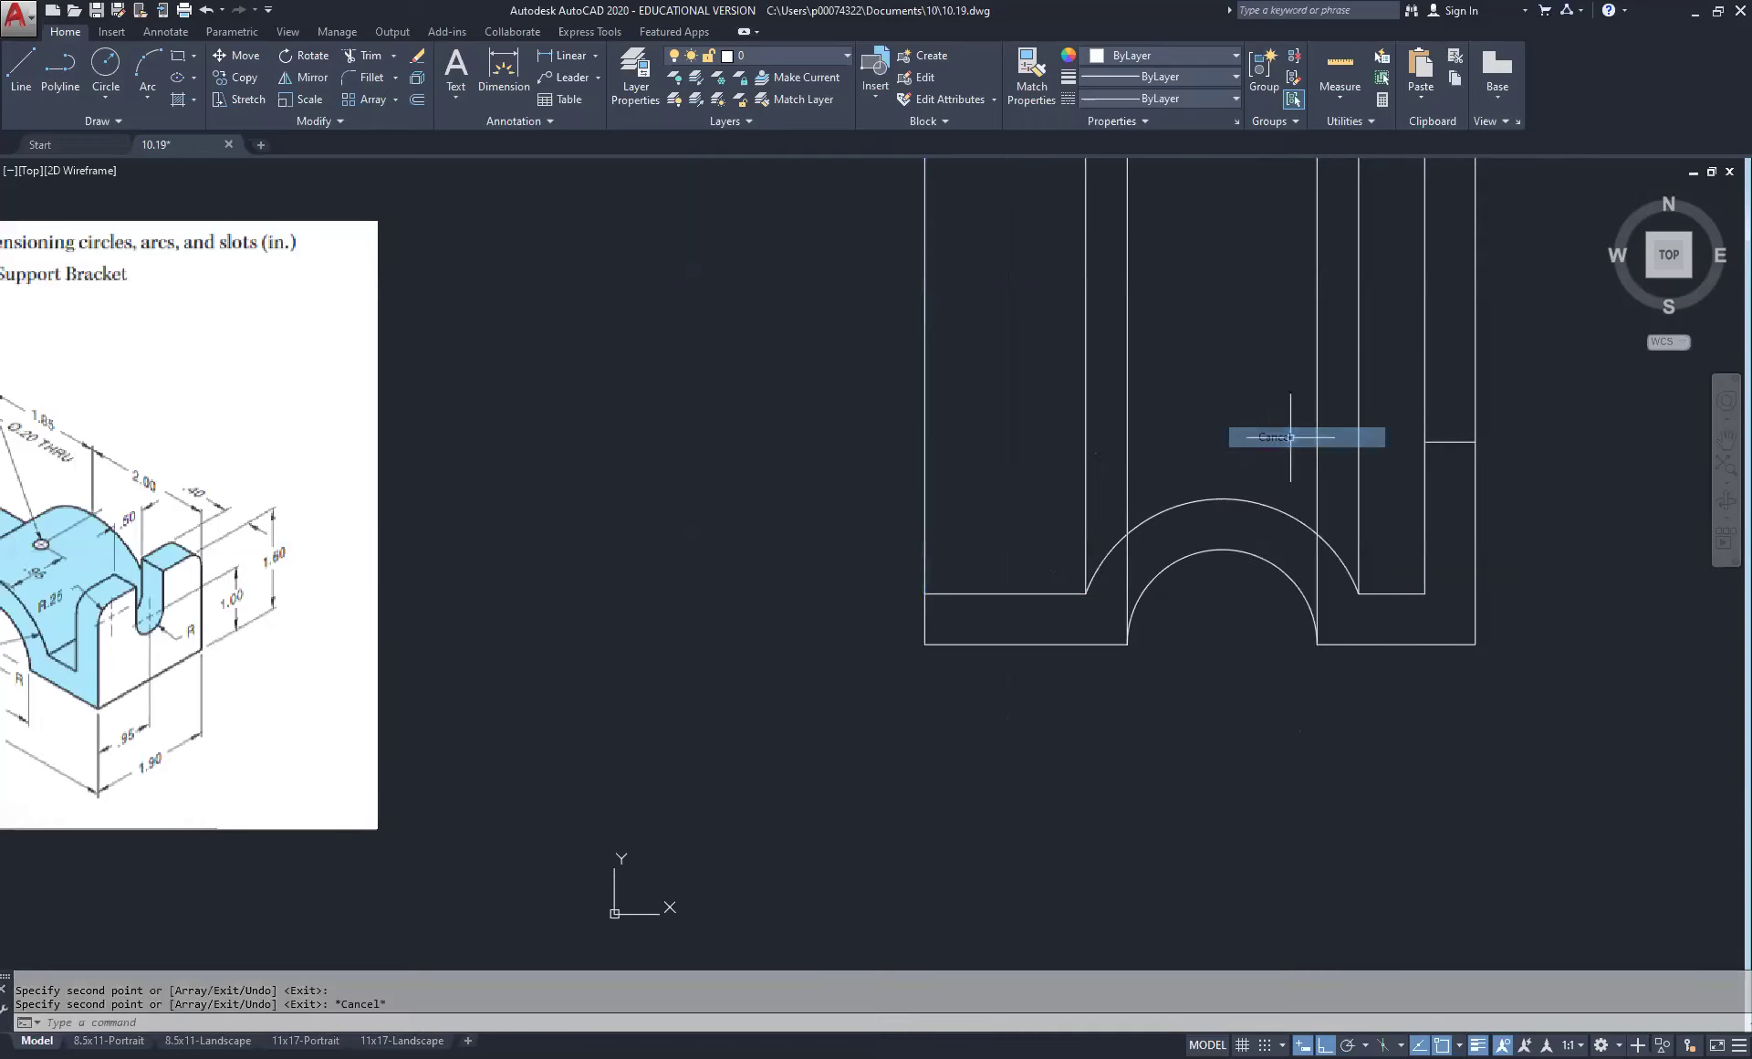
Step: Copy the leftmost projection line from its lower end to the centre point of the arch
{"action": "left_click", "coordinate": [844, 428]}
{"action": "right_click", "coordinate": [844, 429]}
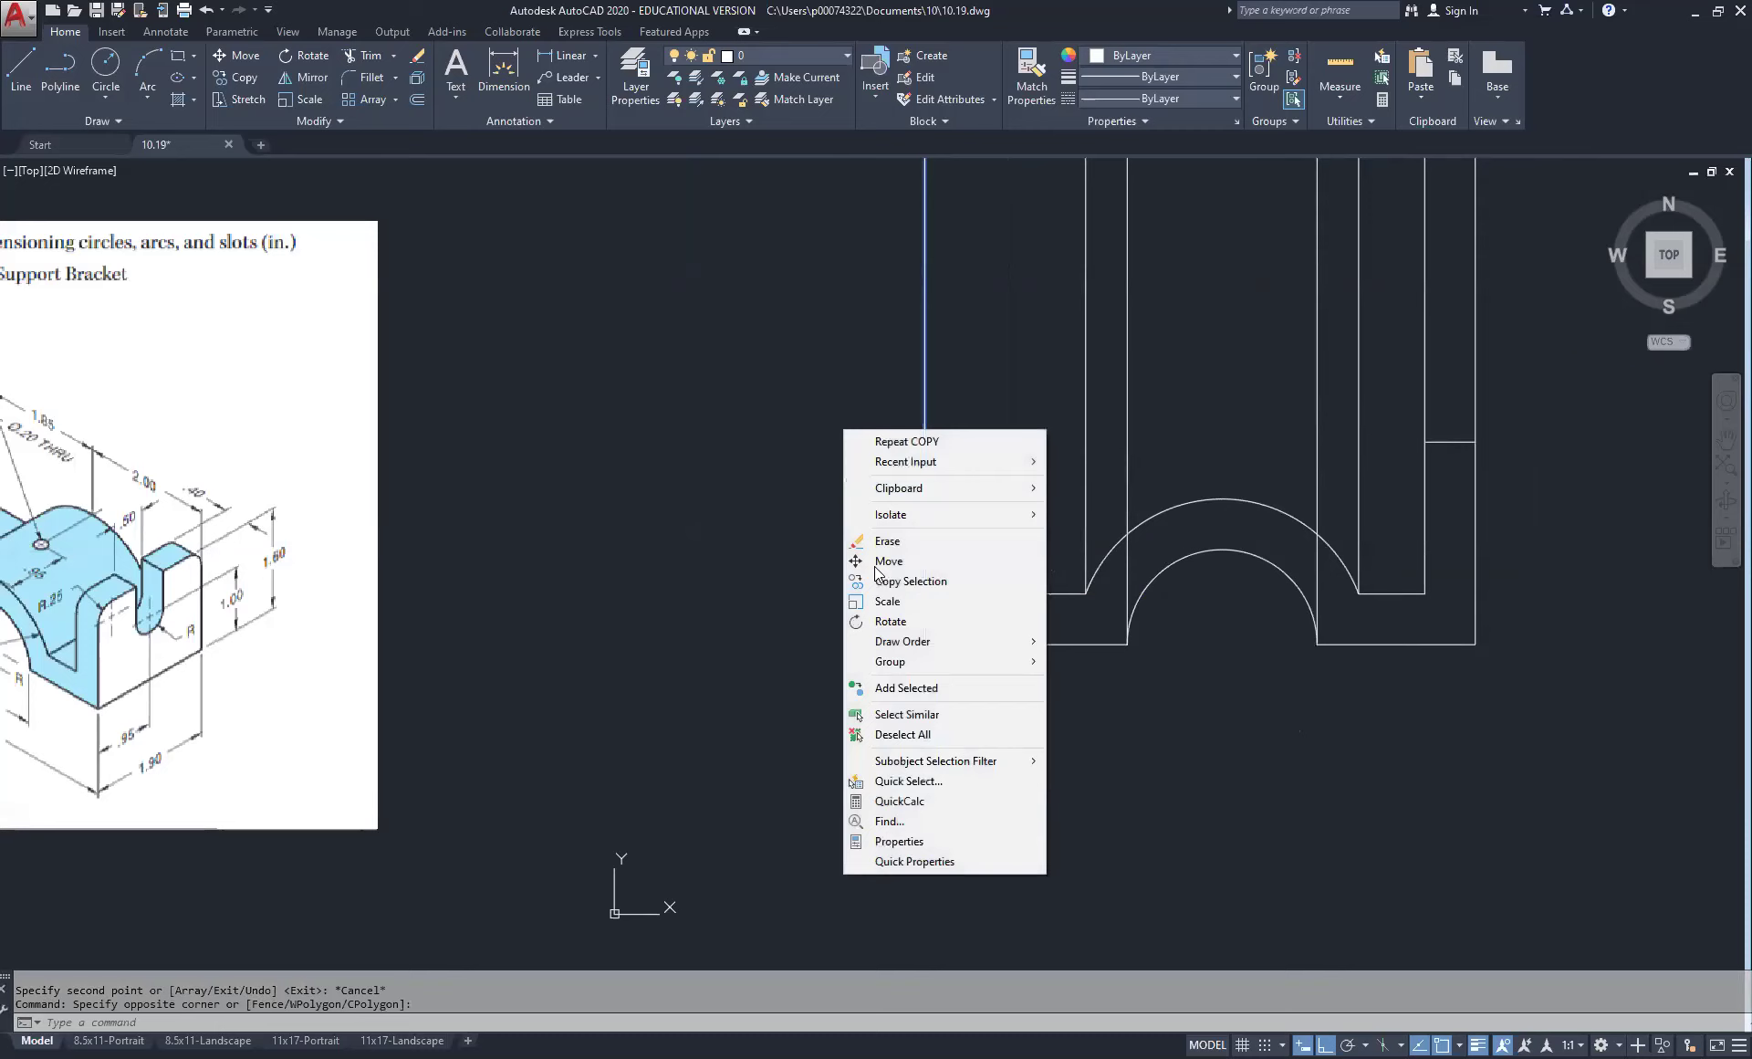
{"action": "left_click", "coordinate": [904, 580]}
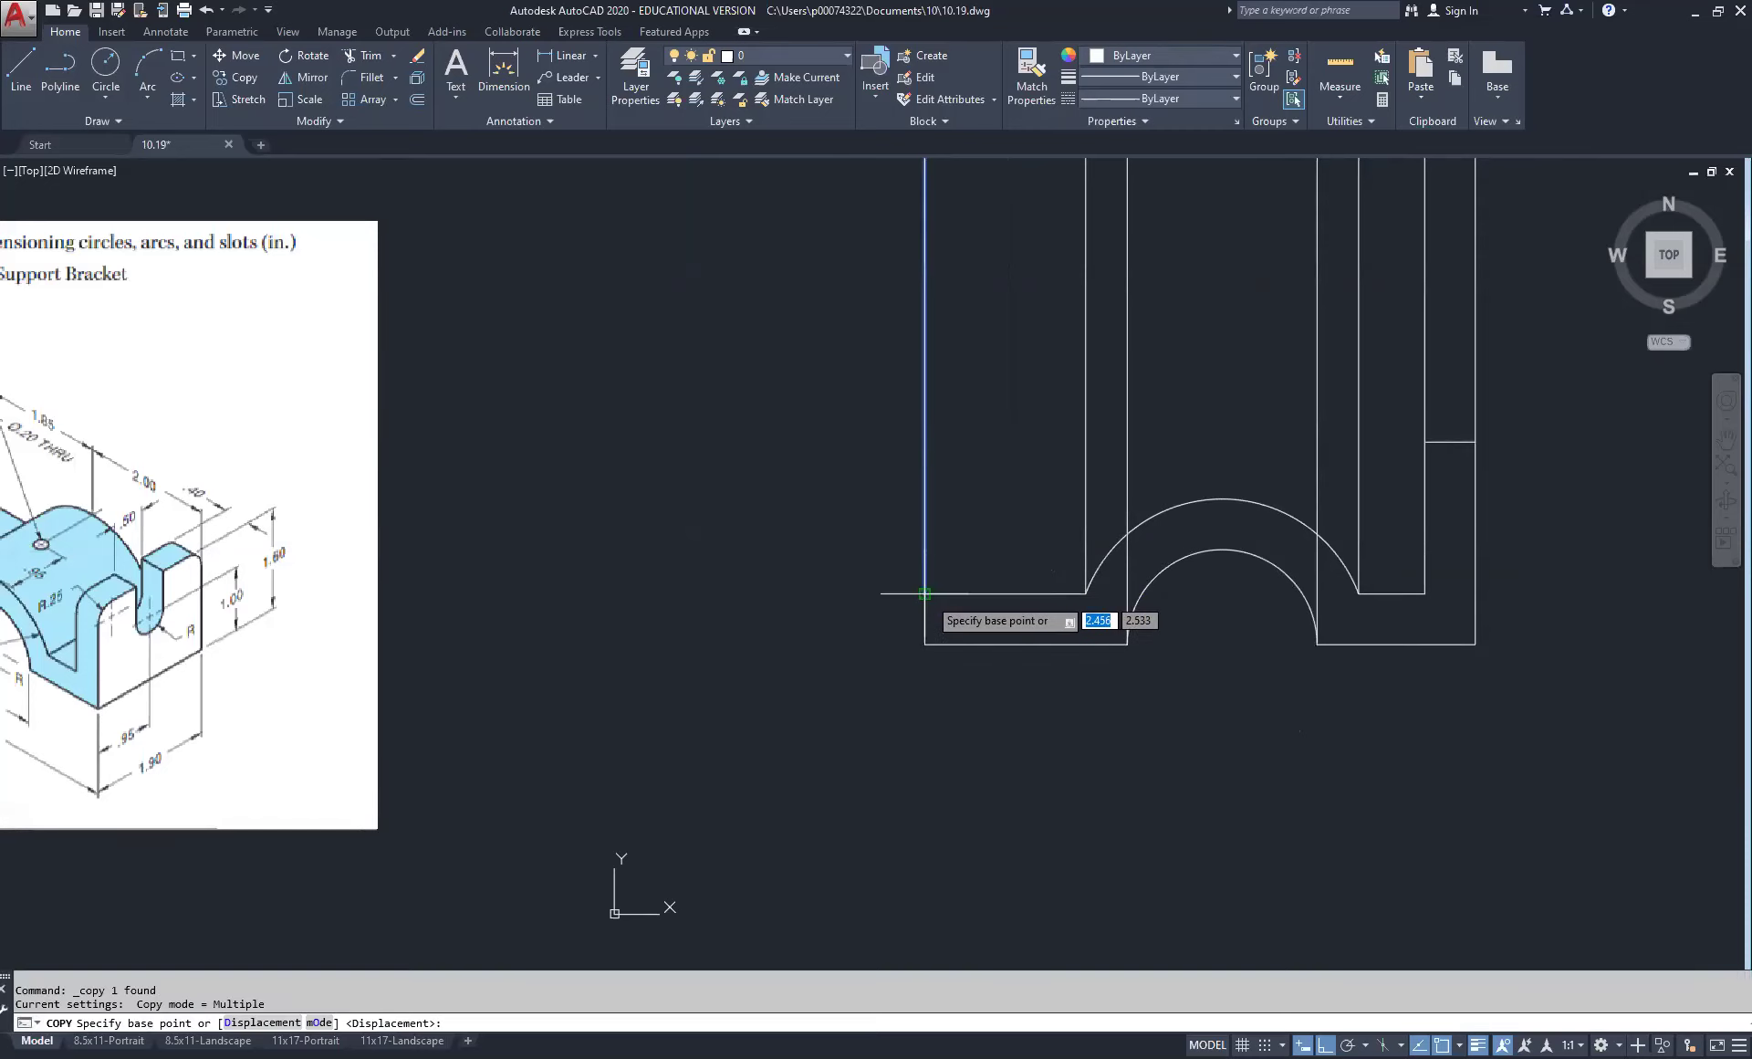
{"action": "left_click", "coordinate": [924, 594]}
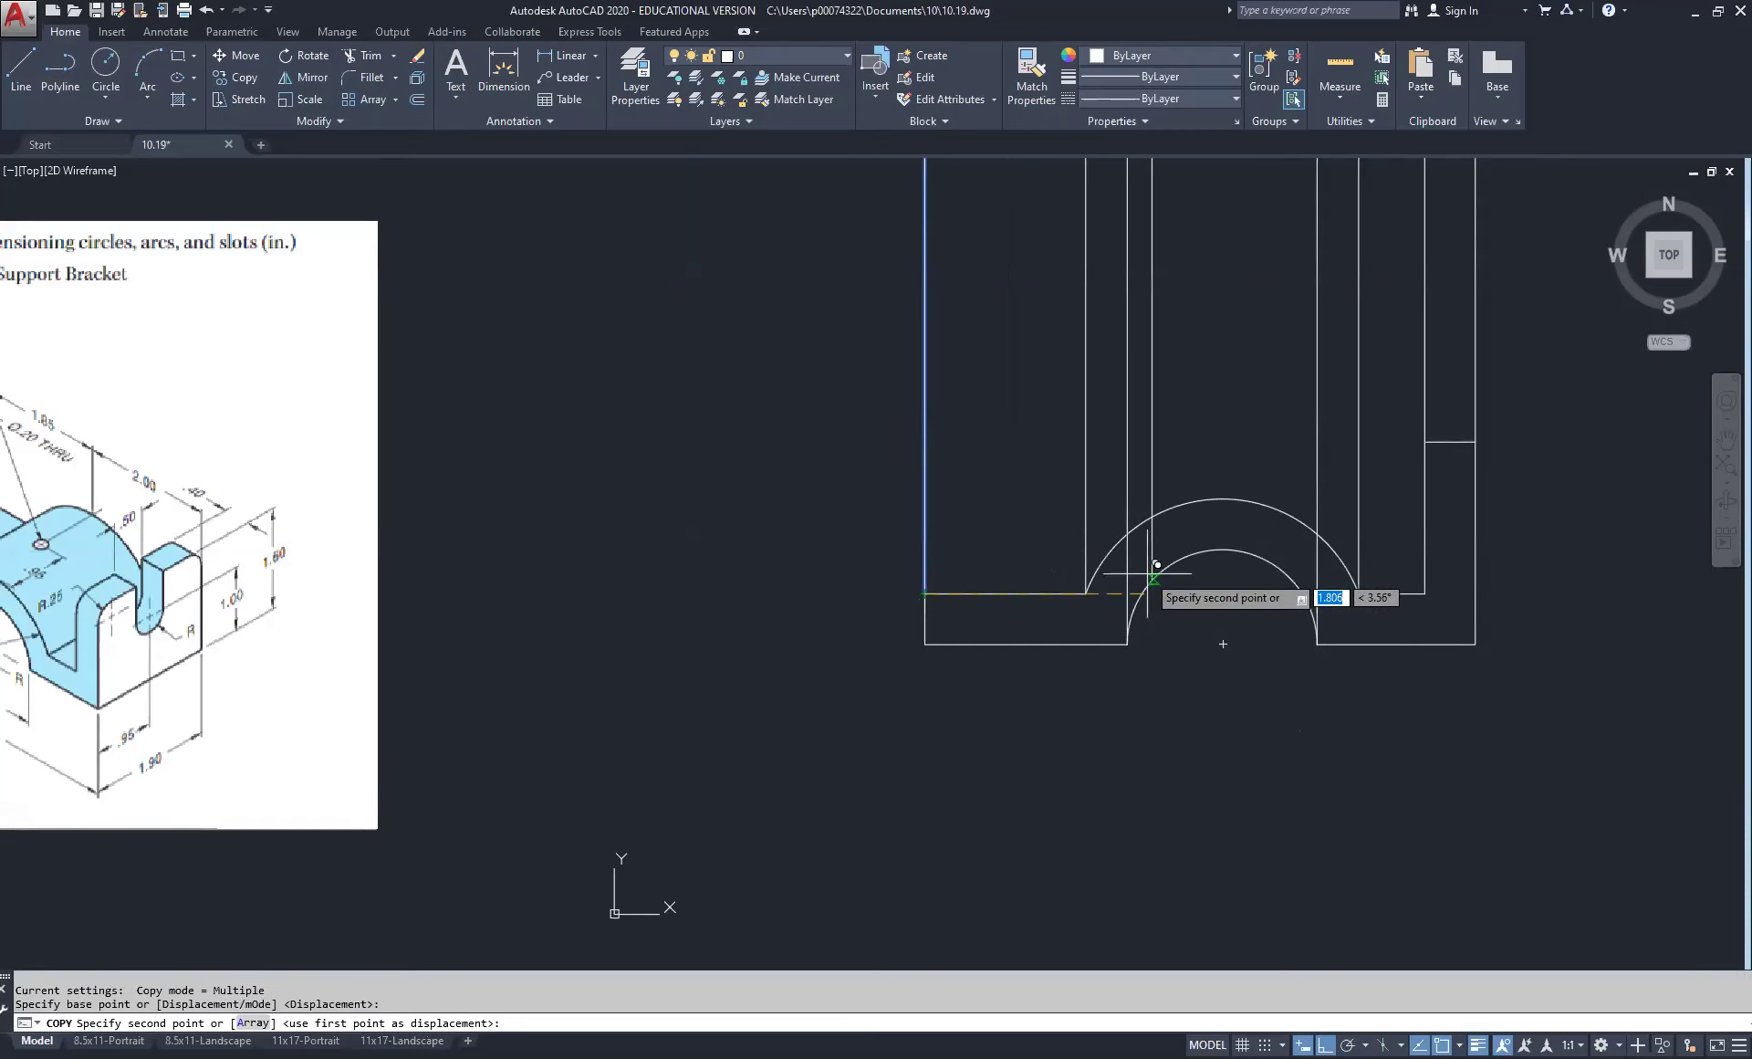
{"action": "left_click", "coordinate": [1234, 630]}
{"action": "right_click", "coordinate": [1284, 452]}
{"action": "left_click", "coordinate": [1315, 464]}
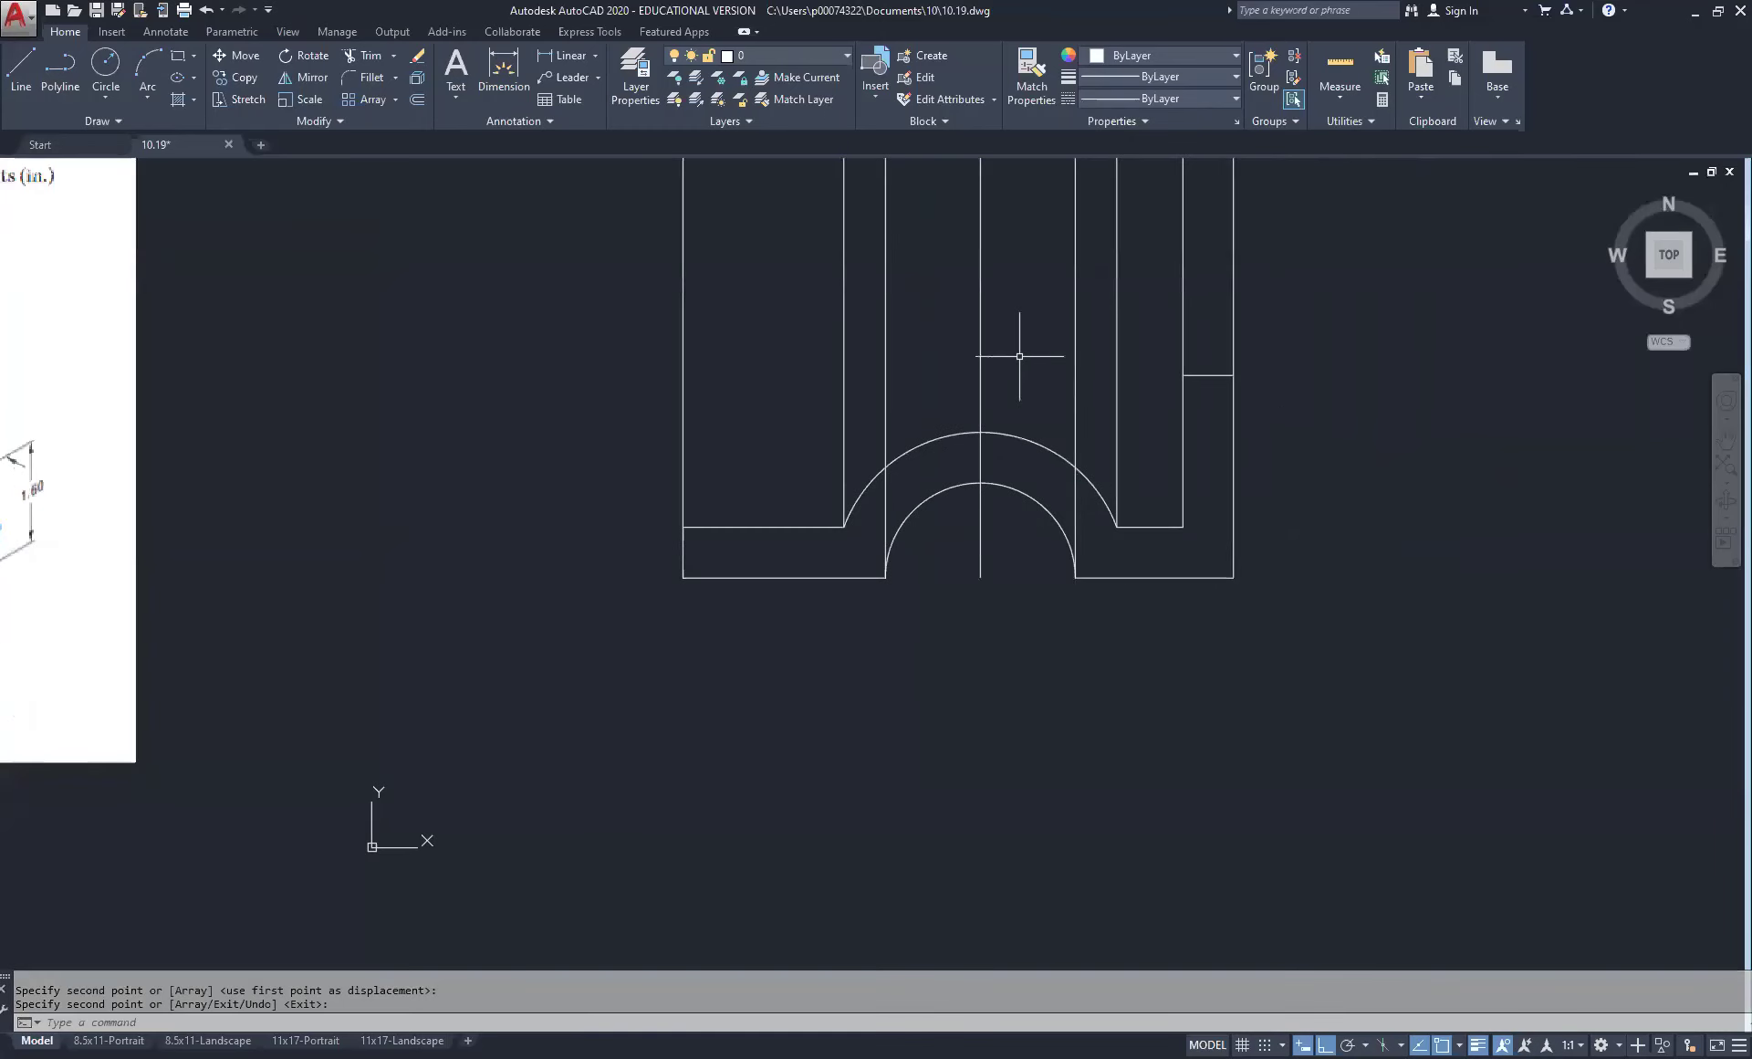
Step: Assign the vertical line through the arch's centre to the Center layer
{"action": "left_click", "coordinate": [1017, 353]}
{"action": "left_click", "coordinate": [943, 372]}
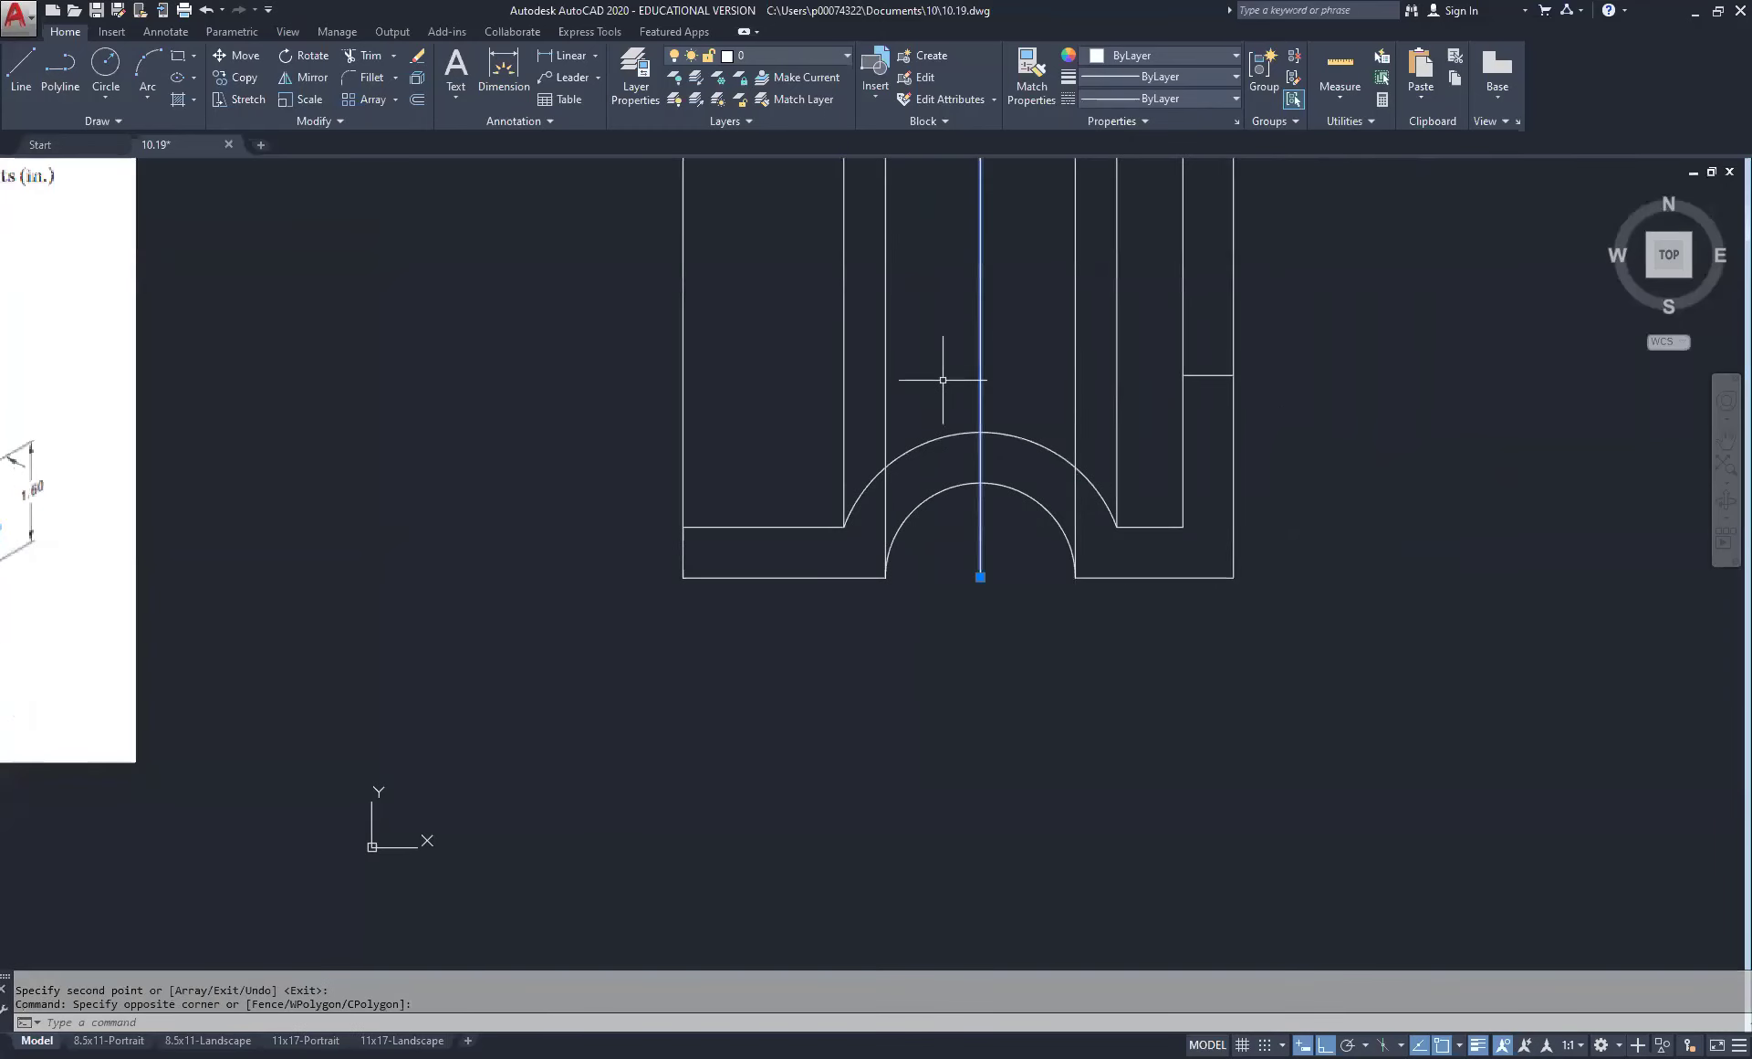
{"action": "left_click", "coordinate": [826, 54]}
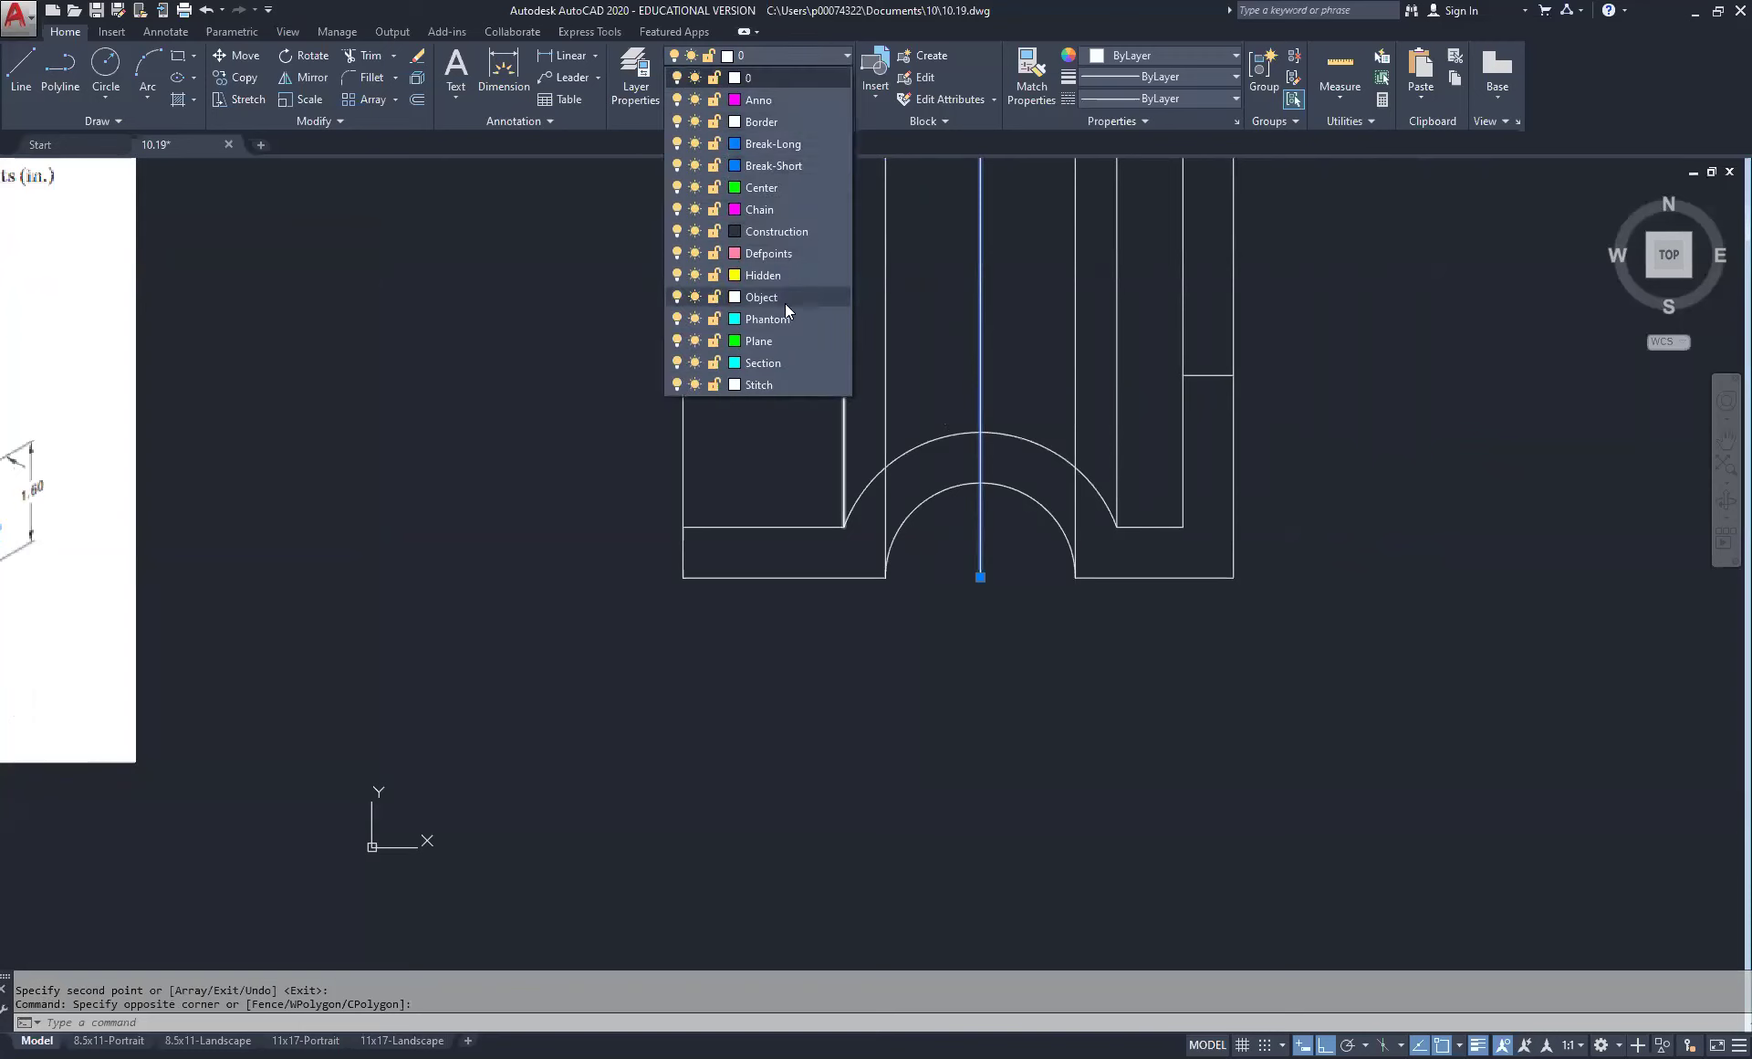
{"action": "left_click", "coordinate": [790, 191]}
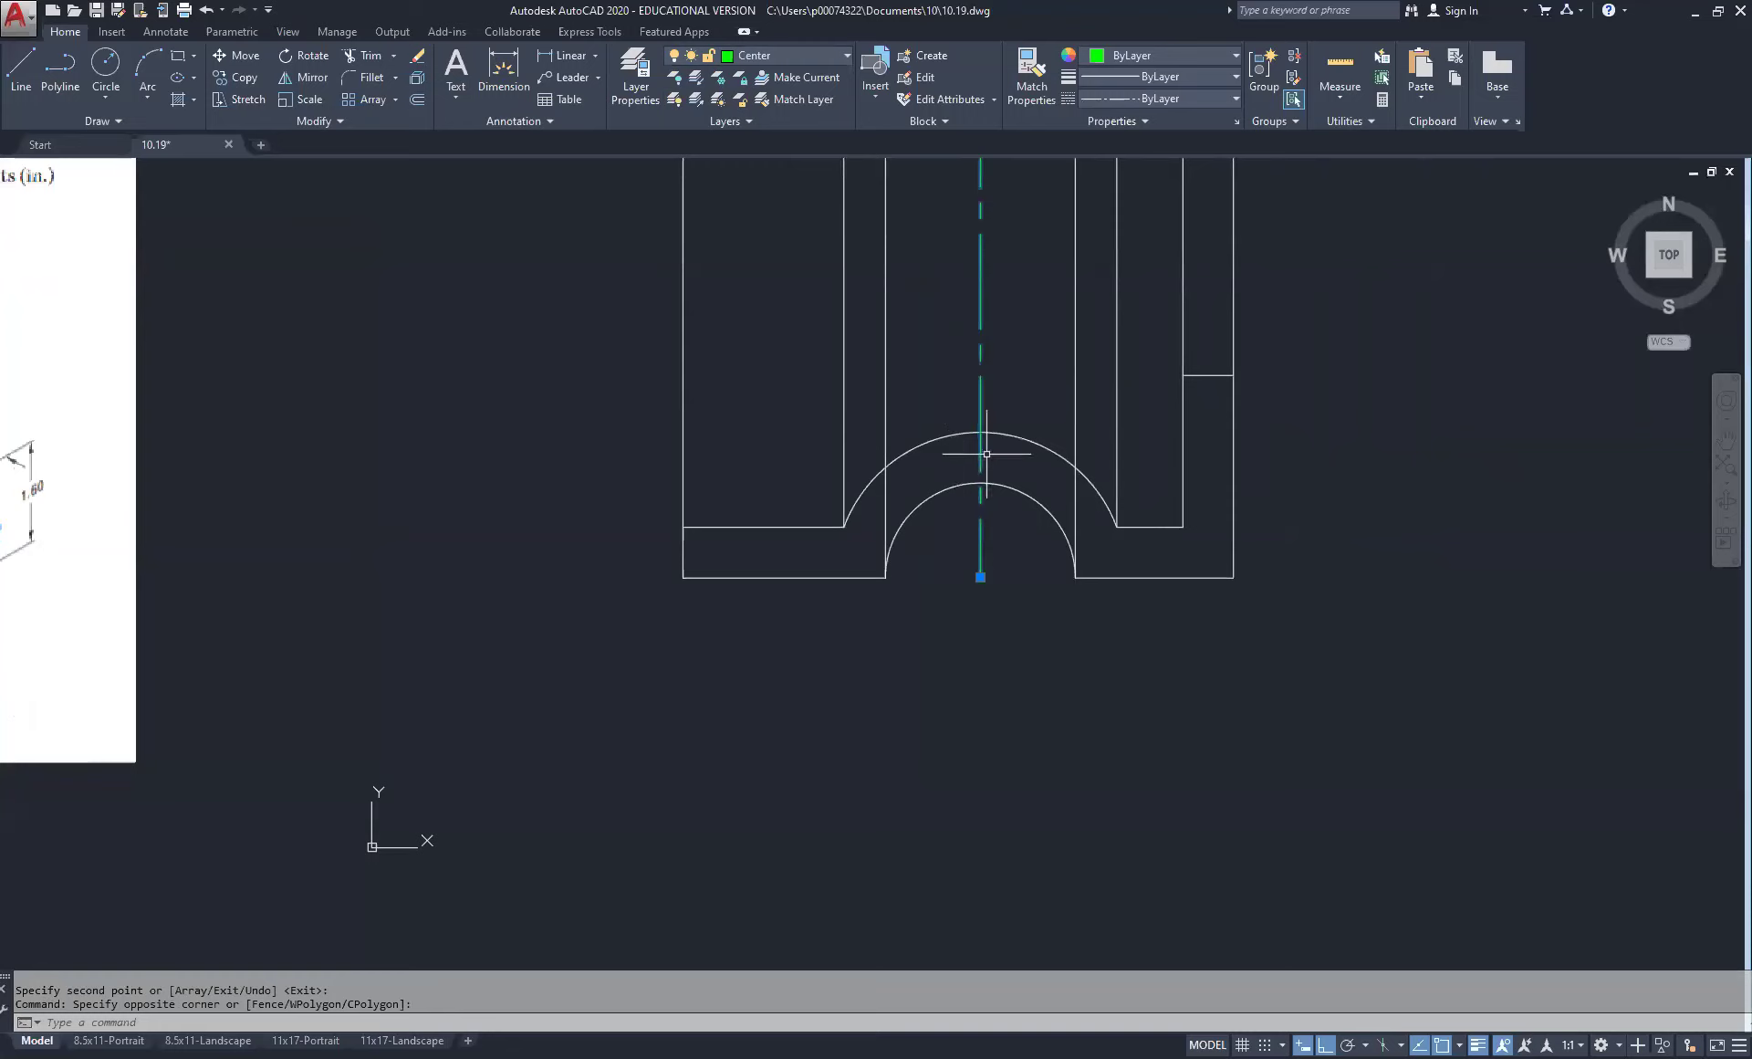
{"action": "key", "text": "Escape"}
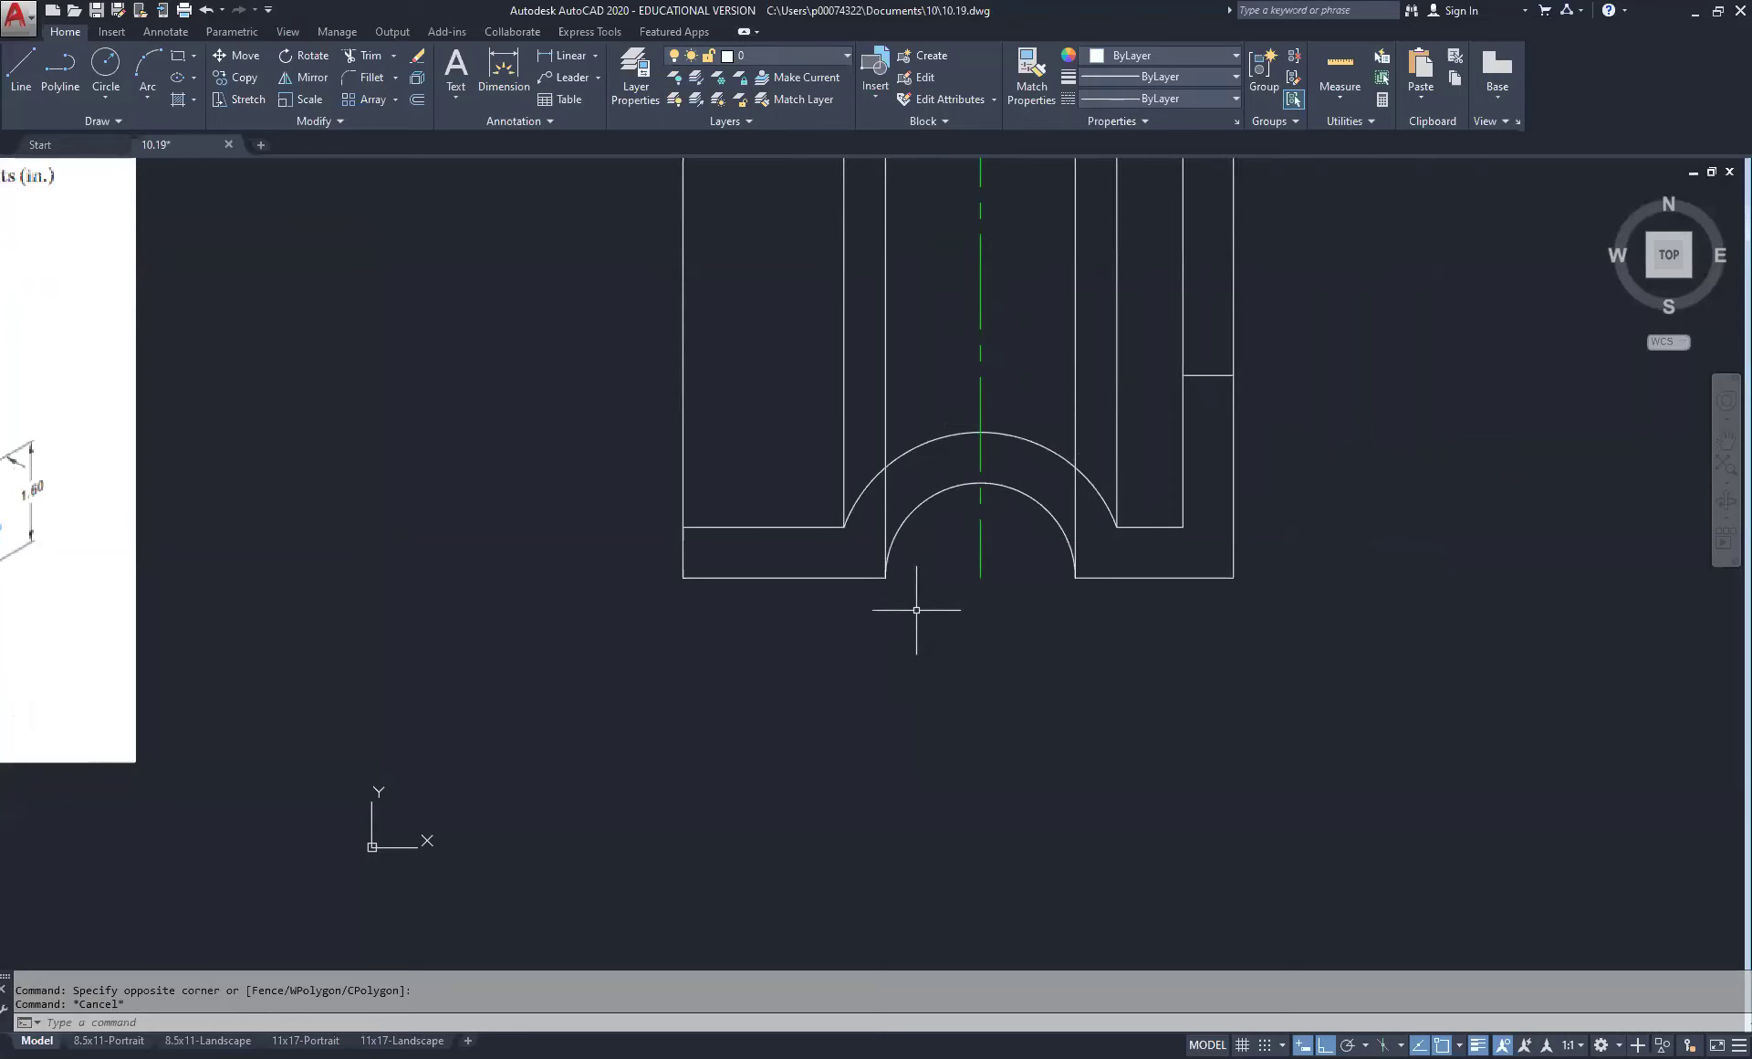
Step: Assign the two projection lines rising from the inner arc's ends to the Hidden layer
{"action": "left_click", "coordinate": [900, 499]}
{"action": "left_click", "coordinate": [874, 513]}
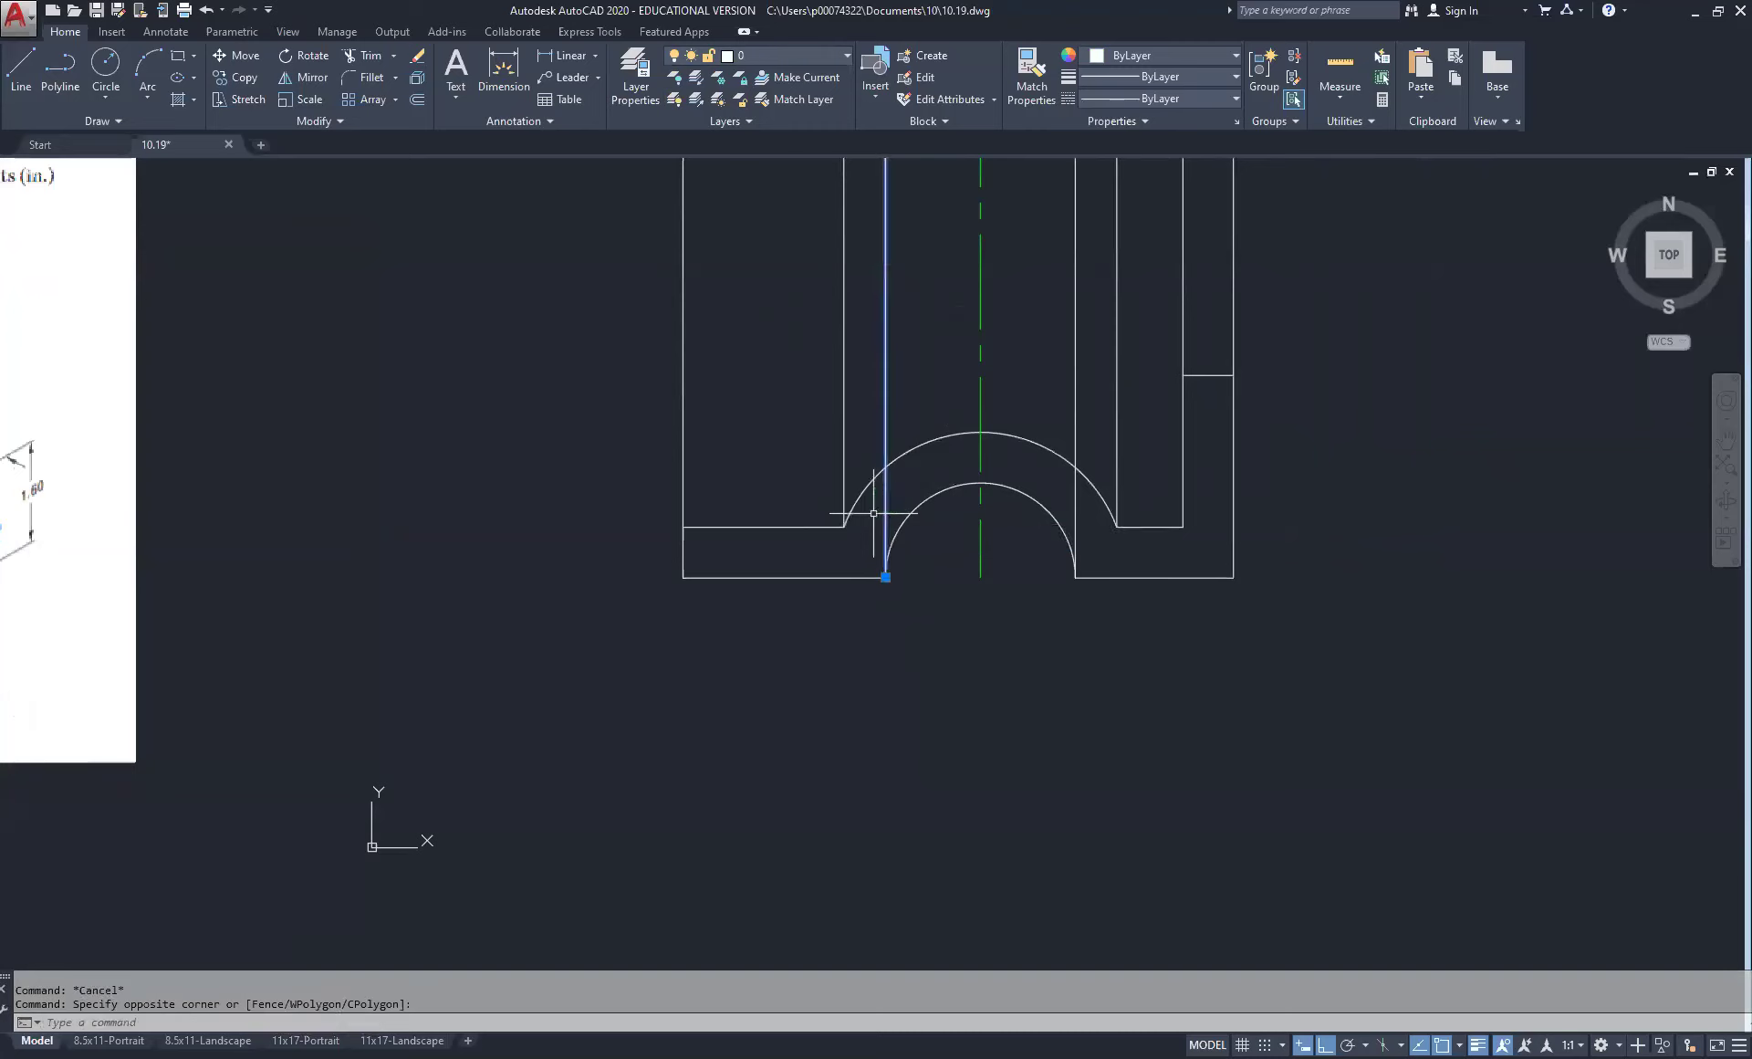
{"action": "left_click", "coordinate": [1074, 489]}
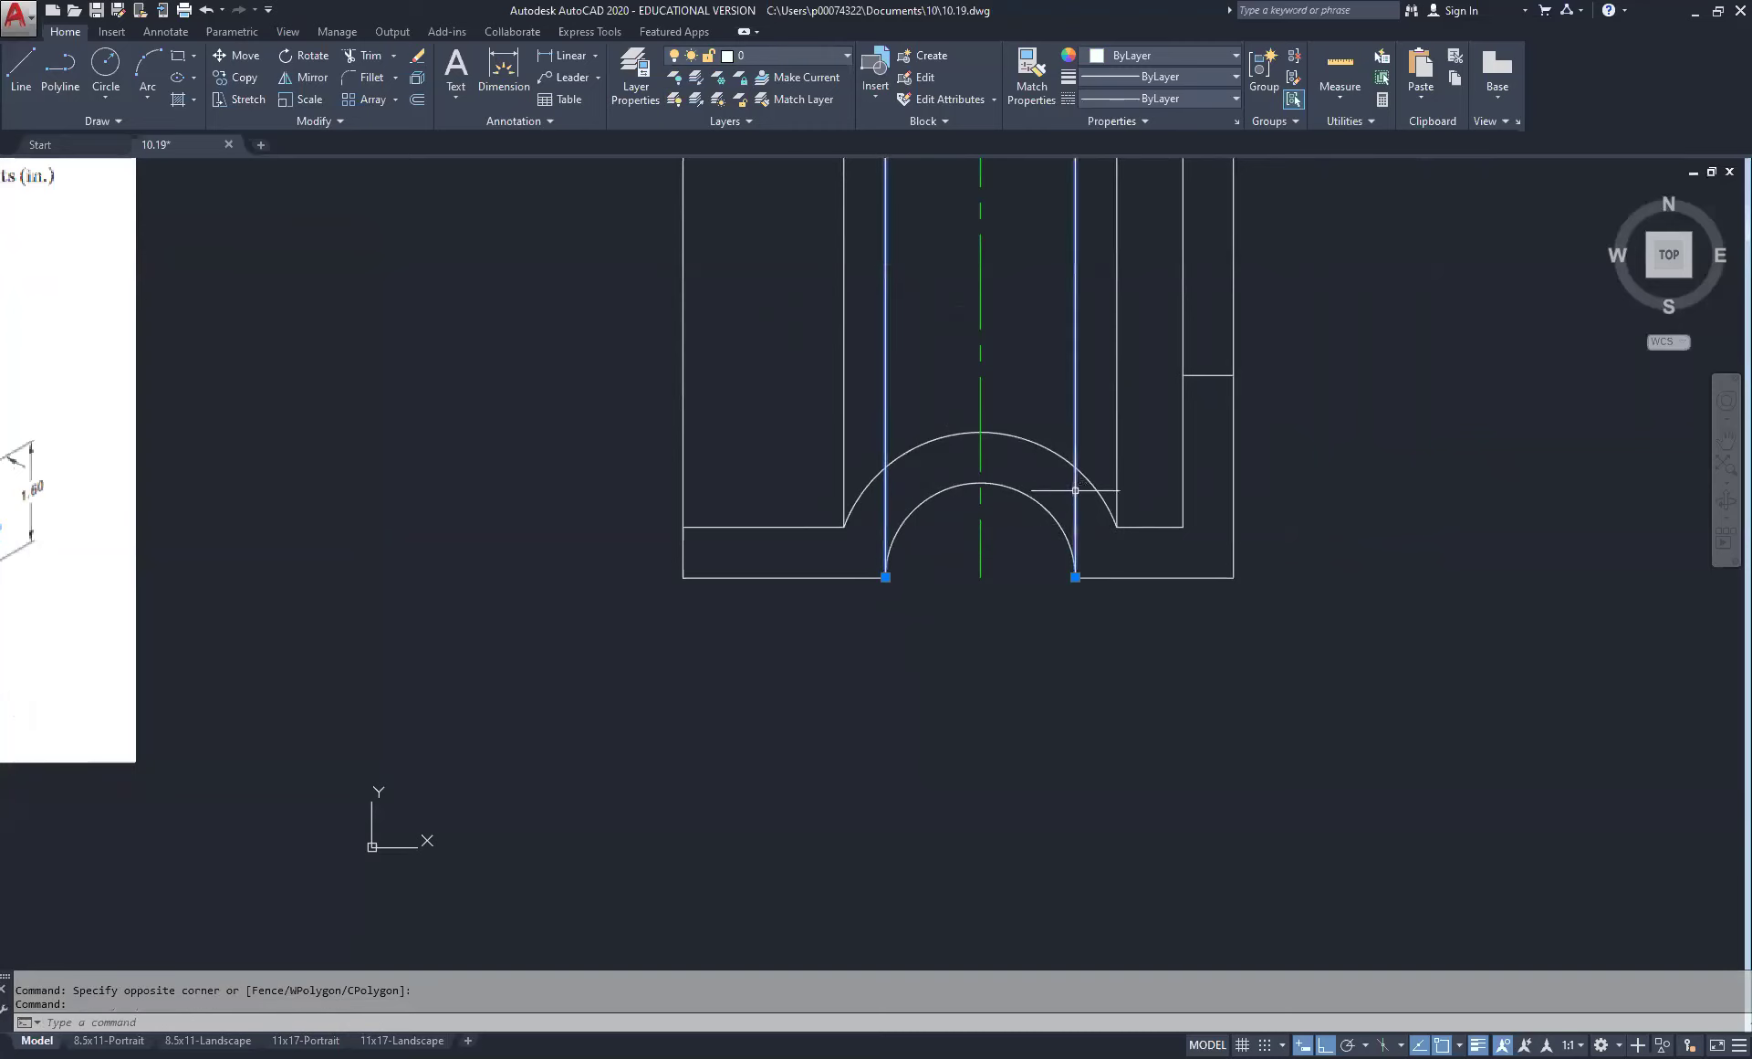
{"action": "left_click", "coordinate": [811, 51]}
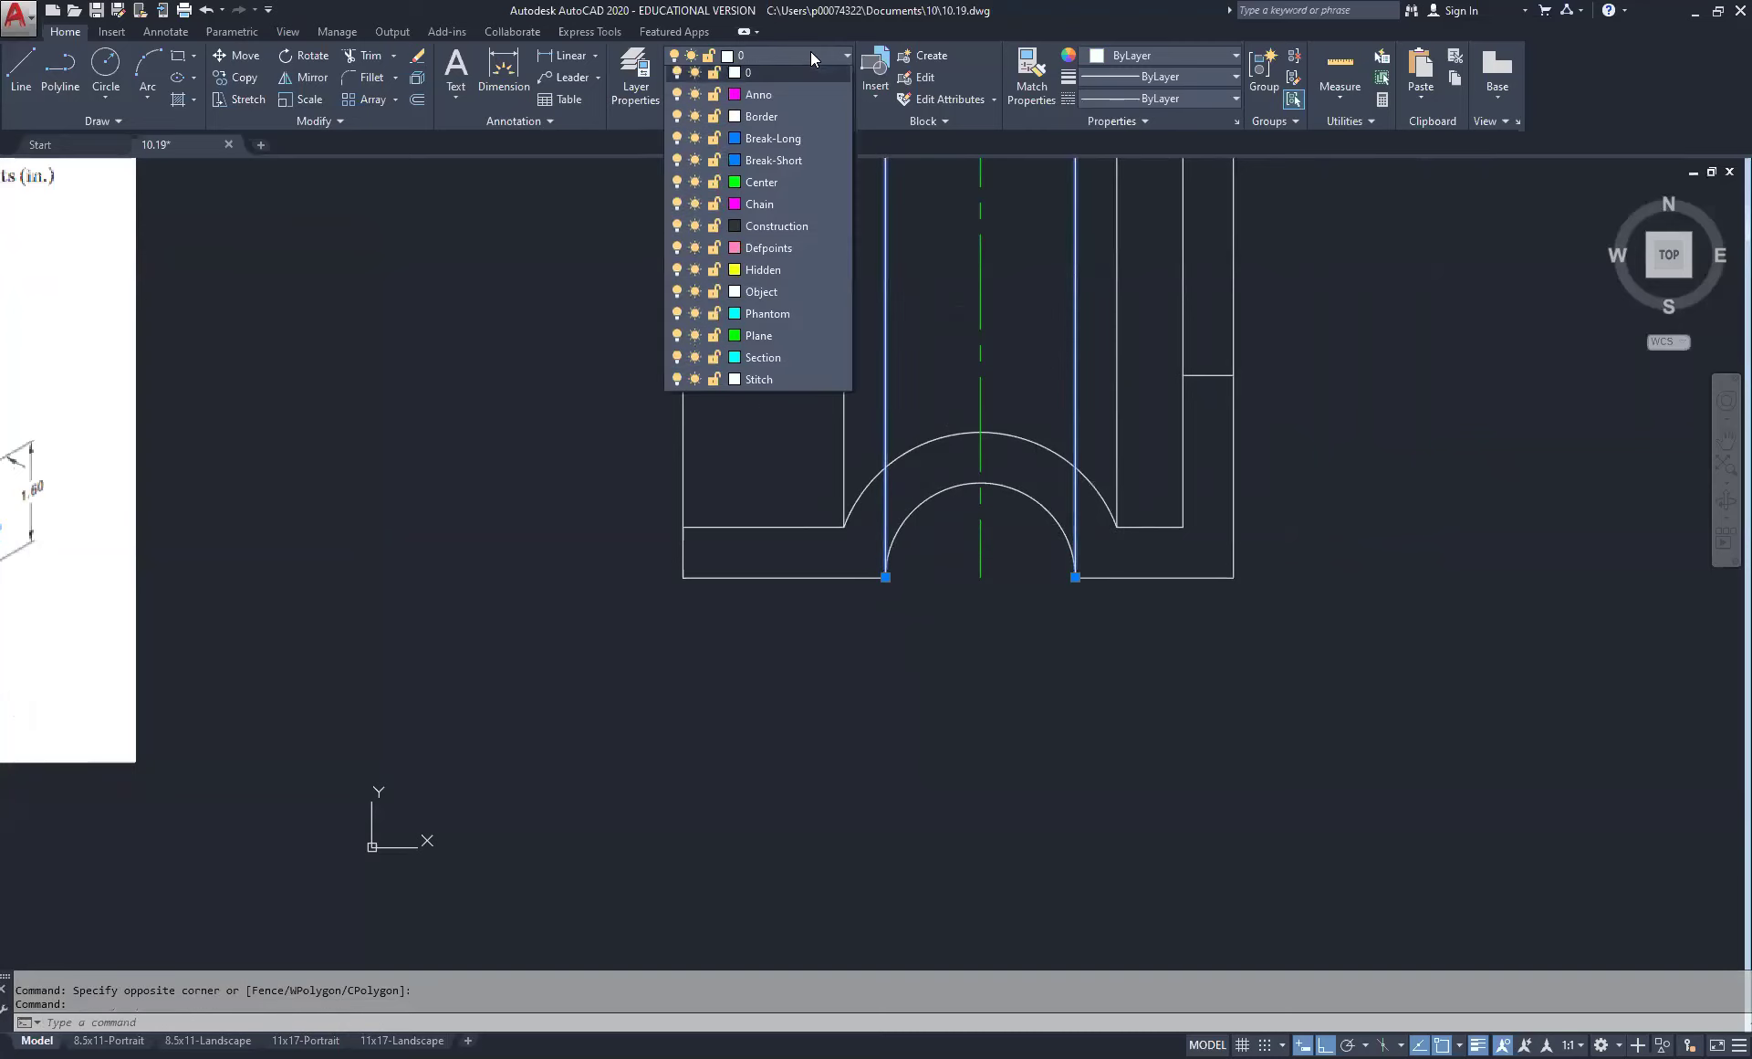
{"action": "left_click", "coordinate": [792, 277]}
{"action": "key", "text": "Escape"}
{"action": "key", "text": "Escape"}
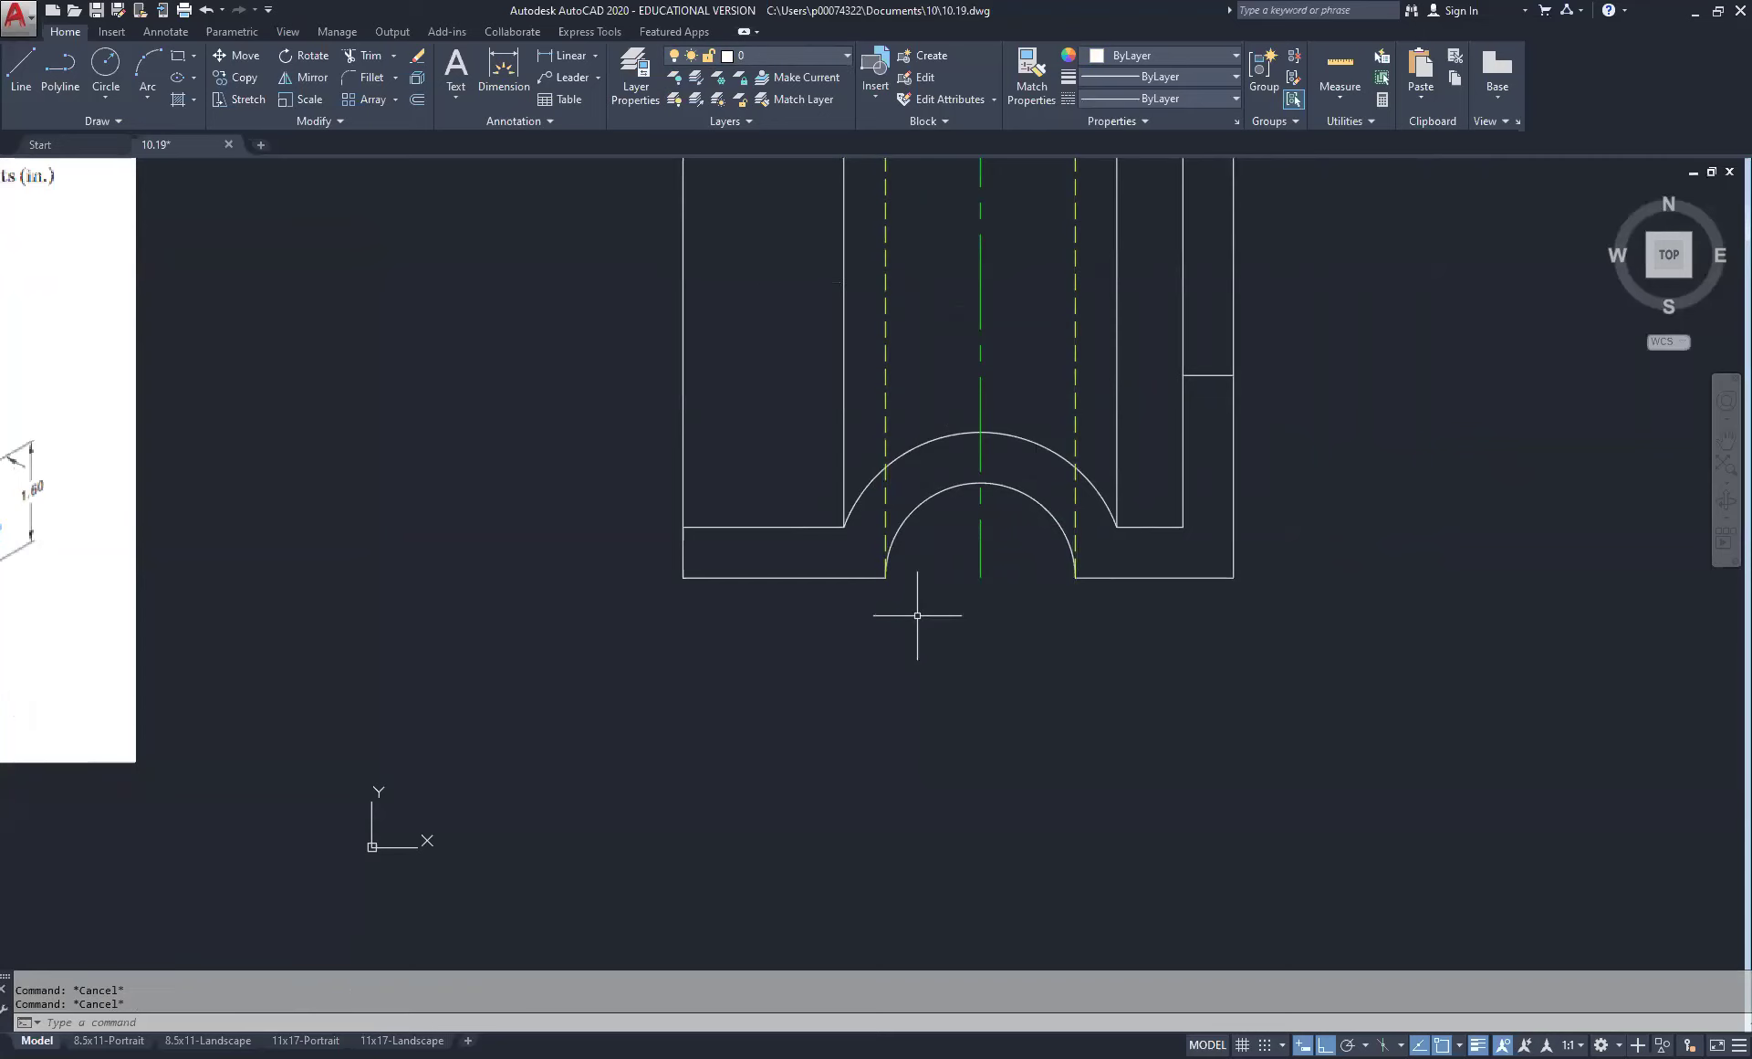
{"action": "scroll", "coordinate": [915, 419], "scroll_direction": "down", "scroll_amount": 2}
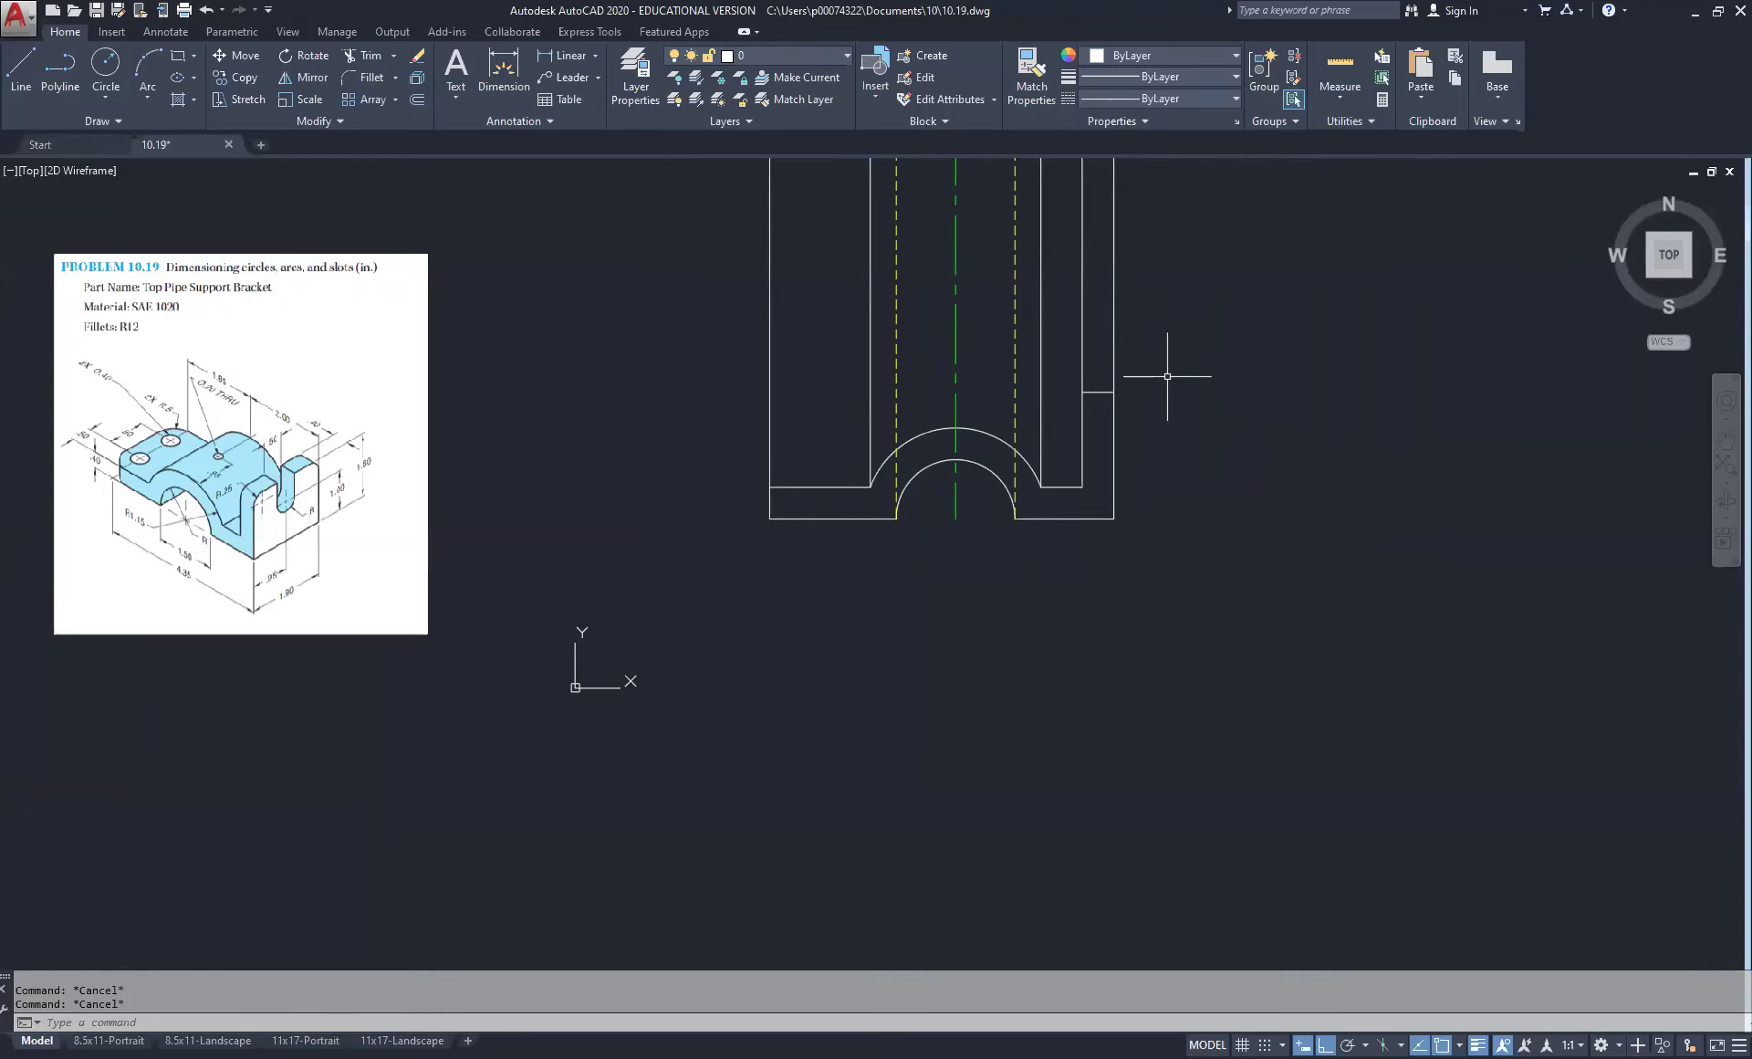
{"action": "scroll", "coordinate": [1193, 344], "scroll_direction": "down", "scroll_amount": 1}
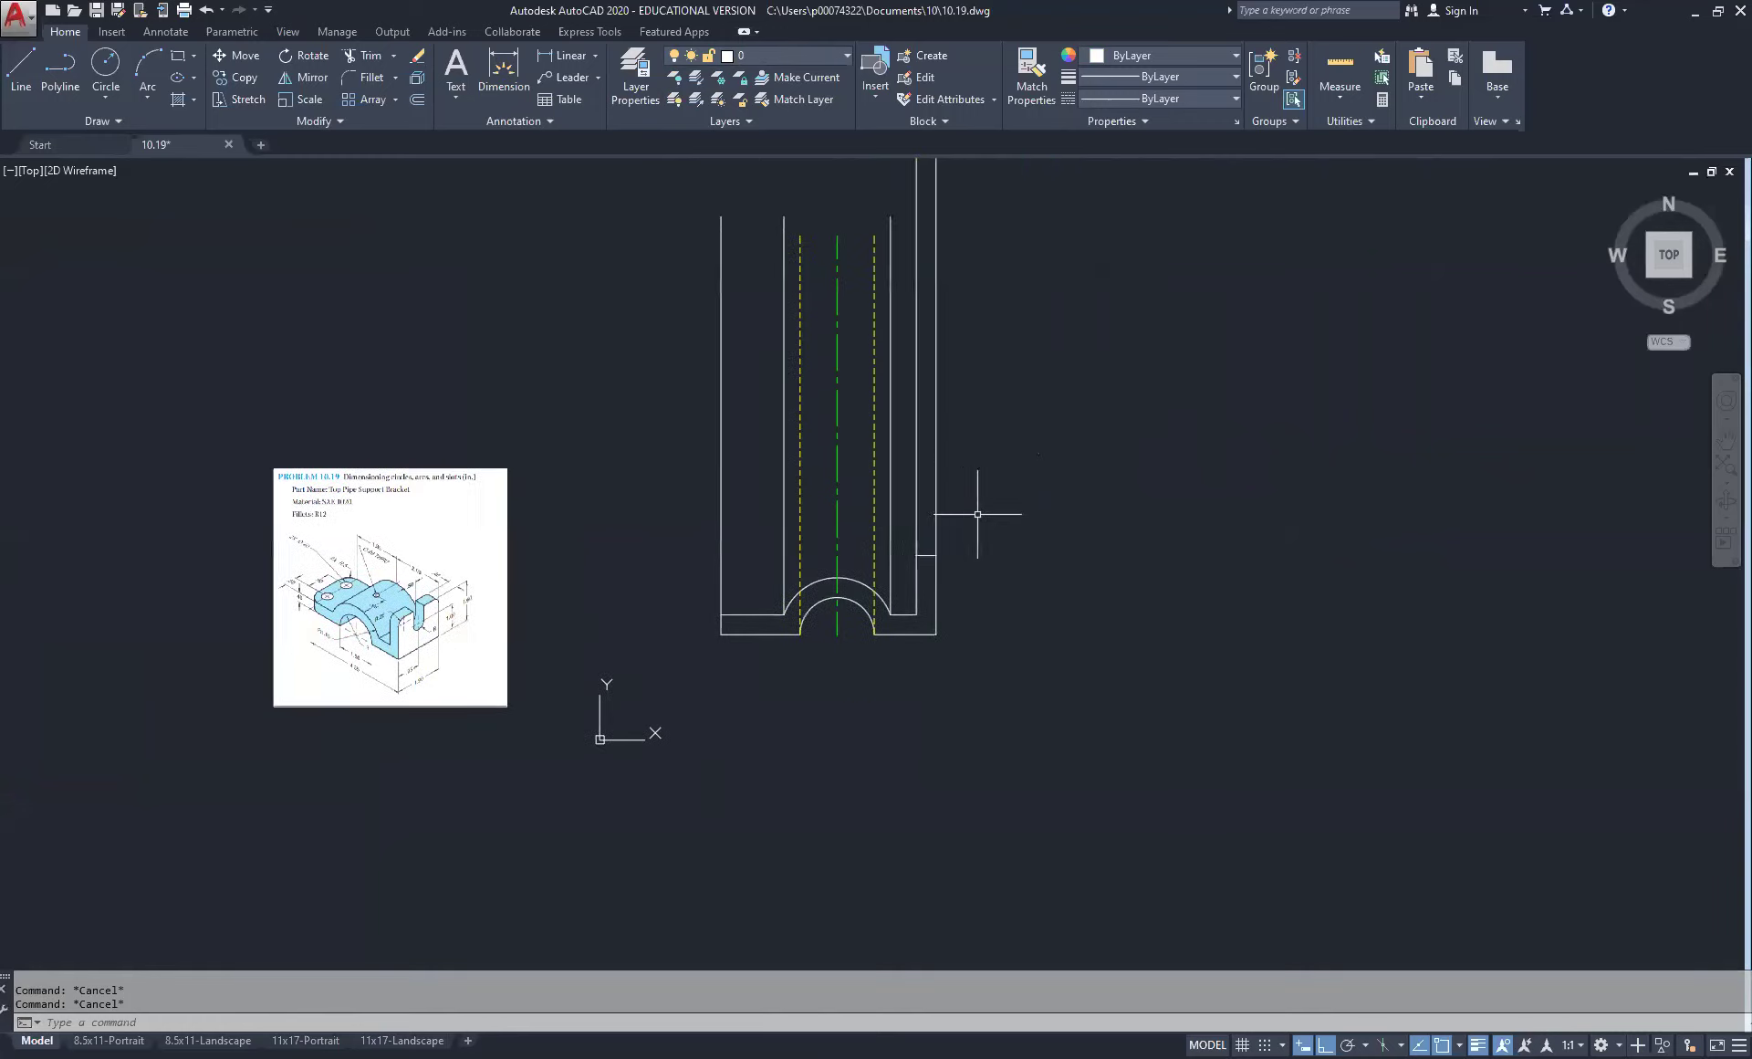
{"action": "scroll", "coordinate": [978, 501], "scroll_direction": "up", "scroll_amount": 1}
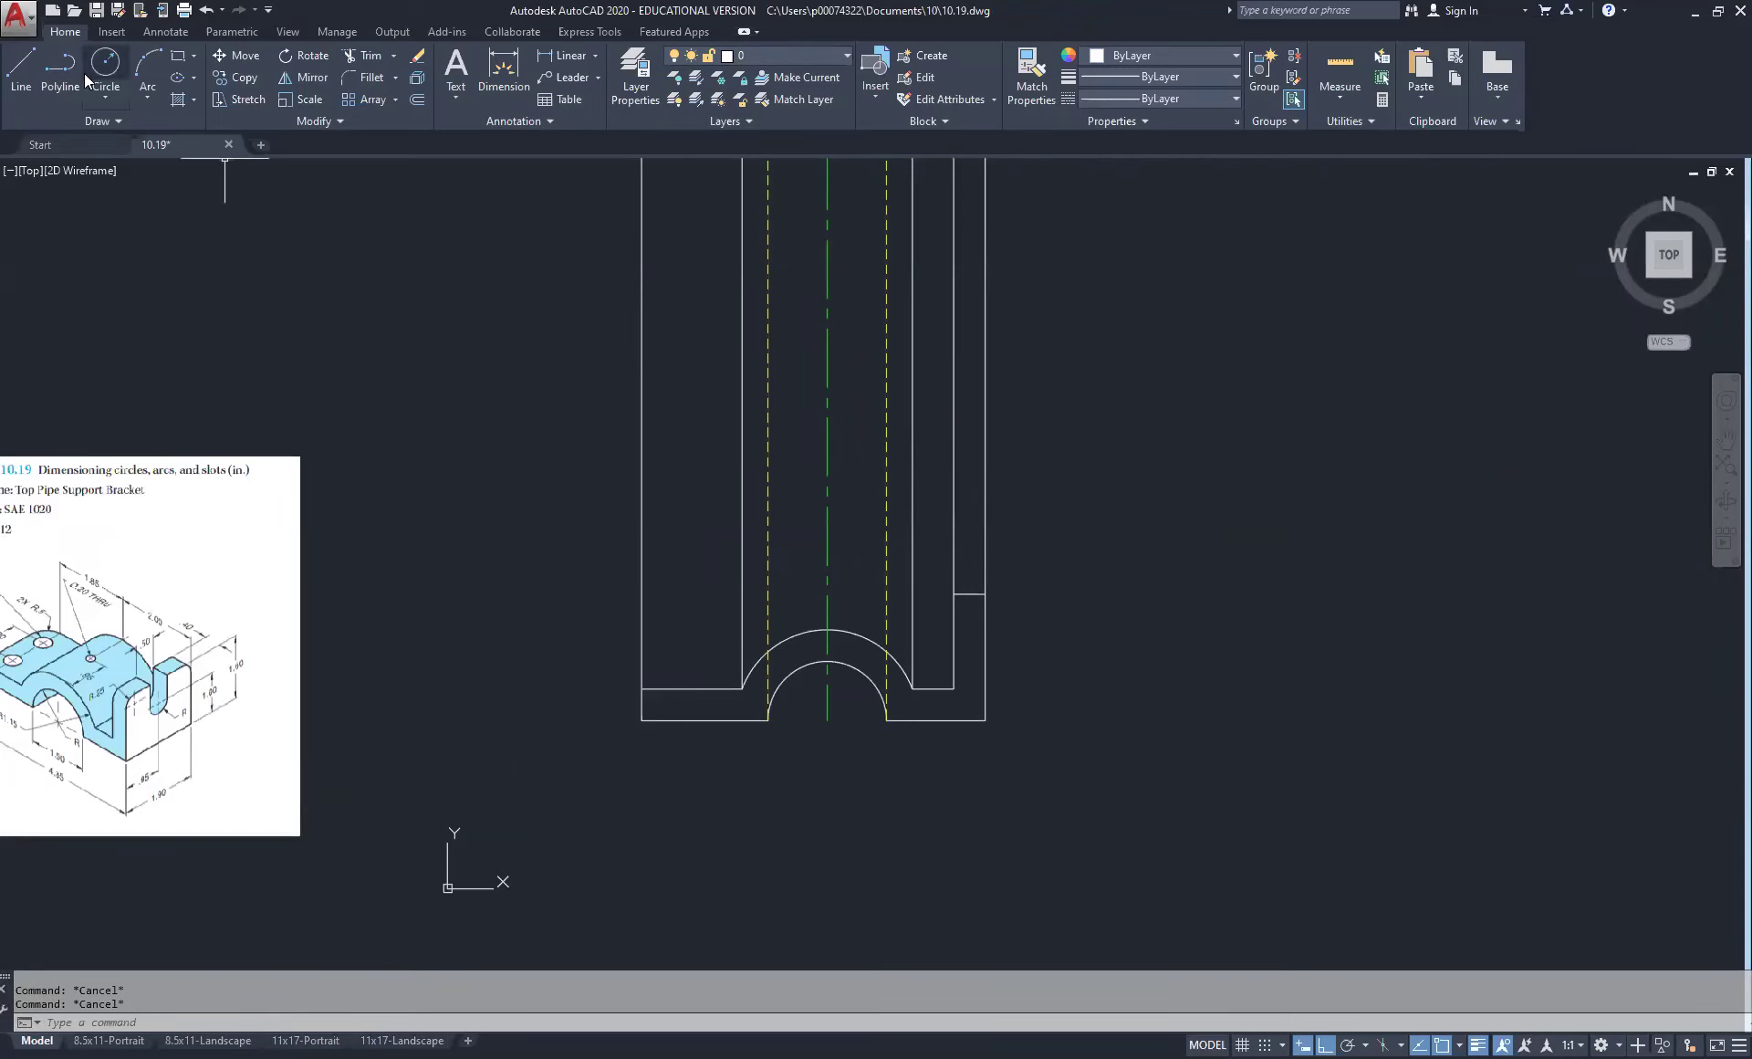
Step: Draw a horizontal line across all the vertical projection lines, above the front view, as the front edge of the top view
{"action": "left_click", "coordinate": [21, 73]}
{"action": "left_click", "coordinate": [598, 482]}
{"action": "left_click", "coordinate": [1111, 482]}
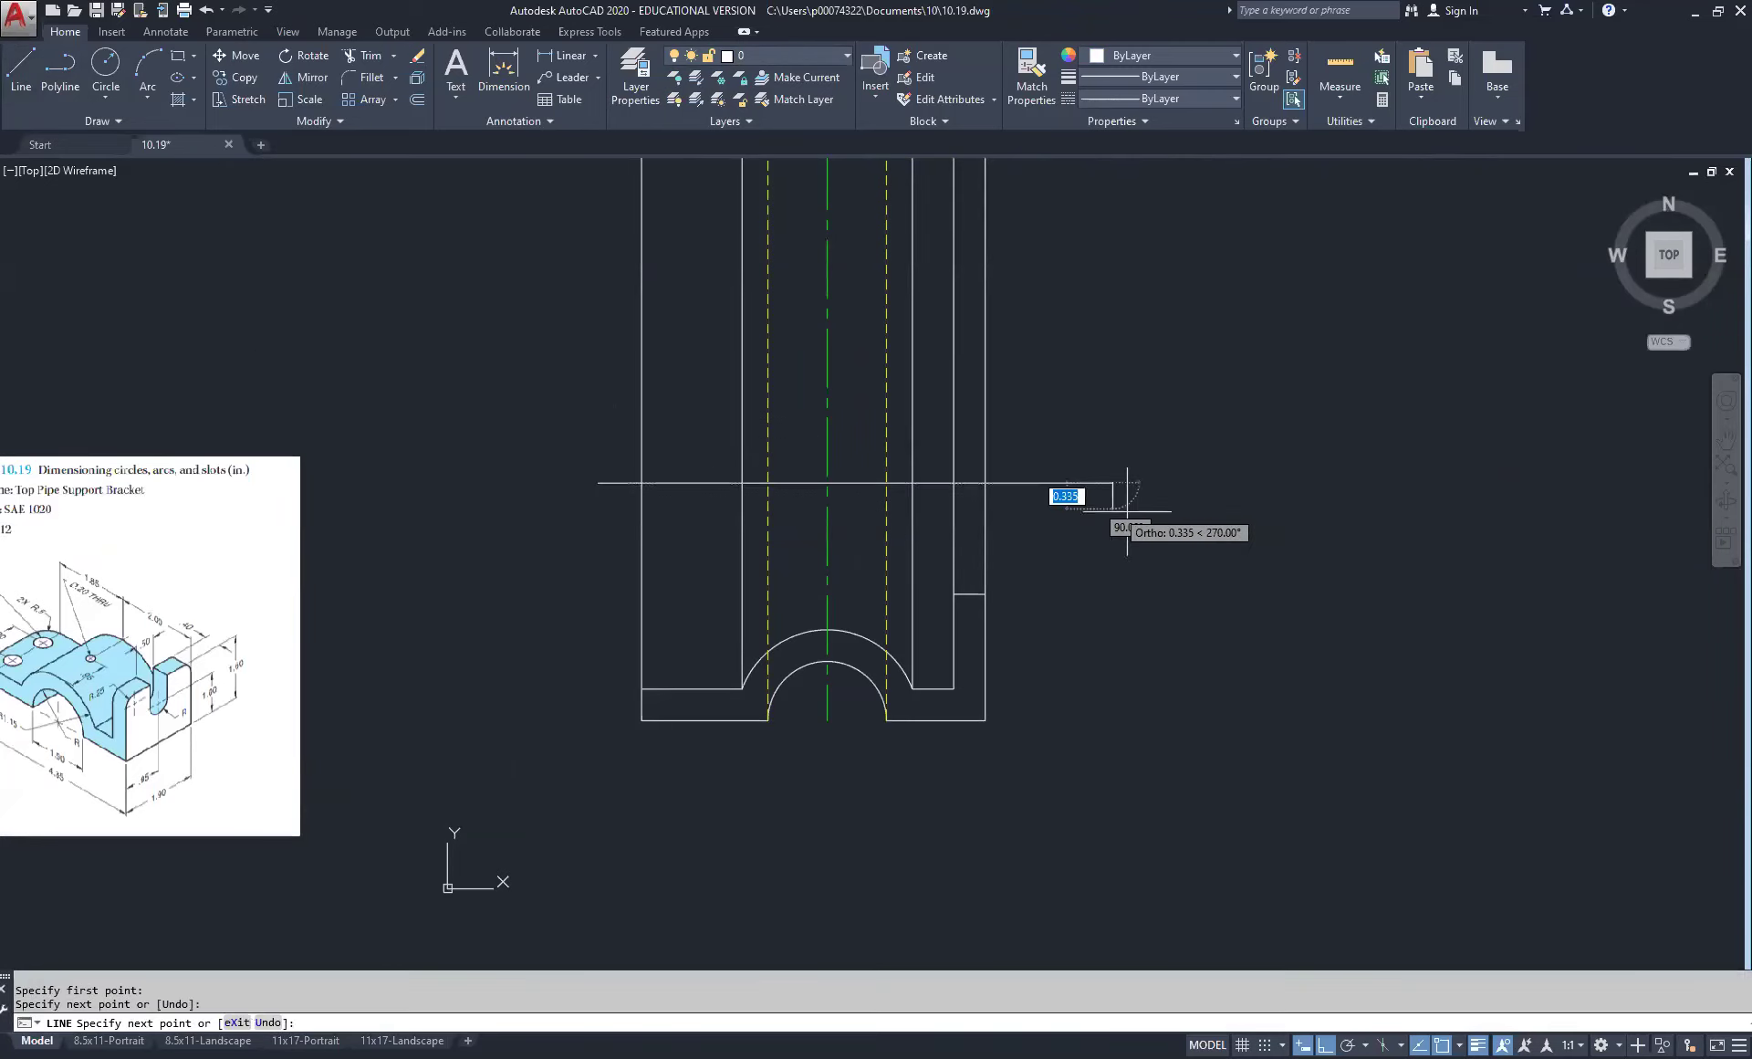
{"action": "key", "text": "Escape"}
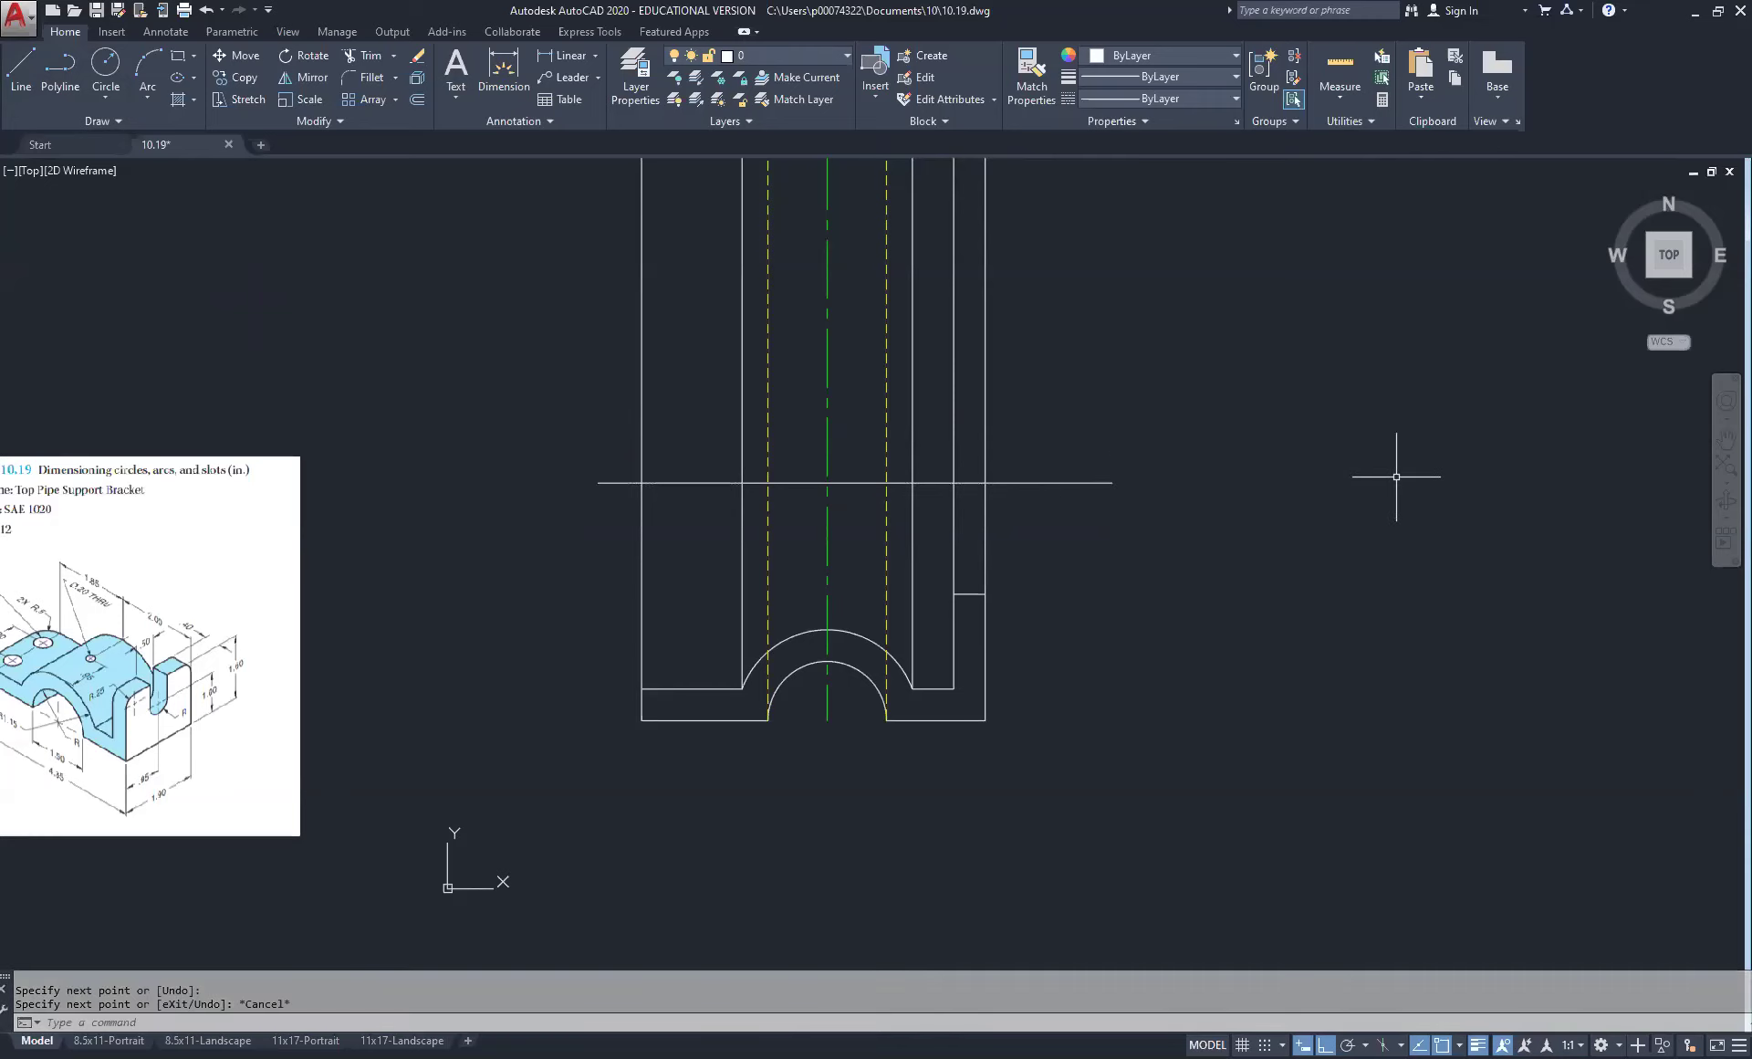
Step: Copy the horizontal line straight up 1.9 using the bracket's depth from the reference image
{"action": "scroll", "coordinate": [139, 792], "scroll_direction": "up", "scroll_amount": 2}
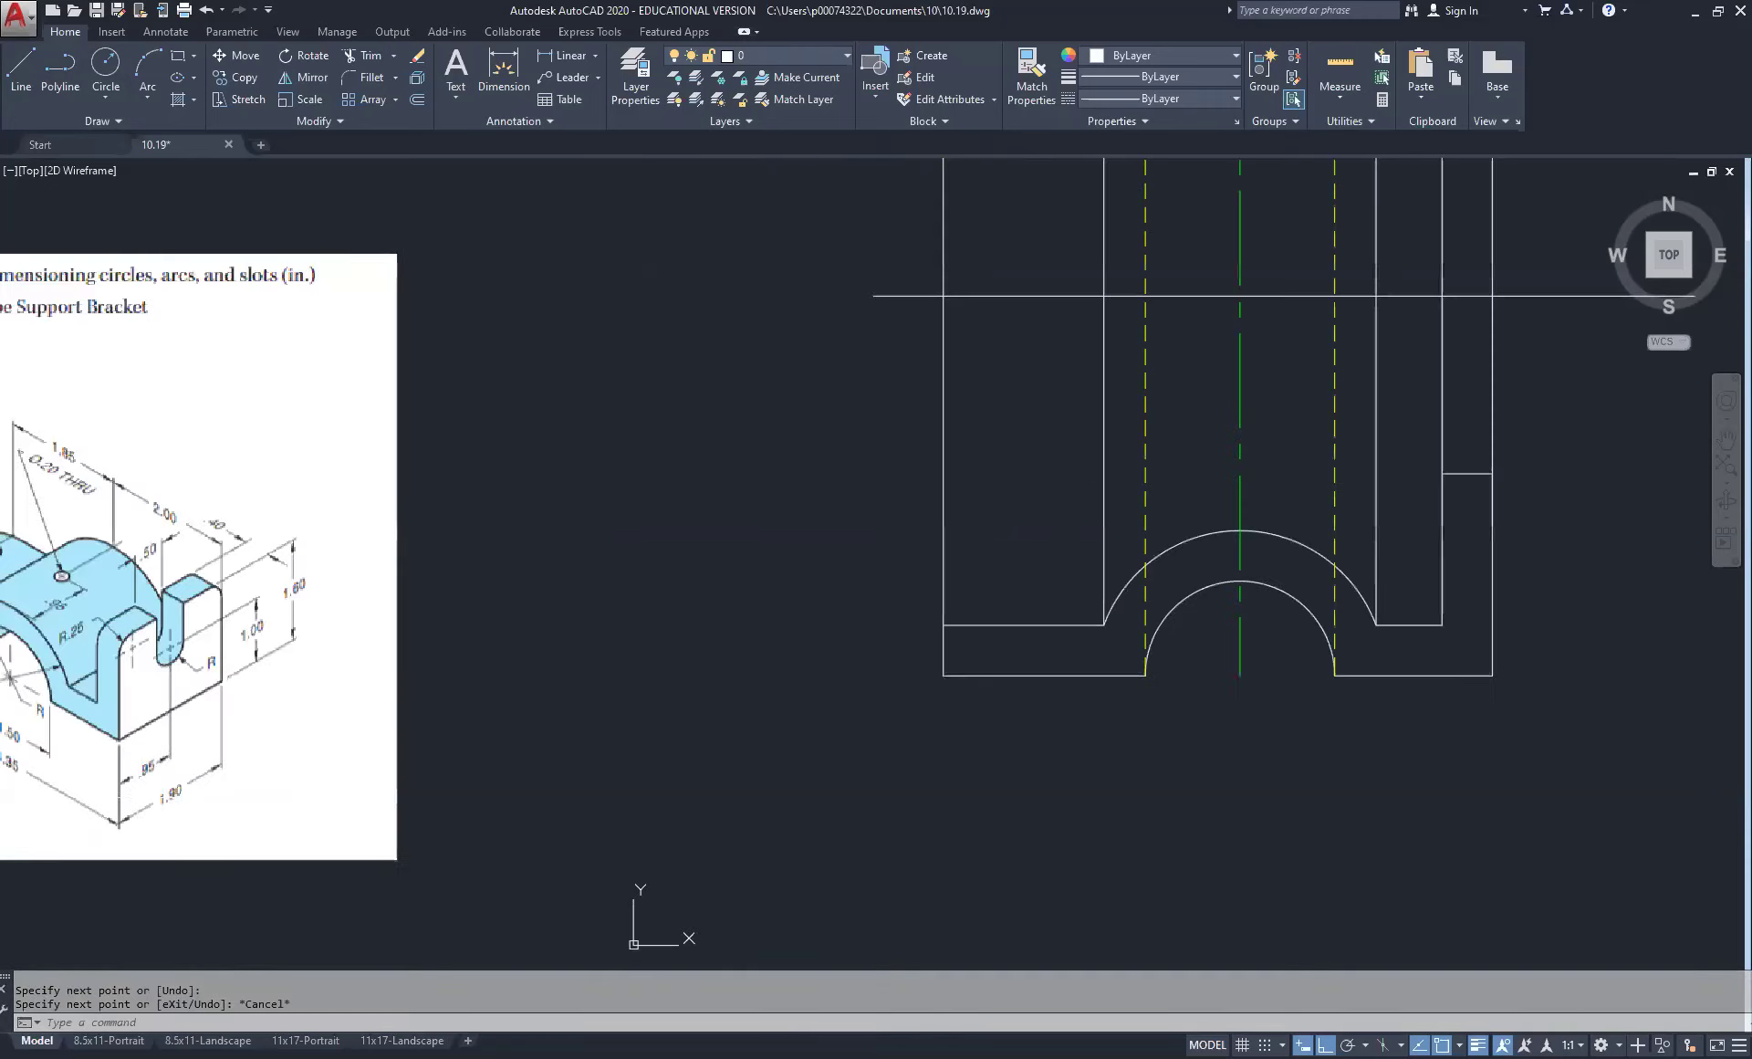
{"action": "scroll", "coordinate": [11, 908], "scroll_direction": "up", "scroll_amount": 4}
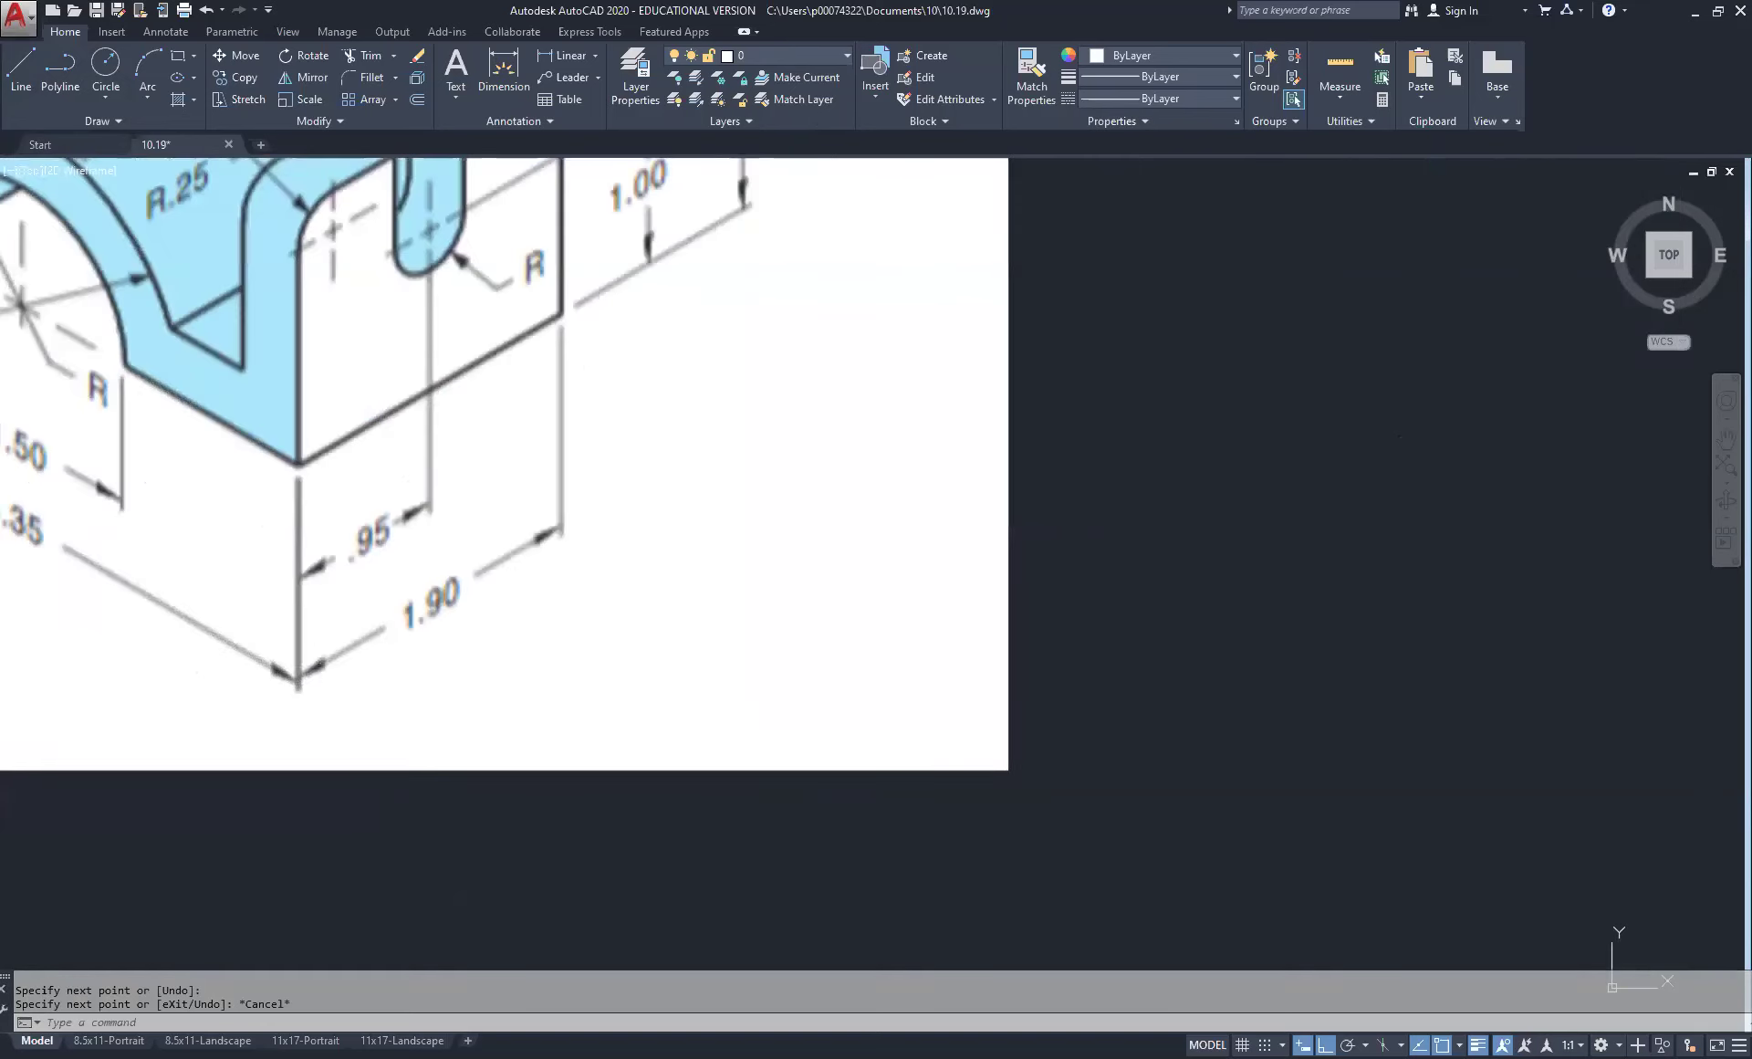
{"action": "scroll", "coordinate": [565, 636], "scroll_direction": "down", "scroll_amount": 6}
{"action": "left_click", "coordinate": [1001, 275]}
{"action": "left_click", "coordinate": [945, 372]}
{"action": "right_click", "coordinate": [819, 387]}
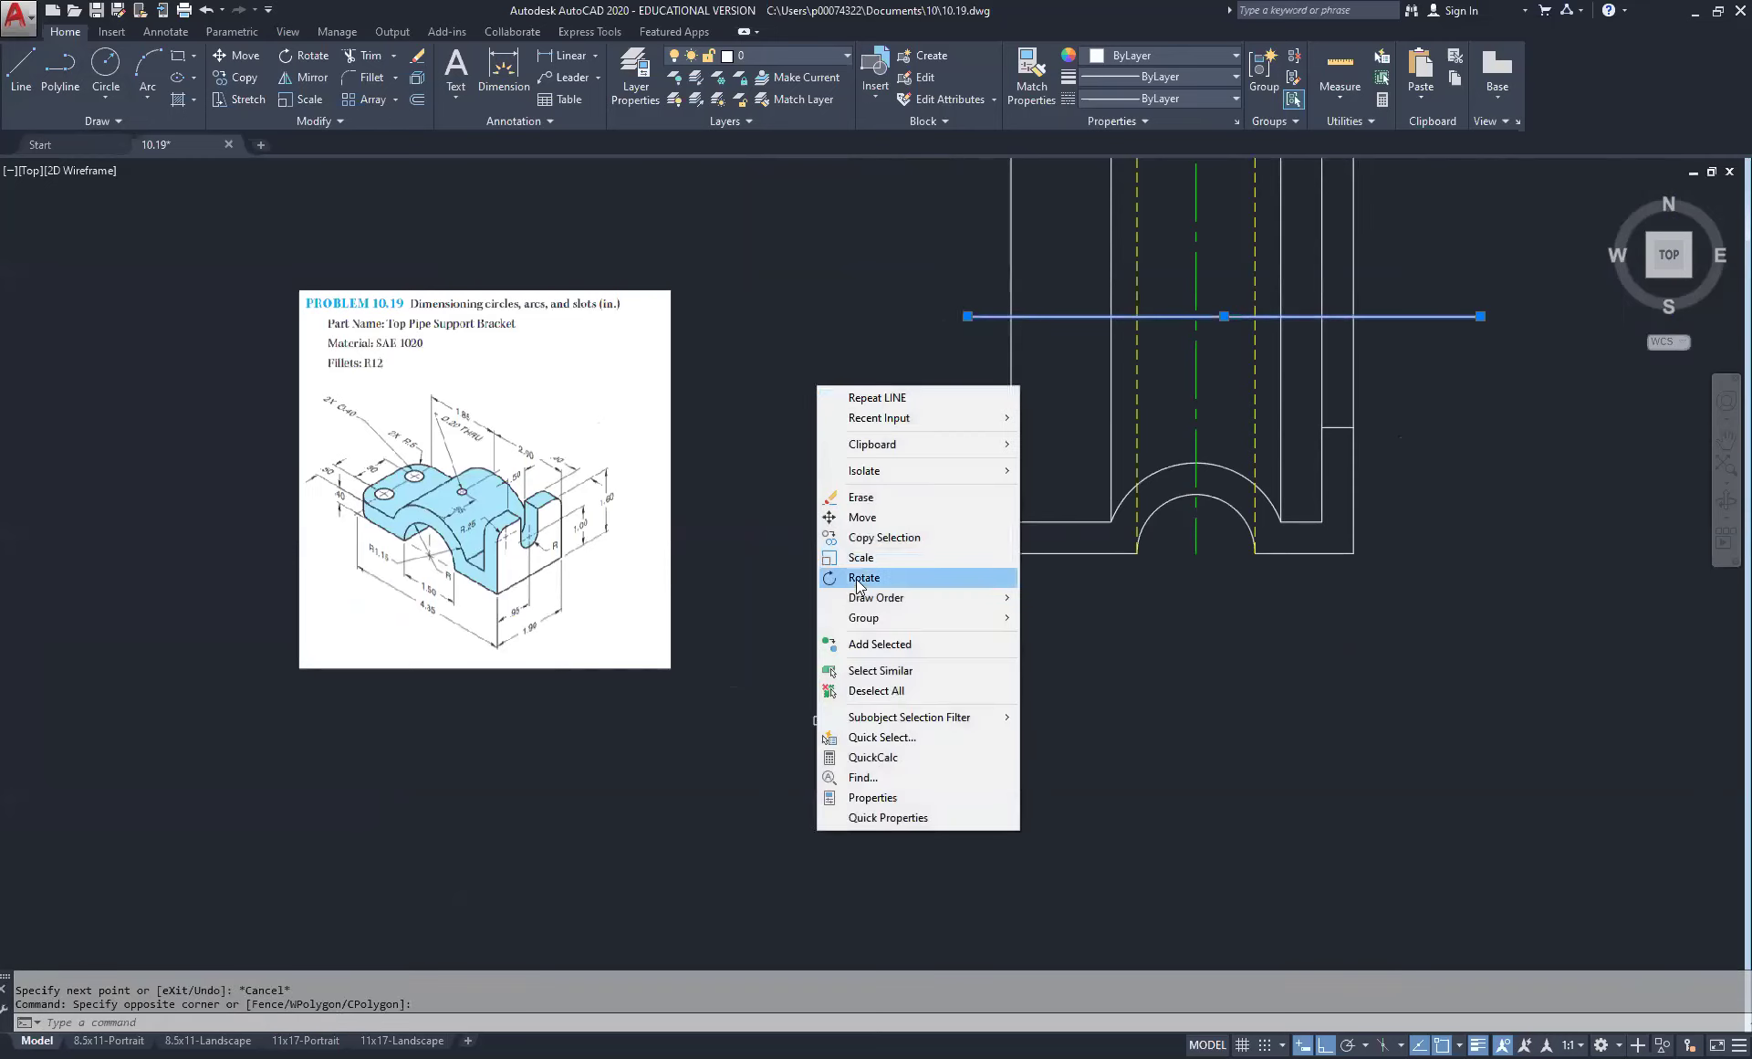
{"action": "left_click", "coordinate": [863, 540]}
{"action": "left_click", "coordinate": [829, 452]}
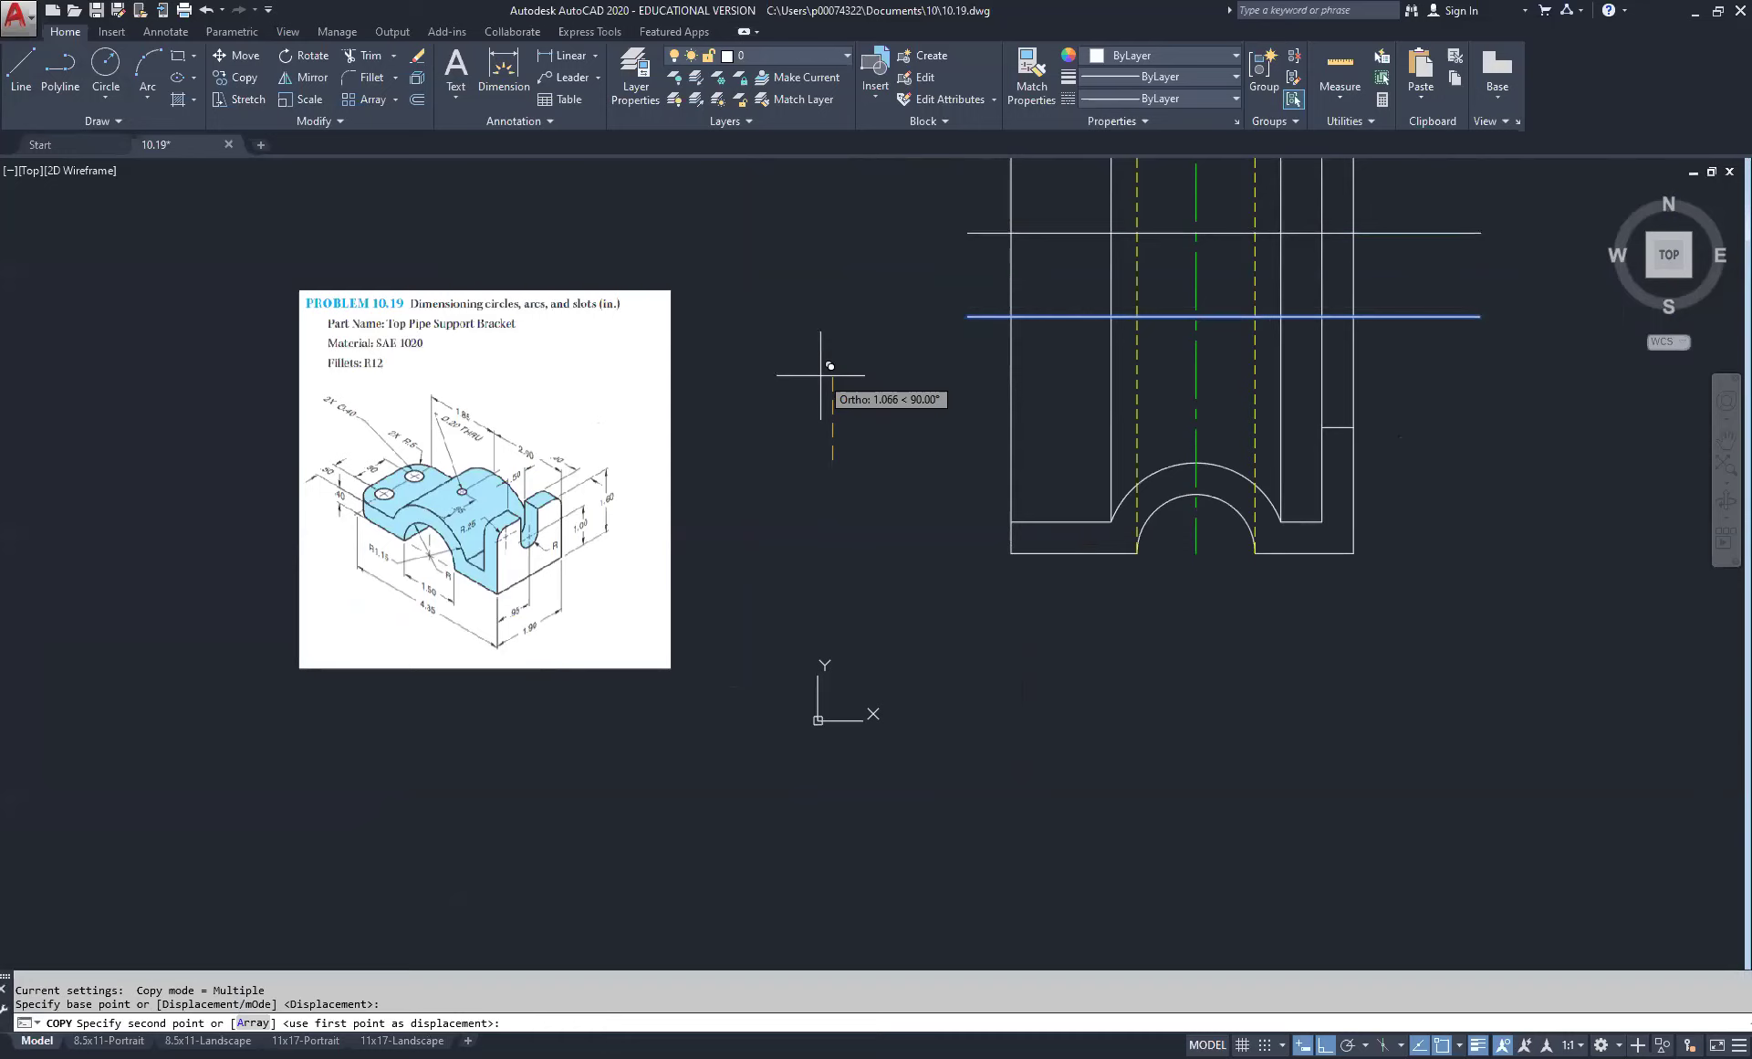
{"action": "type", "text": "1.9"}
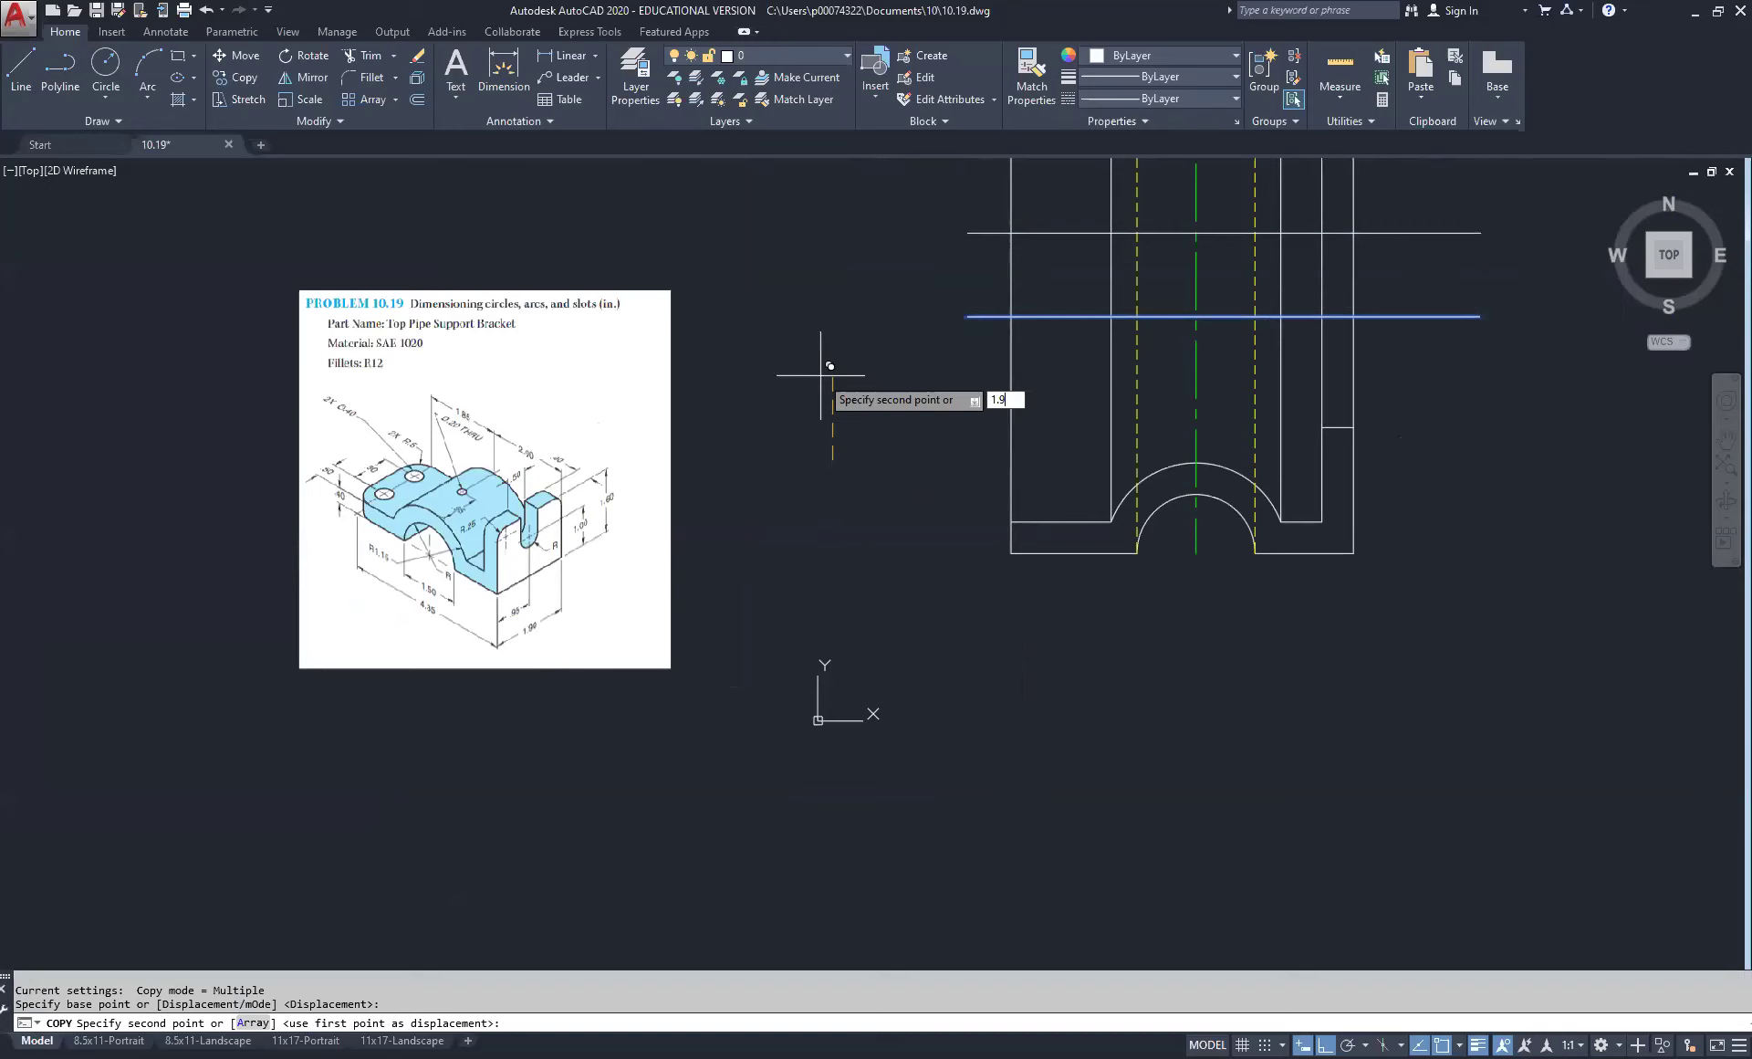
{"action": "key", "text": "Return"}
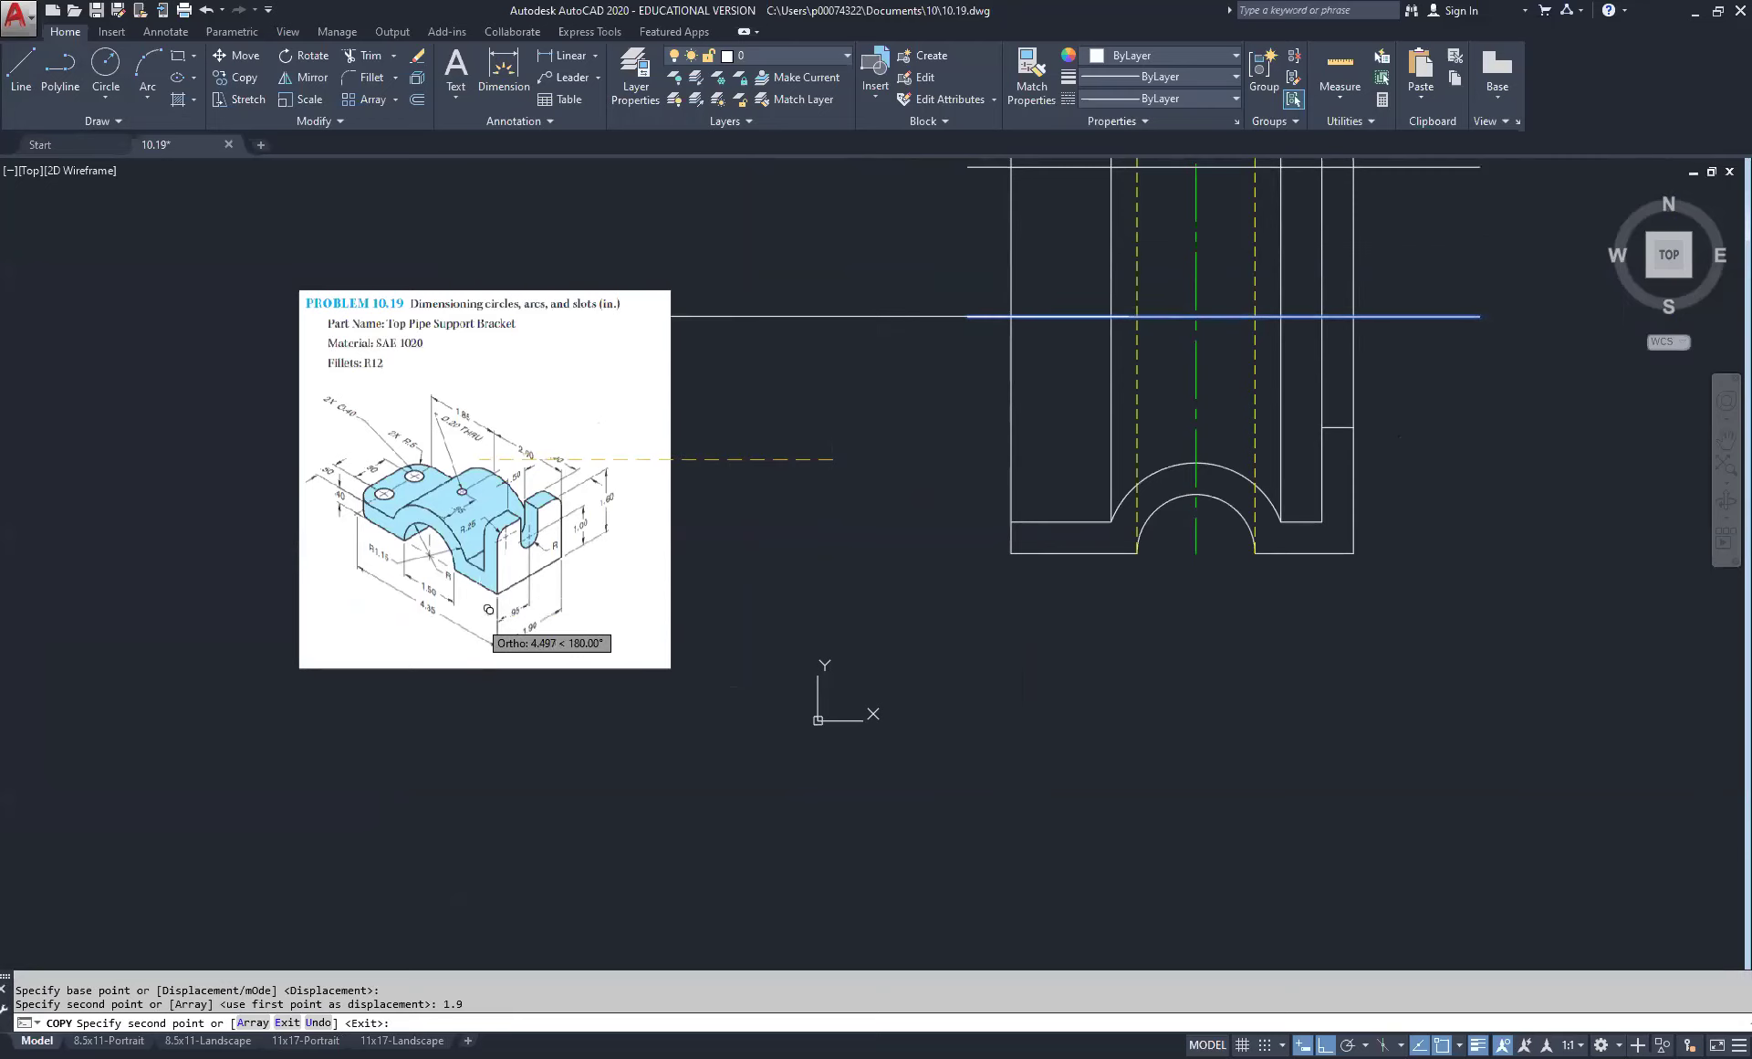
Step: Place another copy of the horizontal line .95 above the original, matching the slot centre dimension, and finish copying
{"action": "scroll", "coordinate": [494, 609], "scroll_direction": "up", "scroll_amount": 4}
{"action": "scroll", "coordinate": [525, 608], "scroll_direction": "up", "scroll_amount": 2}
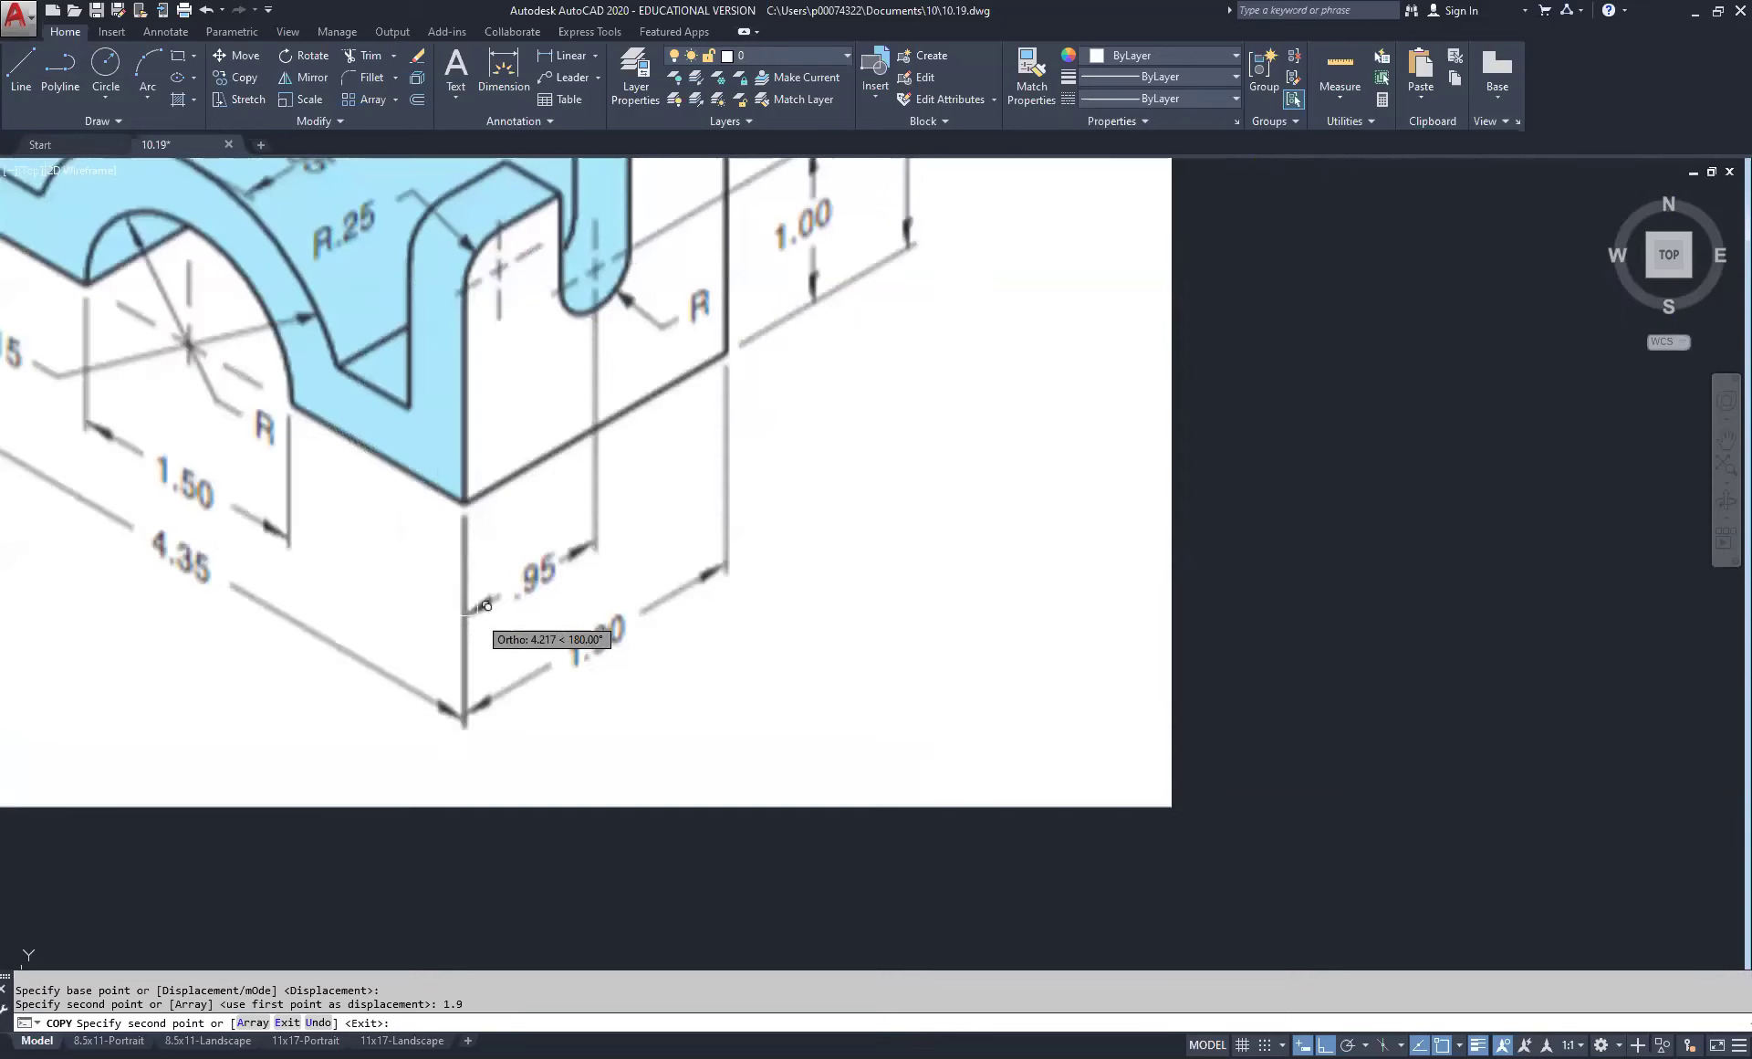
{"action": "scroll", "coordinate": [603, 537], "scroll_direction": "down", "scroll_amount": 2}
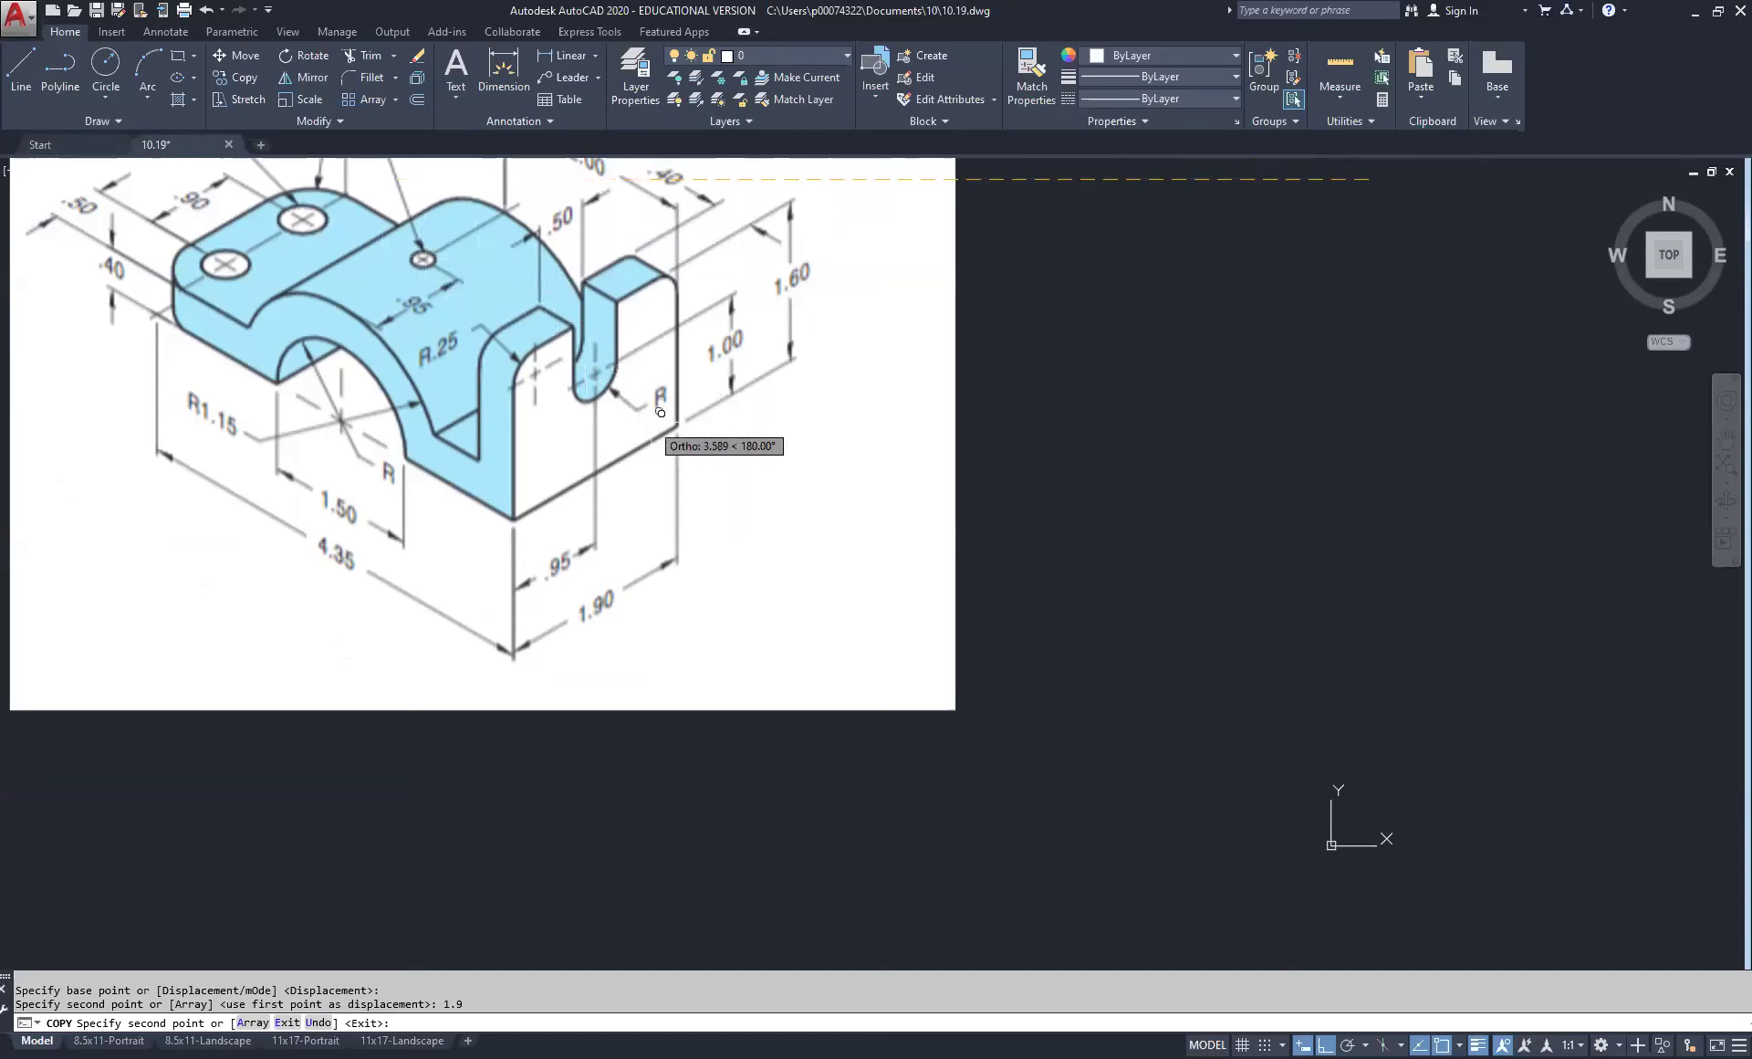
{"action": "scroll", "coordinate": [676, 415], "scroll_direction": "down", "scroll_amount": 5}
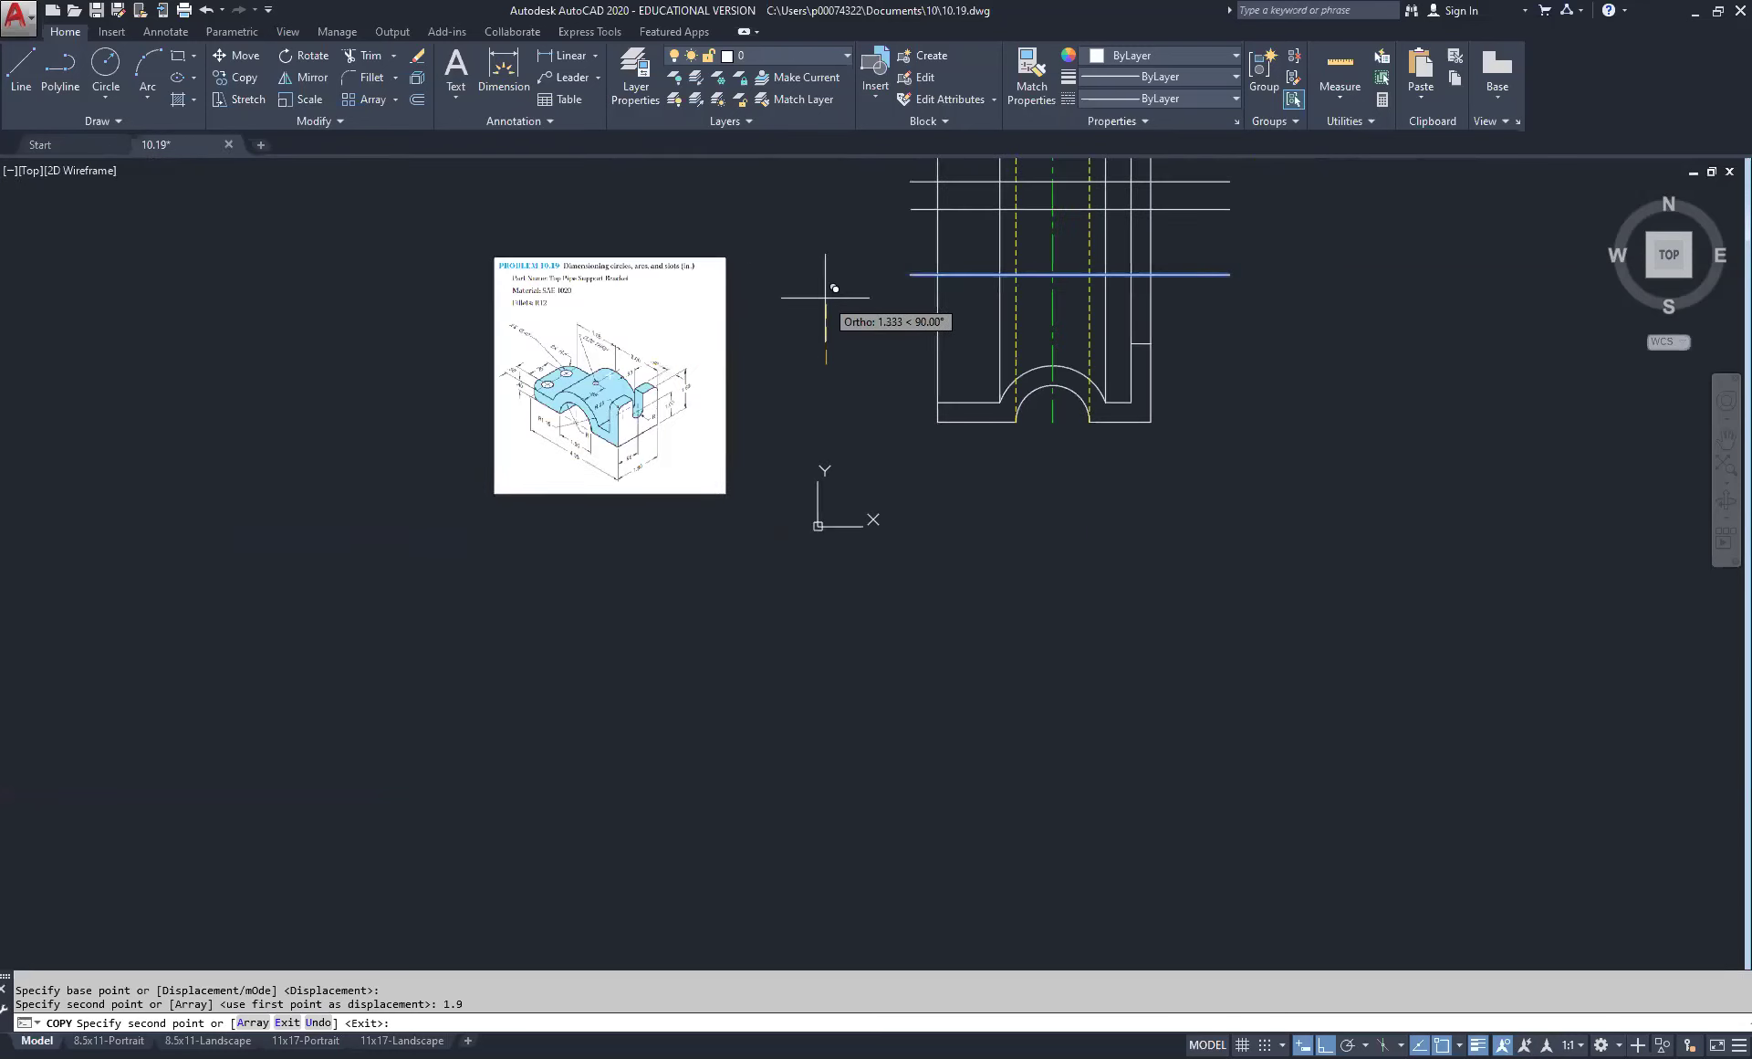
{"action": "scroll", "coordinate": [648, 463], "scroll_direction": "up", "scroll_amount": 6}
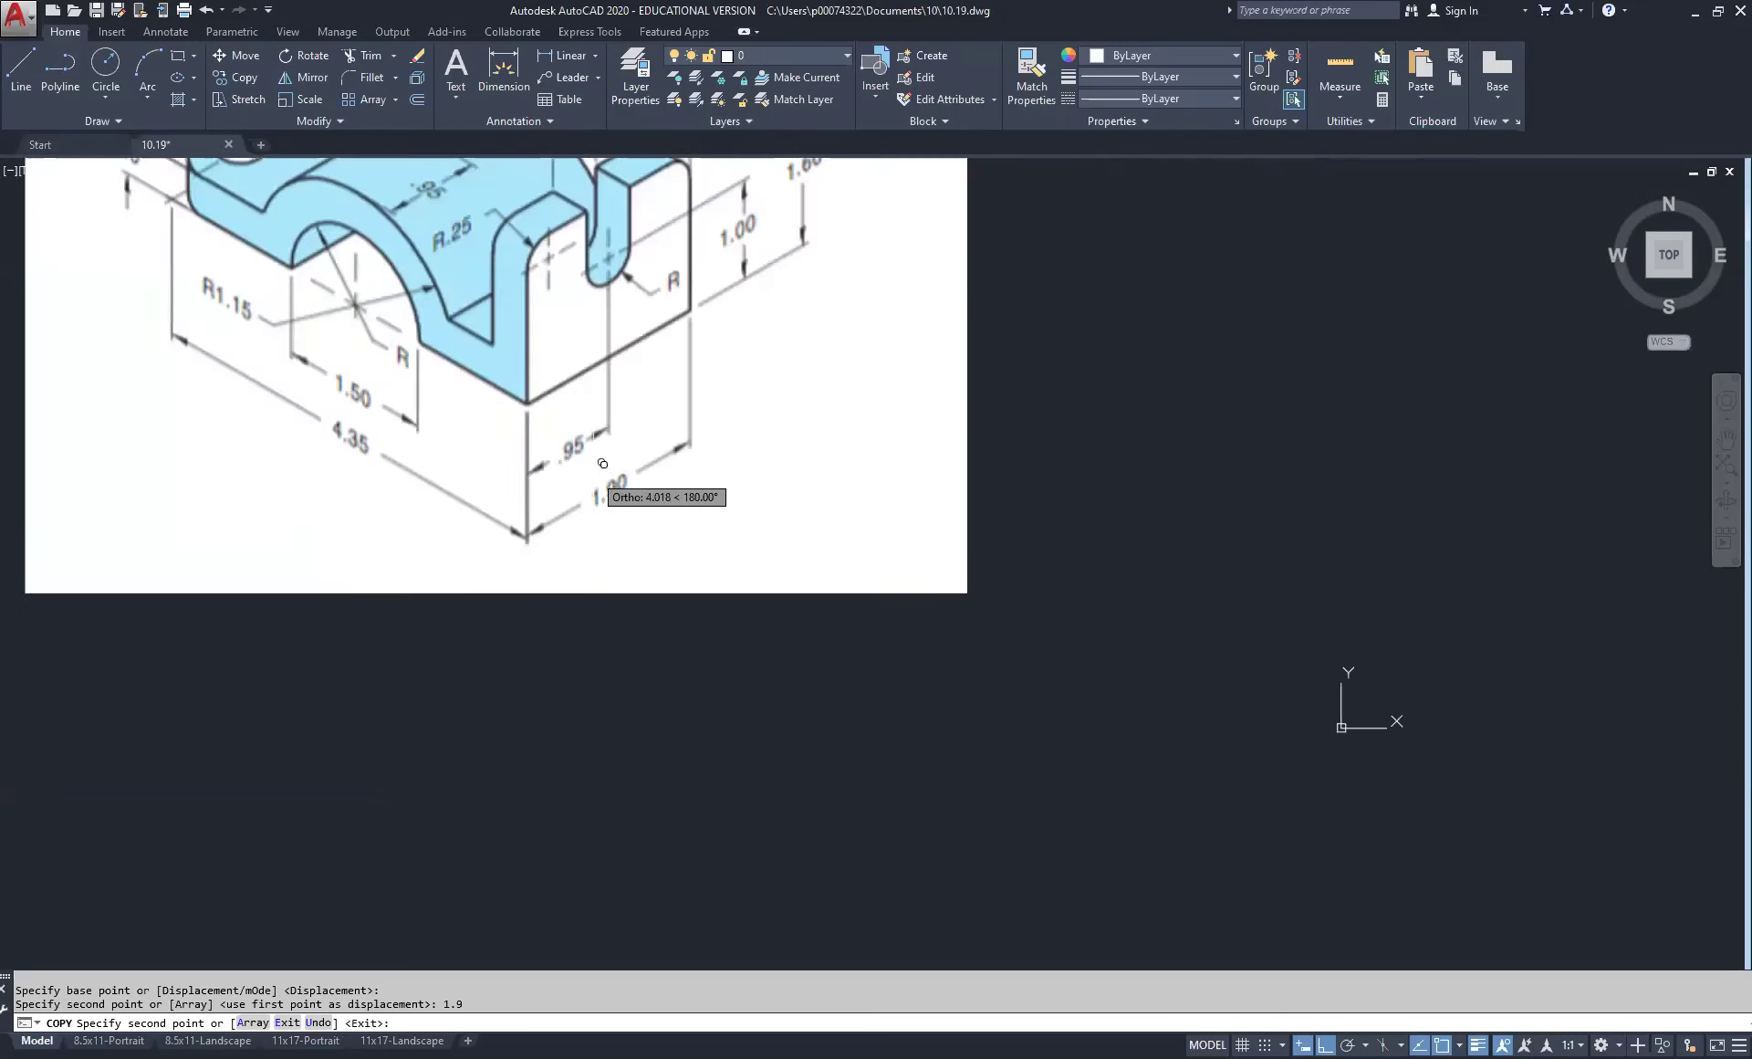
{"action": "scroll", "coordinate": [1137, 497], "scroll_direction": "down", "scroll_amount": 3}
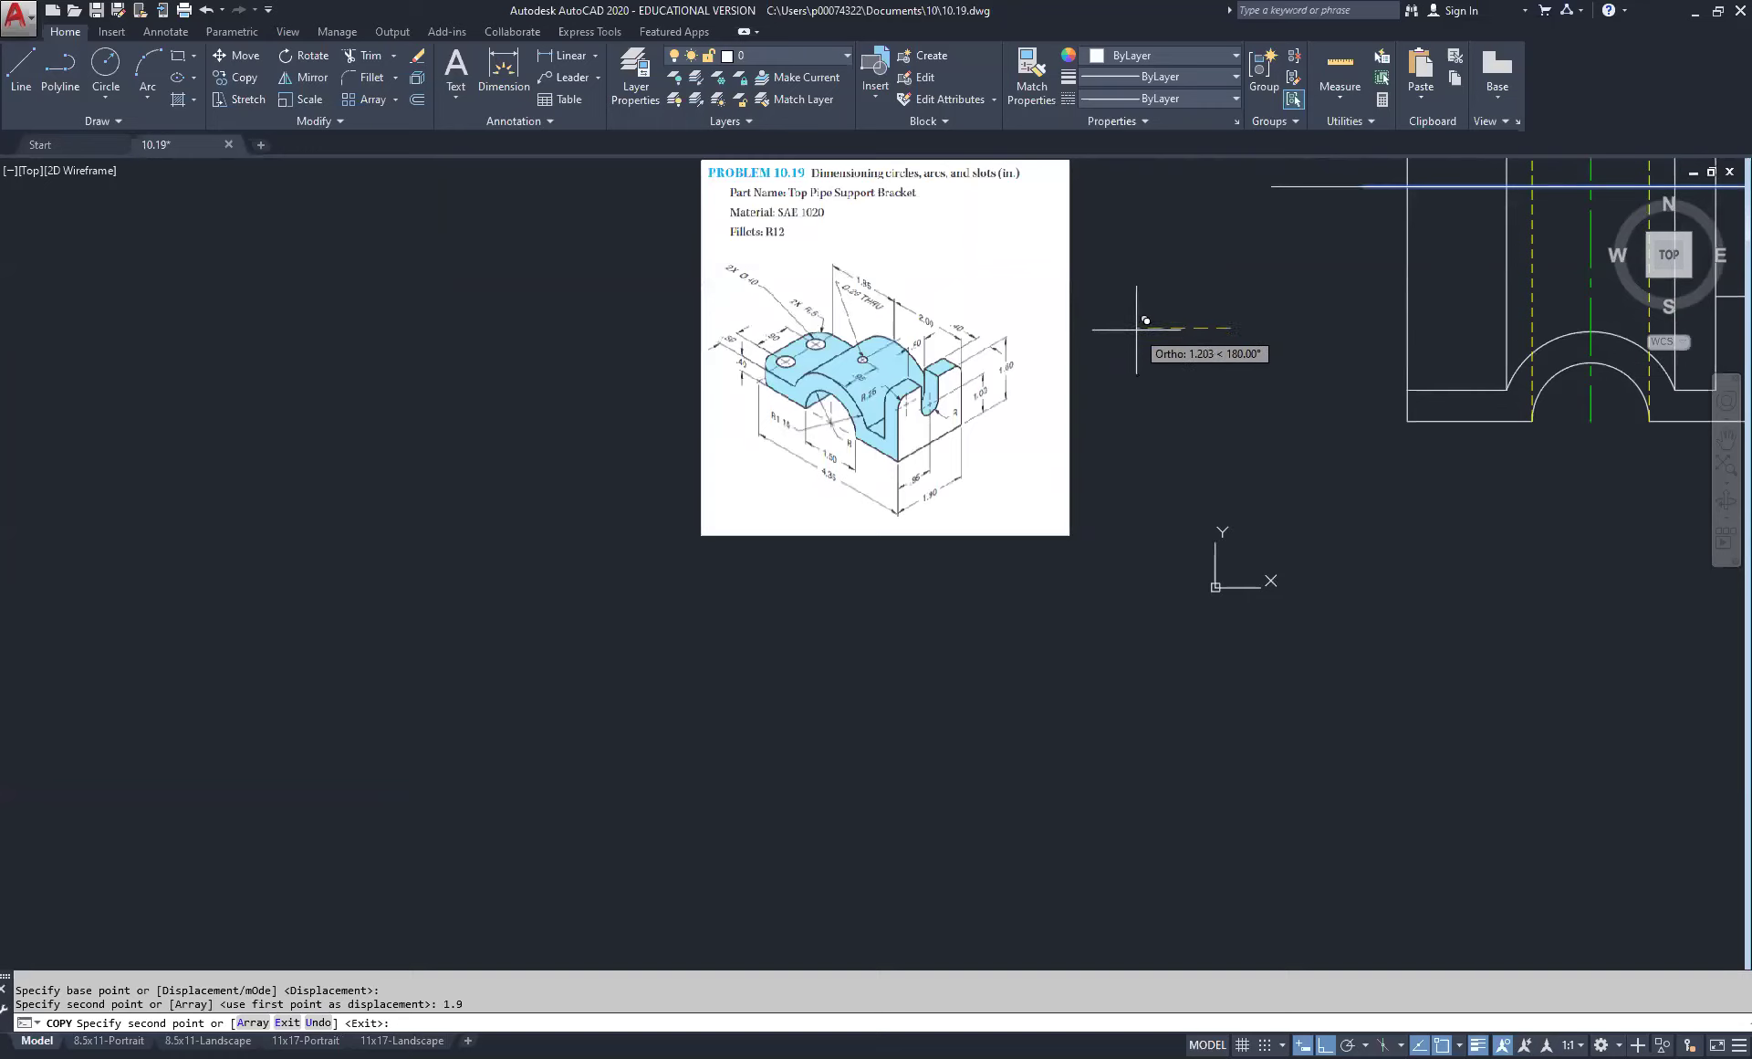
{"action": "middle_click_drag", "start_coordinate": [1223, 245], "coordinate": [824, 509]}
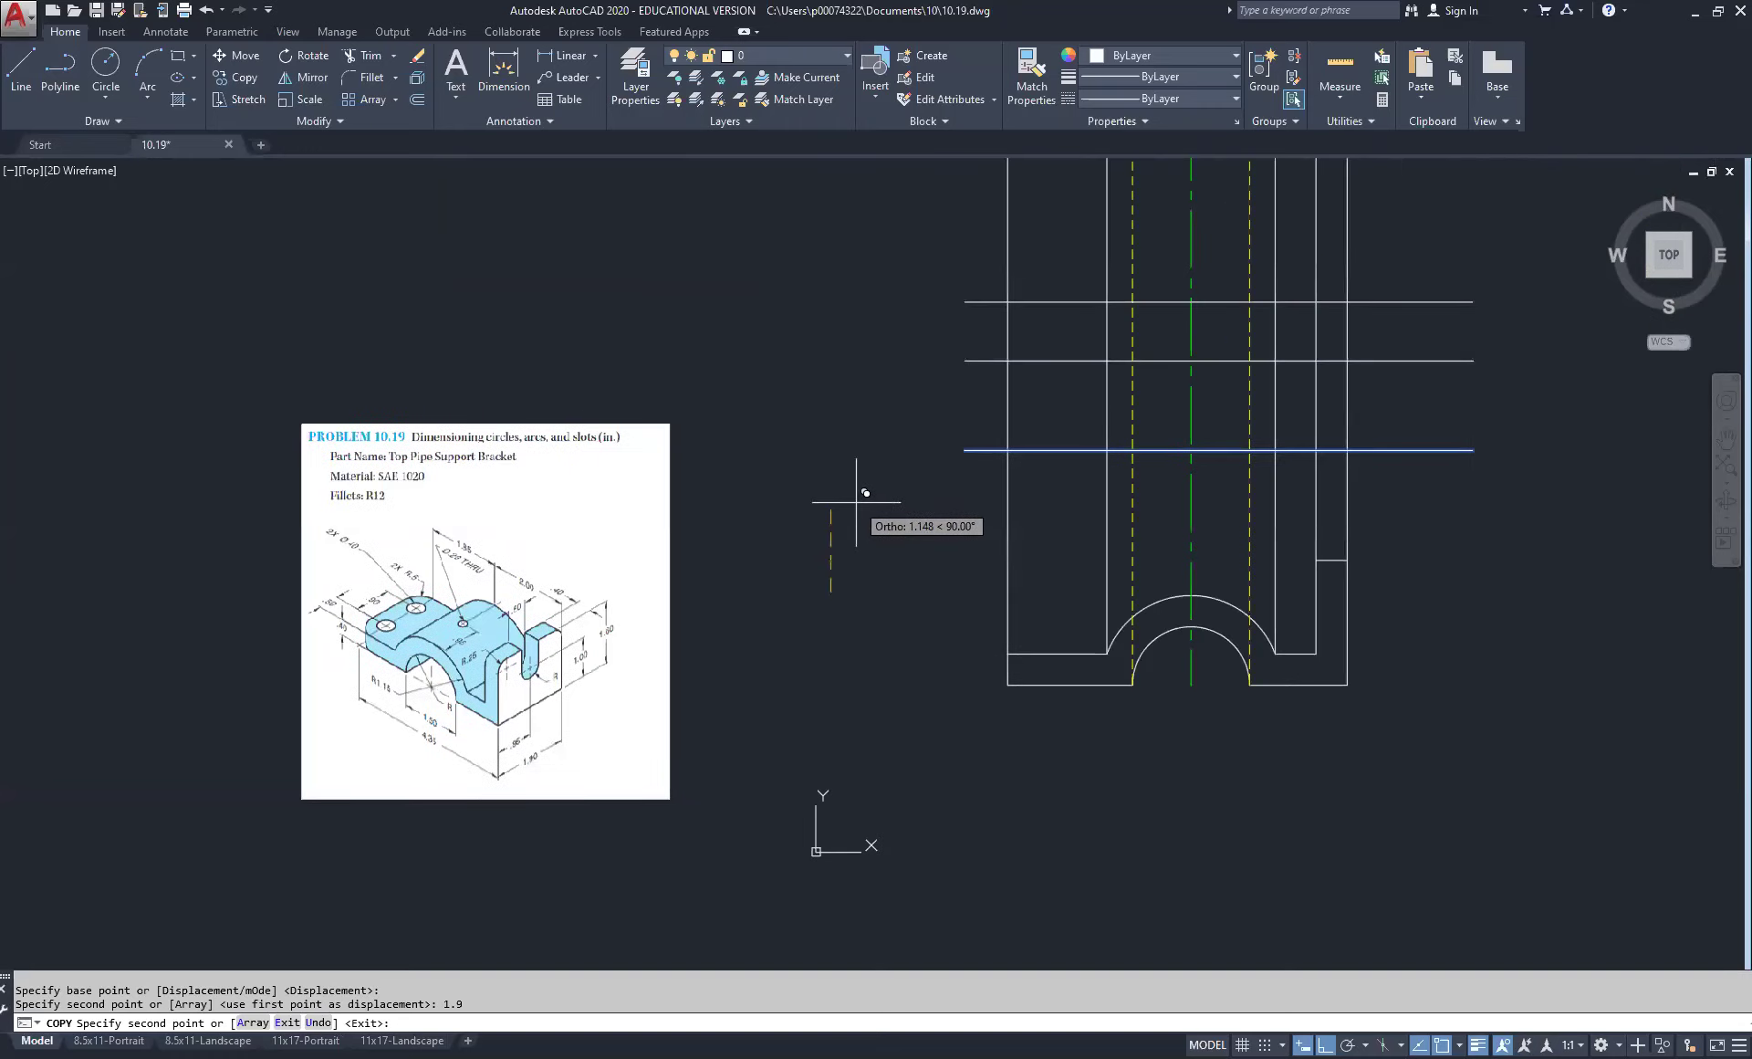
{"action": "type", "text": ".95"}
{"action": "key", "text": "Return"}
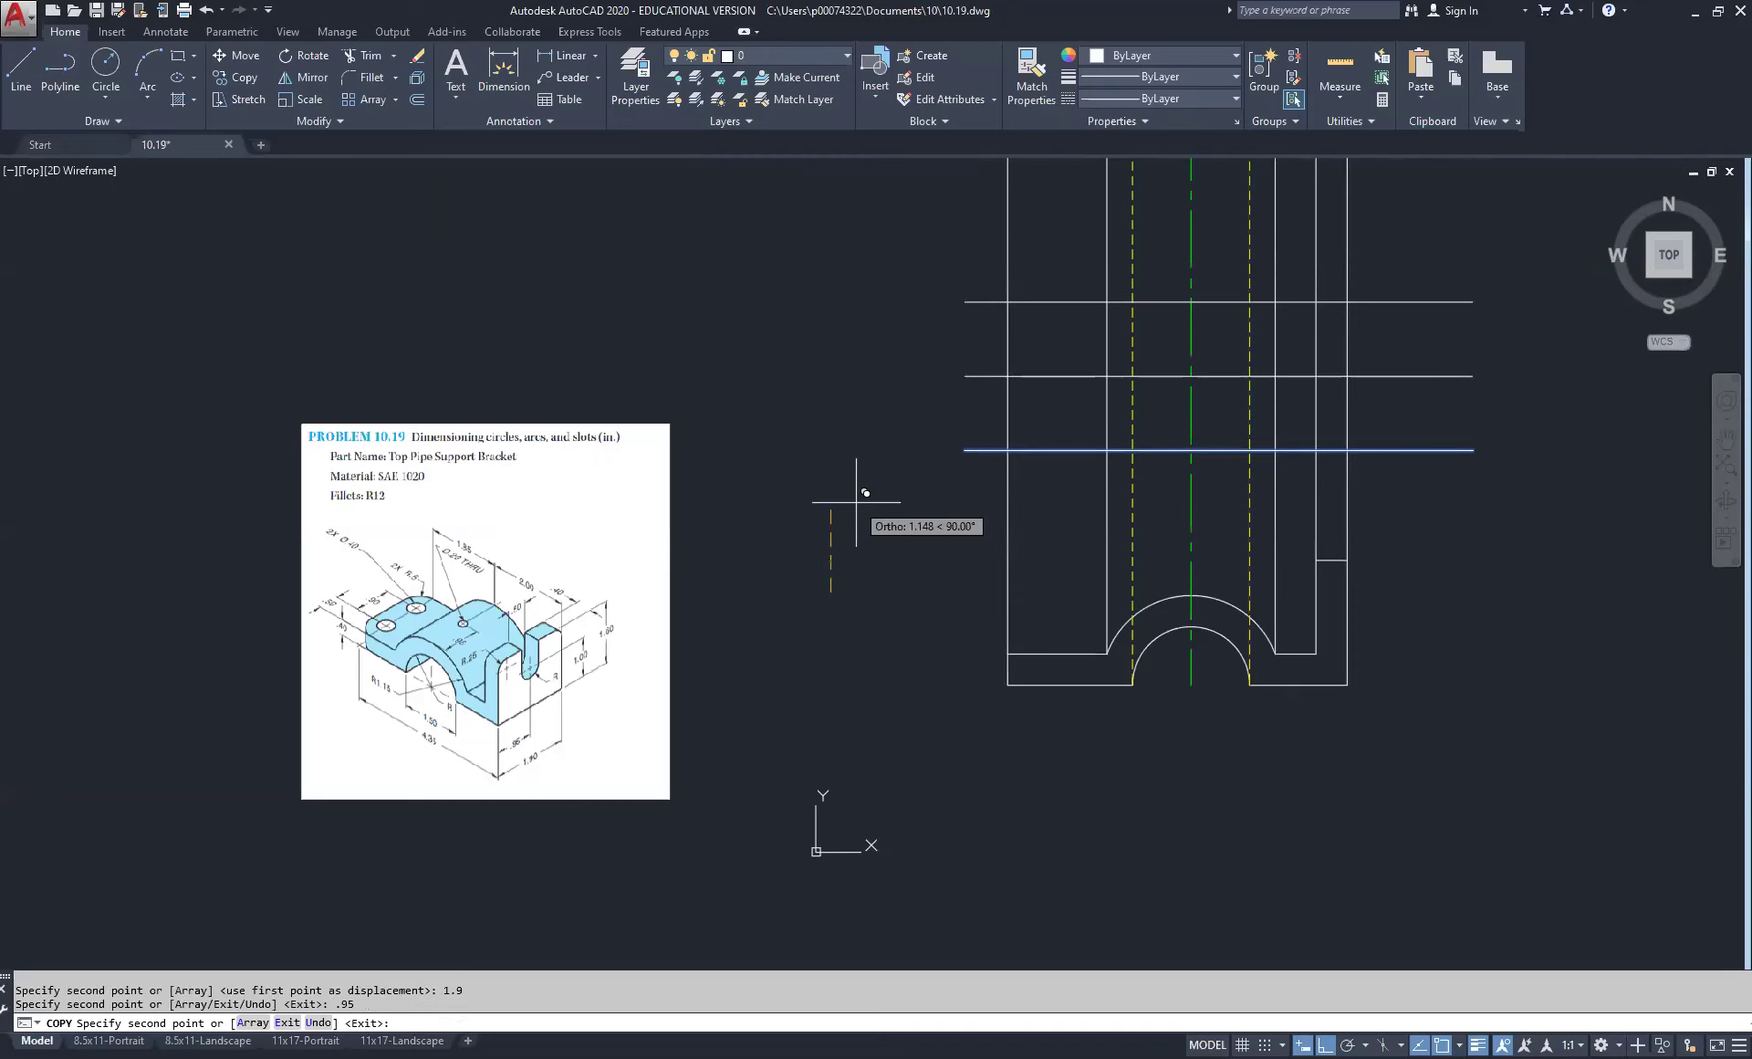
{"action": "right_click", "coordinate": [856, 502]}
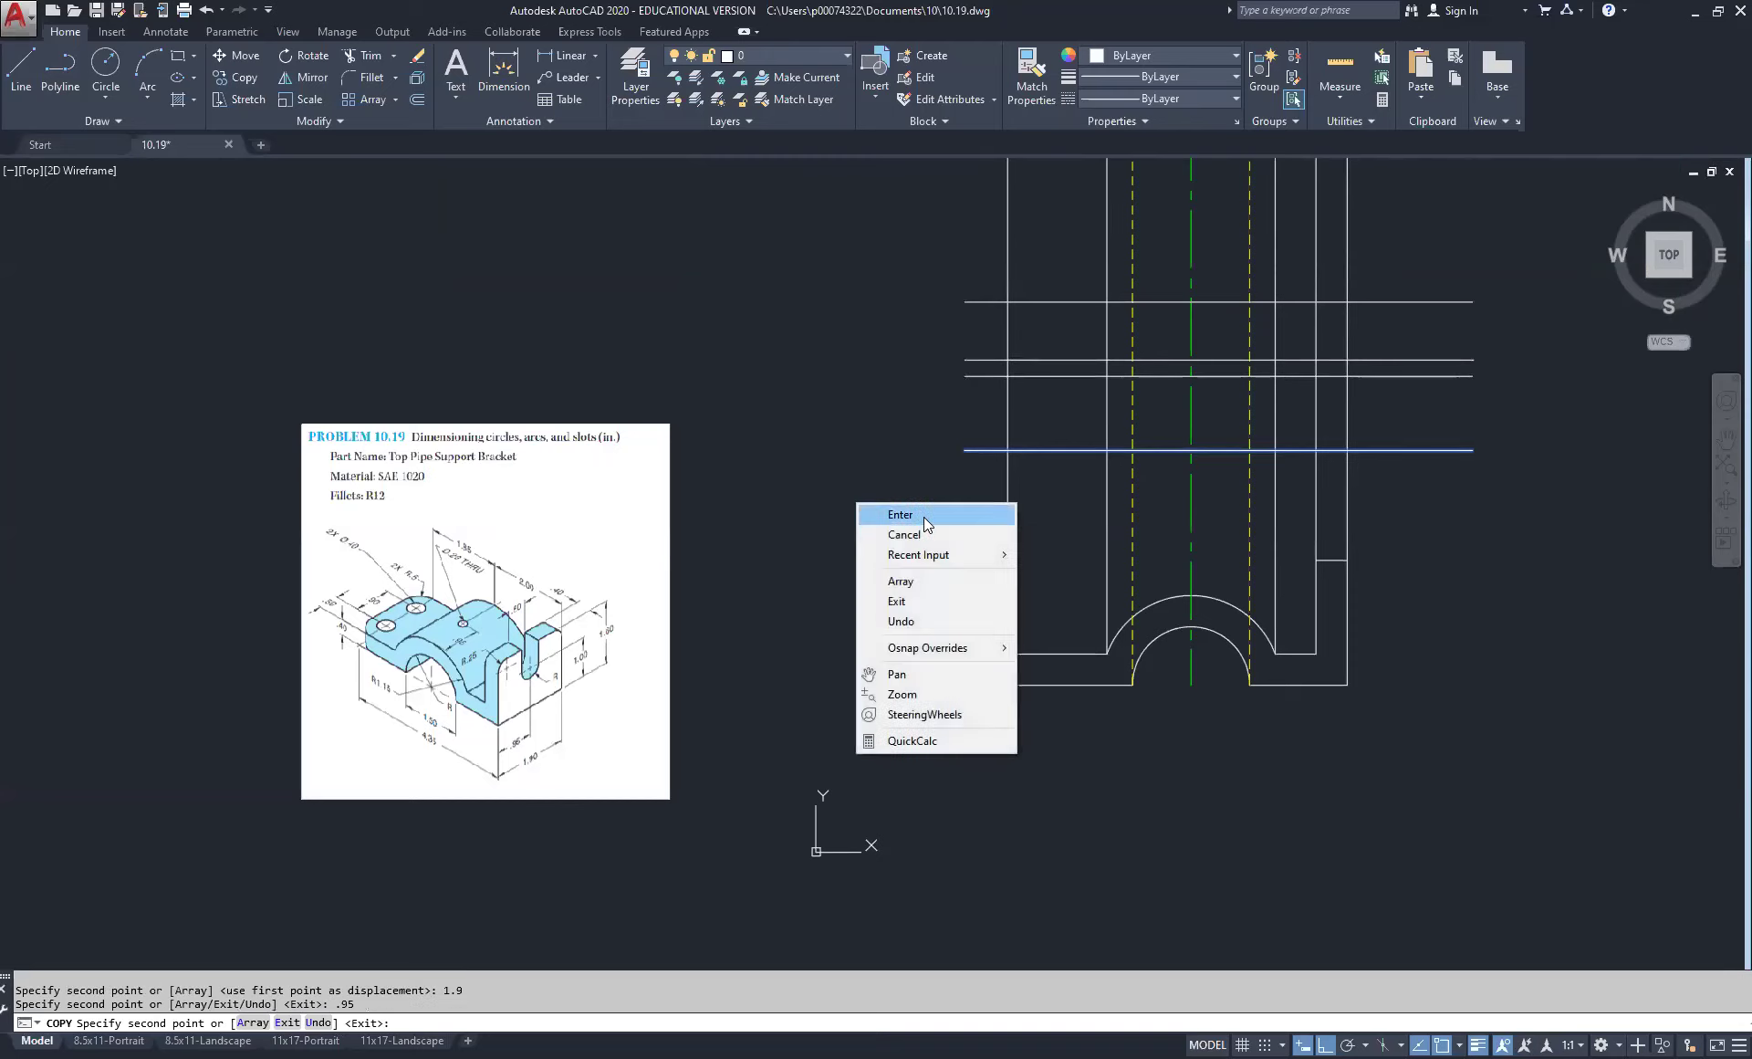
{"action": "left_click", "coordinate": [924, 515]}
Step: Assign the middle horizontal line of the top view to the Center layer
{"action": "left_click", "coordinate": [970, 354]}
{"action": "left_click", "coordinate": [949, 397]}
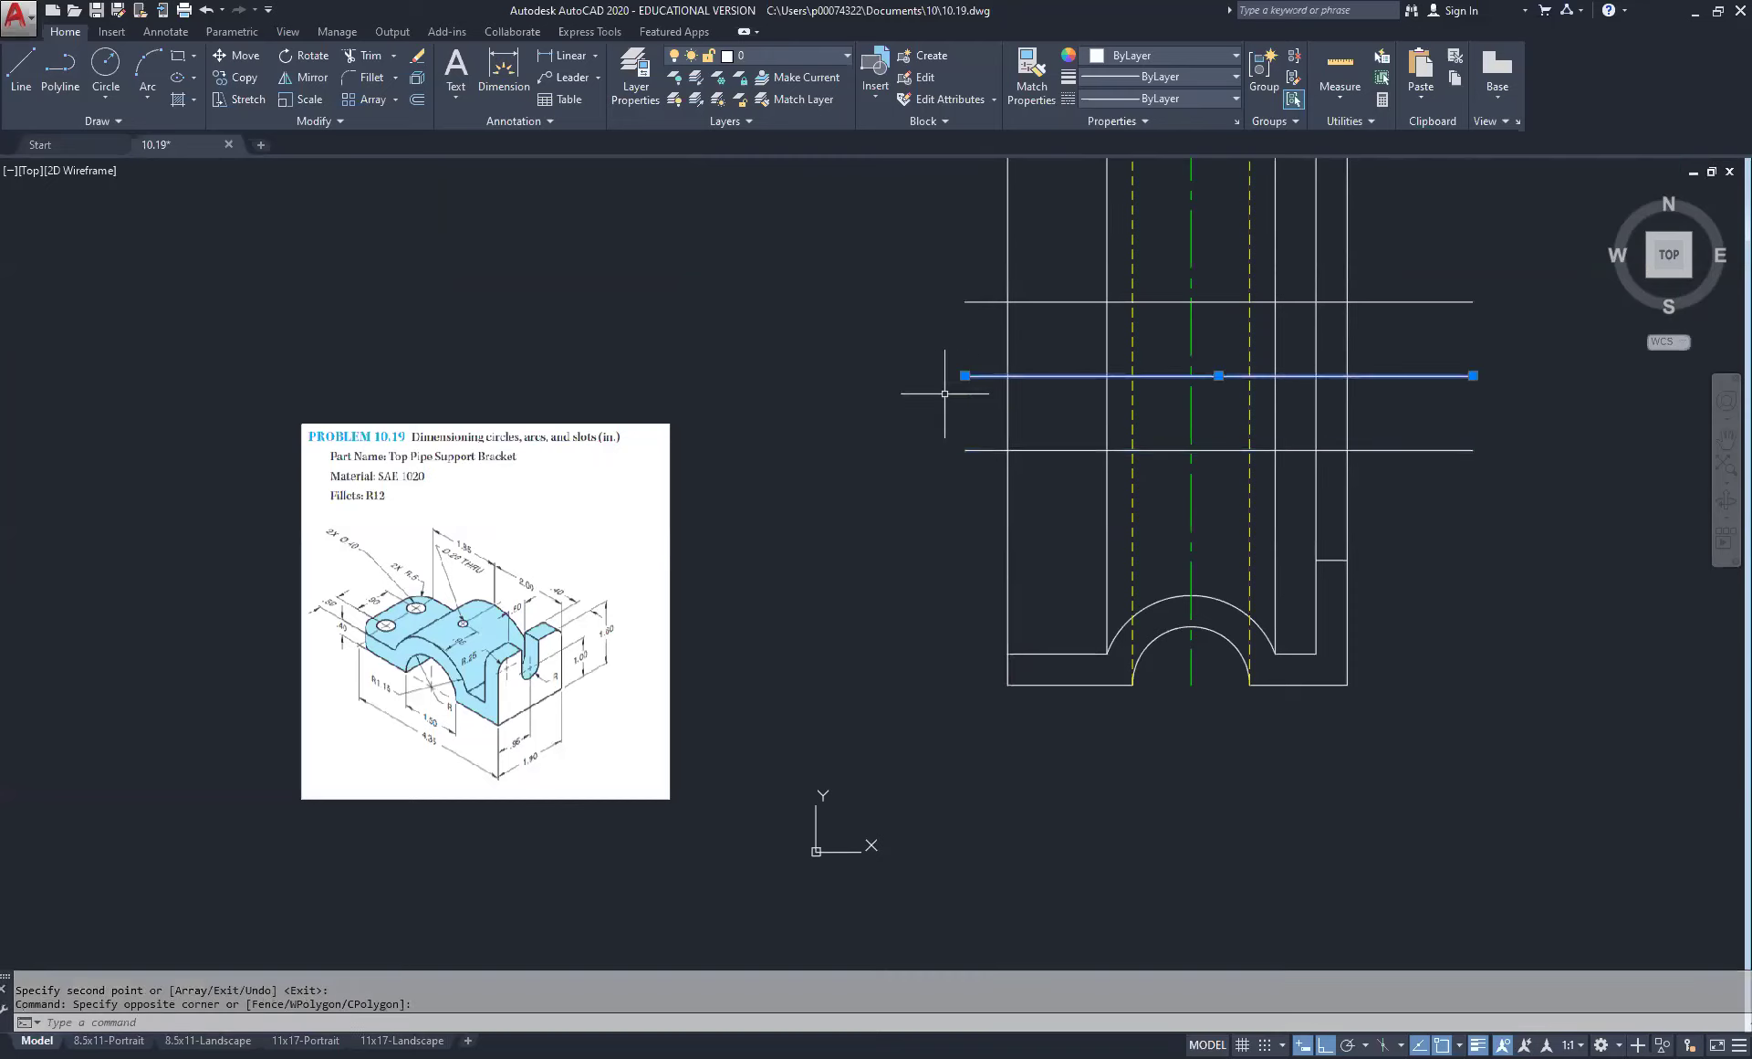
{"action": "left_click", "coordinate": [815, 55]}
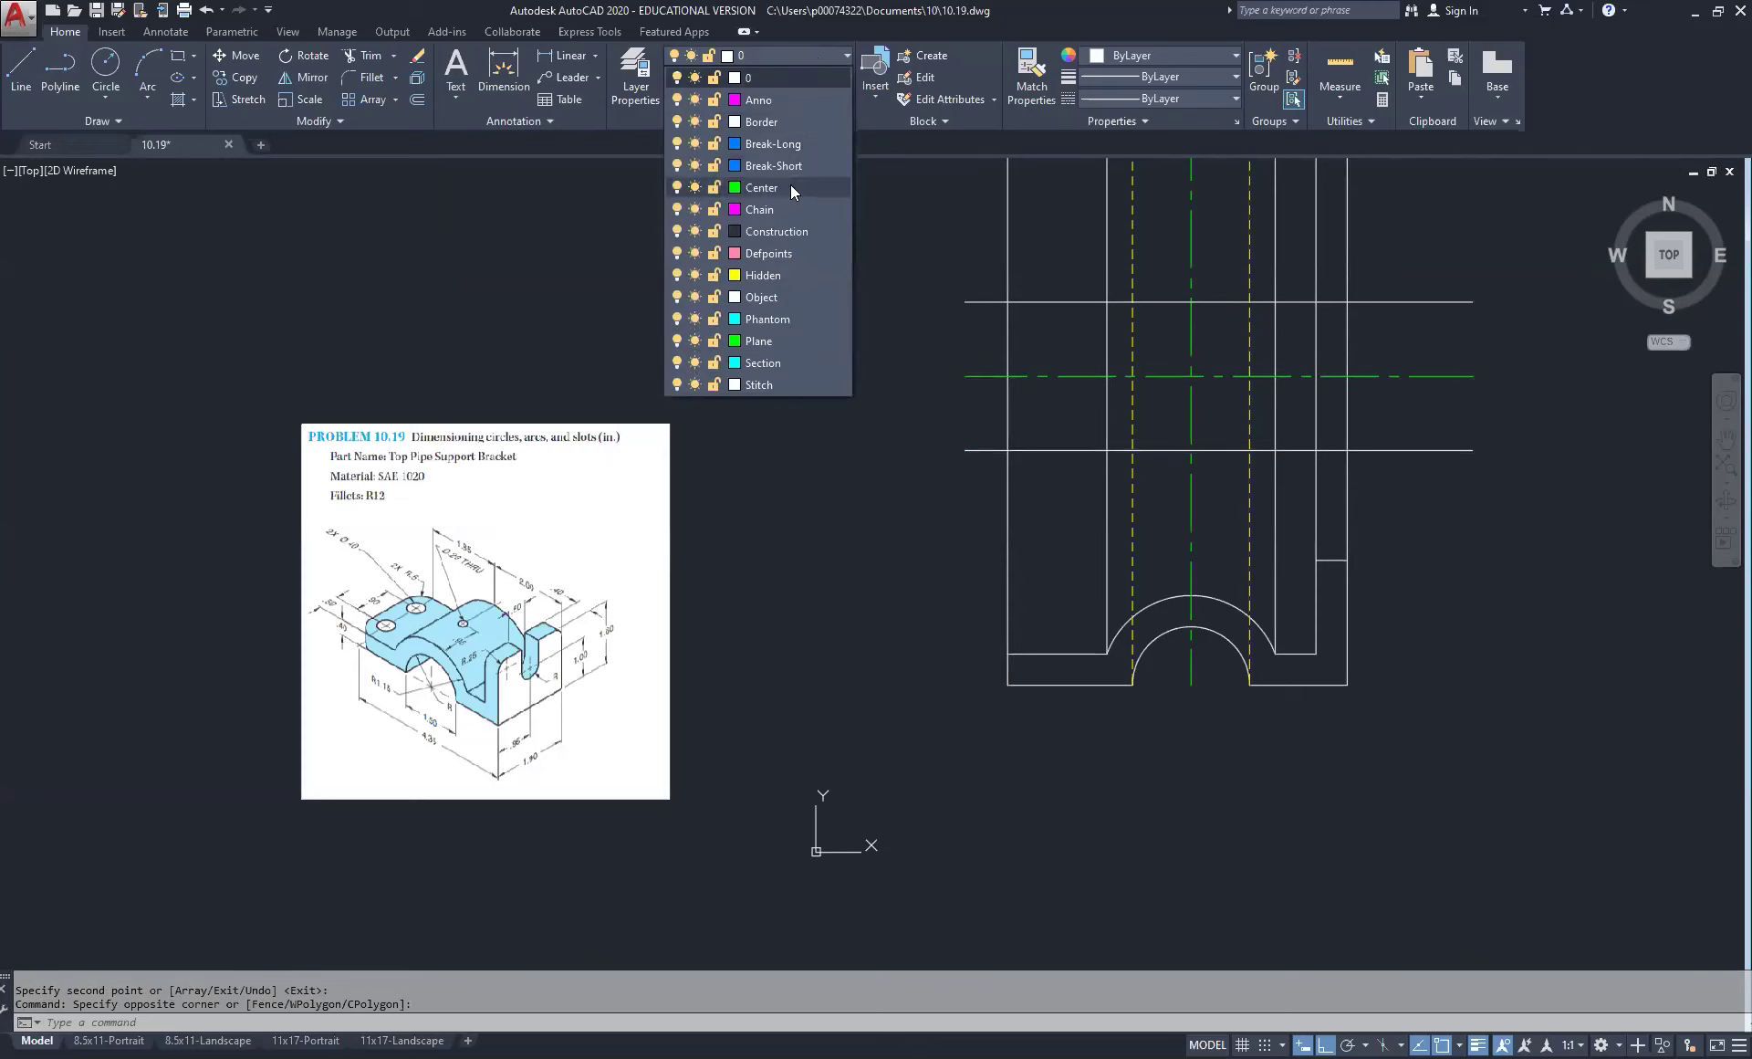
{"action": "left_click", "coordinate": [790, 185]}
{"action": "key", "text": "Escape"}
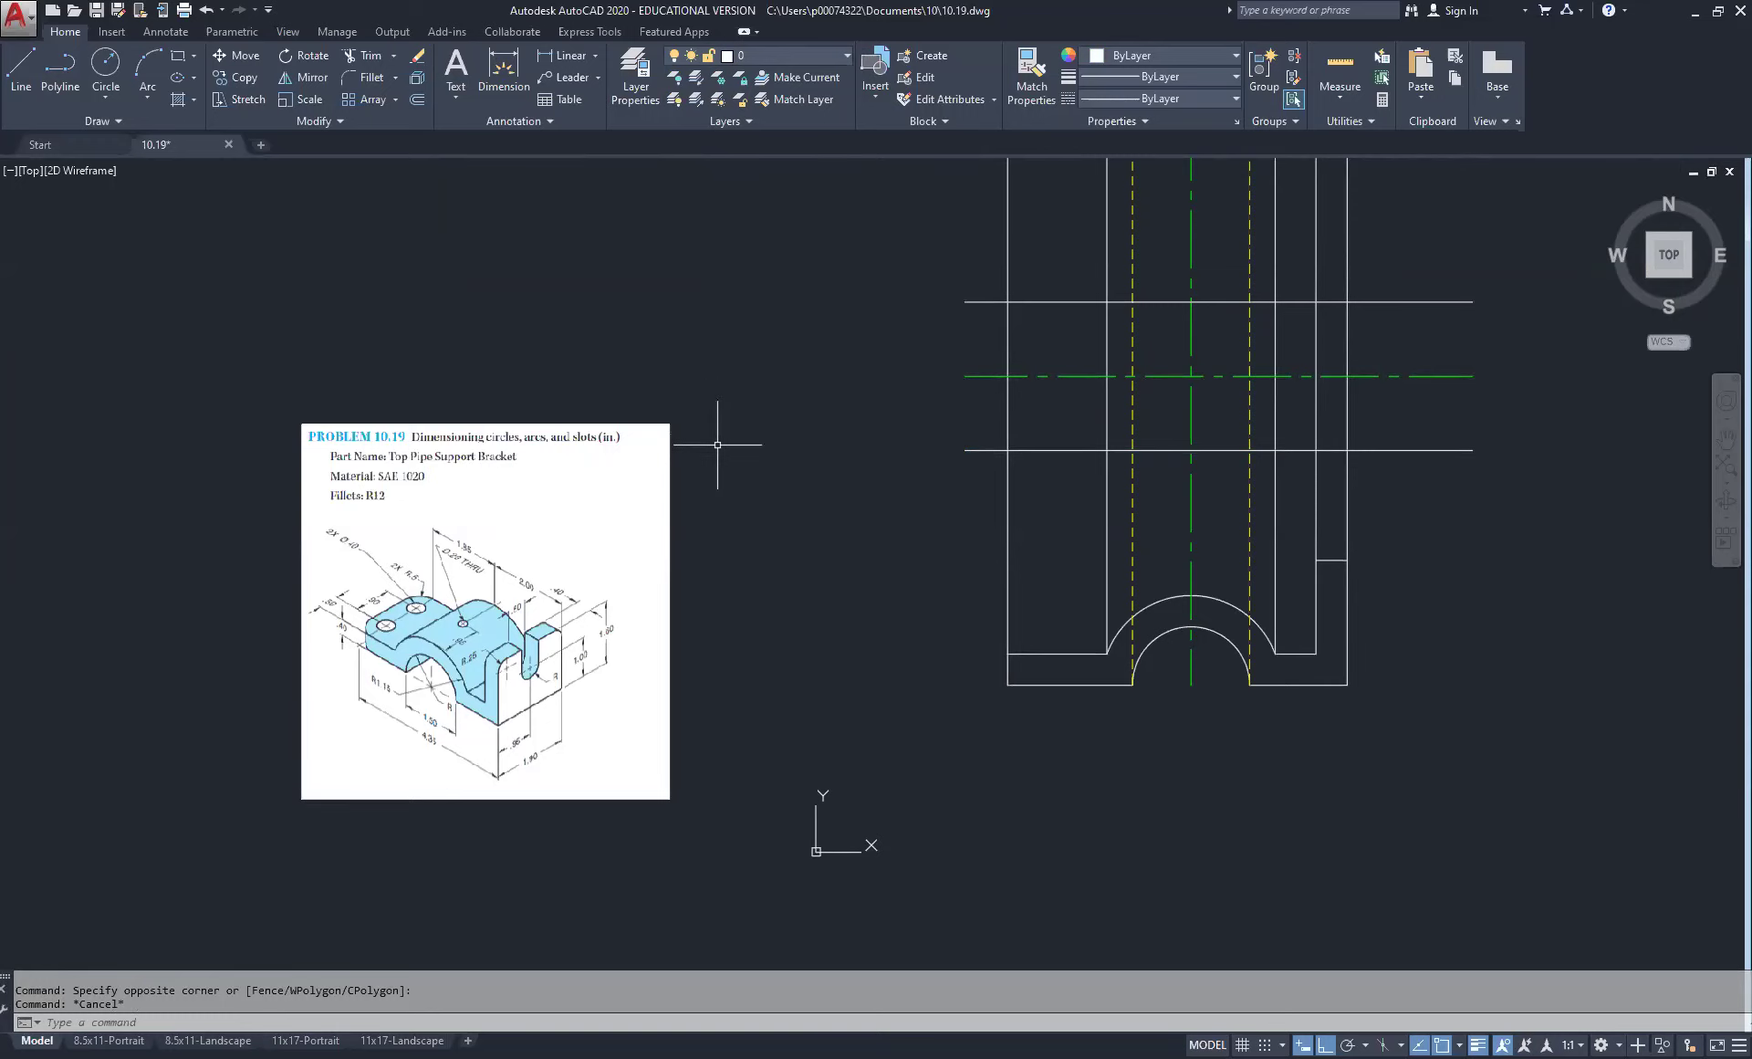
Step: Examine the hole, slot and depth dimensions of the bracket in the reference image
{"action": "scroll", "coordinate": [511, 637], "scroll_direction": "up", "scroll_amount": 4}
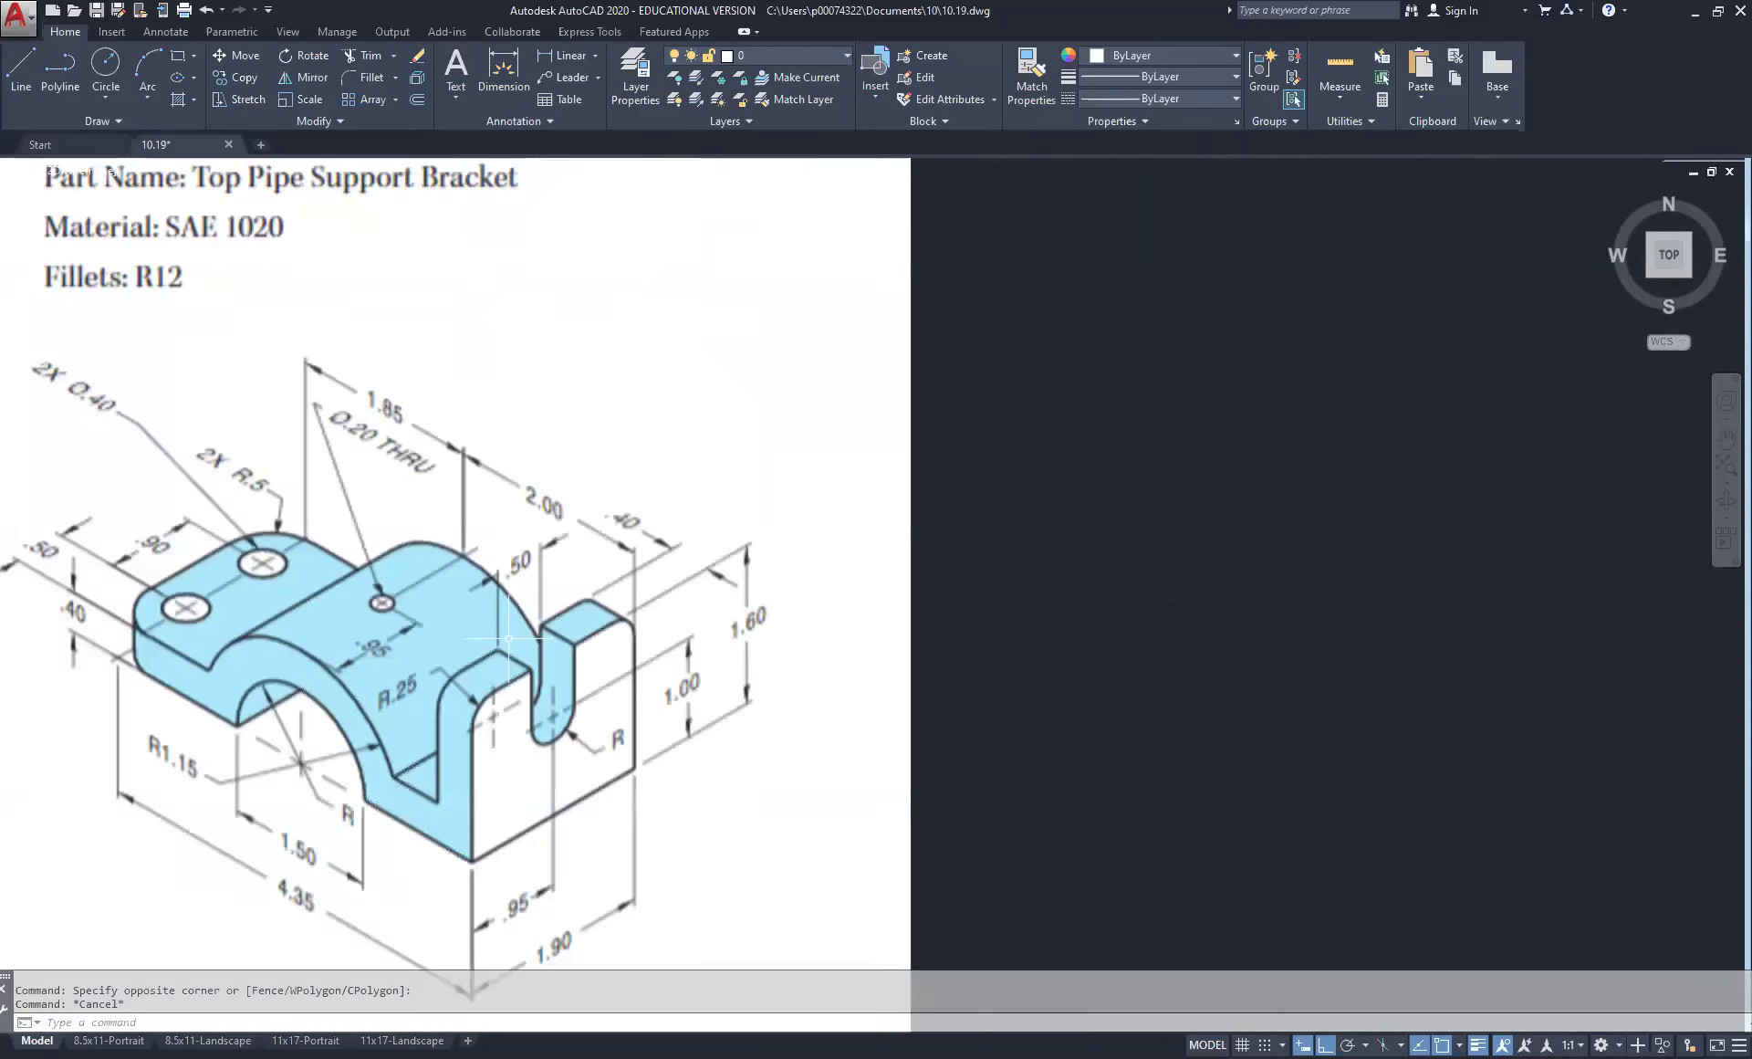
{"action": "middle_click_drag", "start_coordinate": [589, 619], "coordinate": [758, 534]}
{"action": "scroll", "coordinate": [769, 540], "scroll_direction": "down", "scroll_amount": 3}
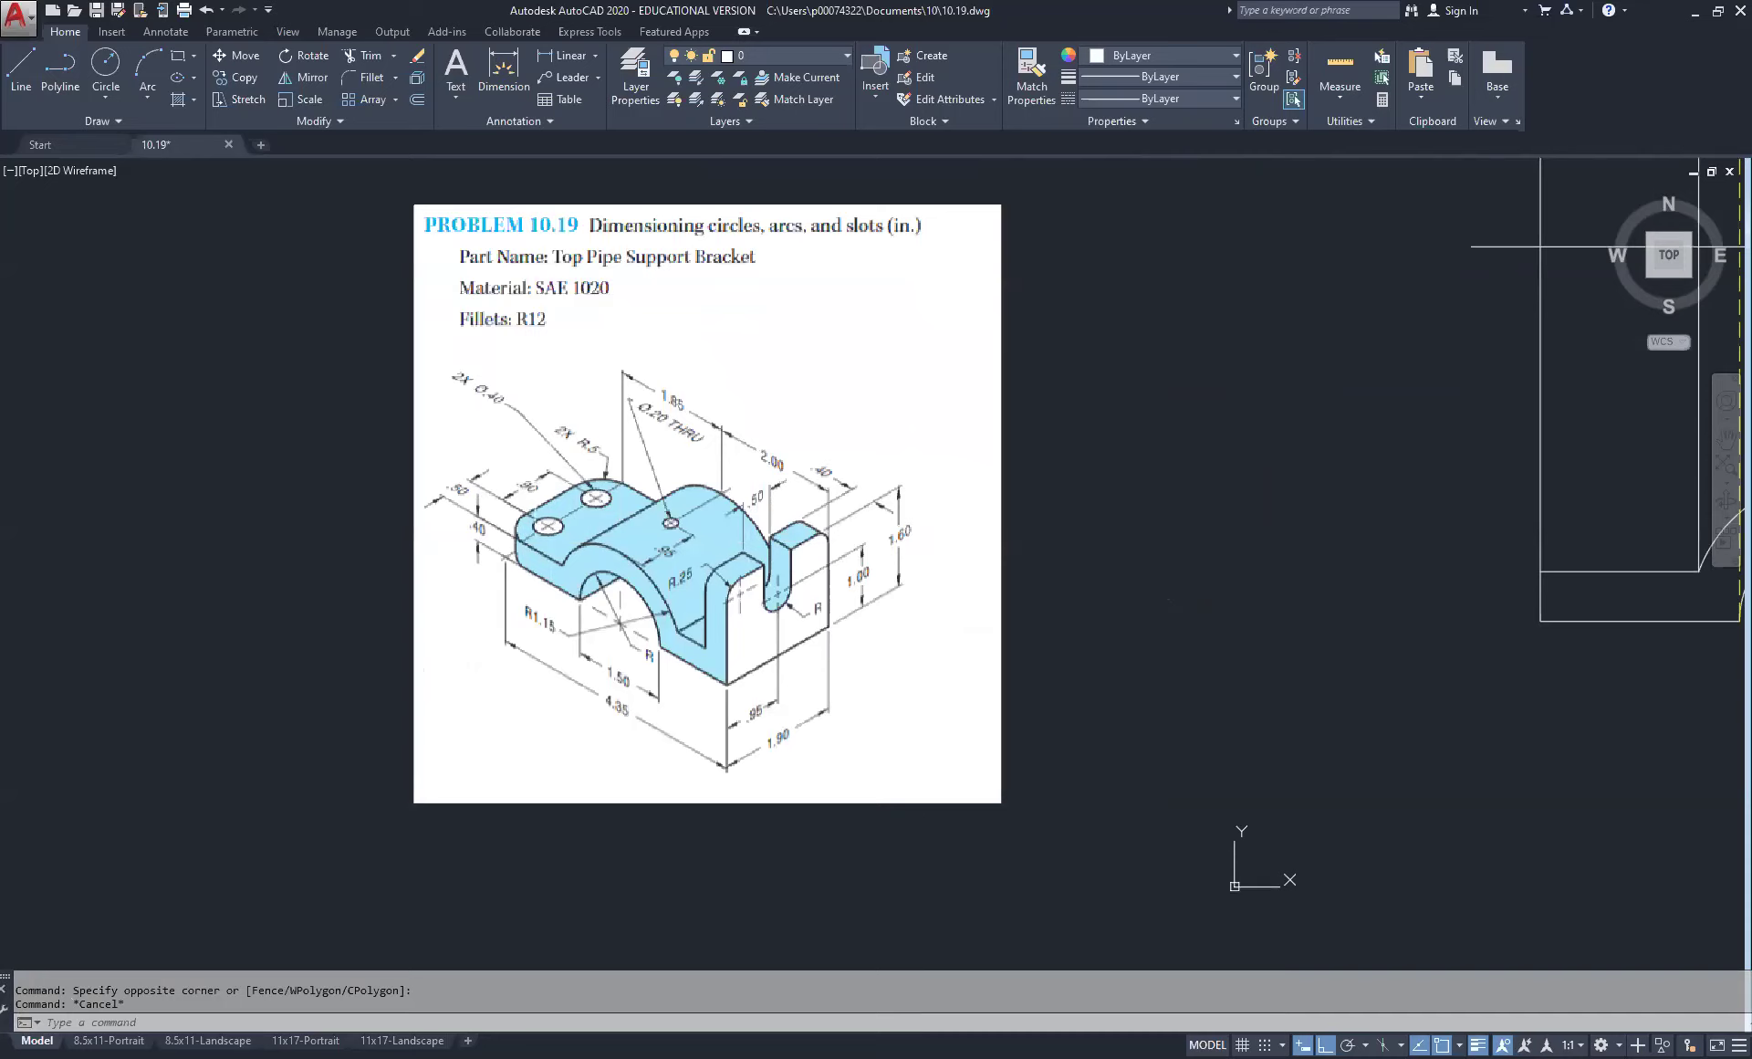
{"action": "scroll", "coordinate": [530, 489], "scroll_direction": "up", "scroll_amount": 4}
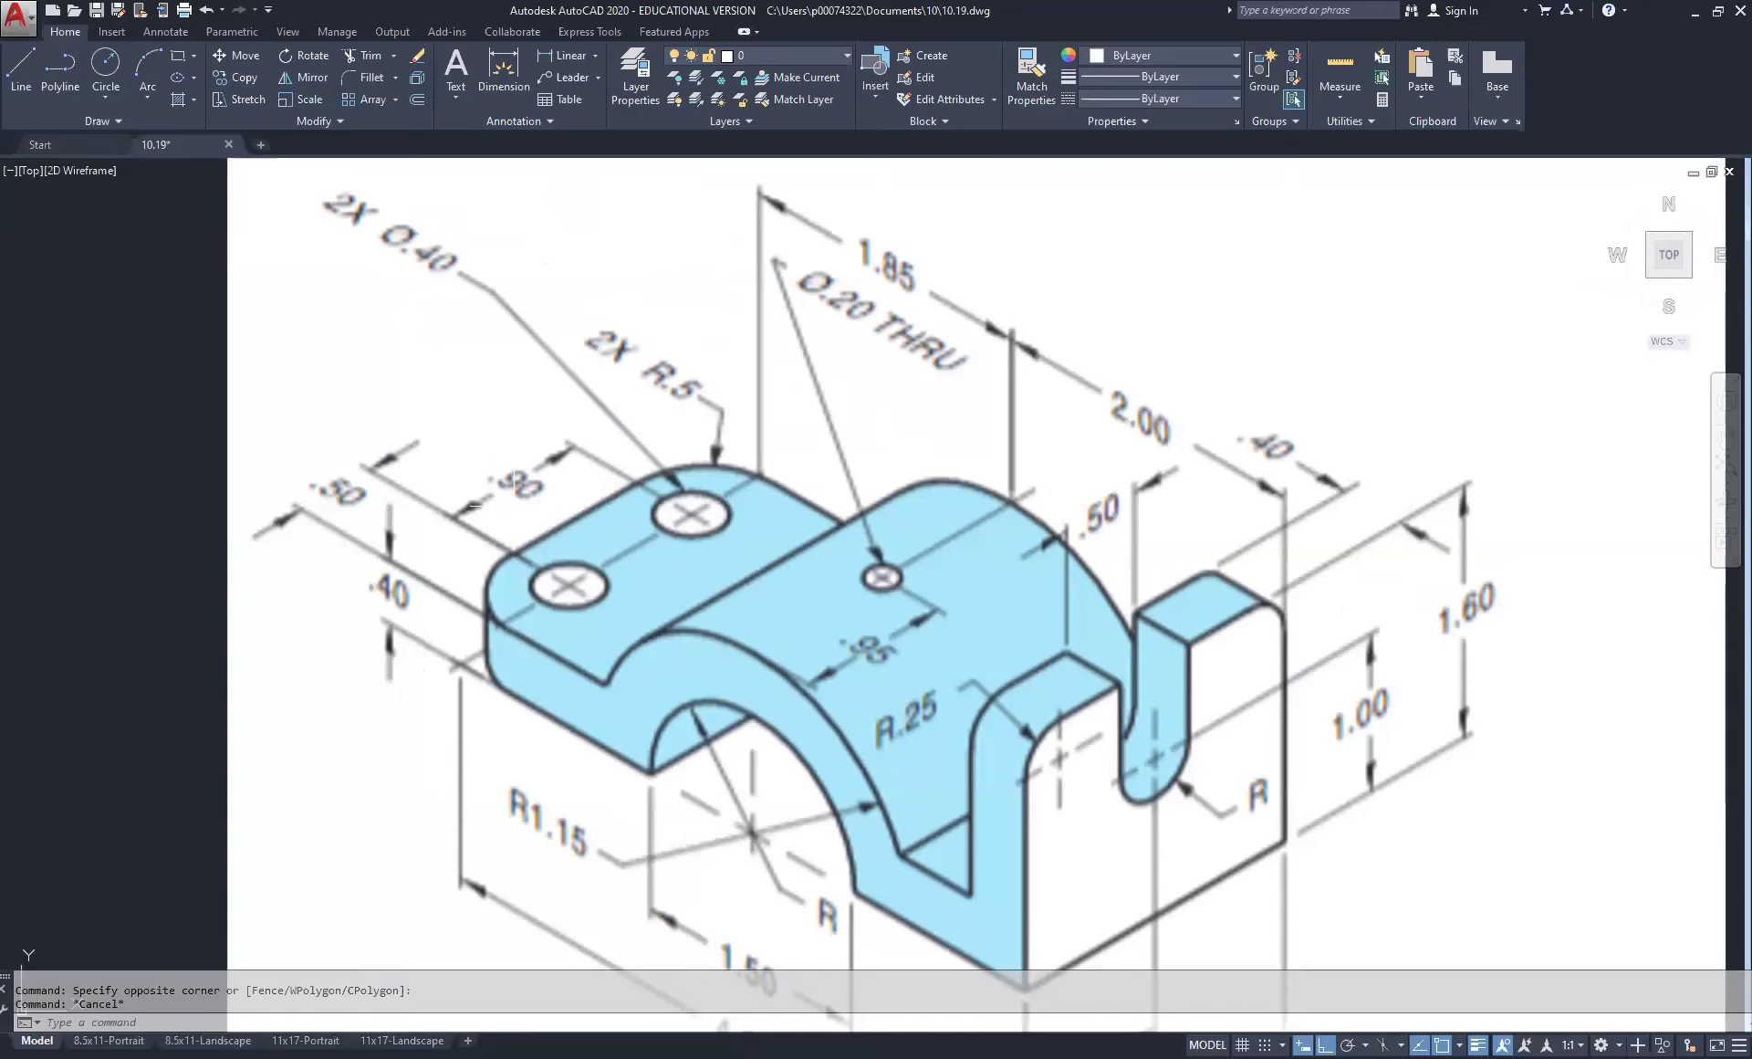
{"action": "scroll", "coordinate": [511, 505], "scroll_direction": "down", "scroll_amount": 4}
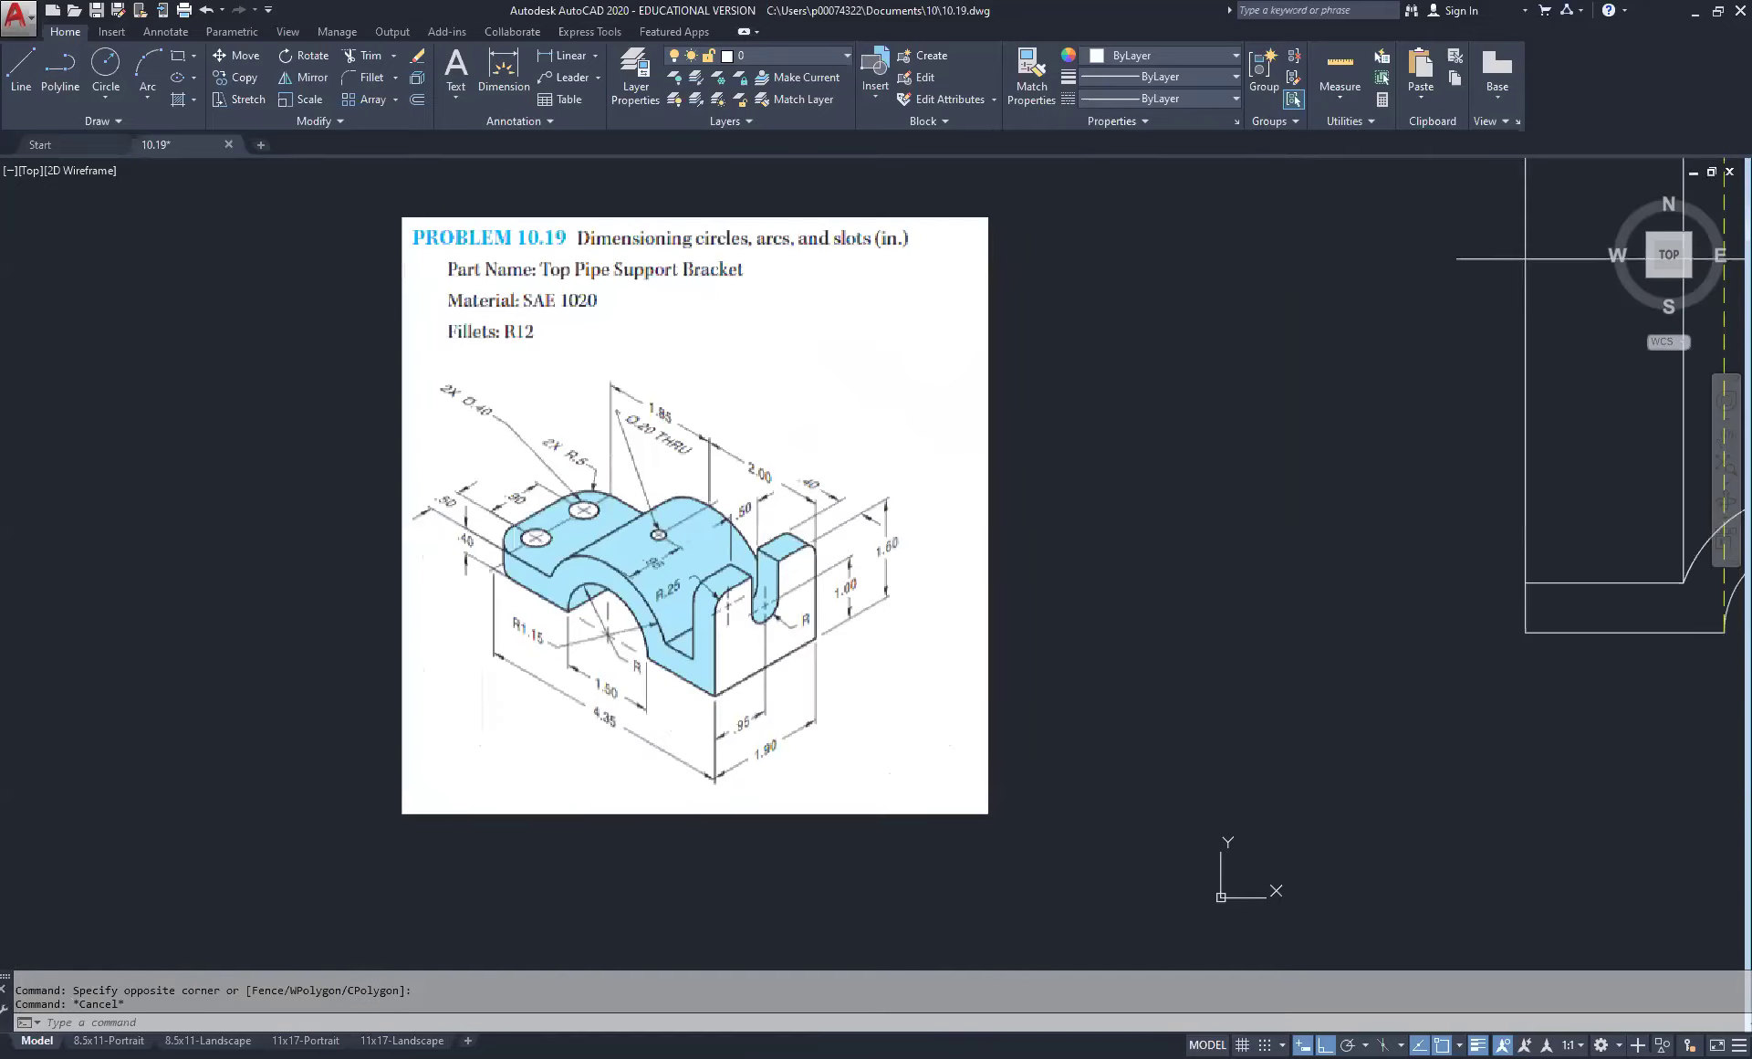
{"action": "scroll", "coordinate": [902, 410], "scroll_direction": "down", "scroll_amount": 3}
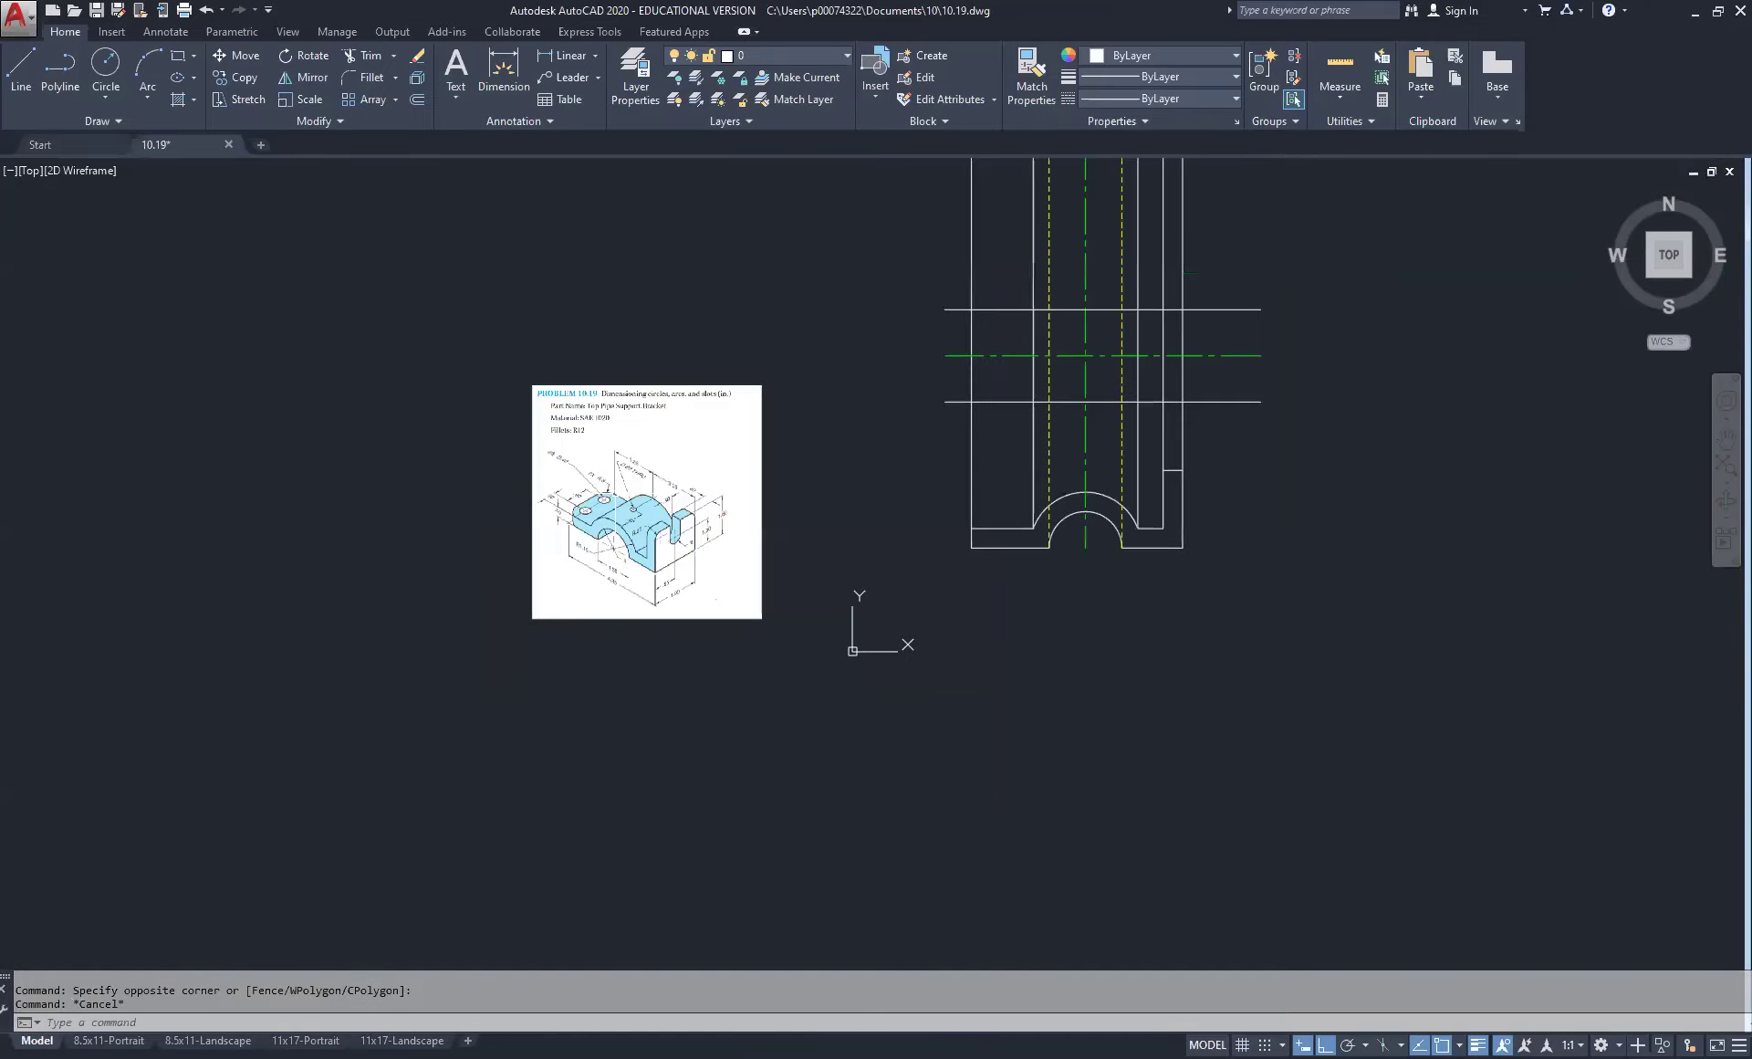
{"action": "middle_click_drag", "start_coordinate": [923, 418], "coordinate": [718, 427]}
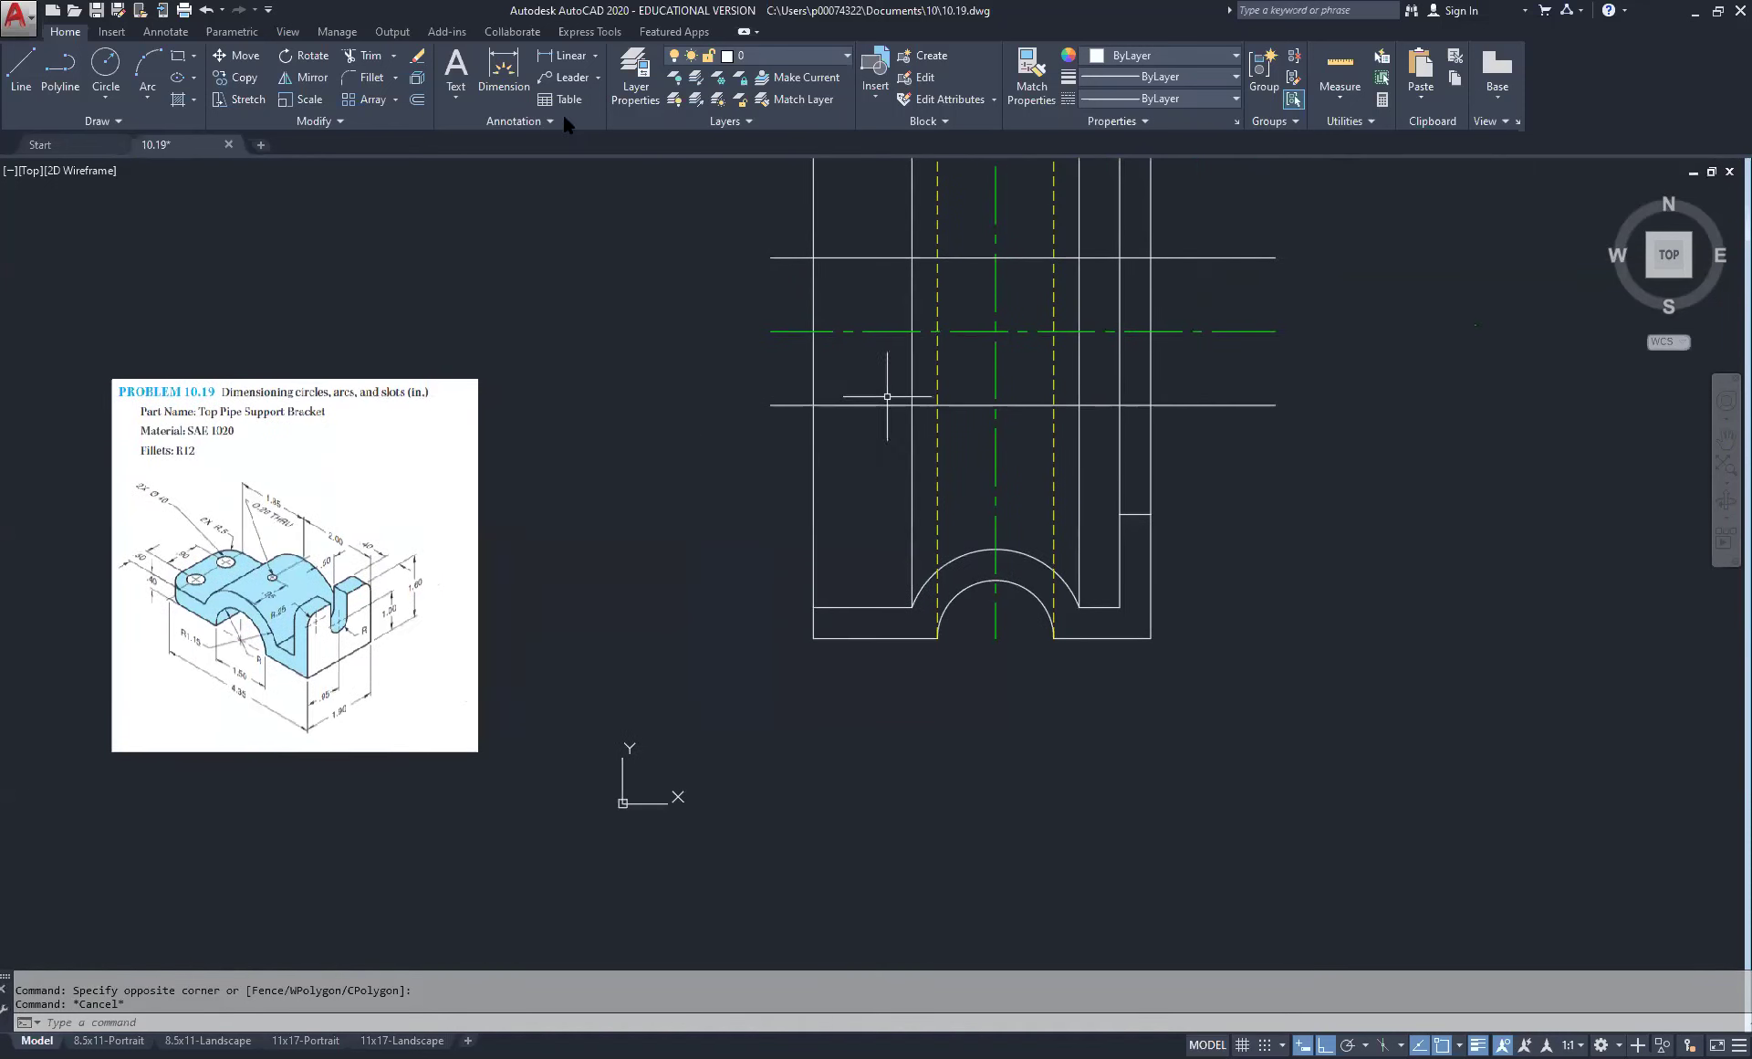
Step: Trim the top view's upper and lower horizontal lines where they extend left of the leftmost vertical line
{"action": "left_click", "coordinate": [368, 56]}
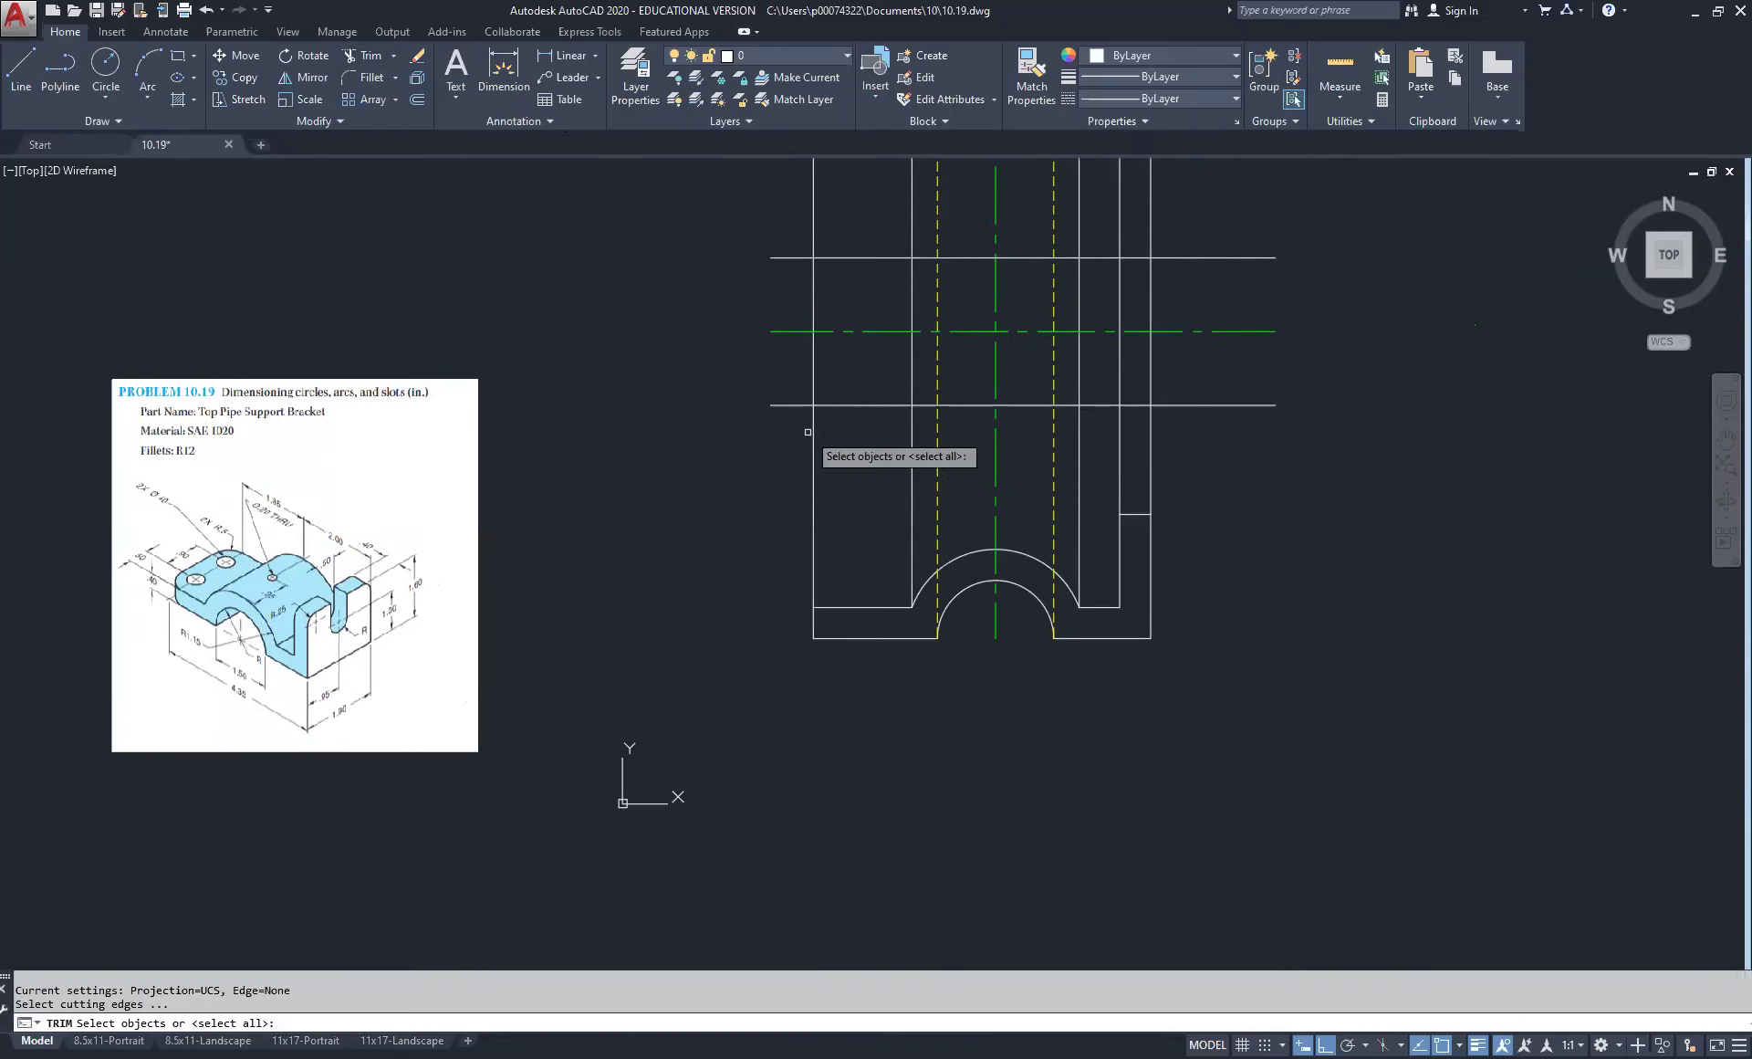
{"action": "left_click", "coordinate": [844, 381]}
{"action": "left_click", "coordinate": [782, 367]}
{"action": "key", "text": "Return"}
{"action": "left_click", "coordinate": [772, 385]}
{"action": "left_click", "coordinate": [768, 433]}
{"action": "left_click", "coordinate": [767, 216]}
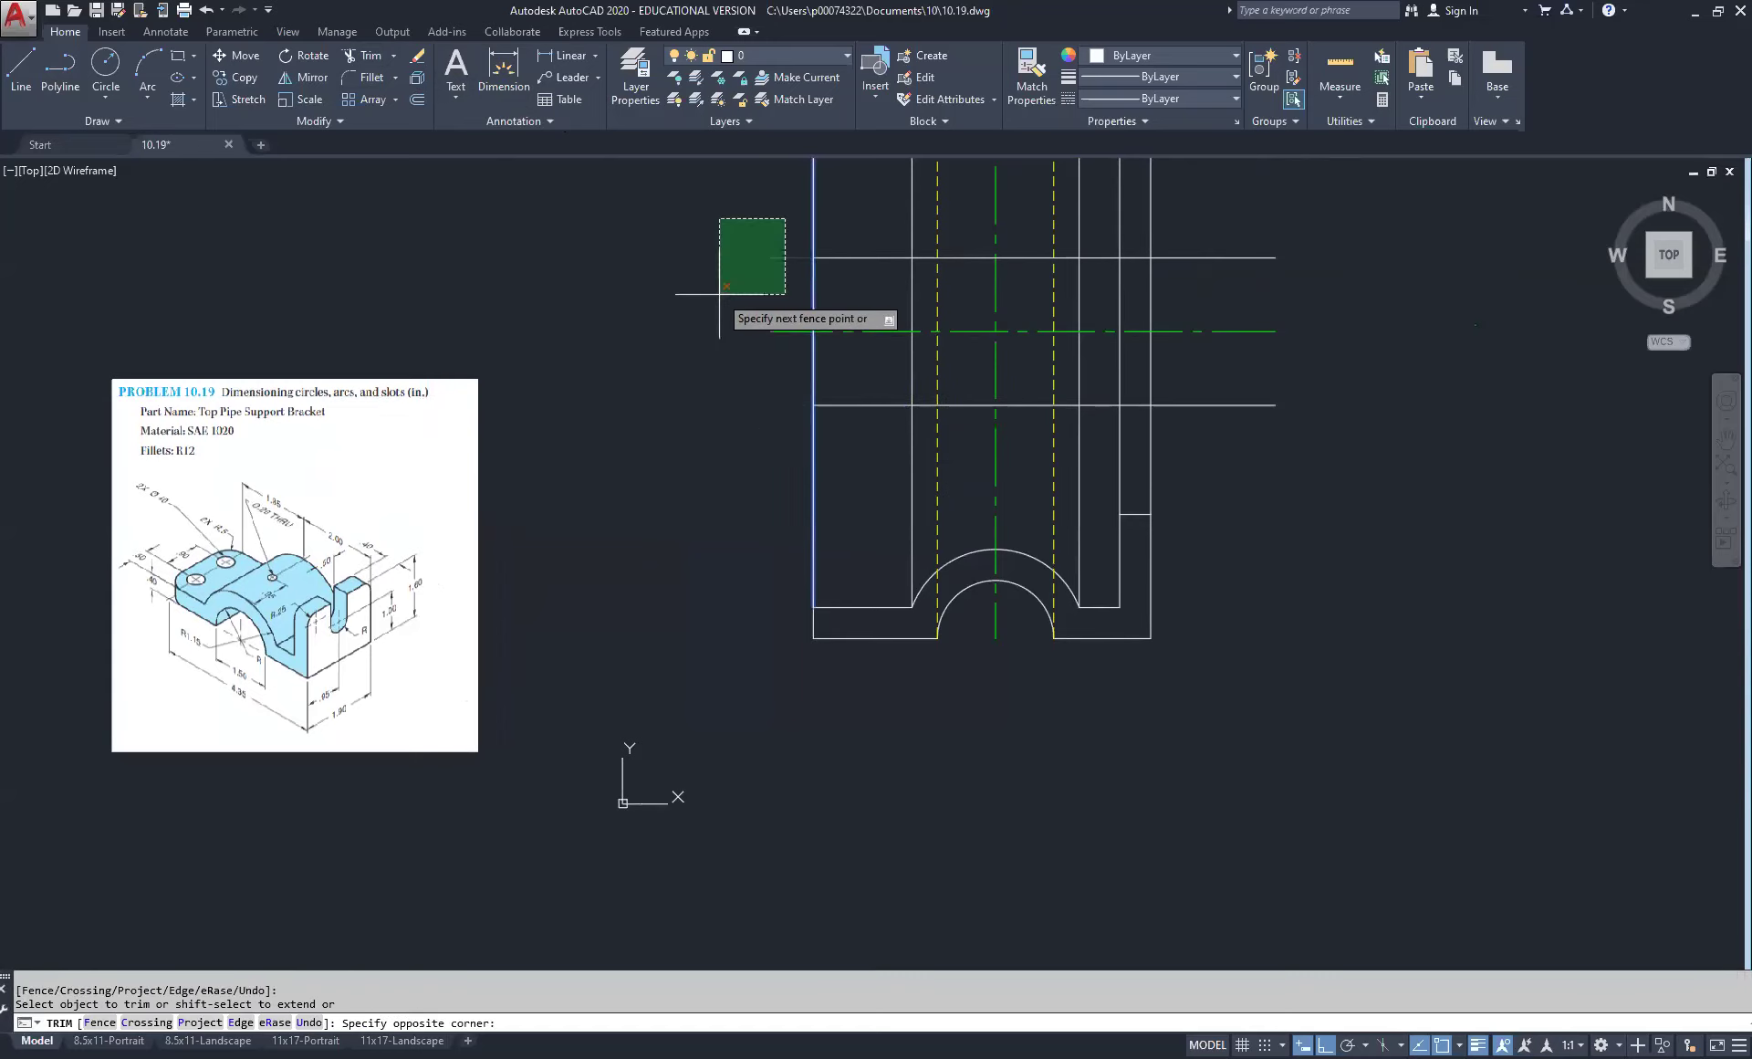
{"action": "left_click", "coordinate": [720, 288]}
{"action": "right_click", "coordinate": [723, 284]}
{"action": "left_click", "coordinate": [767, 295]}
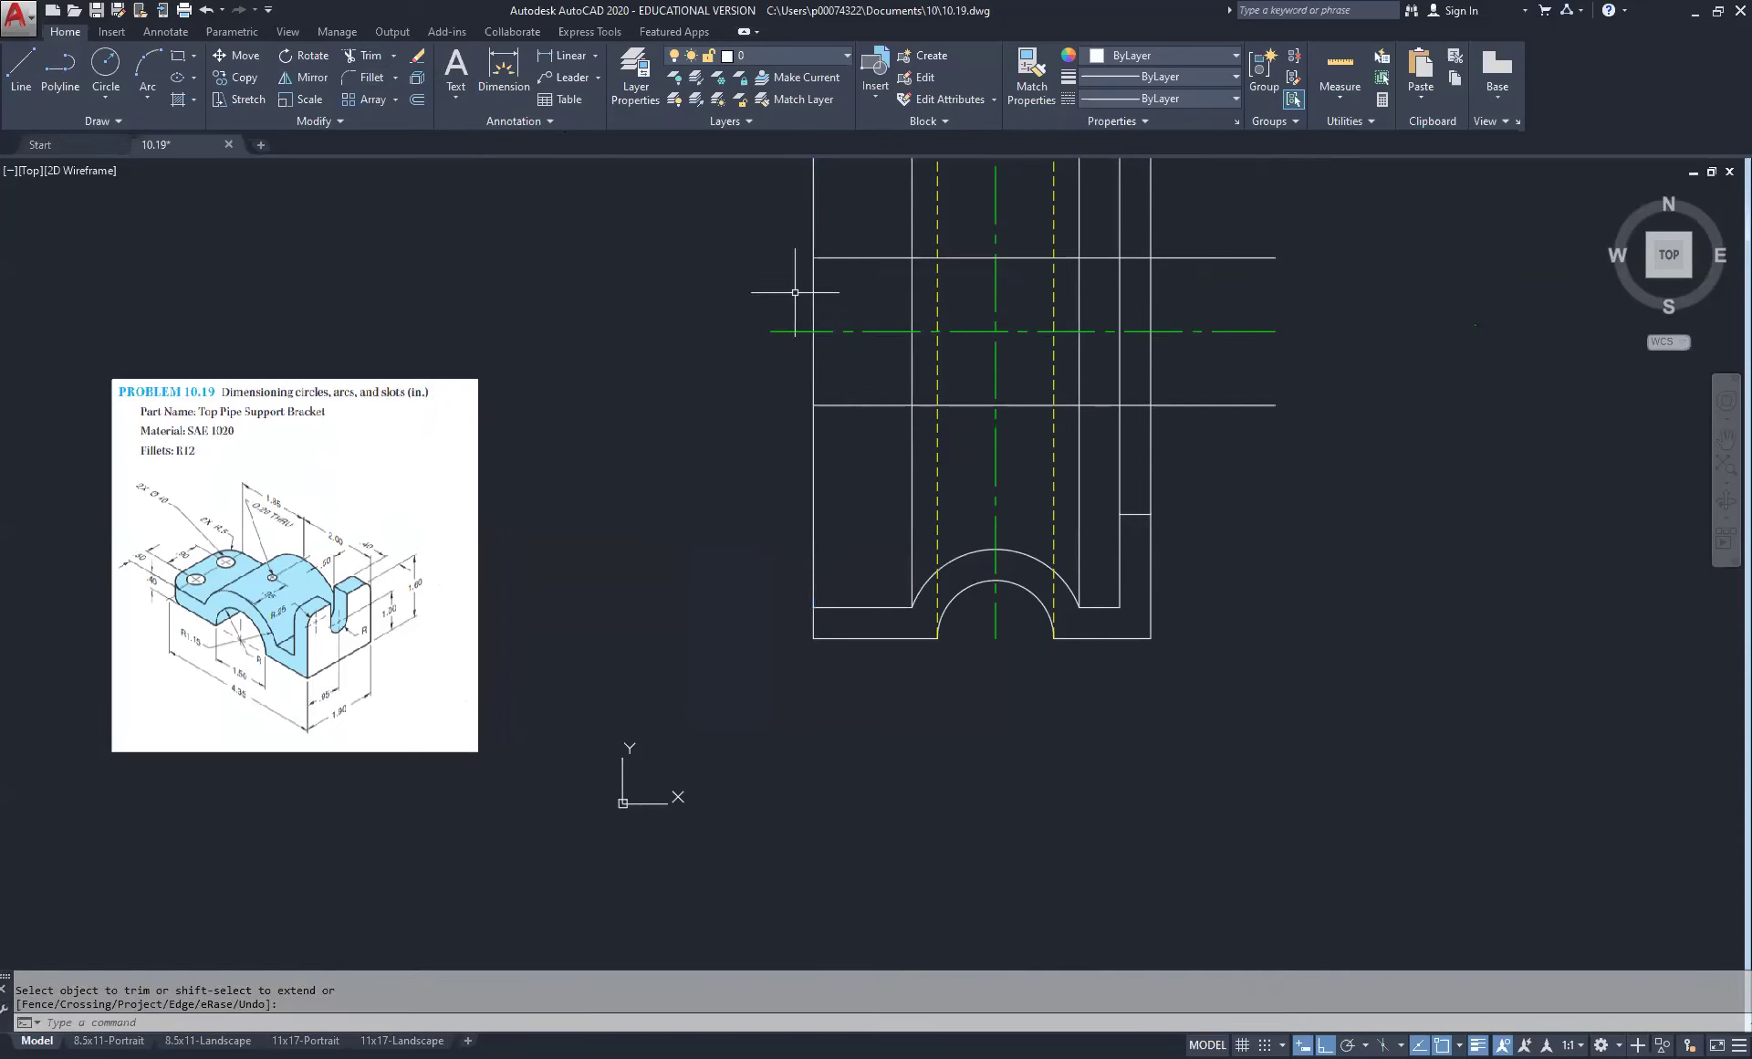
Step: Trim the leftmost vertical line above and below the top view, using its upper and lower horizontal lines as cutting edges
{"action": "left_click", "coordinate": [367, 56]}
{"action": "left_click", "coordinate": [835, 264]}
{"action": "left_click", "coordinate": [804, 228]}
{"action": "left_click", "coordinate": [904, 336]}
{"action": "left_click", "coordinate": [839, 420]}
{"action": "key", "text": "Return"}
{"action": "left_click", "coordinate": [849, 429]}
{"action": "left_click", "coordinate": [777, 441]}
{"action": "left_click", "coordinate": [848, 196]}
{"action": "left_click", "coordinate": [769, 241]}
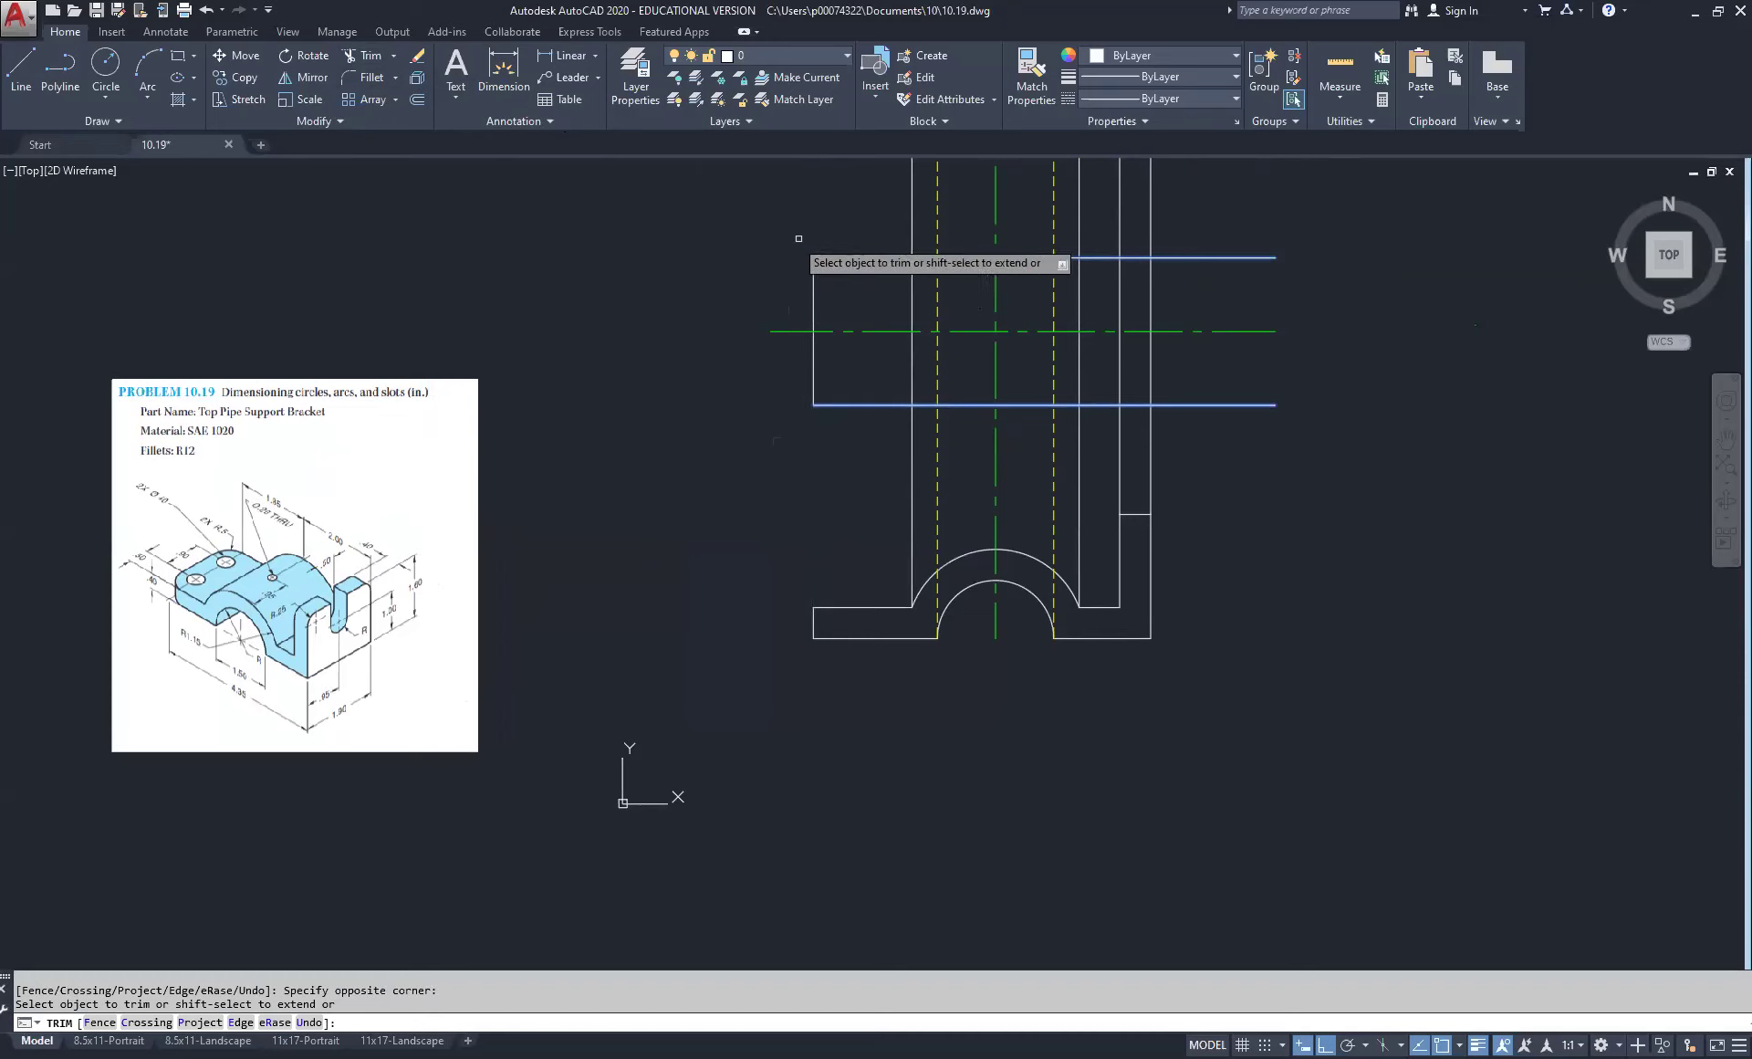
Step: Trim the rightmost vertical line above and below the top view's horizontal edges and finish trimming
{"action": "left_click", "coordinate": [1196, 178]}
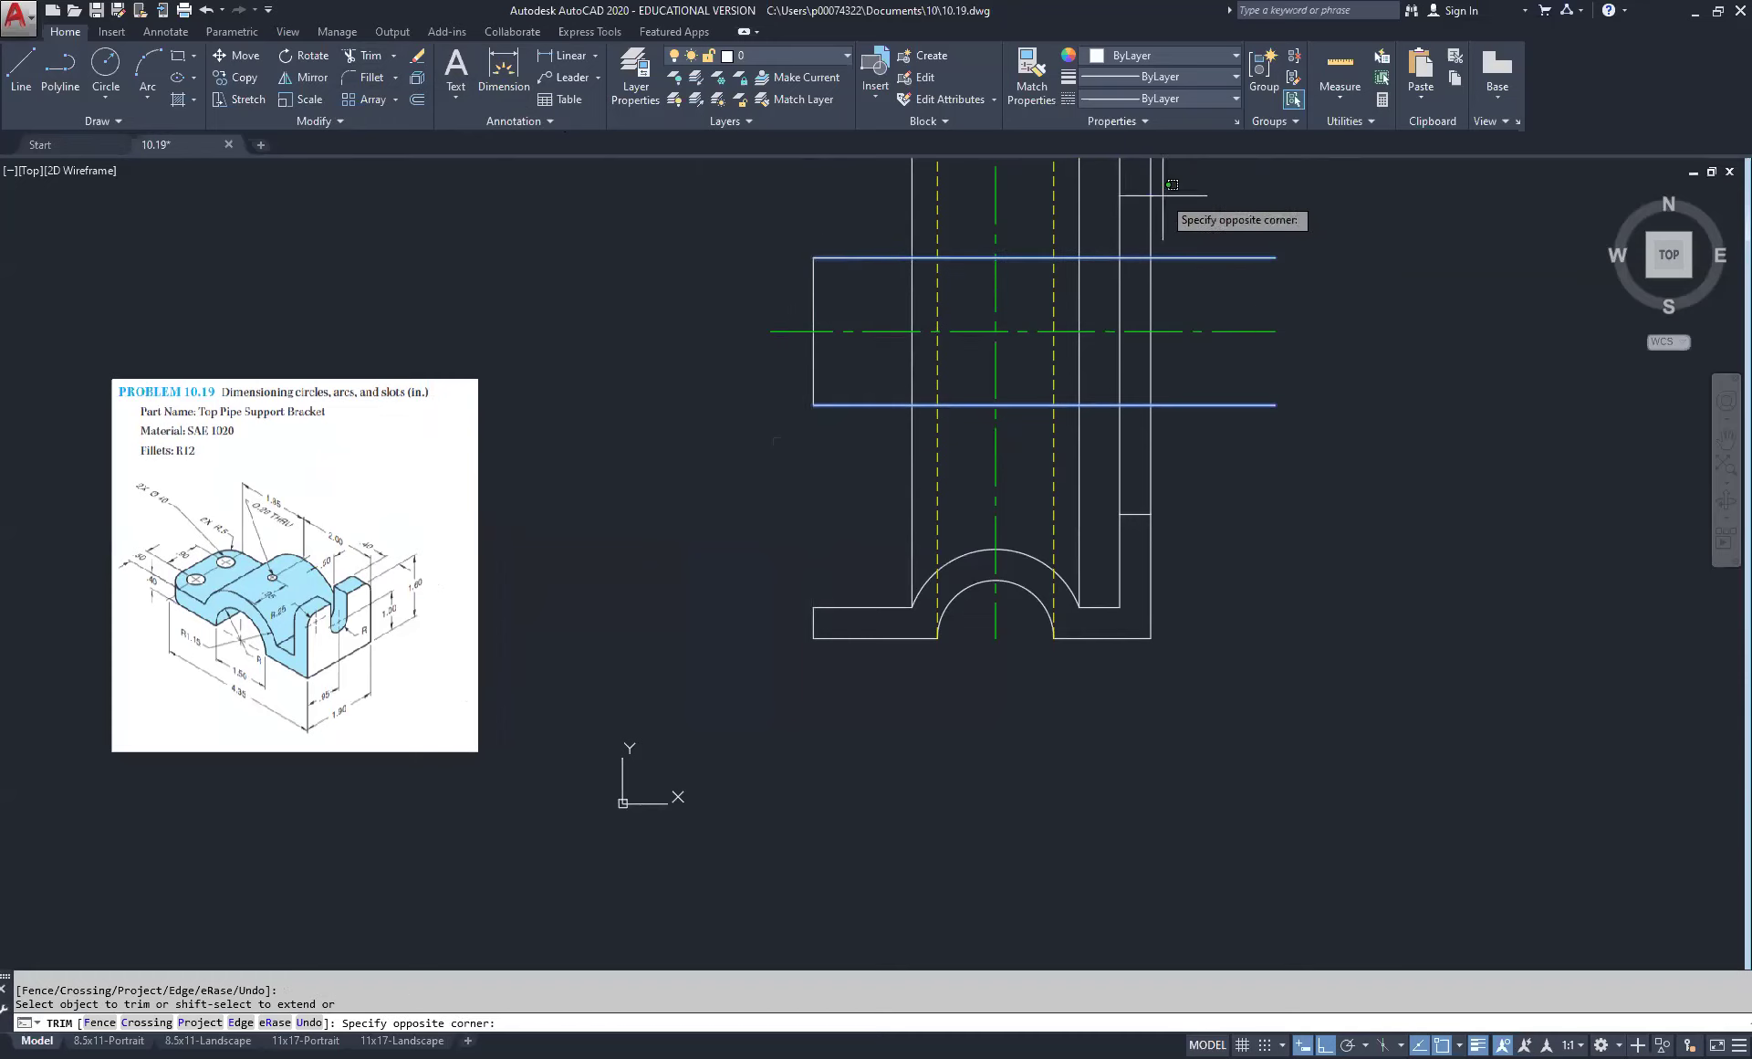
{"action": "left_click", "coordinate": [1145, 223]}
{"action": "left_click", "coordinate": [1178, 432]}
{"action": "left_click", "coordinate": [1142, 444]}
{"action": "right_click", "coordinate": [1240, 456]}
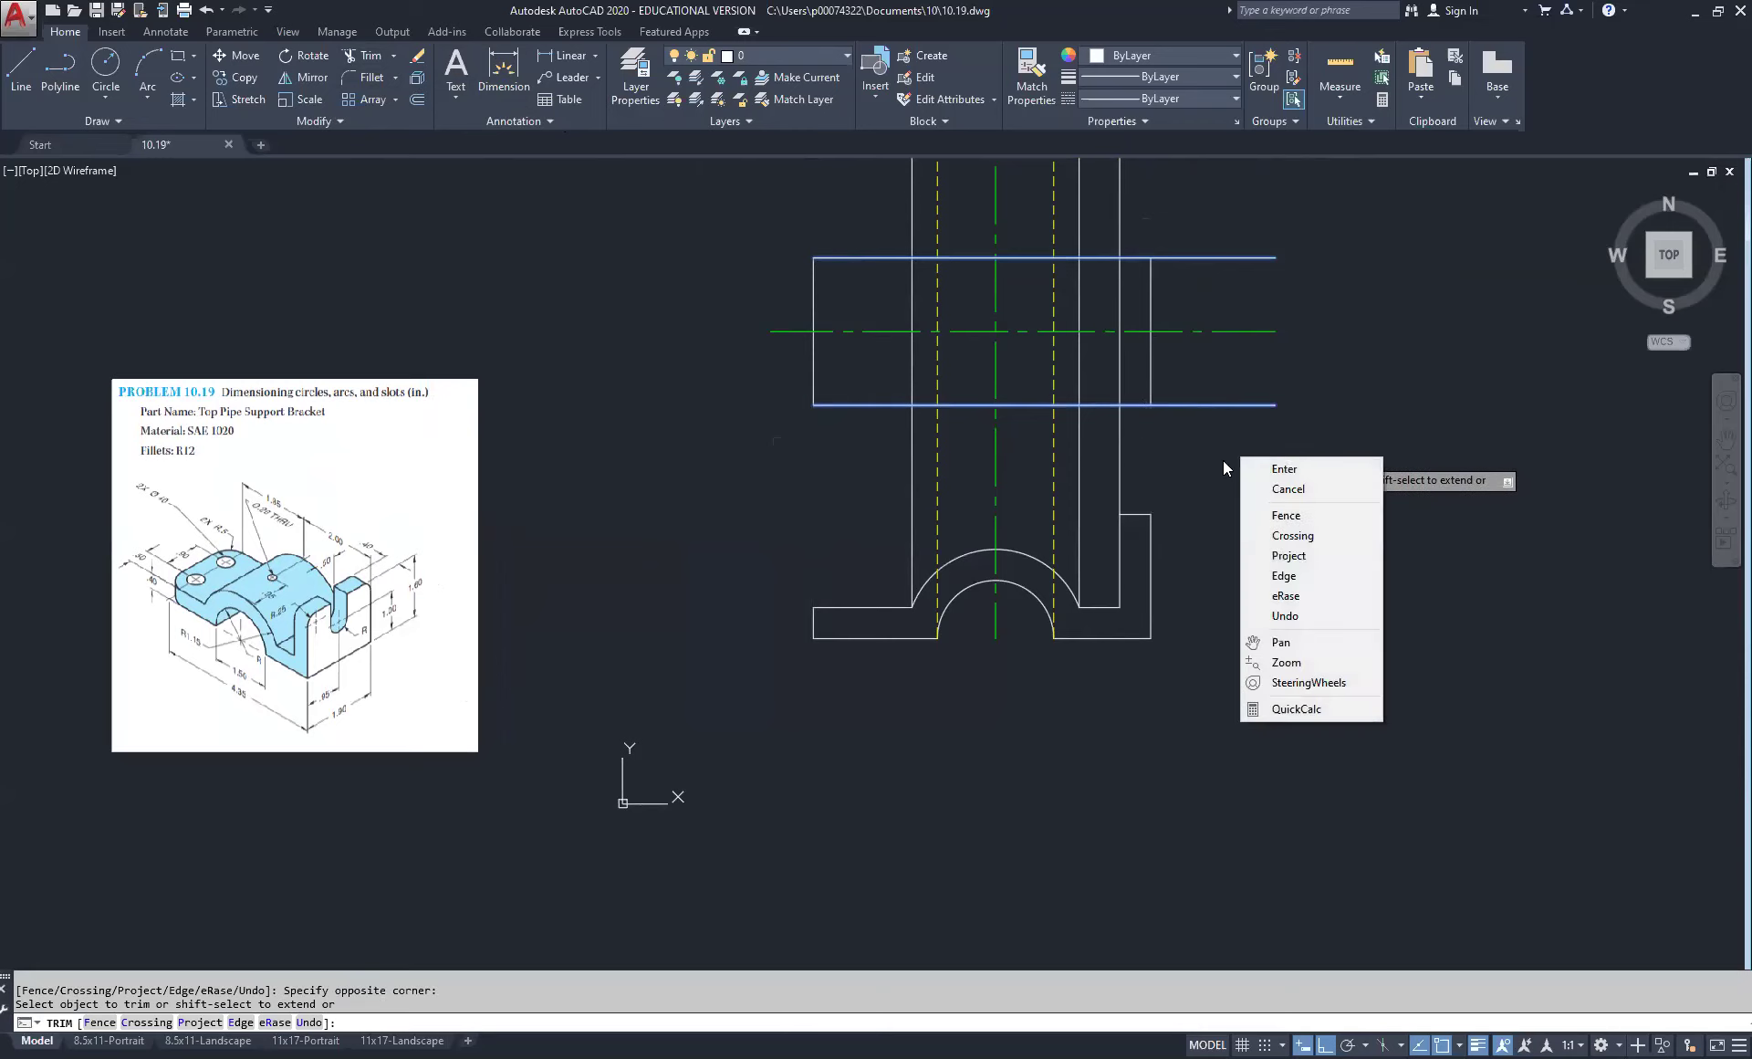
{"action": "left_click", "coordinate": [1258, 465]}
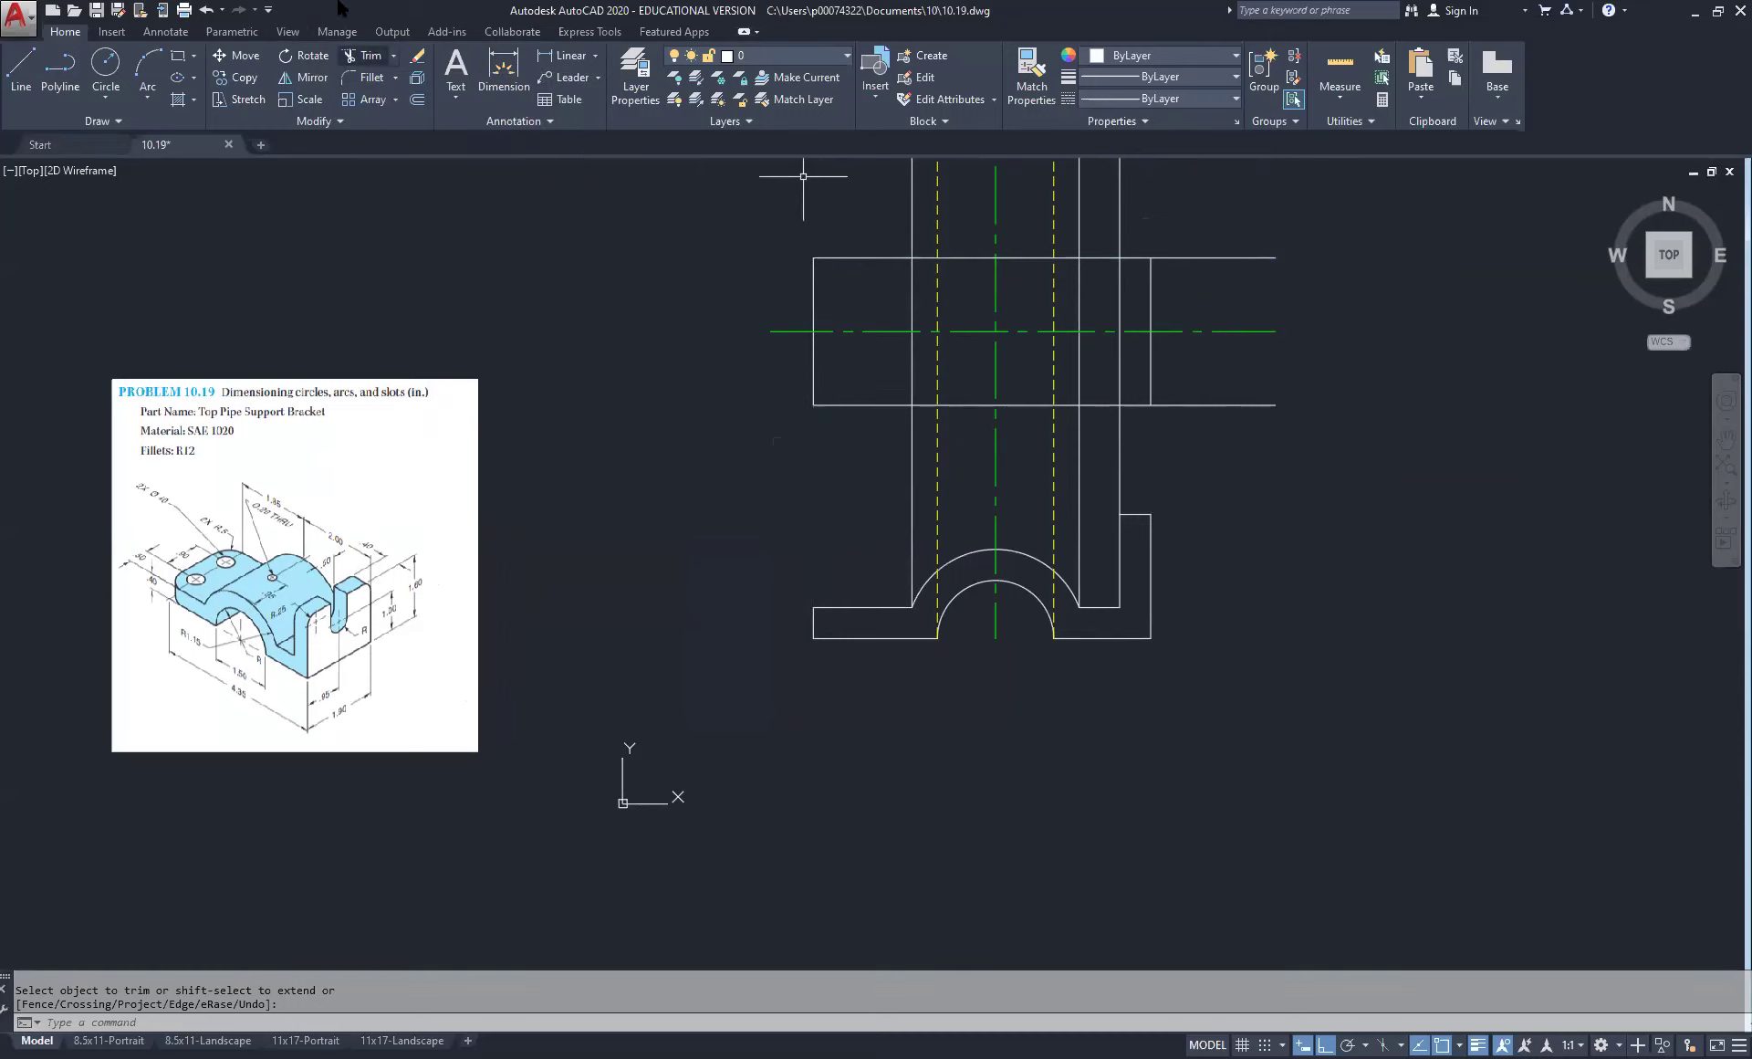
Step: Fillet the top view's upper-left corner with a radius of 0.5, following the reference image
{"action": "scroll", "coordinate": [849, 288], "scroll_direction": "up", "scroll_amount": 4}
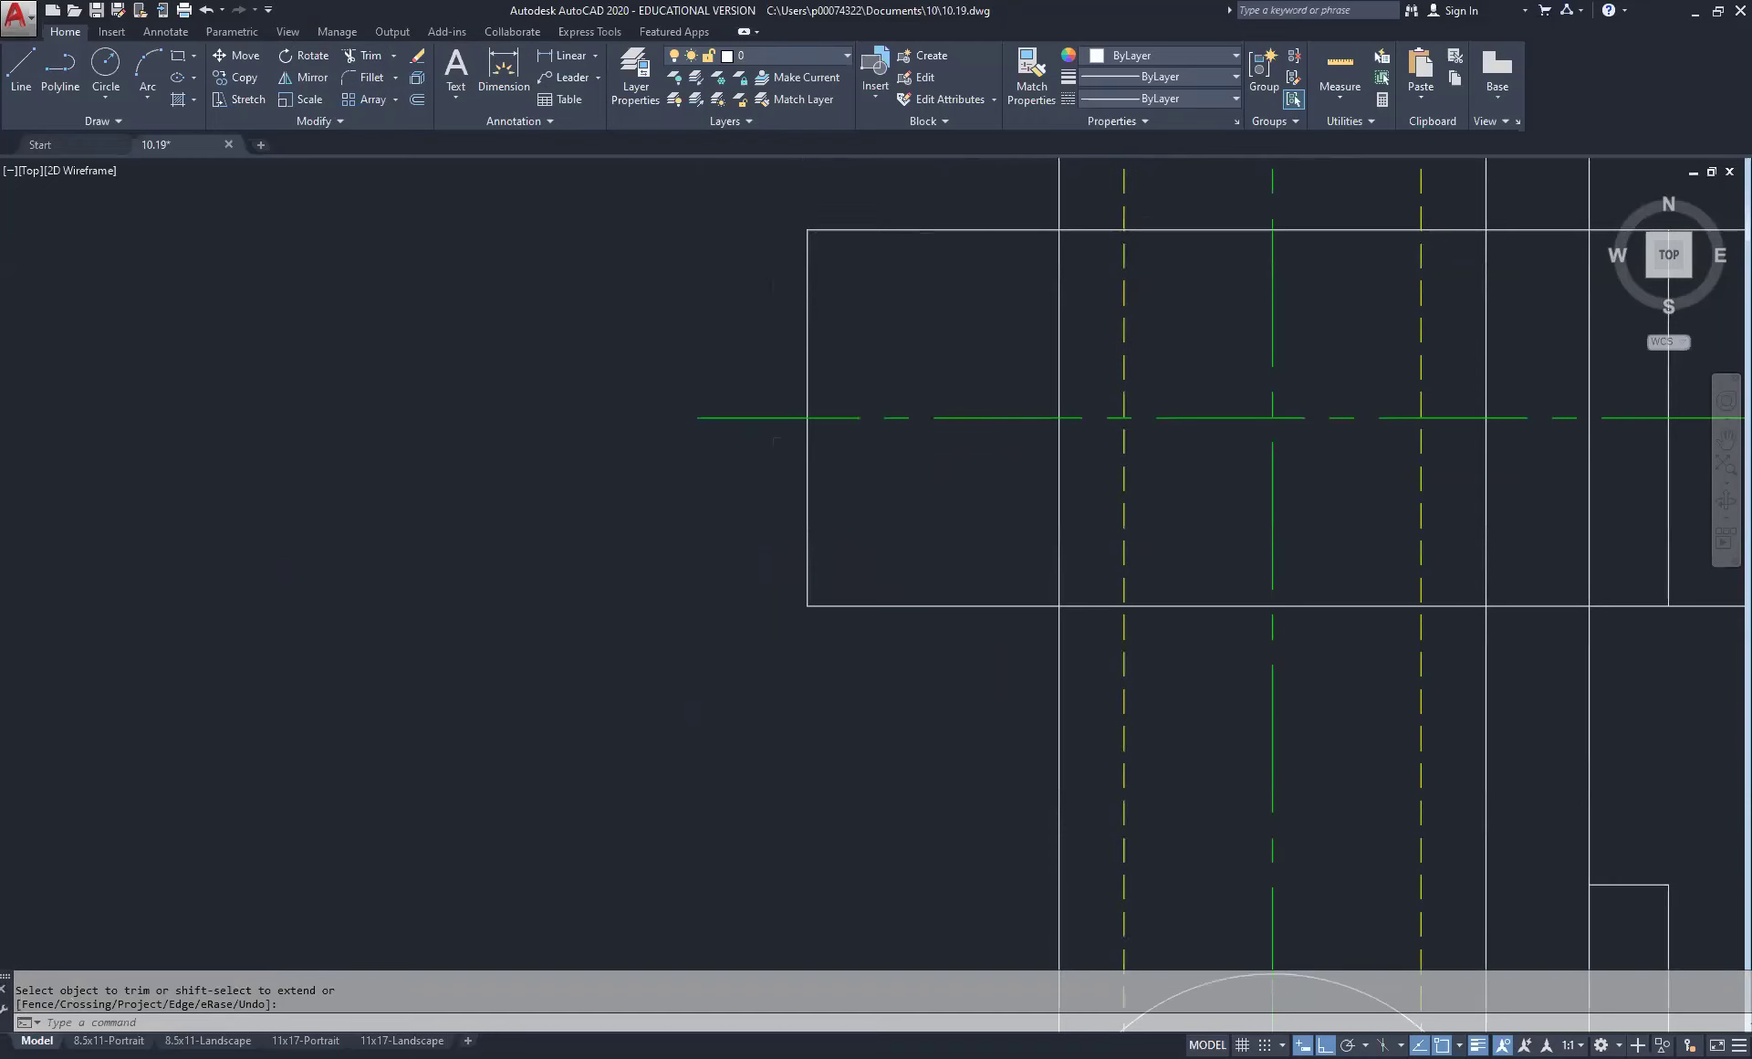
{"action": "scroll", "coordinate": [626, 360], "scroll_direction": "down", "scroll_amount": 5}
{"action": "scroll", "coordinate": [626, 360], "scroll_direction": "up", "scroll_amount": 3}
{"action": "scroll", "coordinate": [128, 612], "scroll_direction": "up", "scroll_amount": 2}
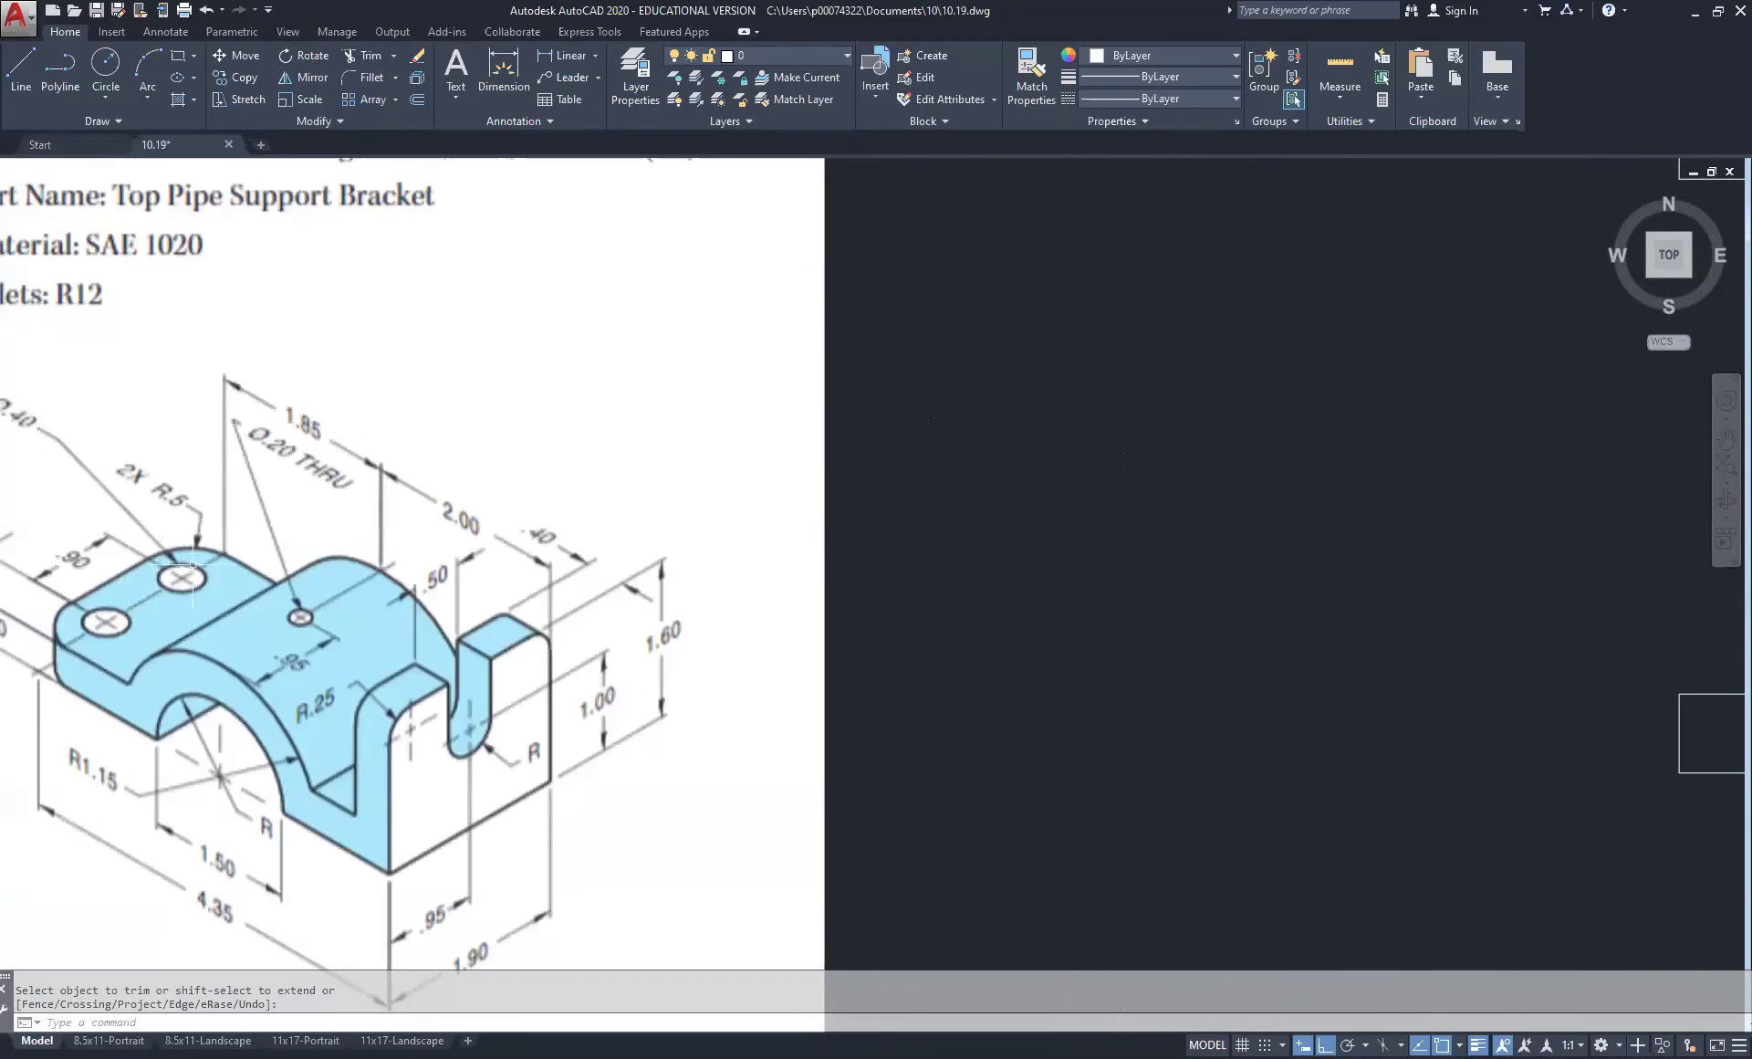
{"action": "middle_click_drag", "start_coordinate": [192, 568], "coordinate": [511, 530]}
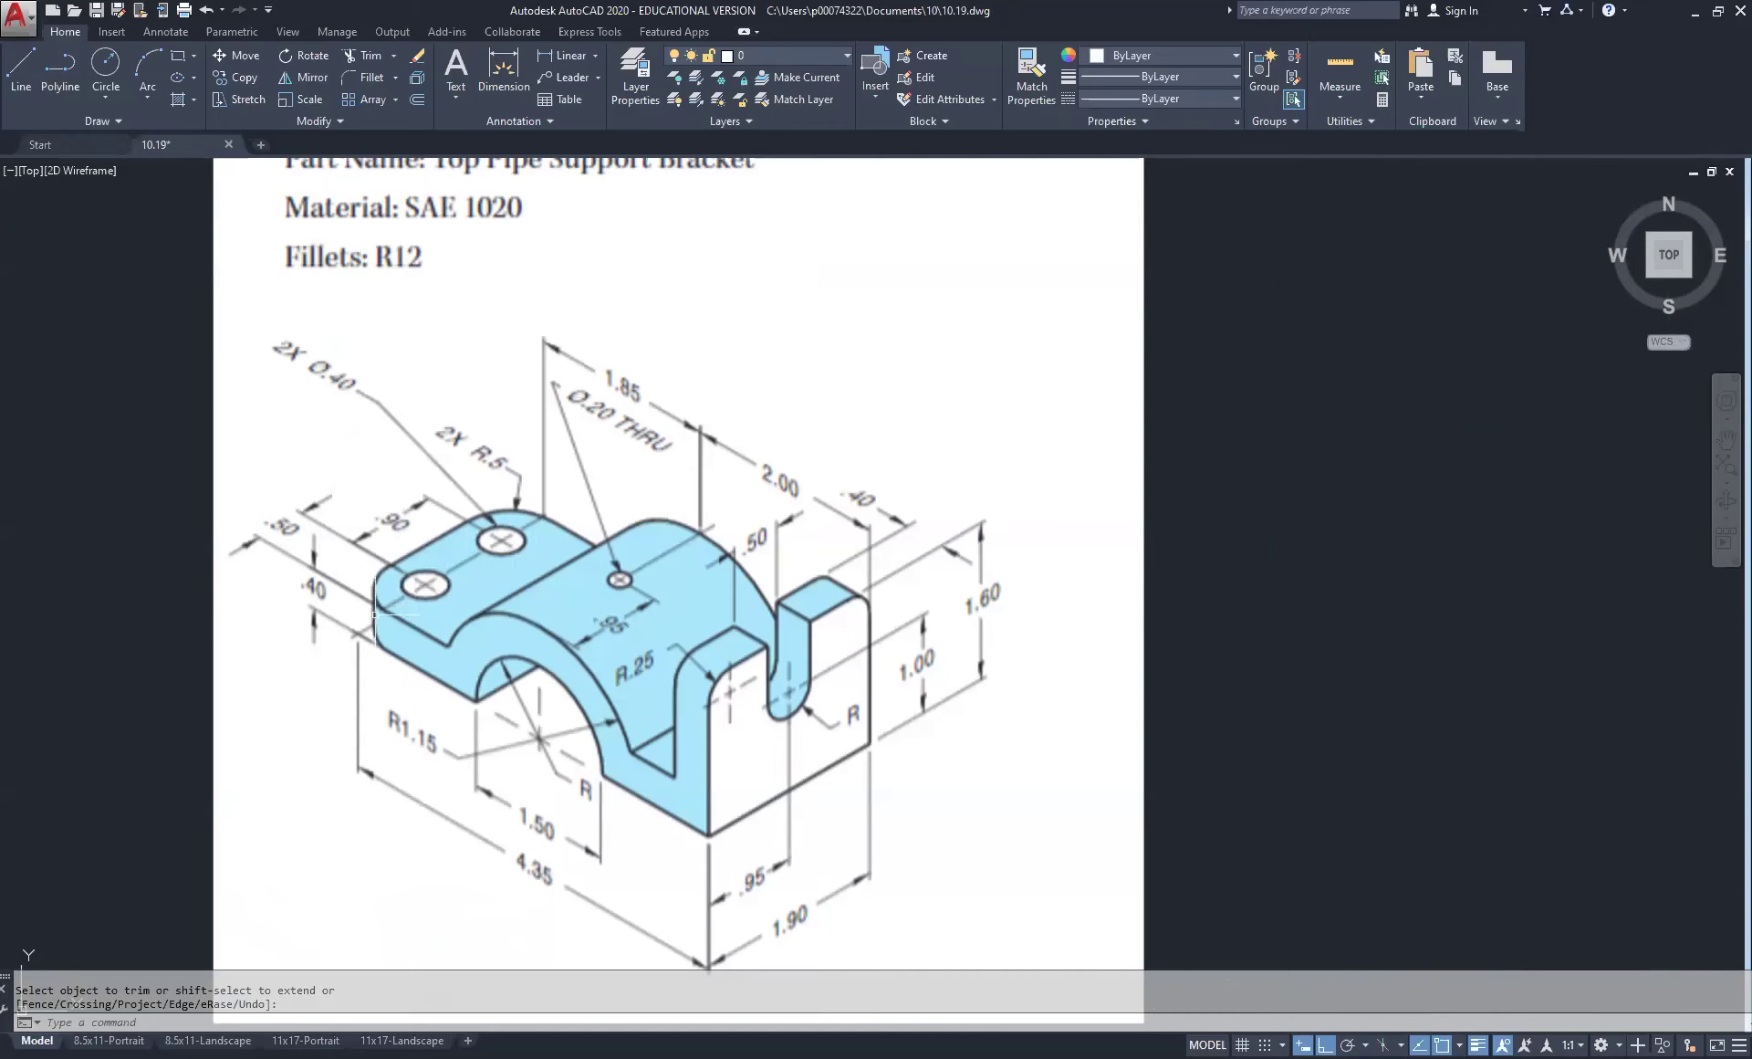
{"action": "scroll", "coordinate": [730, 584], "scroll_direction": "down", "scroll_amount": 4}
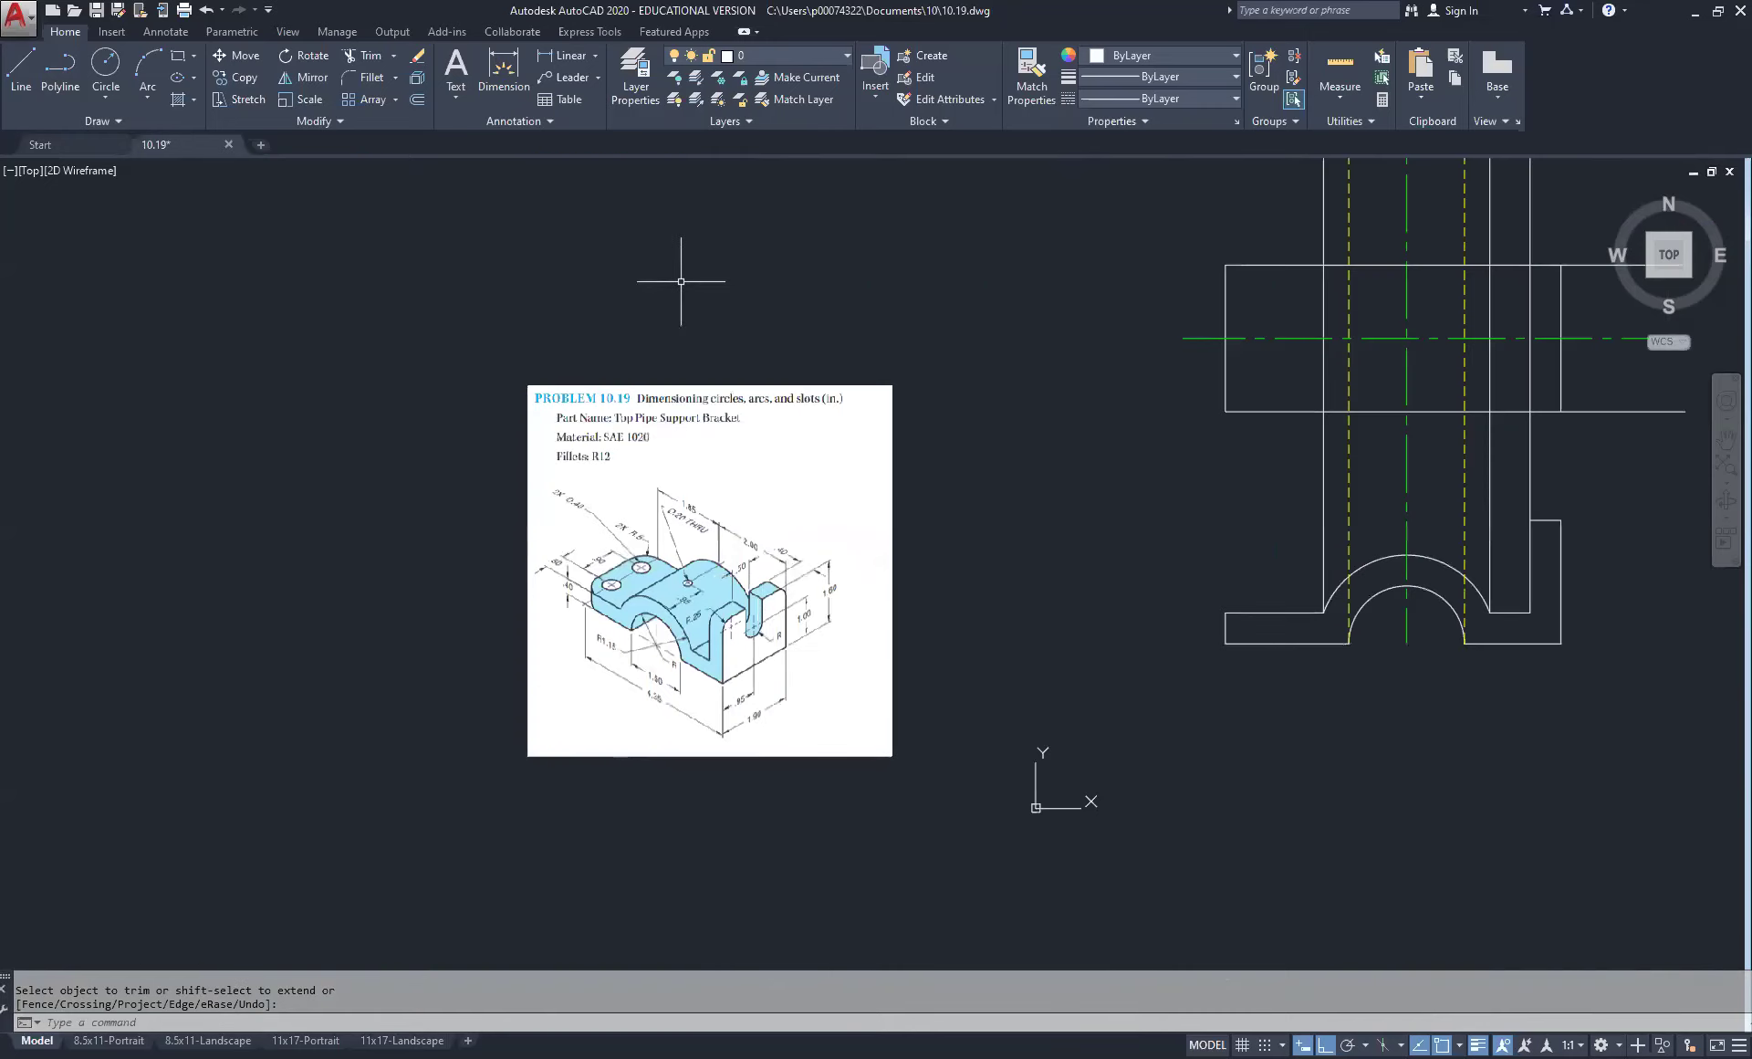
{"action": "left_click", "coordinate": [367, 80]}
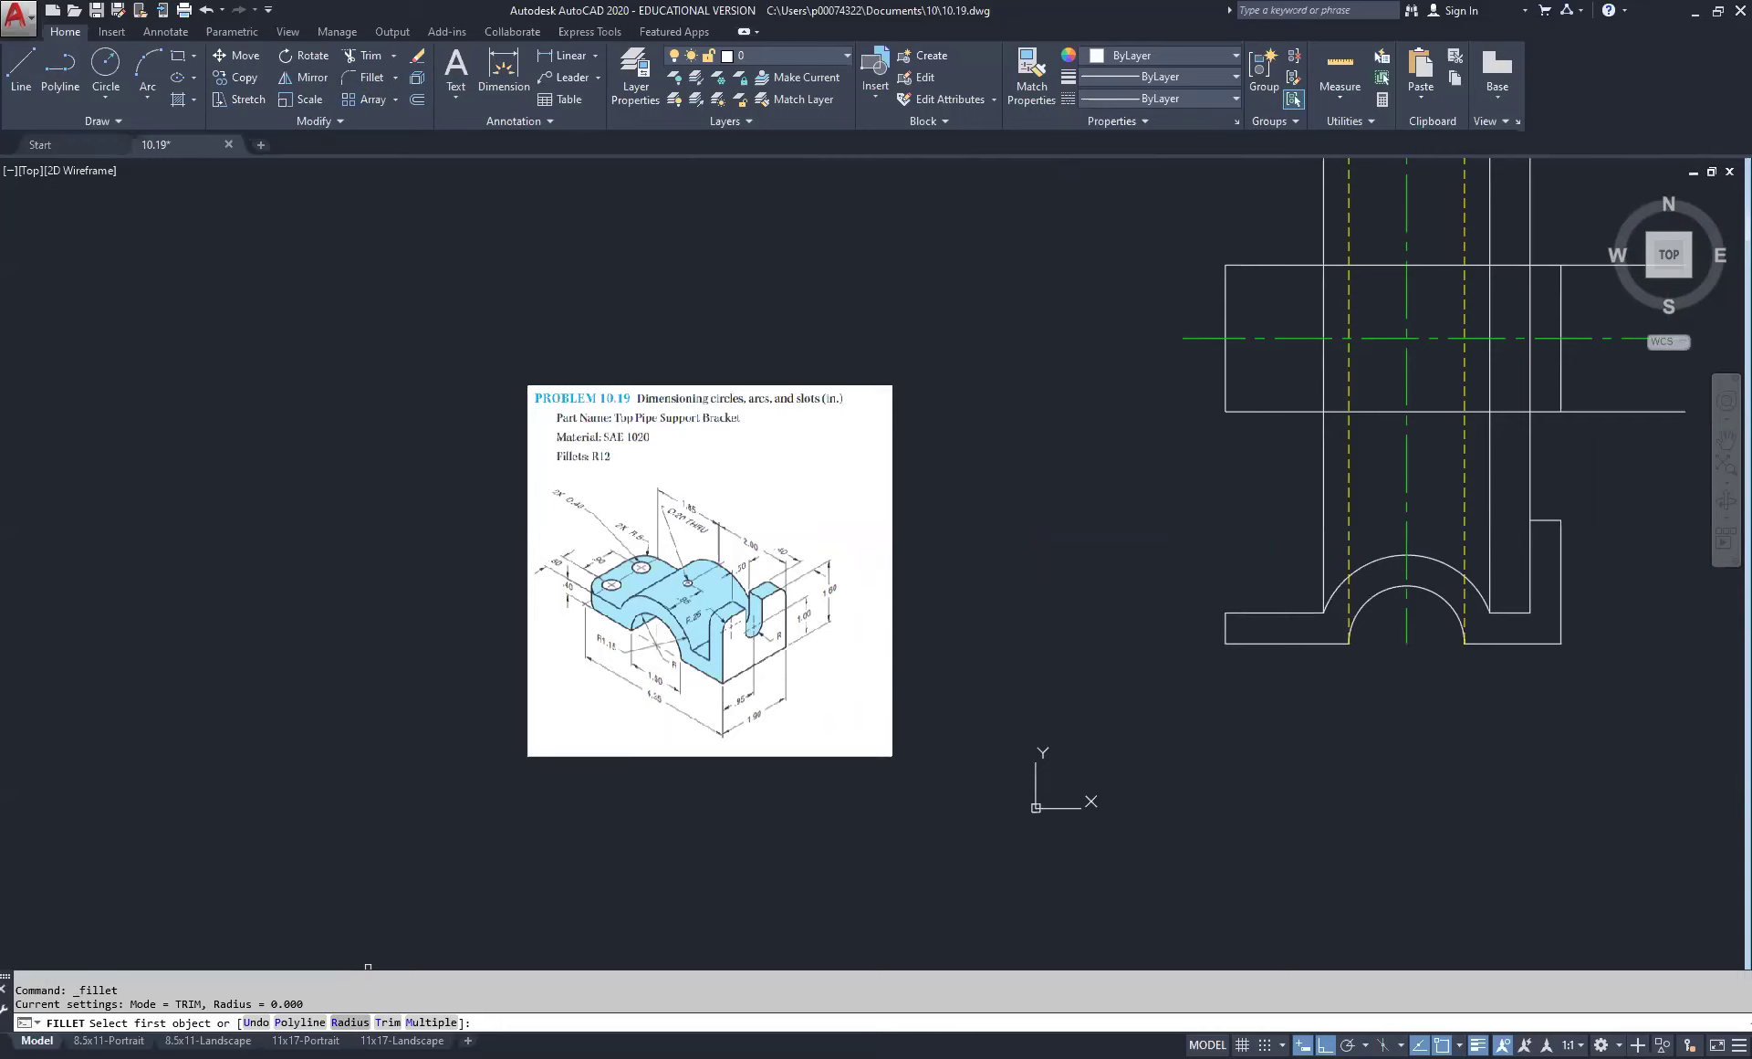
{"action": "type", "text": "R"}
{"action": "key", "text": "Return"}
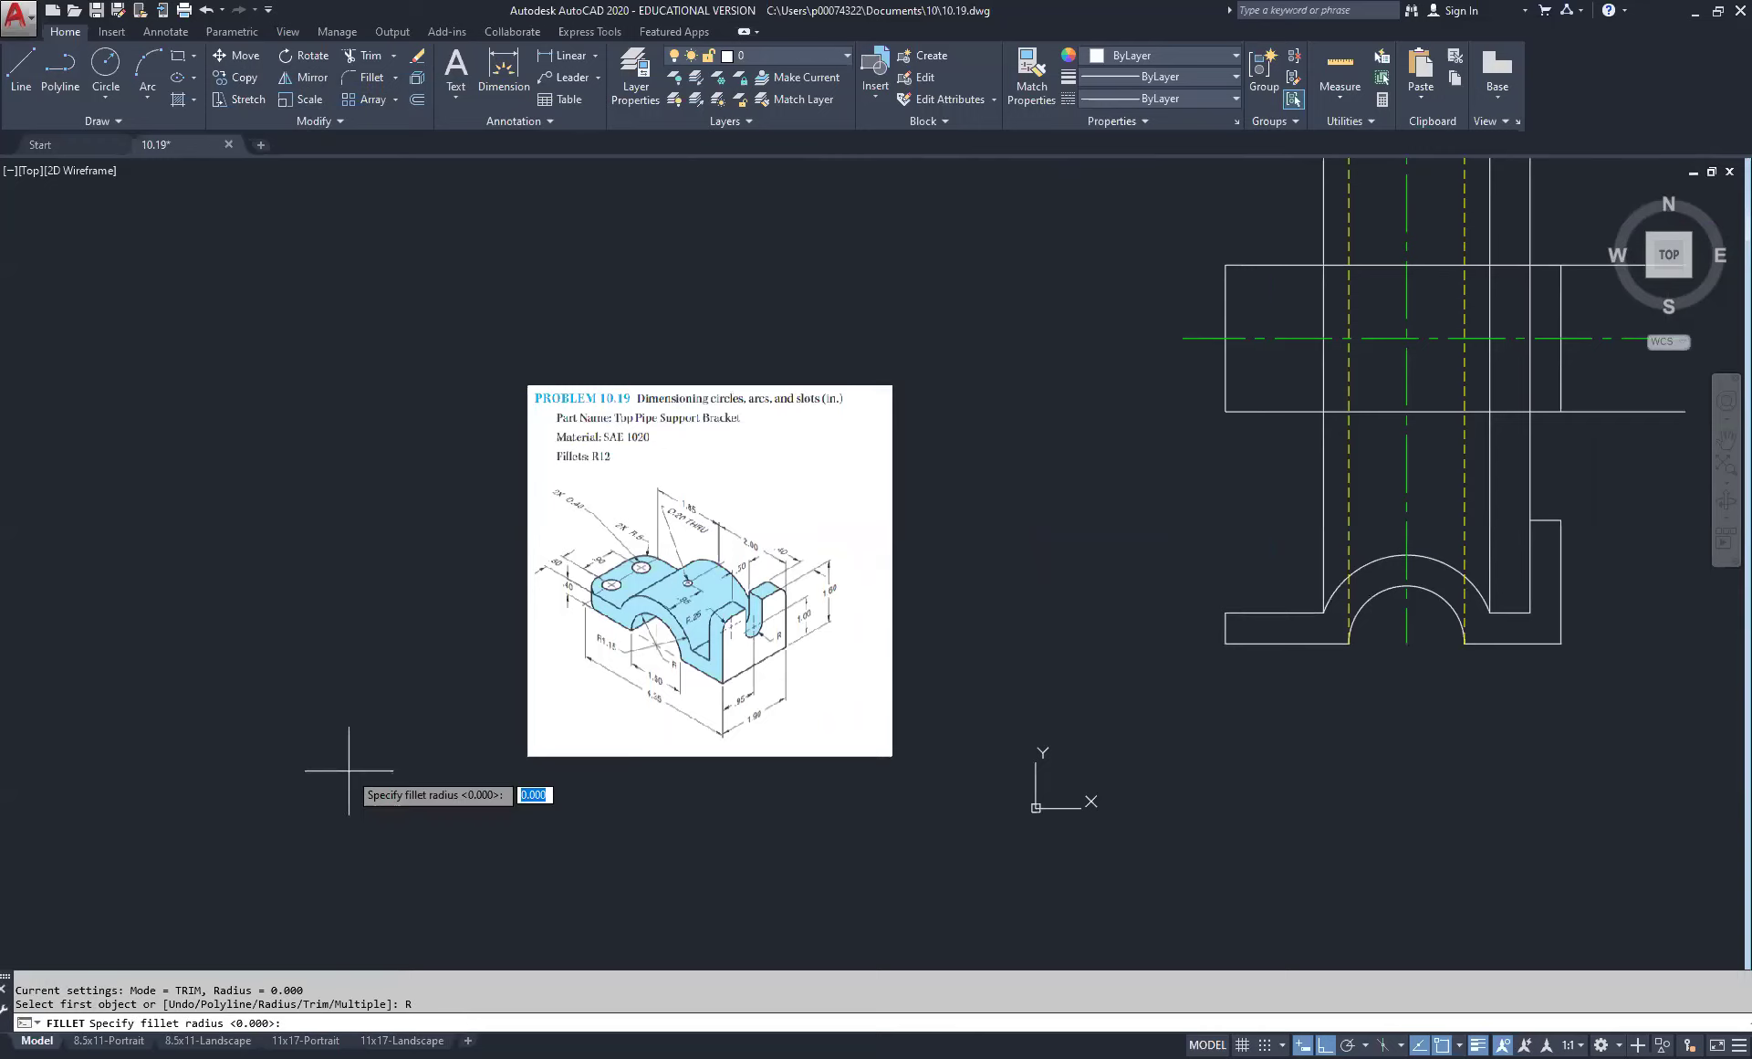
{"action": "type", "text": ".5"}
{"action": "key", "text": "Return"}
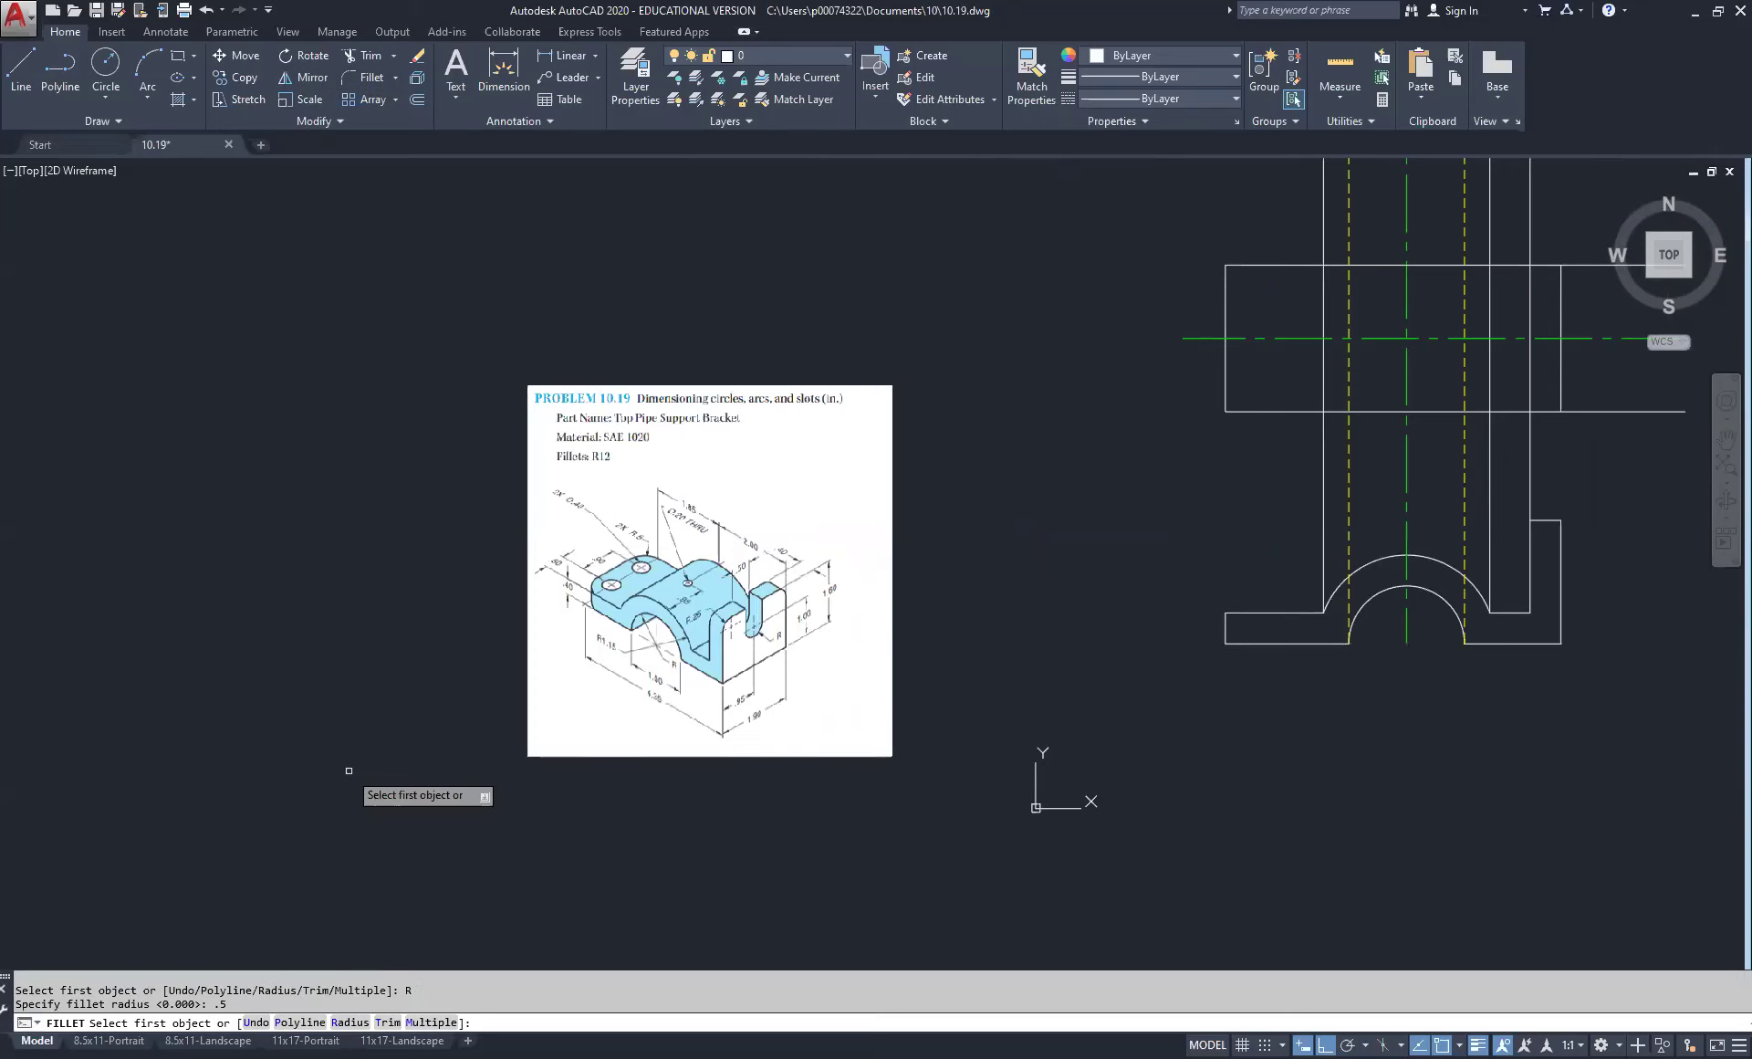
{"action": "left_click", "coordinate": [1263, 266]}
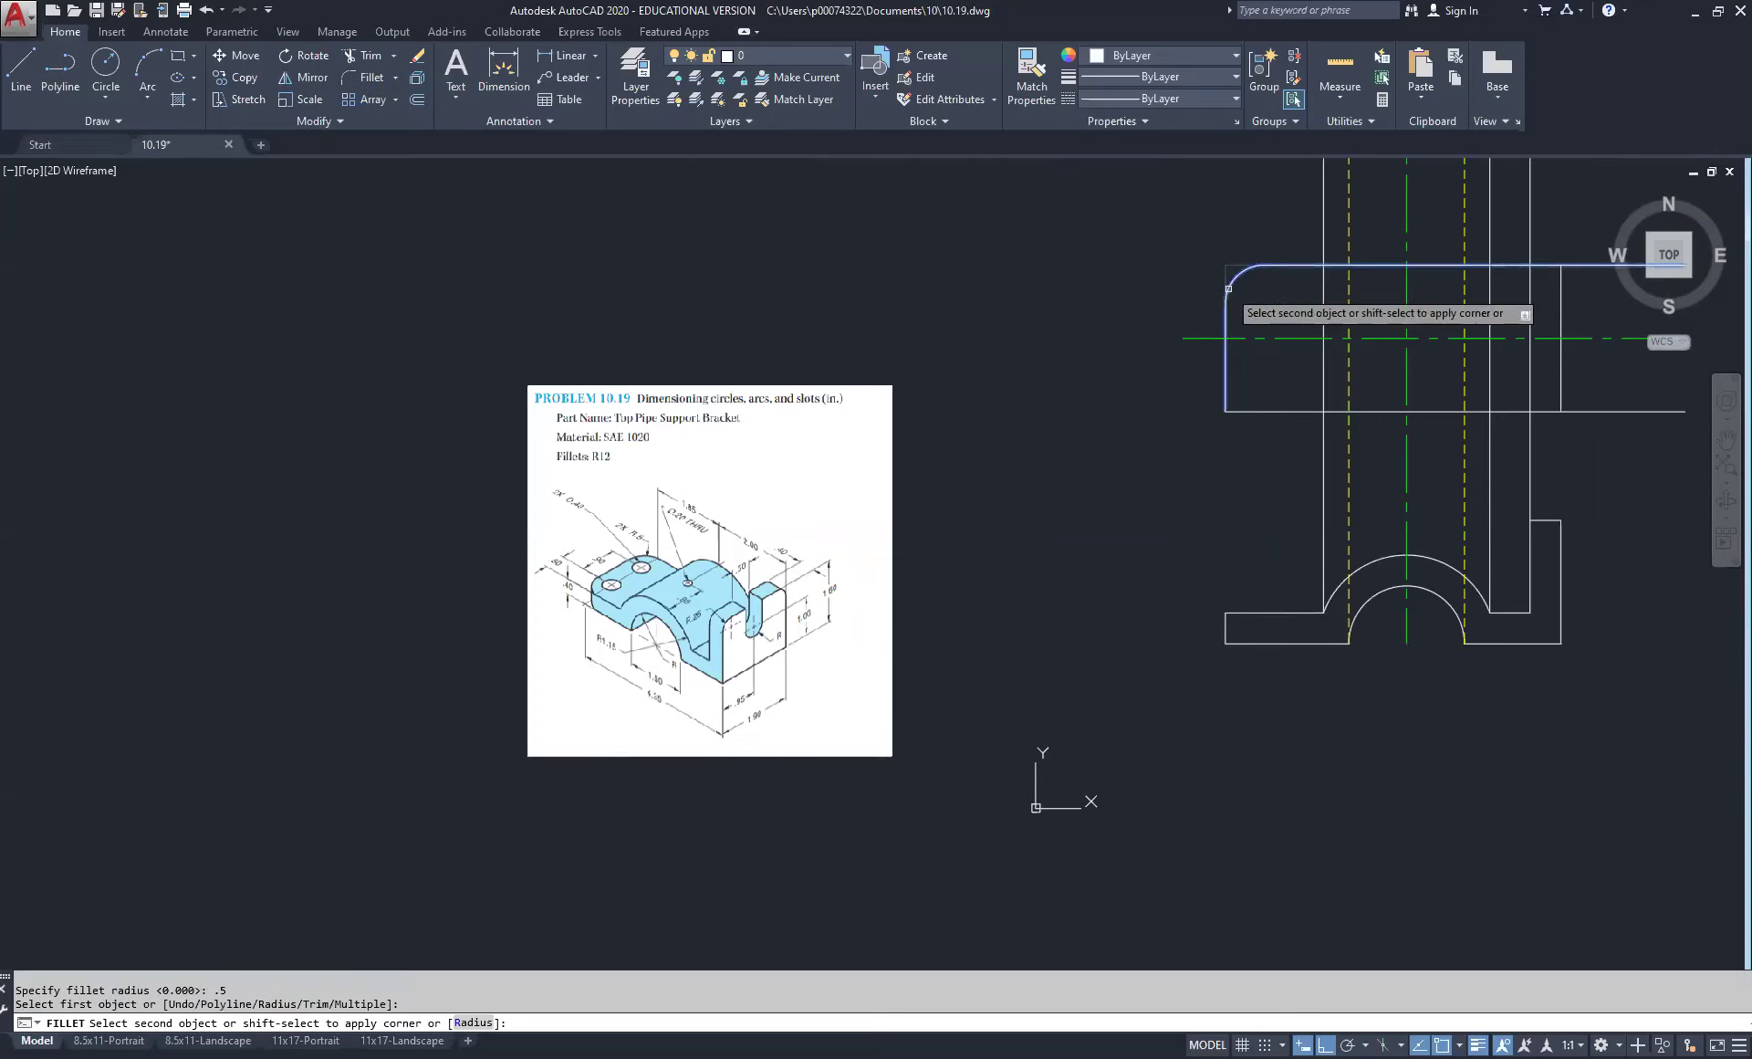
{"action": "left_click", "coordinate": [1228, 289]}
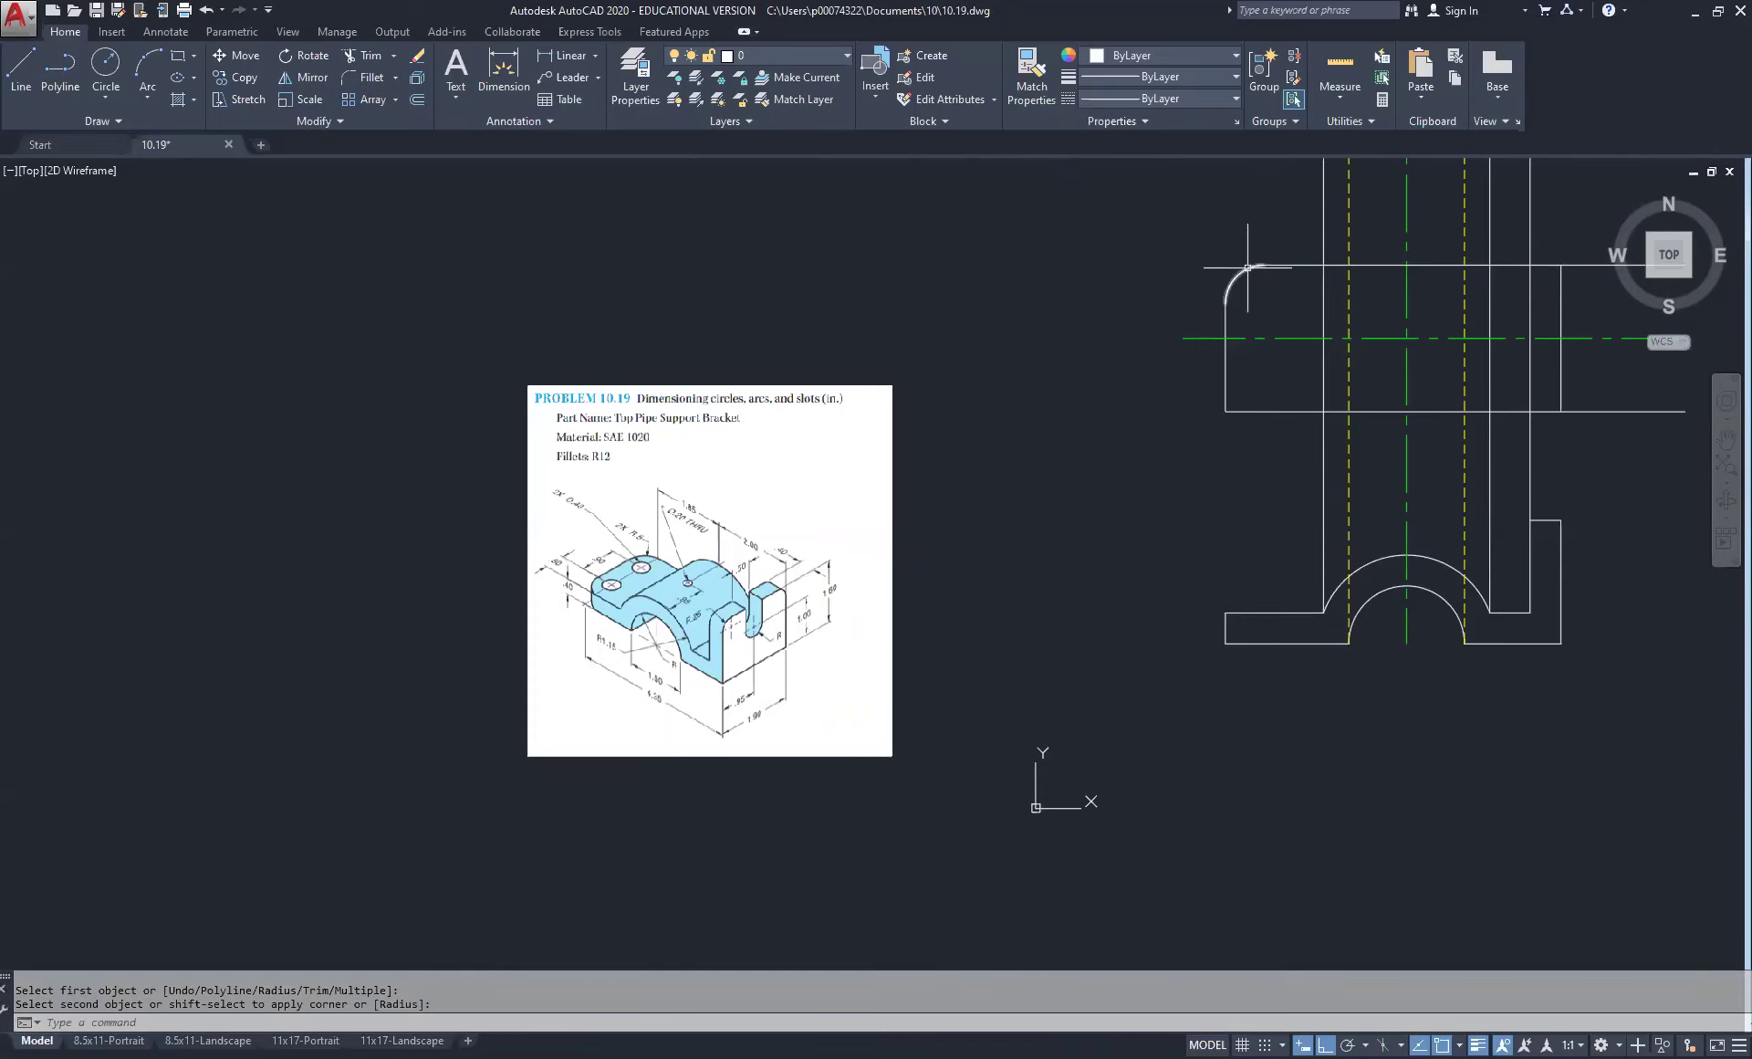
Step: Repeat the 0.5 radius fillet on the top view's lower-left corner
{"action": "middle_click_drag", "start_coordinate": [1225, 303], "coordinate": [958, 223]}
{"action": "right_click", "coordinate": [996, 285]}
{"action": "left_click", "coordinate": [1033, 293]}
{"action": "left_click", "coordinate": [960, 305]}
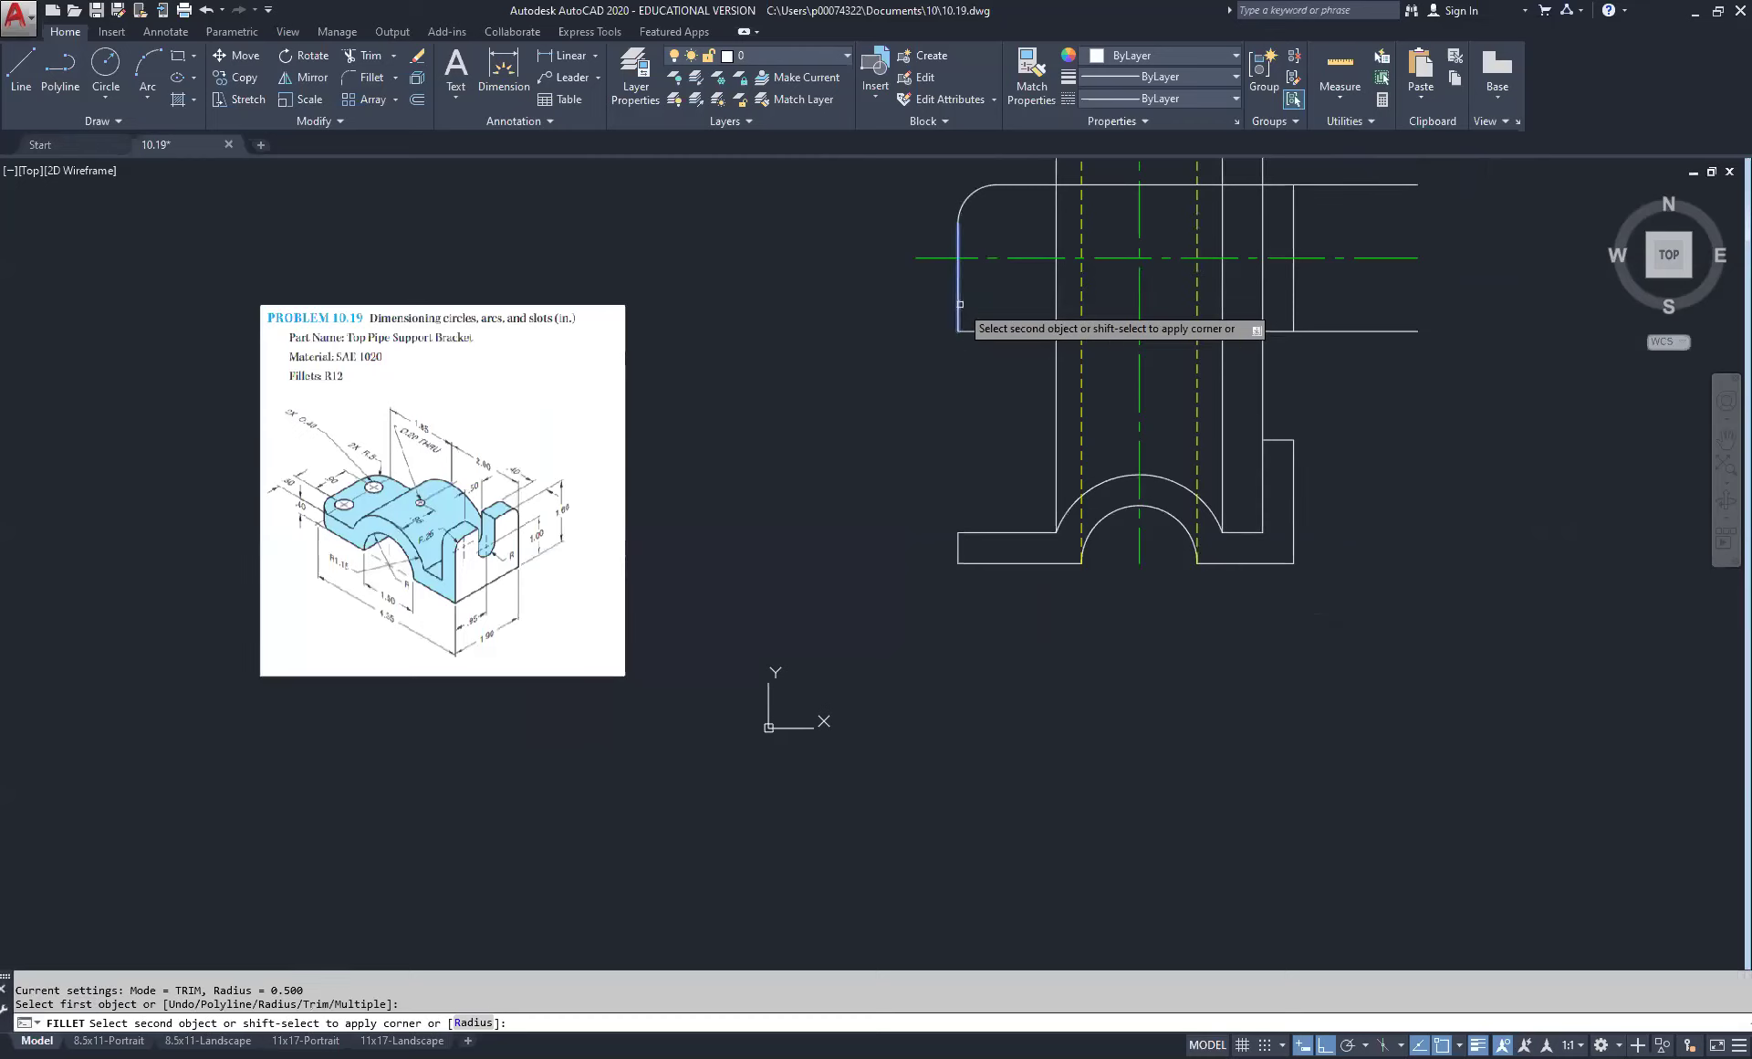
{"action": "left_click", "coordinate": [979, 332]}
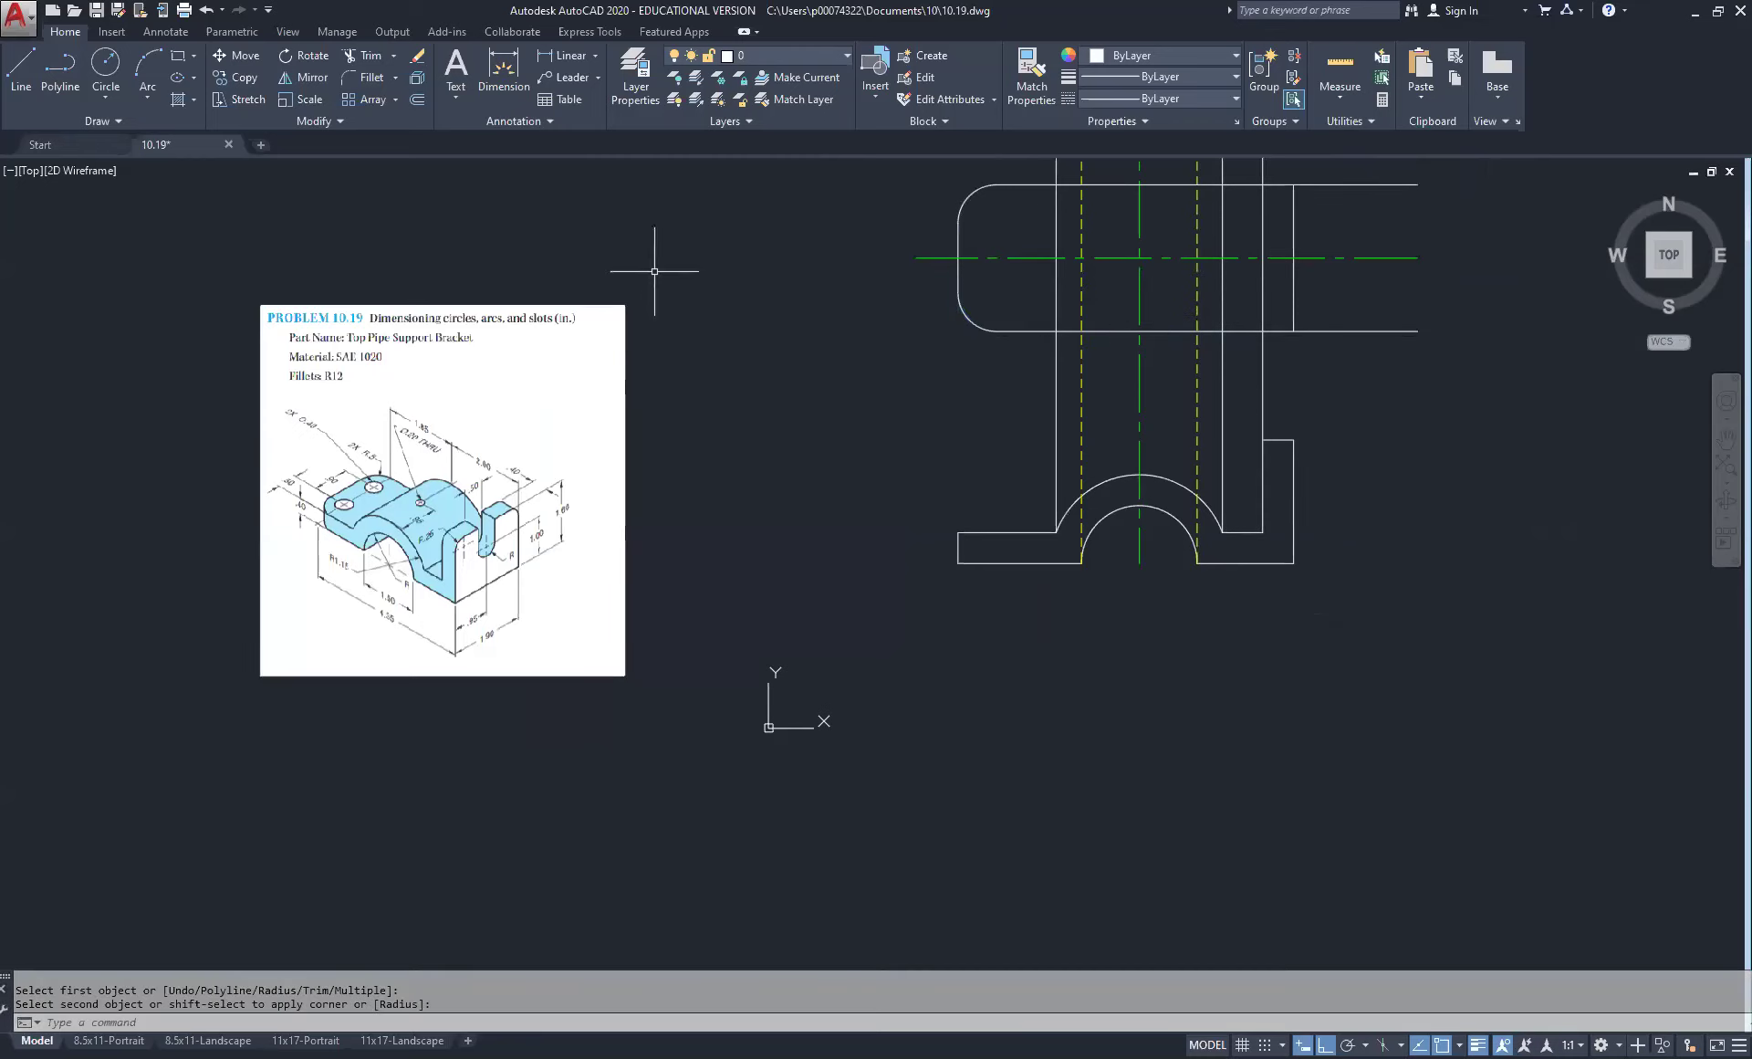
Step: Draw a 0.4 diameter circle at the centre of the top view's upper-left fillet arc
{"action": "scroll", "coordinate": [472, 470], "scroll_direction": "up", "scroll_amount": 4}
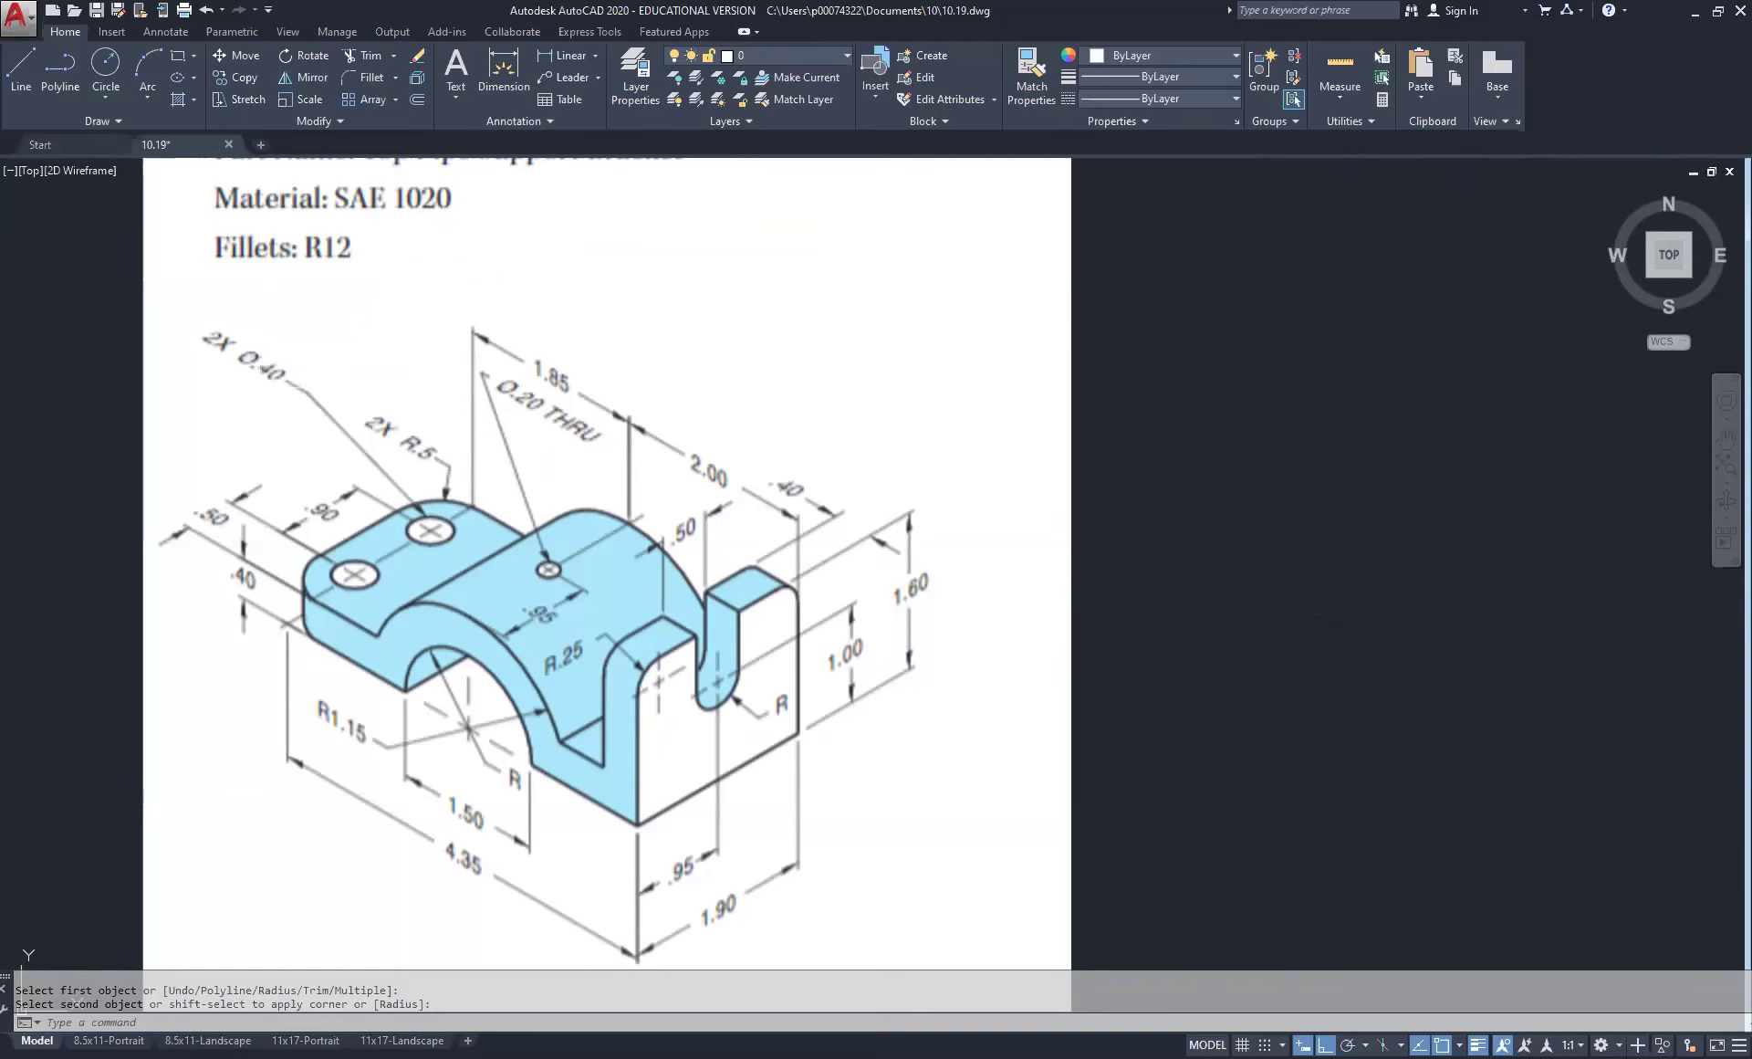
{"action": "scroll", "coordinate": [1421, 478], "scroll_direction": "down", "scroll_amount": 4}
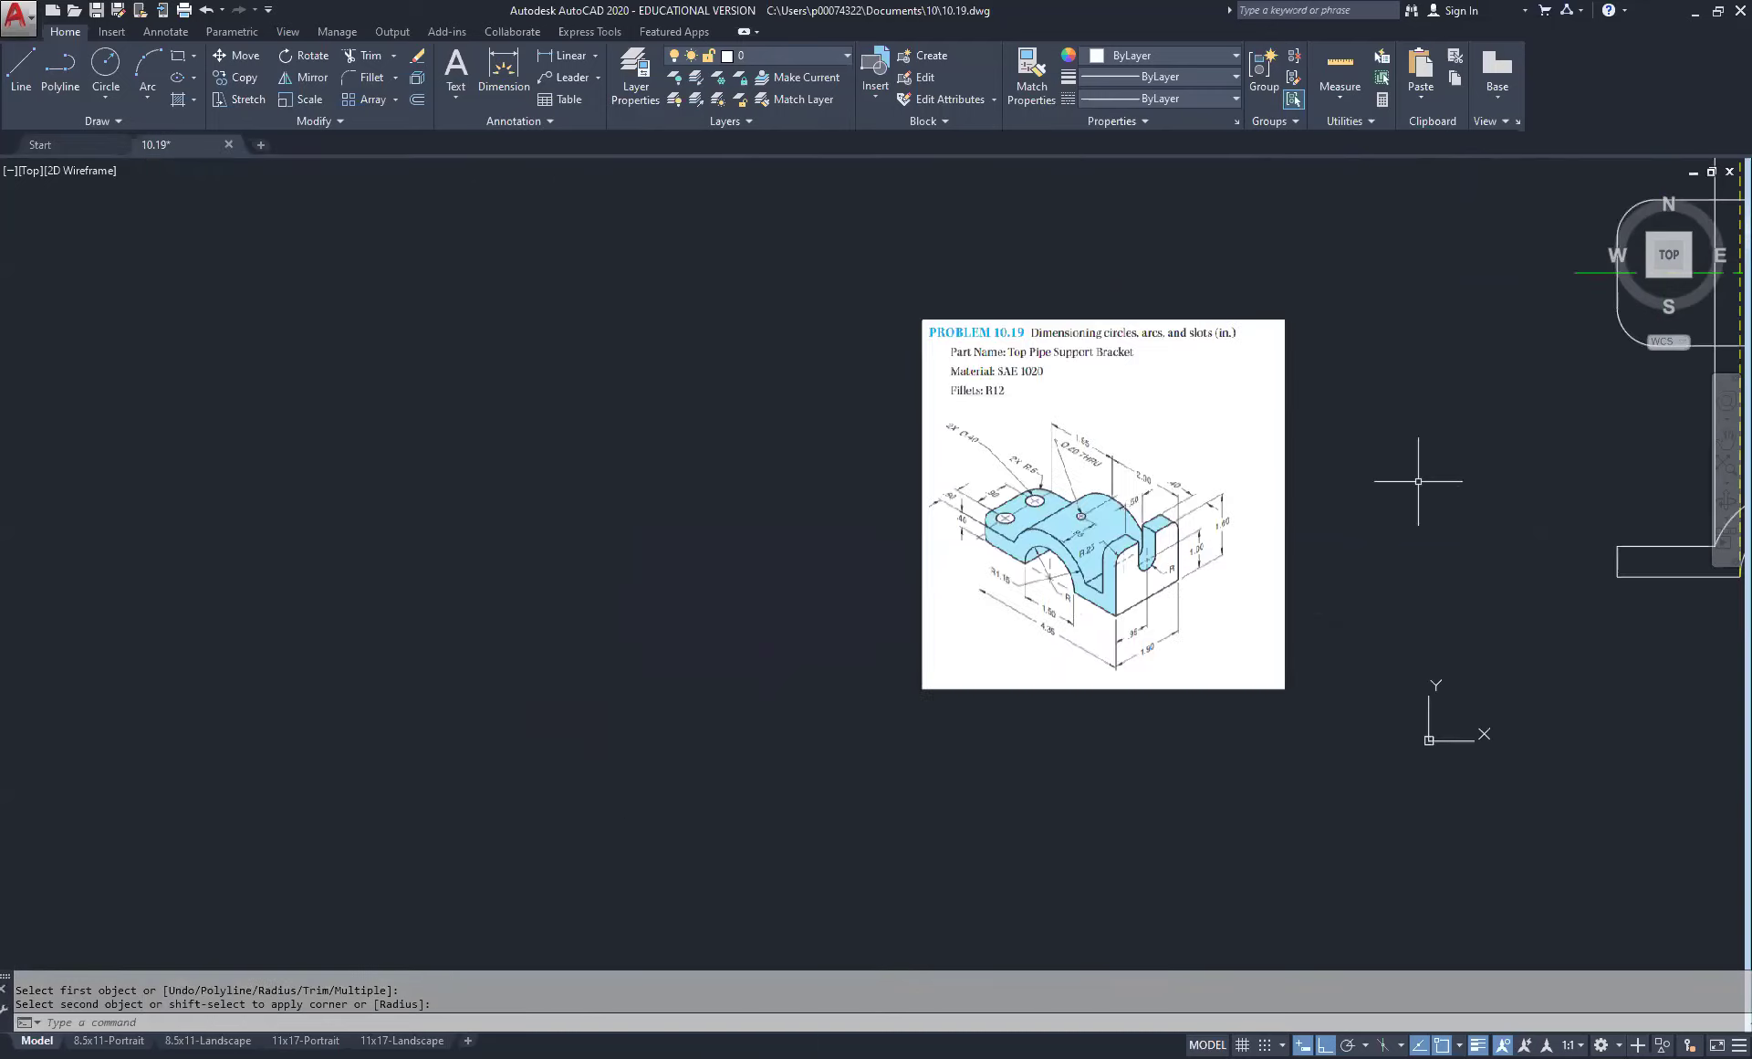
{"action": "middle_click_drag", "start_coordinate": [1466, 469], "coordinate": [759, 504]}
{"action": "scroll", "coordinate": [903, 380], "scroll_direction": "up", "scroll_amount": 2}
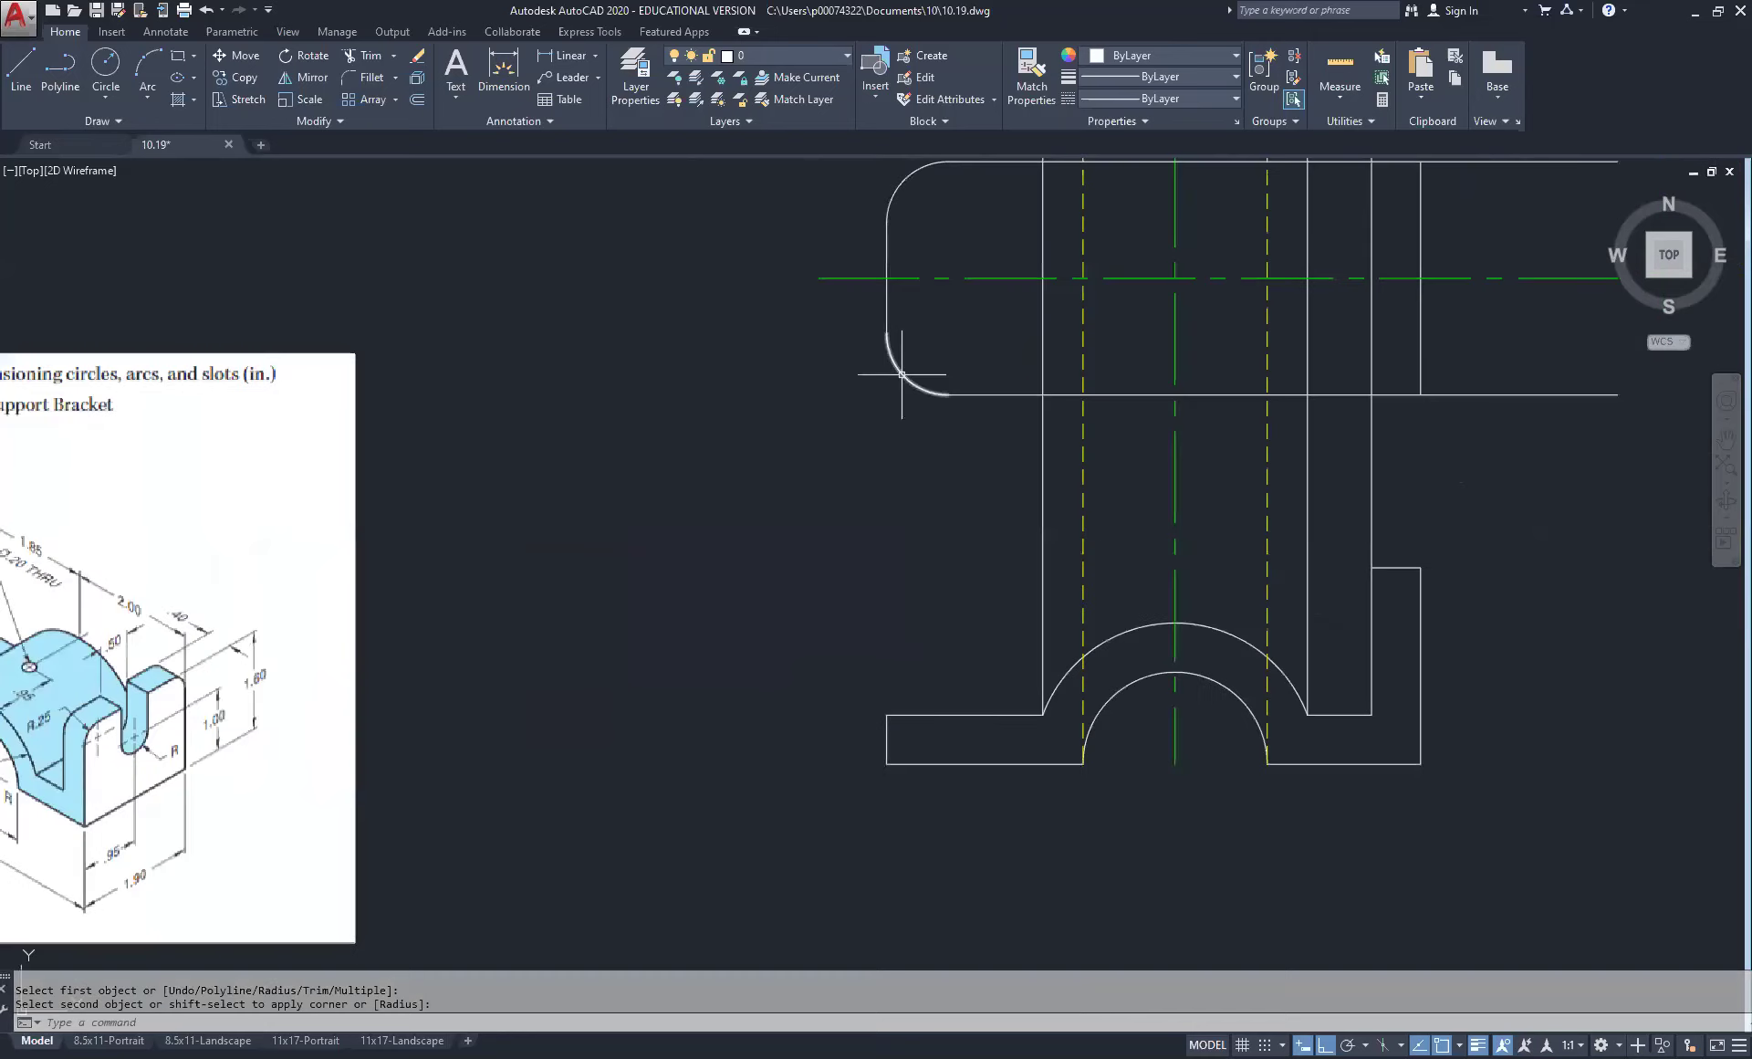
{"action": "left_click", "coordinate": [108, 89]}
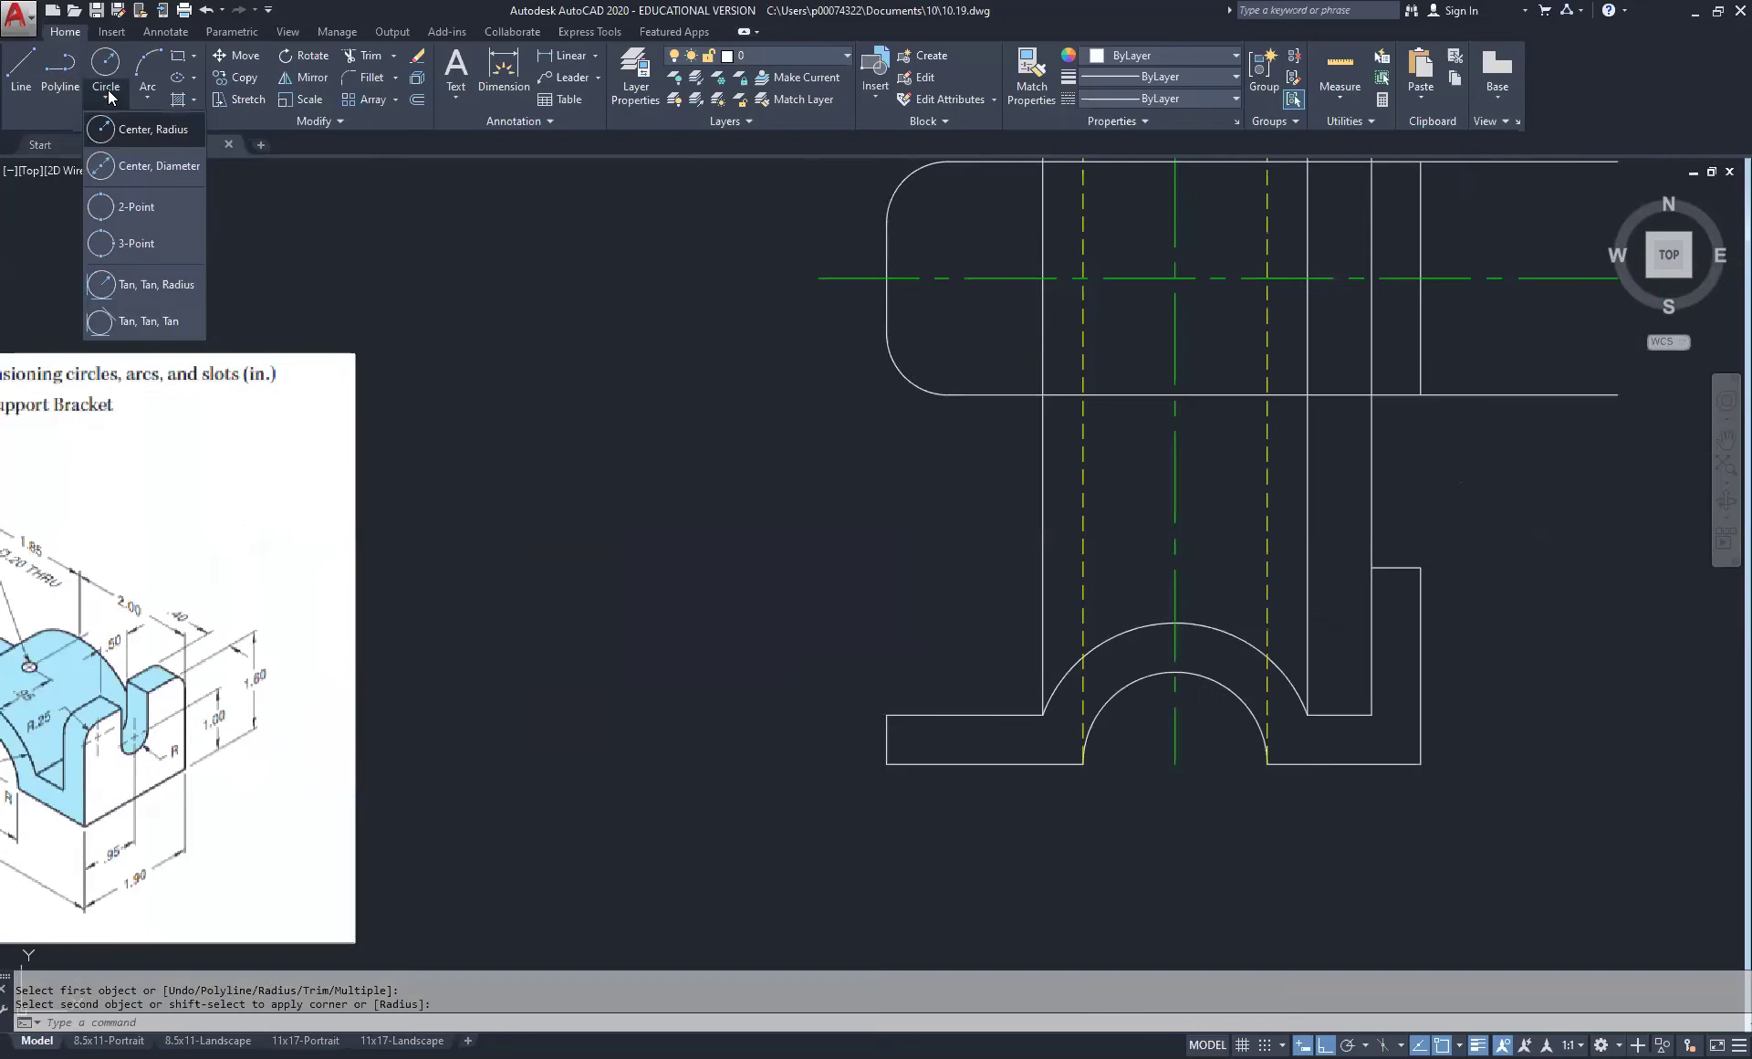
{"action": "left_click", "coordinate": [126, 162]}
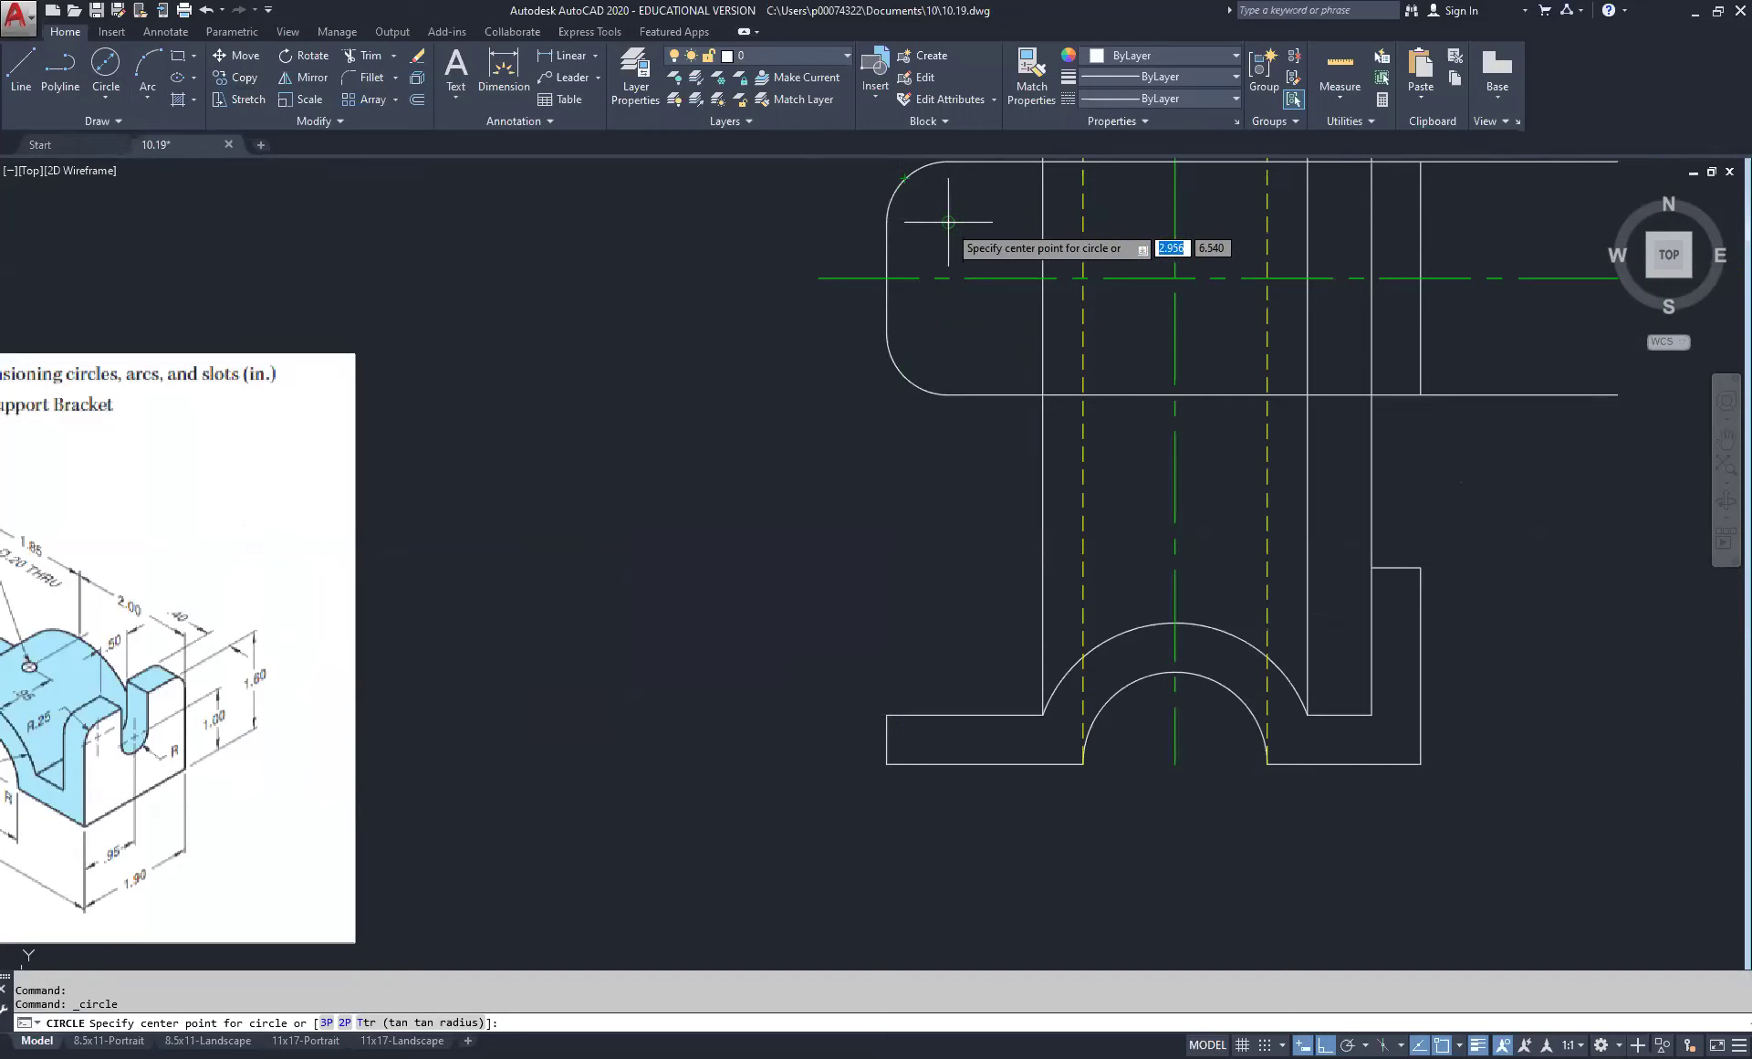
{"action": "left_click", "coordinate": [949, 221]}
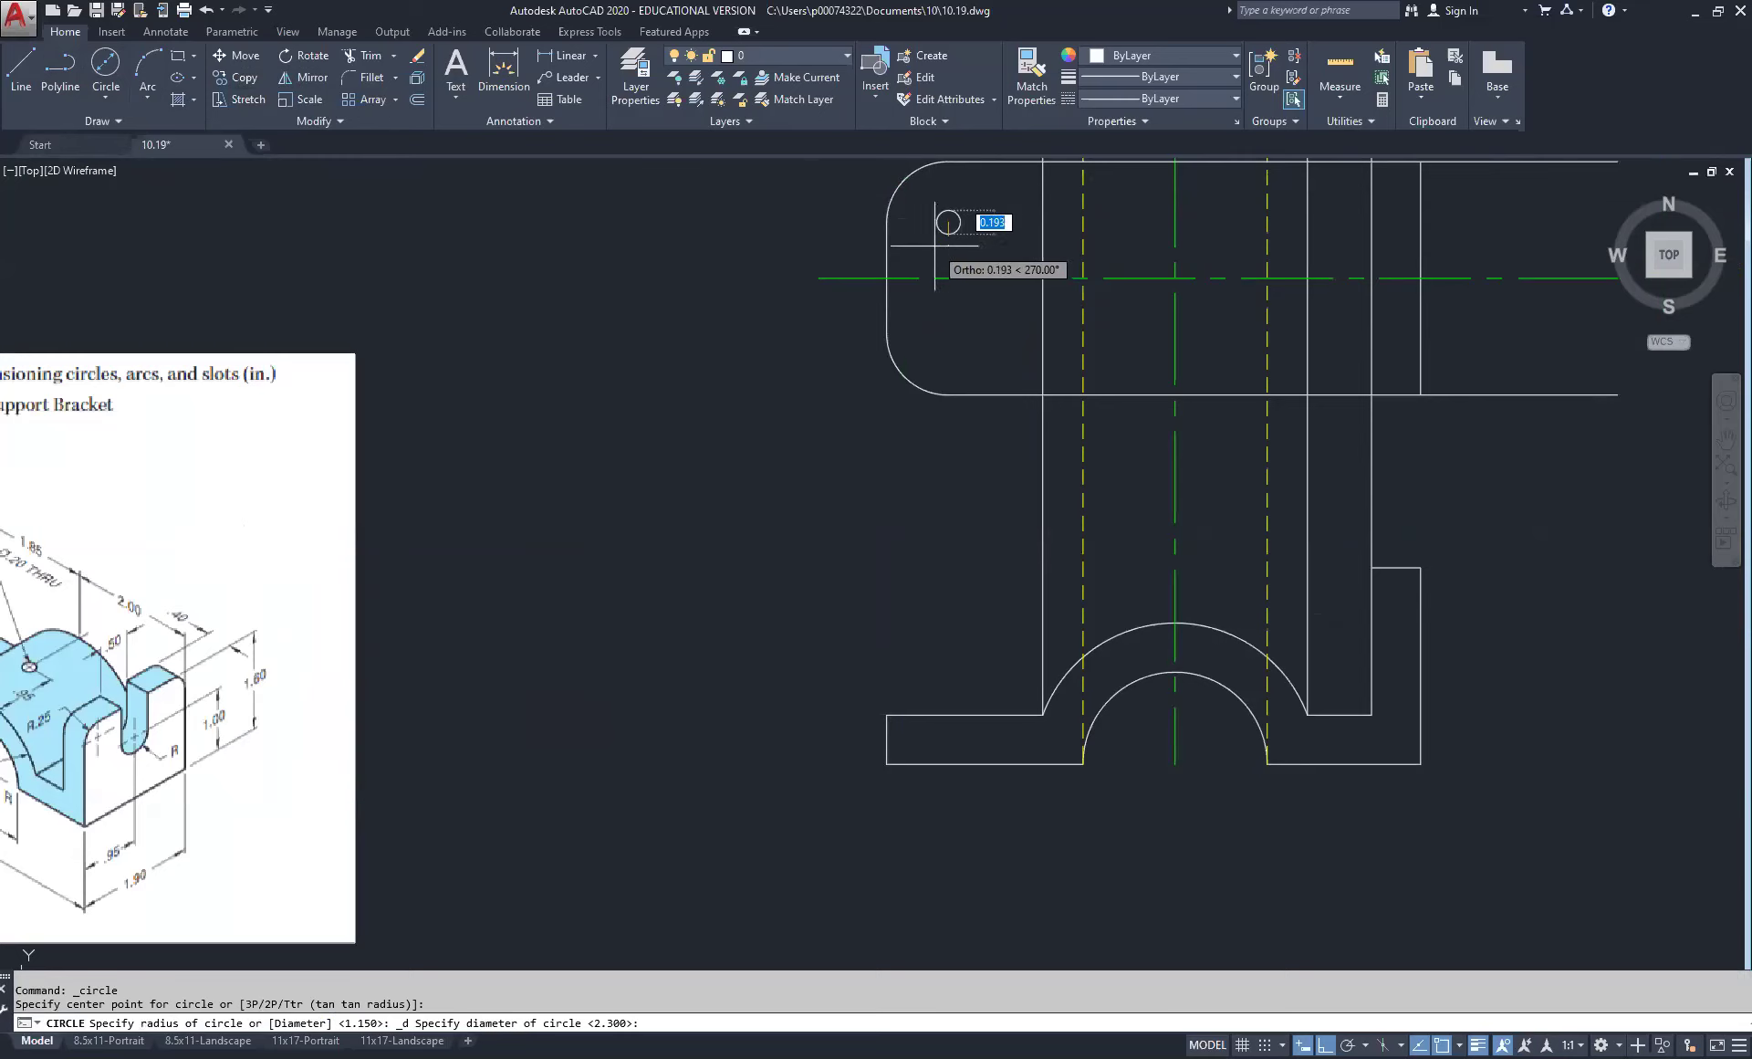
{"action": "type", "text": ".4"}
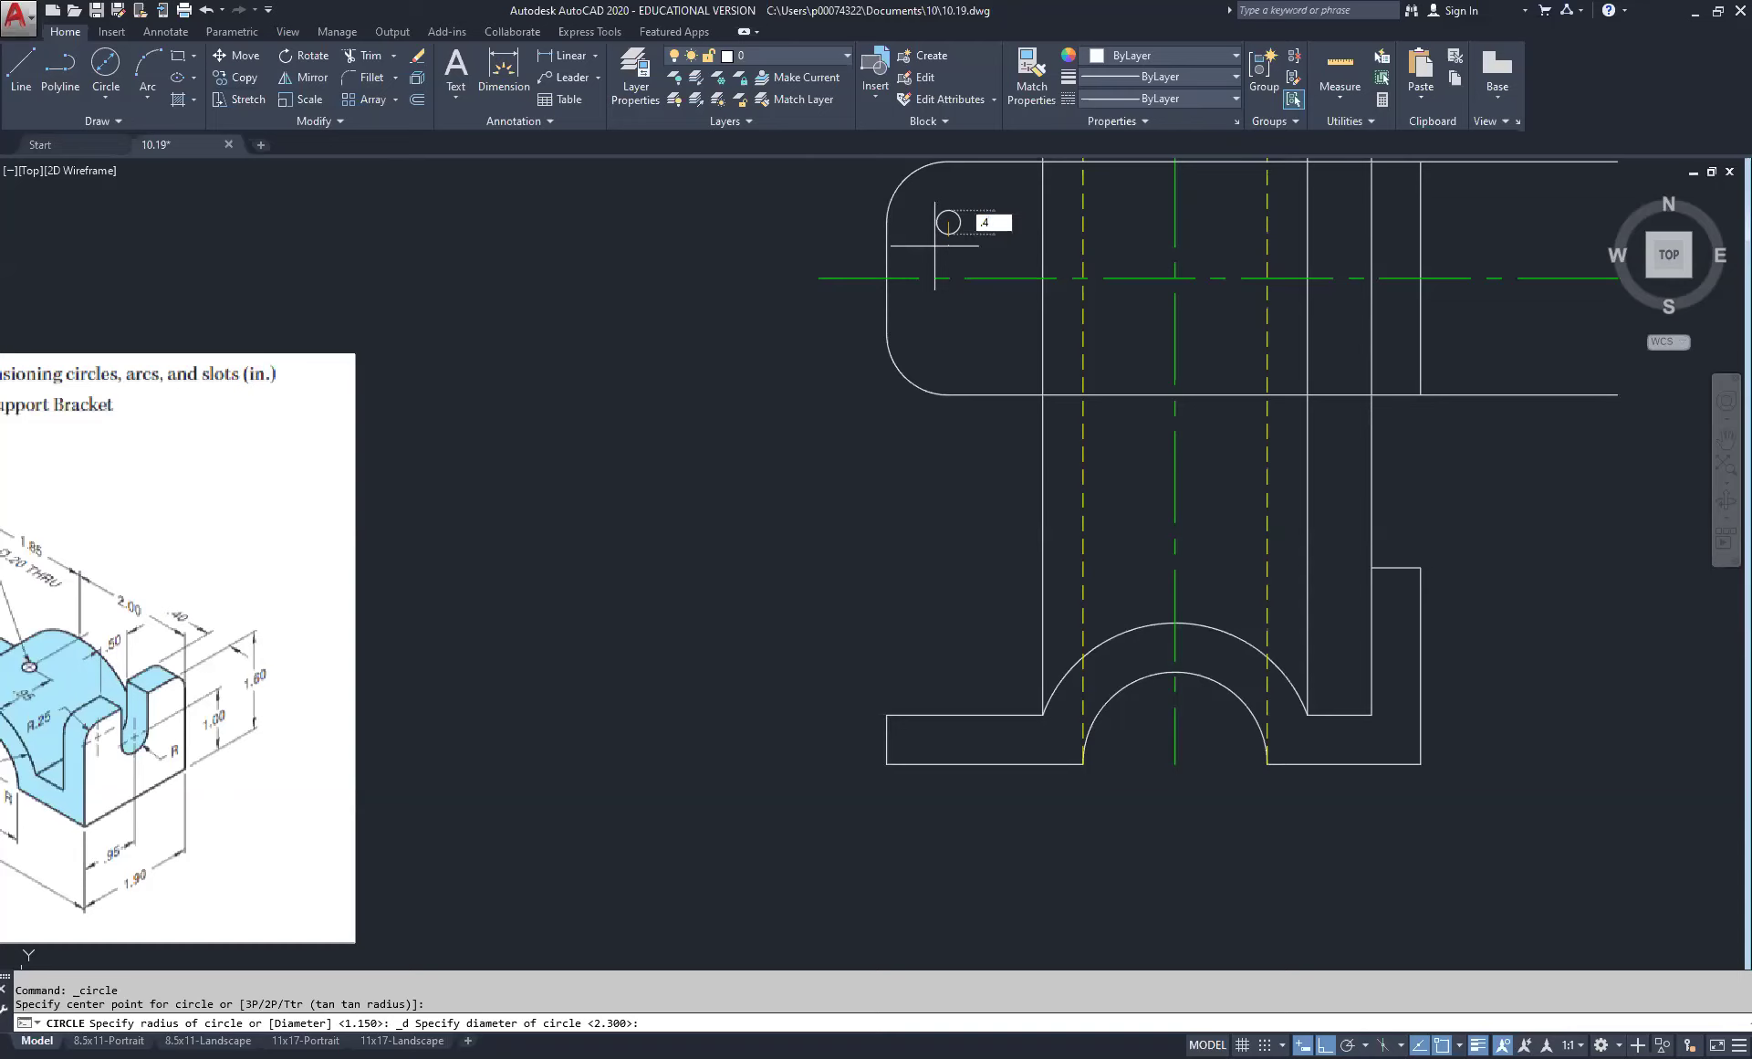
{"action": "key", "text": "Return"}
Step: Copy the 0.4 diameter hole circle from its centre to the centre of the lower-left fillet arc
{"action": "scroll", "coordinate": [935, 245], "scroll_direction": "down", "scroll_amount": 2}
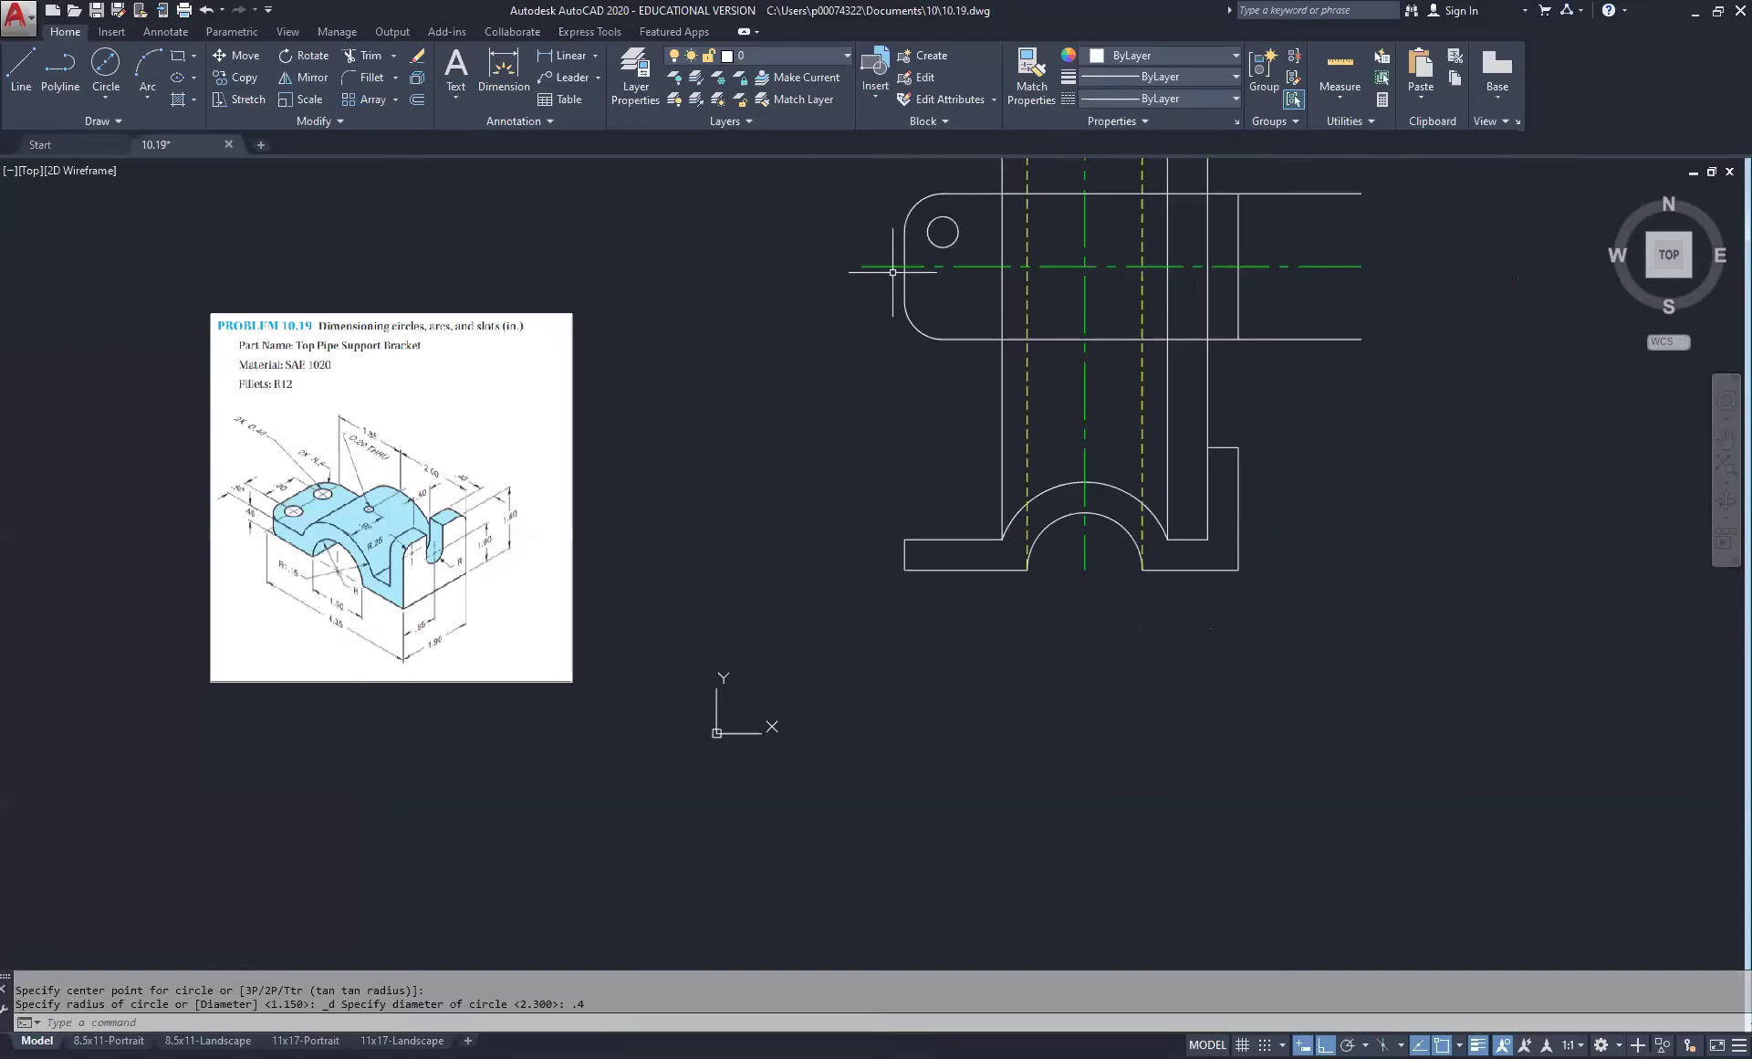
{"action": "scroll", "coordinate": [979, 254], "scroll_direction": "up", "scroll_amount": 4}
{"action": "left_click", "coordinate": [893, 223]}
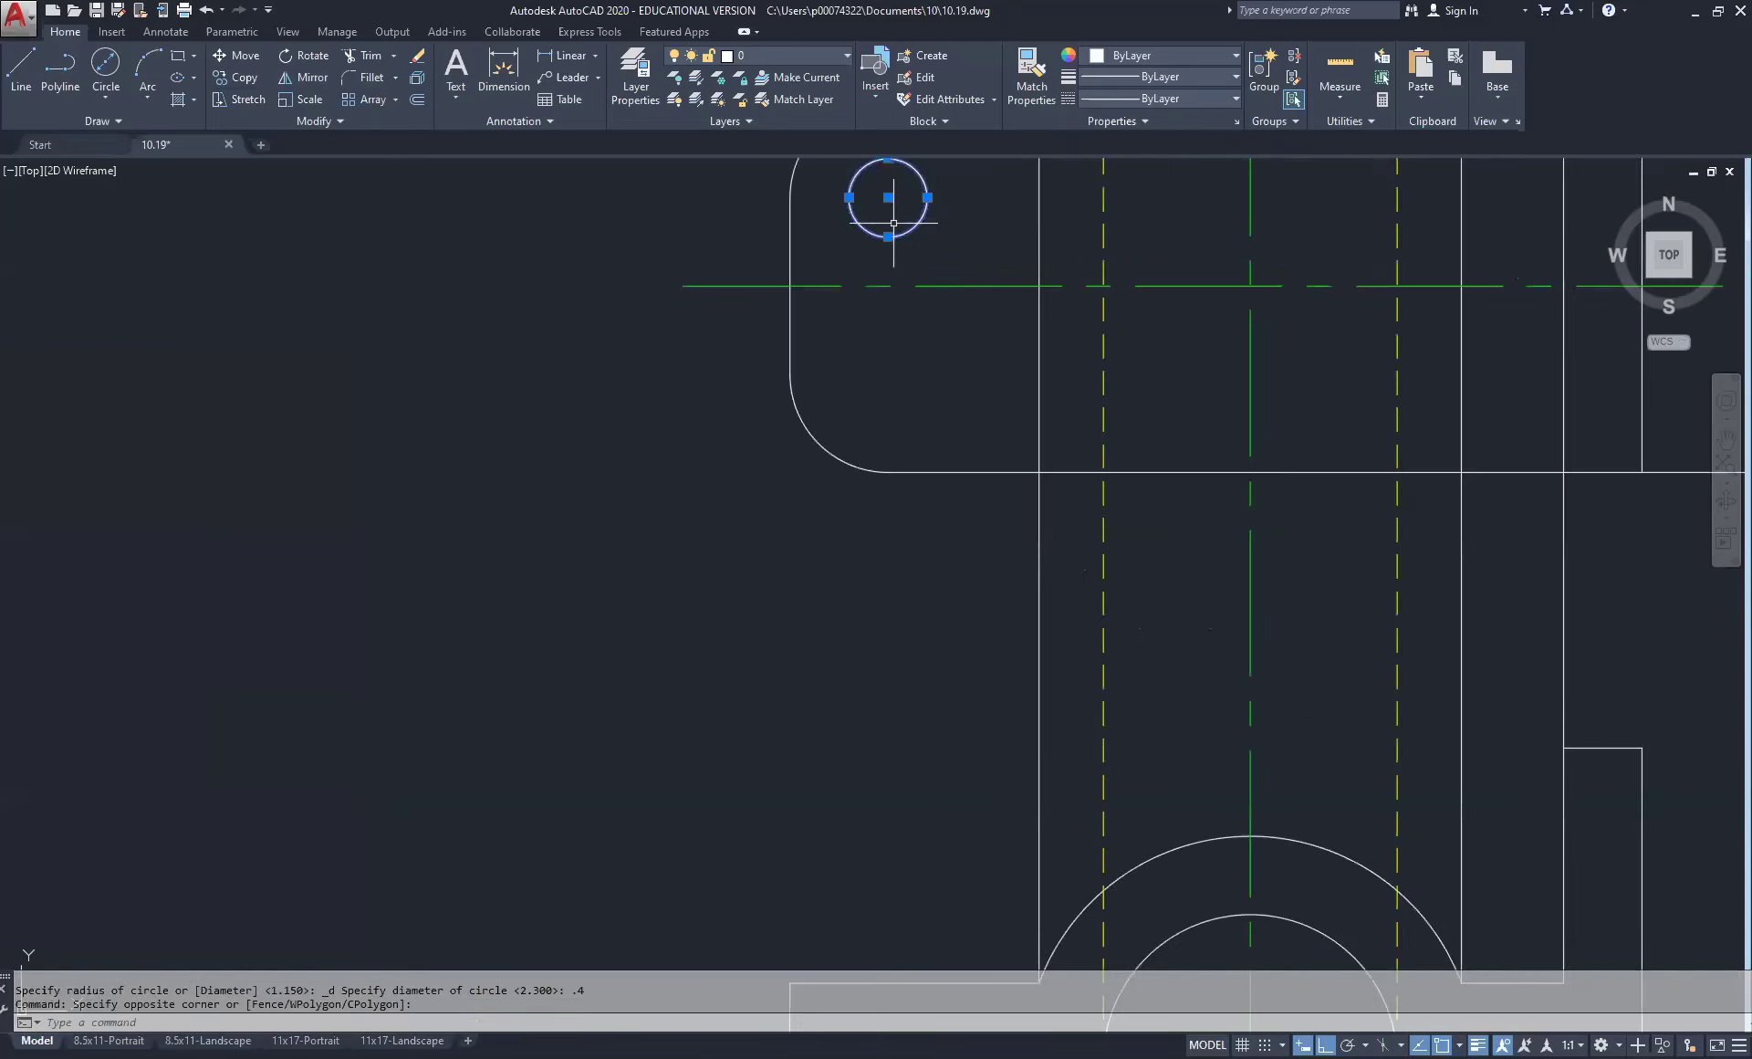
{"action": "left_click", "coordinate": [239, 78]}
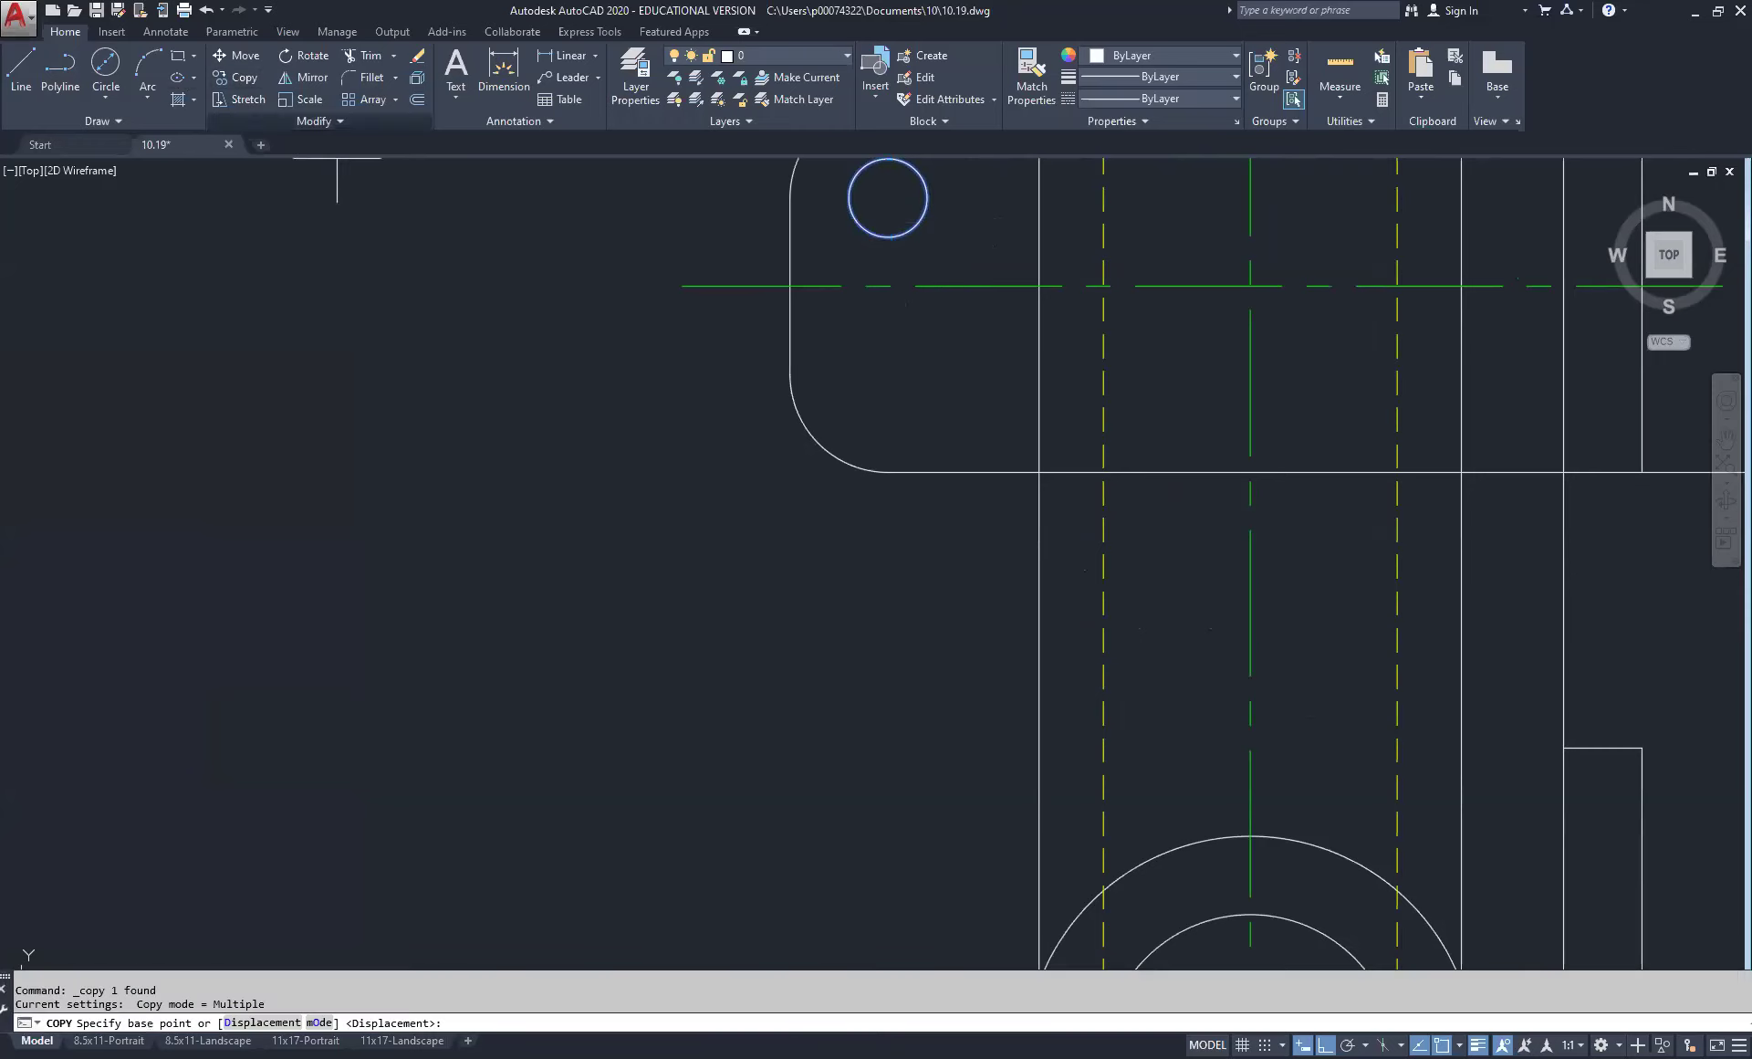
{"action": "left_click", "coordinate": [888, 197]}
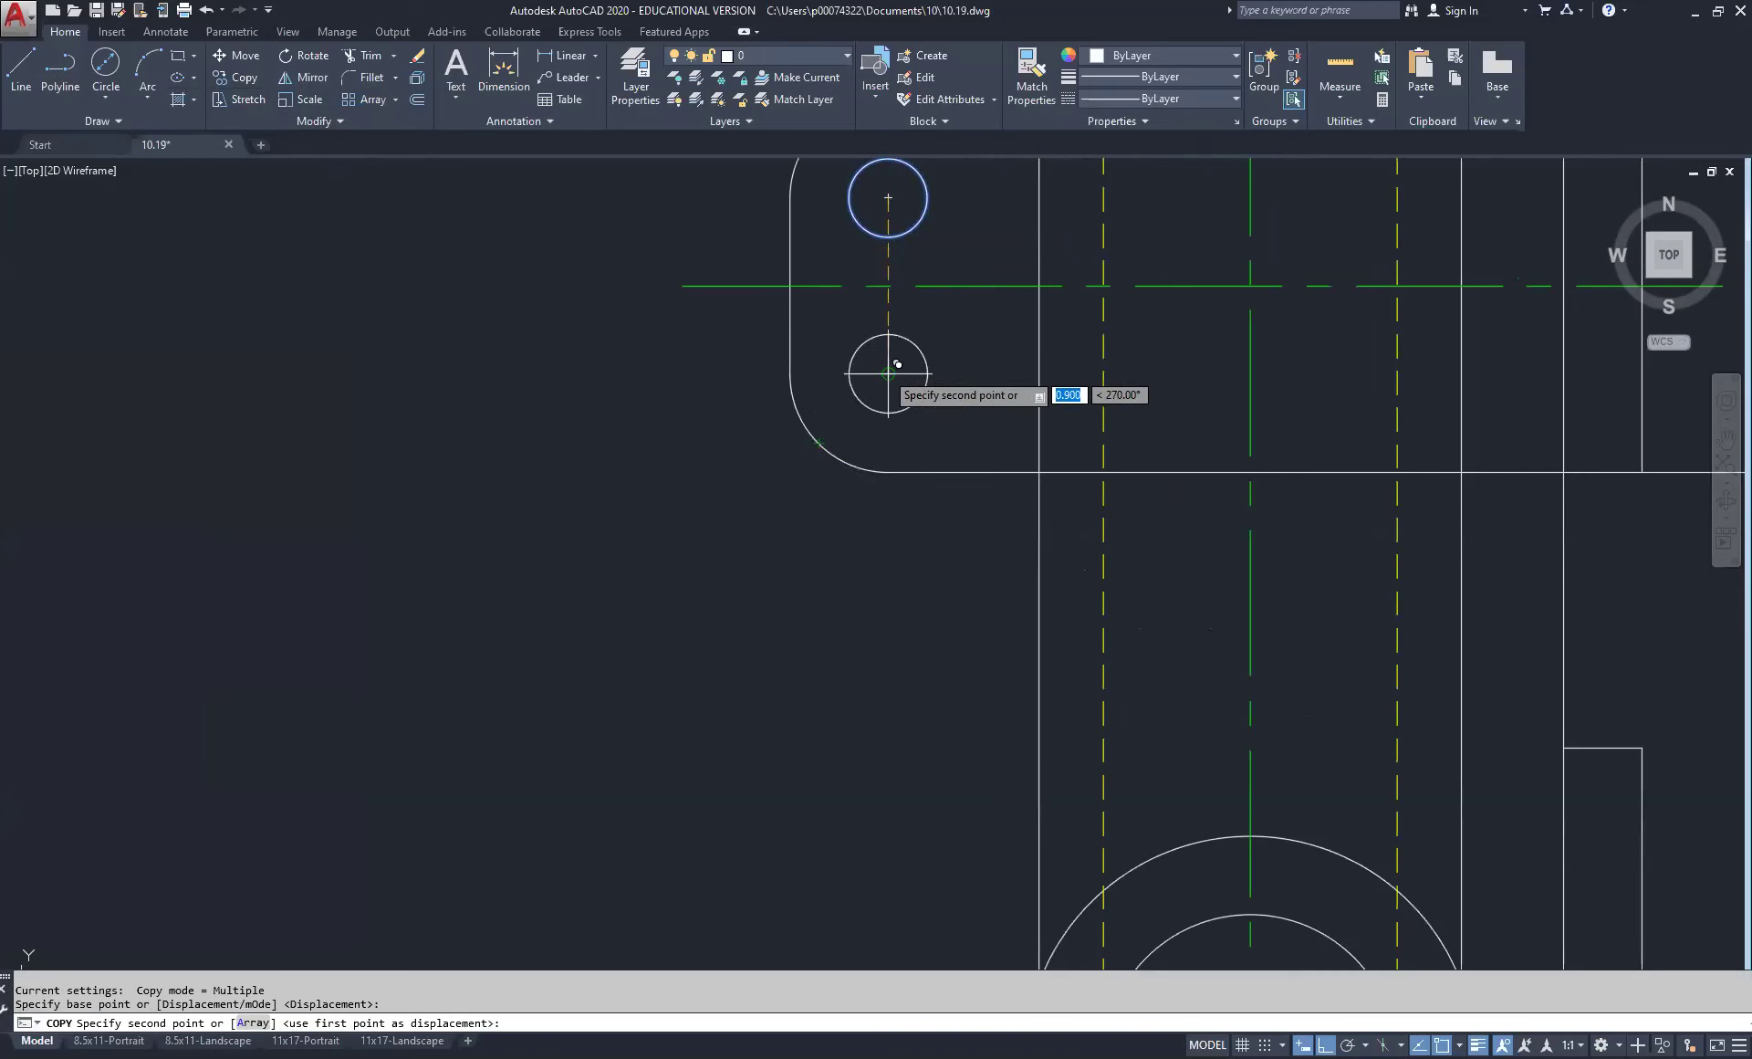
{"action": "left_click", "coordinate": [902, 368]}
{"action": "right_click", "coordinate": [995, 394]}
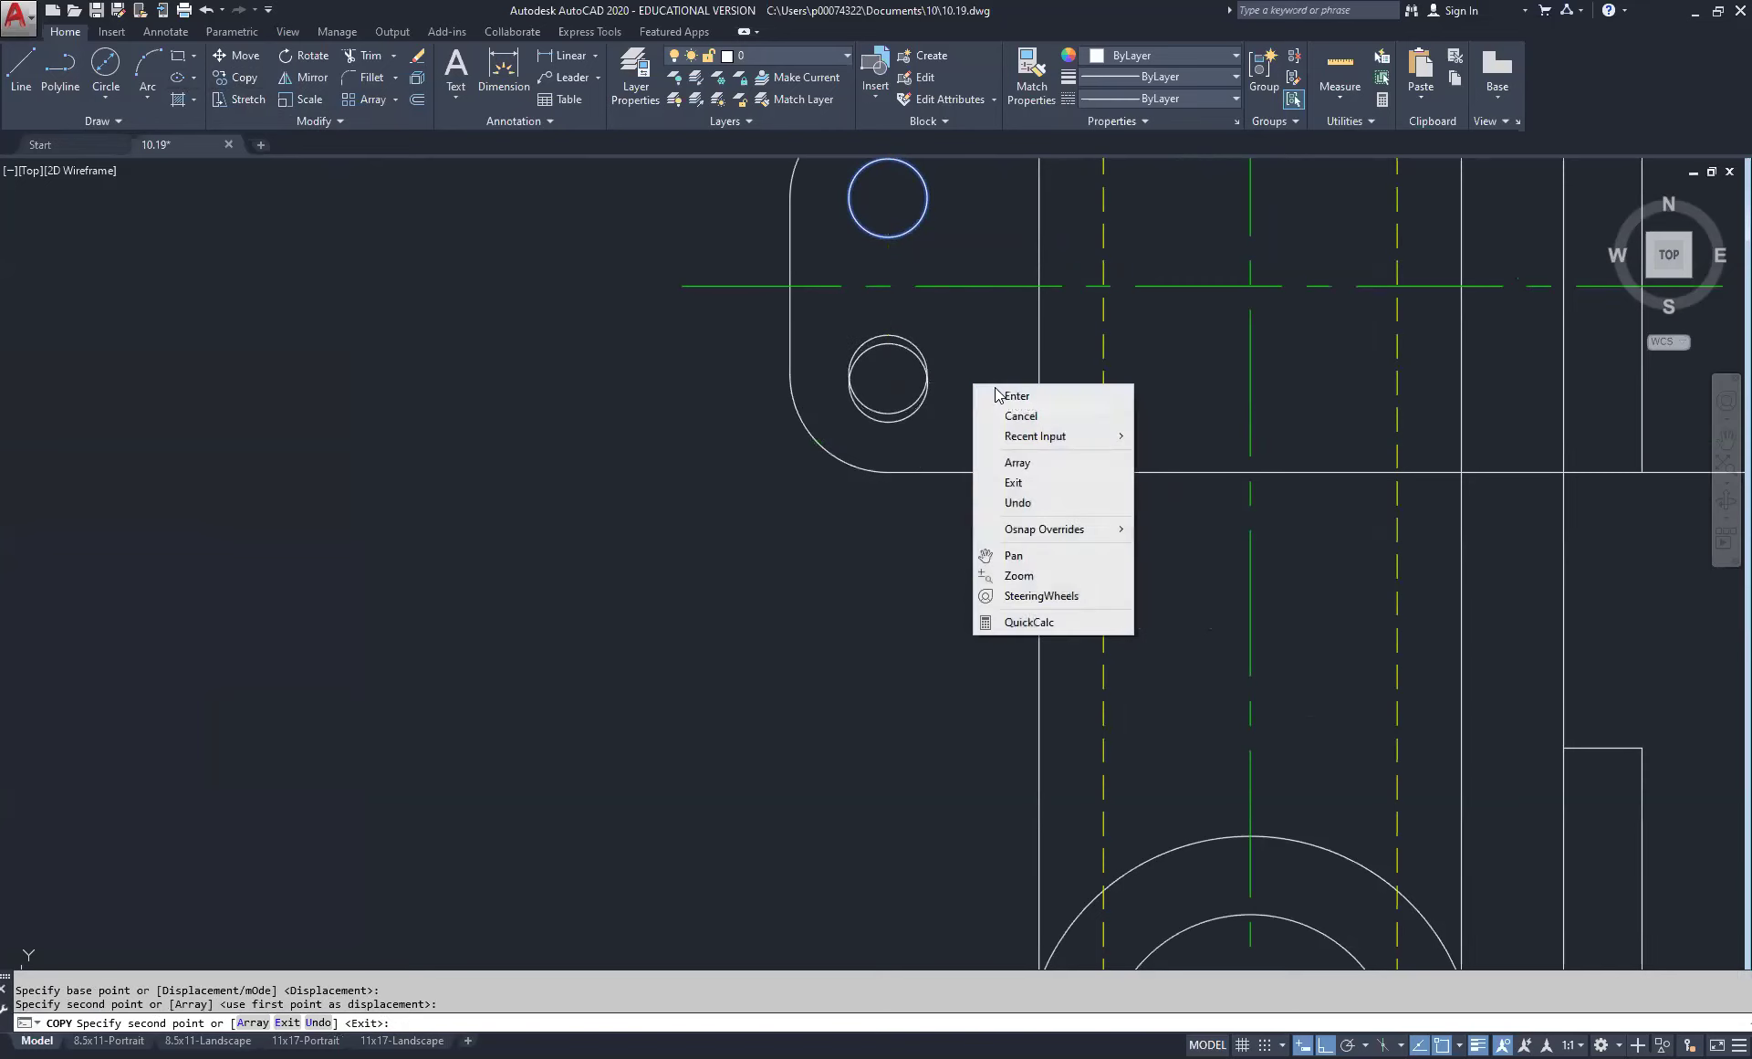
{"action": "left_click", "coordinate": [1004, 396]}
Step: Make the Hidden layer current and draw a vertical line from the lower hole's left quadrant down past the front view's left flange
{"action": "scroll", "coordinate": [799, 457], "scroll_direction": "down", "scroll_amount": 2}
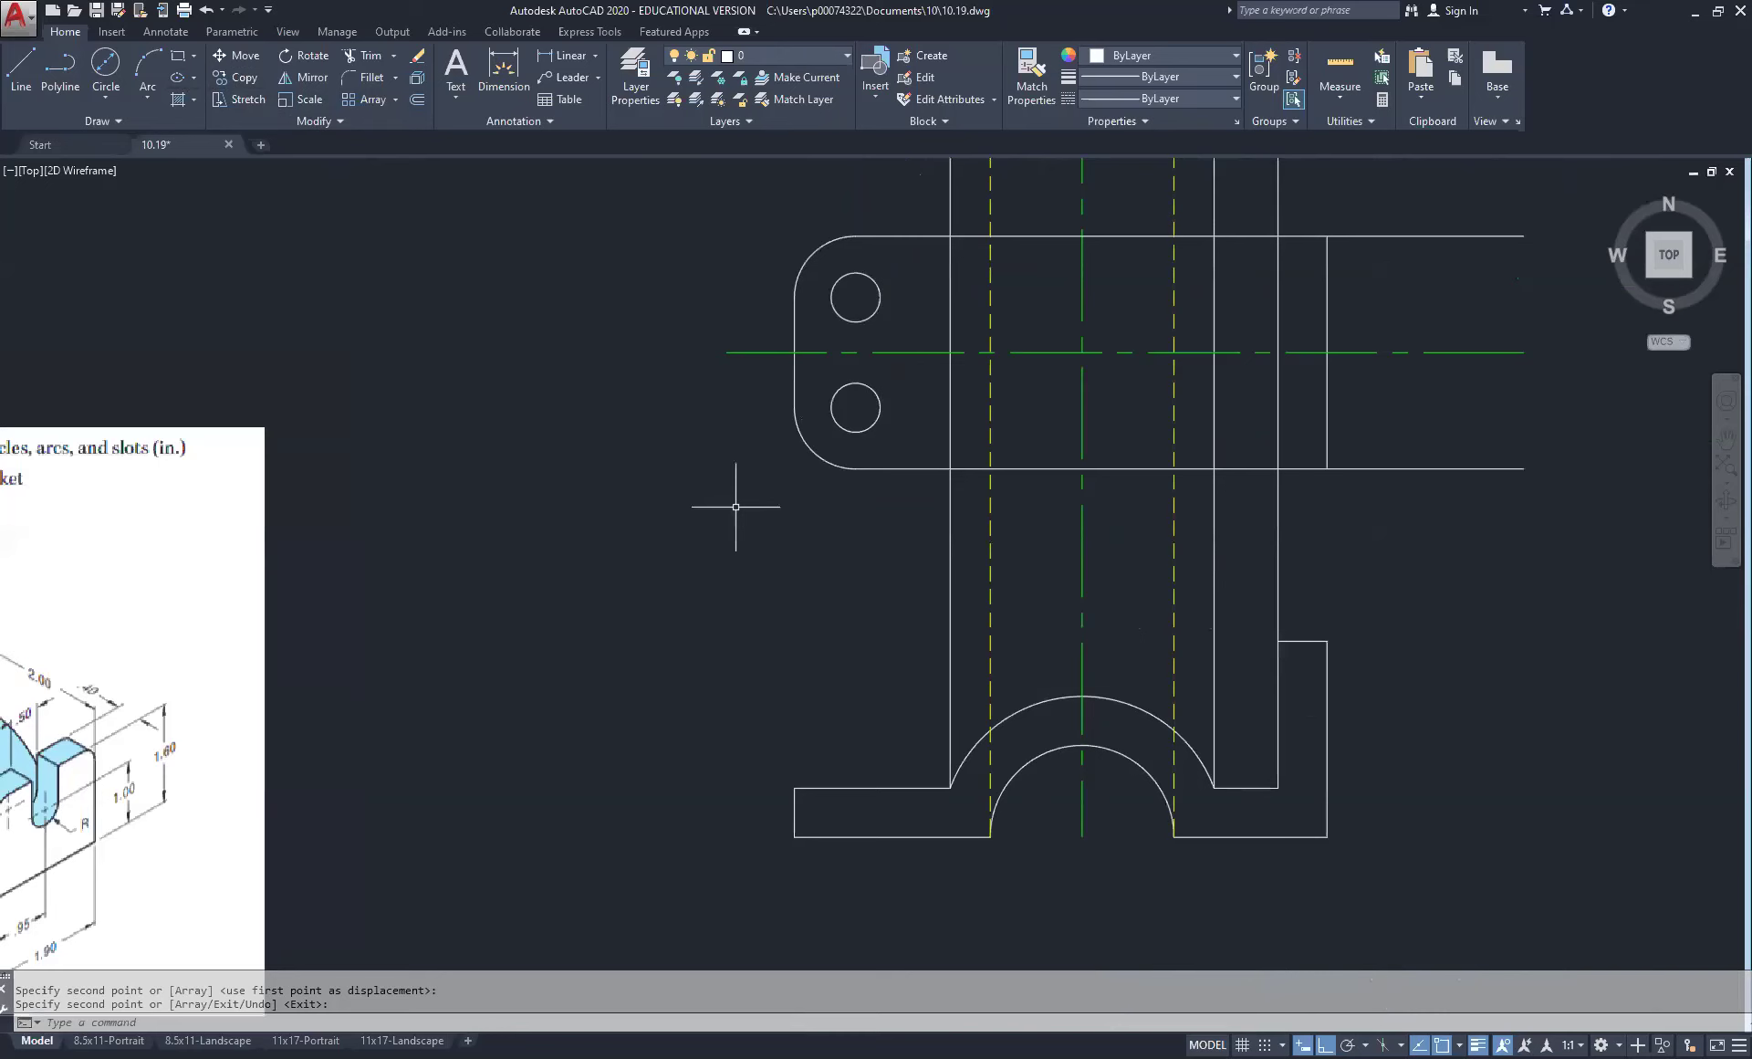
{"action": "middle_click_drag", "start_coordinate": [736, 506], "coordinate": [993, 428]}
{"action": "scroll", "coordinate": [941, 442], "scroll_direction": "down", "scroll_amount": 2}
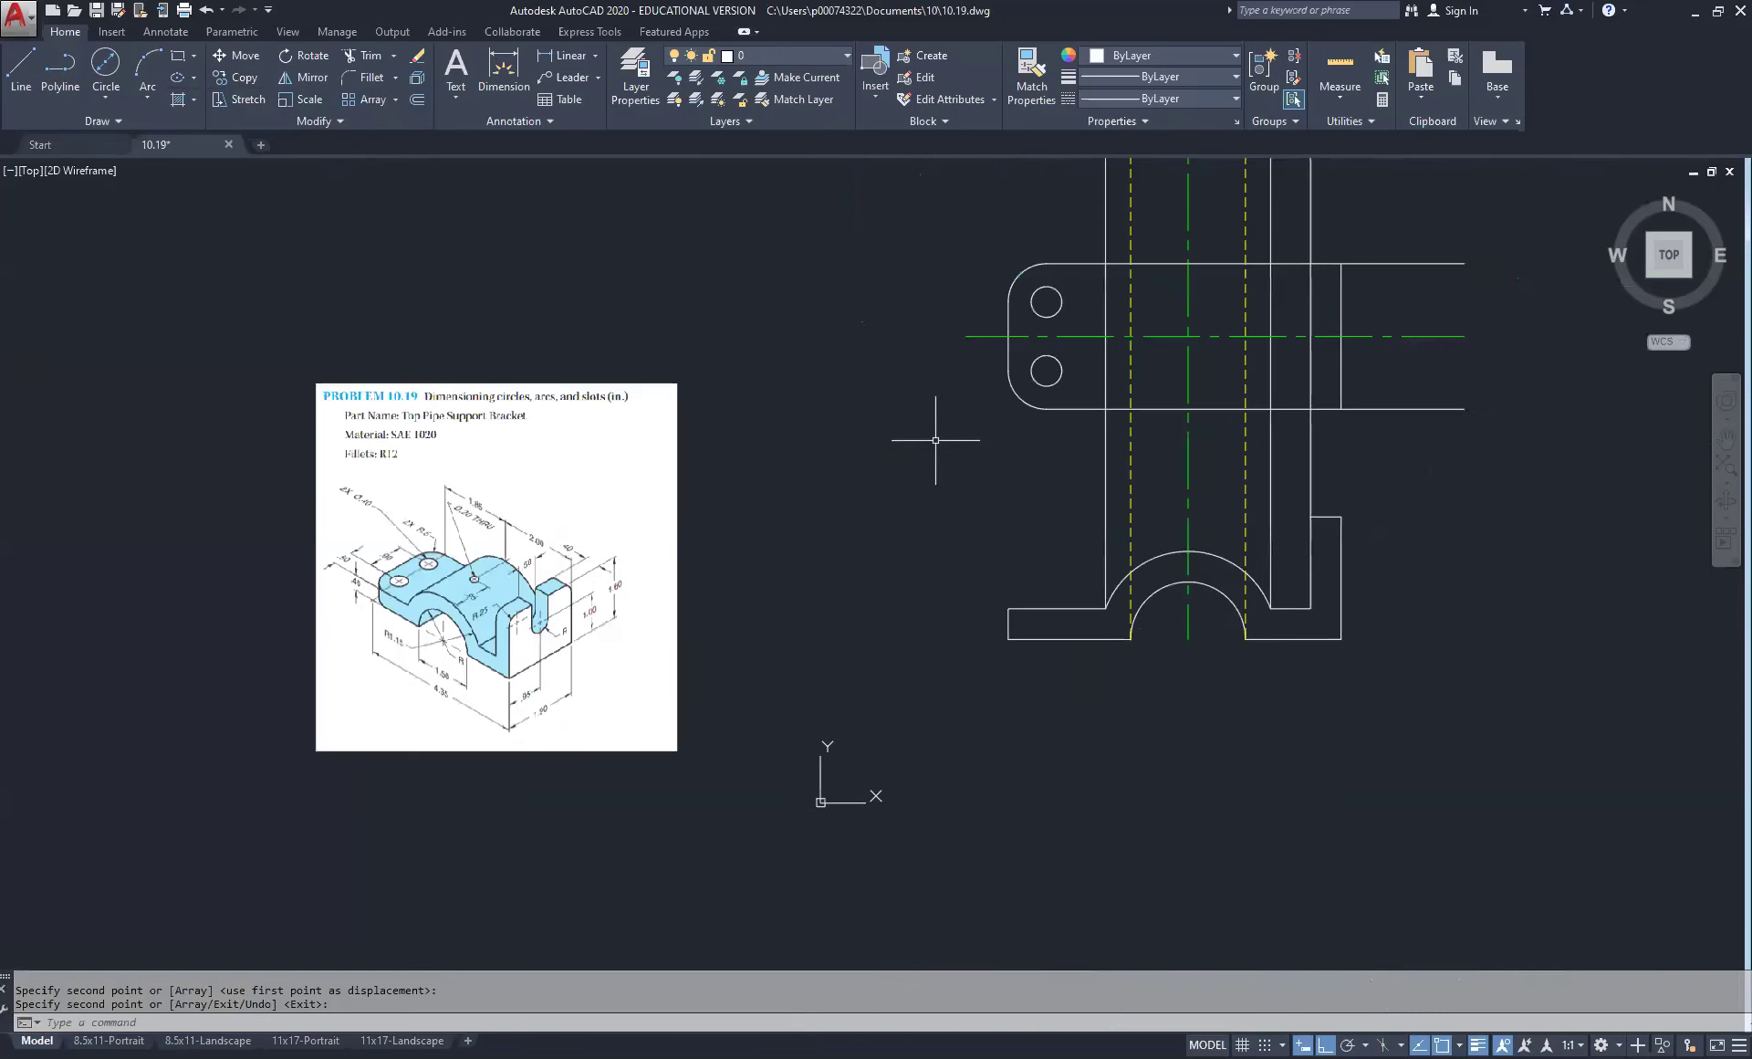
{"action": "middle_click_drag", "start_coordinate": [1022, 469], "coordinate": [820, 426]}
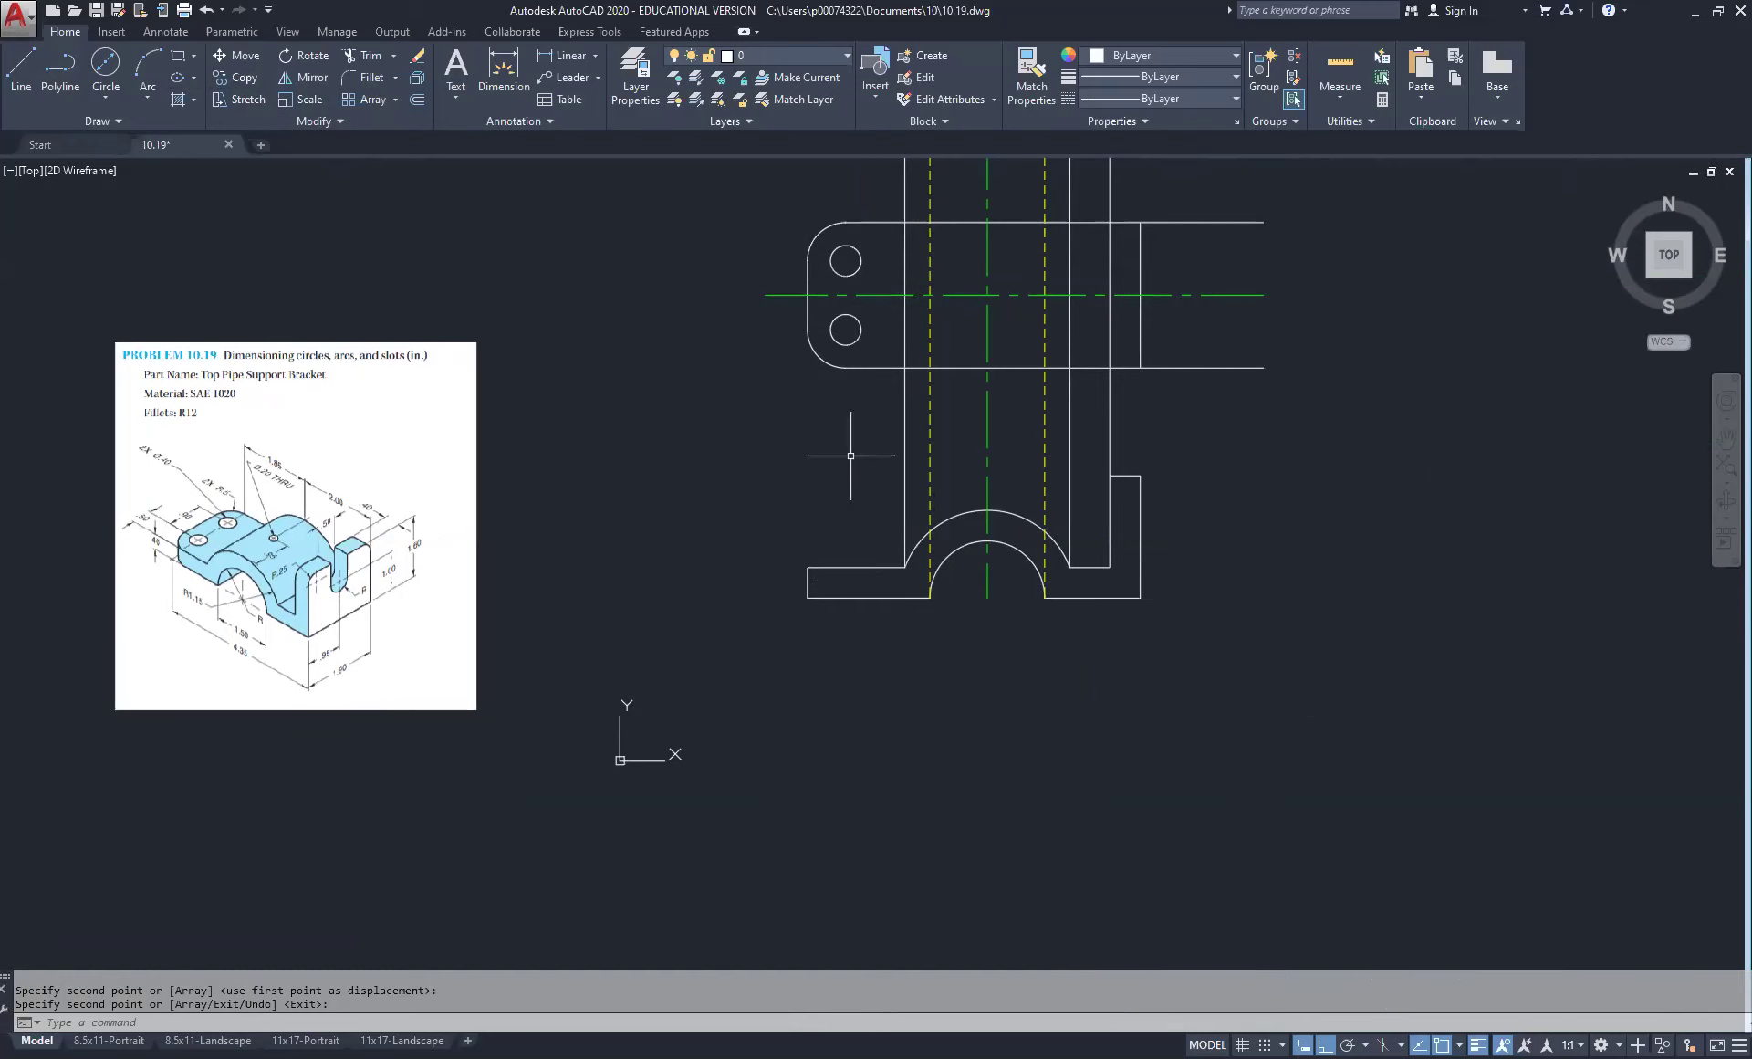
{"action": "left_click", "coordinate": [828, 57]}
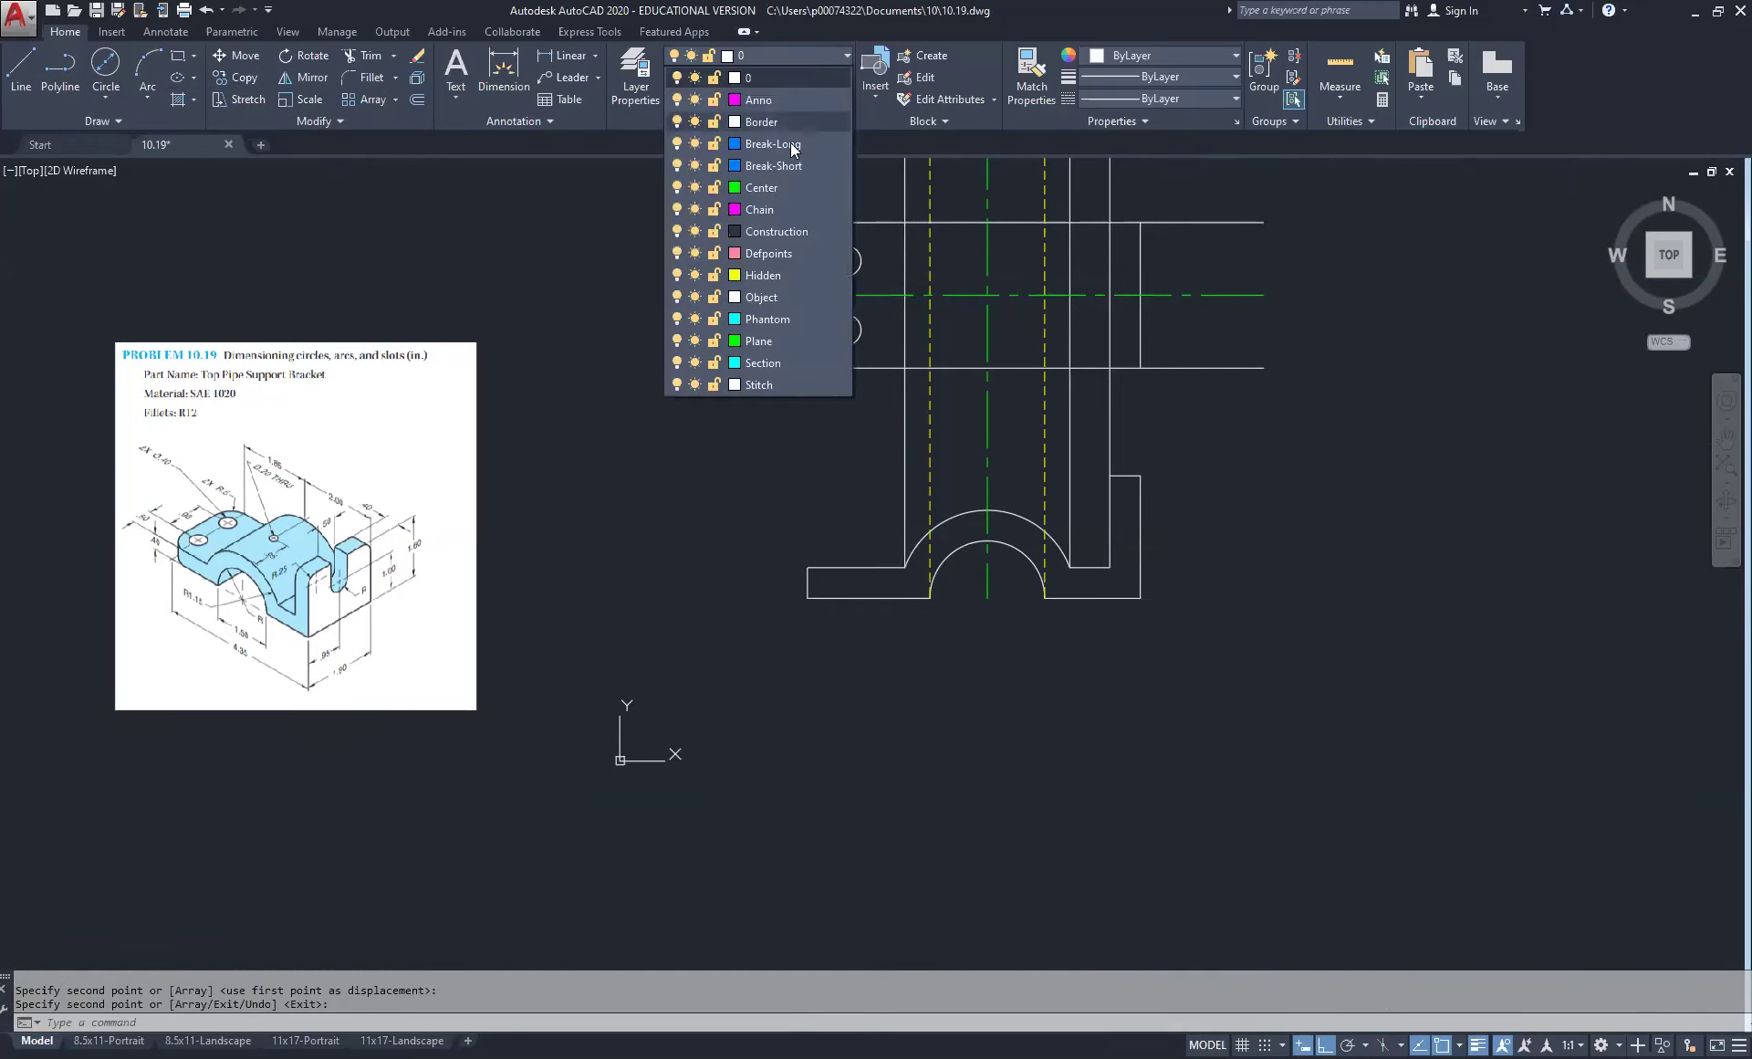
{"action": "left_click", "coordinate": [783, 275]}
{"action": "left_click", "coordinate": [21, 73]}
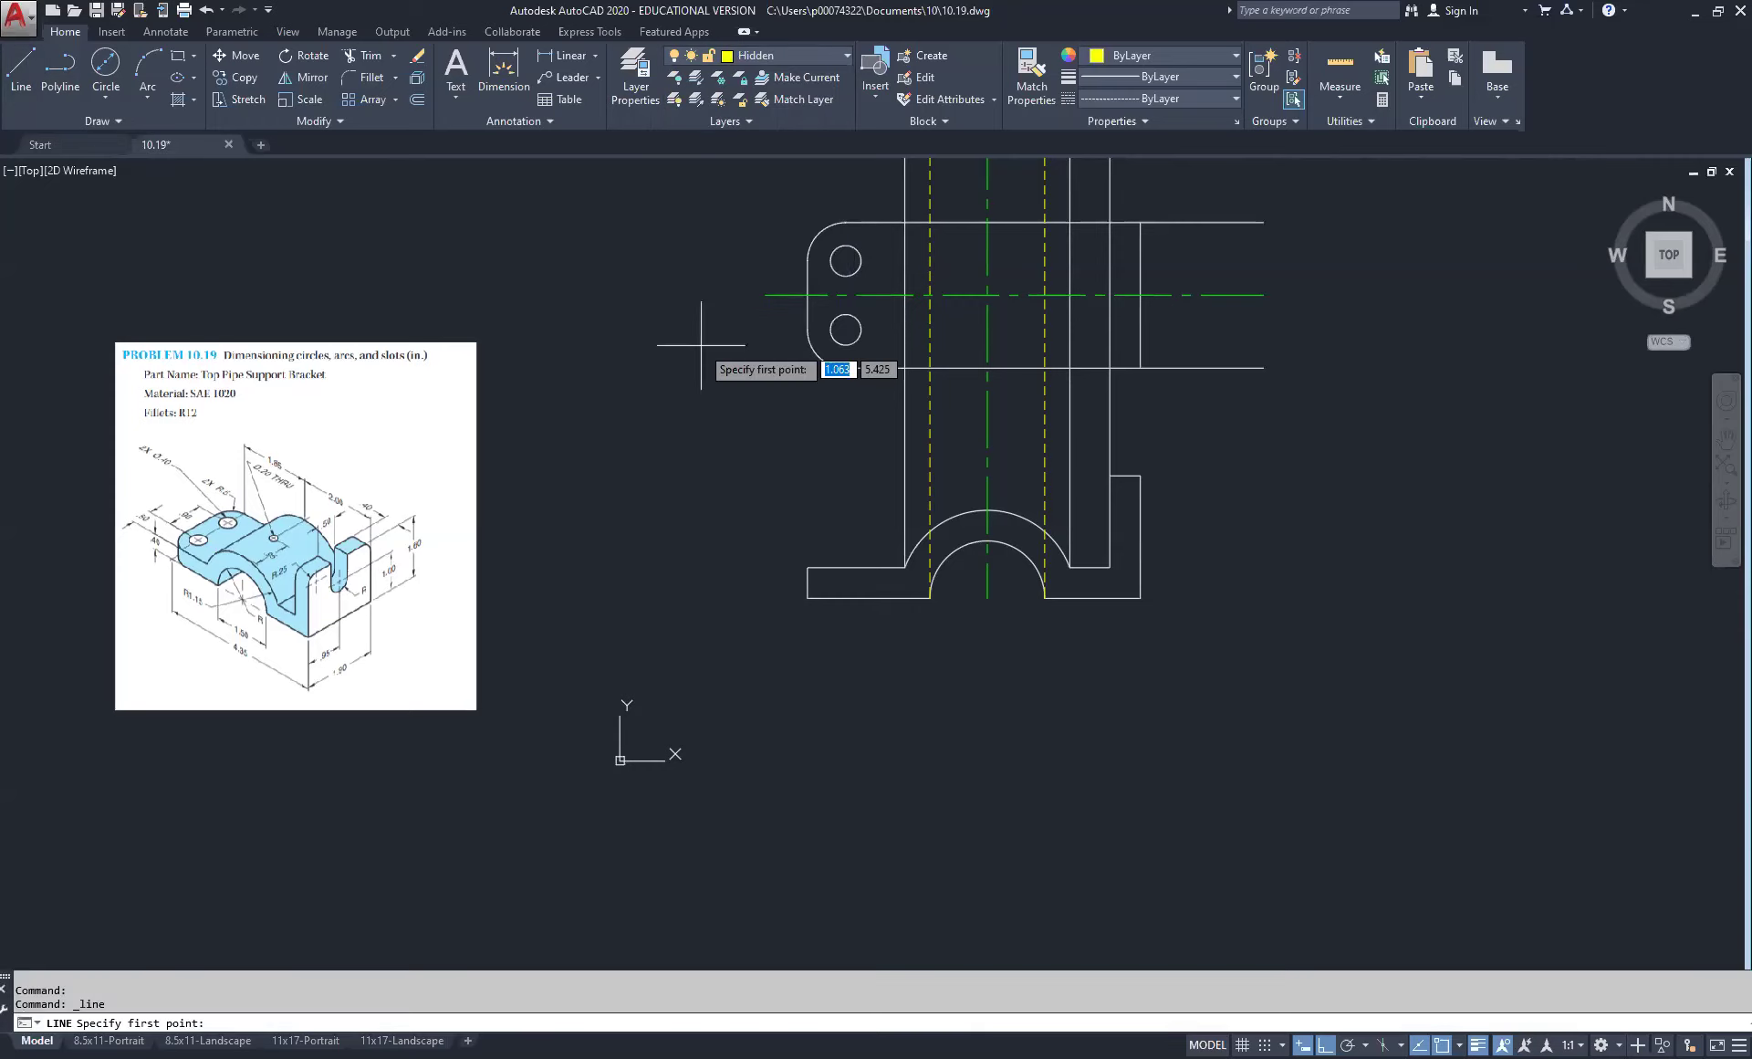
{"action": "scroll", "coordinate": [744, 356], "scroll_direction": "up", "scroll_amount": 4}
{"action": "left_click", "coordinate": [958, 288]}
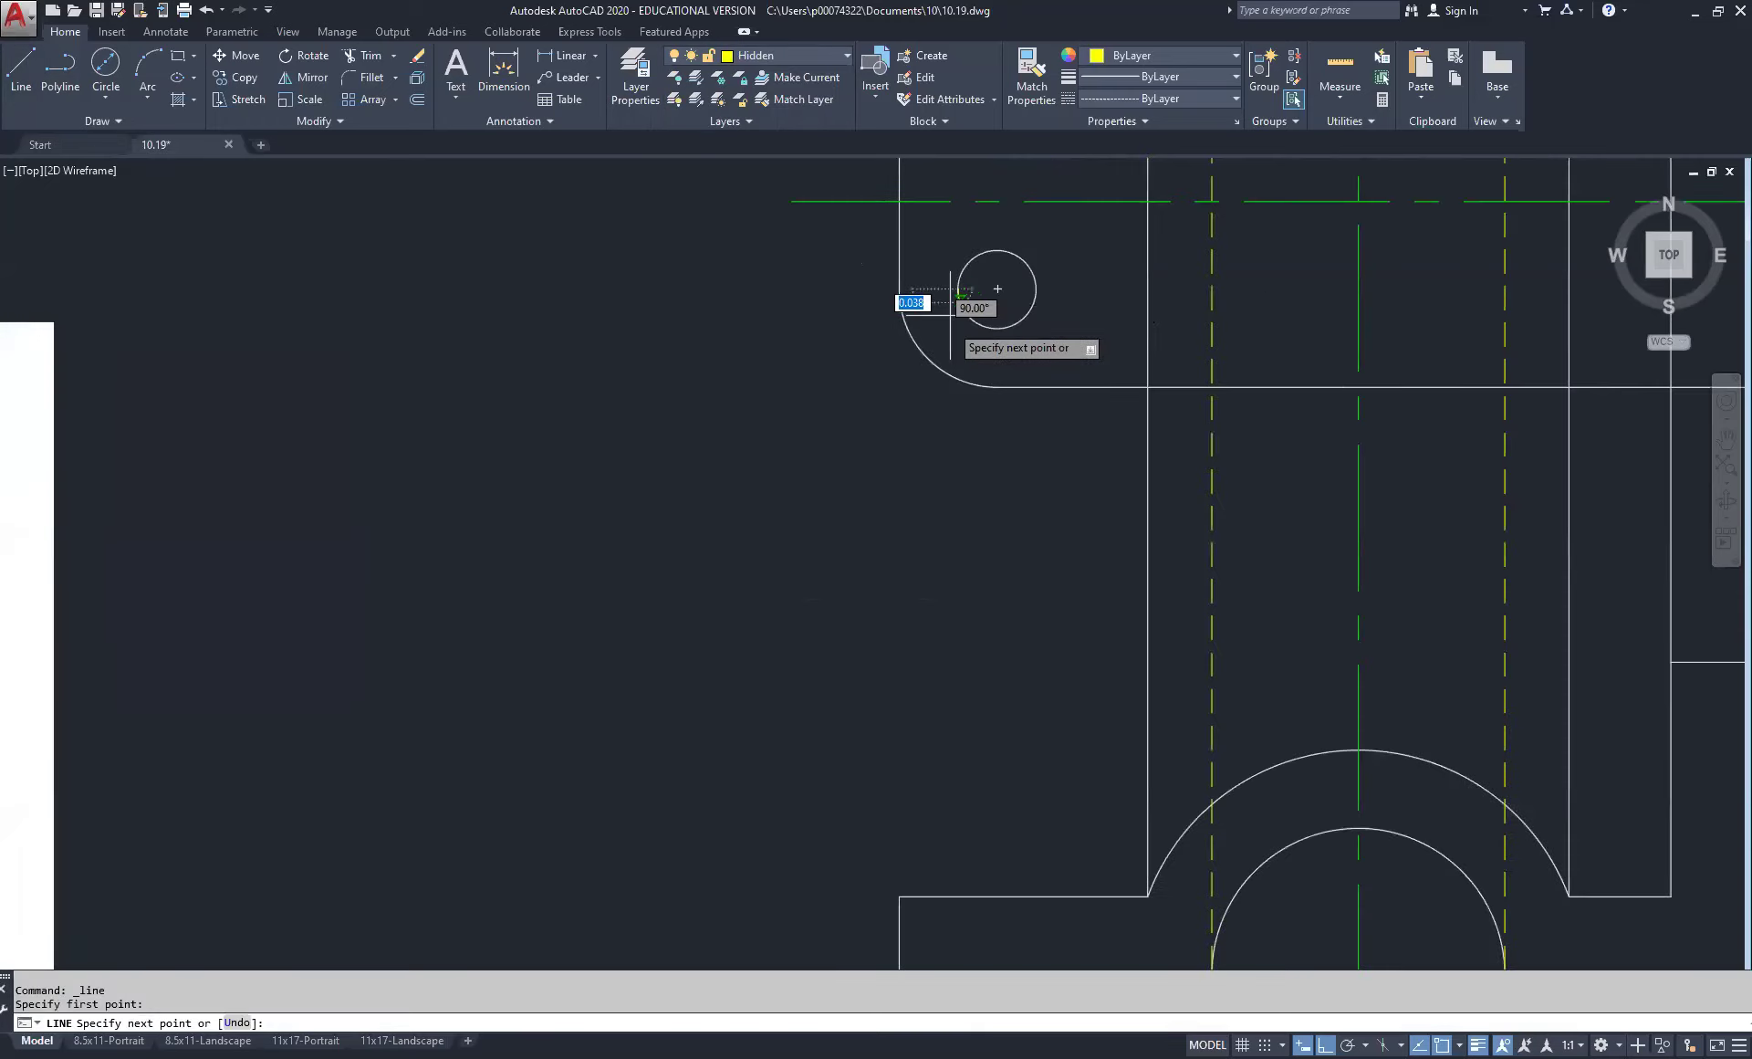
{"action": "middle_click_drag", "start_coordinate": [975, 690], "coordinate": [929, 350]}
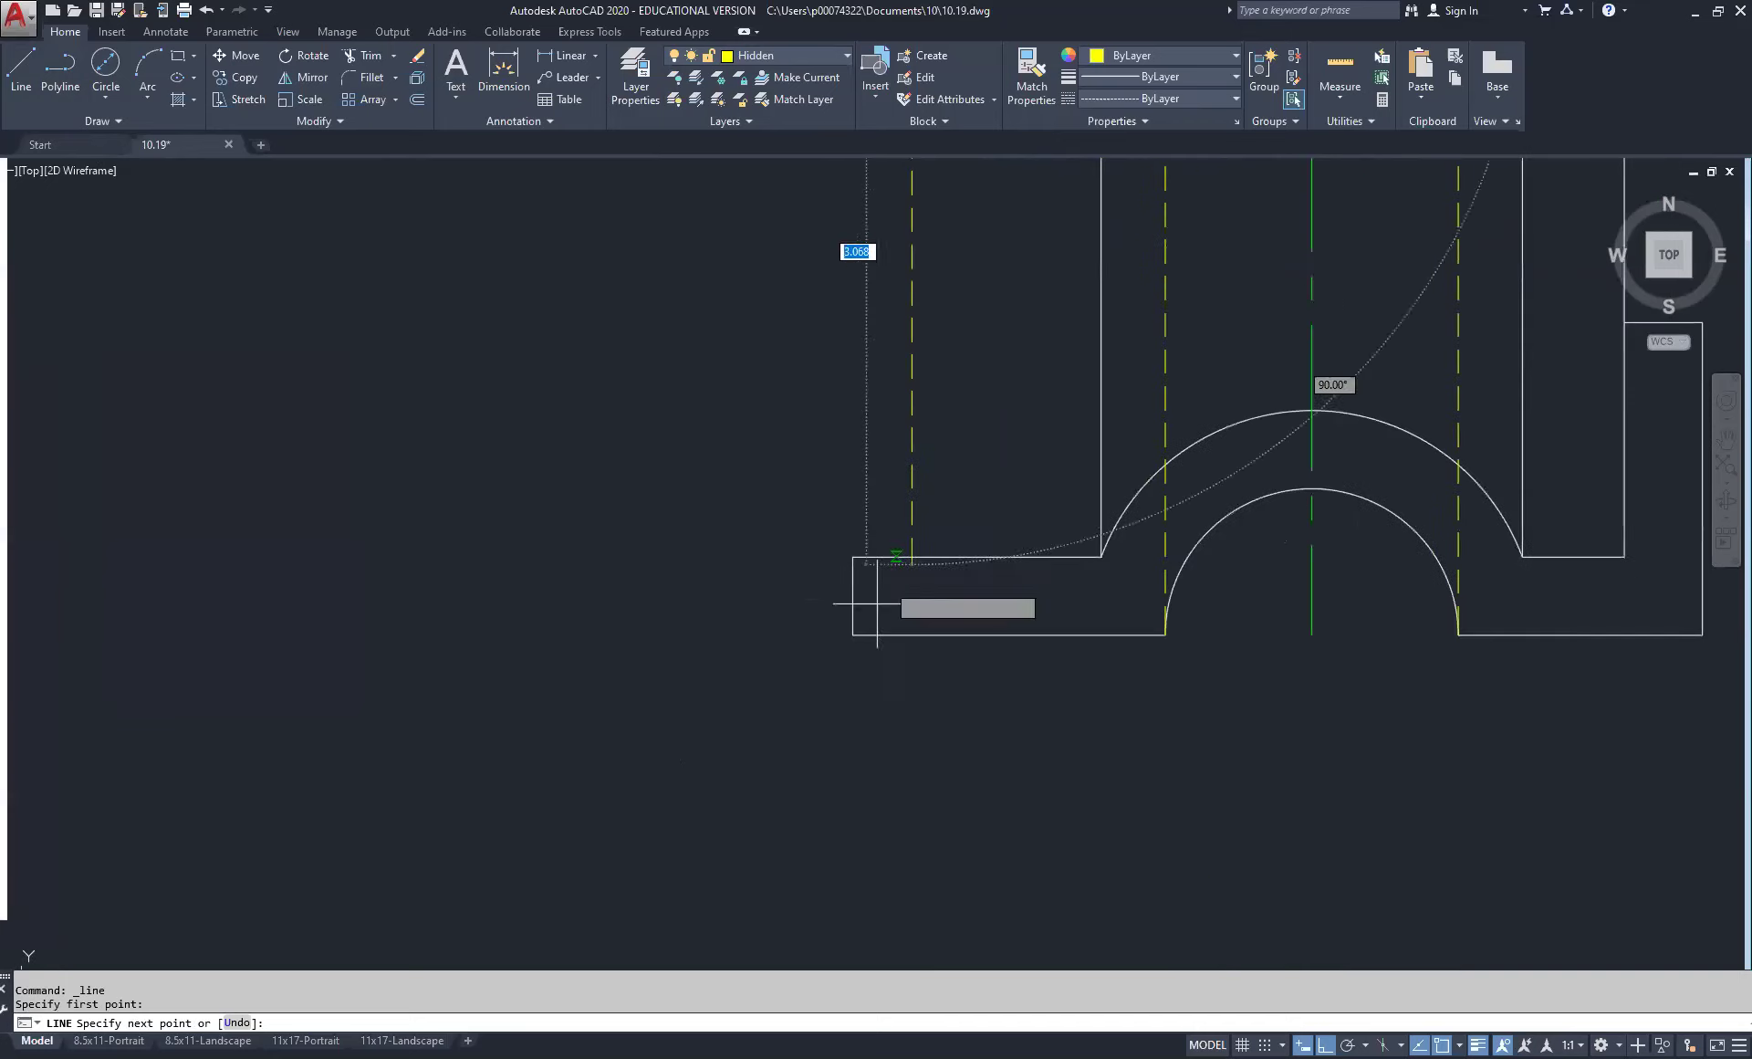
{"action": "left_click", "coordinate": [911, 736]}
{"action": "right_click", "coordinate": [909, 745]}
{"action": "left_click", "coordinate": [940, 754]}
Step: Draw a second vertical hidden line from the lower hole's right quadrant down past the front view's left flange
{"action": "scroll", "coordinate": [949, 713], "scroll_direction": "down", "scroll_amount": 4}
{"action": "right_click", "coordinate": [977, 403]}
{"action": "left_click", "coordinate": [999, 418]}
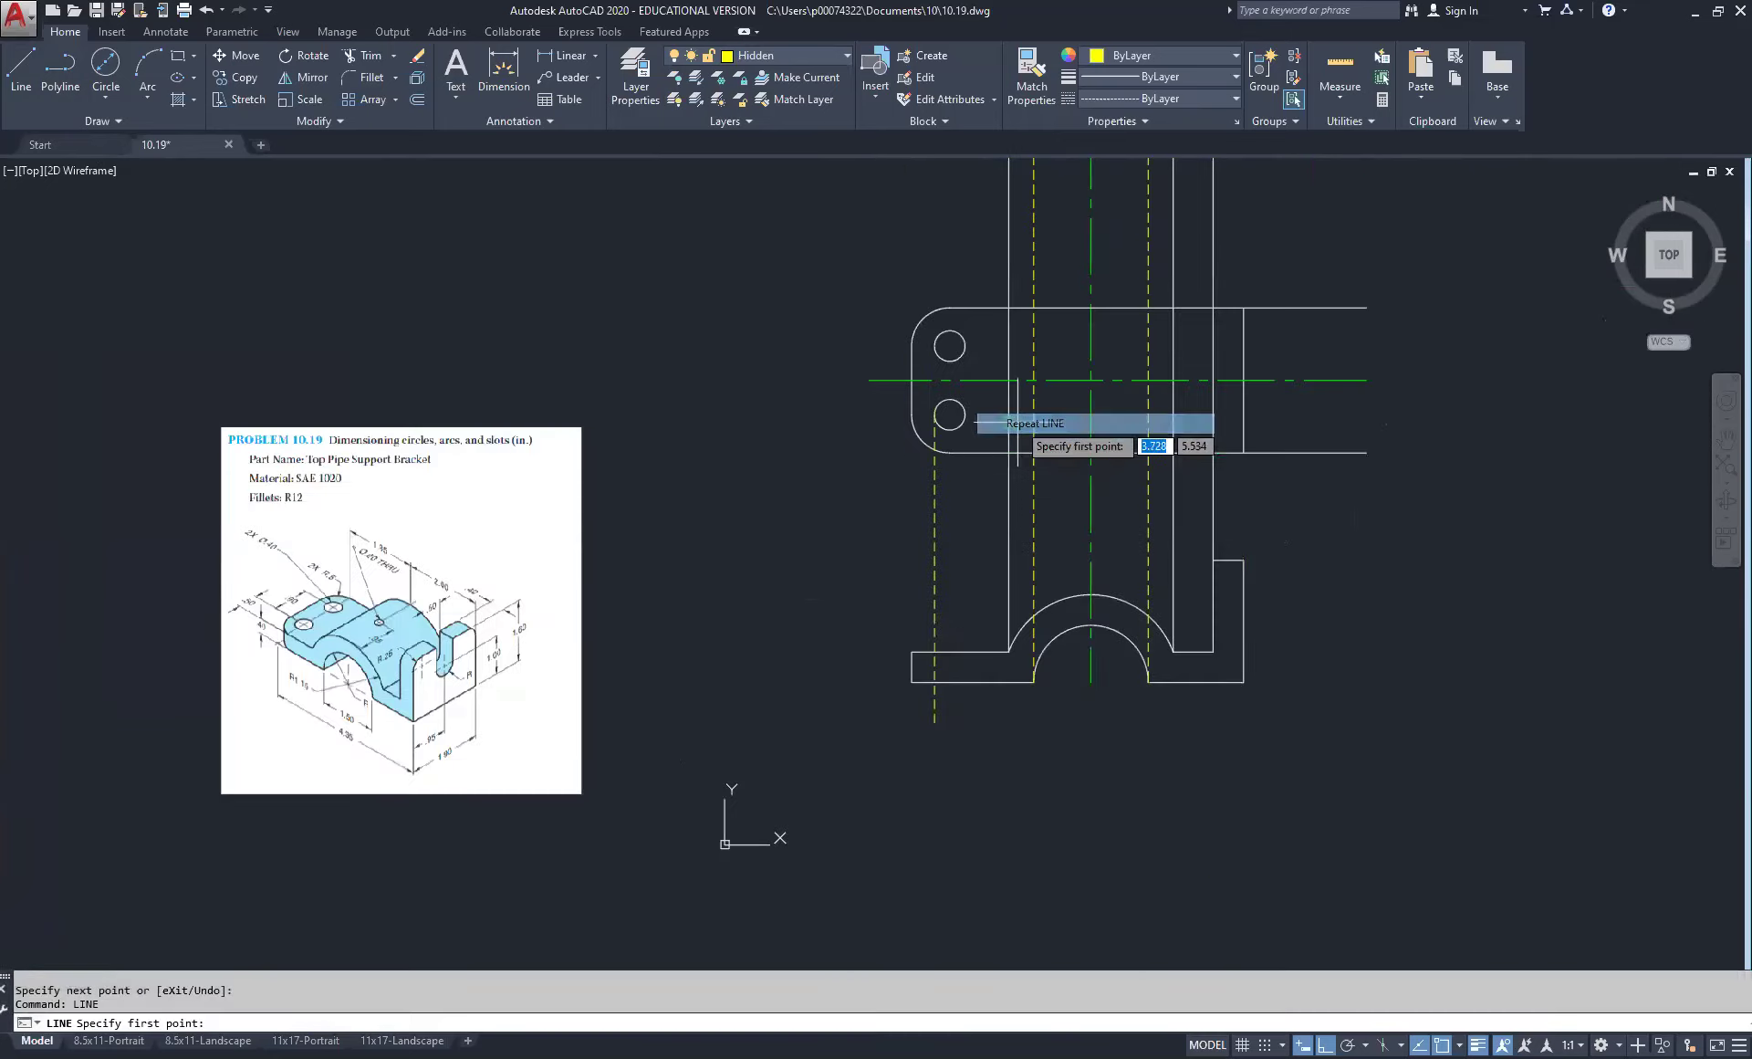
{"action": "left_click", "coordinate": [965, 414]}
{"action": "left_click", "coordinate": [965, 721]}
{"action": "right_click", "coordinate": [992, 774]}
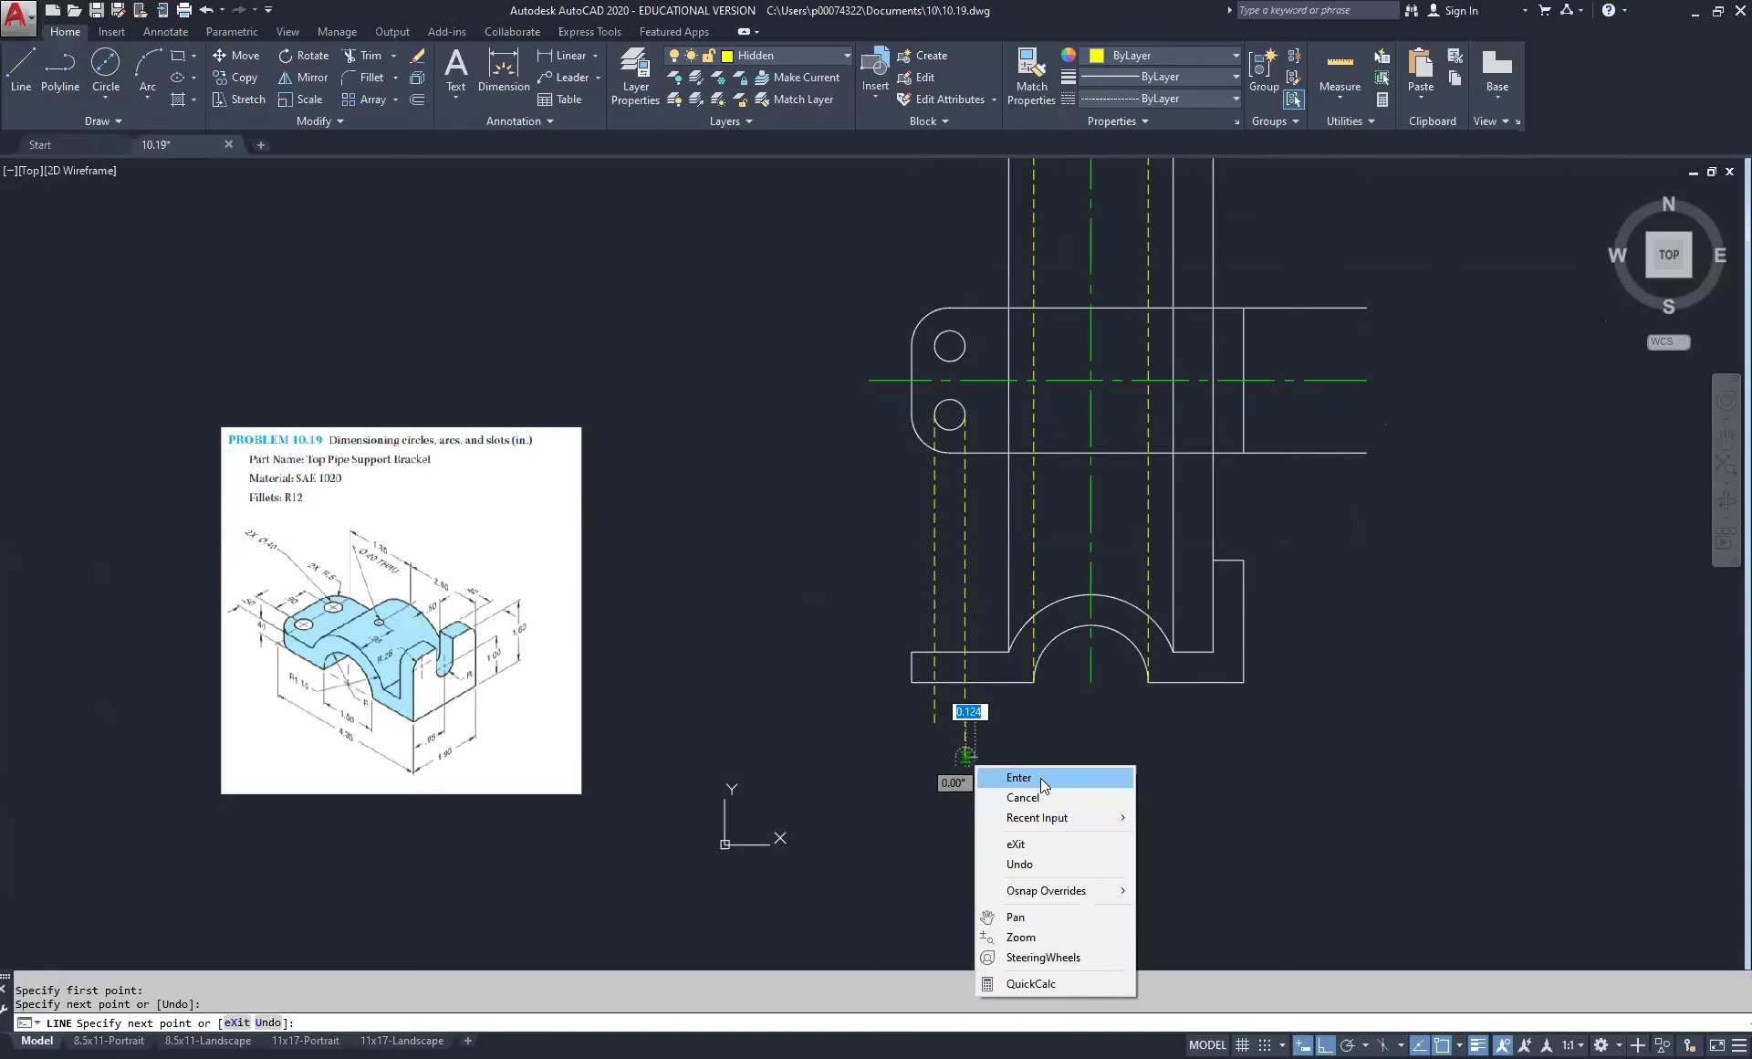
{"action": "left_click", "coordinate": [1009, 777]}
Step: Trim the two vertical hidden lines of the hole to the upper and lower edges of the front view's left flange
{"action": "left_click", "coordinate": [365, 56]}
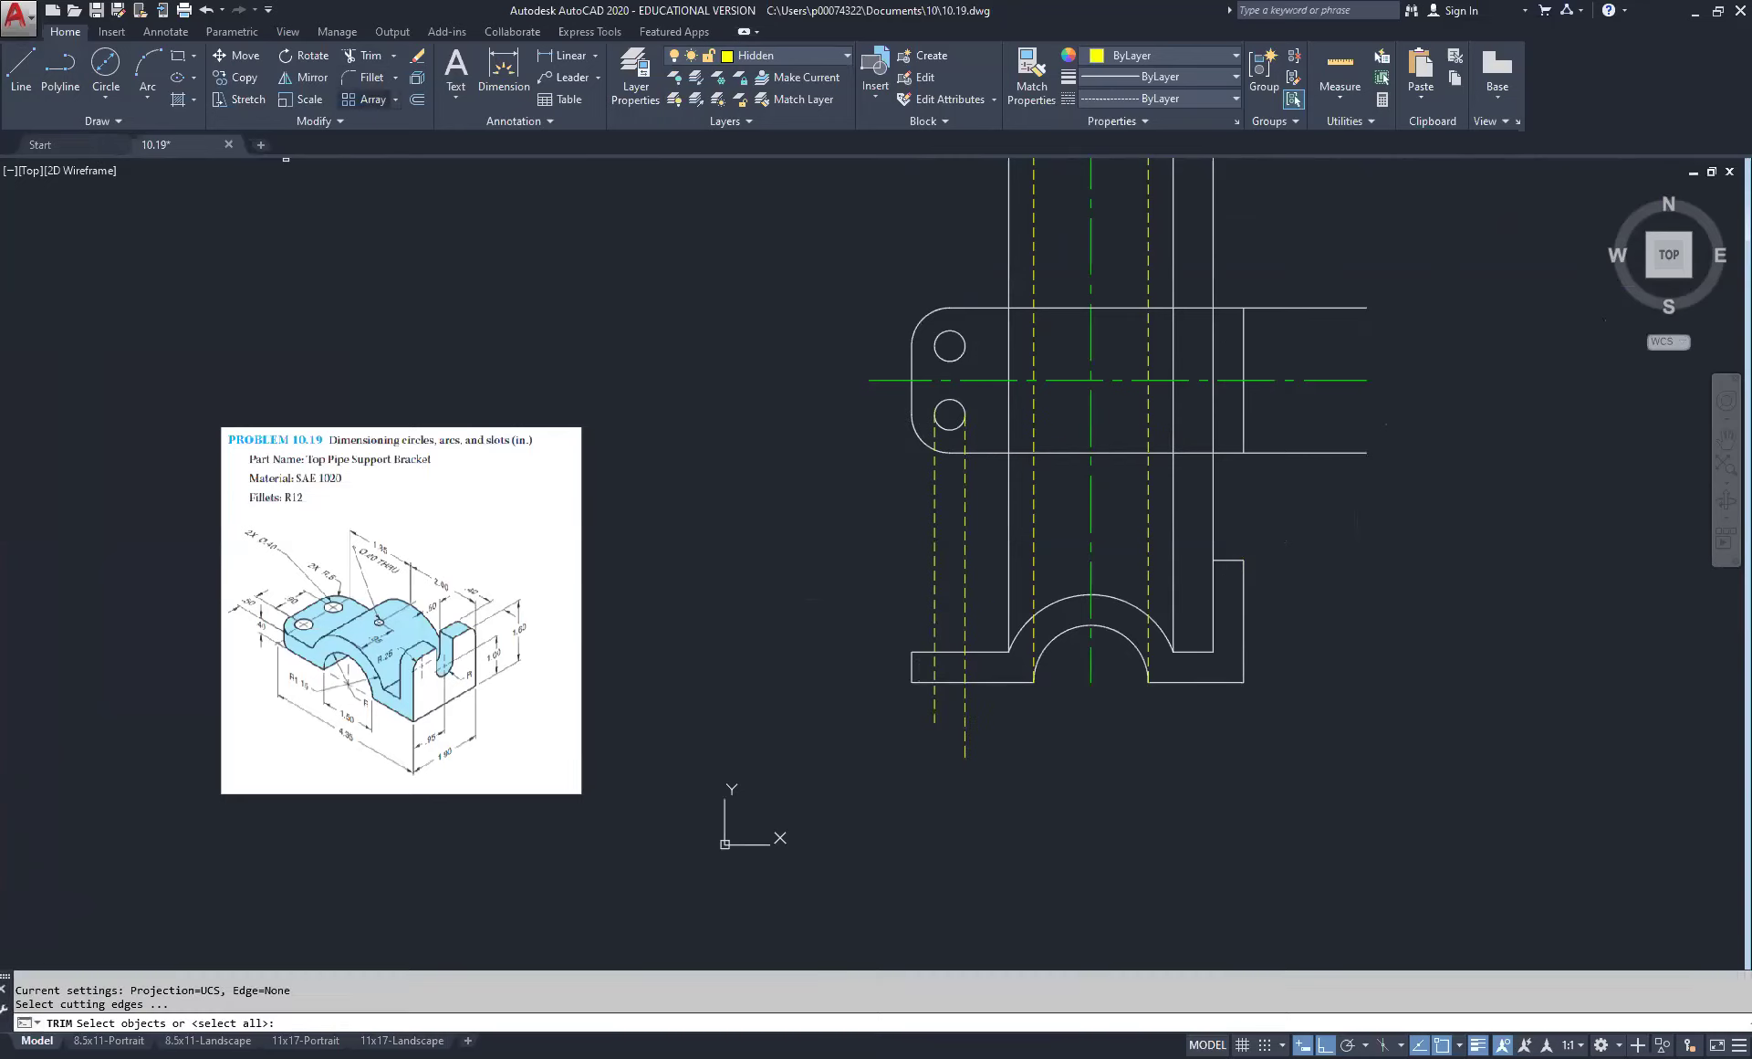
{"action": "left_click", "coordinate": [986, 634]}
{"action": "left_click", "coordinate": [978, 671]}
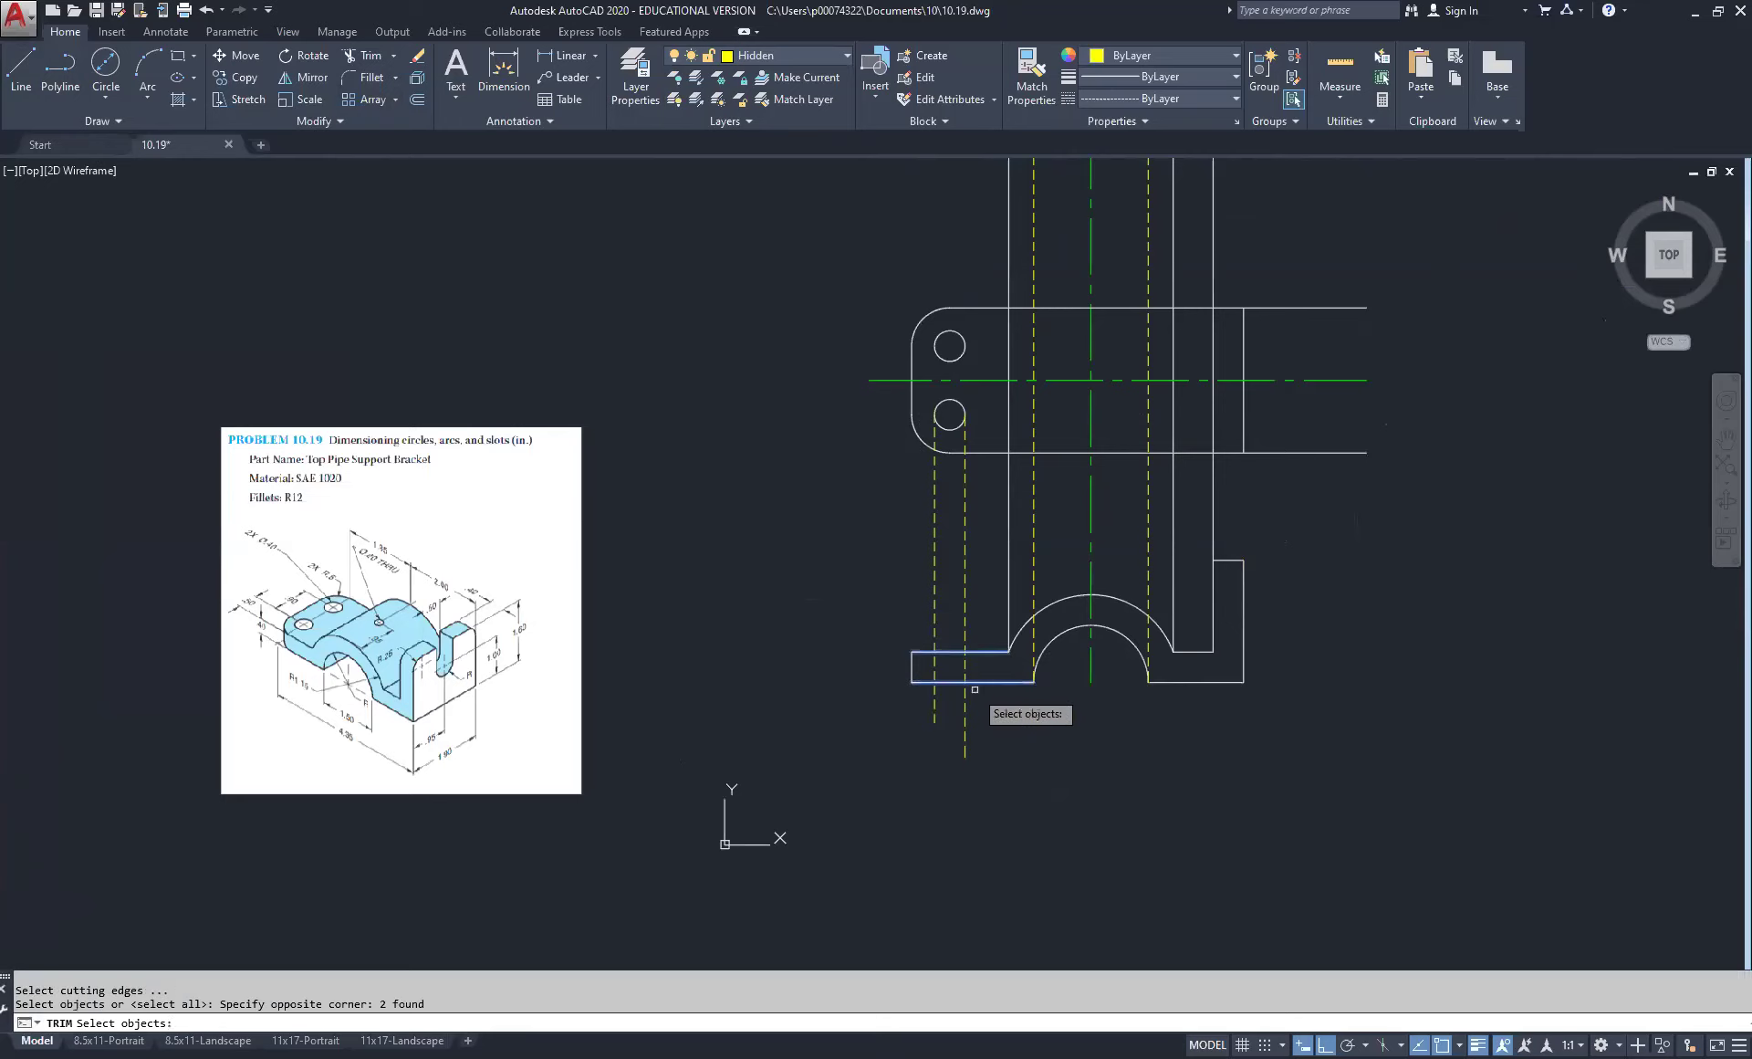
{"action": "key", "text": "Return"}
{"action": "left_click", "coordinate": [1022, 617]}
{"action": "left_click", "coordinate": [928, 525]}
{"action": "right_click", "coordinate": [865, 546]}
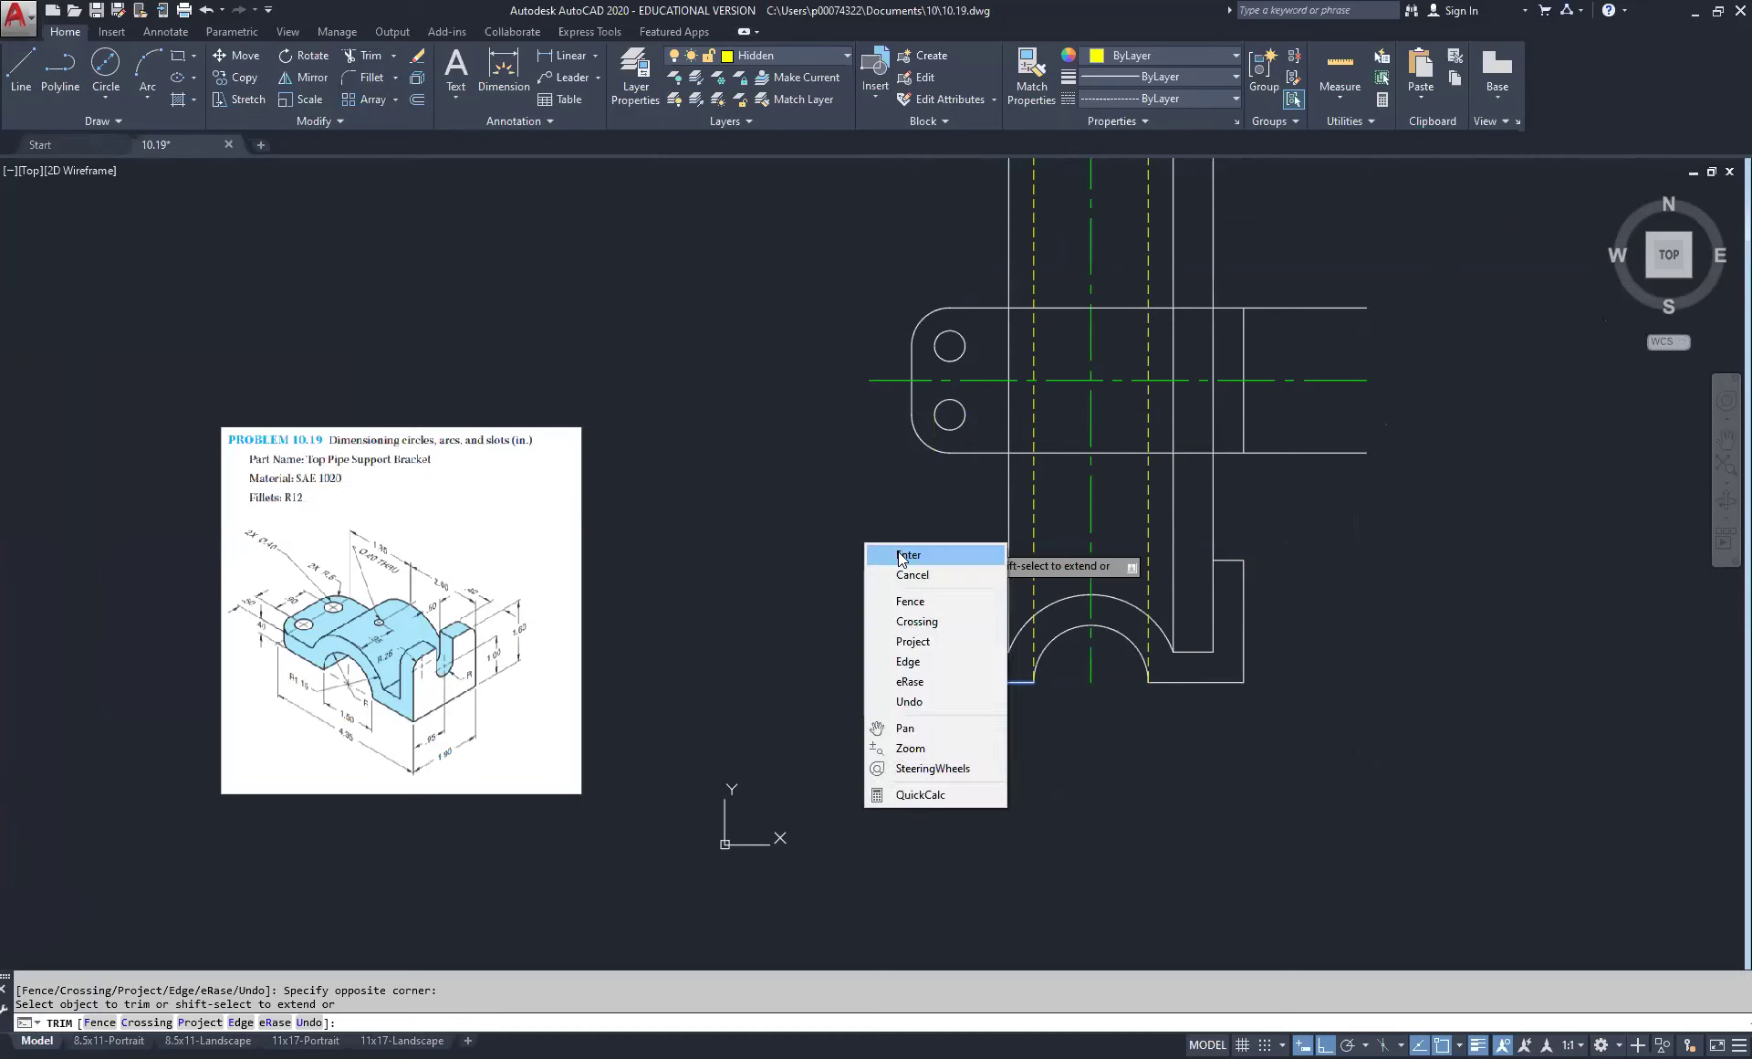
{"action": "left_click", "coordinate": [895, 559]}
{"action": "scroll", "coordinate": [1048, 678], "scroll_direction": "up", "scroll_amount": 2}
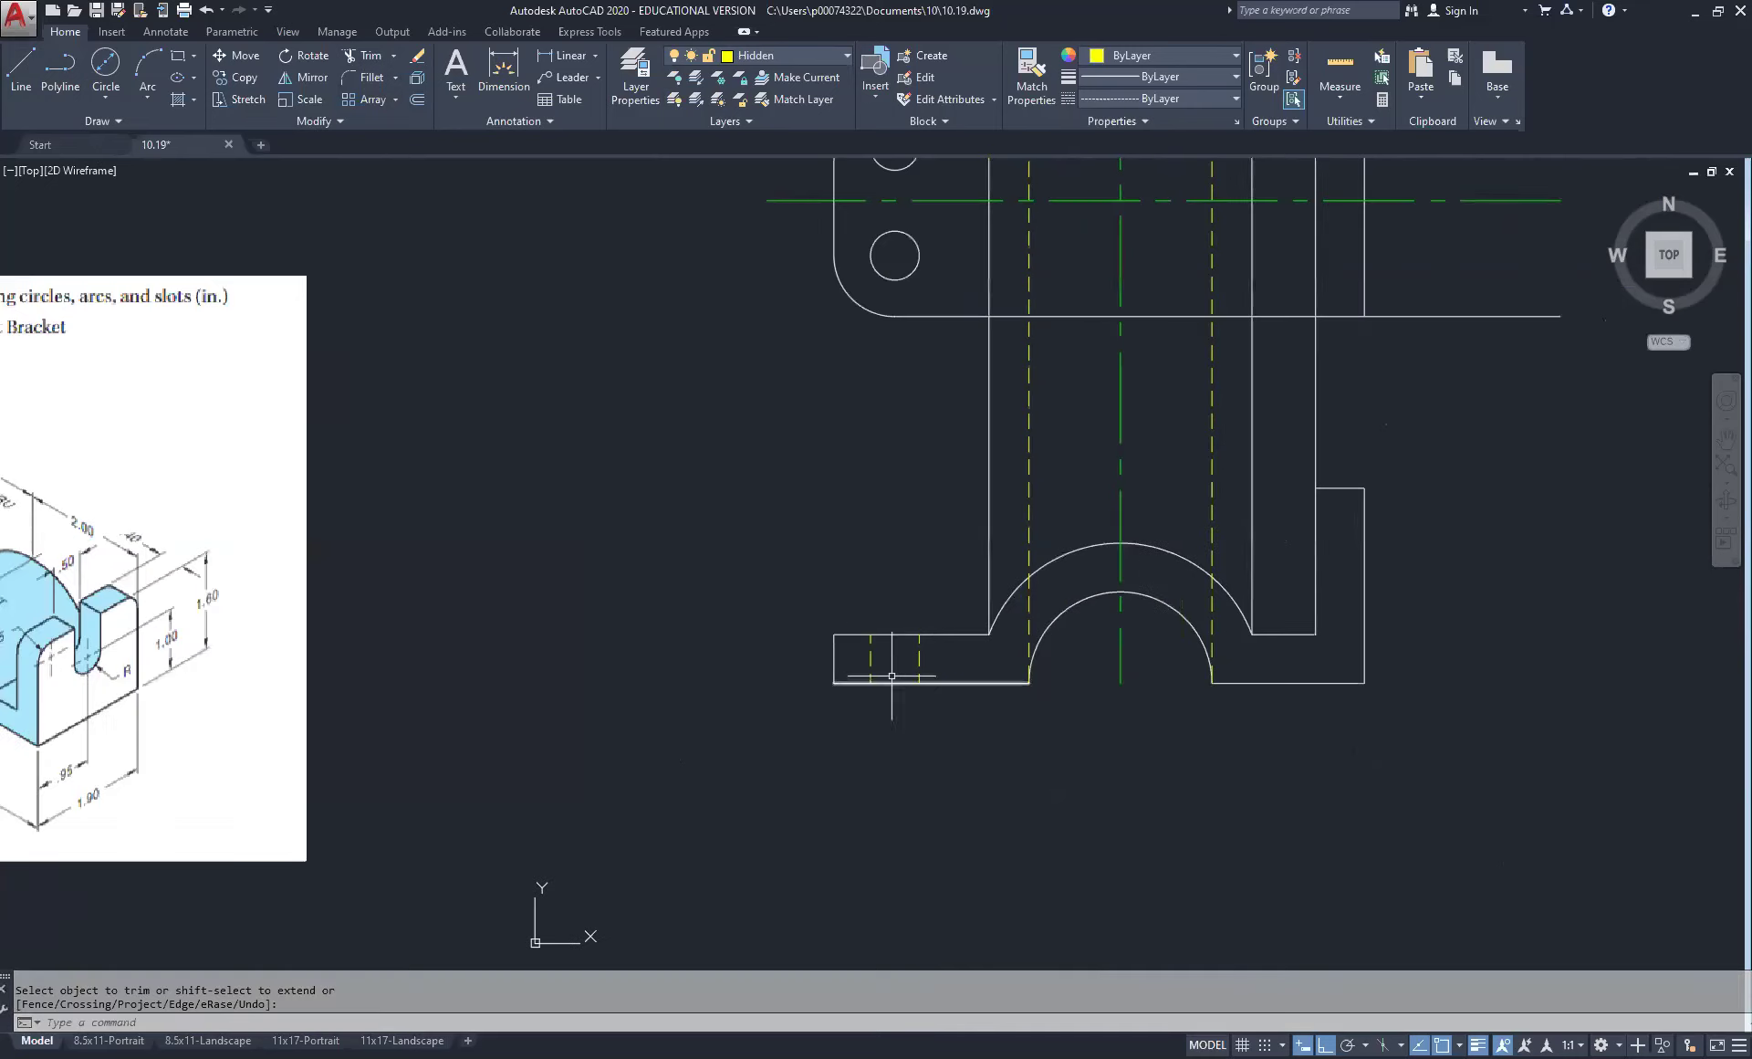
{"action": "scroll", "coordinate": [844, 580], "scroll_direction": "down", "scroll_amount": 2}
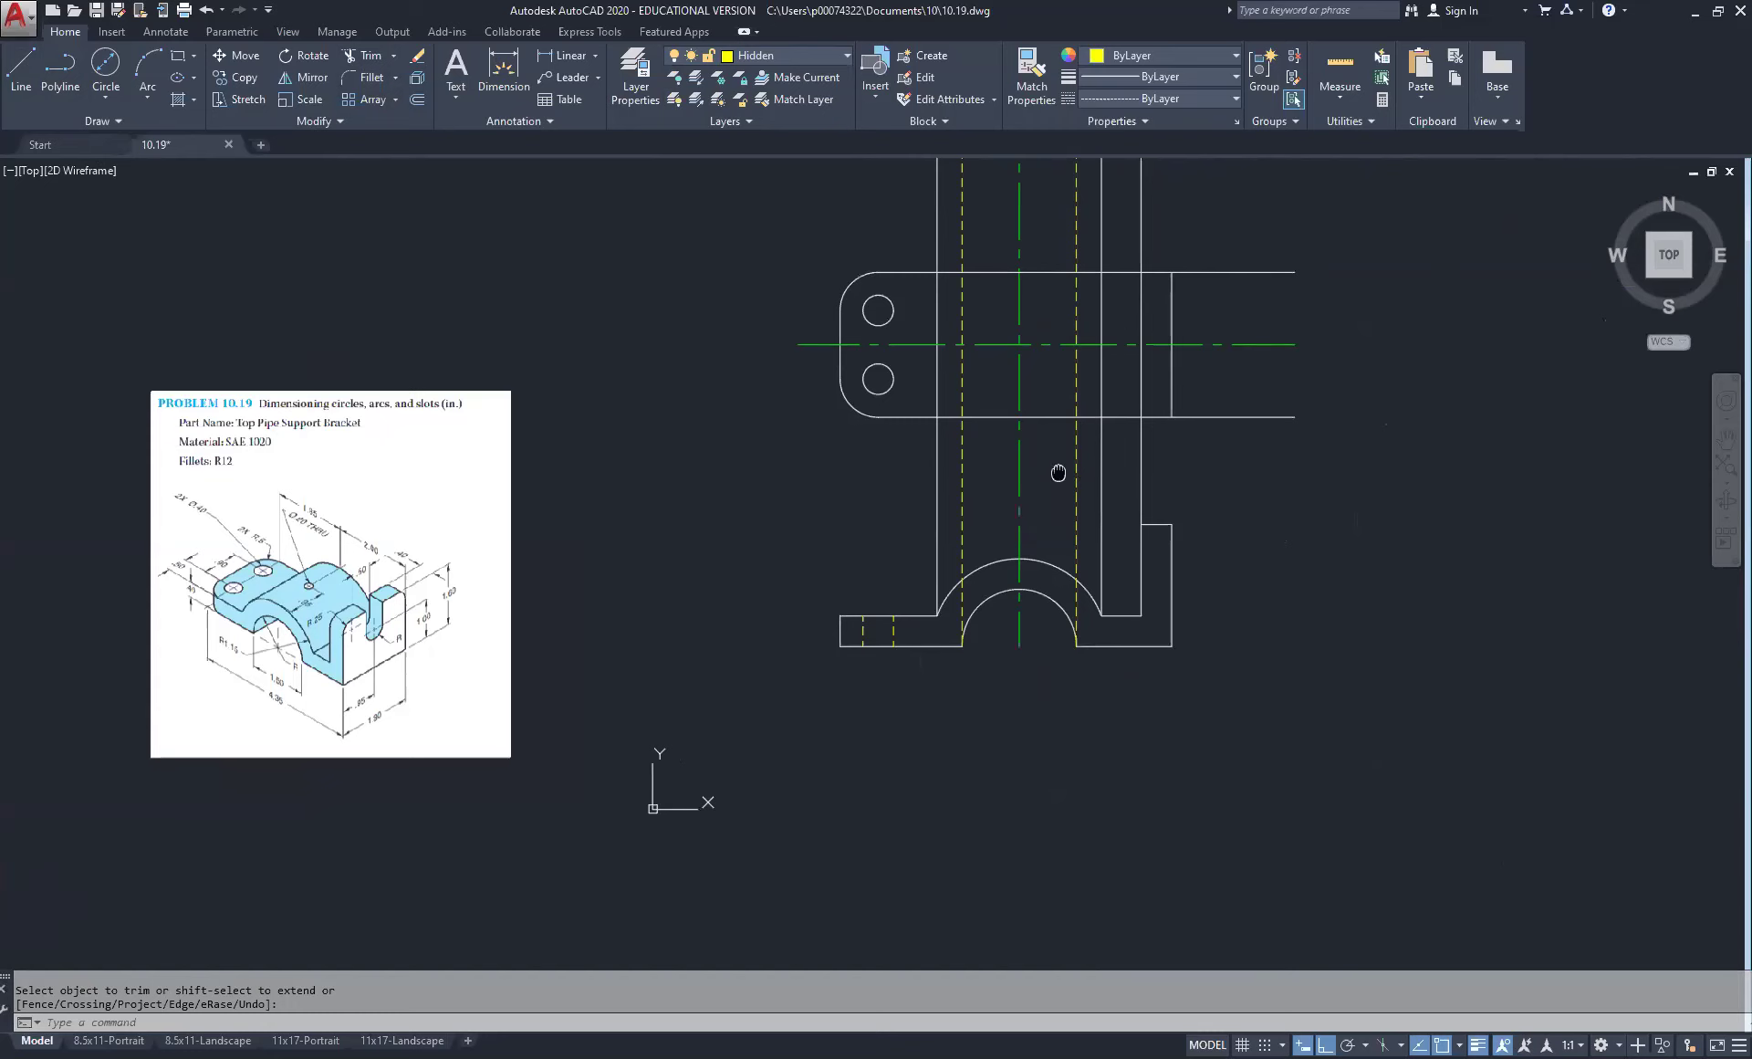
Step: Using the top view's upper and lower edges as cutting edges, trim the arch's solid and hidden projection lines between the two views
{"action": "middle_click_drag", "start_coordinate": [1058, 473], "coordinate": [851, 558]}
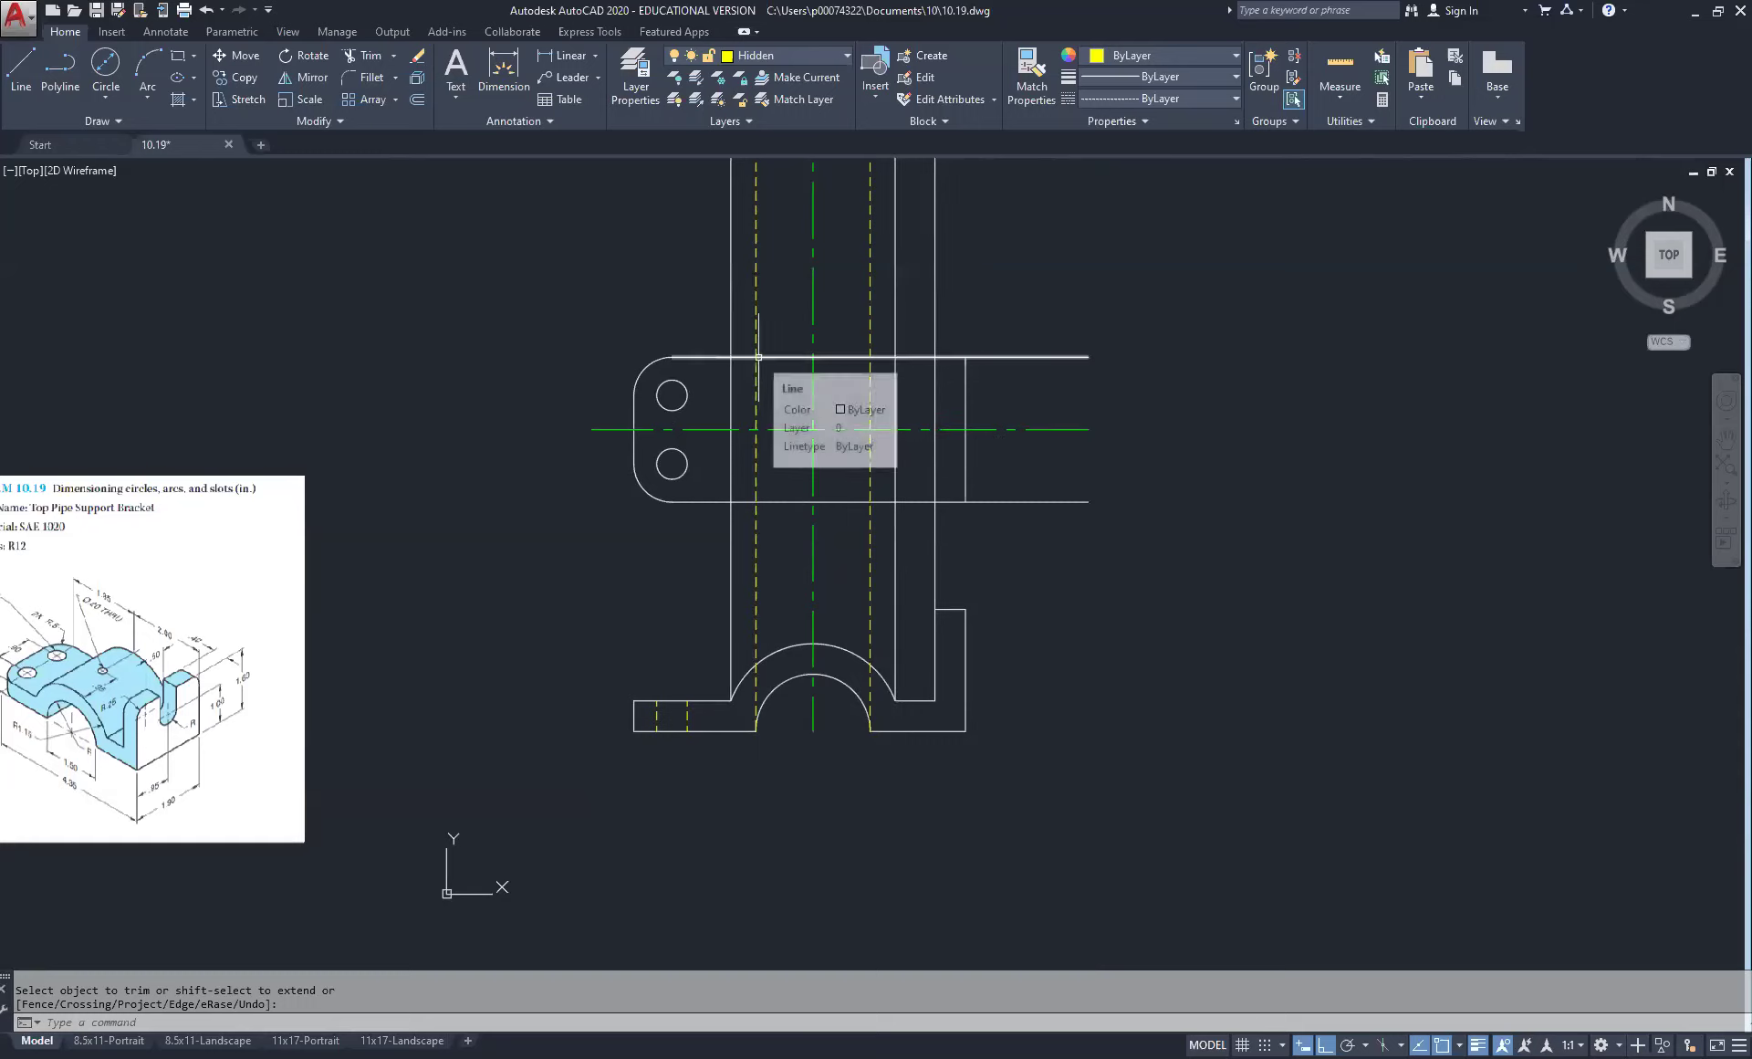
{"action": "left_click", "coordinate": [369, 54]}
{"action": "left_click", "coordinate": [710, 337]}
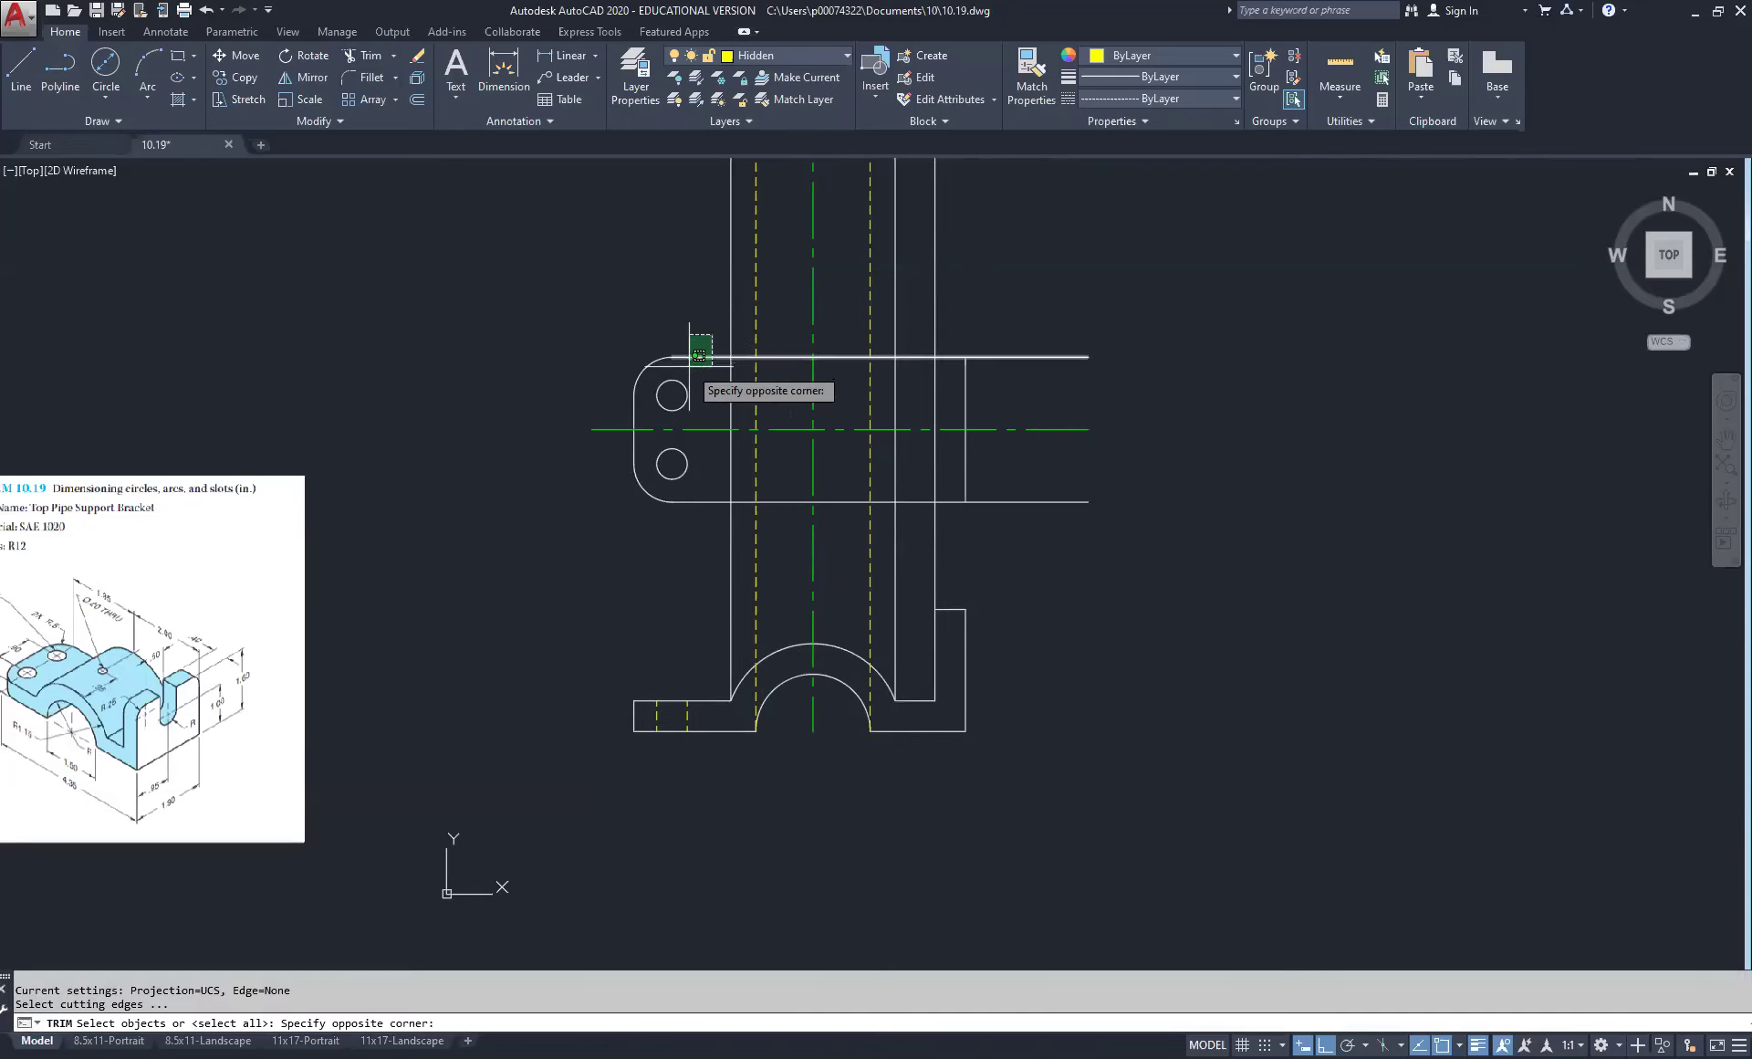
{"action": "left_click", "coordinate": [689, 366]}
{"action": "left_click", "coordinate": [695, 509]}
{"action": "left_click", "coordinate": [671, 481]}
{"action": "key", "text": "Return"}
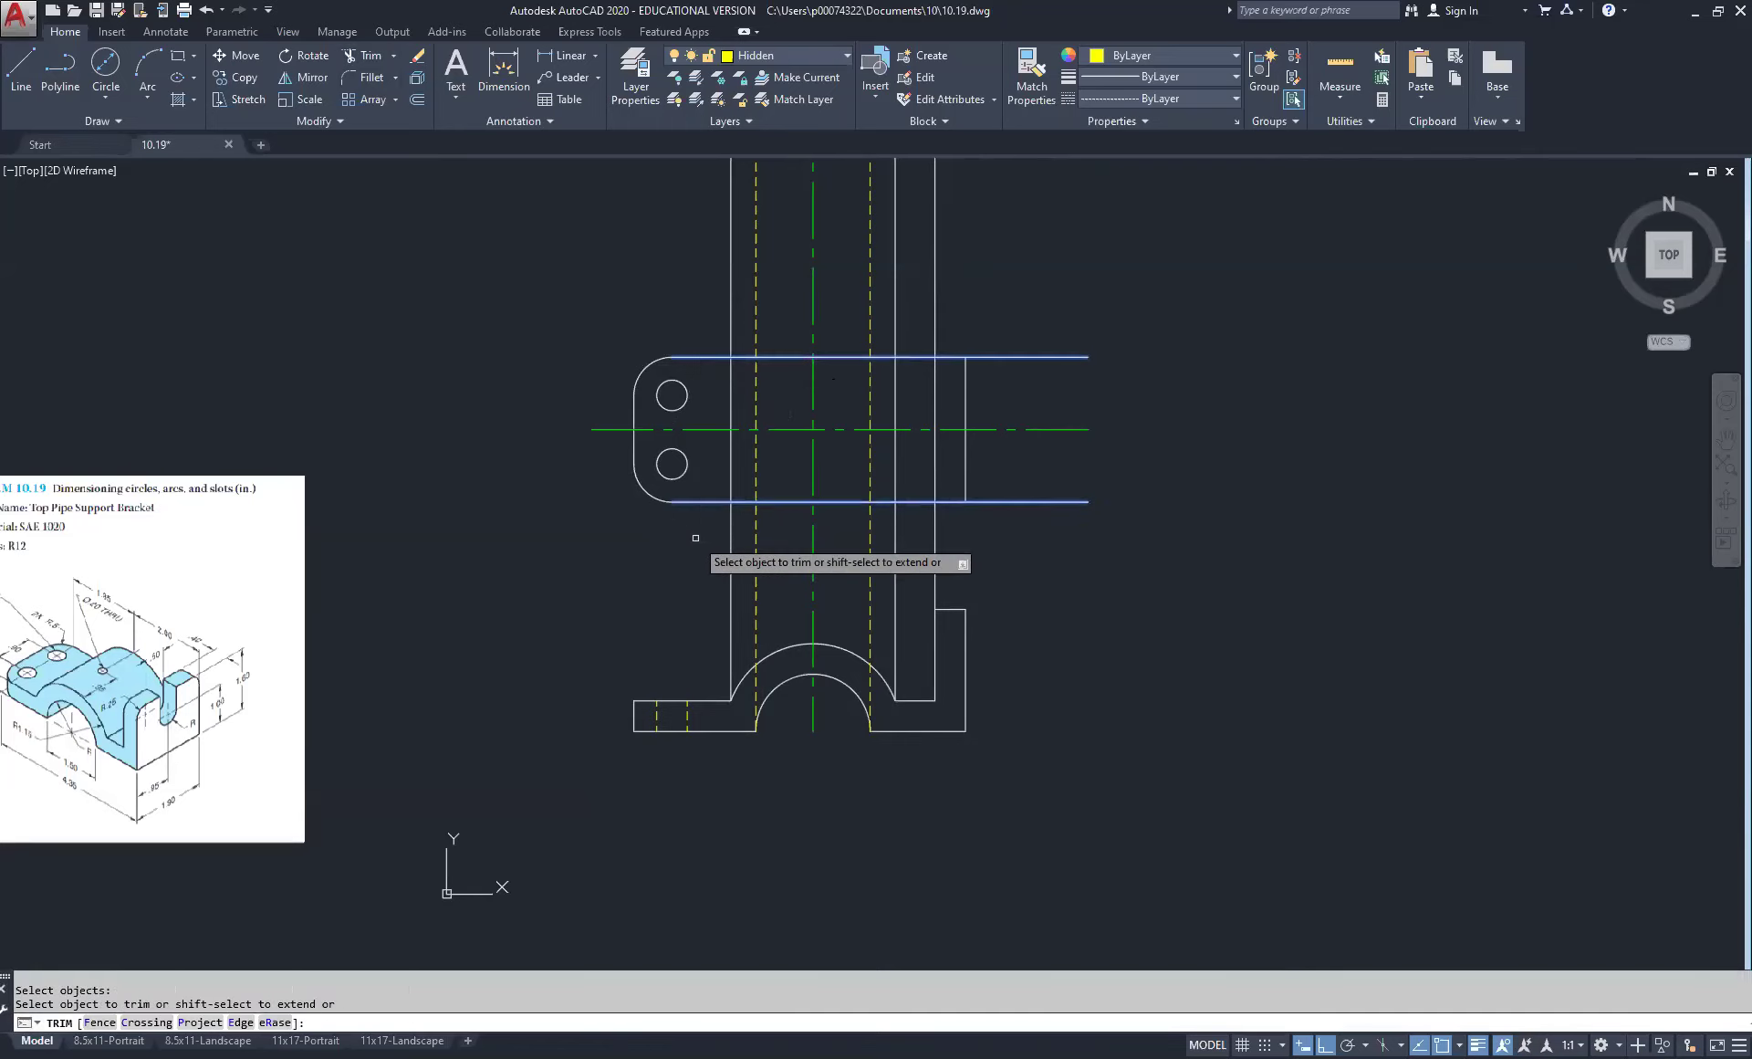
{"action": "left_click", "coordinate": [905, 551]}
{"action": "left_click", "coordinate": [857, 542]}
{"action": "left_click", "coordinate": [783, 543]}
{"action": "left_click", "coordinate": [725, 571]}
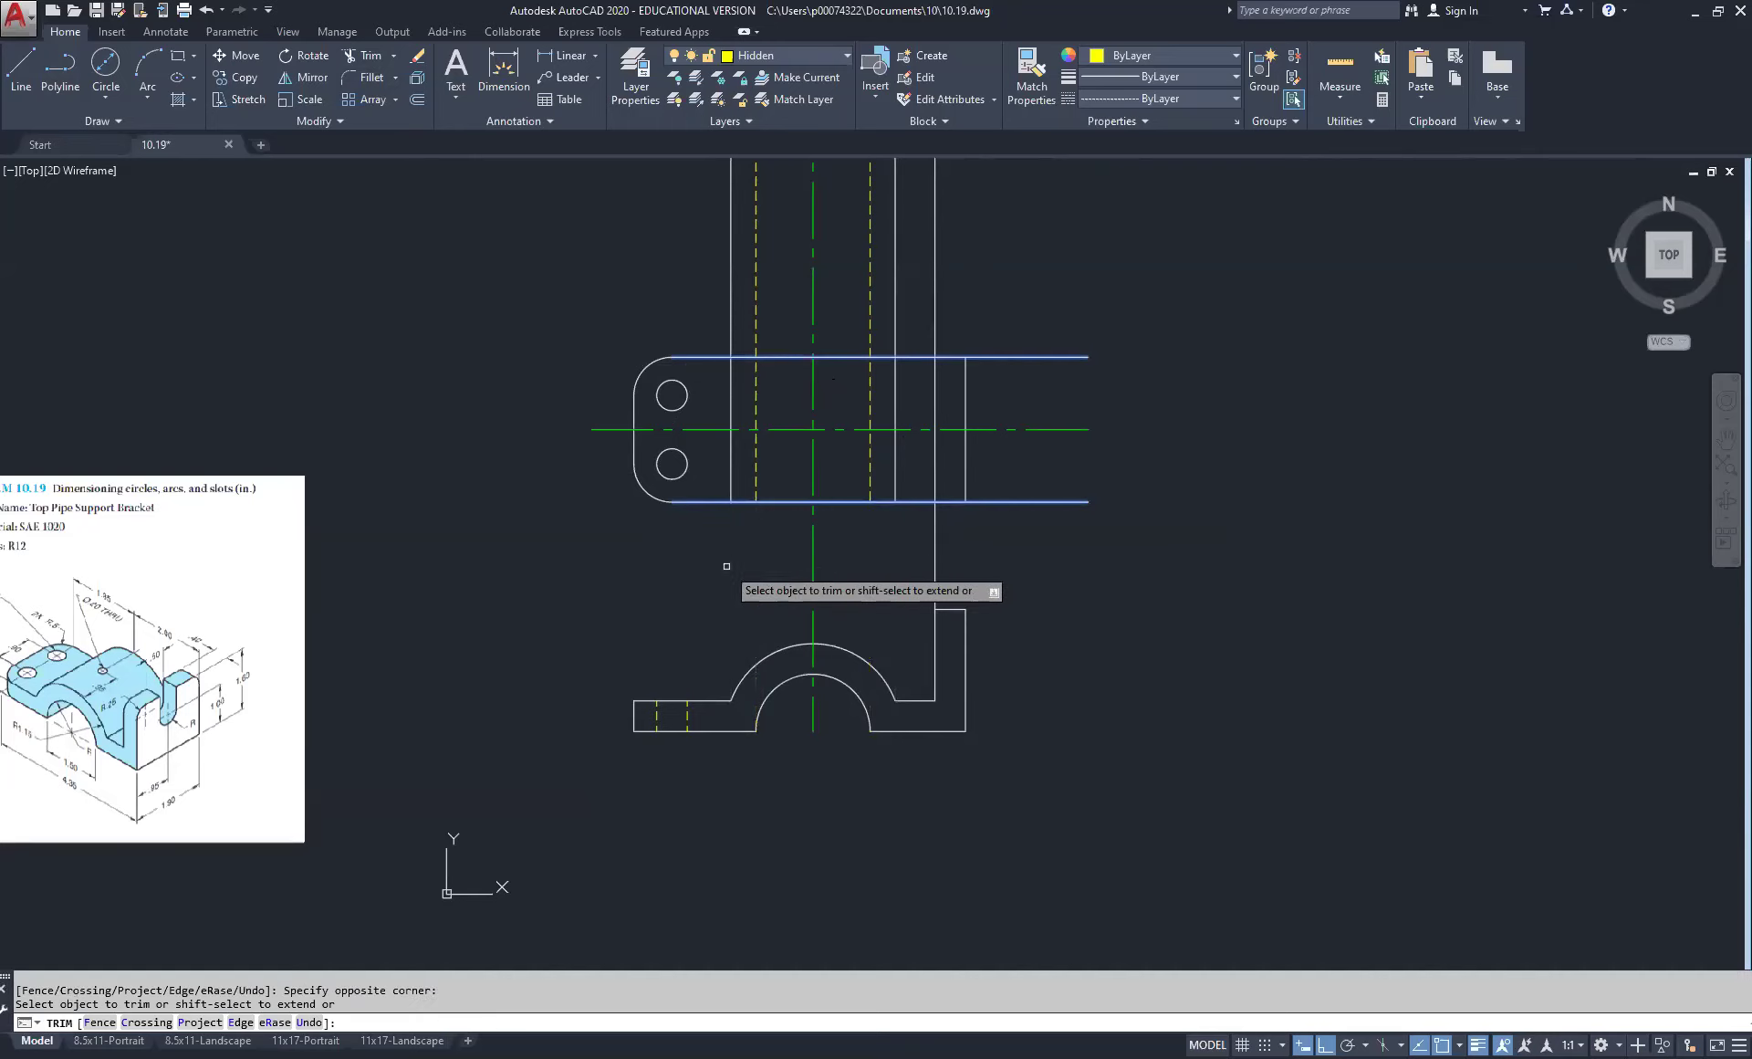
Step: Trim the arch's solid and hidden projection lines that extend above the top view's upper edge
{"action": "left_click", "coordinate": [782, 303]}
{"action": "left_click", "coordinate": [704, 307]}
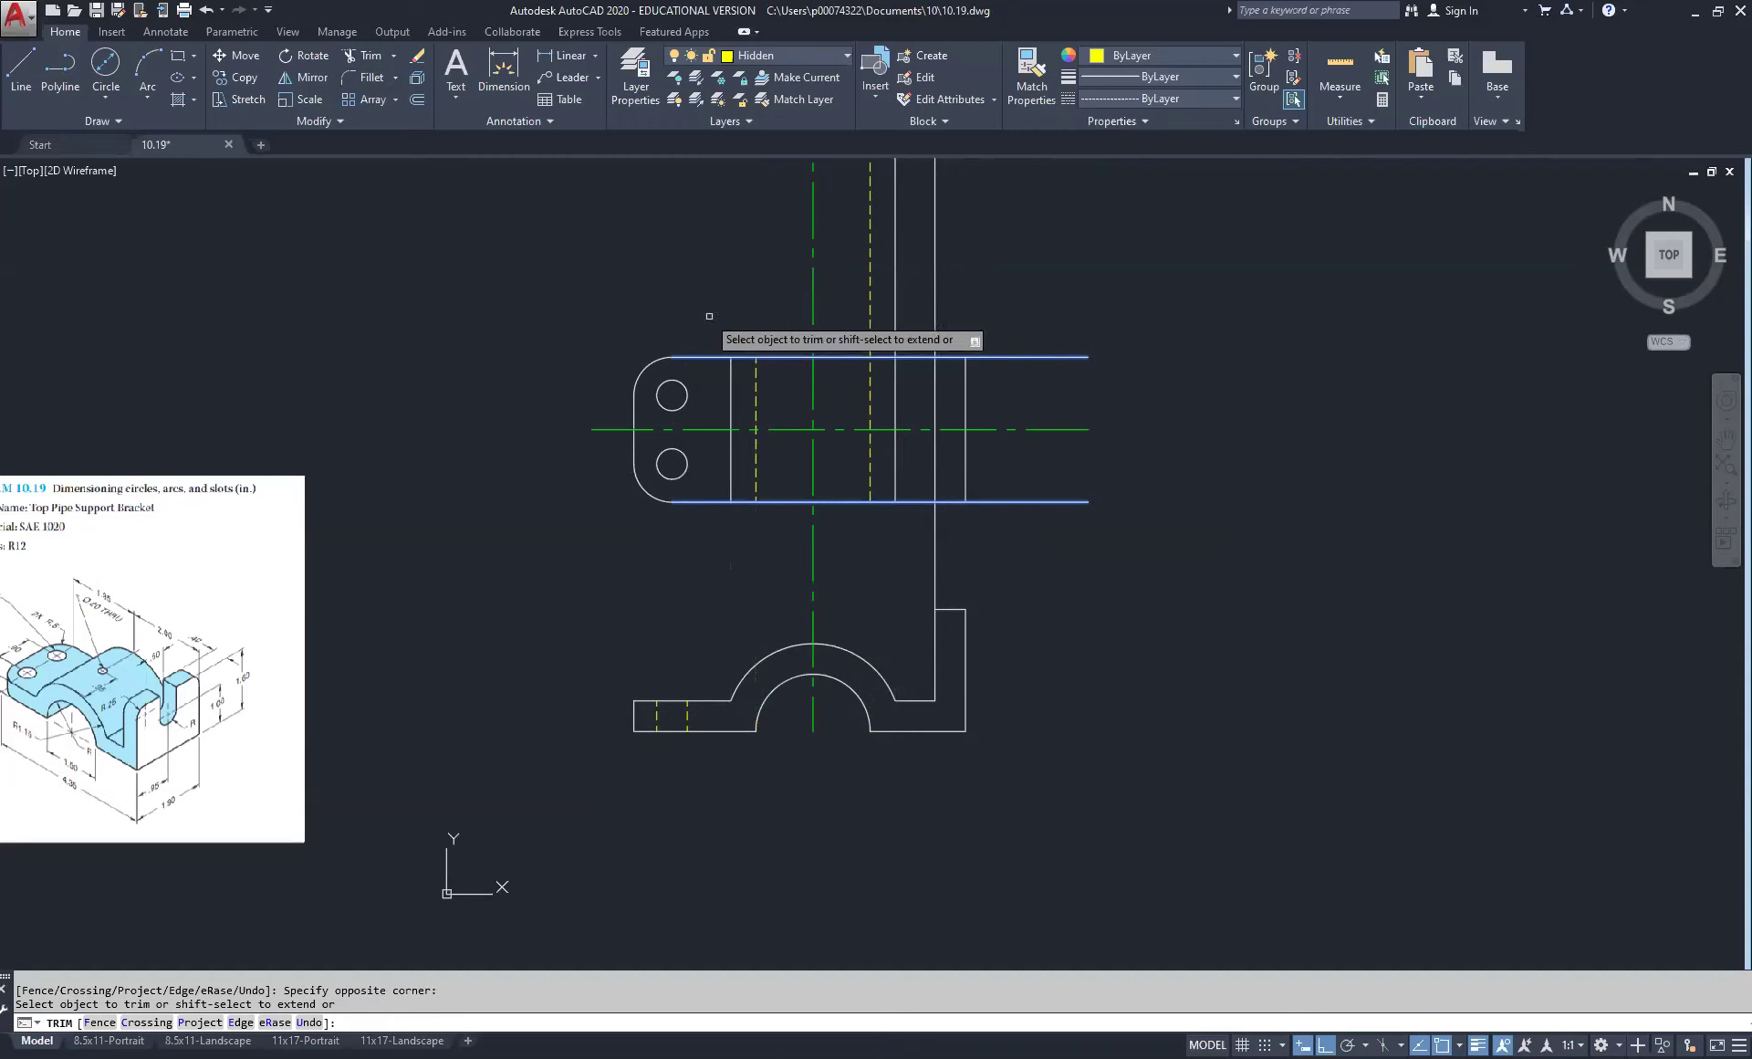
{"action": "left_click", "coordinate": [914, 276]}
{"action": "left_click", "coordinate": [858, 301]}
{"action": "right_click", "coordinate": [858, 293]}
{"action": "left_click", "coordinate": [862, 296]}
{"action": "scroll", "coordinate": [858, 453], "scroll_direction": "up", "scroll_amount": 2}
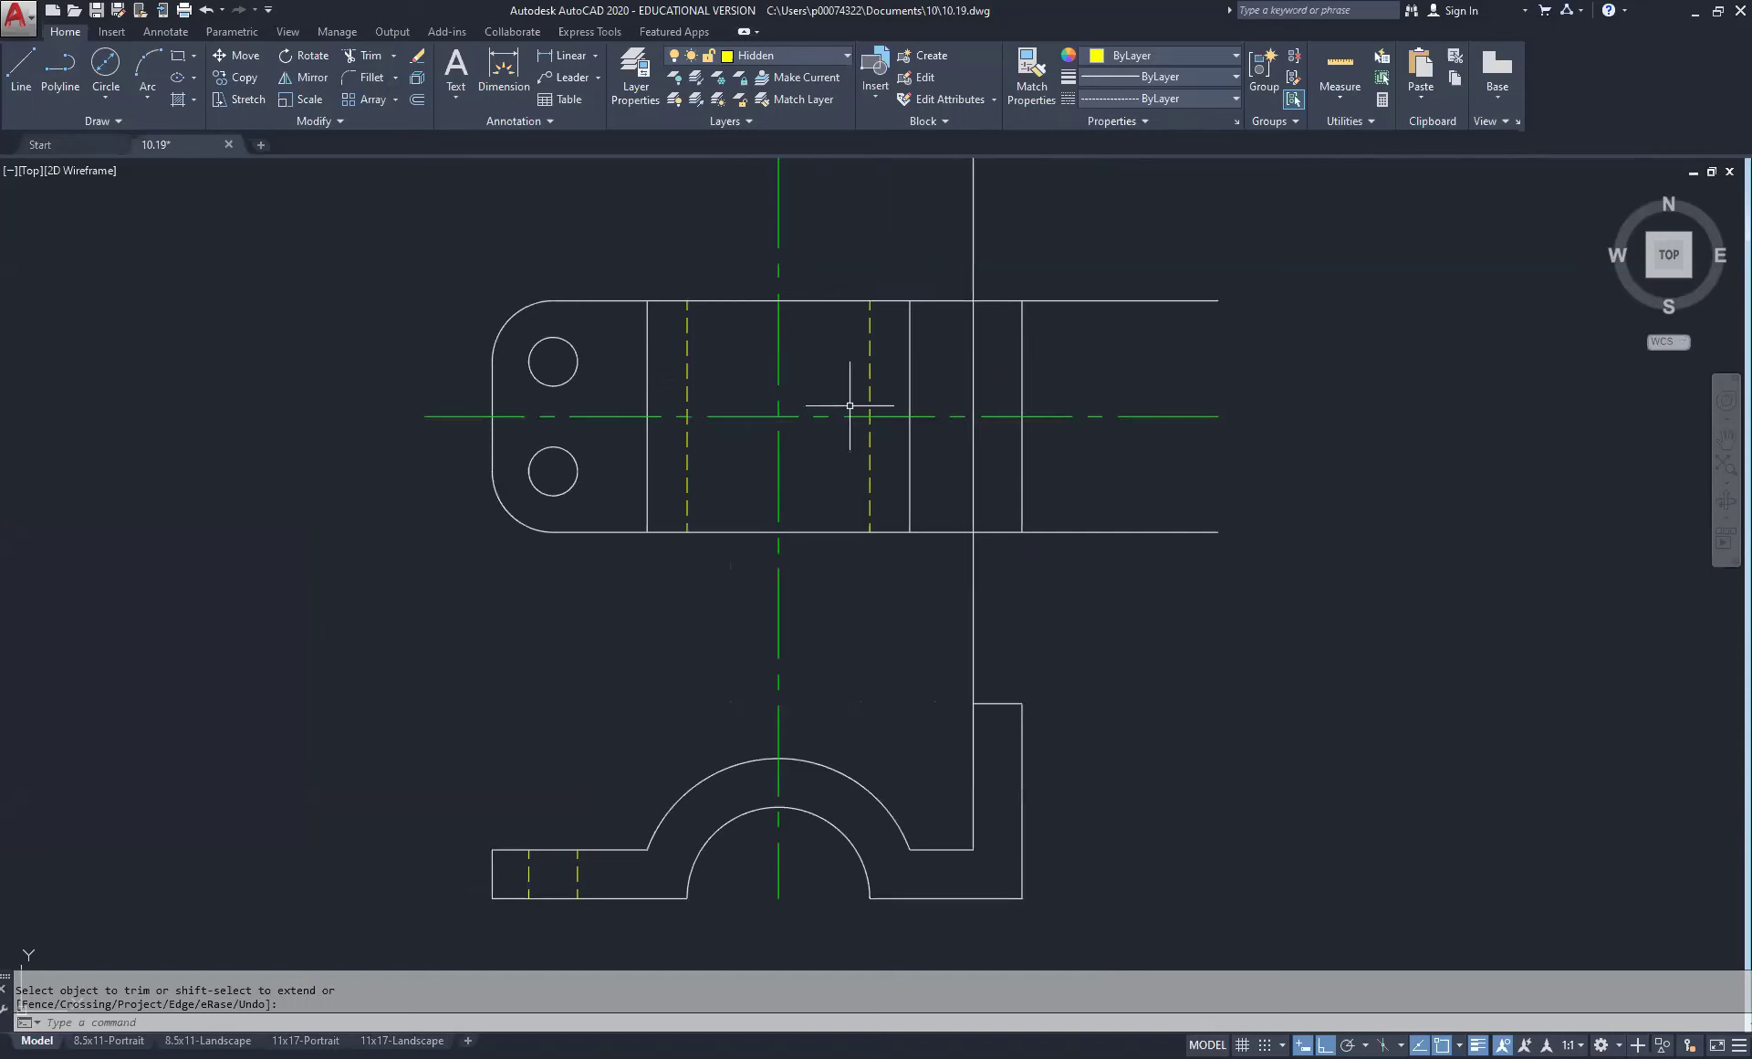
Step: Trim the top view's upper and lower horizontal edges back to its right vertical edge
{"action": "scroll", "coordinate": [834, 426], "scroll_direction": "down", "scroll_amount": 2}
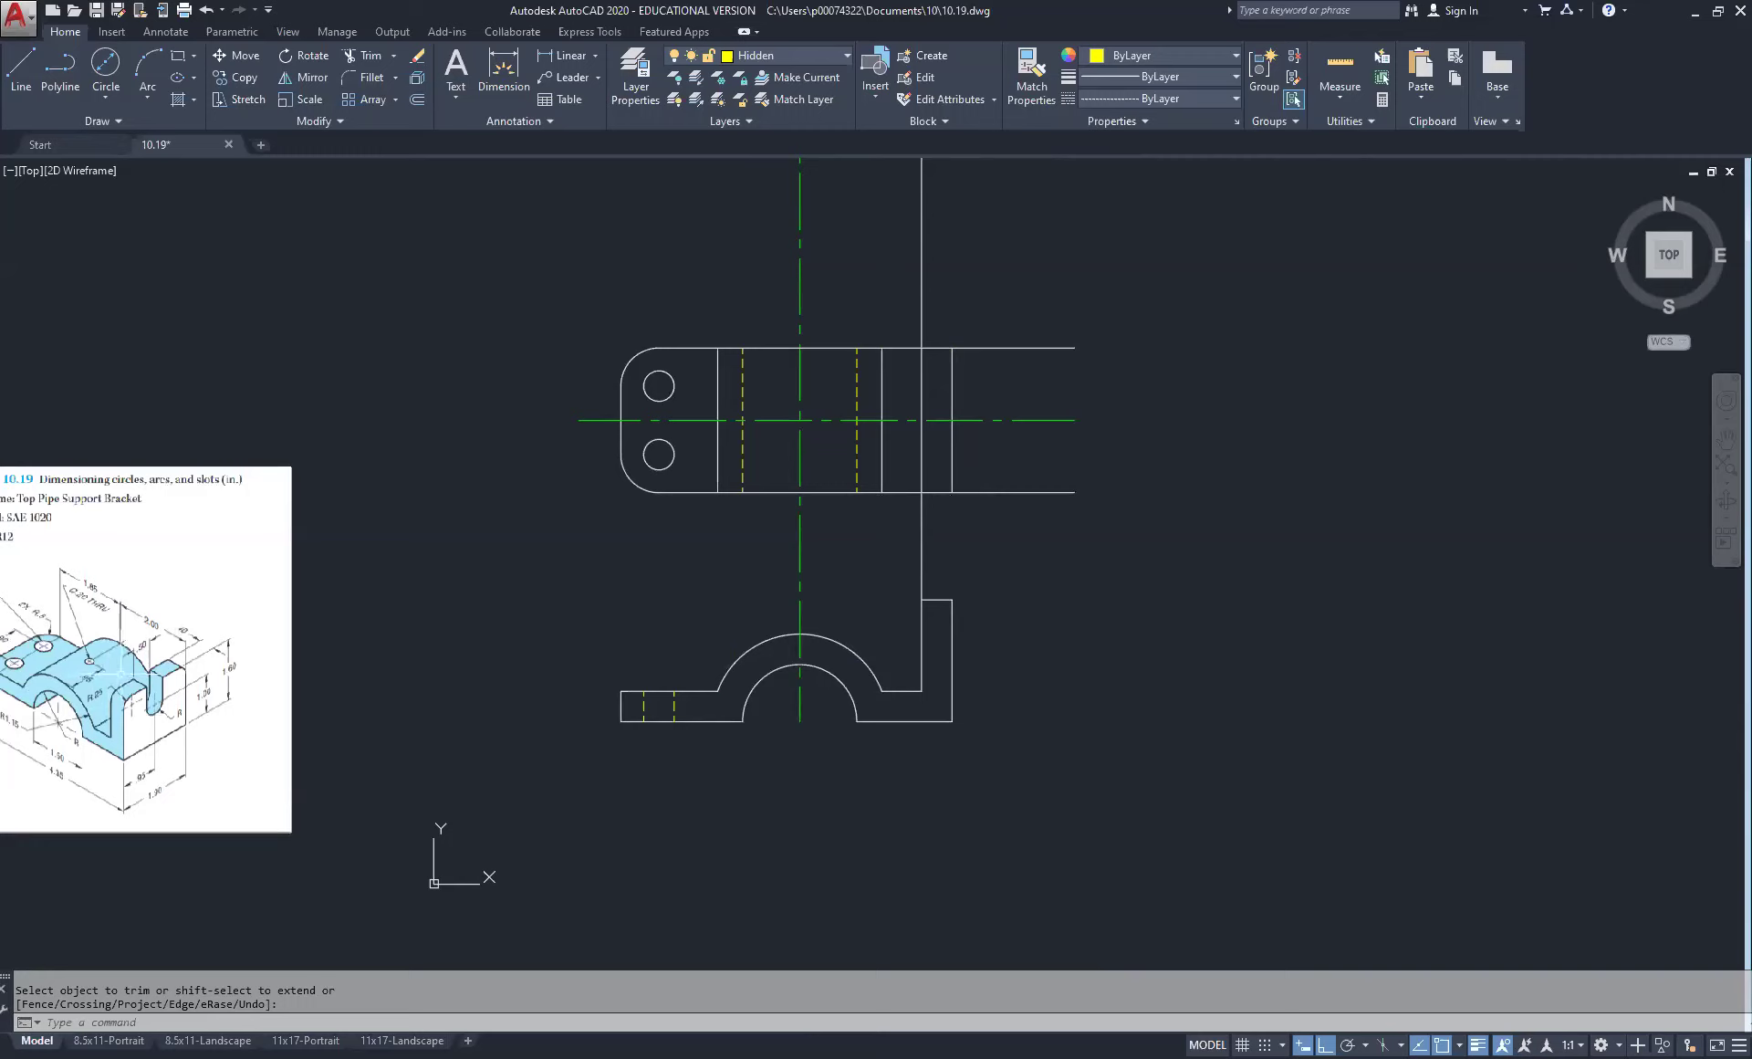
{"action": "left_click", "coordinate": [365, 56]}
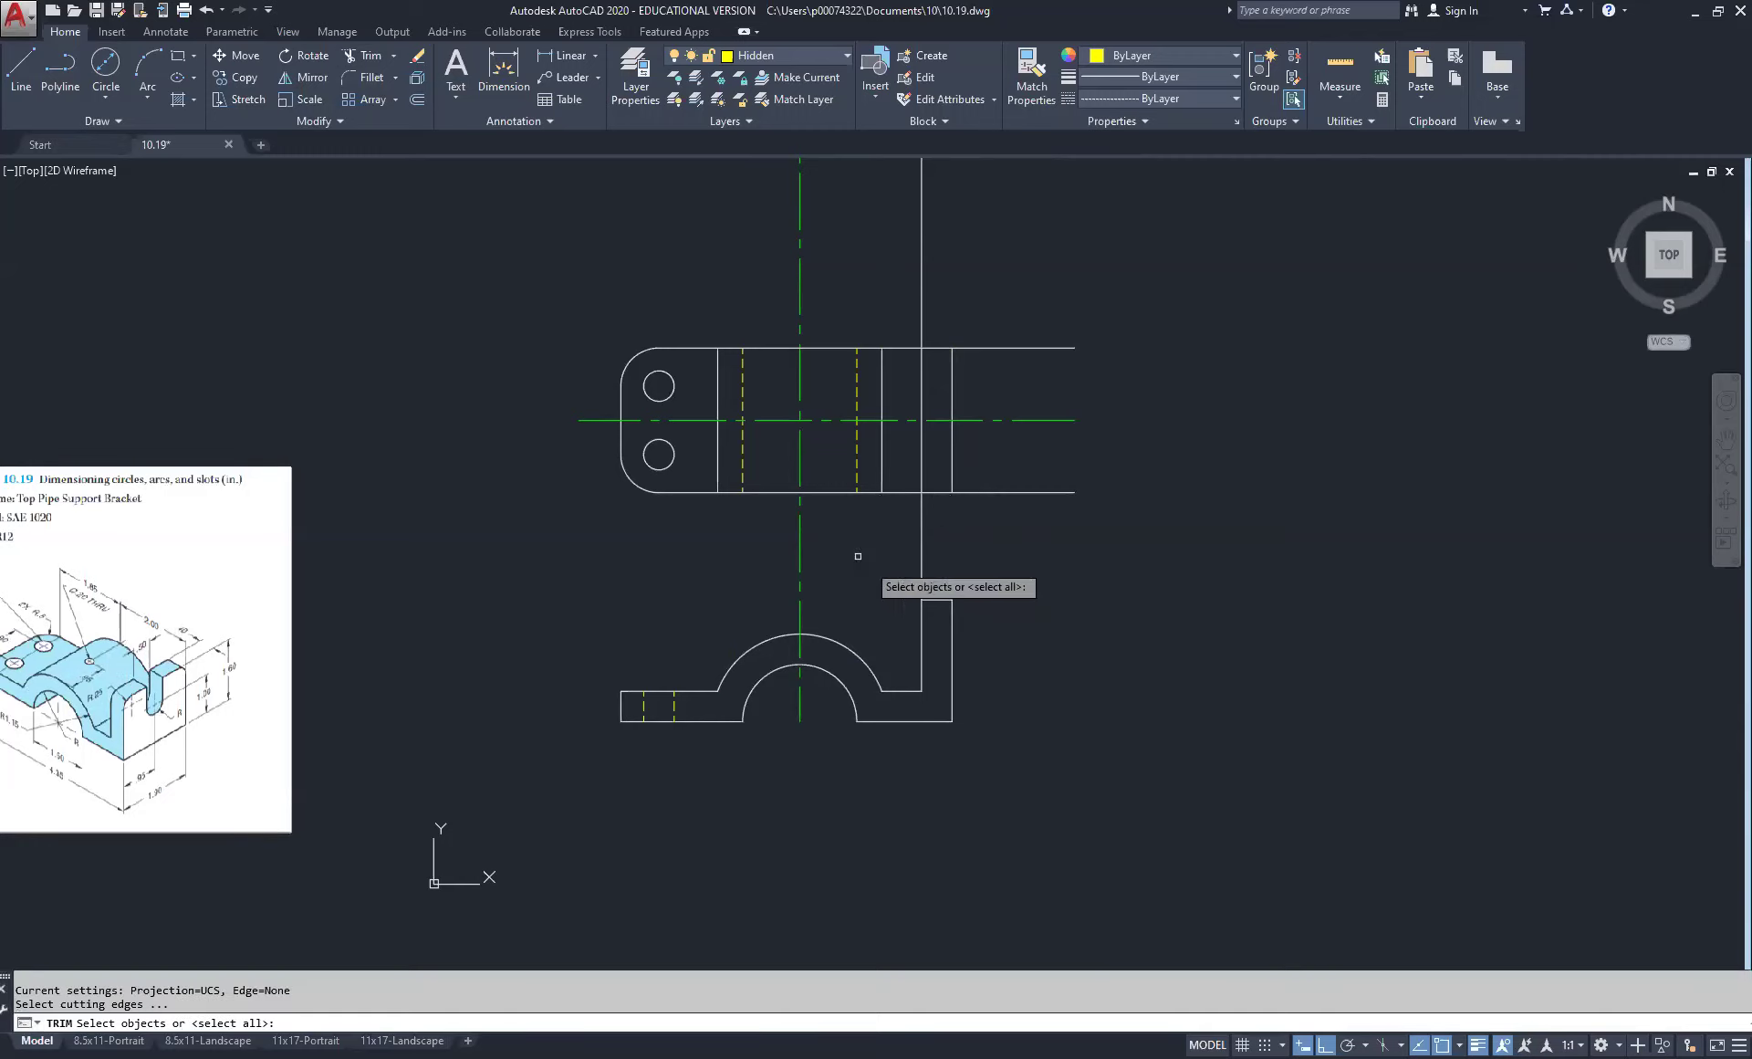
{"action": "left_click", "coordinate": [898, 492]}
{"action": "left_click", "coordinate": [897, 346]}
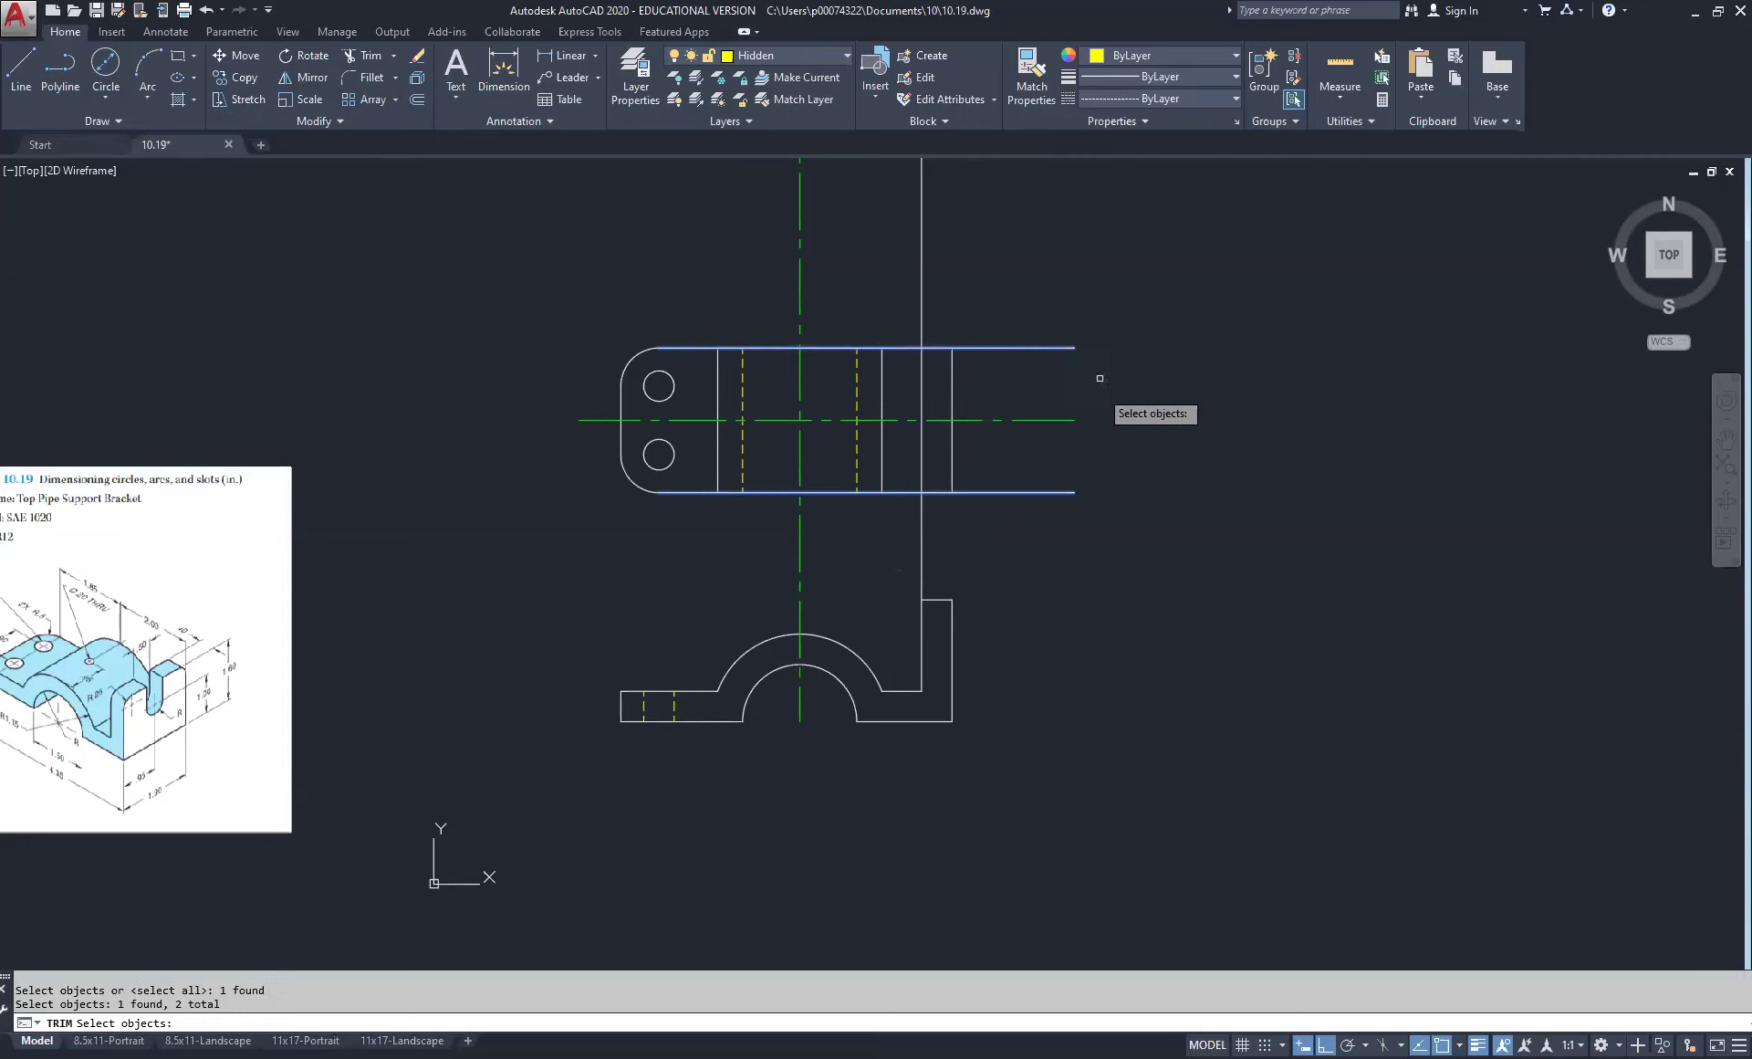
{"action": "left_click", "coordinate": [957, 454]}
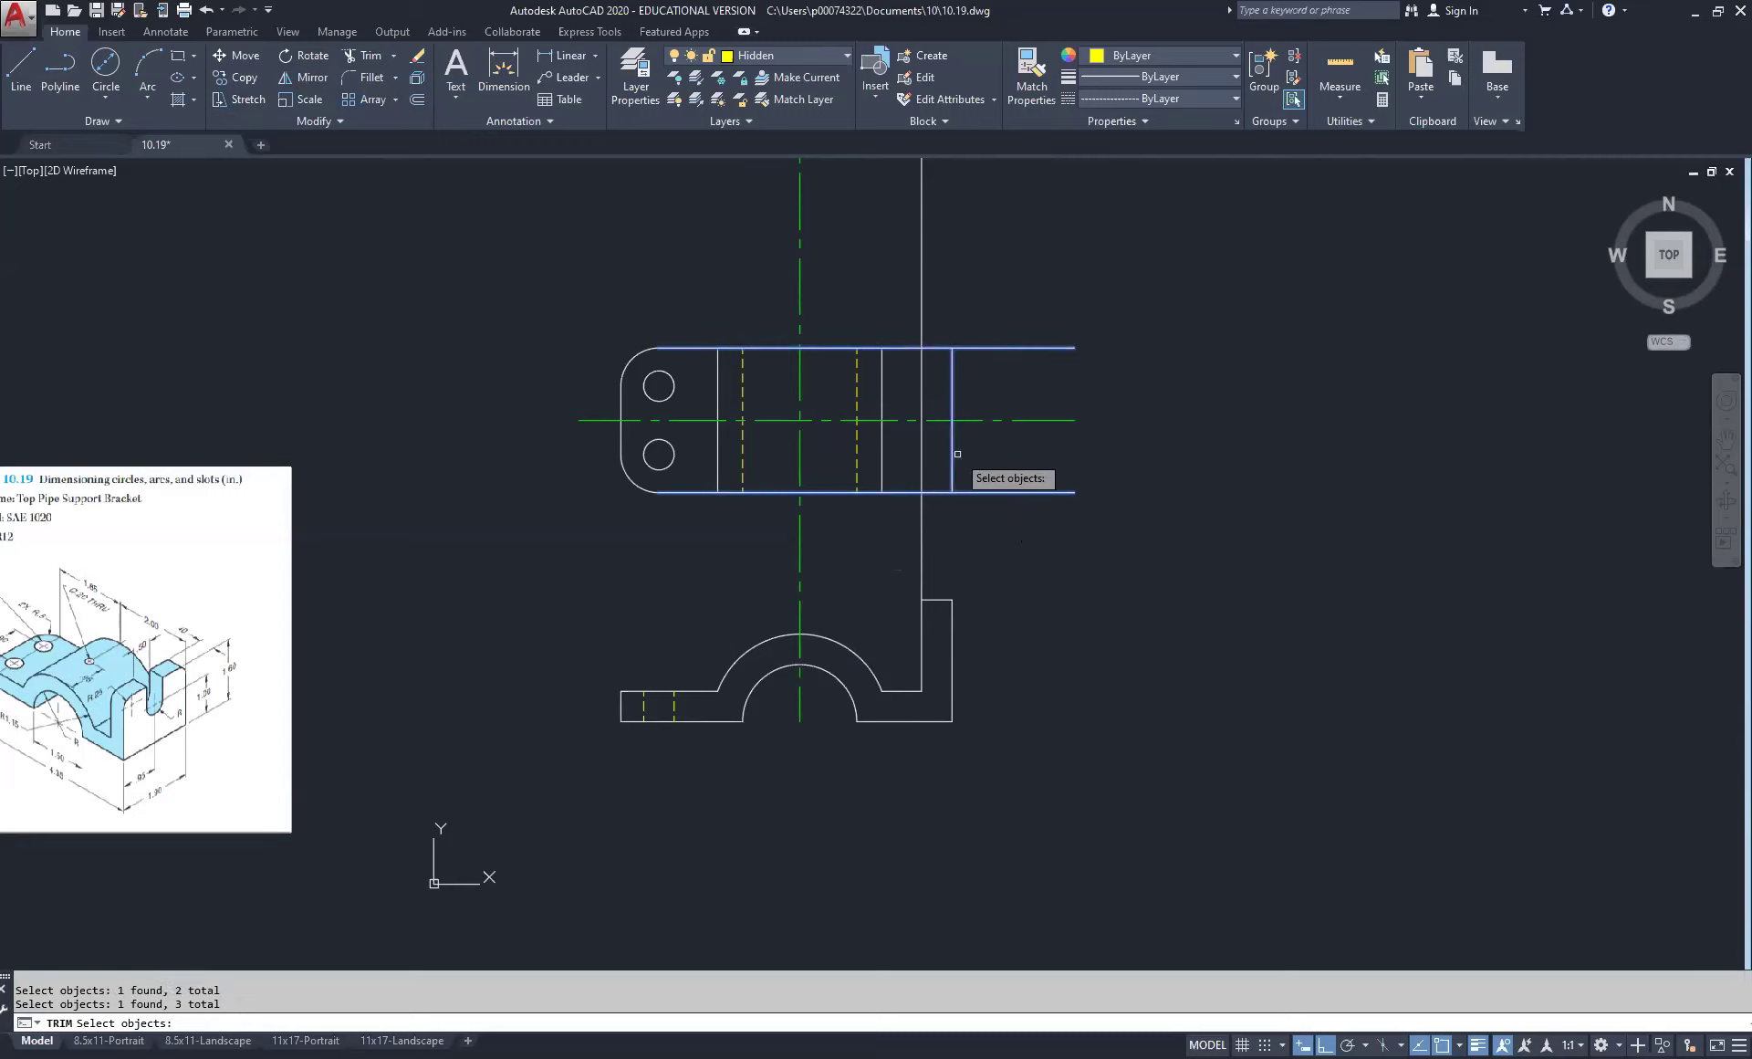
{"action": "key", "text": "Return"}
{"action": "left_click", "coordinate": [1109, 456]}
{"action": "left_click", "coordinate": [1025, 520]}
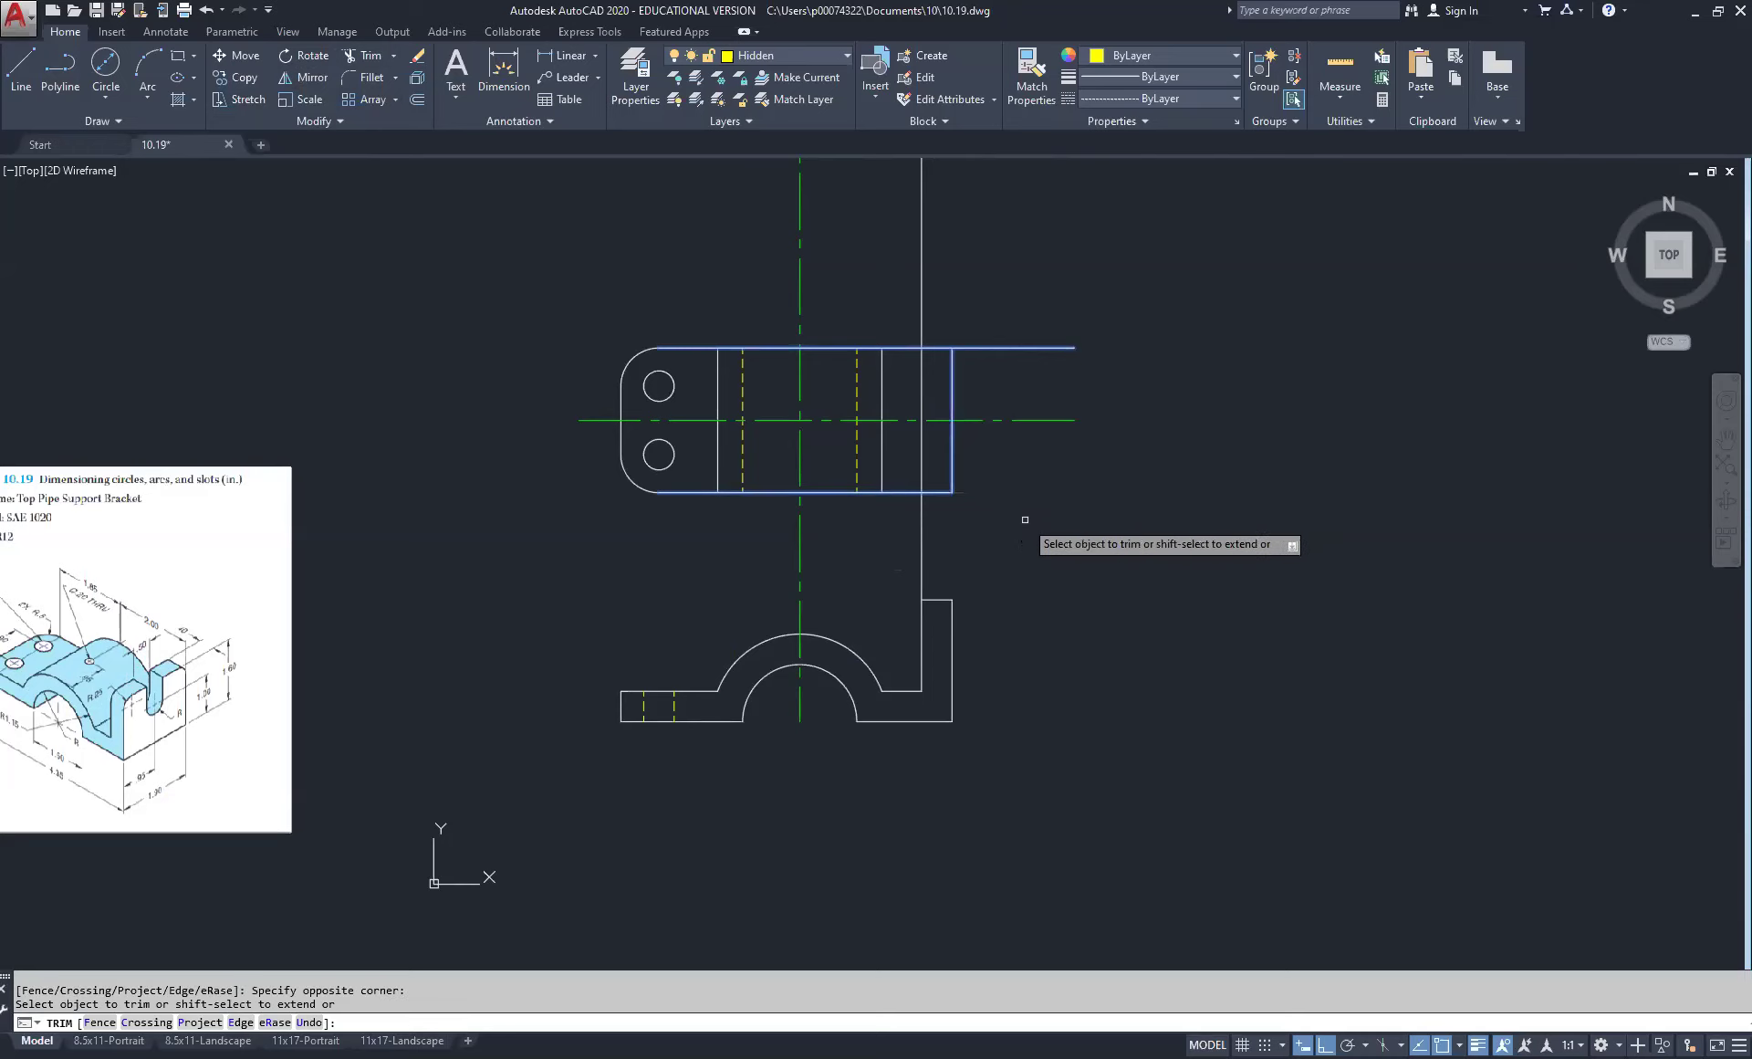
{"action": "left_click", "coordinate": [1103, 312]}
{"action": "left_click", "coordinate": [1031, 365]}
Step: Trim the upright flange's vertical projection line above and below the top view
{"action": "left_click", "coordinate": [962, 260]}
{"action": "left_click", "coordinate": [879, 312]}
{"action": "left_click", "coordinate": [942, 518]}
{"action": "left_click", "coordinate": [884, 547]}
{"action": "right_click", "coordinate": [1058, 540]}
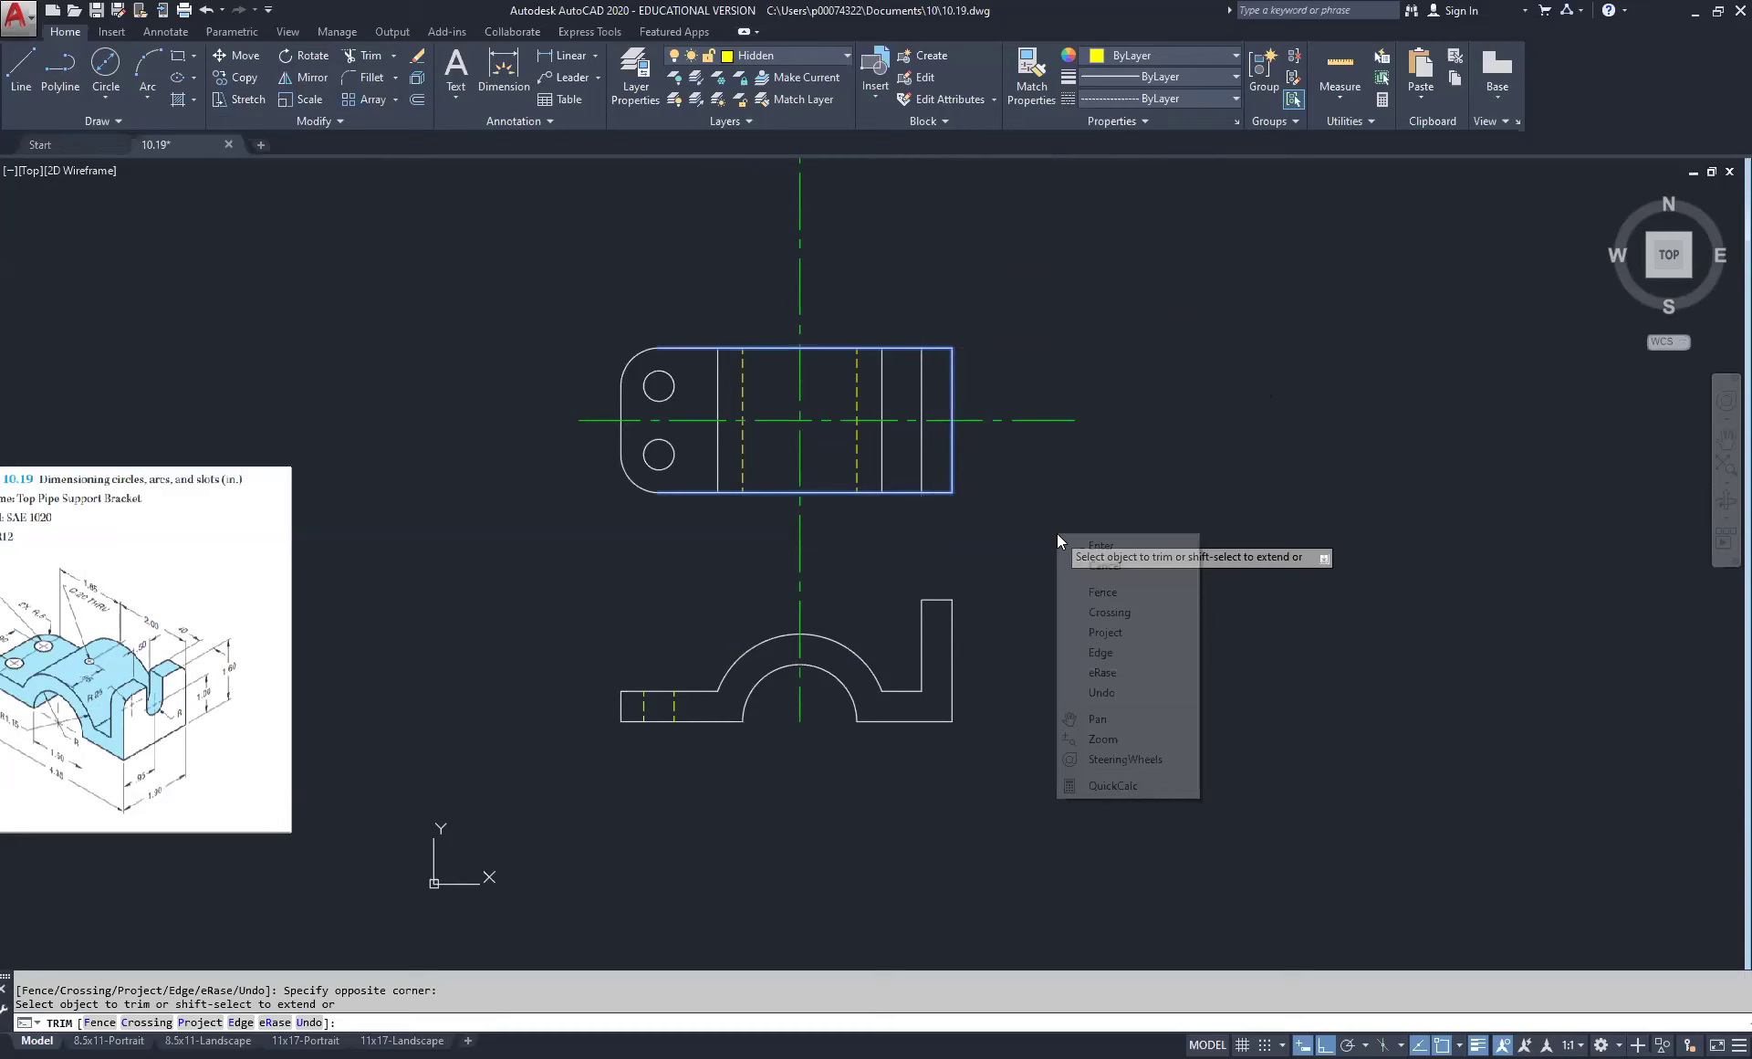
{"action": "left_click", "coordinate": [1101, 545]}
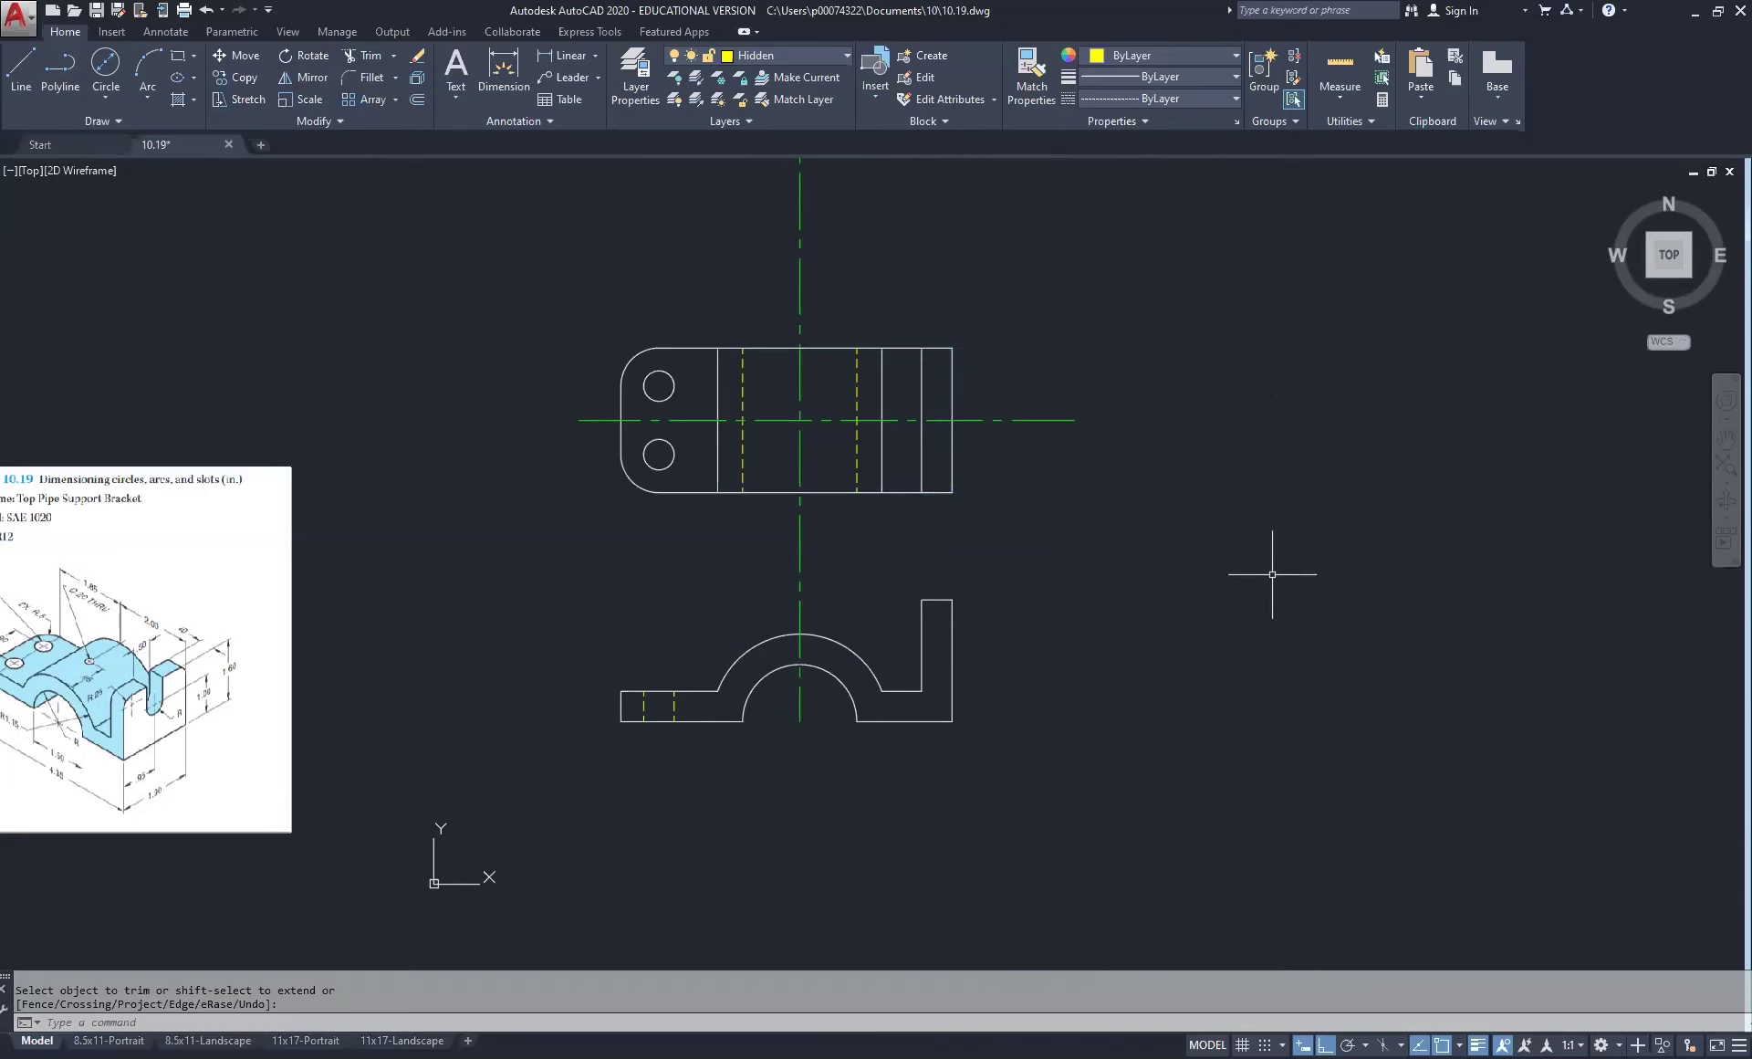
Step: Draw a 0.2 diameter circle at the intersection of the top view's horizontal and vertical centerlines
{"action": "scroll", "coordinate": [806, 497], "scroll_direction": "up", "scroll_amount": 2}
{"action": "middle_click_drag", "start_coordinate": [891, 512], "coordinate": [1019, 544]}
{"action": "scroll", "coordinate": [1019, 544], "scroll_direction": "down", "scroll_amount": 2}
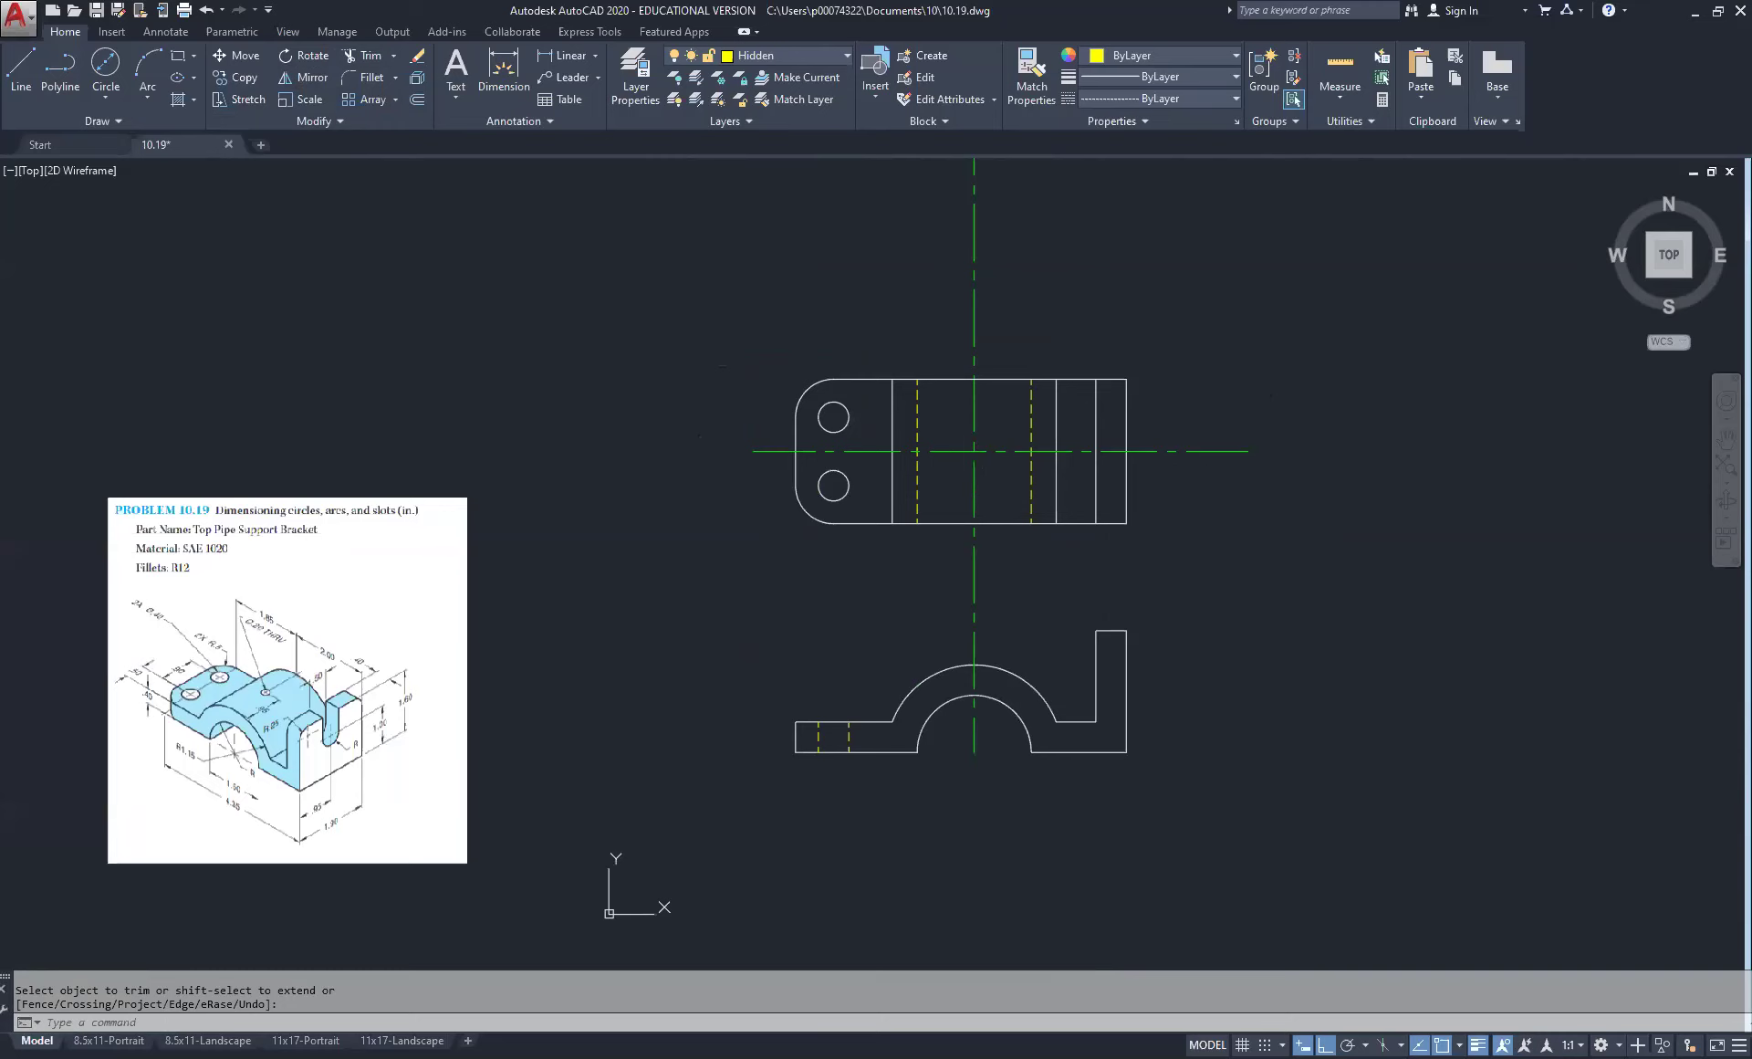
{"action": "scroll", "coordinate": [263, 695], "scroll_direction": "up", "scroll_amount": 4}
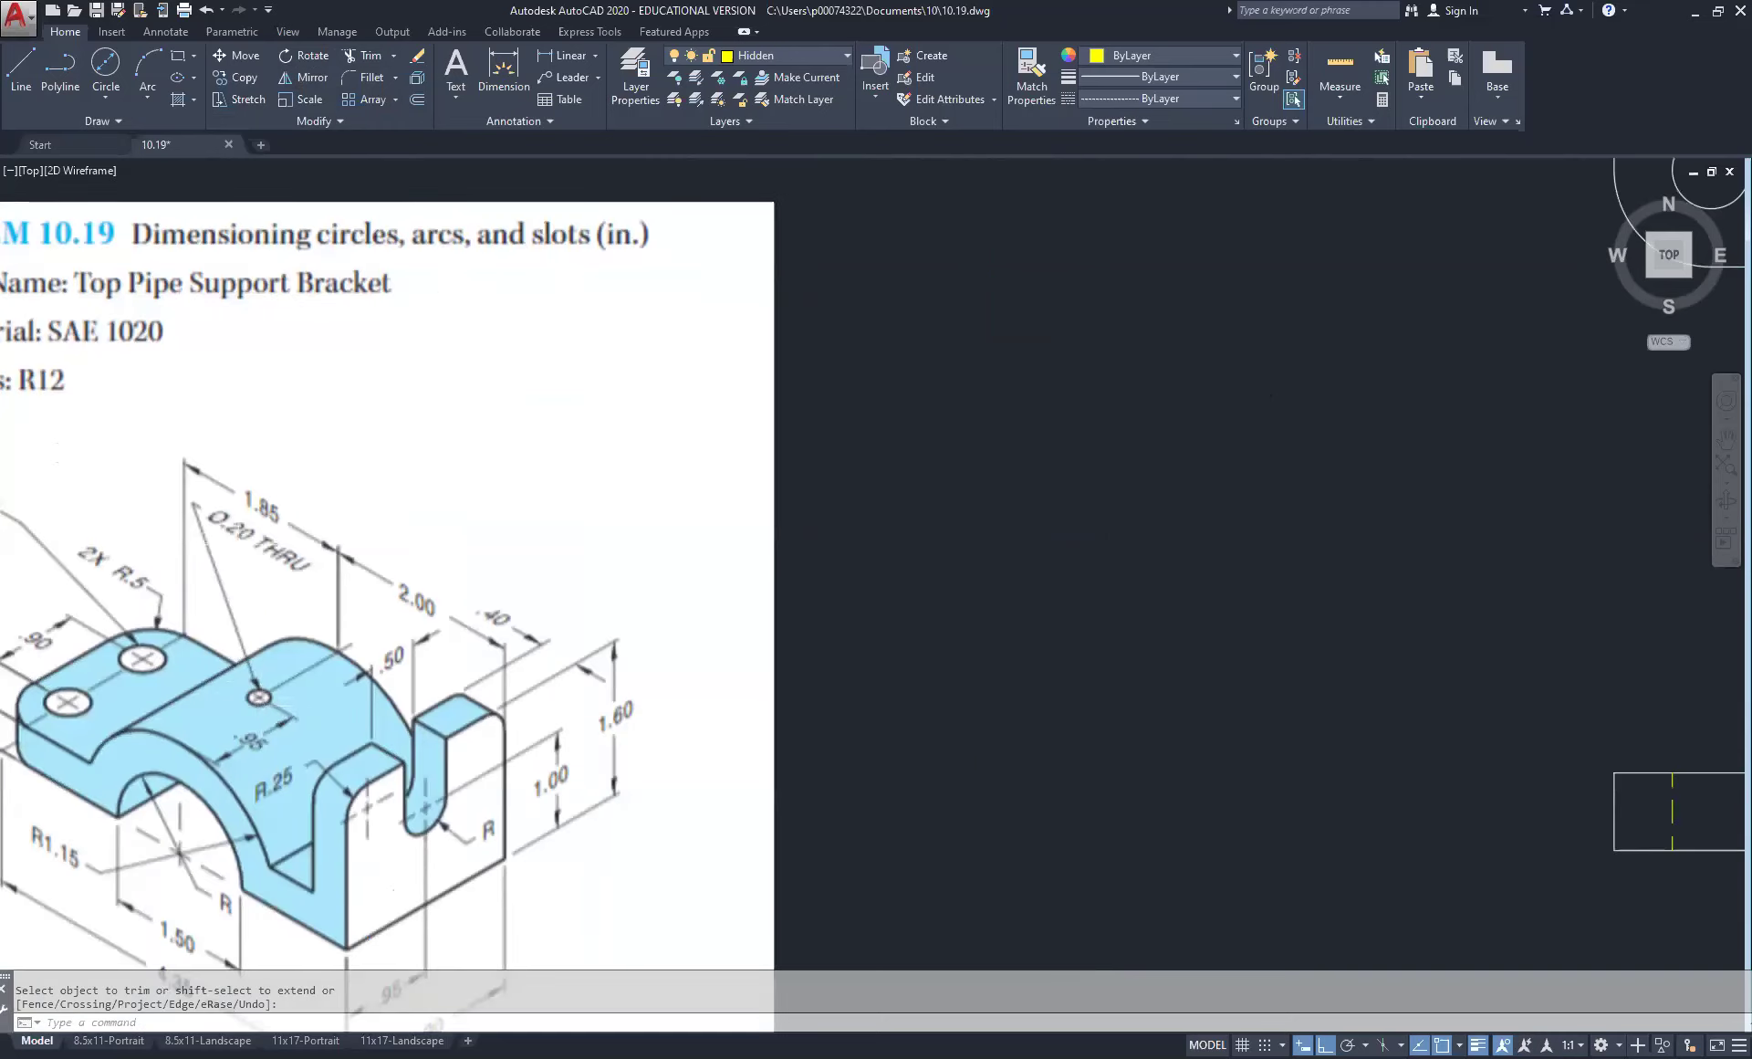
{"action": "scroll", "coordinate": [387, 610], "scroll_direction": "down", "scroll_amount": 2}
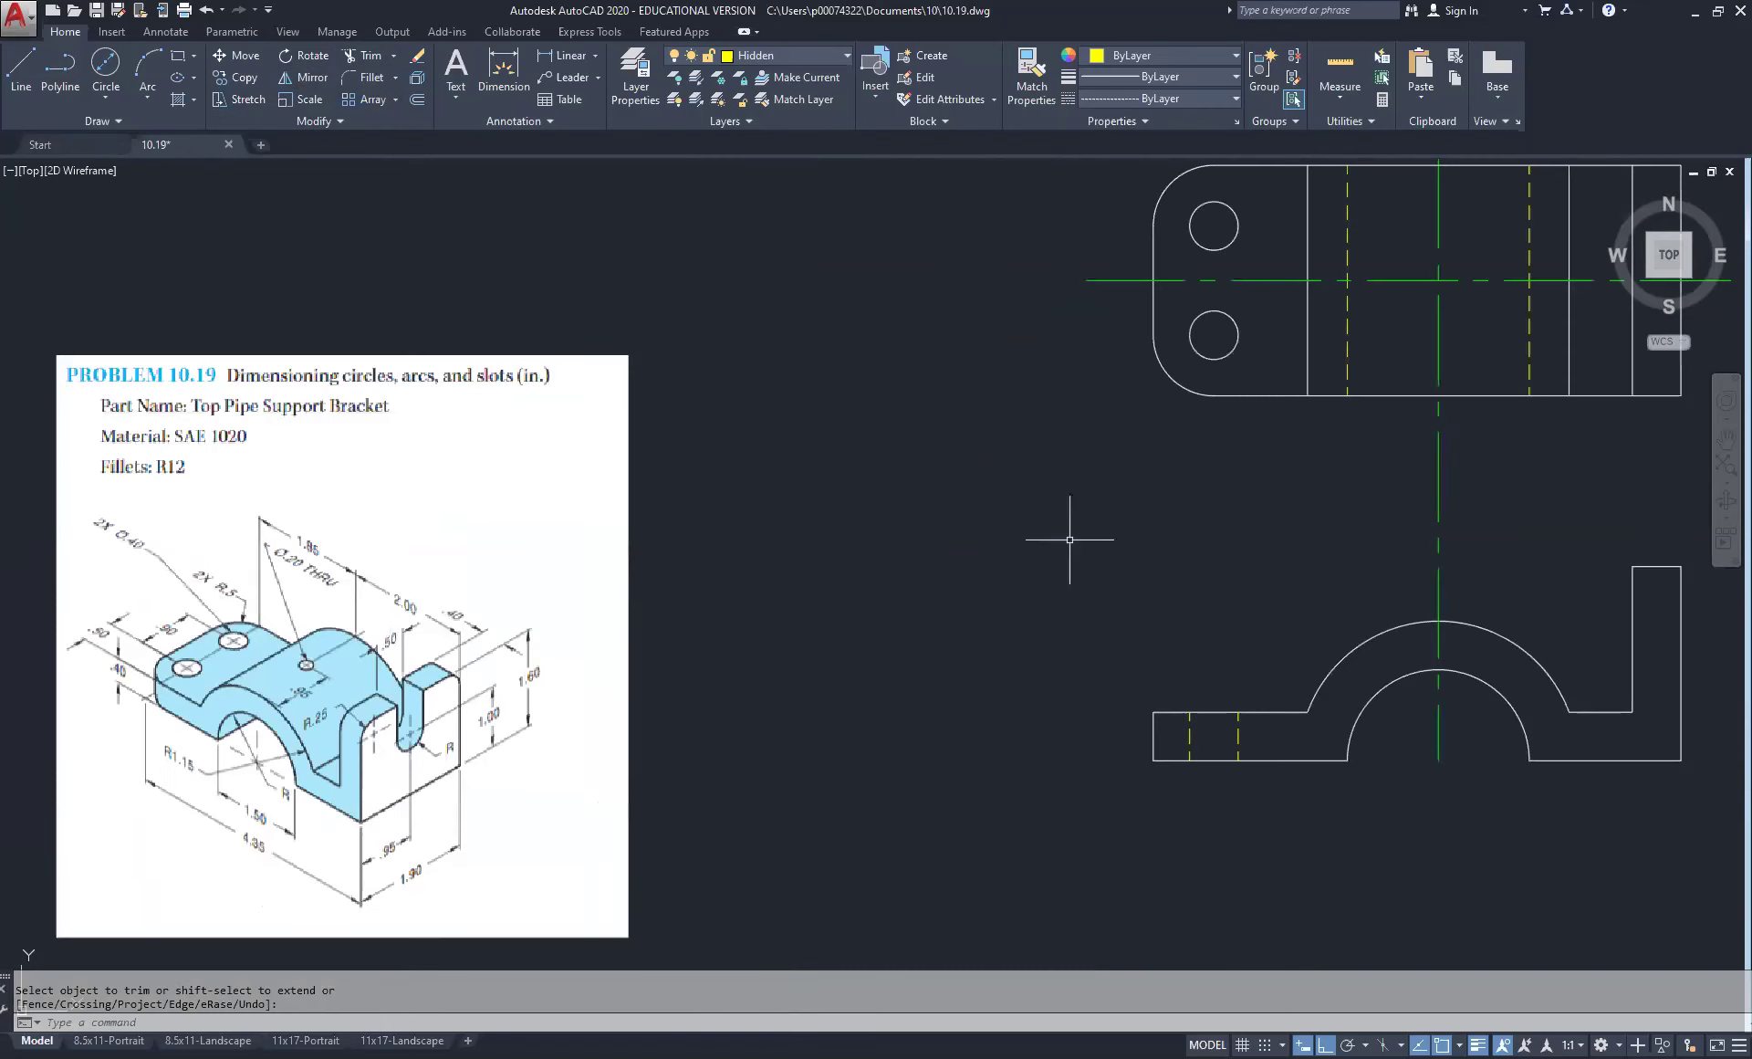
{"action": "left_click", "coordinate": [106, 66]}
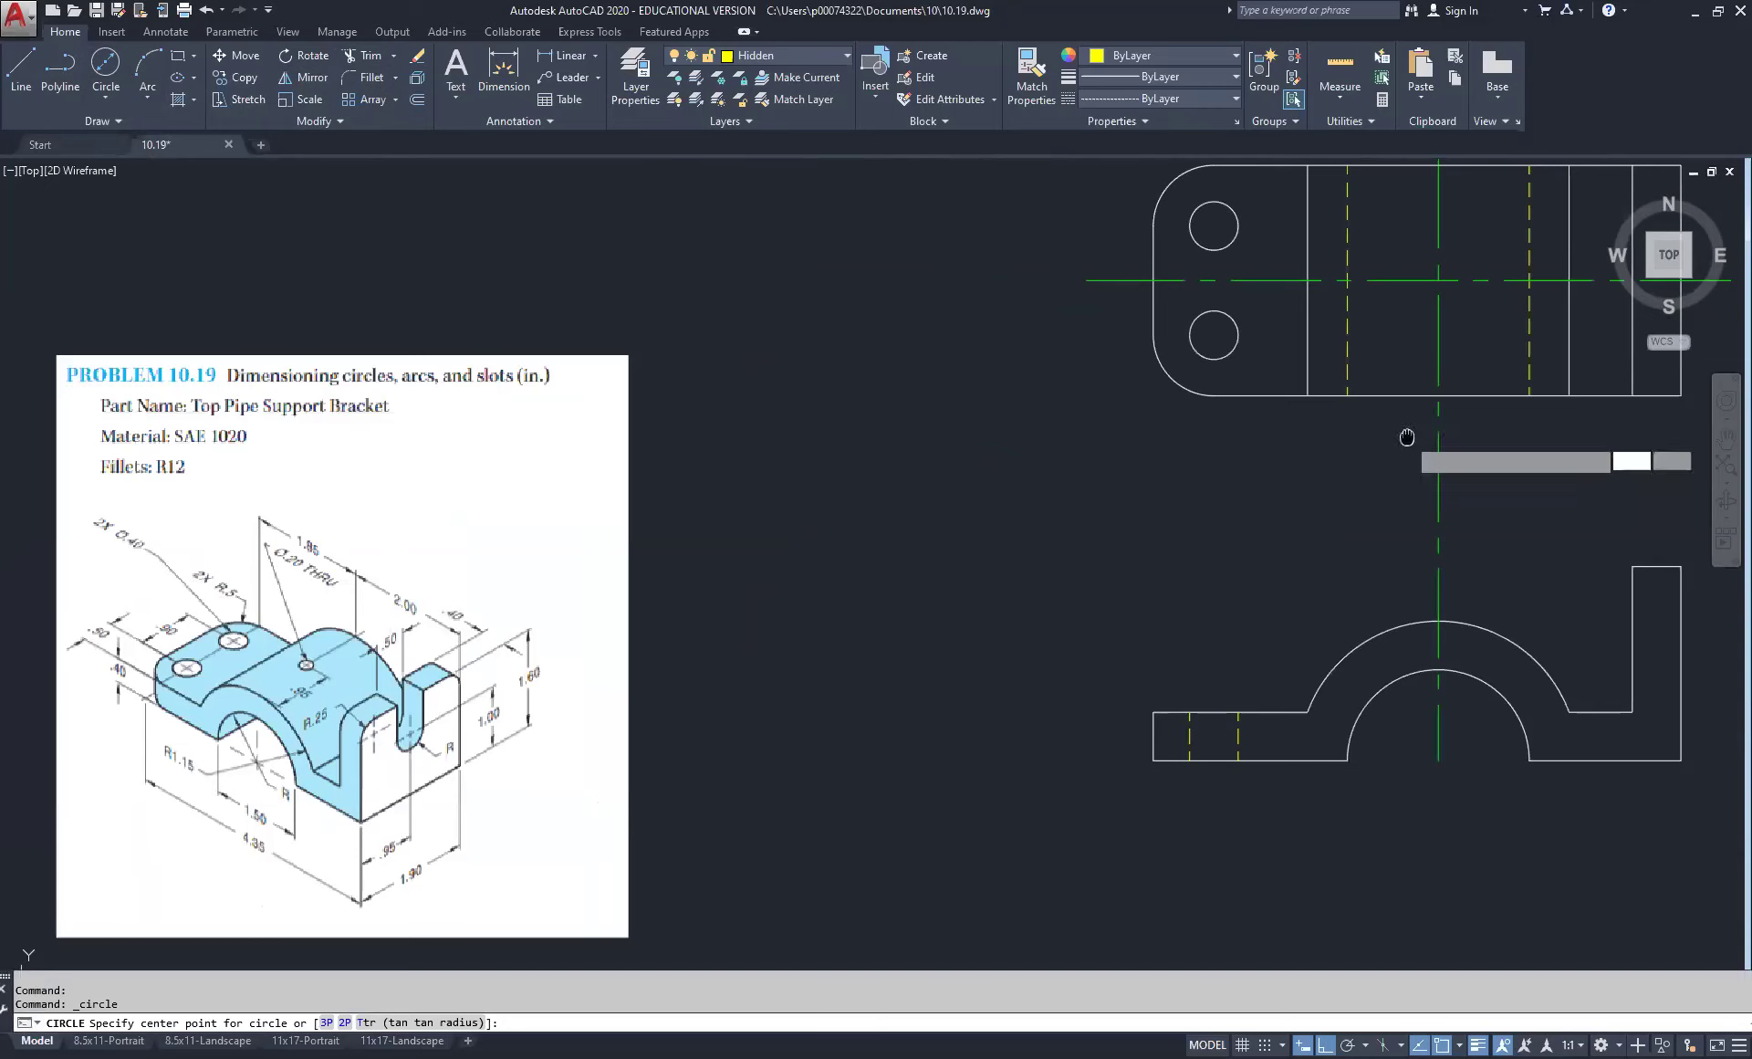
{"action": "middle_click_drag", "start_coordinate": [1408, 436], "coordinate": [775, 499]}
{"action": "scroll", "coordinate": [778, 365], "scroll_direction": "up", "scroll_amount": 2}
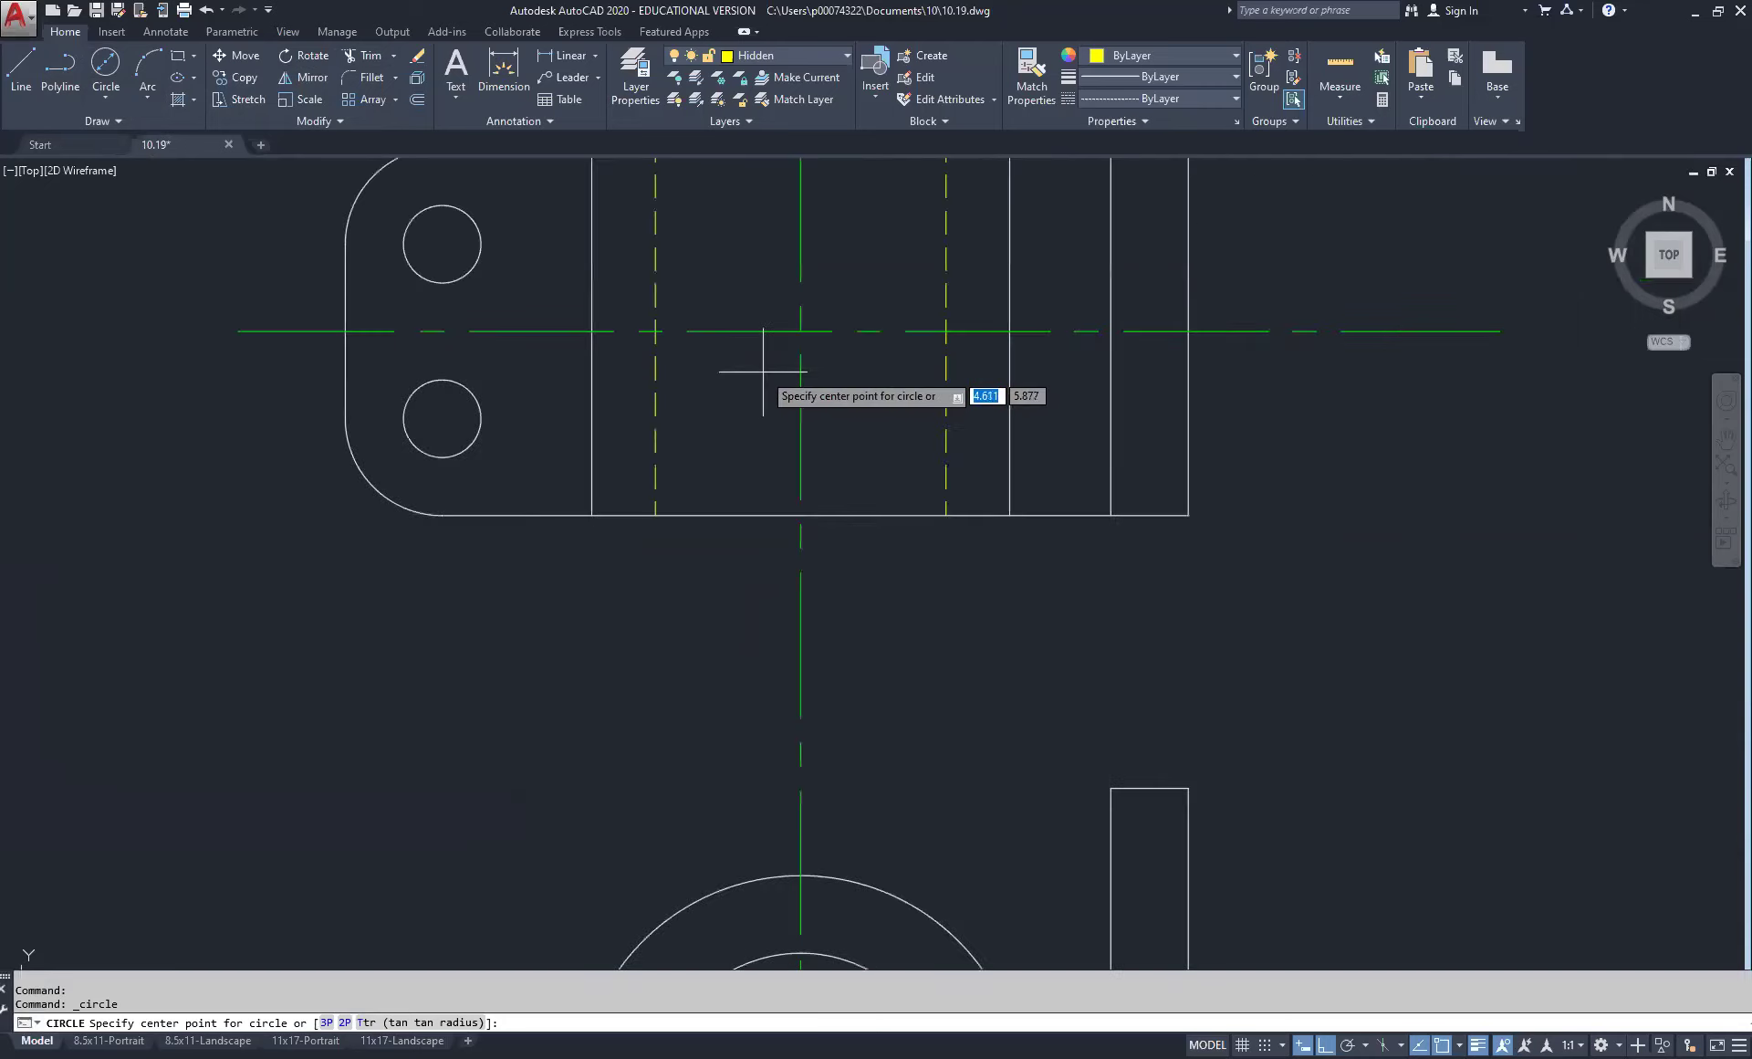
{"action": "left_click", "coordinate": [800, 331]}
{"action": "key", "text": "Down"}
{"action": "key", "text": "Return"}
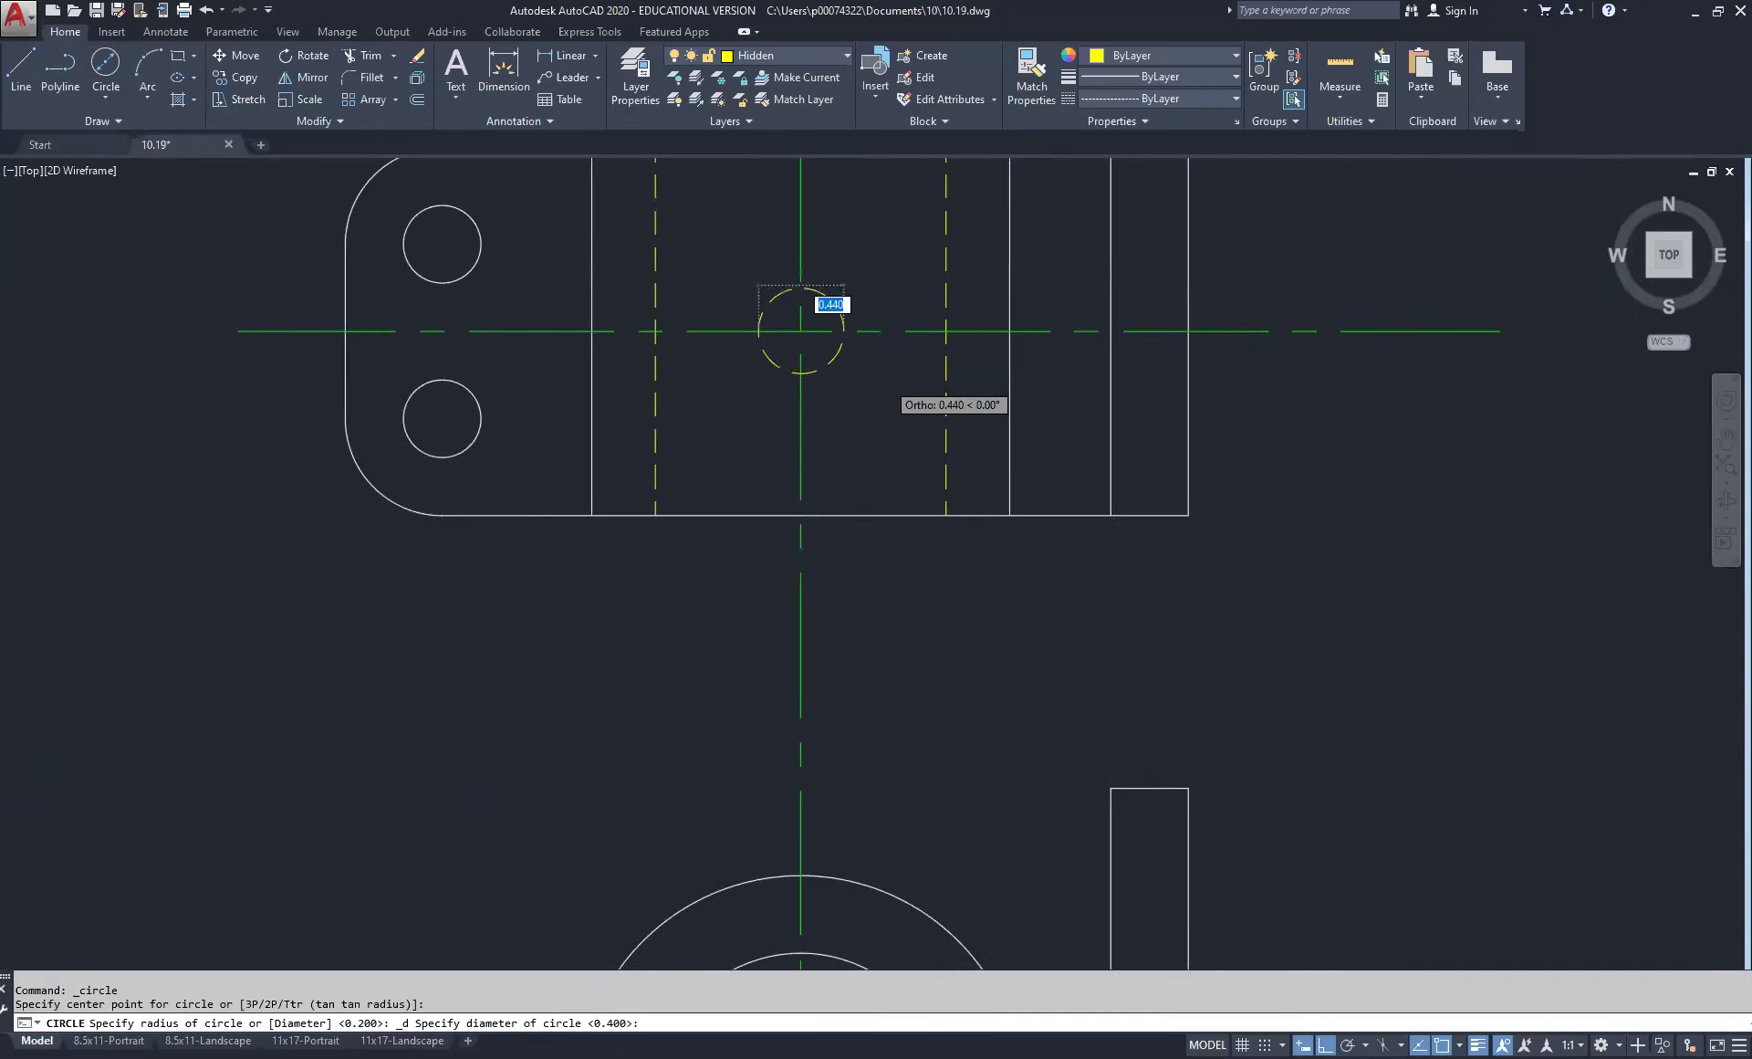
{"action": "scroll", "coordinate": [881, 388], "scroll_direction": "down", "scroll_amount": 2}
{"action": "scroll", "coordinate": [881, 388], "scroll_direction": "down", "scroll_amount": 2}
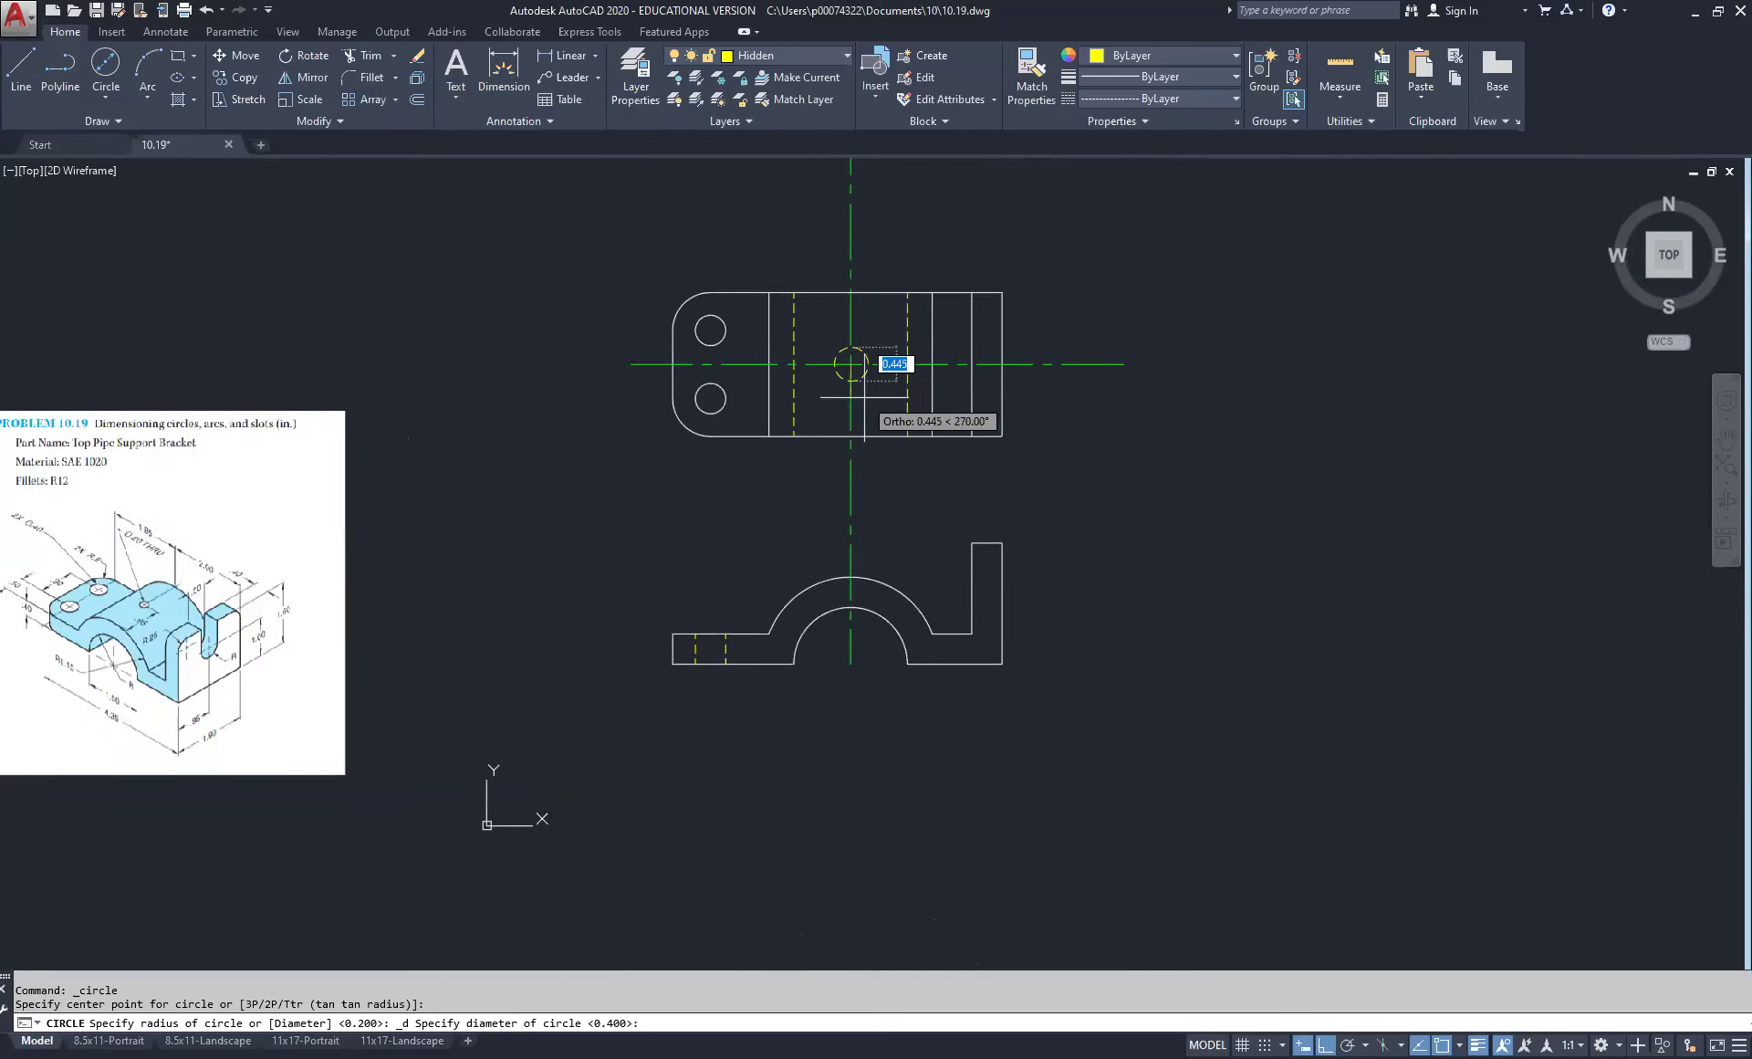
{"action": "scroll", "coordinate": [183, 552], "scroll_direction": "up", "scroll_amount": 4}
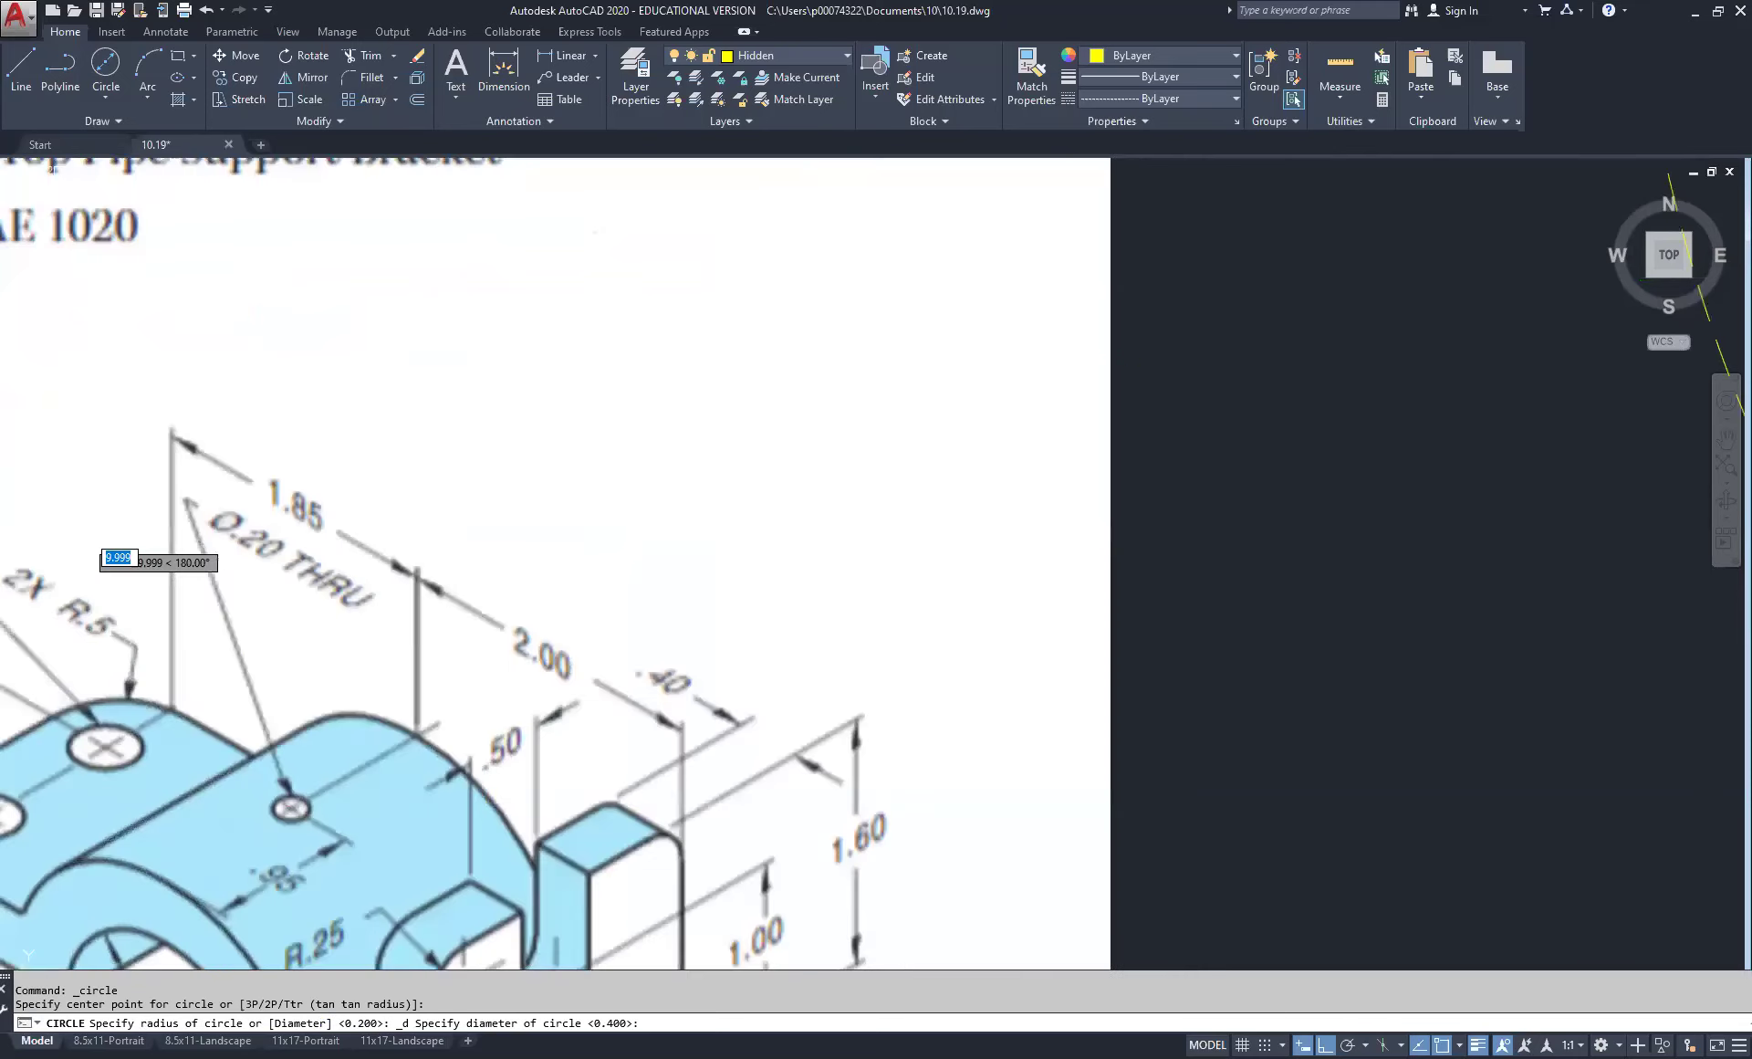
{"action": "scroll", "coordinate": [199, 541], "scroll_direction": "down", "scroll_amount": 4}
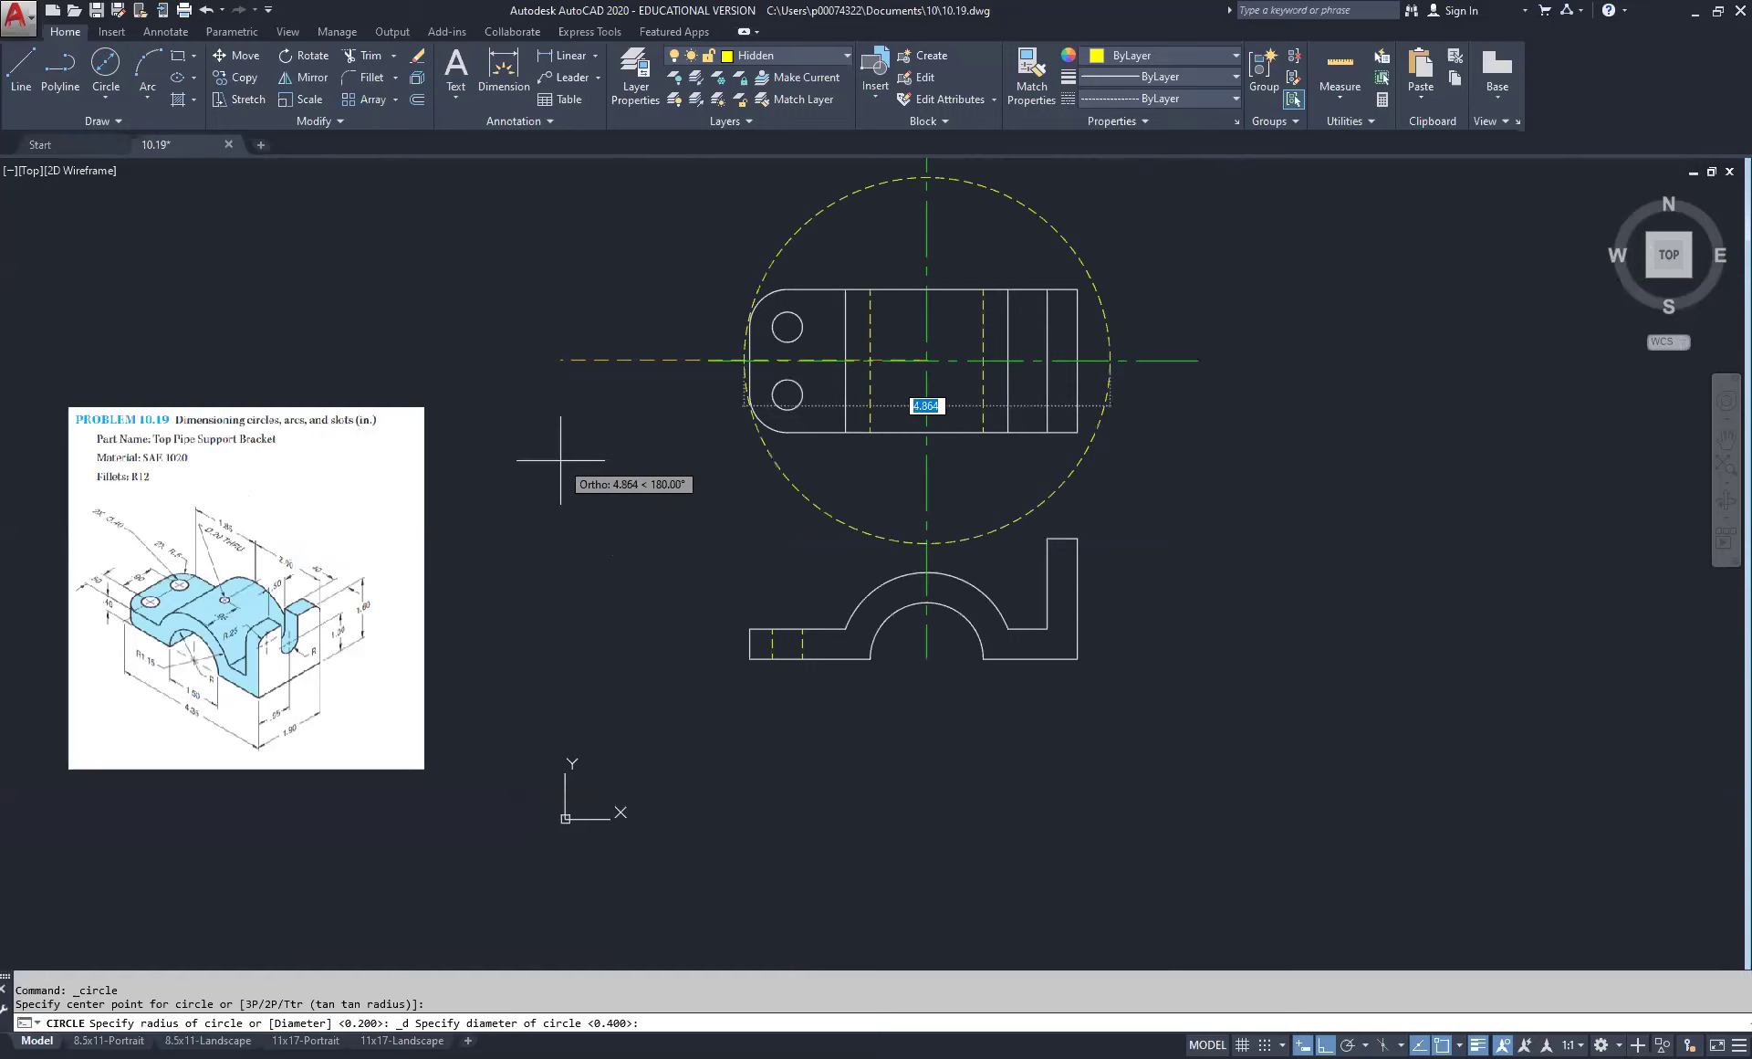
{"action": "type", "text": ".2"}
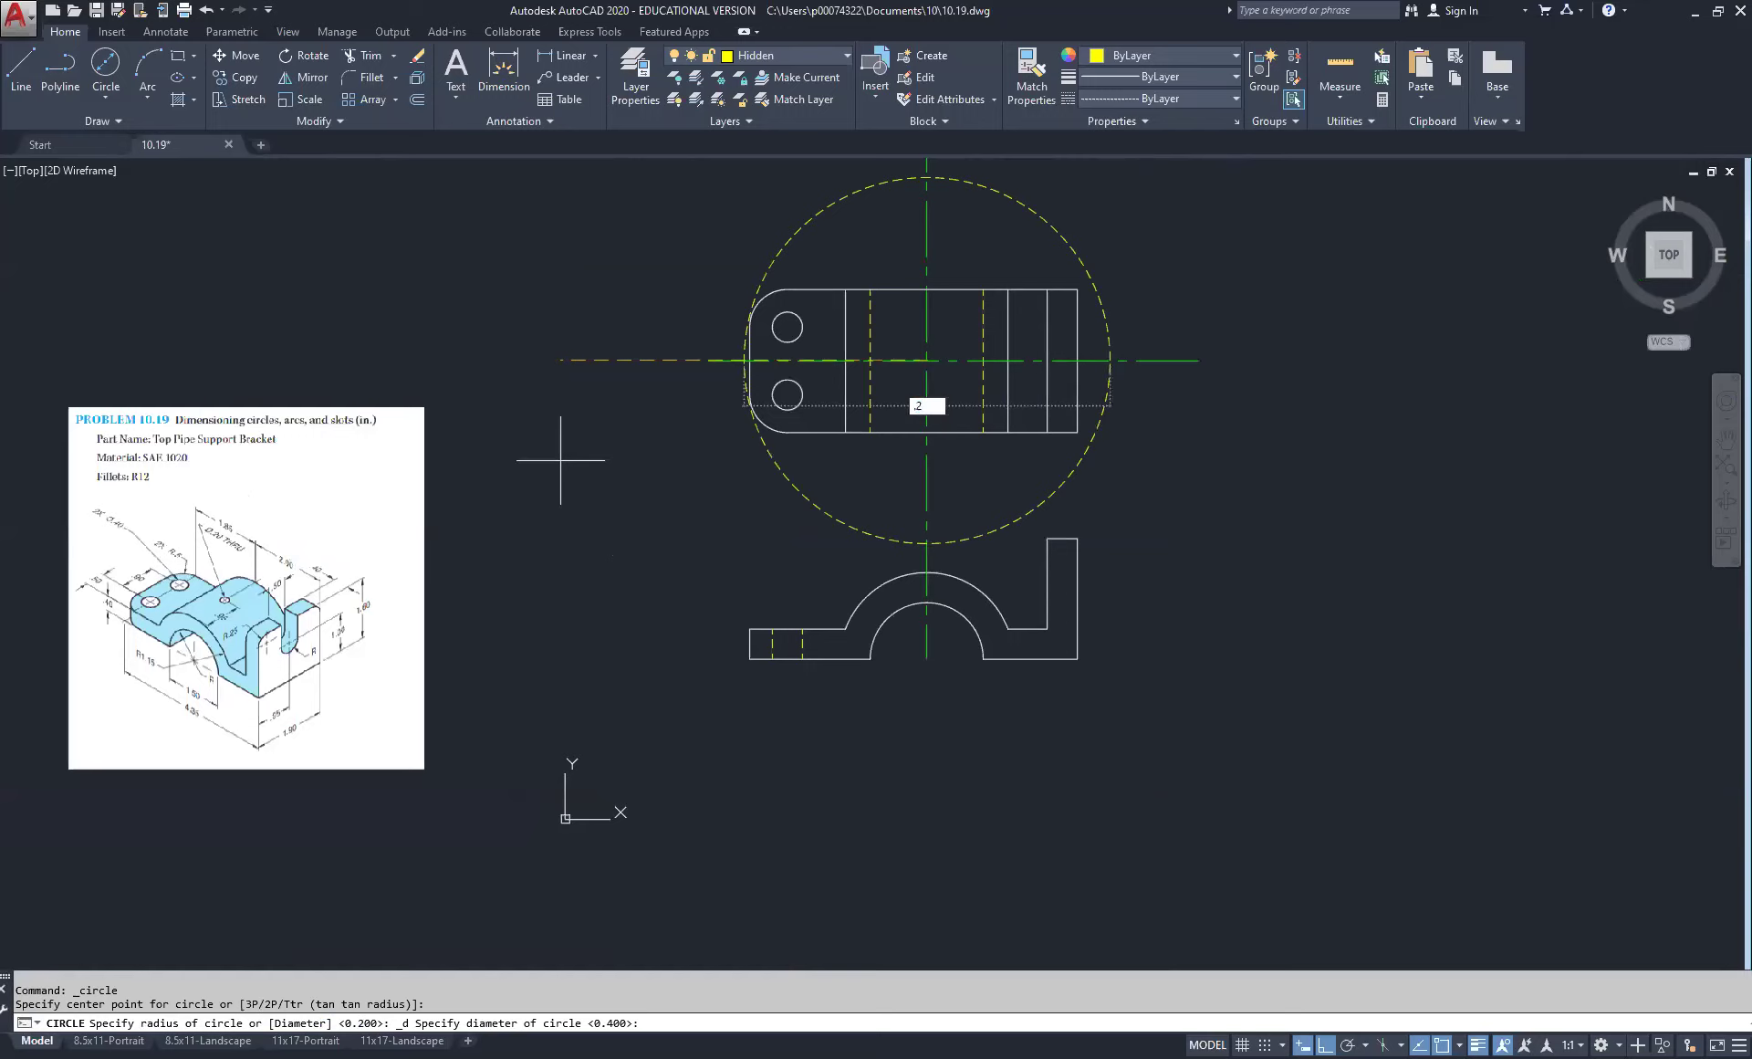
{"action": "key", "text": "Return"}
Step: Move the small circle at the top view's centerline intersection to layer 0
{"action": "scroll", "coordinate": [979, 365], "scroll_direction": "up", "scroll_amount": 5}
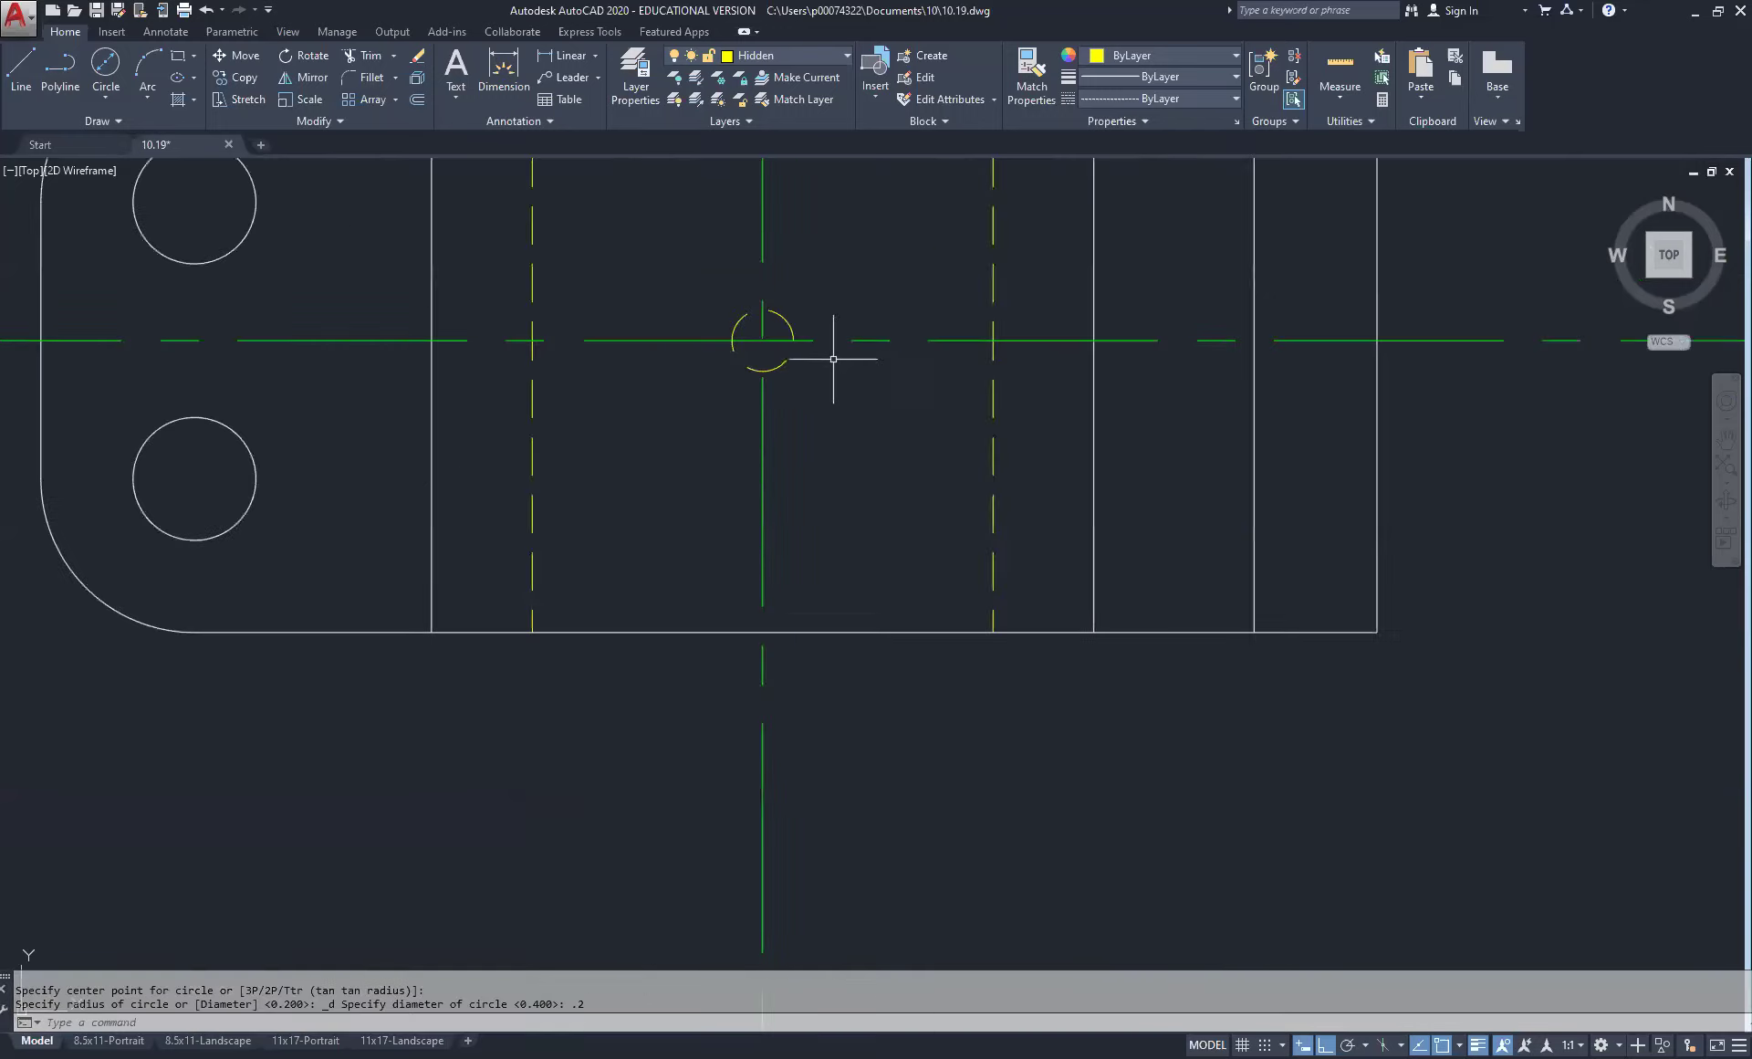
{"action": "left_click", "coordinate": [842, 276]}
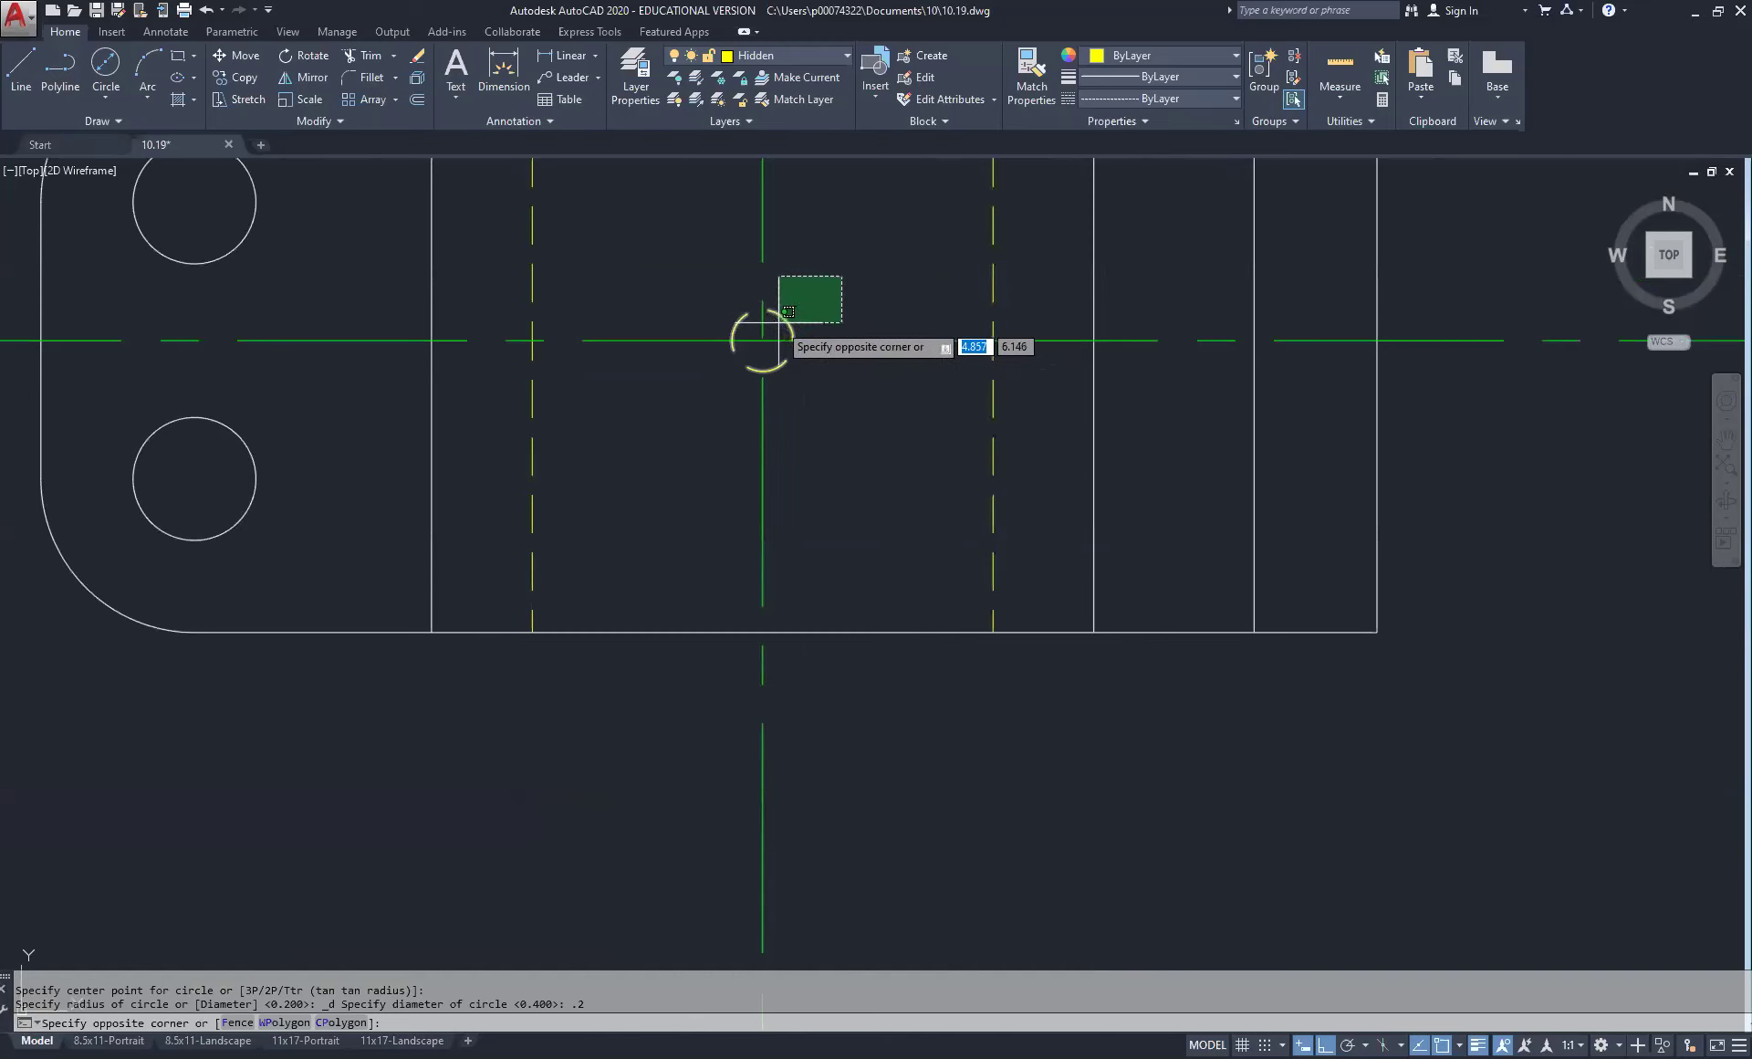
{"action": "left_click", "coordinate": [772, 325]}
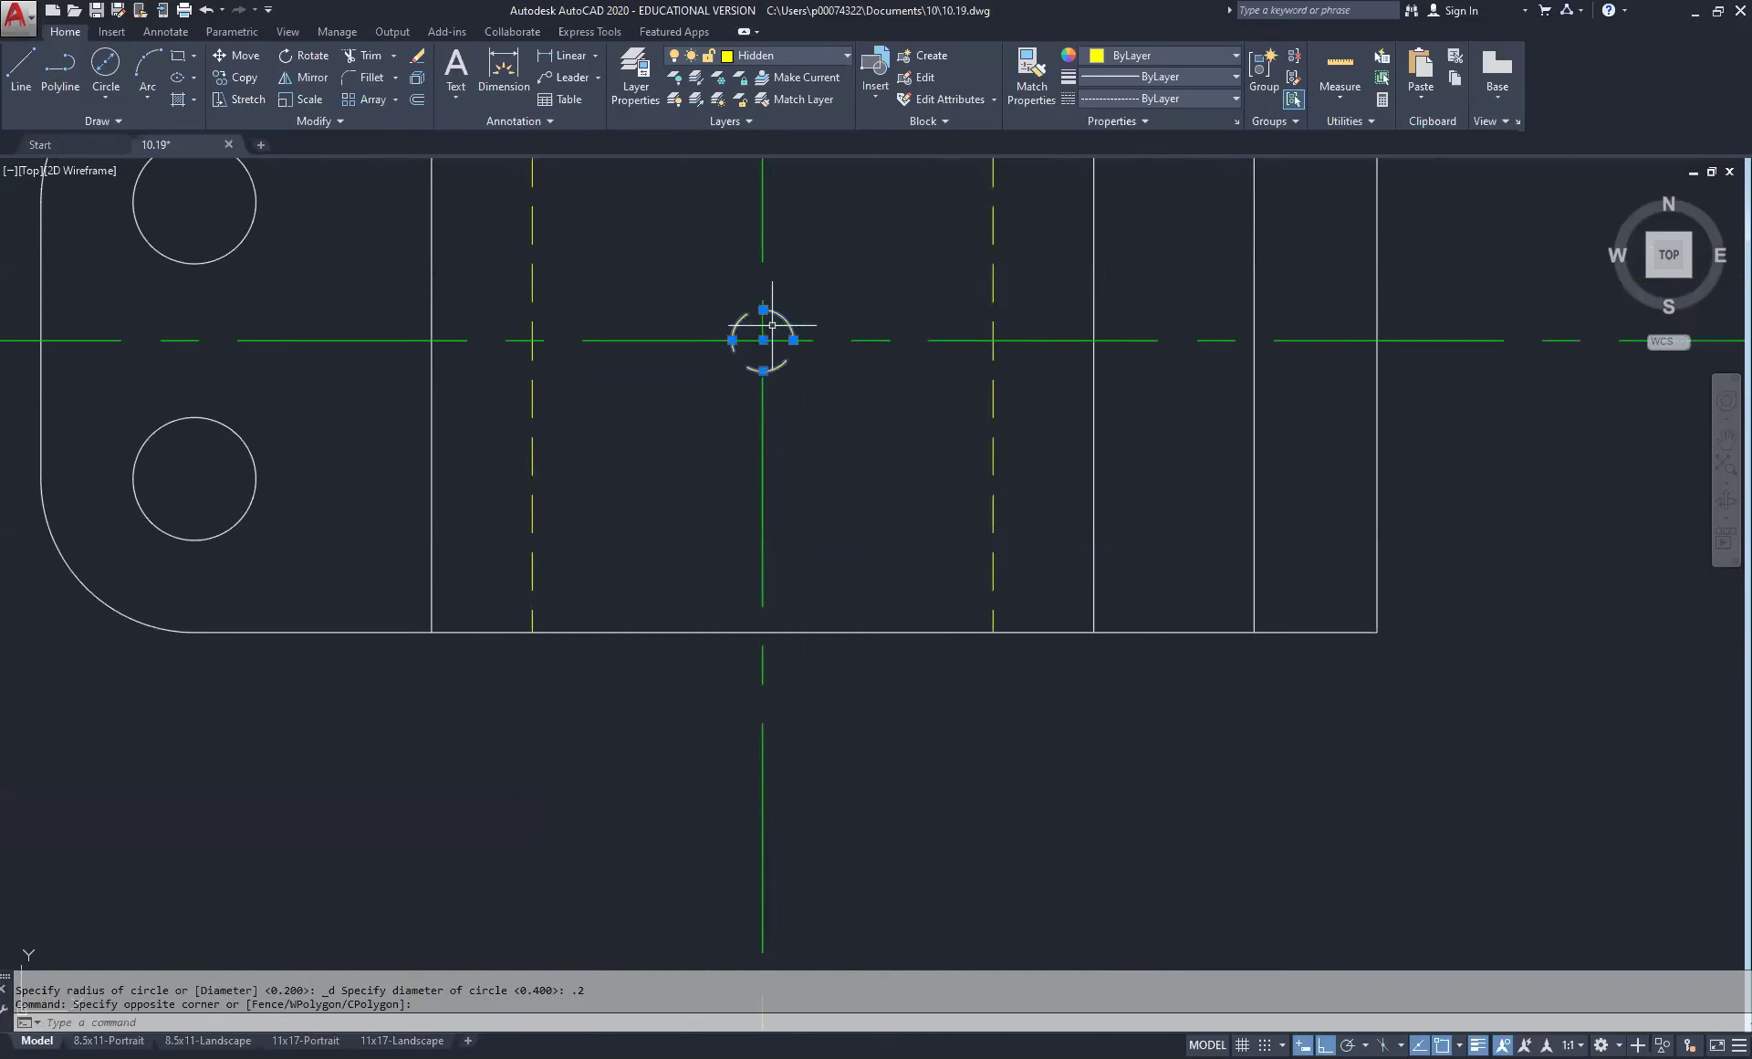
{"action": "left_click", "coordinate": [802, 53]}
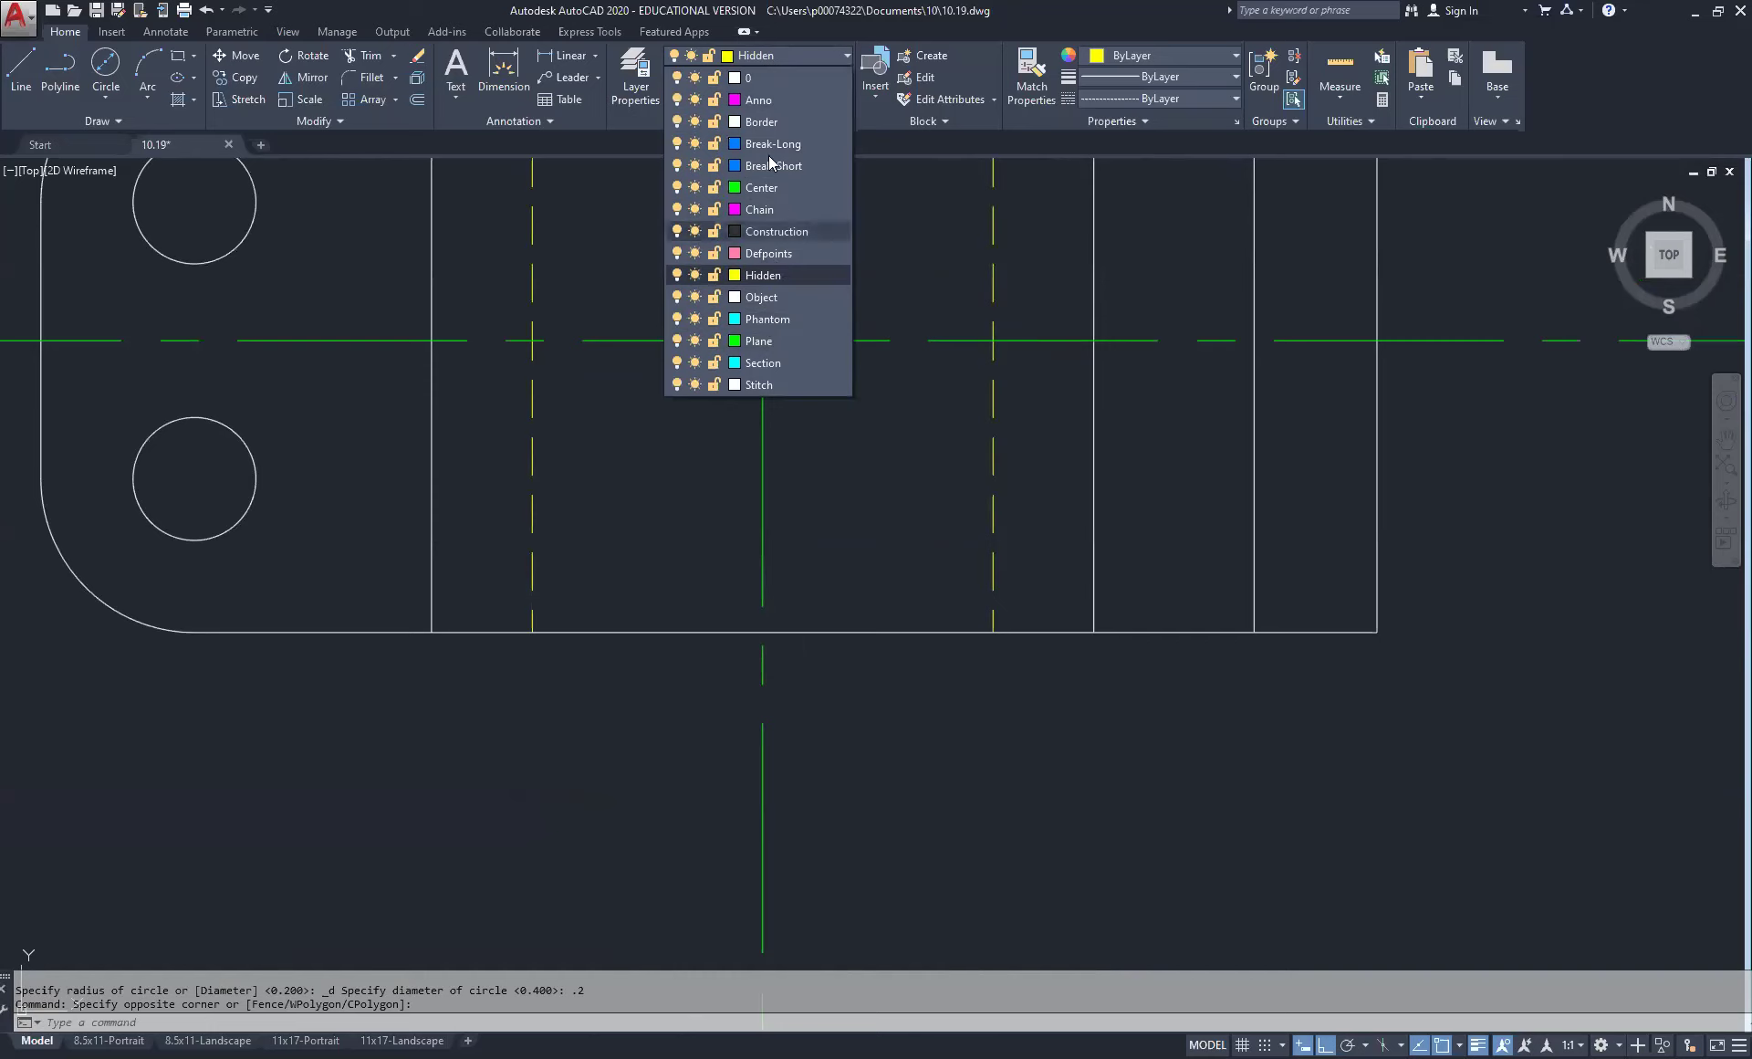
{"action": "left_click", "coordinate": [771, 78]}
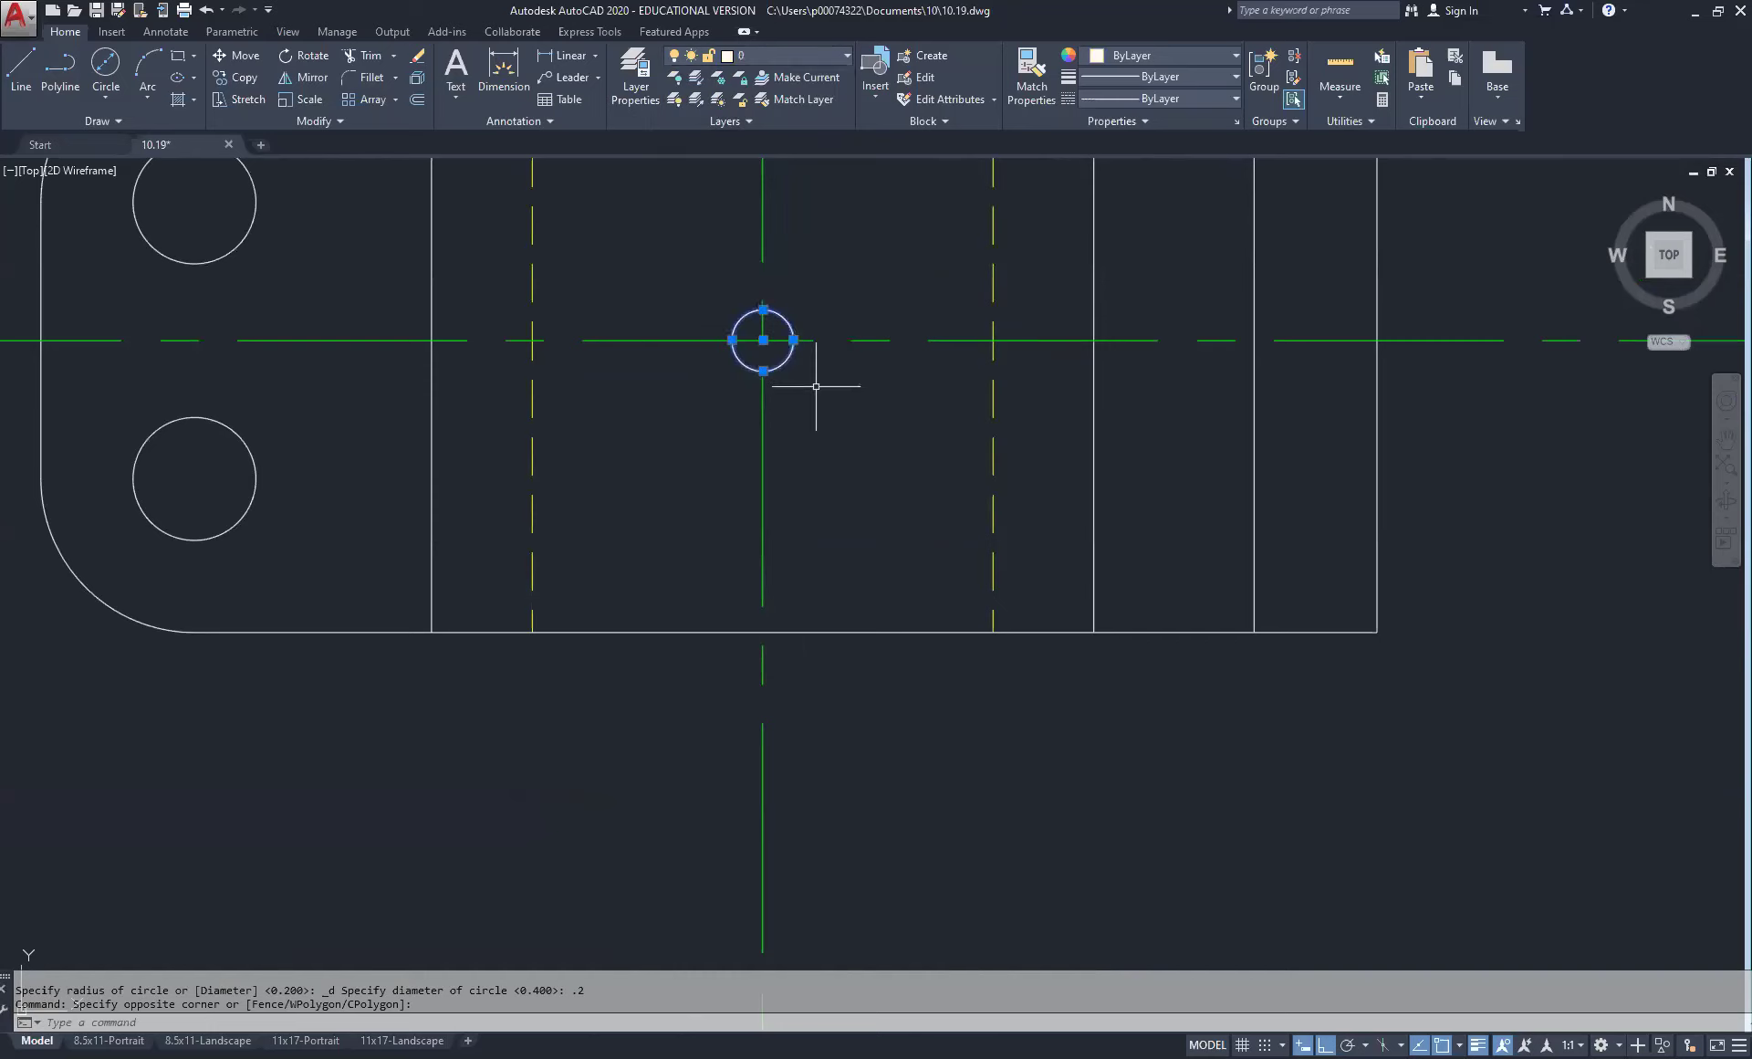
{"action": "key", "text": "Escape"}
{"action": "key", "text": "Escape"}
{"action": "scroll", "coordinate": [854, 432], "scroll_direction": "down", "scroll_amount": 4}
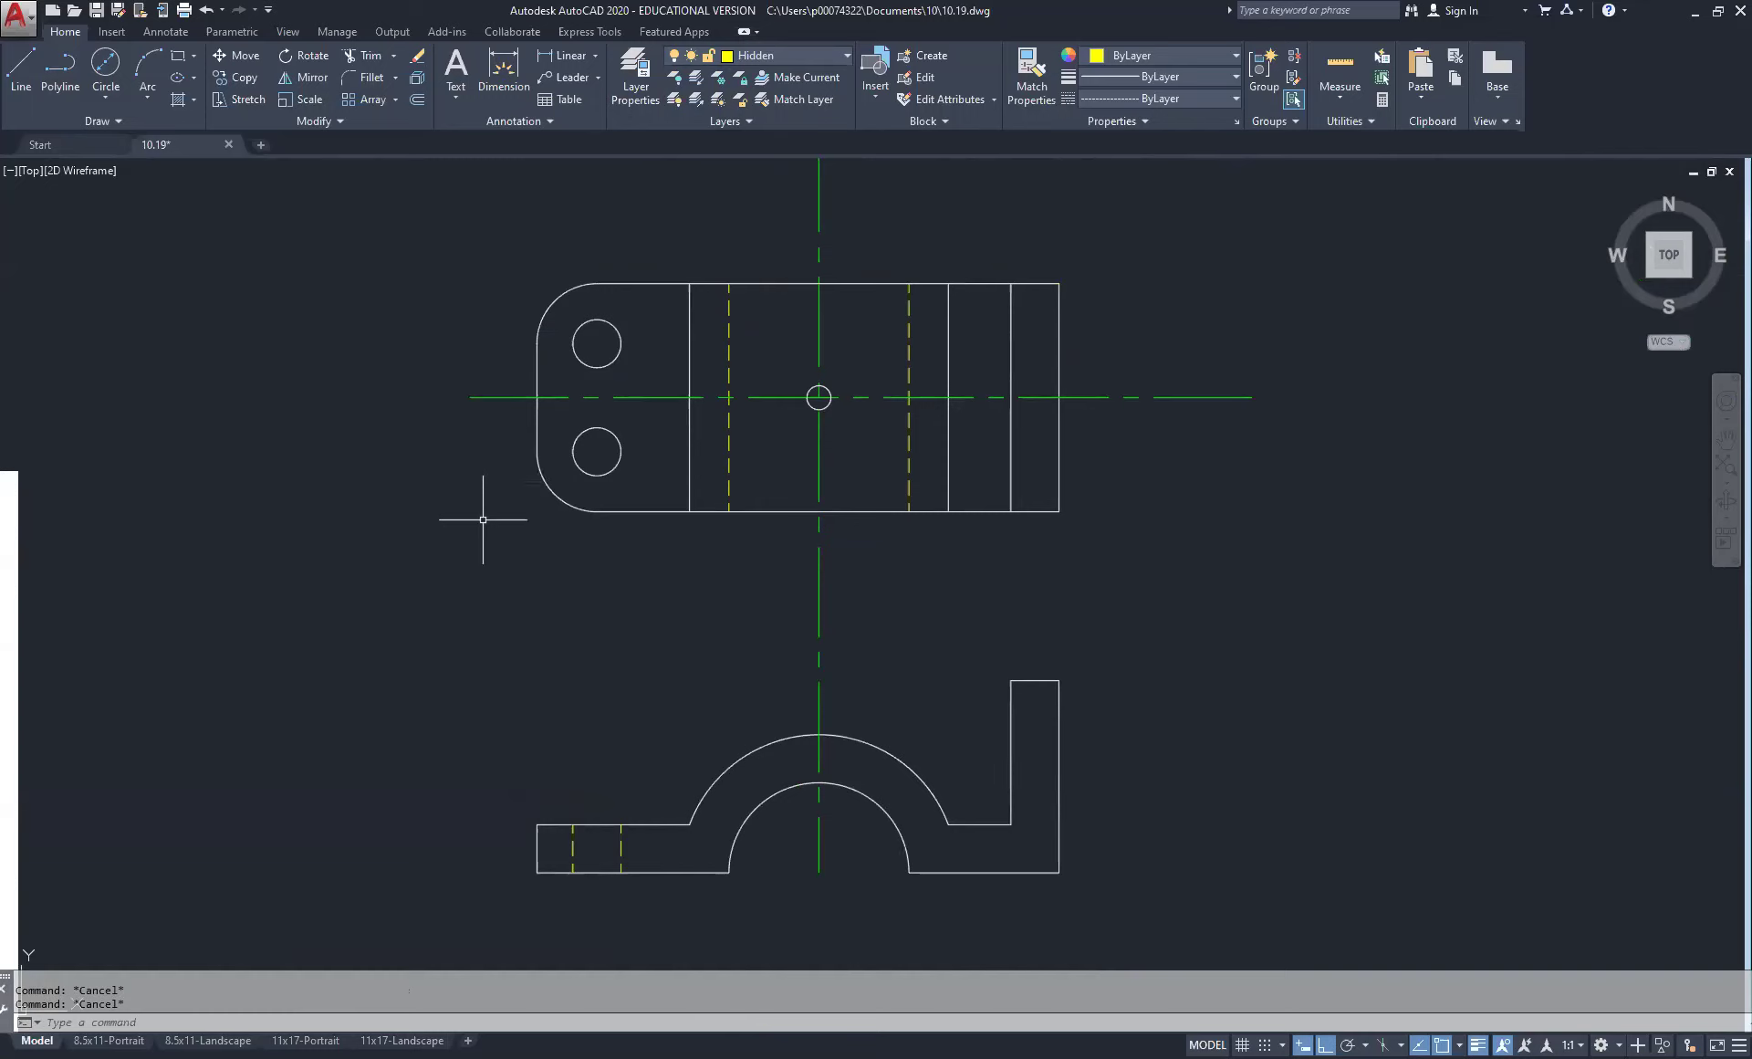
Step: Move all solid outlines and hole circles in the top and front views to the Object layer
{"action": "left_click", "coordinate": [701, 552]}
{"action": "left_click", "coordinate": [516, 409]}
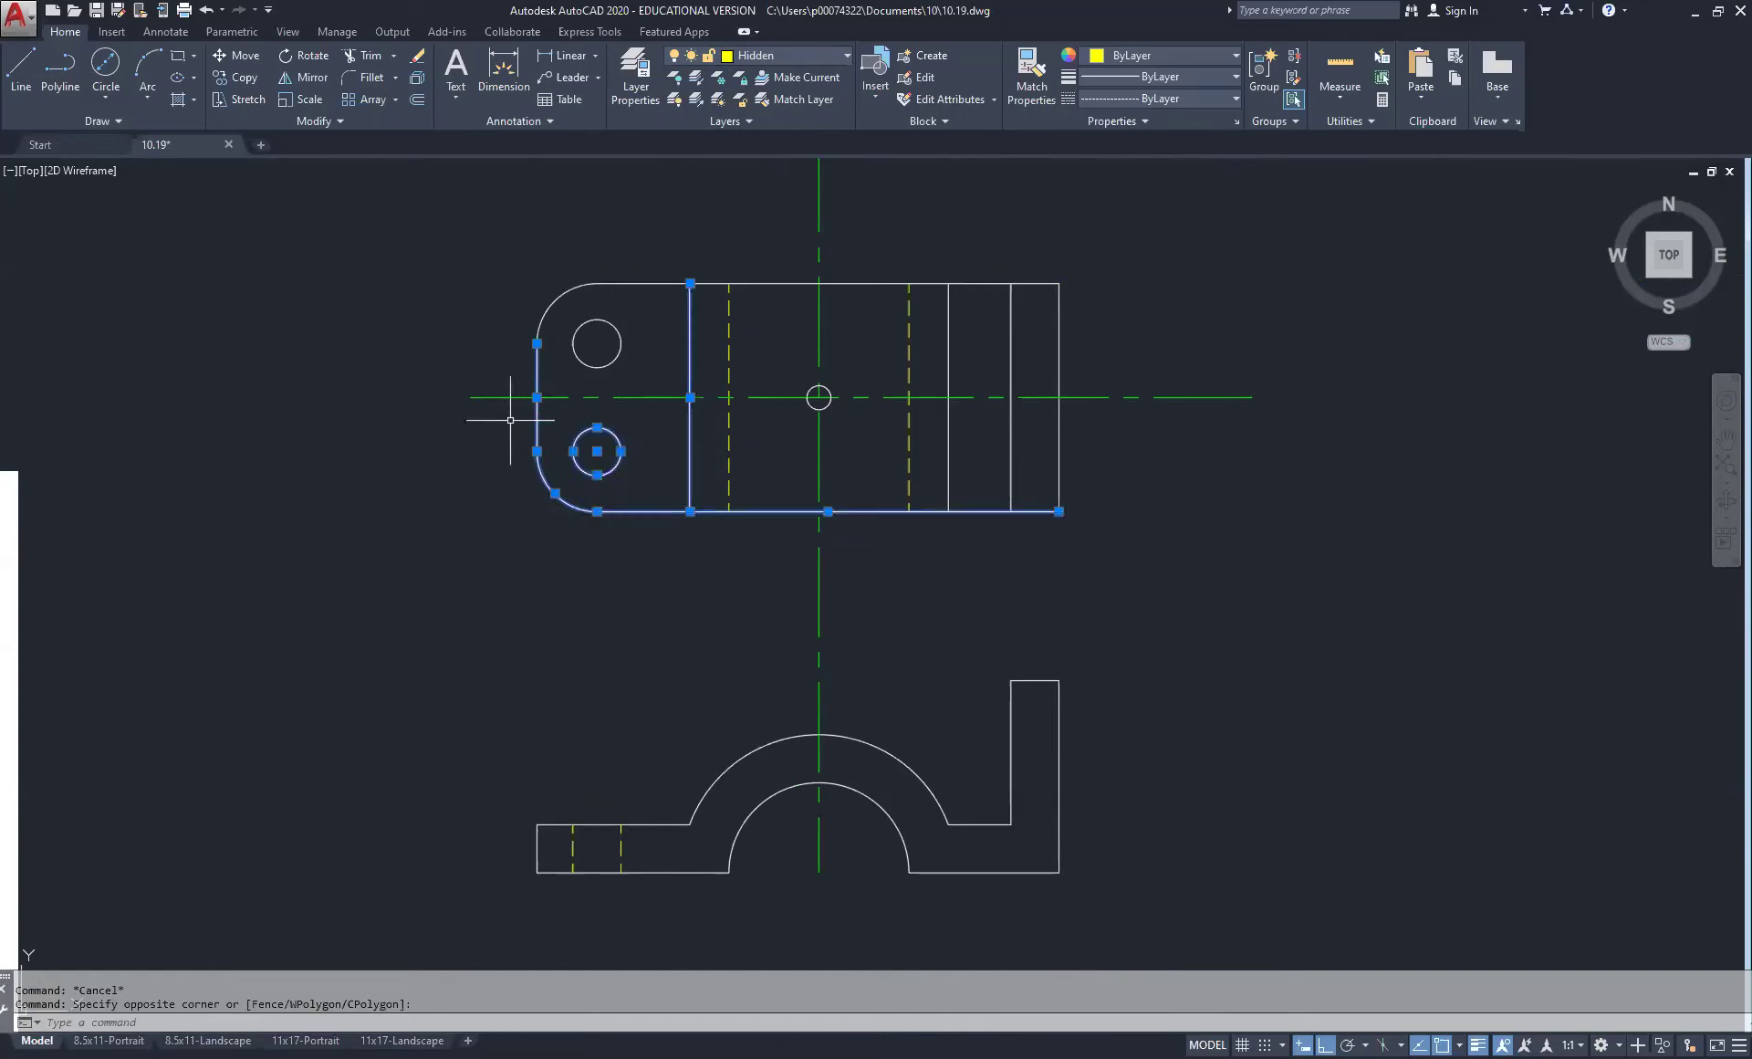
{"action": "left_click", "coordinate": [628, 369]}
{"action": "left_click", "coordinate": [521, 261]}
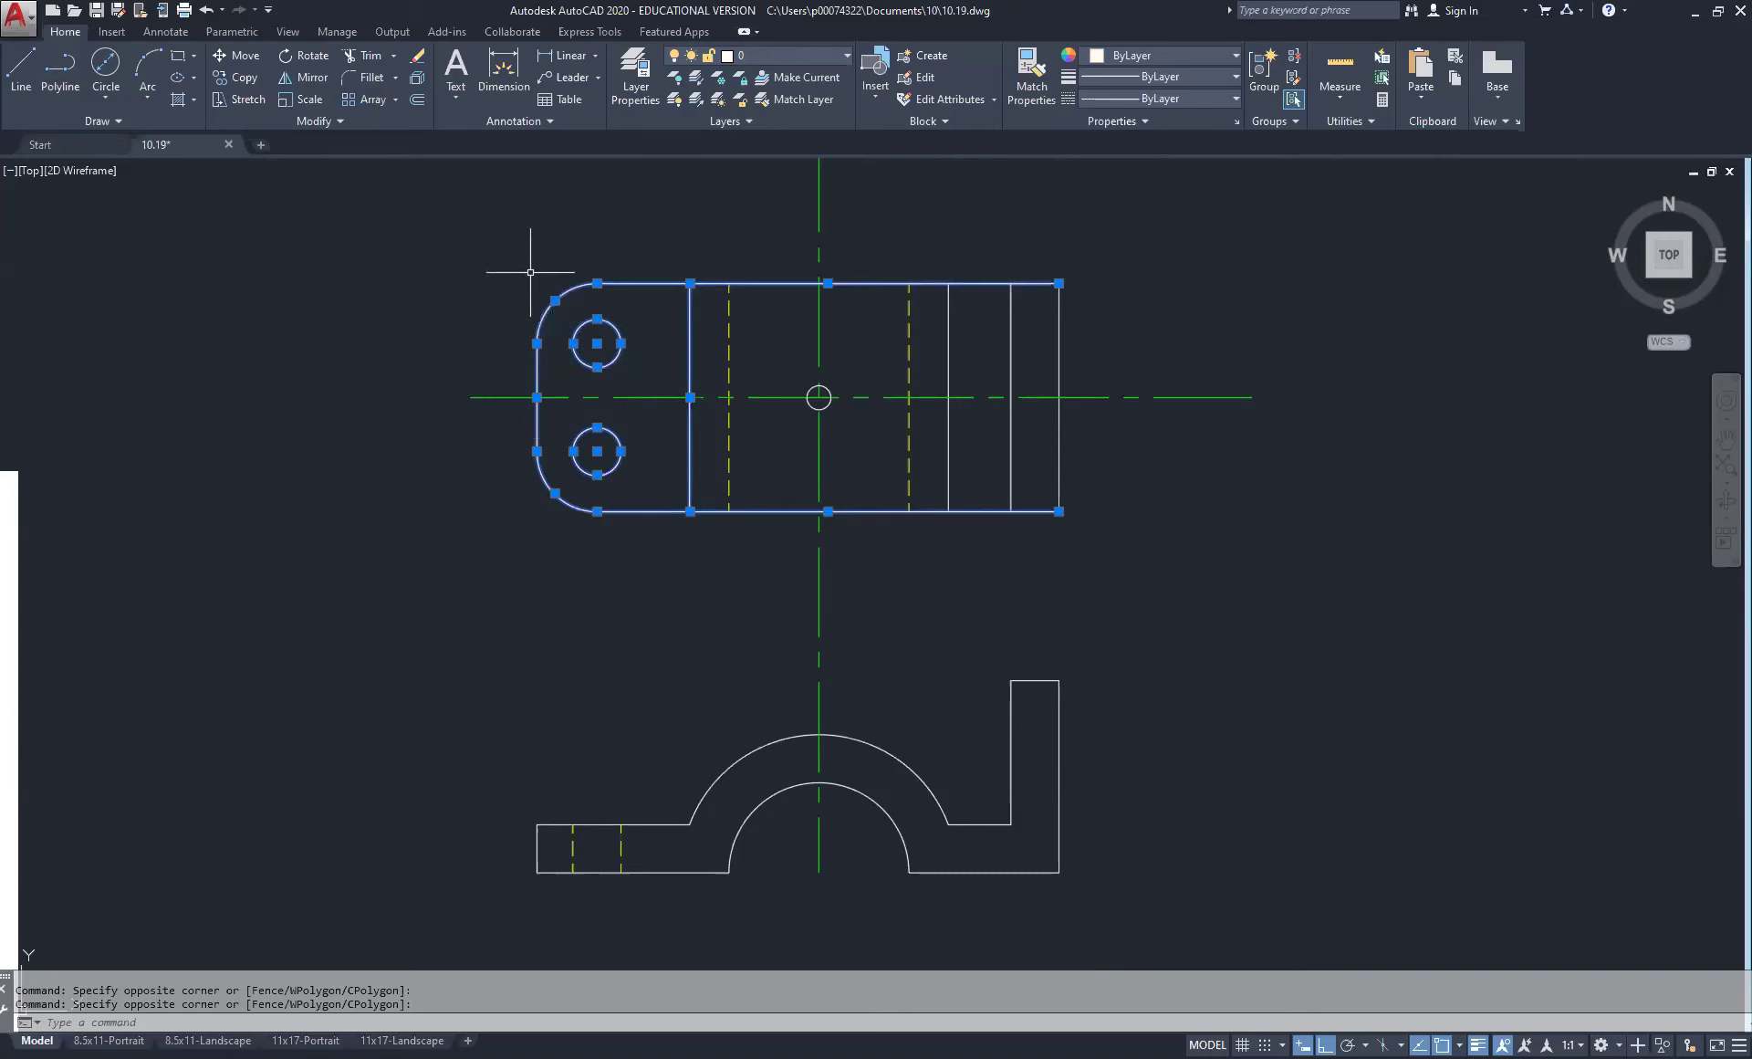
{"action": "left_click", "coordinate": [1105, 331]}
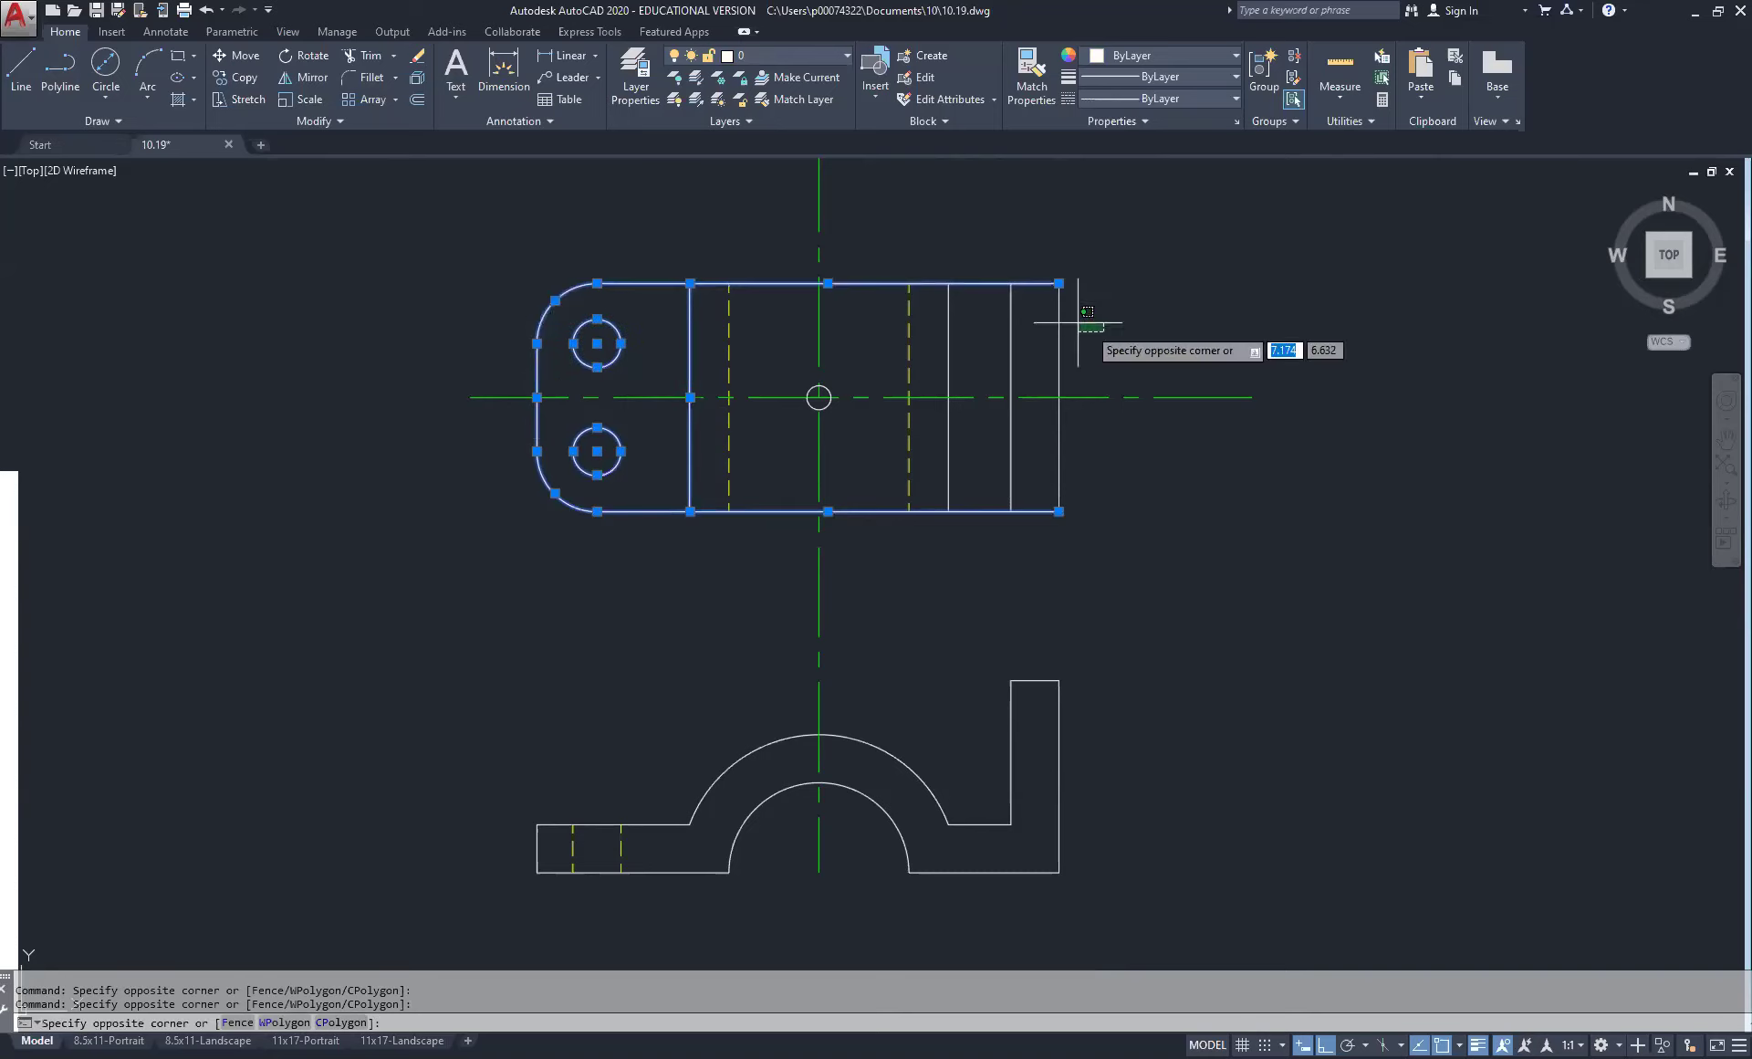
{"action": "left_click", "coordinate": [933, 248]}
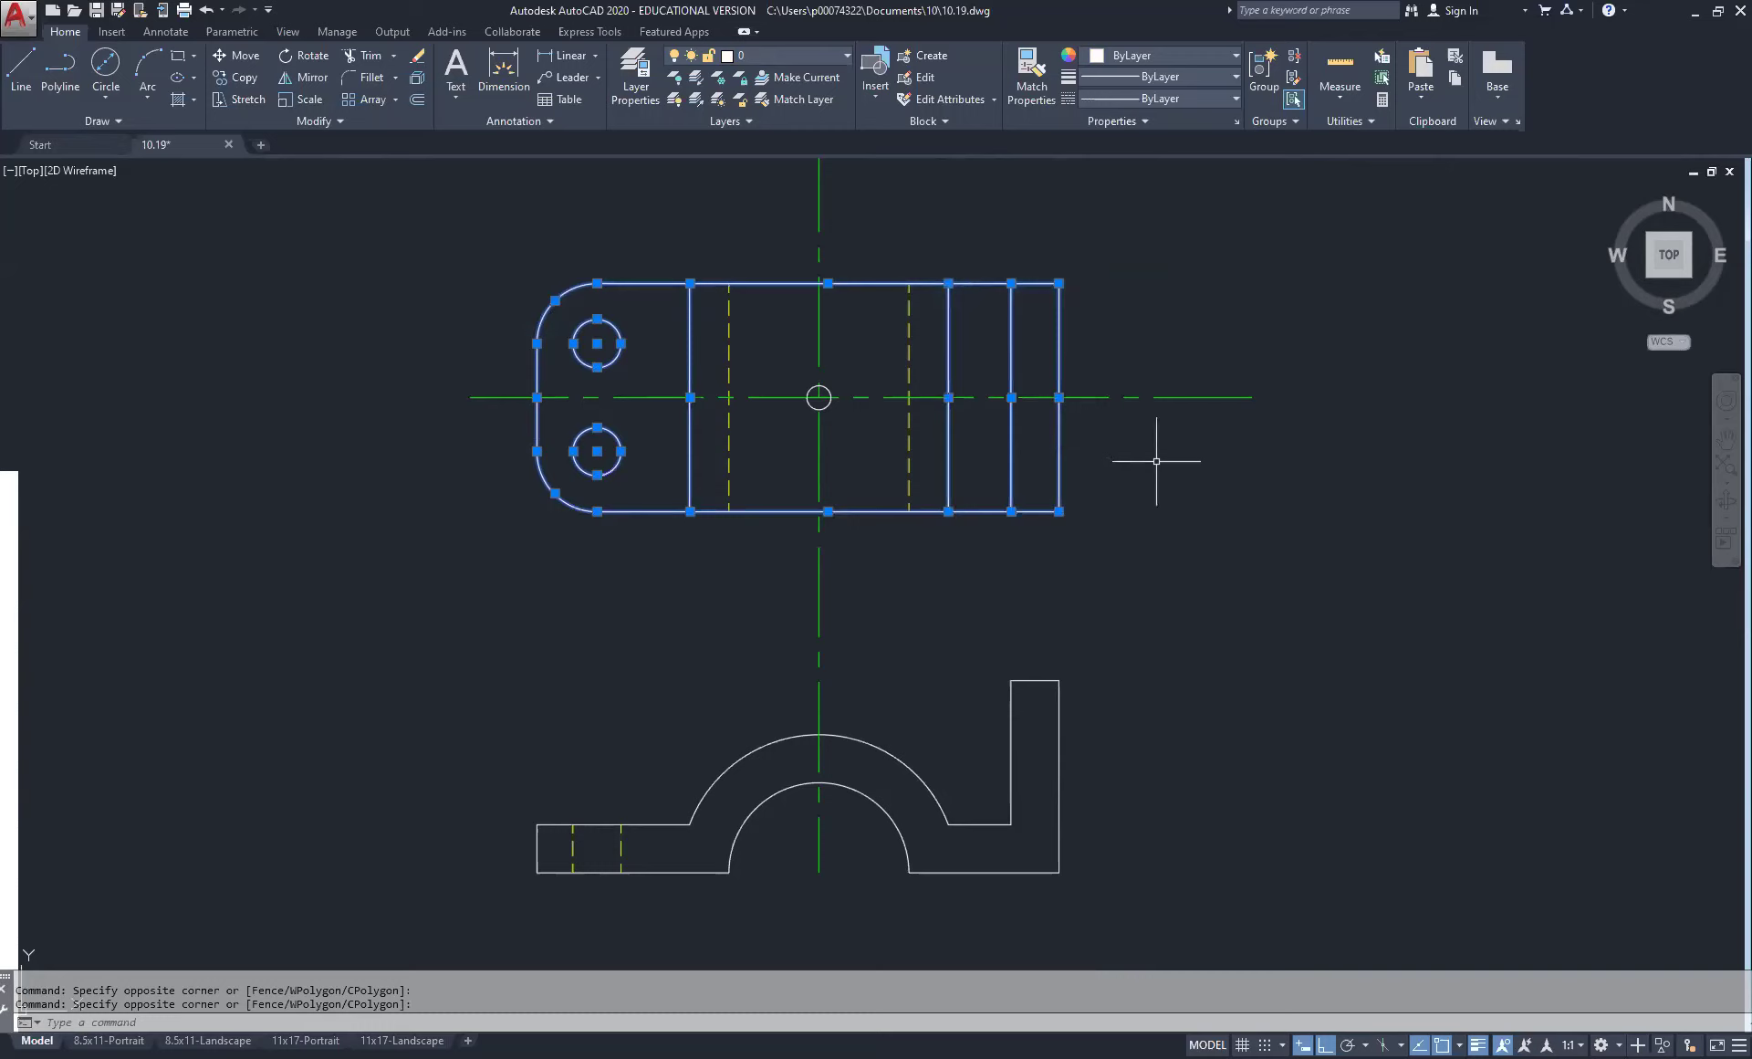
{"action": "left_click", "coordinate": [1119, 466]}
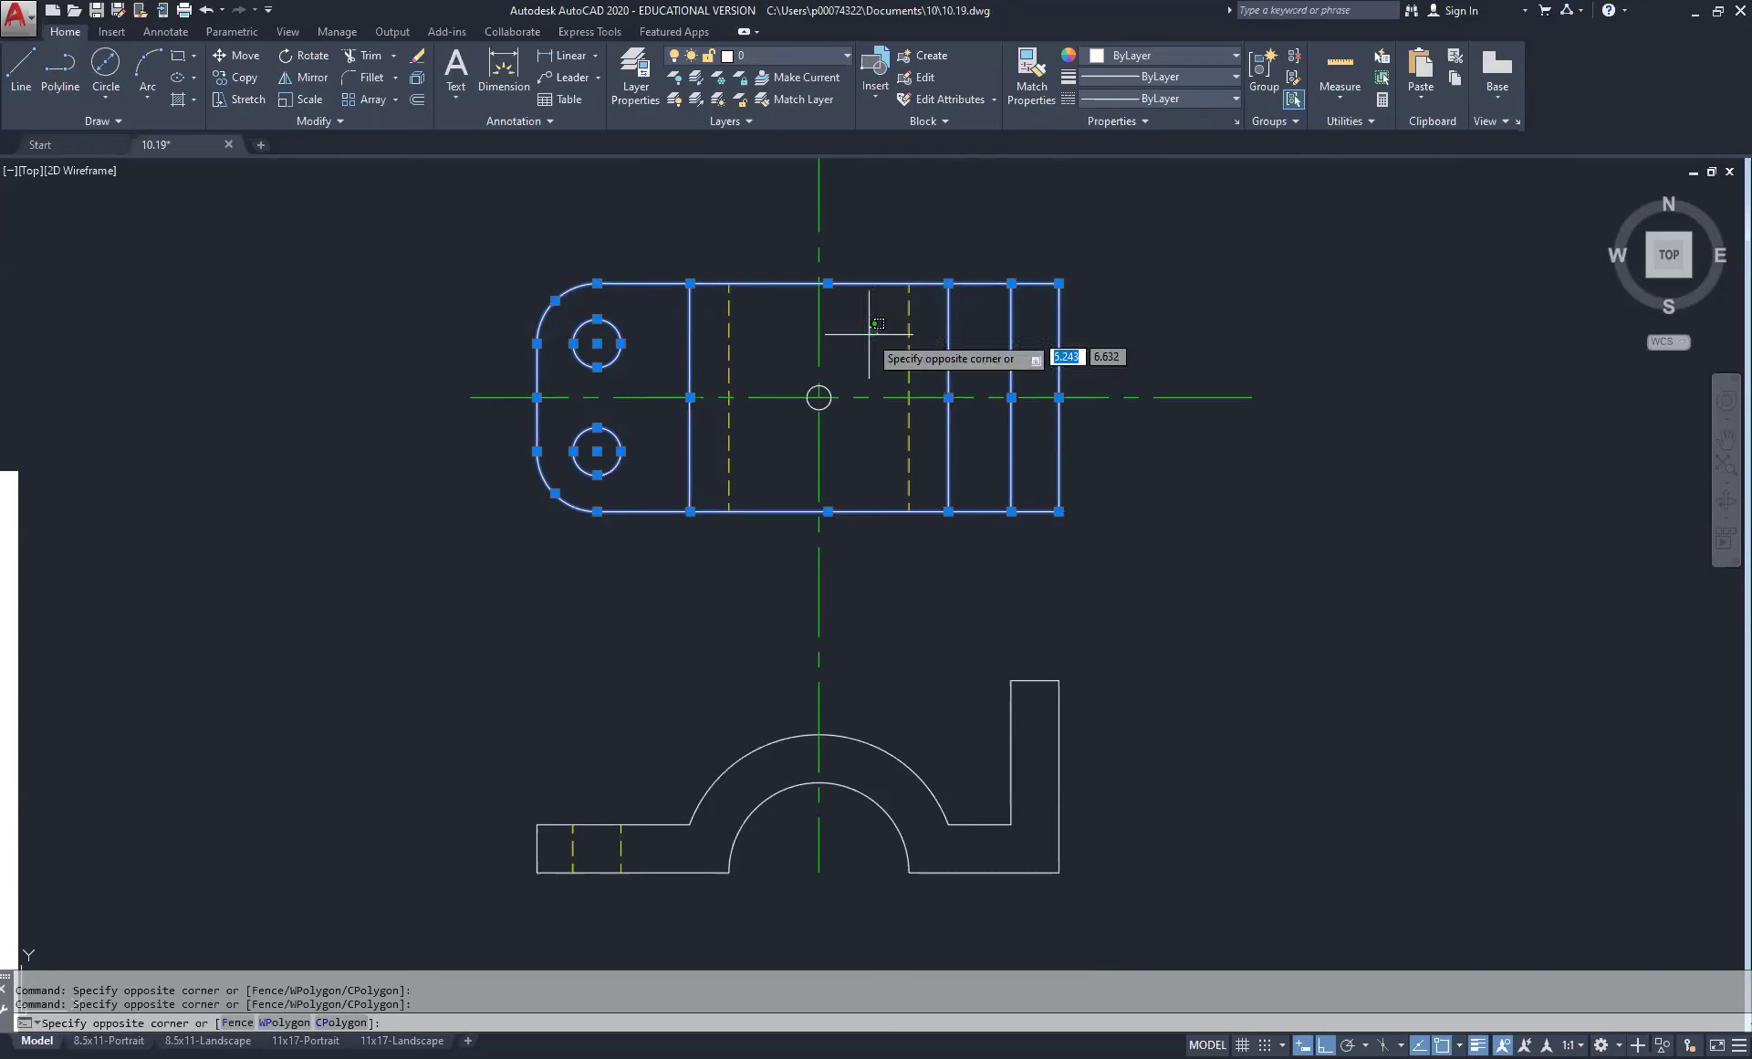
{"action": "left_click", "coordinate": [819, 394]}
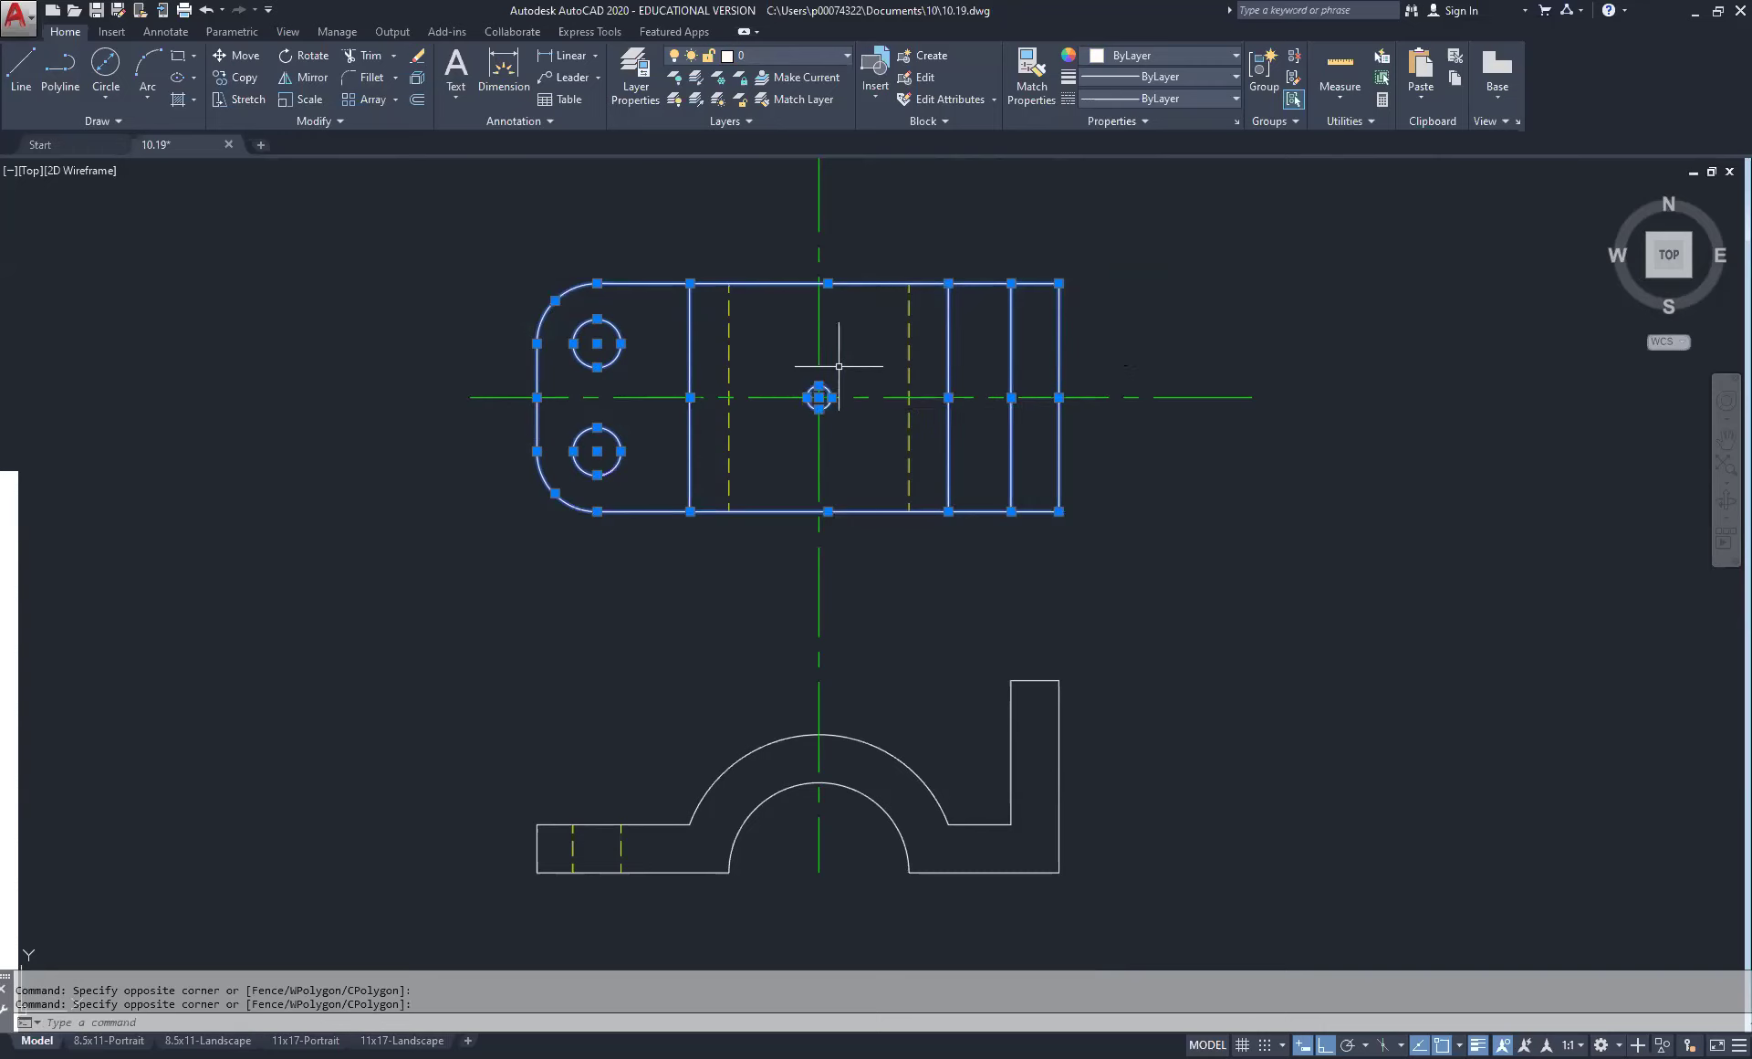
{"action": "left_click", "coordinate": [1150, 629]}
{"action": "left_click", "coordinate": [870, 899]}
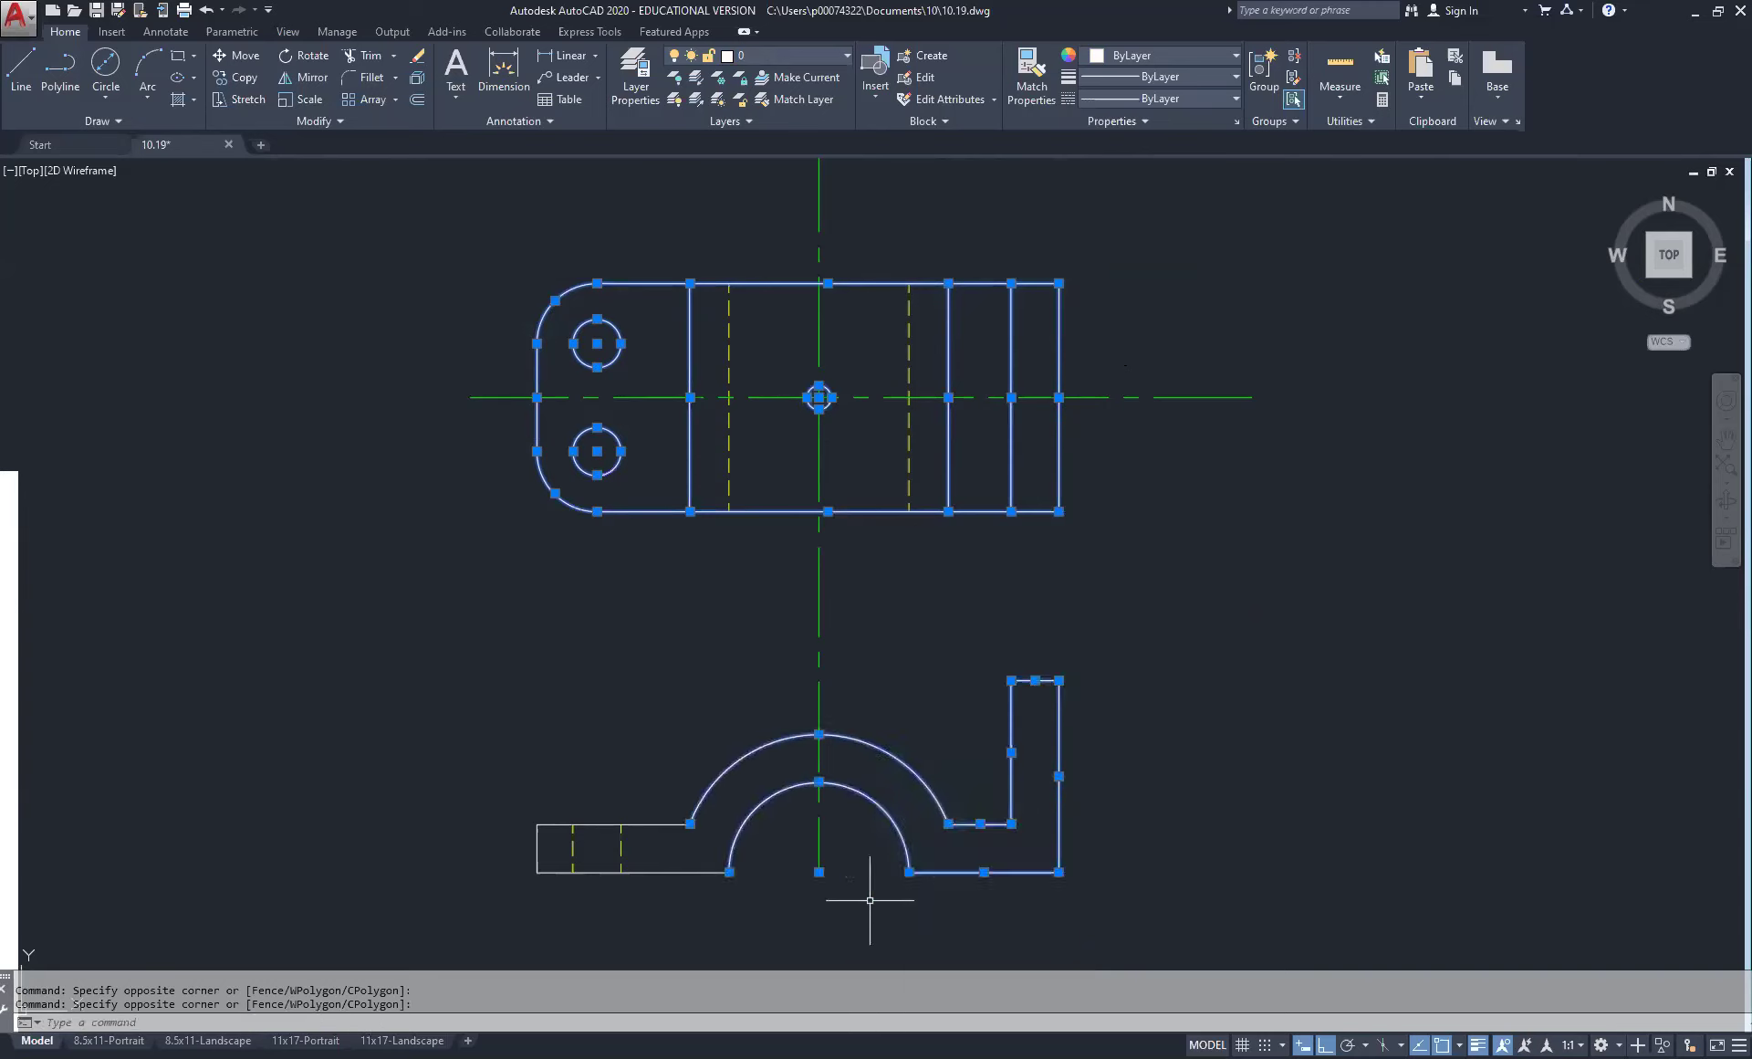
{"action": "left_click", "coordinate": [753, 679]}
{"action": "left_click", "coordinate": [671, 882]}
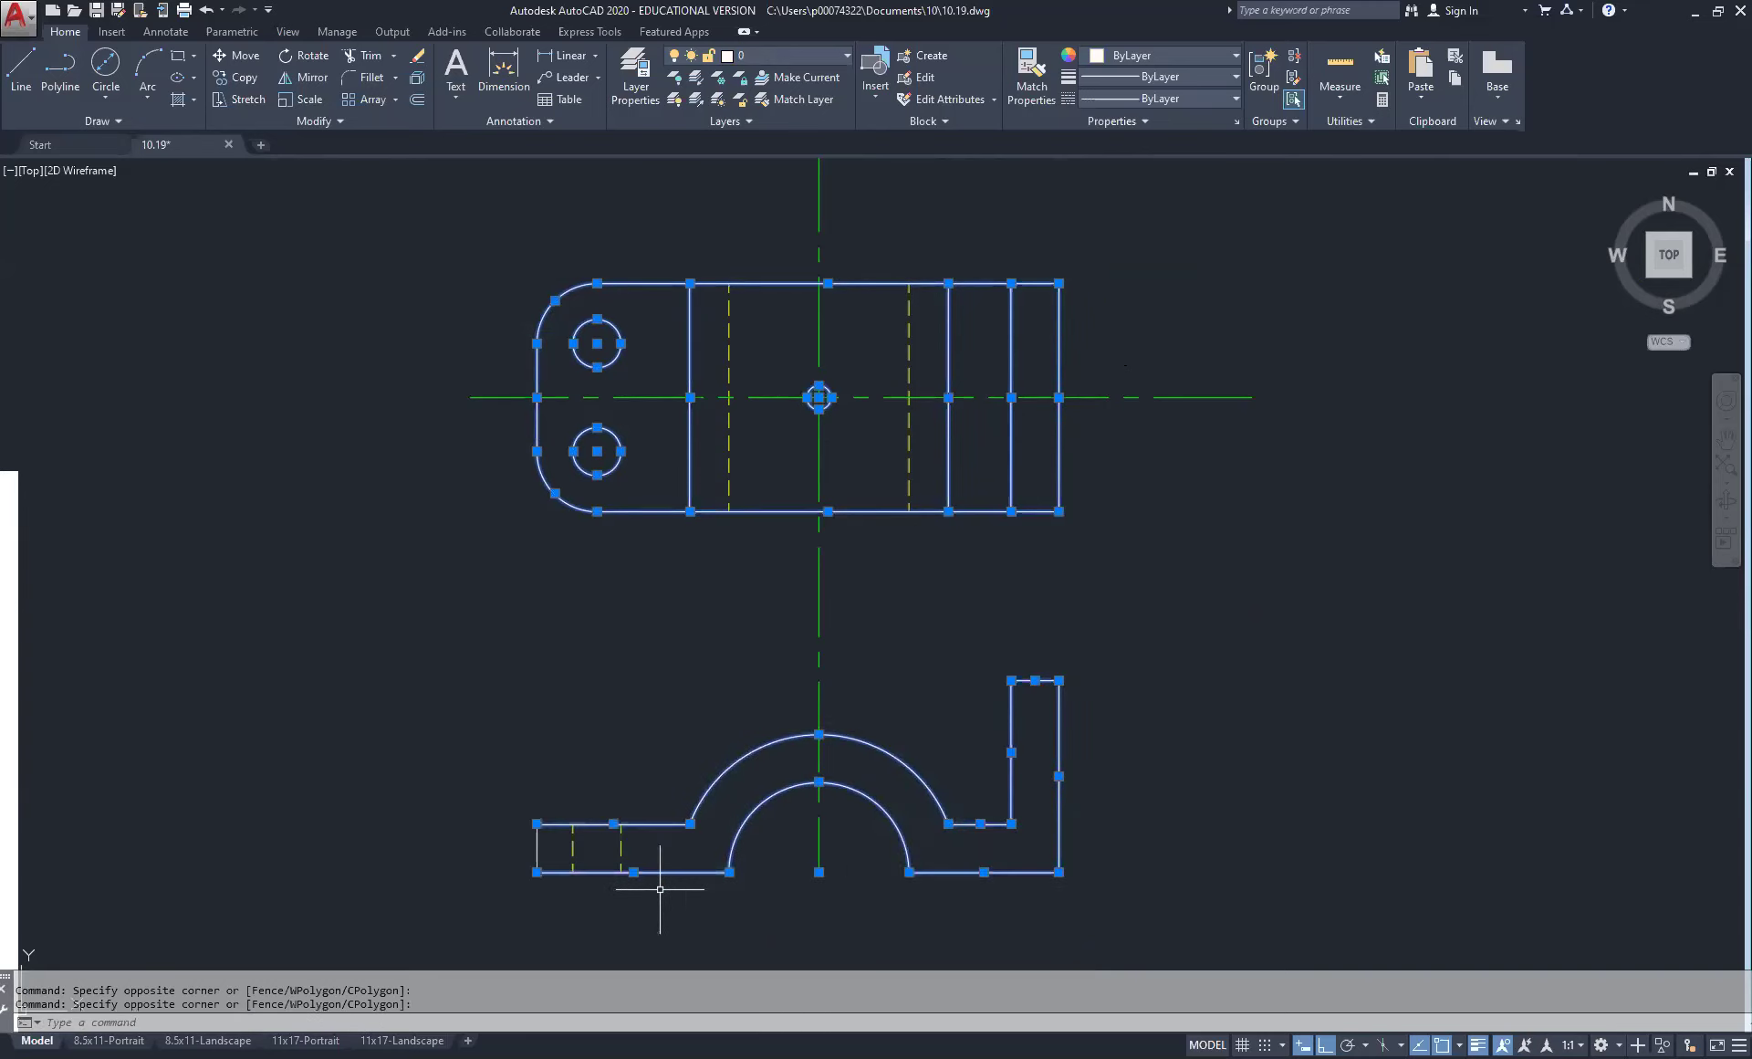
{"action": "left_click", "coordinate": [554, 766]}
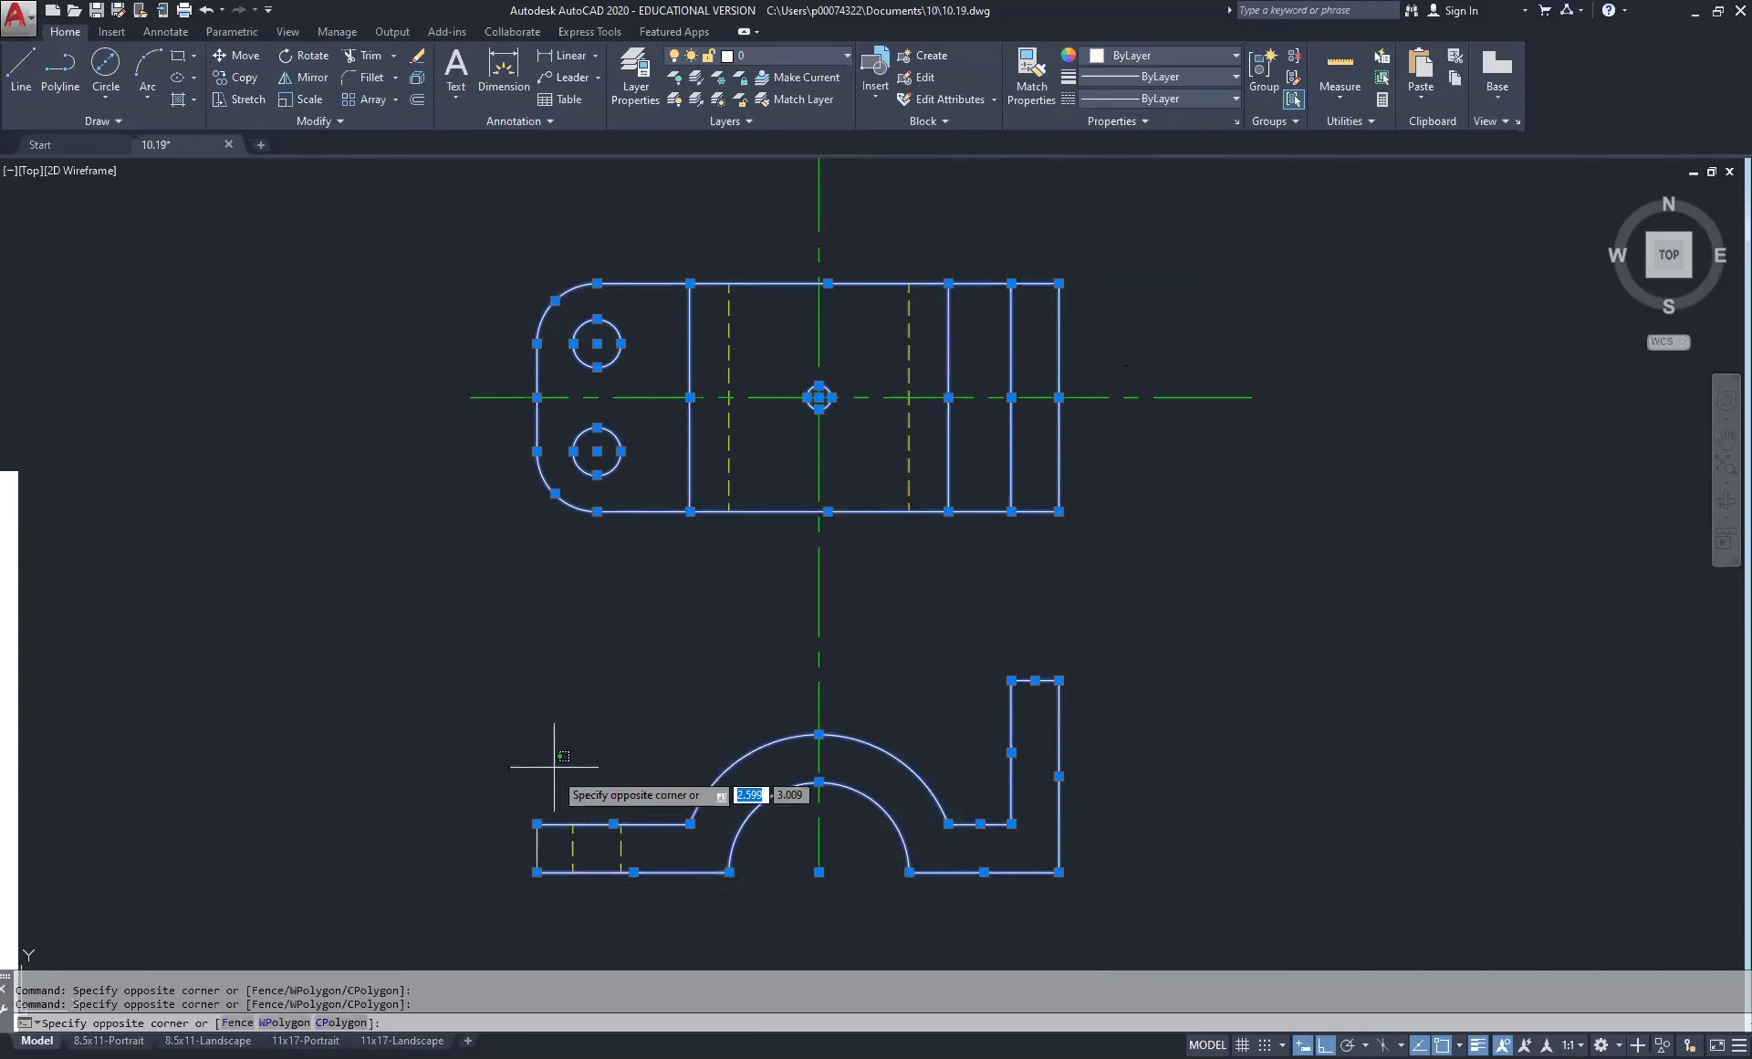
{"action": "left_click", "coordinate": [489, 907]}
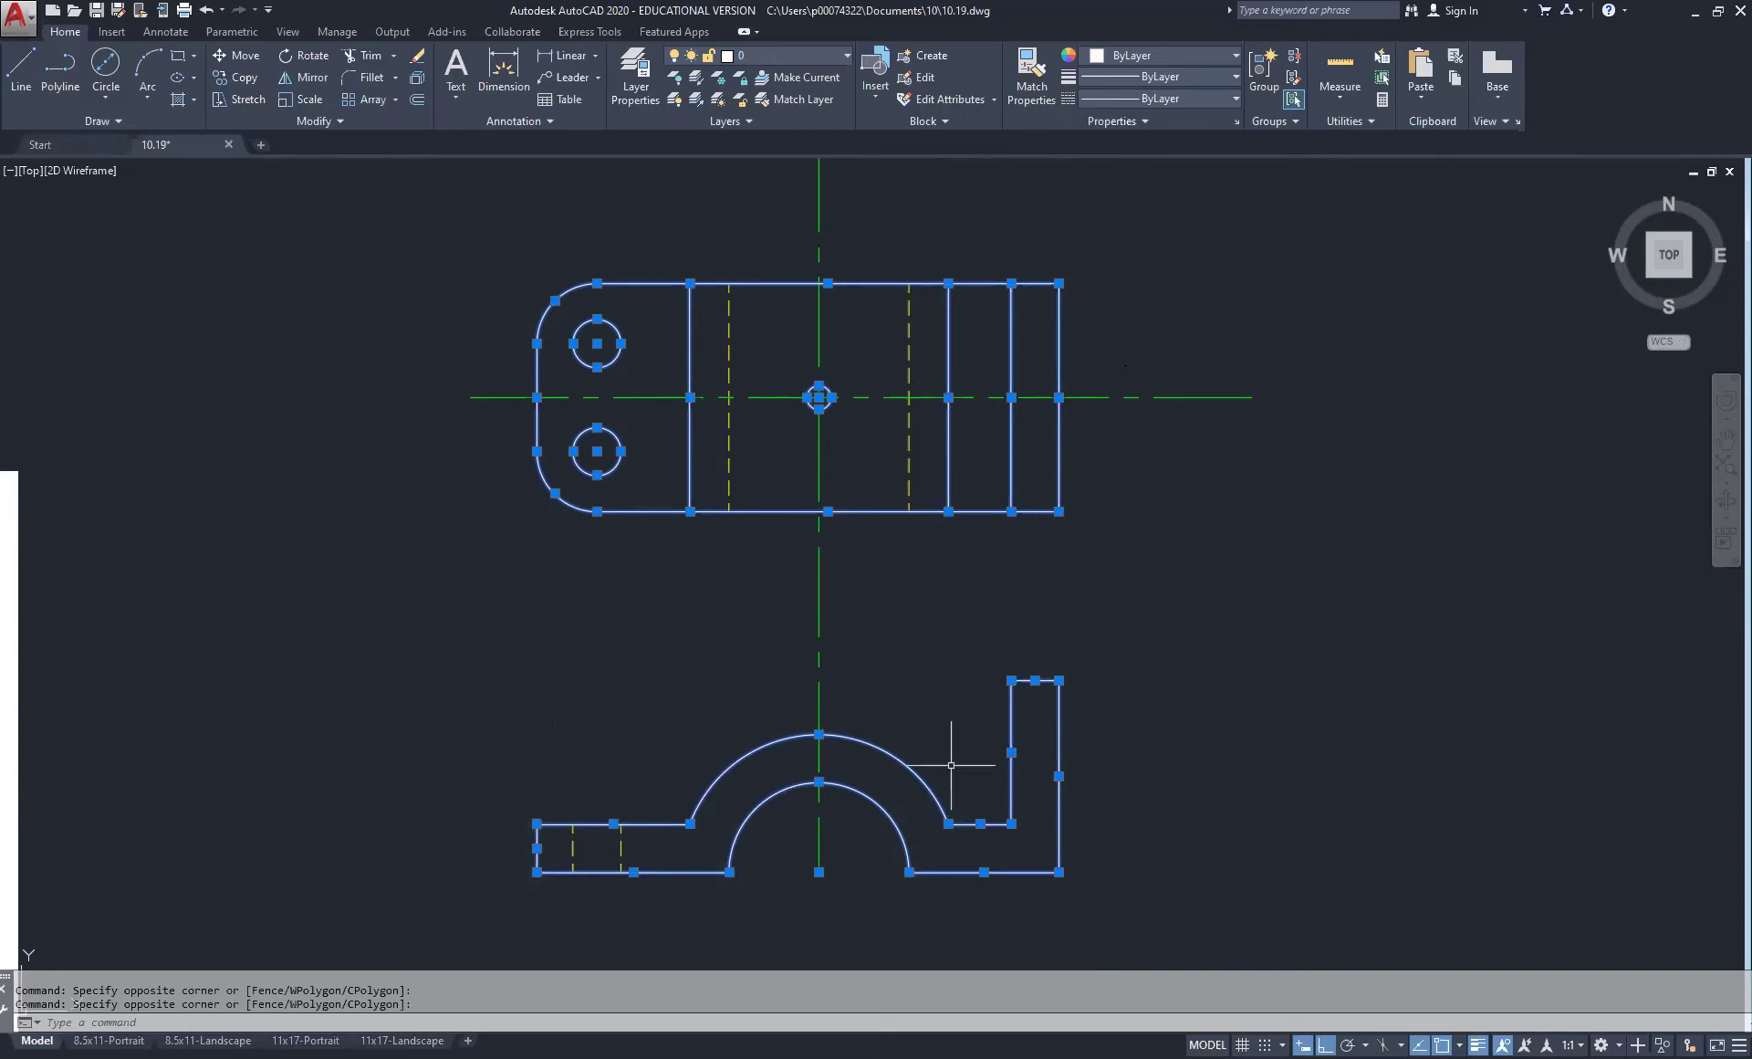
{"action": "left_click", "coordinate": [803, 51]}
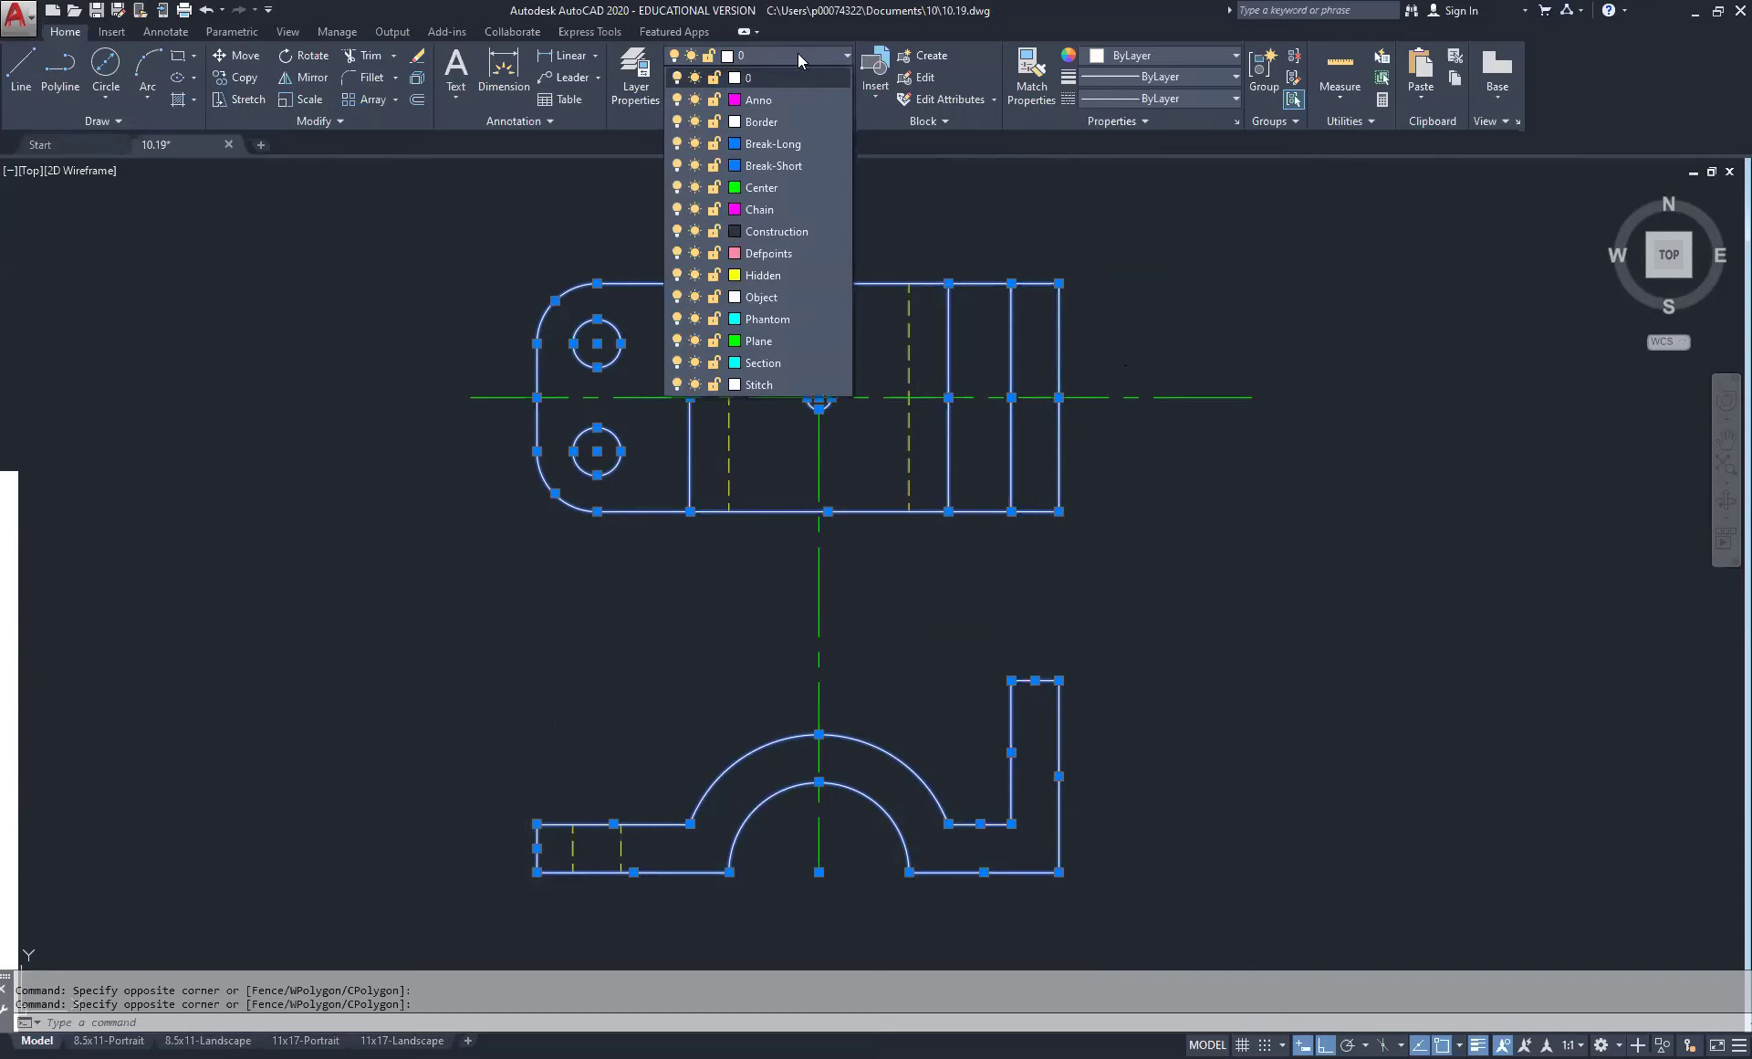
{"action": "left_click", "coordinate": [781, 298]}
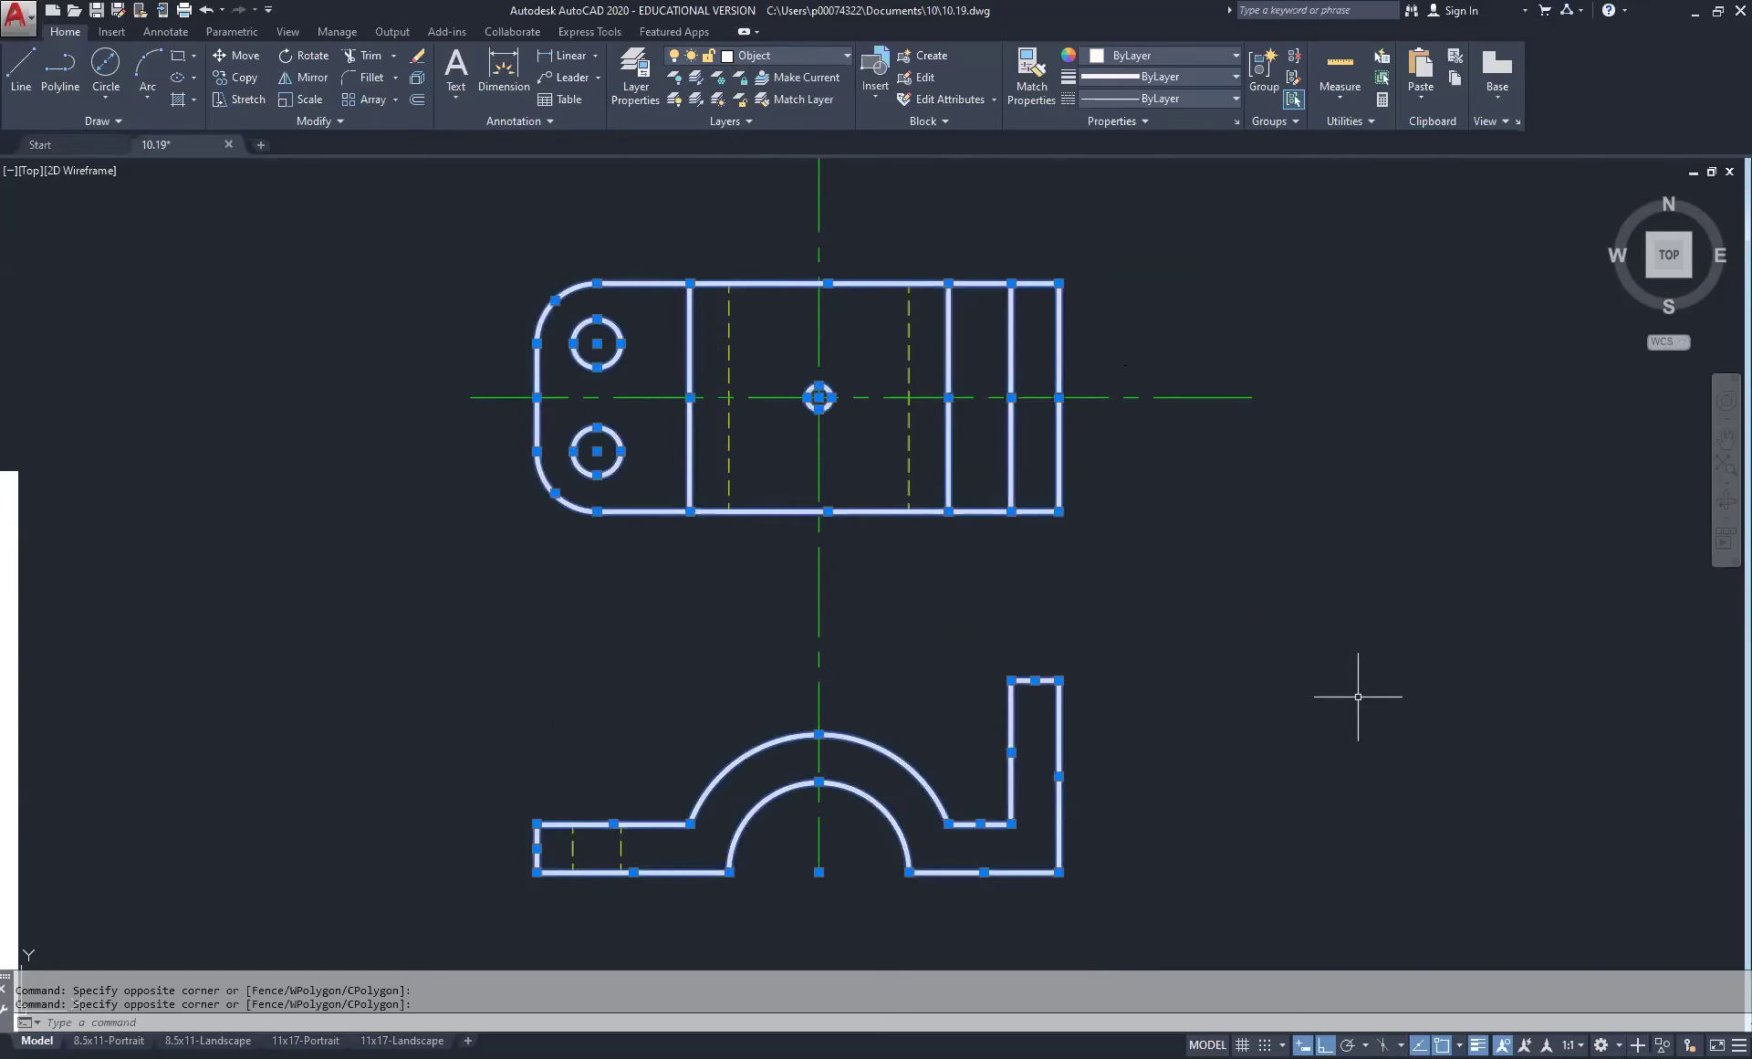
{"action": "key", "text": "Escape"}
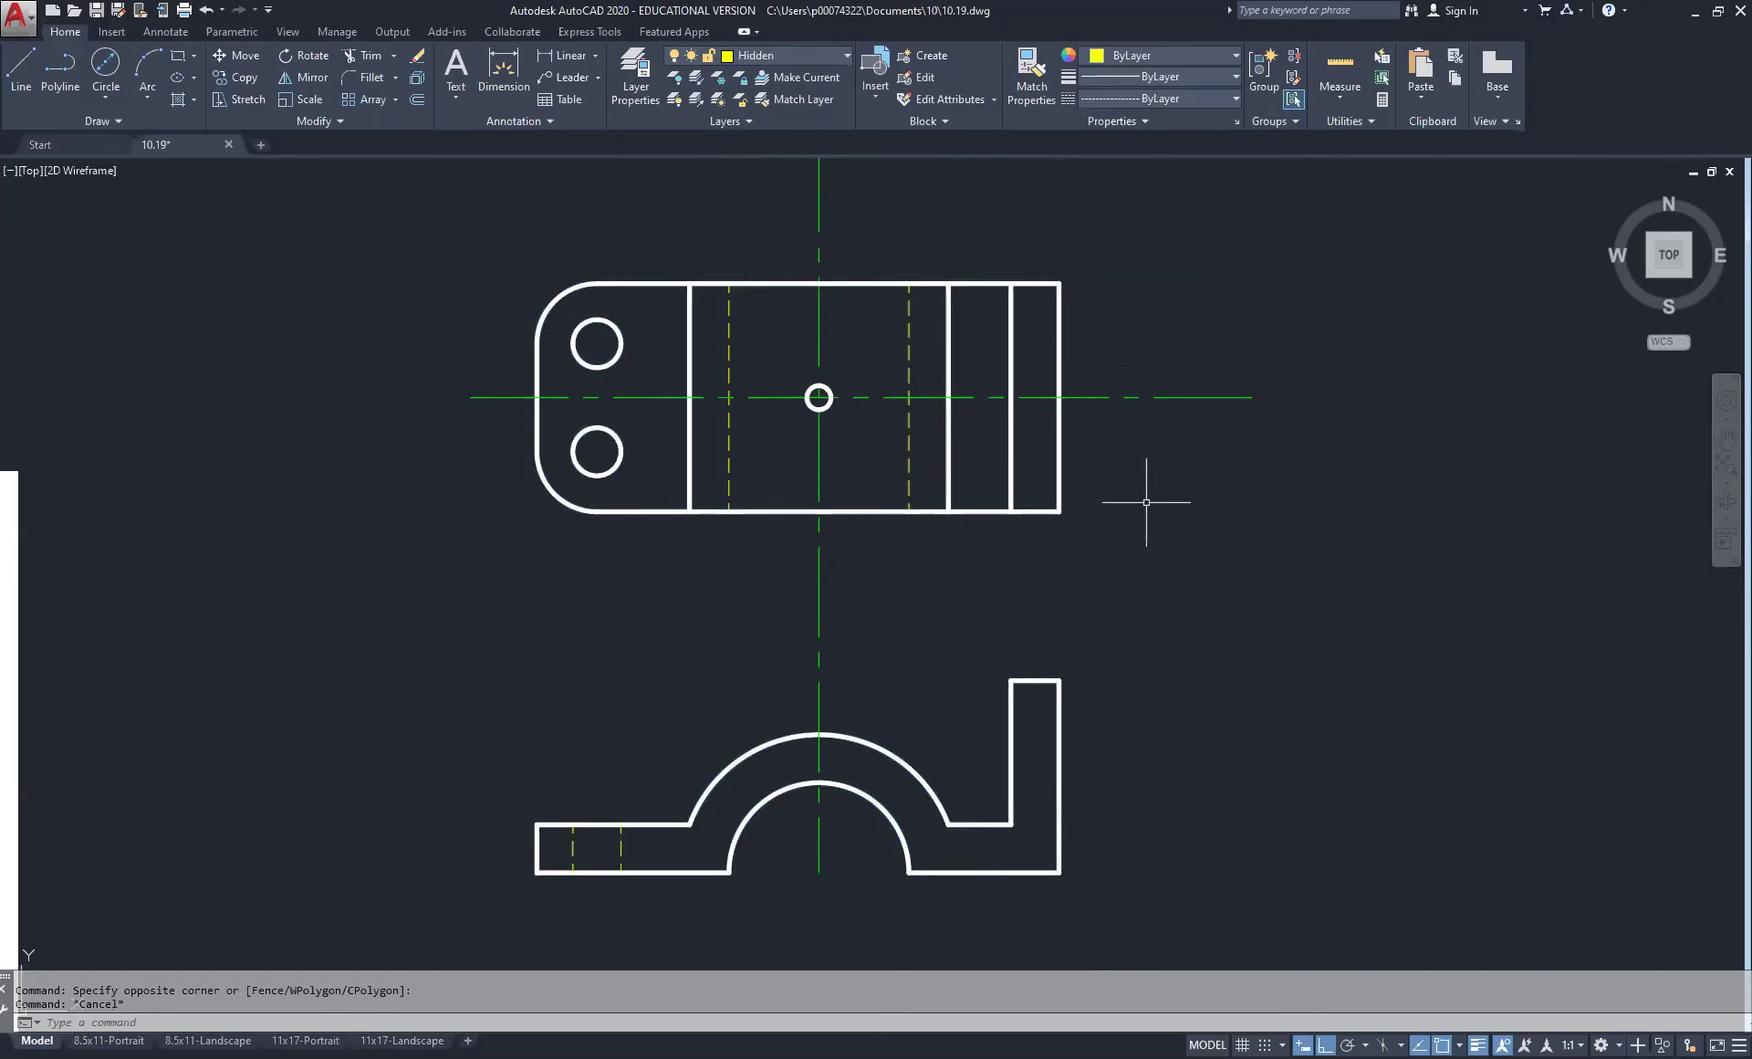
Step: Offset the top view's horizontal centerline by 0.25 both above and below
{"action": "scroll", "coordinate": [1056, 422], "scroll_direction": "up", "scroll_amount": 2}
{"action": "scroll", "coordinate": [1056, 421], "scroll_direction": "down", "scroll_amount": 2}
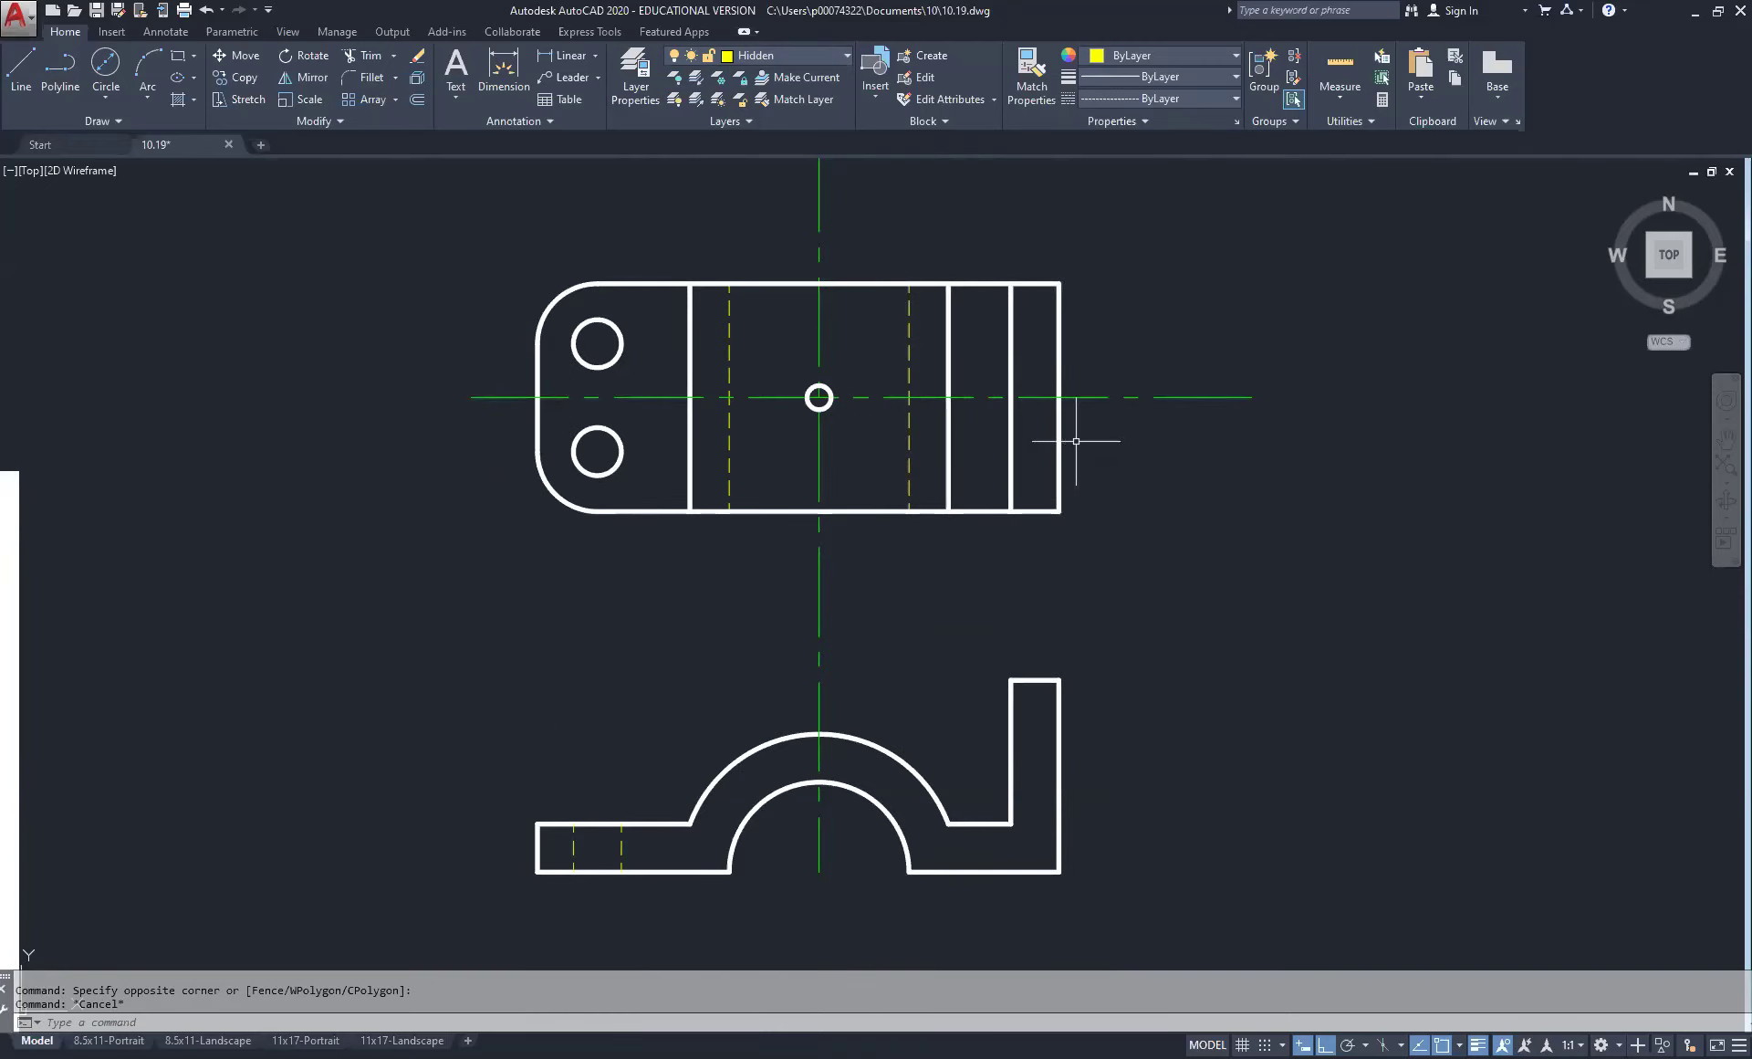
{"action": "scroll", "coordinate": [912, 493], "scroll_direction": "down", "scroll_amount": 3}
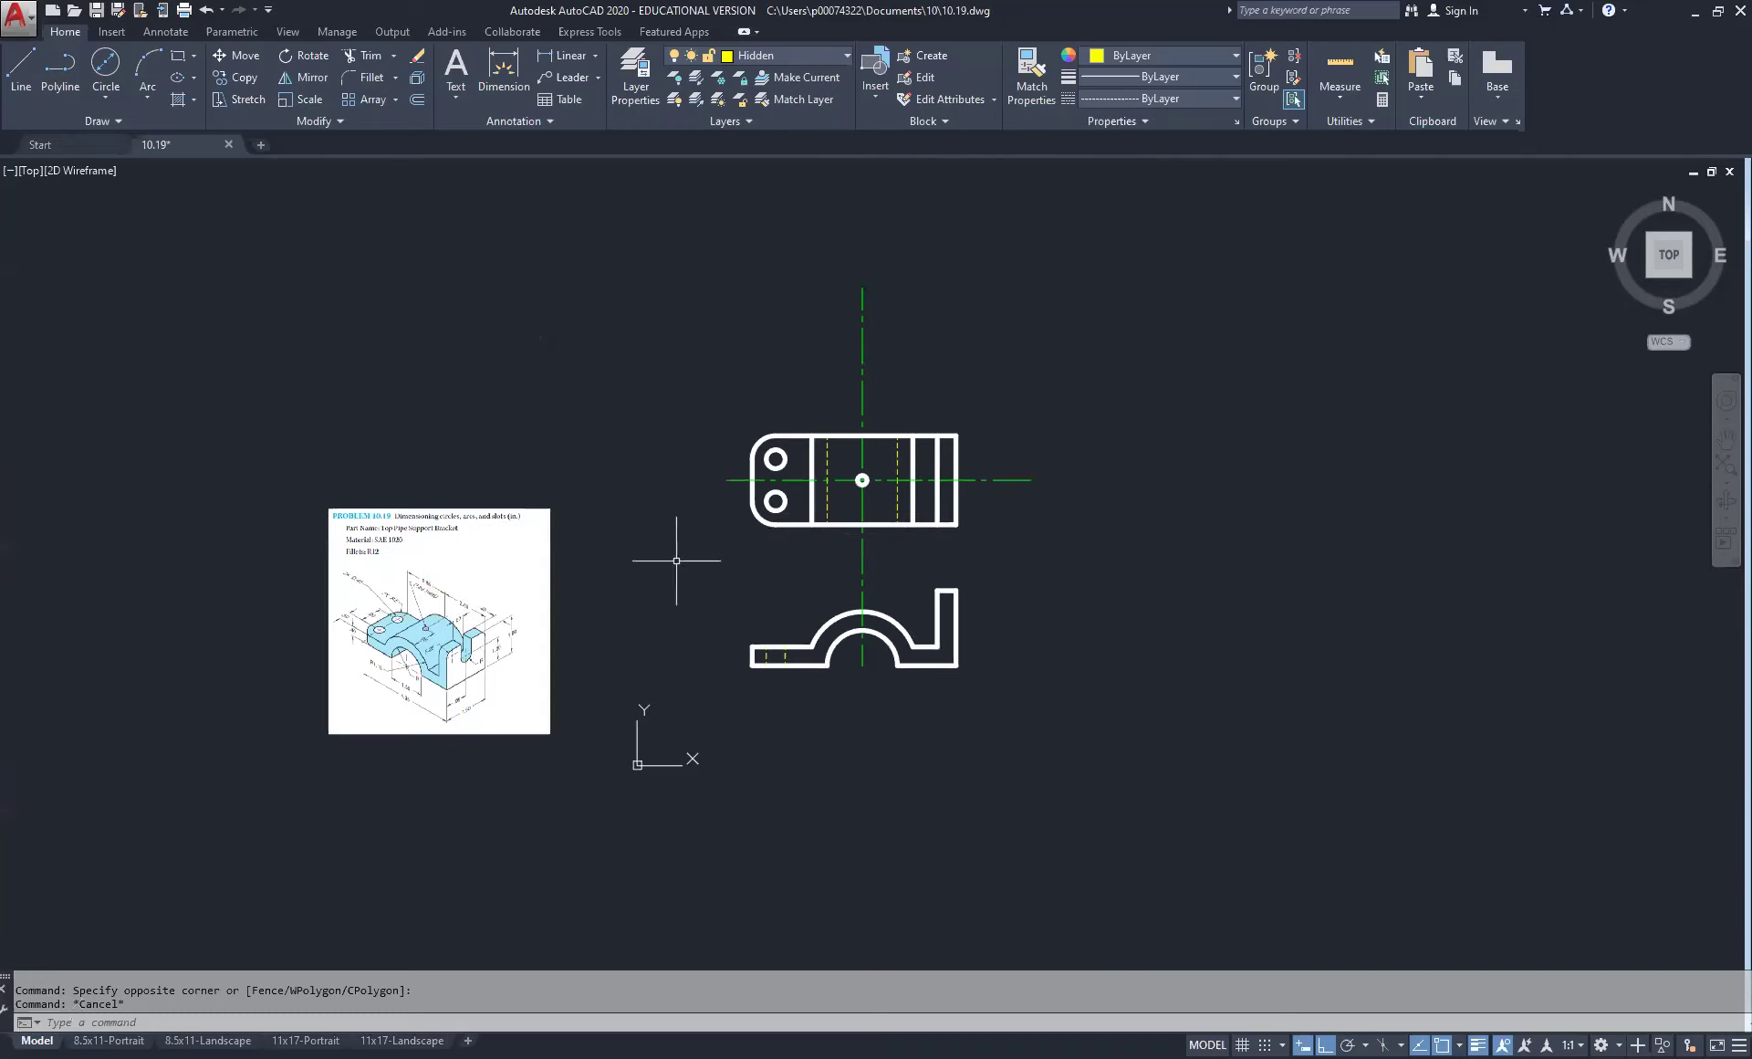
{"action": "scroll", "coordinate": [384, 575], "scroll_direction": "up", "scroll_amount": 8}
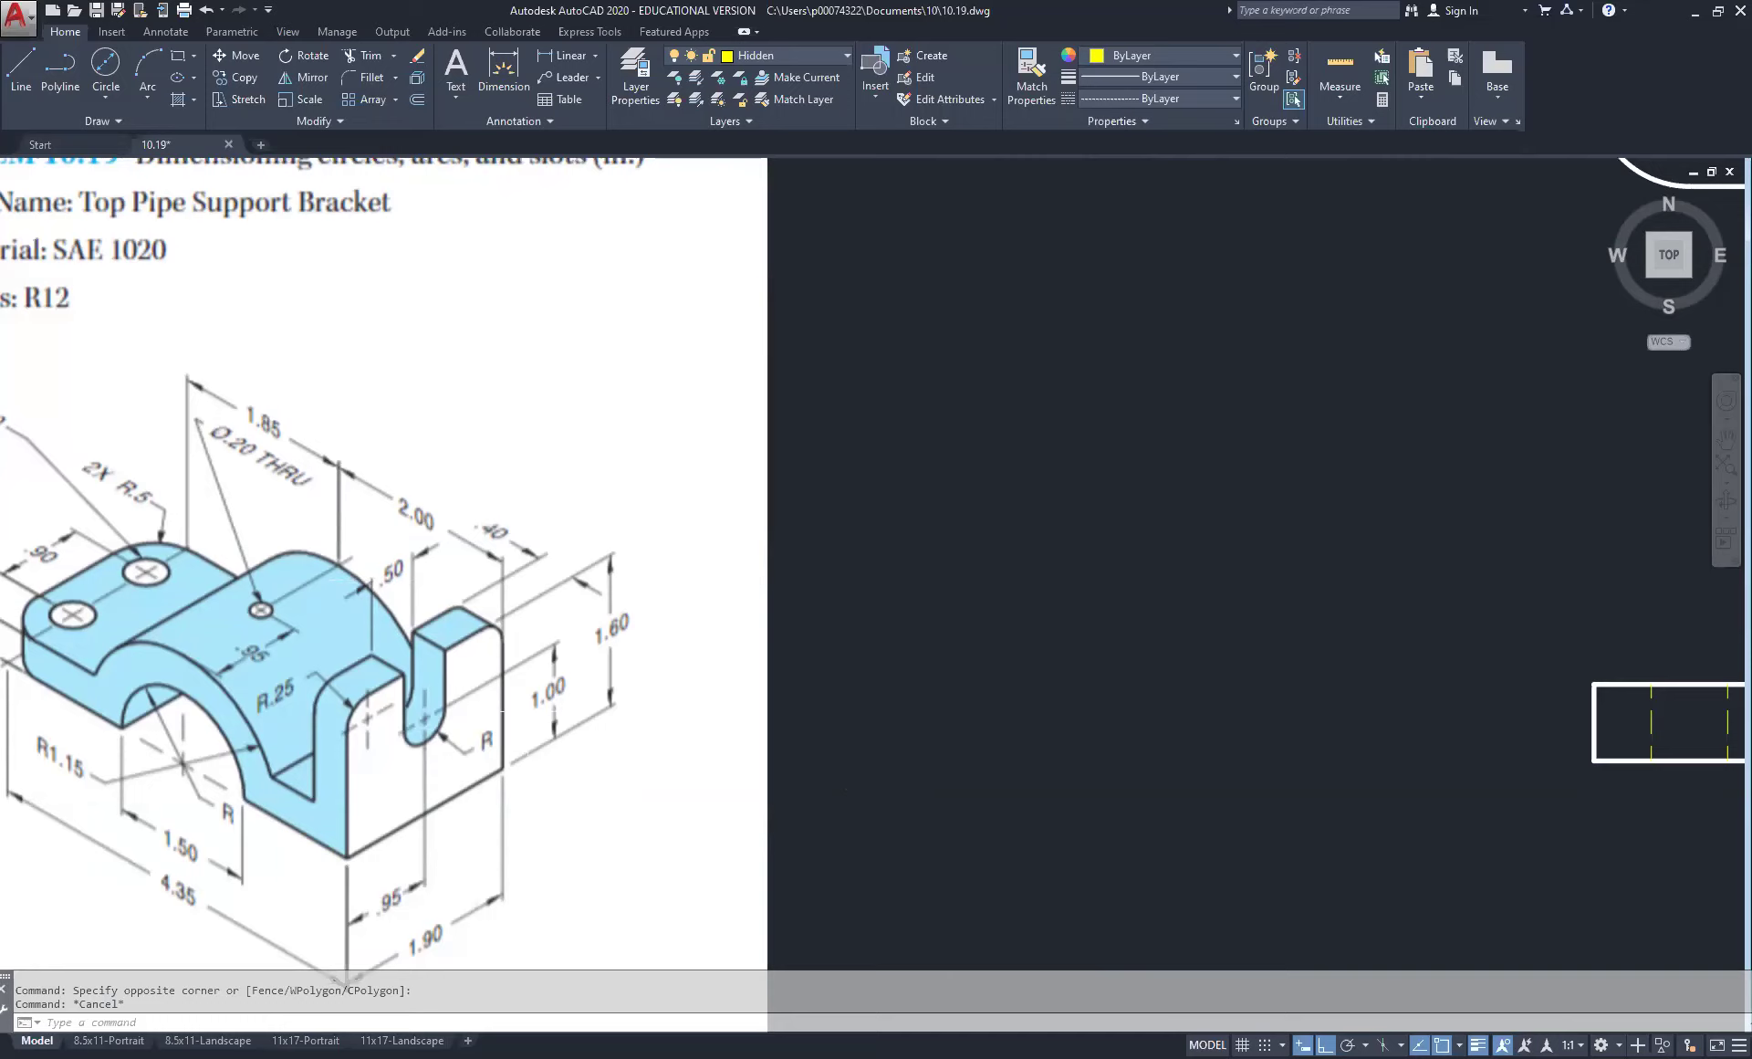
{"action": "scroll", "coordinate": [512, 803], "scroll_direction": "down", "scroll_amount": 4}
{"action": "scroll", "coordinate": [1325, 459], "scroll_direction": "up", "scroll_amount": 4}
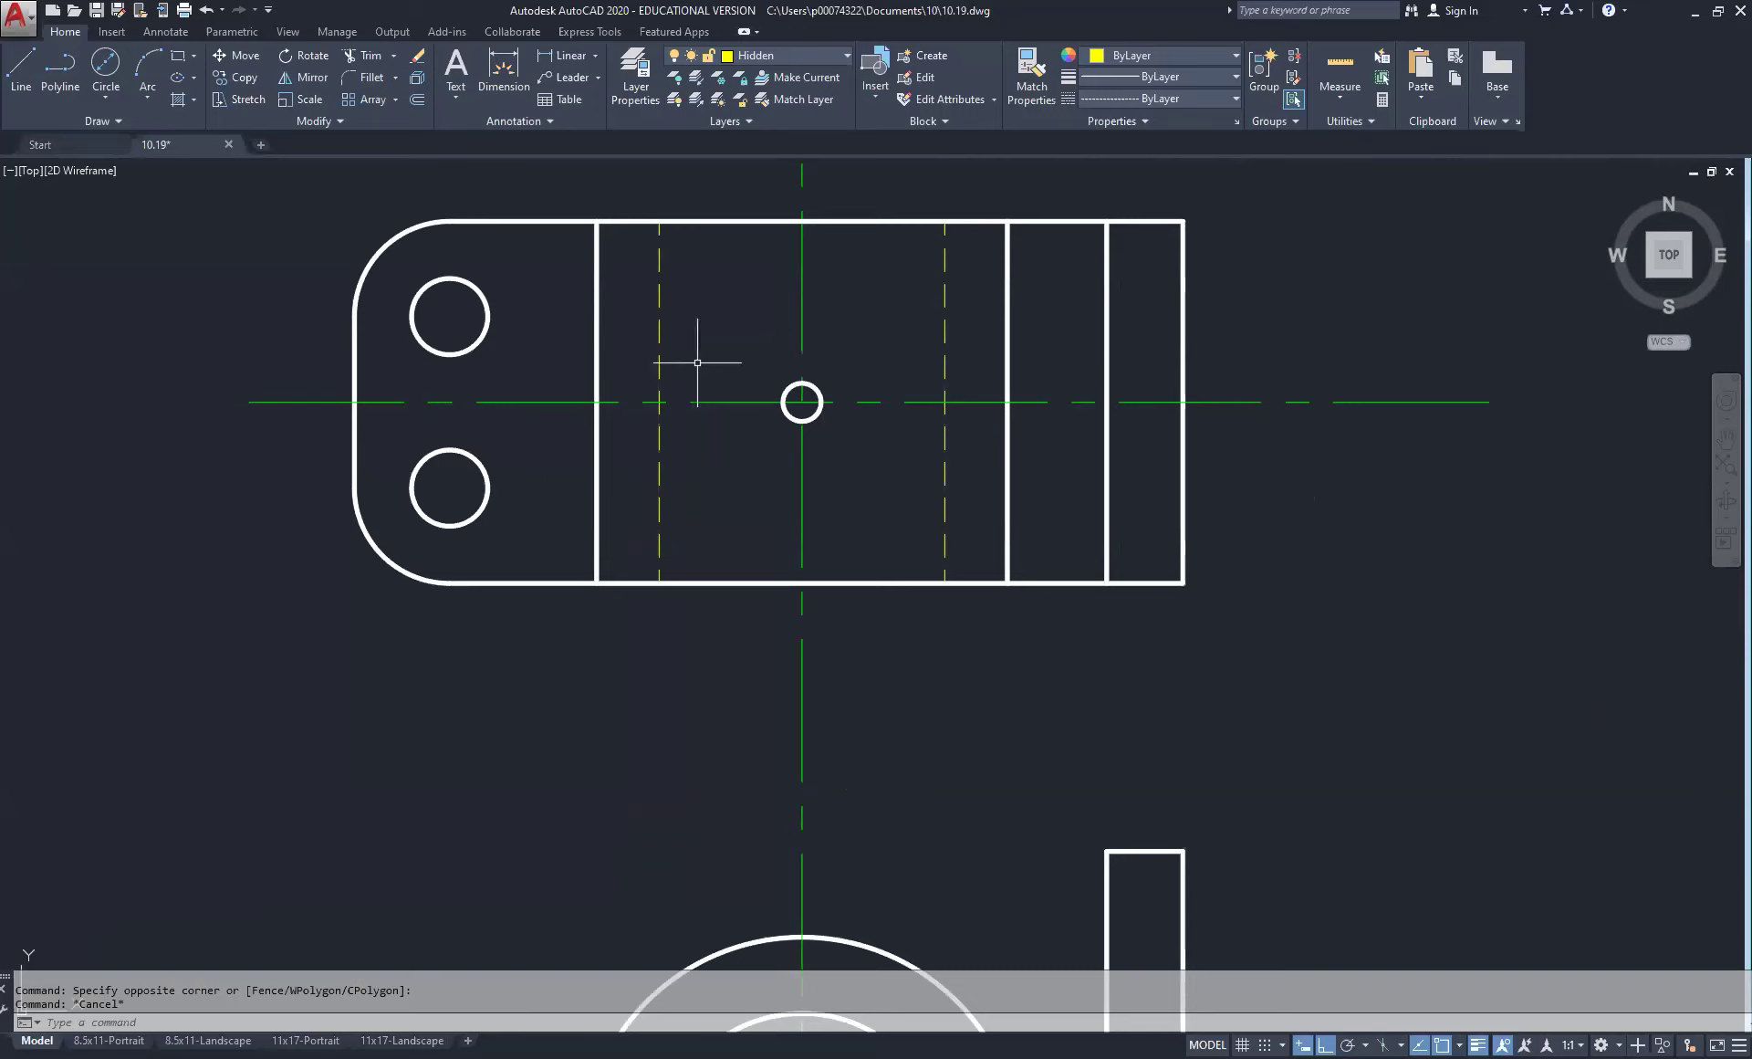
{"action": "left_click", "coordinate": [417, 102]}
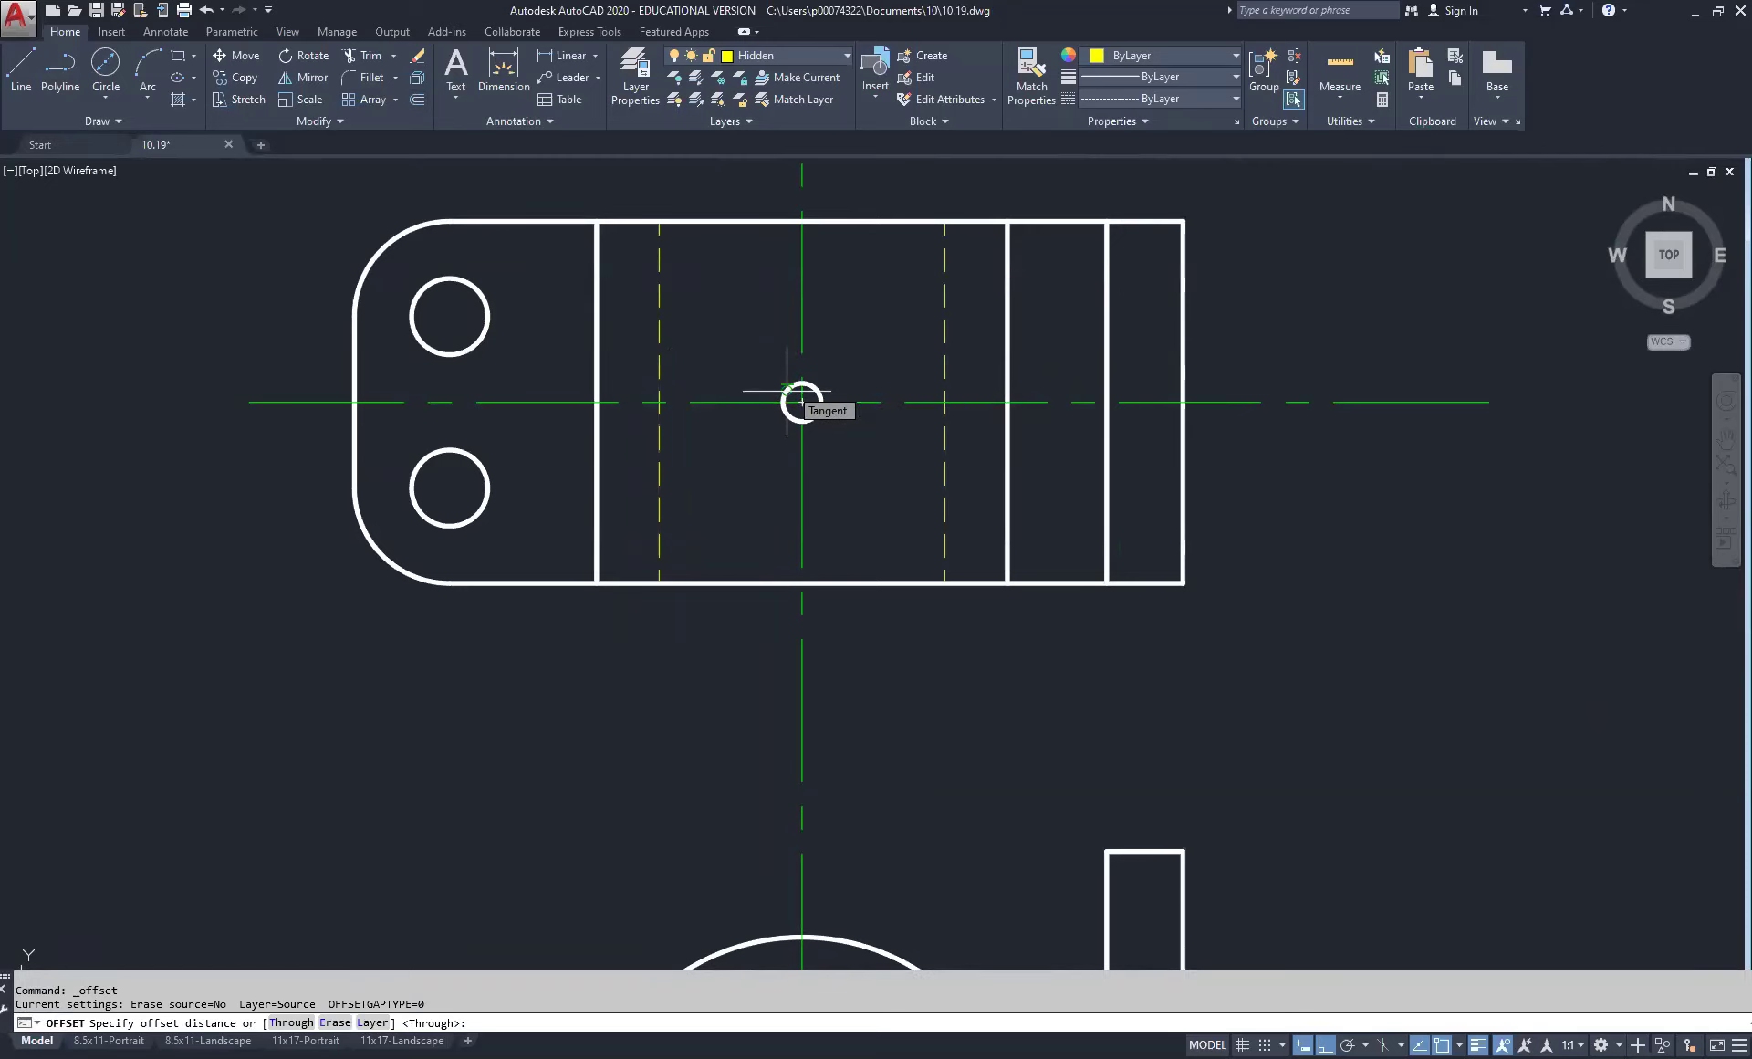
{"action": "type", "text": ".25"}
{"action": "key", "text": "Return"}
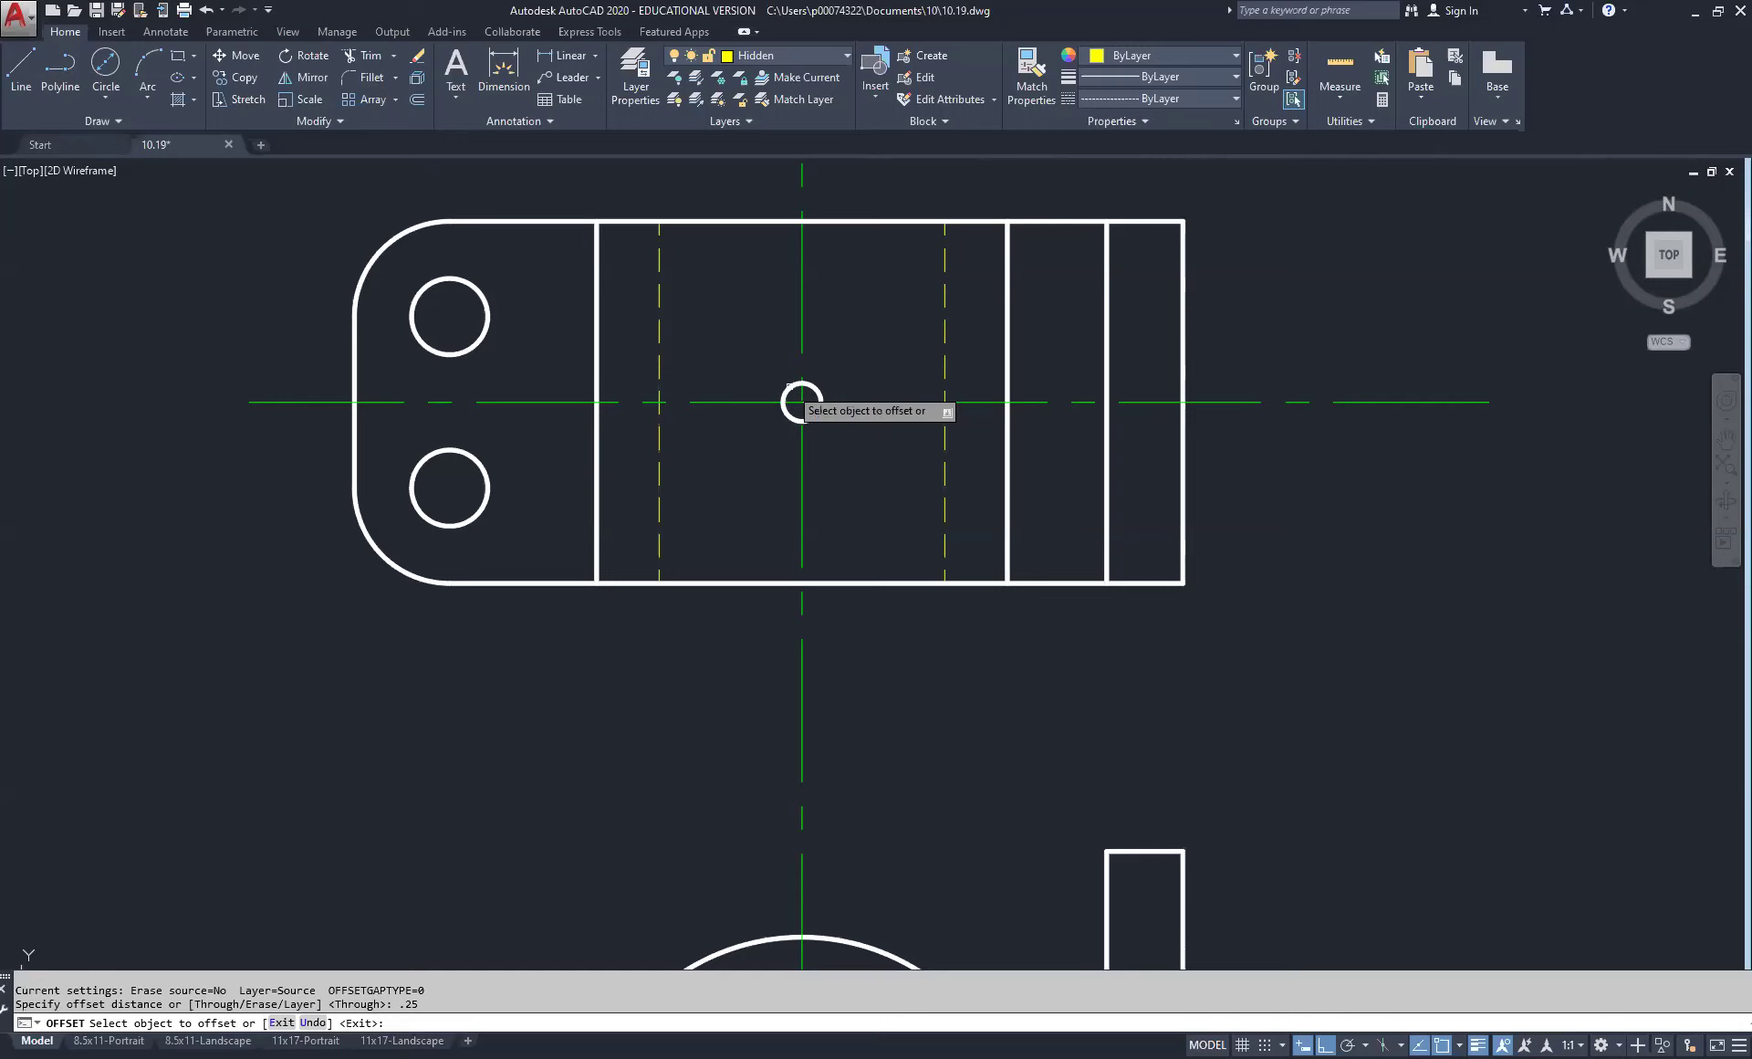
{"action": "left_click", "coordinate": [1357, 400]}
{"action": "left_click", "coordinate": [1352, 358]}
{"action": "left_click", "coordinate": [1364, 401]}
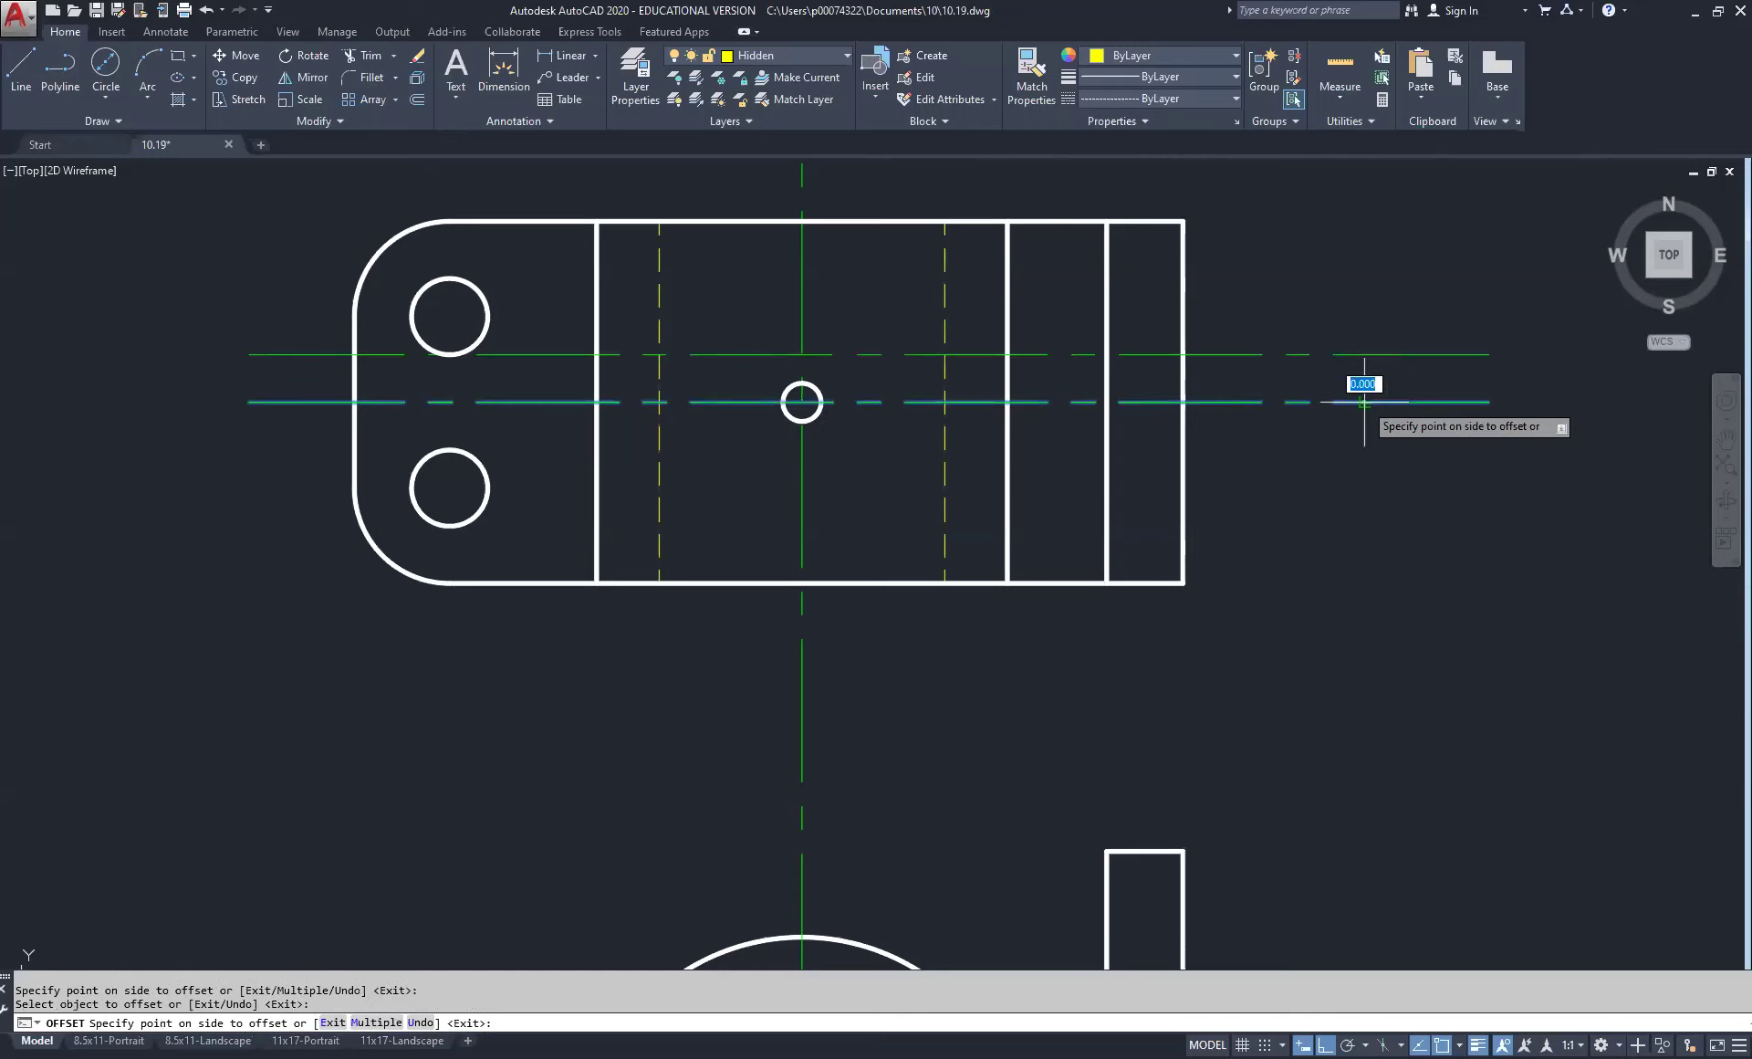
{"action": "left_click", "coordinate": [1363, 479]}
{"action": "right_click", "coordinate": [1366, 331]}
{"action": "left_click", "coordinate": [1366, 334]}
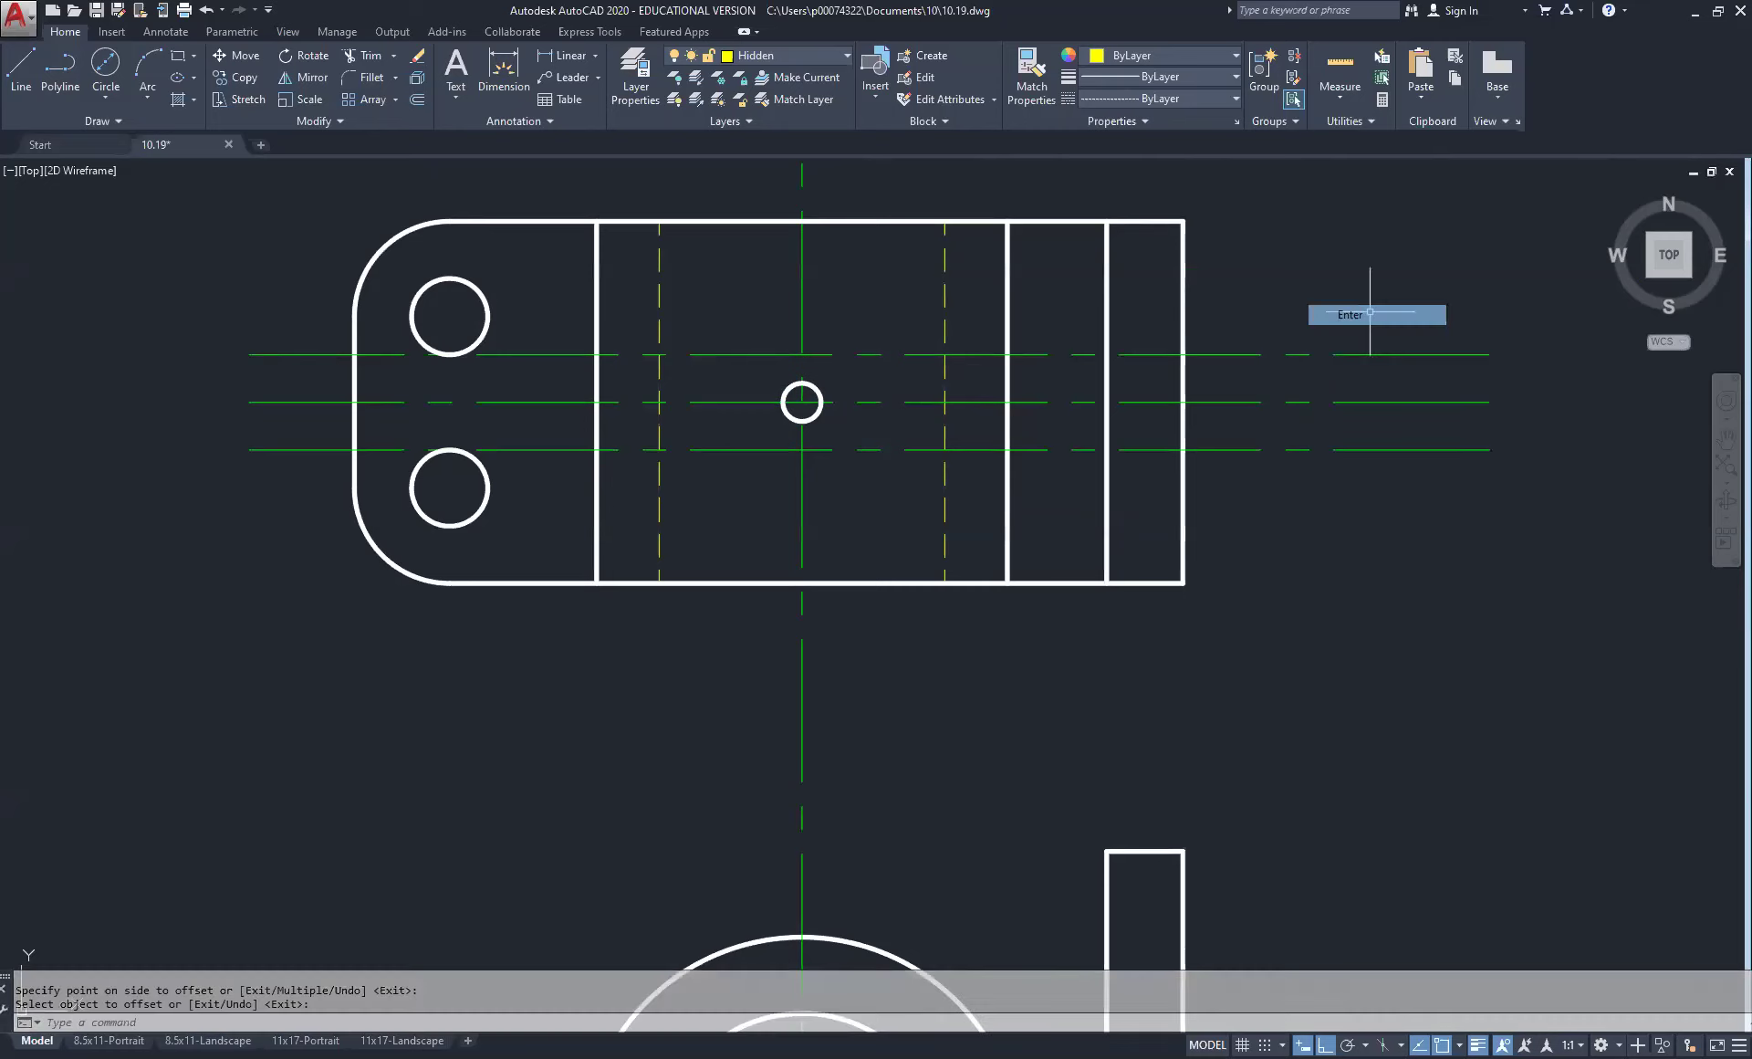
Step: Place a vertical linear dimension between the two offset centerlines, starting from the top view's right edge
{"action": "left_click", "coordinate": [568, 56]}
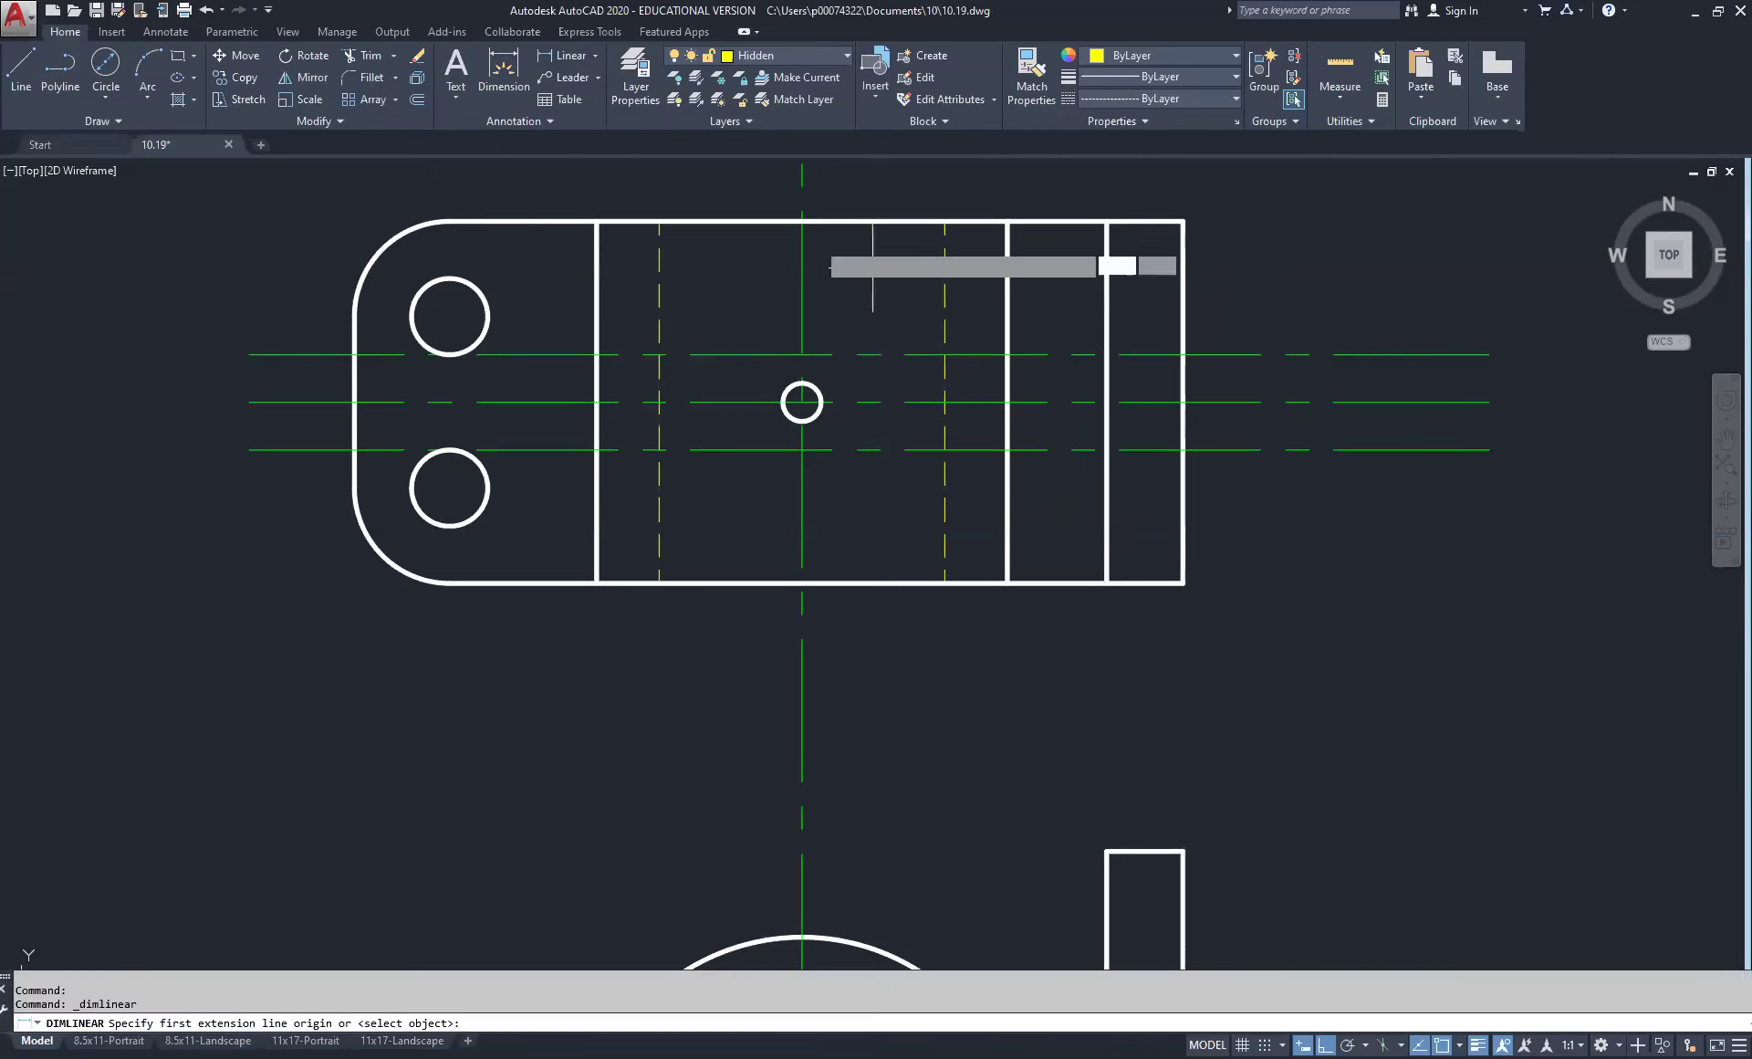
{"action": "left_click", "coordinate": [1184, 355]}
{"action": "left_click", "coordinate": [1184, 449]}
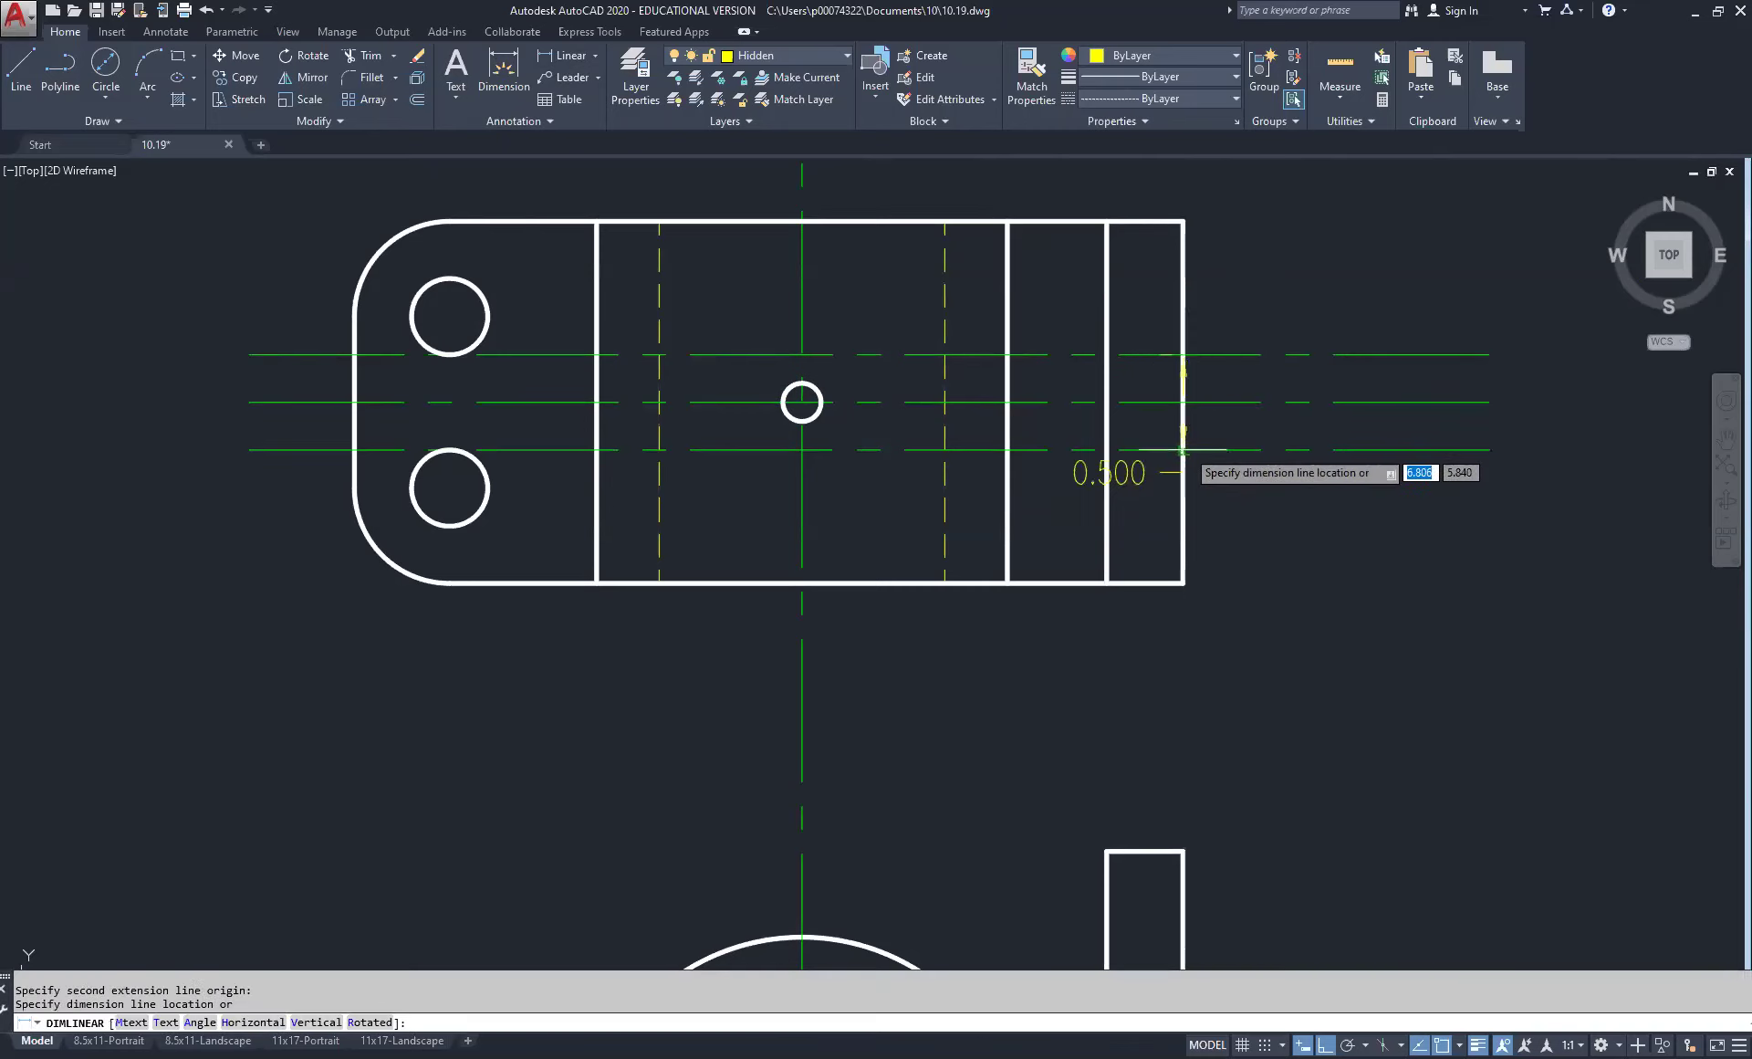
{"action": "left_click", "coordinate": [1546, 414]}
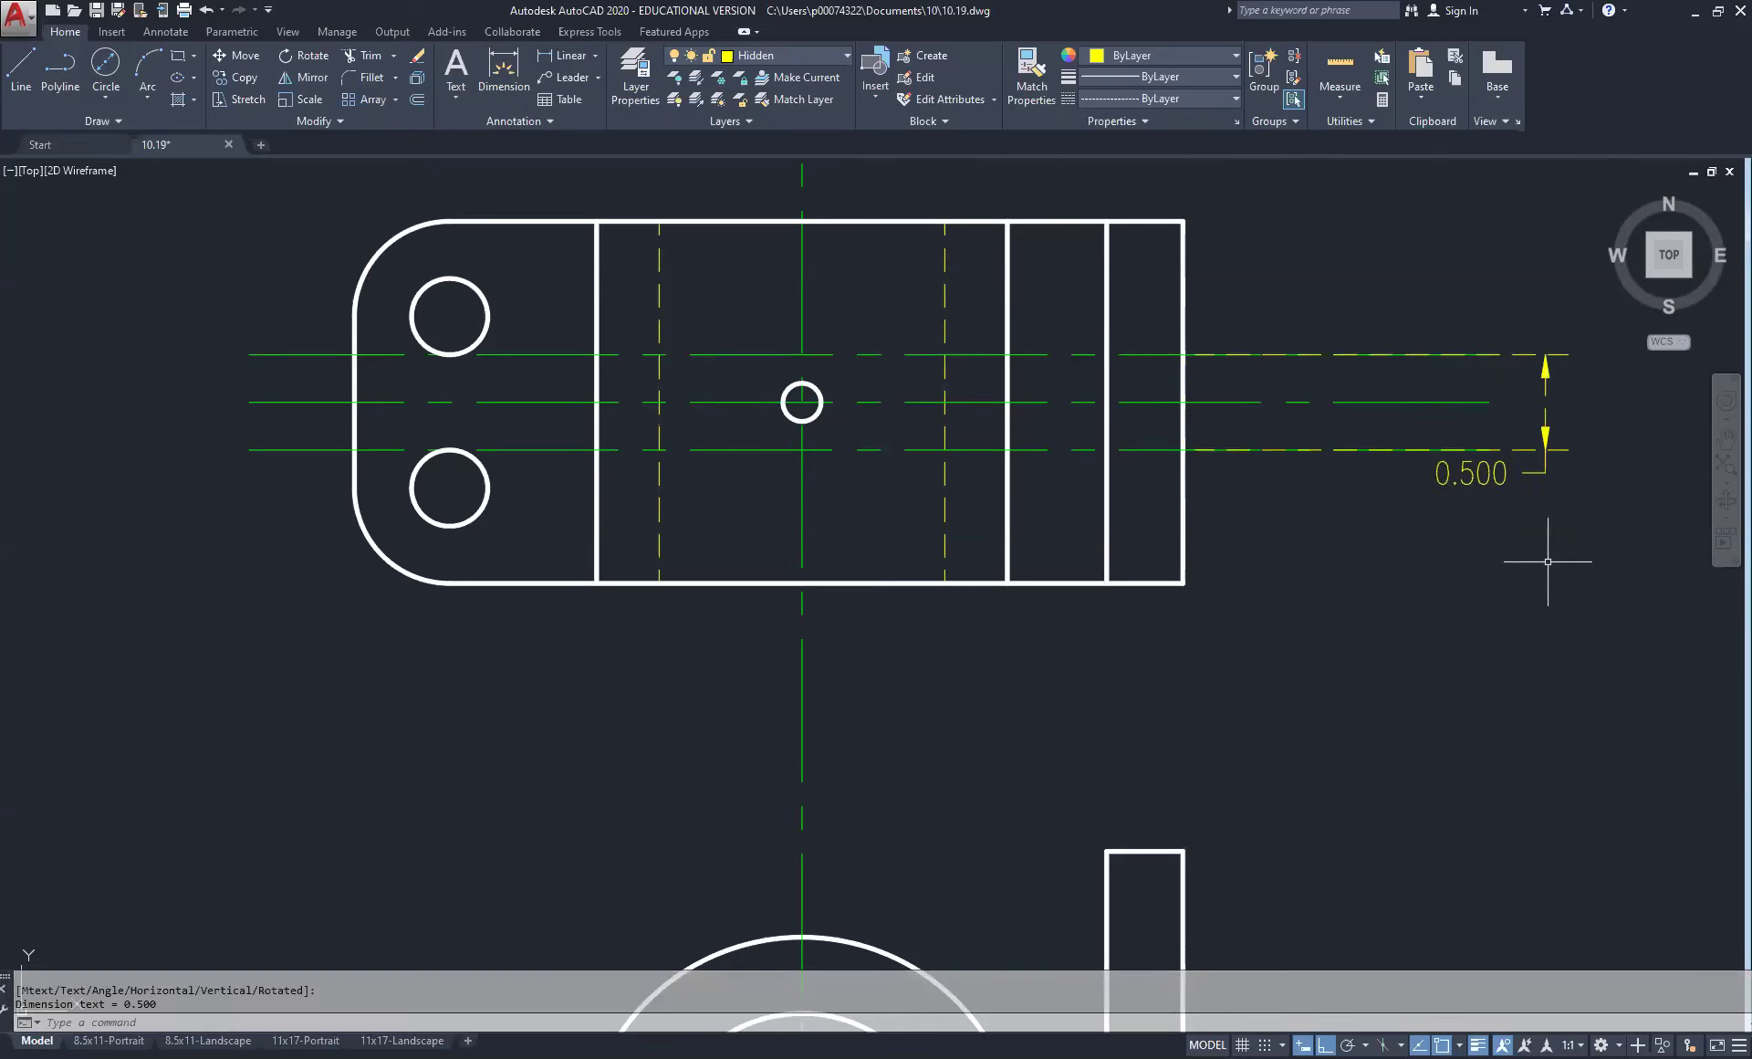
{"action": "key", "text": "Escape"}
{"action": "key", "text": "Escape"}
Step: Delete the vertical dimension between the two offset centerlines
{"action": "left_click", "coordinate": [1470, 302]}
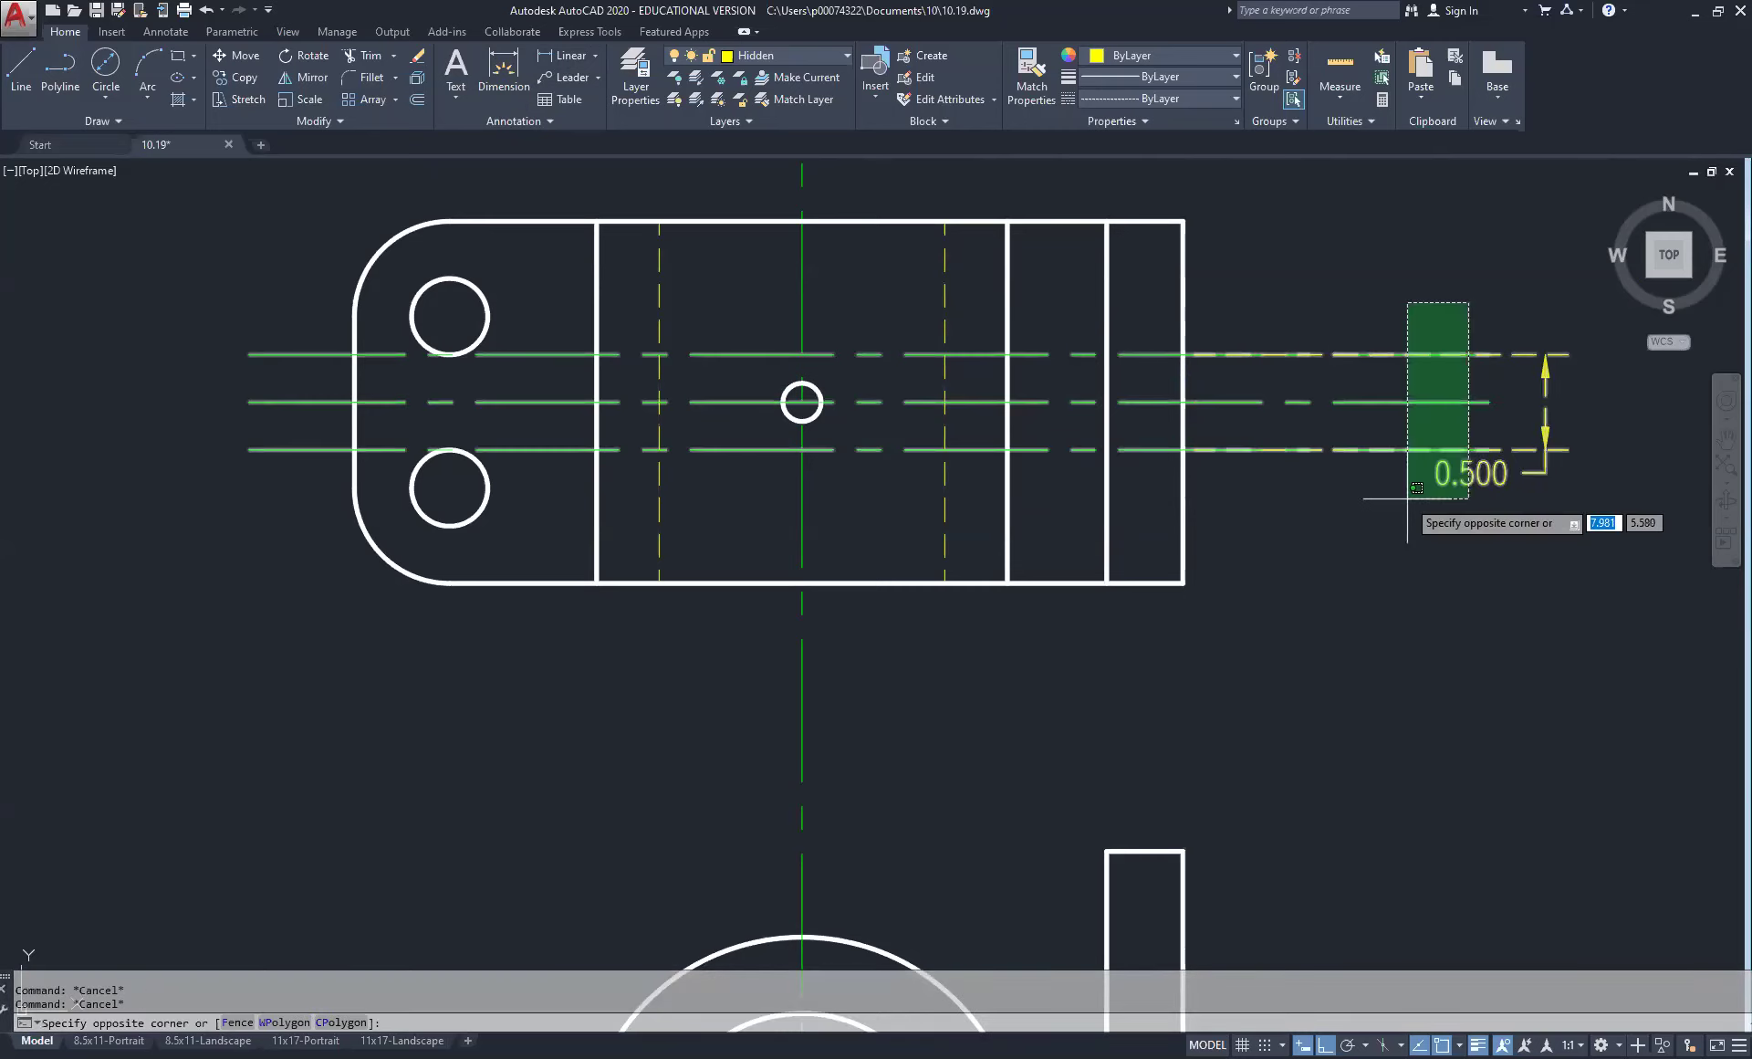
{"action": "left_click", "coordinate": [1442, 348]}
{"action": "left_click", "coordinate": [1564, 310]}
{"action": "left_click", "coordinate": [1544, 430]}
{"action": "mouse_move", "coordinate": [1545, 449]}
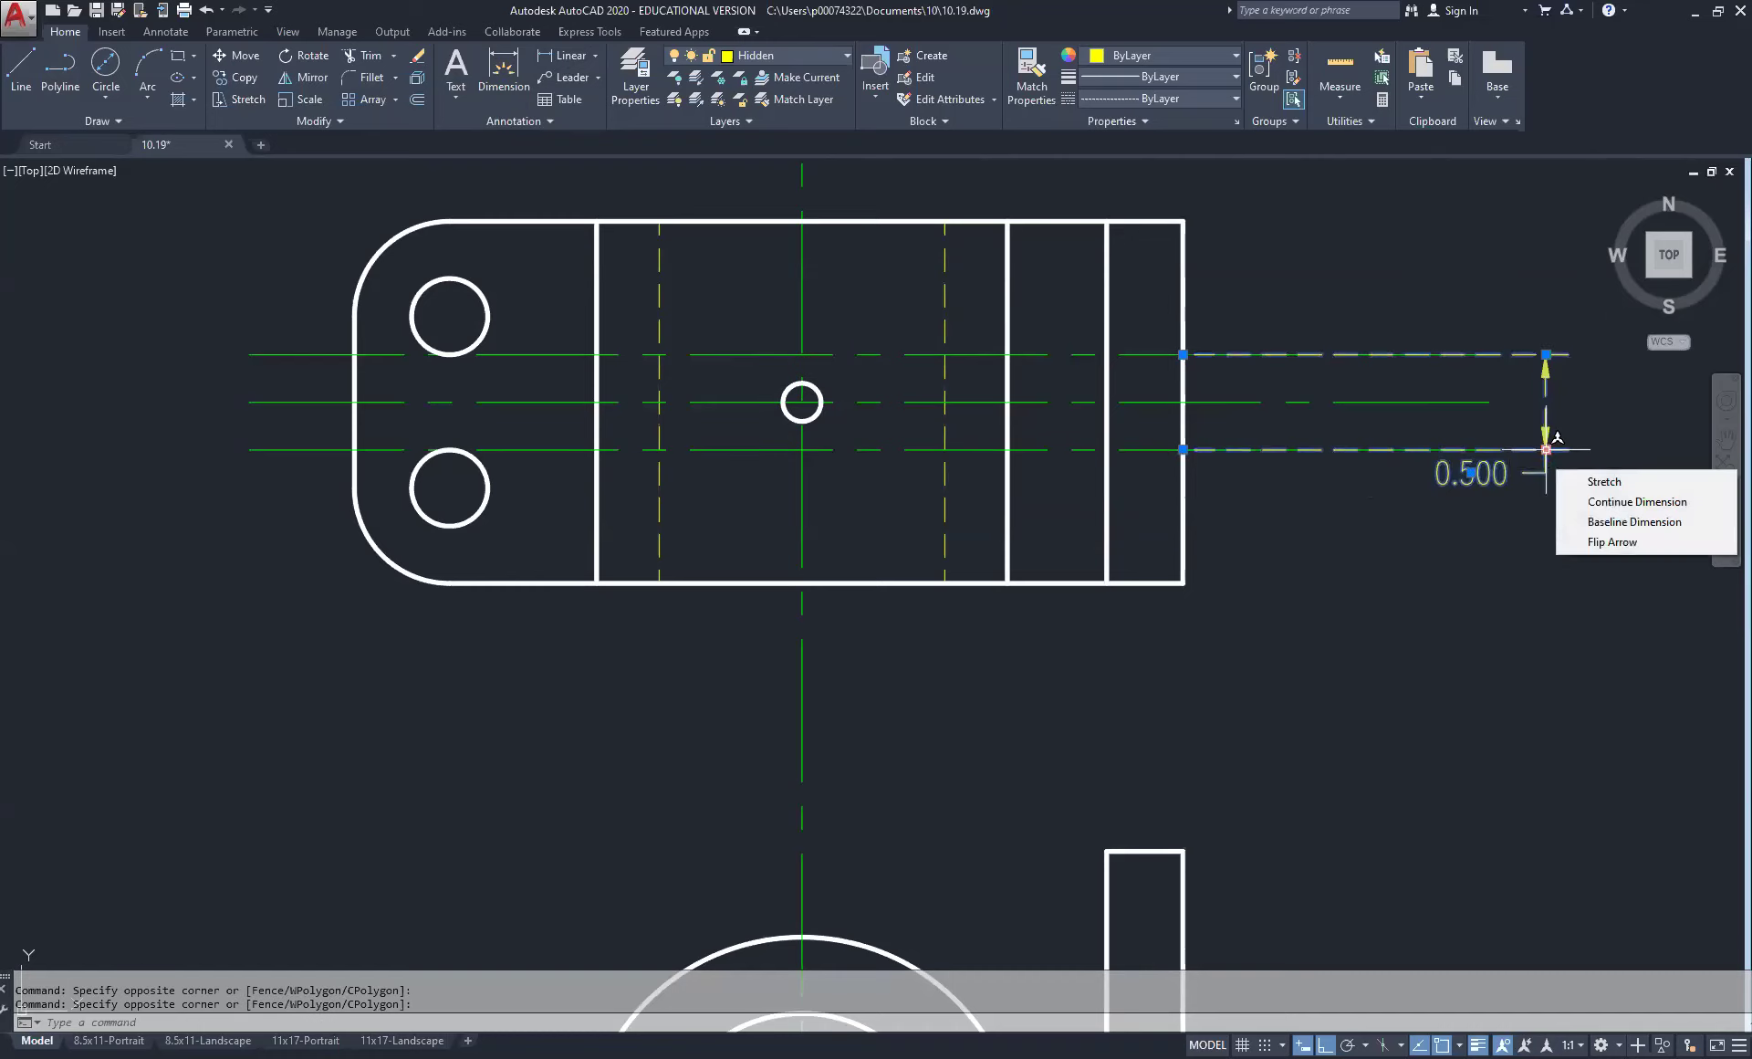
{"action": "key", "text": "Delete"}
{"action": "left_click", "coordinate": [1496, 292]}
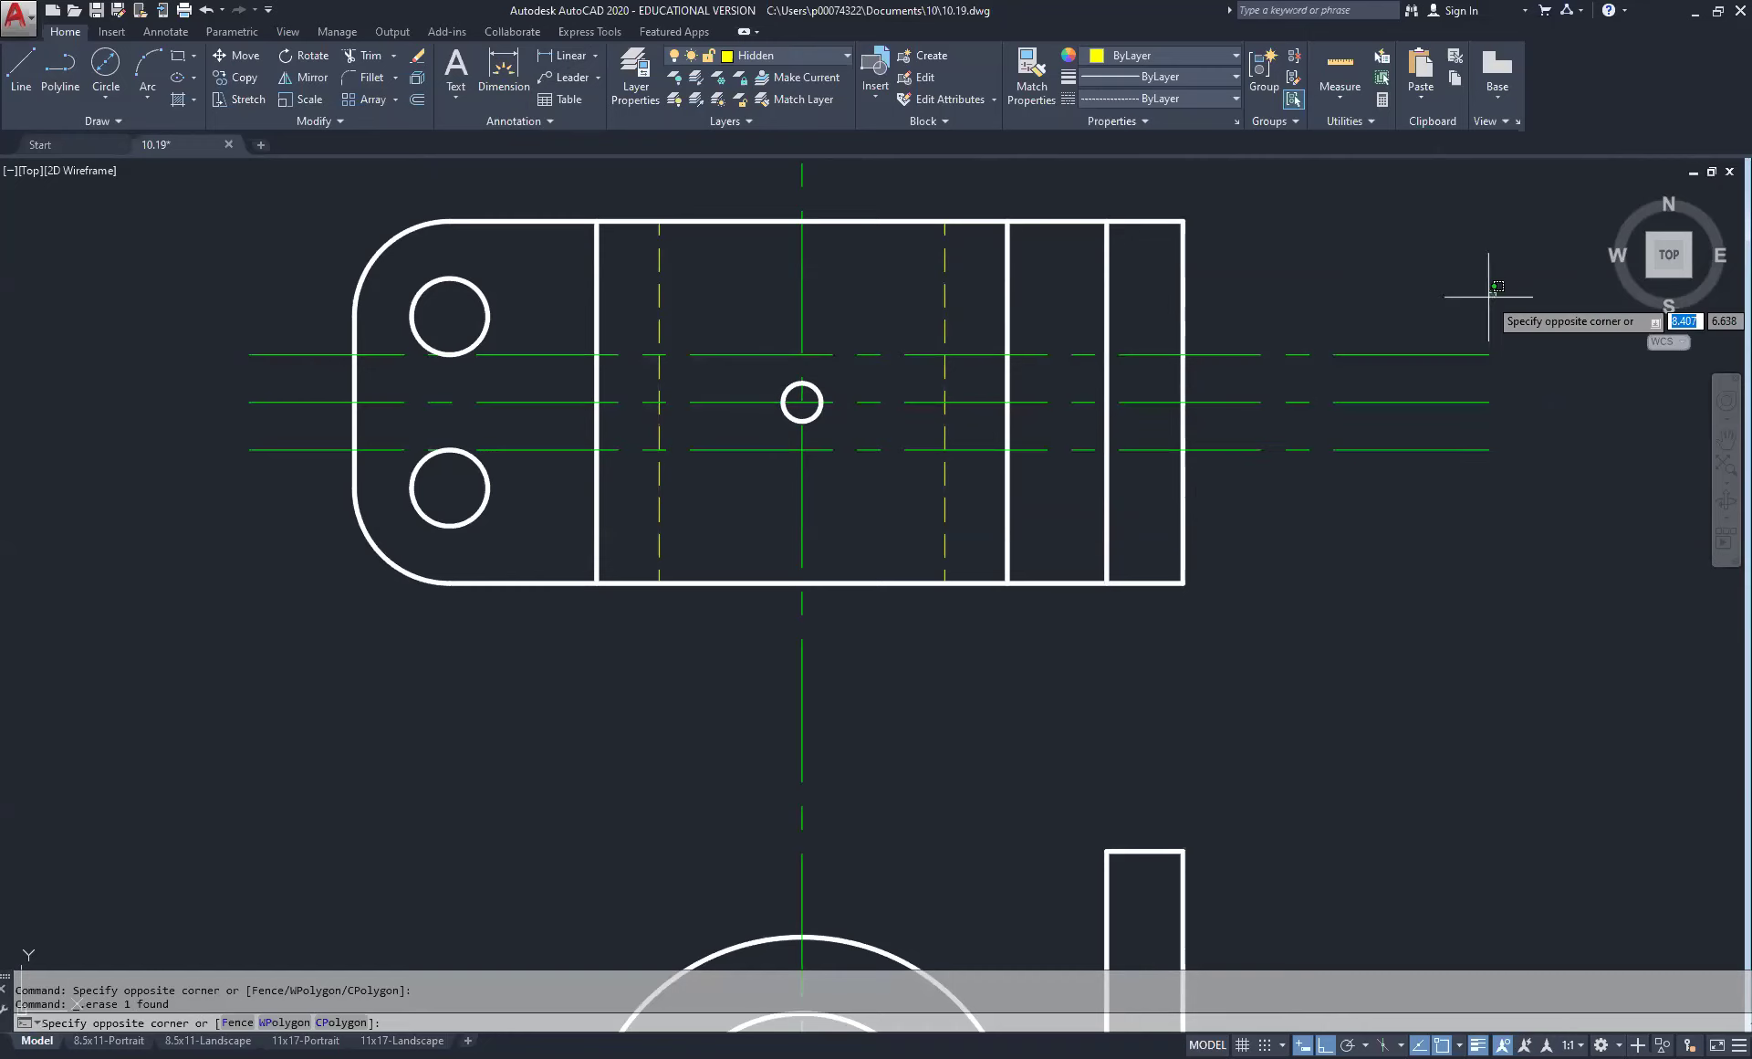
{"action": "key", "text": "Escape"}
{"action": "key", "text": "Escape"}
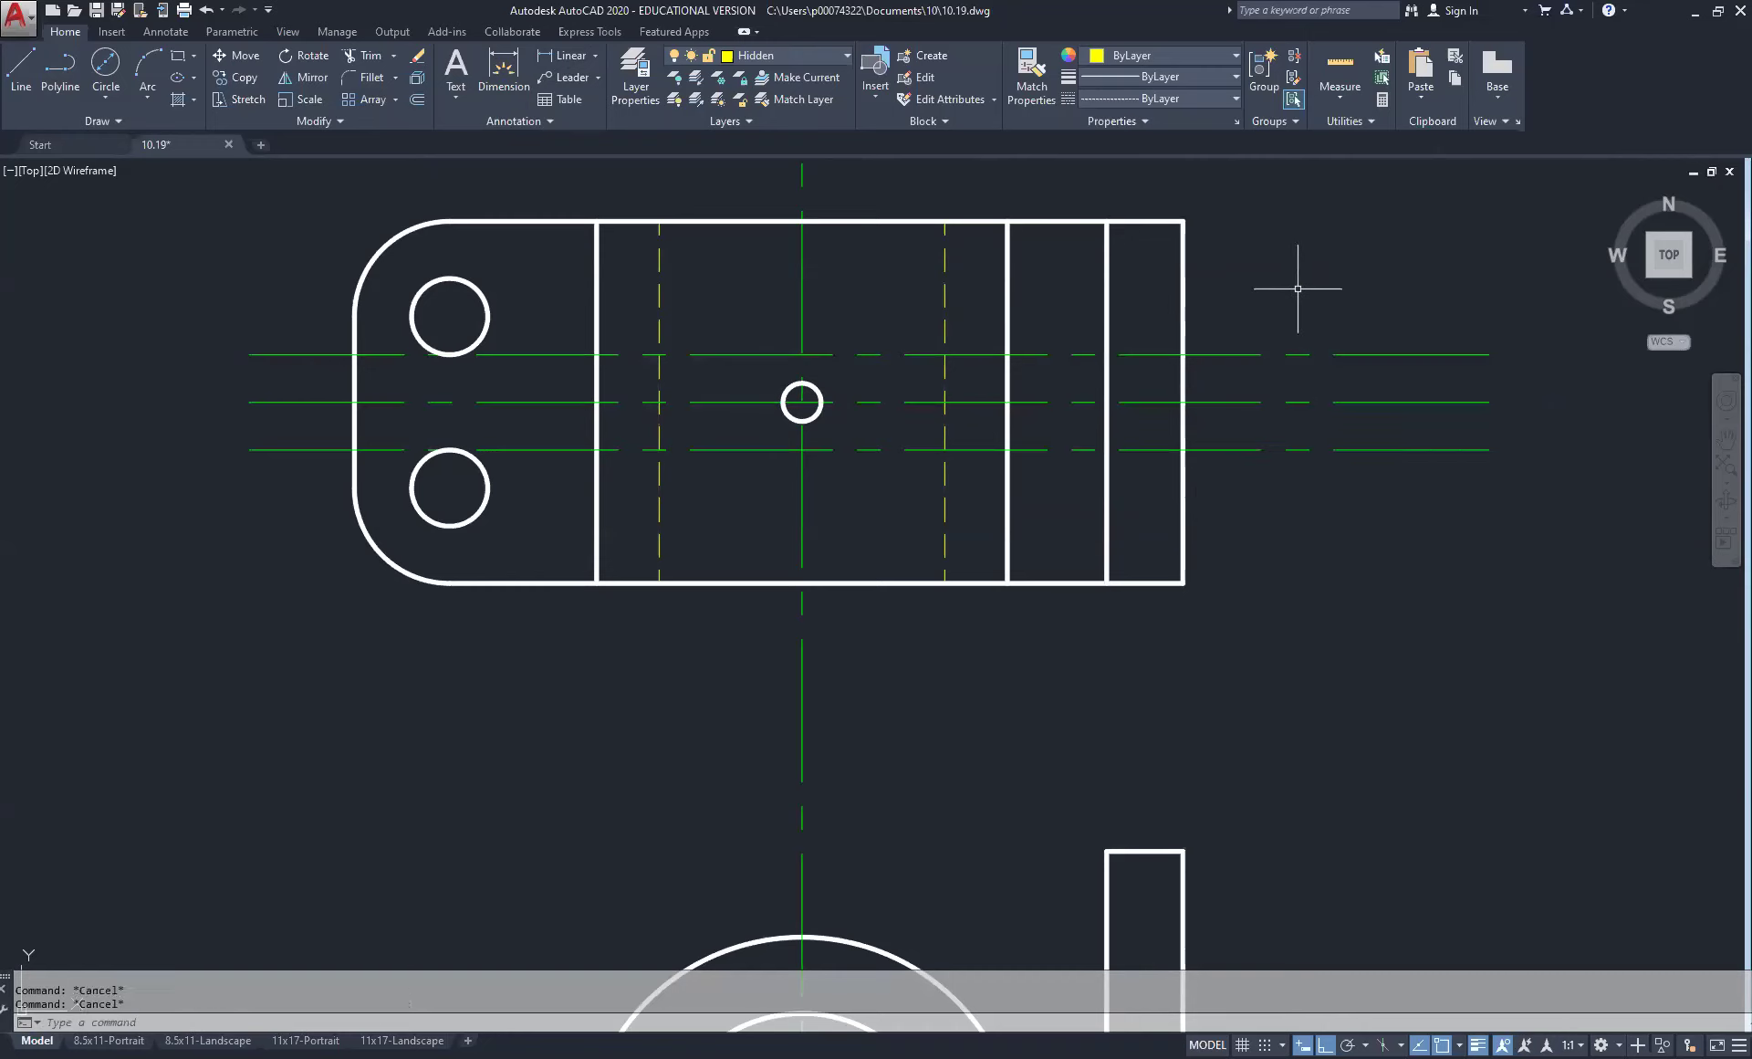
Step: Make layer 0 current and move the two offset centerlines in the top view to the Object layer
{"action": "left_click", "coordinate": [787, 53]}
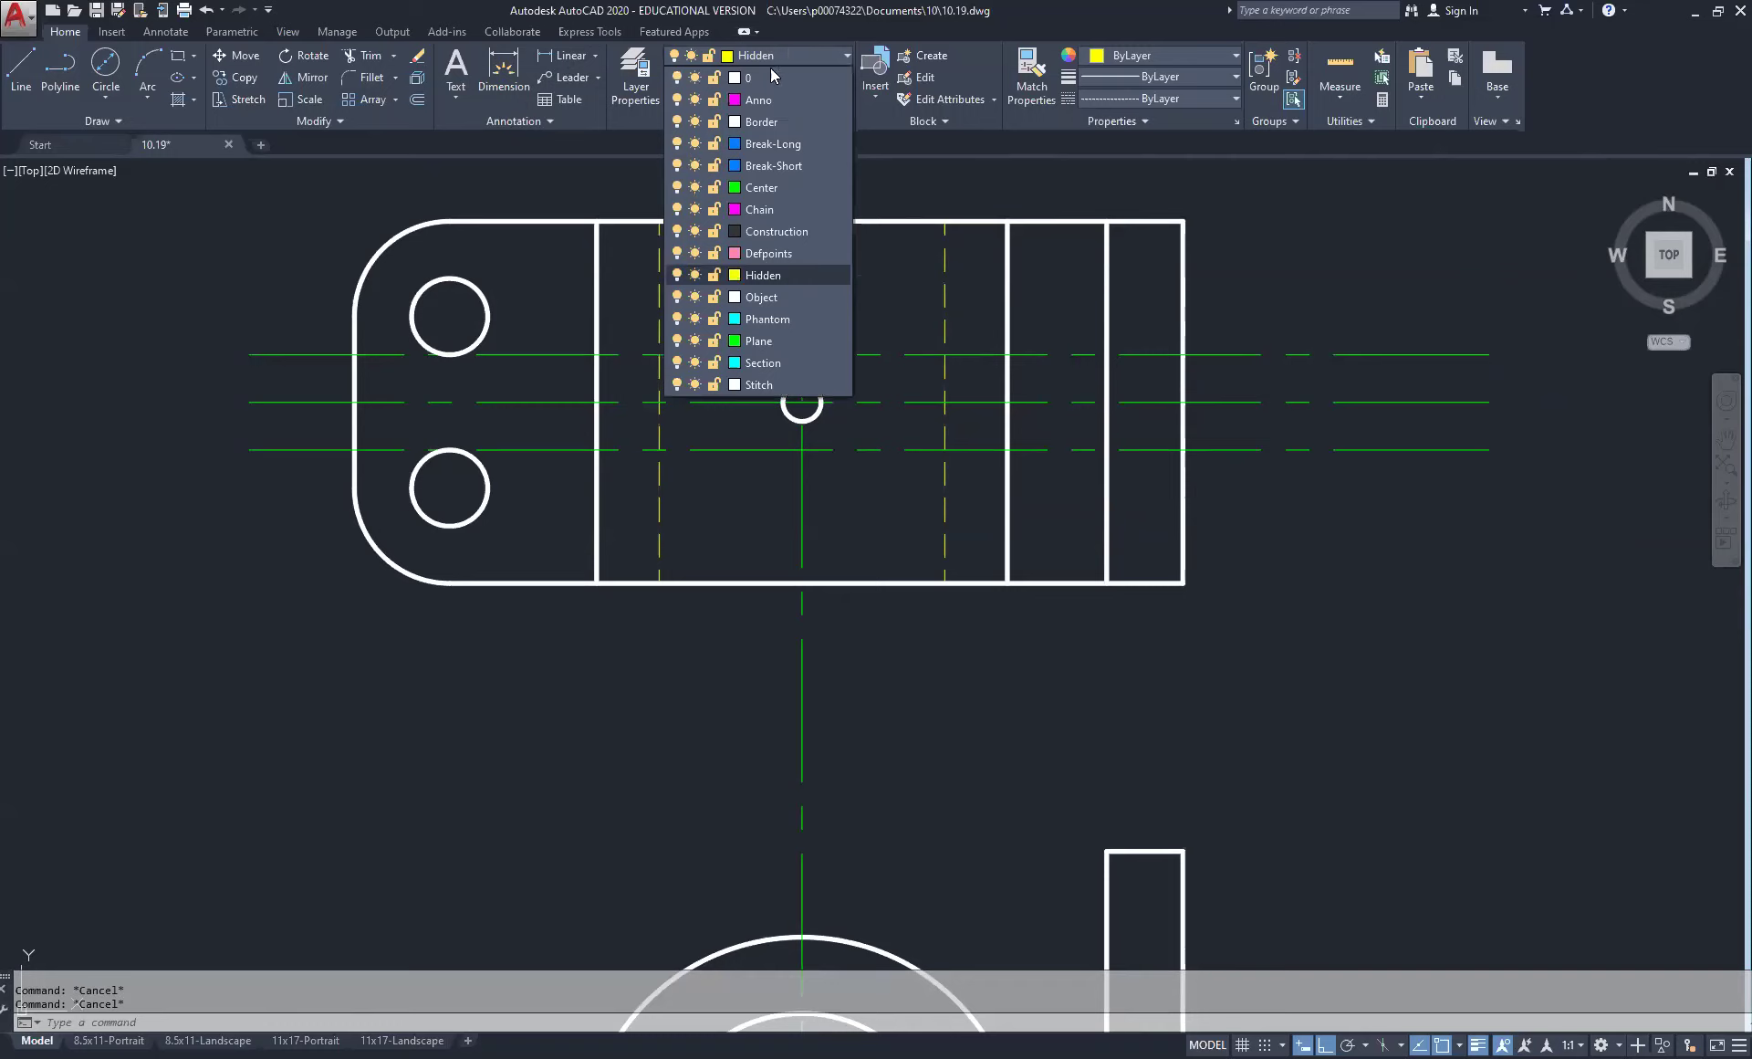
{"action": "left_click", "coordinate": [761, 77]}
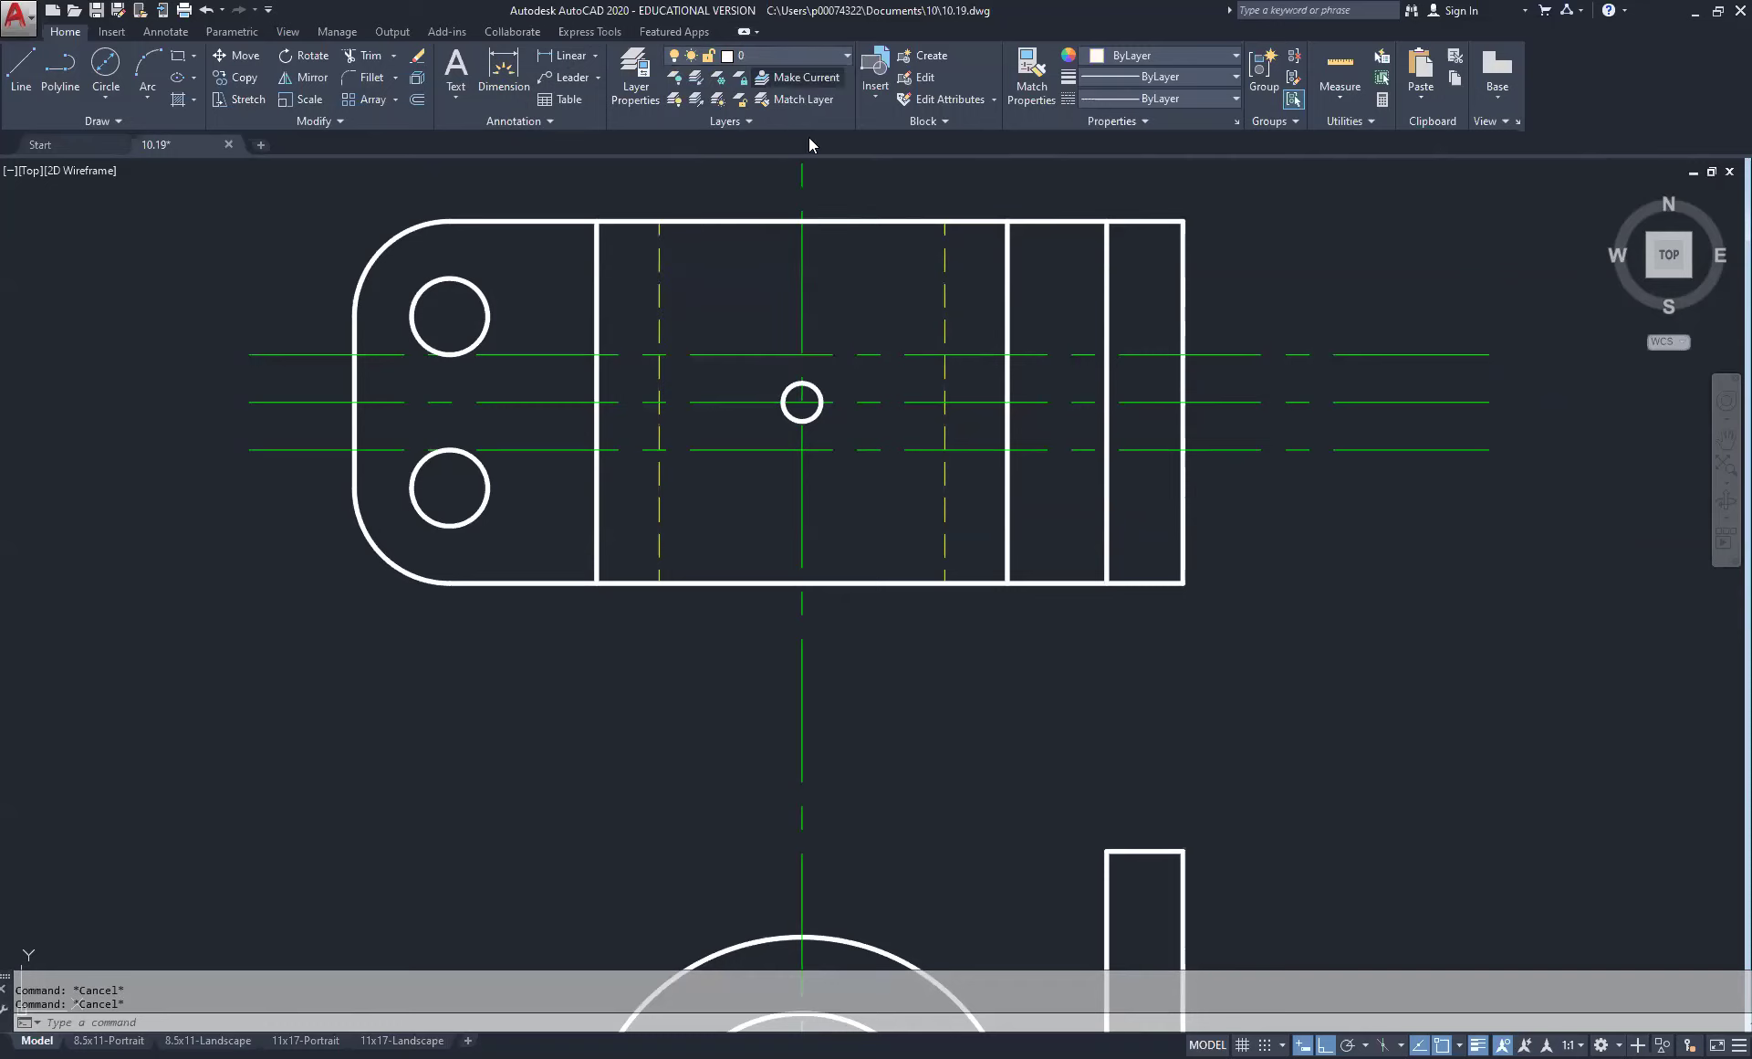
{"action": "left_click", "coordinate": [1351, 327]}
{"action": "left_click", "coordinate": [1286, 375]}
{"action": "left_click", "coordinate": [1369, 424]}
{"action": "left_click", "coordinate": [1287, 511]}
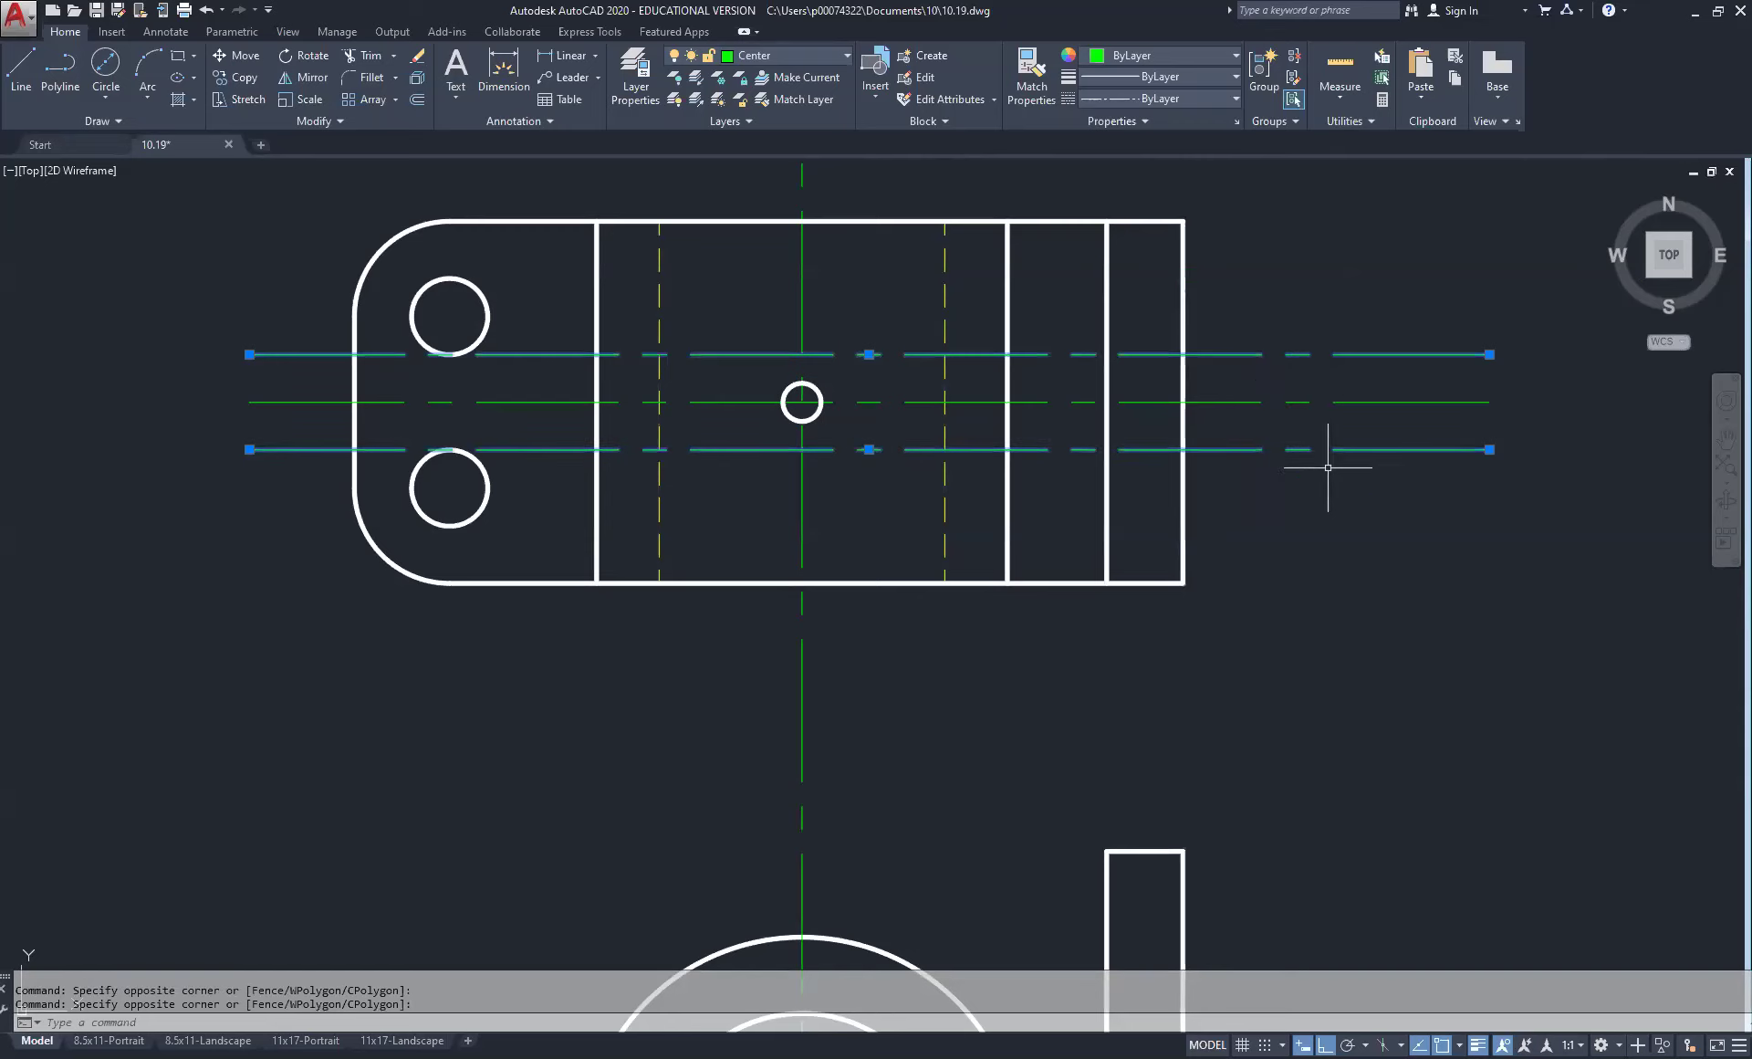
{"action": "left_click", "coordinate": [836, 53]}
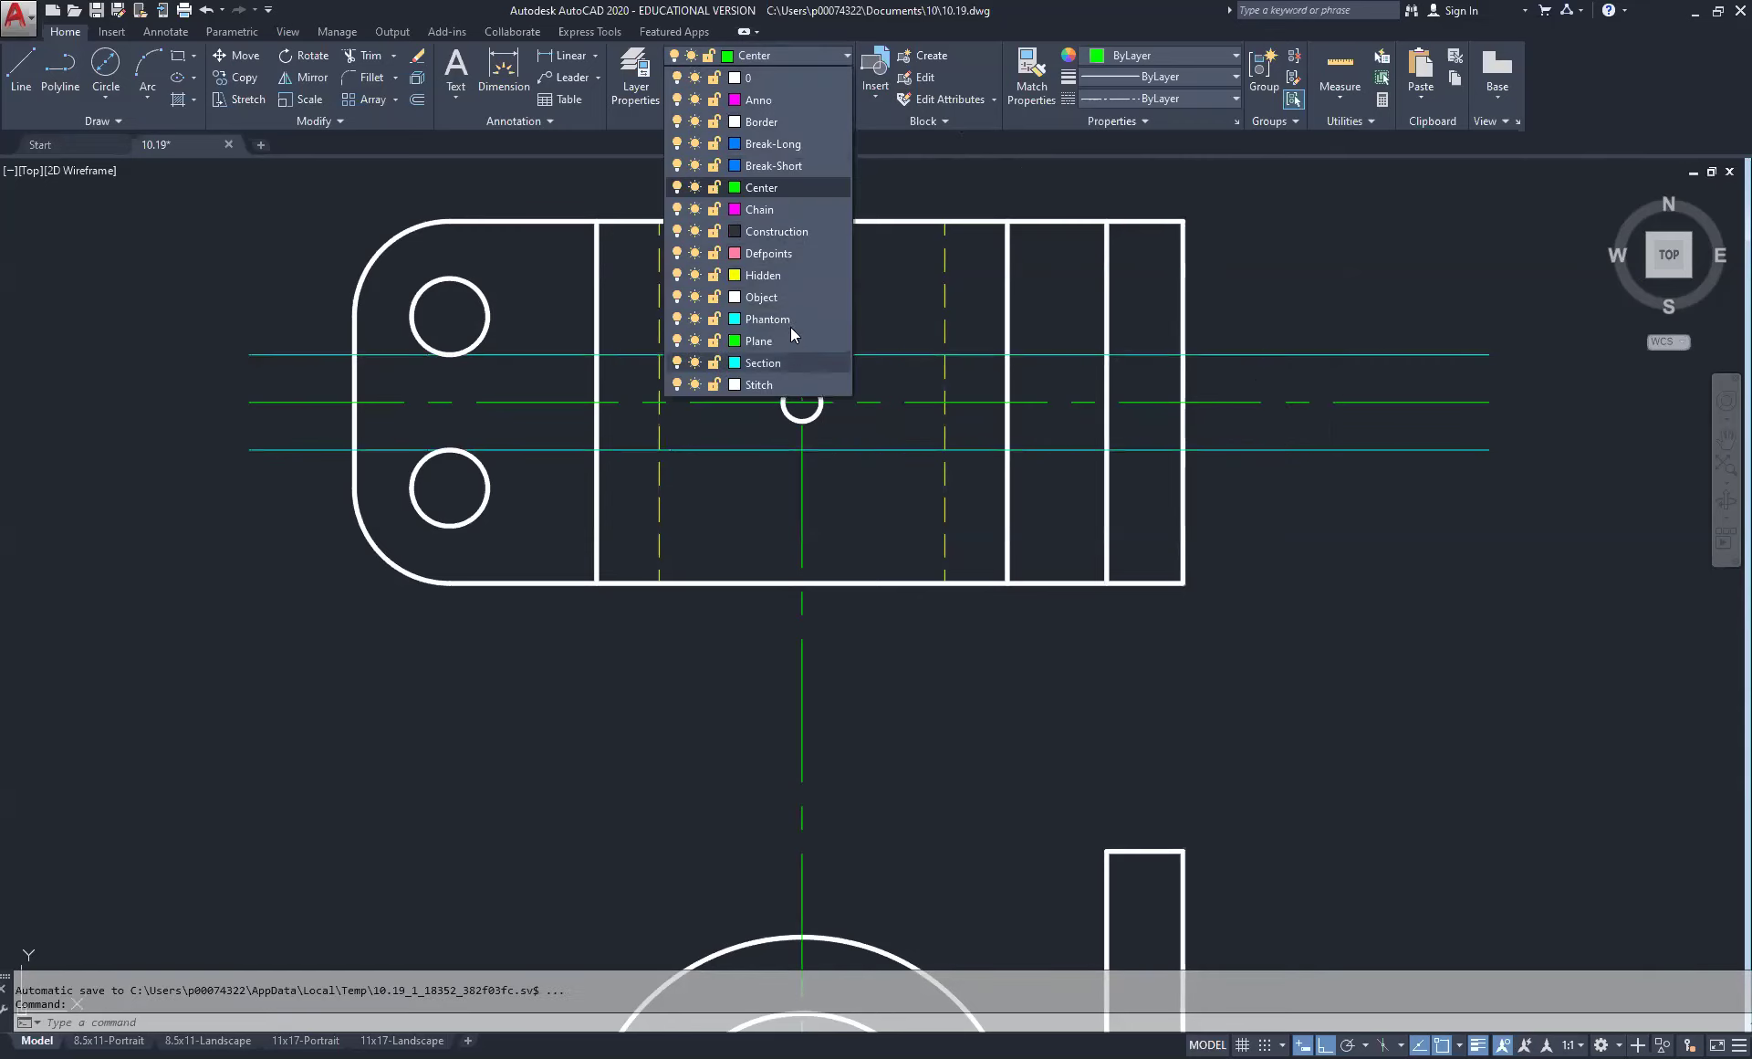
{"action": "left_click", "coordinate": [787, 297]}
{"action": "key", "text": "Escape"}
{"action": "key", "text": "Escape"}
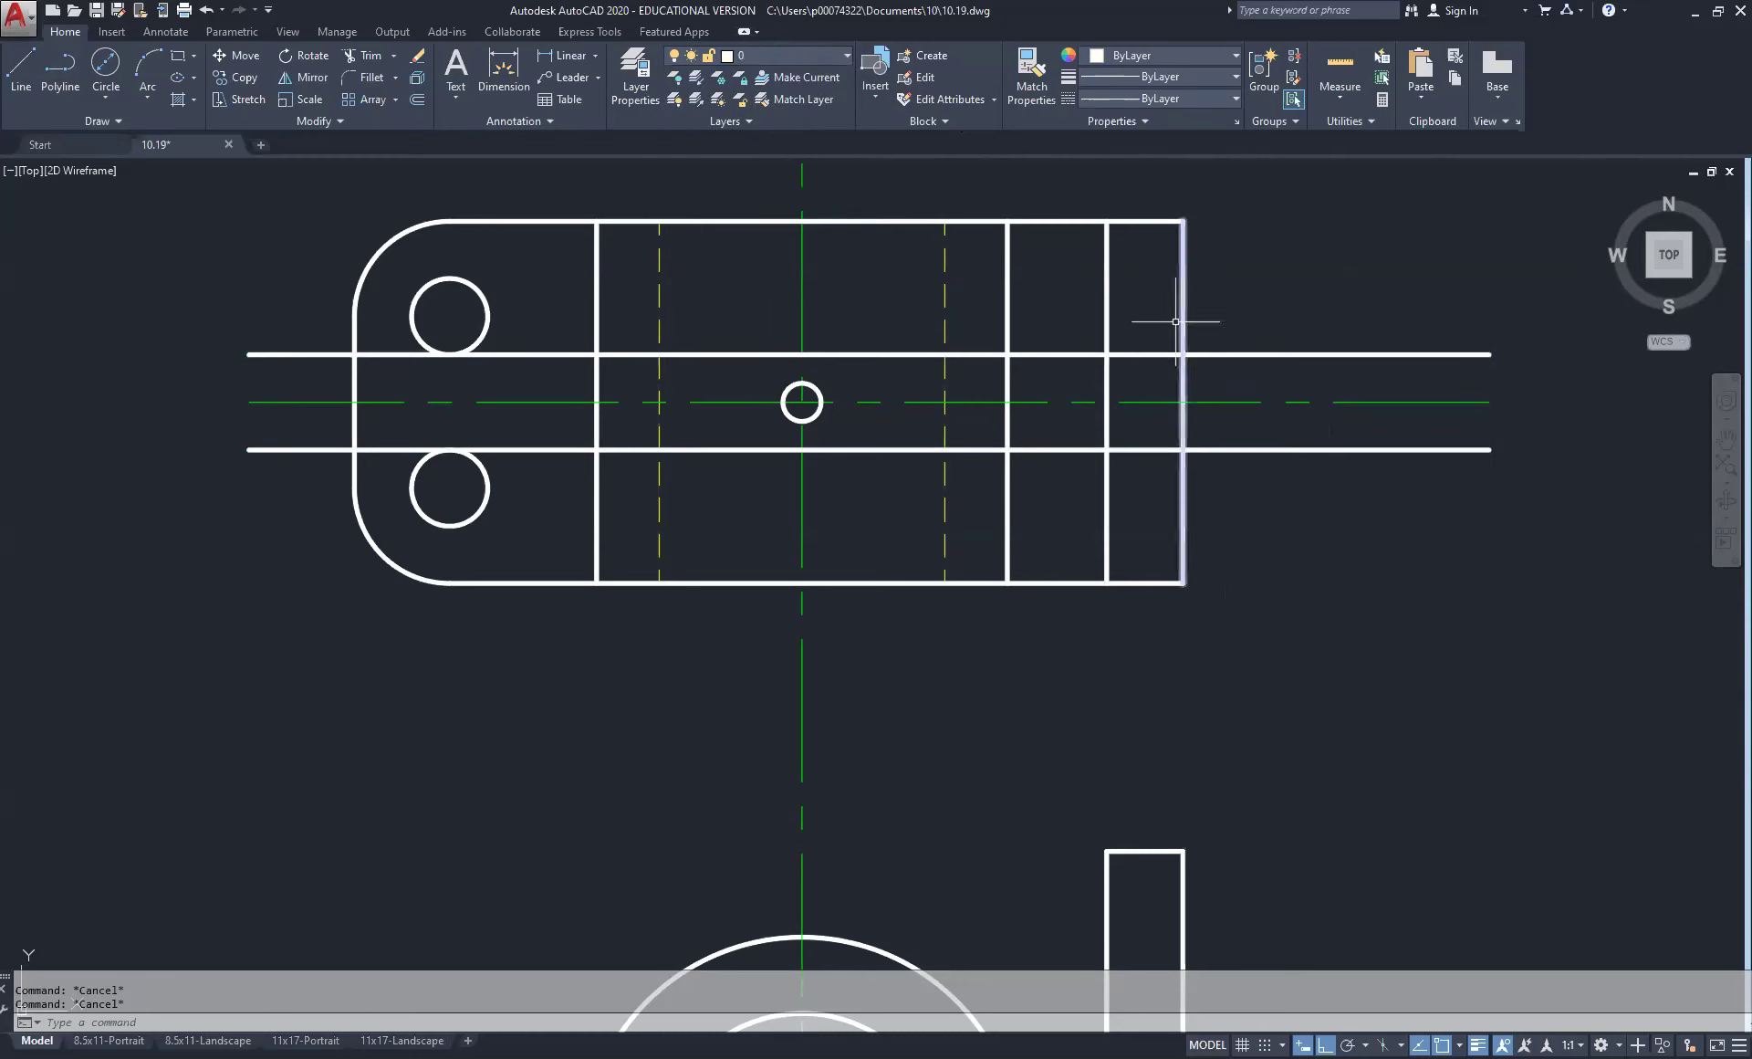
Step: Using the flange's two vertical edges in the top view as cutting edges, trim both horizontal slot lines on the bracket body side
{"action": "left_click", "coordinate": [373, 58]}
{"action": "left_click", "coordinate": [1234, 265]}
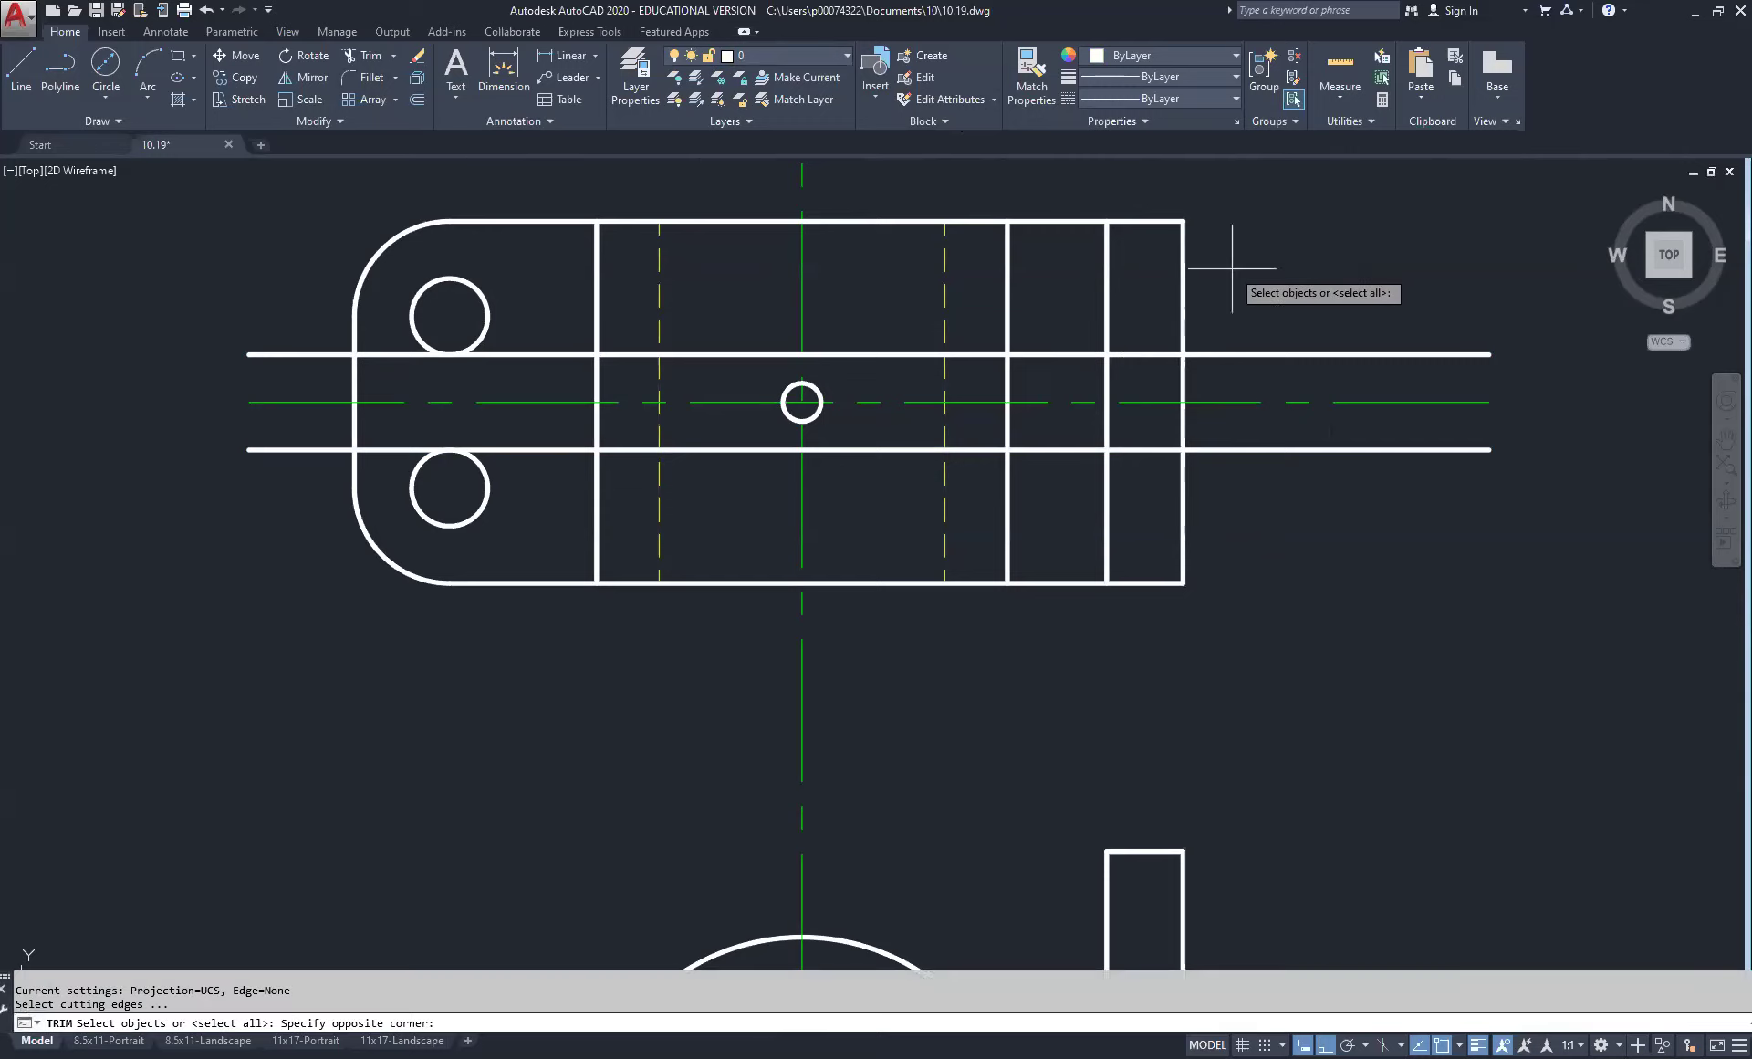
{"action": "left_click", "coordinate": [1051, 302]}
{"action": "key", "text": "Return"}
{"action": "left_click", "coordinate": [1079, 328]}
{"action": "left_click", "coordinate": [1052, 366]}
{"action": "left_click", "coordinate": [1076, 436]}
{"action": "left_click", "coordinate": [1056, 473]}
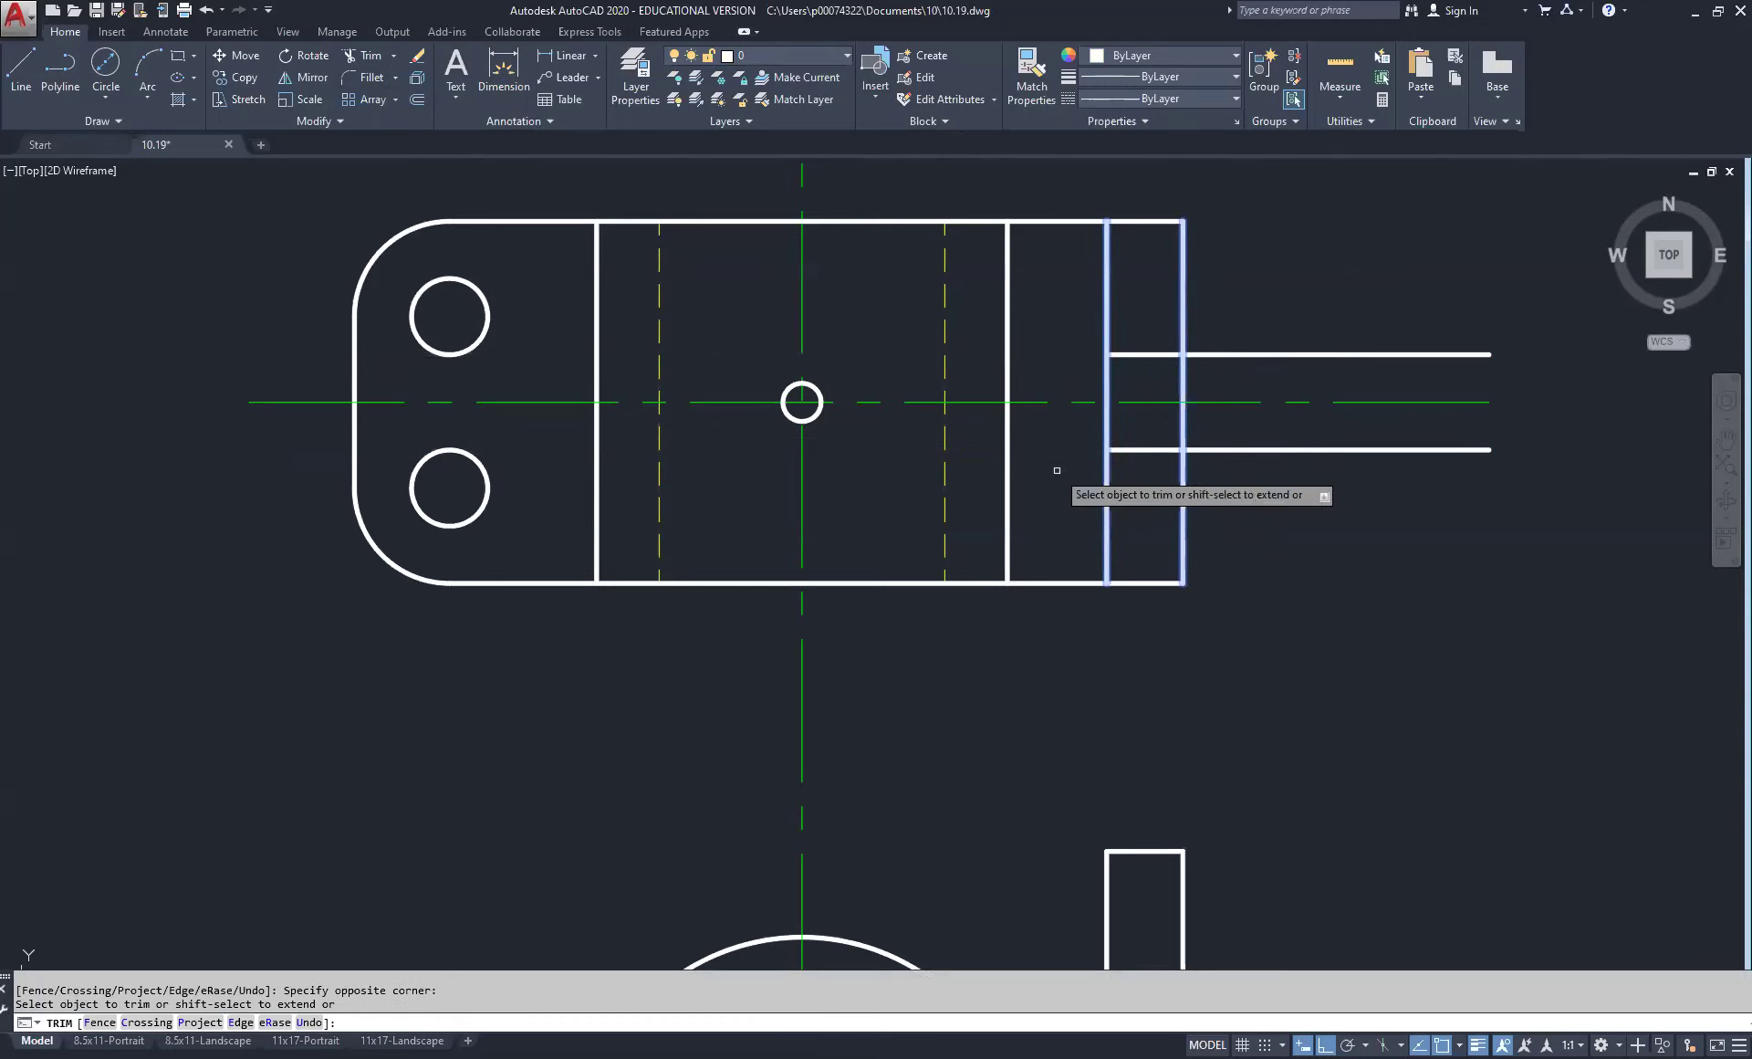
Step: Trim the parts of both slot lines that extend past the top view's outer right edge
{"action": "left_click", "coordinate": [1301, 425]}
{"action": "left_click", "coordinate": [1270, 461]}
{"action": "left_click", "coordinate": [1302, 332]}
{"action": "left_click", "coordinate": [1265, 366]}
{"action": "right_click", "coordinate": [1276, 290]}
{"action": "left_click", "coordinate": [1314, 297]}
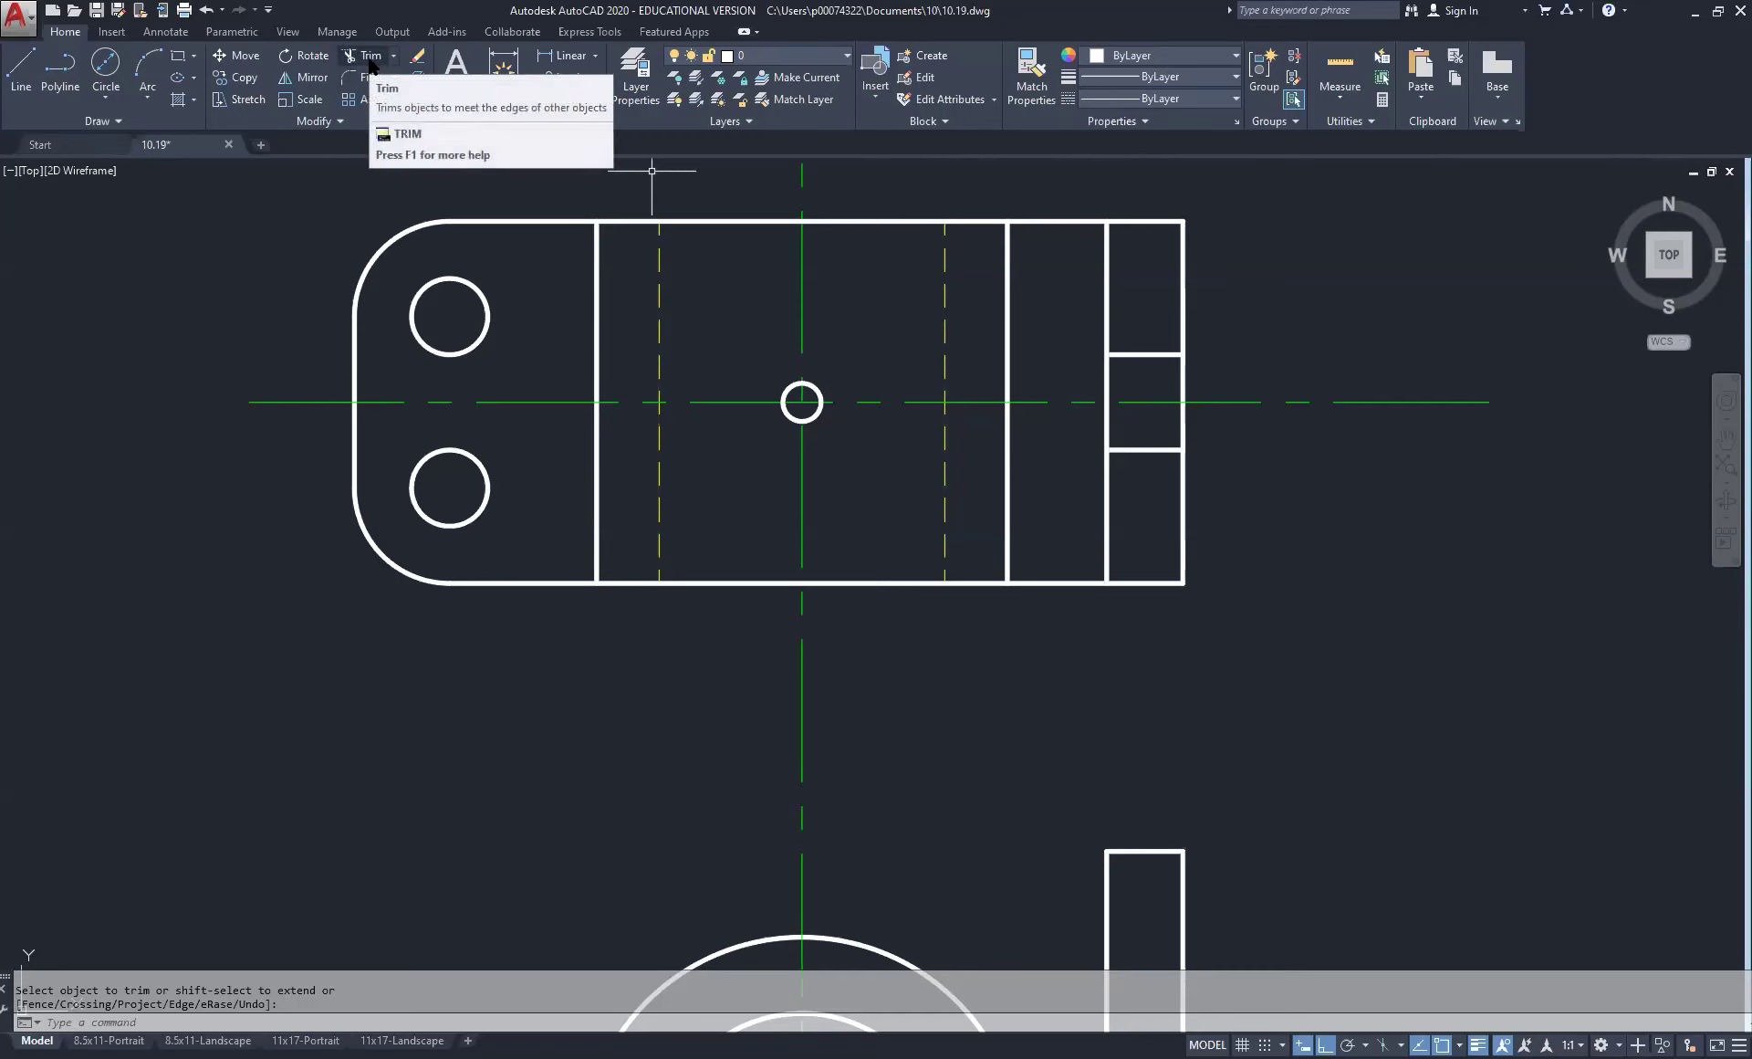
Step: Offset the flange's two vertical edges in the top view outward by 0.250, one to each side
{"action": "left_click", "coordinate": [418, 102]}
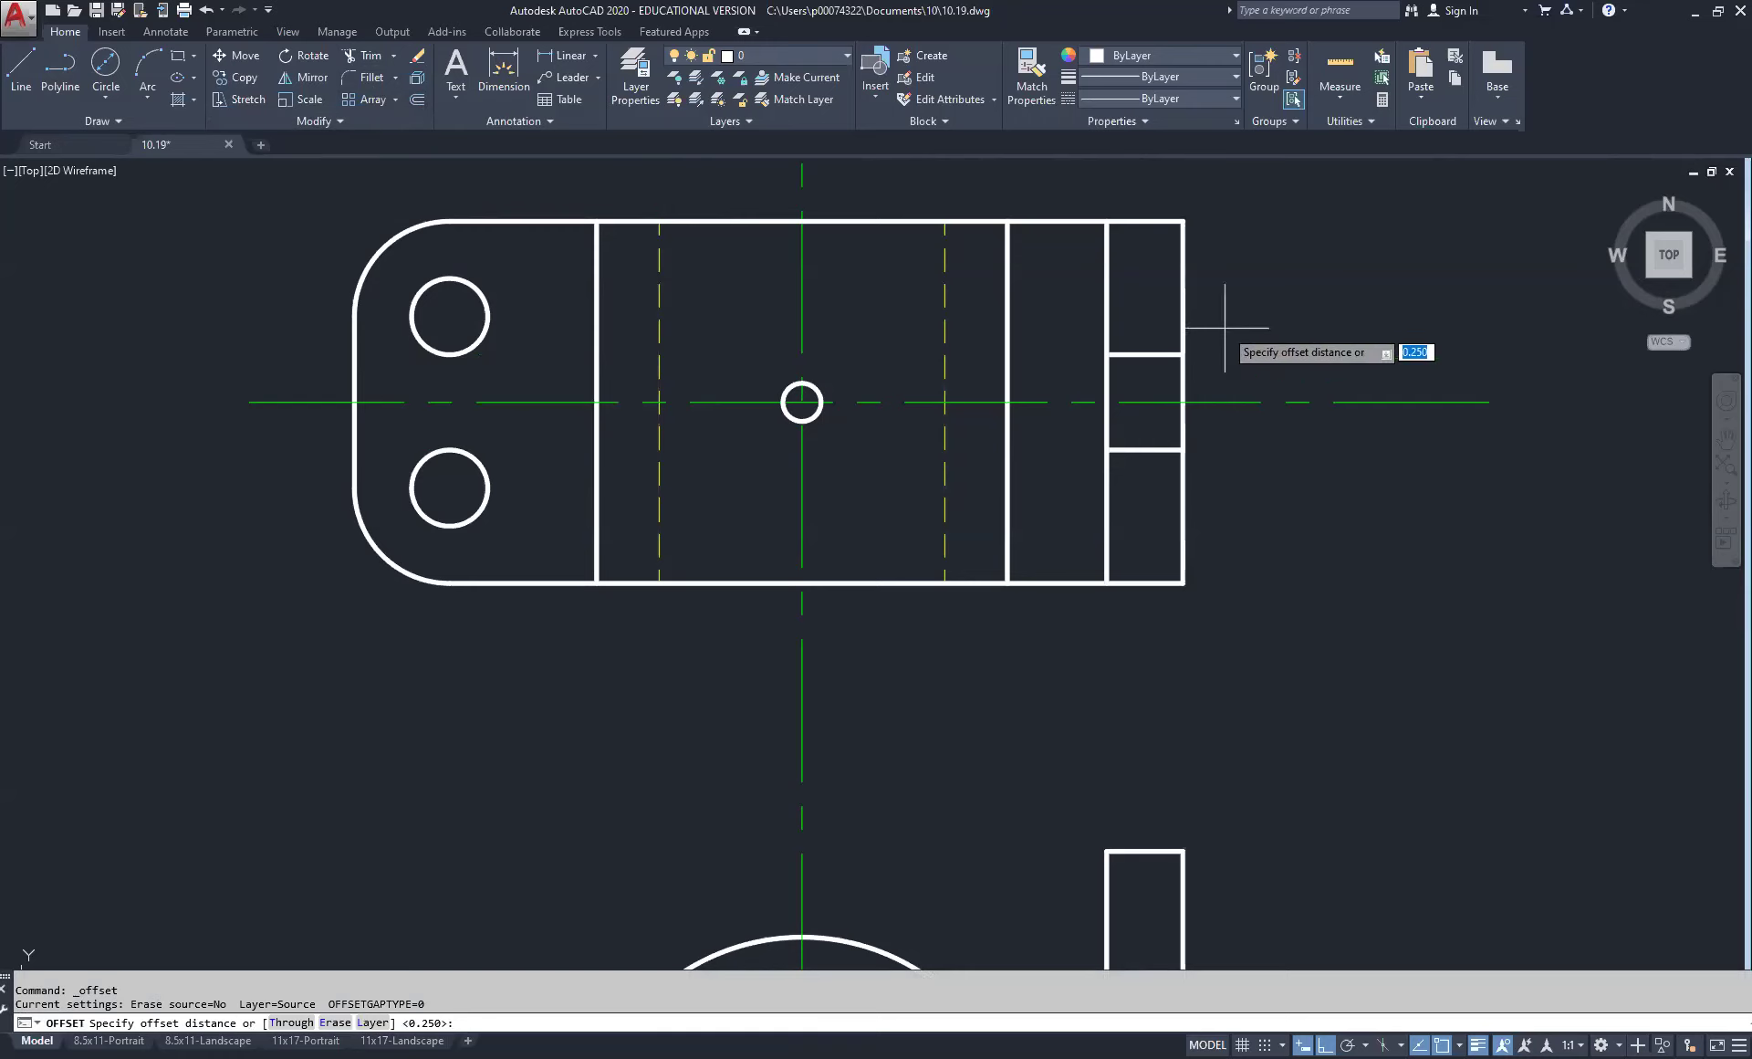
{"action": "key", "text": "Return"}
{"action": "left_click", "coordinate": [1187, 312]}
{"action": "left_click", "coordinate": [1240, 313]}
{"action": "left_click", "coordinate": [1107, 315]}
{"action": "left_click", "coordinate": [1082, 321]}
{"action": "right_click", "coordinate": [1327, 320]}
{"action": "left_click", "coordinate": [1328, 323]}
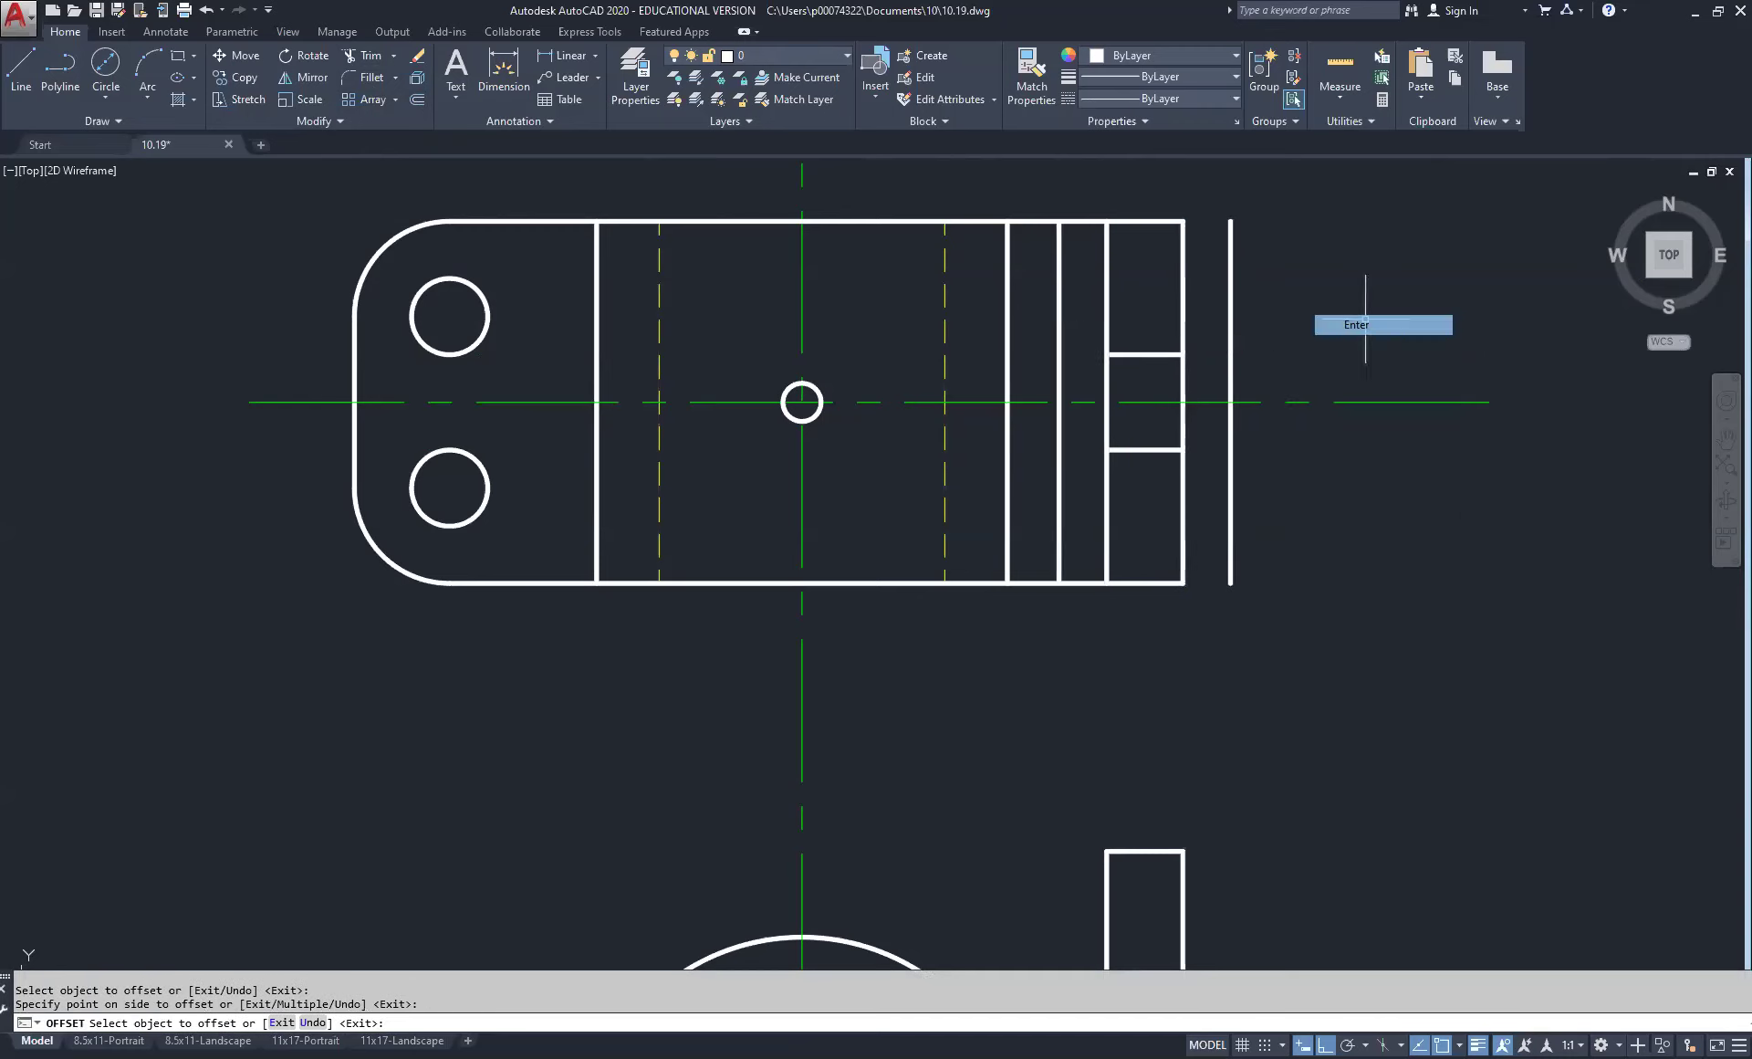
Step: Trim the top view's horizontal centerline so it spans only between the two vertical offset lines around the flange
{"action": "left_click", "coordinate": [1275, 266]}
{"action": "left_click", "coordinate": [1232, 301]}
{"action": "left_click", "coordinate": [1084, 286]}
{"action": "left_click", "coordinate": [1031, 315]}
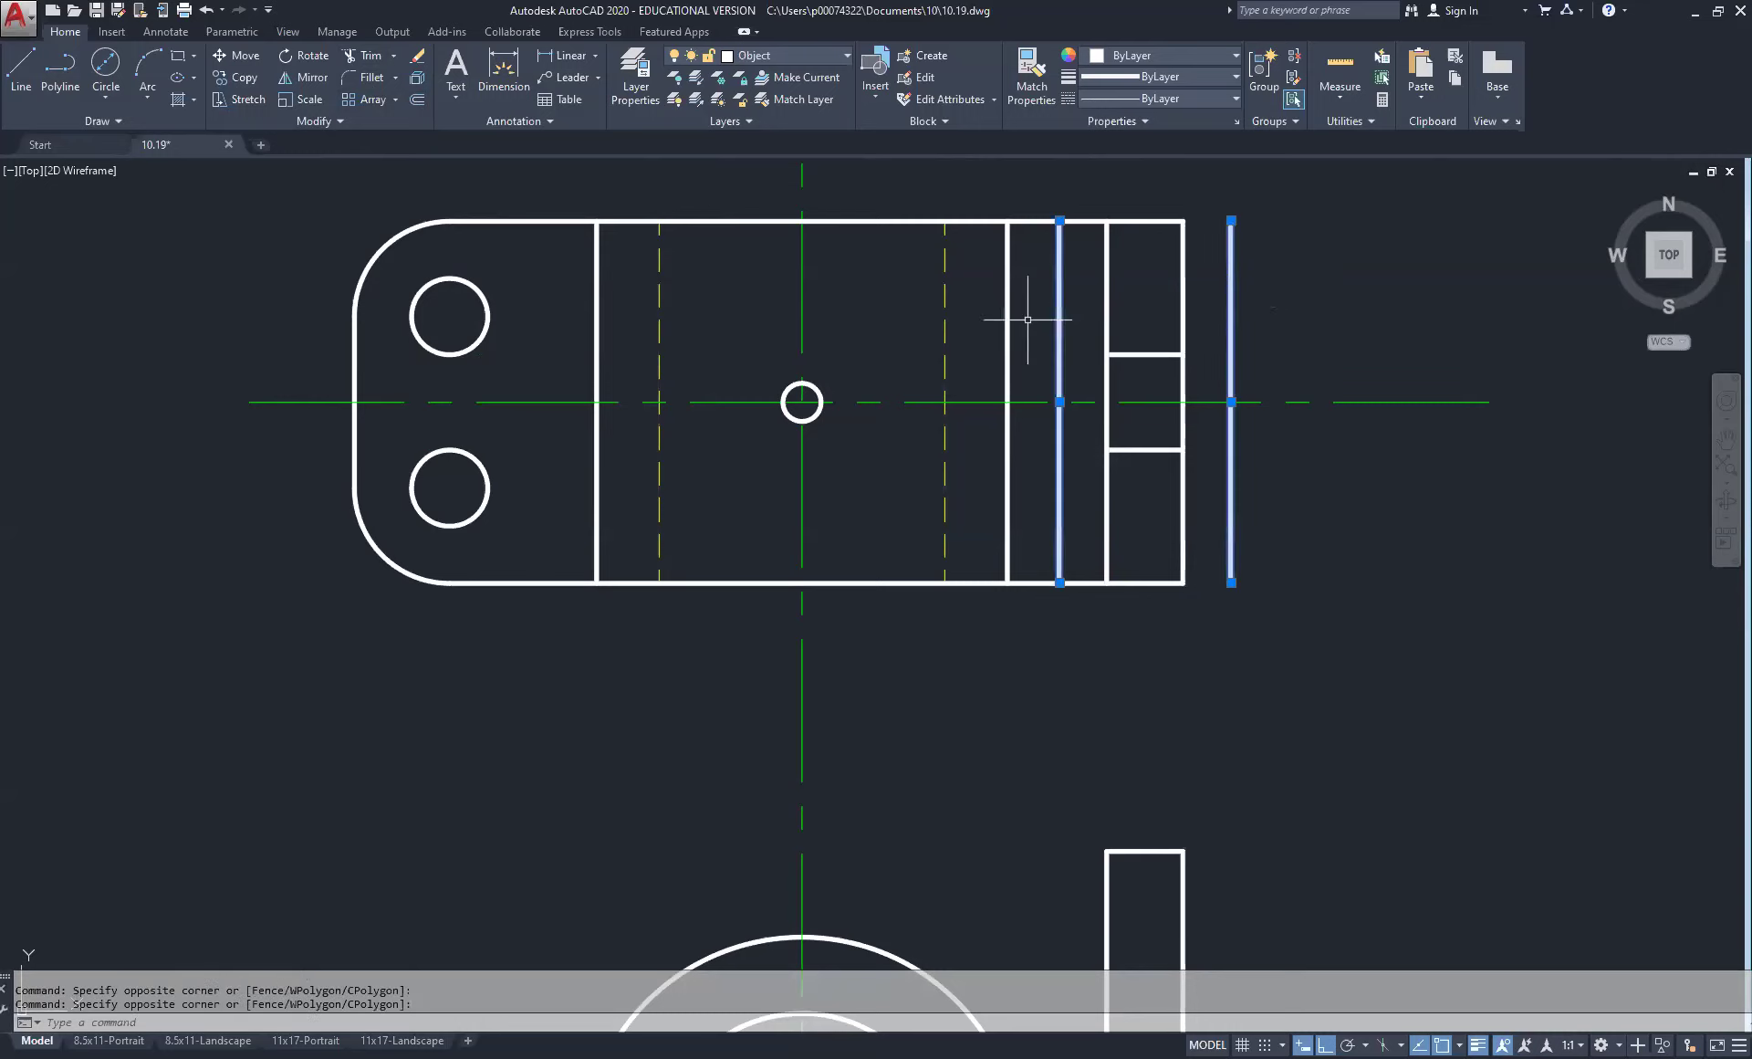
{"action": "left_click", "coordinate": [372, 57]}
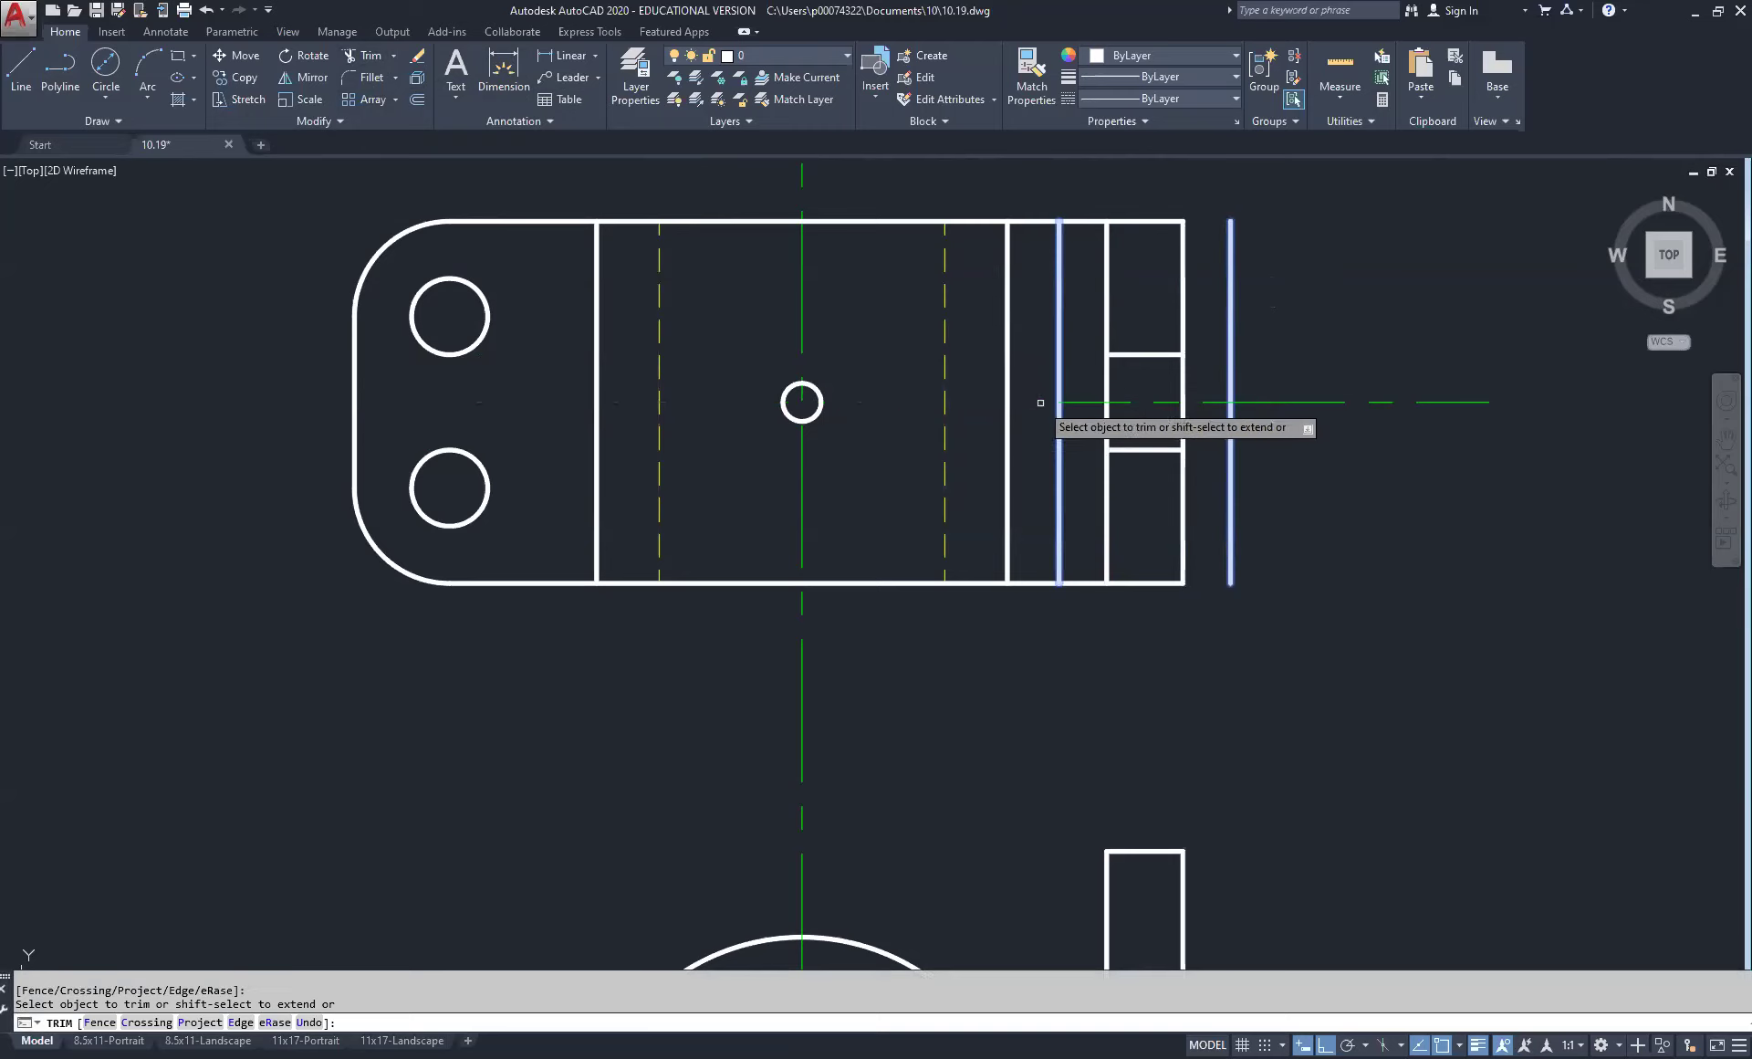
{"action": "left_click", "coordinate": [1318, 401]}
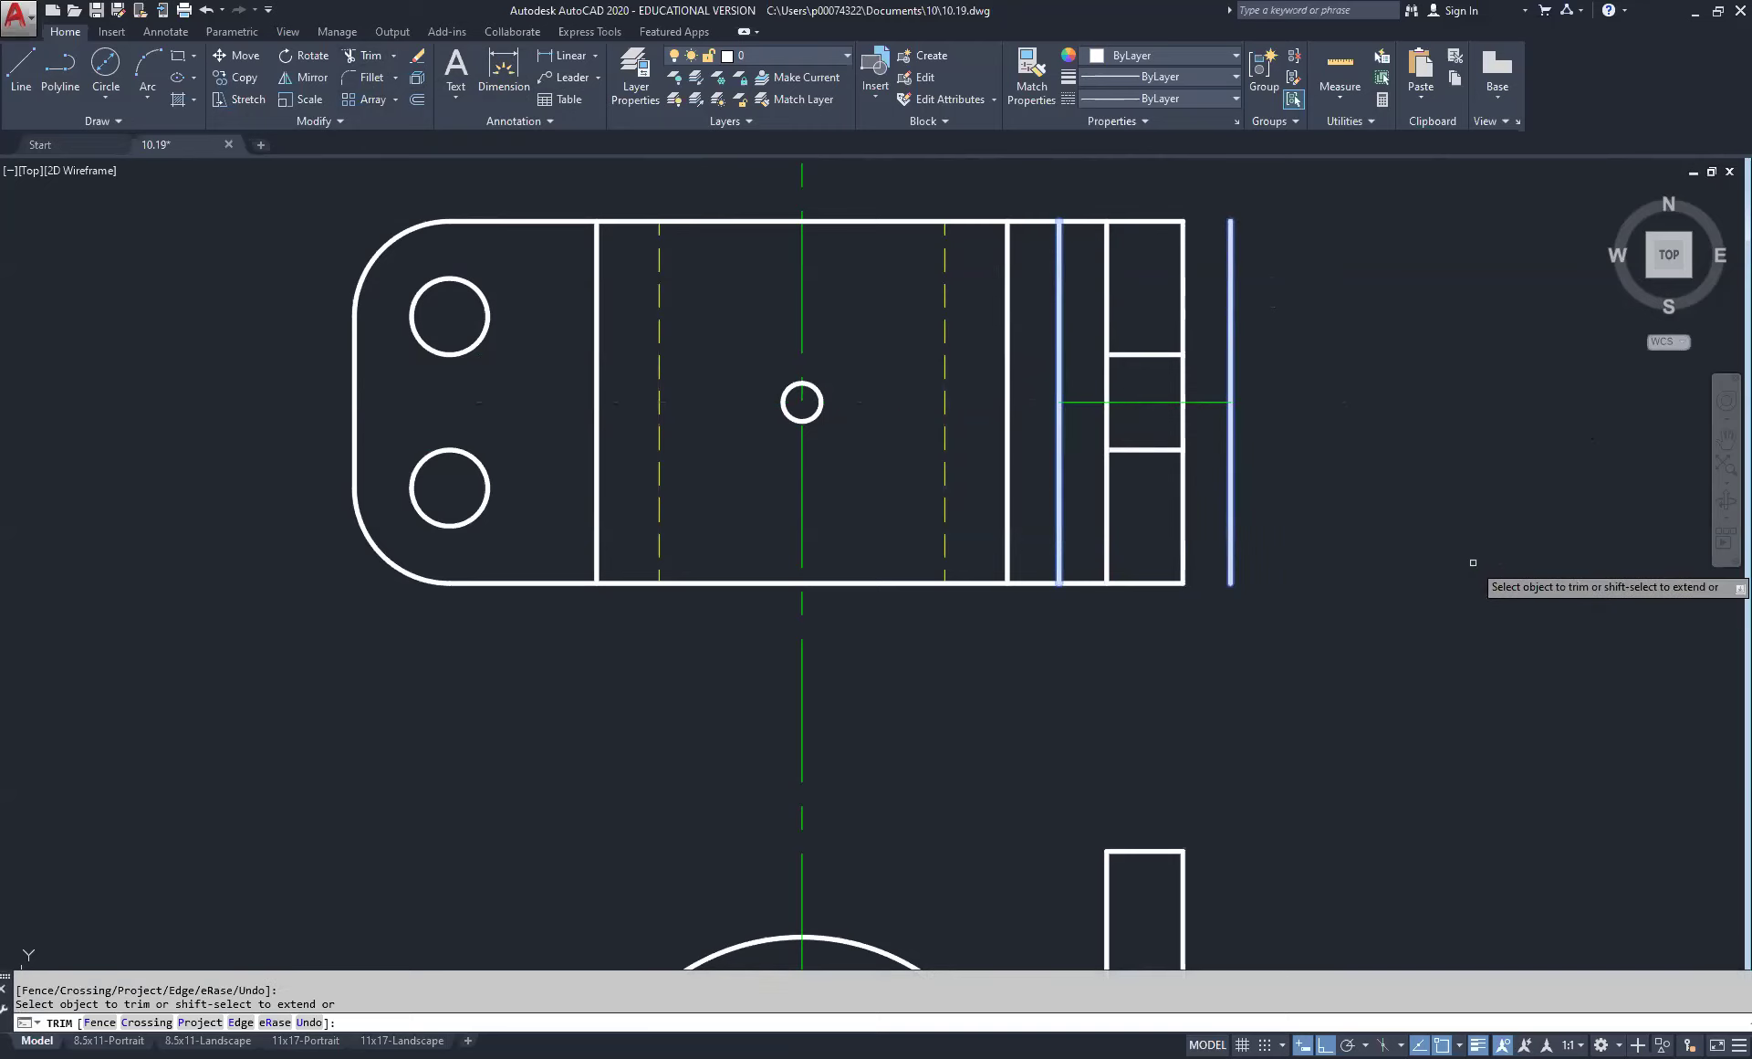
{"action": "key", "text": "Escape"}
{"action": "key", "text": "Escape"}
Step: Select the two vertical offset lines on either side of the flange in the top view
{"action": "left_click", "coordinate": [1246, 309]}
{"action": "left_click", "coordinate": [1220, 322]}
{"action": "left_click", "coordinate": [1080, 302]}
{"action": "left_click", "coordinate": [1045, 329]}
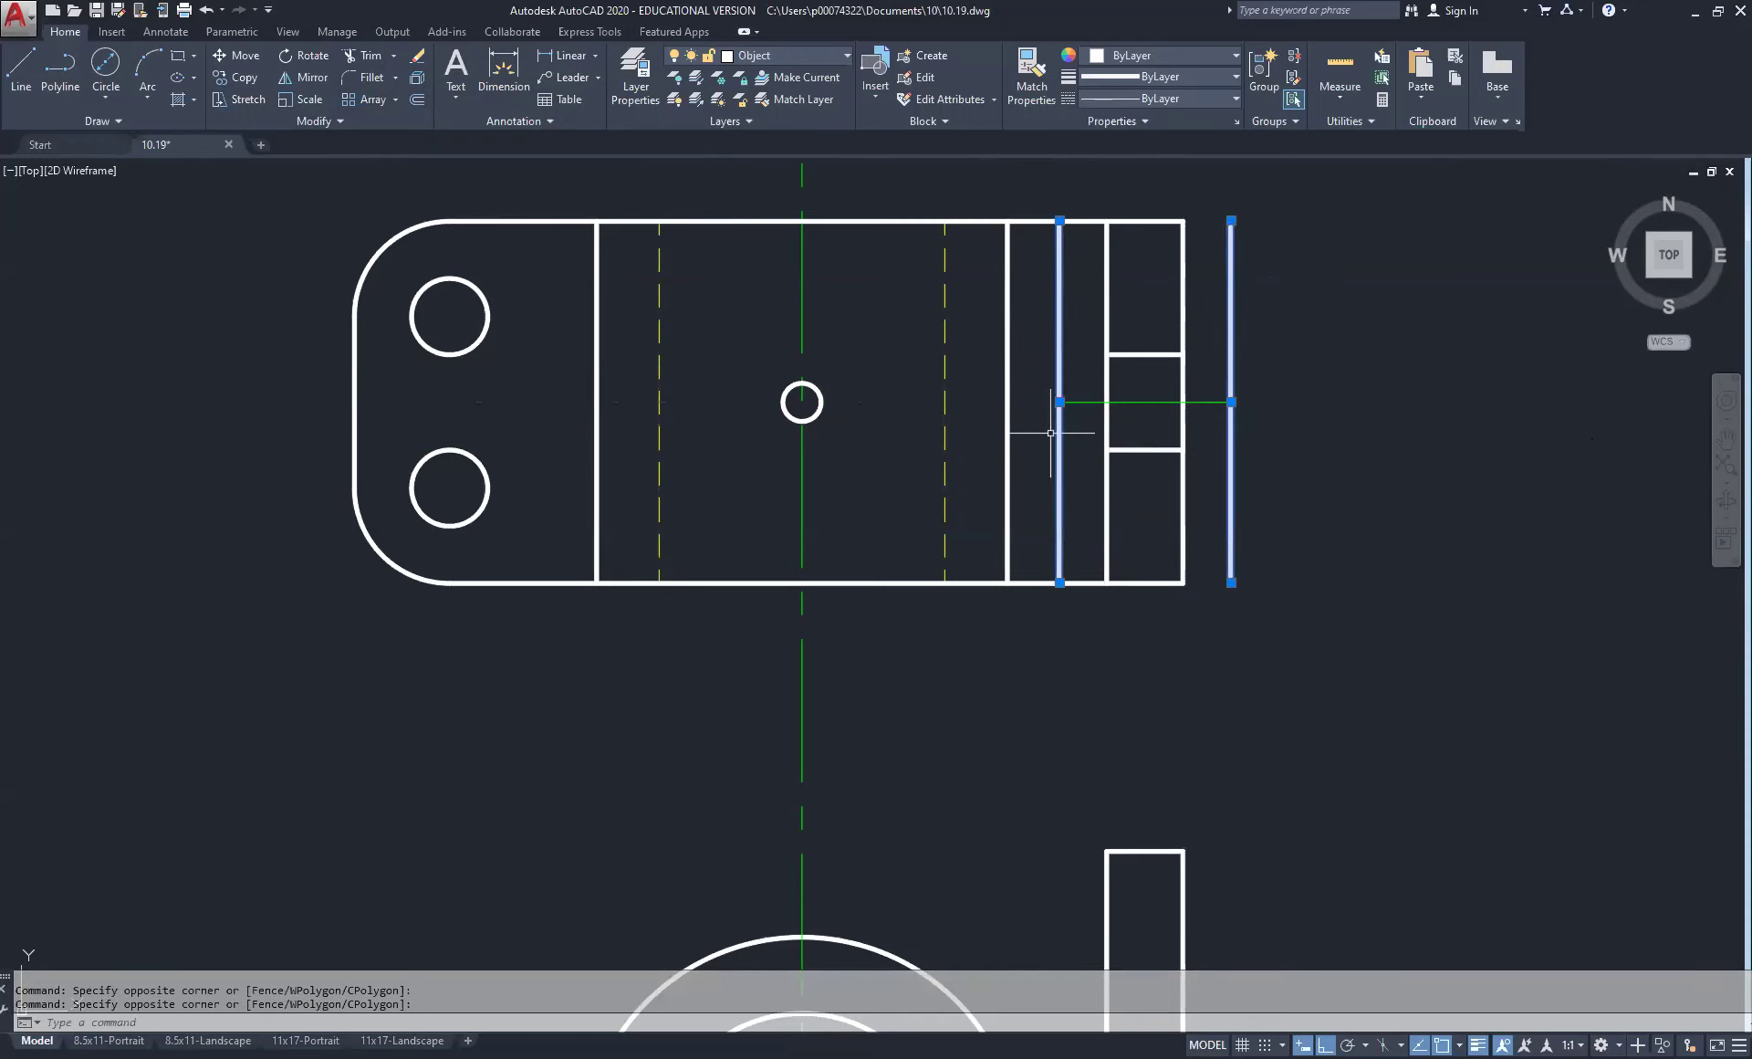
Step: Erase the two selected vertical lines and draw a horizontal line on the Center layer above the slotted end of the top view
{"action": "key", "text": "Delete"}
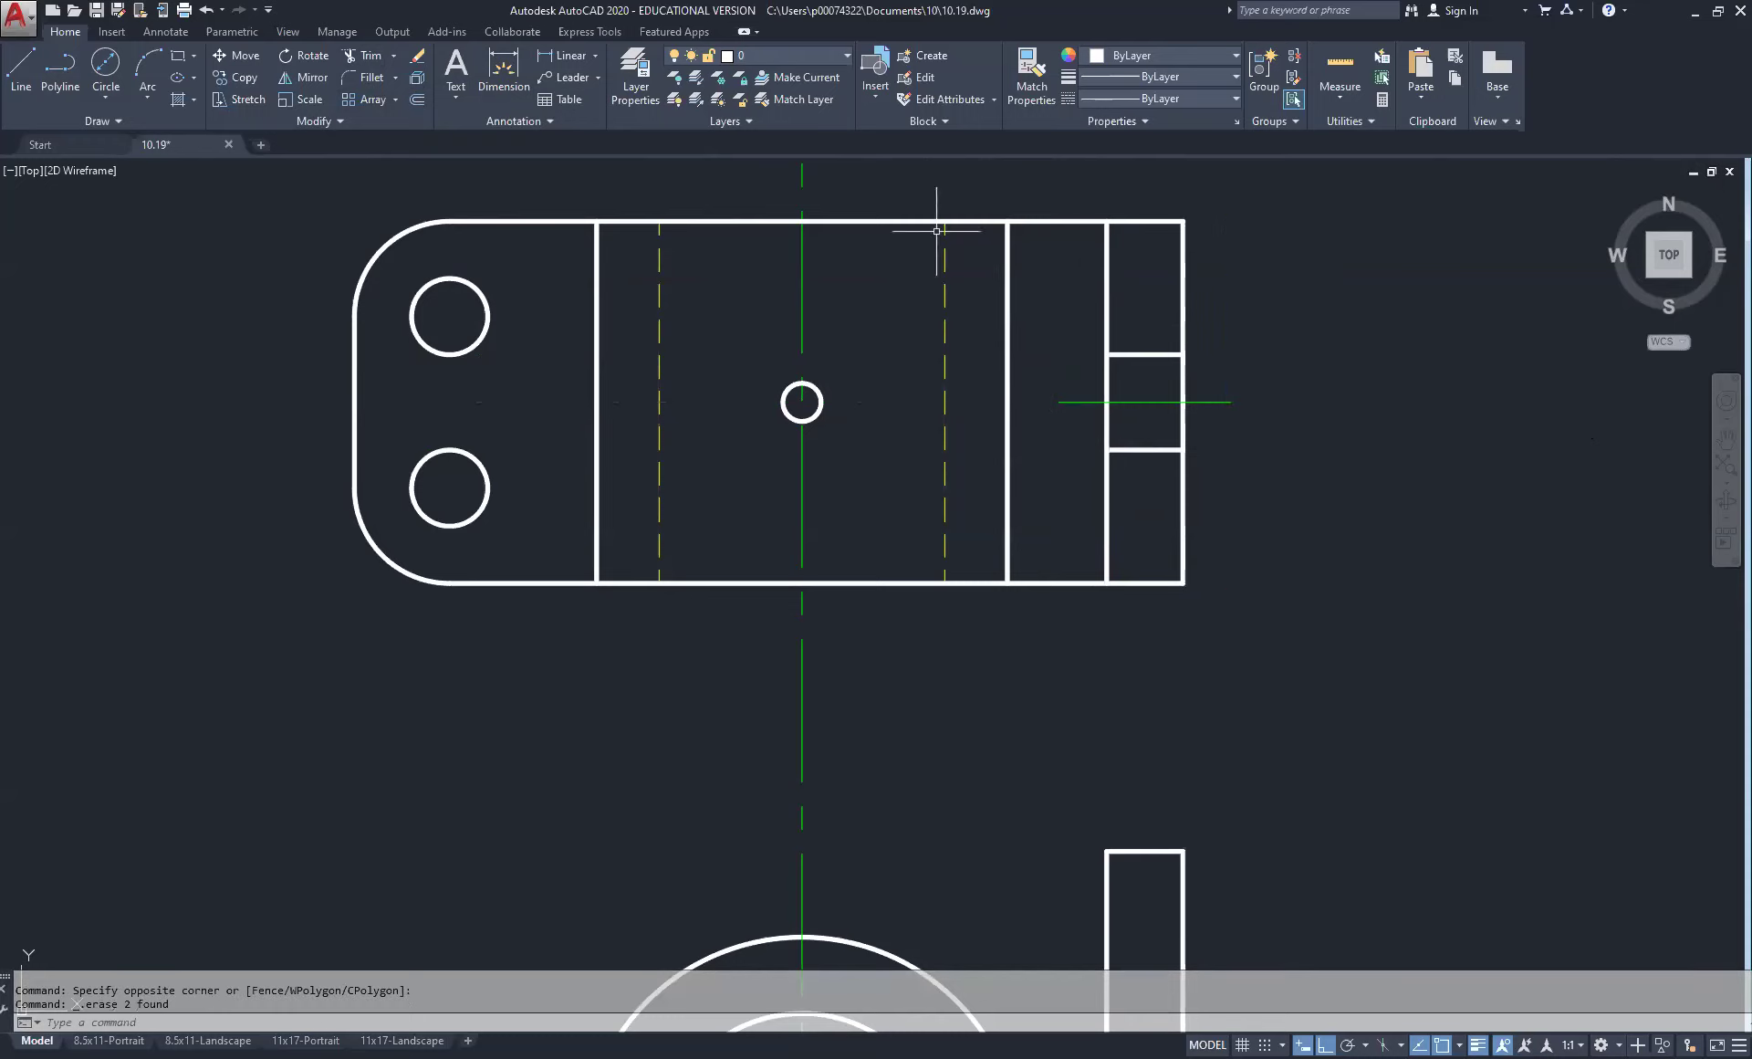
{"action": "left_click", "coordinate": [847, 62]}
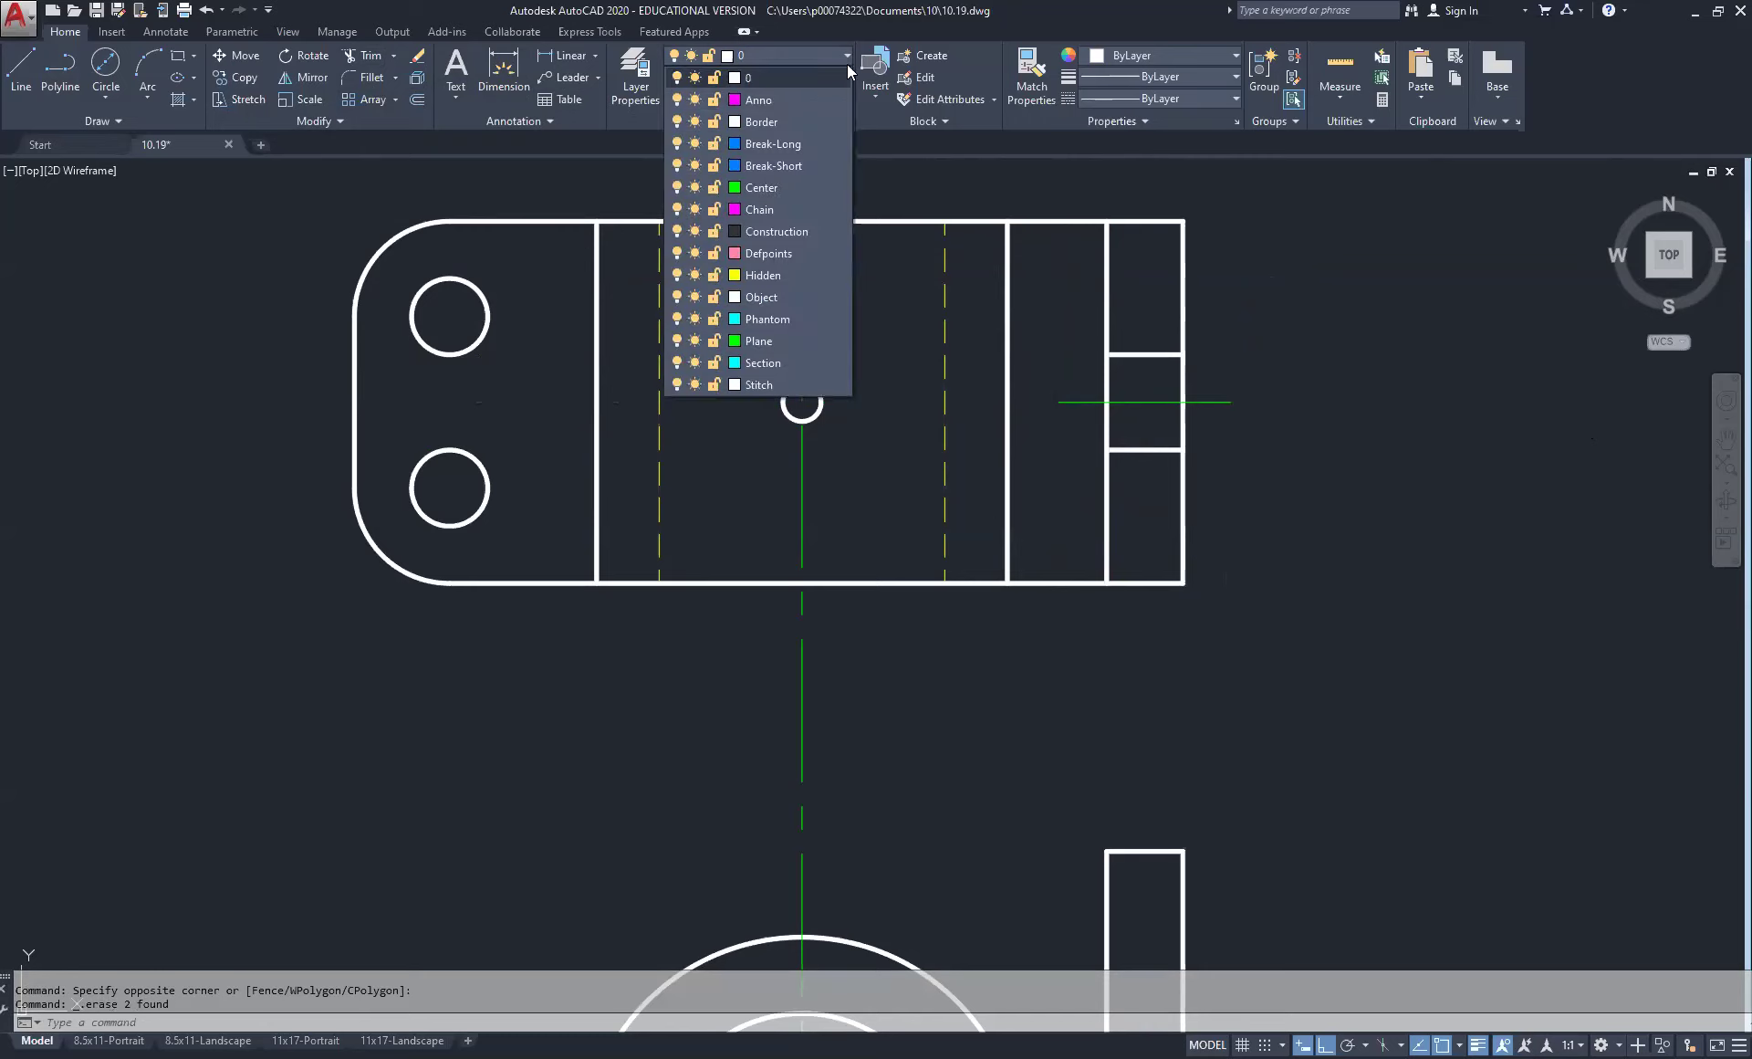
{"action": "left_click", "coordinate": [781, 184]}
{"action": "left_click", "coordinate": [12, 75]}
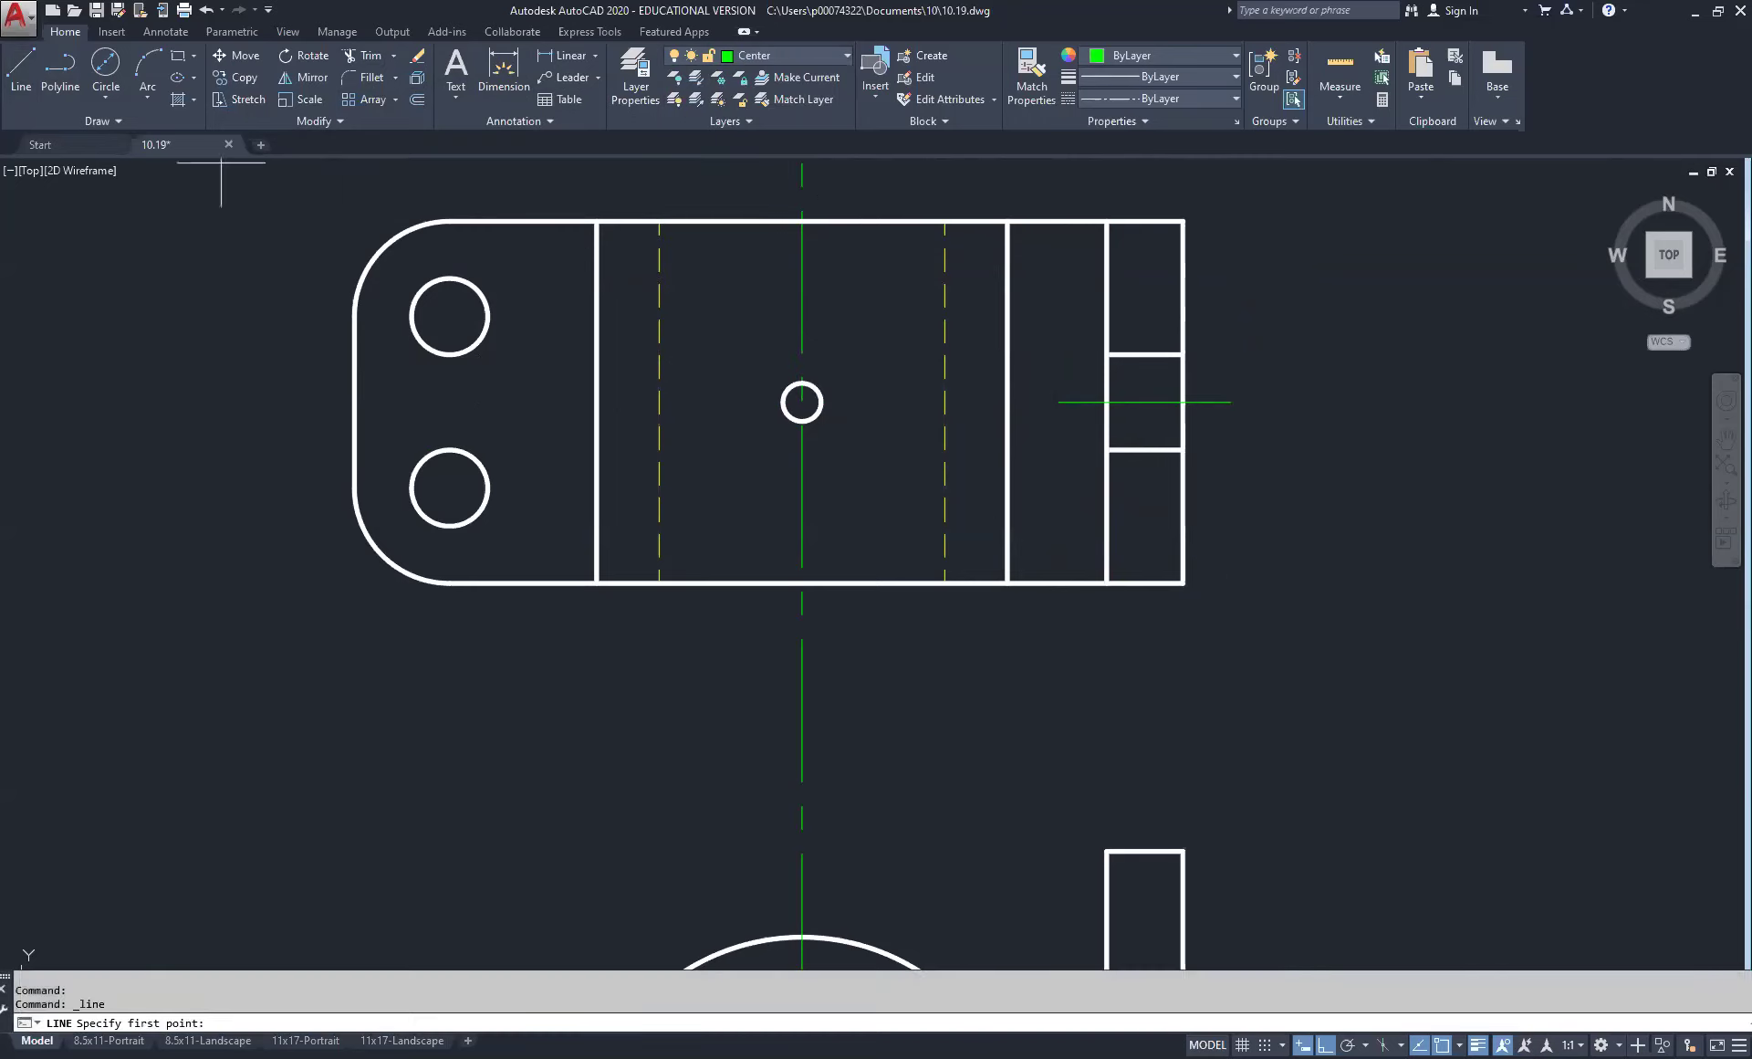
{"action": "left_click", "coordinate": [1074, 182]}
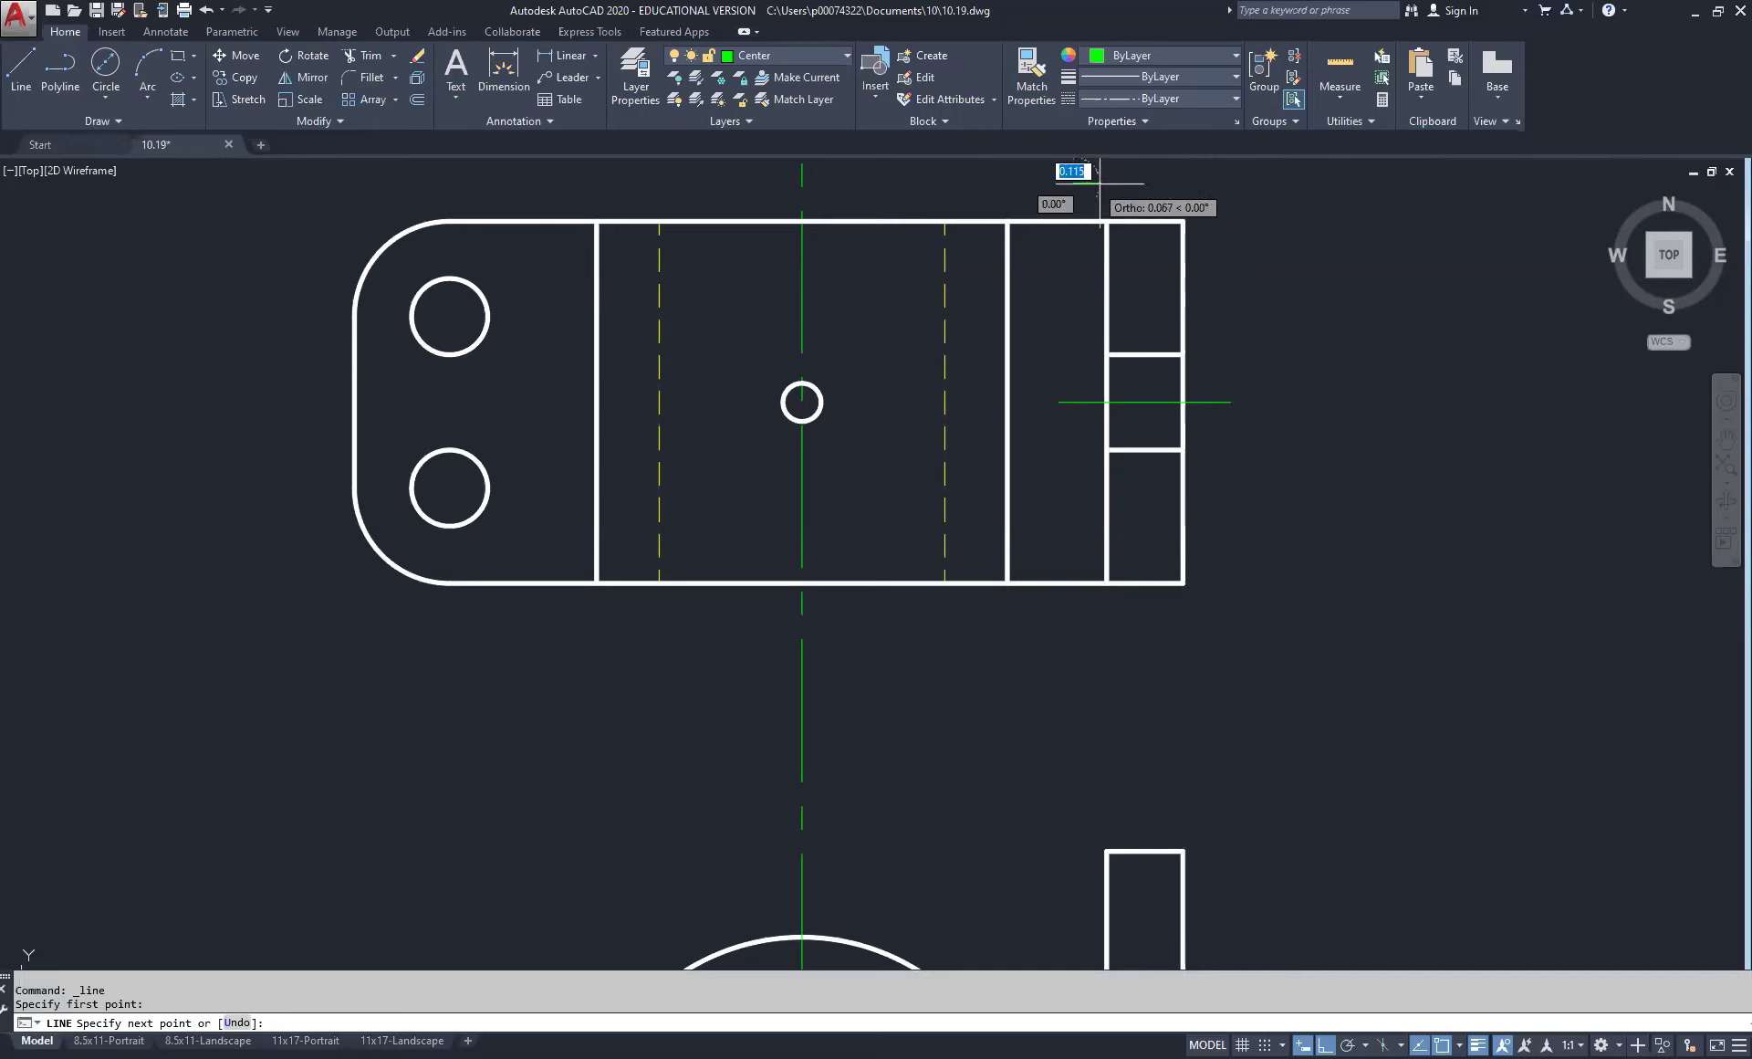
{"action": "left_click", "coordinate": [1292, 184]}
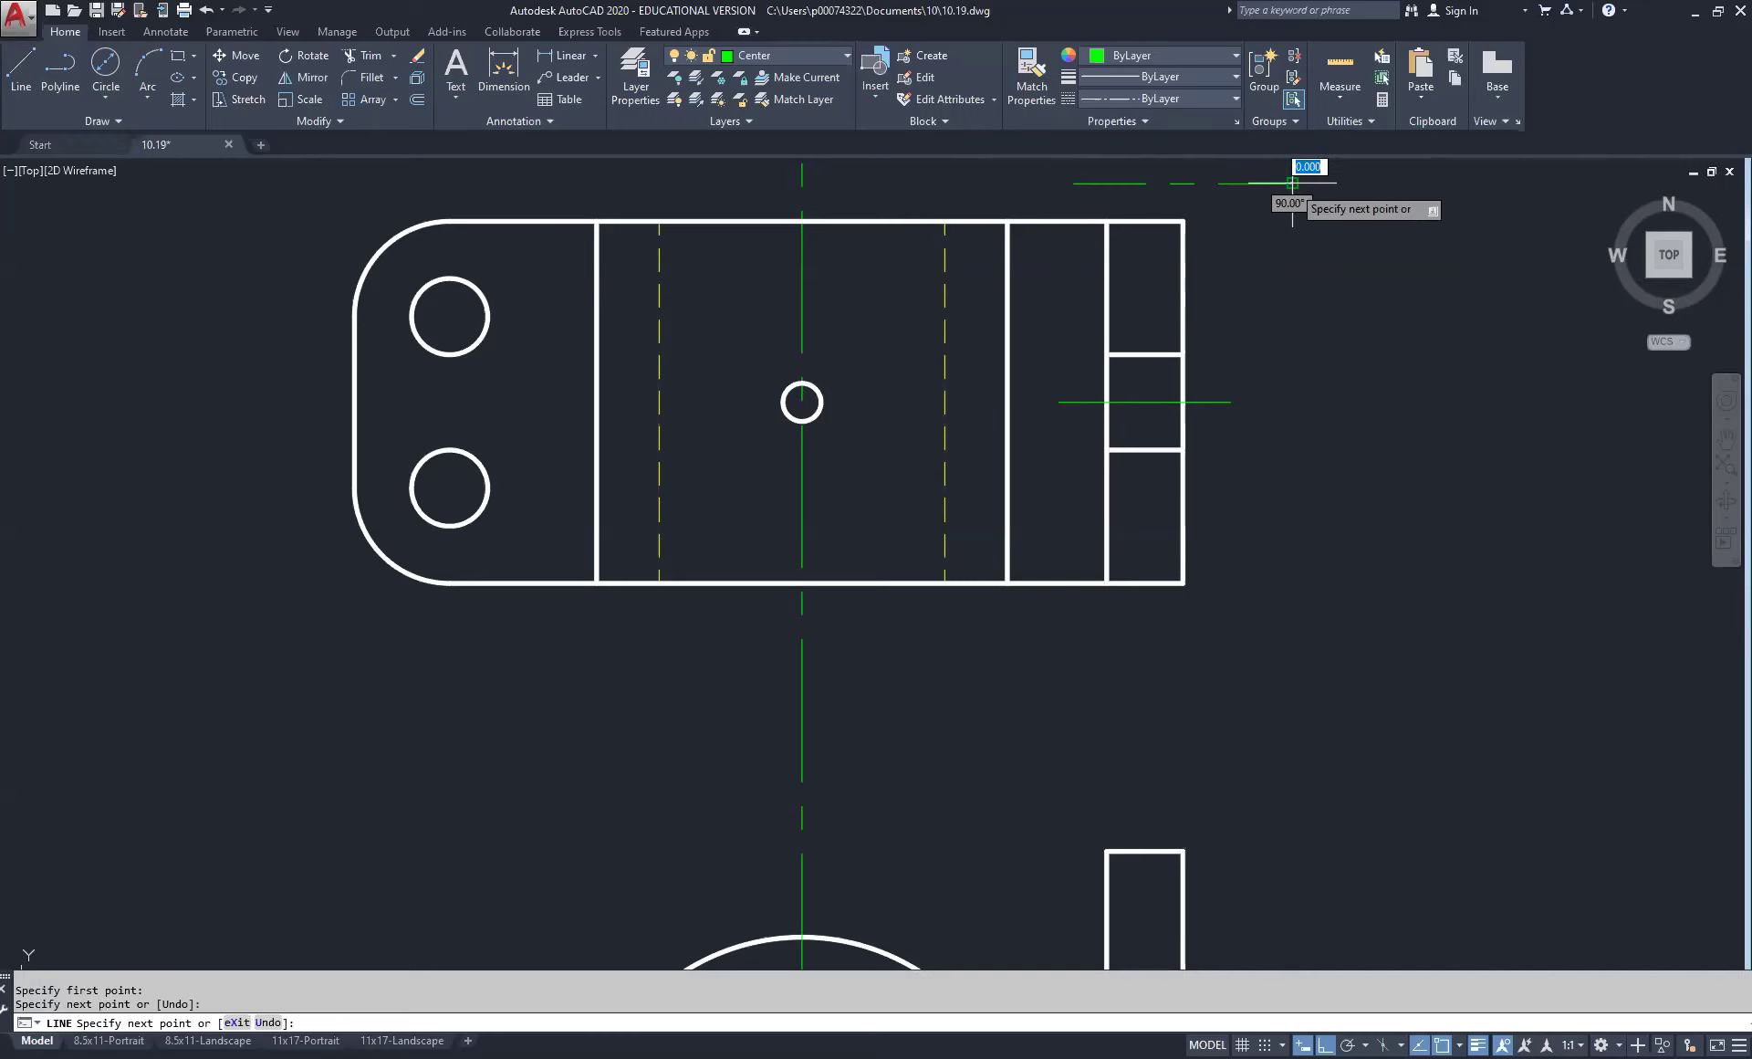
{"action": "right_click", "coordinate": [1351, 244]}
{"action": "left_click", "coordinate": [1379, 255]}
Step: Move the new center line by its midpoint onto the midpoint of the slot's existing horizontal centerline
{"action": "left_click", "coordinate": [1210, 183]}
{"action": "left_click", "coordinate": [1132, 196]}
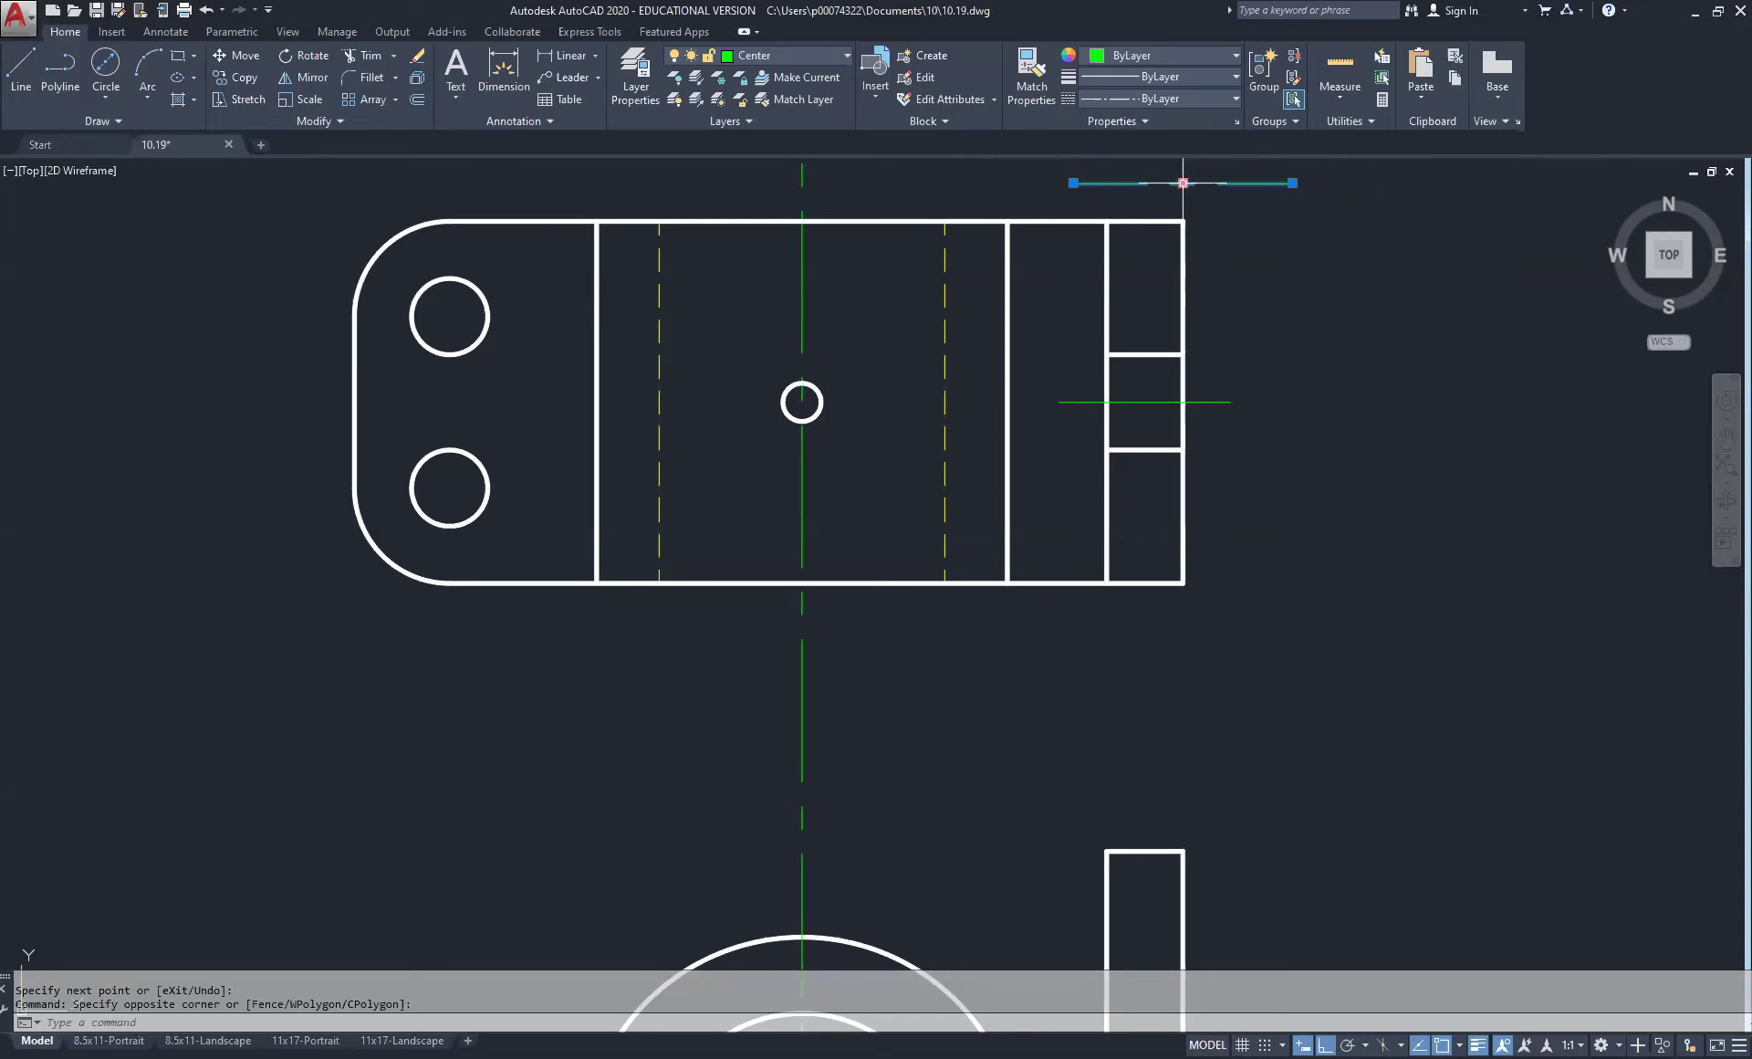
{"action": "left_click", "coordinate": [1183, 183]}
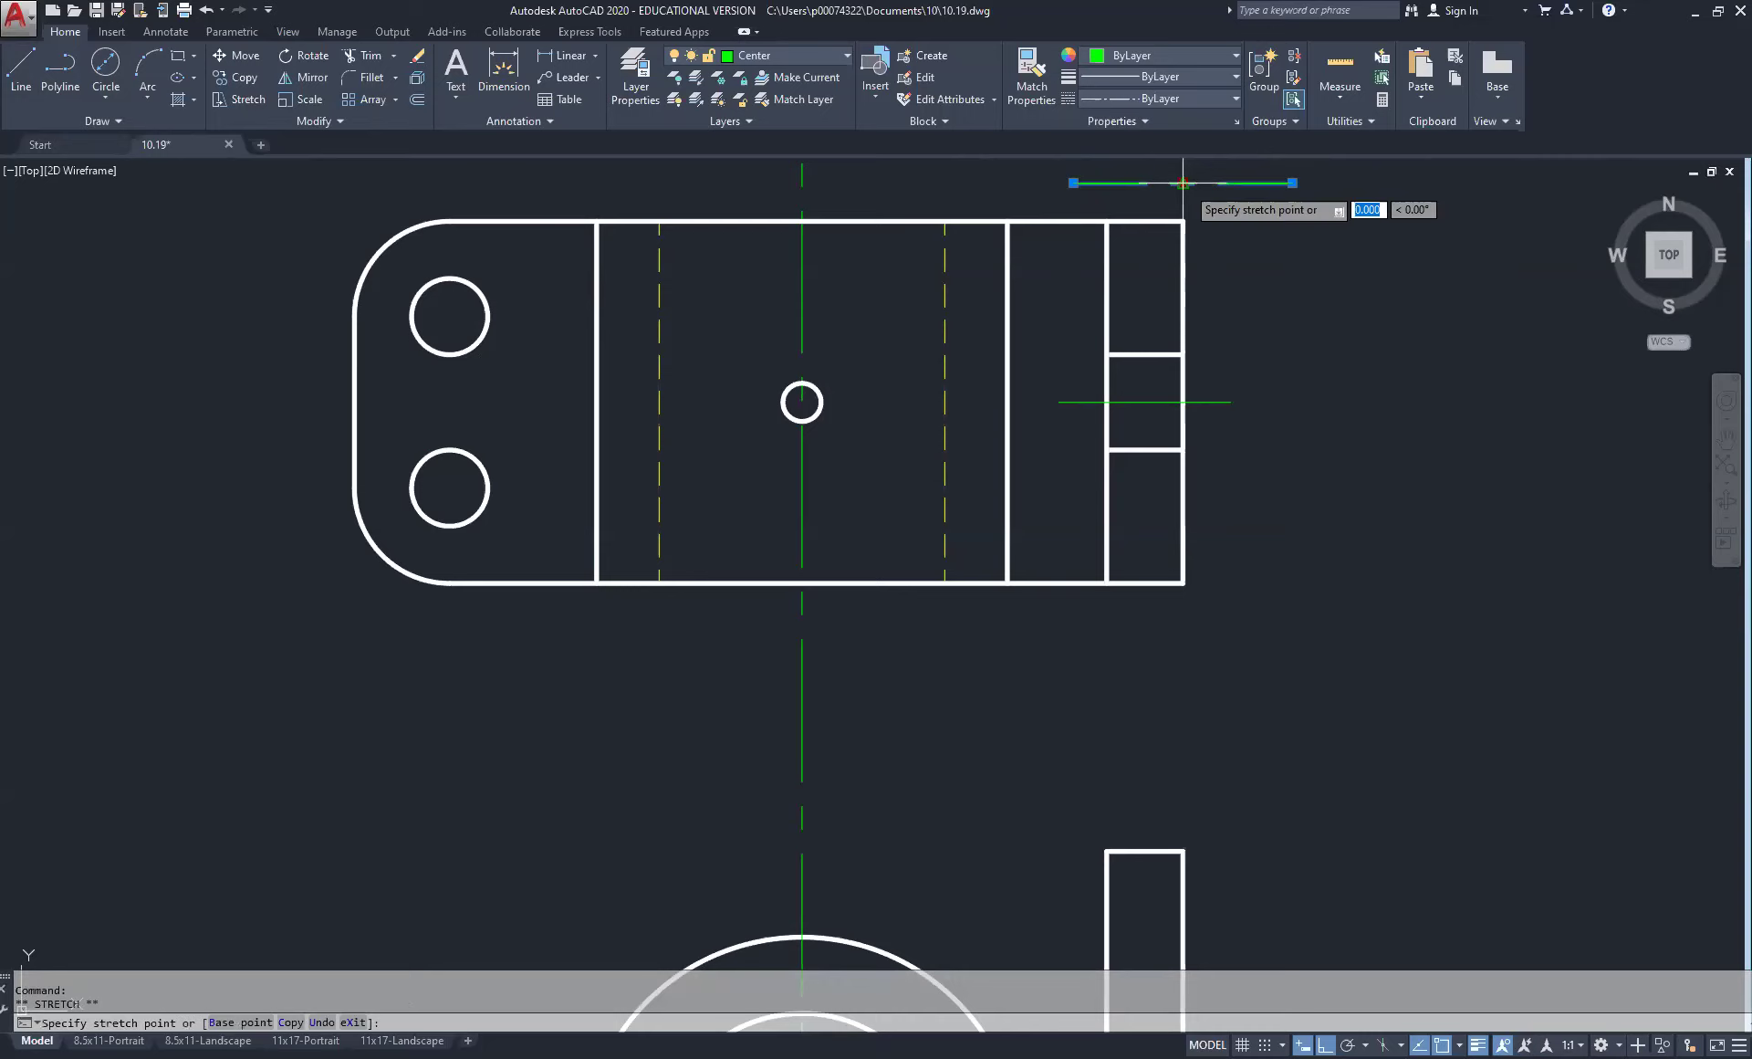
{"action": "left_click", "coordinate": [1145, 401]}
{"action": "key", "text": "Escape"}
{"action": "key", "text": "Escape"}
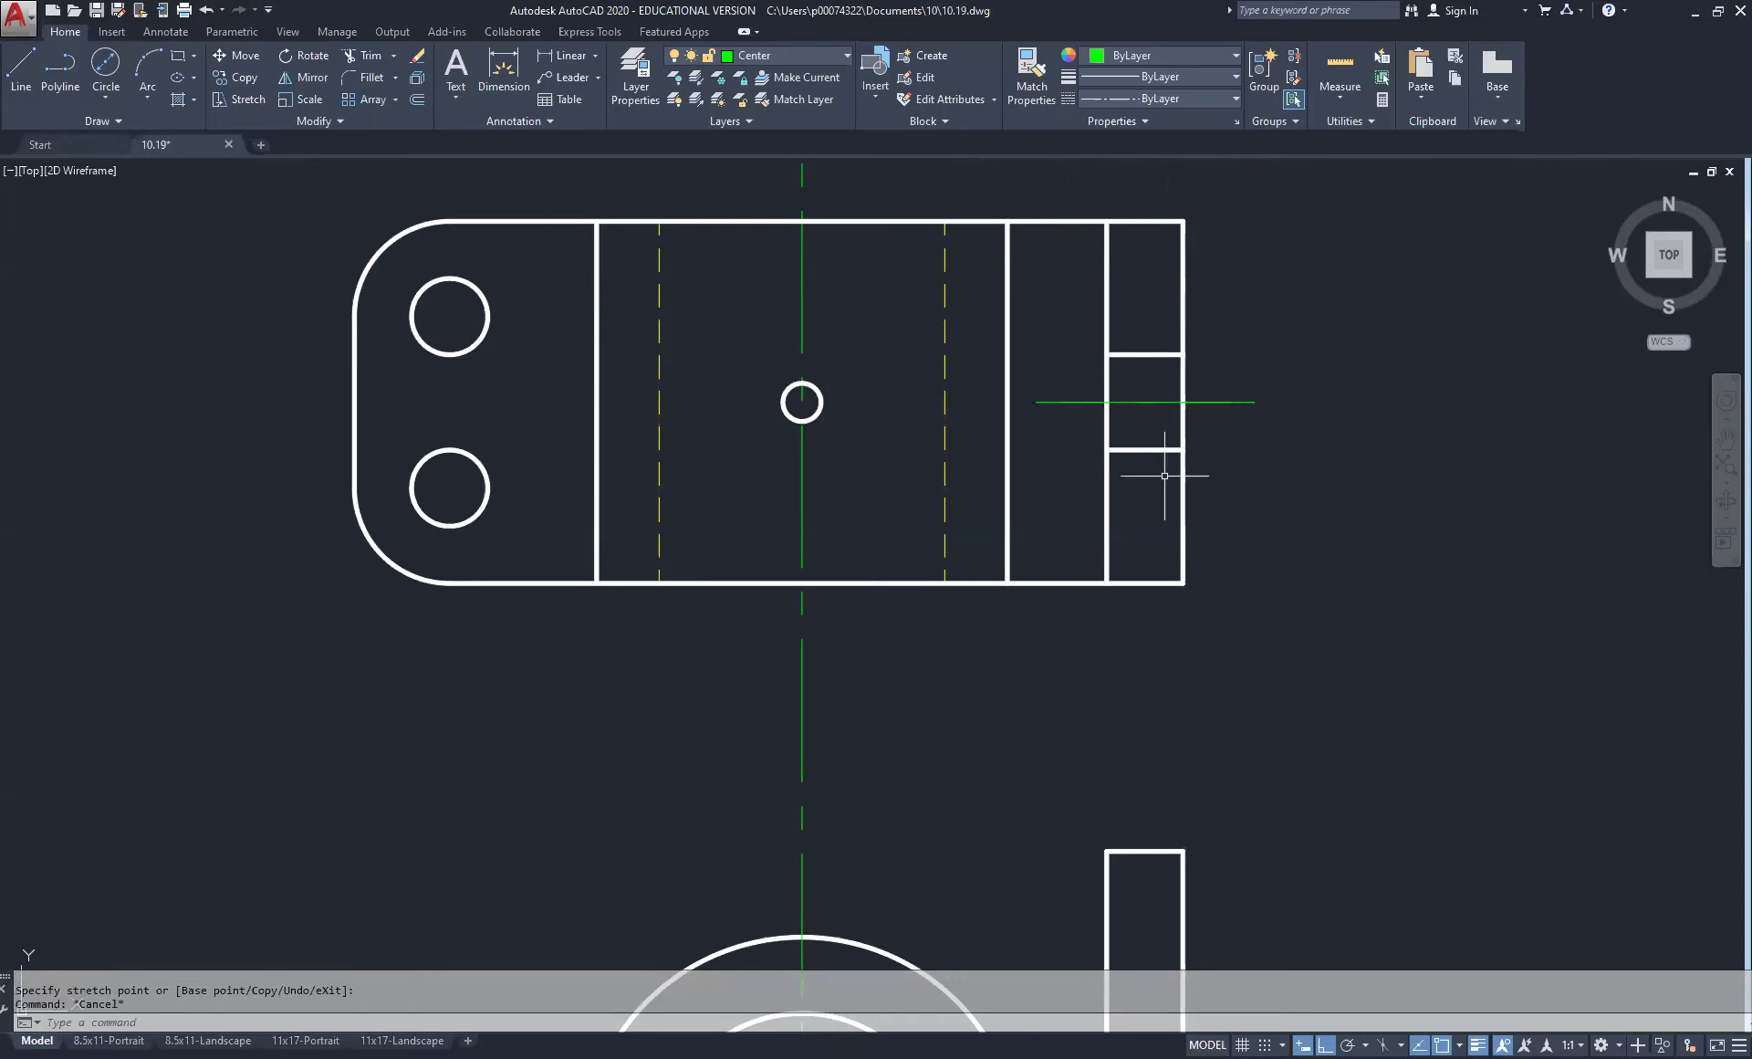
Step: Erase the shorter of the two overlapping horizontal lines through the slot, keeping the longer center line
{"action": "scroll", "coordinate": [1054, 393], "scroll_direction": "up", "scroll_amount": 2}
{"action": "scroll", "coordinate": [1056, 399], "scroll_direction": "up", "scroll_amount": 6}
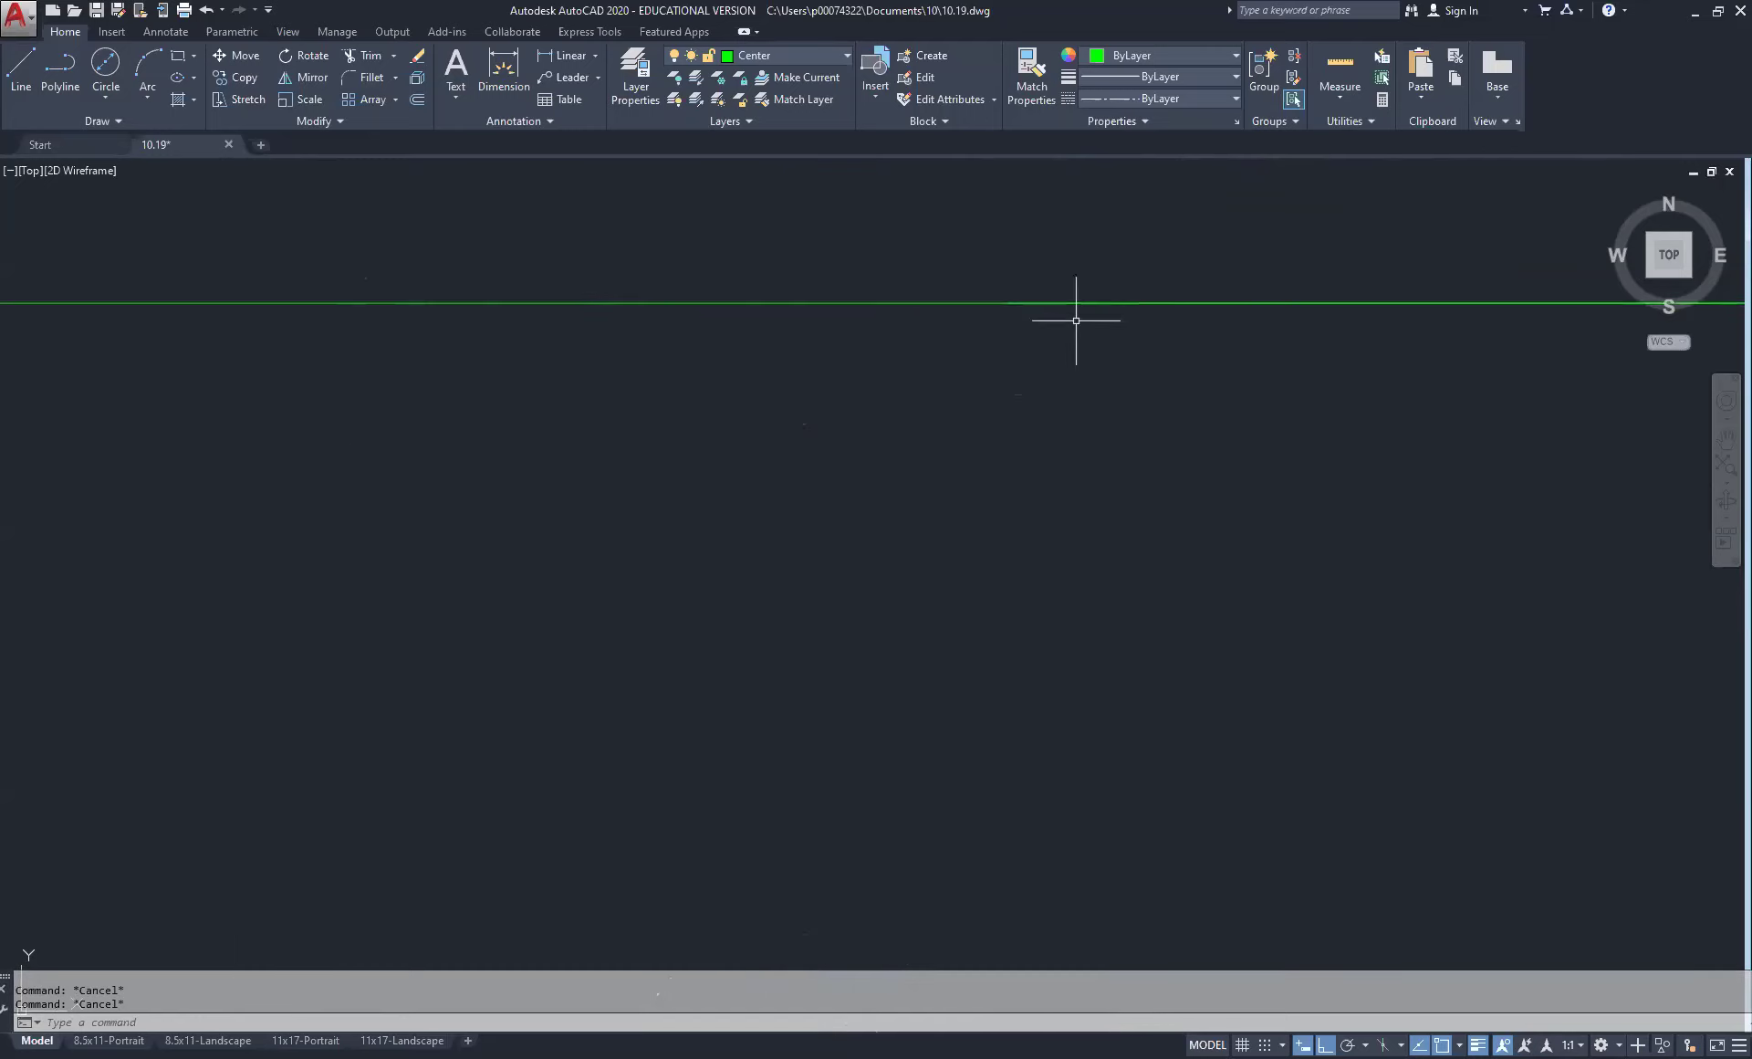
{"action": "scroll", "coordinate": [1039, 330], "scroll_direction": "down", "scroll_amount": 4}
{"action": "scroll", "coordinate": [1049, 351], "scroll_direction": "down", "scroll_amount": 5}
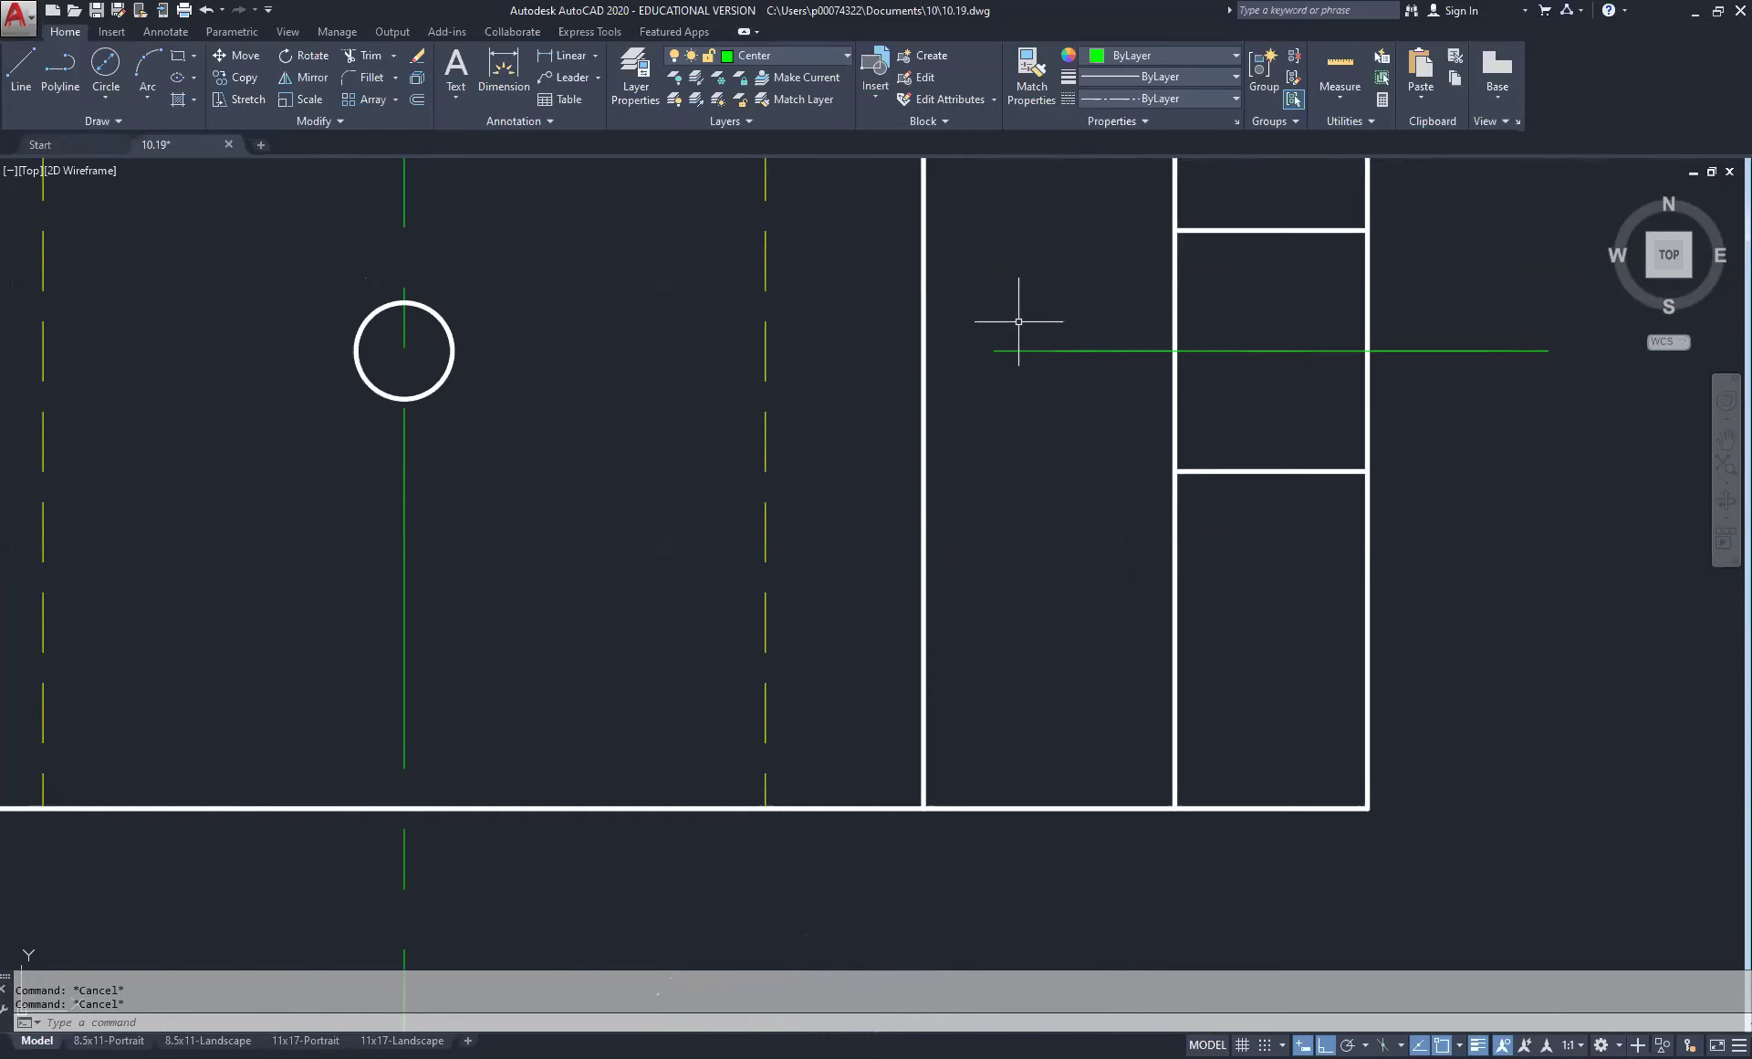
{"action": "left_click", "coordinate": [1019, 321]}
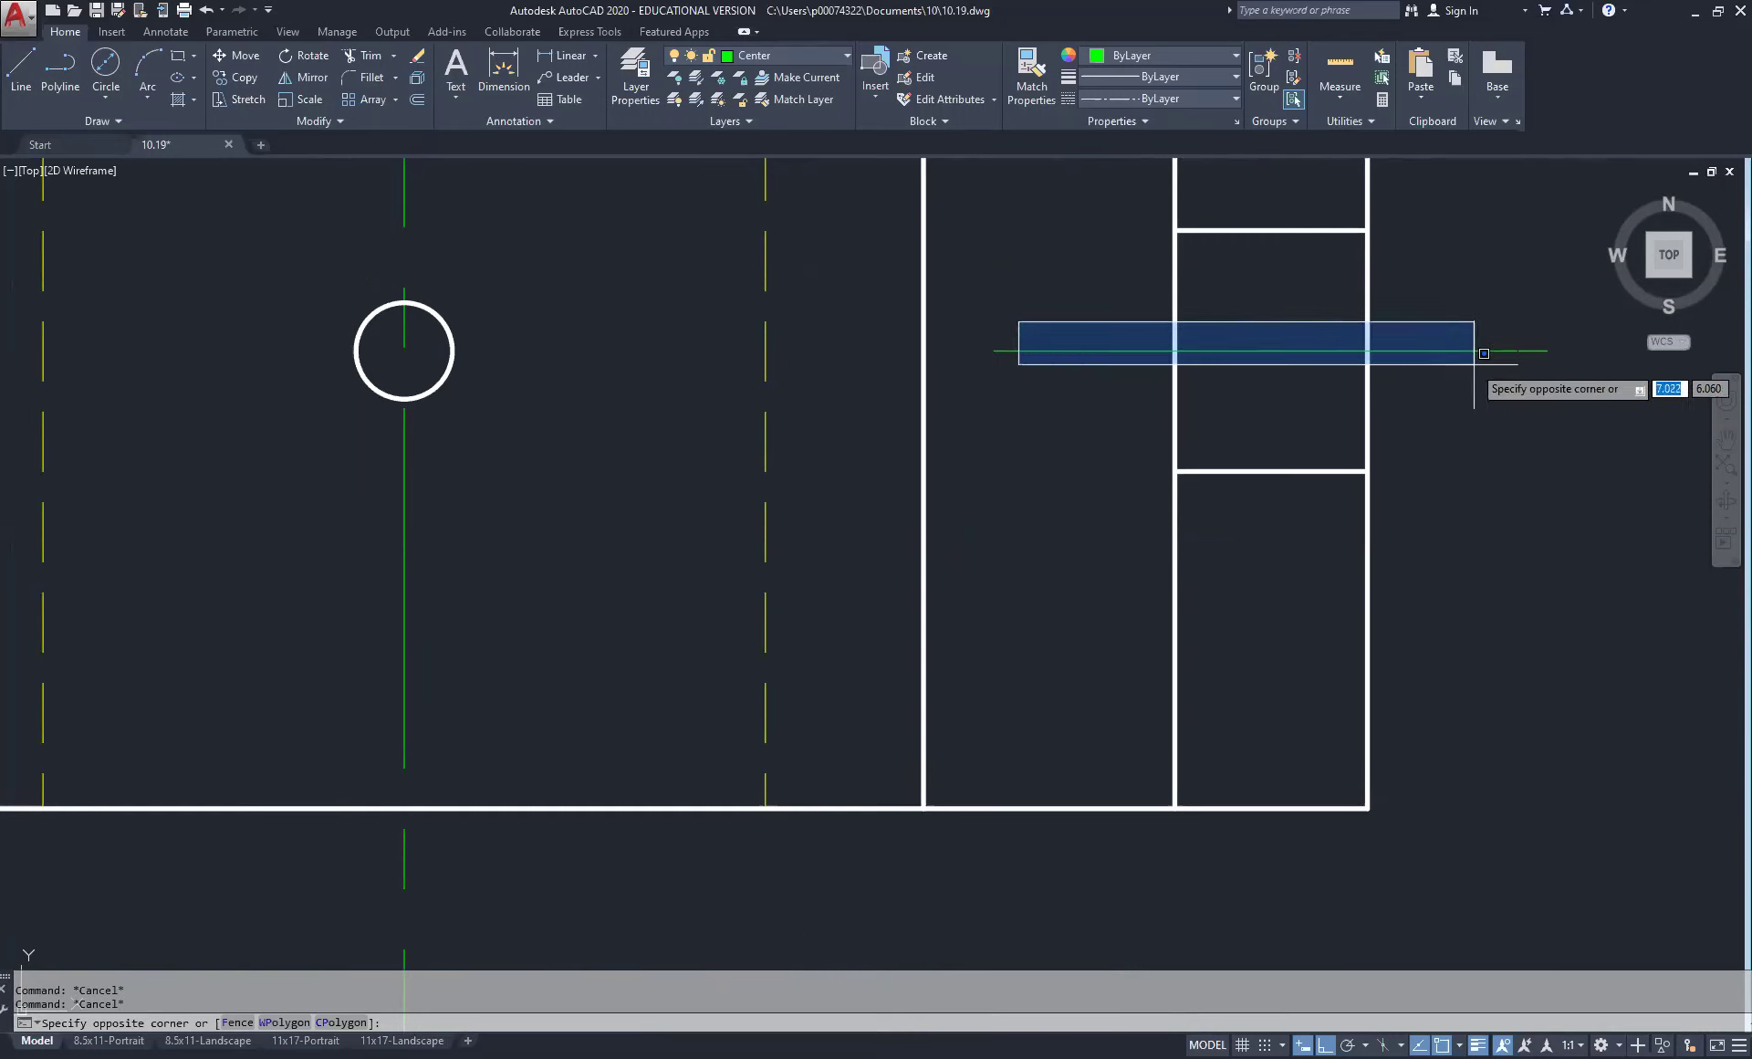
{"action": "left_click", "coordinate": [1515, 388]}
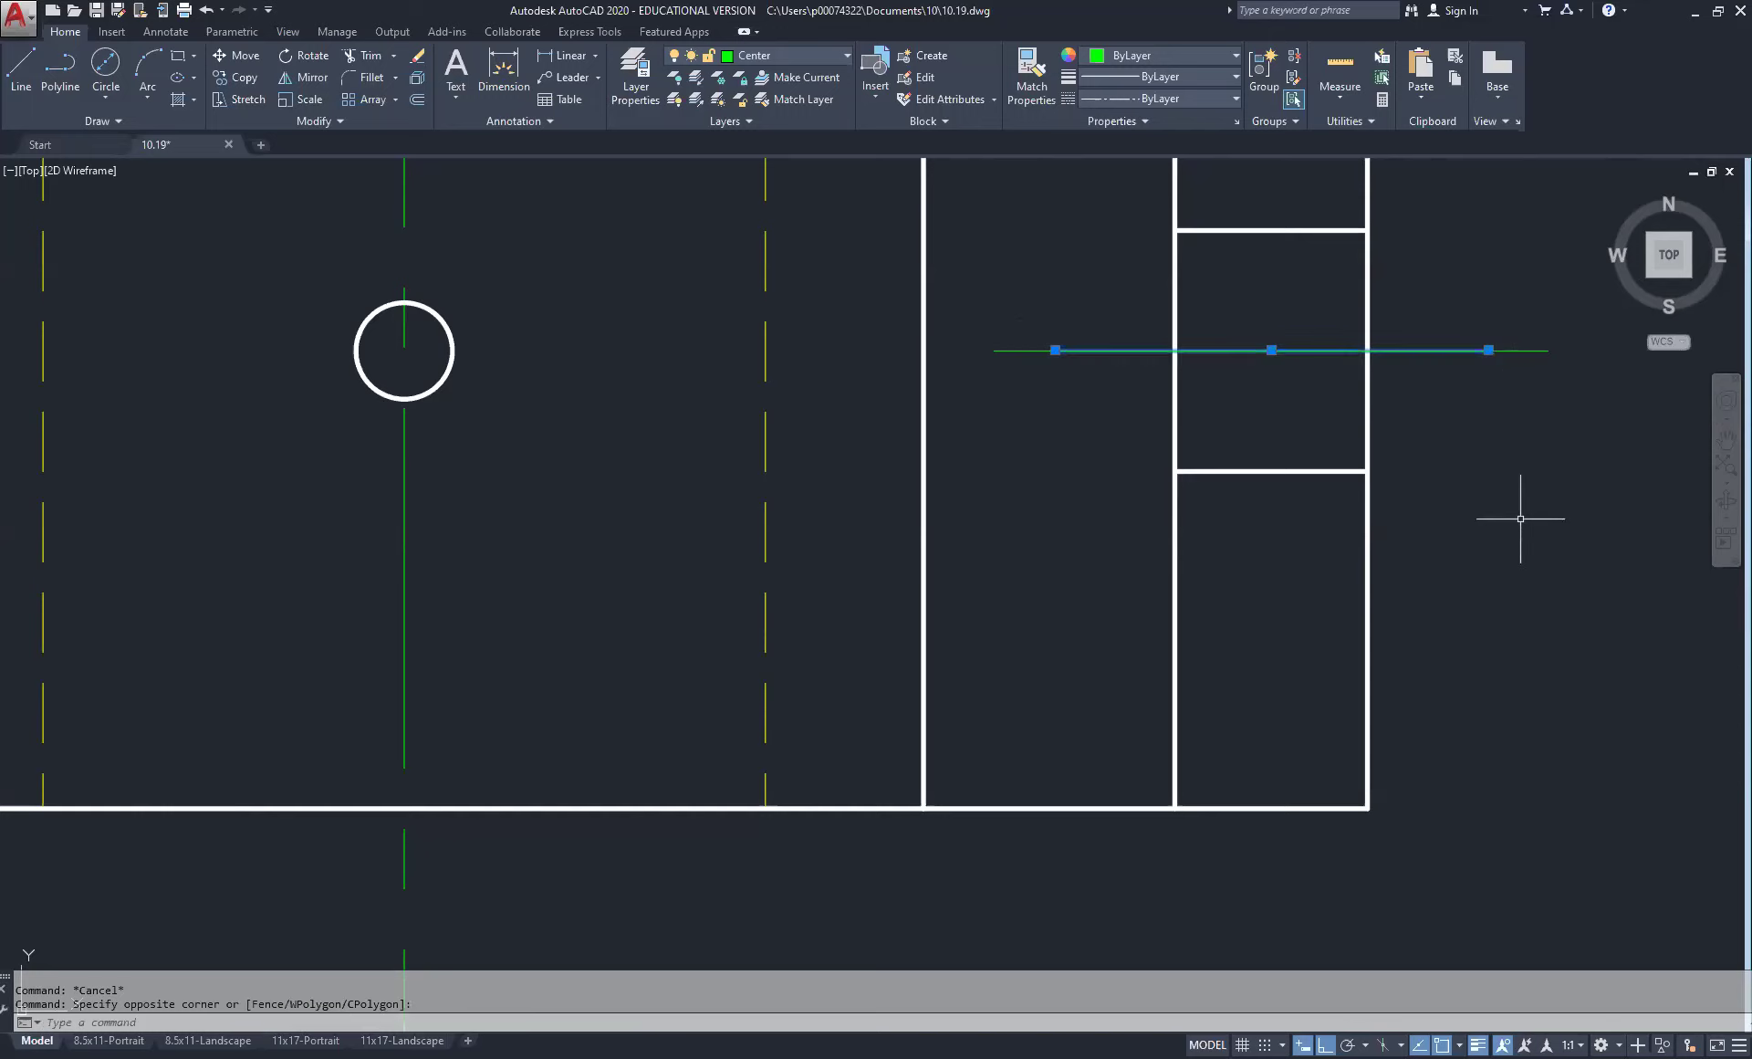
{"action": "key", "text": "Delete"}
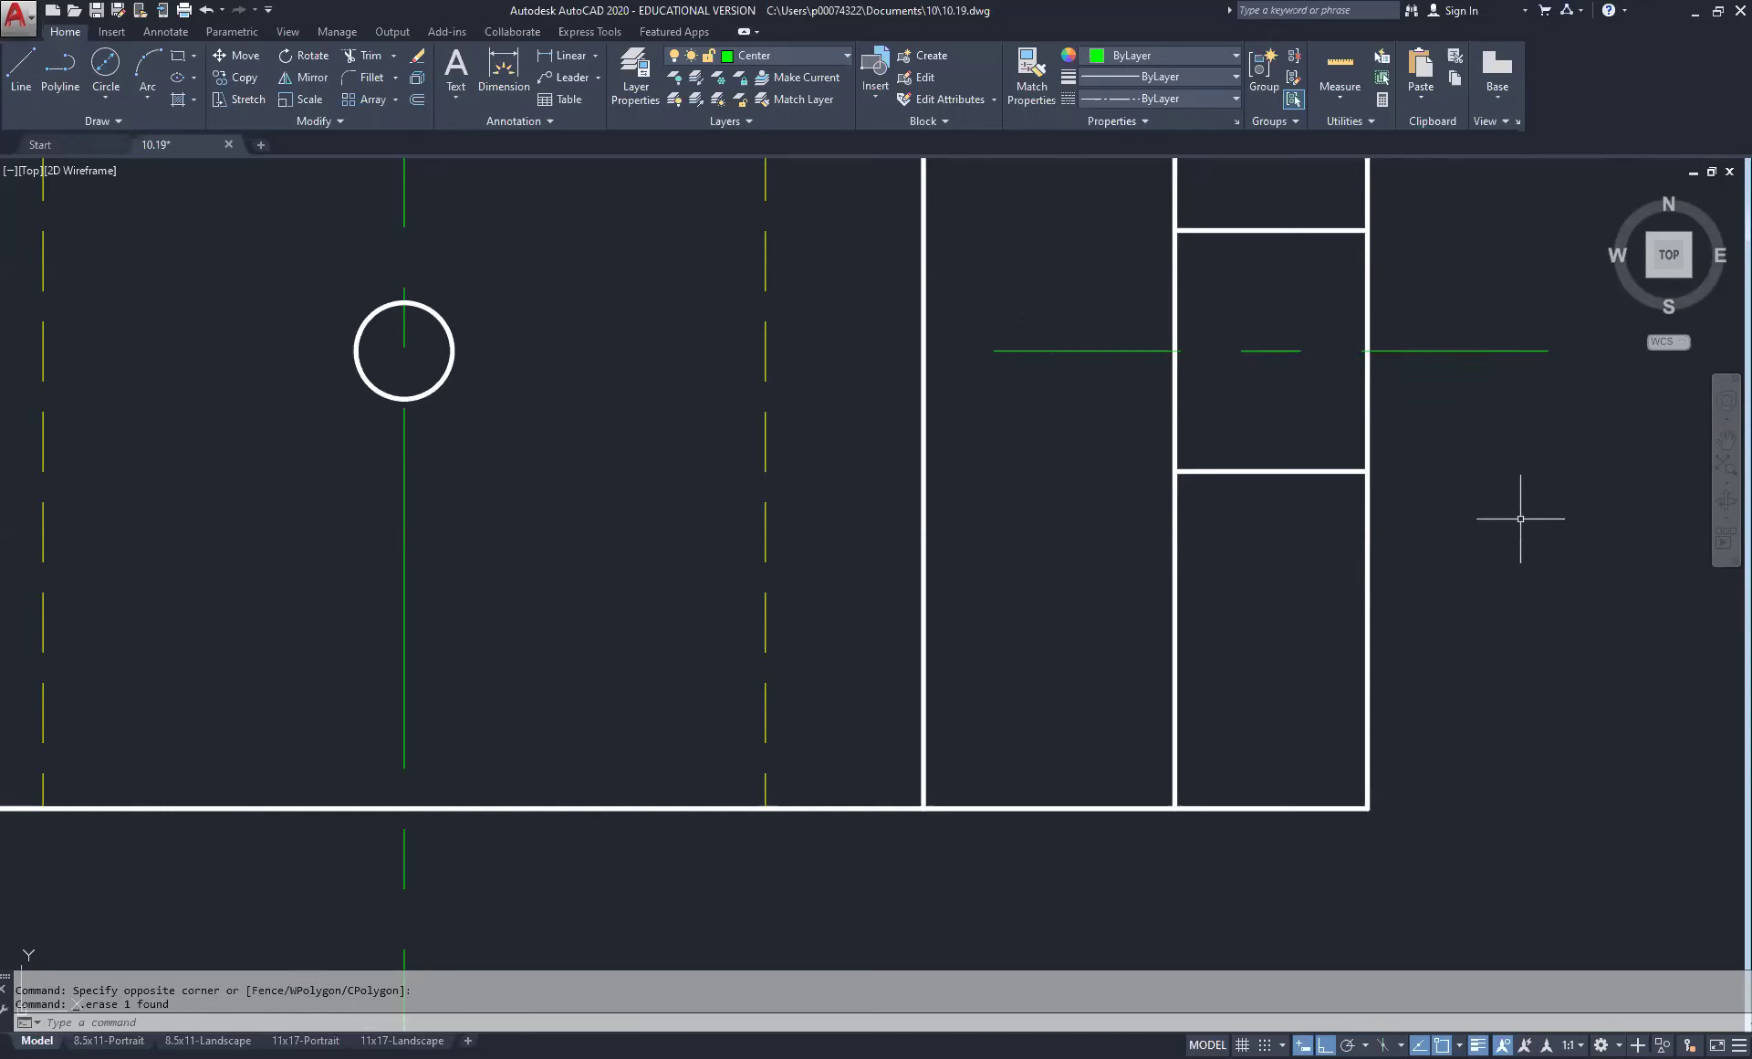
Step: Erase the long vertical centerline that runs through the top and front views
{"action": "scroll", "coordinate": [1407, 453], "scroll_direction": "down", "scroll_amount": 4}
{"action": "scroll", "coordinate": [1413, 447], "scroll_direction": "down", "scroll_amount": 2}
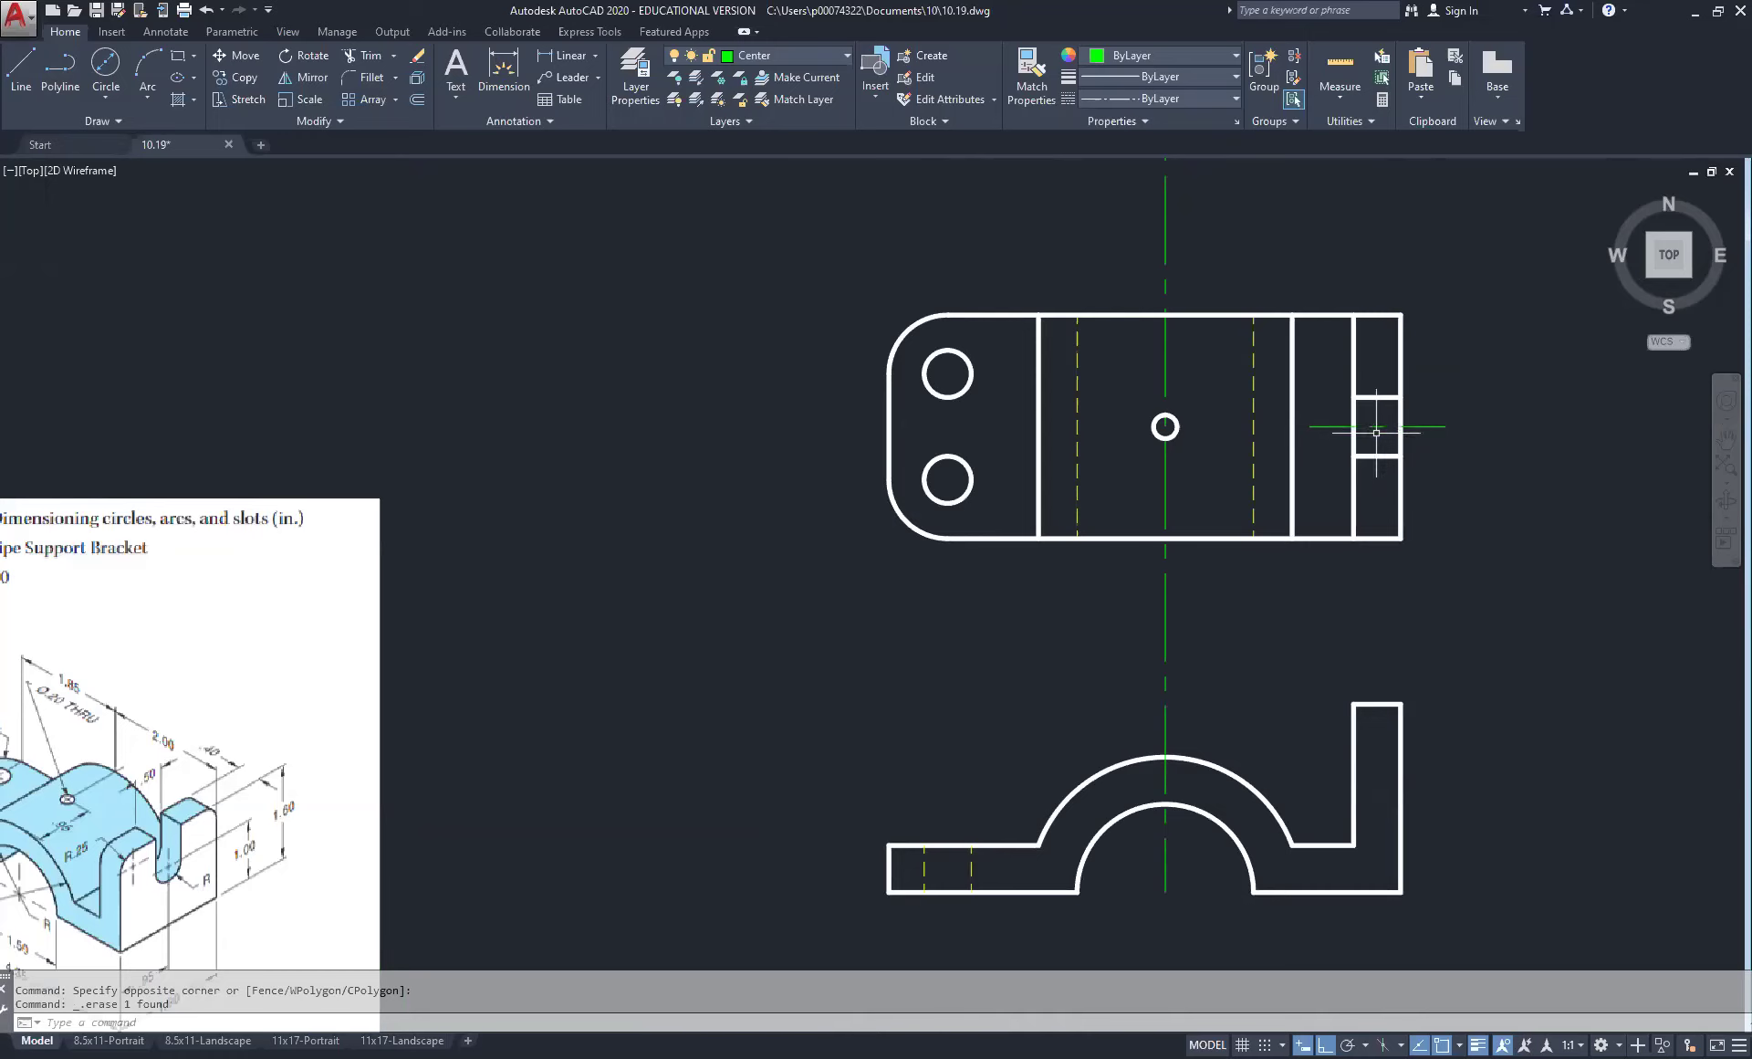
{"action": "left_click", "coordinate": [1193, 362]}
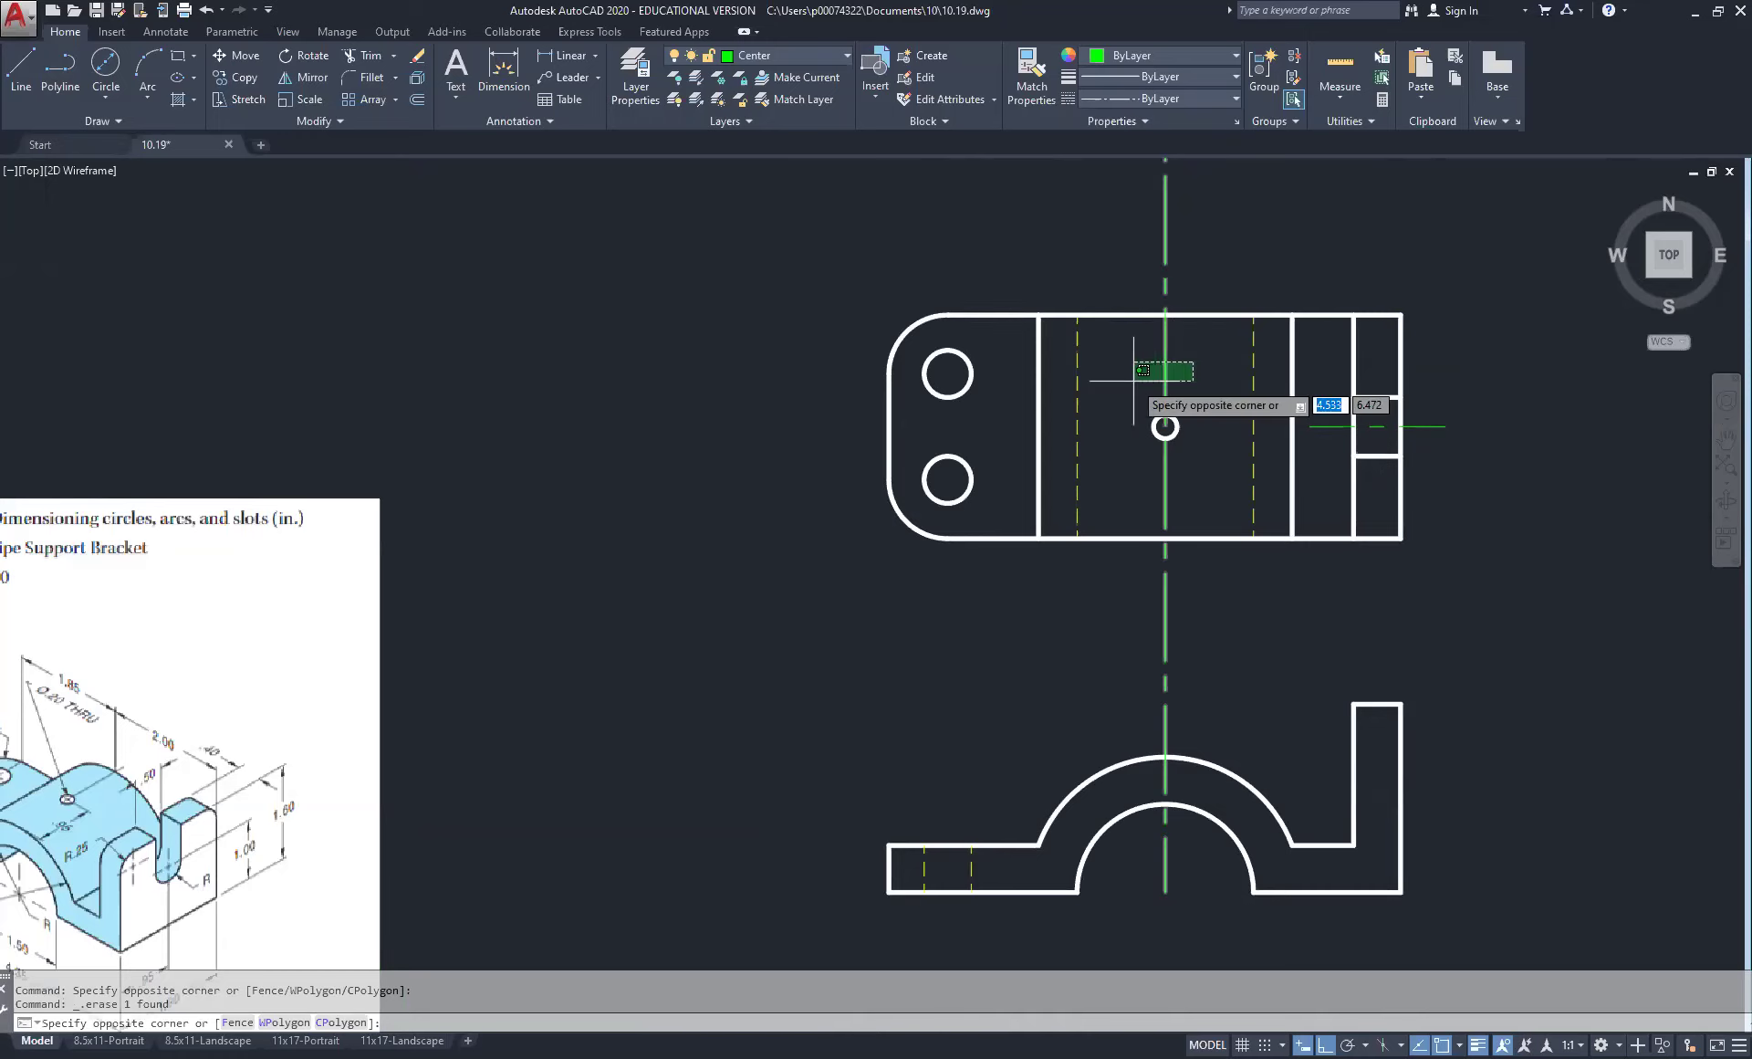
{"action": "left_click", "coordinate": [1135, 381]}
{"action": "key", "text": "Delete"}
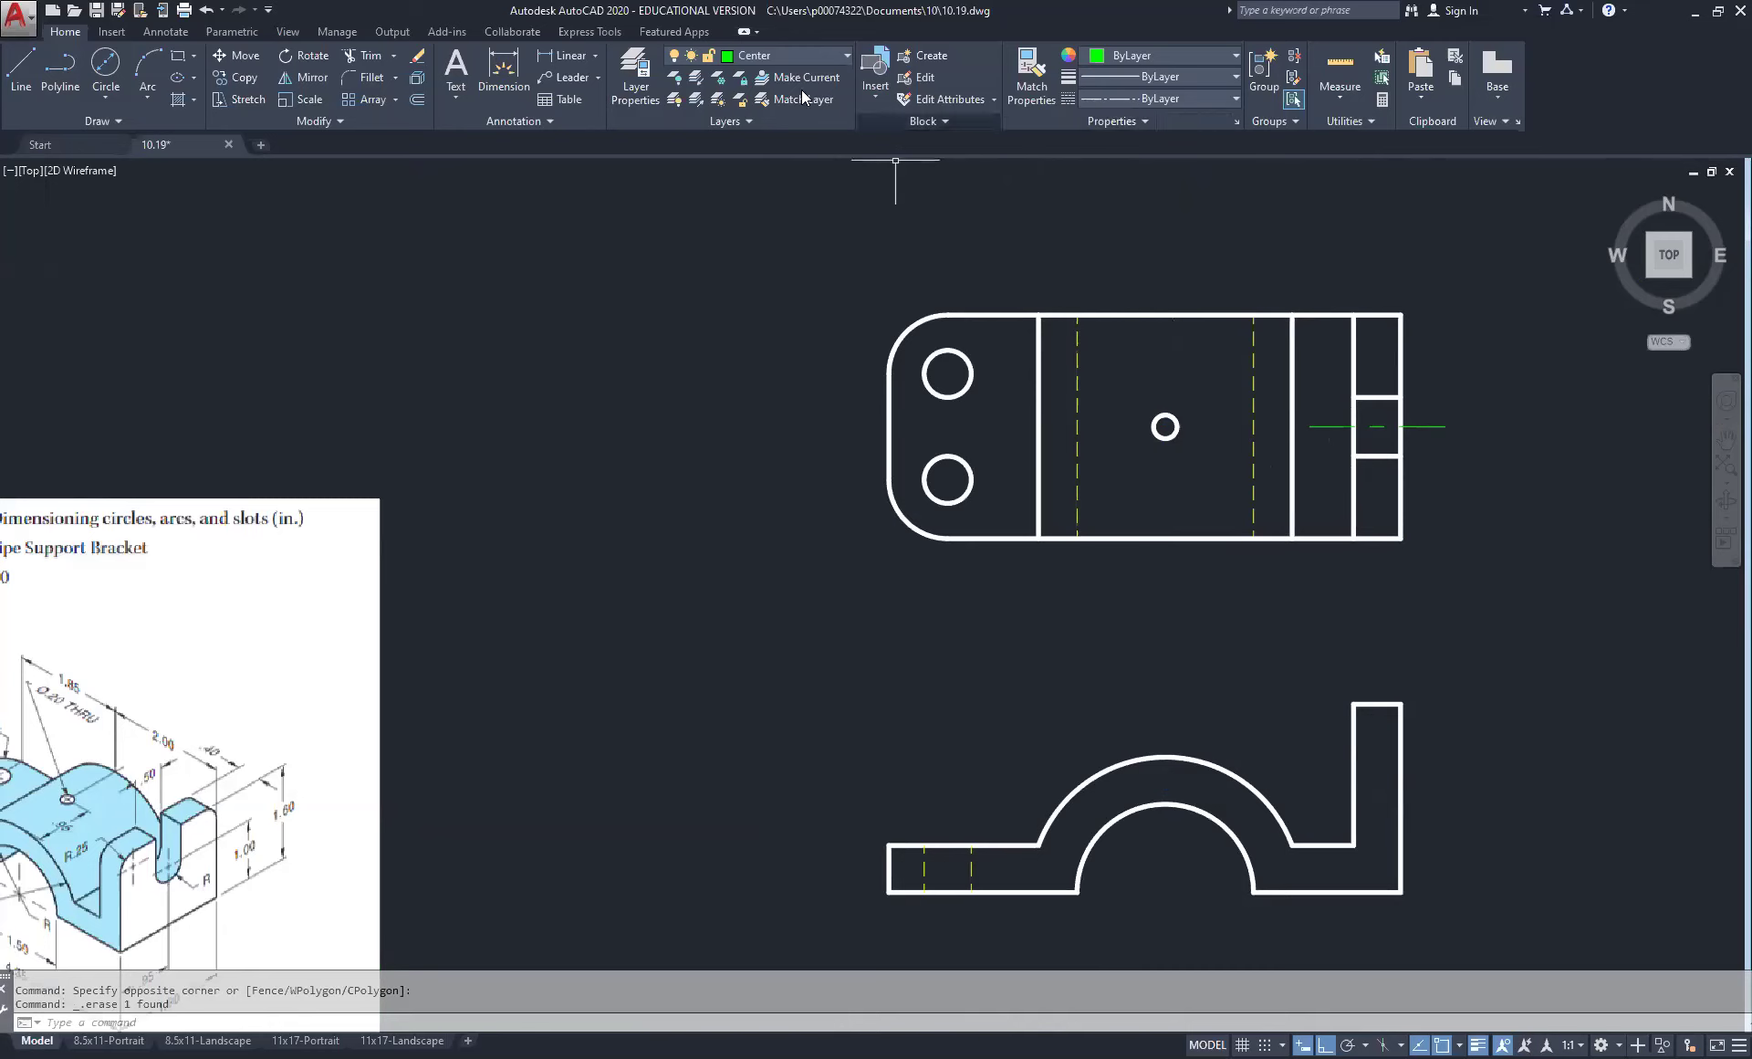
Step: Add center marks to the small middle hole and the two larger holes in the top view
{"action": "left_click", "coordinate": [173, 31]}
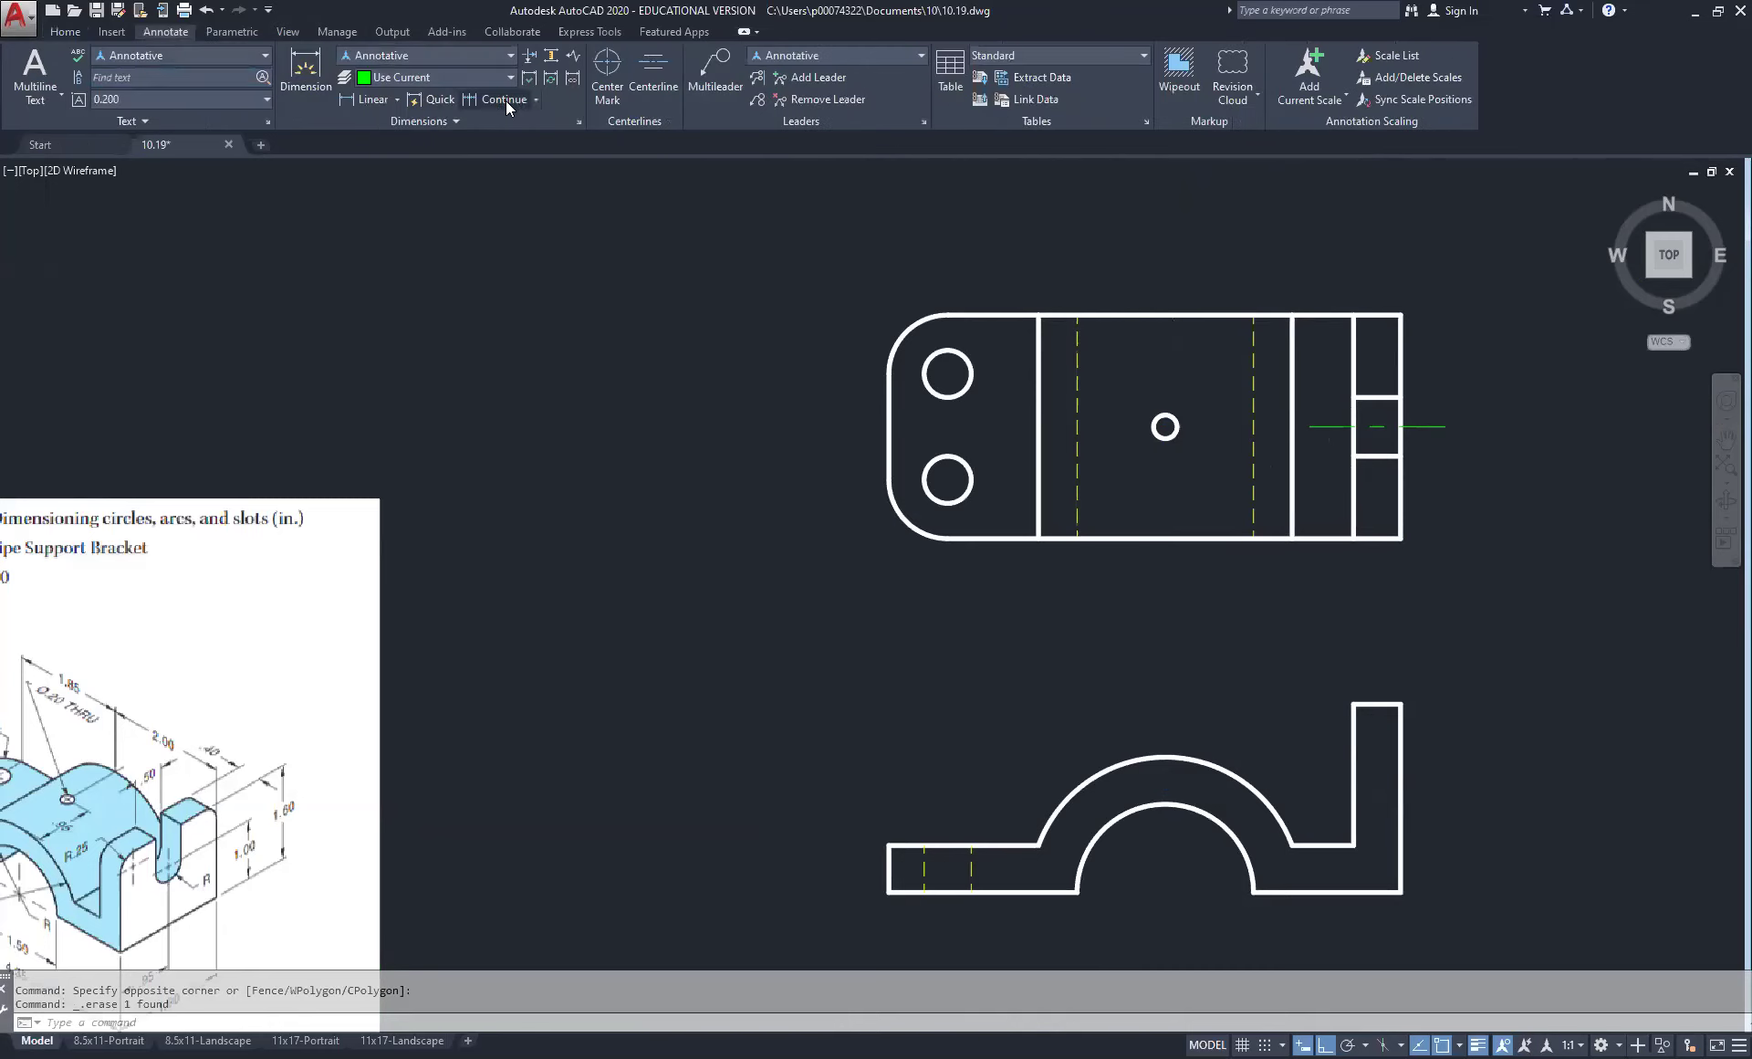
{"action": "left_click", "coordinate": [607, 73]}
{"action": "left_click", "coordinate": [1166, 416]}
{"action": "left_click", "coordinate": [970, 371]}
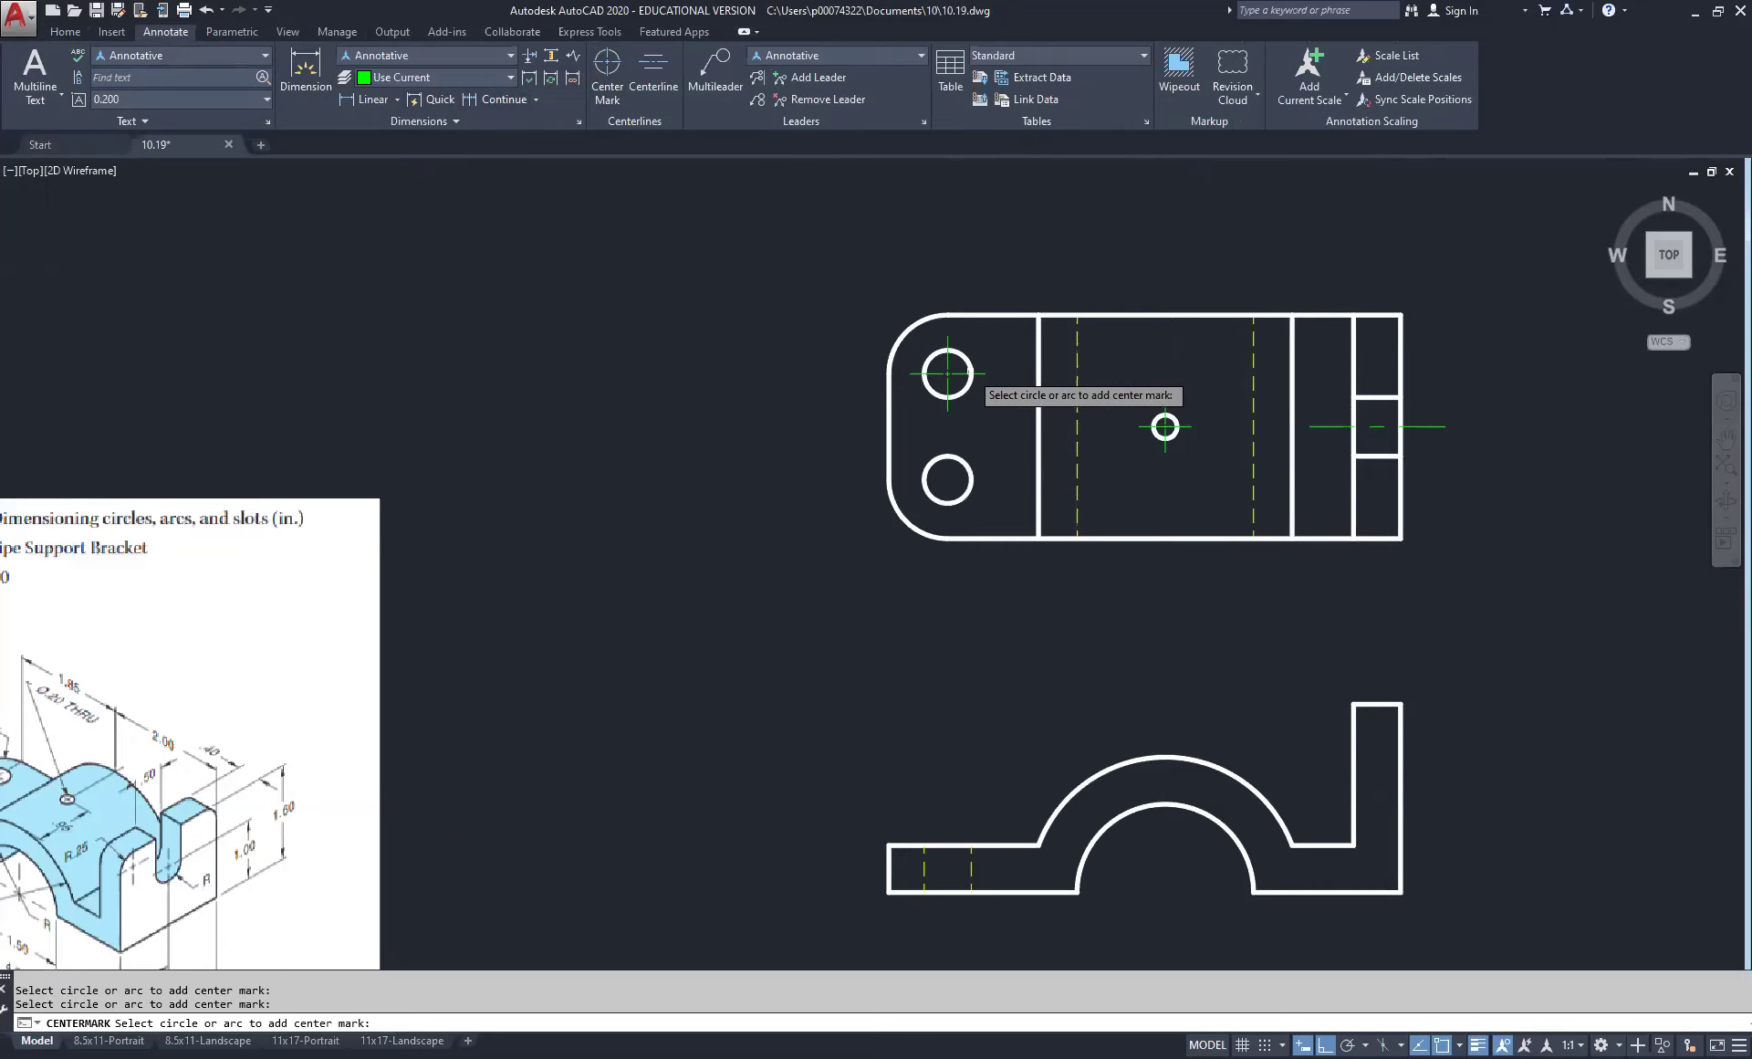
{"action": "left_click", "coordinate": [968, 477]}
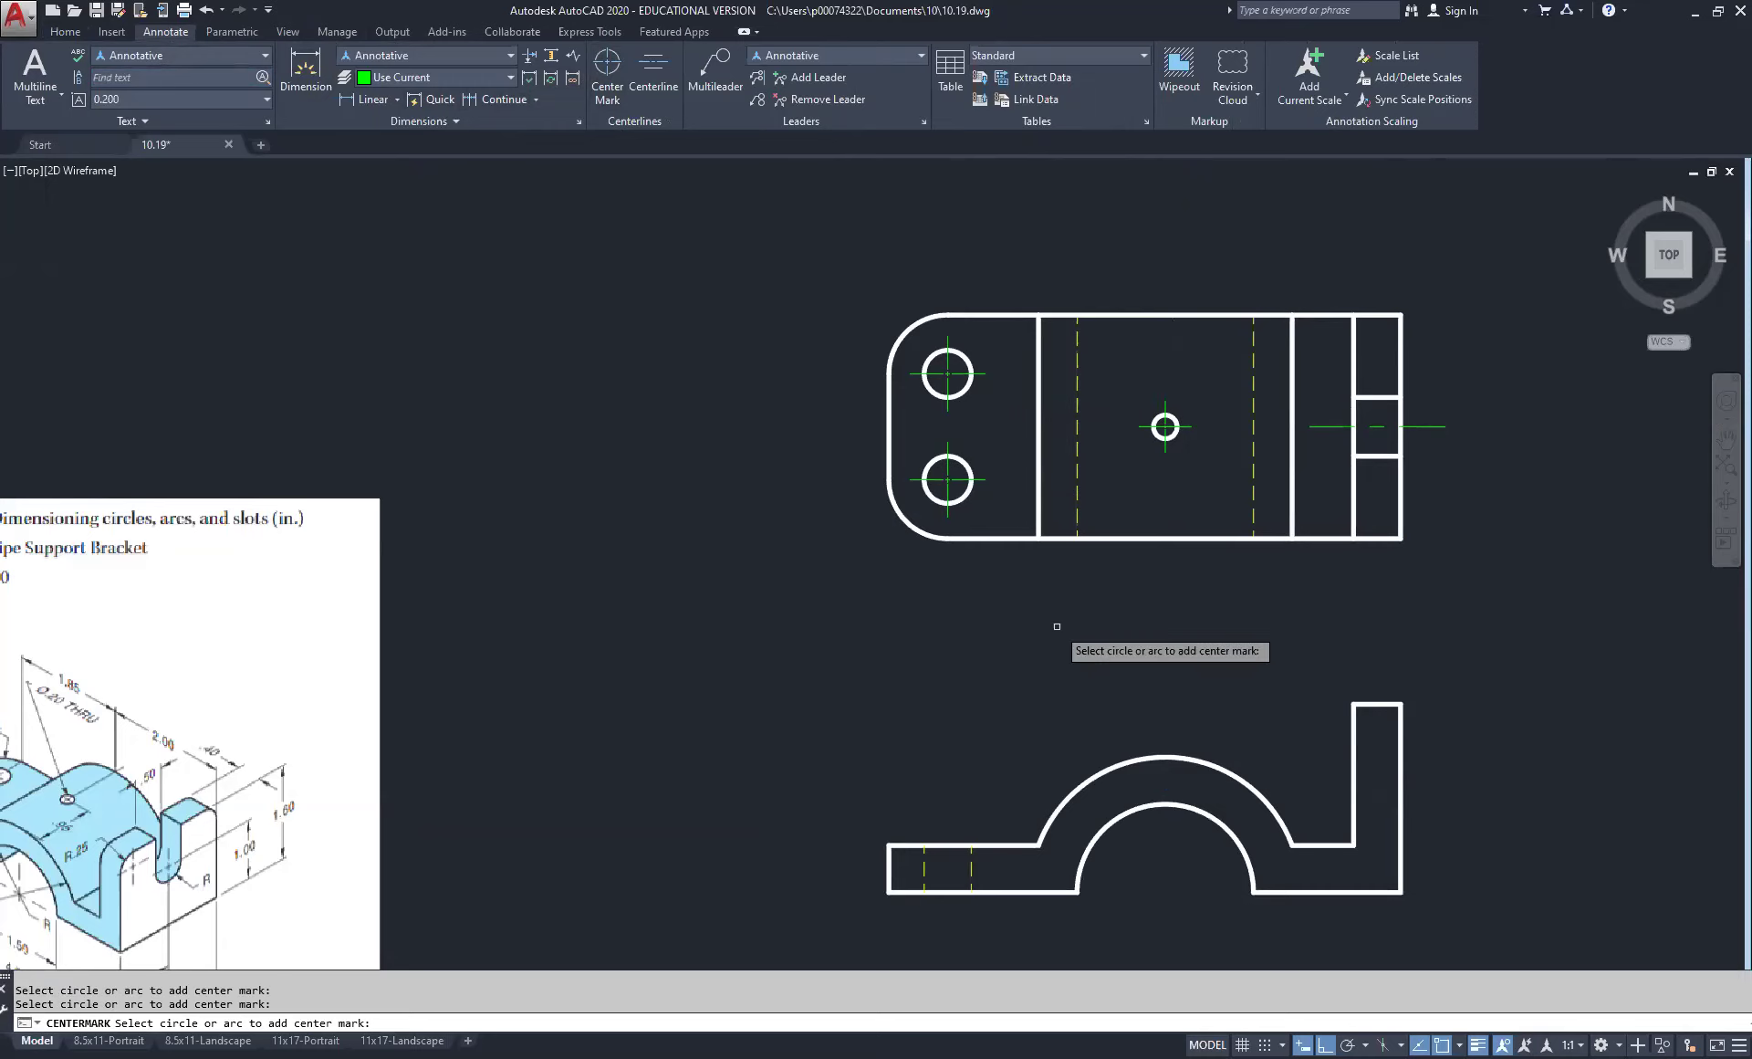
Step: Add a center mark to the outer arc of the arch in the front view
{"action": "left_click", "coordinate": [1132, 759]}
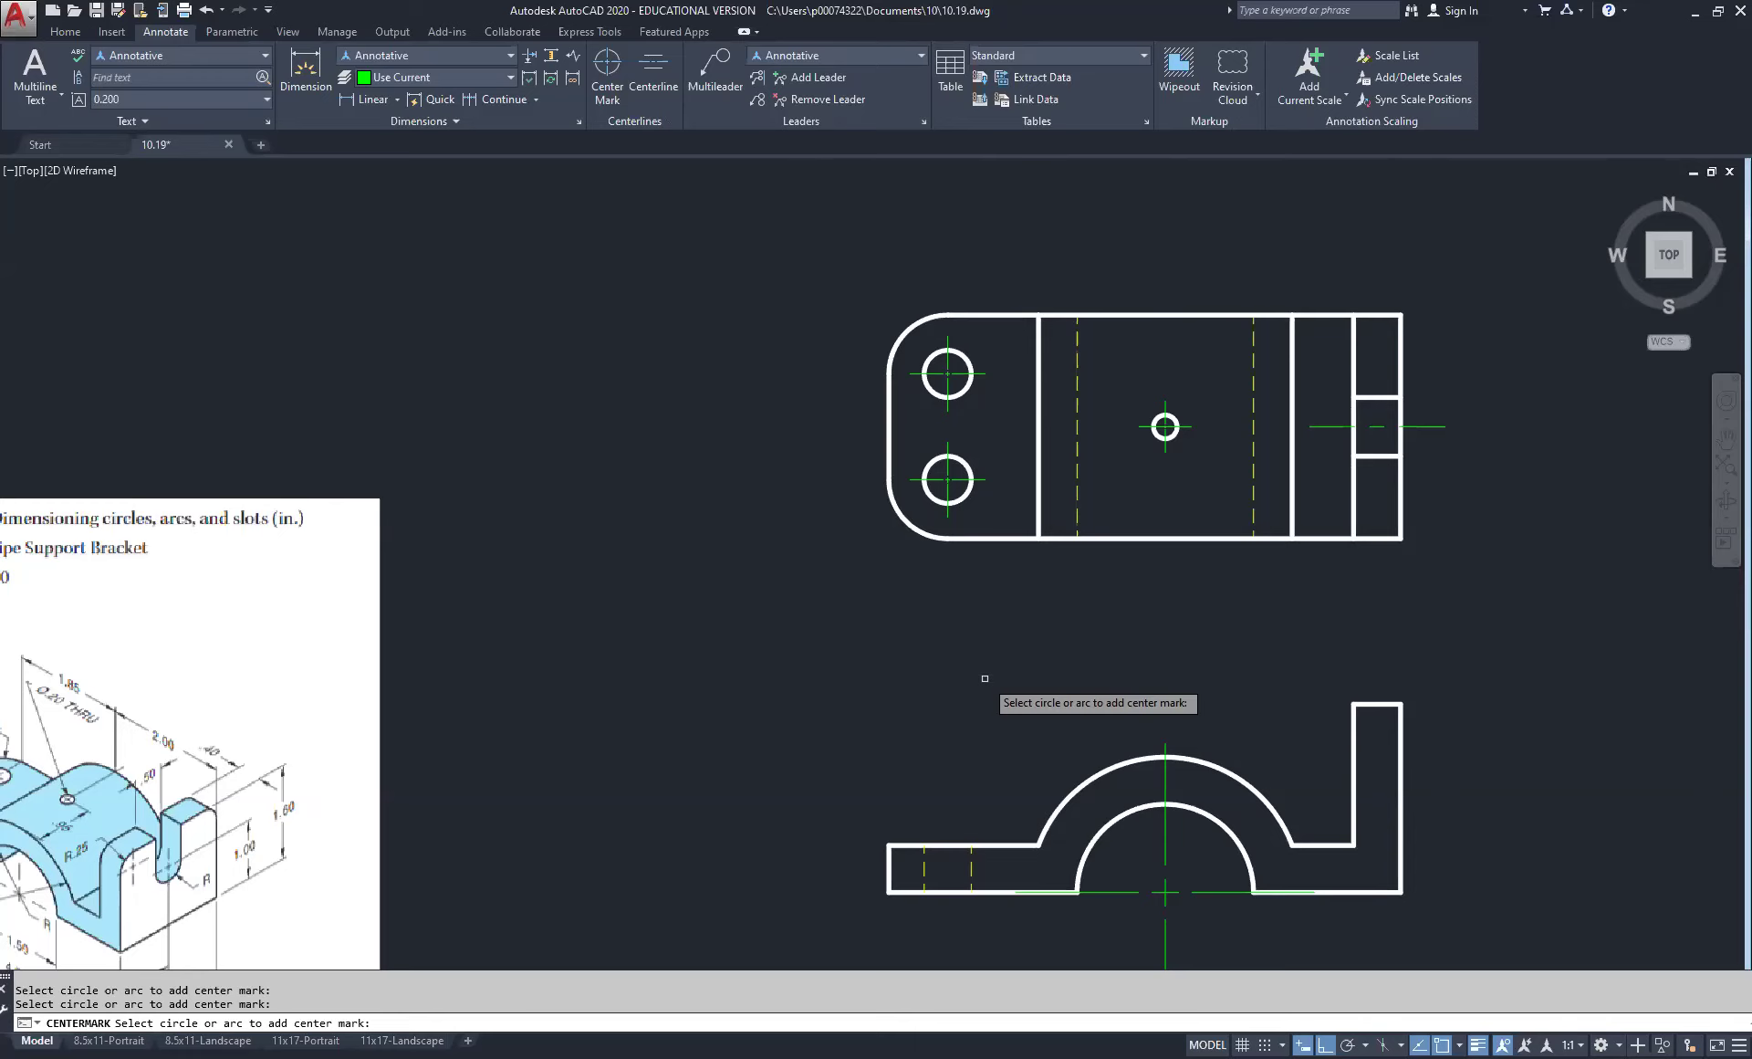
{"action": "key", "text": "Escape"}
Step: Examine the arch's center mark in the front view and compare it with the bracket's reference drawing
{"action": "scroll", "coordinate": [1187, 731], "scroll_direction": "down", "scroll_amount": 4}
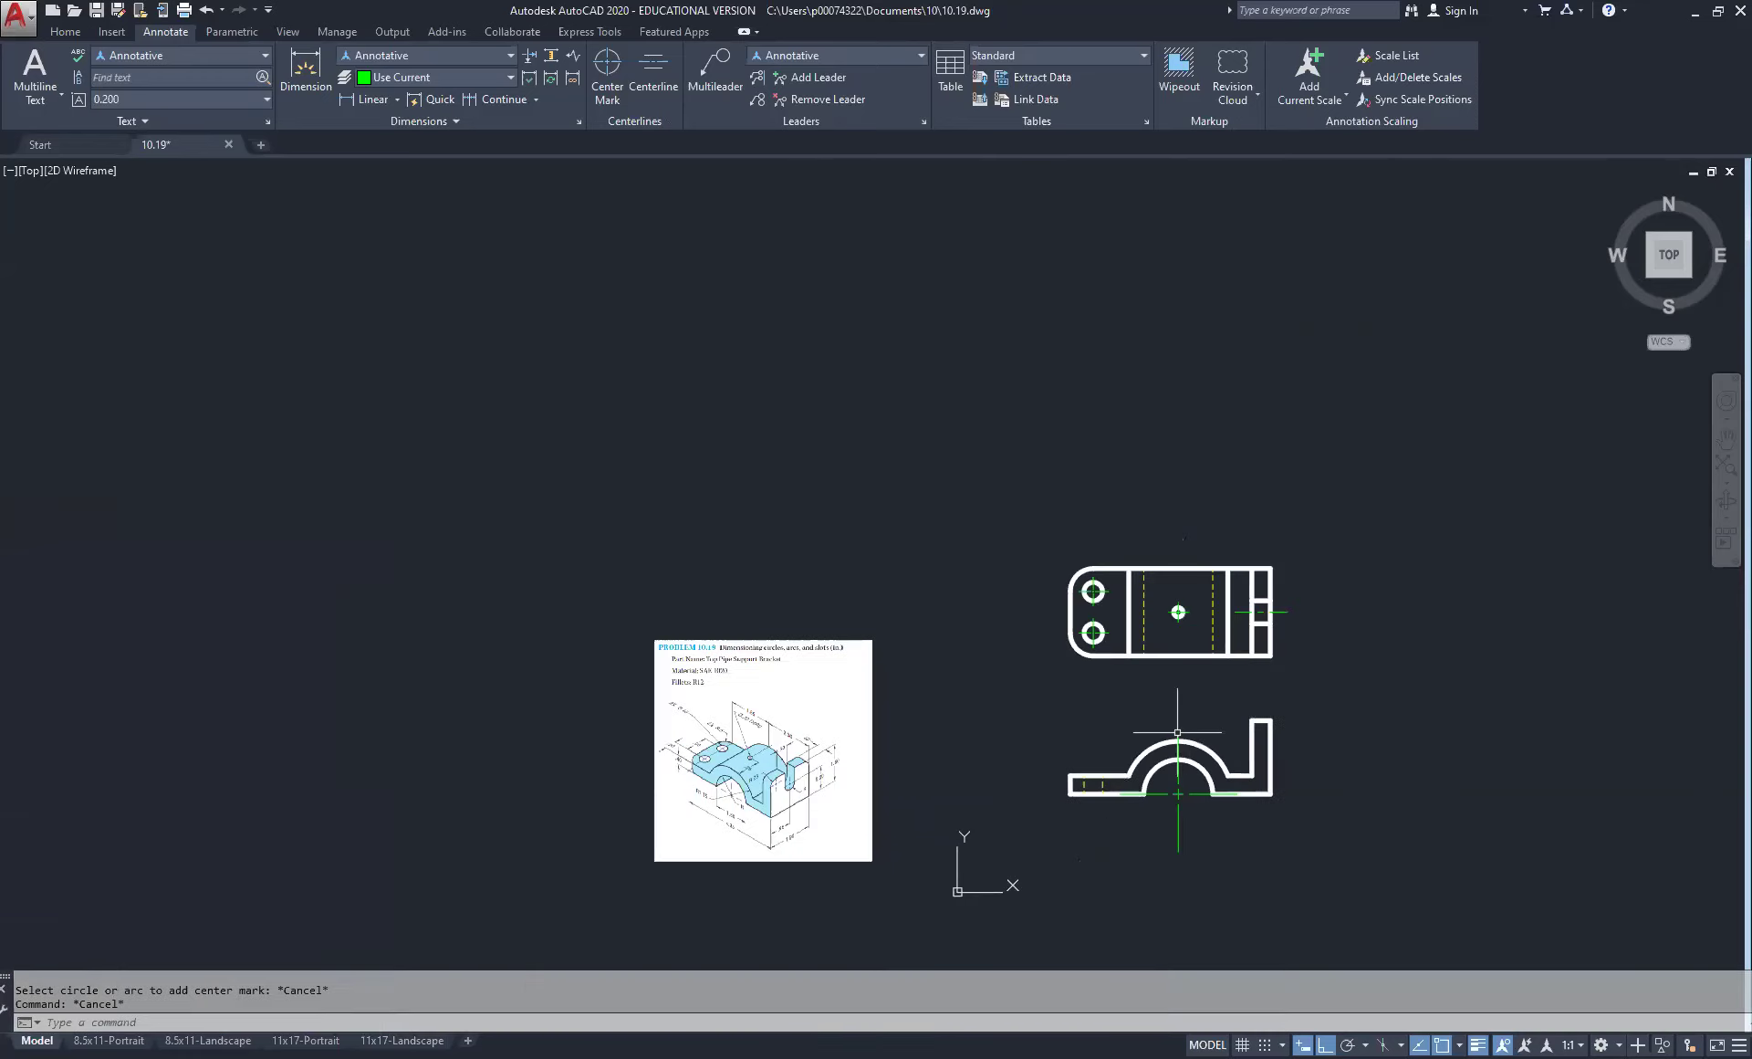
{"action": "scroll", "coordinate": [1151, 800], "scroll_direction": "up", "scroll_amount": 6}
{"action": "scroll", "coordinate": [1150, 799], "scroll_direction": "down", "scroll_amount": 2}
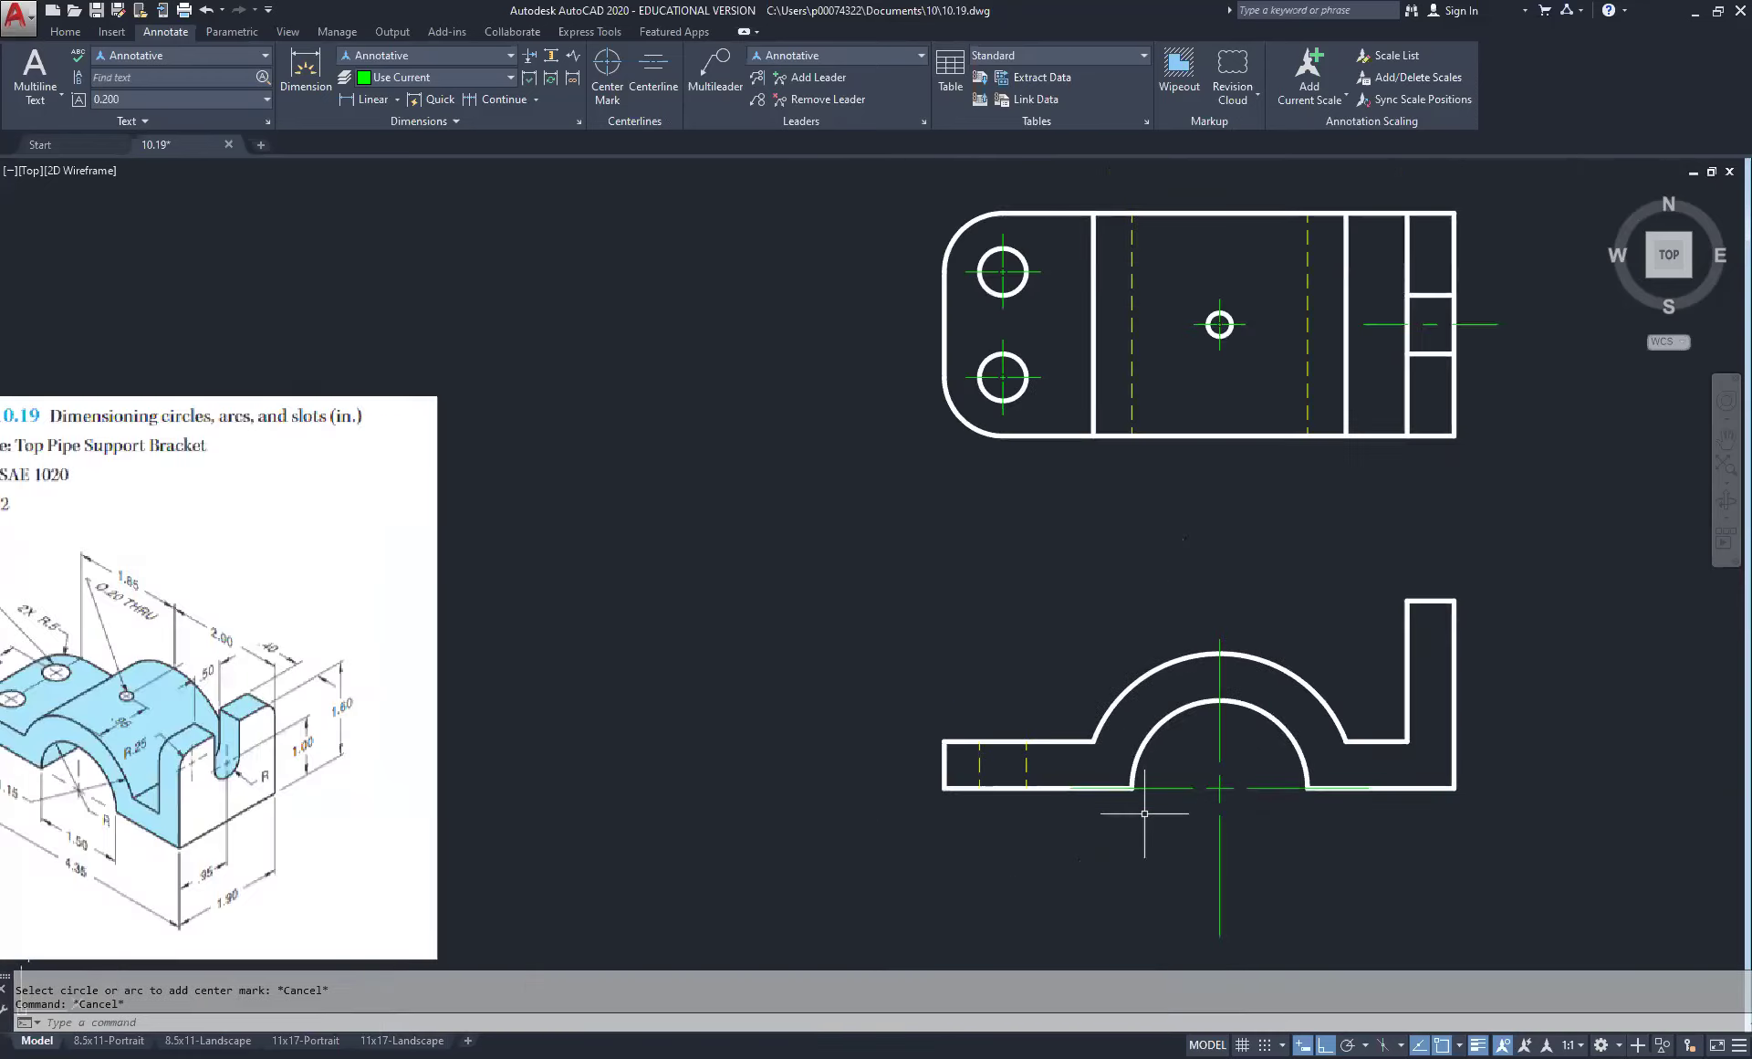
{"action": "middle_click_drag", "start_coordinate": [1144, 813], "coordinate": [920, 555]}
{"action": "scroll", "coordinate": [920, 555], "scroll_direction": "up", "scroll_amount": 4}
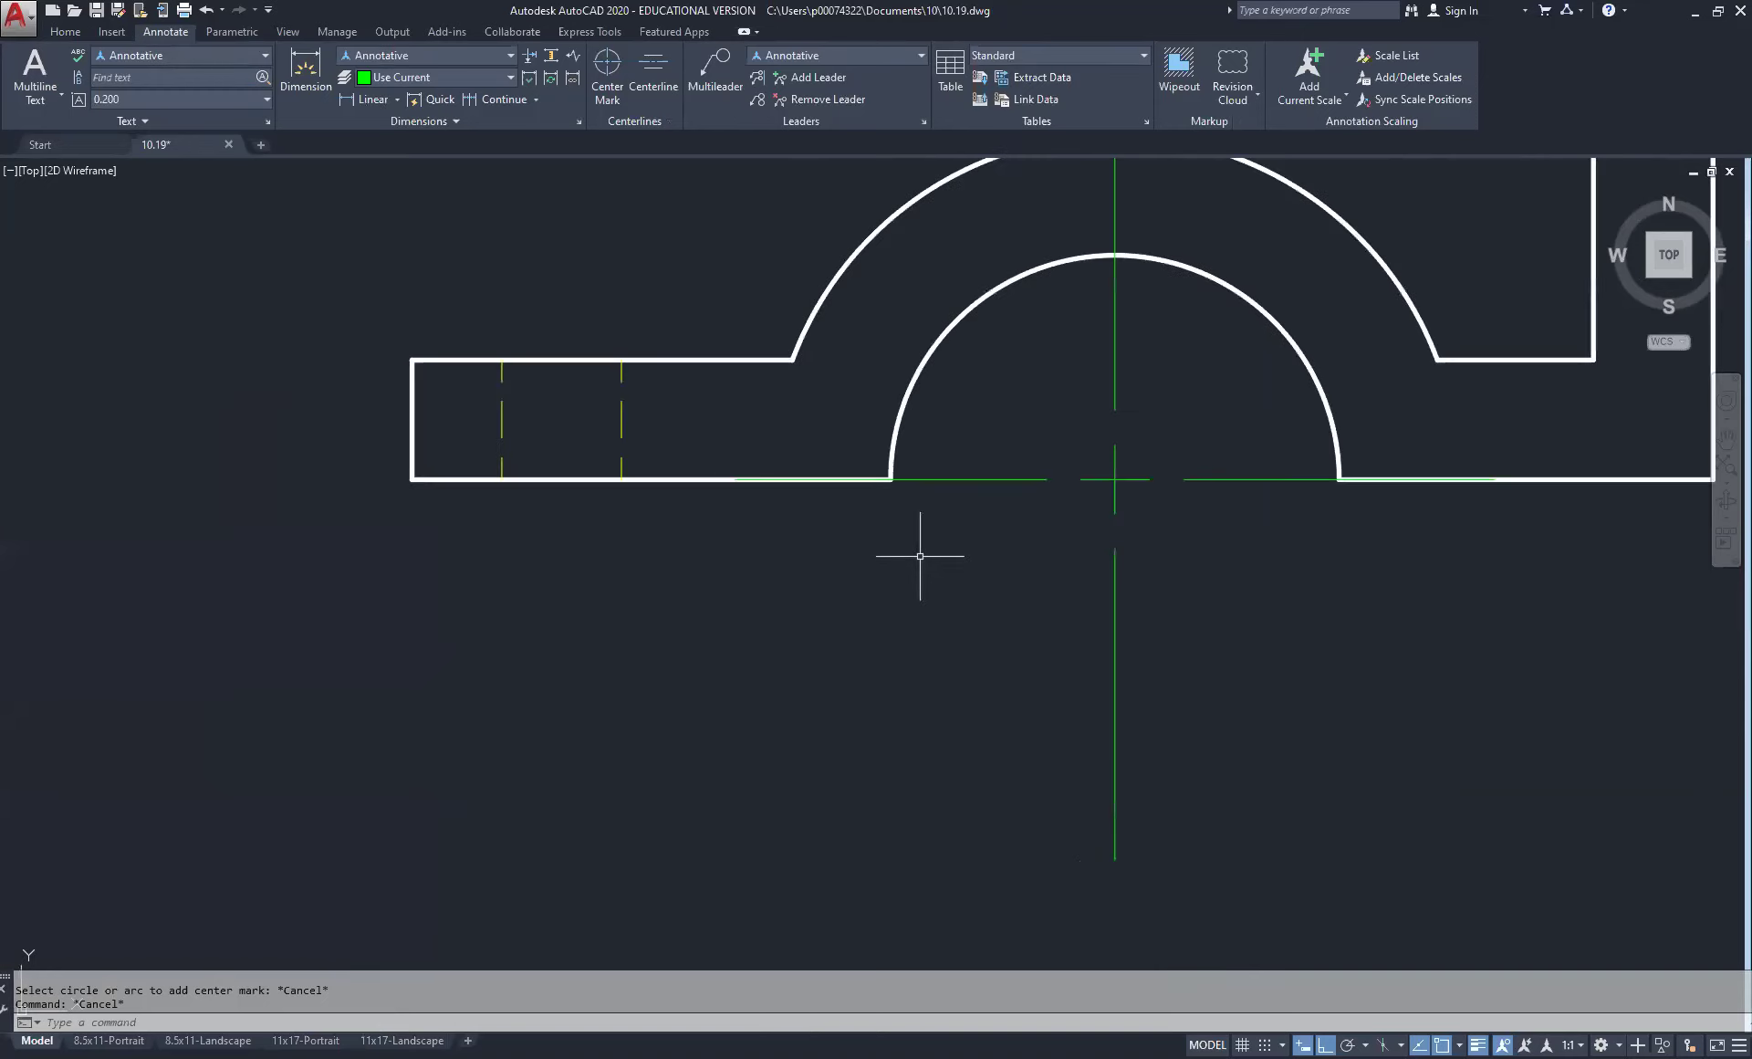
{"action": "scroll", "coordinate": [920, 555], "scroll_direction": "down", "scroll_amount": 5}
{"action": "scroll", "coordinate": [220, 546], "scroll_direction": "up", "scroll_amount": 5}
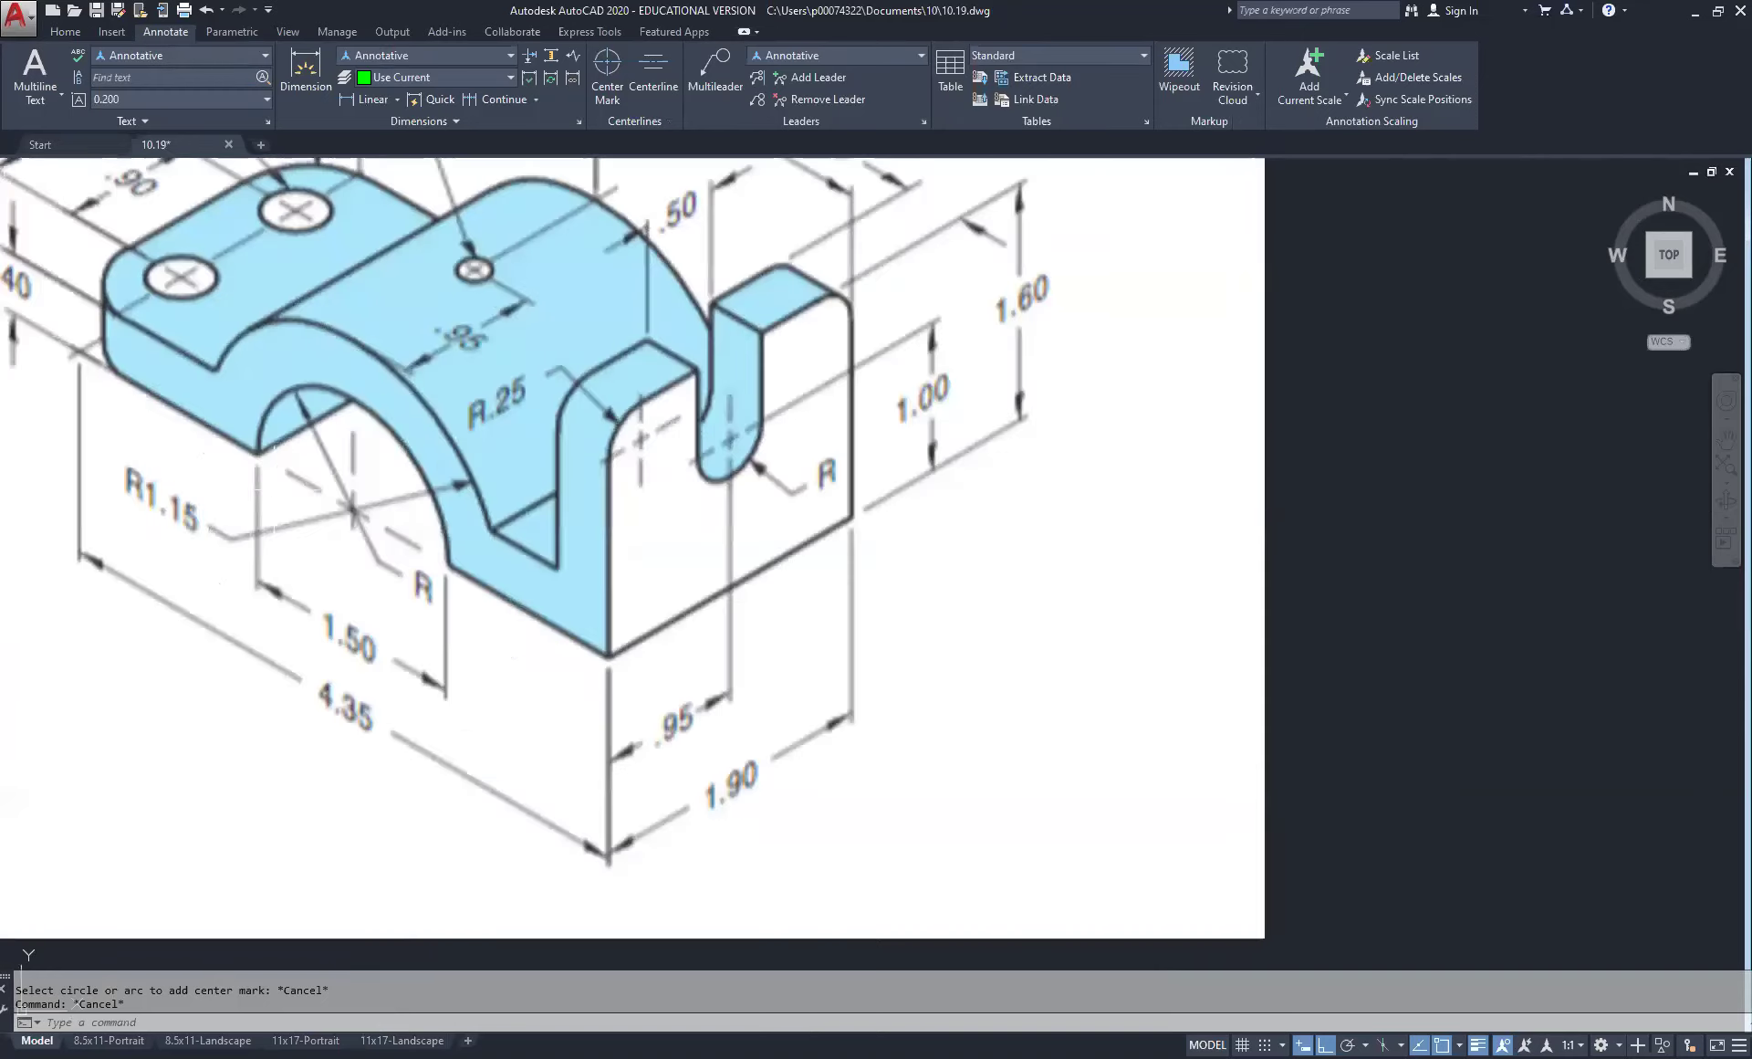
{"action": "scroll", "coordinate": [477, 604], "scroll_direction": "down", "scroll_amount": 5}
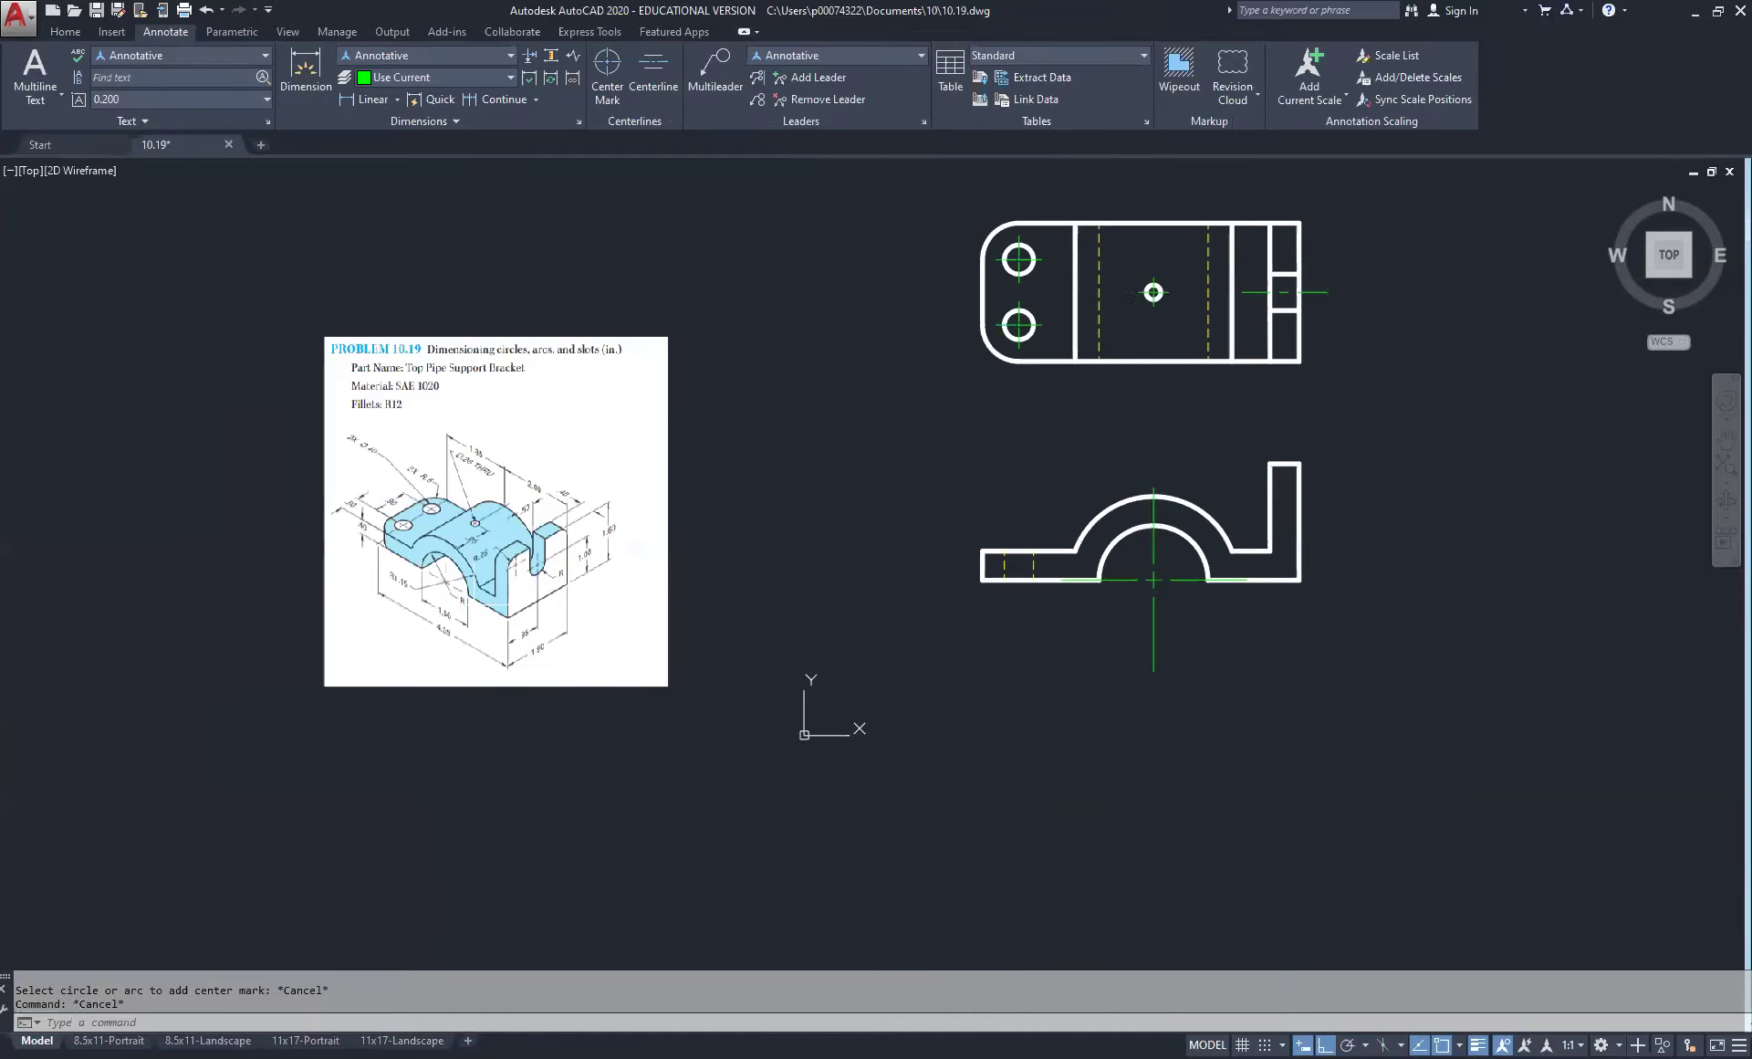
Step: Inspect the arch center mark's properties, including its layer options, extensions and cross size
{"action": "left_click", "coordinate": [1154, 630]}
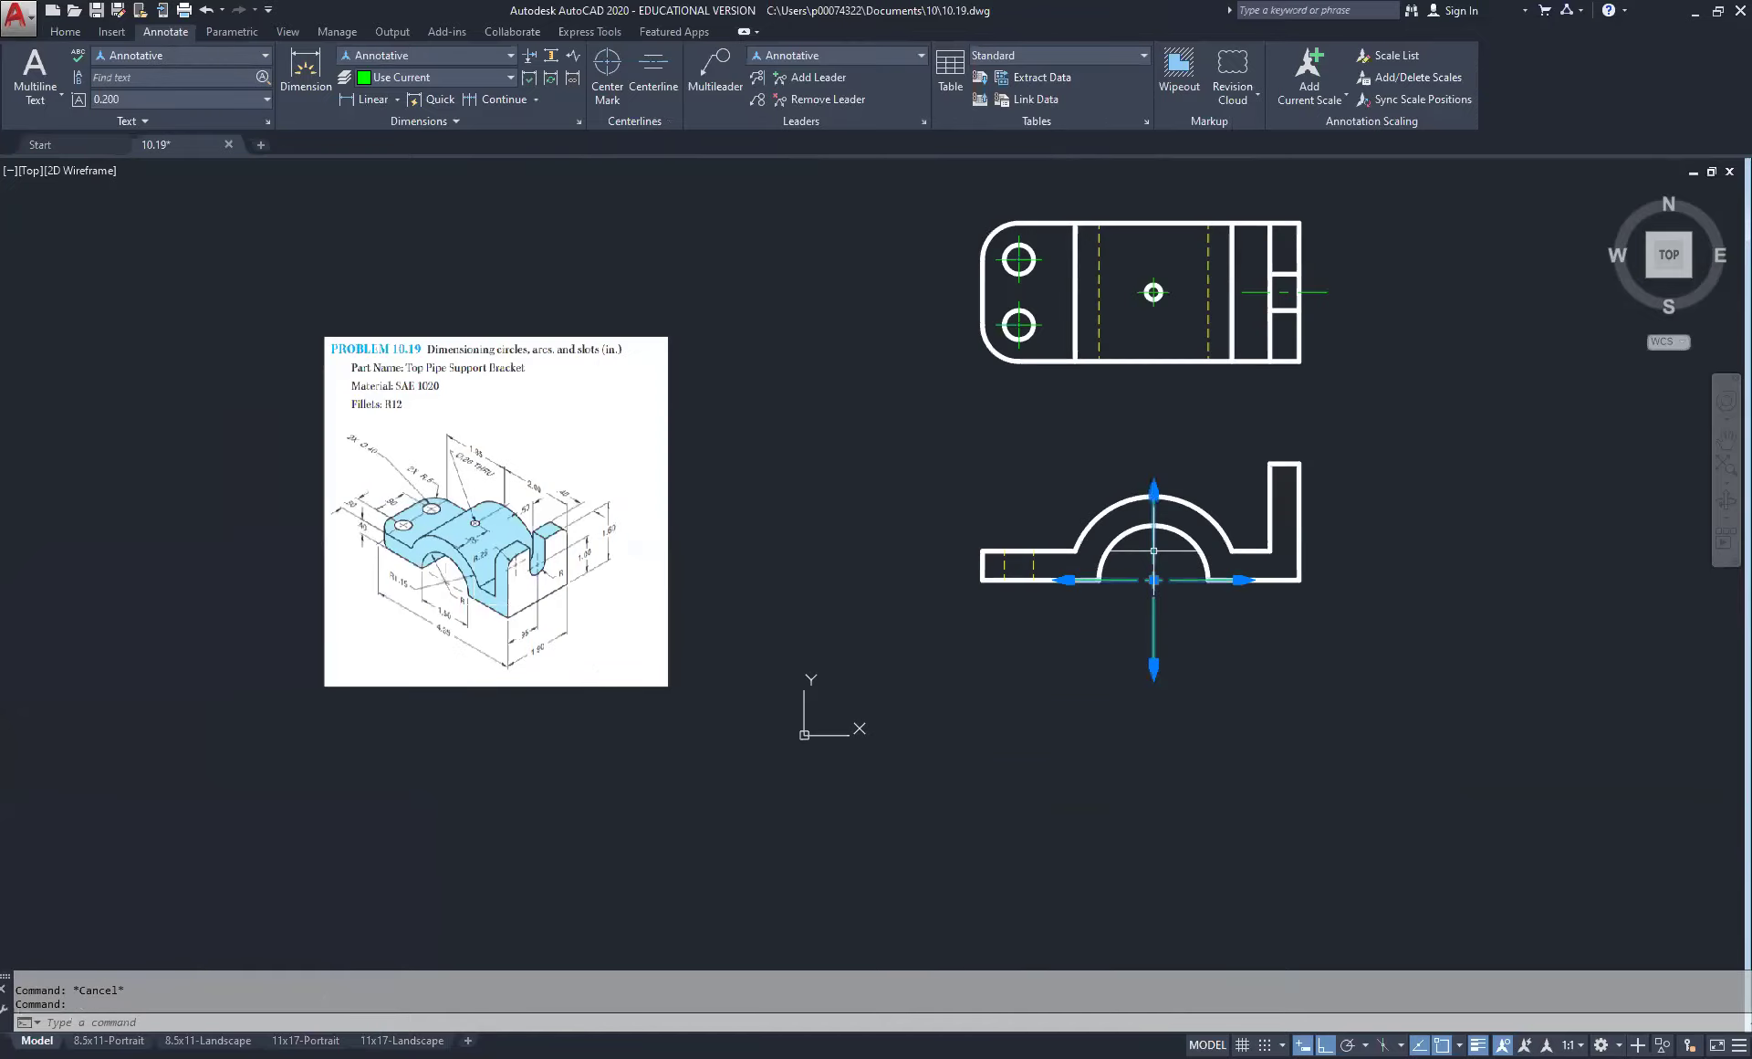
{"action": "right_click", "coordinate": [838, 278]}
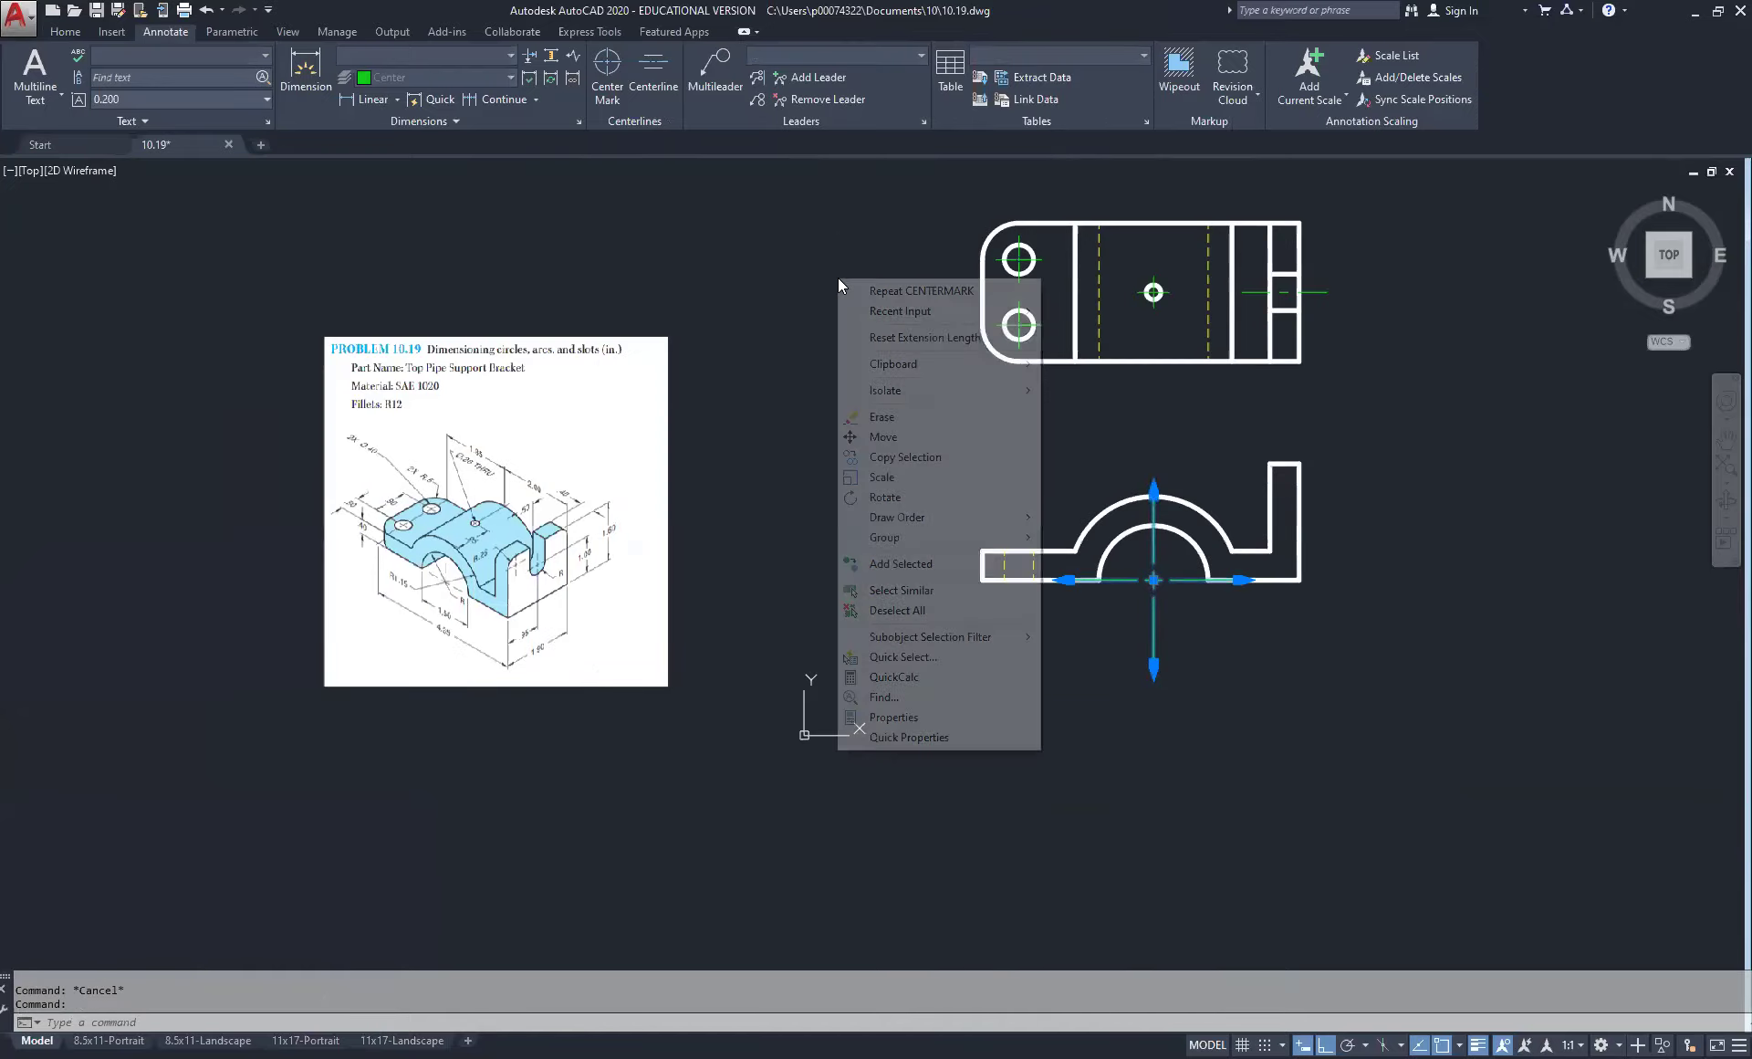
{"action": "left_click", "coordinate": [912, 718]}
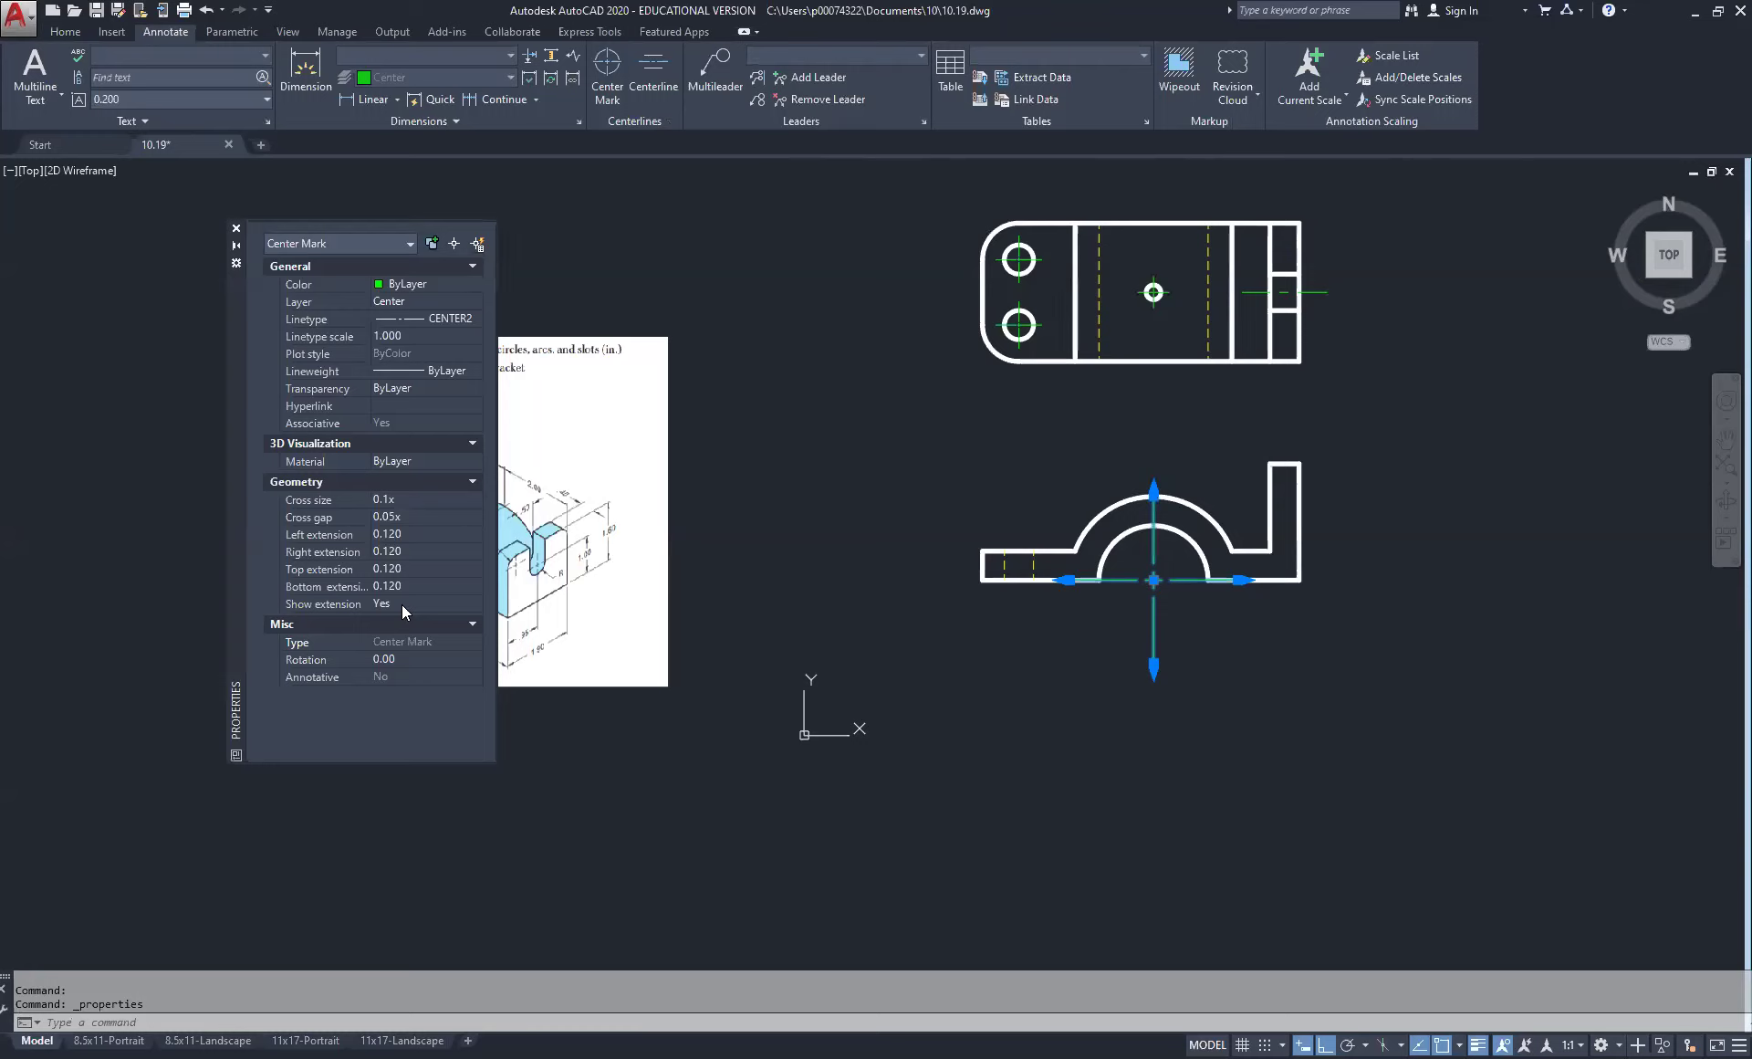
{"action": "left_click", "coordinate": [416, 299]}
{"action": "left_click", "coordinate": [416, 299]}
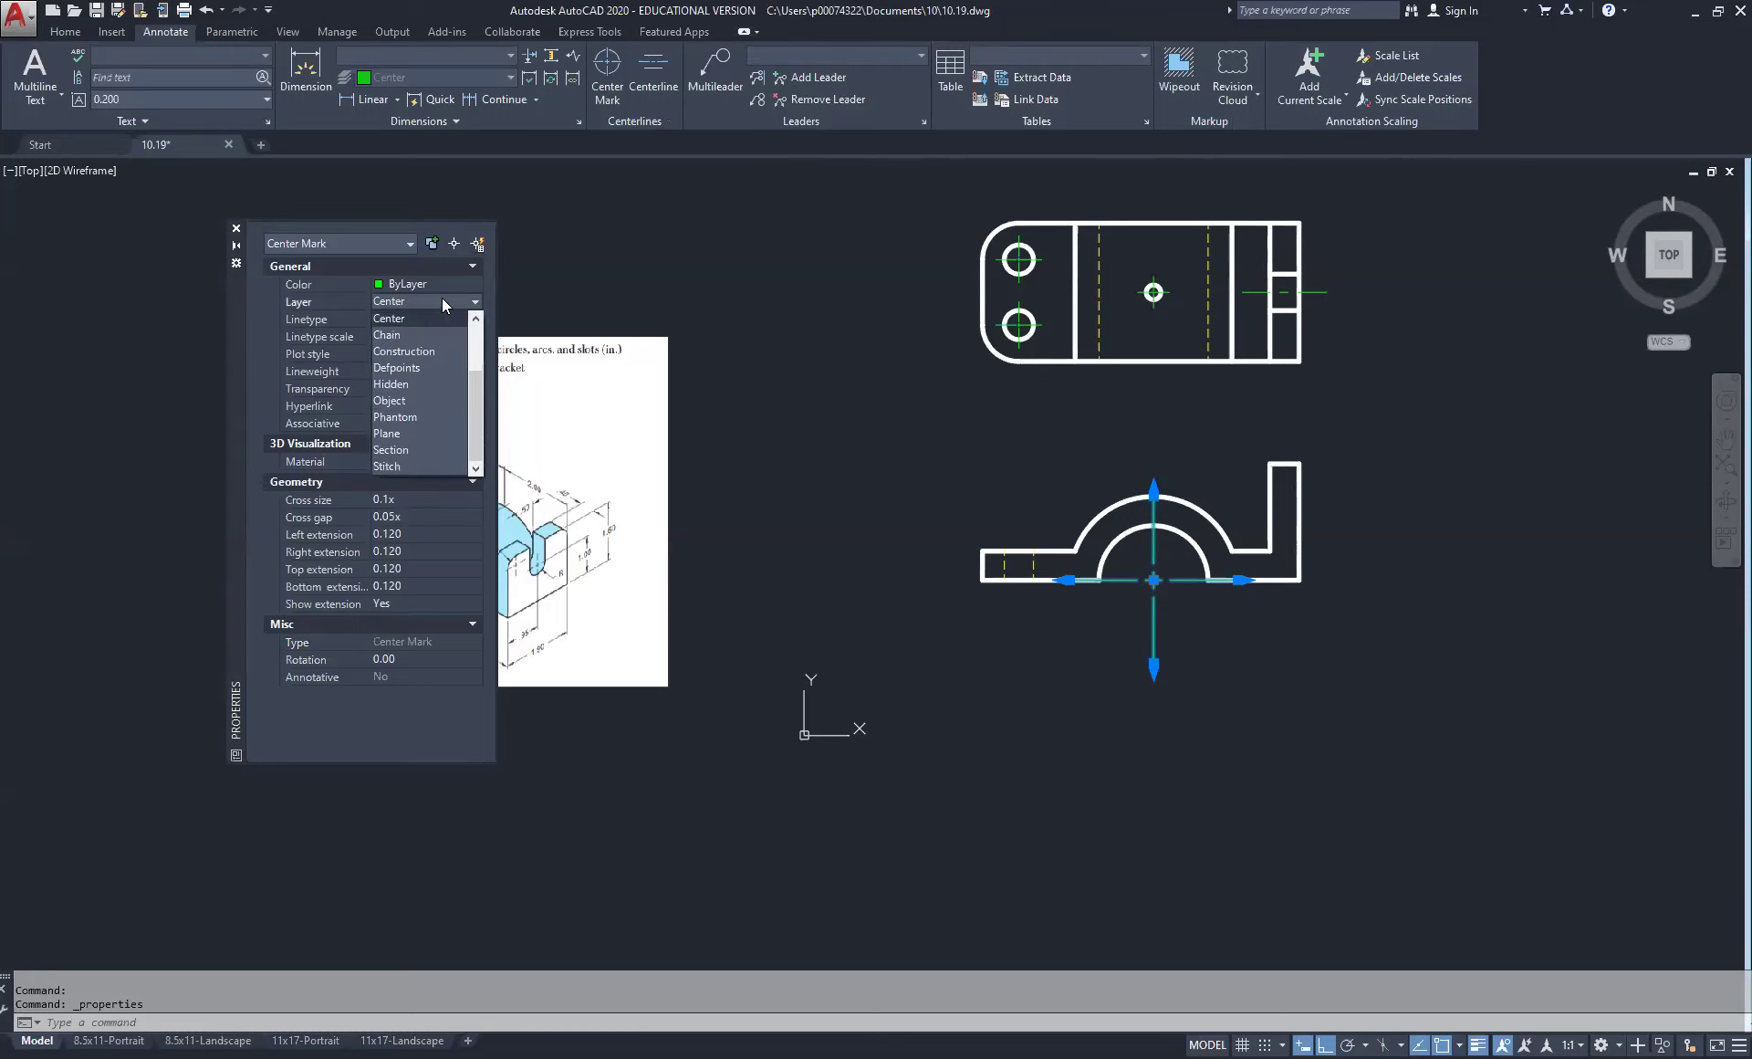
{"action": "left_click", "coordinate": [442, 298]}
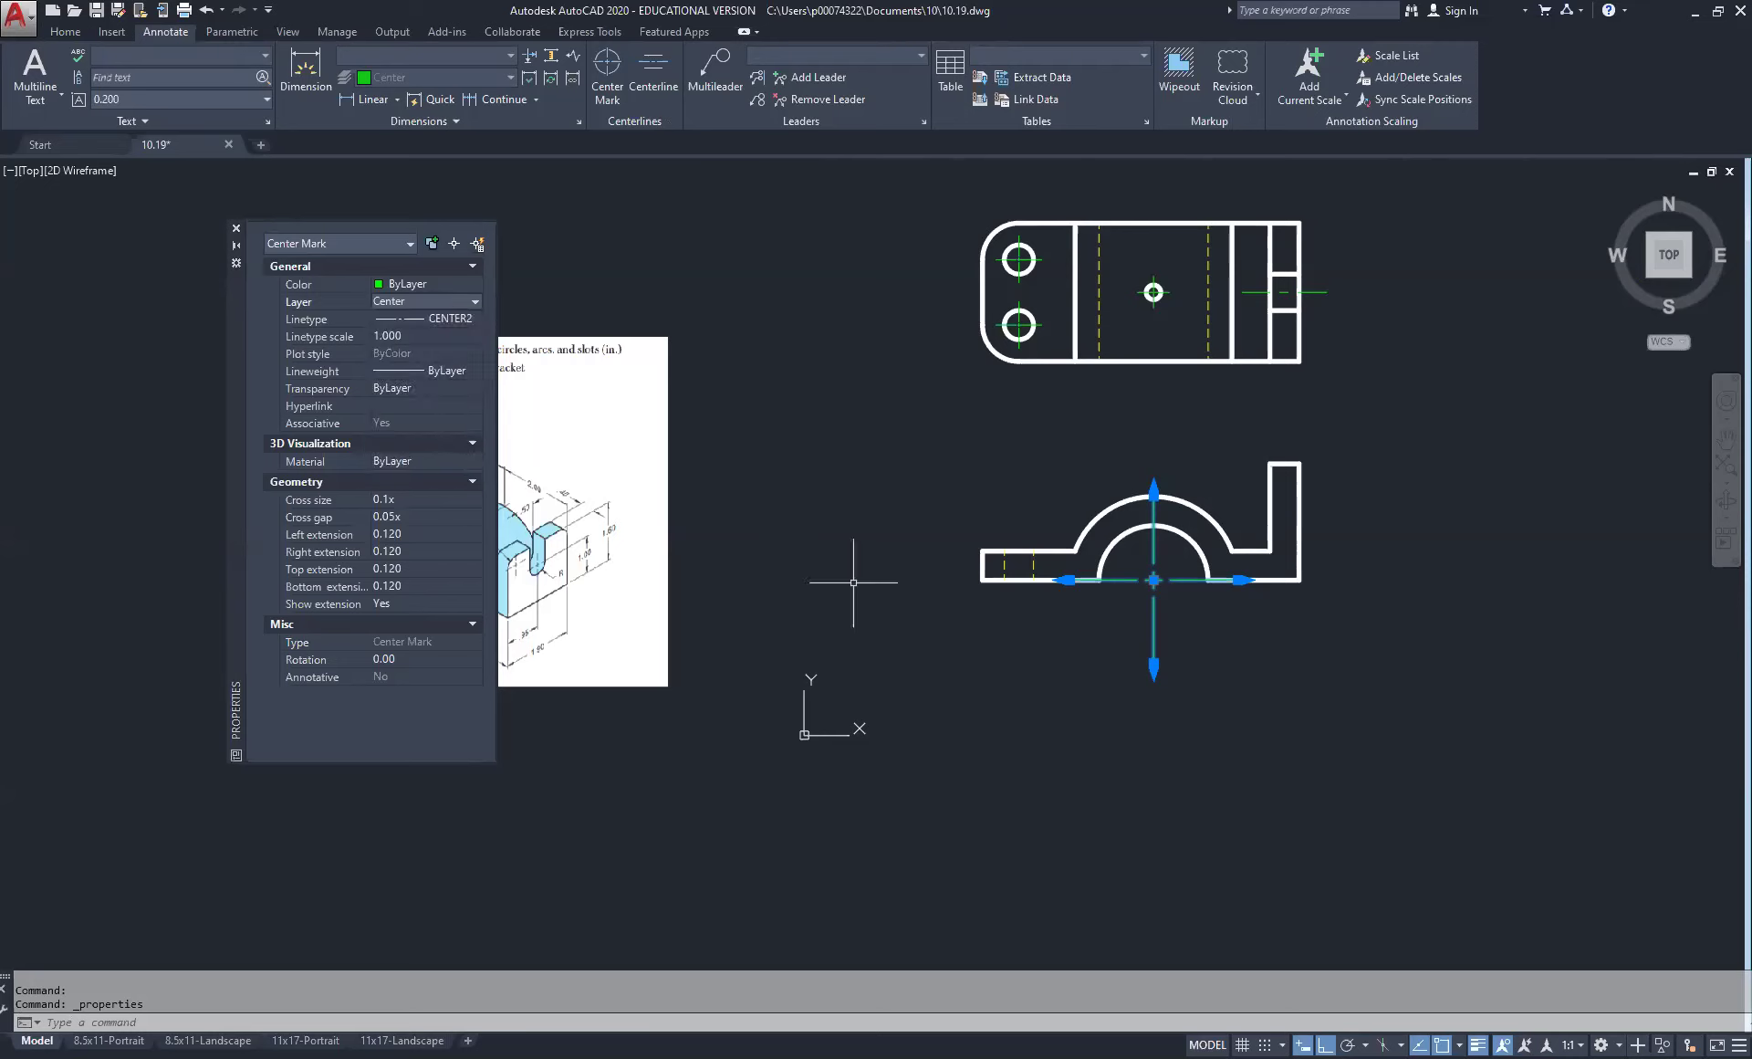
{"action": "key", "text": "Escape"}
{"action": "key", "text": "Escape"}
Step: Erase the center mark from the arch in the front view
{"action": "left_click", "coordinate": [1256, 677]}
{"action": "left_click", "coordinate": [1119, 670]}
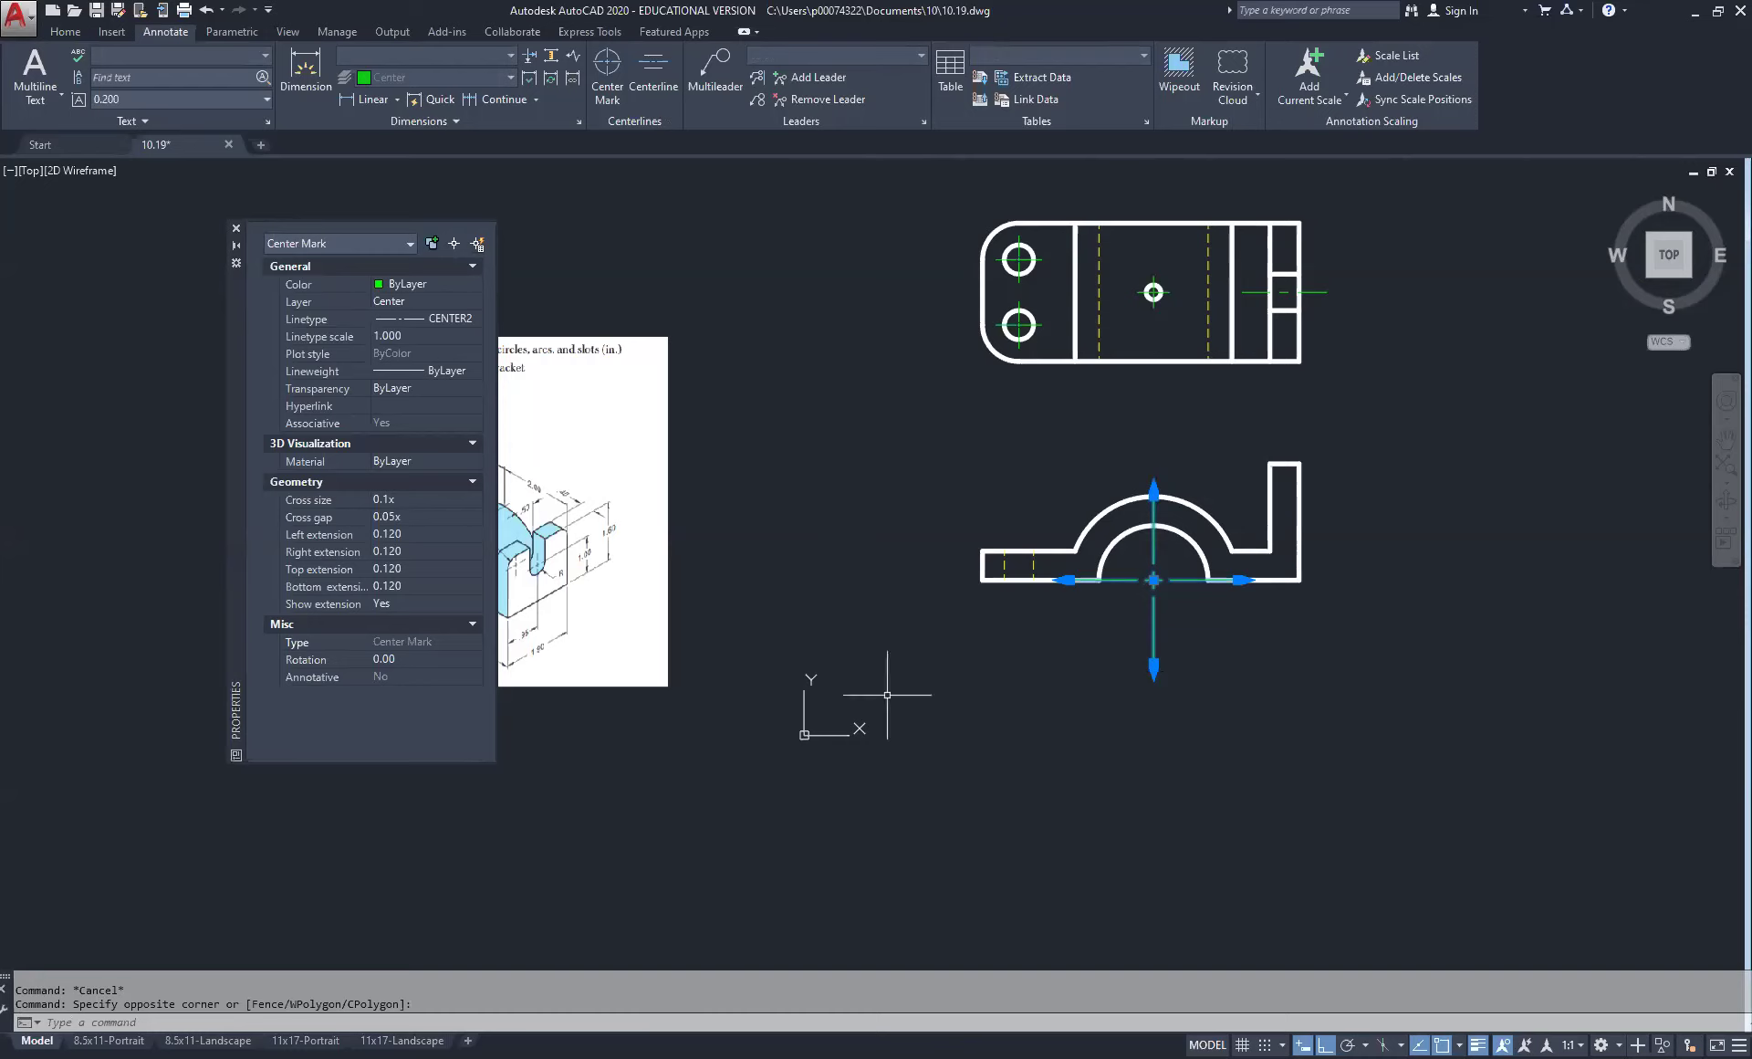
{"action": "key", "text": "Delete"}
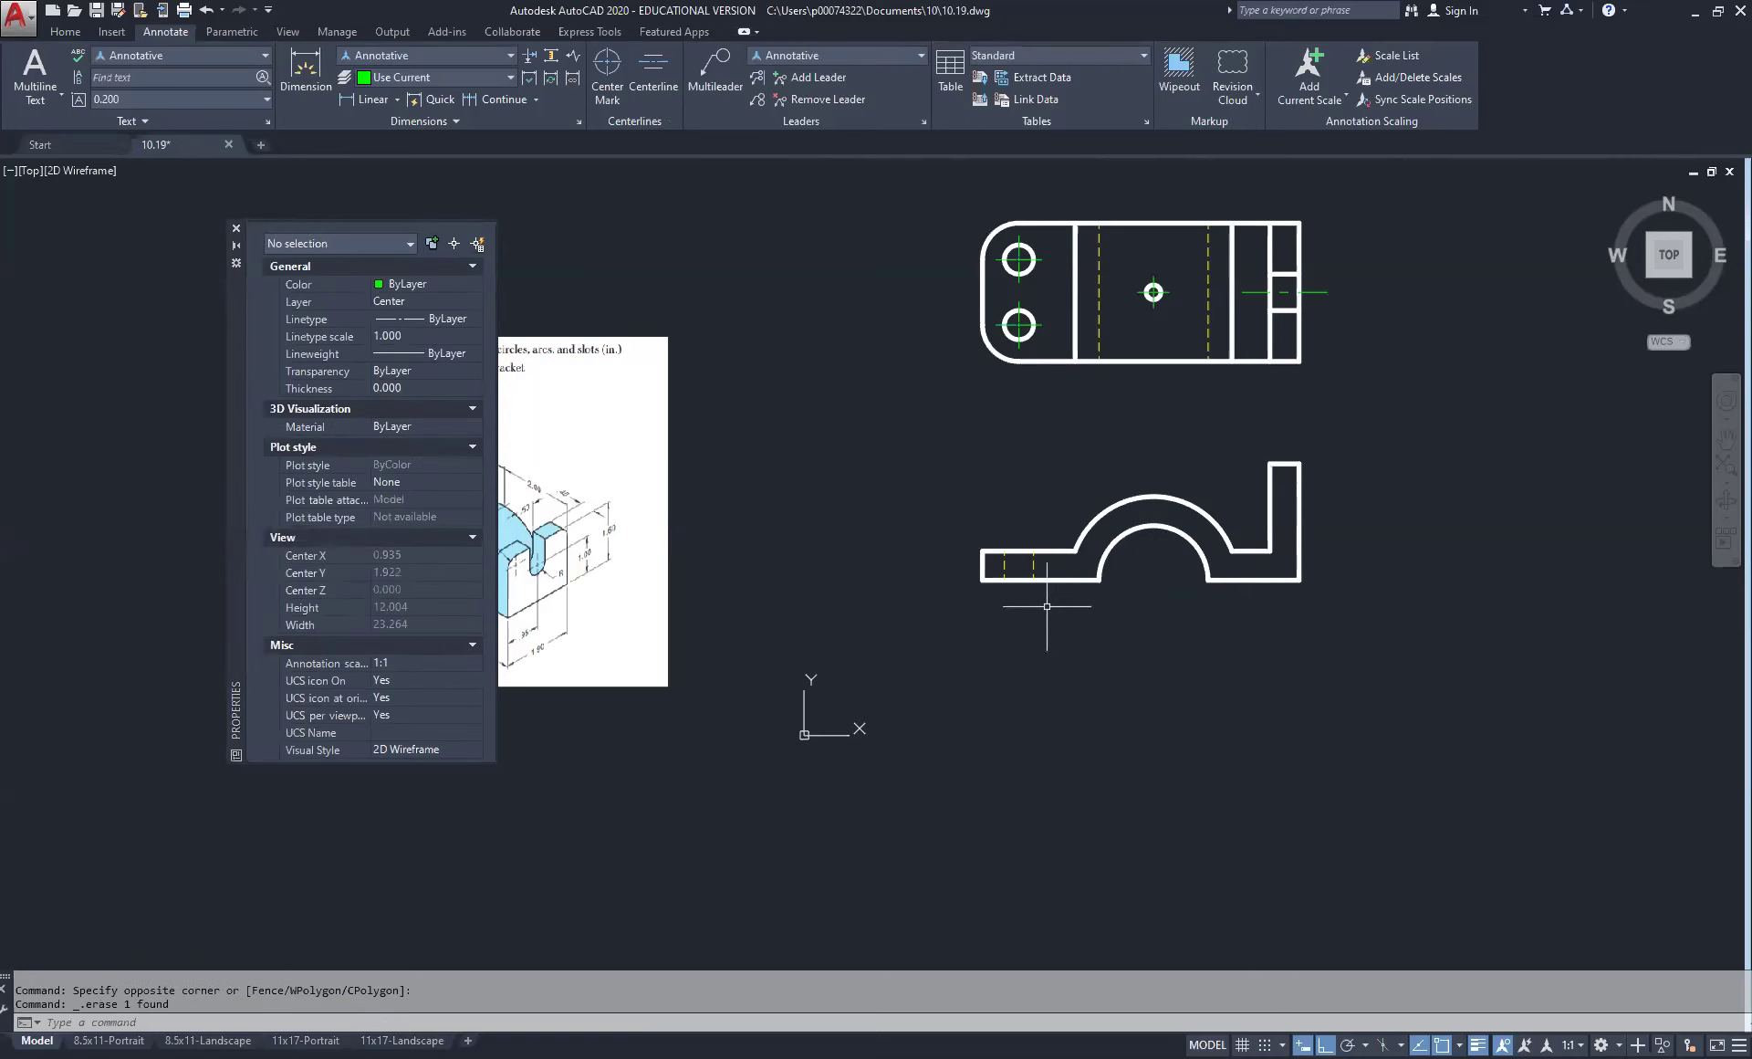
{"action": "key", "text": "Escape"}
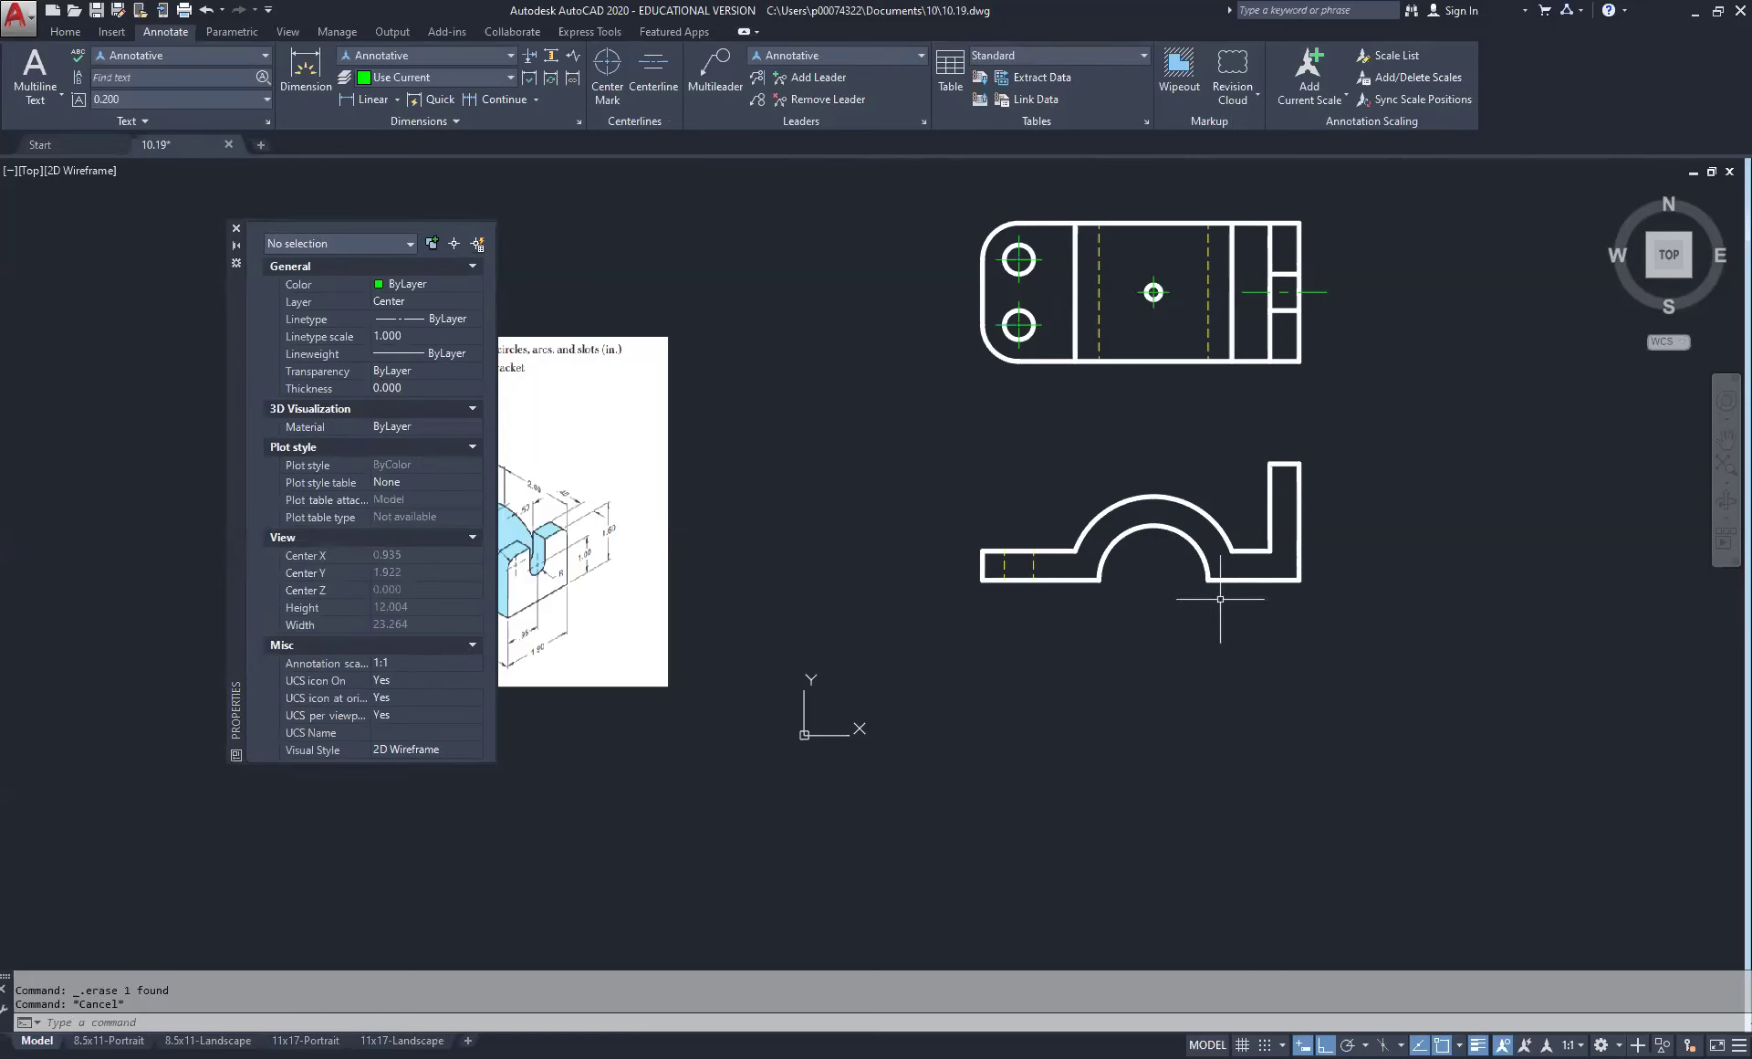
{"action": "middle_click_drag", "start_coordinate": [1152, 566], "coordinate": [919, 549]}
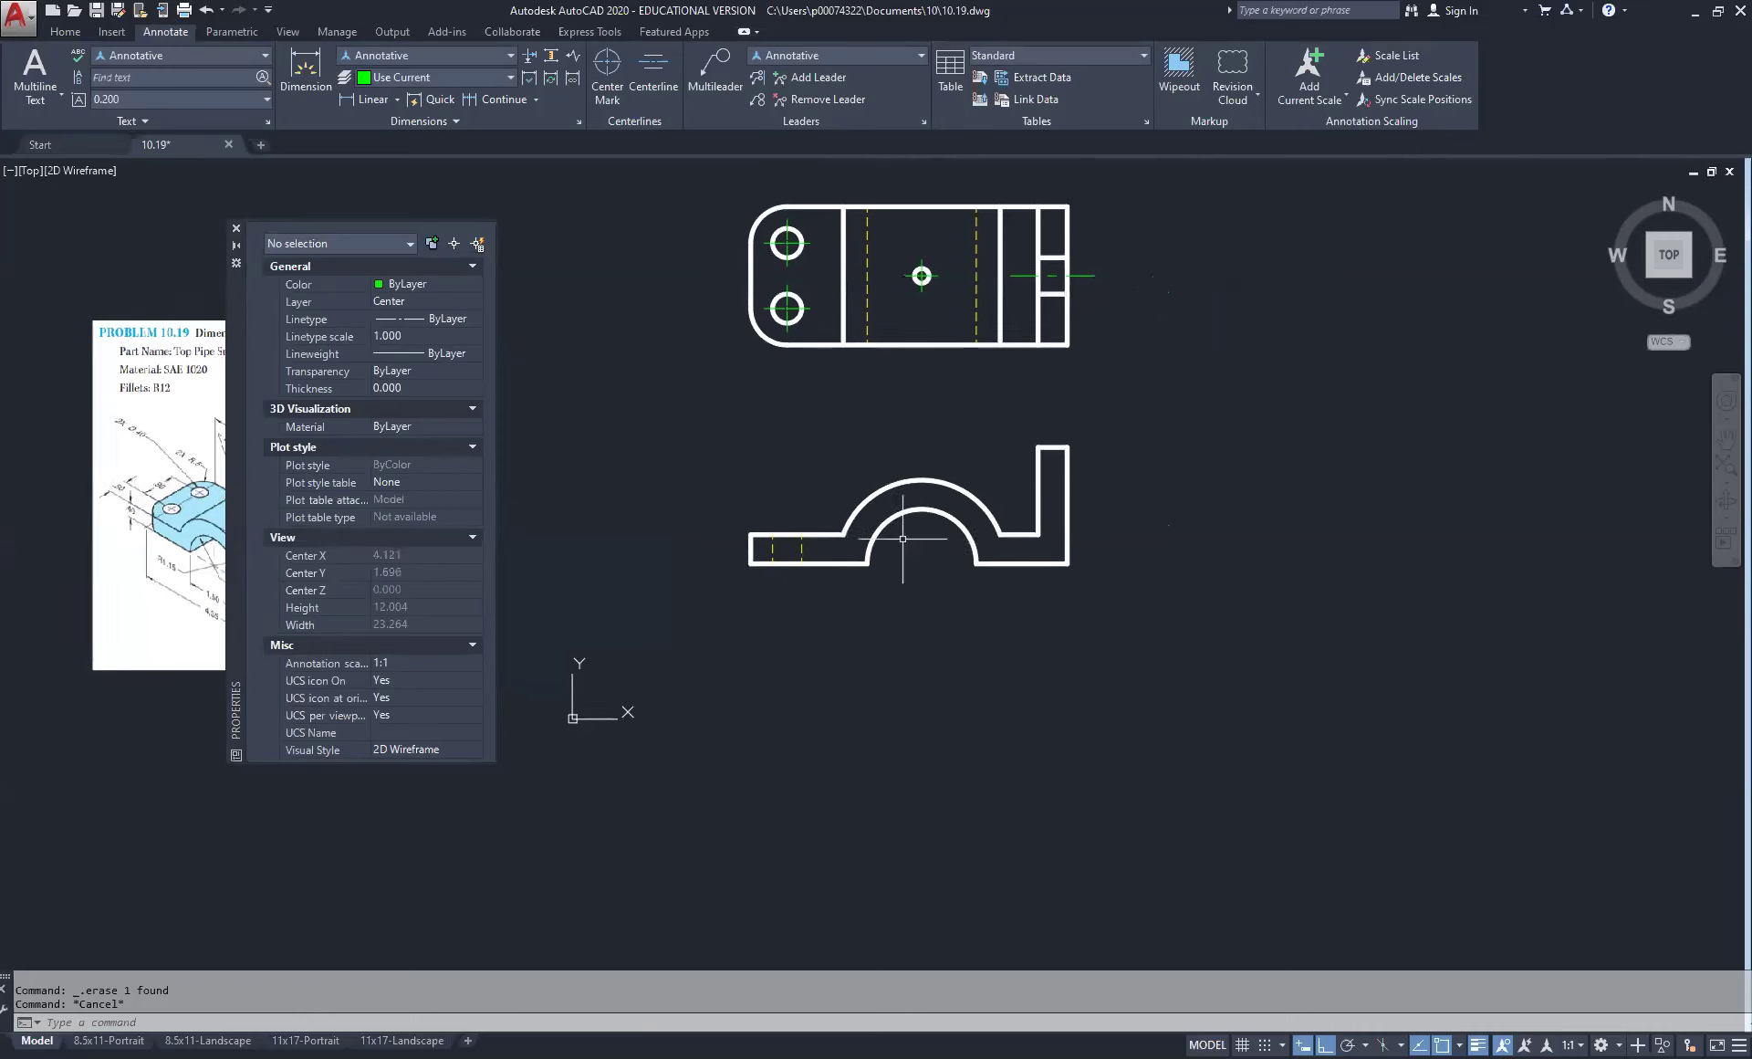
{"action": "scroll", "coordinate": [902, 539], "scroll_direction": "up", "scroll_amount": 2}
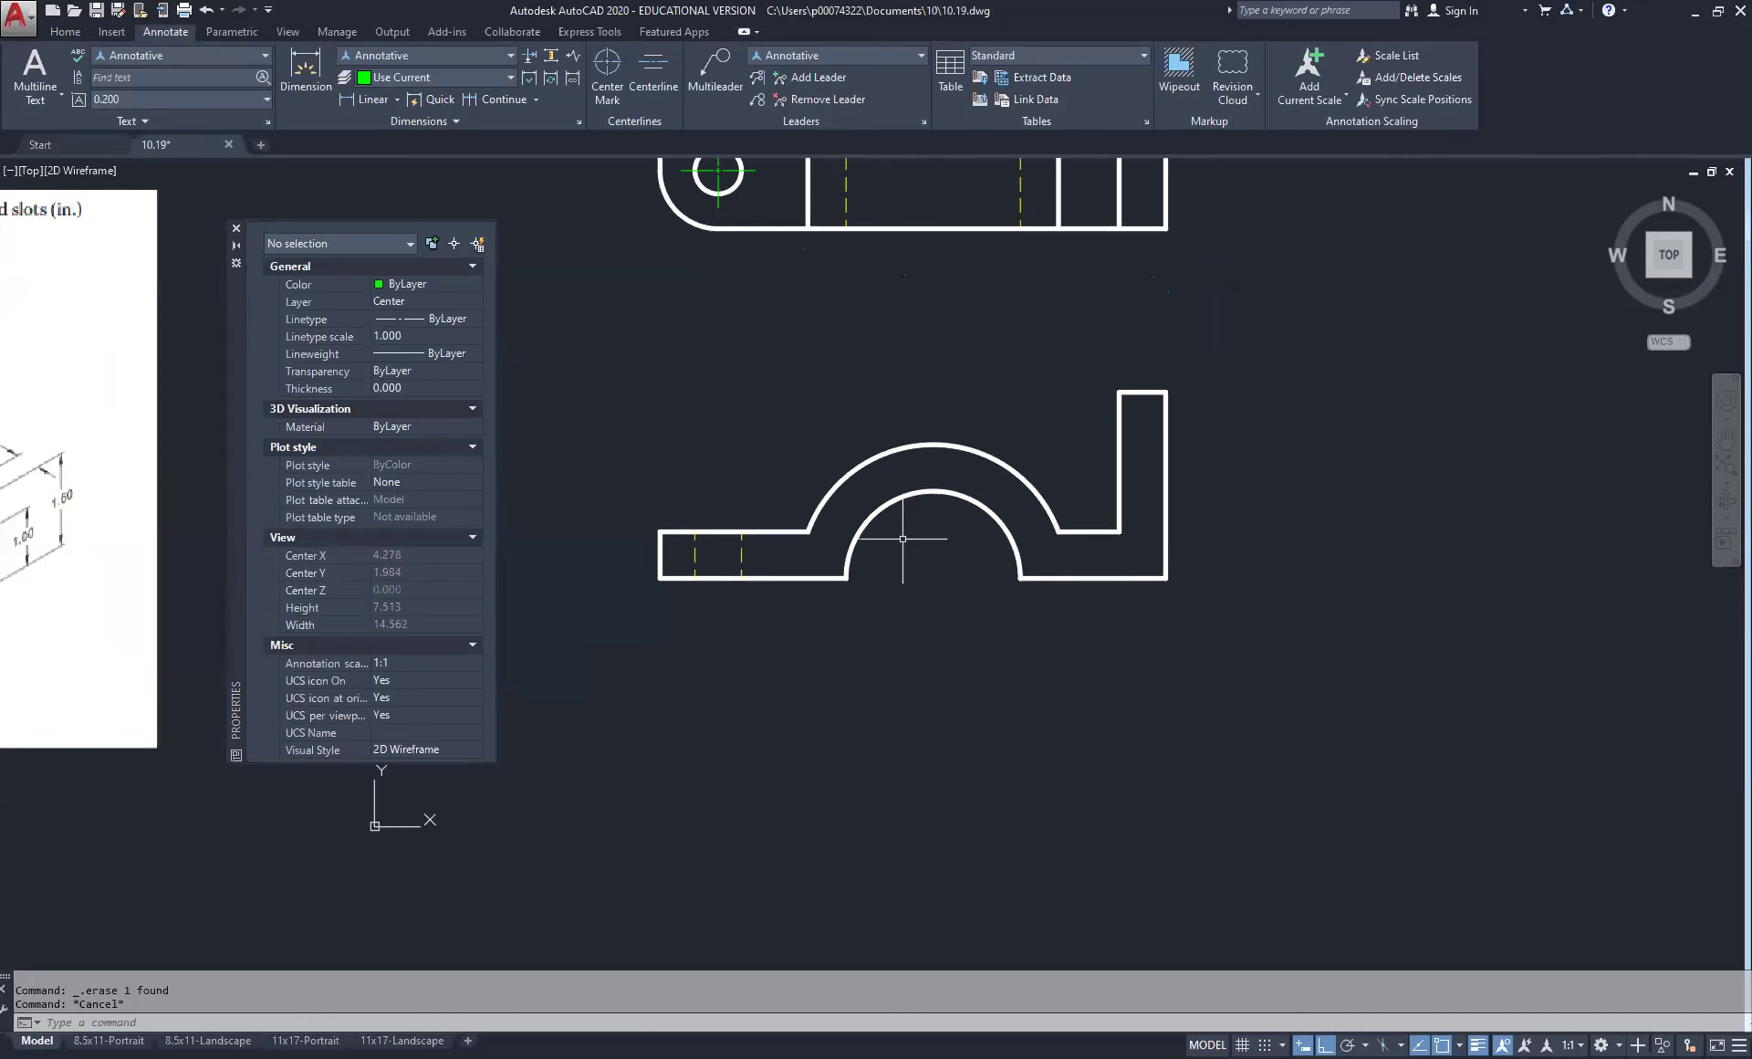
Step: Add a radius dimension to the outer arc of the arch in the front view, placing its text outside the arch's upper-left side
{"action": "middle_click_drag", "start_coordinate": [803, 477], "coordinate": [947, 605]}
{"action": "key", "text": "Escape"}
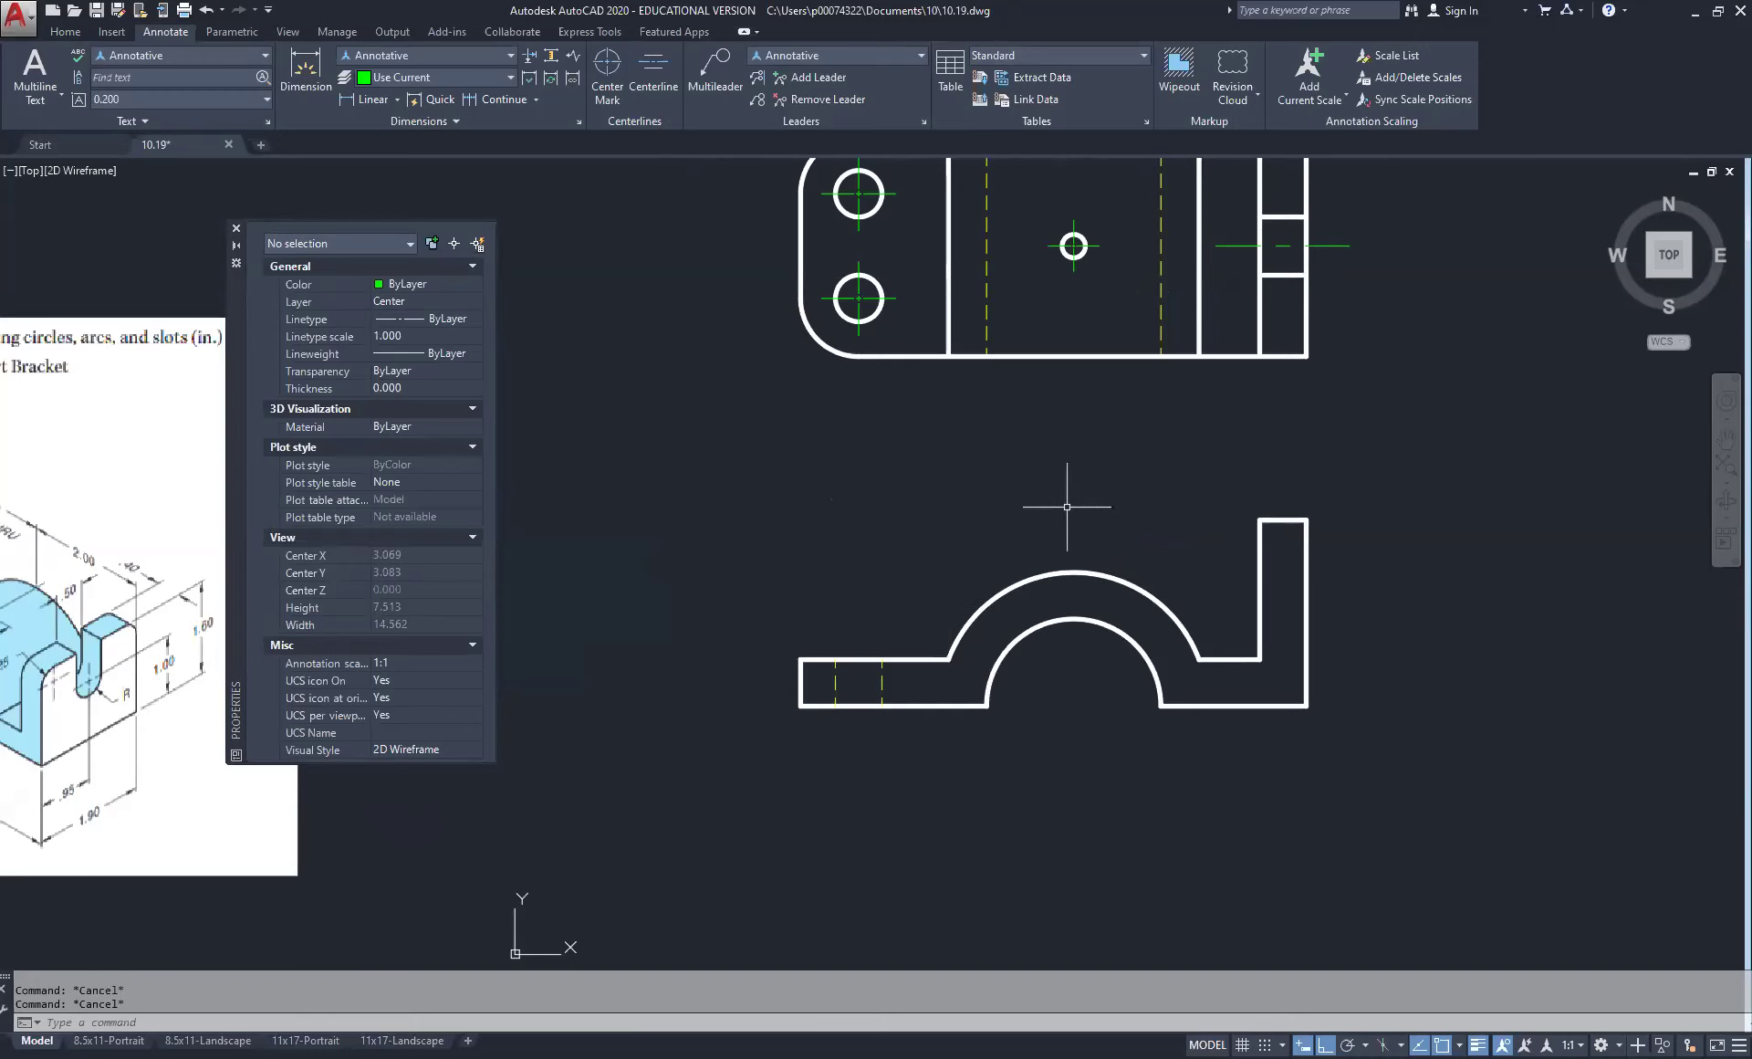
{"action": "scroll", "coordinate": [1105, 511], "scroll_direction": "down", "scroll_amount": 2}
{"action": "middle_click_drag", "start_coordinate": [1288, 558], "coordinate": [1174, 540]}
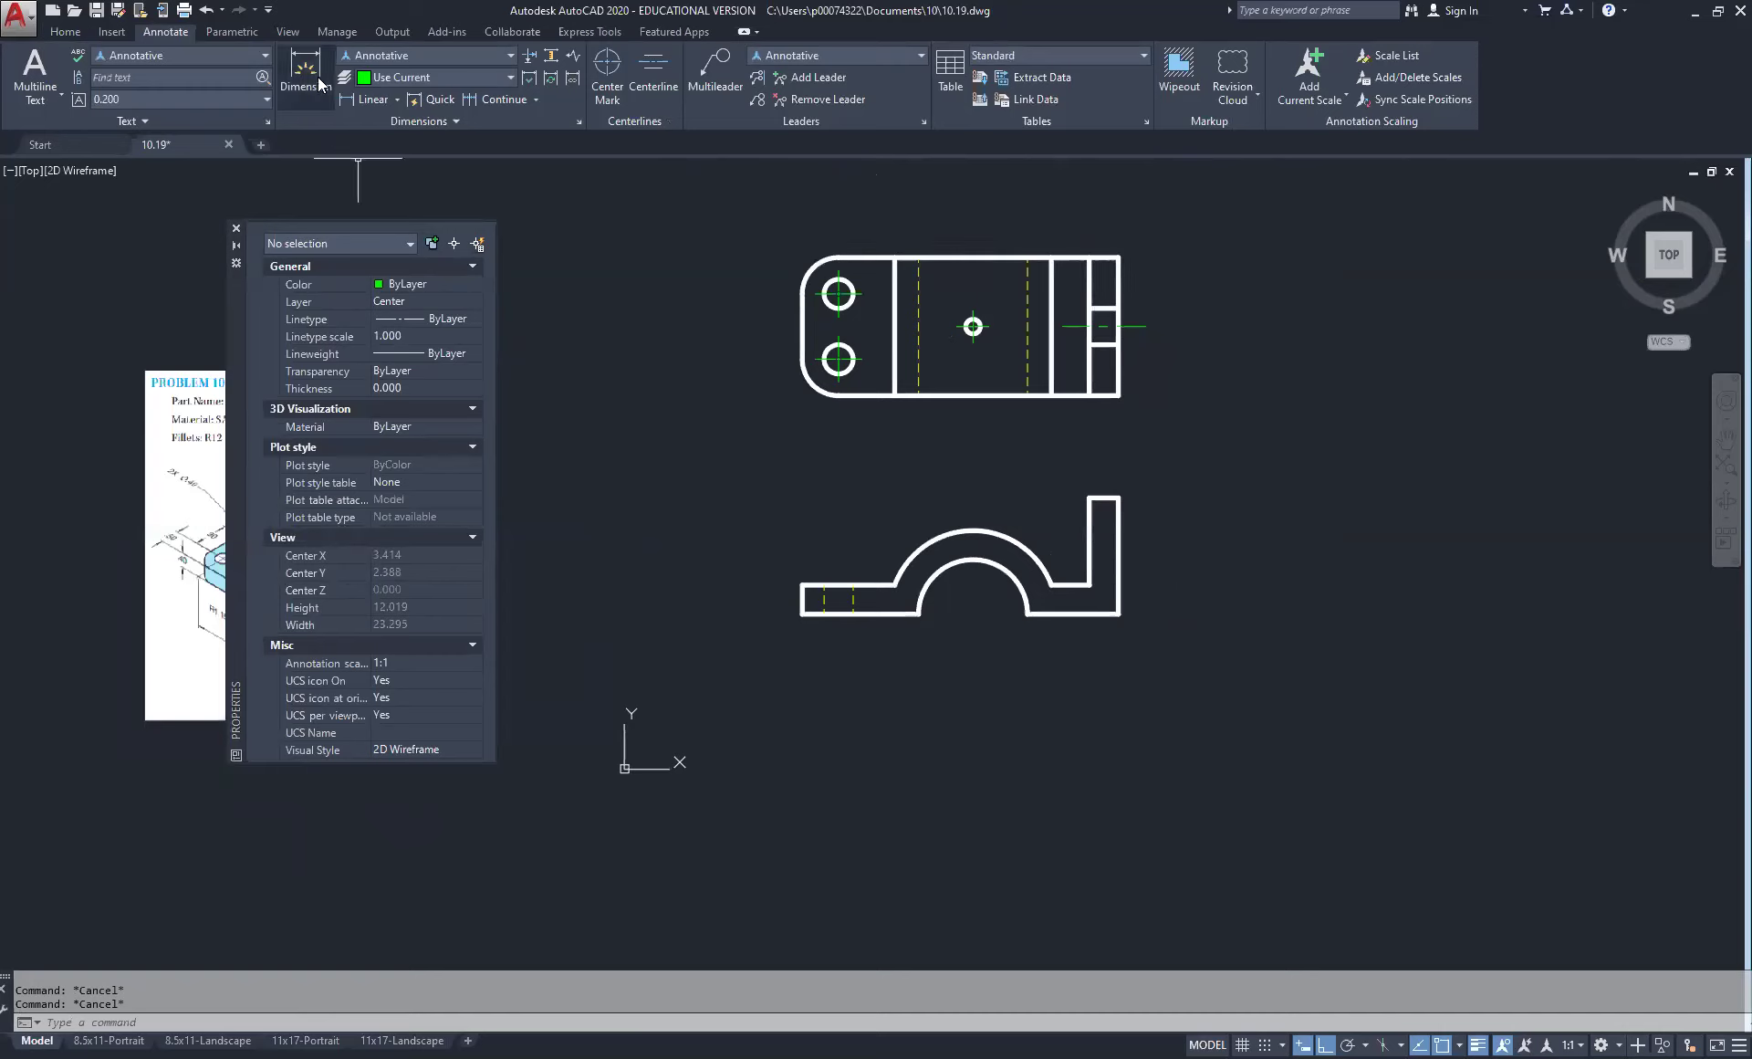
{"action": "left_click", "coordinate": [66, 33]}
{"action": "left_click", "coordinate": [595, 56]}
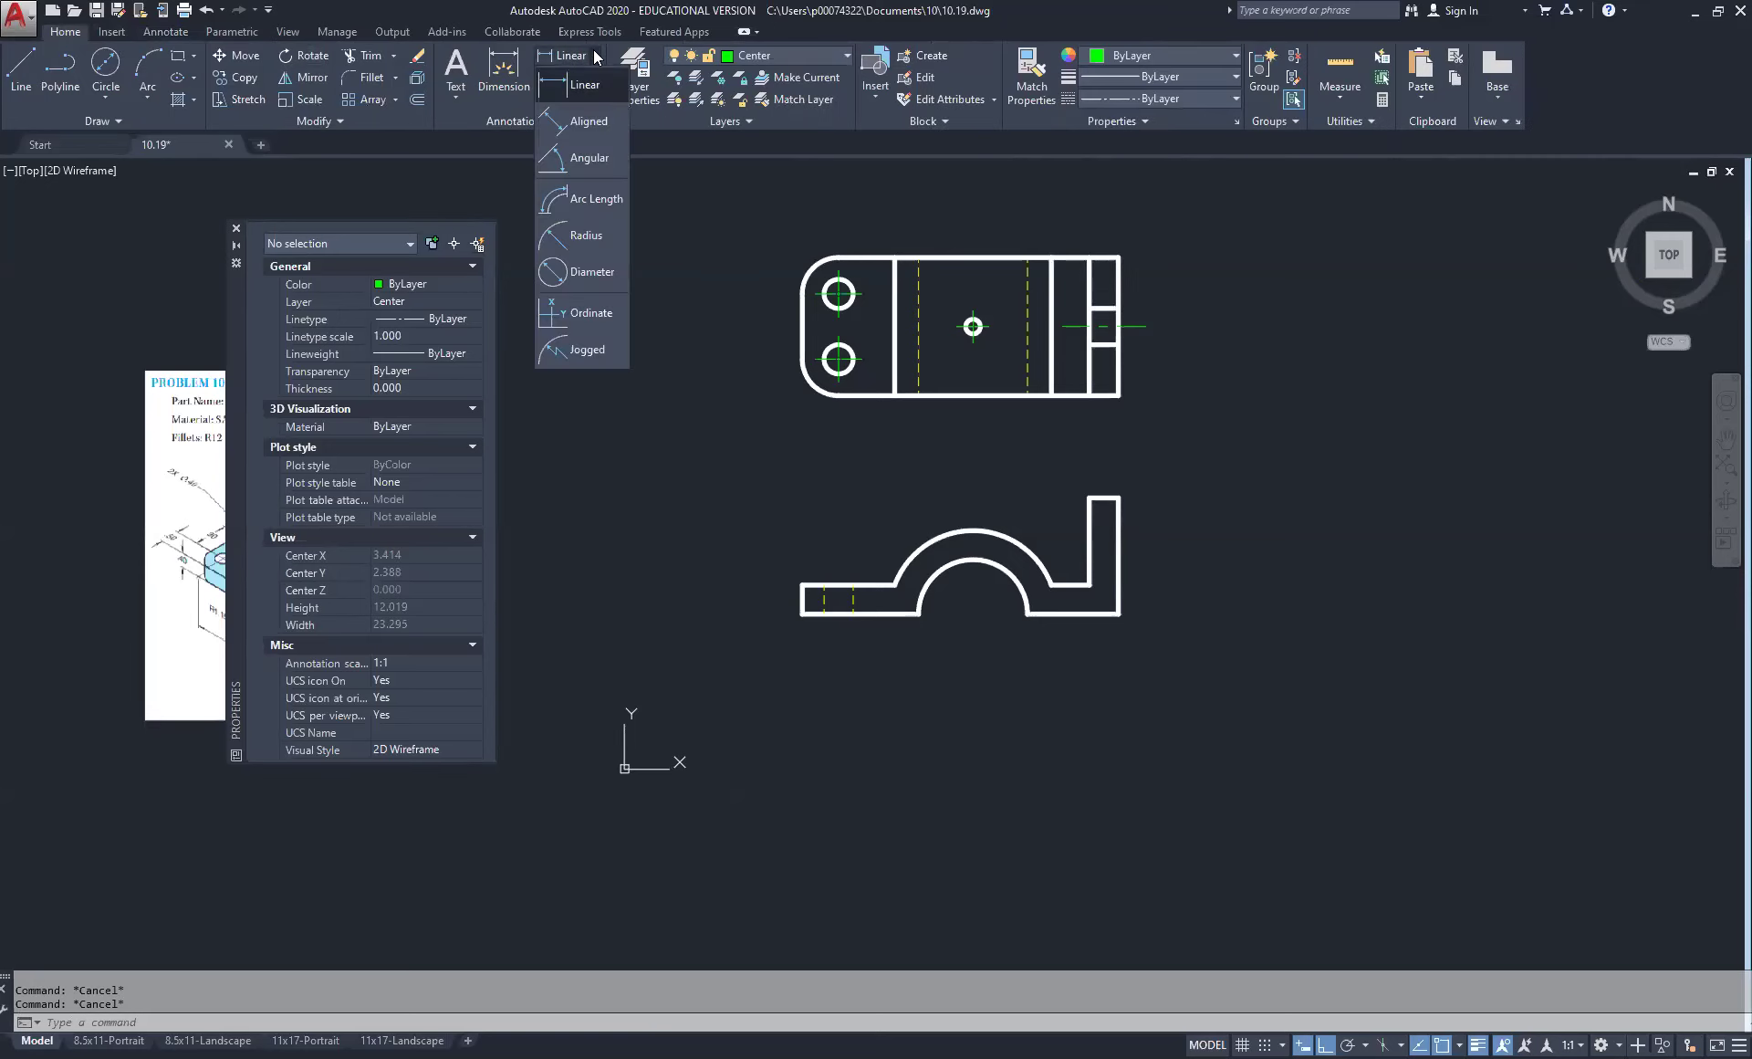
{"action": "left_click", "coordinate": [602, 236]}
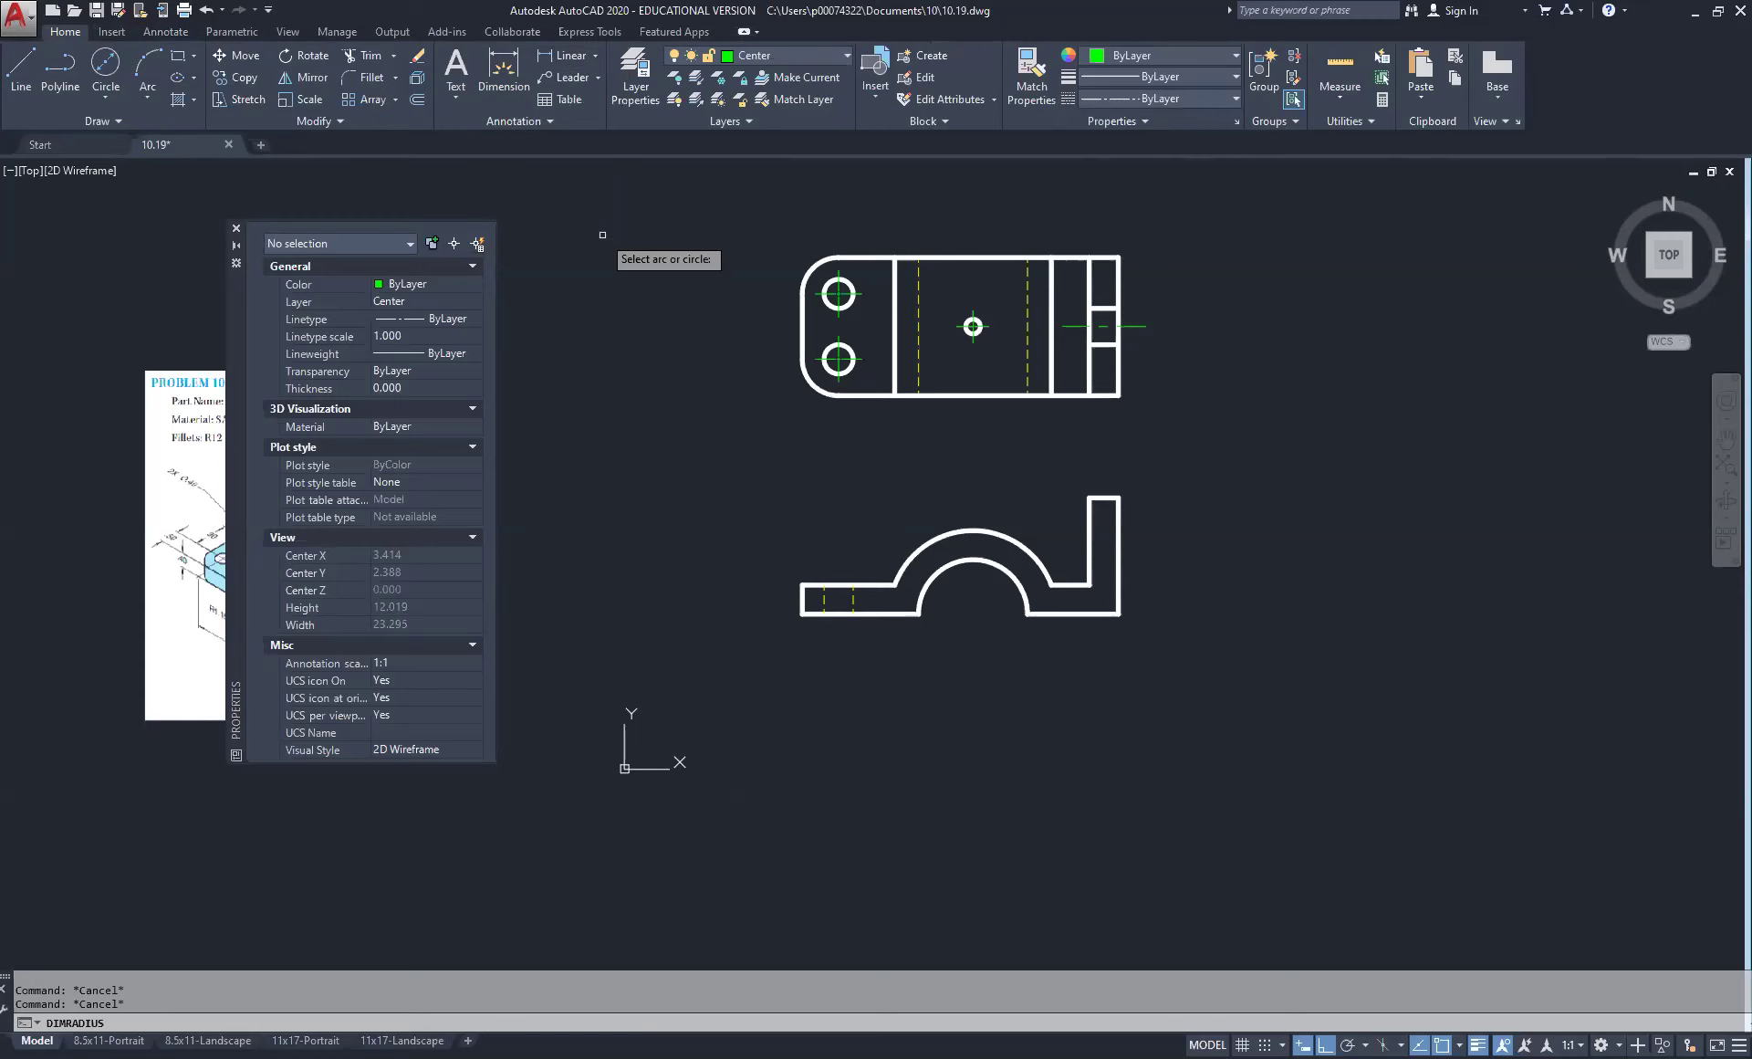
{"action": "left_click", "coordinate": [919, 542]}
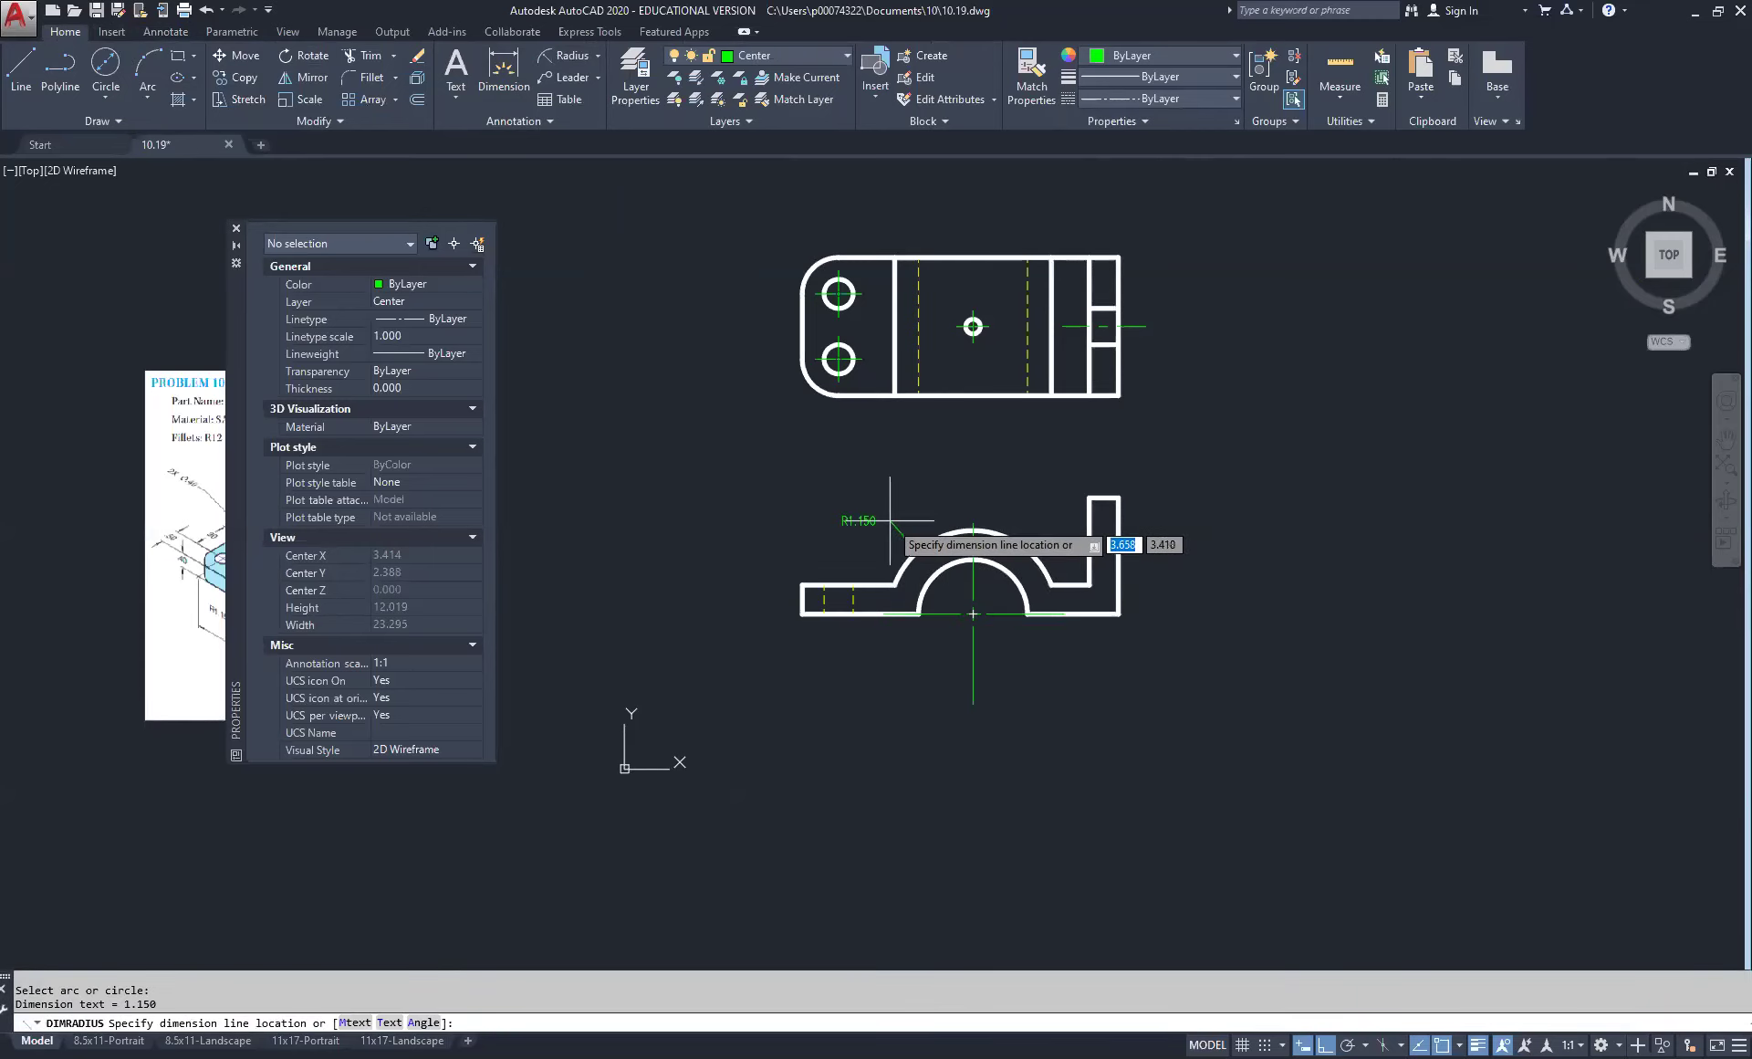
{"action": "left_click", "coordinate": [888, 521]}
Step: Change the center mark type of the arch's radius dimension from Line to Mark
{"action": "scroll", "coordinate": [988, 625], "scroll_direction": "up", "scroll_amount": 4}
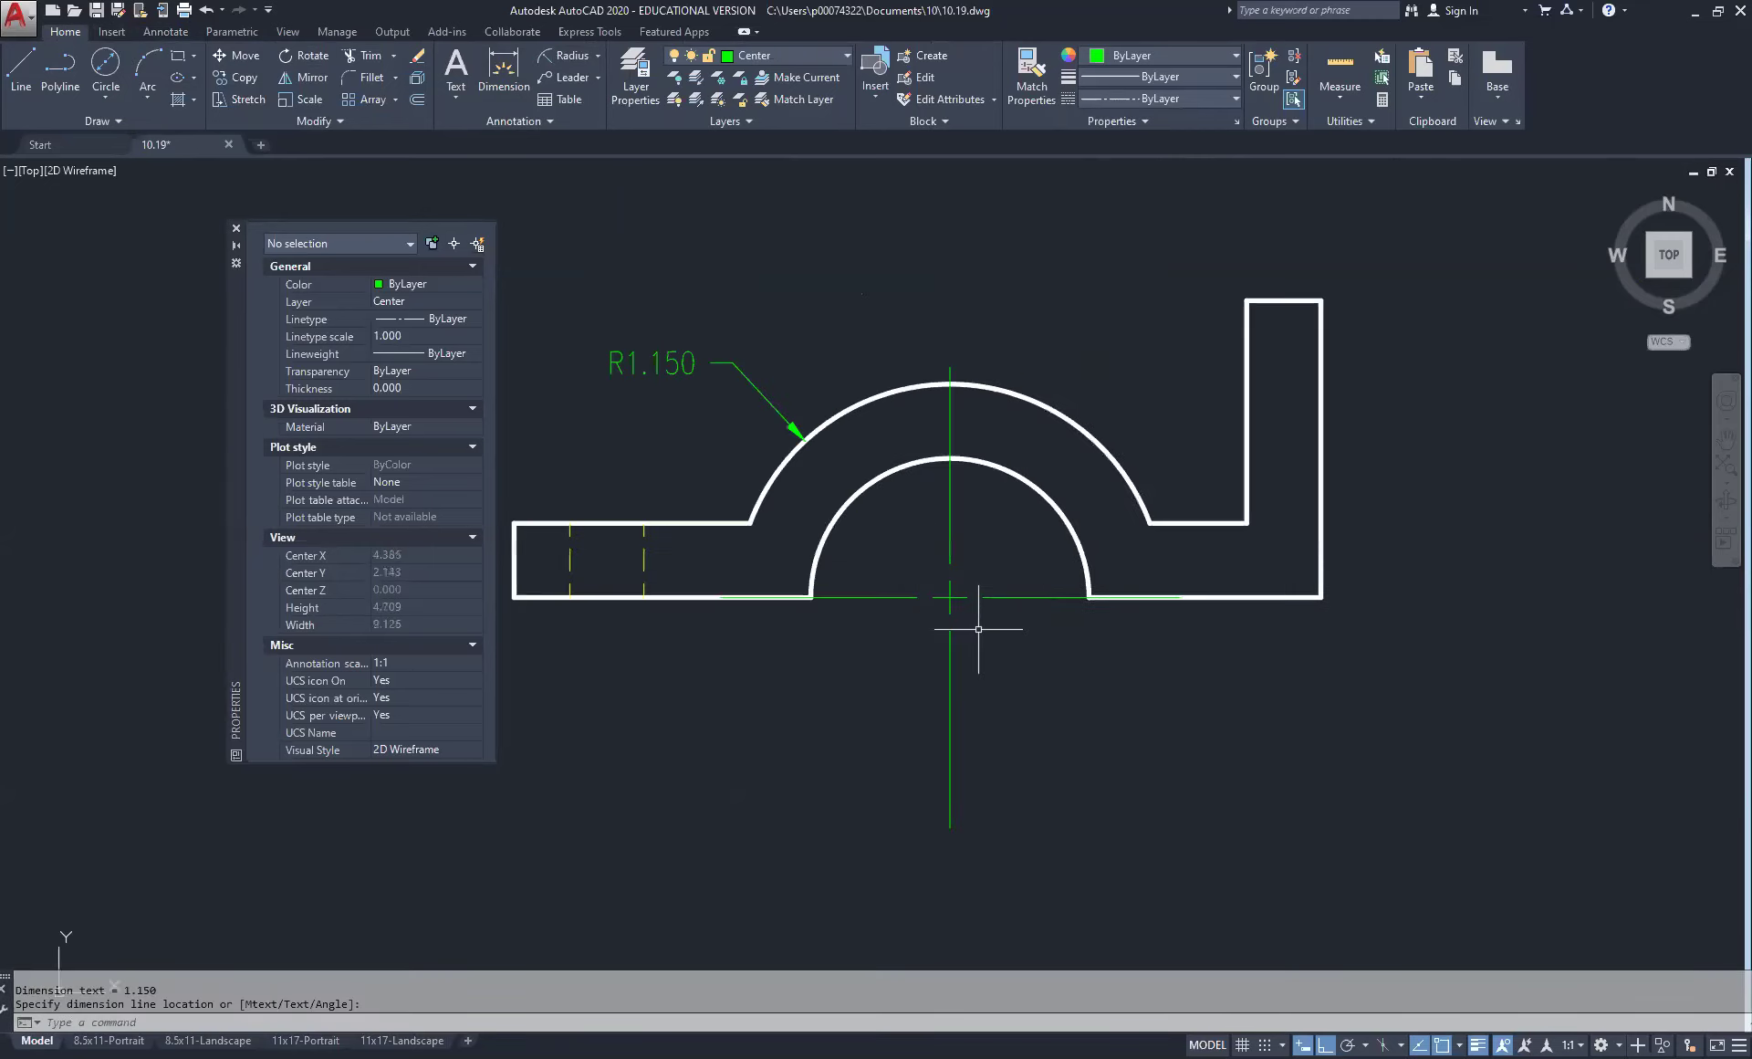
{"action": "left_click", "coordinate": [950, 515]}
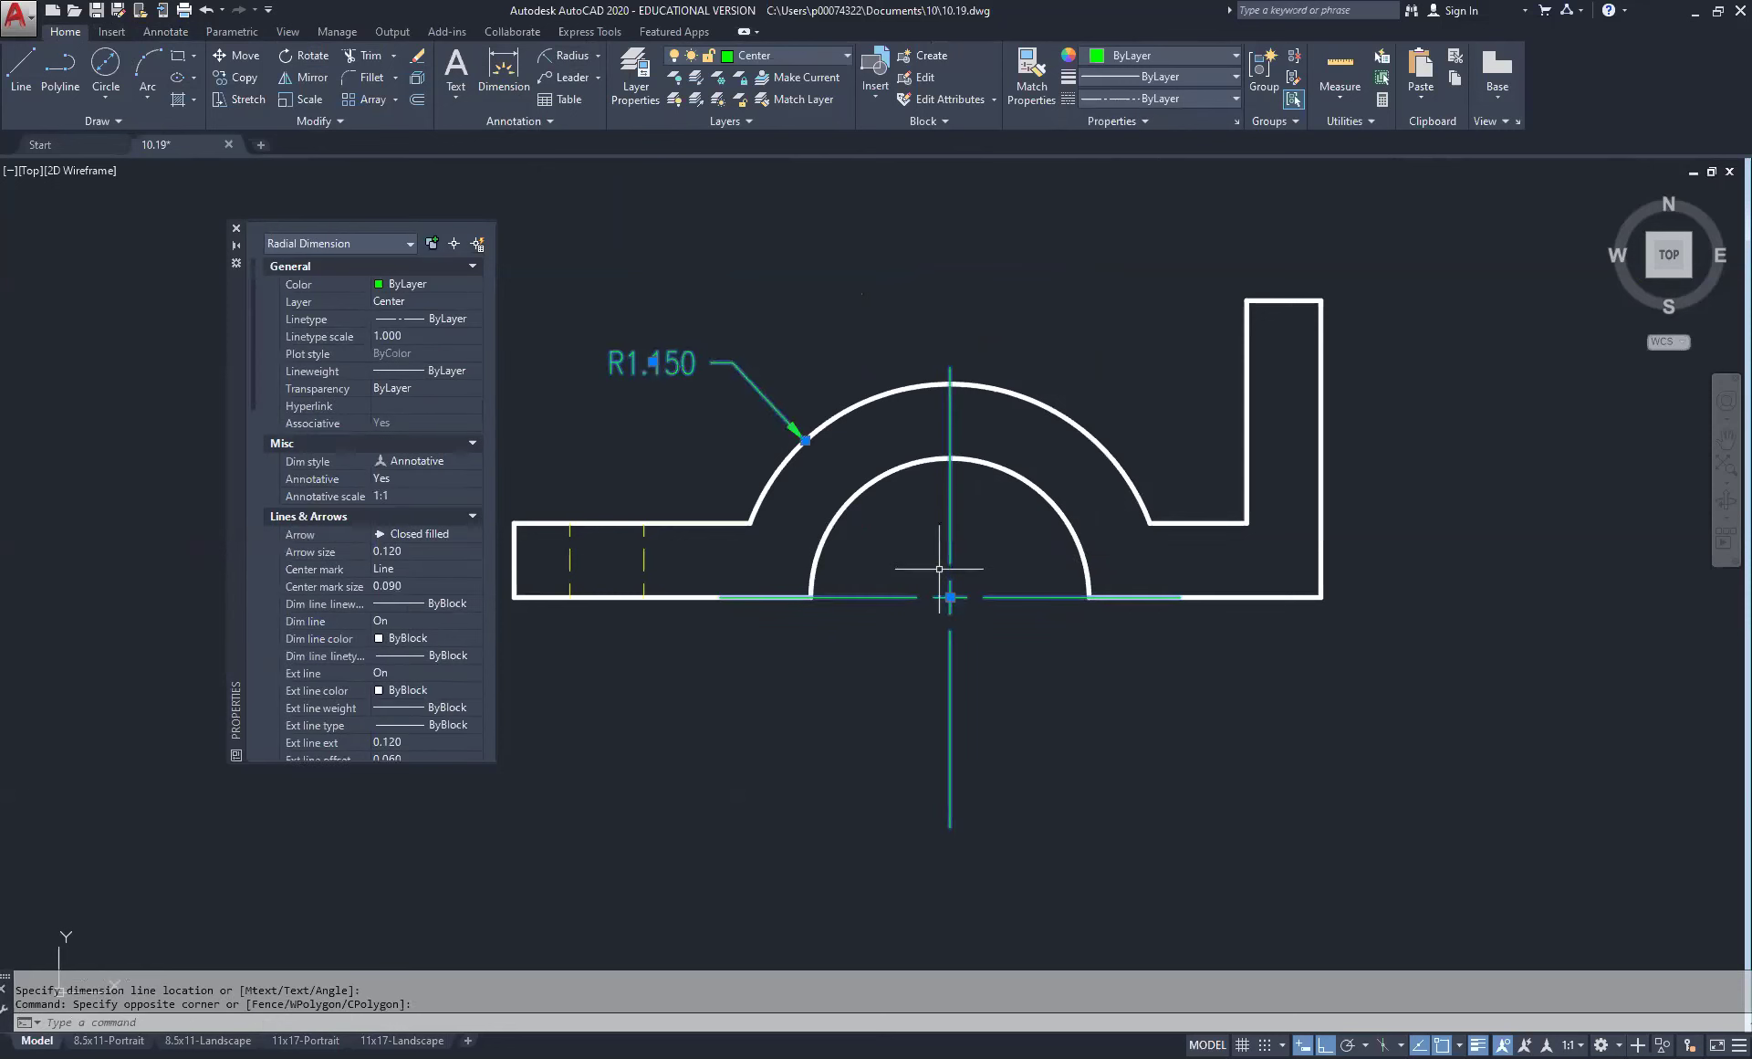
{"action": "scroll", "coordinate": [412, 535], "scroll_direction": "down", "scroll_amount": 2}
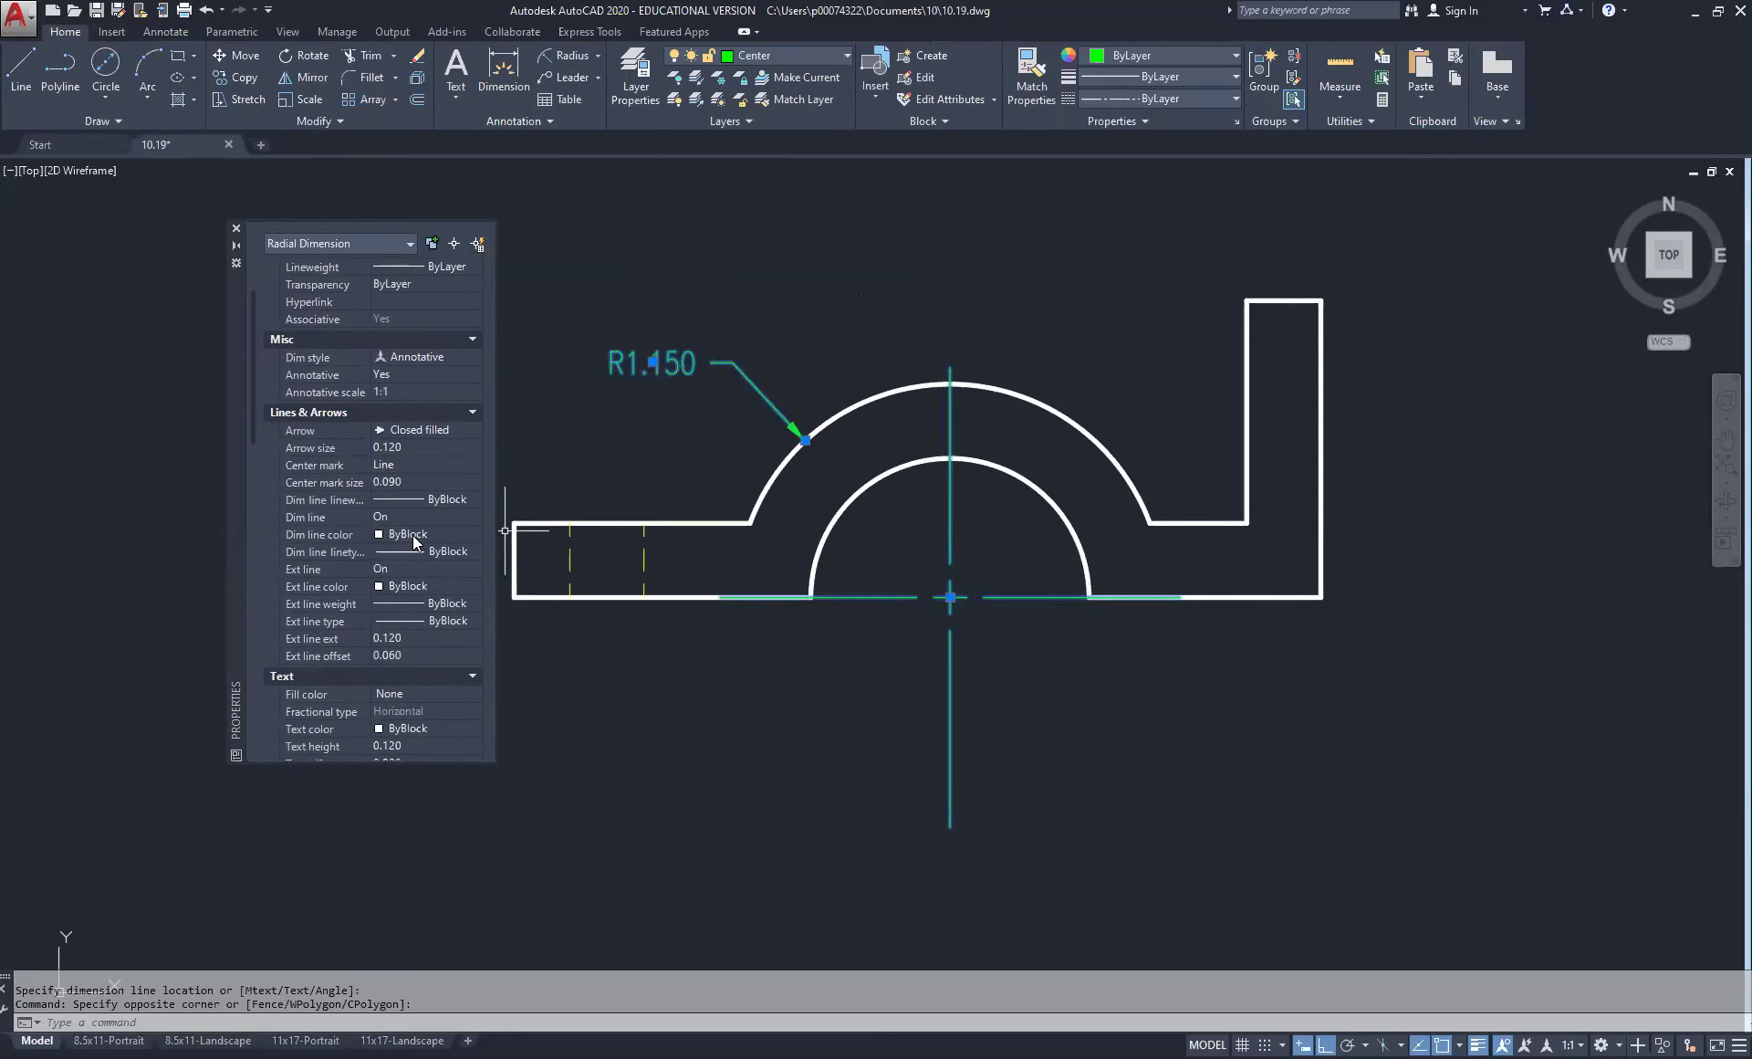
{"action": "left_click", "coordinate": [406, 467]}
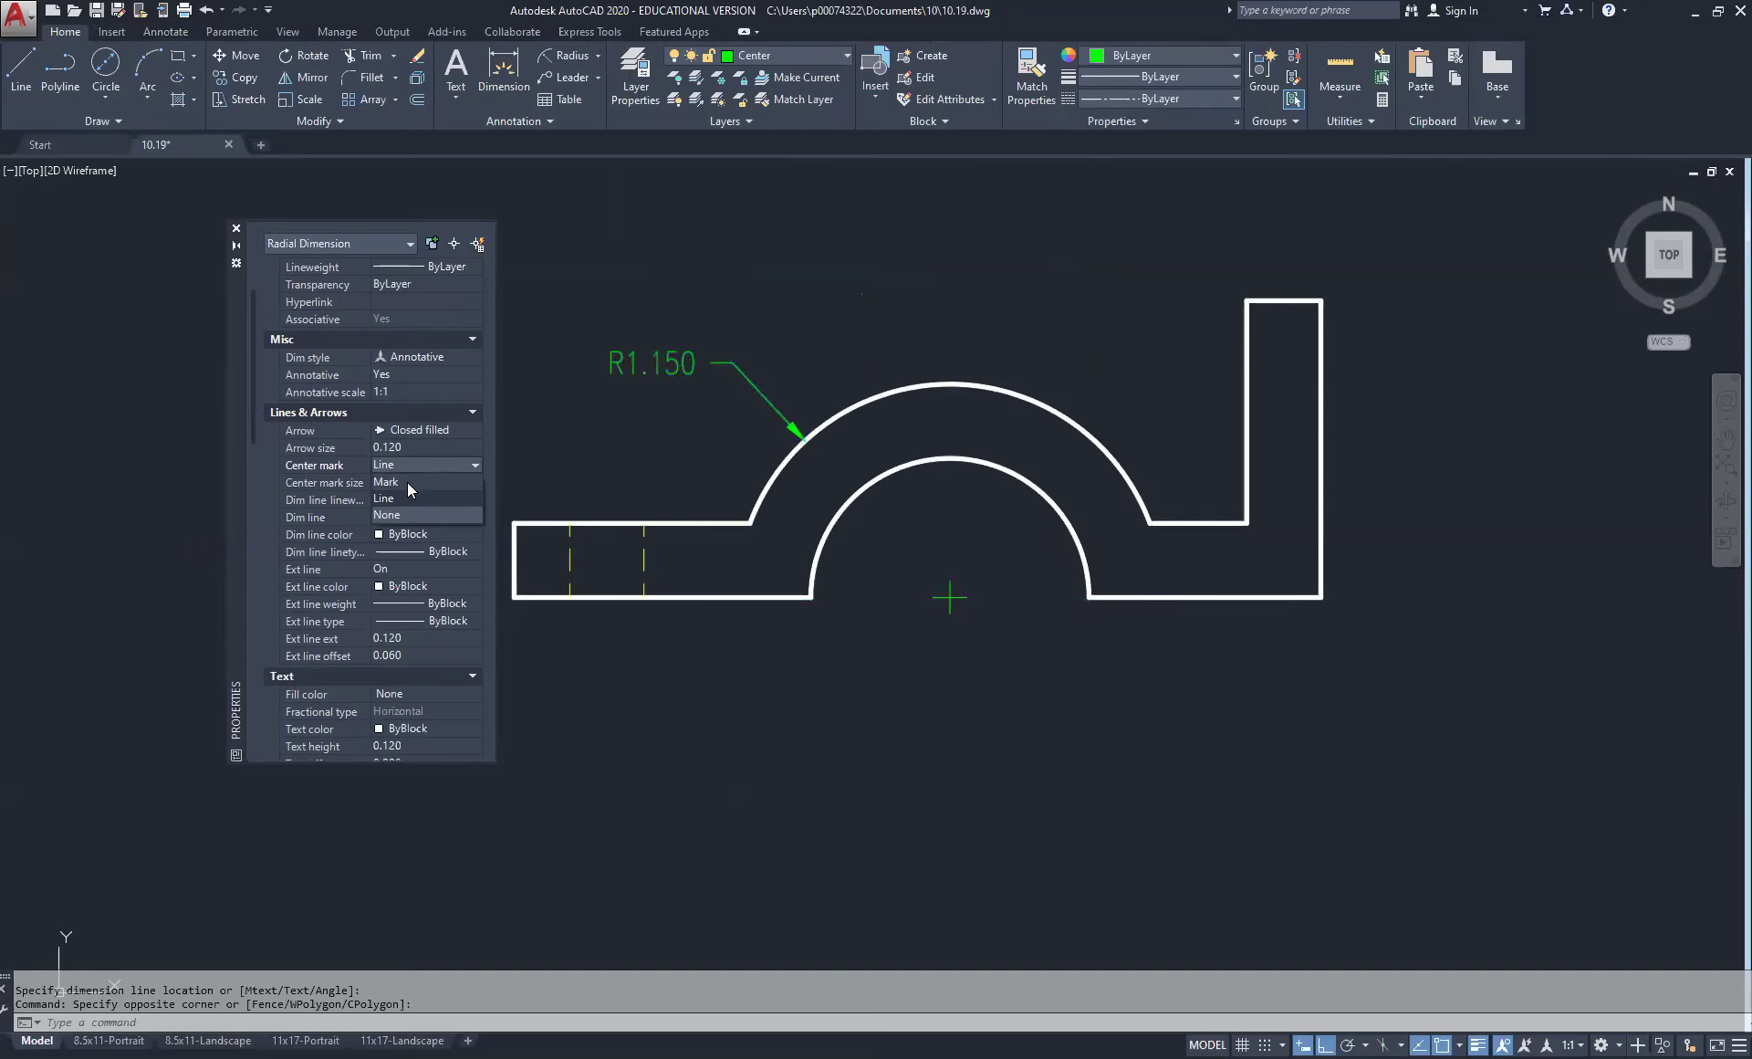
{"action": "left_click", "coordinate": [407, 482]}
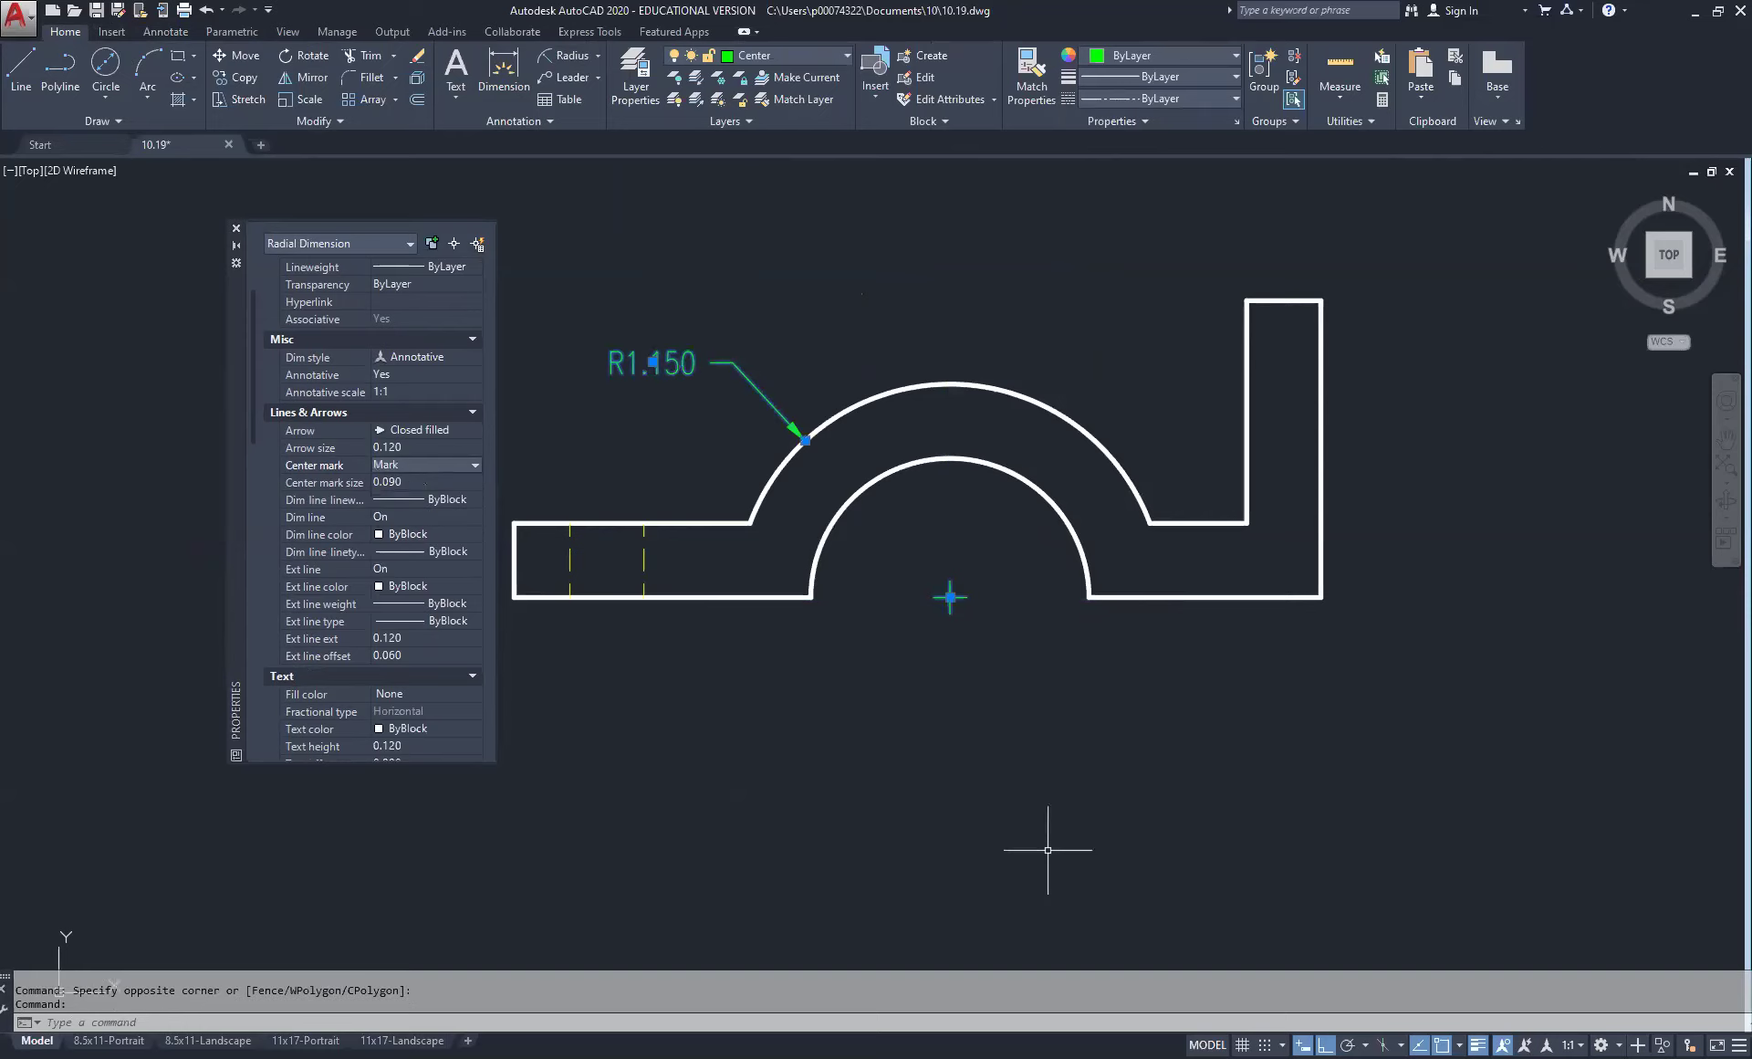
{"action": "key", "text": "Escape"}
{"action": "key", "text": "Escape"}
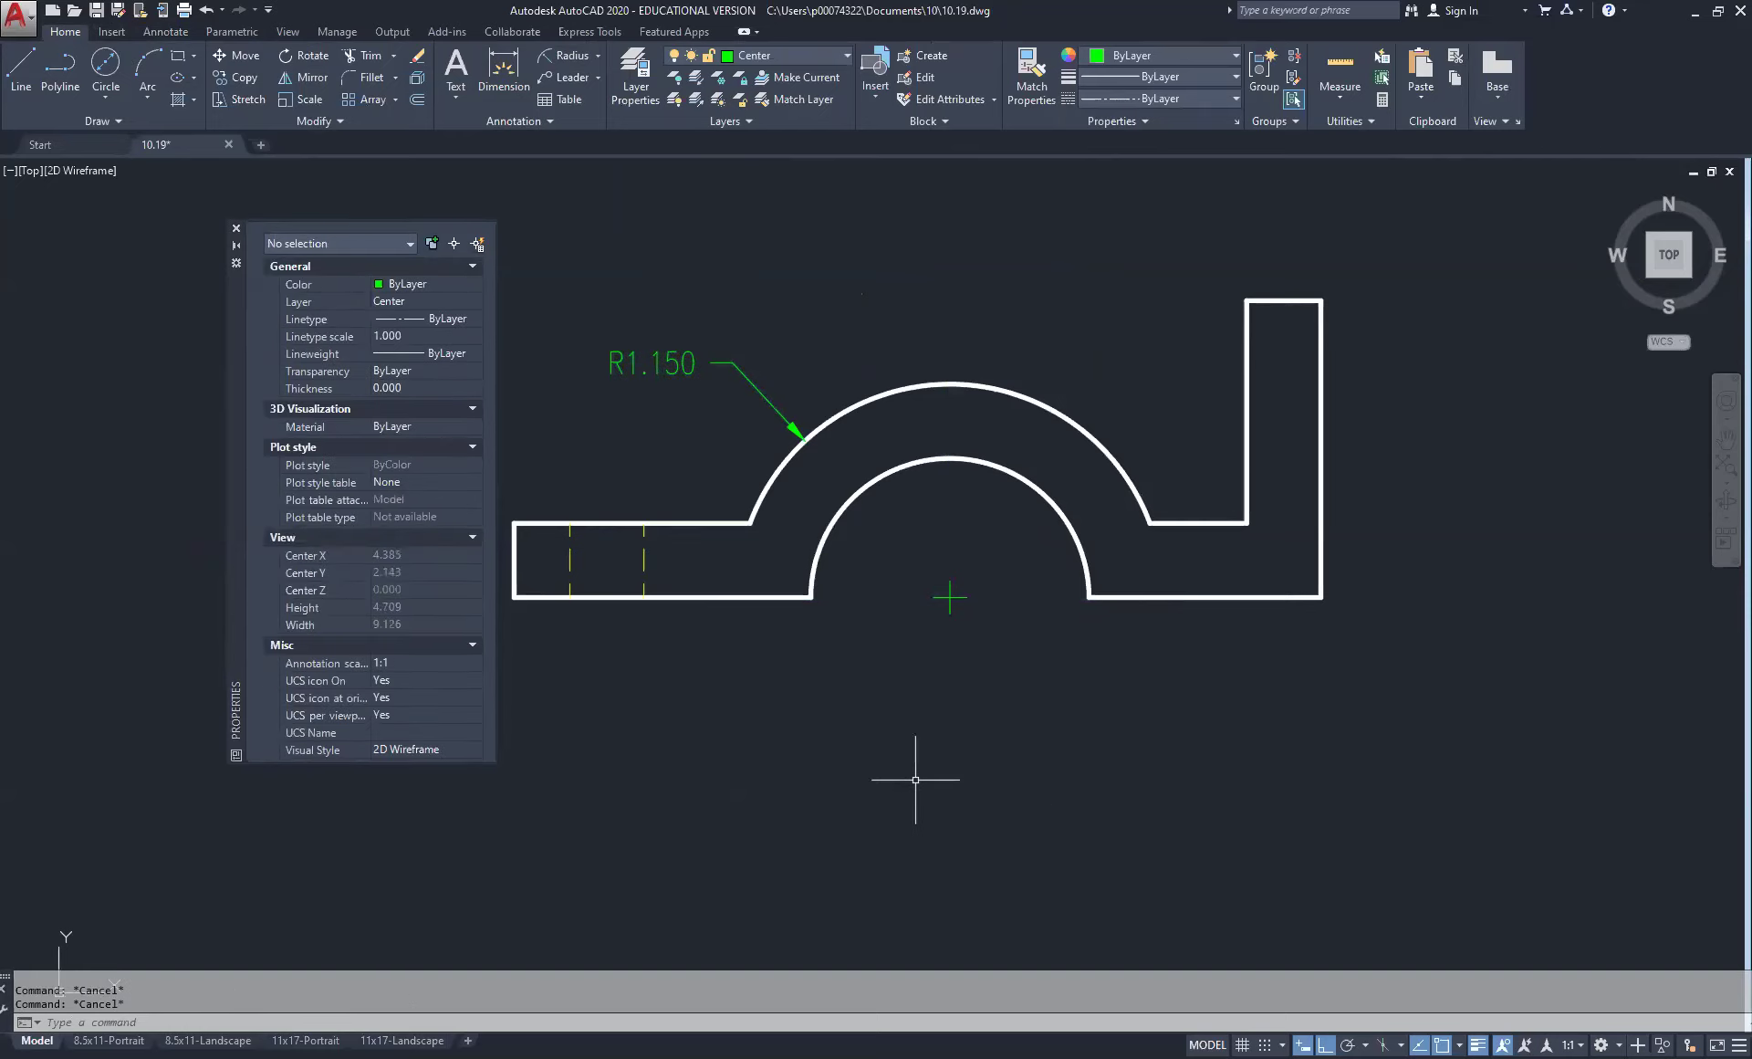
Step: Copy the entire top view, including its hidden lines and center marks, horizontally to the right of the original
{"action": "scroll", "coordinate": [924, 767], "scroll_direction": "down", "scroll_amount": 4}
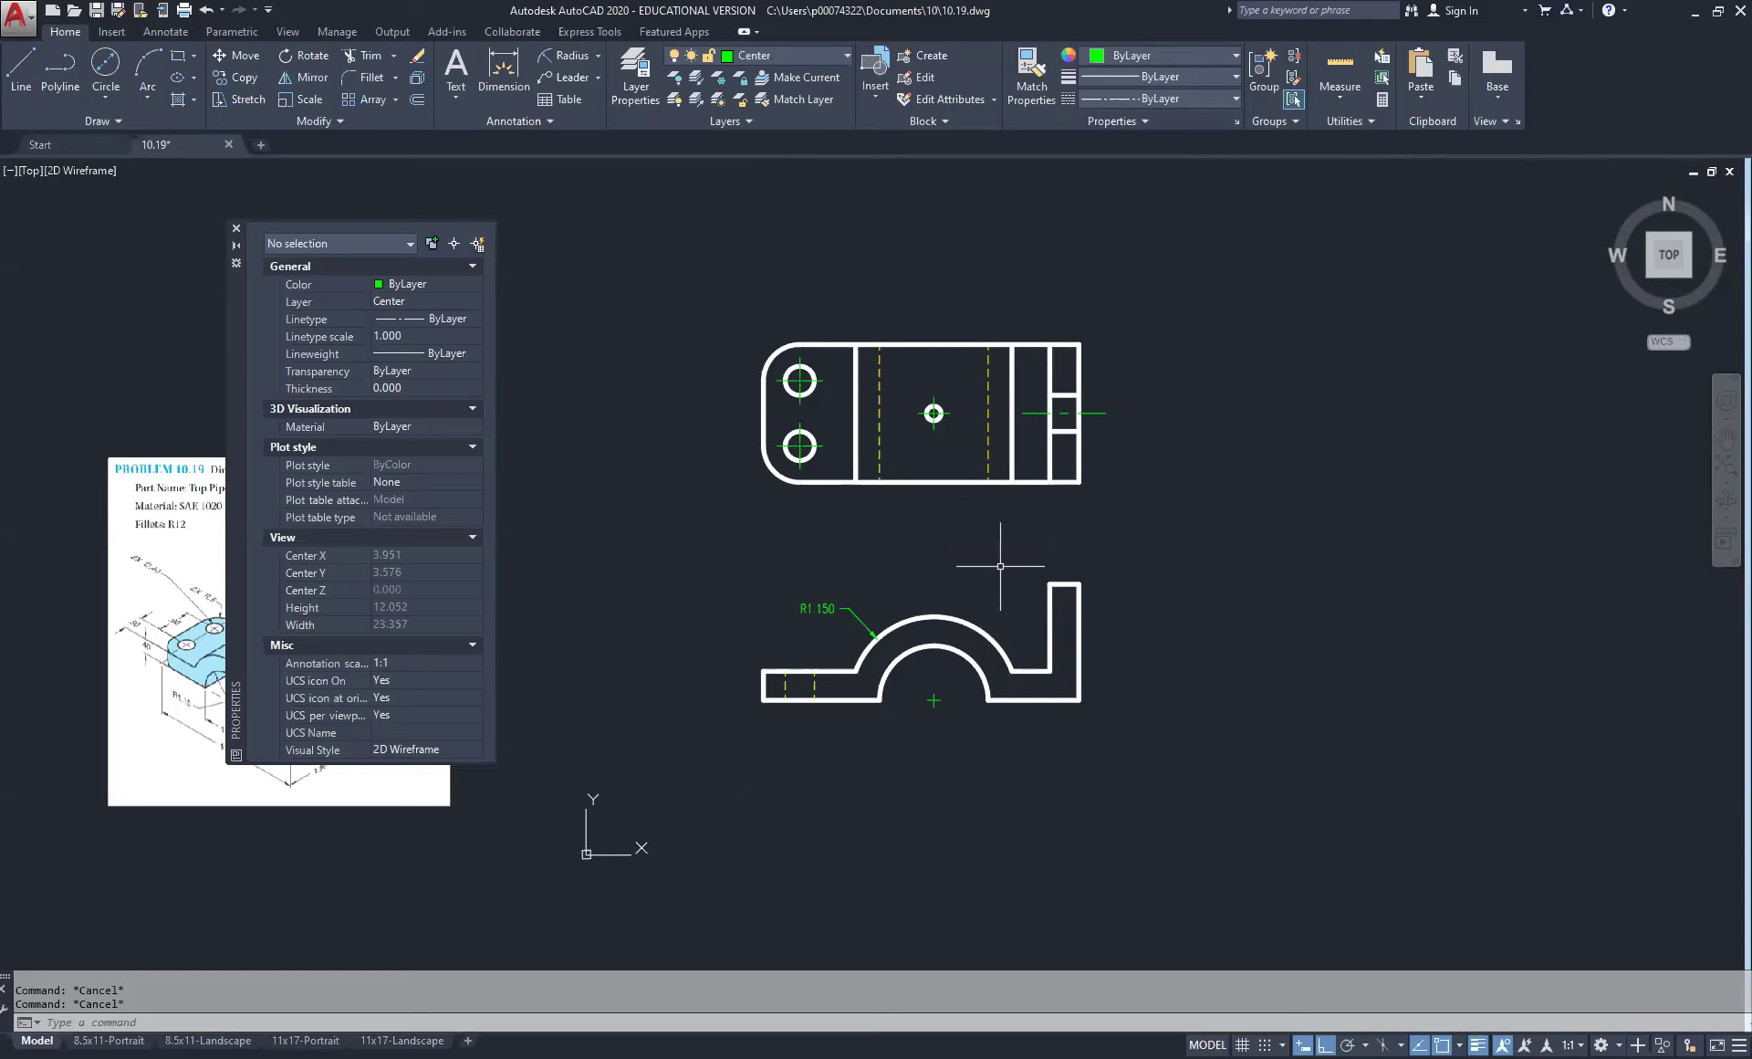
{"action": "mouse_move", "coordinate": [696, 556]}
{"action": "middle_mouse_down"}
{"action": "mouse_move", "coordinate": [1166, 500]}
{"action": "mouse_move", "coordinate": [1154, 477]}
{"action": "middle_mouse_up"}
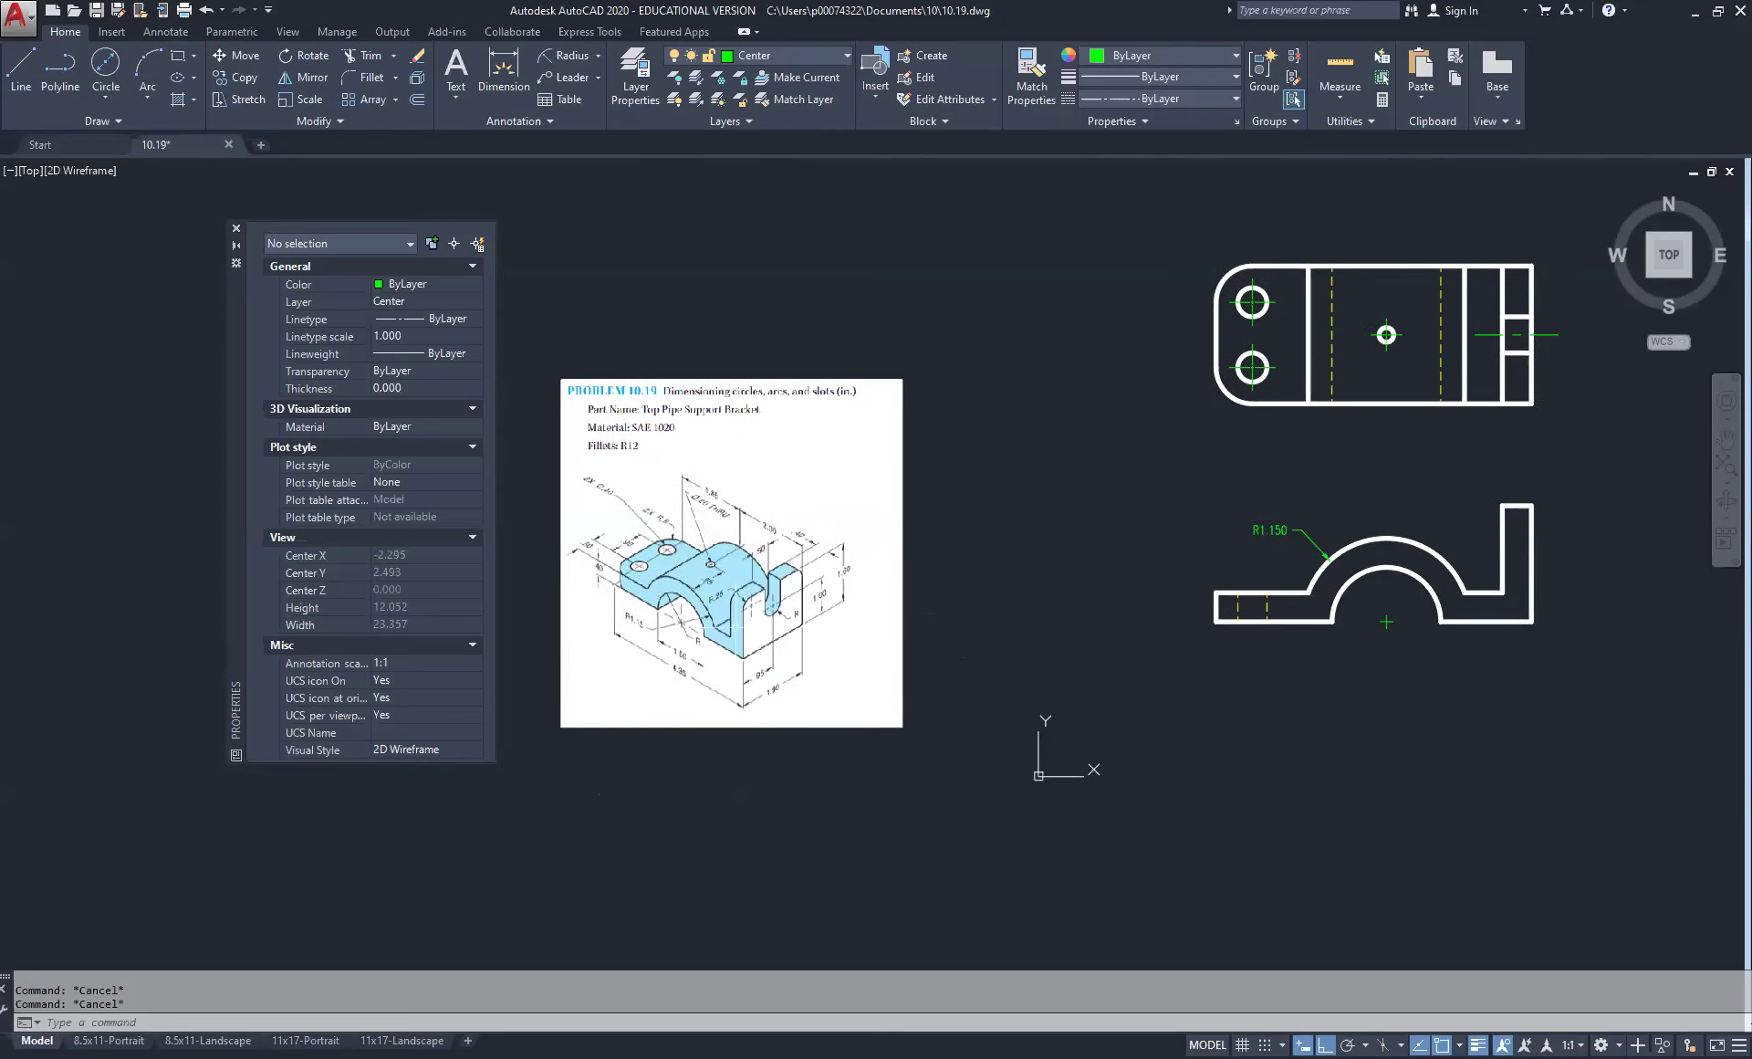
{"action": "scroll", "coordinate": [772, 602], "scroll_direction": "down", "scroll_amount": 2}
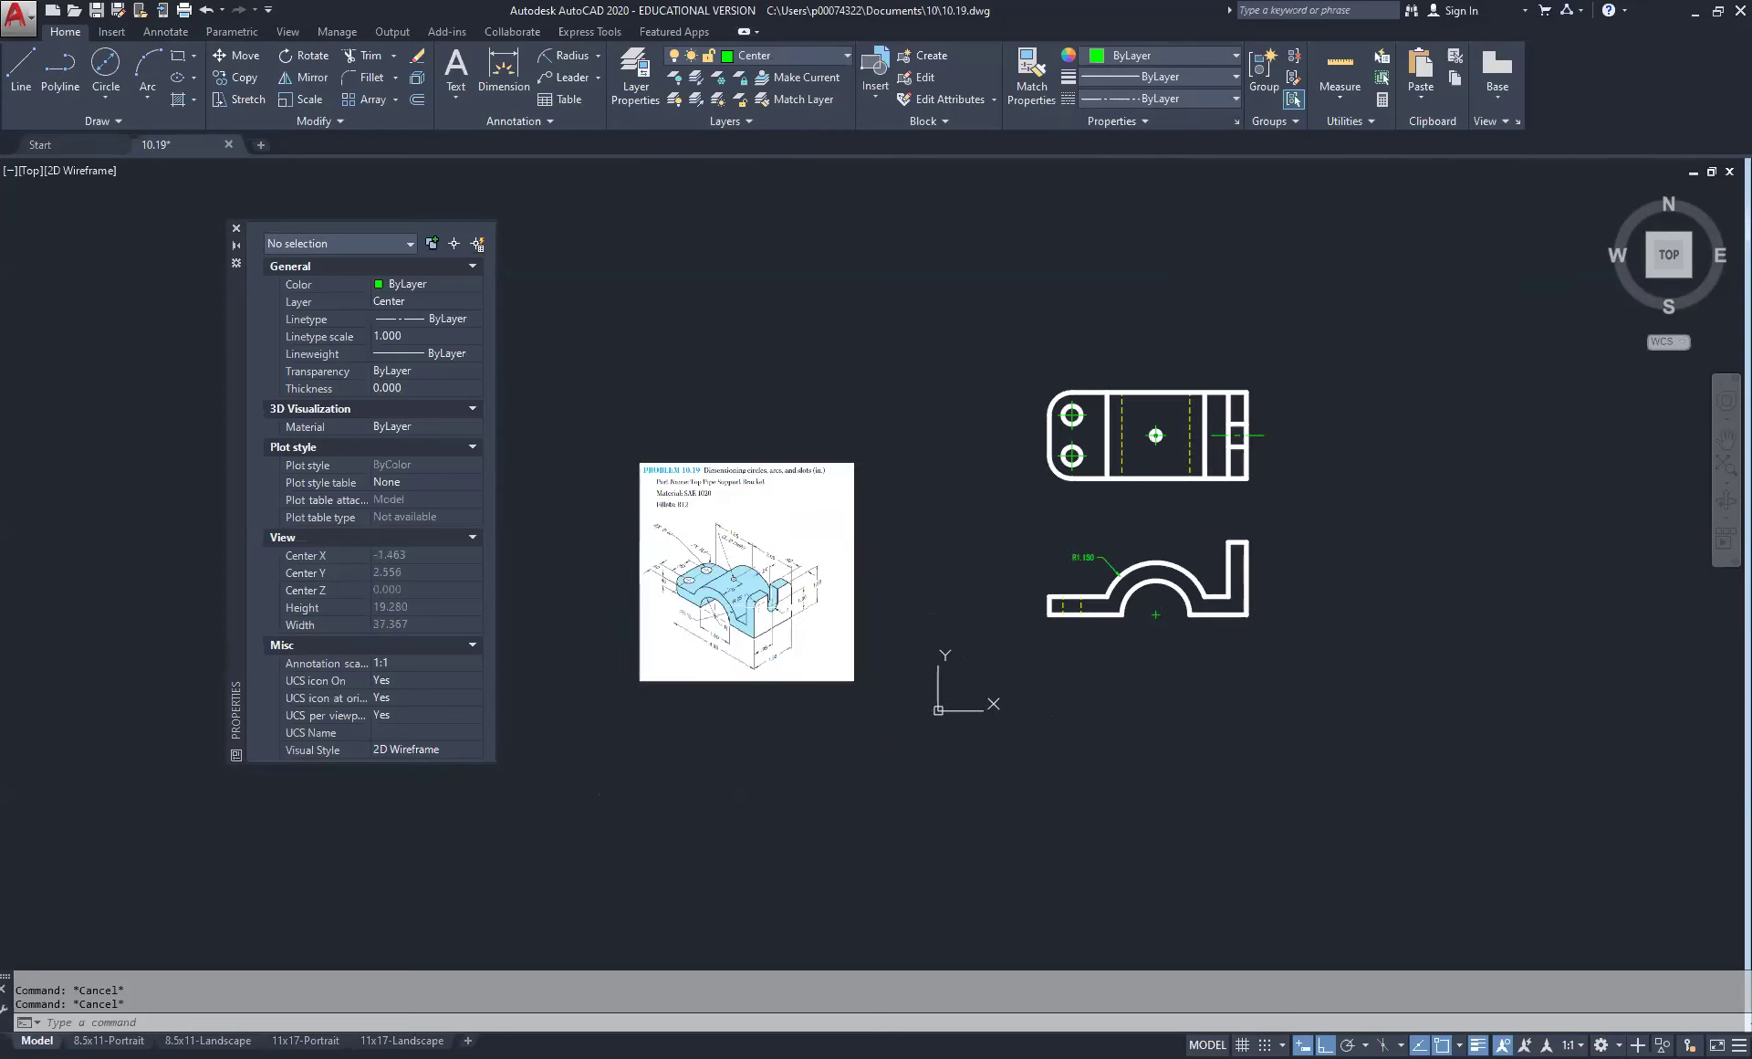
{"action": "middle_click_drag", "start_coordinate": [1265, 548], "coordinate": [867, 488]}
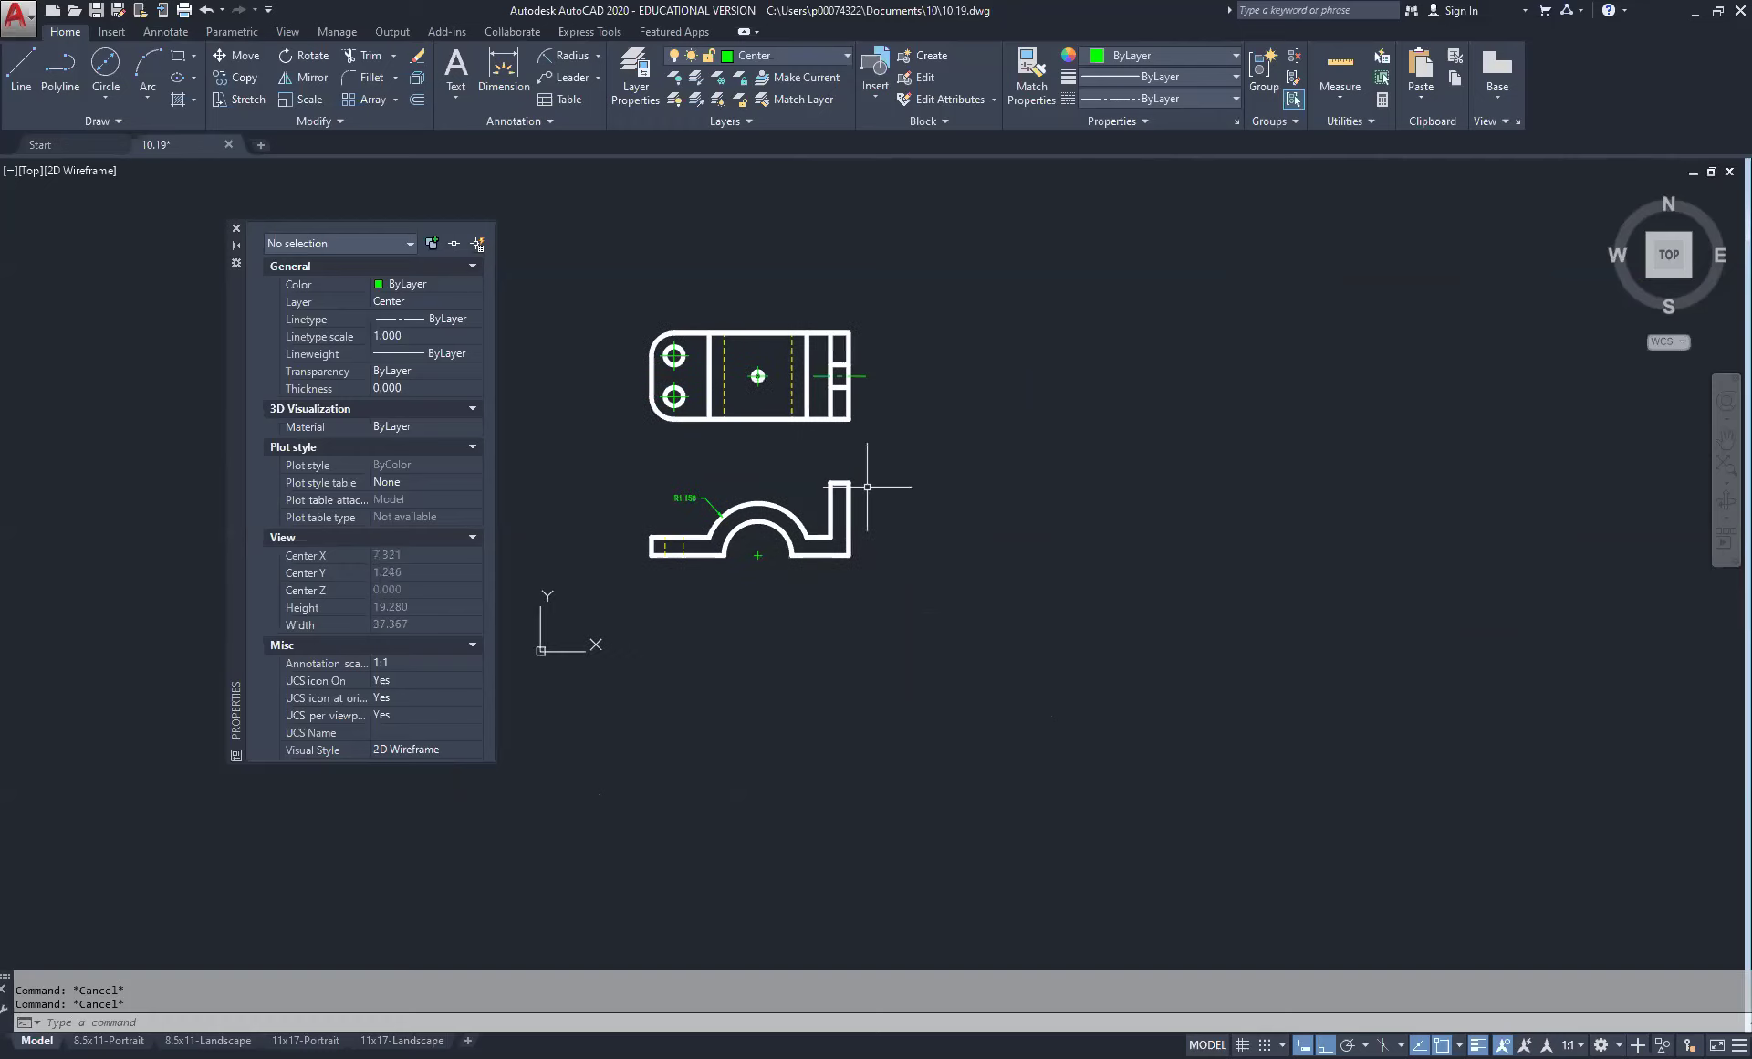
{"action": "left_click", "coordinate": [616, 288]}
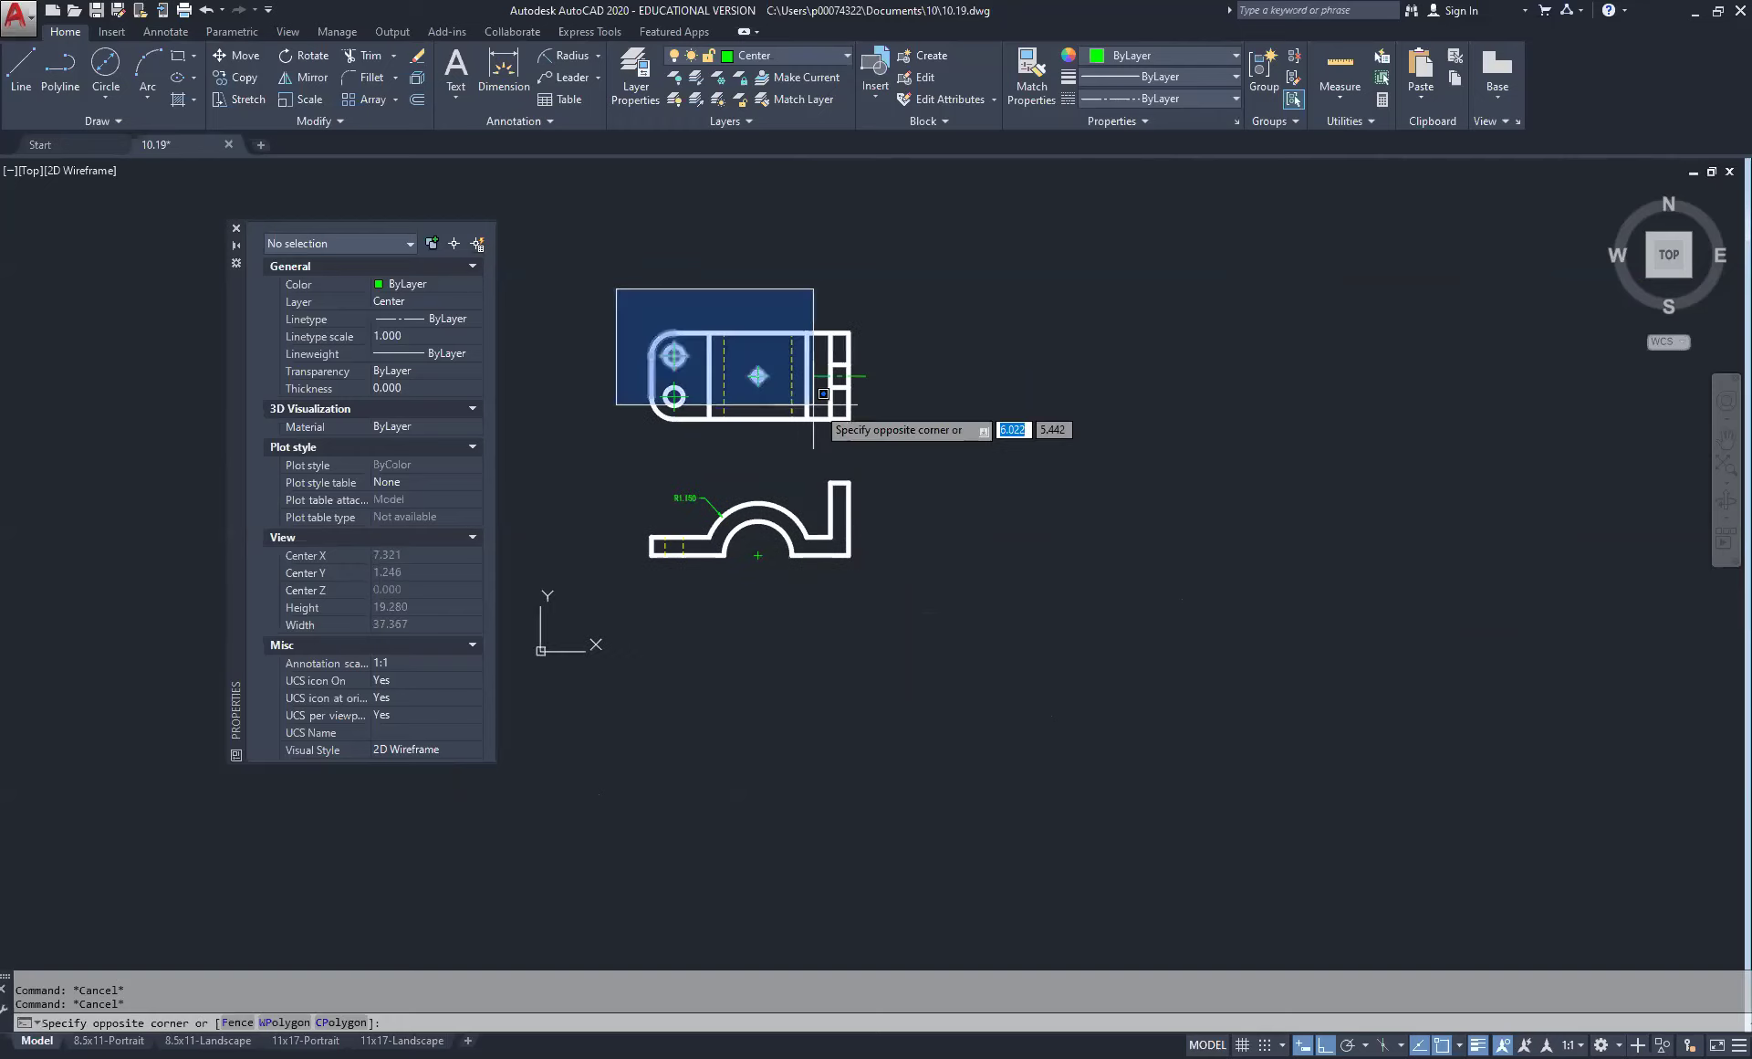
{"action": "left_click", "coordinate": [893, 442]}
{"action": "right_click", "coordinate": [743, 230]}
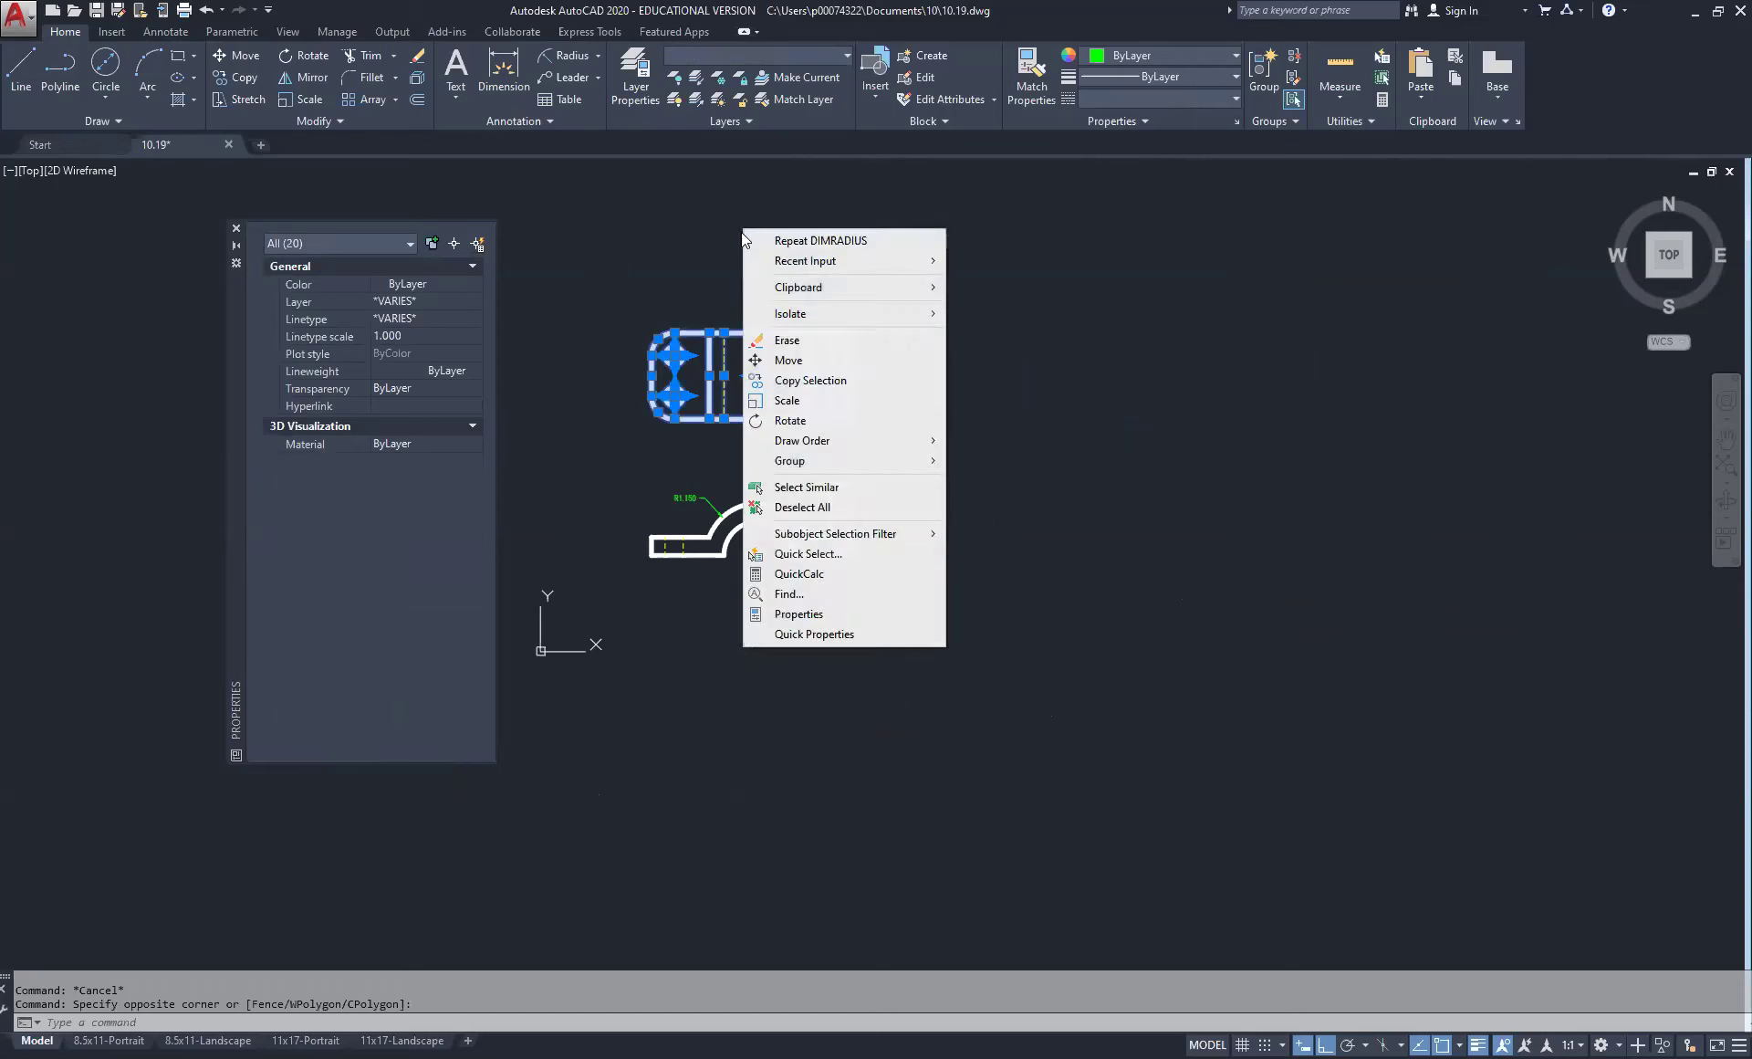
{"action": "left_click", "coordinate": [825, 380]}
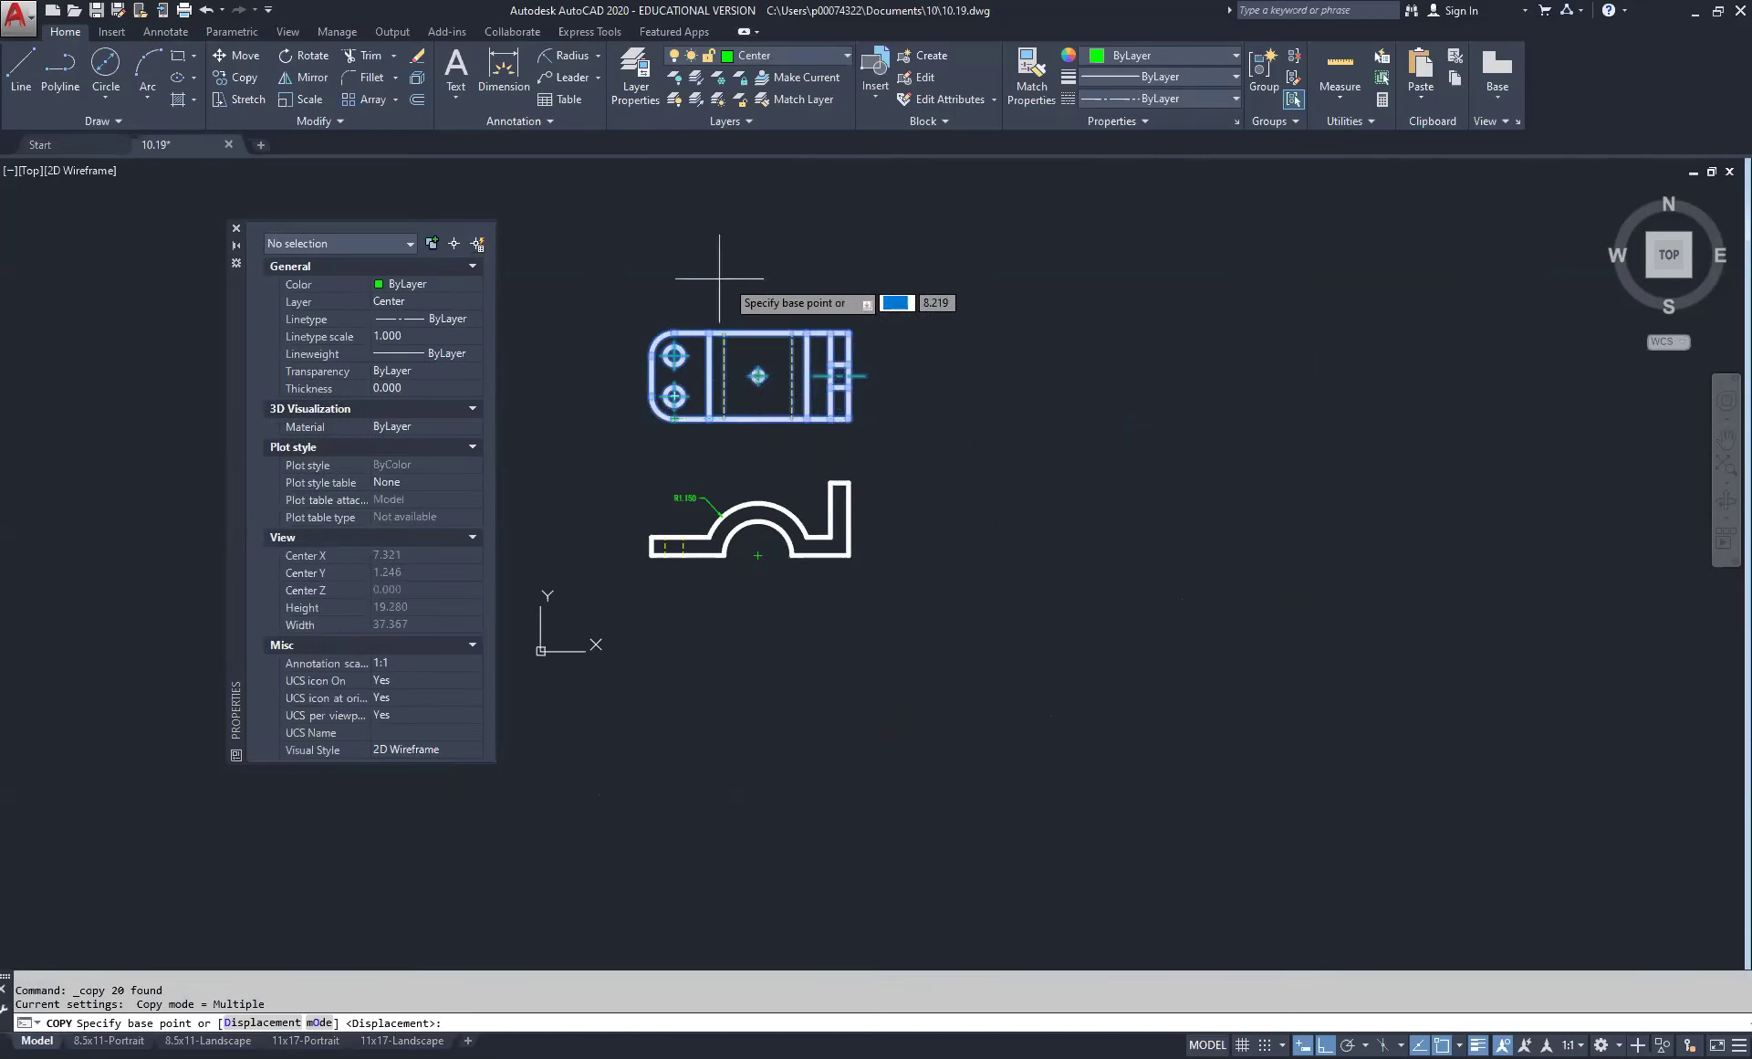
{"action": "left_click", "coordinate": [735, 246]}
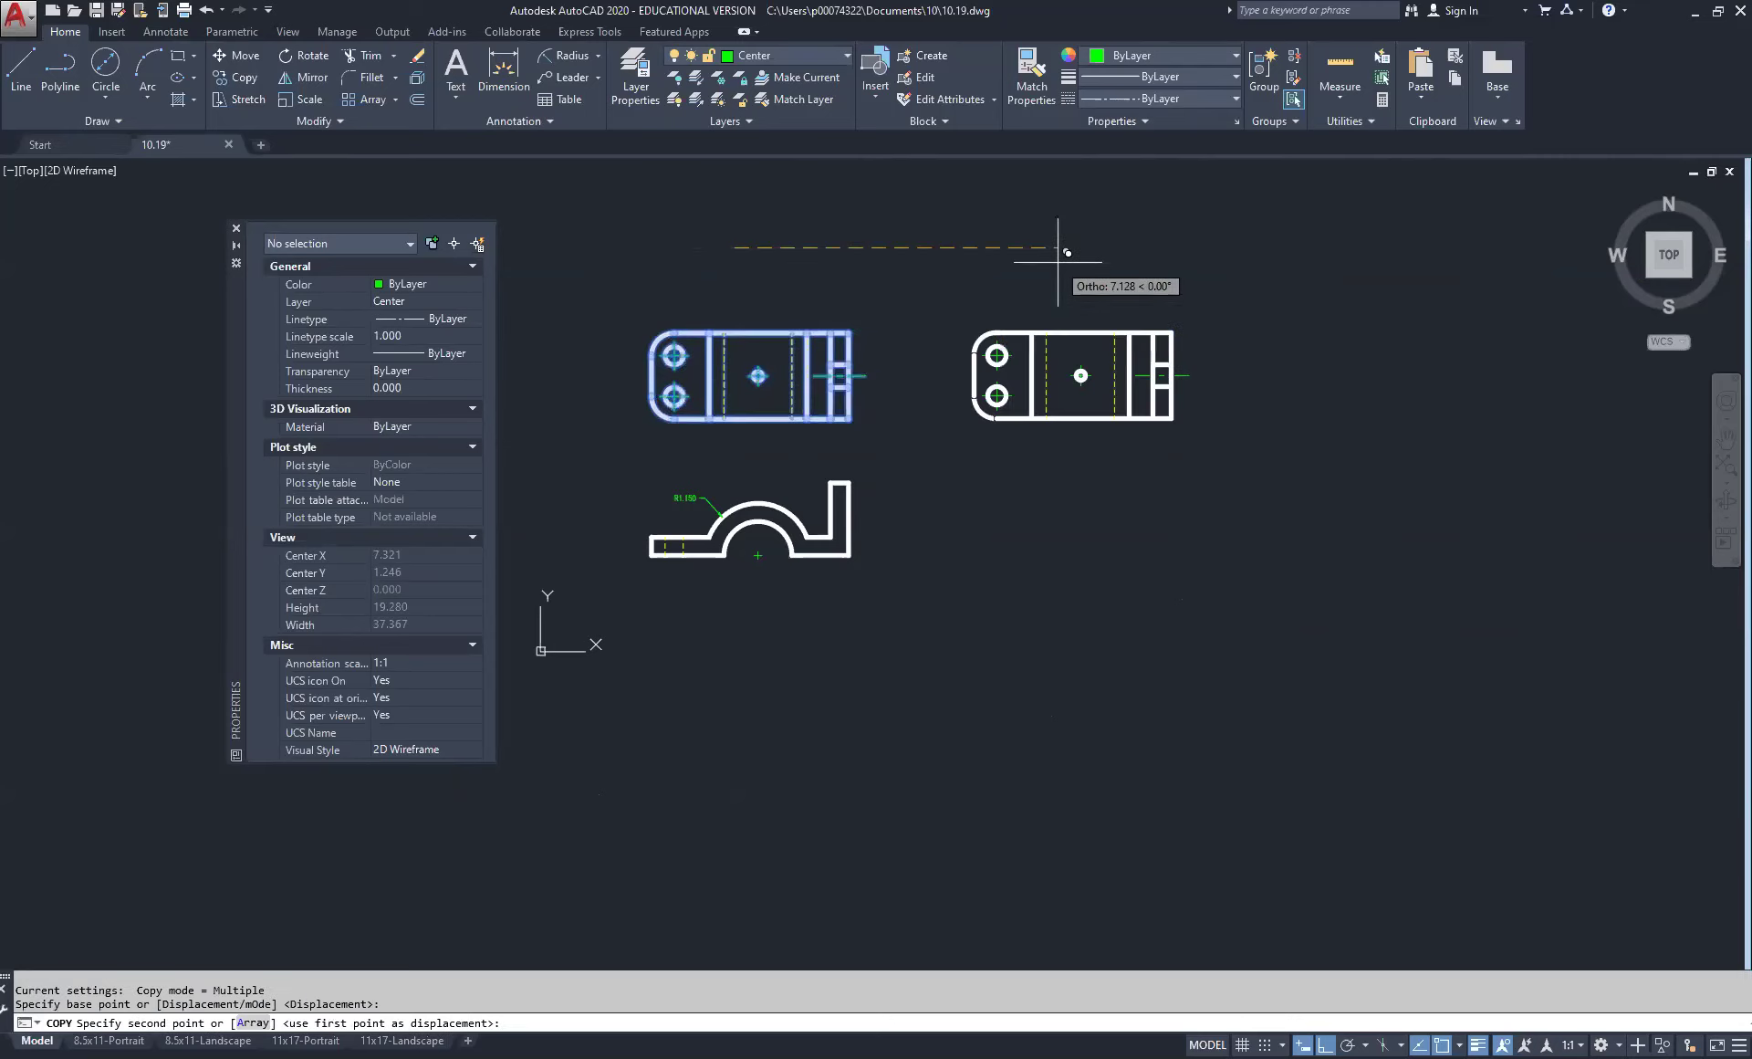
{"action": "left_click", "coordinate": [1025, 246]}
{"action": "right_click", "coordinate": [1096, 276]}
{"action": "left_click", "coordinate": [1121, 288]}
Step: Rotate the copied top view 90 degrees clockwise about its lower-right corner
{"action": "left_click", "coordinate": [918, 286]}
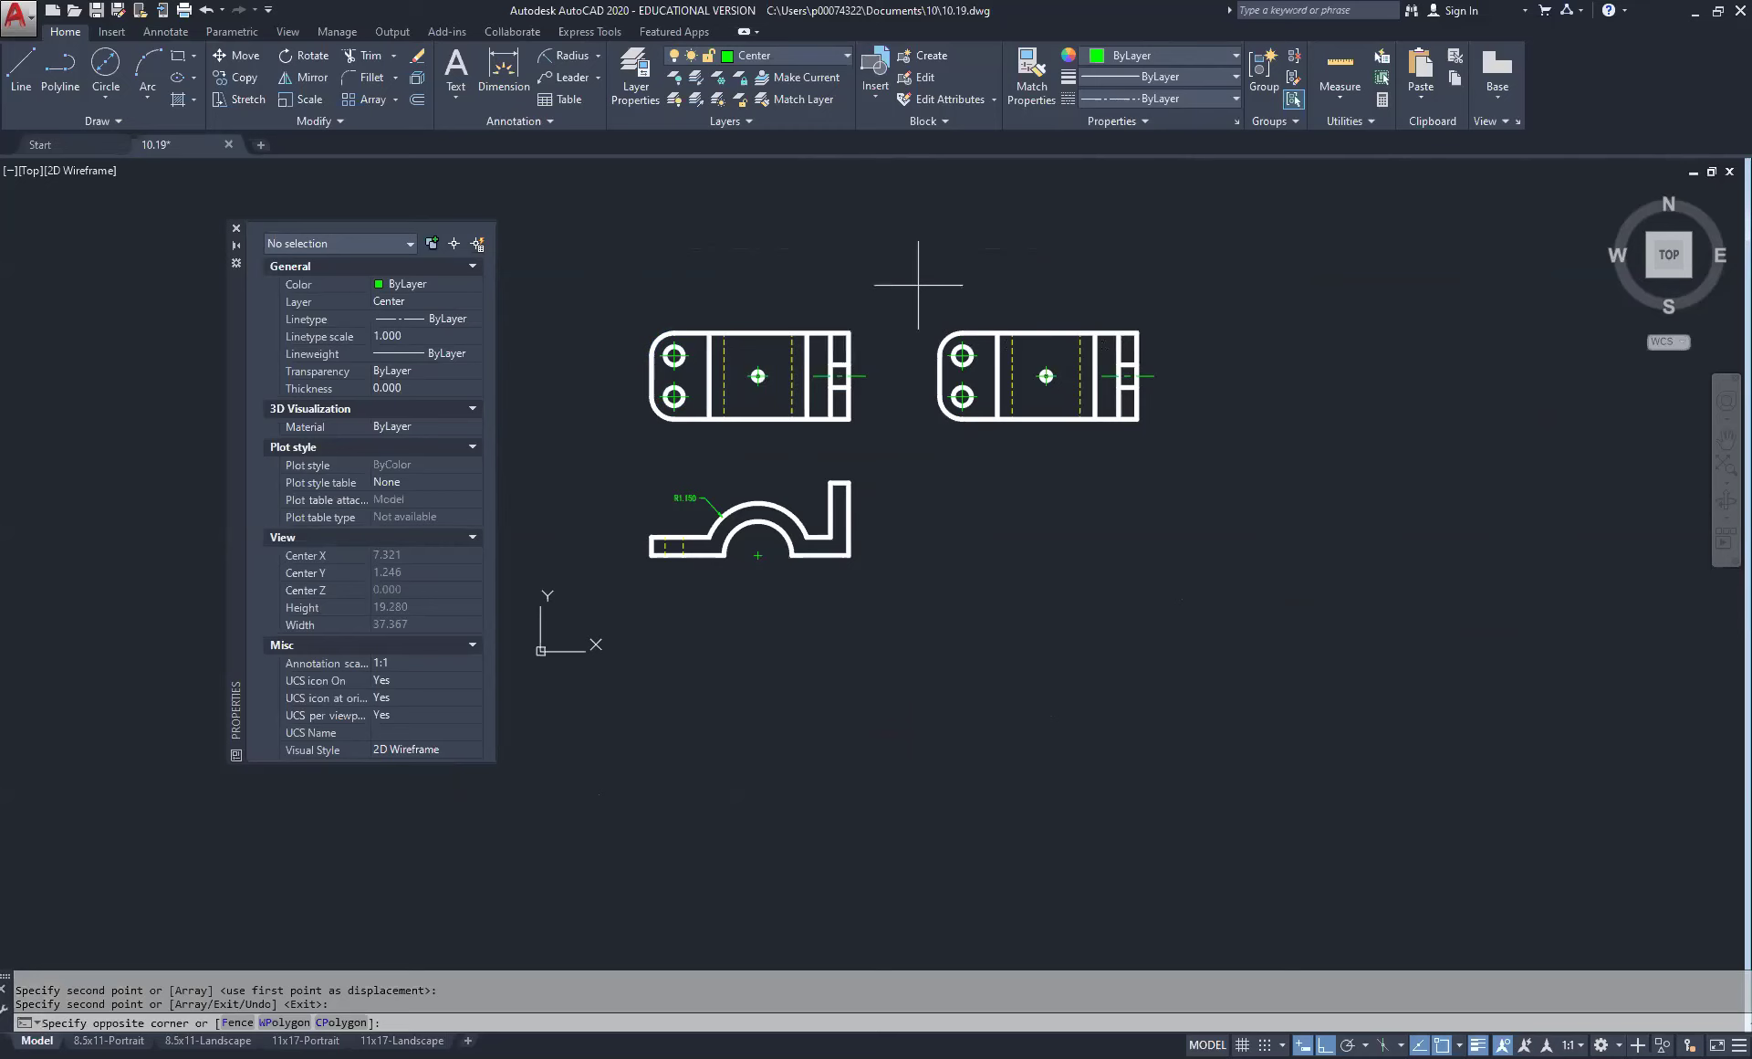
{"action": "left_click", "coordinate": [1241, 497]}
{"action": "right_click", "coordinate": [1226, 319]}
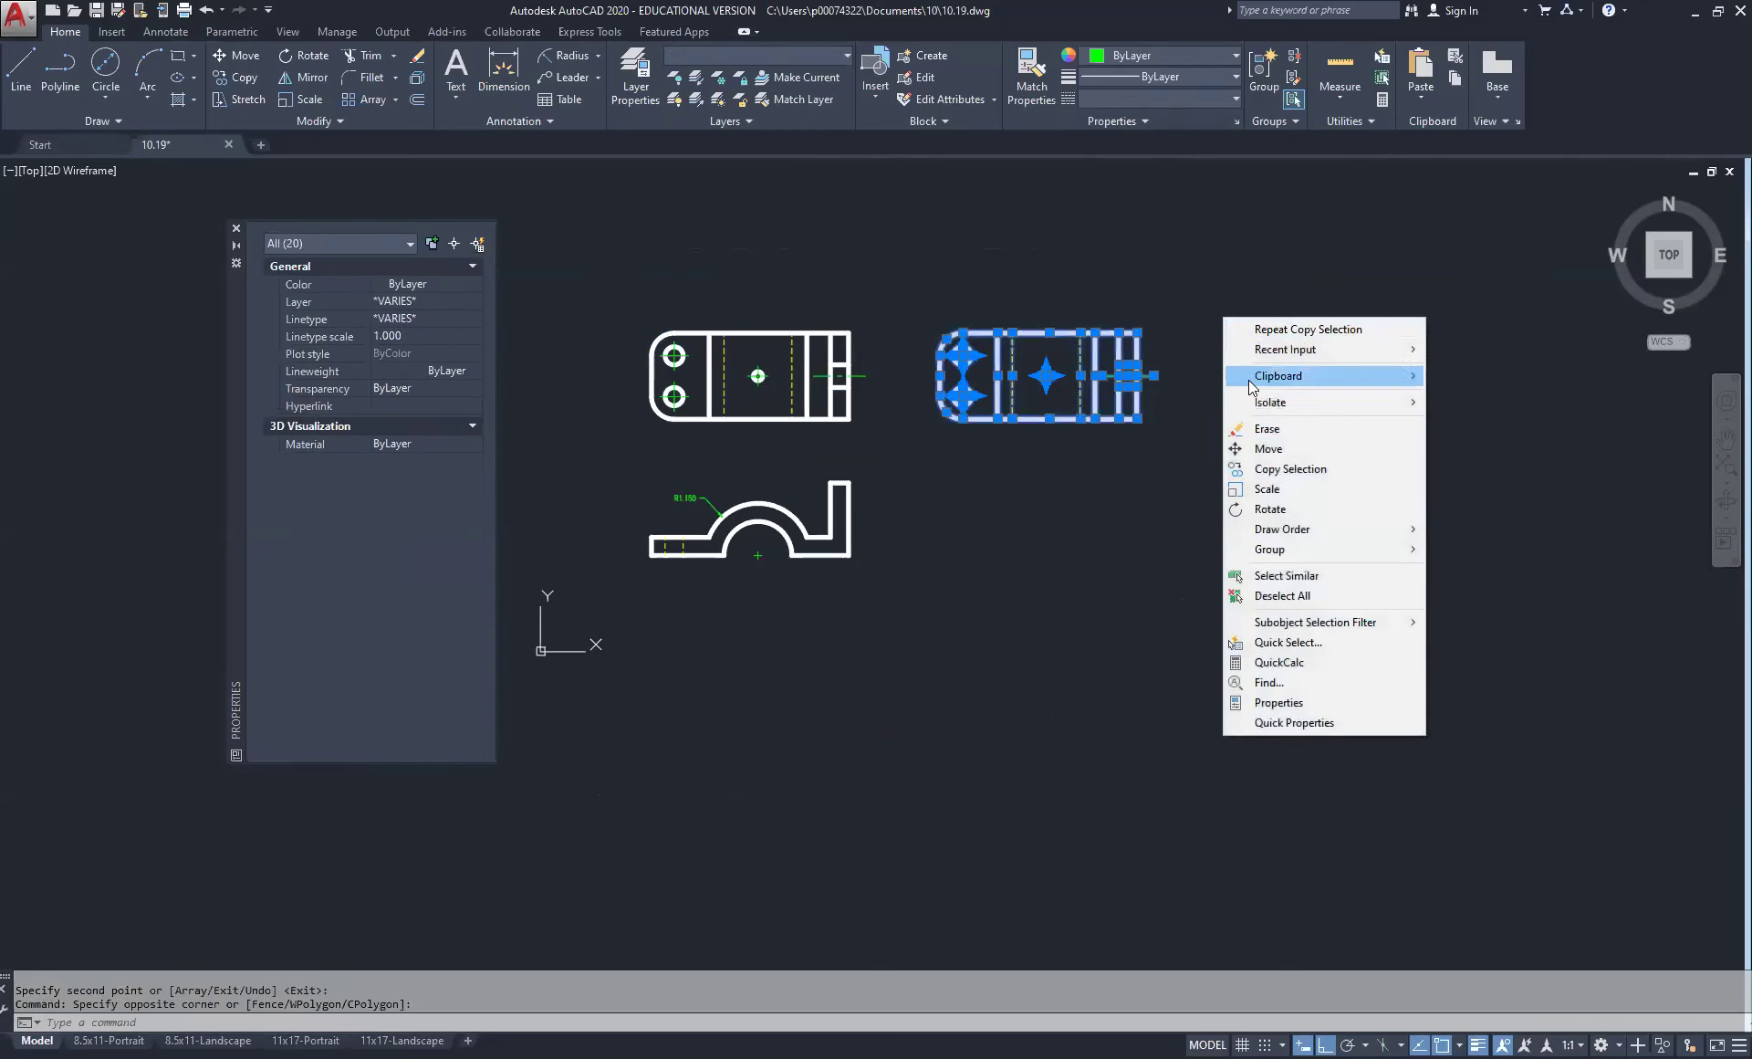
{"action": "left_click", "coordinate": [1271, 508]}
{"action": "left_click", "coordinate": [1139, 420]}
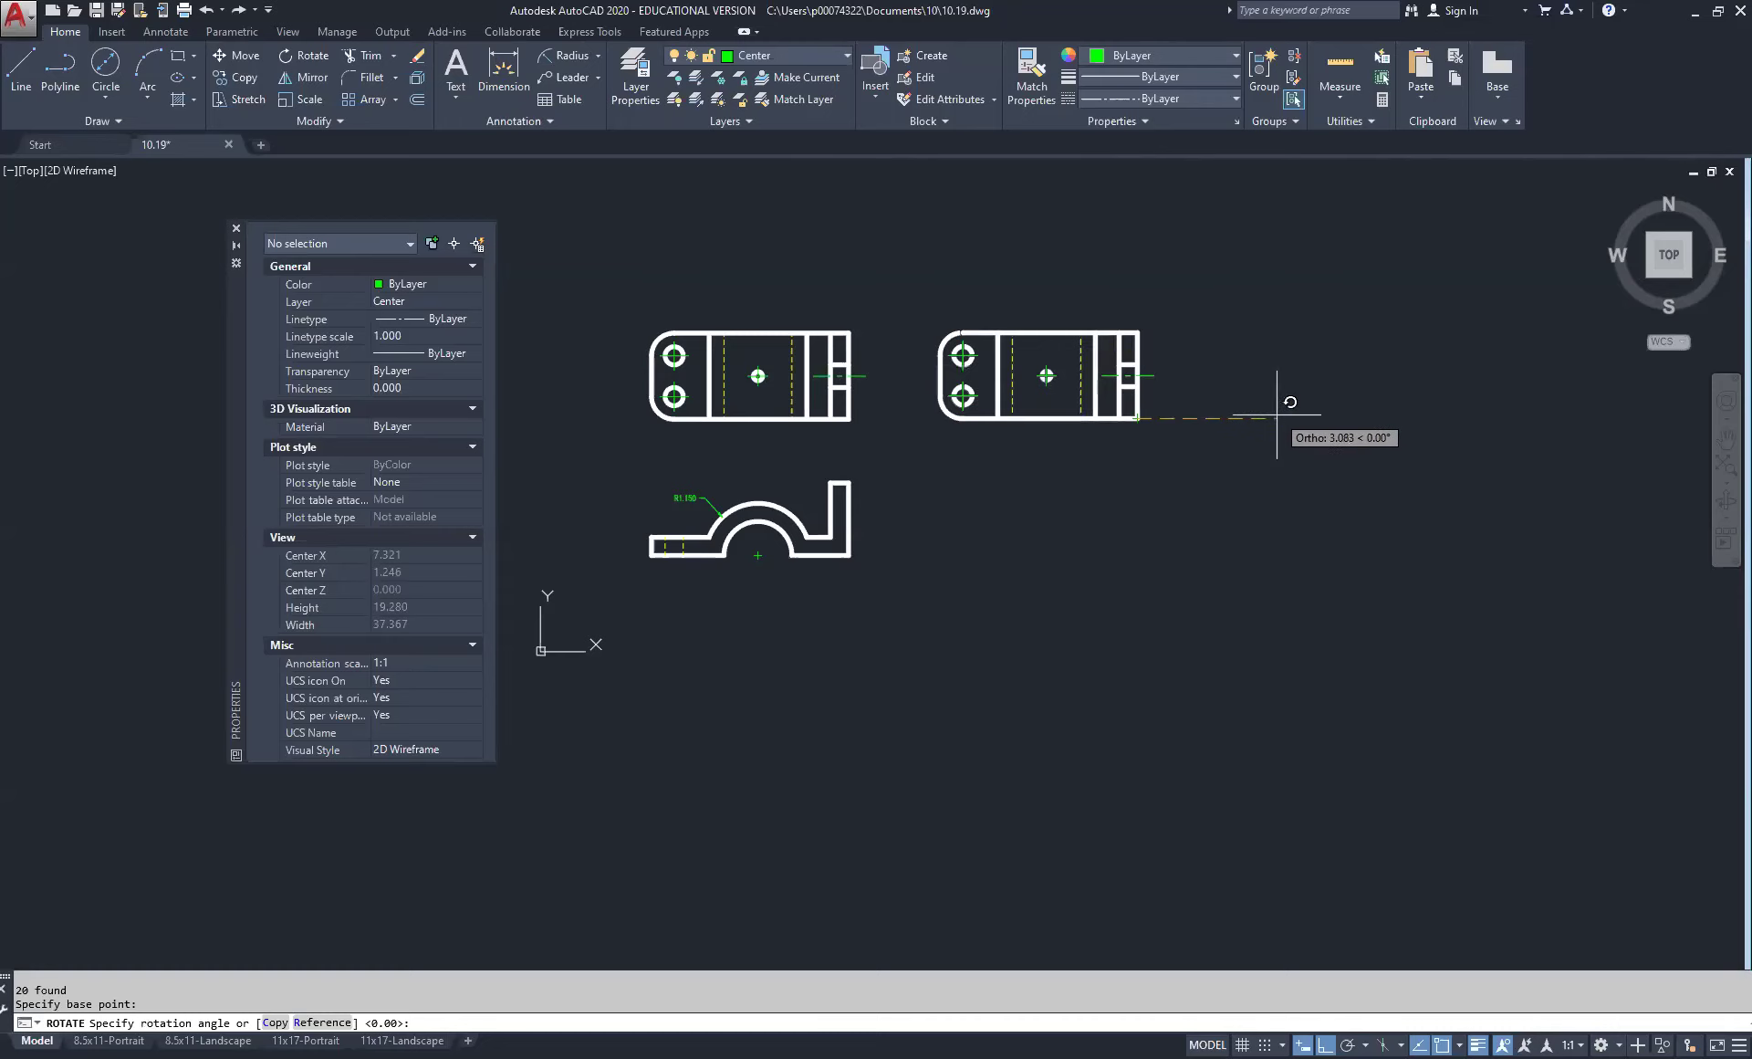
{"action": "left_click", "coordinate": [1161, 583]}
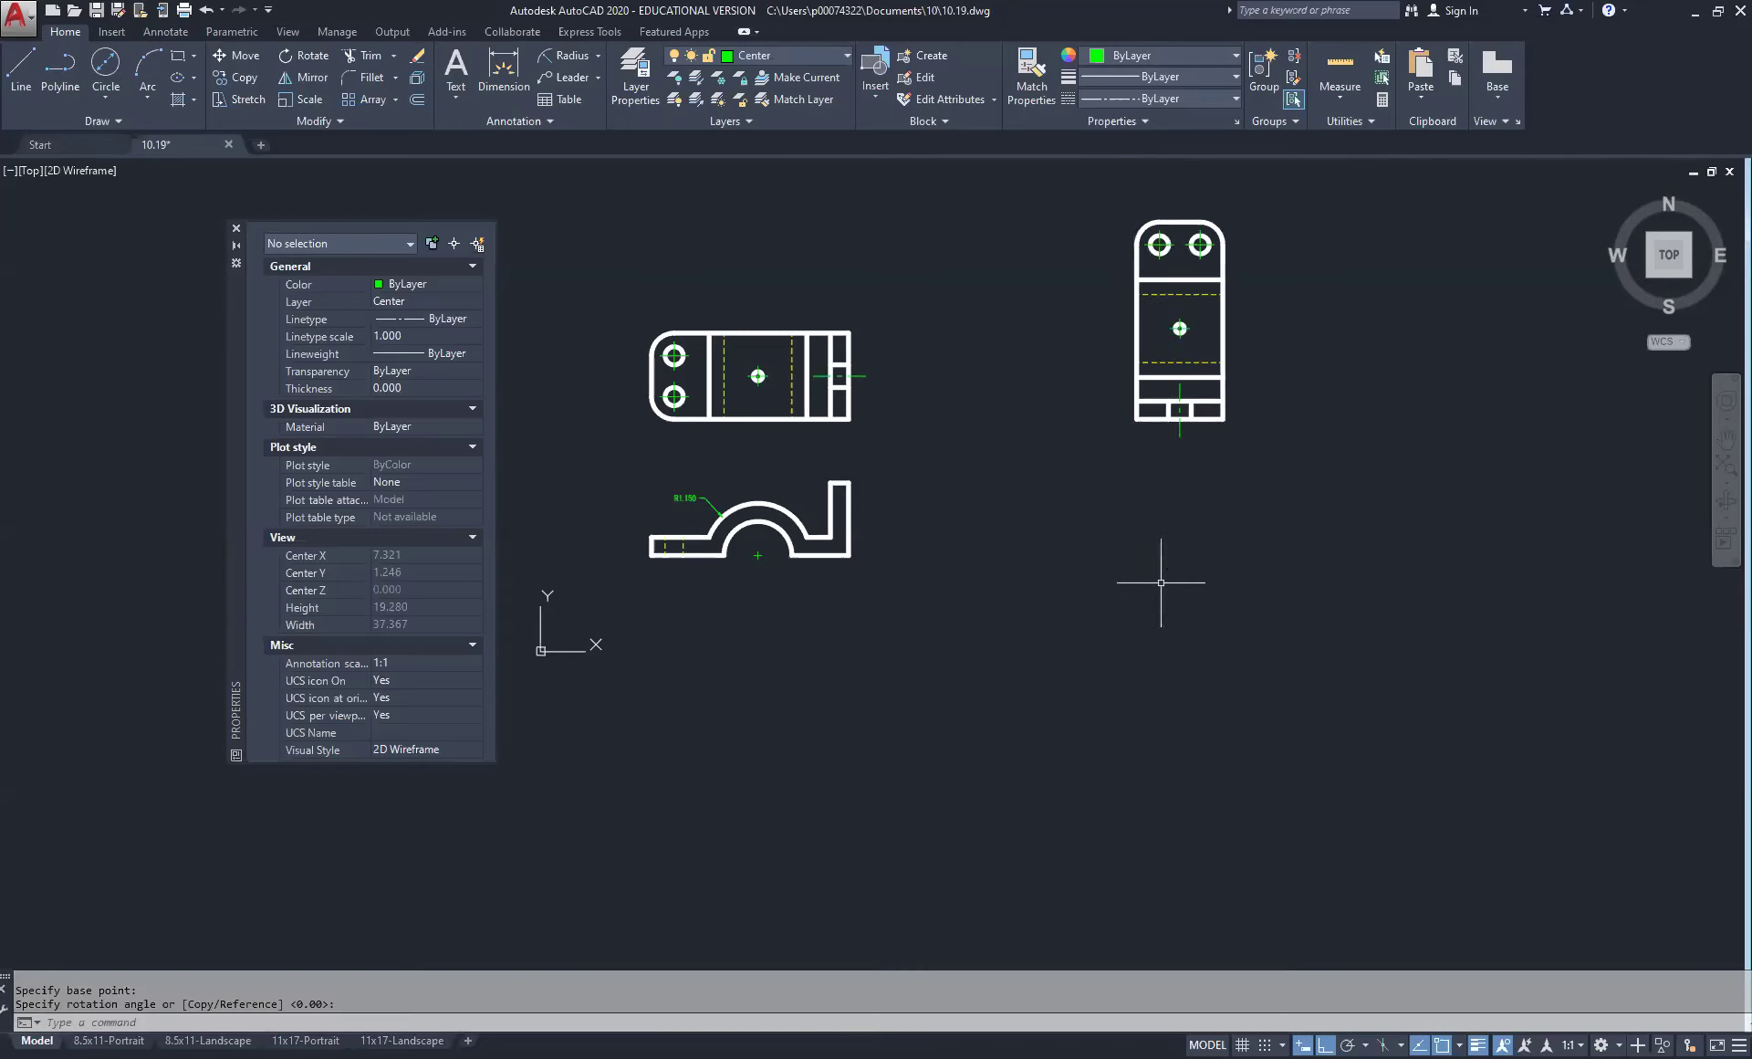
Step: Move the rotated top view copy horizontally left, closer to the original top and front views
{"action": "left_click", "coordinate": [1303, 188]}
{"action": "left_click", "coordinate": [1013, 484]}
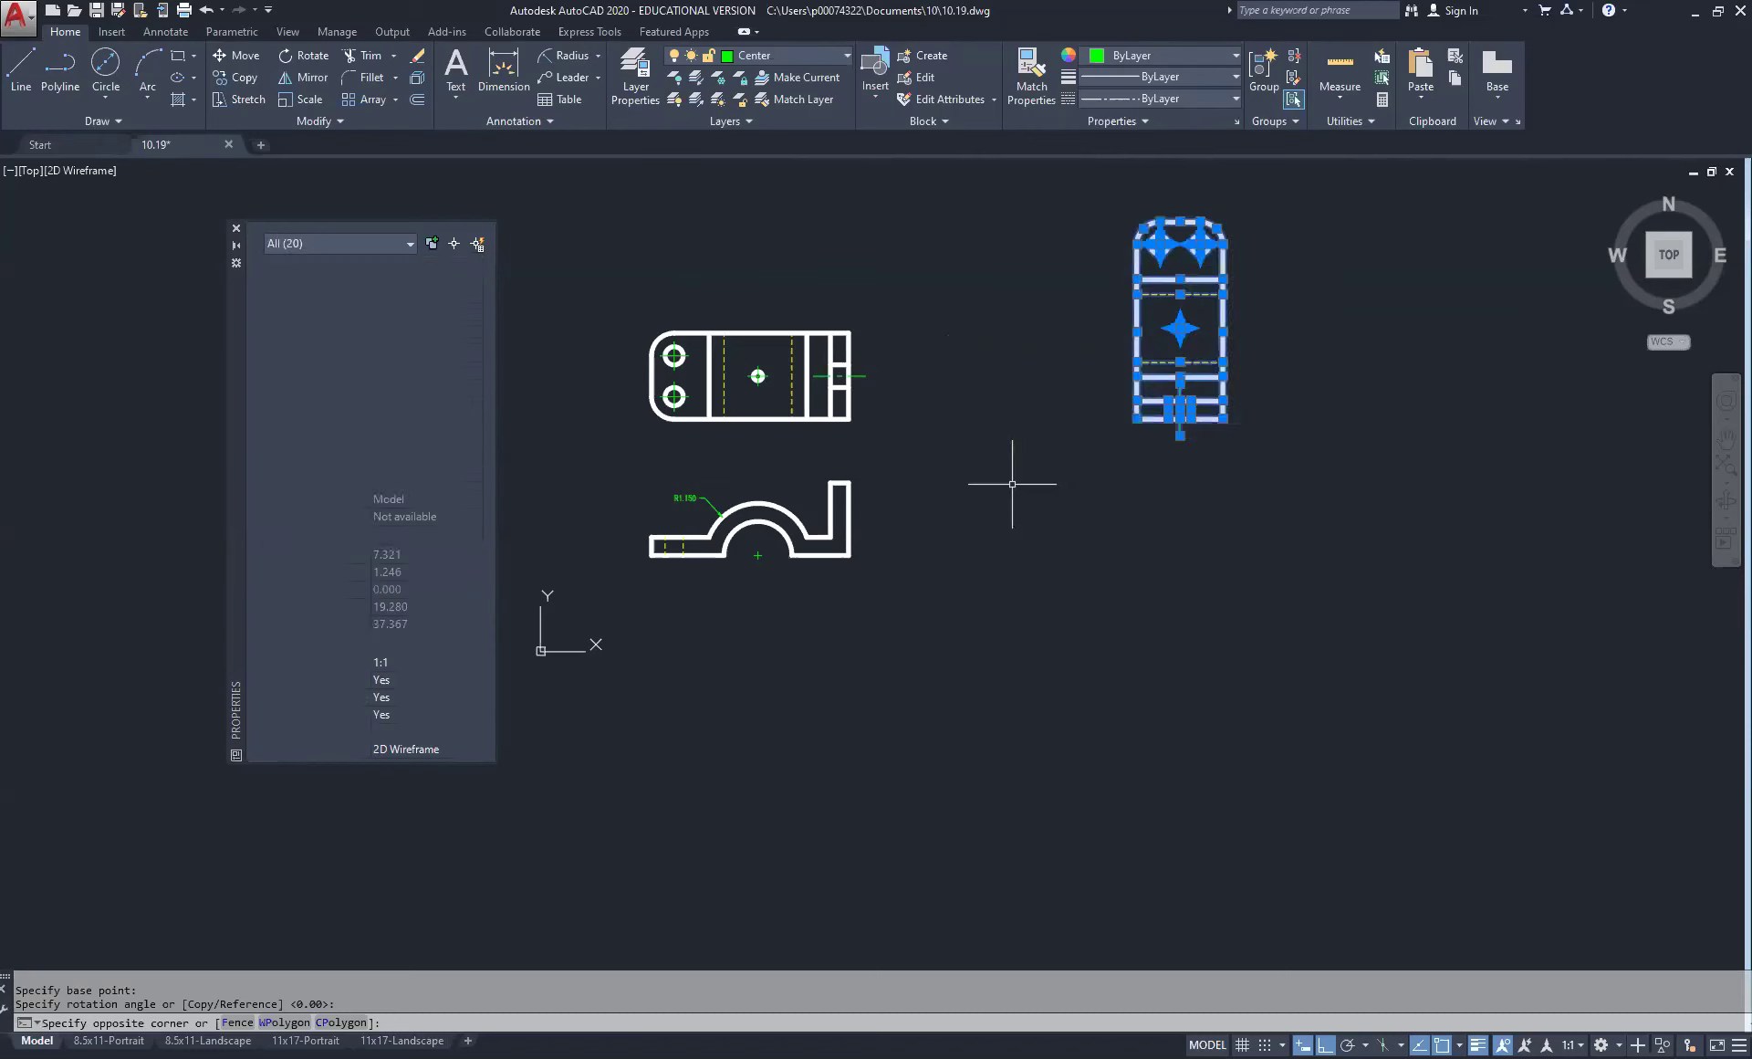
{"action": "right_click", "coordinate": [1248, 542]}
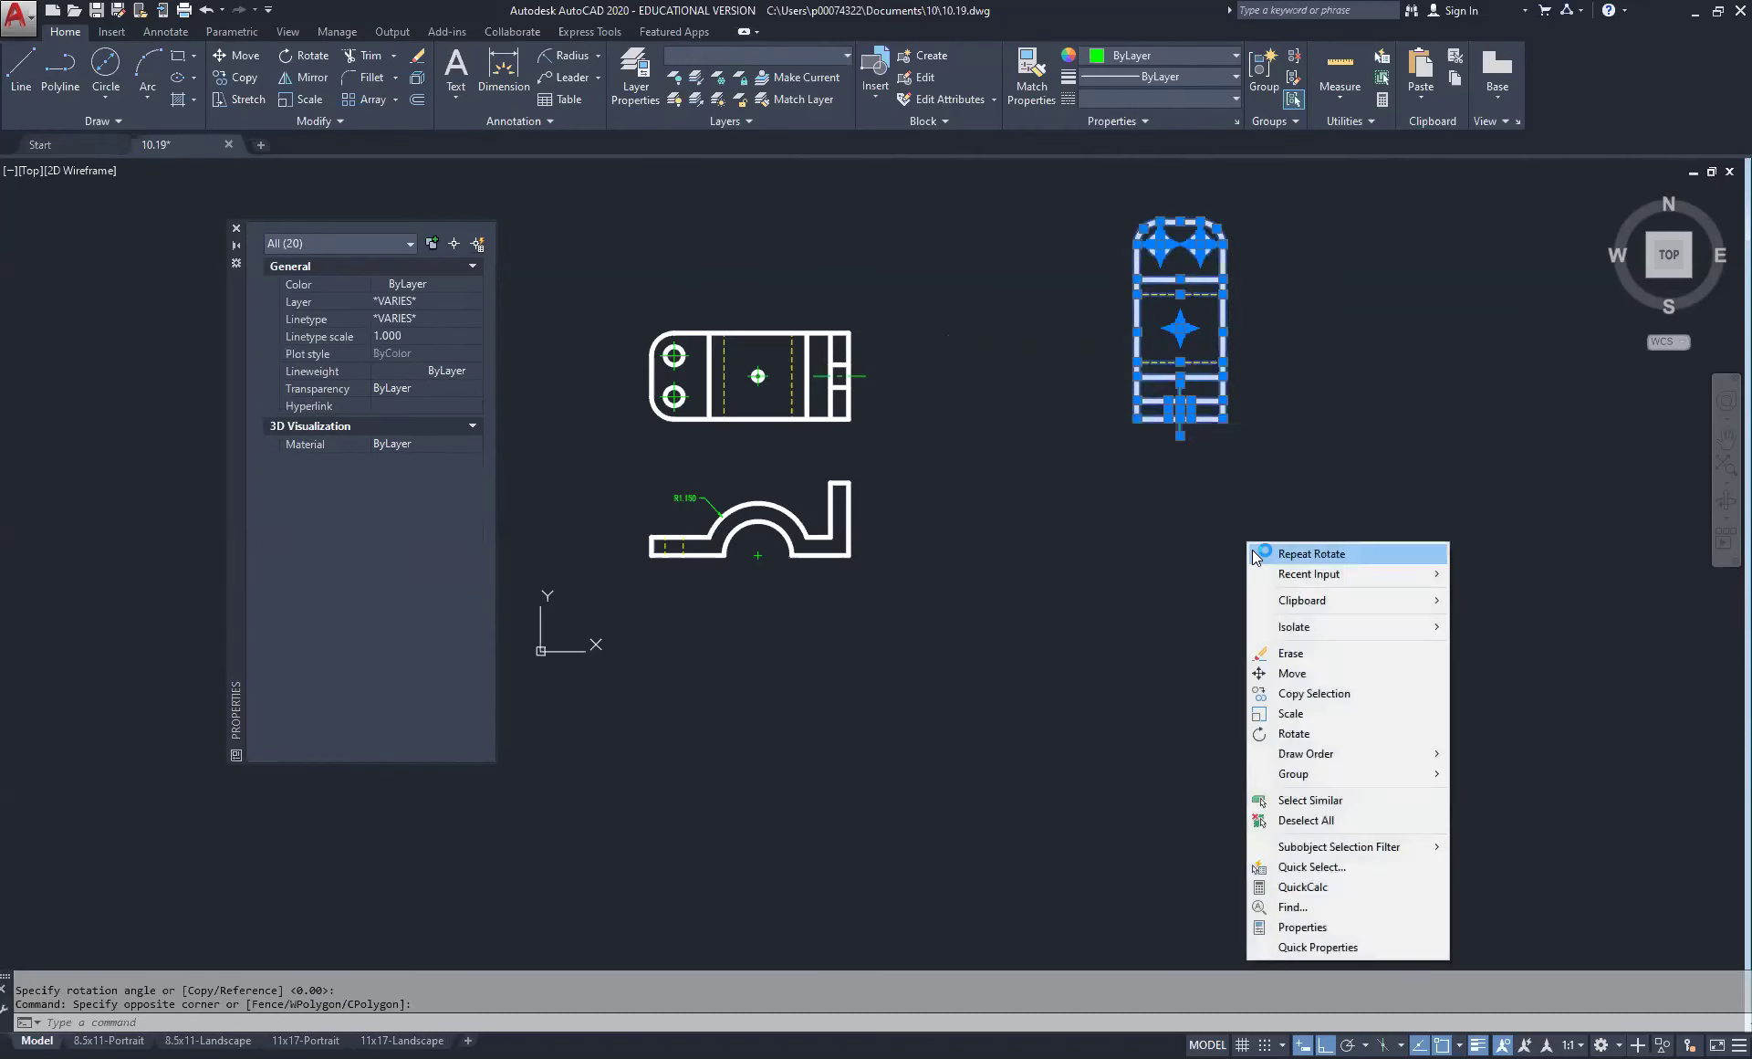
{"action": "left_click", "coordinate": [1333, 672]}
{"action": "left_click", "coordinate": [1333, 628]}
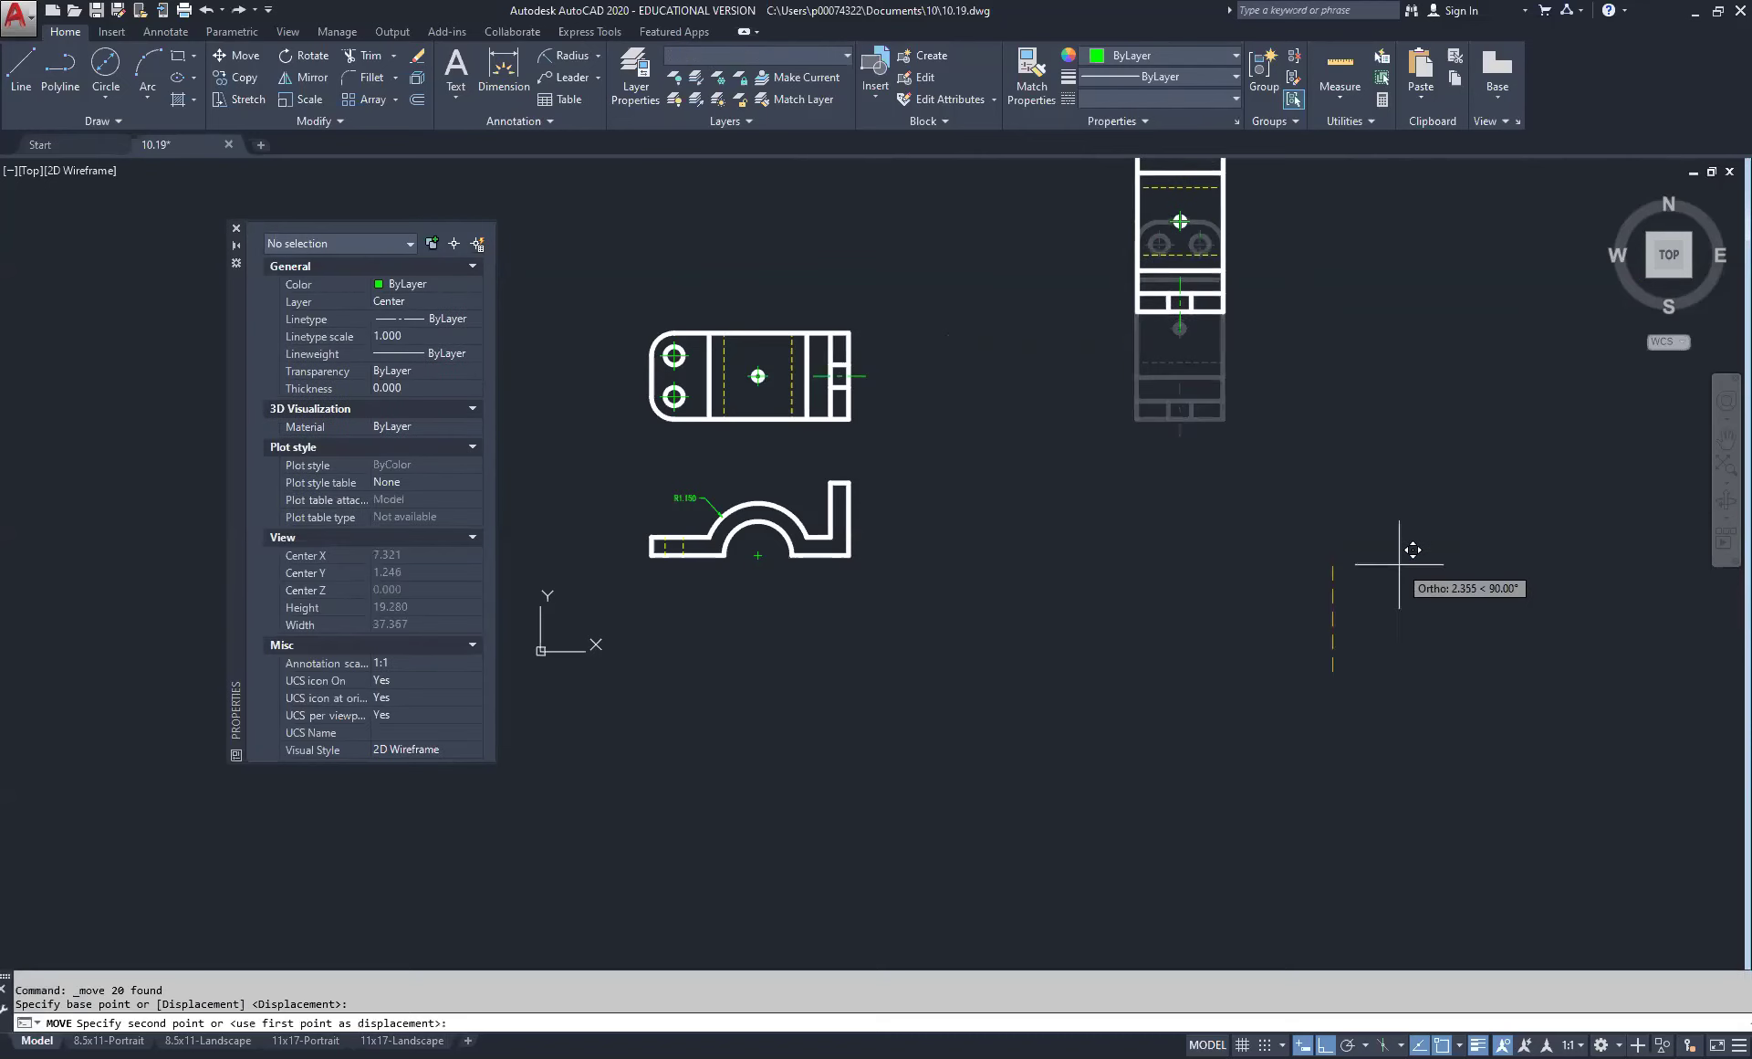
{"action": "left_click", "coordinate": [1140, 642]}
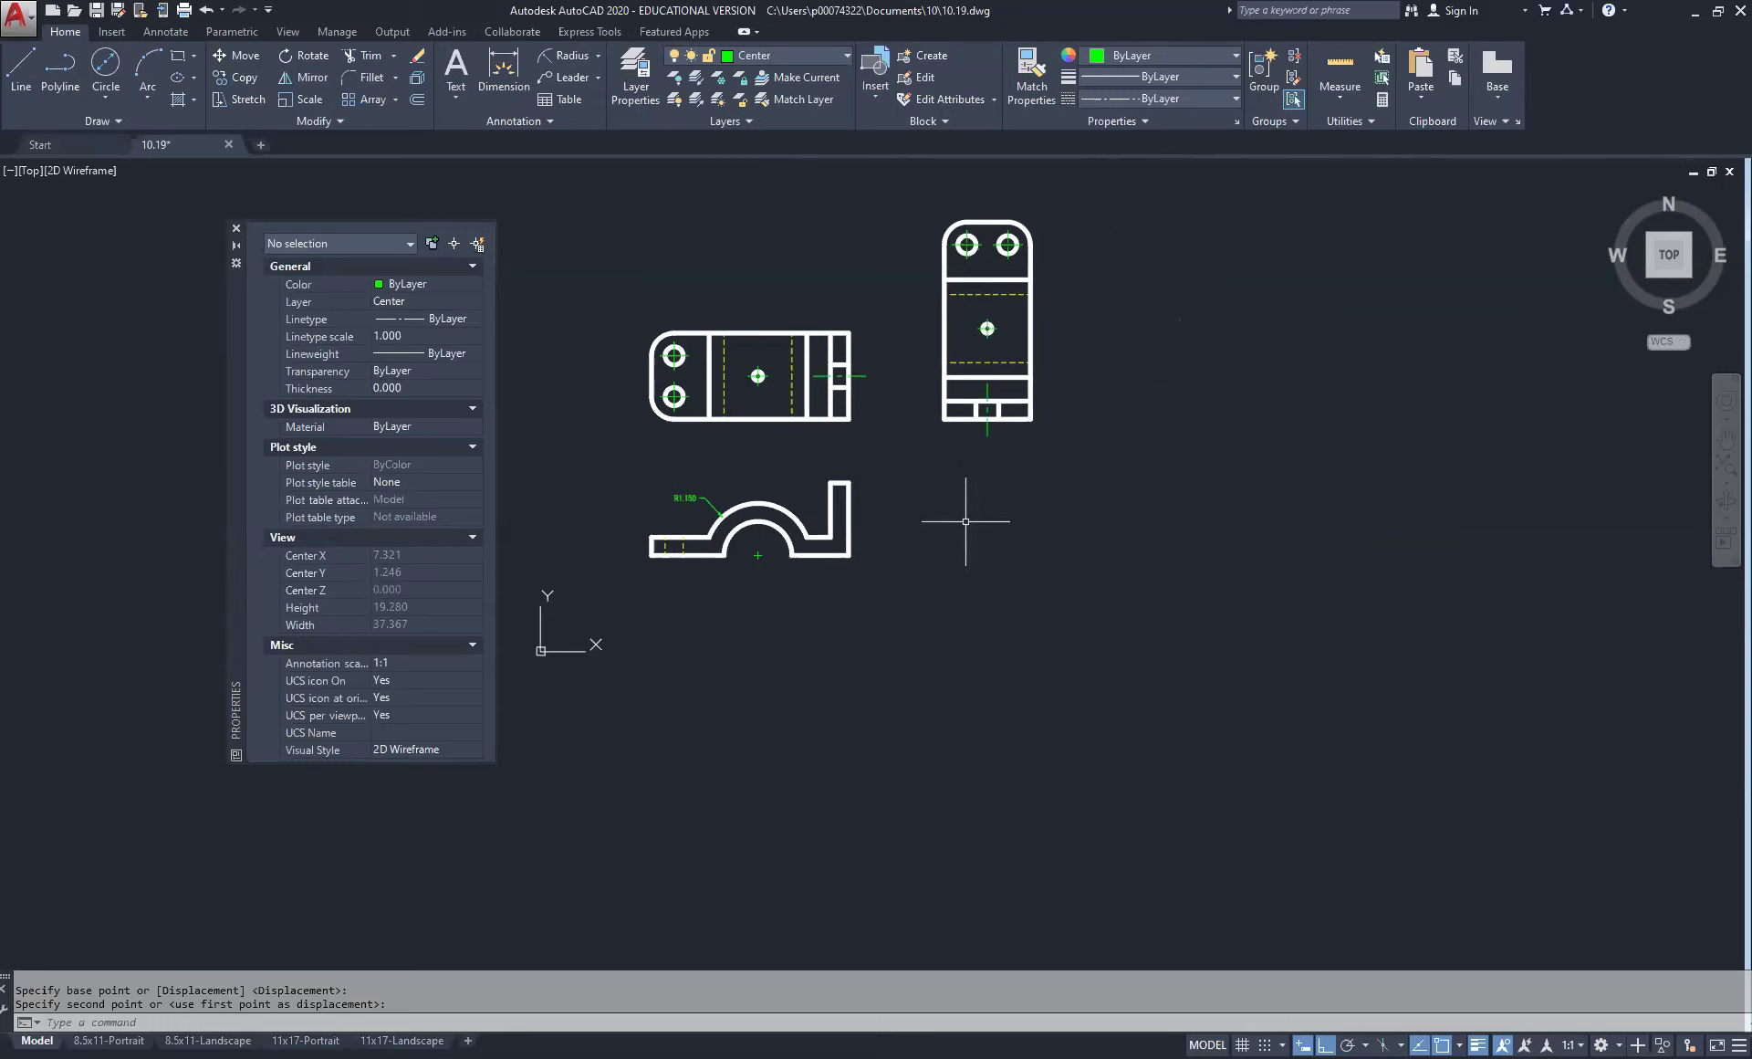
Step: On layer 0, draw a vertical projection line from the rotated top view's lower-left corner down past the front view's base level
{"action": "scroll", "coordinate": [965, 521], "scroll_direction": "up", "scroll_amount": 2}
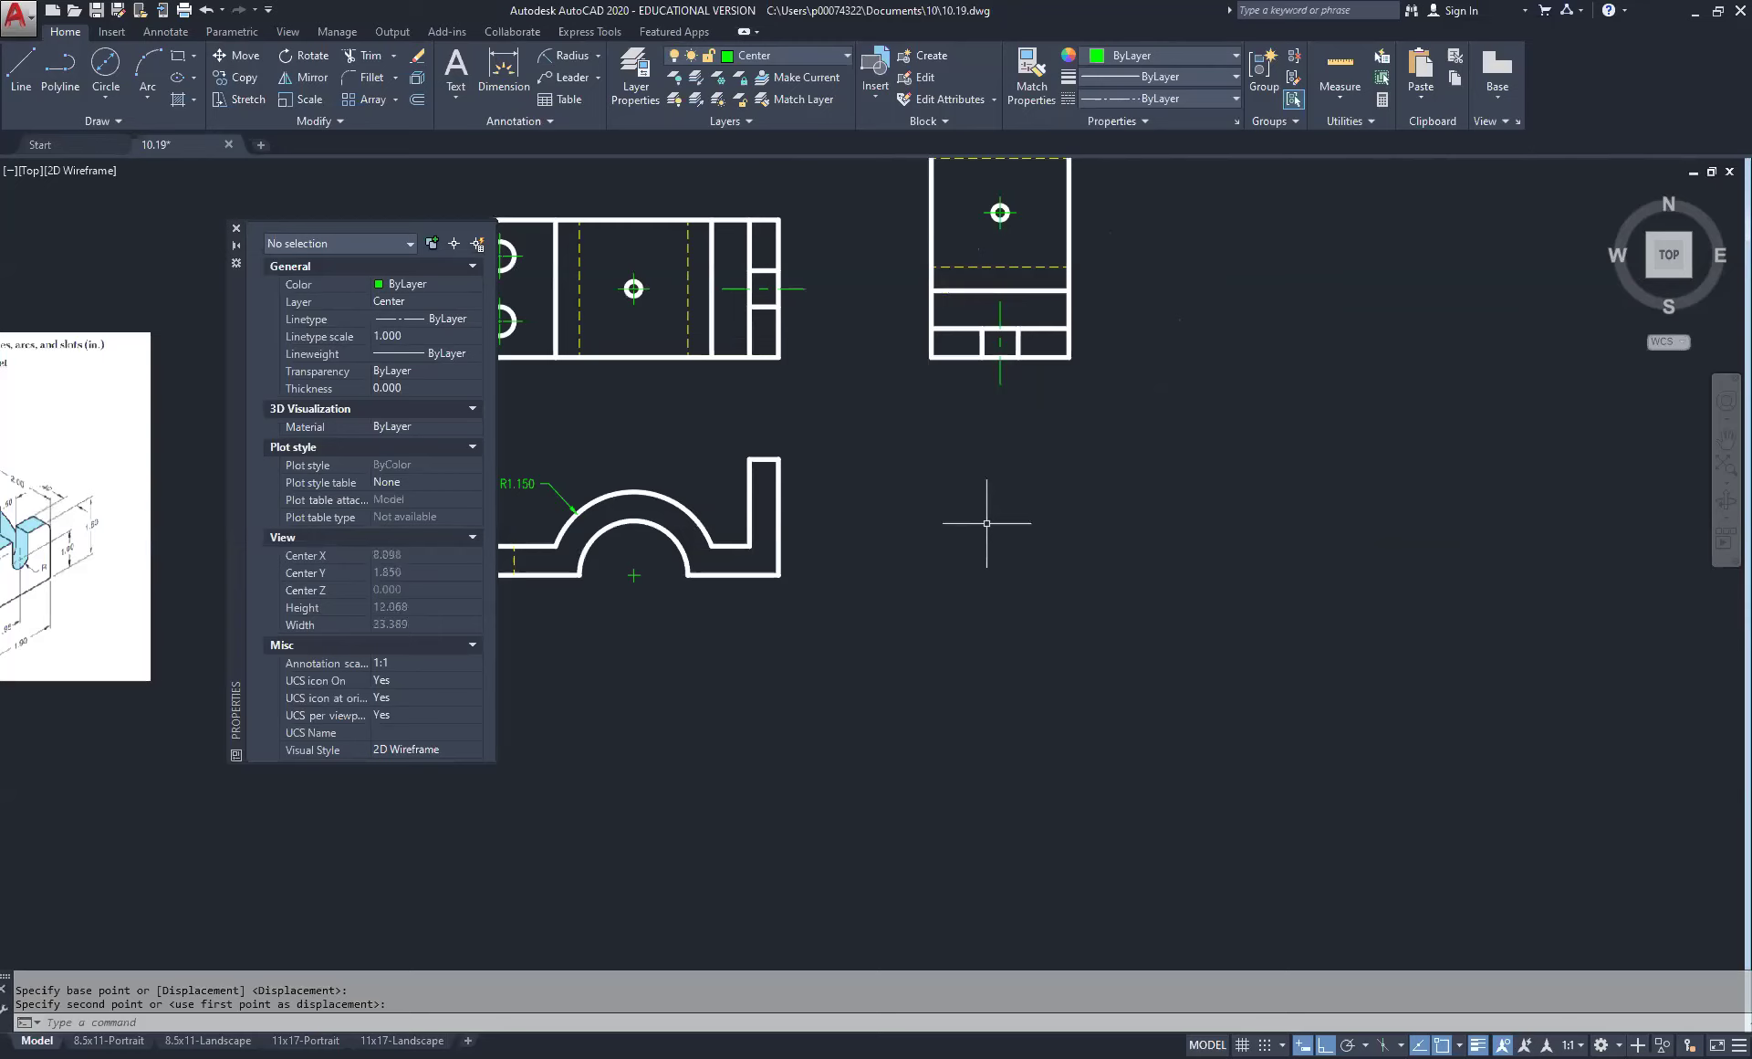
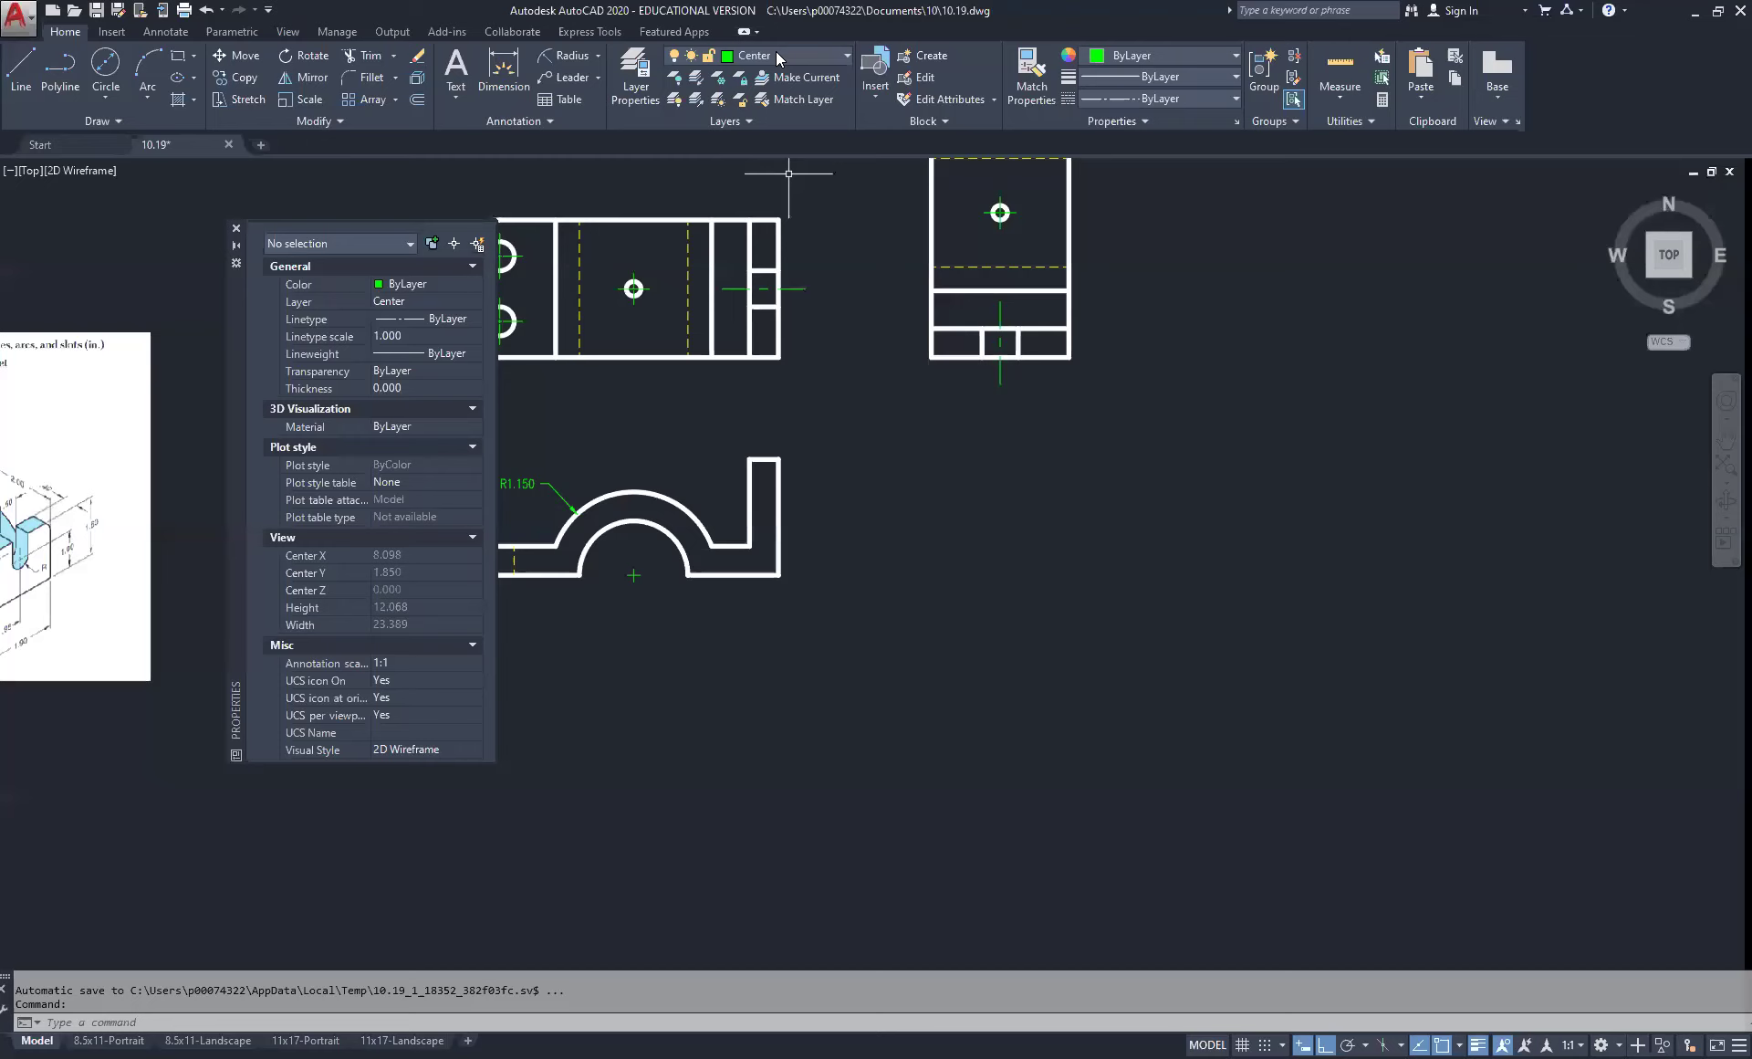
{"action": "scroll", "coordinate": [979, 552], "scroll_direction": "up", "scroll_amount": 2}
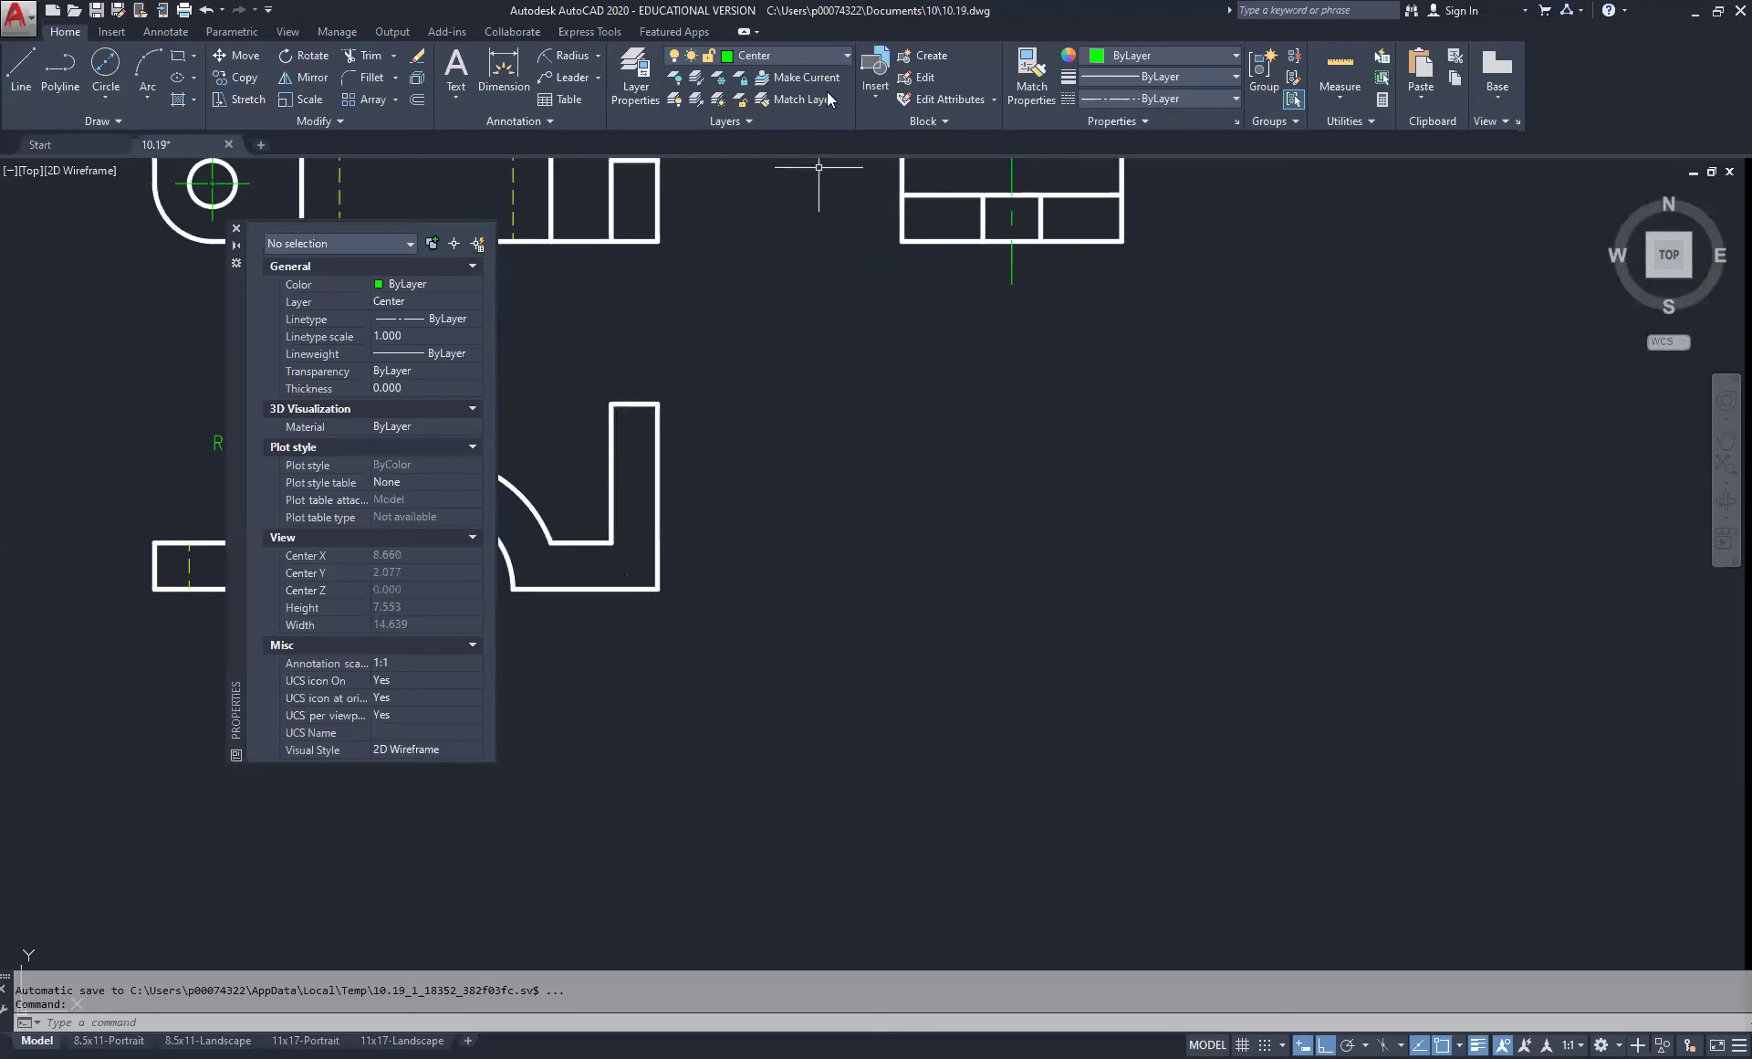
{"action": "left_click", "coordinate": [836, 57]}
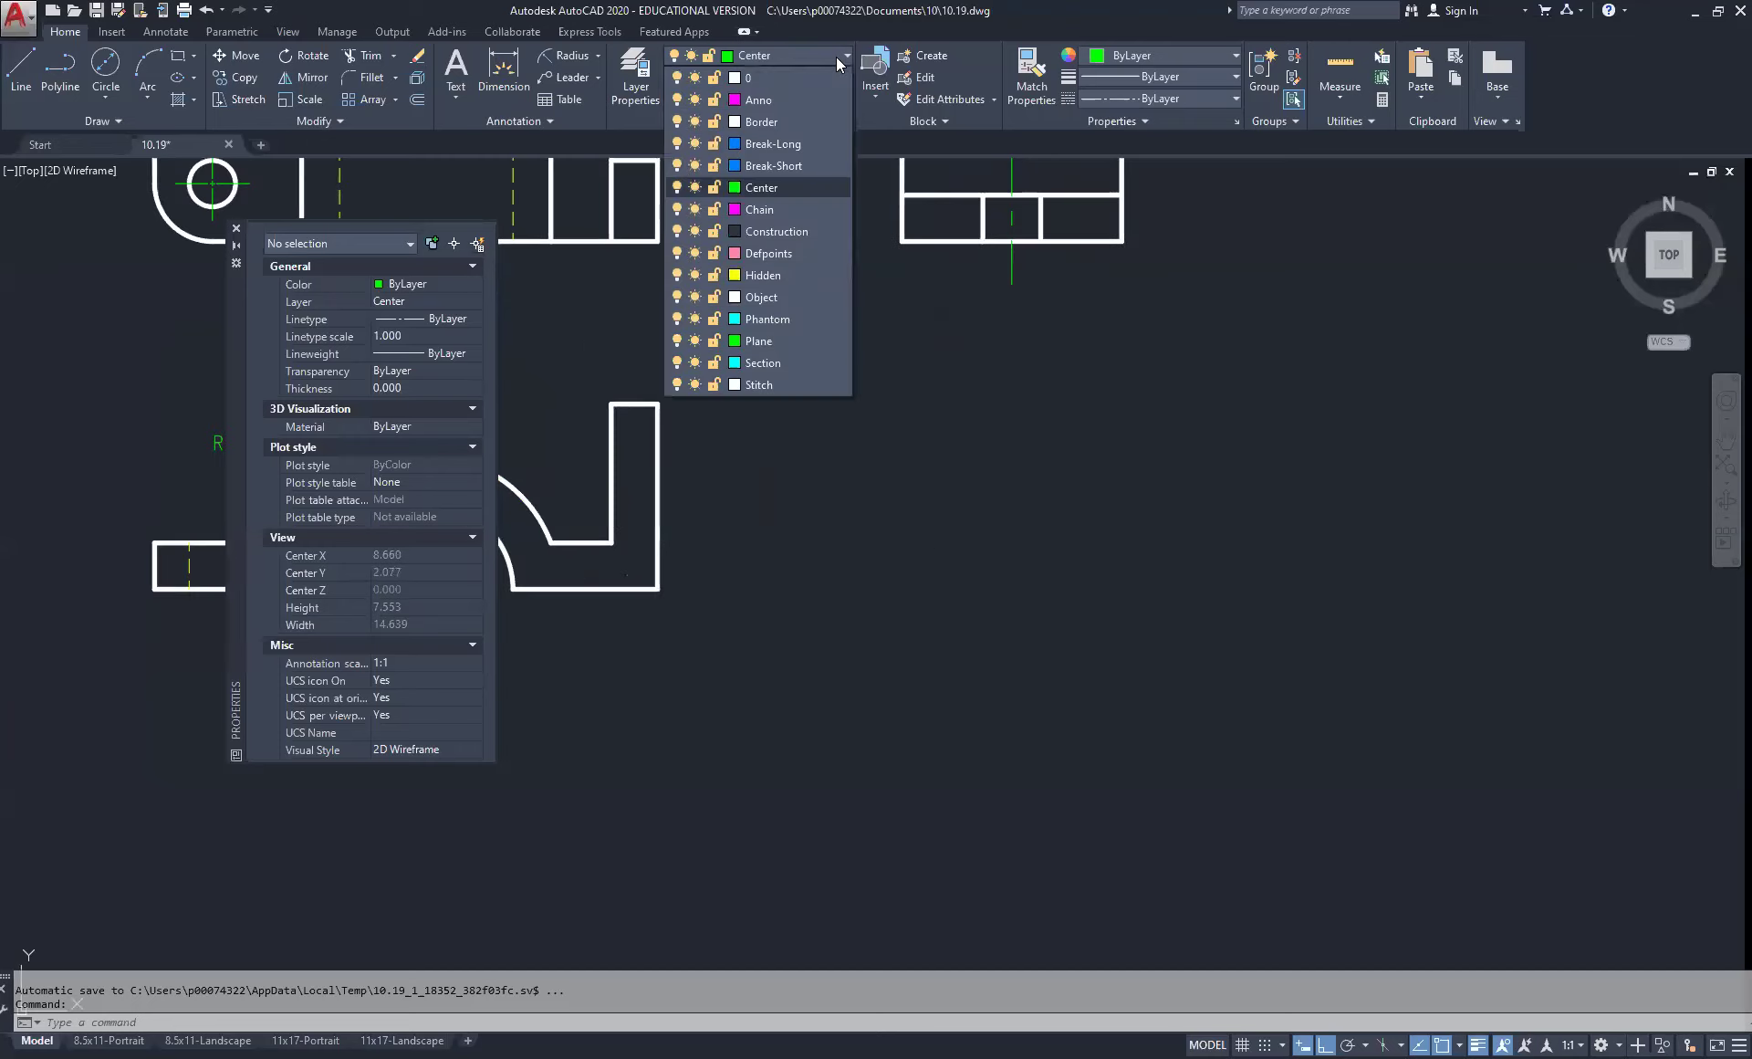
{"action": "left_click", "coordinate": [776, 78]}
{"action": "left_click", "coordinate": [20, 65]}
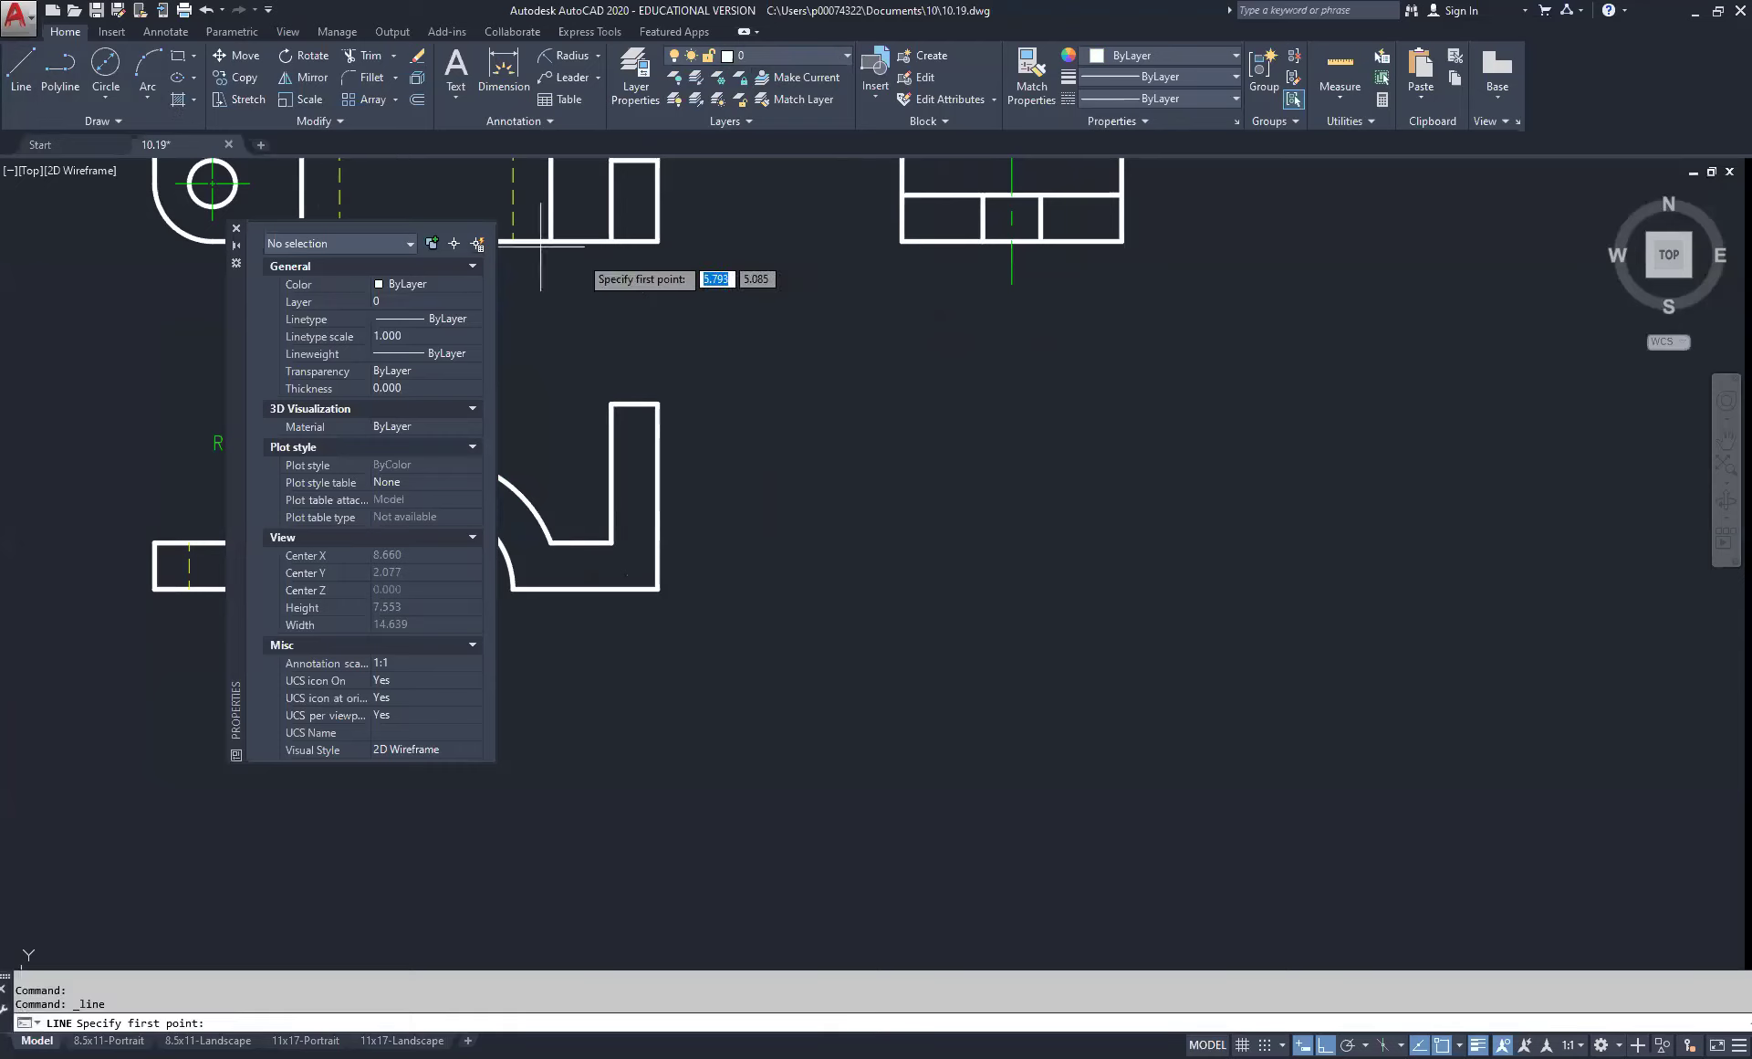
{"action": "left_click", "coordinate": [902, 241]}
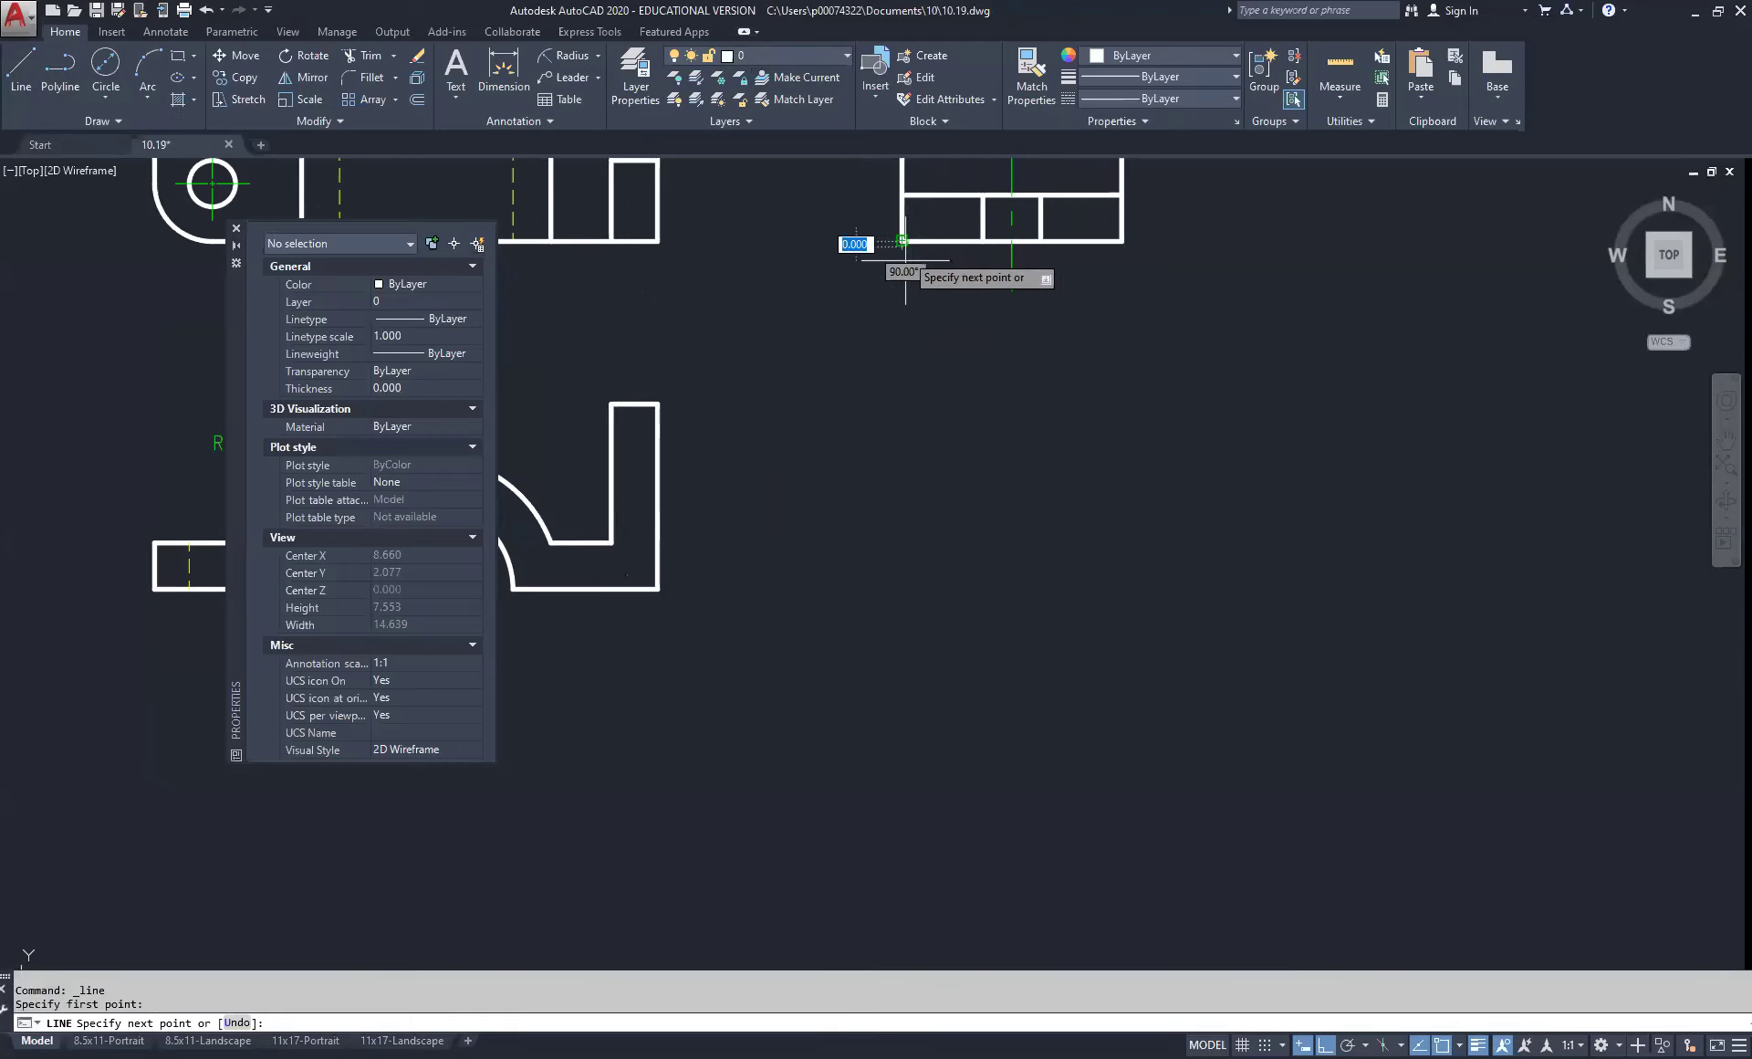
{"action": "left_click", "coordinate": [905, 794]}
{"action": "right_click", "coordinate": [1007, 760]}
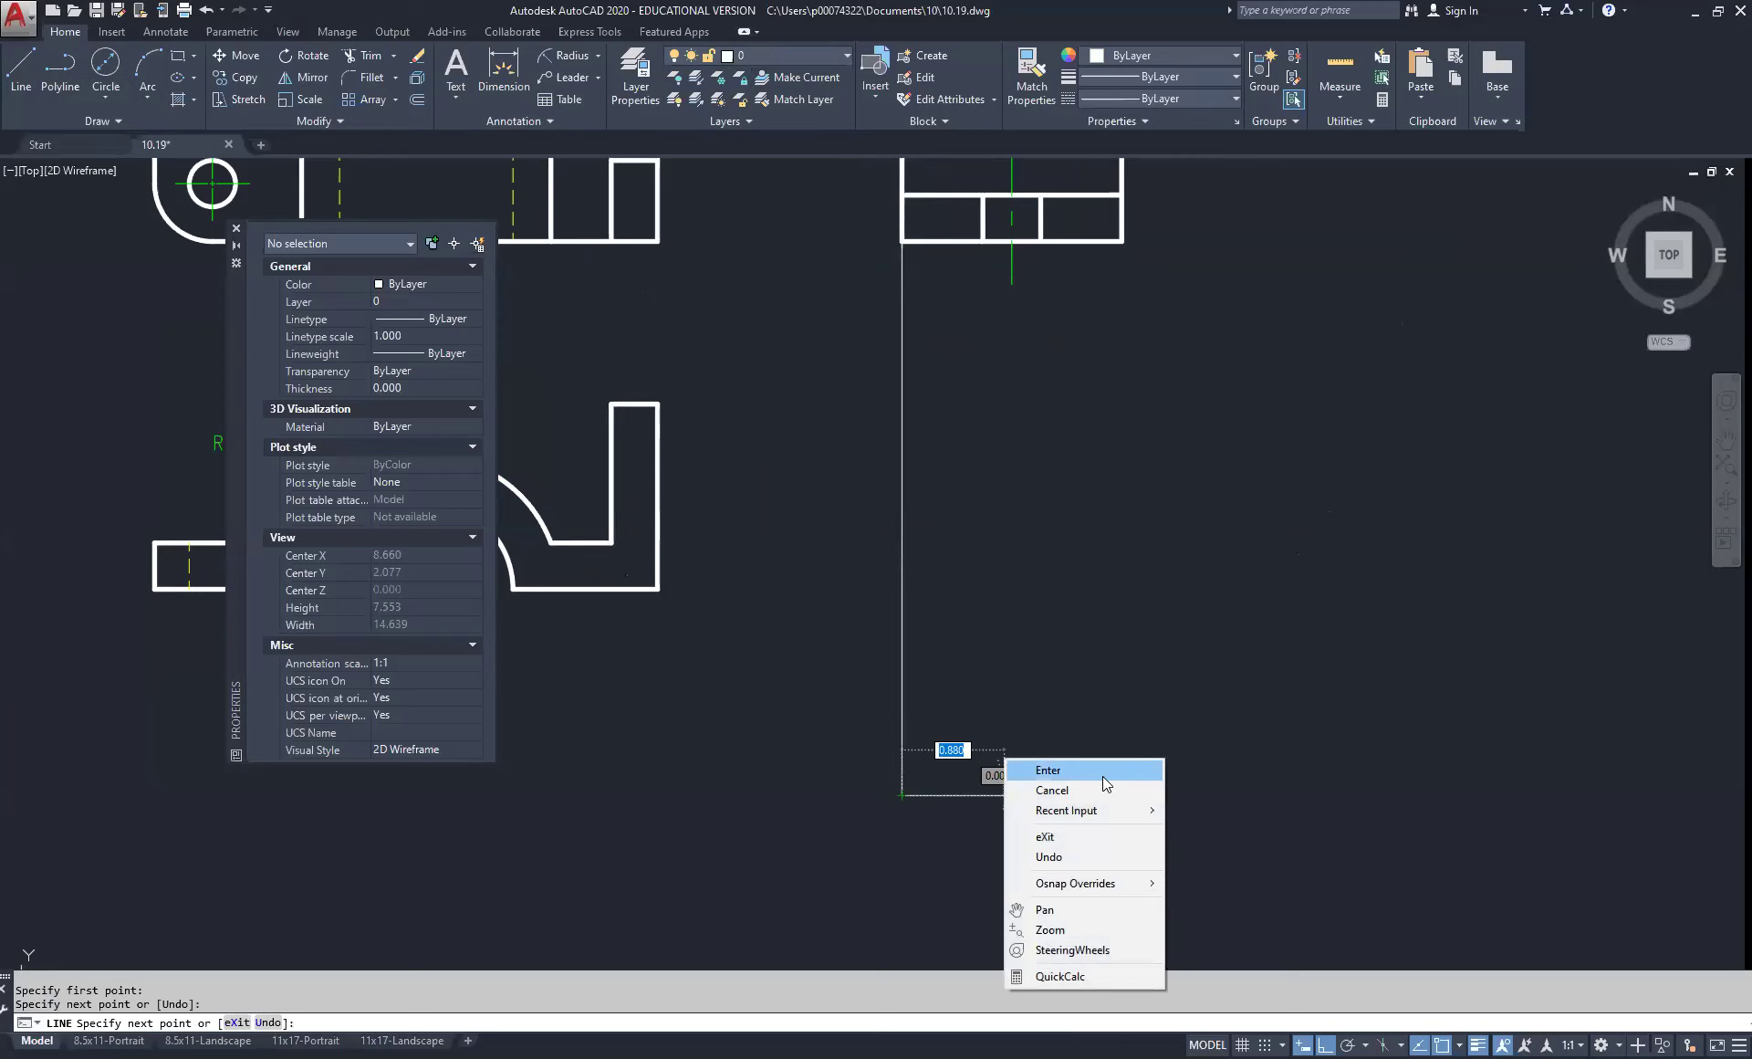
{"action": "left_click", "coordinate": [1040, 771]}
{"action": "right_click", "coordinate": [1177, 338]}
{"action": "left_click", "coordinate": [1221, 345]}
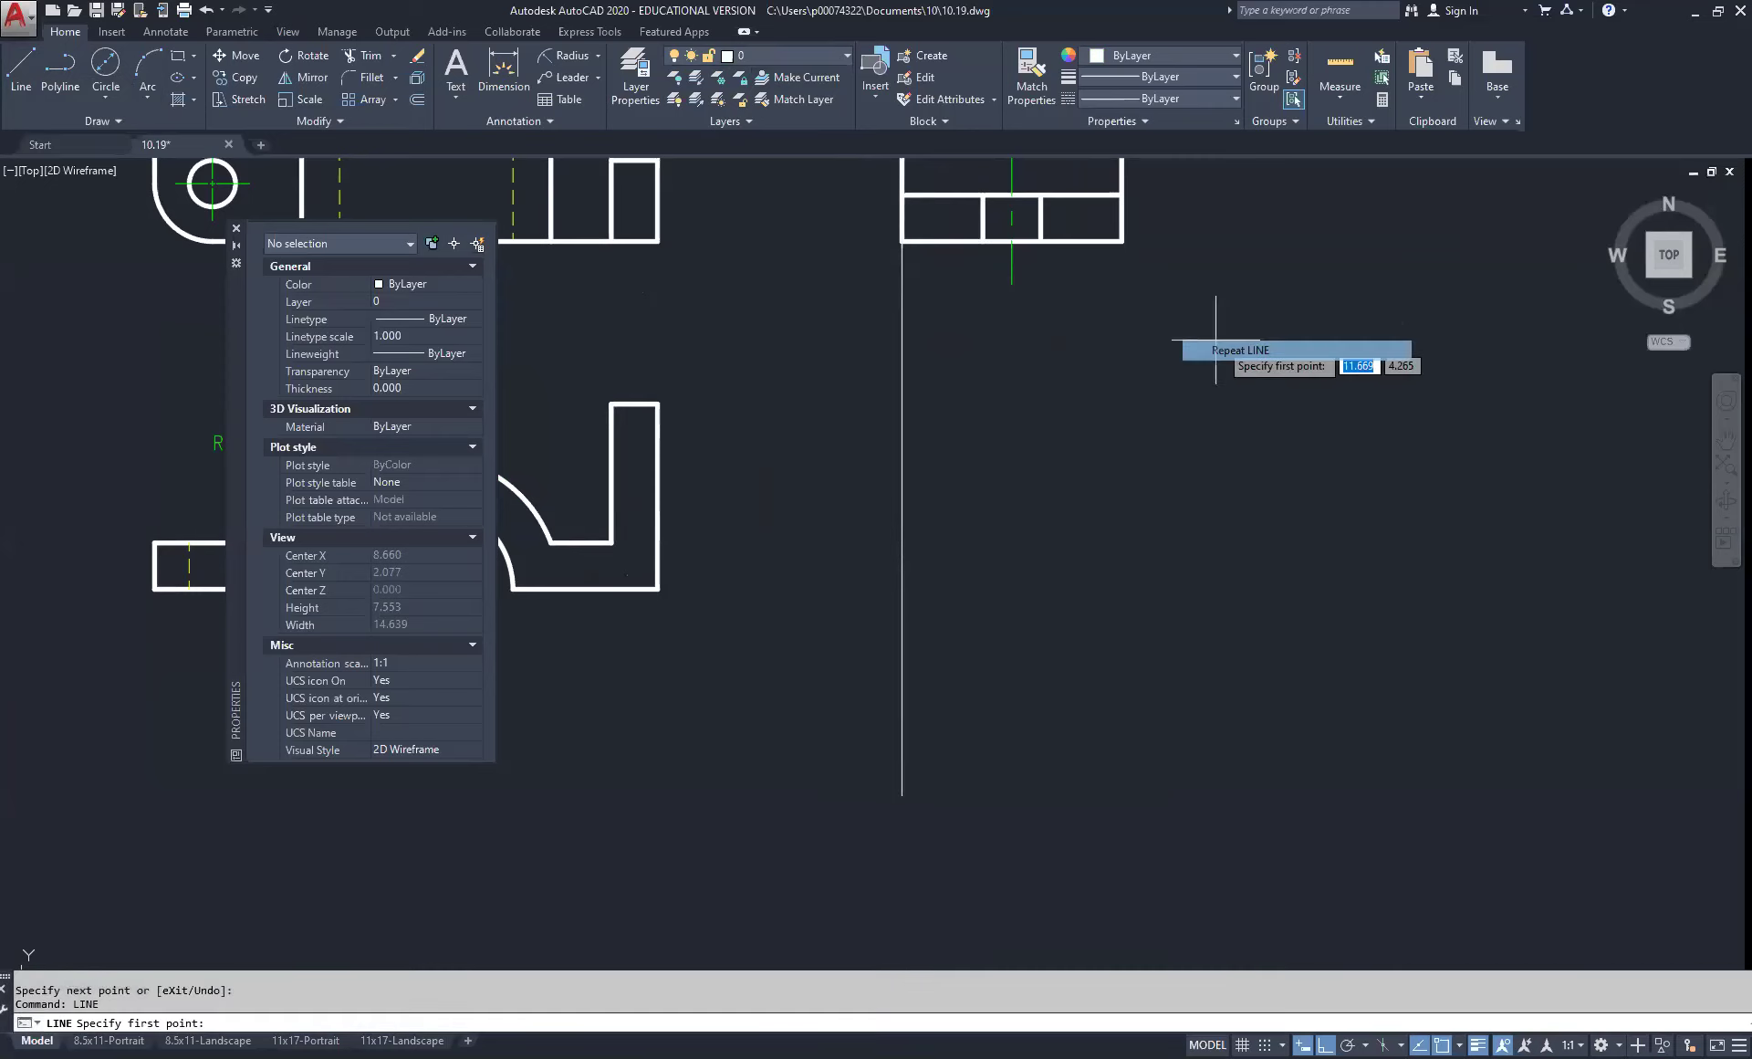
{"action": "left_click", "coordinate": [1121, 241]}
{"action": "right_click", "coordinate": [1239, 276]}
{"action": "left_click", "coordinate": [1281, 287]}
Step: Draw a vertical projection line from the rotated top view's lower-right corner down past the front view's base level
{"action": "right_click", "coordinate": [1152, 243]}
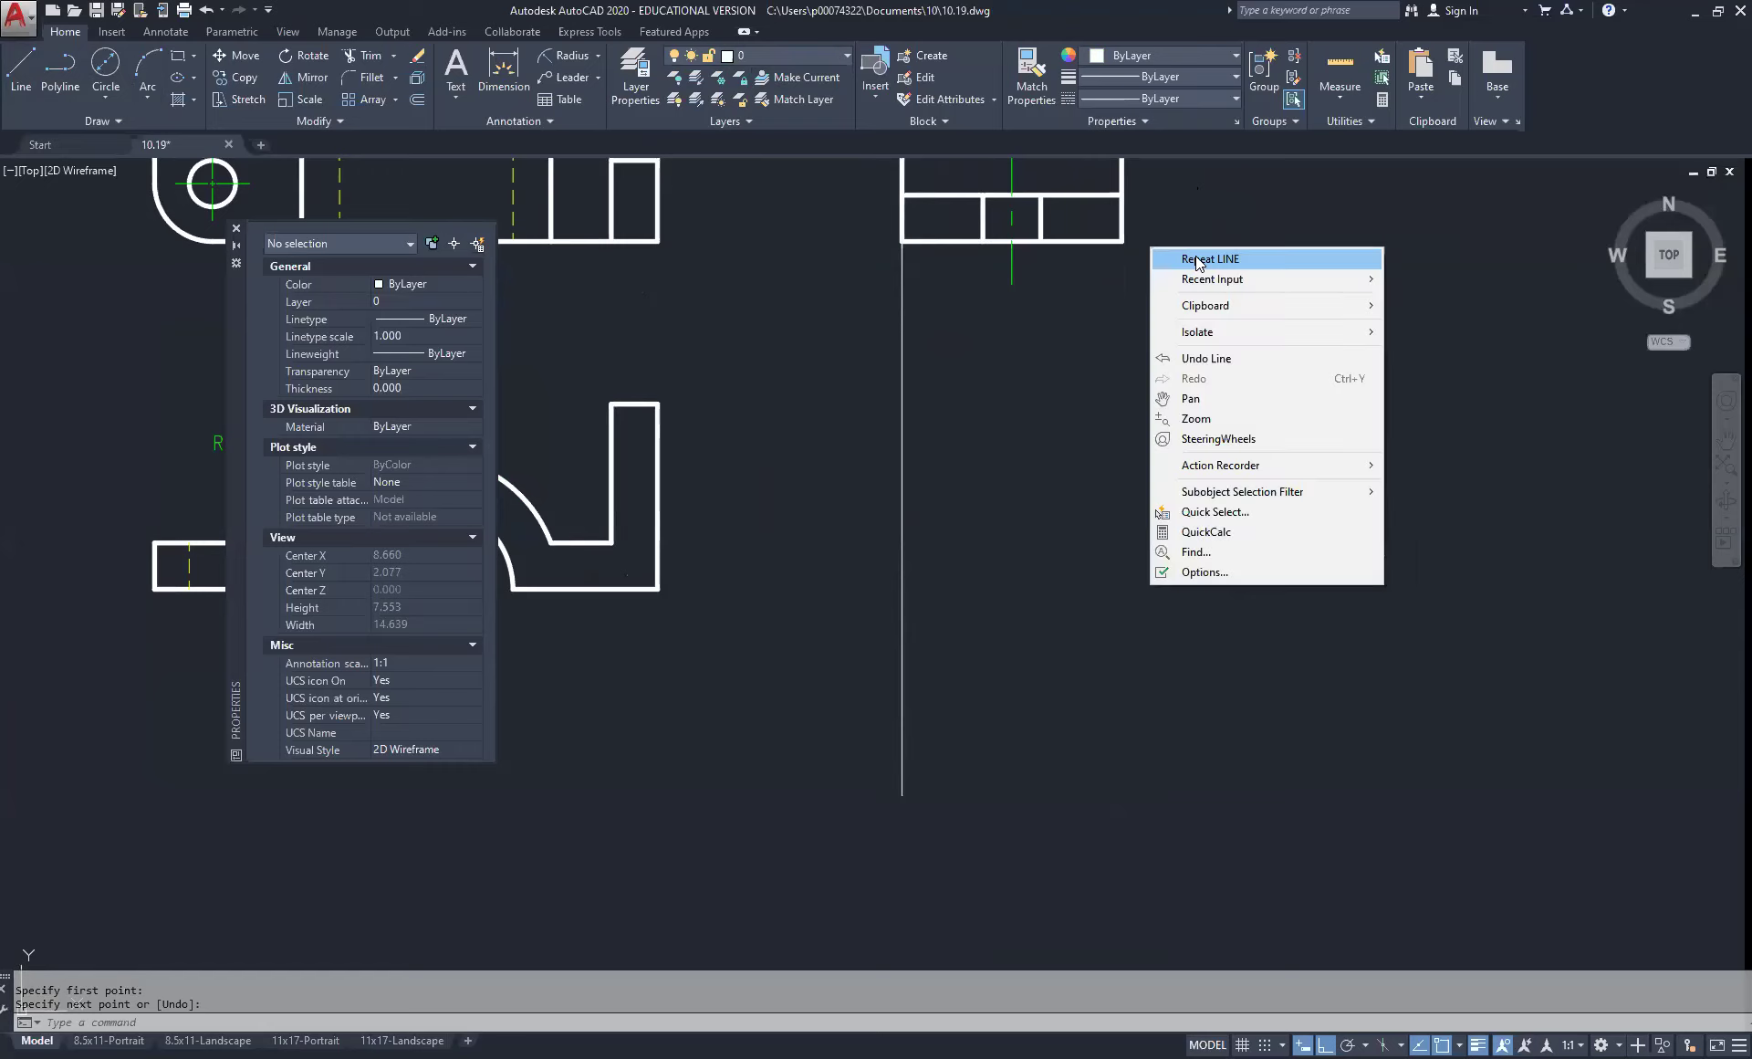
{"action": "left_click", "coordinate": [1191, 258]}
{"action": "left_click", "coordinate": [1122, 241]}
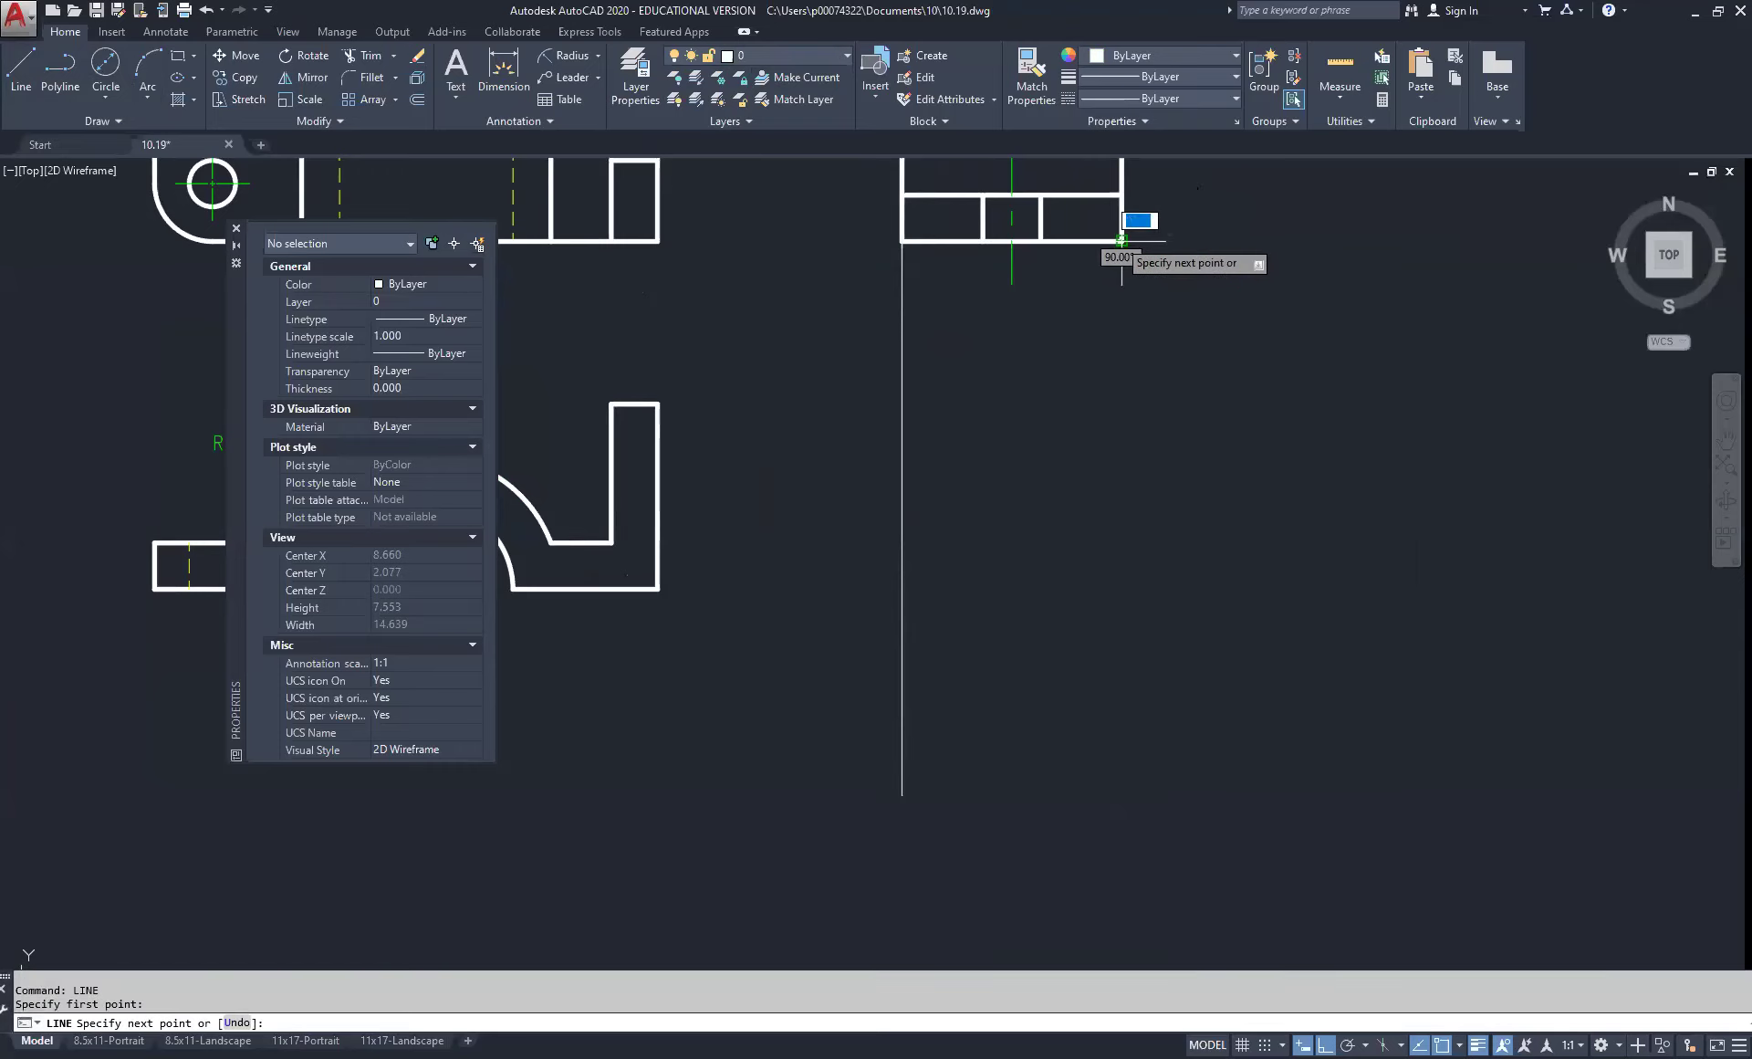
{"action": "left_click", "coordinate": [1164, 836]}
{"action": "right_click", "coordinate": [1196, 835]}
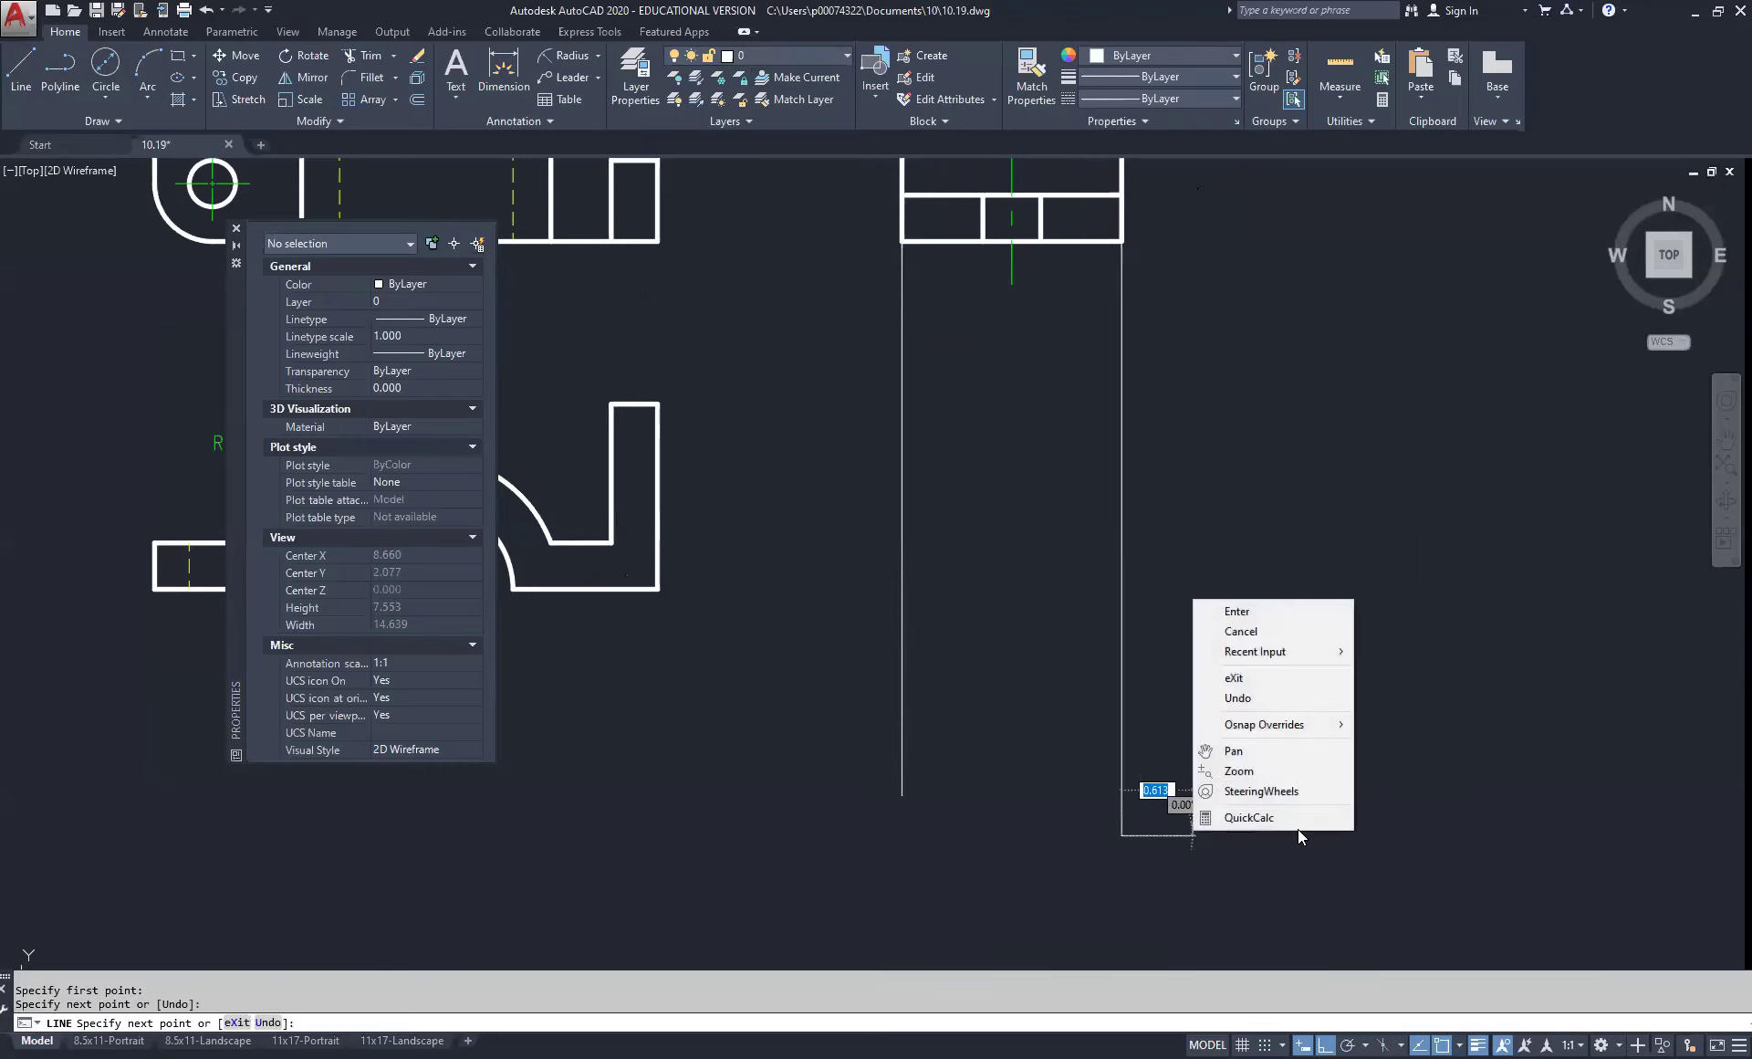
{"action": "left_click", "coordinate": [1263, 613]}
Step: Draw a horizontal projection line from the front view's upper-right corner to the right, past both vertical projection lines
{"action": "right_click", "coordinate": [718, 345]}
{"action": "left_click", "coordinate": [775, 349]}
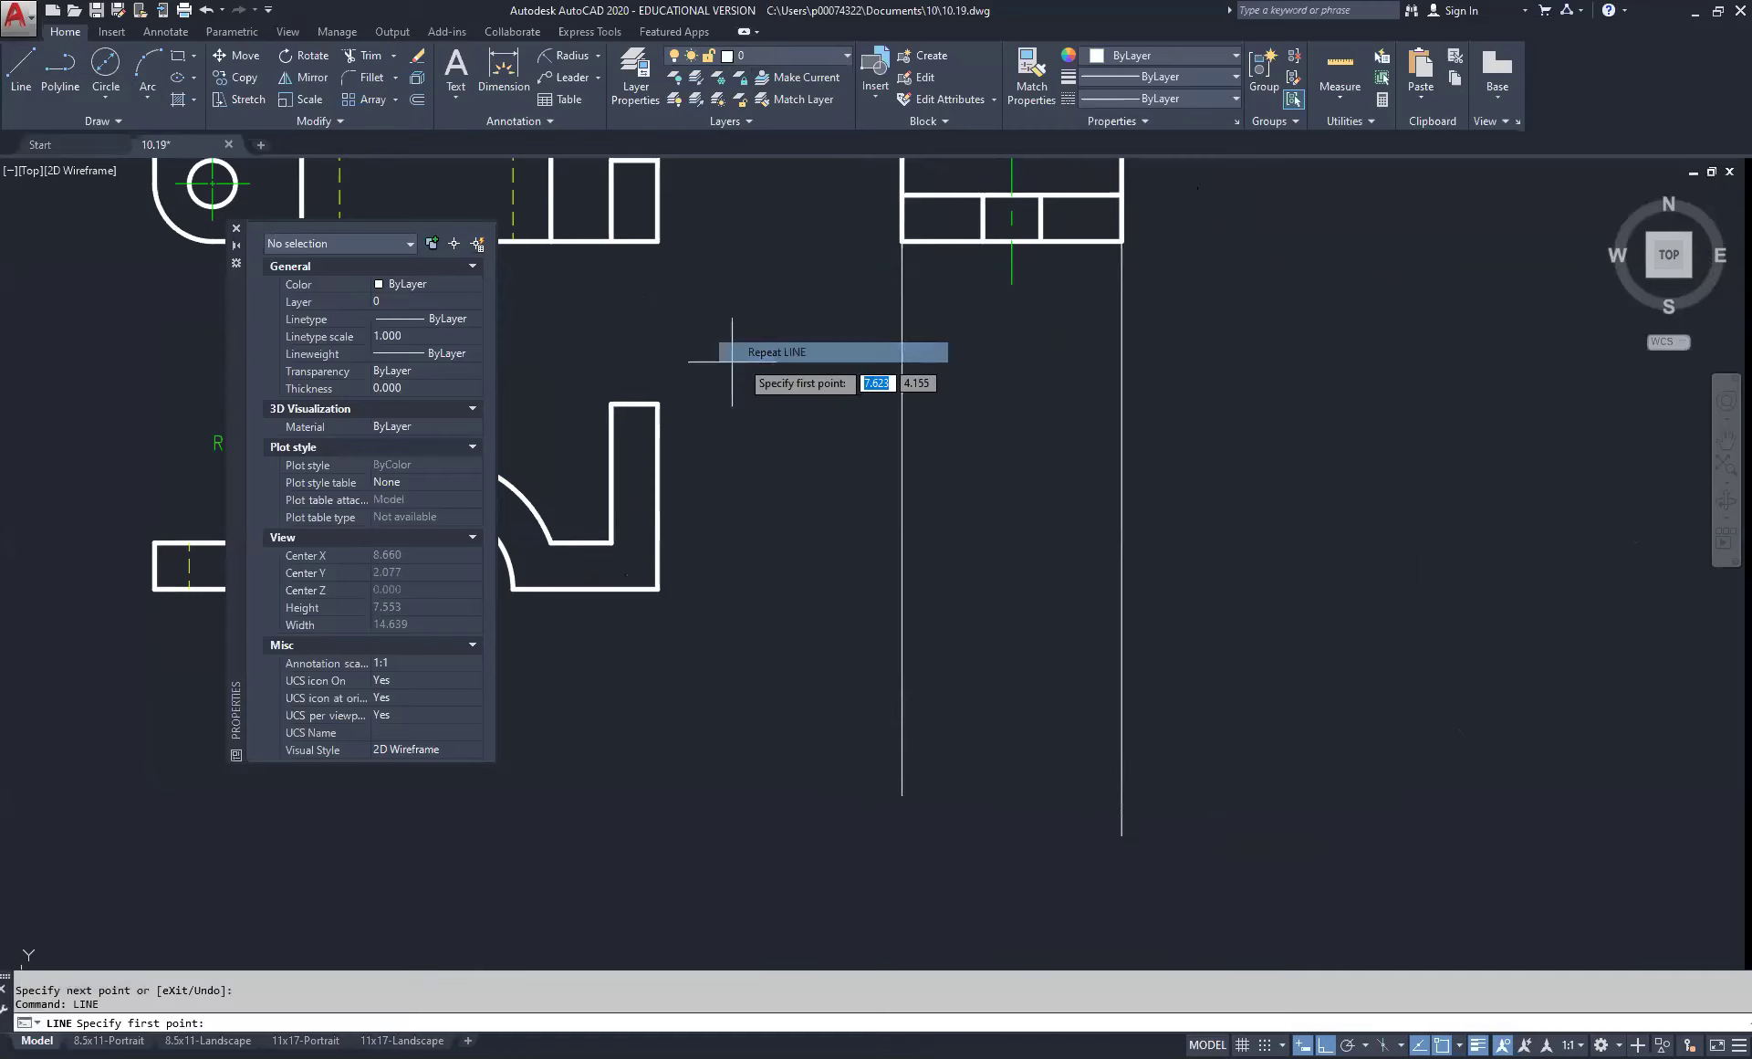
{"action": "left_click", "coordinate": [657, 403]}
{"action": "right_click", "coordinate": [1300, 429]}
{"action": "left_click", "coordinate": [1349, 447]}
Step: Draw a horizontal projection line from the front view's lower-right base corner to the right, past both vertical projection lines
{"action": "right_click", "coordinate": [778, 579]}
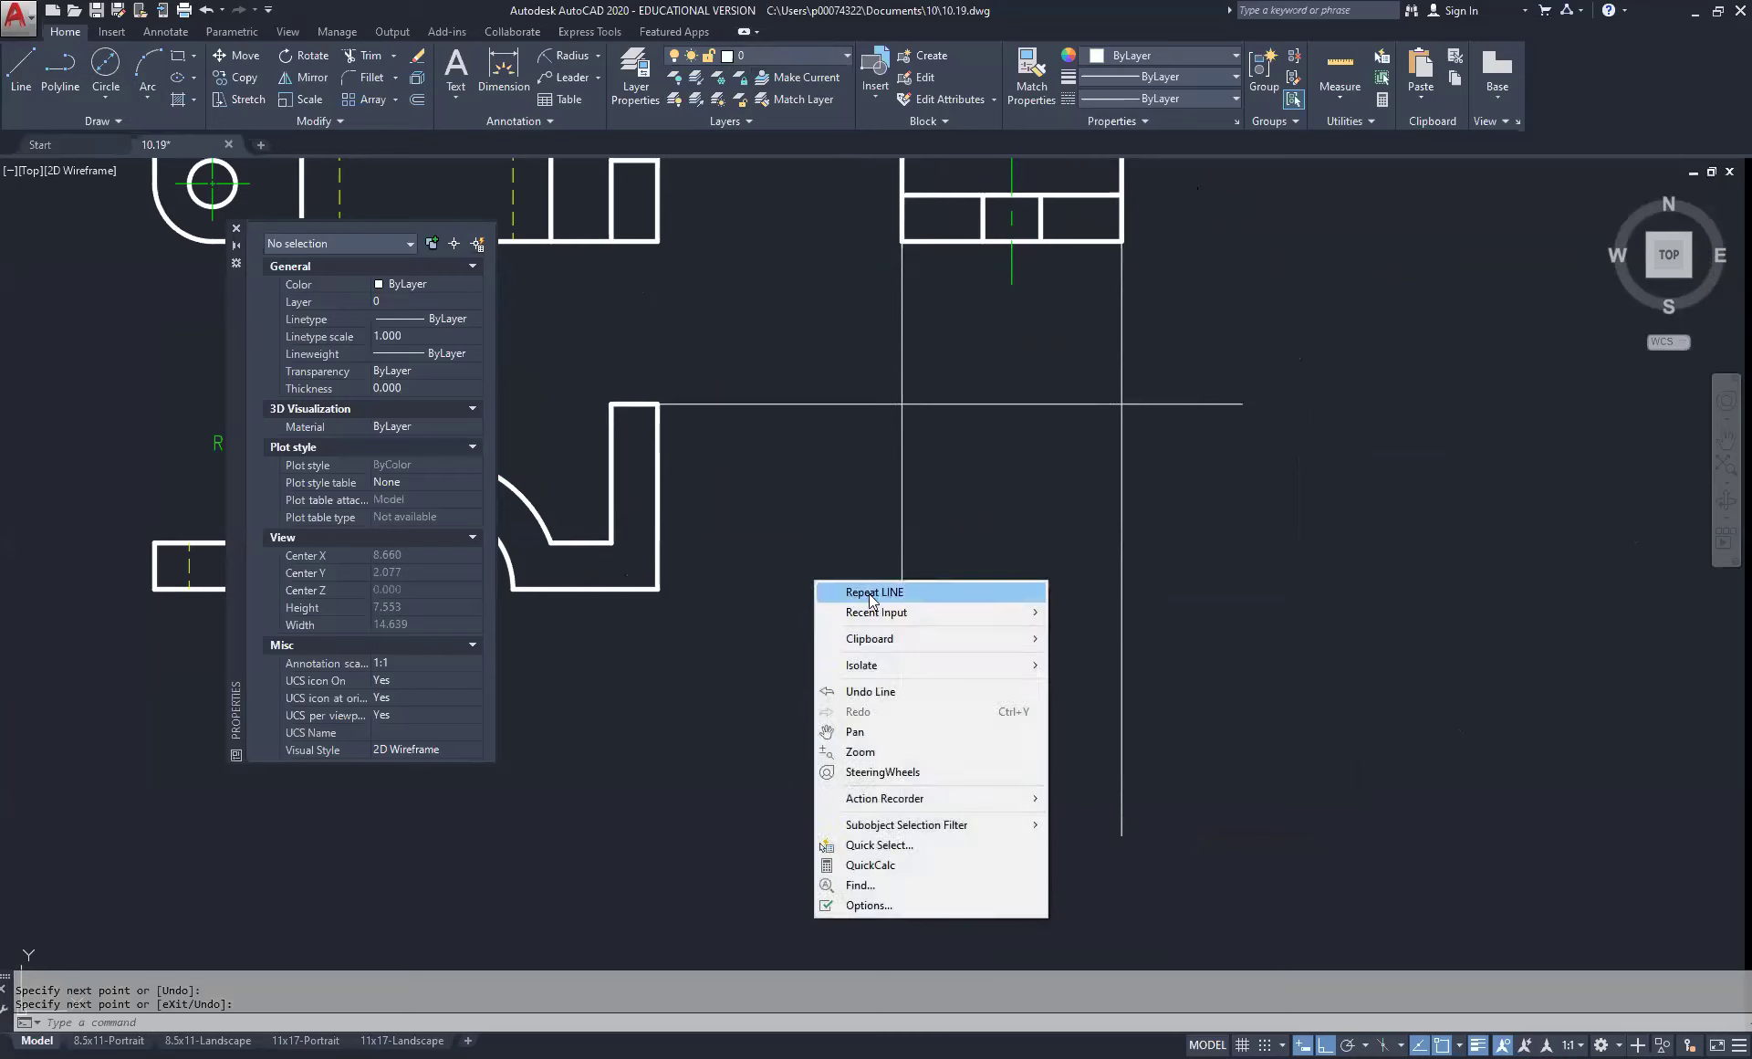
{"action": "left_click", "coordinate": [865, 591]}
{"action": "left_click", "coordinate": [649, 590]}
{"action": "right_click", "coordinate": [1451, 591]}
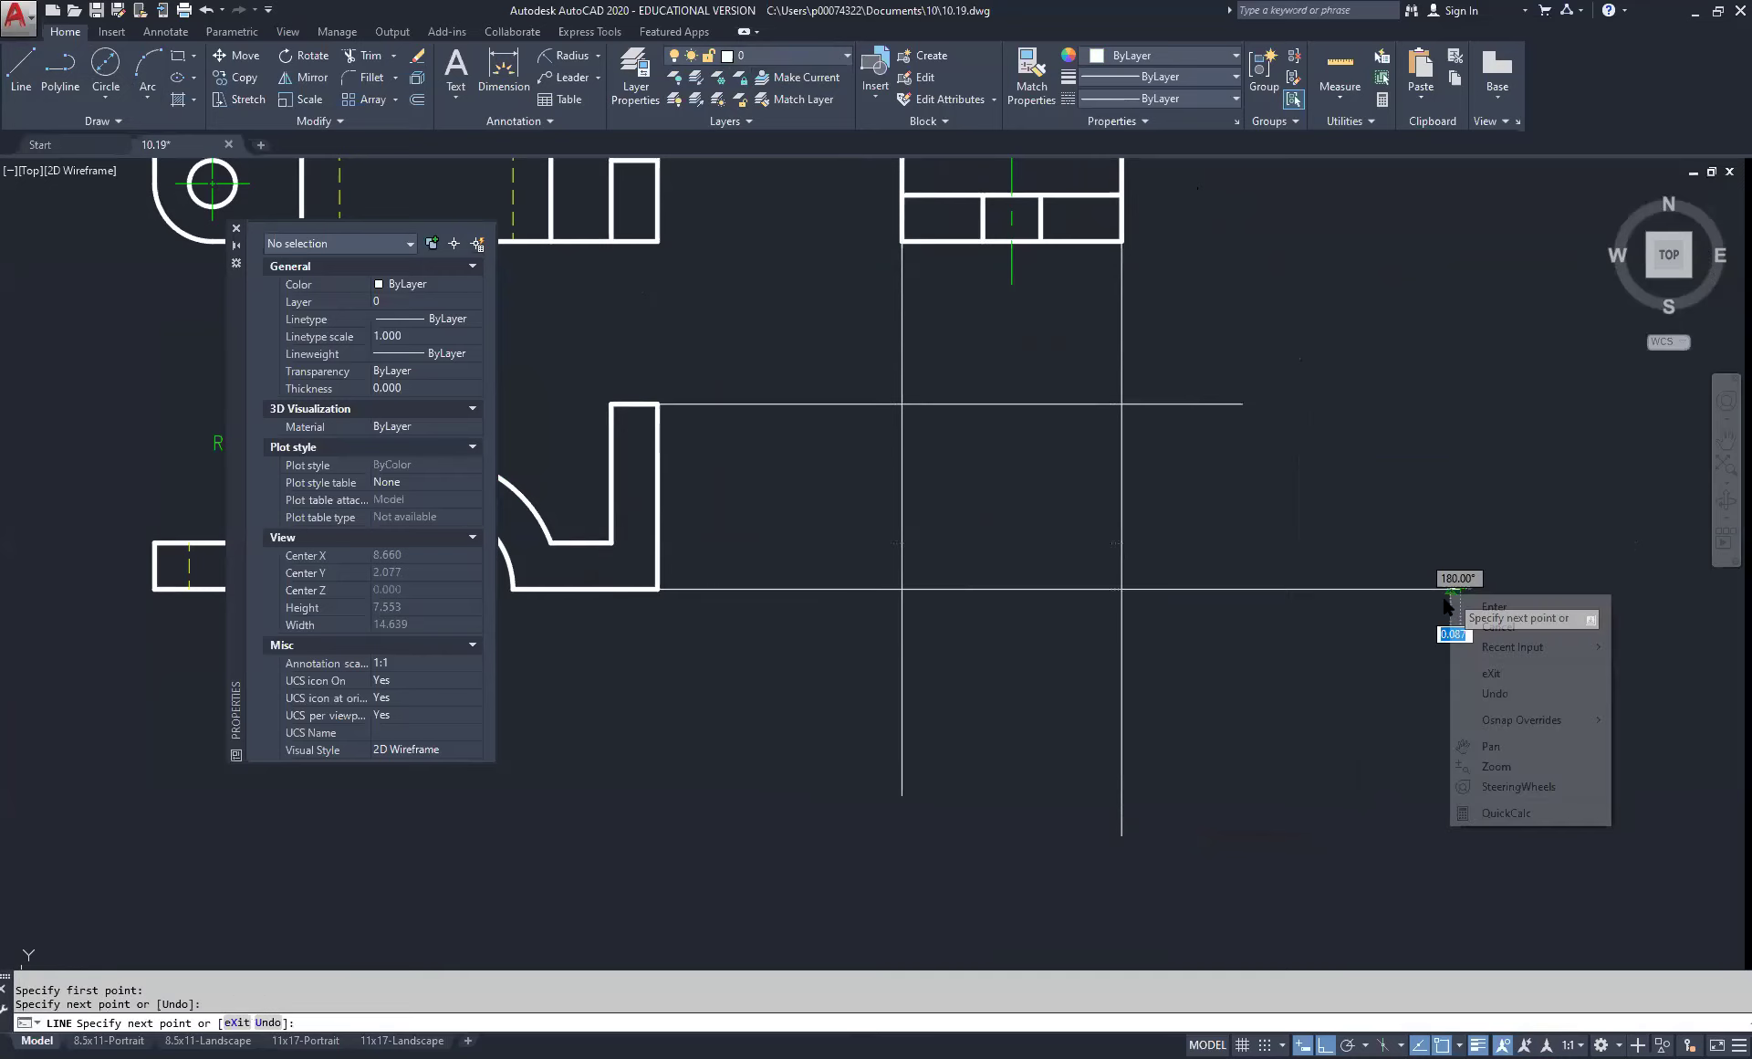
{"action": "left_click", "coordinate": [1511, 607]}
Step: Close the Properties palette and examine the upright's dimensions on the reference isometric drawing
{"action": "scroll", "coordinate": [1064, 477], "scroll_direction": "down", "scroll_amount": 4}
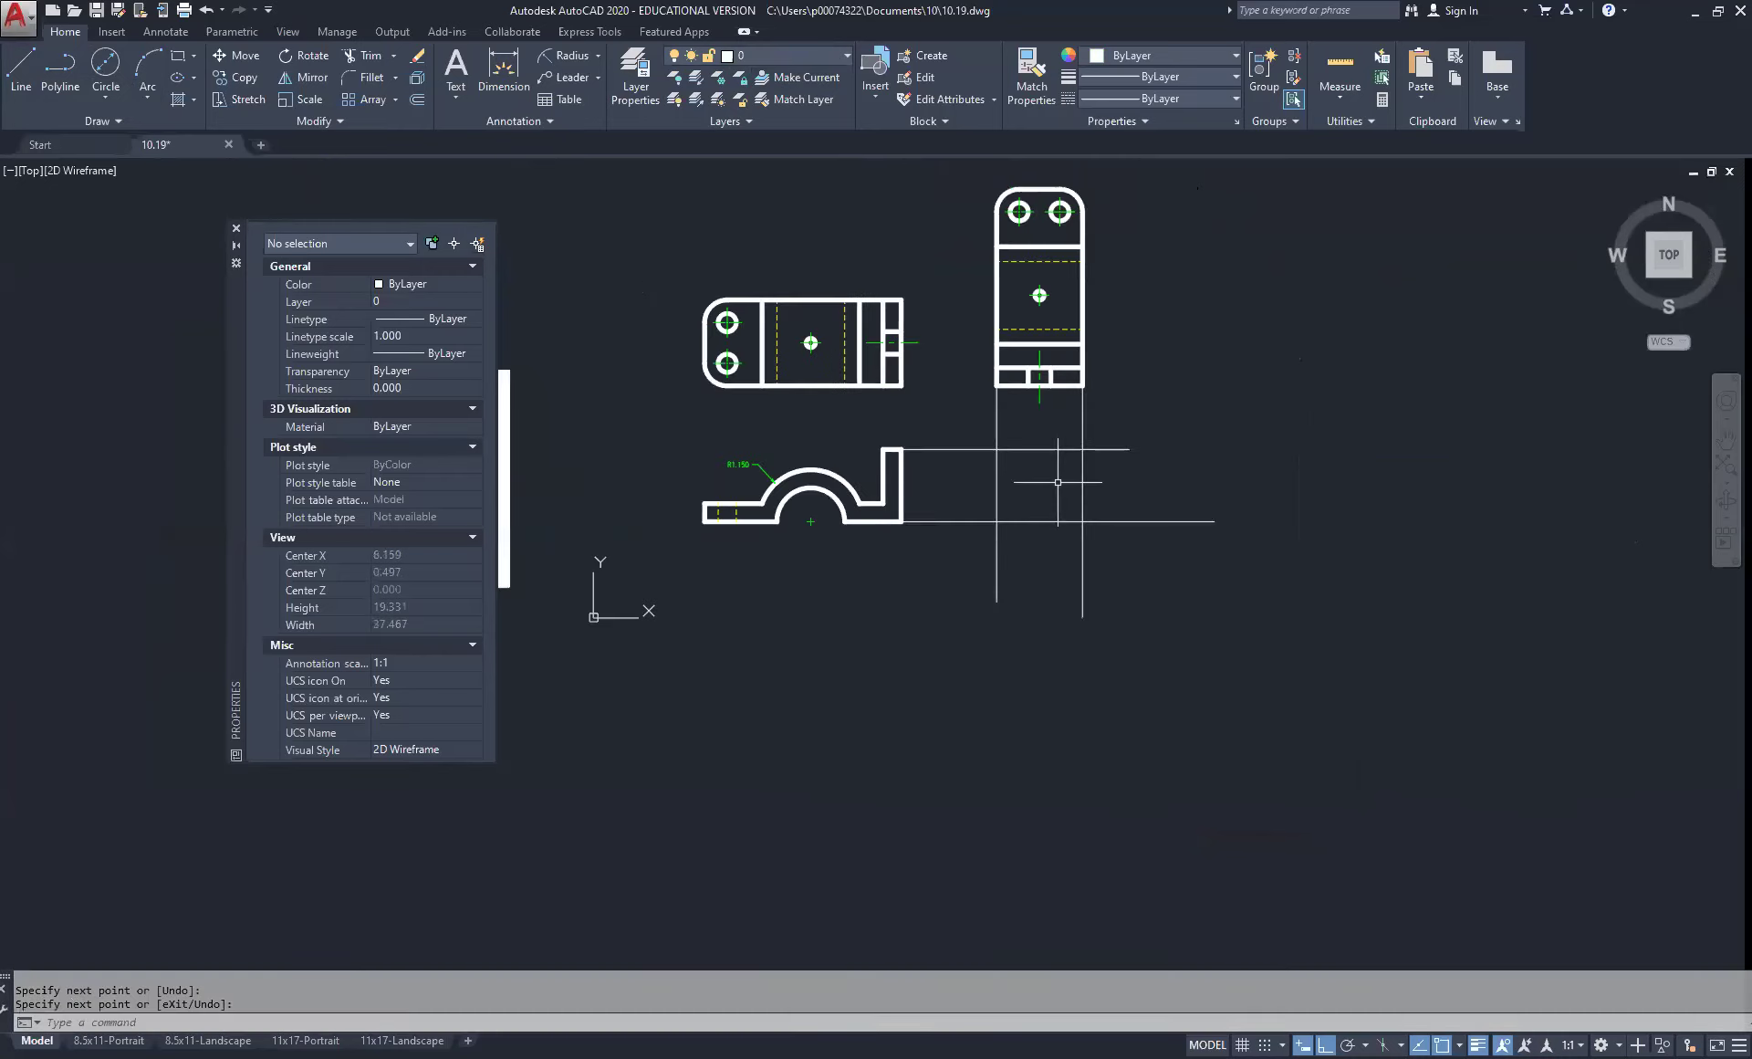
{"action": "left_click", "coordinate": [240, 233]}
{"action": "scroll", "coordinate": [691, 396], "scroll_direction": "up", "scroll_amount": 4}
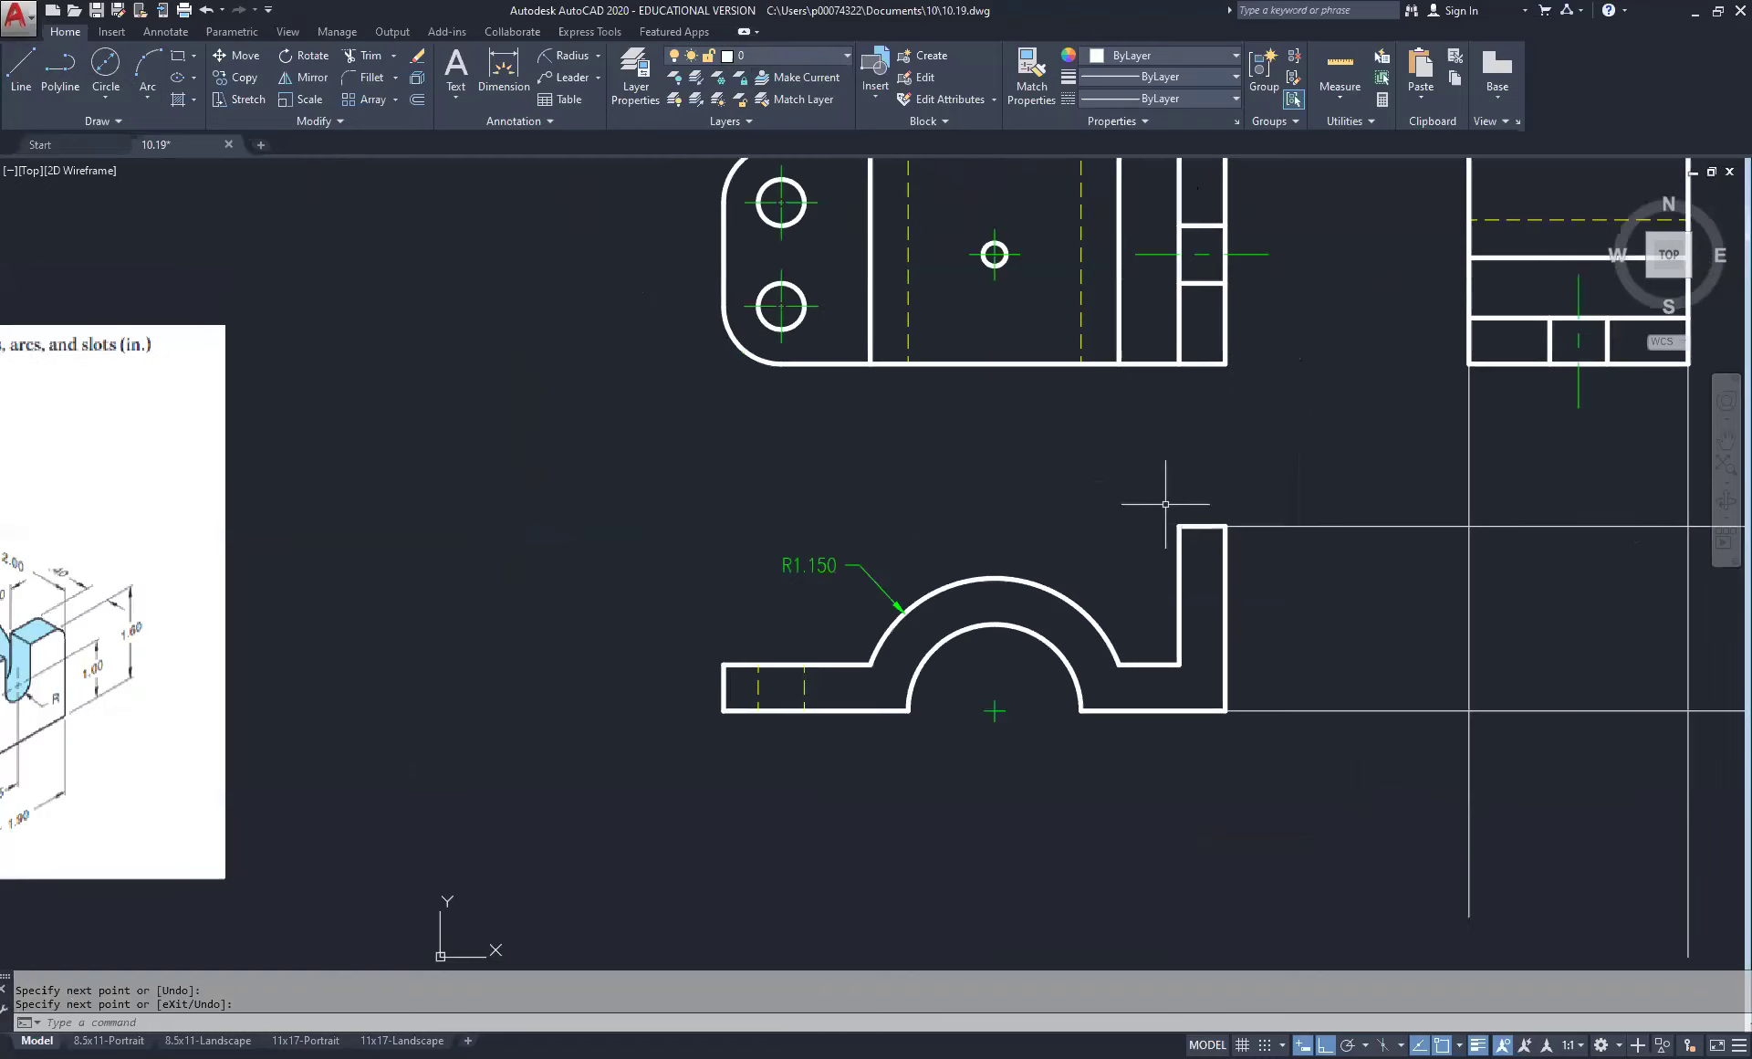
{"action": "scroll", "coordinate": [1122, 507], "scroll_direction": "down", "scroll_amount": 3}
{"action": "middle_click_drag", "start_coordinate": [970, 466], "coordinate": [901, 442]}
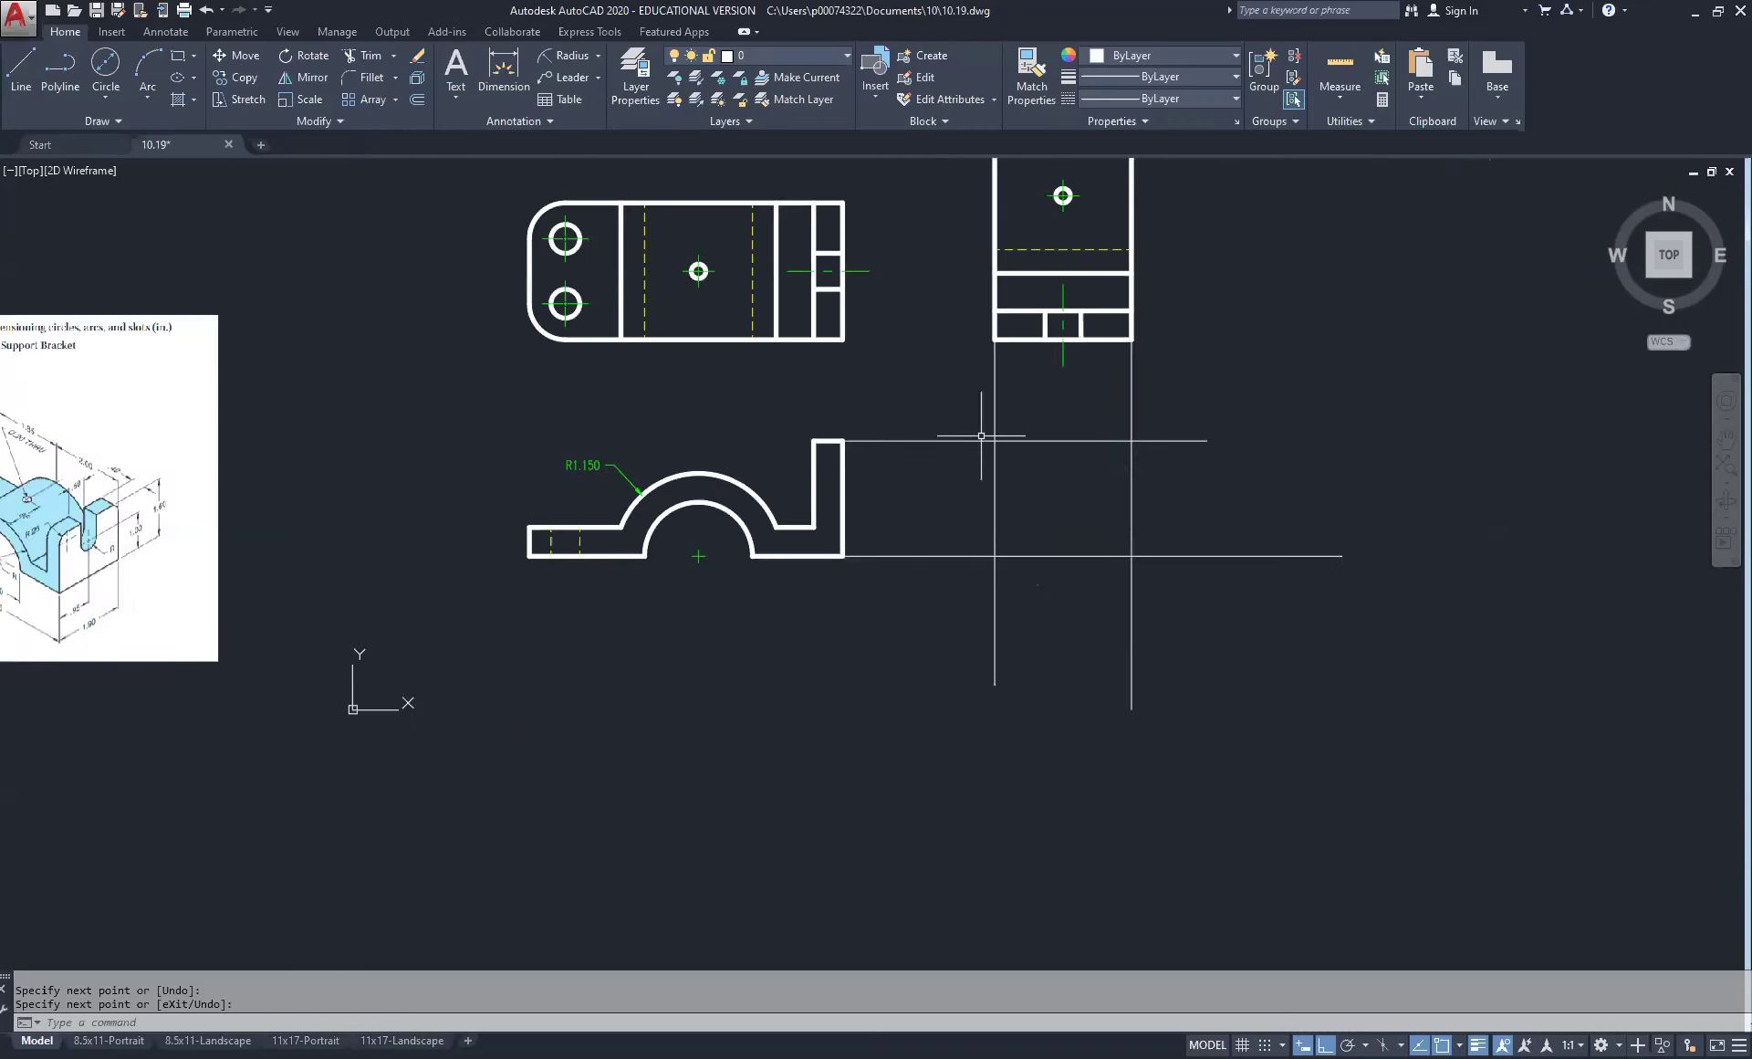
{"action": "scroll", "coordinate": [96, 561], "scroll_direction": "up", "scroll_amount": 4}
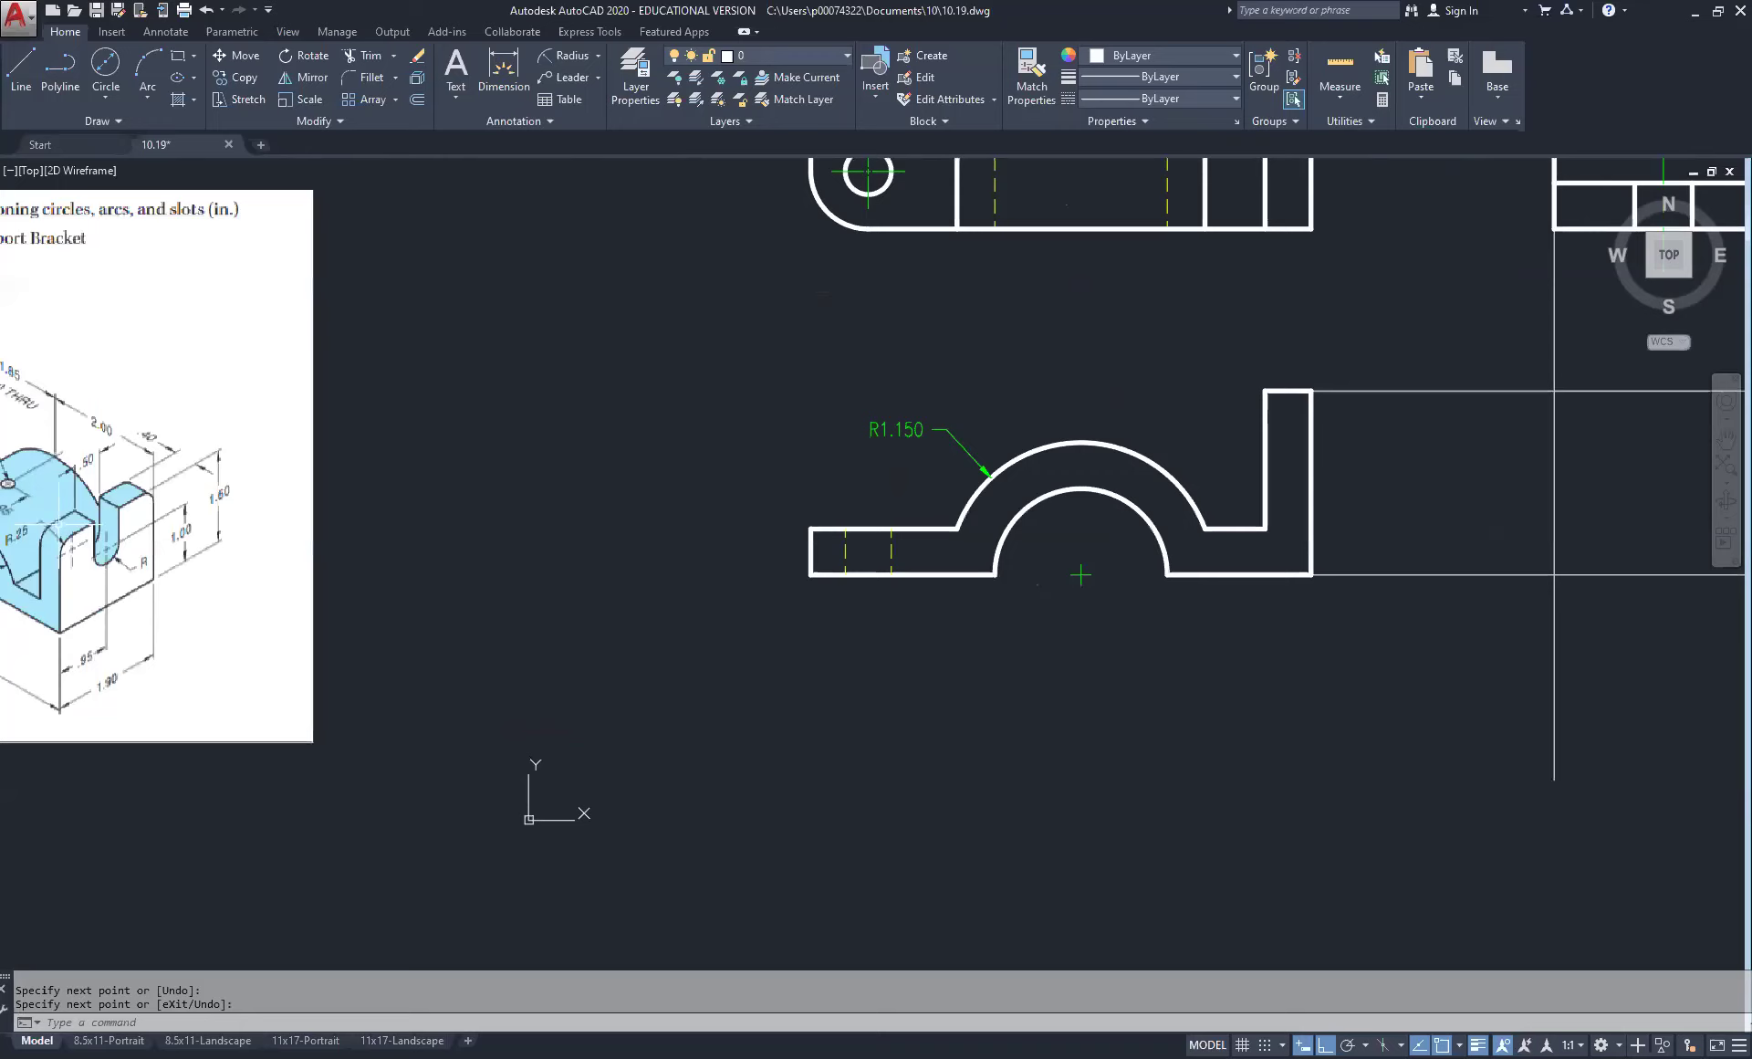
{"action": "middle_click_drag", "start_coordinate": [100, 570], "coordinate": [370, 458]}
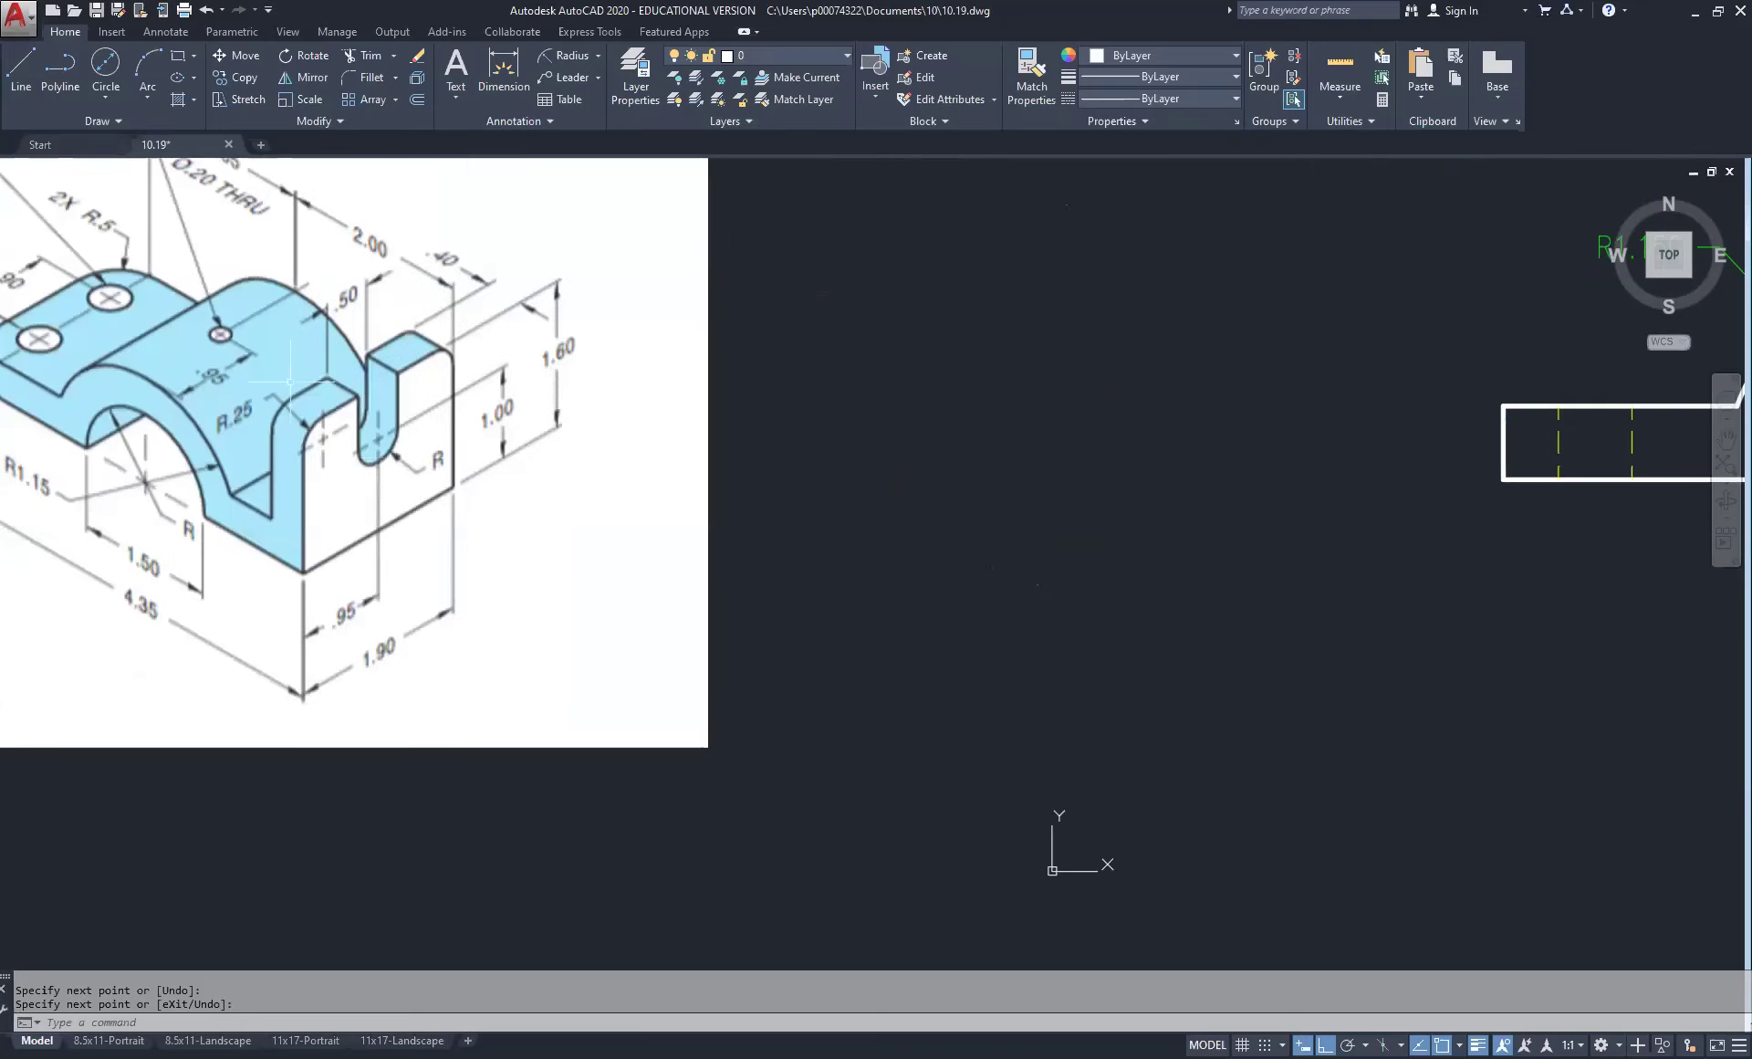
{"action": "scroll", "coordinate": [116, 422], "scroll_direction": "down", "scroll_amount": 6}
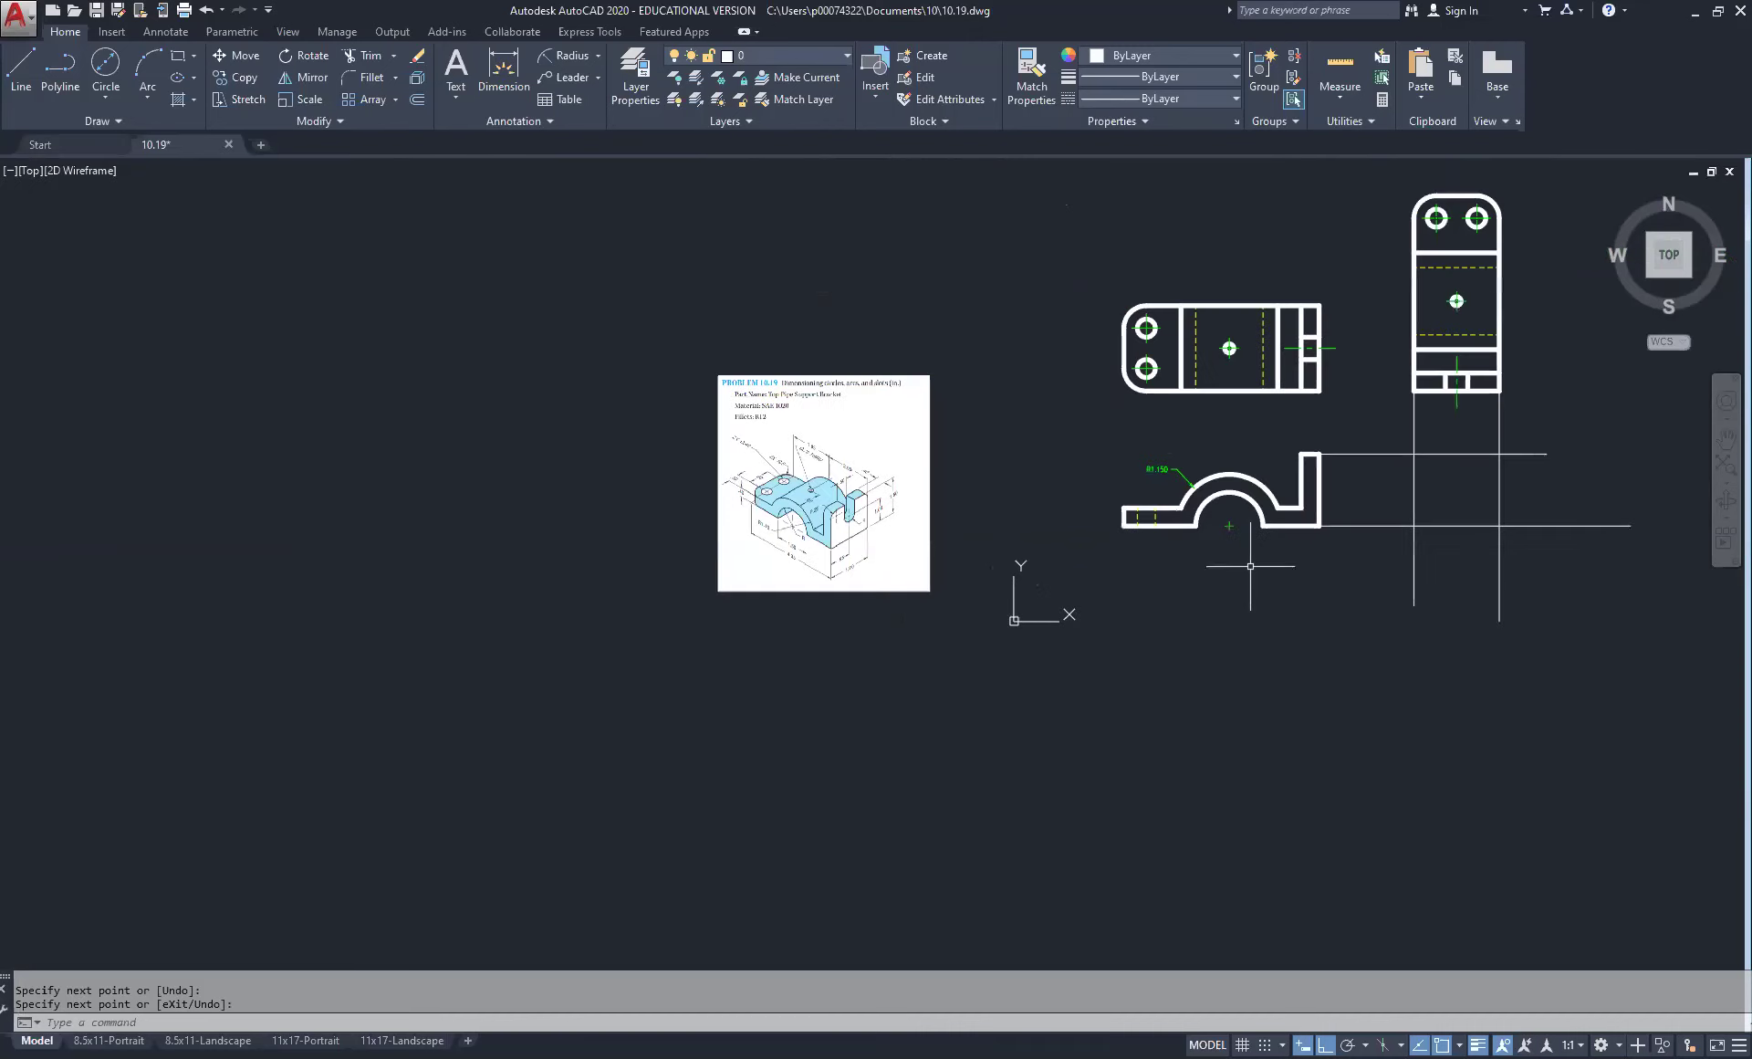
{"action": "scroll", "coordinate": [1065, 472], "scroll_direction": "up", "scroll_amount": 2}
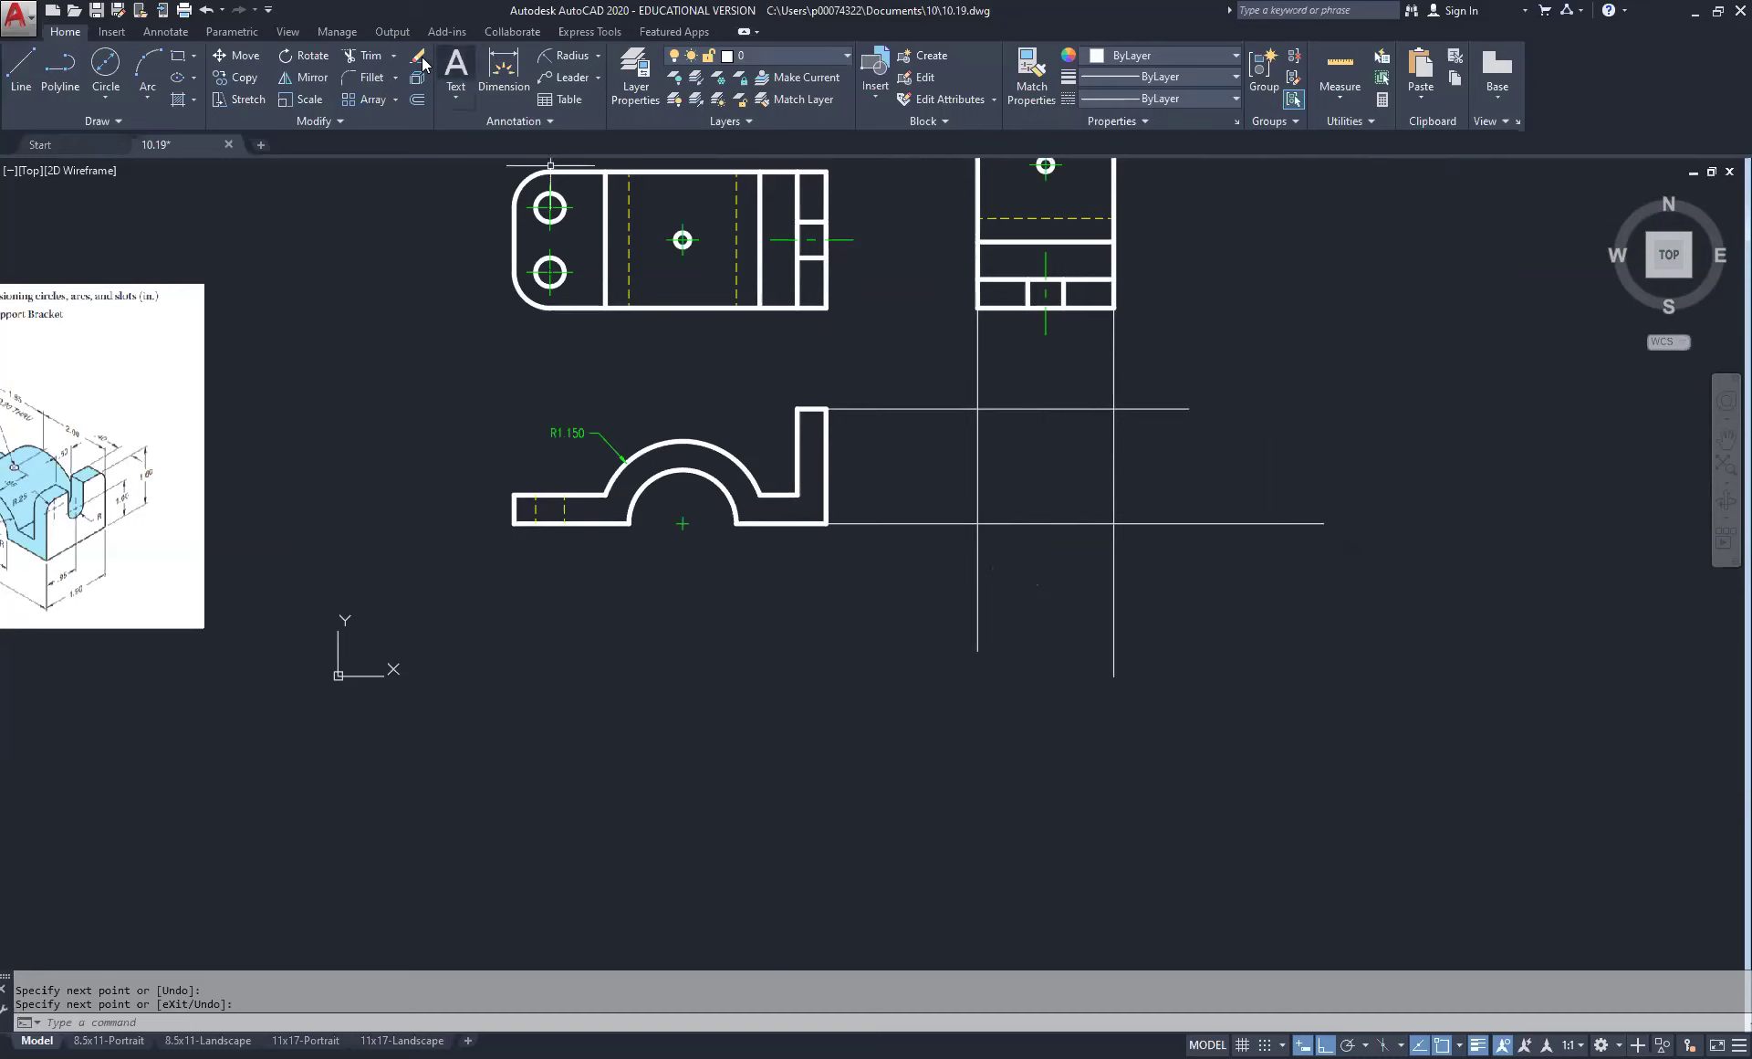
Step: Trim the excess of the four projection lines so only the closed side view rectangle remains
{"action": "left_click", "coordinate": [365, 56]}
{"action": "left_click", "coordinate": [1114, 376]}
{"action": "left_click", "coordinate": [916, 546]}
{"action": "key", "text": "Return"}
{"action": "left_click", "coordinate": [1122, 551]}
{"action": "left_click", "coordinate": [959, 575]}
{"action": "mouse_move", "coordinate": [958, 575]}
{"action": "left_mouse_down"}
{"action": "mouse_move", "coordinate": [924, 376]}
{"action": "mouse_move", "coordinate": [1164, 357]}
{"action": "left_mouse_up"}
{"action": "left_click", "coordinate": [1260, 371]}
{"action": "left_click", "coordinate": [1157, 544]}
{"action": "right_click", "coordinate": [1232, 330]}
{"action": "left_click", "coordinate": [1279, 336]}
Step: Assign the four lines of the side view rectangle to the Object layer
{"action": "left_click", "coordinate": [1143, 373]}
{"action": "left_click", "coordinate": [937, 548]}
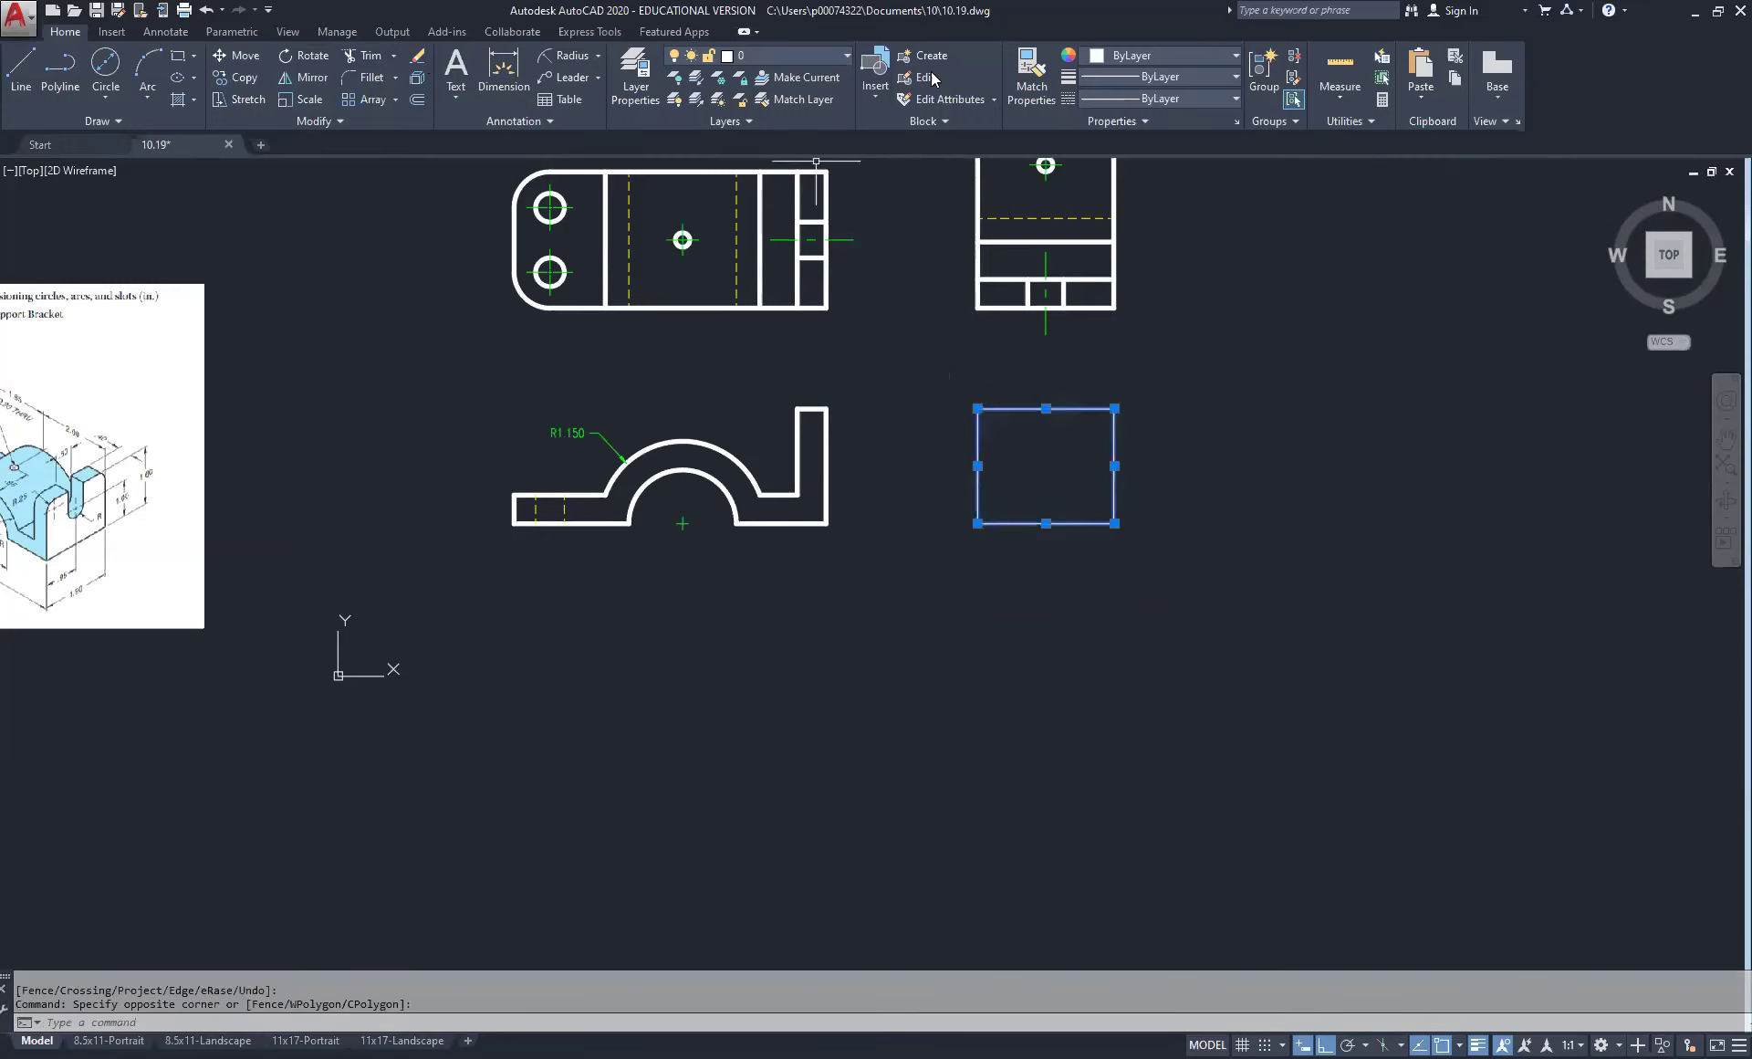
{"action": "left_click", "coordinate": [840, 57]}
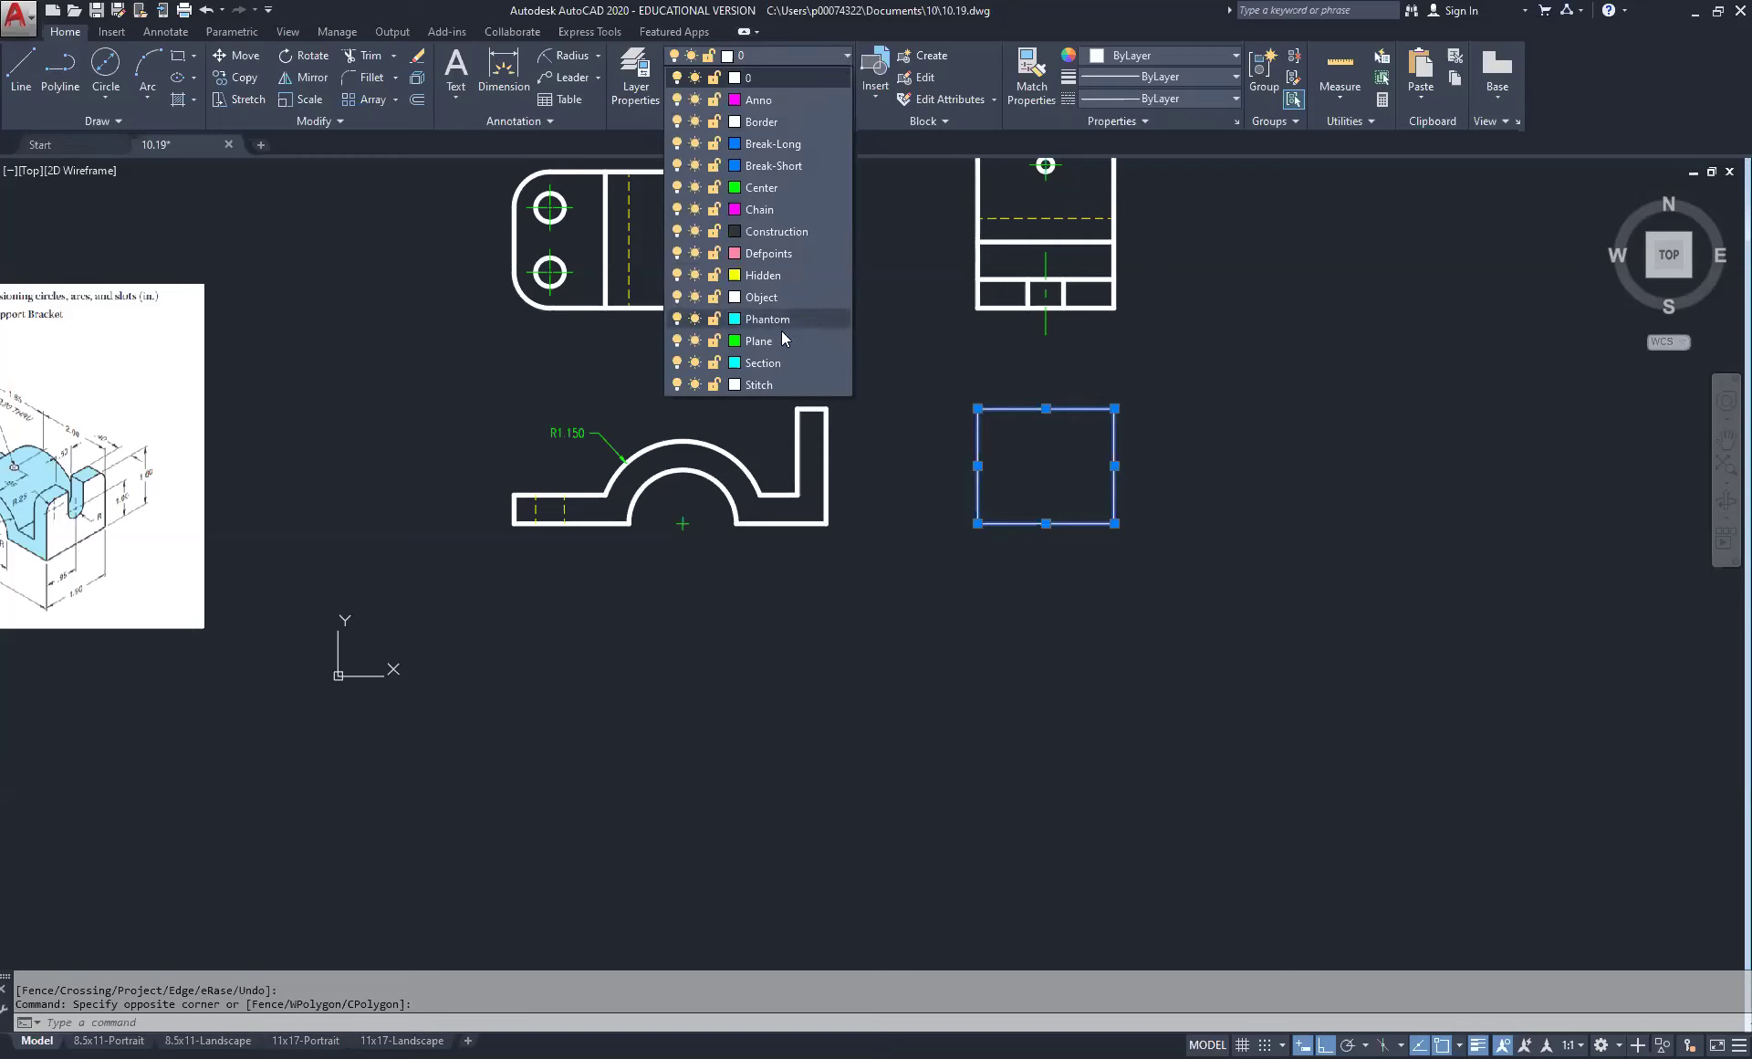
{"action": "left_click", "coordinate": [782, 299]}
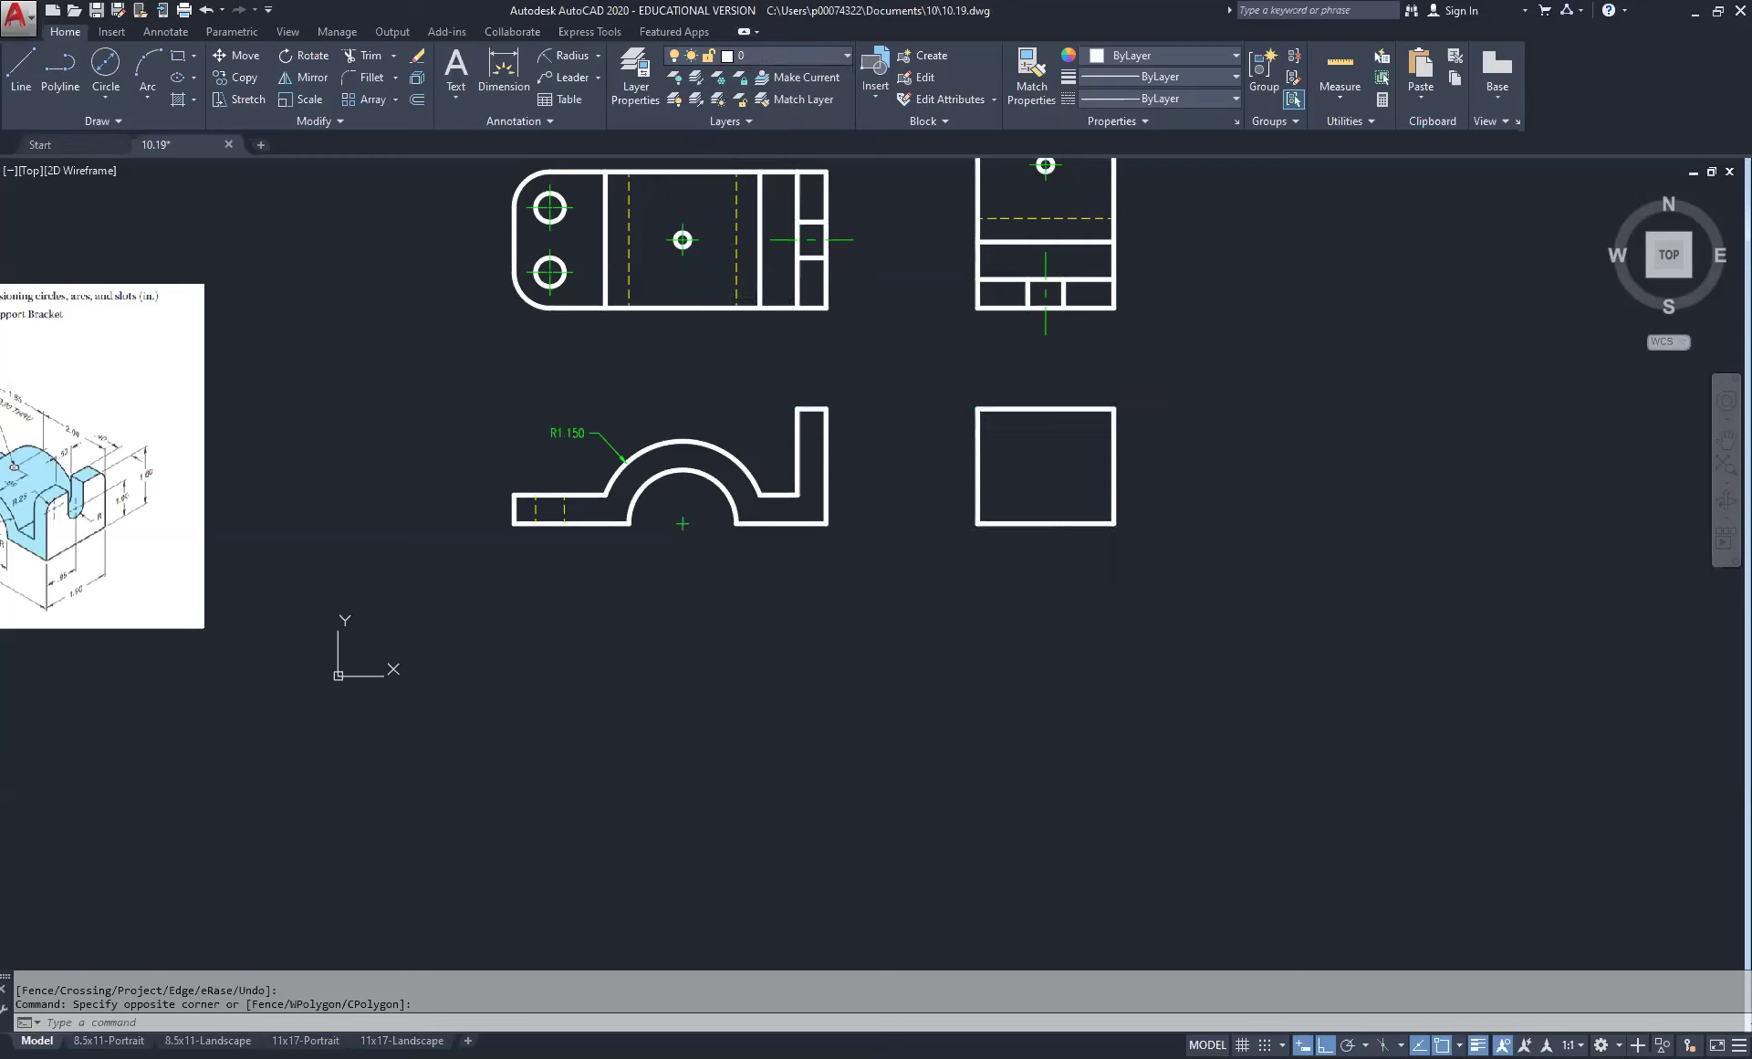
{"action": "key", "text": "Escape"}
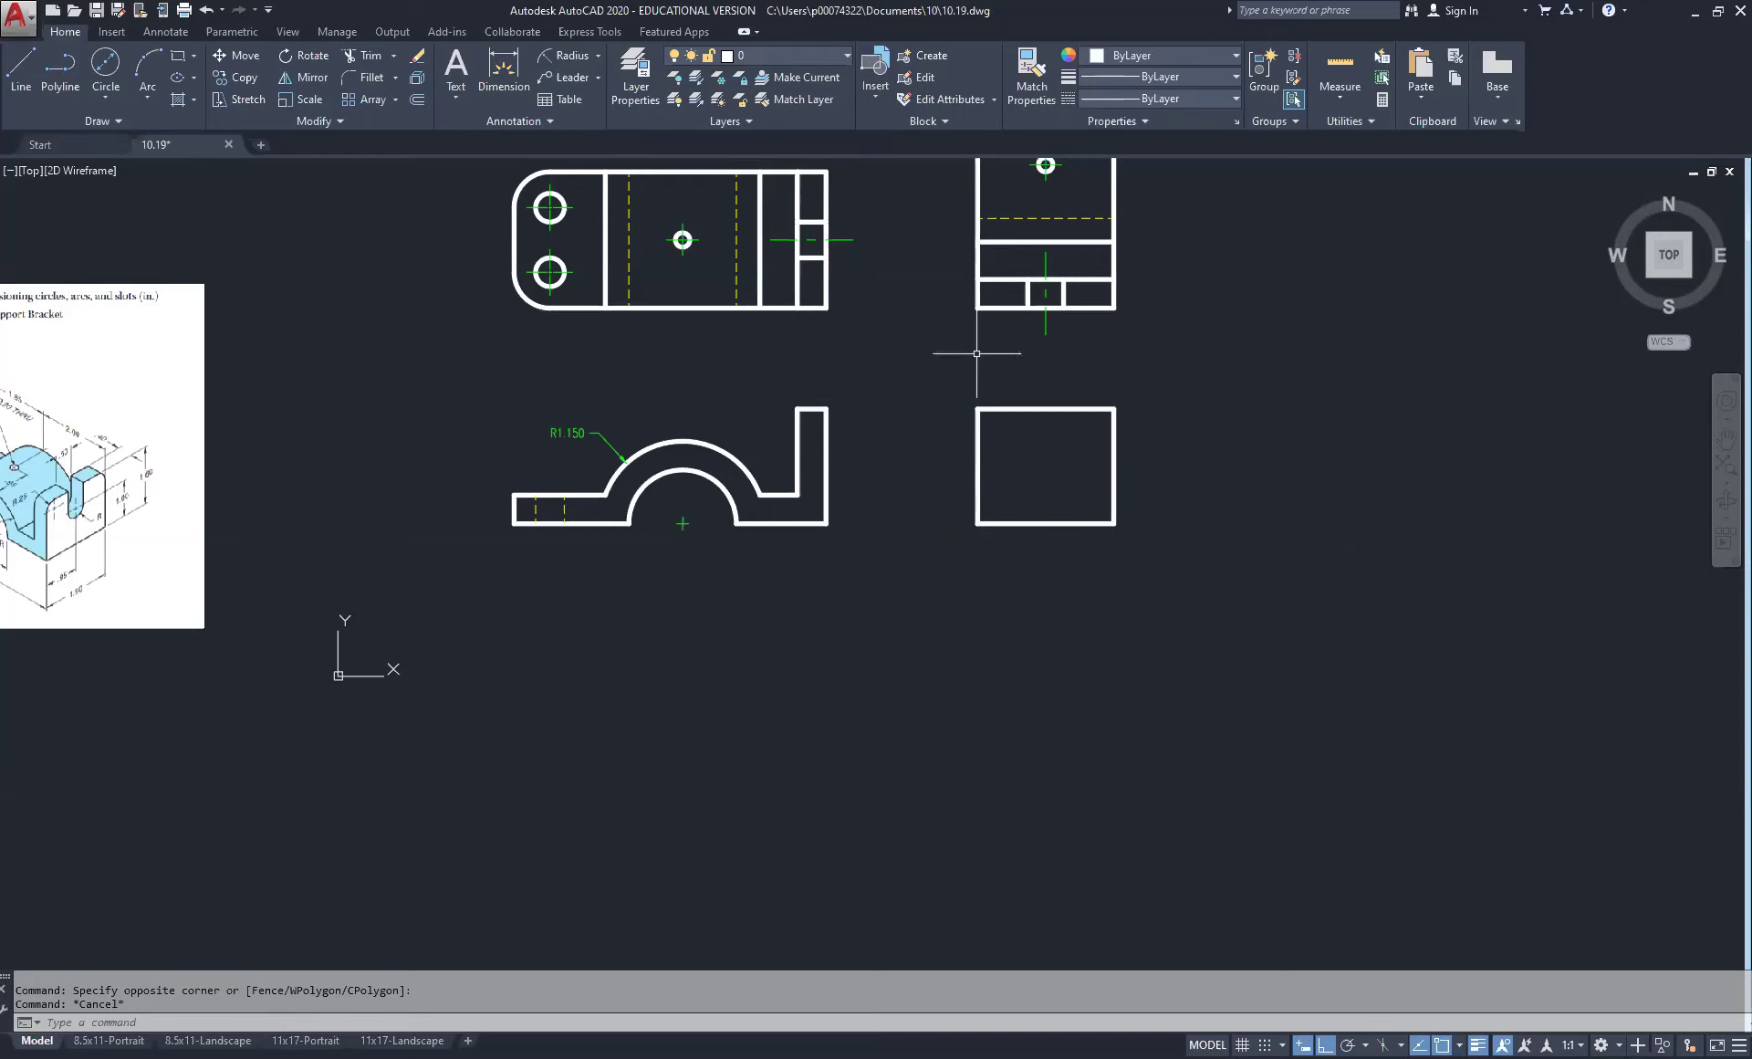
Step: Fillet the side view rectangle's upper-left corner with a radius of .25, as given on the reference drawing
{"action": "middle_click_drag", "start_coordinate": [893, 438], "coordinate": [743, 469]}
{"action": "scroll", "coordinate": [518, 504], "scroll_direction": "up", "scroll_amount": 3}
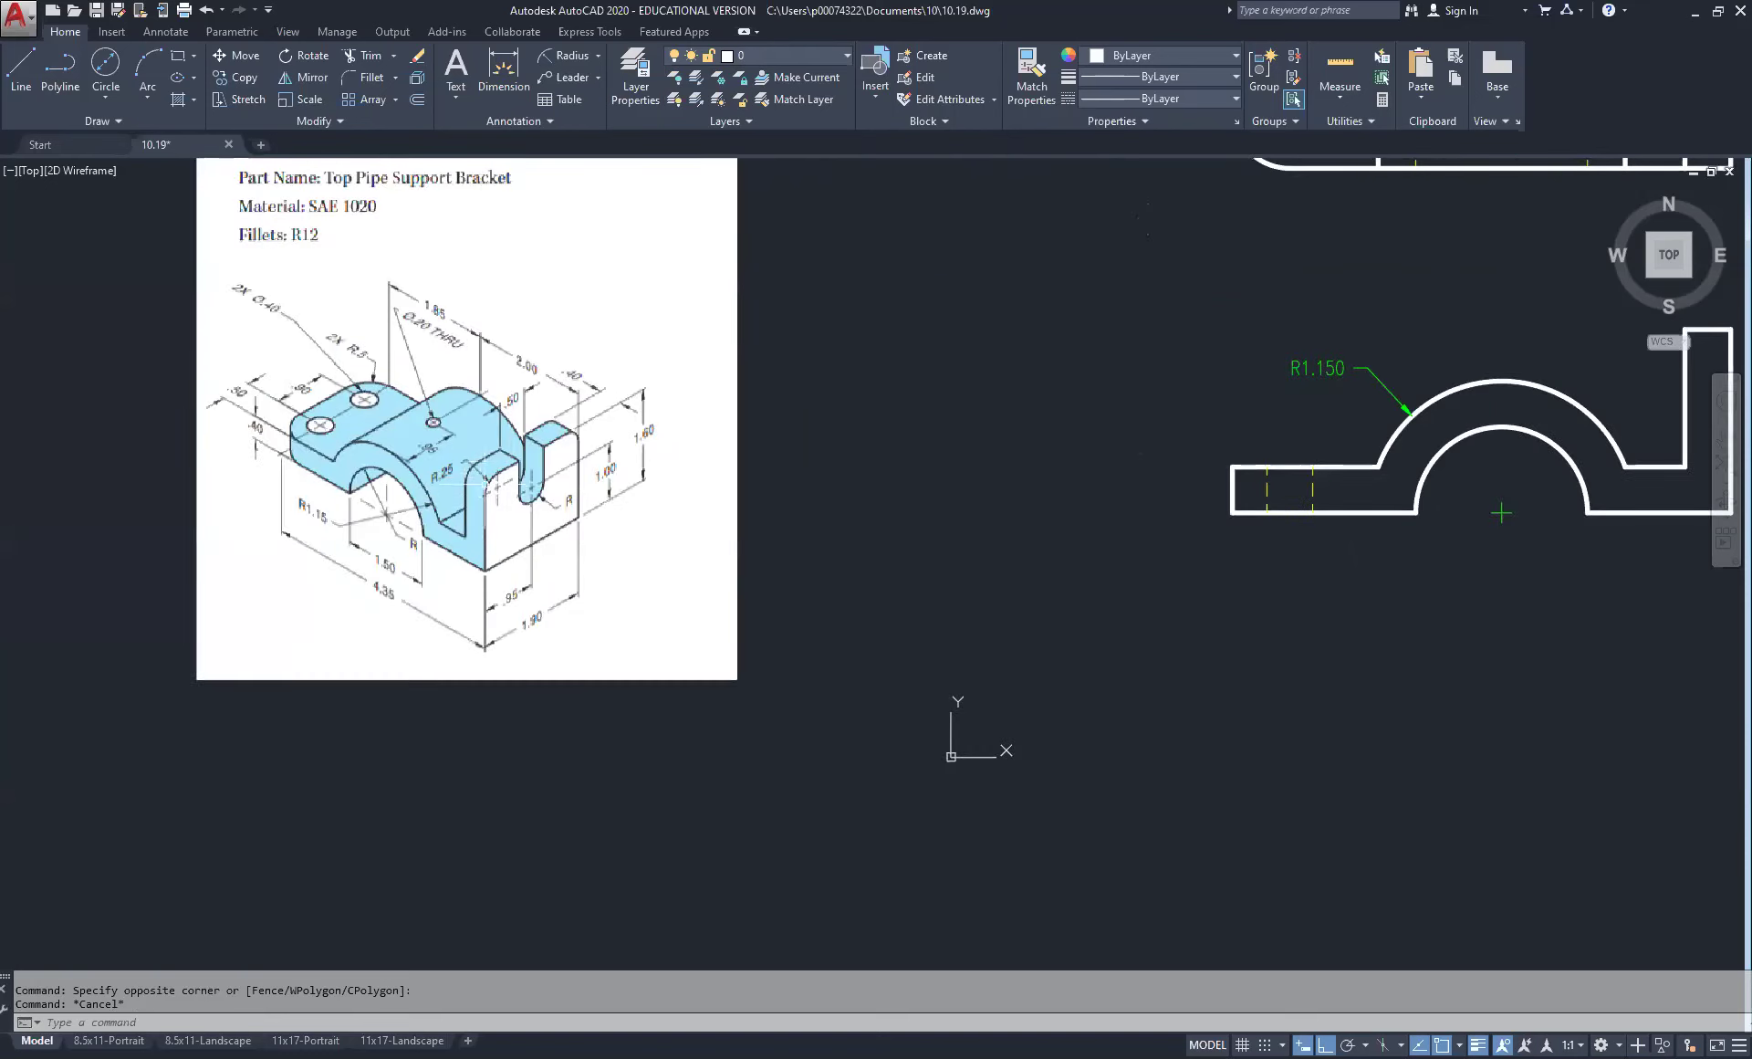
{"action": "scroll", "coordinate": [457, 502], "scroll_direction": "up", "scroll_amount": 2}
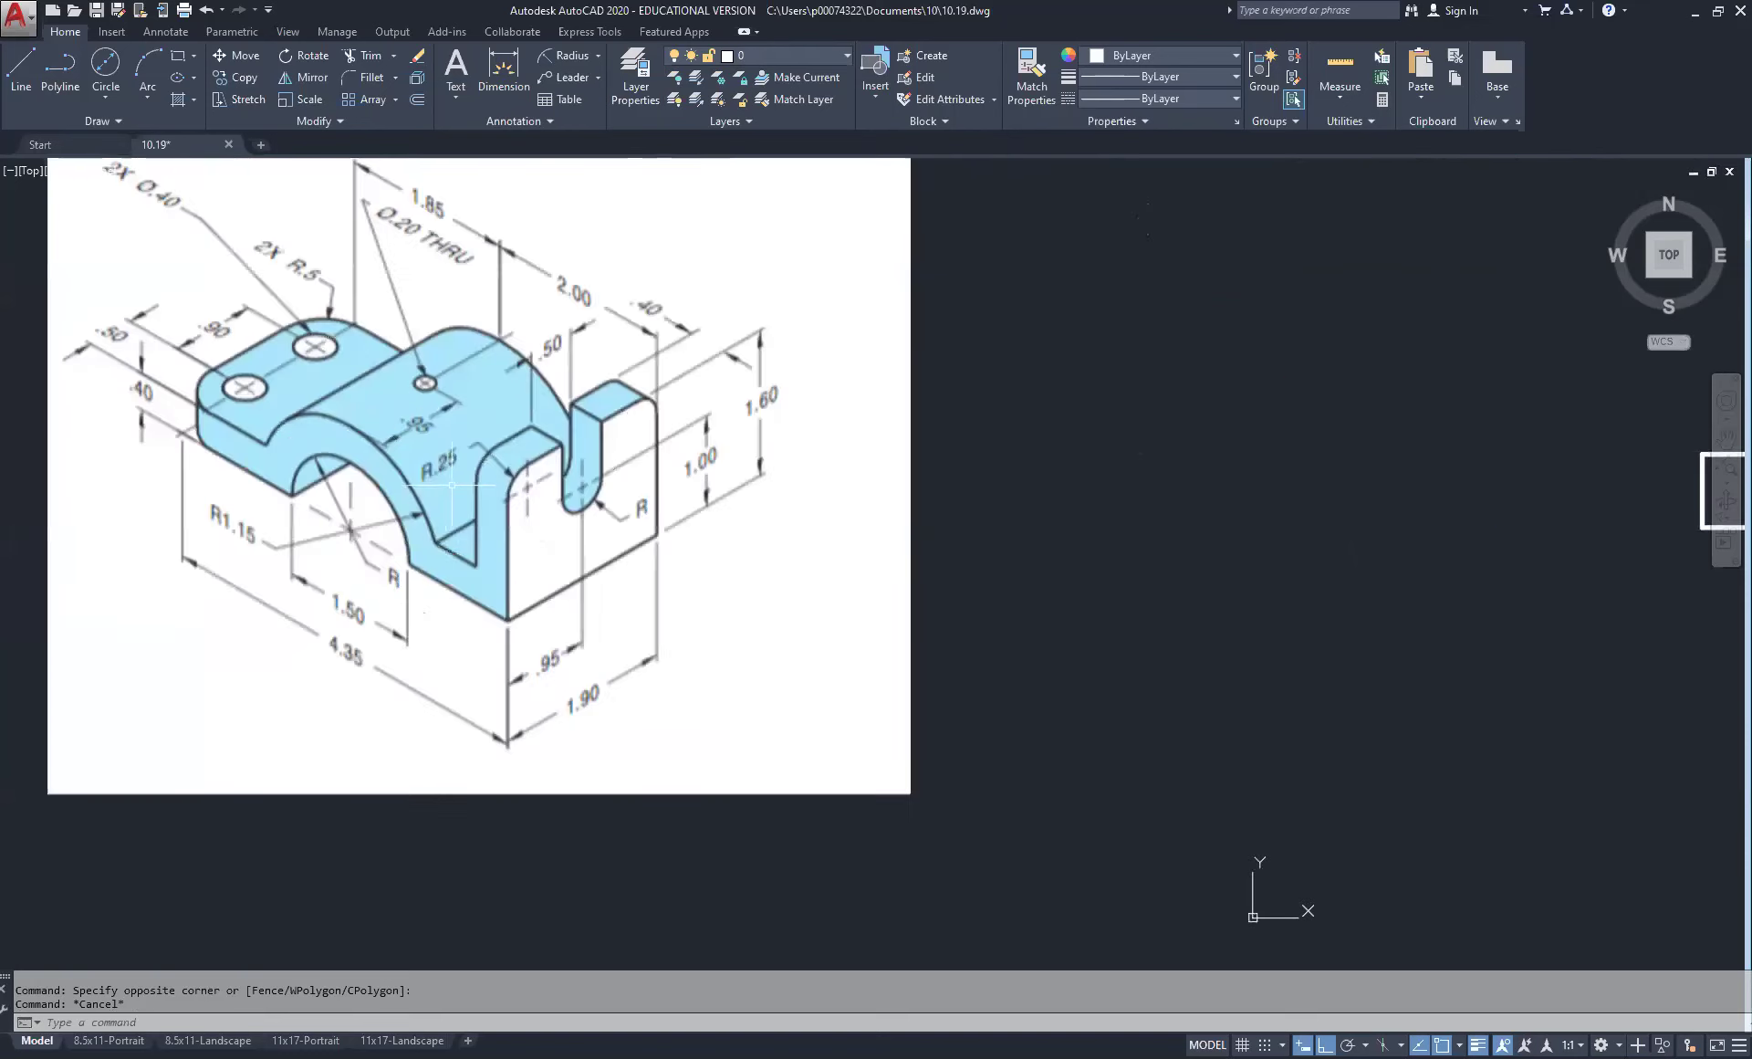
{"action": "scroll", "coordinate": [452, 485], "scroll_direction": "down", "scroll_amount": 5}
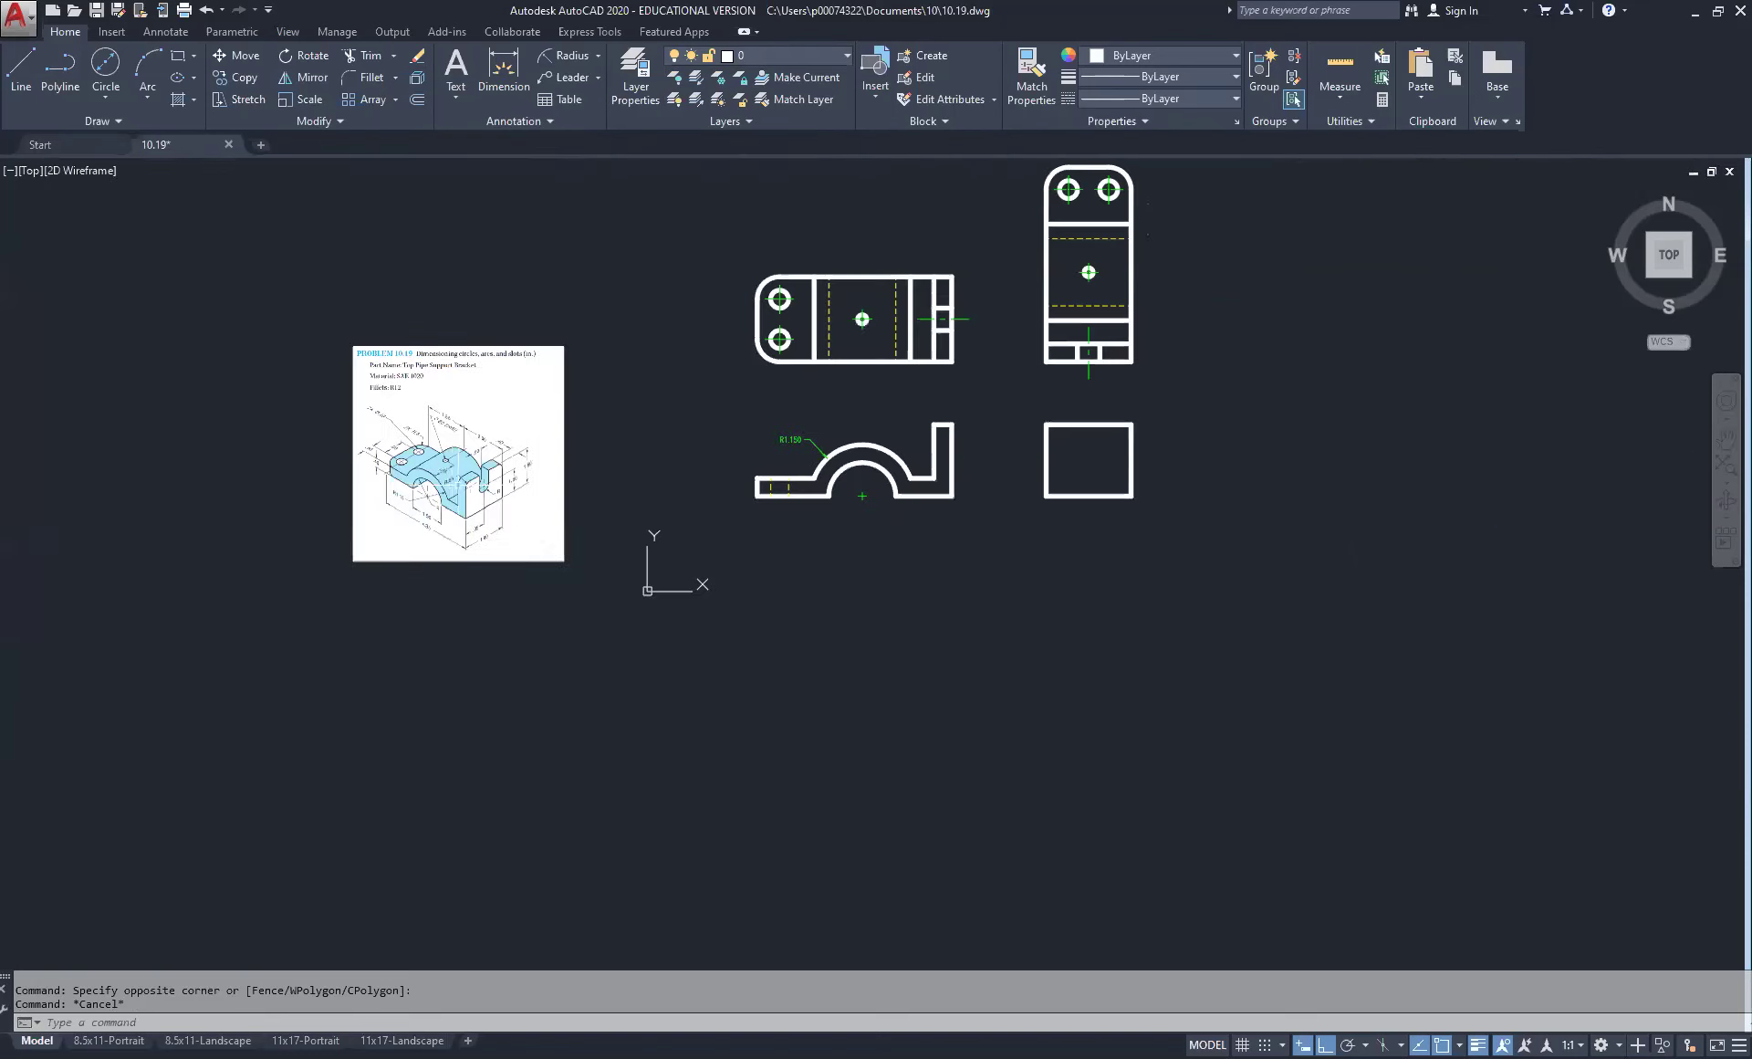
{"action": "left_click", "coordinate": [364, 77]}
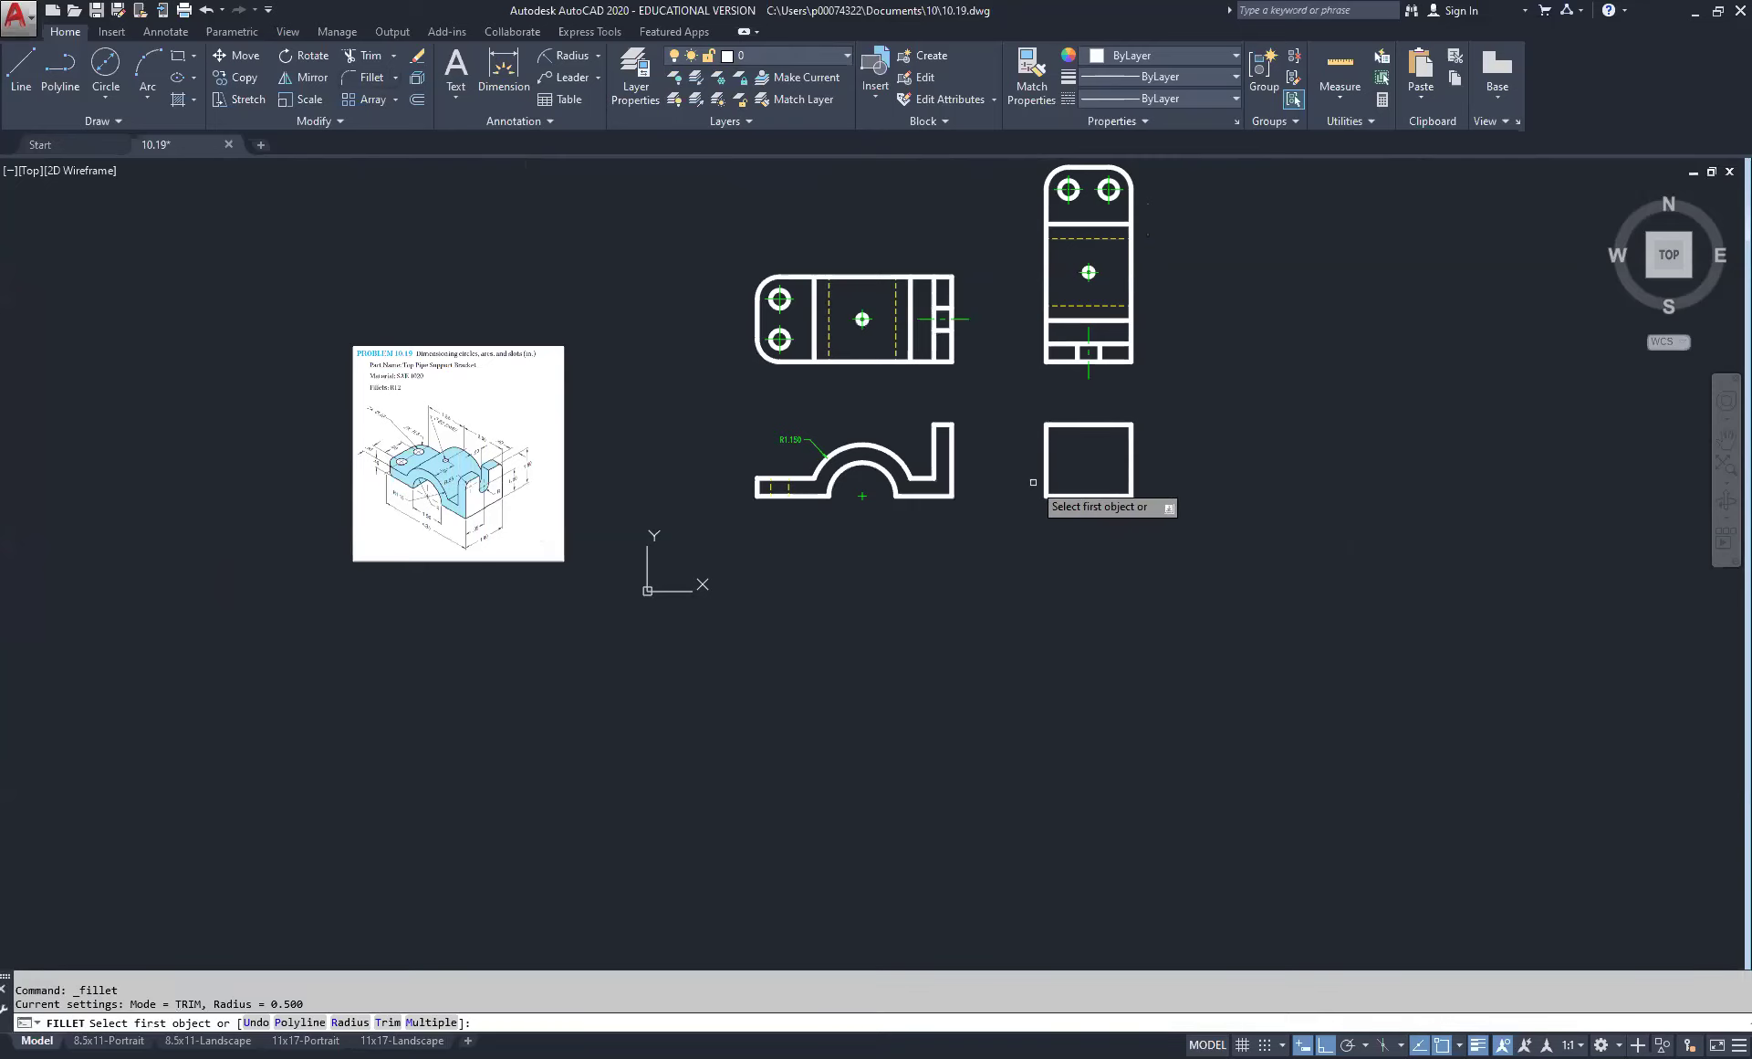
{"action": "left_click", "coordinate": [348, 1023]}
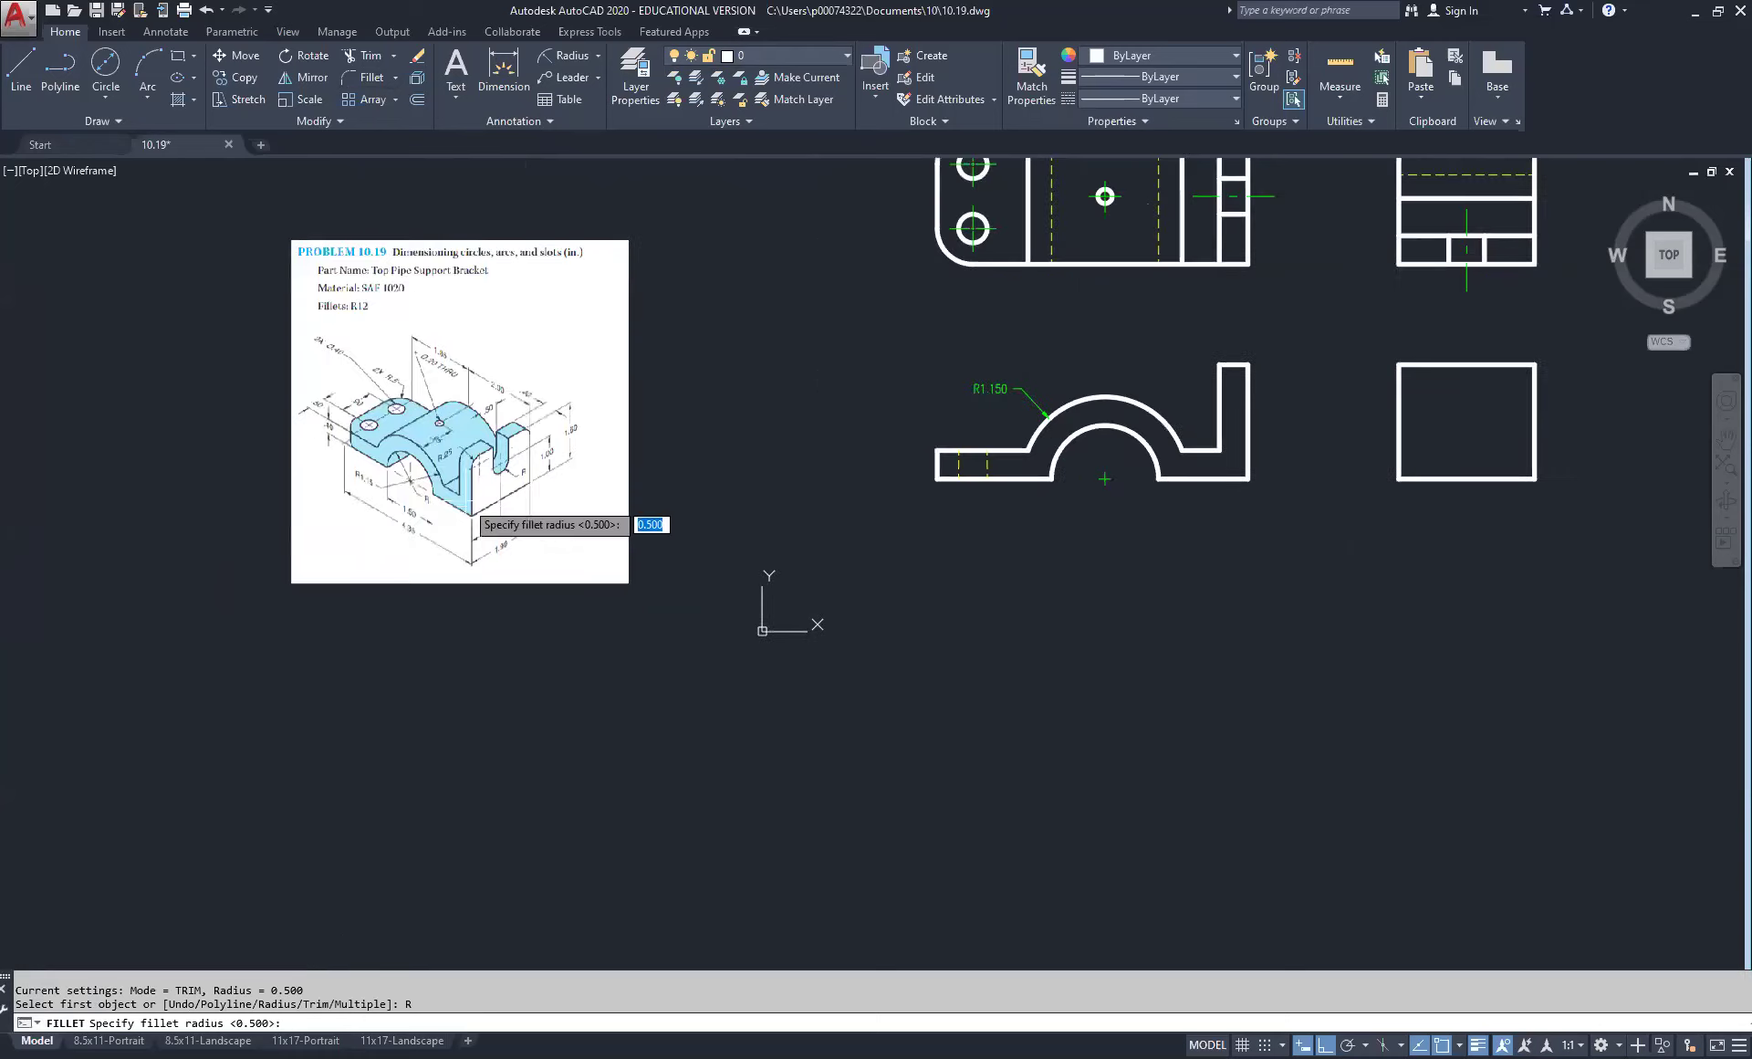
{"action": "scroll", "coordinate": [456, 506], "scroll_direction": "up", "scroll_amount": 4}
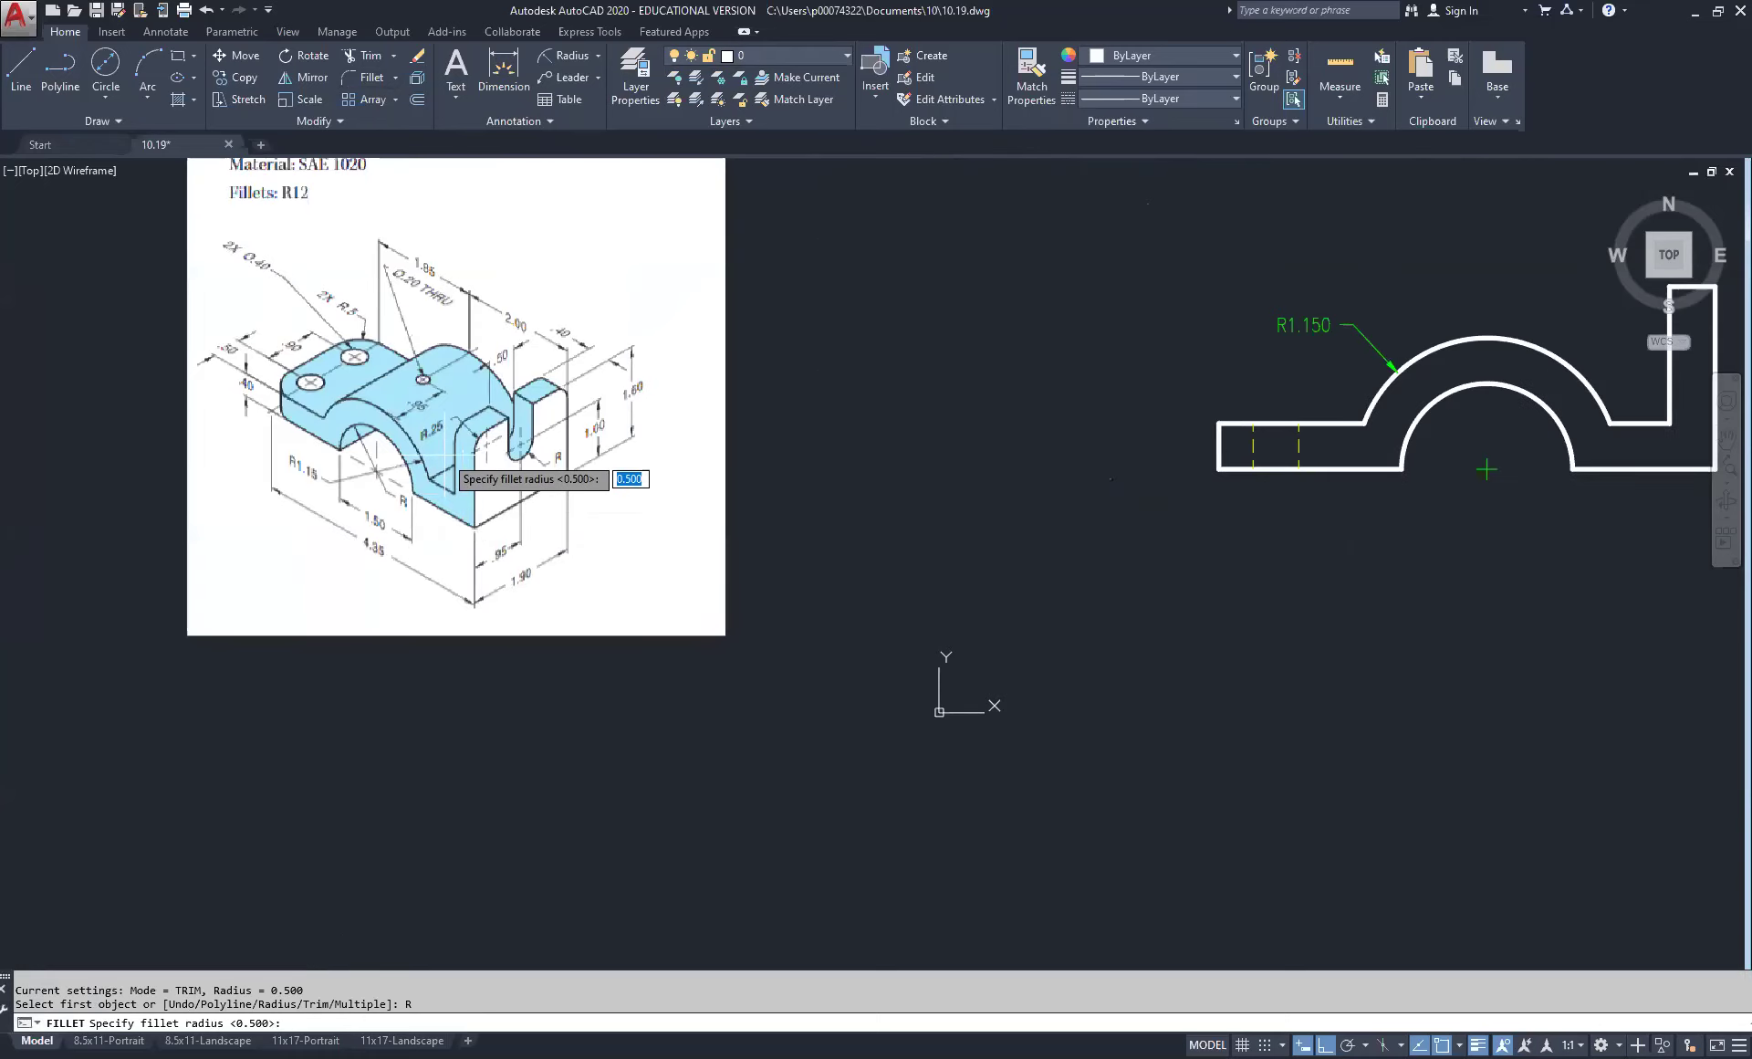
{"action": "key", "text": "Return"}
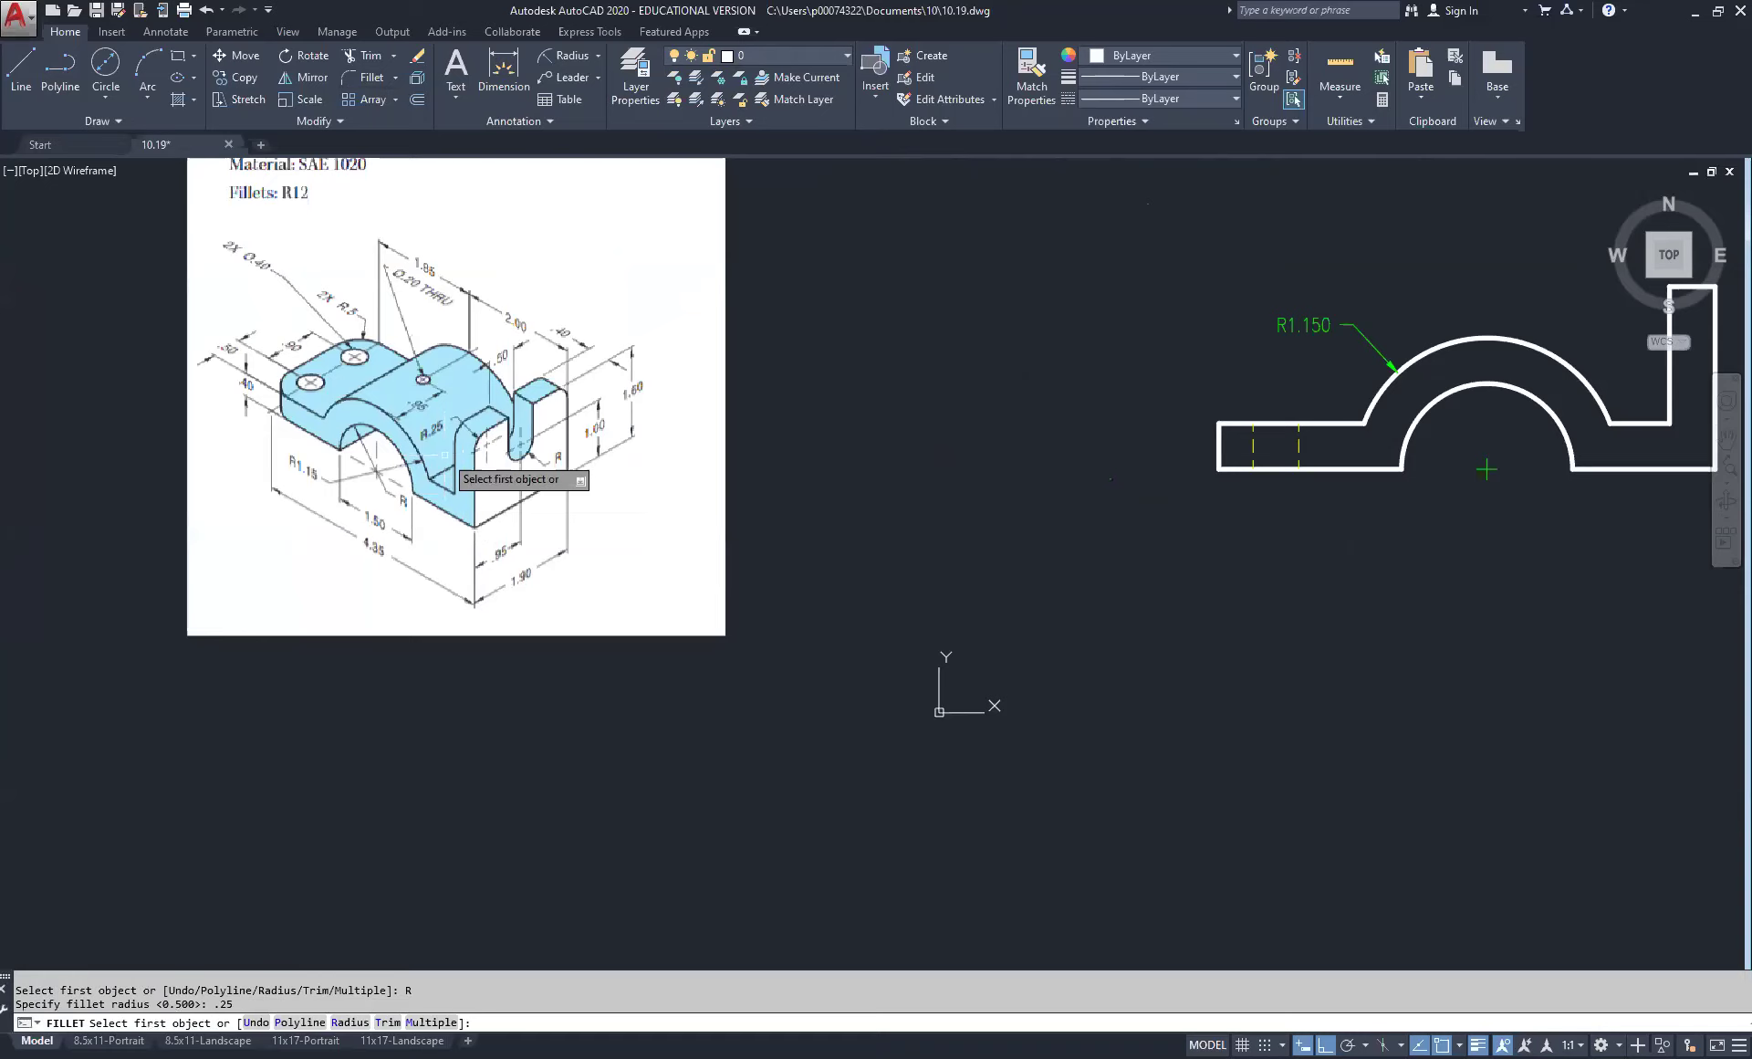
{"action": "scroll", "coordinate": [730, 451], "scroll_direction": "down", "scroll_amount": 2}
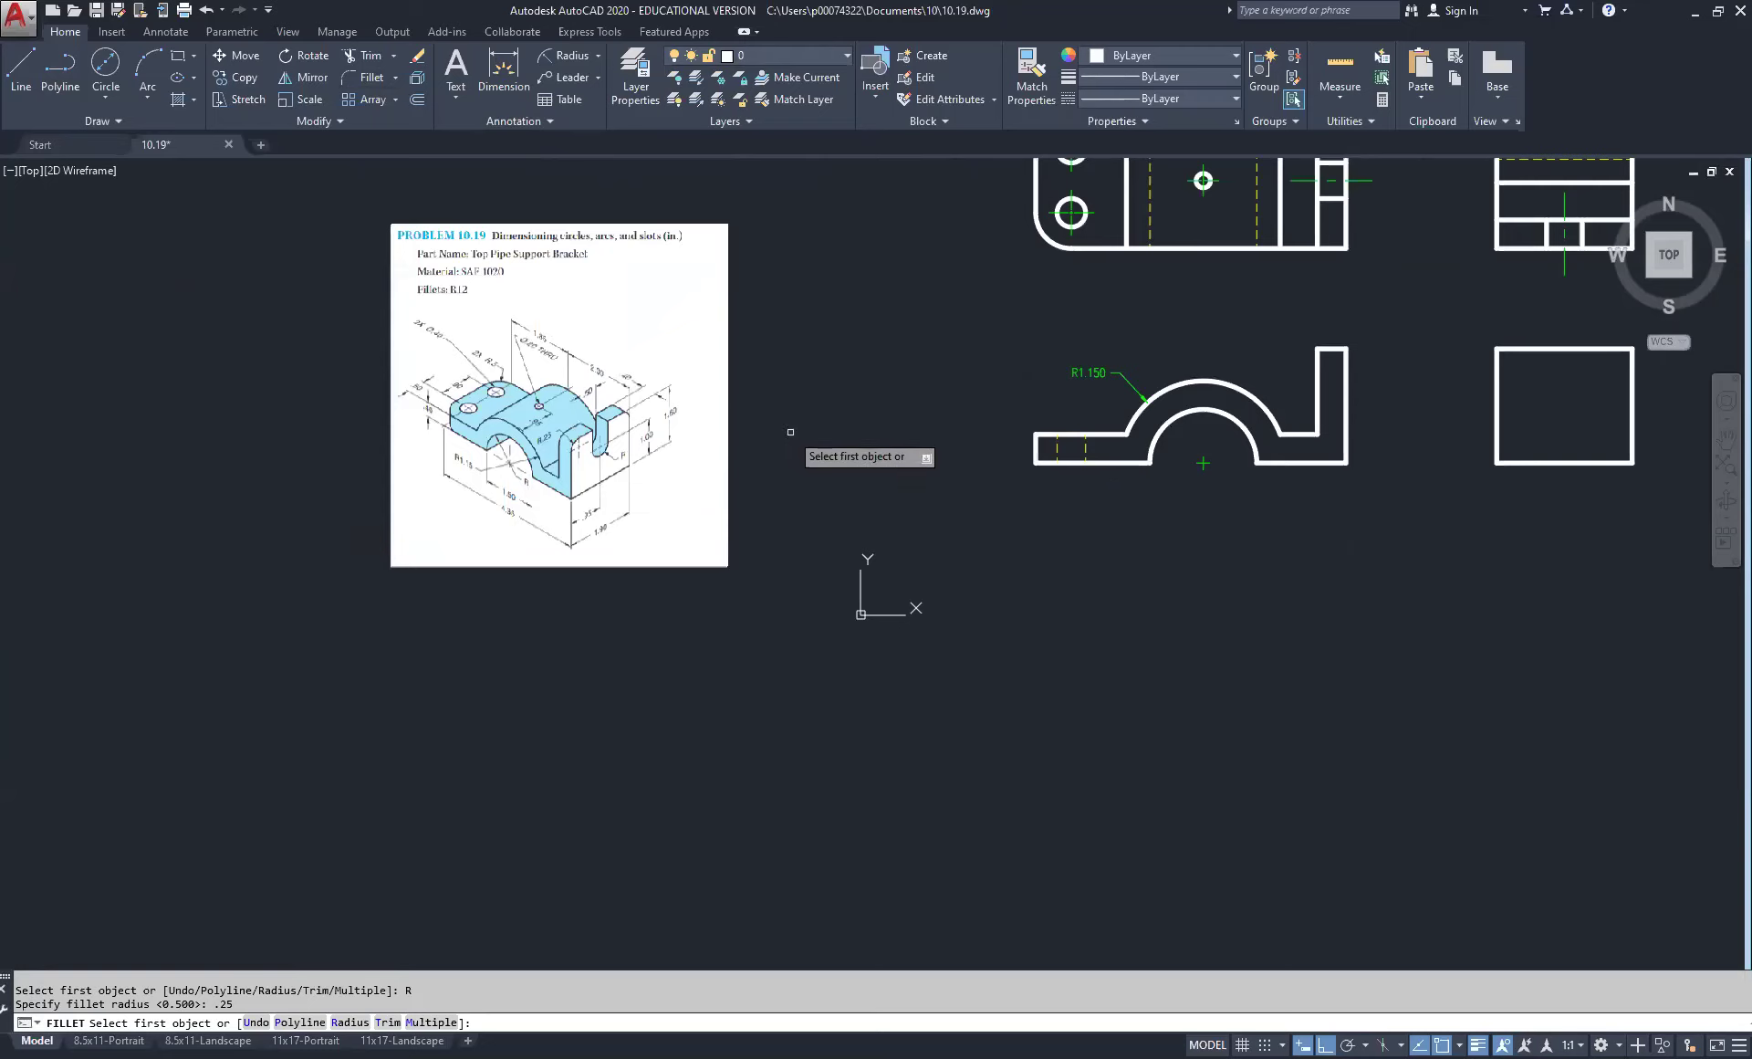
{"action": "middle_click", "coordinate": [1462, 470]}
{"action": "middle_click", "coordinate": [1462, 471]}
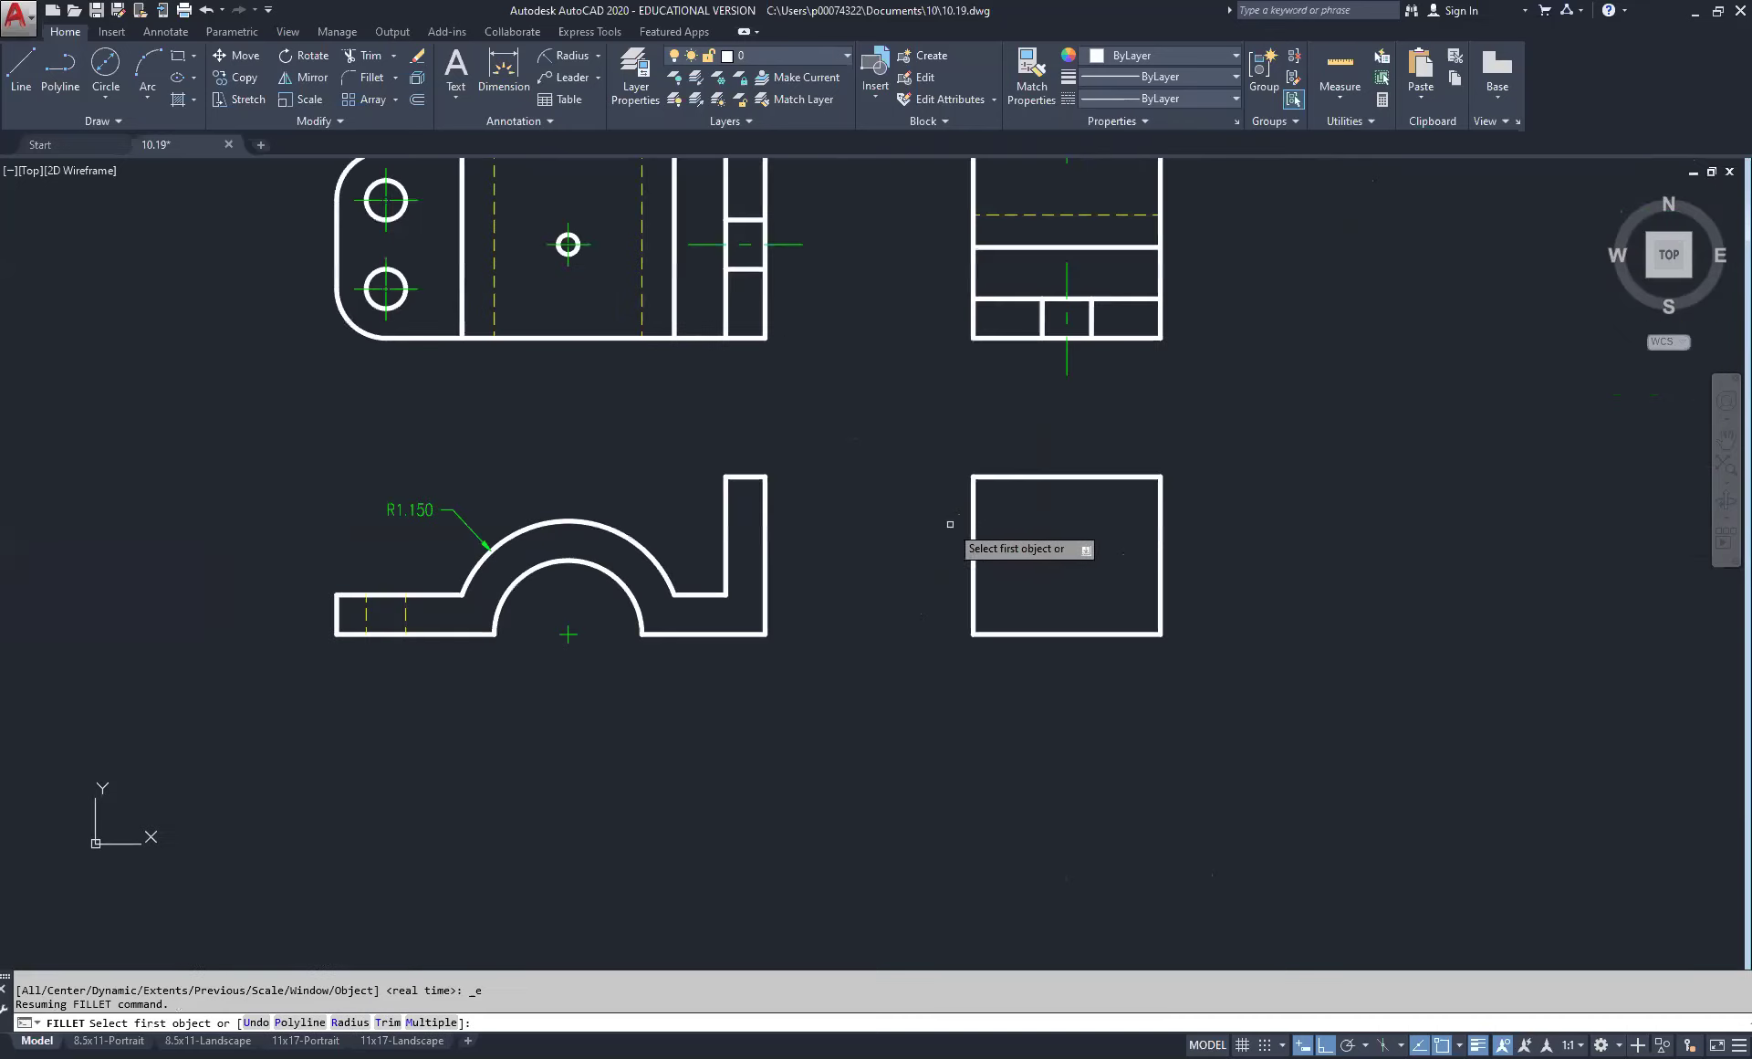
{"action": "left_click", "coordinate": [976, 528]}
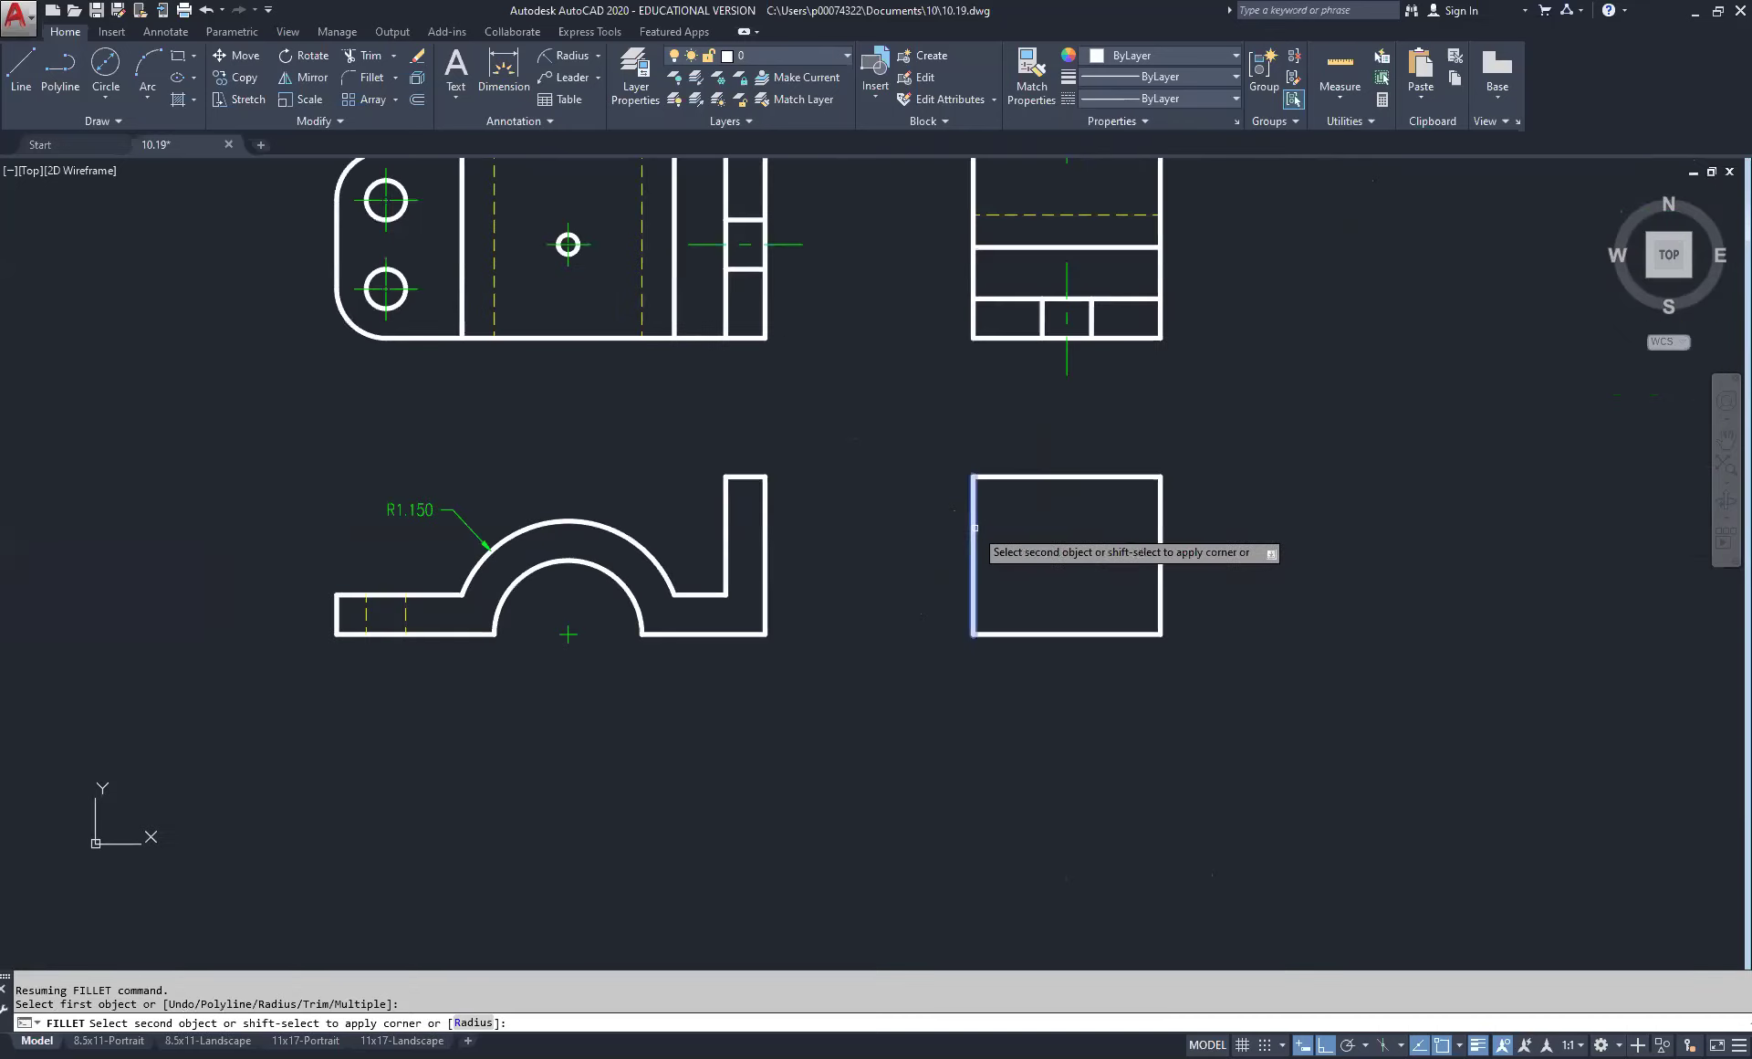
{"action": "left_click", "coordinate": [1020, 478]}
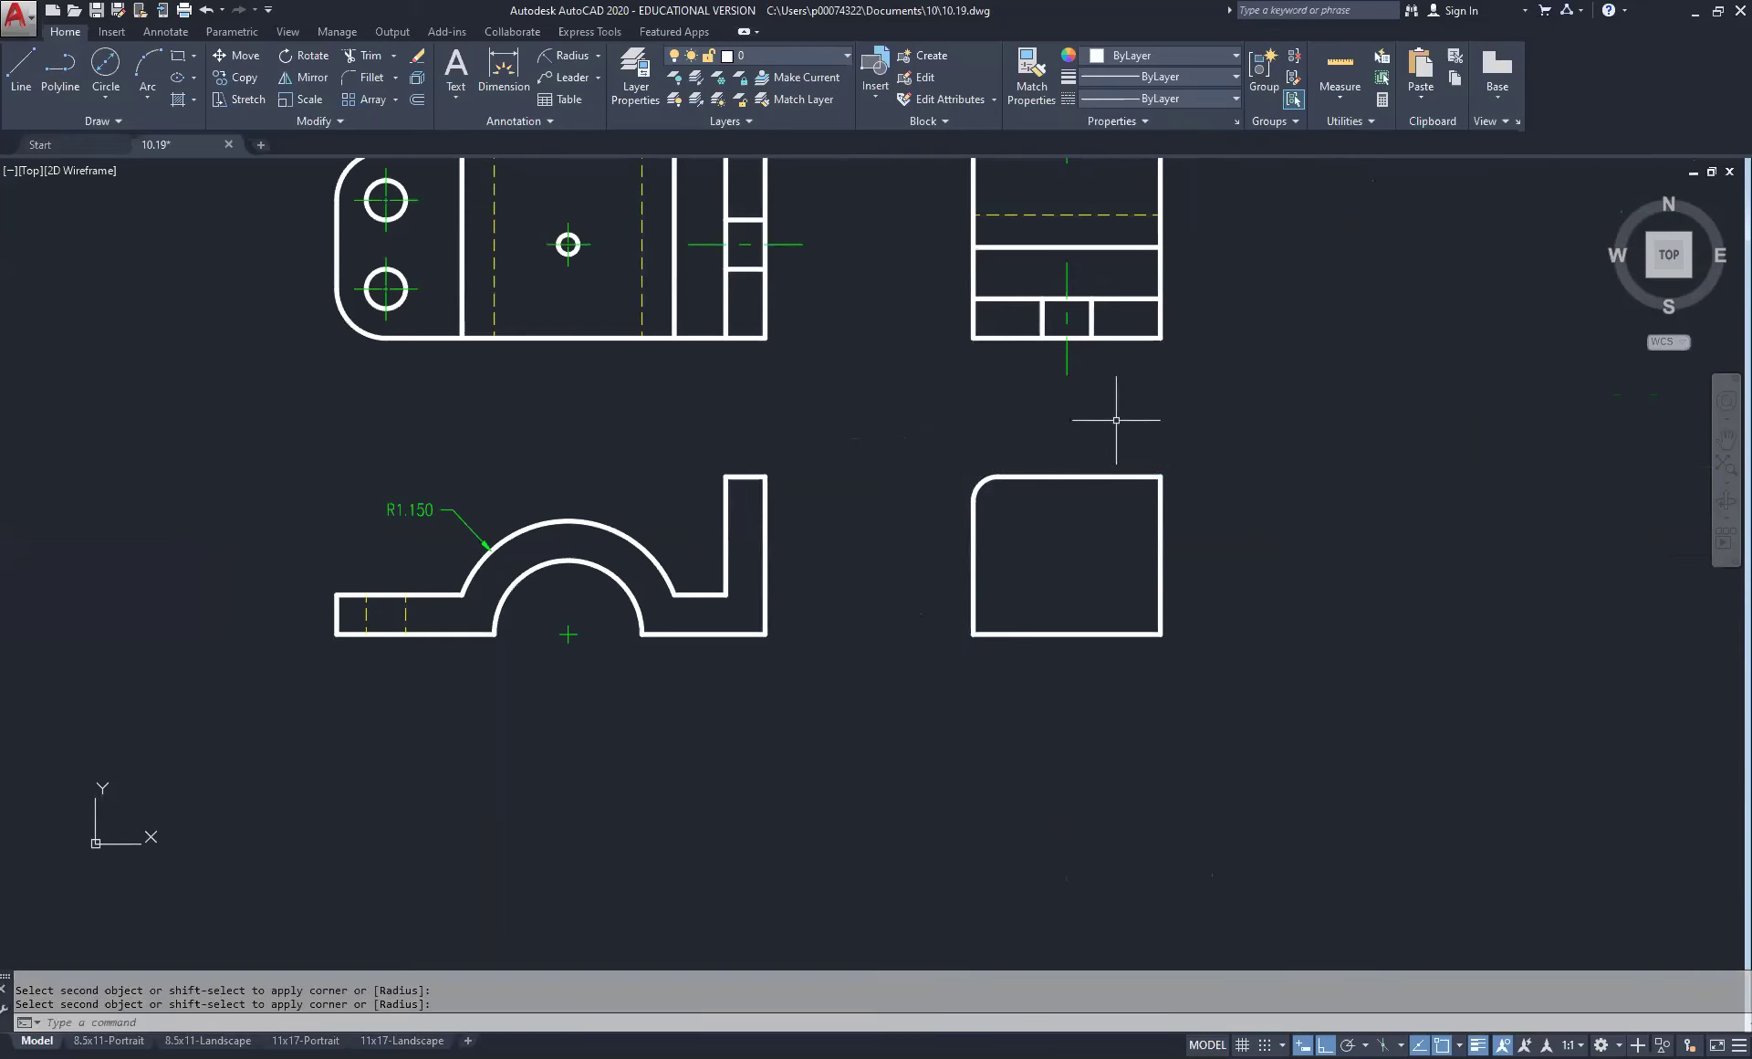
Step: Fillet the side view rectangle's upper-right corner with the same 0.250 radius
{"action": "right_click", "coordinate": [1170, 426]}
{"action": "left_click", "coordinate": [1182, 430]}
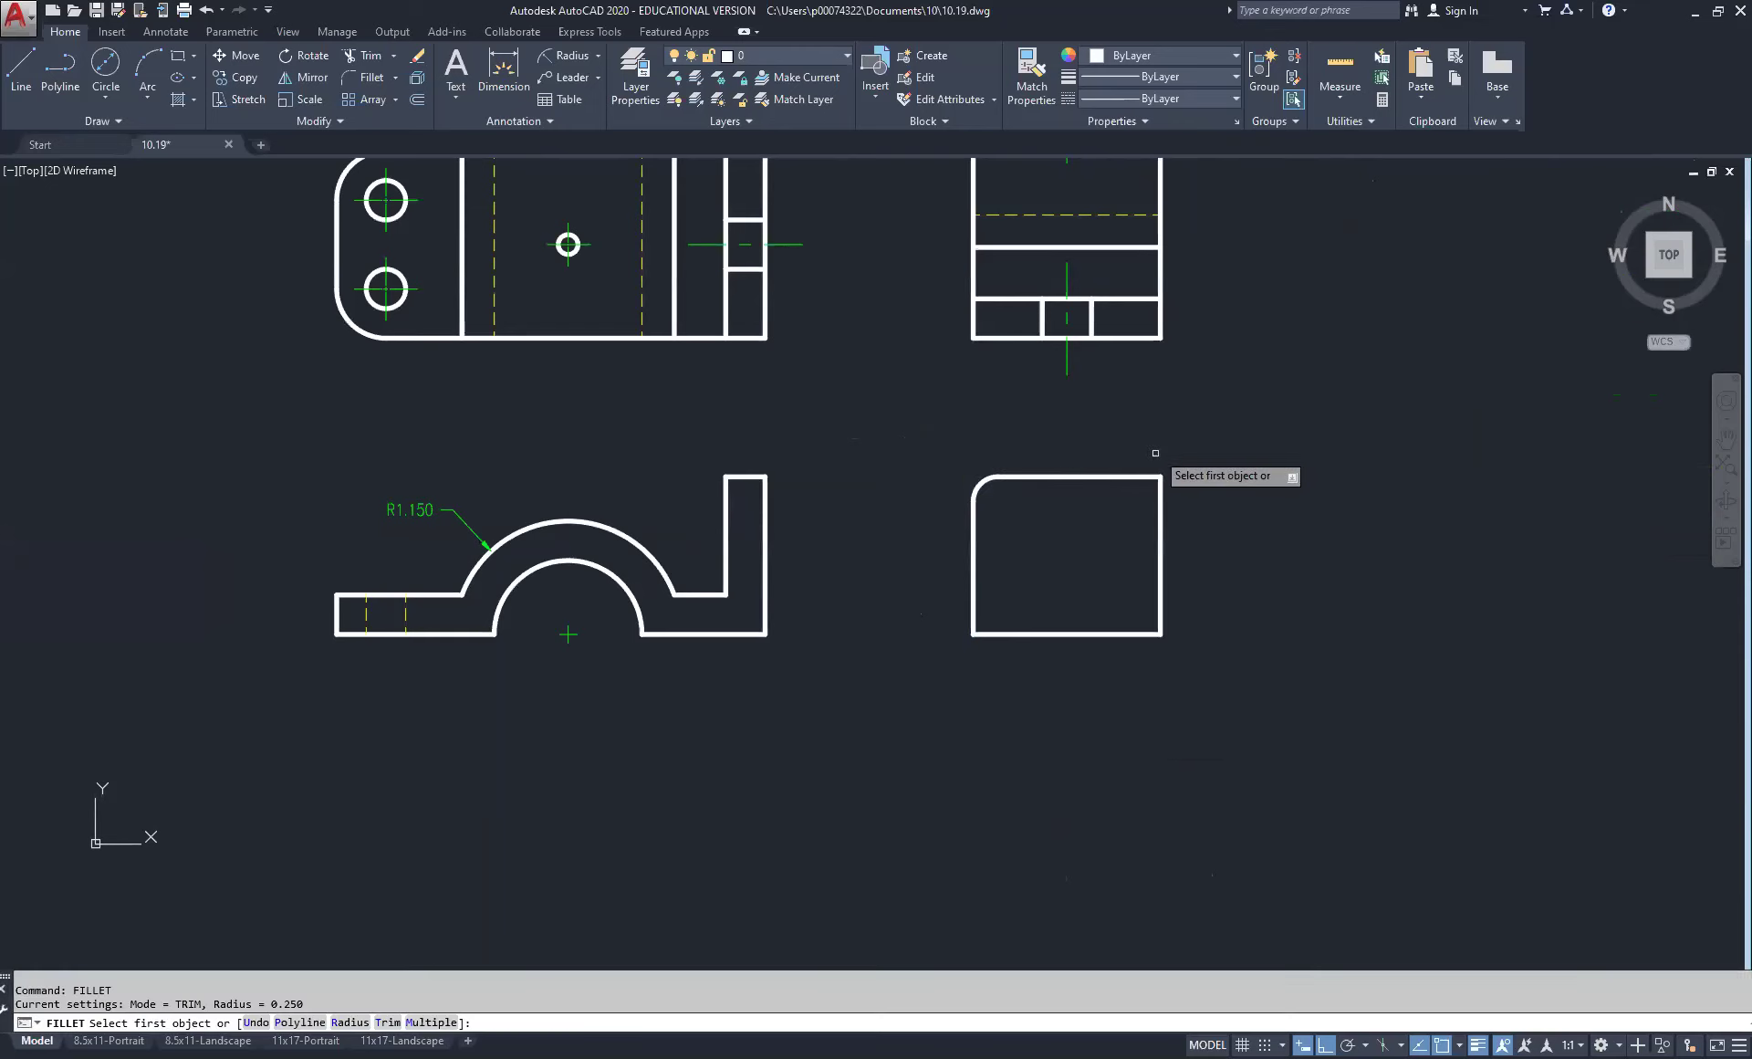
{"action": "left_click", "coordinate": [1131, 475]}
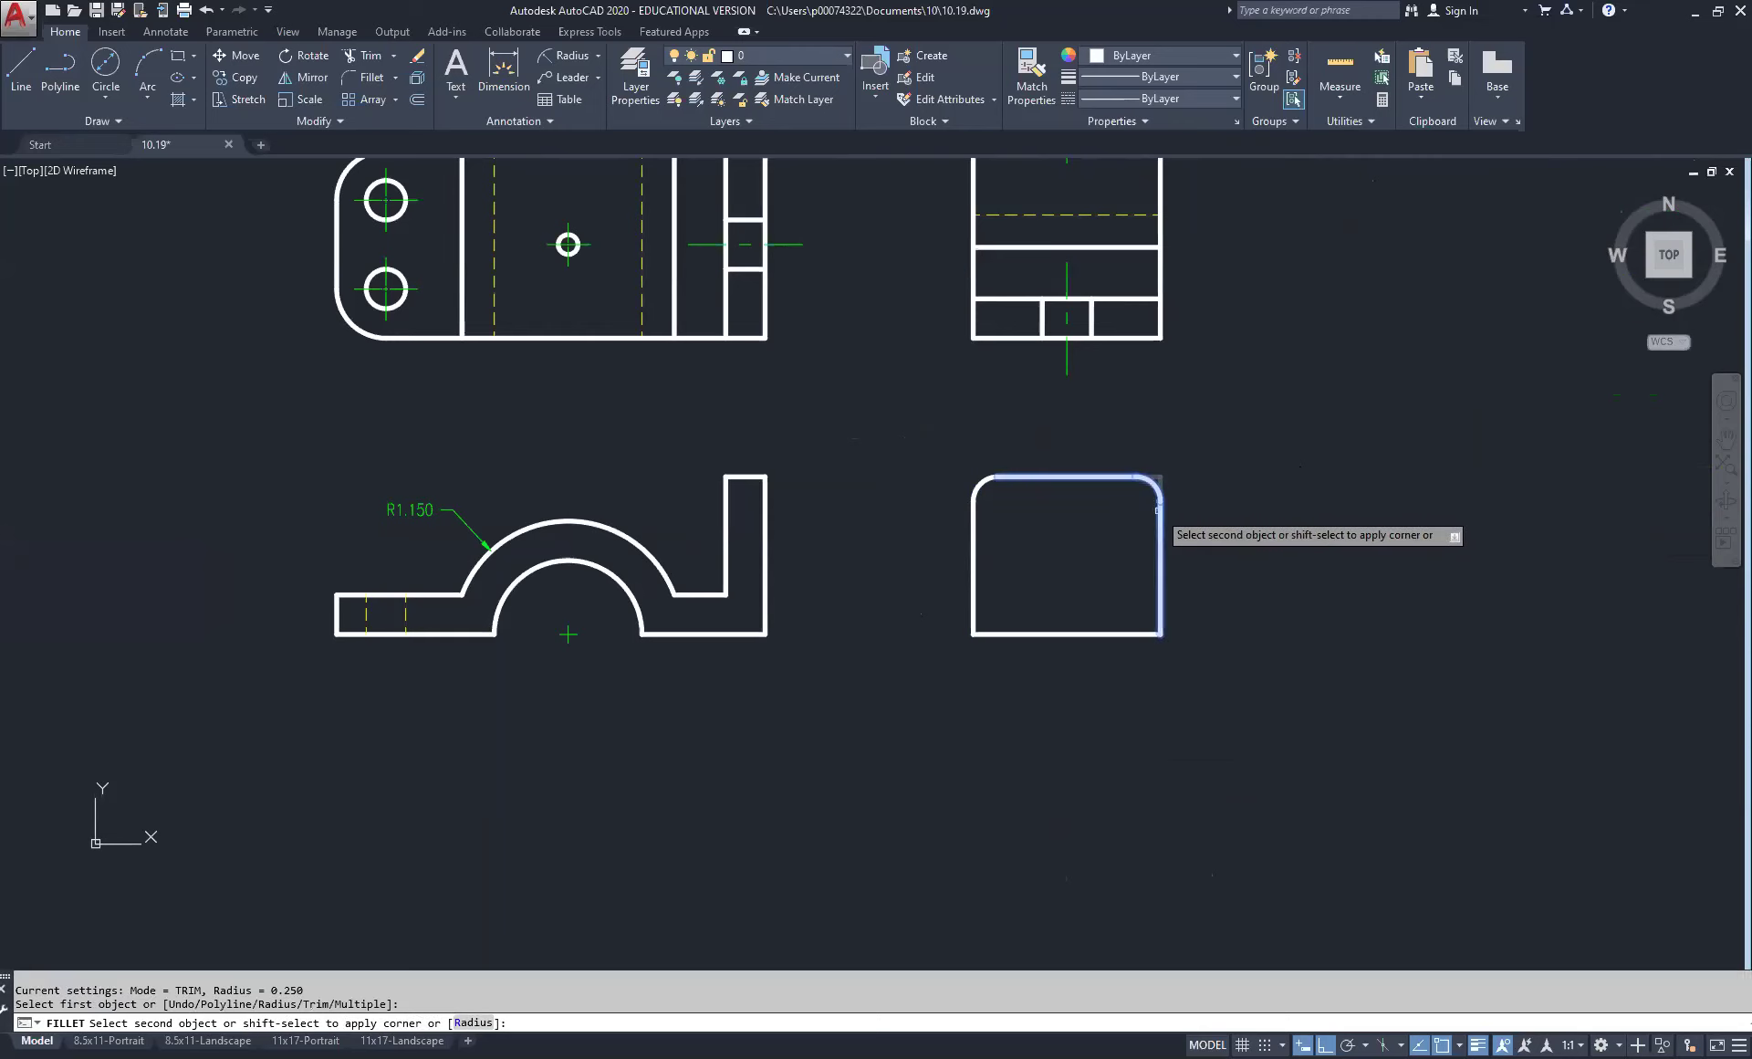
{"action": "left_click", "coordinate": [1159, 509]}
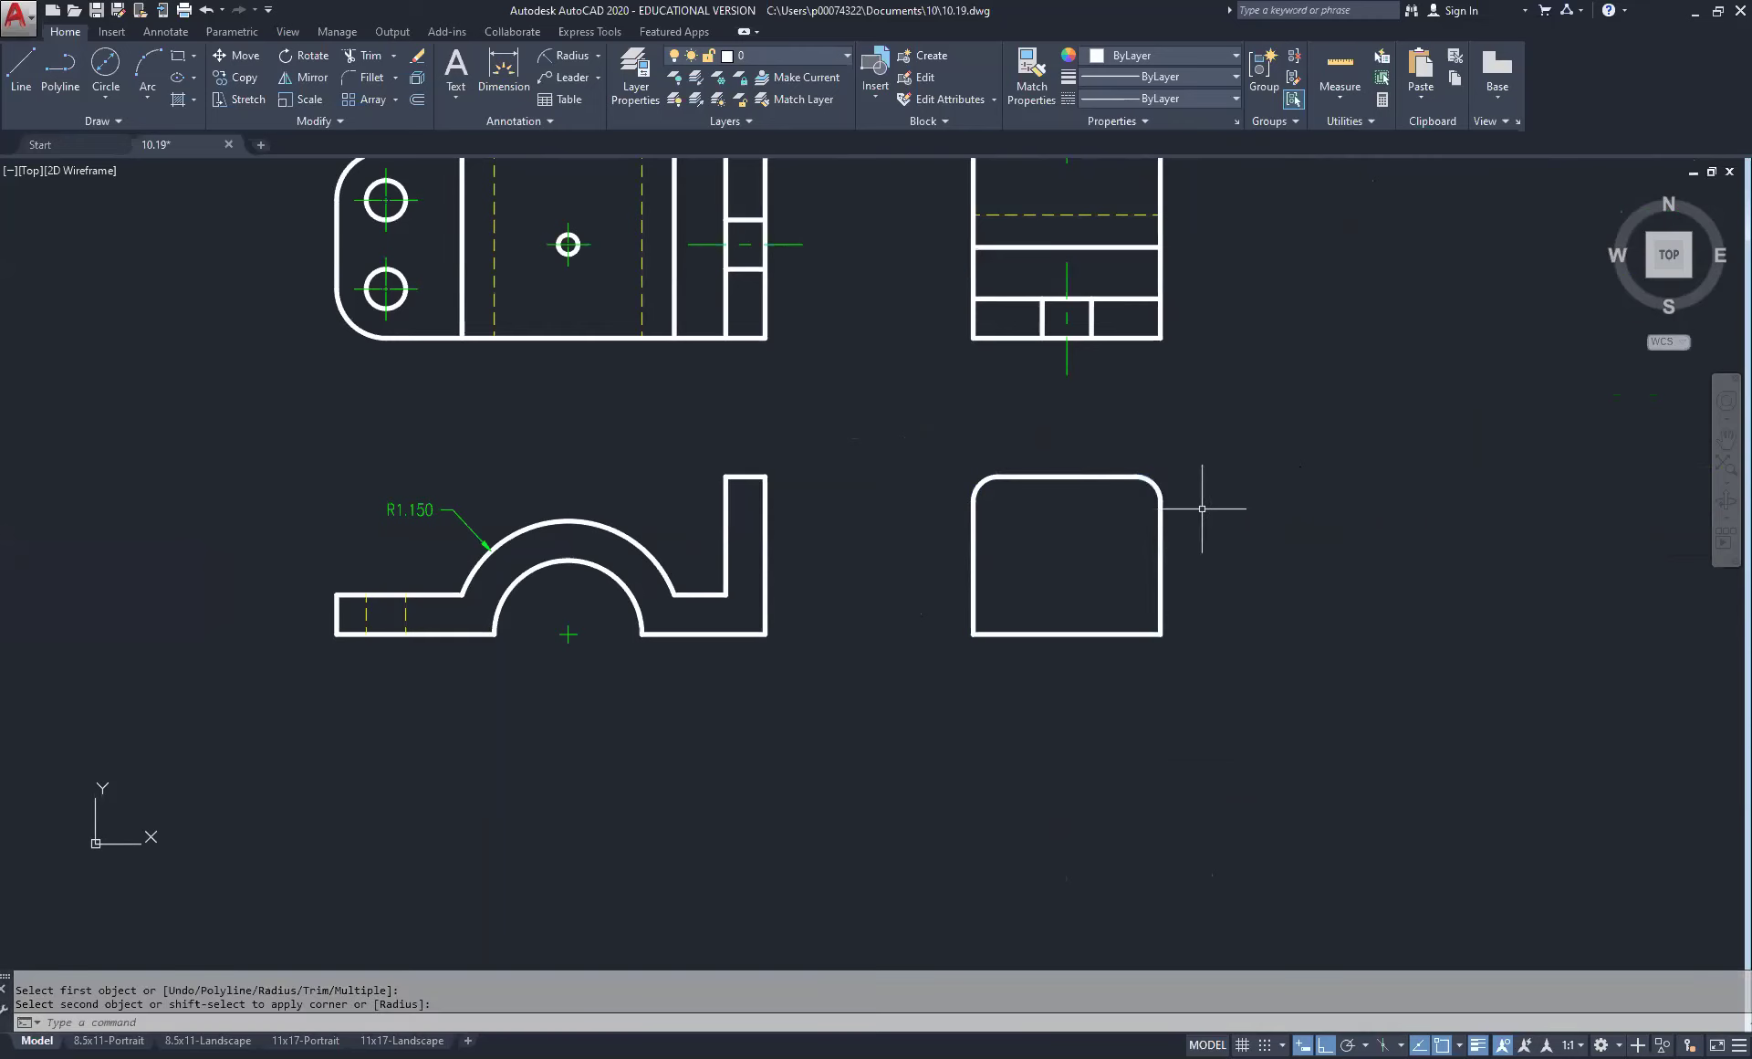
{"action": "right_click", "coordinate": [947, 429]}
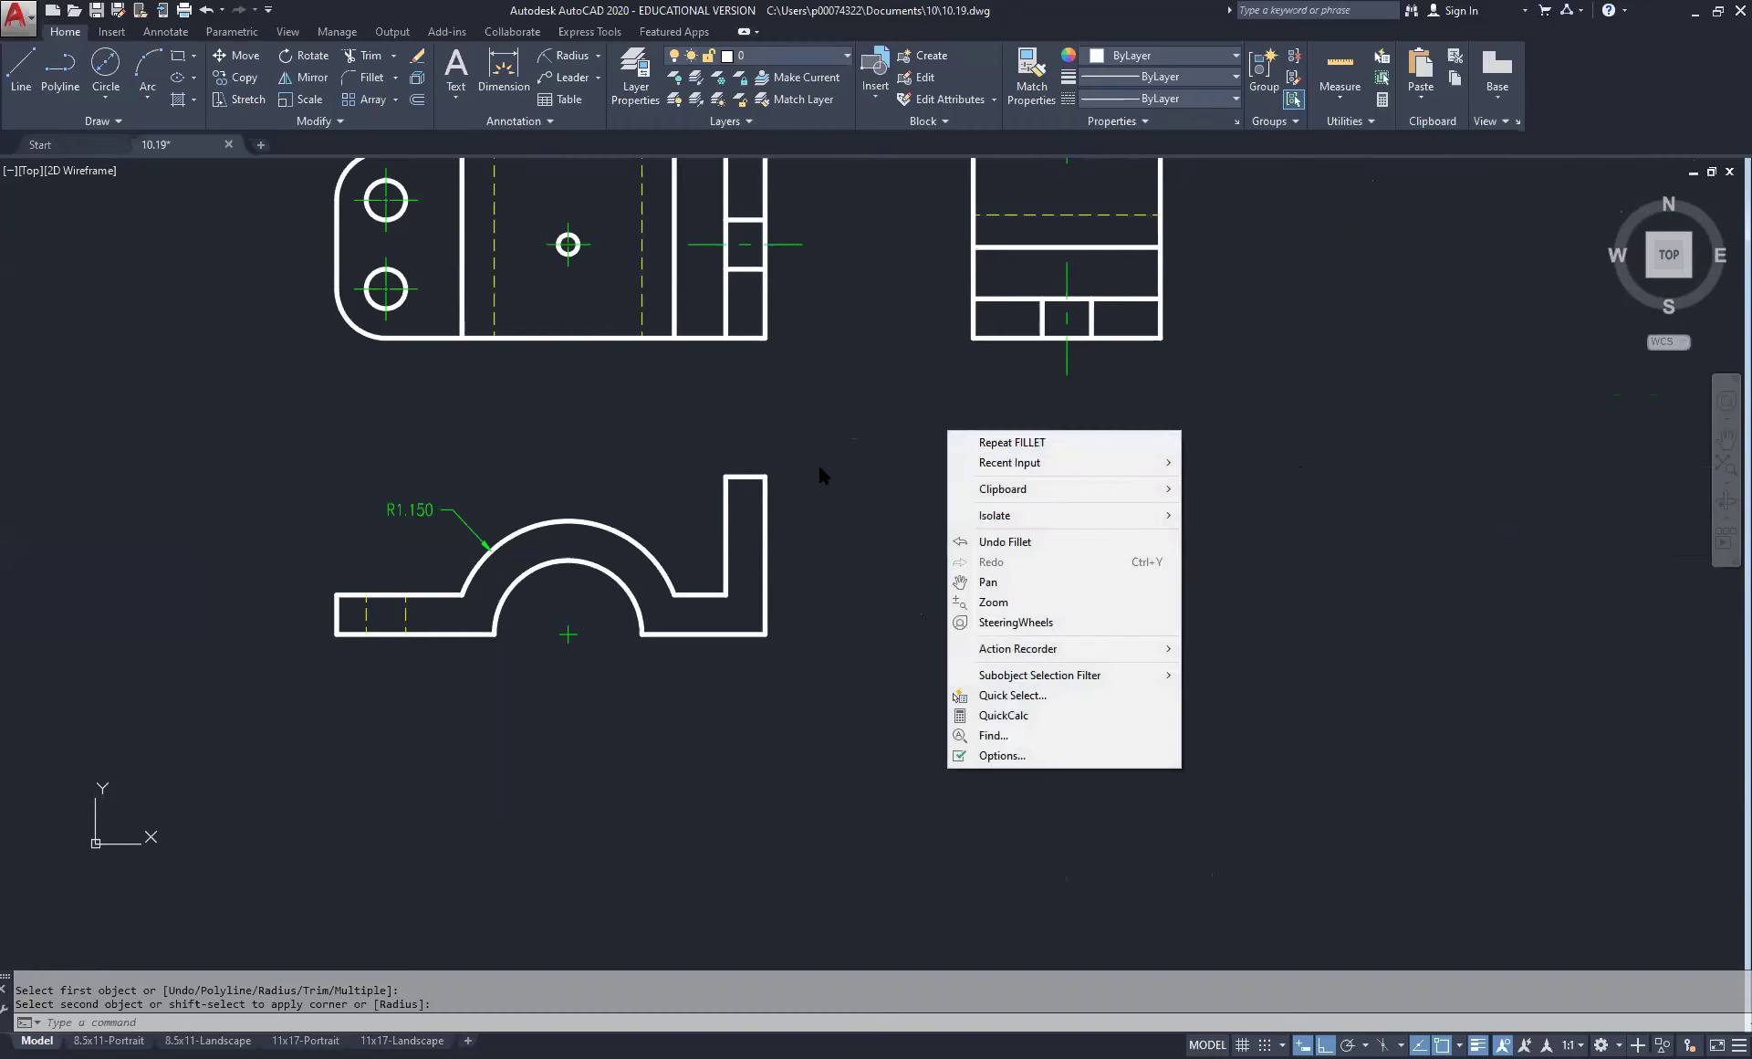
{"action": "key", "text": "Escape"}
{"action": "key", "text": "Escape"}
Step: Draw a vertical line from the slot's left edge in the rotated top view down past the side view's bottom edge
{"action": "scroll", "coordinate": [821, 466], "scroll_direction": "down", "scroll_amount": 3}
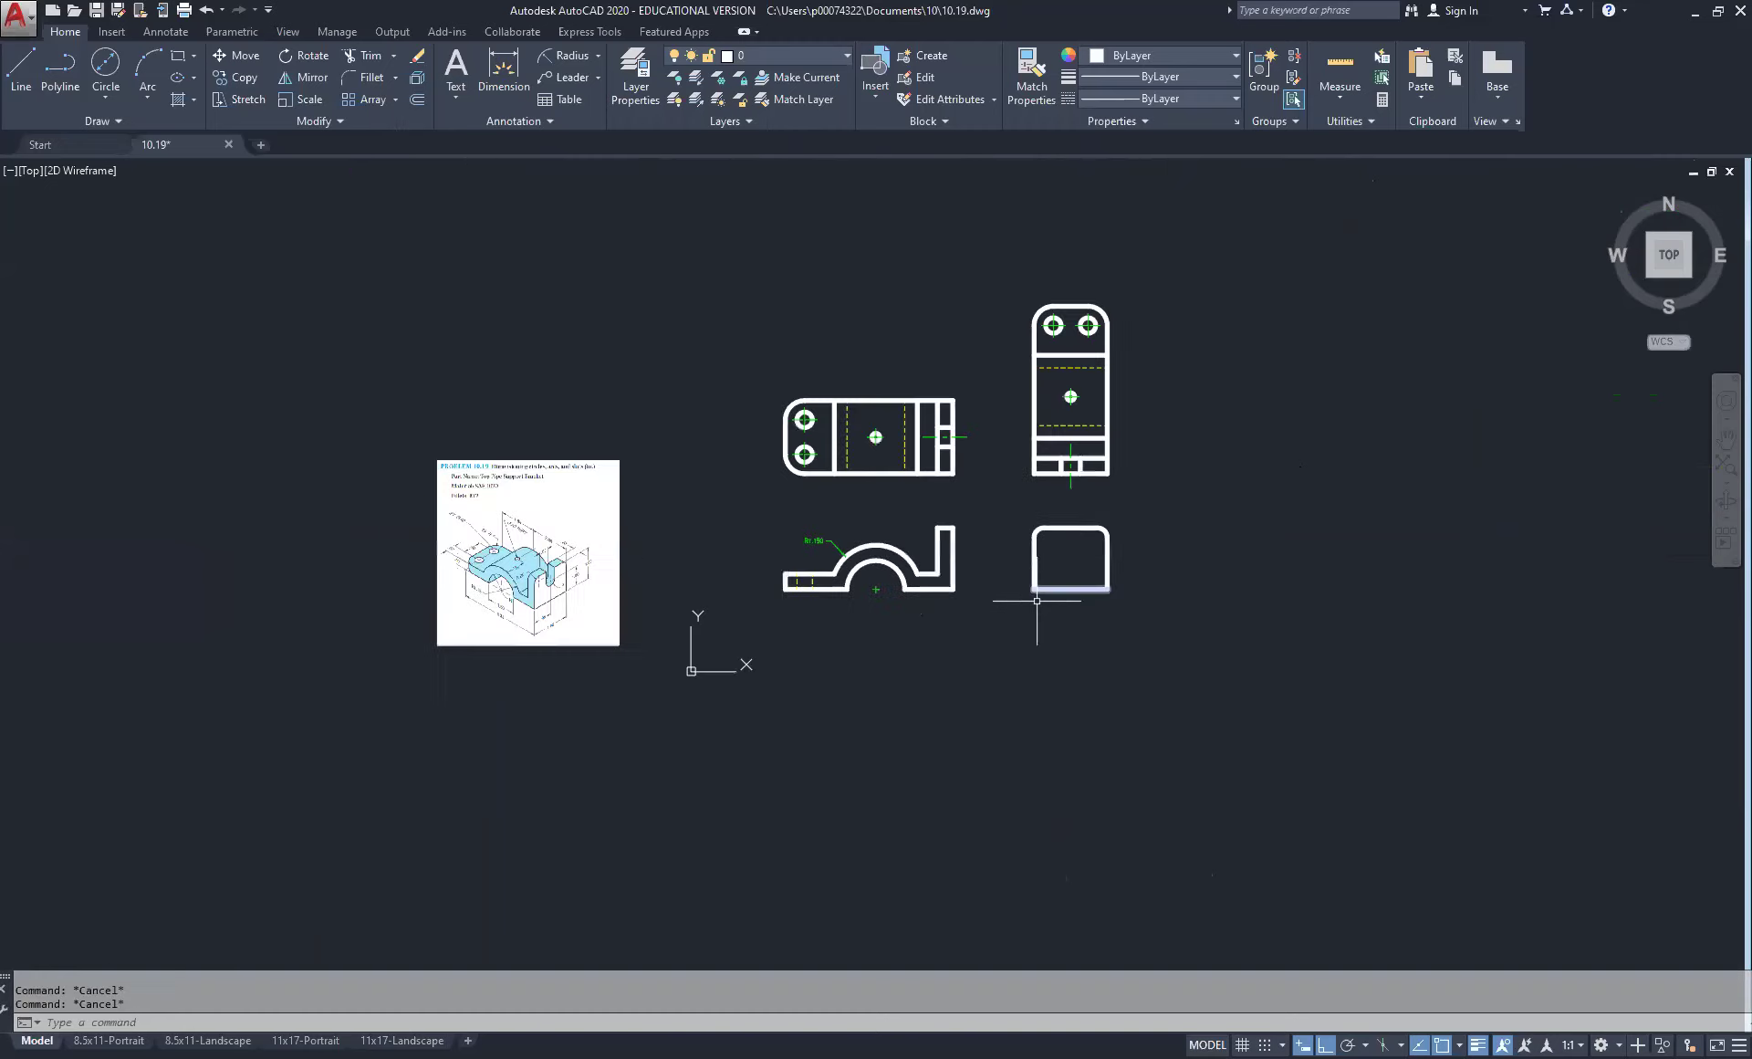
{"action": "scroll", "coordinate": [539, 593], "scroll_direction": "up", "scroll_amount": 3}
{"action": "scroll", "coordinate": [546, 568], "scroll_direction": "up", "scroll_amount": 2}
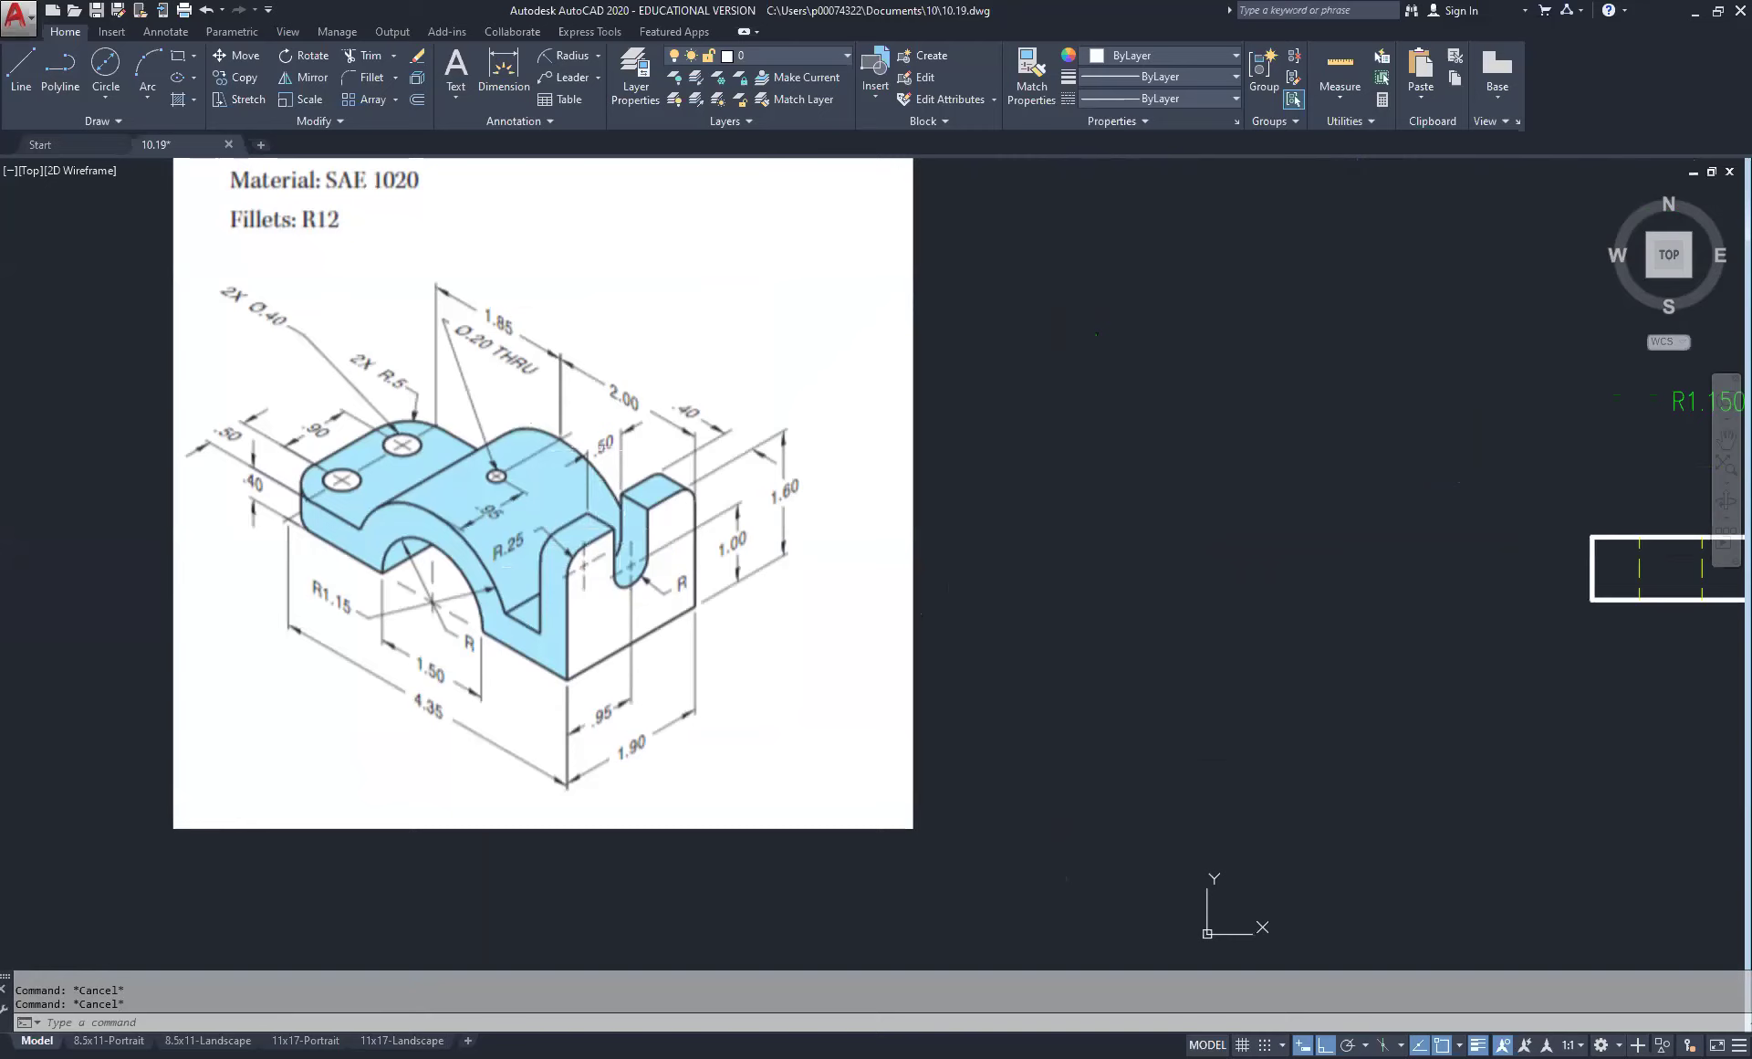
{"action": "scroll", "coordinate": [648, 529], "scroll_direction": "down", "scroll_amount": 5}
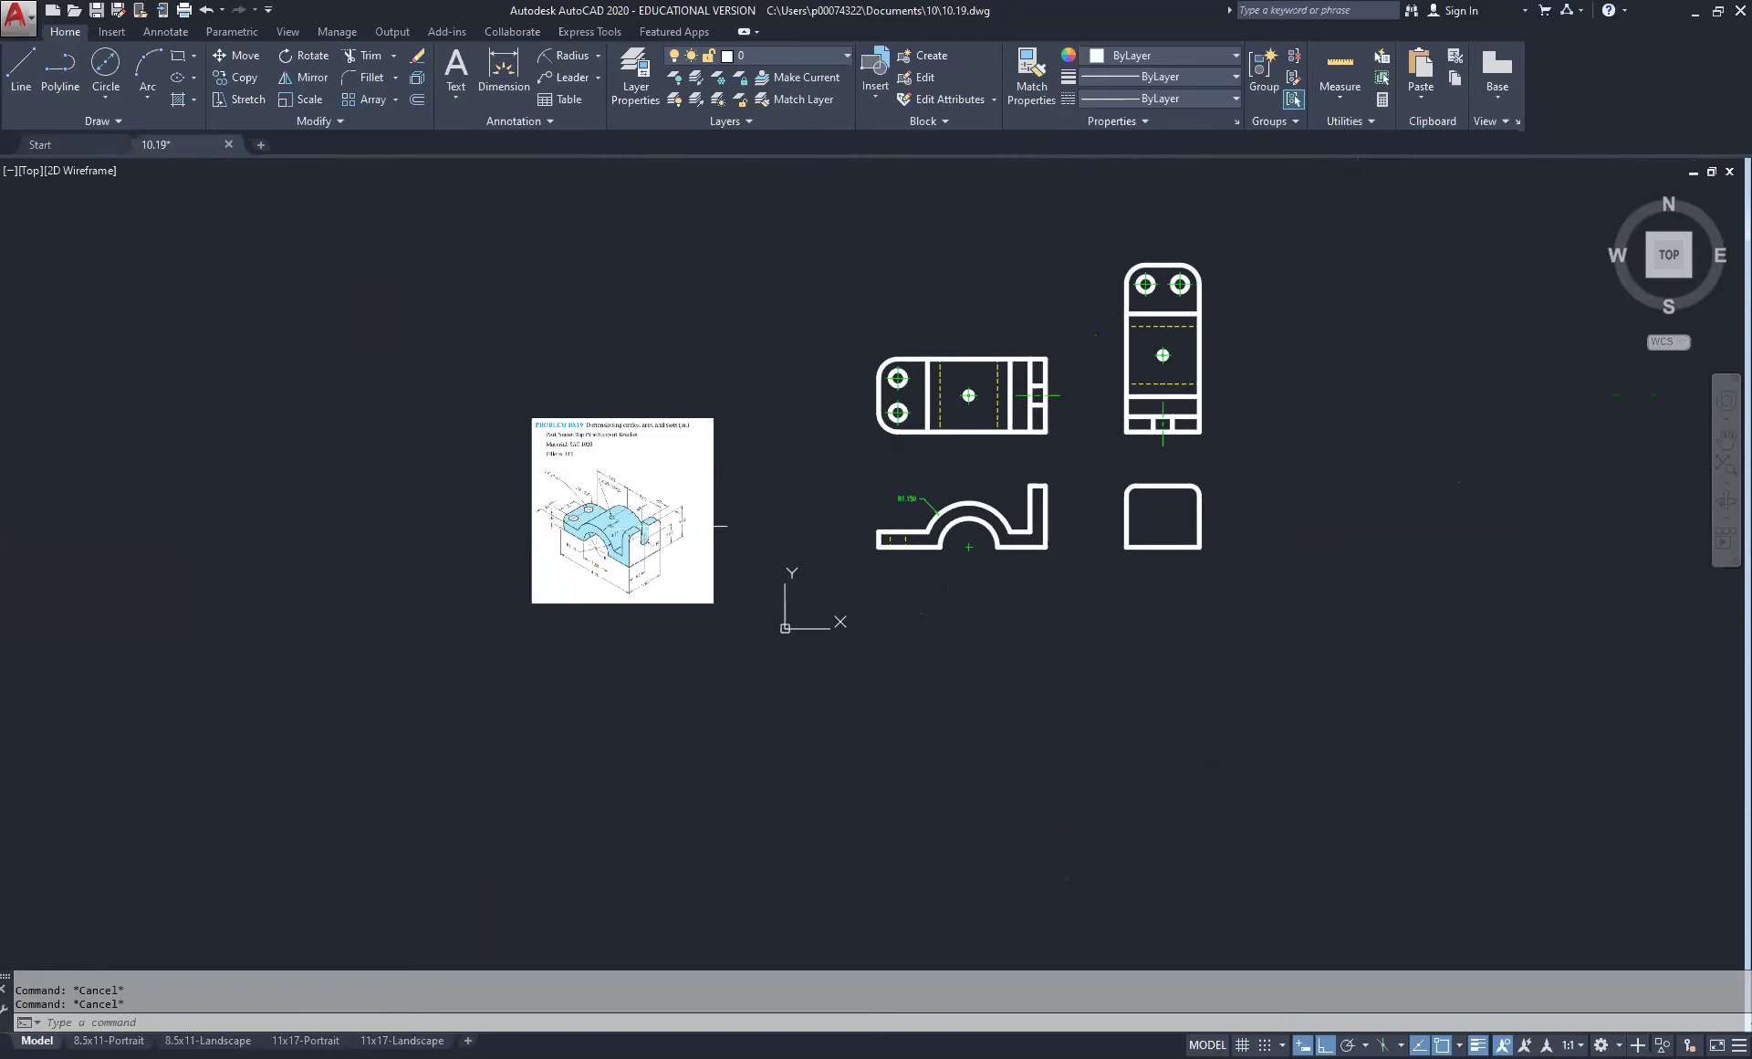
{"action": "scroll", "coordinate": [1164, 464], "scroll_direction": "up", "scroll_amount": 5}
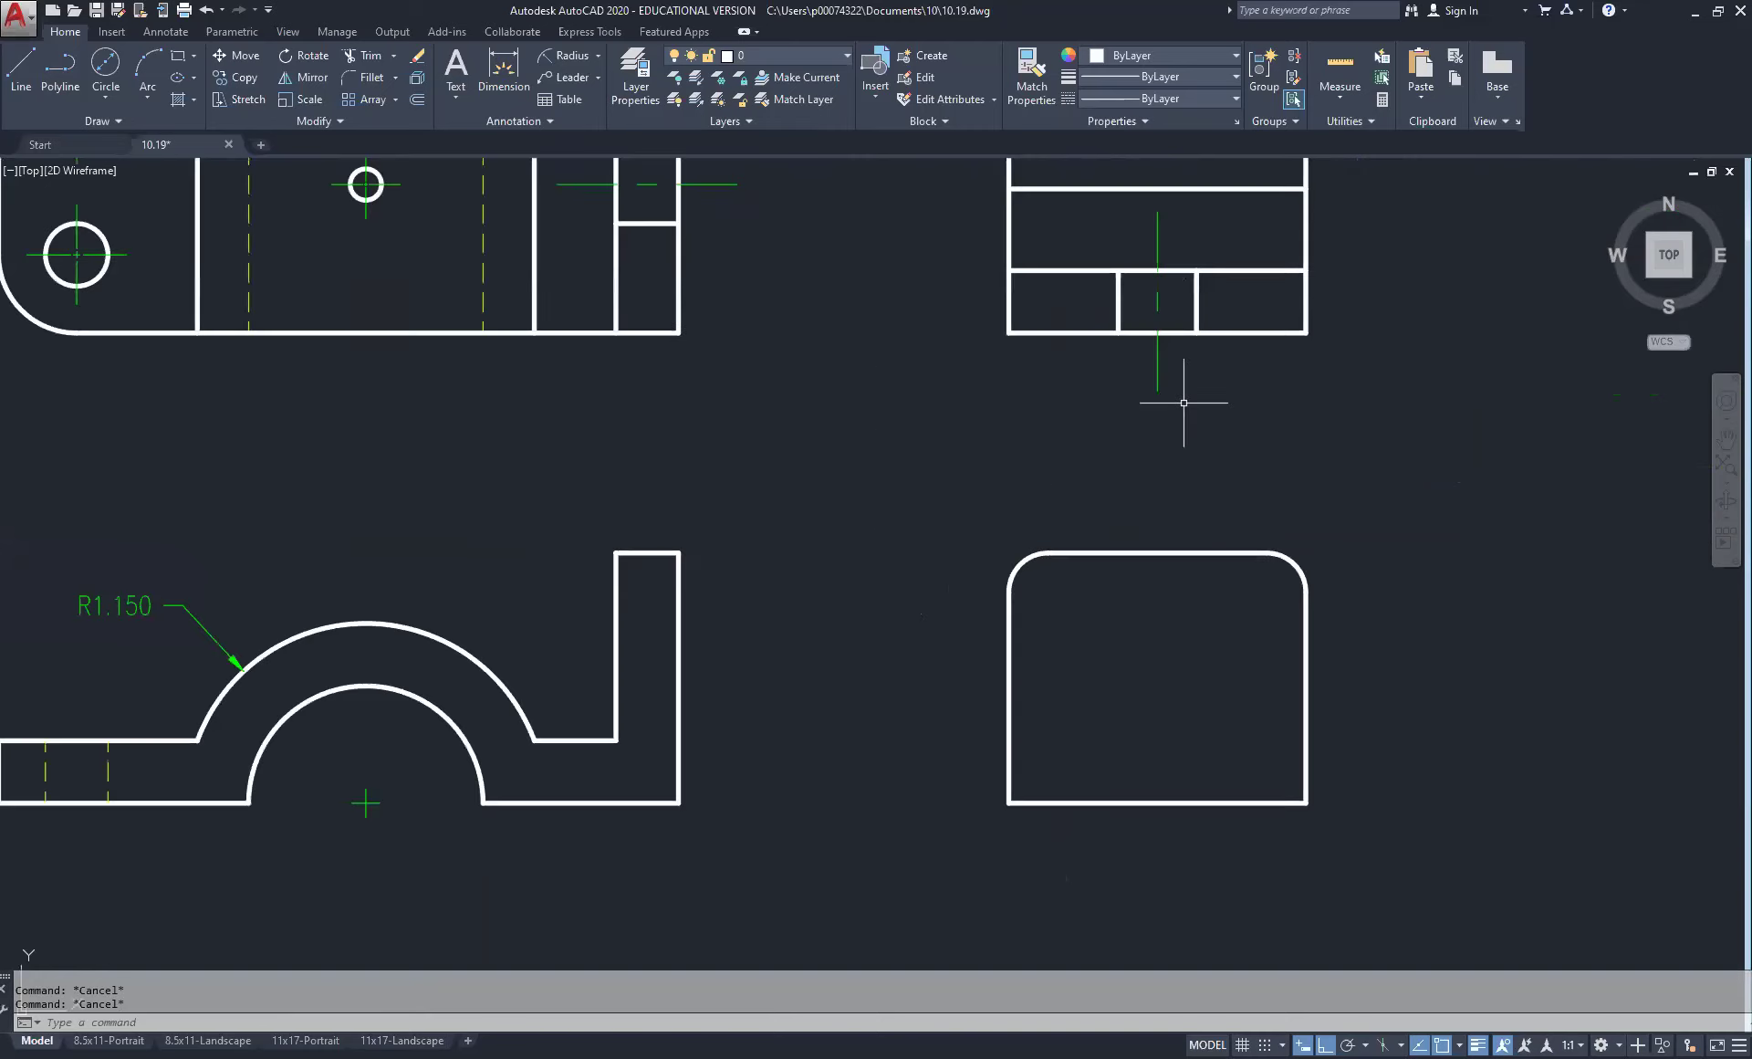
{"action": "left_click", "coordinate": [20, 64]}
{"action": "left_click", "coordinate": [1118, 333]}
{"action": "left_click", "coordinate": [1118, 877]}
{"action": "right_click", "coordinate": [1216, 878]}
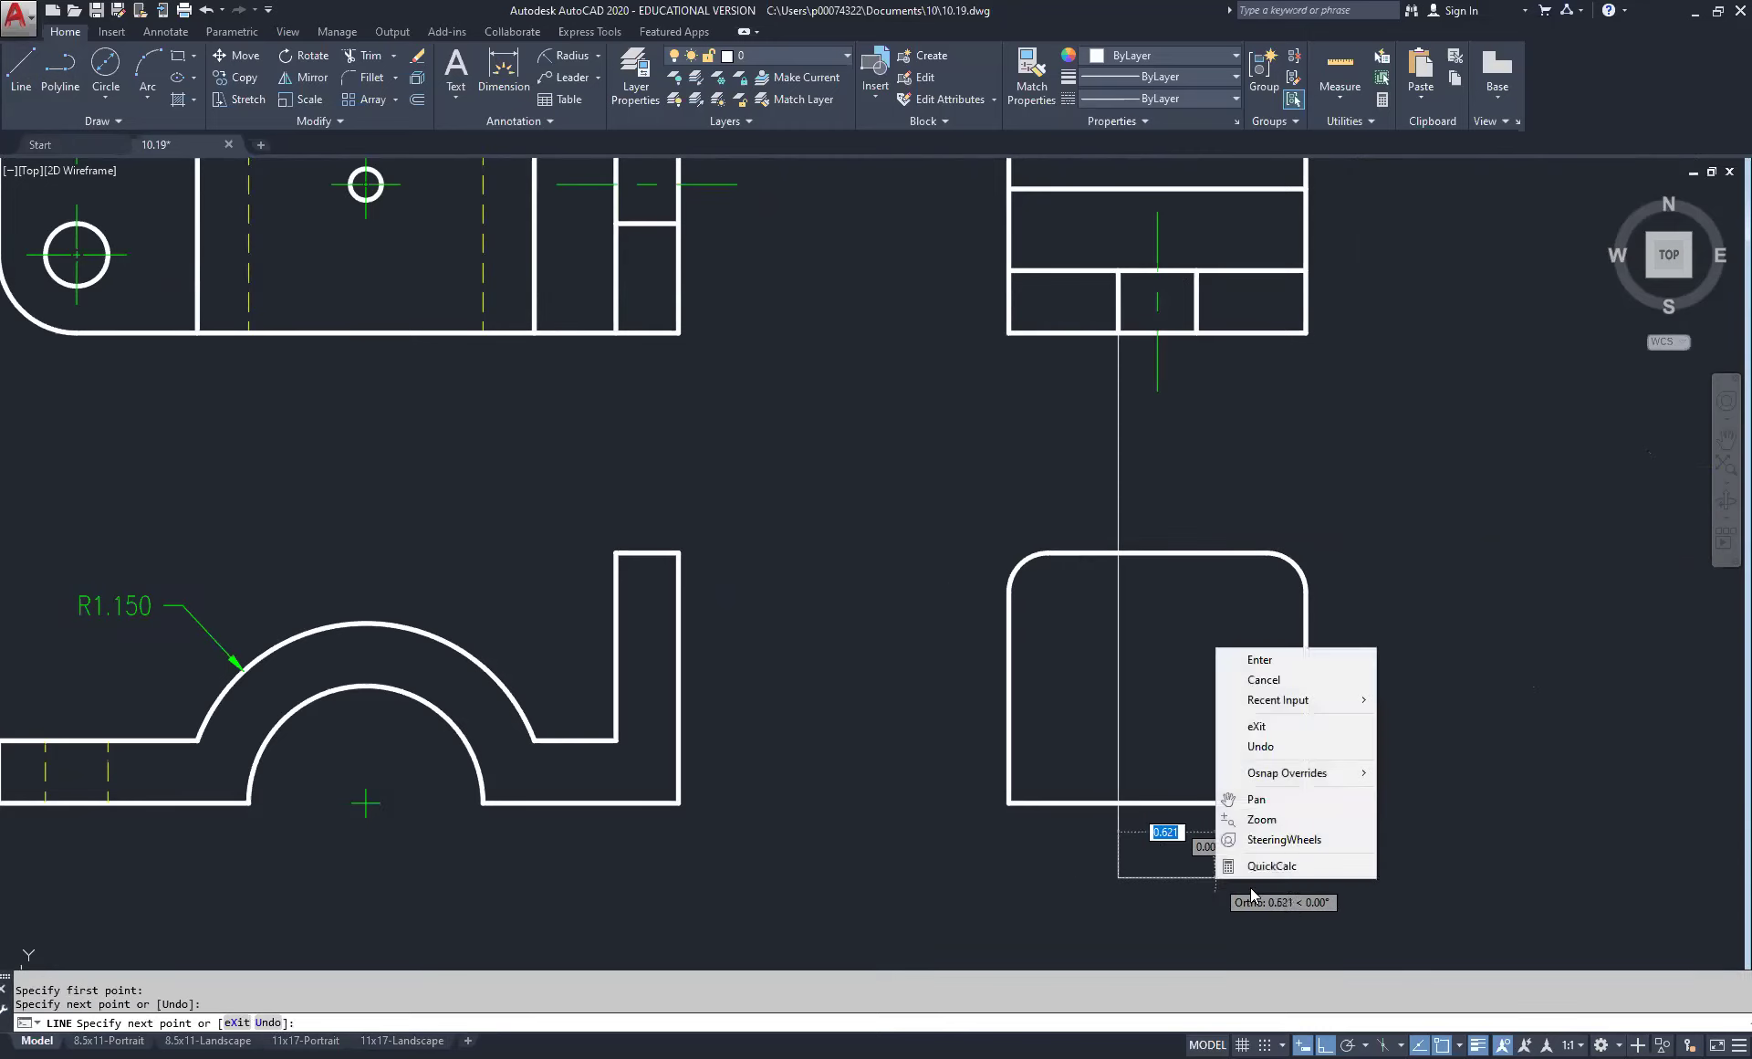
{"action": "left_click", "coordinate": [1259, 659]}
Step: Project the slot's right edge from the rotated top view with a vertical line down past the side view's bottom edge
{"action": "right_click", "coordinate": [1214, 420]}
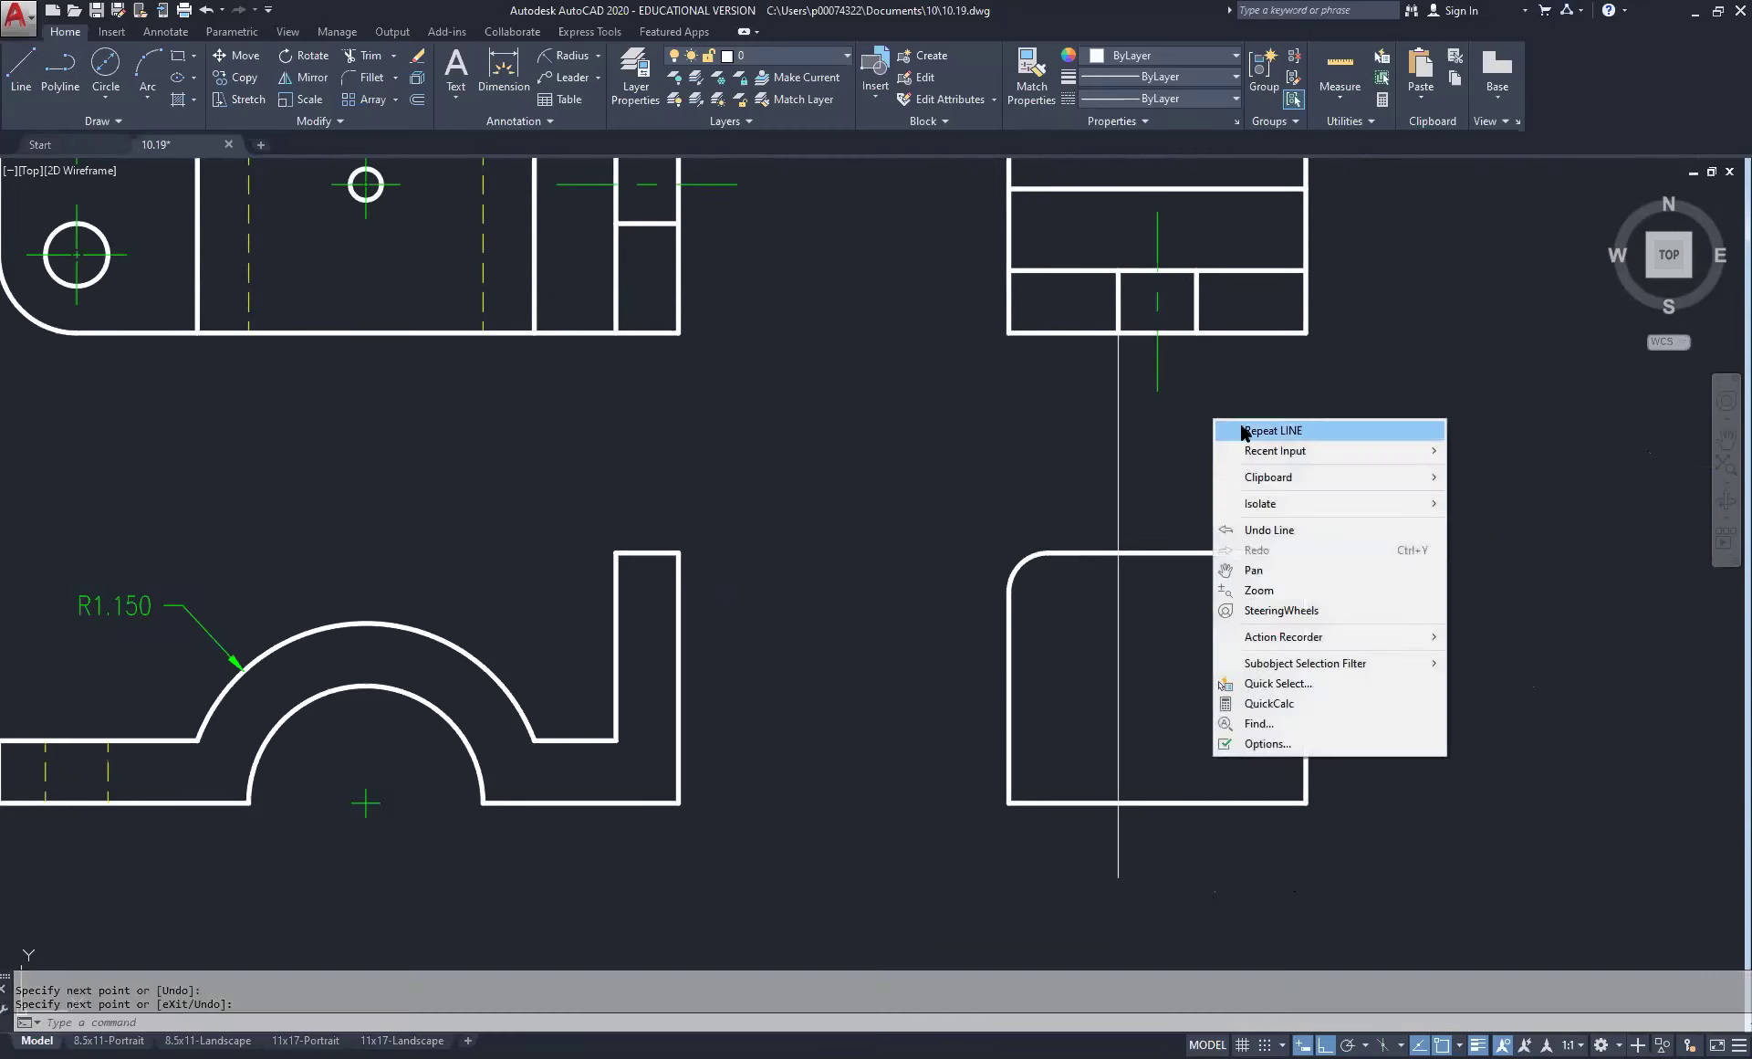
{"action": "left_click", "coordinate": [1273, 430]}
{"action": "left_click", "coordinate": [1197, 332]}
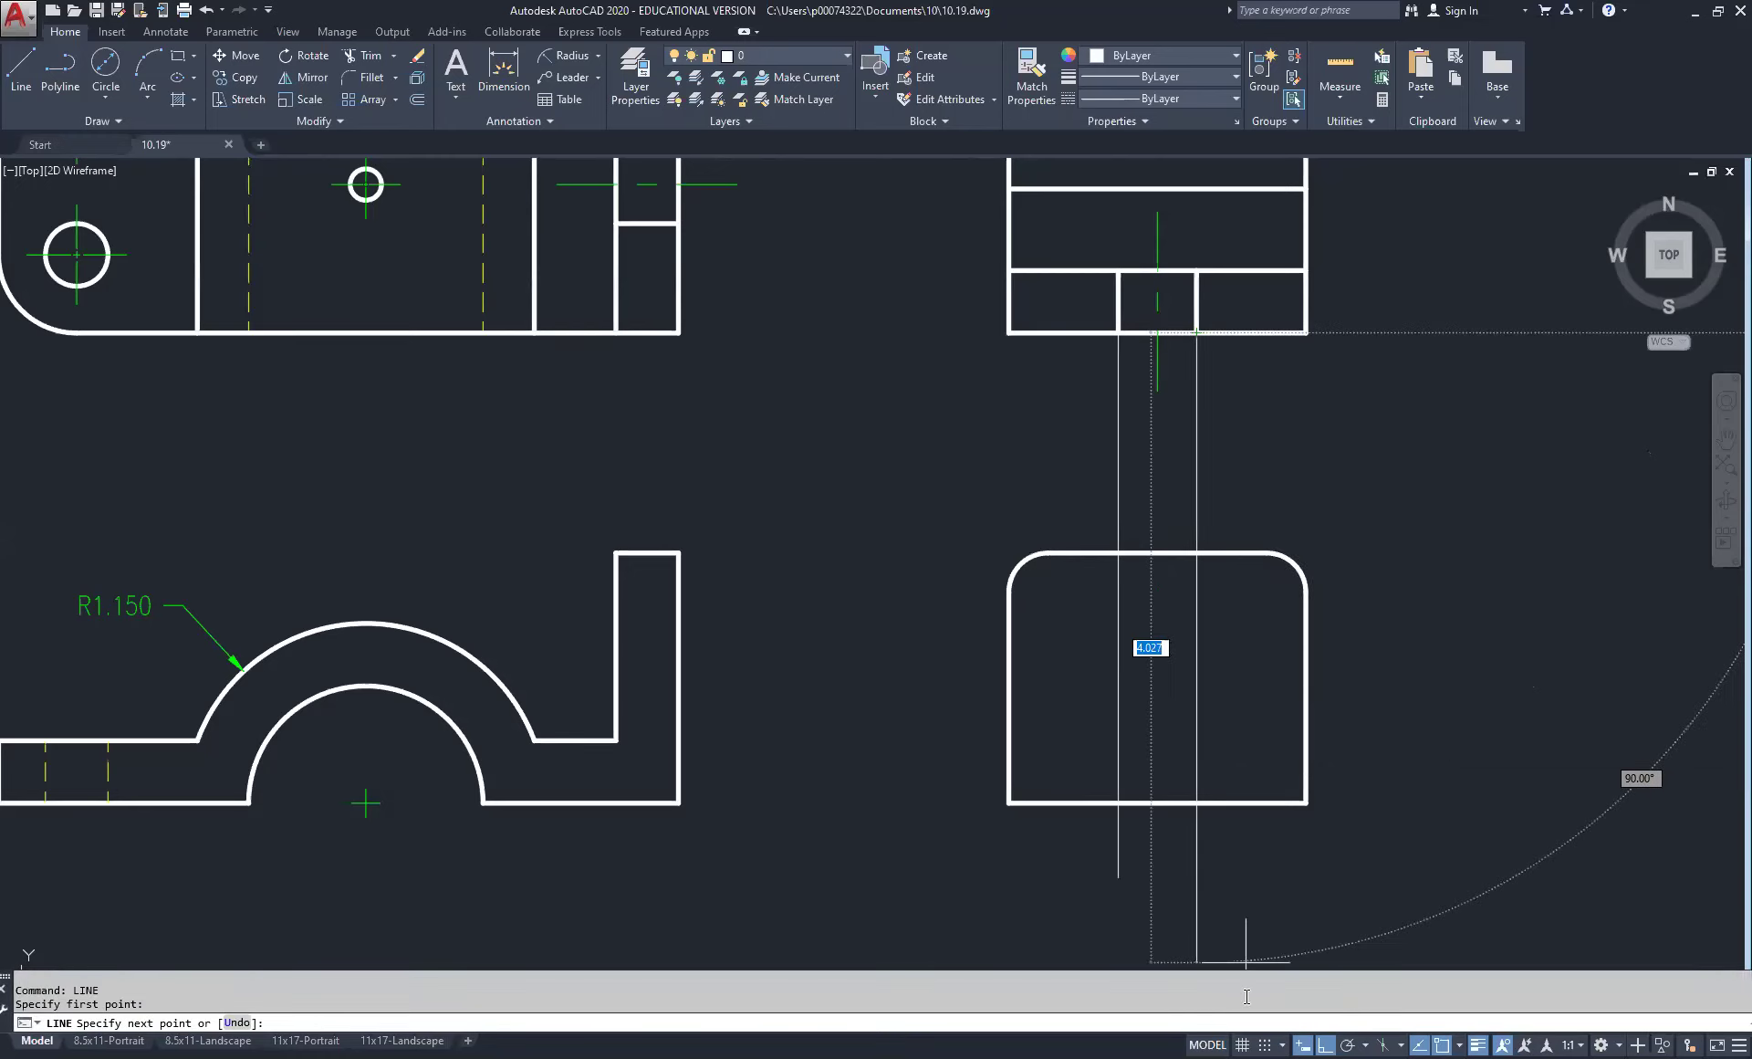
{"action": "left_click", "coordinate": [1197, 878]}
{"action": "right_click", "coordinate": [1230, 878]}
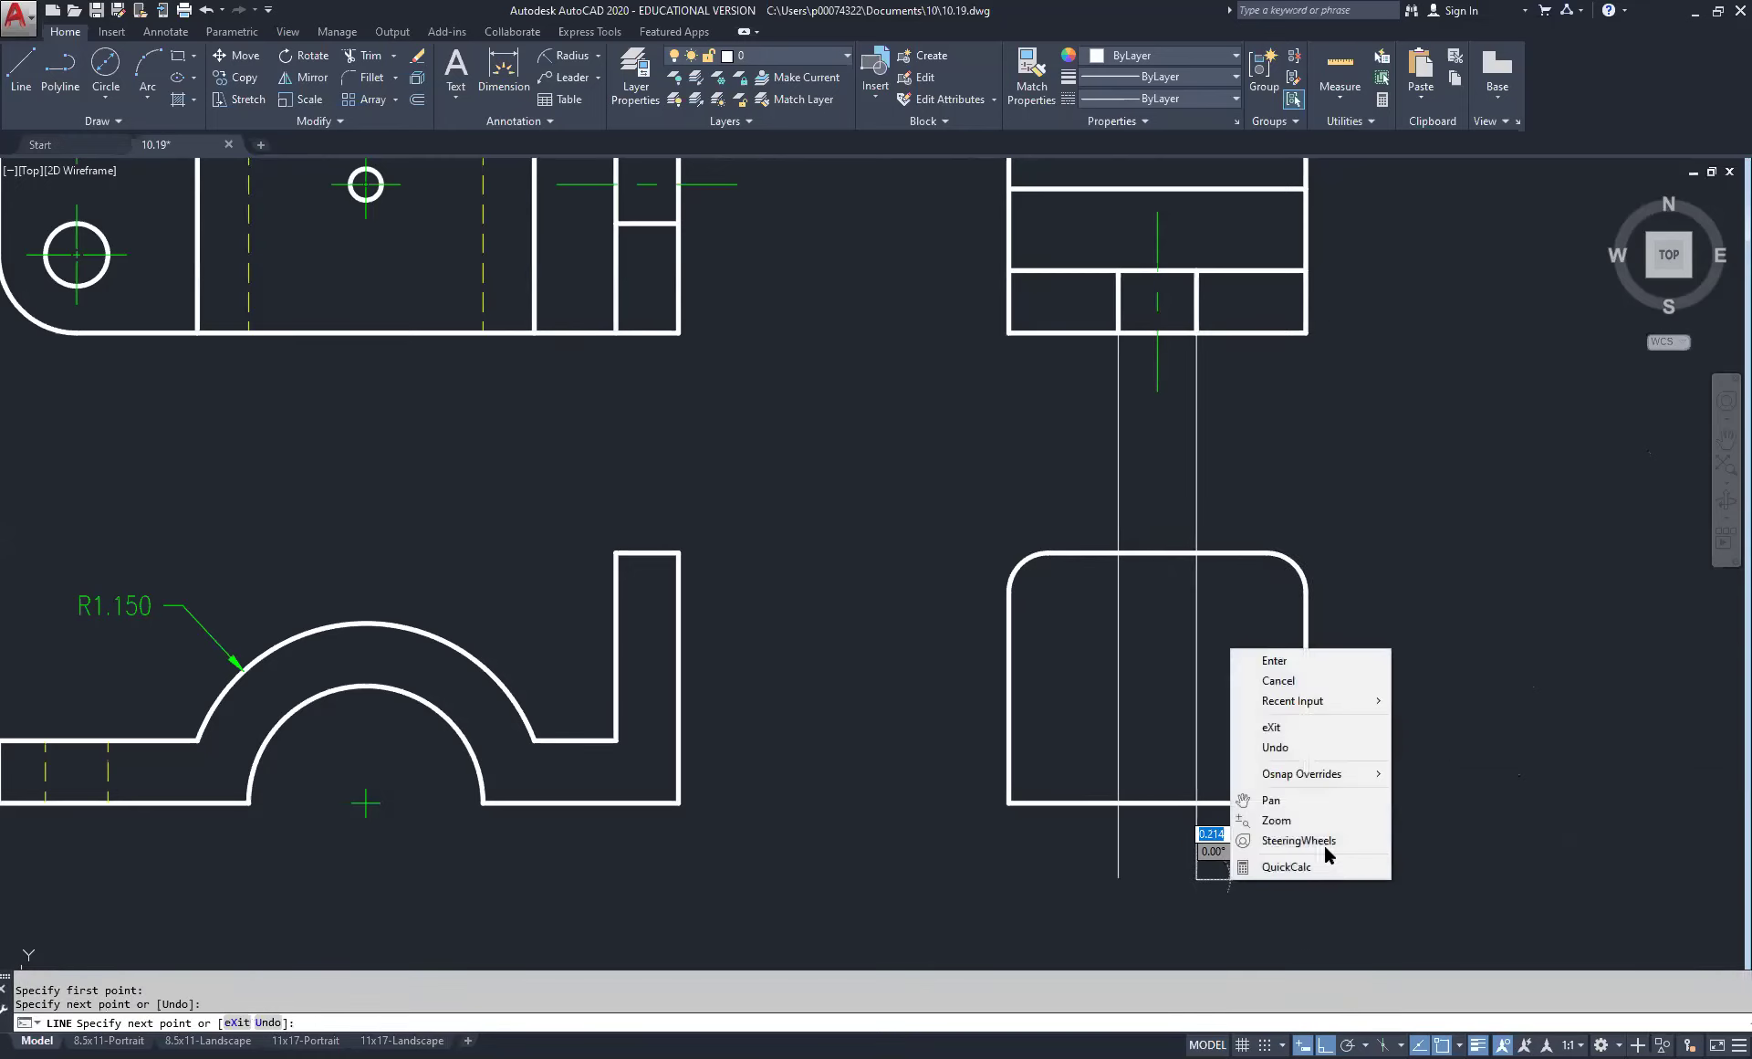
{"action": "left_click", "coordinate": [1300, 657]}
Step: Copy the side view's bottom edge straight up by 1, the slot center height given on the reference drawing
{"action": "scroll", "coordinate": [1223, 683], "scroll_direction": "down", "scroll_amount": 4}
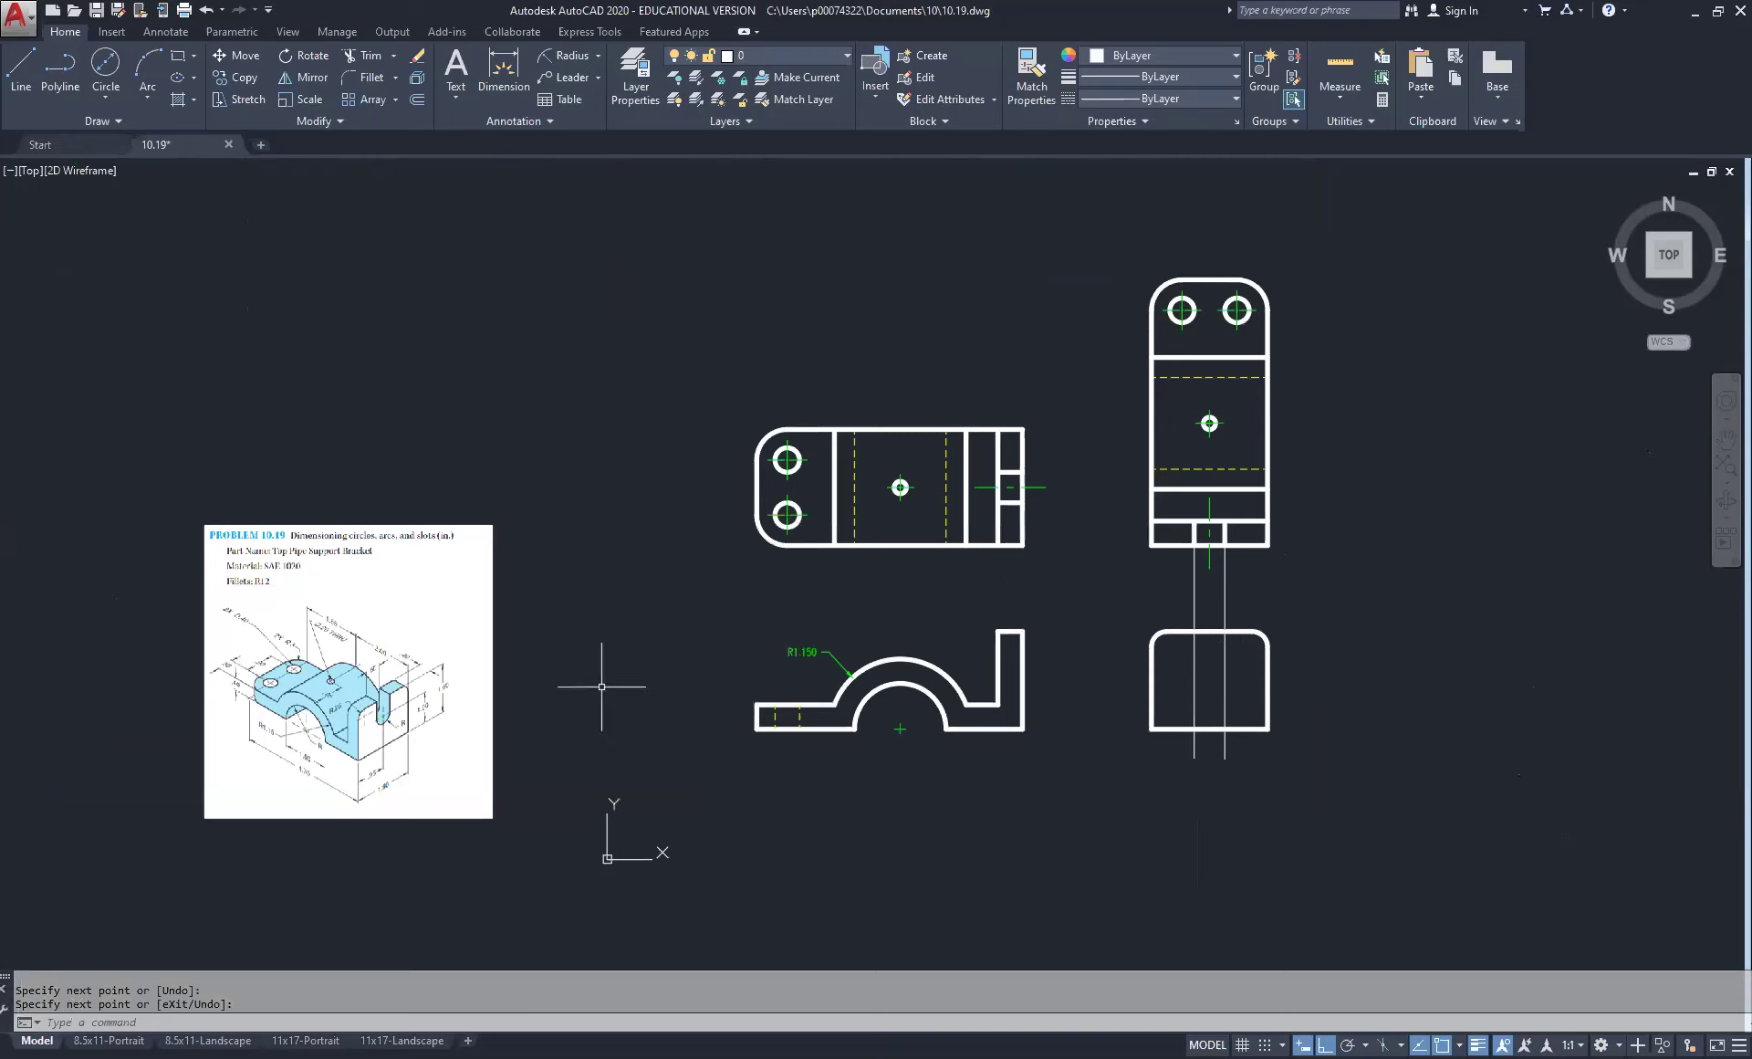
{"action": "scroll", "coordinate": [383, 722], "scroll_direction": "up", "scroll_amount": 4}
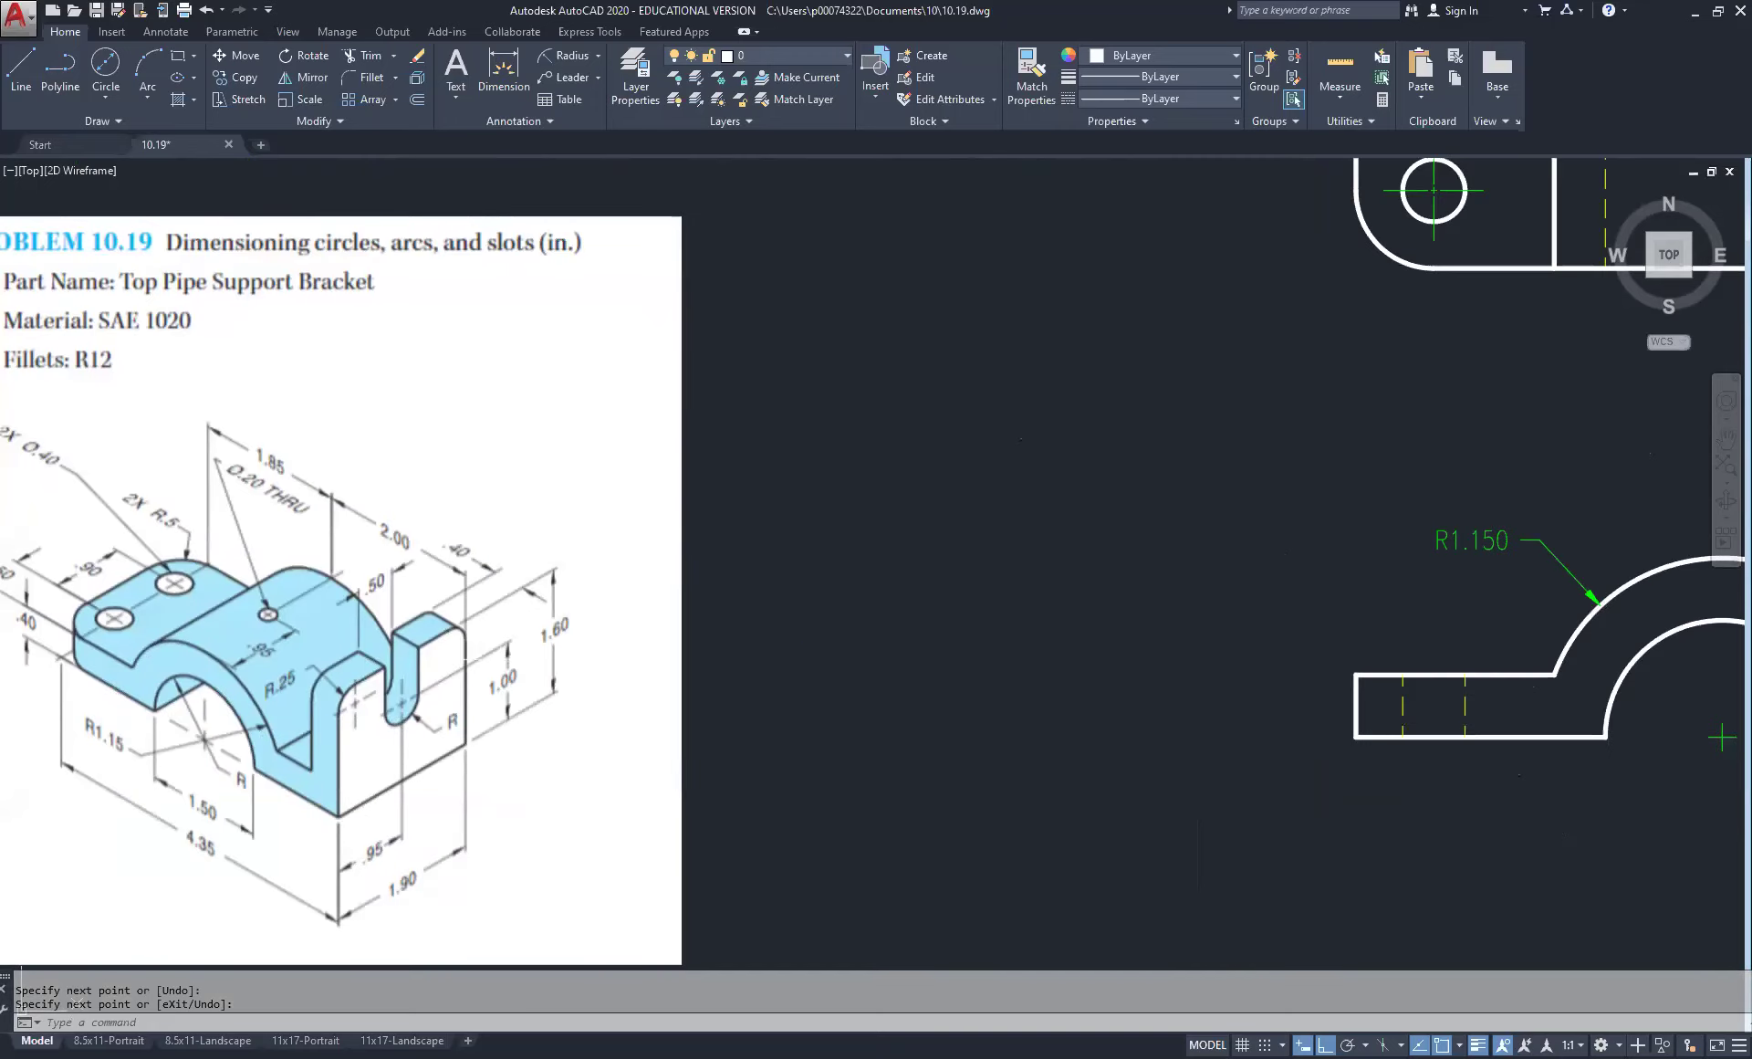
{"action": "scroll", "coordinate": [500, 658], "scroll_direction": "down", "scroll_amount": 4}
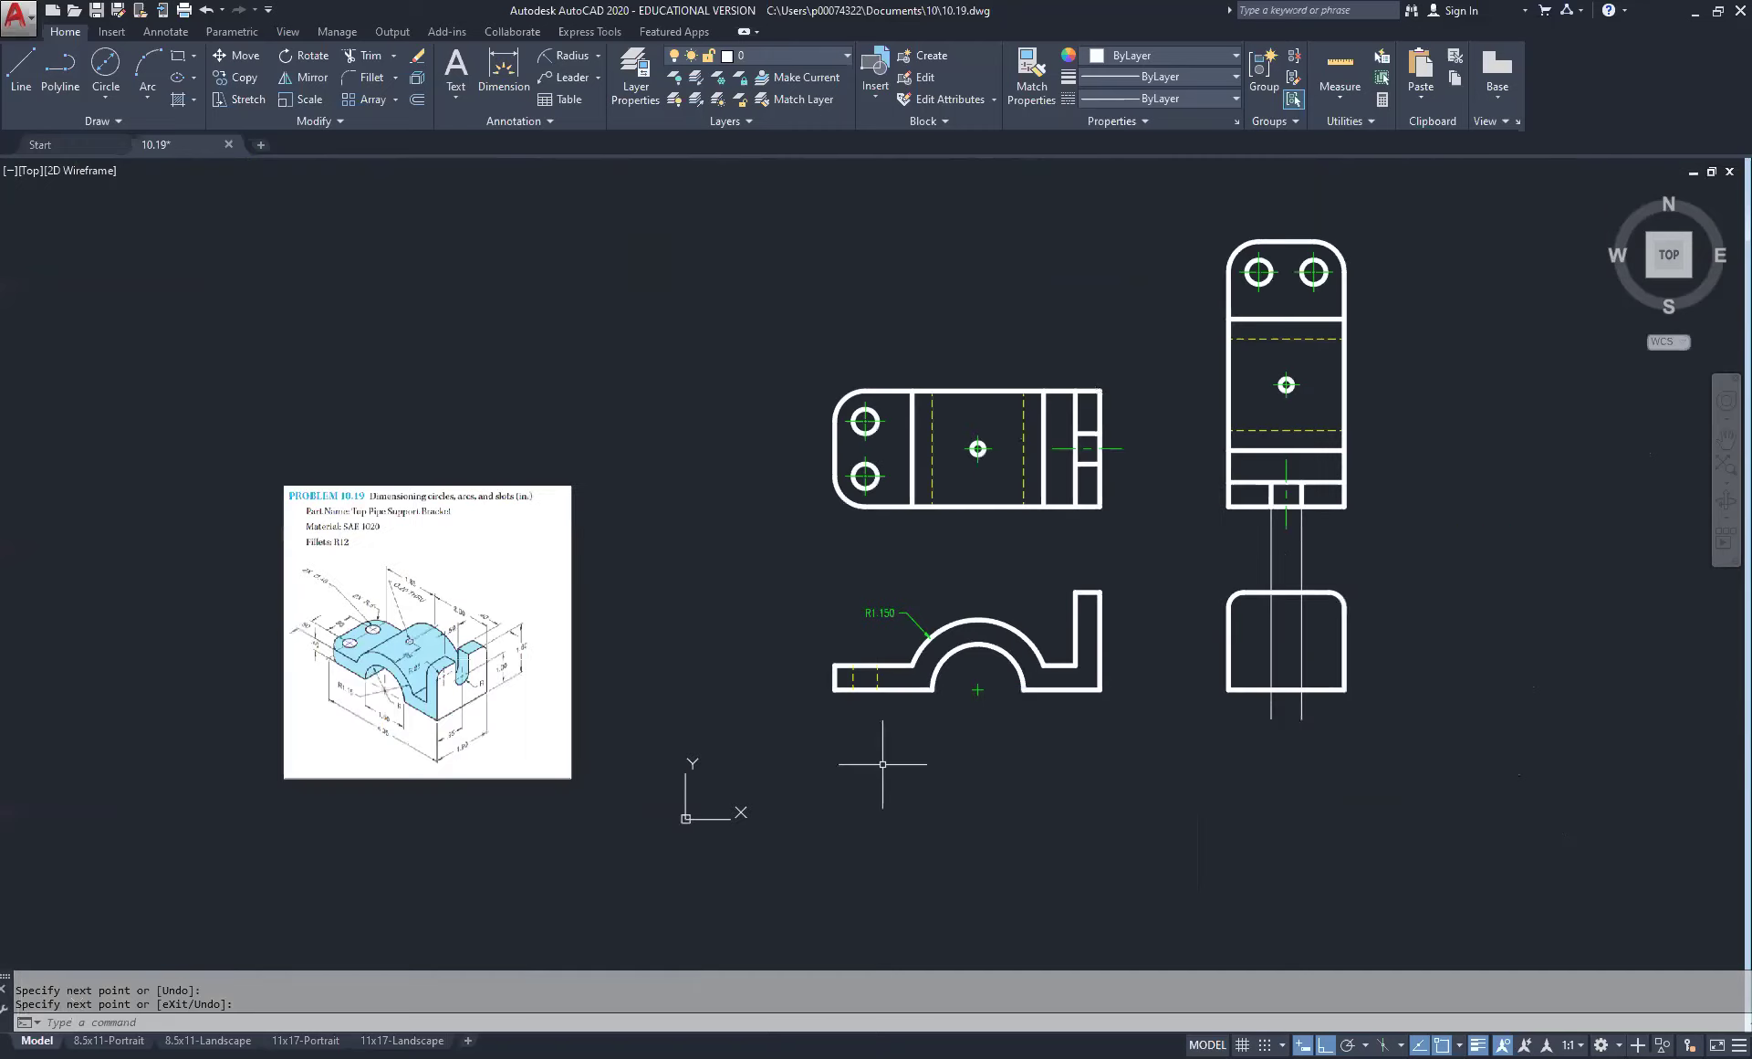
{"action": "scroll", "coordinate": [1273, 733], "scroll_direction": "up", "scroll_amount": 4}
{"action": "left_click", "coordinate": [1323, 610]}
{"action": "left_click", "coordinate": [1312, 640]}
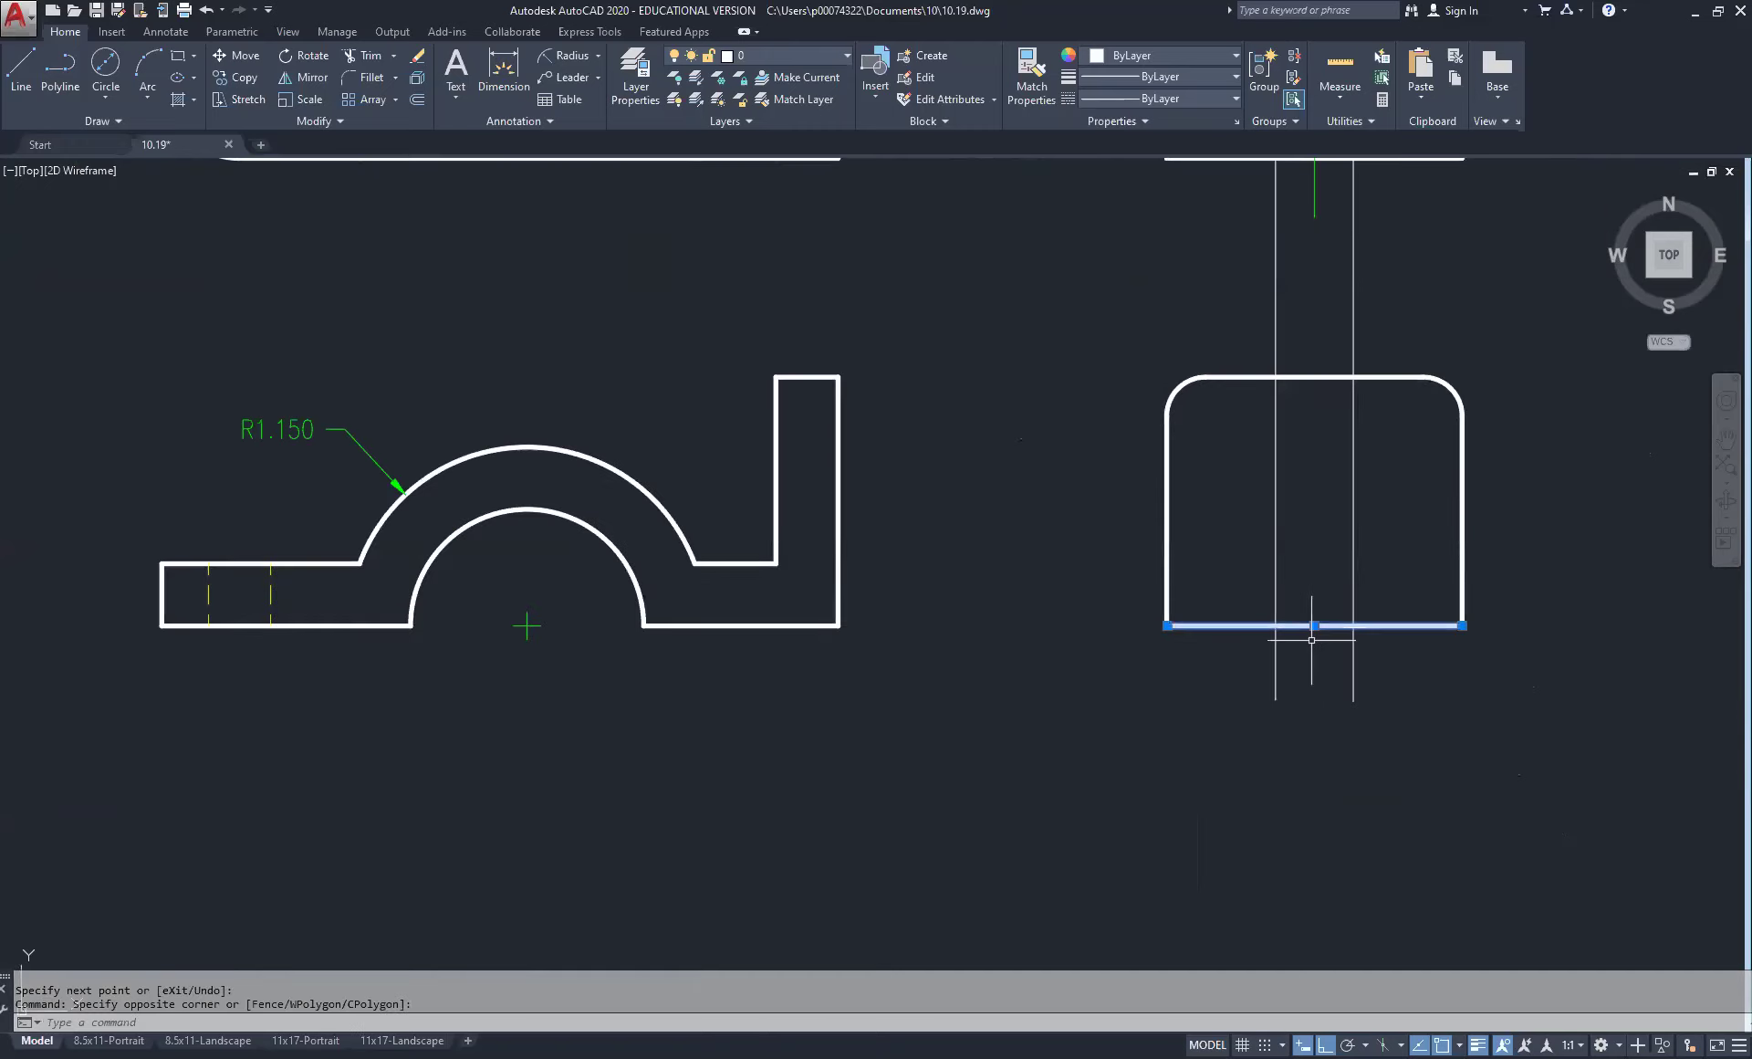
{"action": "right_click", "coordinate": [1312, 640]}
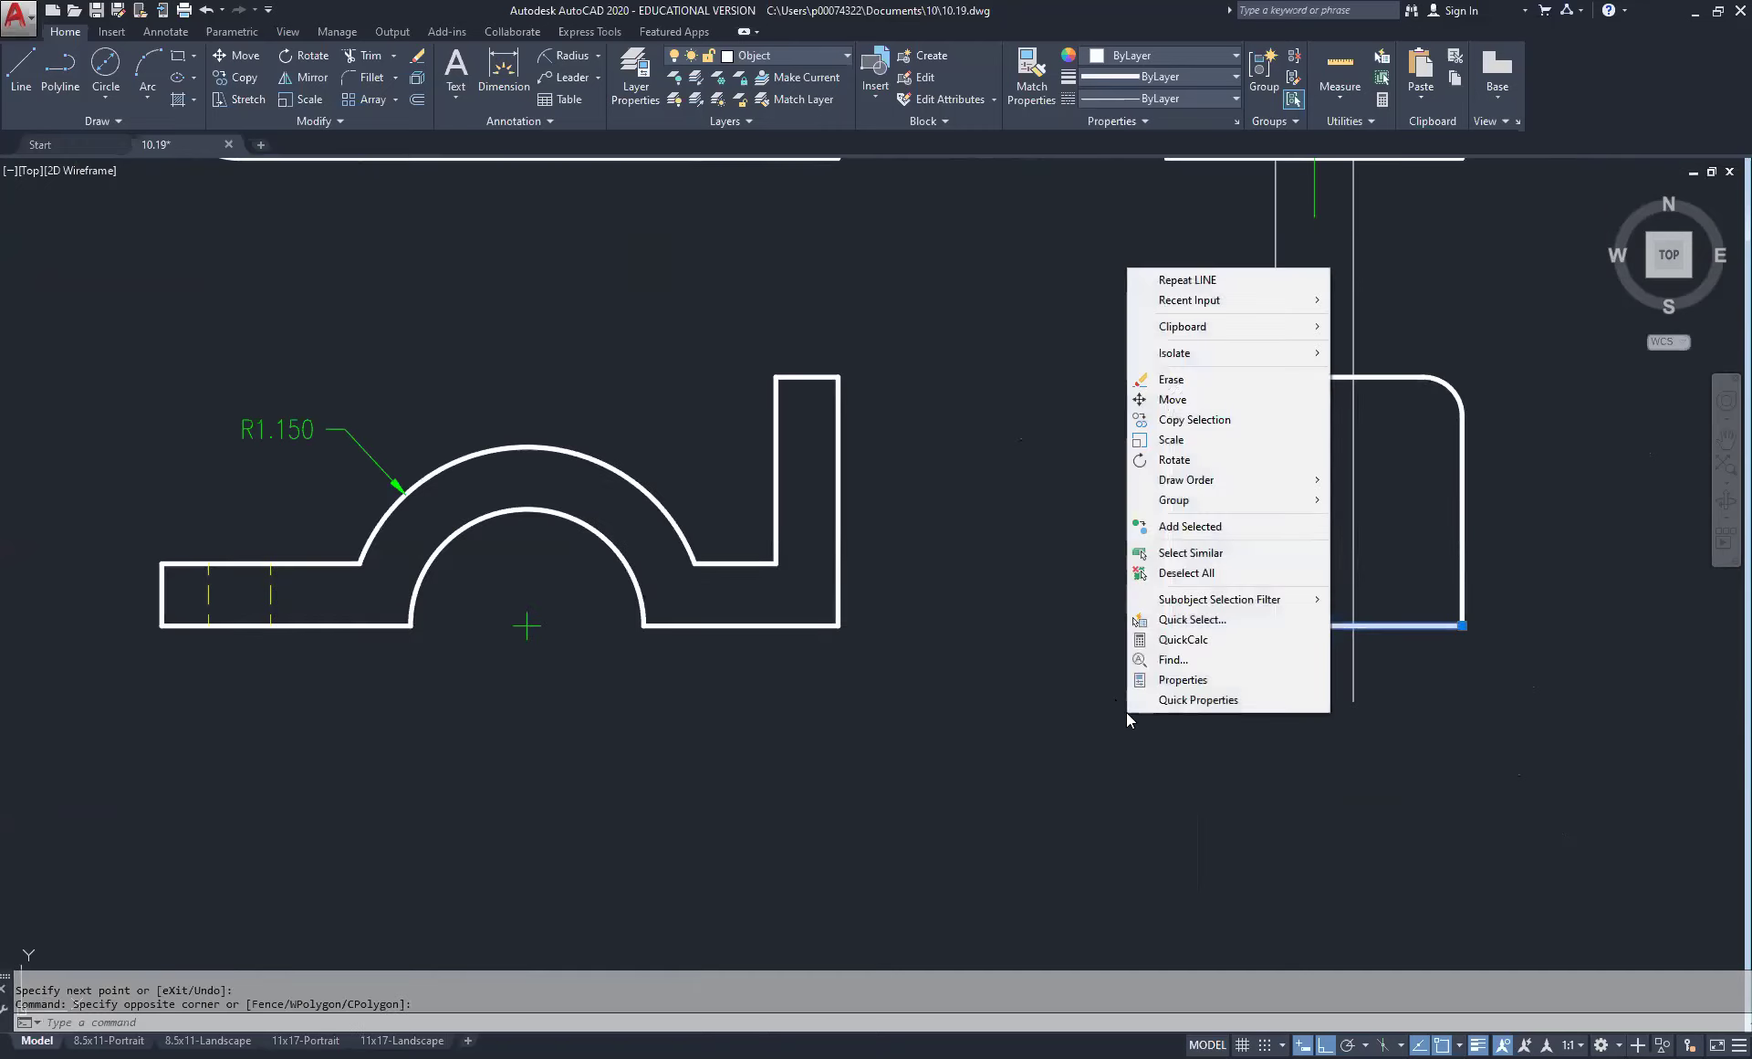
{"action": "left_click", "coordinate": [1193, 420]}
{"action": "left_click", "coordinate": [1069, 711]}
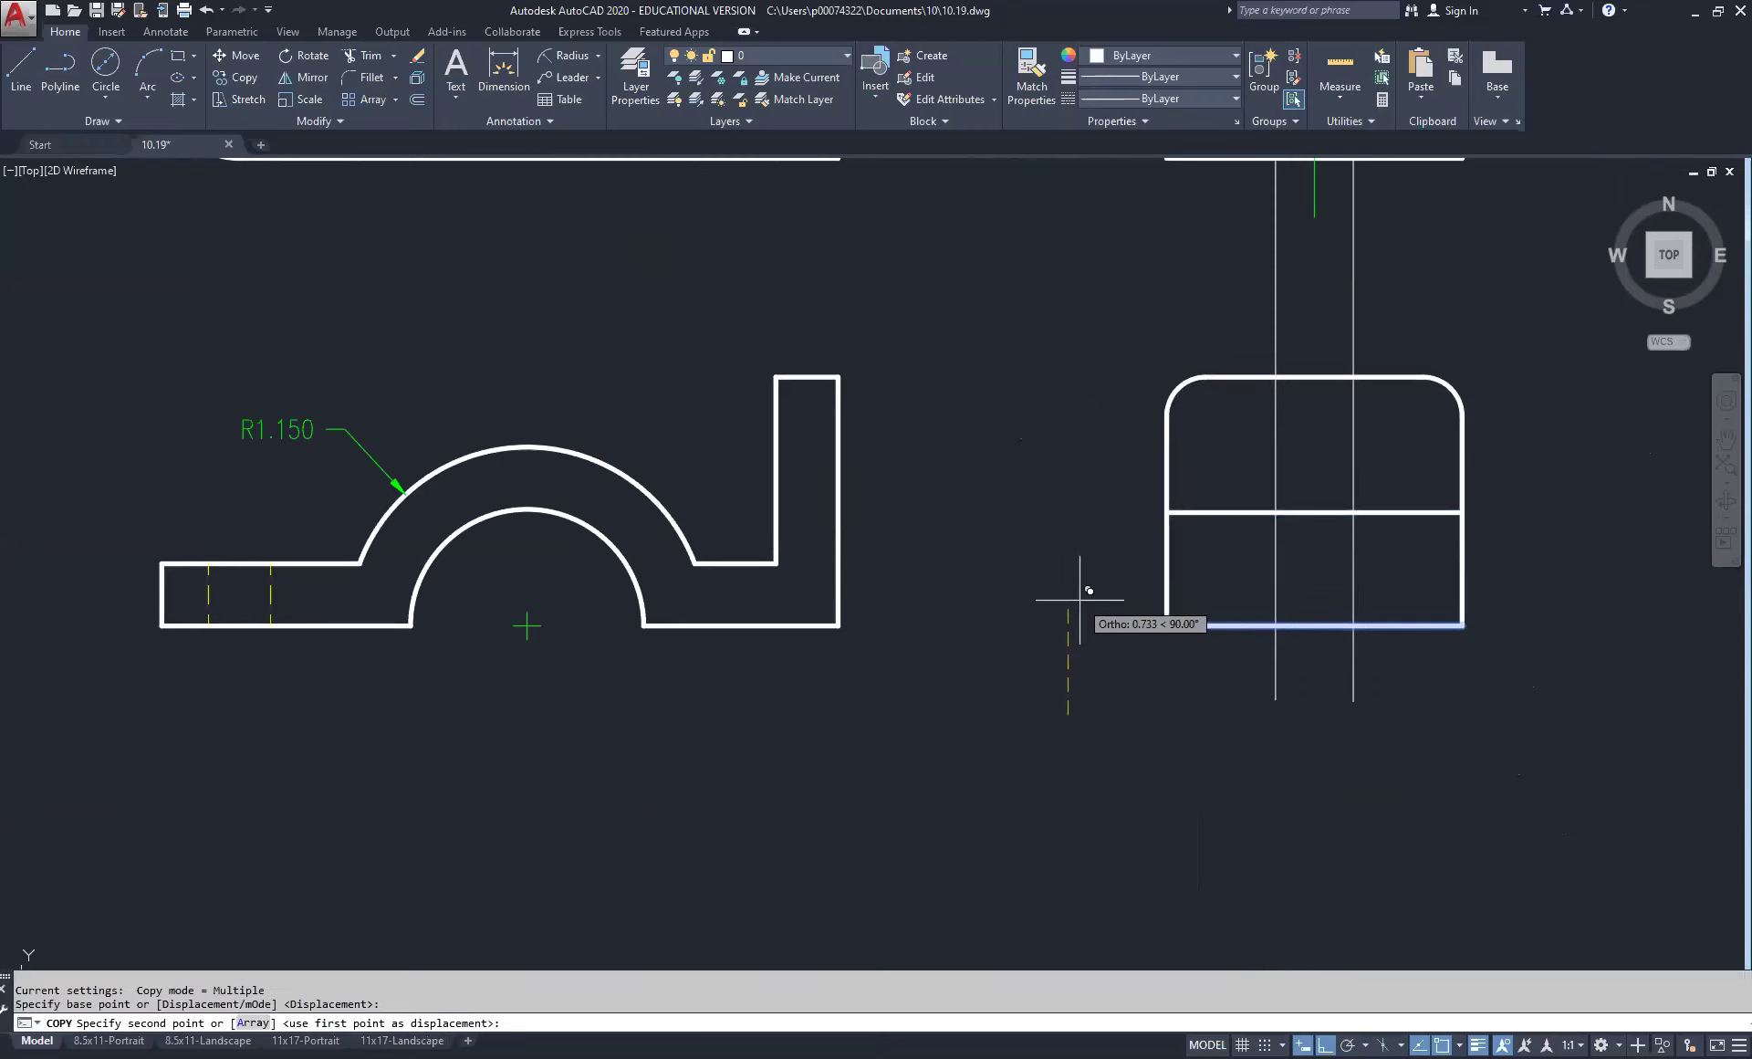
{"action": "type", "text": "1"}
{"action": "key", "text": "Return"}
{"action": "right_click", "coordinate": [1094, 594]}
{"action": "left_click", "coordinate": [1109, 605]}
Step: Assign the copied horizontal line in the side view to the Center layer
{"action": "scroll", "coordinate": [1101, 626], "scroll_direction": "down", "scroll_amount": 4}
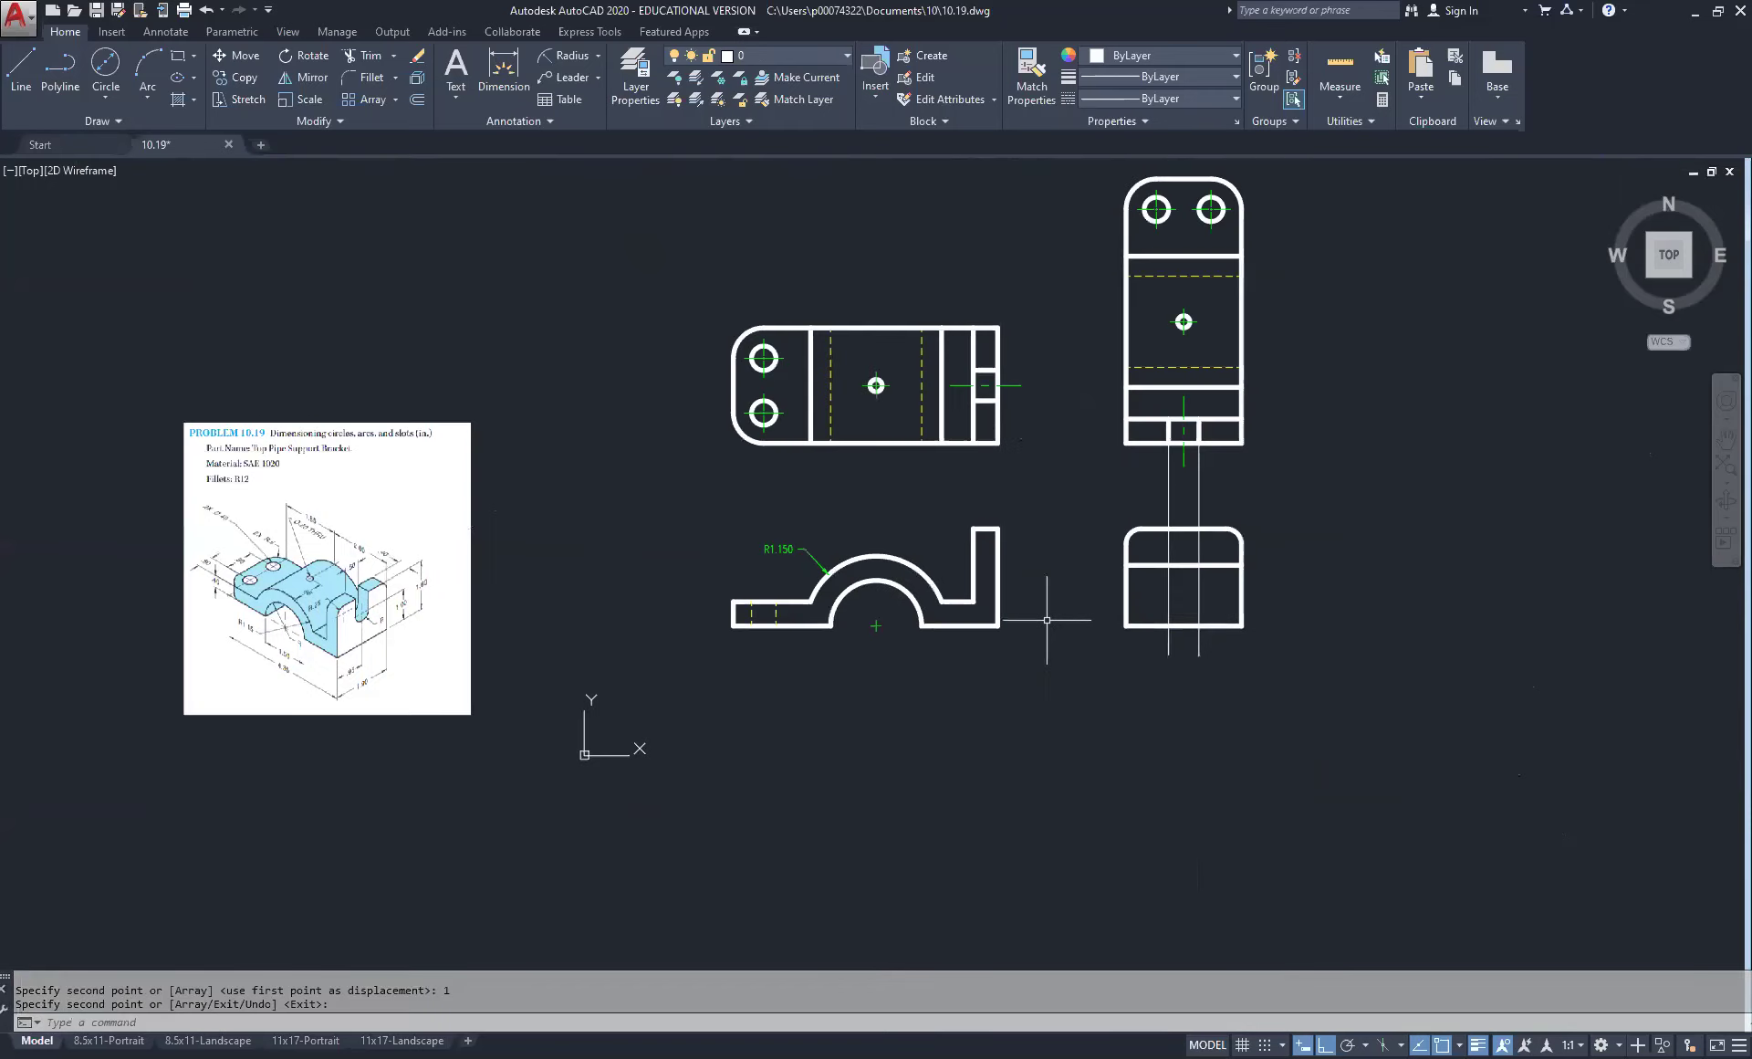
{"action": "scroll", "coordinate": [304, 597], "scroll_direction": "up", "scroll_amount": 5}
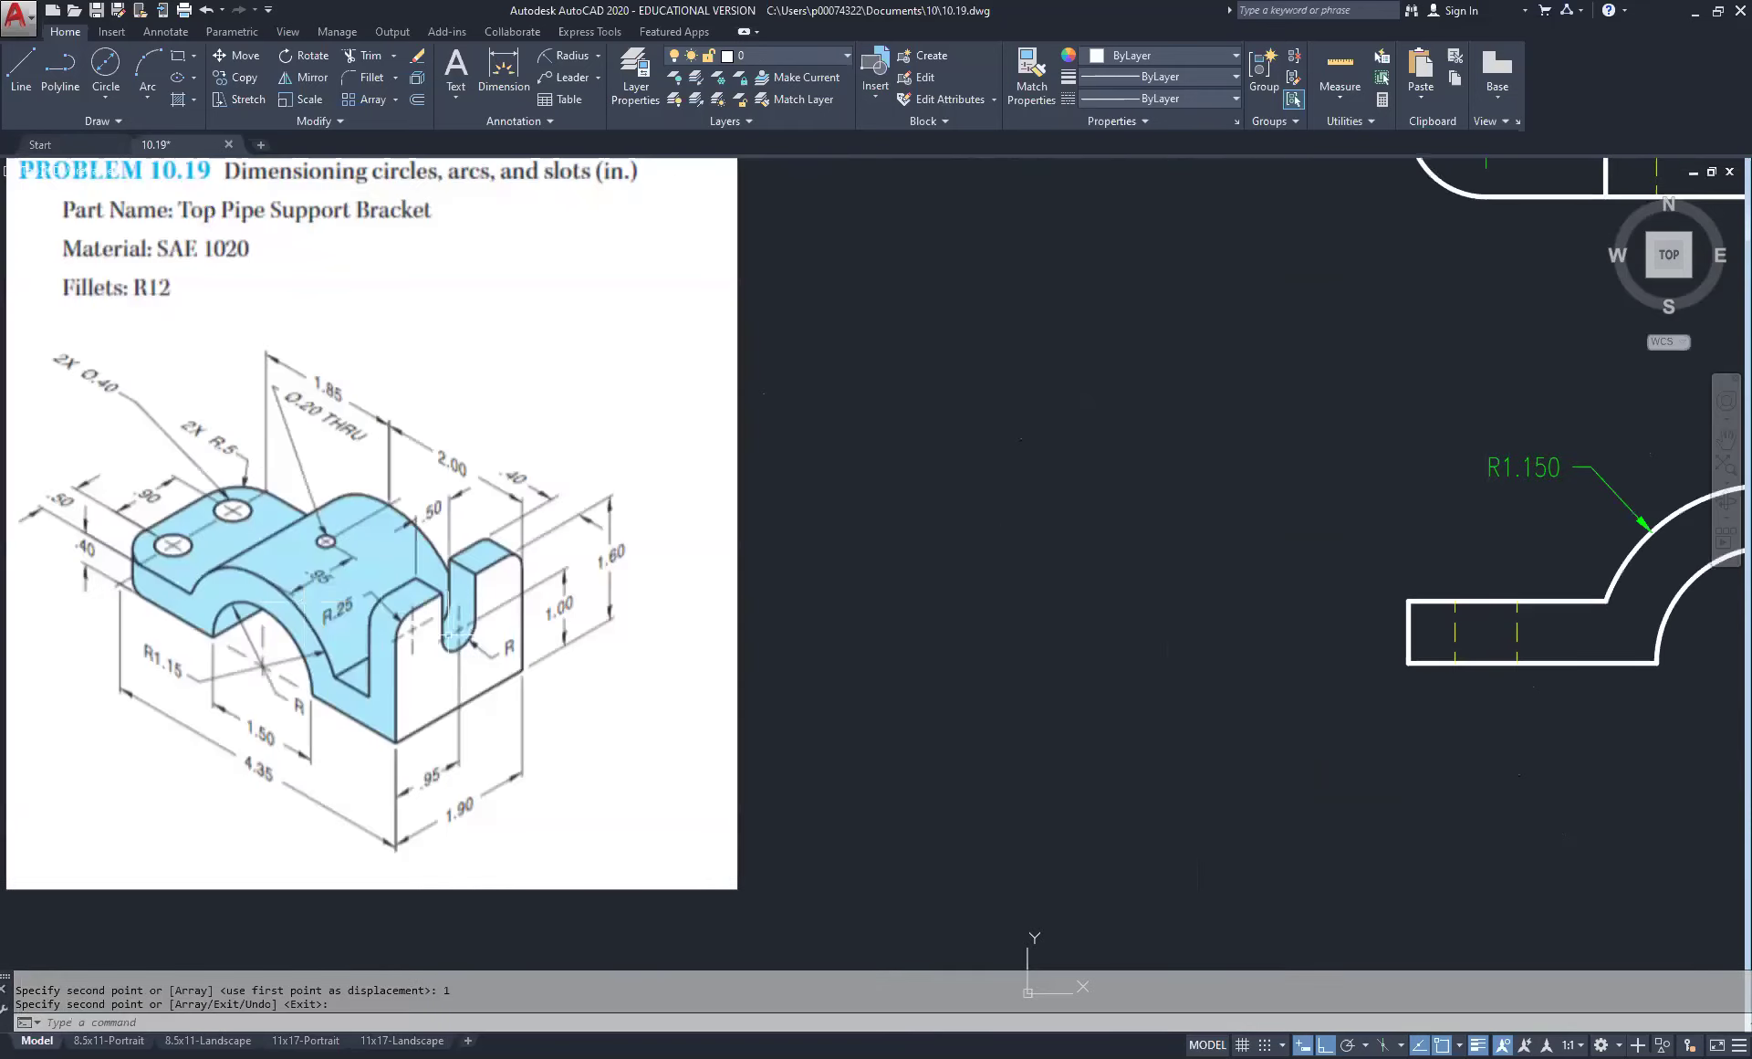
{"action": "scroll", "coordinate": [449, 628], "scroll_direction": "down", "scroll_amount": 4}
{"action": "scroll", "coordinate": [1452, 572], "scroll_direction": "up", "scroll_amount": 5}
{"action": "left_click", "coordinate": [1461, 561]}
{"action": "left_click", "coordinate": [1429, 606]}
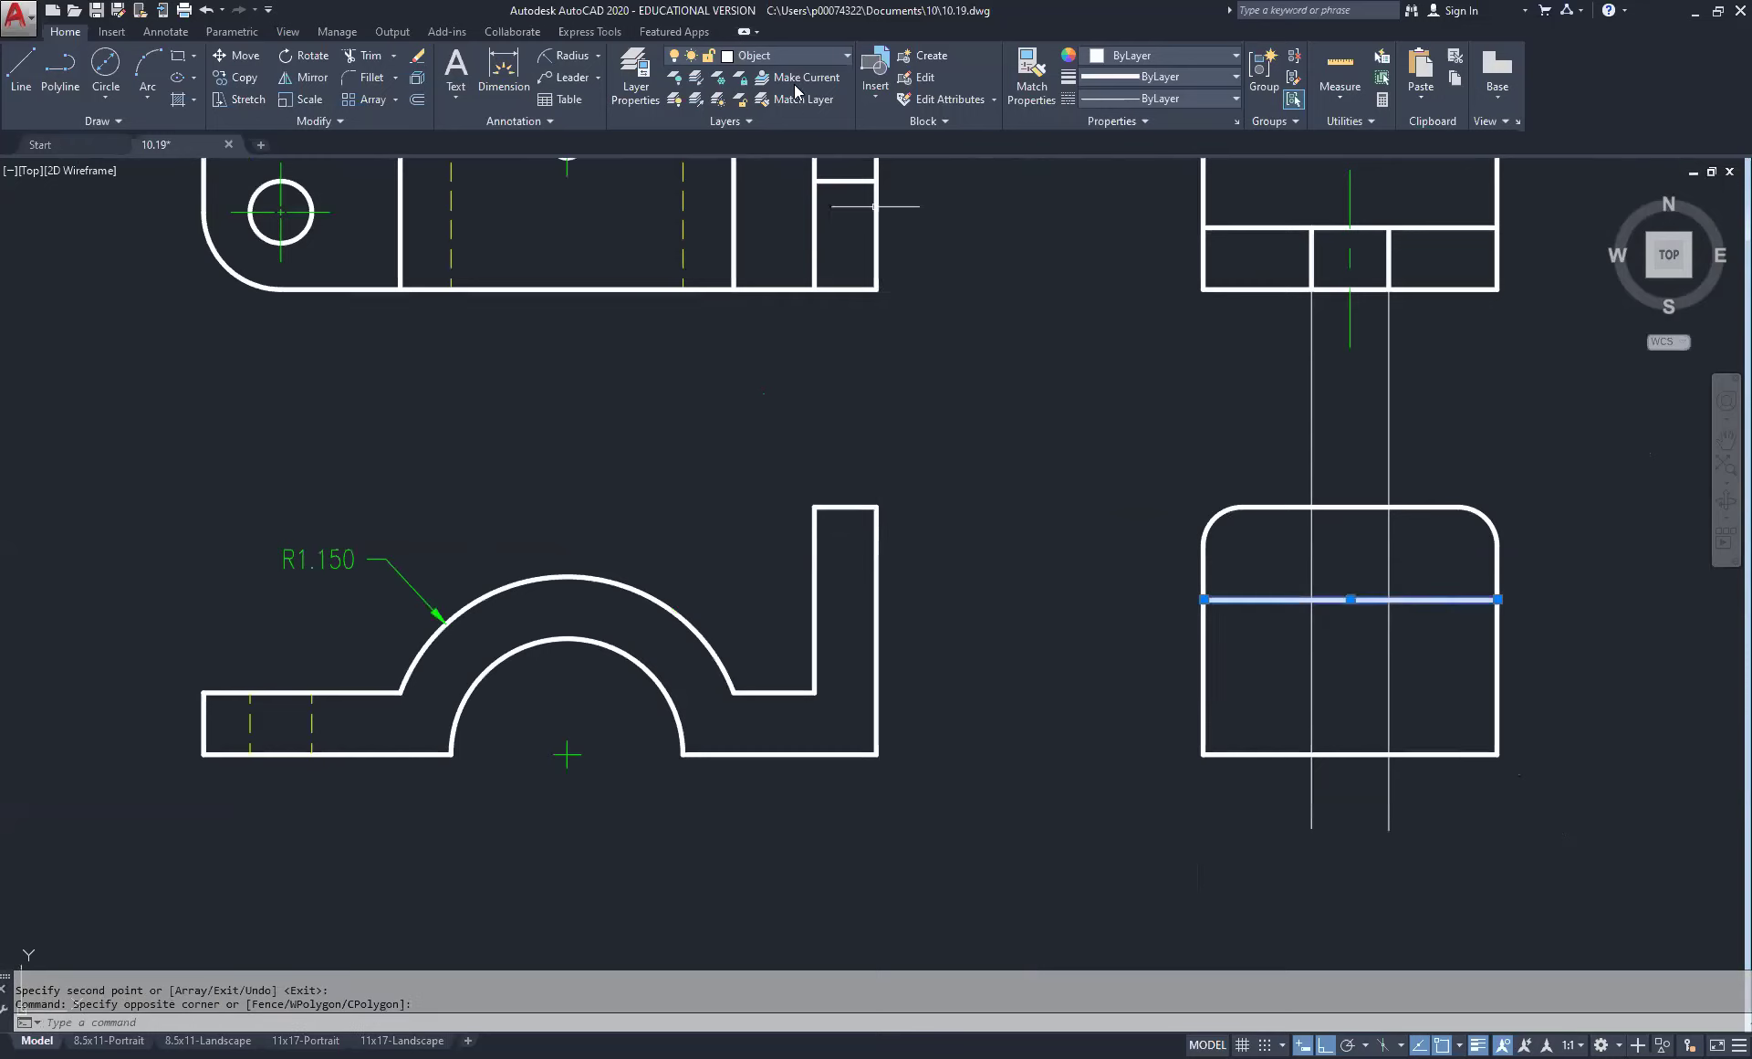
{"action": "left_click", "coordinate": [805, 55]}
{"action": "left_click", "coordinate": [787, 190]}
{"action": "key", "text": "Escape"}
{"action": "key", "text": "Escape"}
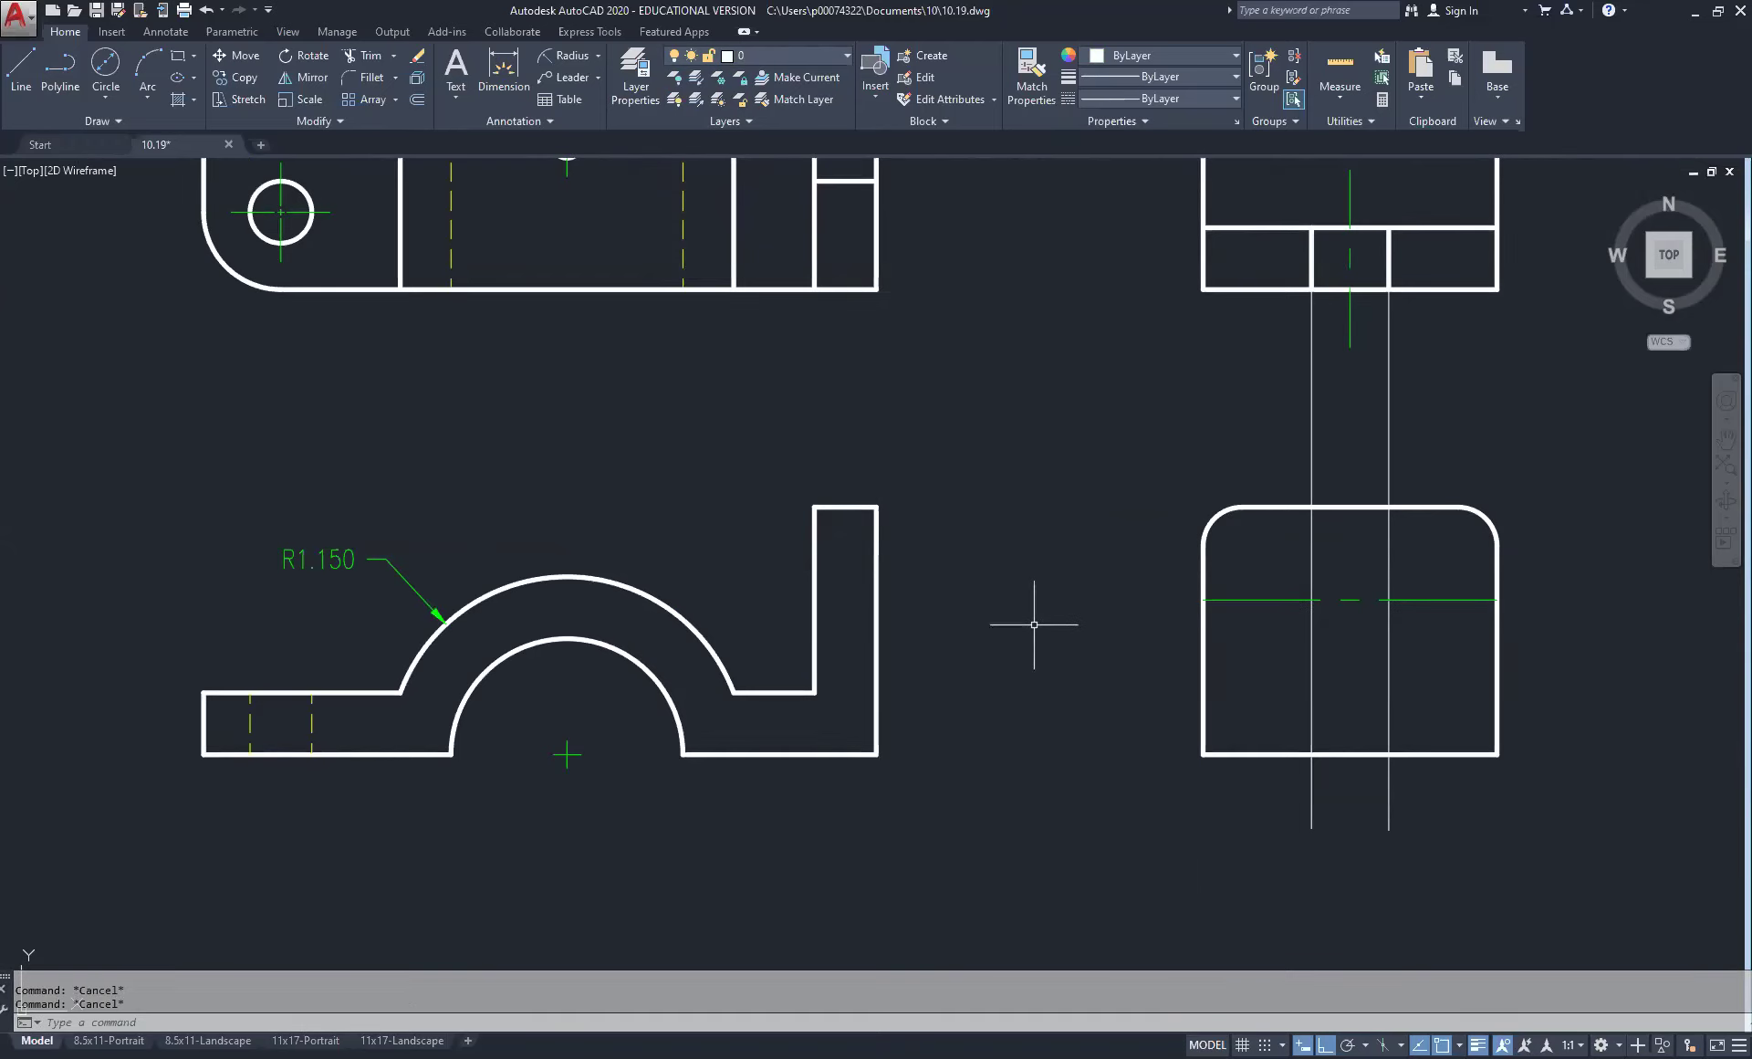
Step: Draw a vertical line from the lower end of the rotated top view's slot centerline down through the side view
{"action": "middle_click_drag", "start_coordinate": [1327, 670], "coordinate": [1221, 587]}
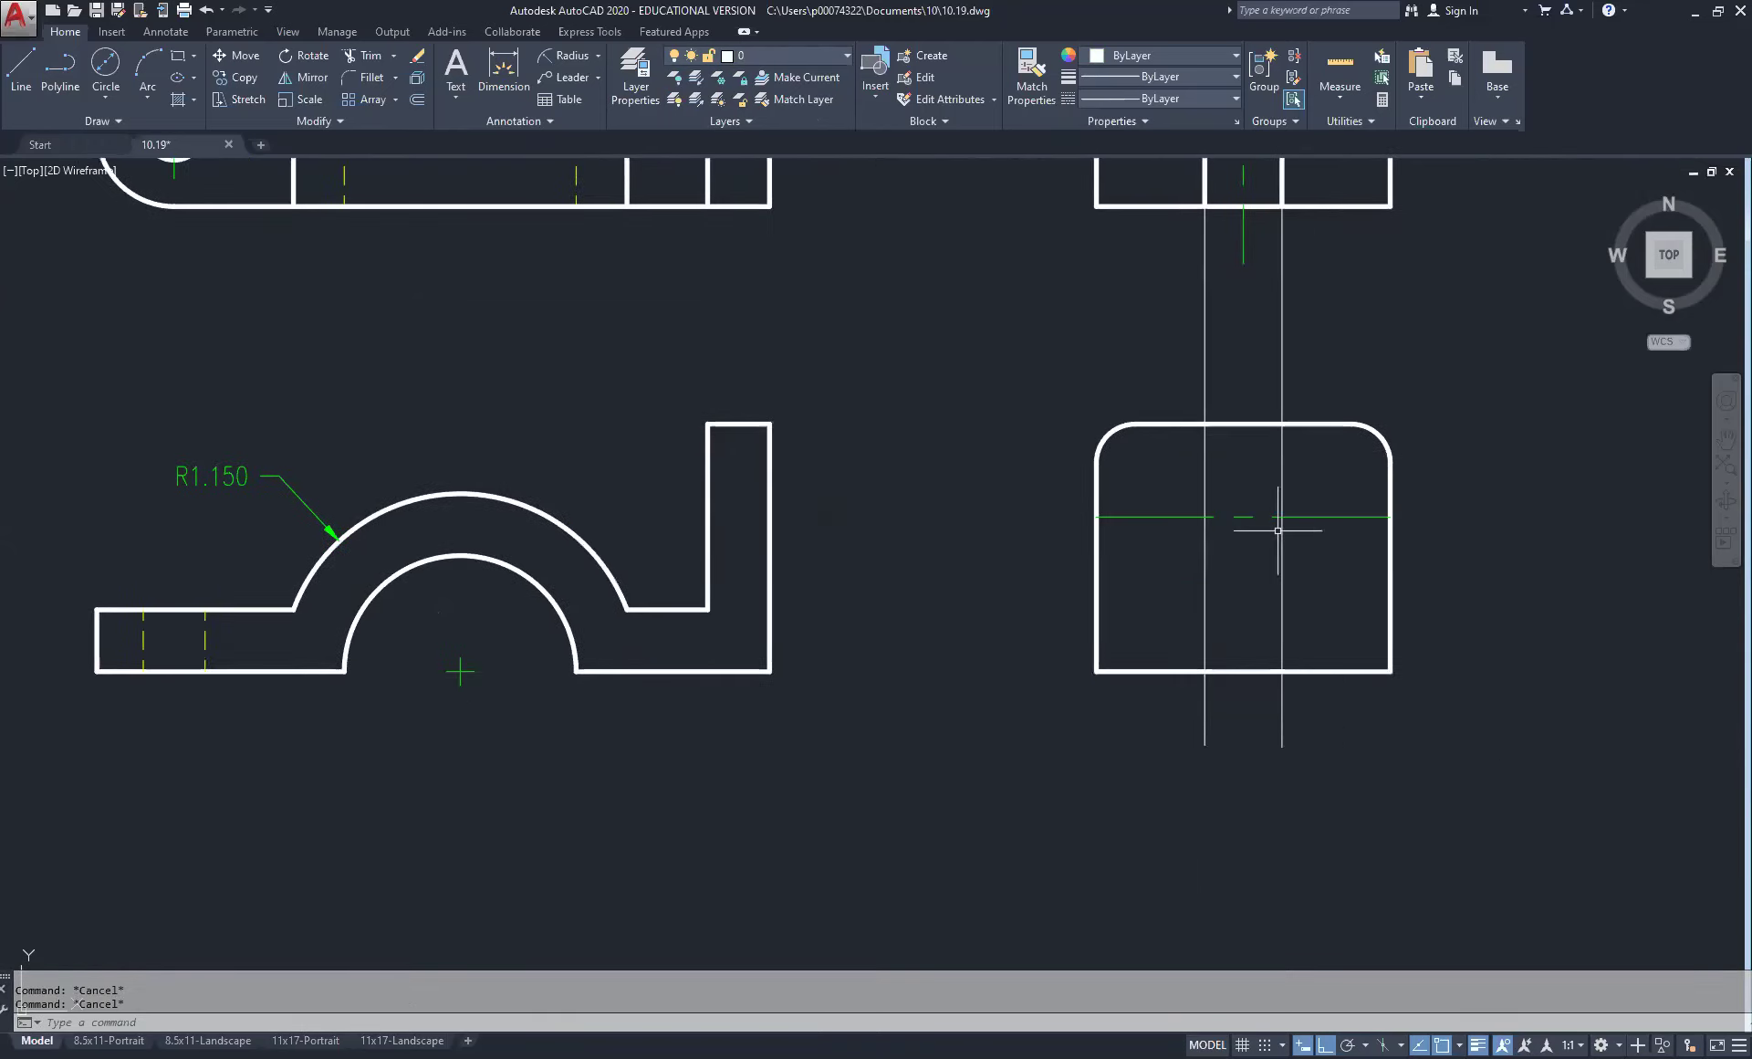
{"action": "scroll", "coordinate": [1200, 544], "scroll_direction": "down", "scroll_amount": 2}
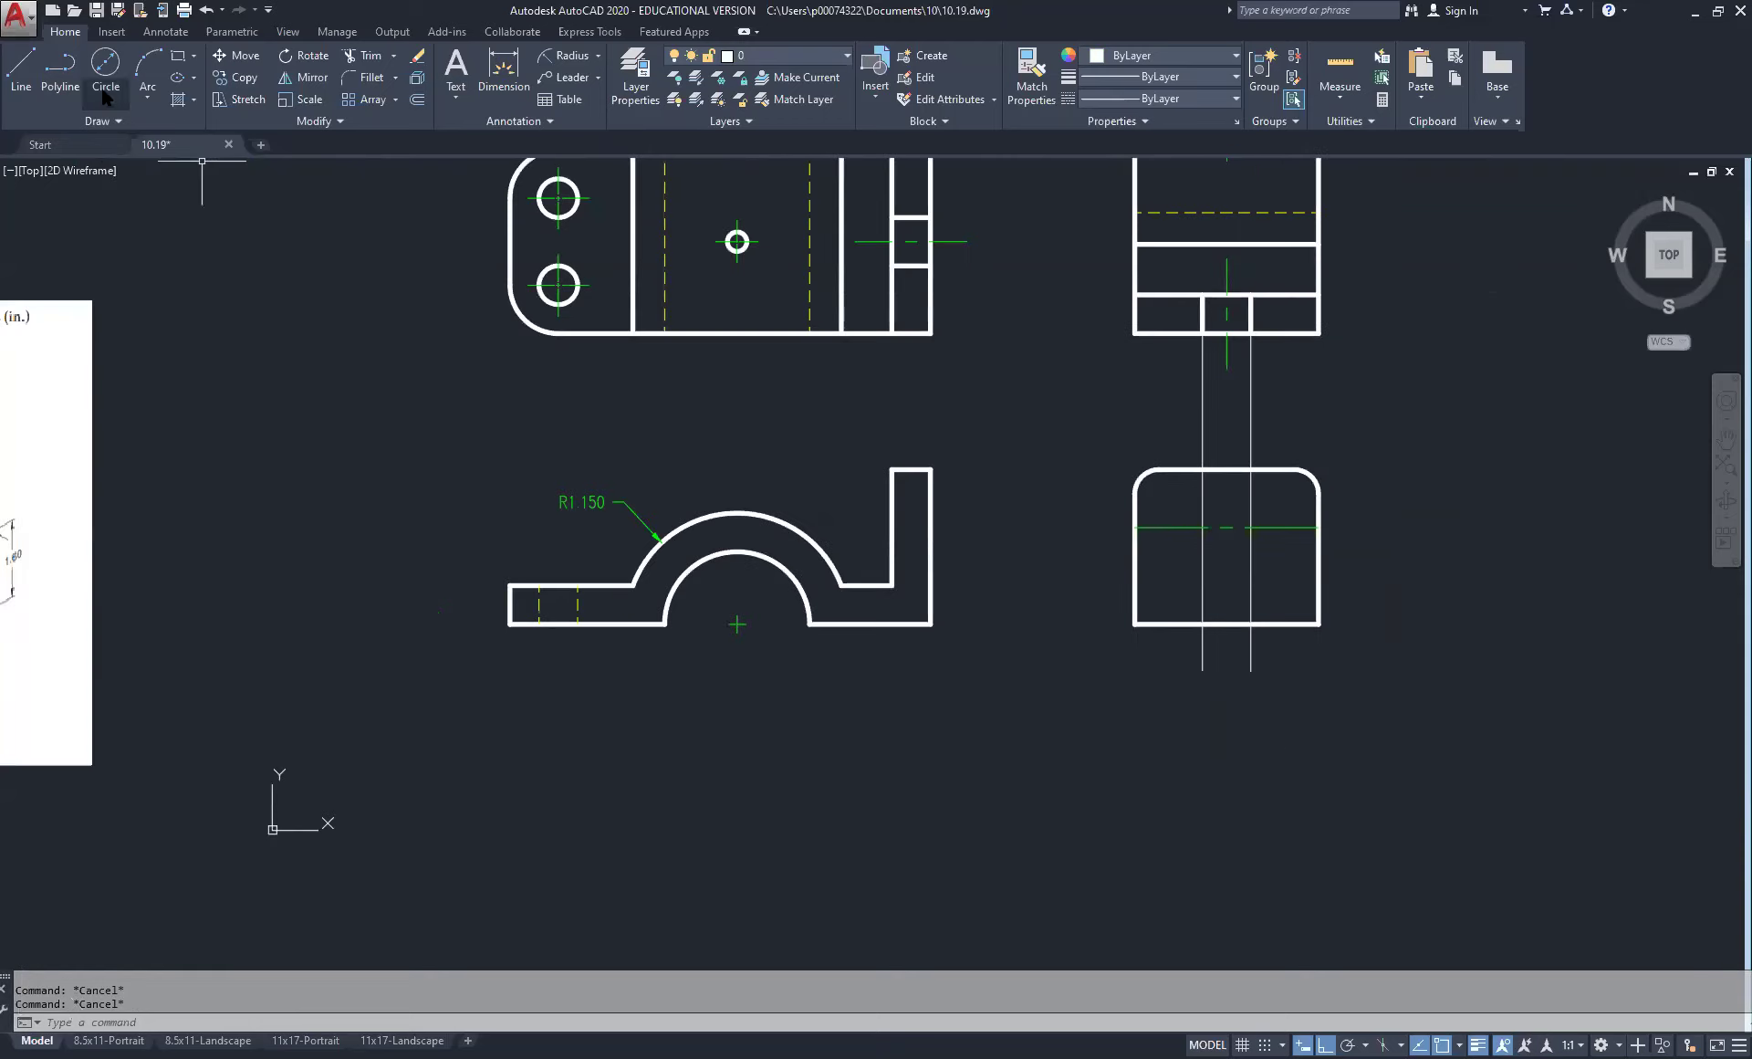
{"action": "left_click", "coordinate": [27, 75]}
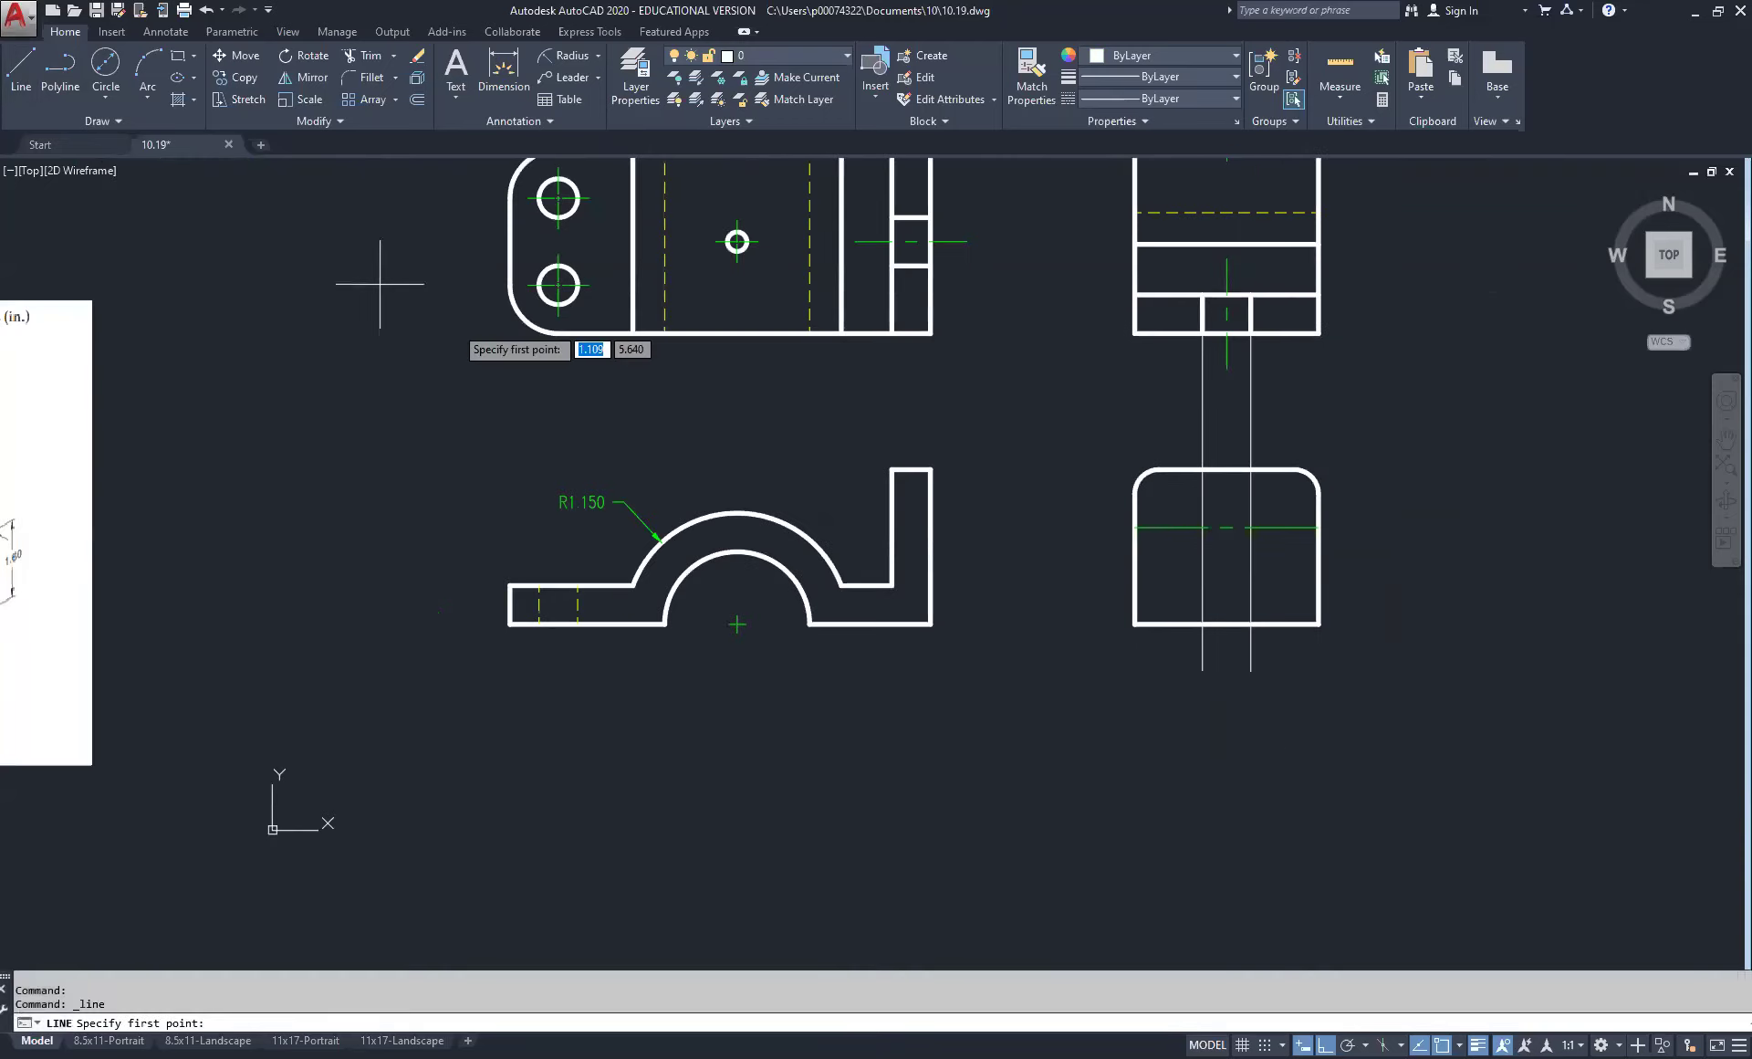
{"action": "left_click", "coordinate": [1227, 369]}
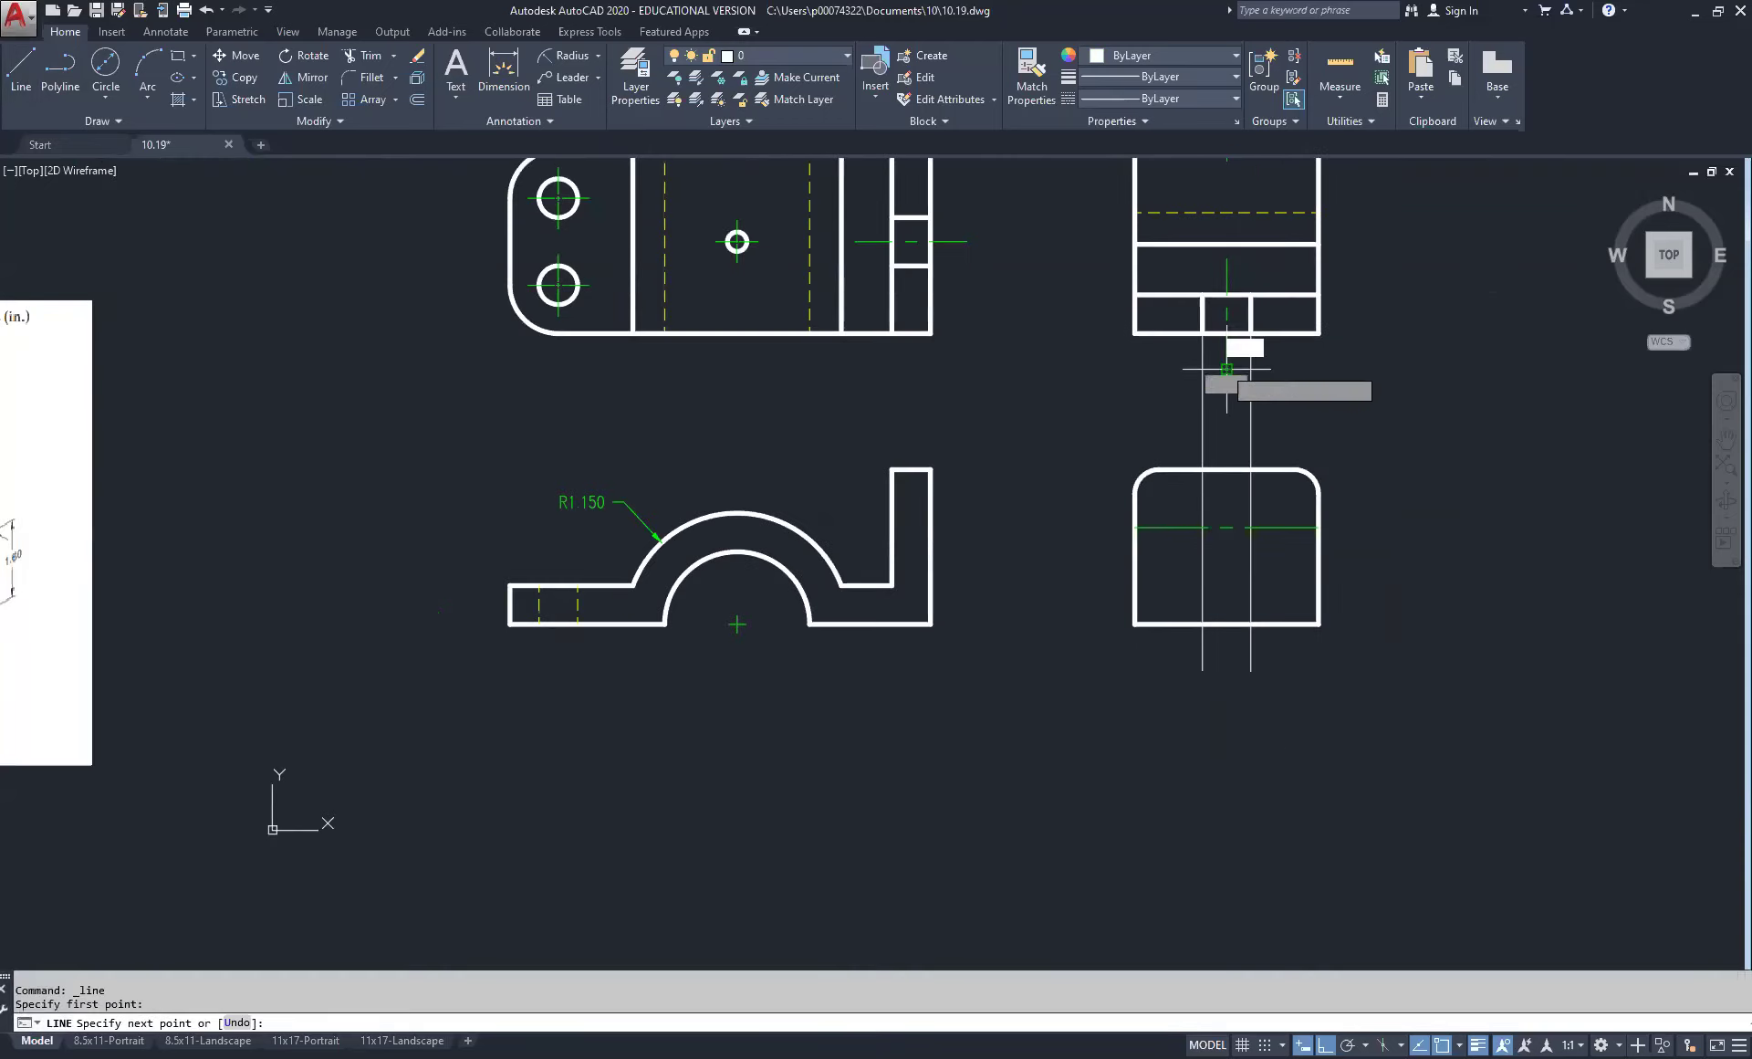
{"action": "left_click", "coordinate": [1227, 651]}
{"action": "right_click", "coordinate": [1228, 651]}
{"action": "left_click", "coordinate": [1276, 664]}
Step: Check the projected middle line against the midpoint of the side view's horizontal center line, and erase the projected line
{"action": "scroll", "coordinate": [1289, 550], "scroll_direction": "up", "scroll_amount": 6}
{"action": "left_click", "coordinate": [1240, 395]}
{"action": "left_click", "coordinate": [1207, 472]}
{"action": "scroll", "coordinate": [989, 460], "scroll_direction": "up", "scroll_amount": 3}
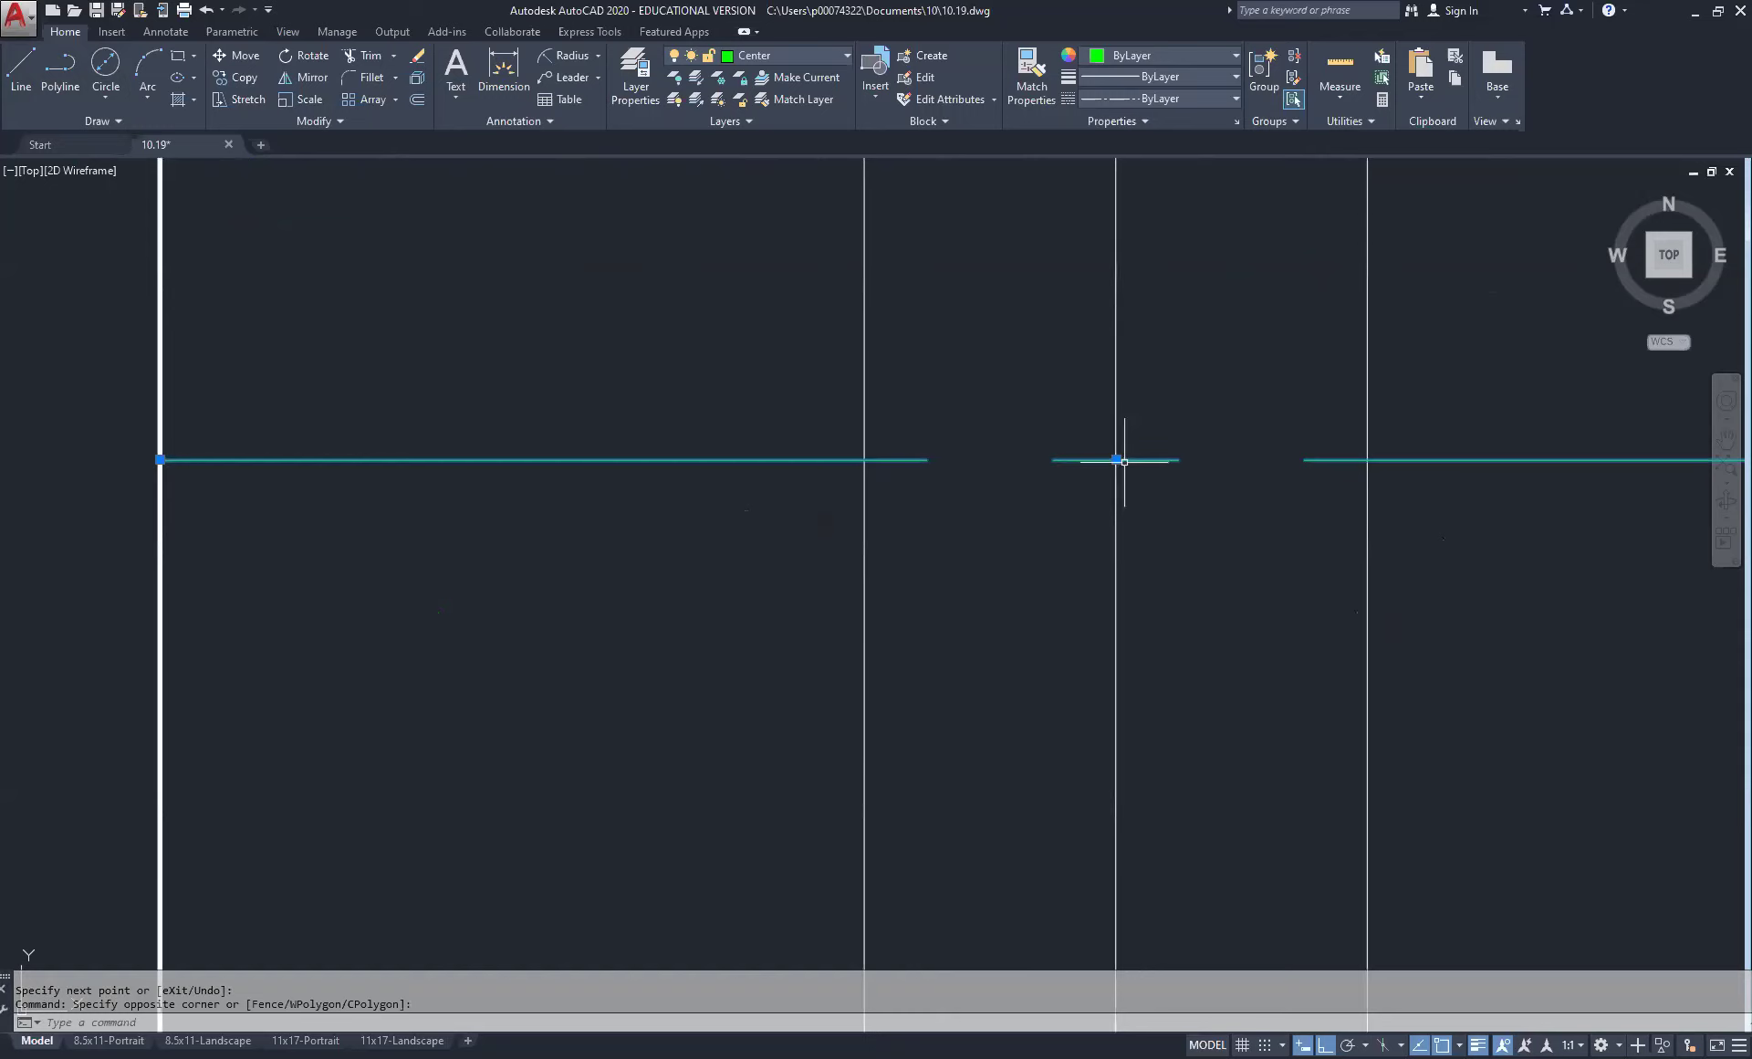
{"action": "scroll", "coordinate": [1109, 498], "scroll_direction": "down", "scroll_amount": 6}
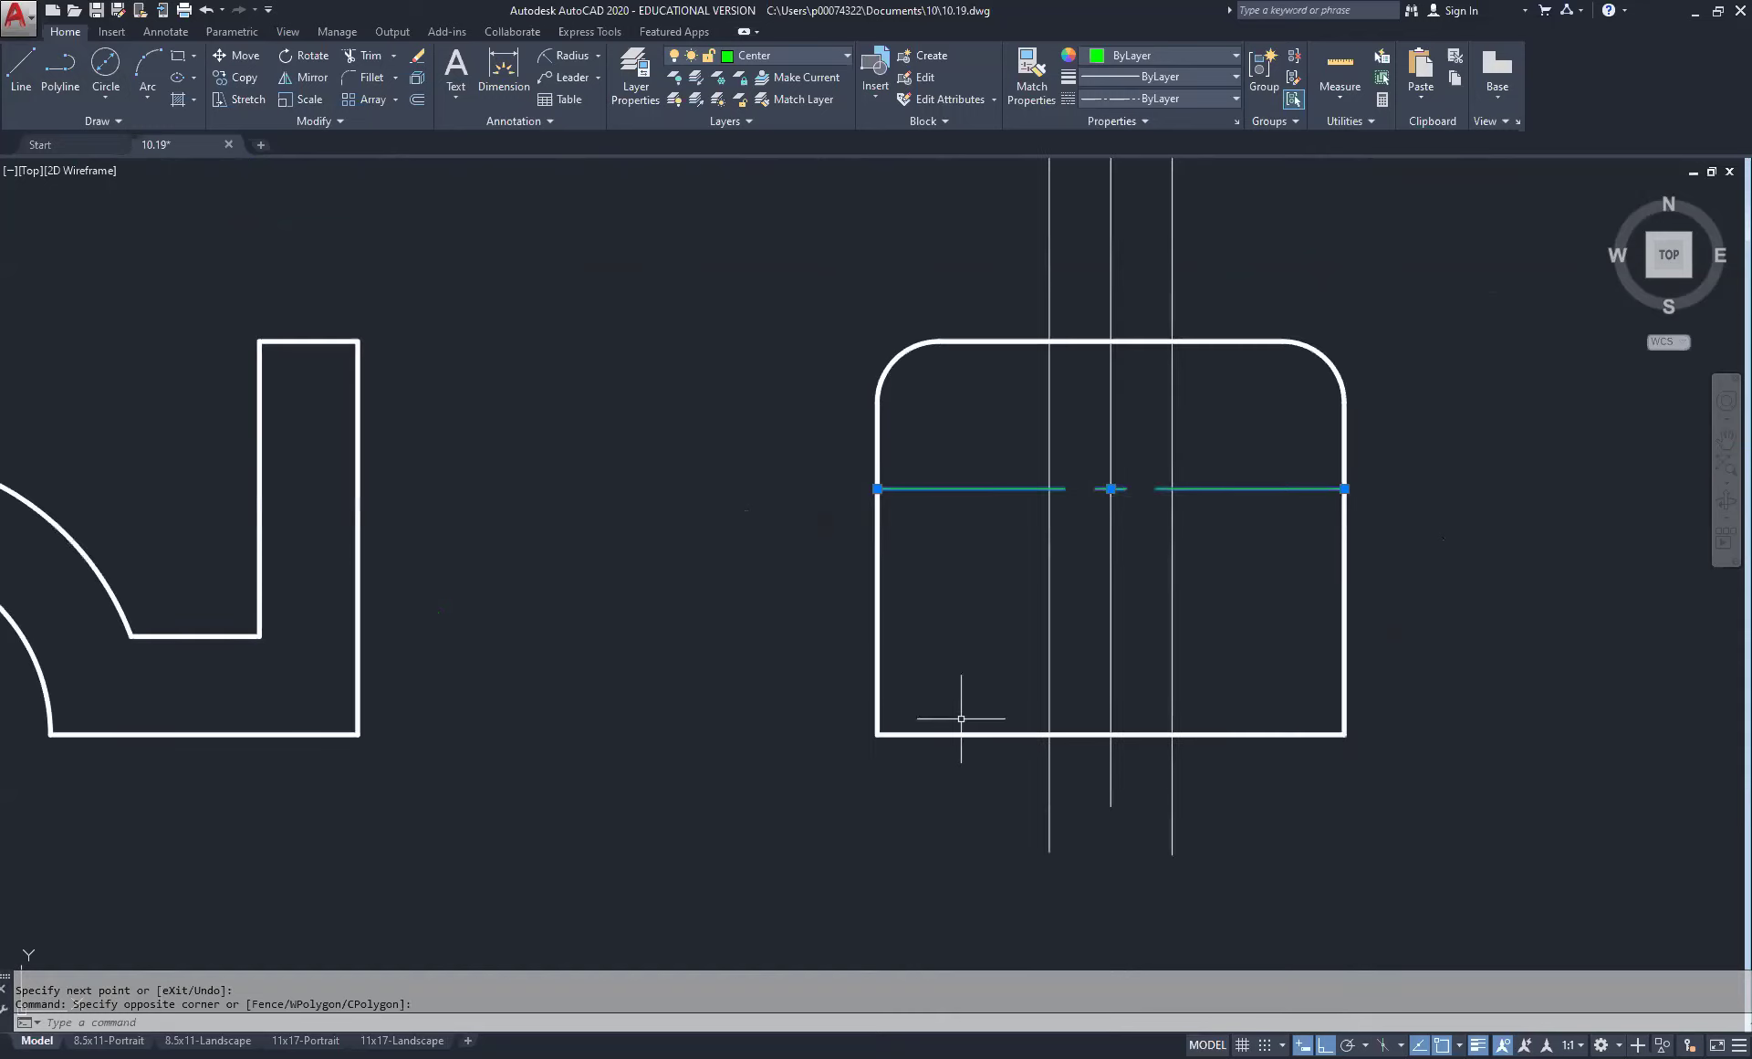
{"action": "key", "text": "Escape"}
{"action": "key", "text": "Escape"}
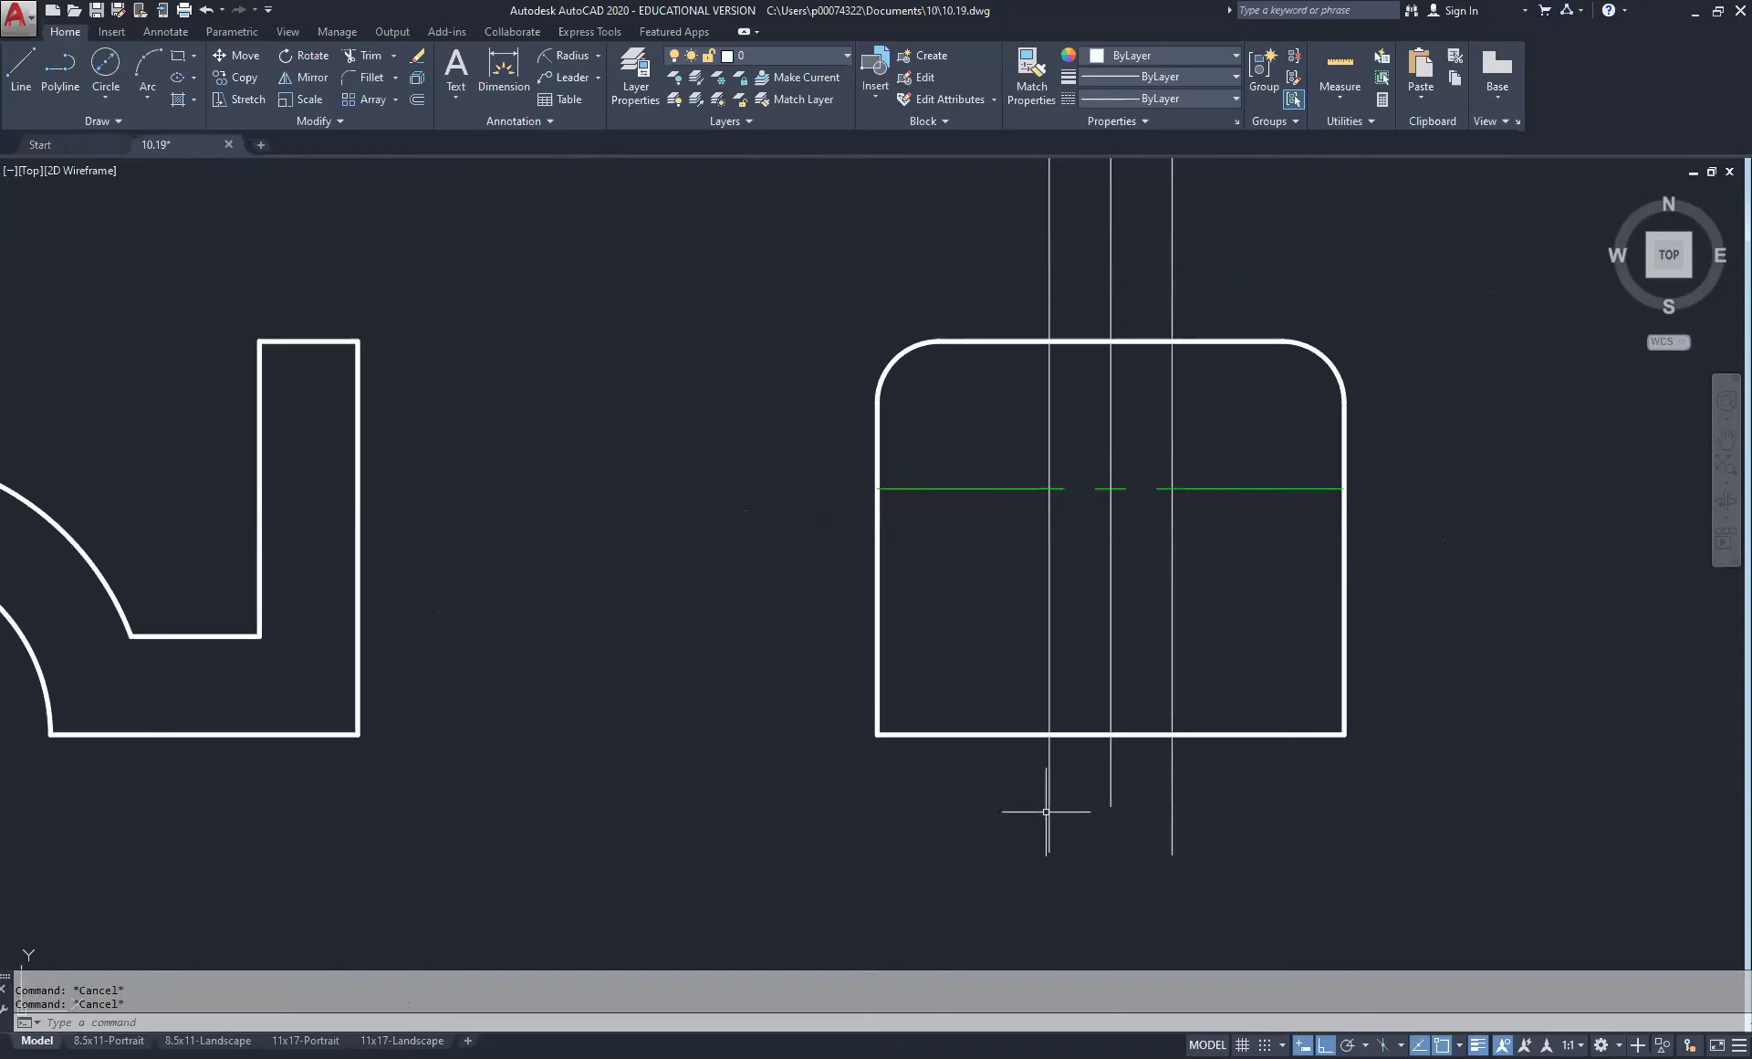
{"action": "left_click_drag", "start_coordinate": [1128, 595], "coordinate": [1103, 611]}
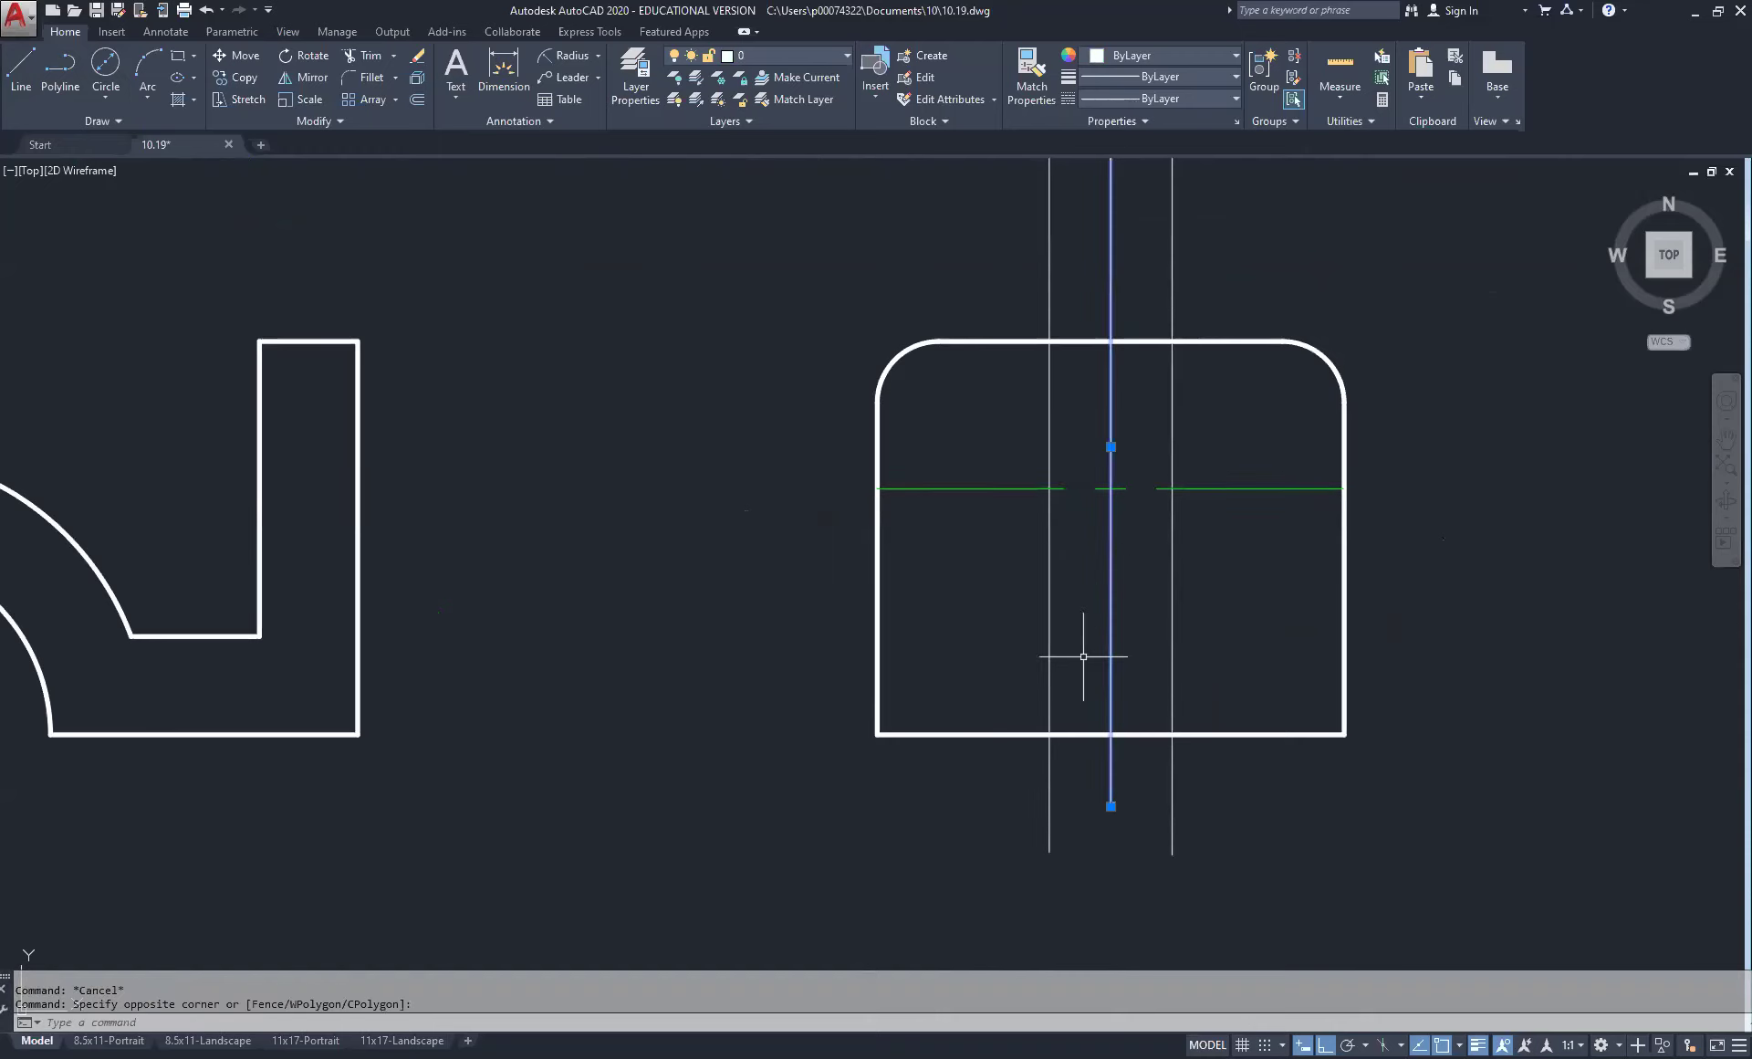
{"action": "key", "text": "Delete"}
Step: Draw a circle centered on the midpoint of the side view's horizontal center line, with its radius reaching the projected slot side line
{"action": "scroll", "coordinate": [1121, 605], "scroll_direction": "down", "scroll_amount": 2}
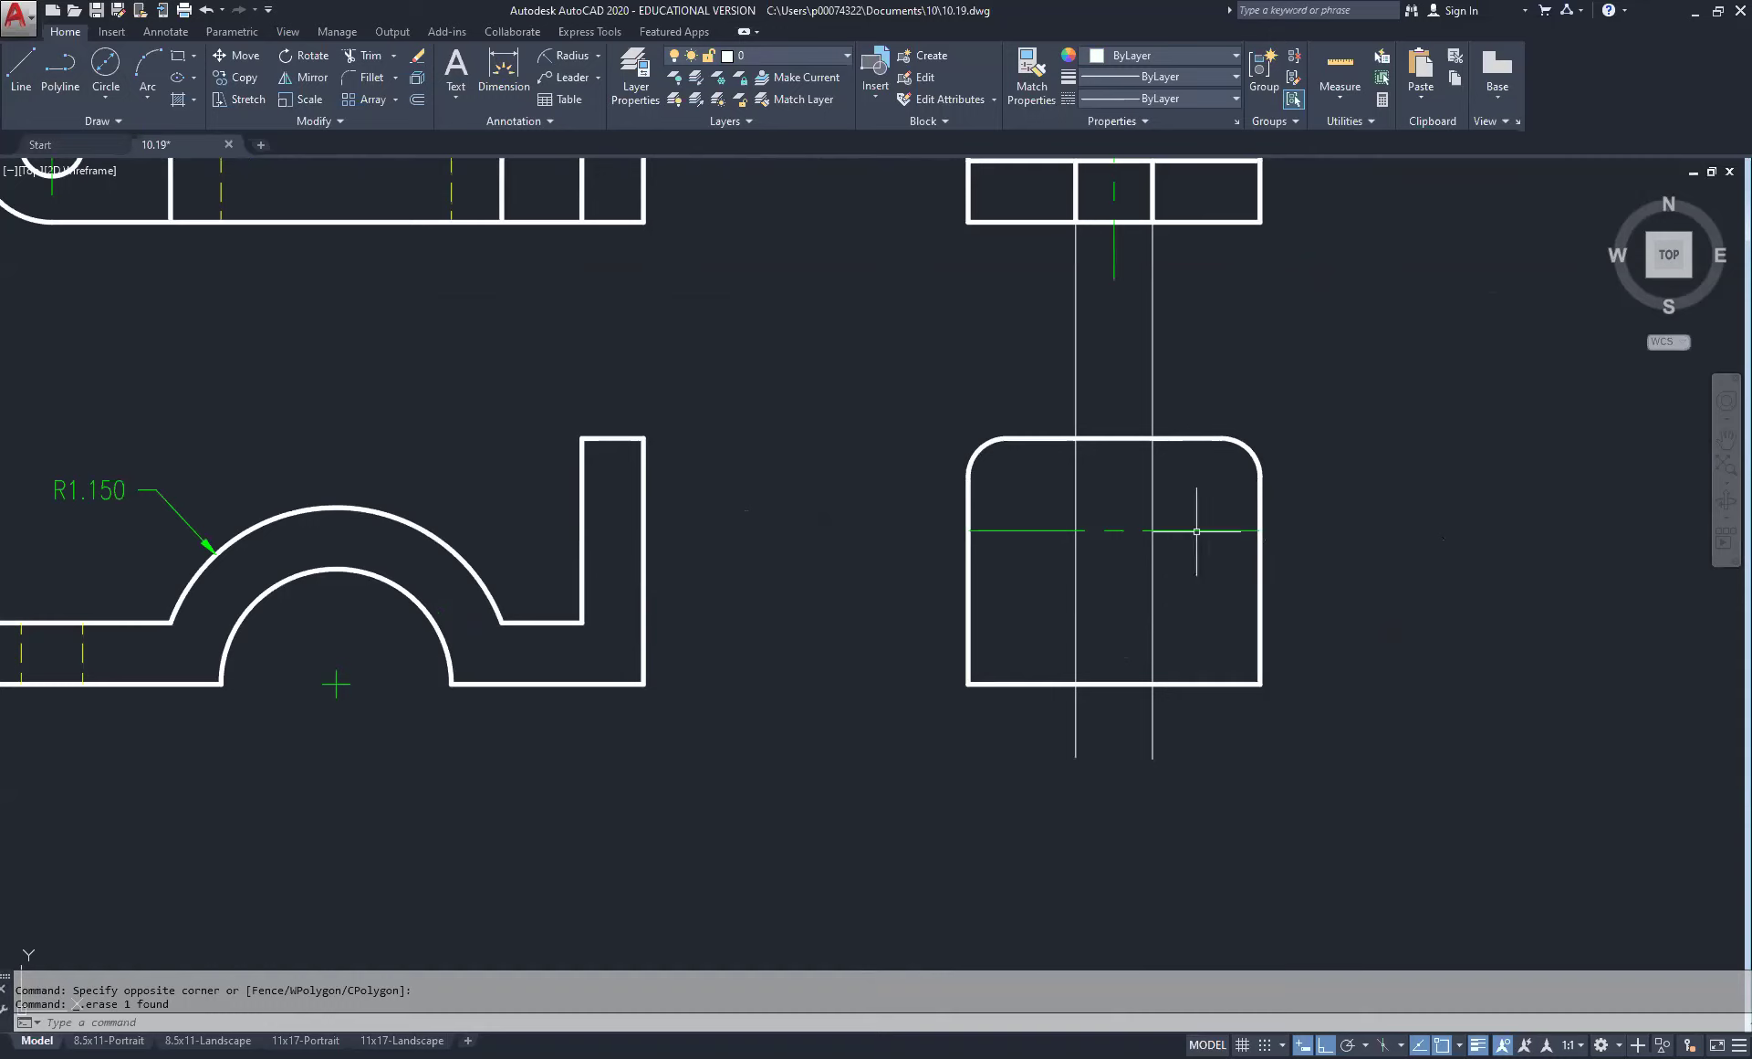
{"action": "scroll", "coordinate": [1118, 529], "scroll_direction": "down", "scroll_amount": 1}
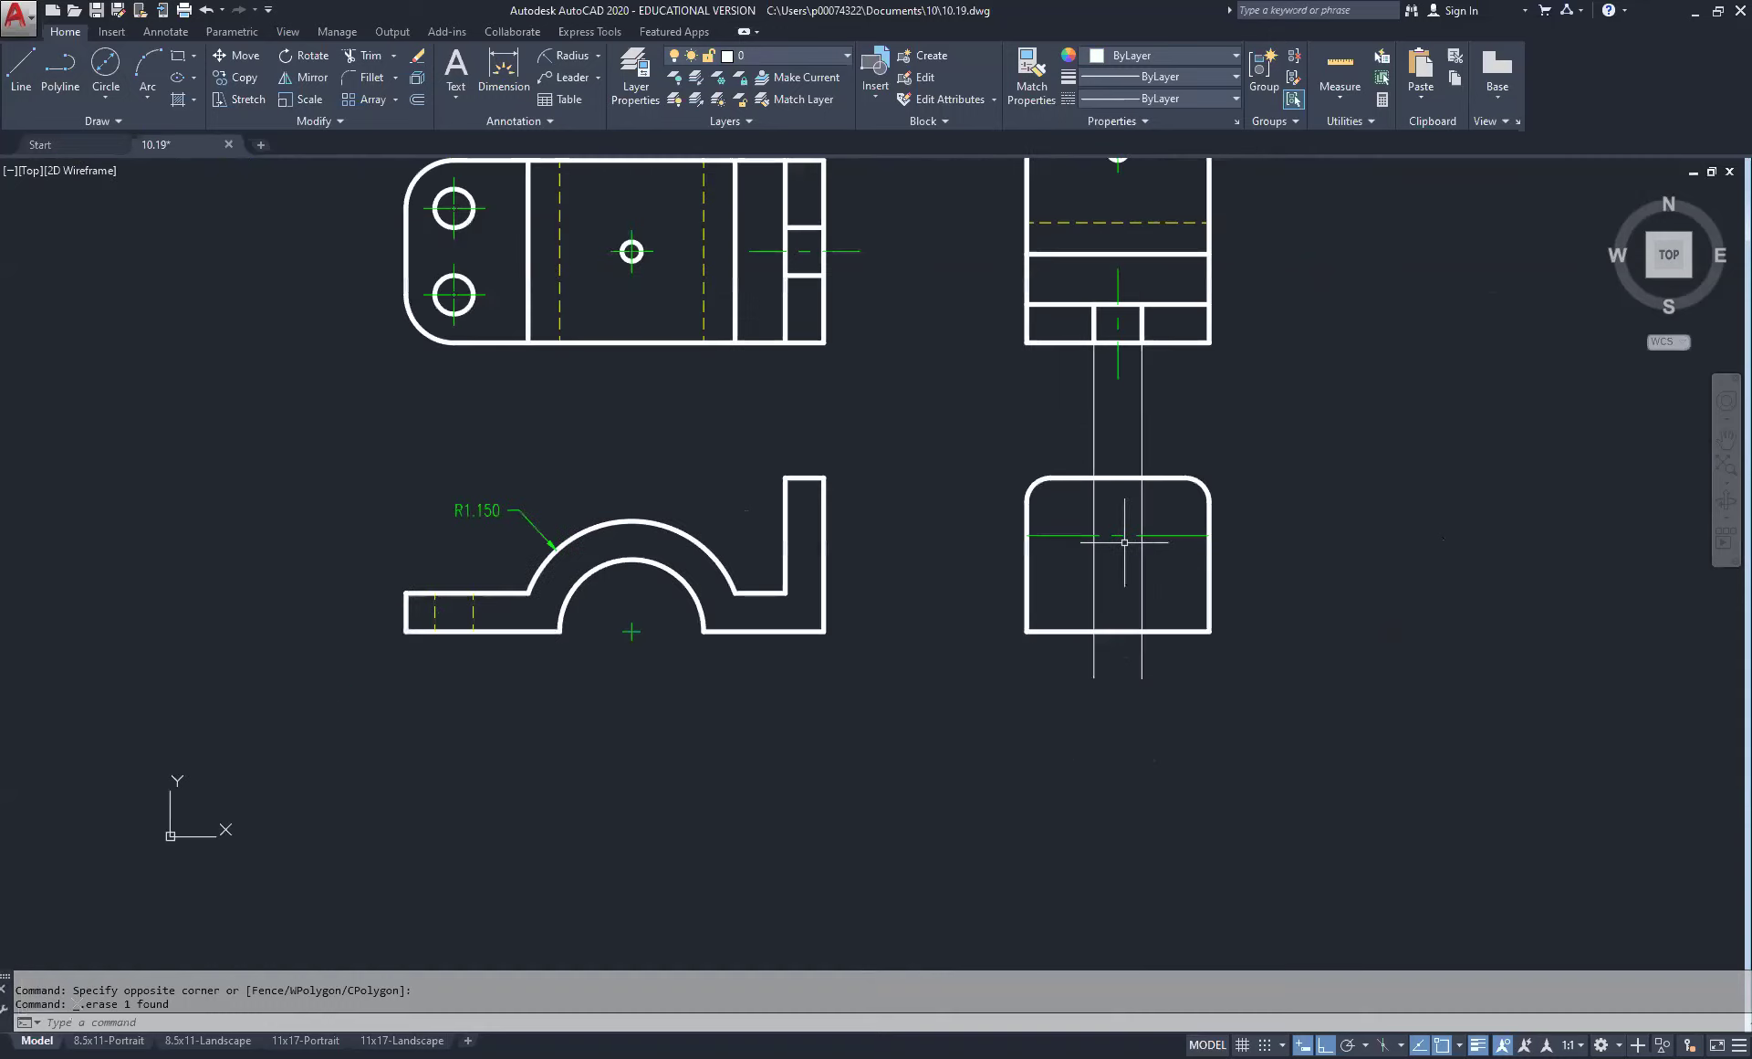
{"action": "scroll", "coordinate": [591, 474], "scroll_direction": "down", "scroll_amount": 1}
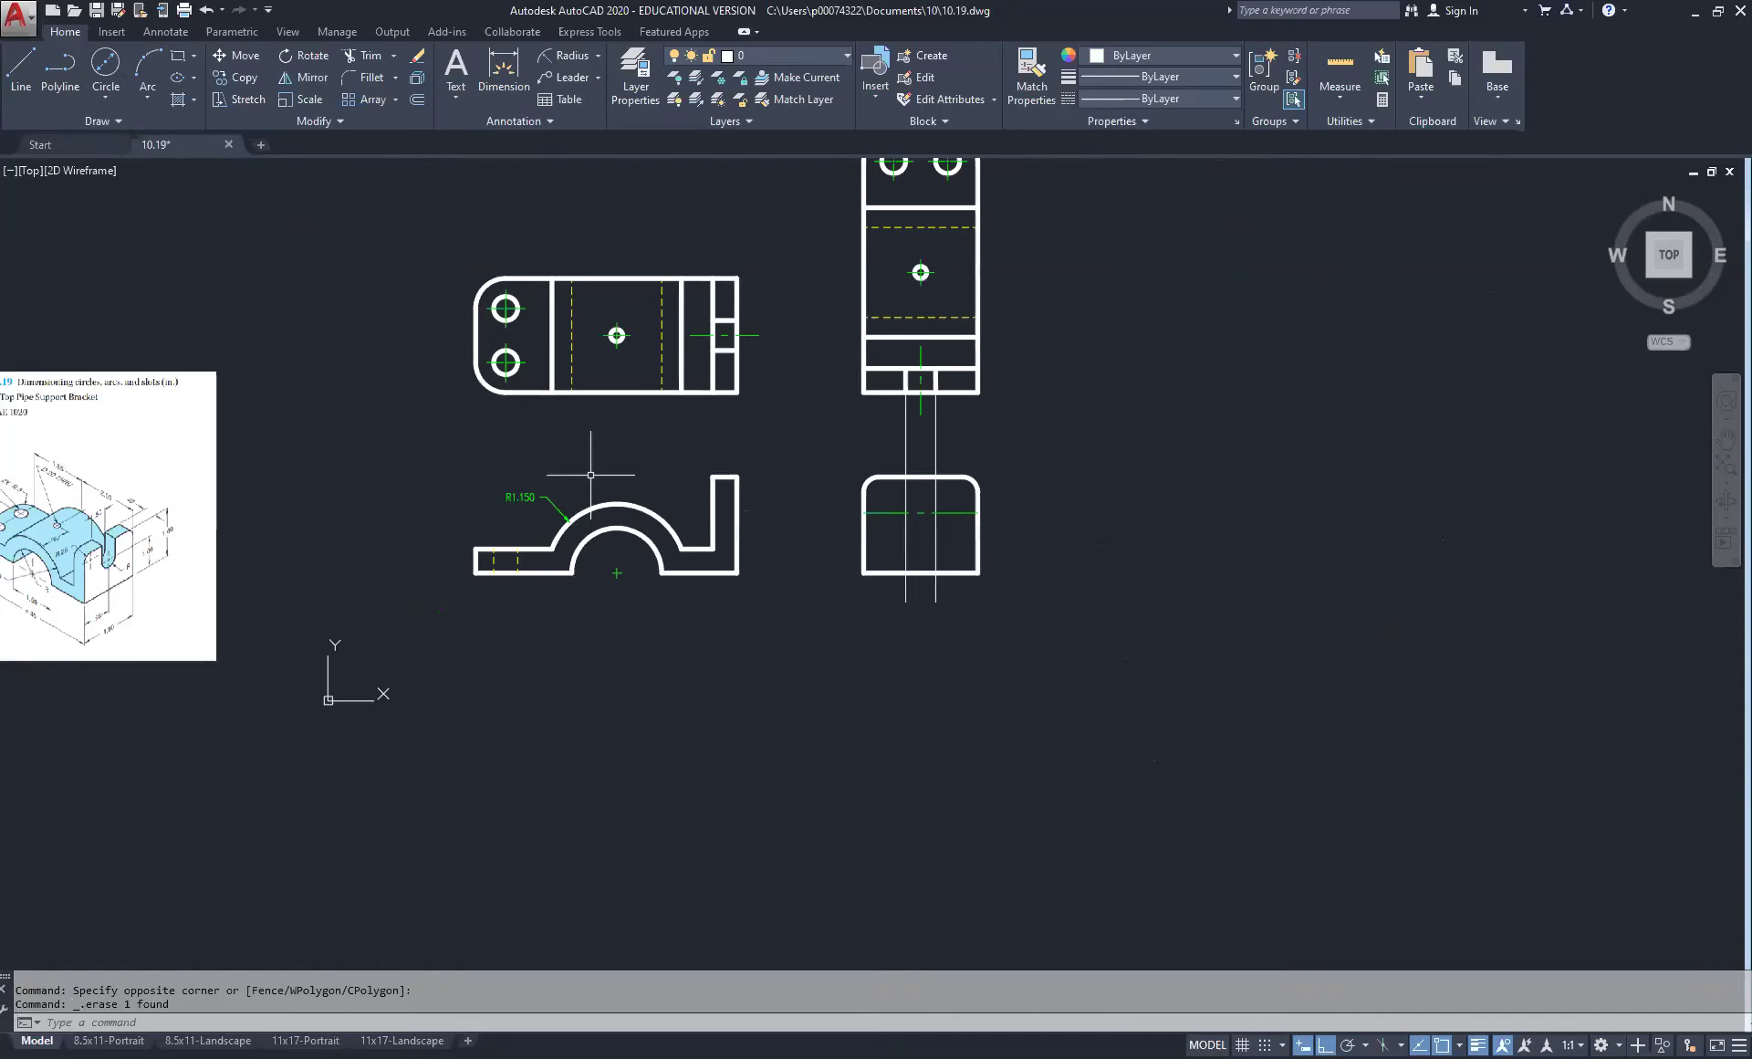
{"action": "scroll", "coordinate": [324, 546], "scroll_direction": "up", "scroll_amount": 3}
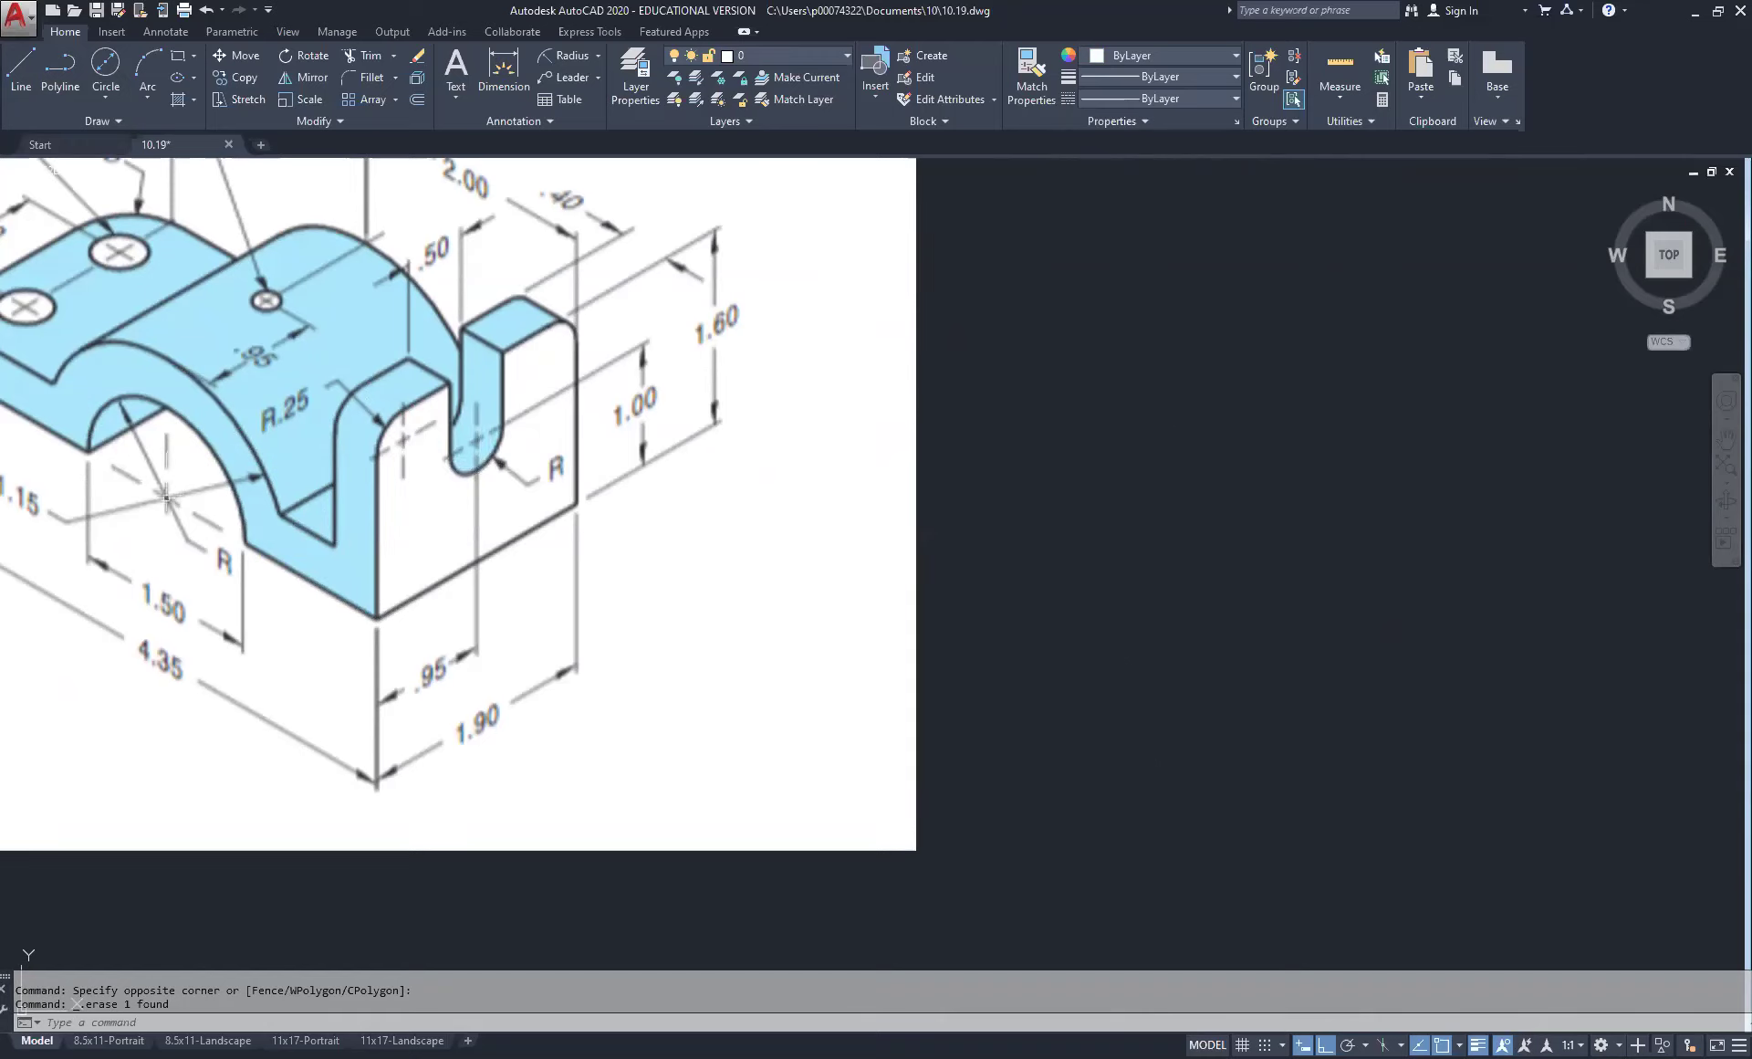
{"action": "scroll", "coordinate": [772, 847], "scroll_direction": "down", "scroll_amount": 3}
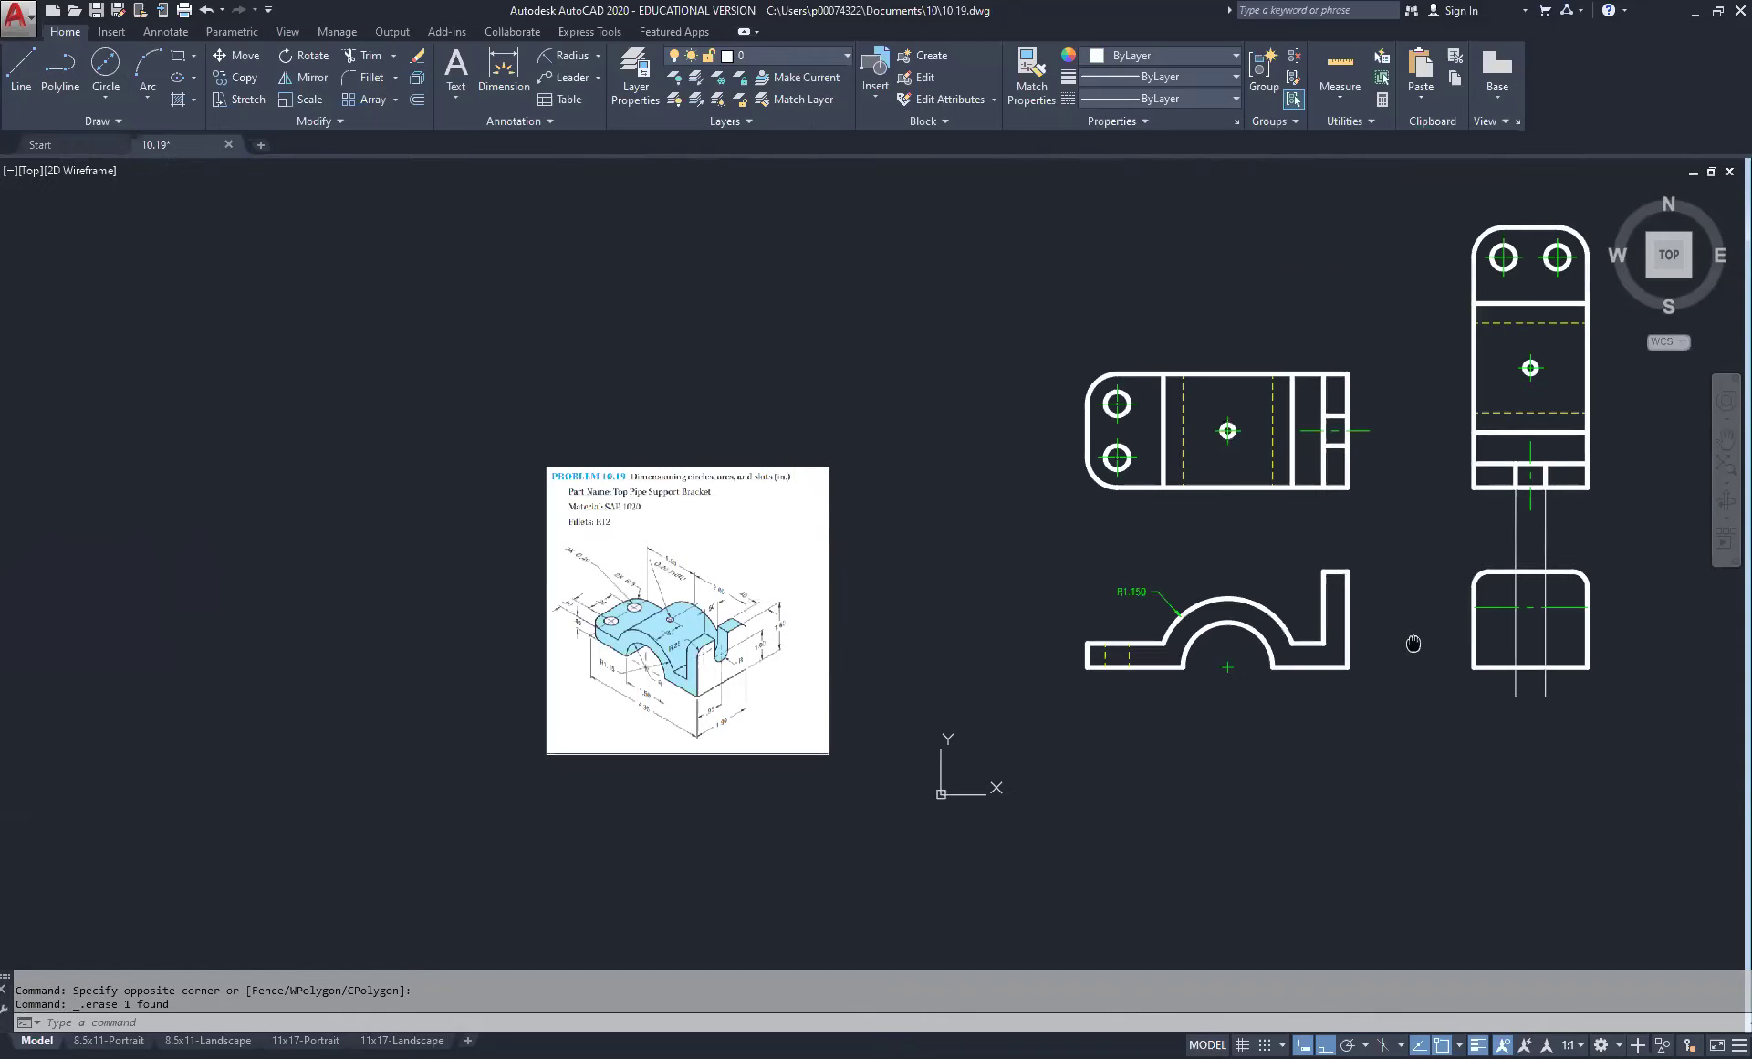
{"action": "scroll", "coordinate": [1412, 644], "scroll_direction": "up", "scroll_amount": 3}
{"action": "scroll", "coordinate": [946, 619], "scroll_direction": "up", "scroll_amount": 2}
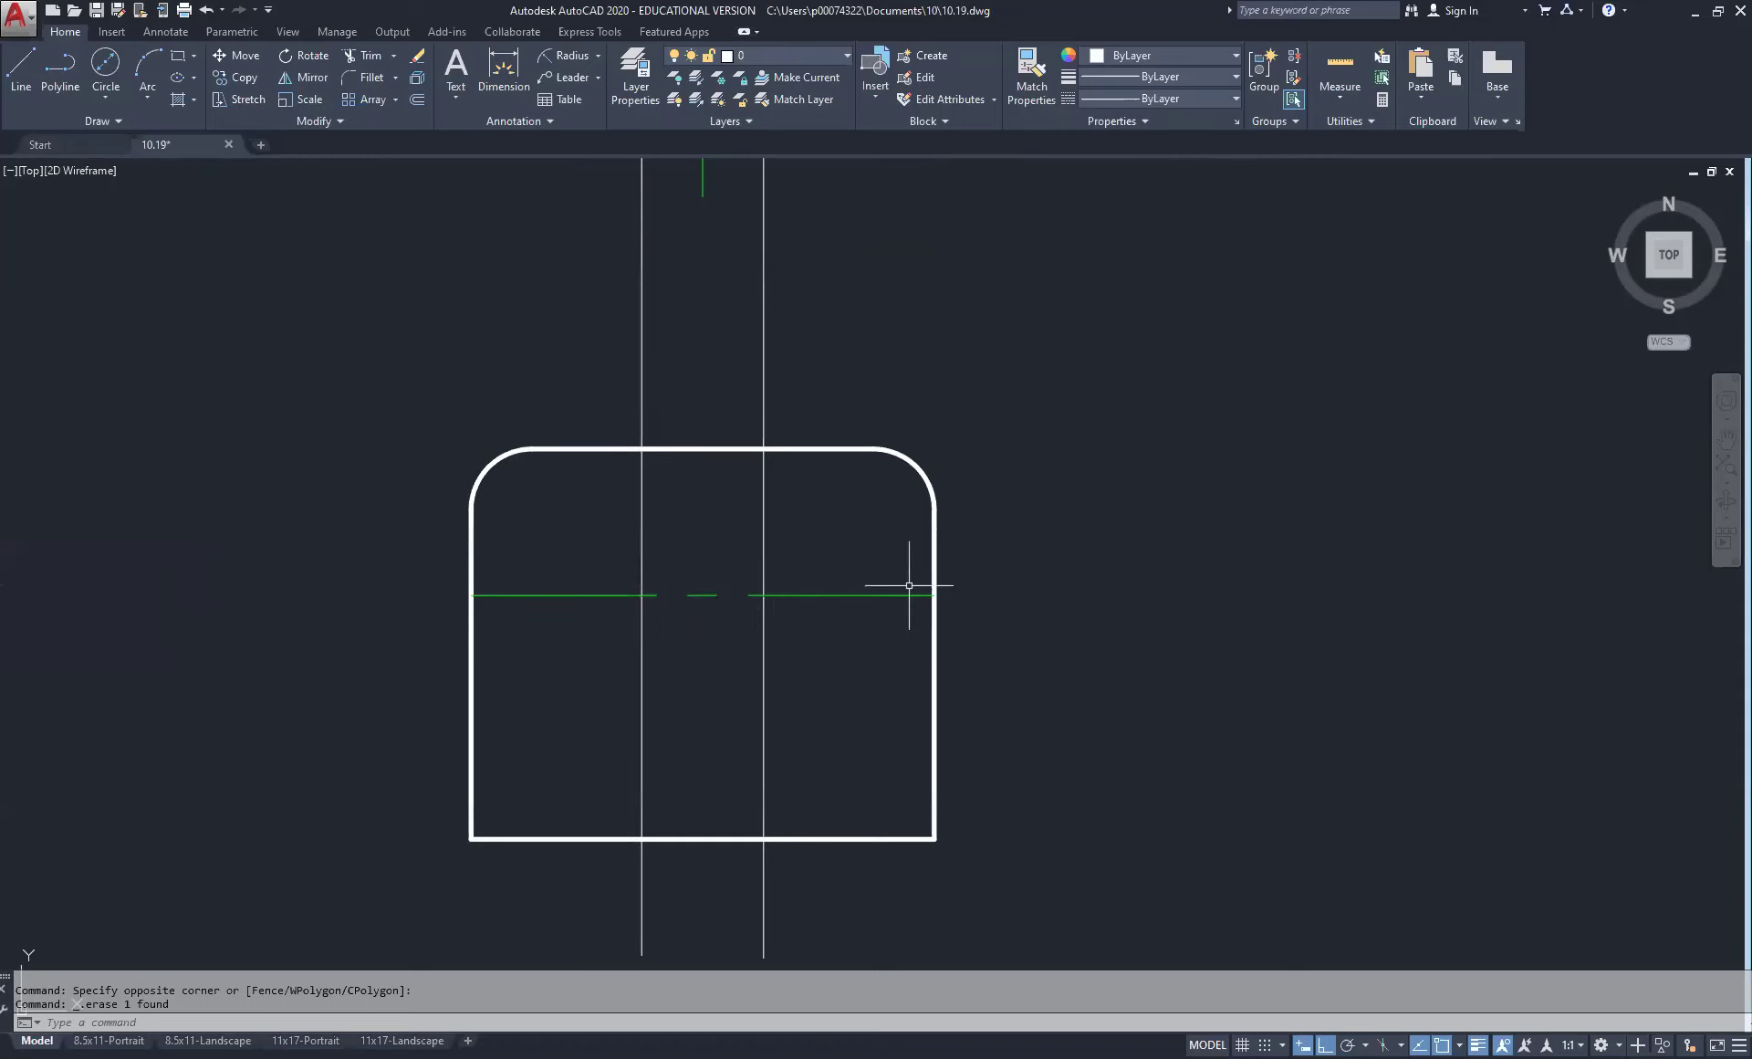
{"action": "left_click", "coordinate": [113, 94]}
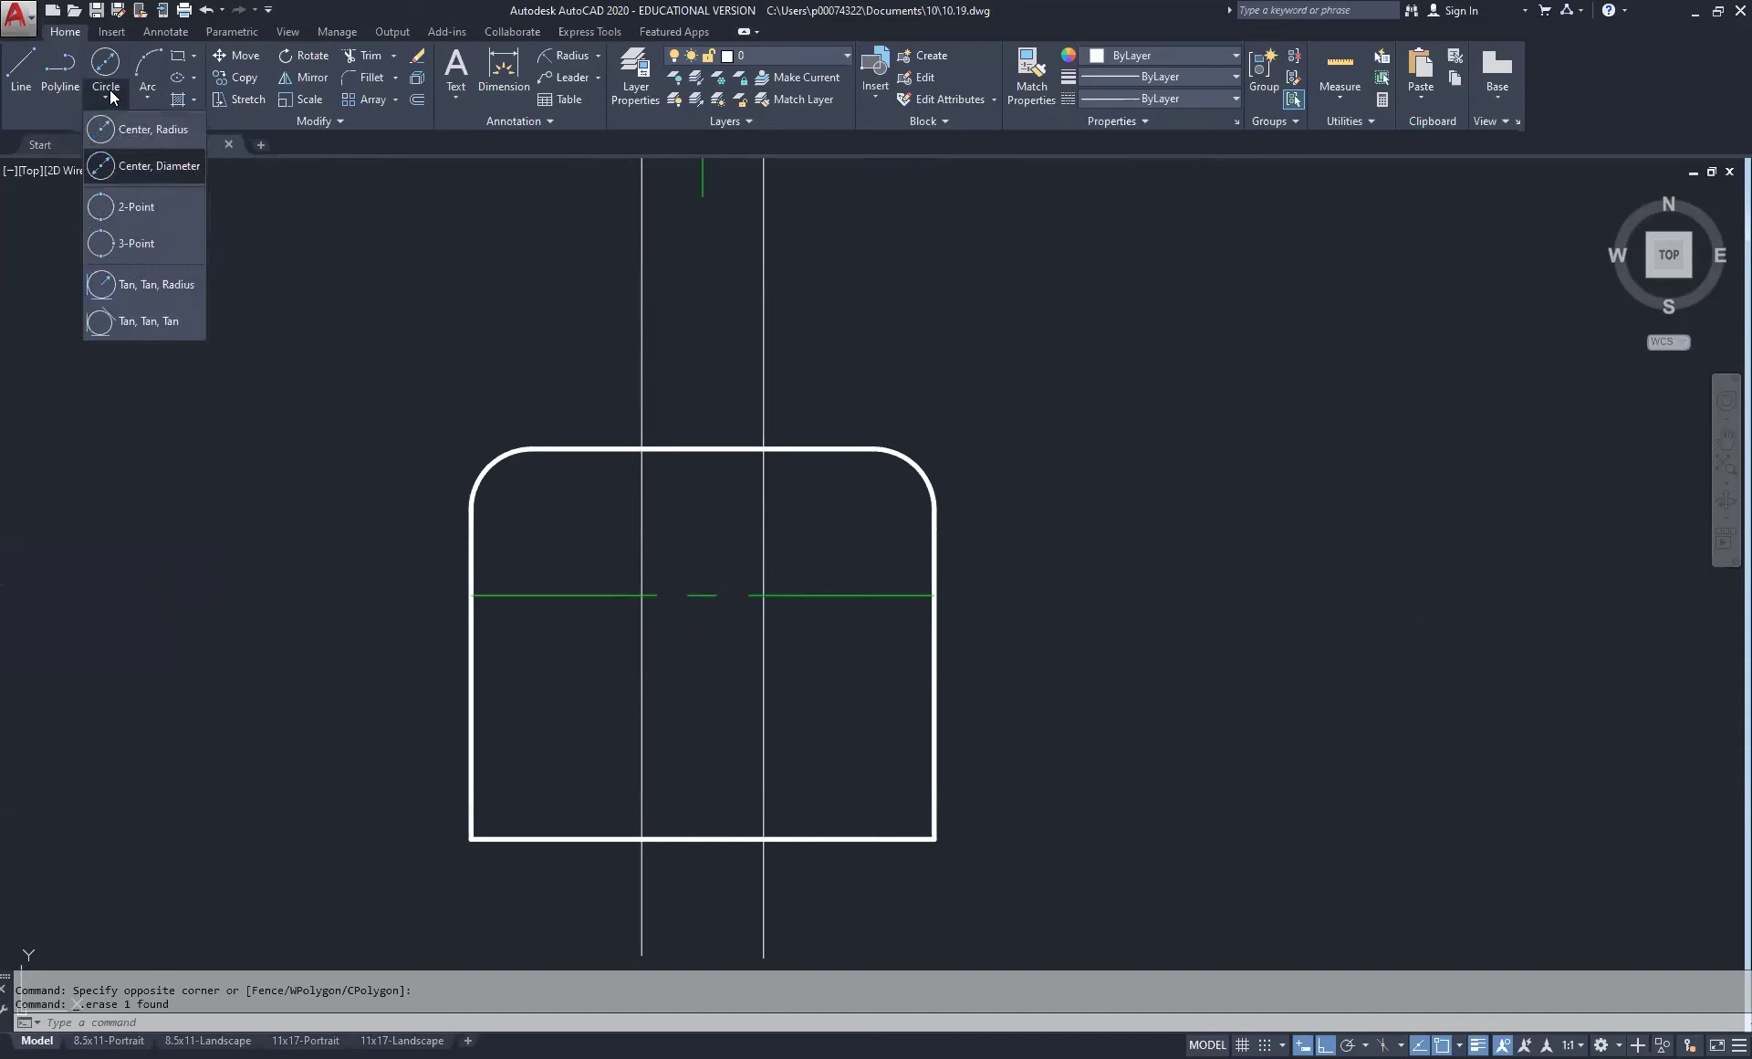
{"action": "left_click", "coordinate": [137, 130]}
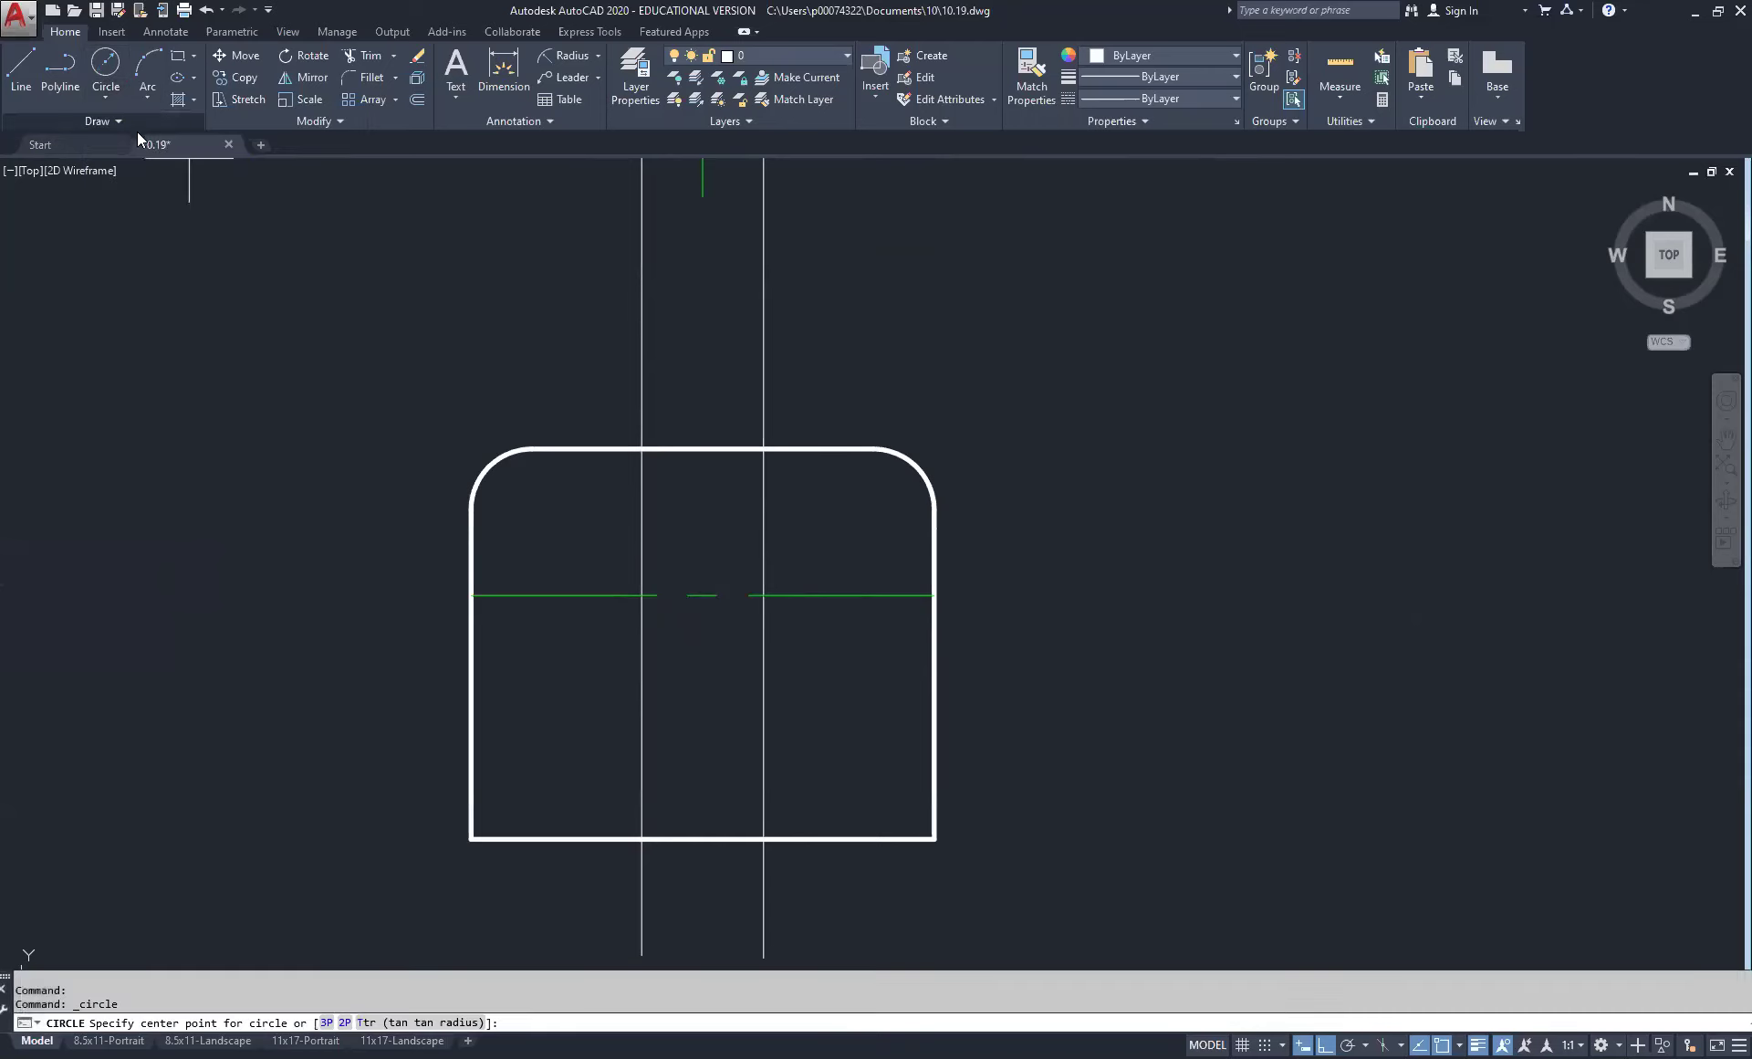
{"action": "left_click", "coordinate": [703, 595]}
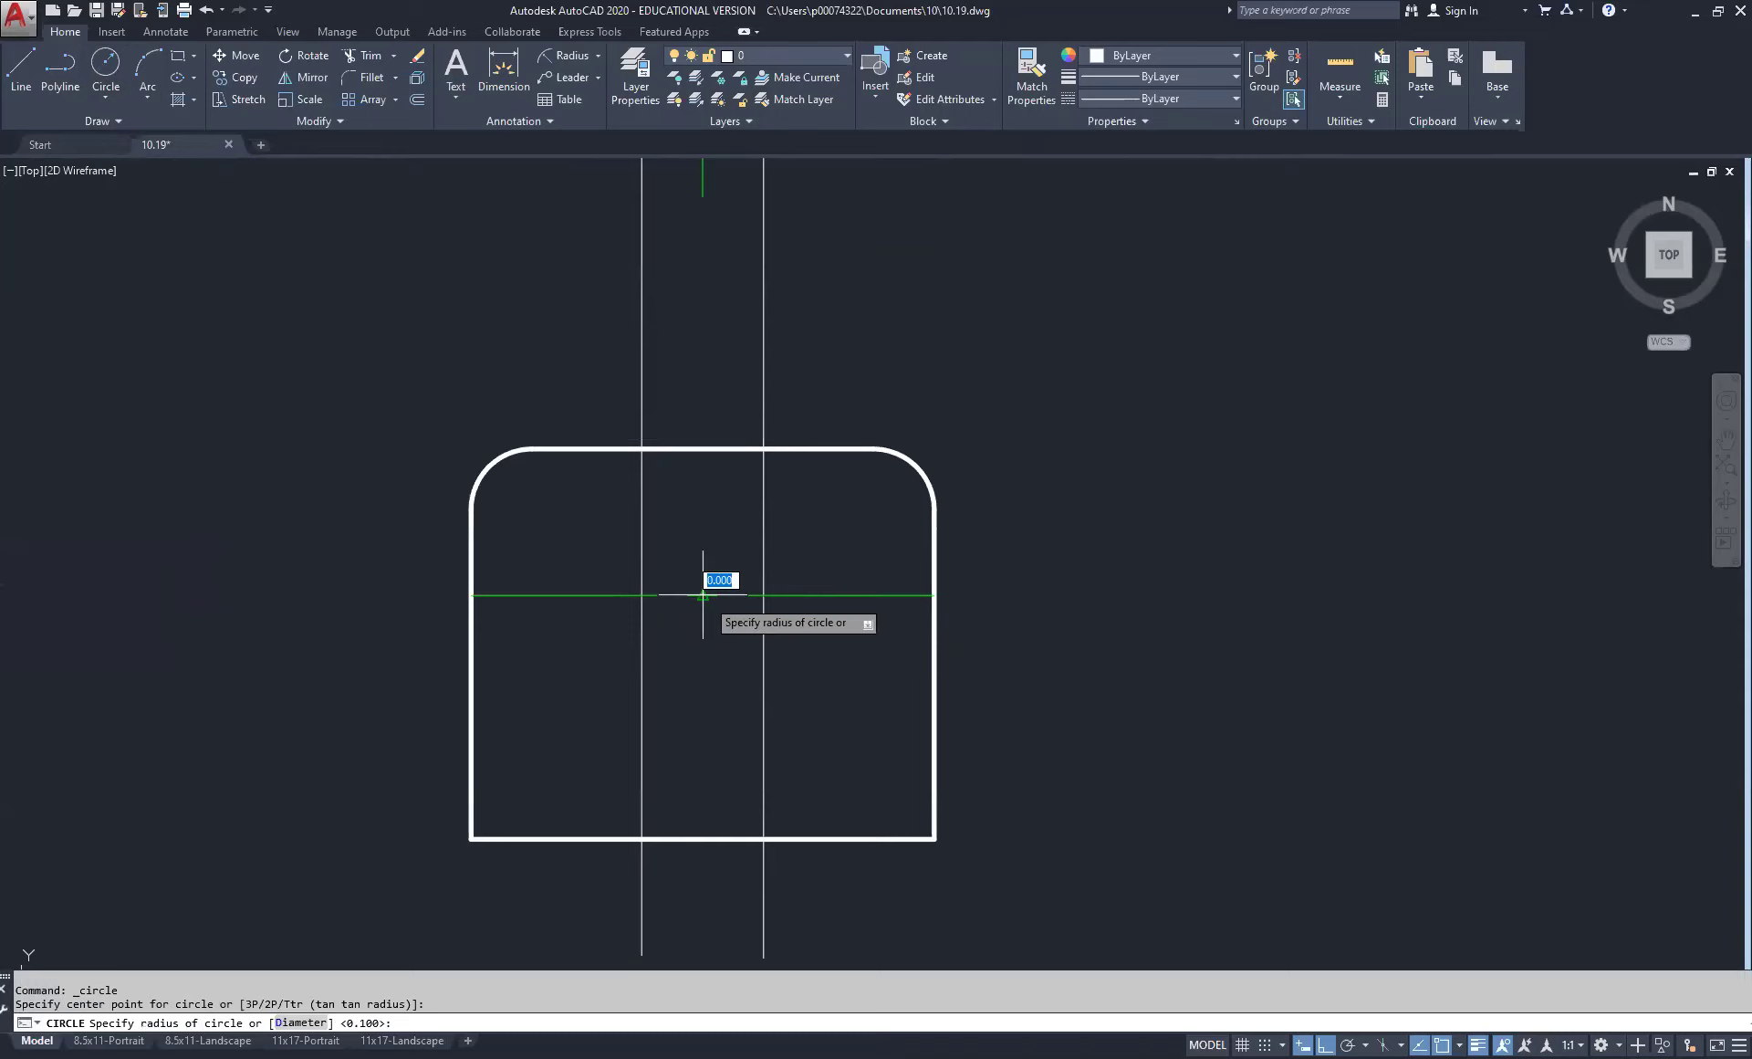
{"action": "left_click", "coordinate": [763, 595]}
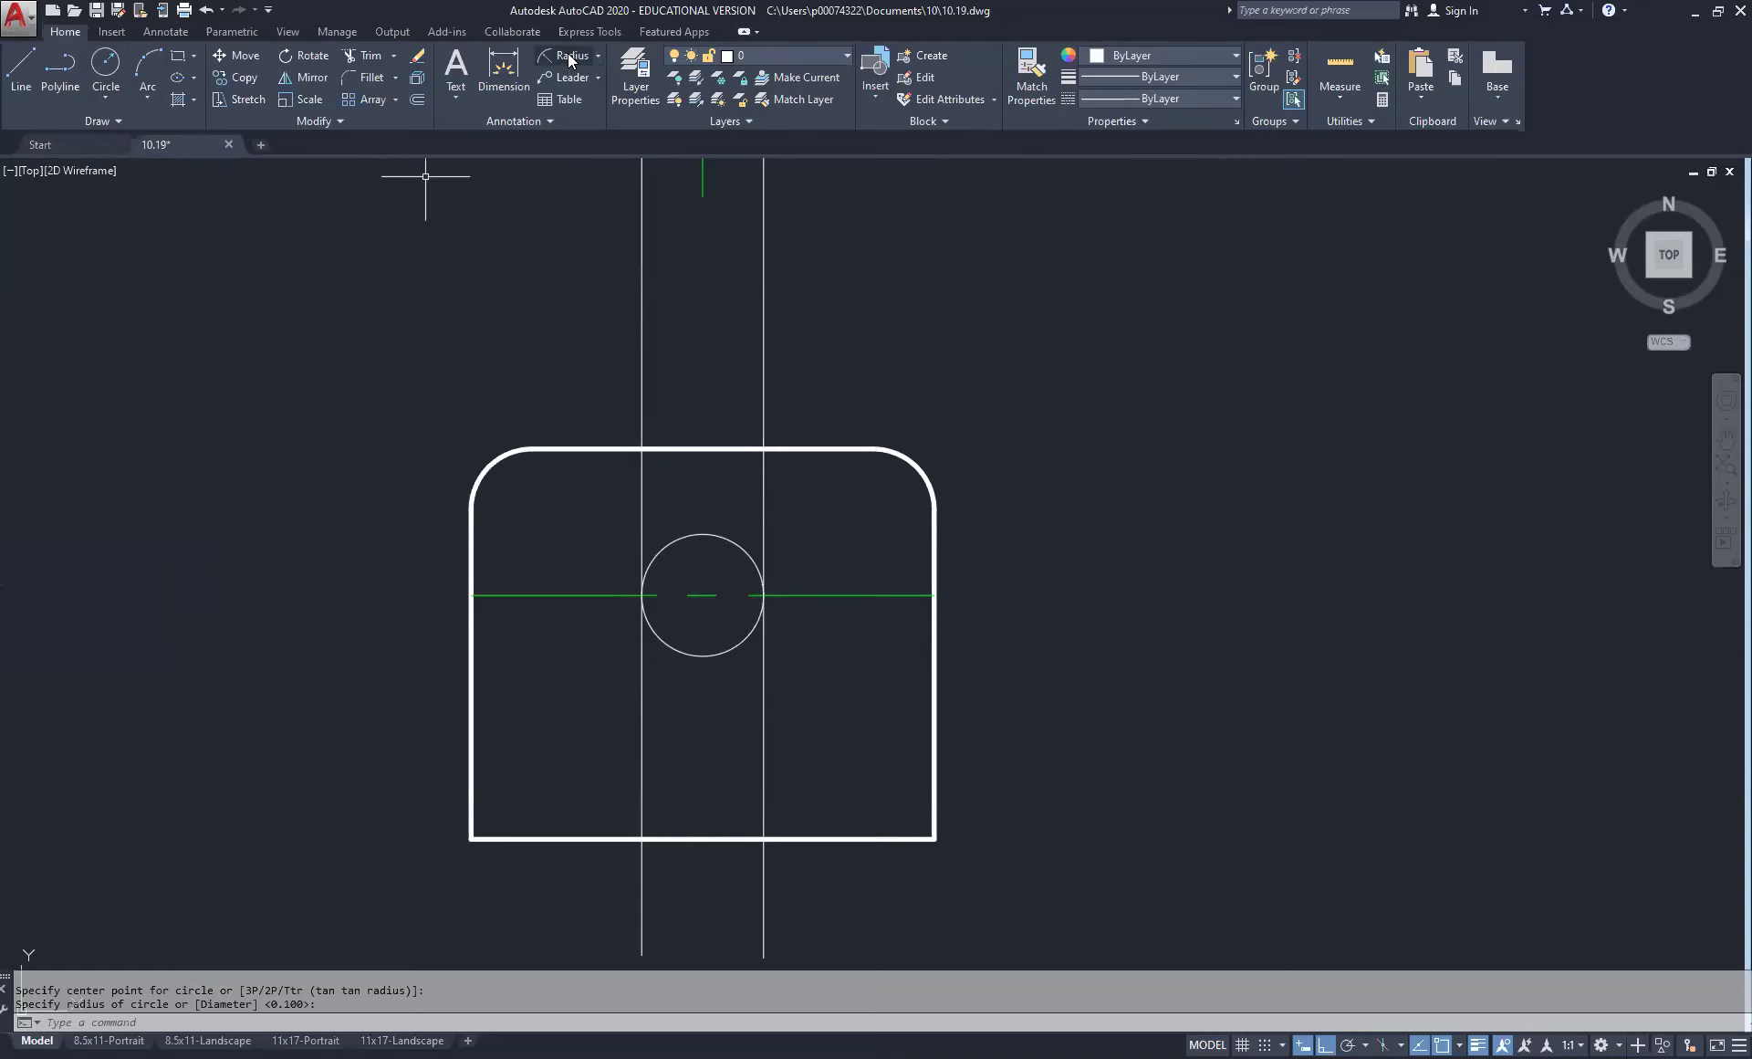
Step: Trim both projected slot lines above the side view's top edge and below the circle, using that edge and the circle as cutting edges
{"action": "scroll", "coordinate": [713, 460], "scroll_direction": "down", "scroll_amount": 8}
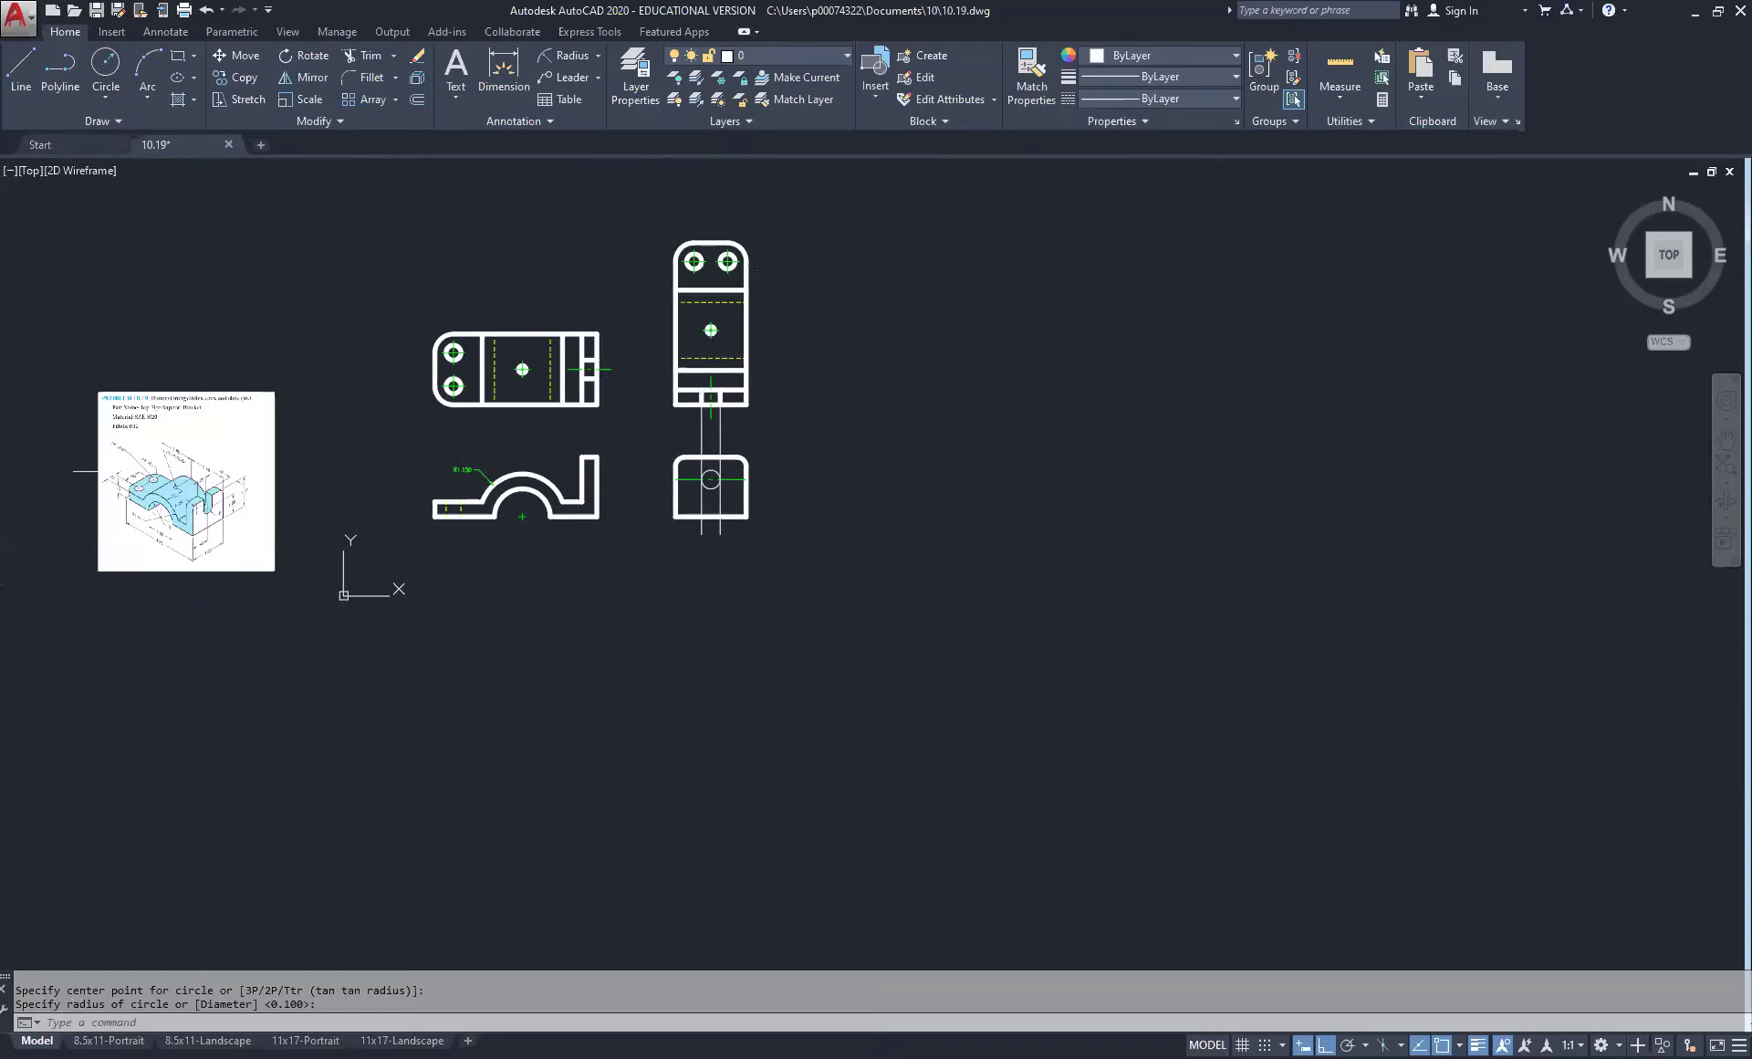
{"action": "scroll", "coordinate": [137, 493], "scroll_direction": "up", "scroll_amount": 6}
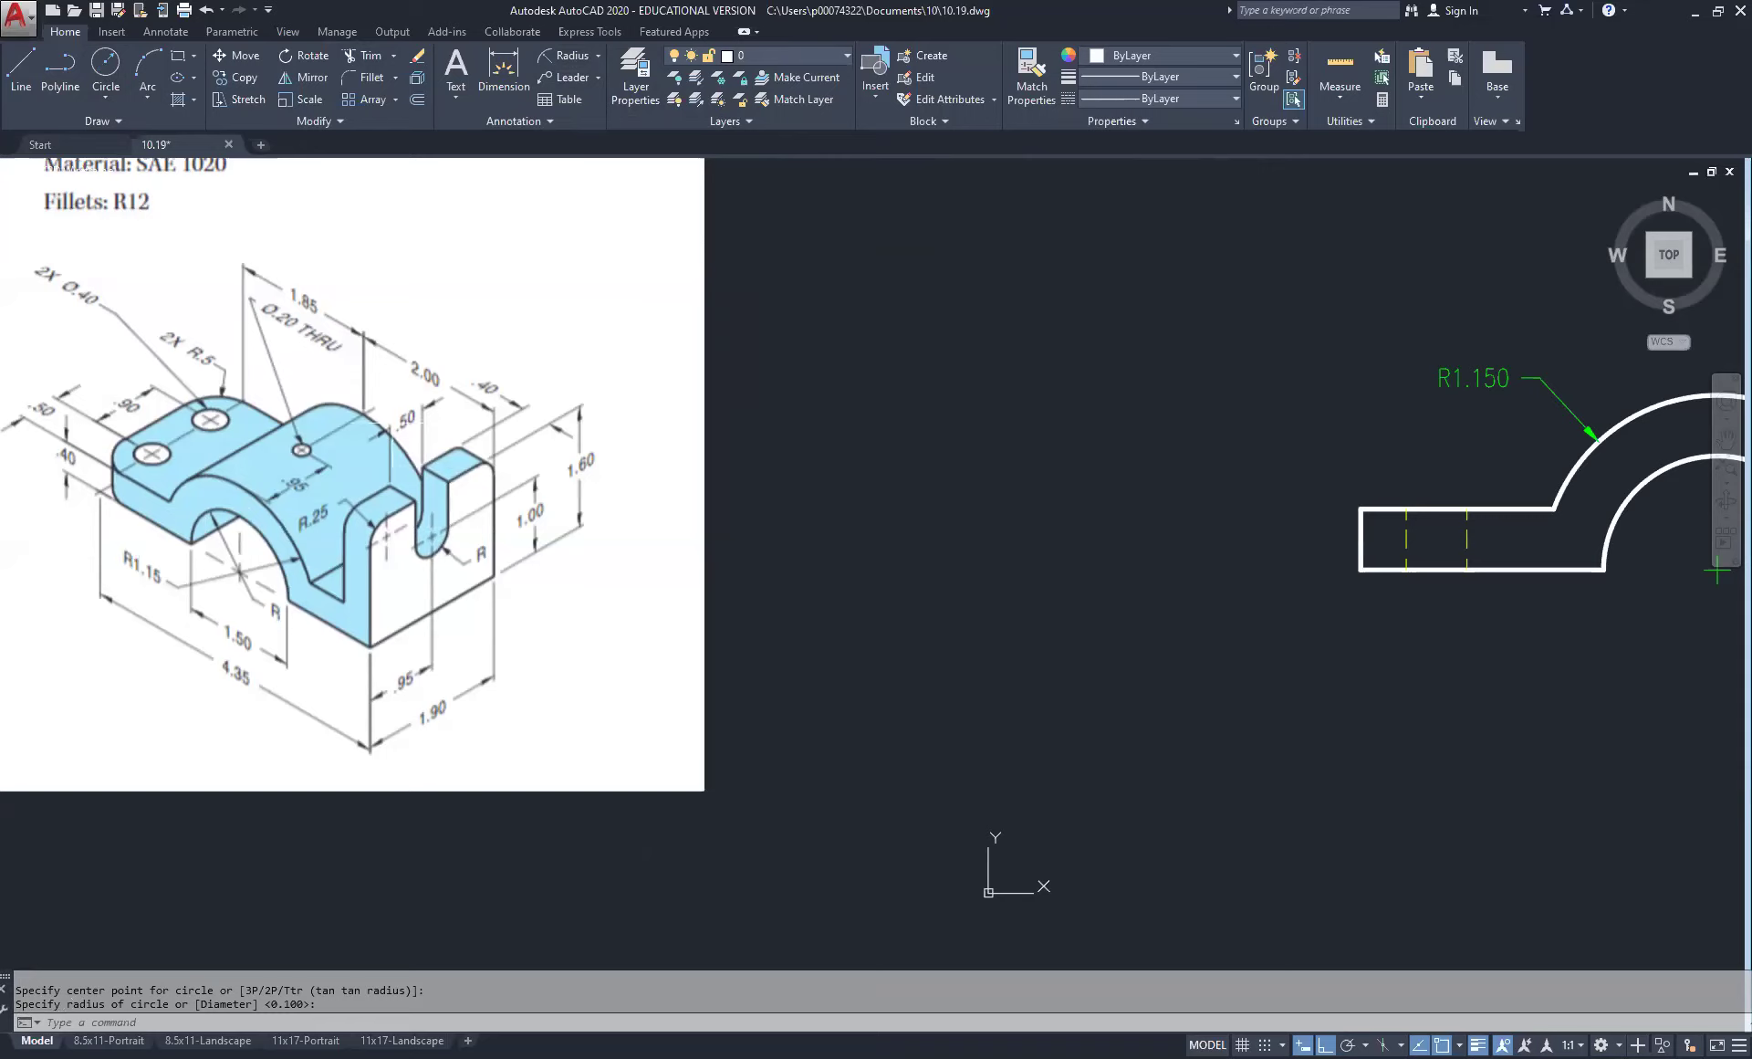
{"action": "scroll", "coordinate": [999, 447], "scroll_direction": "down", "scroll_amount": 6}
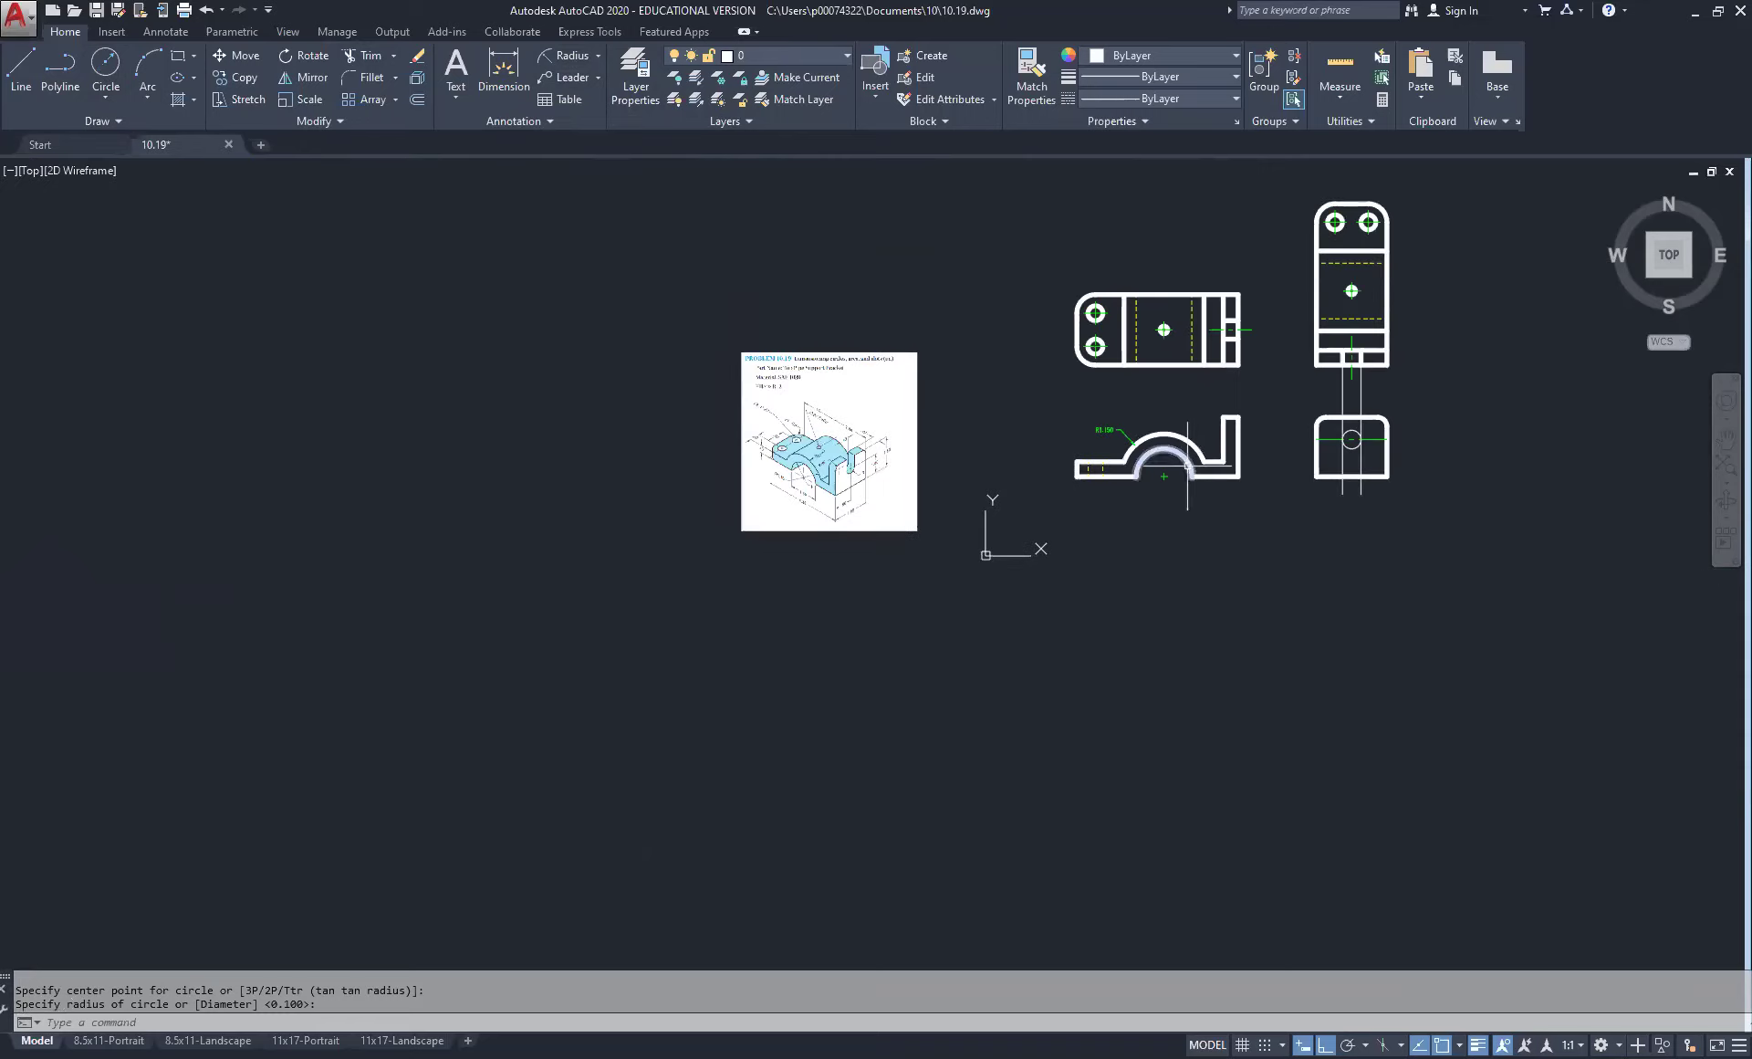
{"action": "scroll", "coordinate": [1356, 416], "scroll_direction": "up", "scroll_amount": 6}
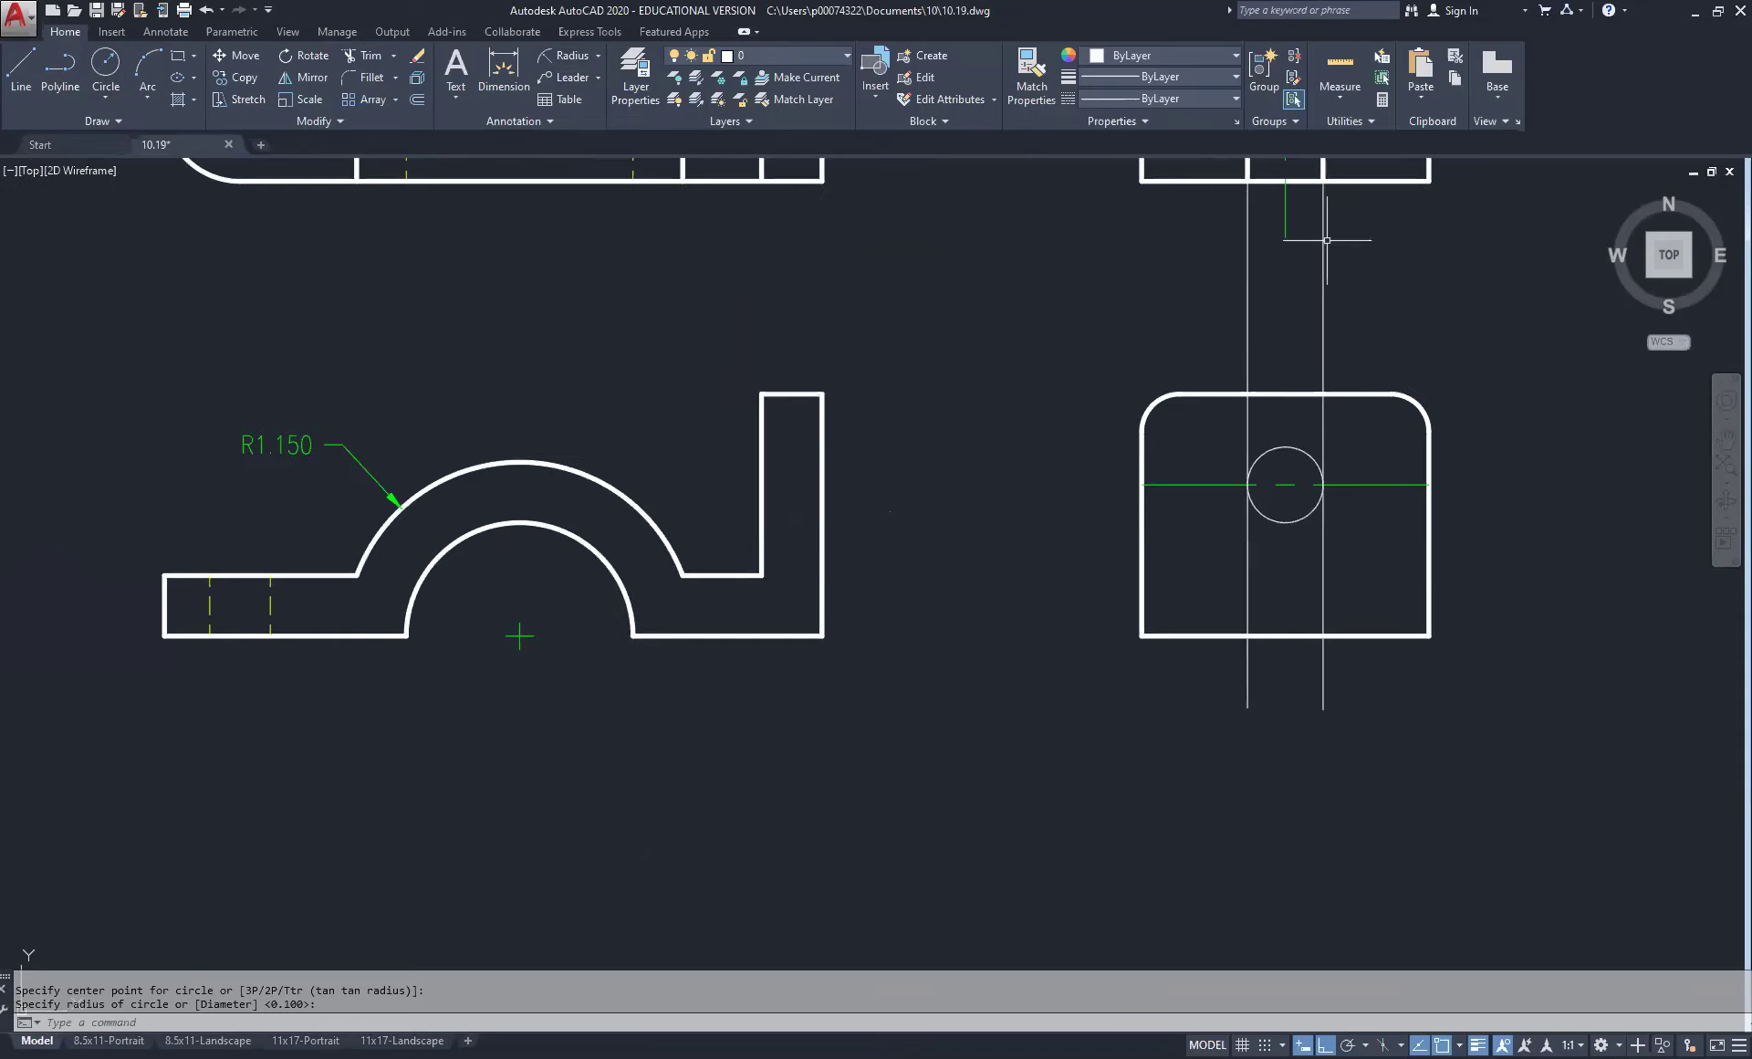
{"action": "middle_click_drag", "start_coordinate": [1330, 227], "coordinate": [1280, 419]}
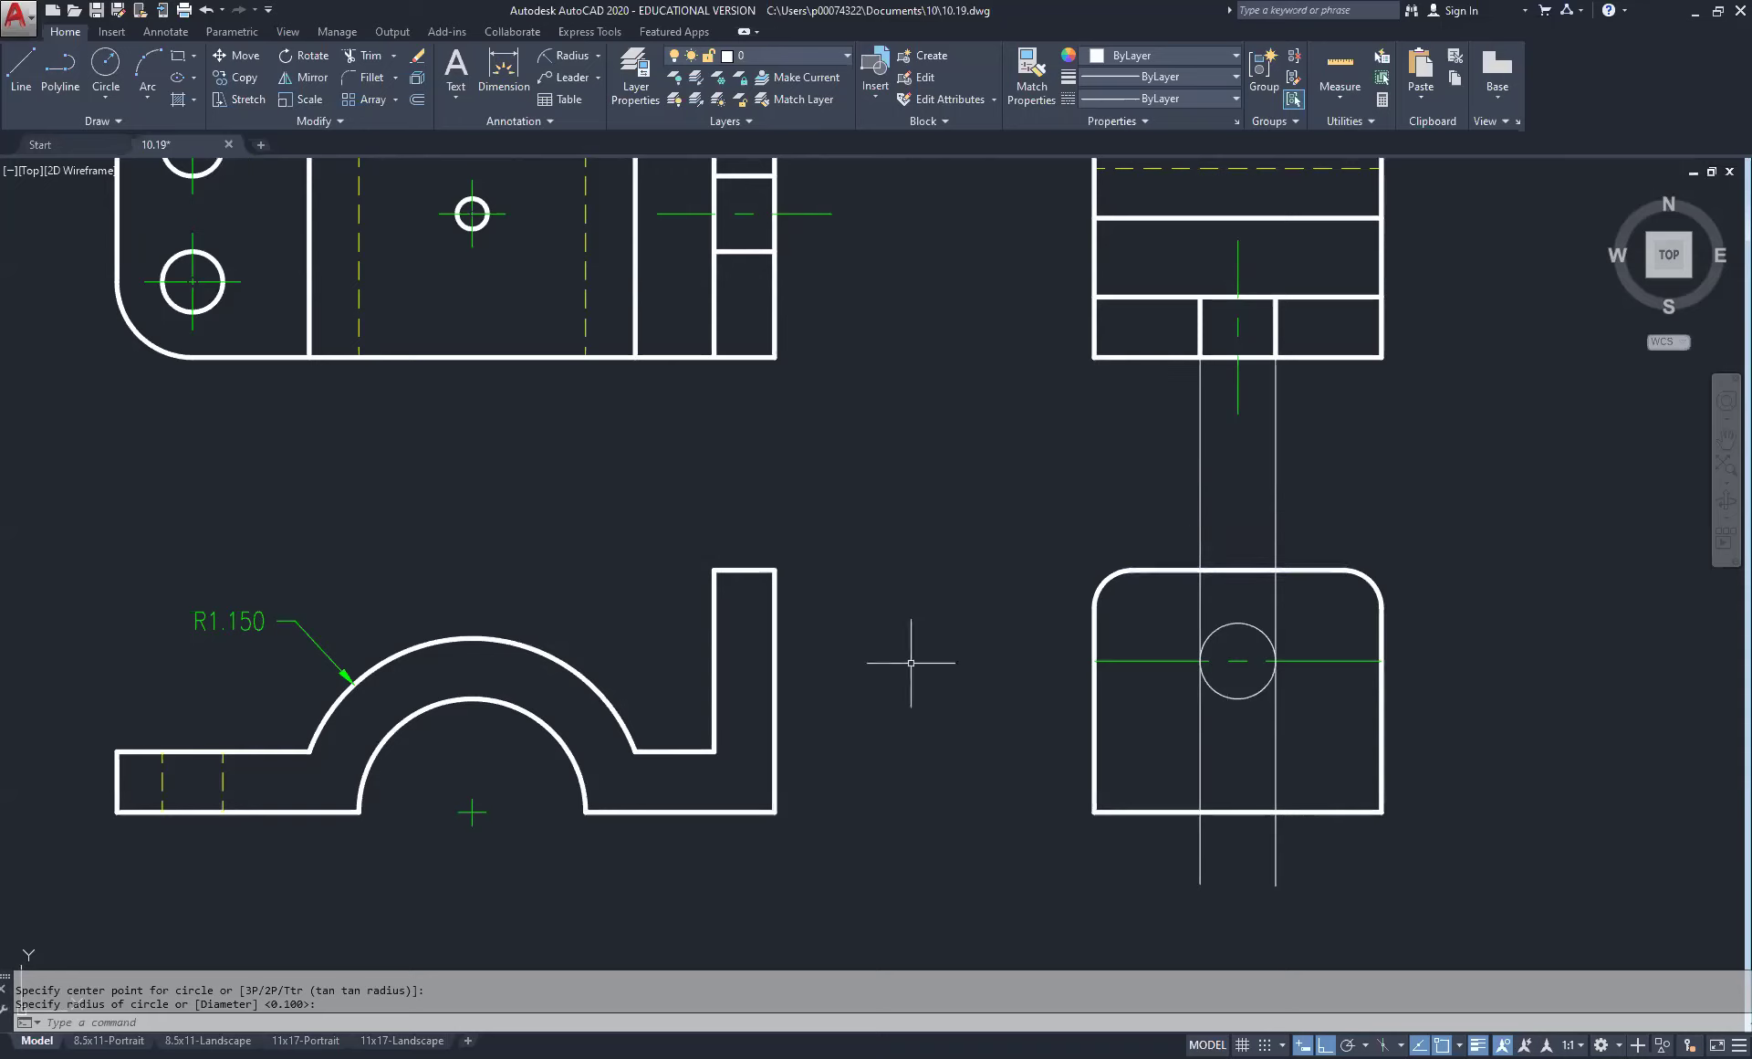
{"action": "left_click", "coordinate": [369, 59]}
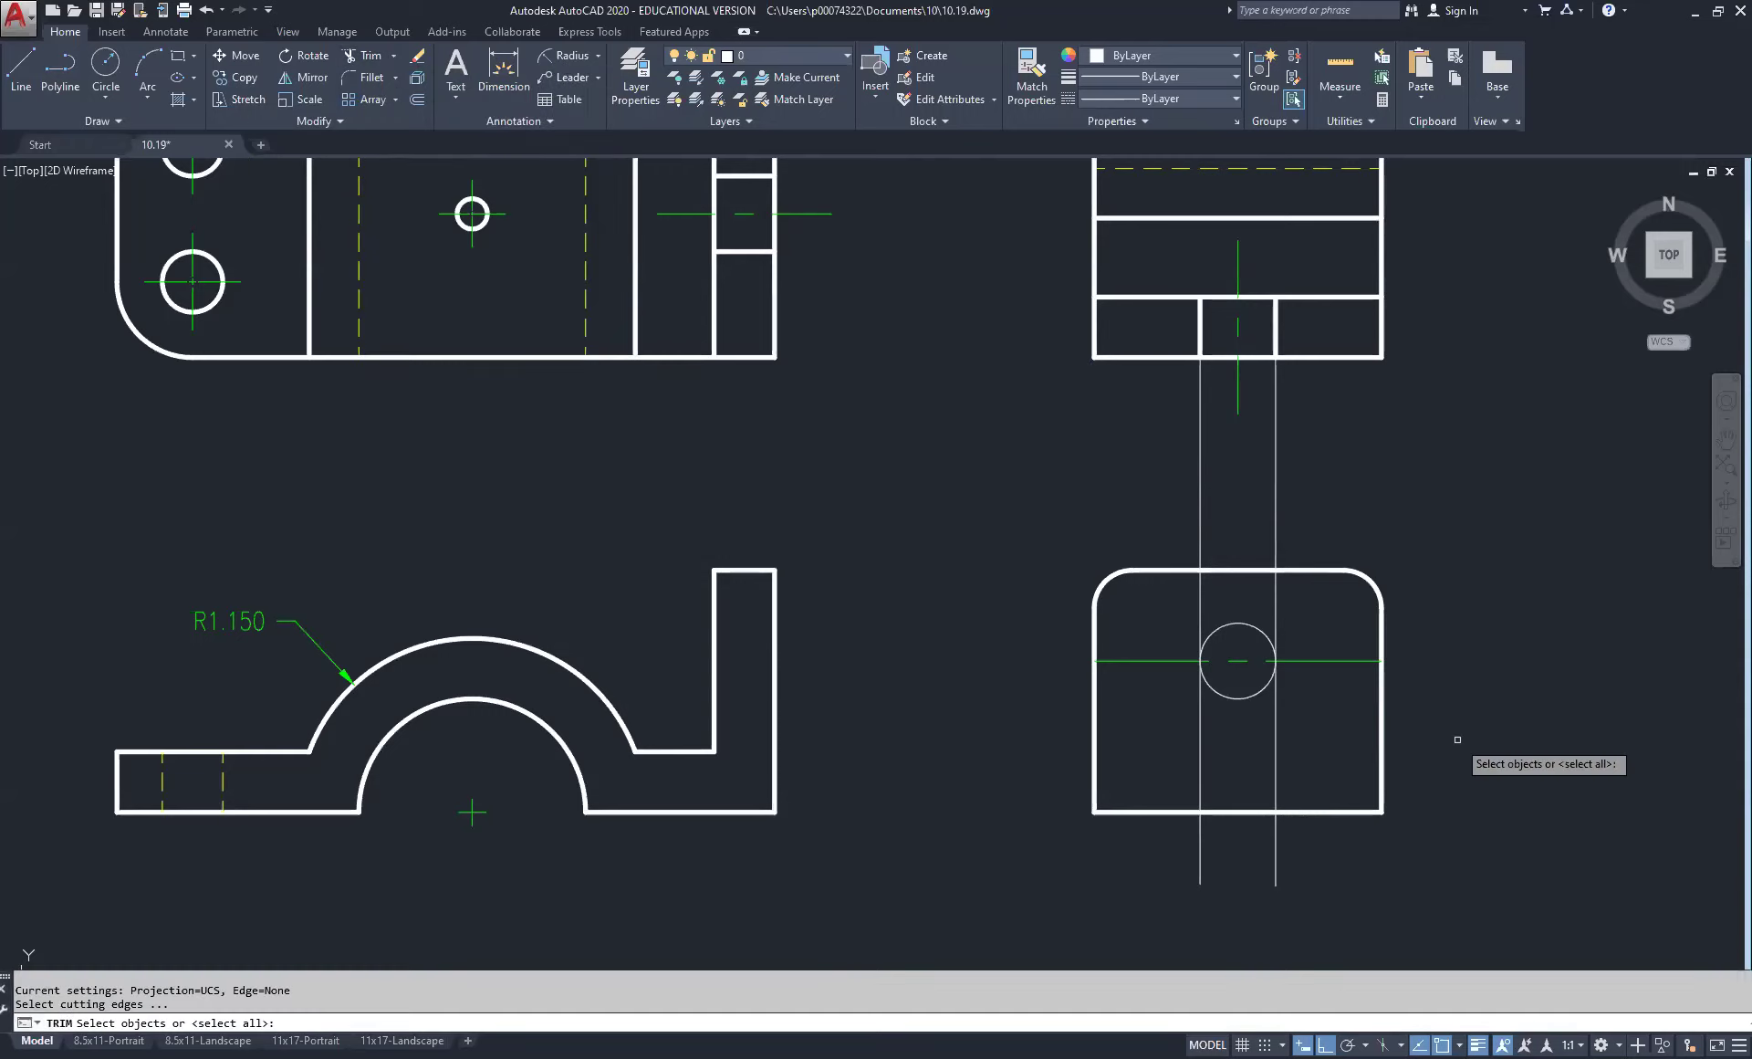
{"action": "left_click", "coordinate": [1225, 696]}
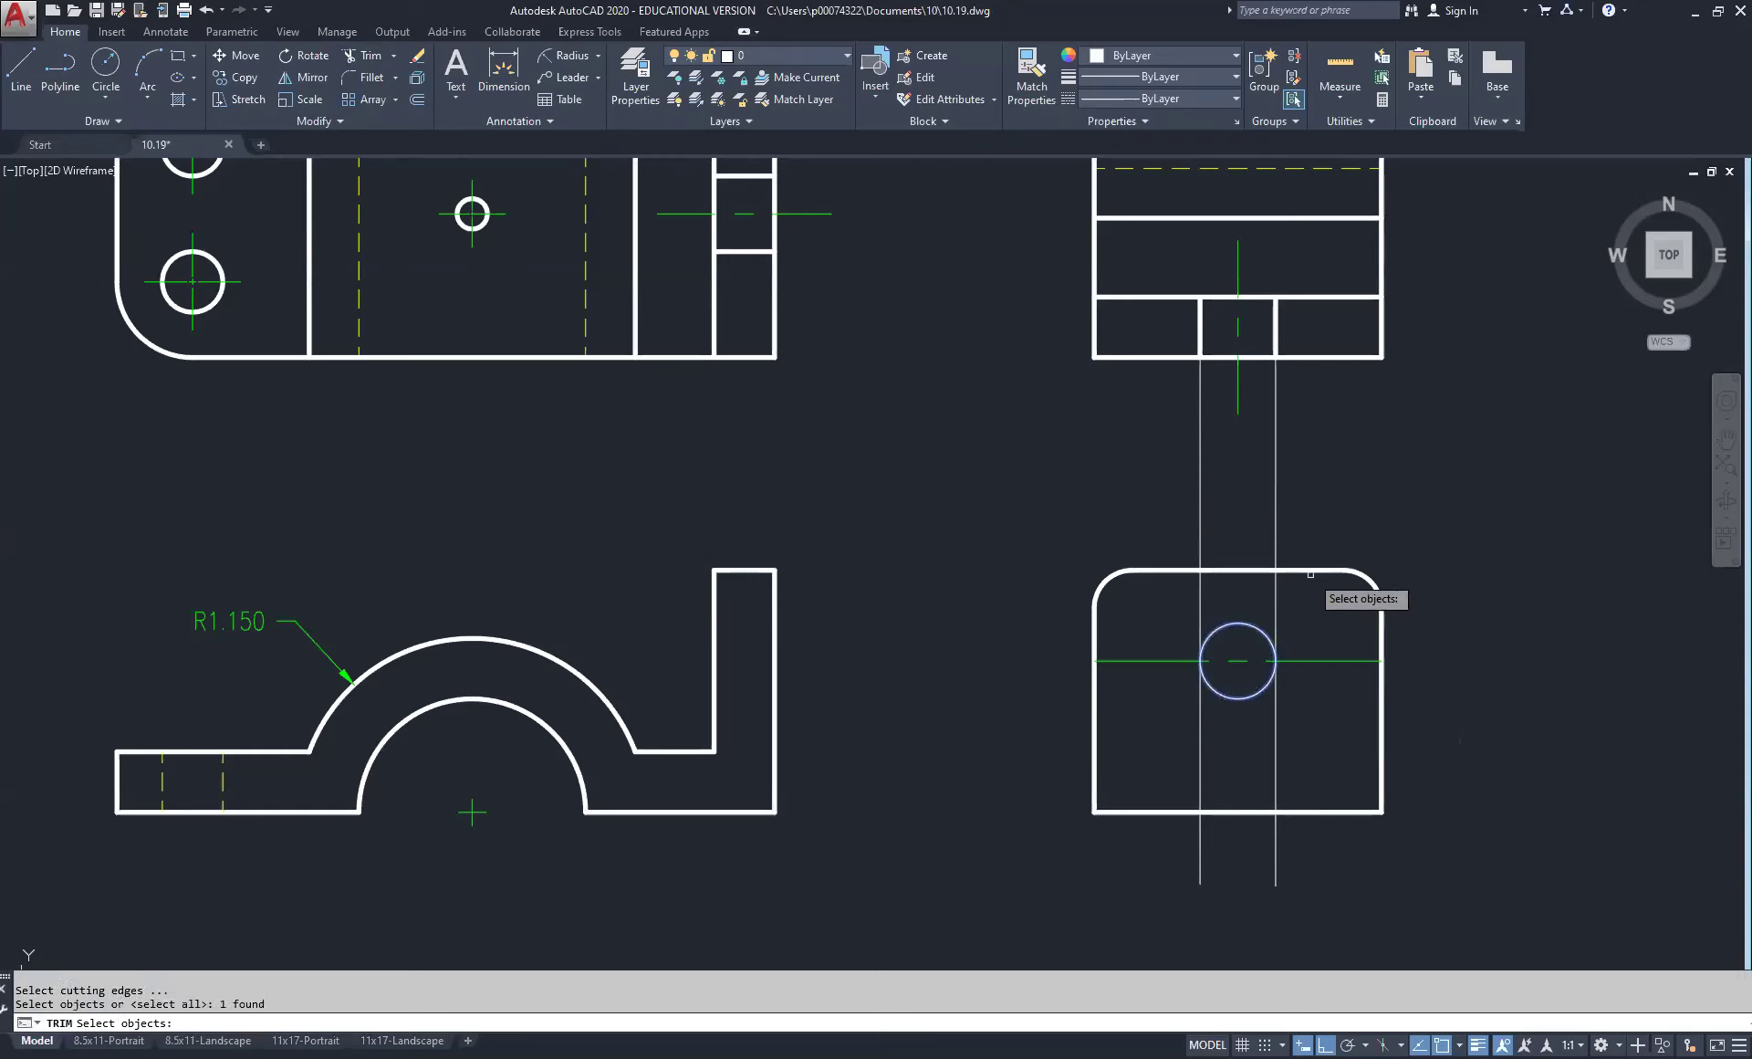
{"action": "key", "text": "Return"}
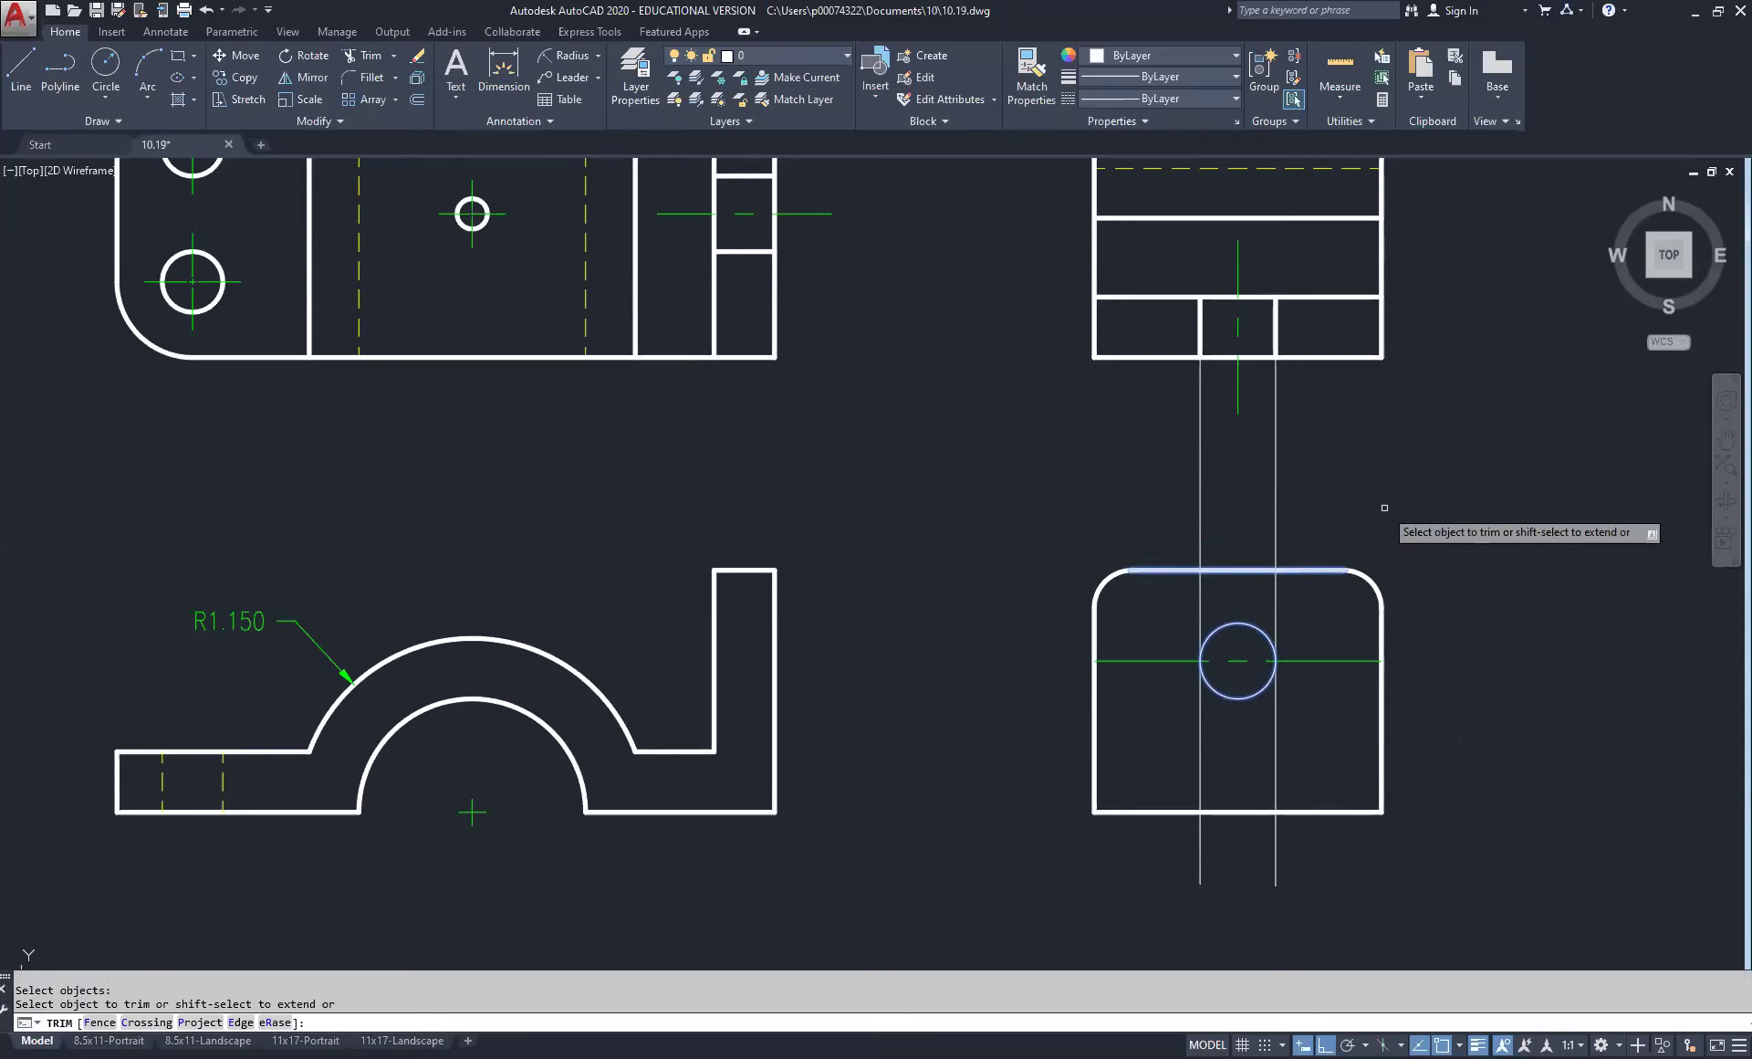
{"action": "left_click", "coordinate": [1360, 478]}
{"action": "left_click", "coordinate": [1136, 510]}
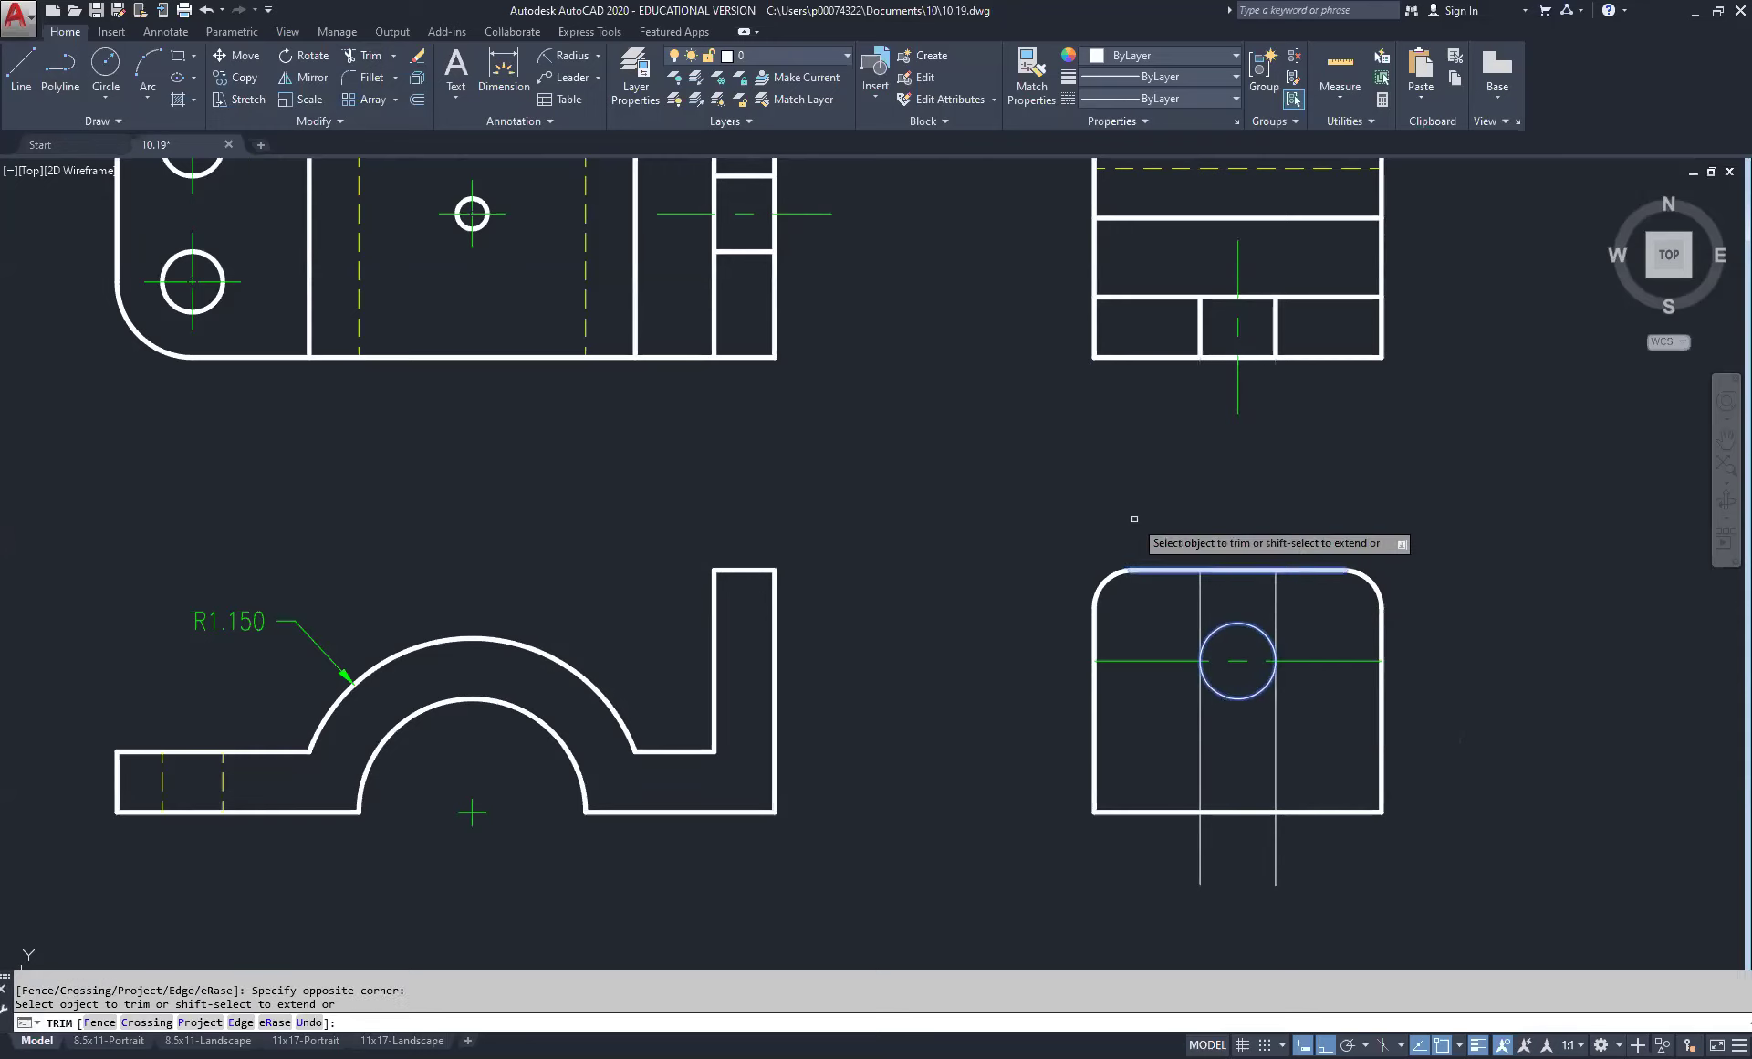
{"action": "left_click", "coordinate": [1282, 763]}
{"action": "left_click", "coordinate": [1157, 767]}
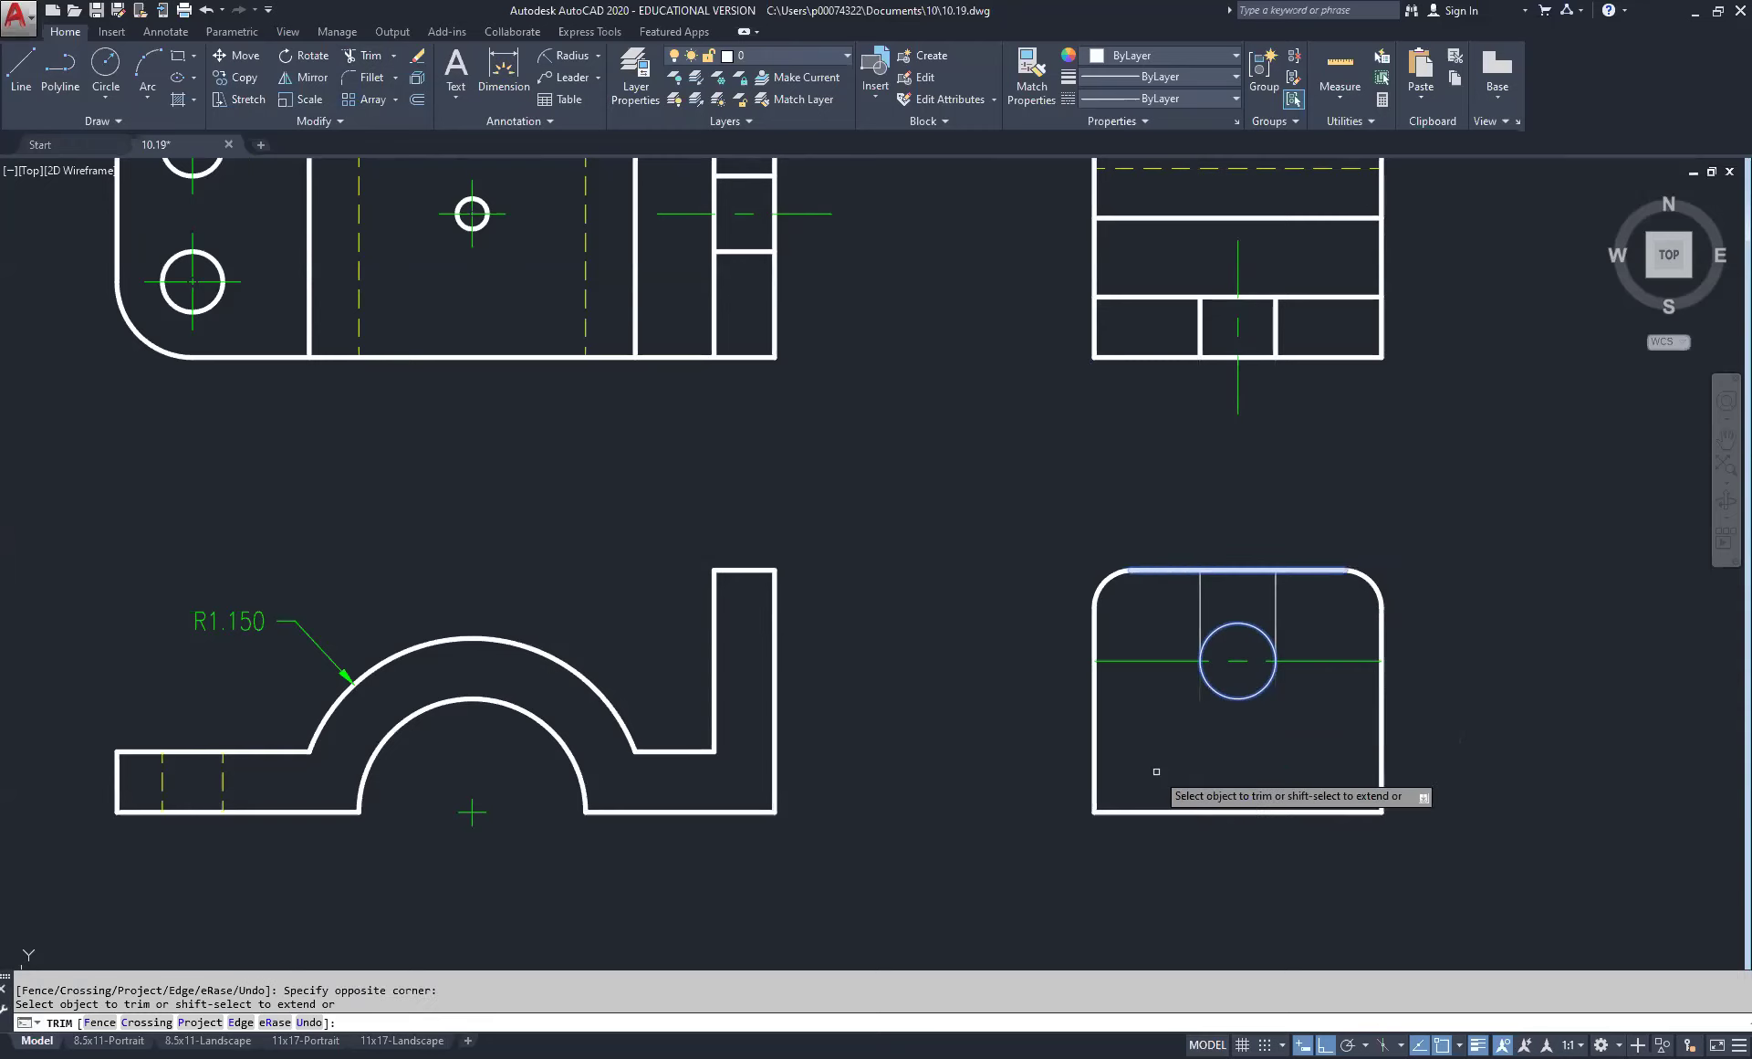
{"action": "right_click", "coordinate": [1308, 721]}
{"action": "left_click", "coordinate": [1296, 714]}
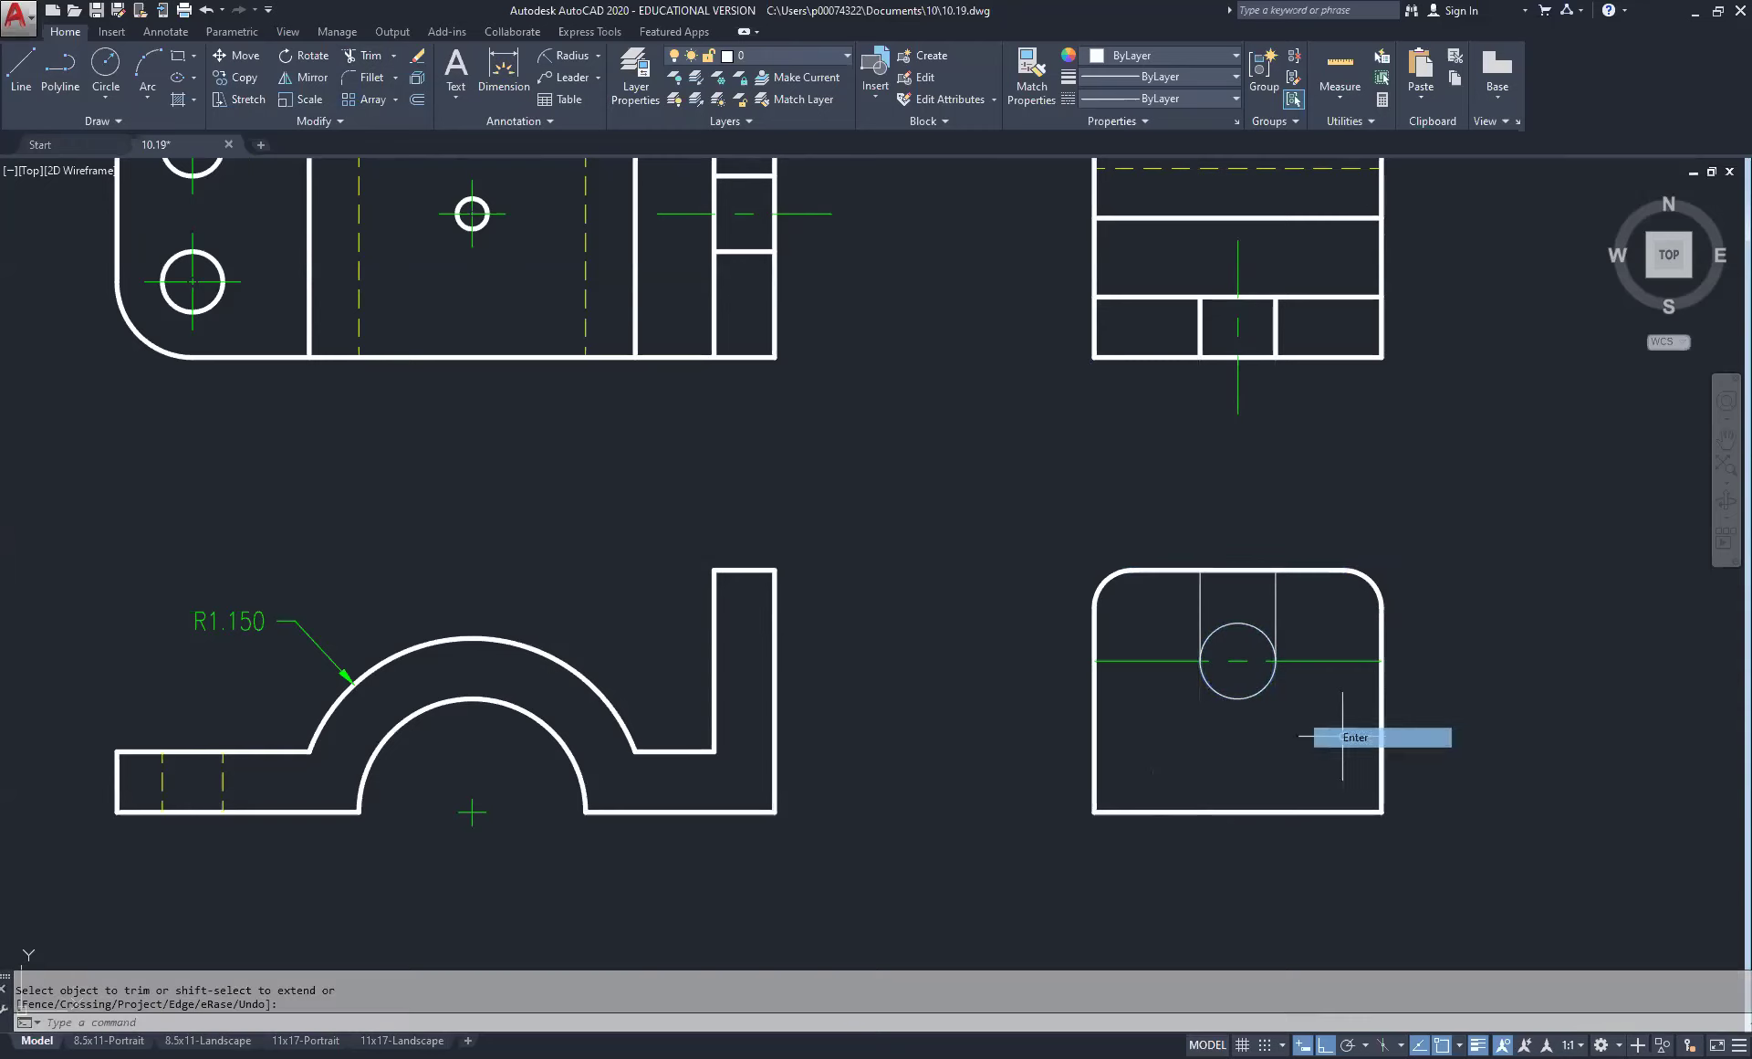
Step: Trim away the upper half of the circle, using the side view's horizontal center line as the cutting edge
{"action": "left_click", "coordinate": [1334, 638]}
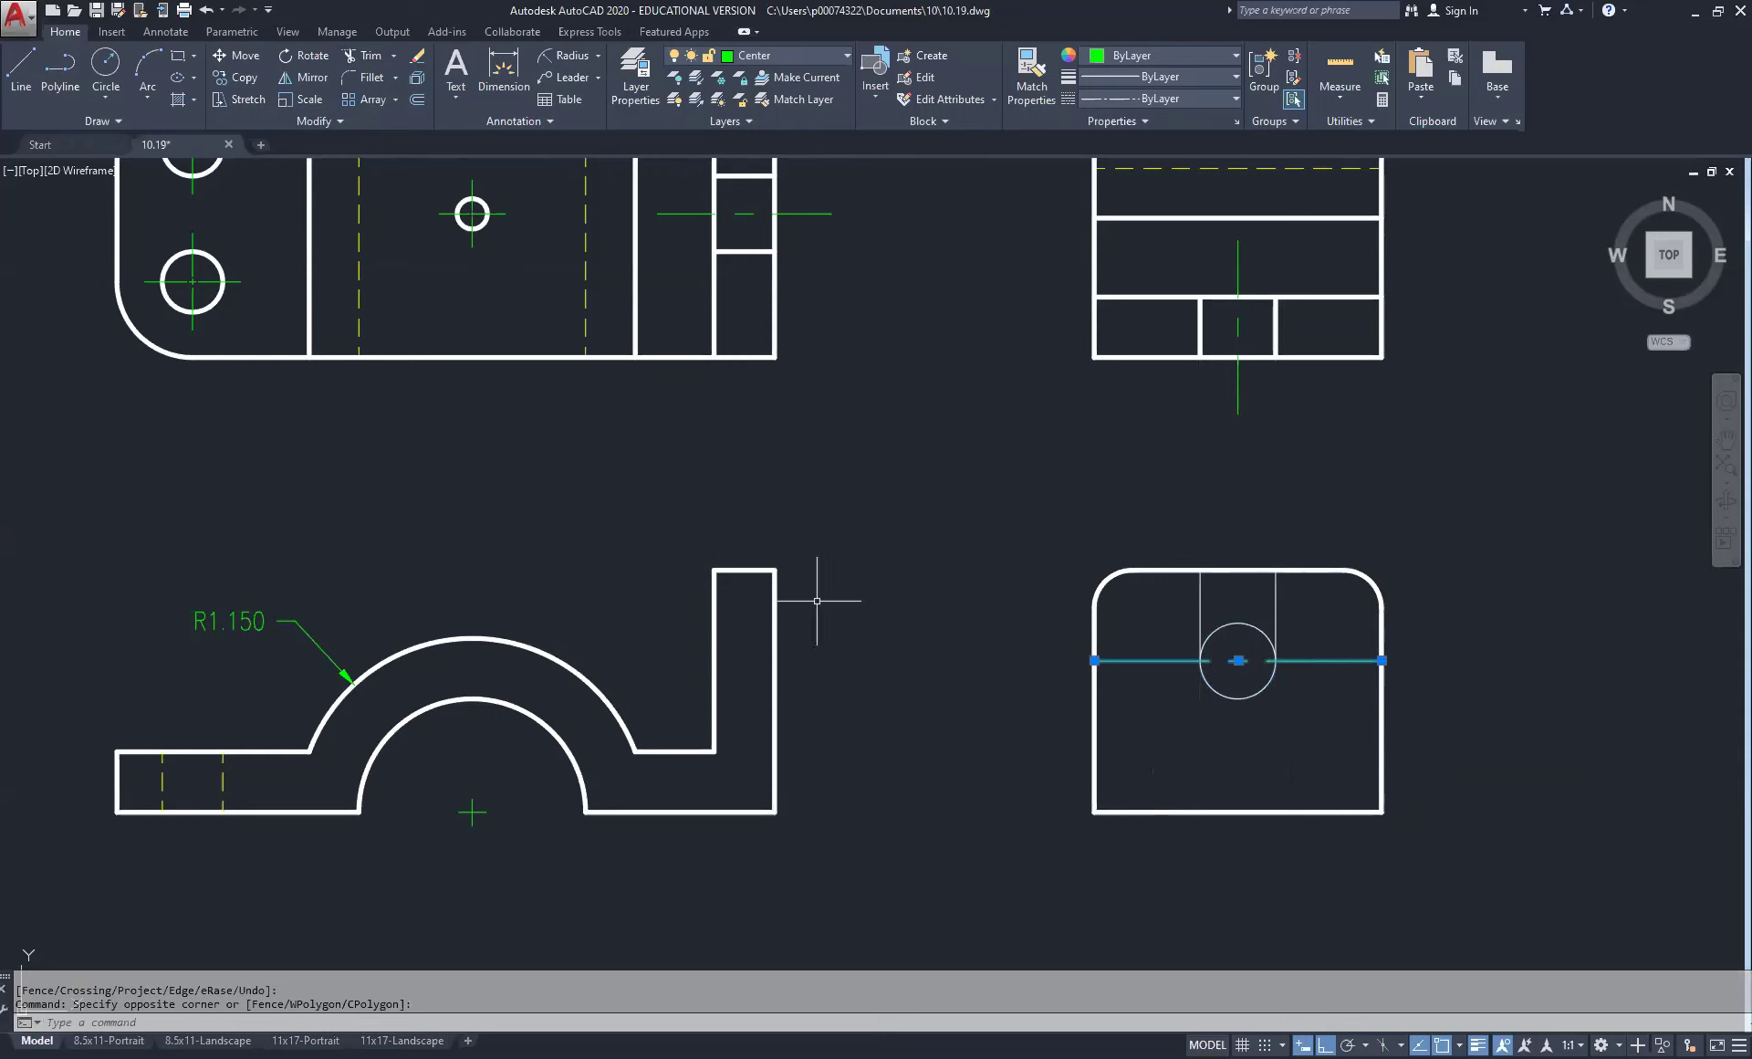
{"action": "left_click", "coordinate": [357, 56]}
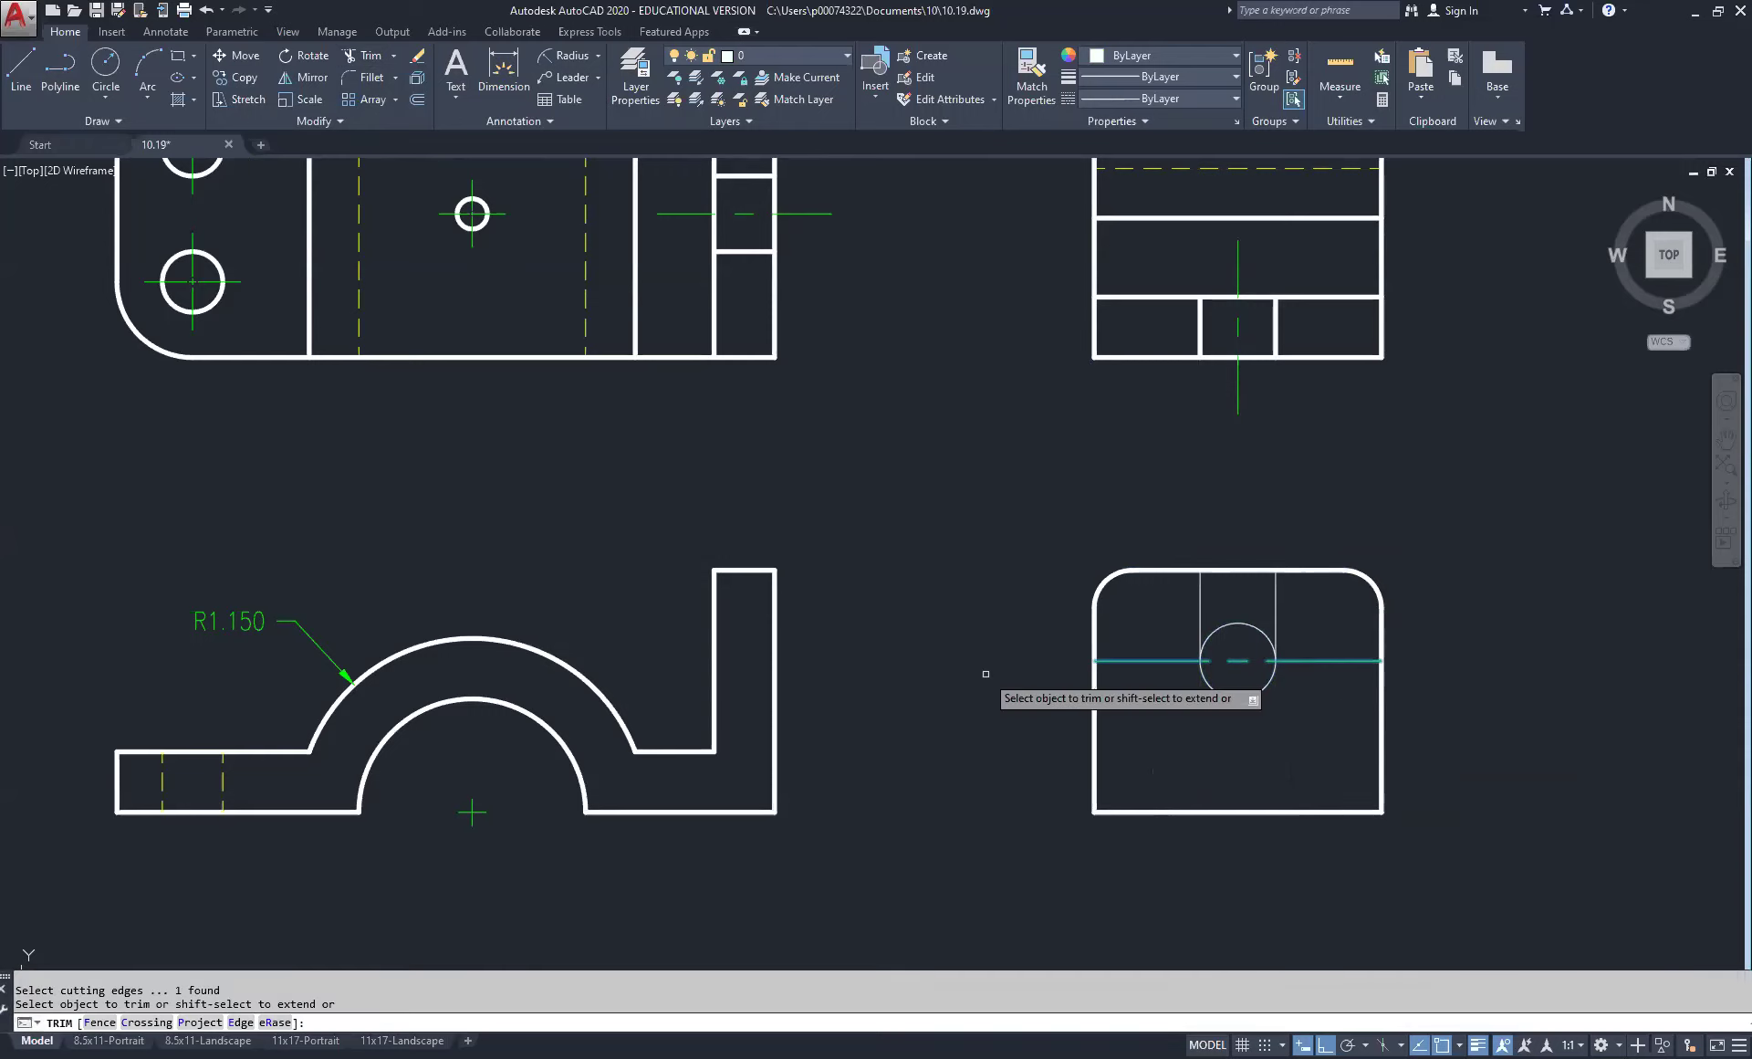
{"action": "left_click", "coordinate": [1228, 630]}
{"action": "right_click", "coordinate": [1245, 606]}
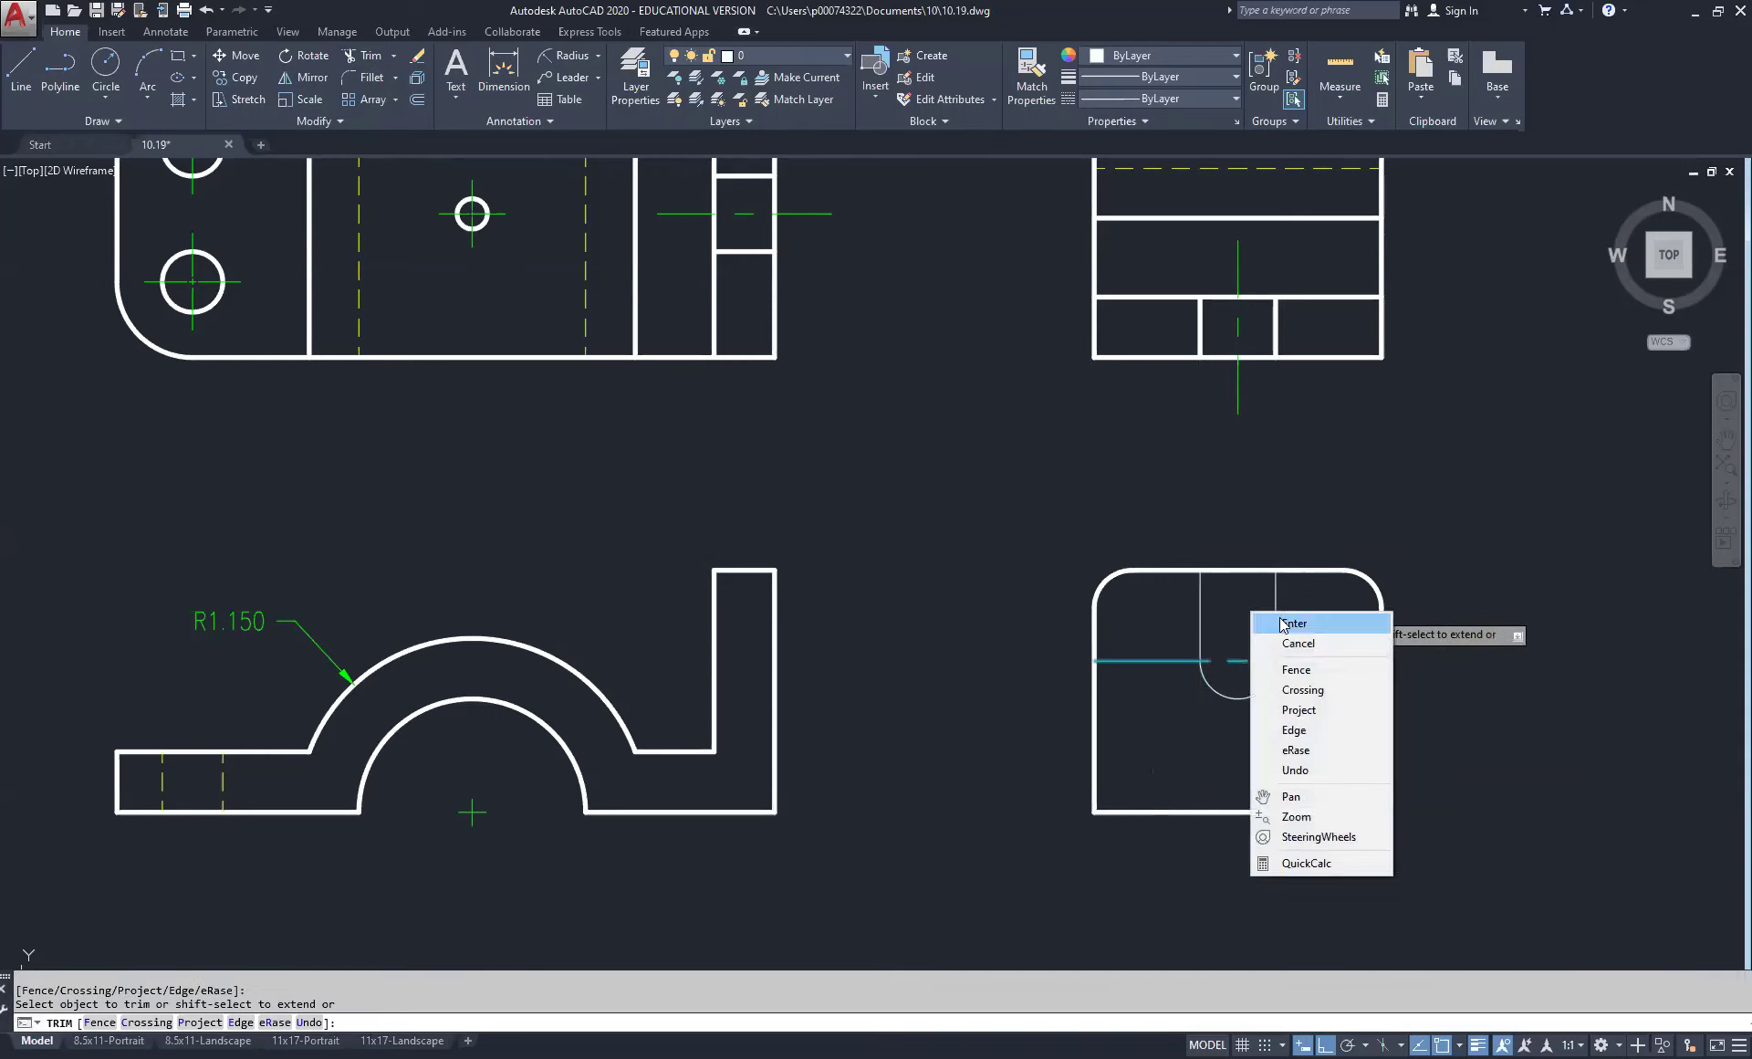
{"action": "left_click", "coordinate": [1268, 623]}
Step: Trim the side view's top edge between the two vertical slot lines to open the slot
{"action": "left_click", "coordinate": [1311, 603]}
{"action": "left_click", "coordinate": [1170, 635]}
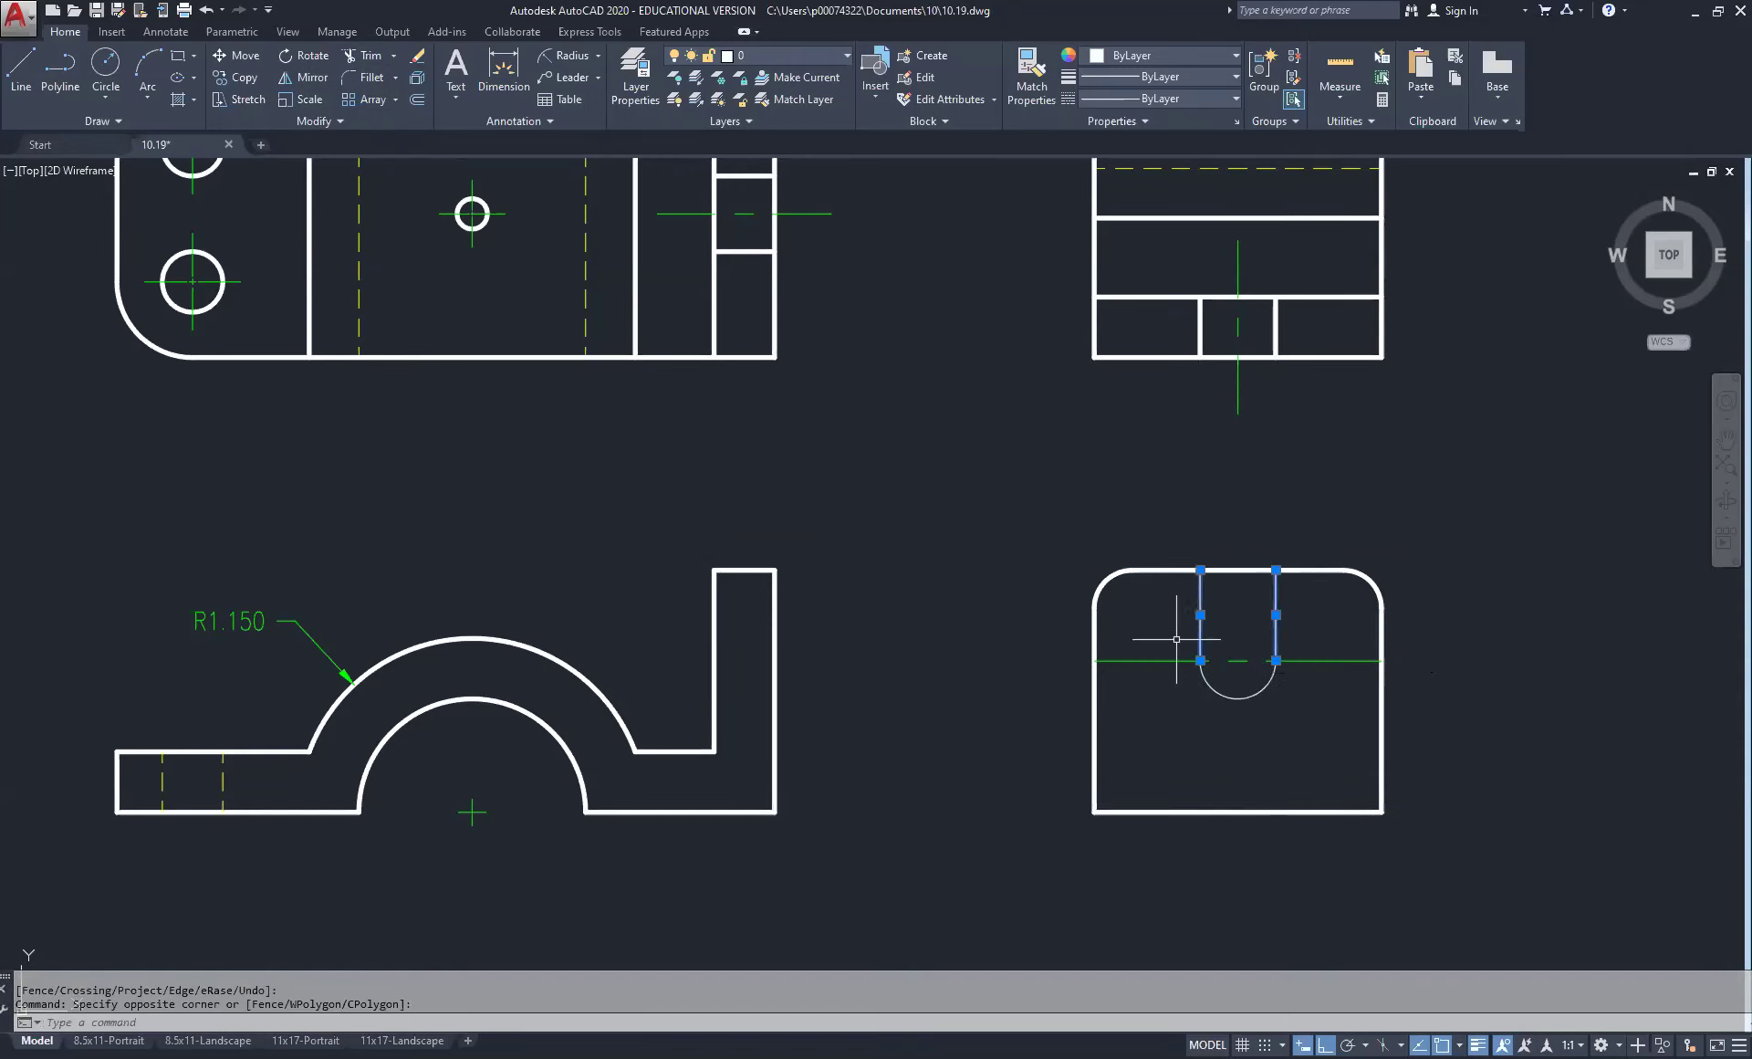
{"action": "left_click", "coordinate": [364, 57]}
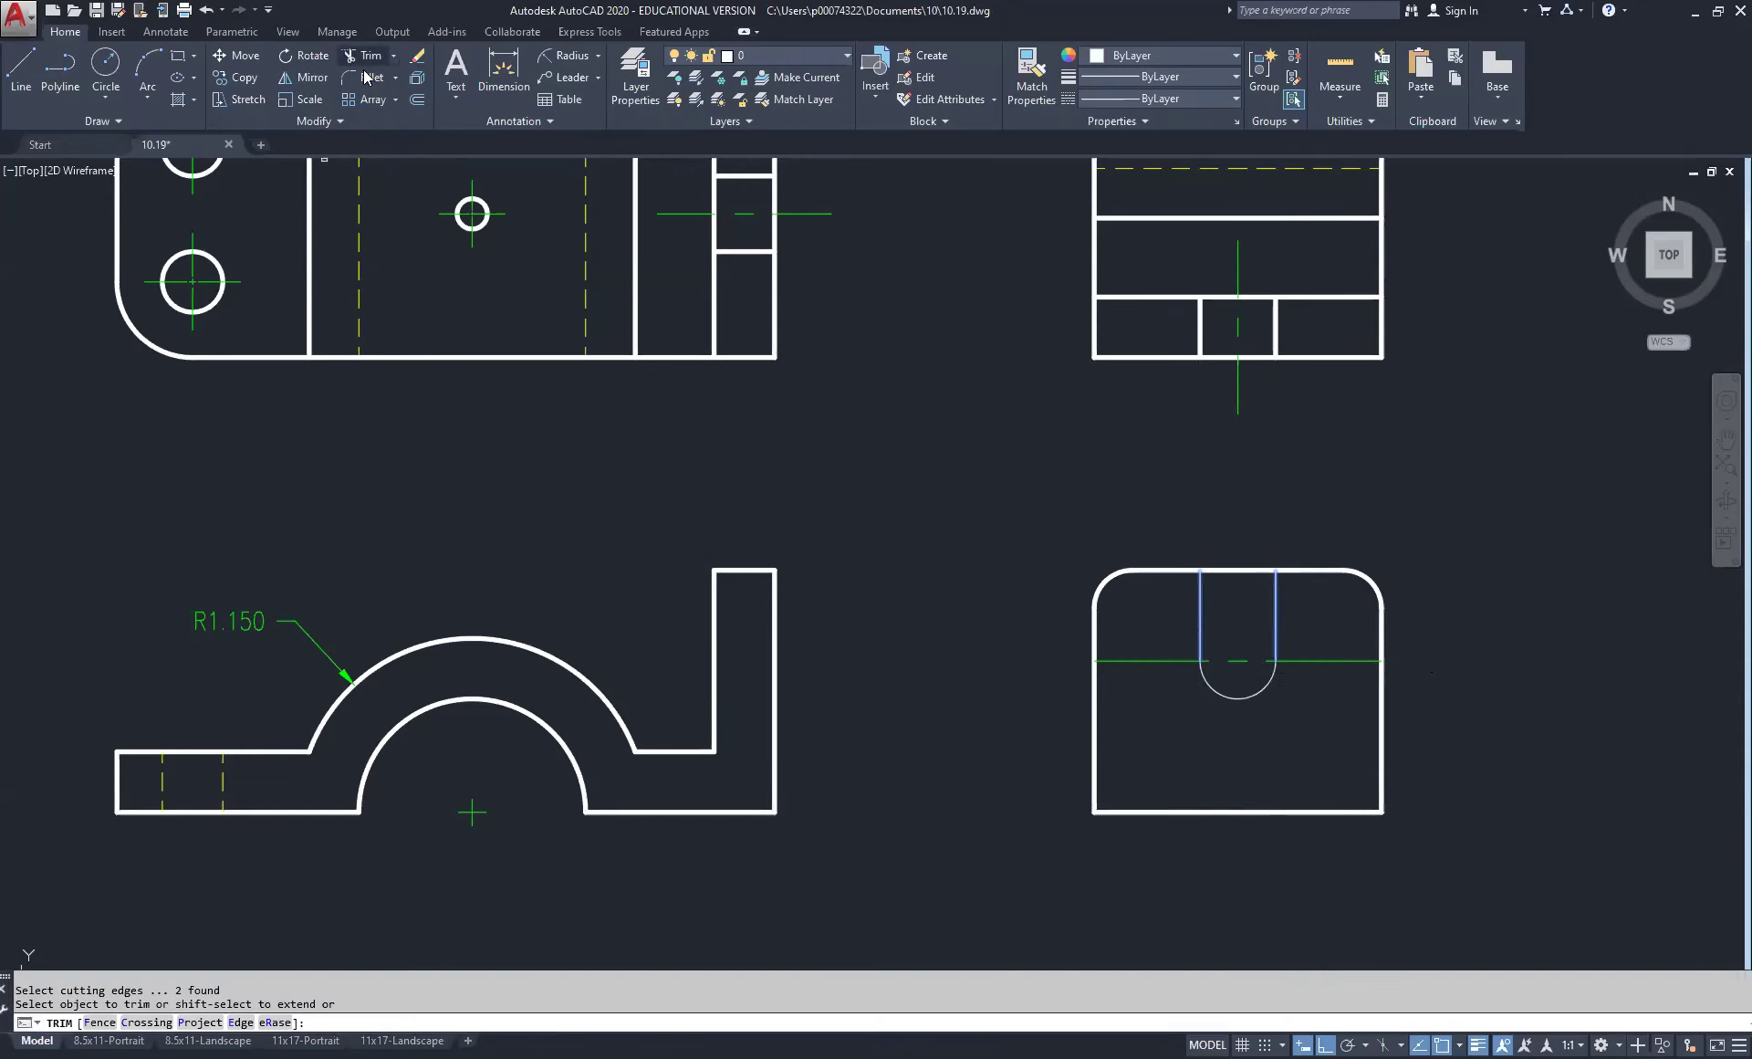
{"action": "left_click", "coordinate": [1236, 543]}
{"action": "left_click", "coordinate": [1236, 587]}
{"action": "right_click", "coordinate": [1229, 508]}
{"action": "left_click", "coordinate": [1248, 517]}
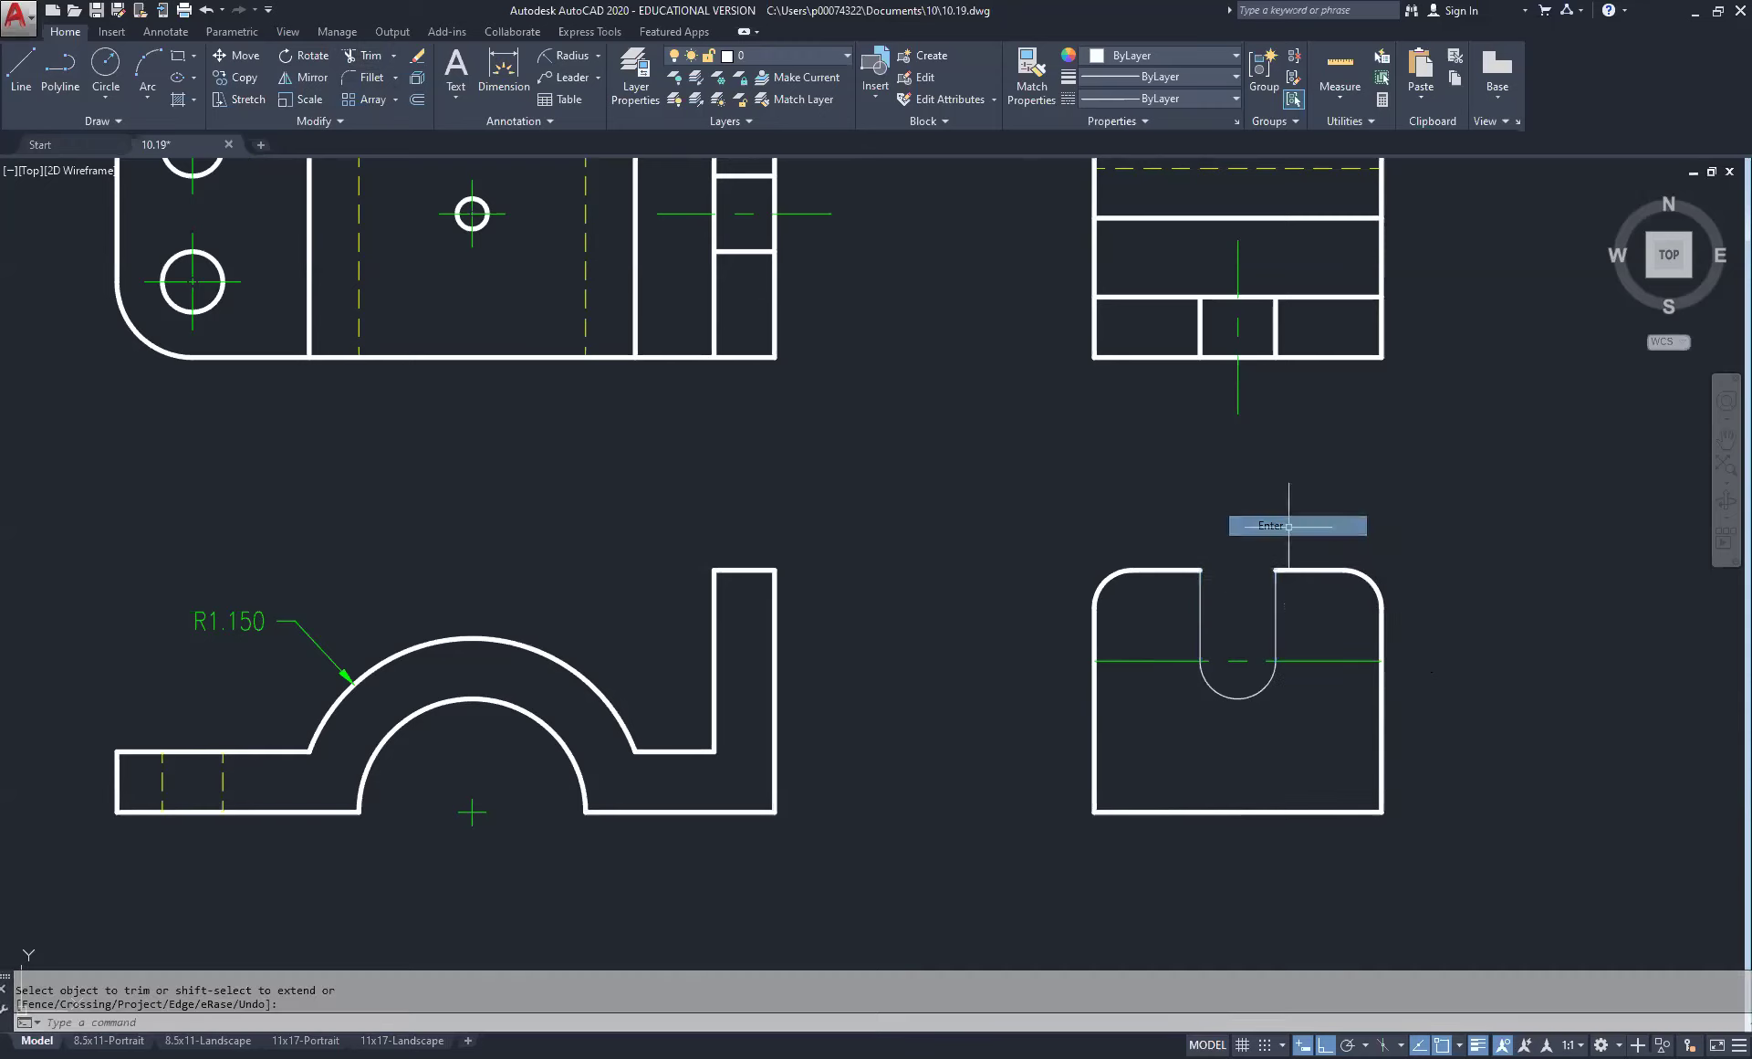
Step: Check the slot against the reference drawing and erase the side view's horizontal center line
{"action": "scroll", "coordinate": [1328, 608], "scroll_direction": "down", "scroll_amount": 2}
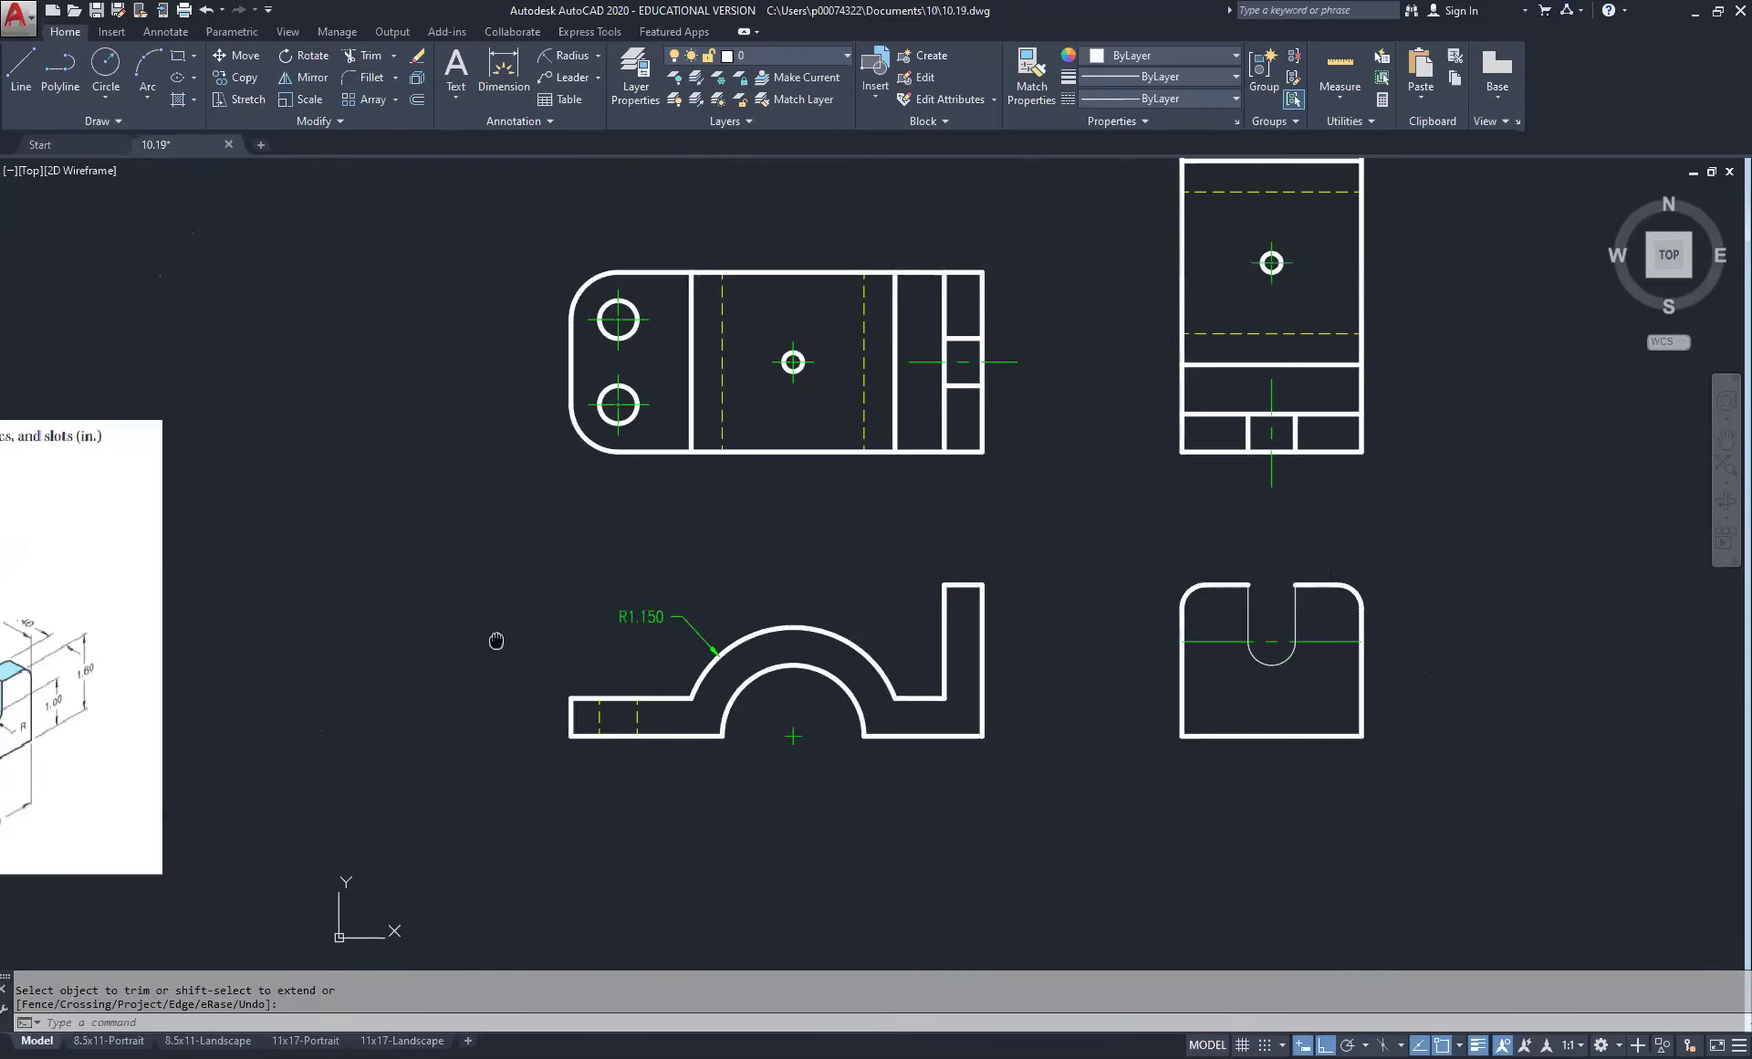
{"action": "middle_click_drag", "start_coordinate": [496, 641], "coordinate": [1017, 643]}
{"action": "scroll", "coordinate": [1018, 642], "scroll_direction": "up", "scroll_amount": 4}
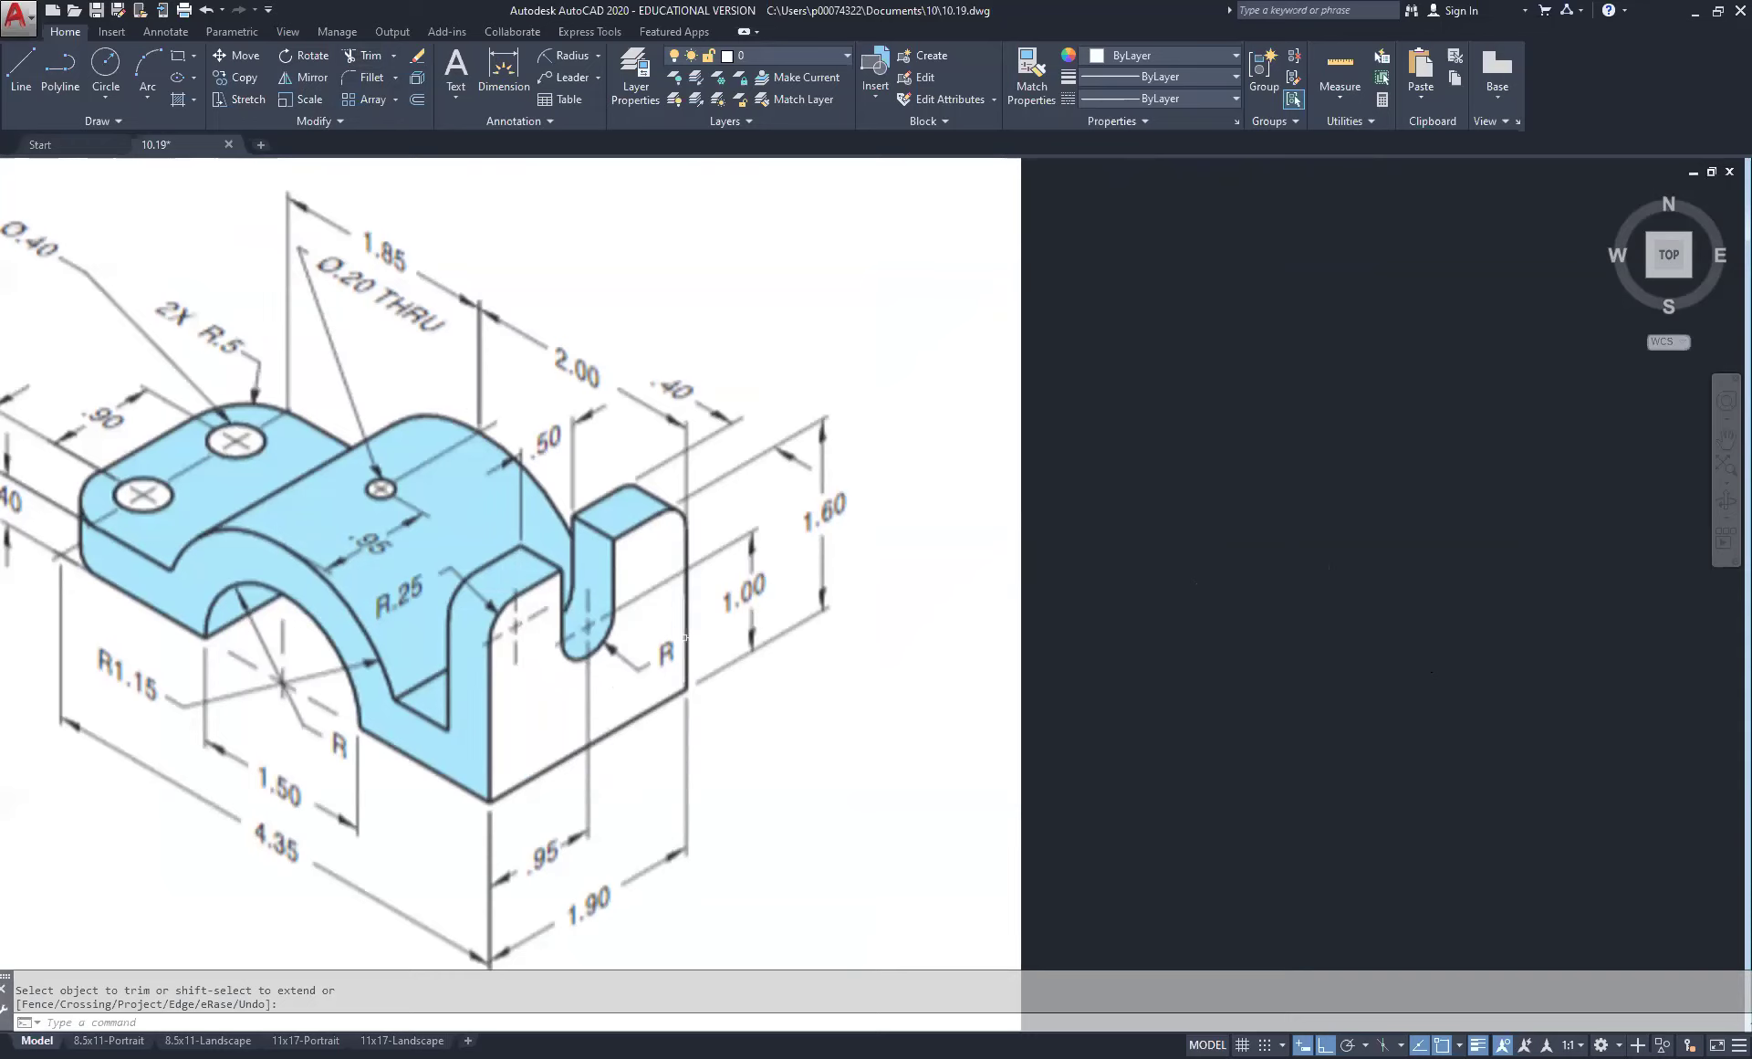
{"action": "scroll", "coordinate": [685, 636], "scroll_direction": "down", "scroll_amount": 6}
{"action": "middle_click_drag", "start_coordinate": [1502, 621], "coordinate": [1232, 622]}
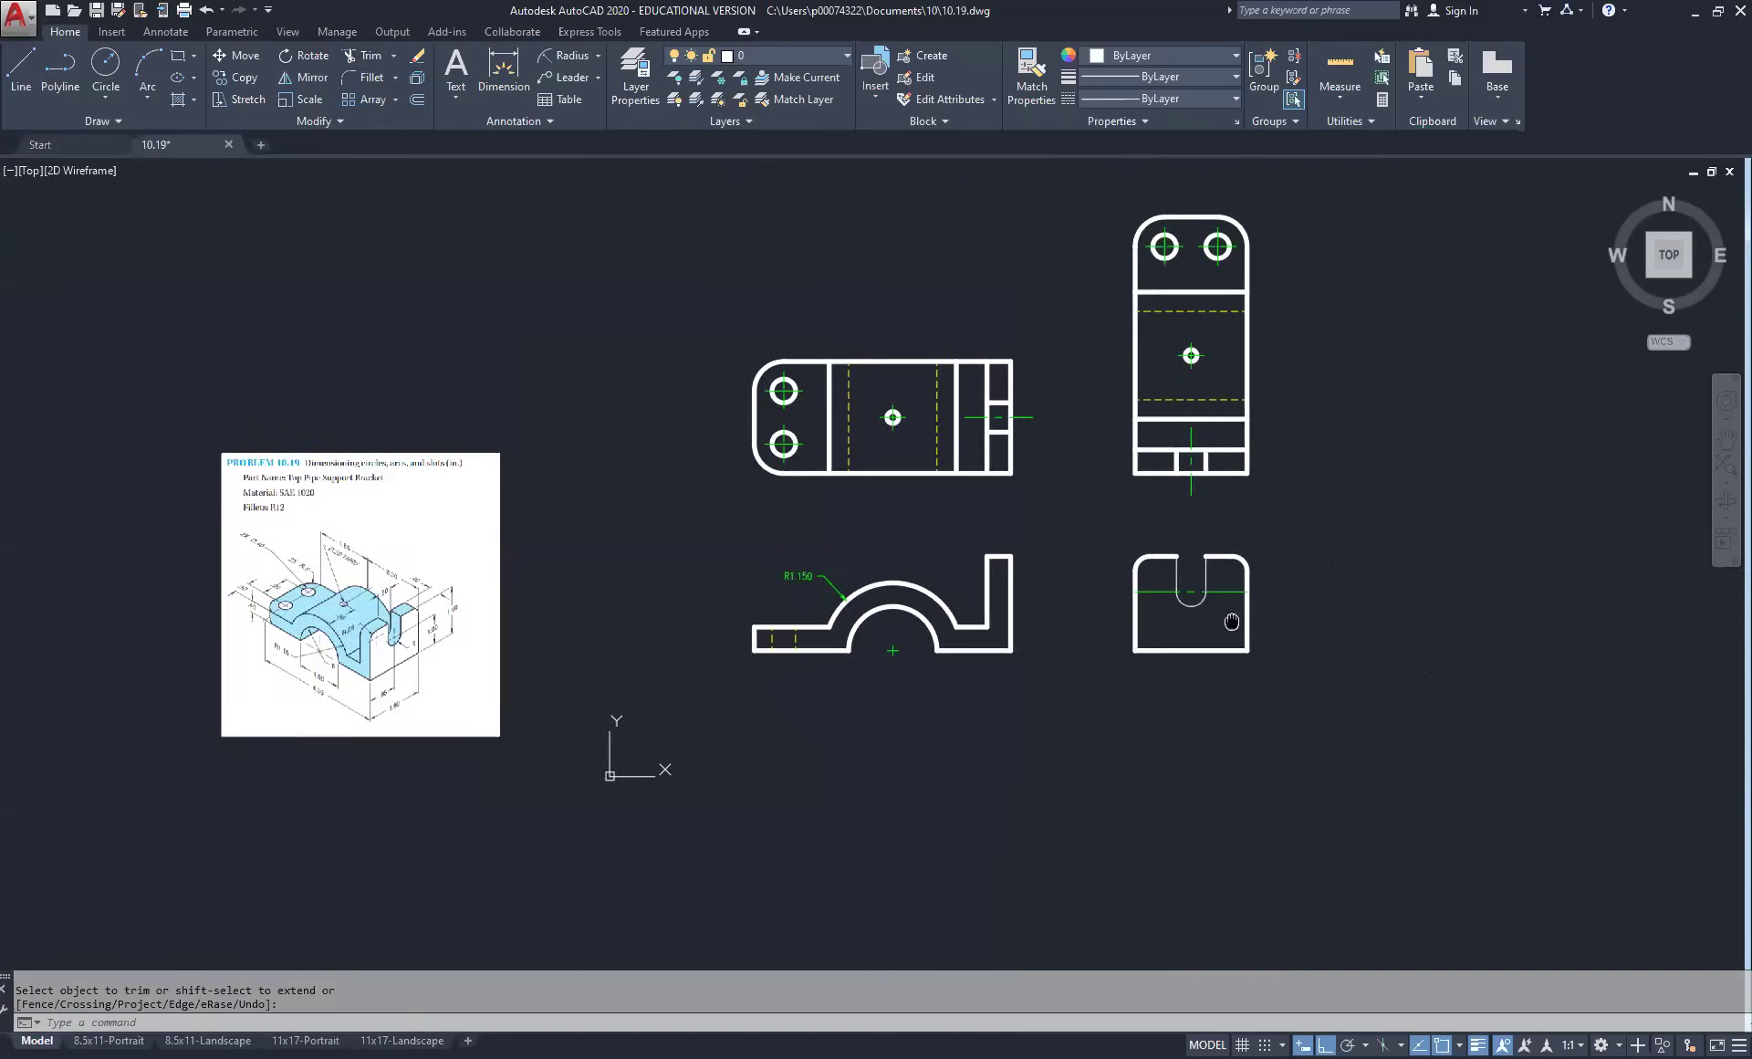
{"action": "scroll", "coordinate": [1232, 621], "scroll_direction": "up", "scroll_amount": 6}
{"action": "key", "text": "Return"}
{"action": "left_click", "coordinate": [1291, 481]}
{"action": "left_click", "coordinate": [1266, 536]}
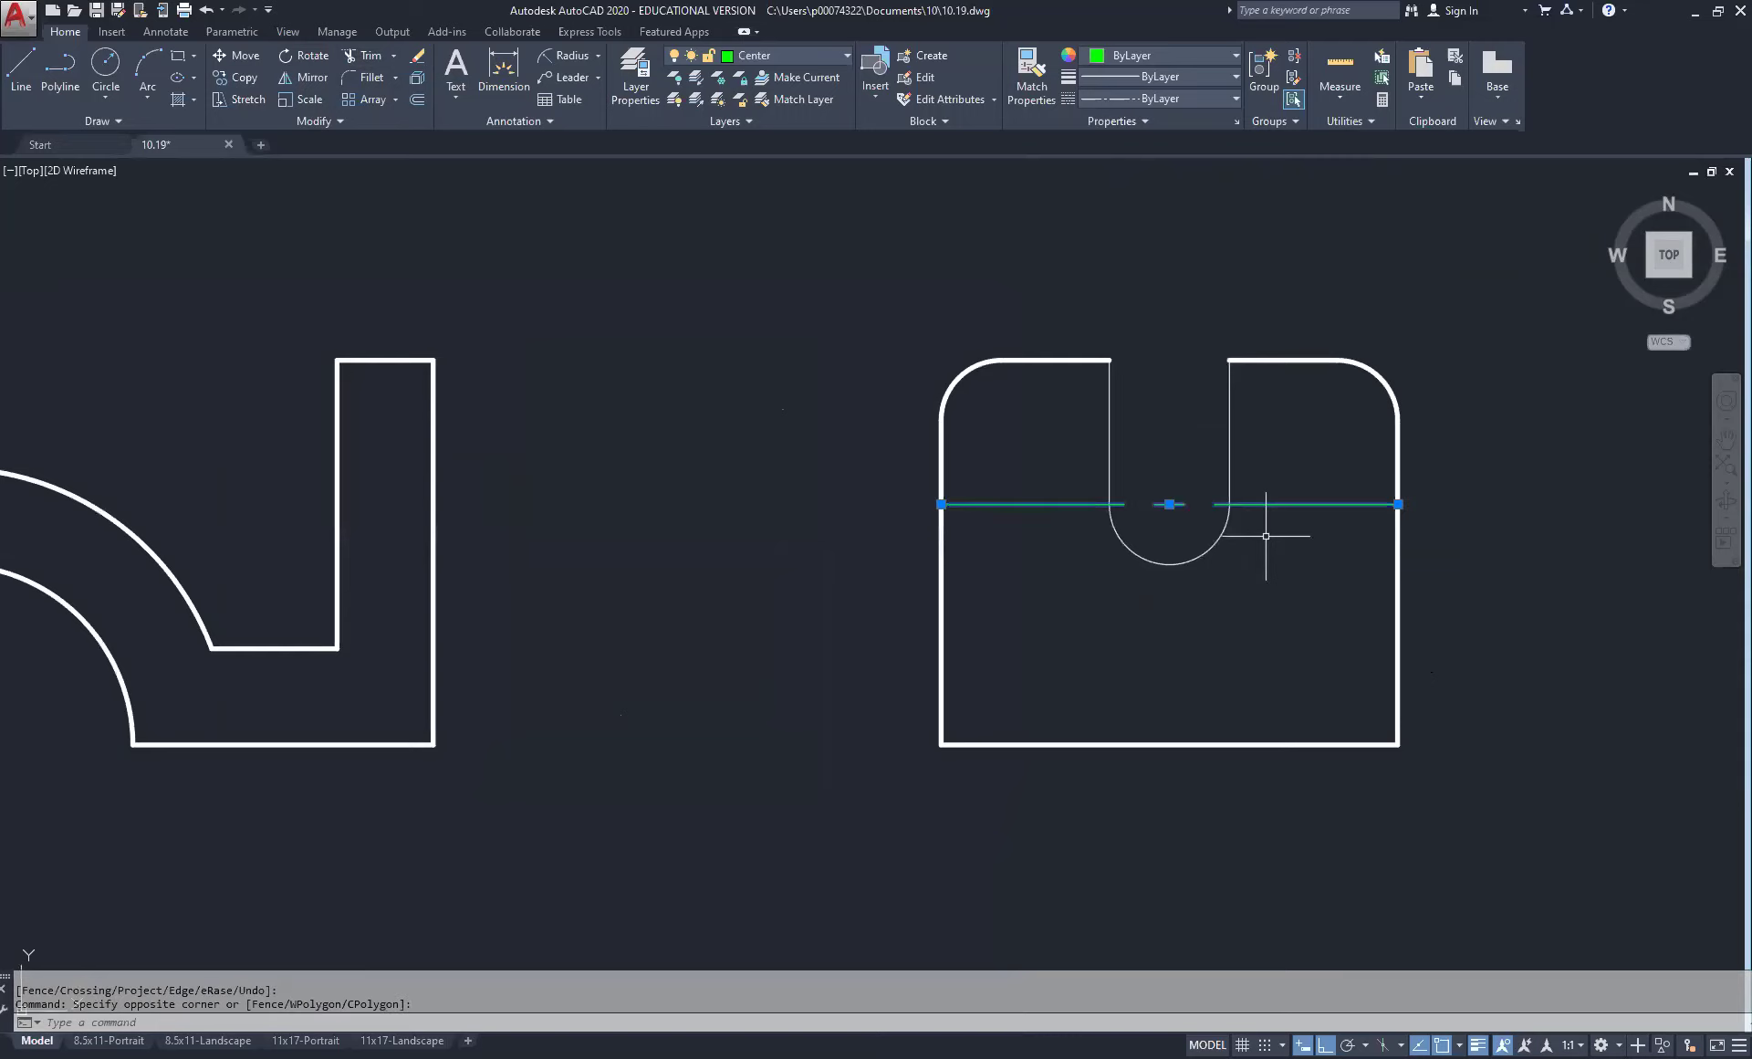
{"action": "key", "text": "Delete"}
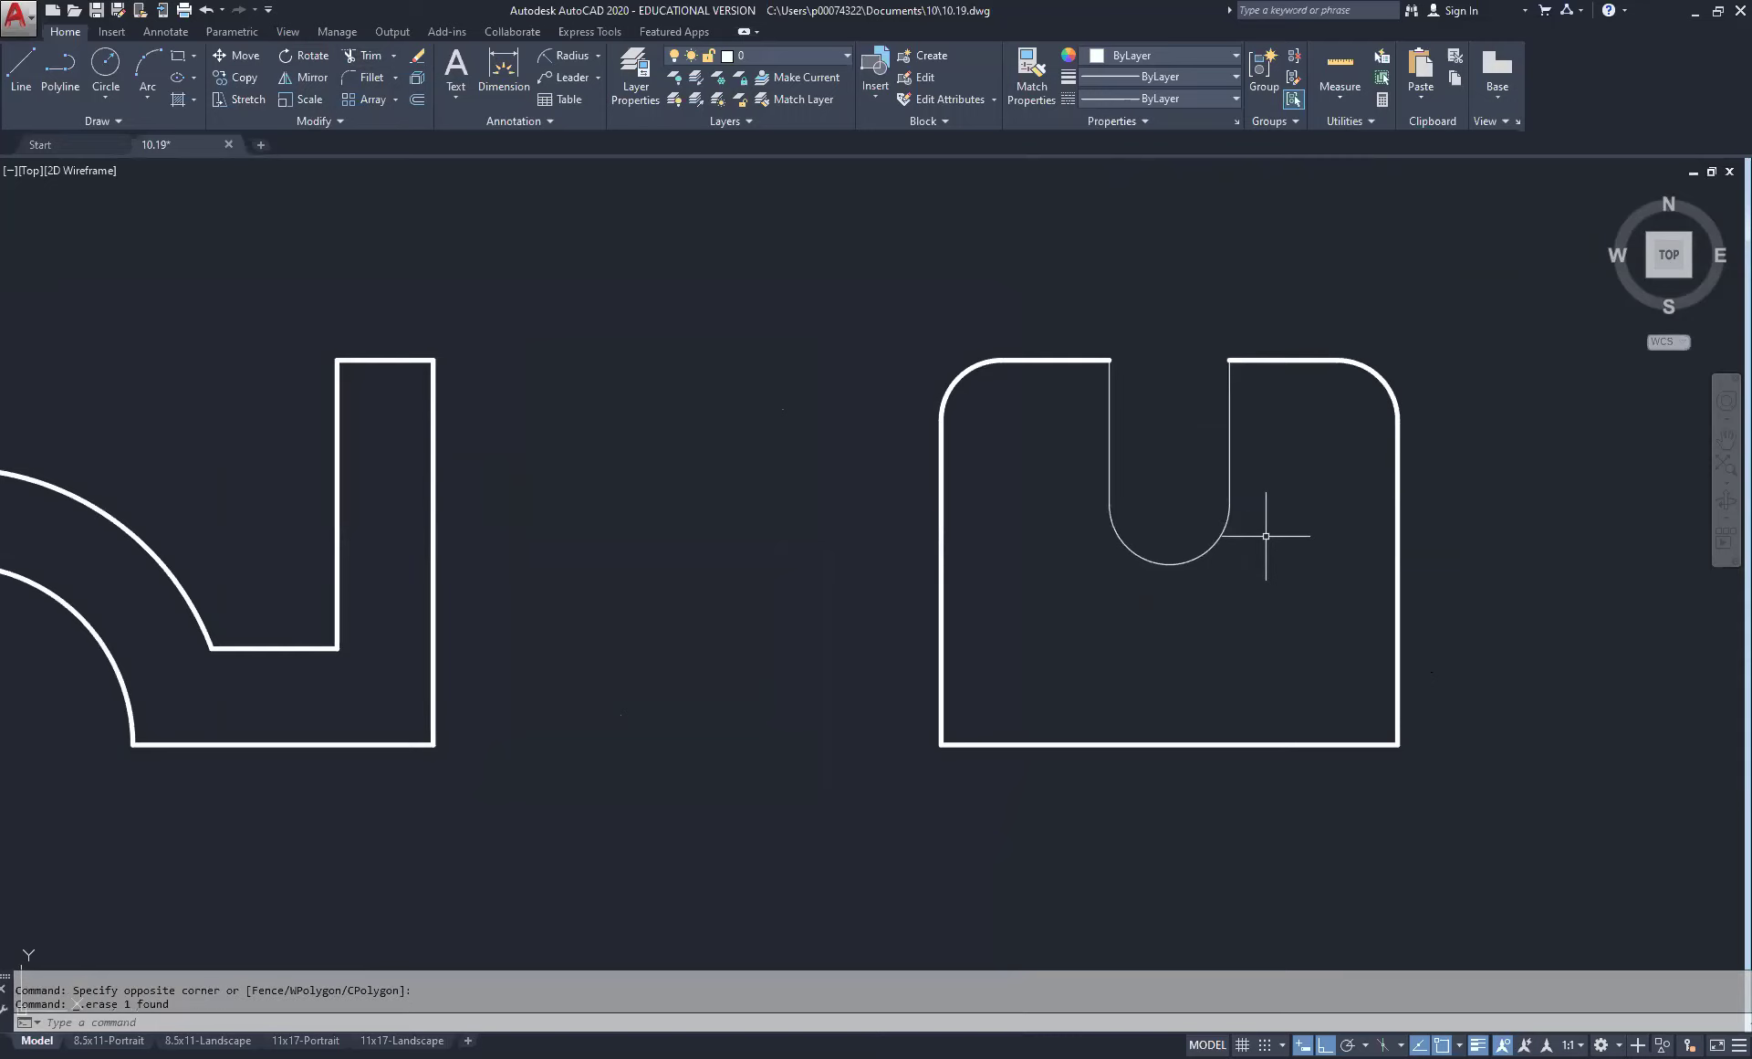
Step: Assign the side view's slot outline, both vertical lines and the bottom arc, to the Object layer
{"action": "left_click", "coordinate": [1282, 450]}
{"action": "left_click", "coordinate": [1079, 605]}
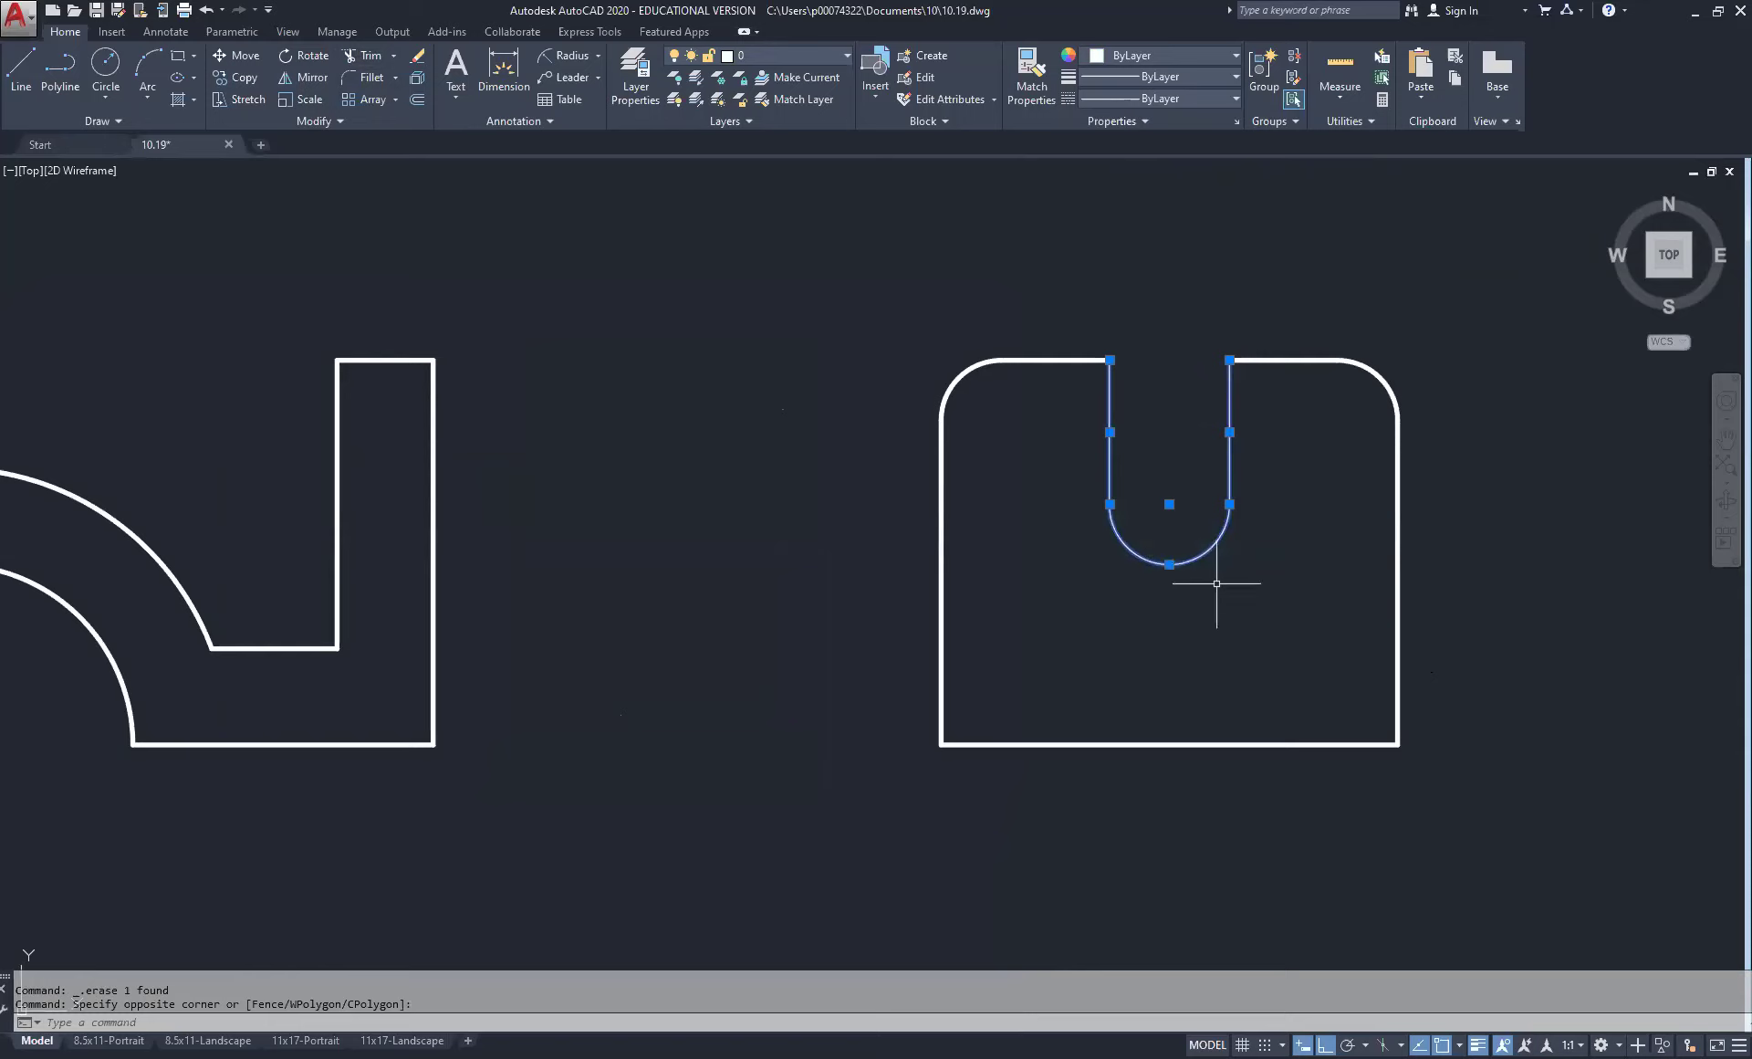
{"action": "left_click", "coordinate": [800, 55]}
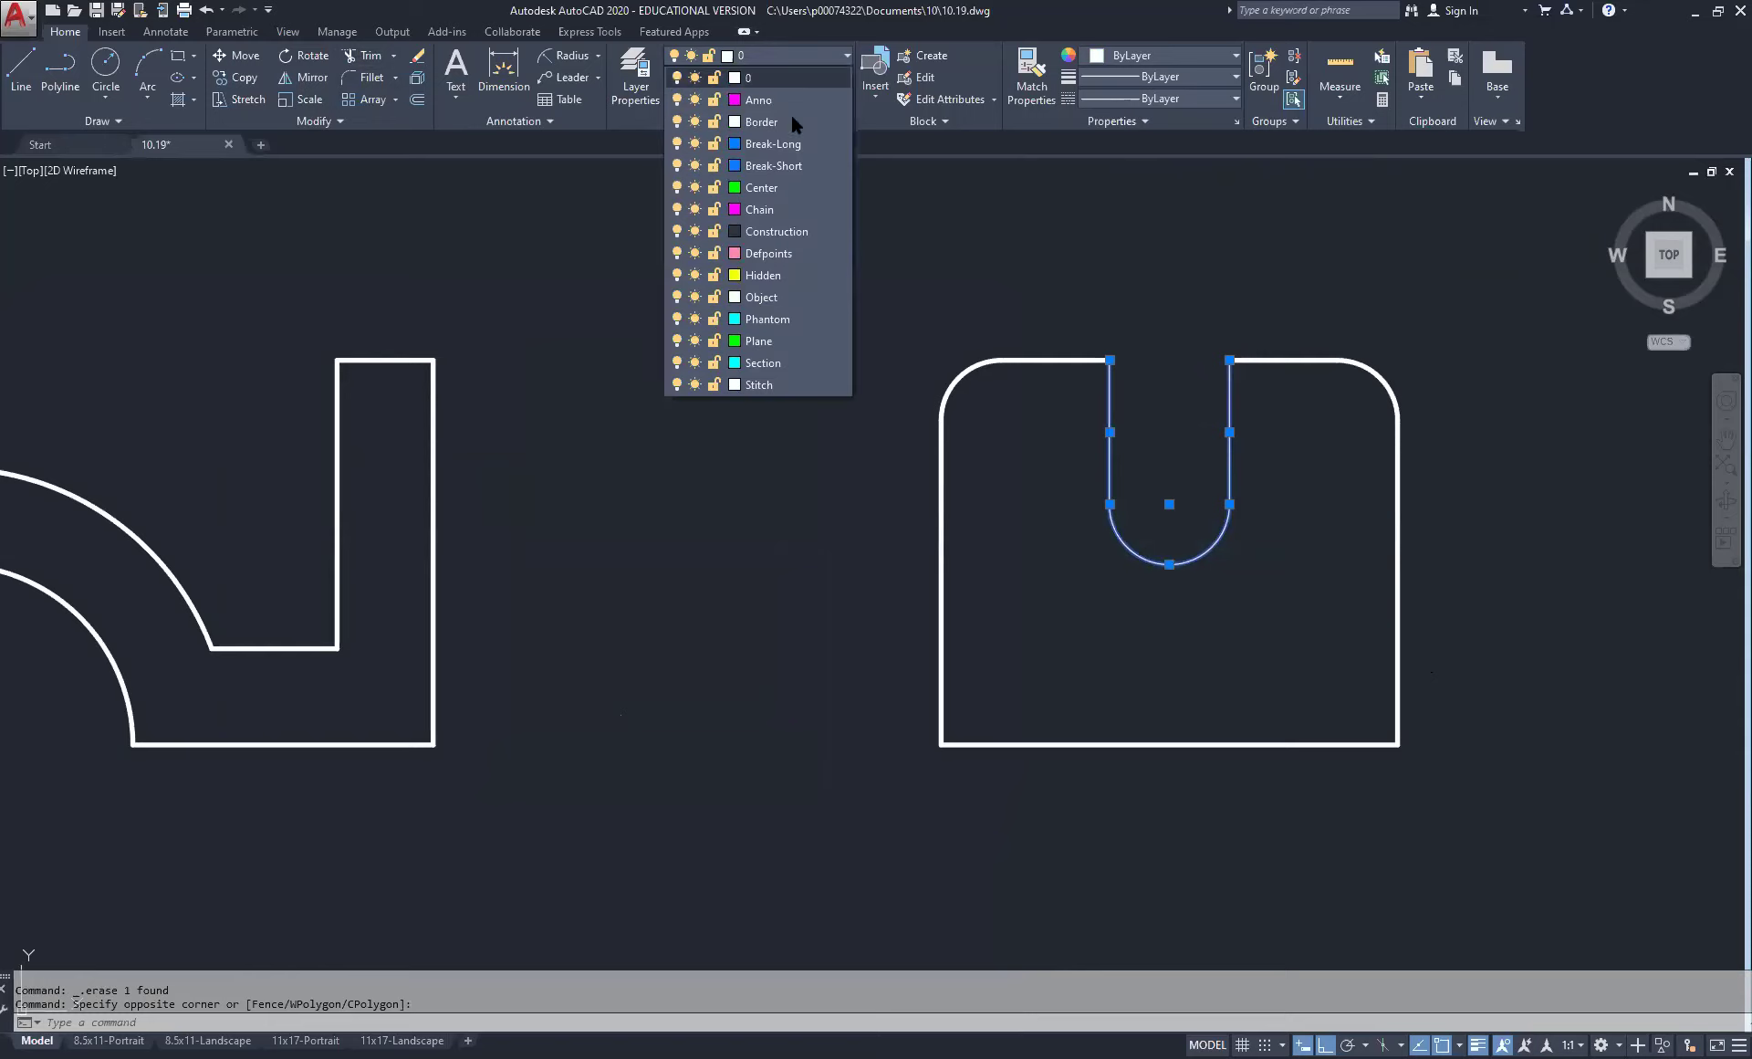
{"action": "left_click", "coordinate": [772, 296]}
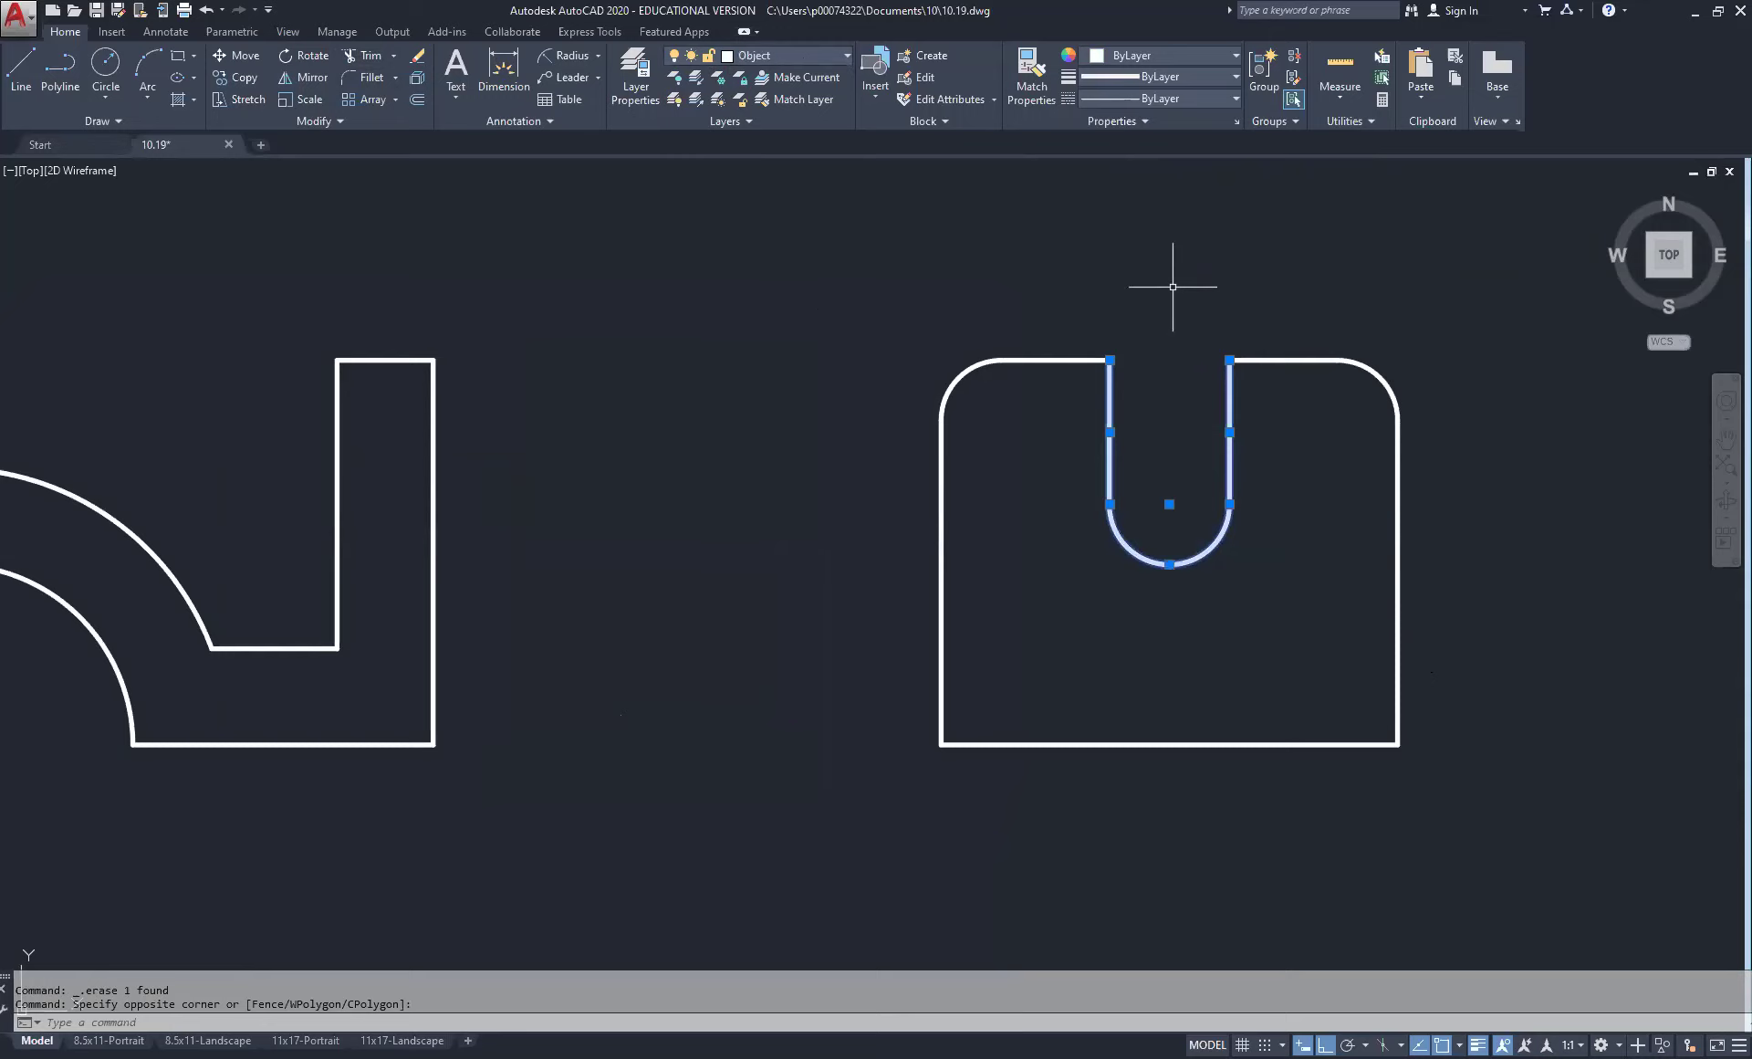
Step: Draw a horizontal Hidden-layer line from the bottom of the side view's slot across to just past the front view's upright
{"action": "key", "text": "Escape"}
{"action": "scroll", "coordinate": [1171, 370], "scroll_direction": "down", "scroll_amount": 4}
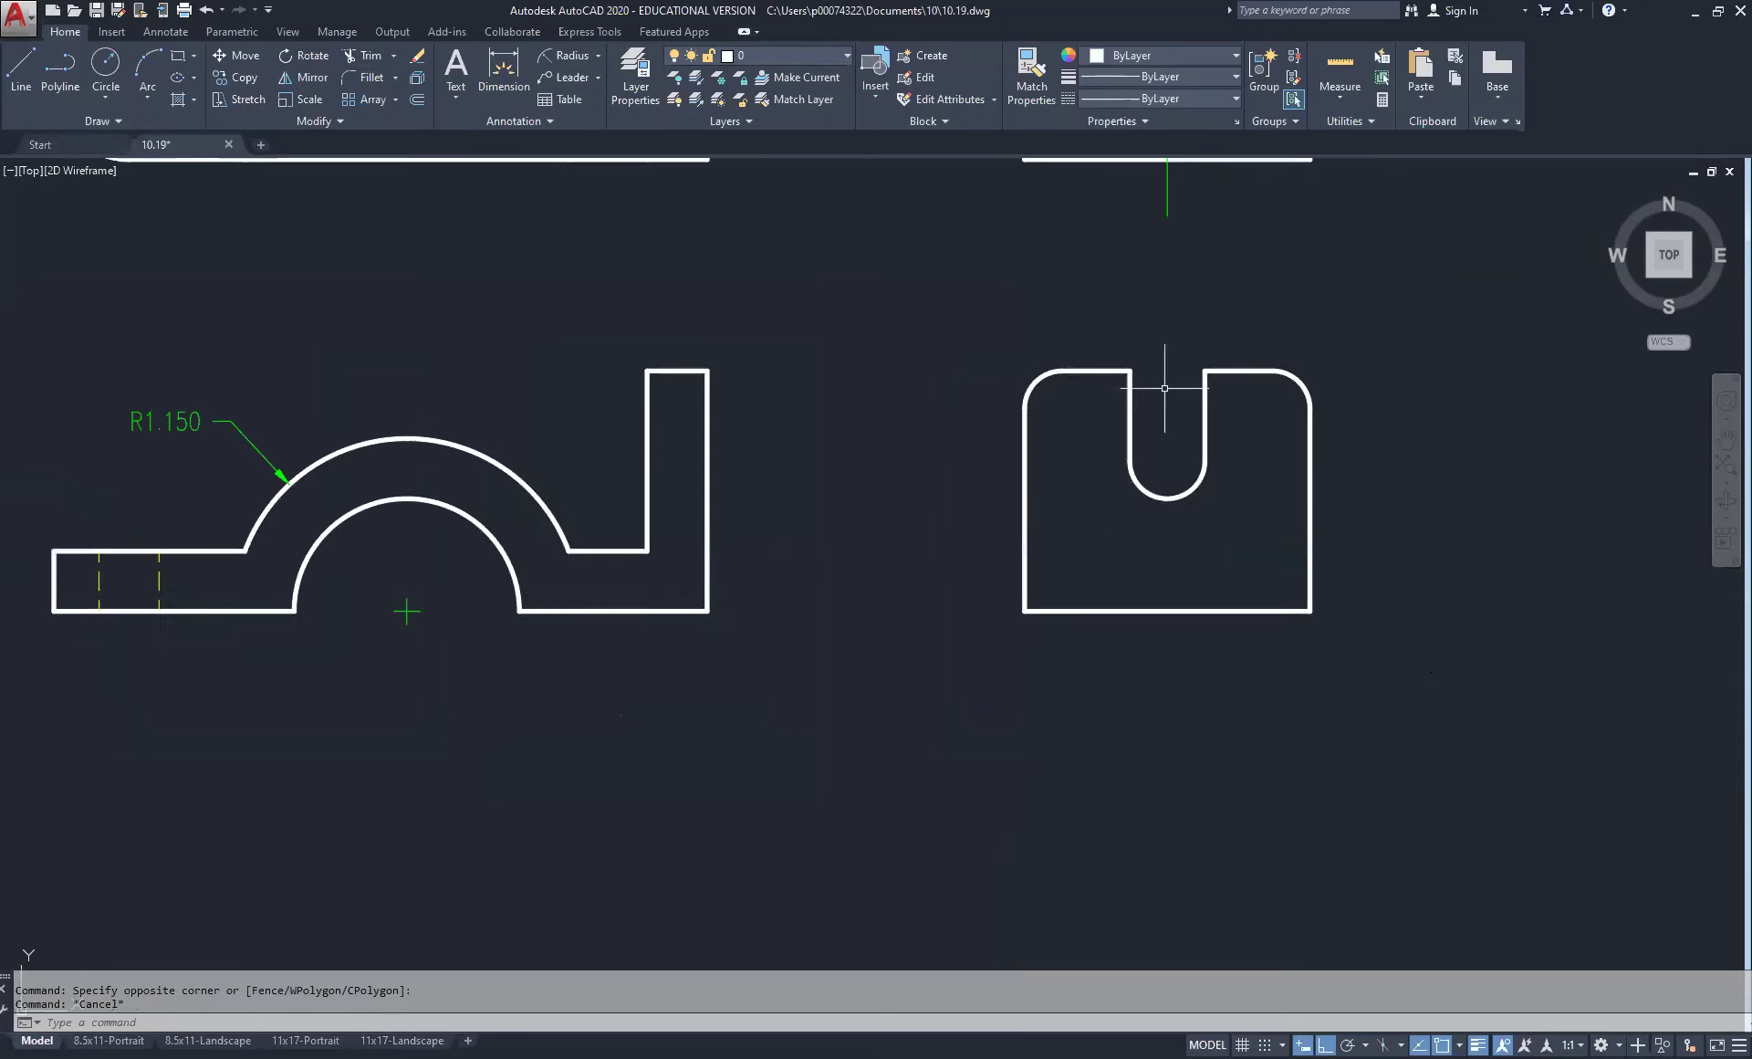
{"action": "middle_click_drag", "start_coordinate": [1182, 323], "coordinate": [1005, 403]}
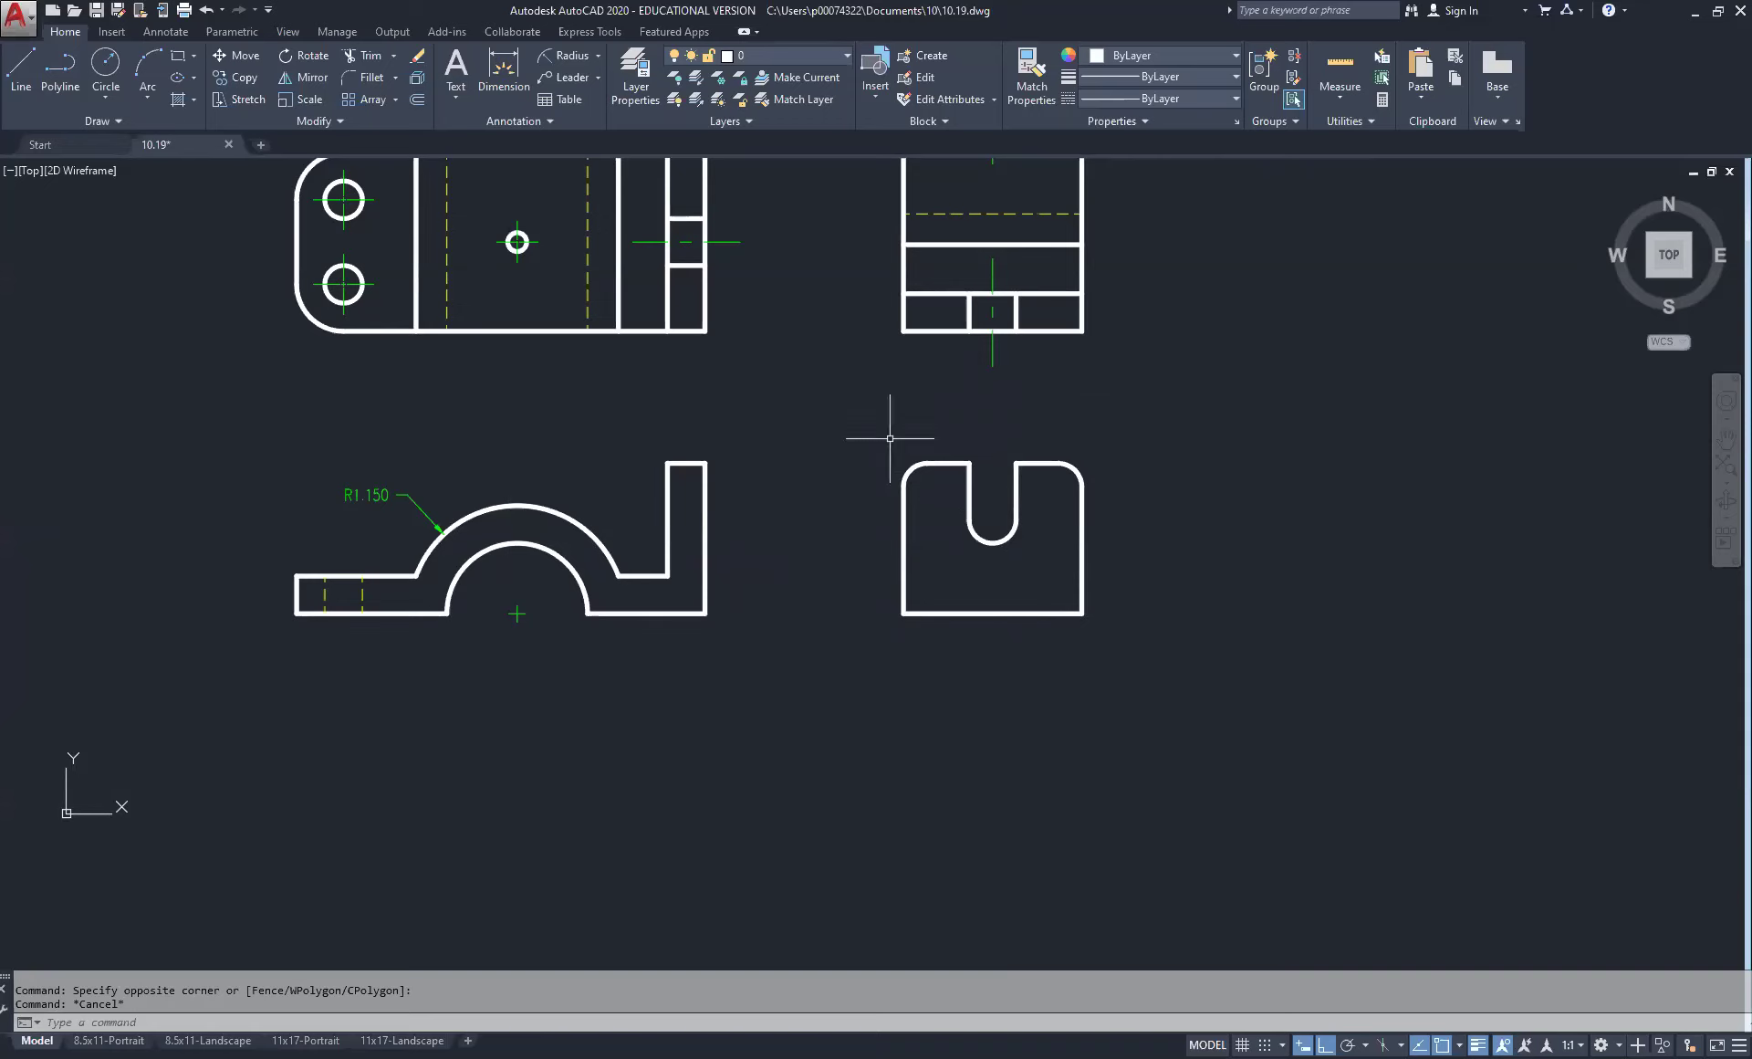
{"action": "mouse_move", "coordinate": [890, 439]}
{"action": "middle_mouse_down"}
{"action": "mouse_move", "coordinate": [868, 555]}
{"action": "mouse_move", "coordinate": [868, 507]}
{"action": "middle_mouse_up"}
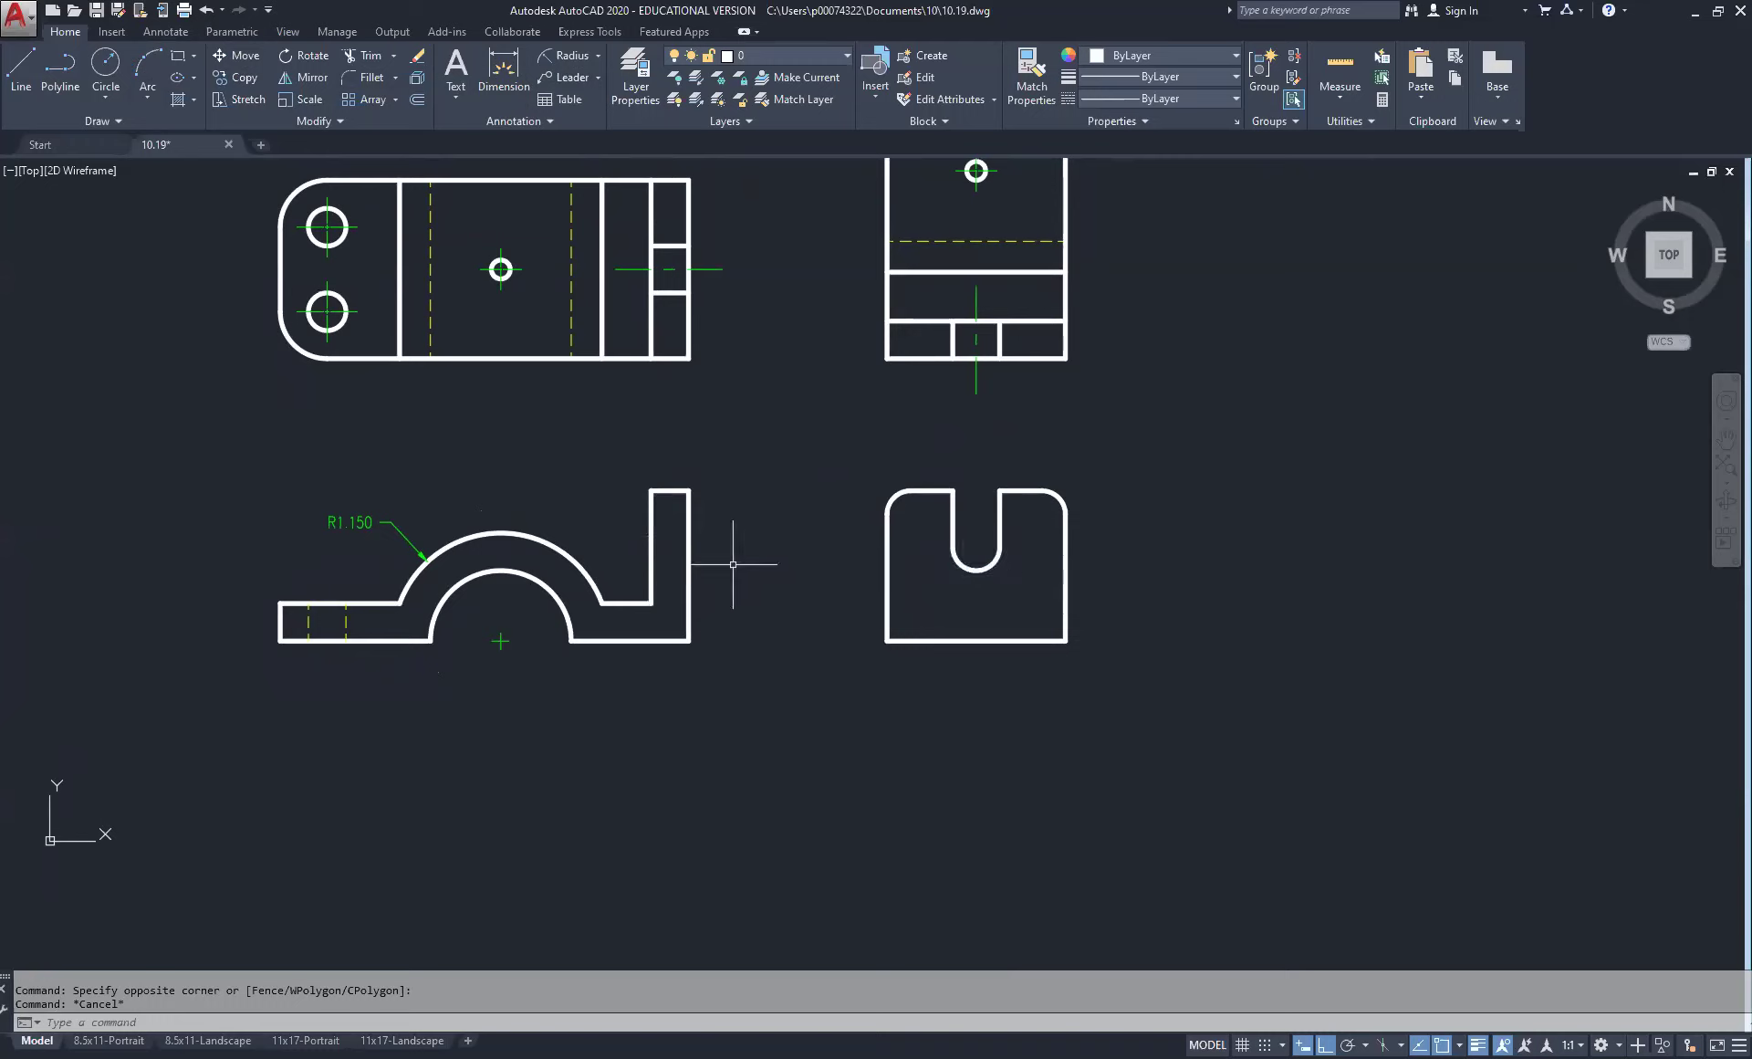
{"action": "left_click", "coordinate": [782, 62]}
{"action": "left_click", "coordinate": [772, 279]}
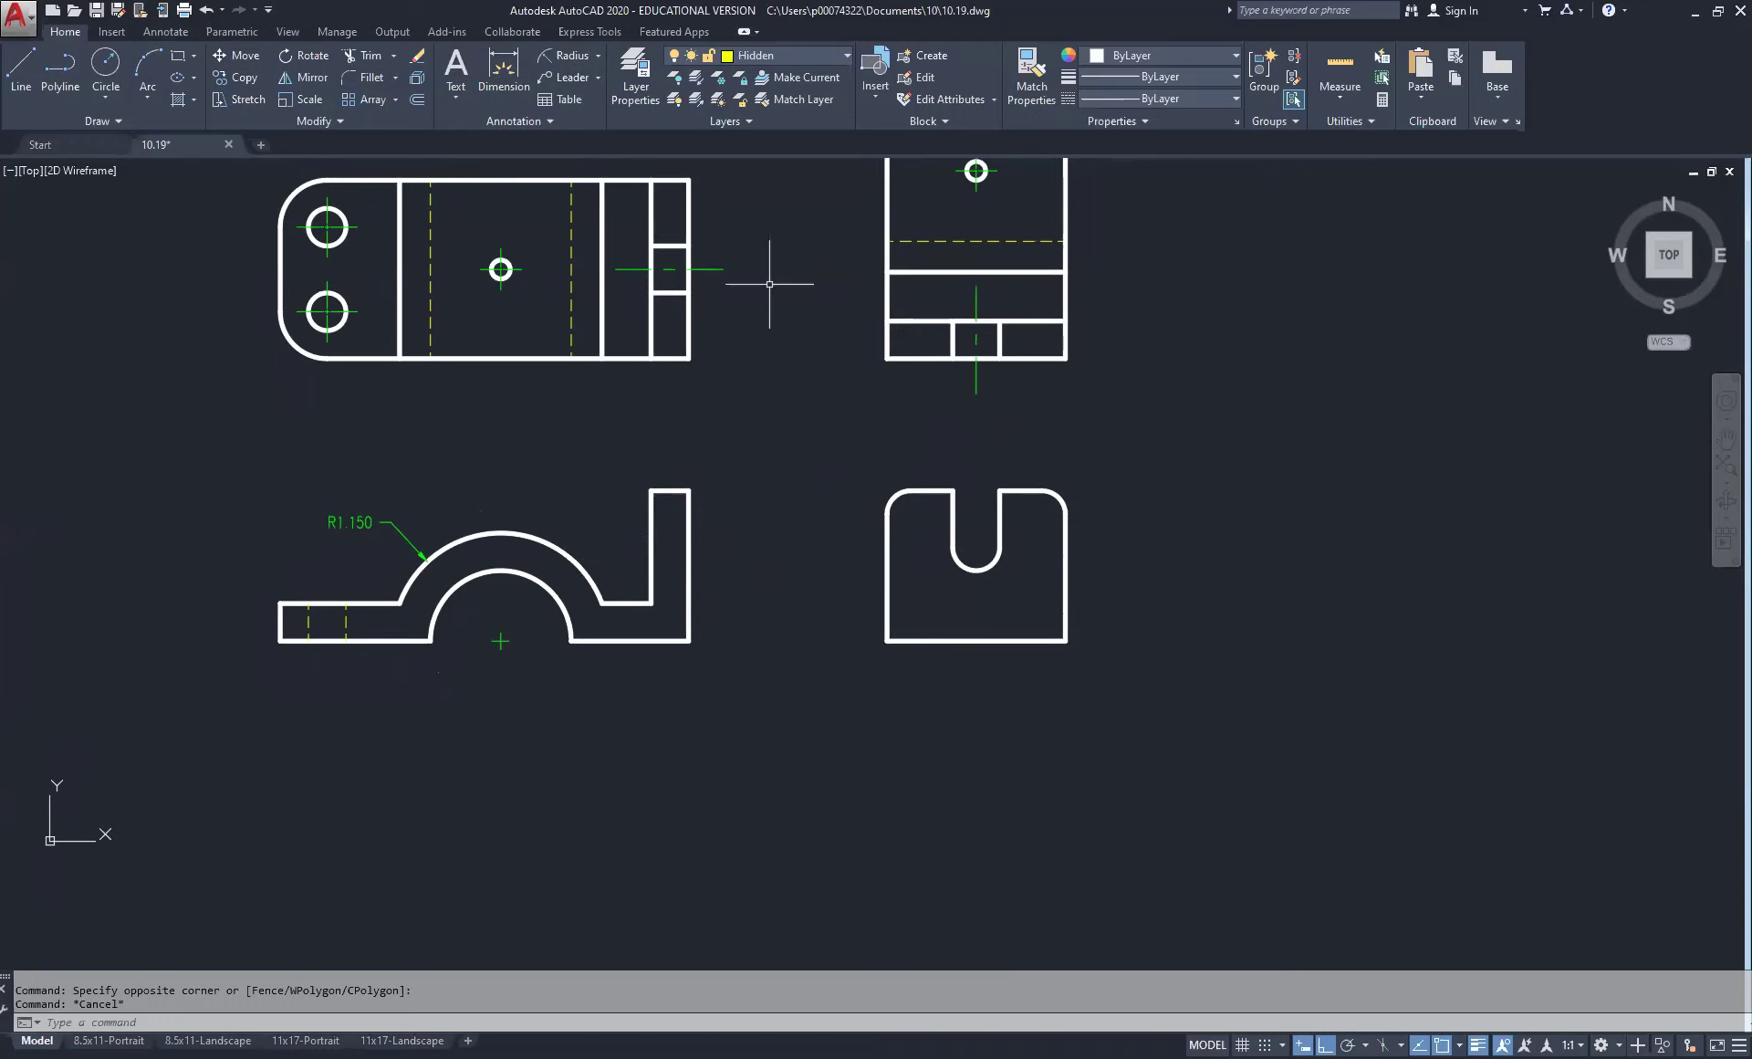
{"action": "left_click", "coordinate": [21, 68]}
{"action": "scroll", "coordinate": [941, 596], "scroll_direction": "up", "scroll_amount": 4}
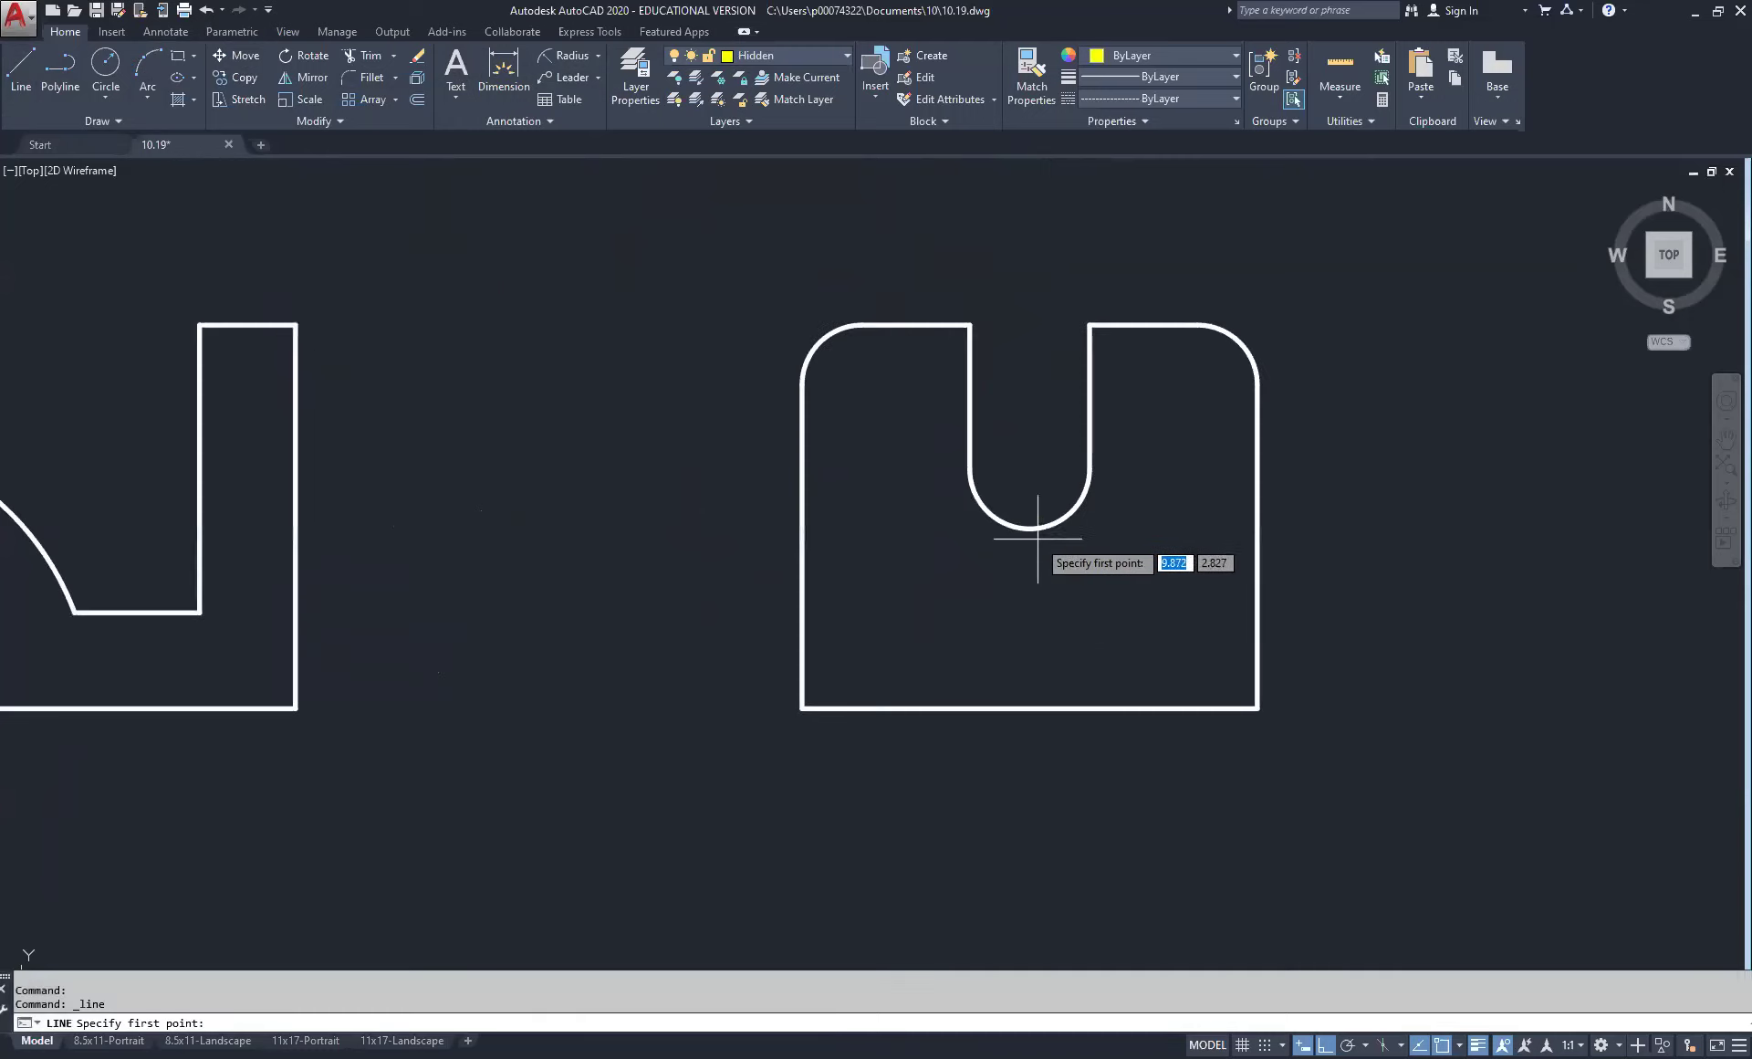
{"action": "left_click", "coordinate": [1029, 529]}
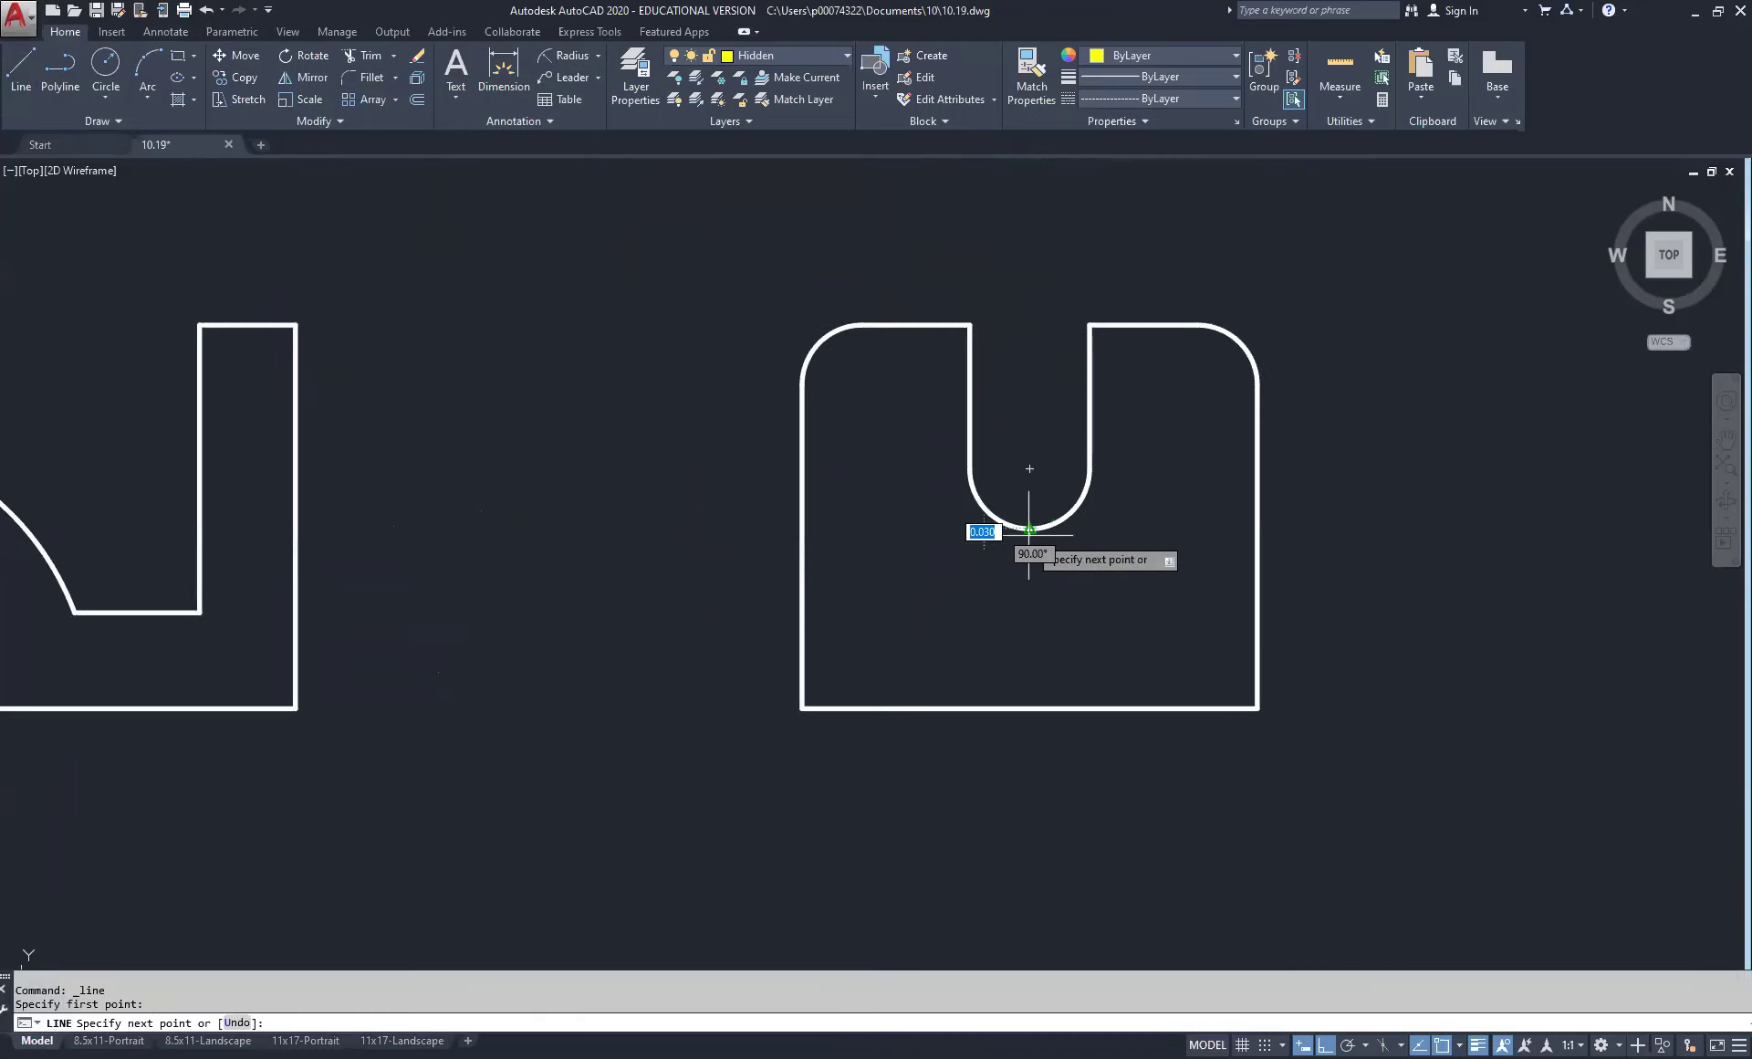
{"action": "left_click", "coordinate": [149, 508]}
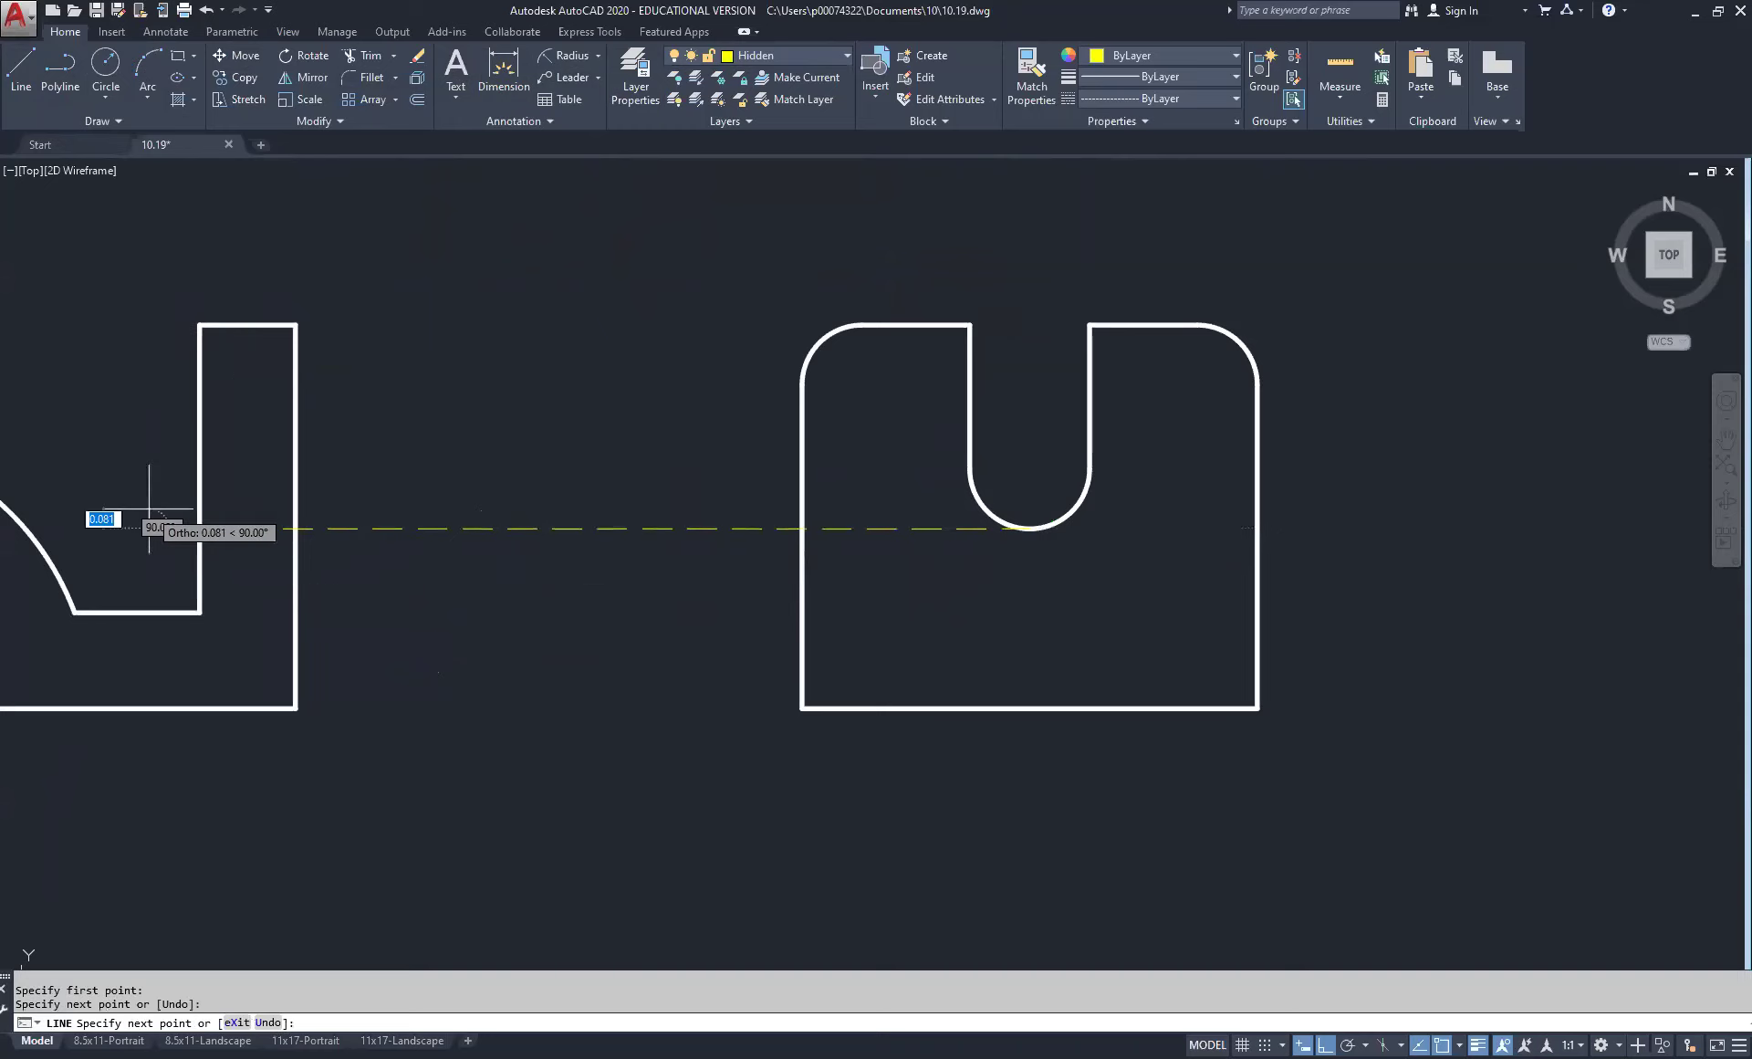
{"action": "right_click", "coordinate": [407, 529]}
{"action": "left_click", "coordinate": [434, 539]}
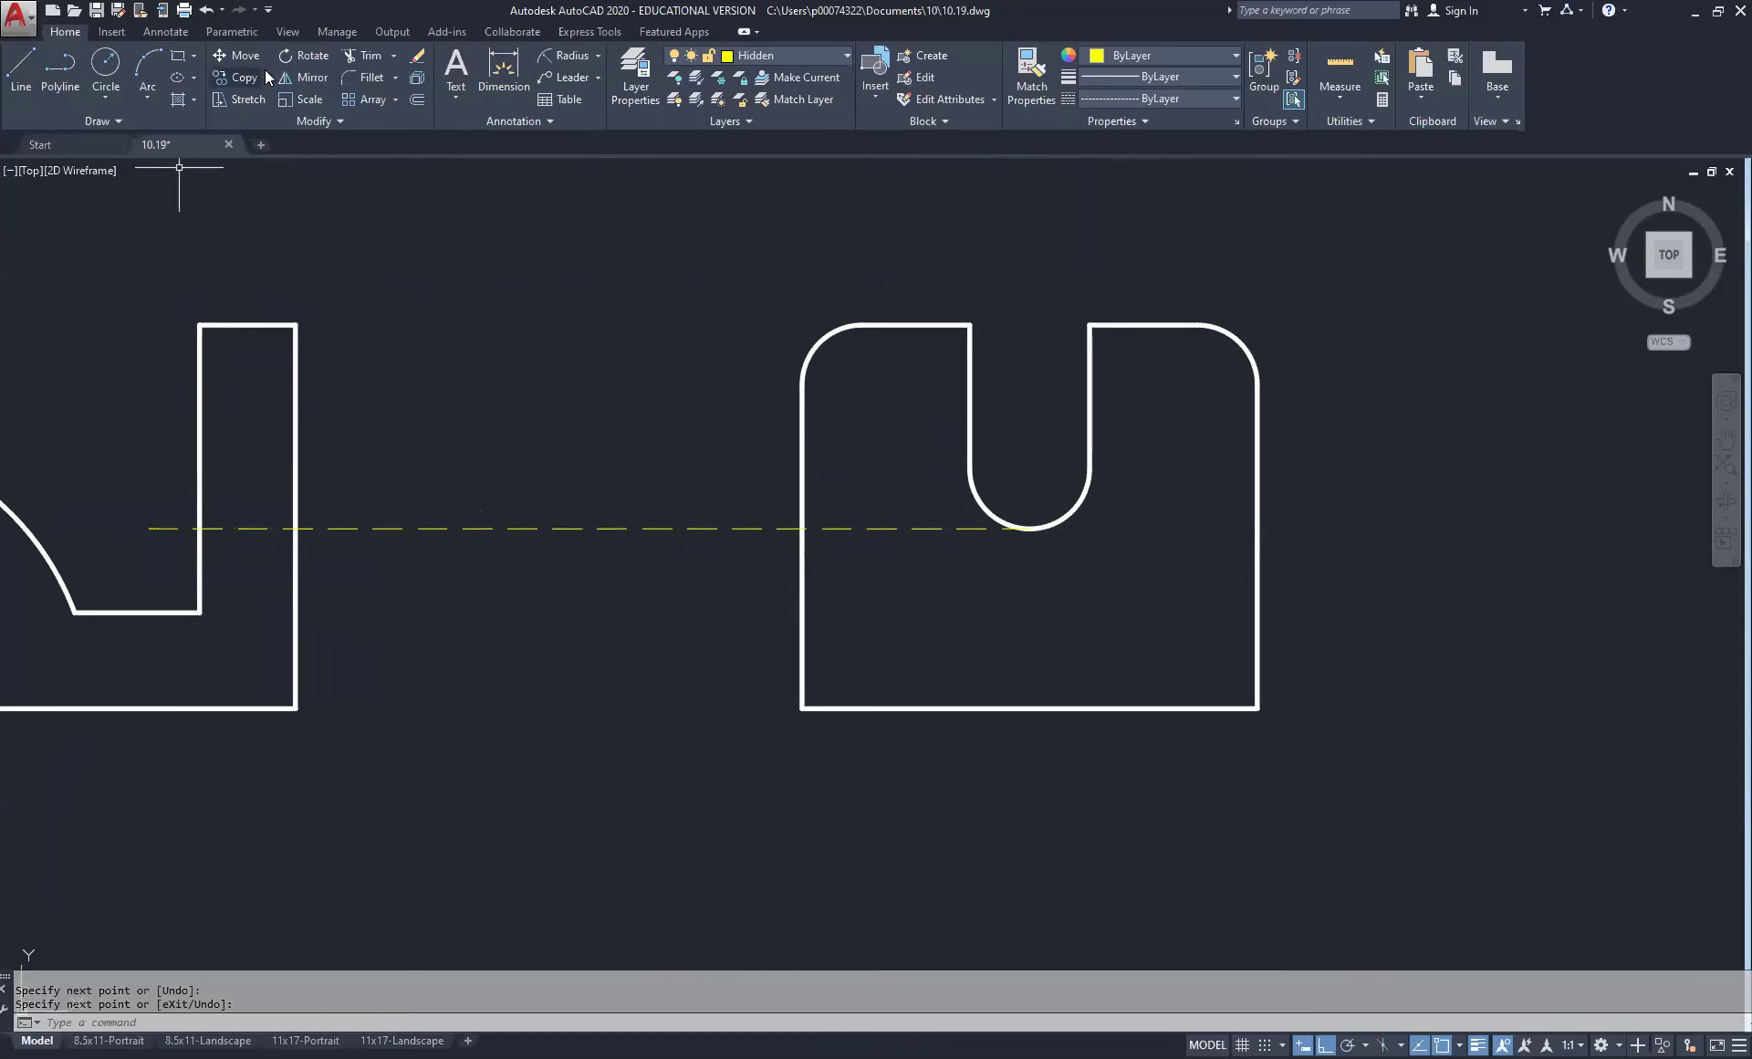
Step: Trim the projected hidden line so only the portion between the front view upright's two vertical edges is left
{"action": "left_click", "coordinate": [361, 55]}
{"action": "left_click", "coordinate": [135, 420]}
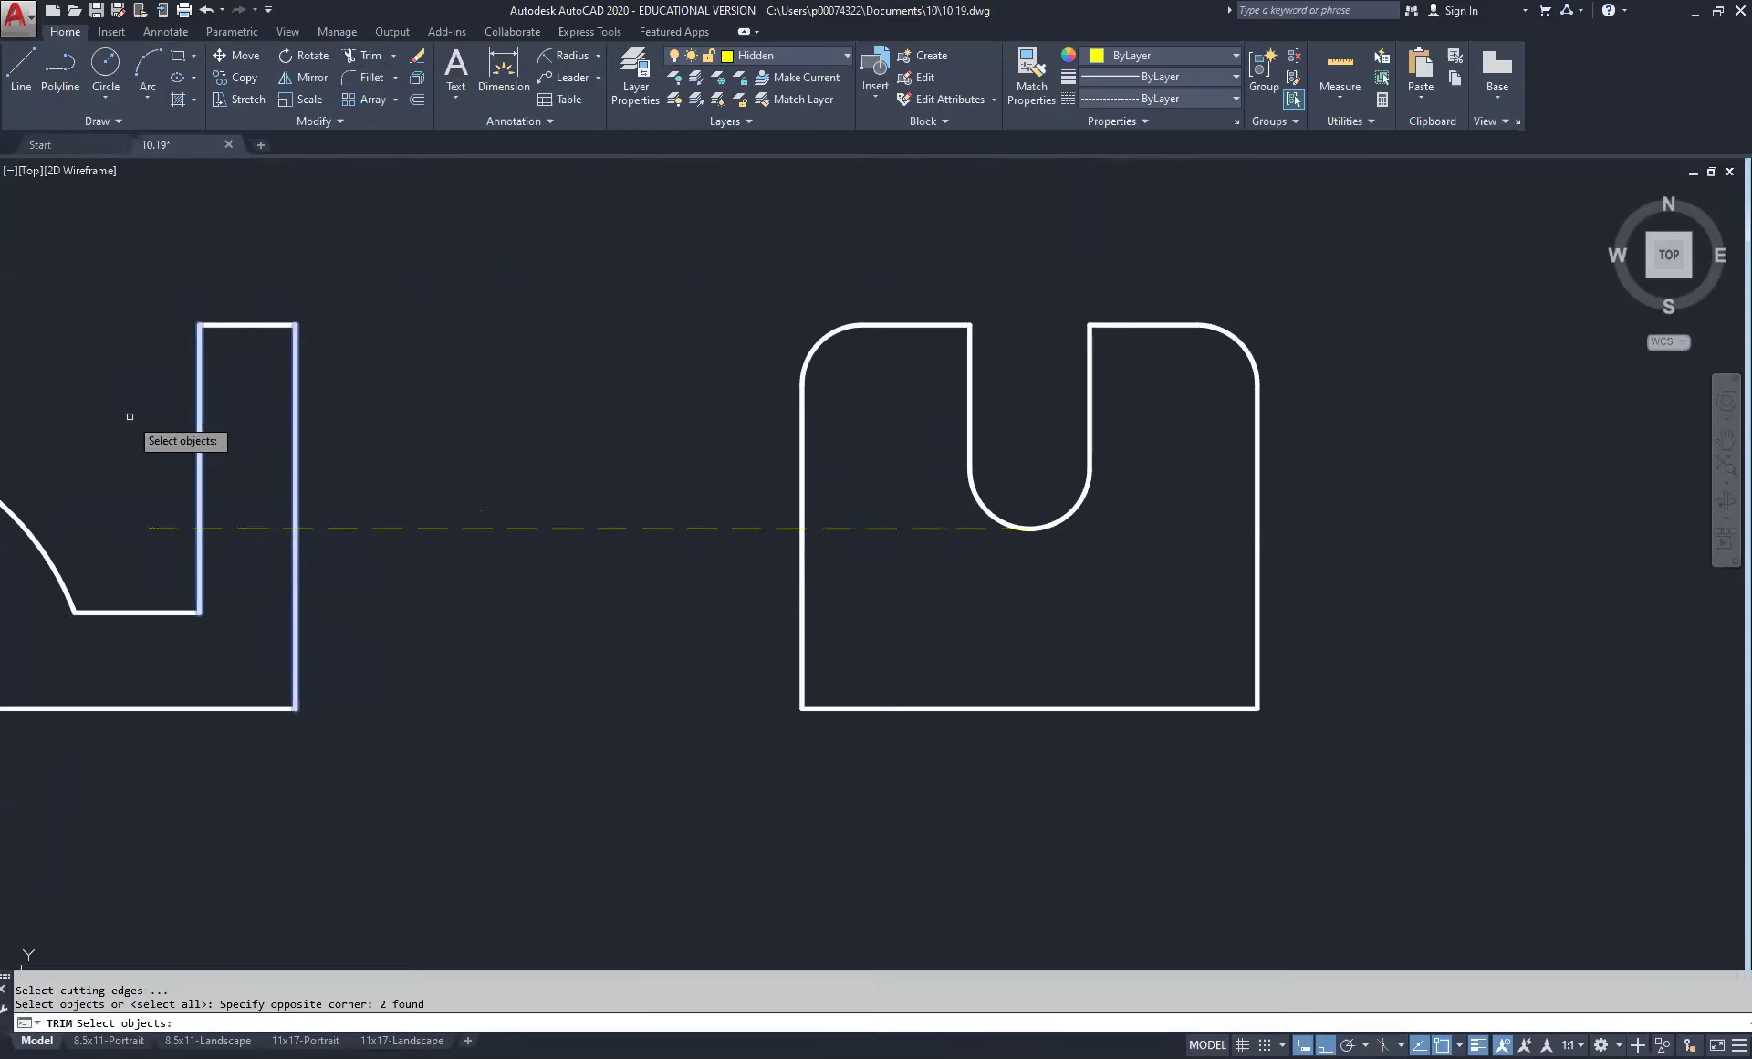
{"action": "key", "text": "Return"}
{"action": "left_click", "coordinate": [524, 364]}
{"action": "left_click", "coordinate": [405, 602]}
{"action": "left_click", "coordinate": [193, 413]}
{"action": "left_click", "coordinate": [97, 590]}
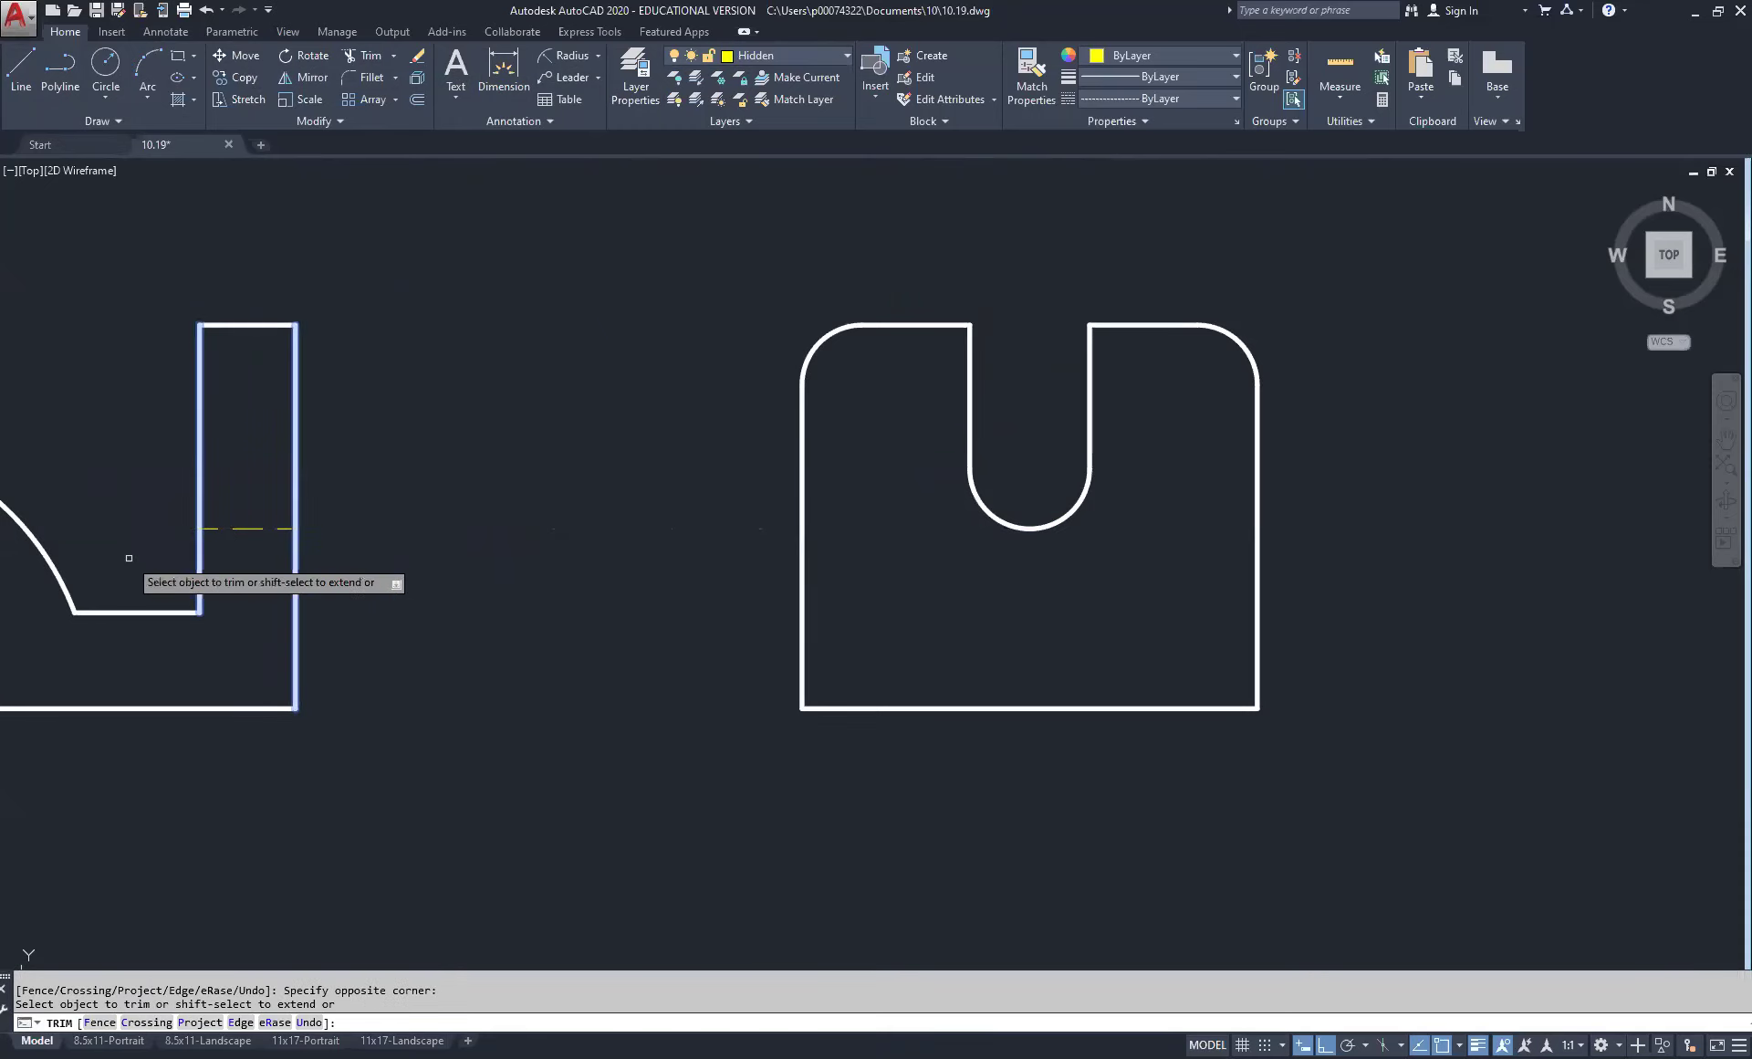
{"action": "right_click", "coordinate": [492, 440]}
{"action": "left_click", "coordinate": [574, 456]}
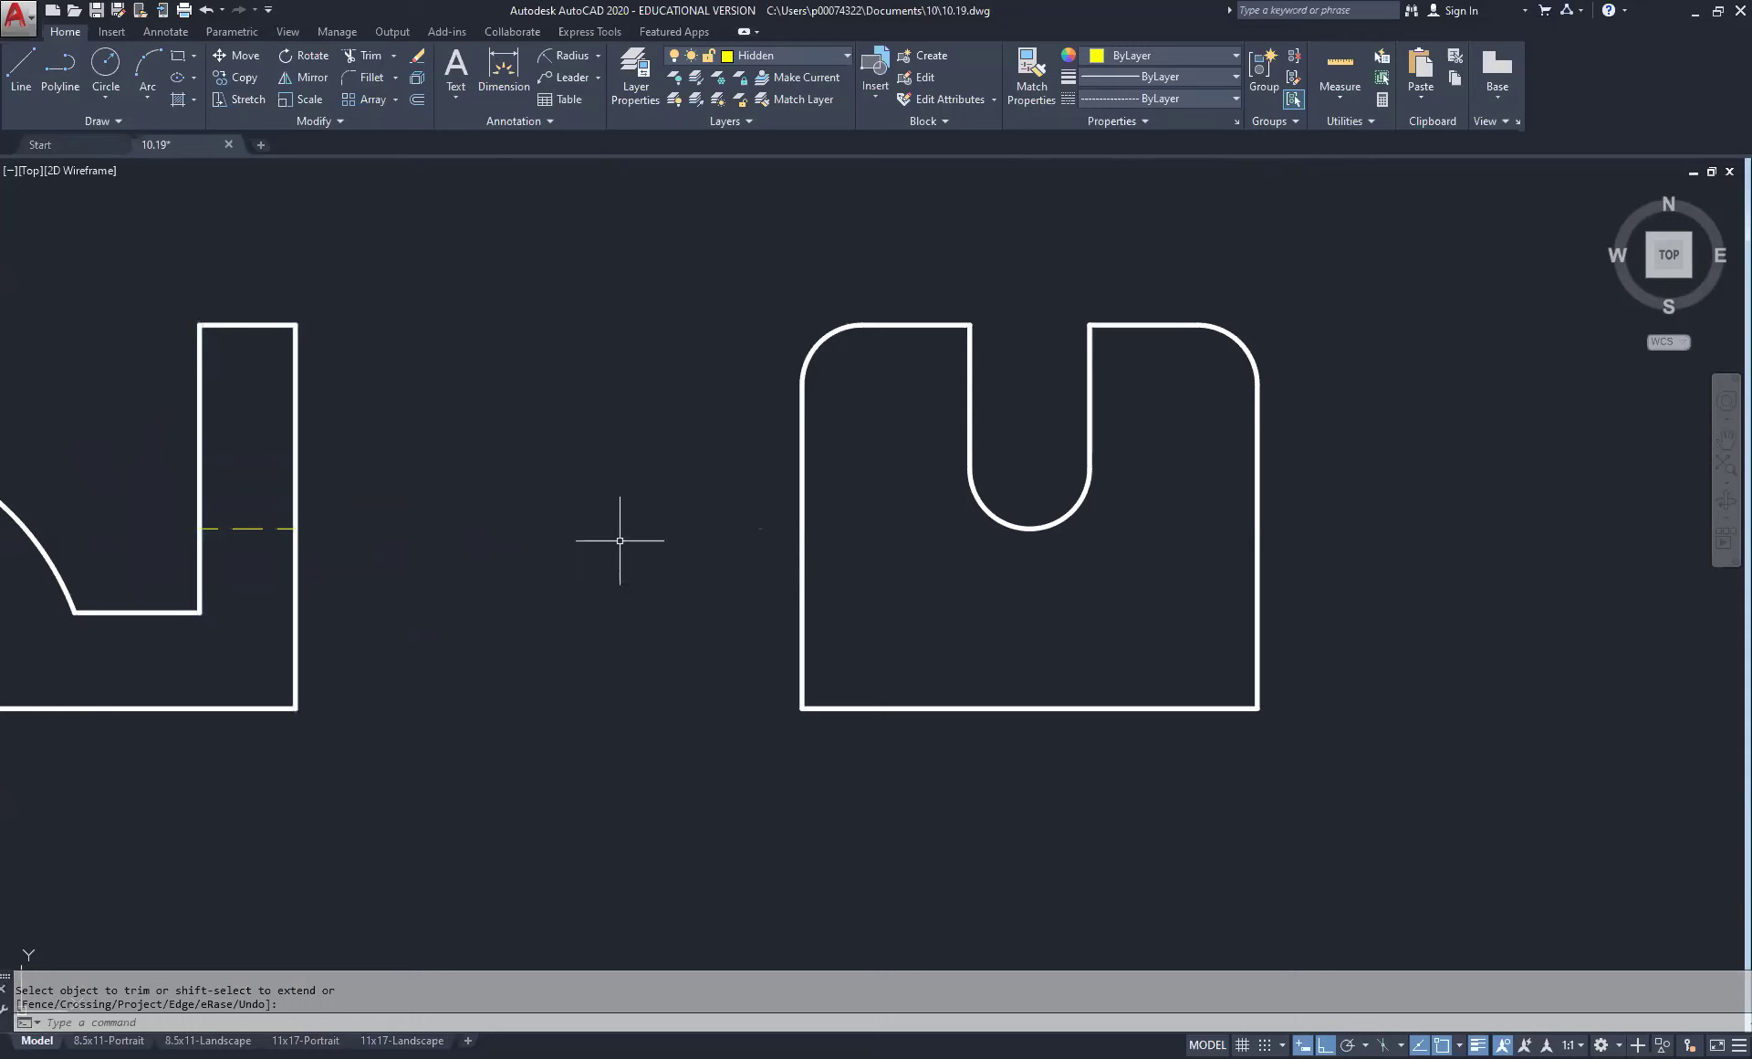
{"action": "scroll", "coordinate": [610, 540], "scroll_direction": "down", "scroll_amount": 2}
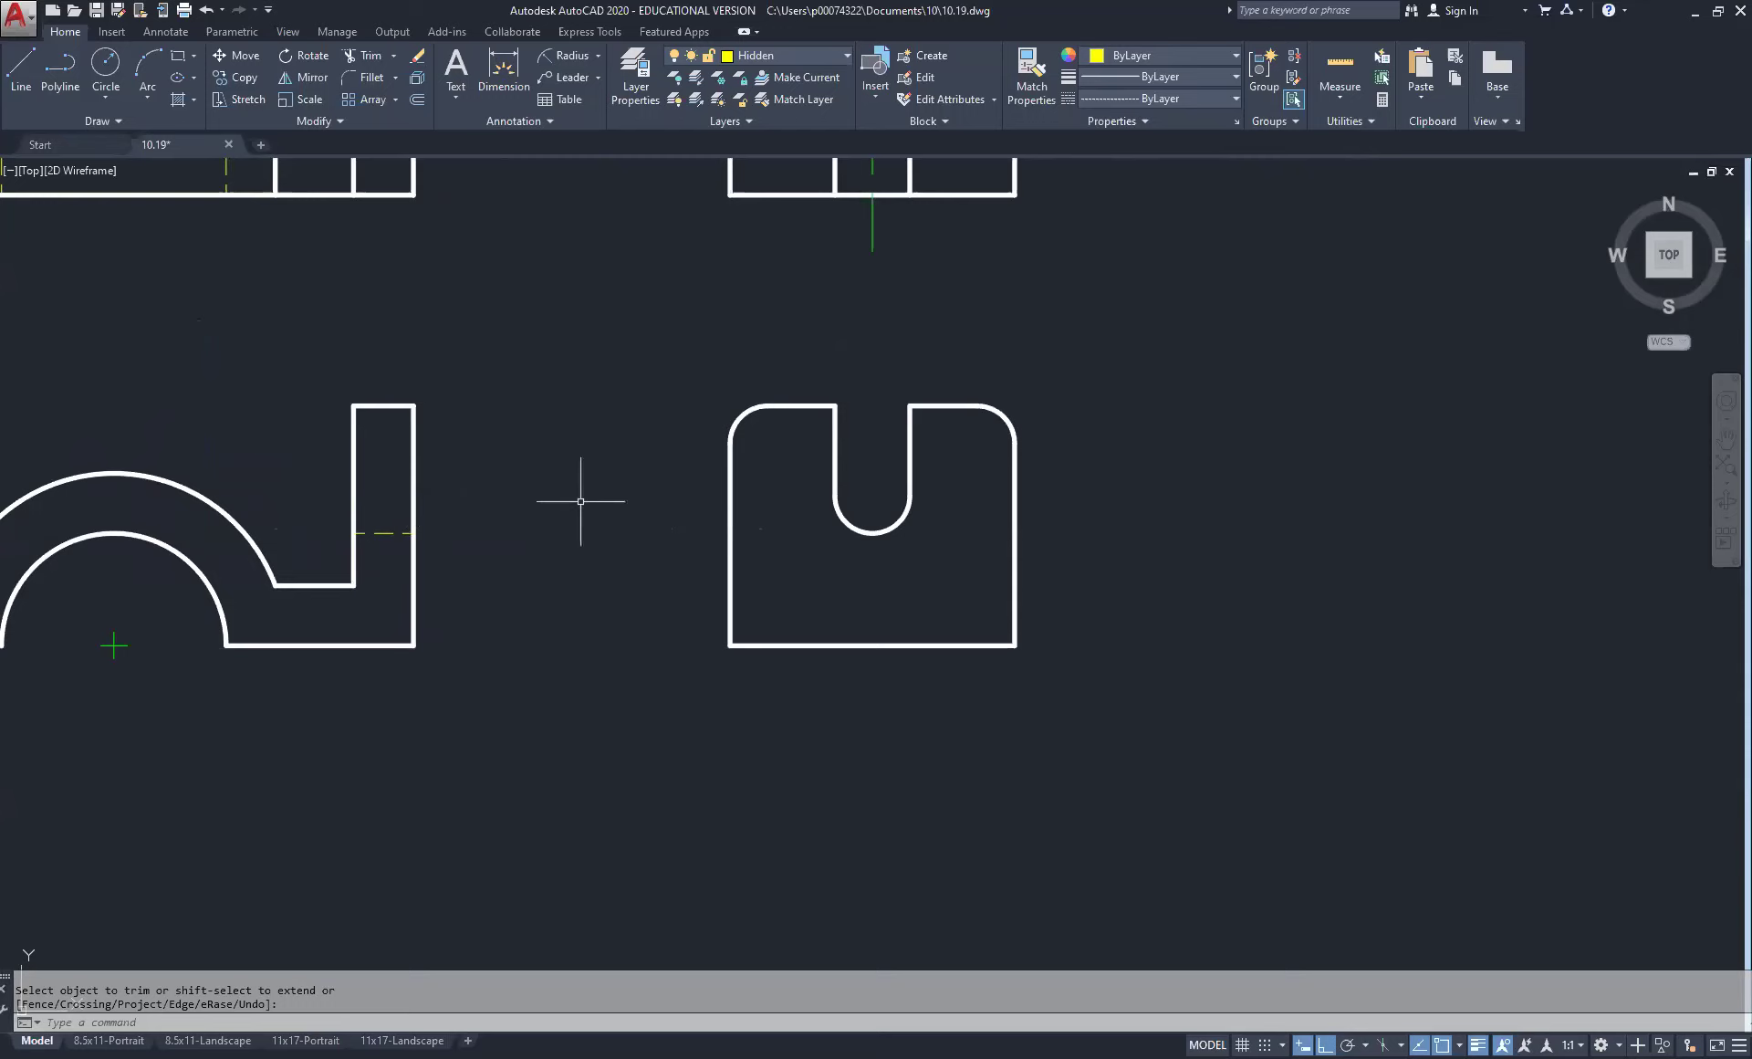
{"action": "key", "text": "Escape"}
{"action": "key", "text": "Escape"}
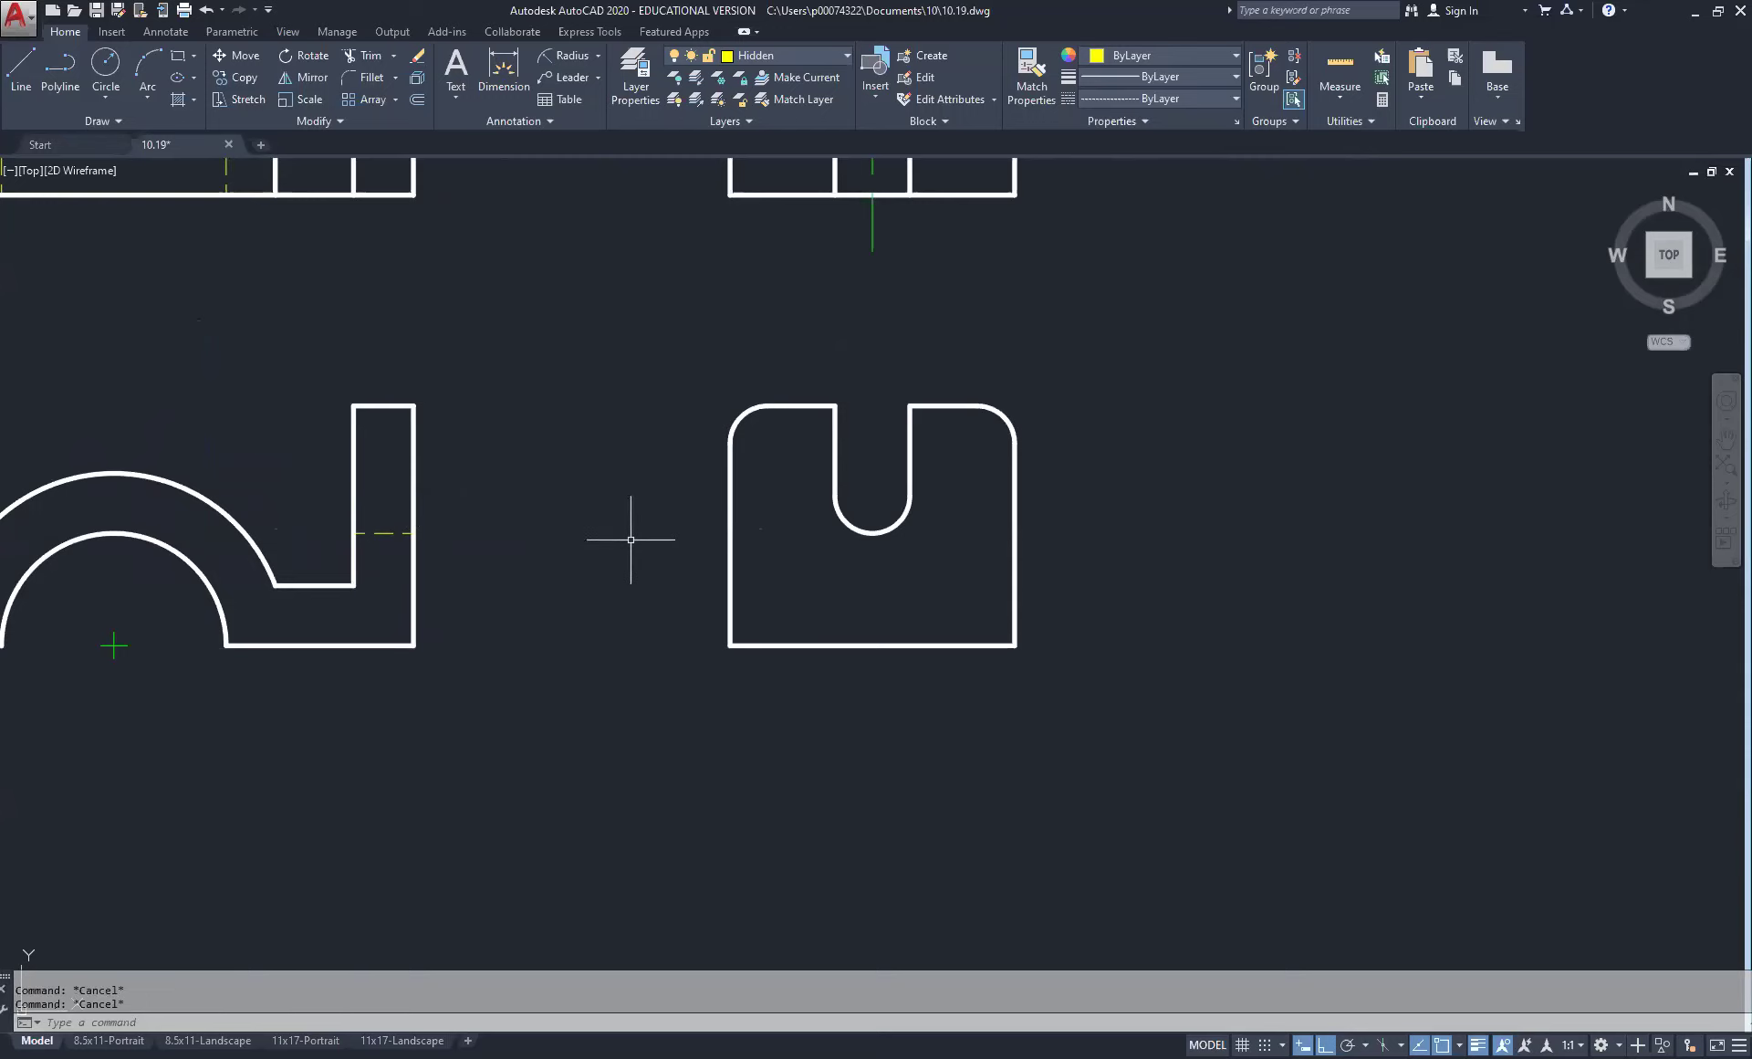
Step: Draw a horizontal line on layer 0 from the top of the front view's outer arc to beyond the side view's far edge
{"action": "middle_click_drag", "start_coordinate": [630, 530], "coordinate": [928, 578]}
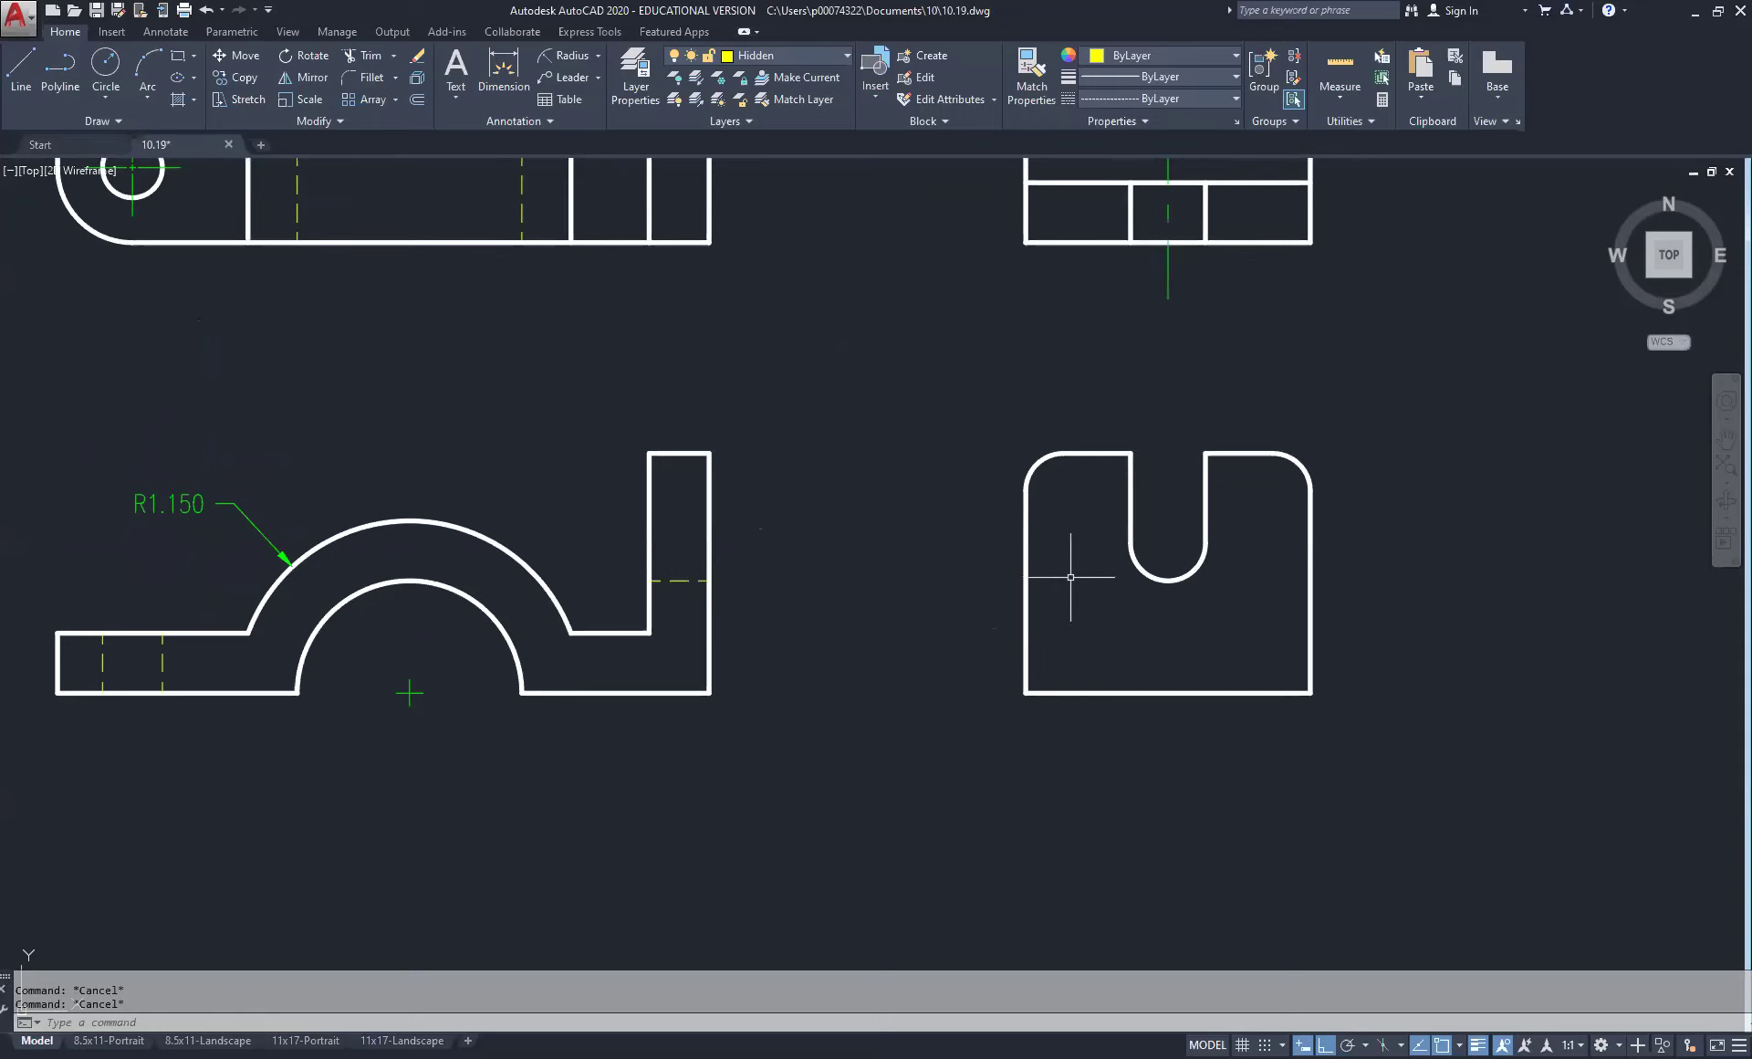
{"action": "scroll", "coordinate": [1250, 580], "scroll_direction": "down", "scroll_amount": 3}
{"action": "scroll", "coordinate": [1238, 574], "scroll_direction": "up", "scroll_amount": 3}
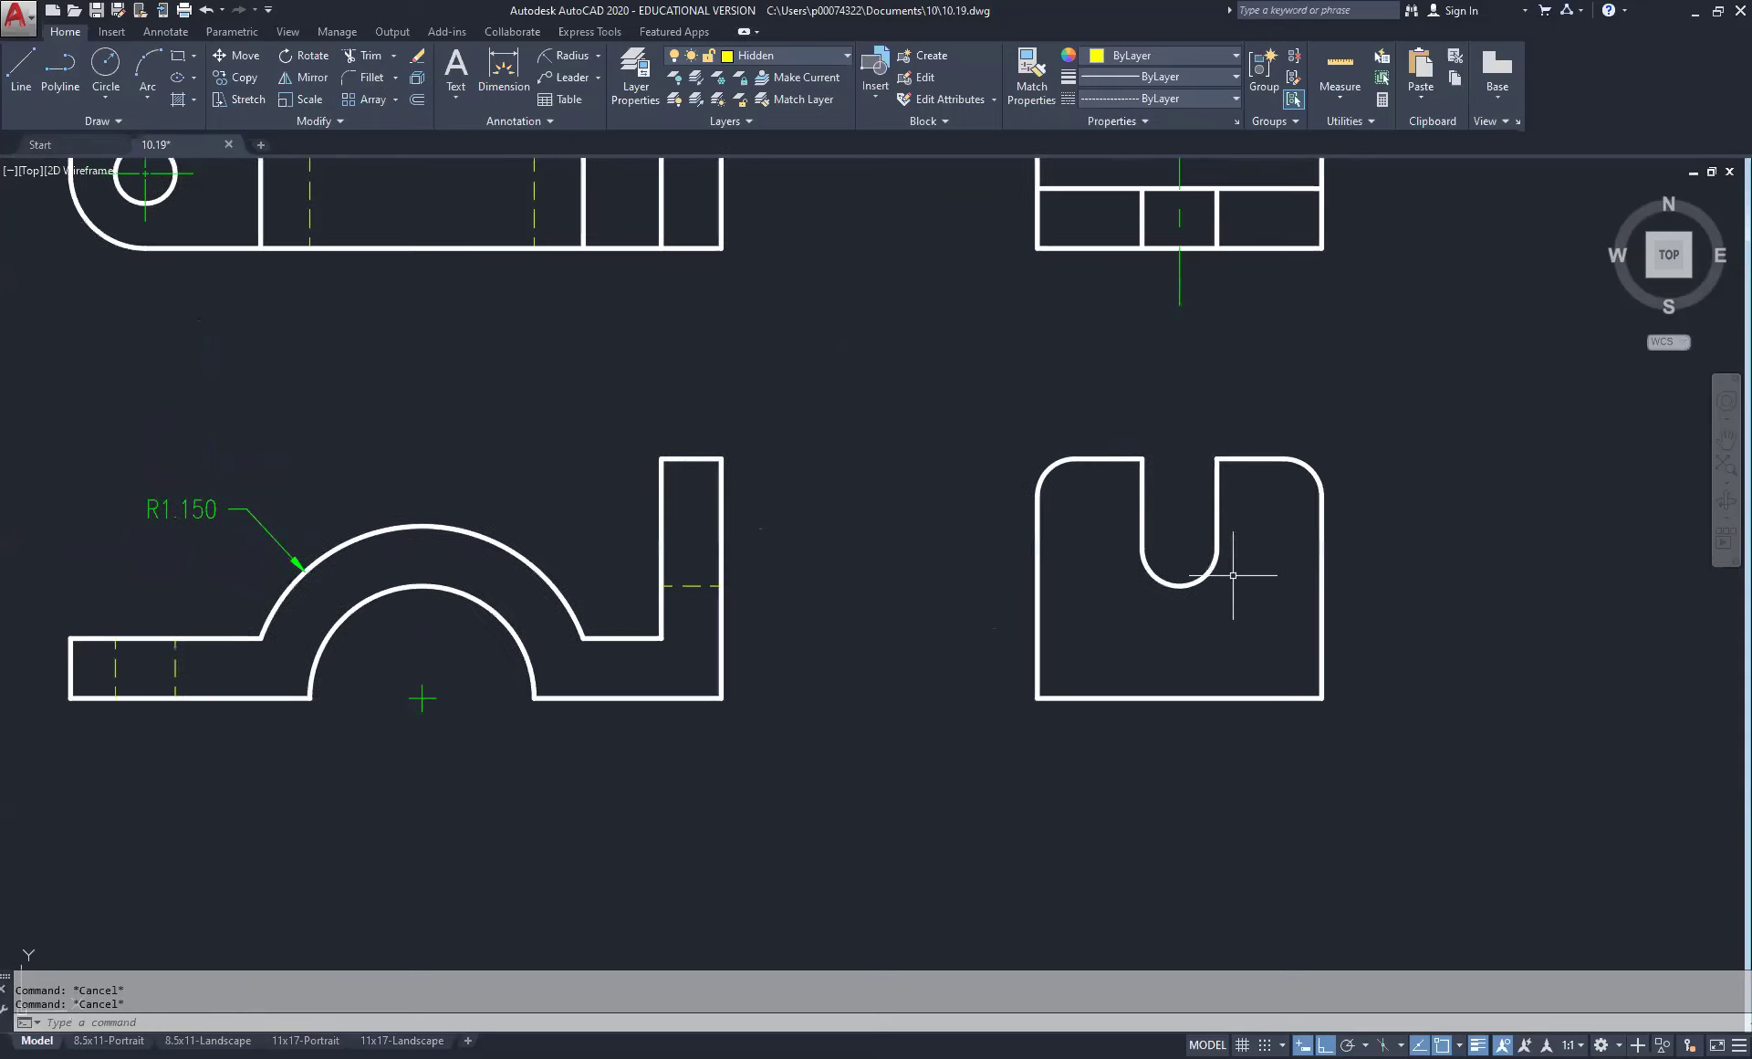
{"action": "left_click", "coordinate": [830, 57]}
{"action": "left_click", "coordinate": [795, 79]}
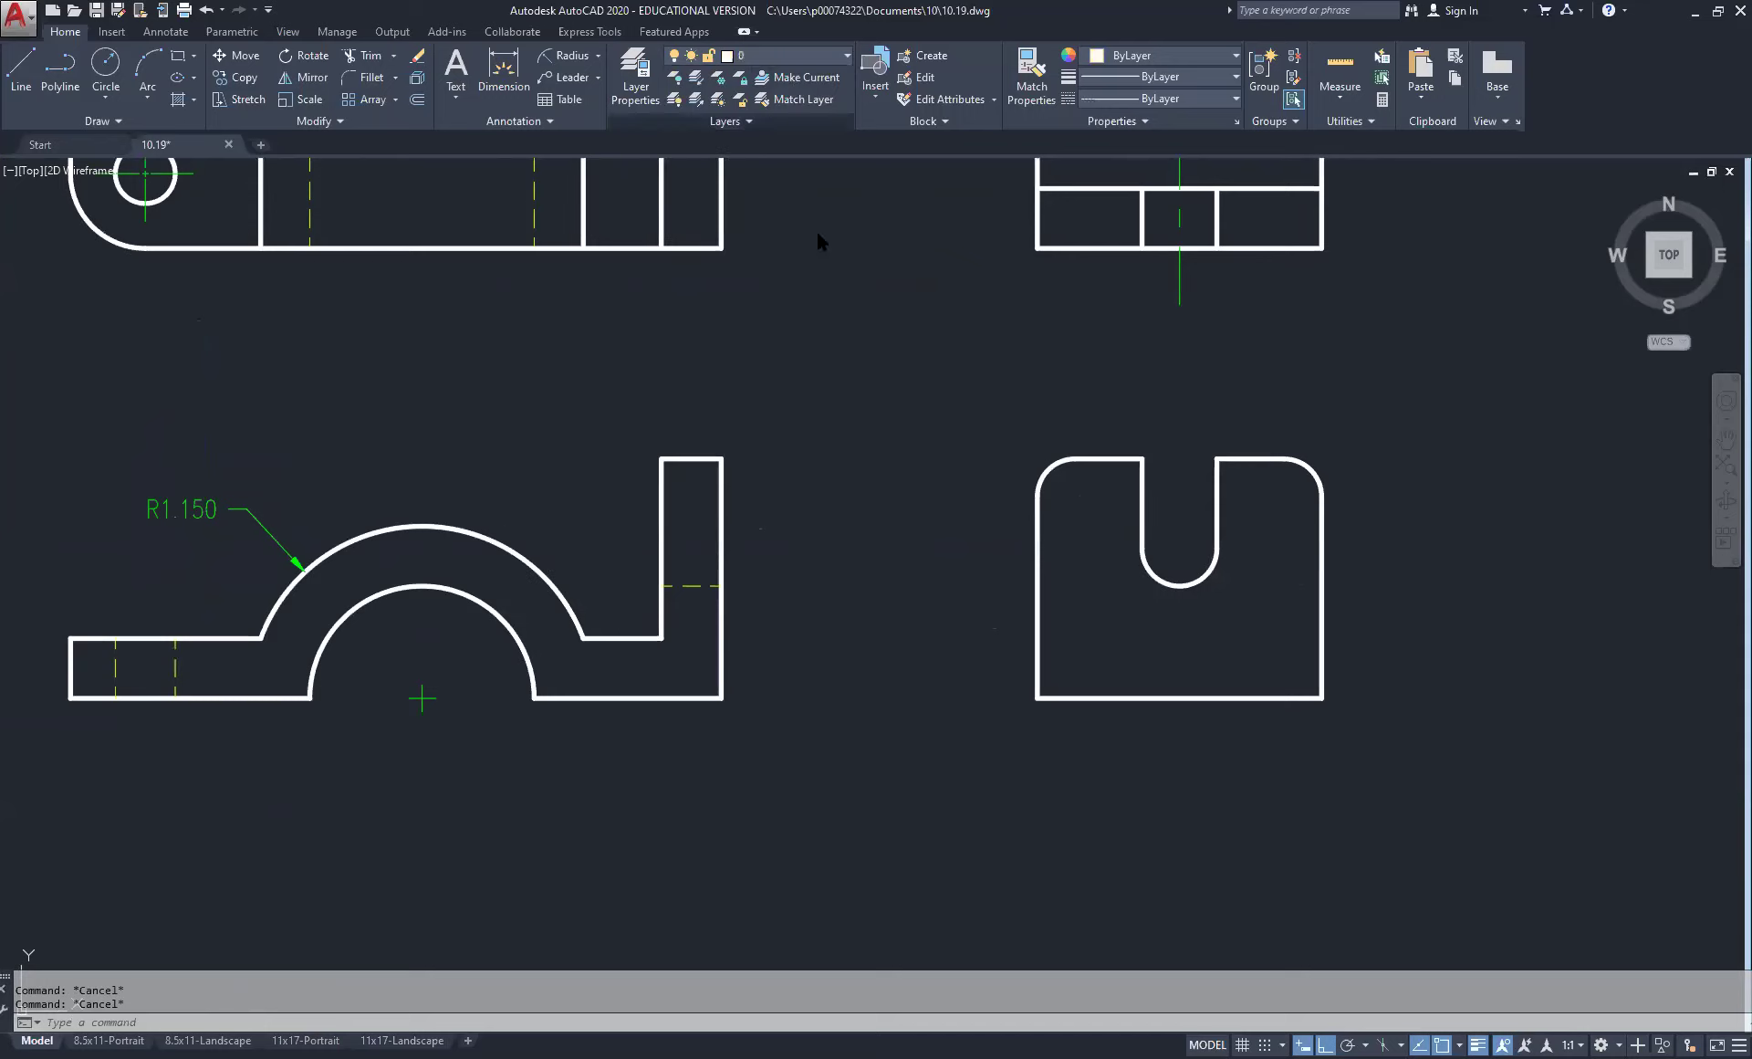
{"action": "left_click", "coordinate": [20, 69]}
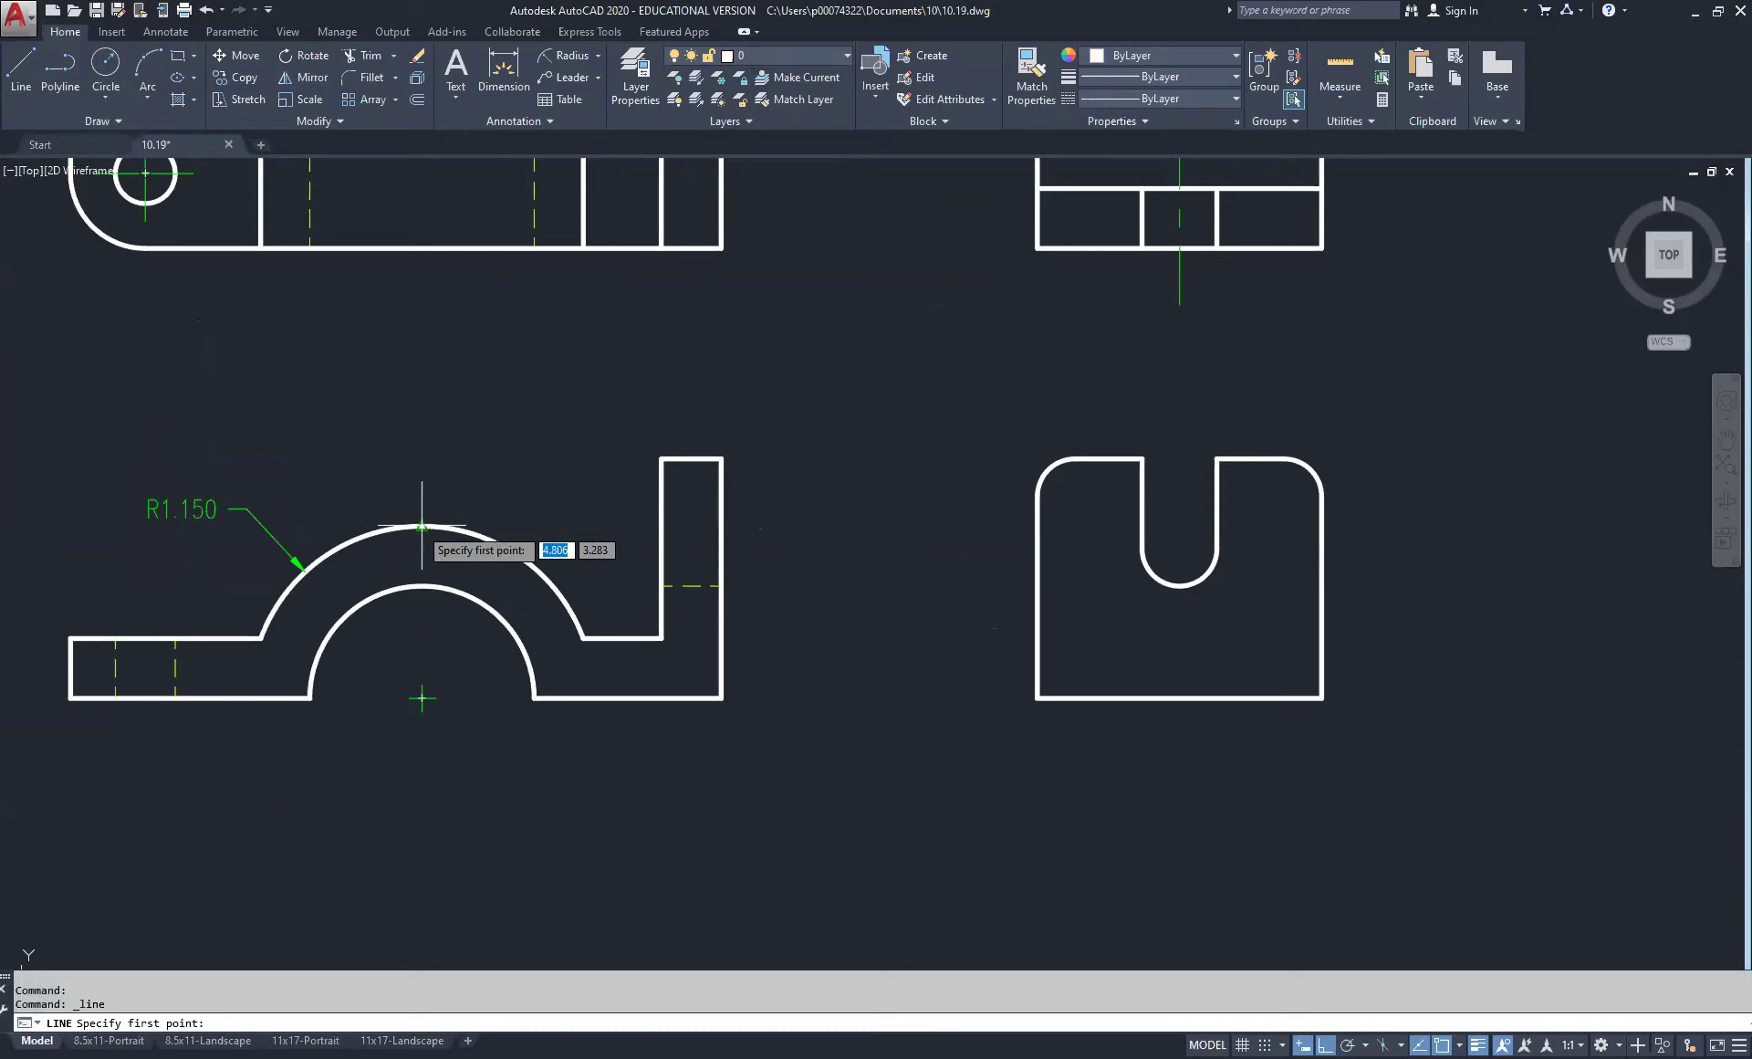
{"action": "left_click", "coordinate": [421, 527]}
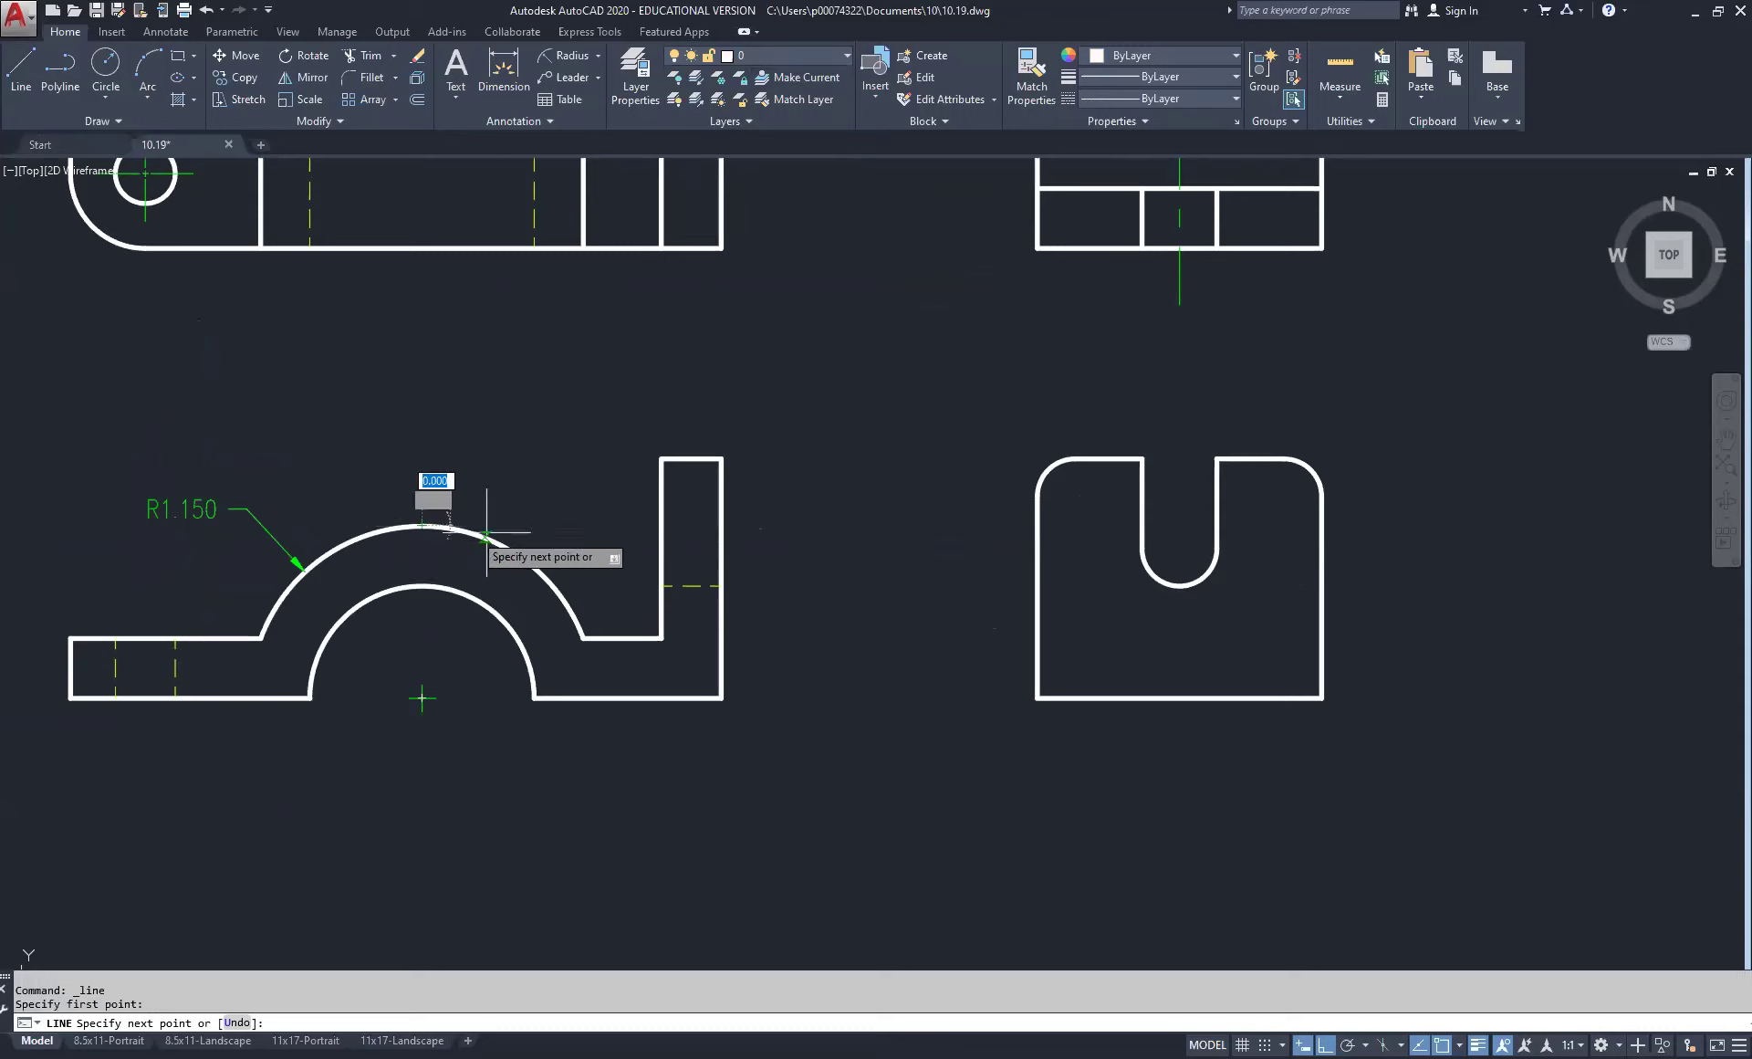
{"action": "left_click", "coordinate": [1468, 578]}
{"action": "right_click", "coordinate": [1486, 595]}
{"action": "left_click", "coordinate": [1515, 608]}
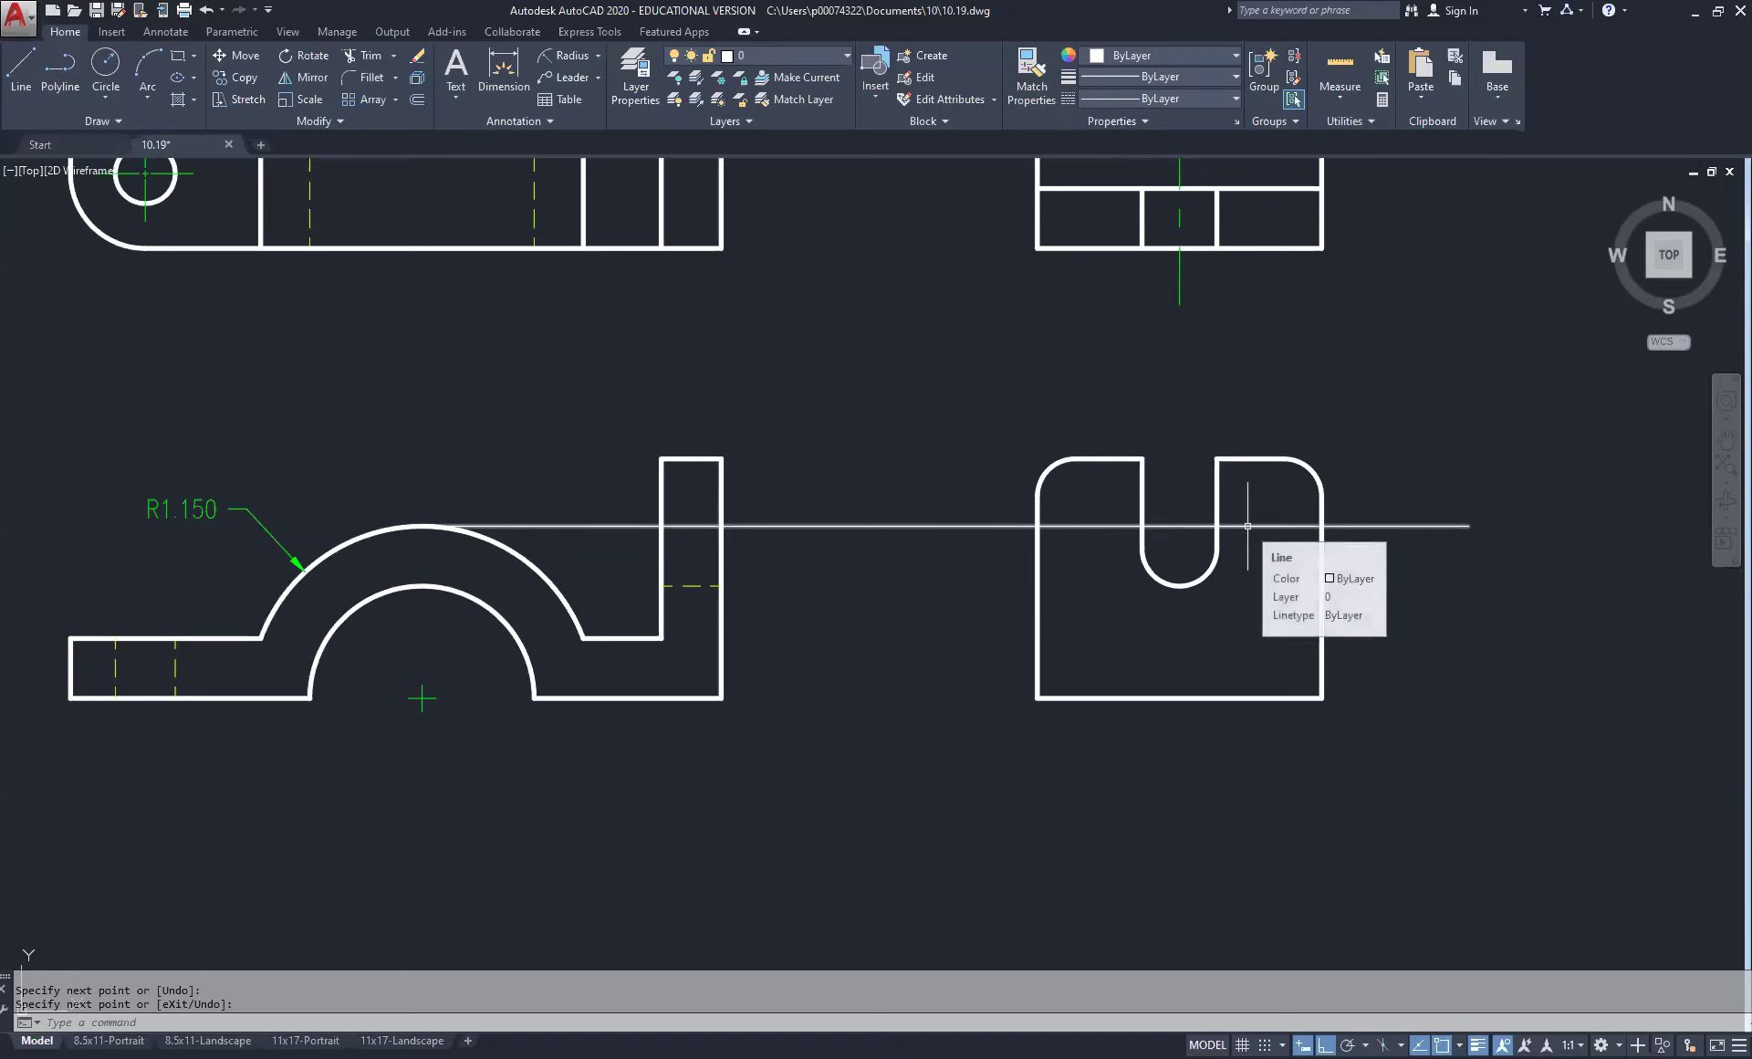
Step: Assign the line projected from the top of the outer arc to the Hidden layer
{"action": "left_click", "coordinate": [971, 469]}
{"action": "left_click", "coordinate": [912, 599]}
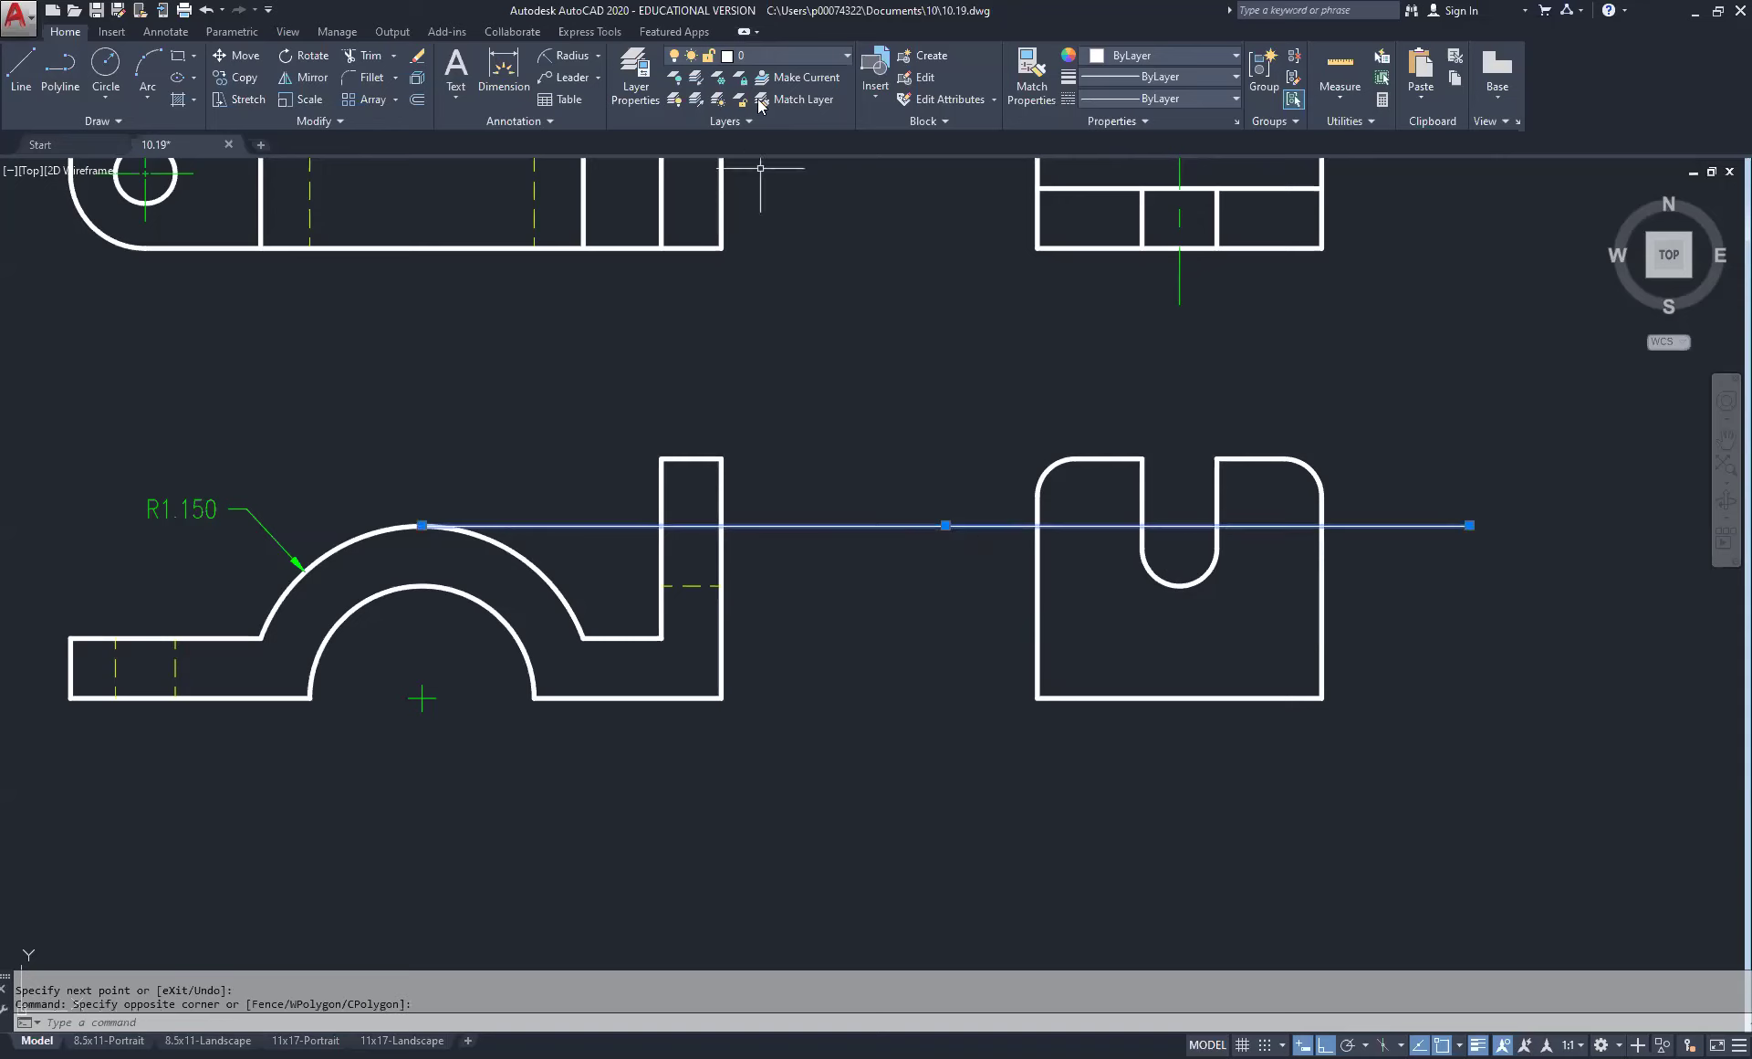
{"action": "left_click", "coordinate": [832, 62]}
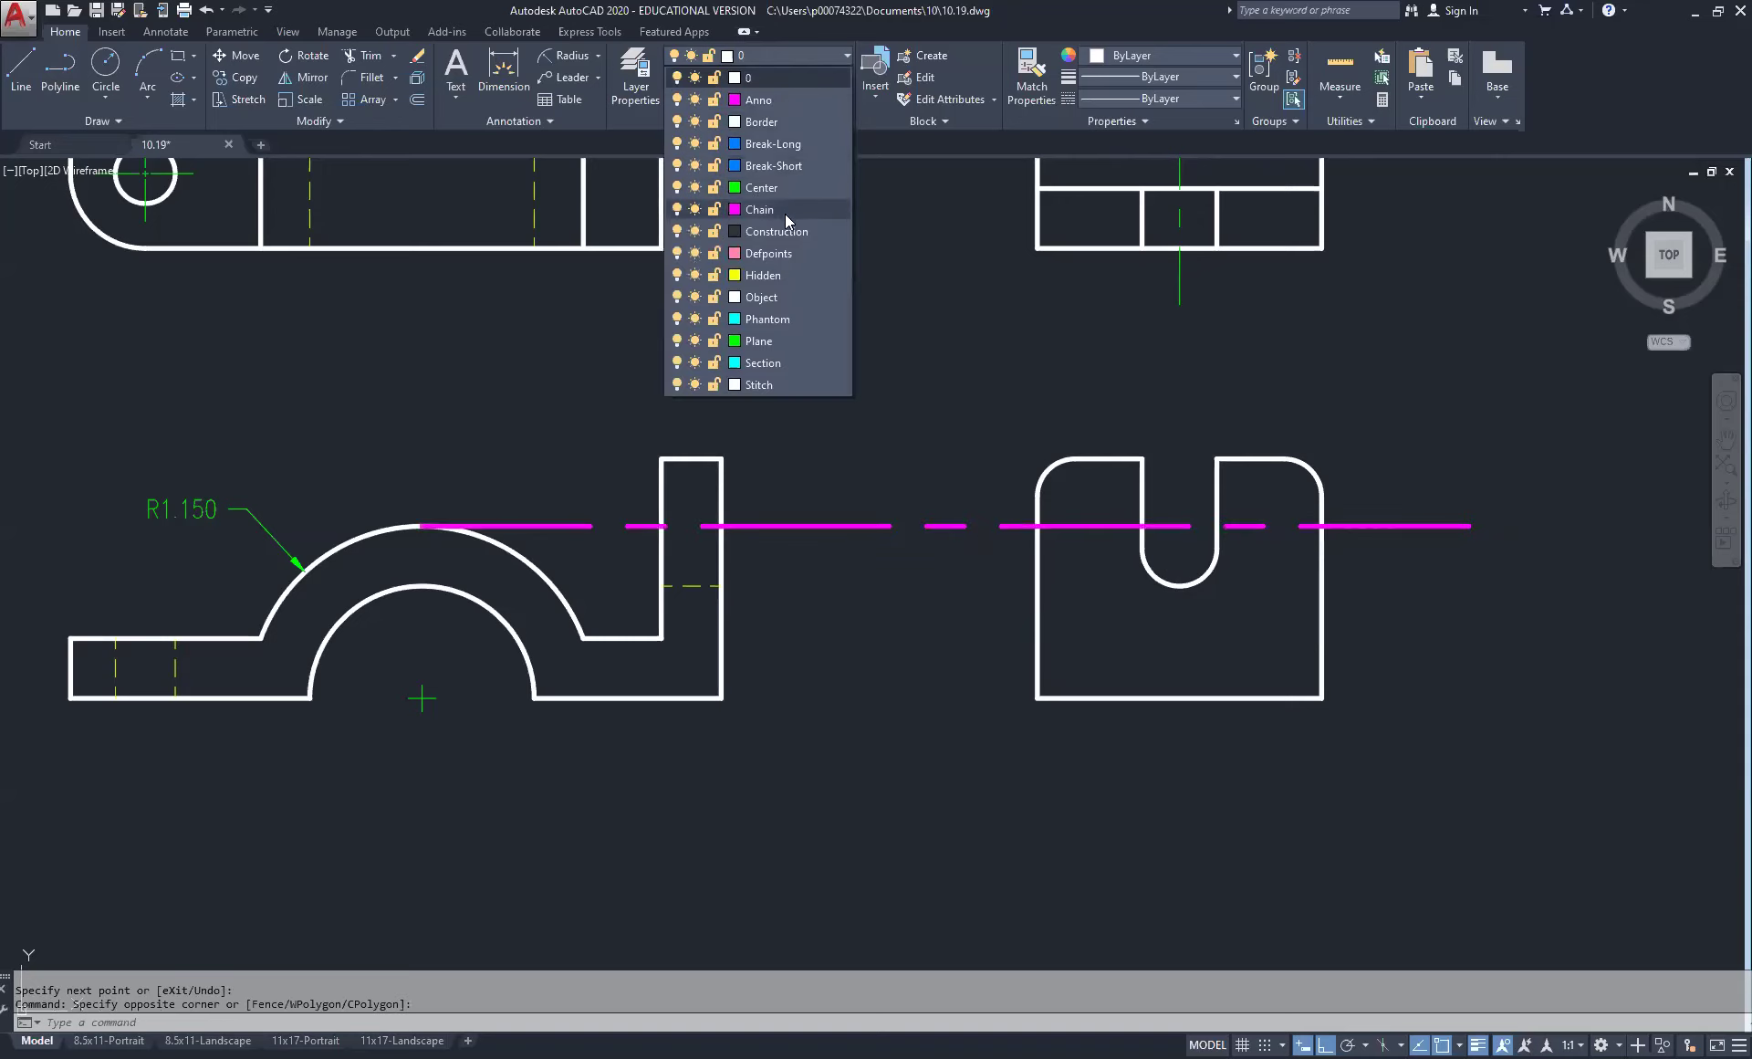
{"action": "left_click", "coordinate": [774, 276]}
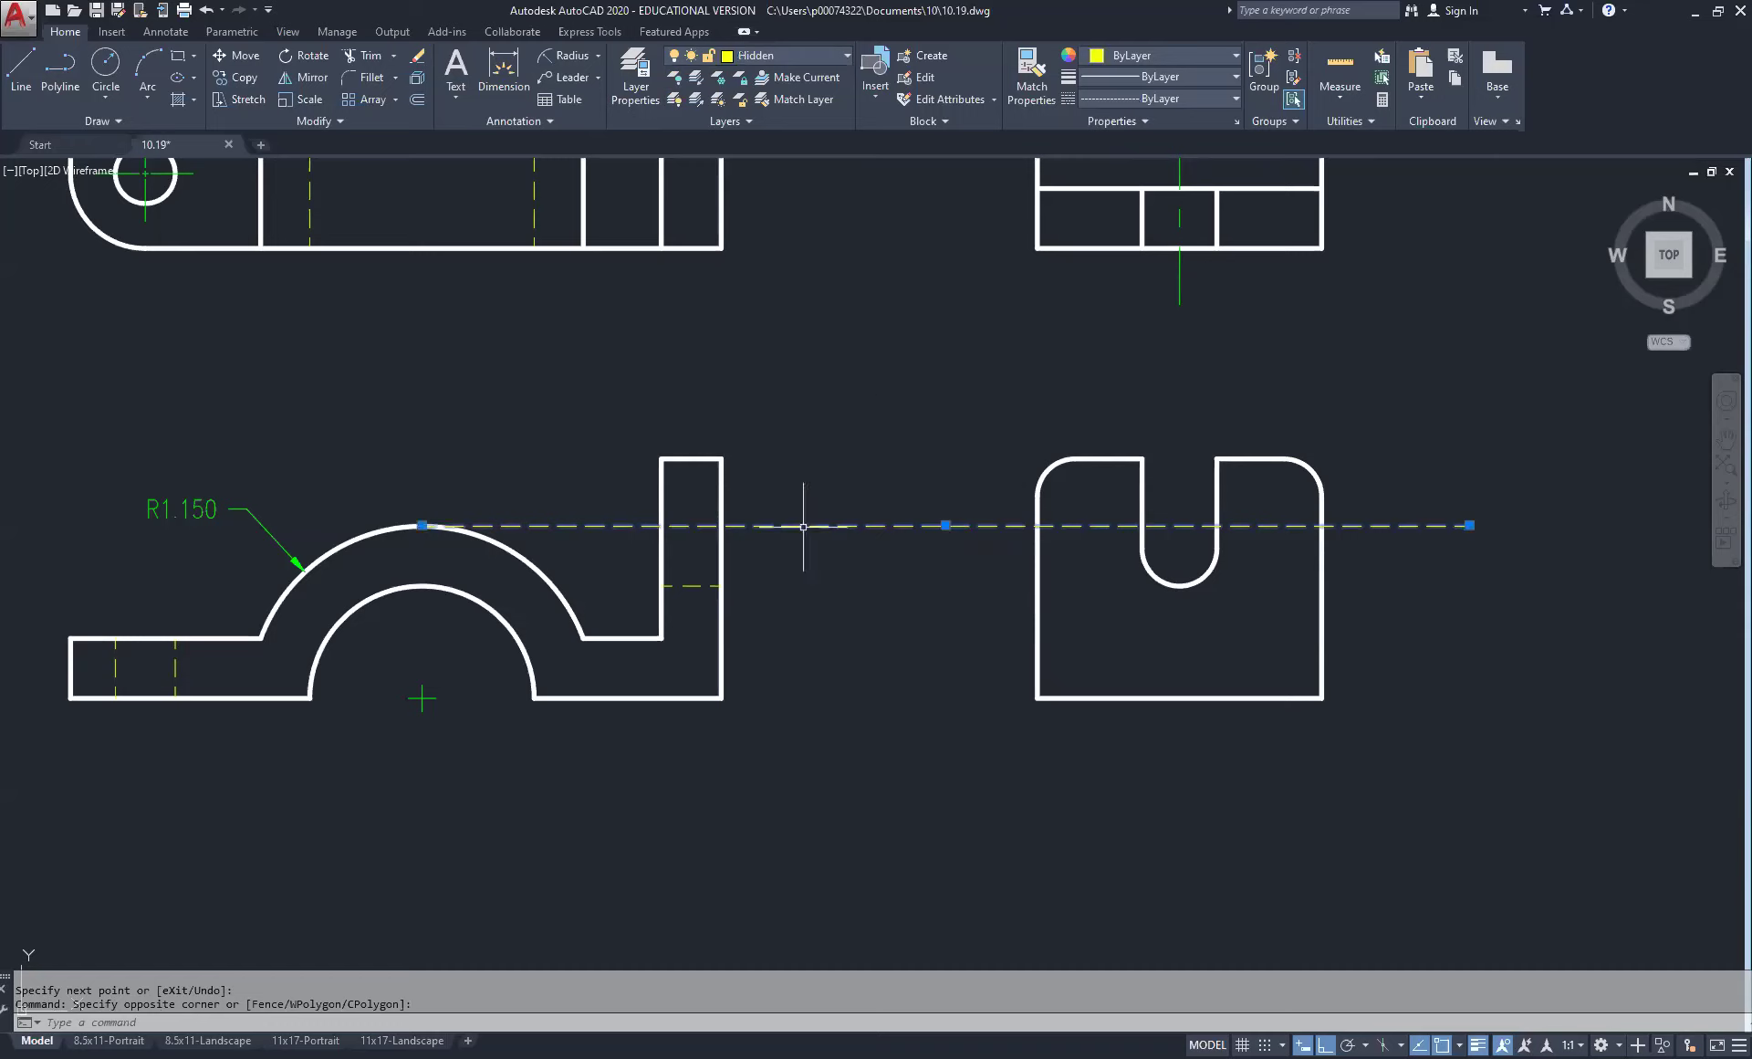
{"action": "key", "text": "Escape"}
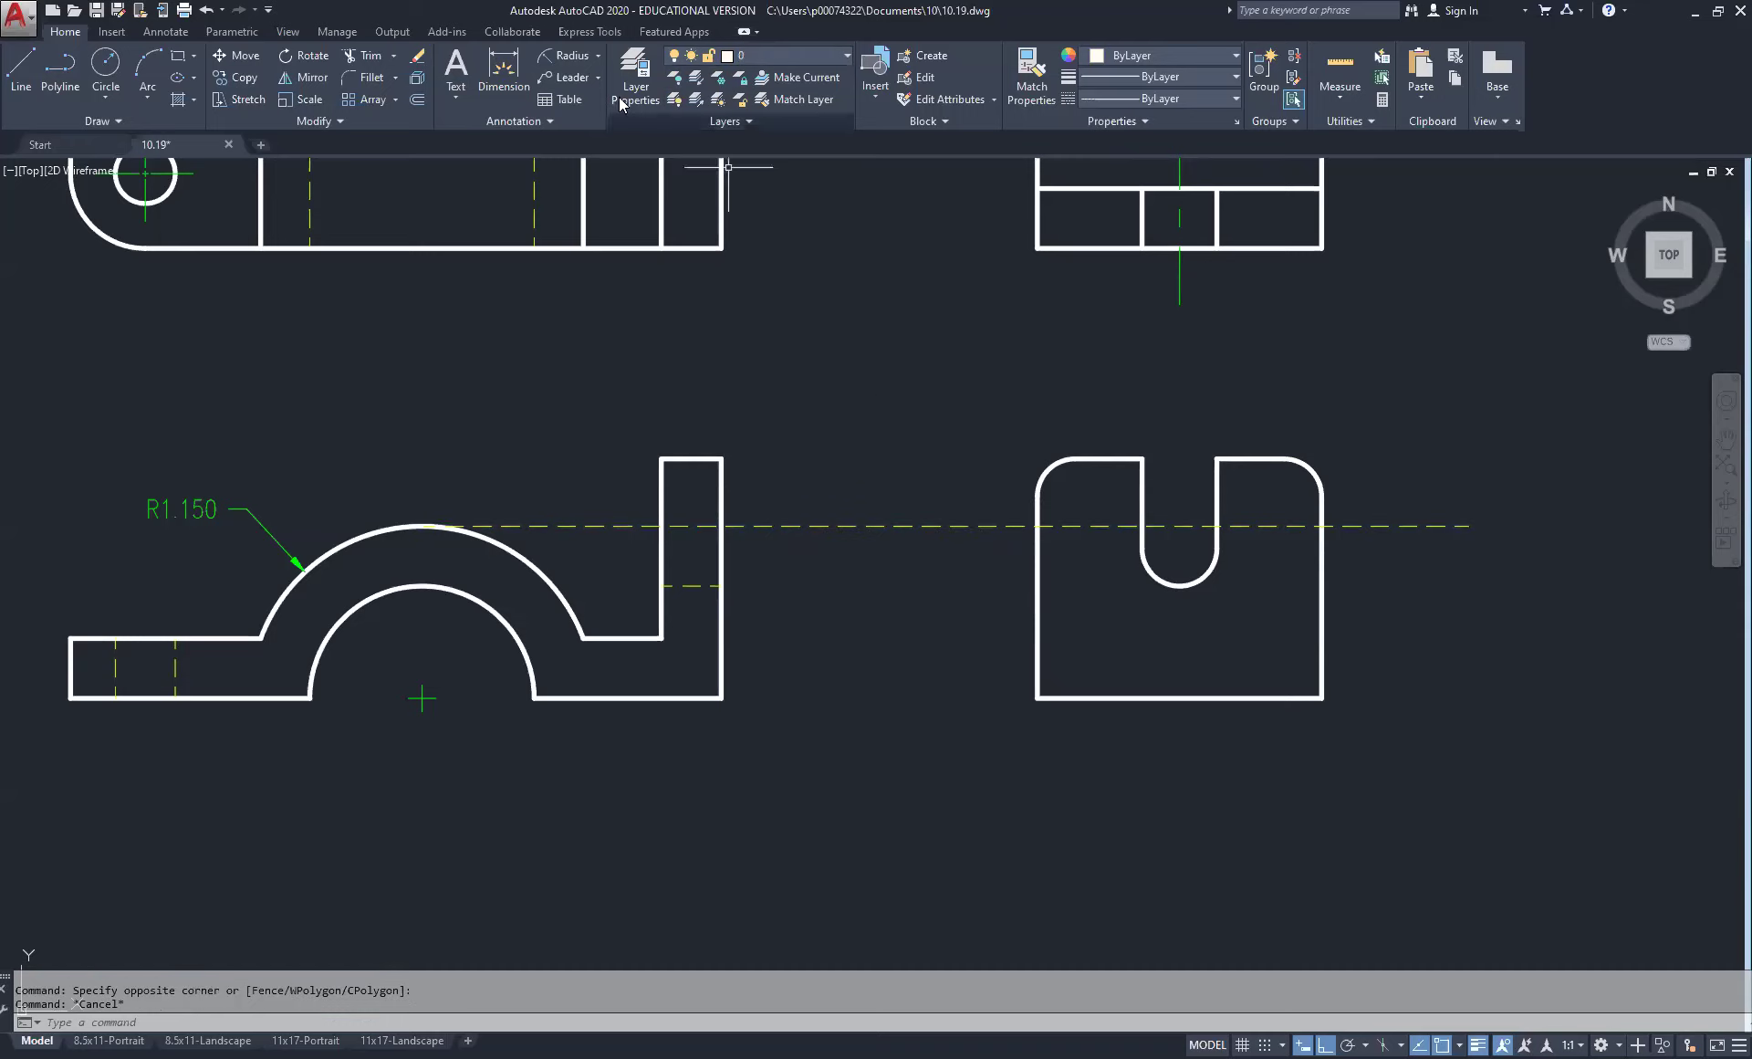
Step: Trim the hidden line out of the side view's slot, using the two vertical slot edges as cutting edges
{"action": "left_click", "coordinate": [365, 55]}
{"action": "left_click", "coordinate": [1246, 498]}
{"action": "left_click", "coordinate": [1132, 506]}
{"action": "key", "text": "Return"}
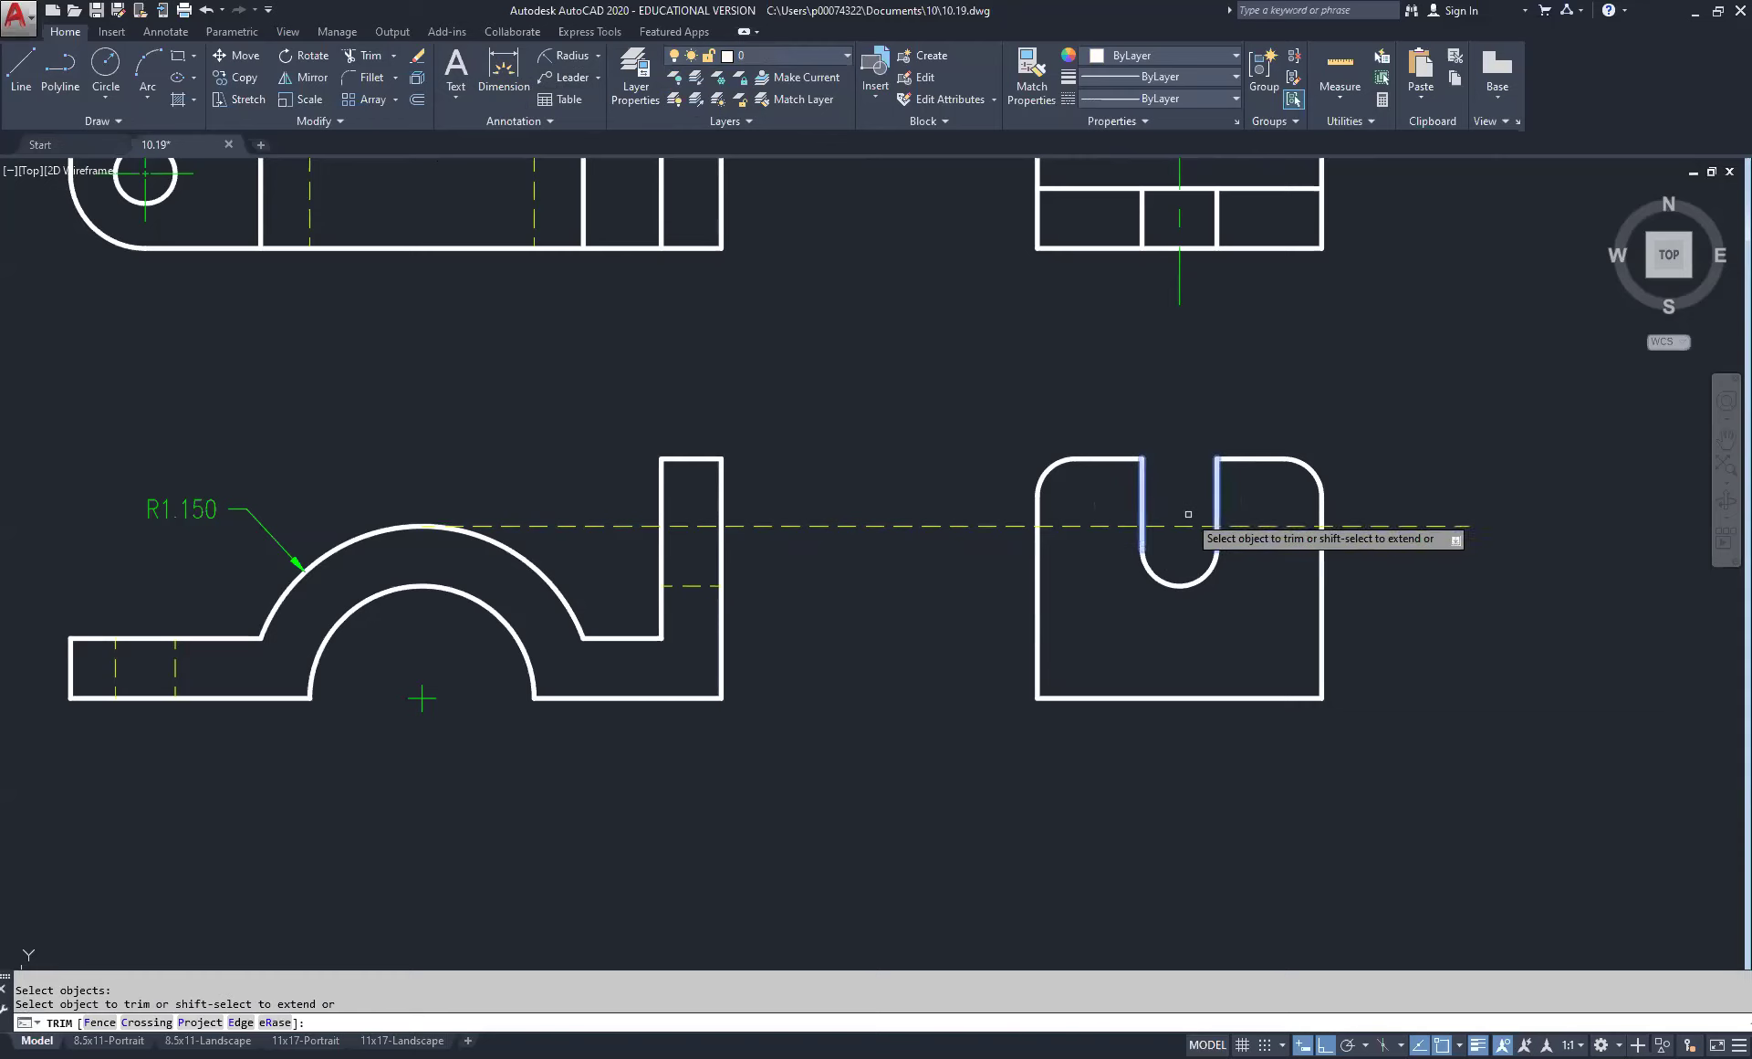
{"action": "left_click", "coordinate": [1185, 526]}
{"action": "right_click", "coordinate": [1191, 465]}
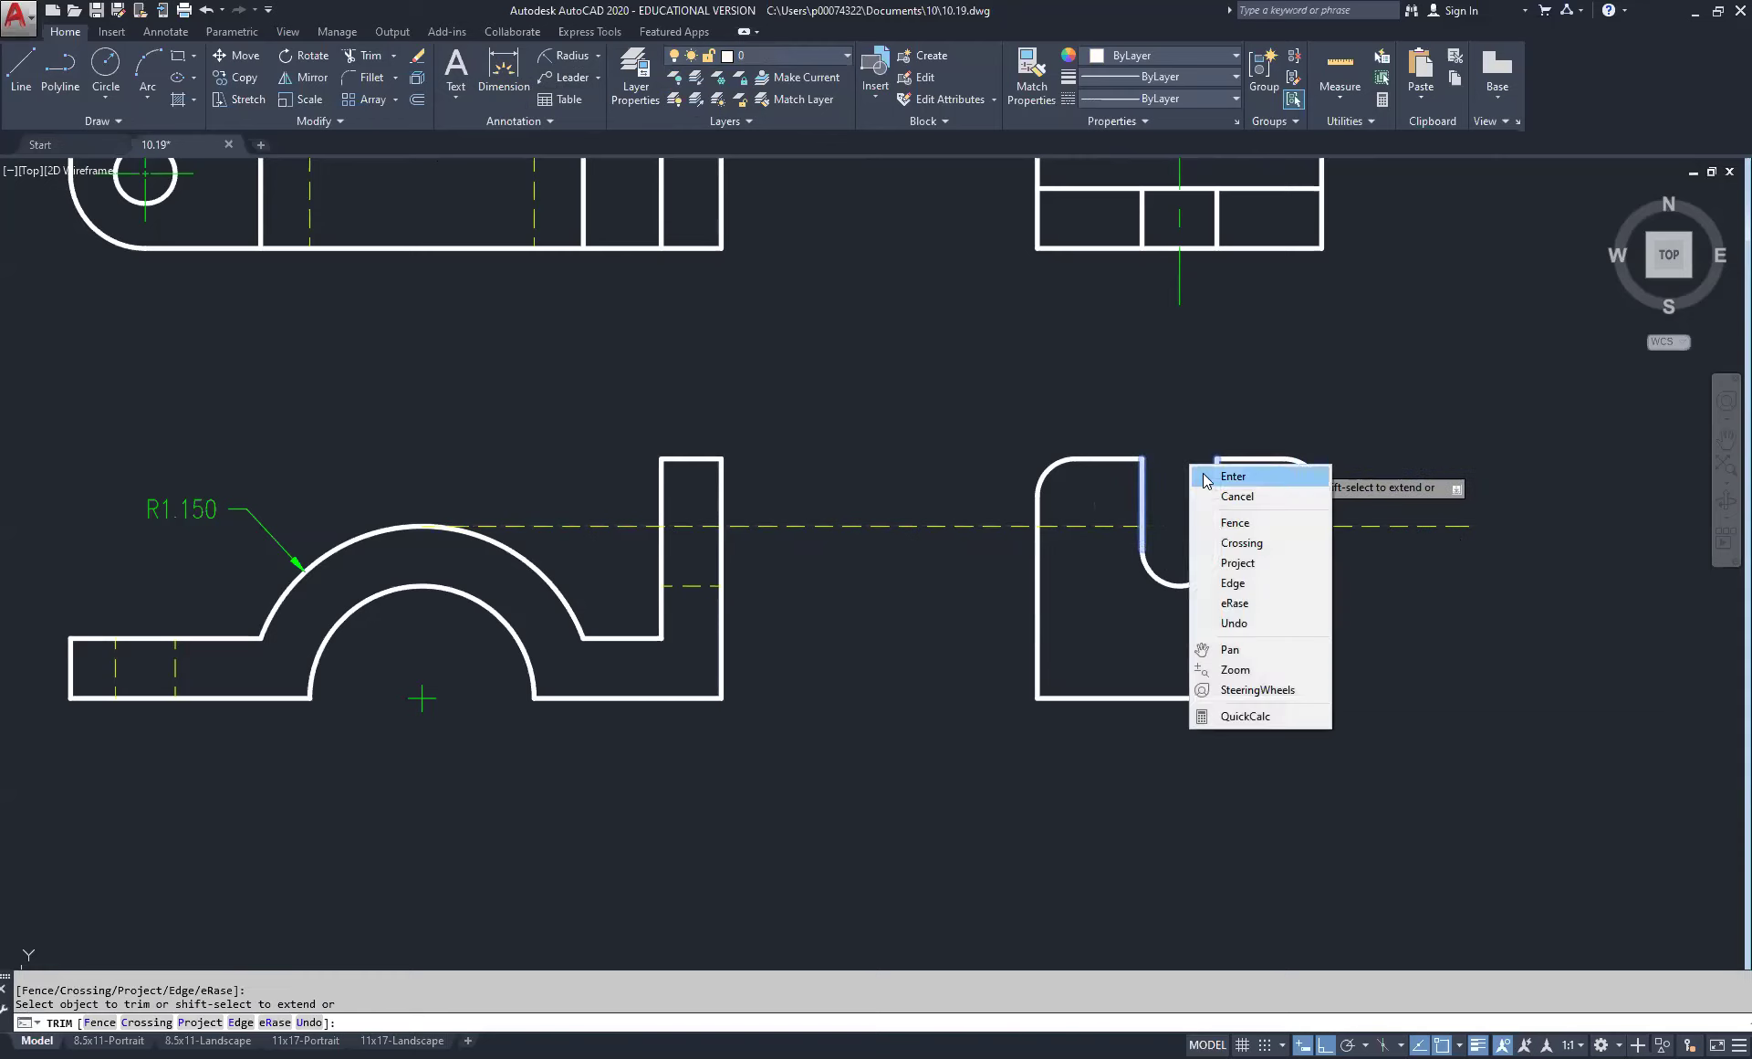
{"action": "left_click", "coordinate": [1233, 476]}
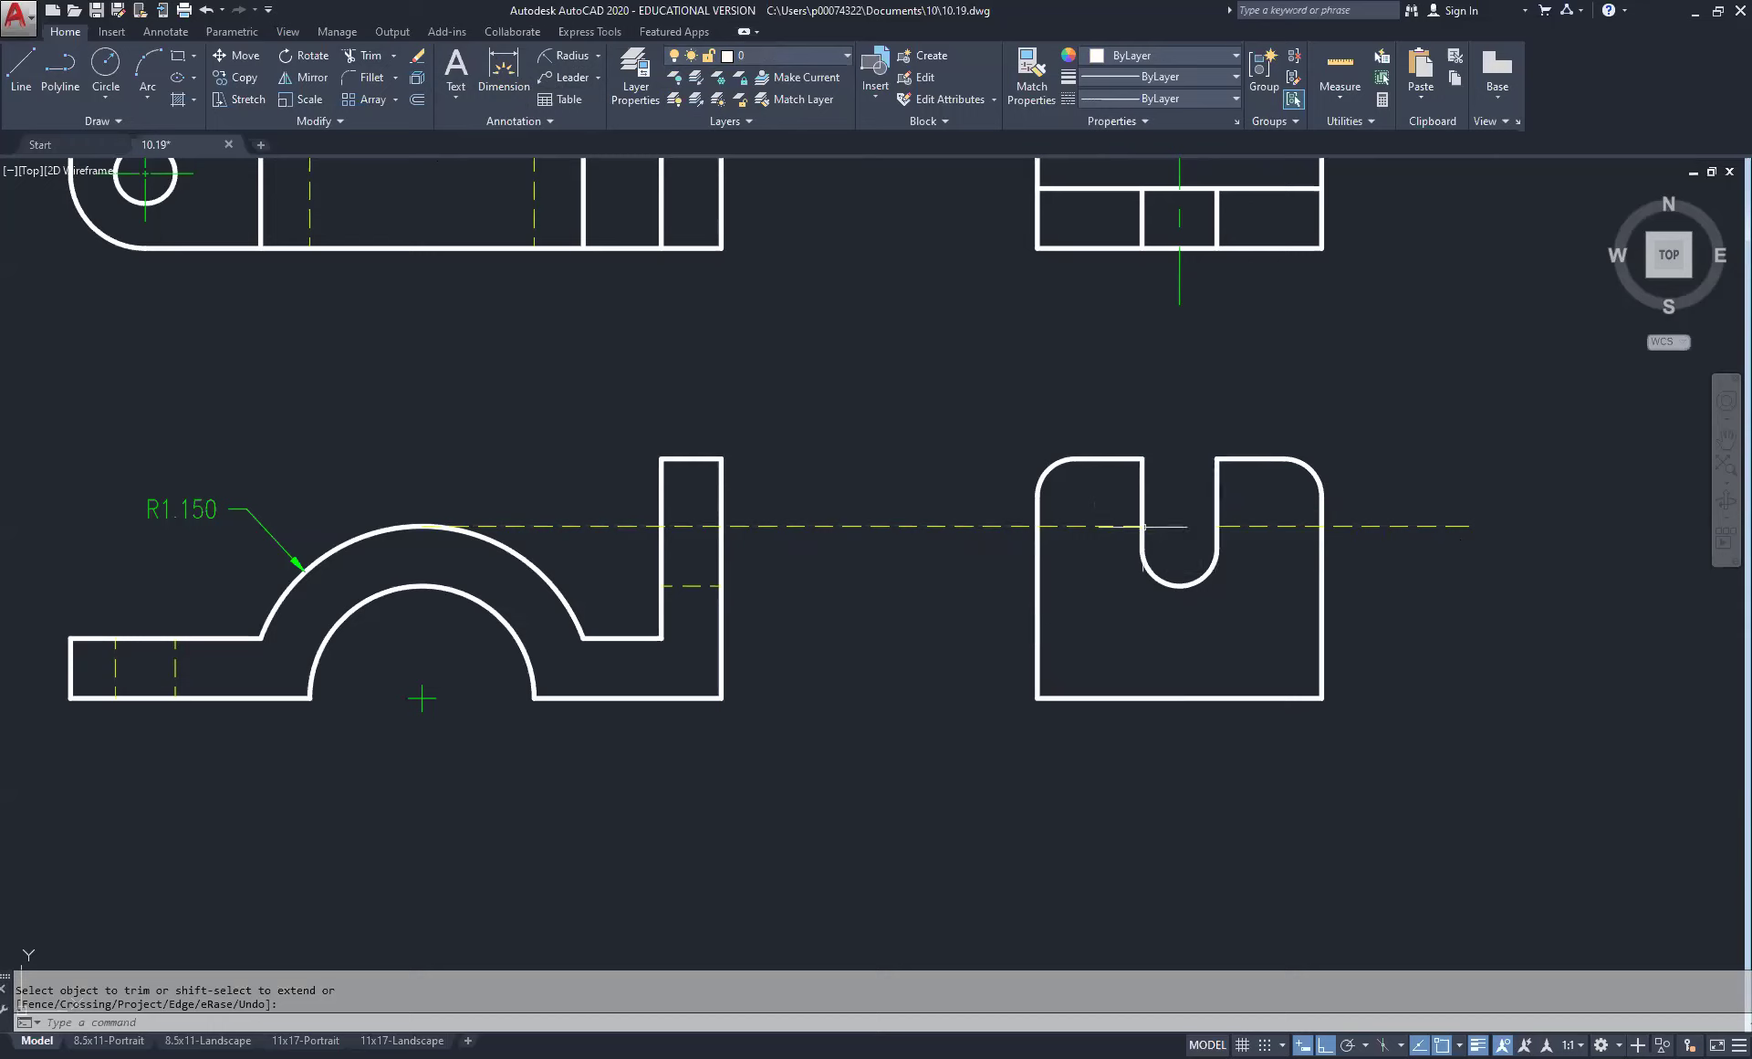
Step: Draw a horizontal Object-layer line across the side view's slot, joining the hidden line's ends at the two slot edges
{"action": "left_click", "coordinate": [775, 63]}
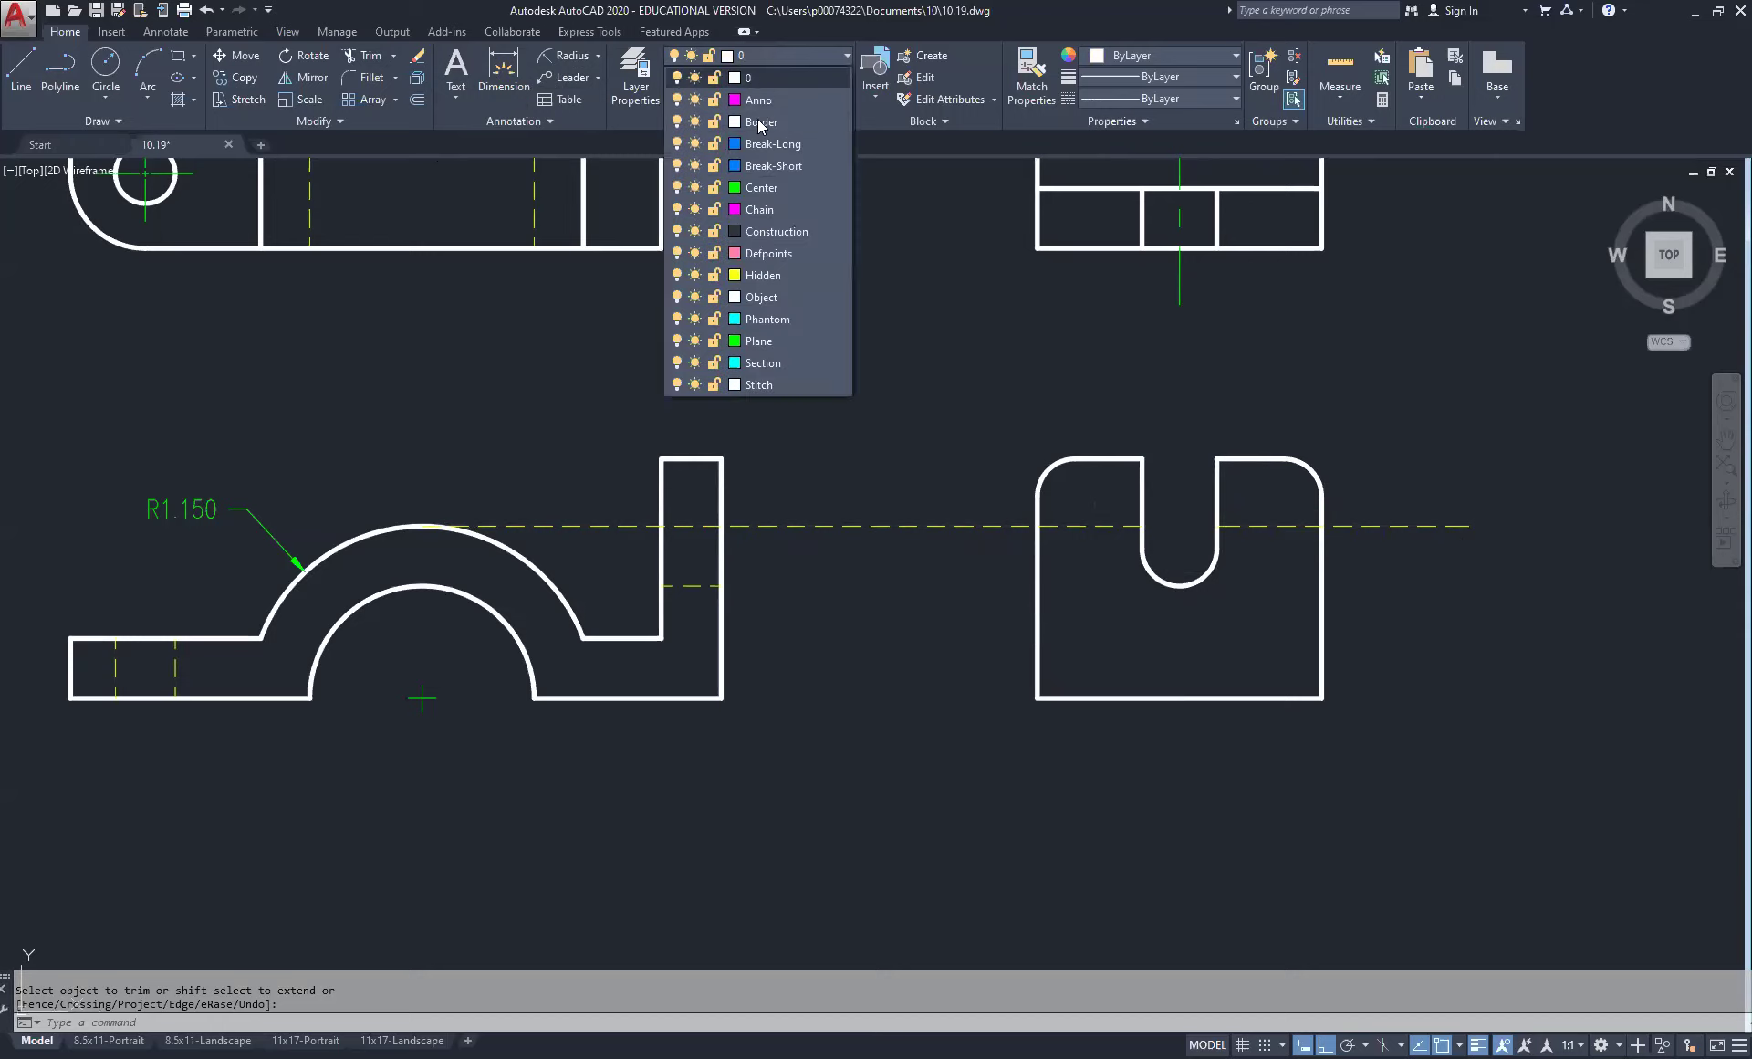
{"action": "left_click", "coordinate": [785, 290]}
{"action": "left_click", "coordinate": [21, 70]}
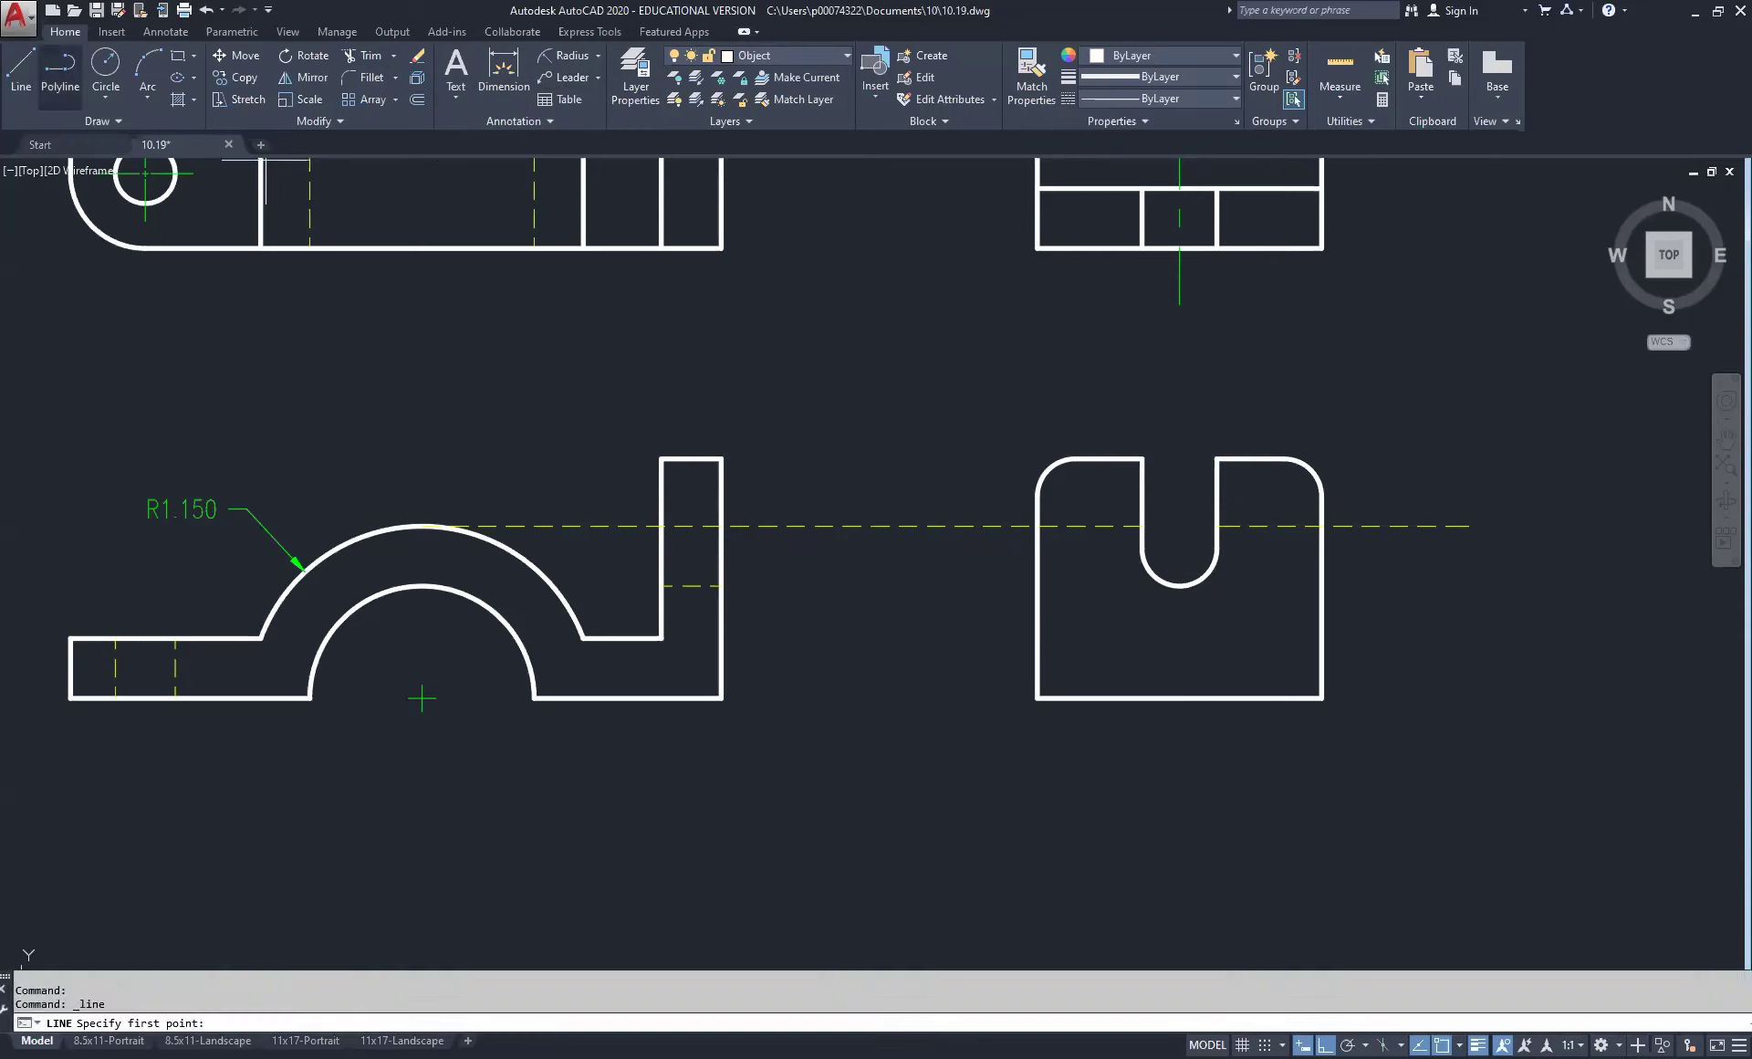
{"action": "left_click", "coordinate": [1144, 526]}
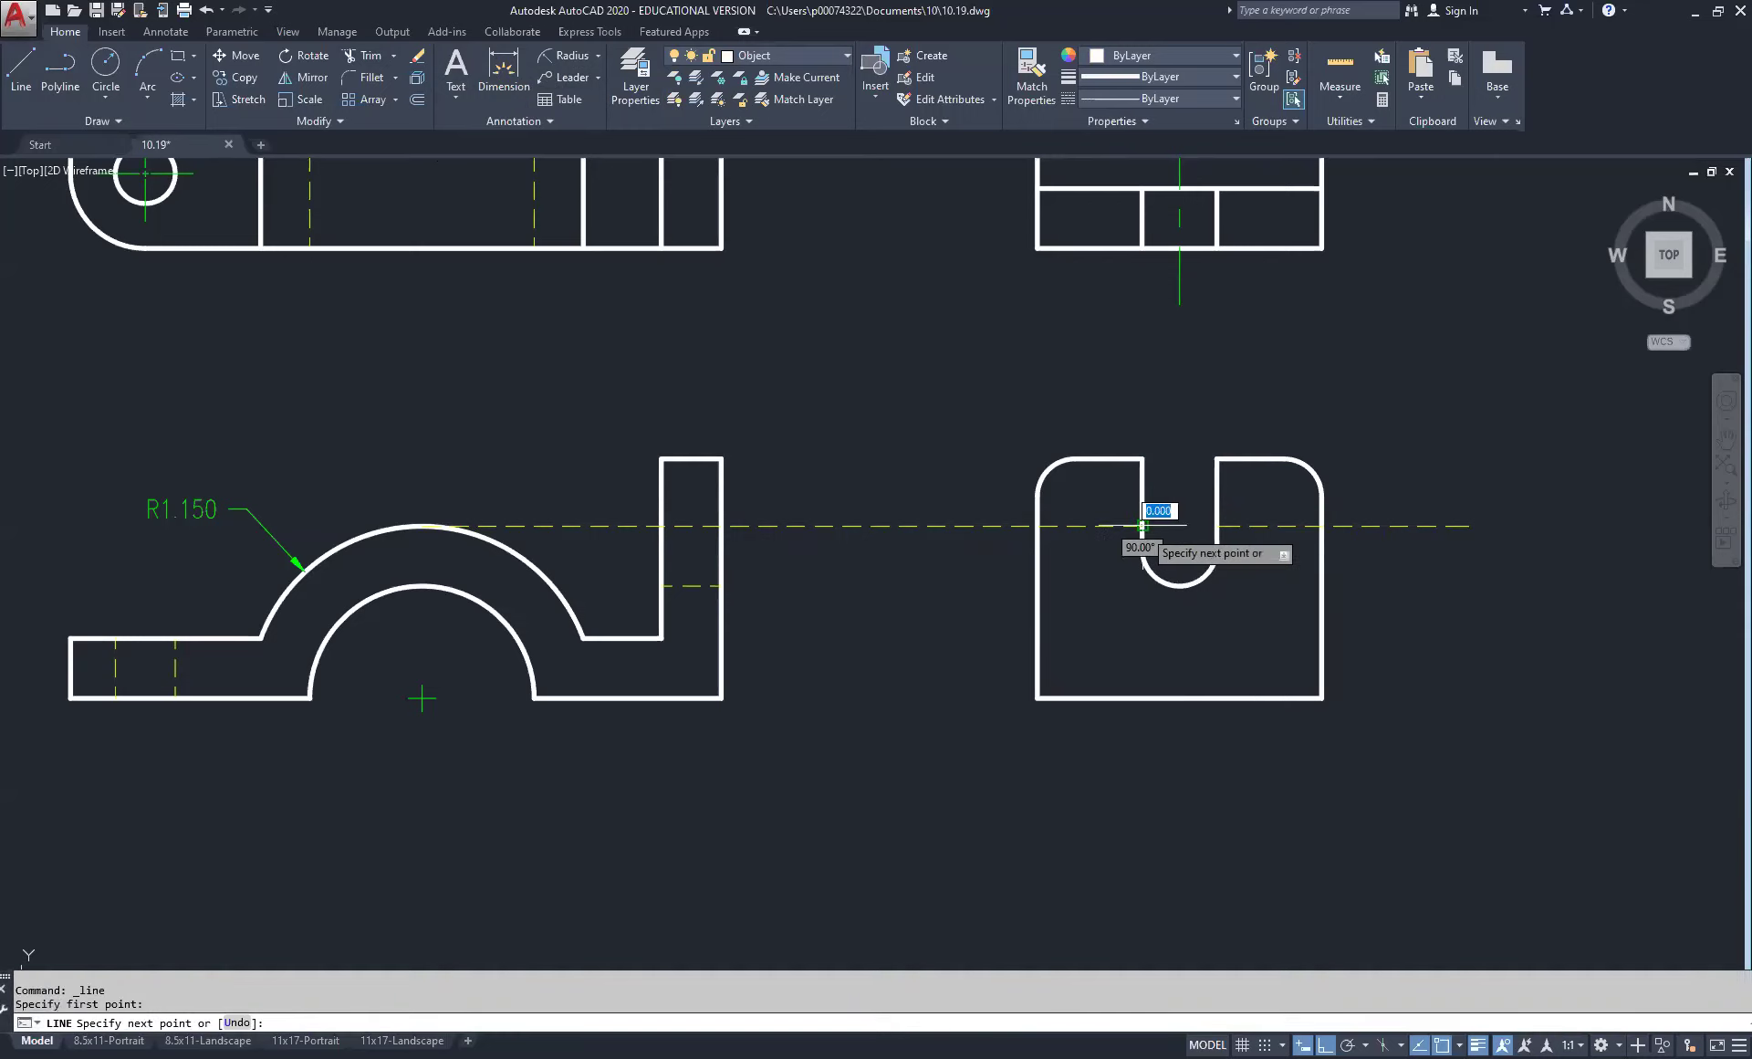
{"action": "left_click", "coordinate": [1216, 526]}
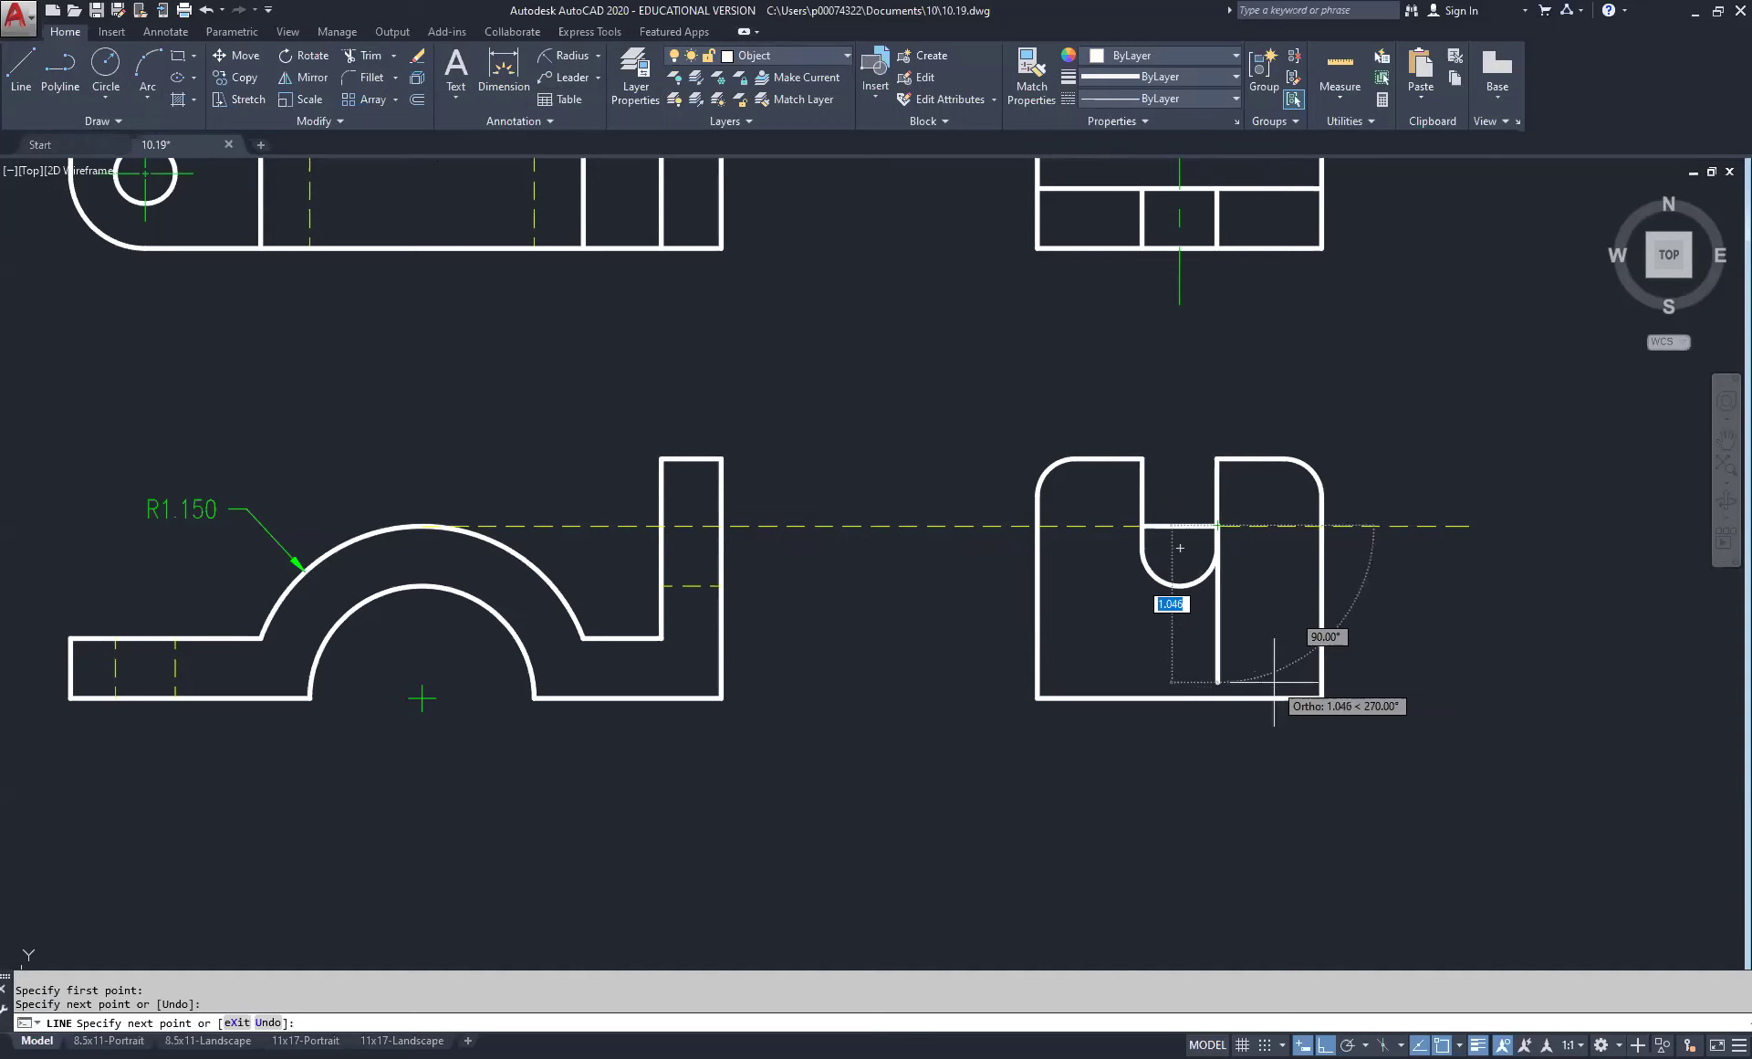
{"action": "key", "text": "Escape"}
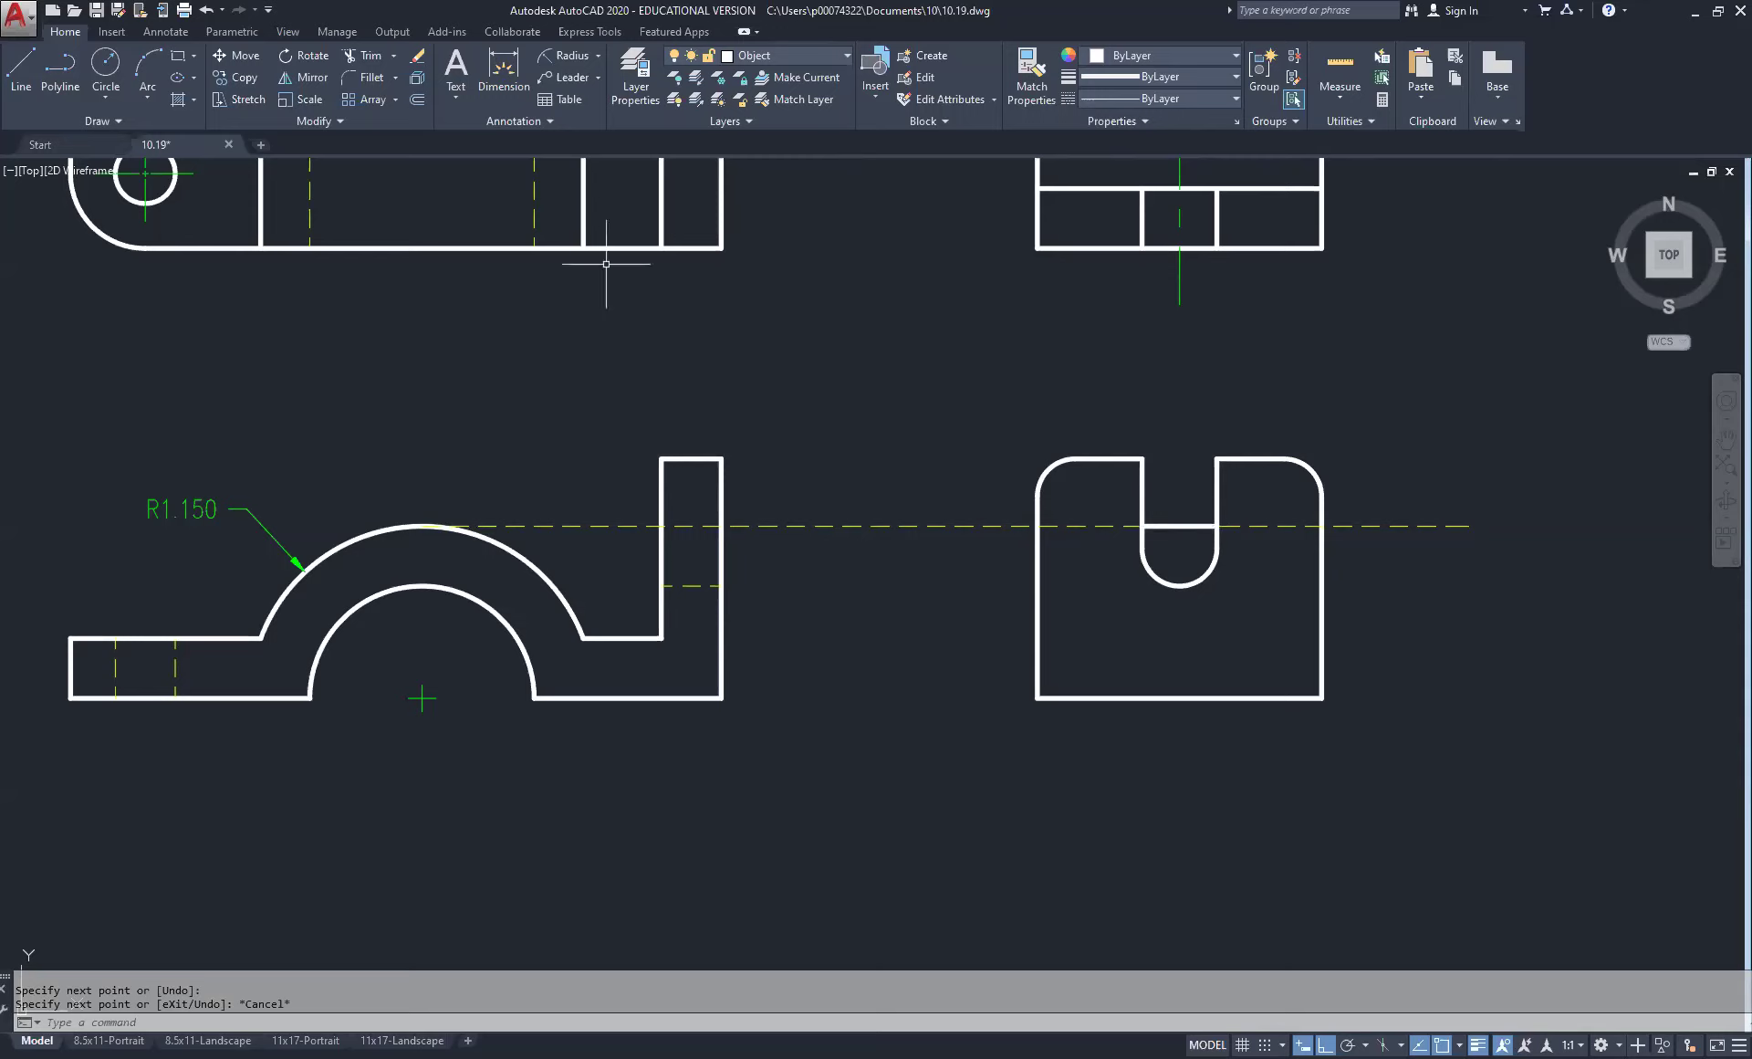
Step: Trim the hidden line's overhanging parts on both sides of the side view, using its outer vertical edges as cutting edges
{"action": "left_click", "coordinate": [368, 56]}
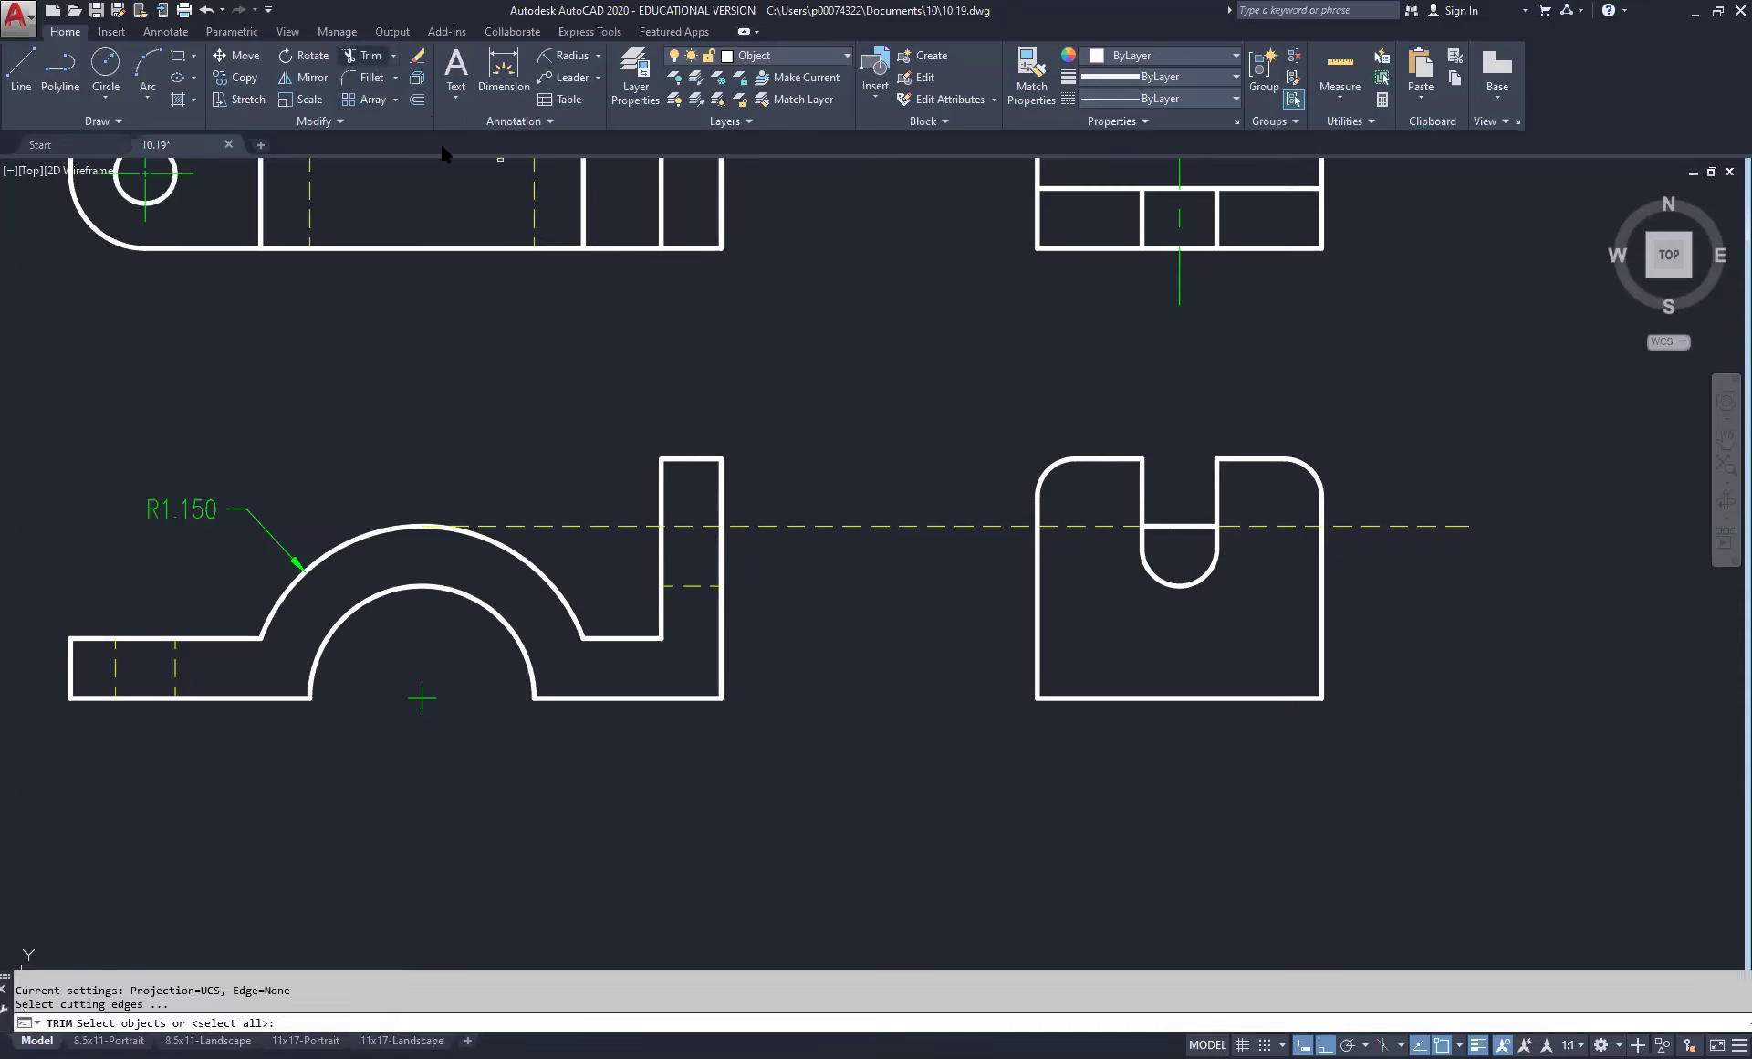
{"action": "left_click", "coordinate": [1072, 502]}
{"action": "left_click", "coordinate": [1014, 497]}
{"action": "left_click", "coordinate": [1355, 498]}
{"action": "left_click", "coordinate": [1298, 506]}
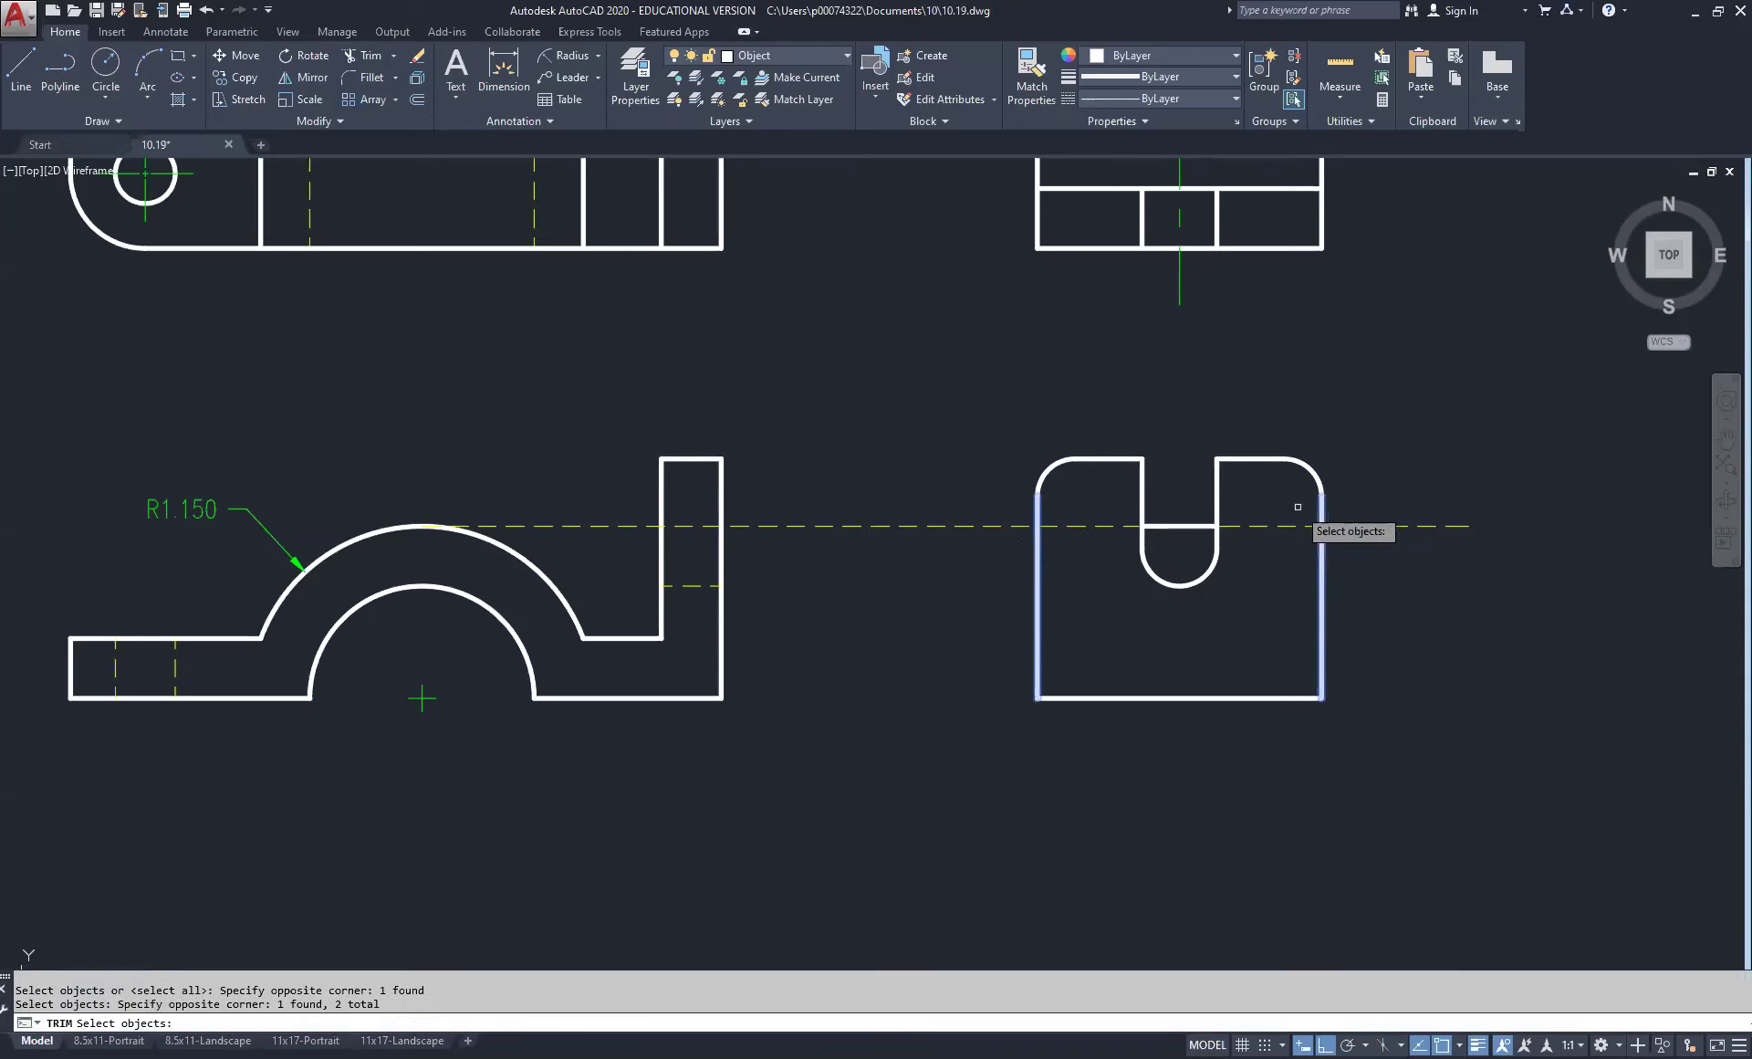
{"action": "key", "text": "Return"}
{"action": "left_click", "coordinate": [1393, 525]}
{"action": "left_click", "coordinate": [985, 481]}
{"action": "left_click", "coordinate": [917, 563]}
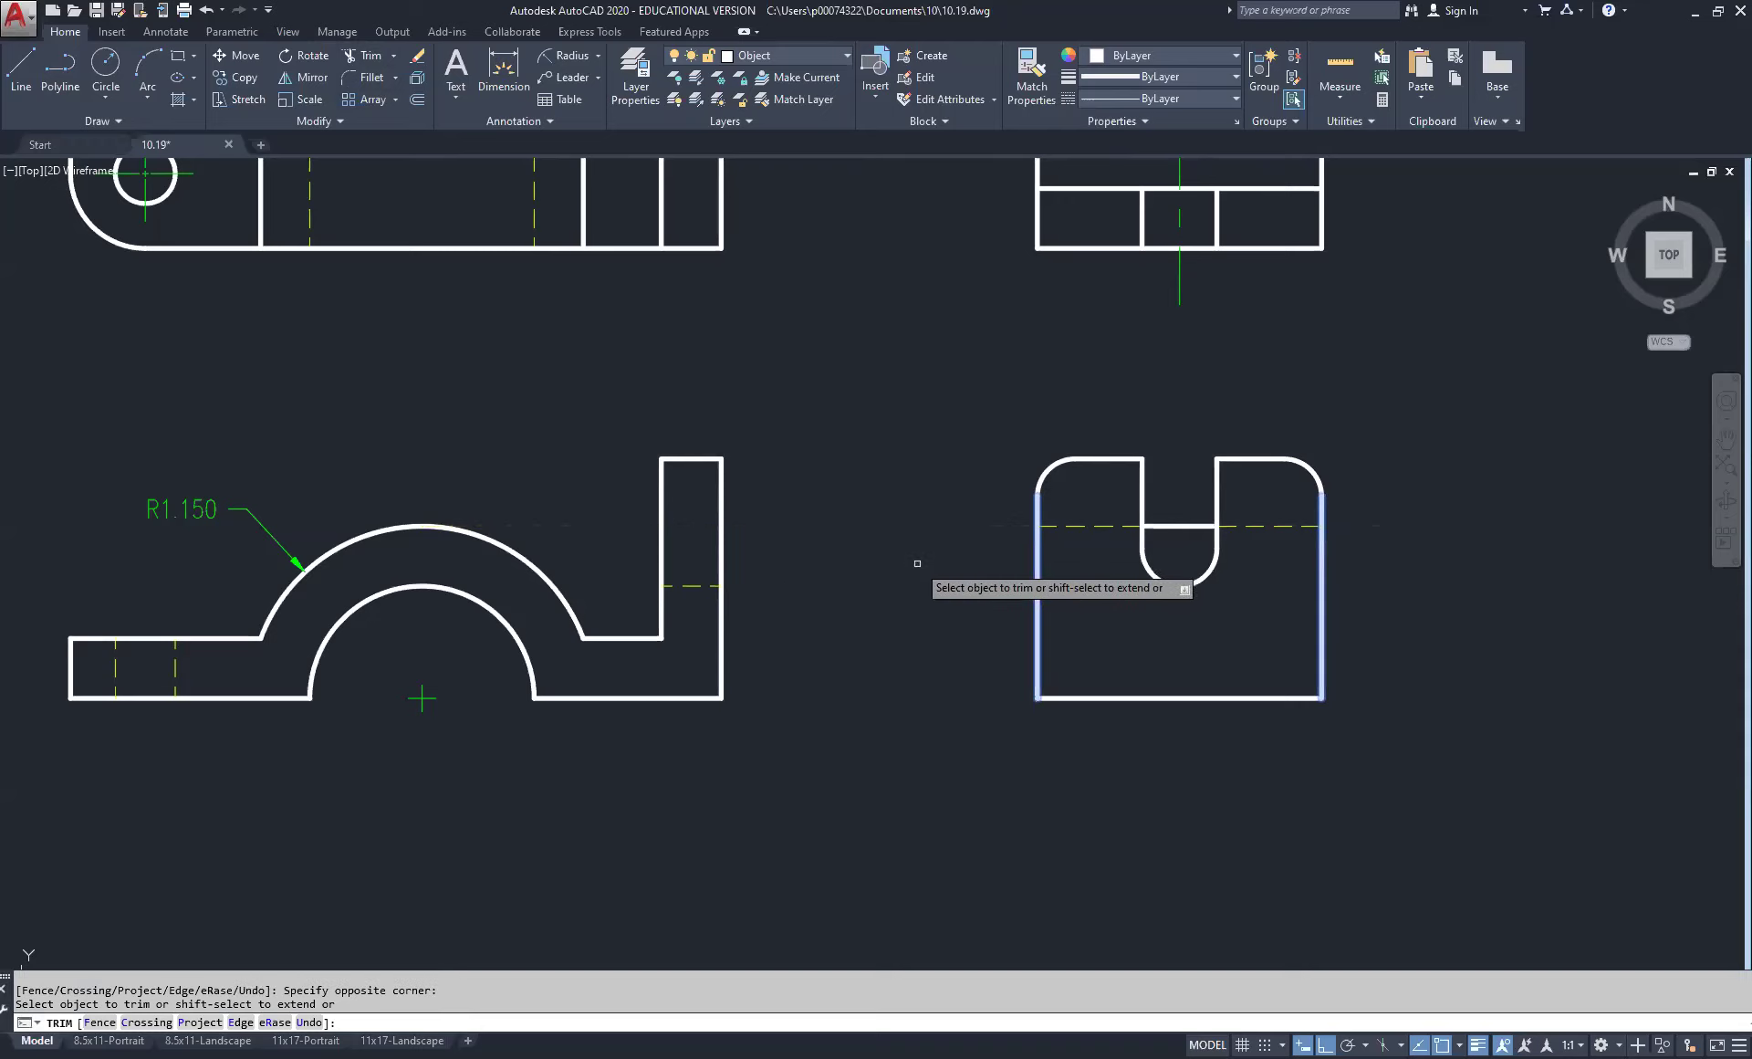
{"action": "right_click", "coordinate": [935, 445]}
{"action": "left_click", "coordinate": [988, 459]}
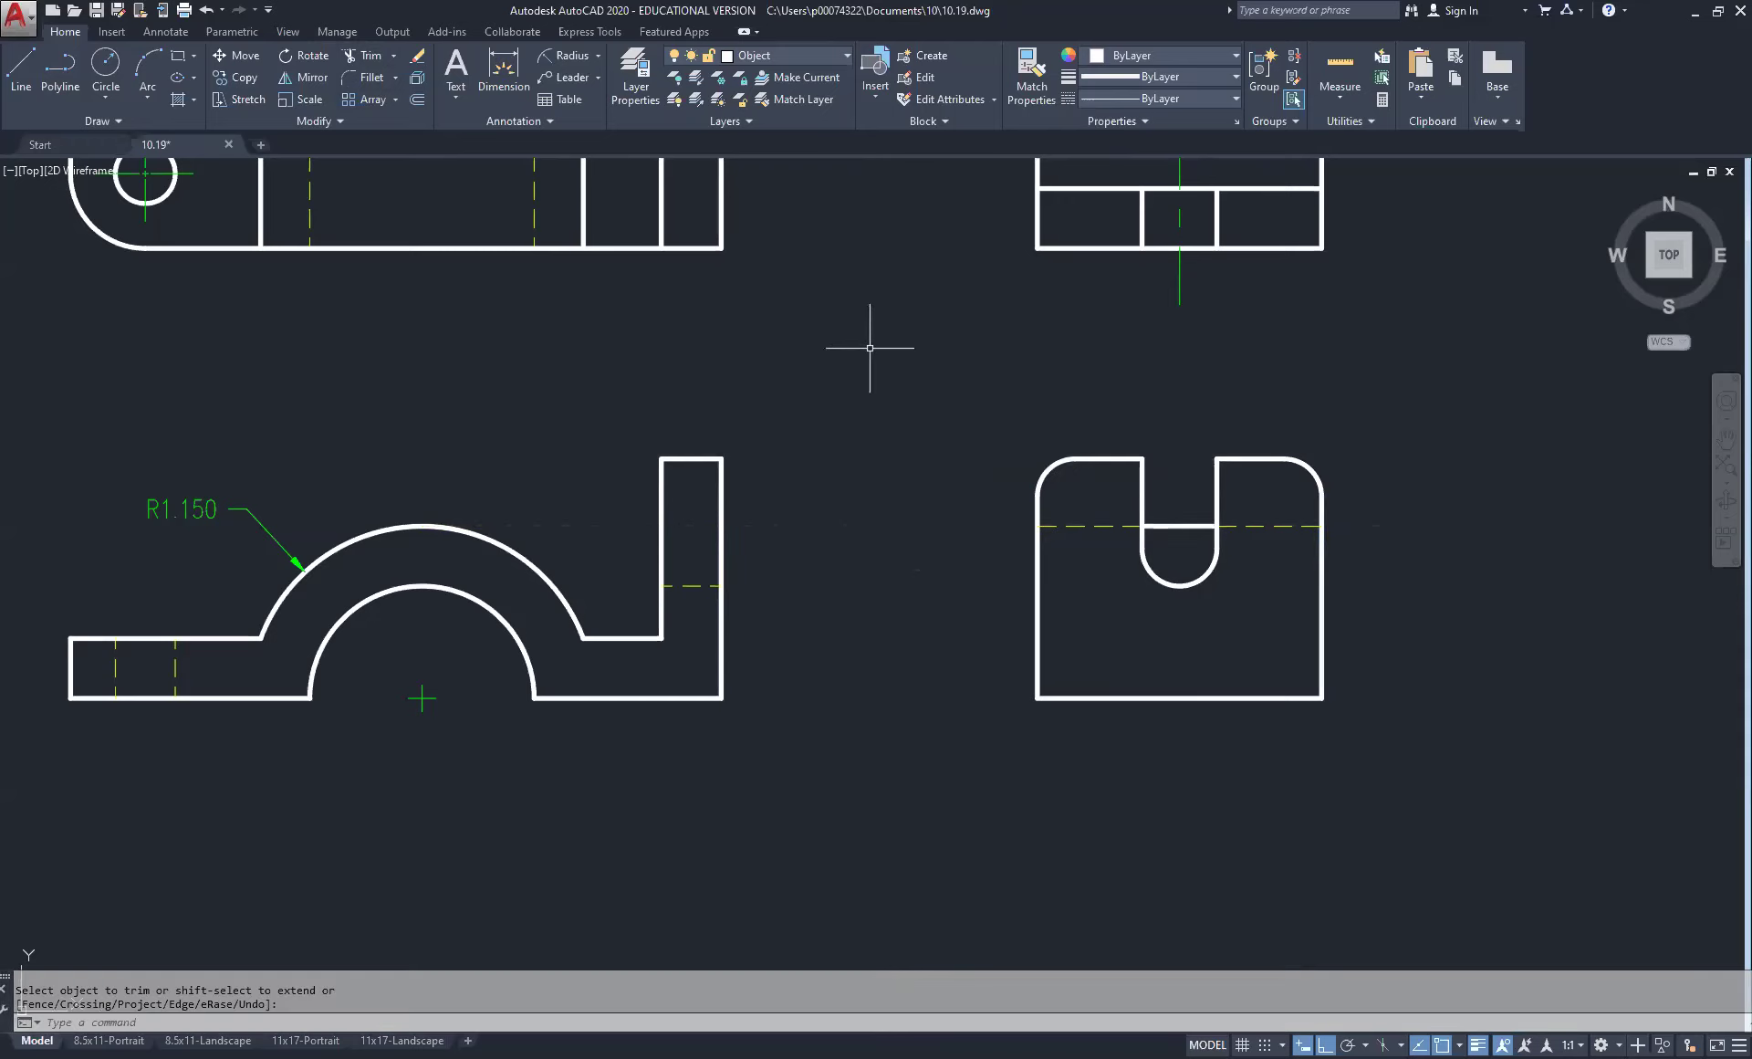
Step: Make Hidden the current layer and draw a horizontal line from the top of the front view's inner arc past the side view
{"action": "left_click", "coordinate": [832, 54]}
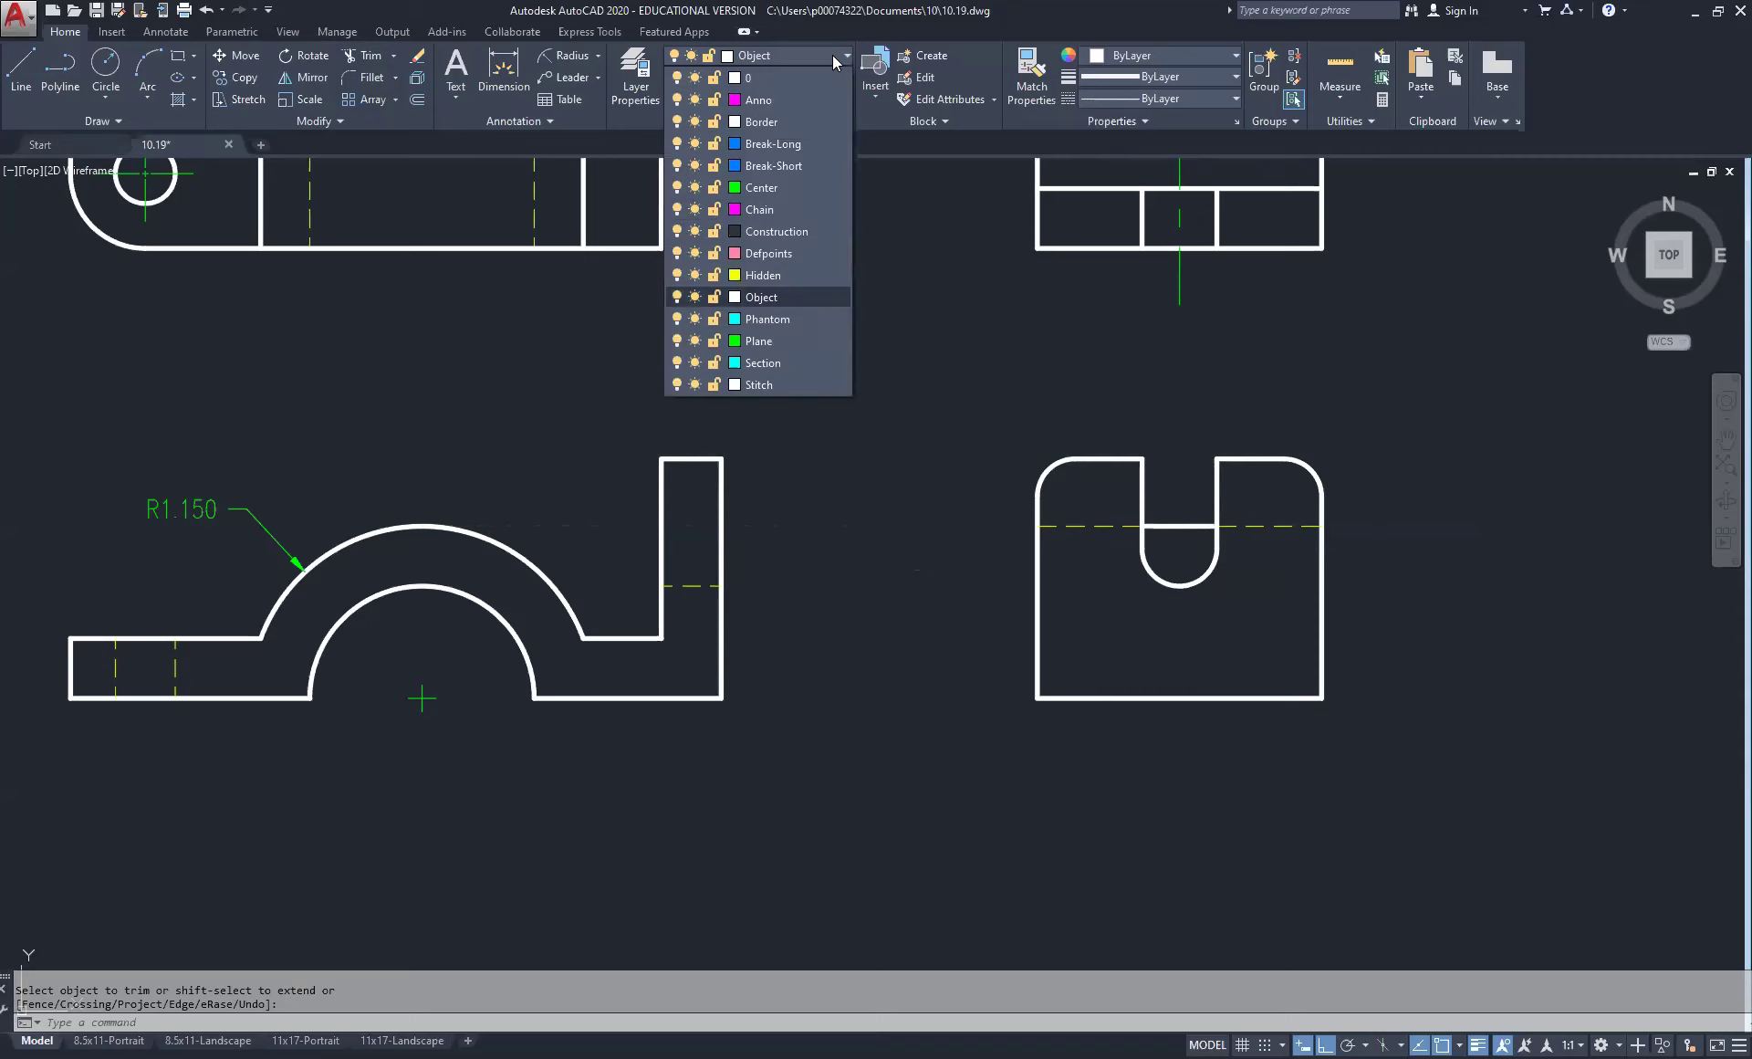
{"action": "left_click", "coordinate": [814, 274]}
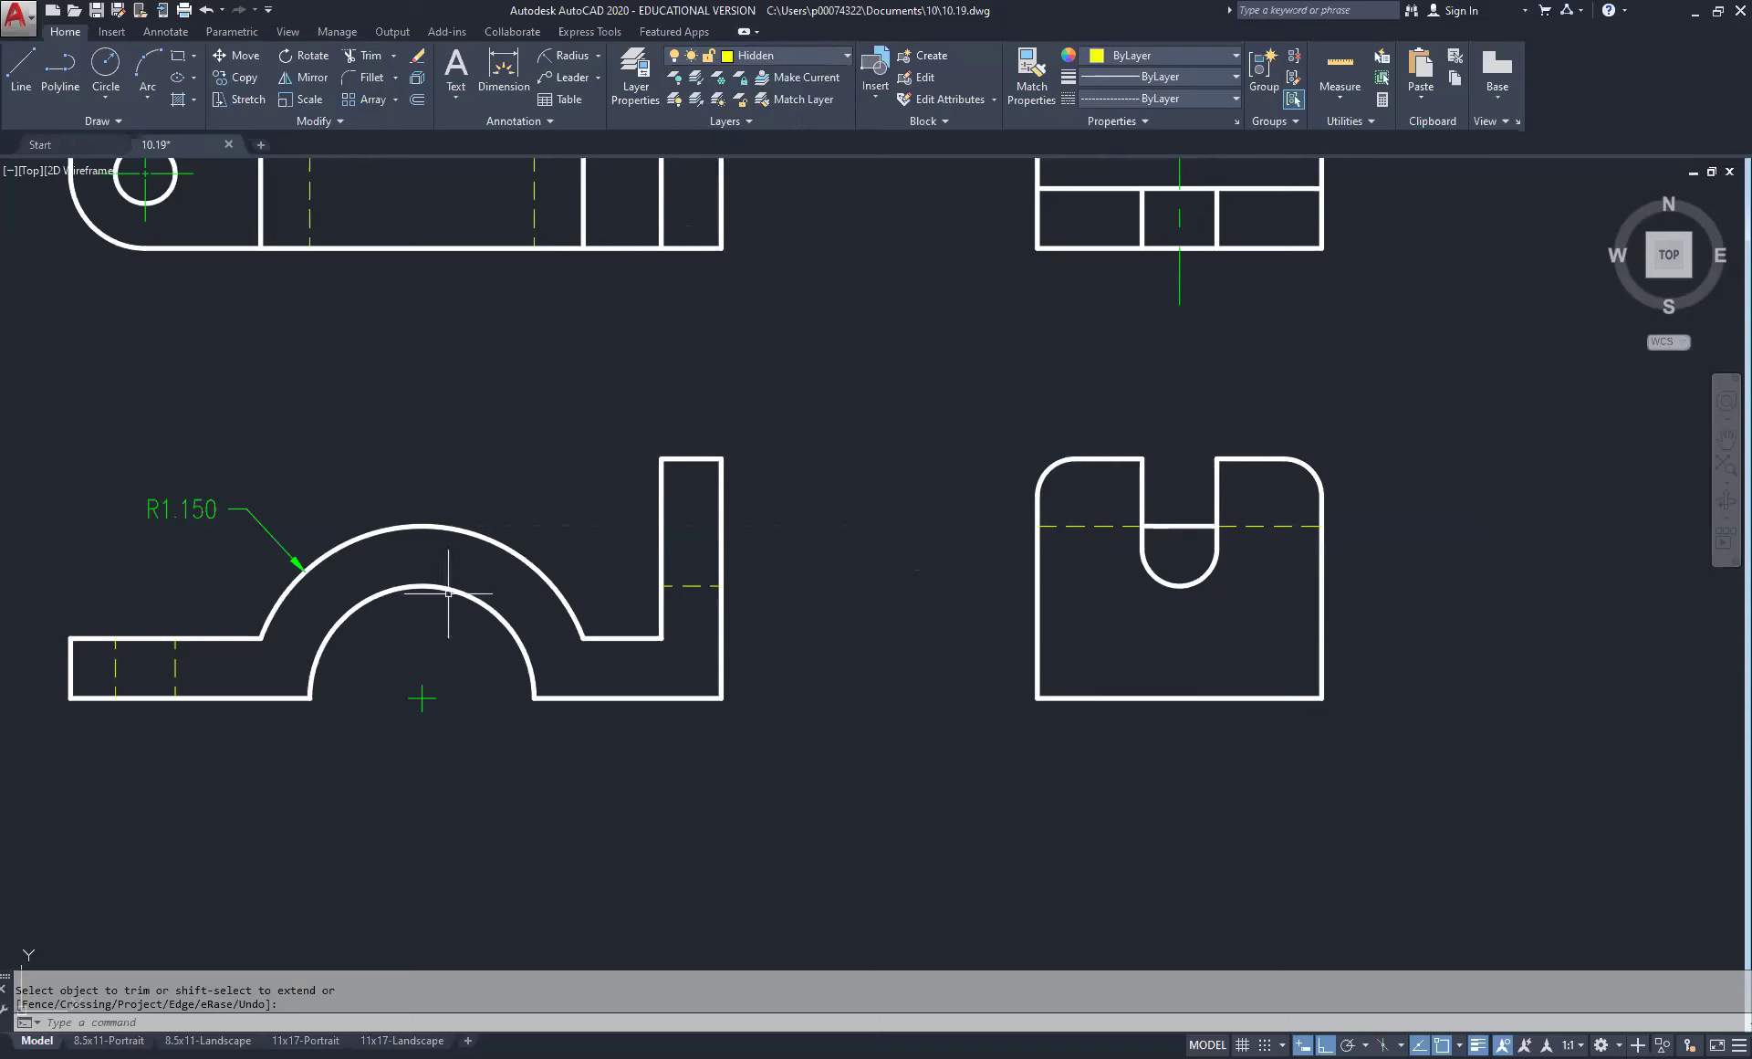
{"action": "left_click", "coordinate": [20, 69]}
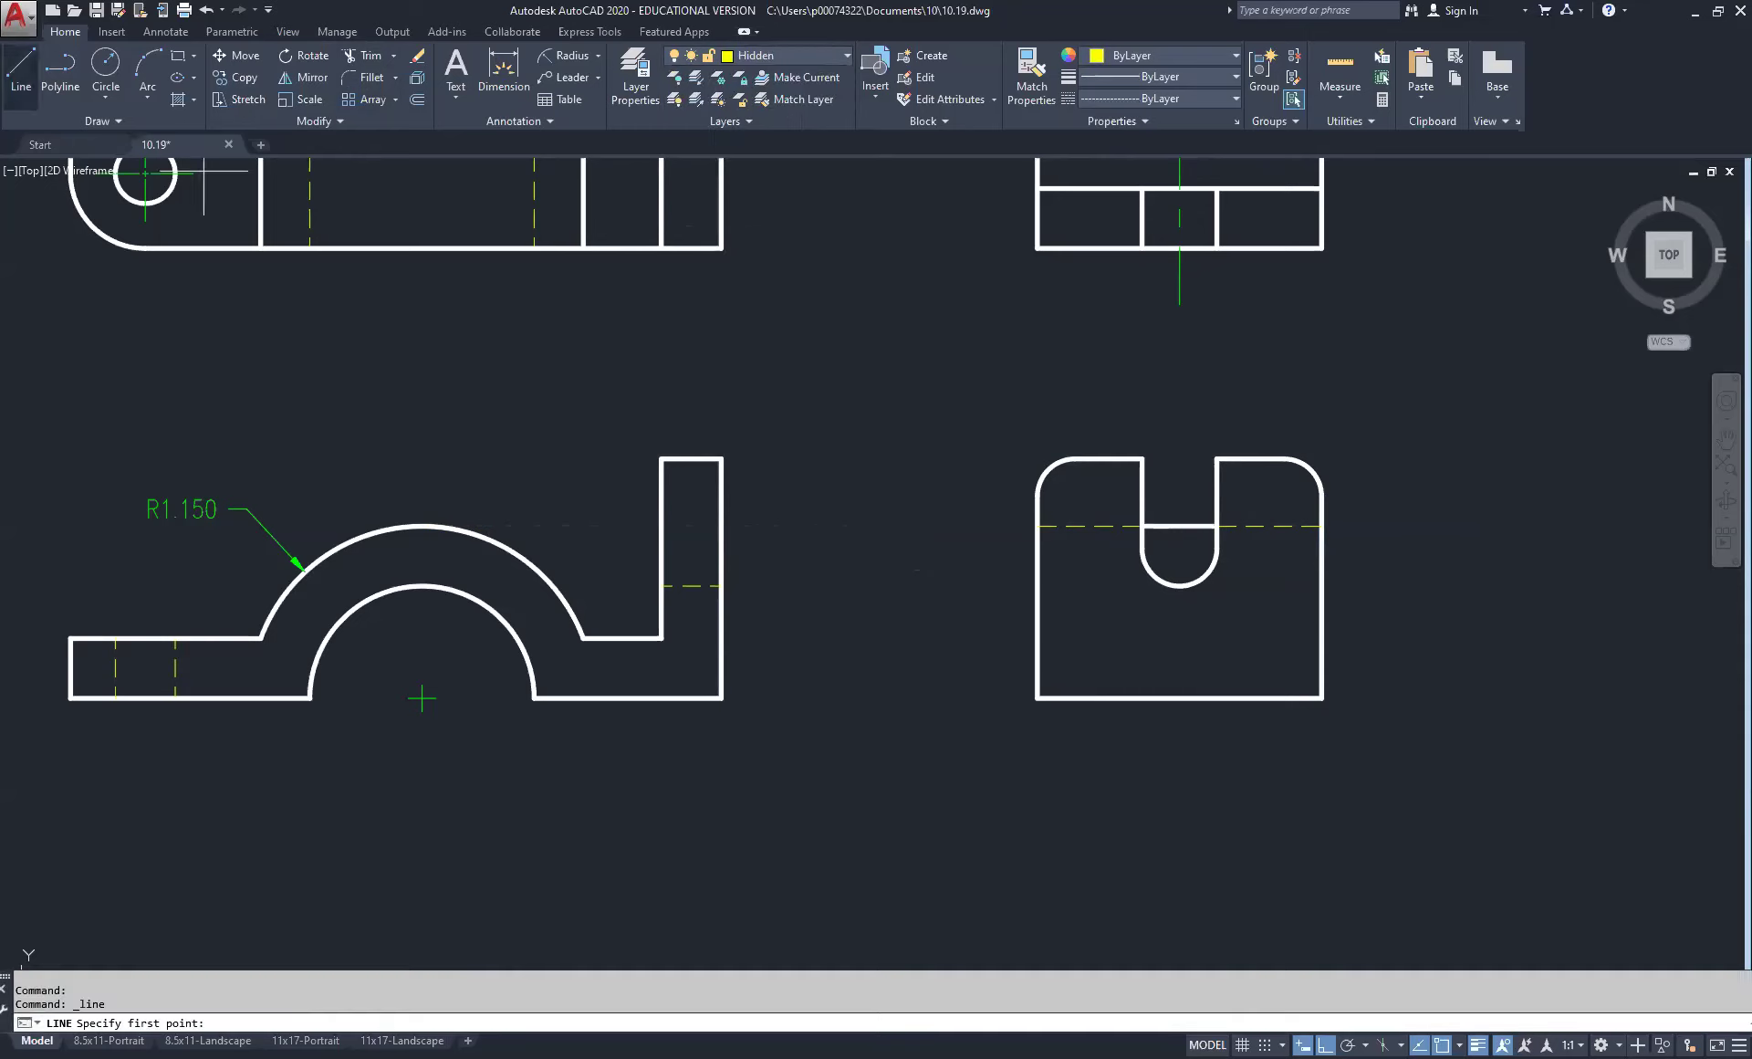
{"action": "left_click", "coordinate": [422, 585]}
{"action": "left_click", "coordinate": [1460, 585]}
{"action": "right_click", "coordinate": [1461, 612]}
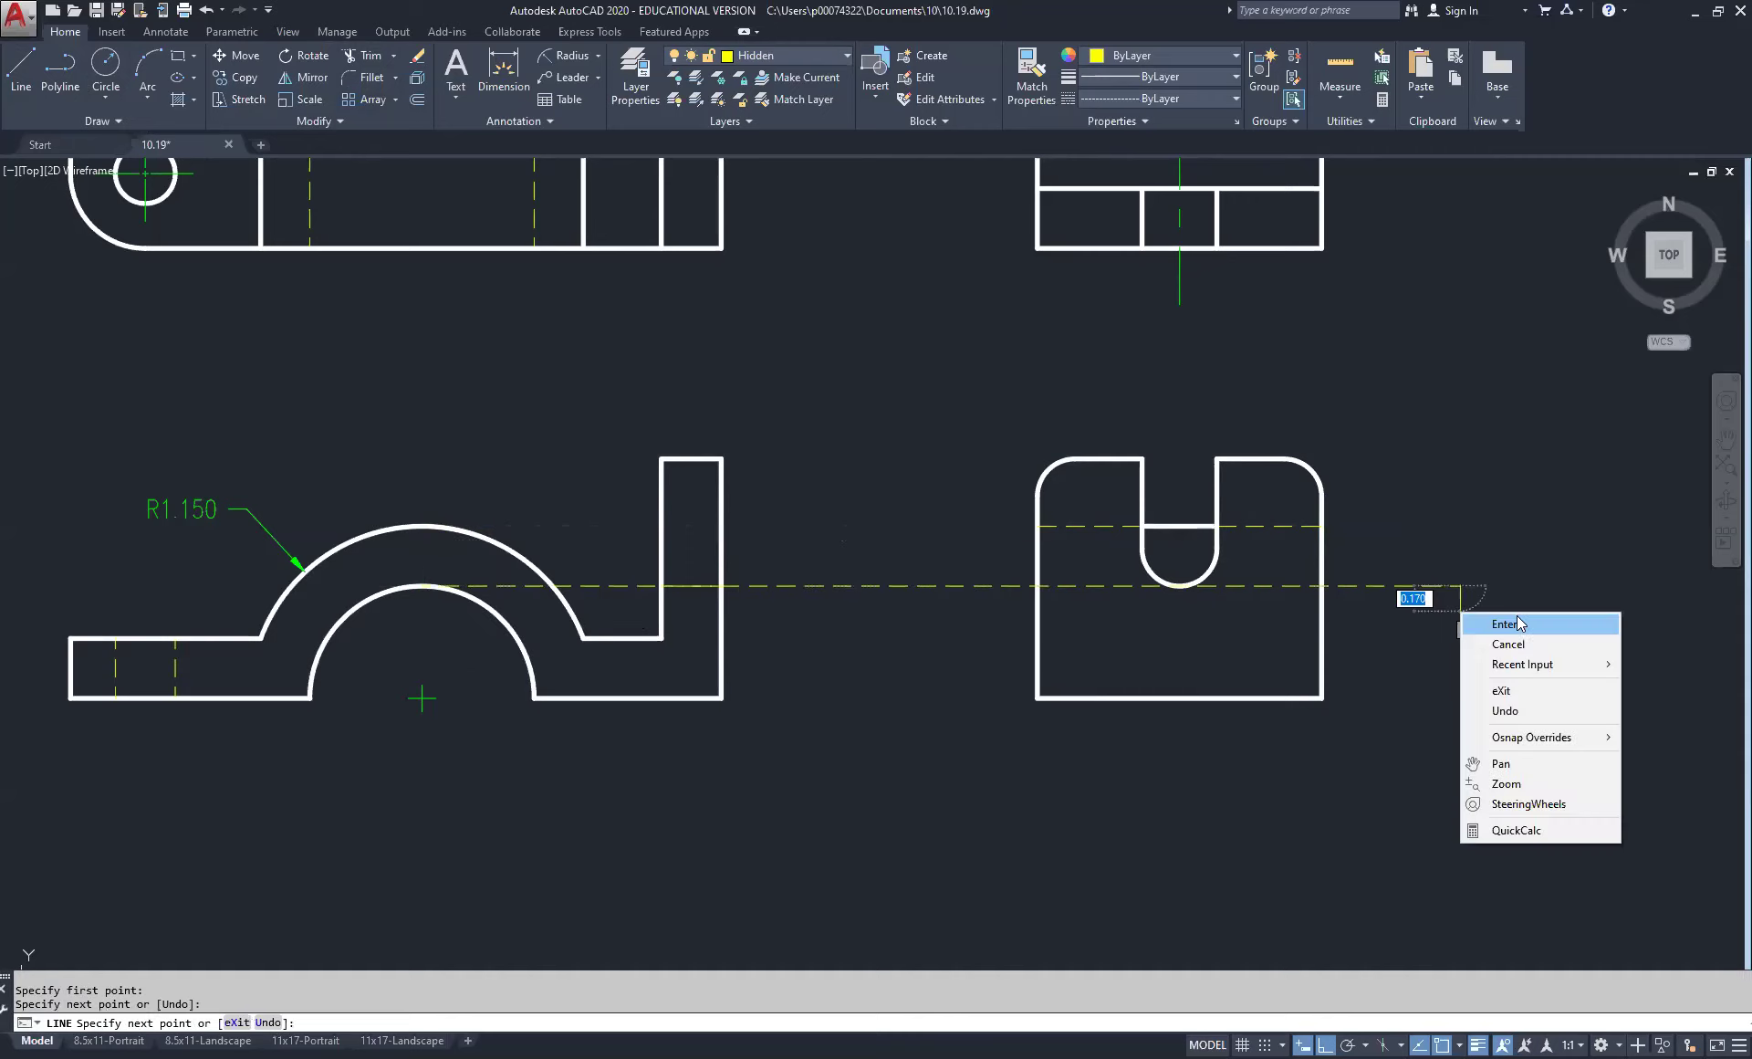
{"action": "left_click", "coordinate": [1470, 624]}
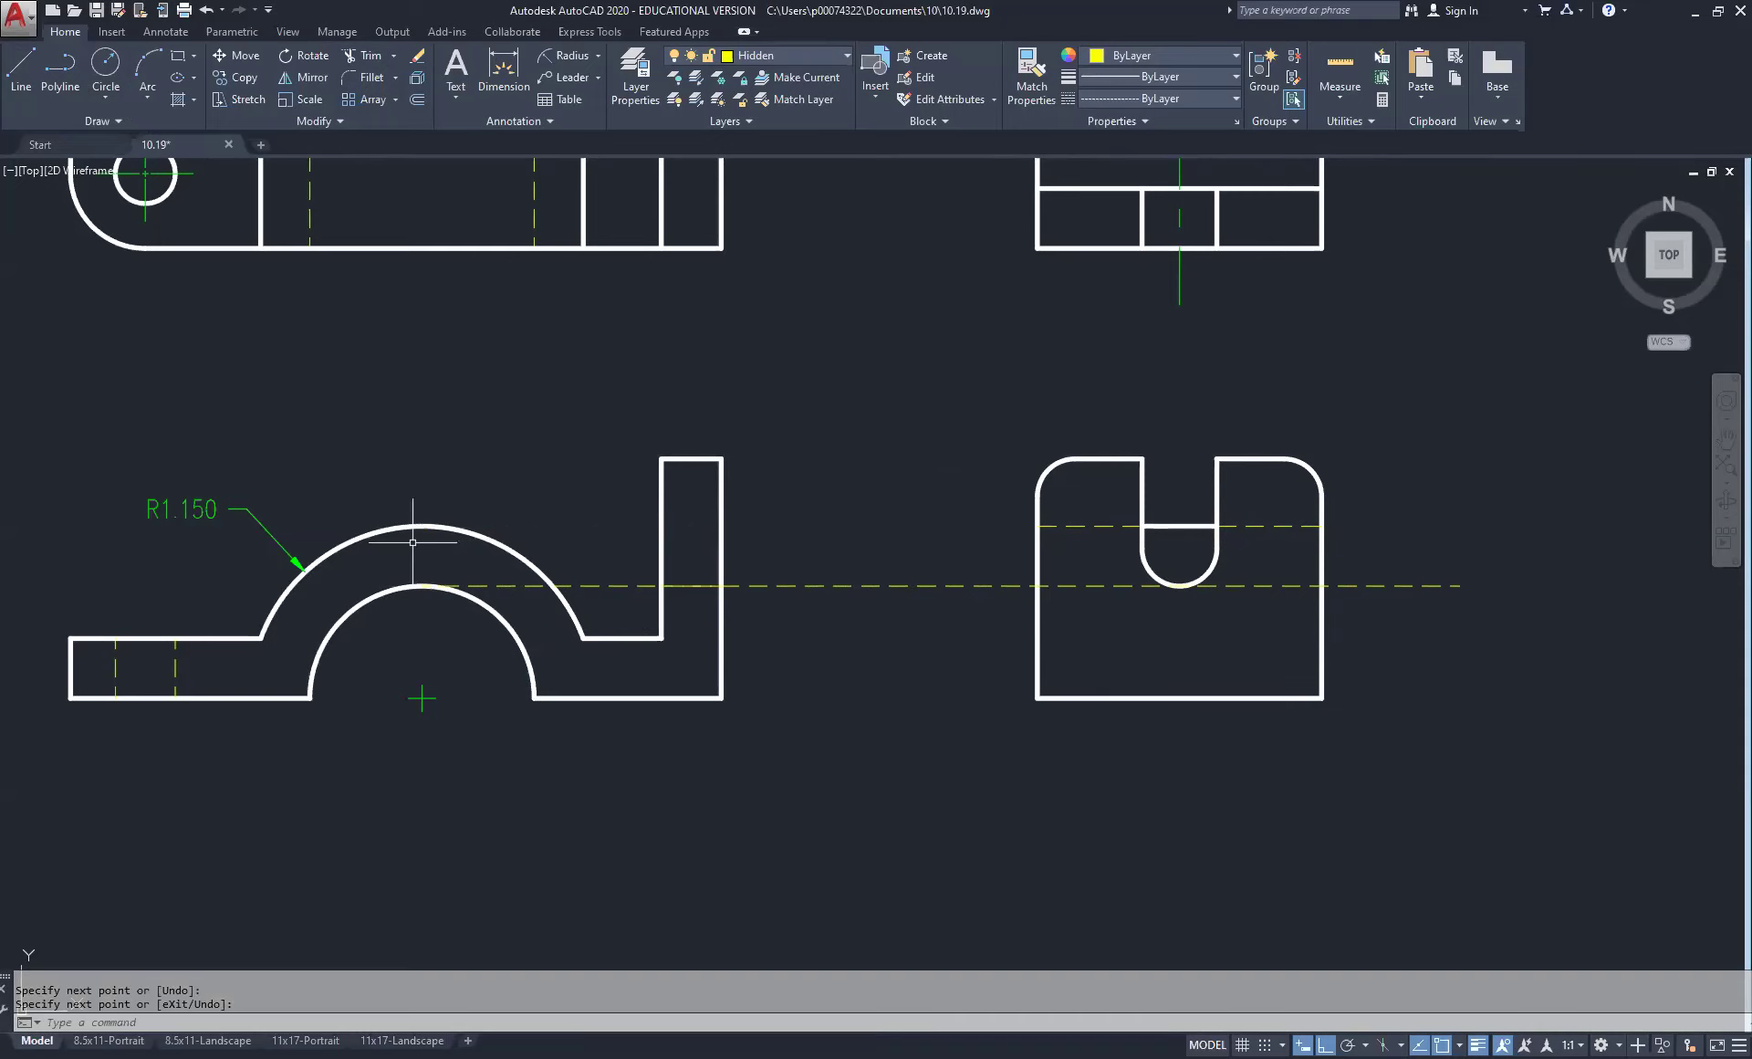
Step: Draw a vertical hidden line from the right quadrant of the top view's small centre hole down past the front view's inner arc
{"action": "middle_click_drag", "start_coordinate": [447, 350], "coordinate": [615, 506]}
{"action": "right_click", "coordinate": [649, 320]}
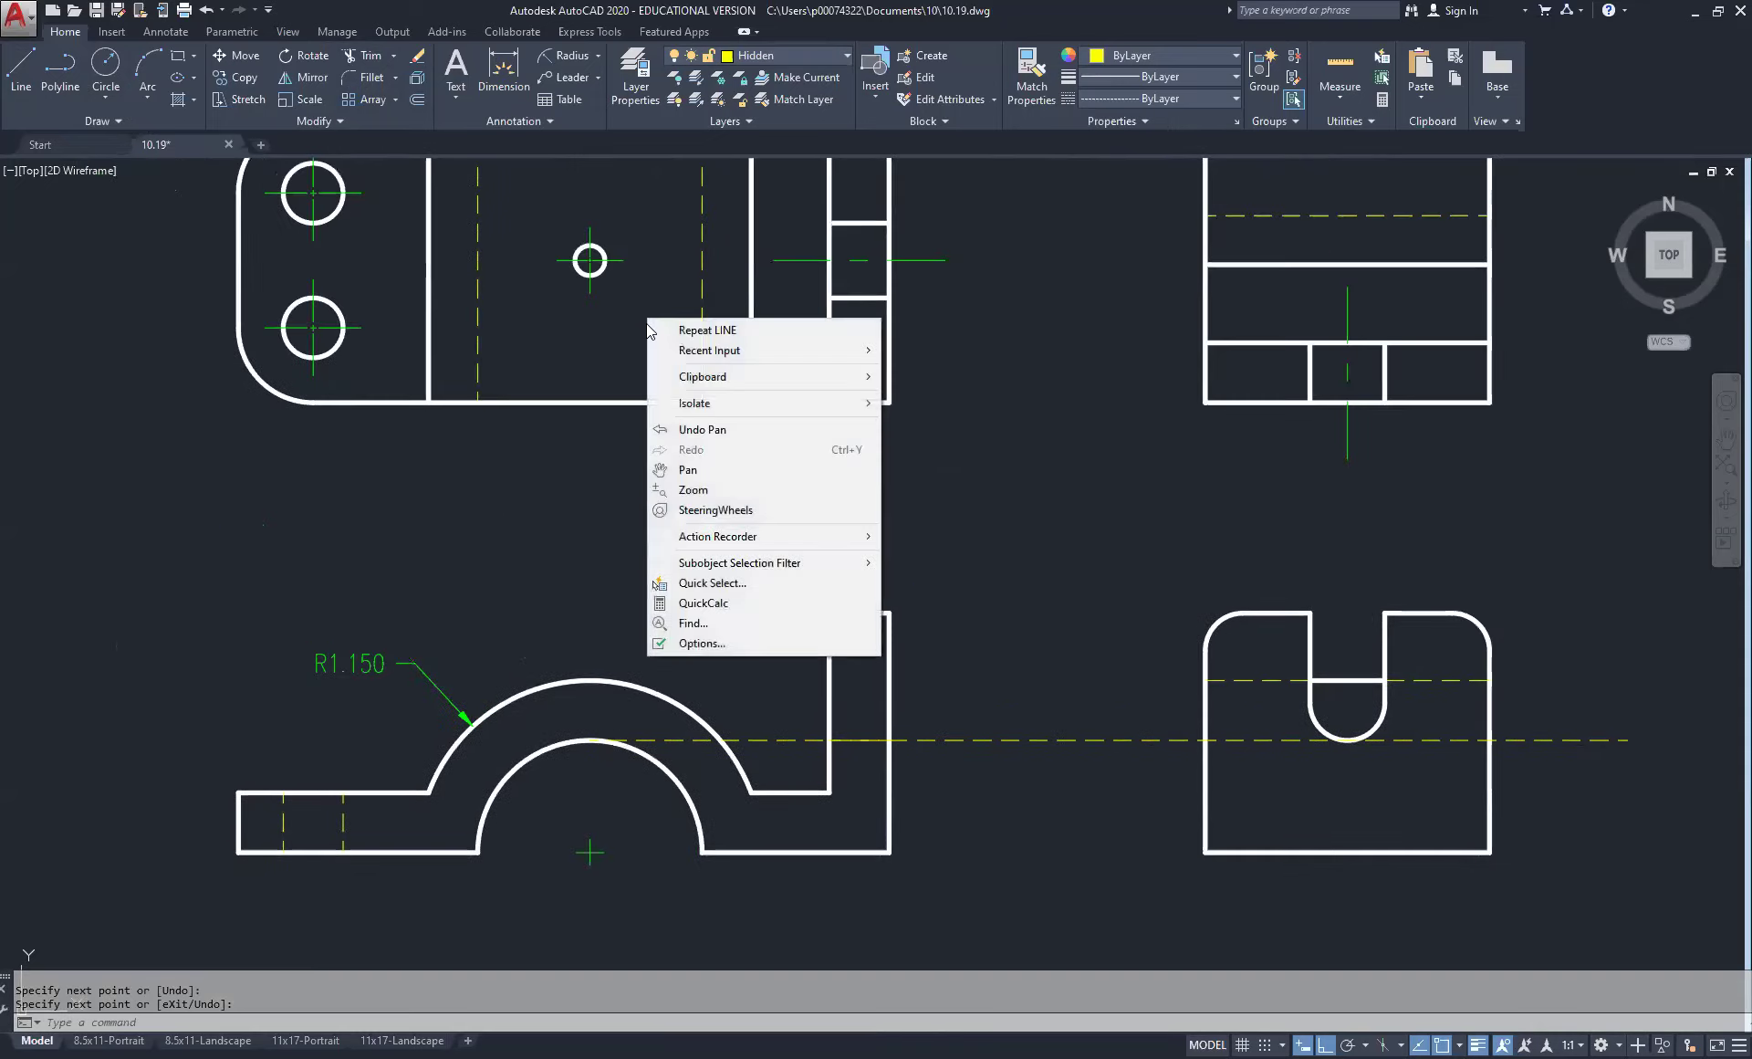
{"action": "left_click", "coordinate": [690, 332]}
{"action": "scroll", "coordinate": [624, 266], "scroll_direction": "up", "scroll_amount": 4}
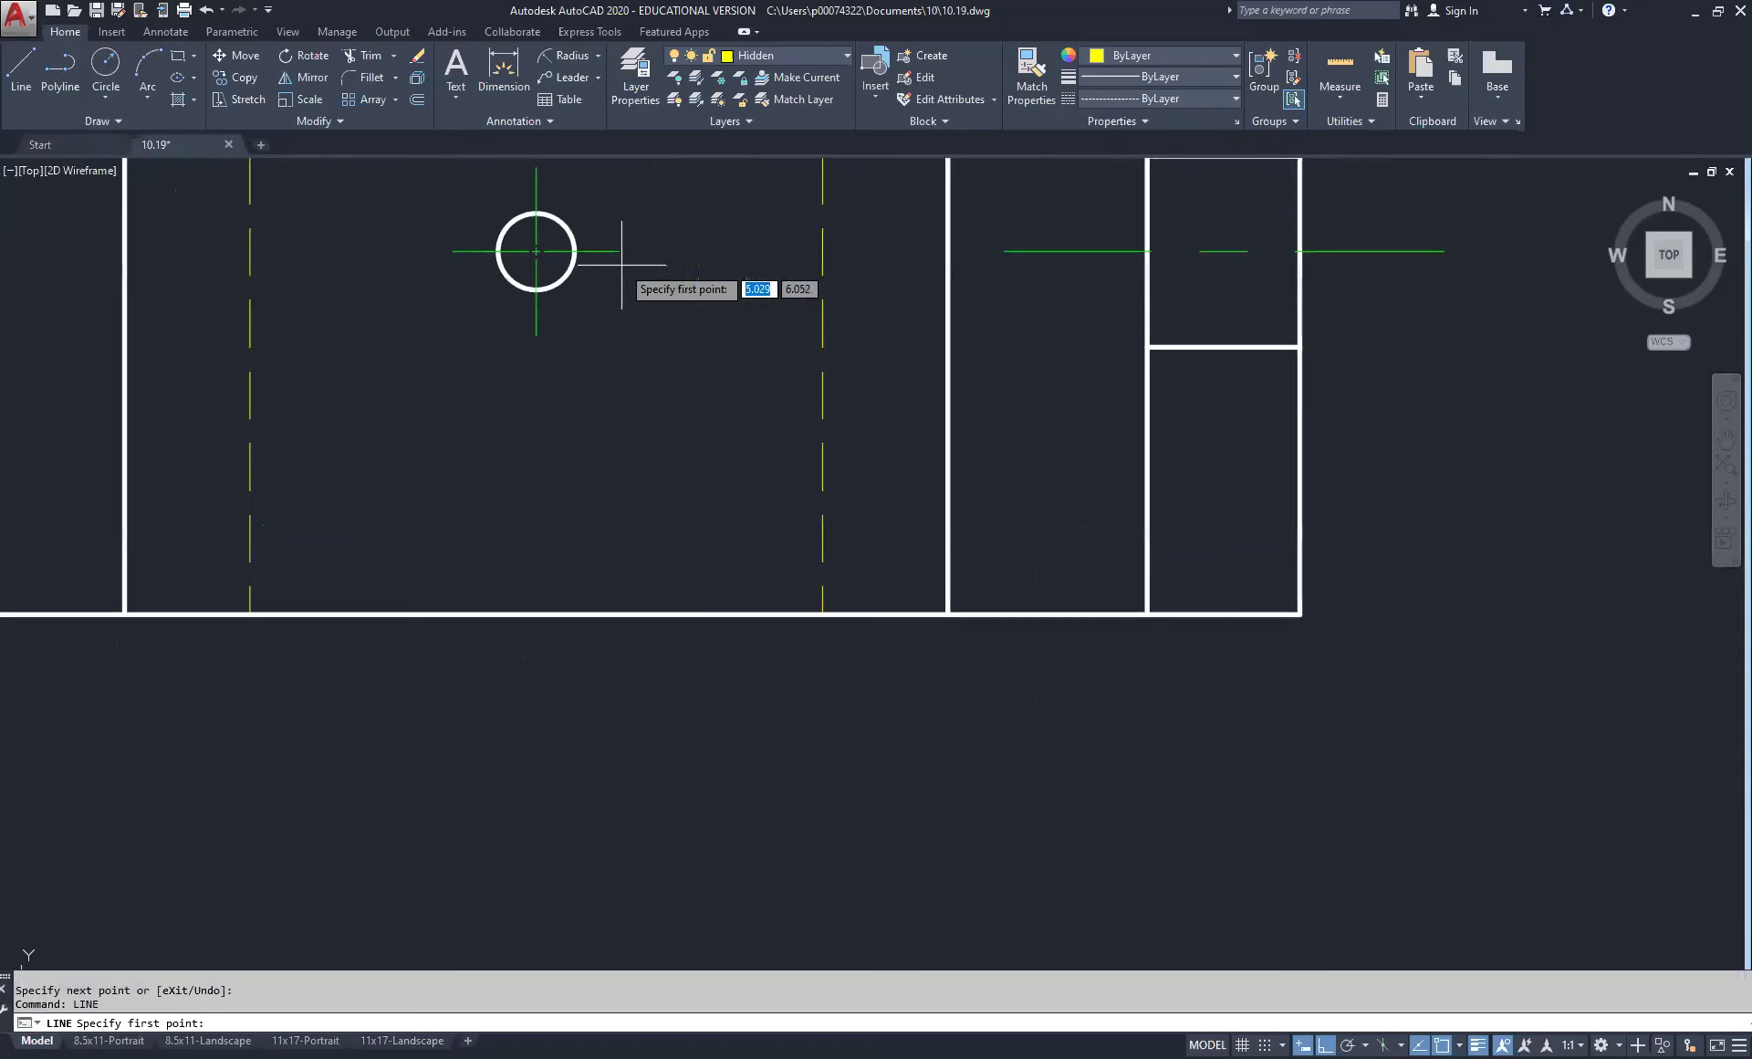
{"action": "left_click", "coordinate": [575, 251]}
{"action": "scroll", "coordinate": [574, 394], "scroll_direction": "down", "scroll_amount": 5}
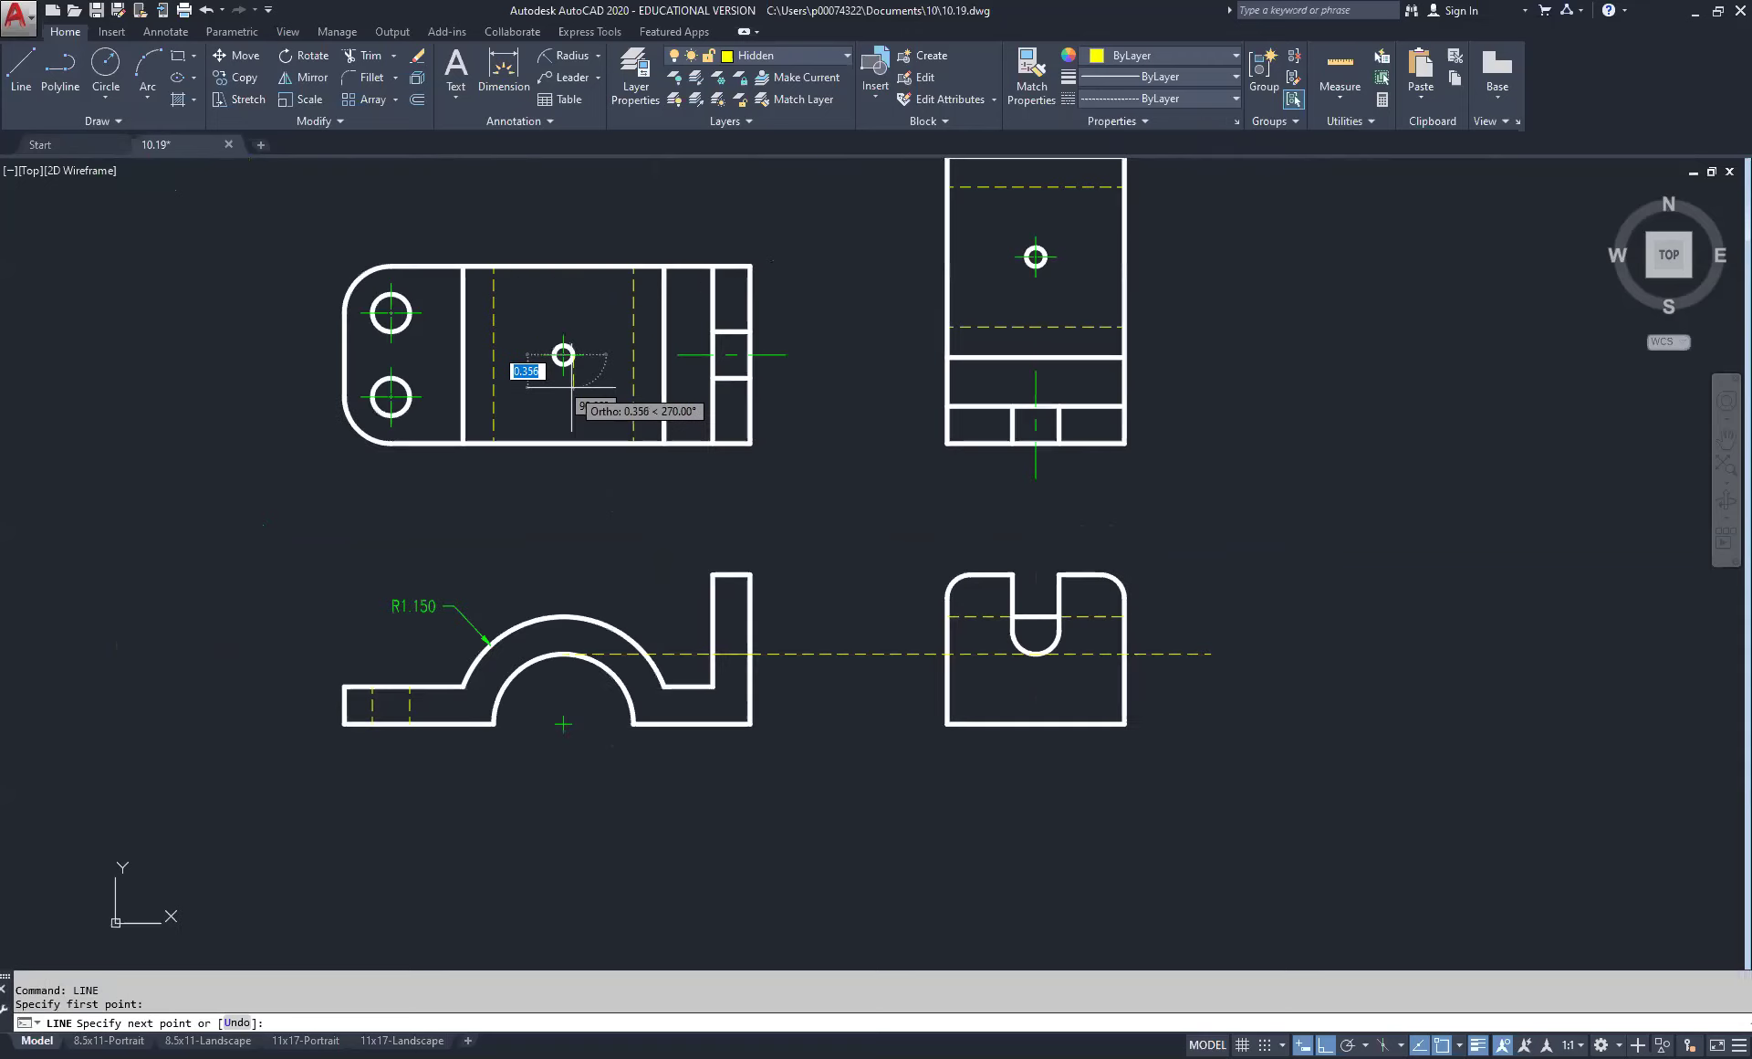
{"action": "scroll", "coordinate": [573, 679], "scroll_direction": "up", "scroll_amount": 3}
{"action": "left_click", "coordinate": [566, 670]}
{"action": "right_click", "coordinate": [561, 675]}
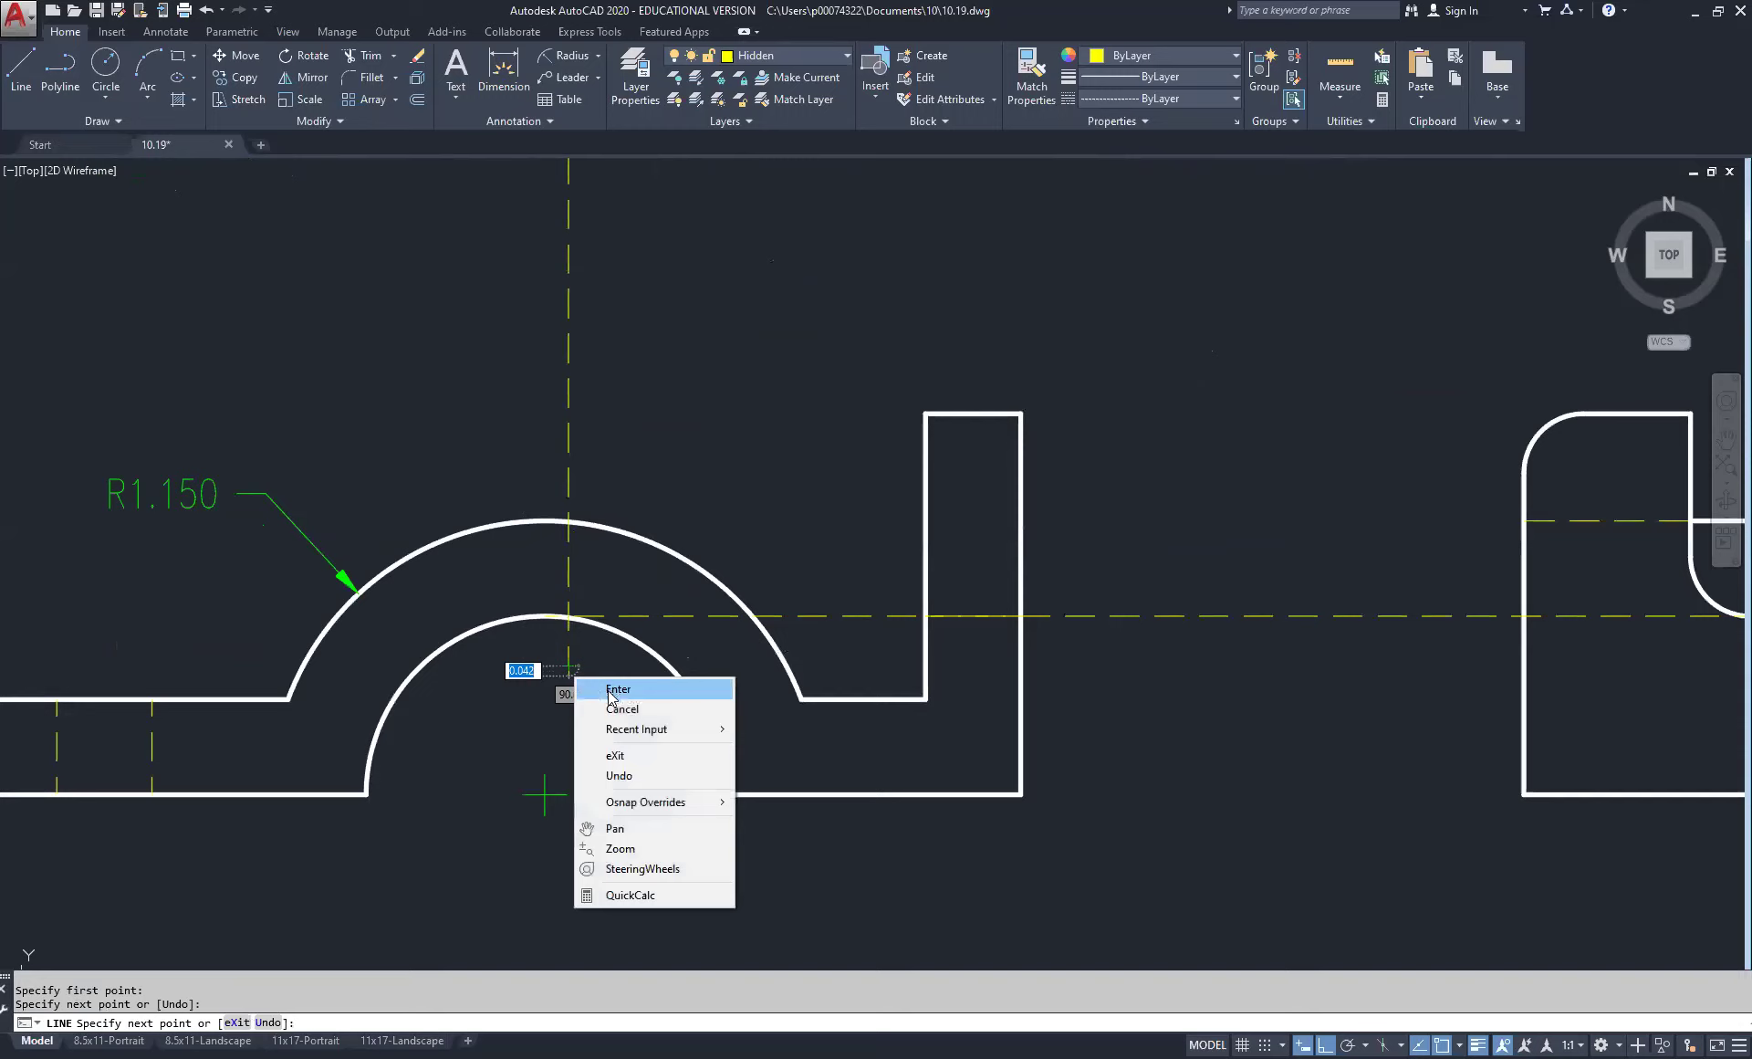
{"action": "left_click", "coordinate": [603, 690]}
Step: Draw a matching vertical hidden line from the small centre hole's left quadrant down past the front view's inner arc
{"action": "scroll", "coordinate": [545, 794], "scroll_direction": "down", "scroll_amount": 5}
{"action": "scroll", "coordinate": [561, 470], "scroll_direction": "up", "scroll_amount": 5}
{"action": "right_click", "coordinate": [567, 473]}
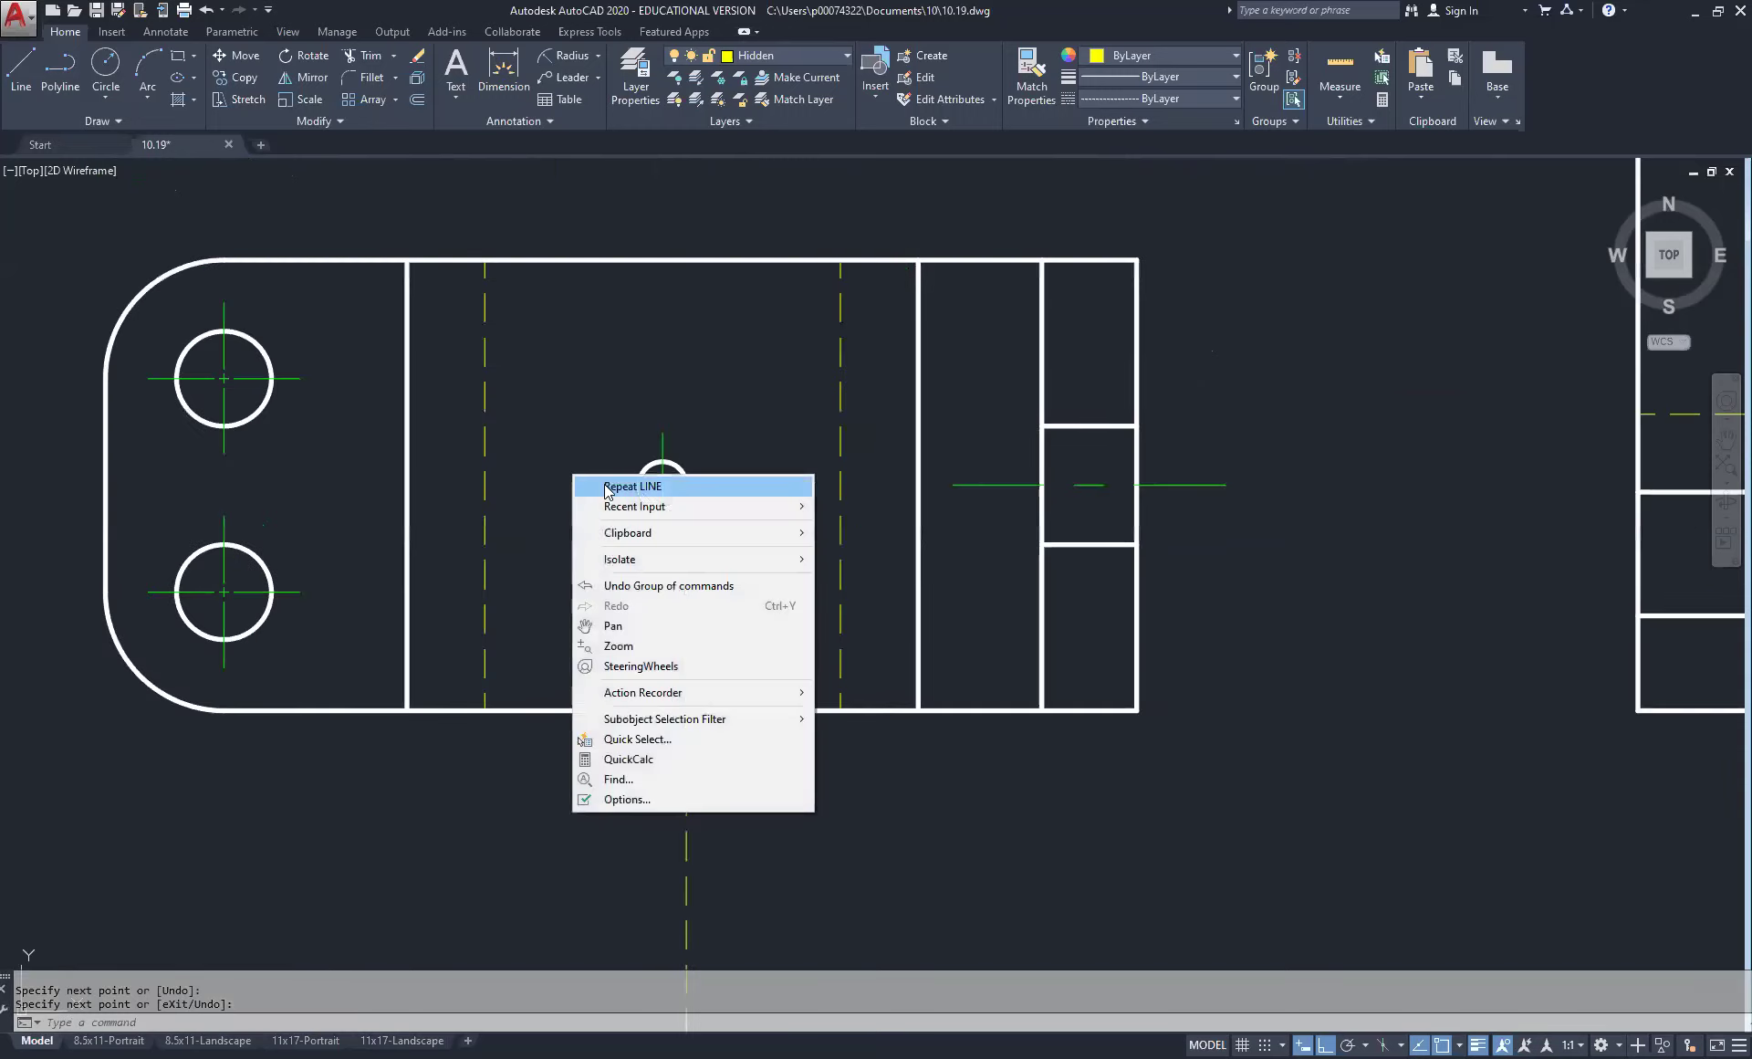
{"action": "left_click", "coordinate": [611, 484]}
{"action": "scroll", "coordinate": [611, 485], "scroll_direction": "up", "scroll_amount": 5}
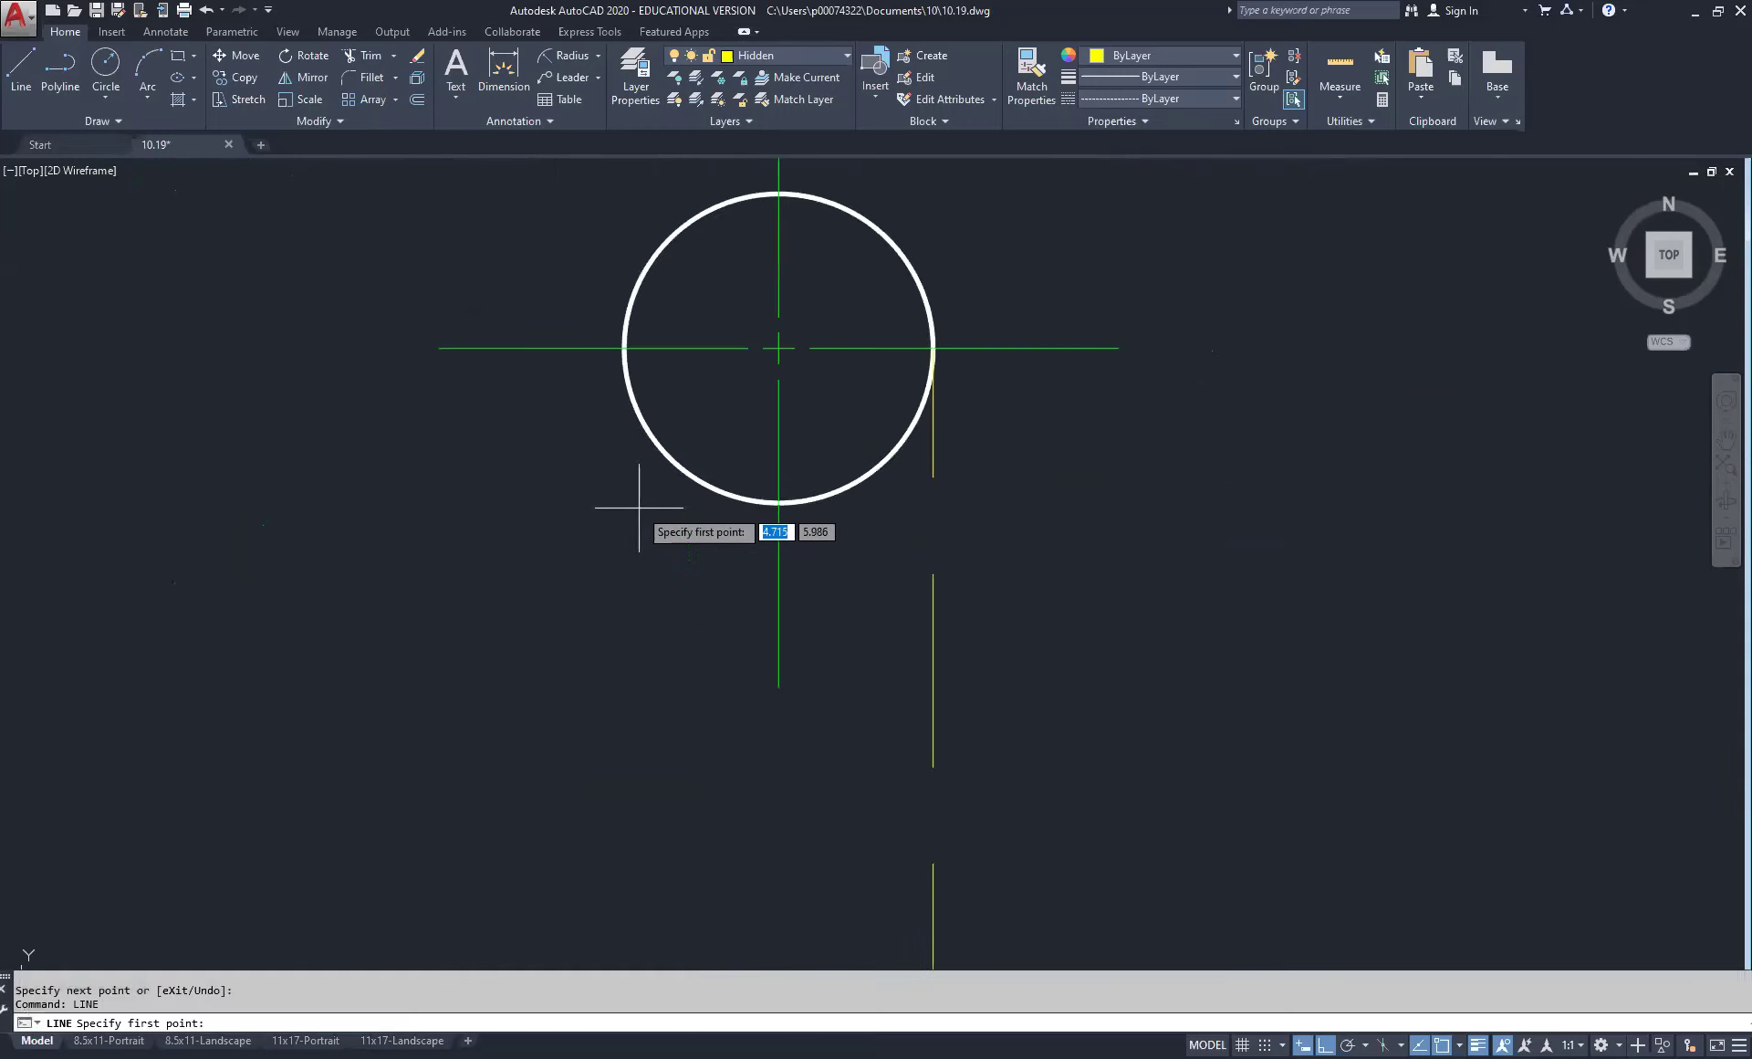
{"action": "left_click", "coordinate": [624, 348]}
{"action": "scroll", "coordinate": [628, 610], "scroll_direction": "down", "scroll_amount": 4}
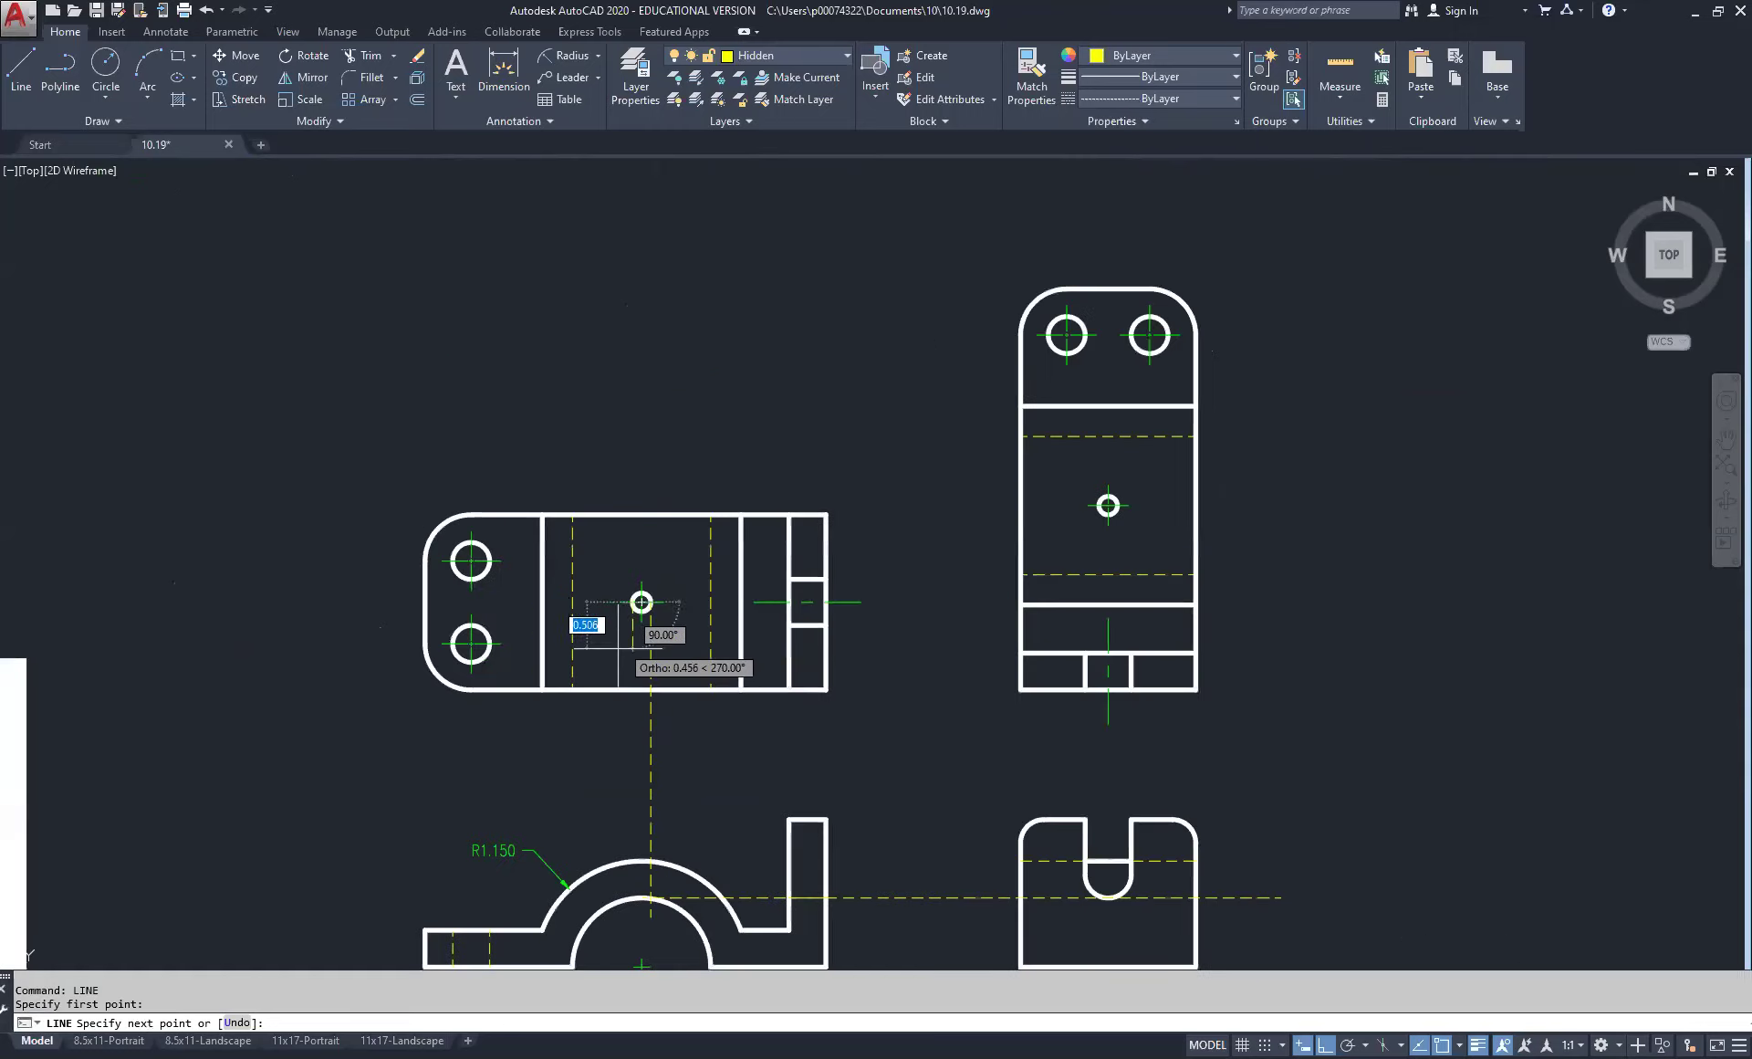
{"action": "scroll", "coordinate": [630, 657], "scroll_direction": "up", "scroll_amount": 5}
{"action": "left_click", "coordinate": [652, 706]}
{"action": "right_click", "coordinate": [649, 711]}
{"action": "left_click", "coordinate": [696, 724]}
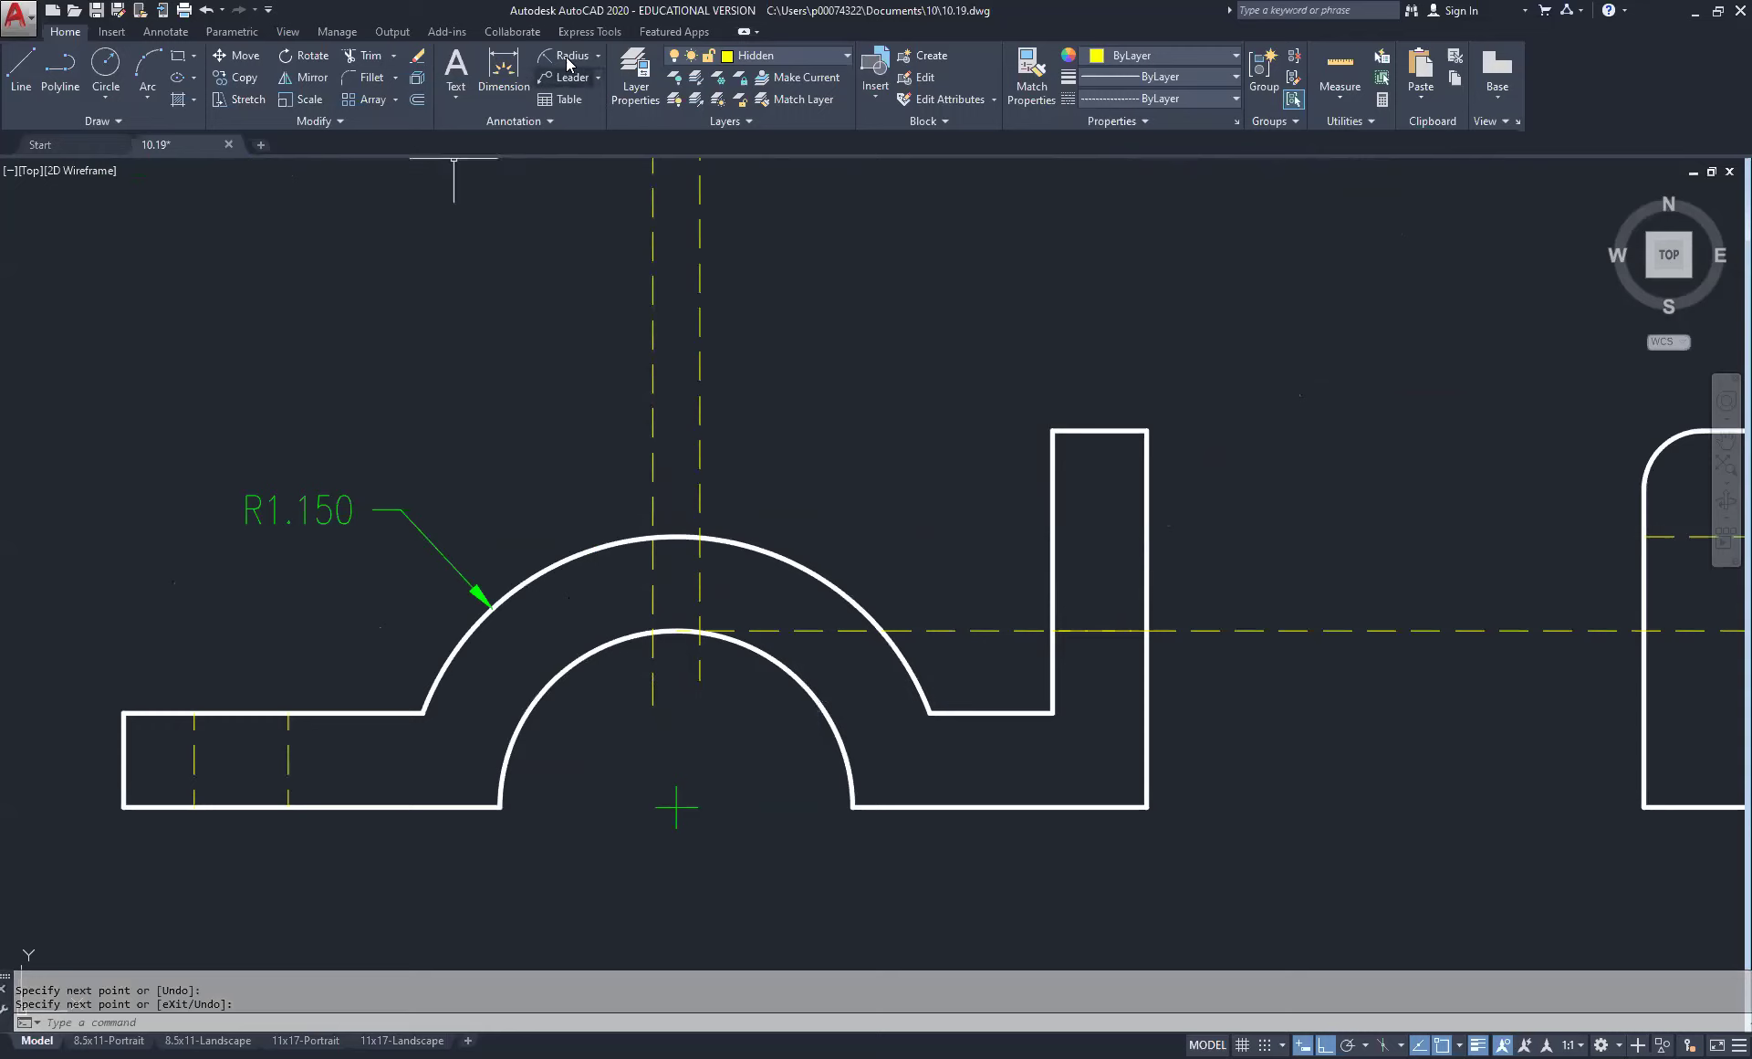
Step: Trim the two vertical hole lines above the outer arc and below the inner arc, using both arcs as cutting edges
{"action": "left_click", "coordinate": [375, 64]}
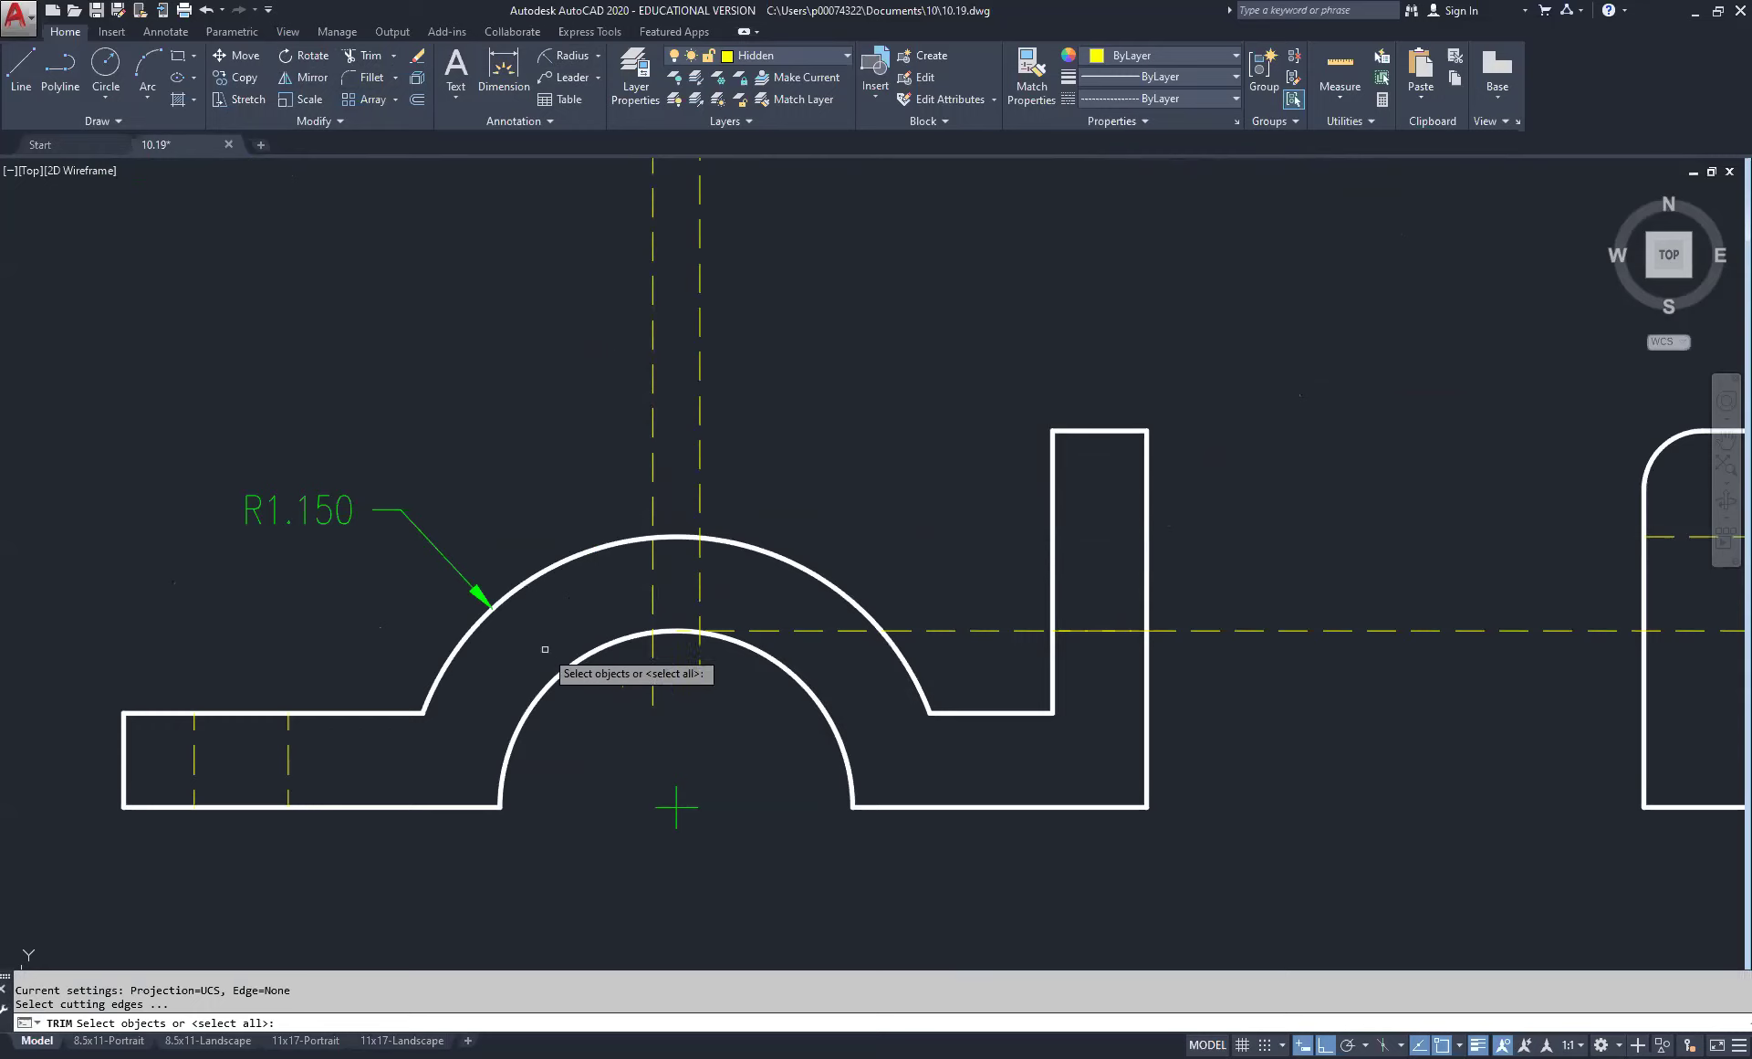
{"action": "left_click_drag", "start_coordinate": [591, 671], "coordinate": [538, 566]}
{"action": "key", "text": "Return"}
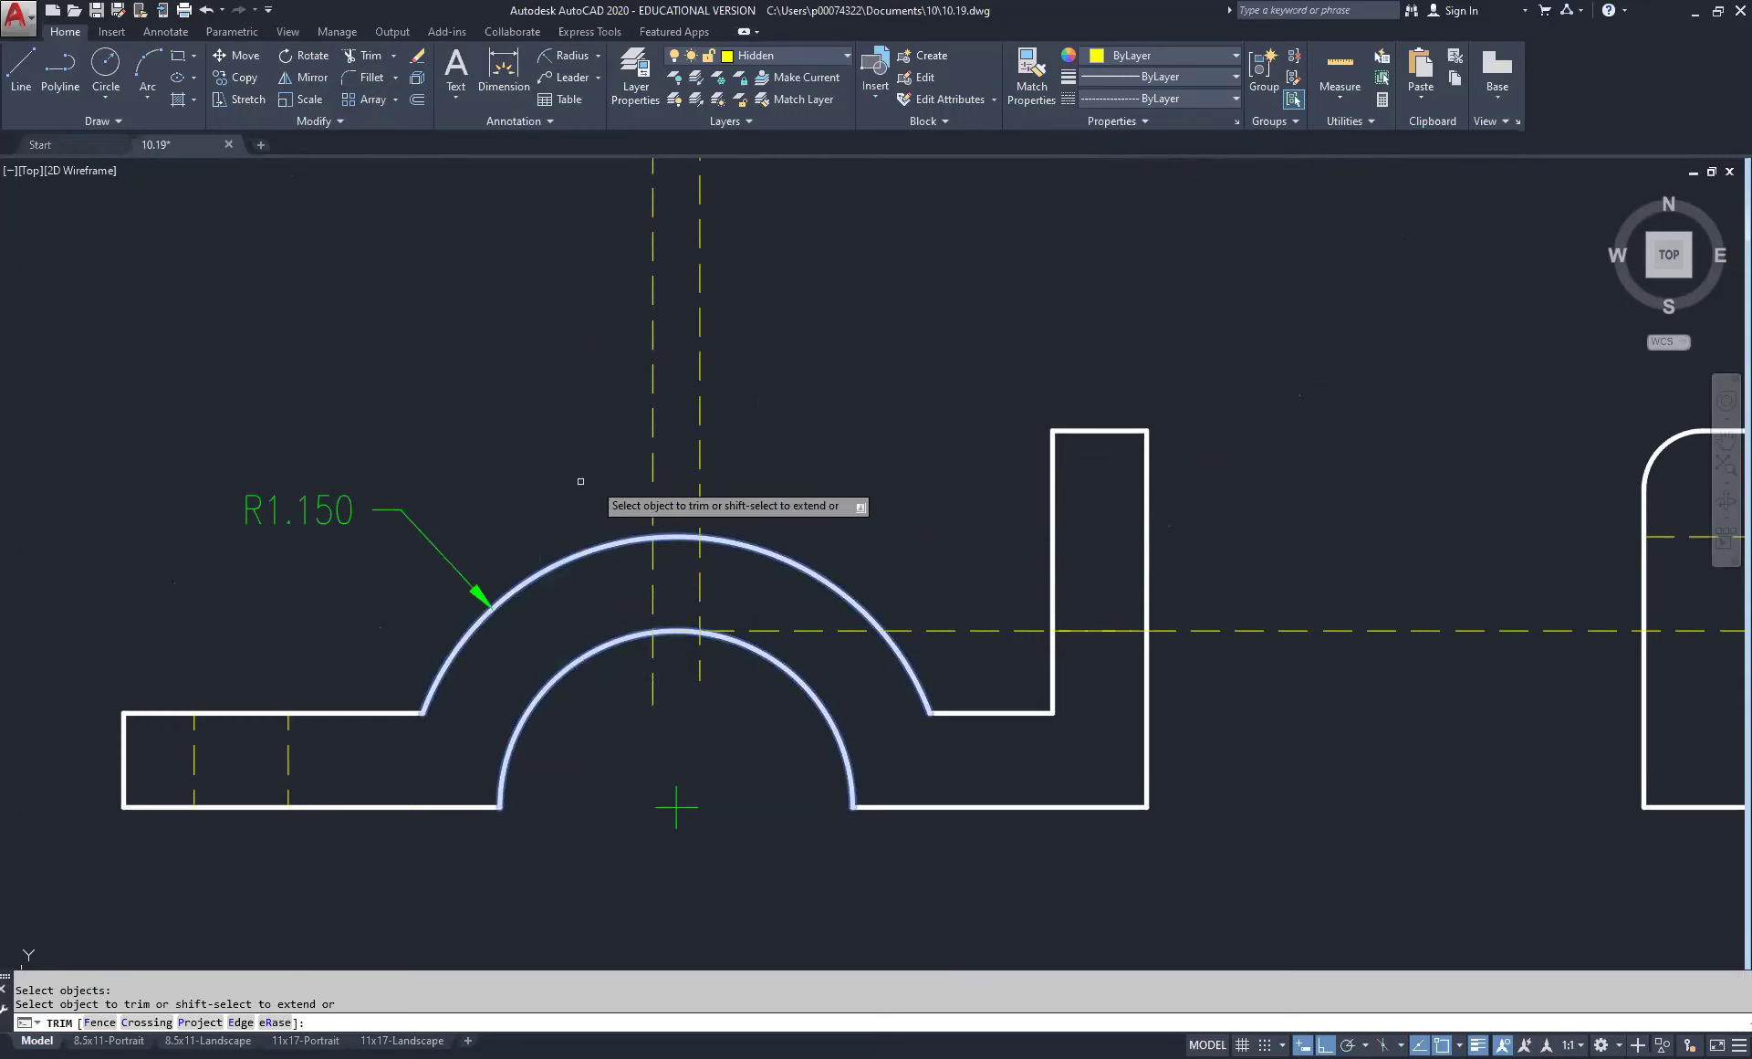
{"action": "left_click", "coordinate": [720, 667]}
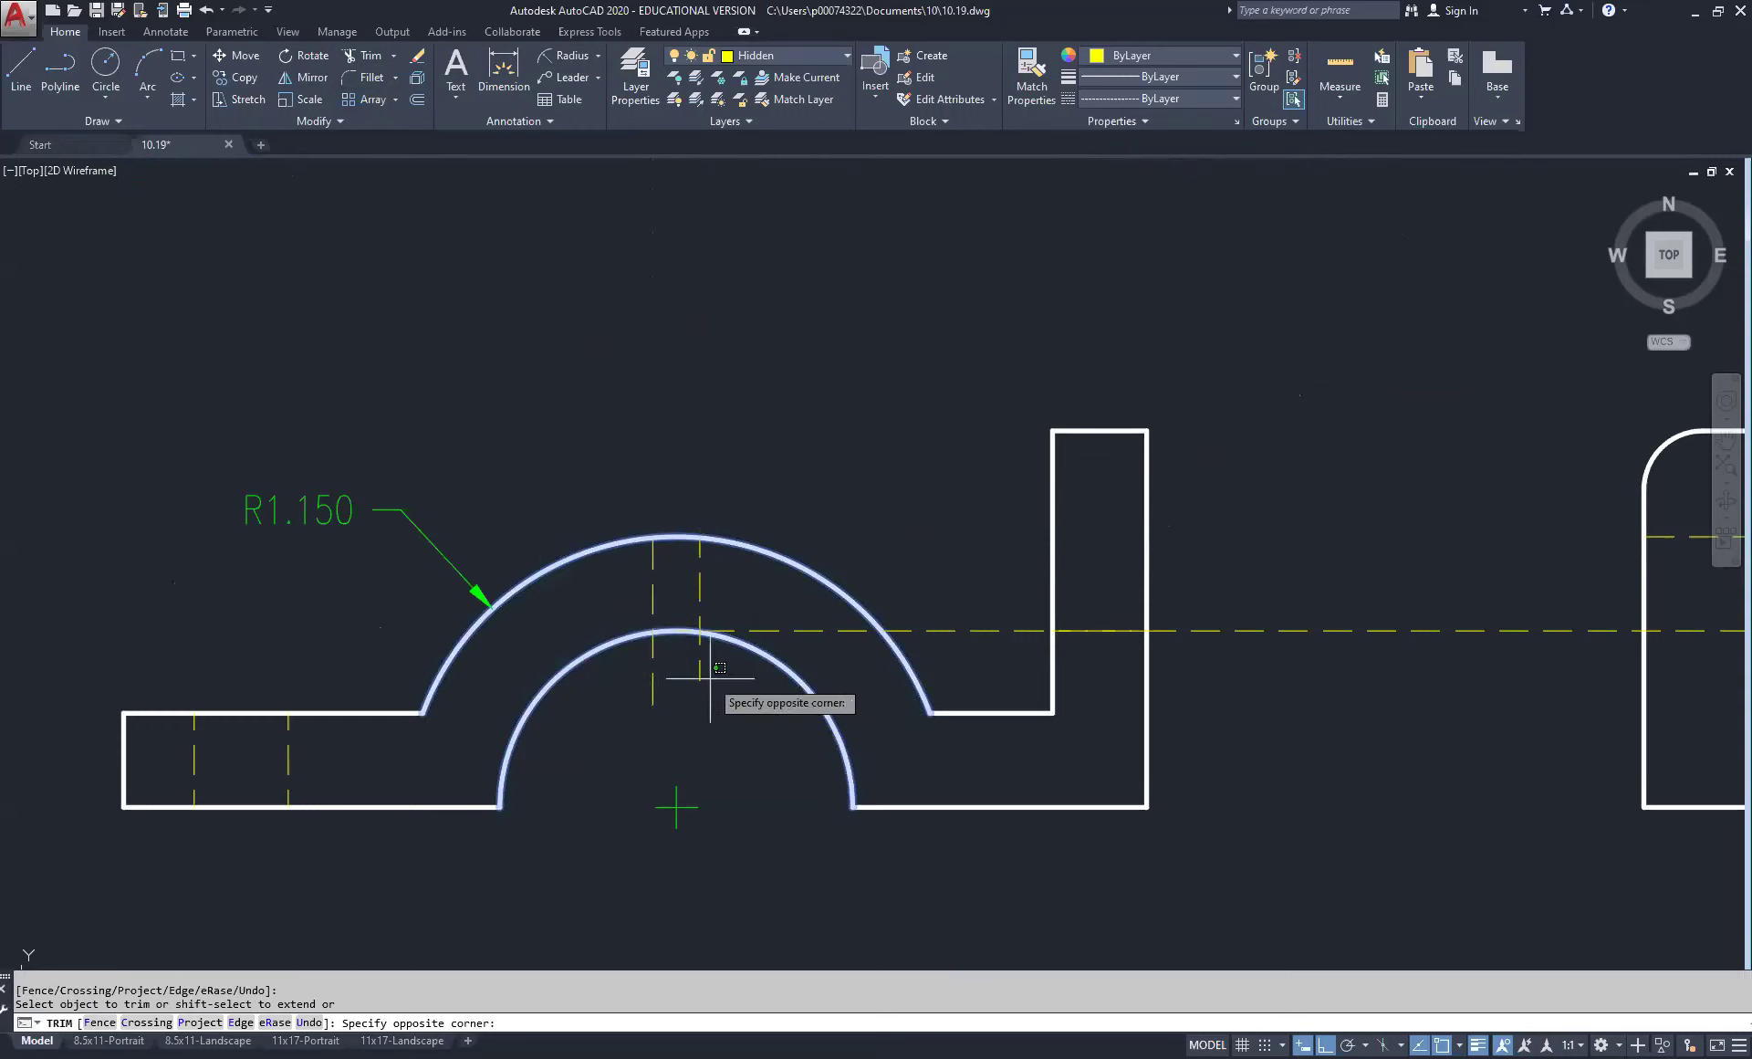
{"action": "left_click", "coordinate": [612, 668]}
{"action": "right_click", "coordinate": [673, 691]}
{"action": "left_click", "coordinate": [708, 703]}
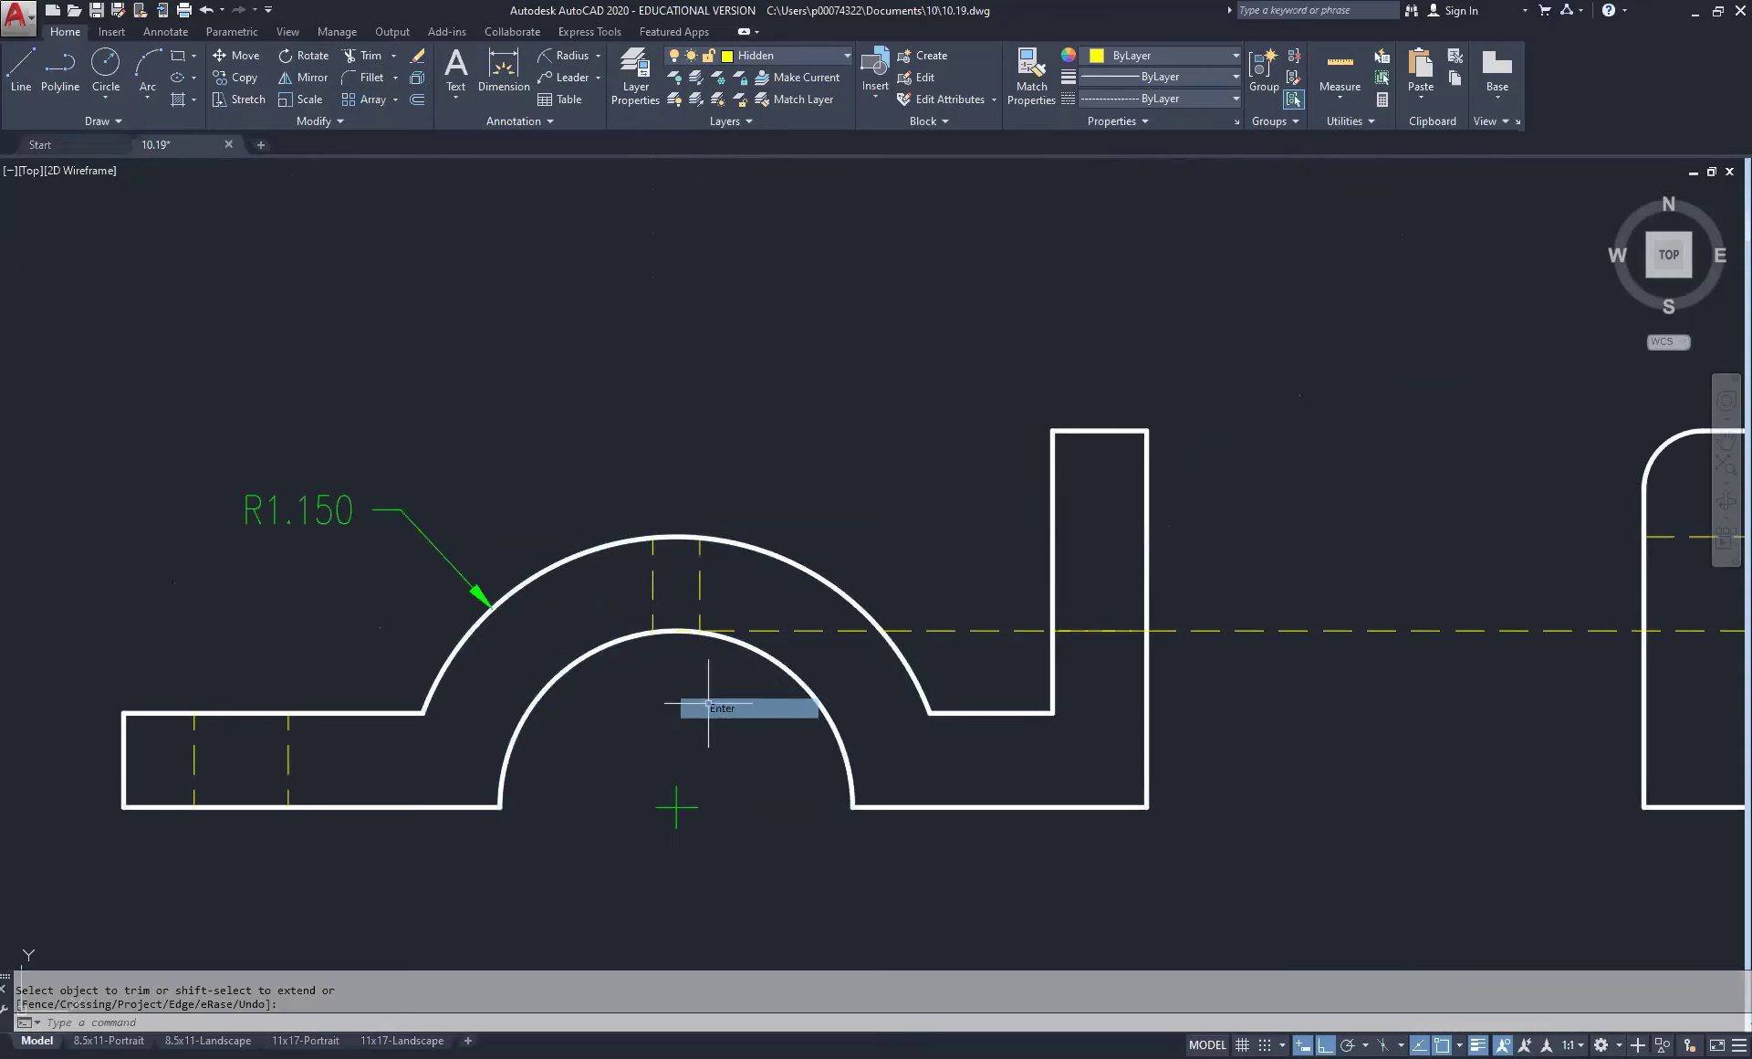
Step: Examine where the horizontal projection line and the small hole's hidden lines meet the inner arc, and how the projection reaches the side view
{"action": "scroll", "coordinate": [708, 703], "scroll_direction": "up", "scroll_amount": 8}
{"action": "left_click", "coordinate": [1049, 428]}
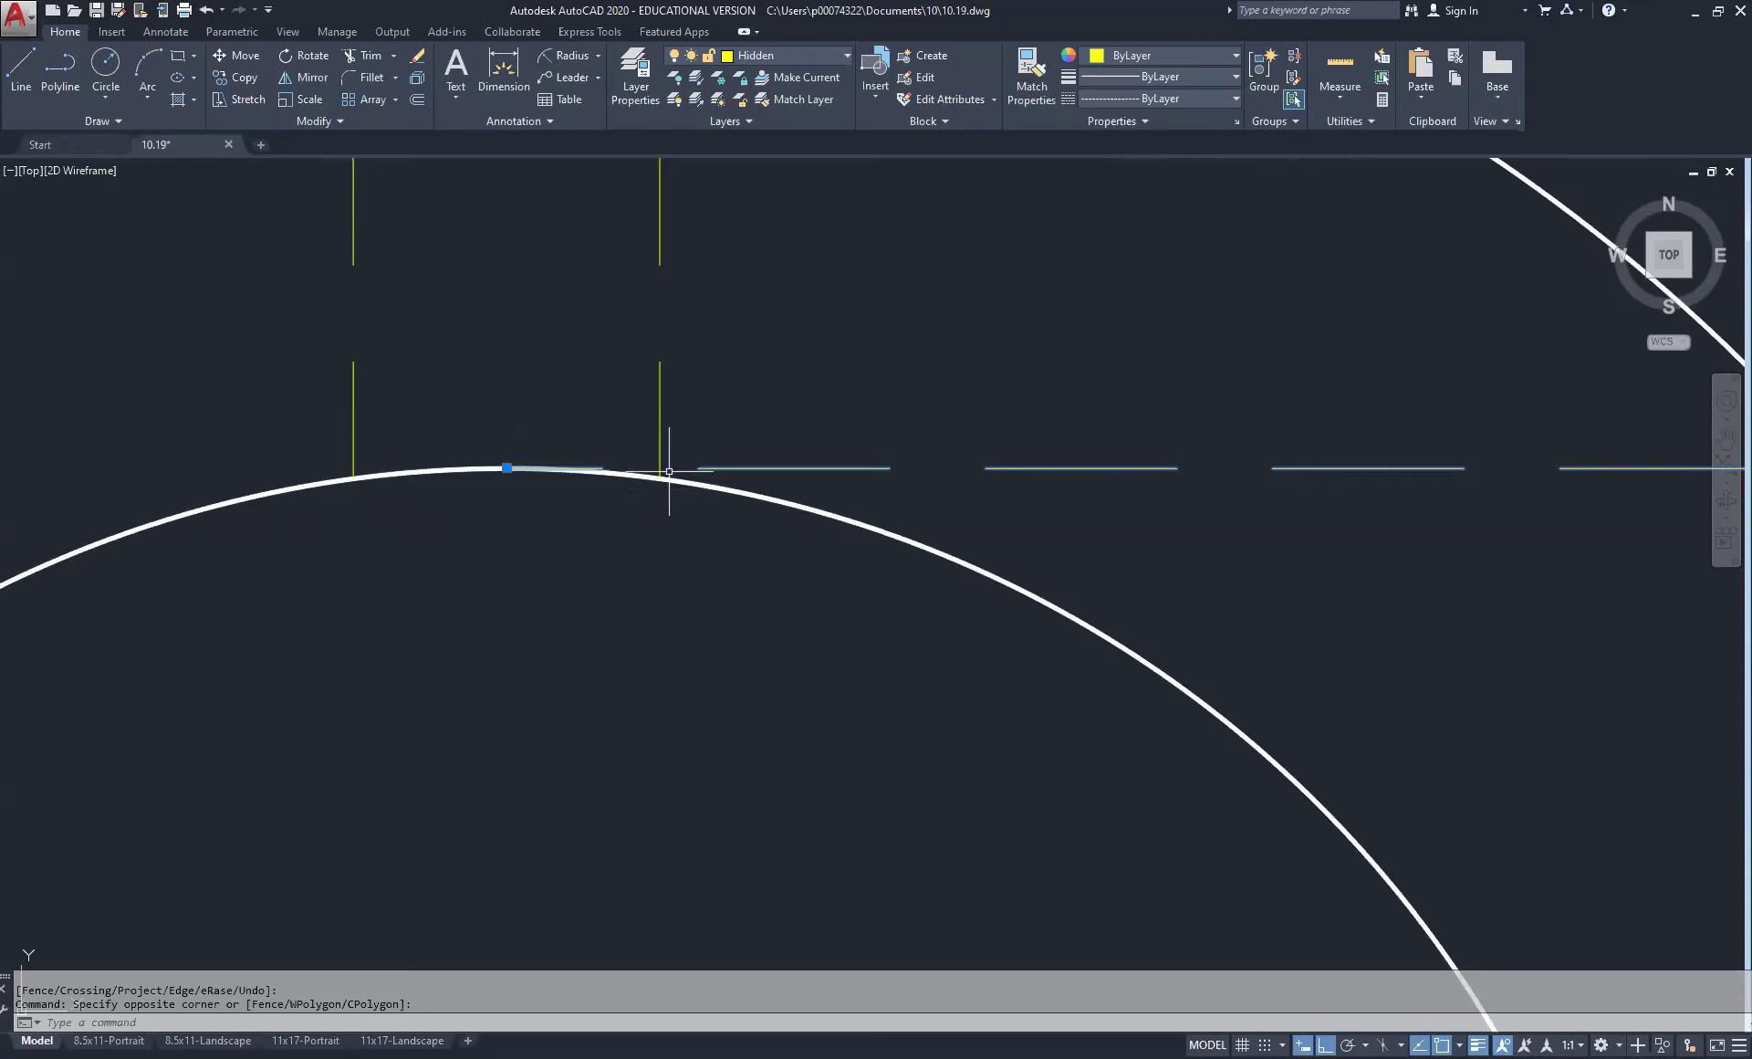
{"action": "scroll", "coordinate": [665, 474], "scroll_direction": "down", "scroll_amount": 8}
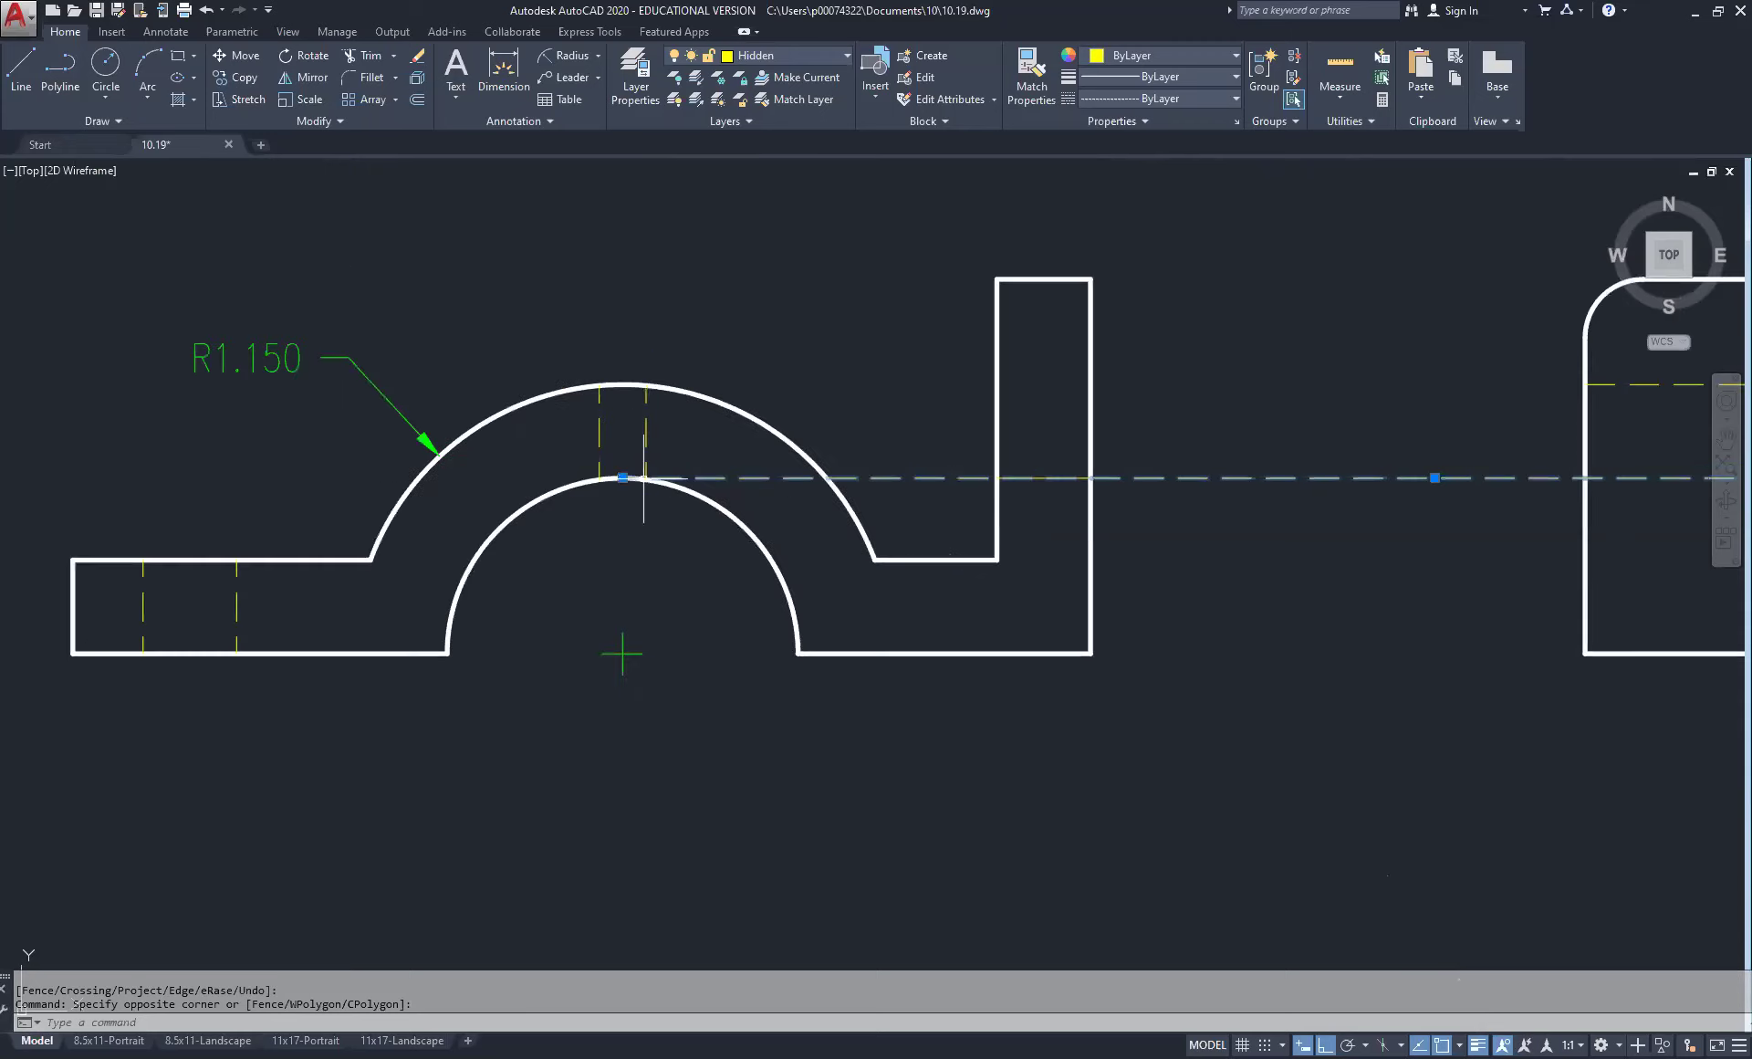
{"action": "scroll", "coordinate": [679, 523], "scroll_direction": "down", "scroll_amount": 4}
{"action": "scroll", "coordinate": [1183, 504], "scroll_direction": "up", "scroll_amount": 4}
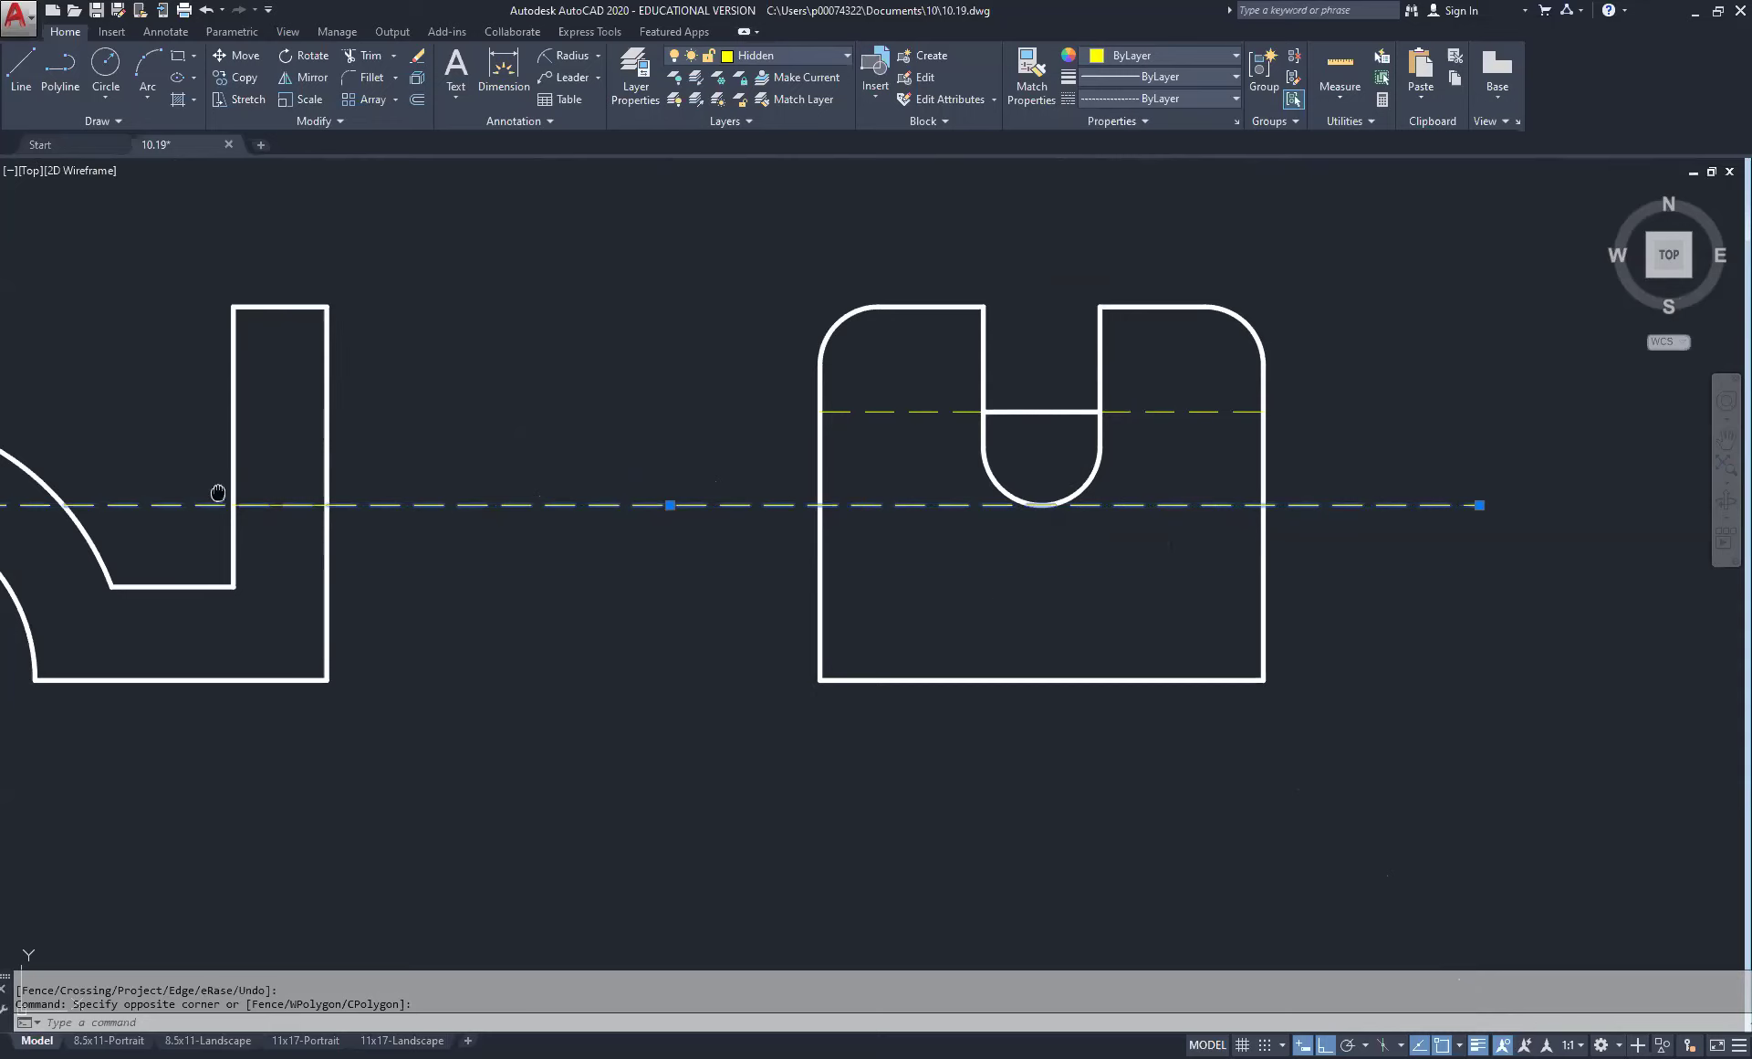
{"action": "middle_click_drag", "start_coordinate": [218, 493], "coordinate": [525, 564]}
{"action": "scroll", "coordinate": [527, 560], "scroll_direction": "up", "scroll_amount": 5}
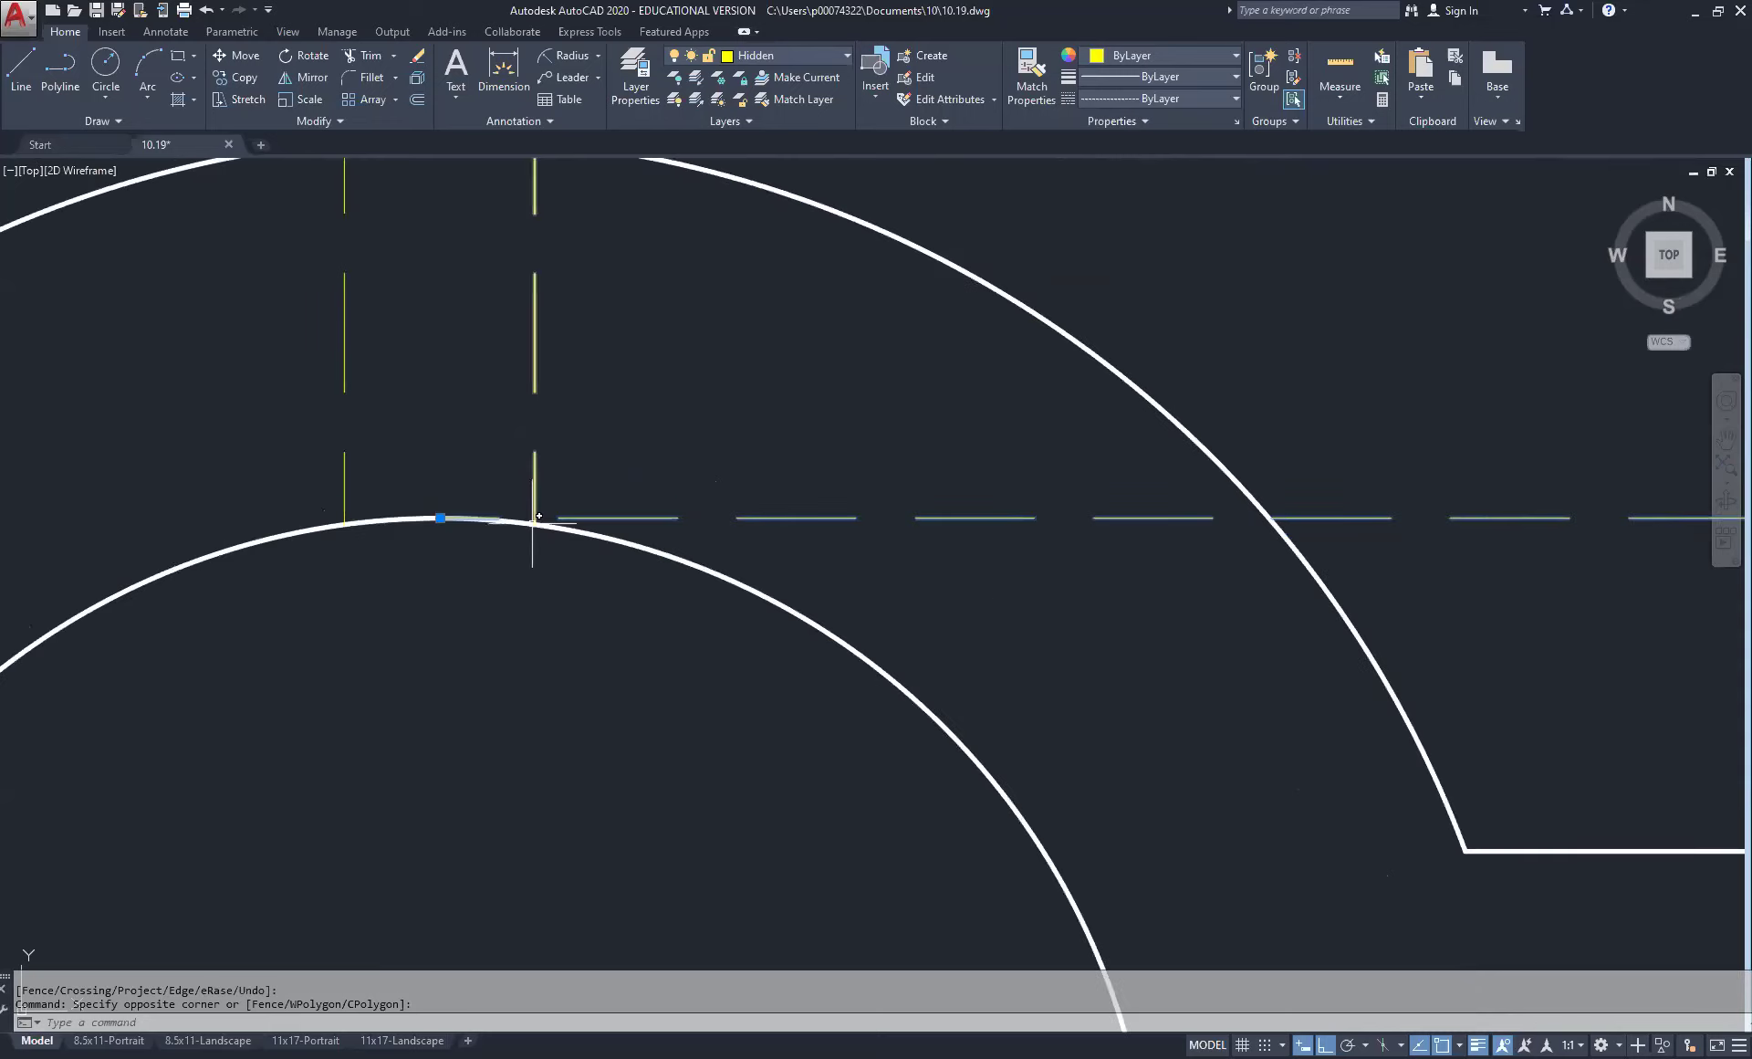
{"action": "scroll", "coordinate": [577, 541], "scroll_direction": "down", "scroll_amount": 2}
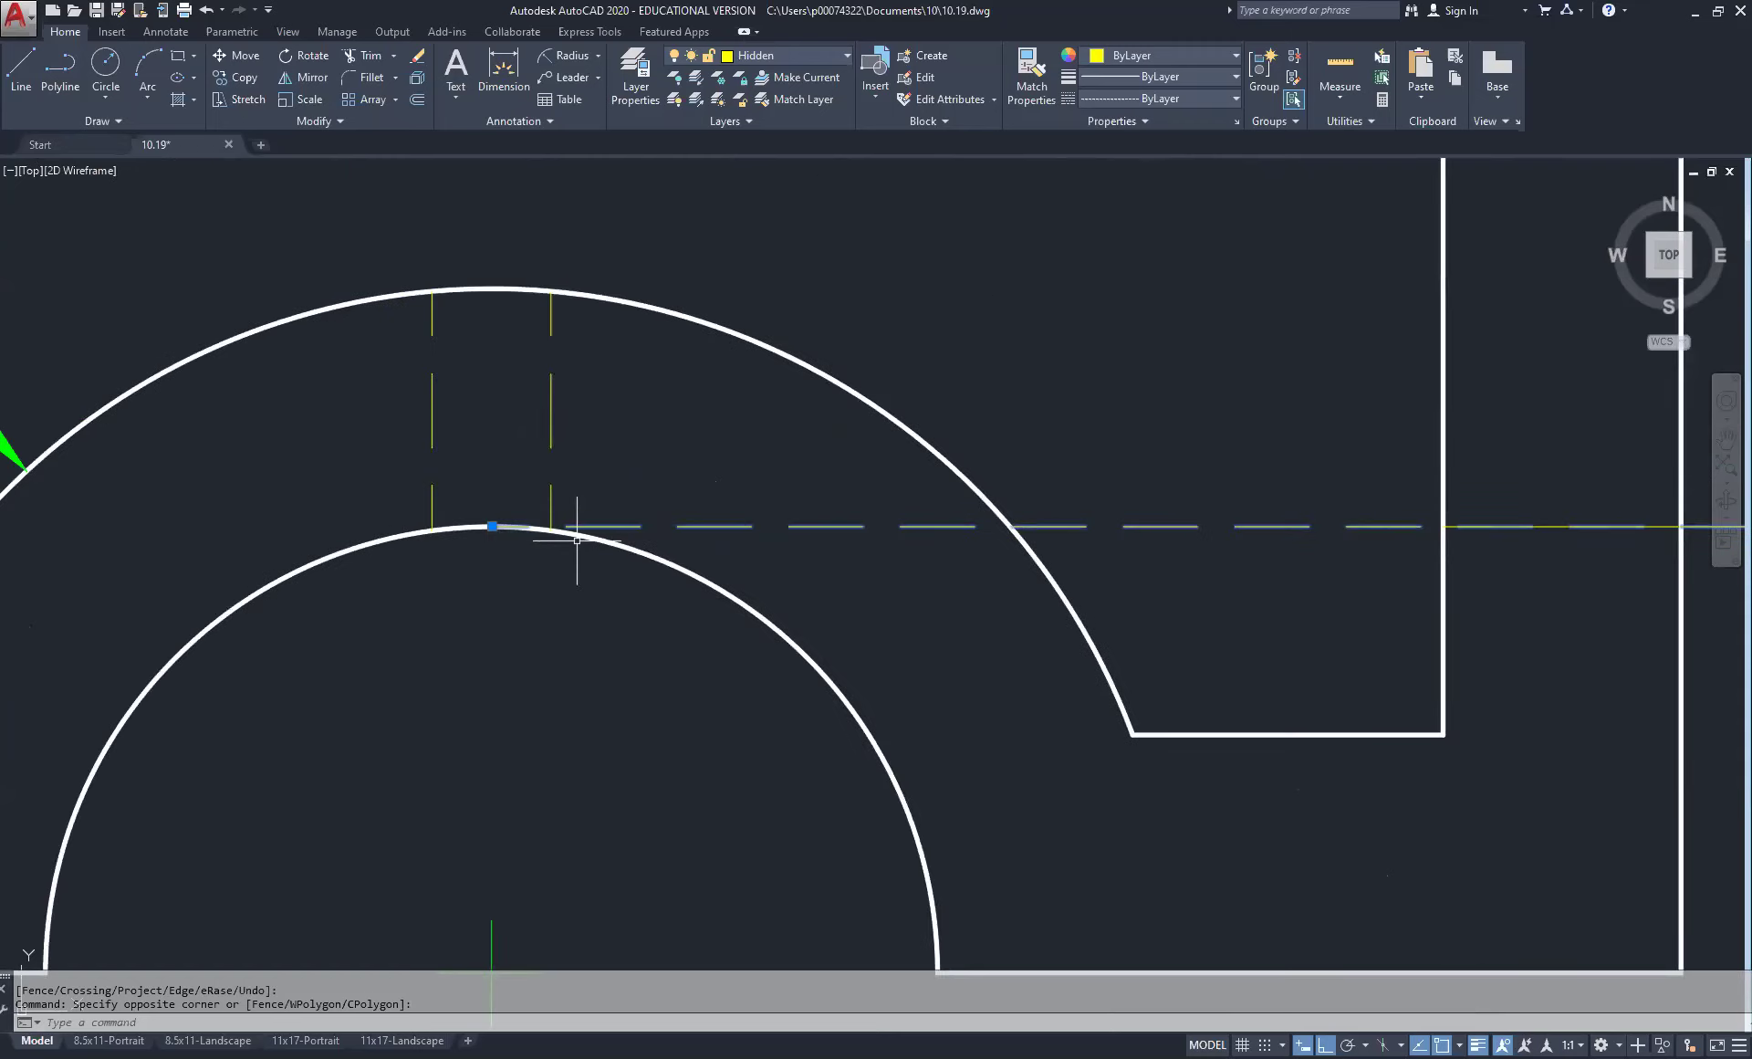
{"action": "scroll", "coordinate": [1059, 481], "scroll_direction": "down", "scroll_amount": 3}
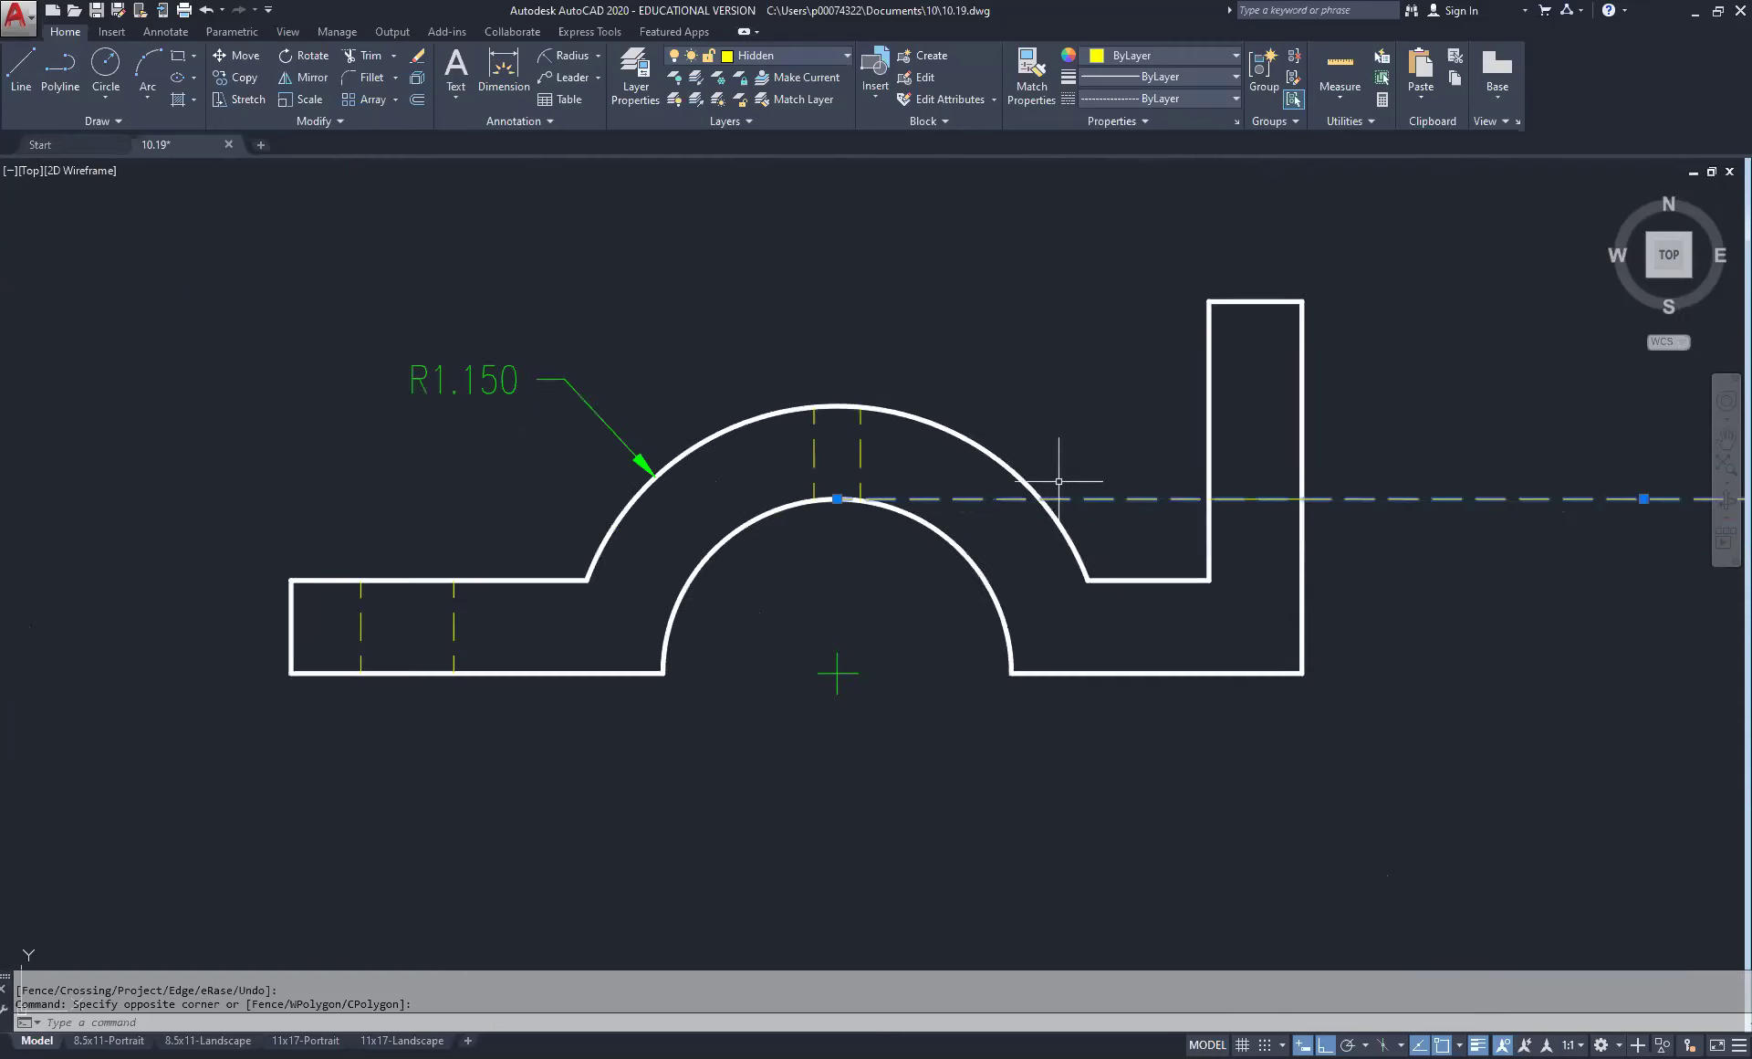
{"action": "scroll", "coordinate": [1059, 481], "scroll_direction": "down", "scroll_amount": 3}
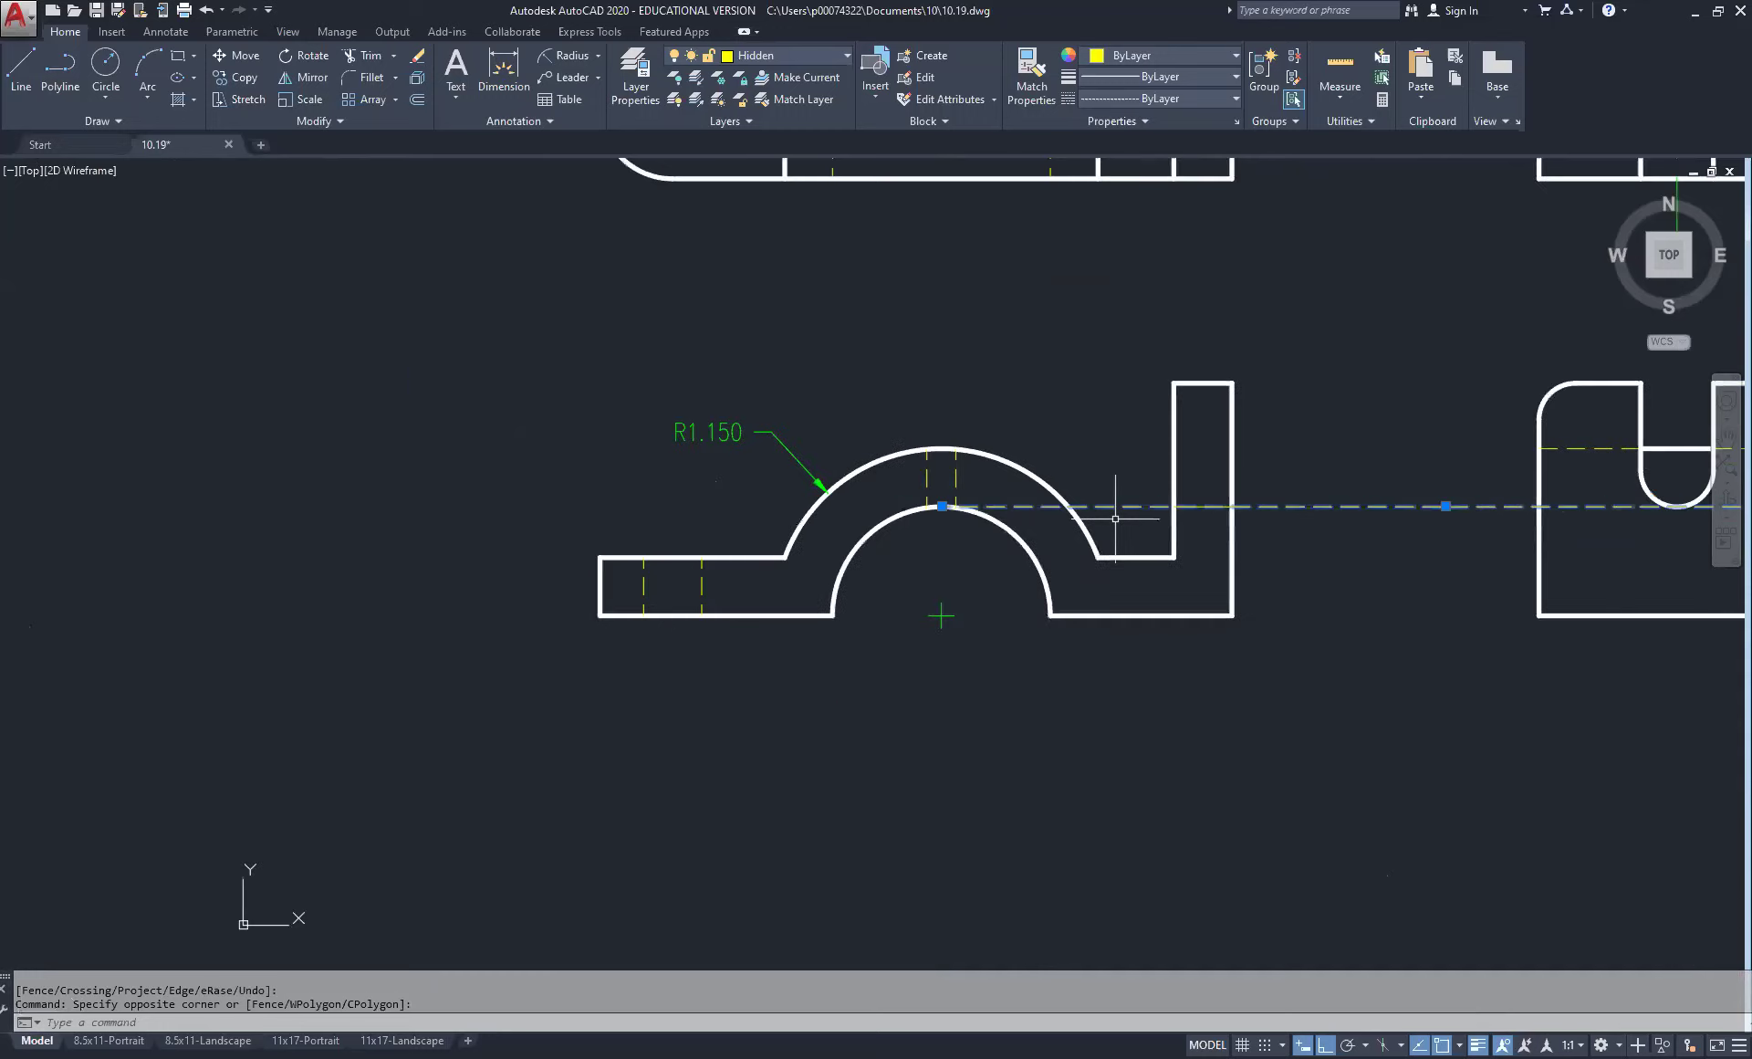
{"action": "scroll", "coordinate": [1406, 521], "scroll_direction": "up", "scroll_amount": 2}
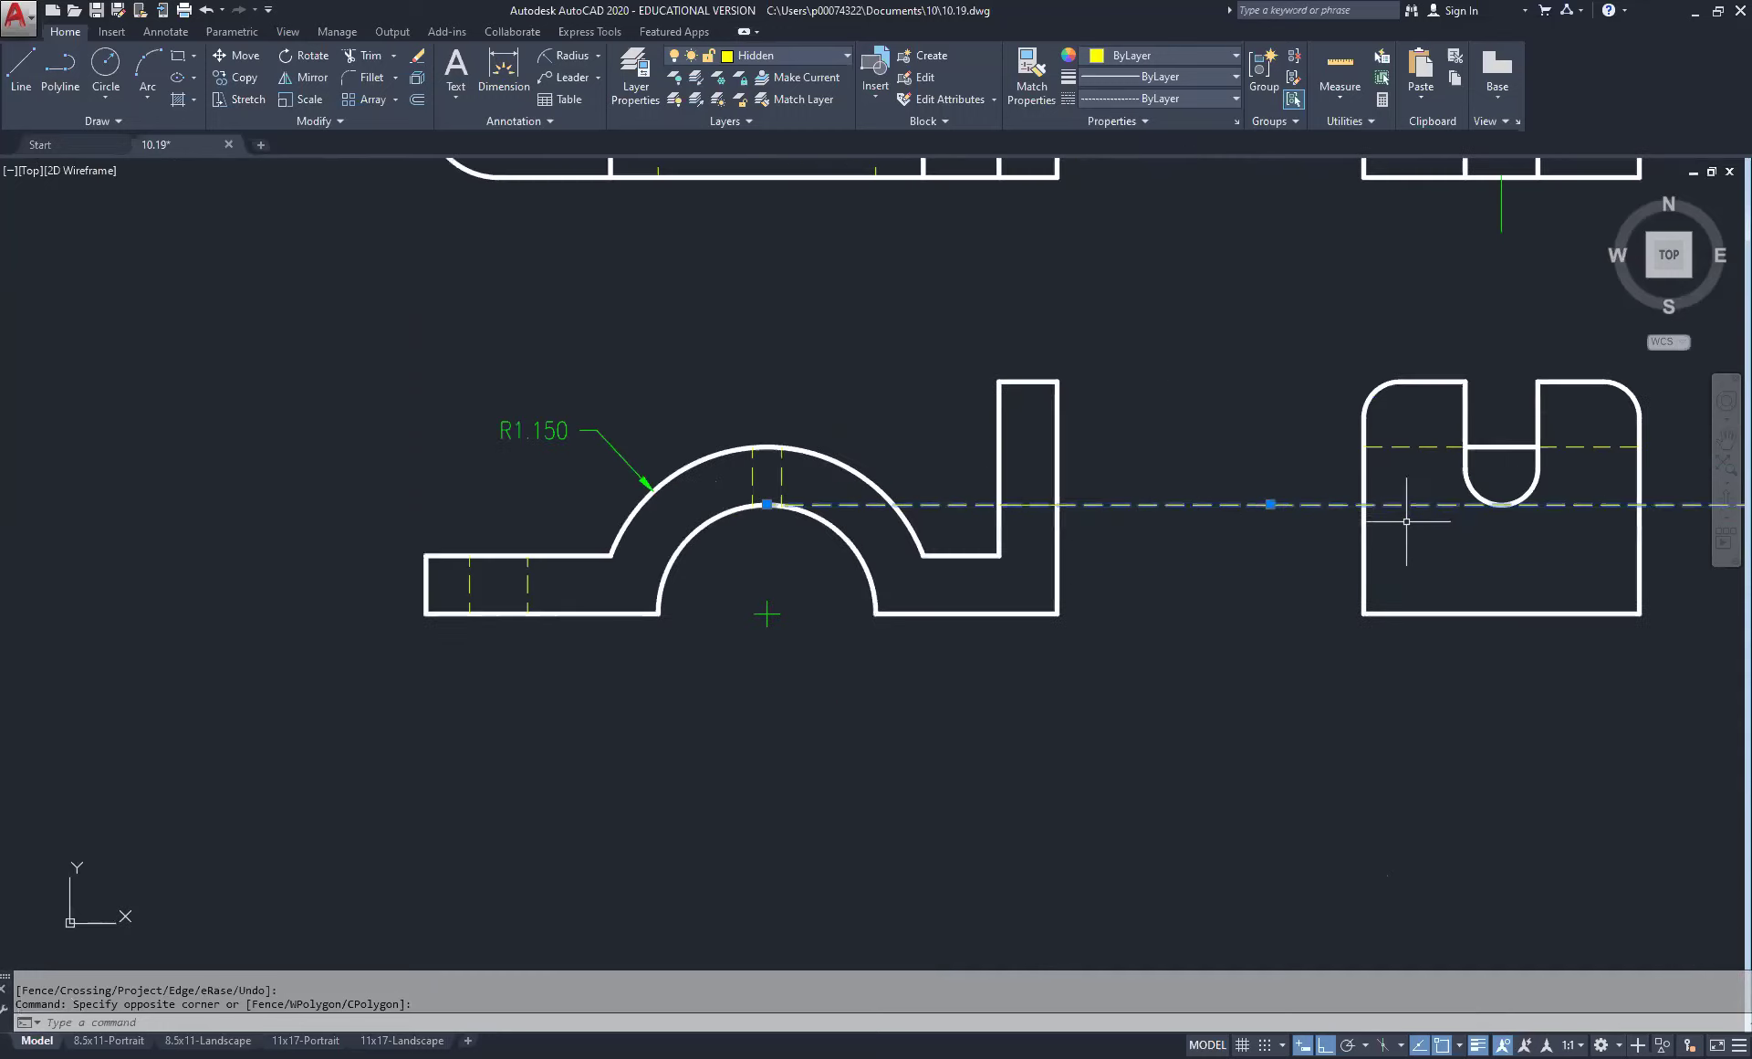
{"action": "middle_click", "coordinate": [1454, 519]}
{"action": "middle_click", "coordinate": [1454, 518]}
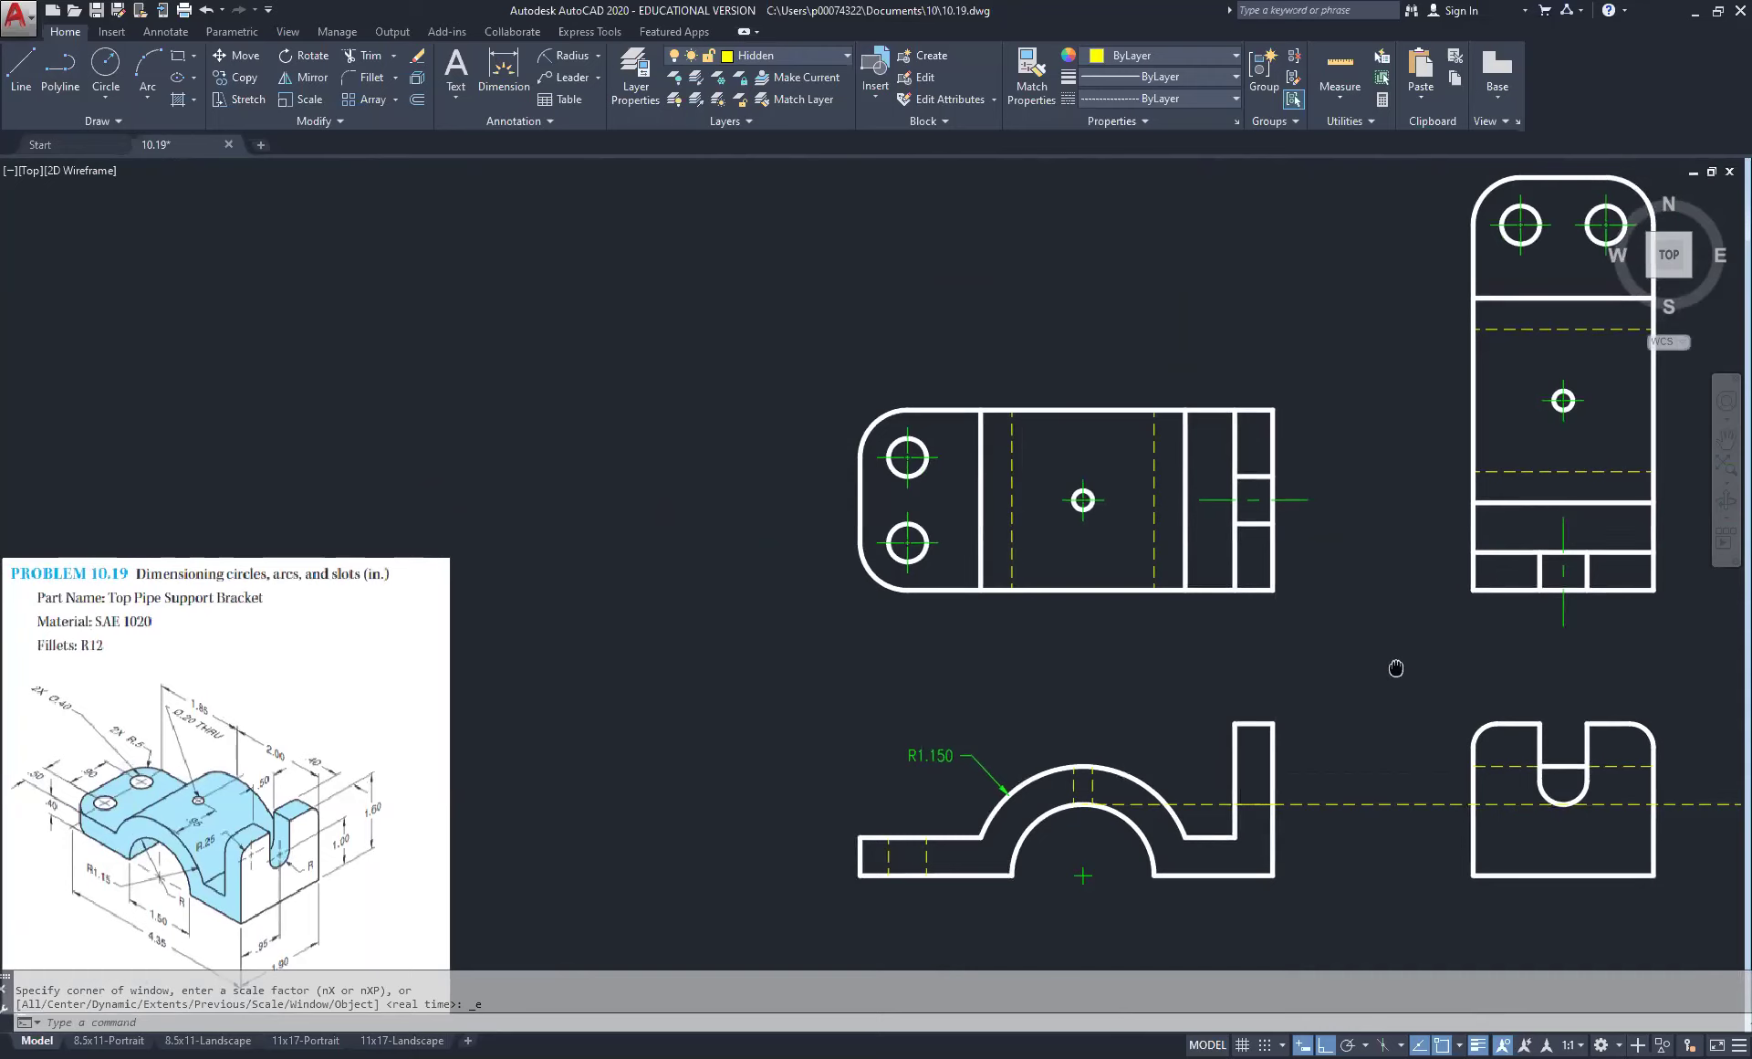
Step: Trim the projected horizontal hidden line on both sides of the side view, using its outer vertical edges as cutting edges
{"action": "middle_click_drag", "start_coordinate": [1396, 668], "coordinate": [822, 314]}
{"action": "scroll", "coordinate": [997, 469], "scroll_direction": "up", "scroll_amount": 5}
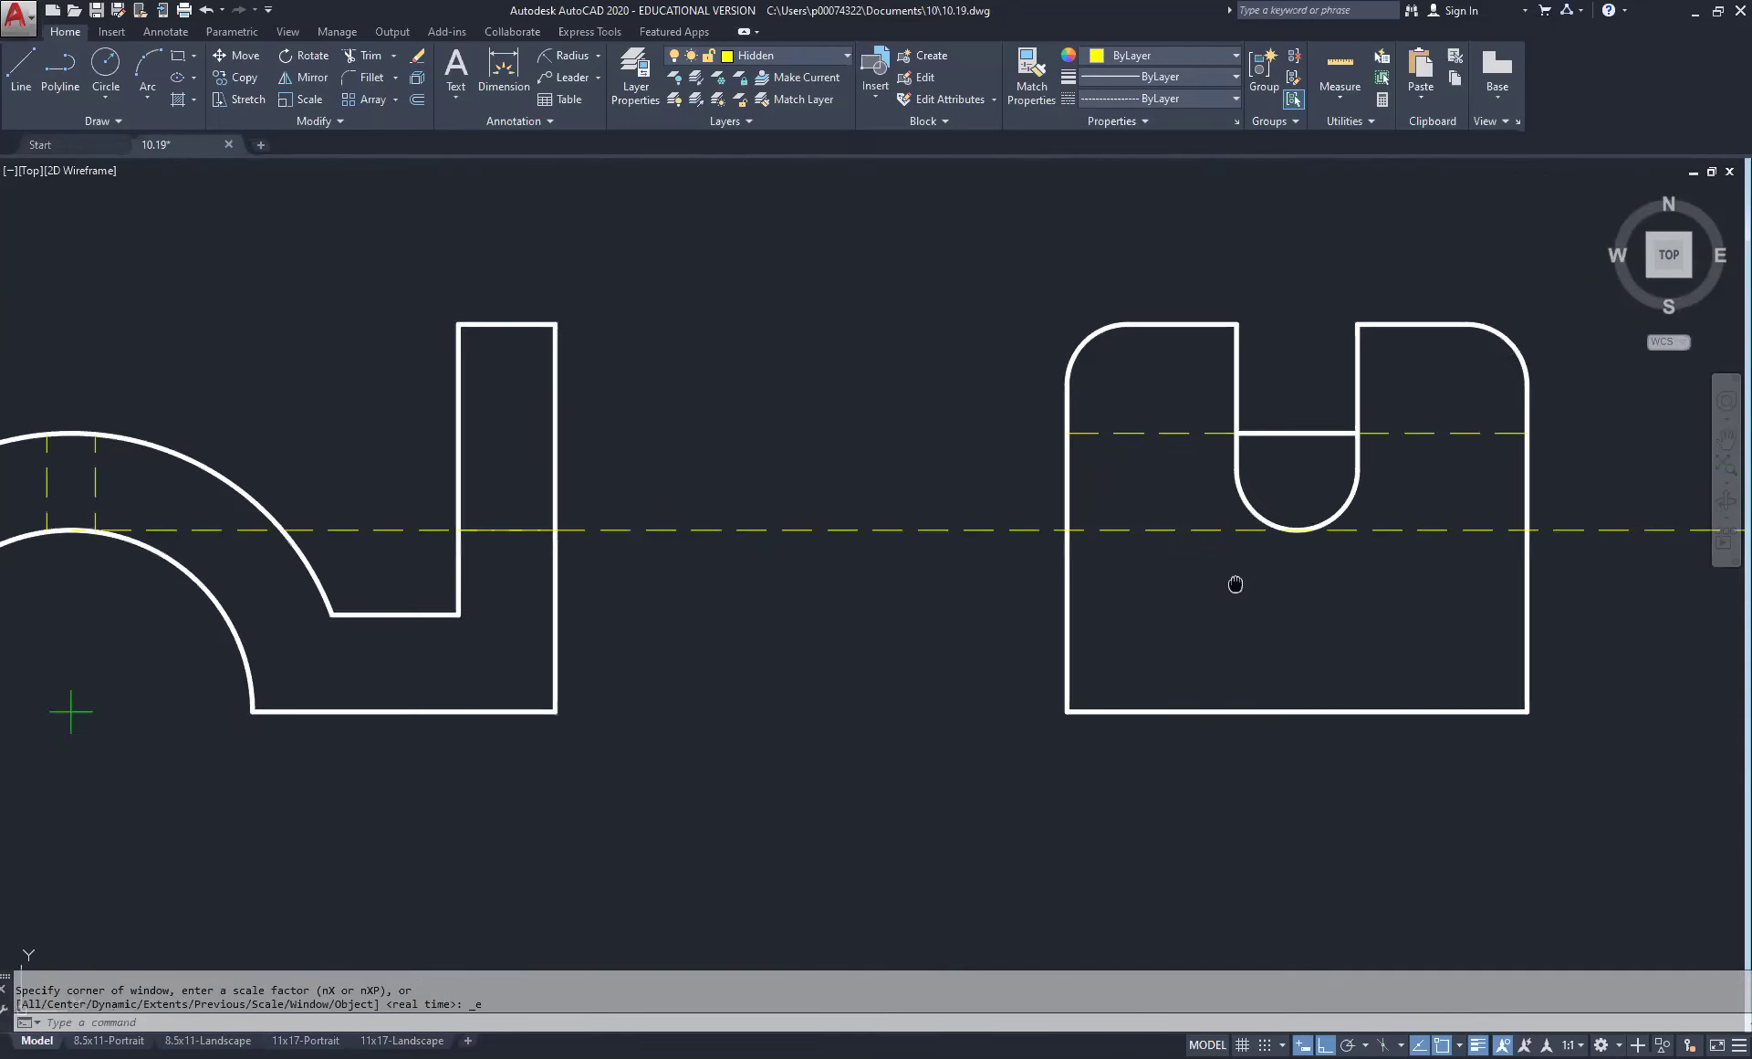
{"action": "middle_click_drag", "start_coordinate": [1235, 584], "coordinate": [1069, 538]}
{"action": "left_click", "coordinate": [371, 58]}
{"action": "left_click", "coordinate": [919, 442]}
{"action": "left_click", "coordinate": [892, 469]}
{"action": "left_click", "coordinate": [1427, 418]}
{"action": "left_click", "coordinate": [1350, 469]}
{"action": "key", "text": "Return"}
{"action": "left_click", "coordinate": [1388, 501]}
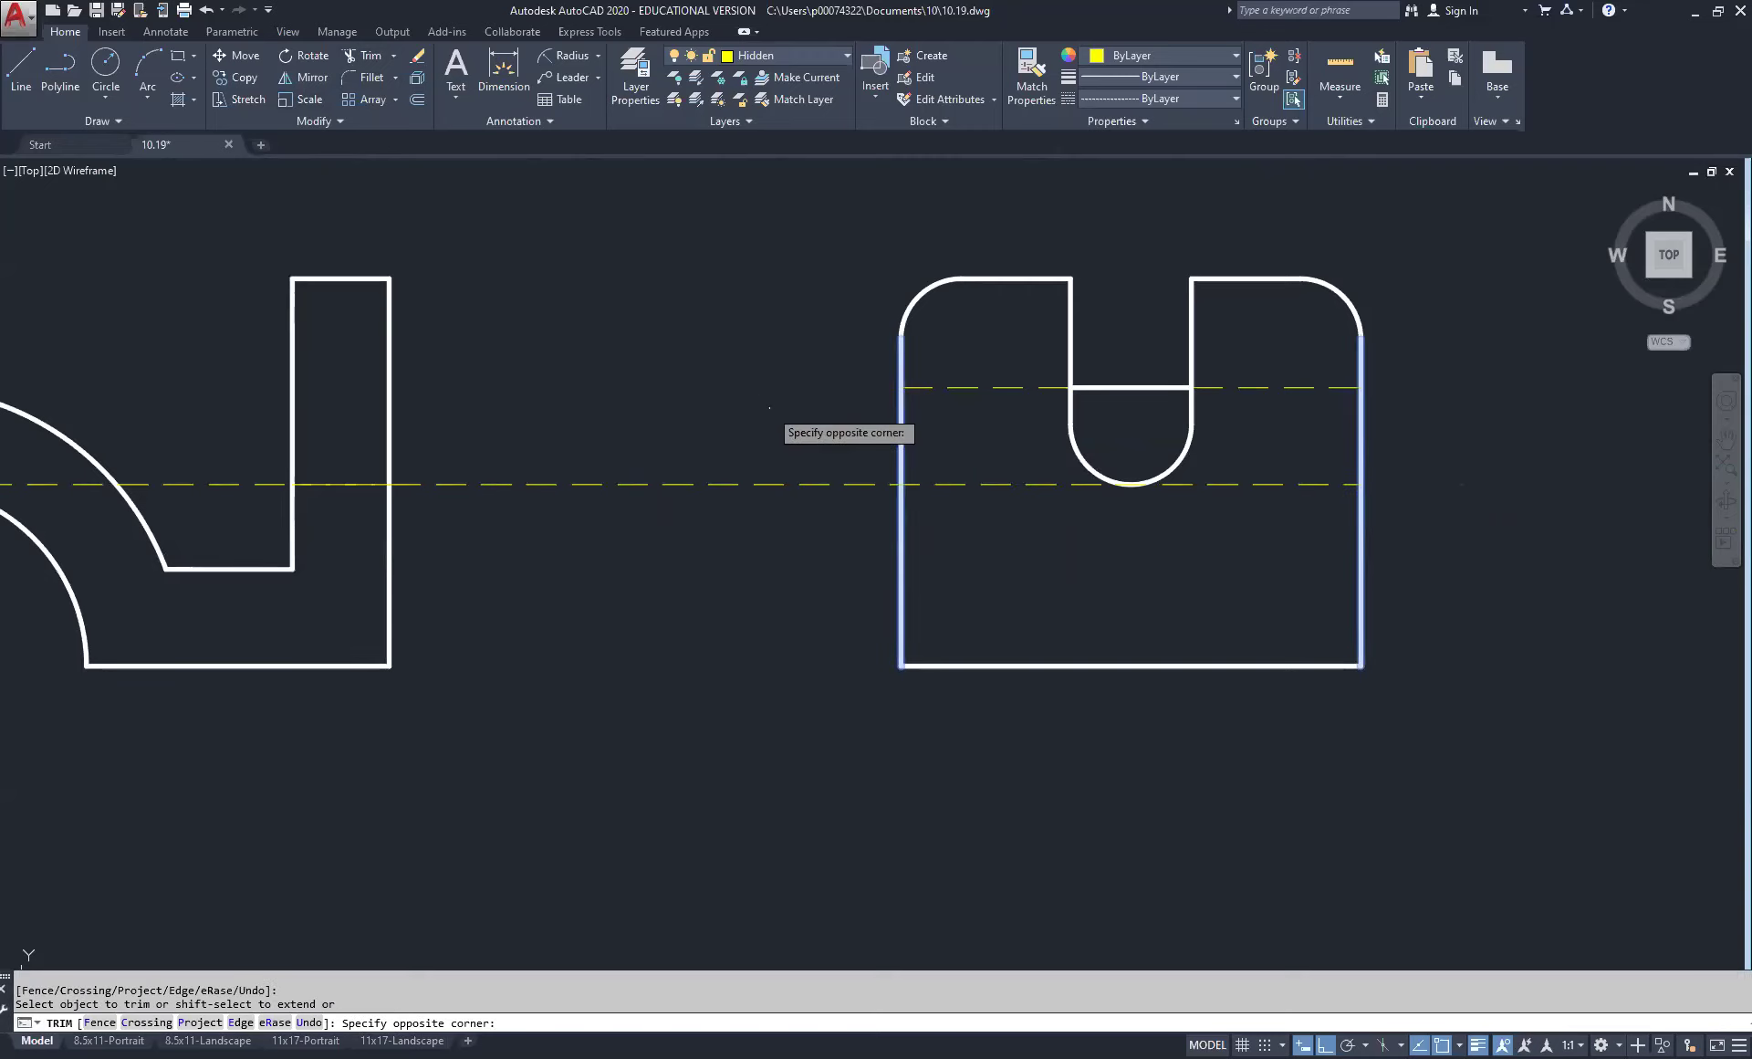
{"action": "right_click", "coordinate": [753, 467]}
{"action": "left_click", "coordinate": [794, 484]}
Step: Draw a vertical hidden line from the right quadrant of the rotated top view's small centre hole down into the side view, below the slot
{"action": "scroll", "coordinate": [794, 488], "scroll_direction": "down", "scroll_amount": 1}
{"action": "scroll", "coordinate": [716, 534], "scroll_direction": "down", "scroll_amount": 2}
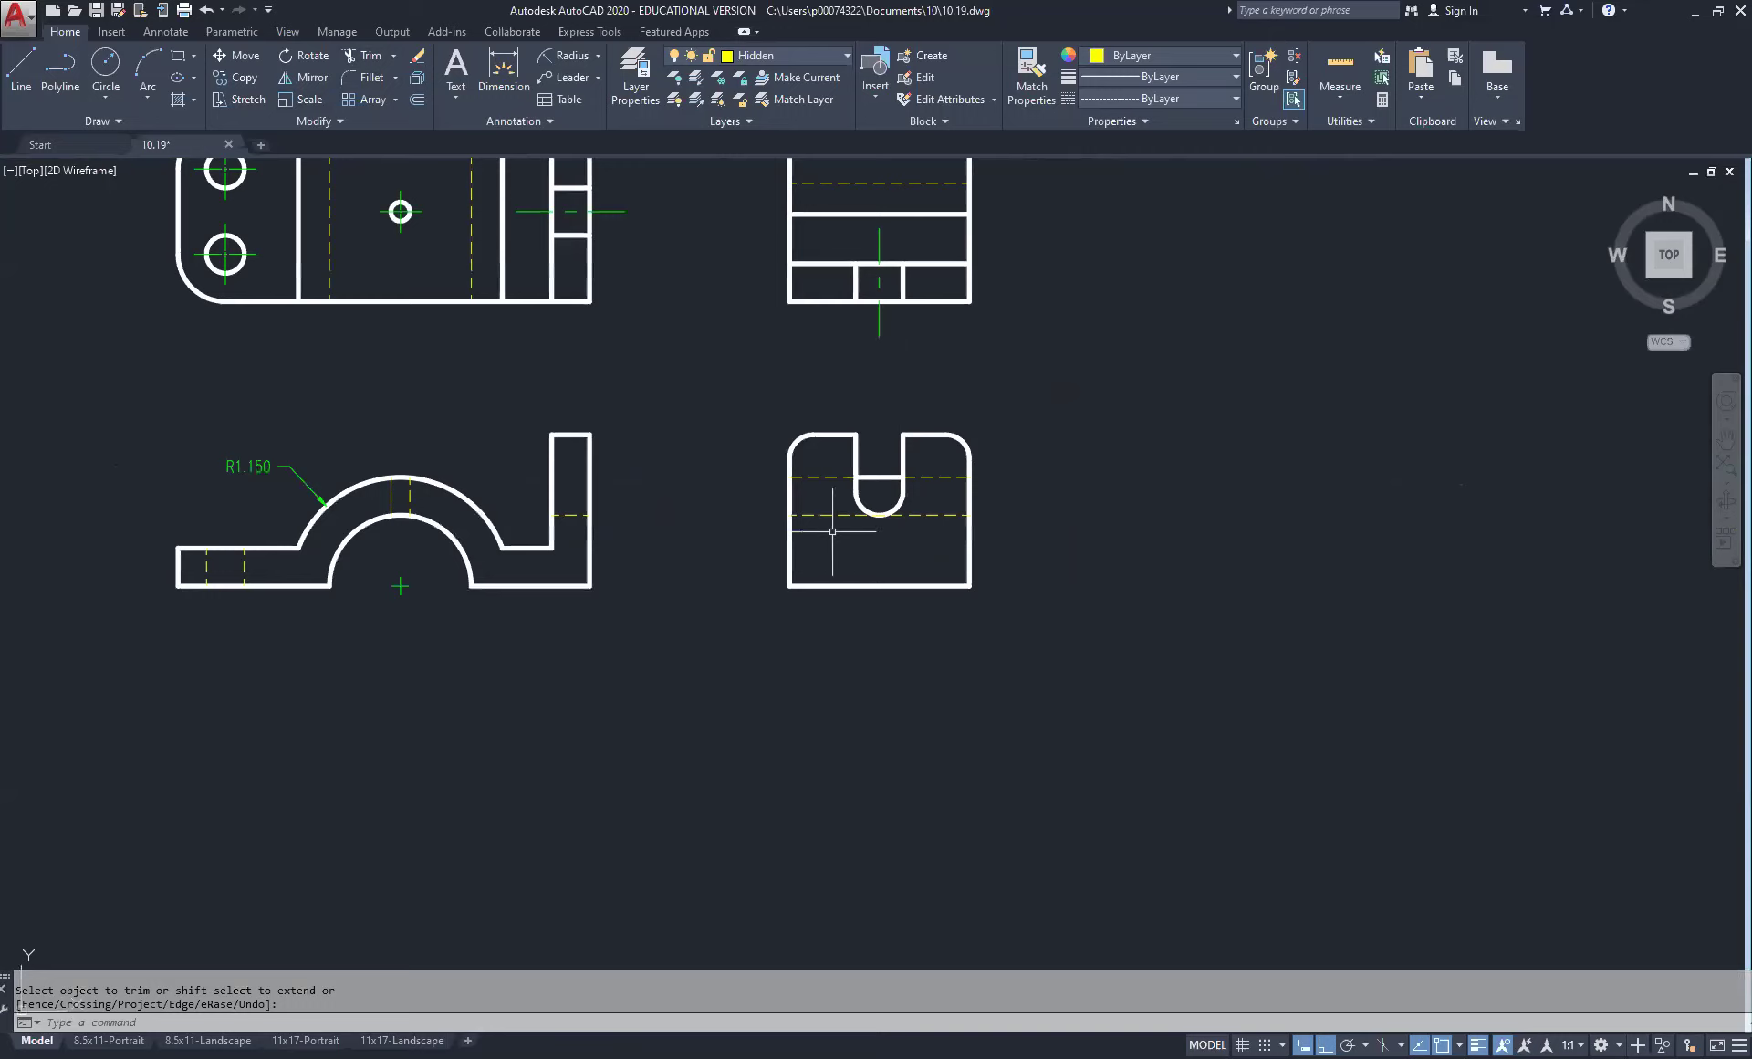
{"action": "scroll", "coordinate": [892, 489], "scroll_direction": "up", "scroll_amount": 2}
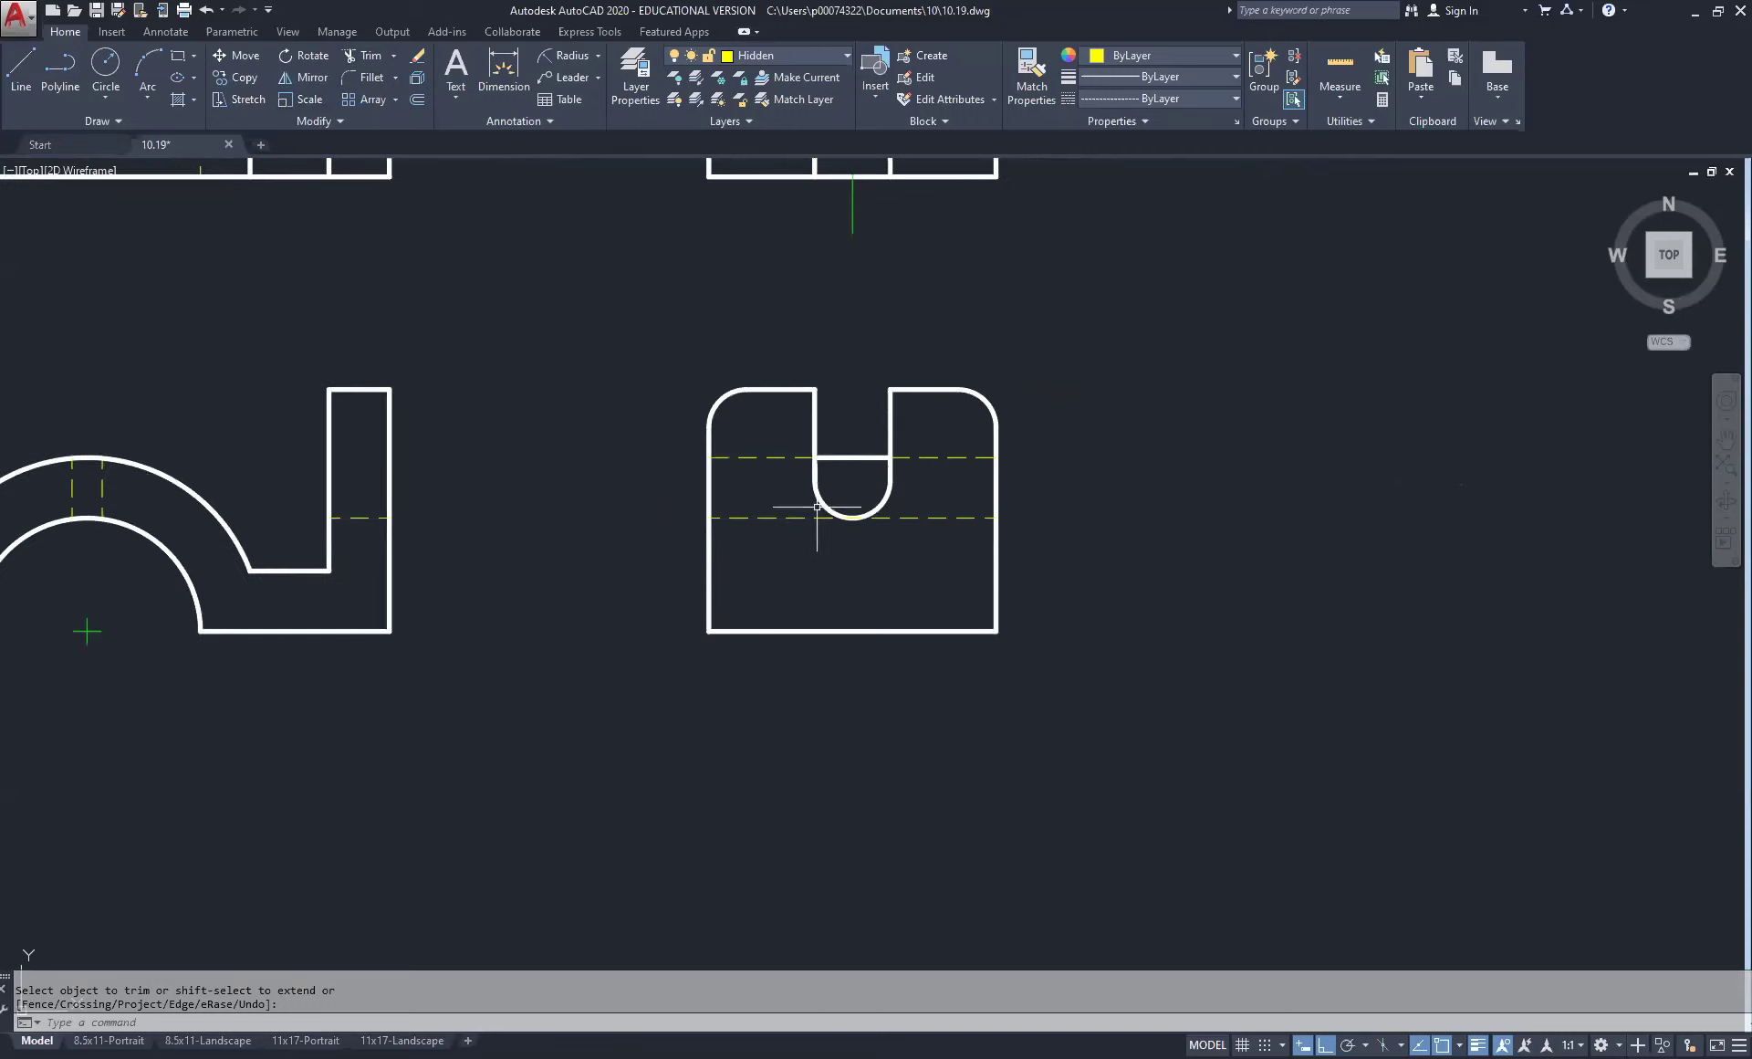
{"action": "middle_click_drag", "start_coordinate": [877, 315], "coordinate": [878, 599]}
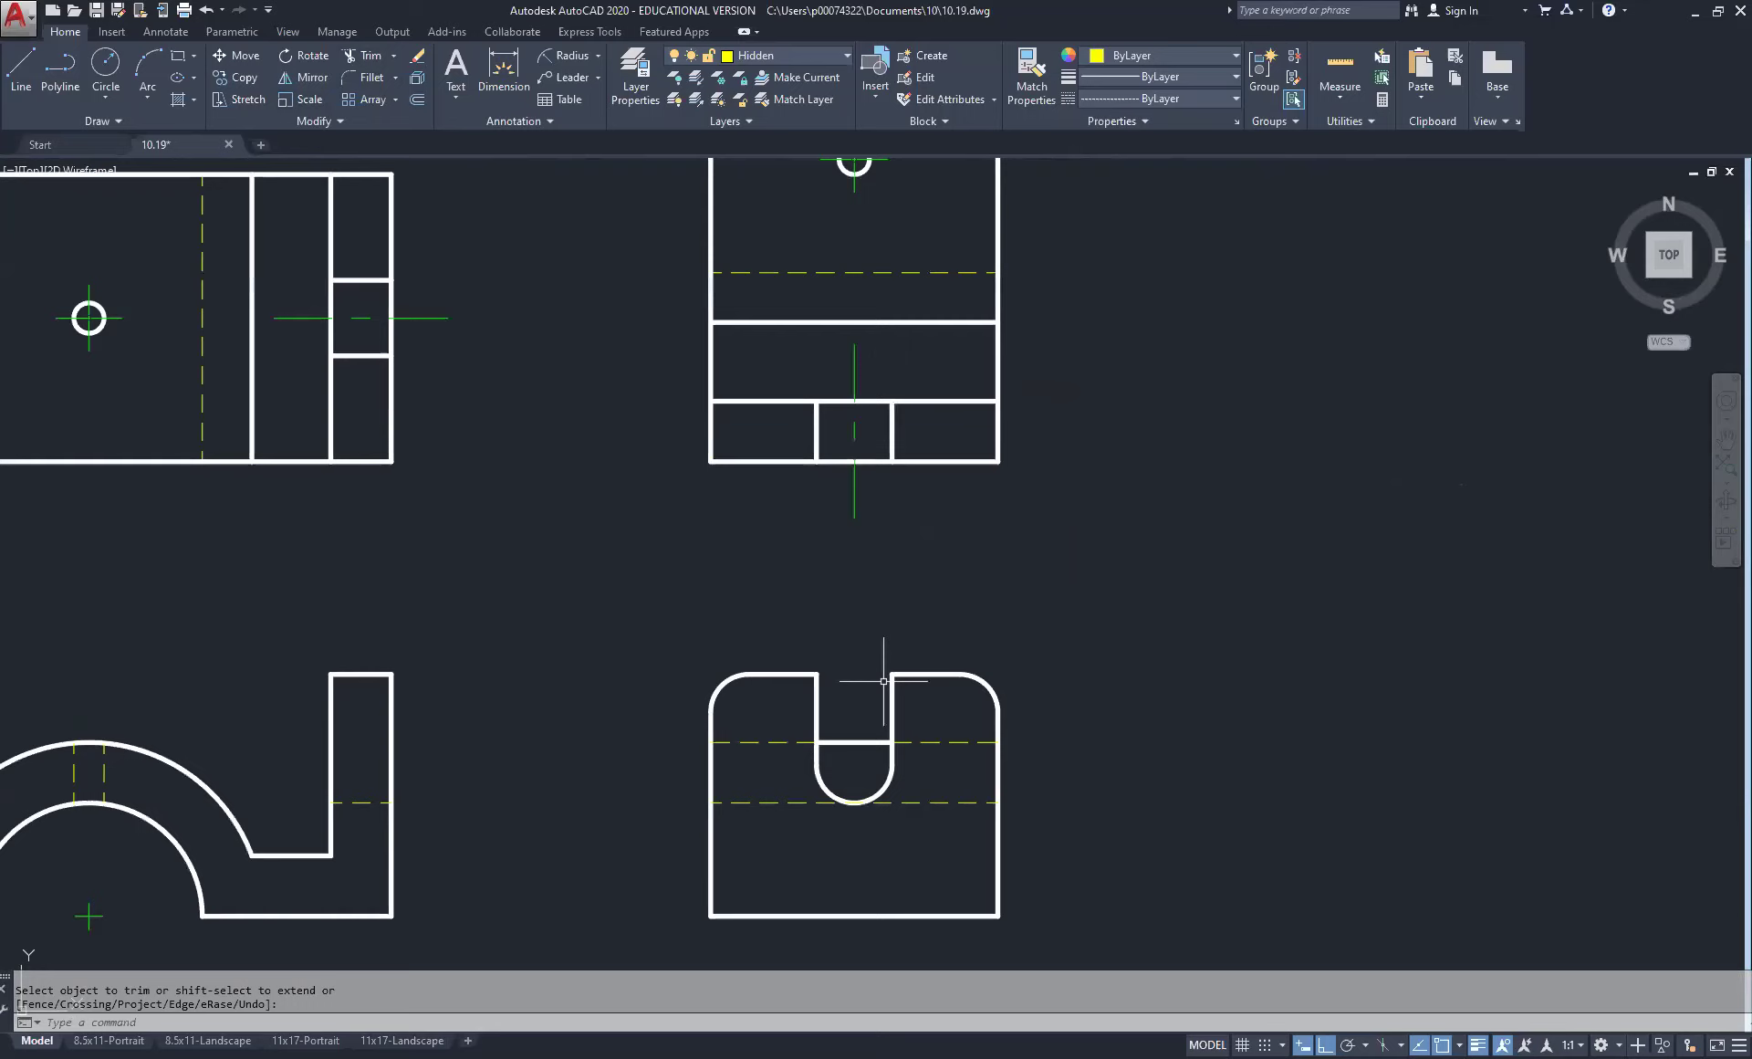
{"action": "left_click", "coordinate": [21, 66]}
{"action": "middle_click_drag", "start_coordinate": [922, 242], "coordinate": [1134, 375]}
{"action": "scroll", "coordinate": [1134, 375], "scroll_direction": "down", "scroll_amount": 1}
{"action": "middle_click", "coordinate": [849, 301]}
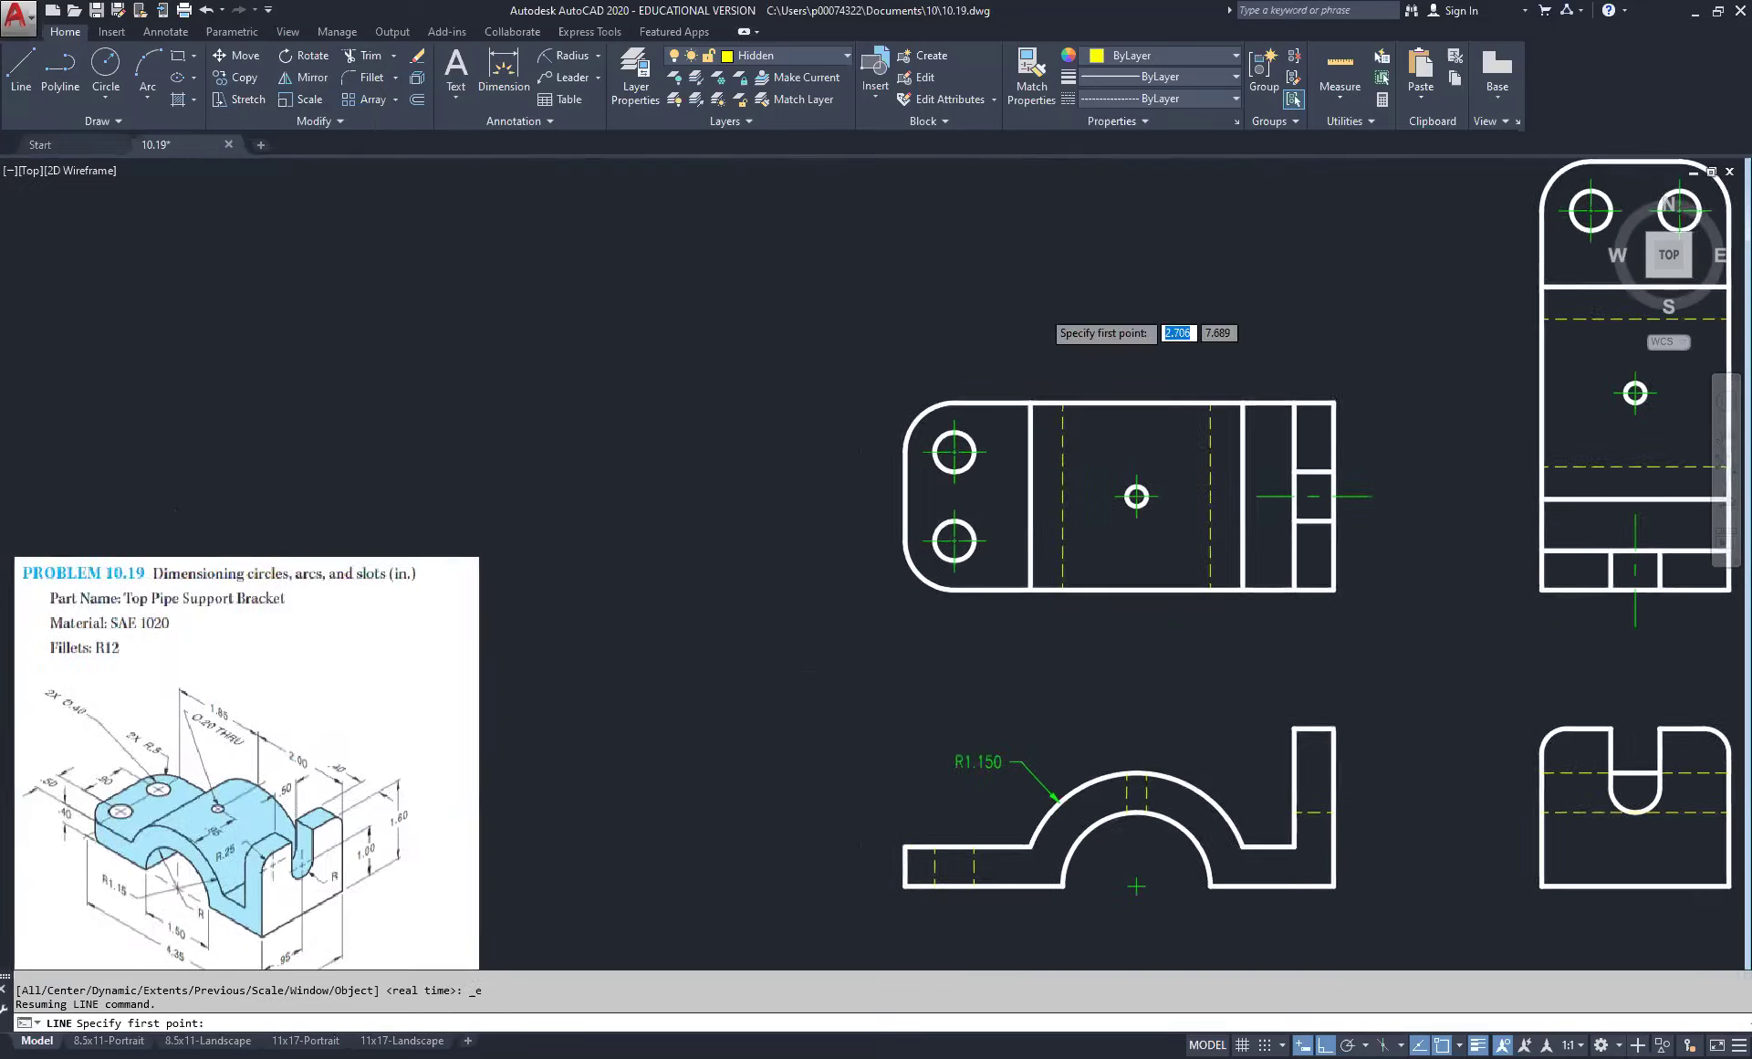
{"action": "scroll", "coordinate": [858, 274], "scroll_direction": "up", "scroll_amount": 2}
{"action": "middle_click_drag", "start_coordinate": [1366, 385], "coordinate": [493, 274]}
{"action": "scroll", "coordinate": [926, 348], "scroll_direction": "up", "scroll_amount": 5}
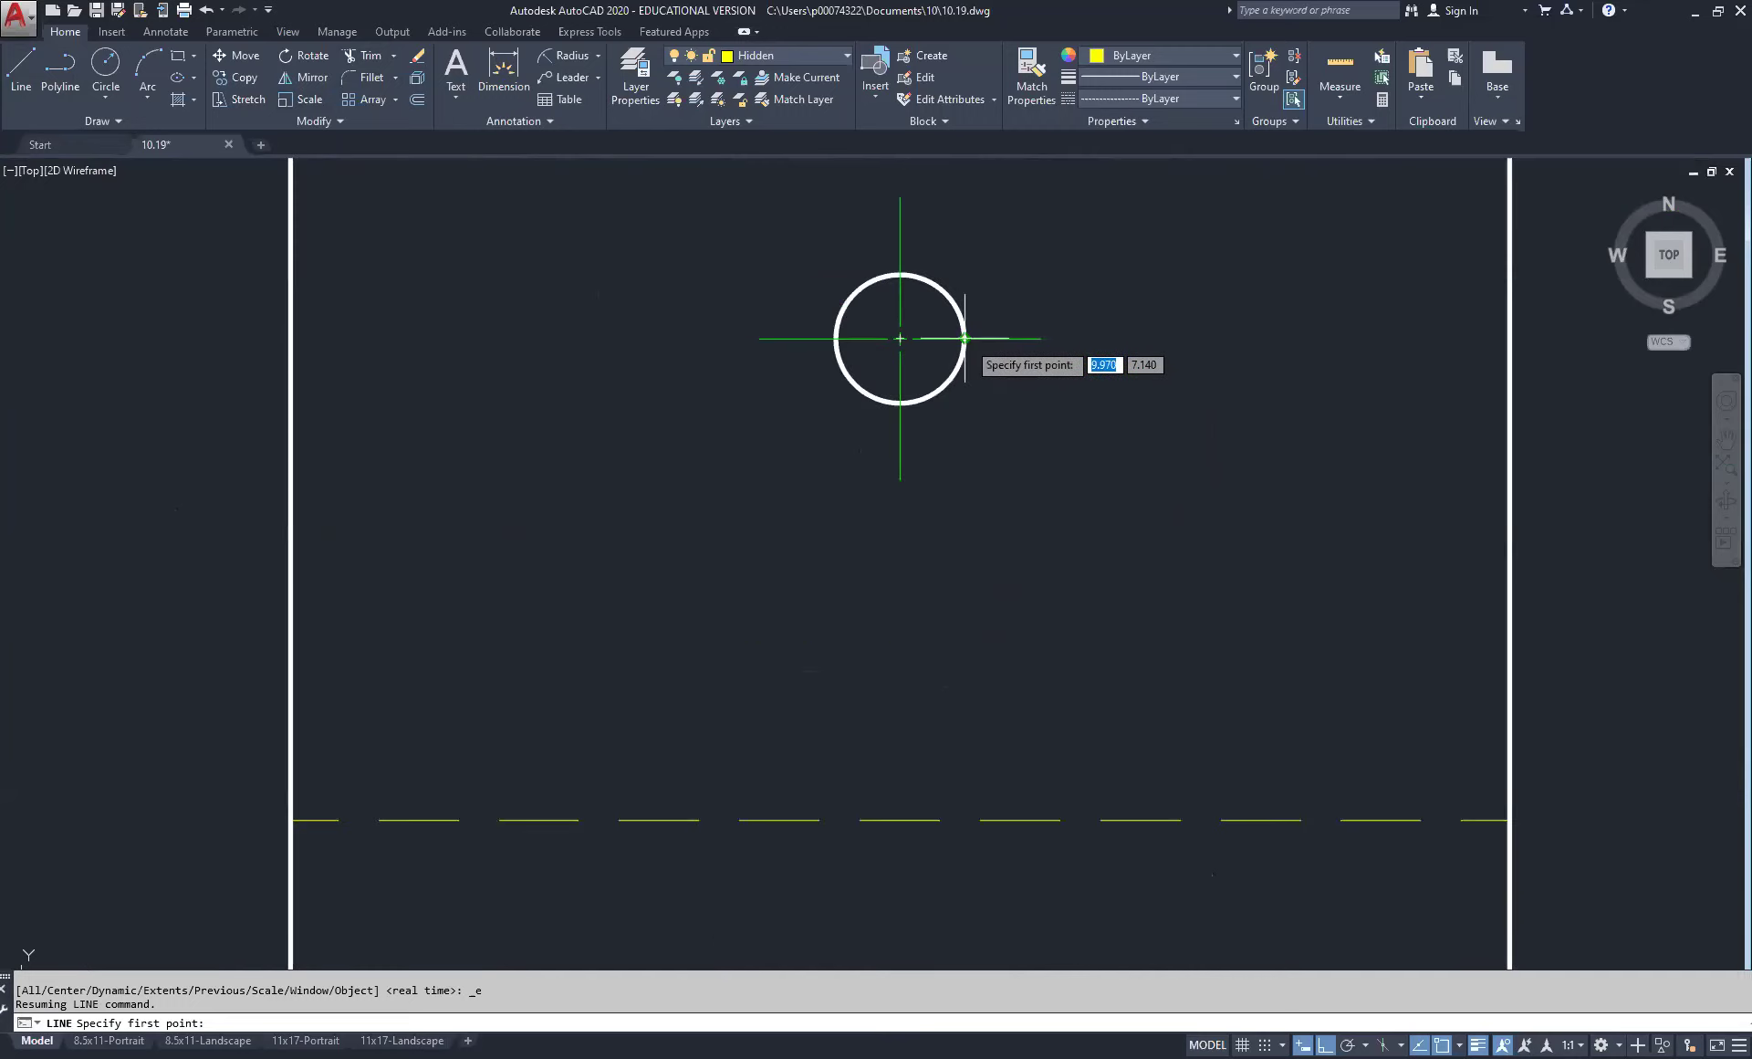
{"action": "left_click", "coordinate": [965, 338]}
{"action": "scroll", "coordinate": [984, 560], "scroll_direction": "down", "scroll_amount": 6}
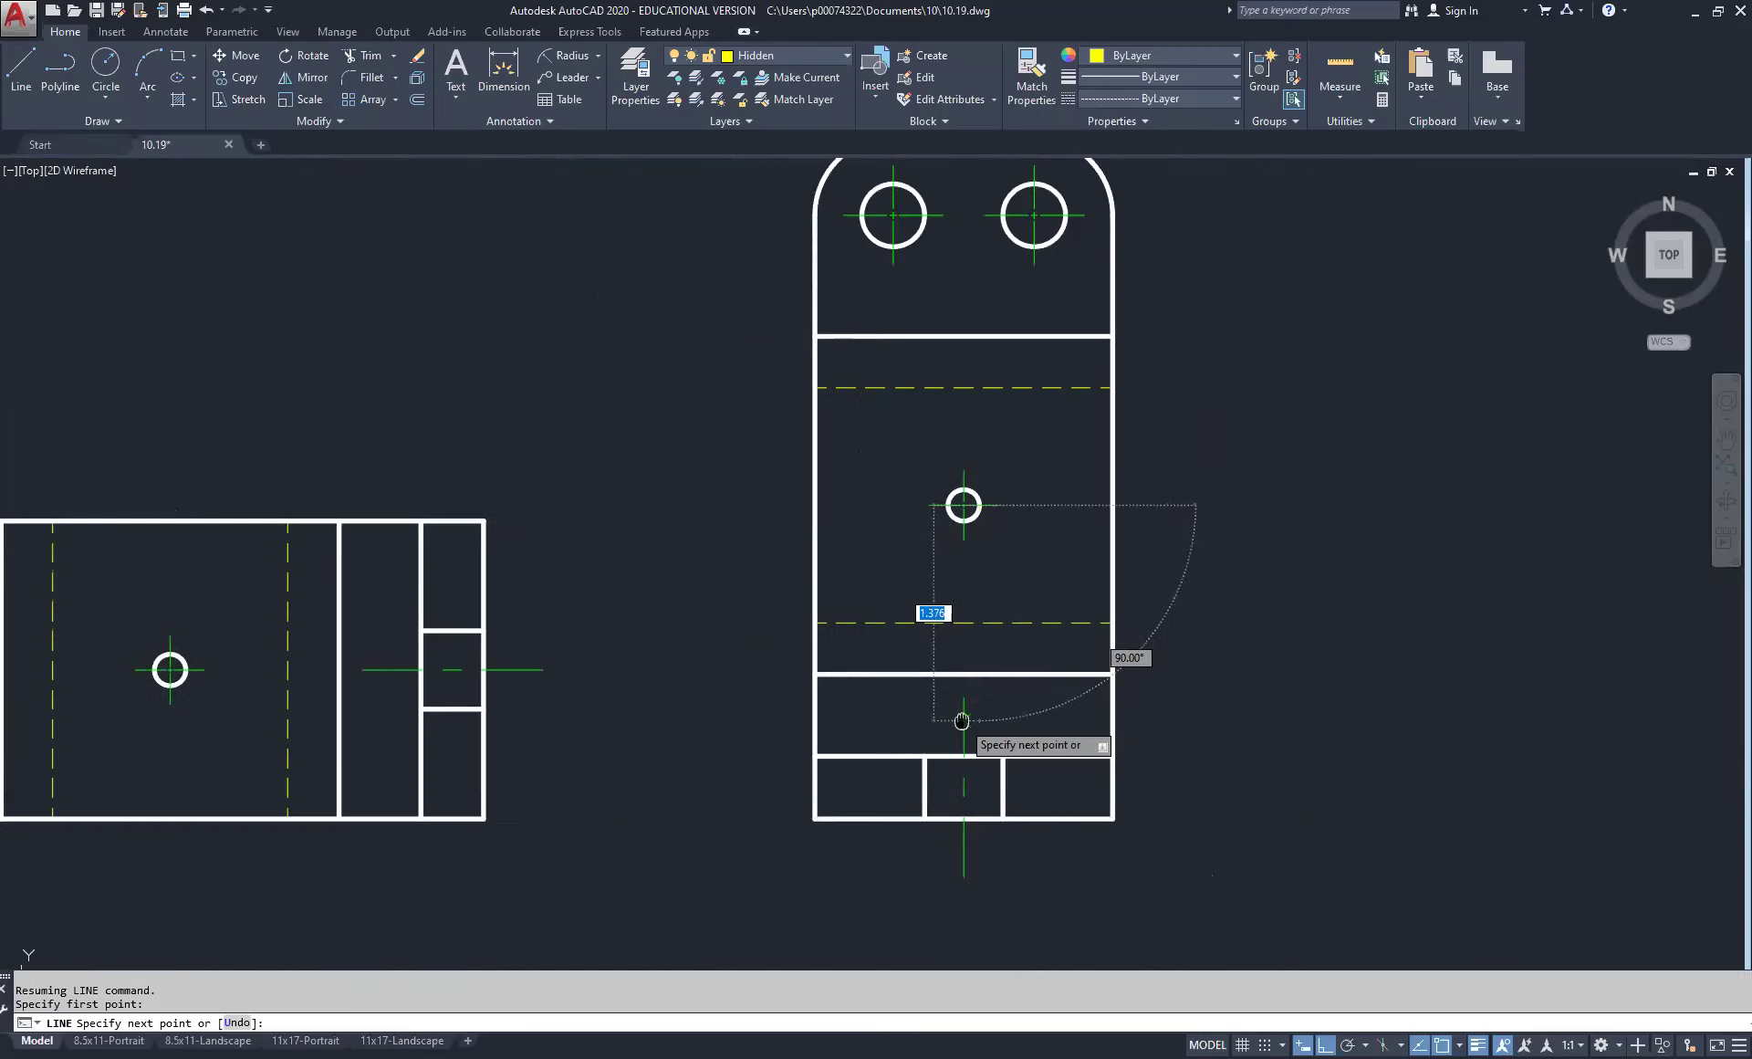
{"action": "middle_click_drag", "start_coordinate": [962, 721], "coordinate": [934, 308]}
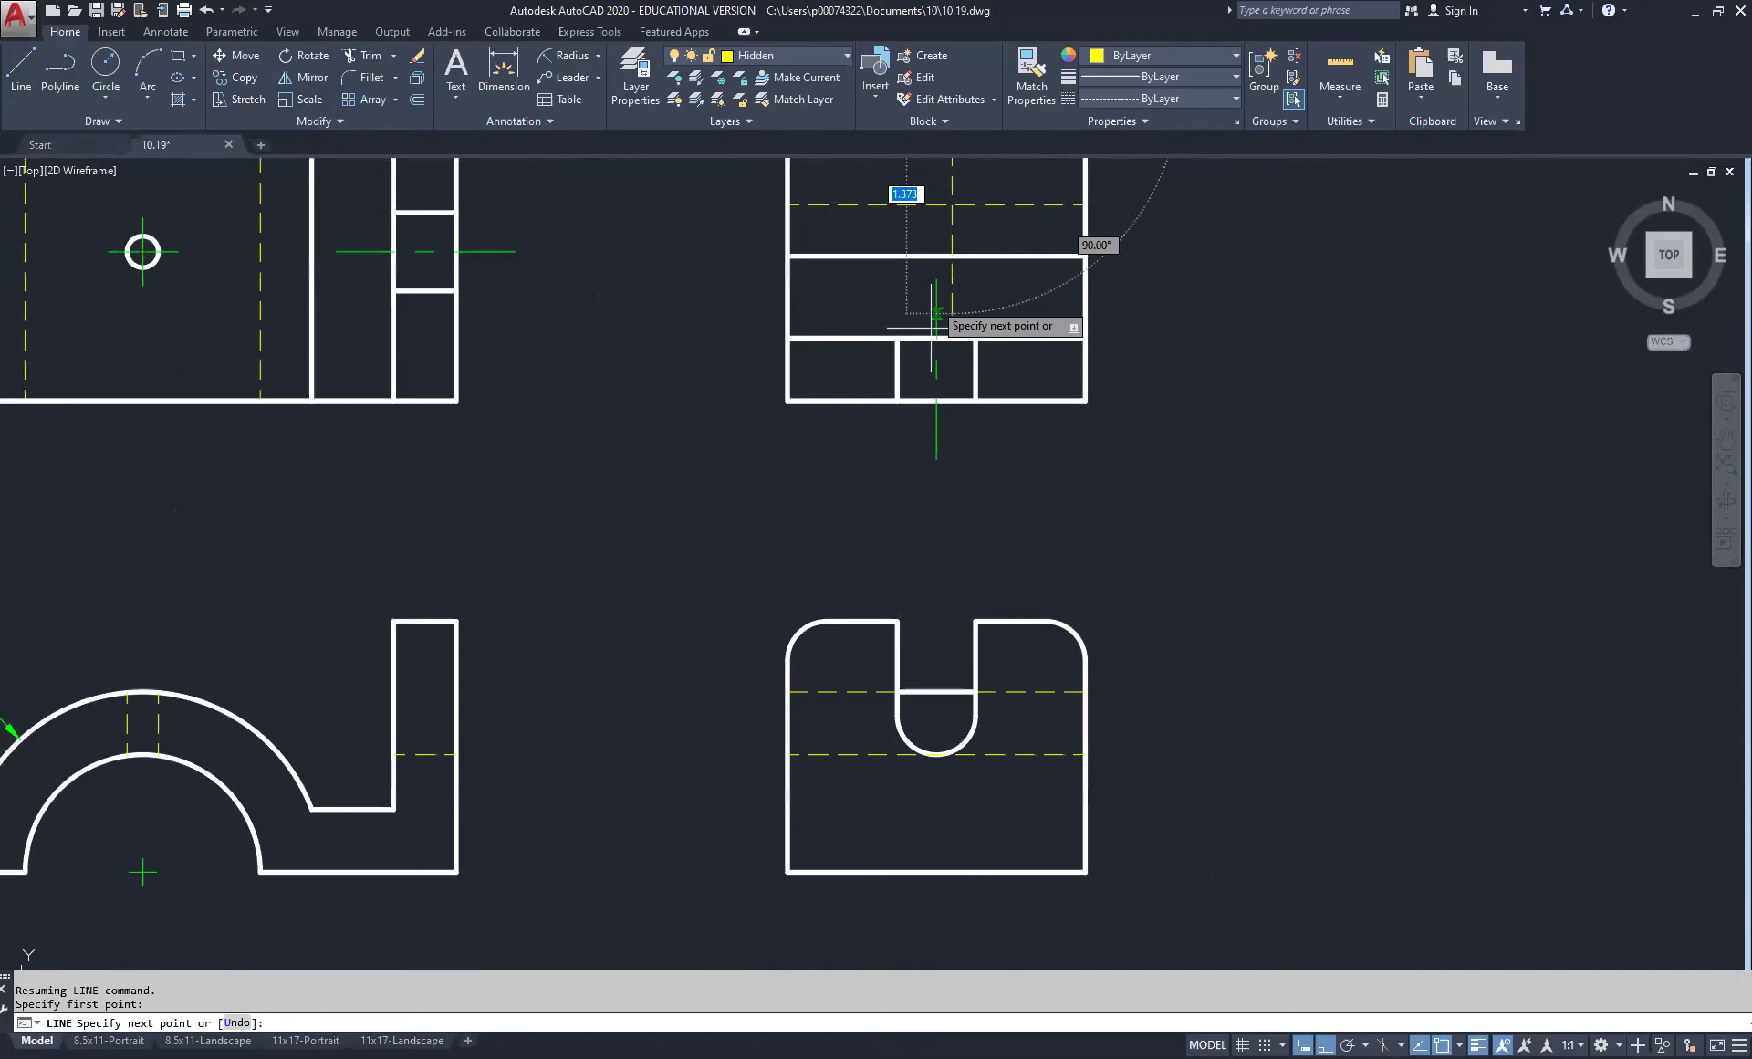
{"action": "left_click", "coordinate": [1004, 812]}
{"action": "right_click", "coordinate": [1008, 815]}
{"action": "left_click", "coordinate": [1031, 821]}
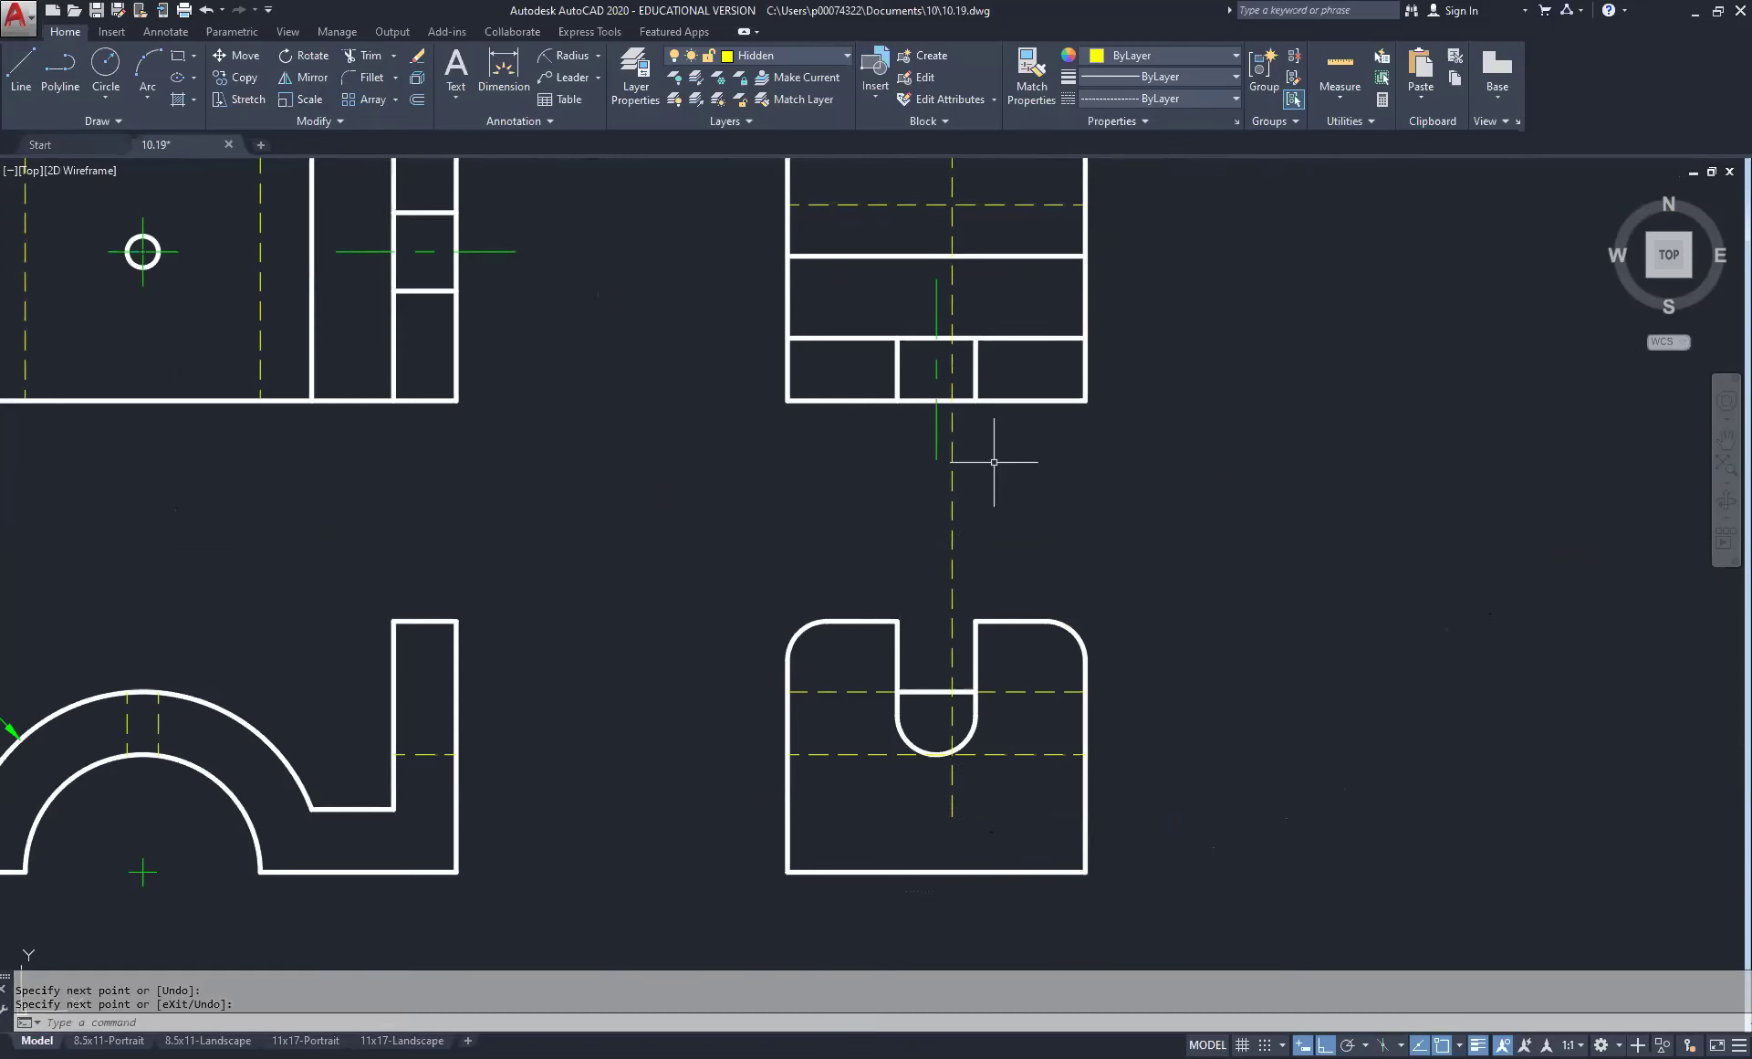
Step: Draw a matching vertical hidden line from the small centre hole's left quadrant in the rotated top view down past the side view's slot
{"action": "right_click", "coordinate": [1264, 411]}
{"action": "left_click", "coordinate": [1296, 412]}
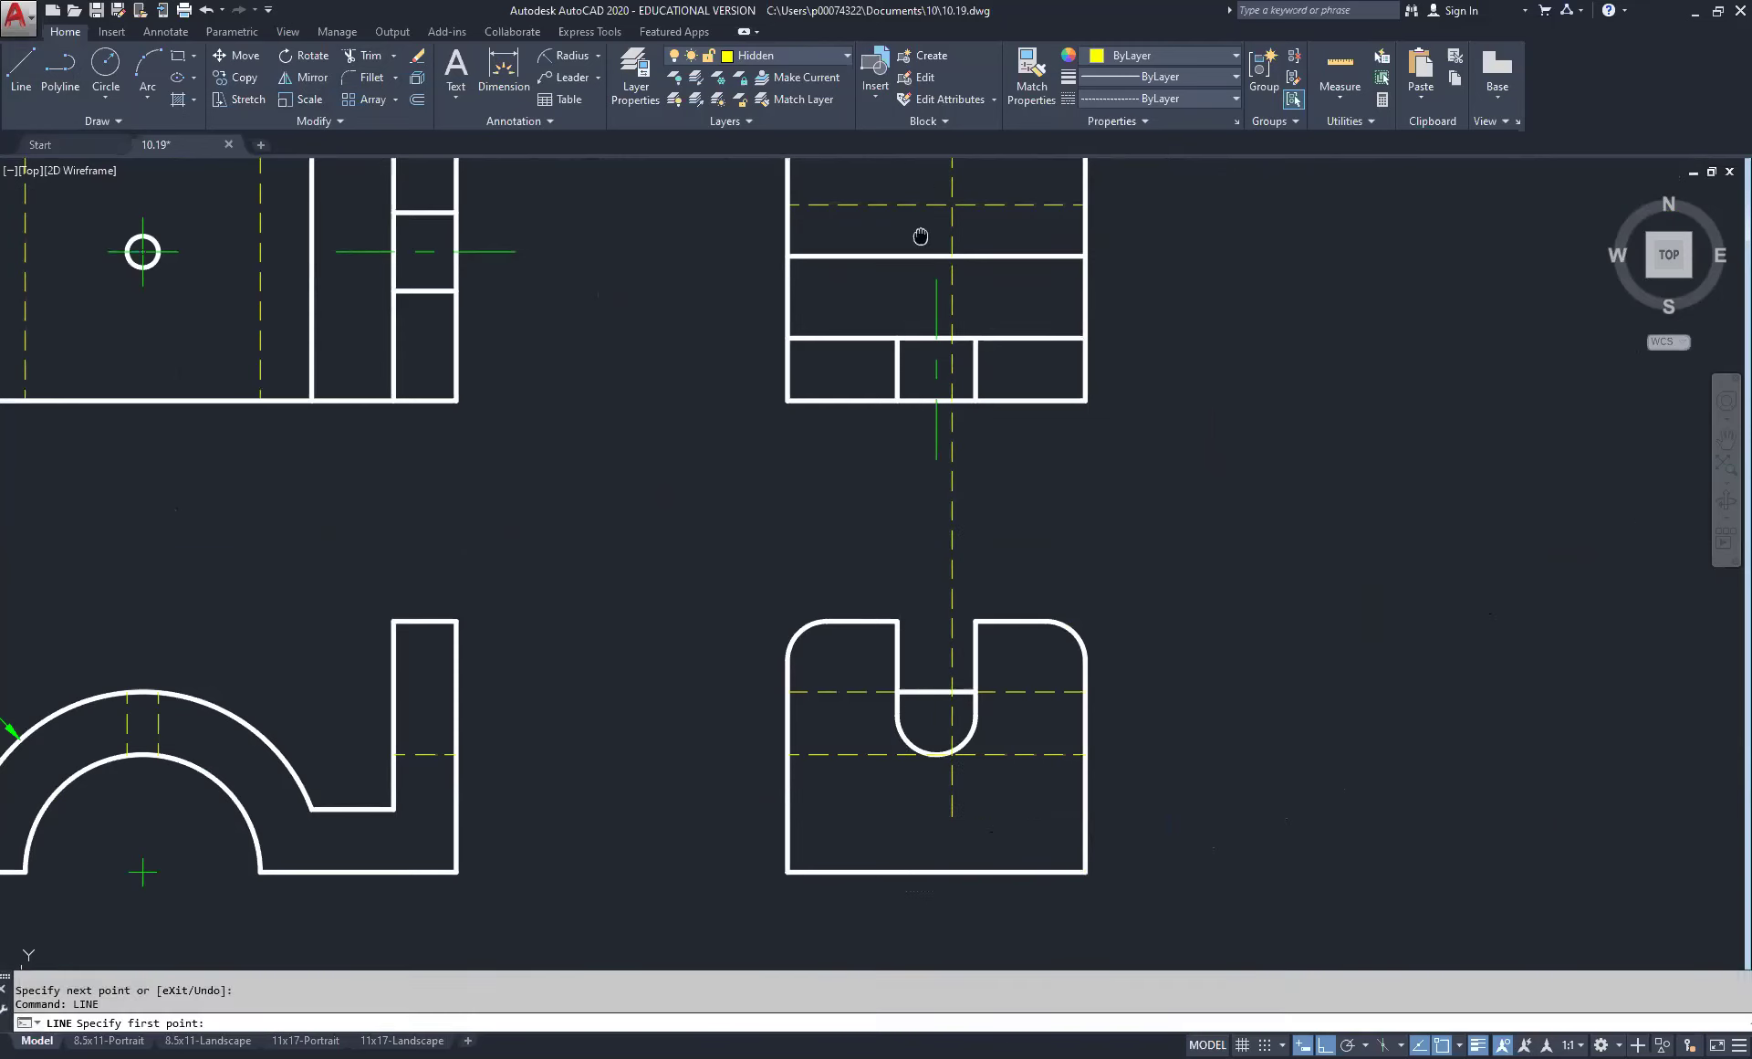
{"action": "middle_click_drag", "start_coordinate": [920, 235], "coordinate": [979, 357]}
{"action": "scroll", "coordinate": [986, 329], "scroll_direction": "up", "scroll_amount": 5}
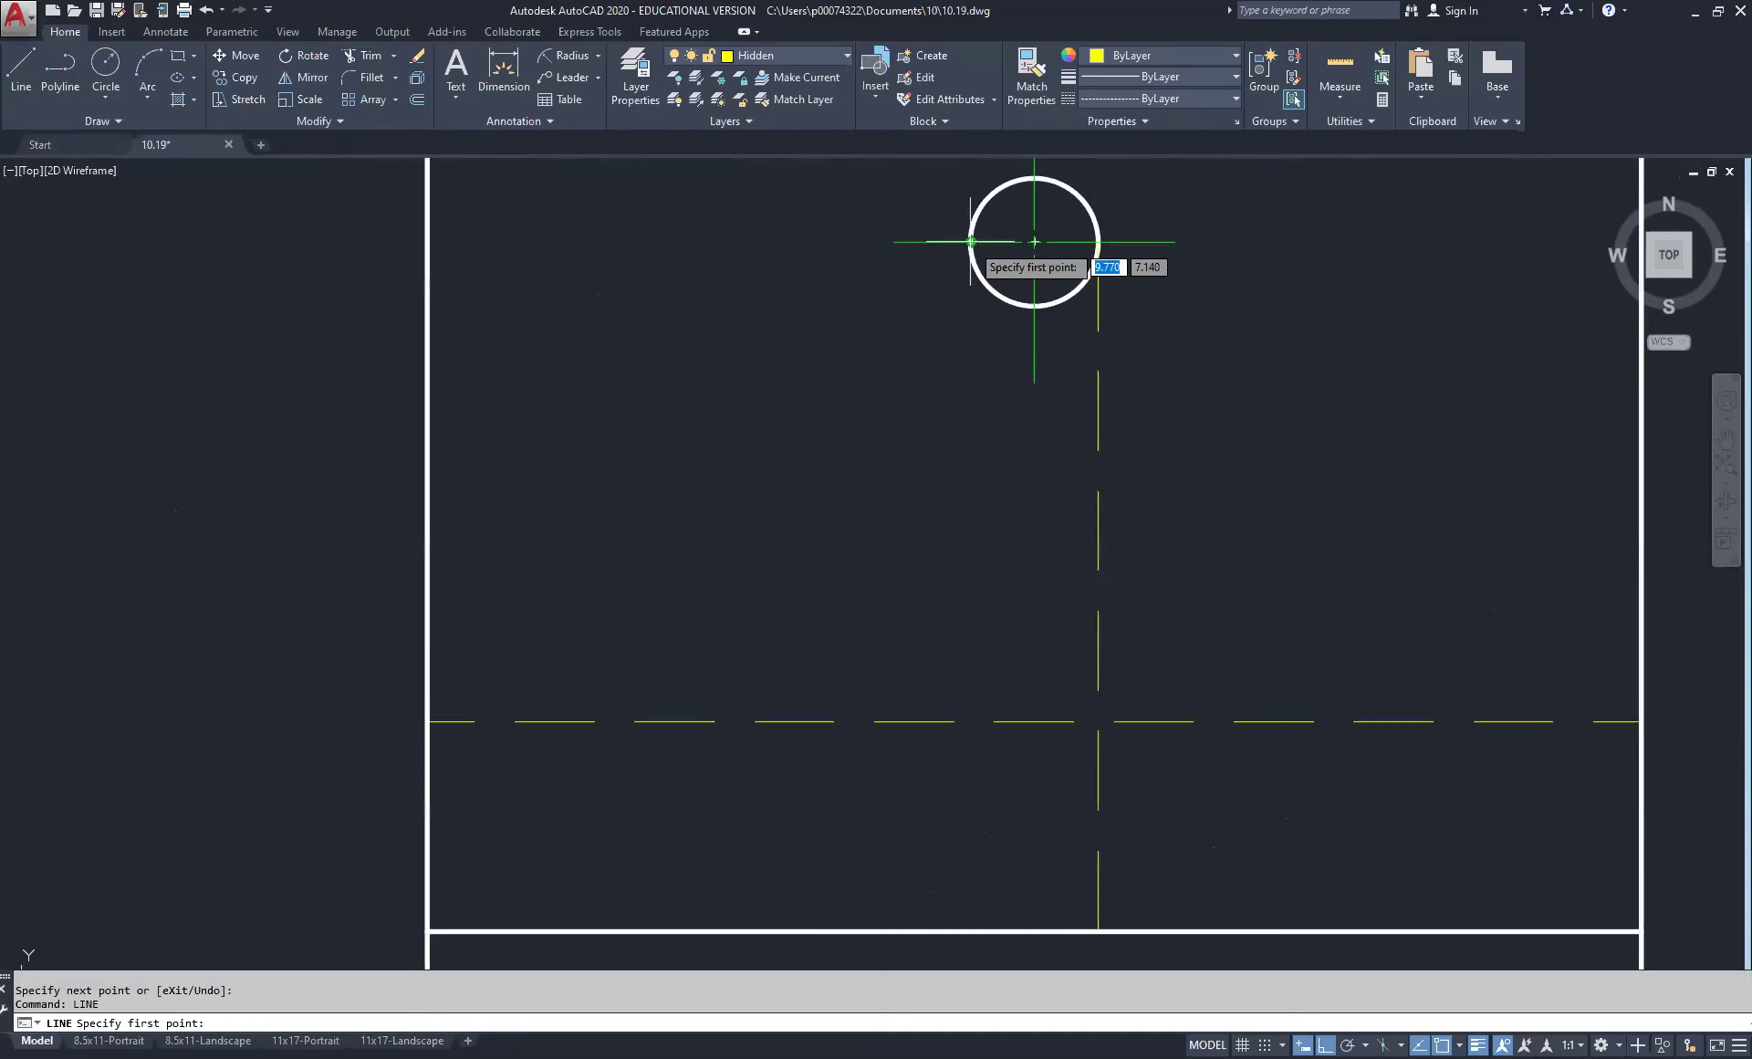
{"action": "left_click", "coordinate": [970, 241]}
{"action": "scroll", "coordinate": [1004, 429], "scroll_direction": "down", "scroll_amount": 8}
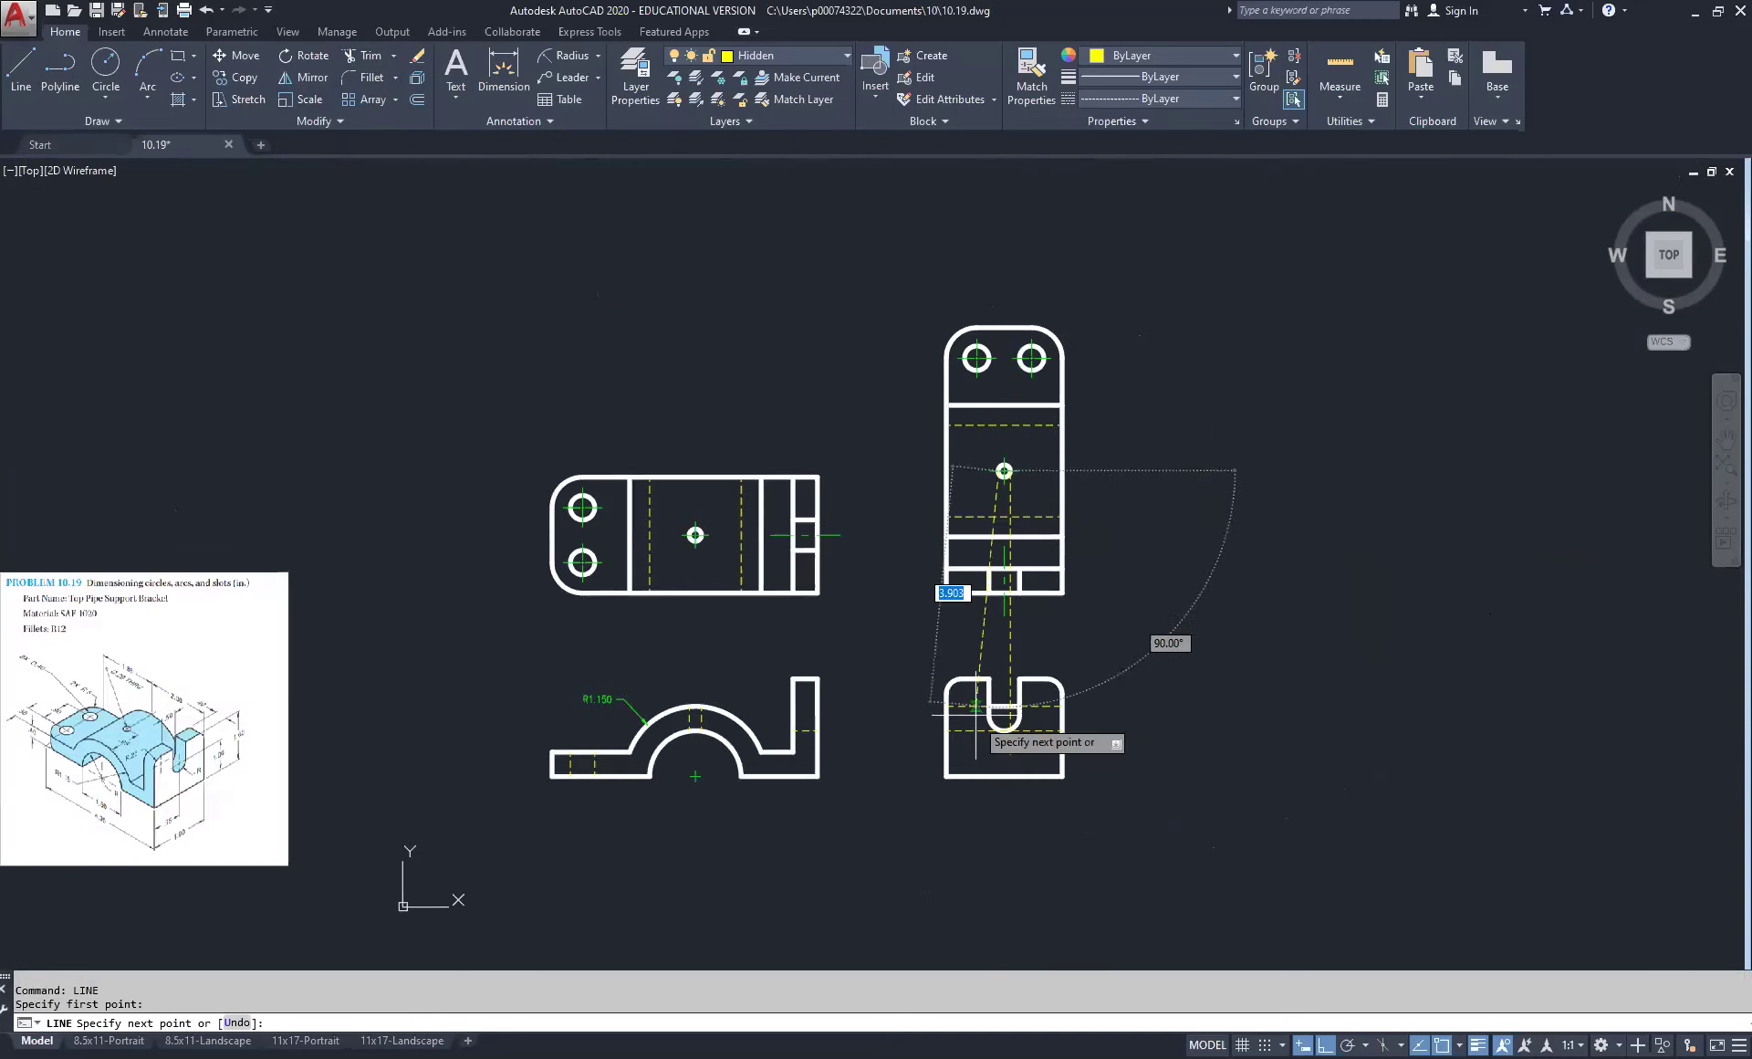
{"action": "scroll", "coordinate": [981, 730], "scroll_direction": "up", "scroll_amount": 5}
{"action": "right_click", "coordinate": [1034, 679]}
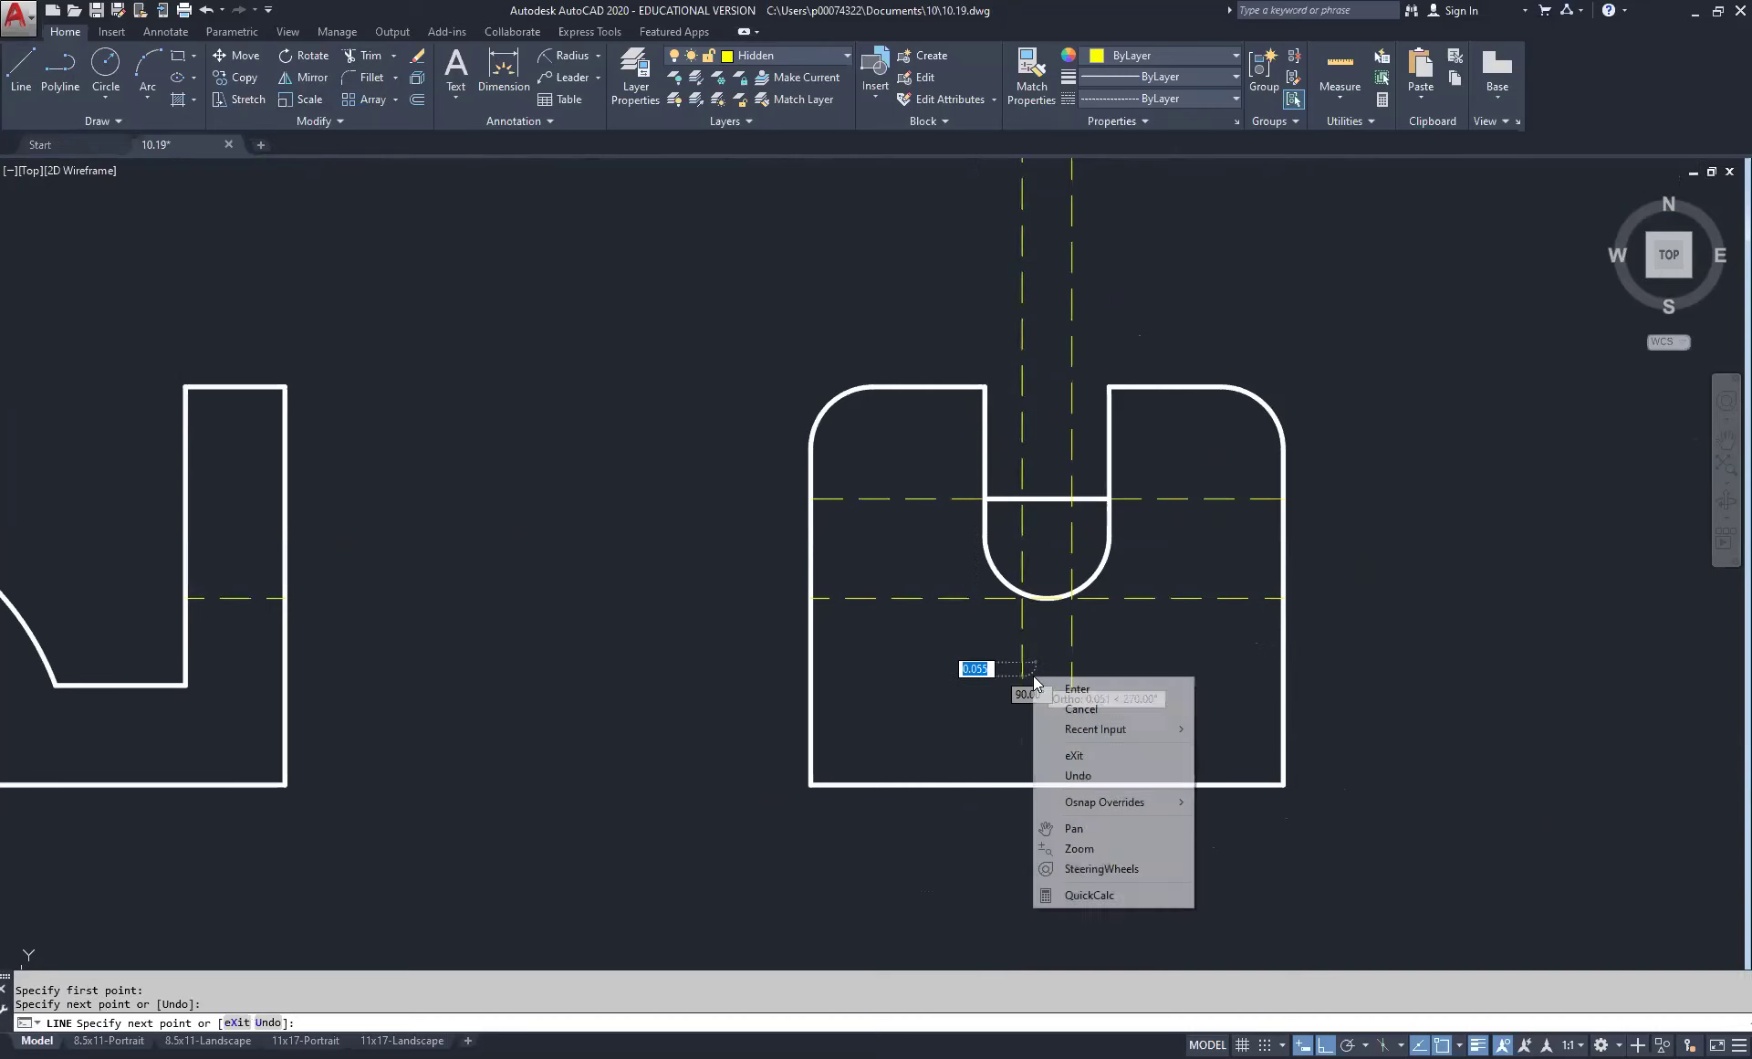
{"action": "left_click", "coordinate": [1075, 689]}
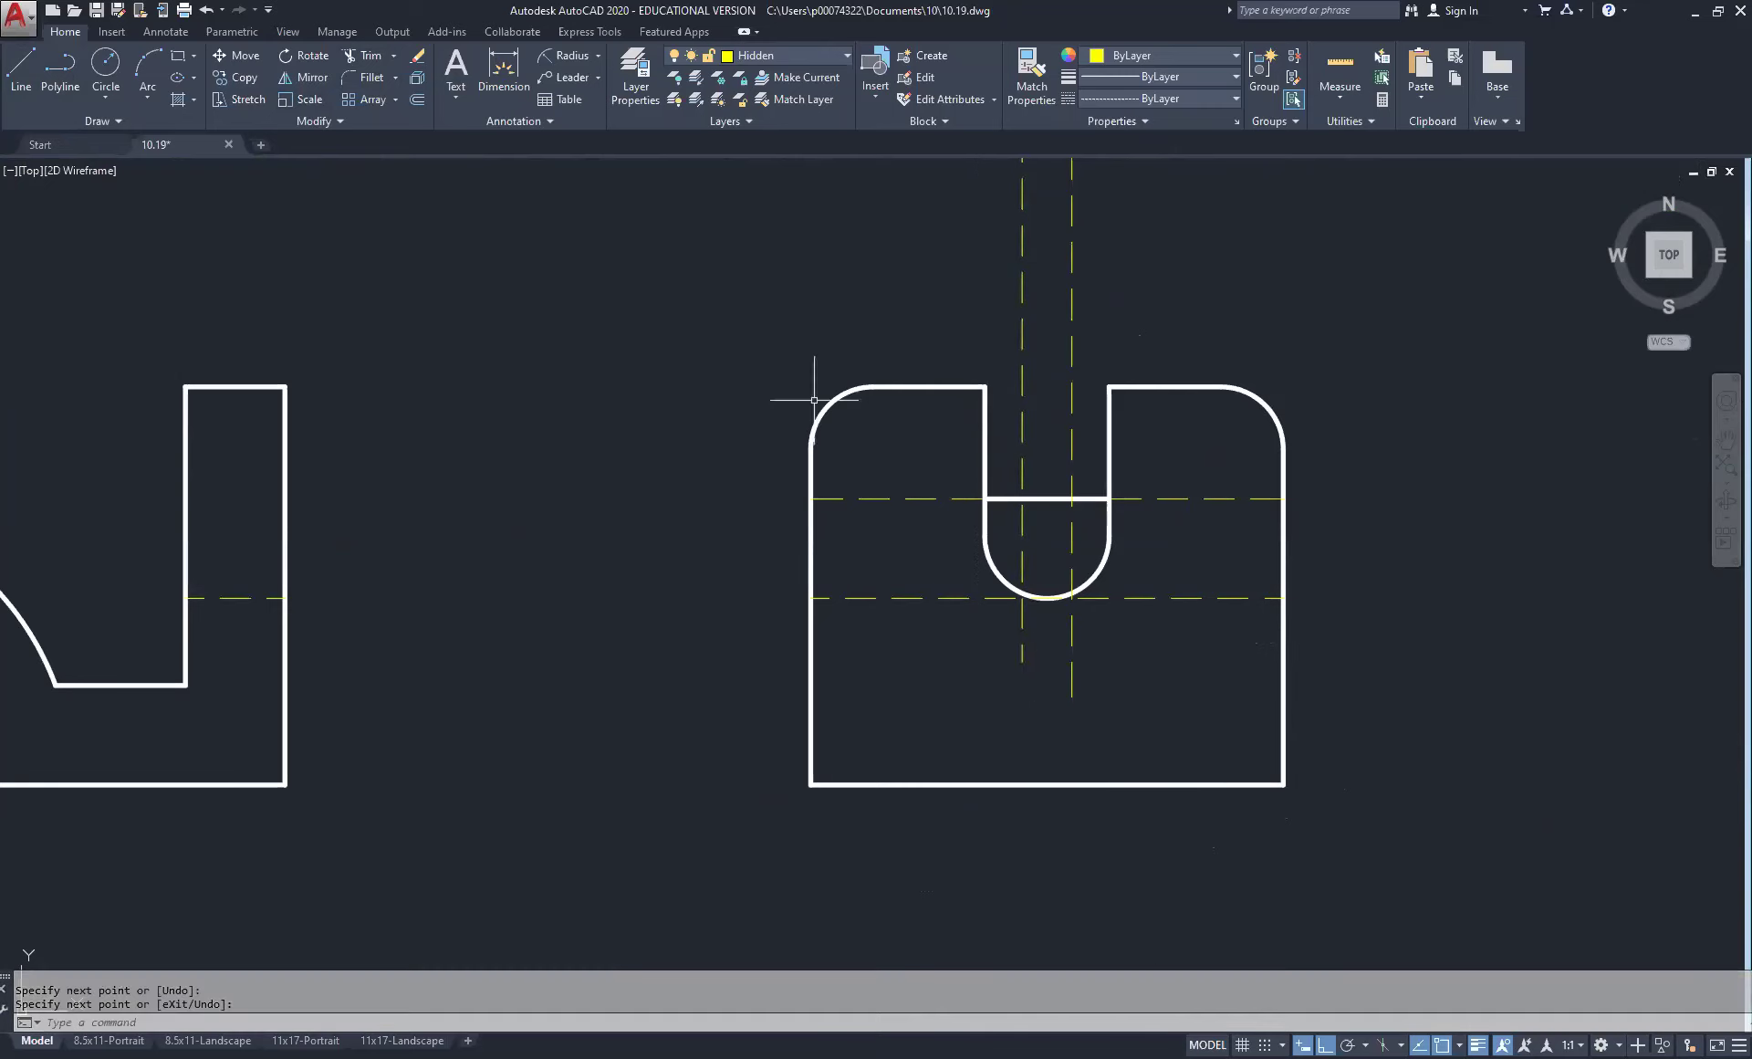
Step: Trim both vertical hole lines in the side view so they span only from the slot's solid horizontal line to the lower hidden line
{"action": "left_click", "coordinate": [388, 57]}
{"action": "left_click", "coordinate": [1004, 498]}
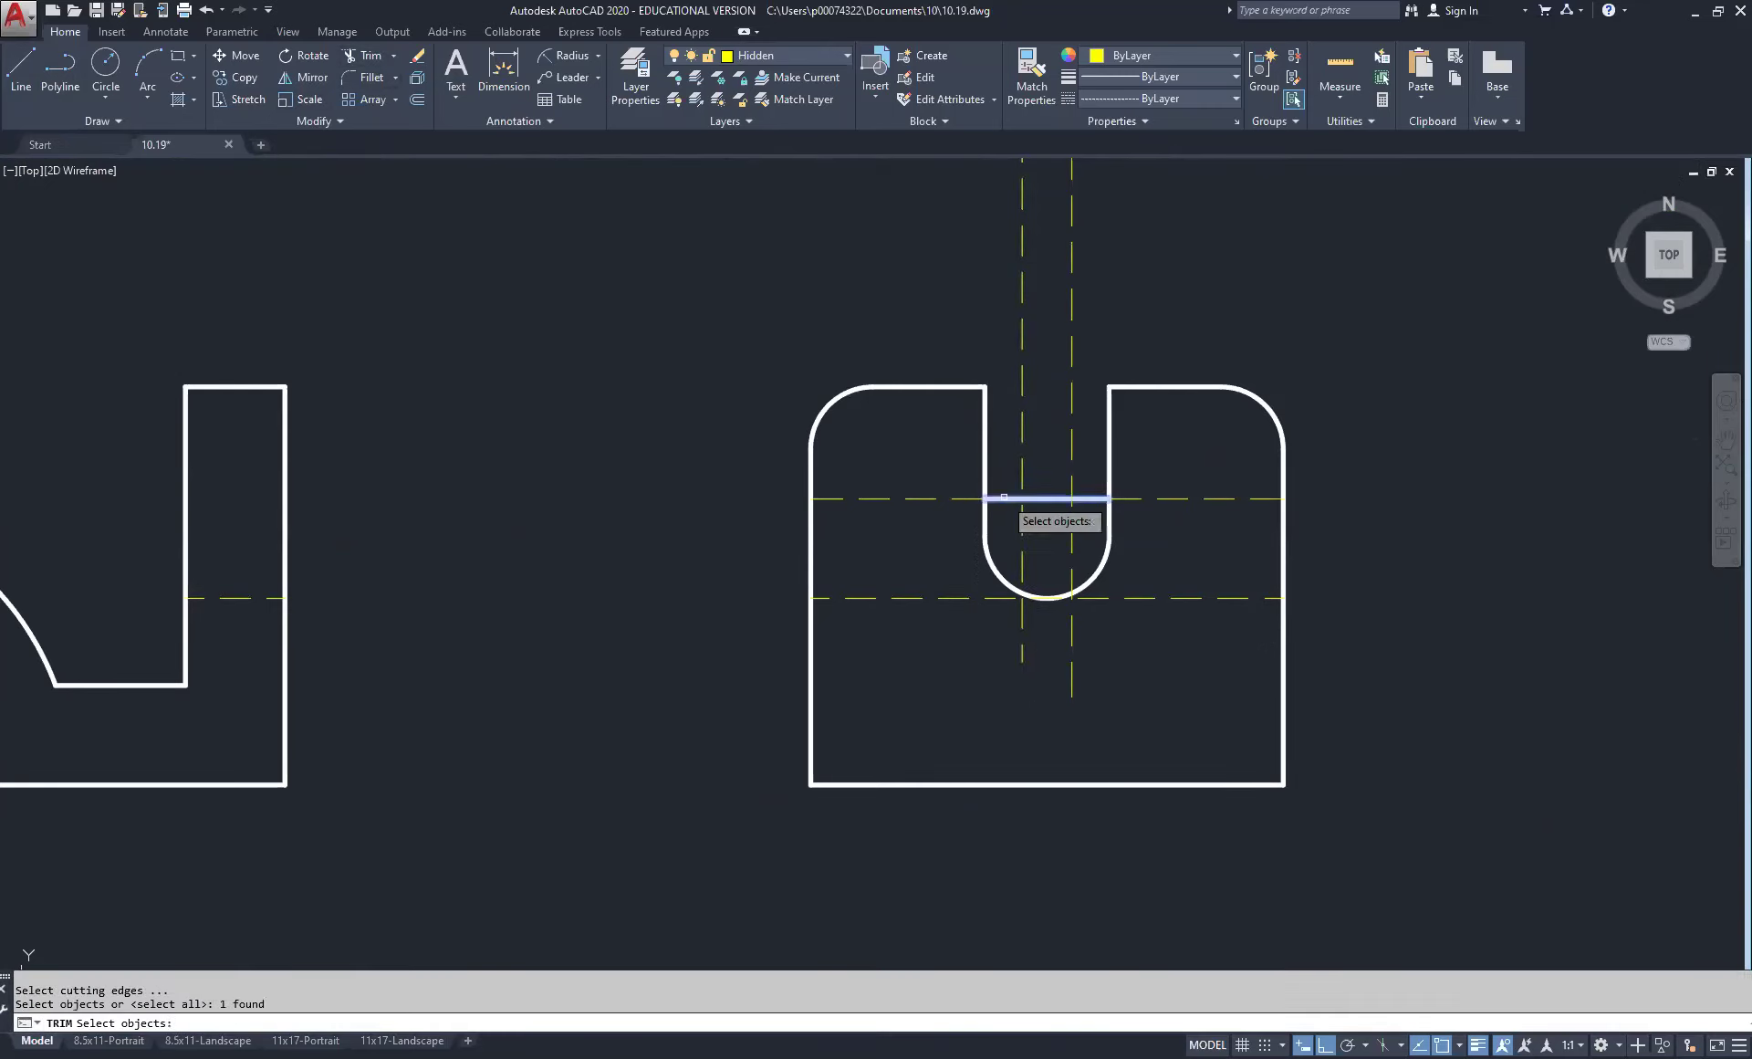
{"action": "key", "text": "Return"}
{"action": "left_click", "coordinate": [1037, 656]}
{"action": "left_click", "coordinate": [1102, 636]}
{"action": "left_click", "coordinate": [1084, 421]}
{"action": "left_click", "coordinate": [1010, 456]}
{"action": "right_click", "coordinate": [1054, 340]}
{"action": "left_click", "coordinate": [1098, 348]}
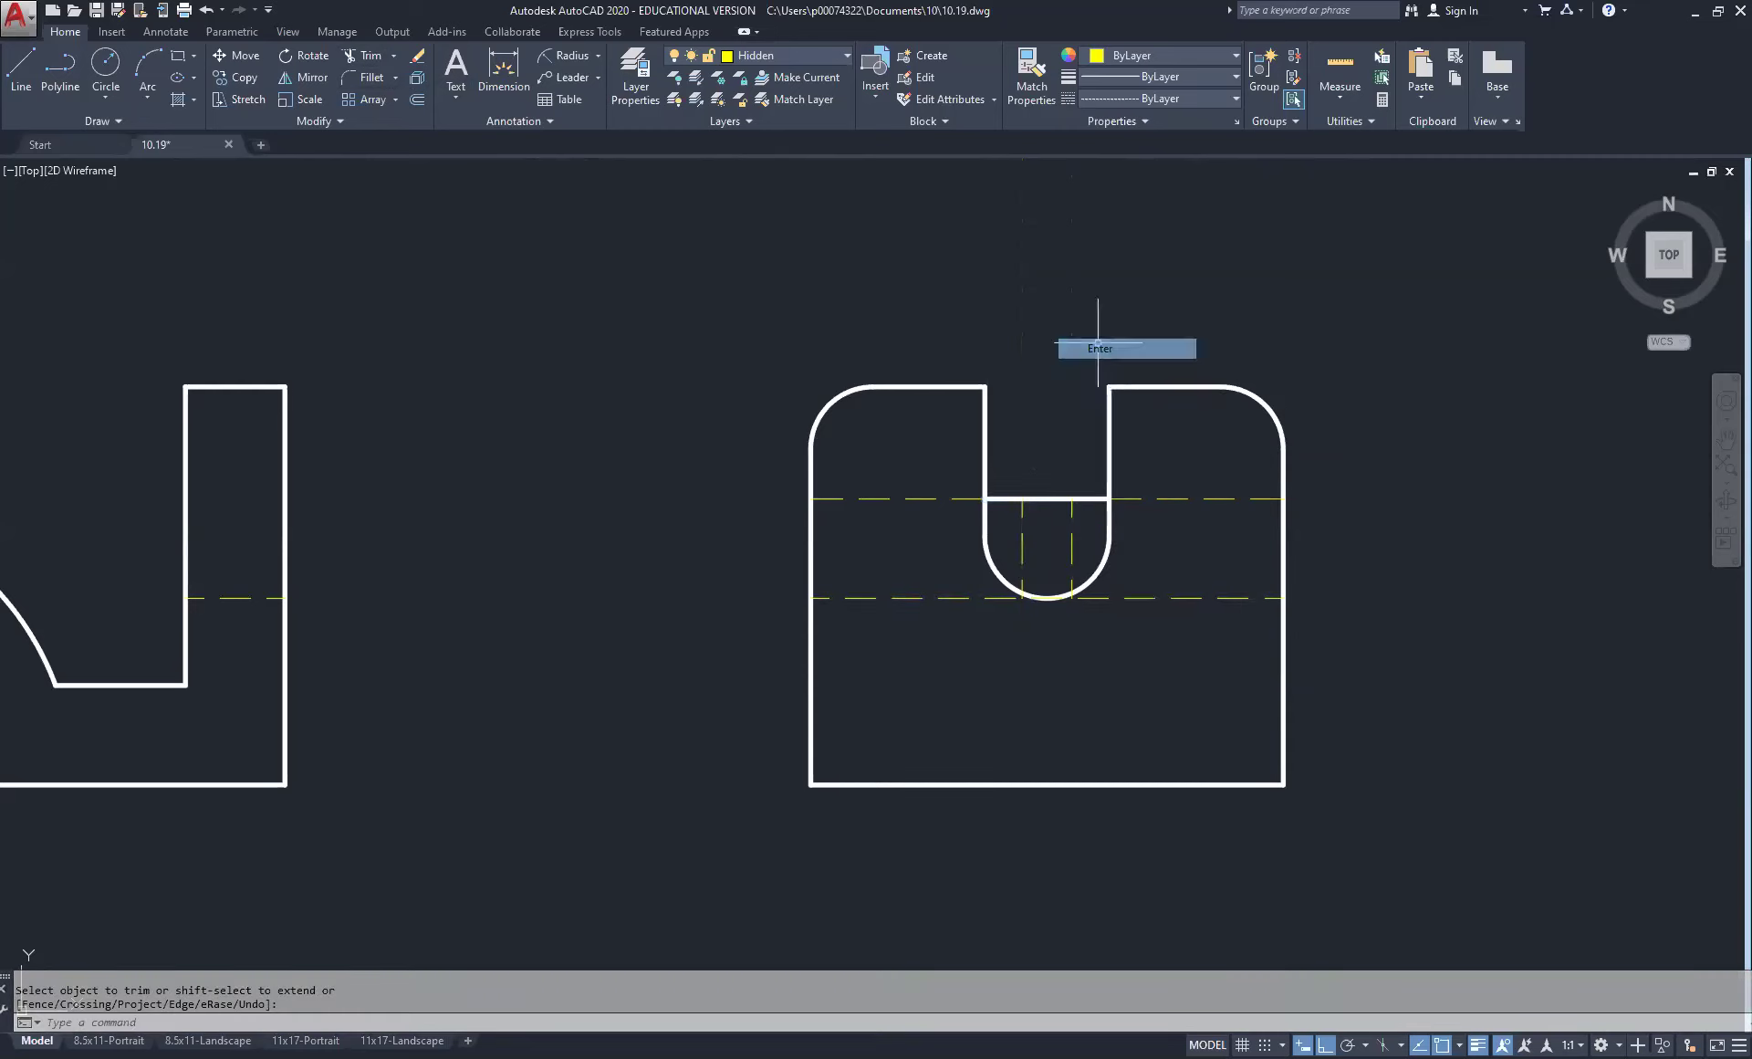
Step: Draw a horizontal hidden line from the front view's inner corner, where the base meets the upright, across and past the side view
{"action": "scroll", "coordinate": [1033, 422], "scroll_direction": "down", "scroll_amount": 2}
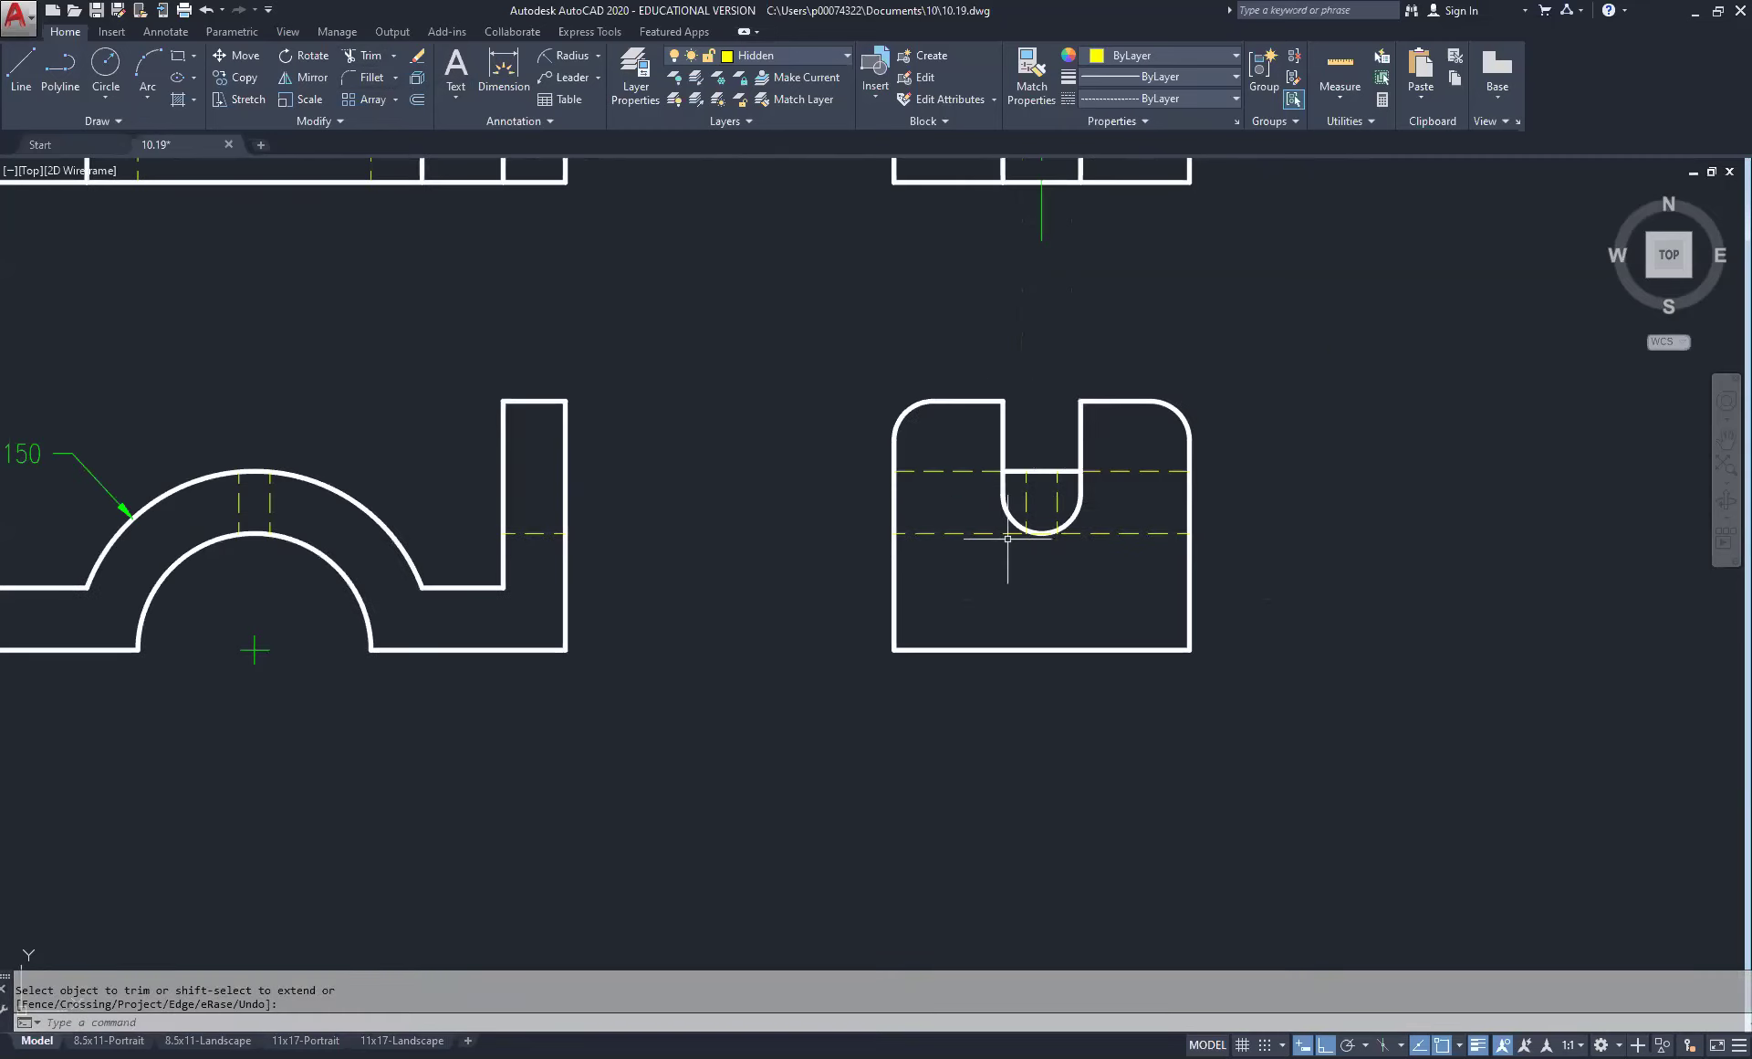
{"action": "scroll", "coordinate": [1111, 537], "scroll_direction": "down", "scroll_amount": 2}
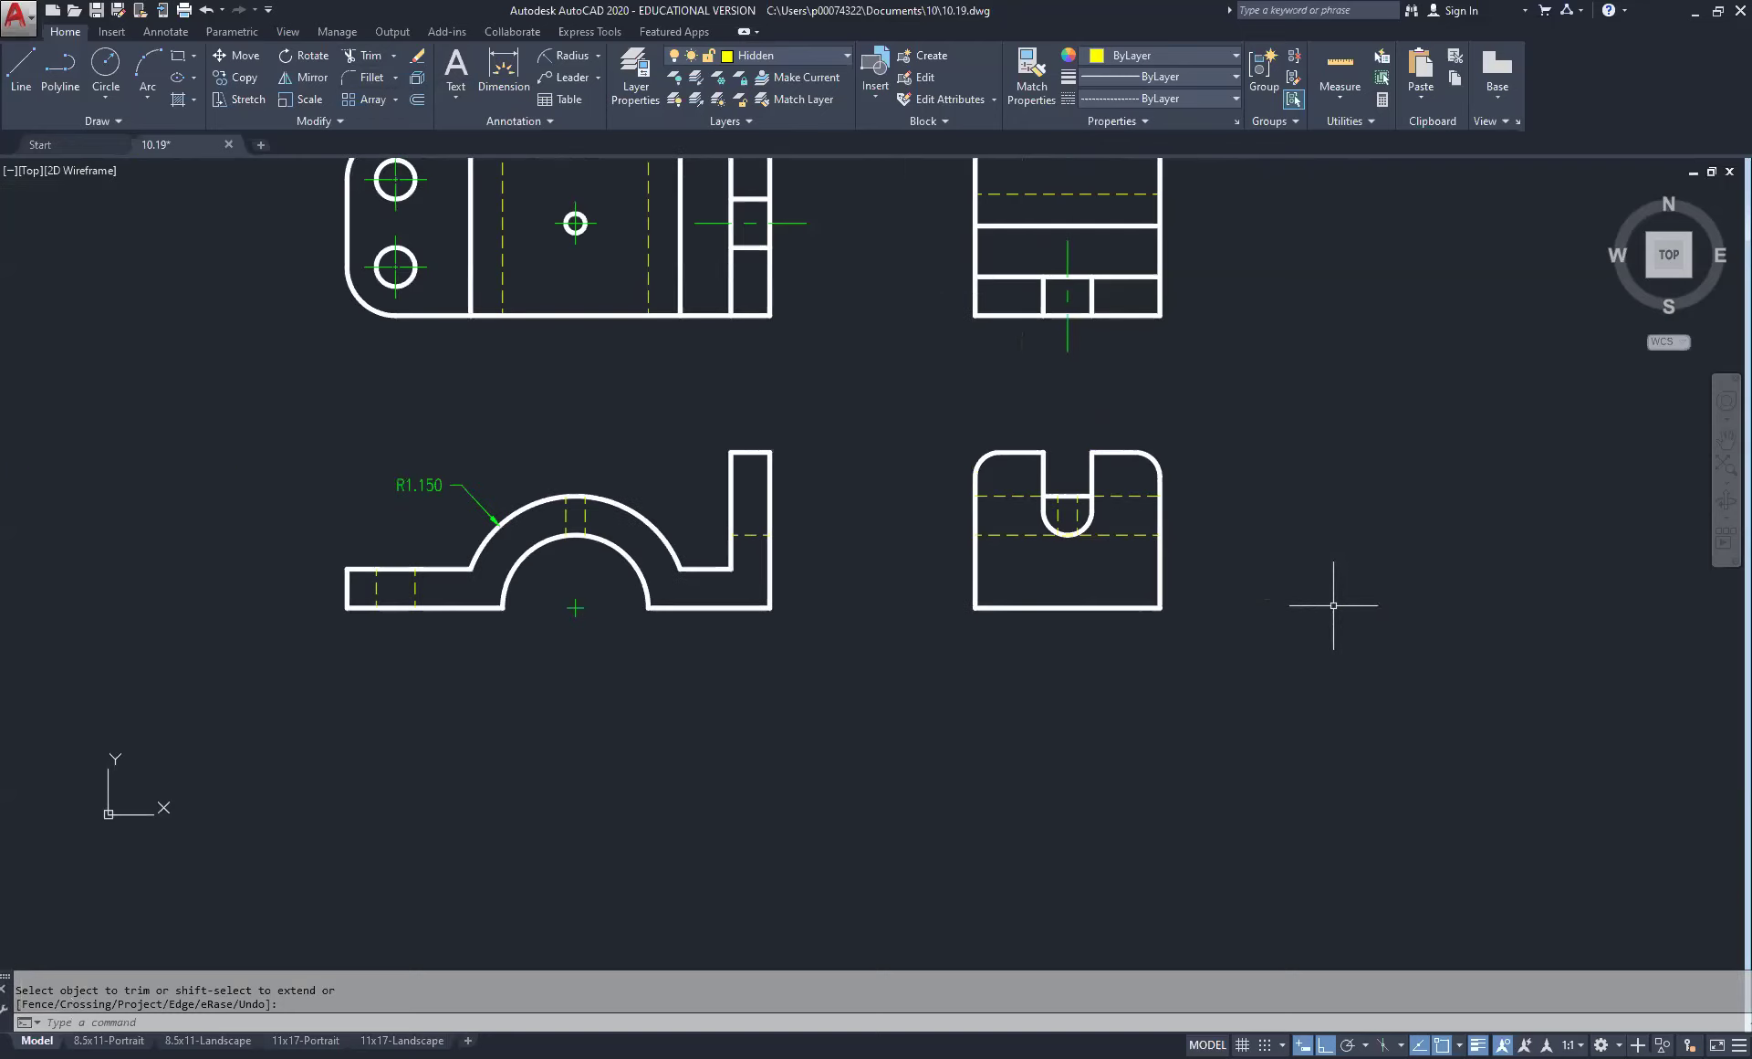
{"action": "left_click", "coordinate": [21, 66]}
{"action": "scroll", "coordinate": [763, 606], "scroll_direction": "up", "scroll_amount": 4}
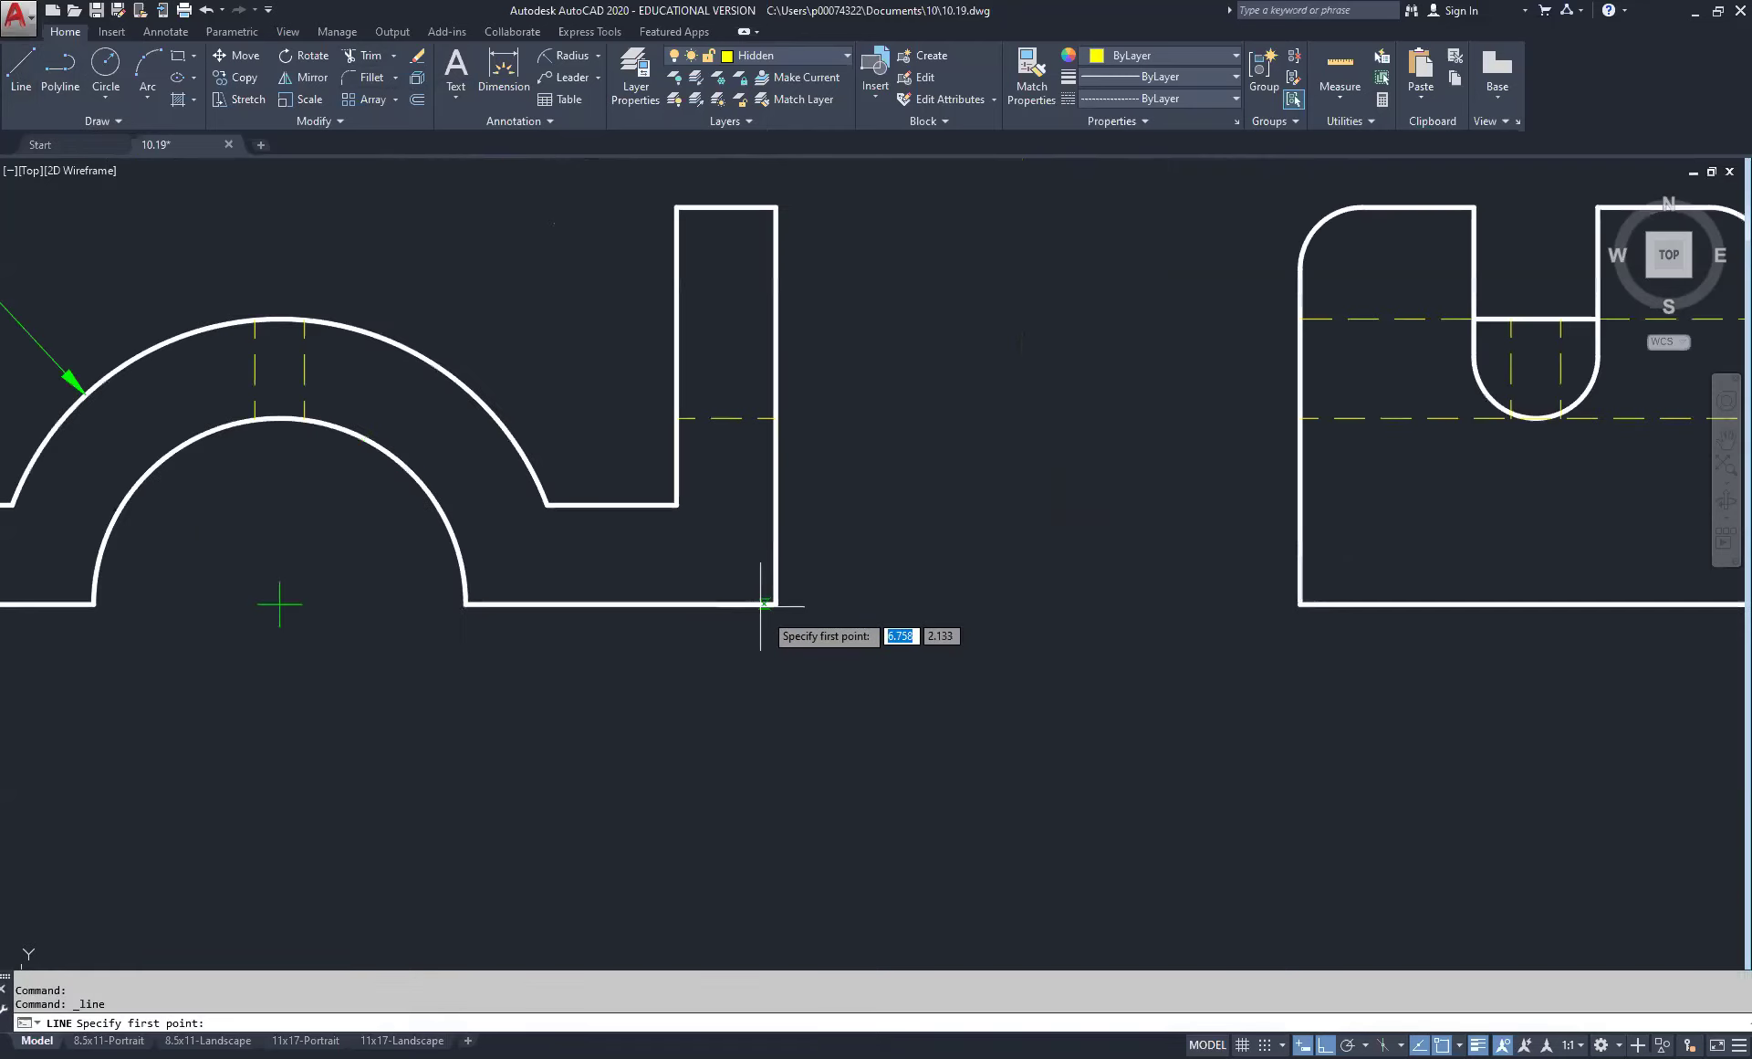
{"action": "left_click", "coordinate": [676, 503]}
{"action": "scroll", "coordinate": [685, 497], "scroll_direction": "down", "scroll_amount": 3}
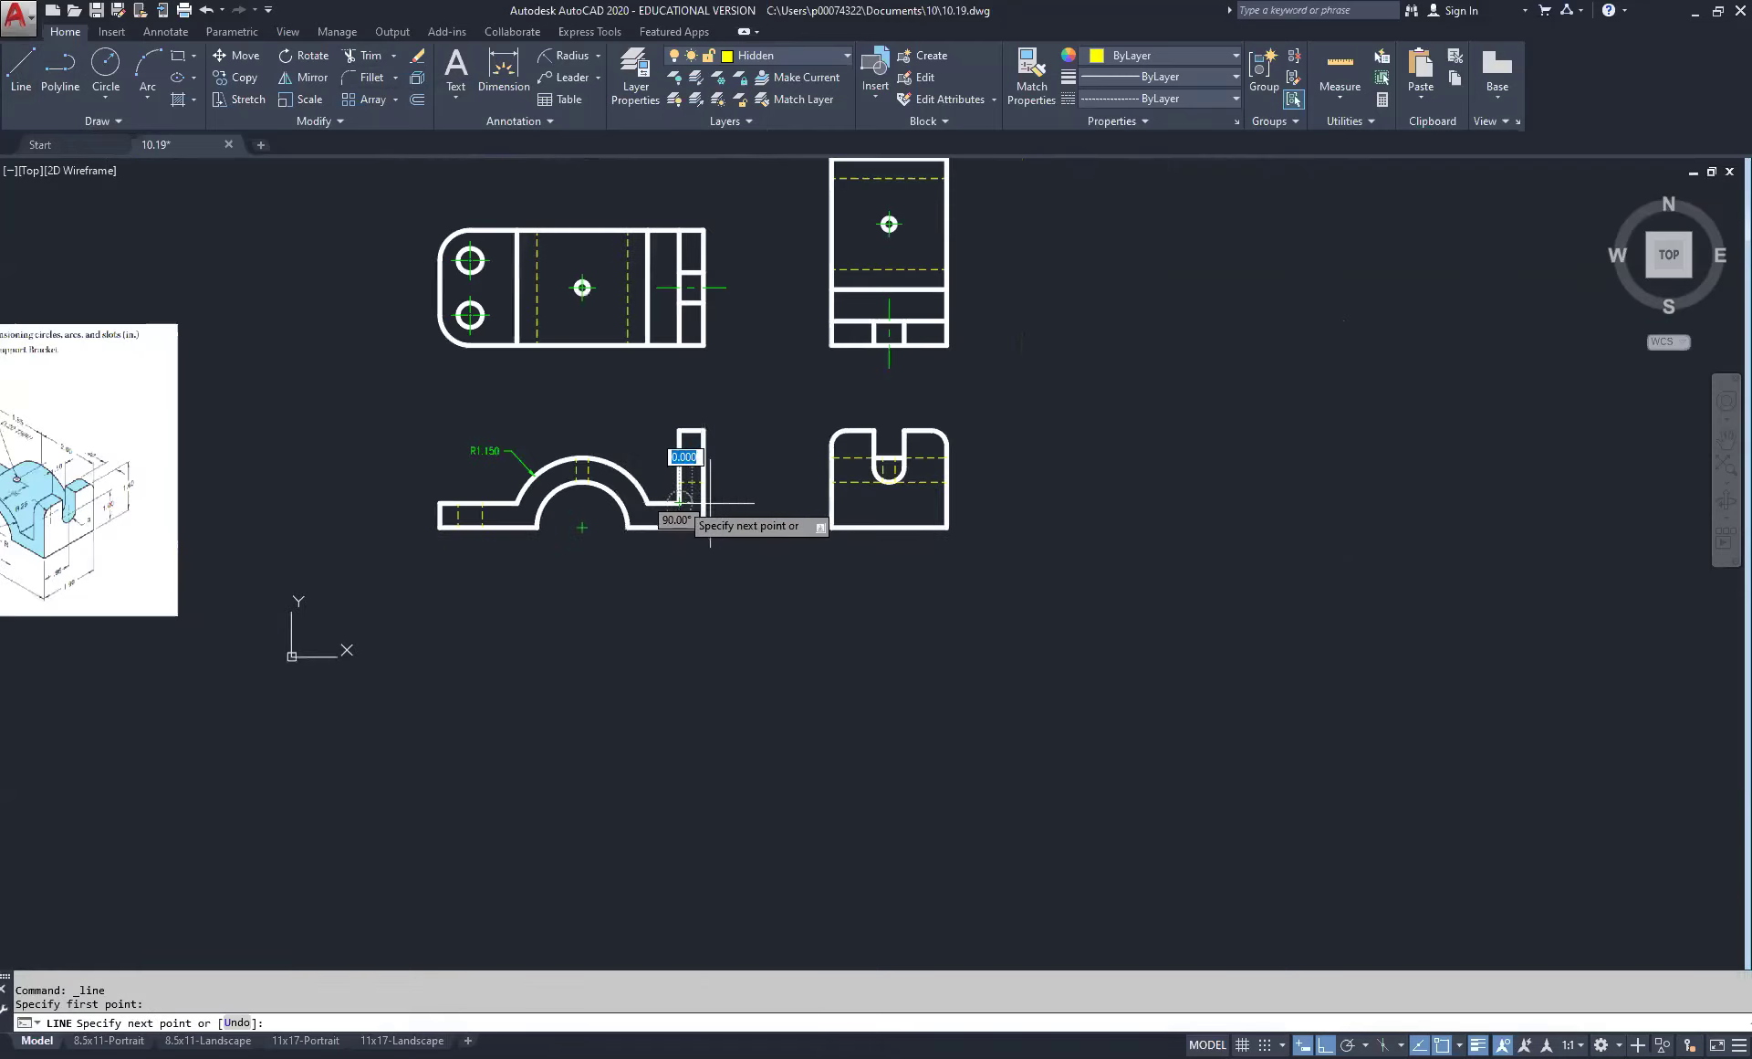
{"action": "right_click", "coordinate": [1096, 535]}
{"action": "left_click", "coordinate": [1141, 546]}
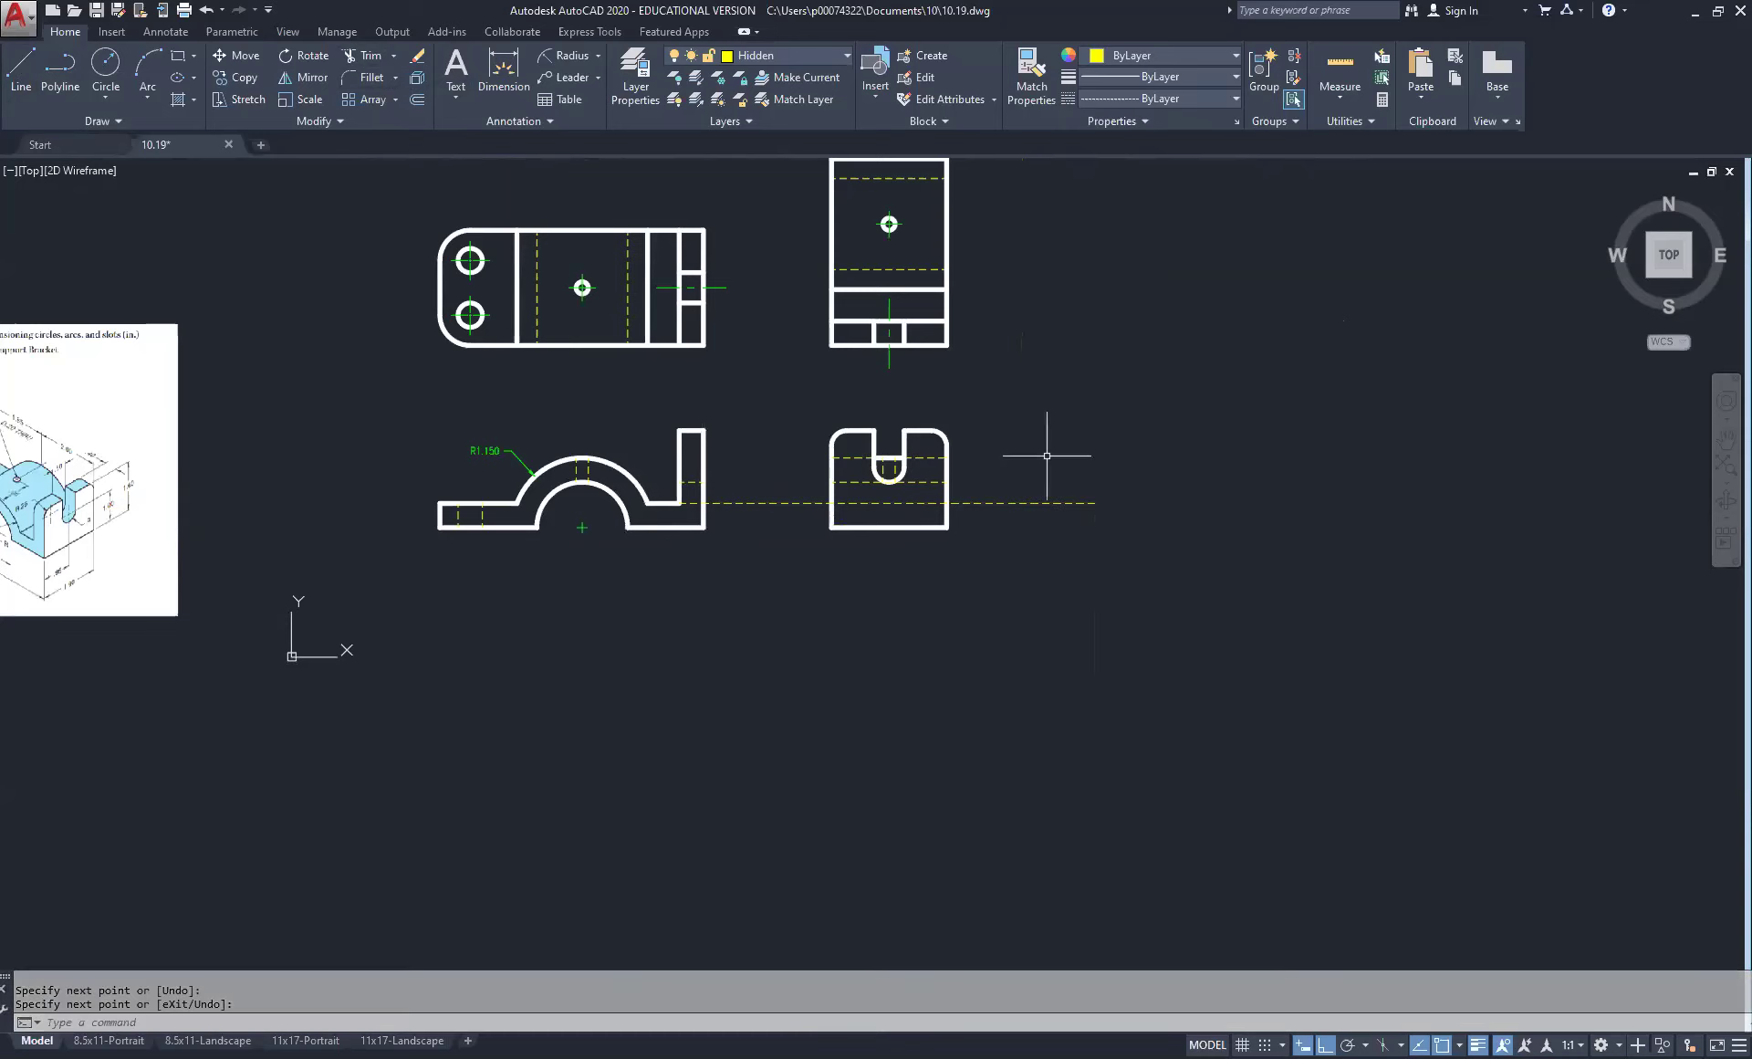
Step: Trim the base-thickness hidden line on both sides of the side view, using its outer vertical edges as cutting edges
{"action": "scroll", "coordinate": [871, 516], "scroll_direction": "up", "scroll_amount": 3}
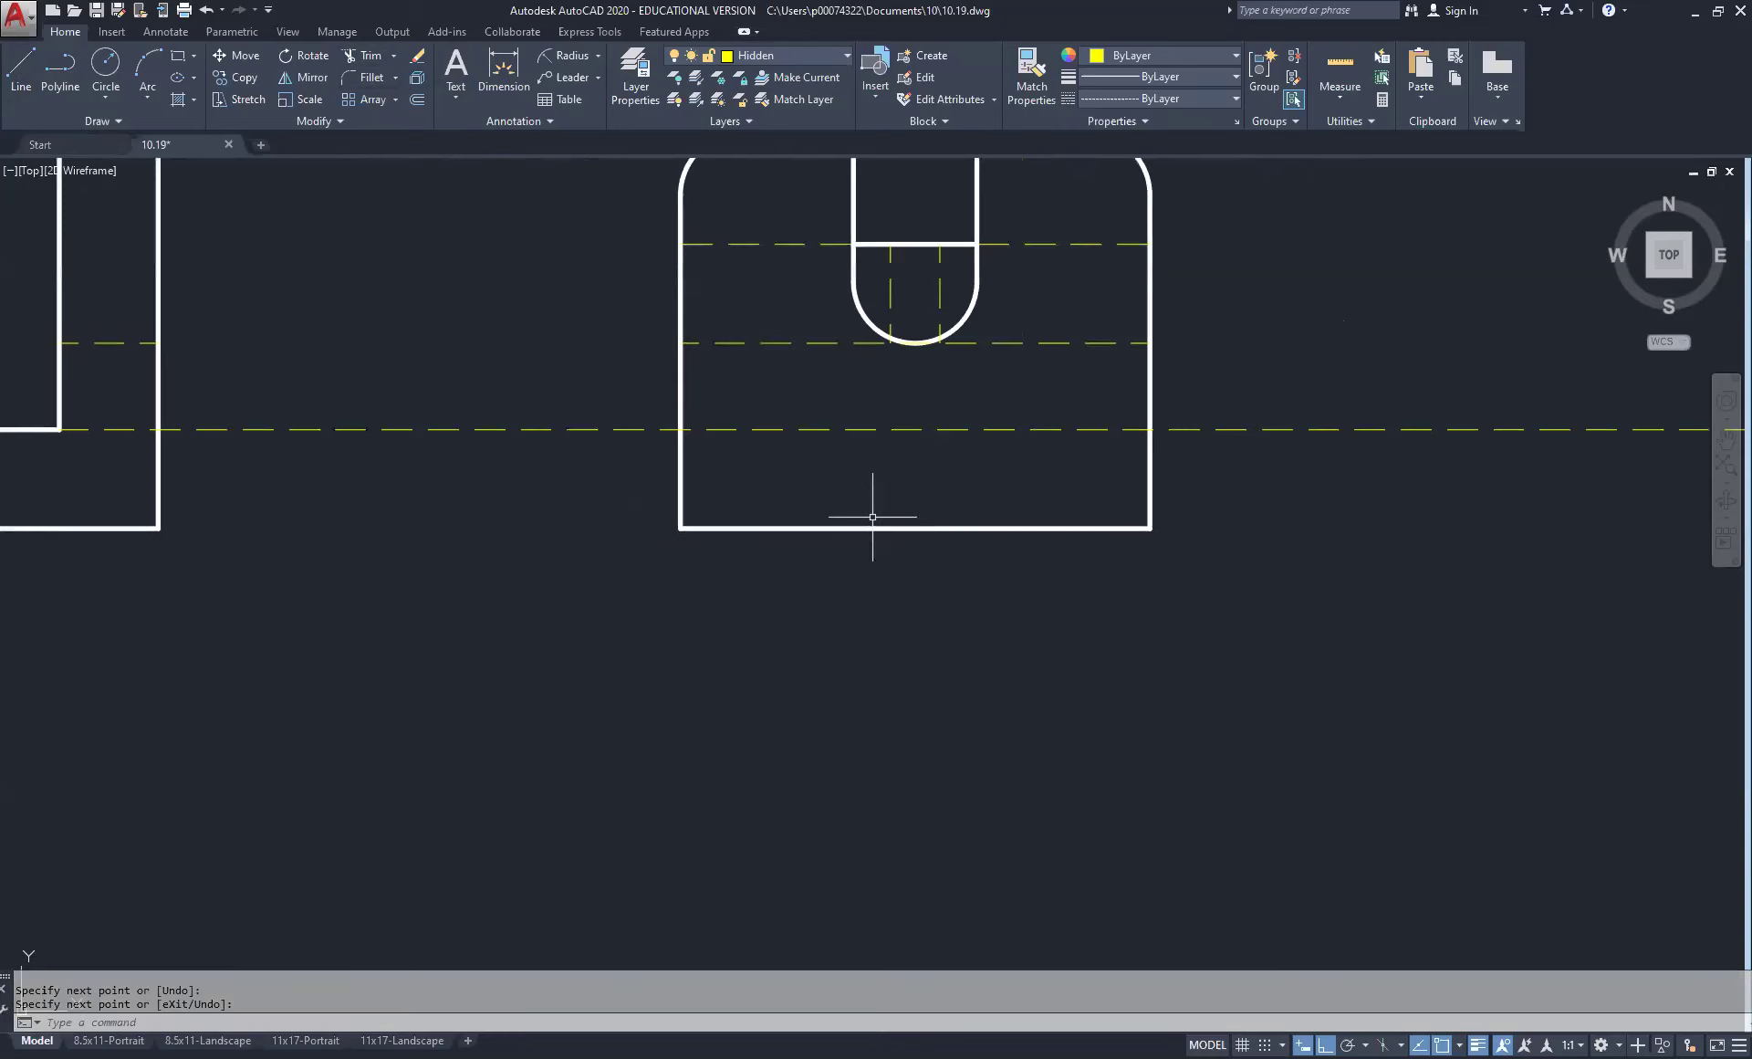
{"action": "left_click", "coordinate": [365, 56]}
{"action": "left_click", "coordinate": [743, 390]}
{"action": "left_click", "coordinate": [645, 410]}
{"action": "left_click", "coordinate": [1176, 365]}
{"action": "left_click", "coordinate": [1117, 395]}
{"action": "key", "text": "Return"}
{"action": "left_click", "coordinate": [1259, 379]}
{"action": "left_click", "coordinate": [1223, 479]}
{"action": "left_click", "coordinate": [629, 403]}
{"action": "left_click", "coordinate": [575, 473]}
{"action": "right_click", "coordinate": [583, 467]}
{"action": "left_click", "coordinate": [619, 481]}
{"action": "scroll", "coordinate": [593, 505], "scroll_direction": "down", "scroll_amount": 4}
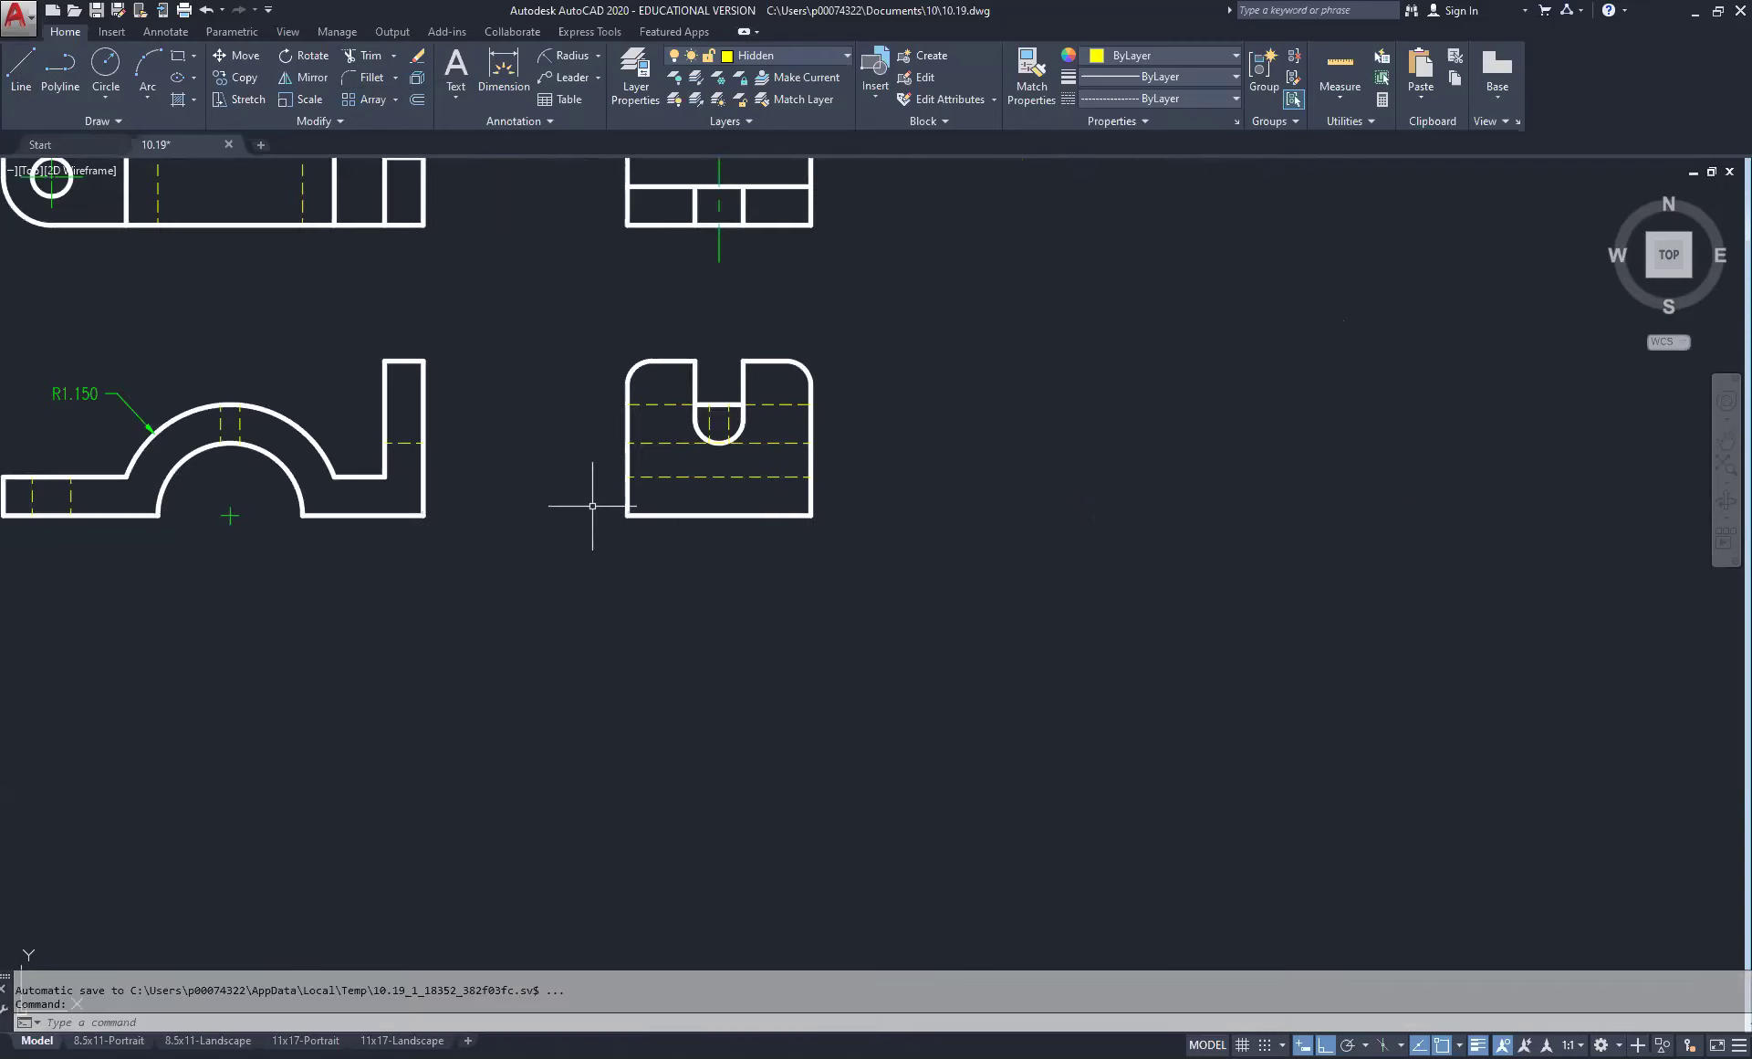
Step: Draw a vertical hidden line from the right quadrant of the rotated top view's right mounting hole down past the side view
{"action": "scroll", "coordinate": [404, 506], "scroll_direction": "up", "scroll_amount": 2}
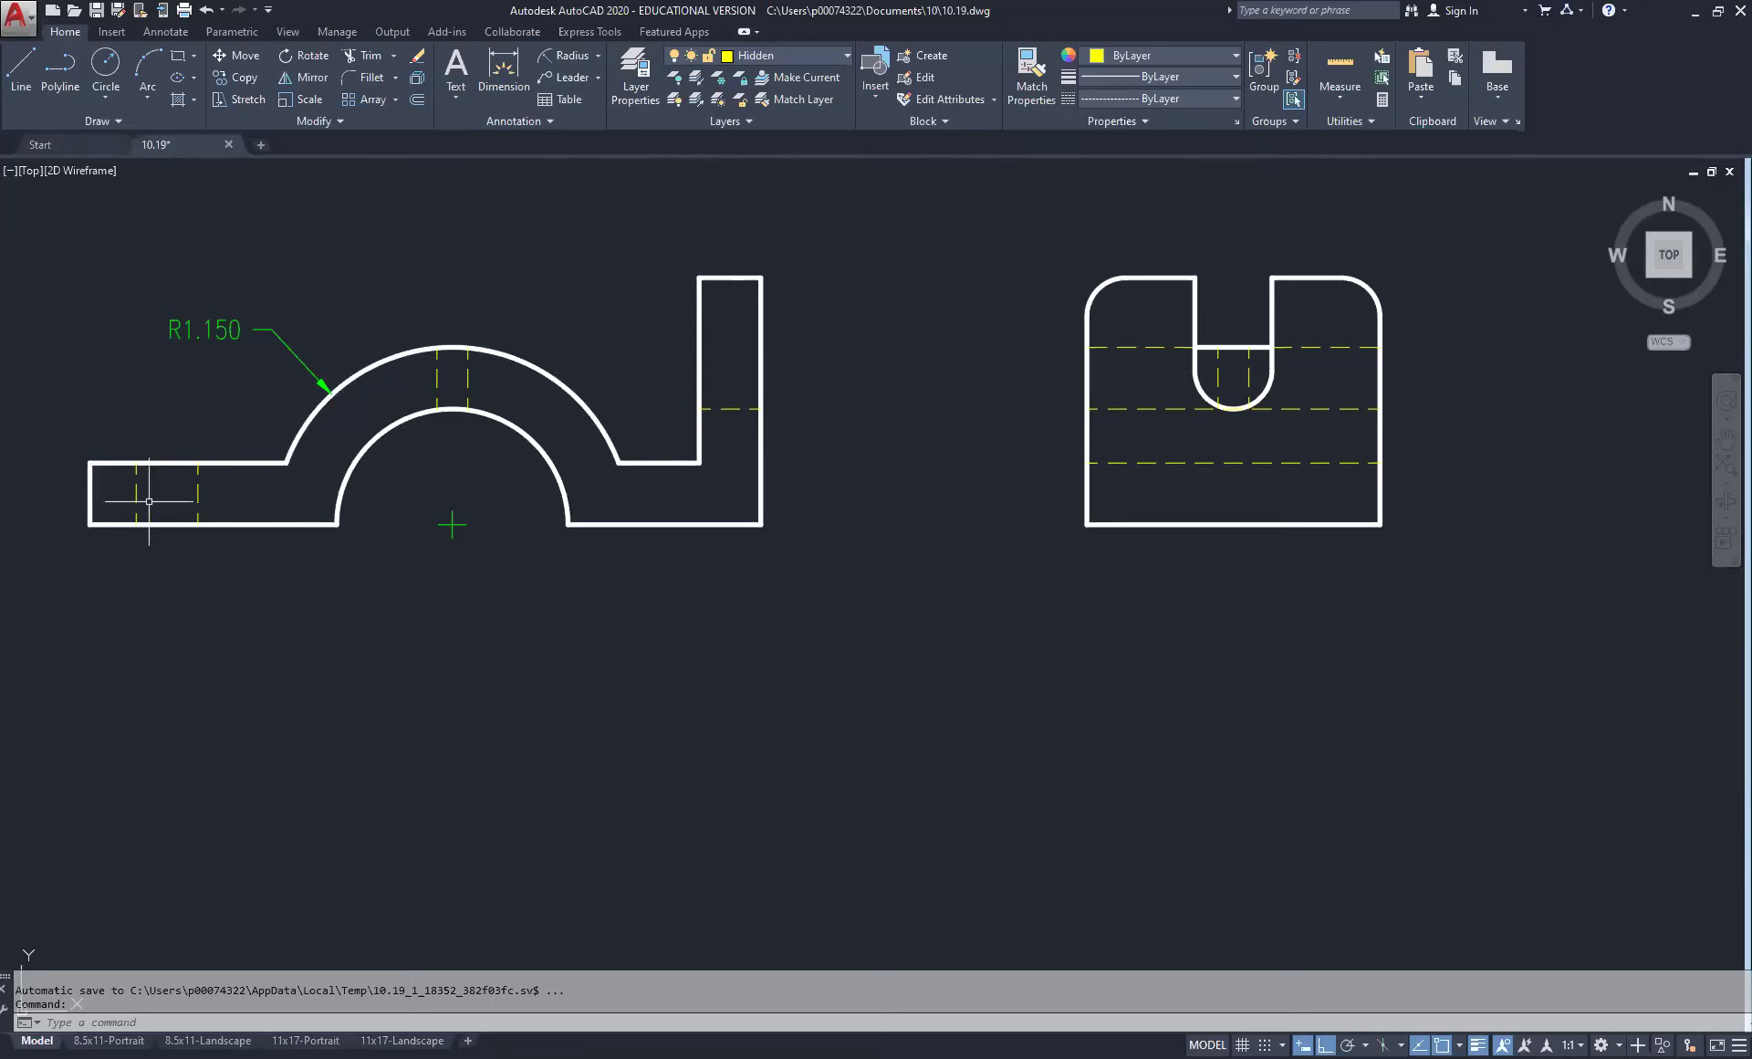
{"action": "scroll", "coordinate": [182, 505], "scroll_direction": "down", "scroll_amount": 4}
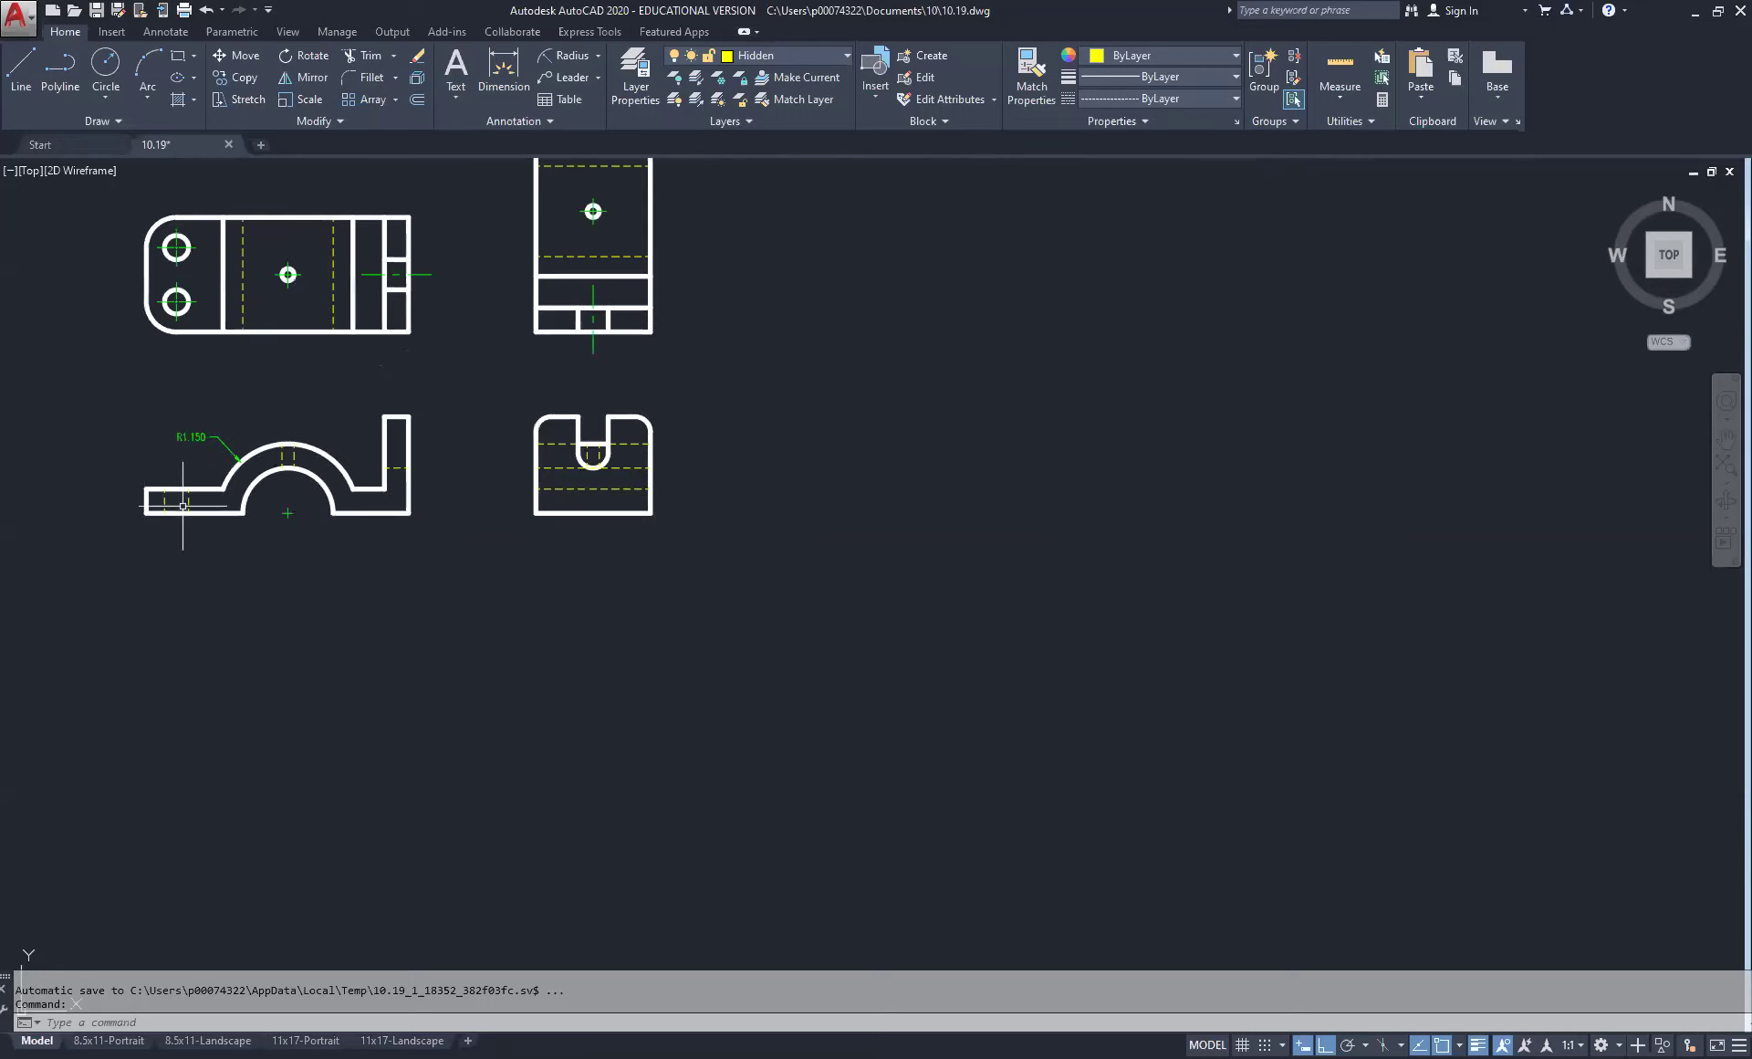
{"action": "middle_click_drag", "start_coordinate": [523, 447], "coordinate": [533, 582]}
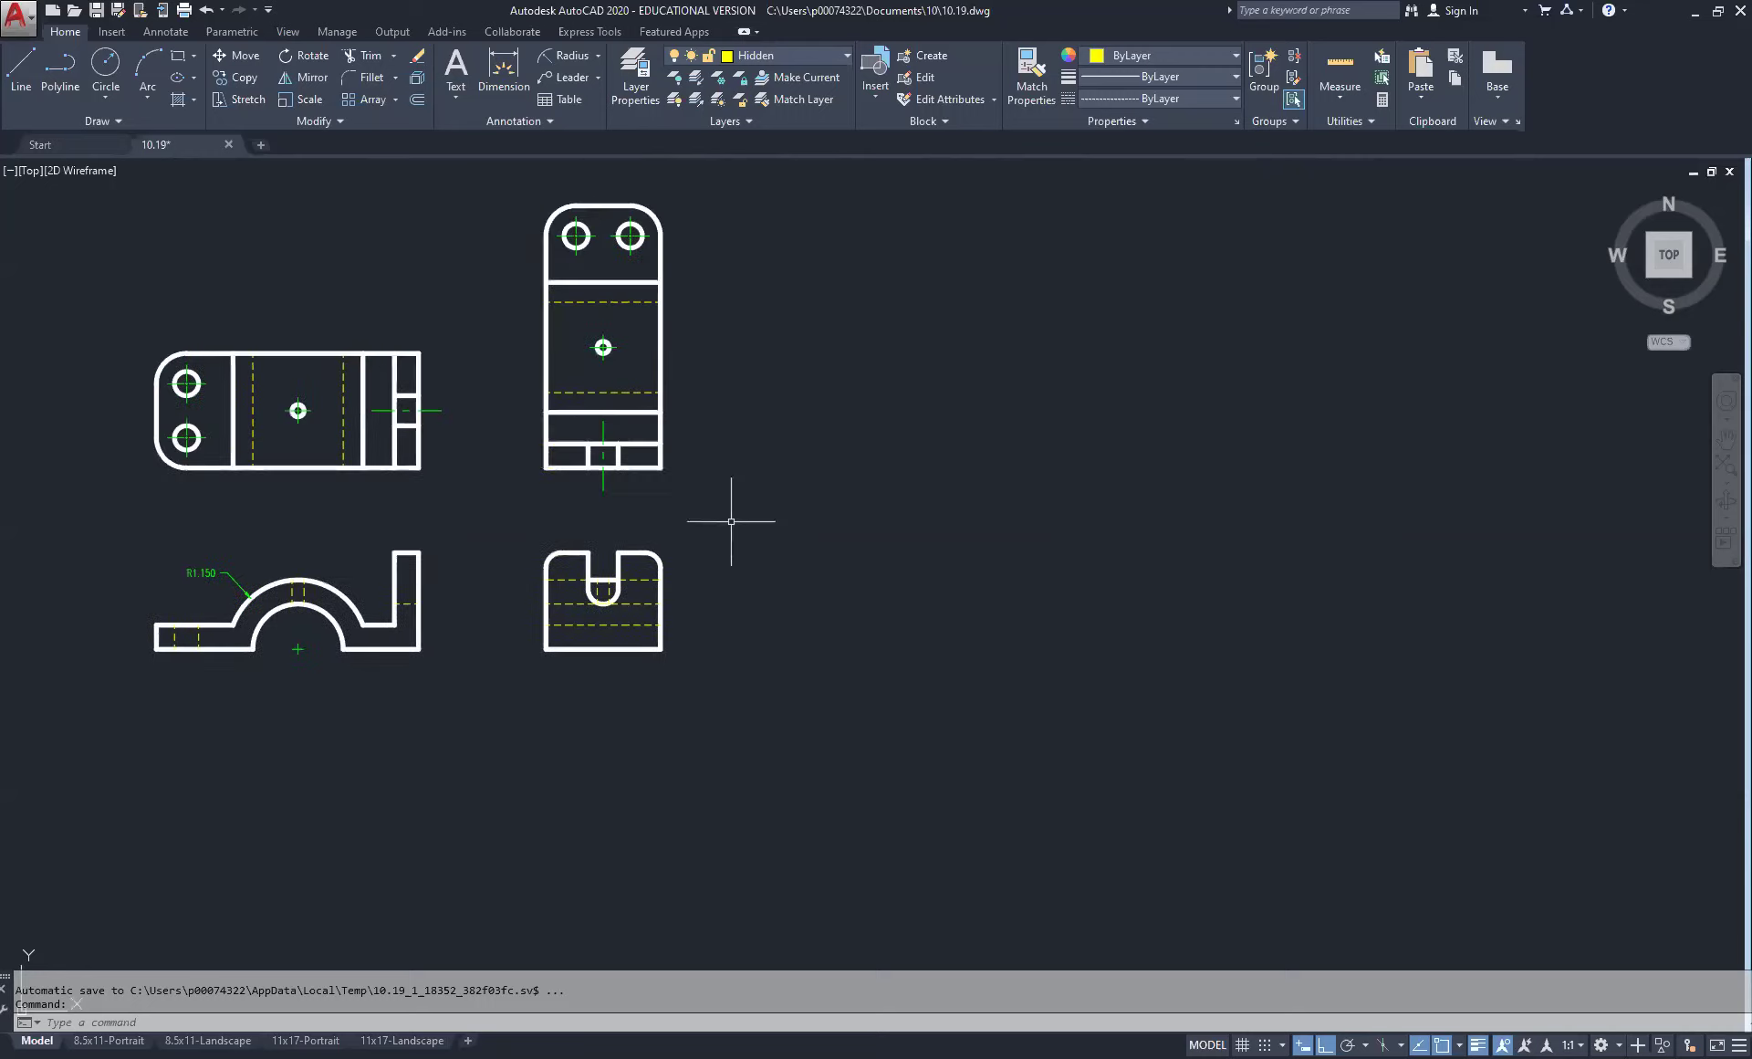
{"action": "left_click", "coordinate": [20, 69]}
{"action": "scroll", "coordinate": [587, 274], "scroll_direction": "up", "scroll_amount": 4}
{"action": "left_click", "coordinate": [750, 190]}
{"action": "scroll", "coordinate": [793, 604], "scroll_direction": "down", "scroll_amount": 6}
{"action": "left_click", "coordinate": [783, 803]}
{"action": "right_click", "coordinate": [851, 807]}
{"action": "left_click", "coordinate": [932, 818]}
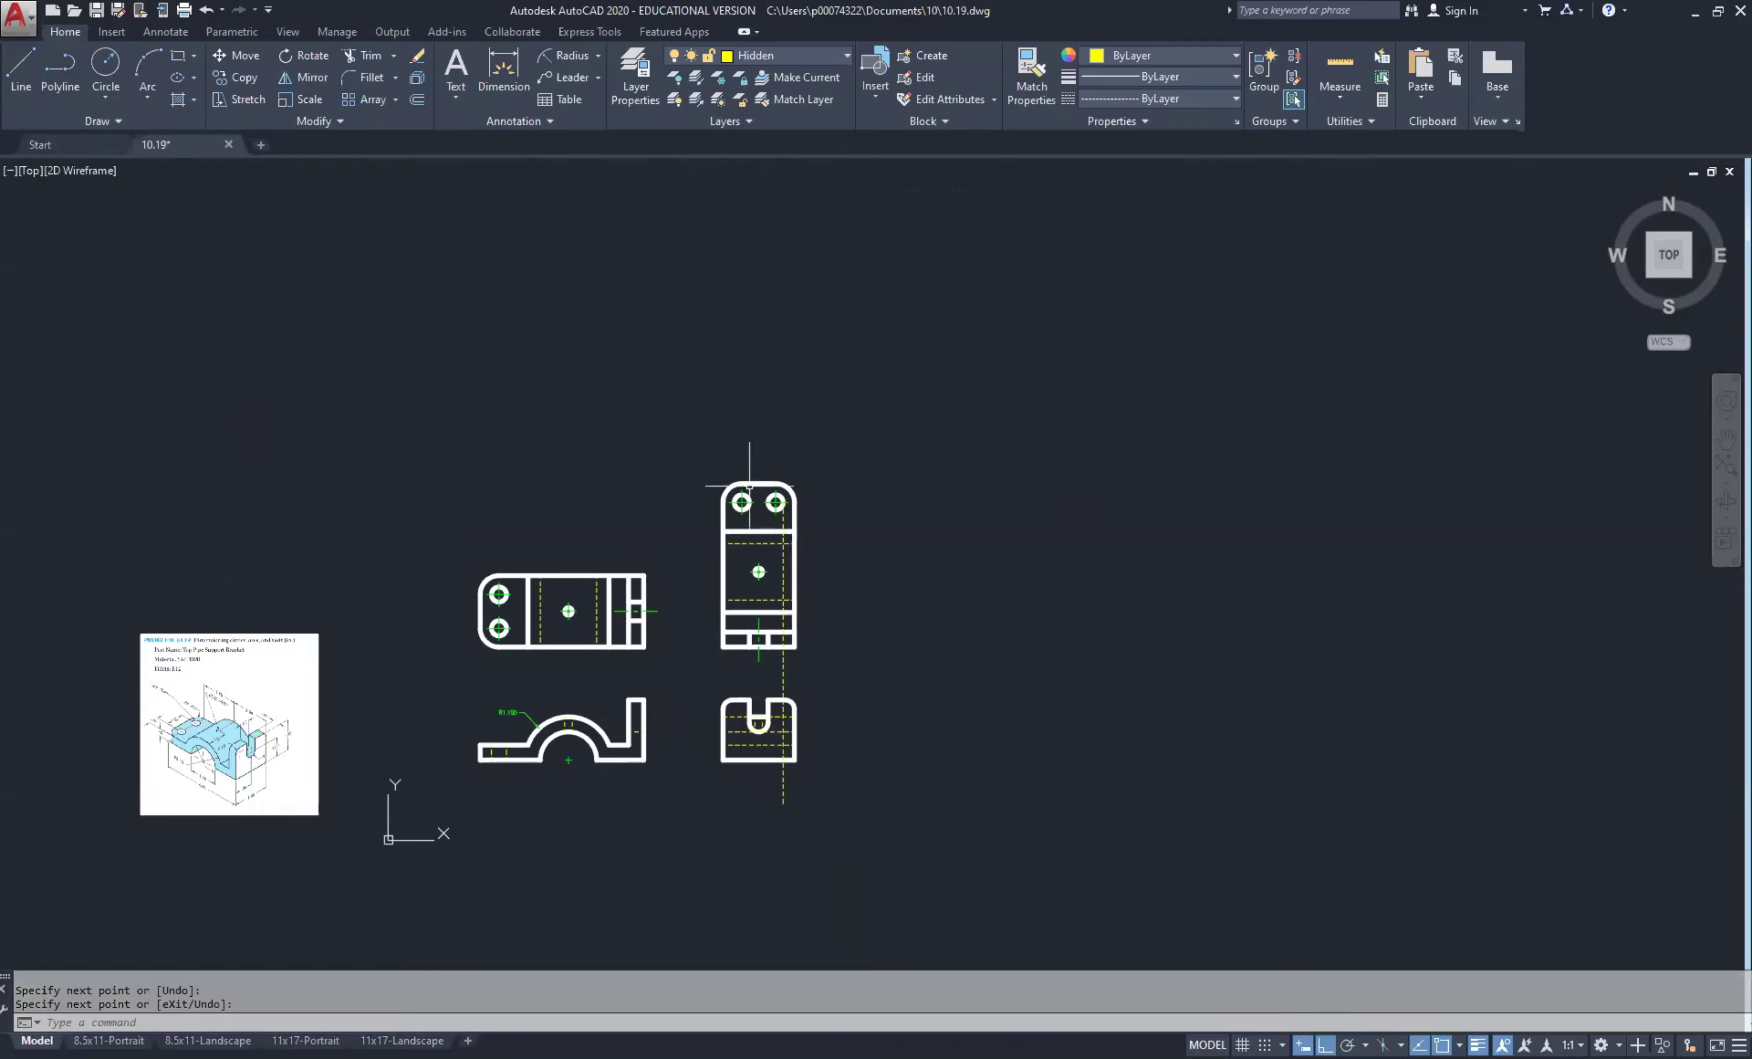
Step: Draw a vertical hidden line from the right mounting hole's left quadrant in the rotated top view down past the side view's base
{"action": "right_click", "coordinate": [775, 498]}
{"action": "left_click", "coordinate": [785, 506]}
{"action": "scroll", "coordinate": [775, 502], "scroll_direction": "up", "scroll_amount": 8}
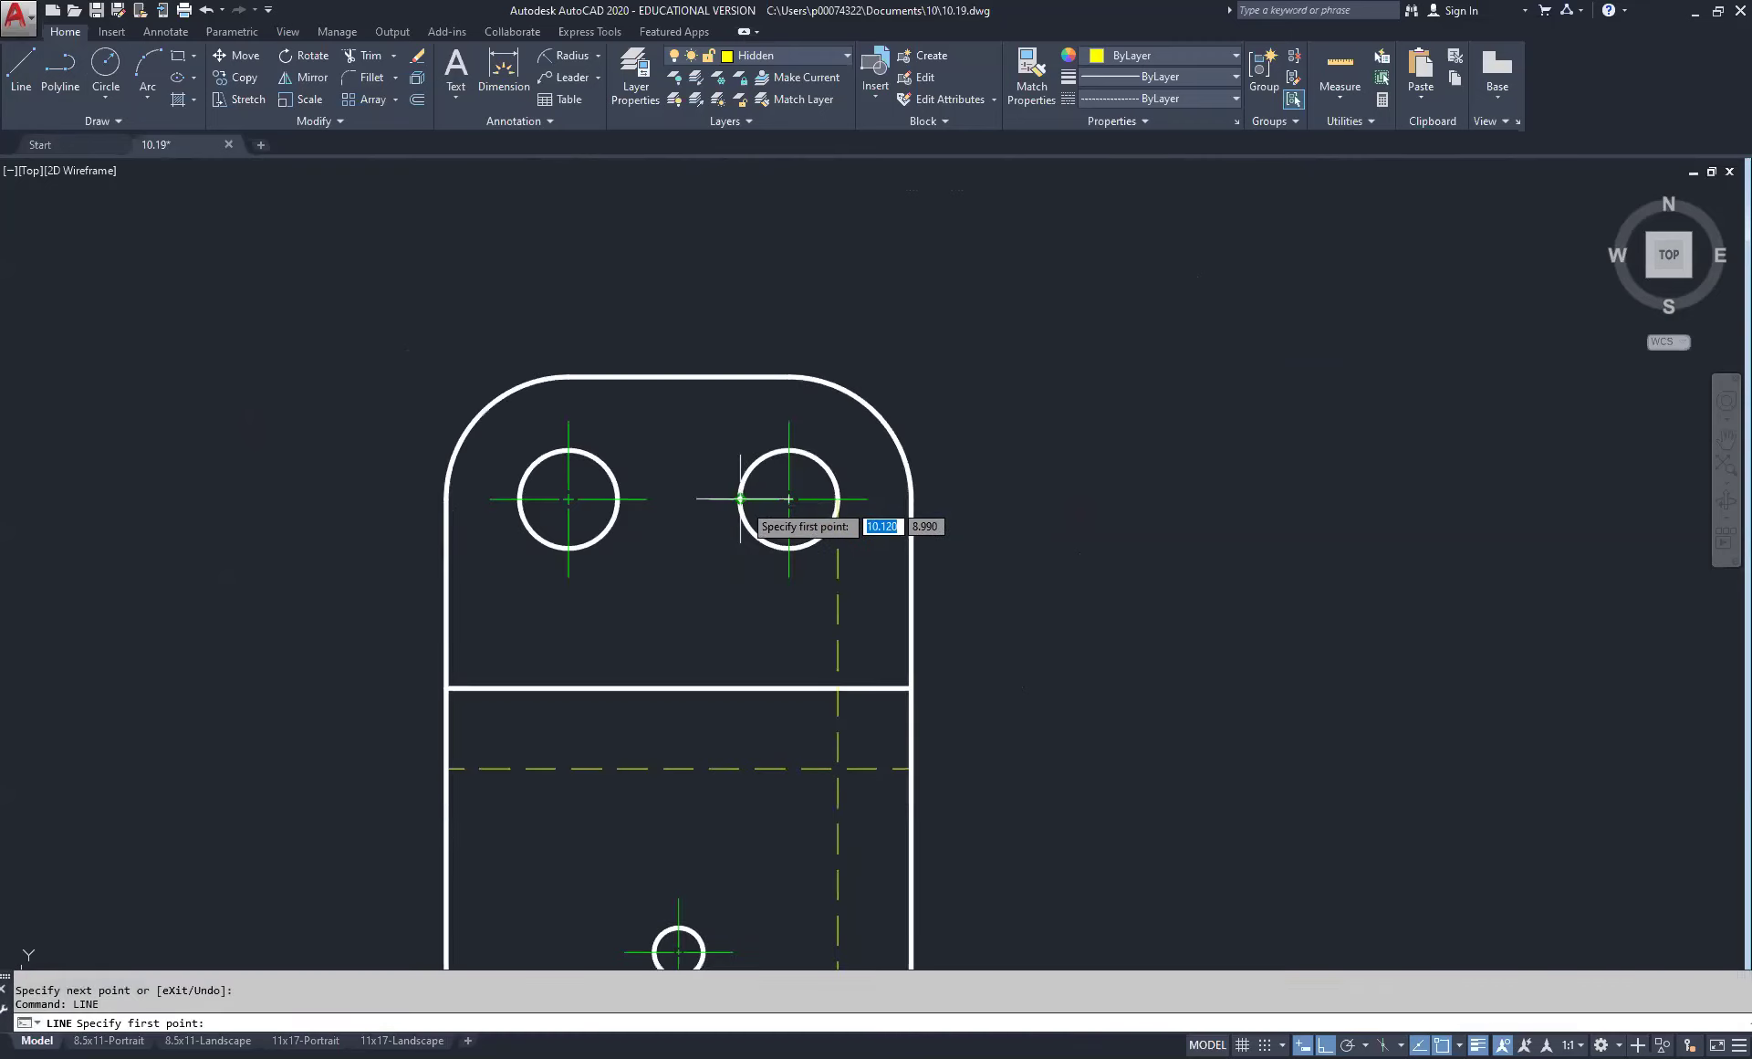
{"action": "left_click", "coordinate": [743, 501]}
{"action": "scroll", "coordinate": [758, 671], "scroll_direction": "down", "scroll_amount": 2}
{"action": "scroll", "coordinate": [750, 680], "scroll_direction": "down", "scroll_amount": 5}
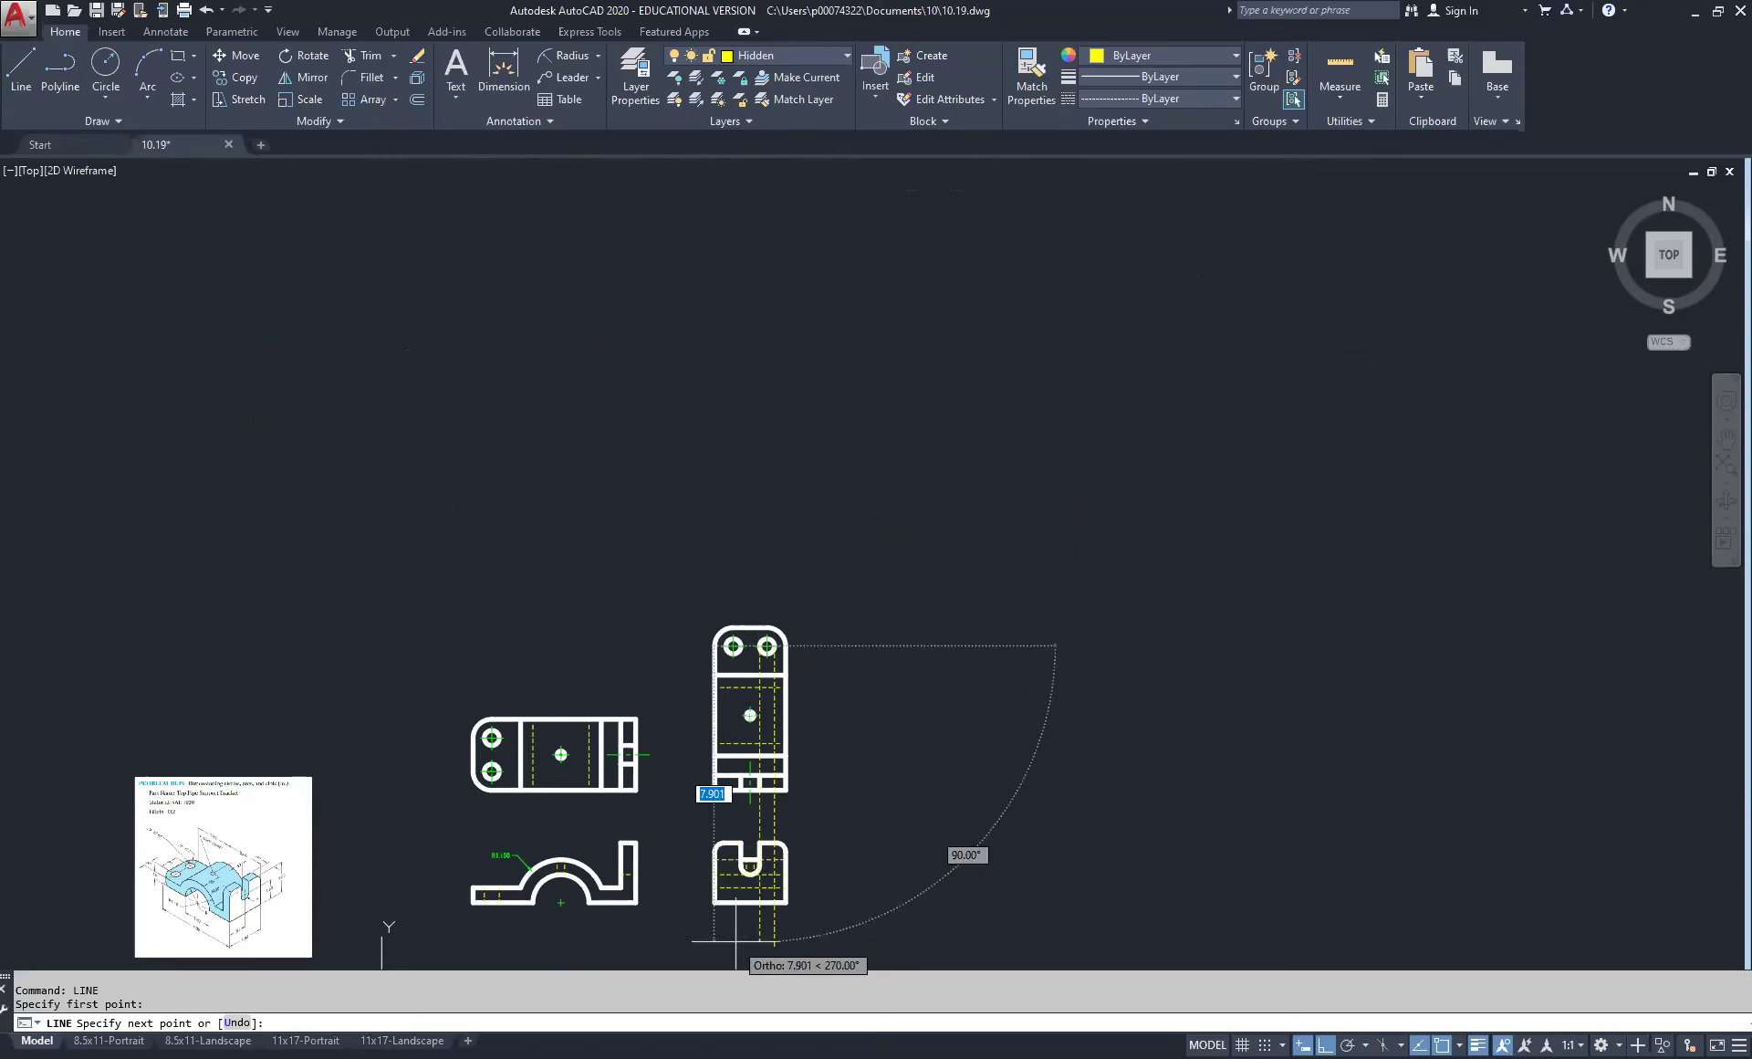
{"action": "scroll", "coordinate": [798, 936], "scroll_direction": "up", "scroll_amount": 2}
{"action": "left_click", "coordinate": [782, 930]}
{"action": "right_click", "coordinate": [840, 618]}
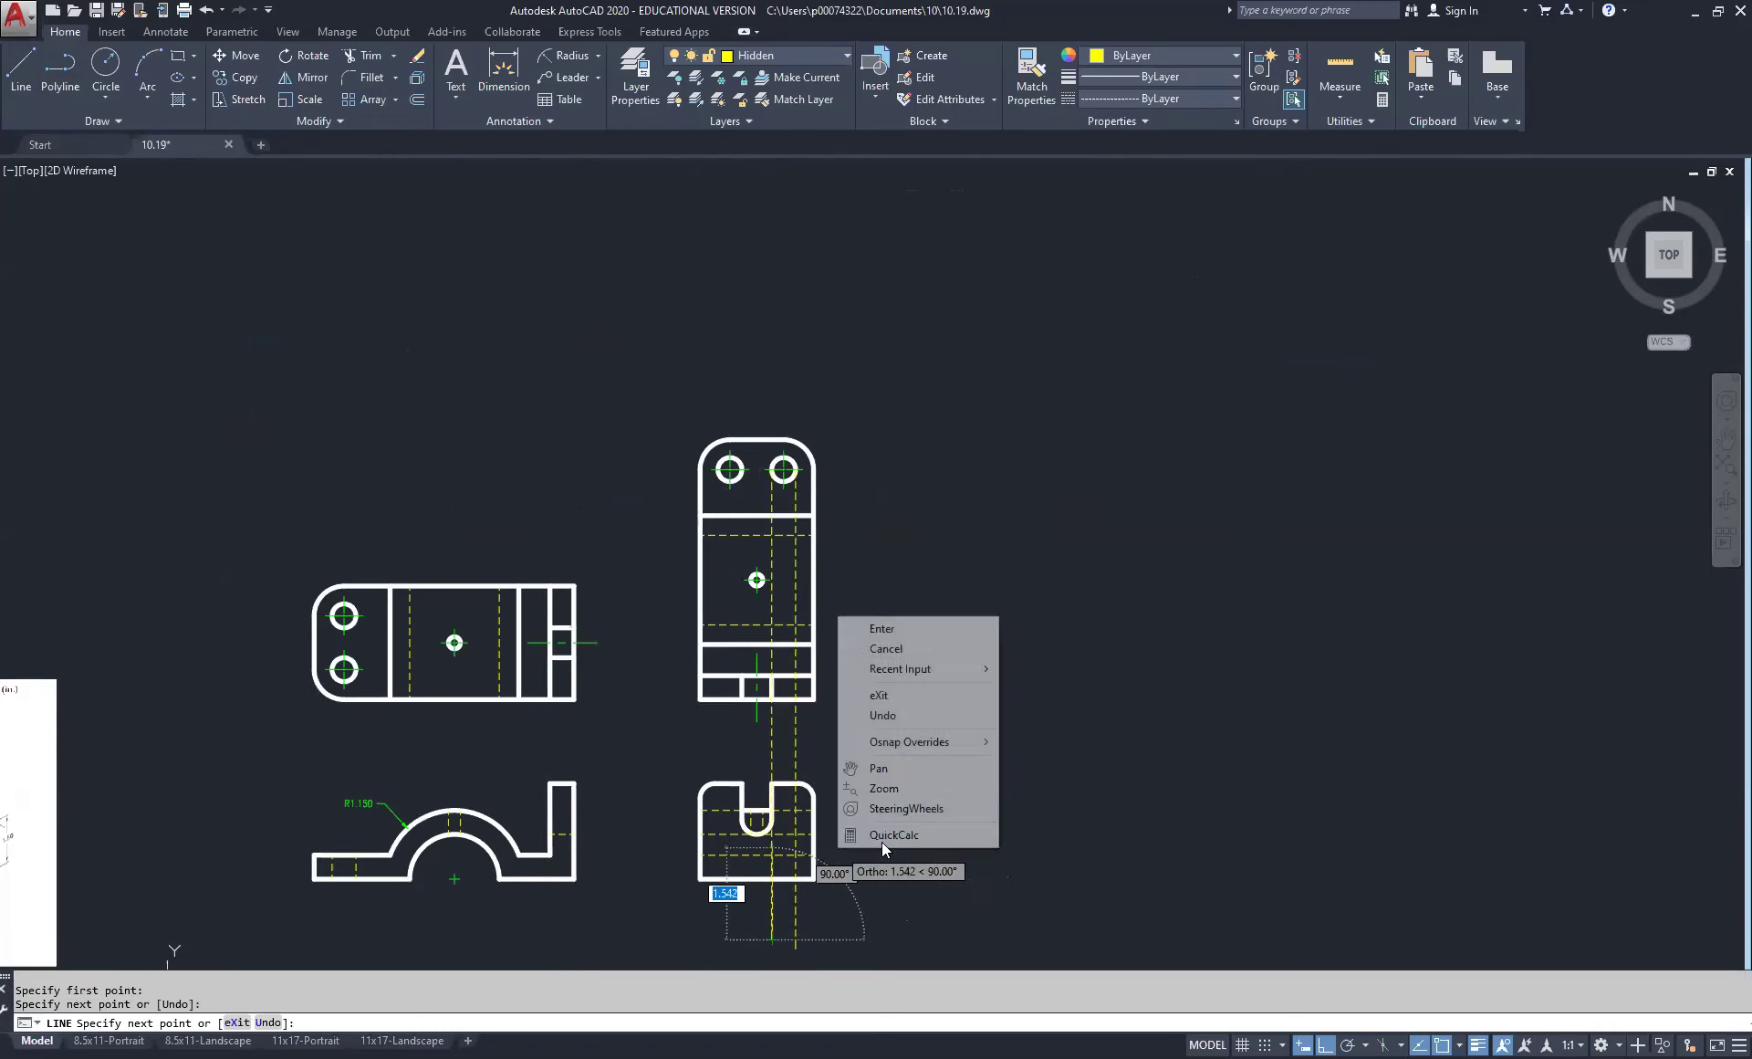
{"action": "left_click", "coordinate": [894, 631]}
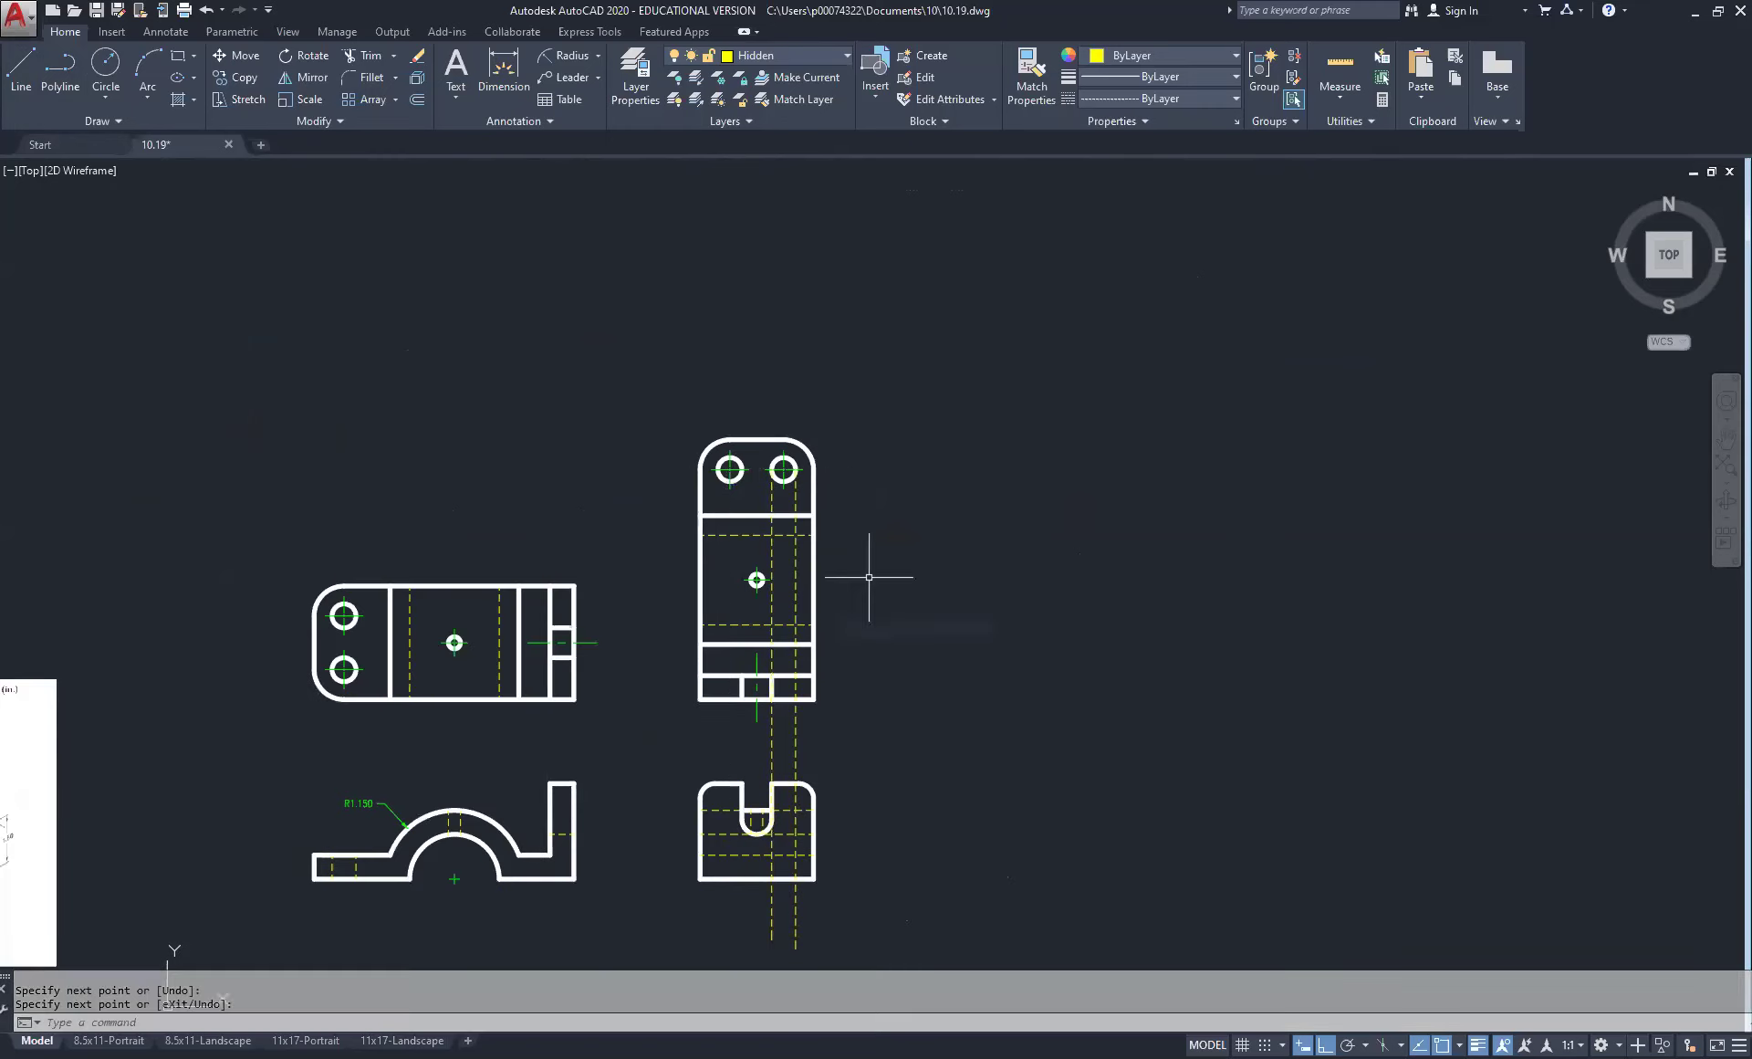
Step: Draw a vertical hidden line from the right quadrant of the rotated top view's left mounting hole down past the side view
{"action": "scroll", "coordinate": [691, 512], "scroll_direction": "up", "scroll_amount": 4}
{"action": "right_click", "coordinate": [825, 447]}
{"action": "left_click", "coordinate": [838, 459]}
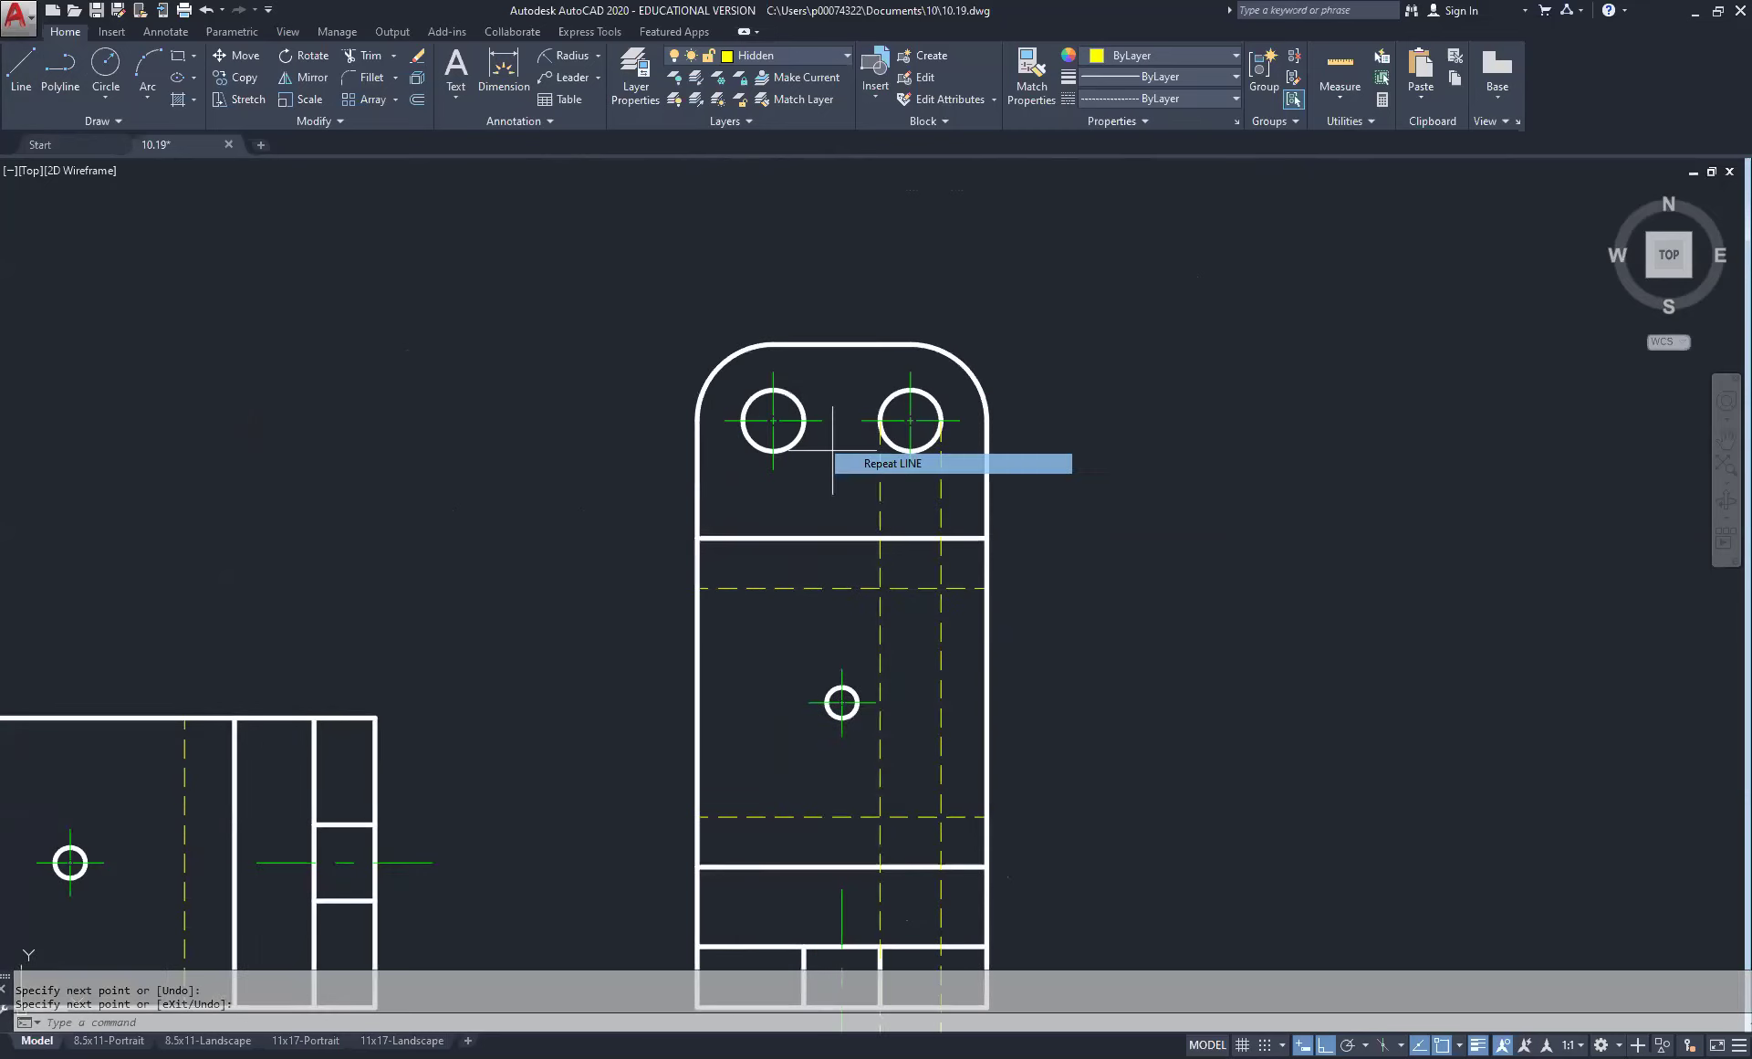
{"action": "left_click", "coordinate": [805, 420]}
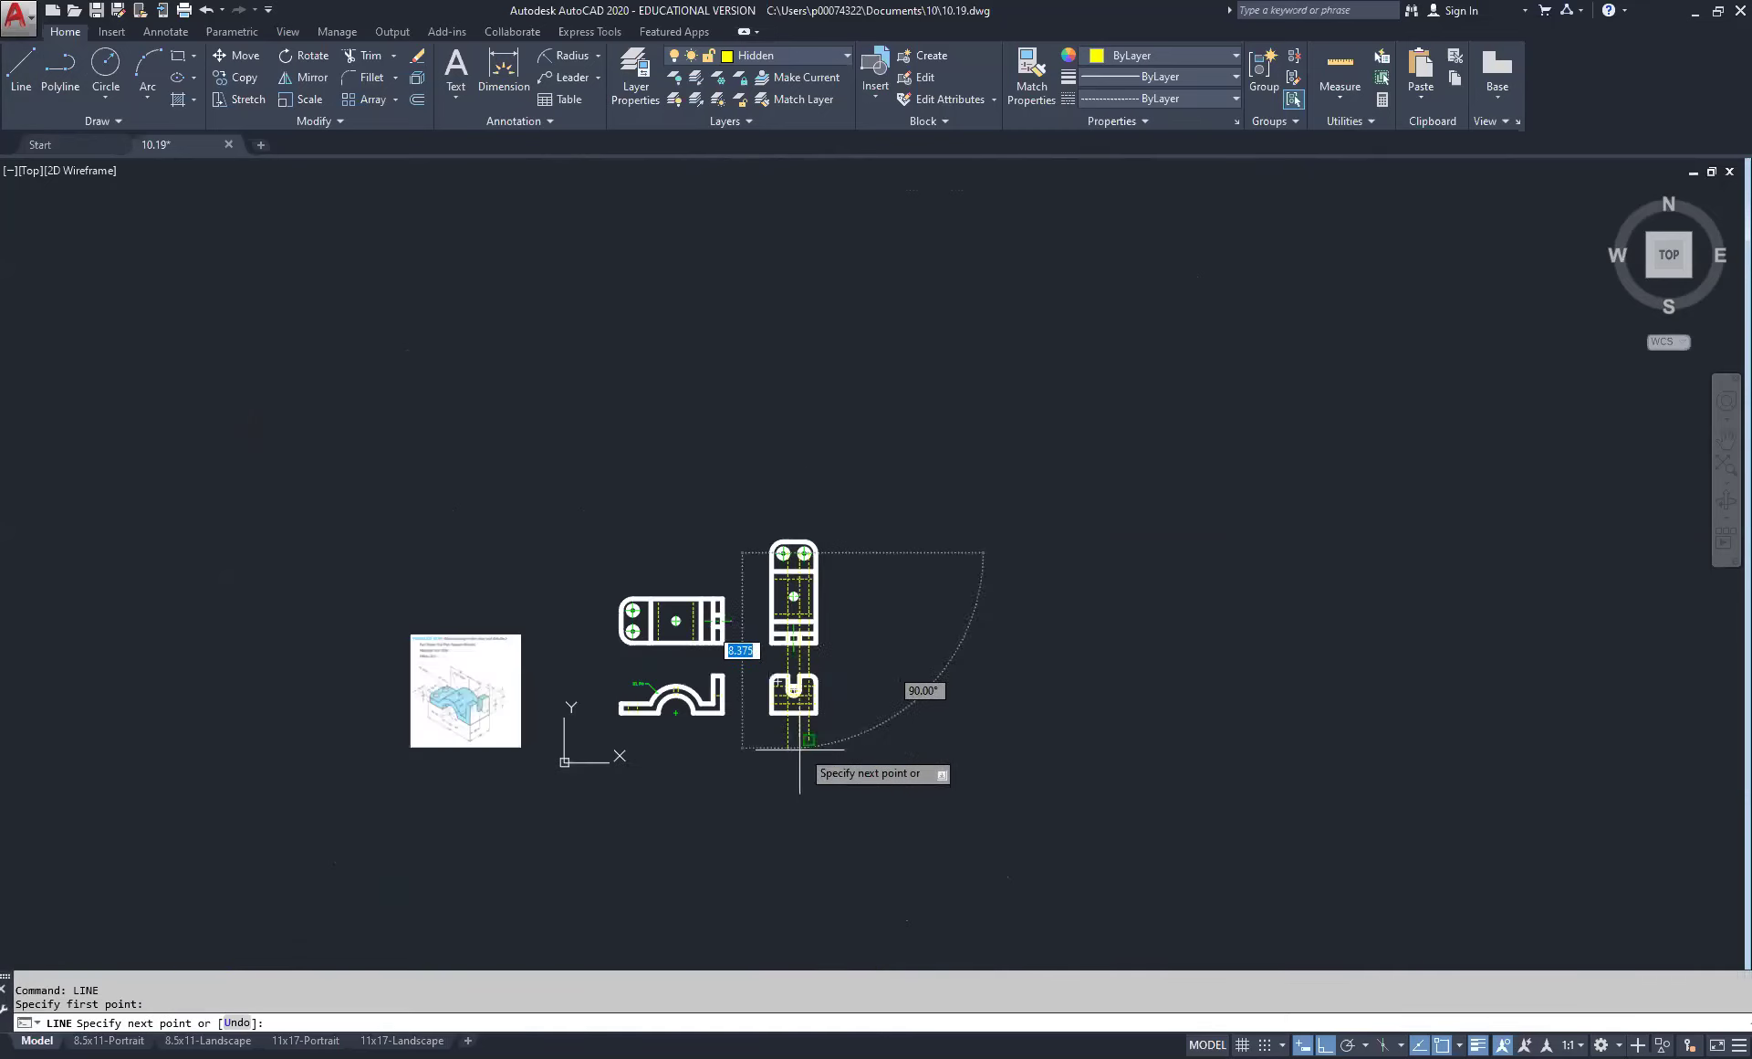
{"action": "scroll", "coordinate": [778, 744], "scroll_direction": "up", "scroll_amount": 4}
{"action": "right_click", "coordinate": [791, 703]}
{"action": "left_click", "coordinate": [831, 722]}
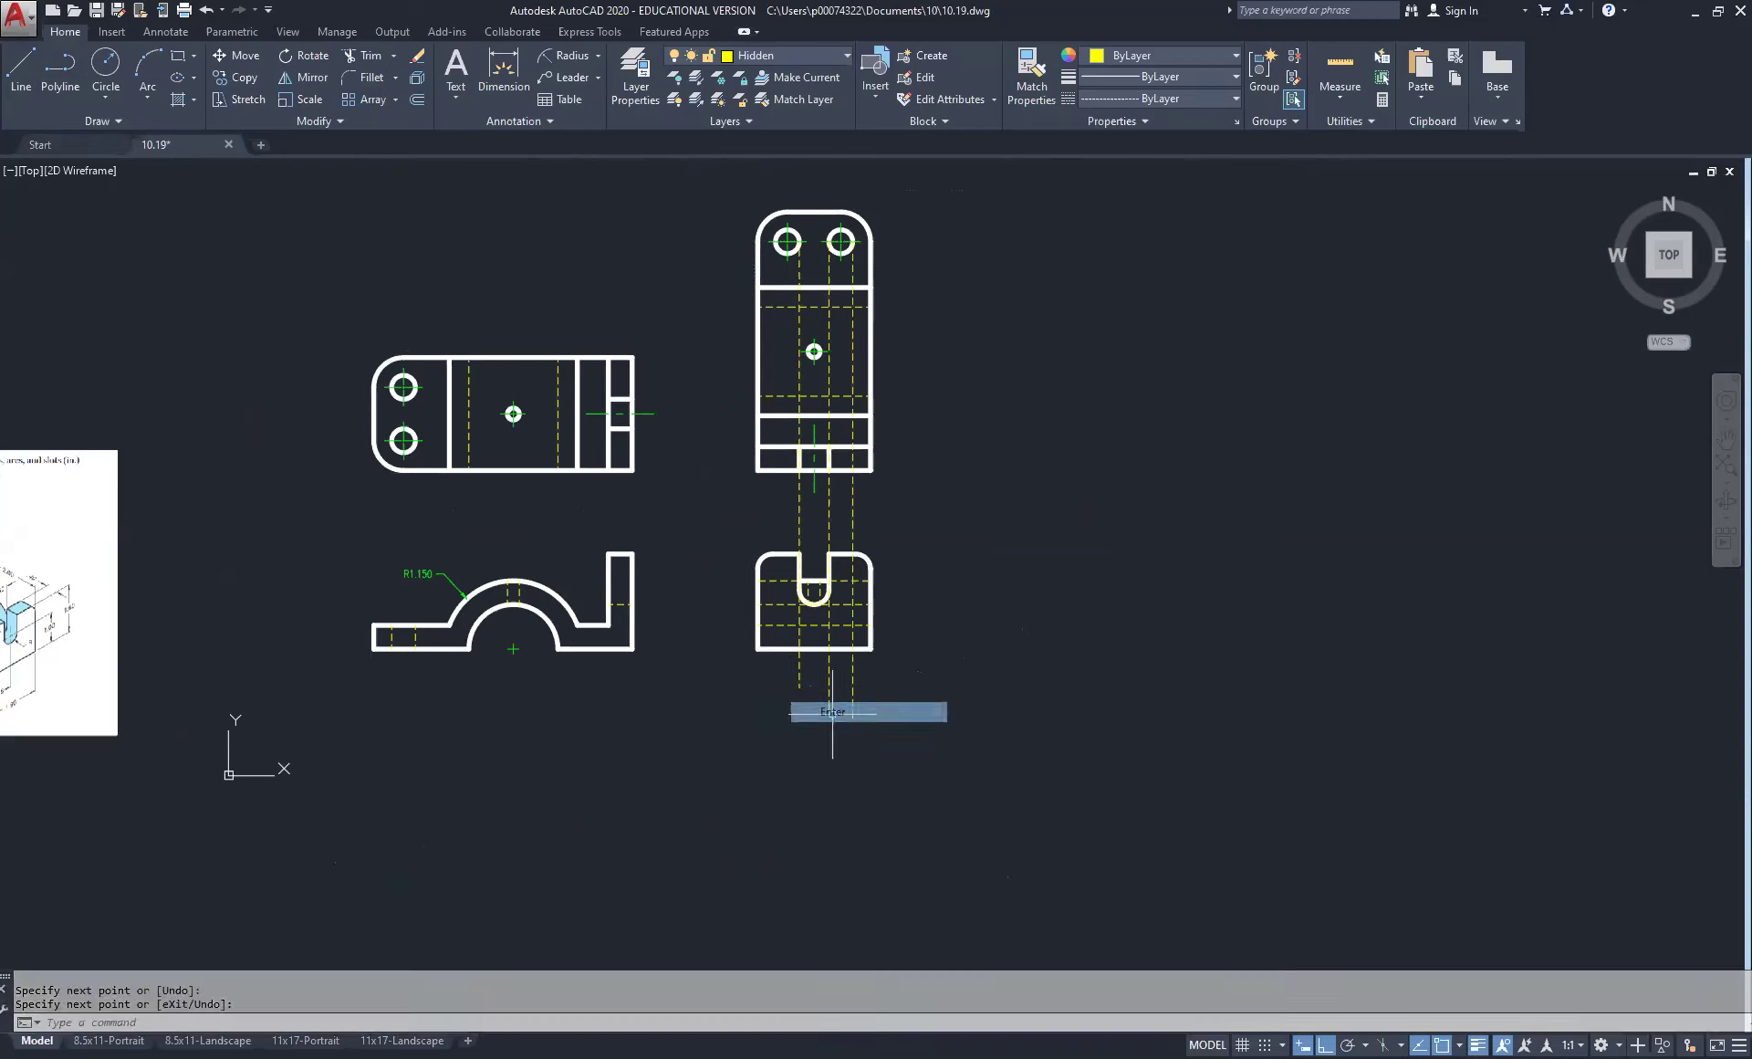
Step: Draw a vertical hidden line from the left quadrant of the rotated top view's left mounting hole down past the side view's base
{"action": "right_click", "coordinate": [759, 393]}
{"action": "left_click", "coordinate": [772, 402]}
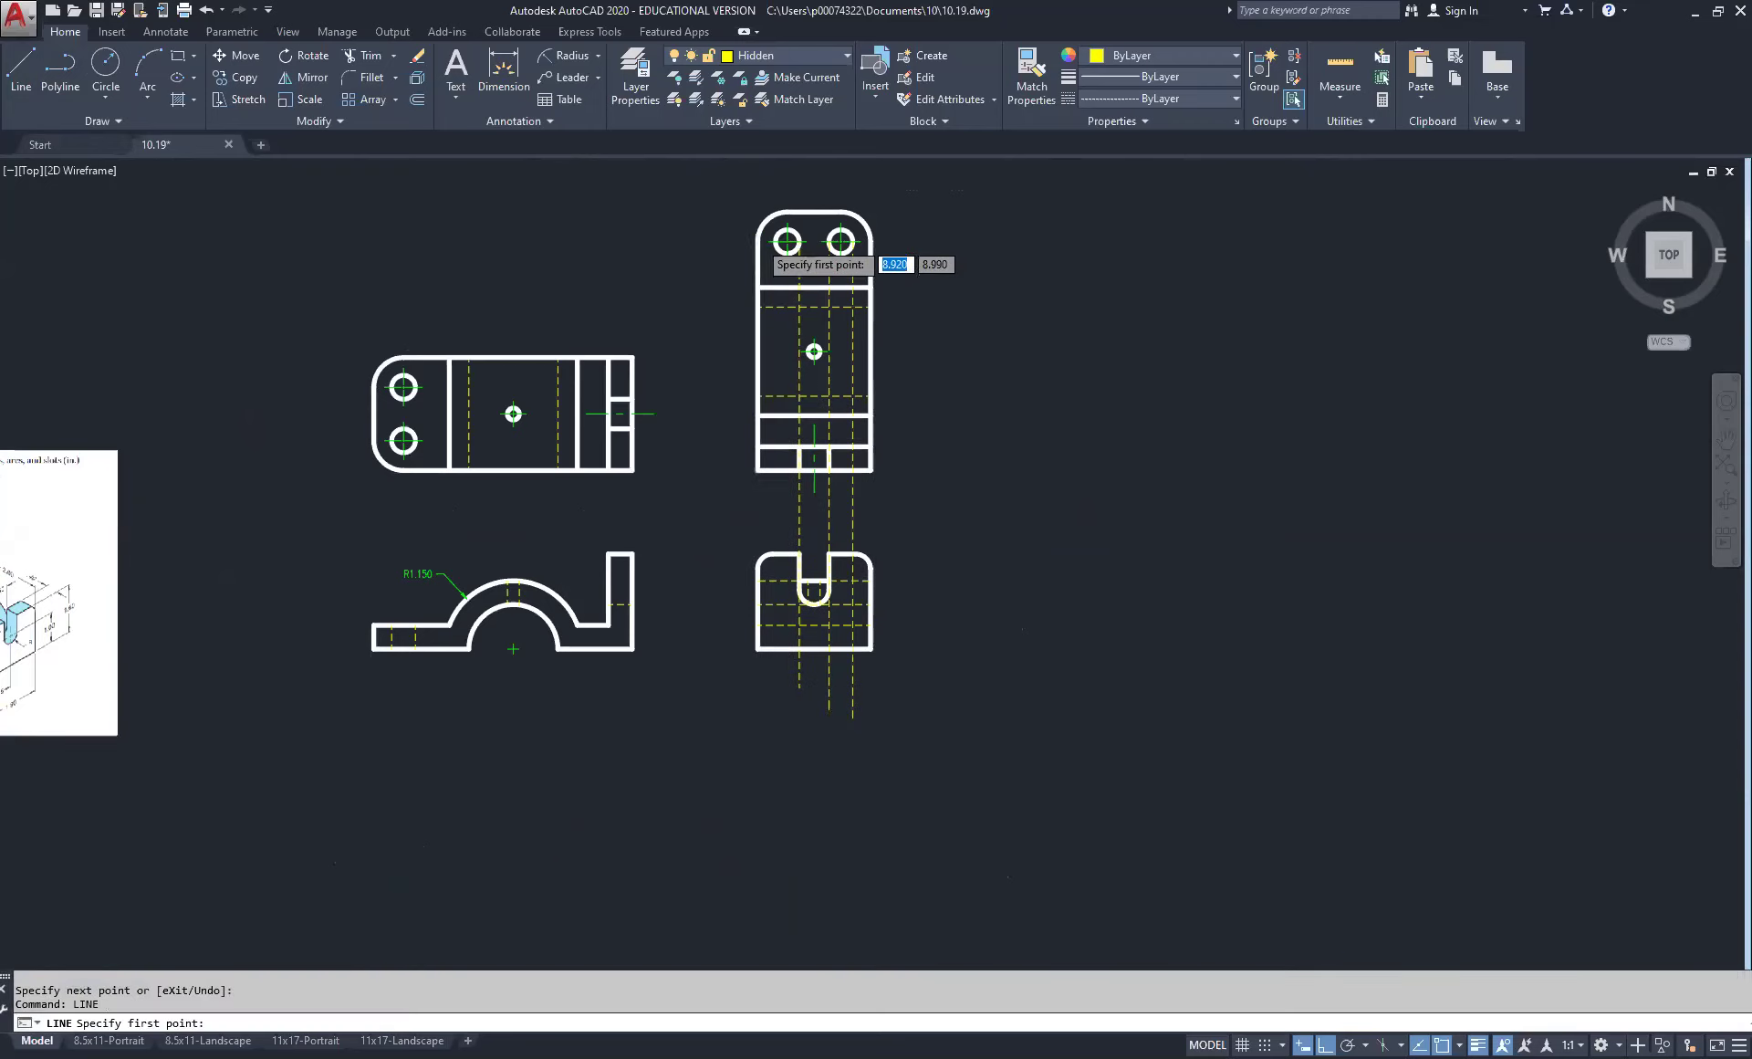
{"action": "scroll", "coordinate": [758, 239], "scroll_direction": "up", "scroll_amount": 8}
{"action": "left_click", "coordinate": [846, 243]}
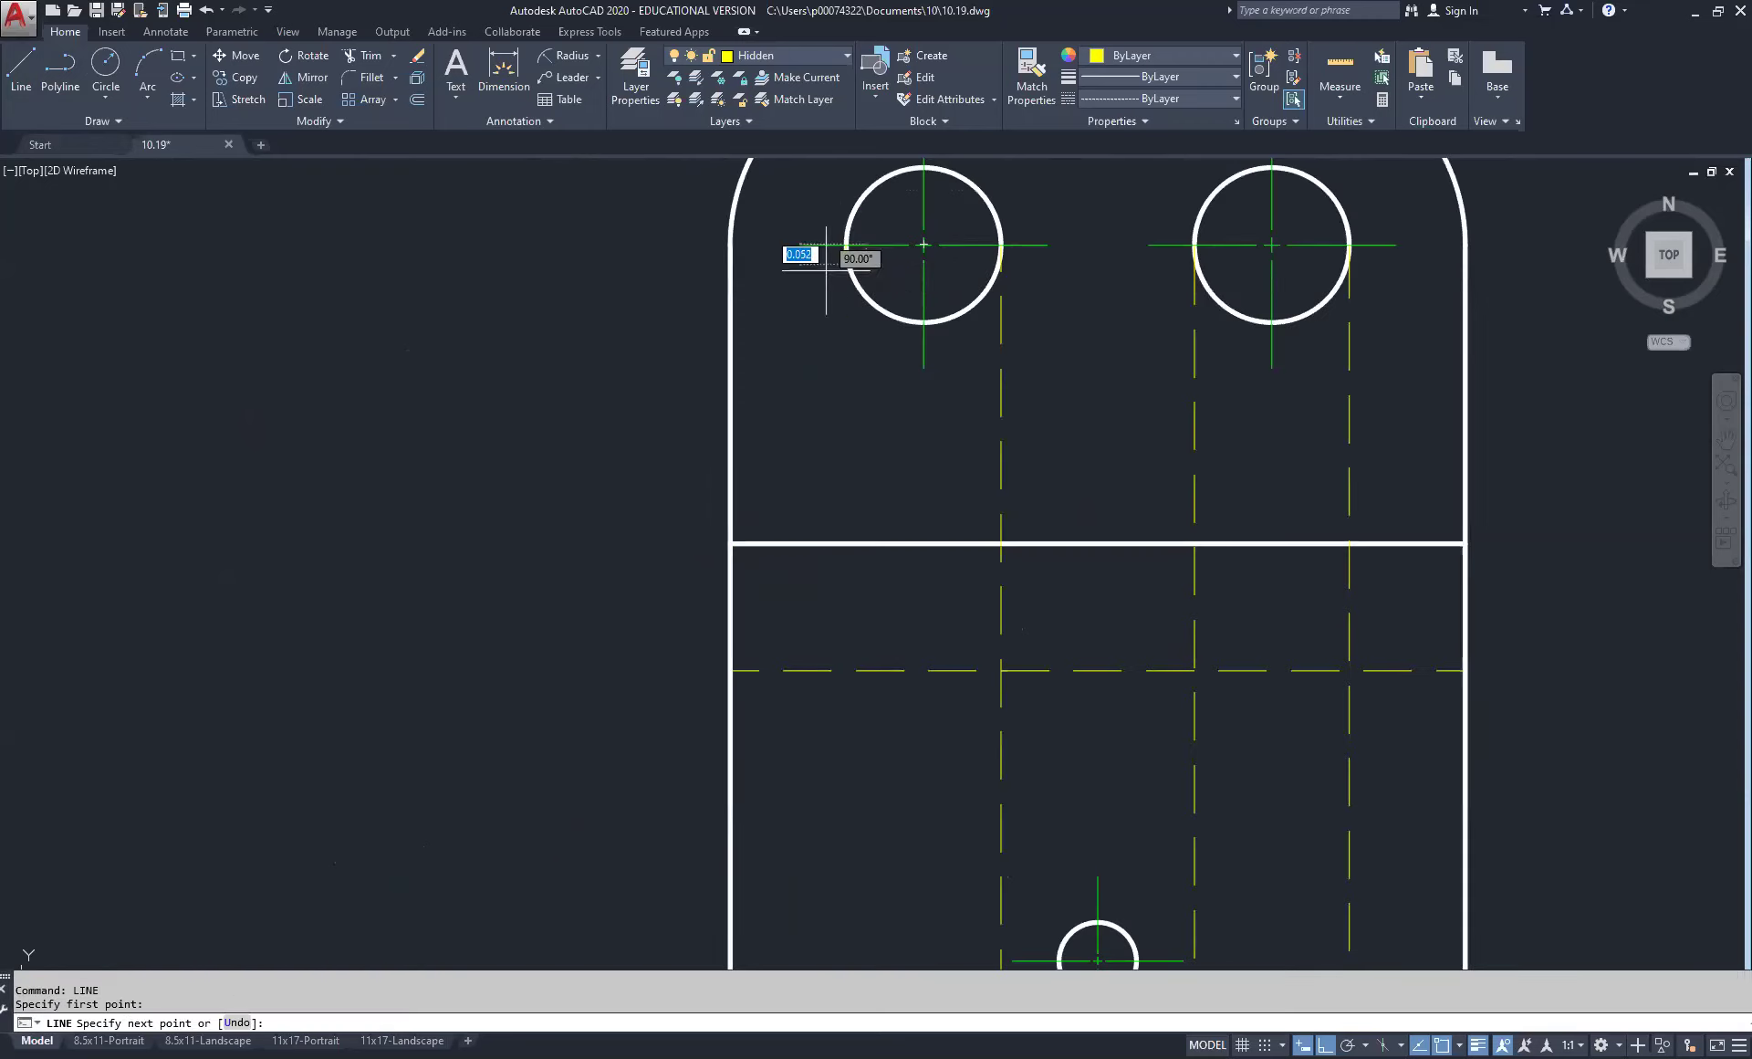
{"action": "scroll", "coordinate": [743, 430], "scroll_direction": "down", "scroll_amount": 6}
{"action": "scroll", "coordinate": [764, 692], "scroll_direction": "up", "scroll_amount": 3}
{"action": "scroll", "coordinate": [764, 692], "scroll_direction": "up", "scroll_amount": 3}
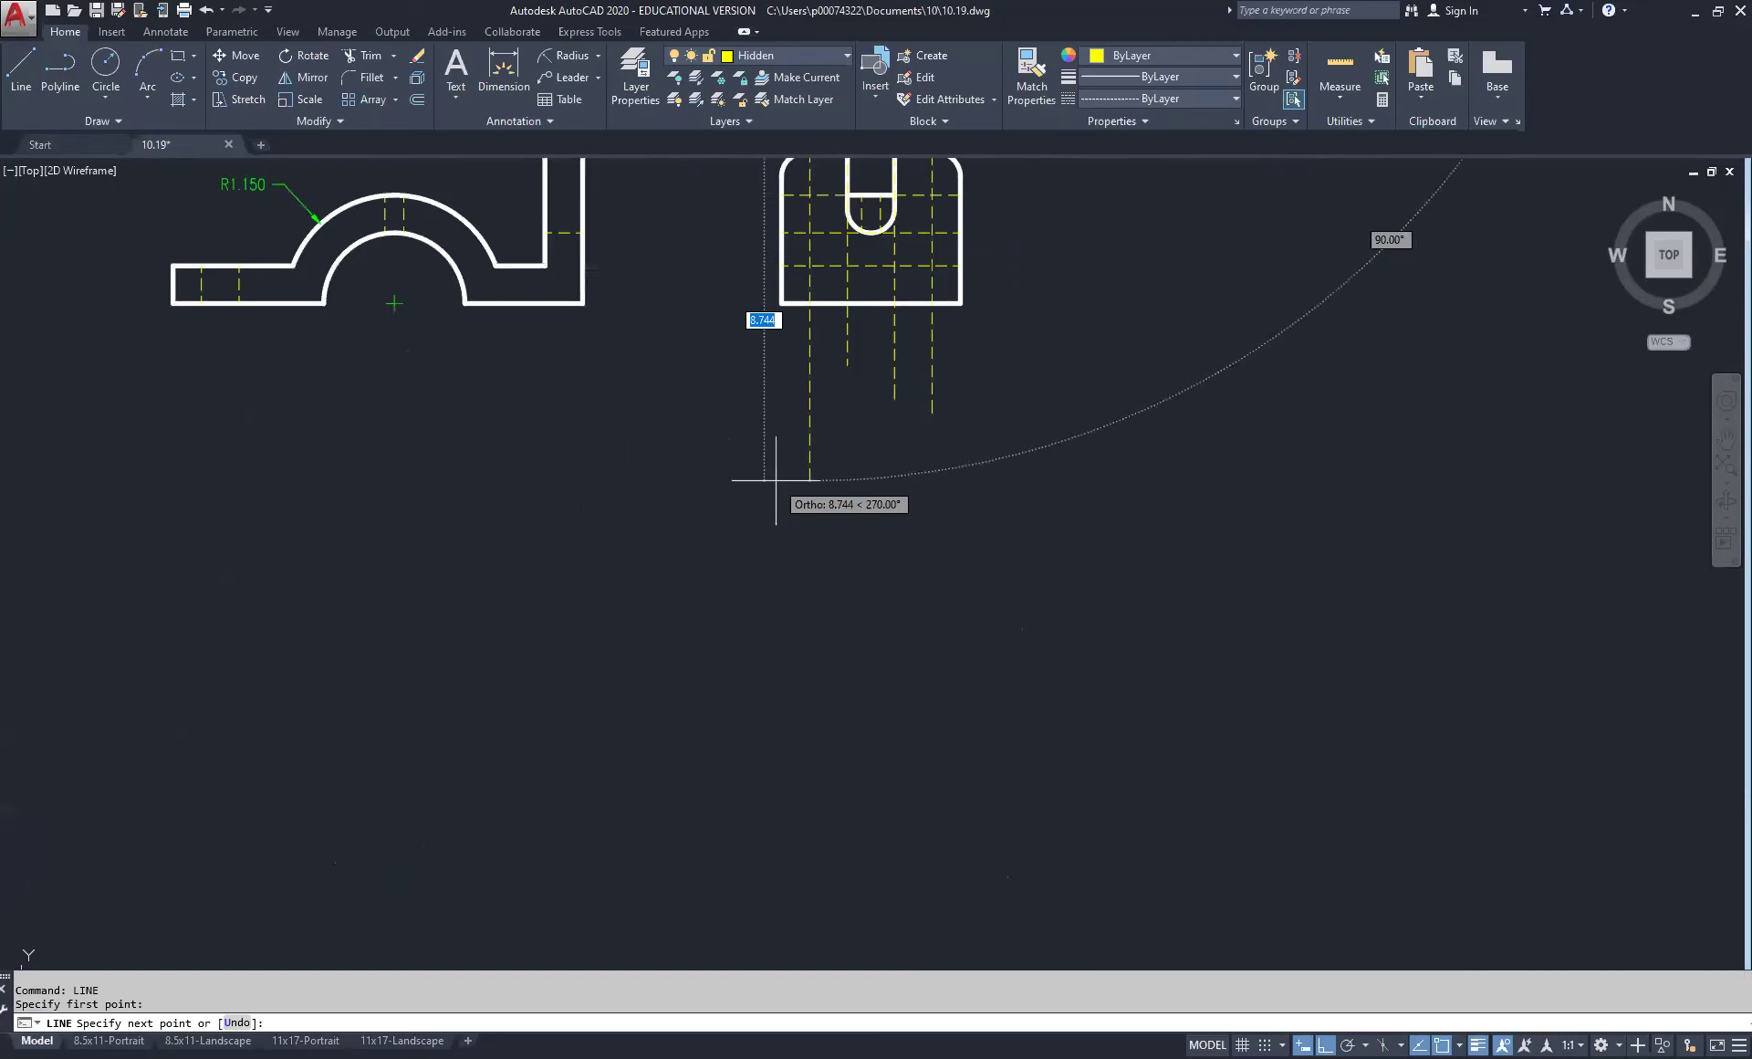
{"action": "left_click", "coordinate": [811, 352]}
{"action": "right_click", "coordinate": [812, 352]}
{"action": "left_click", "coordinate": [844, 366]}
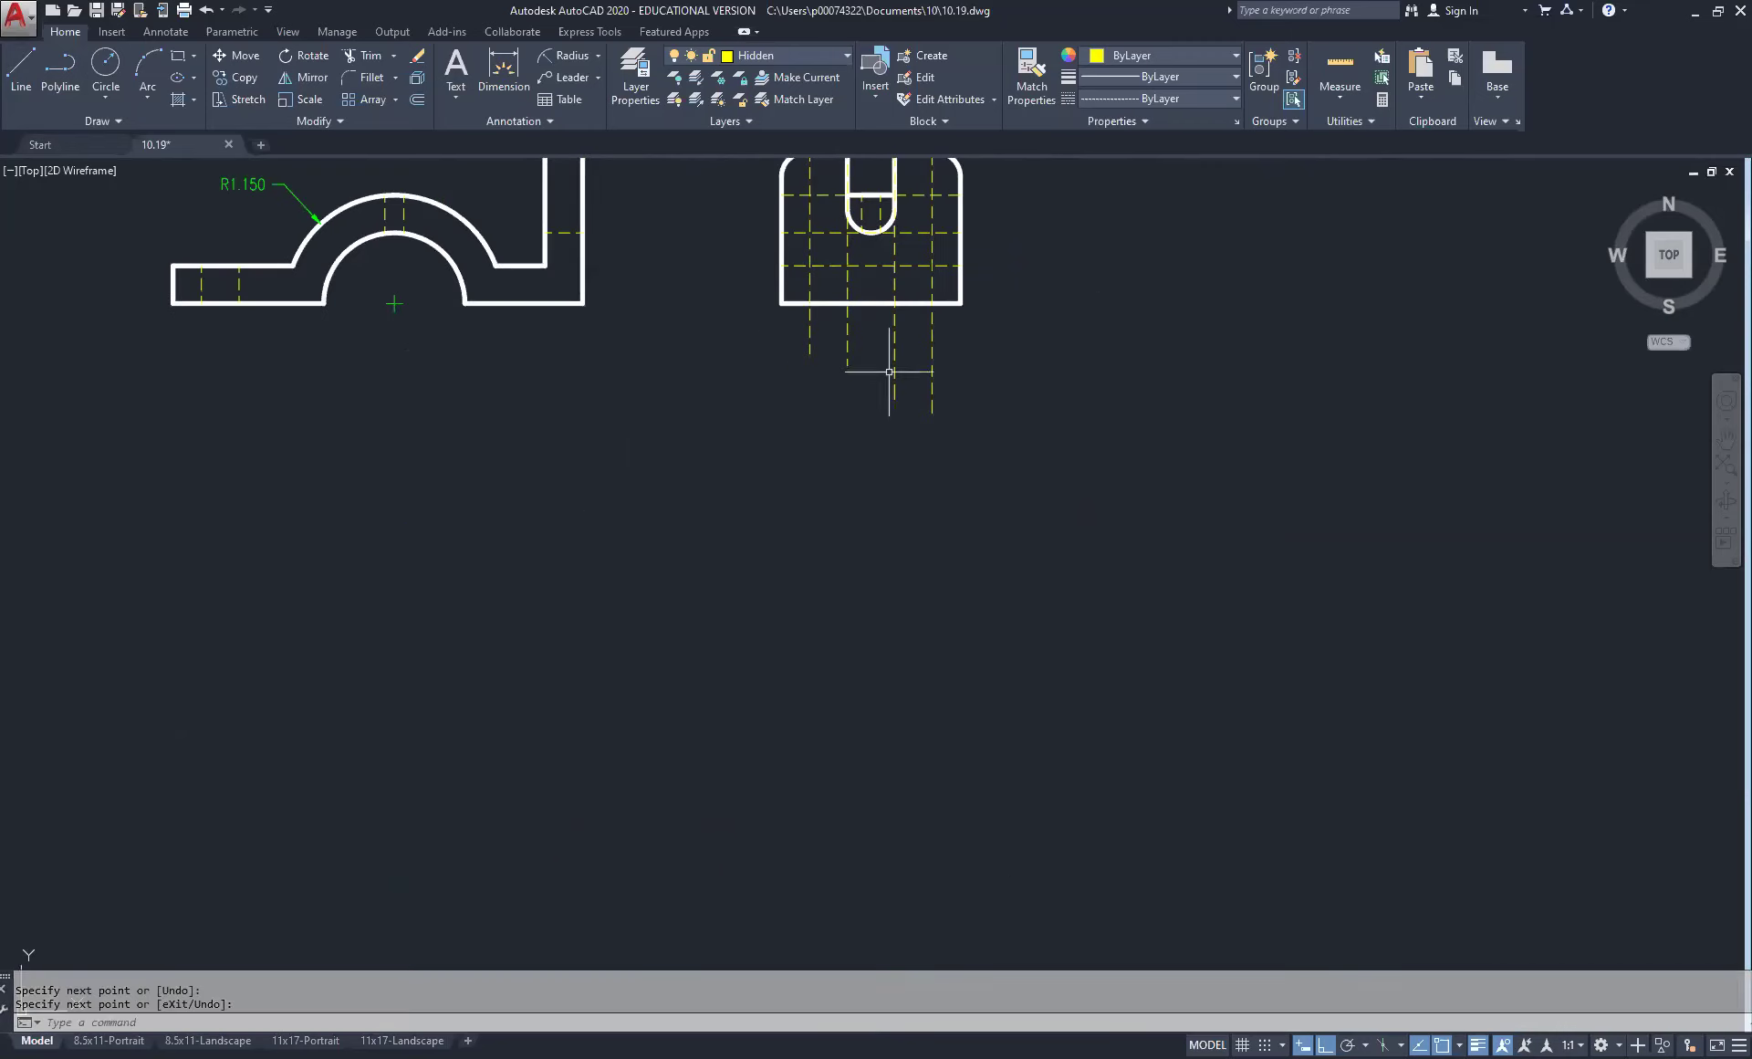
Step: Trim the four mounting-hole projection lines below the base and above the base-thickness line, using those two side view lines as cutting edges
{"action": "scroll", "coordinate": [849, 310], "scroll_direction": "up", "scroll_amount": 2}
{"action": "middle_click_drag", "start_coordinate": [848, 309], "coordinate": [862, 545]}
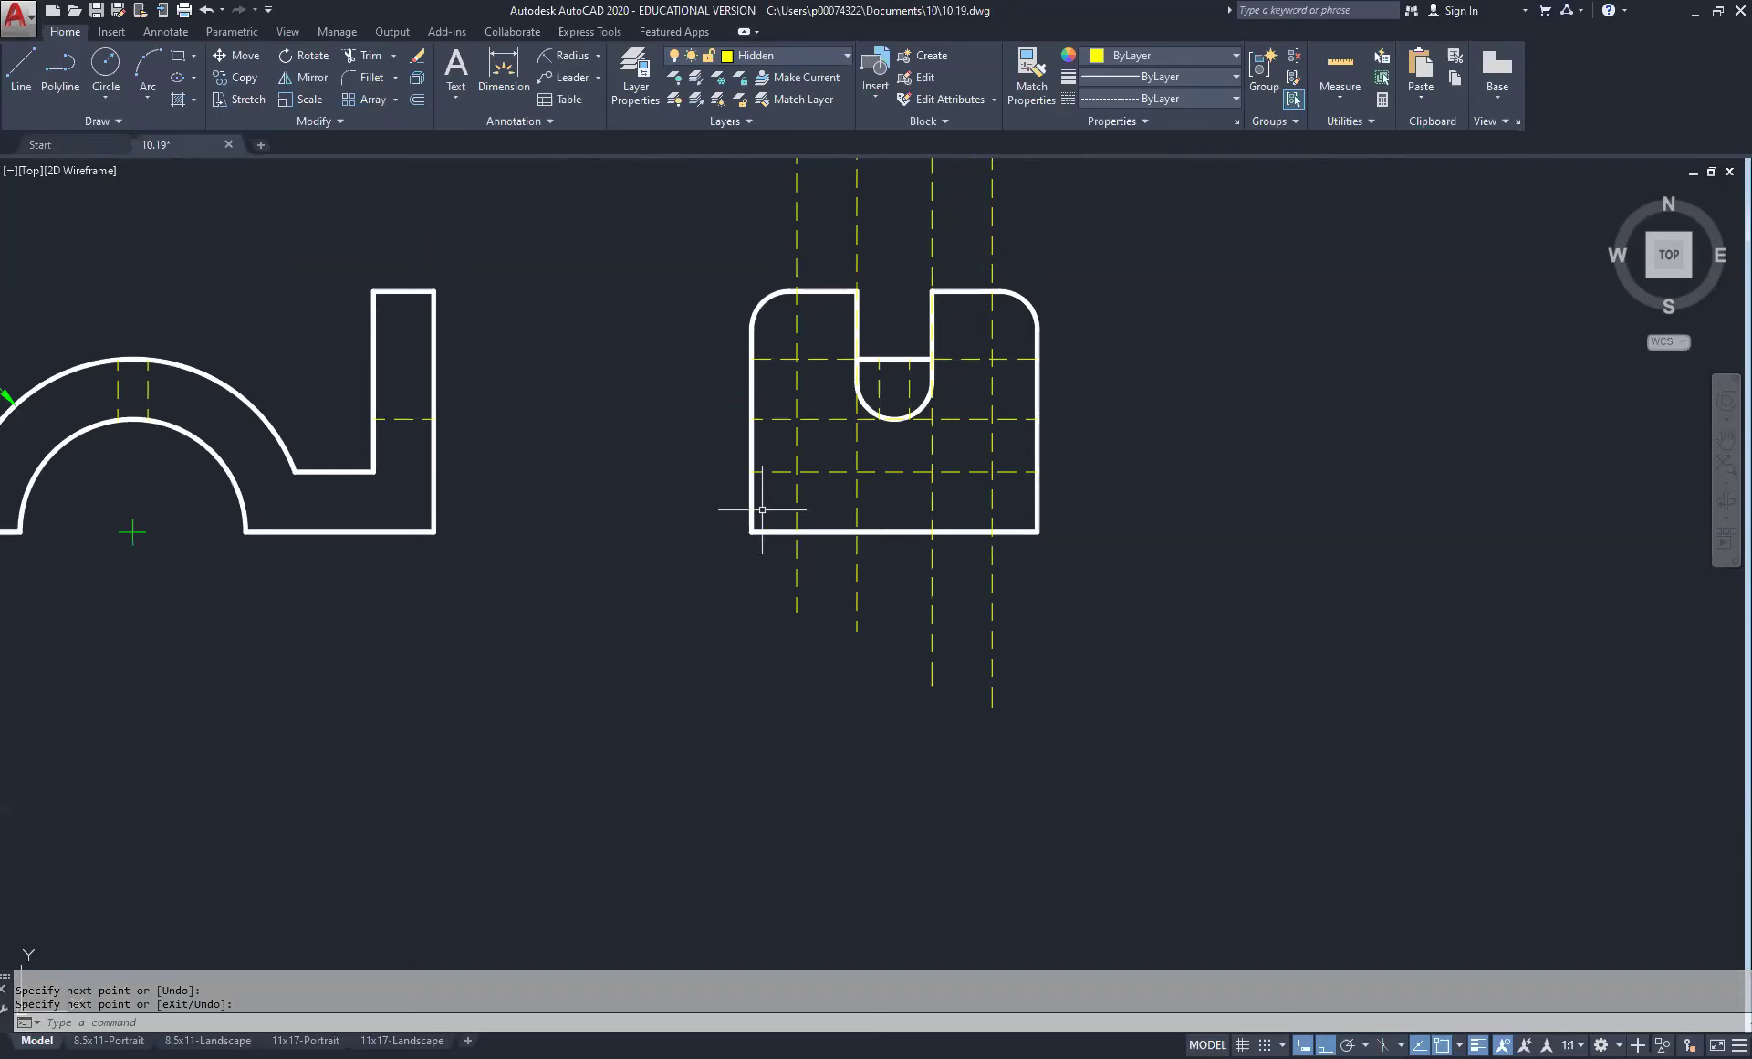
{"action": "middle_click_drag", "start_coordinate": [655, 492], "coordinate": [1212, 389]}
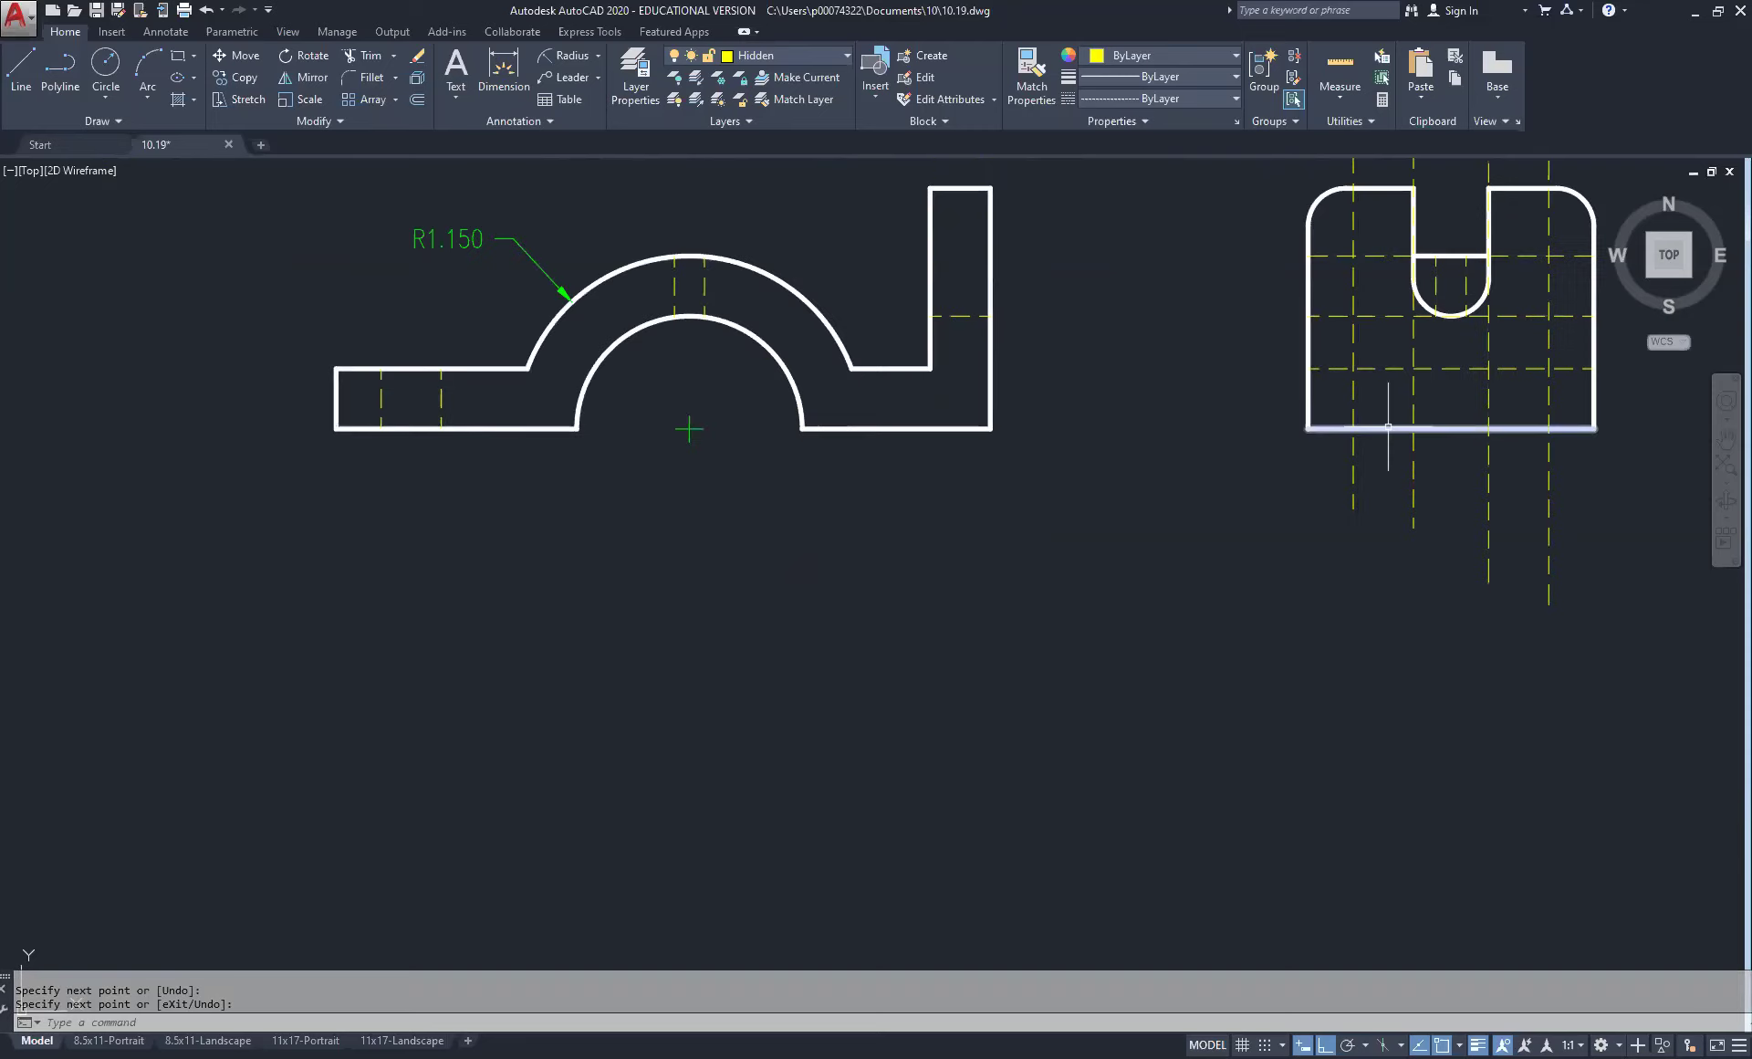
{"action": "left_click", "coordinate": [1342, 358]}
{"action": "left_click", "coordinate": [1316, 438]}
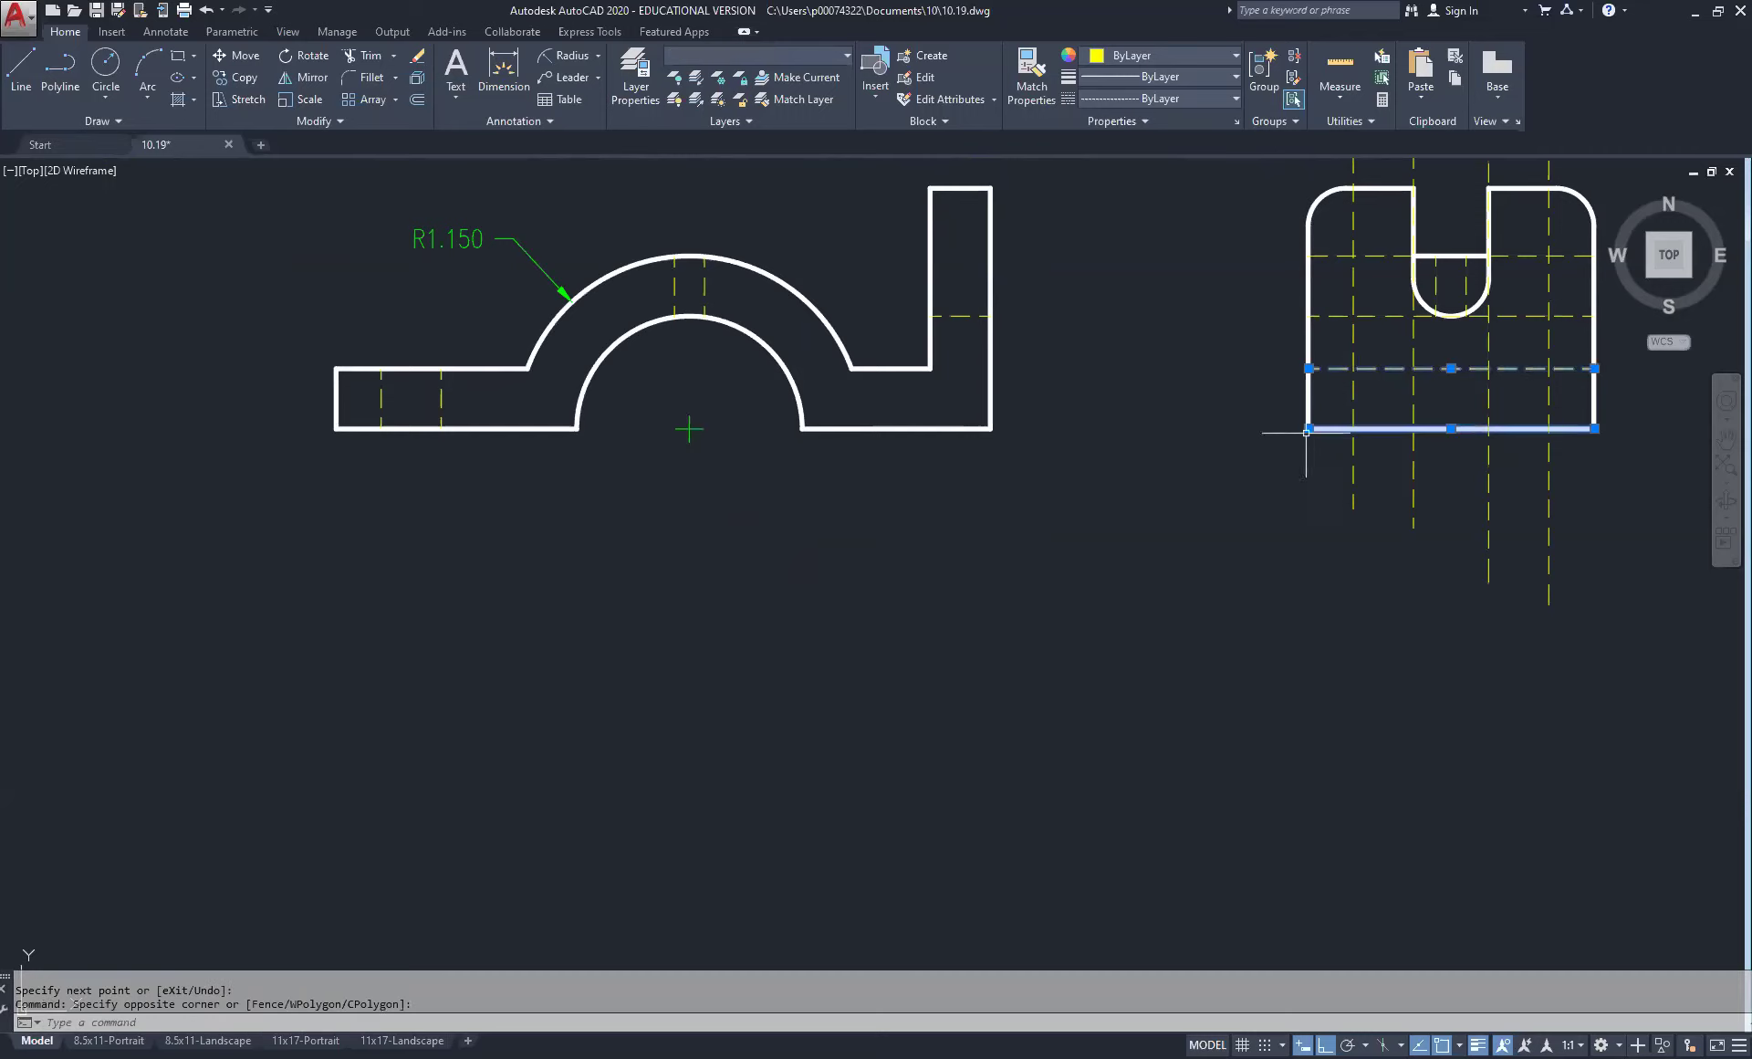
{"action": "left_click", "coordinate": [373, 56]}
{"action": "left_click", "coordinate": [1584, 461]}
{"action": "left_click", "coordinate": [1234, 501]}
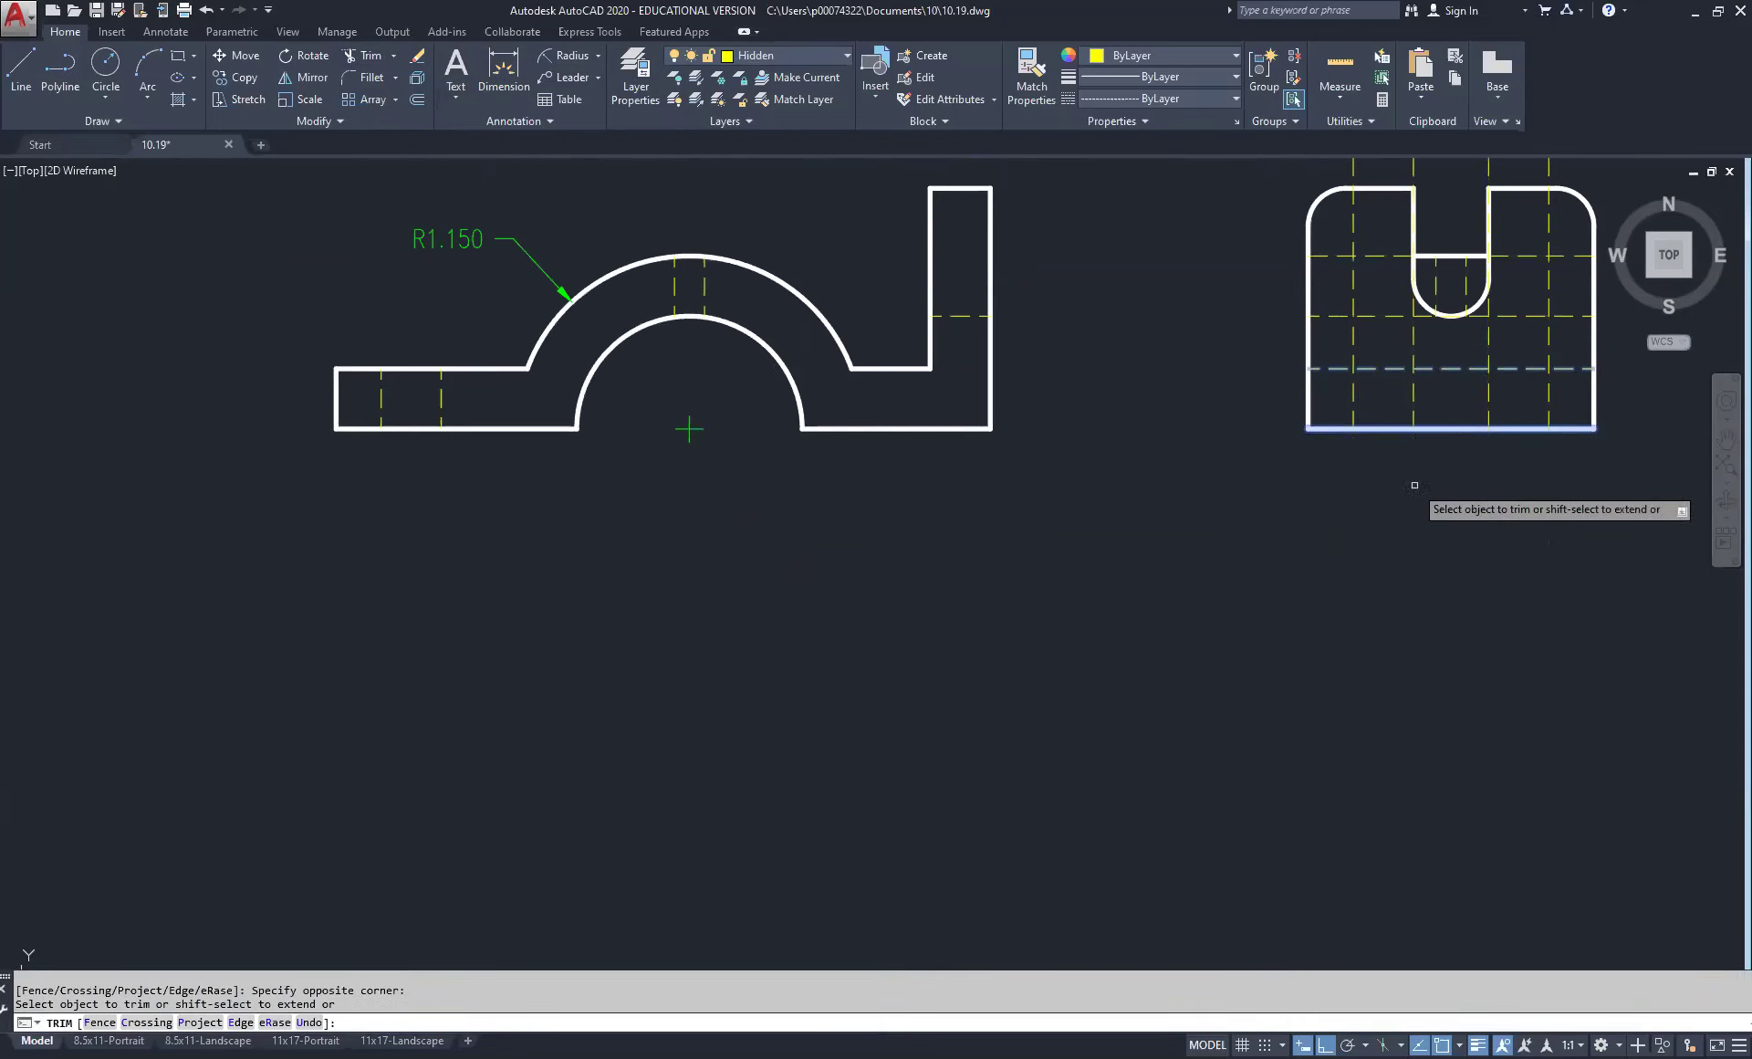
{"action": "left_click", "coordinate": [1562, 336]}
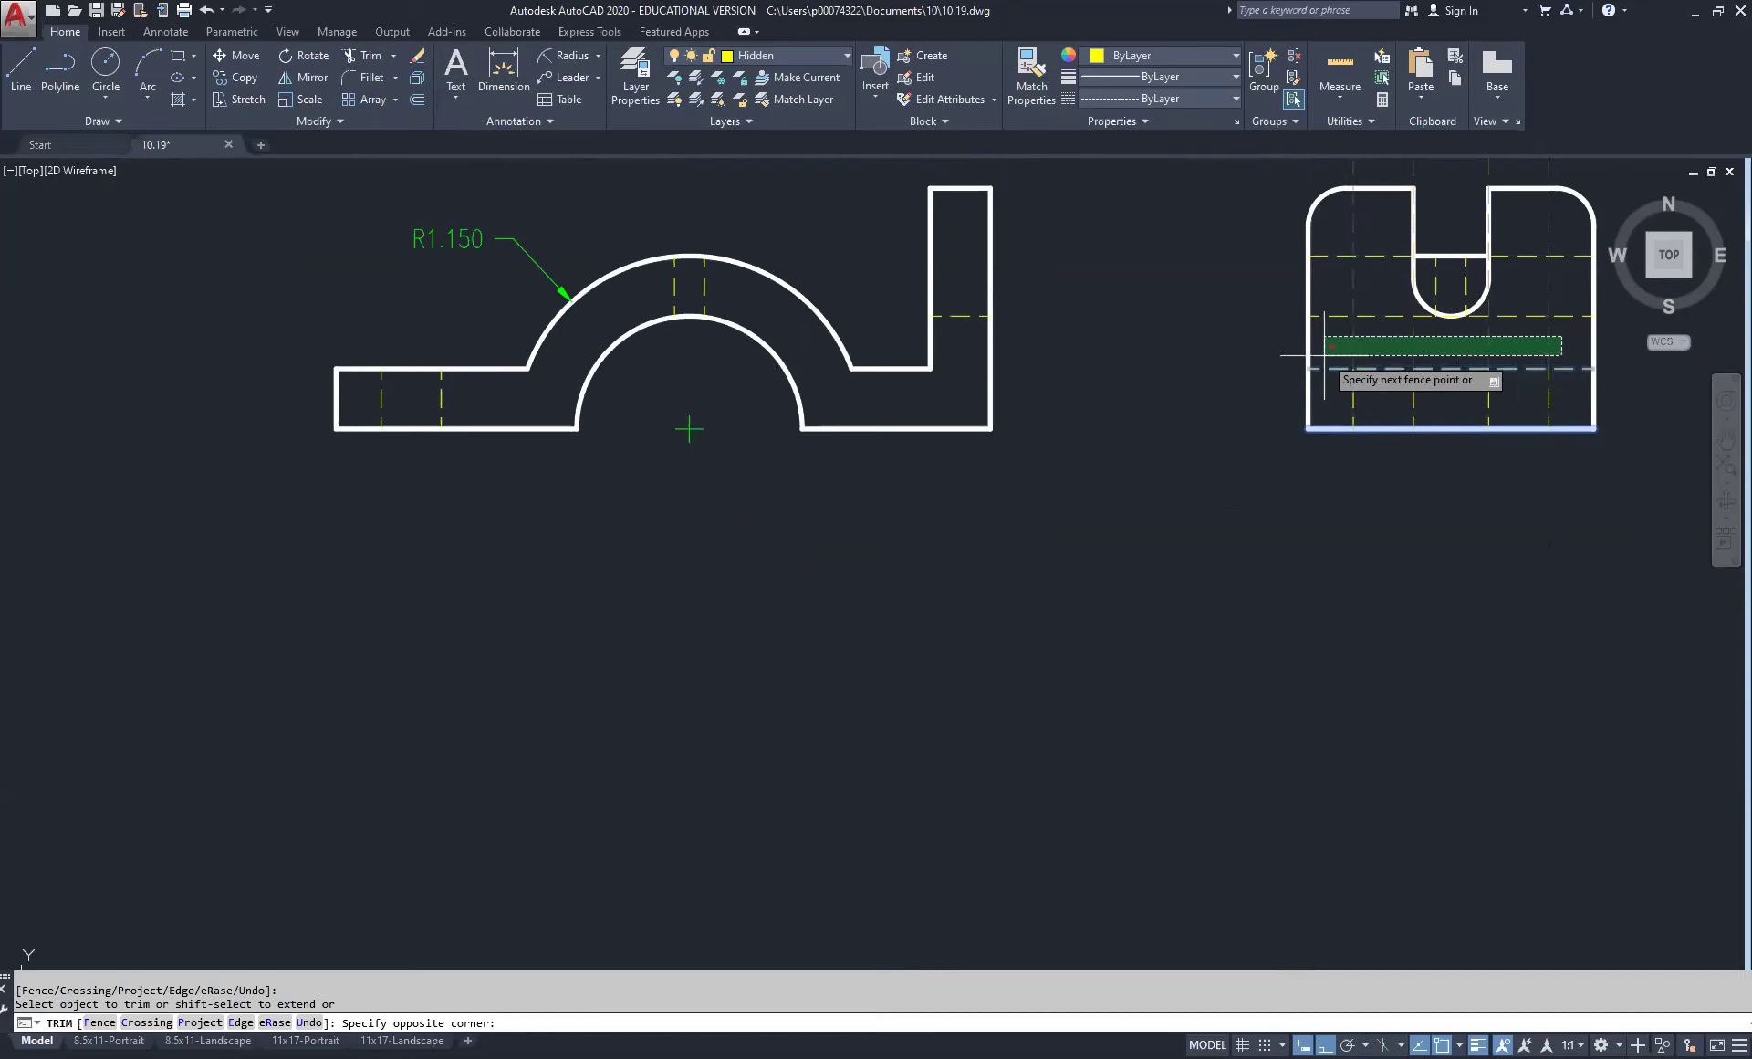
{"action": "left_click", "coordinate": [1332, 355]}
{"action": "right_click", "coordinate": [1447, 582]}
{"action": "left_click", "coordinate": [1469, 591]}
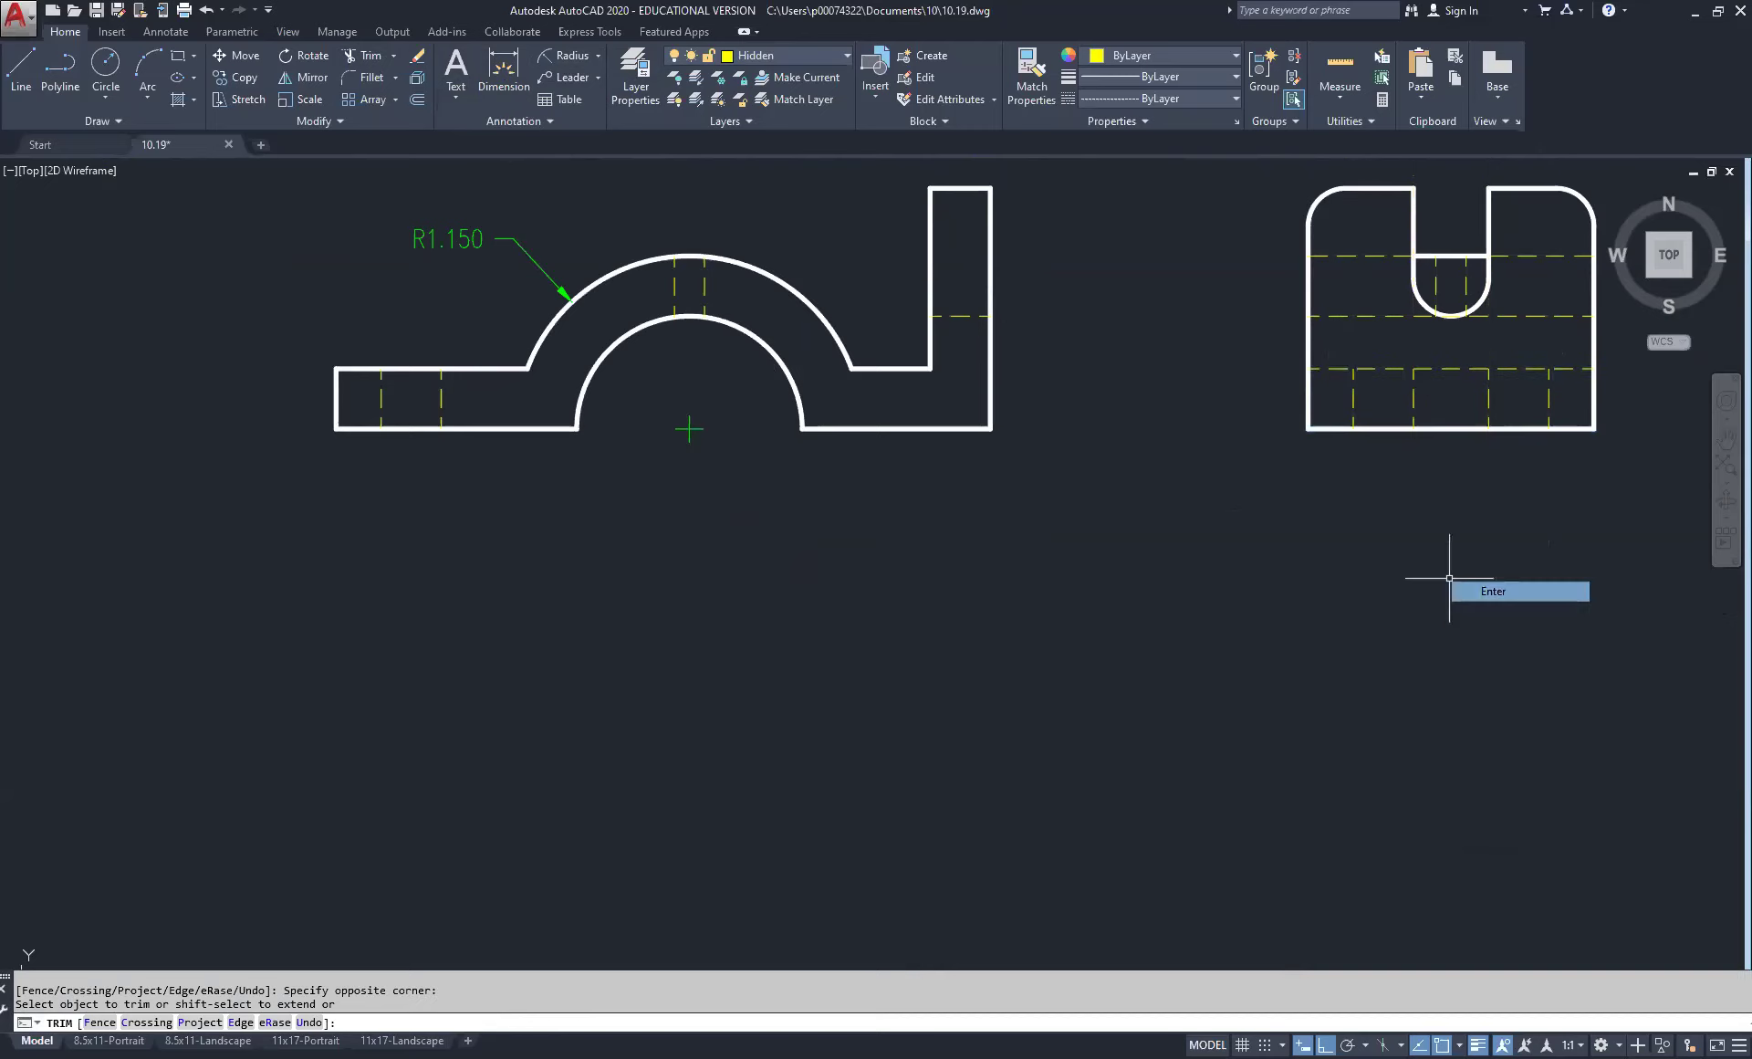
Step: Examine the side view's hidden lines against the front and top views and the reference drawing
{"action": "middle_click_drag", "start_coordinate": [1489, 507], "coordinate": [1052, 564]}
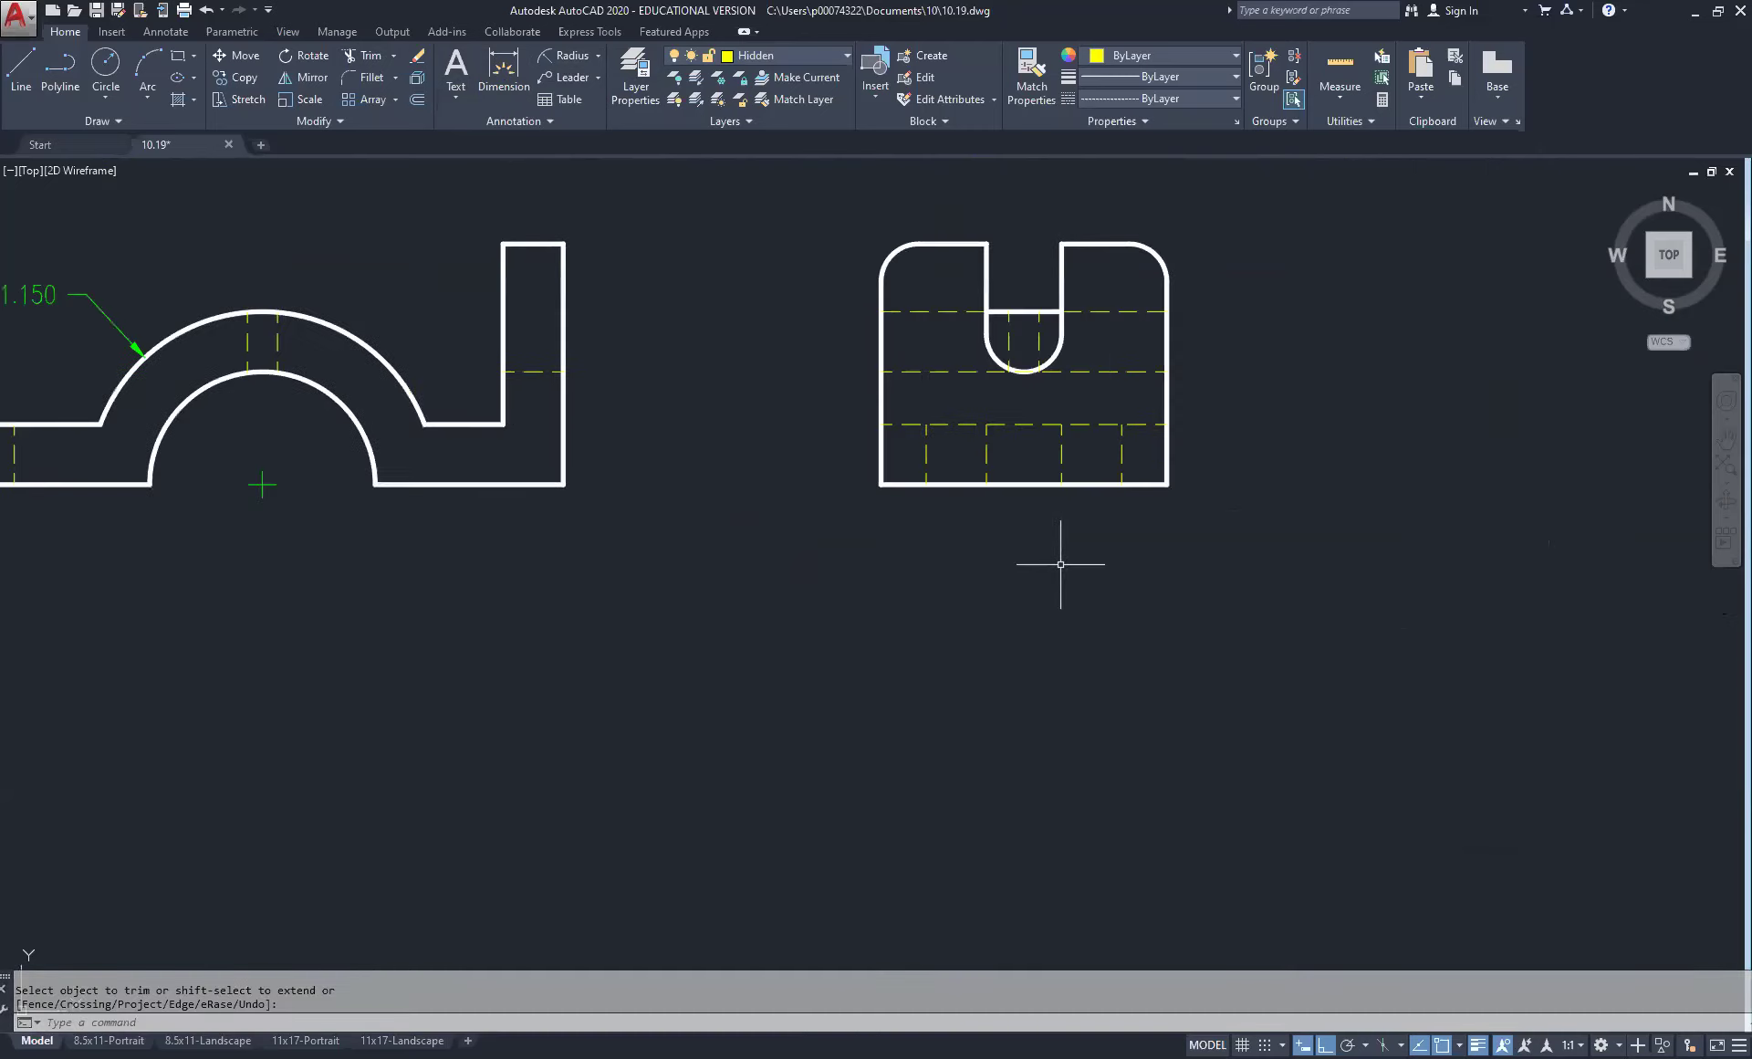
{"action": "scroll", "coordinate": [1061, 564], "scroll_direction": "down", "scroll_amount": 2}
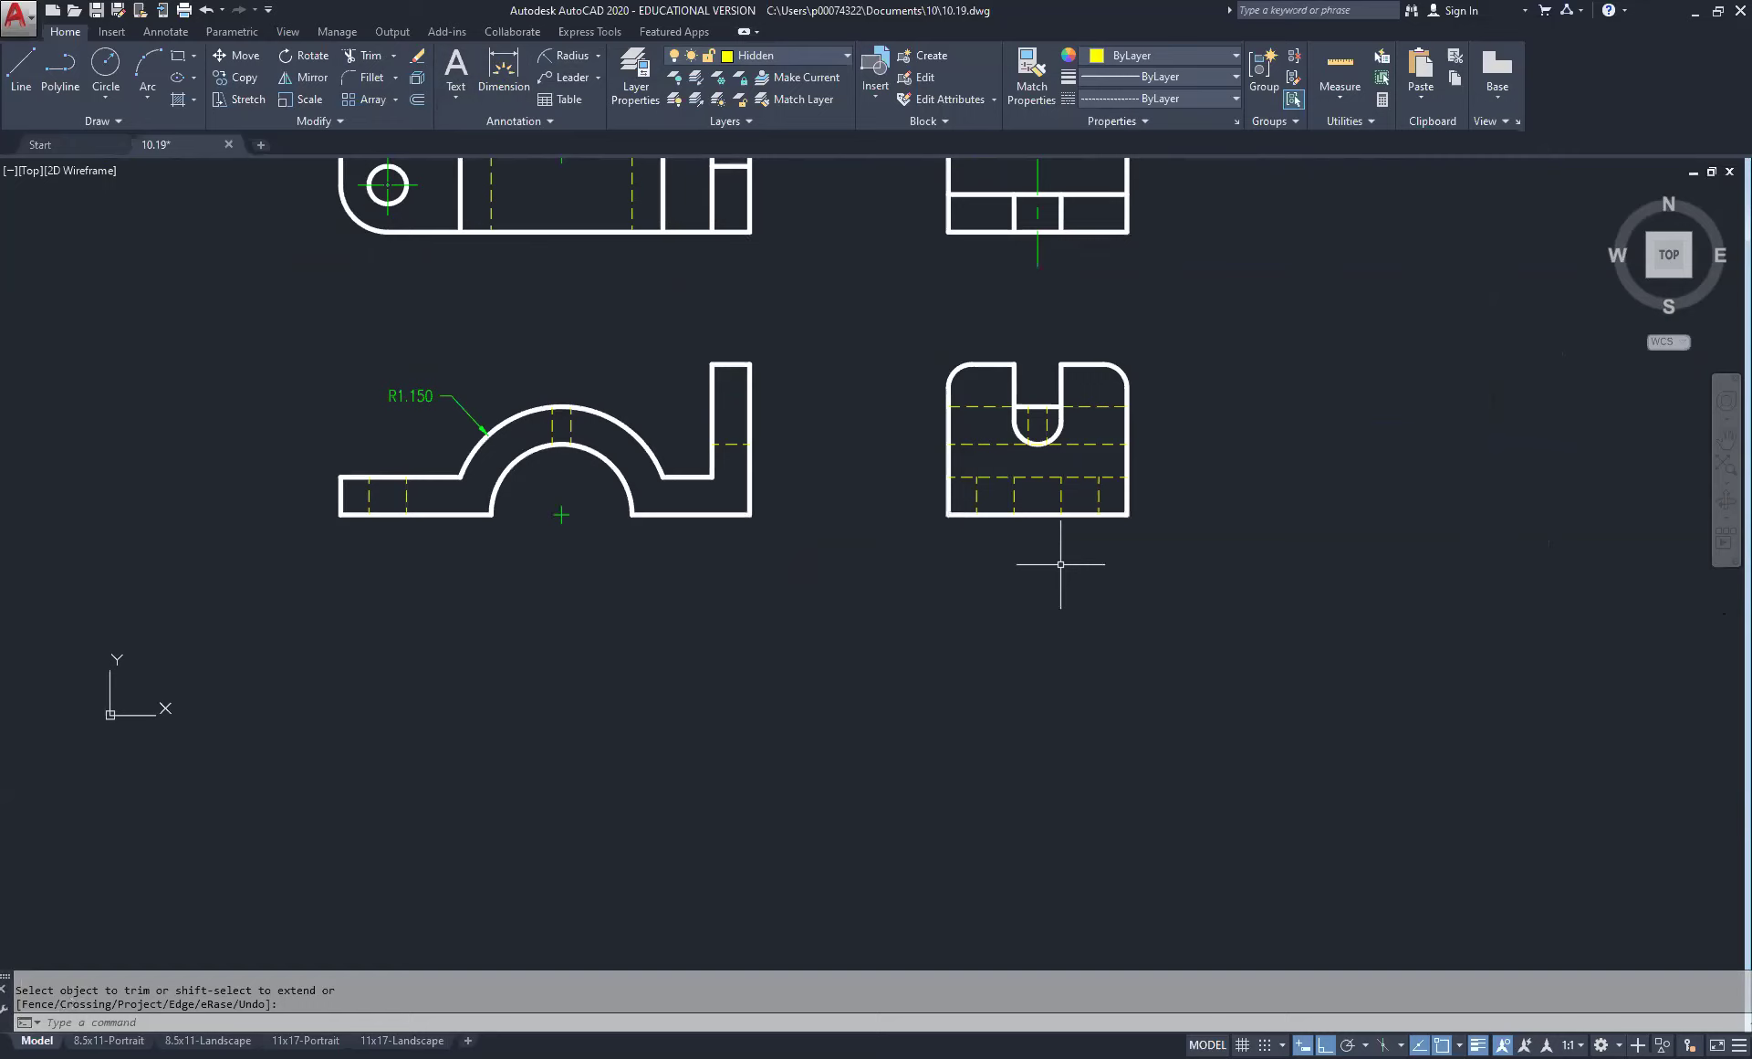
{"action": "left_click", "coordinate": [594, 460]}
{"action": "left_click", "coordinate": [670, 443]}
{"action": "scroll", "coordinate": [840, 550], "scroll_direction": "down", "scroll_amount": 2}
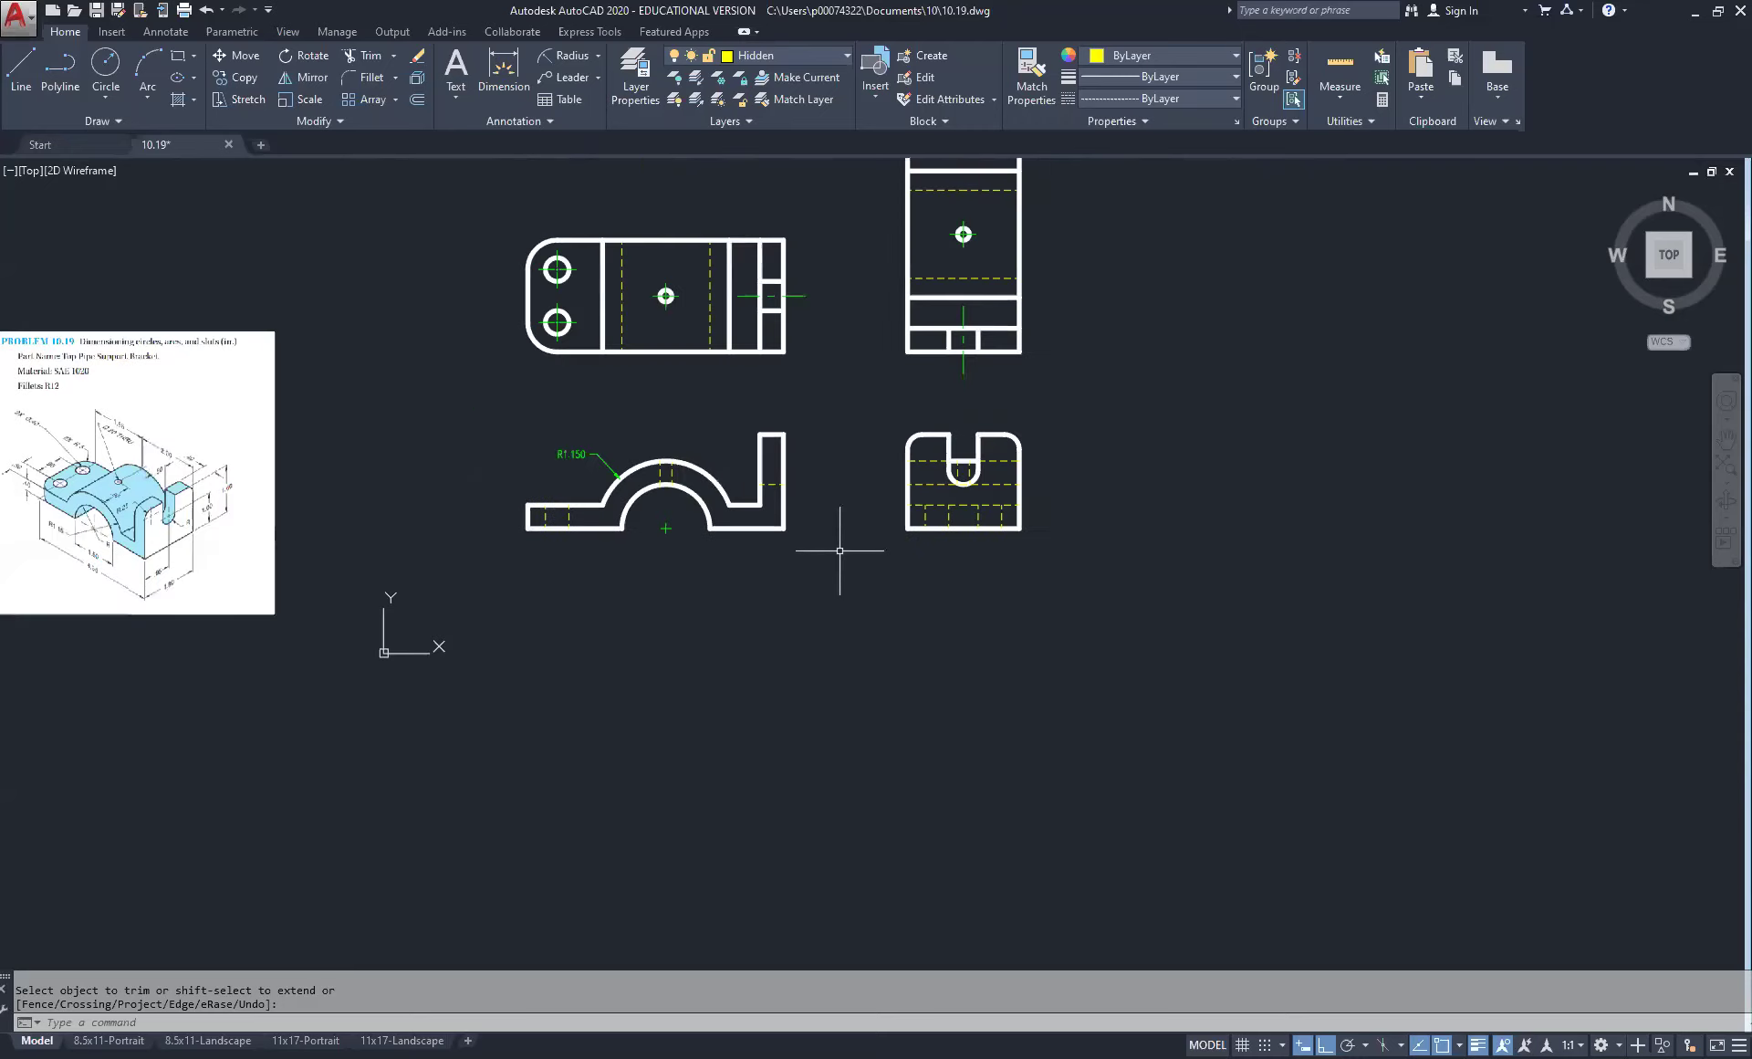
{"action": "scroll", "coordinate": [983, 512], "scroll_direction": "up", "scroll_amount": 4}
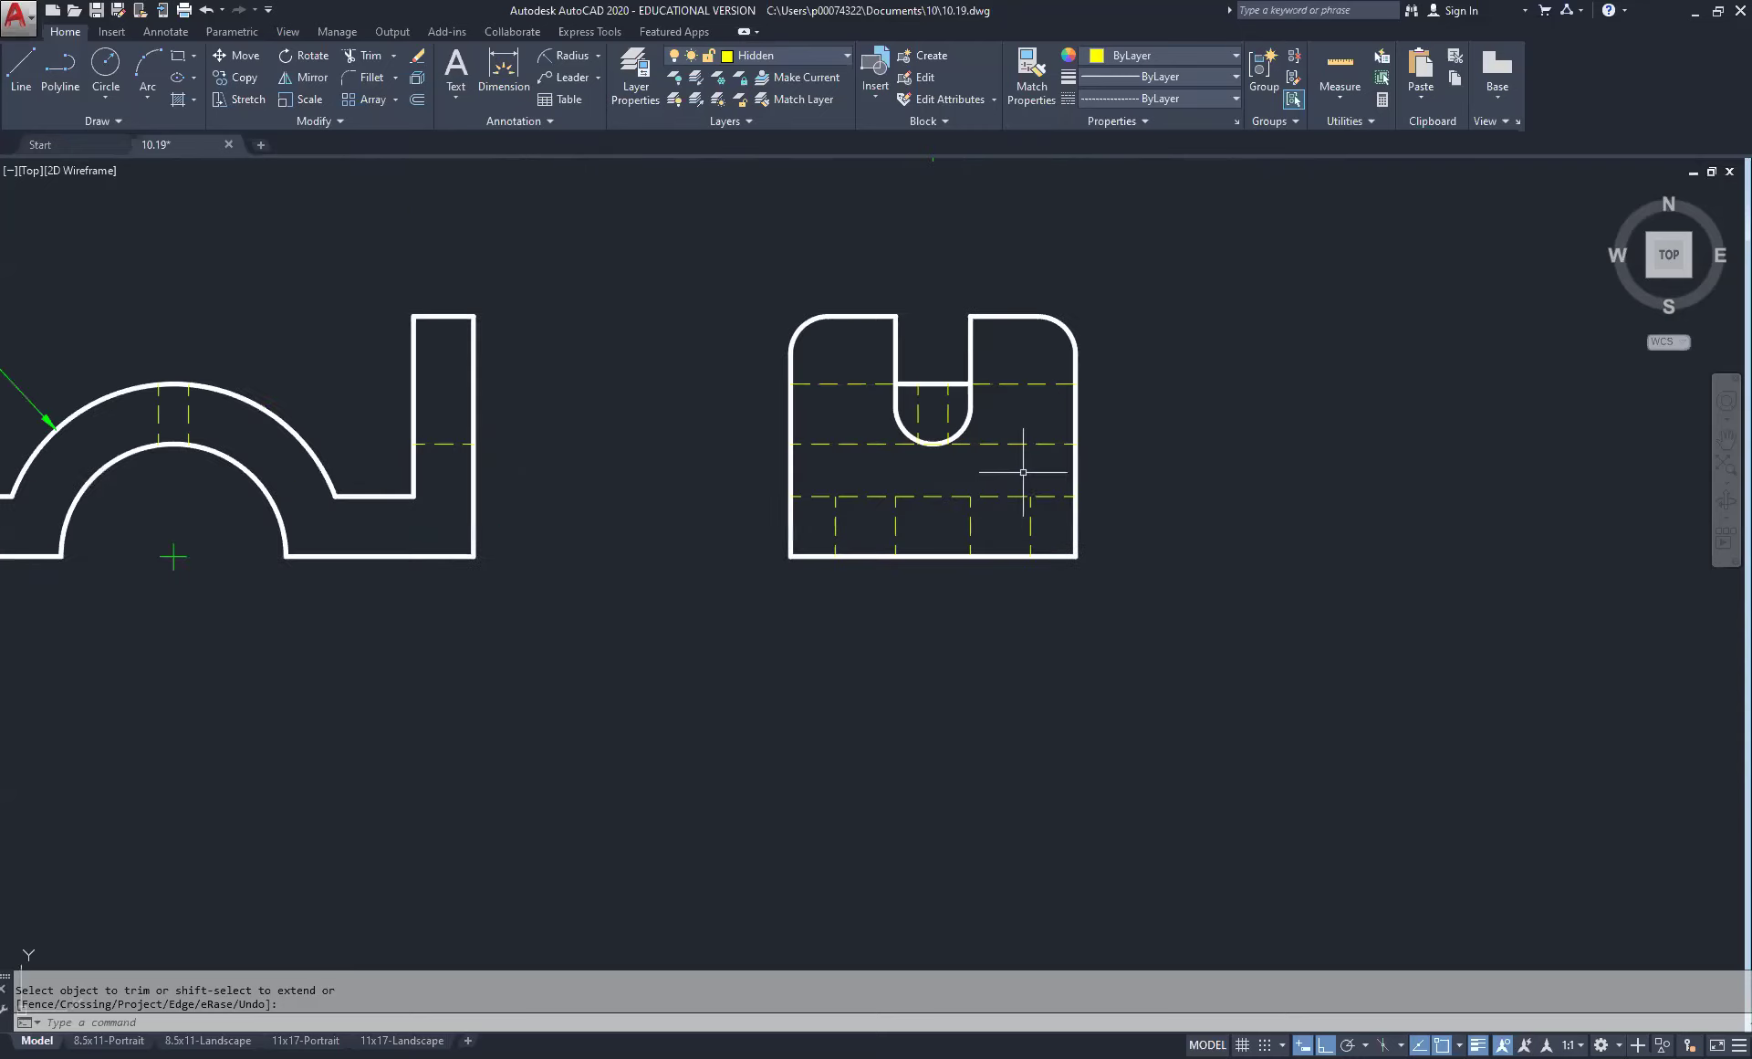
{"action": "scroll", "coordinate": [1027, 461], "scroll_direction": "up", "scroll_amount": 2}
{"action": "scroll", "coordinate": [1014, 459], "scroll_direction": "down", "scroll_amount": 2}
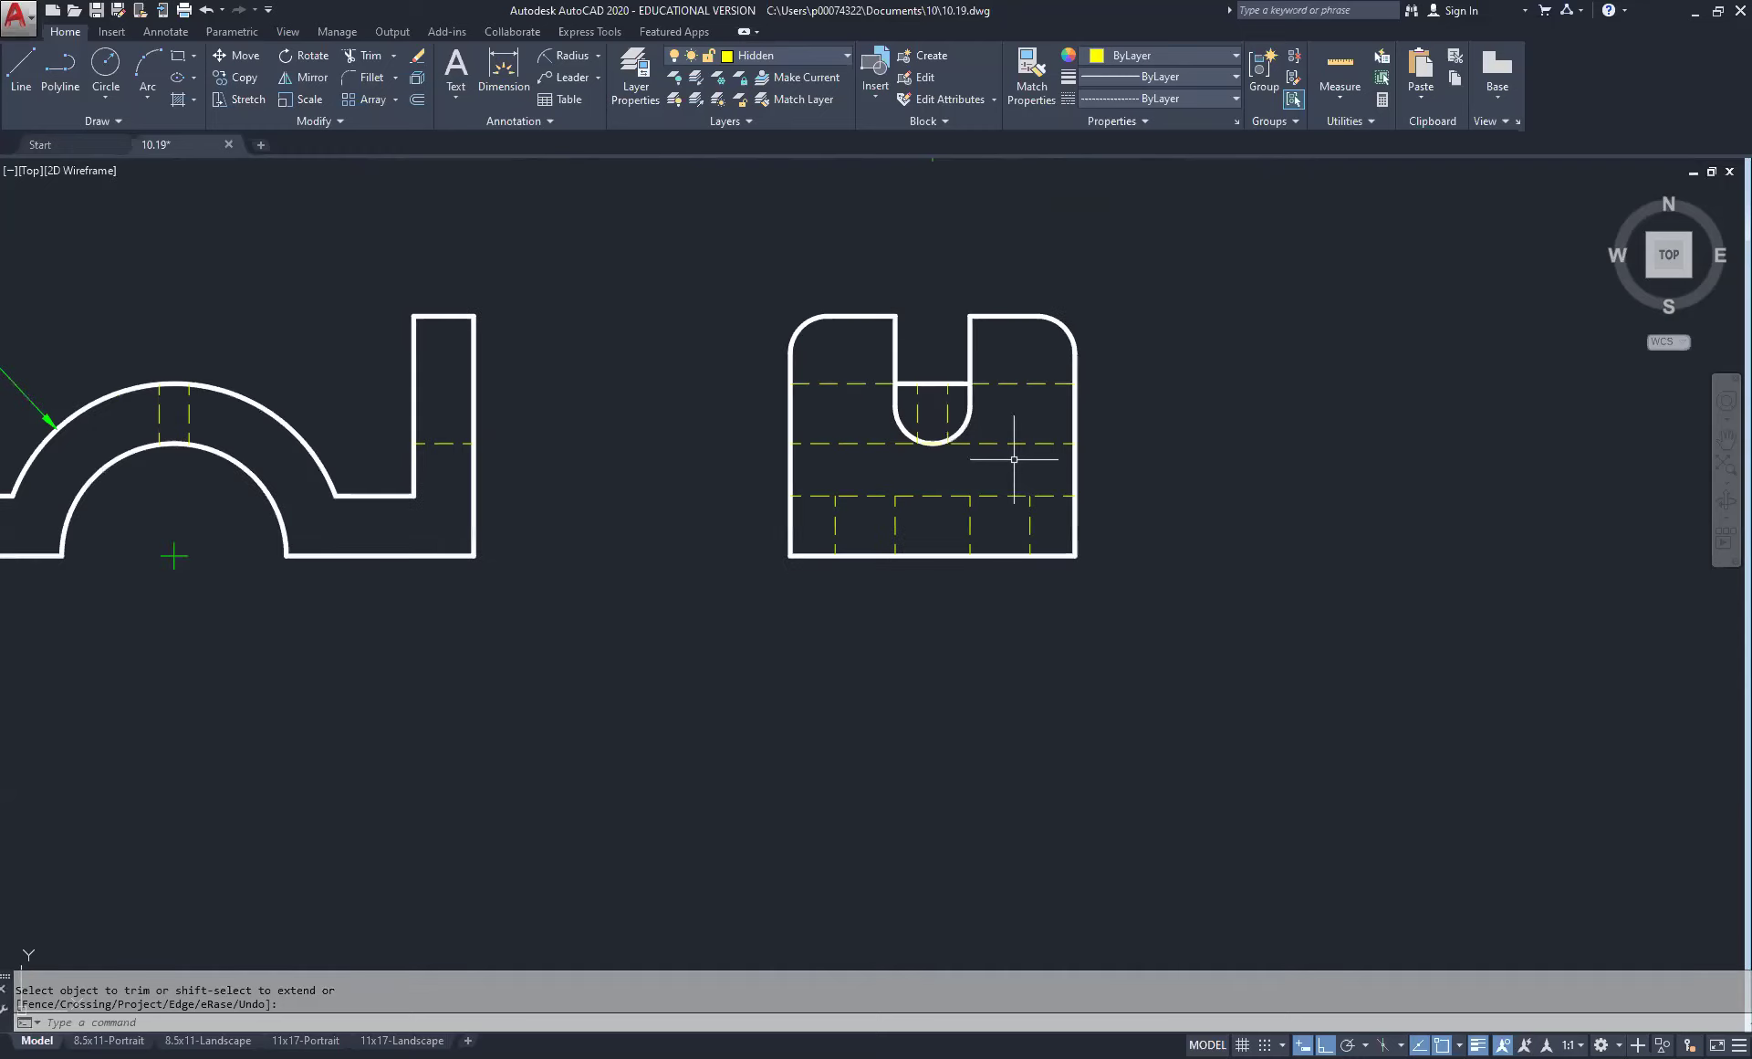
Step: Make Center the current layer
{"action": "left_click", "coordinate": [820, 55]}
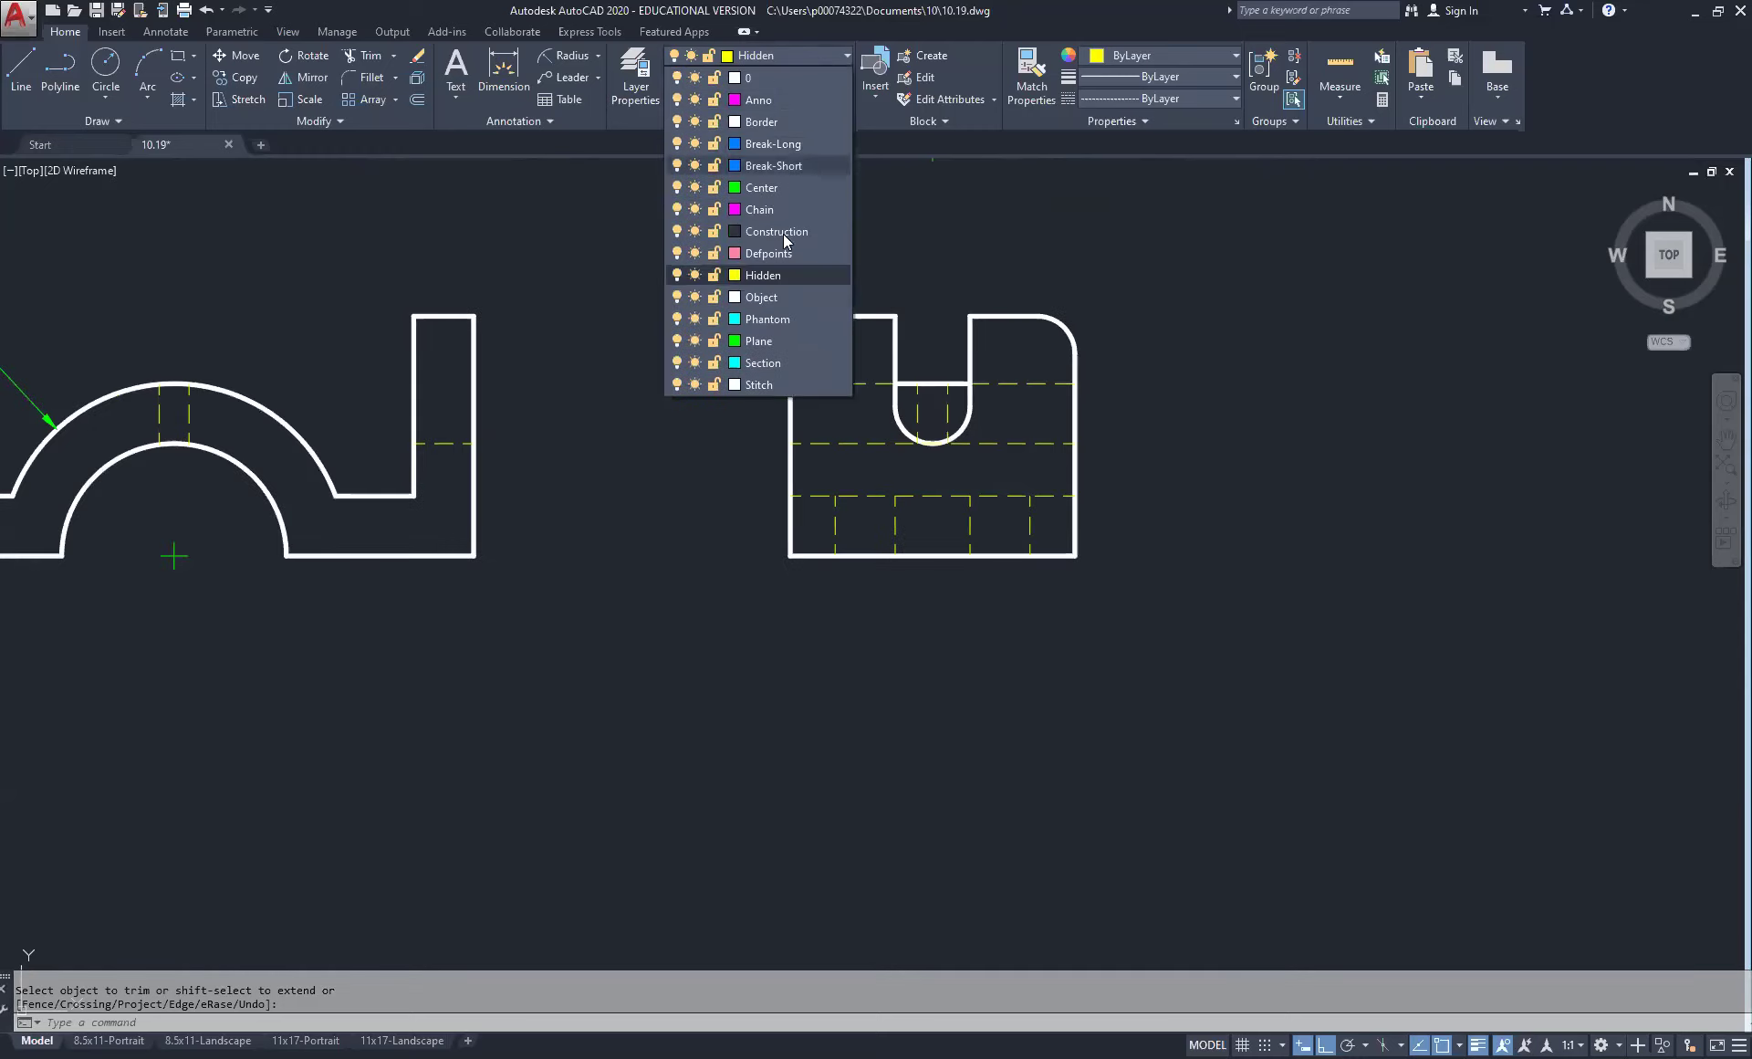
{"action": "left_click", "coordinate": [762, 187]}
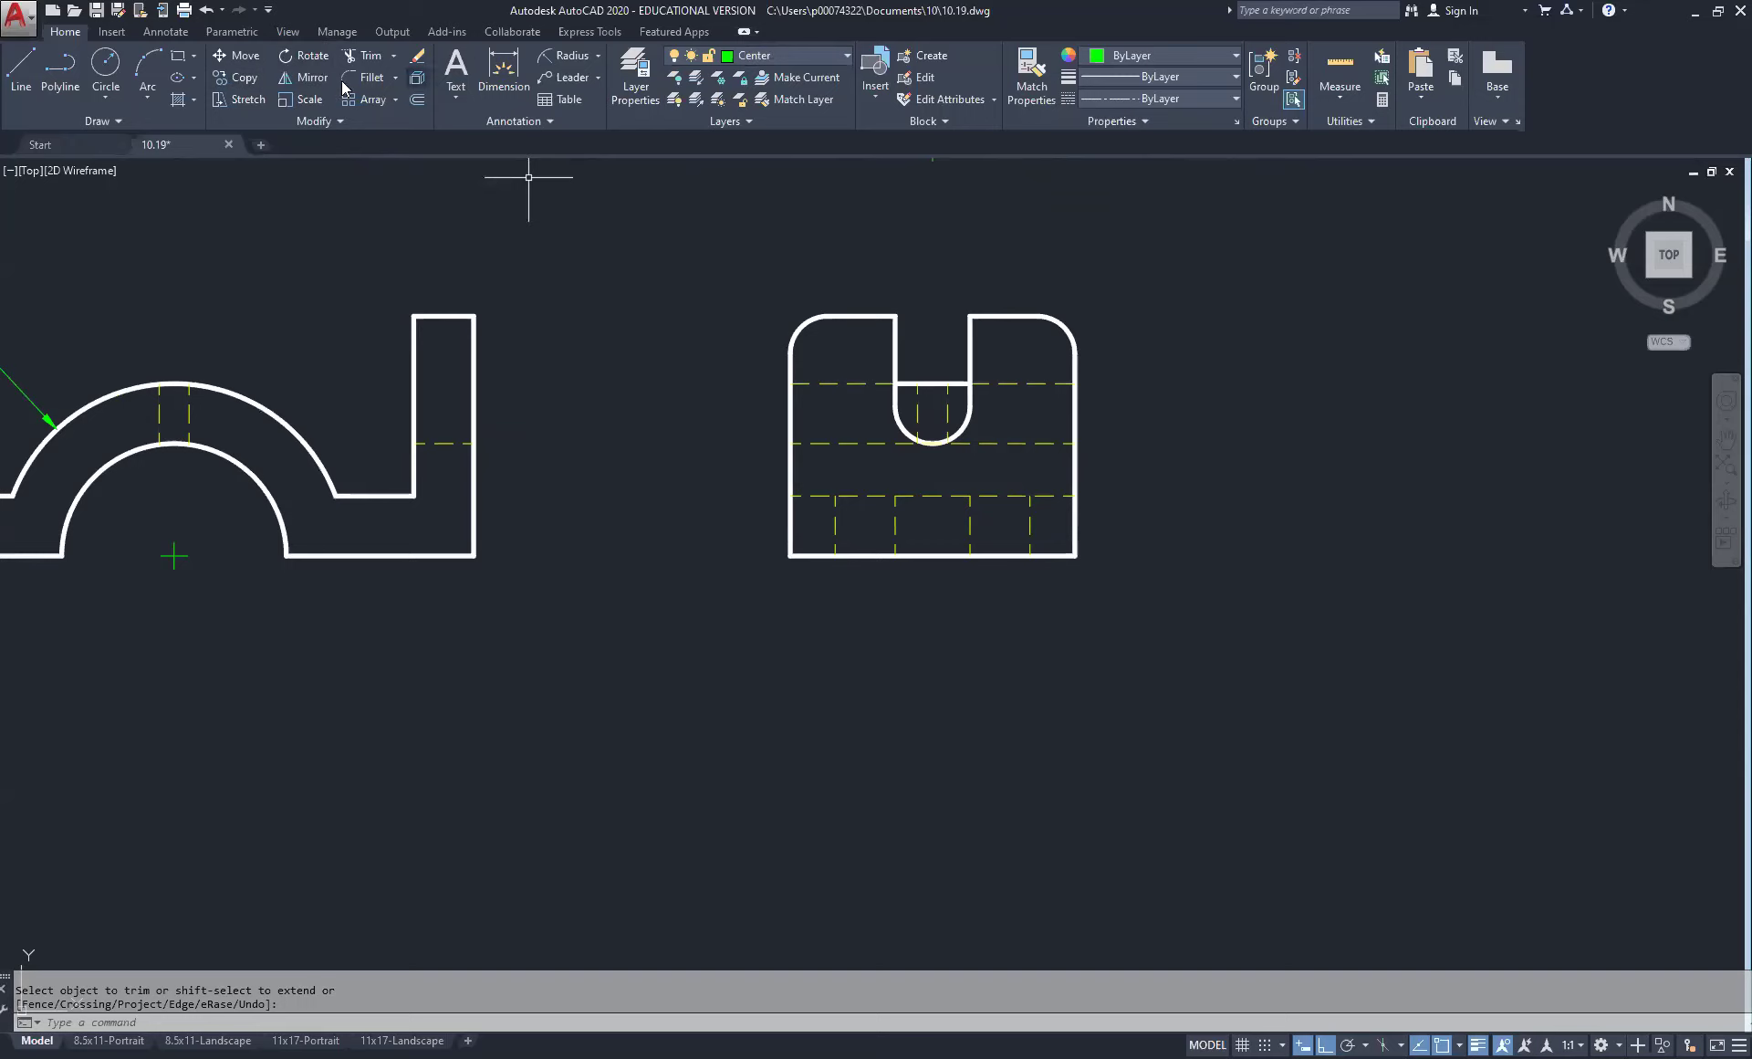
Step: Add a center mark to the rounded bottom arc of the slot in the side view
{"action": "left_click", "coordinate": [164, 32]}
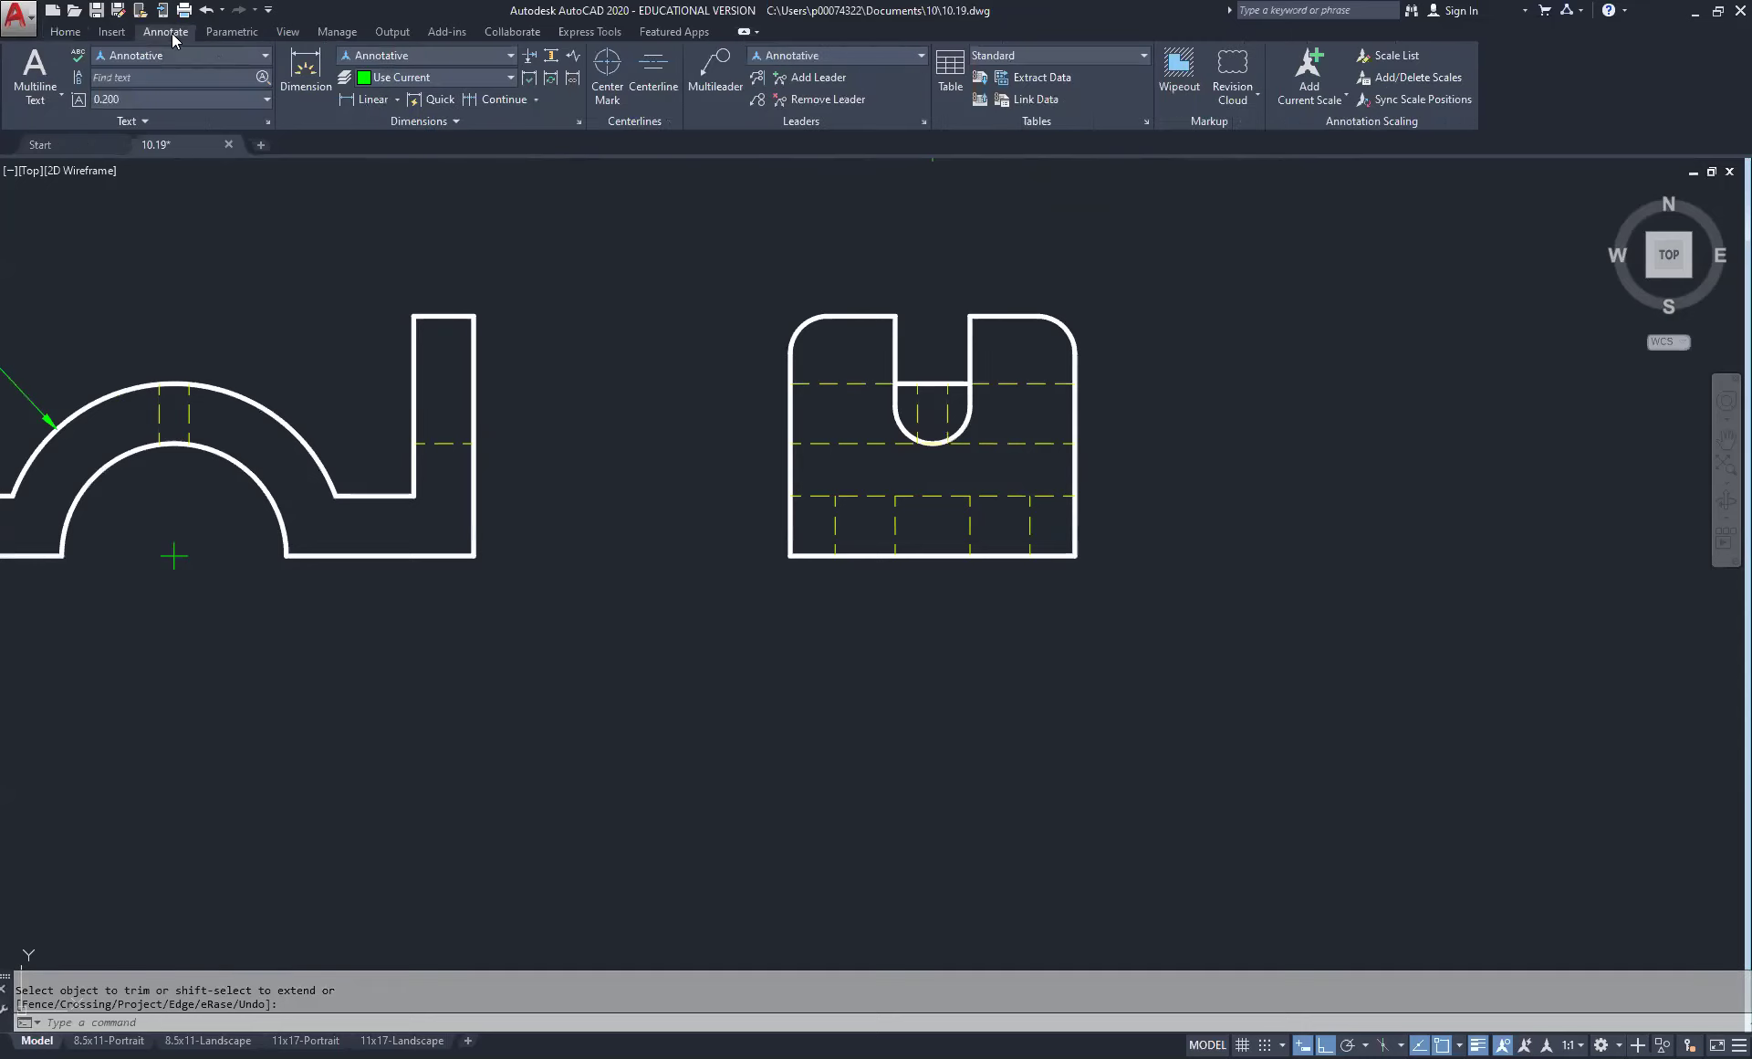
{"action": "left_click", "coordinate": [609, 77]}
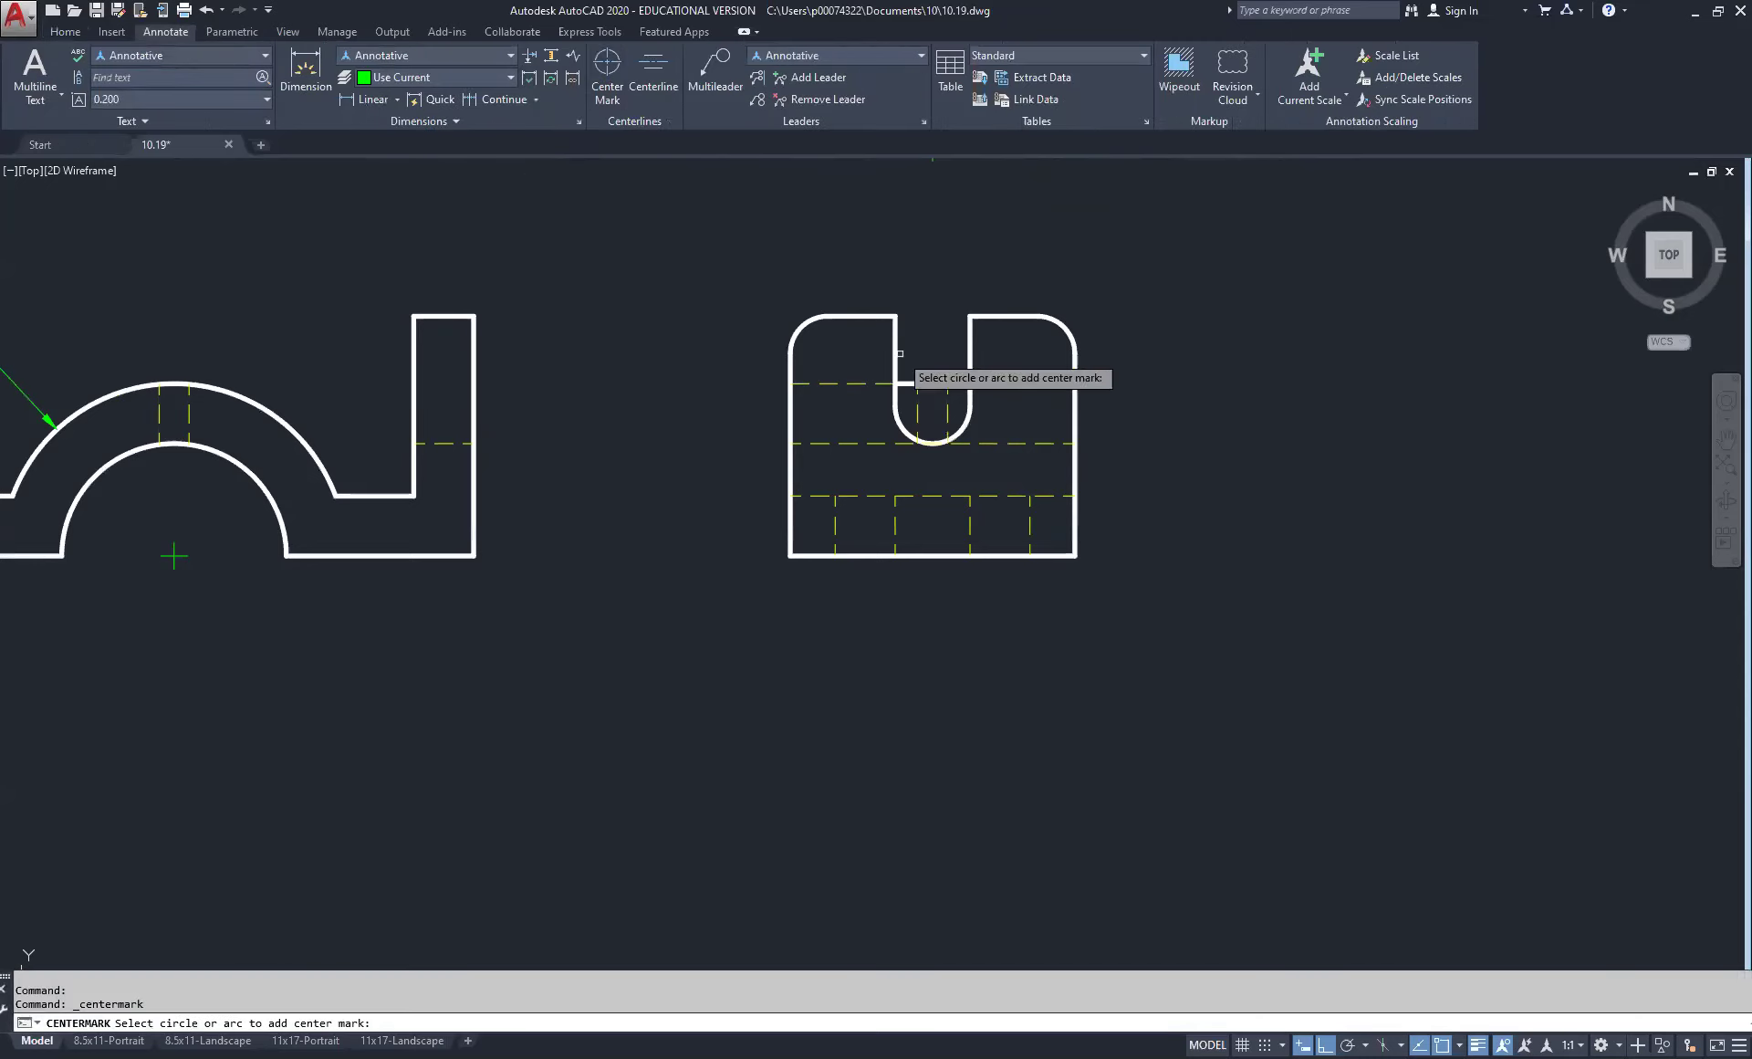
{"action": "left_click", "coordinate": [964, 429]}
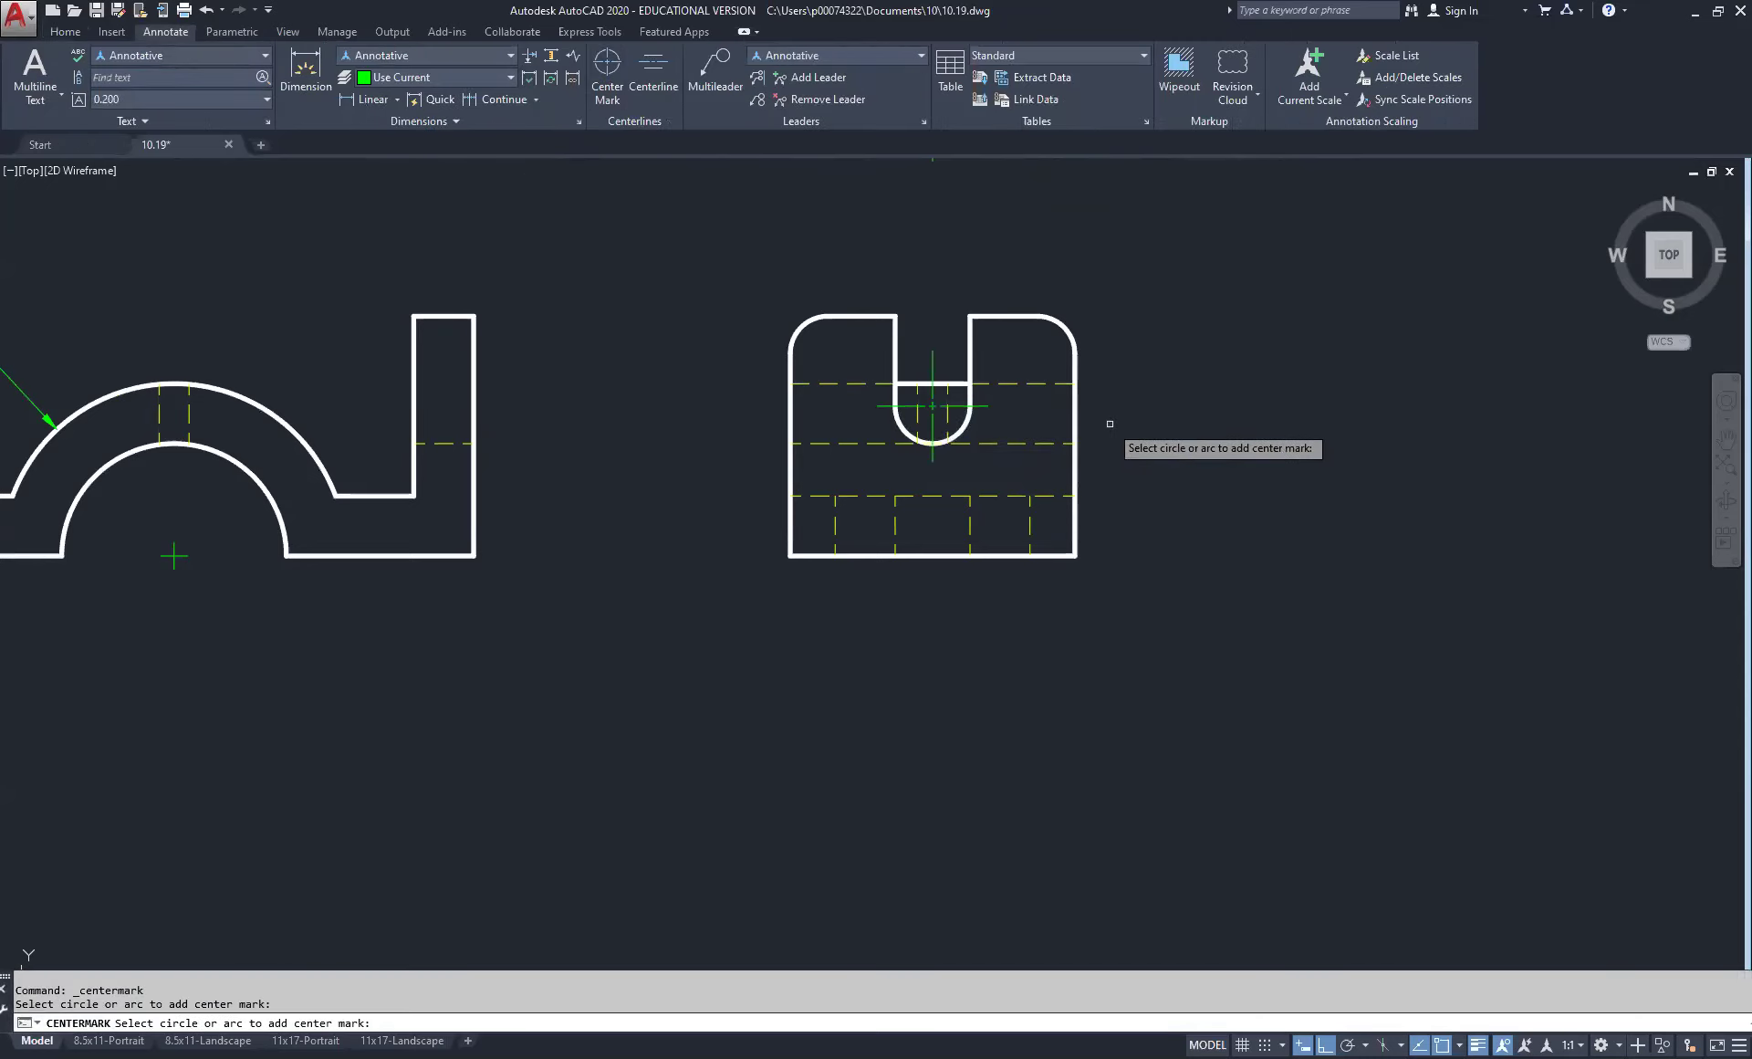
{"action": "scroll", "coordinate": [937, 399], "scroll_direction": "up", "scroll_amount": 2}
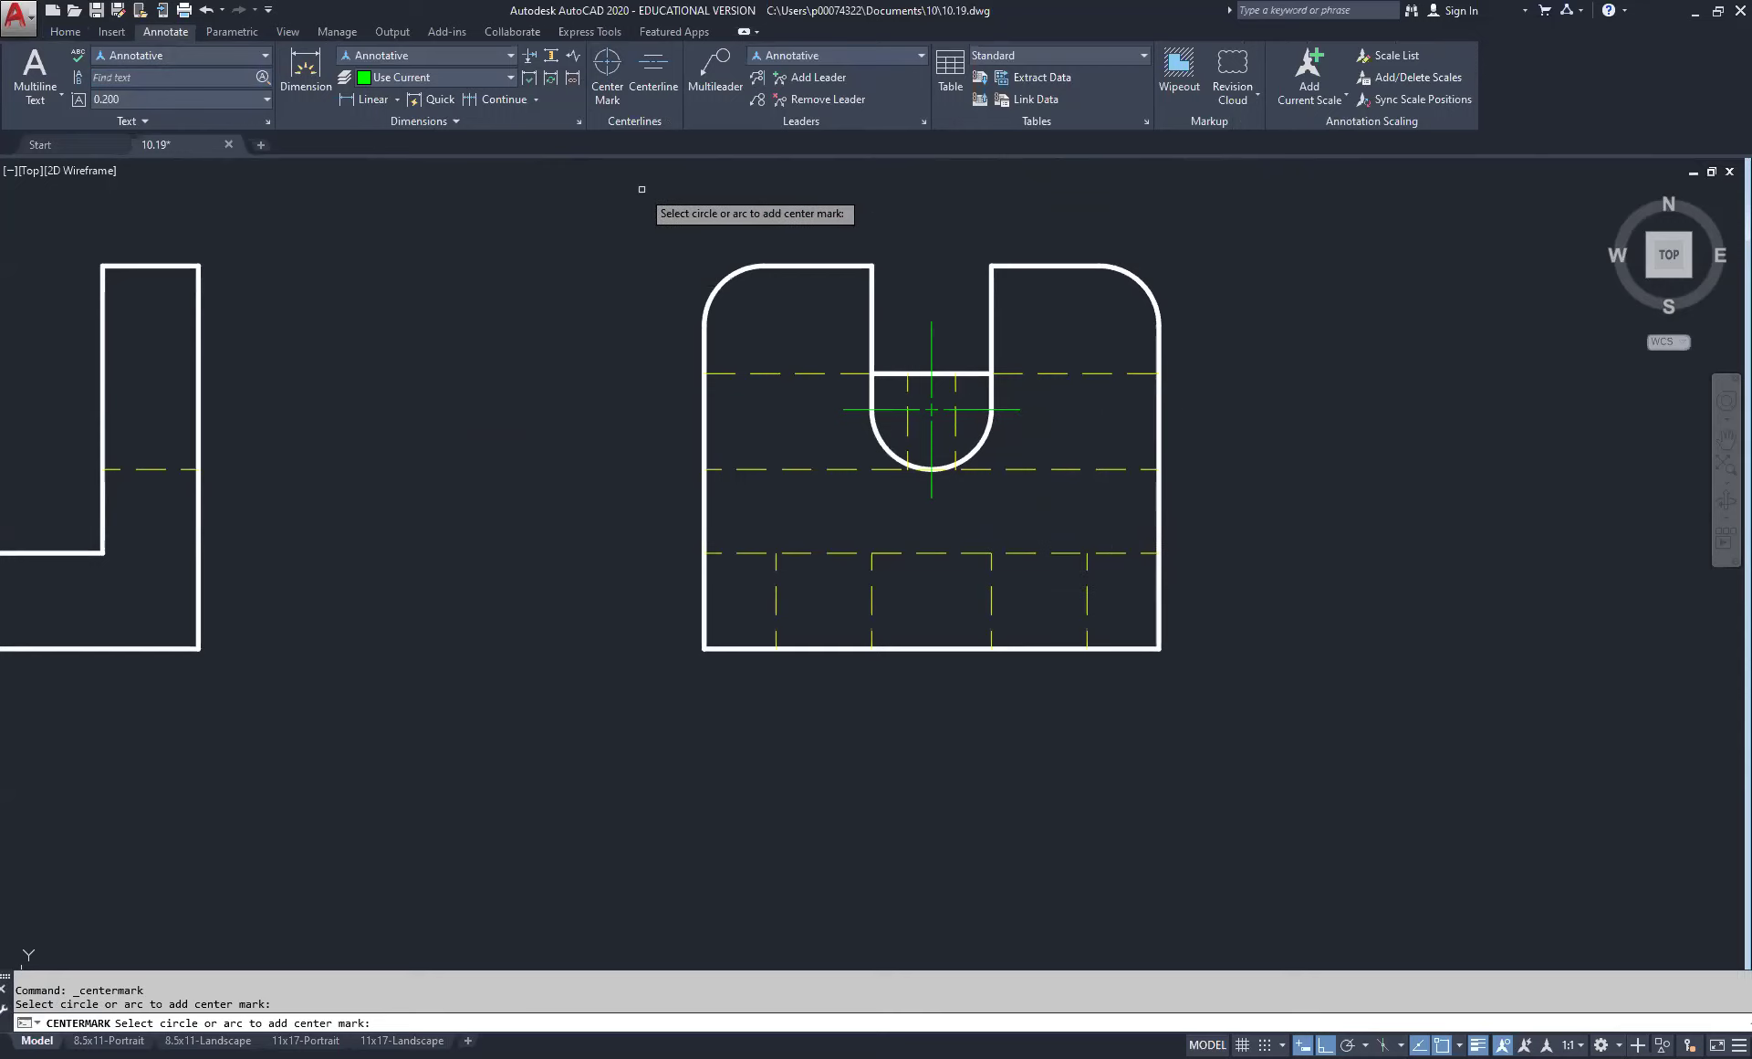
Step: Draw a vertical centerline about 1.13 long in the empty space beside the side view
{"action": "left_click", "coordinate": [65, 32]}
{"action": "left_click", "coordinate": [20, 71]}
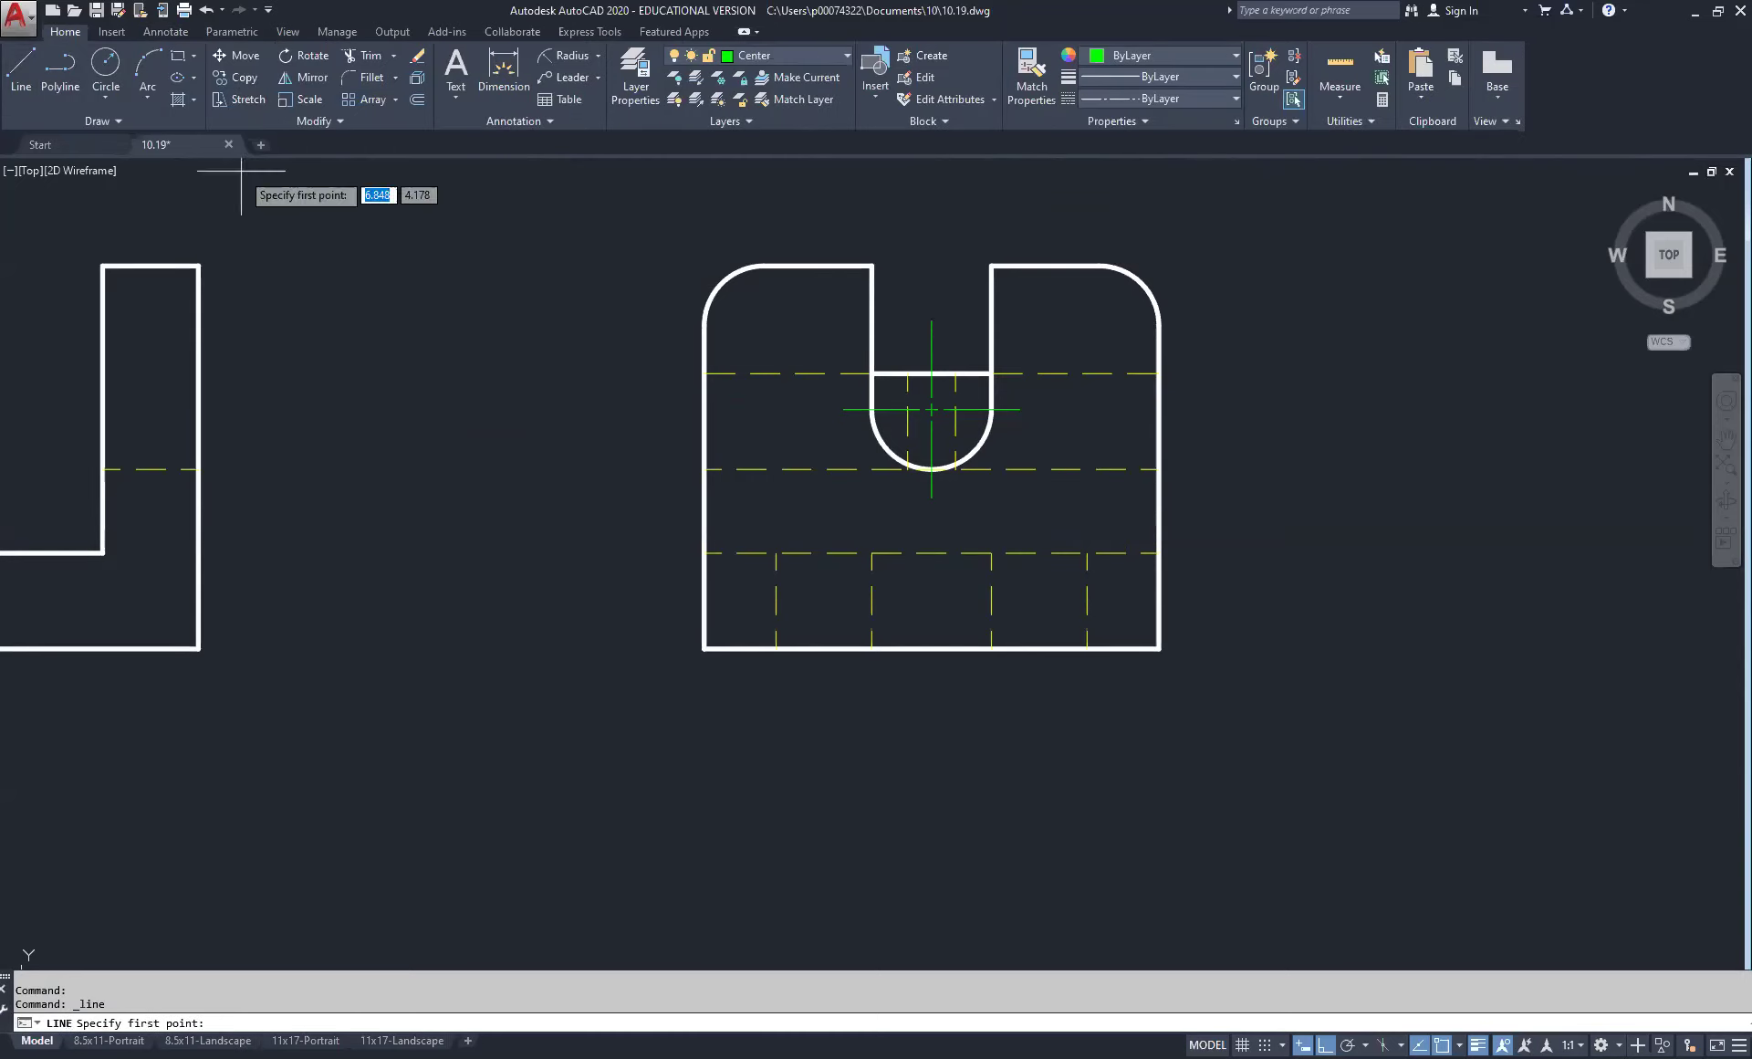
{"action": "left_click", "coordinate": [1265, 507]}
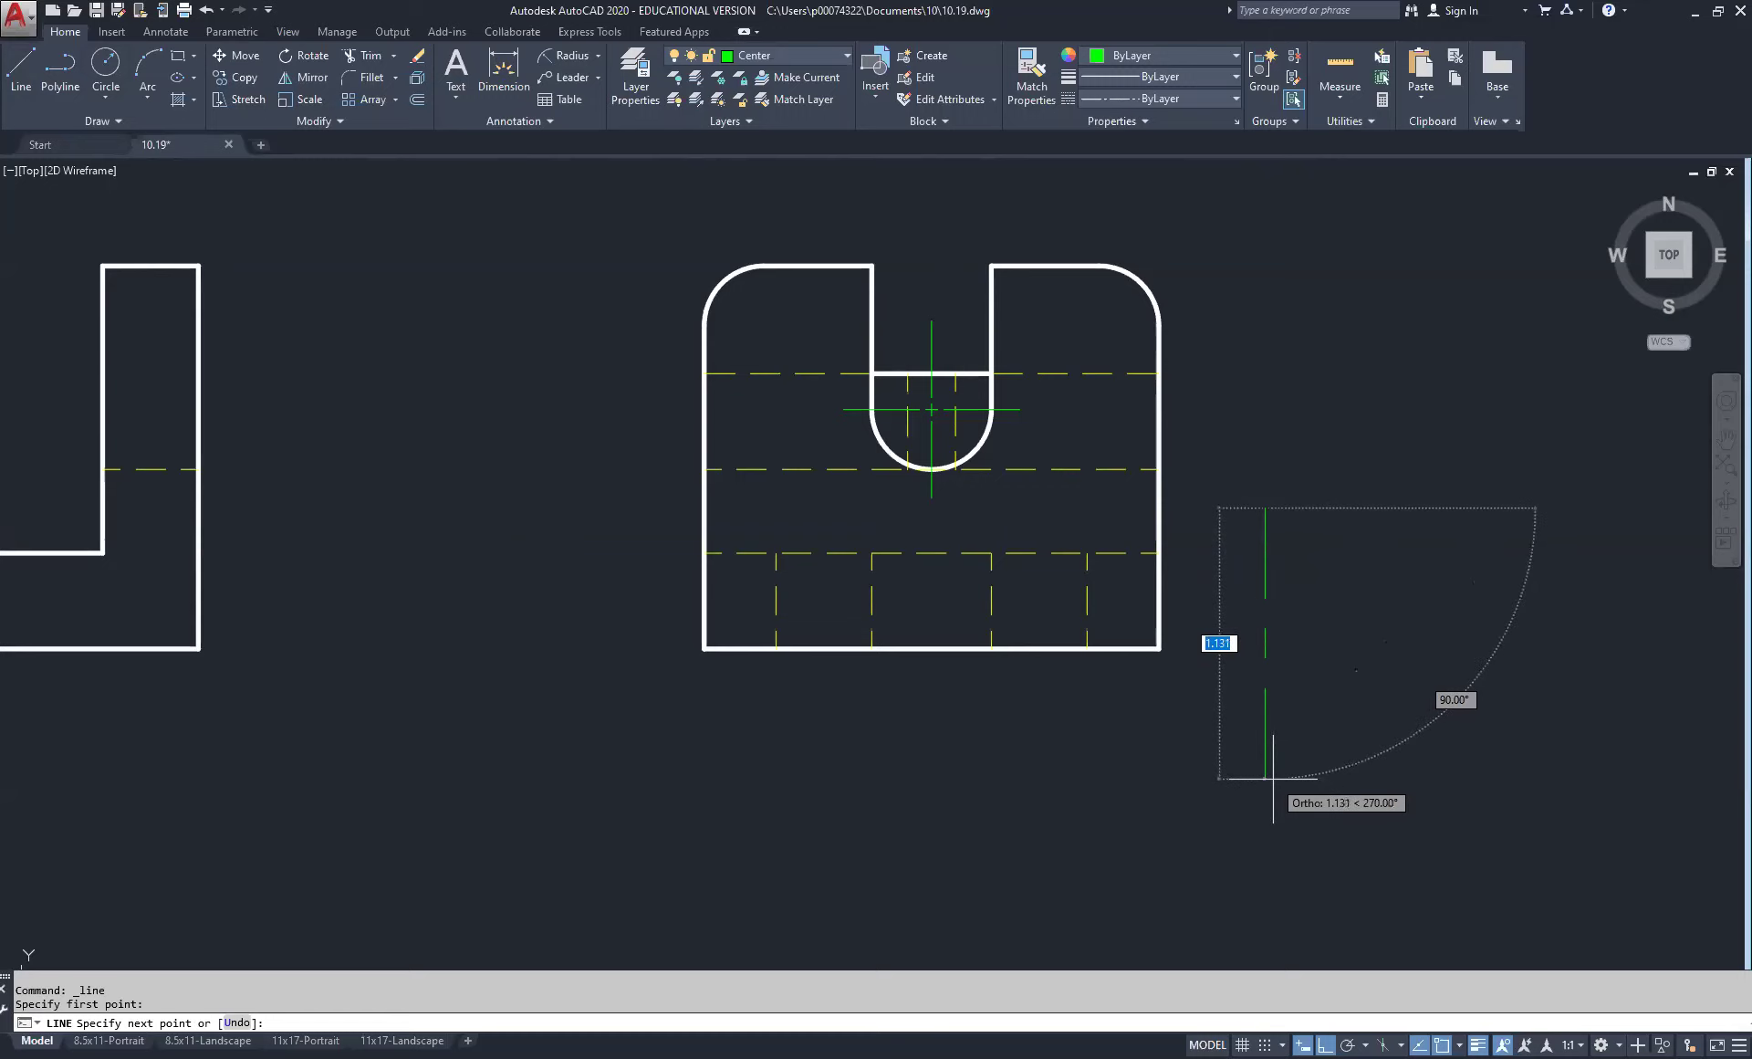
{"action": "left_click", "coordinate": [1273, 778]}
{"action": "right_click", "coordinate": [1393, 675]}
{"action": "left_click", "coordinate": [1438, 686]}
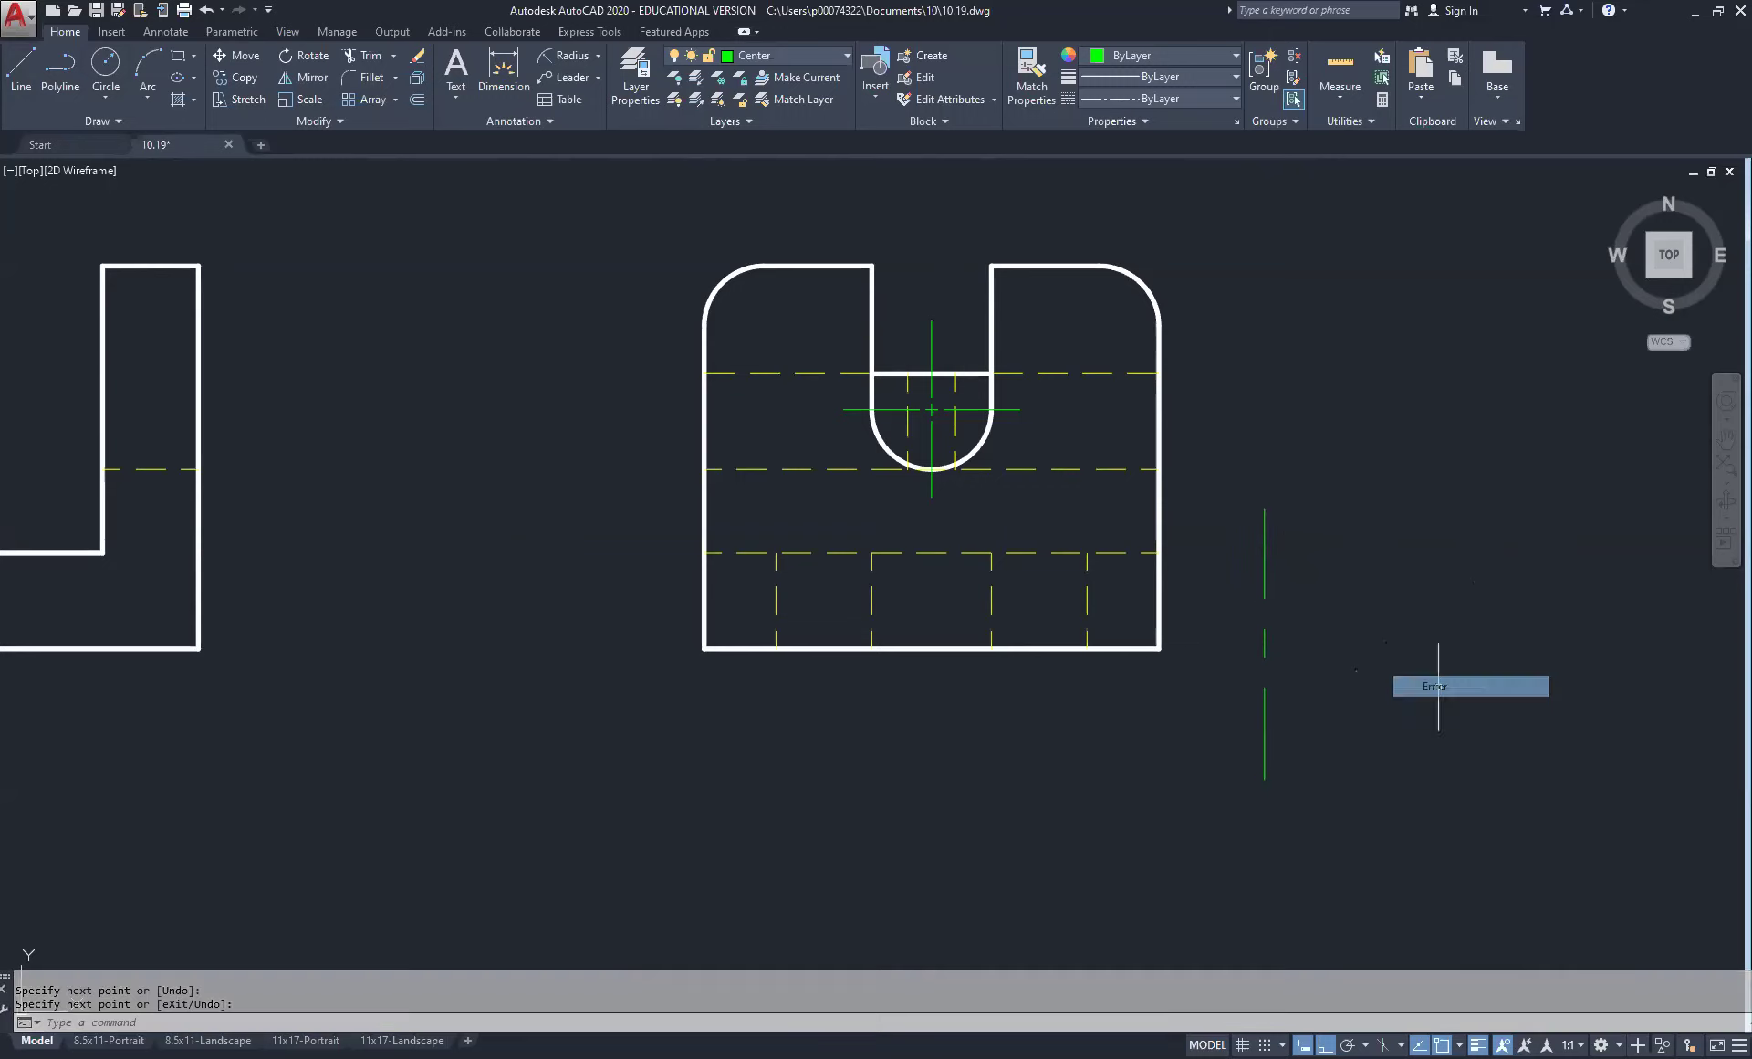
Step: Draw a diagonal construction line across the right hidden hole of the side view, from its upper-right to its lower-left corner
{"action": "right_click", "coordinate": [1101, 511]}
{"action": "left_click", "coordinate": [1148, 522]}
{"action": "left_click", "coordinate": [1087, 552]}
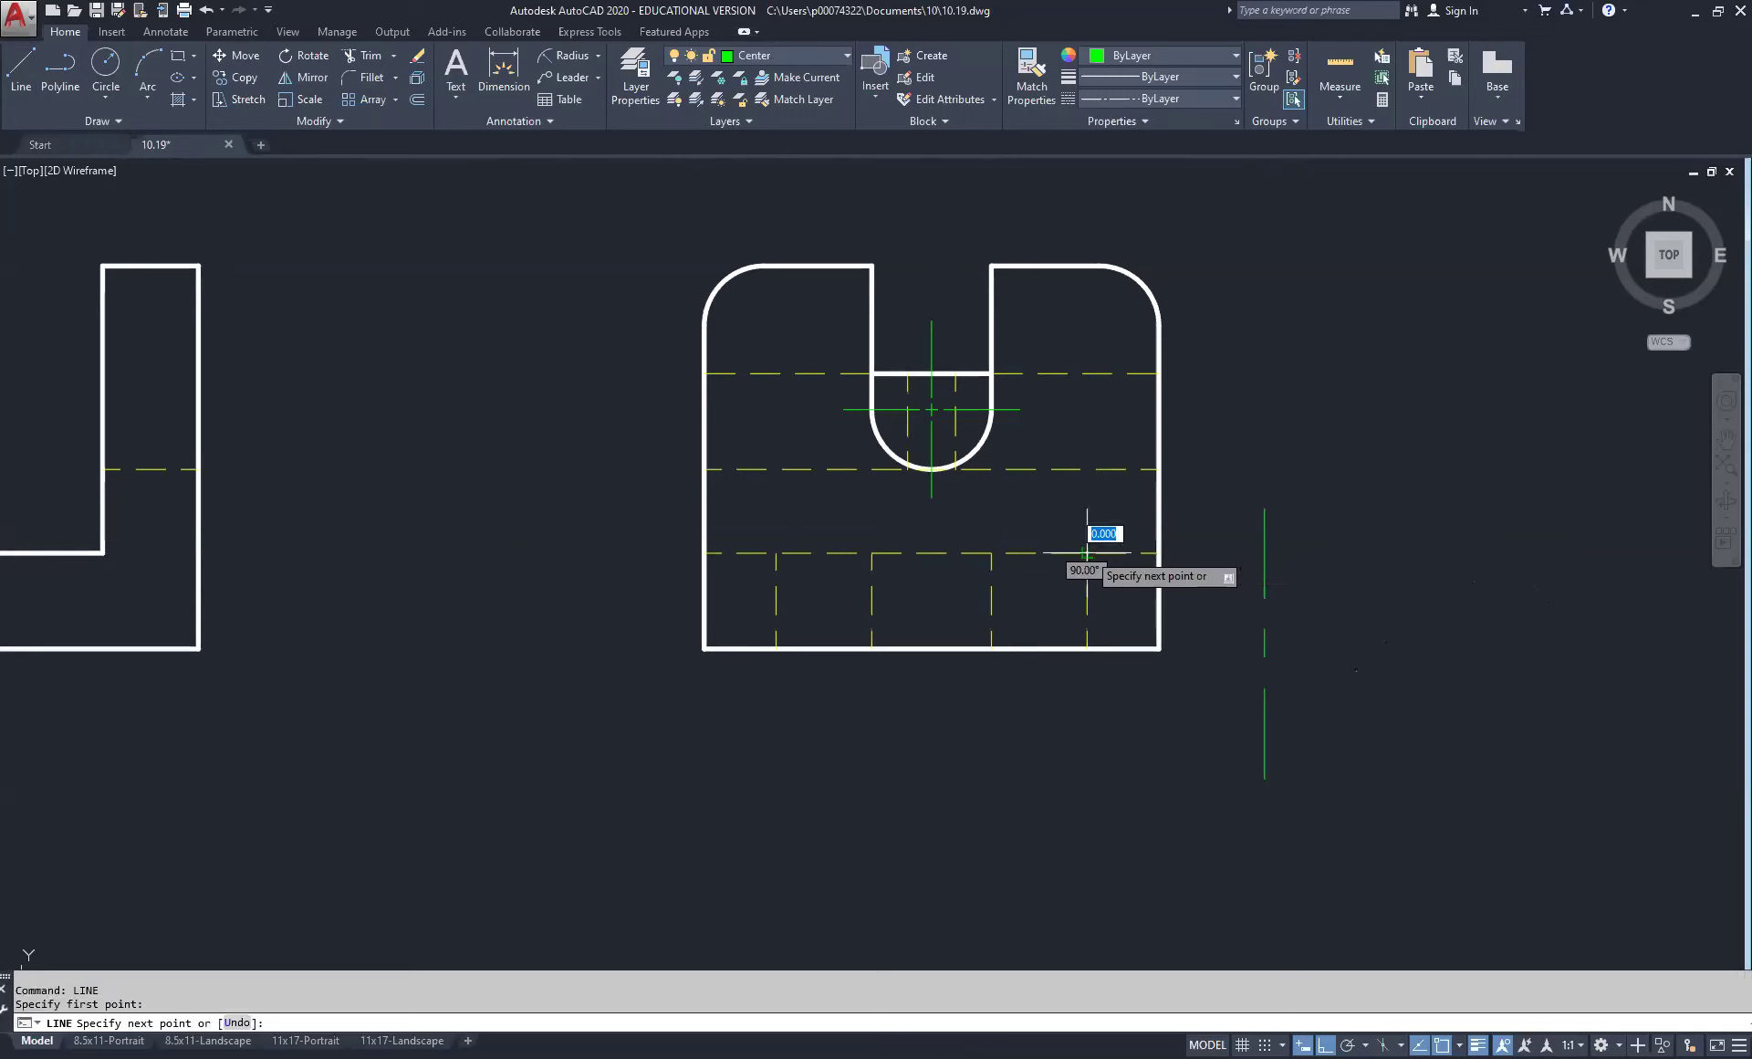
{"action": "left_click", "coordinate": [992, 648]}
{"action": "right_click", "coordinate": [1141, 595]}
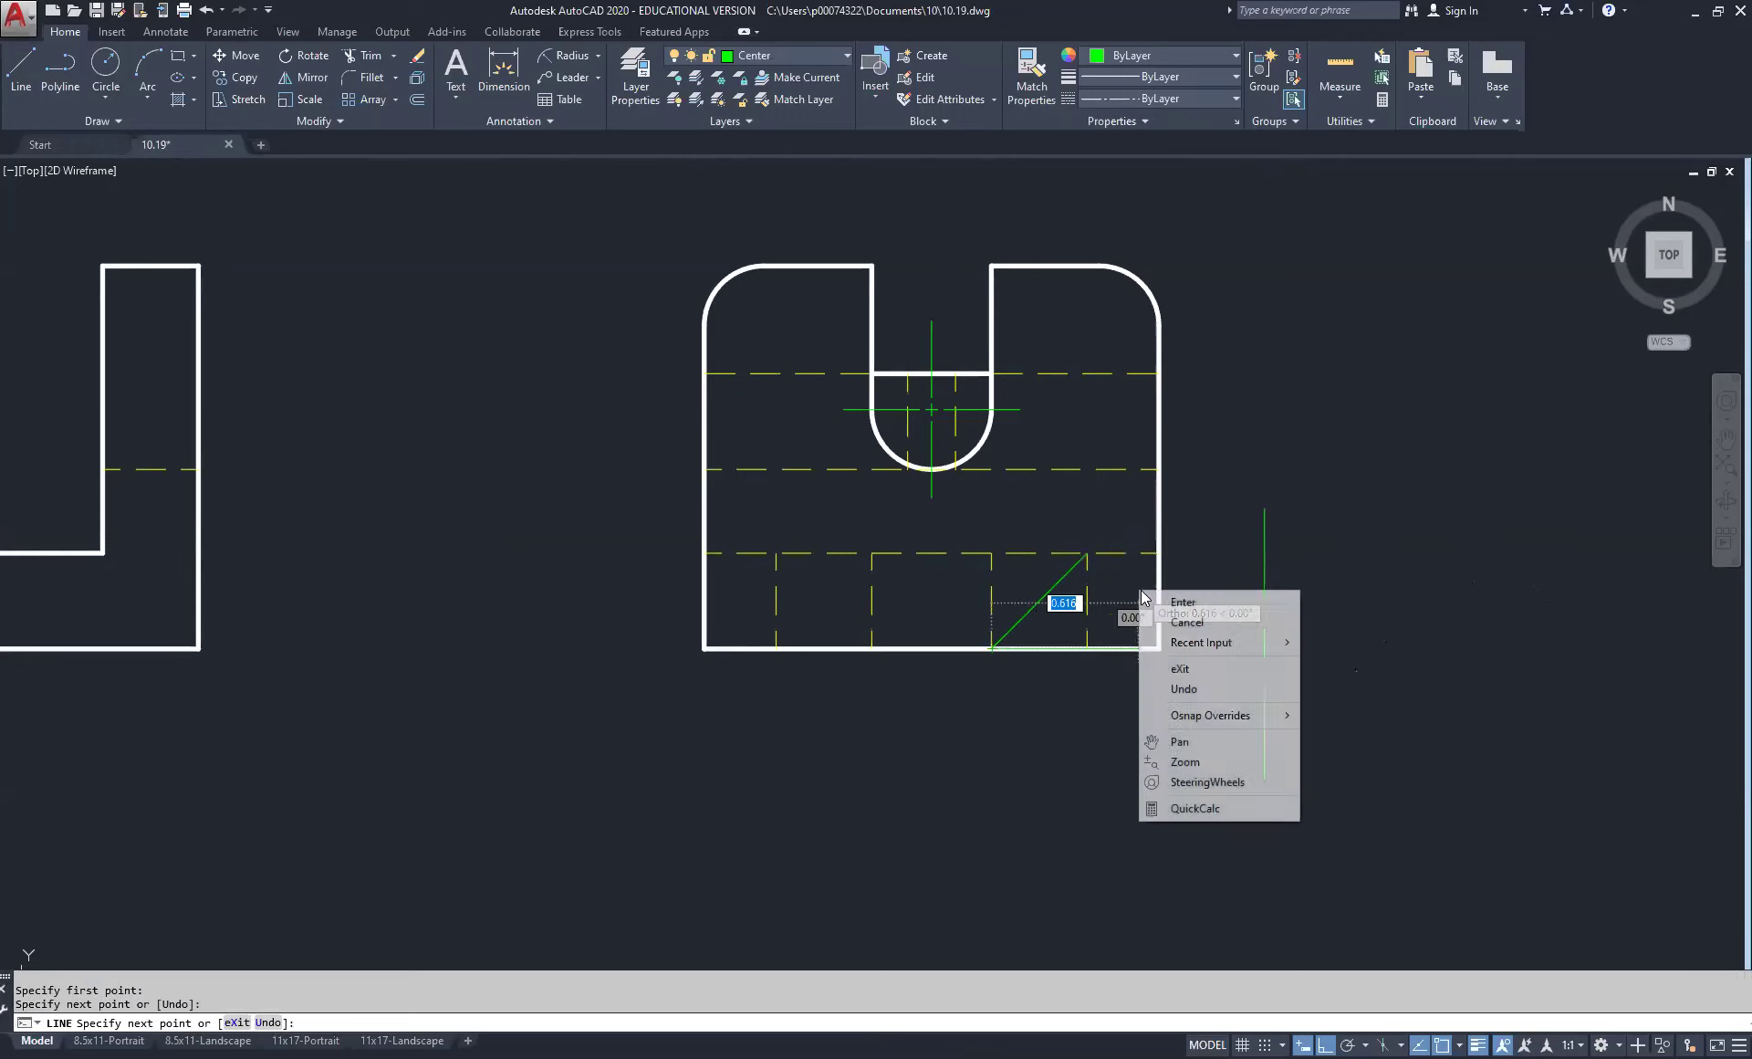
{"action": "left_click", "coordinate": [1183, 603]}
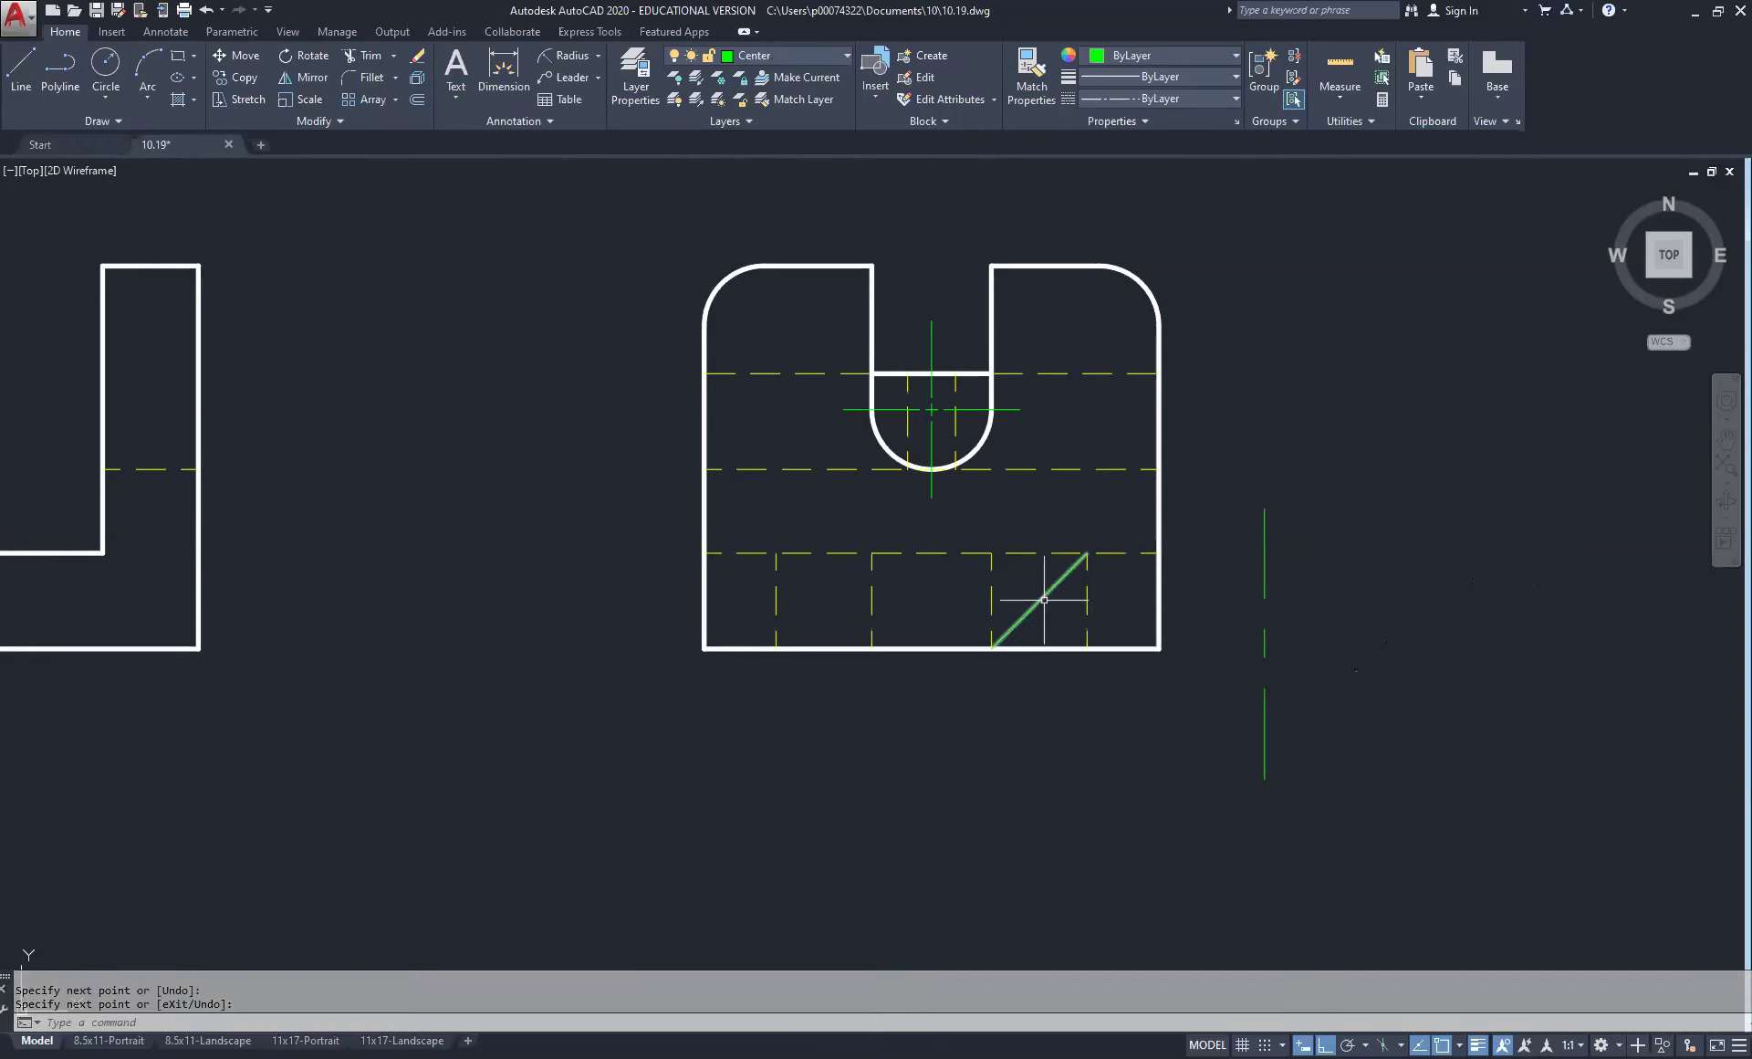
Step: Move the vertical centerline by its midpoint onto the midpoint of the diagonal in the right hidden hole
{"action": "left_click", "coordinate": [1314, 578]}
{"action": "left_click", "coordinate": [1196, 667]}
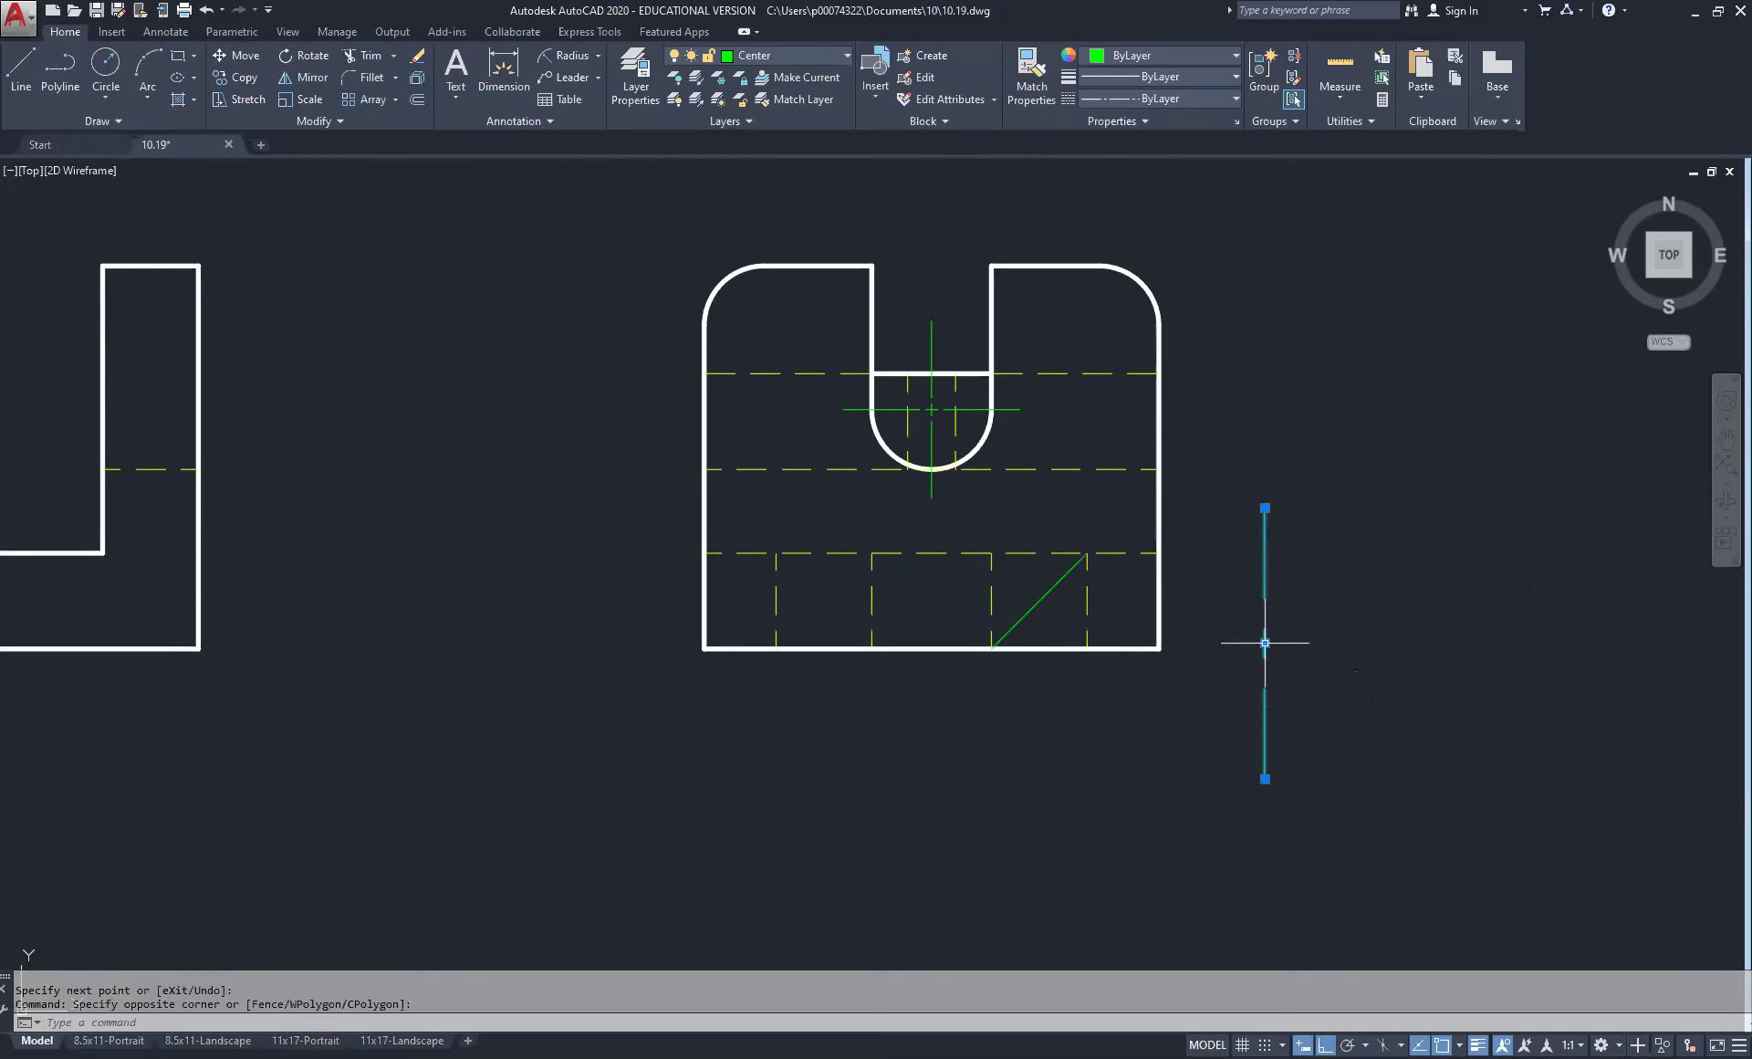
{"action": "left_click", "coordinate": [1265, 642]}
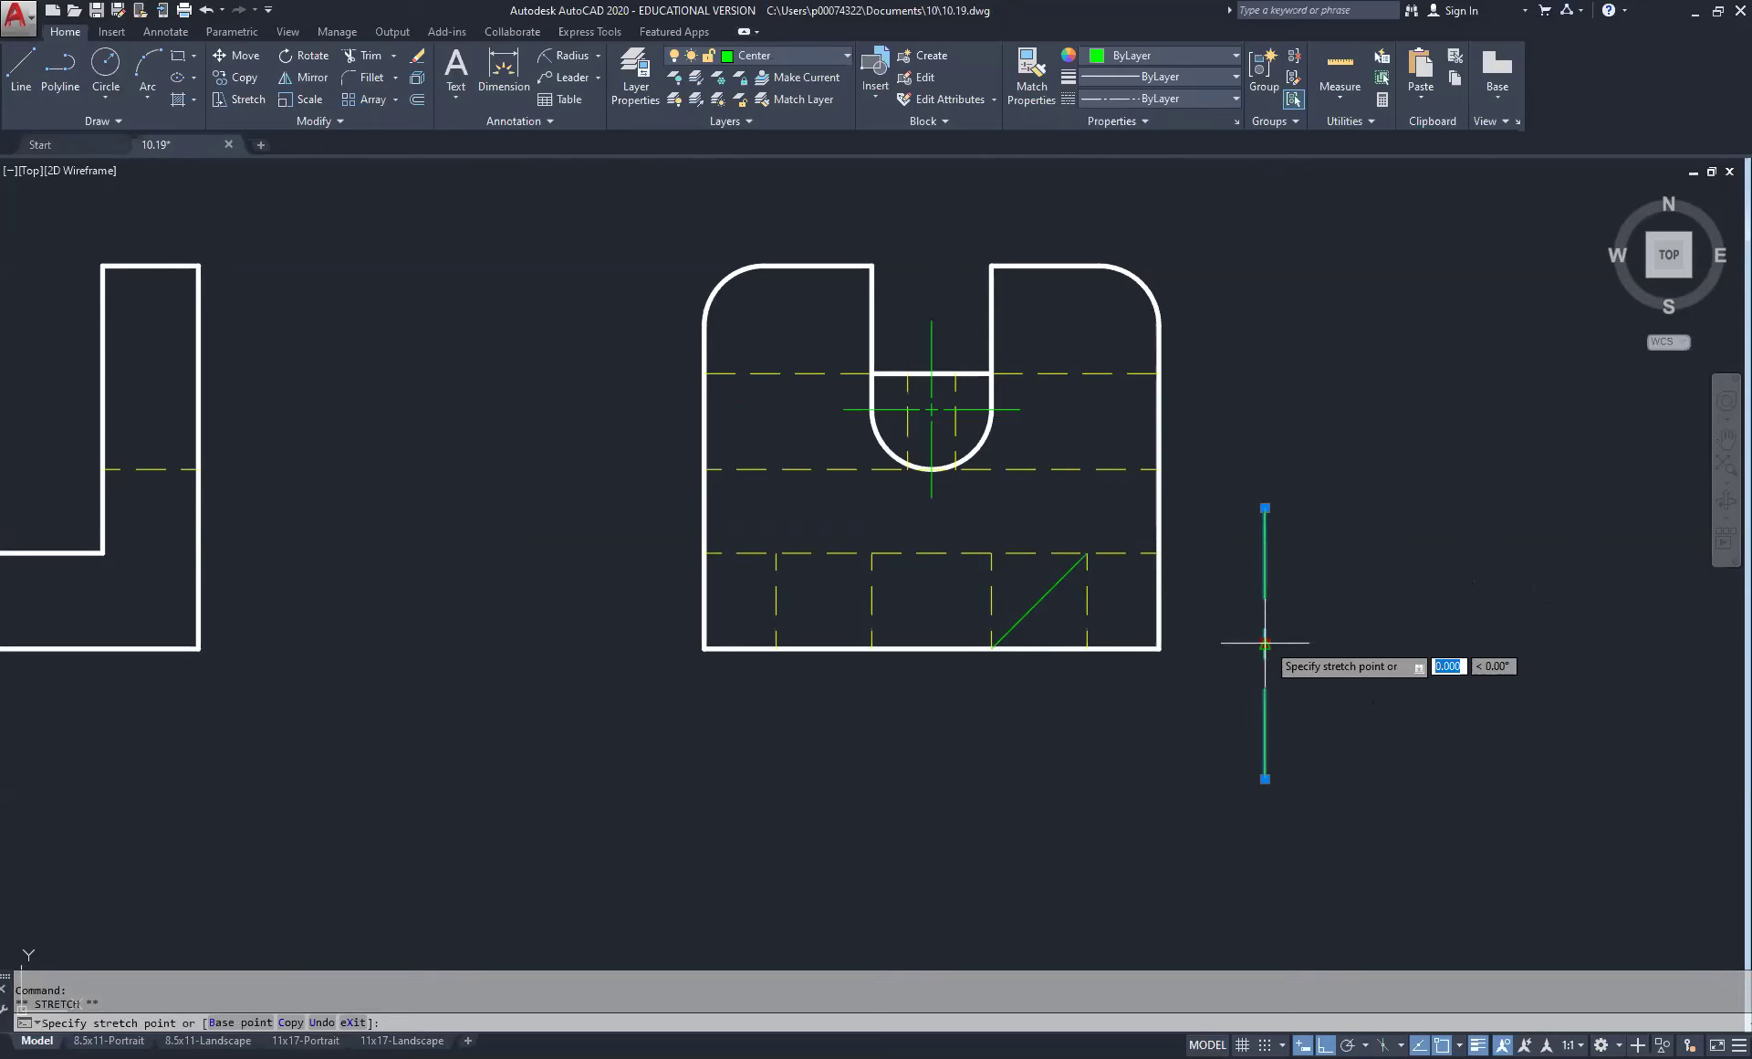
{"action": "left_click", "coordinate": [1041, 599]}
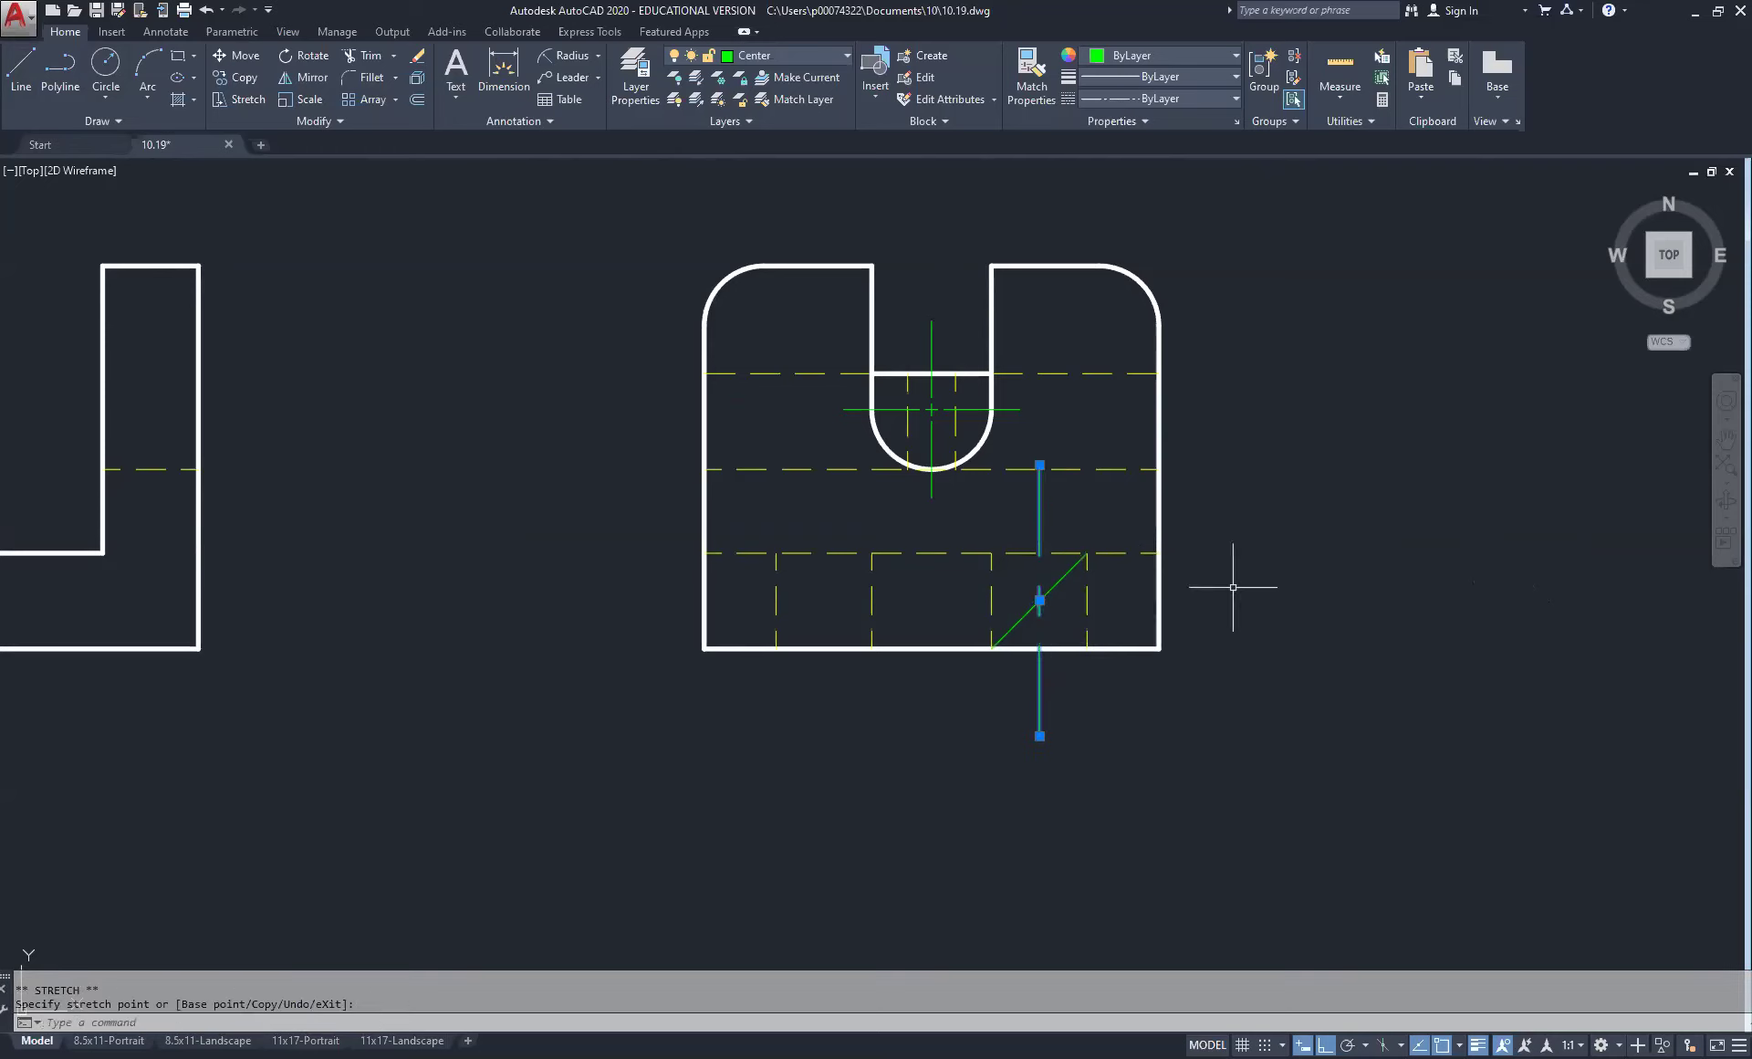
{"action": "key", "text": "Escape"}
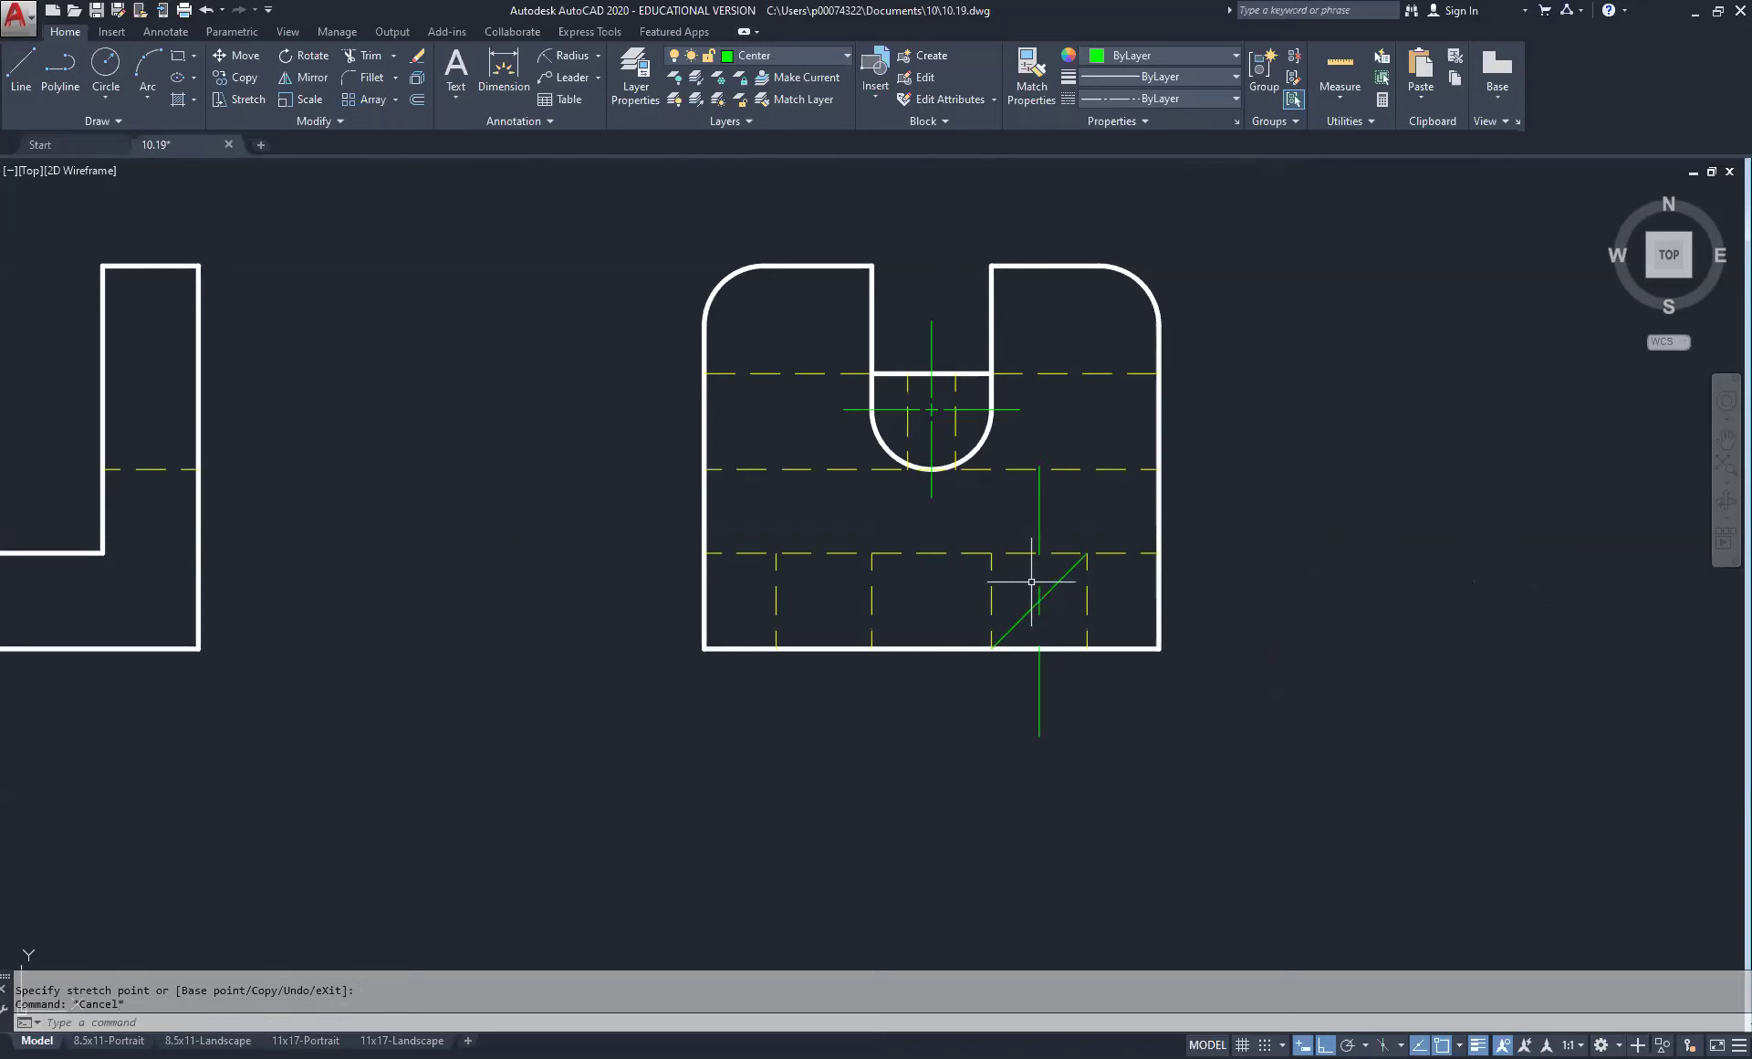
Step: Delete the diagonal construction line from the right hidden hole of the side view
{"action": "left_click", "coordinate": [1070, 579]}
{"action": "left_click", "coordinate": [1064, 572]}
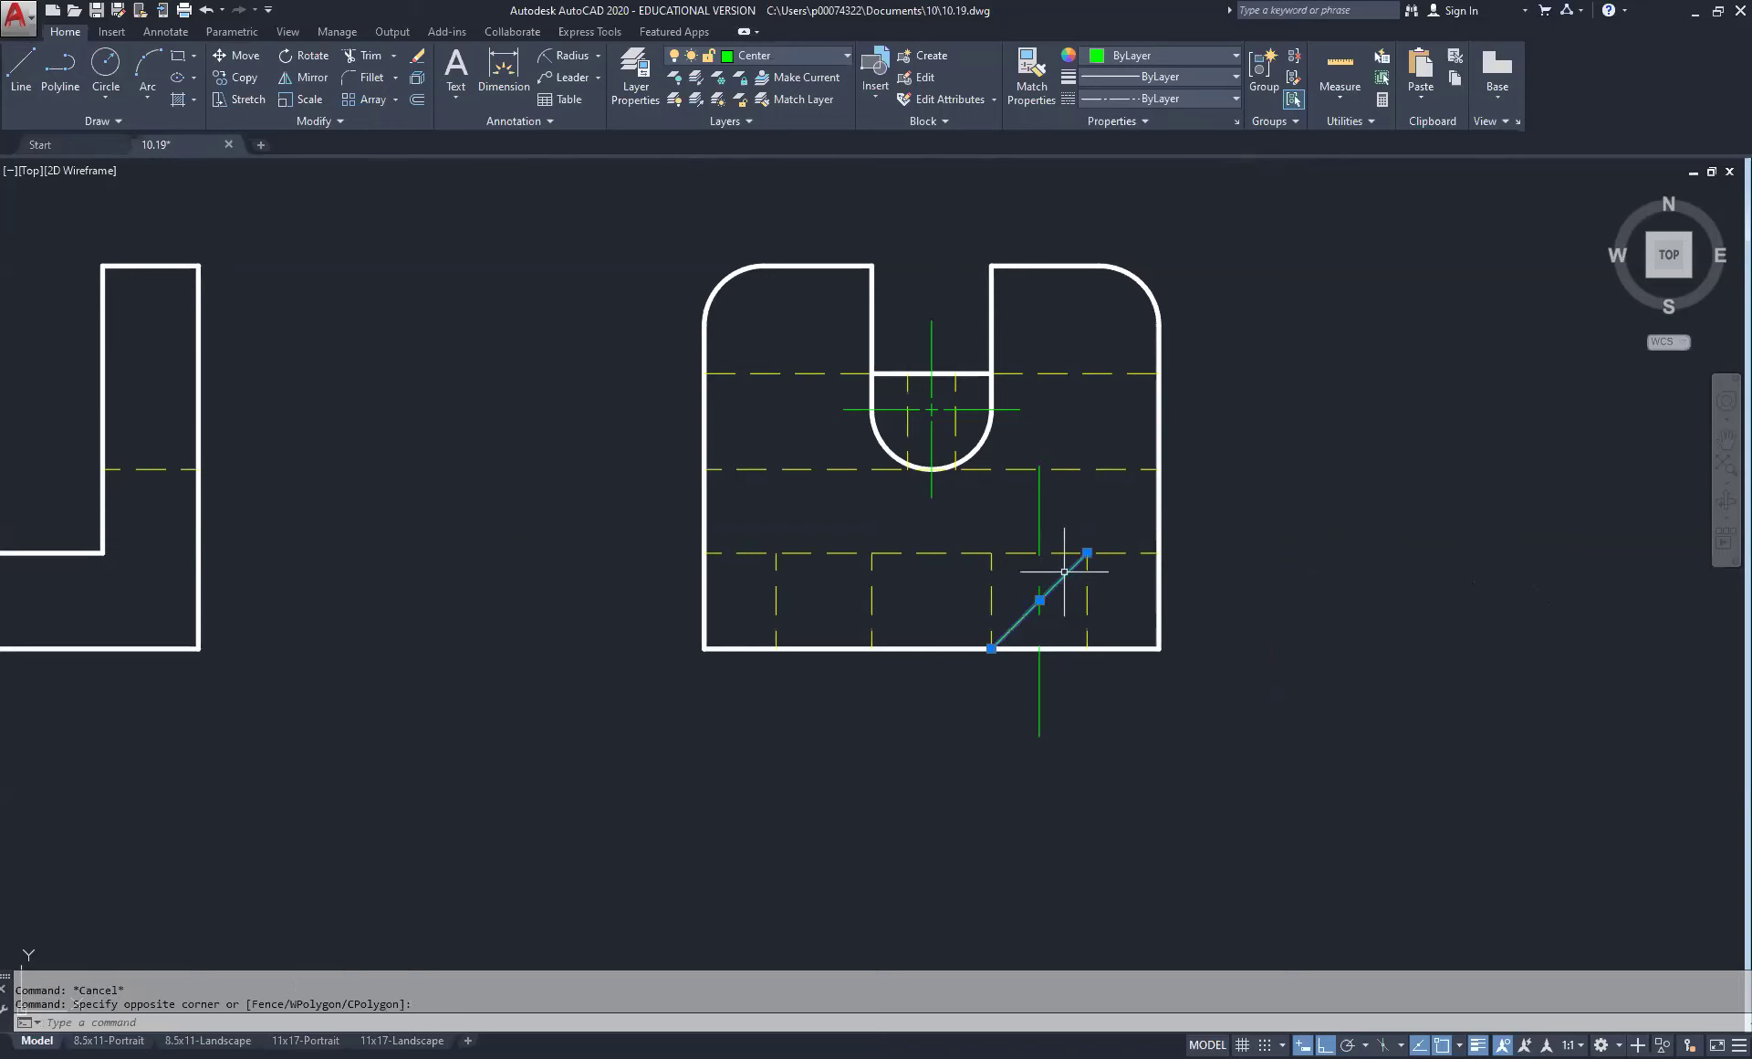
{"action": "key", "text": "Delete"}
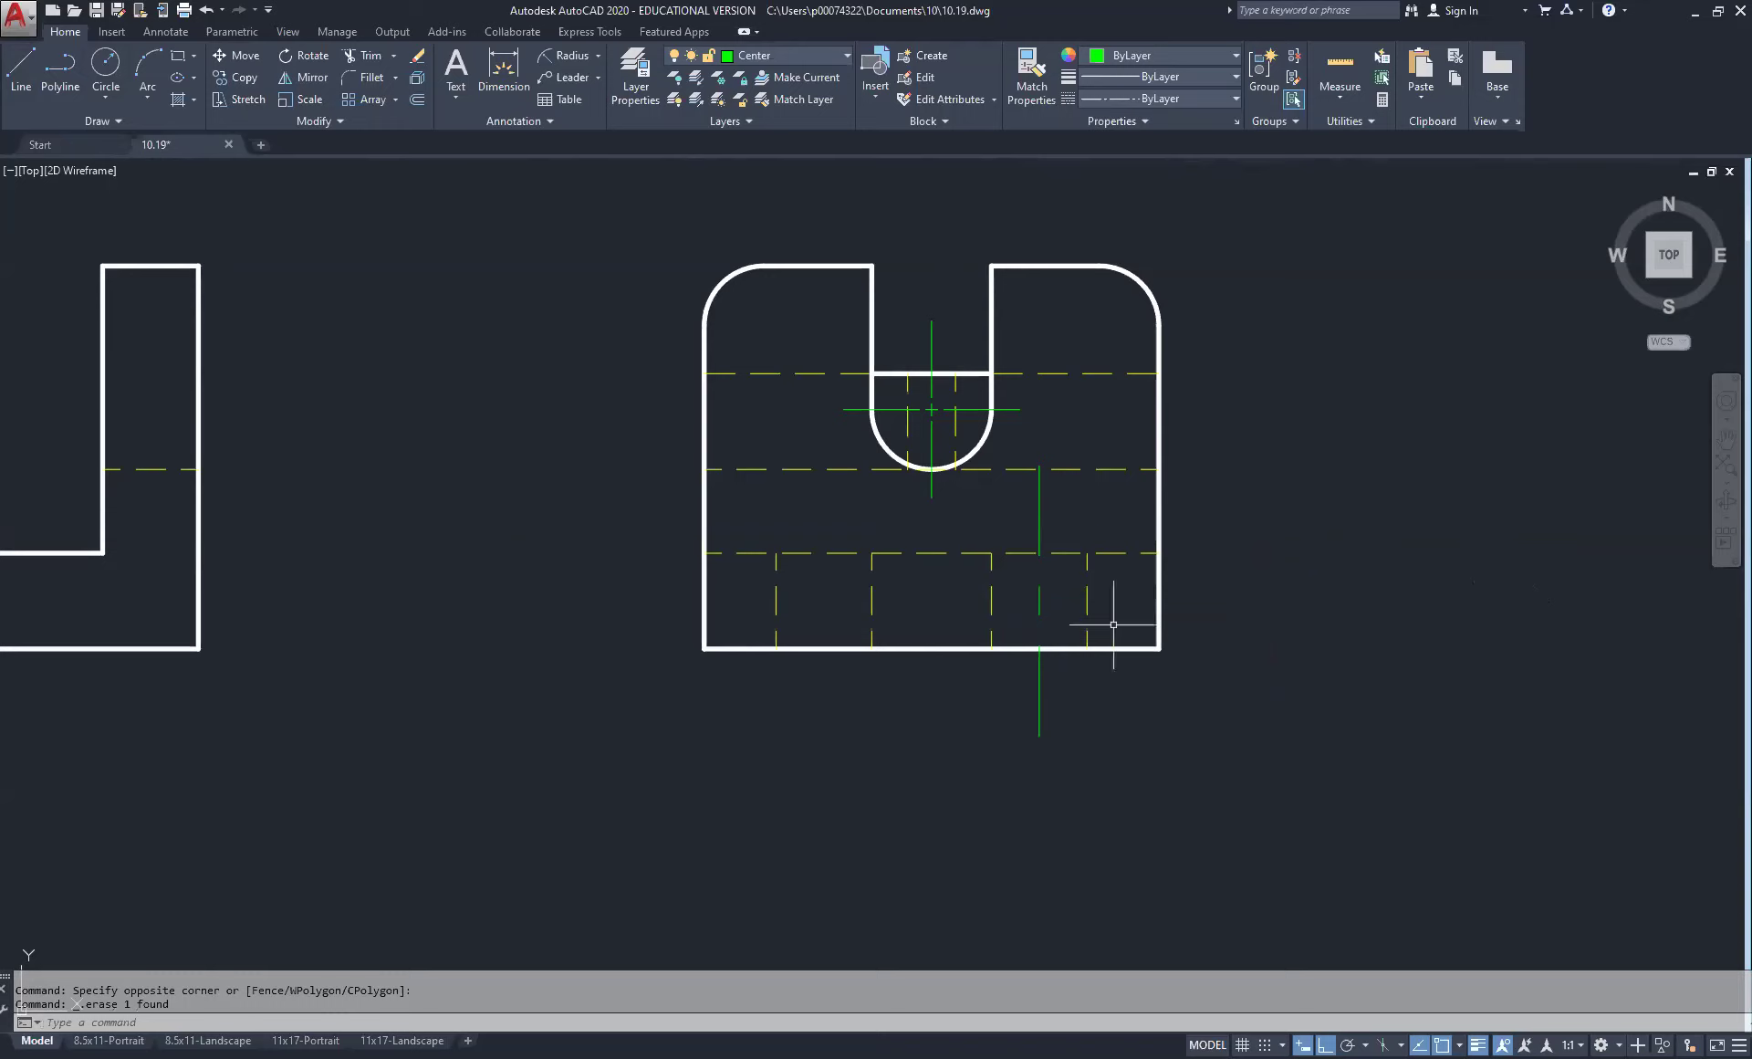
Step: Copy the vertical centerline to the side view's left hidden hole and to the hidden hole in the front view's base, using hole corners as reference
{"action": "left_click", "coordinate": [1060, 525]}
{"action": "left_click", "coordinate": [1031, 508]}
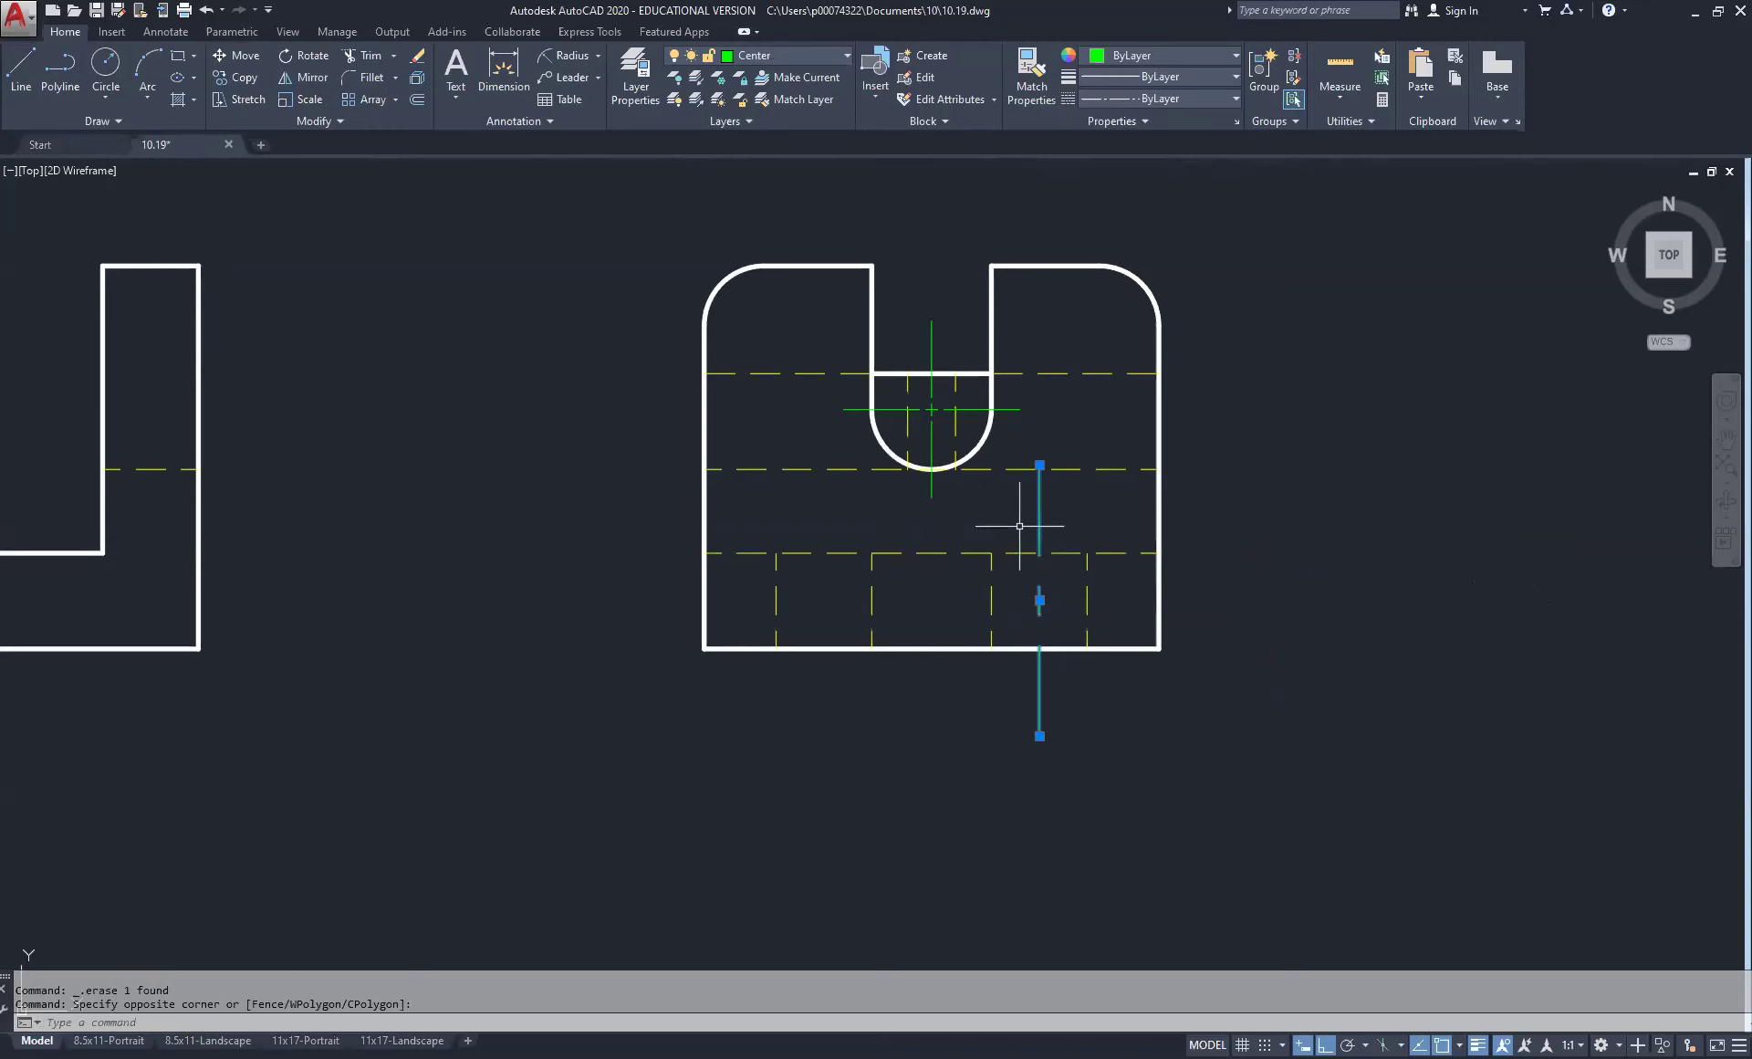
{"action": "left_click", "coordinate": [233, 81]}
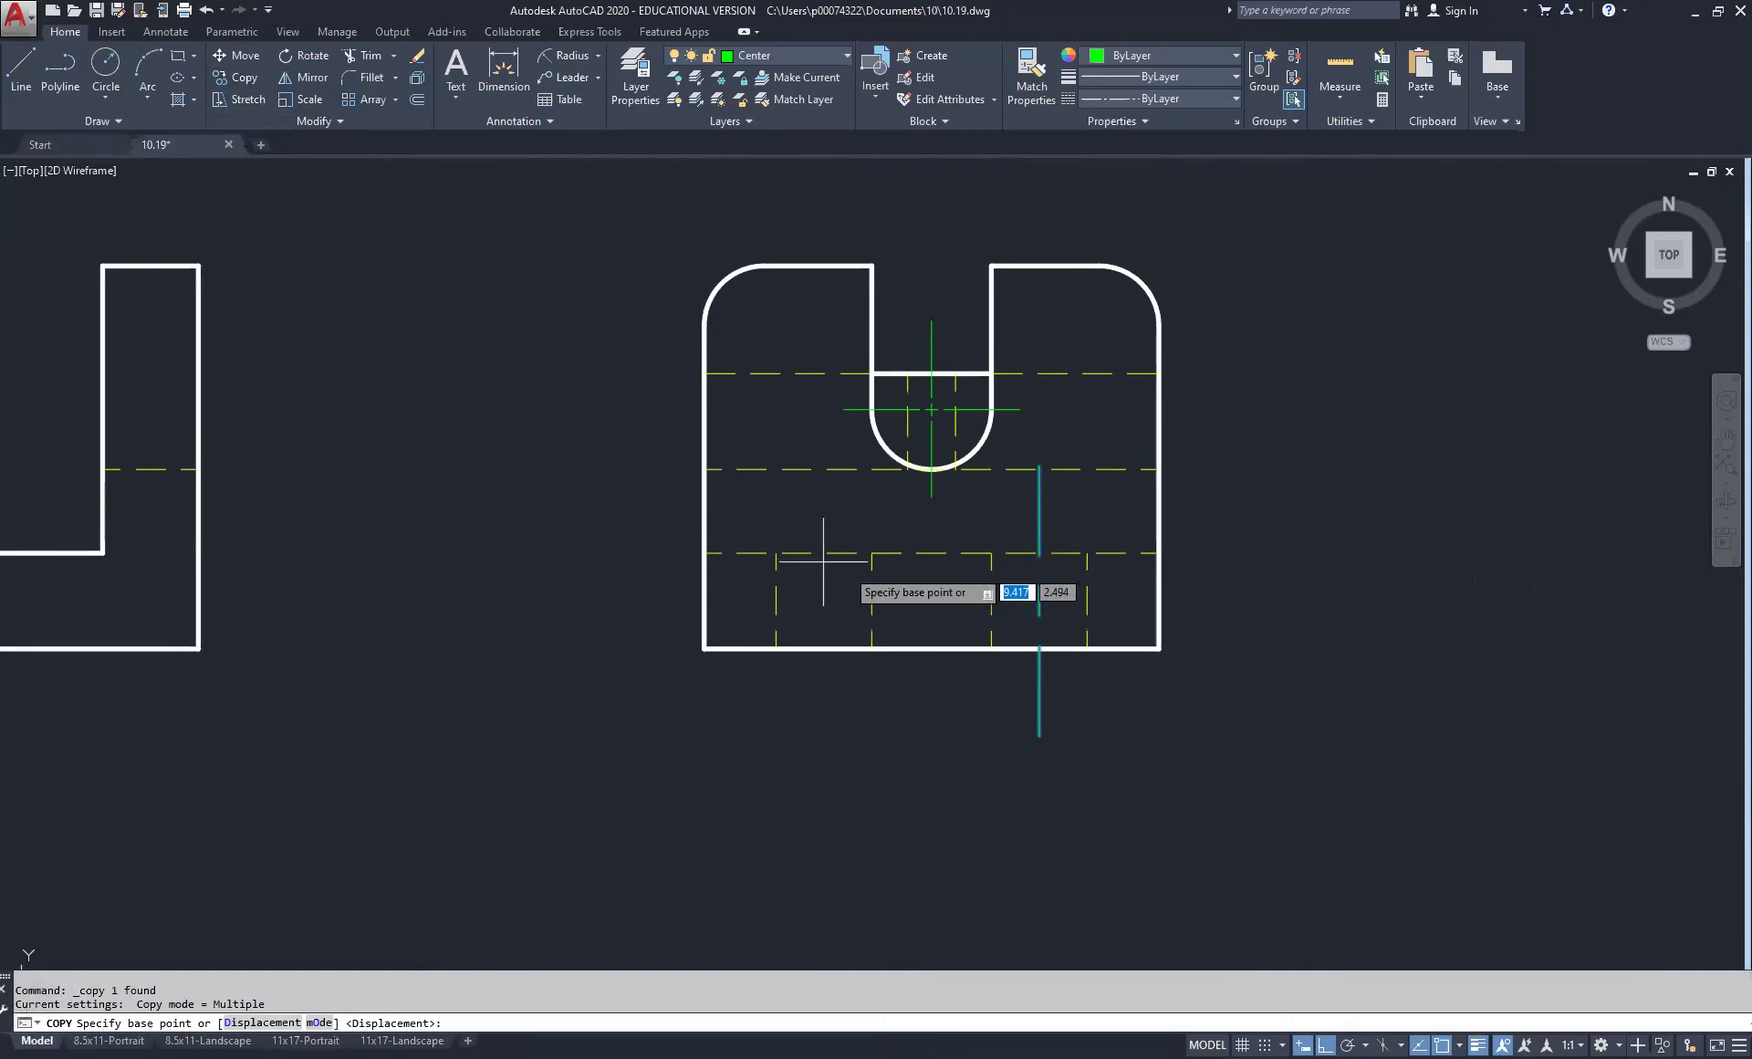
{"action": "left_click", "coordinate": [991, 647]}
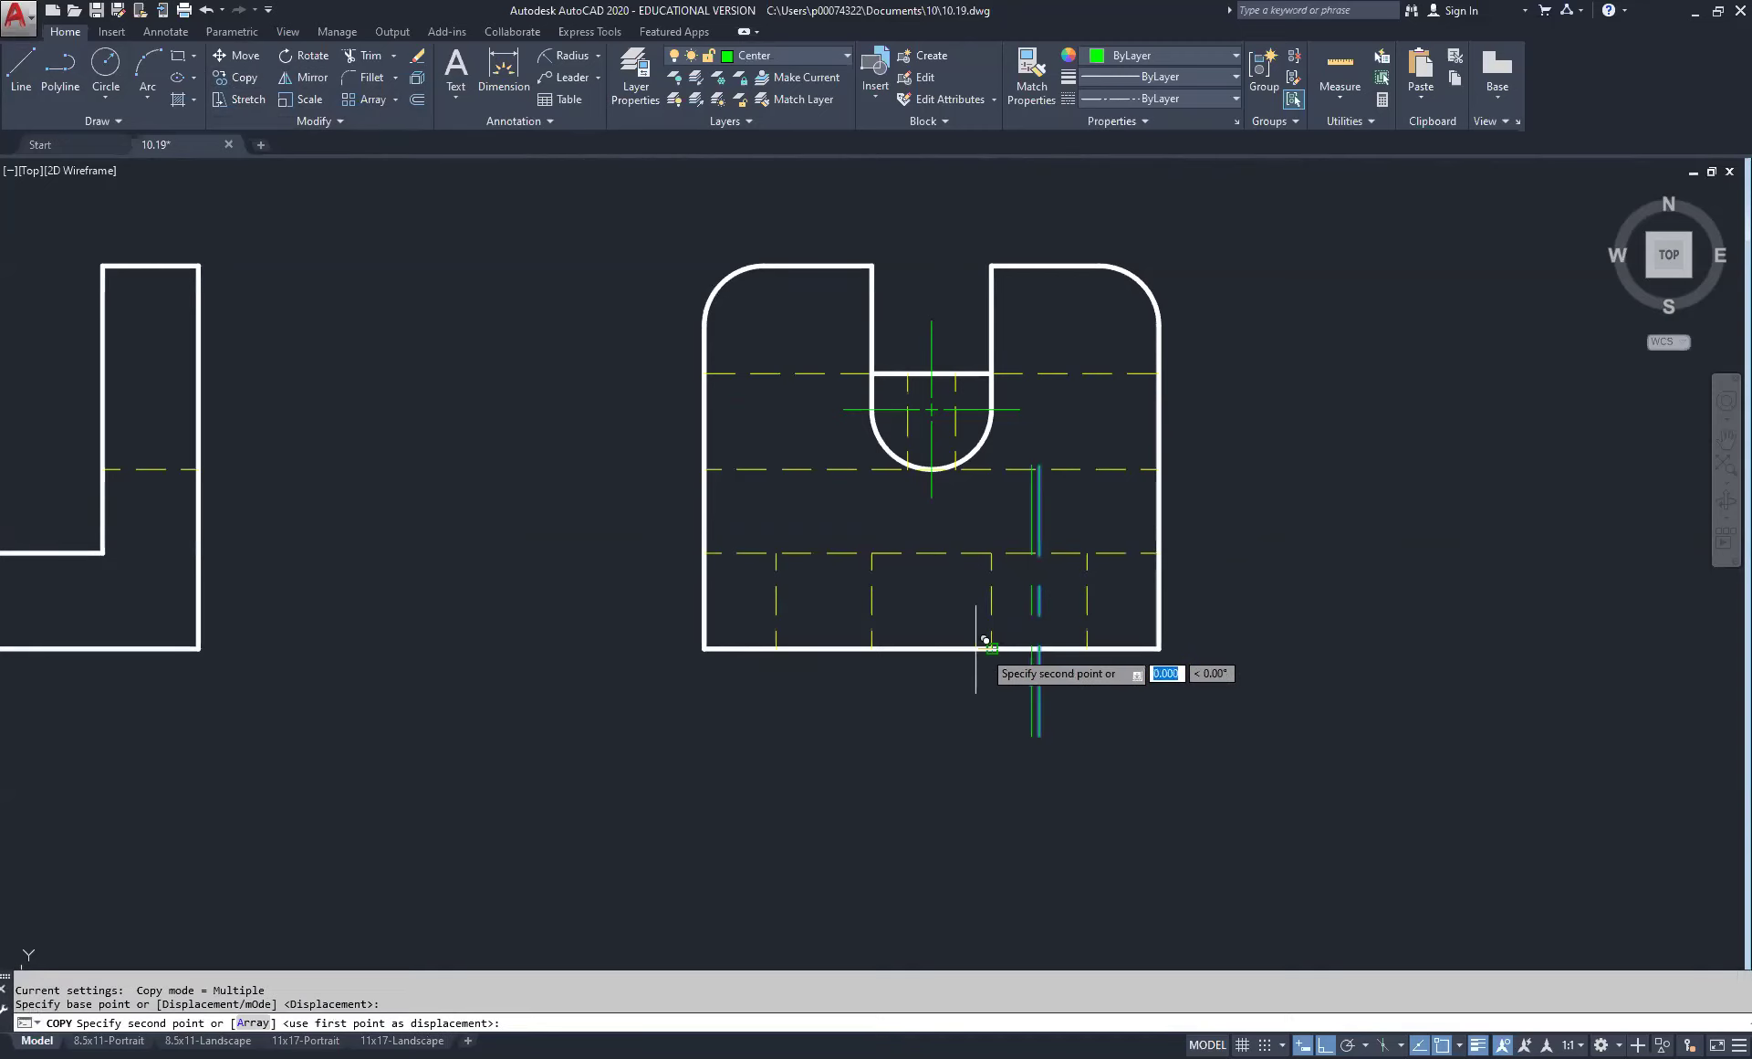
{"action": "left_click", "coordinate": [777, 641]}
{"action": "middle_click_drag", "start_coordinate": [407, 597], "coordinate": [1241, 569]}
{"action": "middle_click_drag", "start_coordinate": [133, 592], "coordinate": [695, 614]}
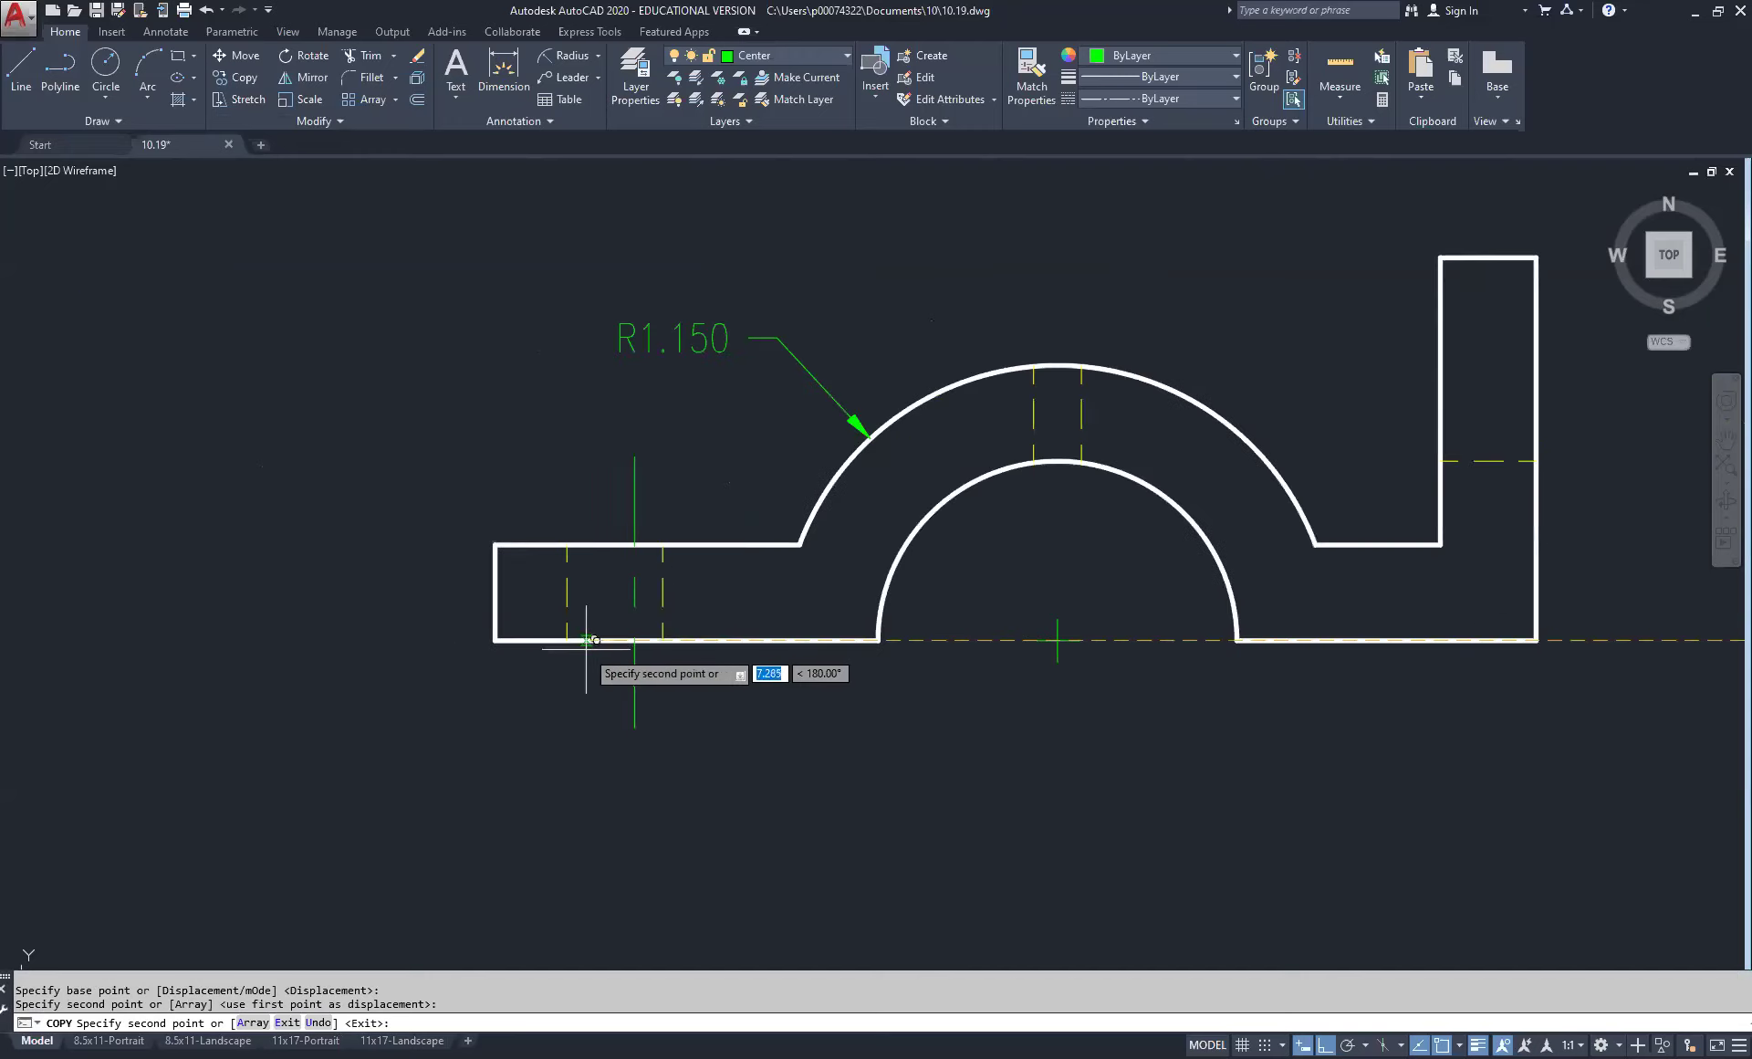
{"action": "right_click", "coordinate": [577, 631]}
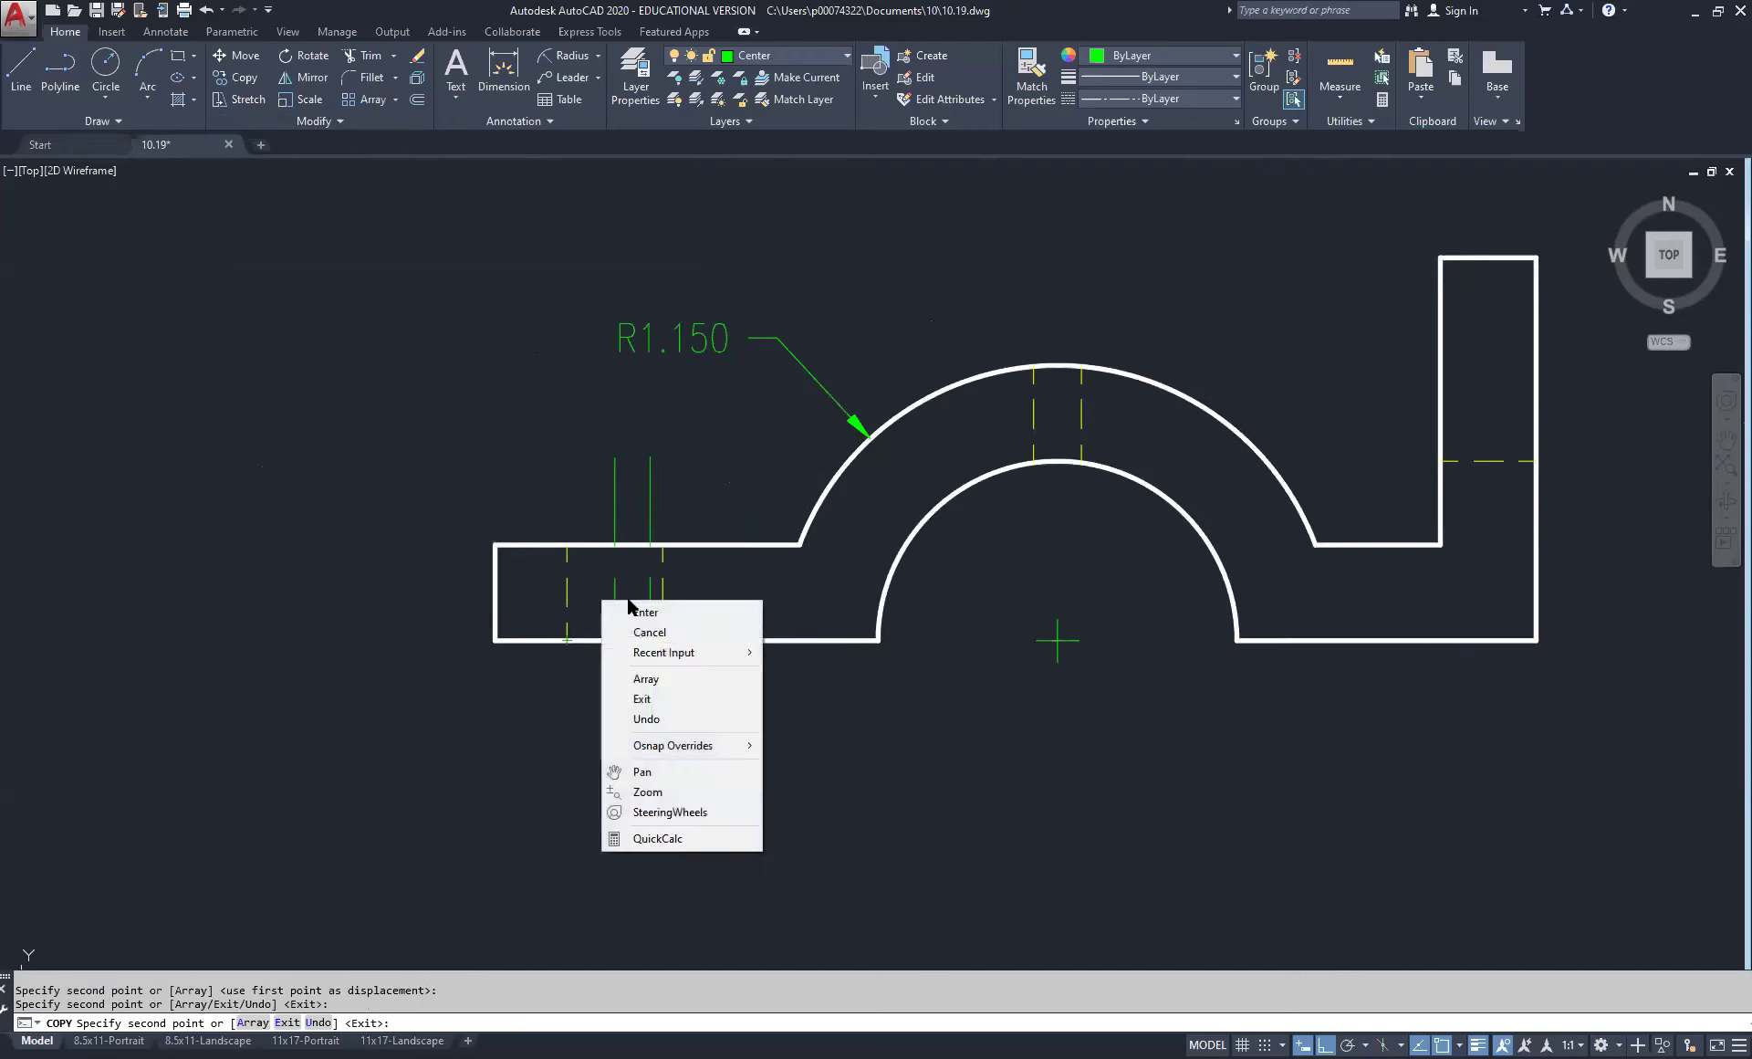
{"action": "left_click", "coordinate": [626, 610]}
Step: Draw a horizontal line from the left end of the side view's slot arc to just past the front view's upright
{"action": "scroll", "coordinate": [617, 612], "scroll_direction": "down", "scroll_amount": 4}
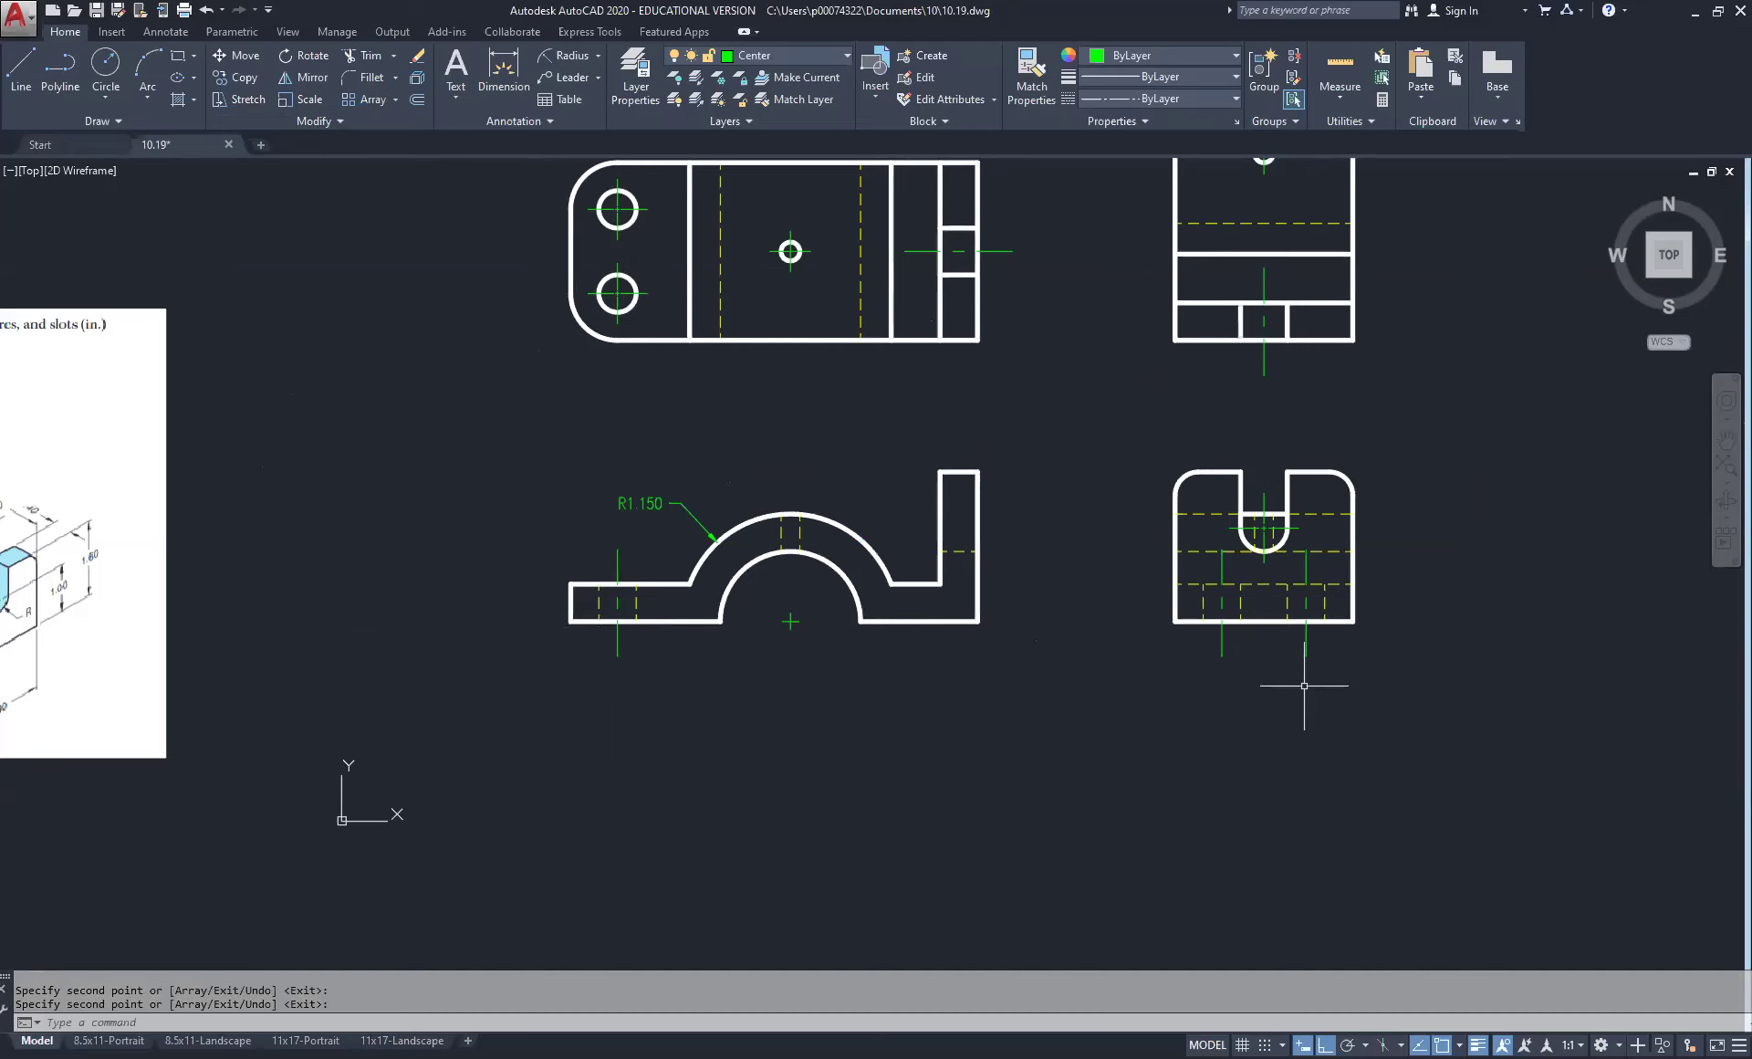
{"action": "scroll", "coordinate": [1323, 650], "scroll_direction": "up", "scroll_amount": 2}
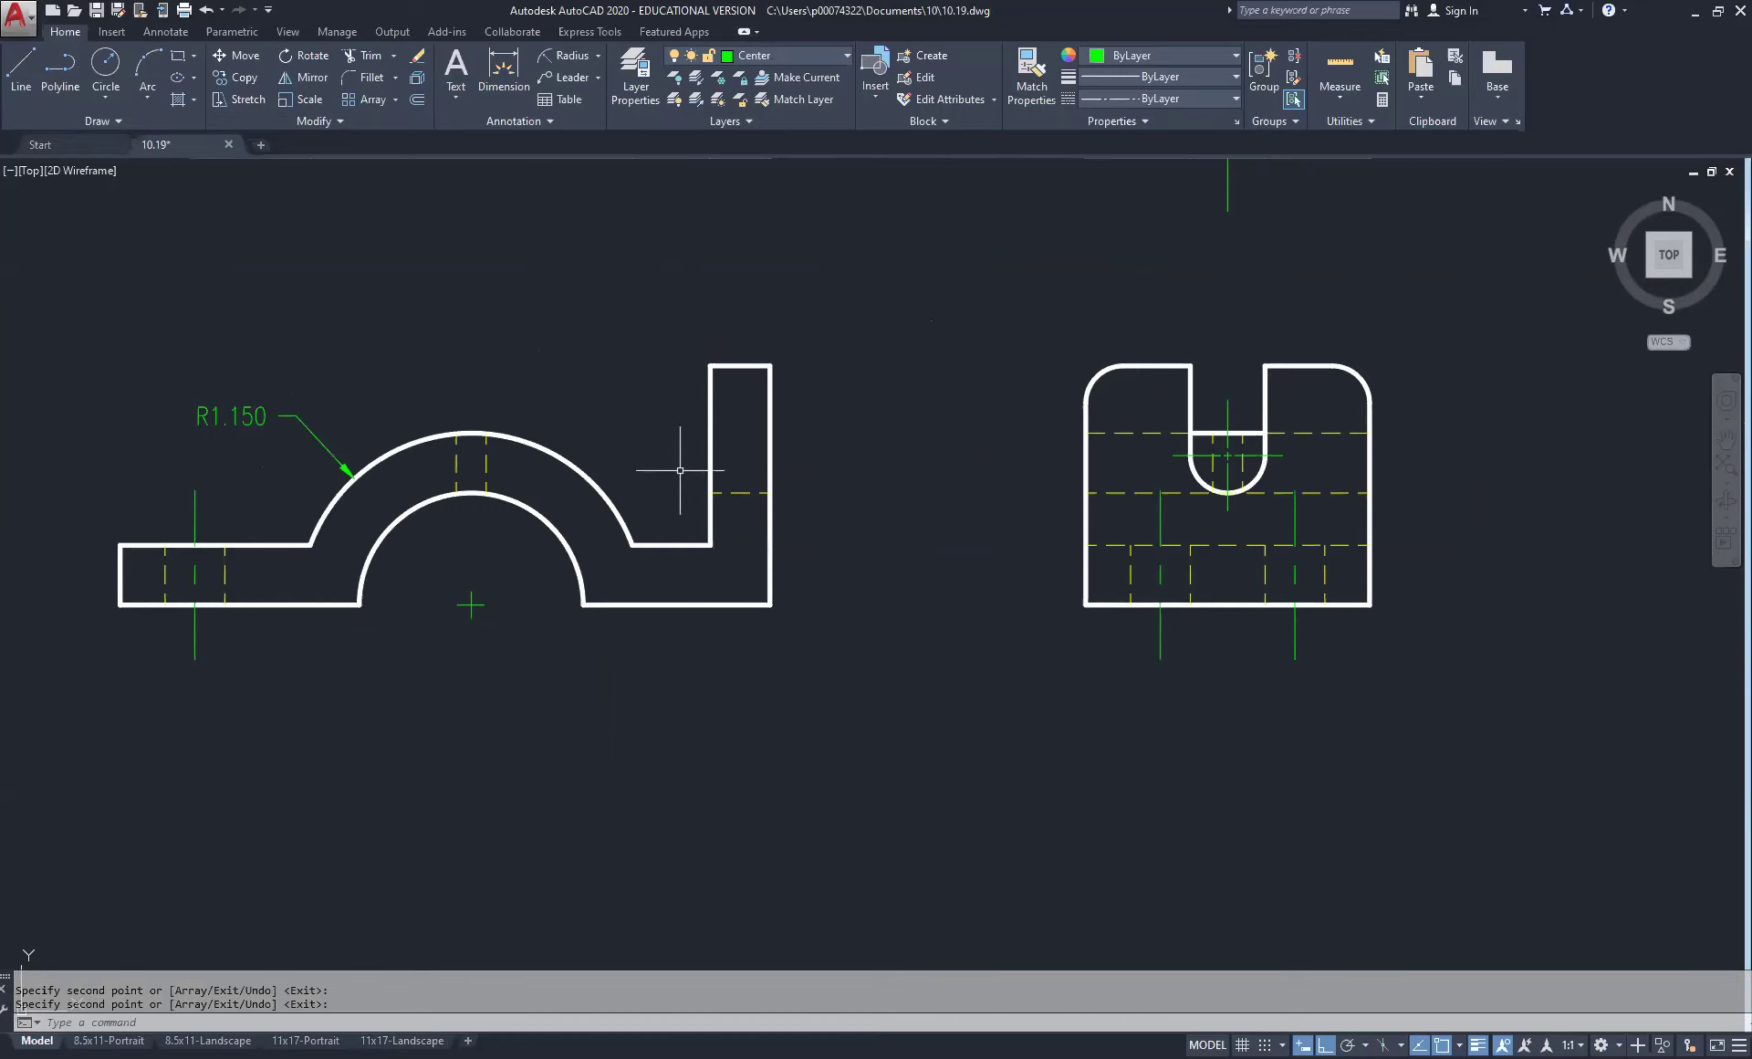
{"action": "left_click", "coordinate": [21, 64]}
{"action": "left_click", "coordinate": [1193, 470]}
{"action": "left_click", "coordinate": [647, 454]}
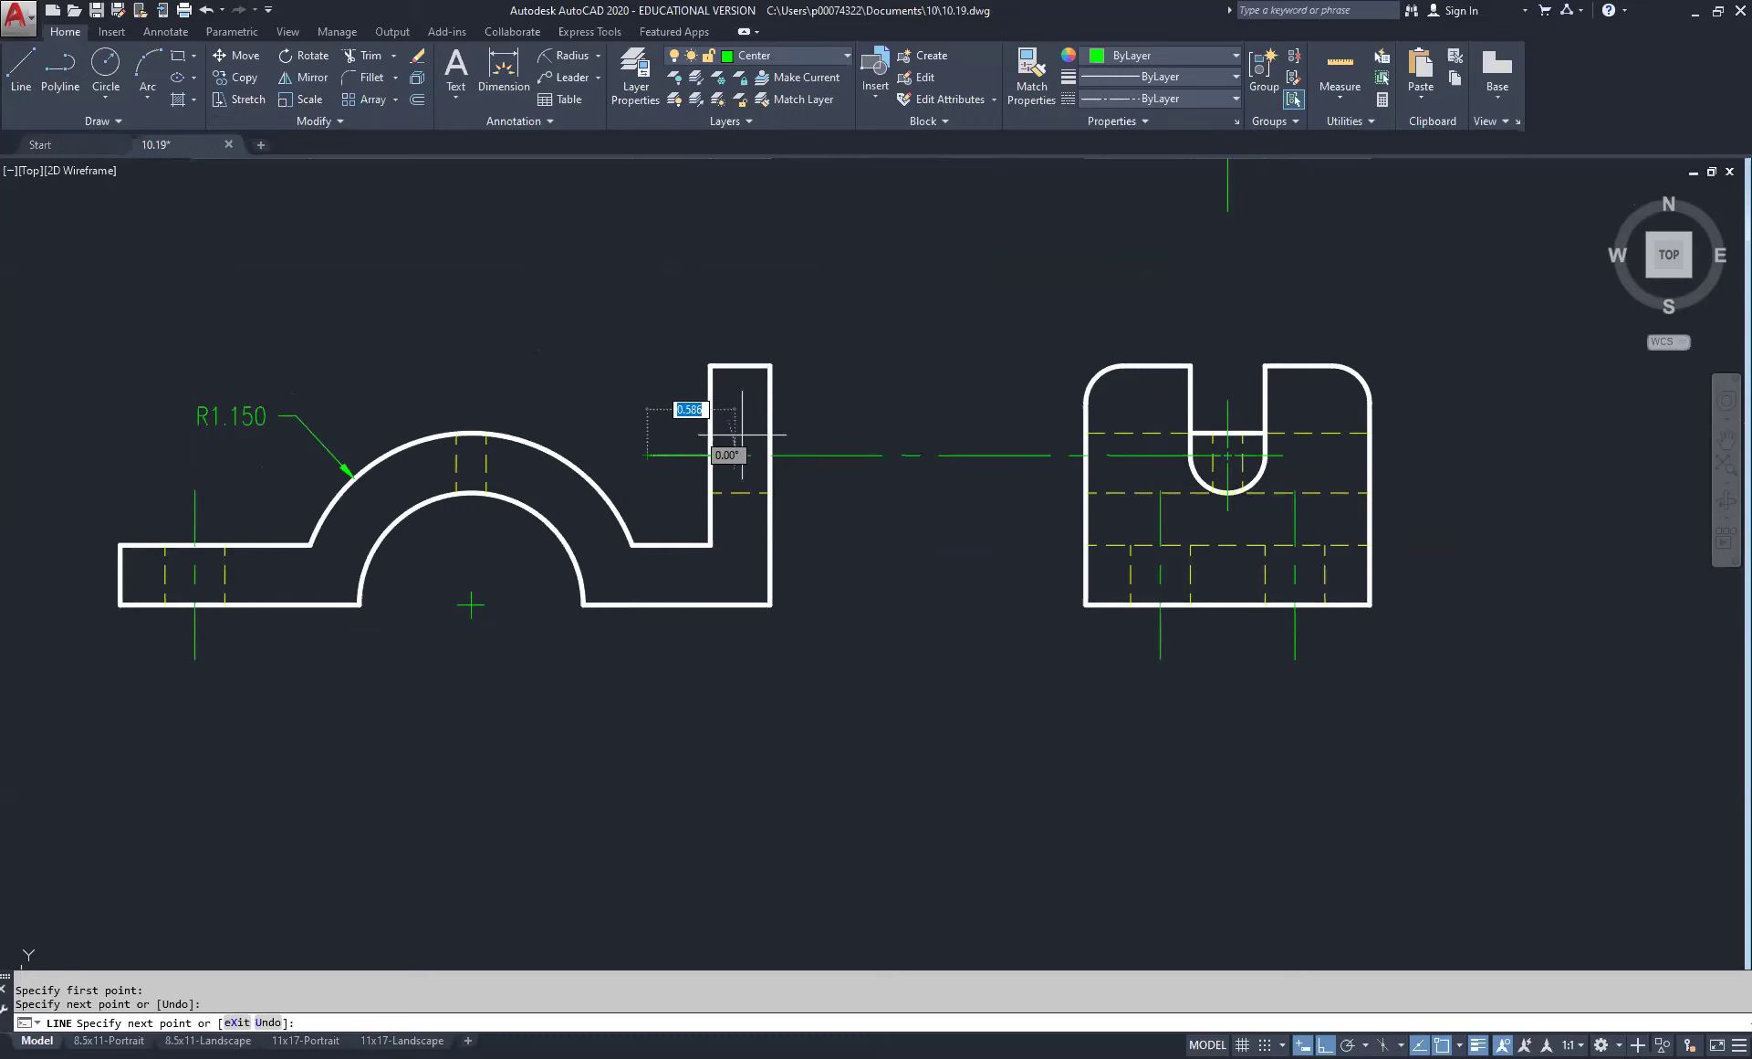
{"action": "right_click", "coordinate": [826, 412]}
{"action": "left_click", "coordinate": [867, 418]}
Step: Trim the horizontal projection line outside both vertical edges of the front view's upright
{"action": "scroll", "coordinate": [732, 464], "scroll_direction": "up", "scroll_amount": 4}
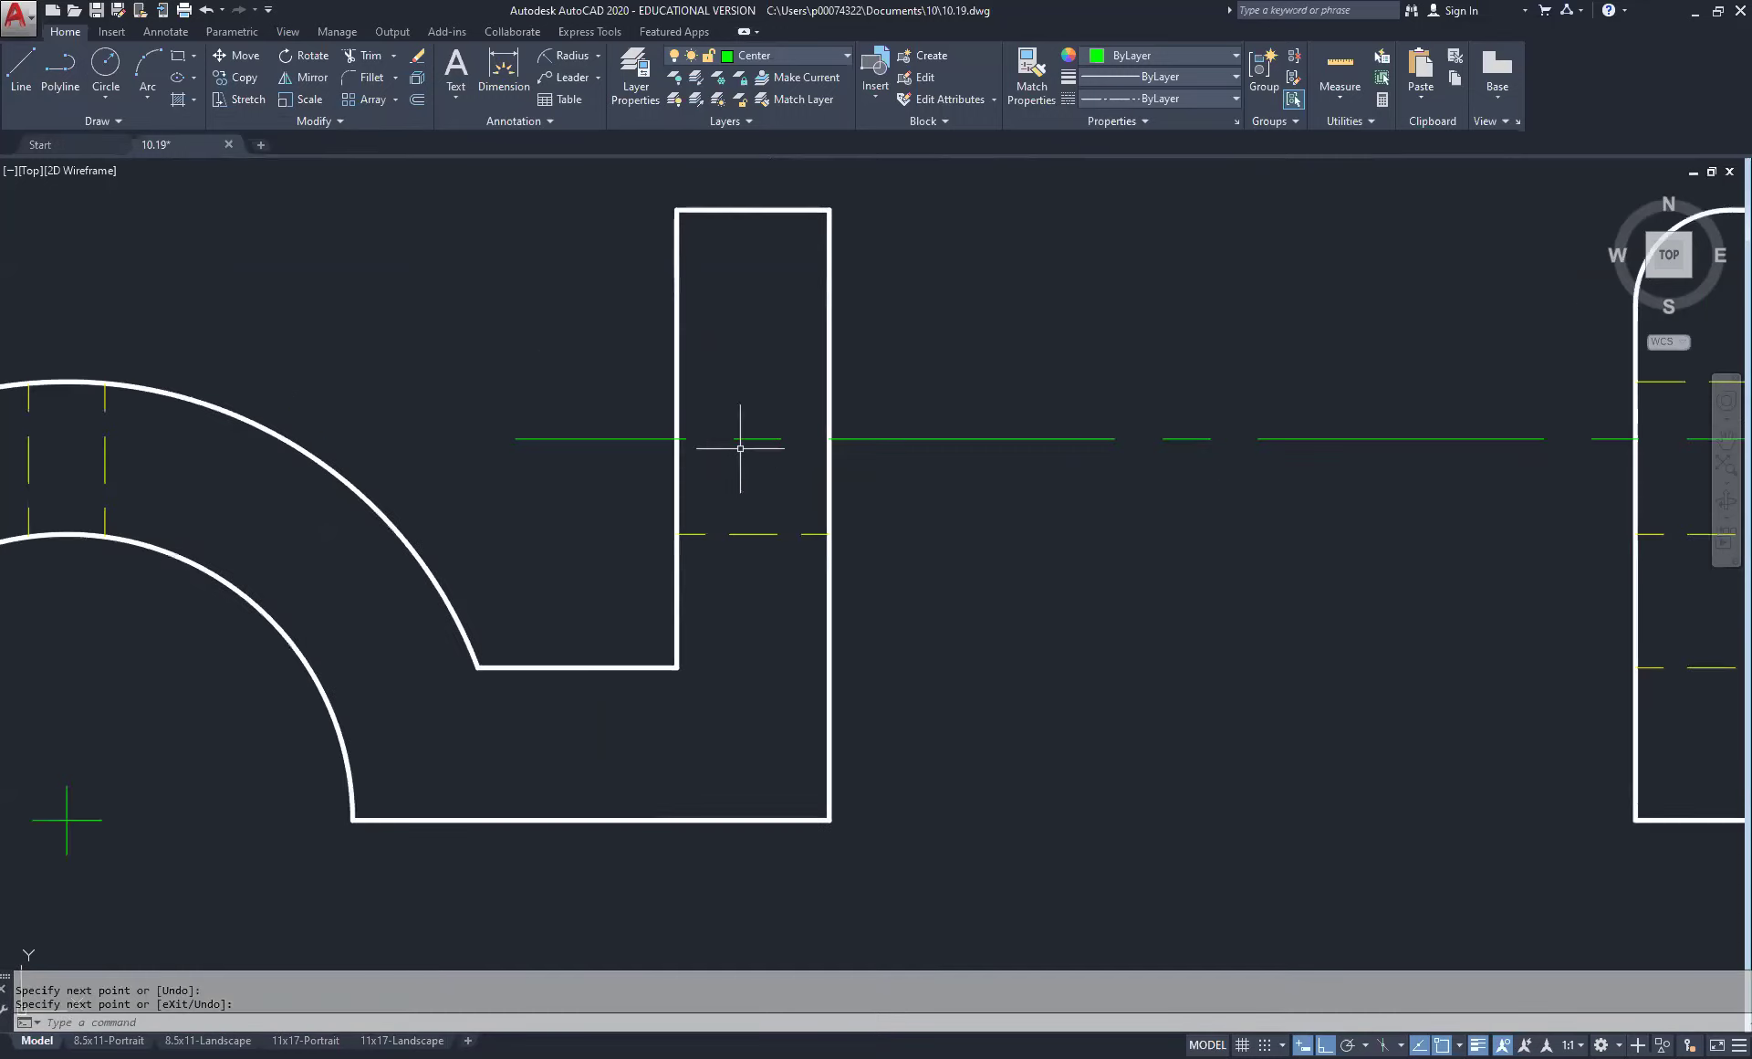
{"action": "left_click", "coordinate": [362, 60]}
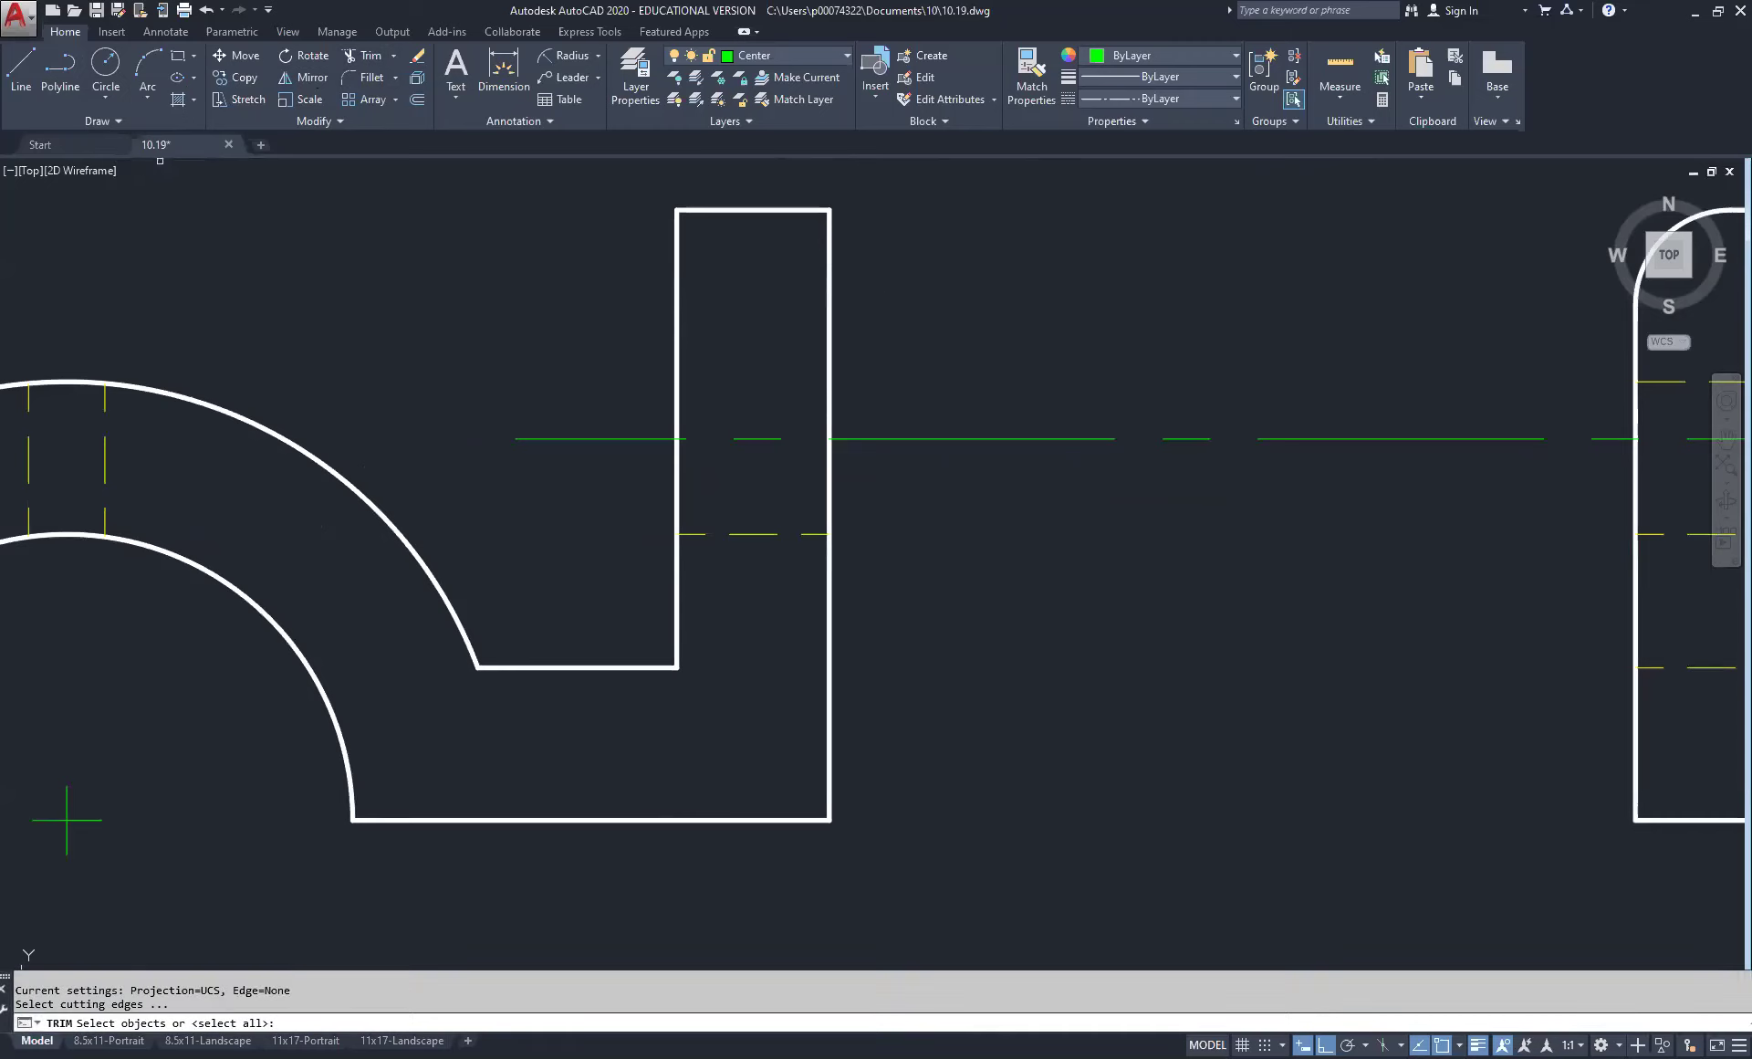
{"action": "left_click", "coordinate": [917, 298]}
{"action": "left_click", "coordinate": [634, 348]}
{"action": "key", "text": "Return"}
{"action": "left_click", "coordinate": [1052, 307]}
{"action": "left_click", "coordinate": [835, 521]}
{"action": "left_click", "coordinate": [578, 349]}
{"action": "left_click", "coordinate": [490, 511]}
{"action": "right_click", "coordinate": [564, 314]}
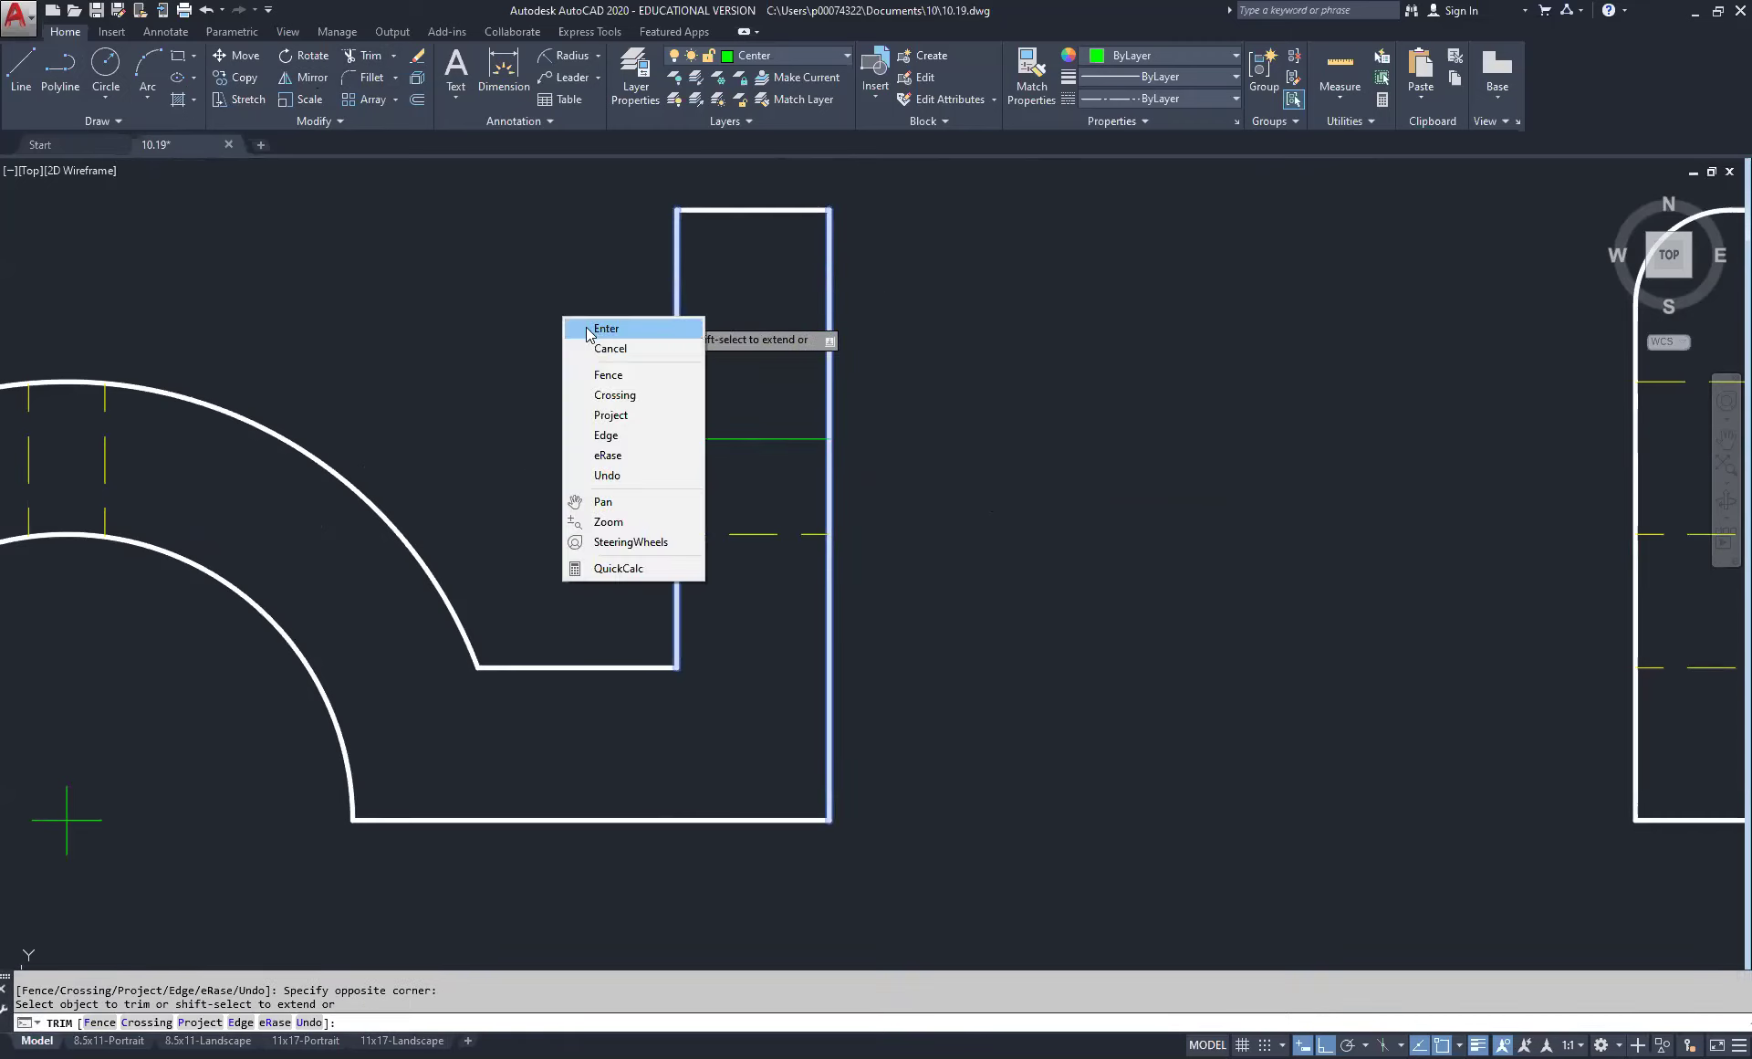
{"action": "left_click", "coordinate": [597, 330]}
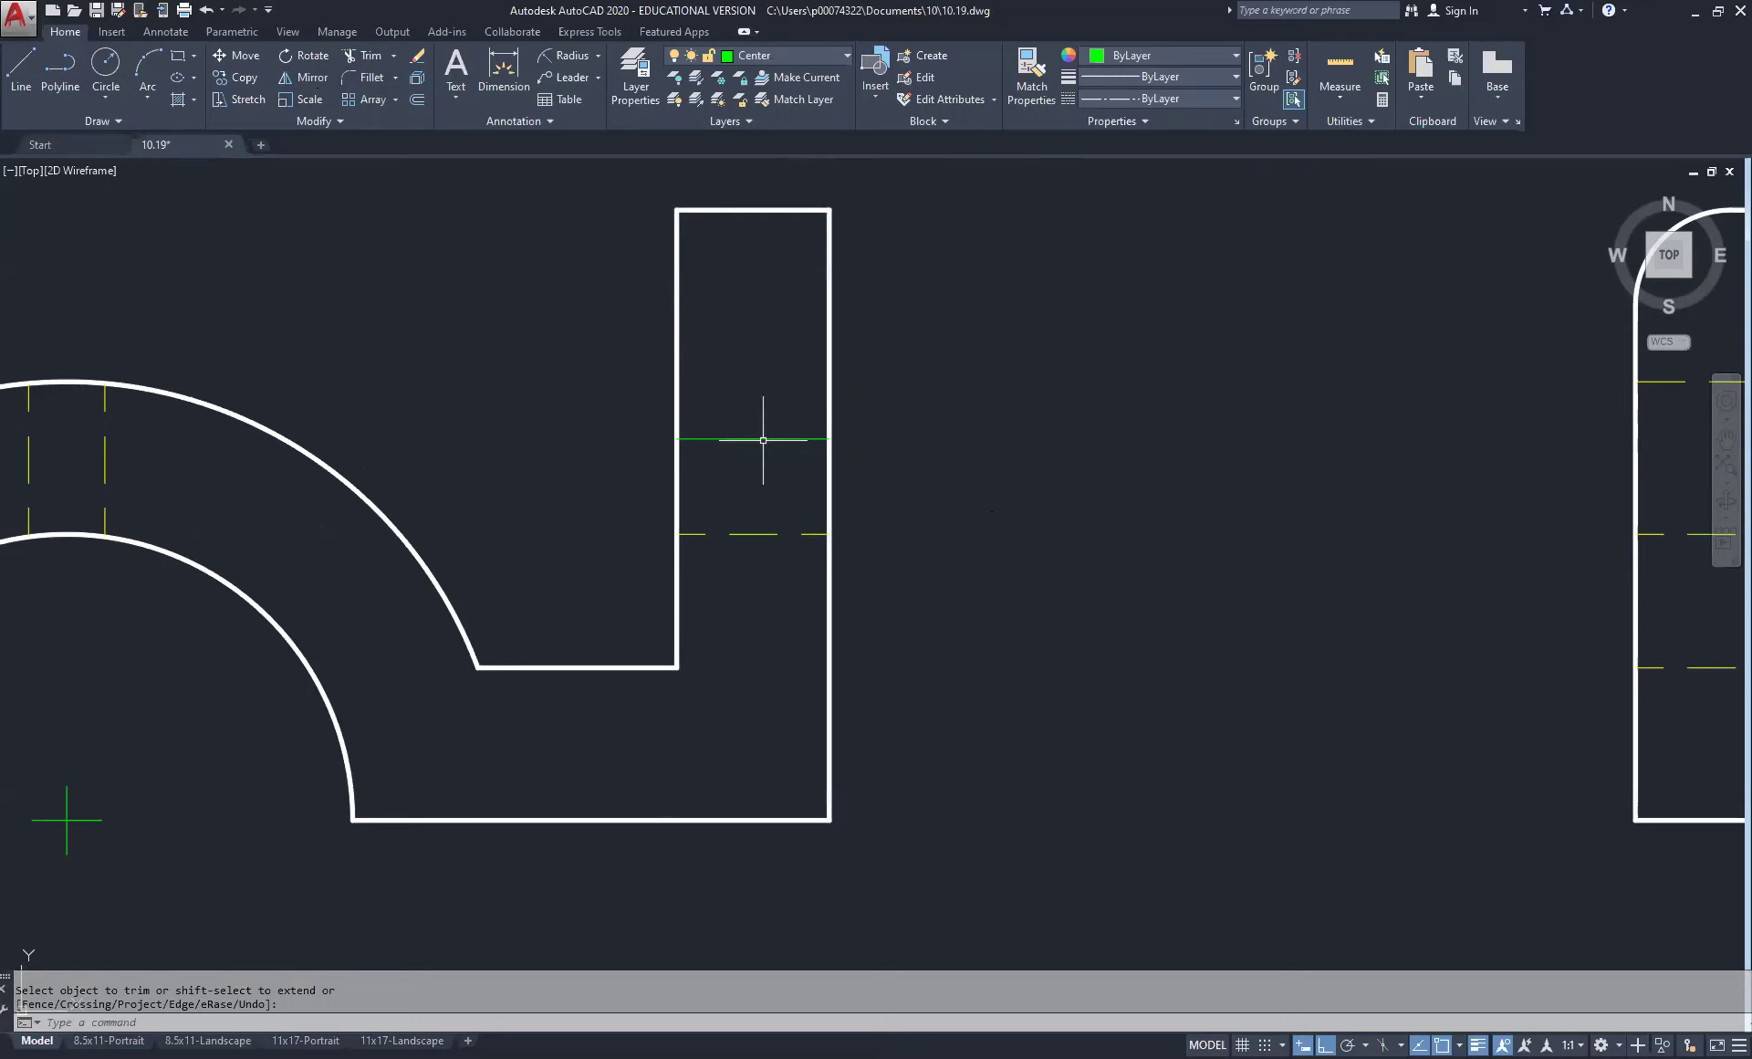
Step: Draw a horizontal centerline above the front view's upright, extending past both of its sides
{"action": "left_click", "coordinate": [22, 71]}
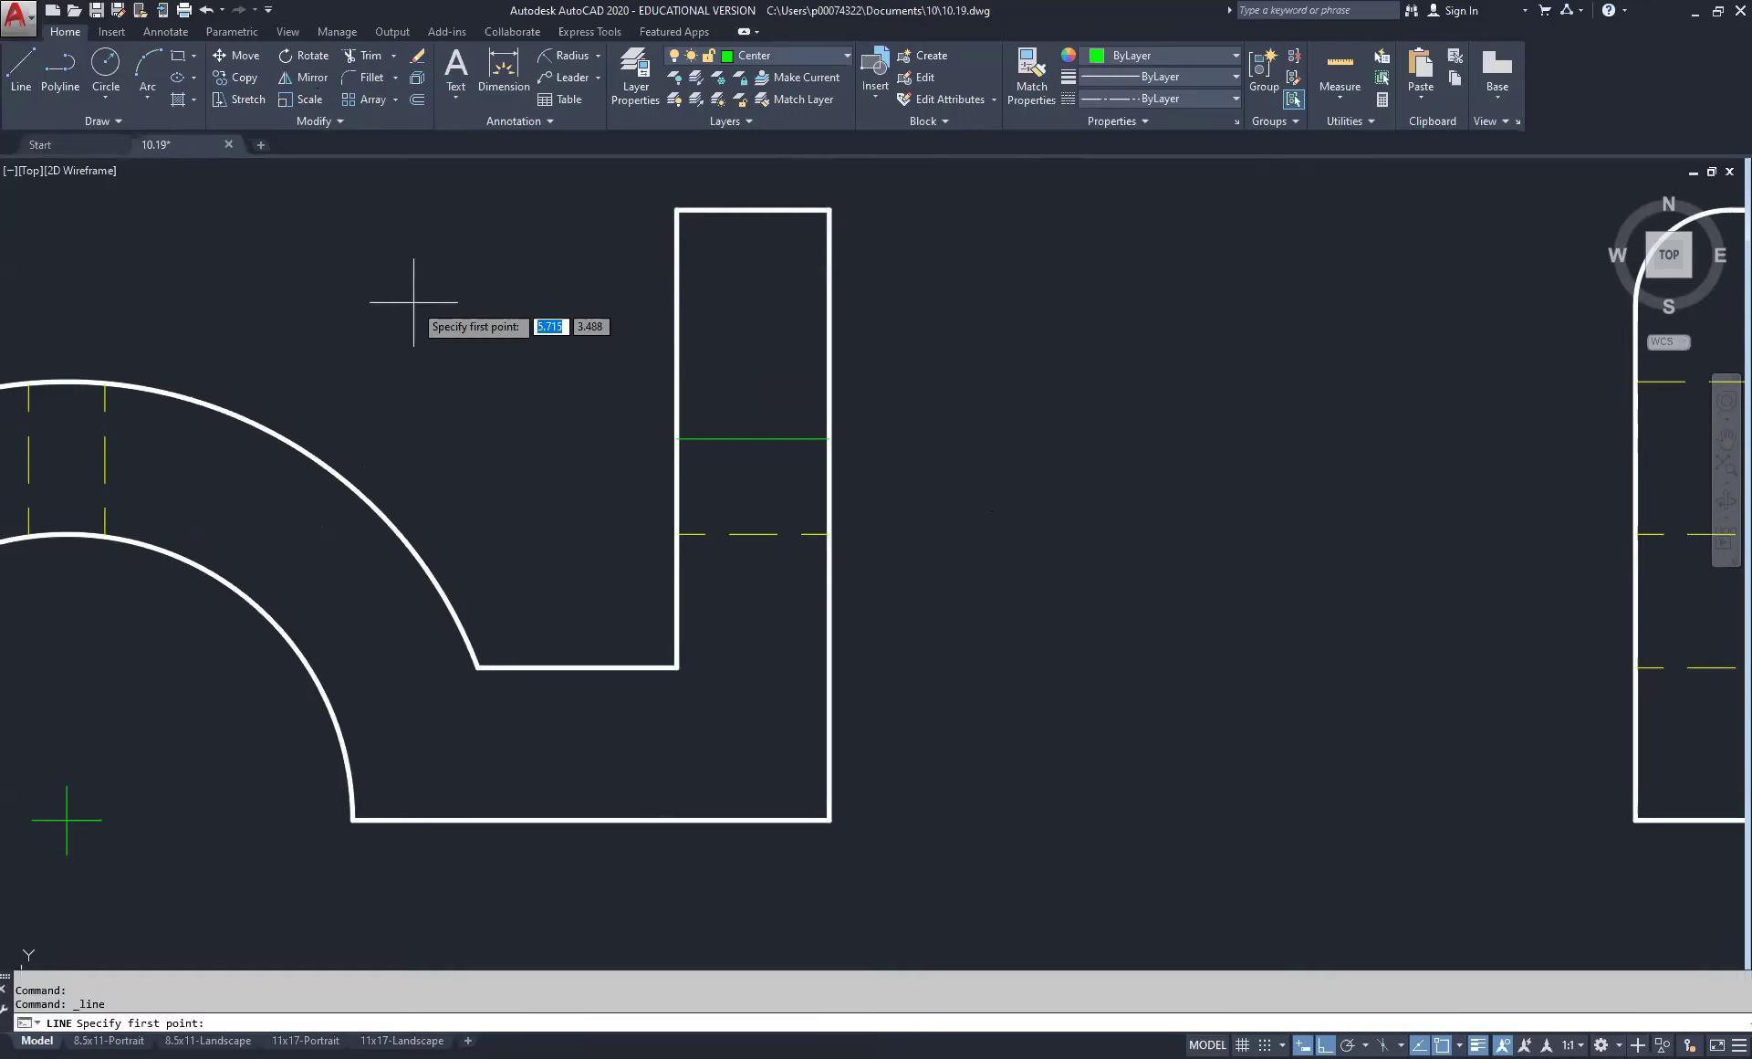
{"action": "middle_click_drag", "start_coordinate": [547, 282], "coordinate": [540, 423]}
{"action": "left_click", "coordinate": [558, 294]}
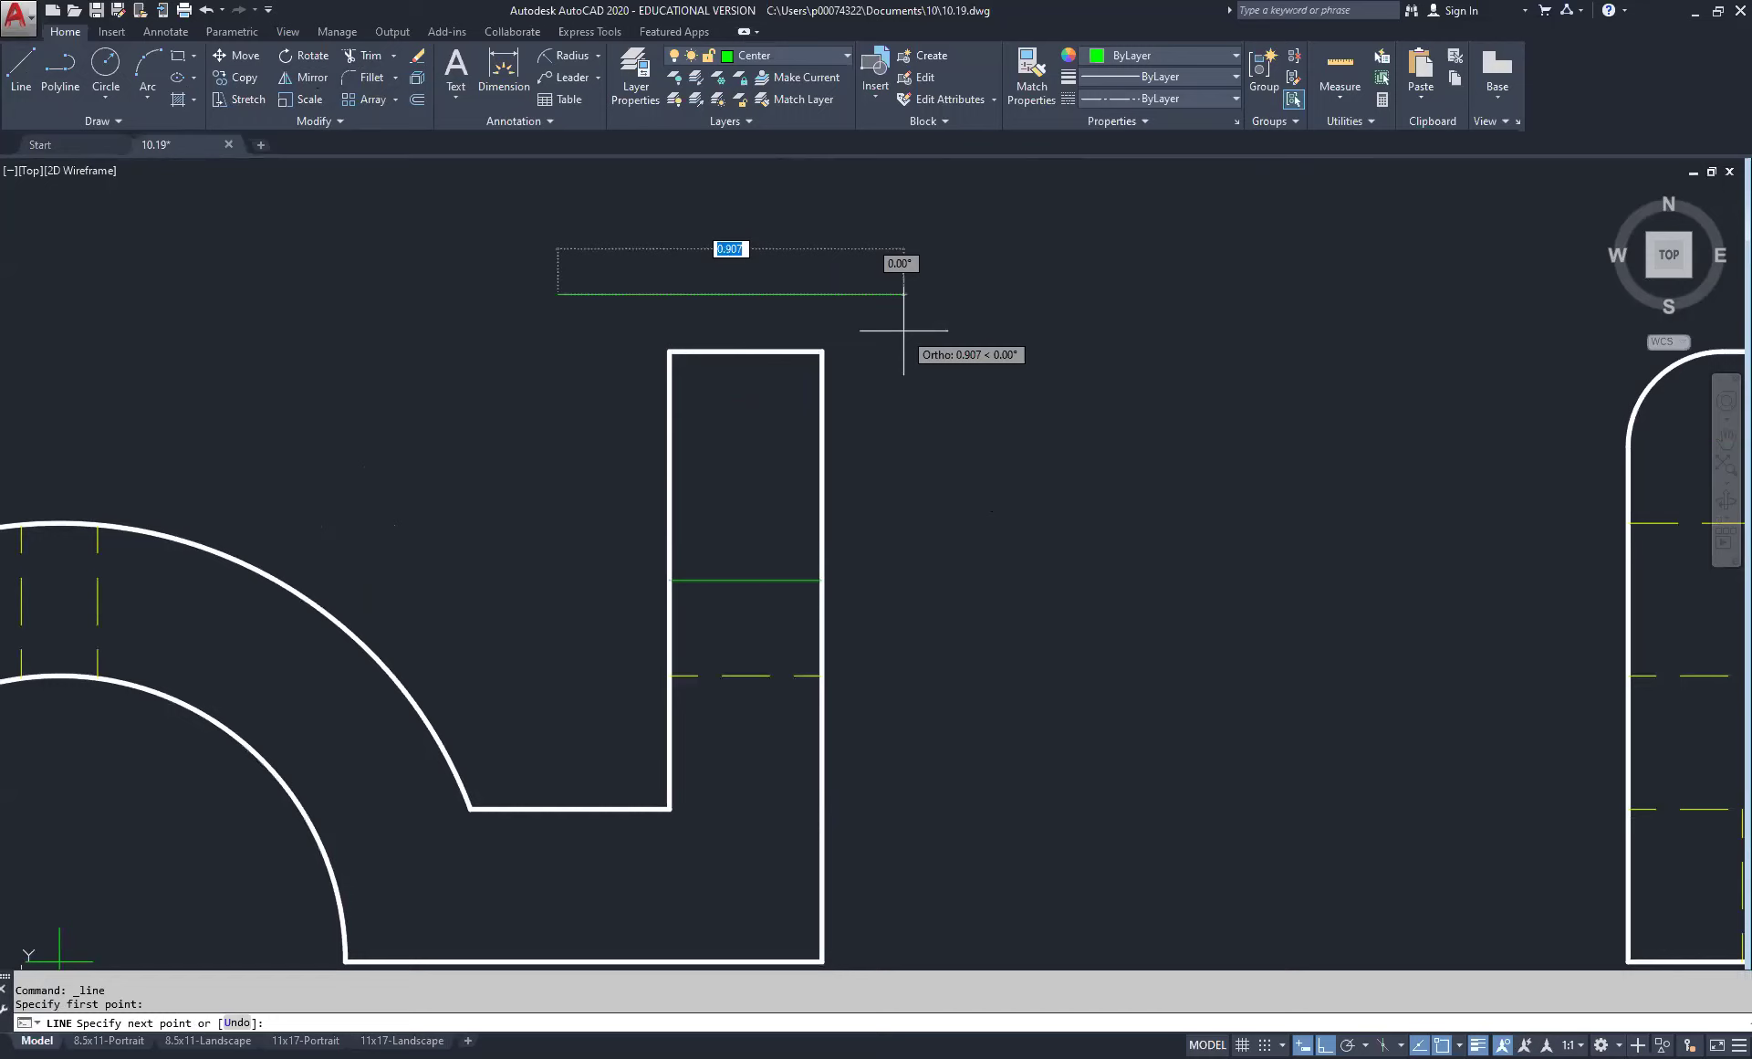
{"action": "left_click", "coordinate": [993, 330]}
{"action": "right_click", "coordinate": [976, 399]}
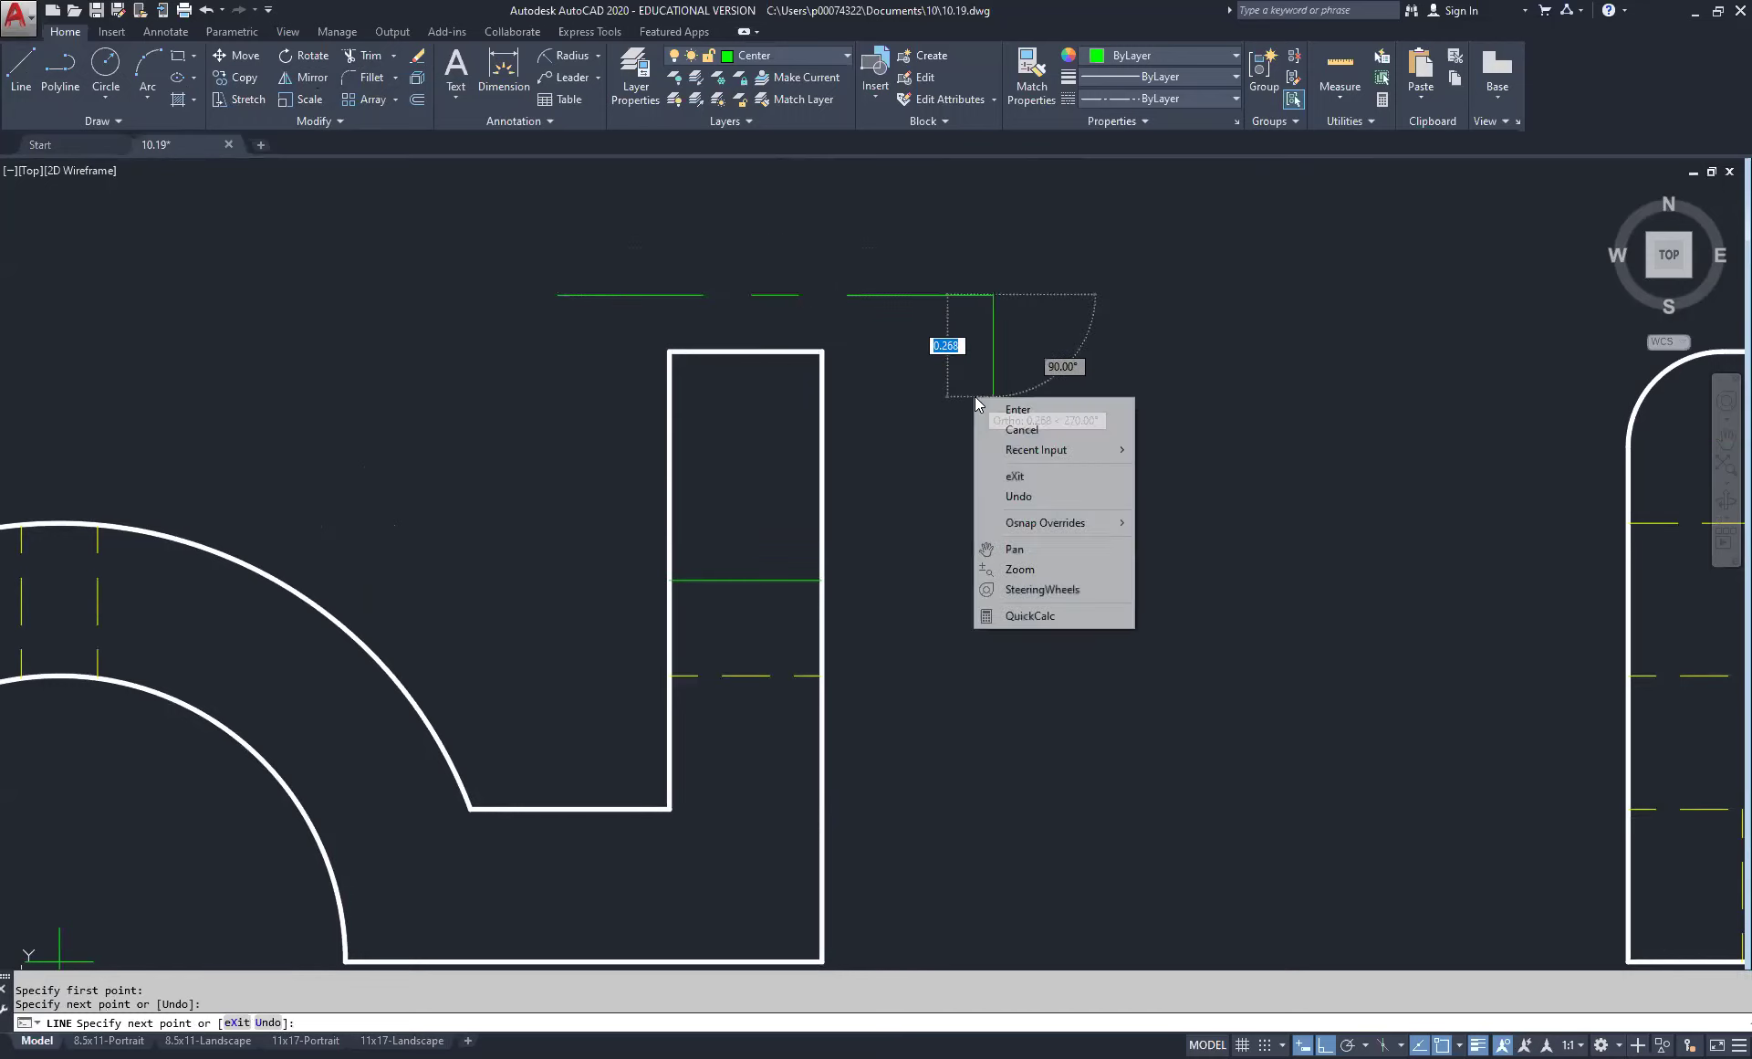
{"action": "left_click", "coordinate": [1050, 408]}
Step: Move the horizontal centerline by its midpoint onto the midpoint of the trimmed line in the front view's upright
{"action": "left_click", "coordinate": [892, 242]}
{"action": "left_click", "coordinate": [841, 338]}
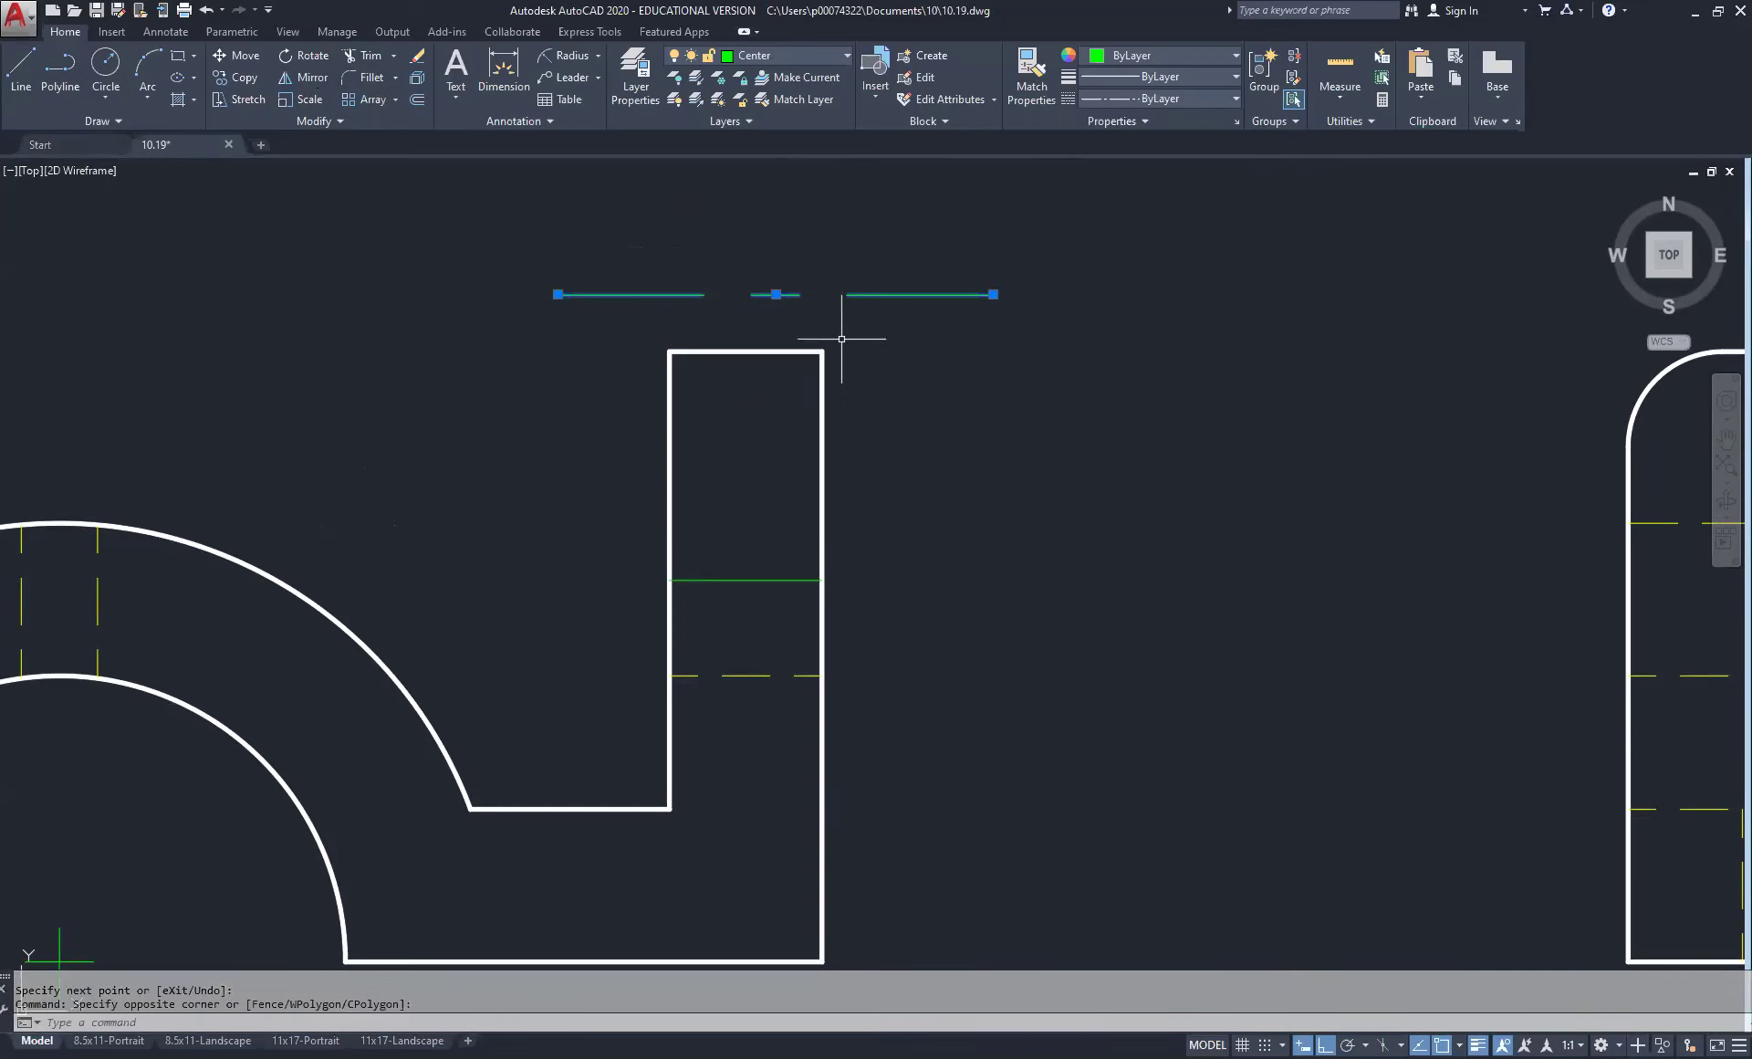
{"action": "left_click", "coordinate": [776, 294]}
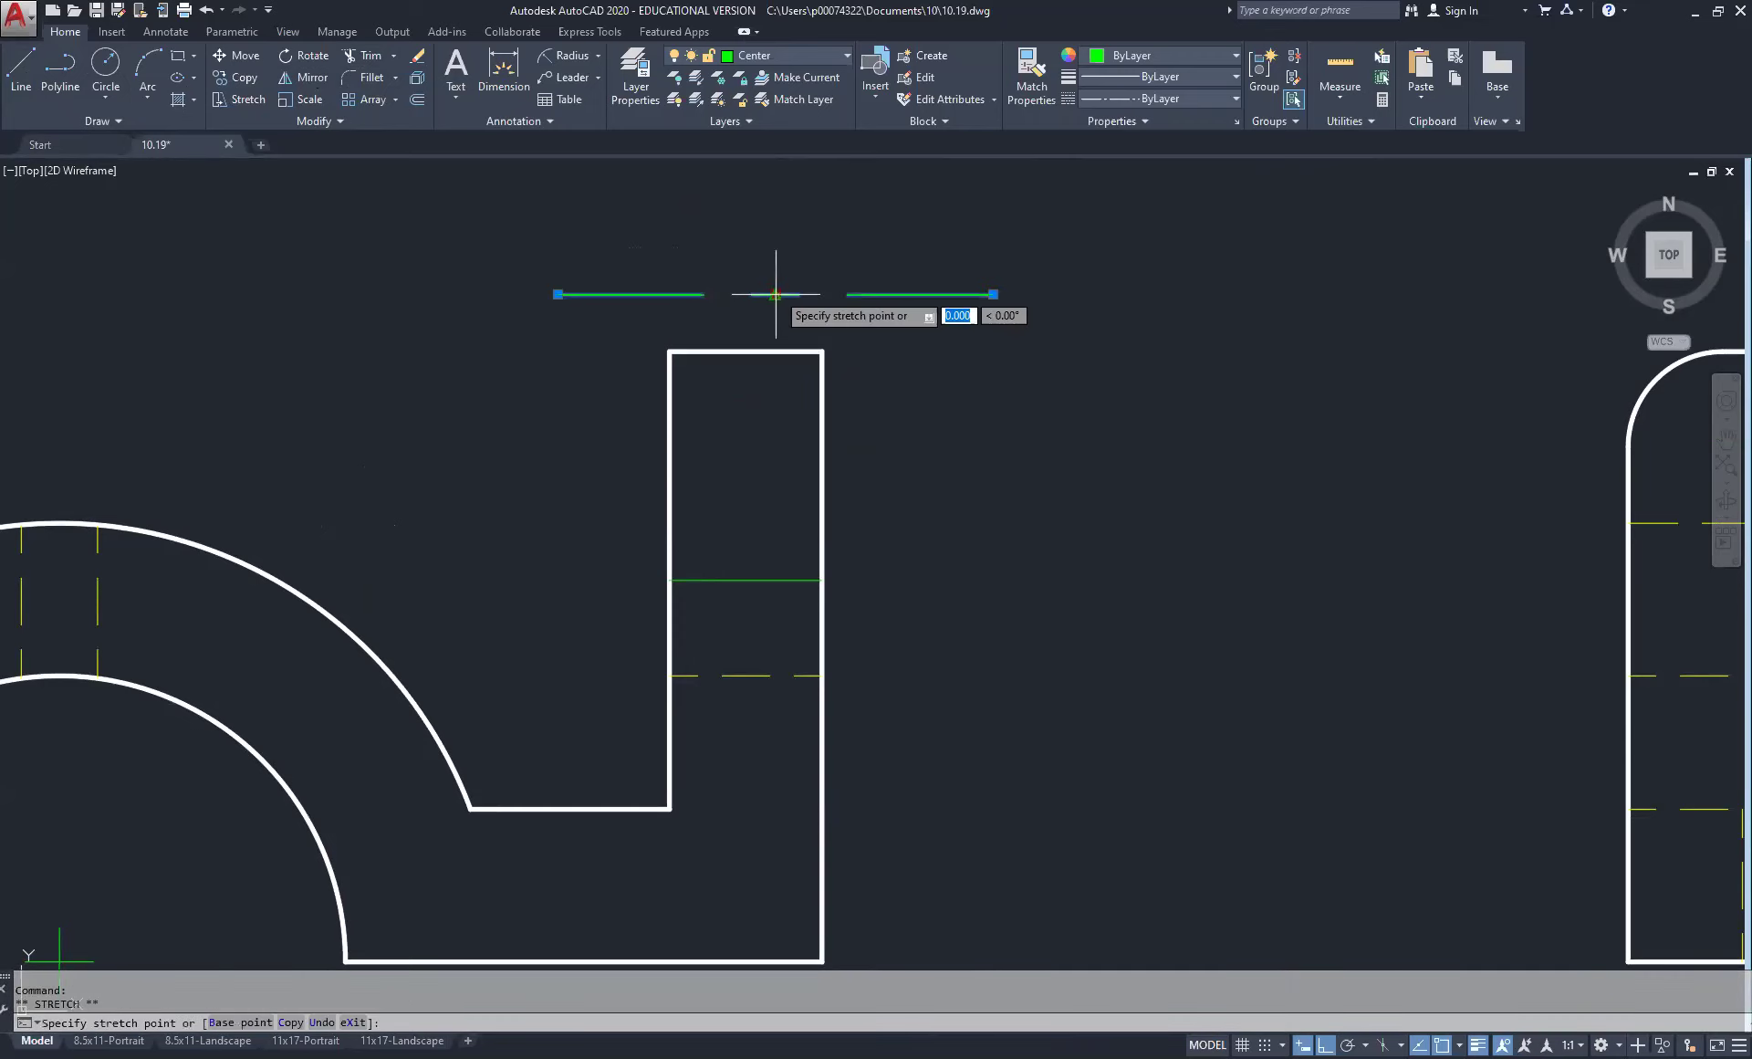
{"action": "left_click", "coordinate": [746, 579]}
{"action": "key", "text": "Escape"}
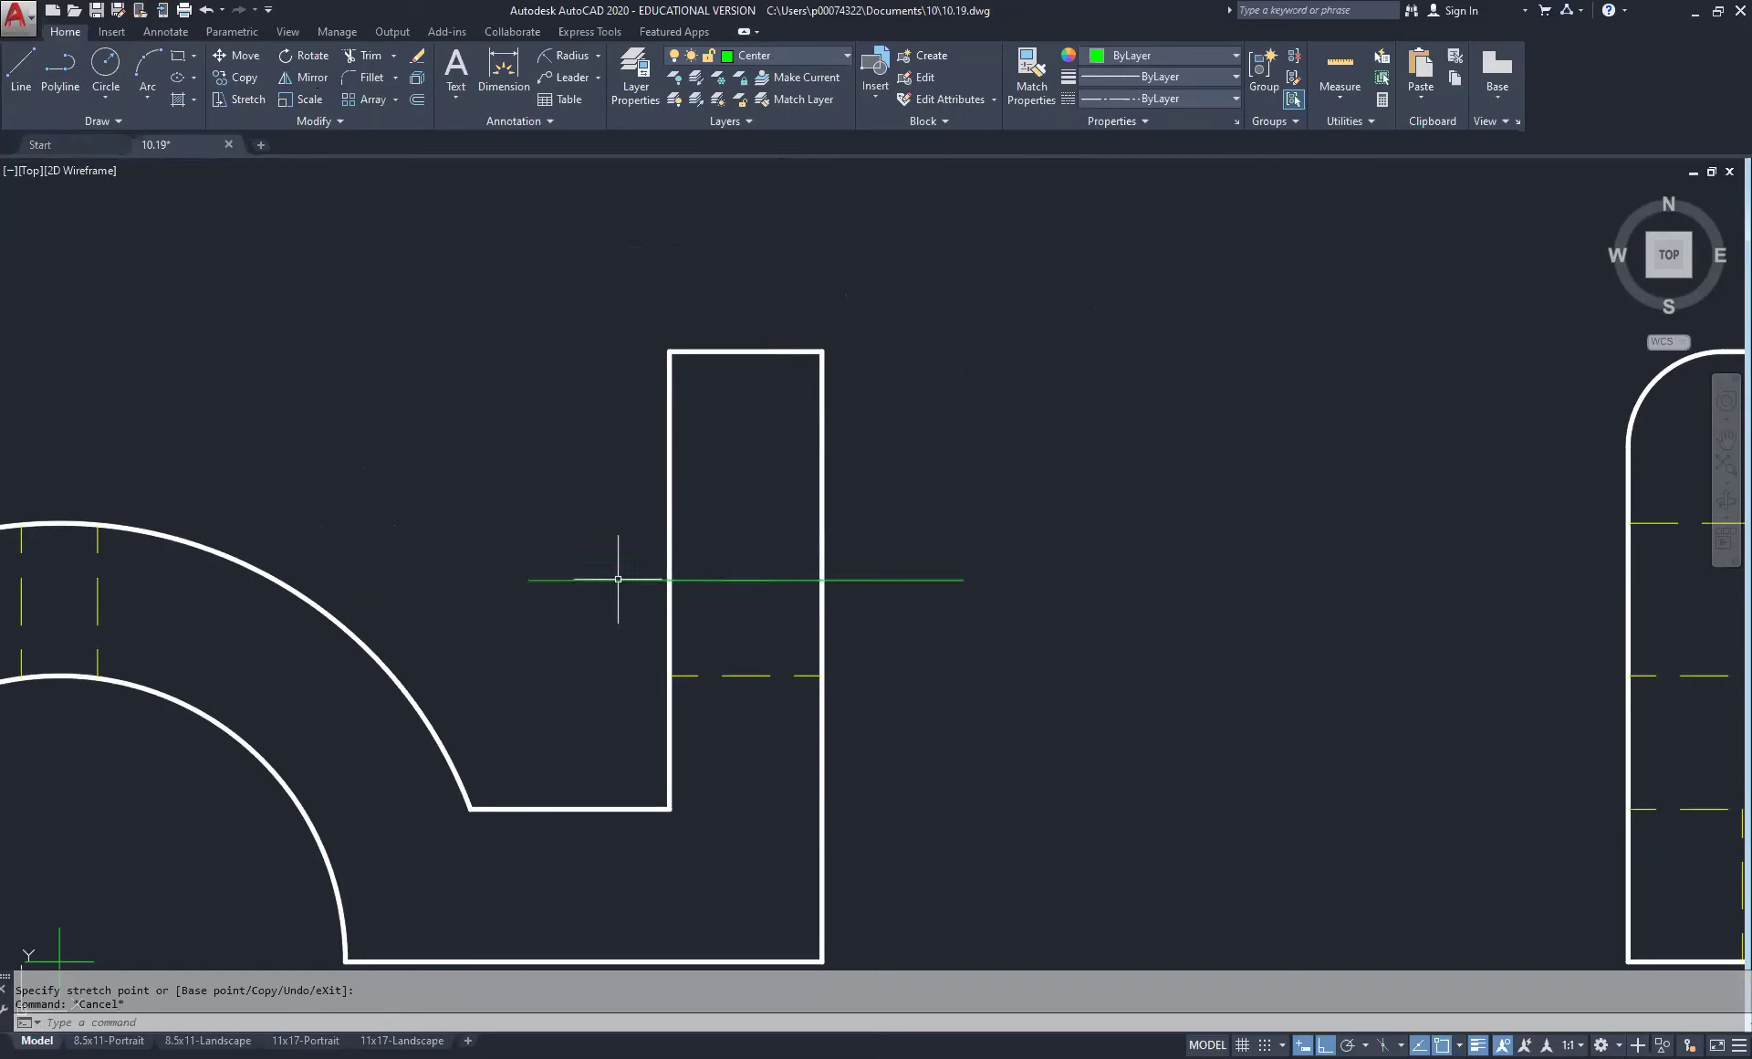
Step: Delete the short horizontal helper line between the vertical edges of the front view's upright, keeping the centerline
{"action": "left_click", "coordinate": [630, 526]}
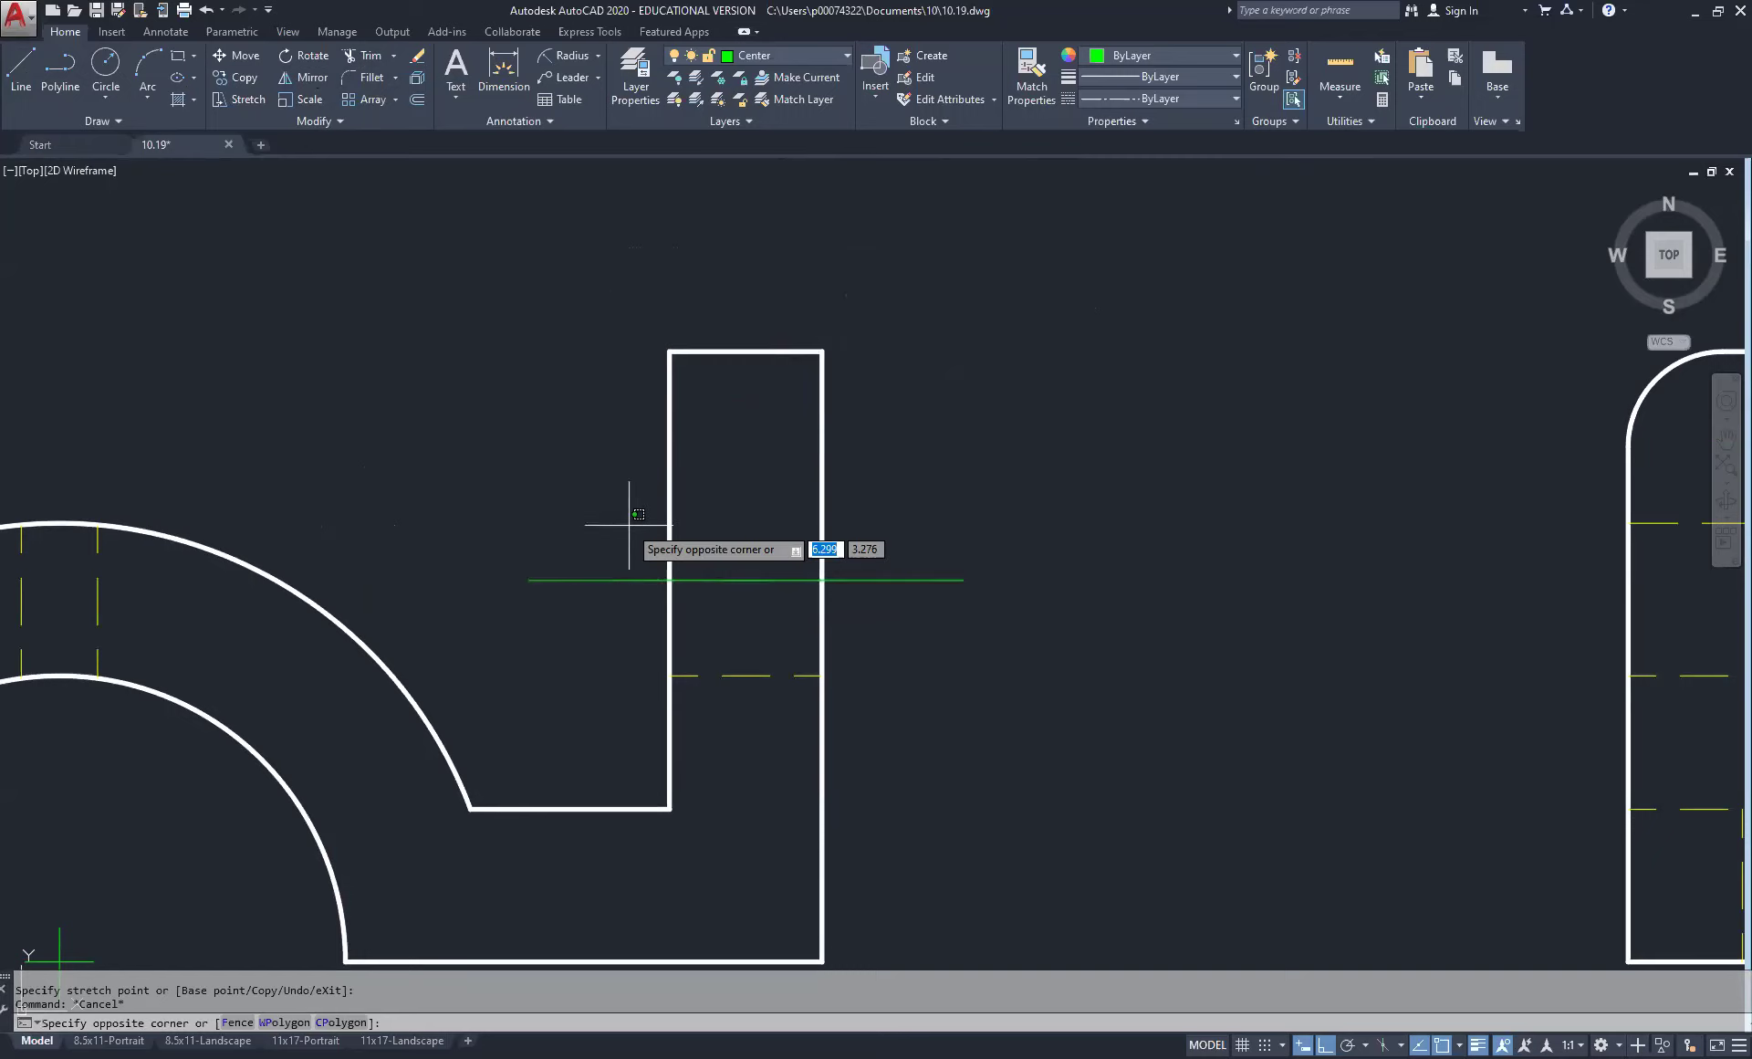
{"action": "left_click", "coordinate": [865, 625]}
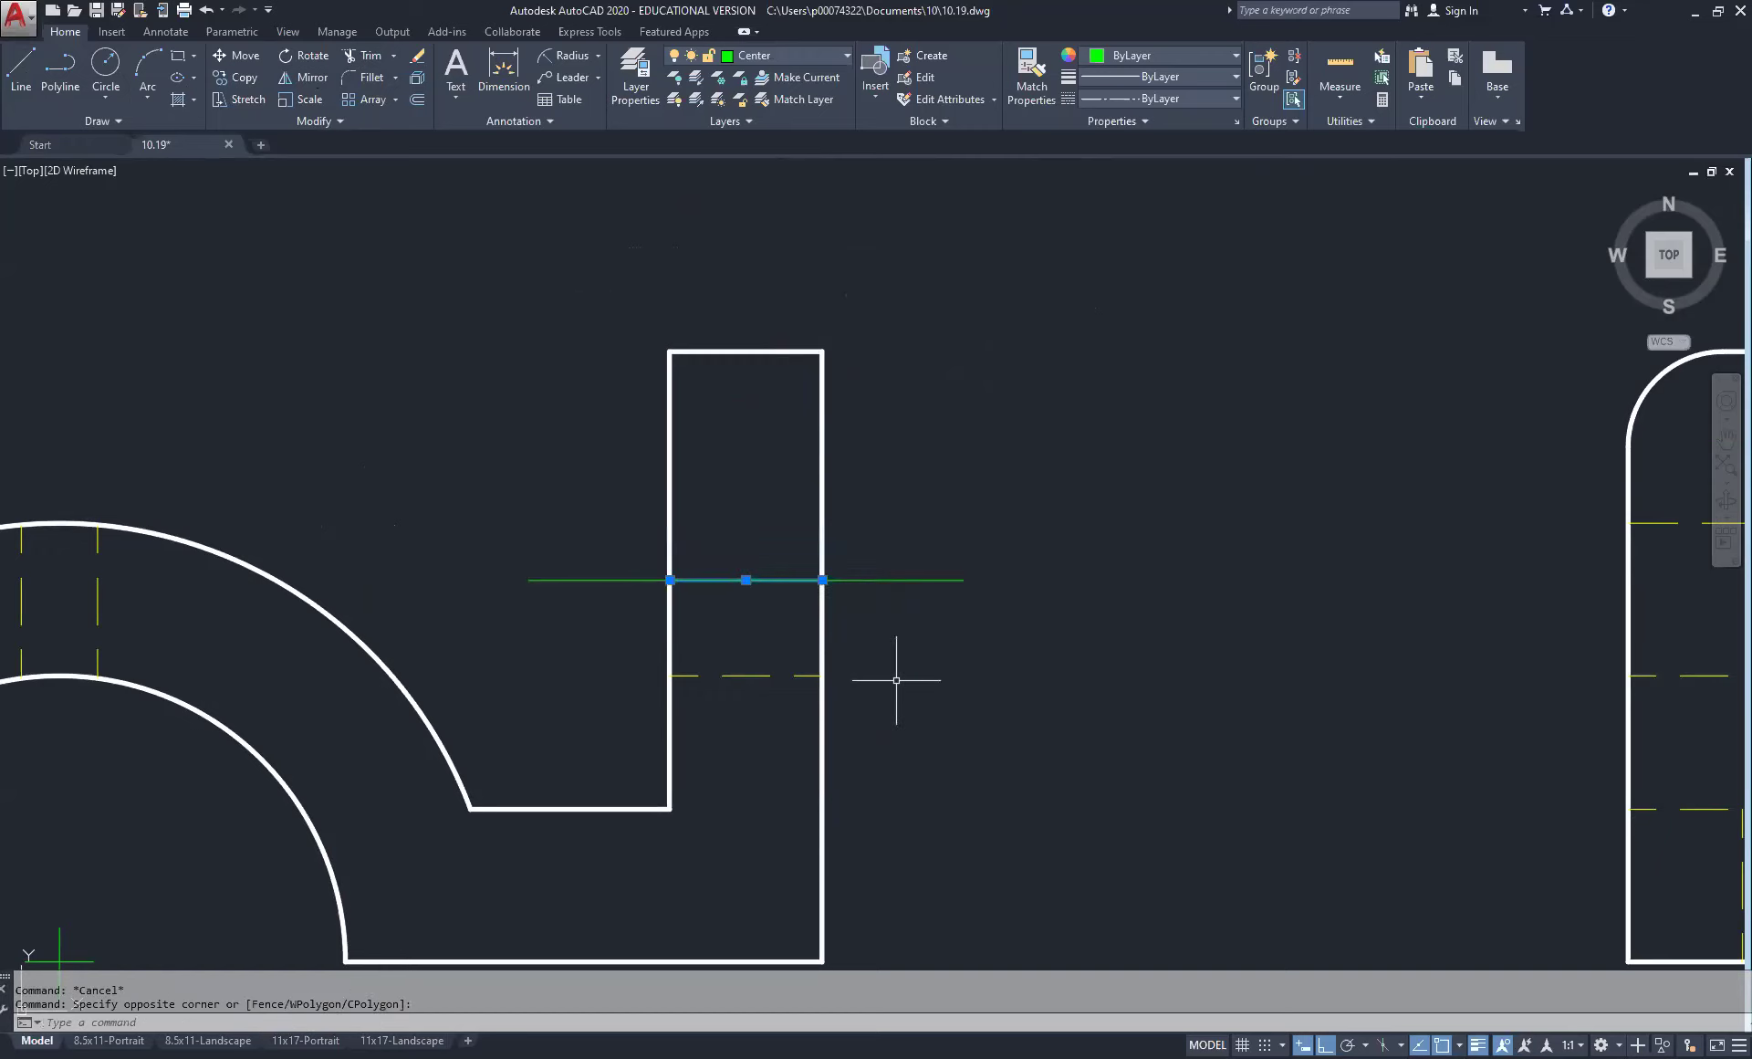
{"action": "key", "text": "Delete"}
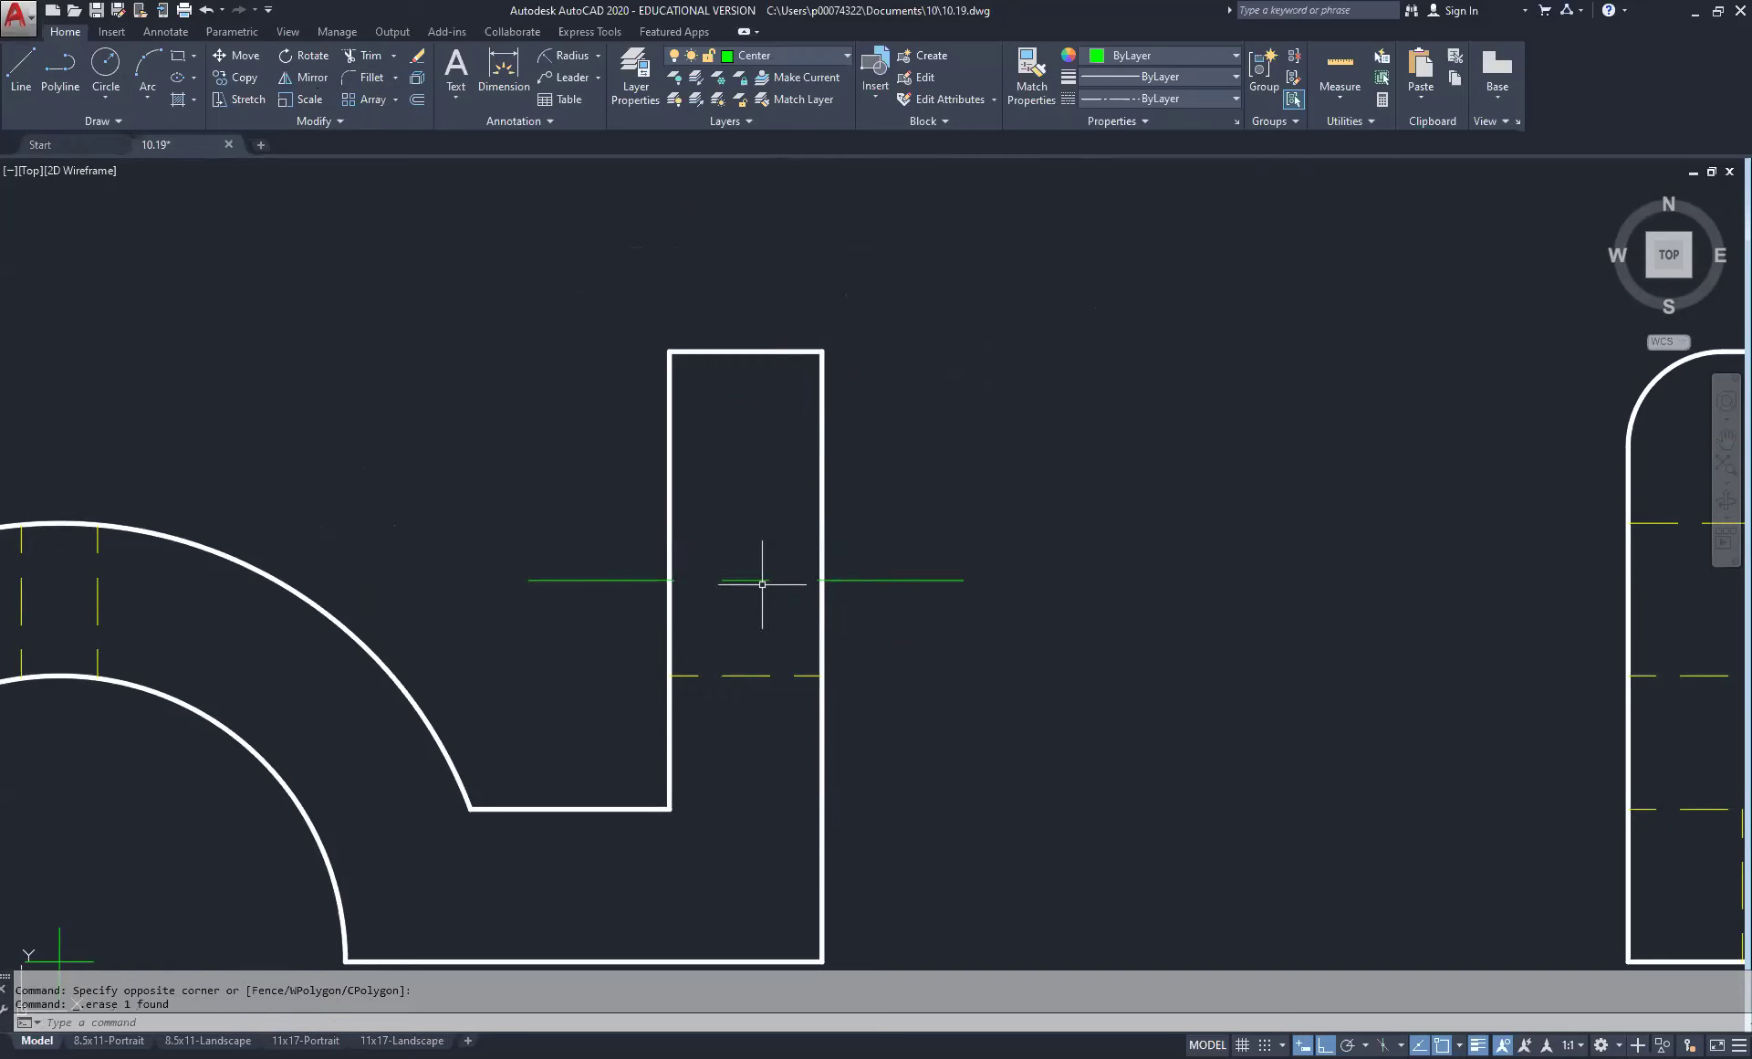
Step: Delete the rotated copy of the top view above the side view, including its hidden lines and center marks
{"action": "scroll", "coordinate": [780, 621], "scroll_direction": "down", "scroll_amount": 4}
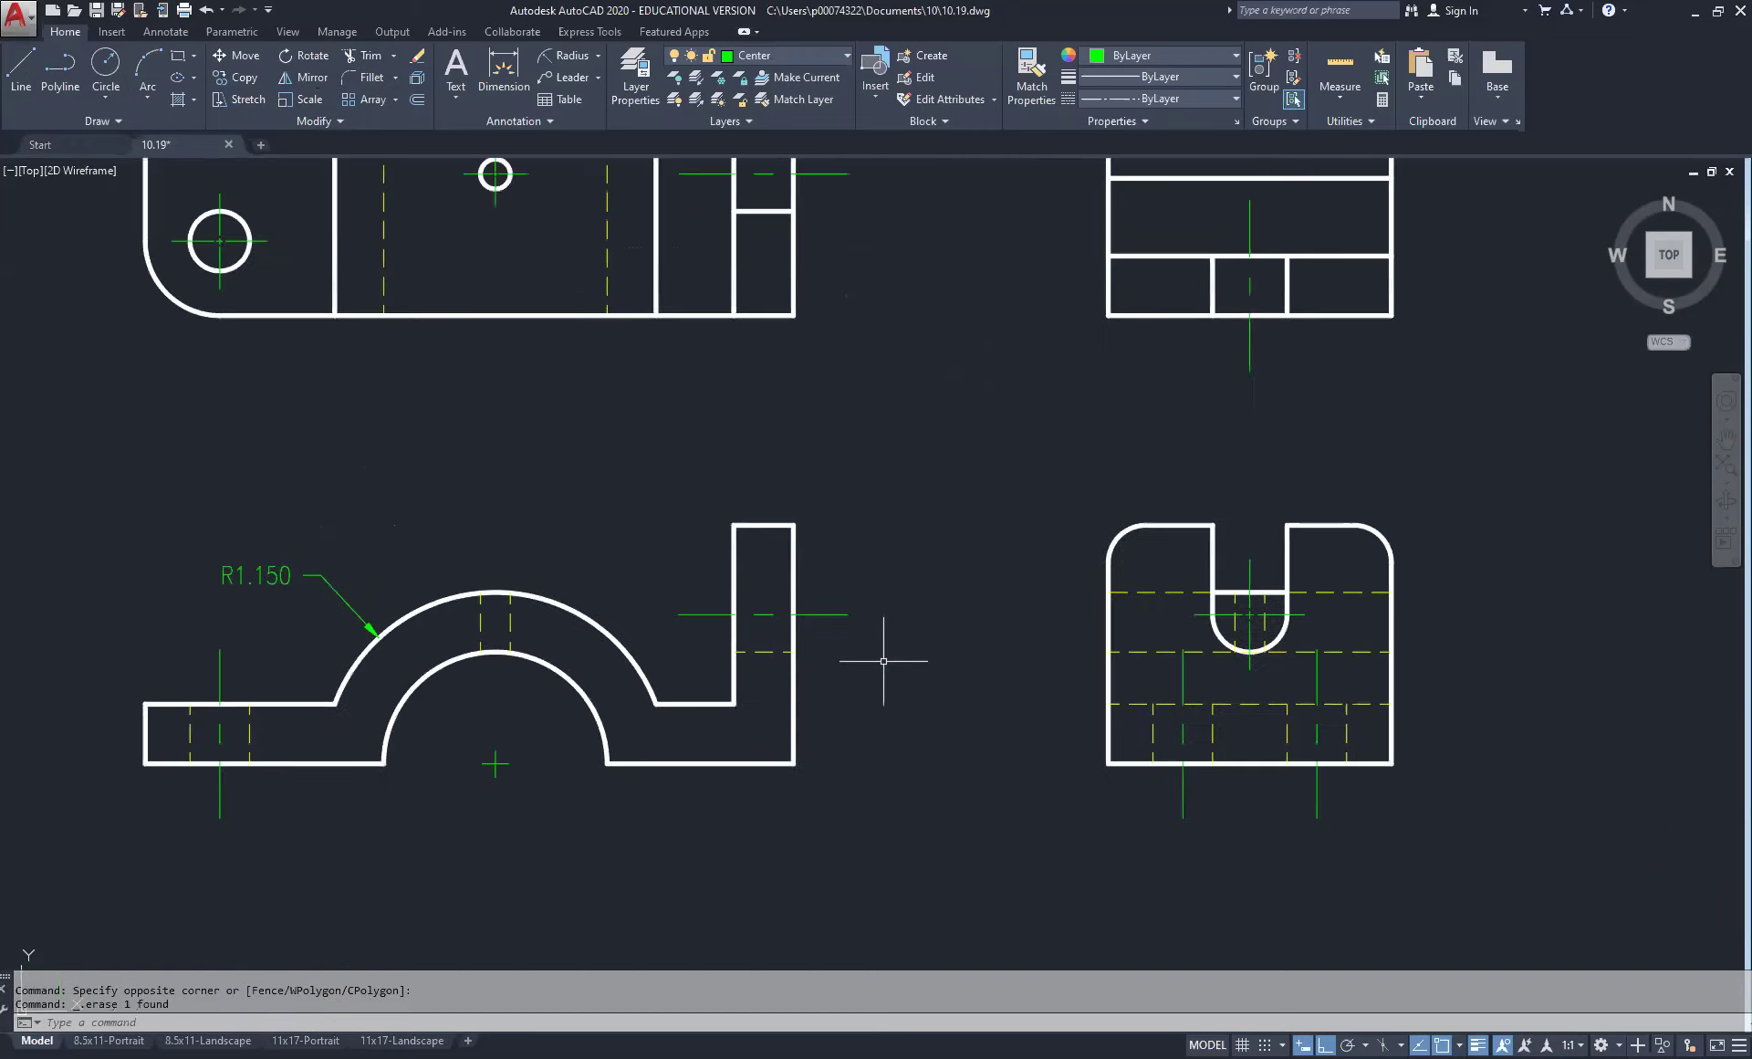
{"action": "scroll", "coordinate": [867, 659], "scroll_direction": "down", "scroll_amount": 2}
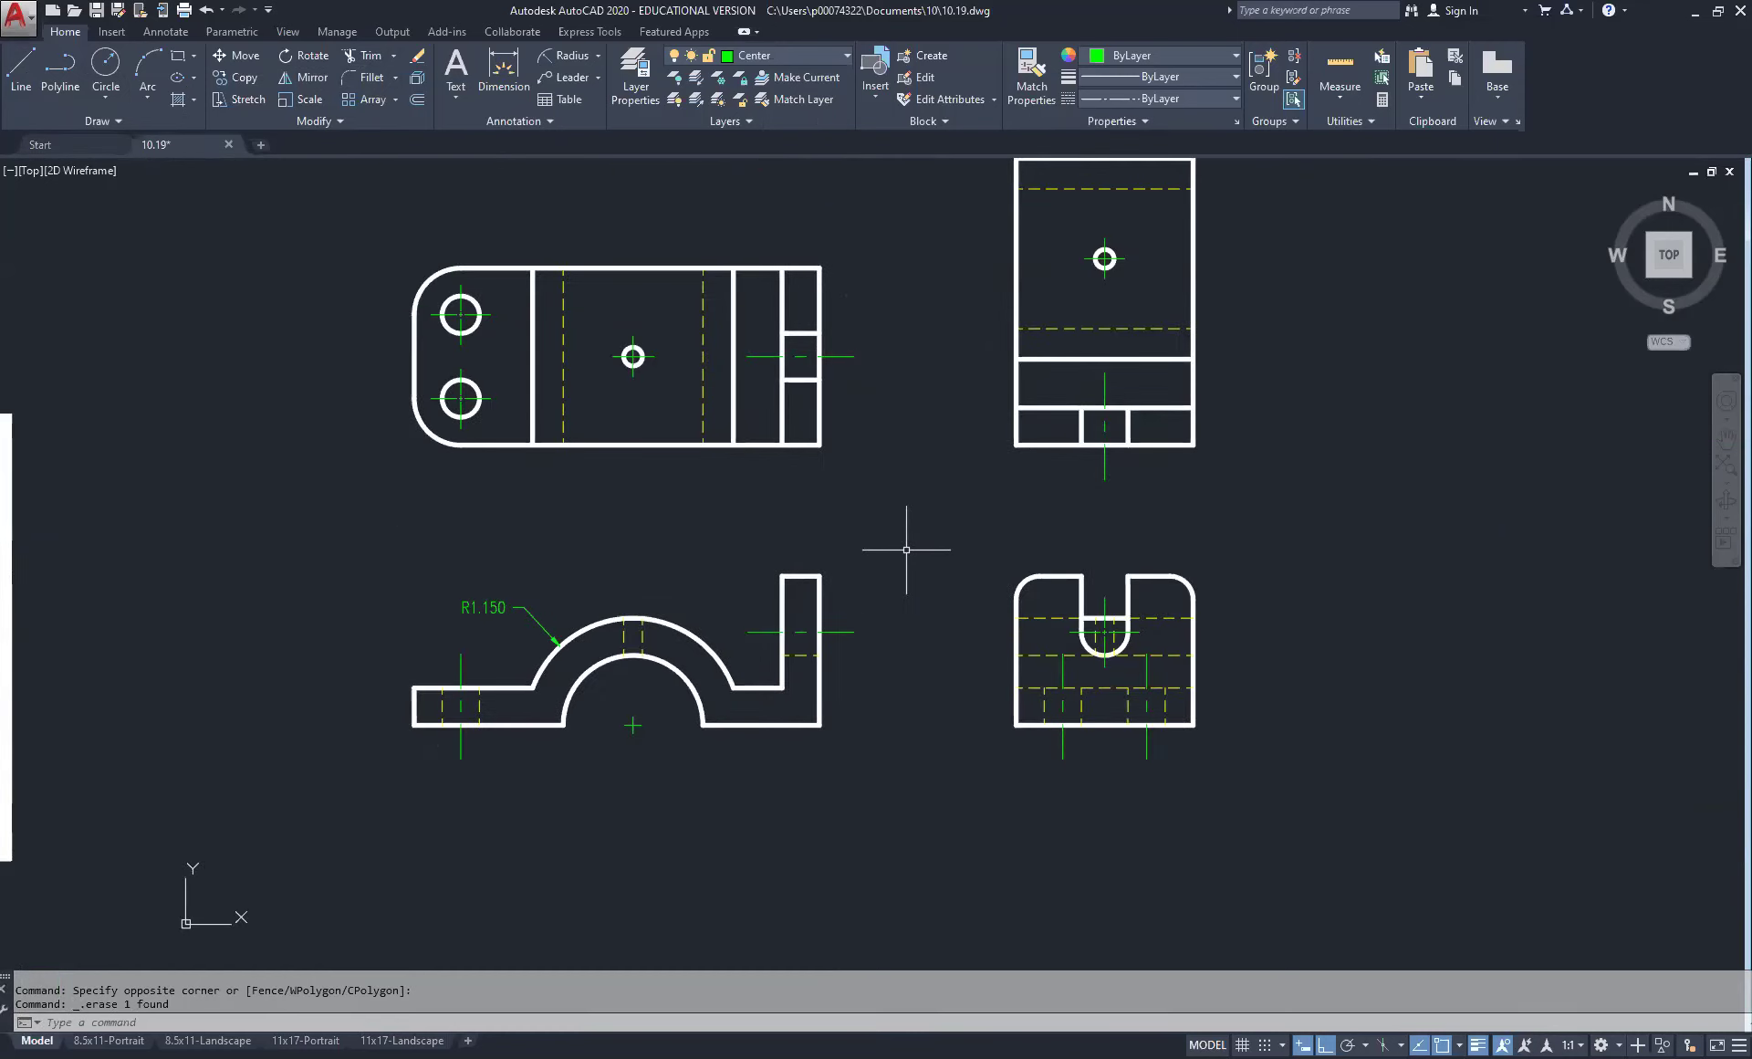
{"action": "scroll", "coordinate": [906, 549], "scroll_direction": "down", "scroll_amount": 3}
{"action": "scroll", "coordinate": [1136, 379], "scroll_direction": "up", "scroll_amount": 3}
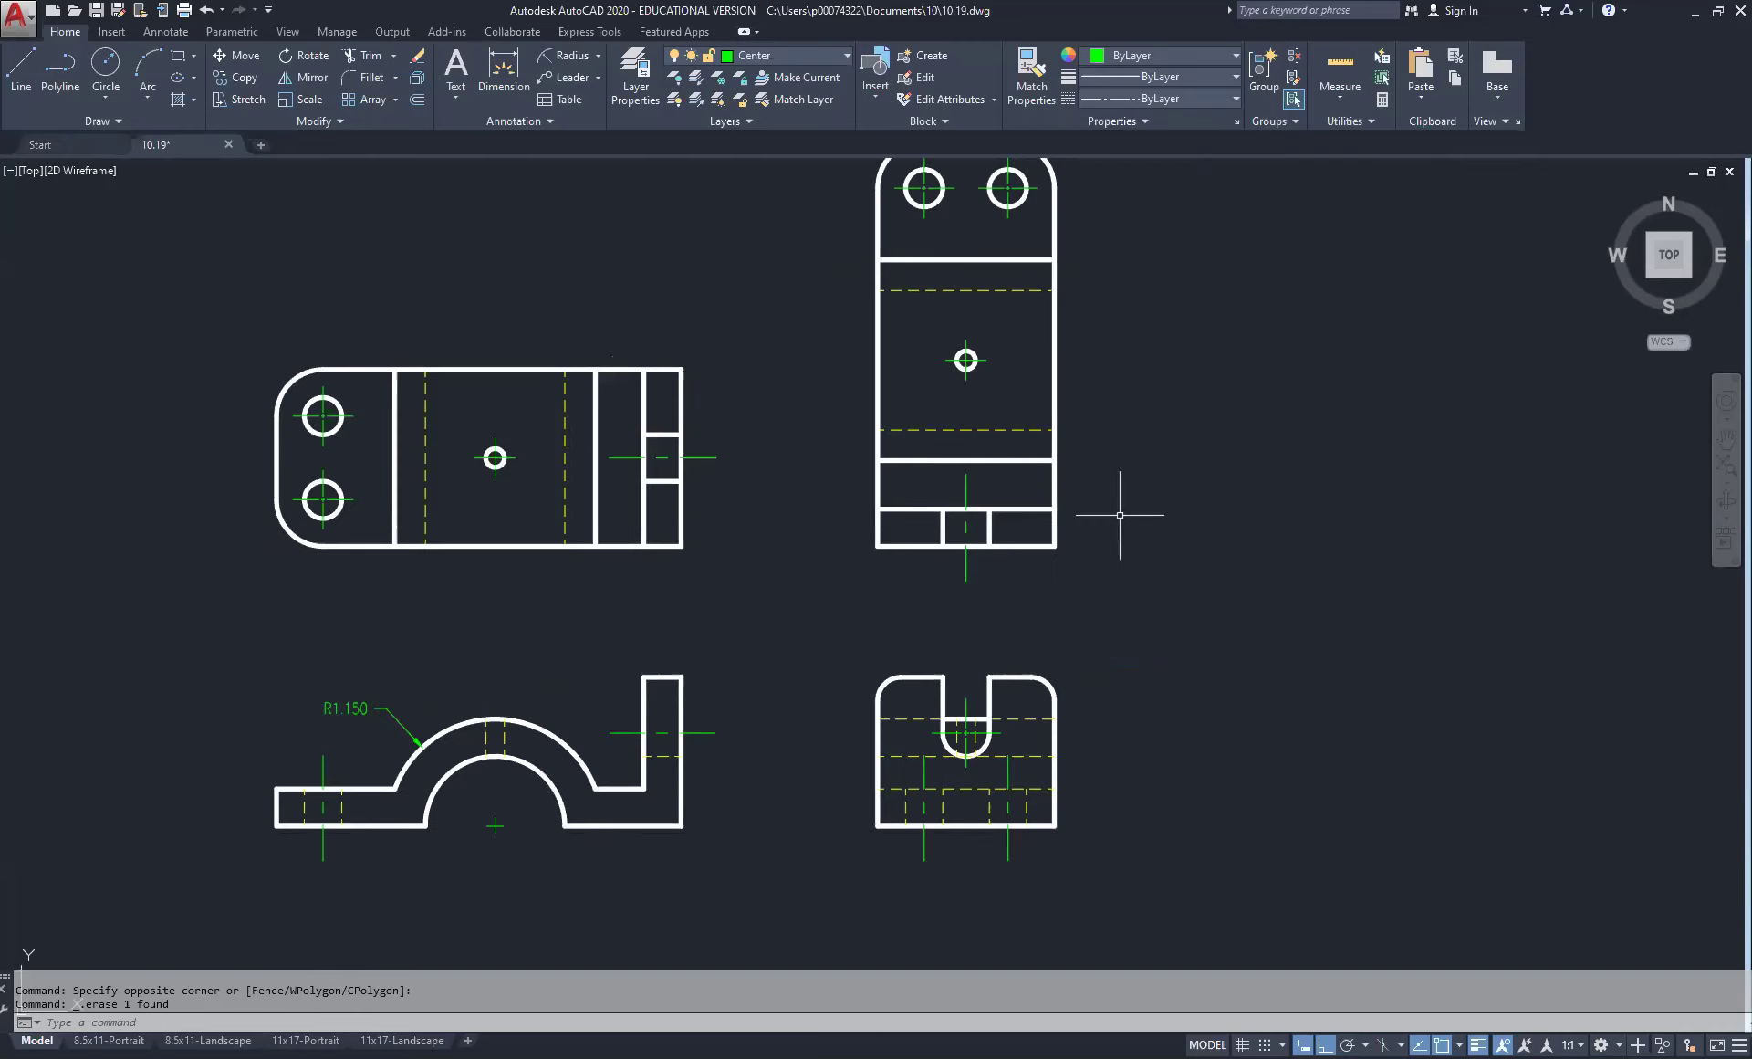
{"action": "left_click", "coordinate": [1134, 599]}
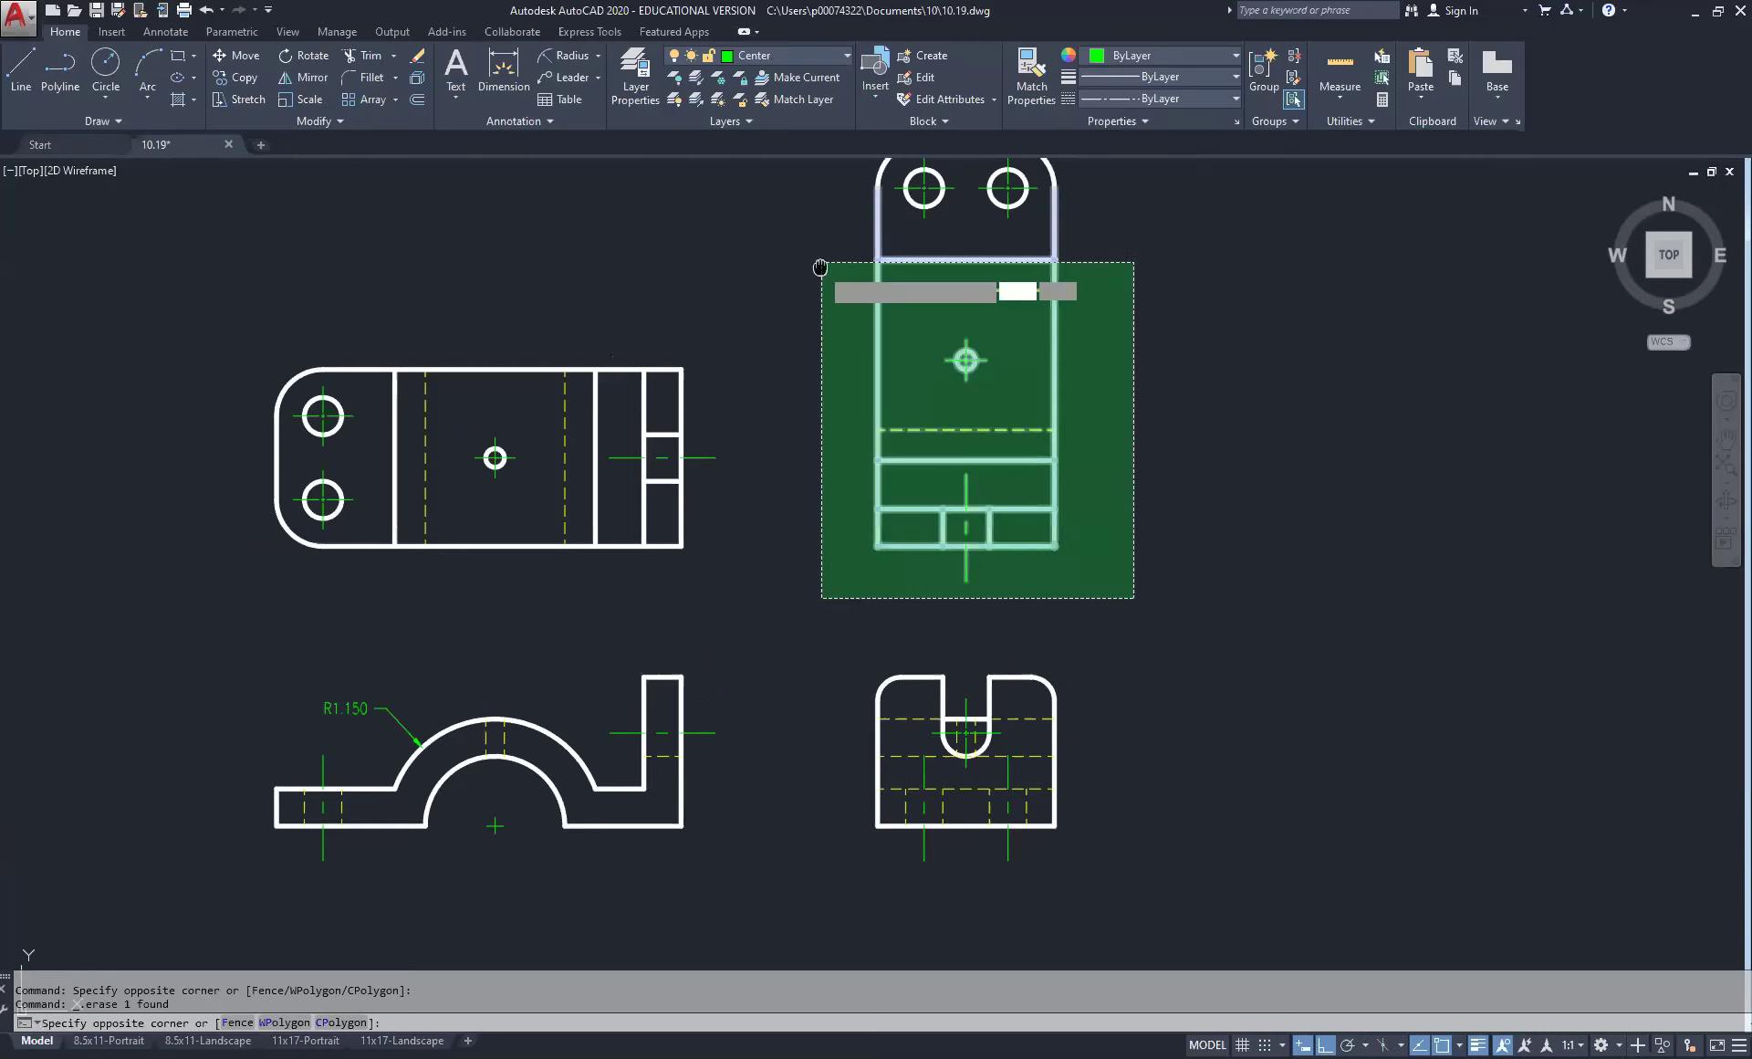
{"action": "middle_click_drag", "start_coordinate": [820, 267], "coordinate": [821, 255]}
{"action": "left_click", "coordinate": [819, 249]}
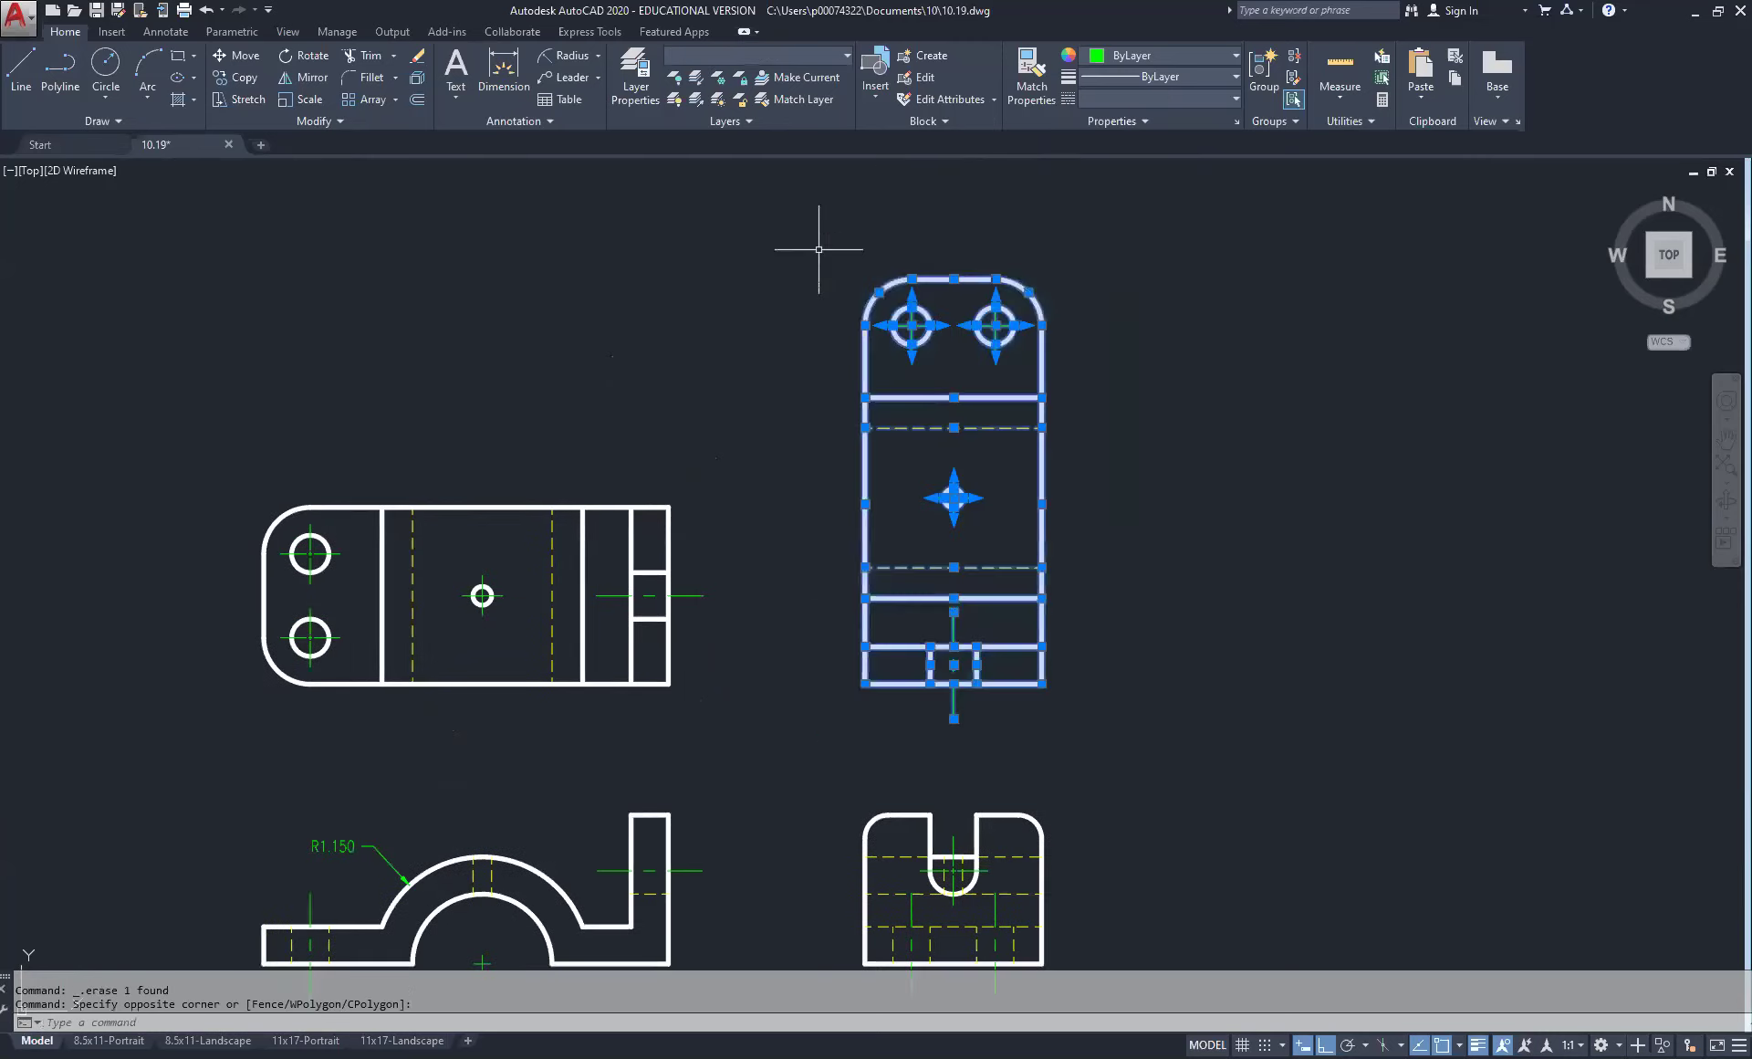
{"action": "key", "text": "Delete"}
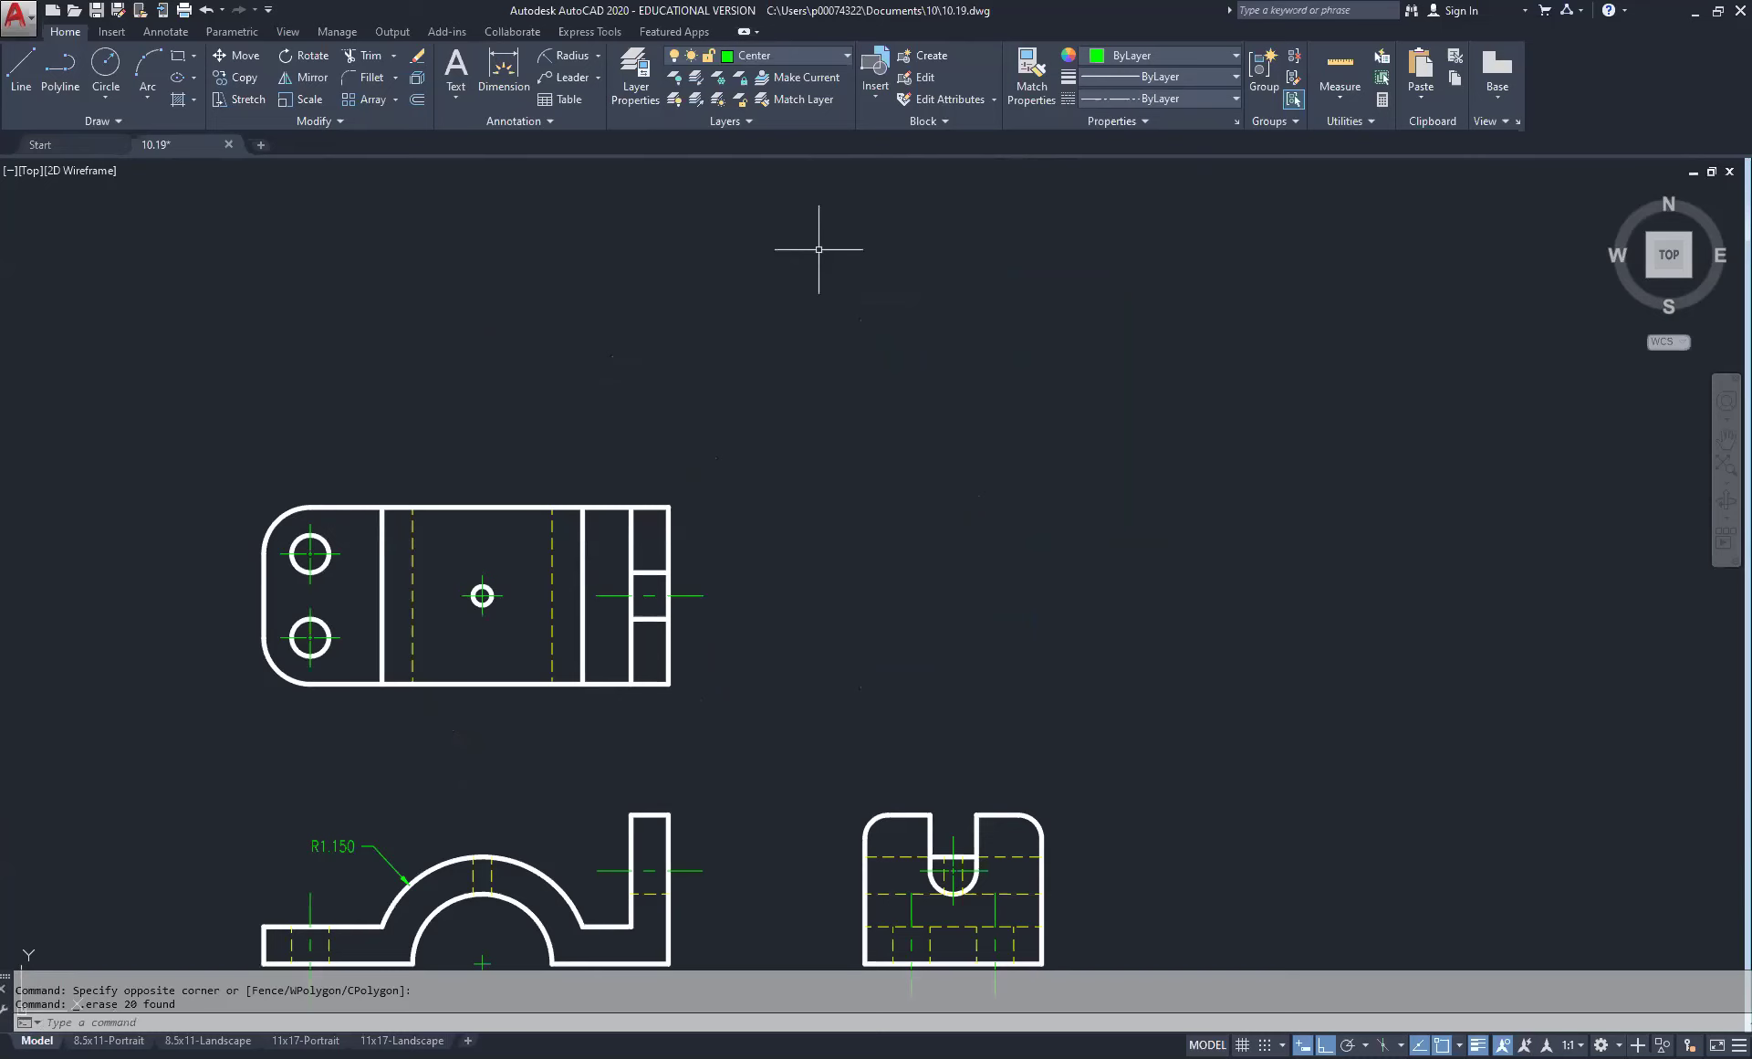
Step: Save the 10.19 drawing
{"action": "middle_click", "coordinate": [783, 665]}
{"action": "middle_click", "coordinate": [782, 665]}
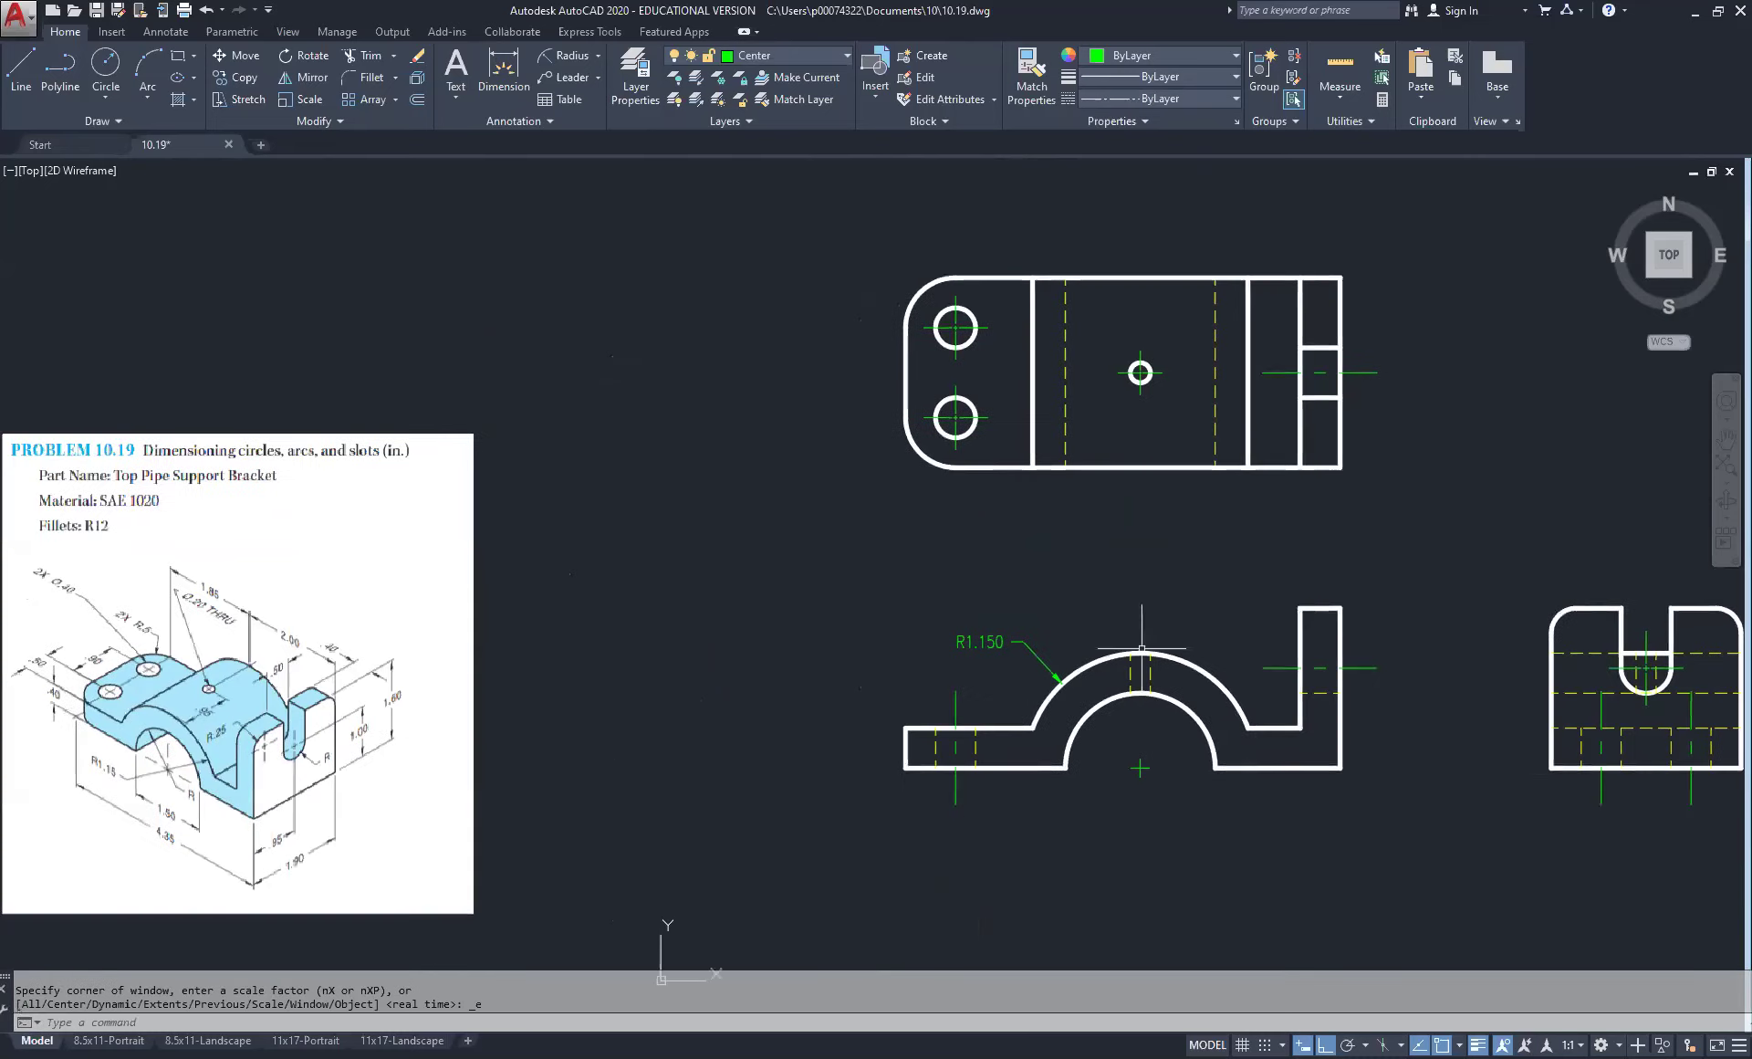
{"action": "middle_click_drag", "start_coordinate": [1142, 648], "coordinate": [762, 631]}
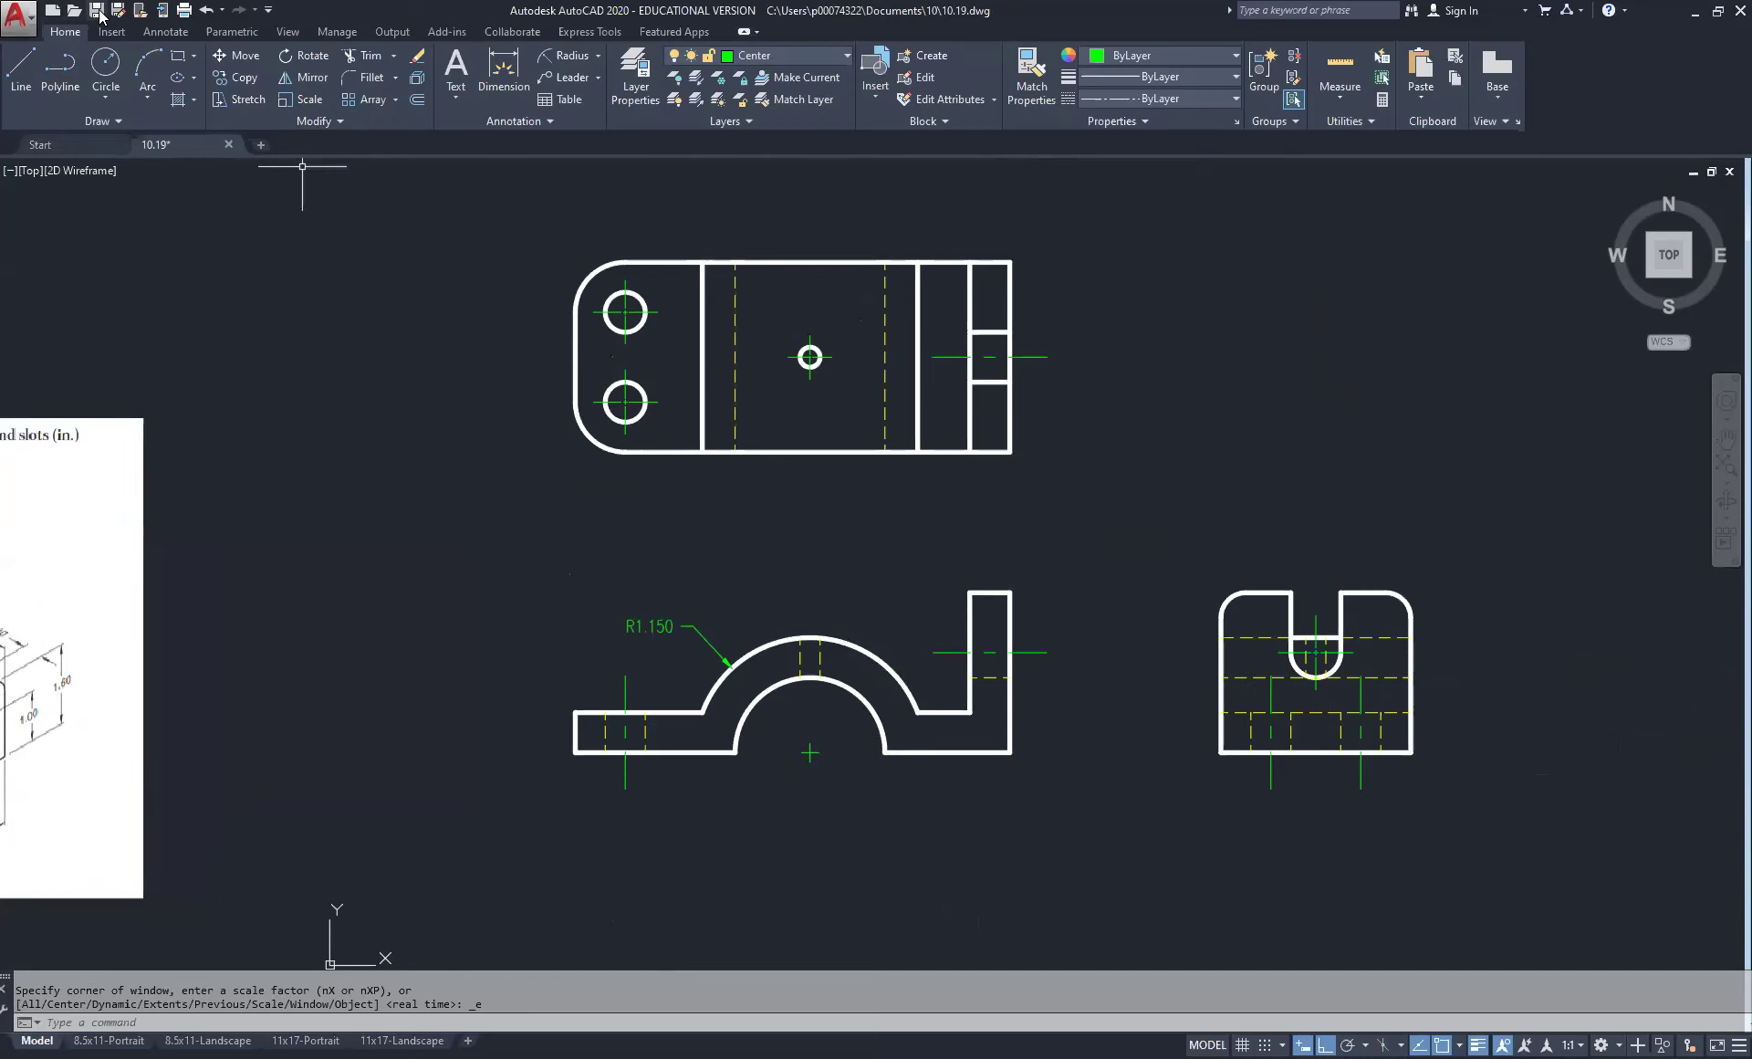
{"action": "key", "text": "ctrl+s"}
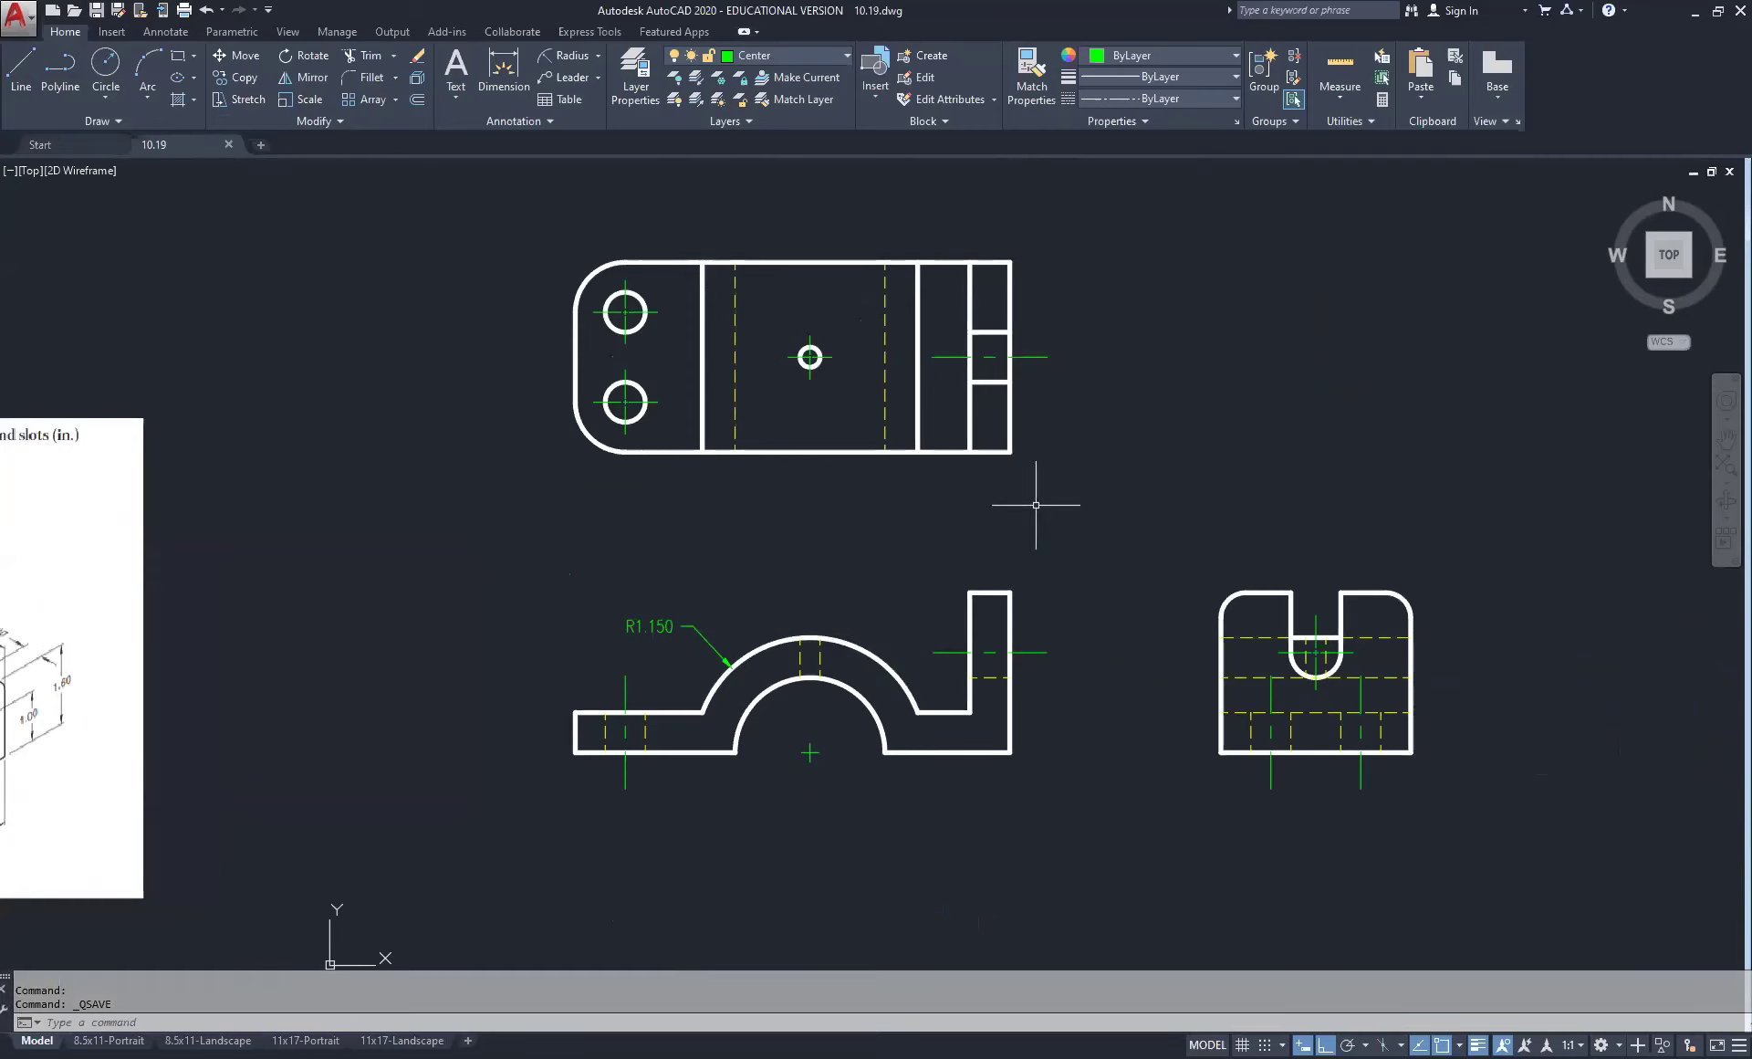
Step: Reassign the R1.150 radius dimension in the front view to the magenta dimension layer
{"action": "left_click", "coordinate": [659, 630]}
{"action": "left_click", "coordinate": [674, 642]}
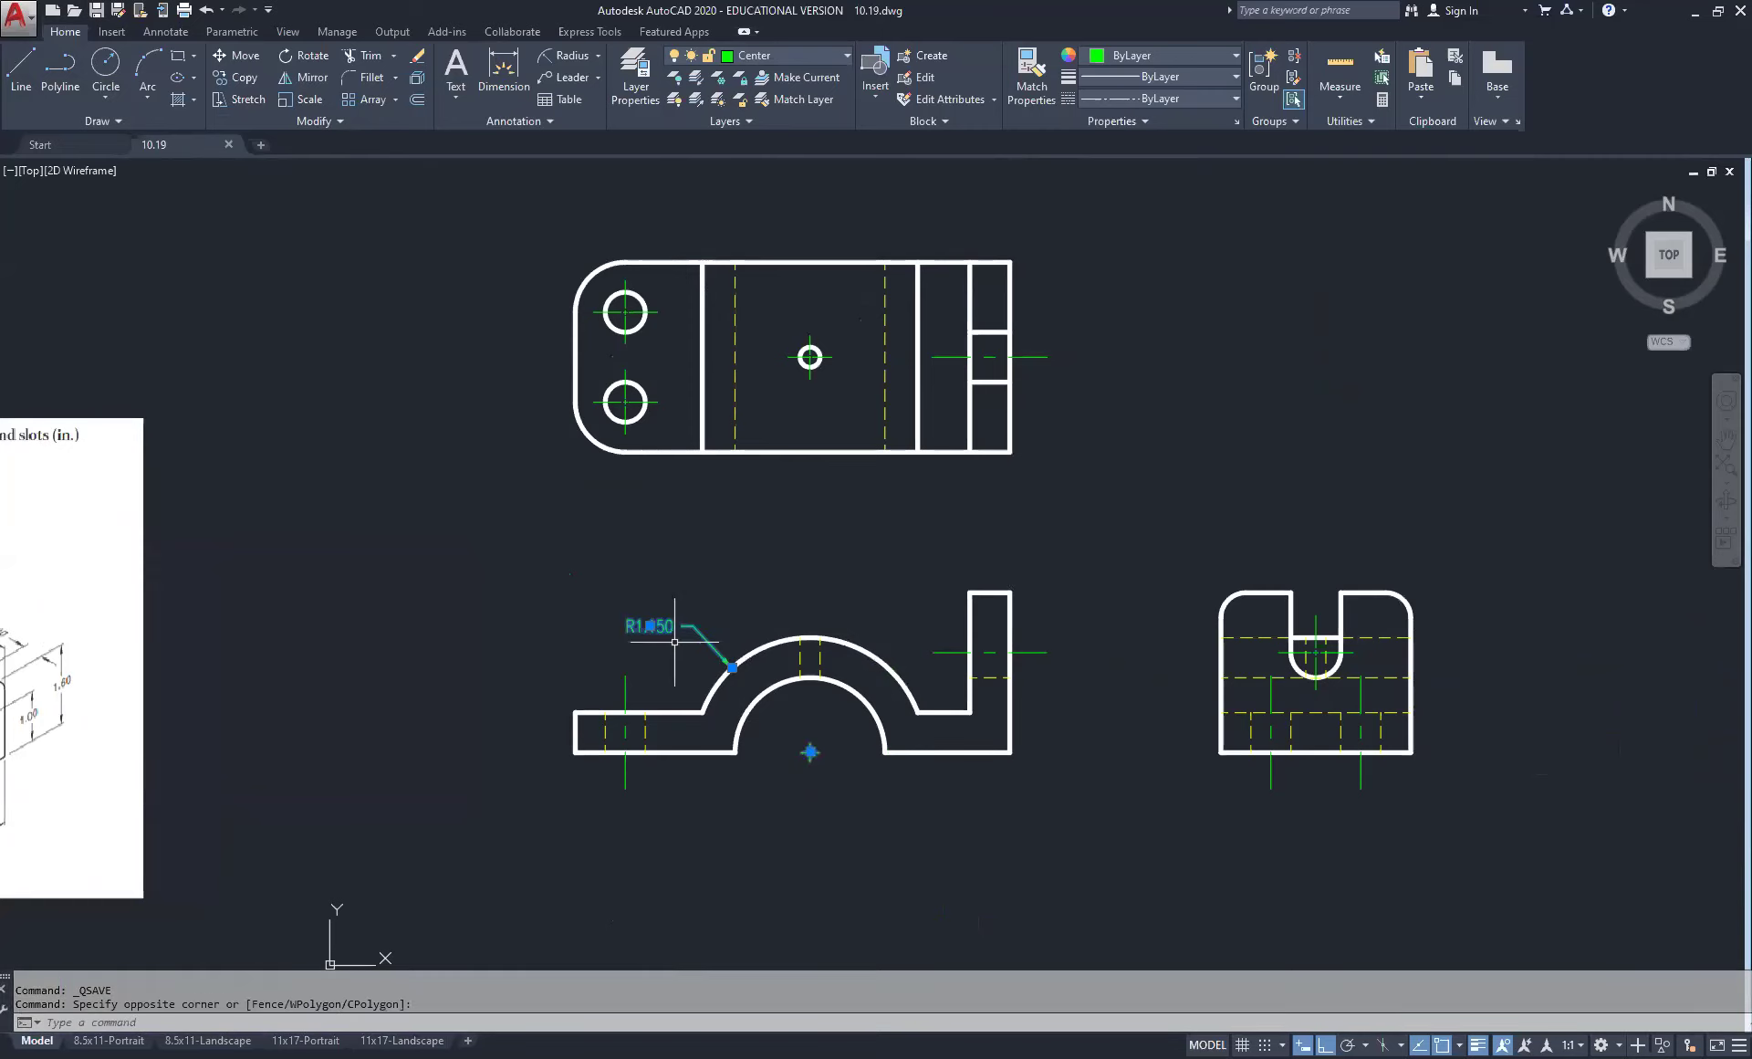
{"action": "left_click", "coordinate": [789, 53]}
{"action": "left_click", "coordinate": [783, 99]}
{"action": "key", "text": "Escape"}
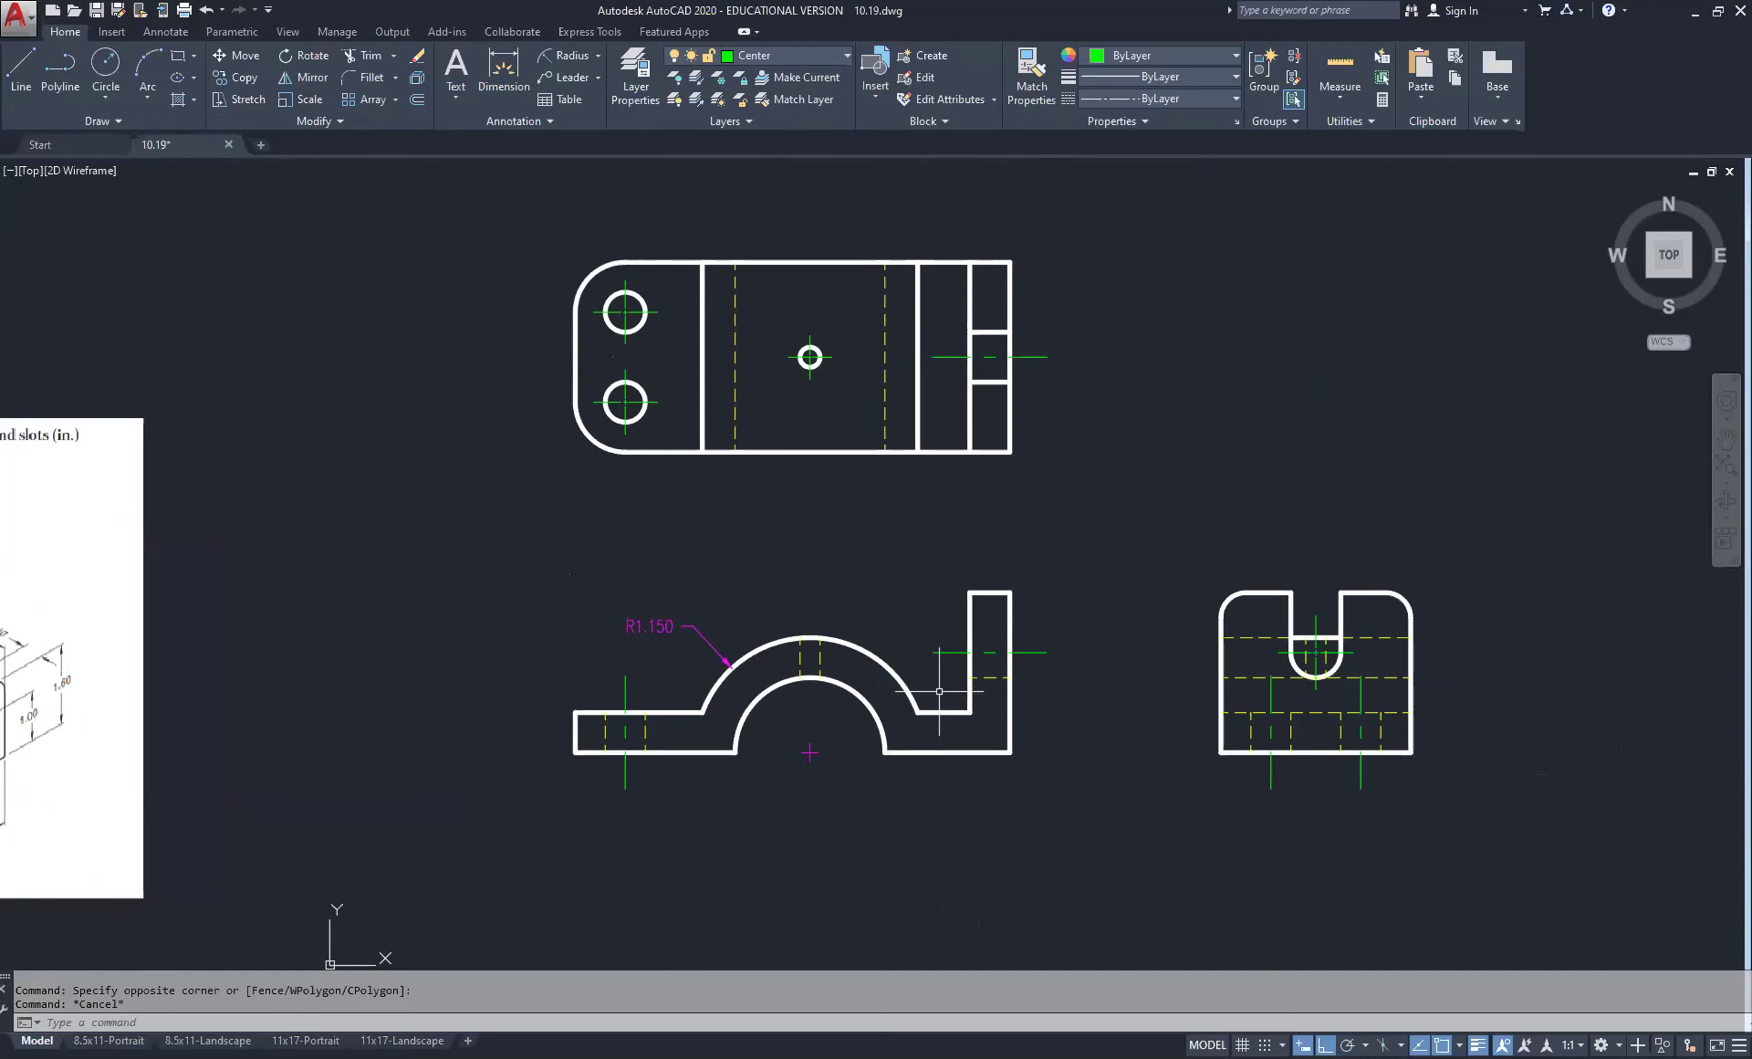
Step: Draw a vertical centerline beside the small hole in the front view, extending past both the outer and inner arcs
{"action": "scroll", "coordinate": [813, 662], "scroll_direction": "up", "scroll_amount": 2}
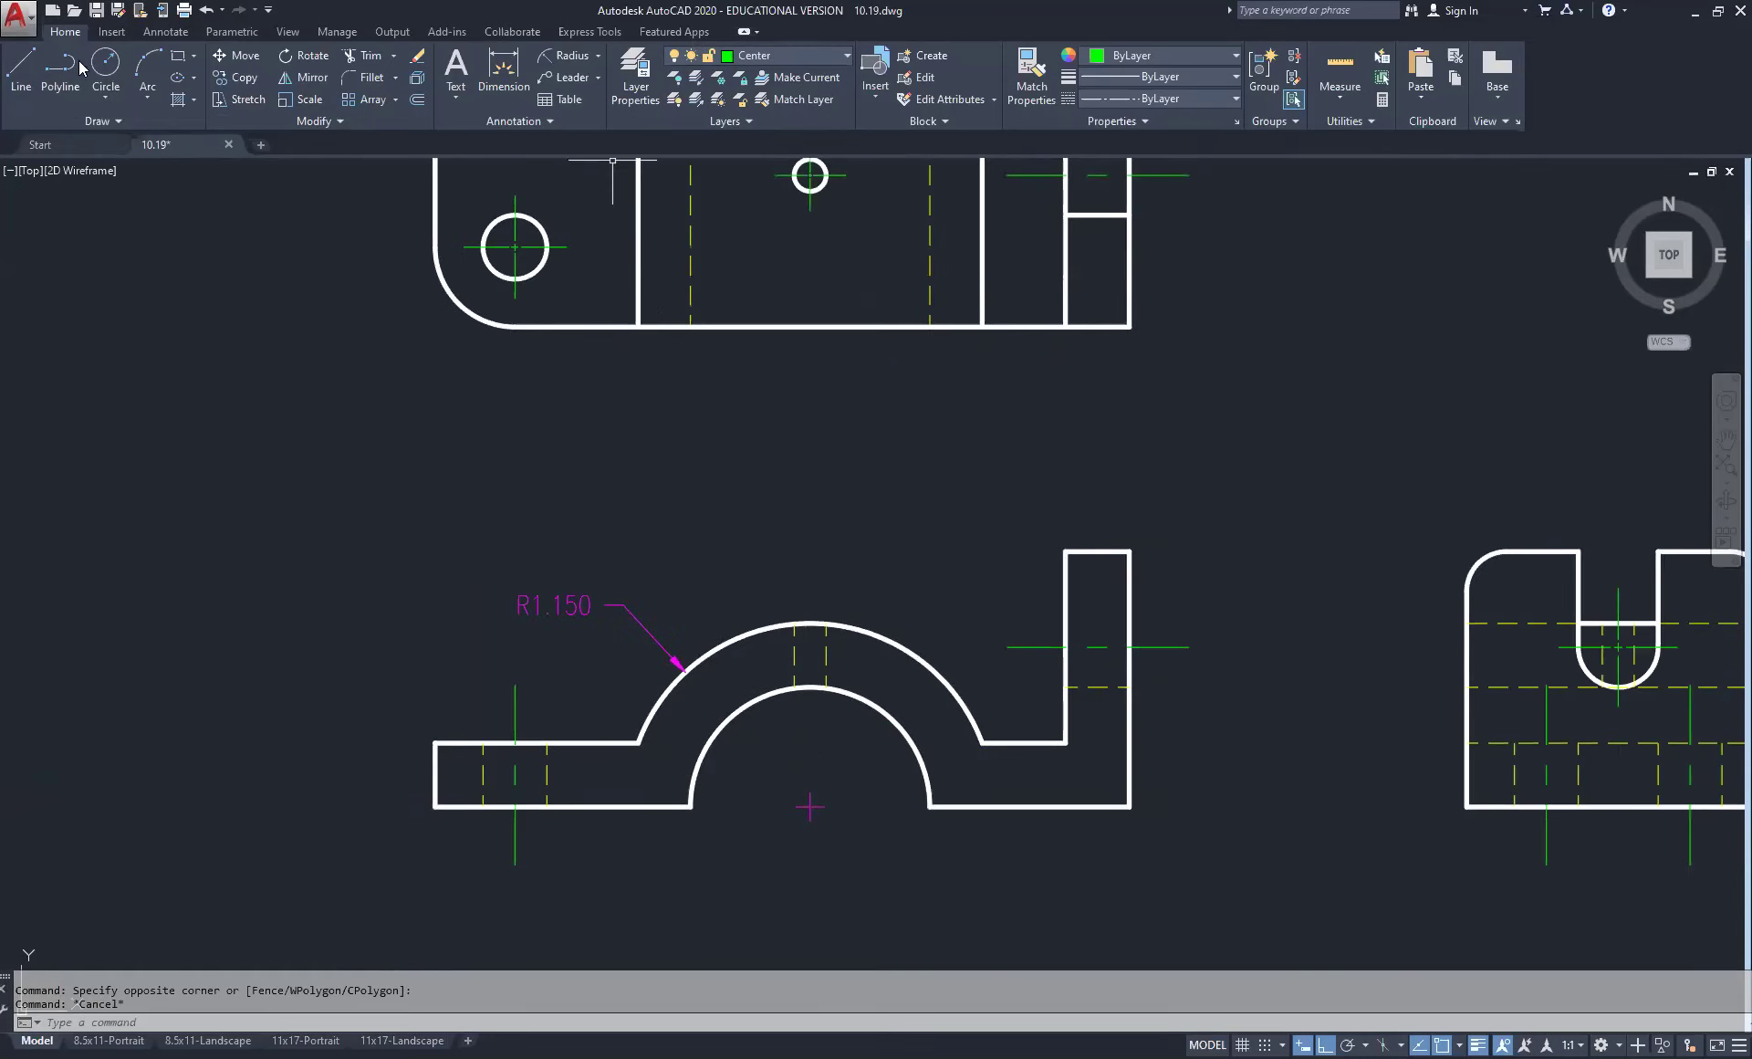
{"action": "left_click", "coordinate": [21, 65]}
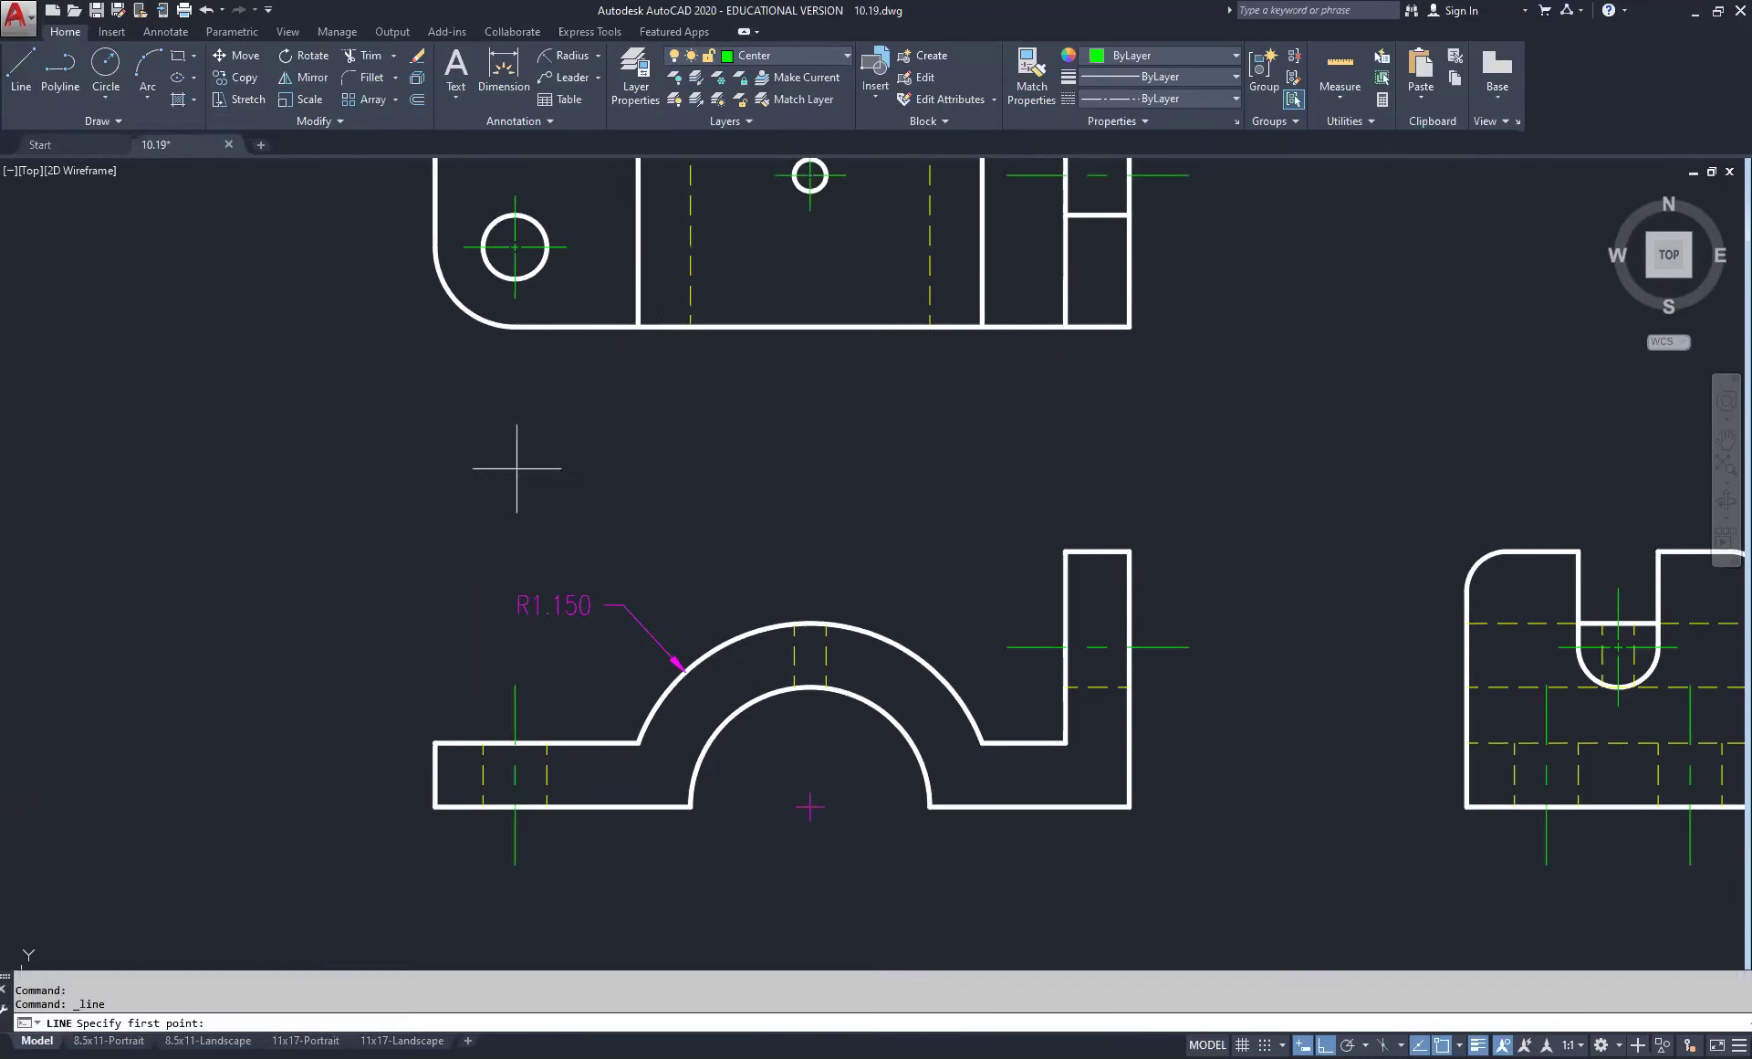
{"action": "left_click", "coordinate": [873, 574]}
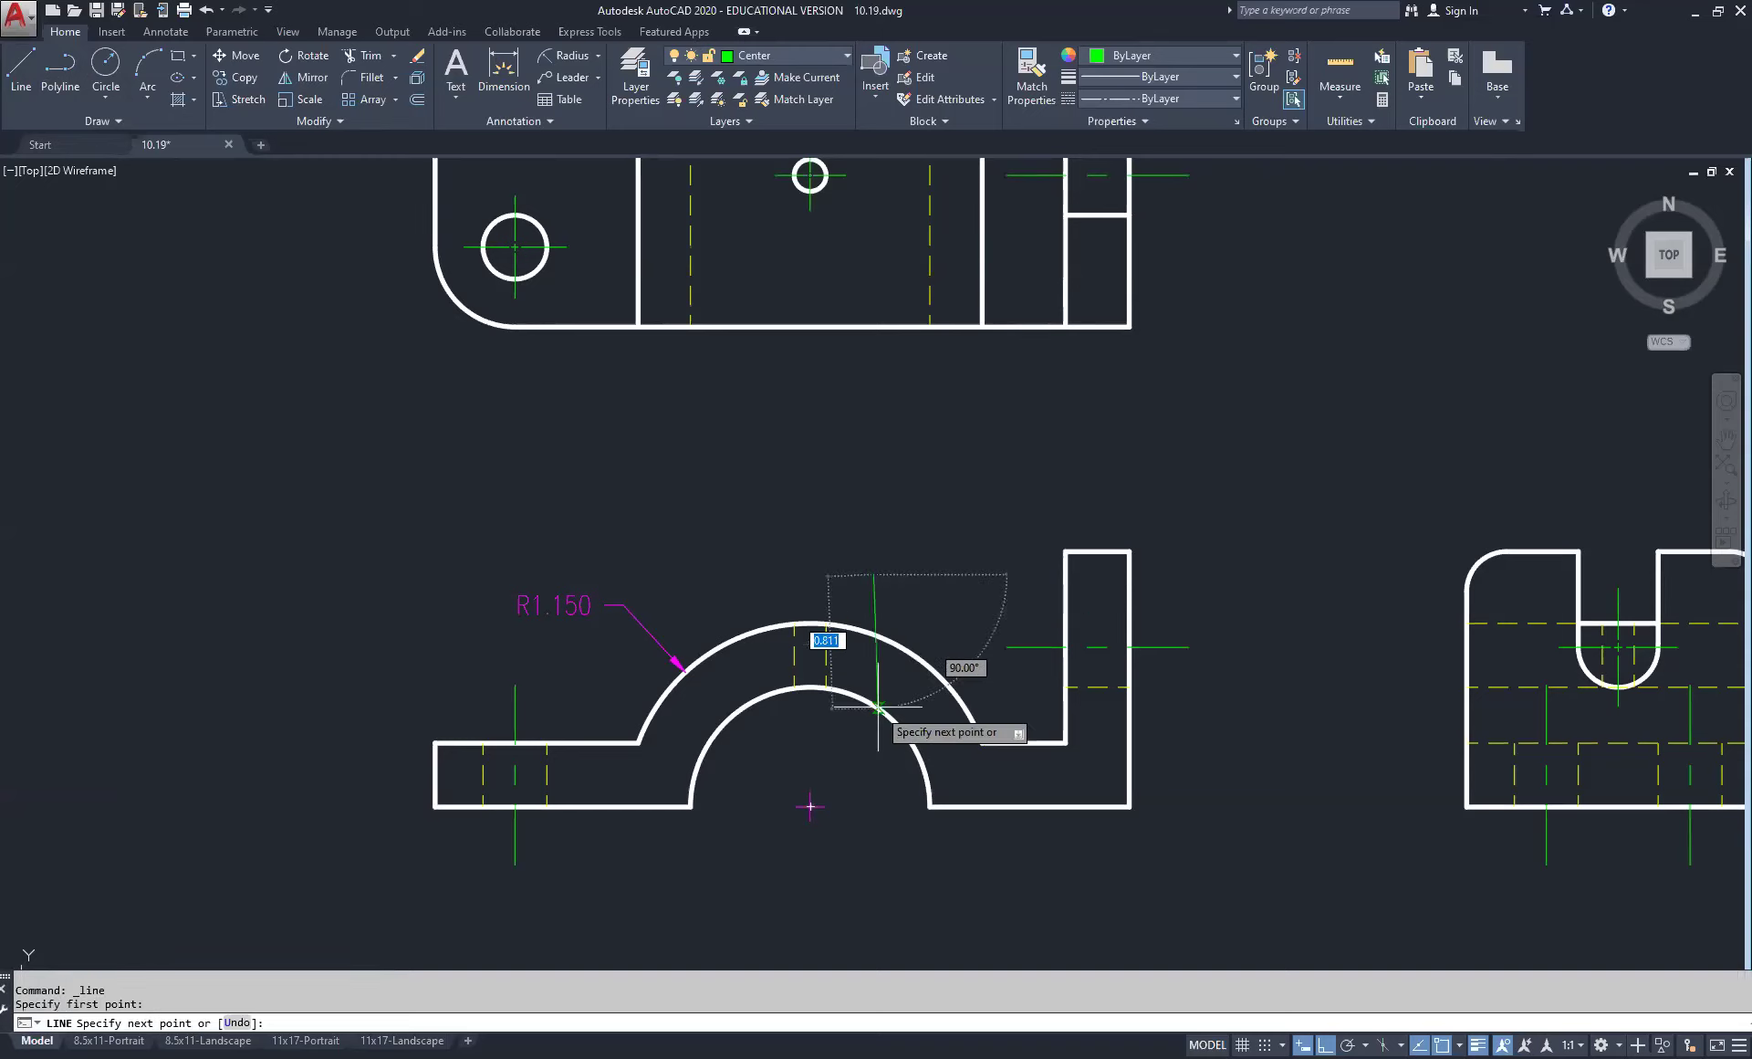
{"action": "left_click", "coordinate": [862, 754]}
{"action": "right_click", "coordinate": [1002, 641]}
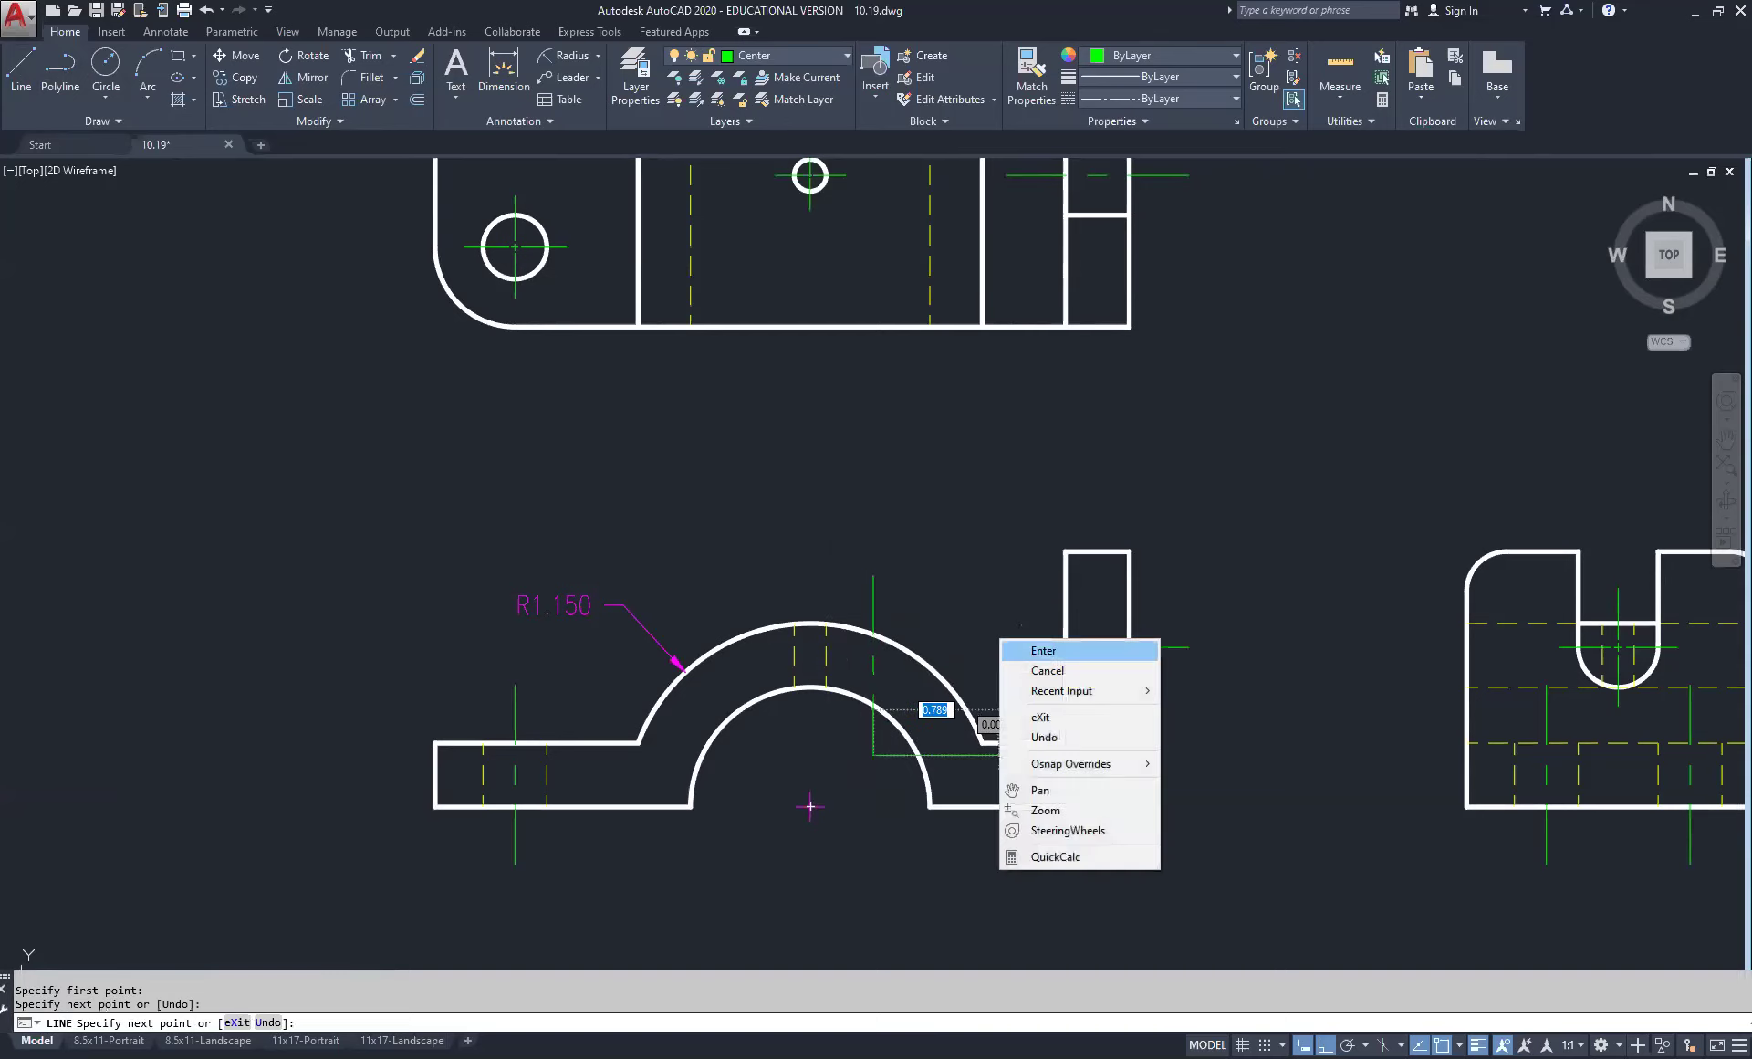
{"action": "left_click", "coordinate": [1043, 650]}
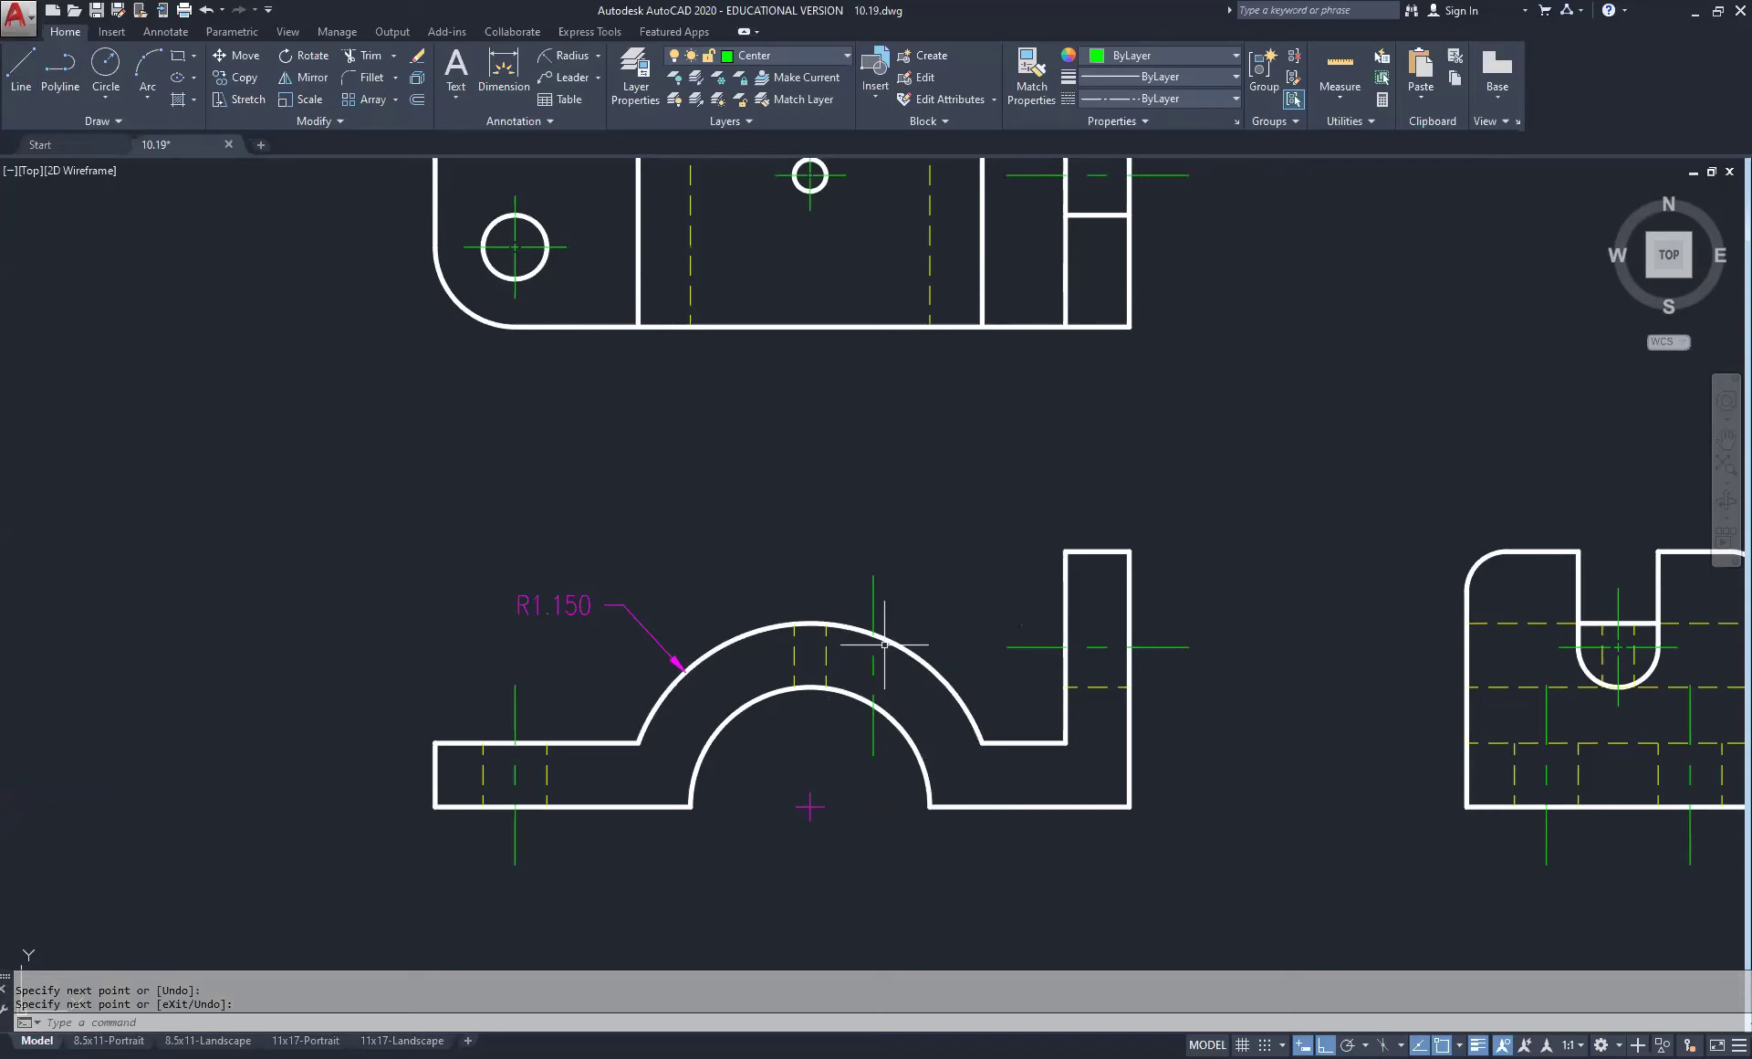
Step: Draw a horizontal helper line between the midpoints of the small hole's two hidden lines in the front view's arch
{"action": "left_click", "coordinate": [886, 593]}
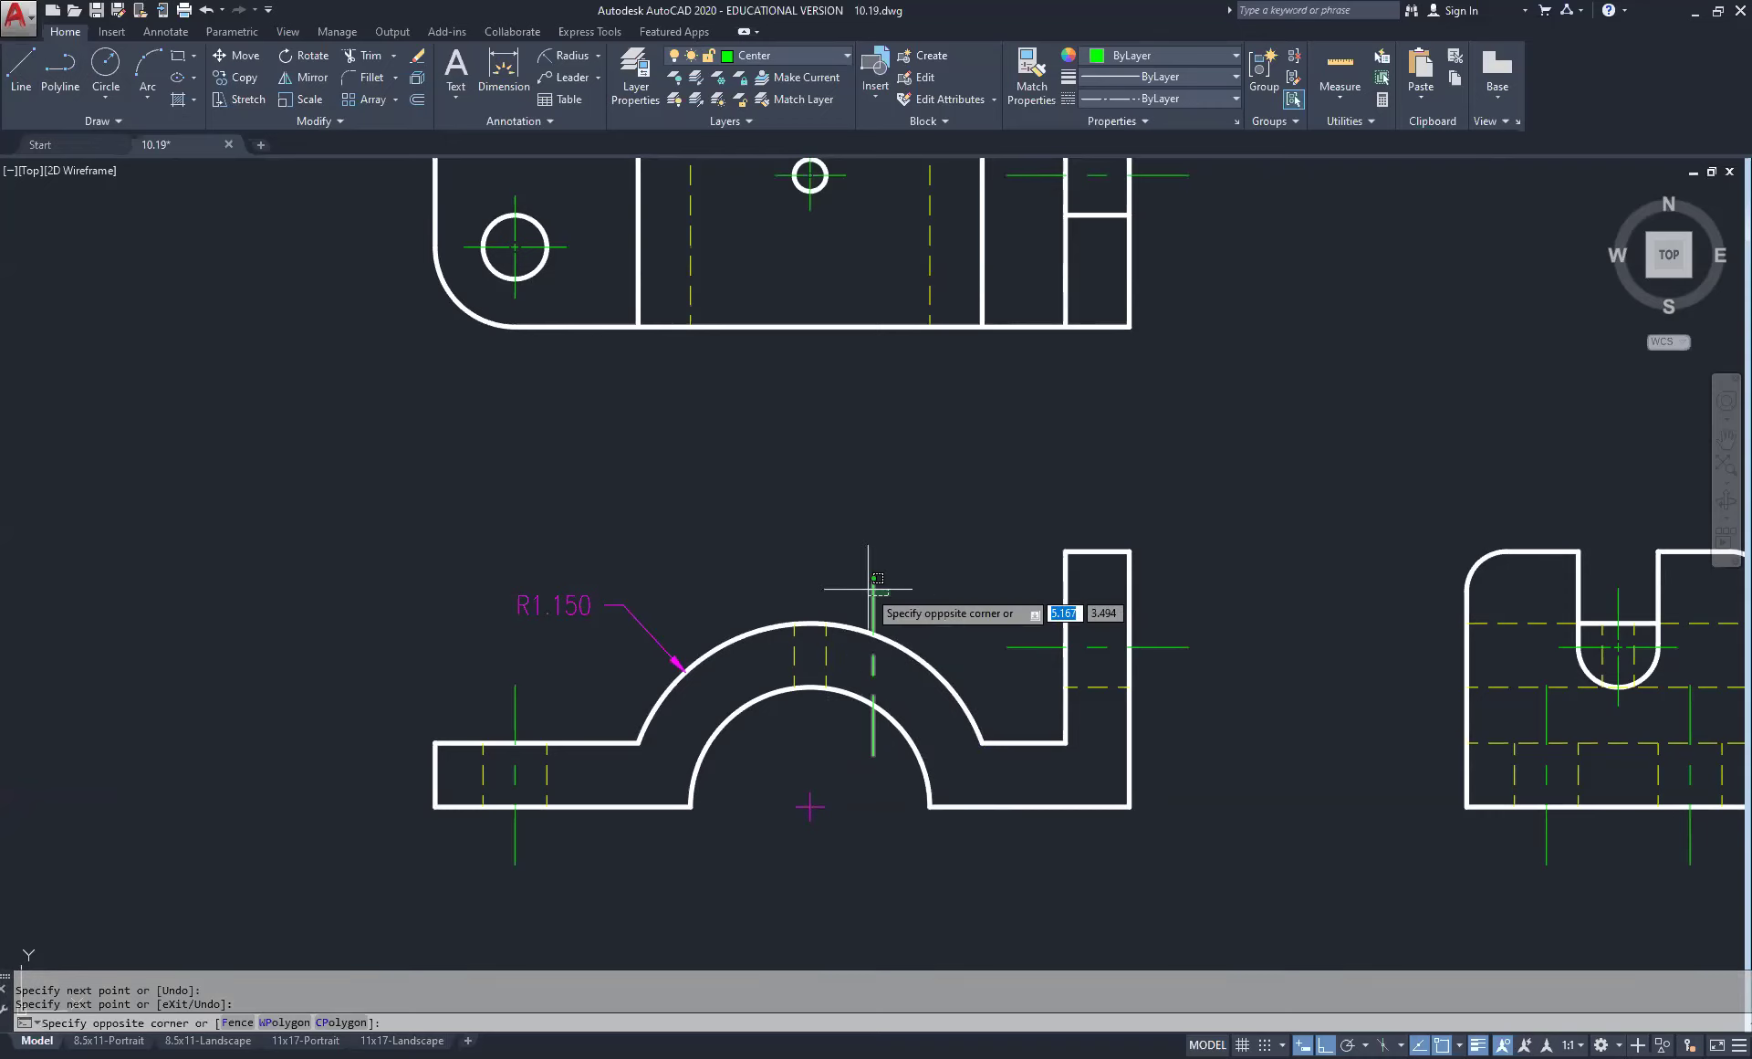
{"action": "left_click", "coordinate": [939, 599]}
{"action": "scroll", "coordinate": [792, 683], "scroll_direction": "up", "scroll_amount": 4}
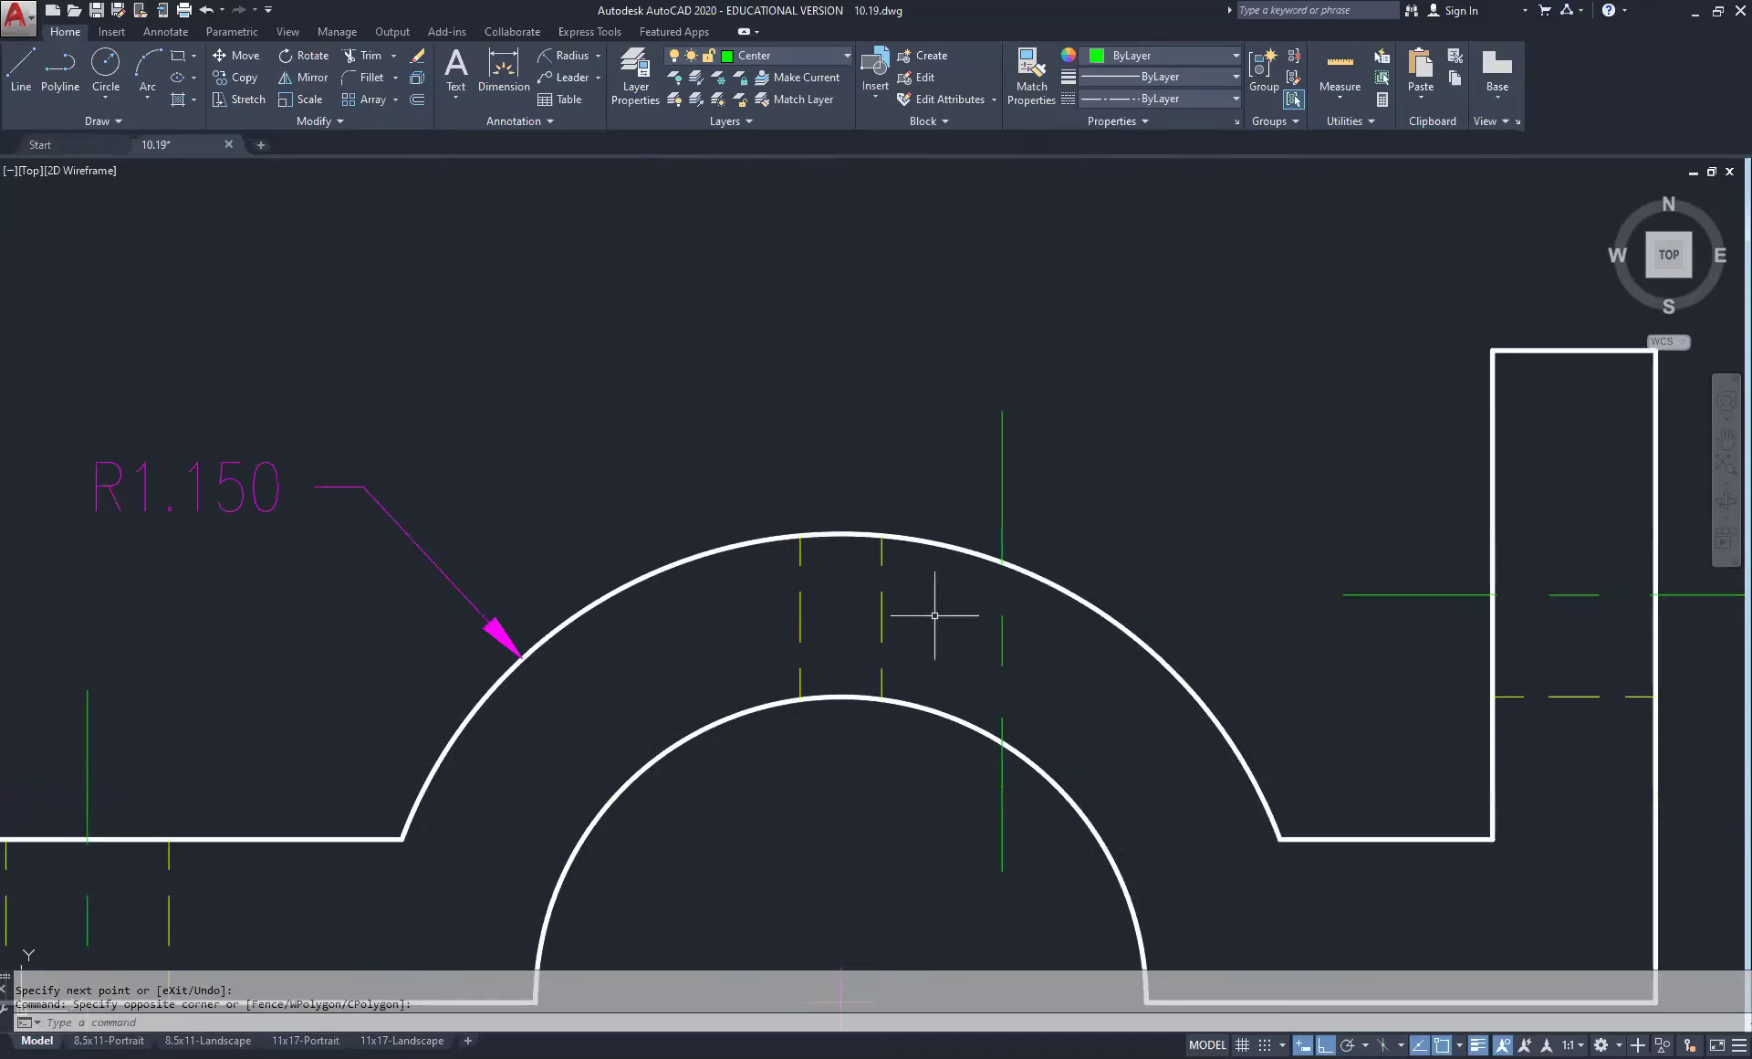
{"action": "left_click", "coordinate": [21, 66]}
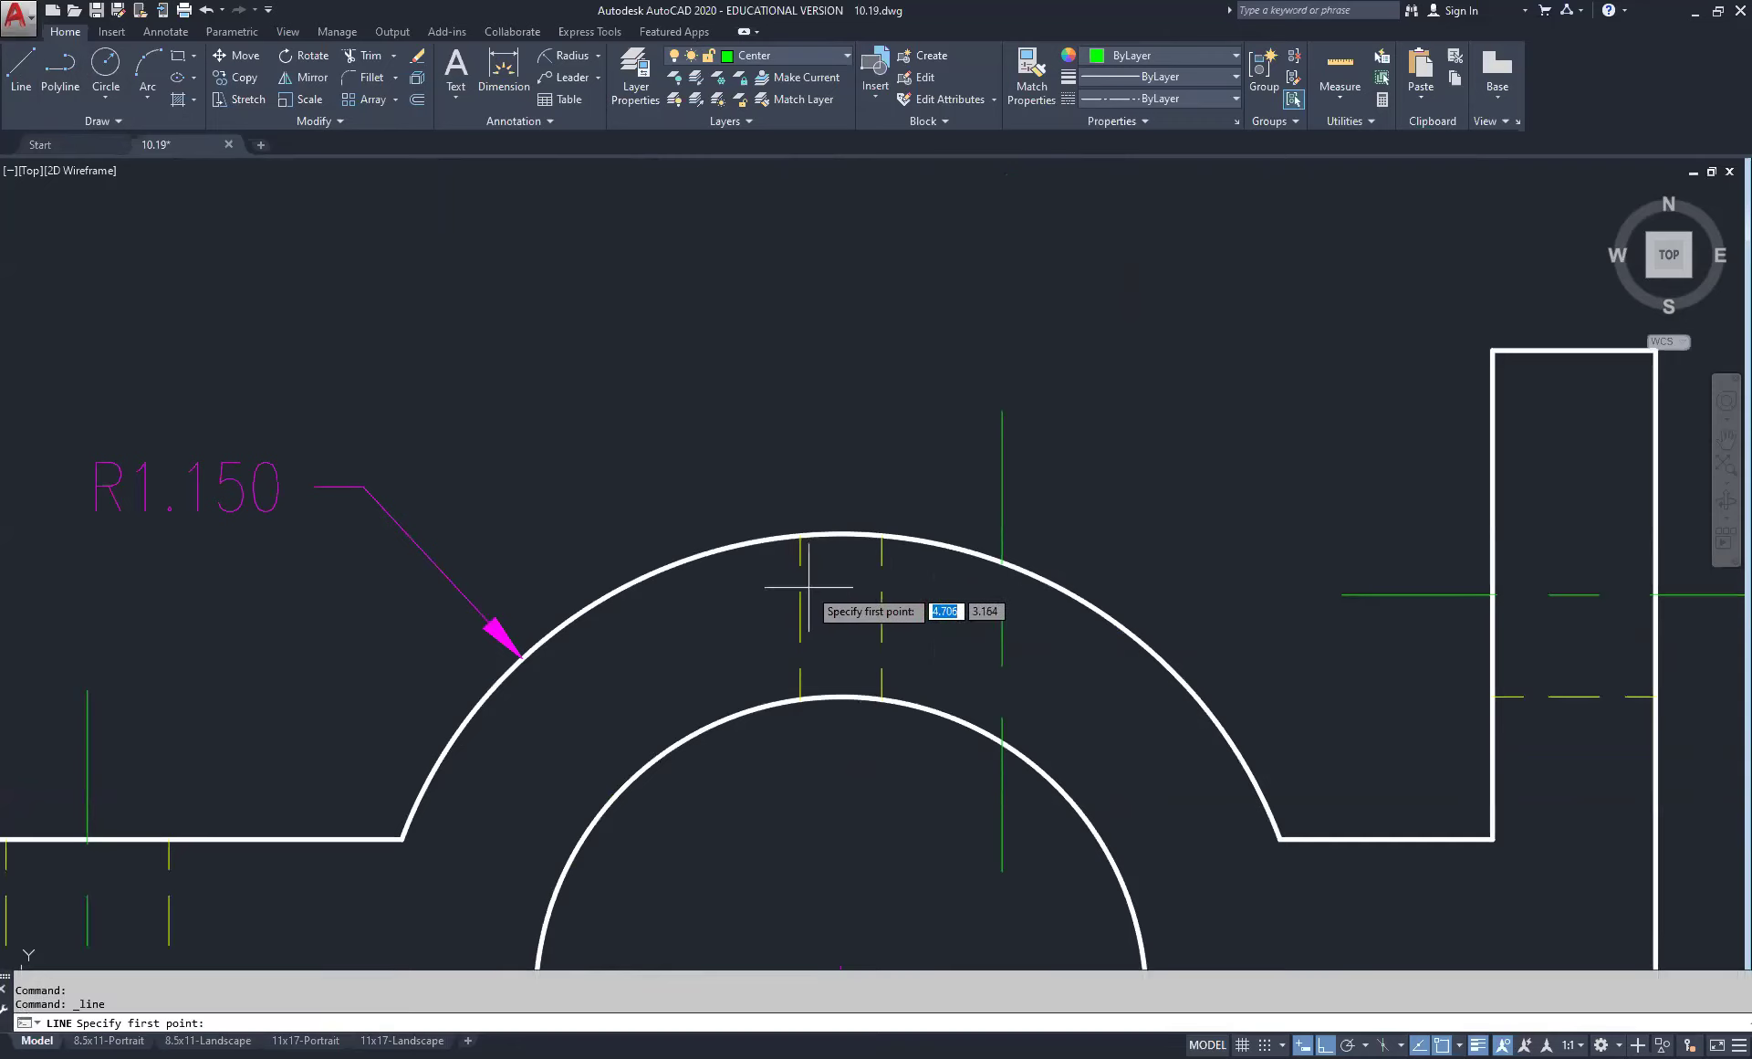
{"action": "left_click", "coordinate": [882, 616]}
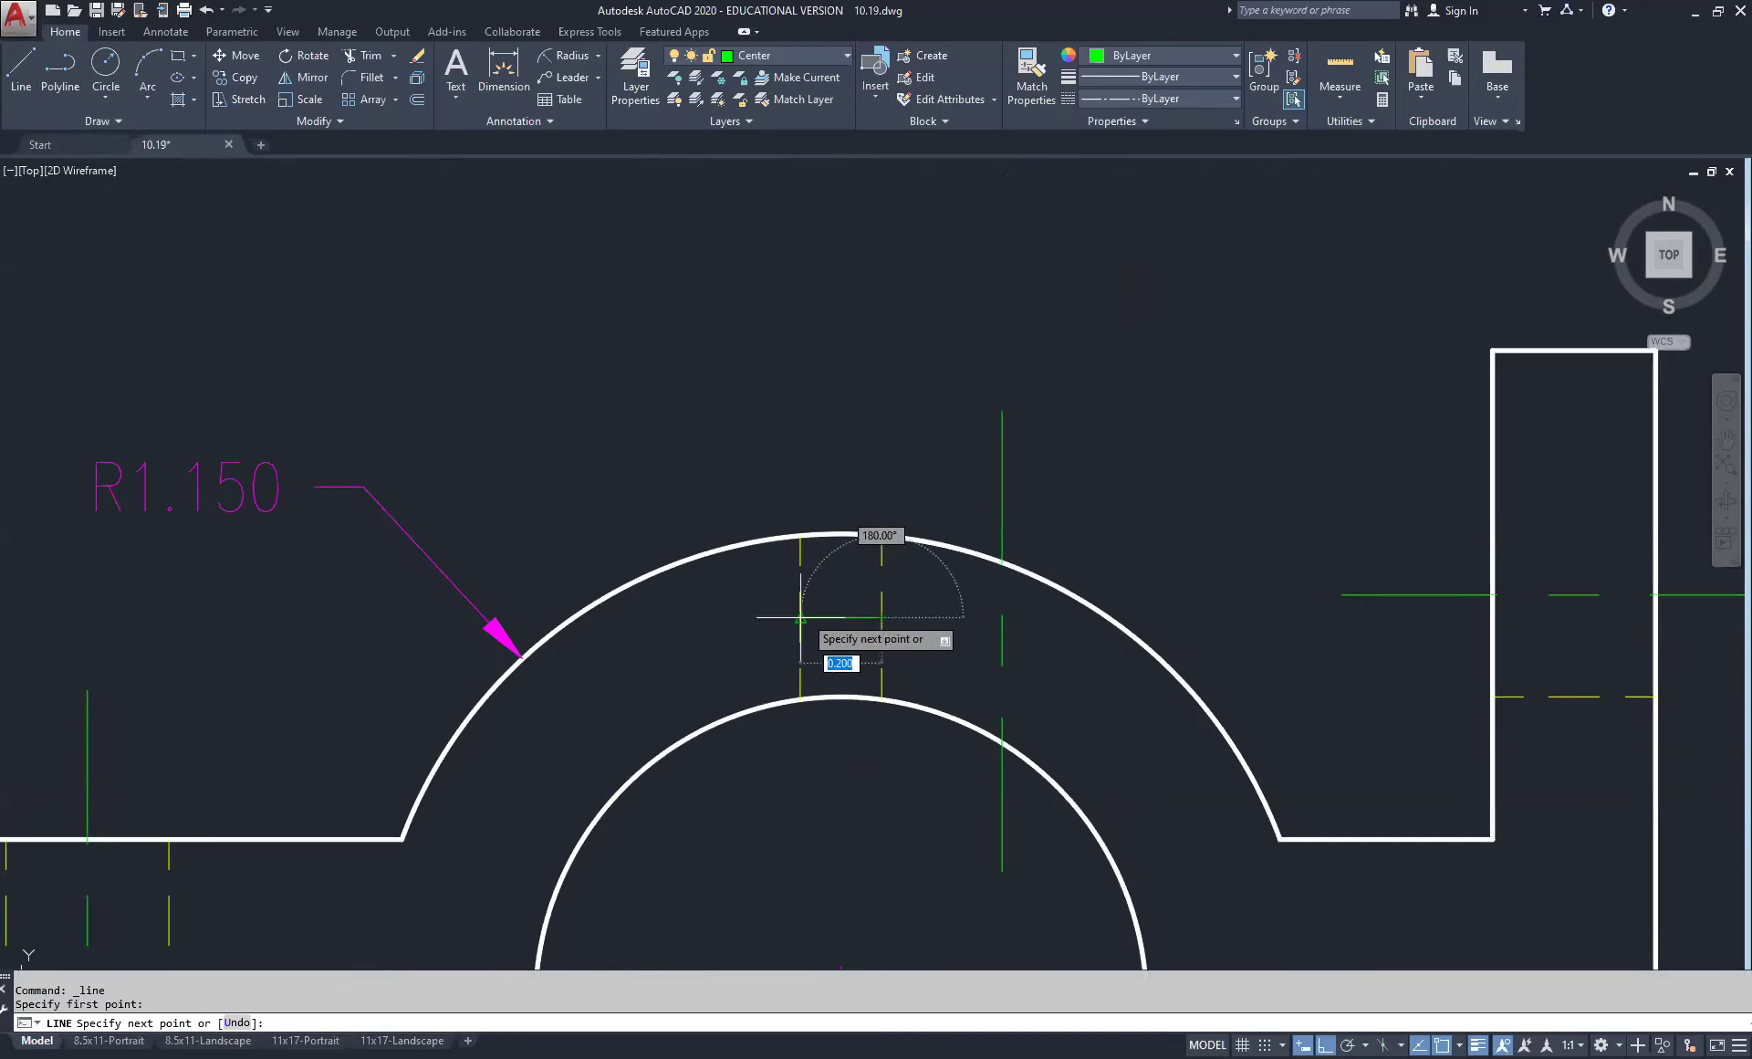
{"action": "right_click", "coordinate": [801, 579]}
{"action": "left_click", "coordinate": [839, 588]}
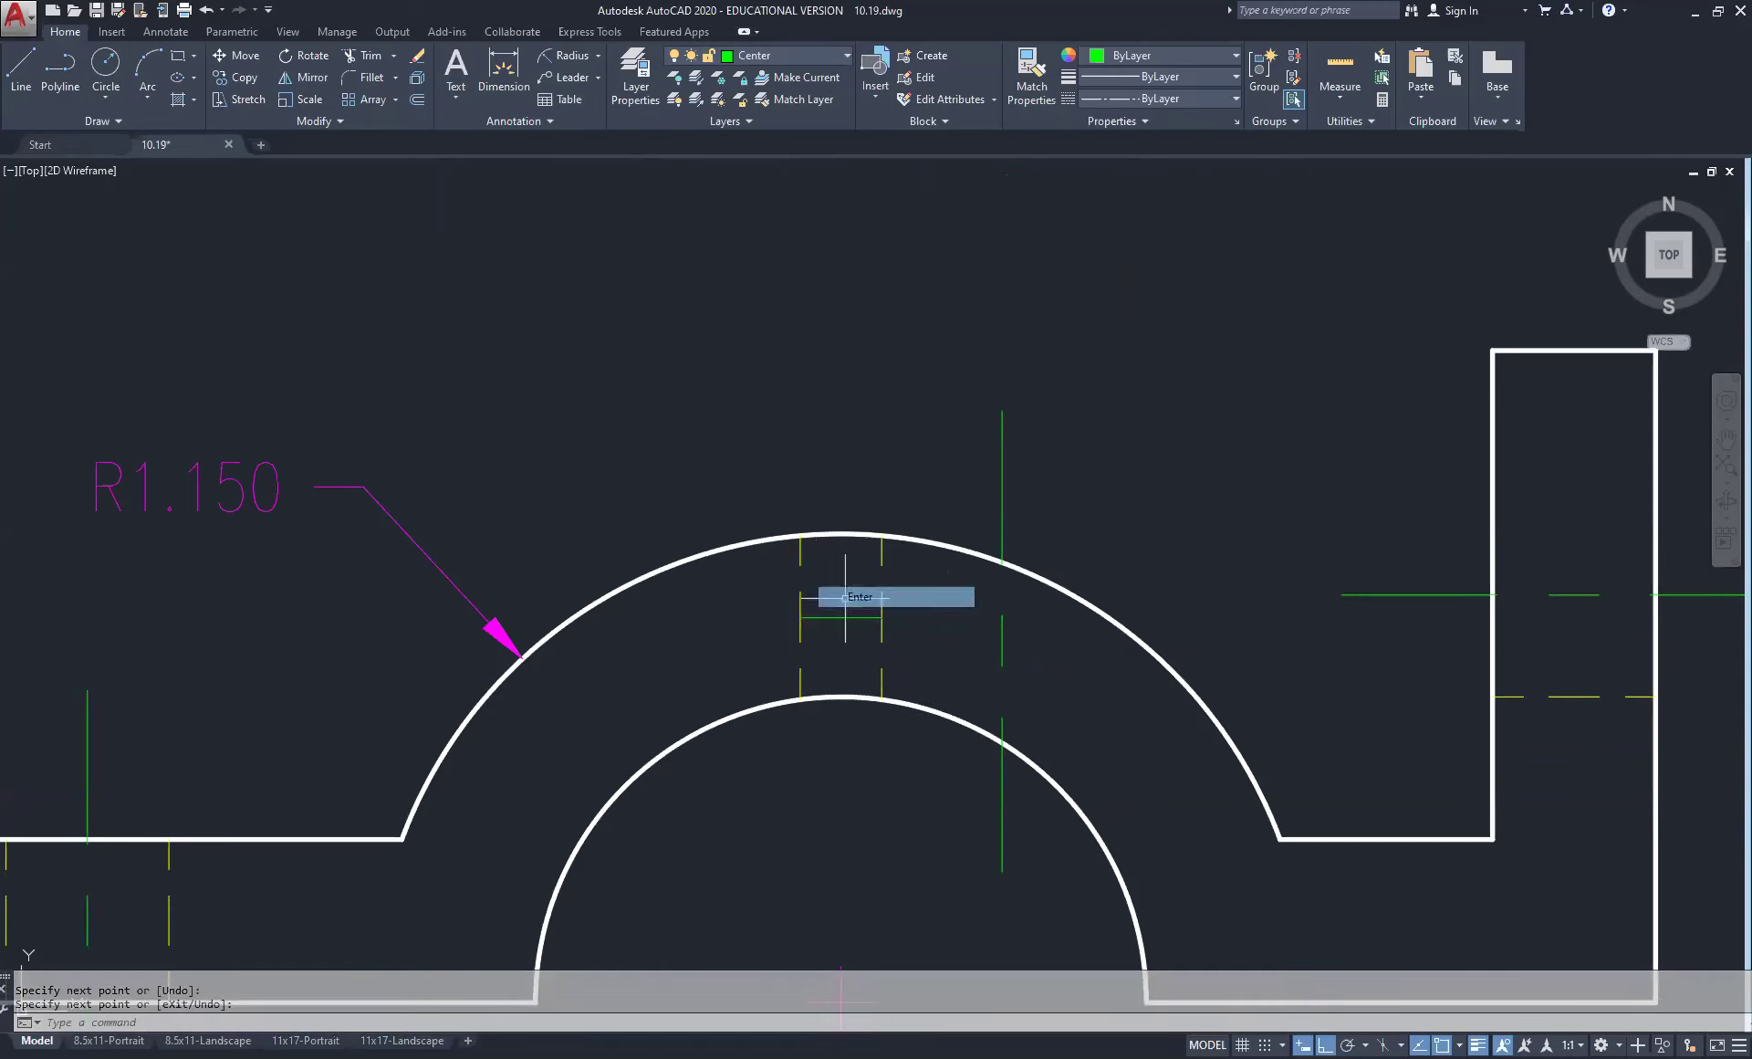
Step: Move the vertical centerline by its midpoint onto the midpoint of the helper line in the small hole
{"action": "left_click", "coordinate": [1060, 642]}
{"action": "left_click", "coordinate": [966, 626]}
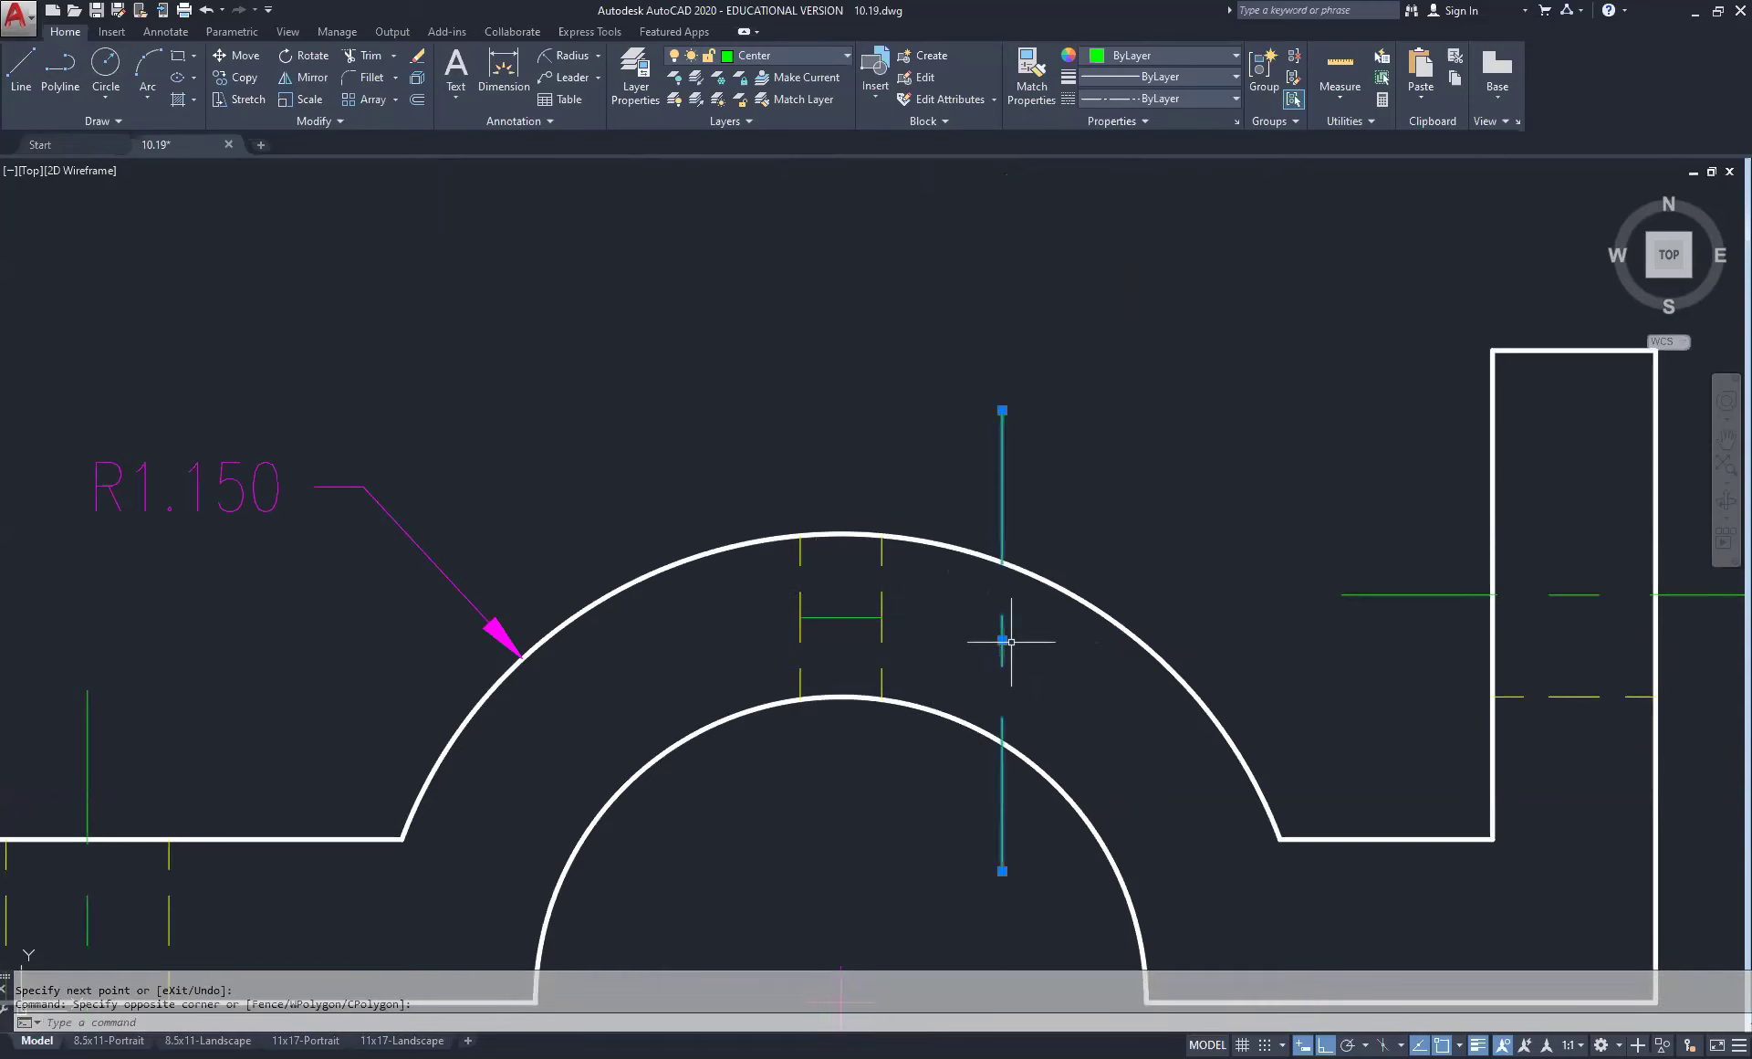
{"action": "left_click", "coordinate": [1002, 640]}
{"action": "left_click", "coordinate": [842, 618]}
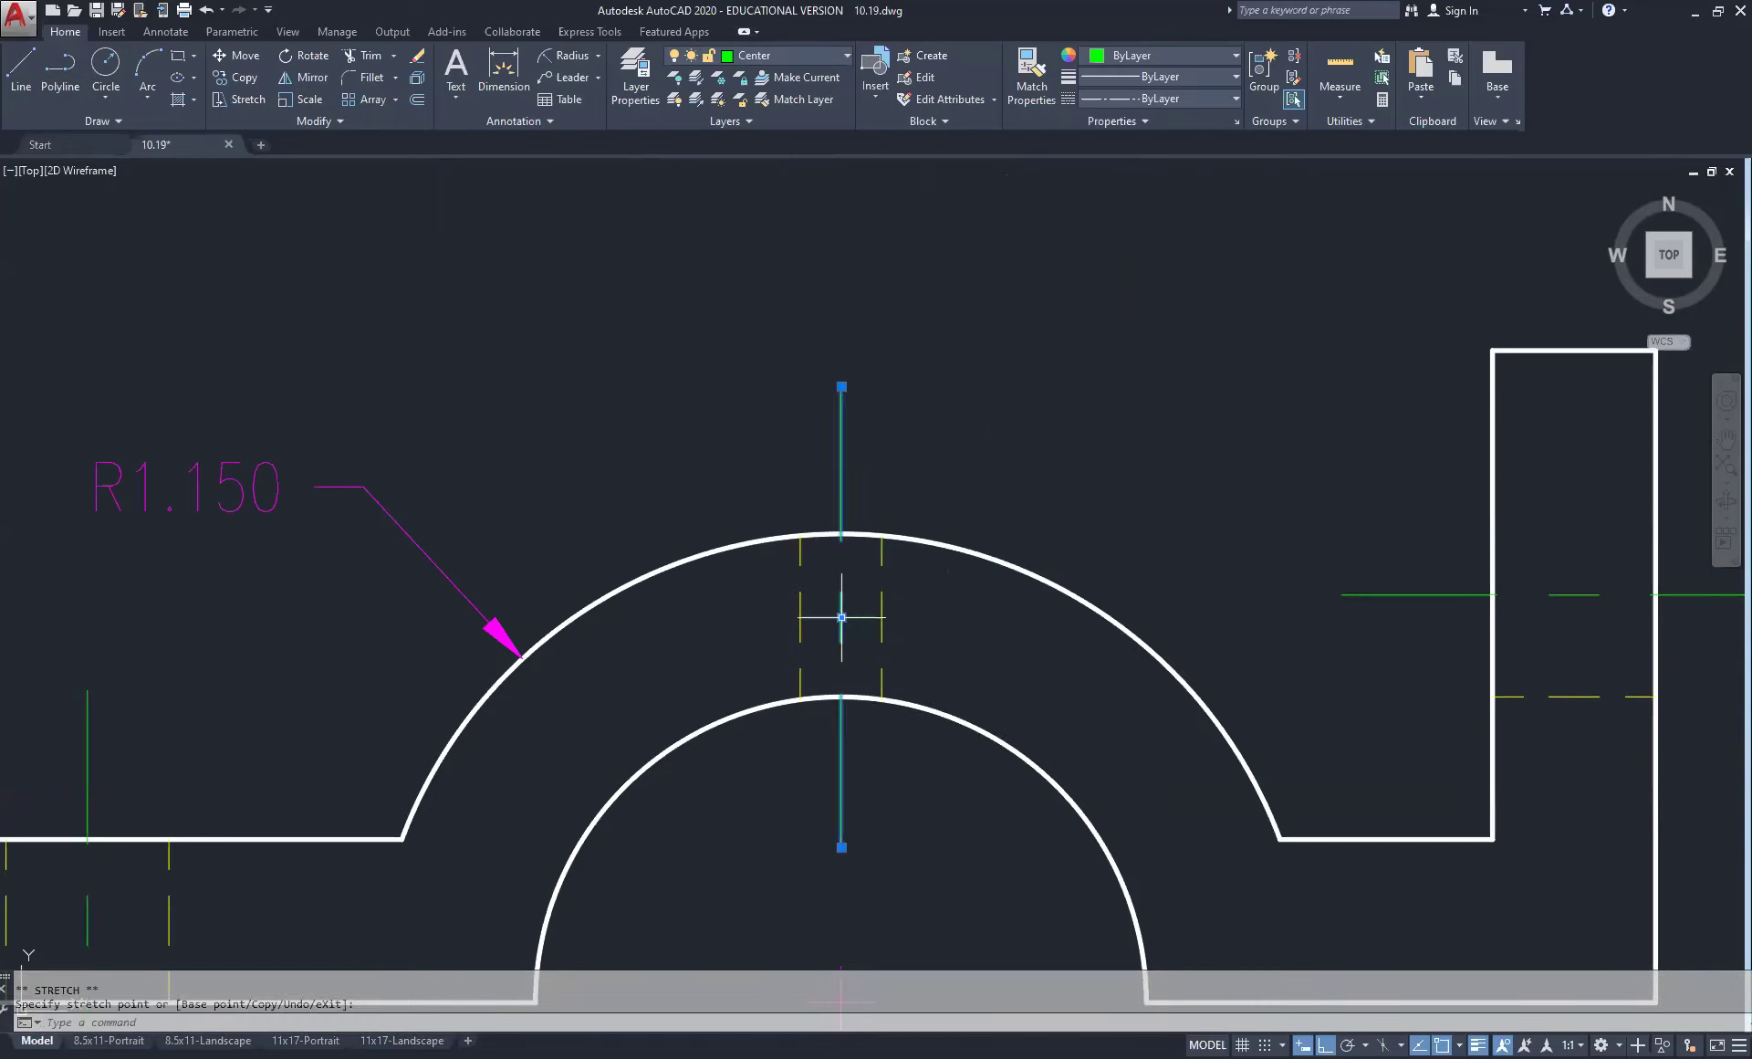
{"action": "key", "text": "Escape"}
{"action": "key", "text": "Escape"}
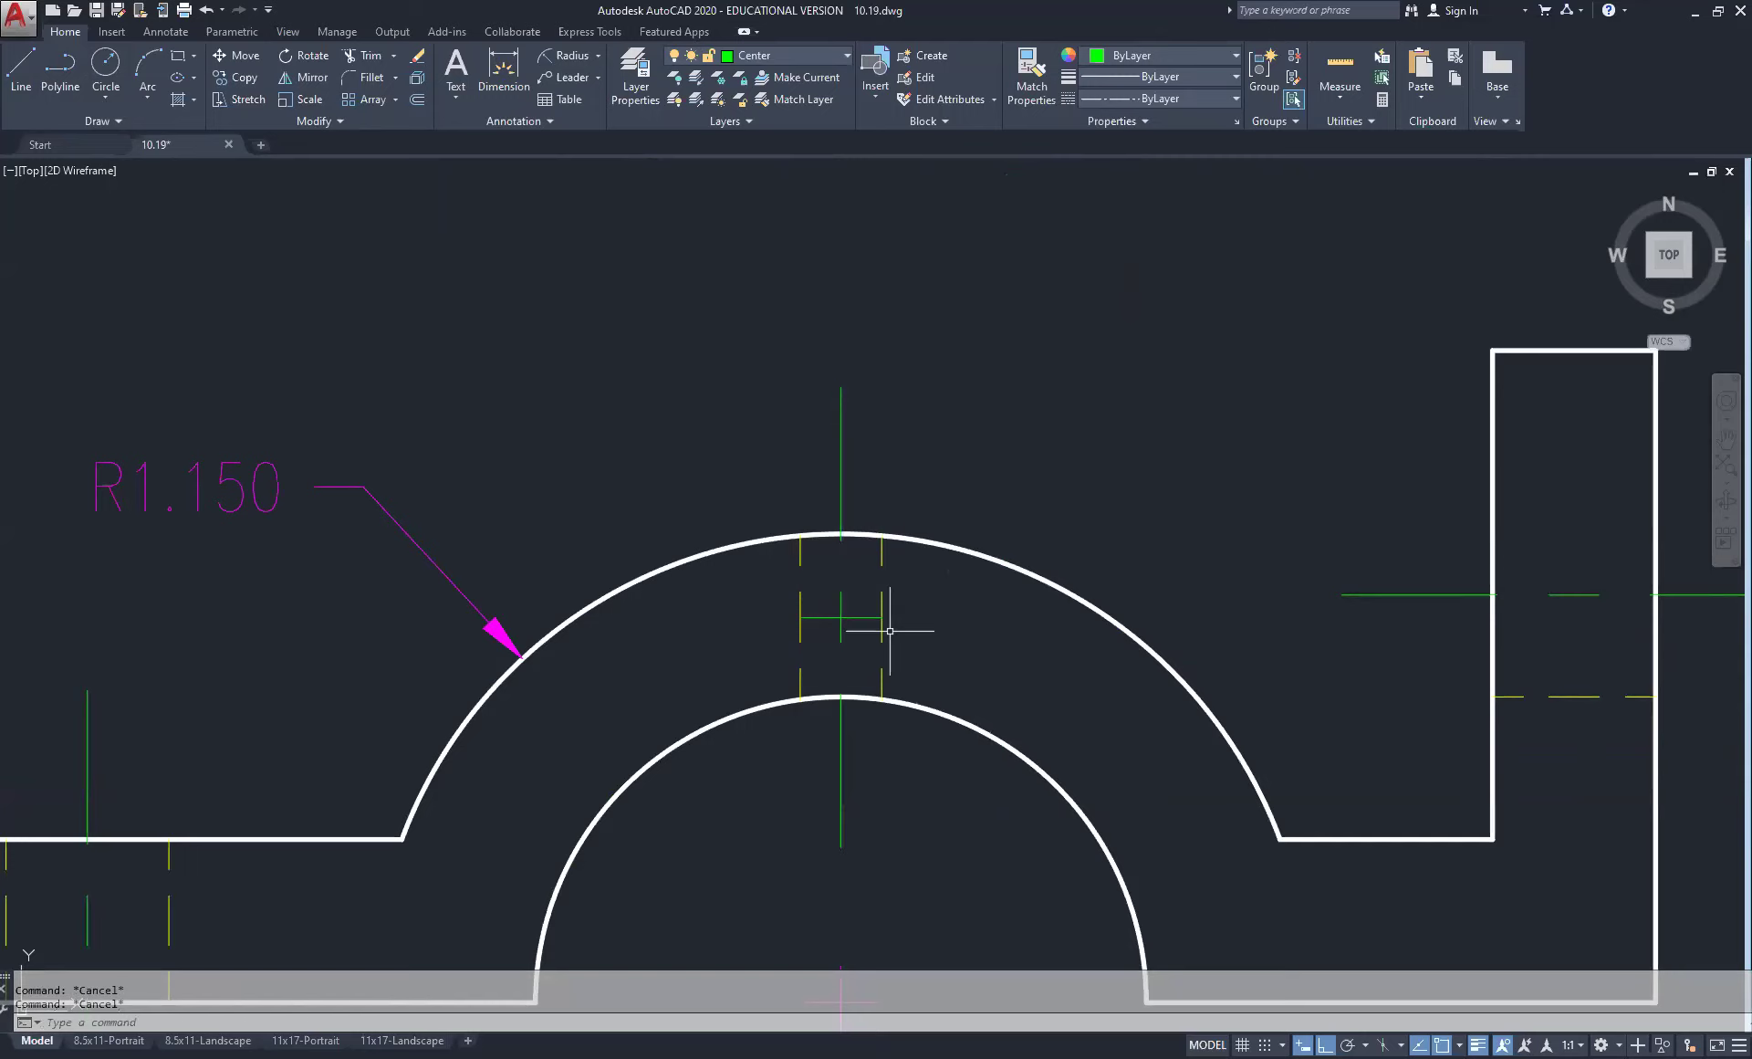
Step: Delete the horizontal helper line between the small hole's hidden lines
{"action": "left_click", "coordinate": [867, 615]}
{"action": "key", "text": "Delete"}
{"action": "scroll", "coordinate": [939, 821], "scroll_direction": "down", "scroll_amount": 2}
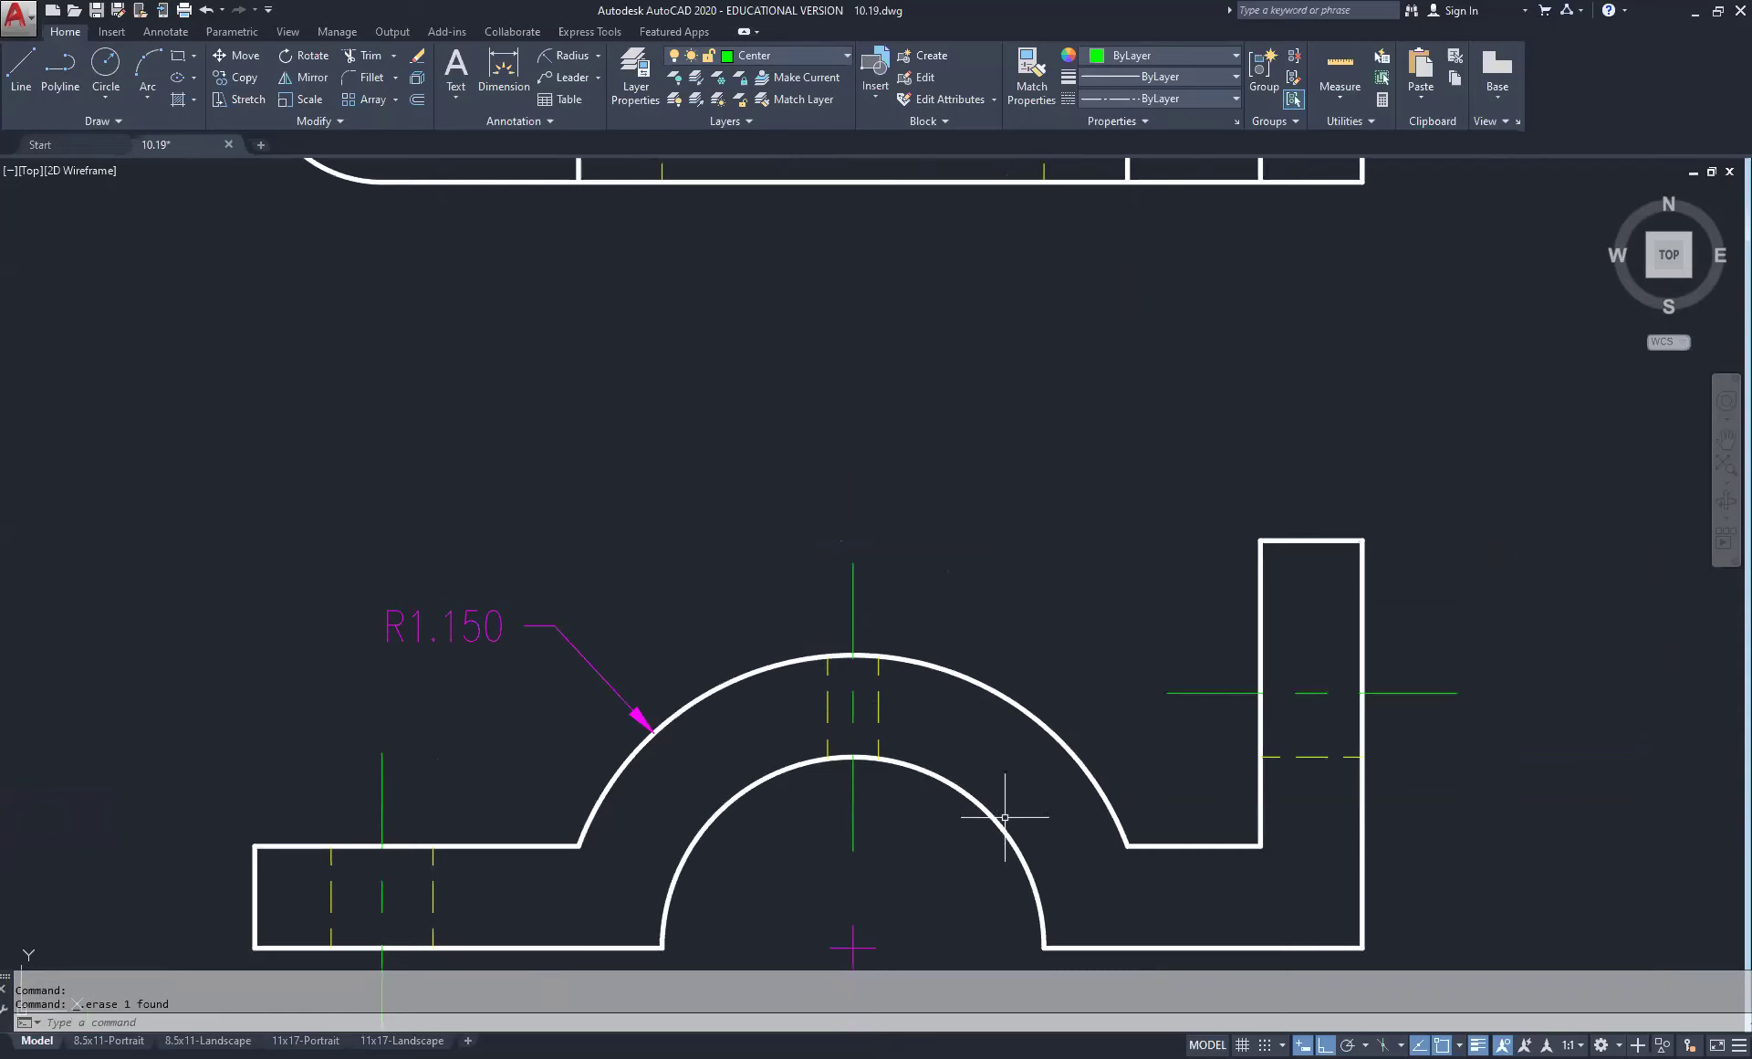
Step: Open the 8.5x11-Landscape layout, activate its viewport and shift the views so the whole side view fits inside the border
{"action": "scroll", "coordinate": [996, 795], "scroll_direction": "down", "scroll_amount": 2}
{"action": "scroll", "coordinate": [1064, 665], "scroll_direction": "down", "scroll_amount": 4}
{"action": "scroll", "coordinate": [1064, 664], "scroll_direction": "up", "scroll_amount": 4}
{"action": "middle_click_drag", "start_coordinate": [1096, 696], "coordinate": [813, 500]}
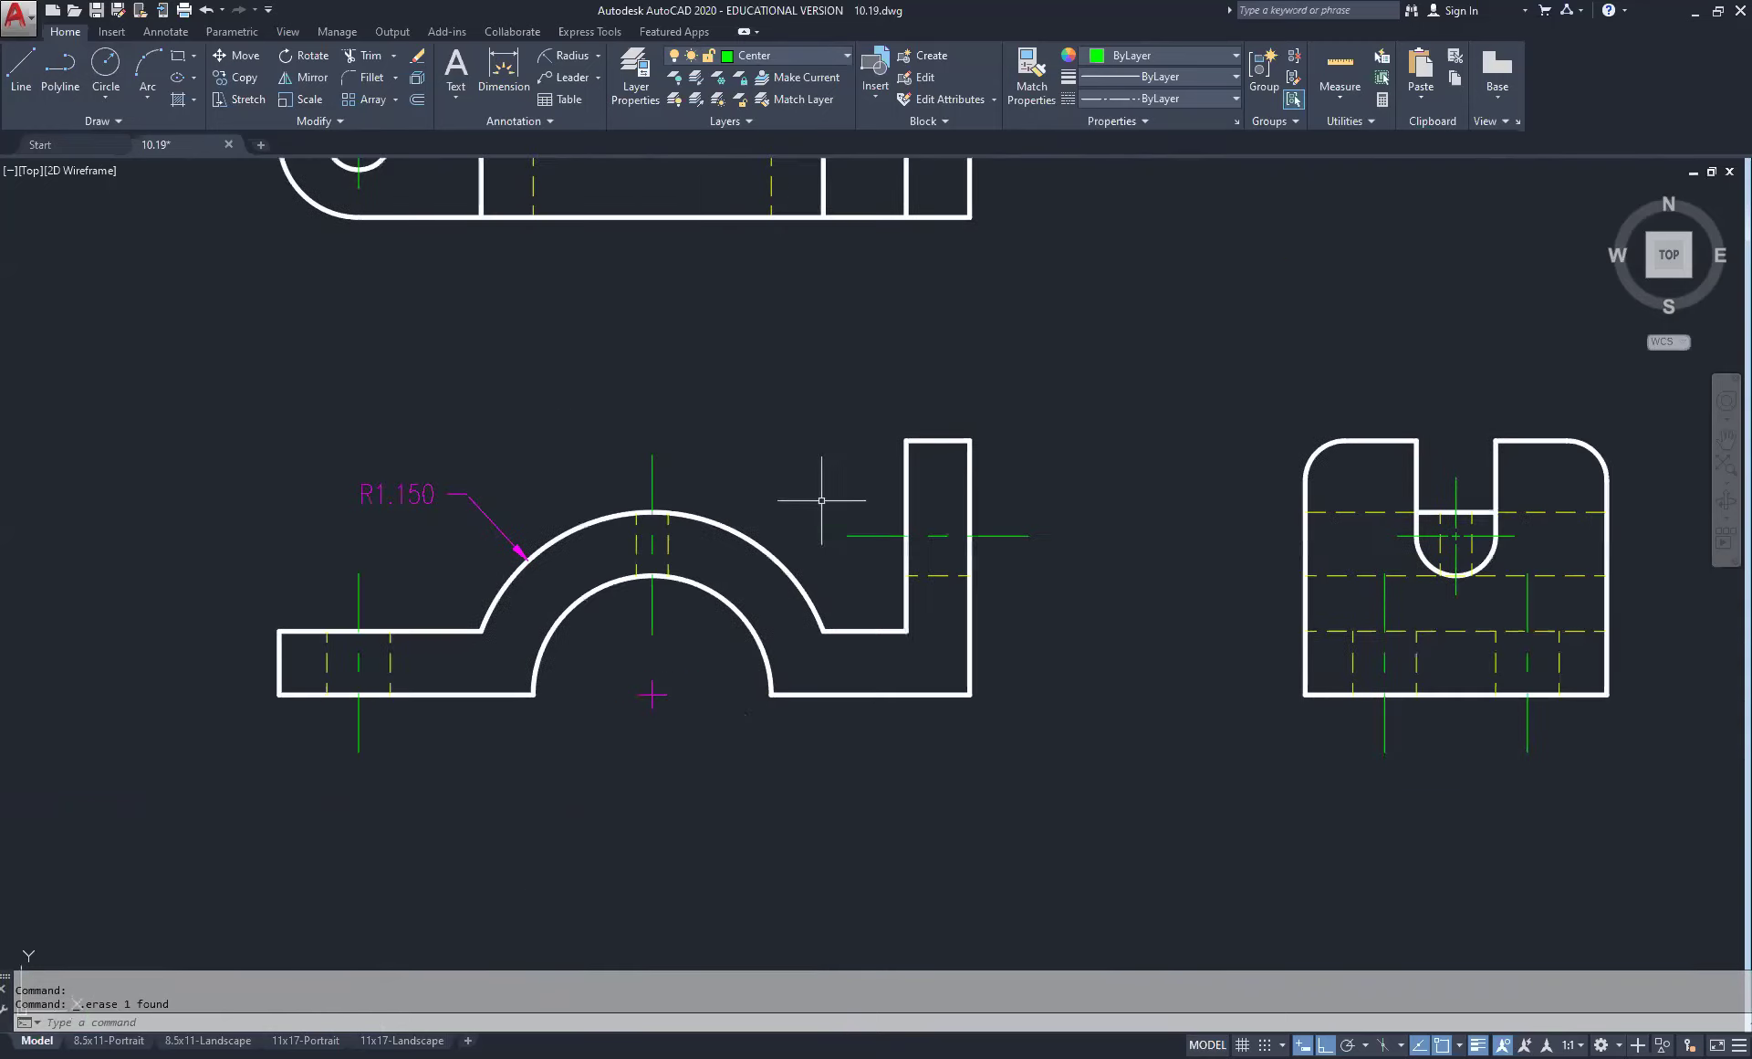
{"action": "scroll", "coordinate": [1056, 500], "scroll_direction": "down", "scroll_amount": 2}
{"action": "middle_click_drag", "start_coordinate": [1098, 493], "coordinate": [978, 529]}
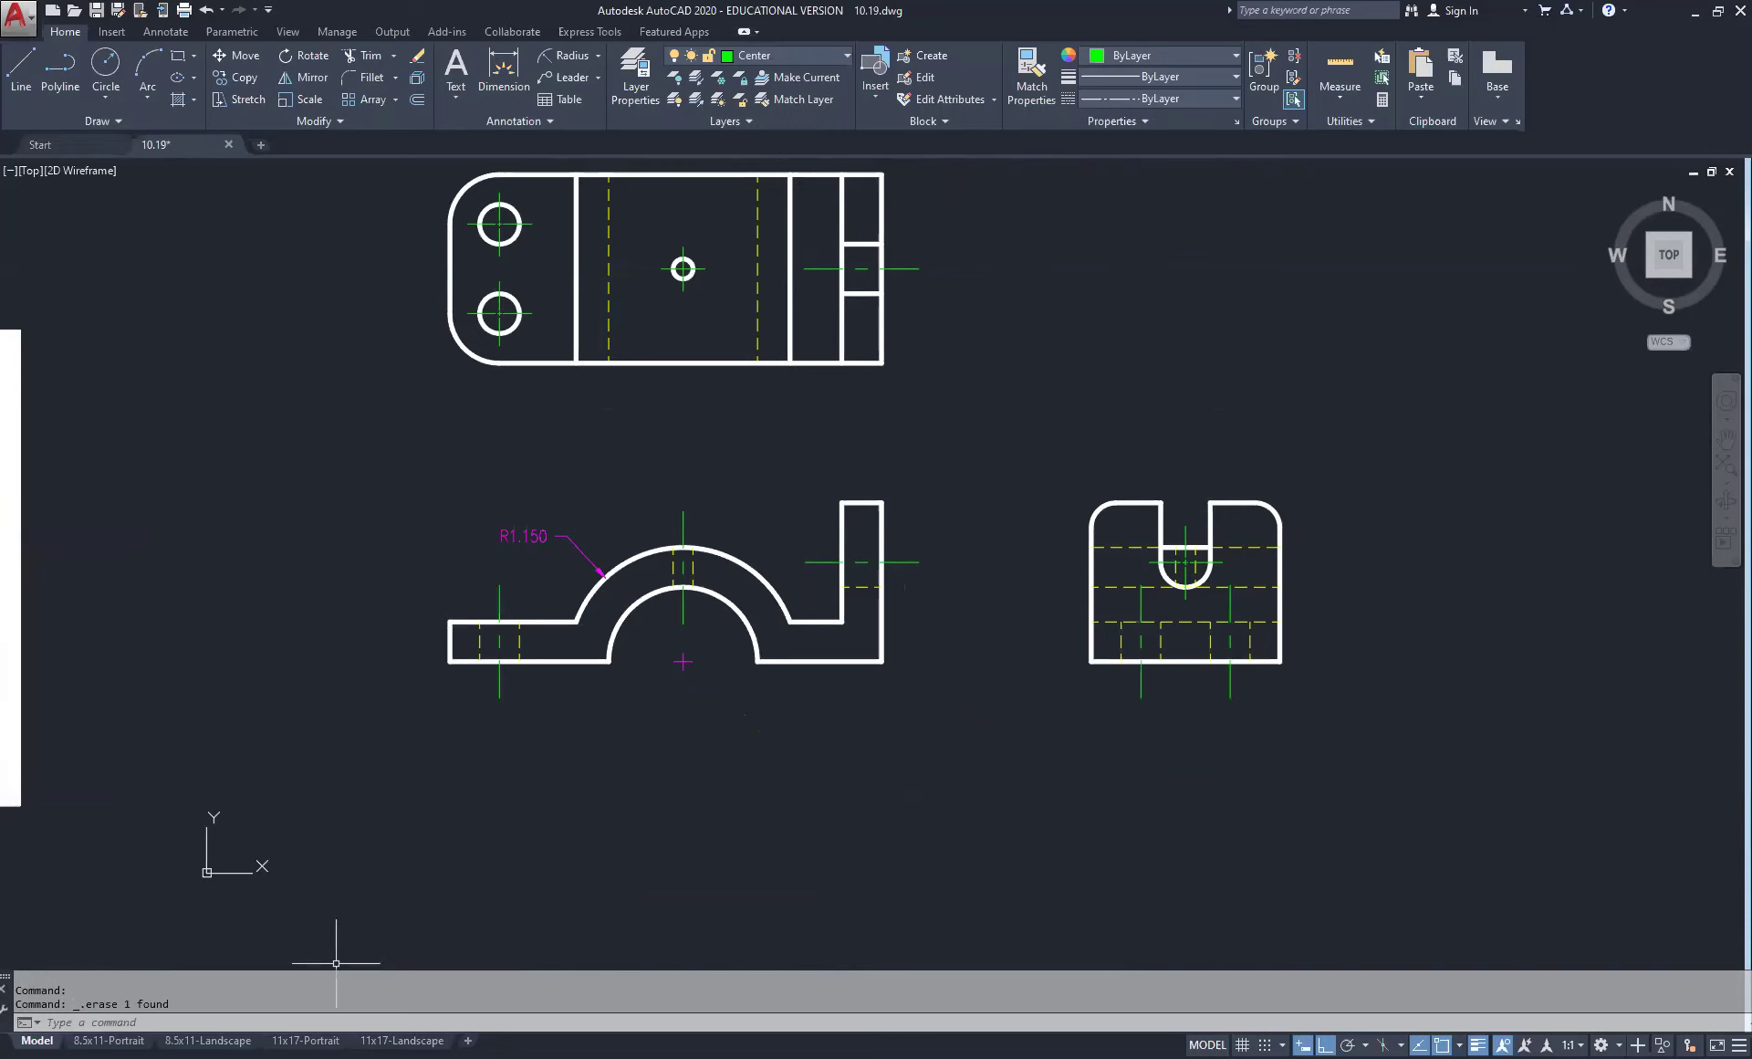
{"action": "left_click", "coordinate": [209, 1041]}
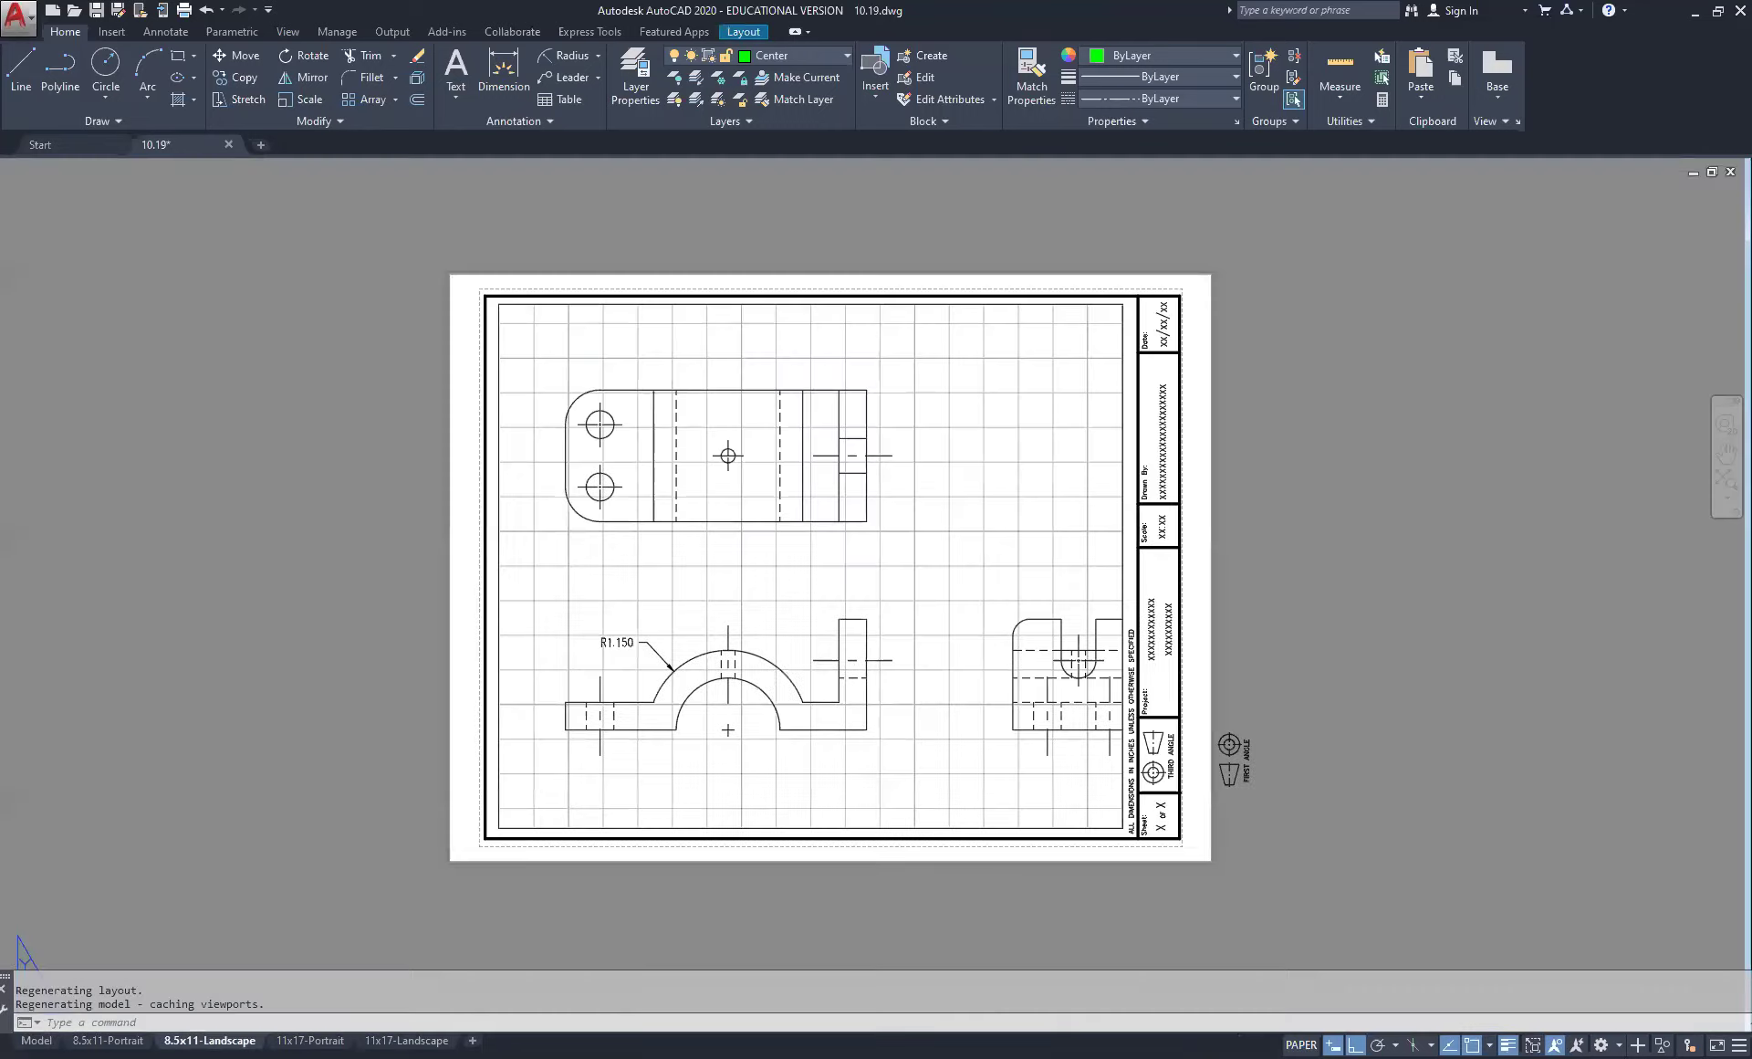
{"action": "double_click", "coordinate": [943, 561]}
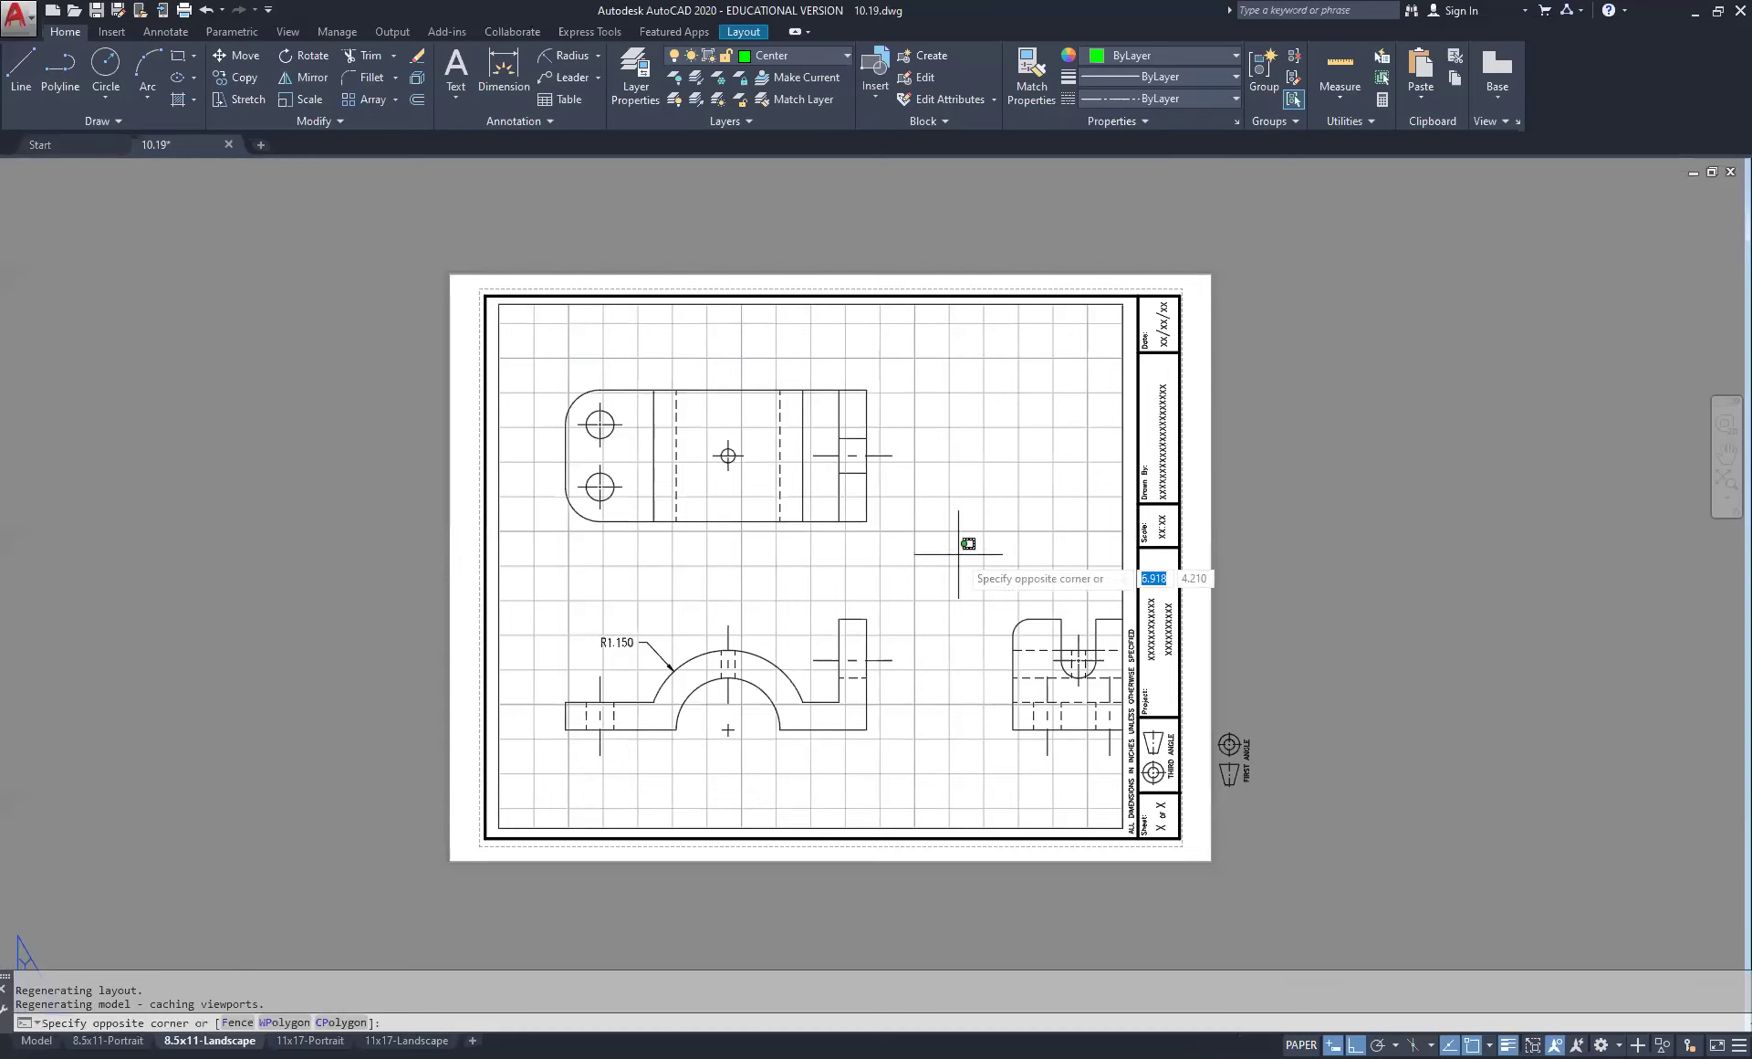
{"action": "middle_click_drag", "start_coordinate": [942, 561], "coordinate": [852, 548]}
Step: Move the whole side view horizontally about 0.96 toward the front view within the layout's viewport
{"action": "left_click", "coordinate": [938, 557]}
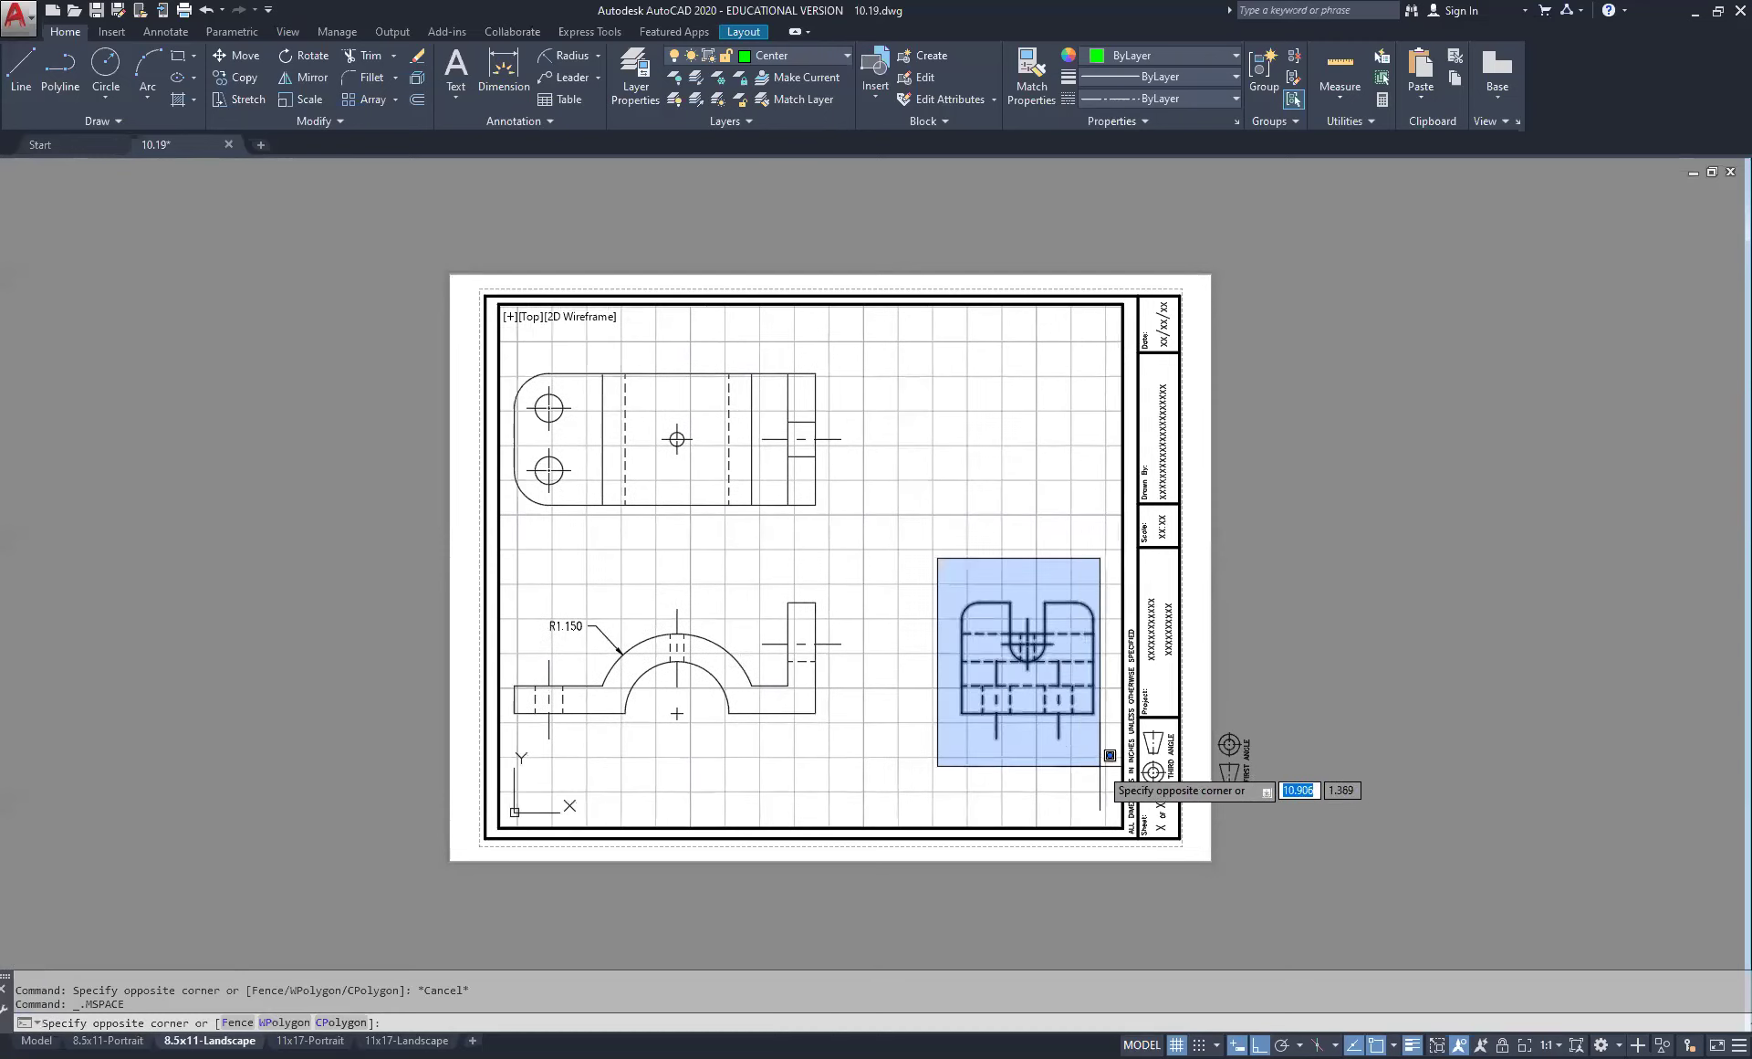
{"action": "left_click", "coordinate": [1119, 810]}
{"action": "right_click", "coordinate": [940, 533]}
{"action": "left_click", "coordinate": [970, 660]}
{"action": "left_click", "coordinate": [1022, 546]}
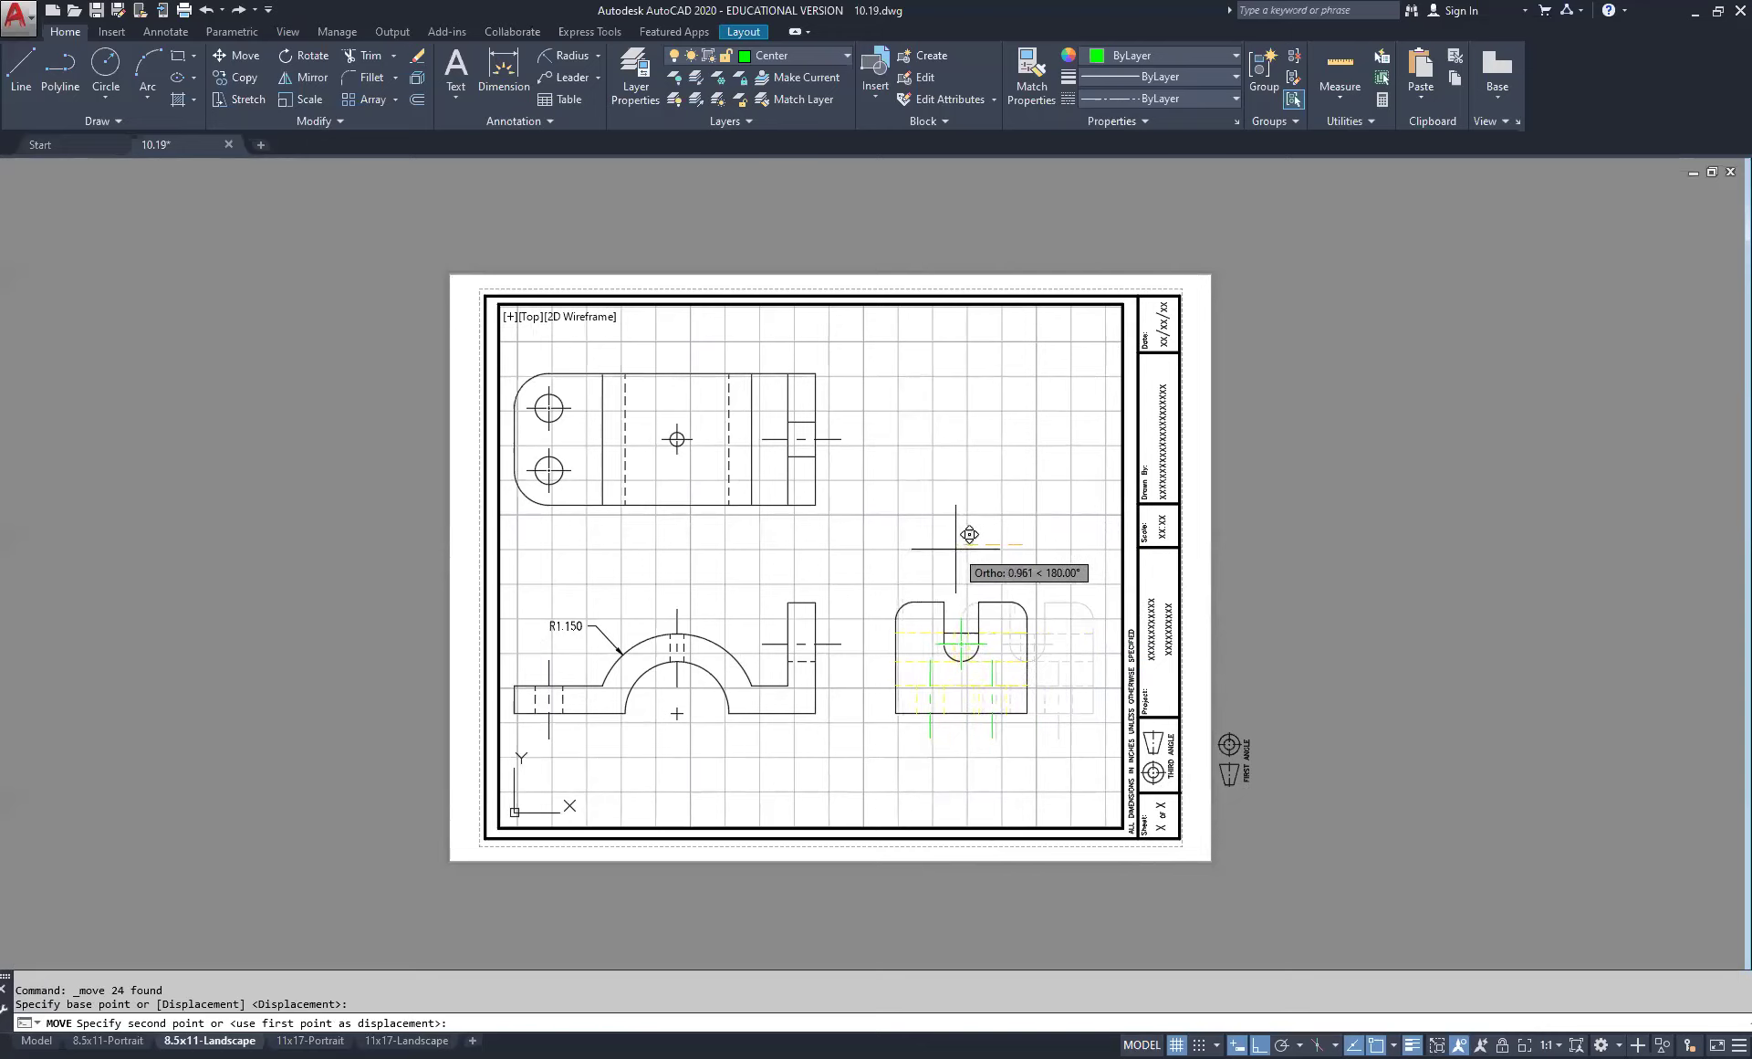
{"action": "key", "text": "Escape"}
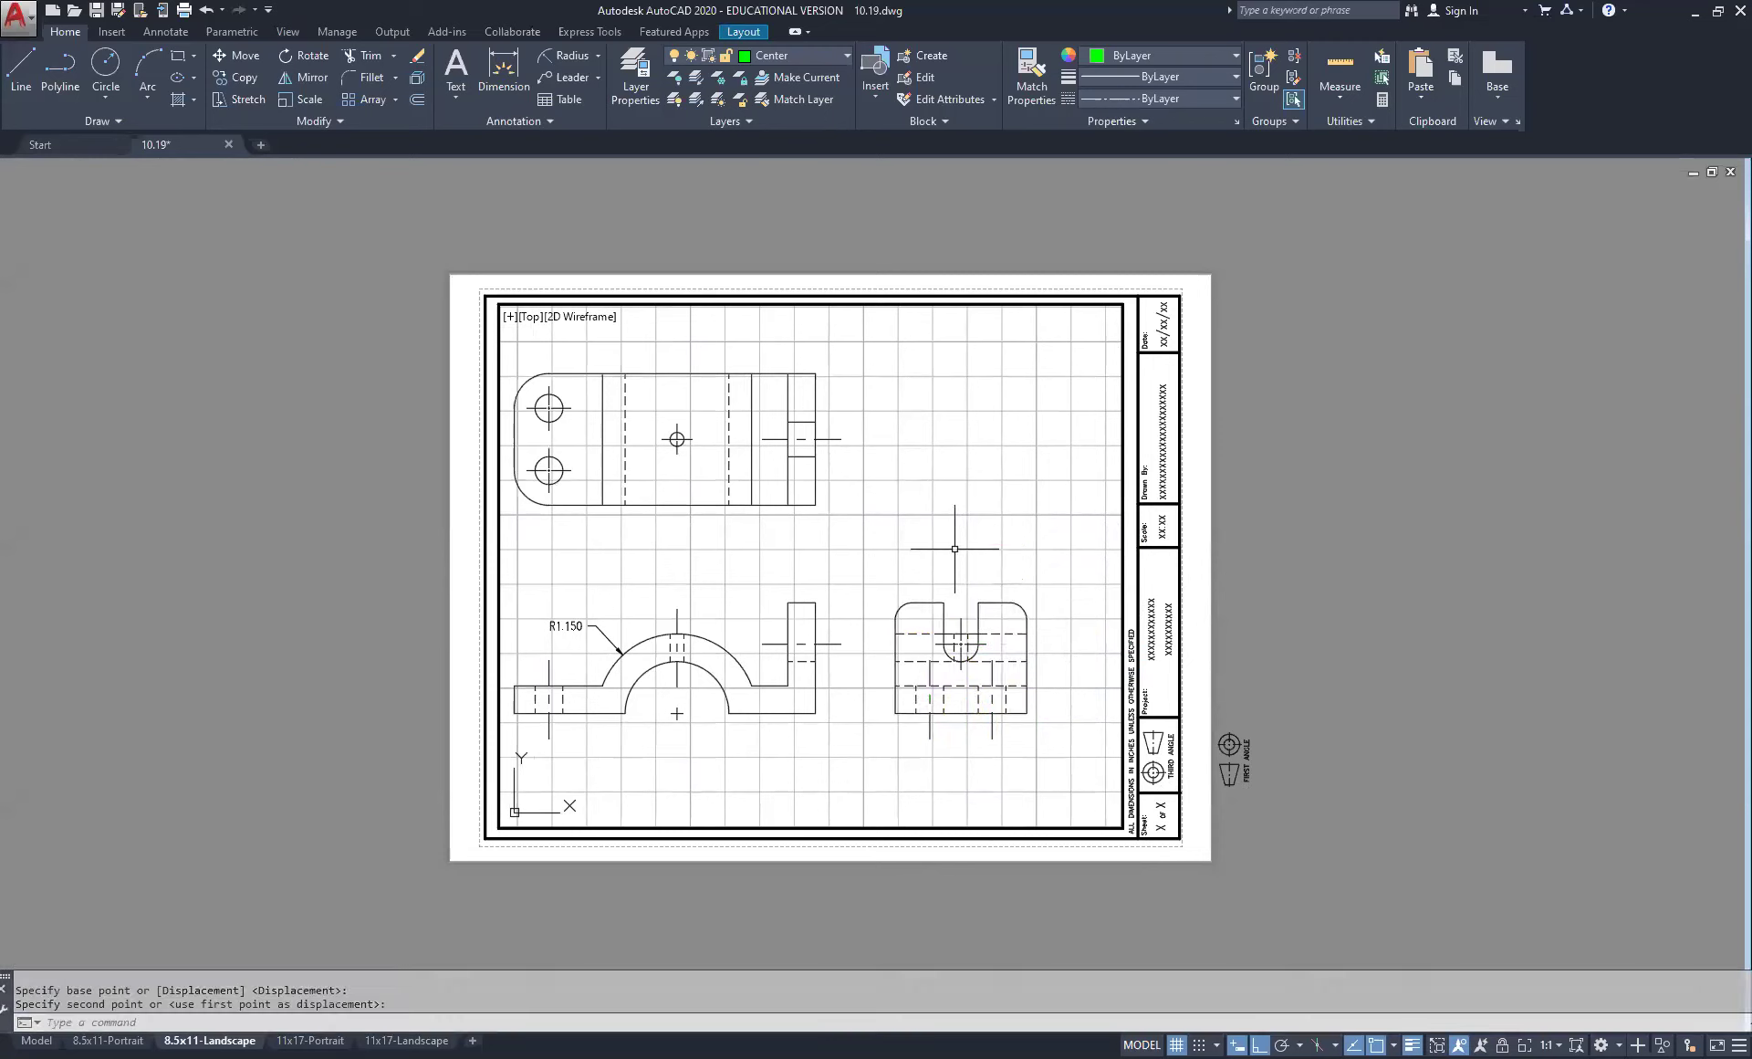
Step: Fit all geometry in the 8.5x11-Landscape viewport, centre the three views within the border and set the viewport scale to 1:1
{"action": "key", "text": "Escape"}
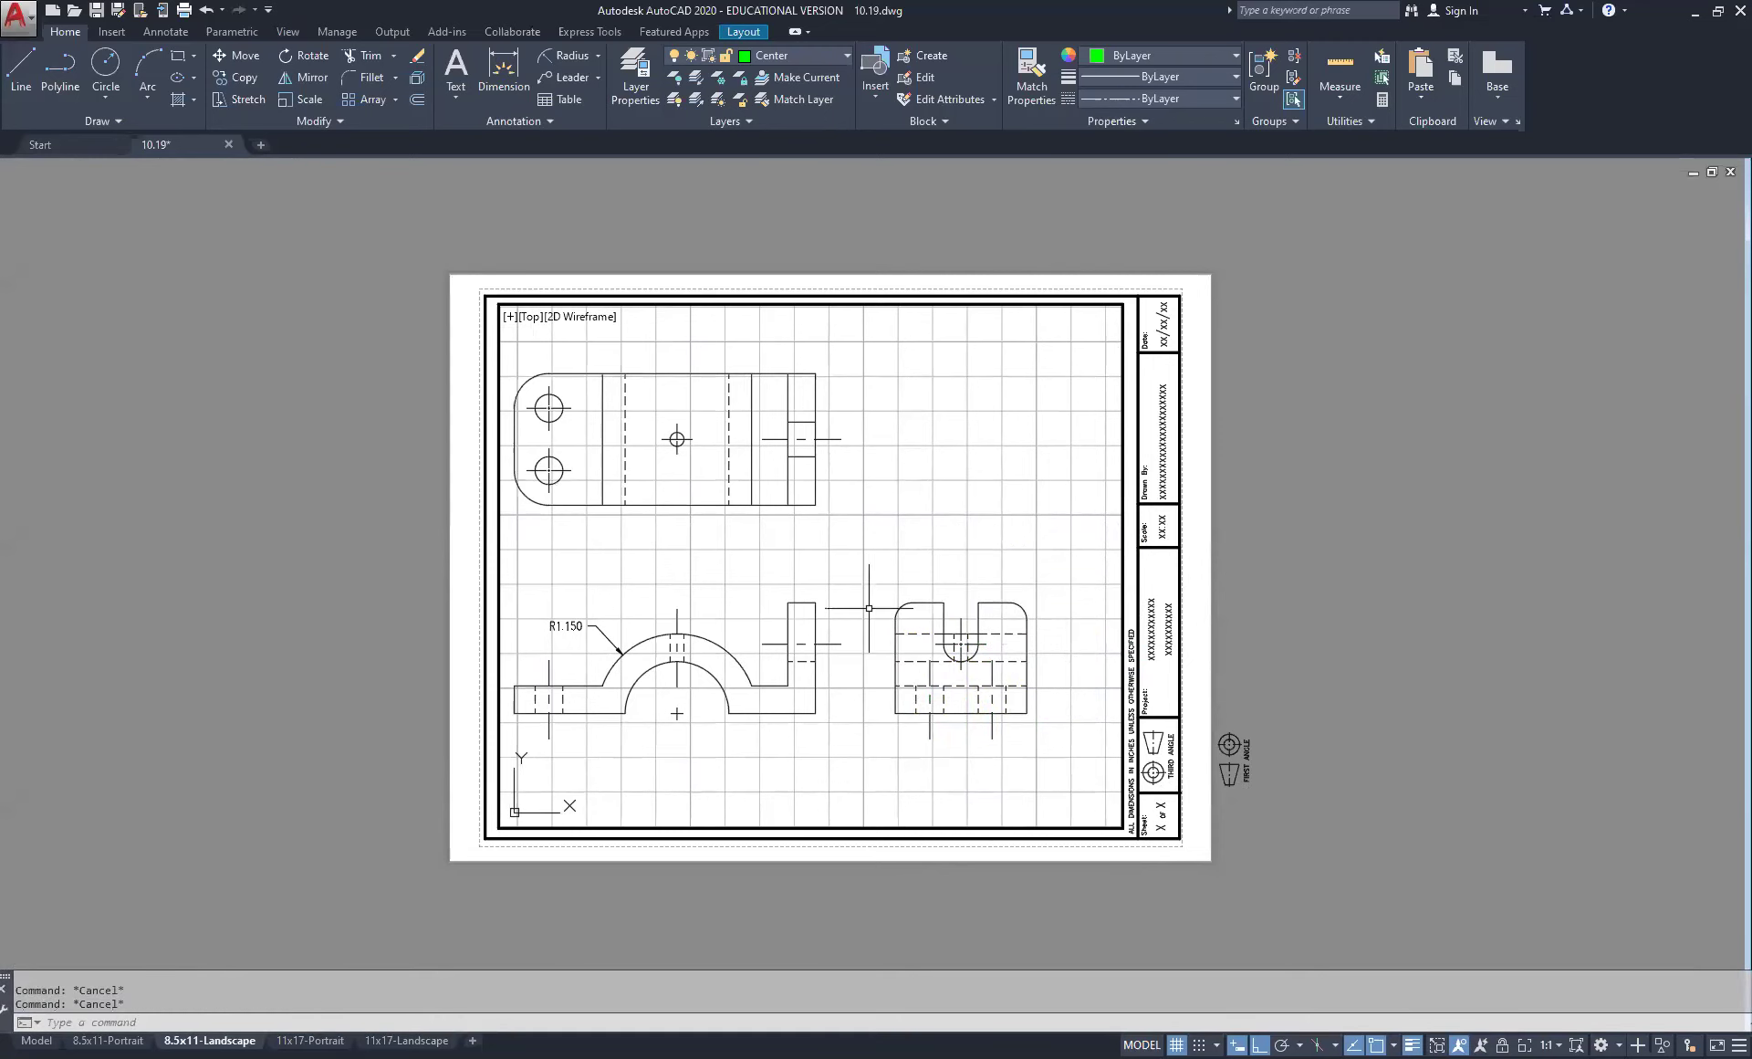
{"action": "middle_click", "coordinate": [902, 553]}
{"action": "middle_click", "coordinate": [903, 553]}
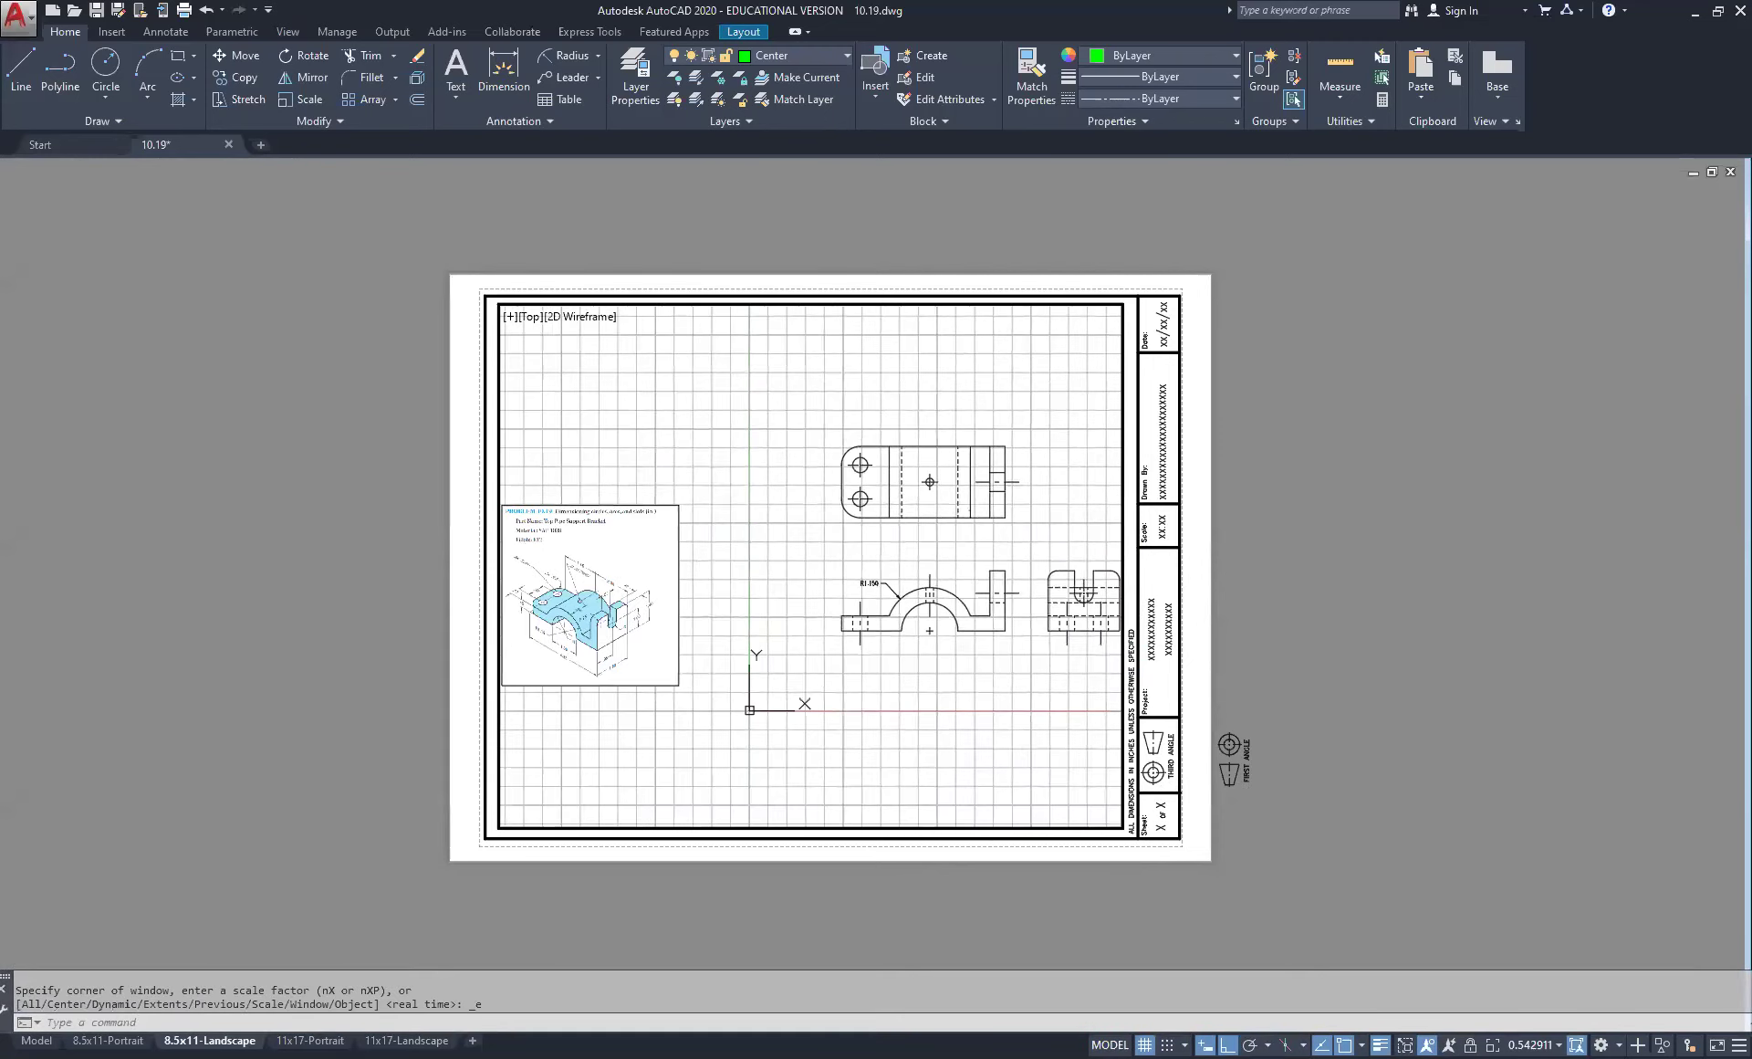
{"action": "scroll", "coordinate": [845, 587], "scroll_direction": "up", "scroll_amount": 2}
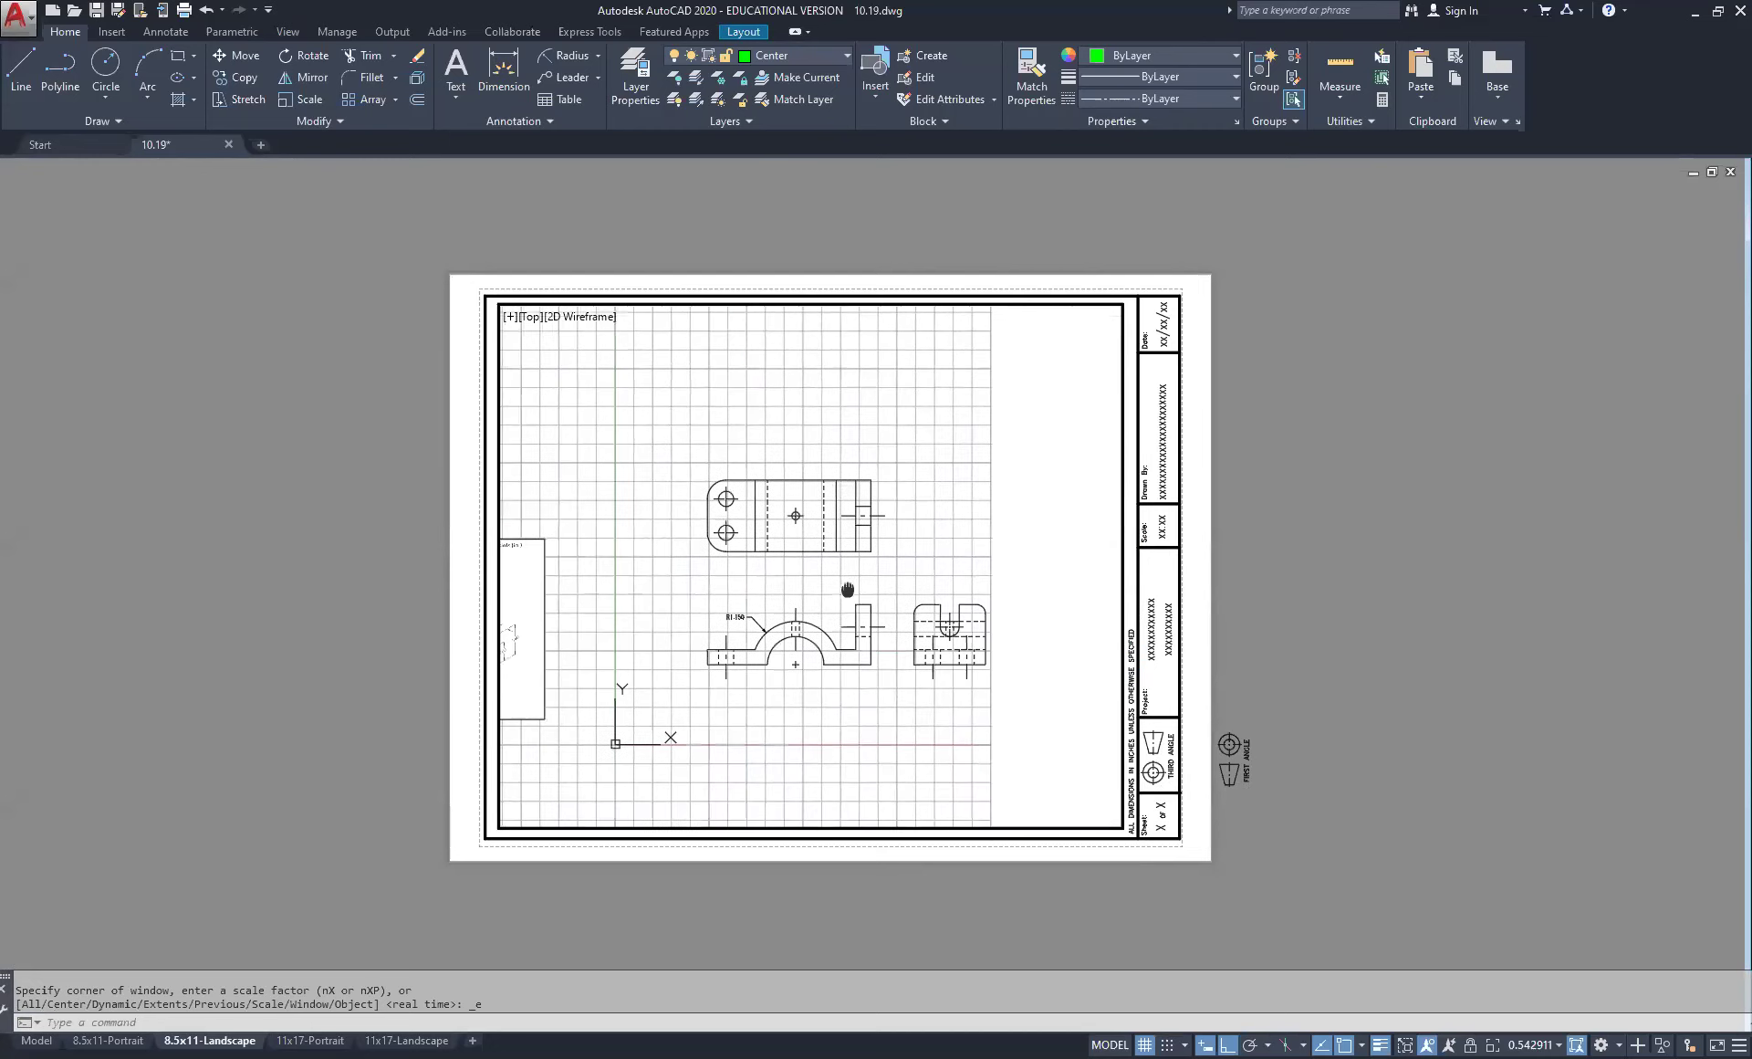
{"action": "middle_click_drag", "start_coordinate": [891, 593], "coordinate": [876, 577]}
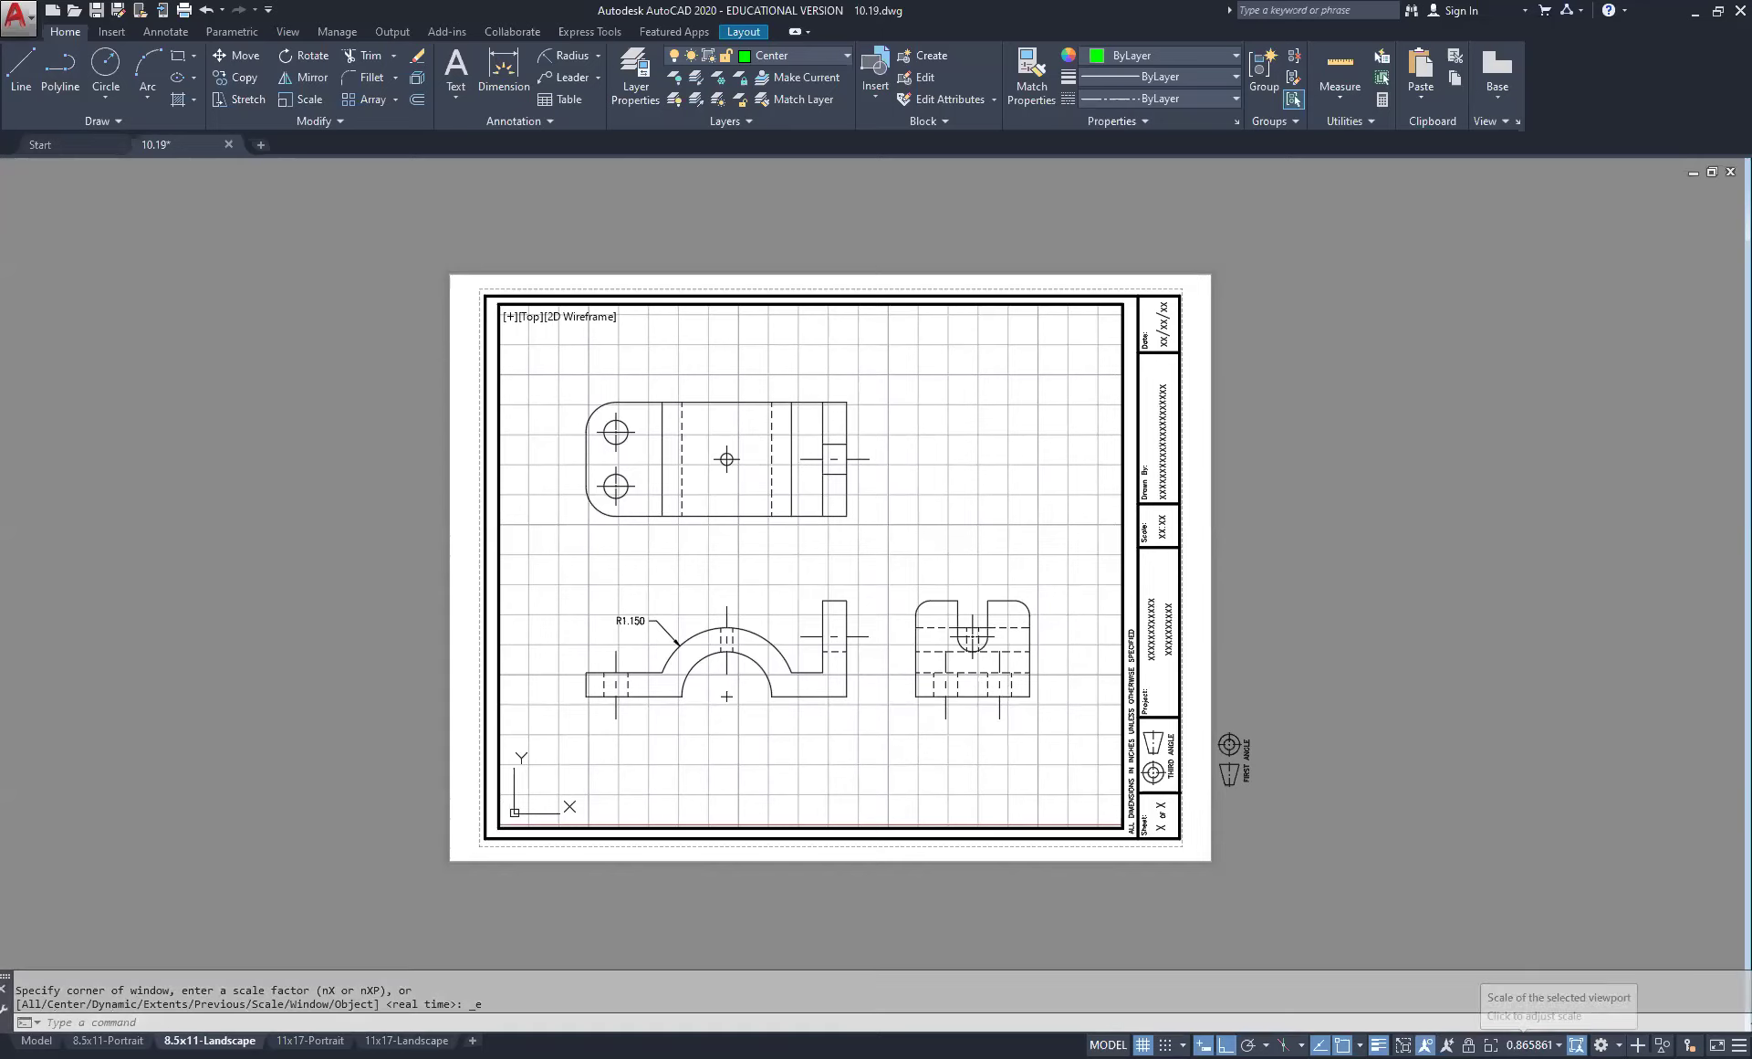
{"action": "left_click", "coordinate": [1534, 1044]}
{"action": "left_click", "coordinate": [1518, 519]}
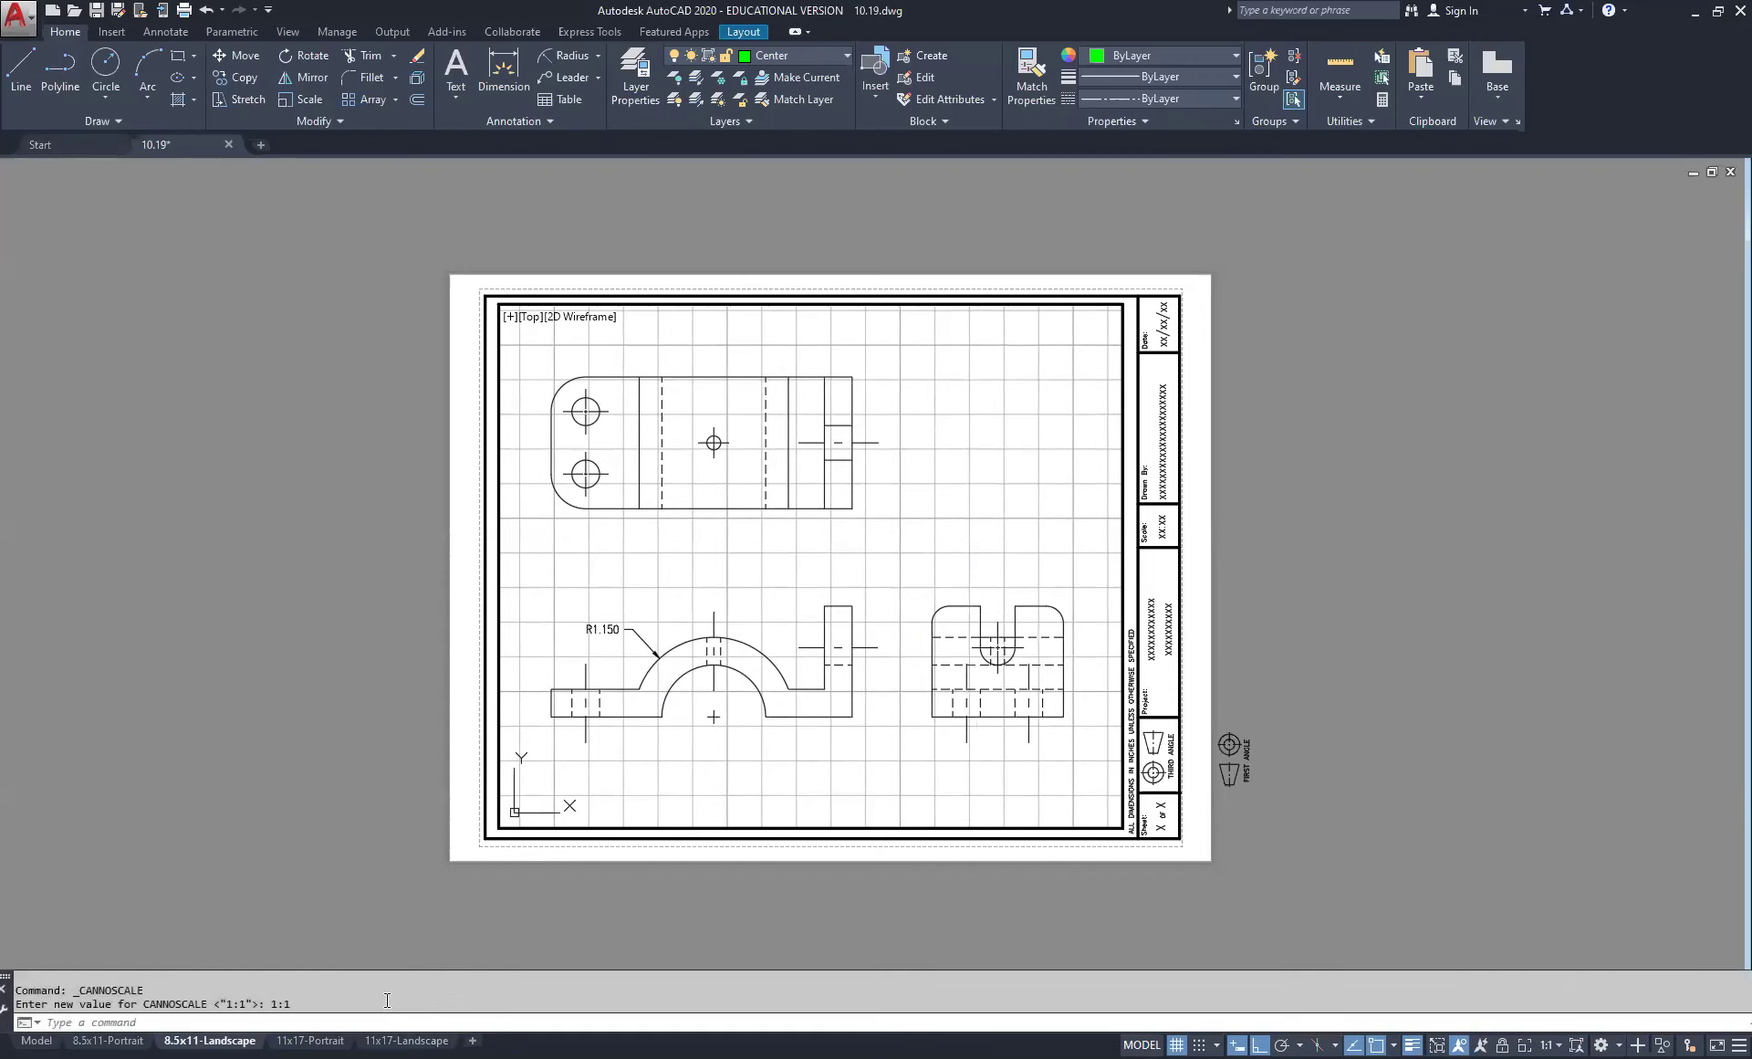
Step: Check how the three views fit in the 11x17-Landscape layout's viewport and return to the 8.5x11-Landscape layout
{"action": "left_click", "coordinate": [385, 1029]}
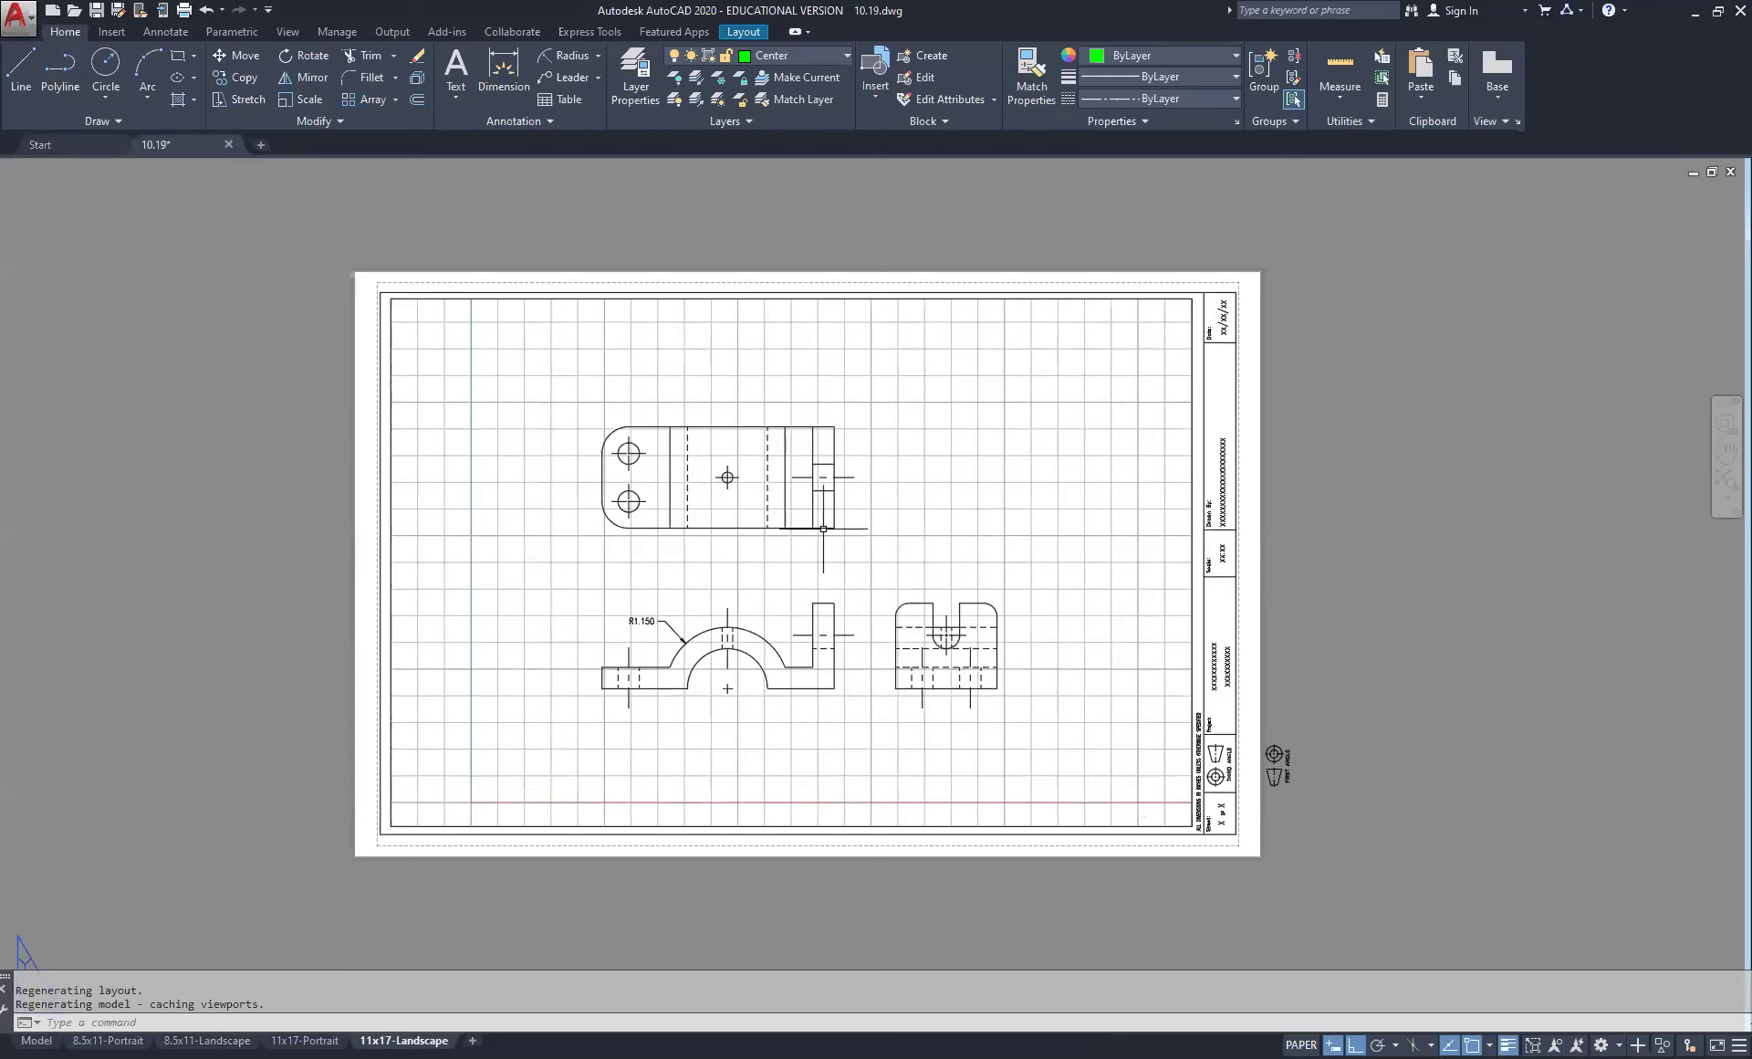
{"action": "left_click", "coordinate": [994, 461]}
{"action": "double_click", "coordinate": [994, 460]}
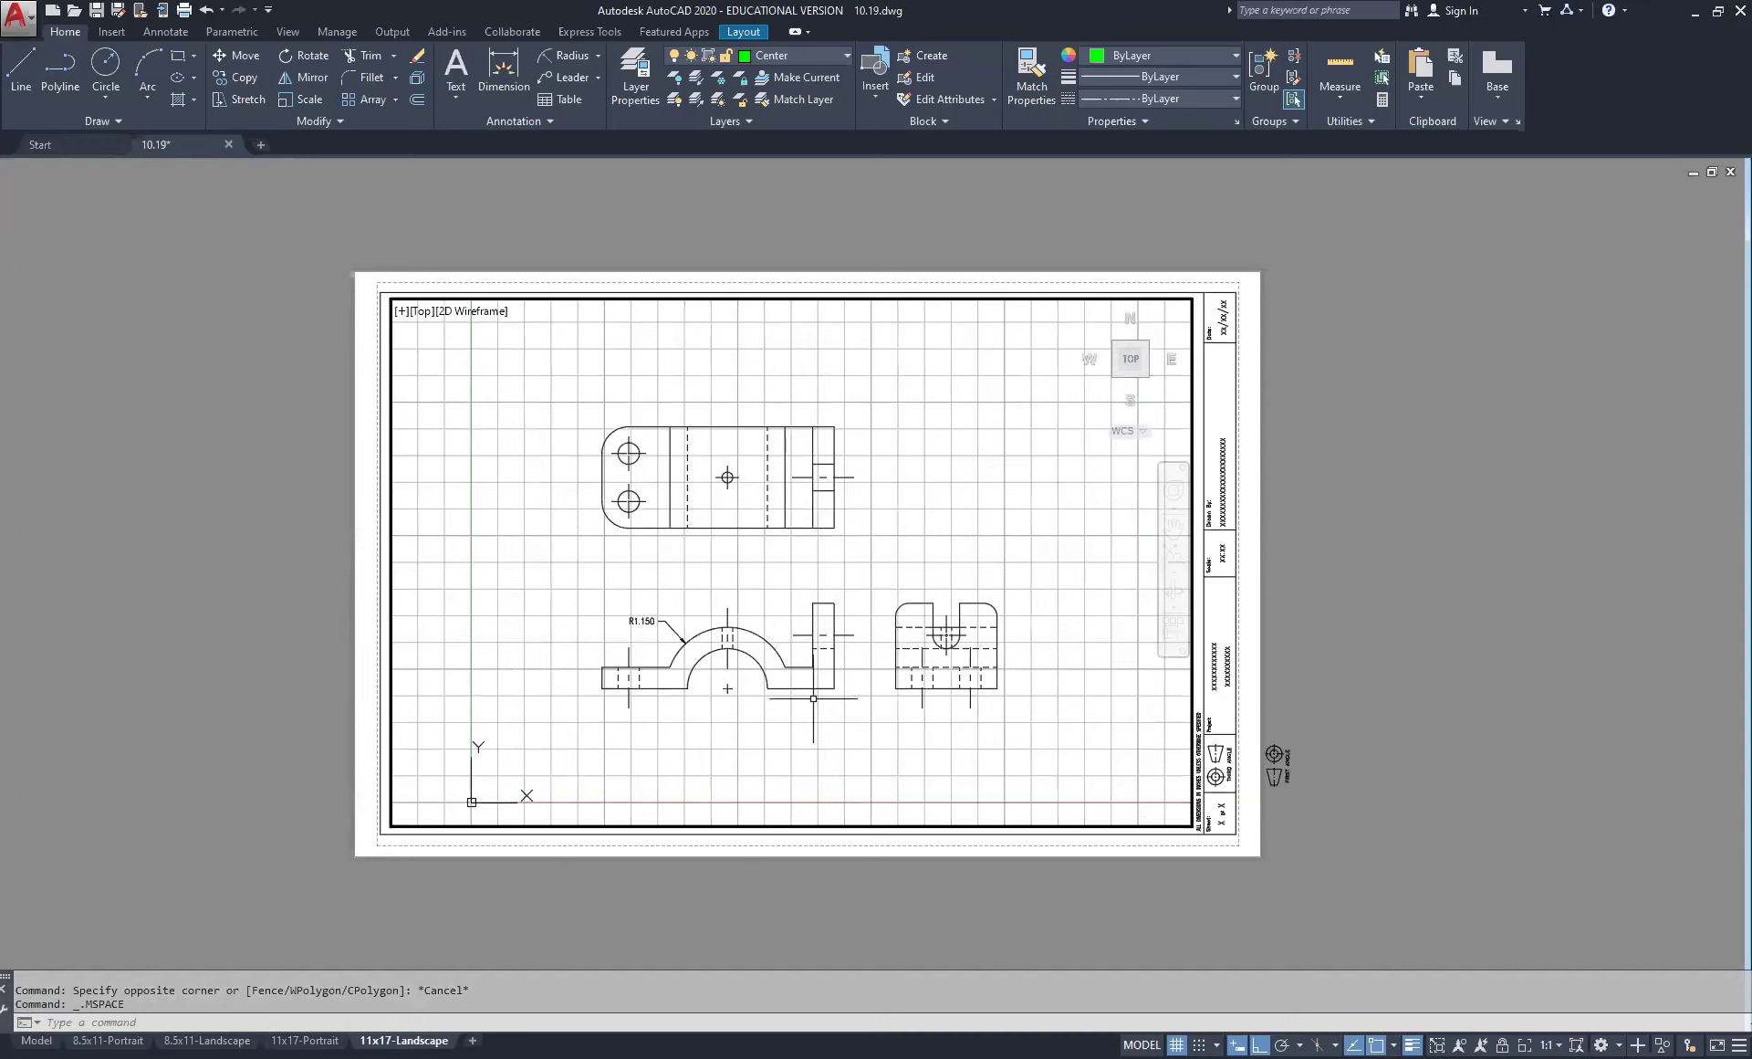
{"action": "left_click", "coordinate": [208, 1041]}
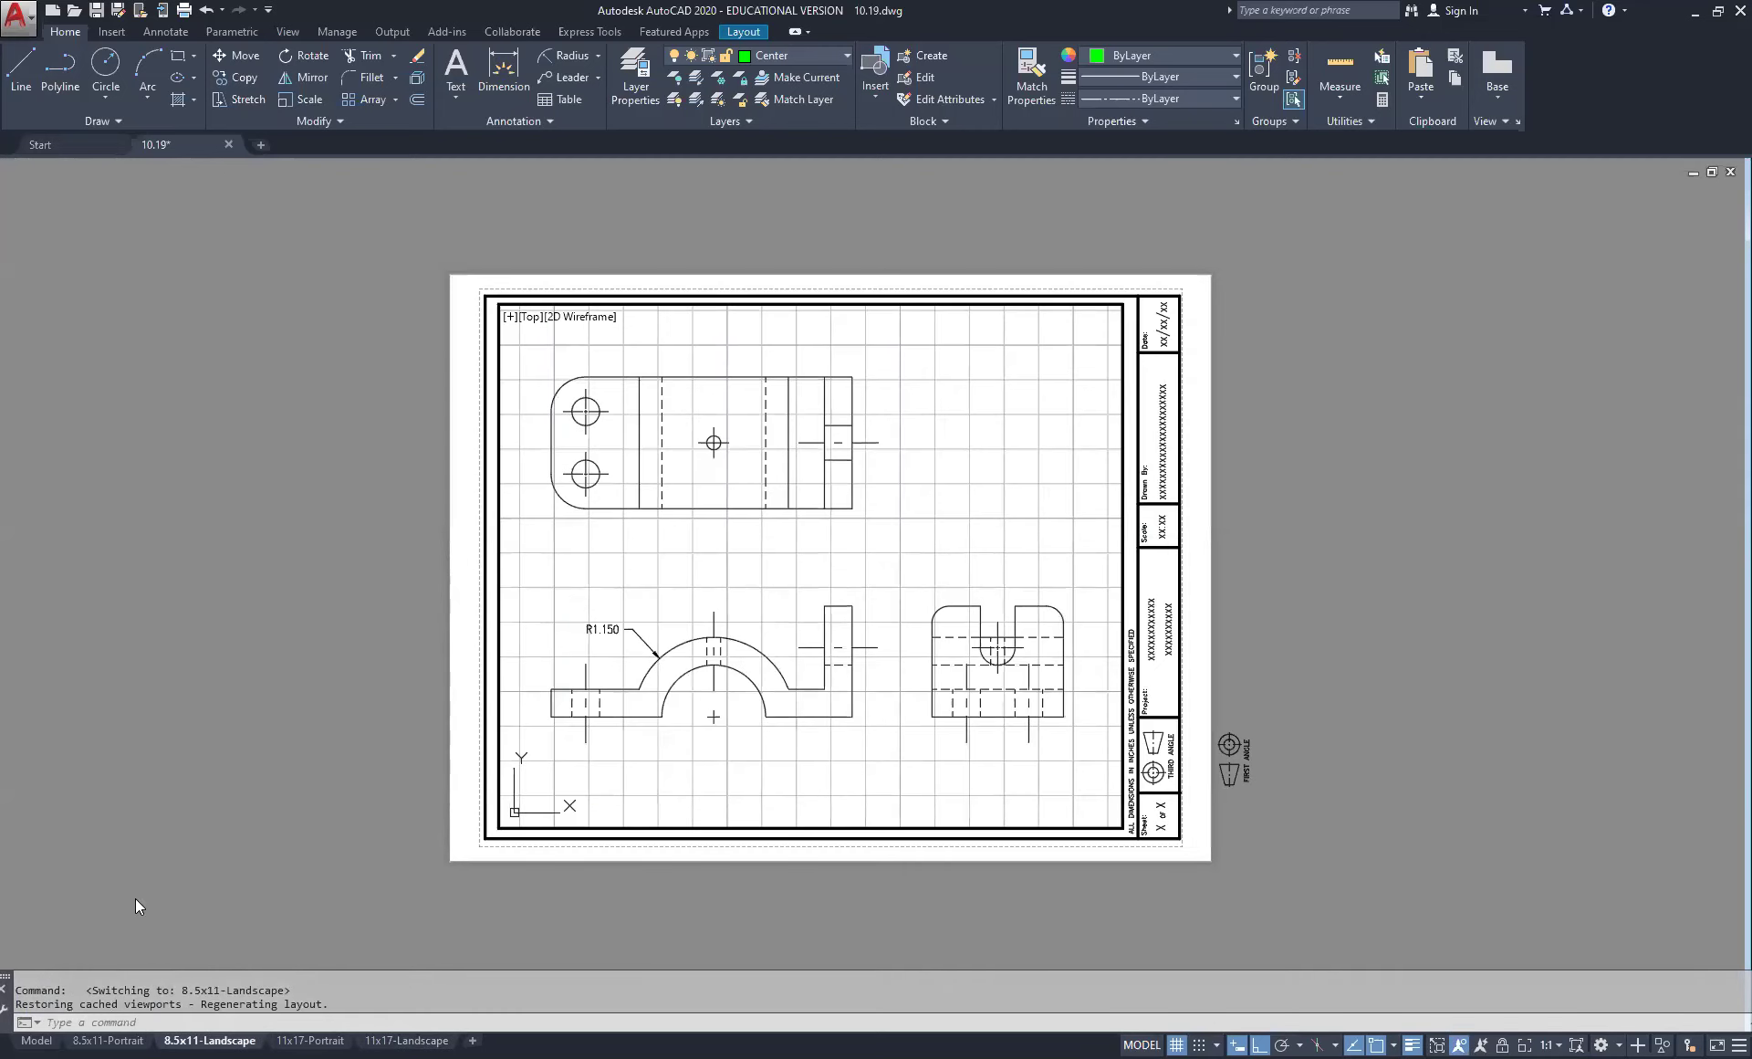
Step: In model space, add a horizontal linear dimension above the top view from its upper-right corner to the small centre hole
{"action": "mouse_move", "coordinate": [37, 1040]}
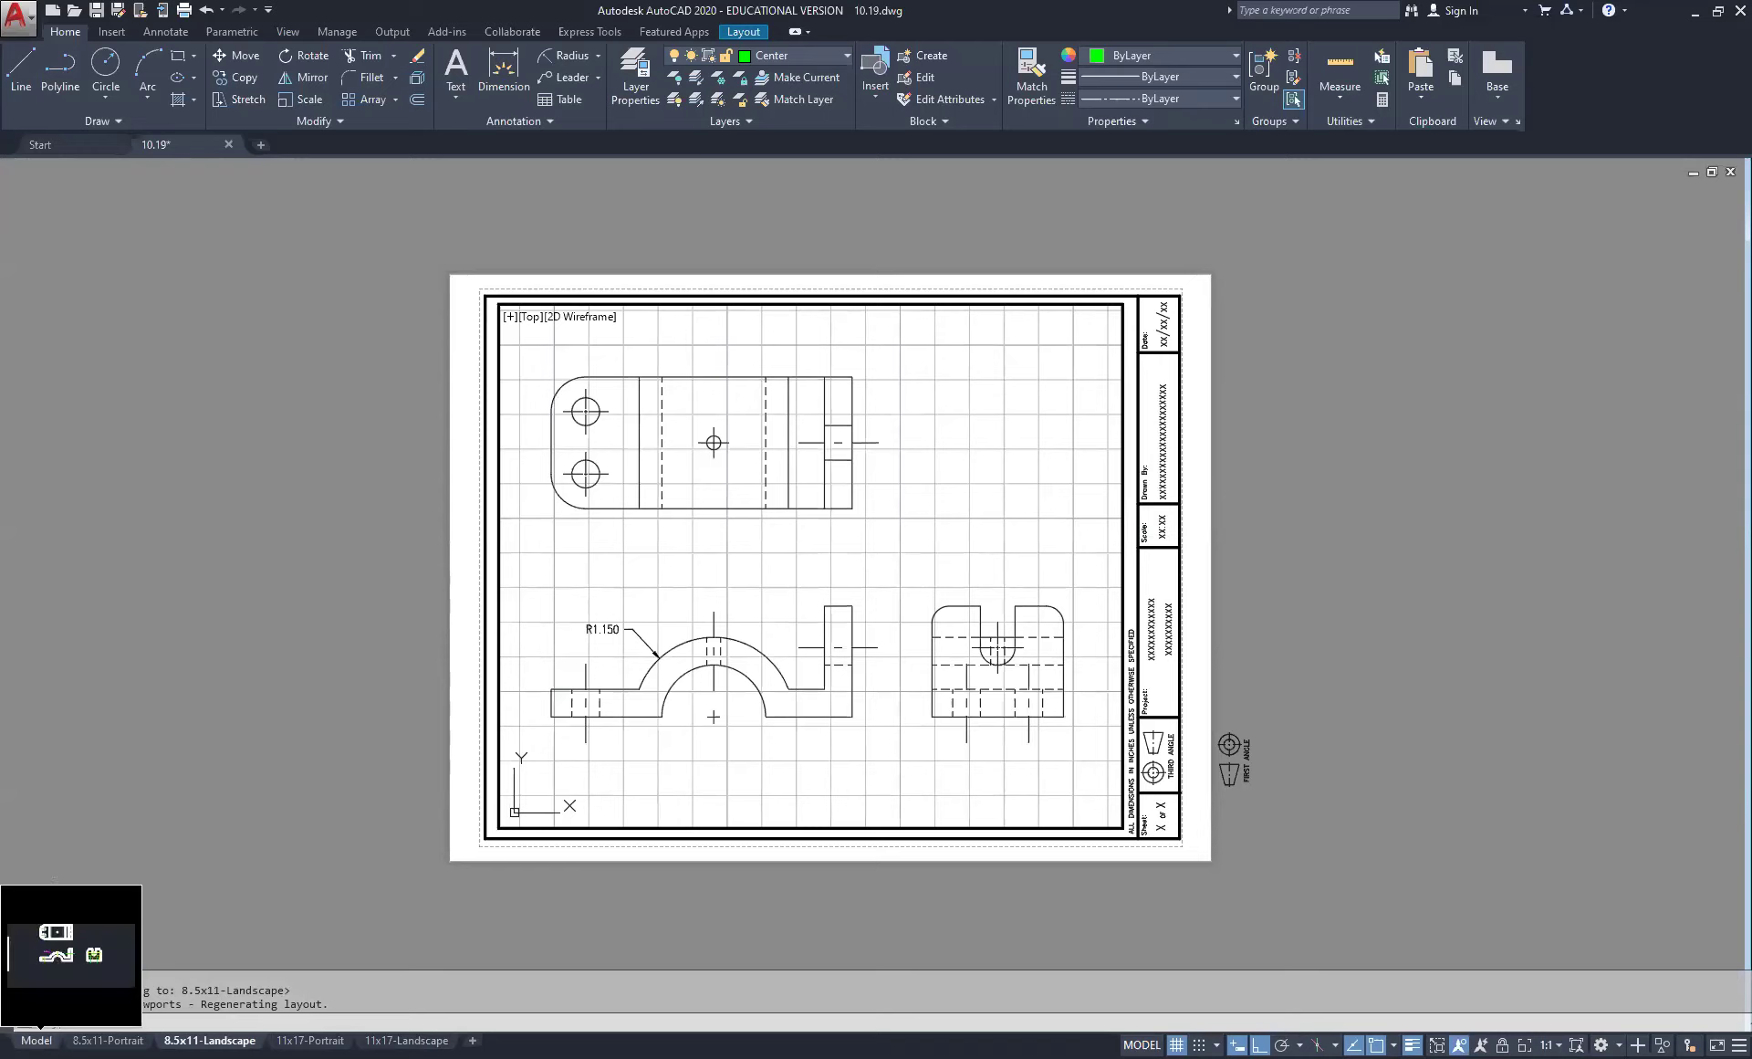
{"action": "left_click", "coordinate": [37, 1041]}
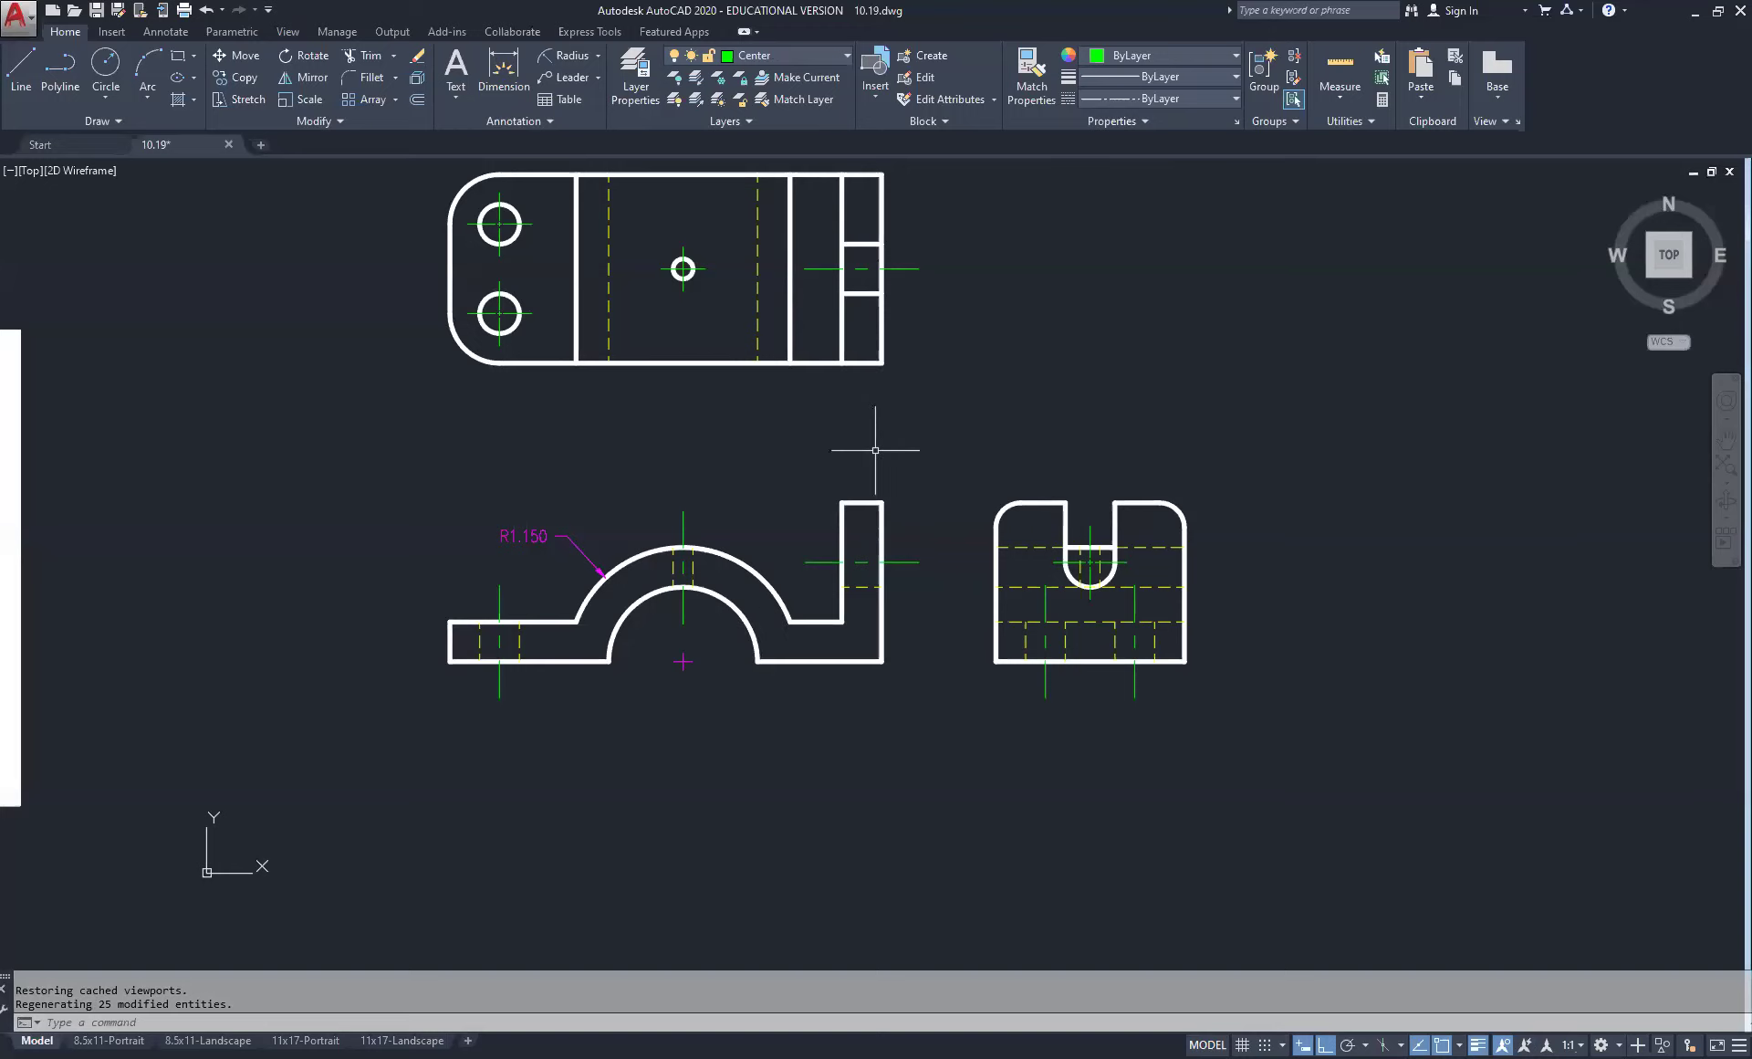
{"action": "scroll", "coordinate": [875, 450], "scroll_direction": "down", "scroll_amount": 2}
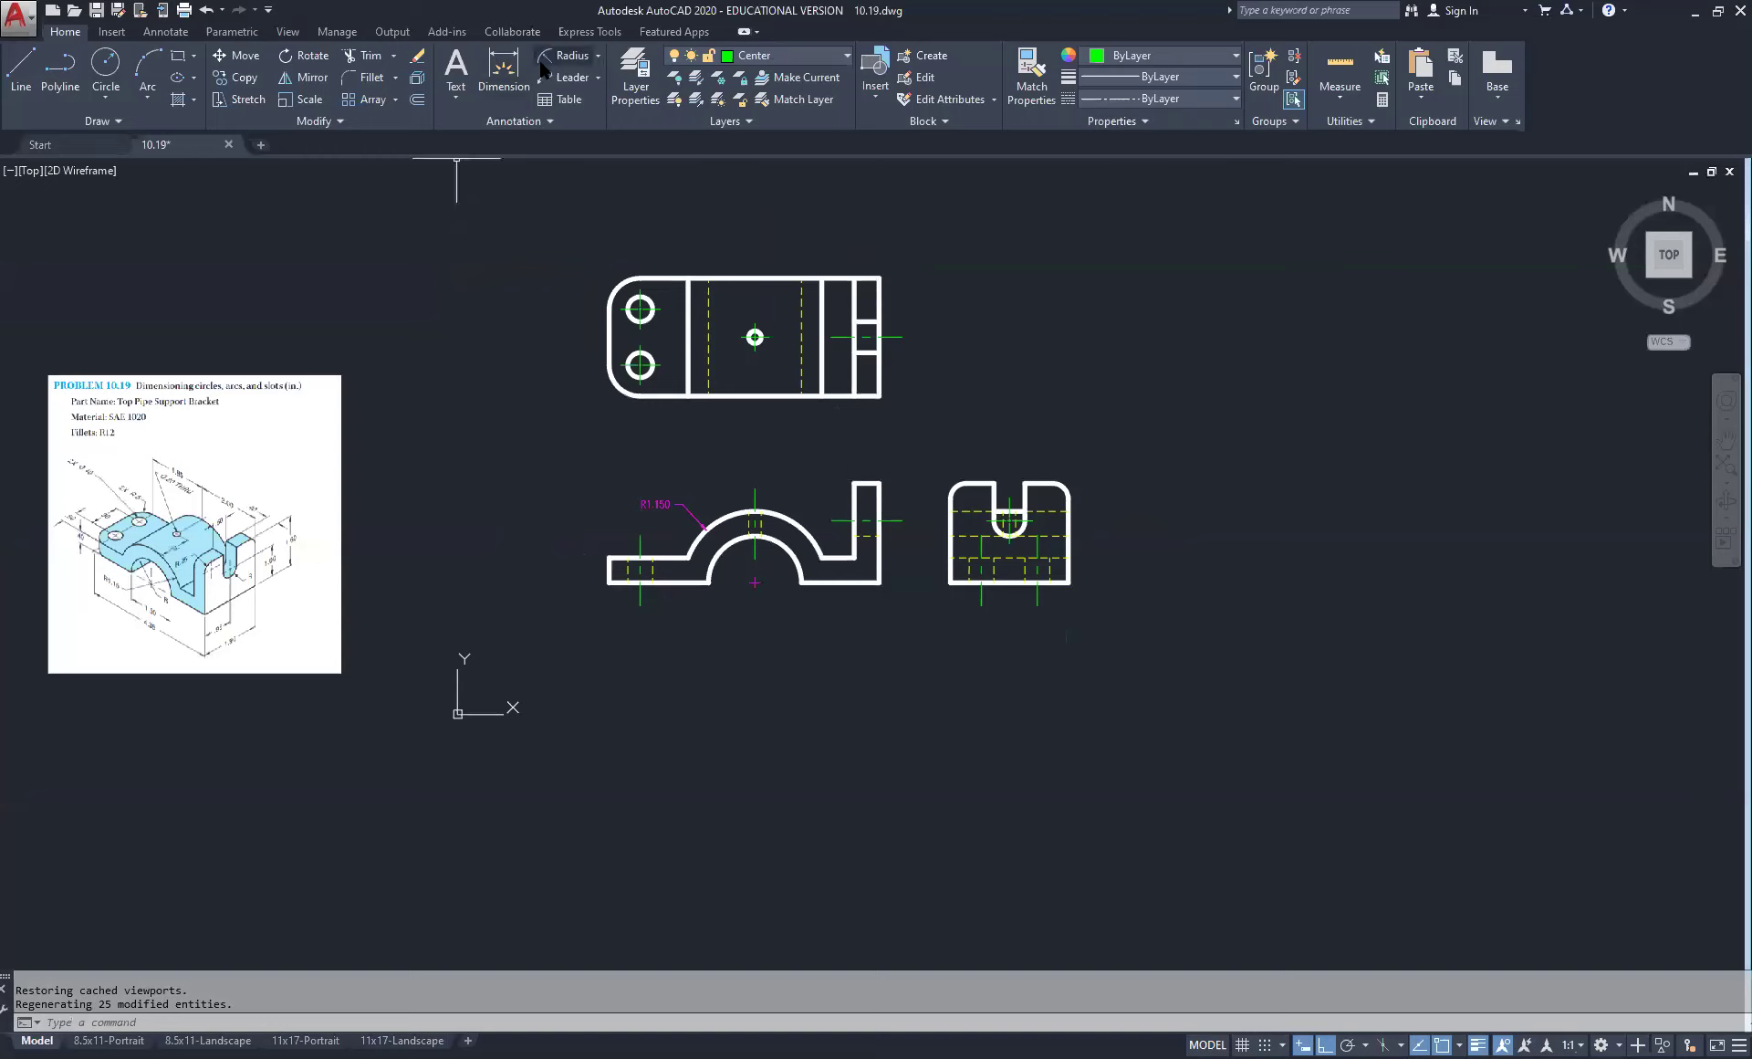
{"action": "left_click", "coordinate": [597, 57]}
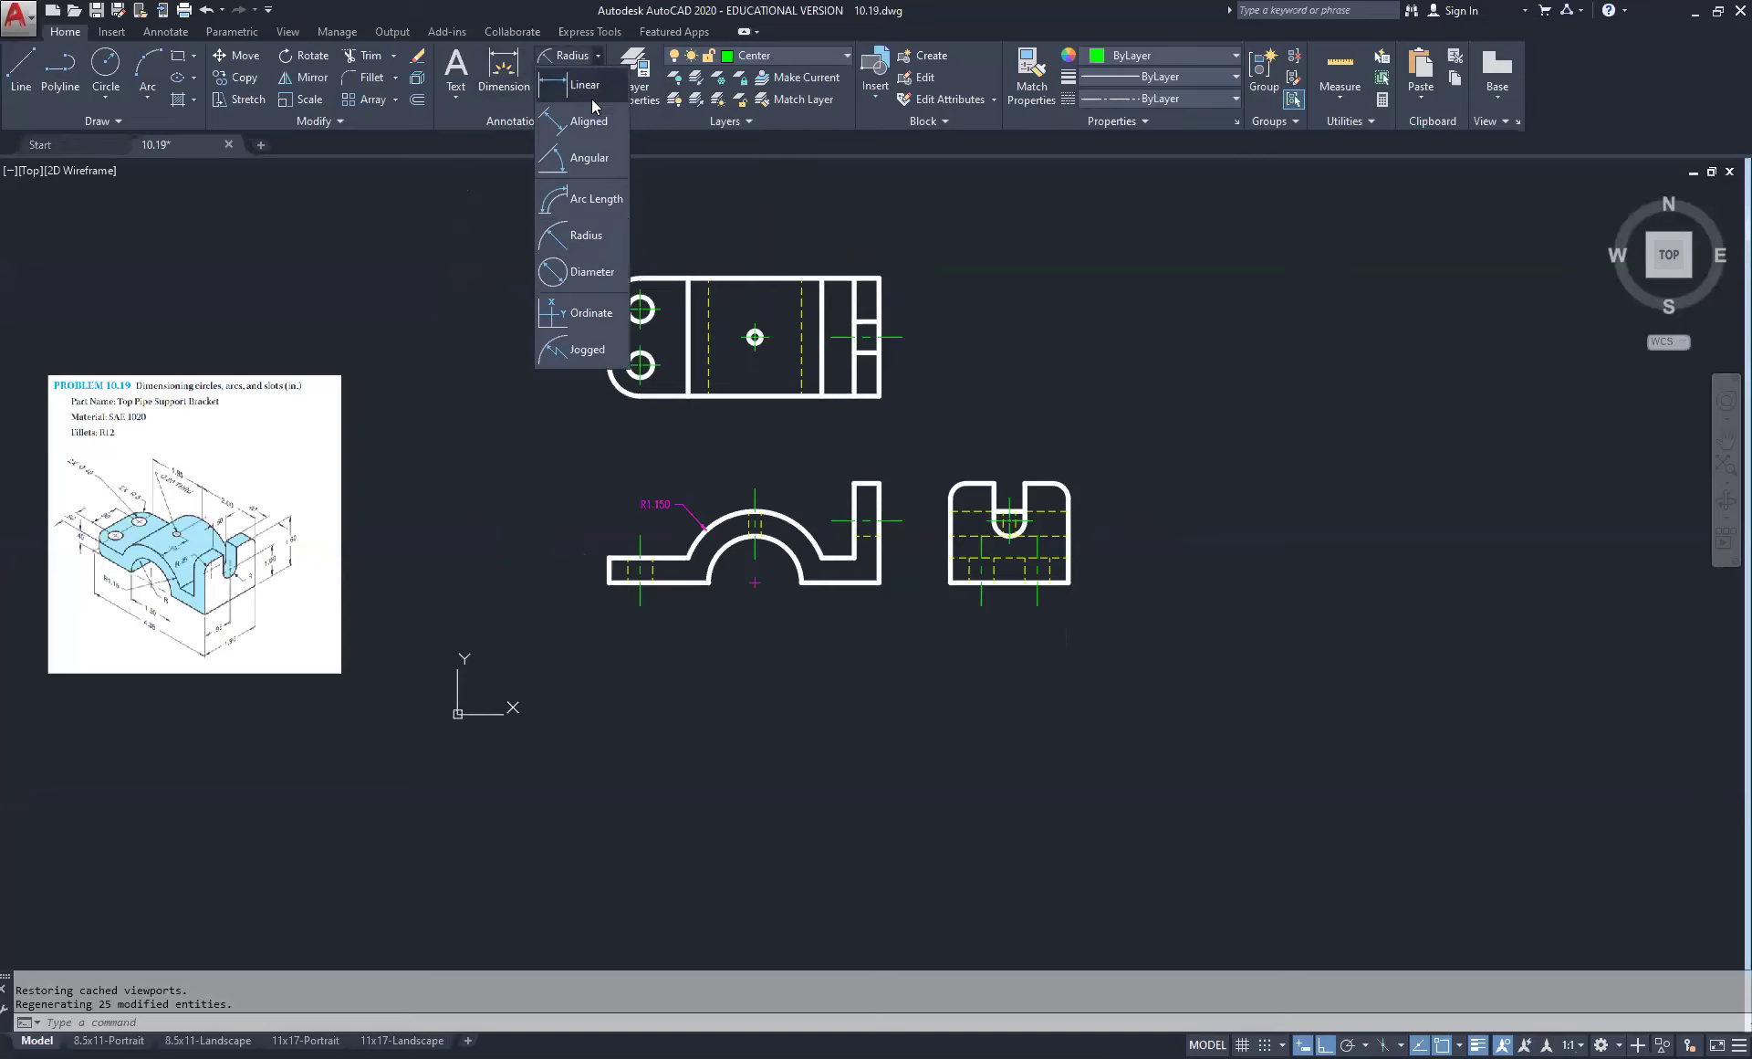
{"action": "left_click", "coordinate": [590, 86]}
{"action": "scroll", "coordinate": [849, 272], "scroll_direction": "up", "scroll_amount": 2}
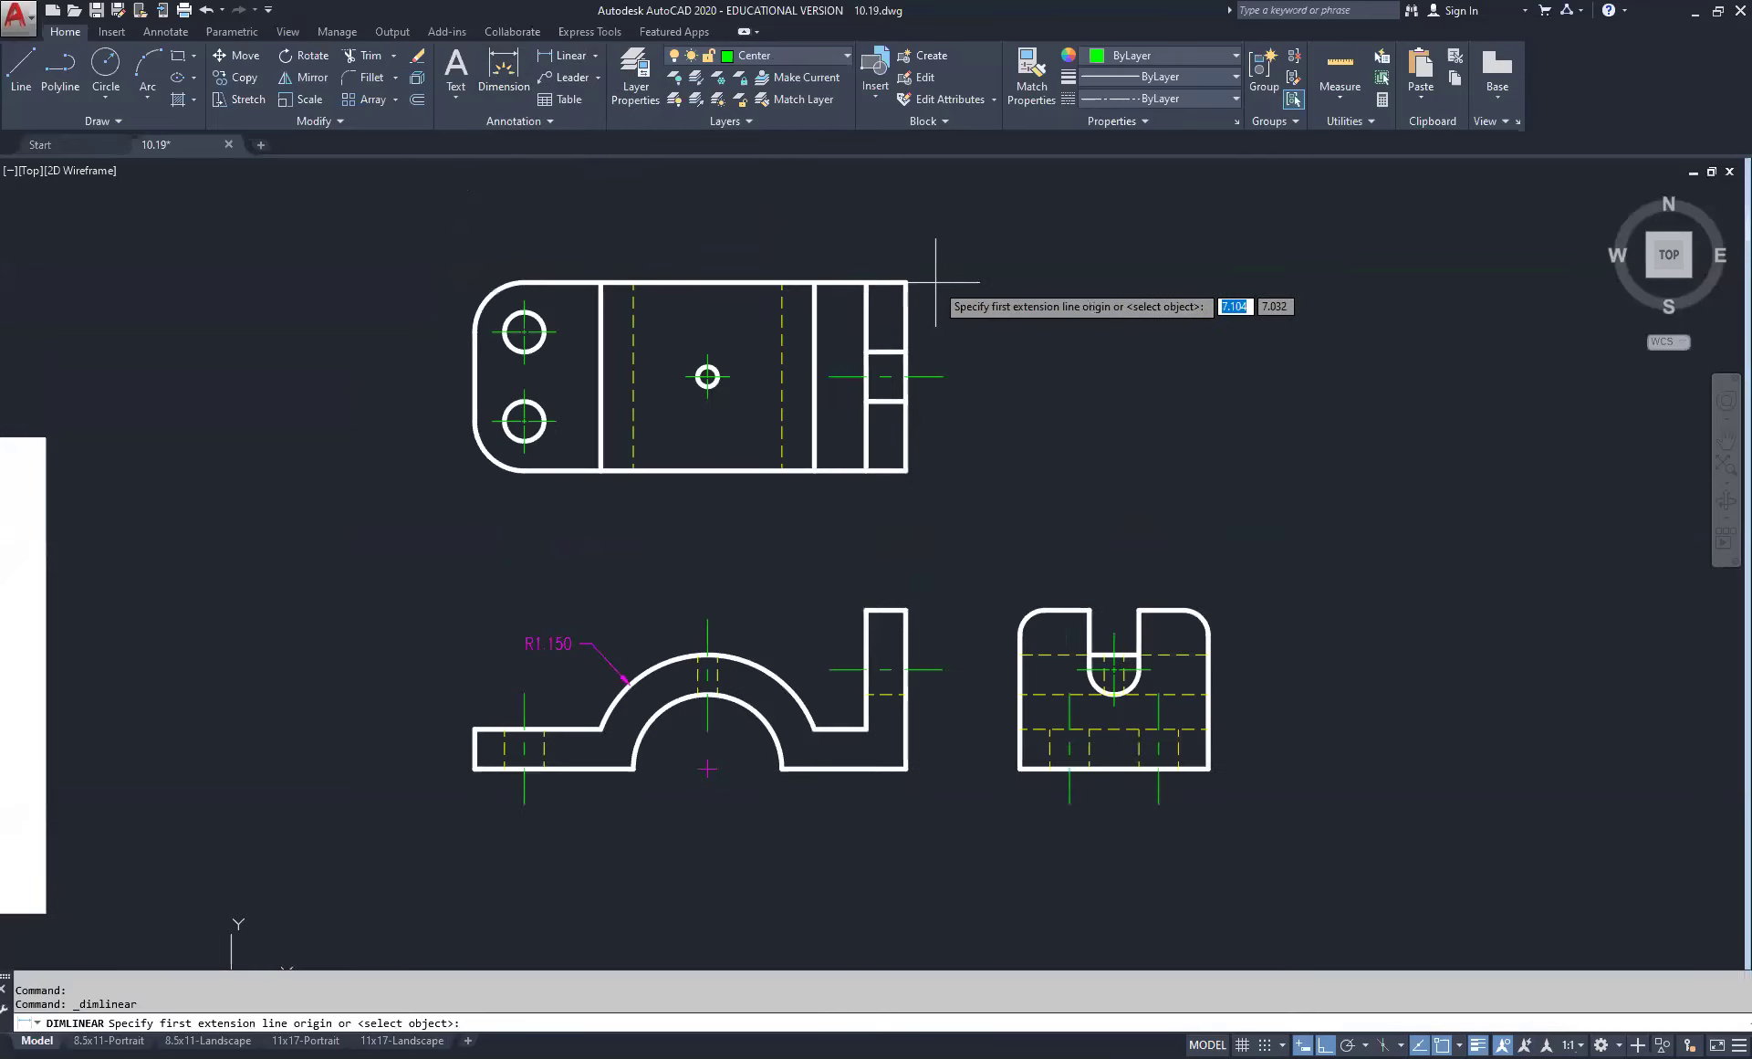
{"action": "left_click", "coordinate": [908, 282]}
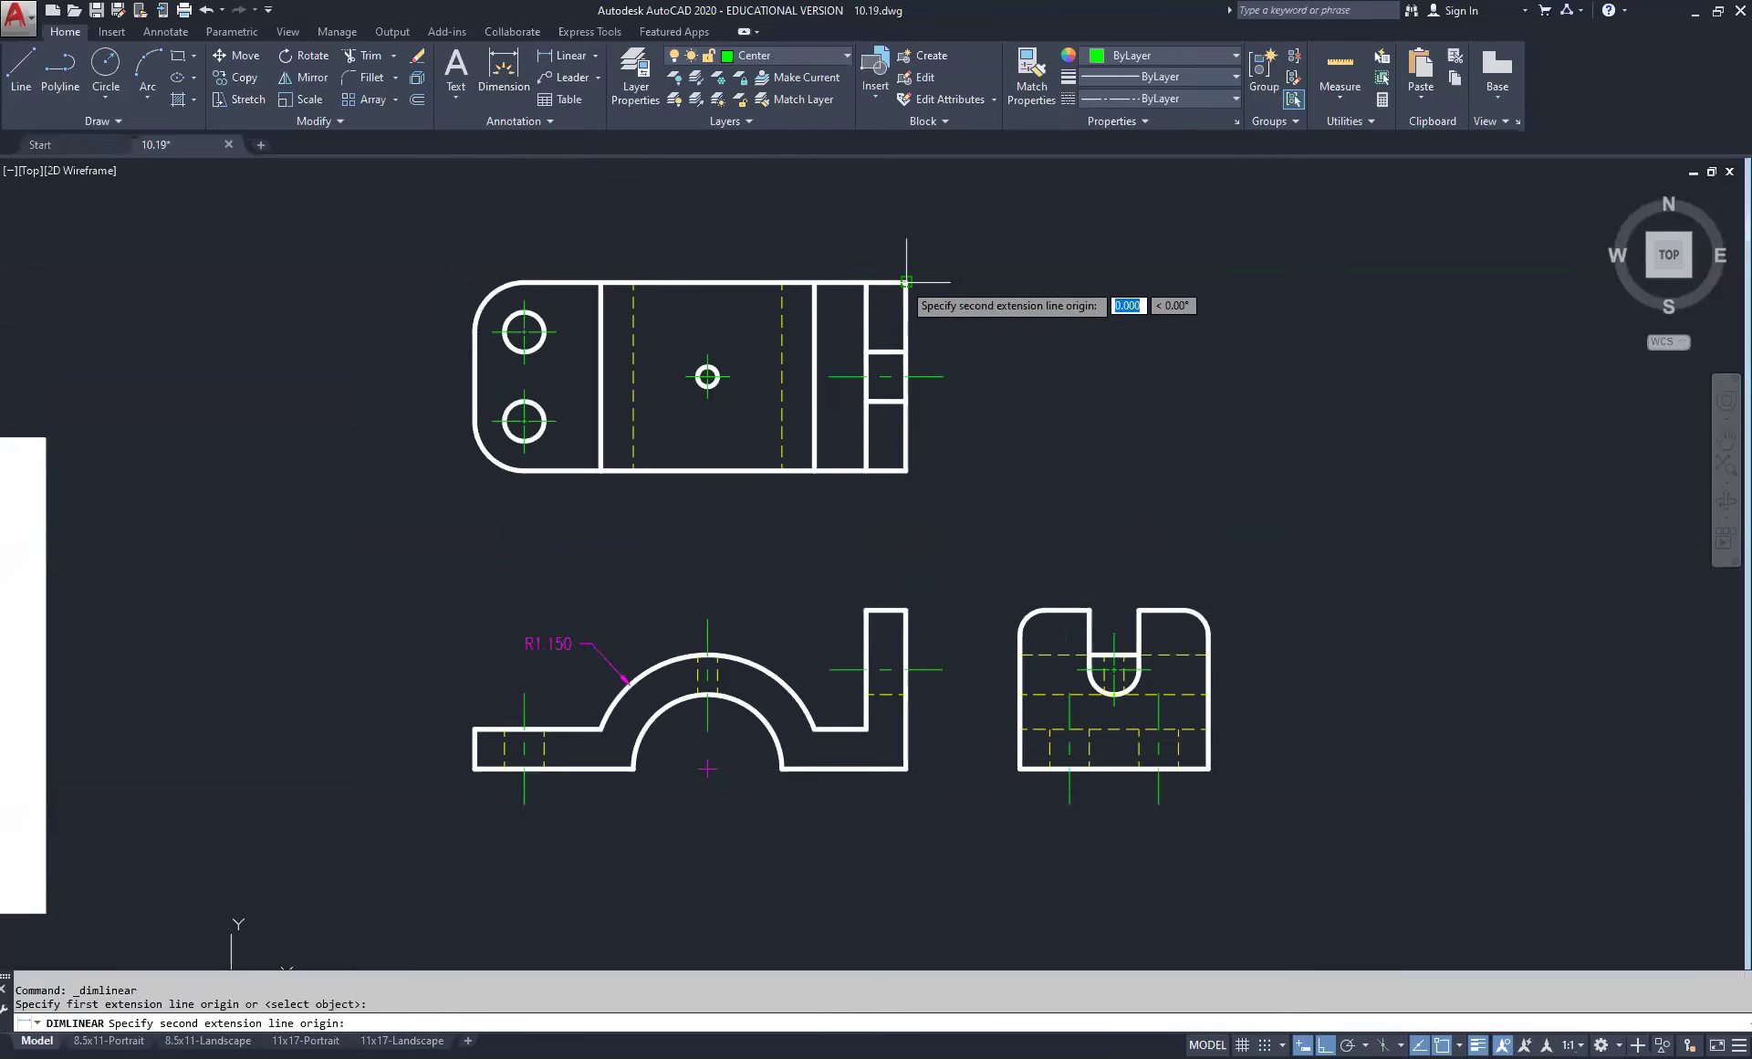
{"action": "left_click", "coordinate": [708, 375]}
{"action": "left_click", "coordinate": [726, 240]}
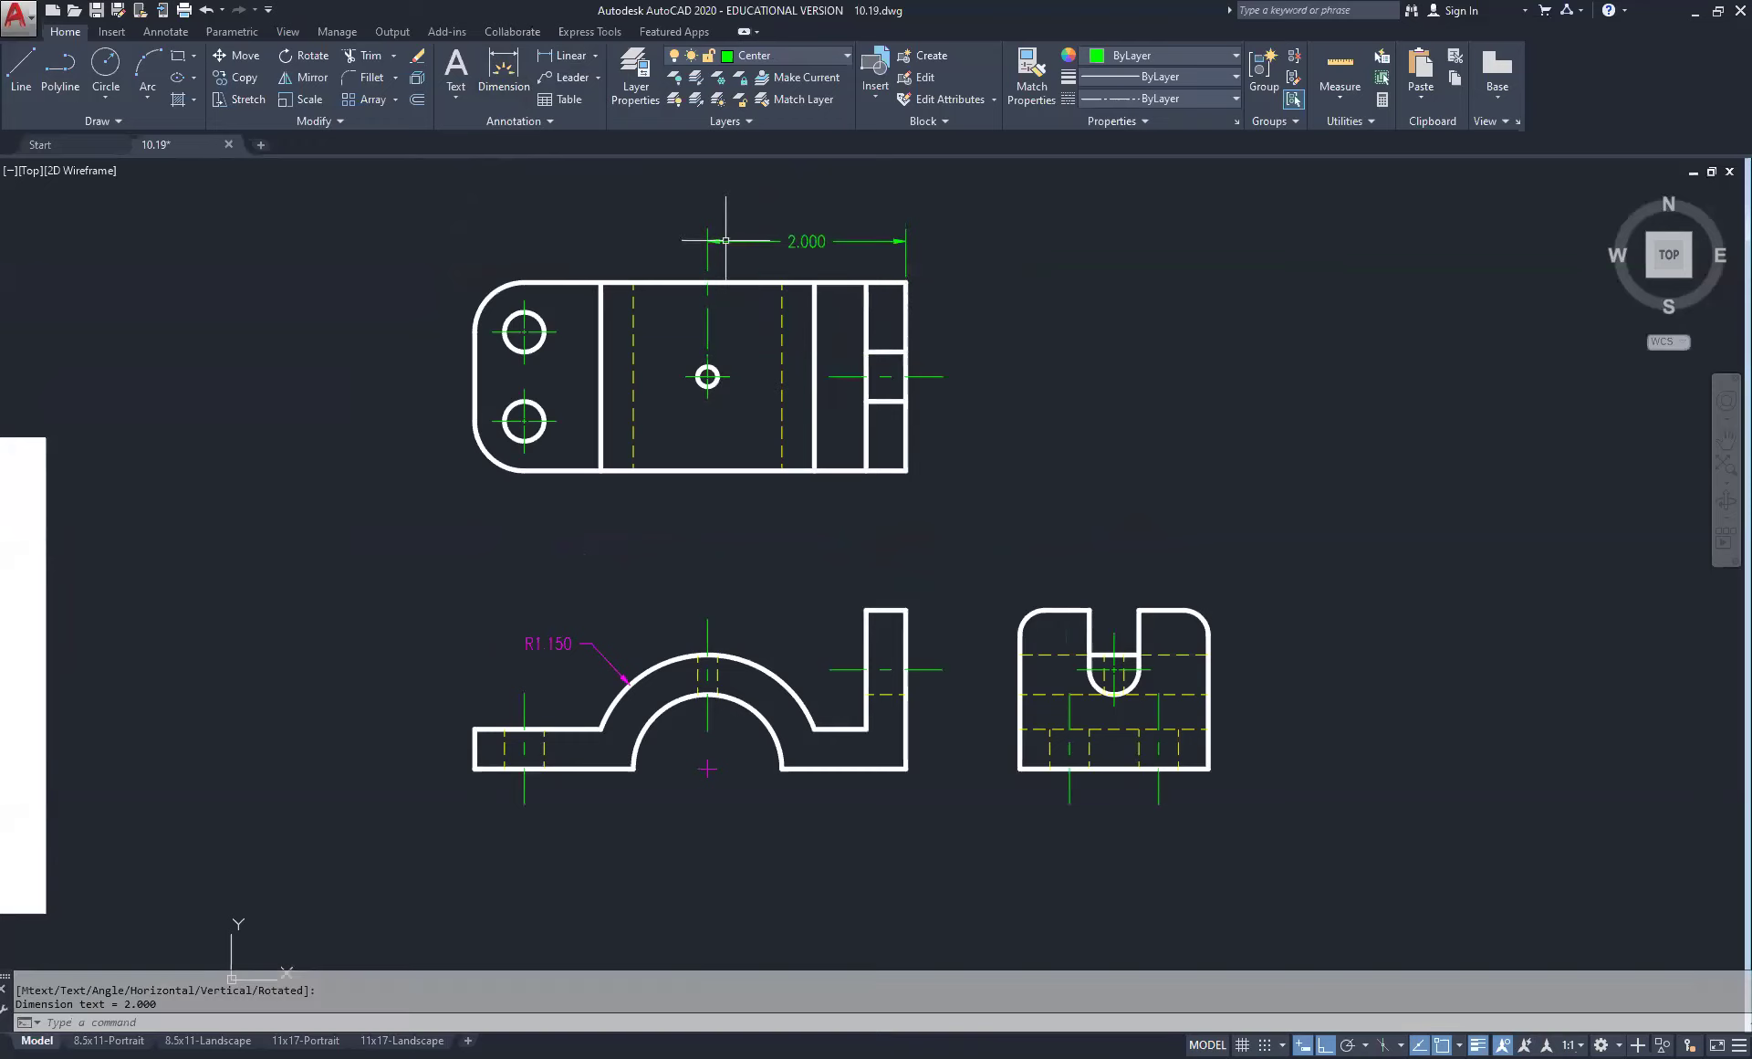
Step: Put the new horizontal dimension on the Anno layer and make Anno the current layer
{"action": "left_click_drag", "start_coordinate": [882, 209], "coordinate": [825, 243]}
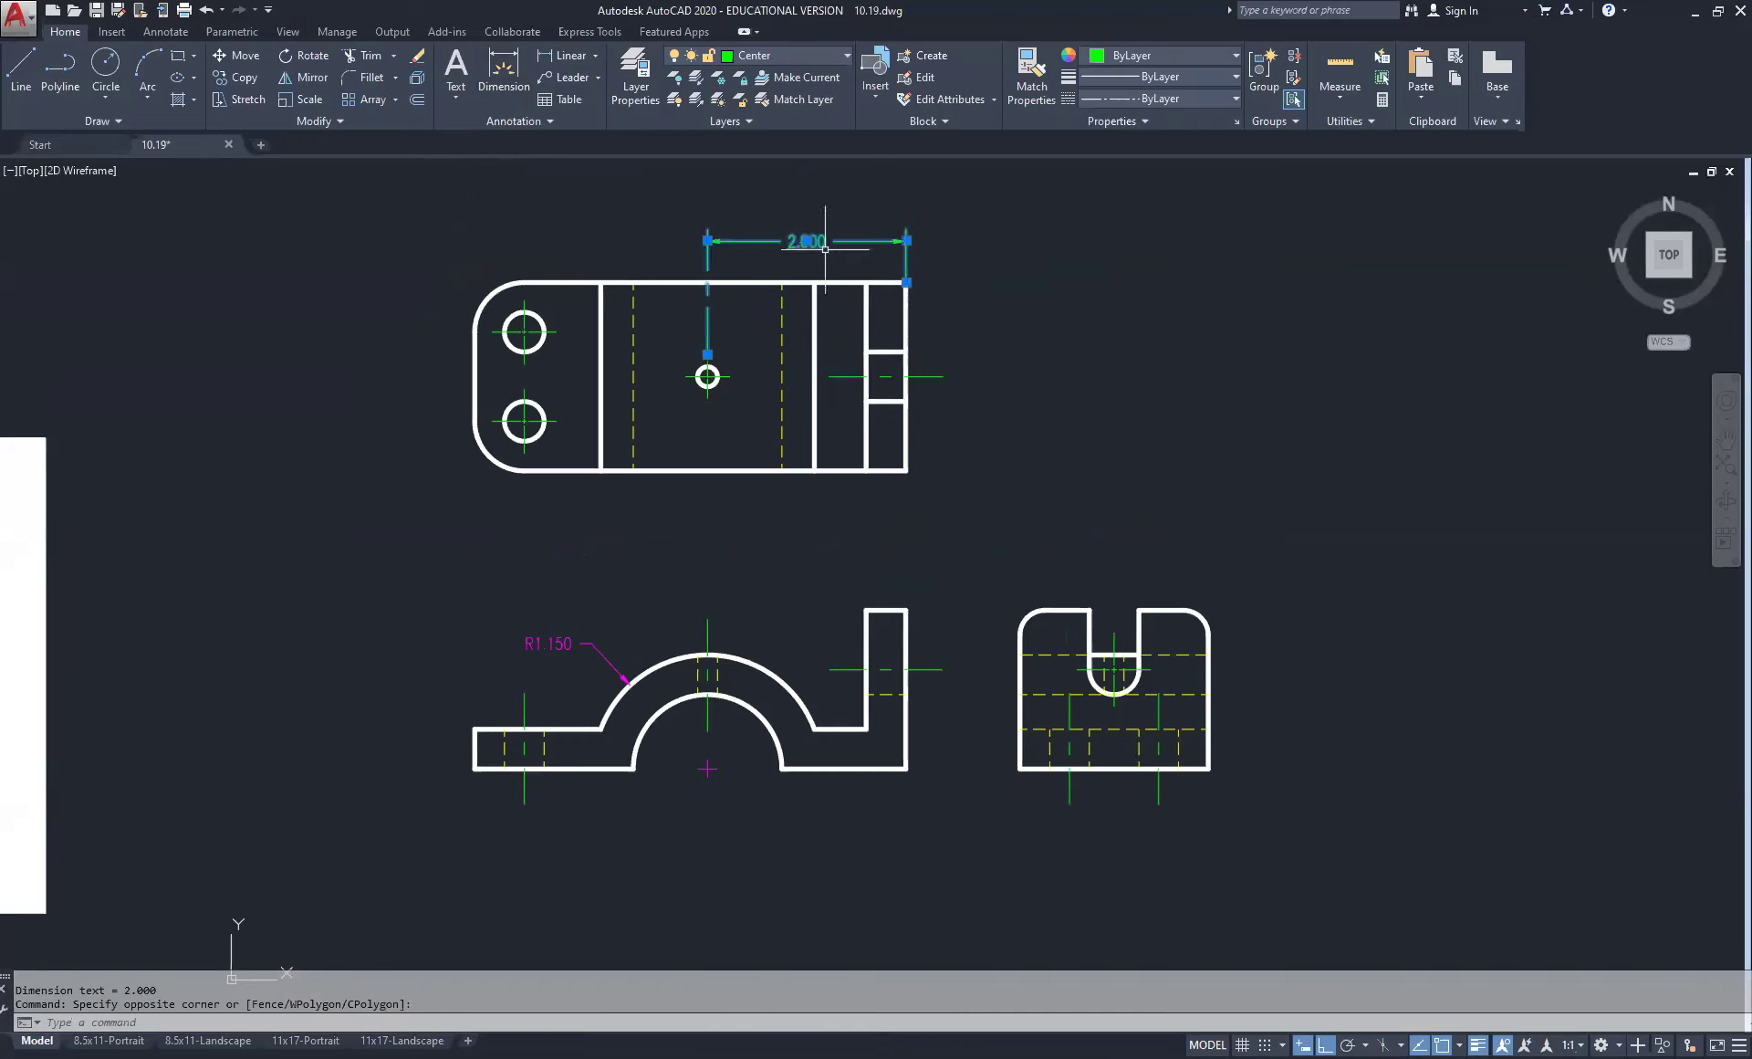
{"action": "left_click", "coordinate": [822, 57]}
{"action": "left_click", "coordinate": [781, 107]}
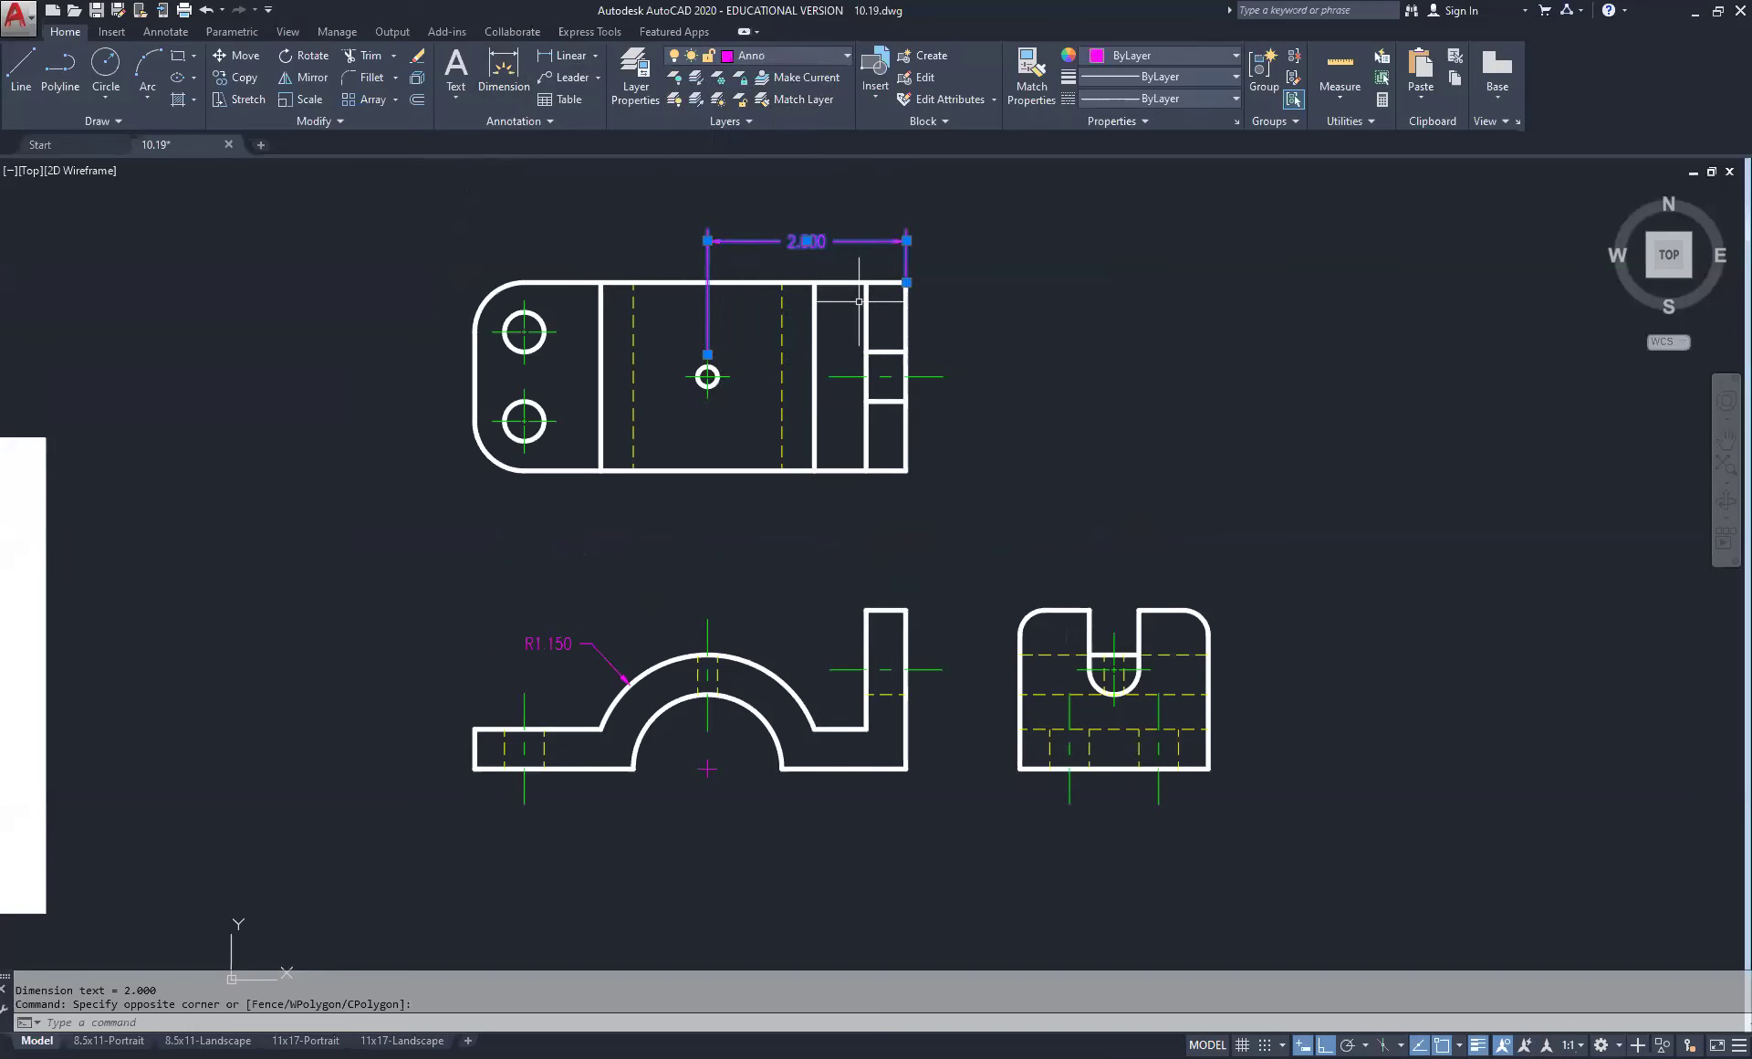
{"action": "key", "text": "Escape"}
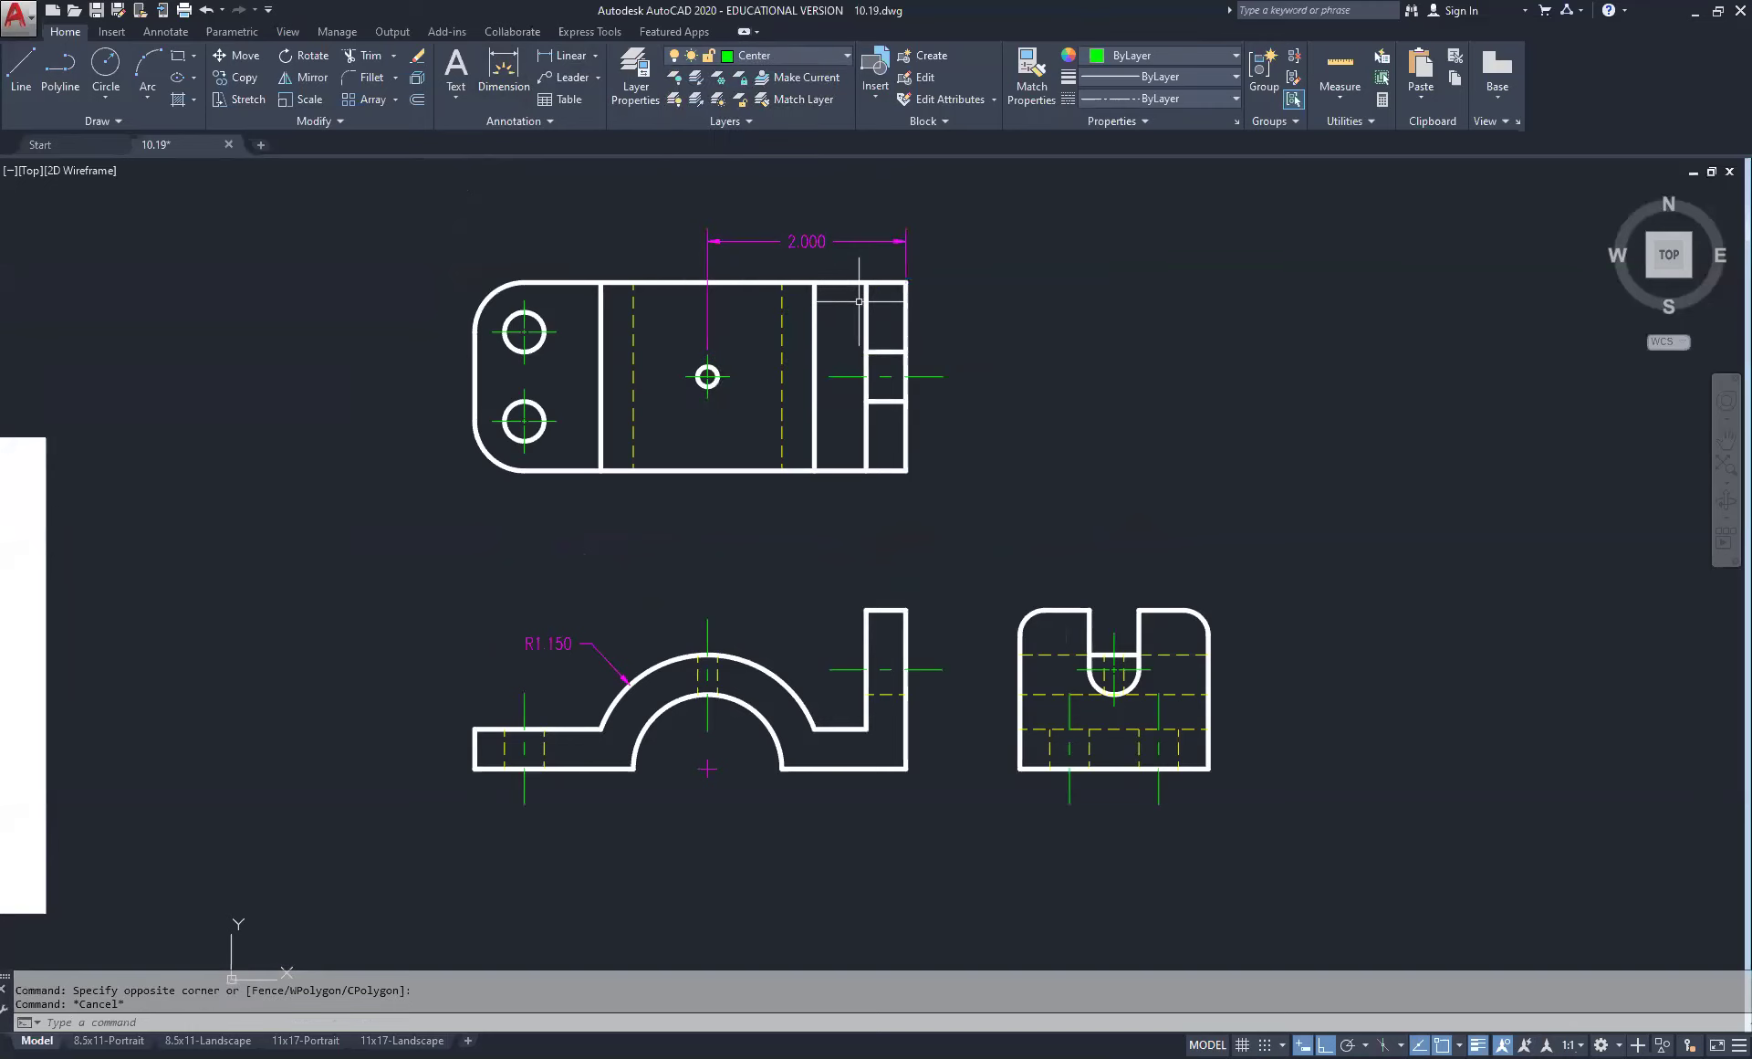
{"action": "left_click", "coordinate": [769, 57]}
{"action": "scroll", "coordinate": [767, 137], "scroll_direction": "up", "scroll_amount": 2}
{"action": "left_click", "coordinate": [767, 107]}
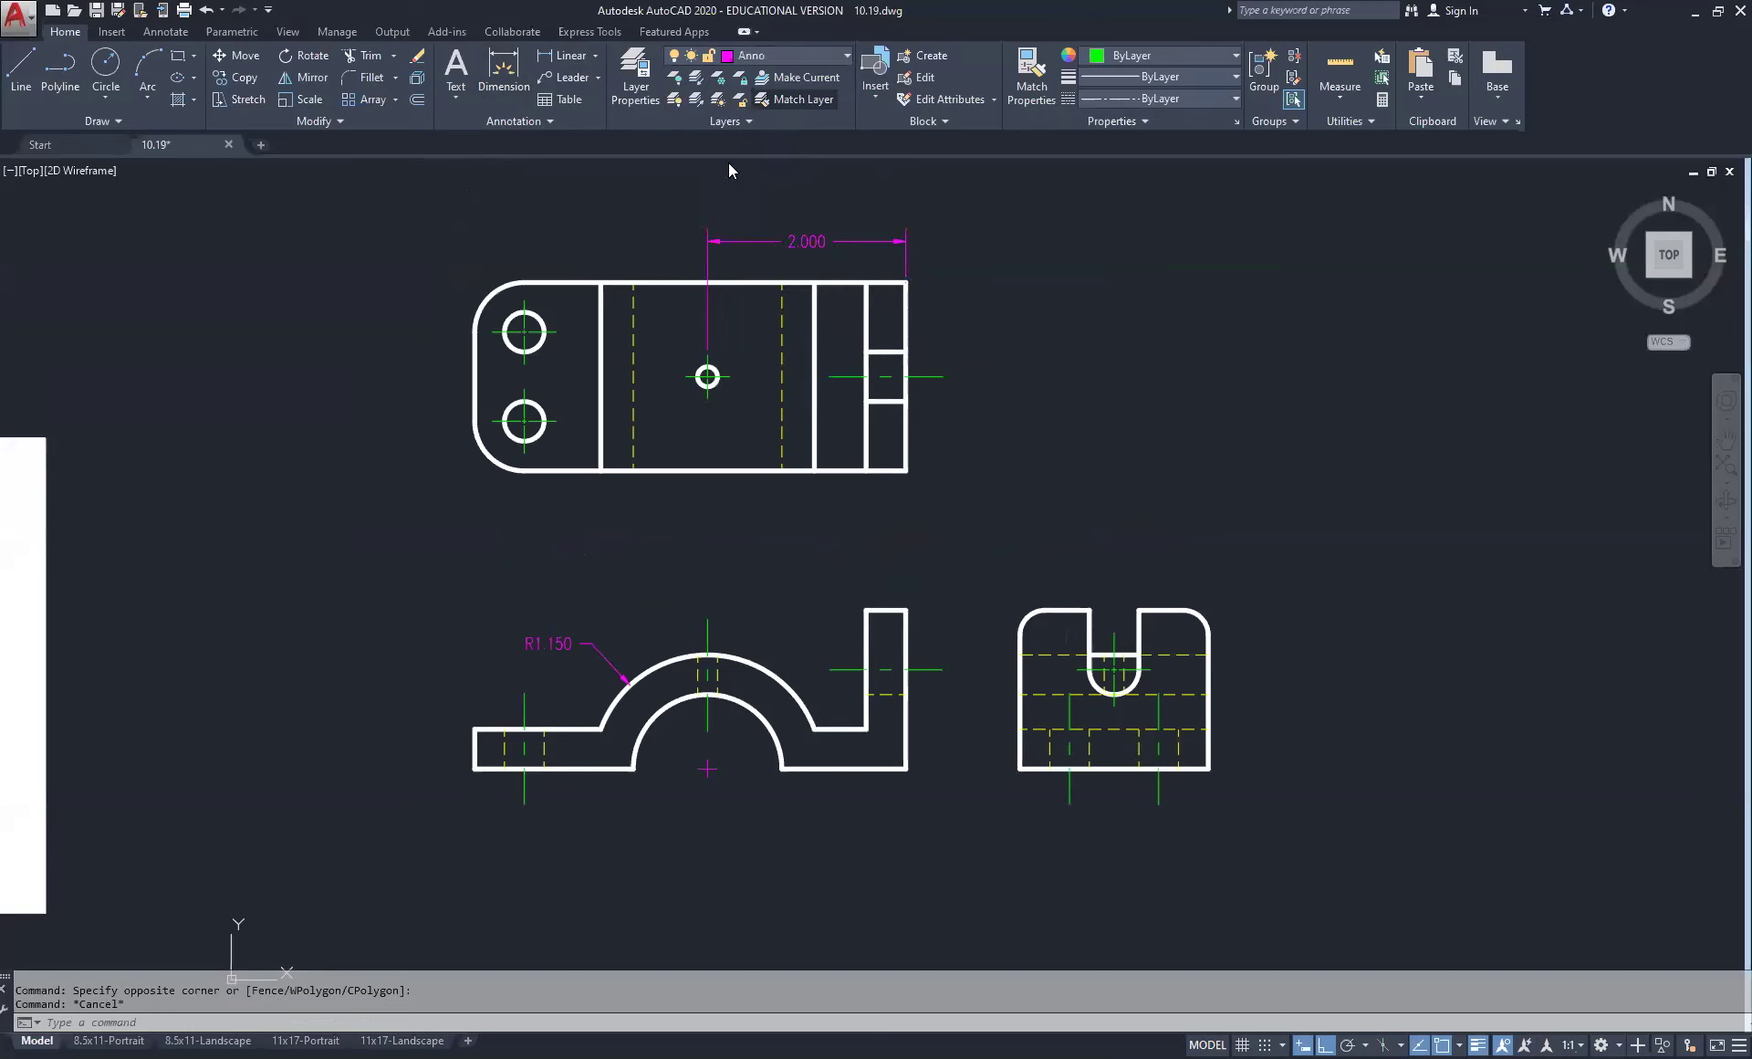
{"action": "key", "text": "Escape"}
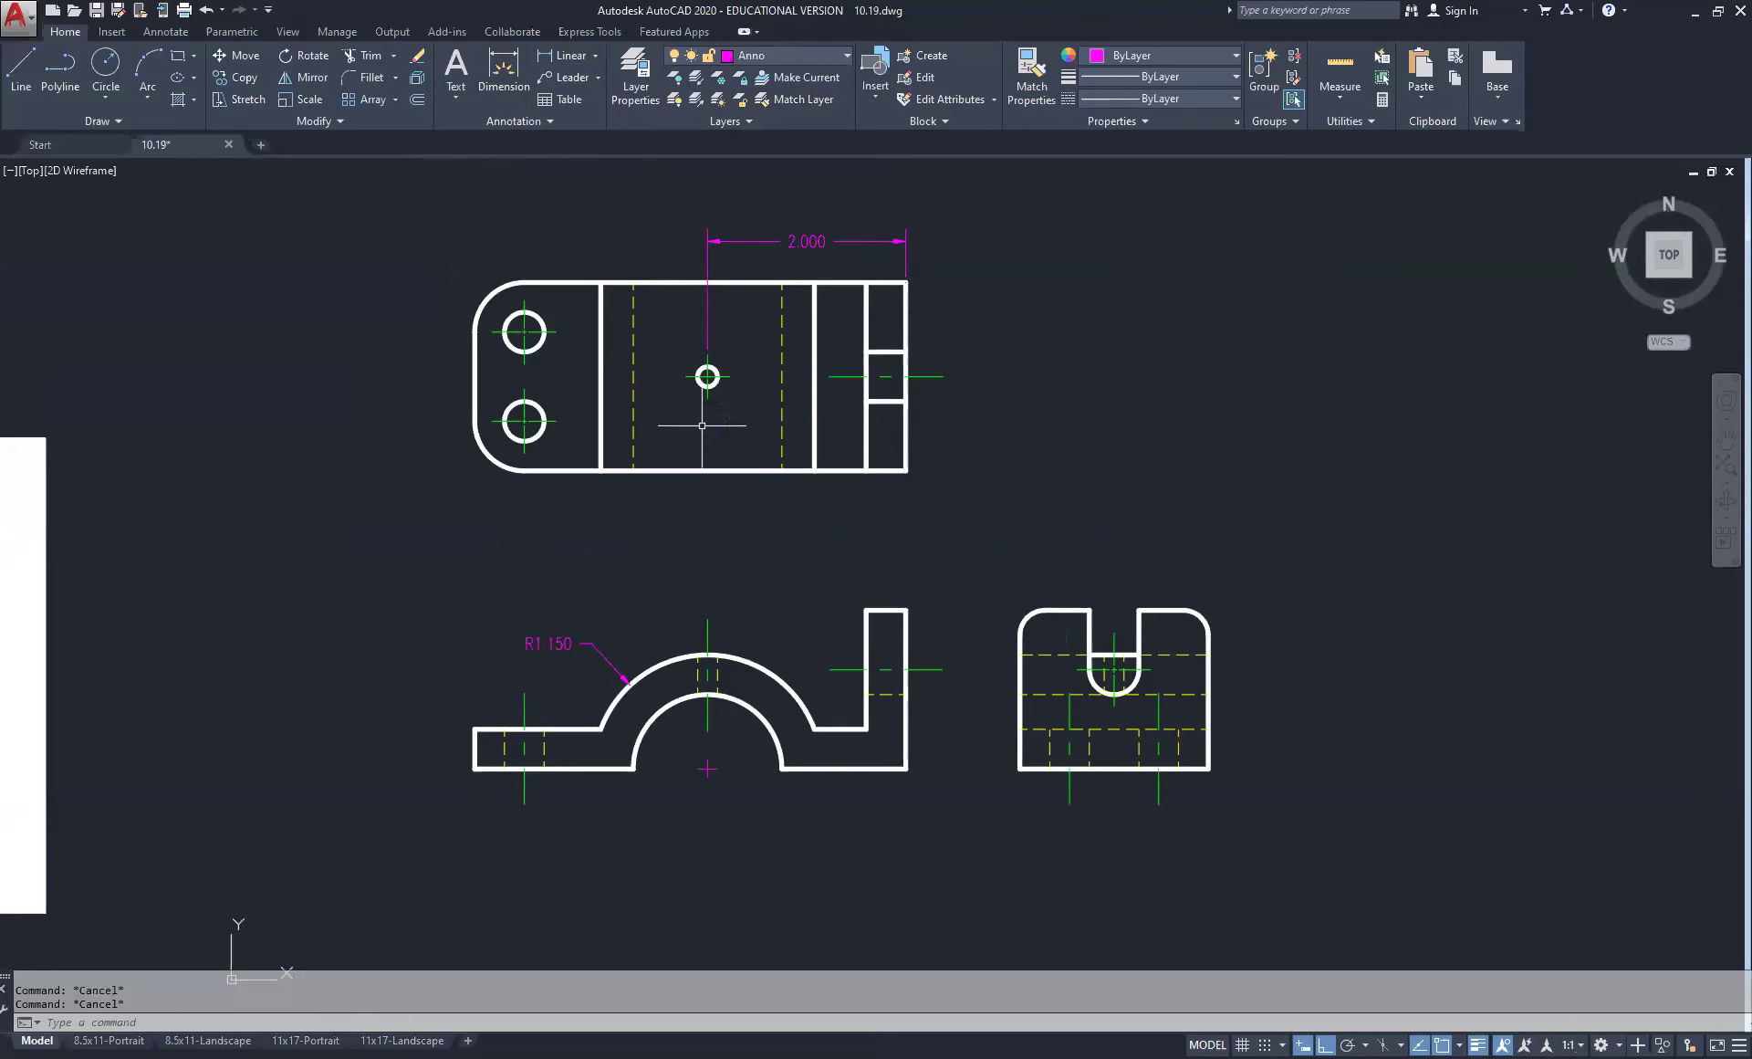
Step: Dimension the horizontal distance from the small centre hole to the upper-left hole, aligned with the existing dimension above the top view
{"action": "left_click", "coordinate": [566, 55]}
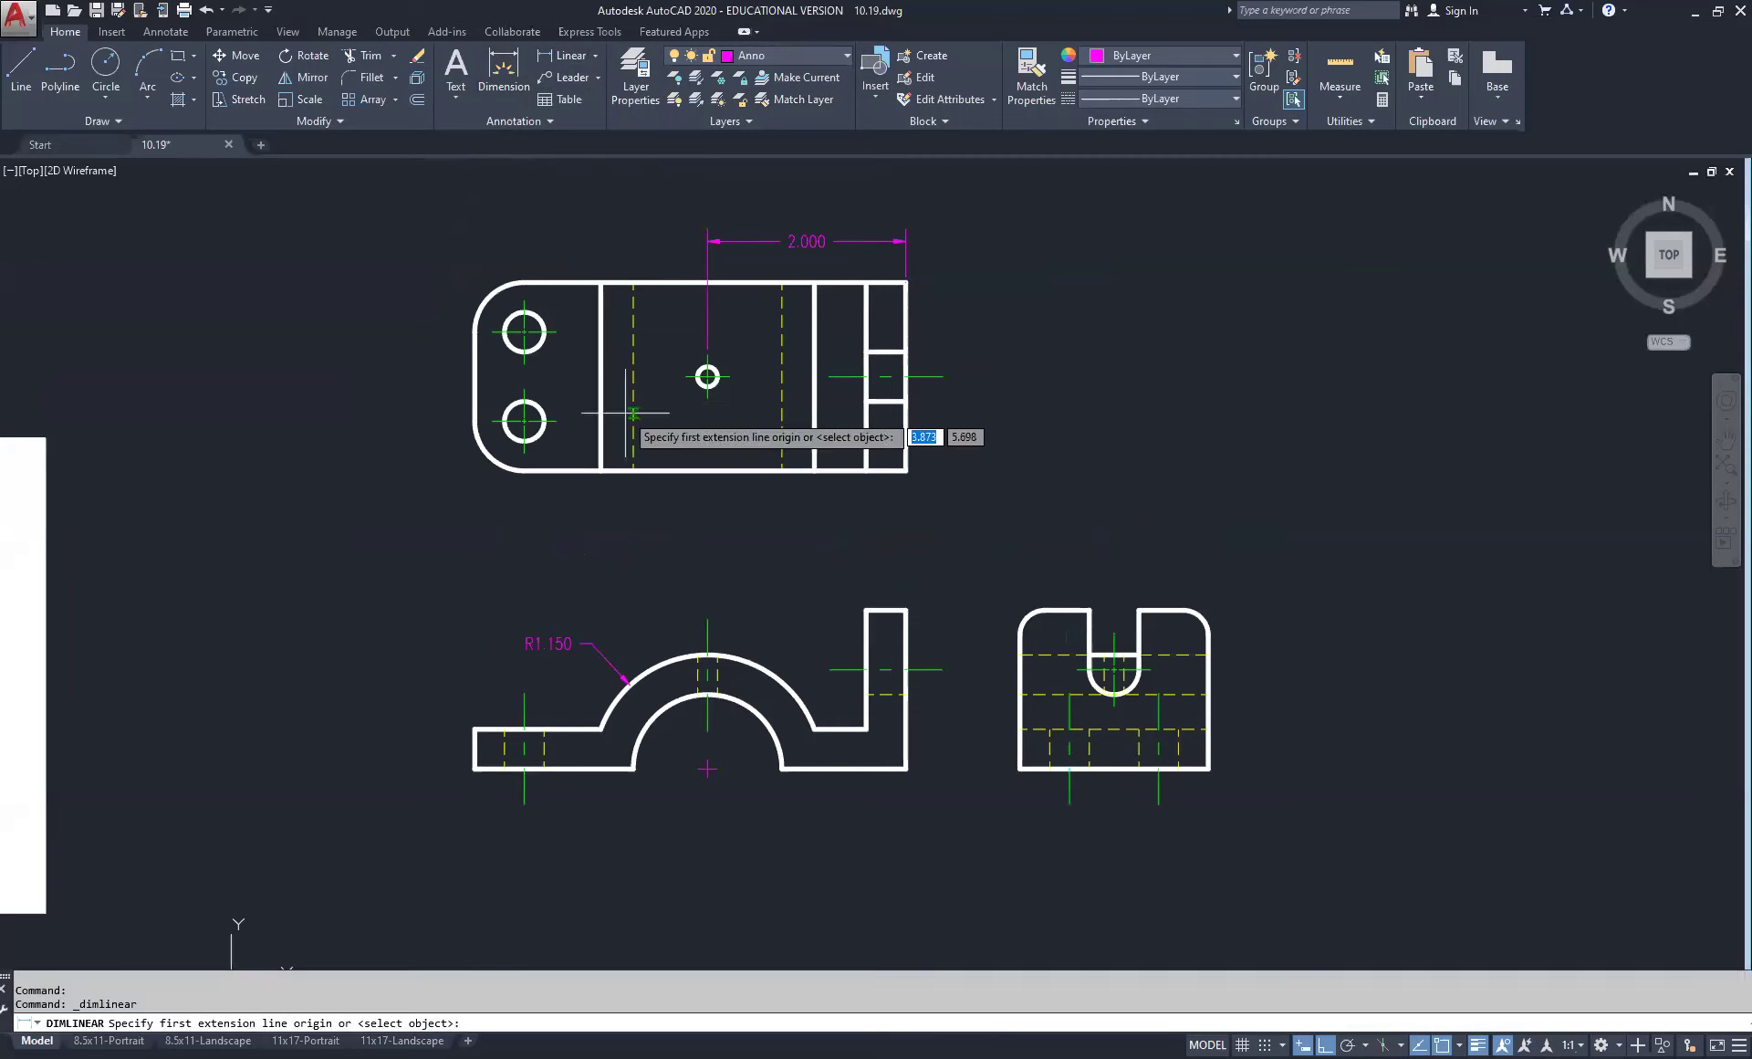
{"action": "left_click", "coordinate": [707, 356]}
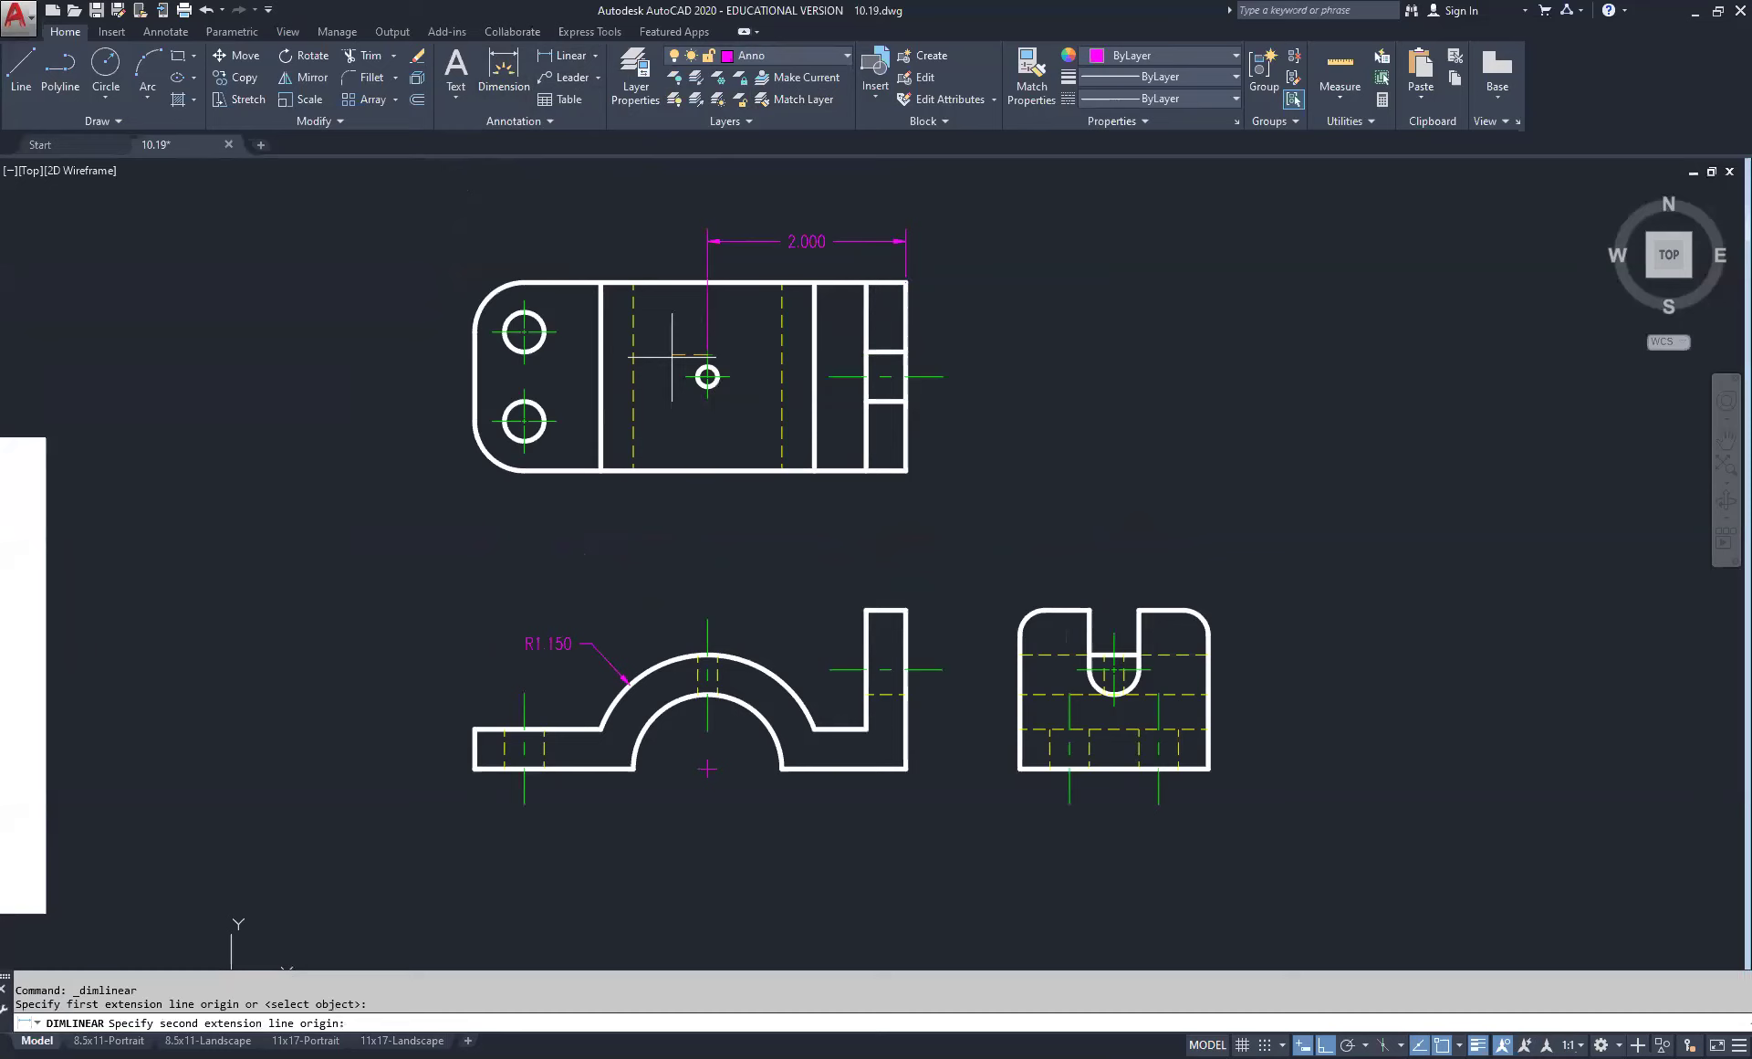
{"action": "left_click", "coordinate": [525, 299]}
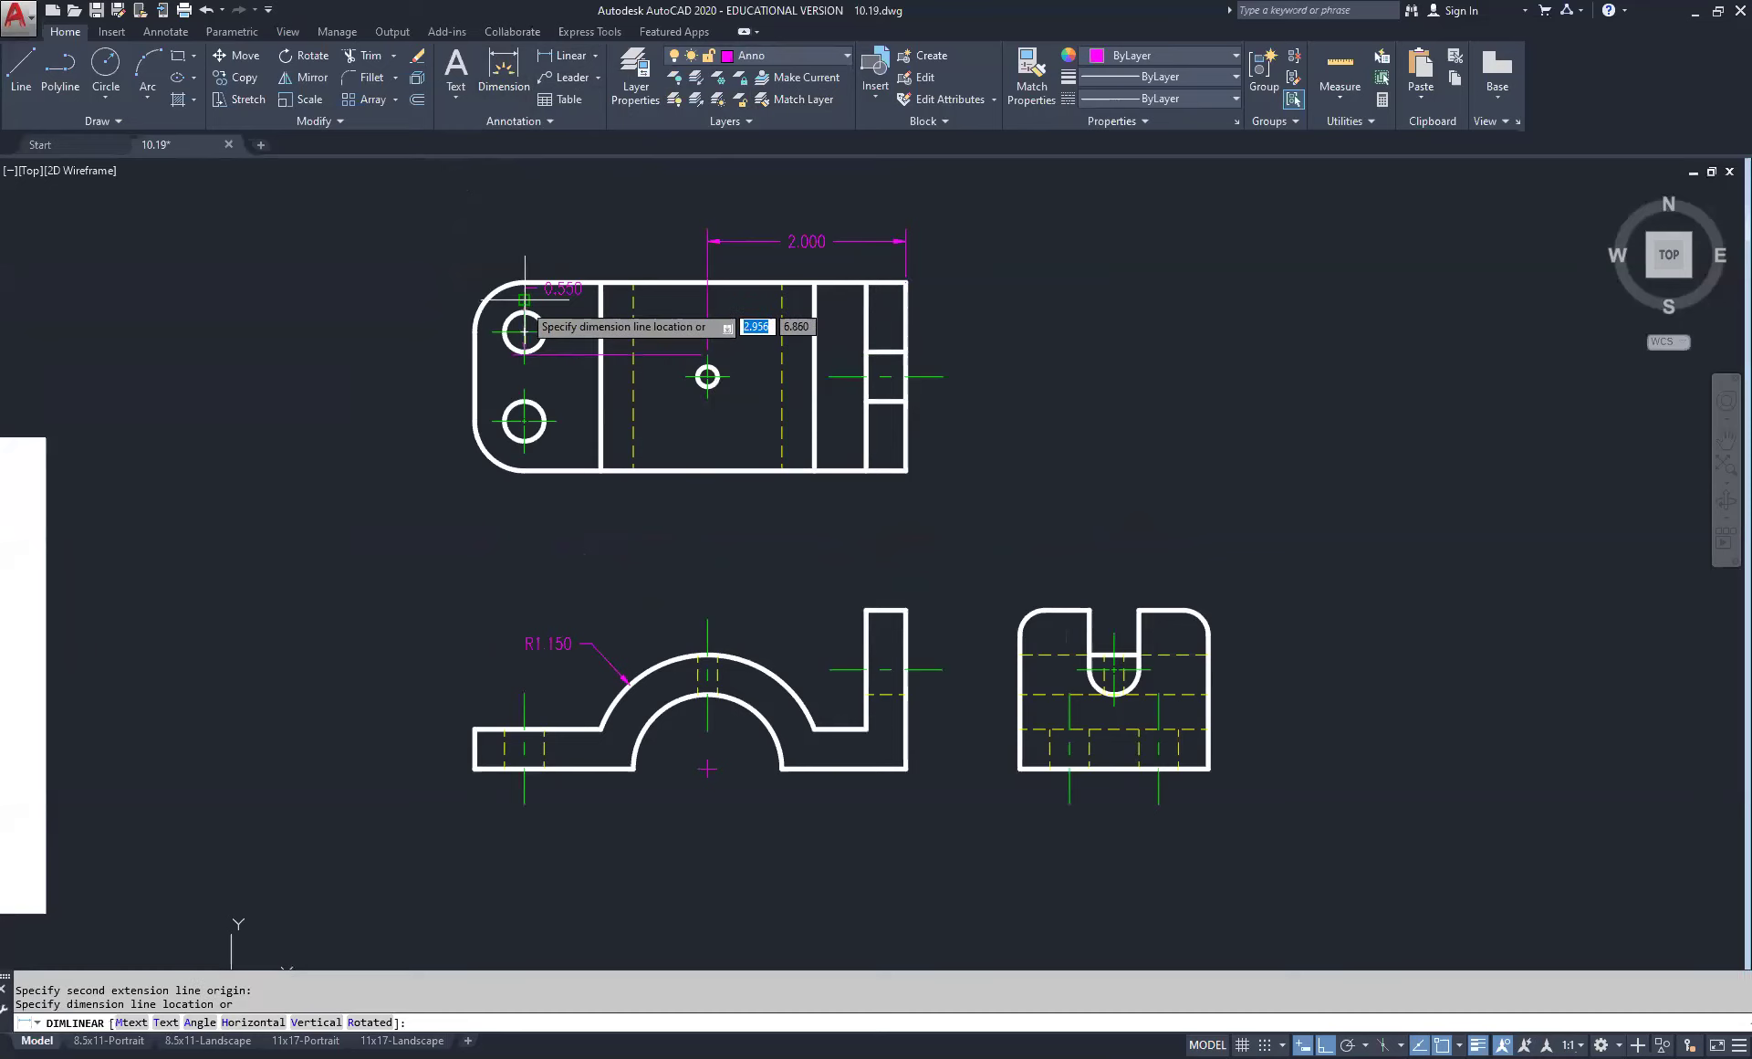
{"action": "left_click", "coordinate": [707, 240]}
{"action": "key", "text": "Escape"}
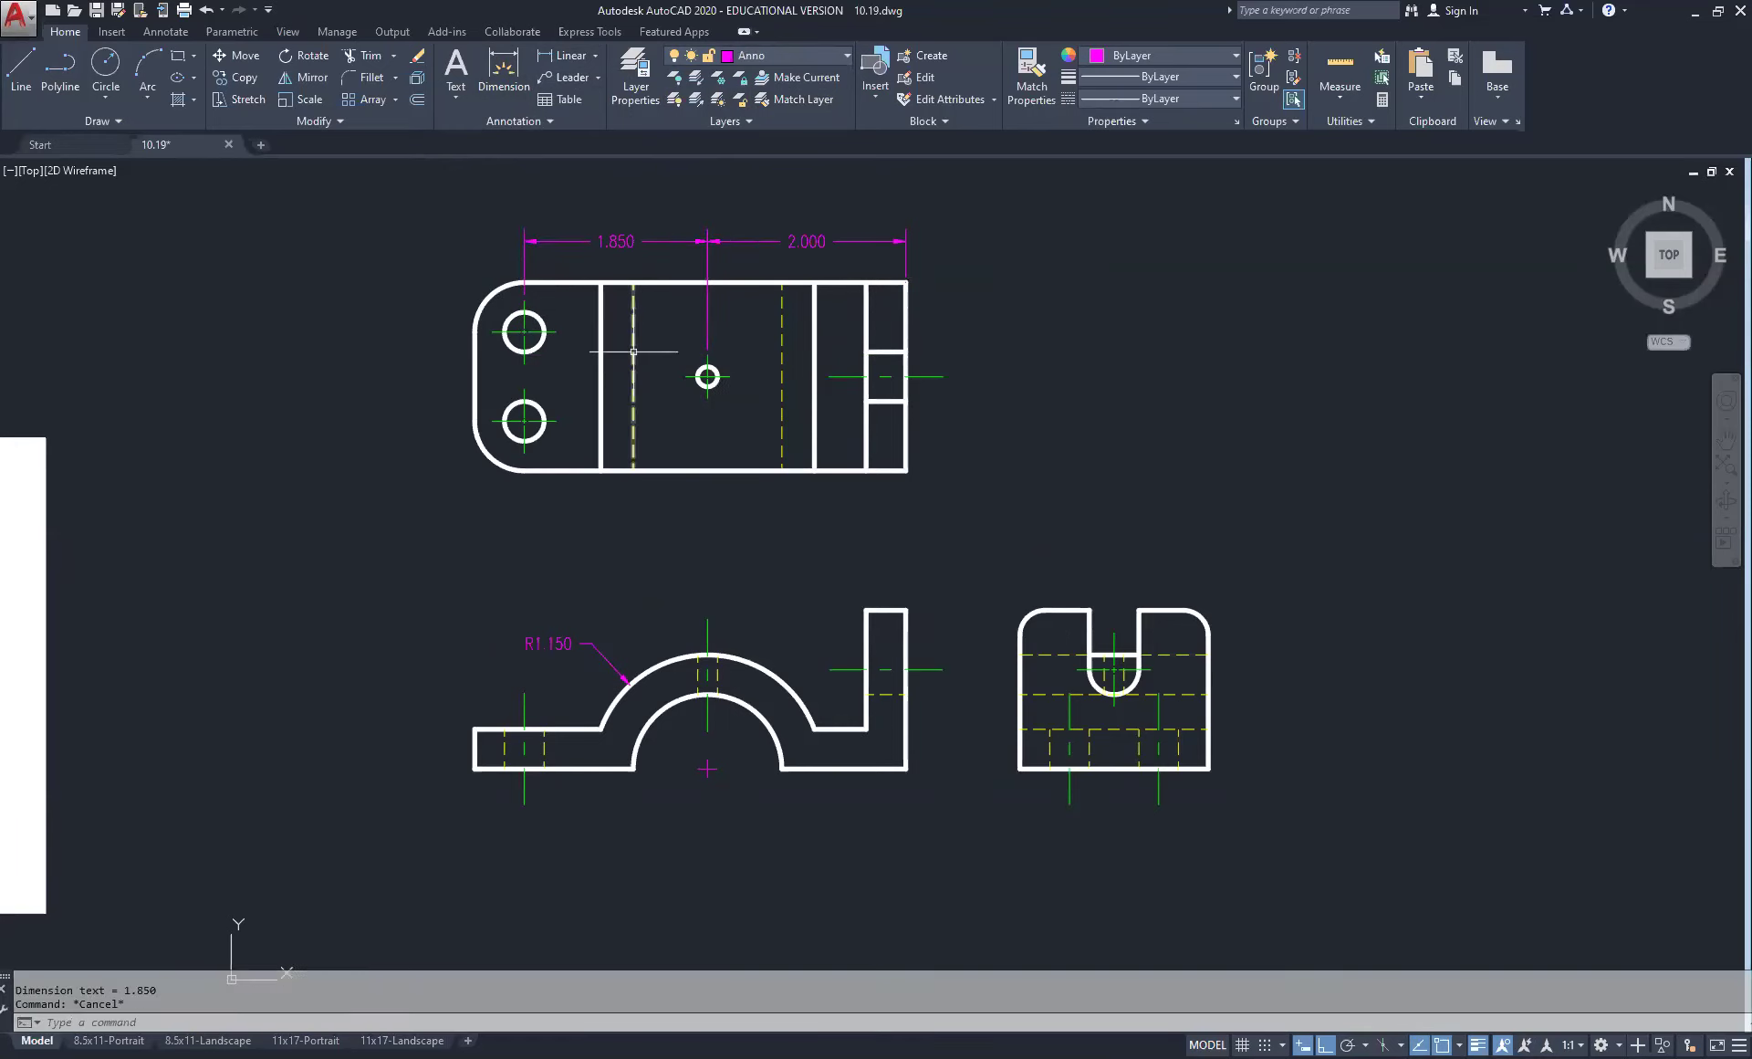
Step: Compare the dimensions with the Problem 10.19 sheet and set the Annotative dimension style's linear precision to 0.00
{"action": "scroll", "coordinate": [773, 429], "scroll_direction": "down", "scroll_amount": 5}
{"action": "scroll", "coordinate": [772, 429], "scroll_direction": "up", "scroll_amount": 2}
{"action": "scroll", "coordinate": [395, 510], "scroll_direction": "up", "scroll_amount": 4}
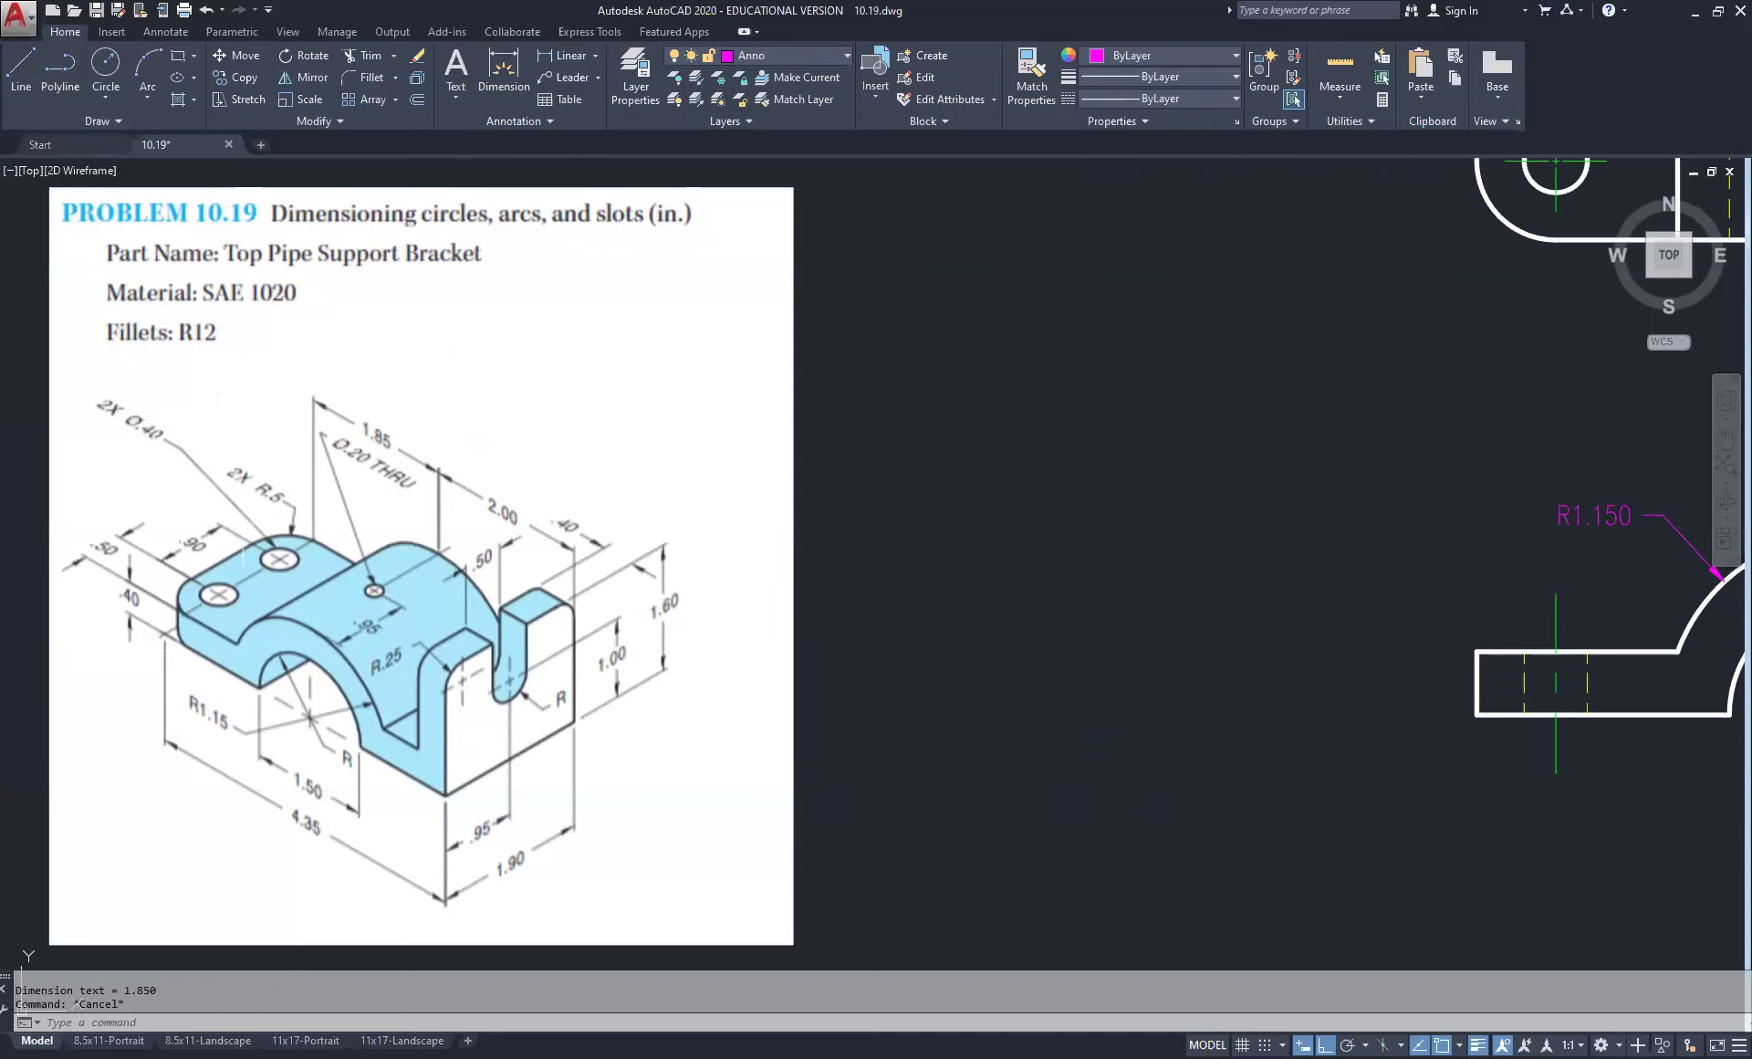
{"action": "scroll", "coordinate": [1050, 443], "scroll_direction": "down", "scroll_amount": 4}
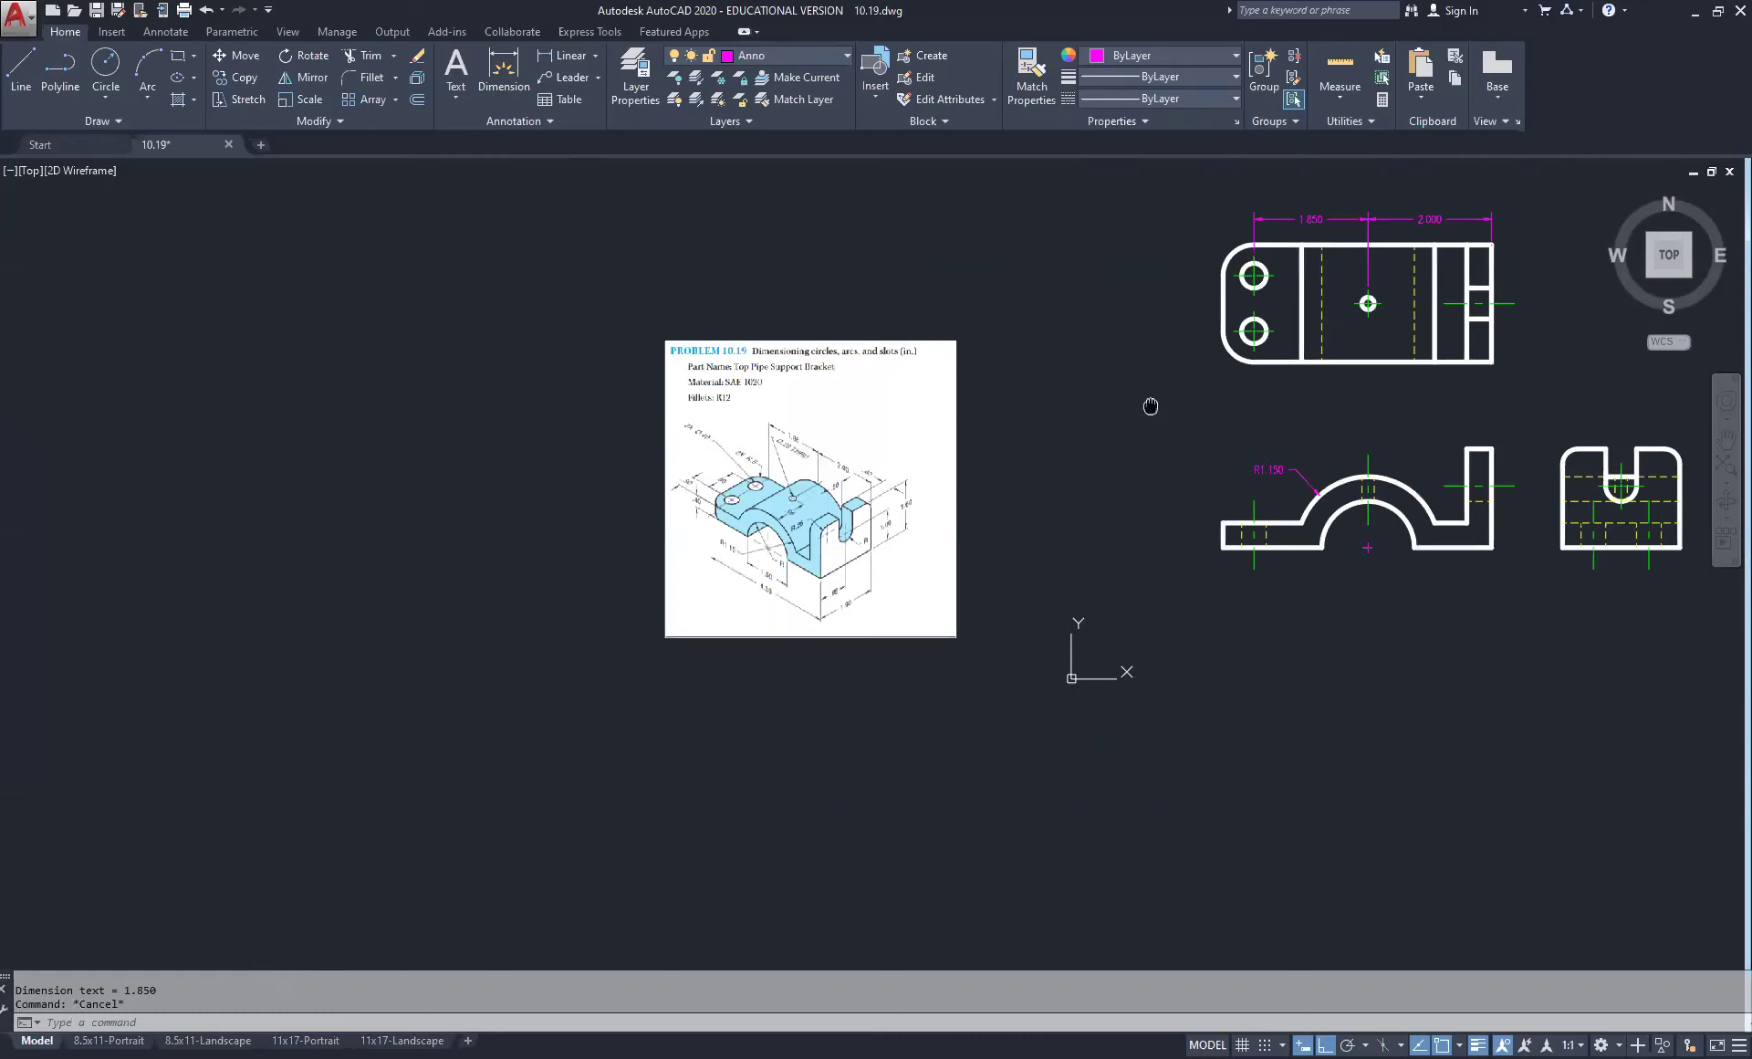
{"action": "scroll", "coordinate": [1369, 273], "scroll_direction": "up", "scroll_amount": 5}
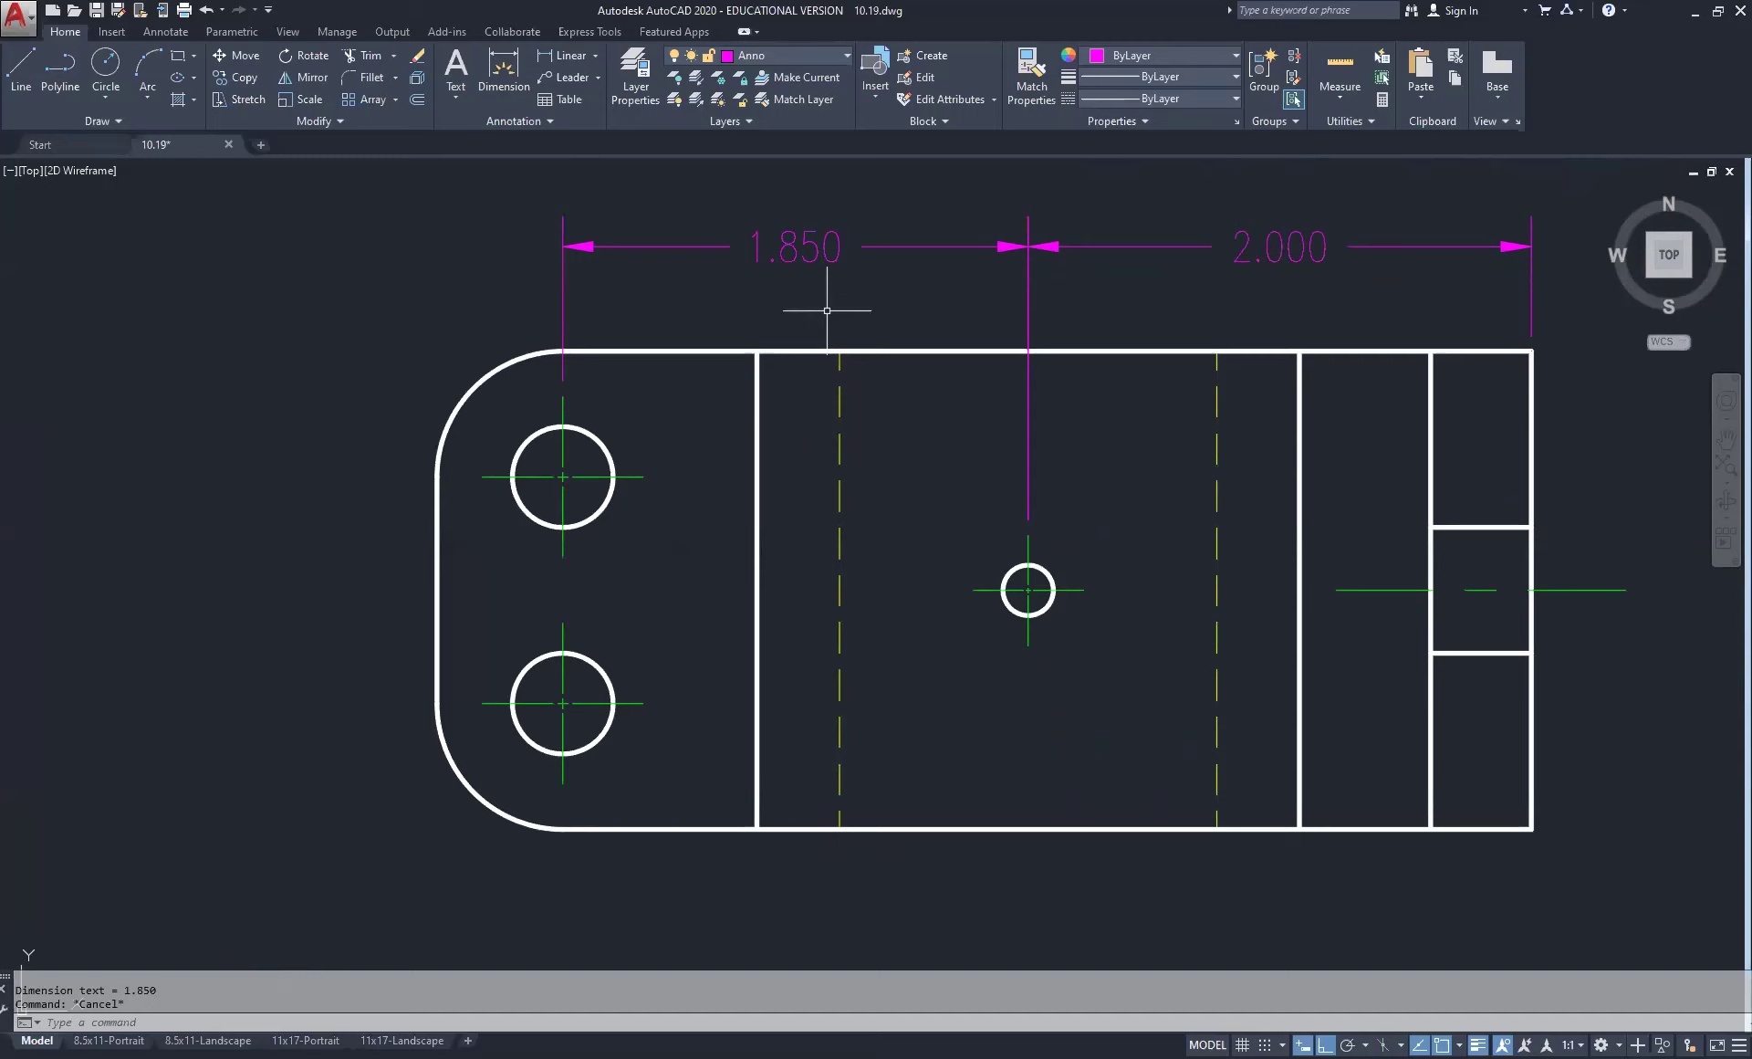
{"action": "type", "text": "DIm"}
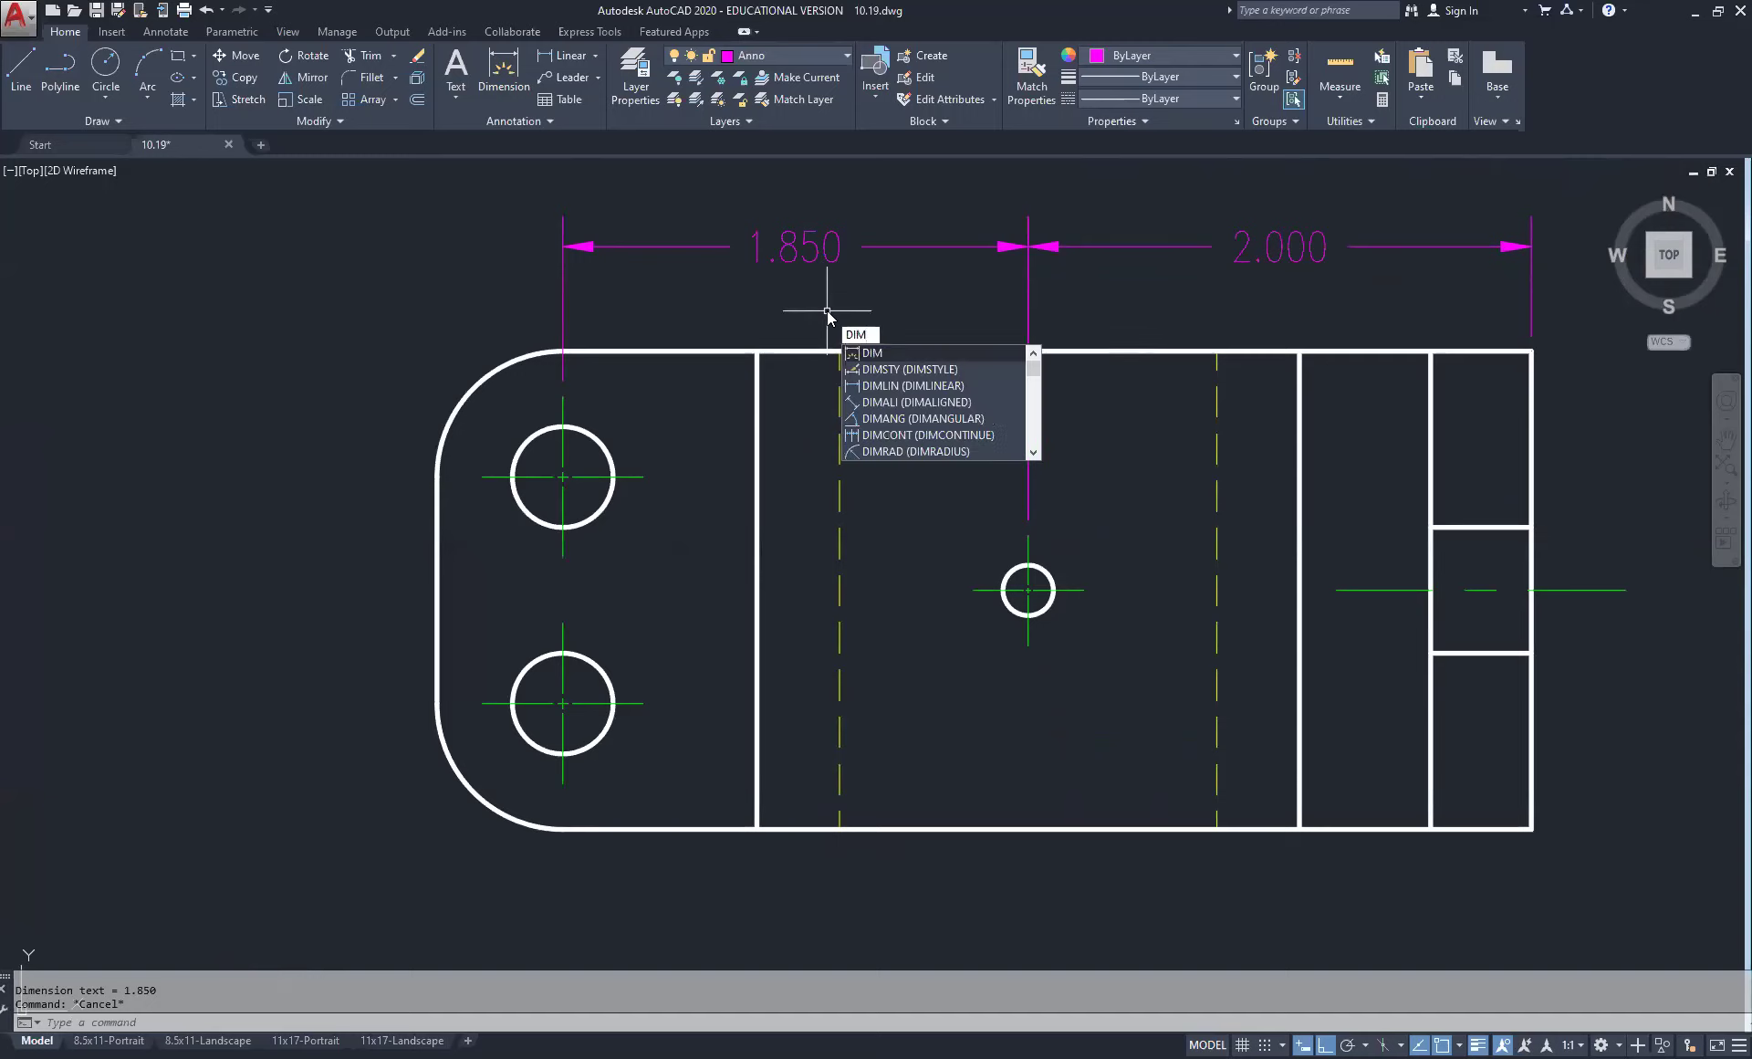
{"action": "left_click", "coordinate": [928, 369]}
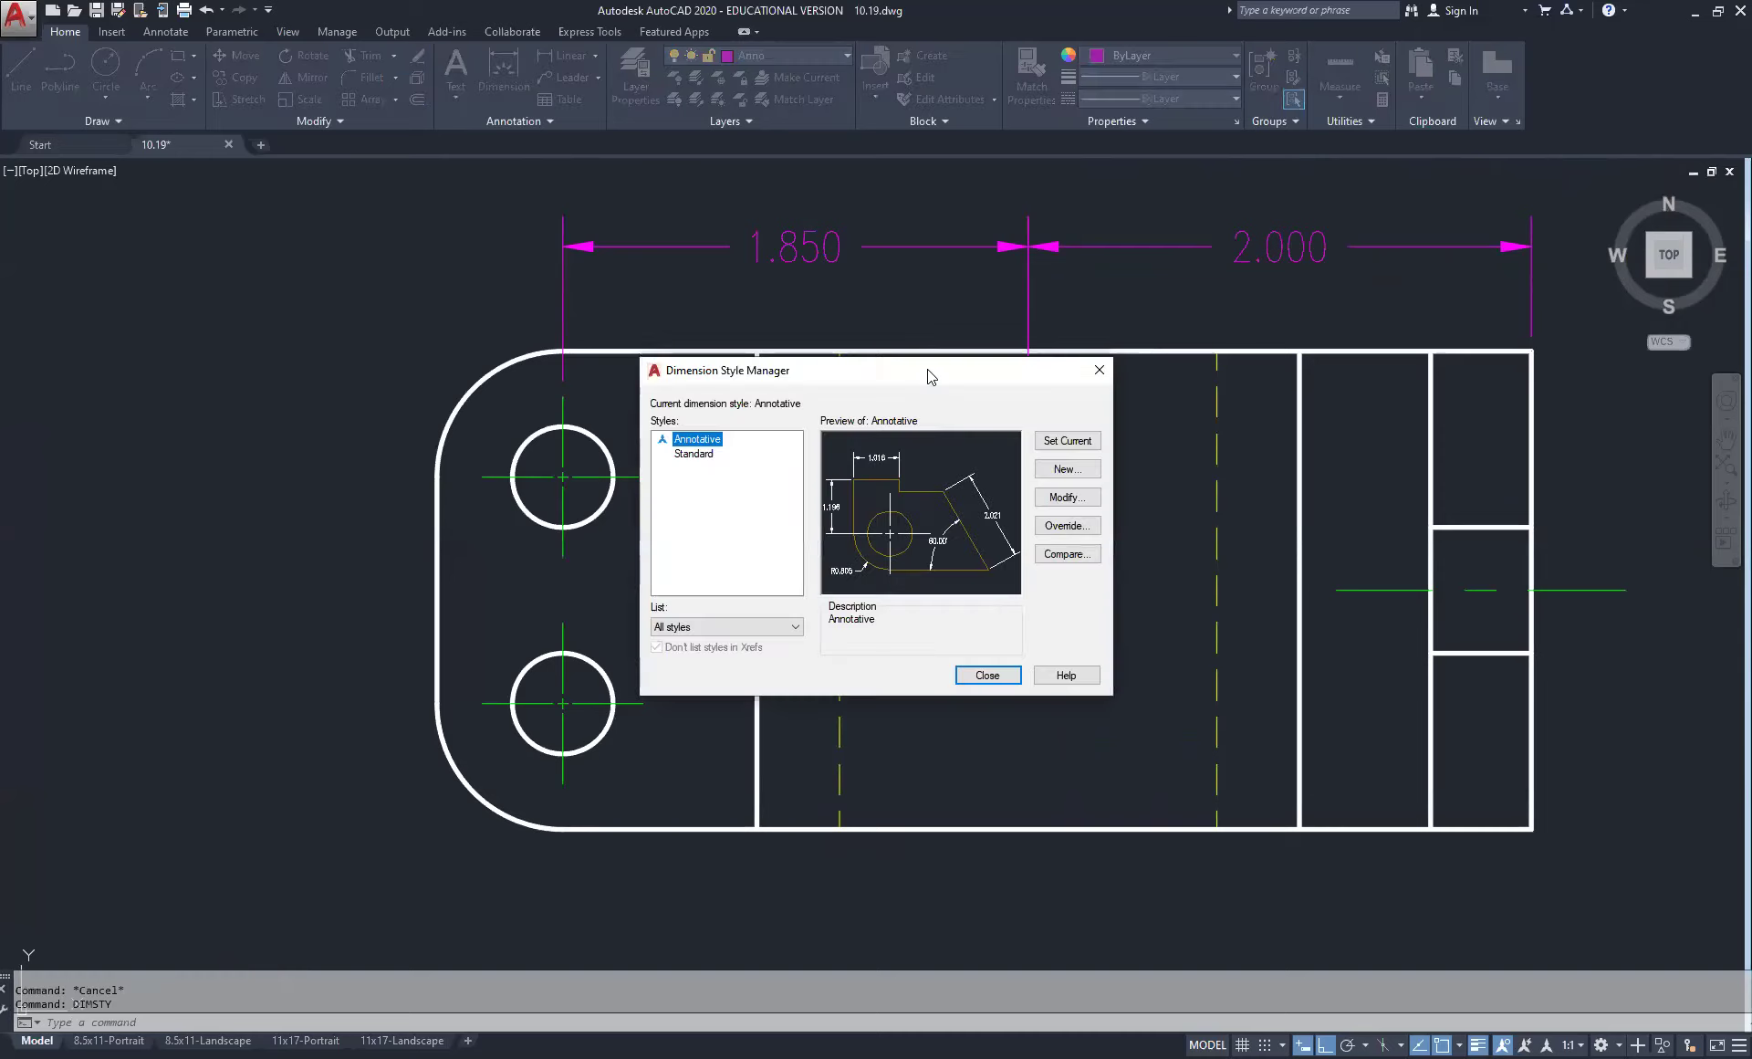
{"action": "left_click", "coordinate": [1056, 503]}
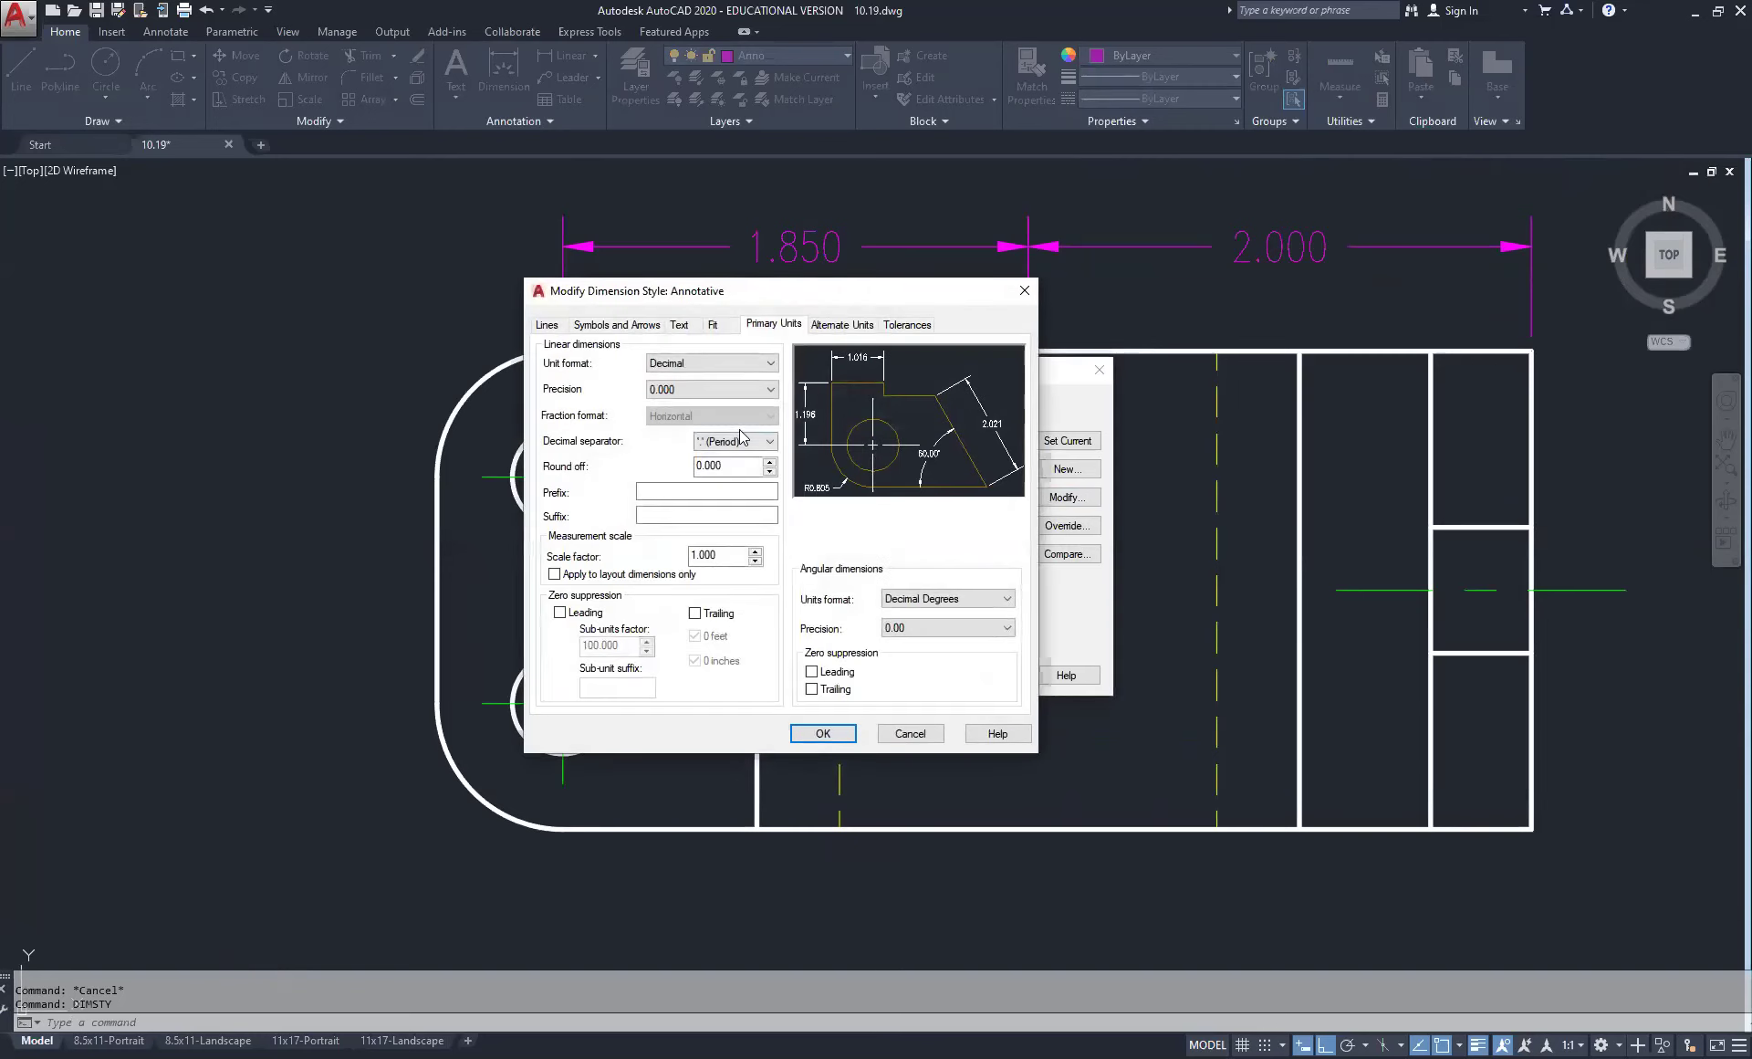
{"action": "left_click", "coordinate": [707, 390]}
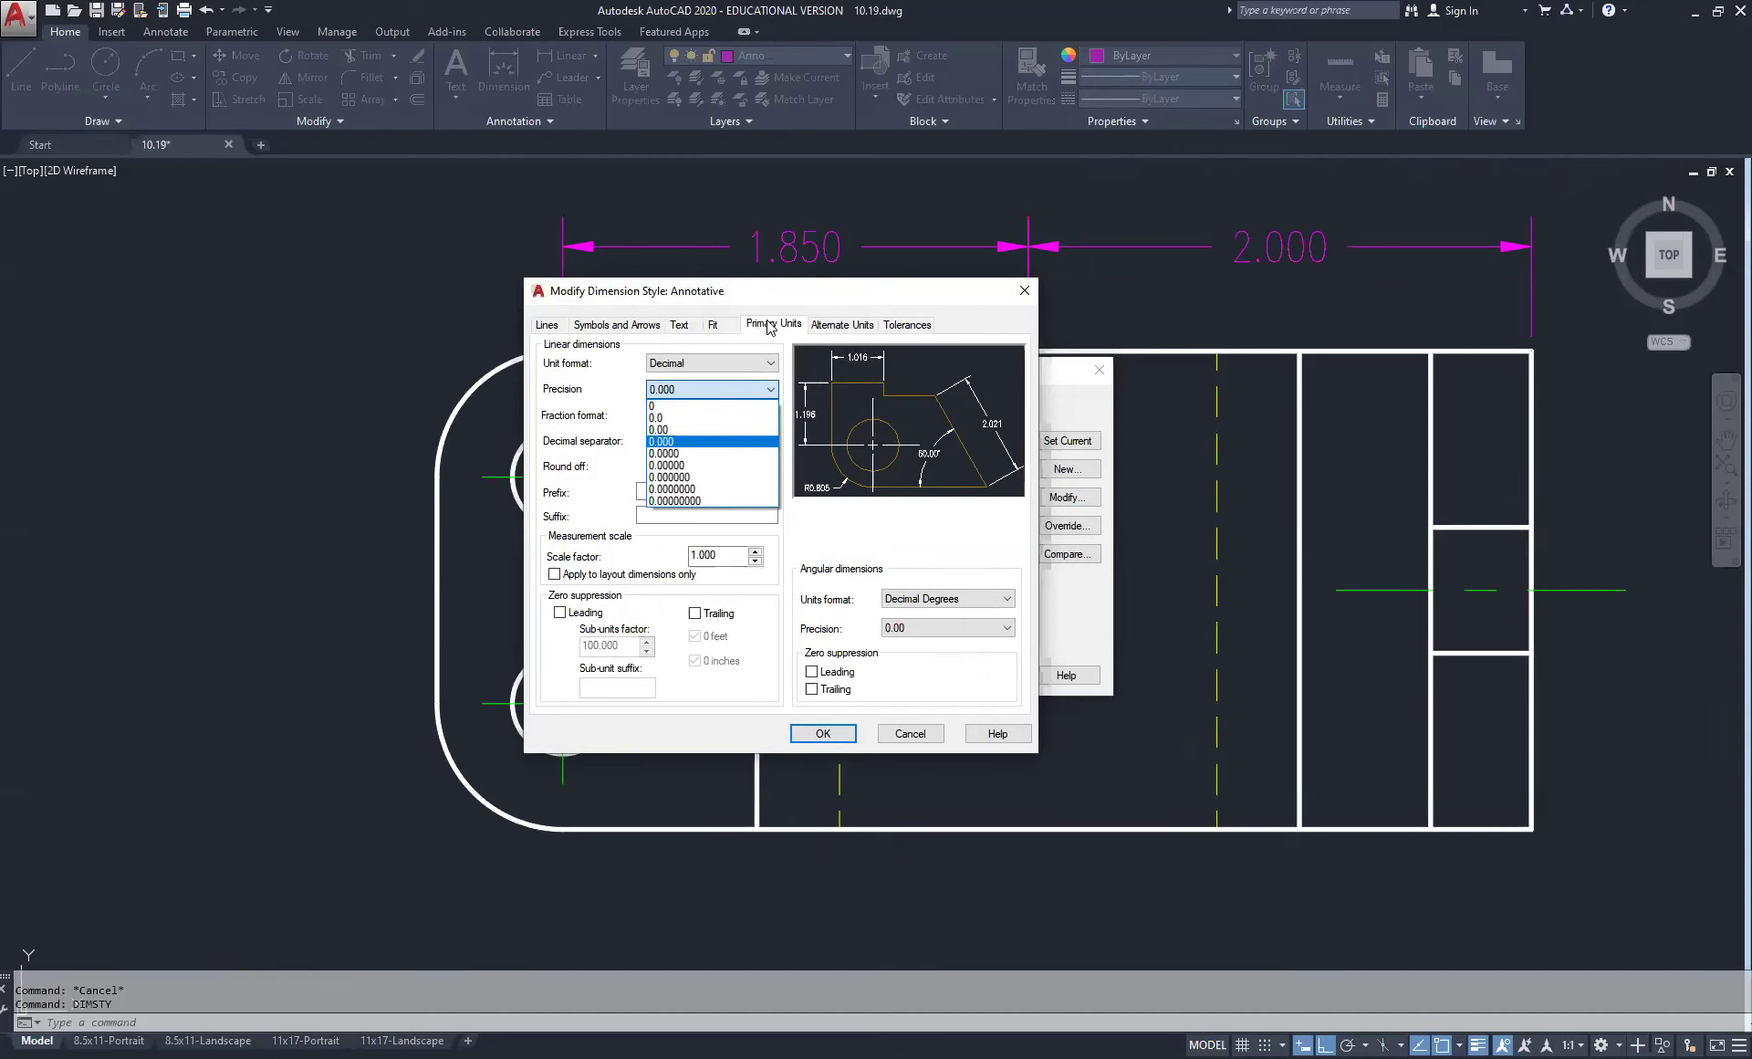
{"action": "left_click", "coordinate": [671, 429]}
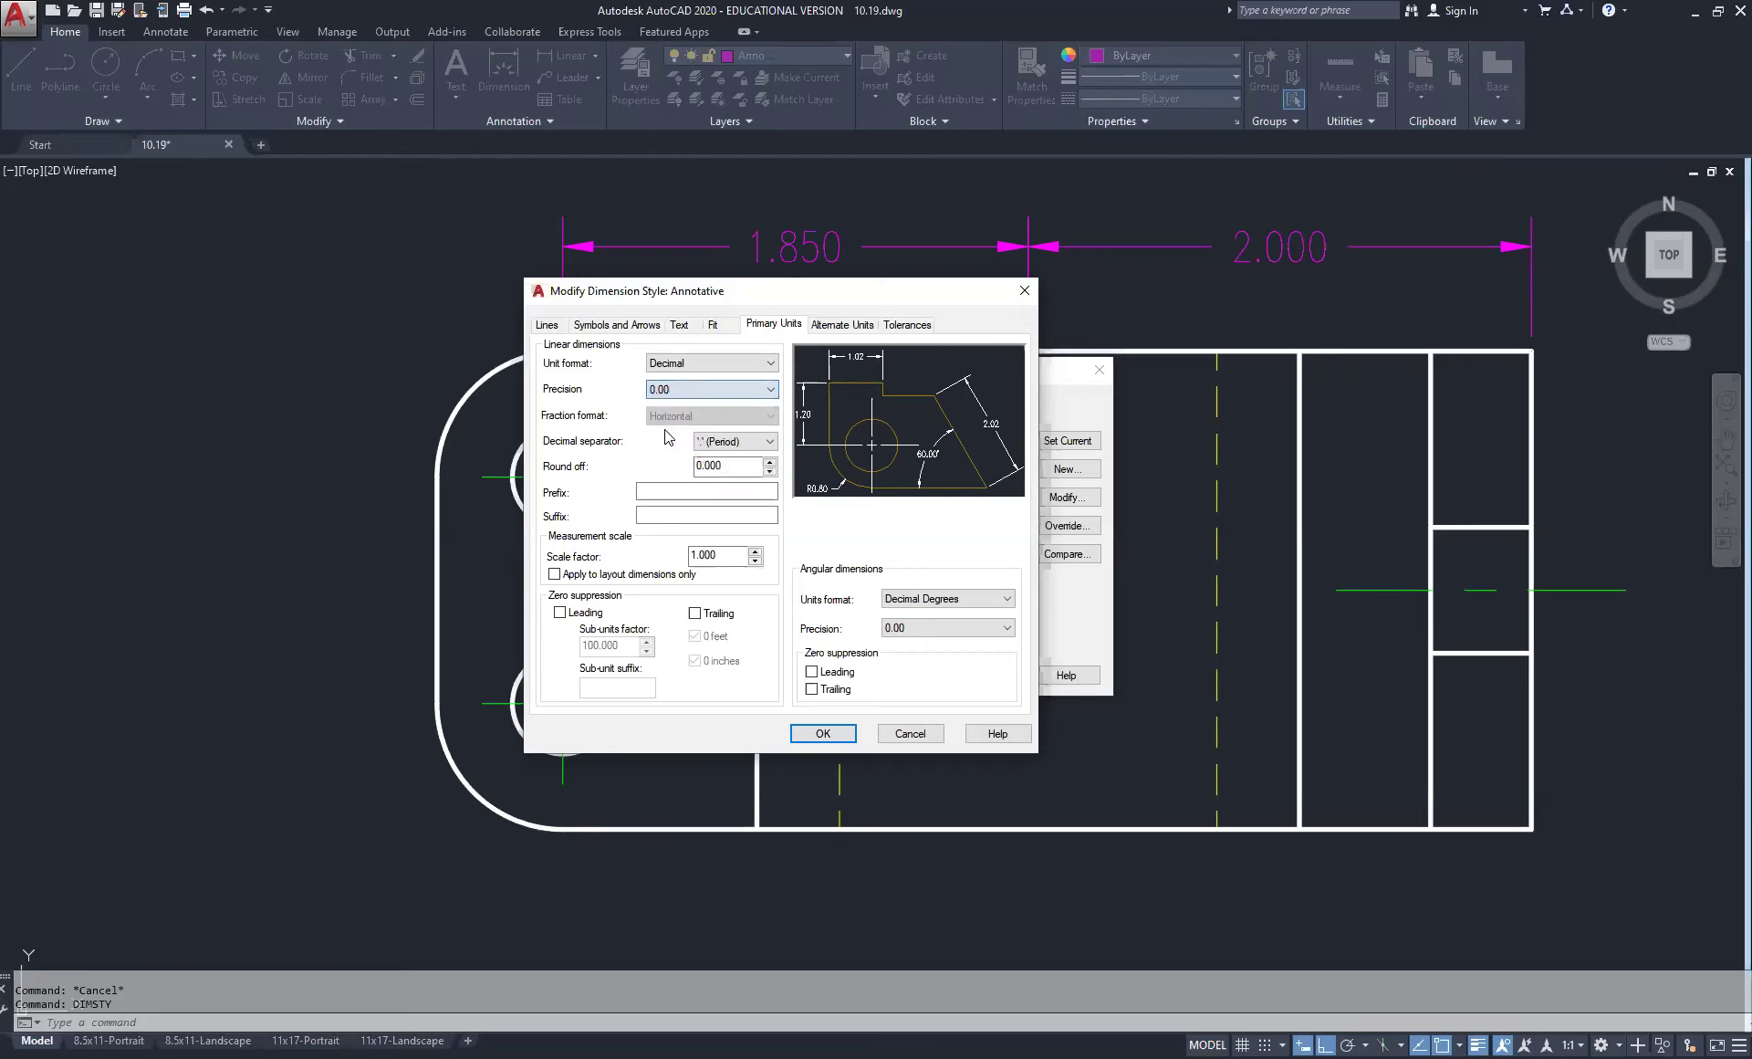
{"action": "left_click", "coordinate": [823, 733]}
{"action": "left_click", "coordinate": [985, 676]}
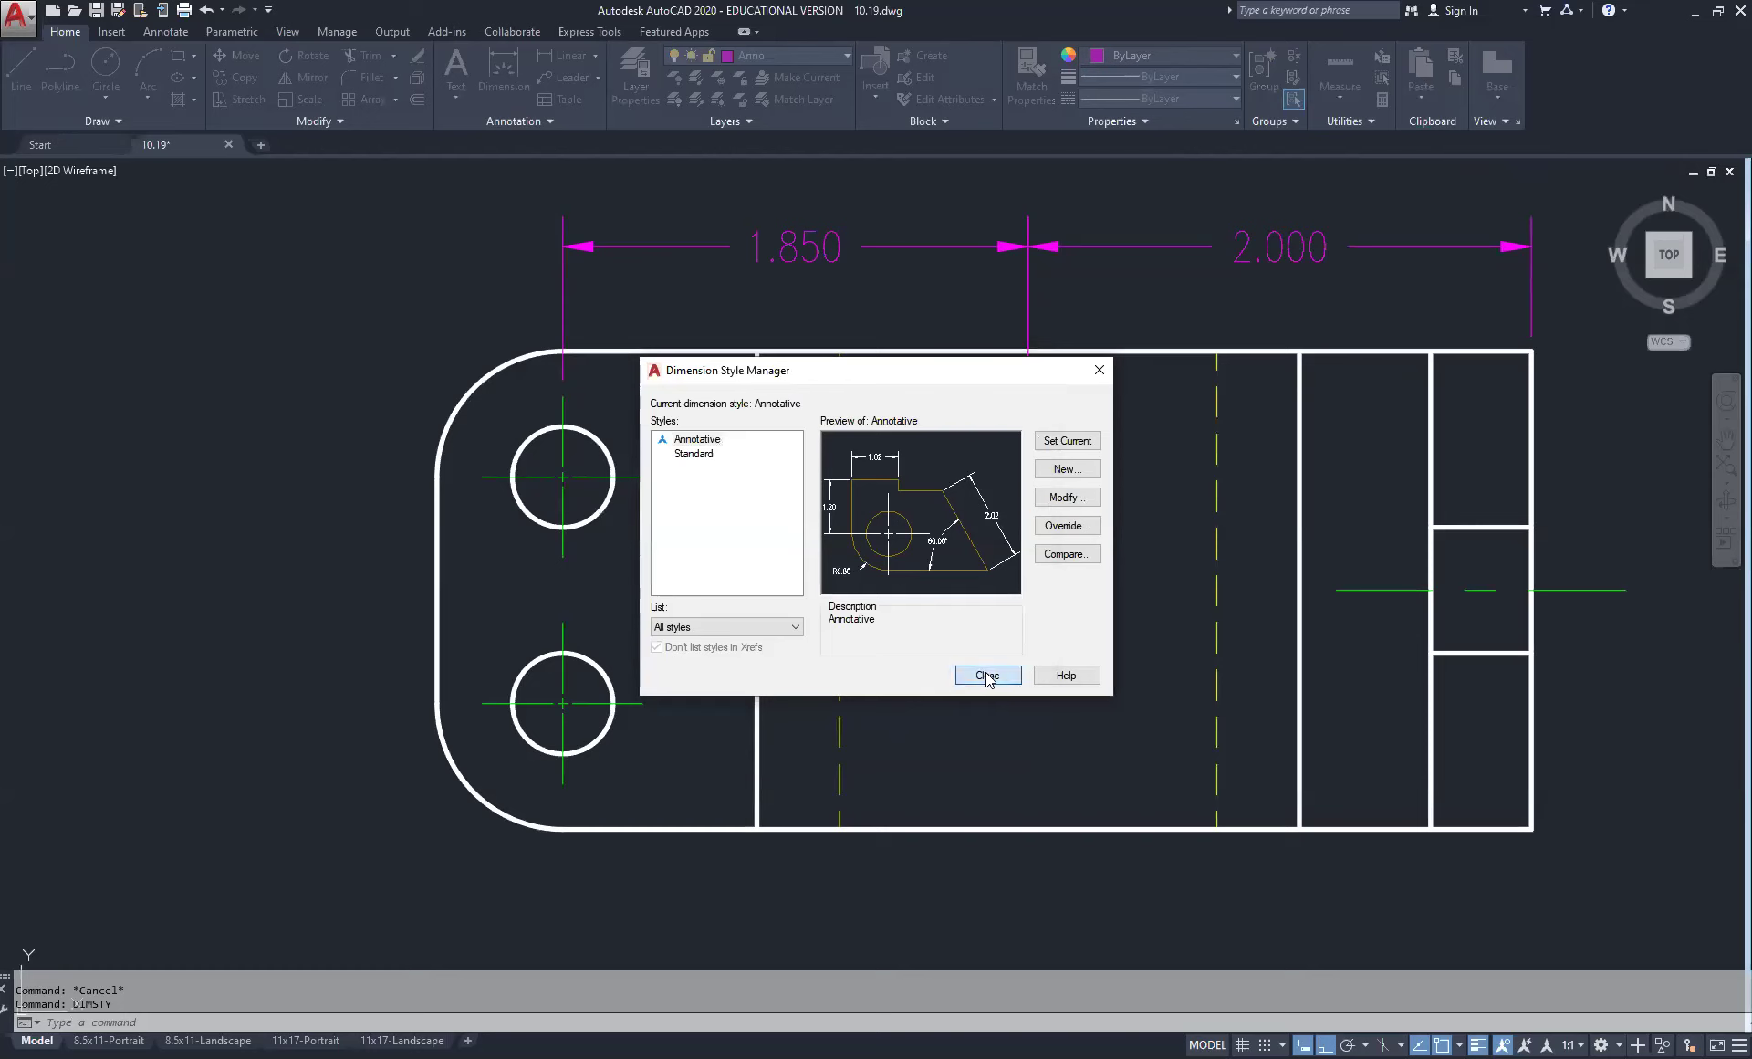
{"action": "scroll", "coordinate": [1113, 593], "scroll_direction": "down", "scroll_amount": 2}
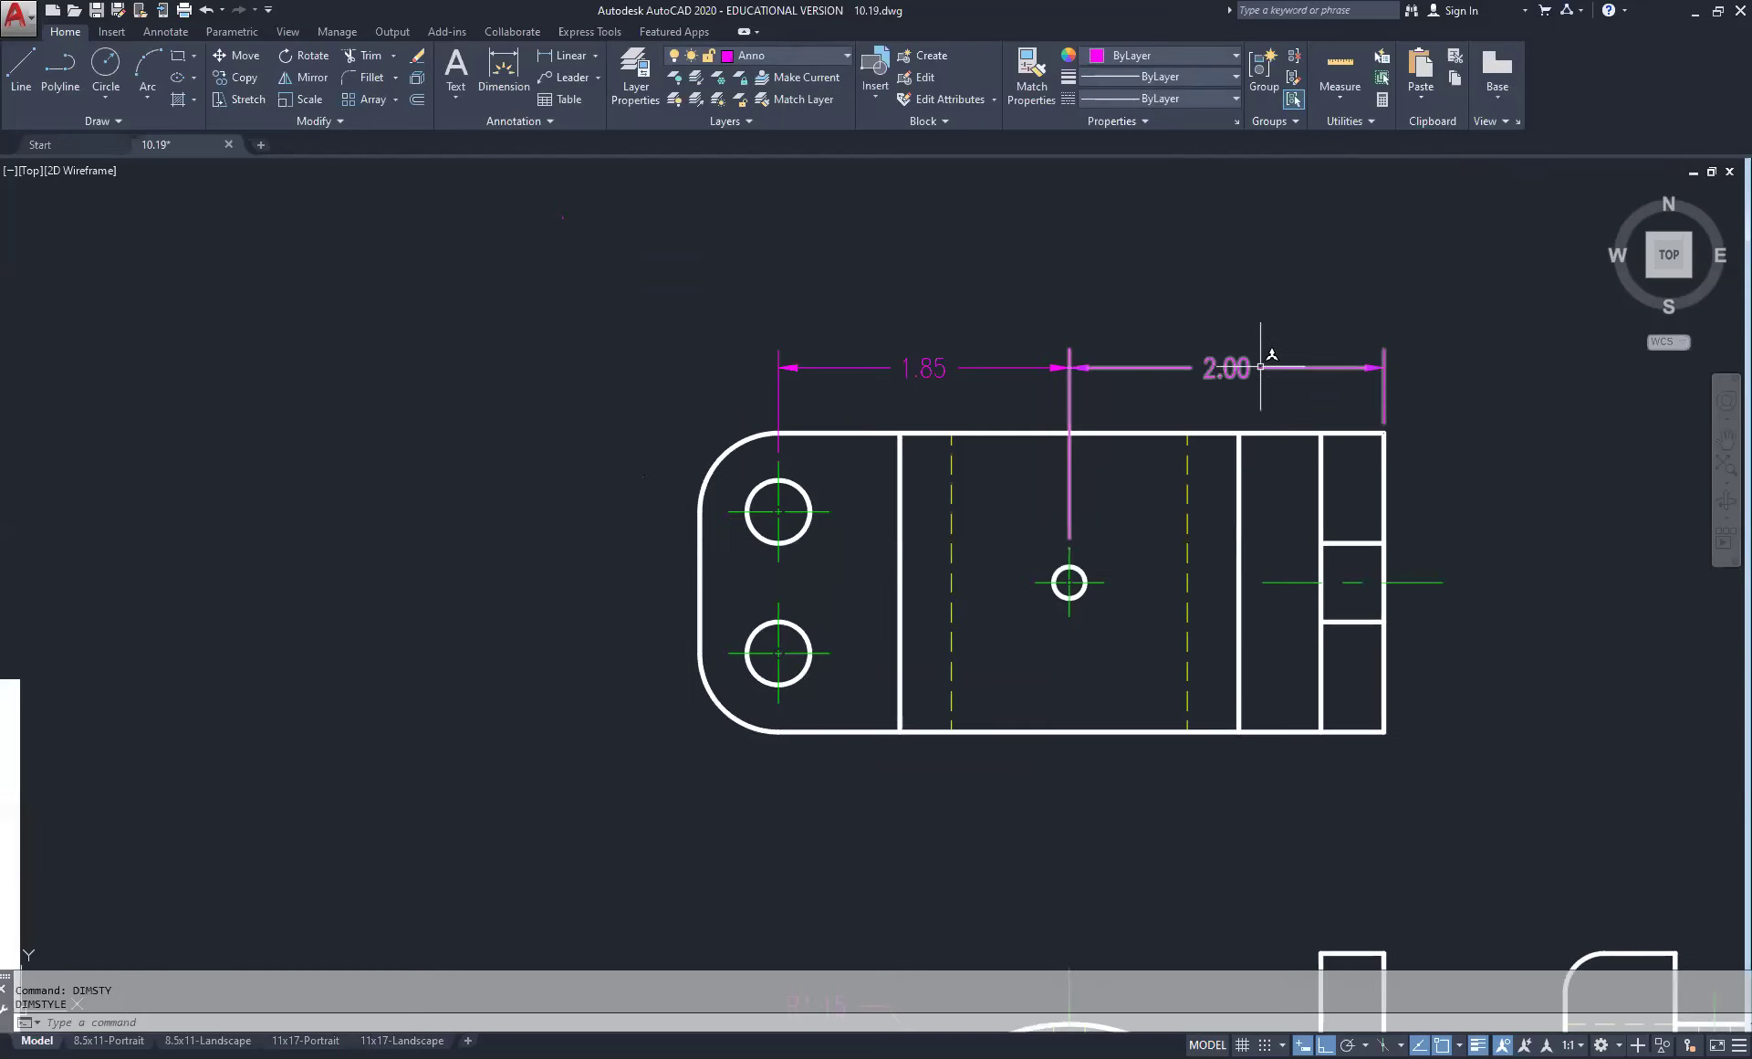
{"action": "scroll", "coordinate": [1141, 383], "scroll_direction": "down", "scroll_amount": 3}
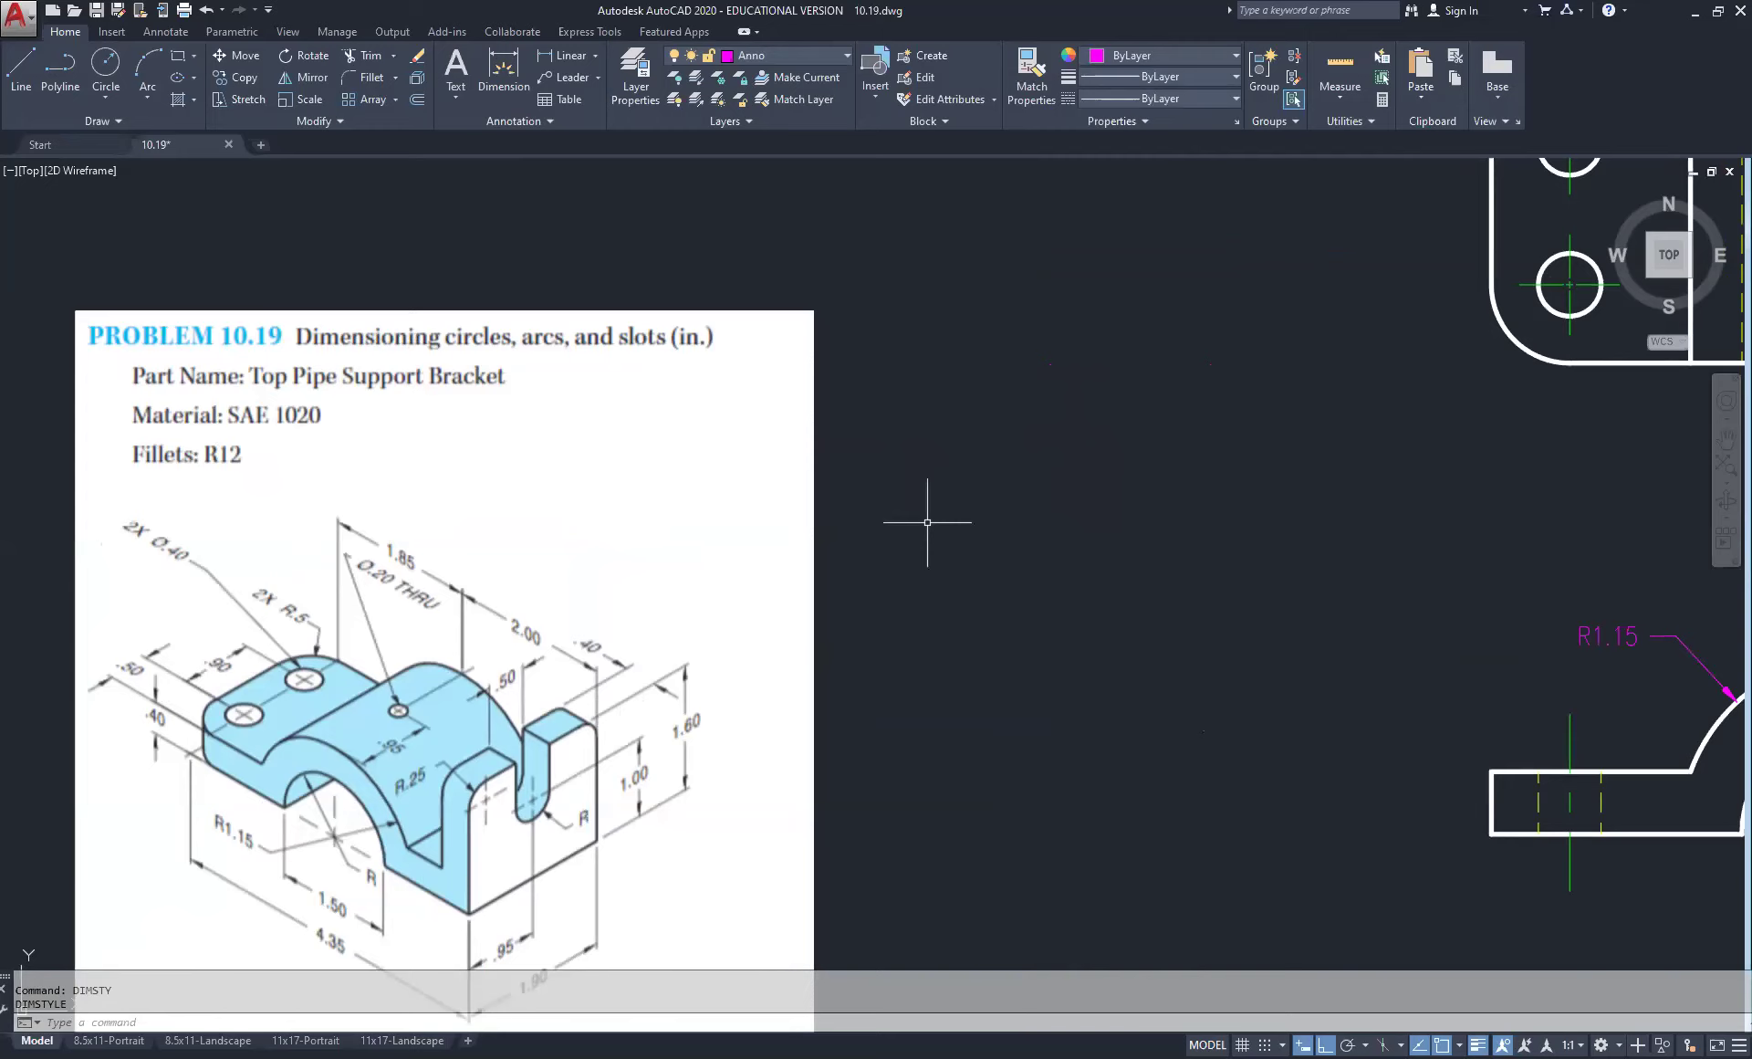
Step: Add a horizontal linear dimension for the front view's overall length below its base, leaving room for a shorter dimension
{"action": "scroll", "coordinate": [1378, 447], "scroll_direction": "down", "scroll_amount": 1}
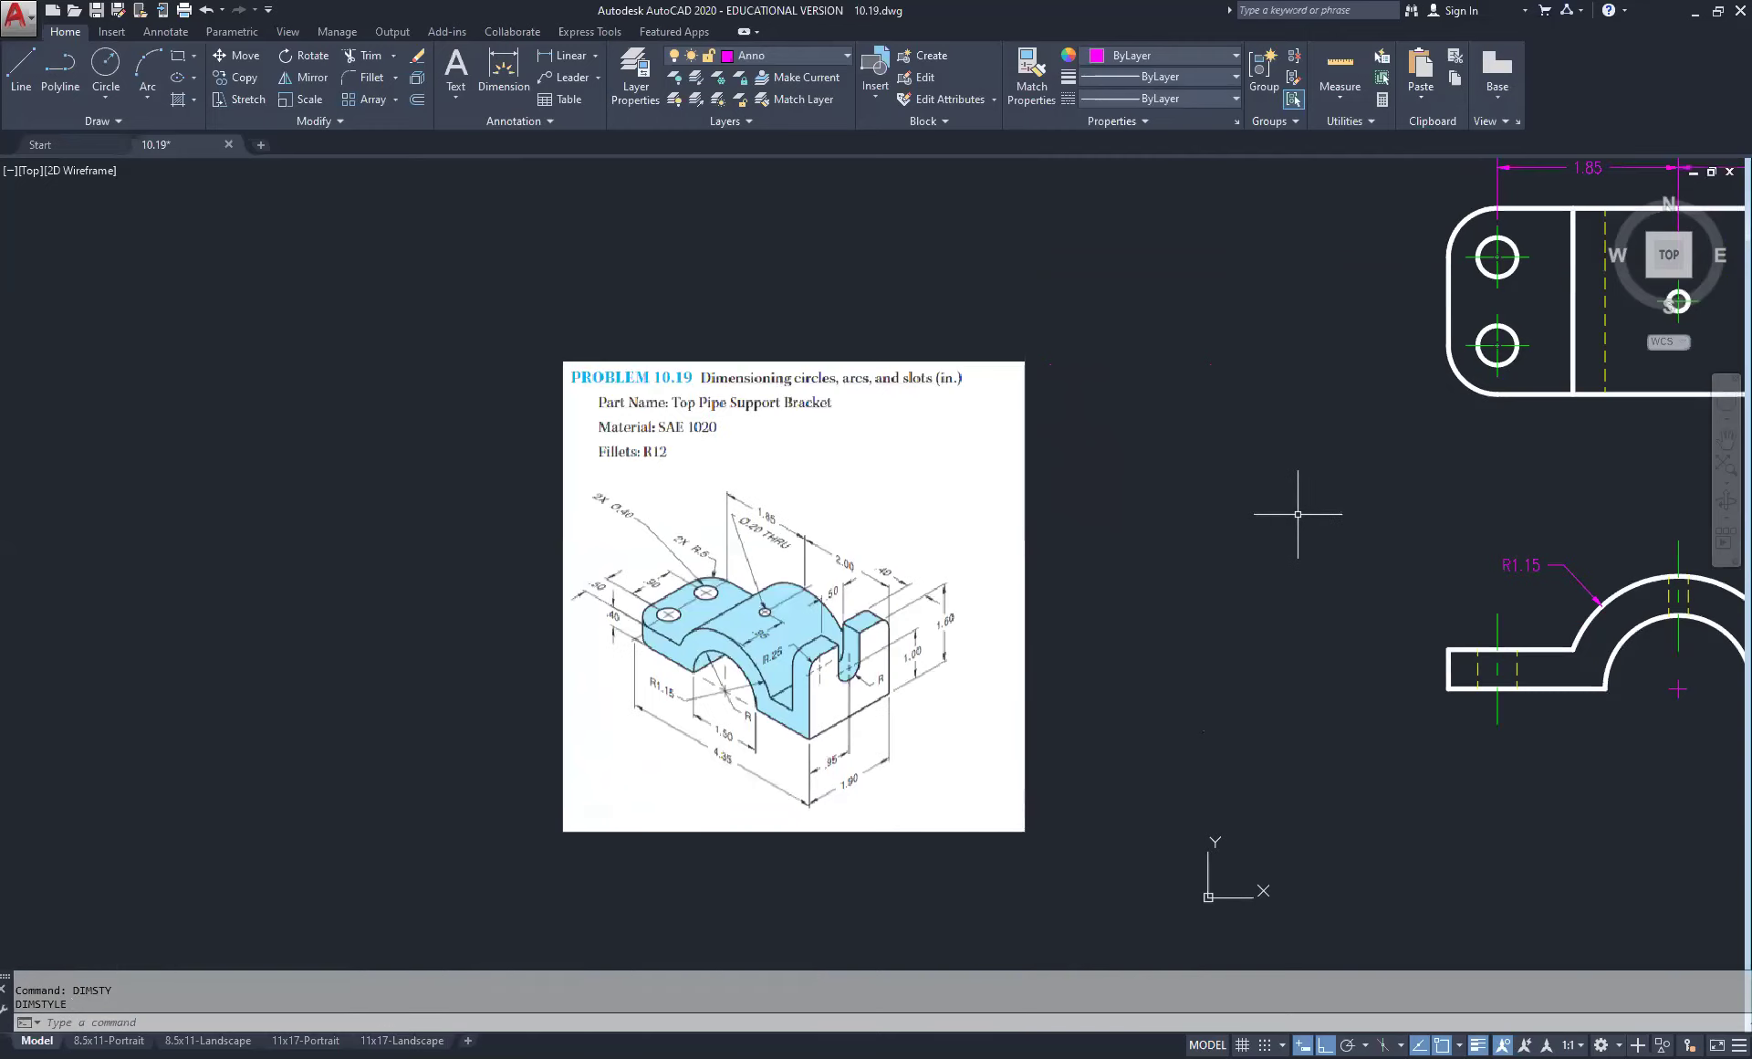
{"action": "middle_click_drag", "start_coordinate": [1431, 512], "coordinate": [950, 508]}
{"action": "scroll", "coordinate": [947, 505], "scroll_direction": "down", "scroll_amount": 1}
{"action": "scroll", "coordinate": [1084, 476], "scroll_direction": "up", "scroll_amount": 2}
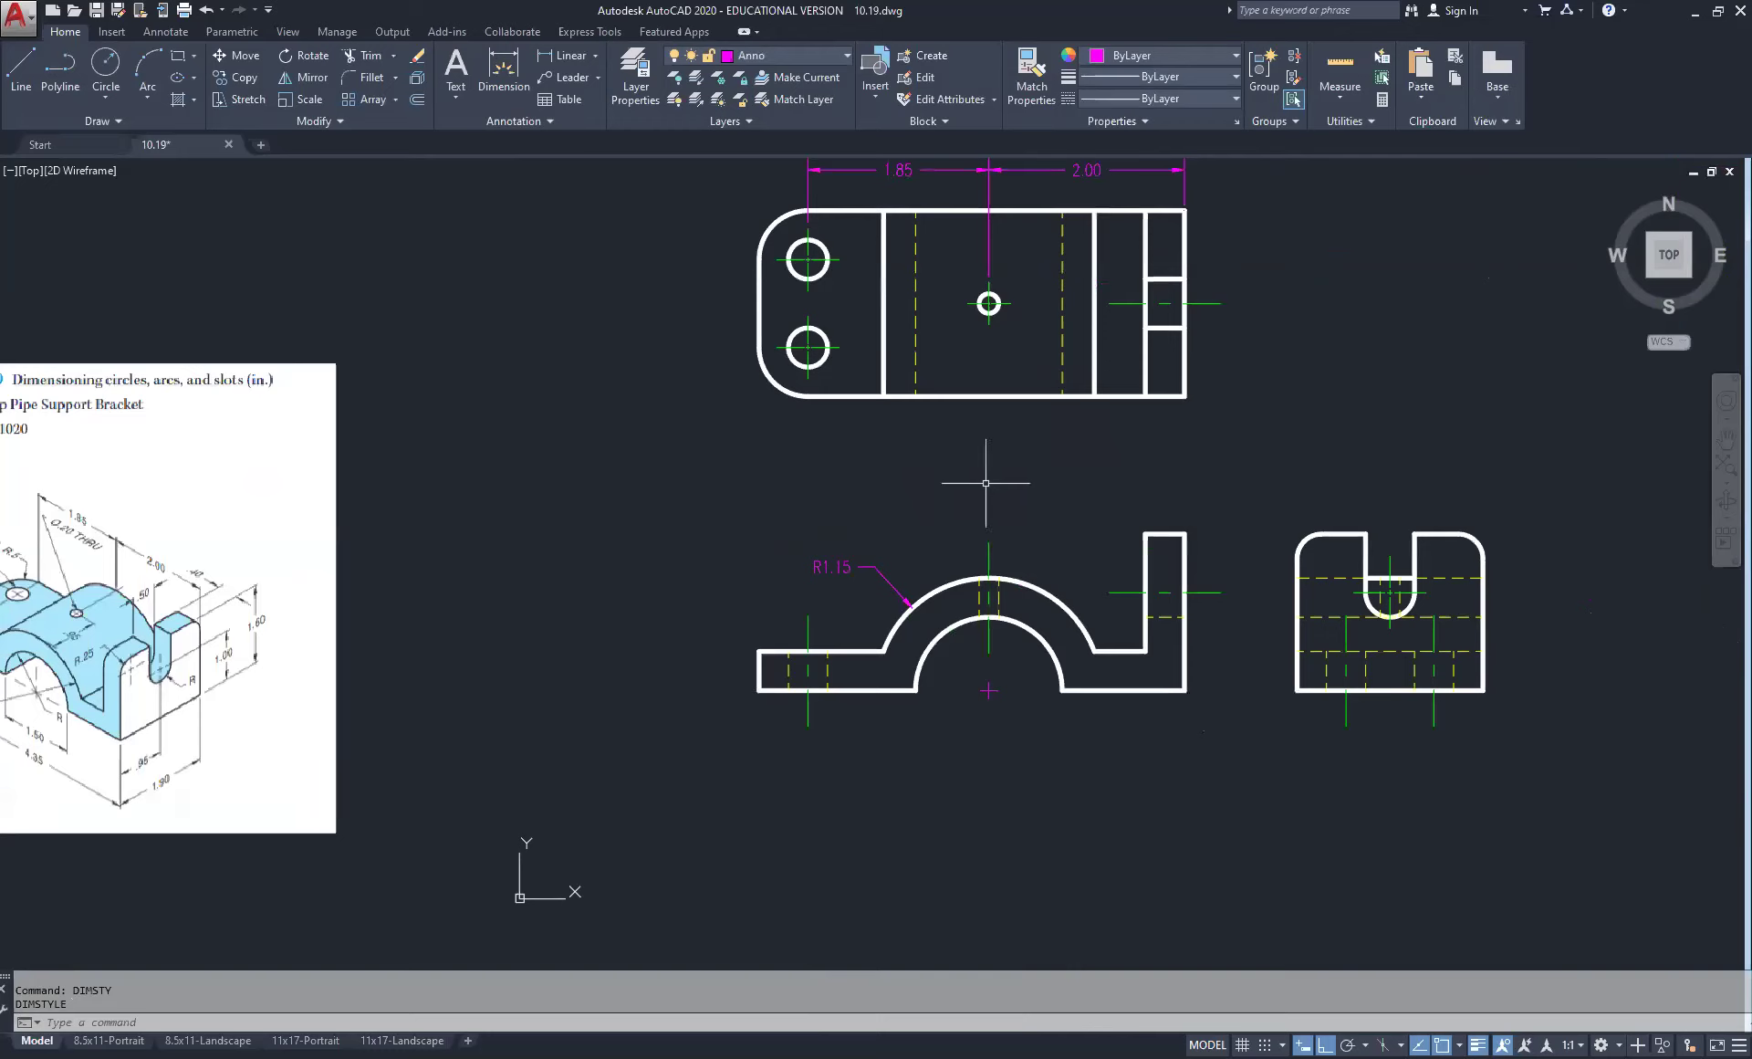
{"action": "left_click", "coordinate": [565, 54]}
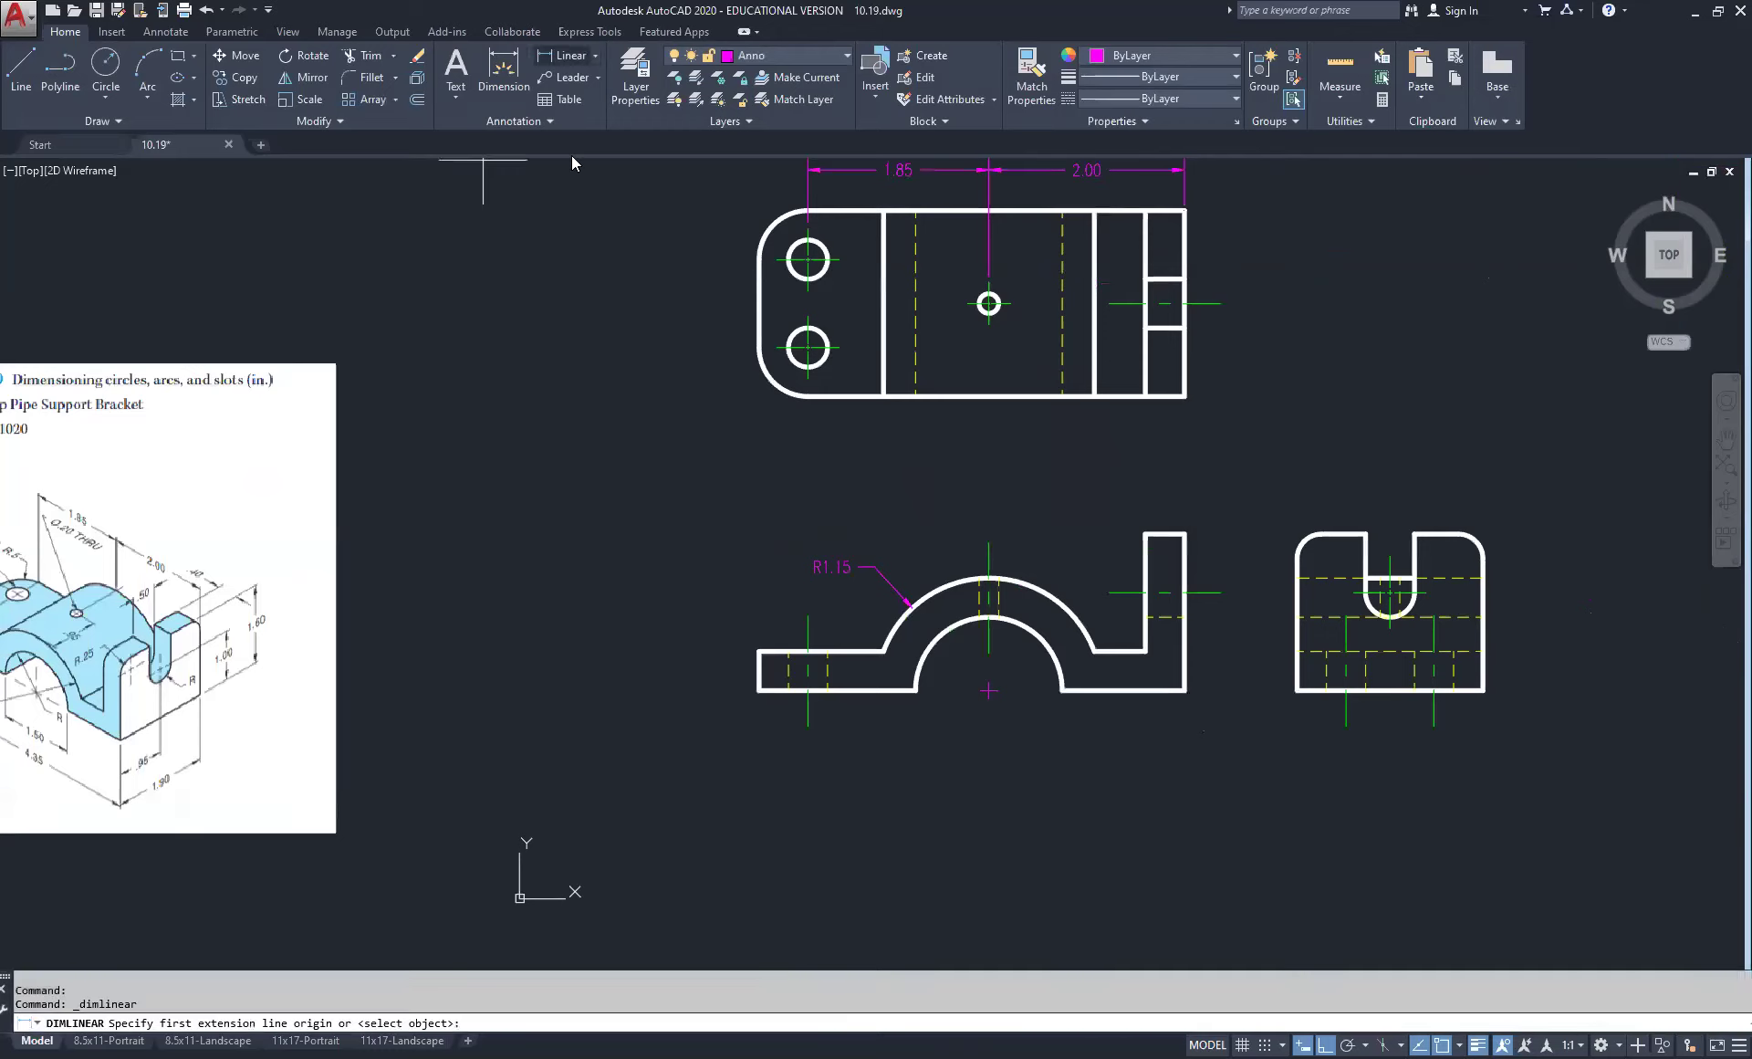
{"action": "left_click", "coordinate": [759, 691]}
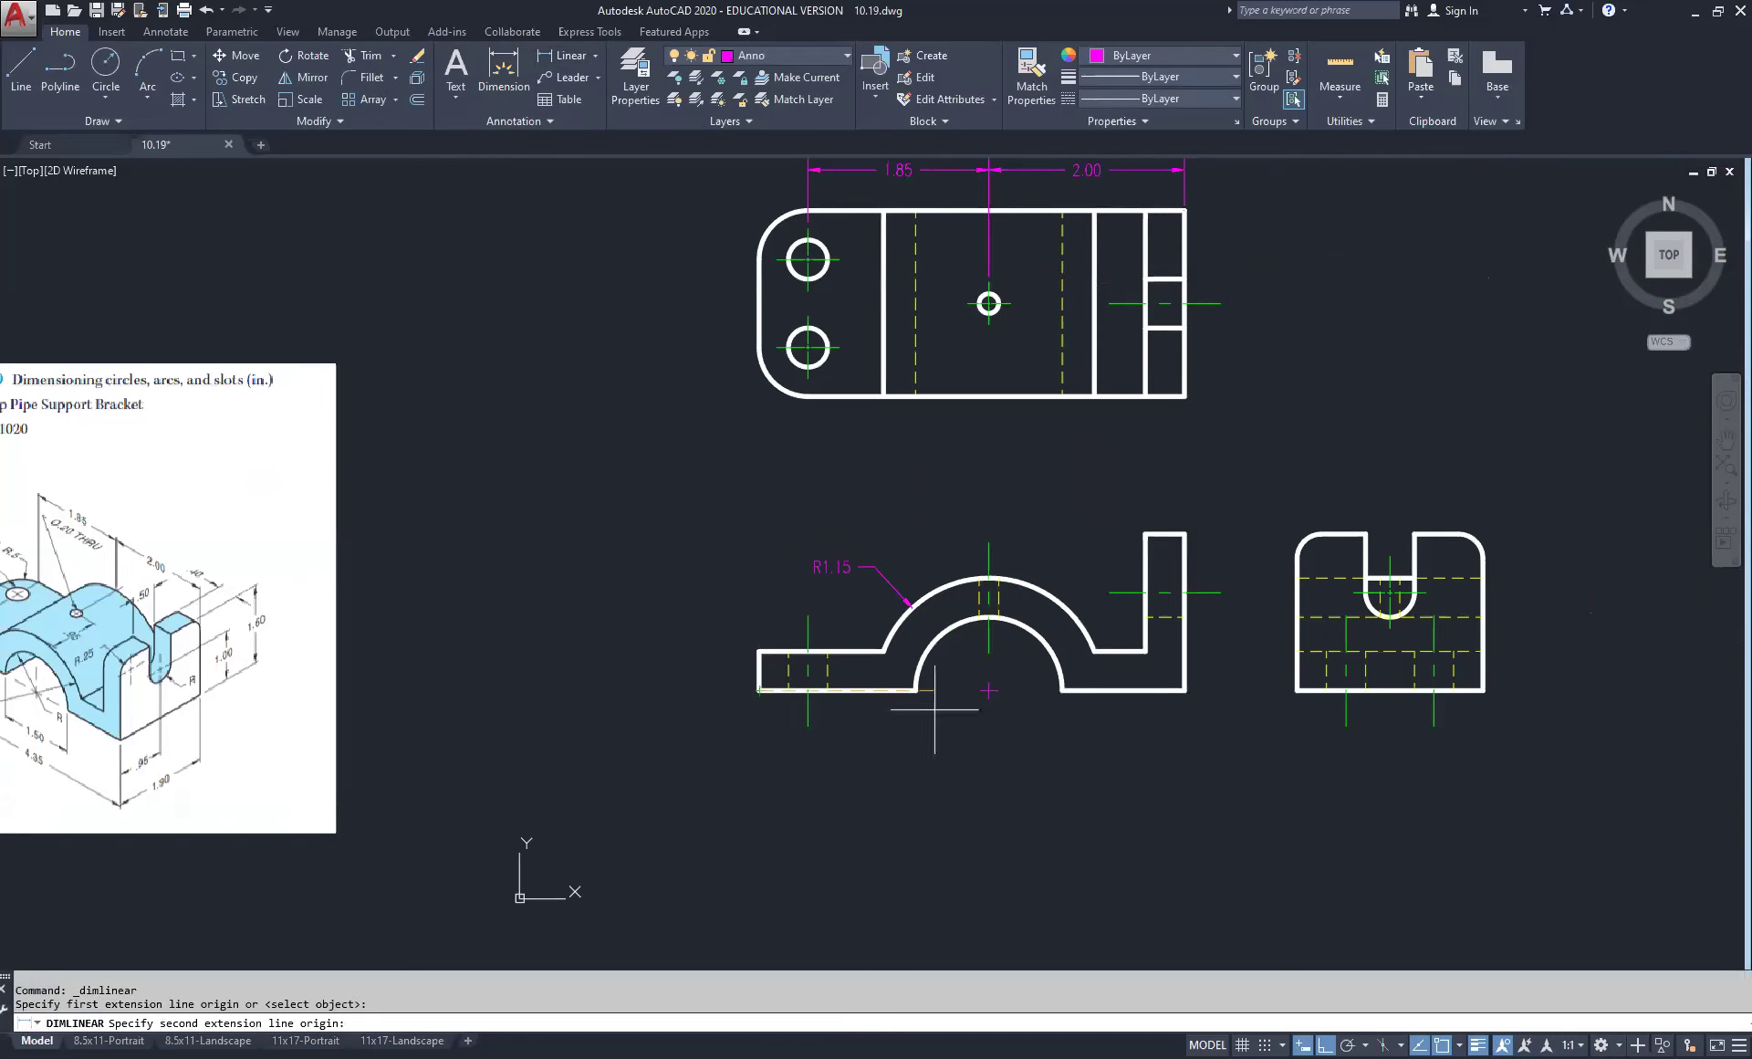
{"action": "left_click", "coordinate": [1184, 691]}
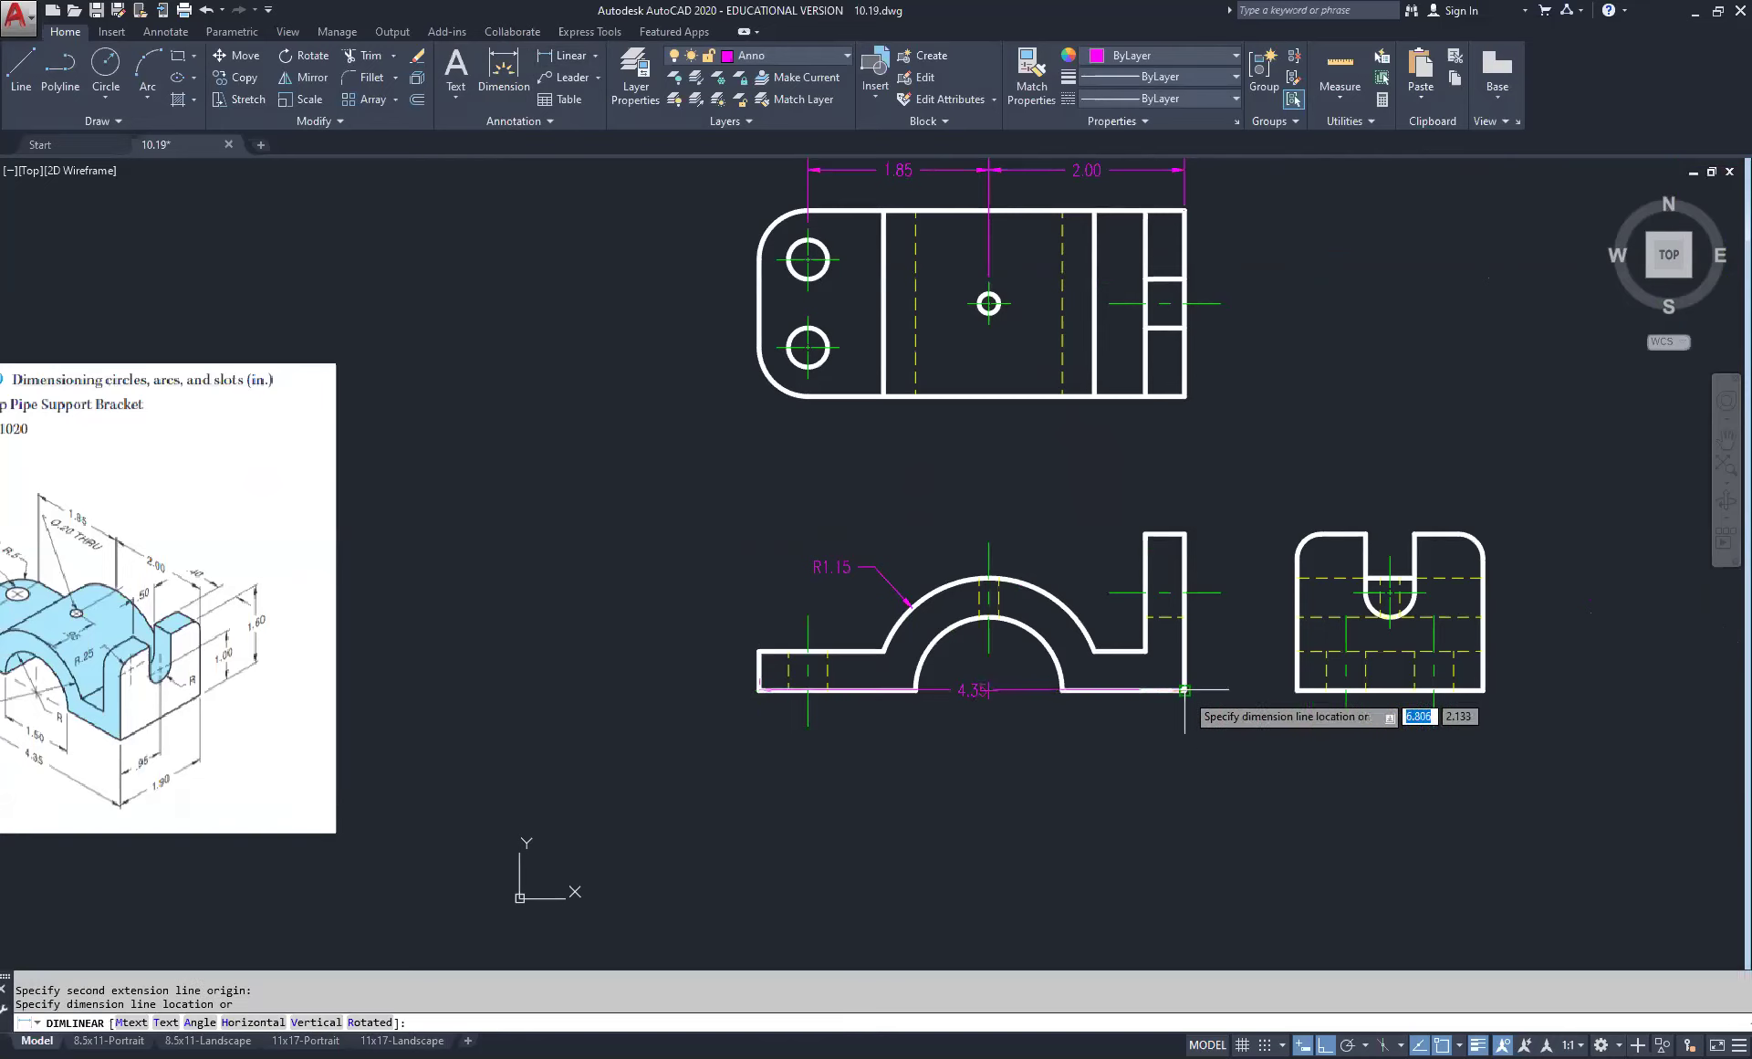
{"action": "left_click", "coordinate": [1038, 757]}
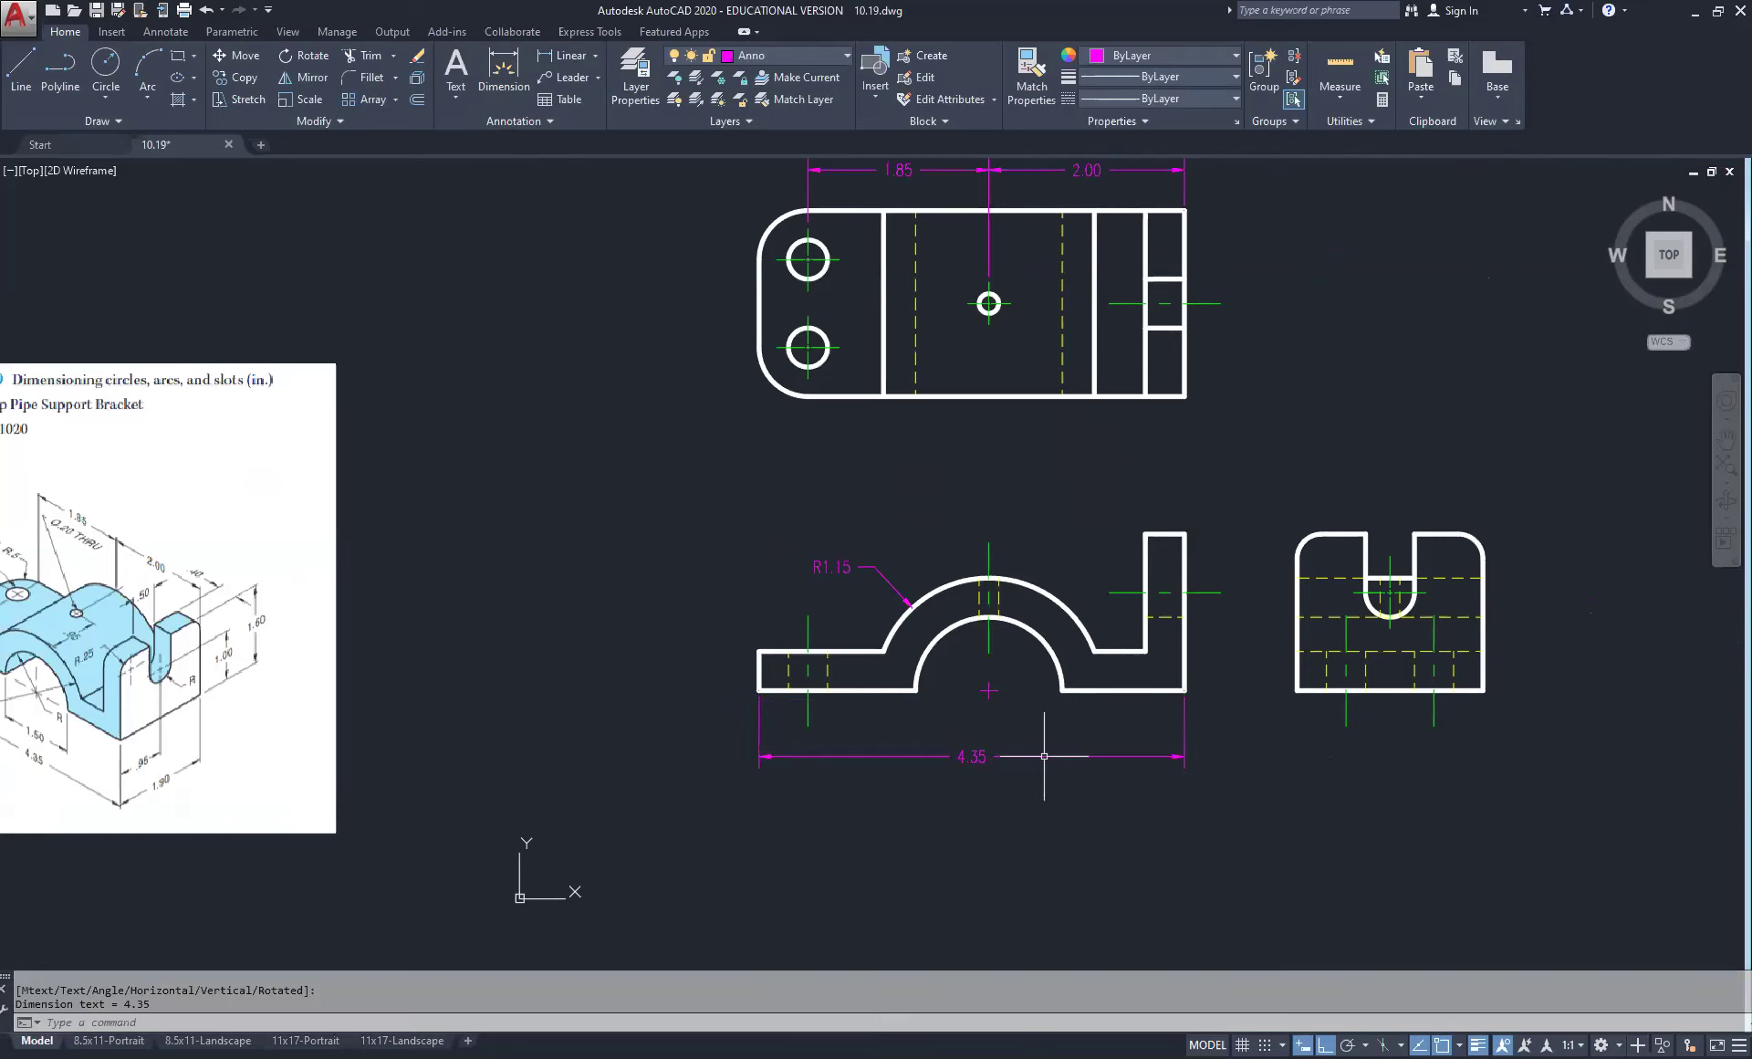
Step: Dimension the width of the arch opening at the front view's base, between the view and the overall length dimension
{"action": "right_click", "coordinate": [916, 732]}
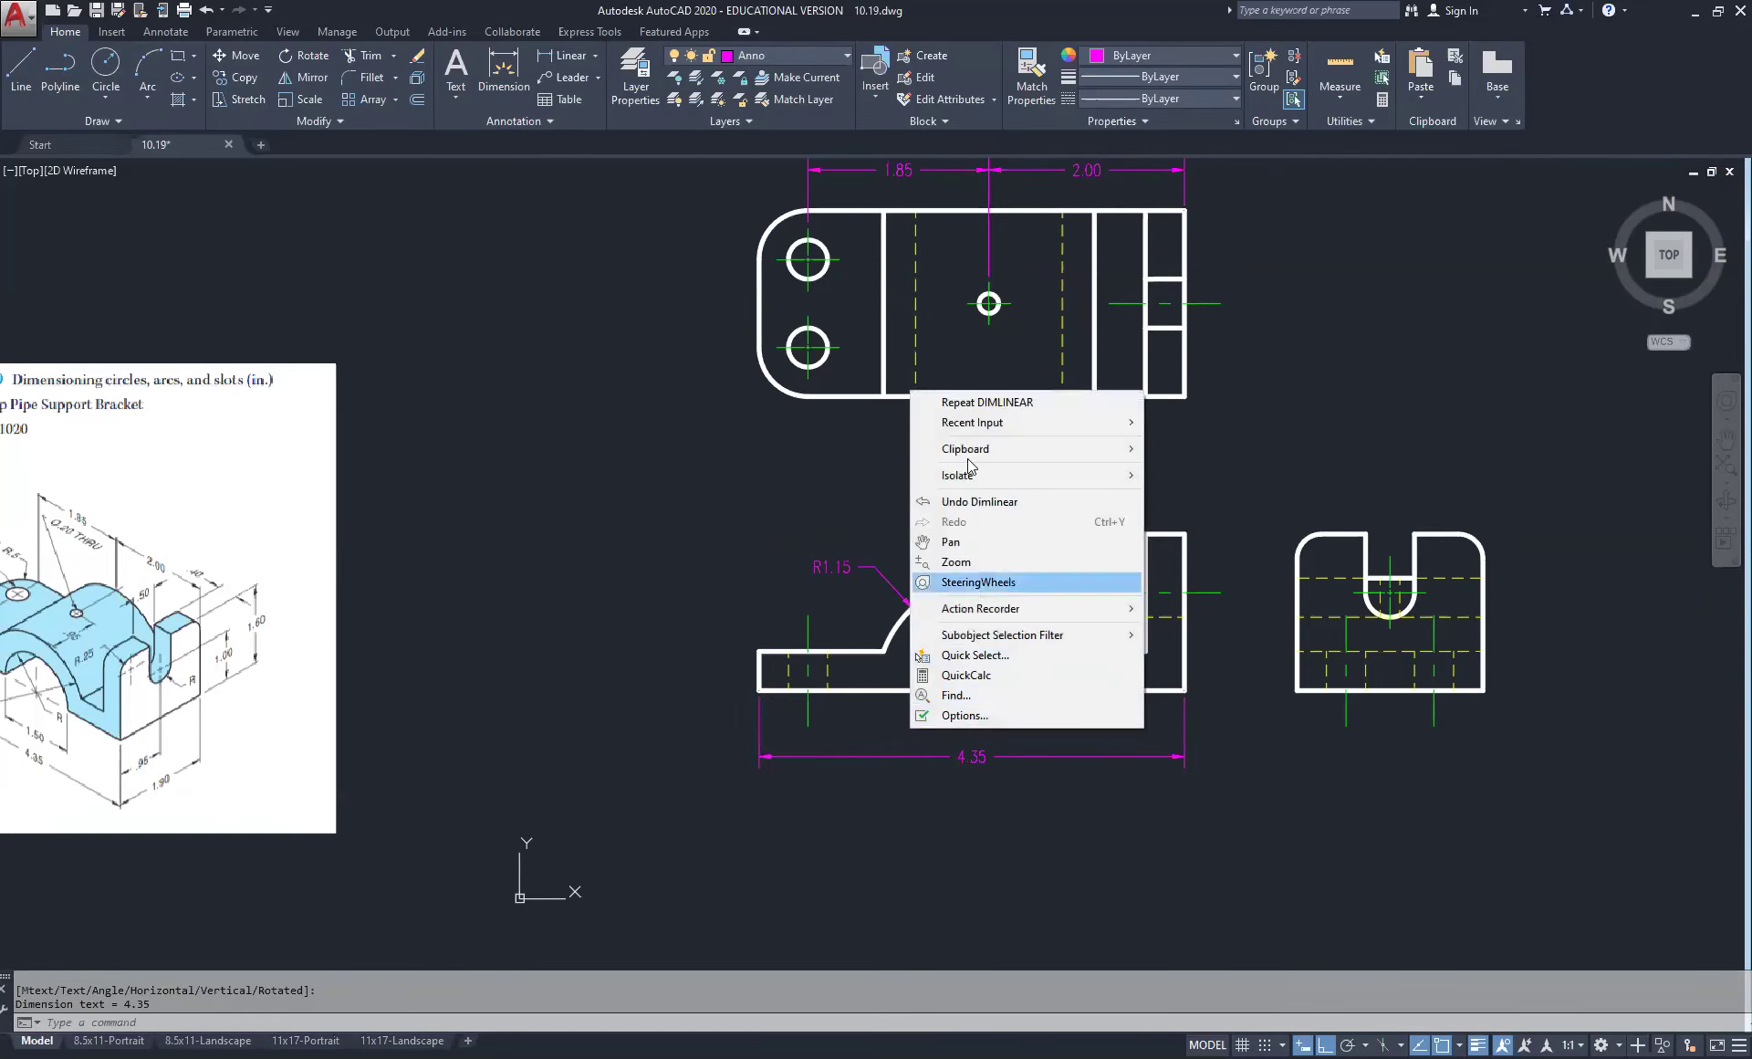
{"action": "left_click", "coordinate": [975, 409]}
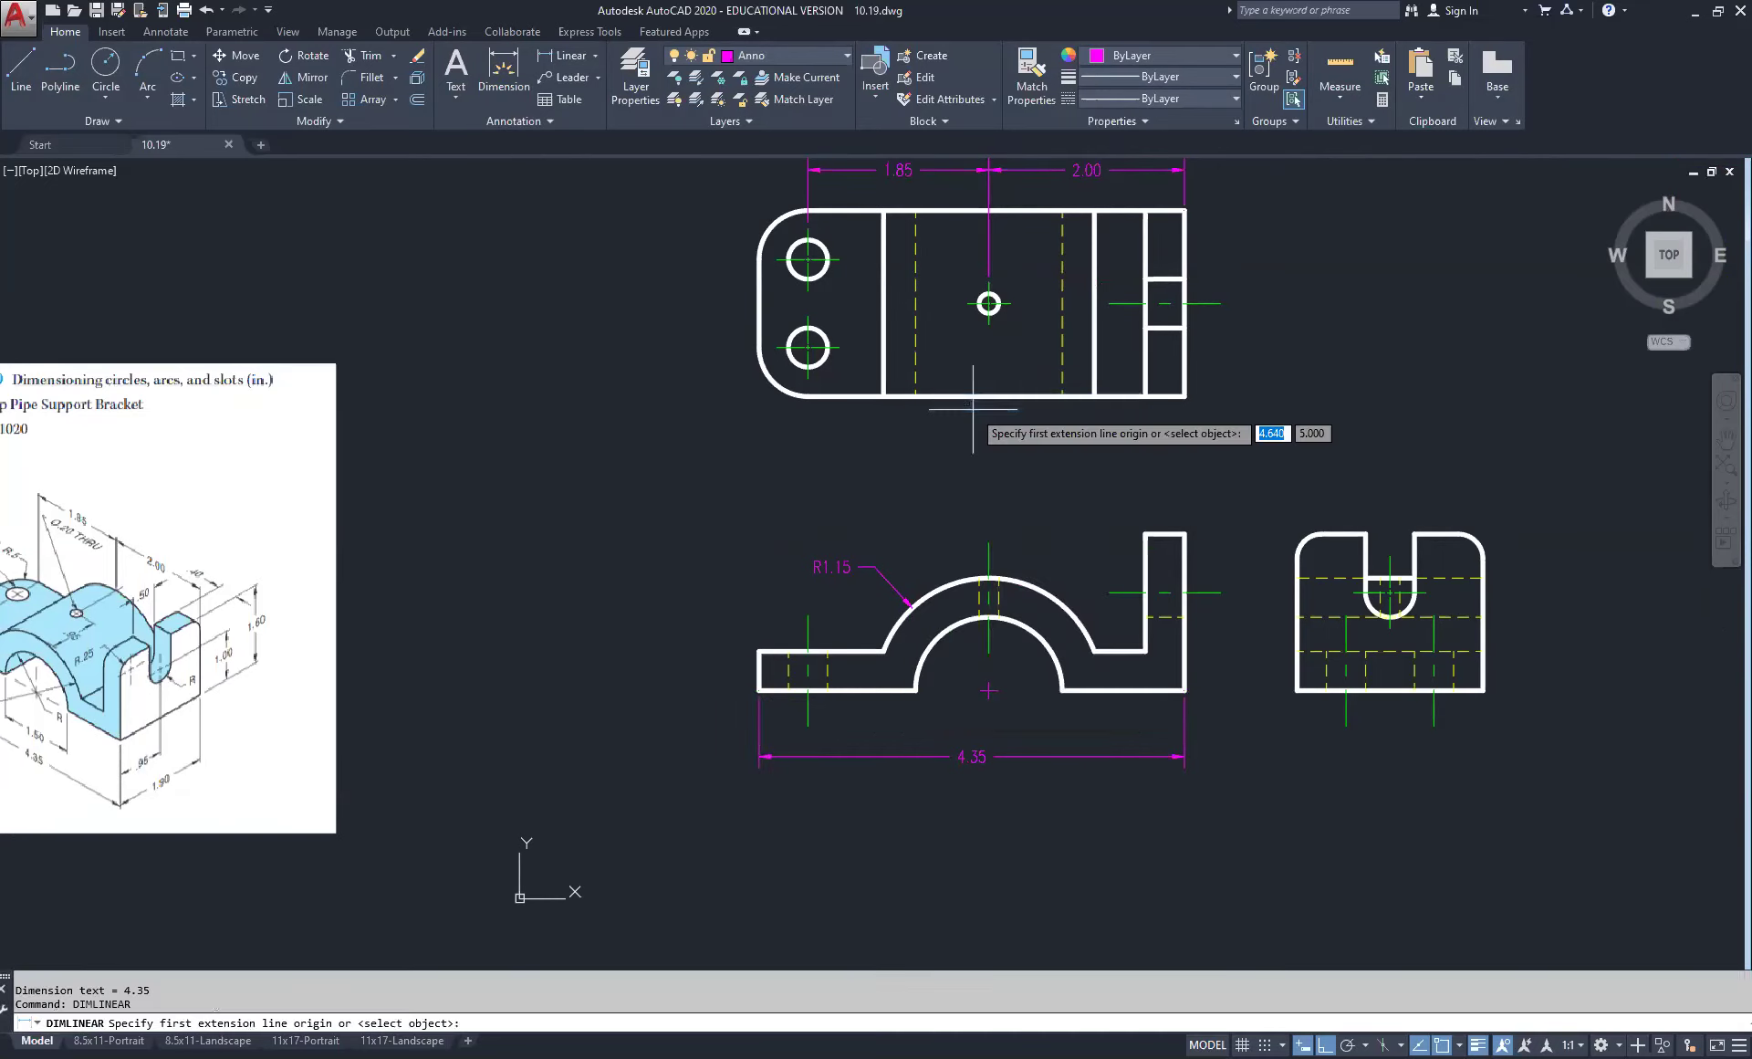
{"action": "left_click", "coordinate": [915, 690]}
{"action": "left_click", "coordinate": [1063, 690]}
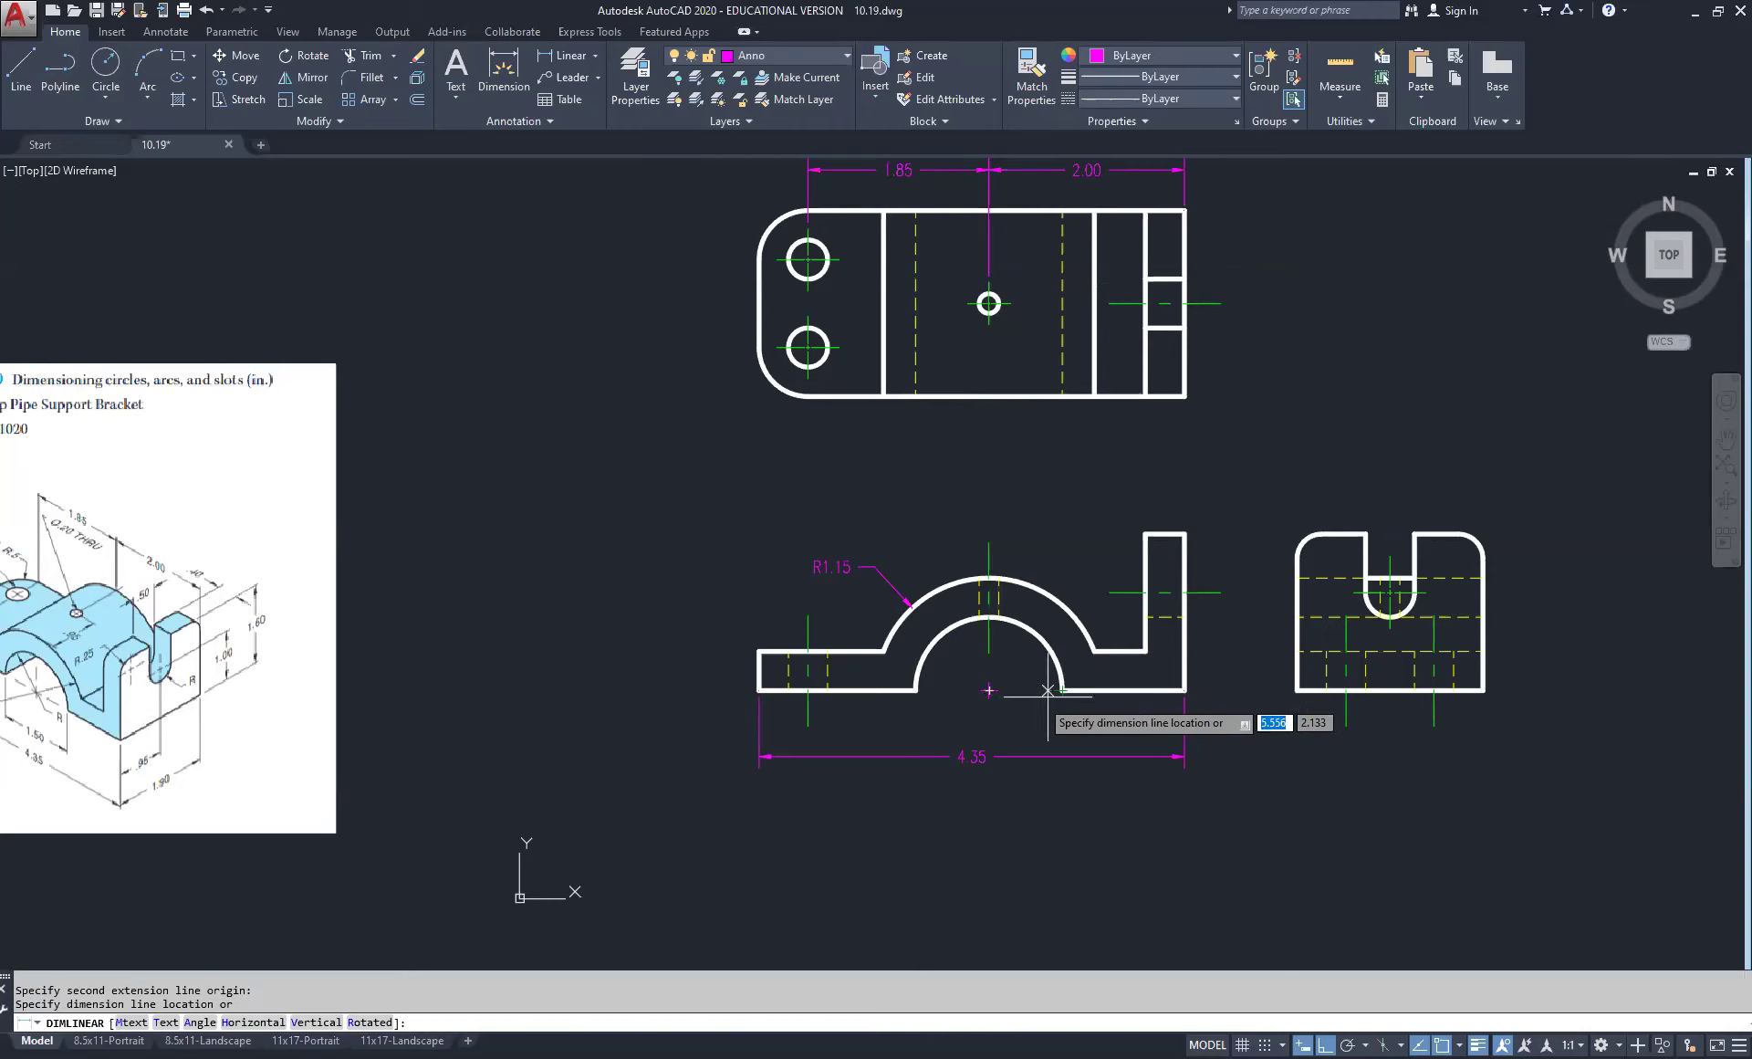
{"action": "left_click", "coordinate": [988, 724]}
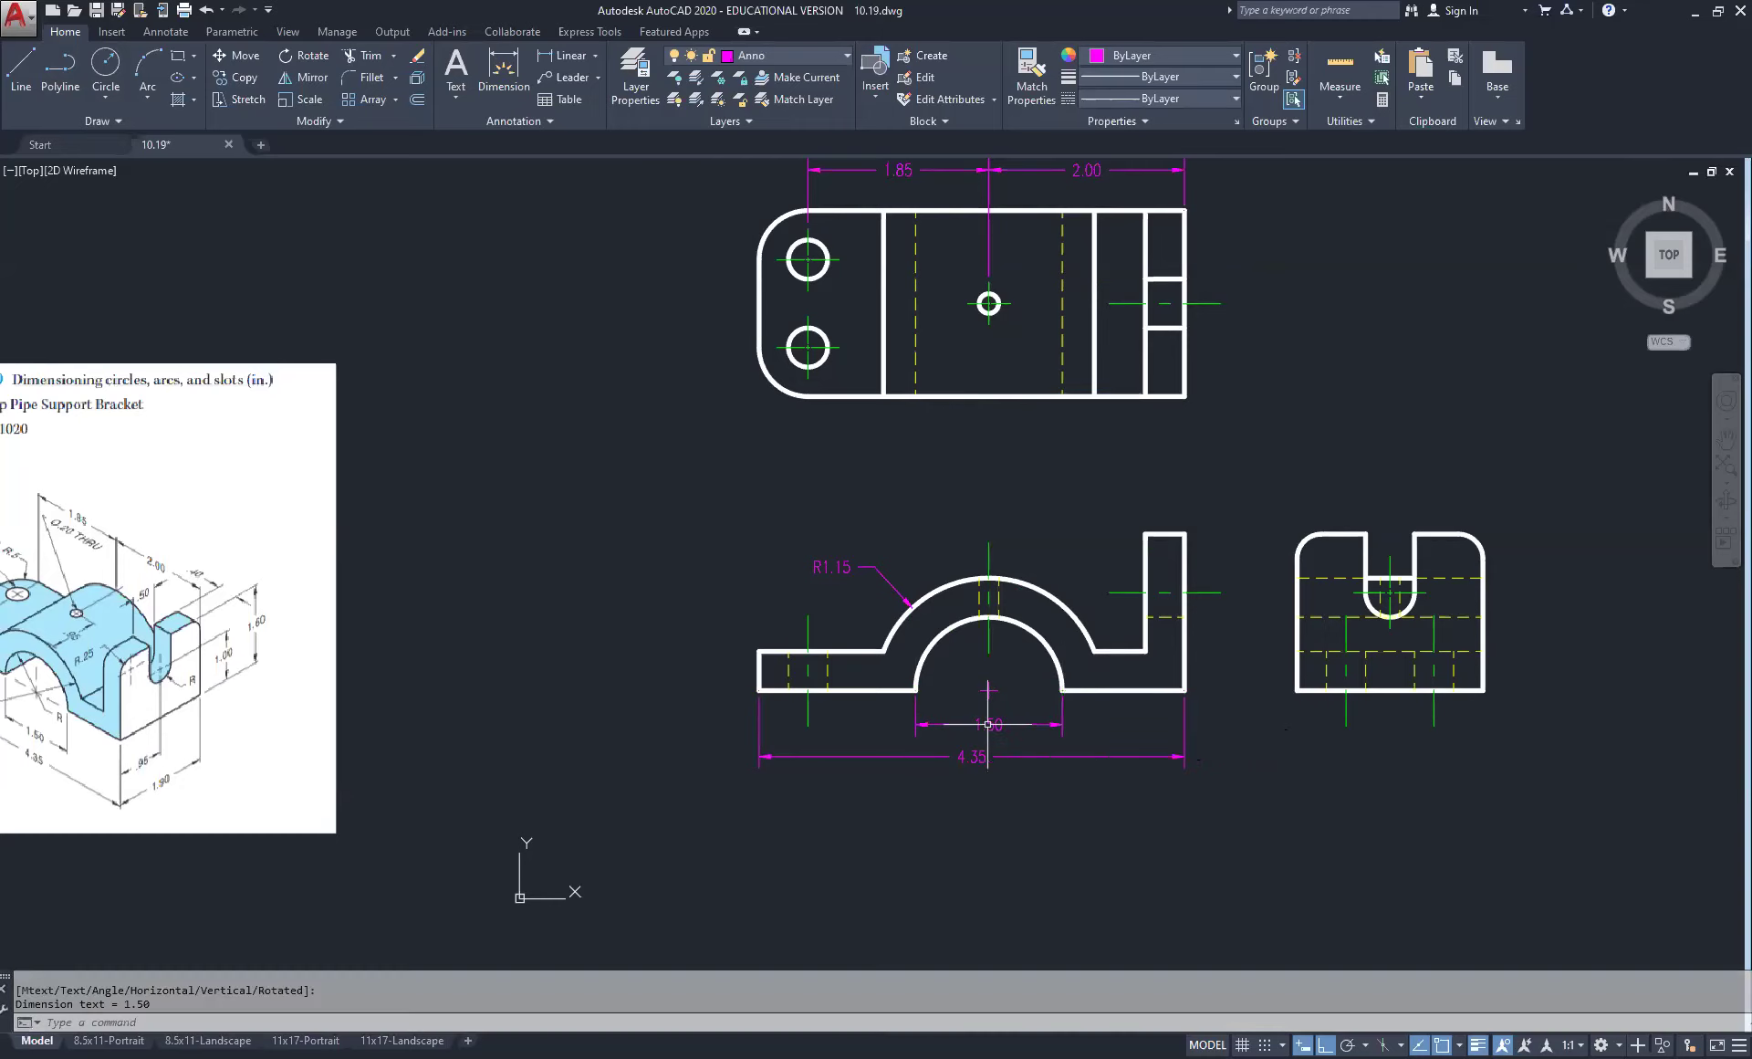
Step: Dimension the side view's overall height with a vertical linear dimension placed between the front and side views
{"action": "right_click", "coordinate": [1253, 659]}
{"action": "left_click", "coordinate": [1296, 675]}
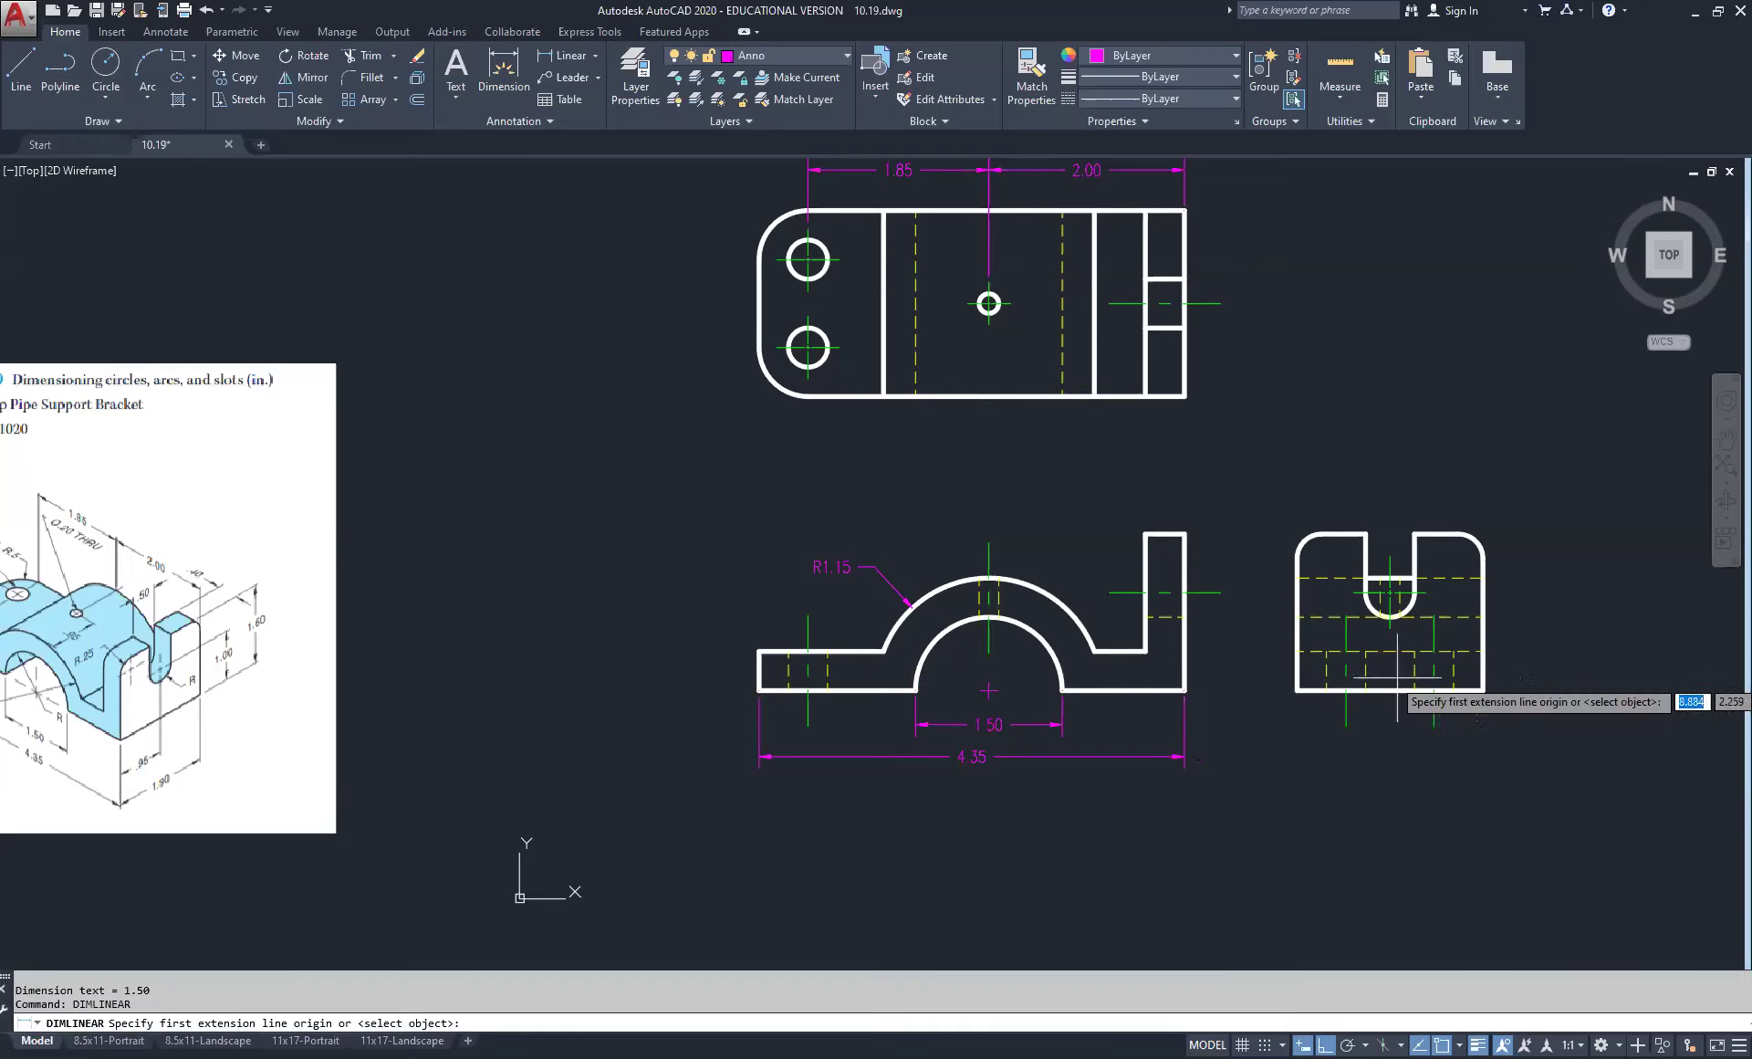
{"action": "left_click", "coordinate": [1294, 691]}
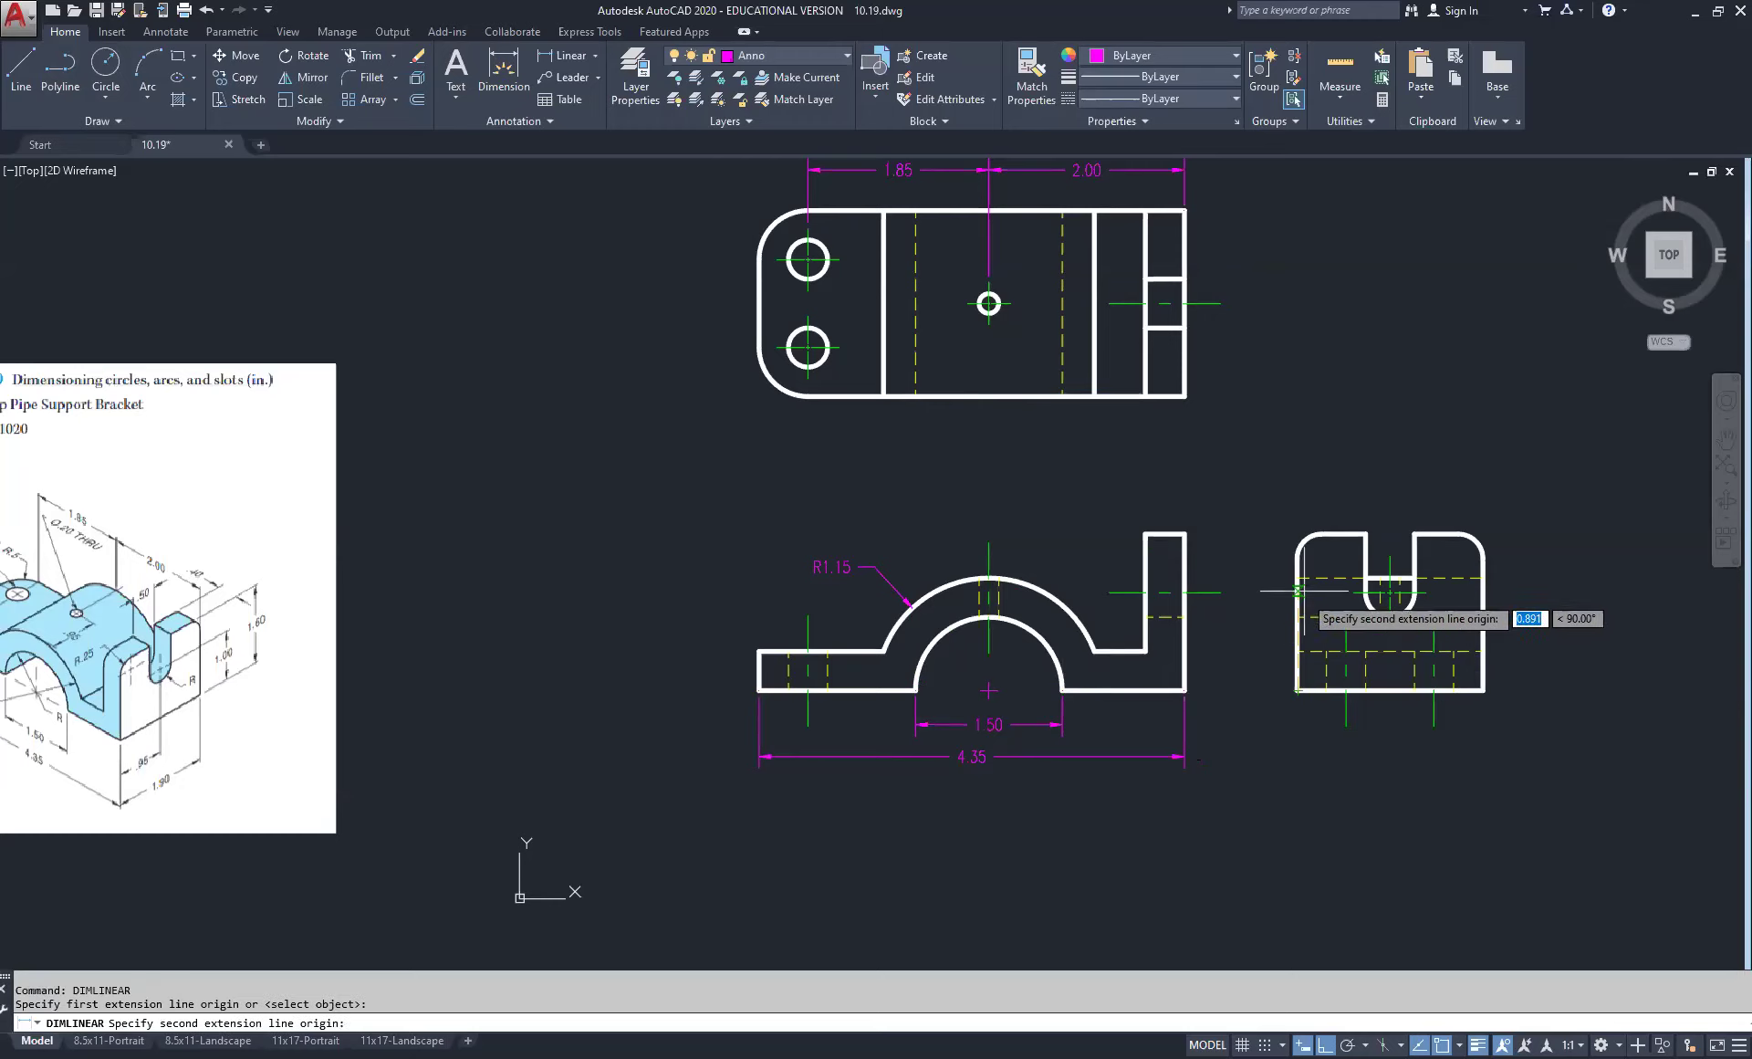
{"action": "left_click", "coordinate": [1315, 531]}
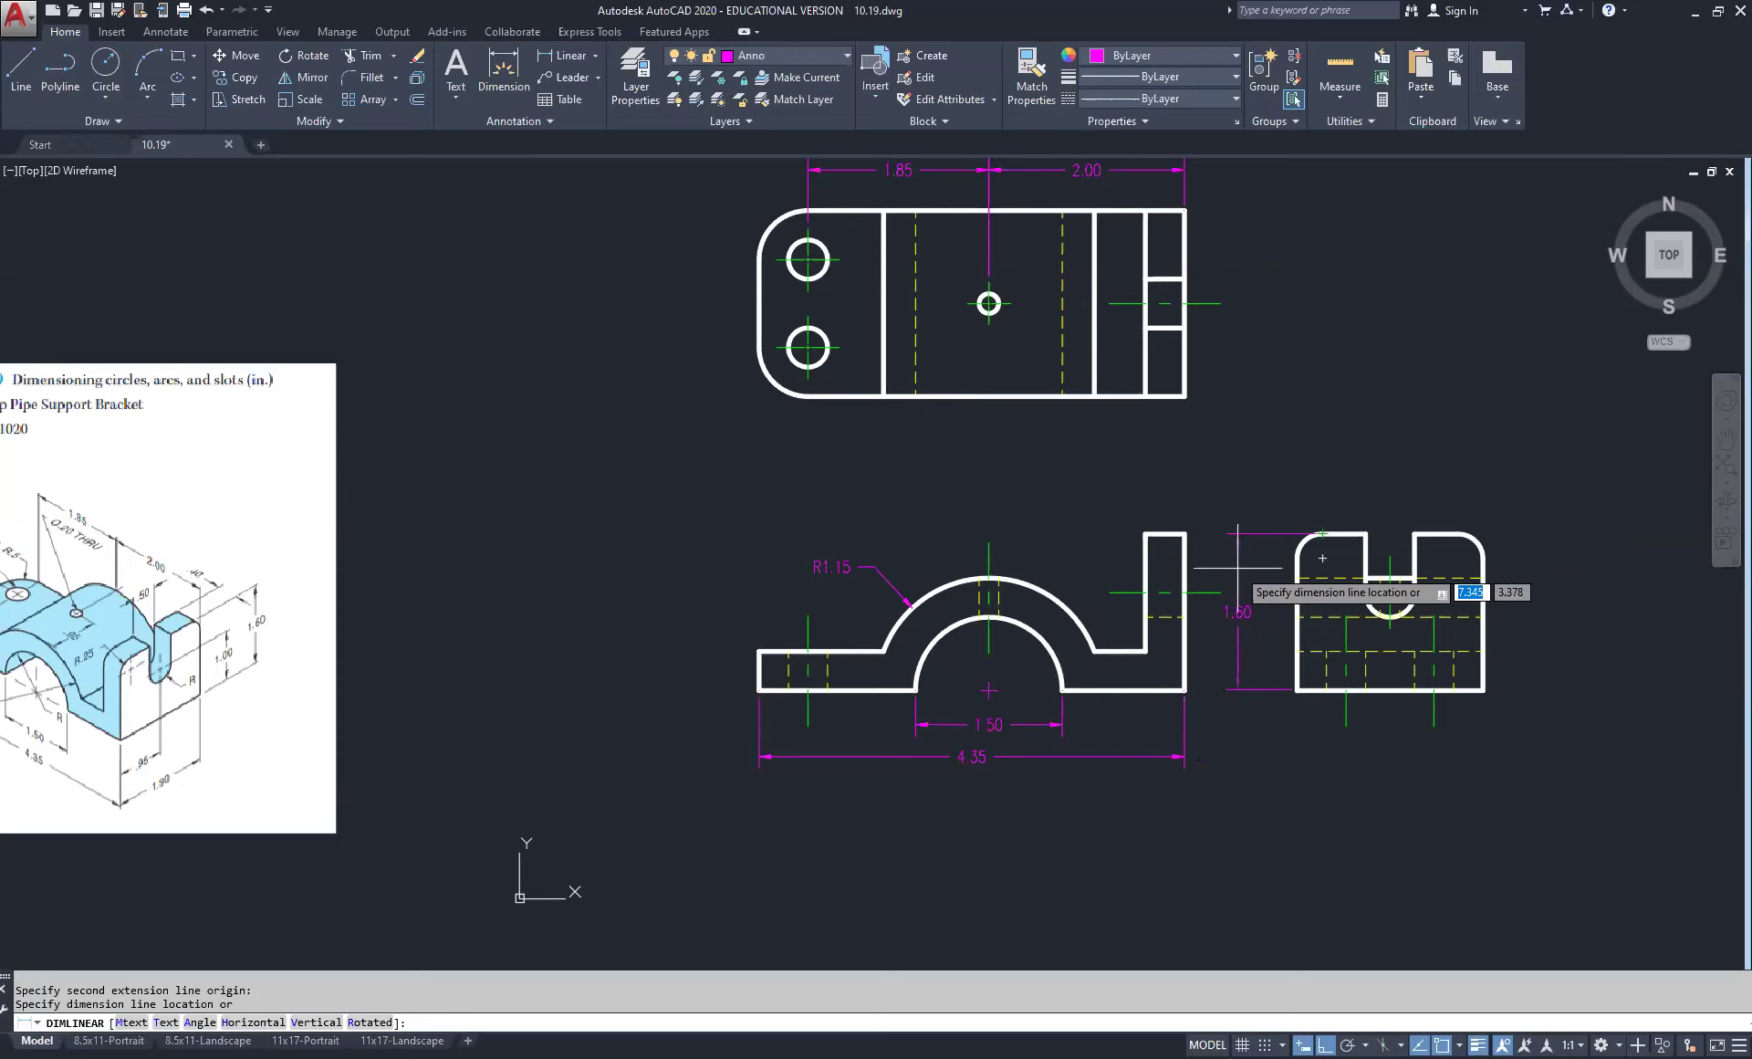
{"action": "left_click", "coordinate": [1231, 567]}
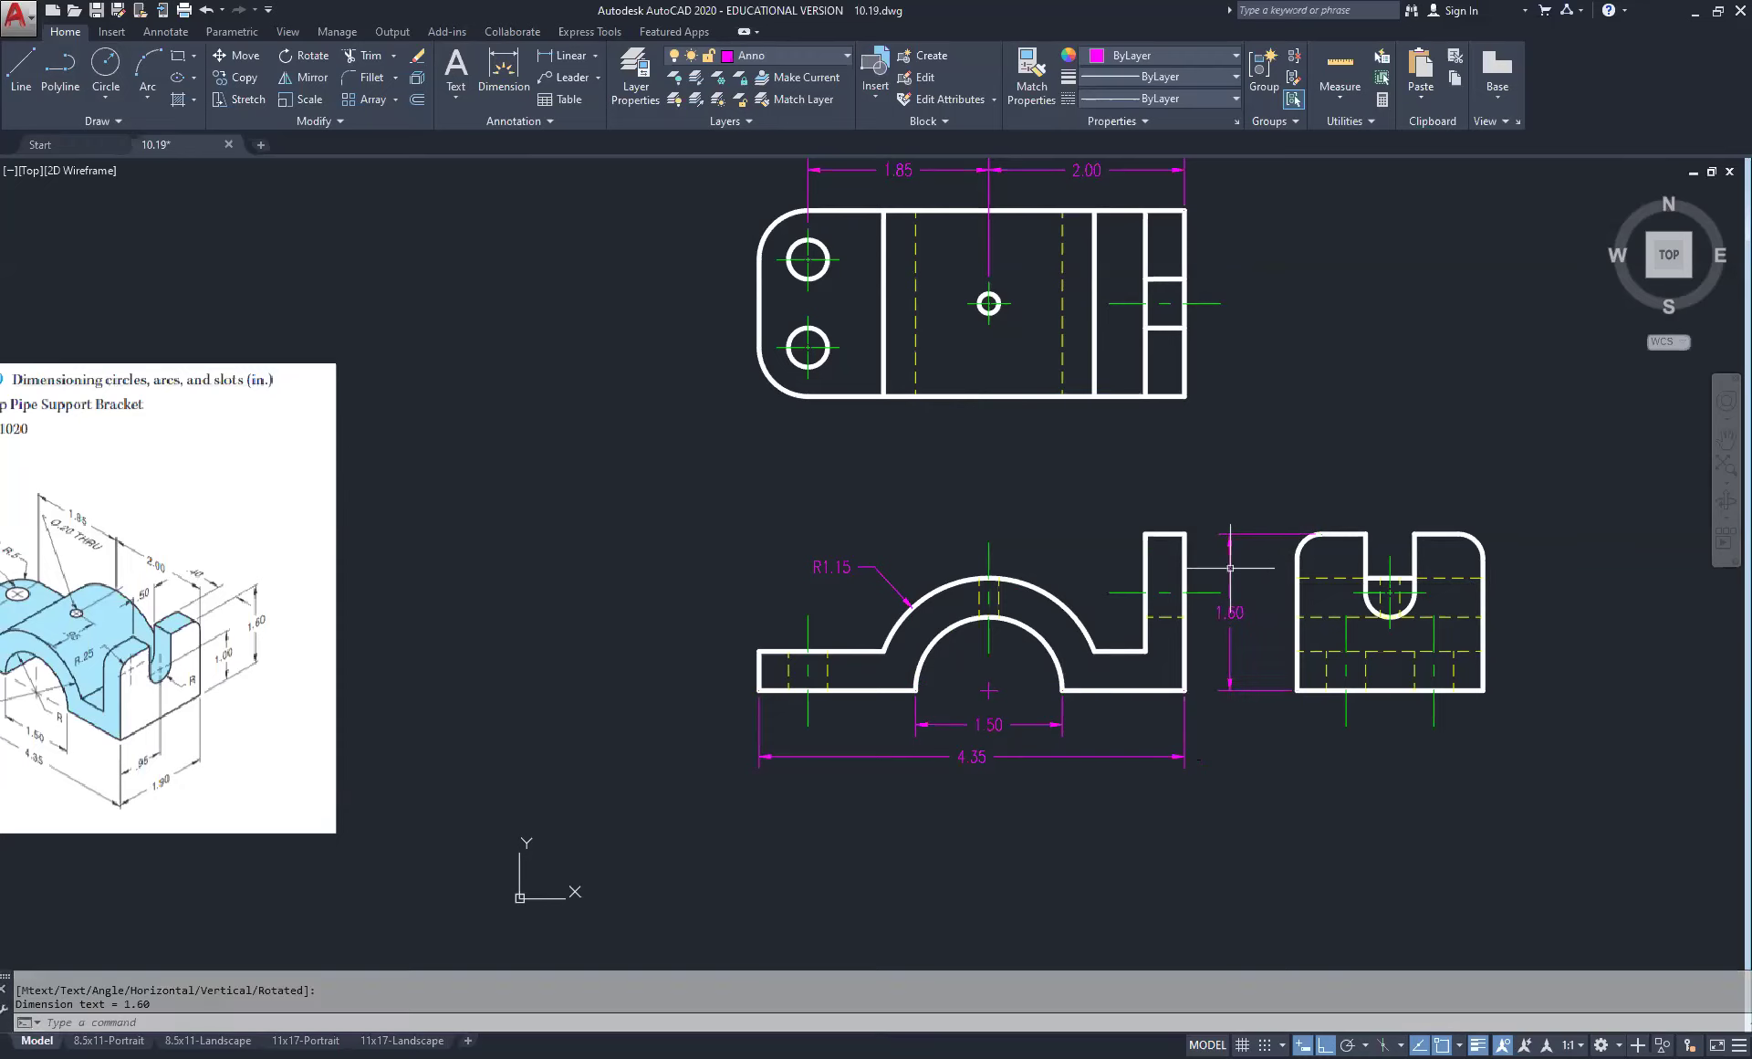
Step: Dimension the height from the side view's base to the slot's centreline, inside the overall height dimension
{"action": "right_click", "coordinate": [1282, 628]}
{"action": "left_click", "coordinate": [1289, 634]}
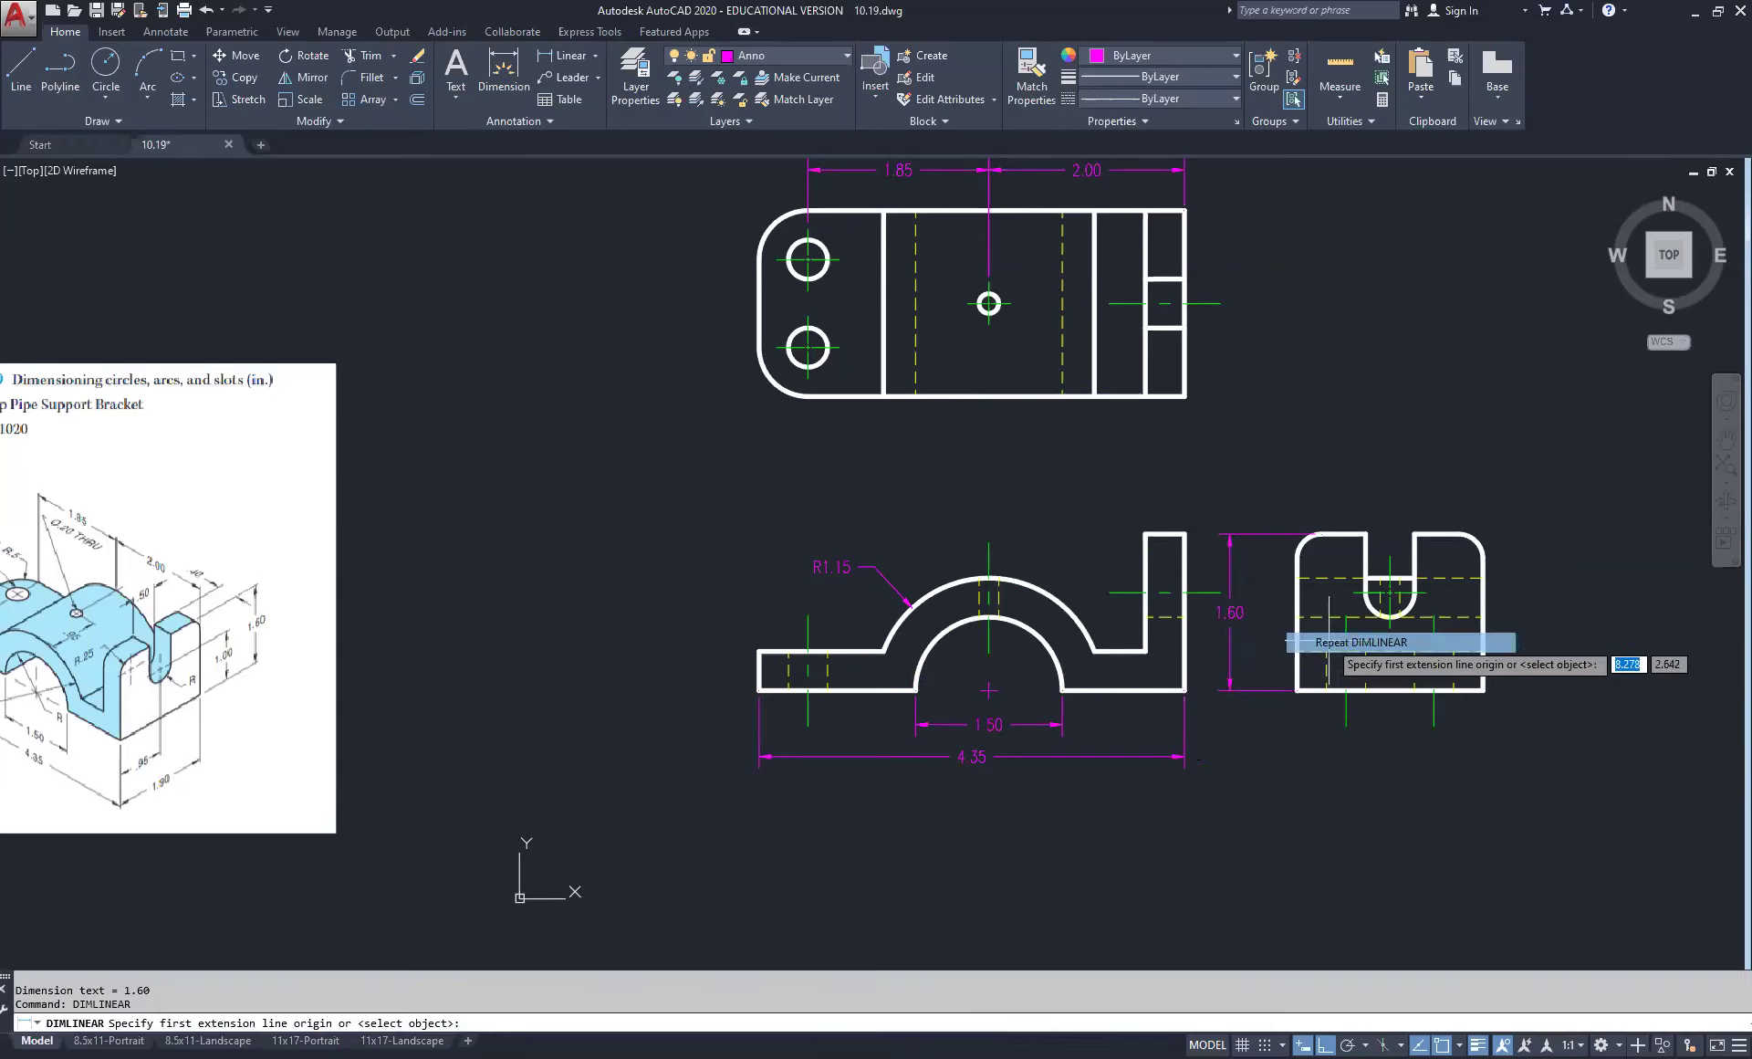
{"action": "left_click", "coordinate": [1298, 690]}
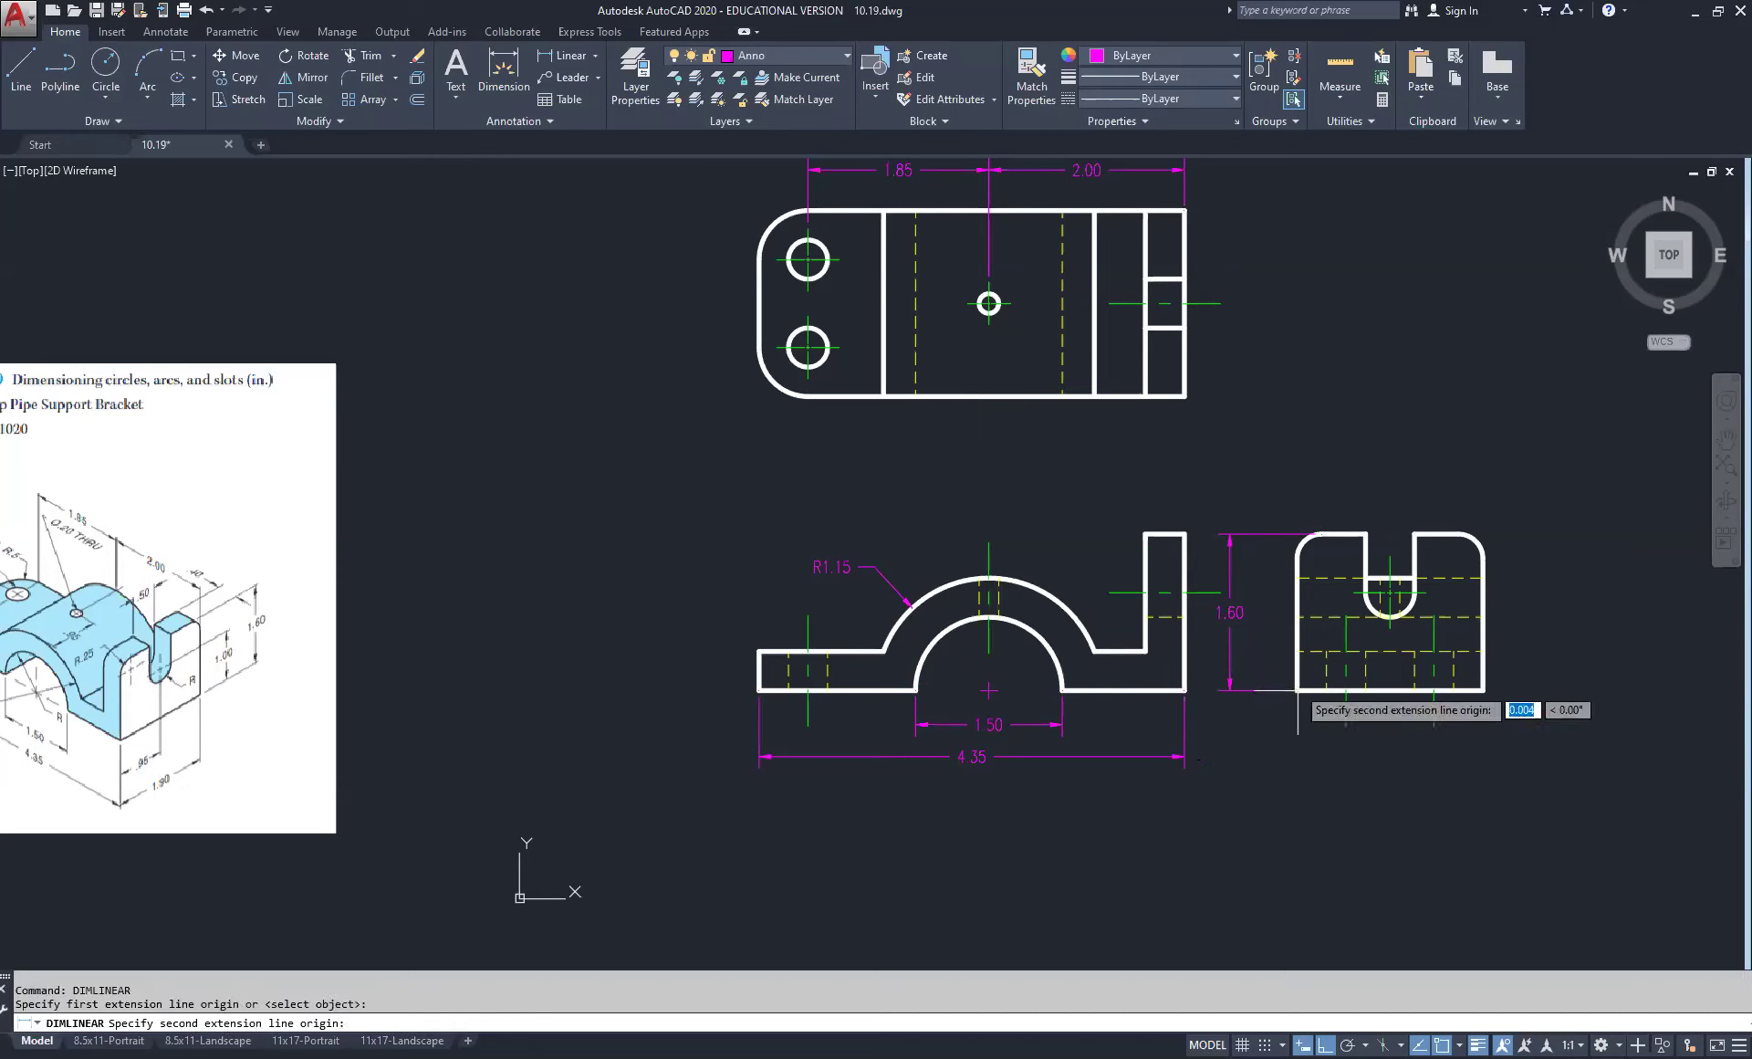
{"action": "left_click", "coordinate": [1354, 591]}
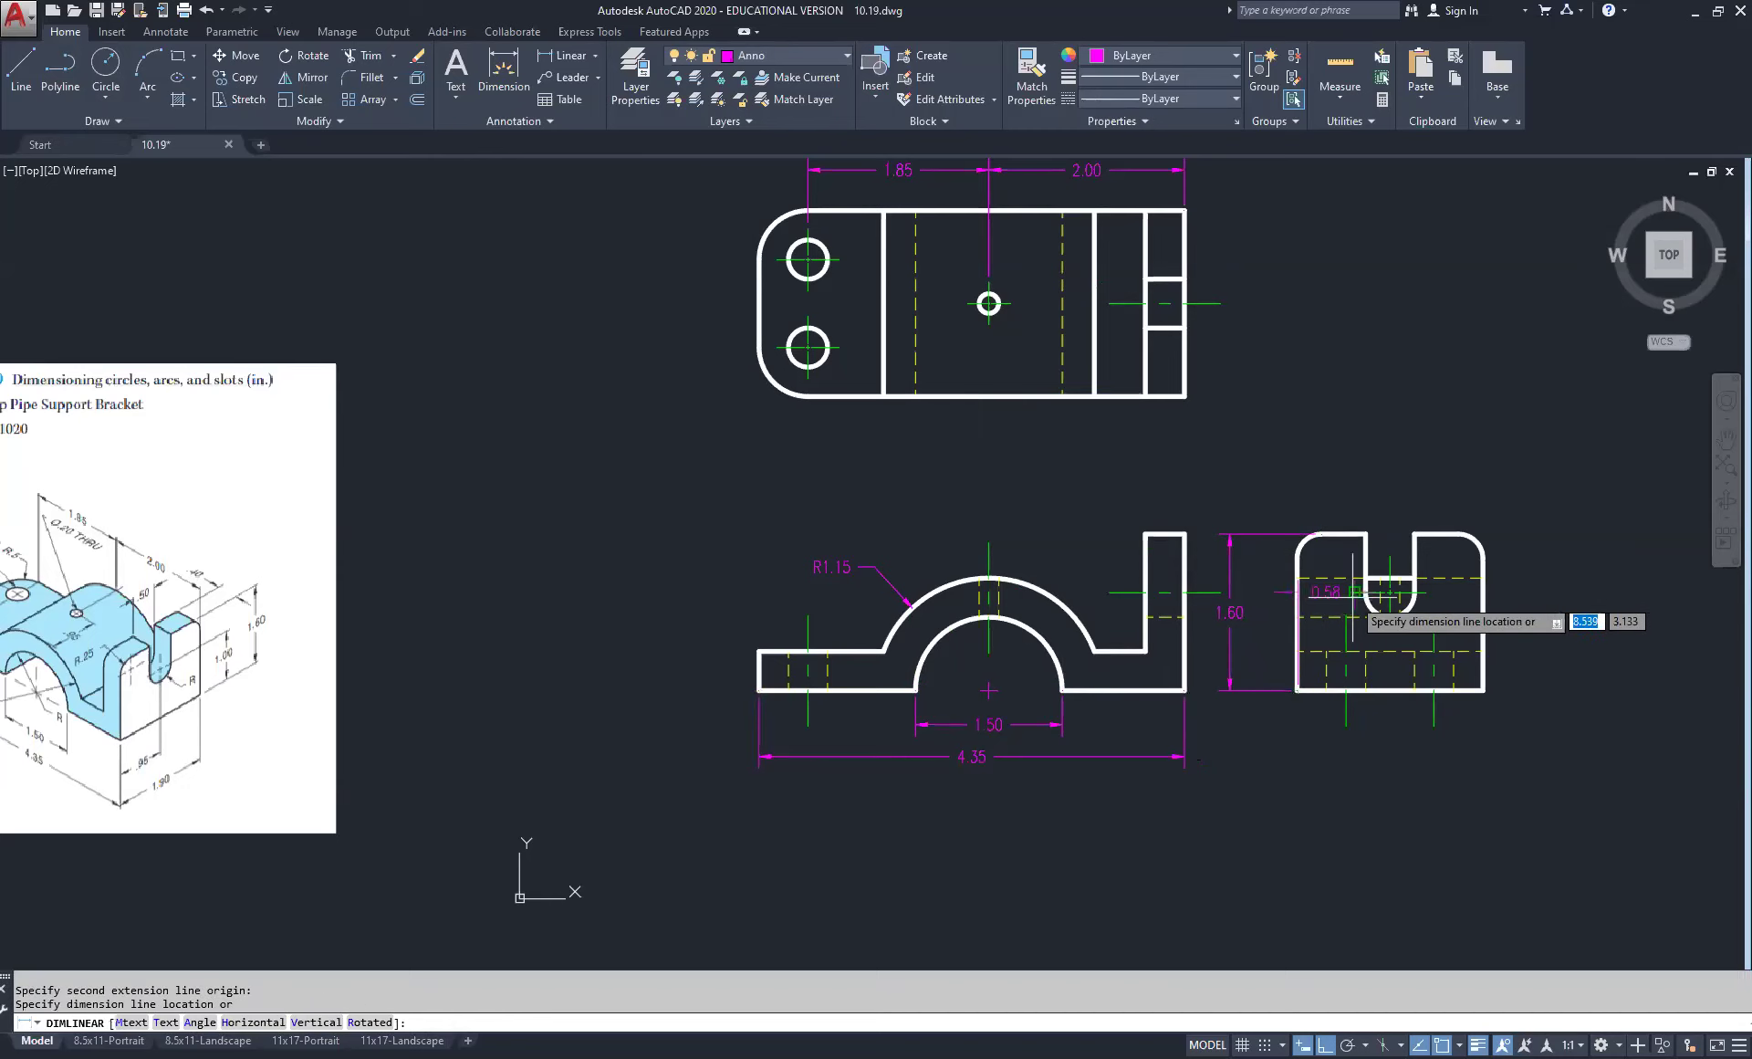
{"action": "left_click", "coordinate": [1268, 608]}
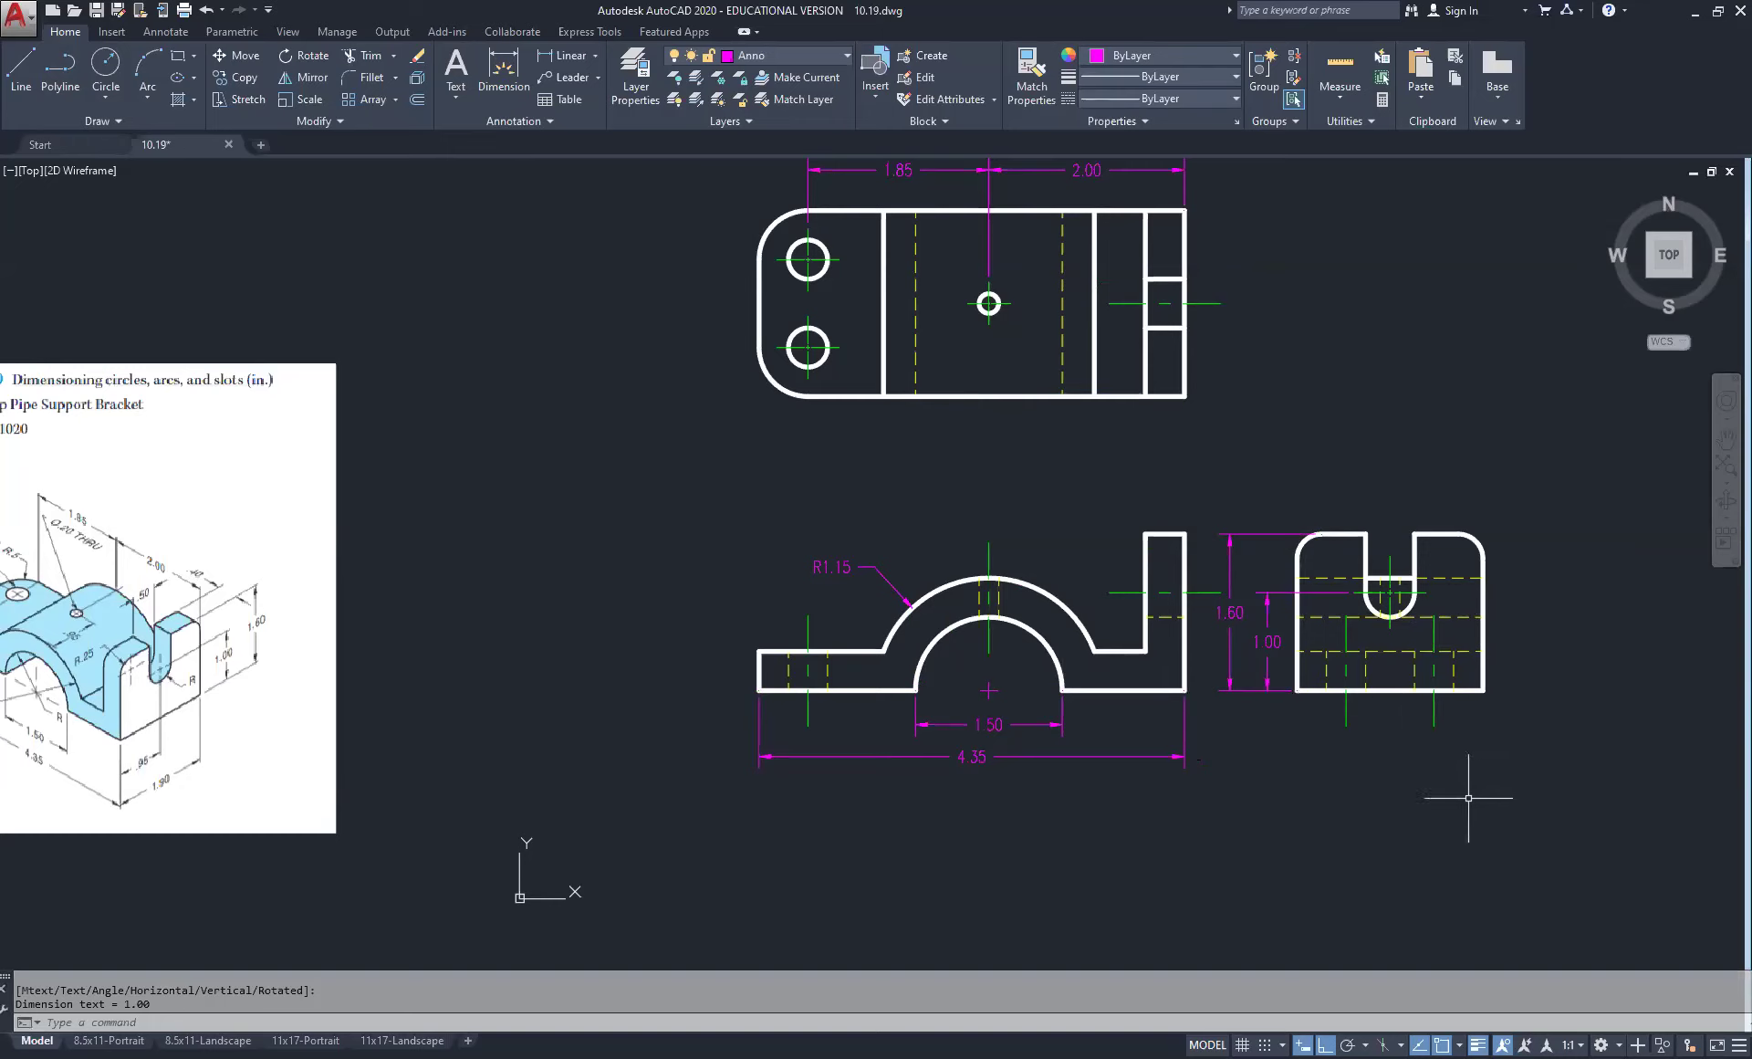
Step: Dimension the slot's width across its open upper end, placing the dimension above the side view
{"action": "right_click", "coordinate": [1369, 460]}
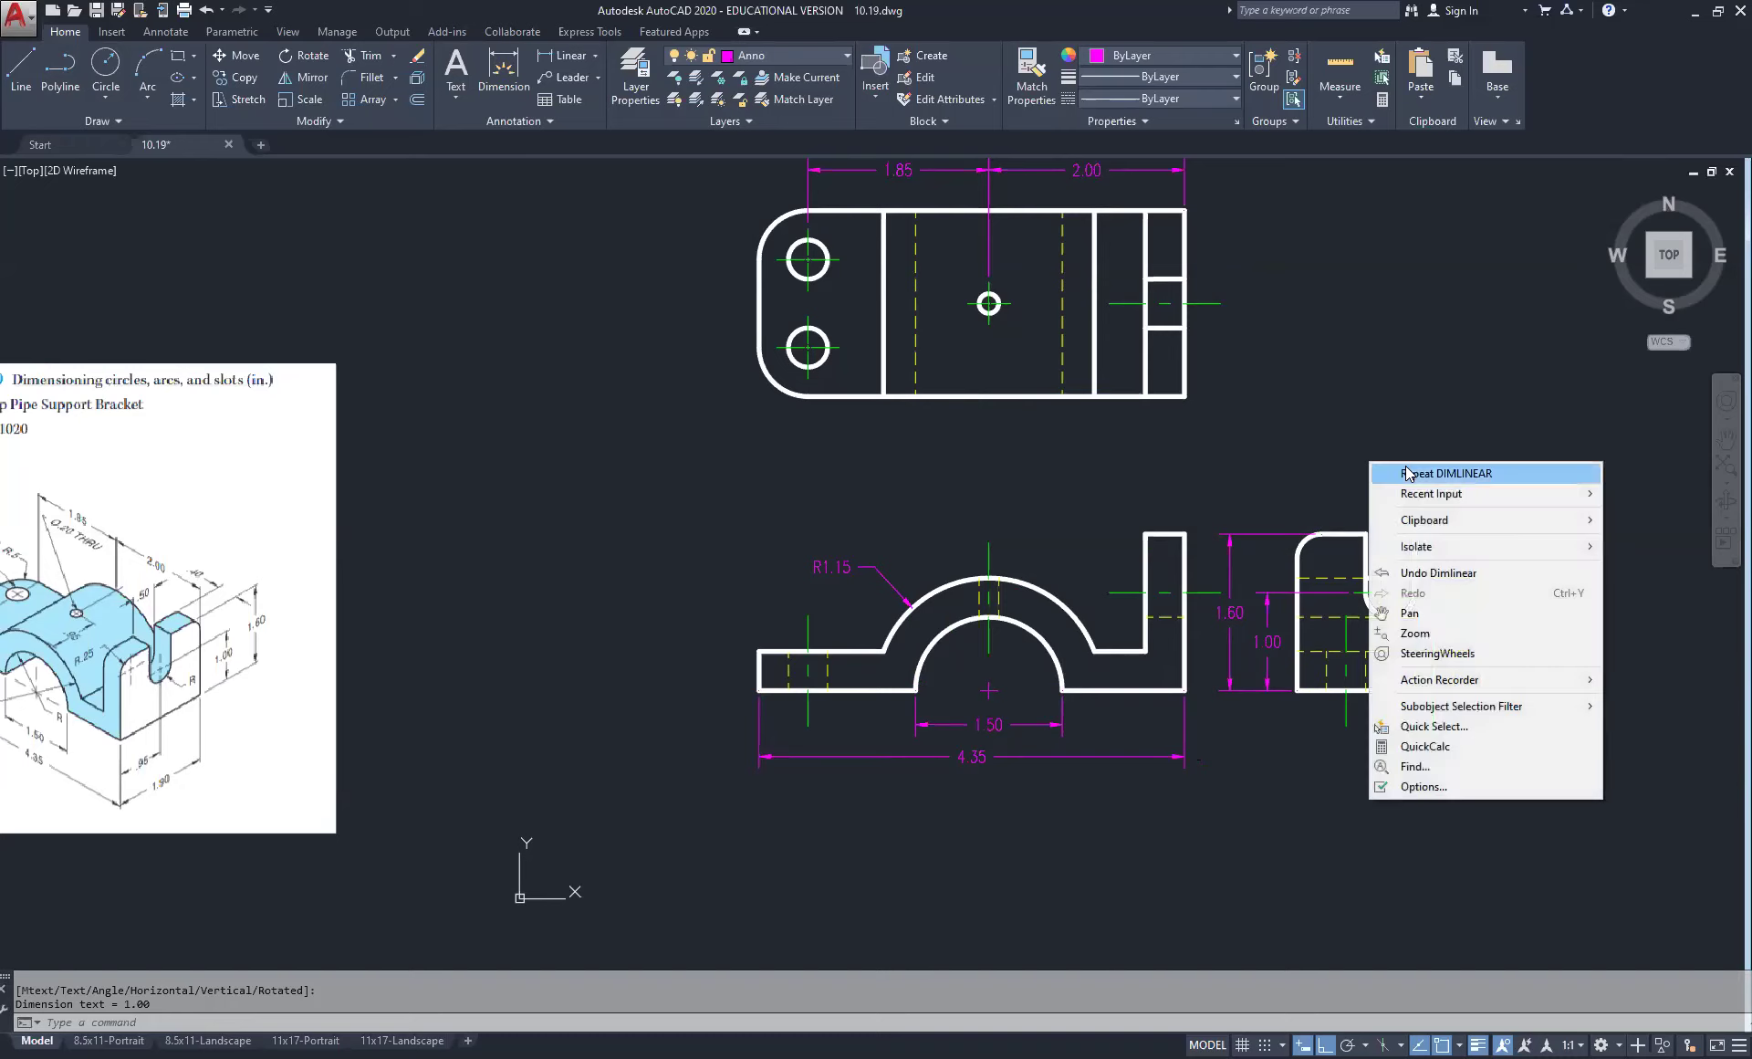
{"action": "left_click", "coordinate": [1410, 474]}
{"action": "left_click", "coordinate": [1366, 533]}
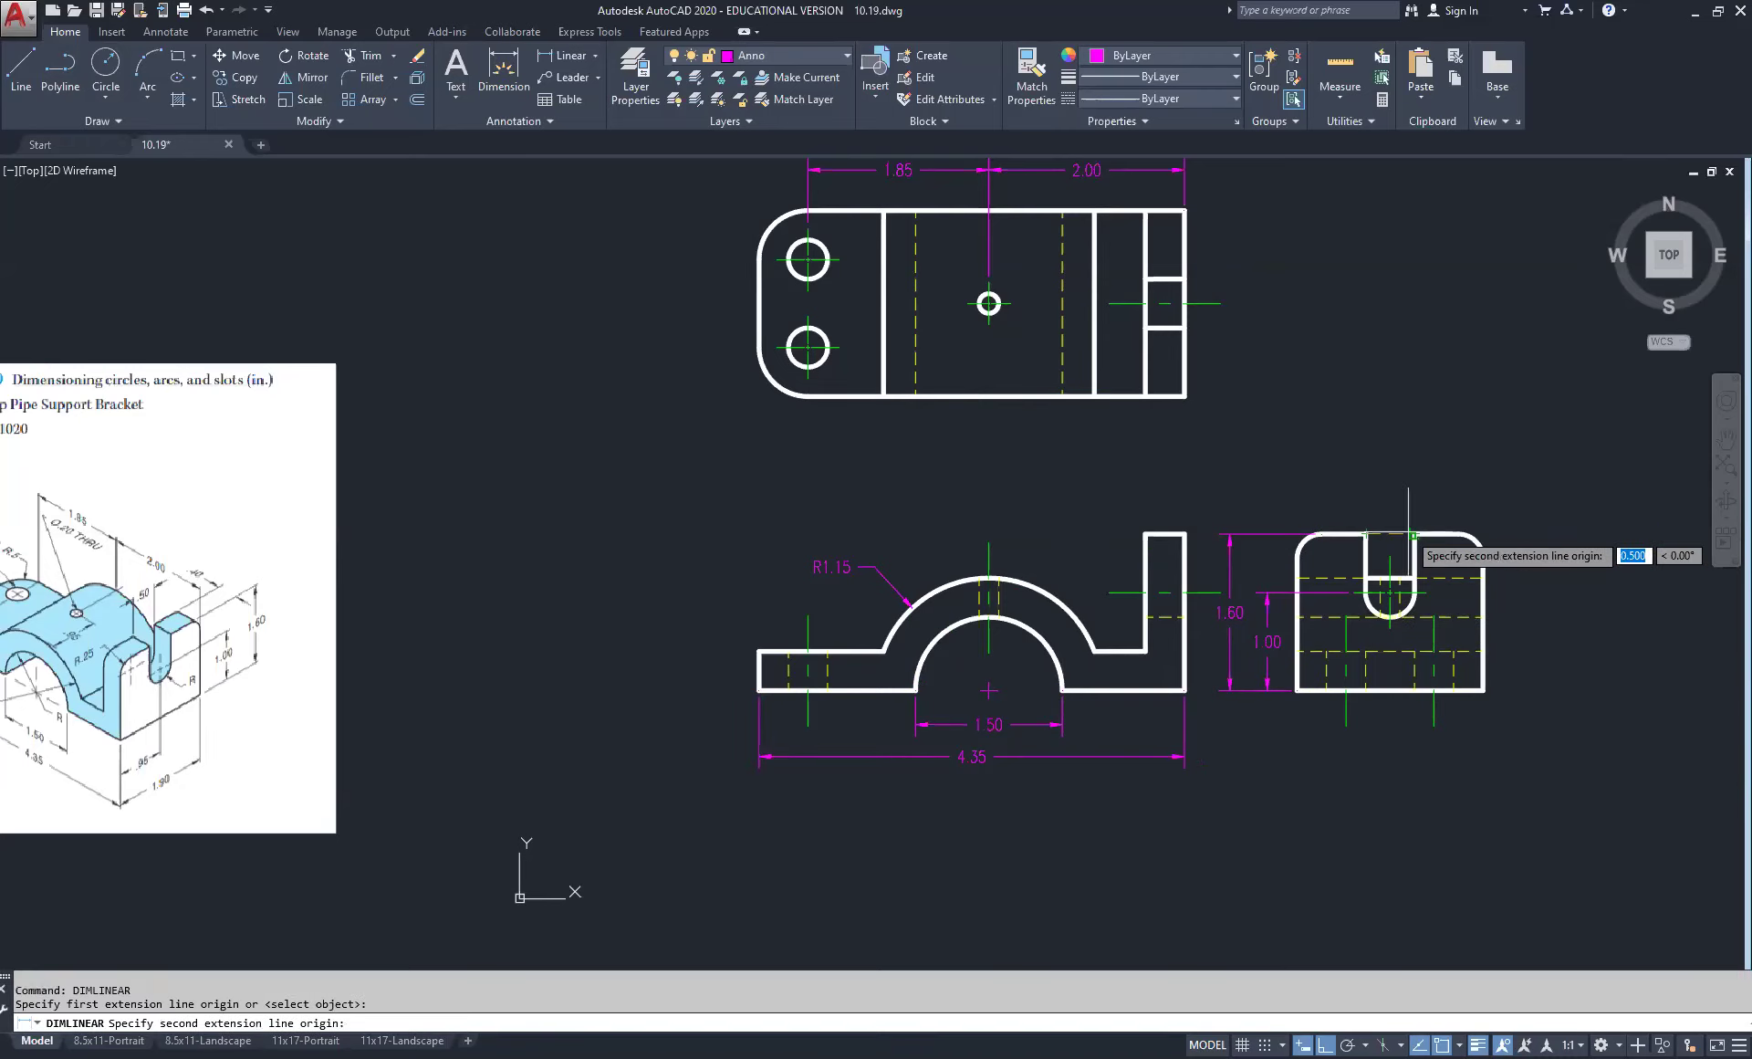
{"action": "left_click", "coordinate": [1414, 534]}
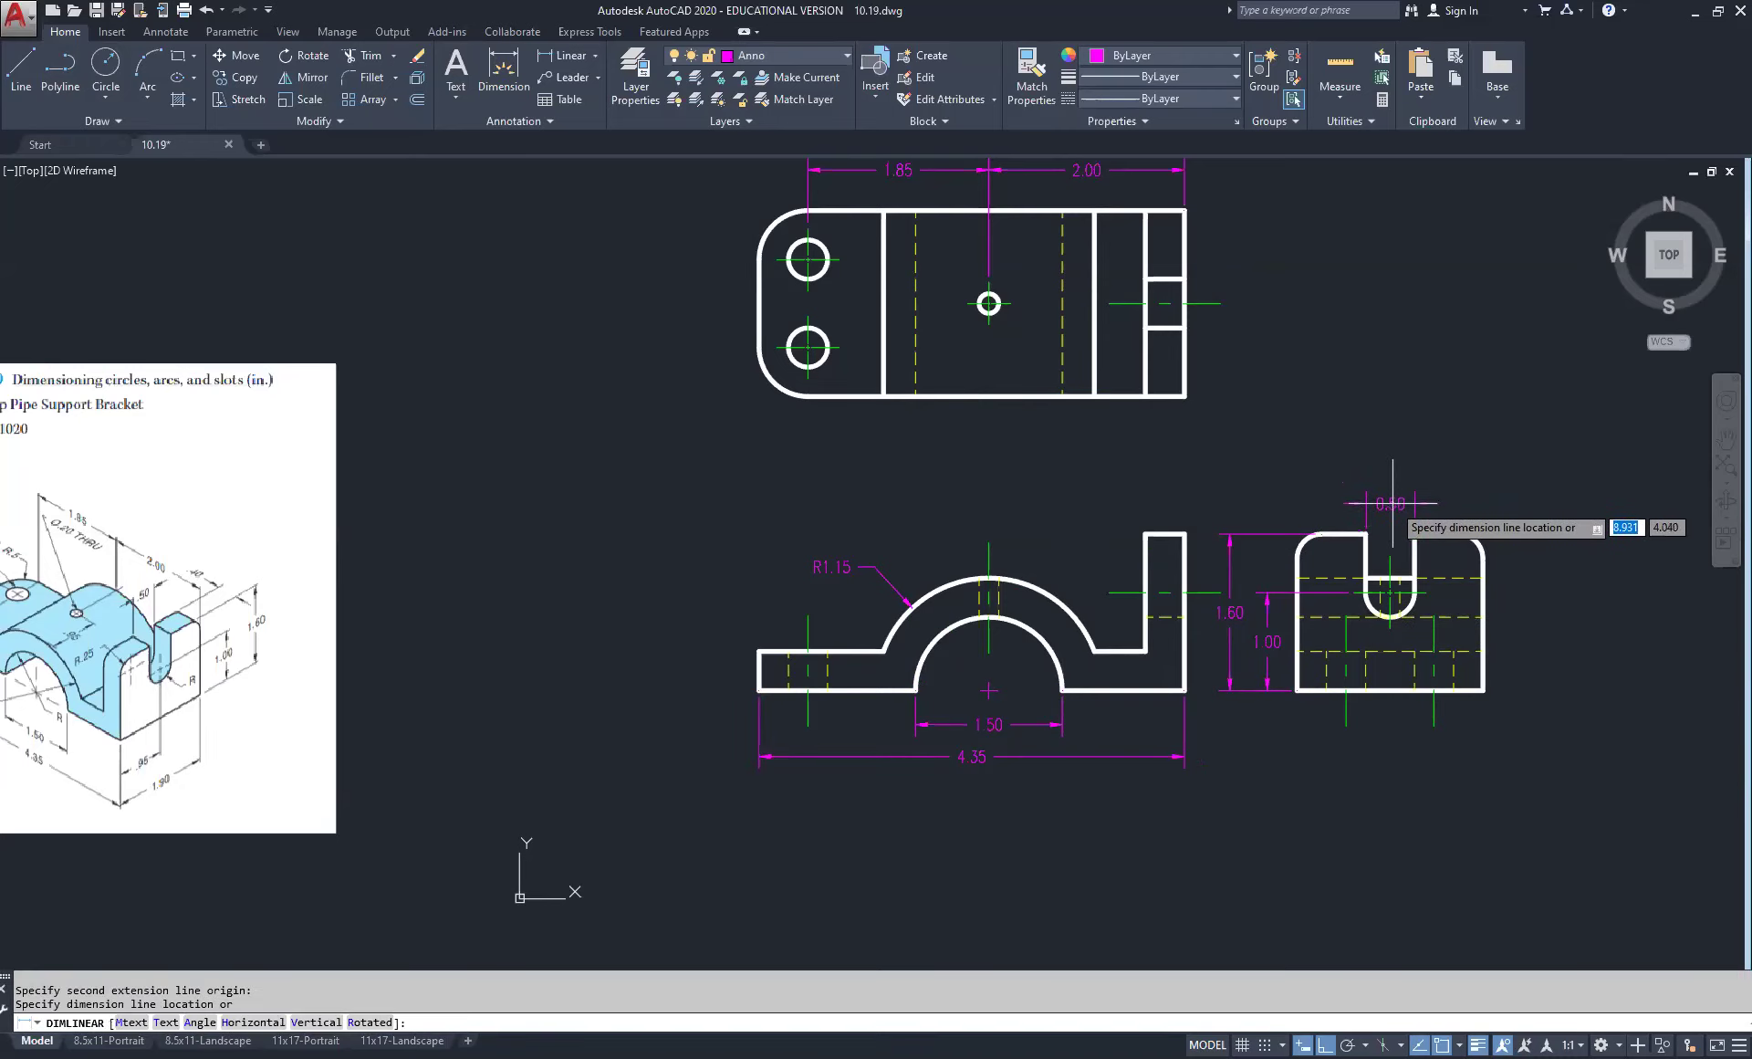
{"action": "left_click", "coordinate": [1393, 503]}
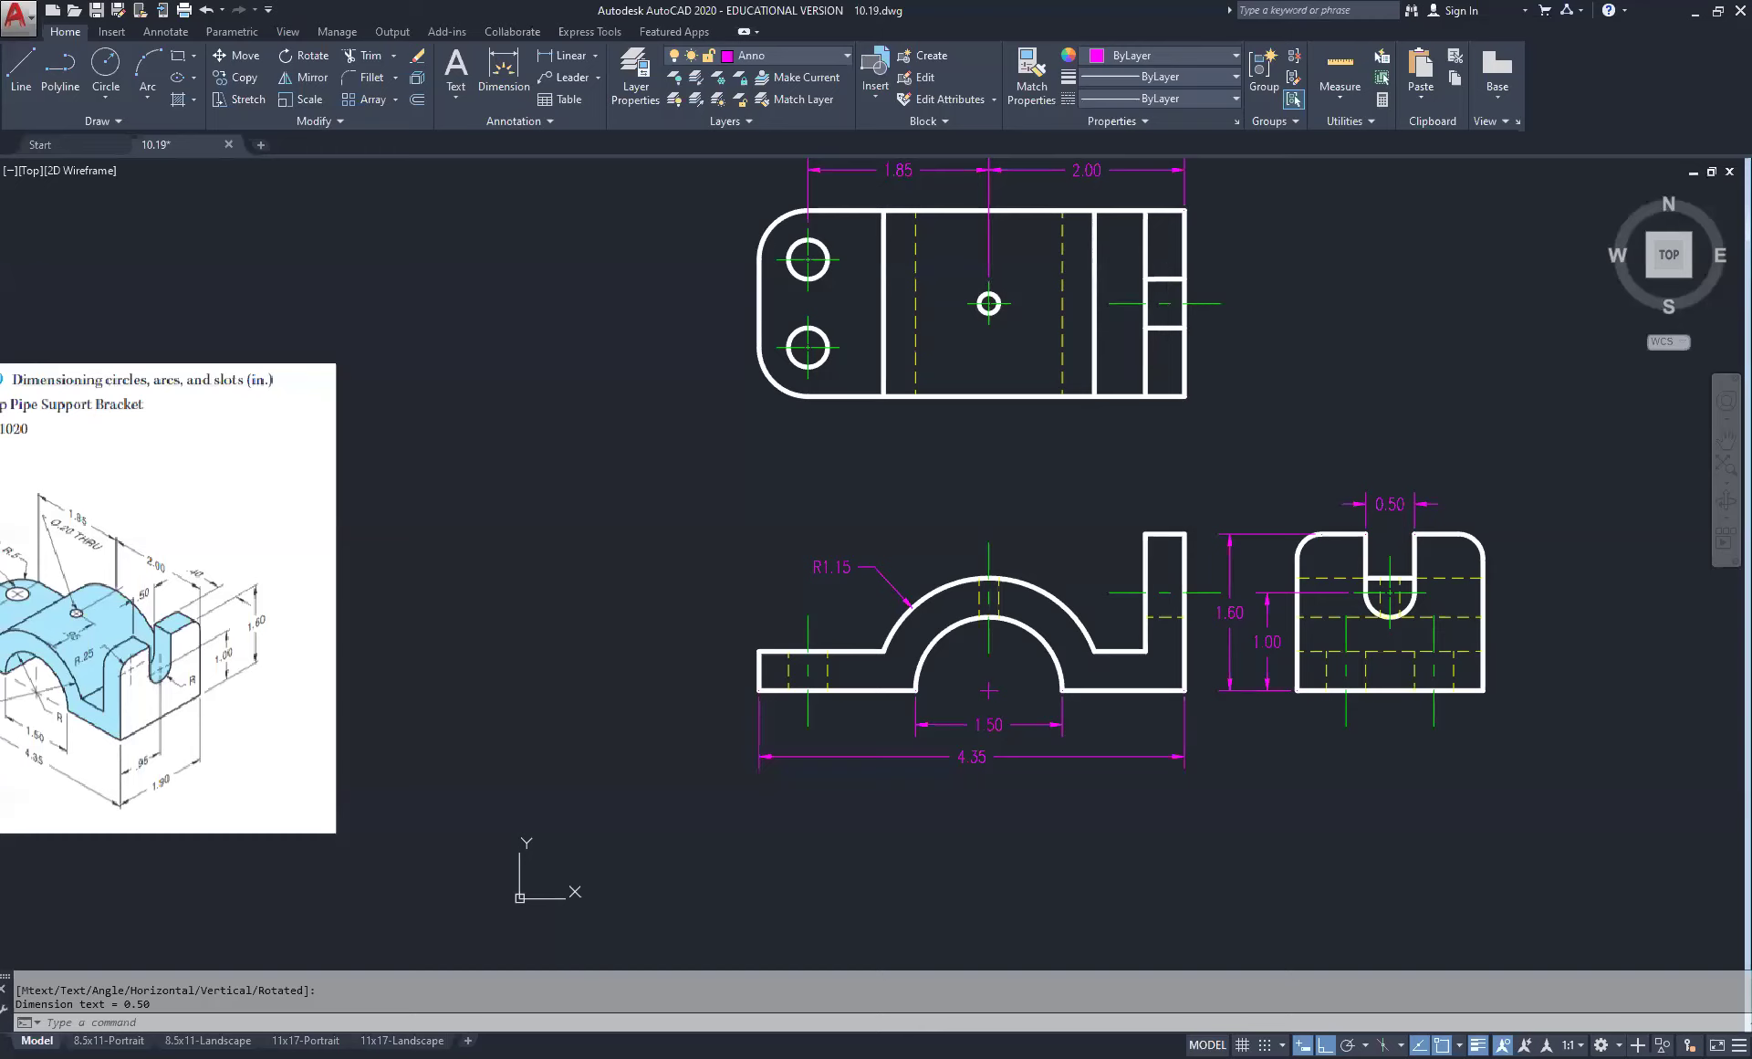
Step: Dimension the top view's overall depth with a vertical linear dimension to the right of the view
{"action": "left_click", "coordinate": [568, 57]}
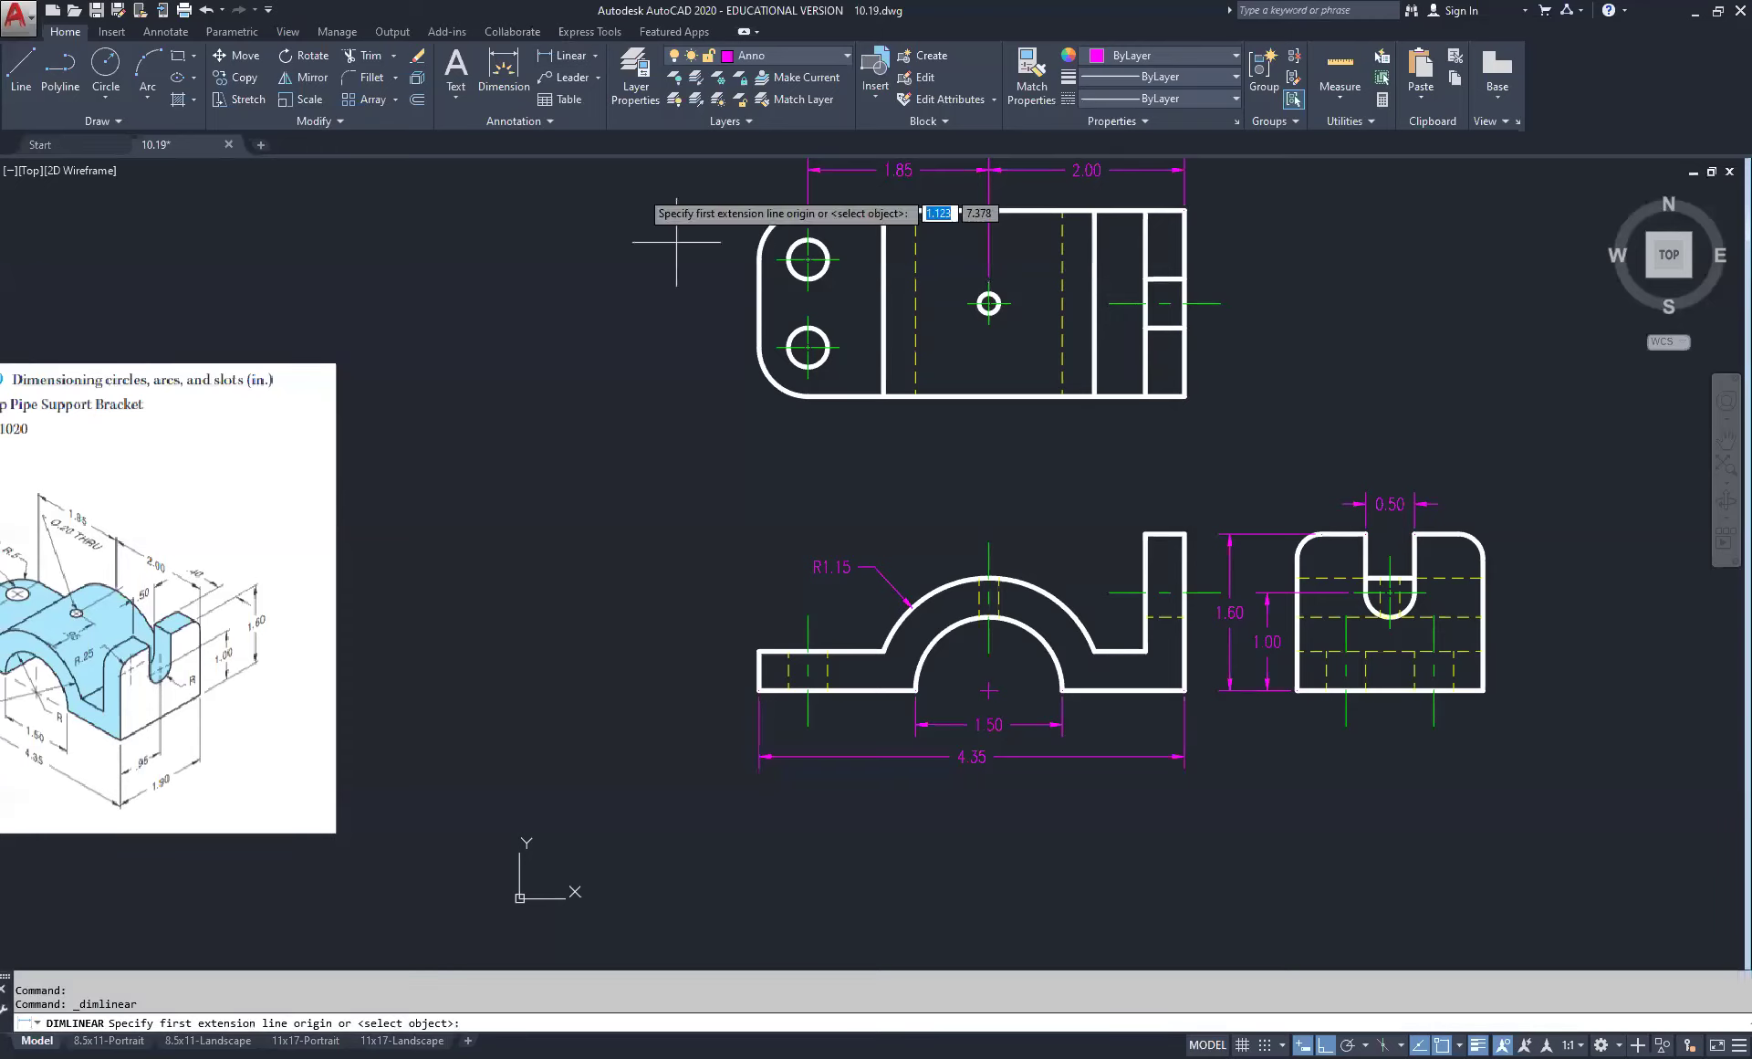
{"action": "left_click", "coordinate": [1186, 385]}
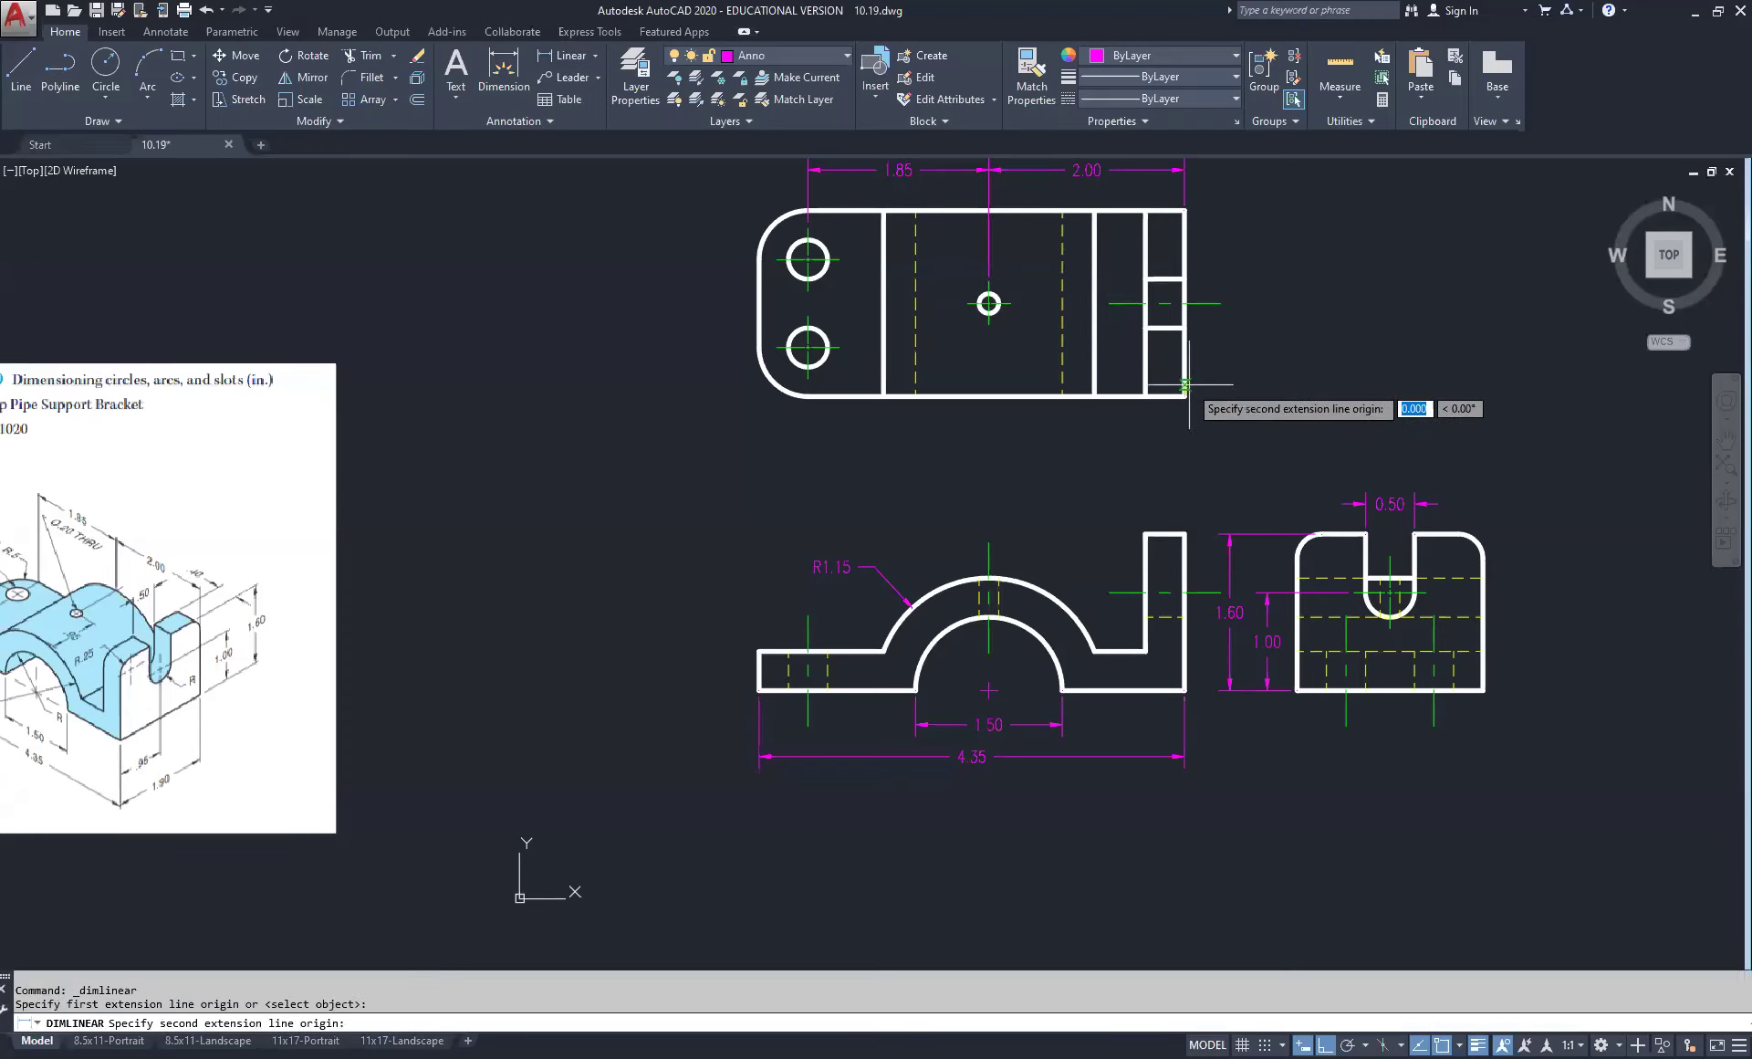
{"action": "left_click", "coordinate": [1186, 211]}
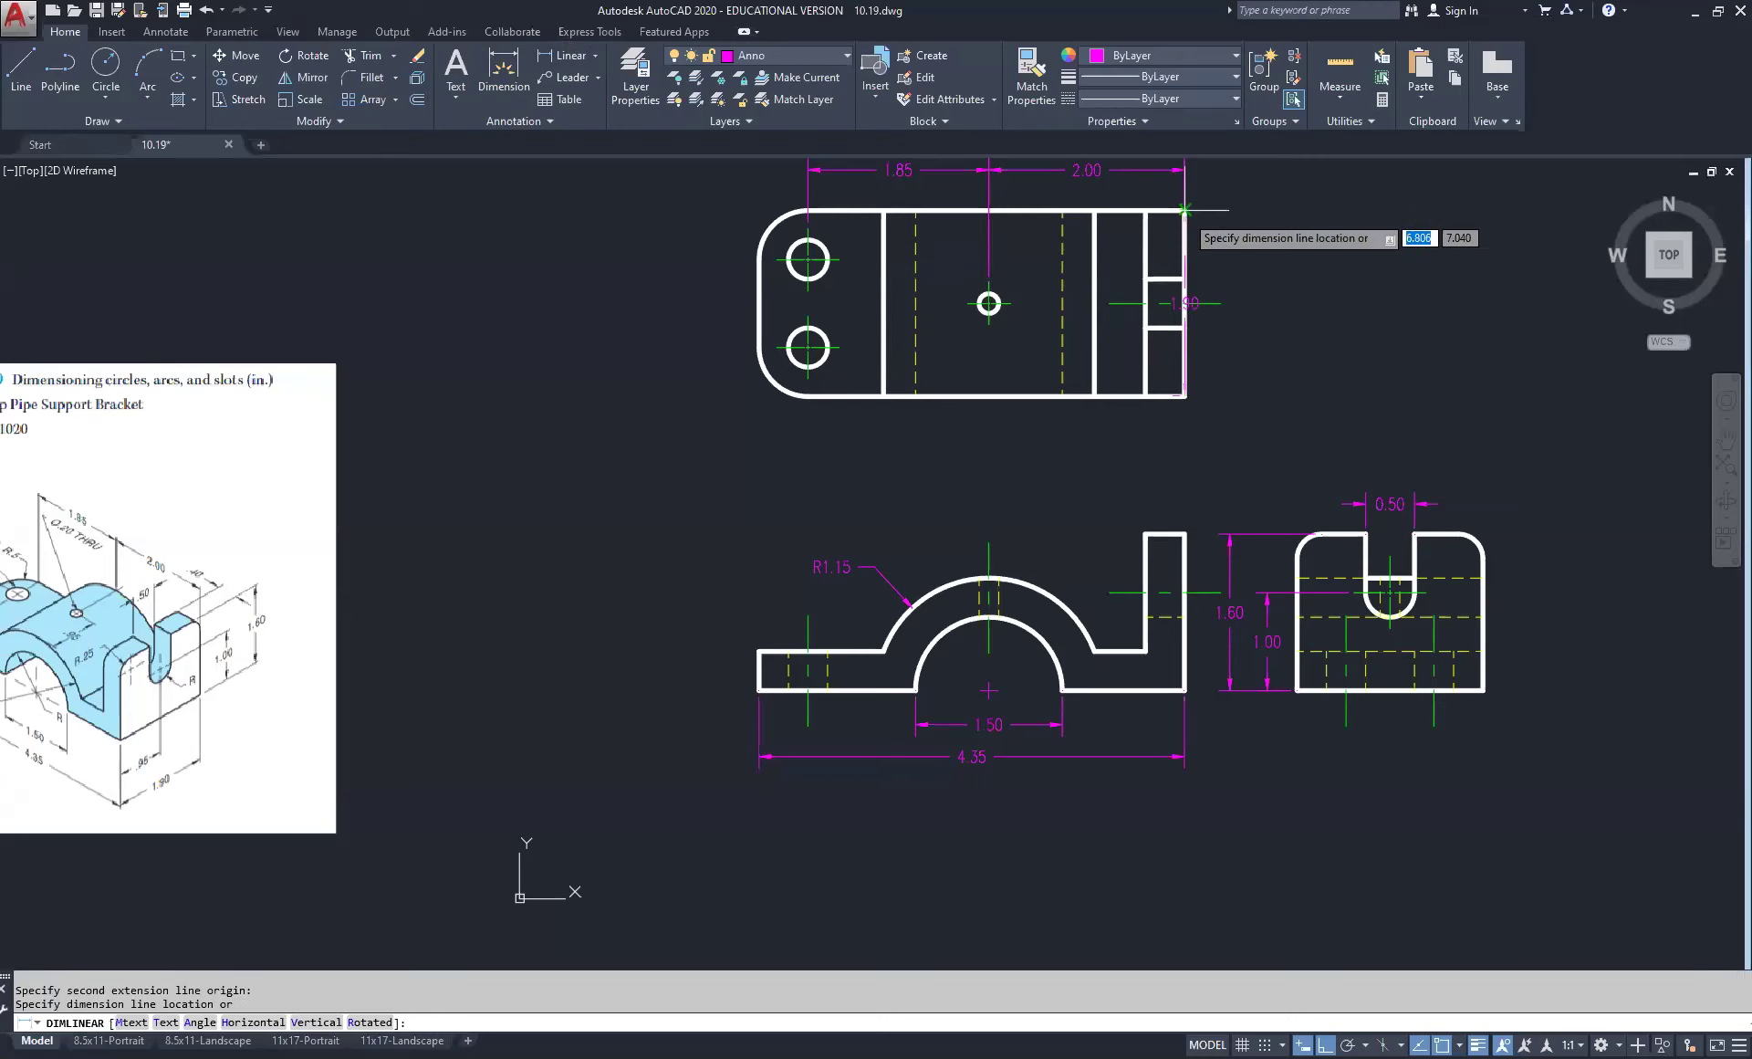
{"action": "left_click", "coordinate": [1286, 272]}
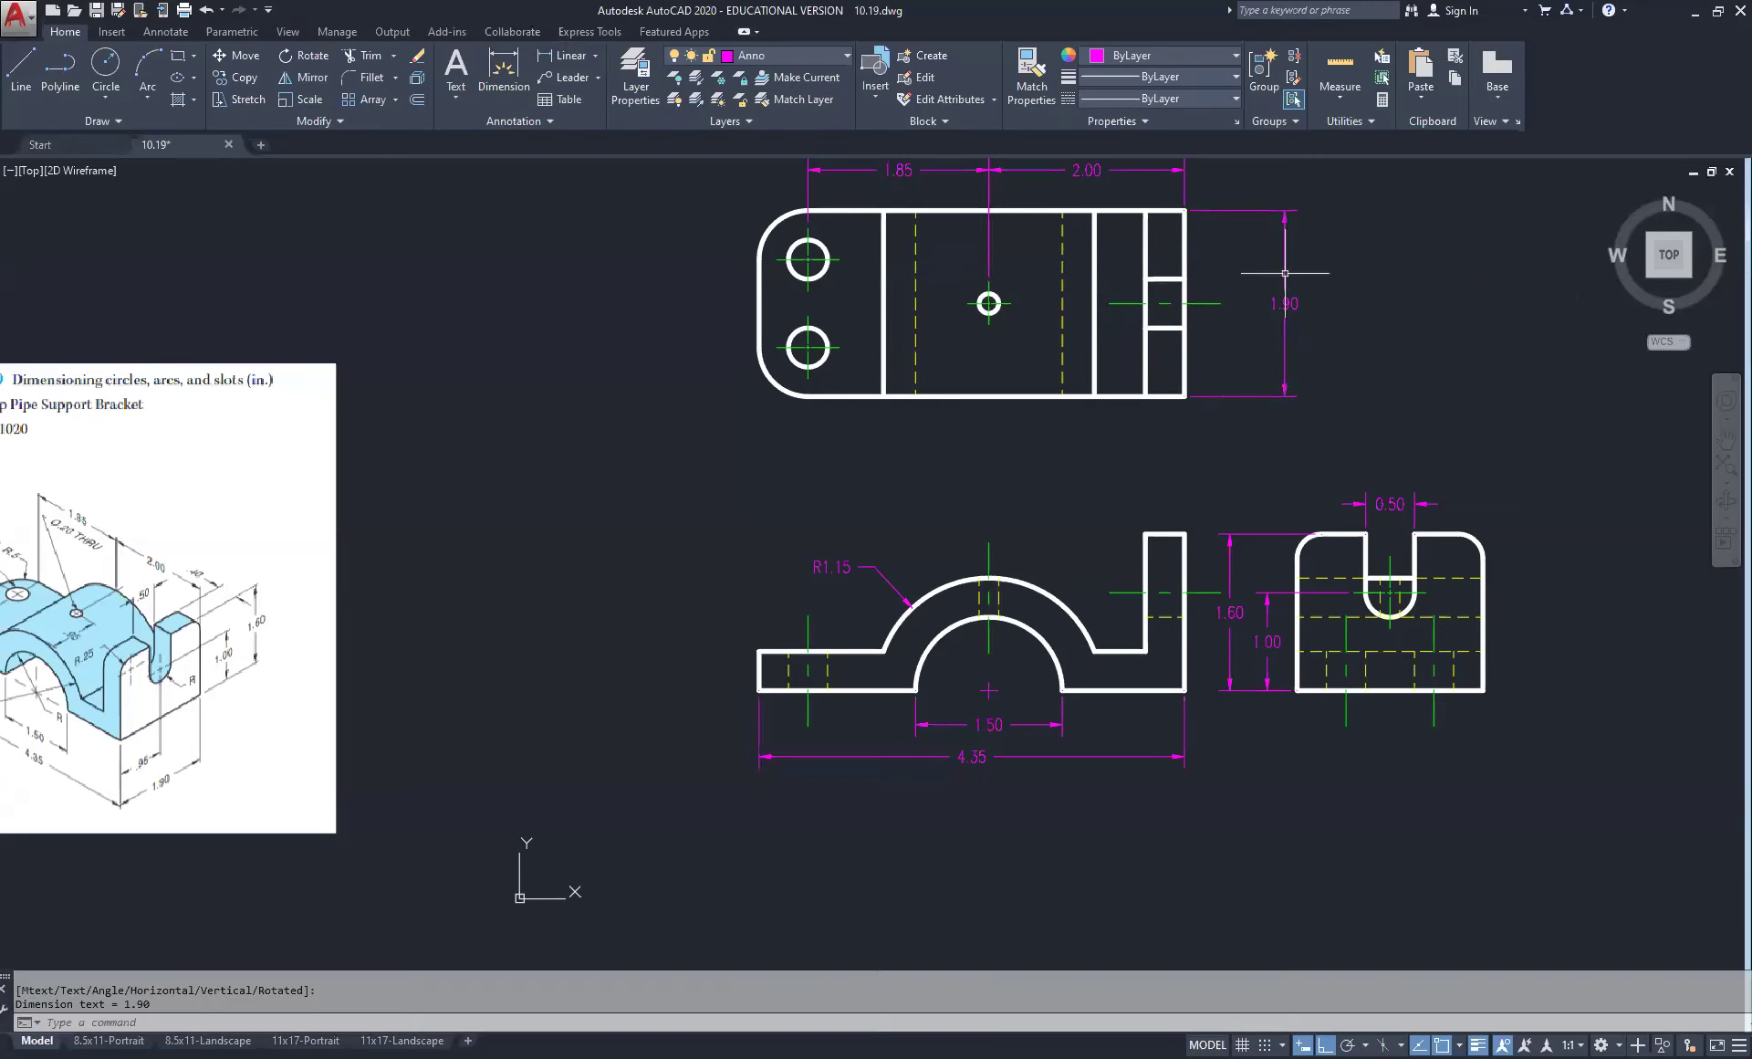
Step: Dimension the vertical distance from the top view's lower-right corner to the slot's centreline, inside the overall depth dimension
{"action": "right_click", "coordinate": [1228, 358]}
{"action": "left_click", "coordinate": [1252, 363]}
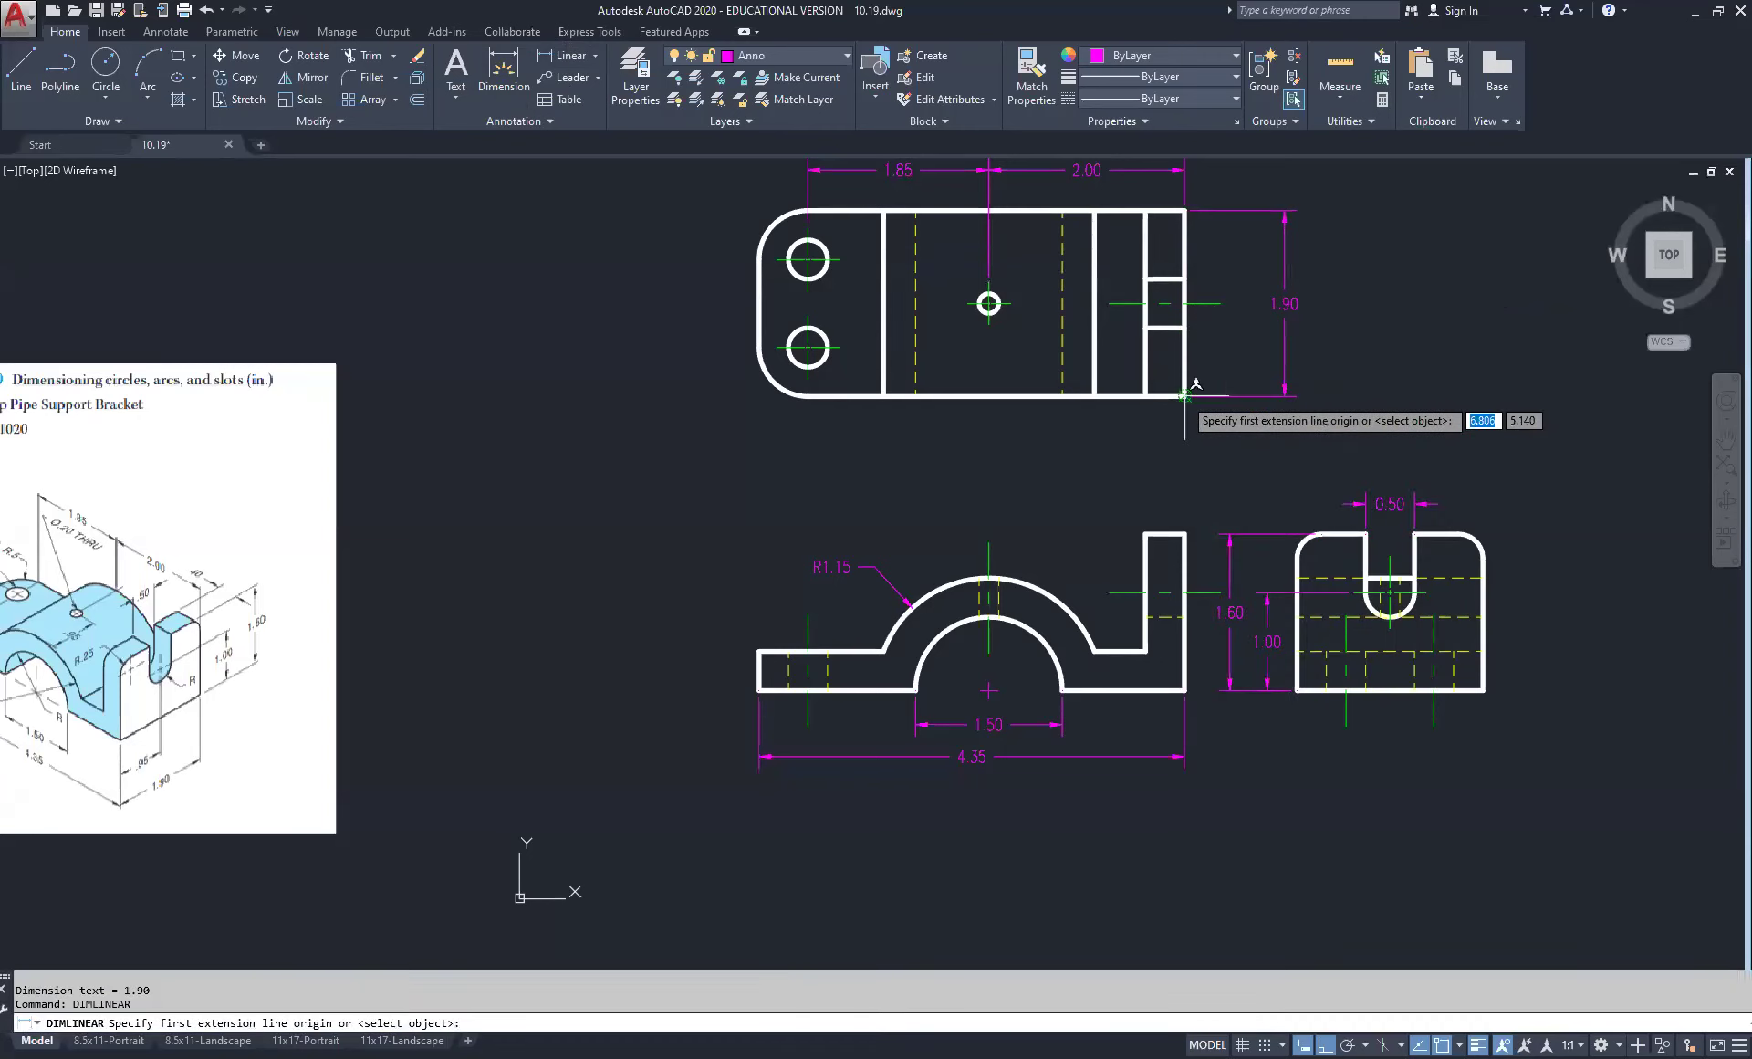
{"action": "left_click", "coordinate": [1186, 385]}
{"action": "left_click", "coordinate": [1221, 302]}
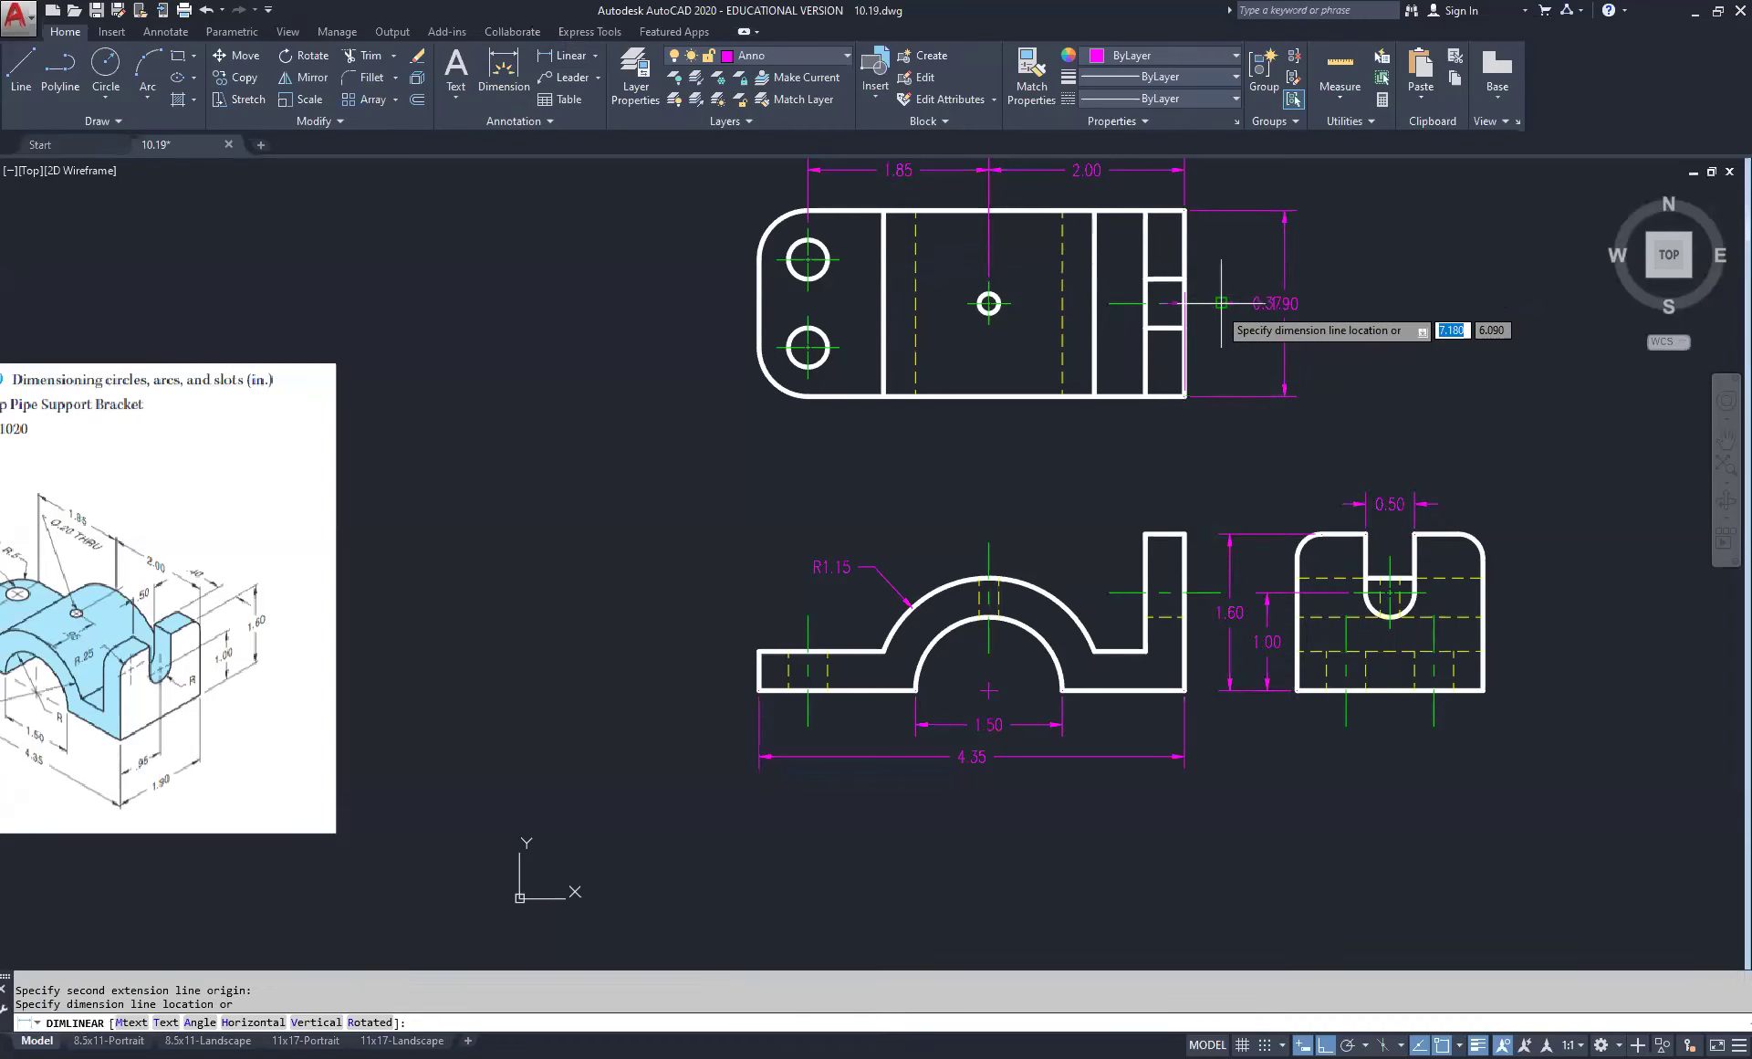
{"action": "left_click", "coordinate": [1245, 343]}
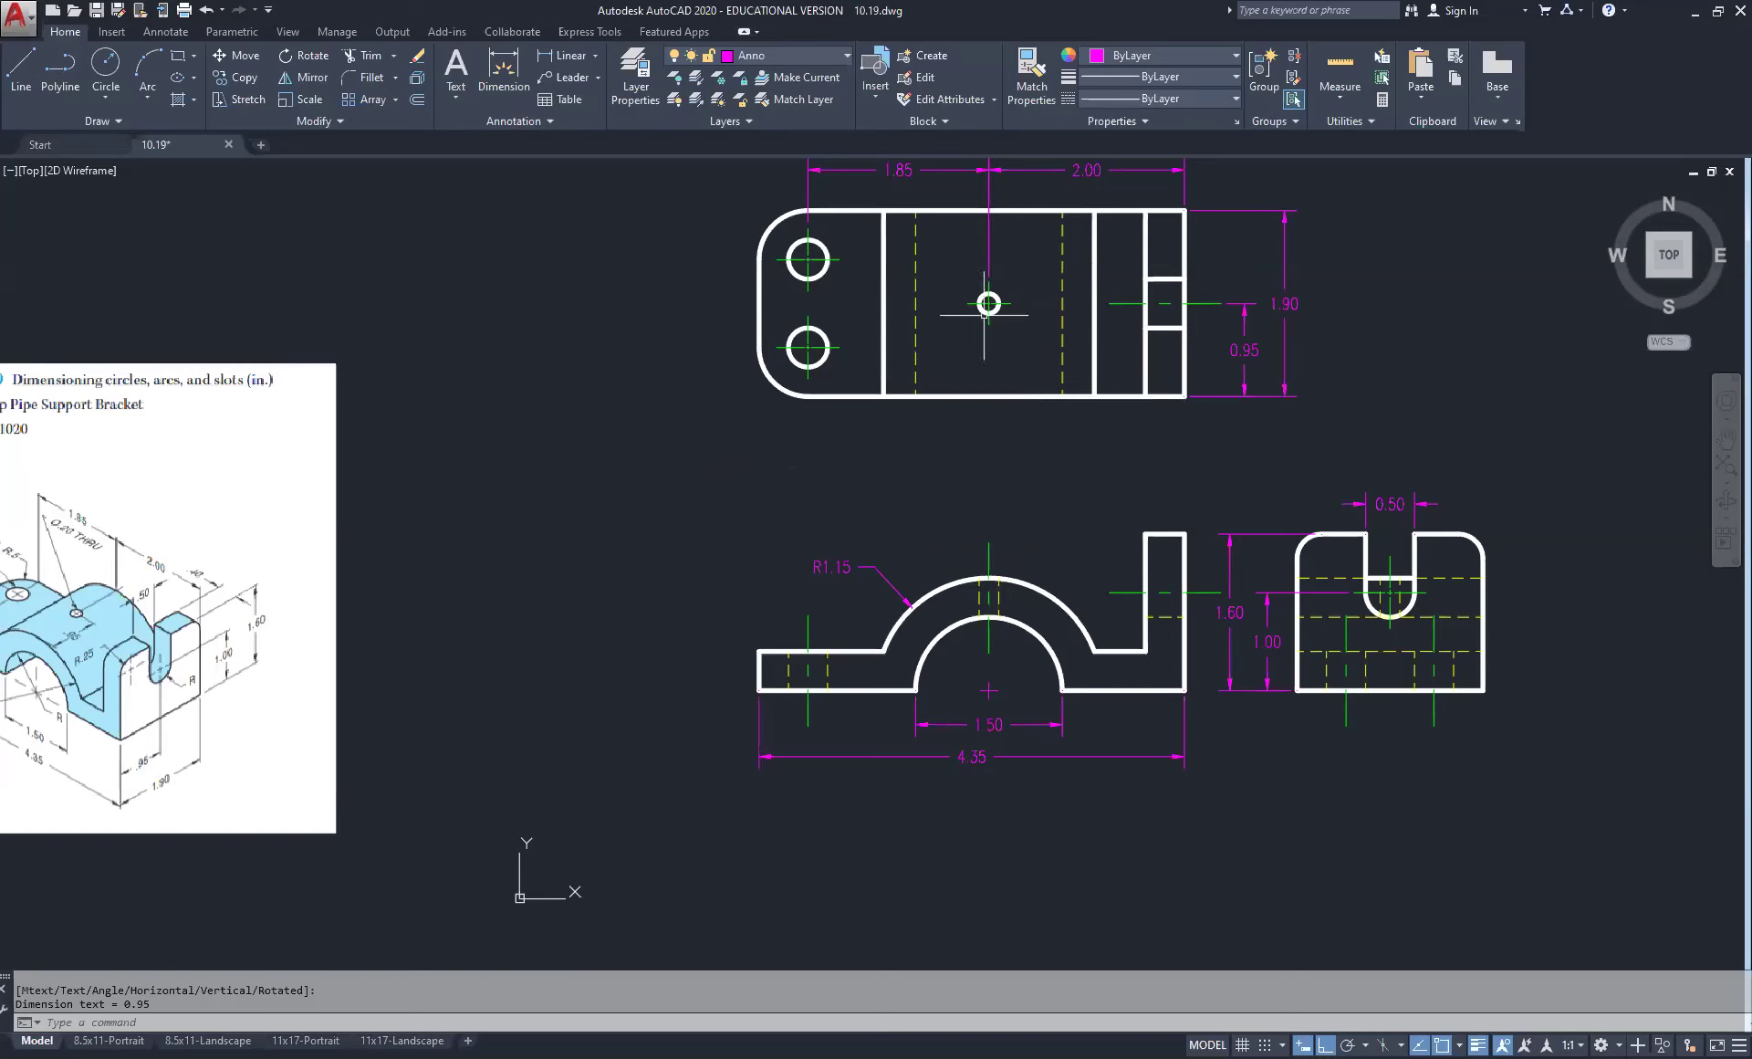
Step: Dimension the vertical distance from the top view's lower edge to the small centre hole, just left of the hole
{"action": "left_click", "coordinate": [567, 56]}
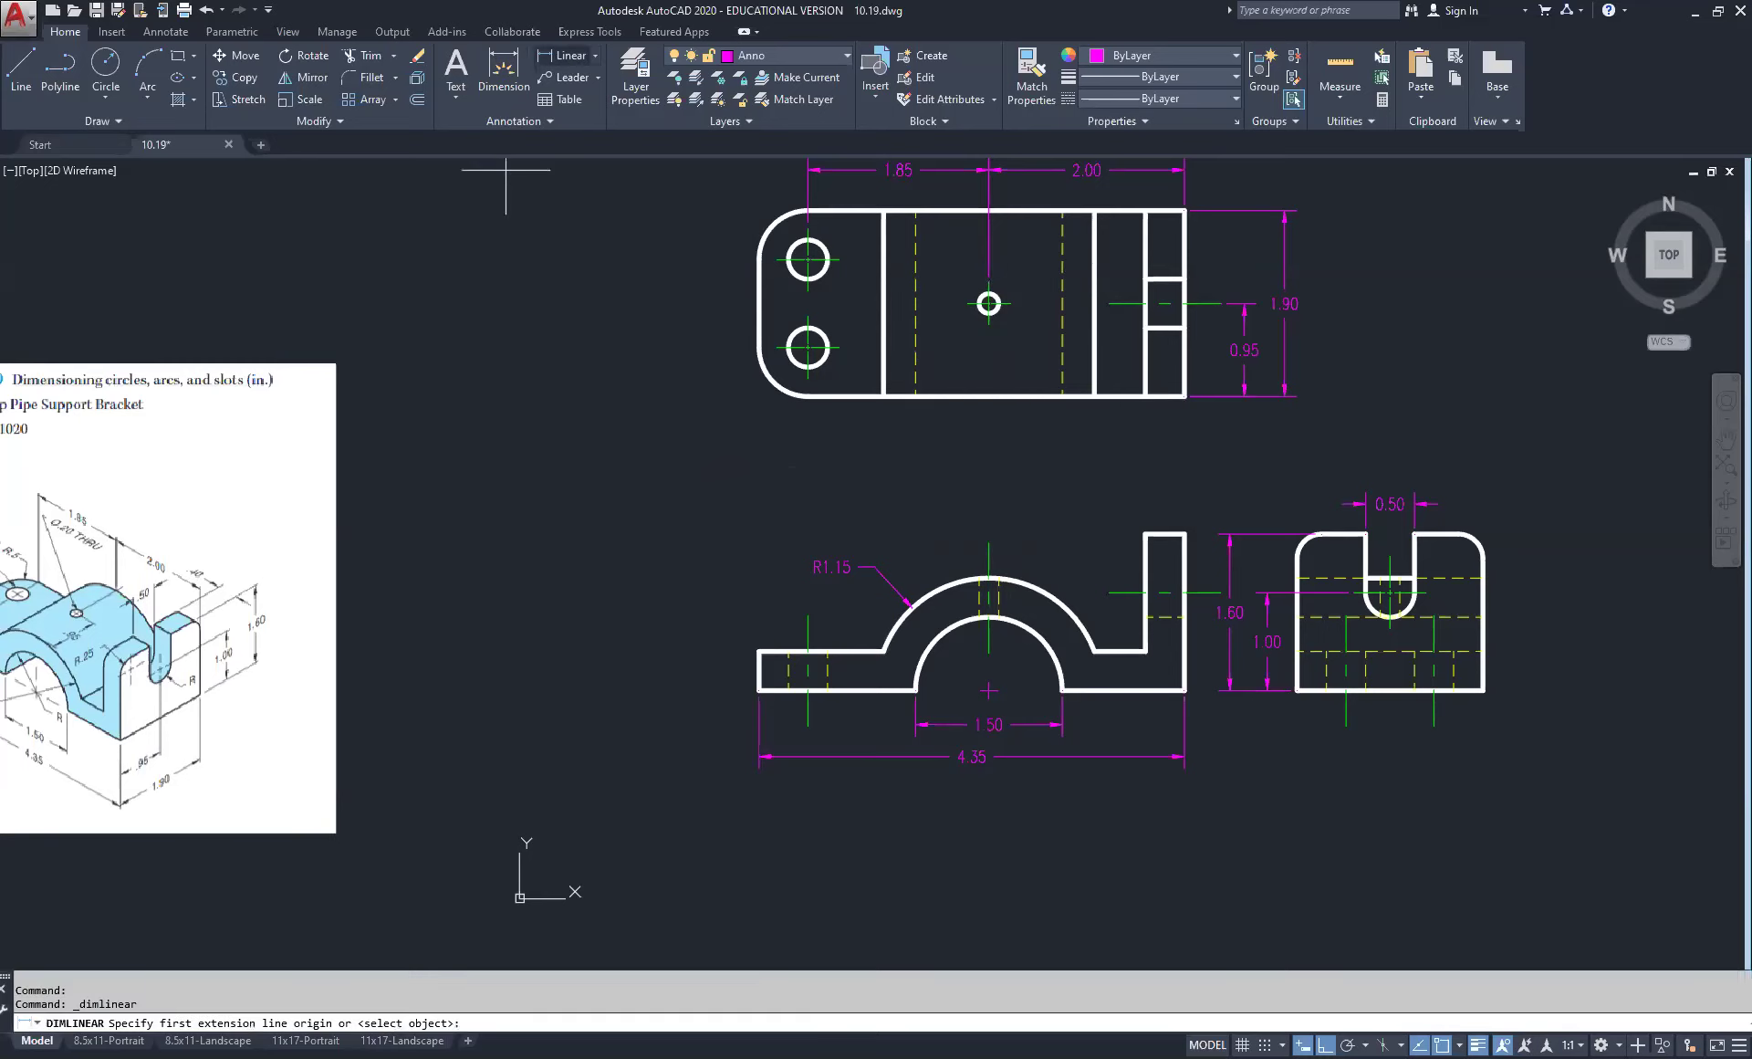
{"action": "left_click", "coordinate": [997, 395]}
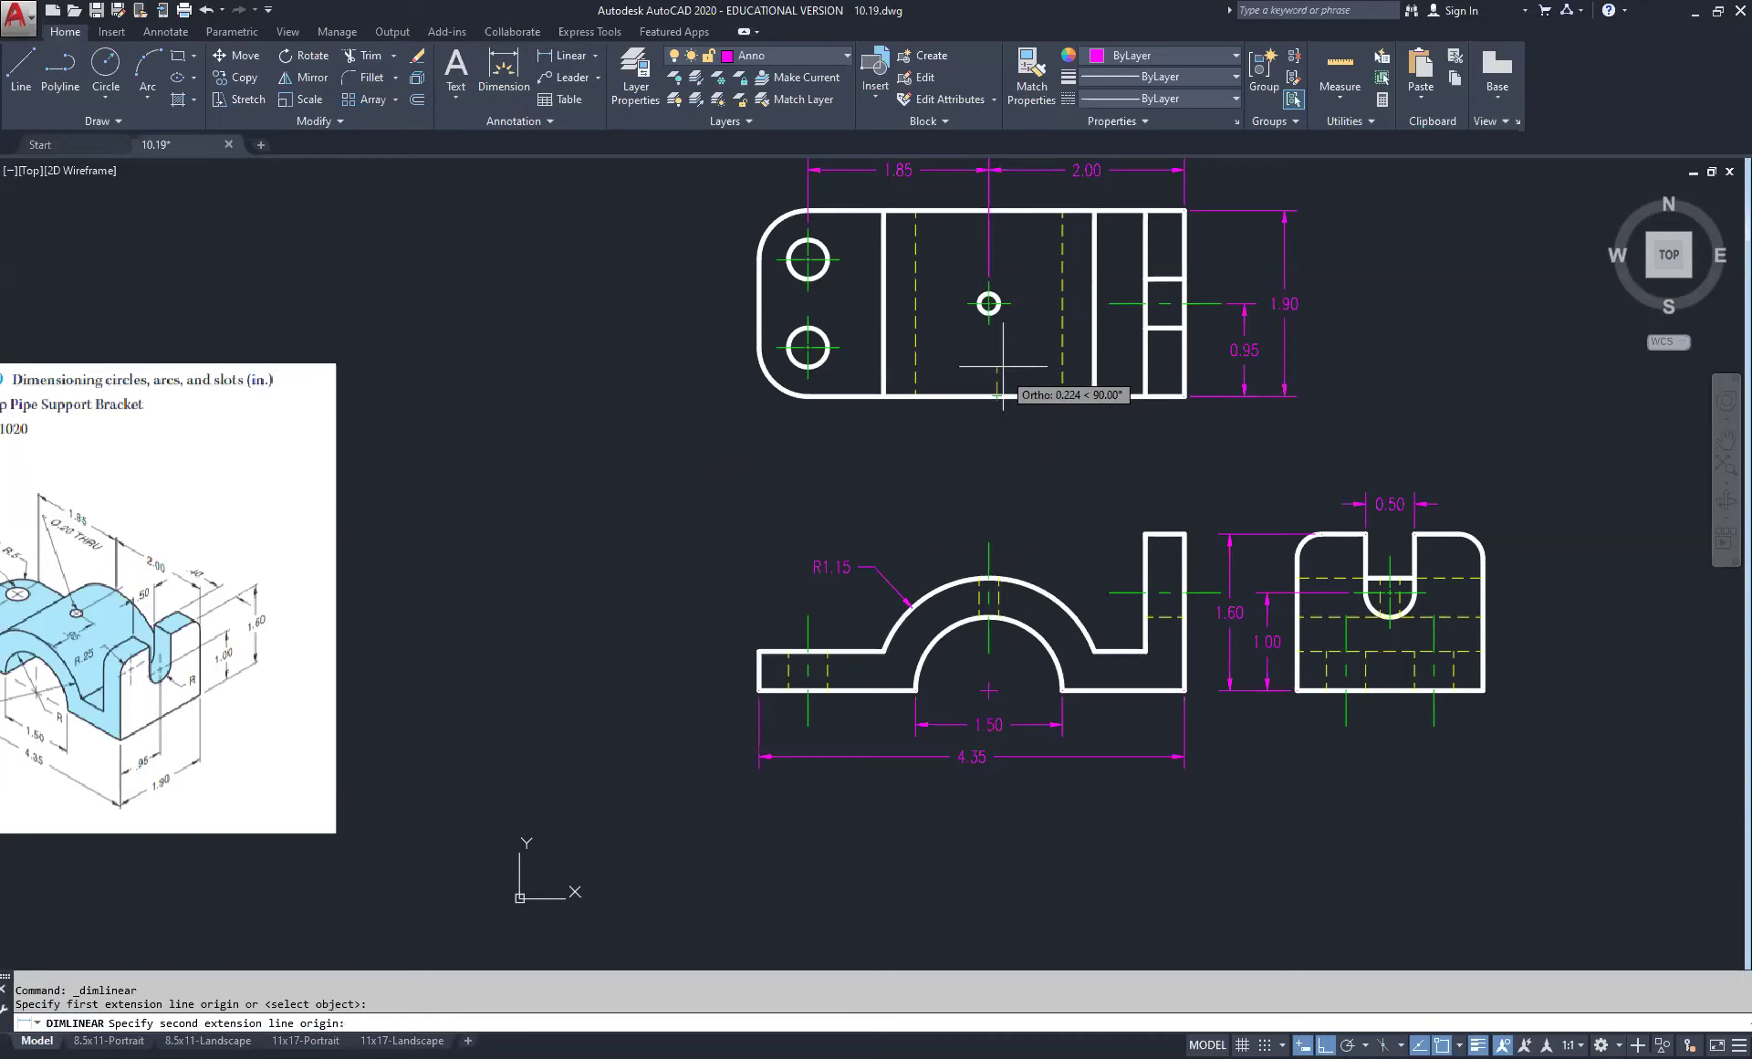
{"action": "left_click", "coordinate": [990, 303]}
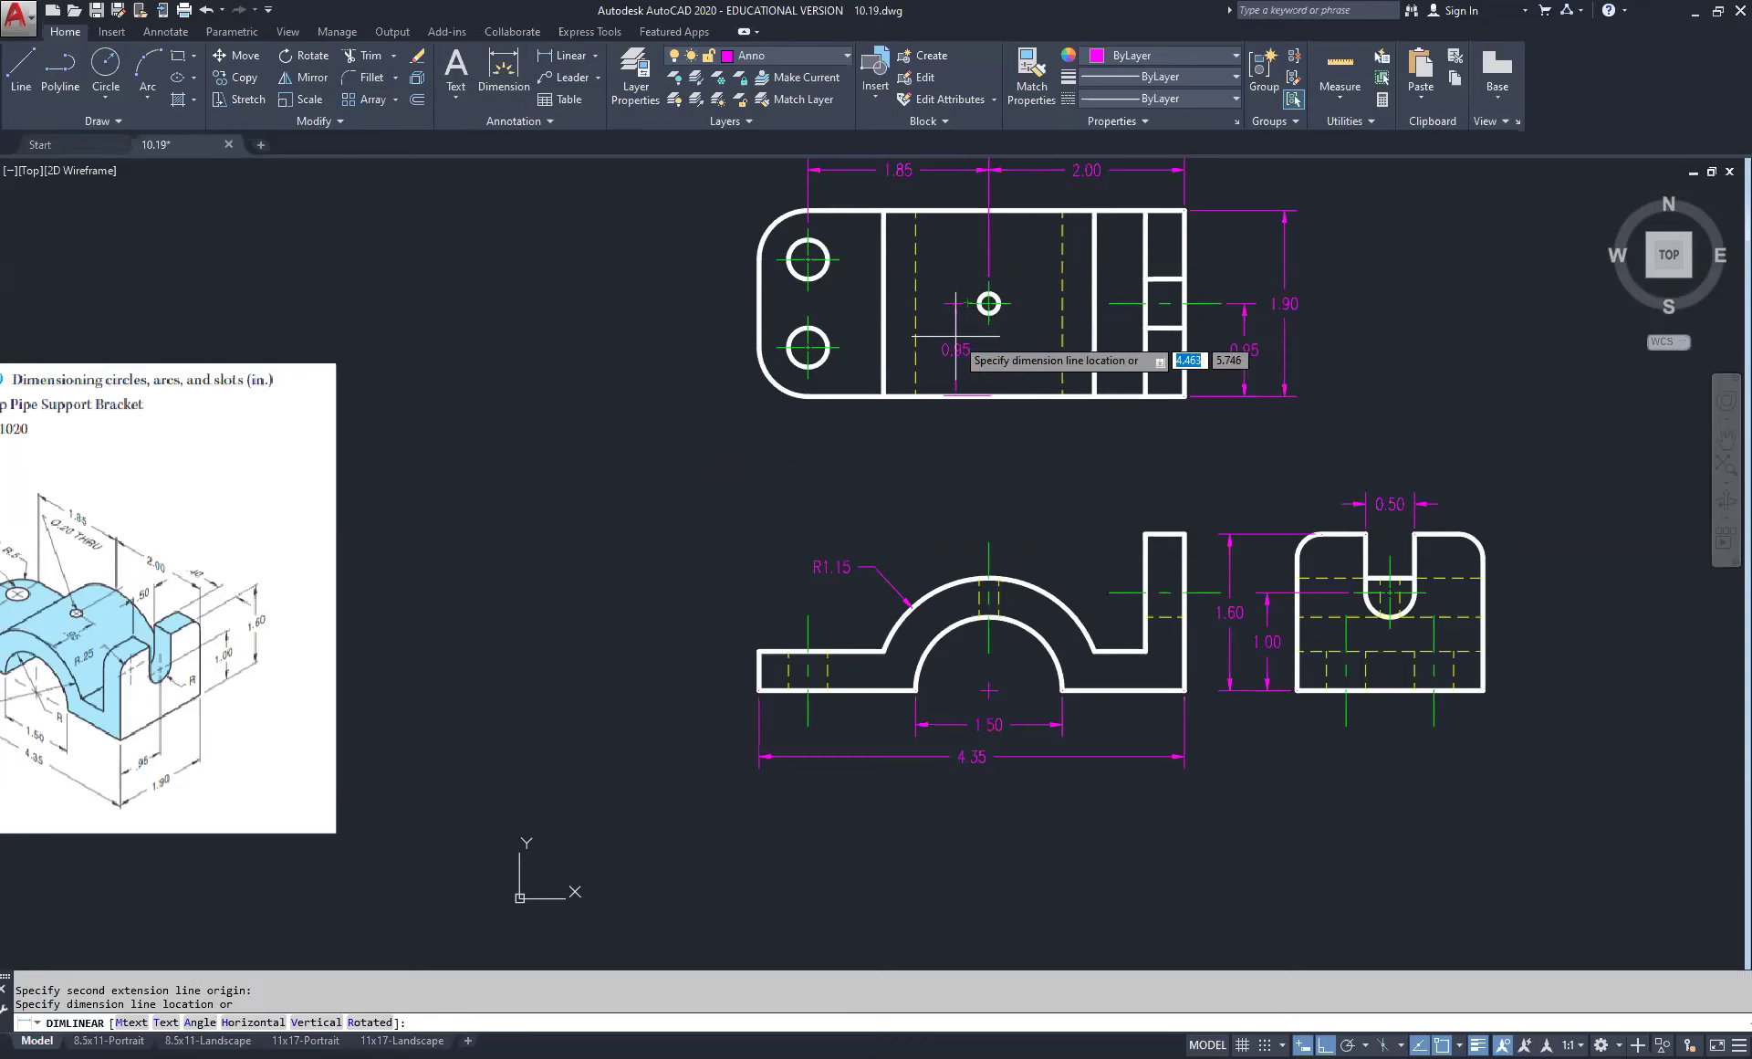
{"action": "left_click", "coordinate": [956, 335]}
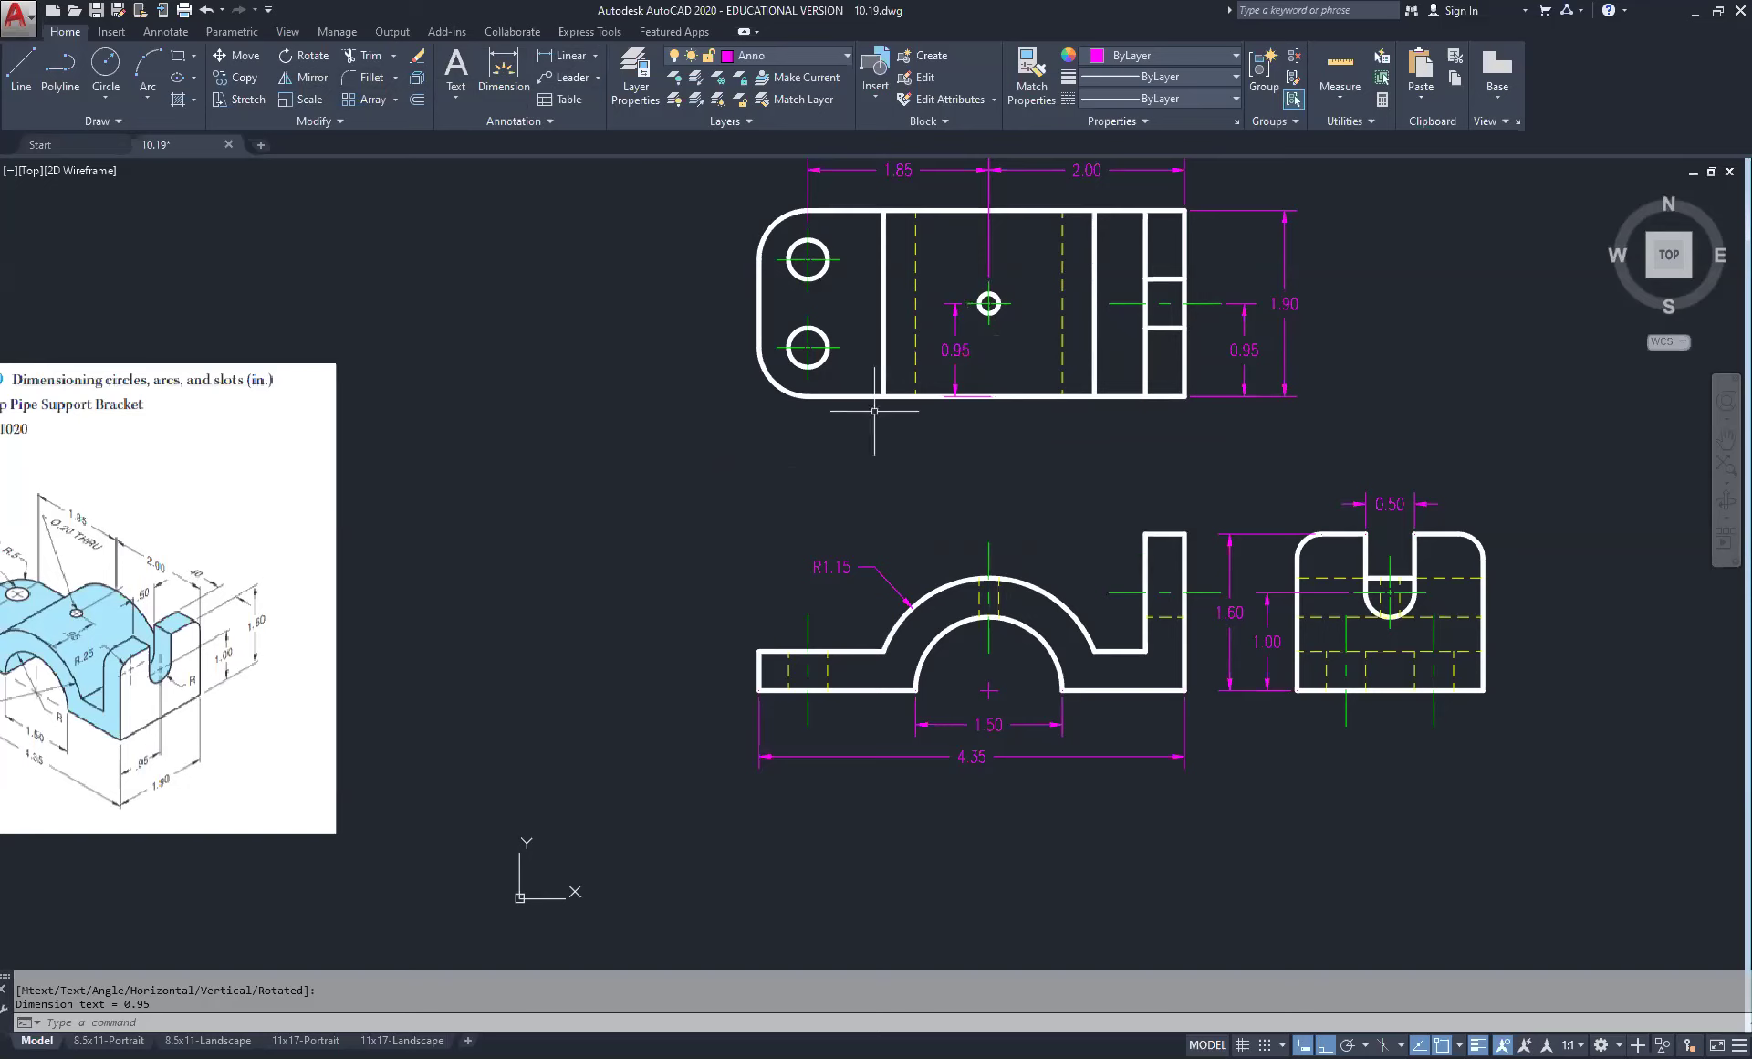
{"action": "right_click", "coordinate": [821, 450]}
{"action": "left_click", "coordinate": [872, 460]}
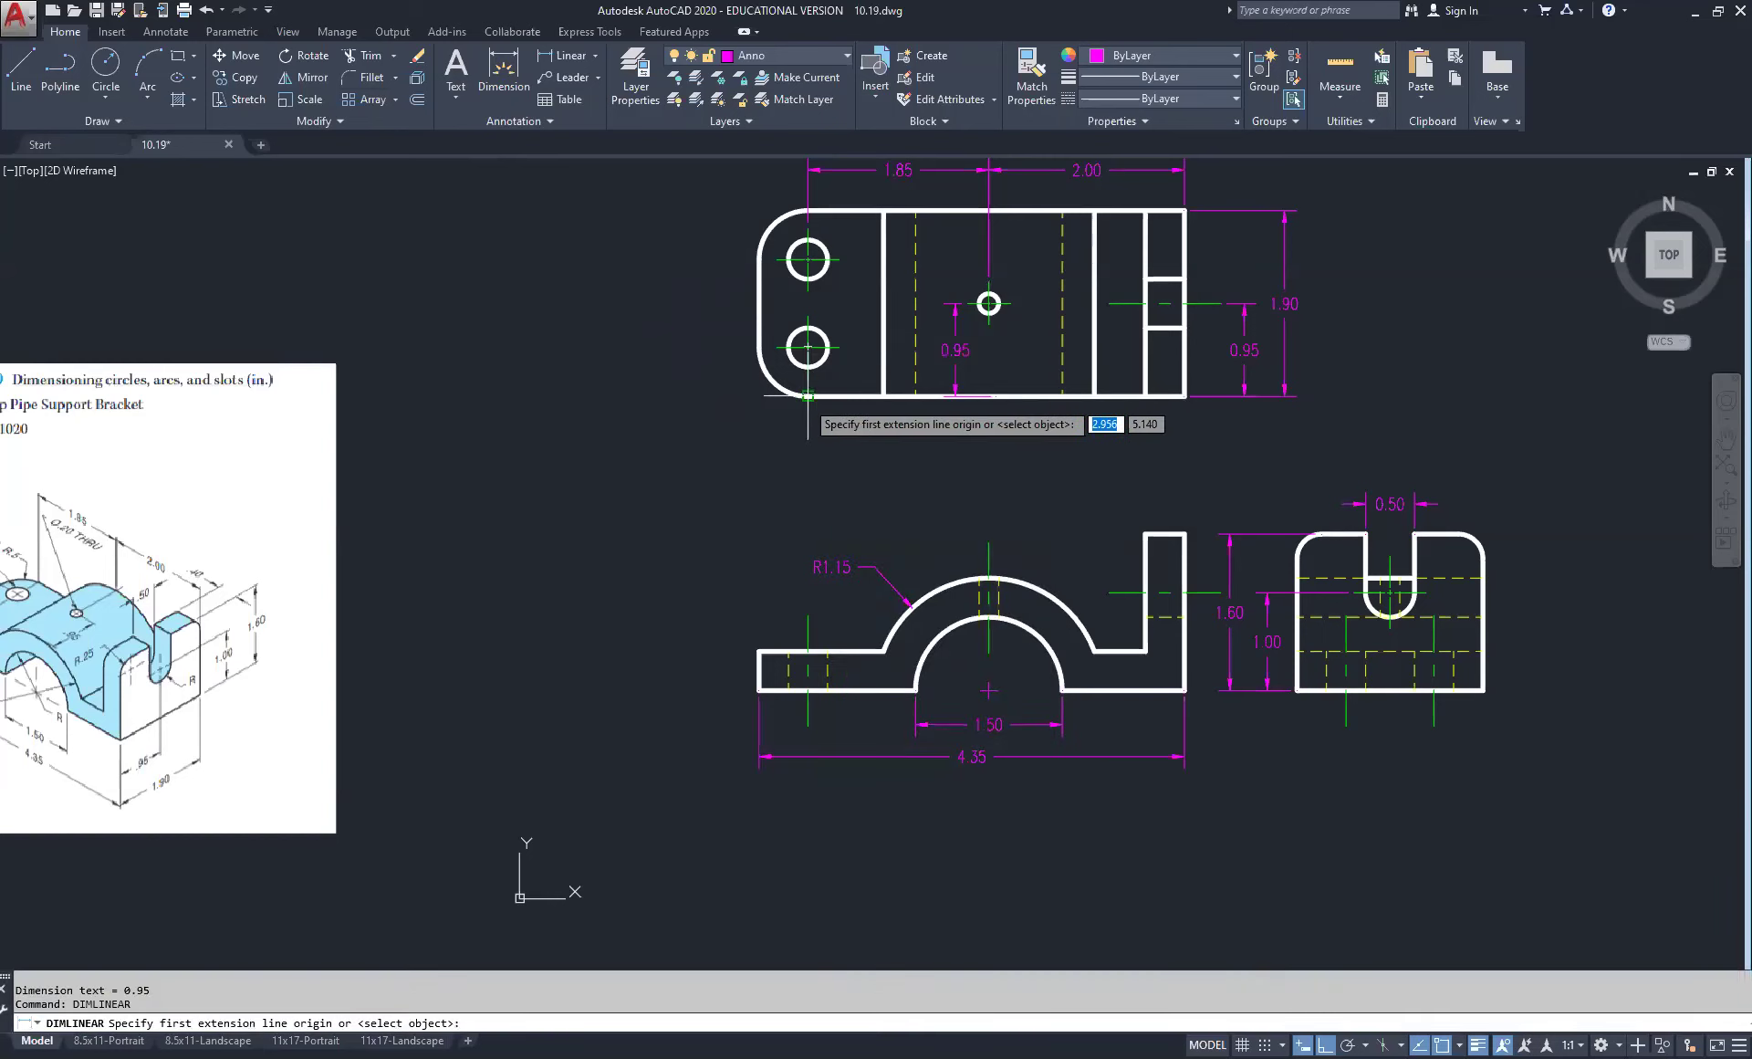
{"action": "left_click", "coordinate": [808, 395]}
{"action": "left_click", "coordinate": [808, 347]}
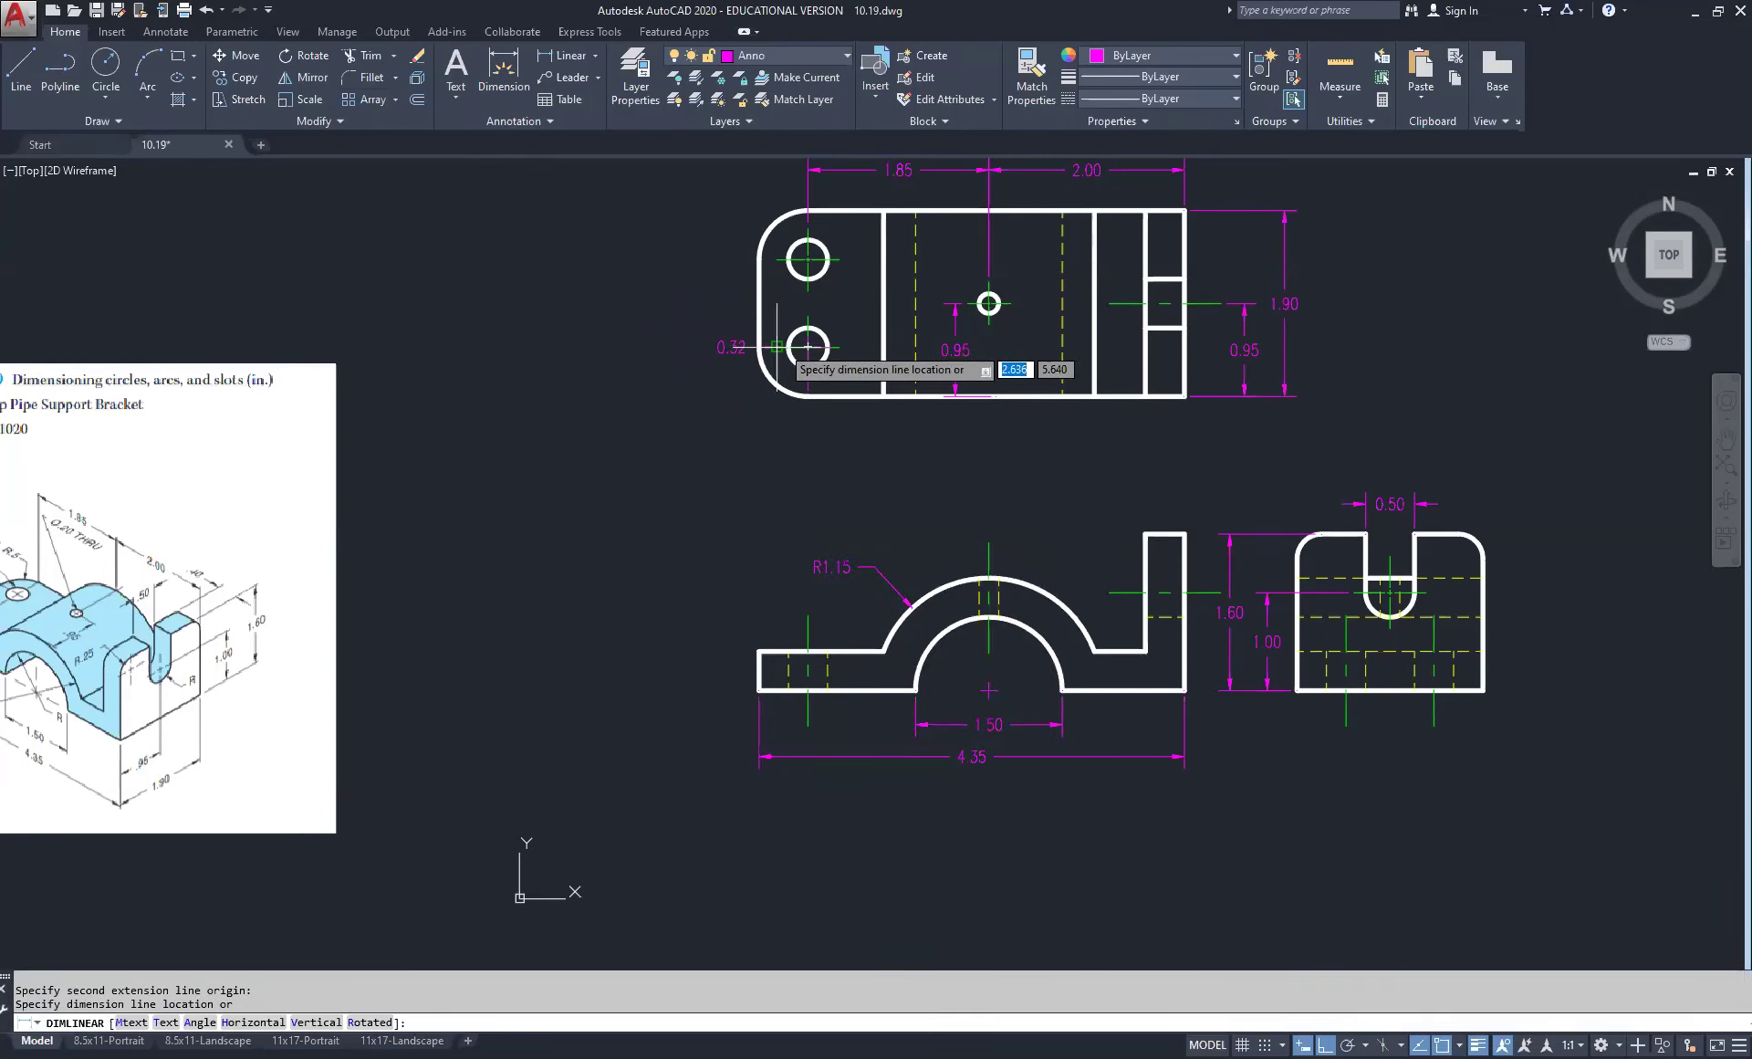
{"action": "key", "text": "Escape"}
Step: Dimension the vertical distance from the lower-left hole's centreline to the top view's lower edge, placing it left of the view
{"action": "right_click", "coordinate": [695, 344]}
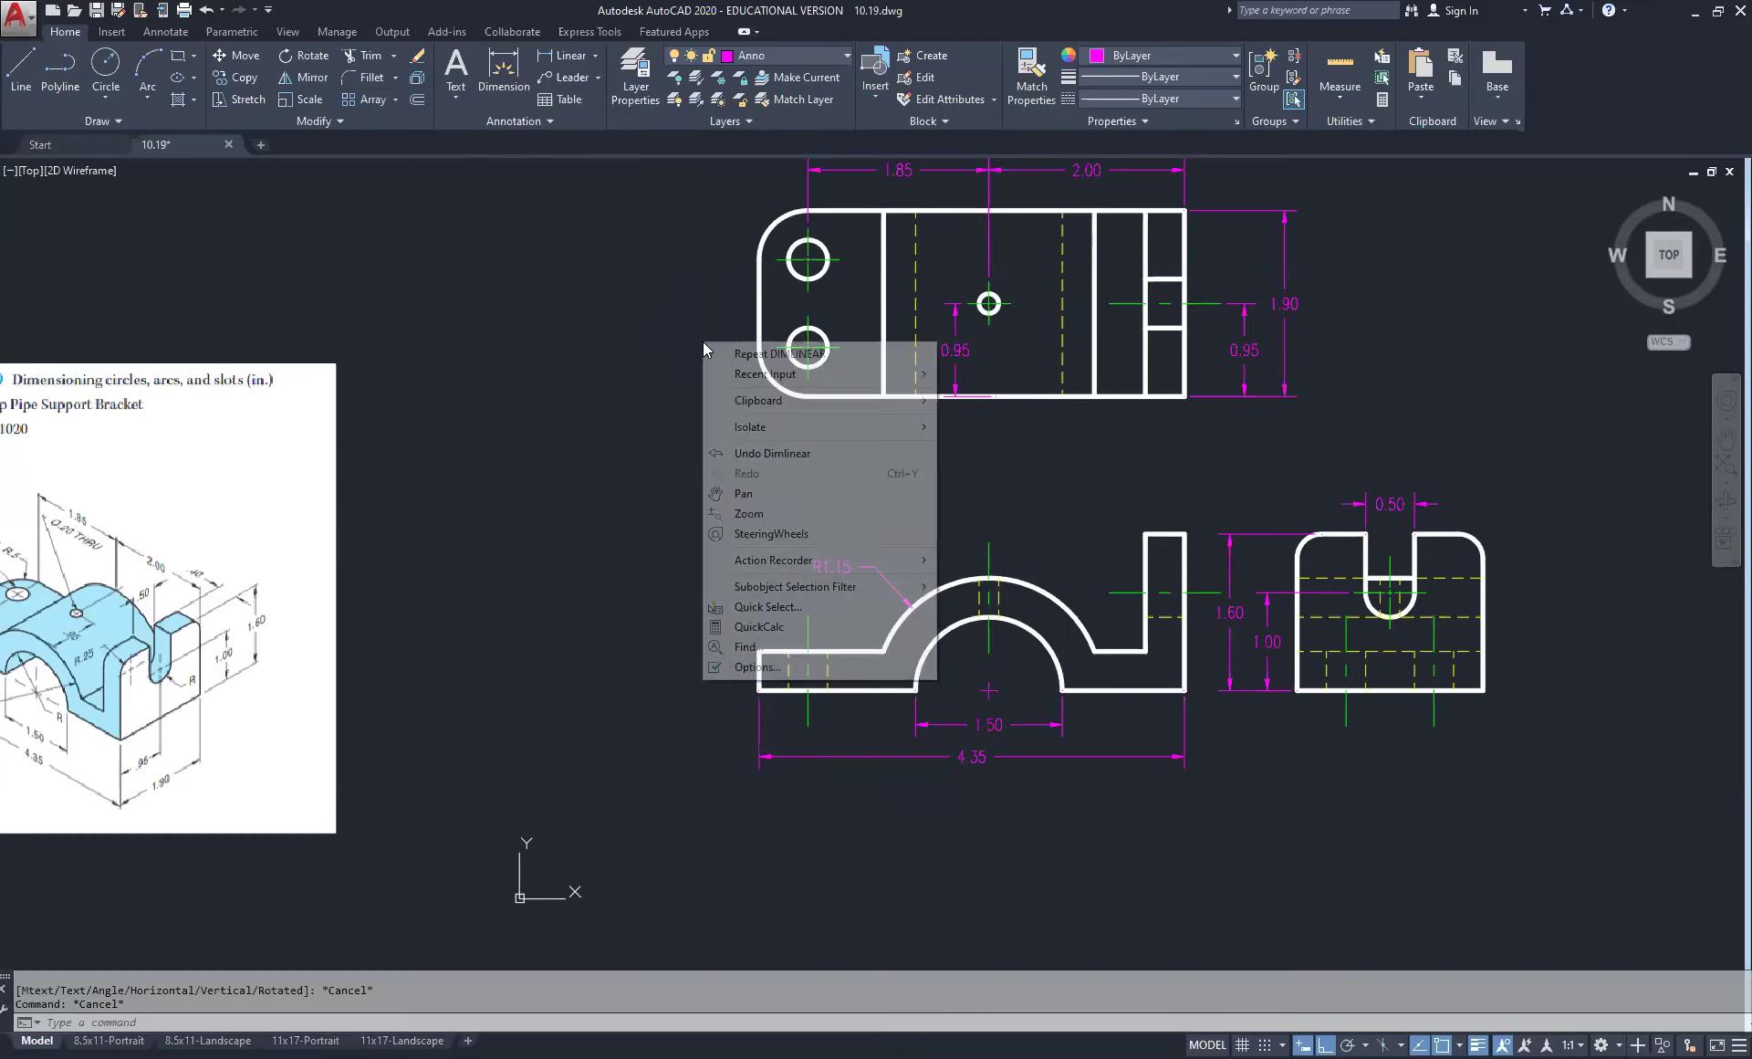
{"action": "left_click", "coordinate": [741, 353]}
{"action": "left_click", "coordinate": [776, 347]}
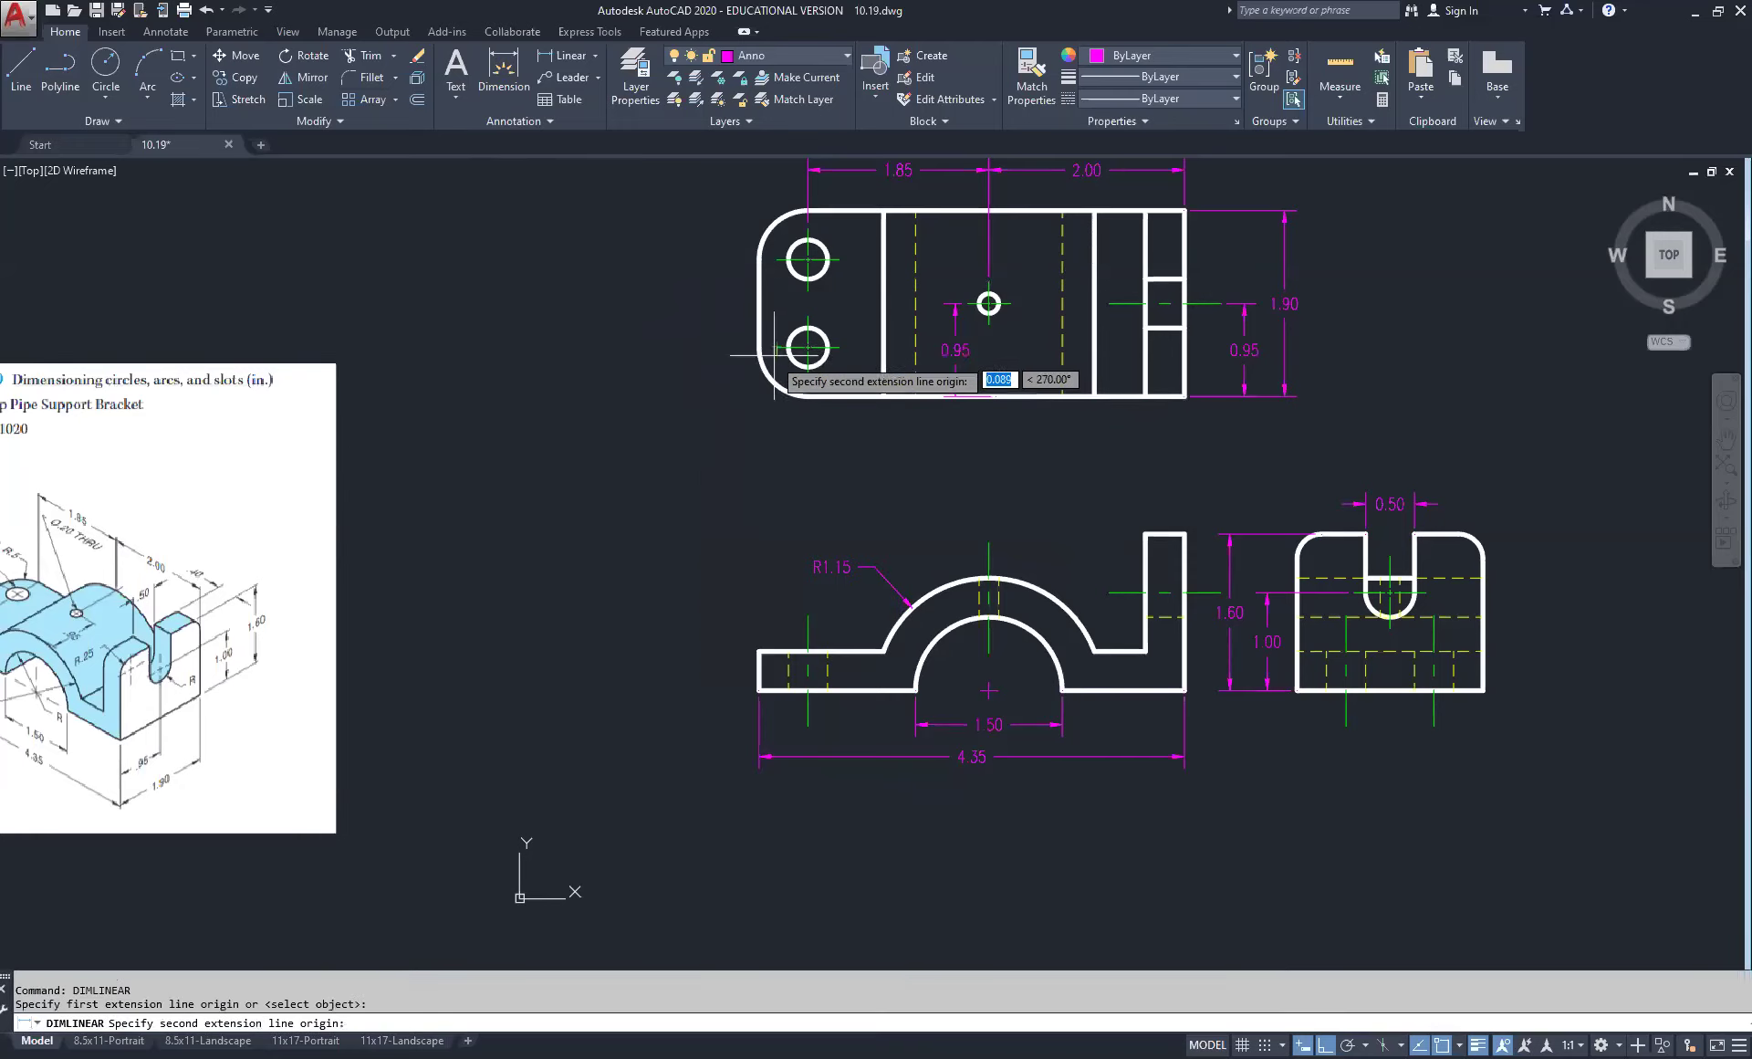
{"action": "left_click", "coordinate": [807, 395]}
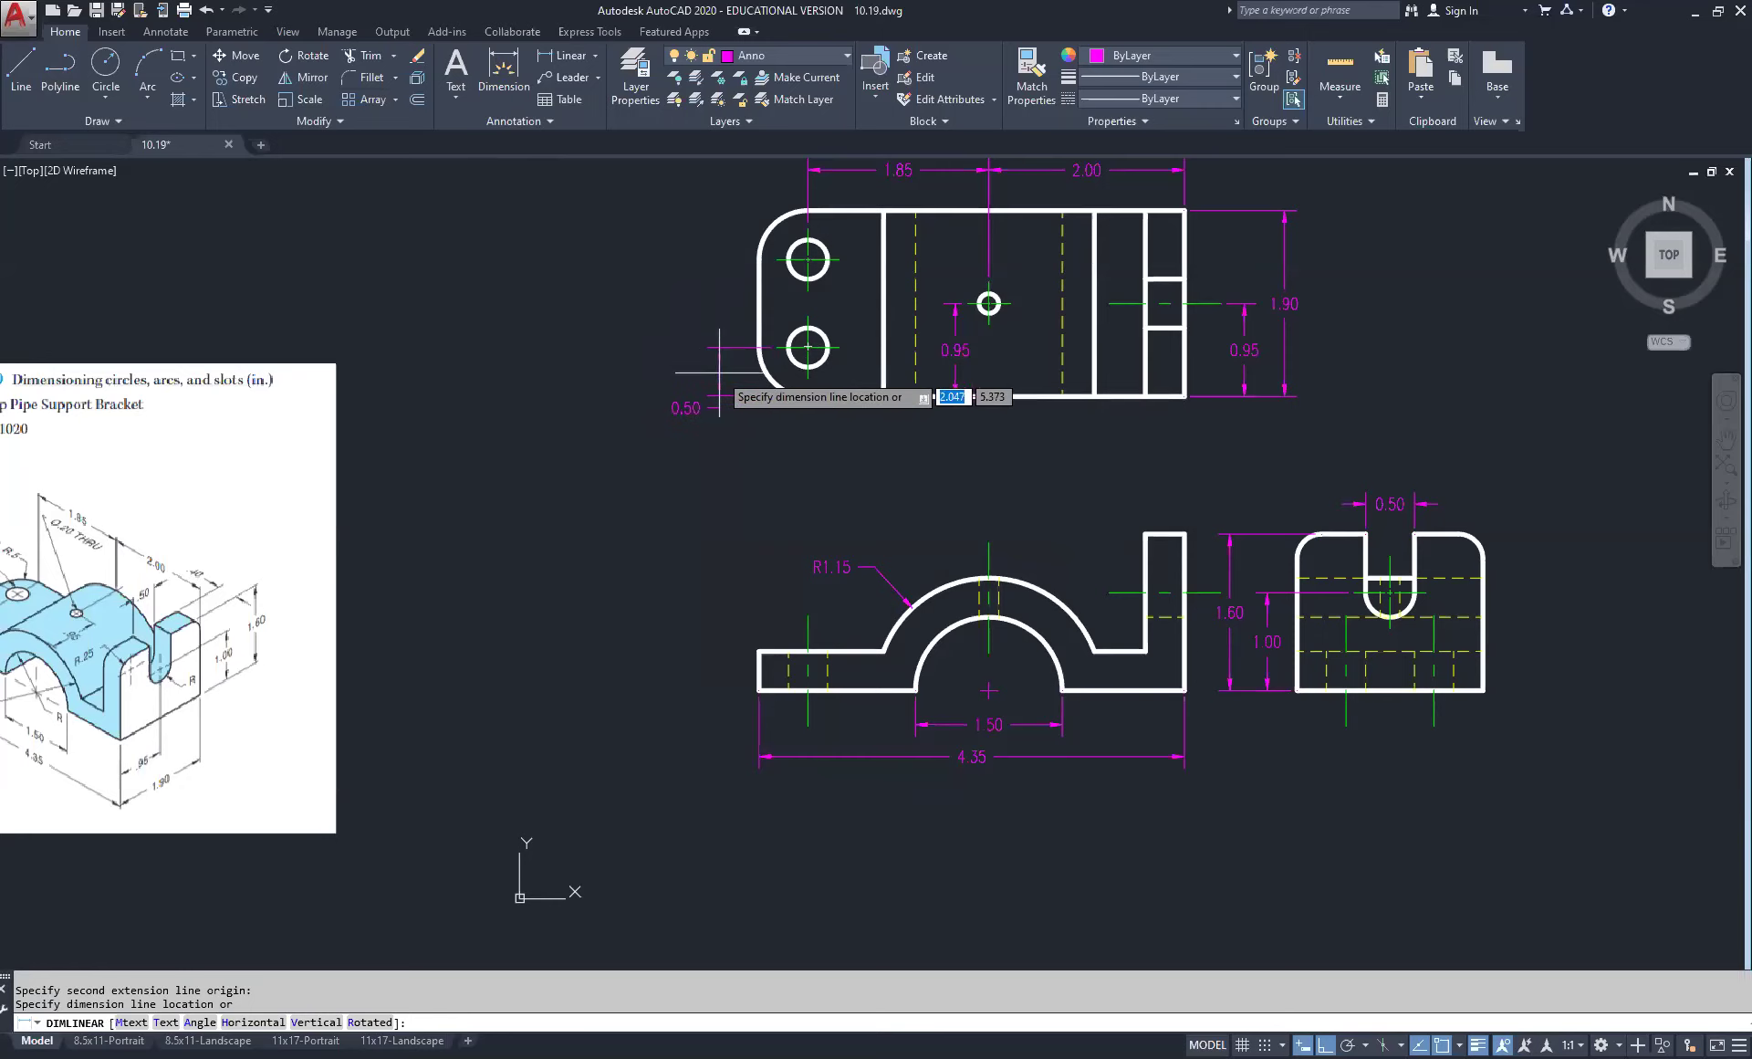
{"action": "left_click", "coordinate": [719, 372]}
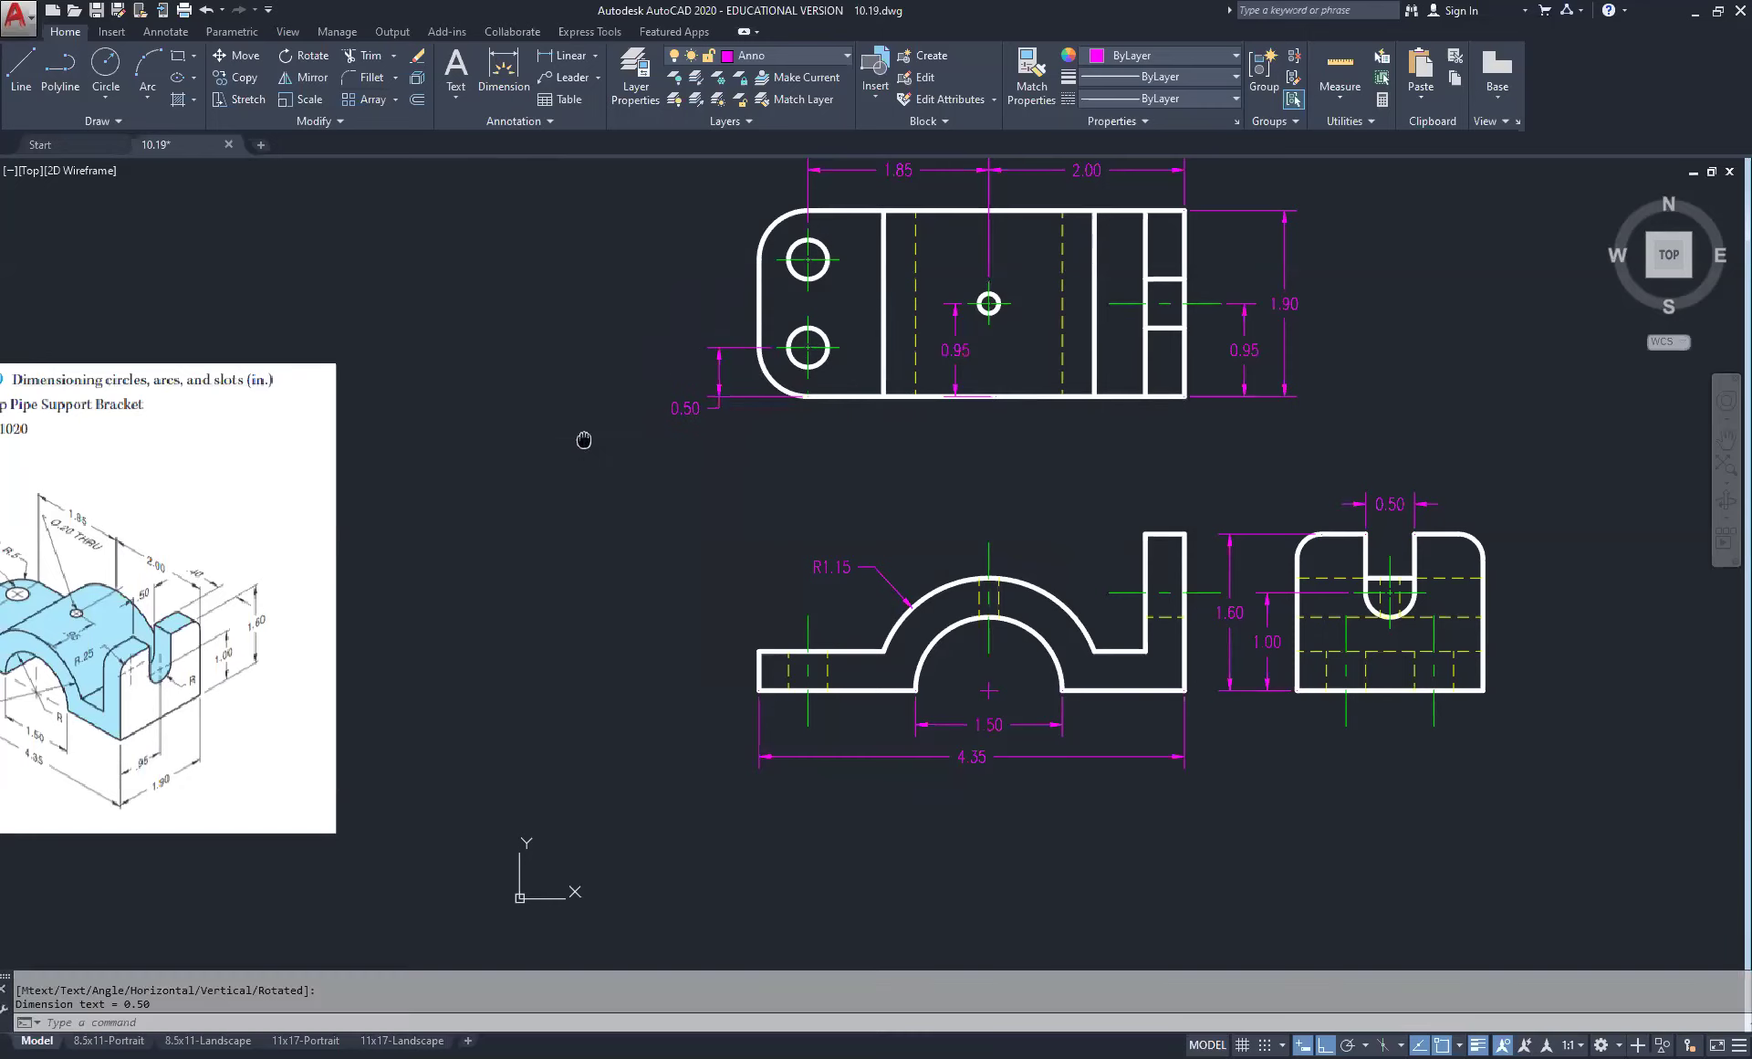
Step: Dimension the vertical spacing between the top view's two left holes, in line with the hole-to-edge dimension left of the view
{"action": "middle_click_drag", "start_coordinate": [582, 439], "coordinate": [848, 365]}
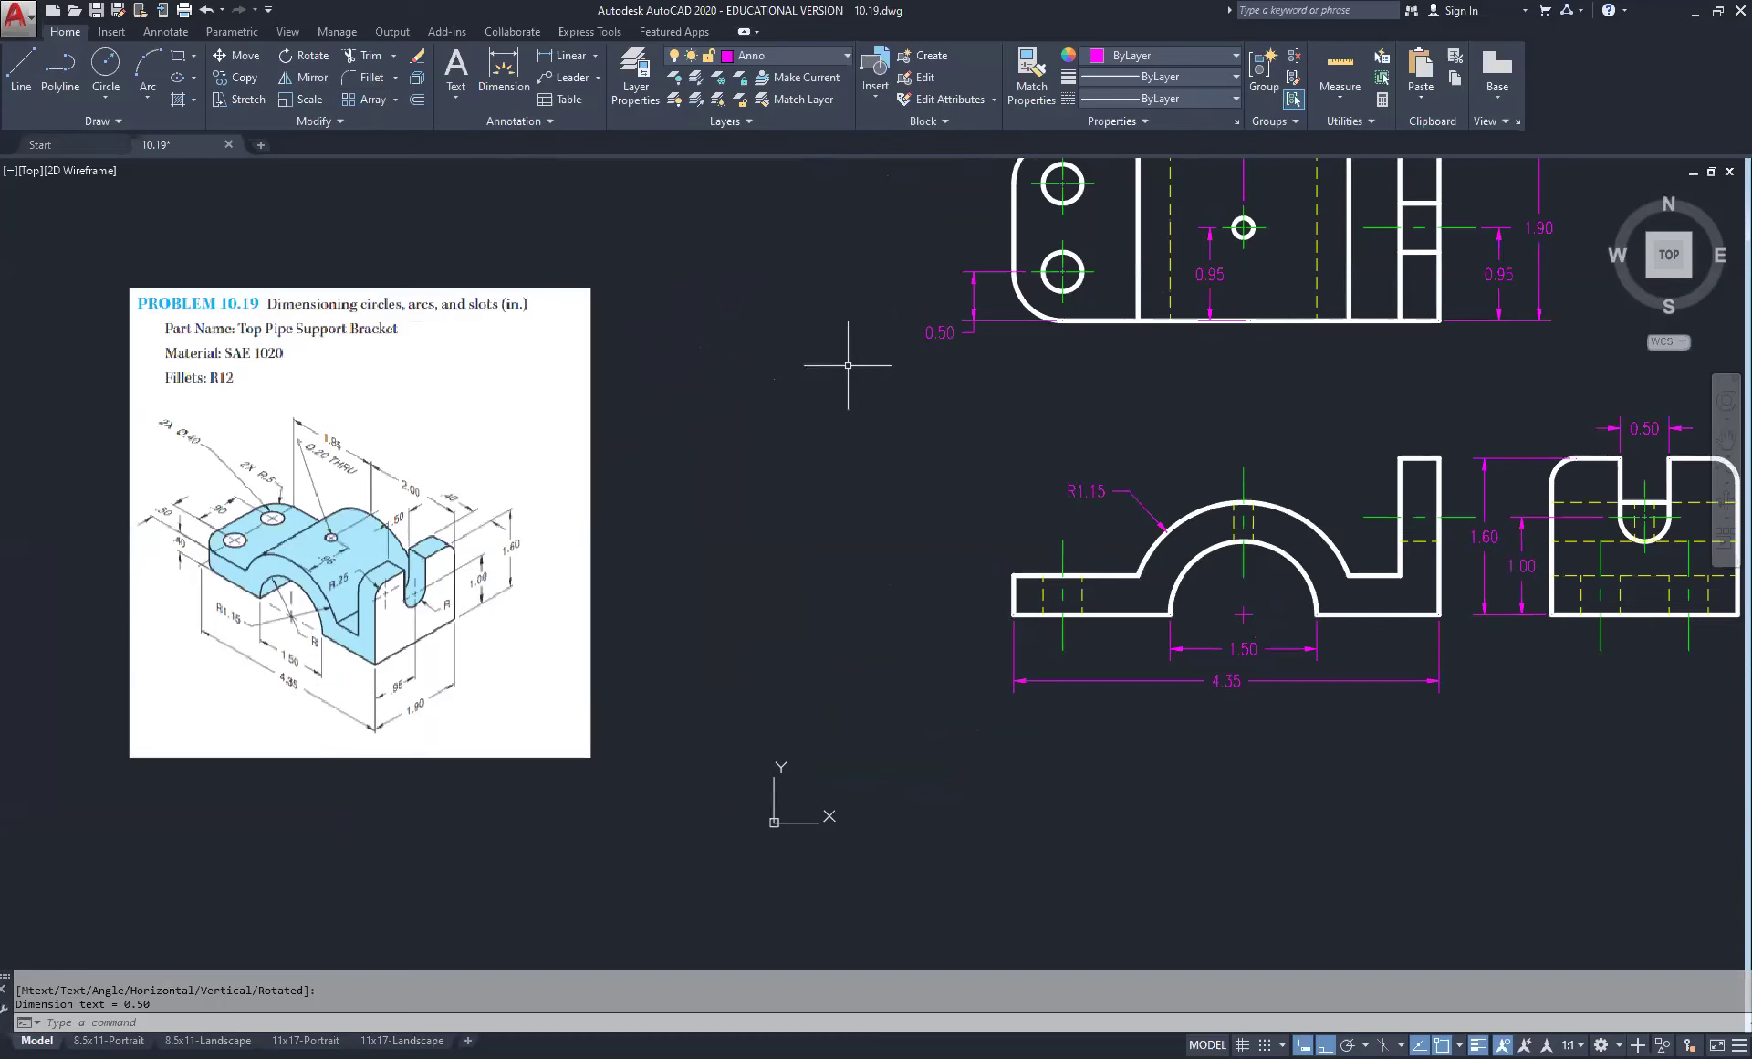
{"action": "right_click", "coordinate": [936, 225]}
{"action": "left_click", "coordinate": [959, 234]}
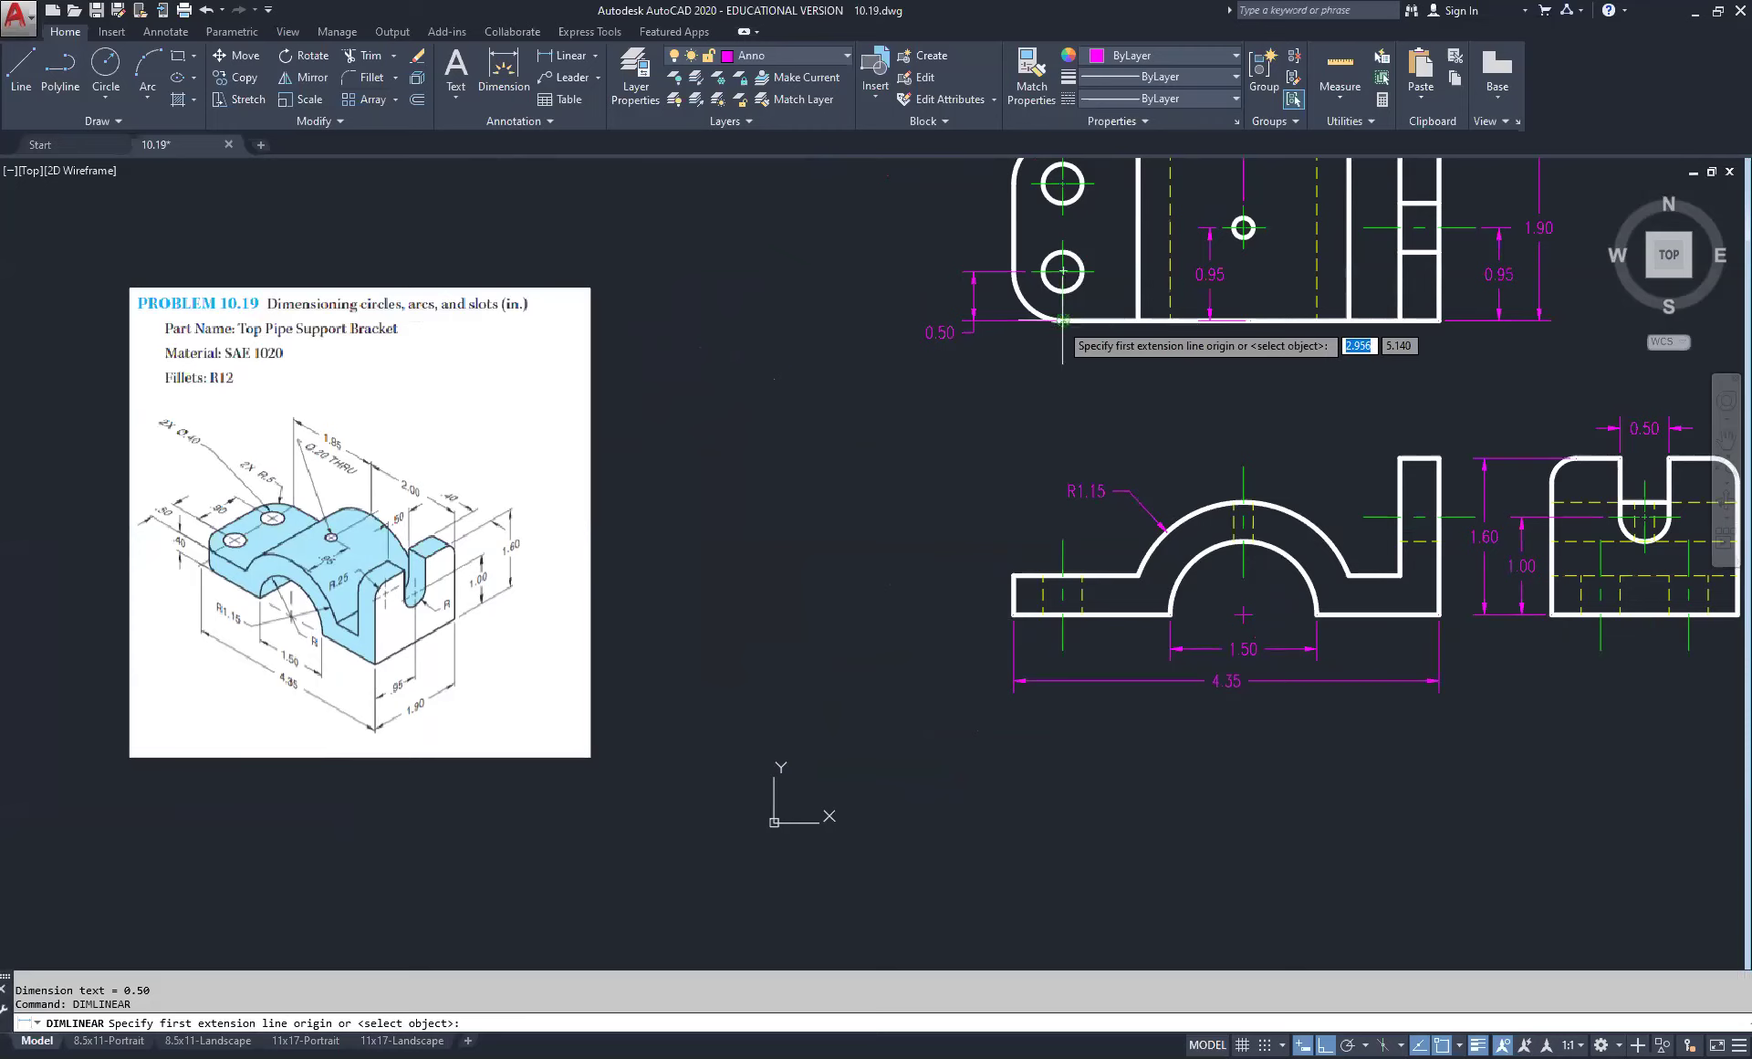
{"action": "left_click", "coordinate": [1044, 271]}
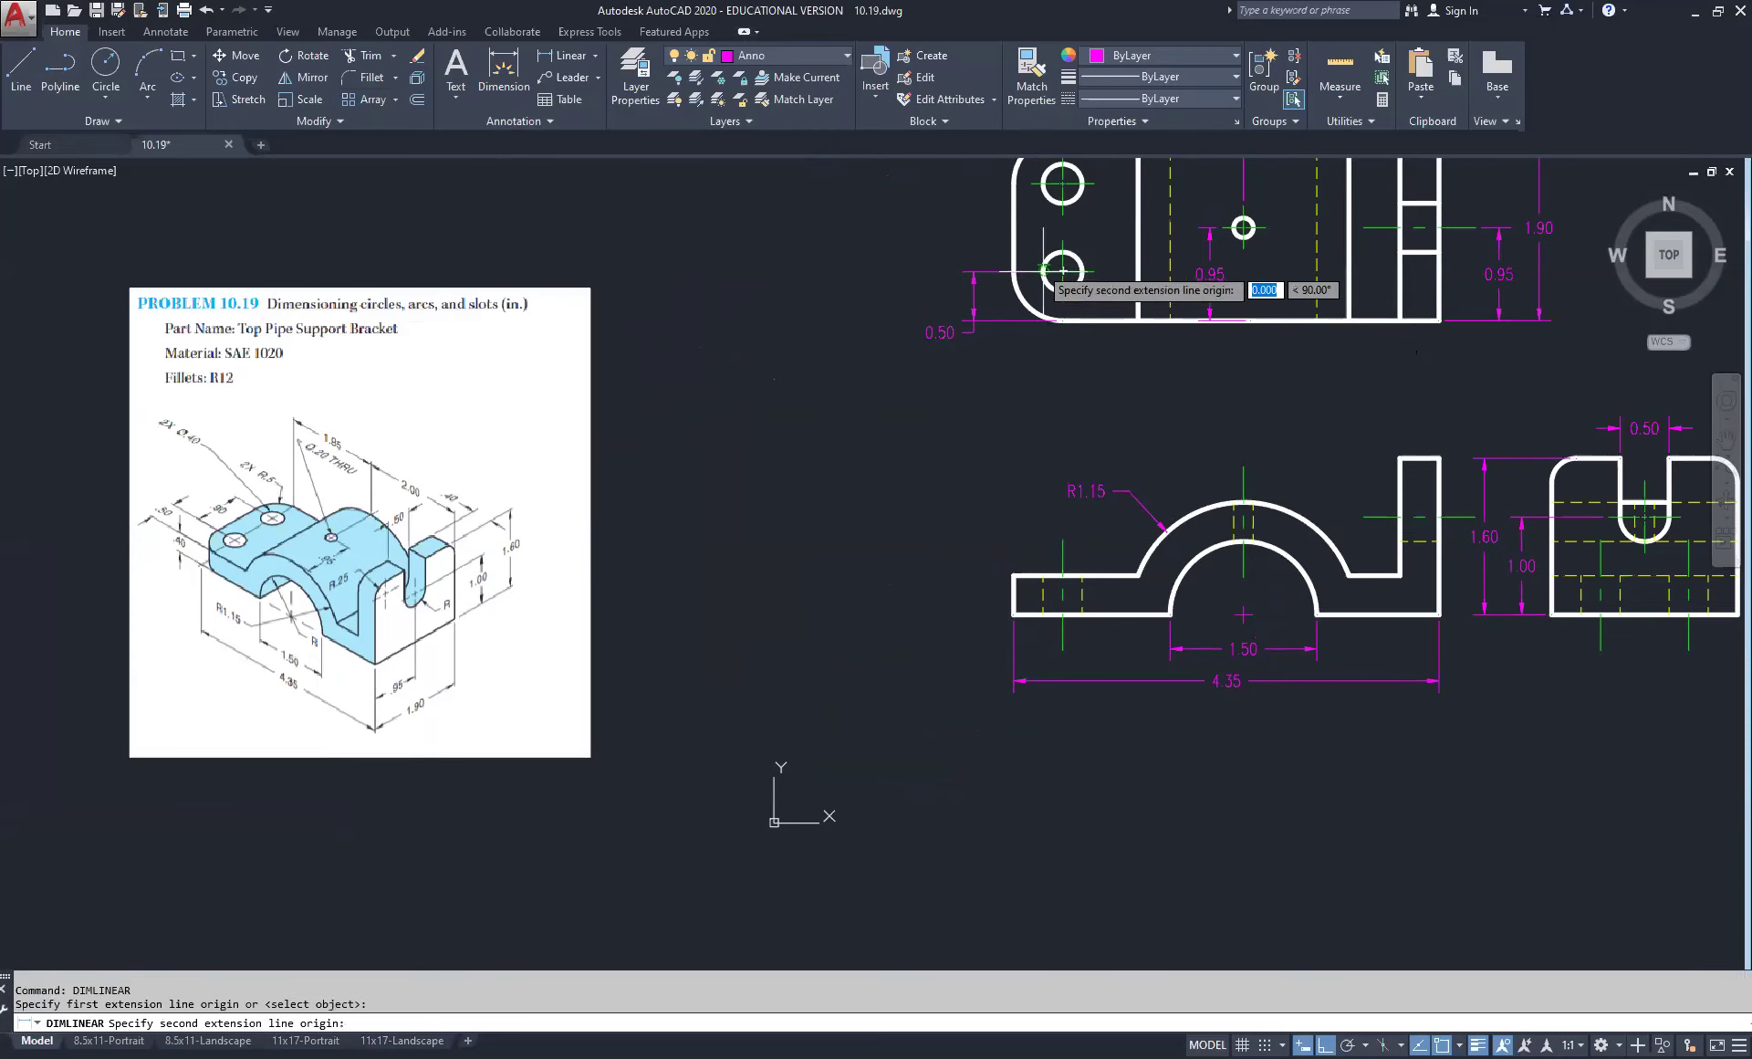
{"action": "scroll", "coordinate": [1006, 263], "scroll_direction": "up", "scroll_amount": 4}
{"action": "right_click", "coordinate": [1040, 256]}
{"action": "left_click", "coordinate": [1064, 266]}
{"action": "left_click", "coordinate": [1066, 273]}
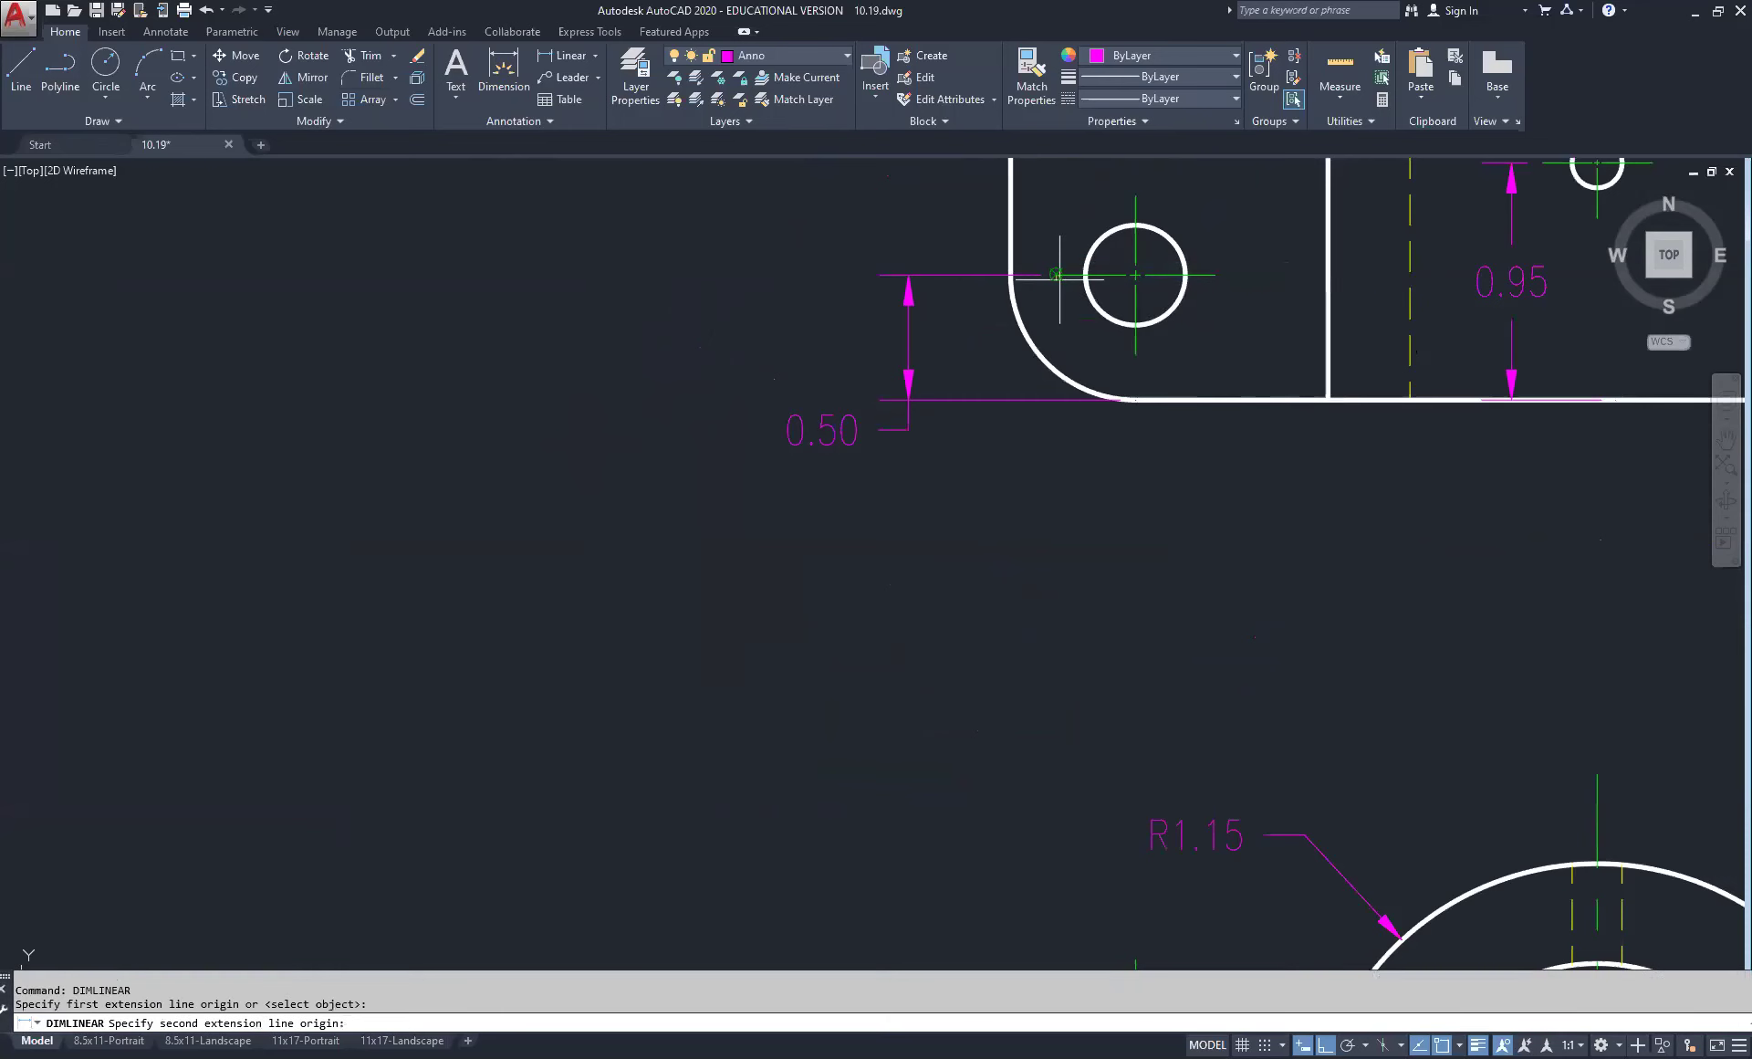
{"action": "middle_click", "coordinate": [1065, 274]}
{"action": "middle_click", "coordinate": [1065, 274]}
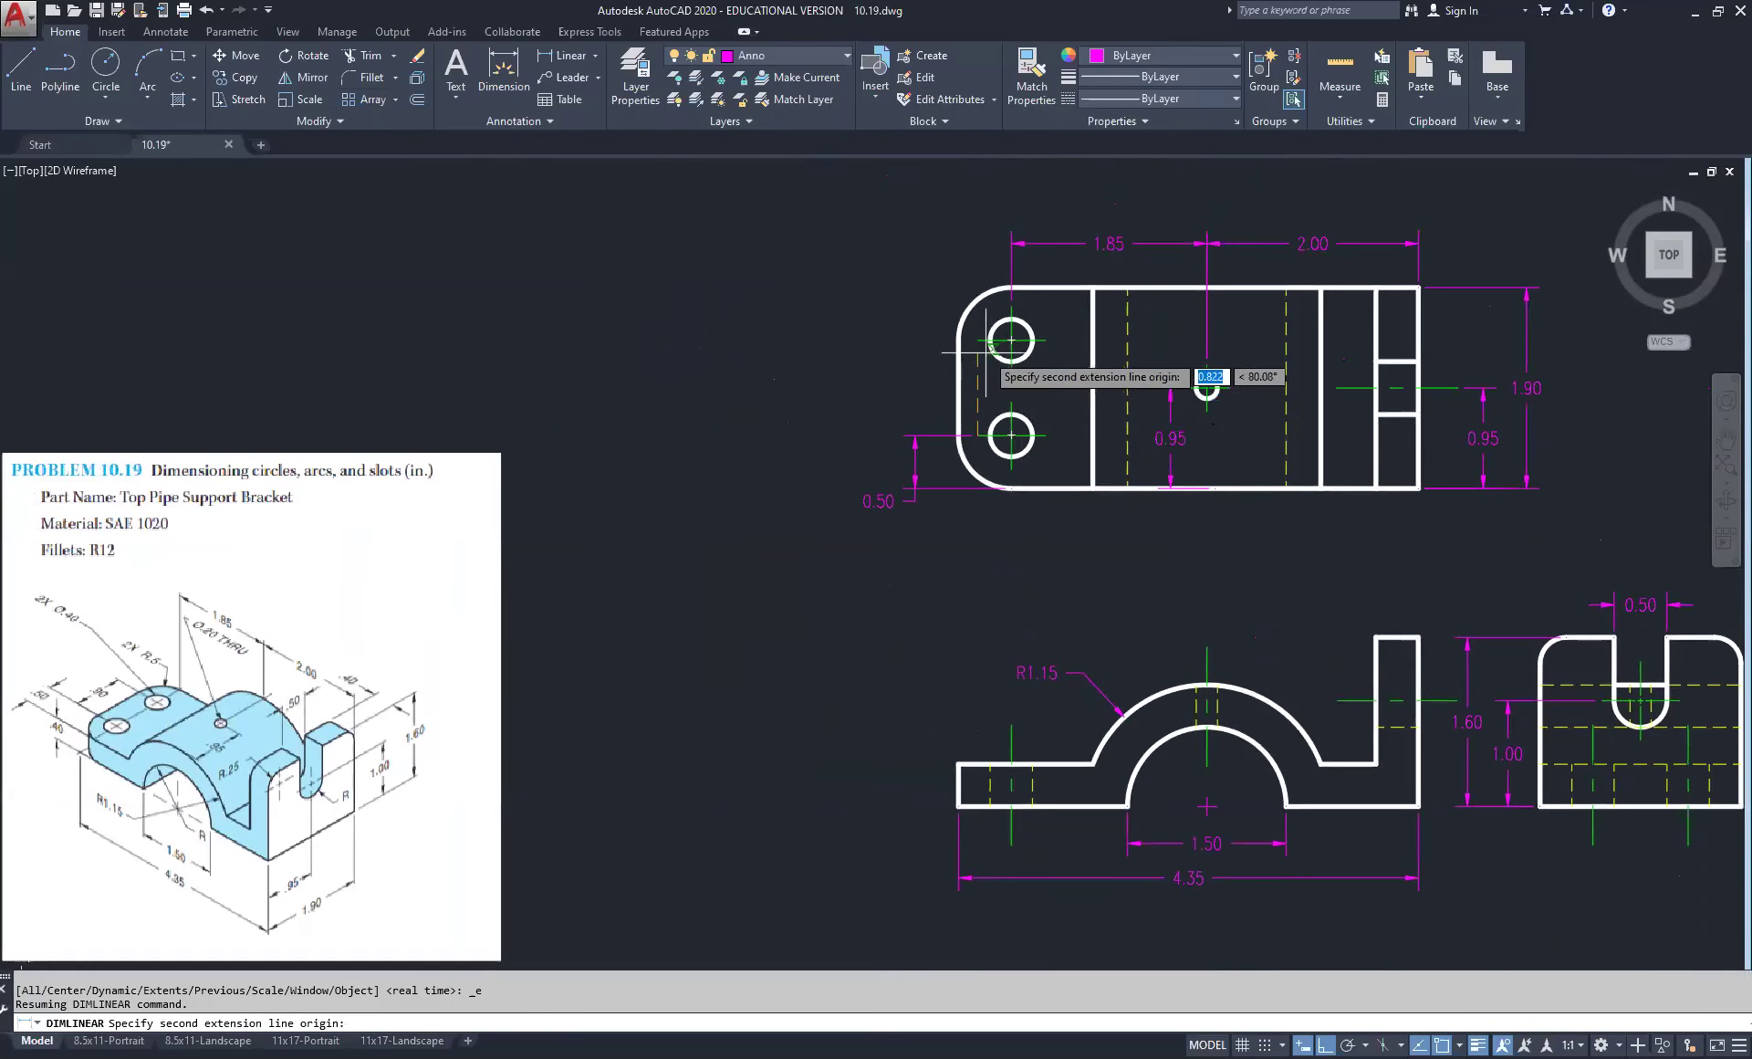
{"action": "left_click", "coordinate": [1011, 434]}
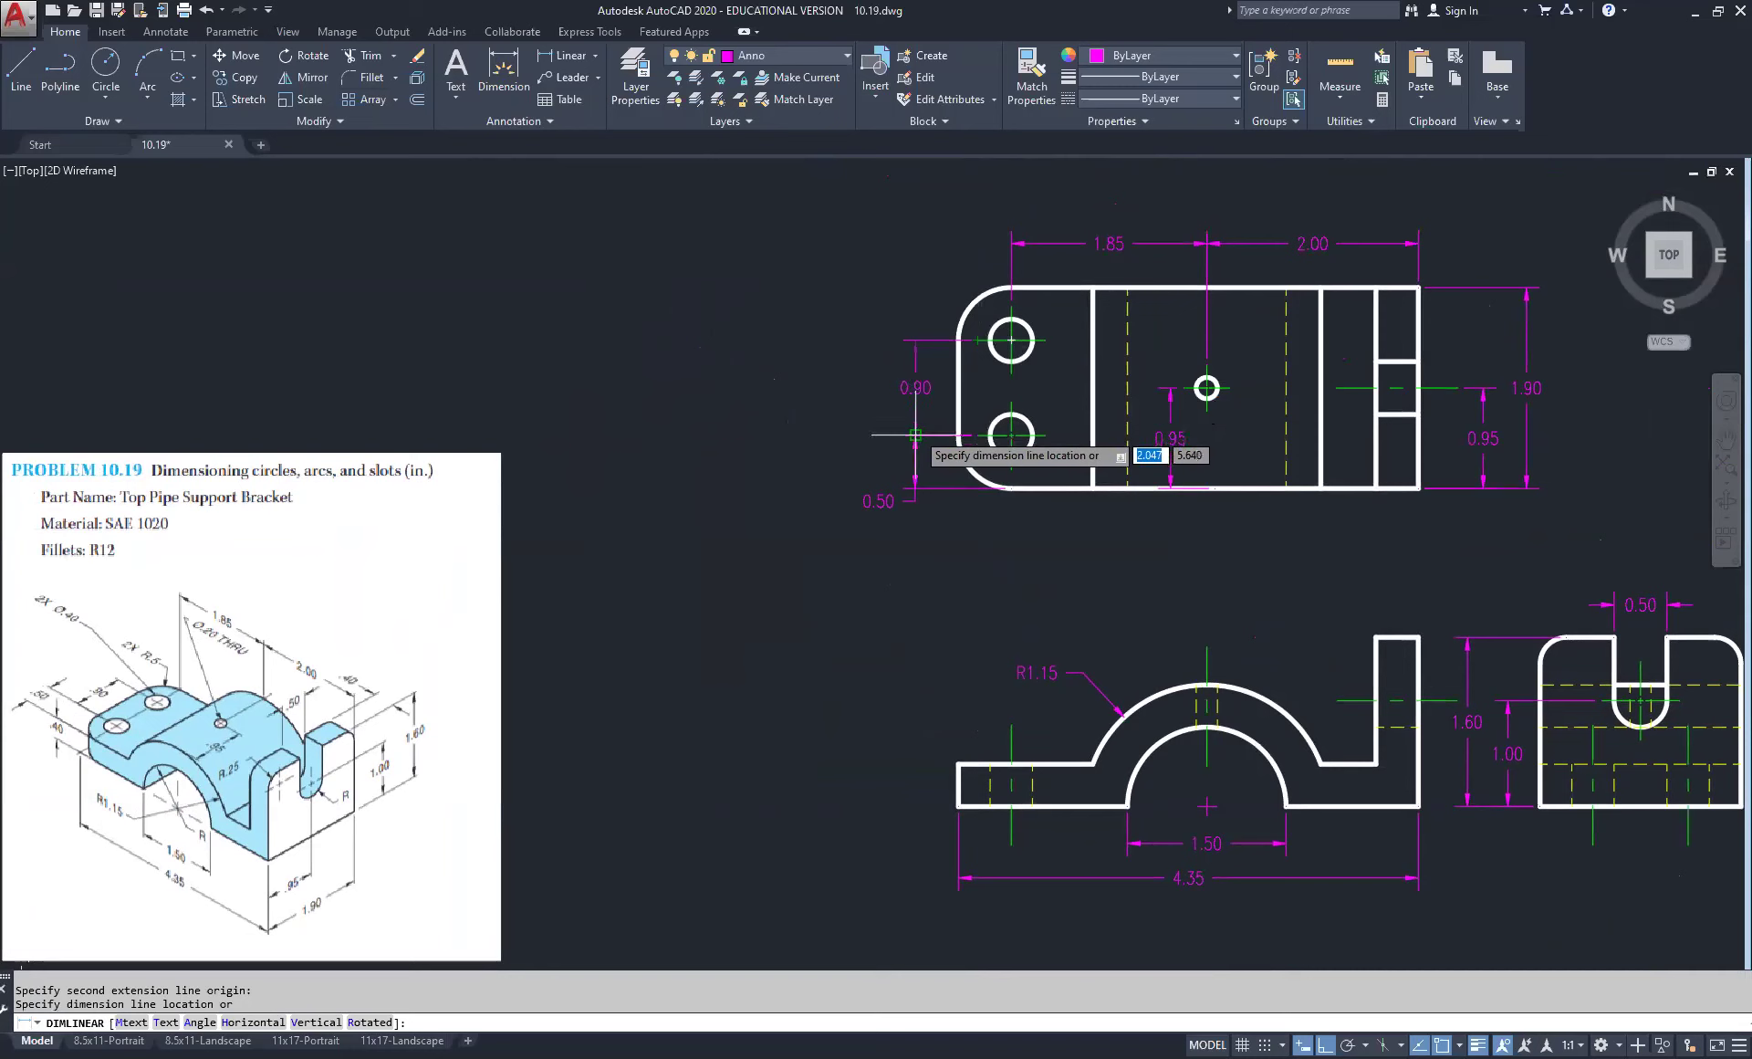
{"action": "left_click", "coordinate": [916, 401]}
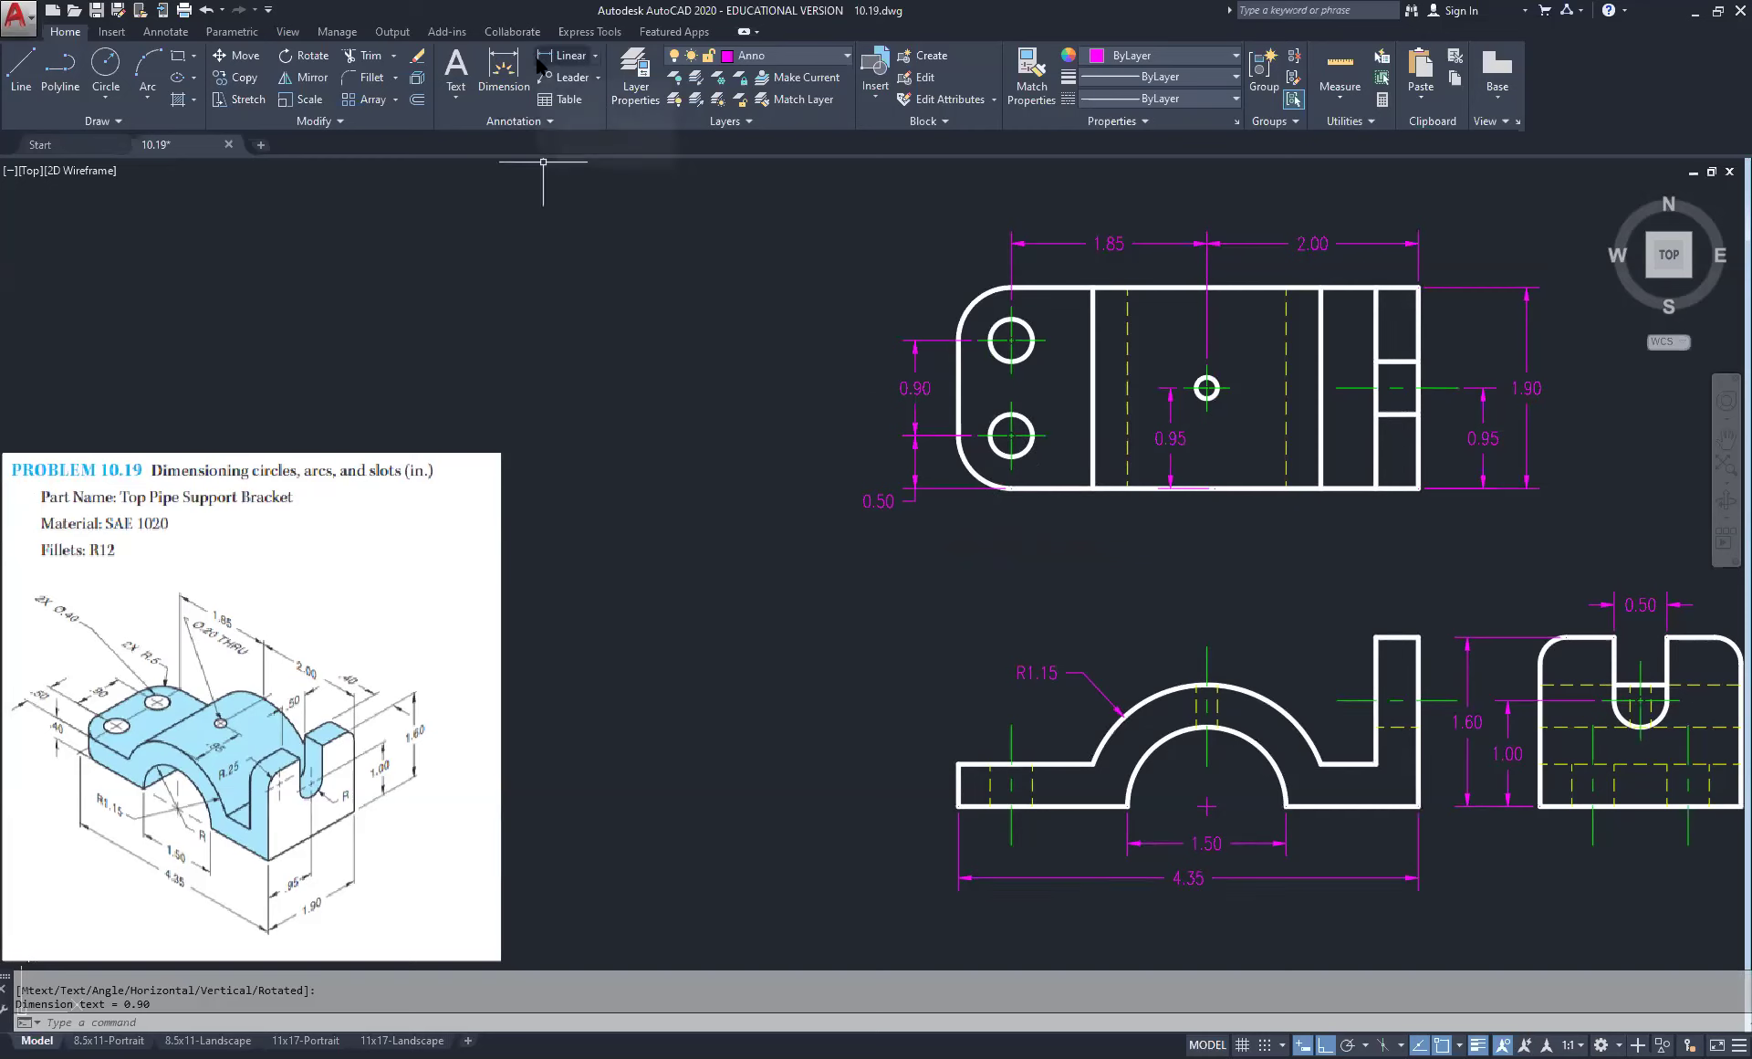
Step: Add a radius dimension to the top view's upper-left rounded corner, placing its text outside, above and left of the corner
{"action": "left_click", "coordinate": [595, 55]}
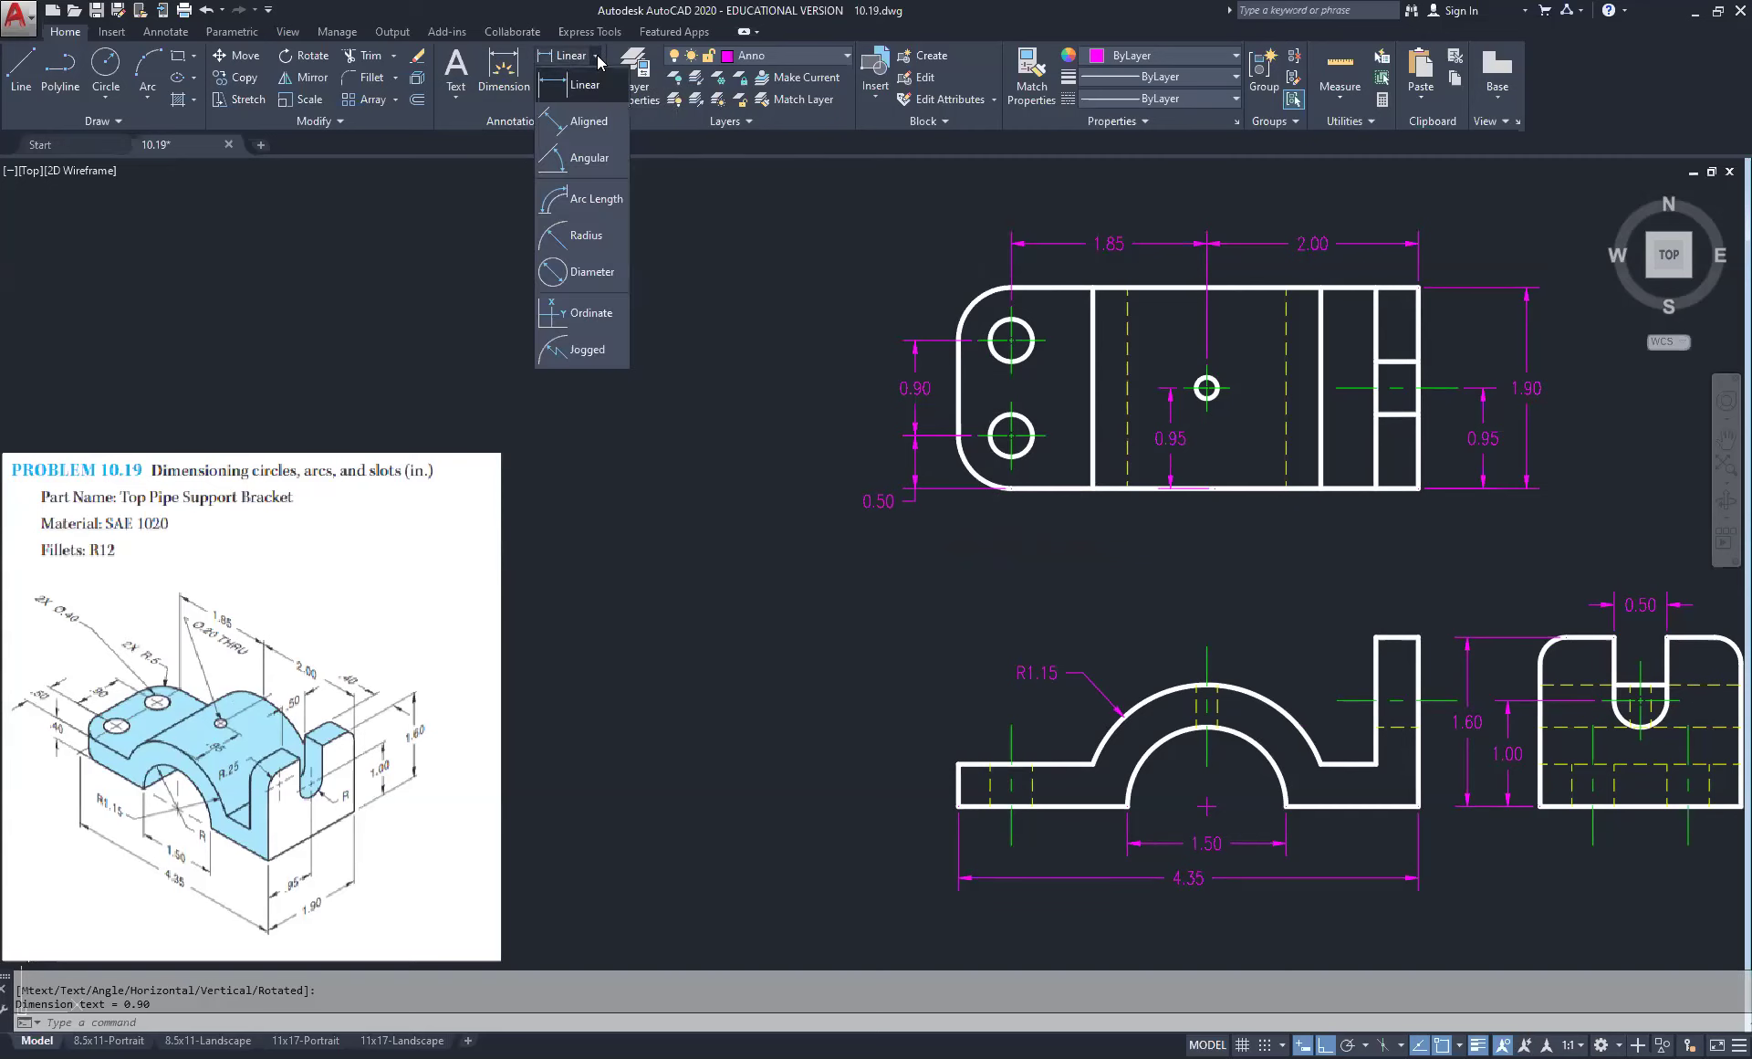
{"action": "left_click", "coordinate": [589, 237]}
{"action": "left_click", "coordinate": [988, 293]}
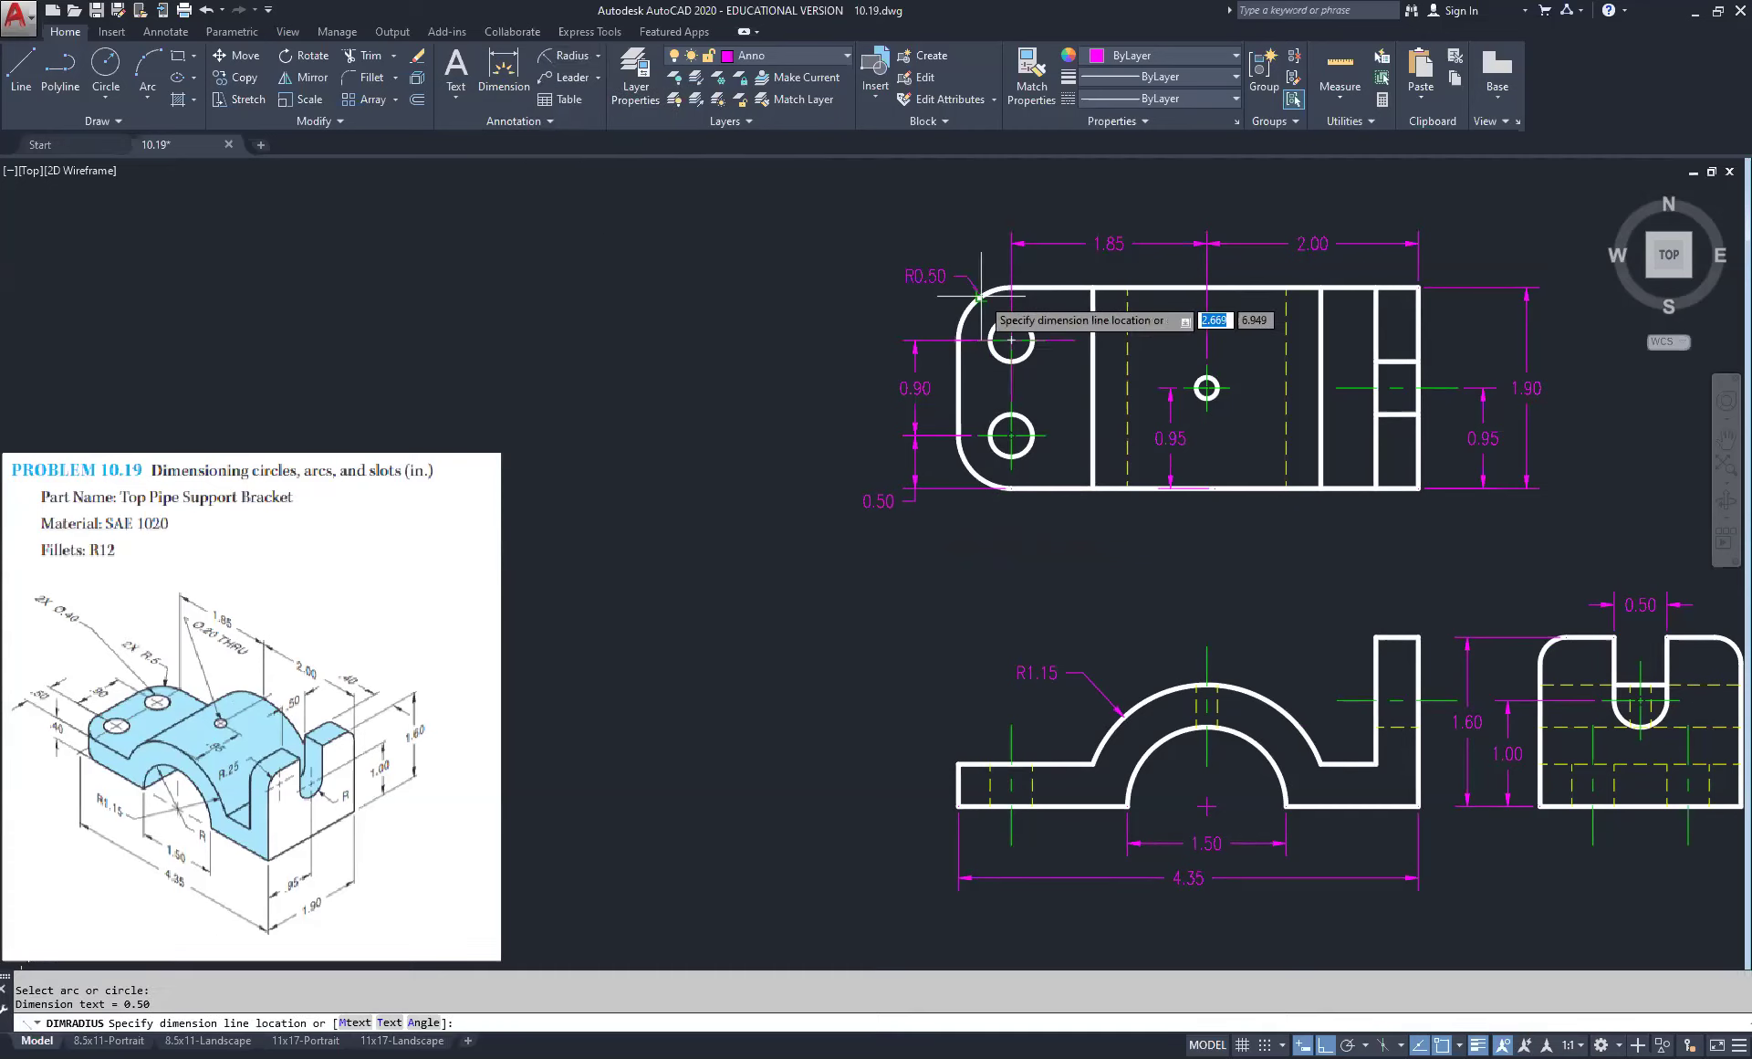
{"action": "left_click", "coordinate": [966, 257]}
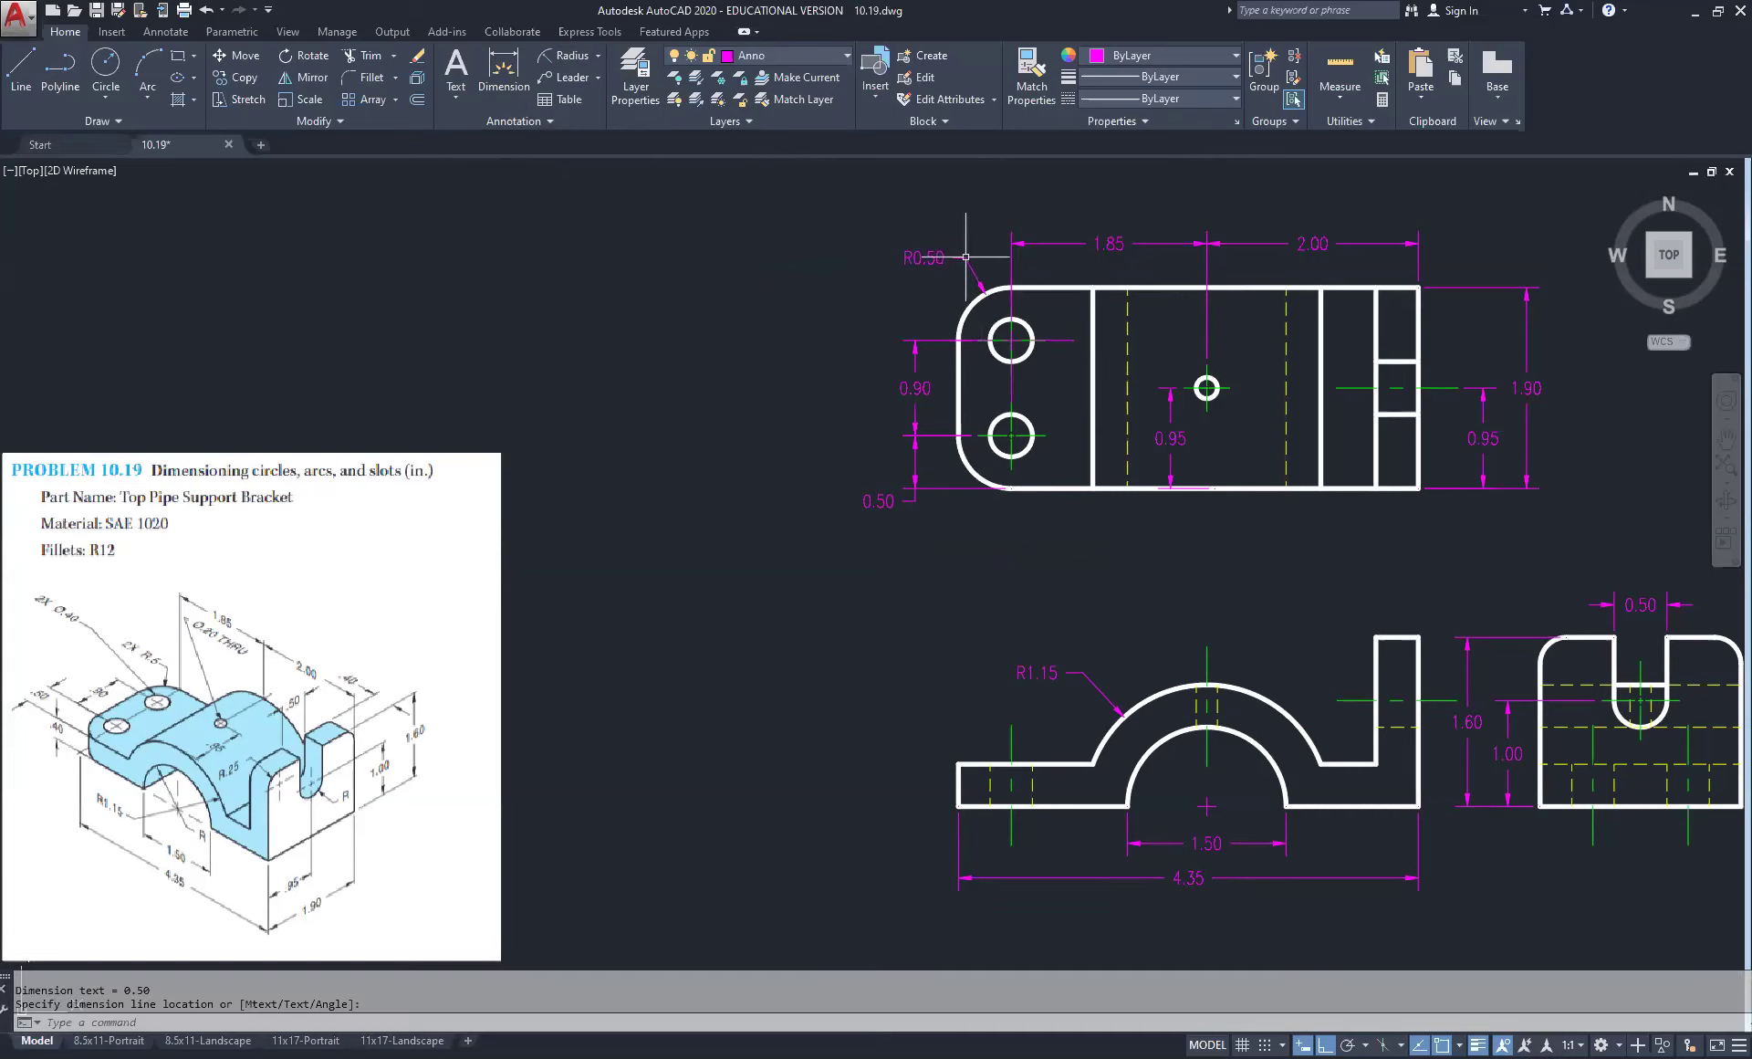
{"action": "right_click", "coordinate": [906, 306]}
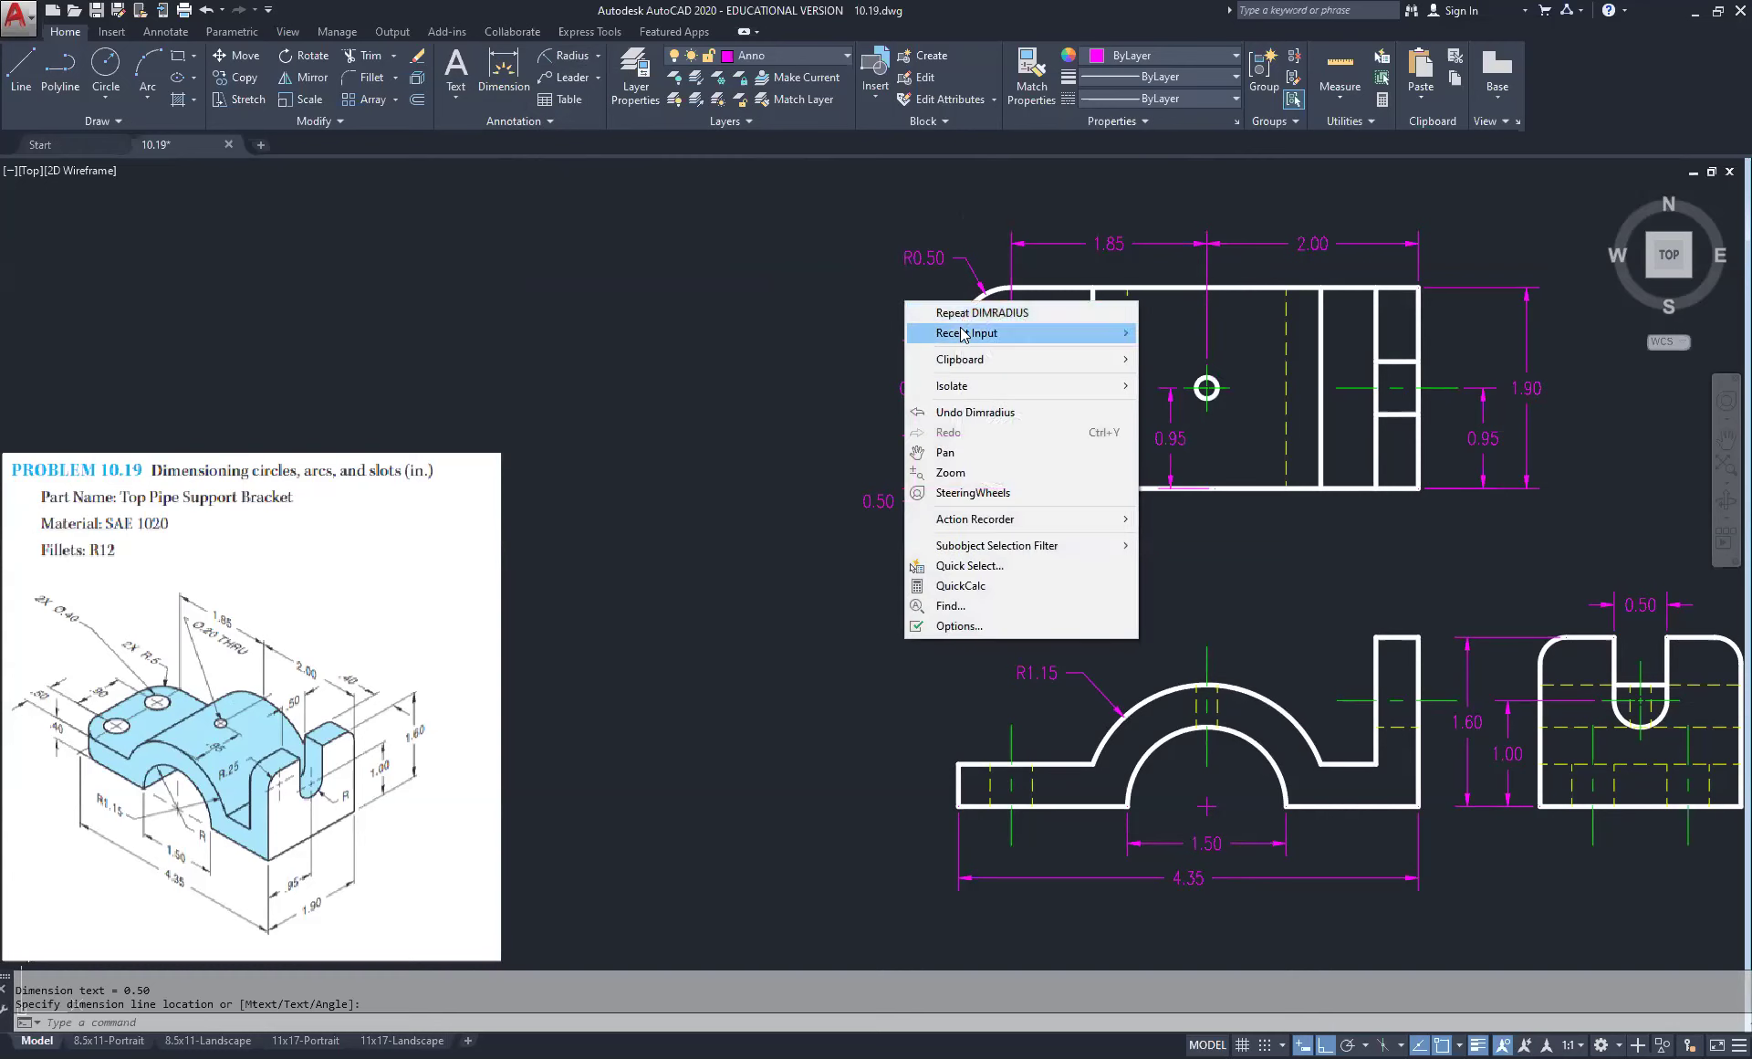
{"action": "mouse_move", "coordinate": [962, 334]}
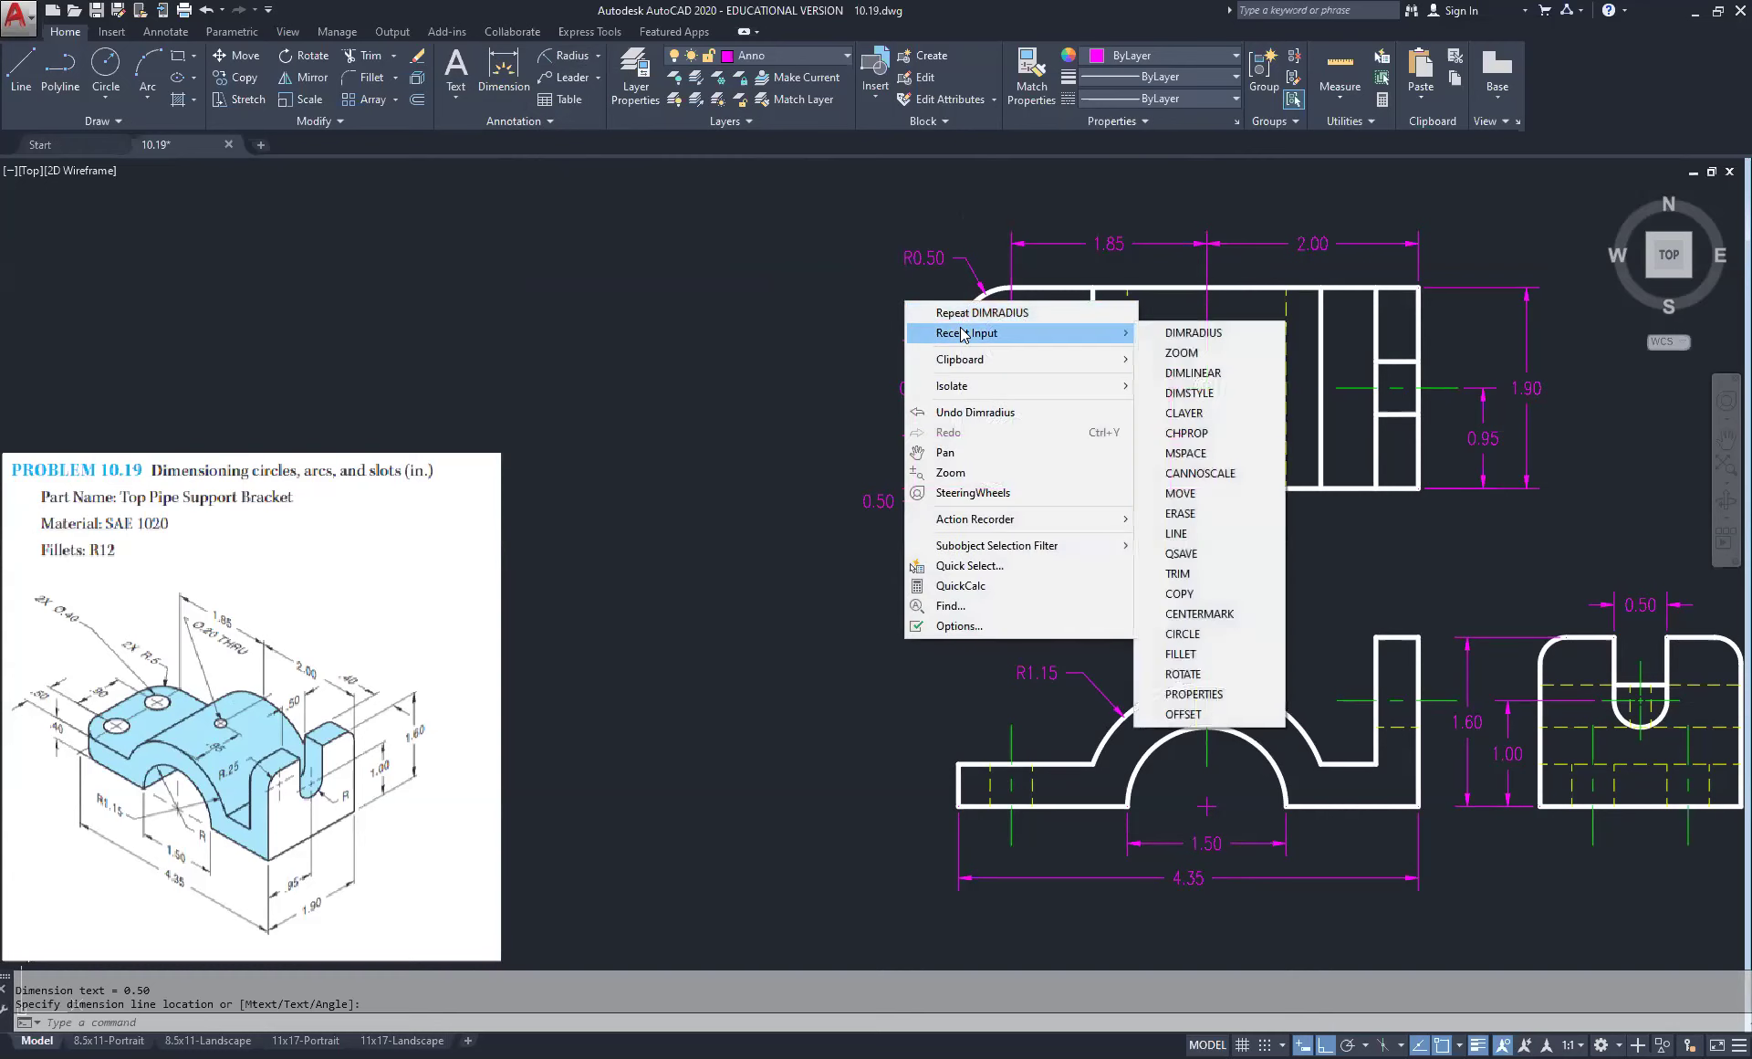
{"action": "left_click", "coordinate": [863, 306]}
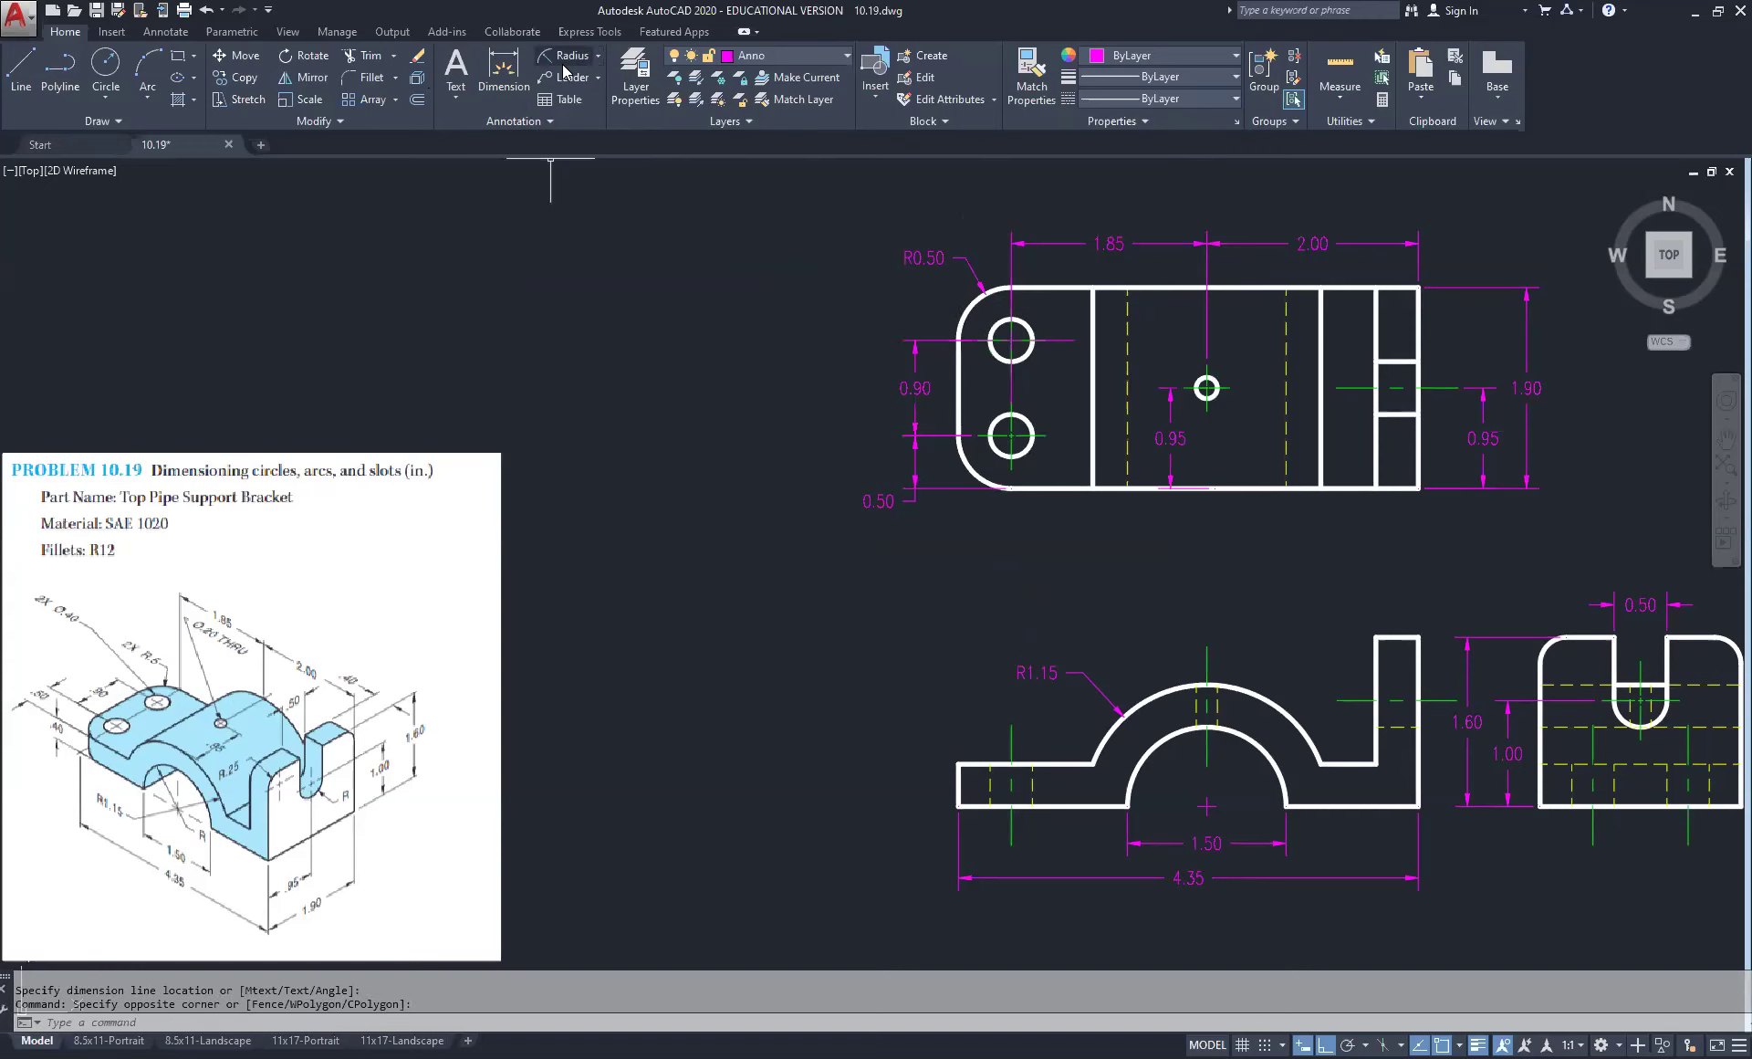
Step: Add a diameter dimension to the top view's upper-left hole, placing its text outside the view just below the corner radius
{"action": "left_click", "coordinate": [598, 56]}
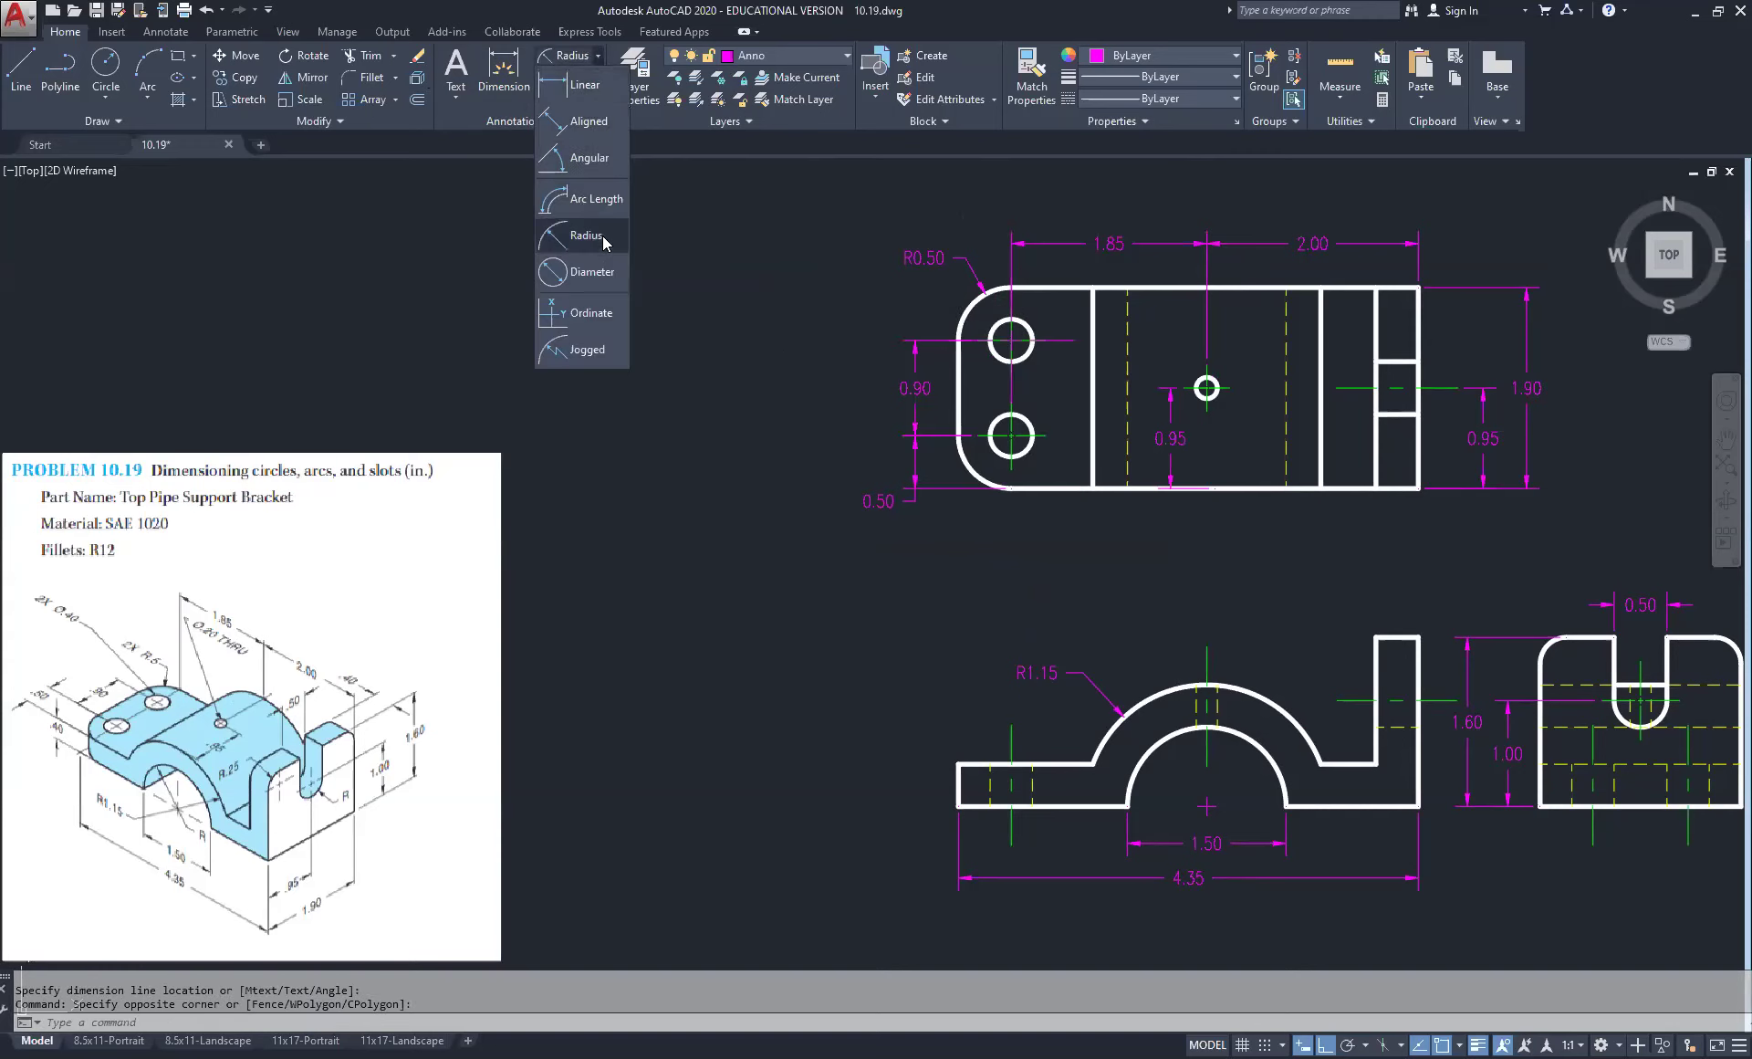
{"action": "left_click", "coordinate": [589, 274]}
{"action": "left_click", "coordinate": [993, 320]}
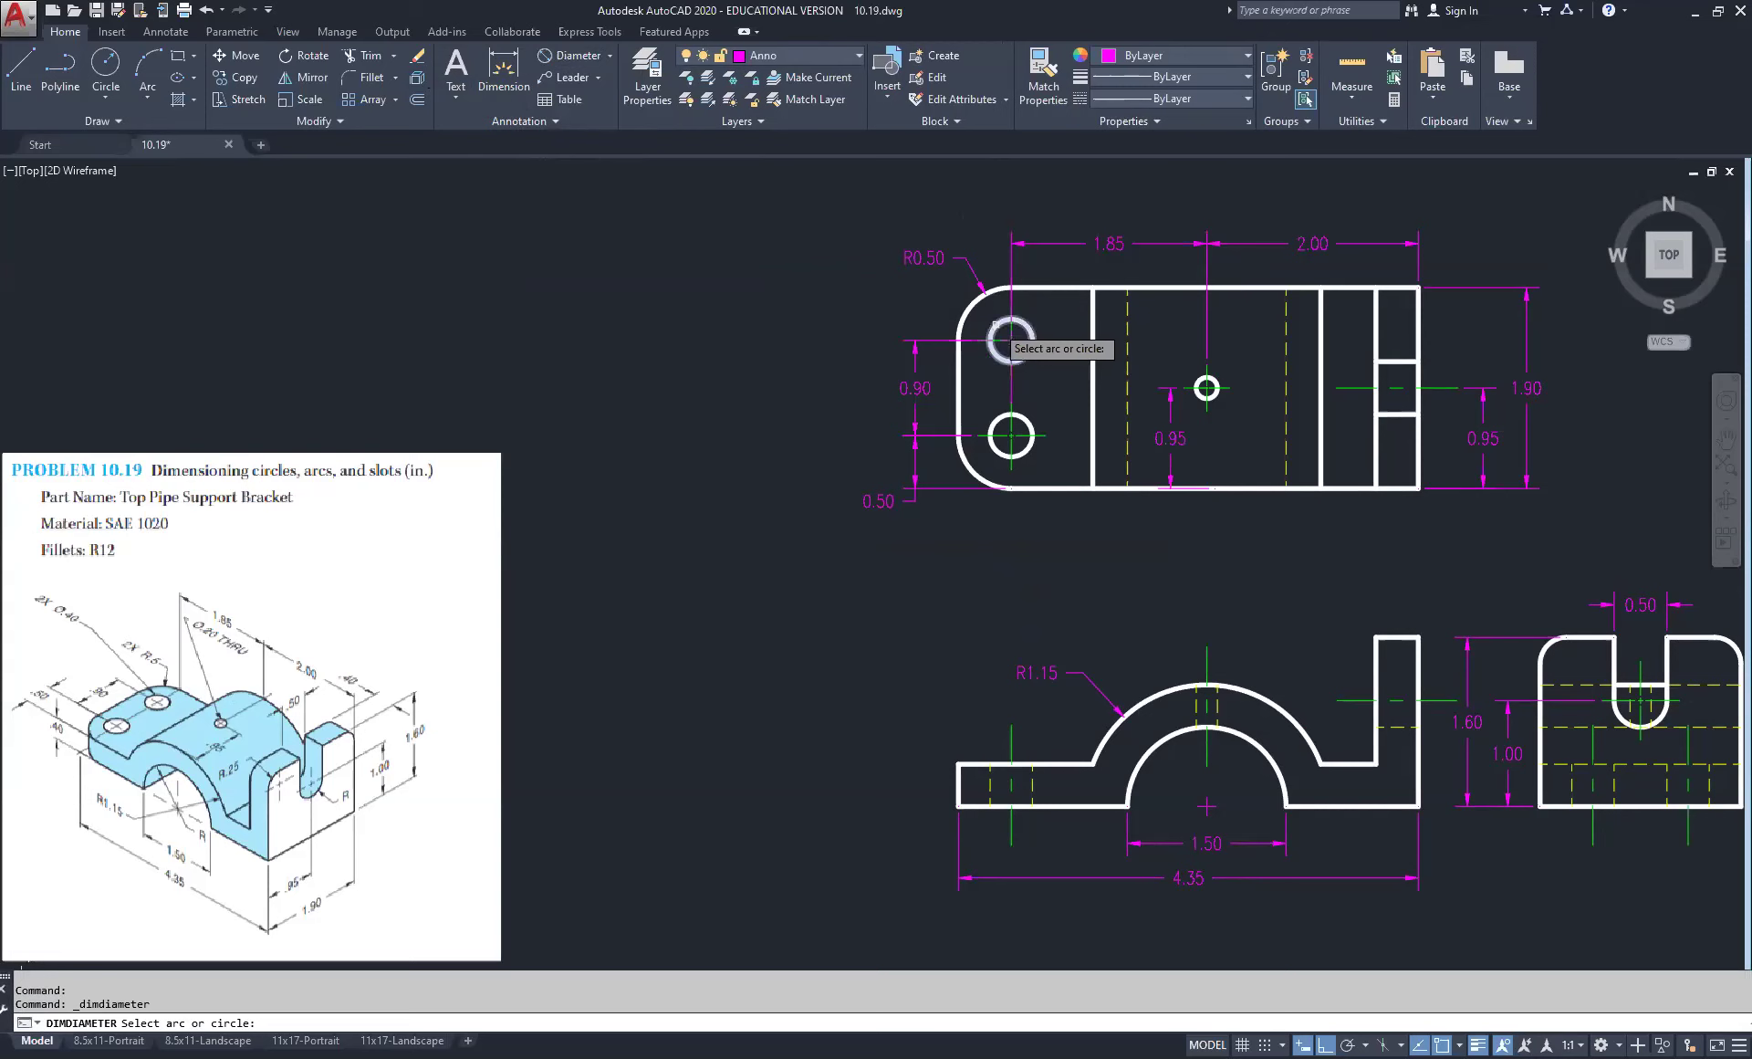
{"action": "left_click", "coordinate": [925, 285]}
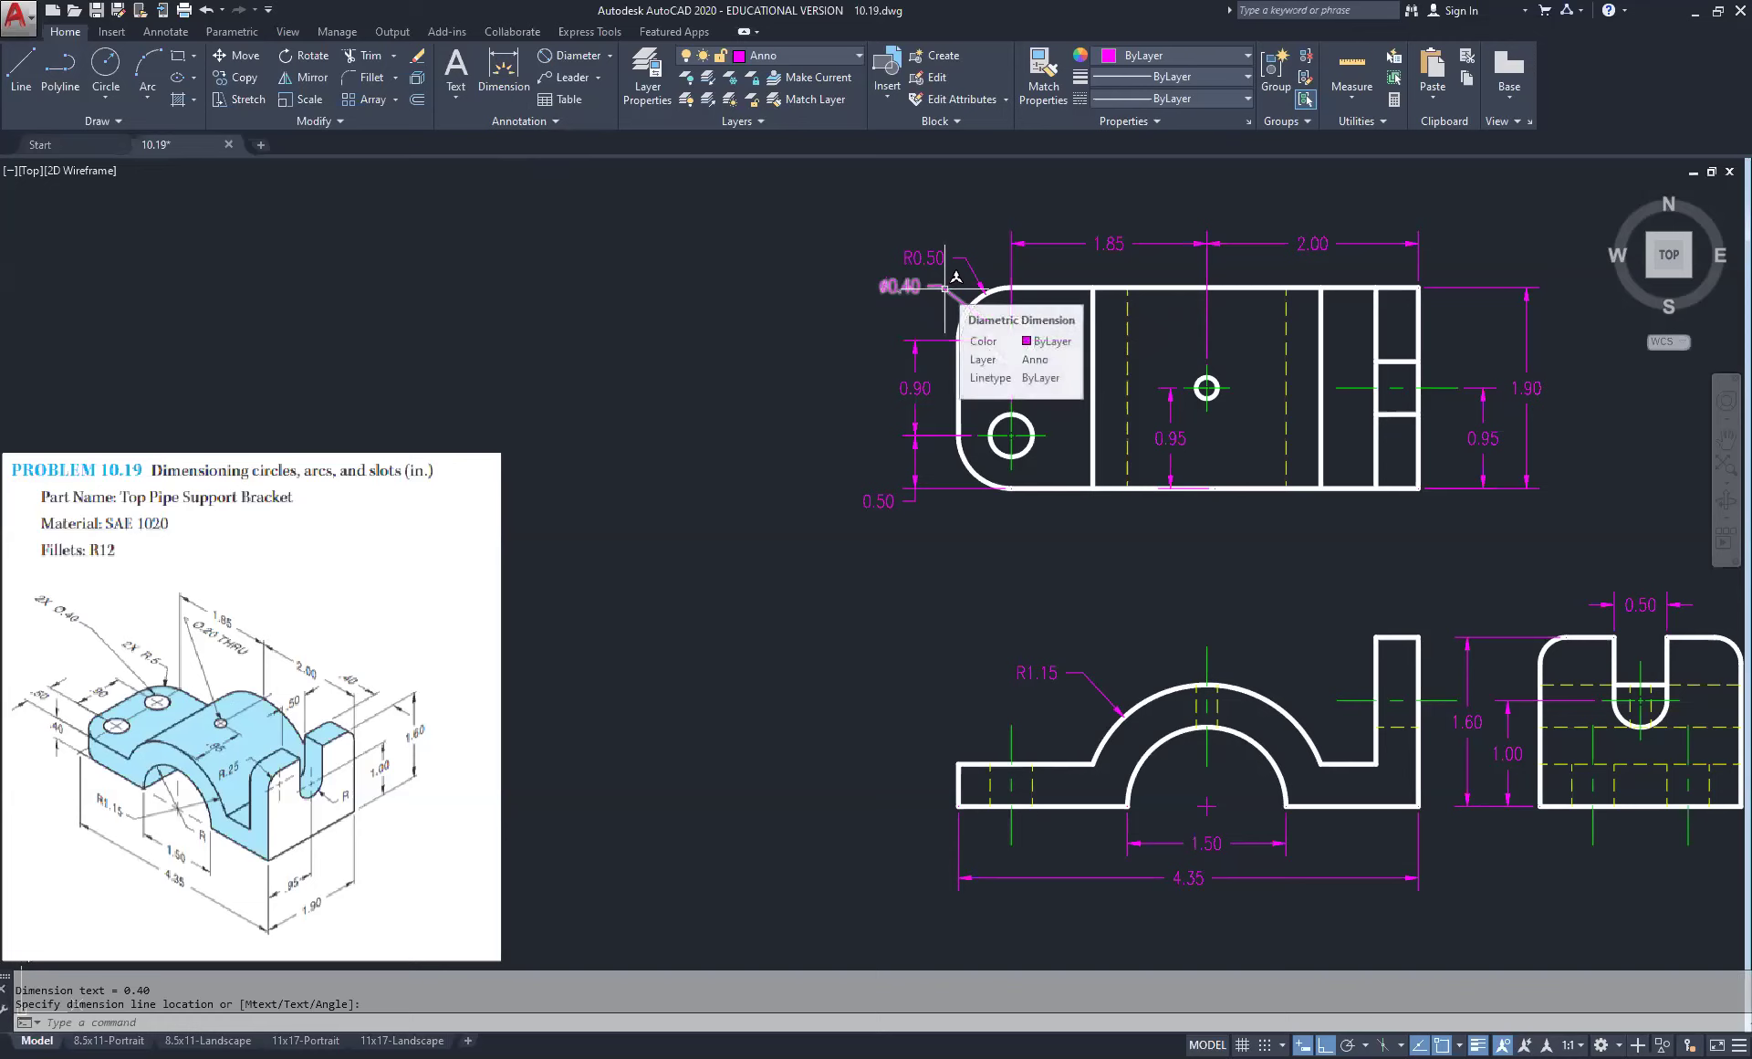
Step: Set the centre mark of the corner radius and hole diameter dimensions to None
{"action": "scroll", "coordinate": [921, 310], "scroll_direction": "up", "scroll_amount": 2}
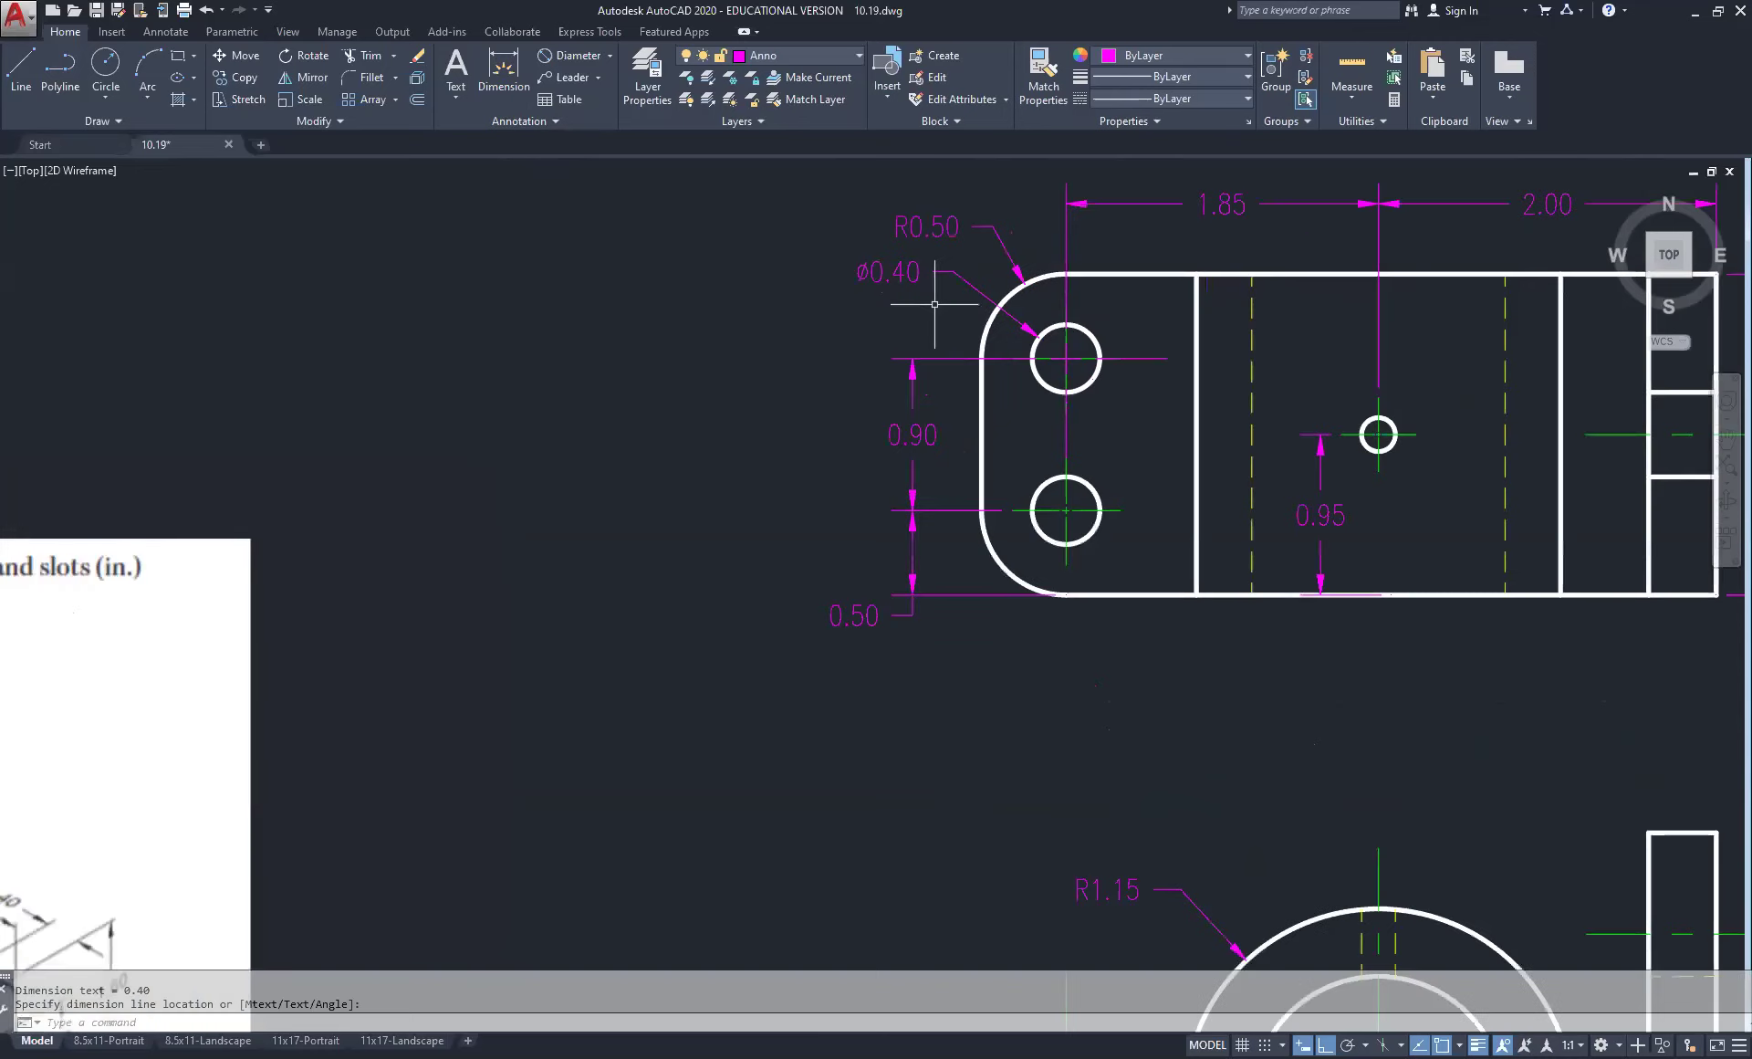
{"action": "left_click", "coordinate": [995, 208]}
{"action": "left_click", "coordinate": [947, 276]}
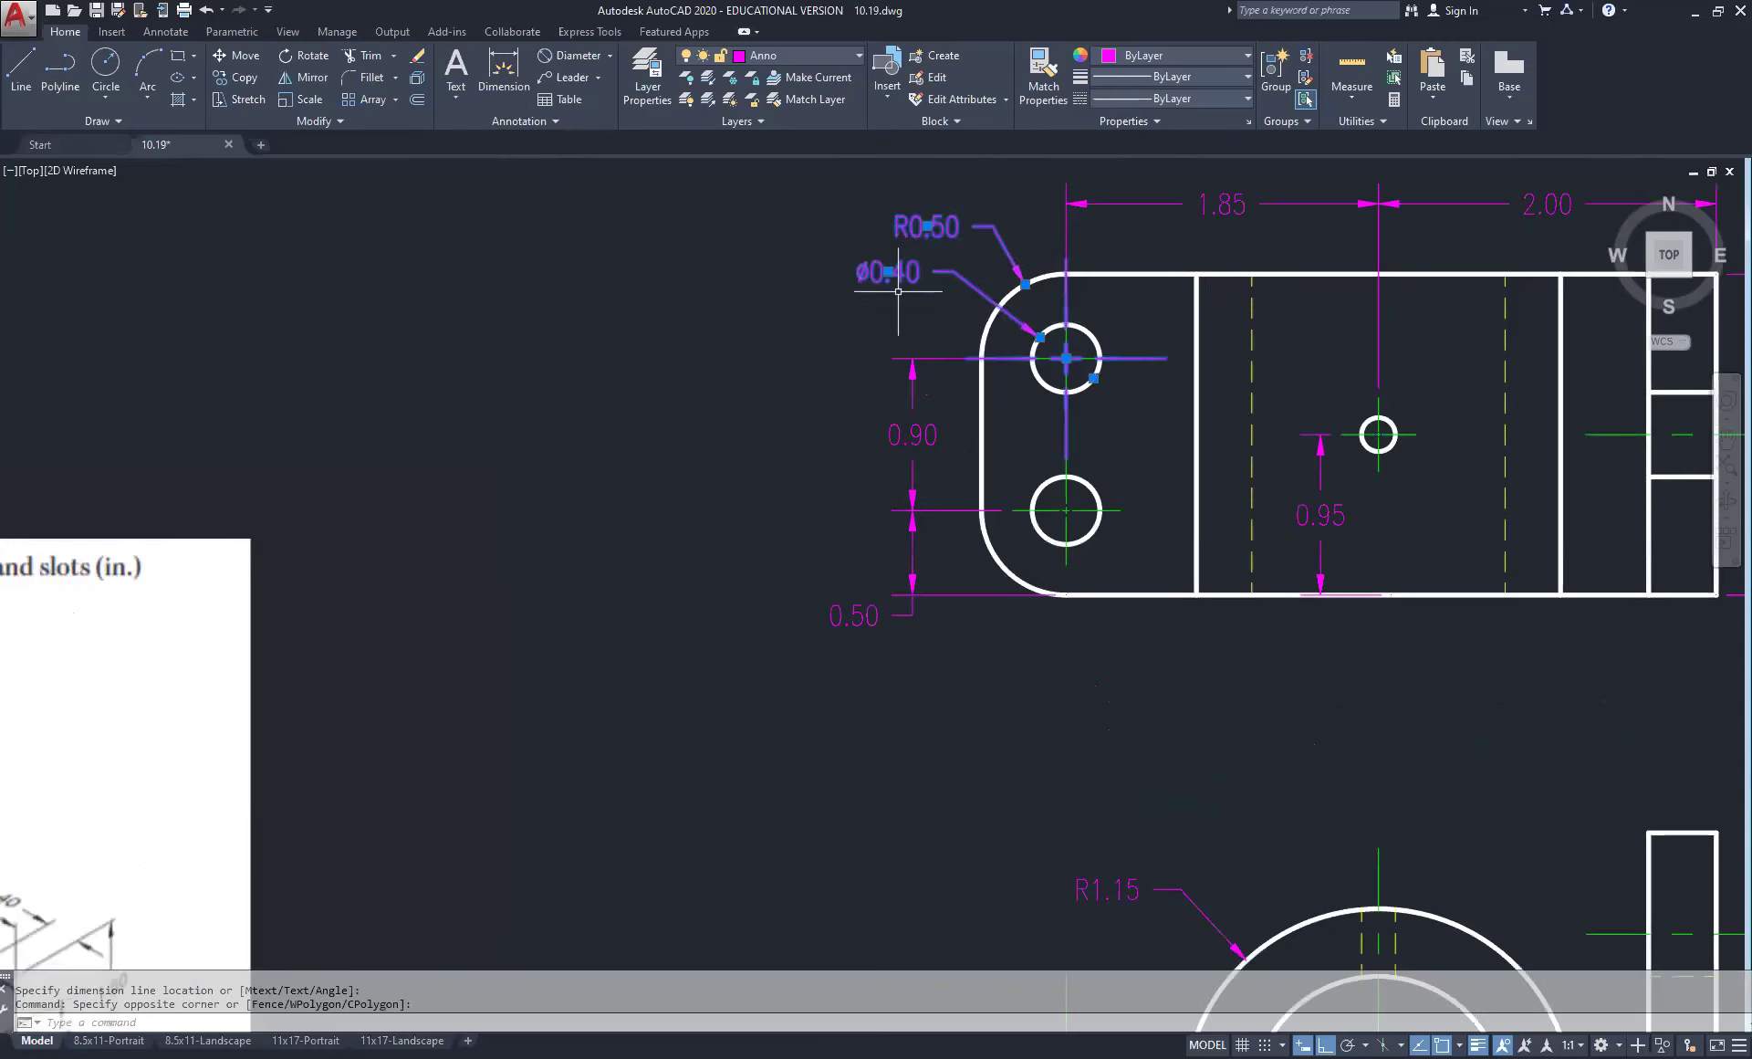
{"action": "right_click", "coordinate": [775, 234]}
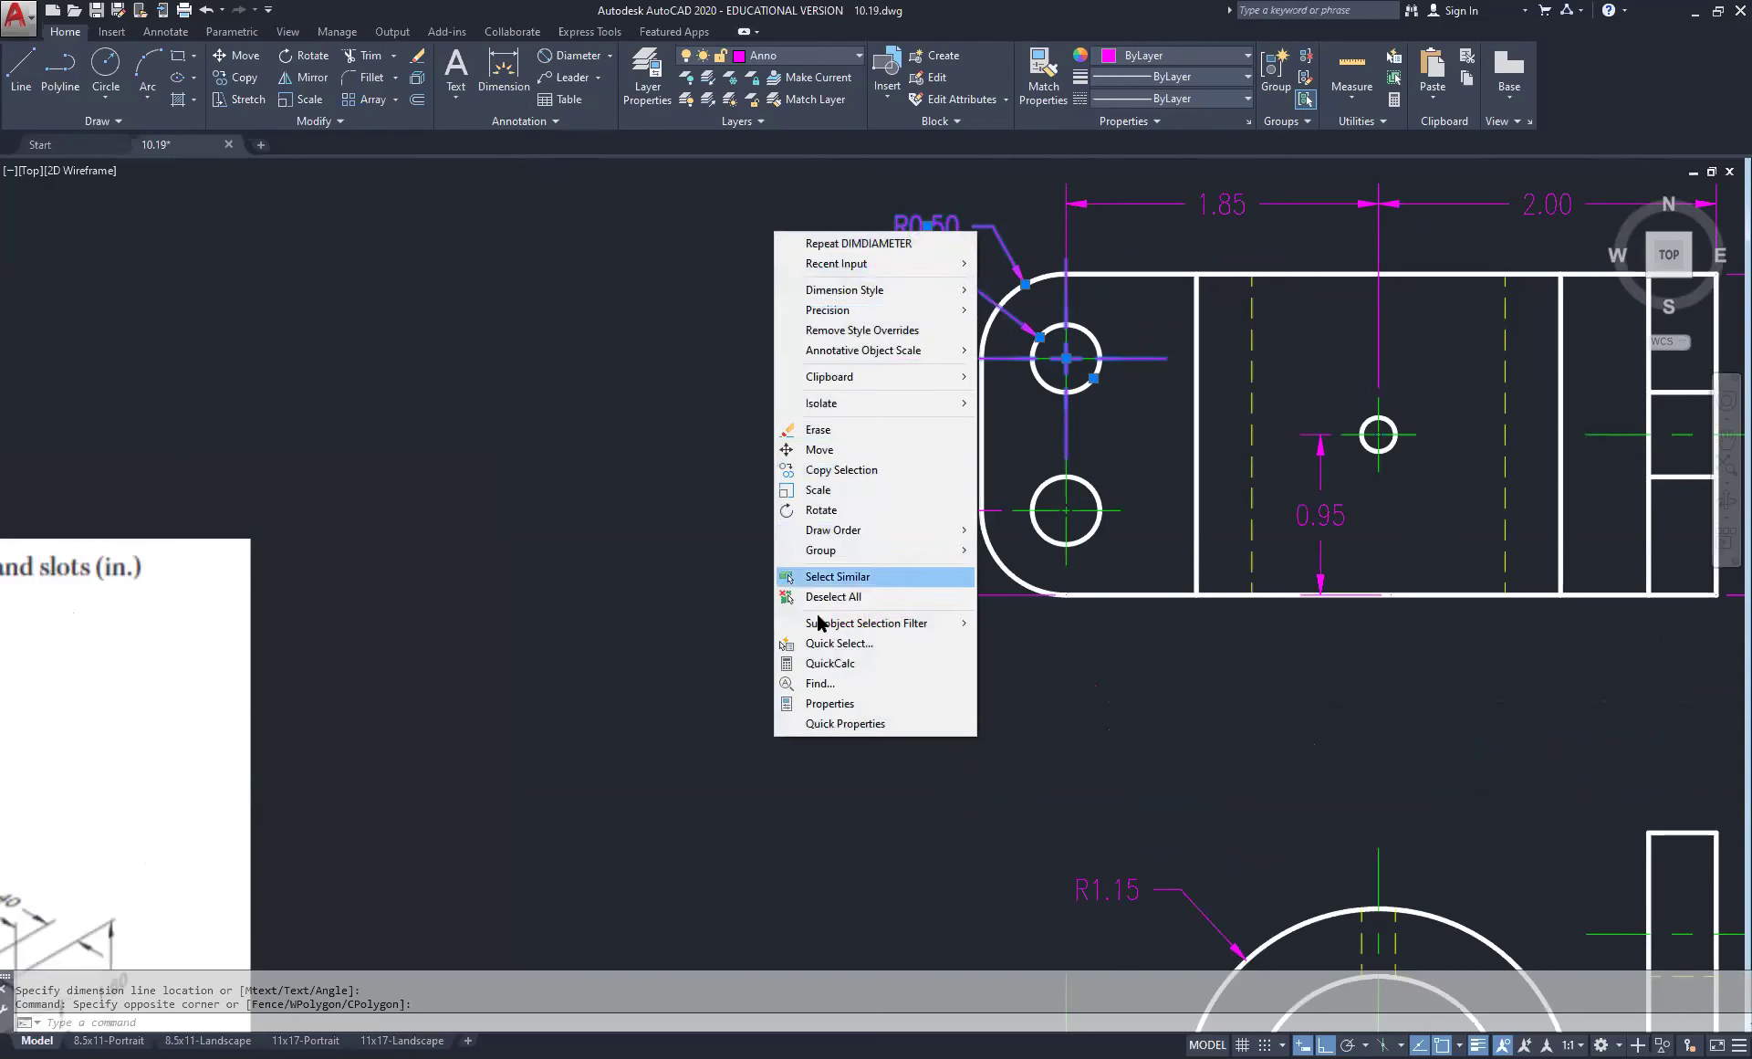
{"action": "left_click", "coordinate": [818, 704]}
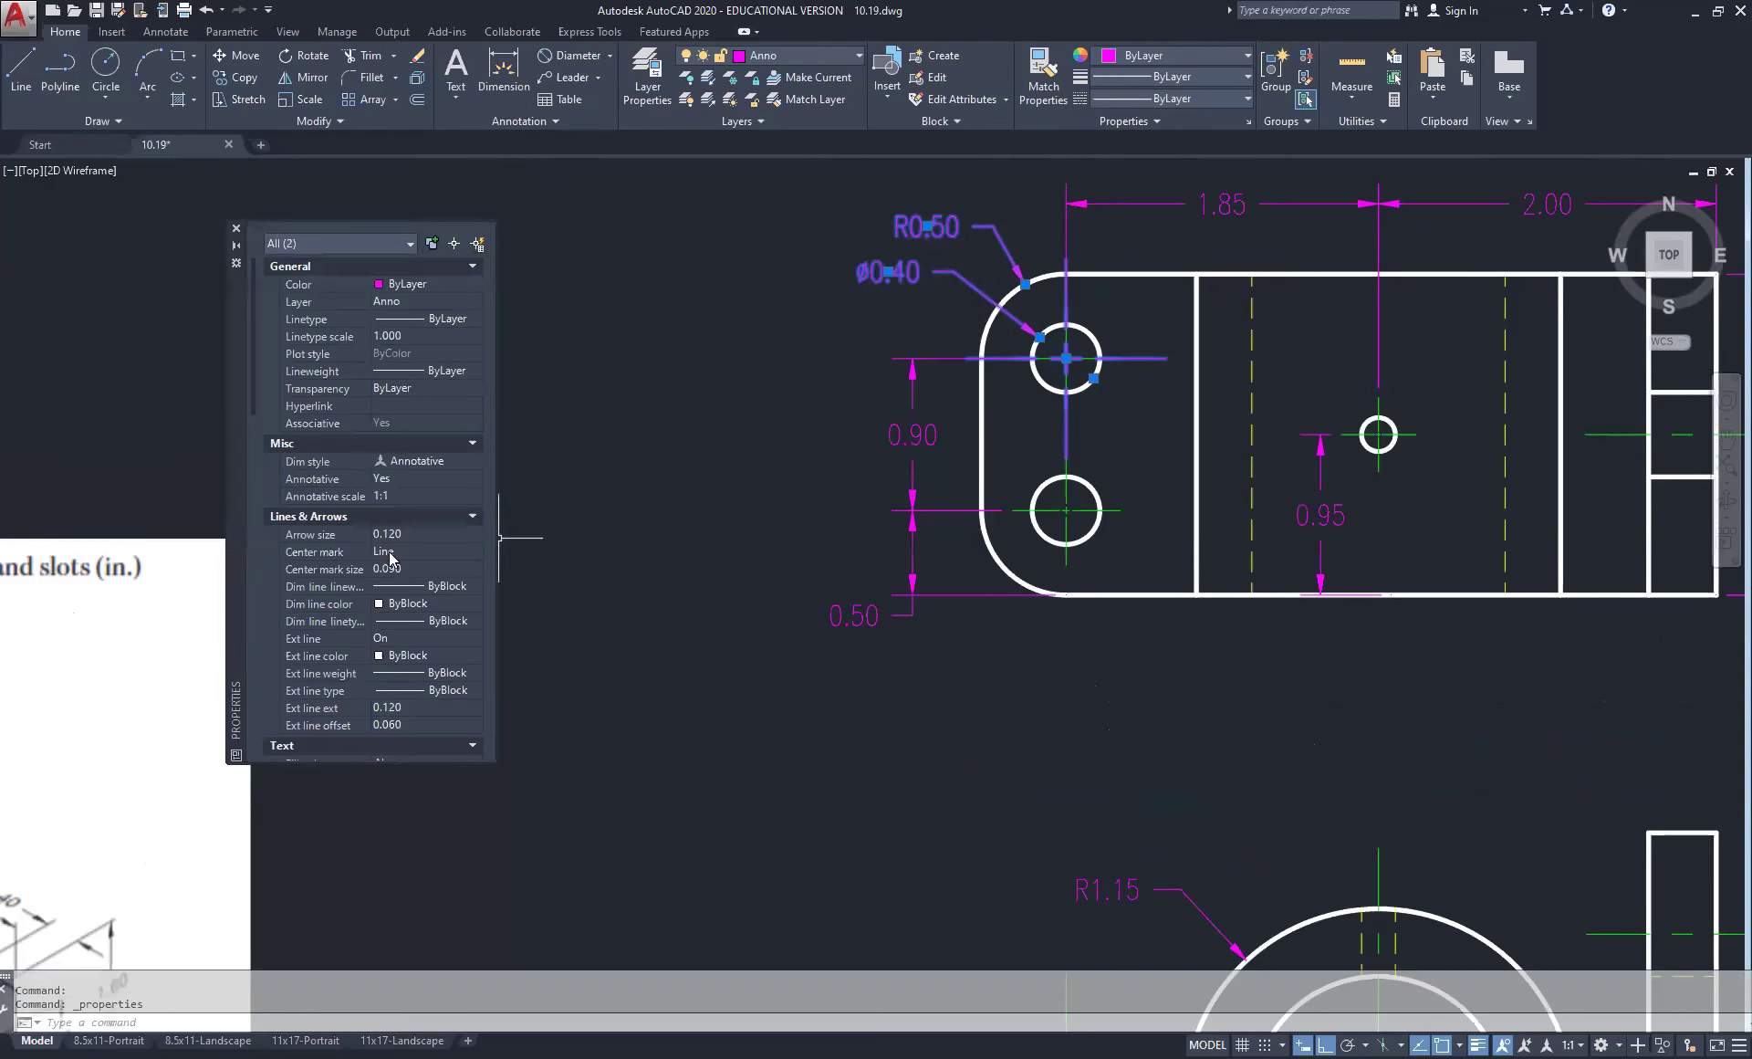
{"action": "left_click", "coordinate": [399, 553]}
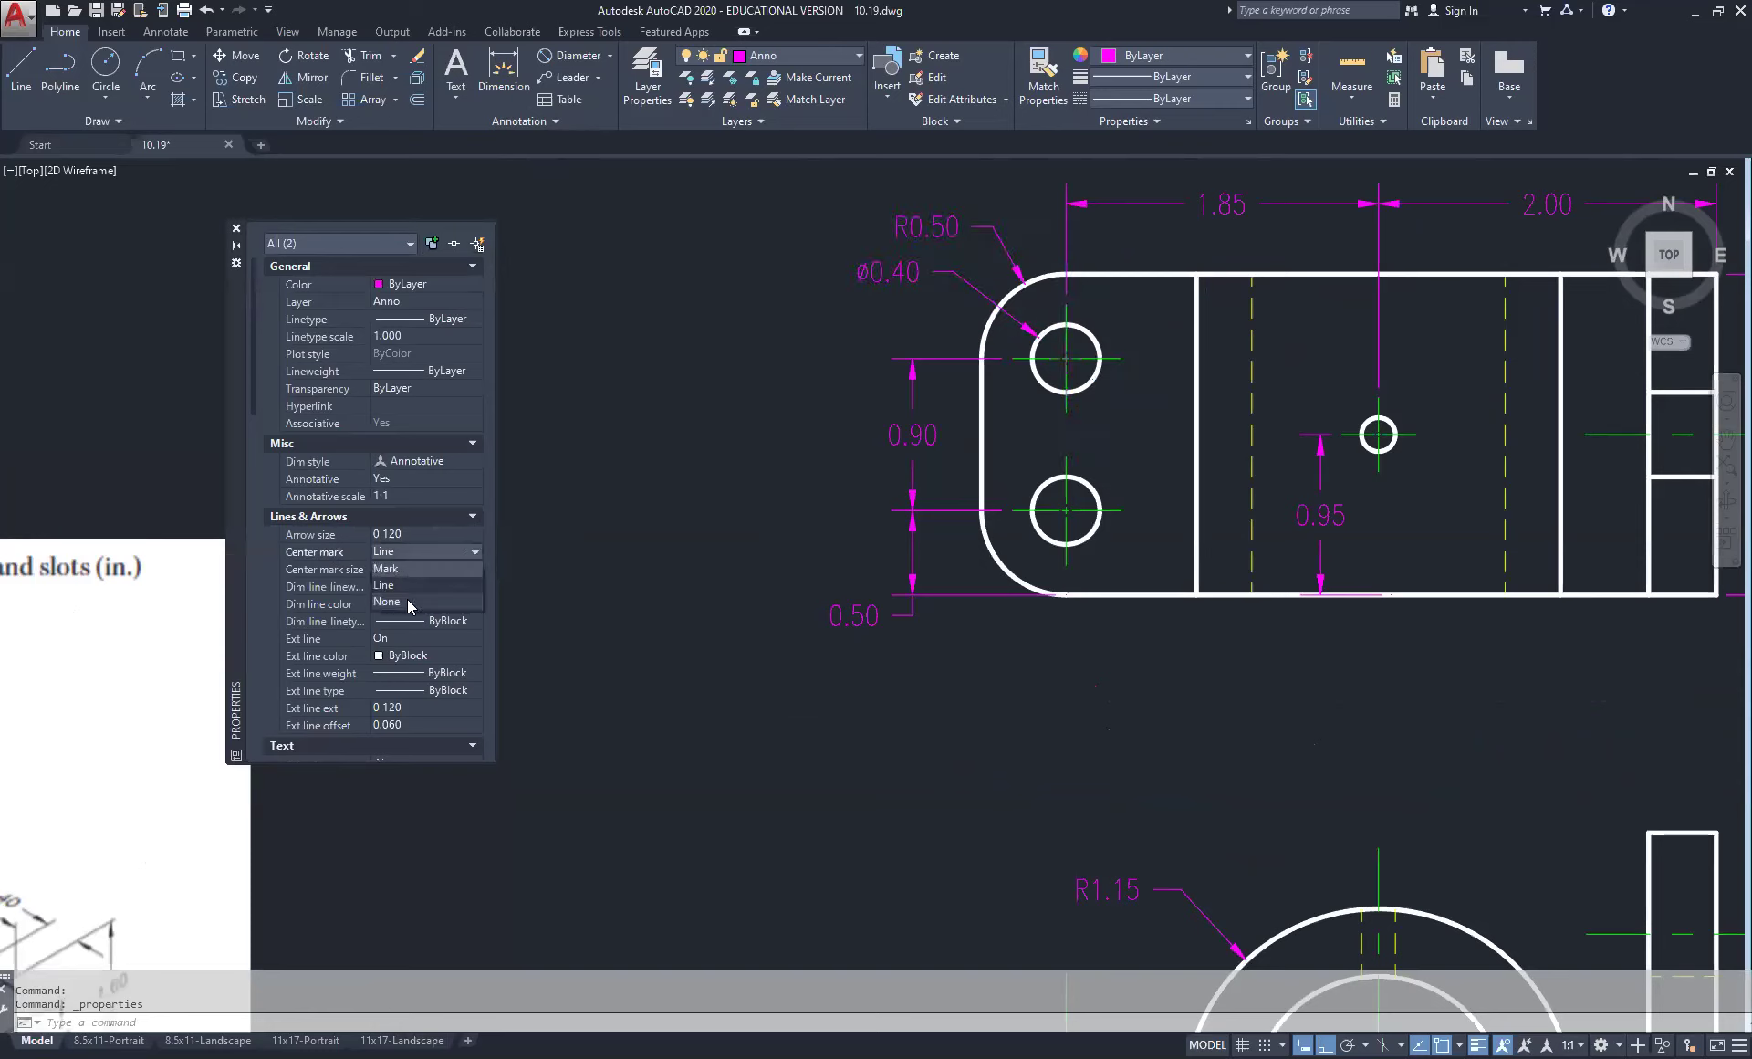
{"action": "left_click", "coordinate": [408, 606]}
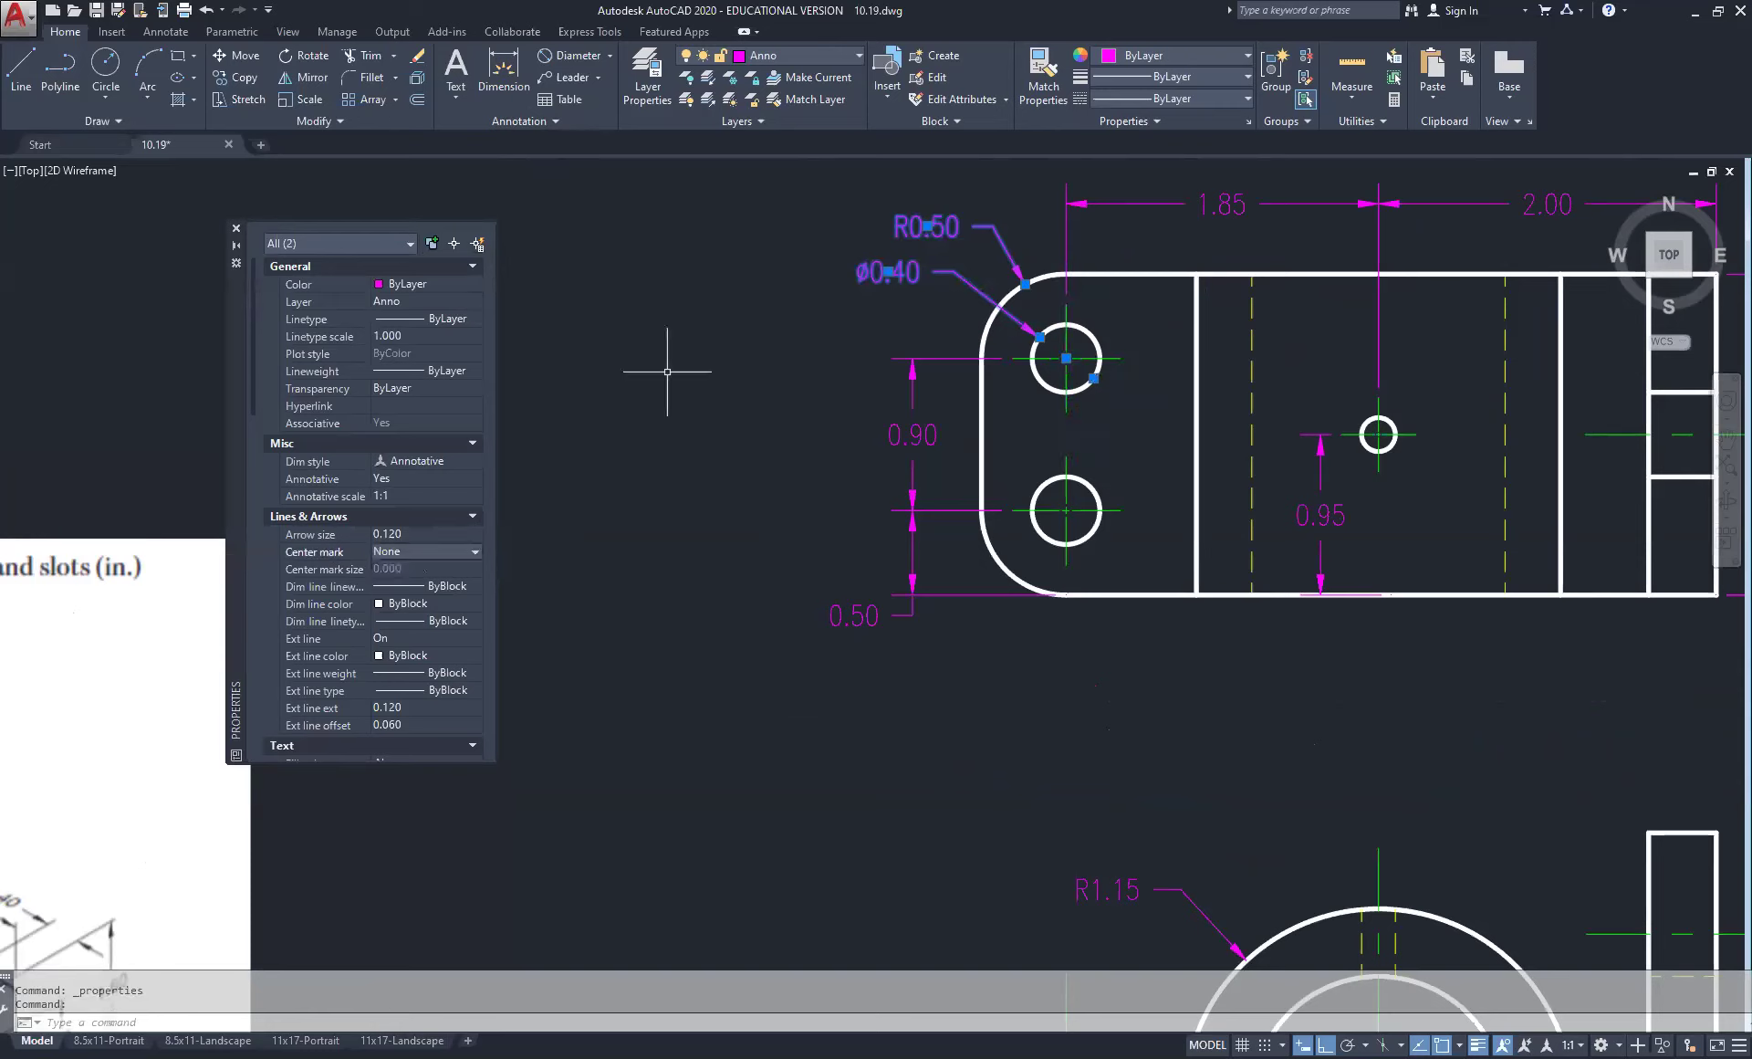
{"action": "key", "text": "Escape"}
{"action": "key", "text": "Escape"}
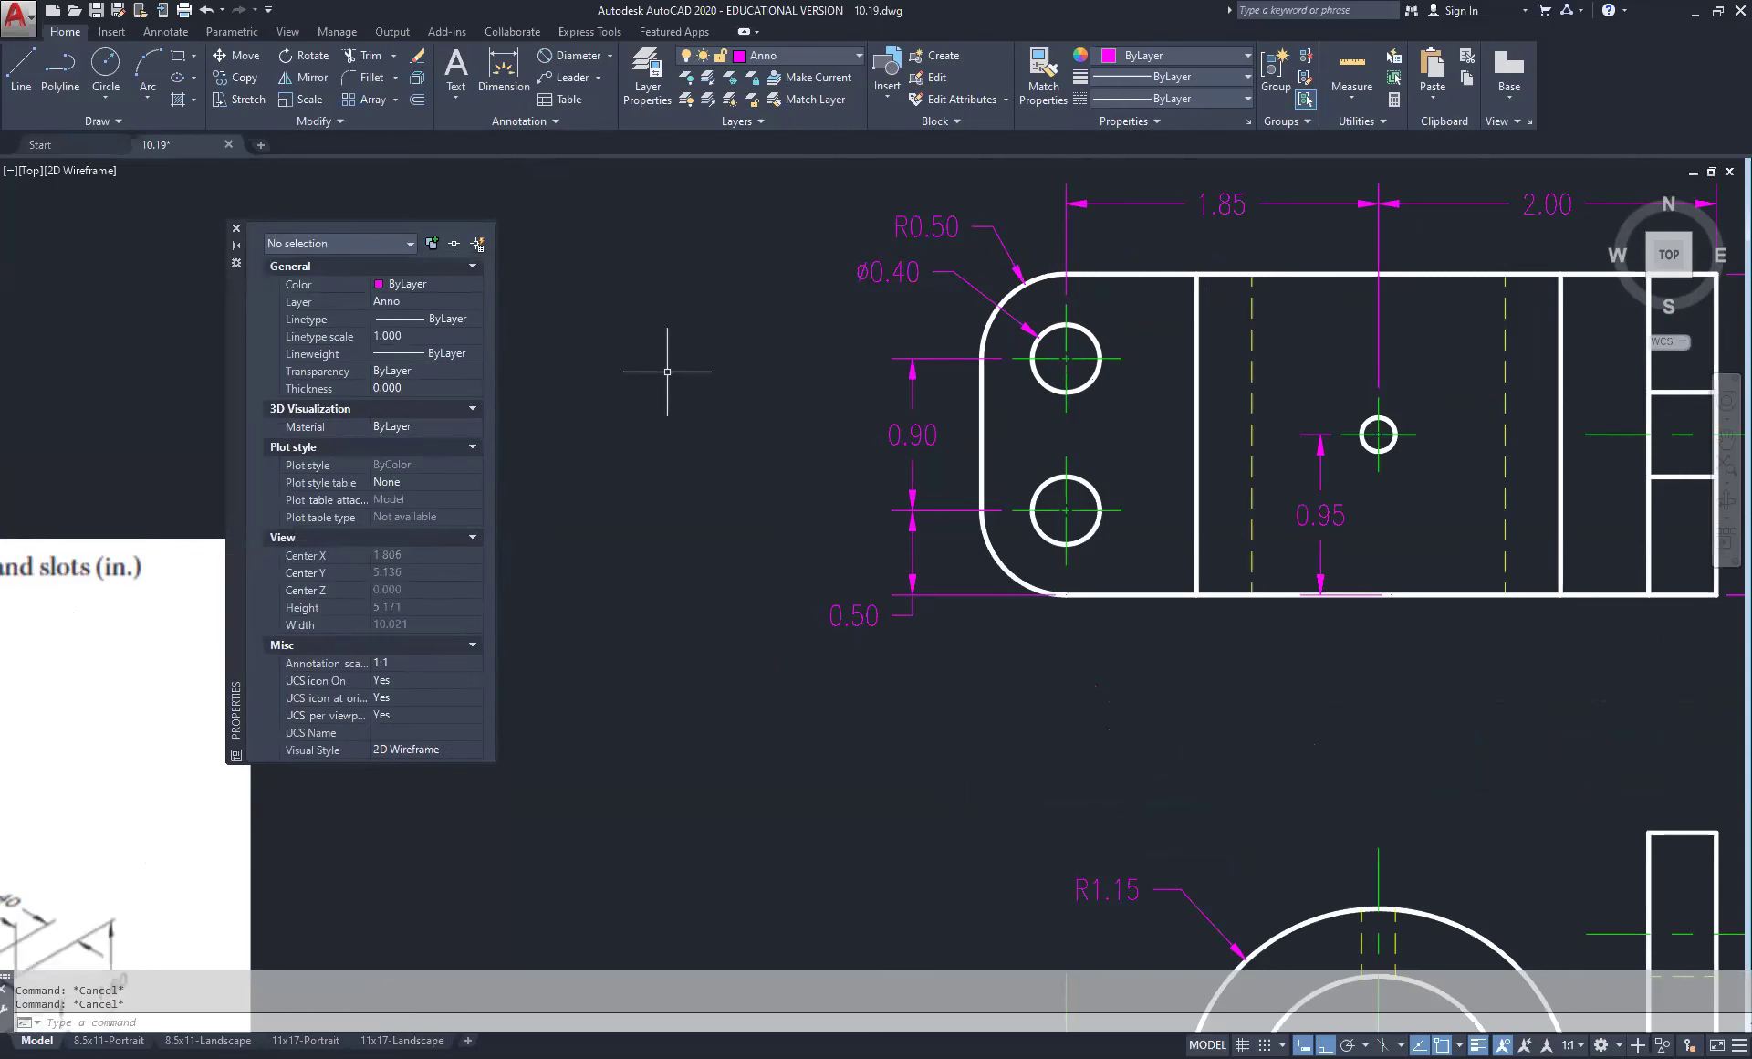
Step: Add the prefix "2X " before the diameter value in the top view's upper-left hole dimension
{"action": "scroll", "coordinate": [840, 264], "scroll_direction": "down", "scroll_amount": 2}
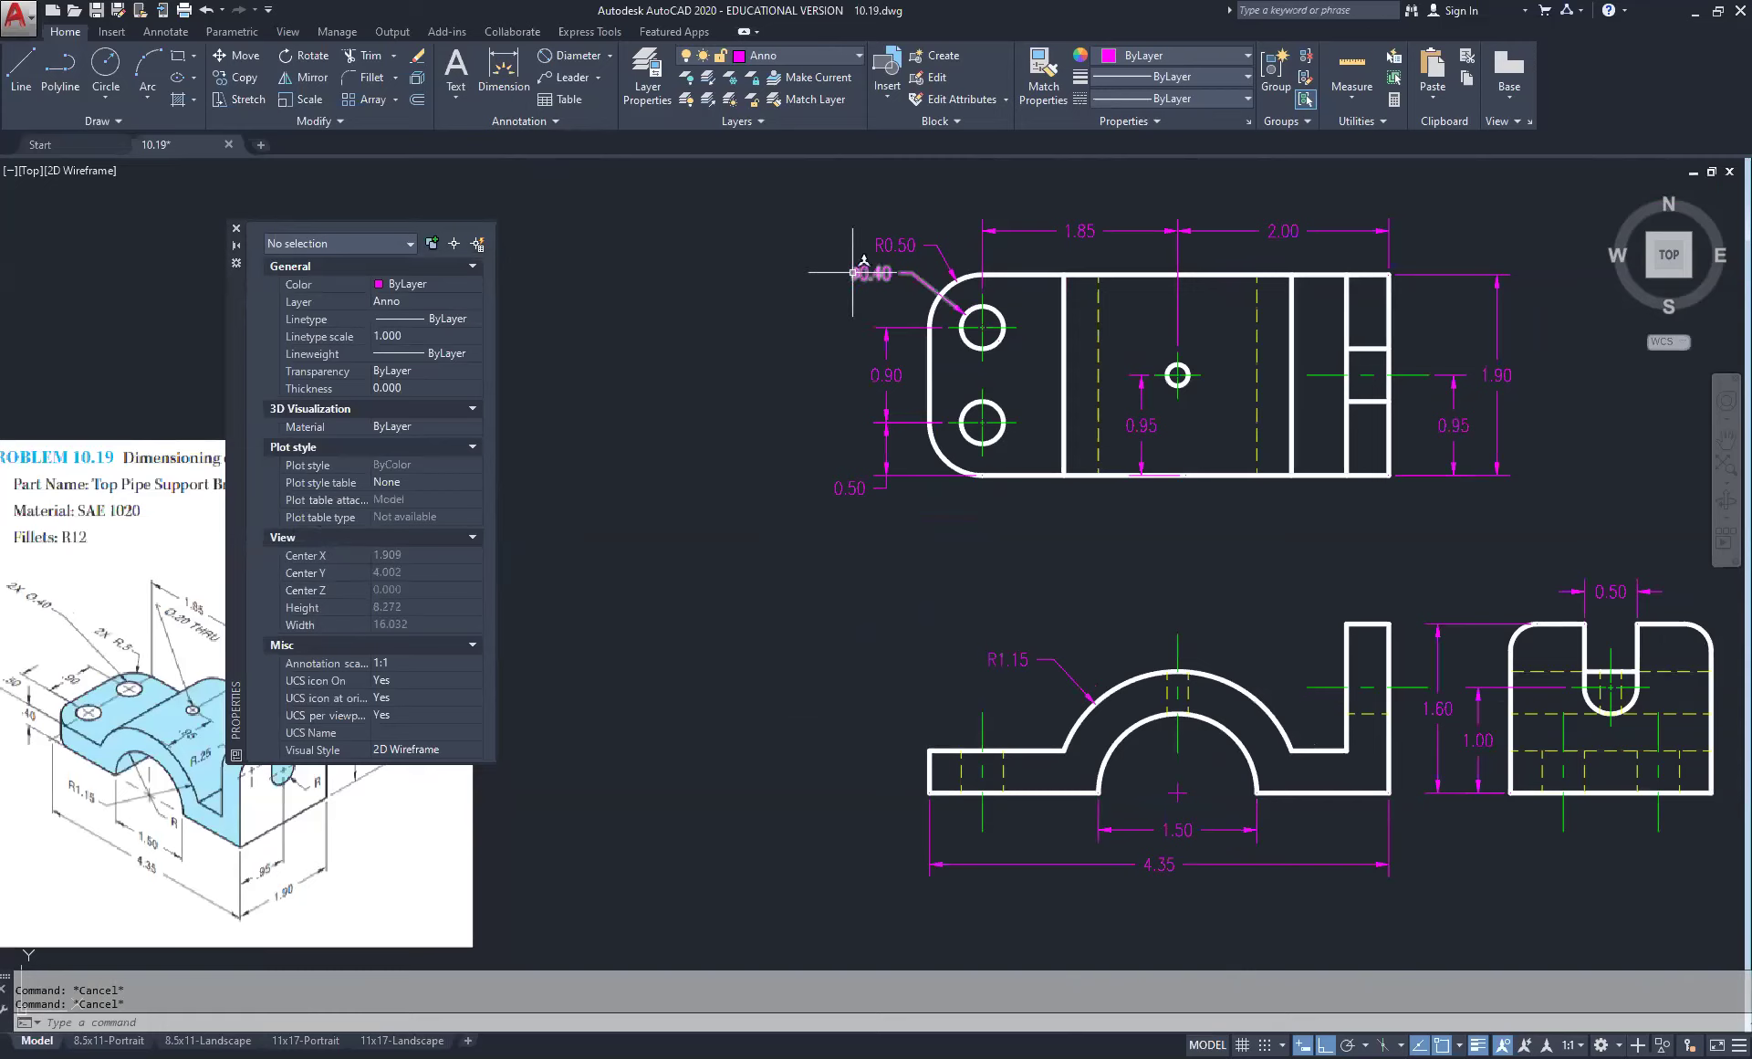
{"action": "scroll", "coordinate": [862, 272], "scroll_direction": "up", "scroll_amount": 6}
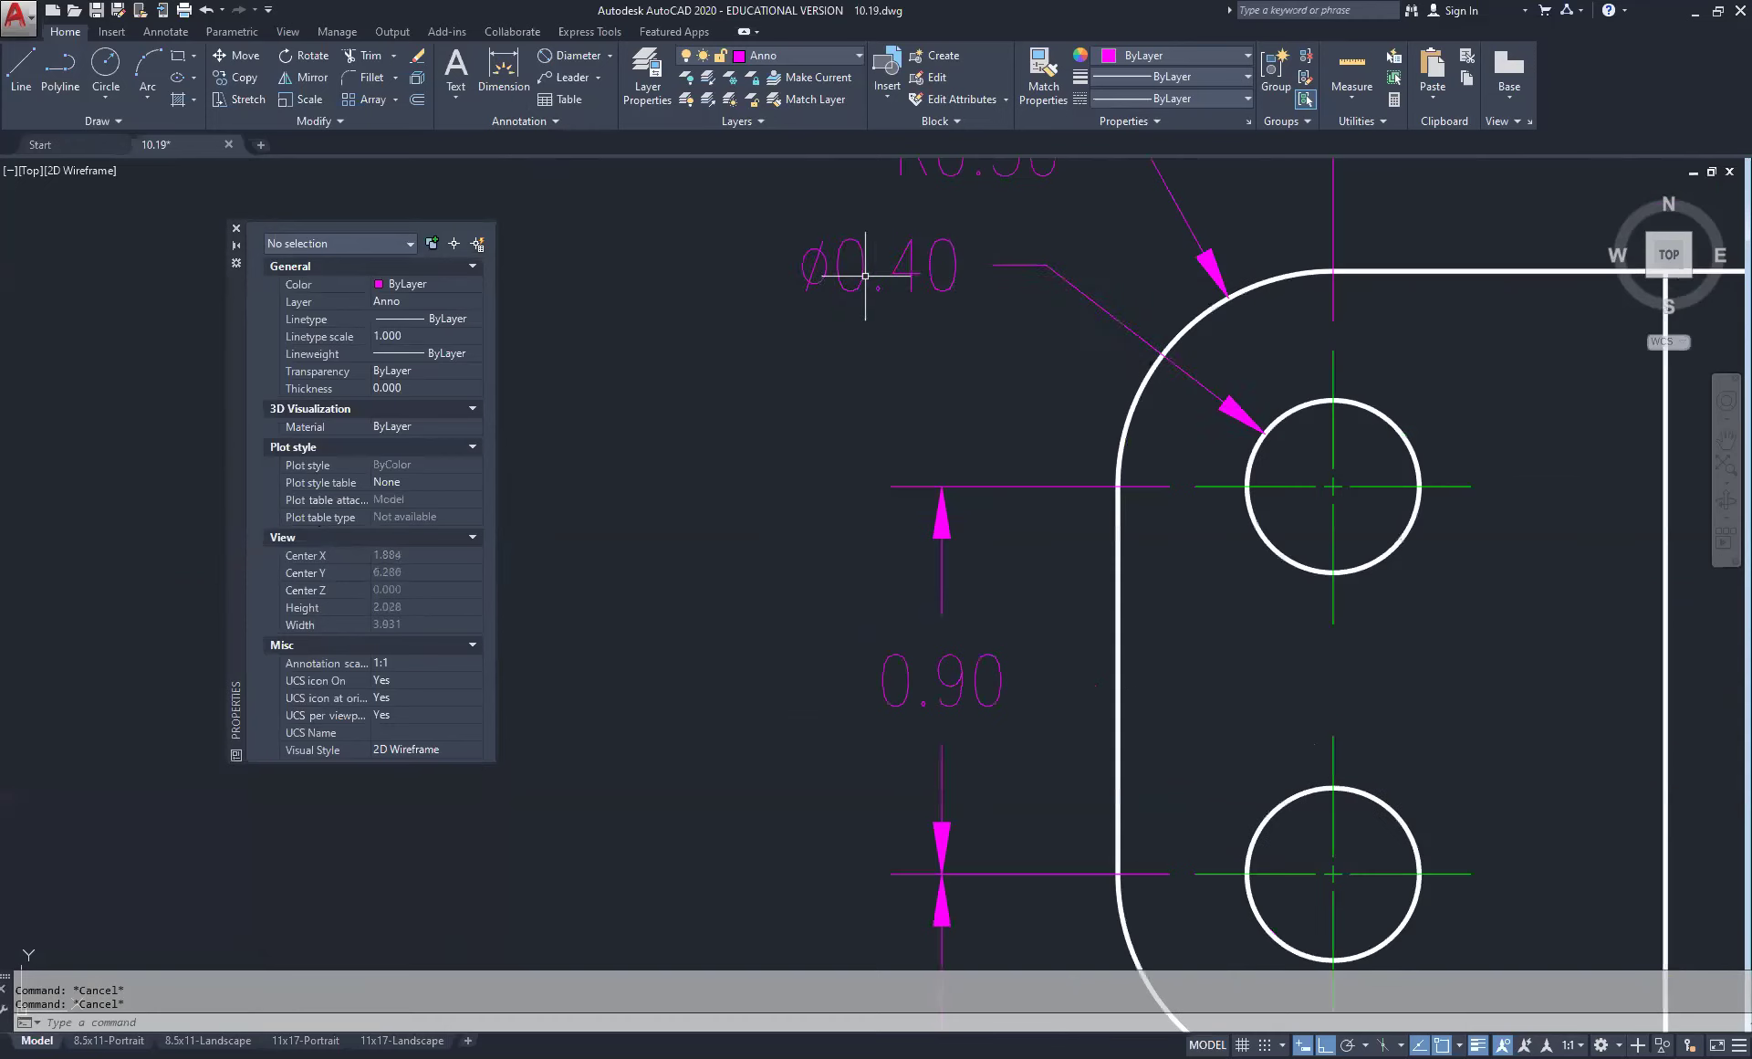
{"action": "left_click", "coordinate": [834, 267]}
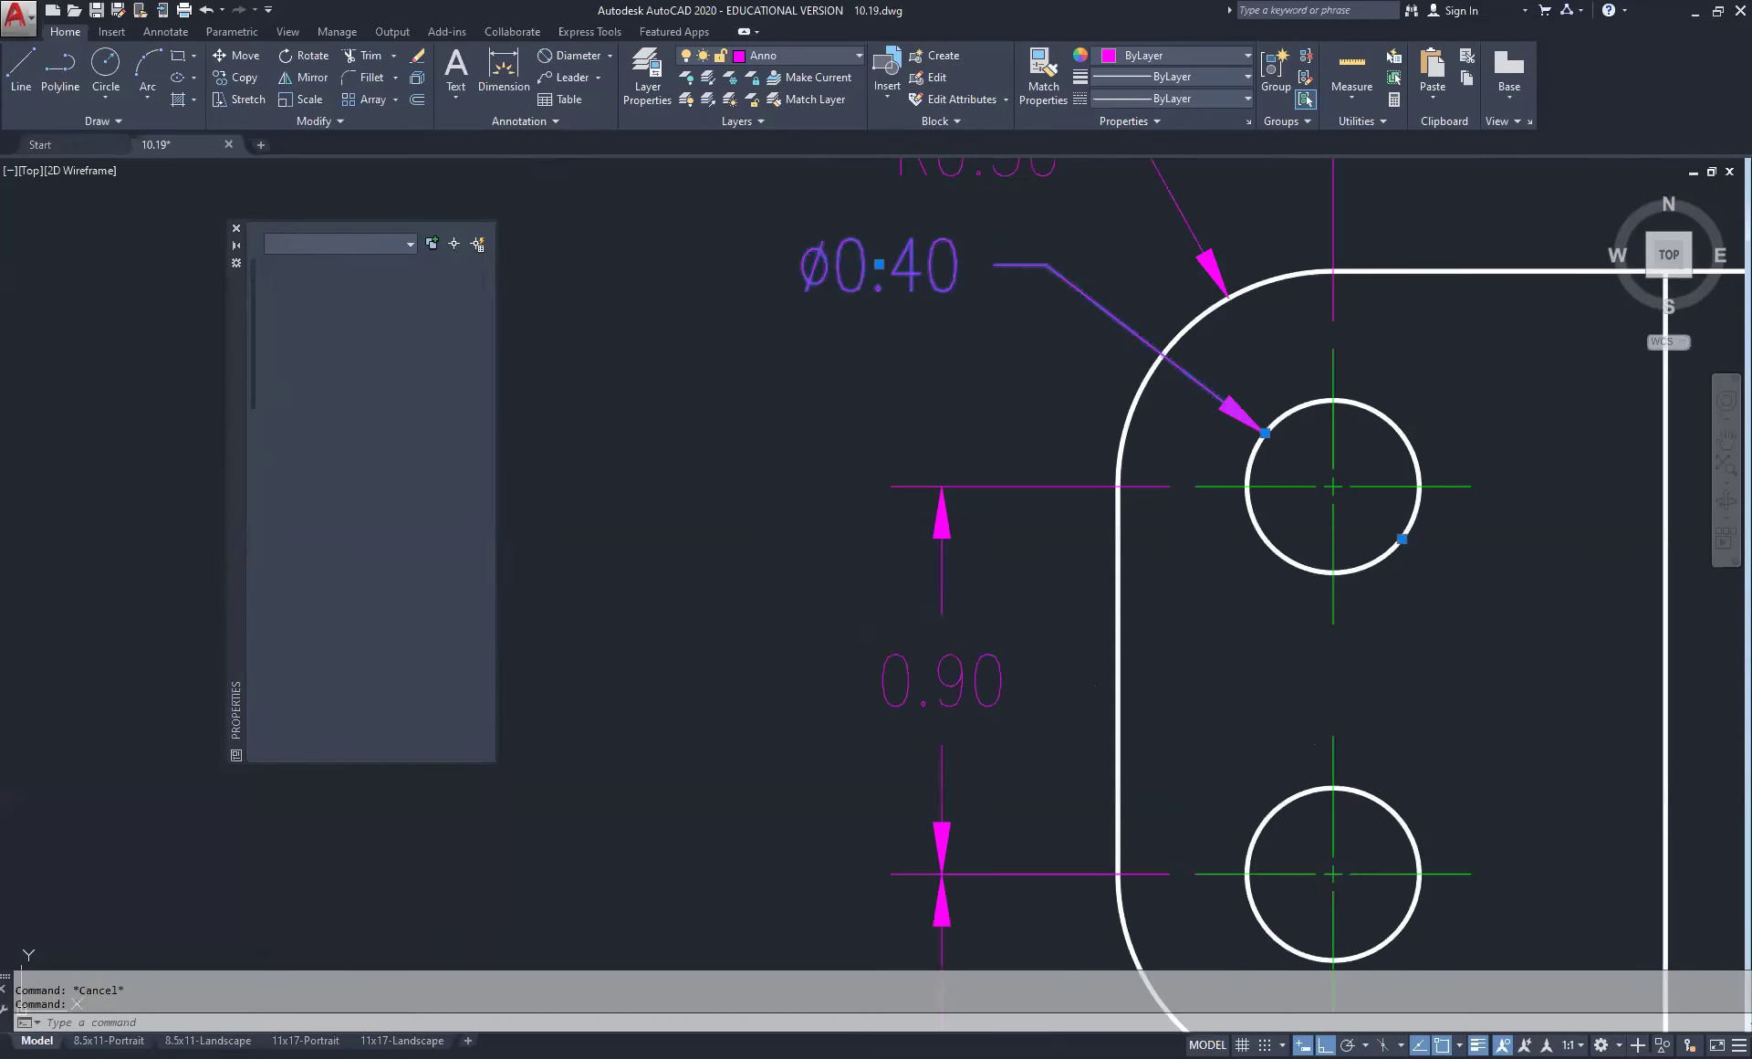
{"action": "double_click", "coordinate": [833, 267]}
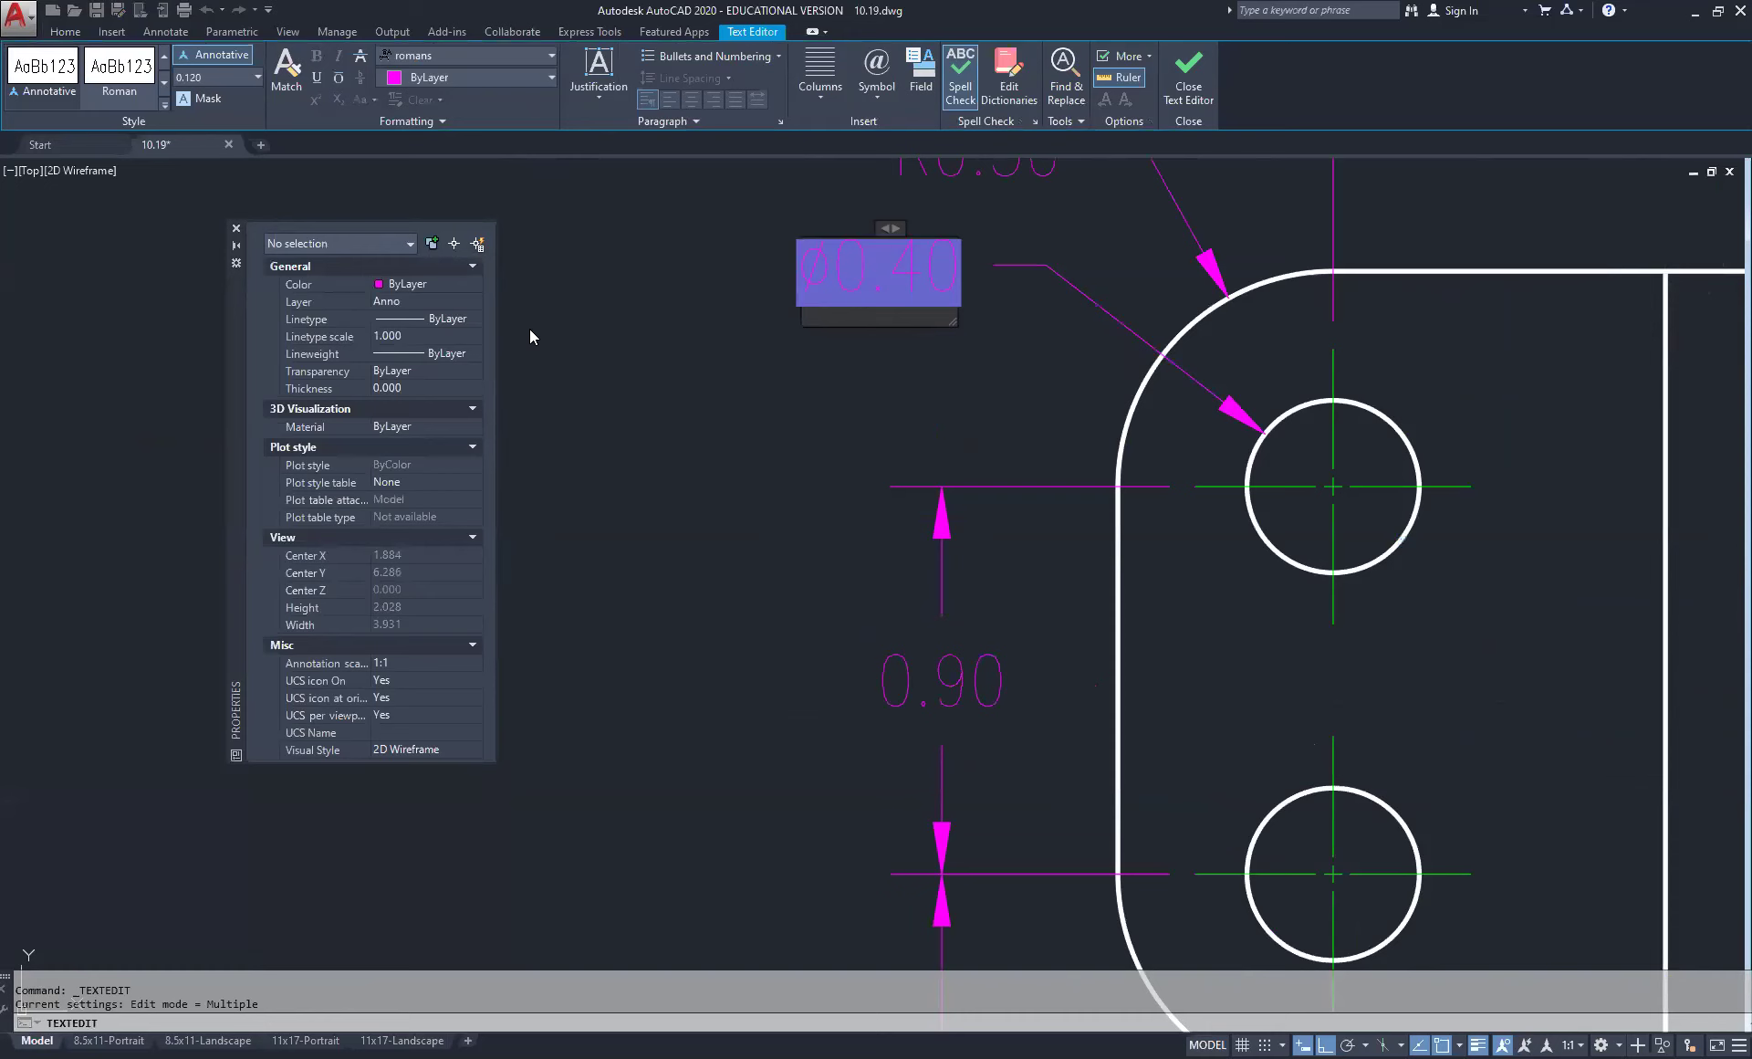
{"action": "type", "text": "2"}
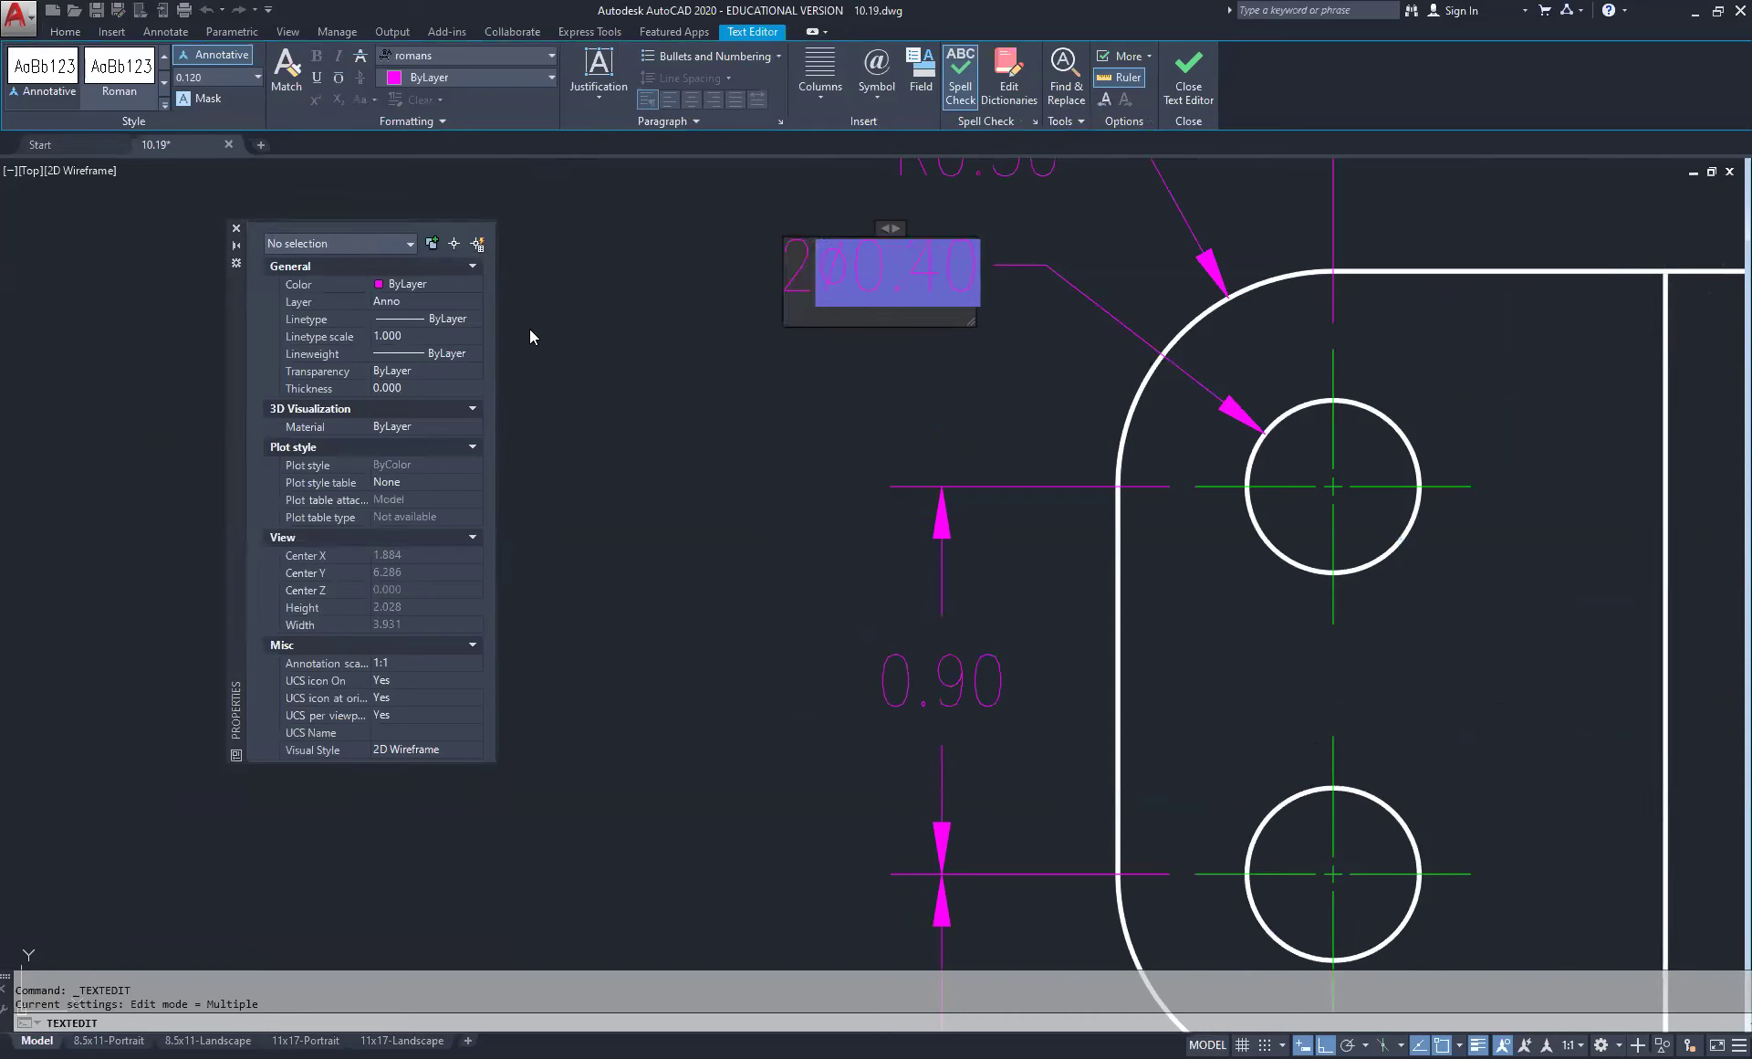
{"action": "type", "text": "X"}
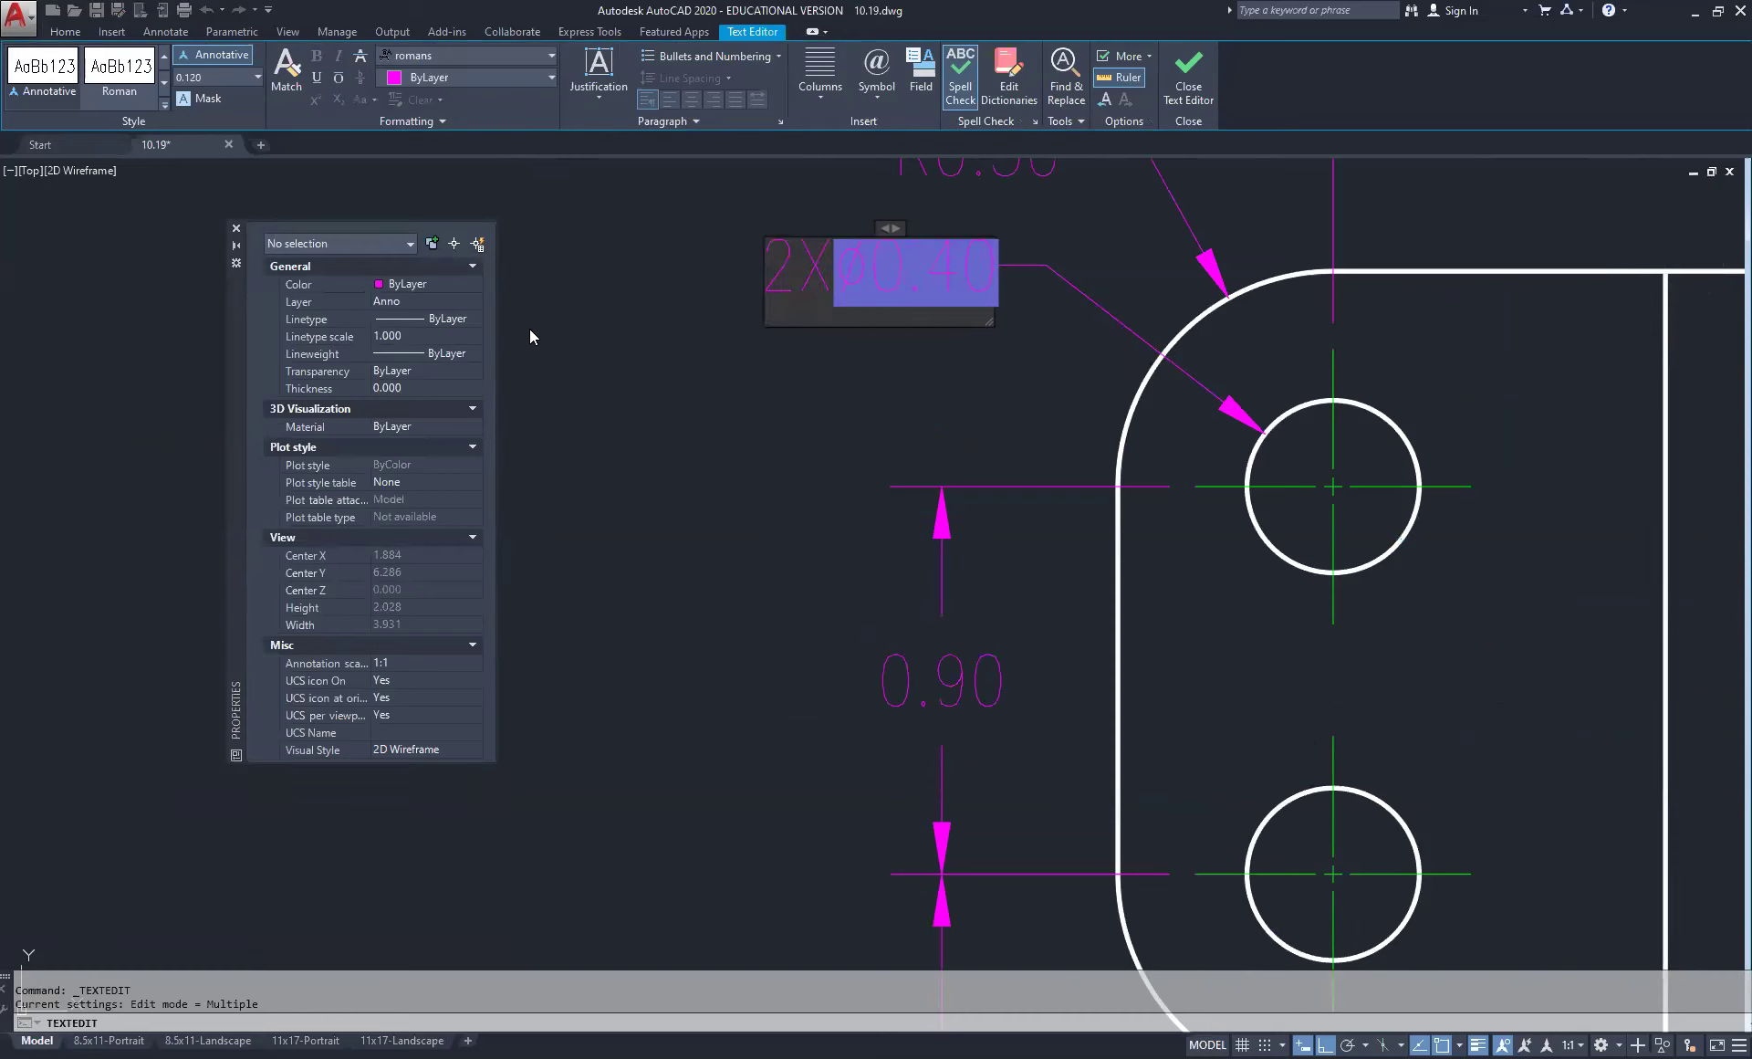
{"action": "left_click", "coordinate": [705, 387]}
Step: Prefix the top view's upper-left corner radius dimension with "2X "
{"action": "scroll", "coordinate": [972, 351], "scroll_direction": "down", "scroll_amount": 2}
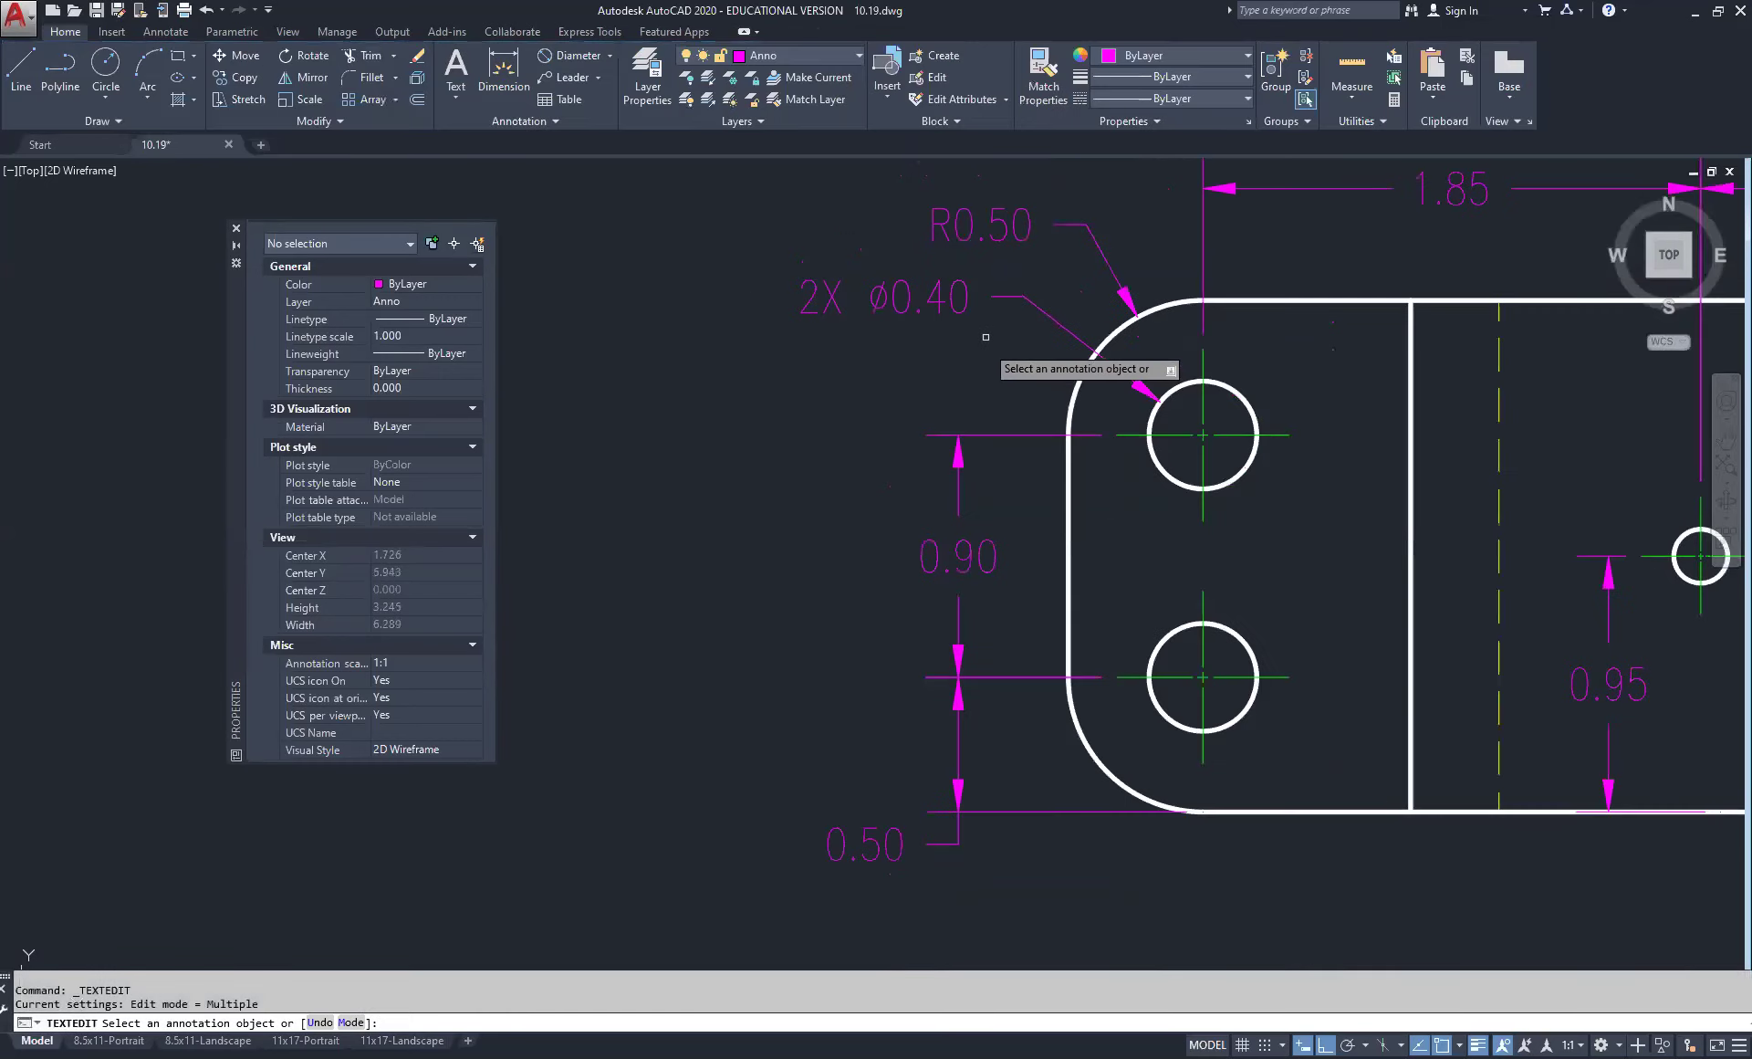
{"action": "left_click", "coordinate": [996, 219]}
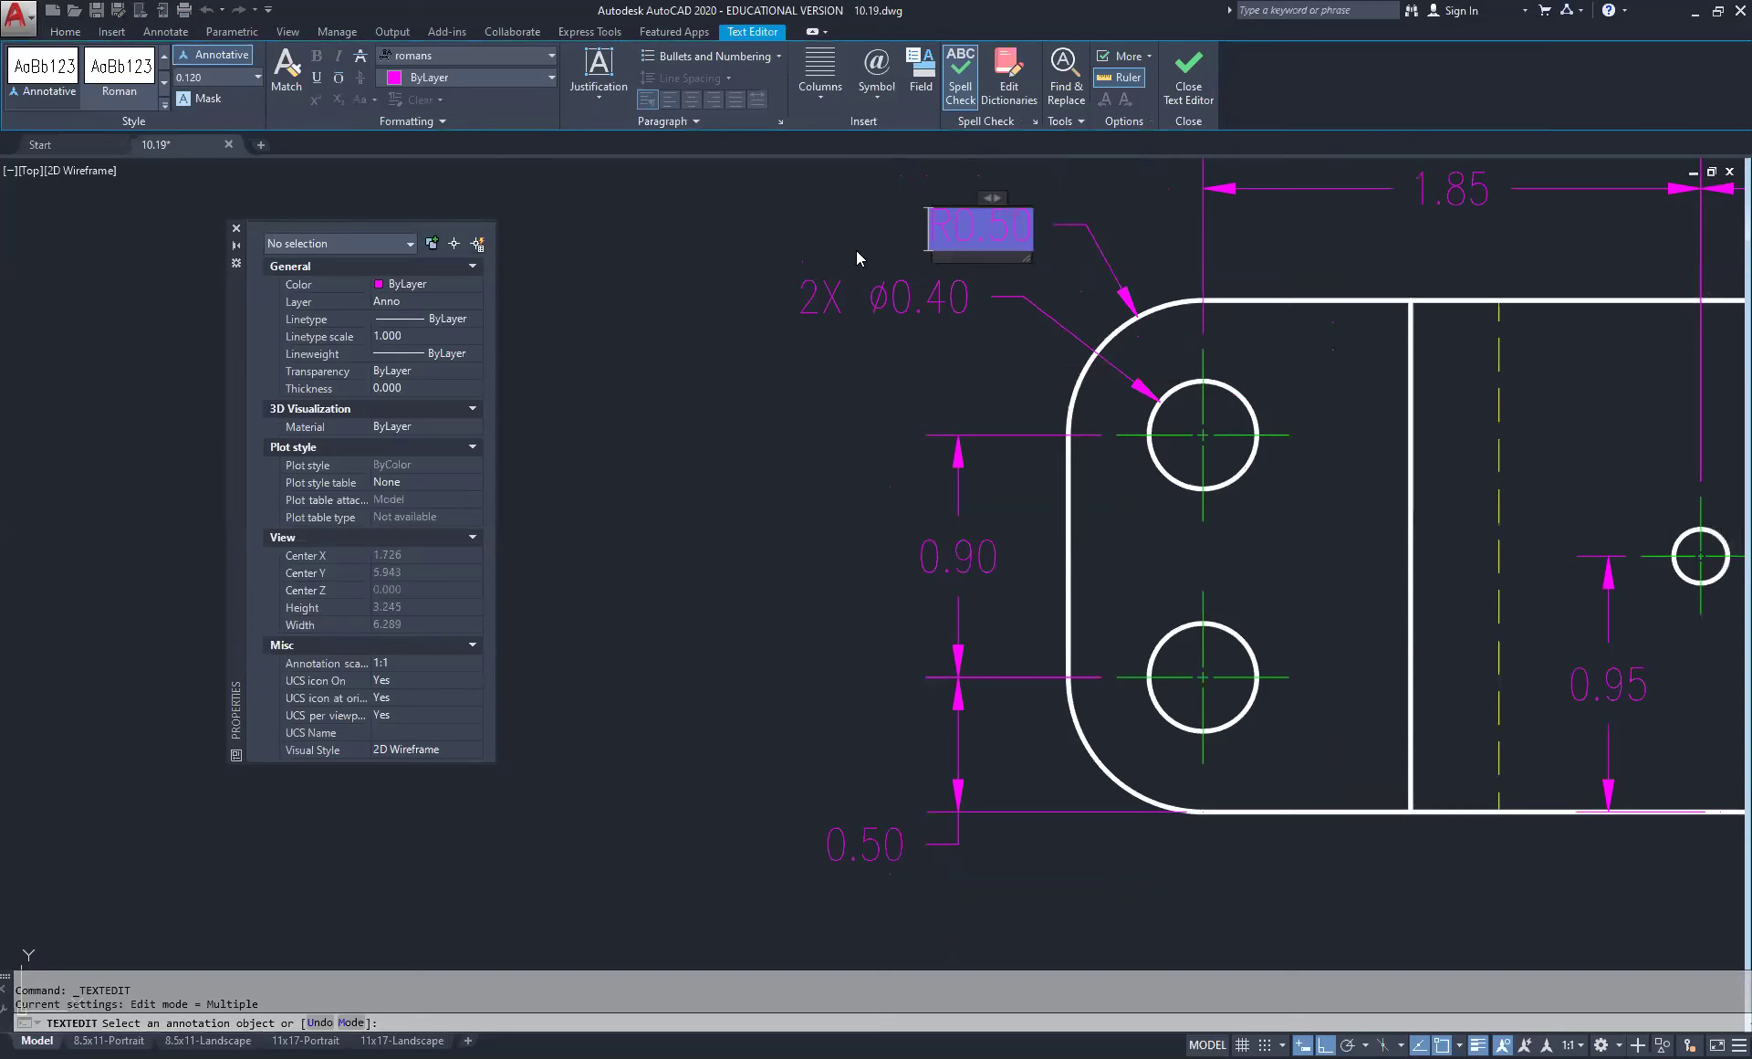
{"action": "type", "text": "2"}
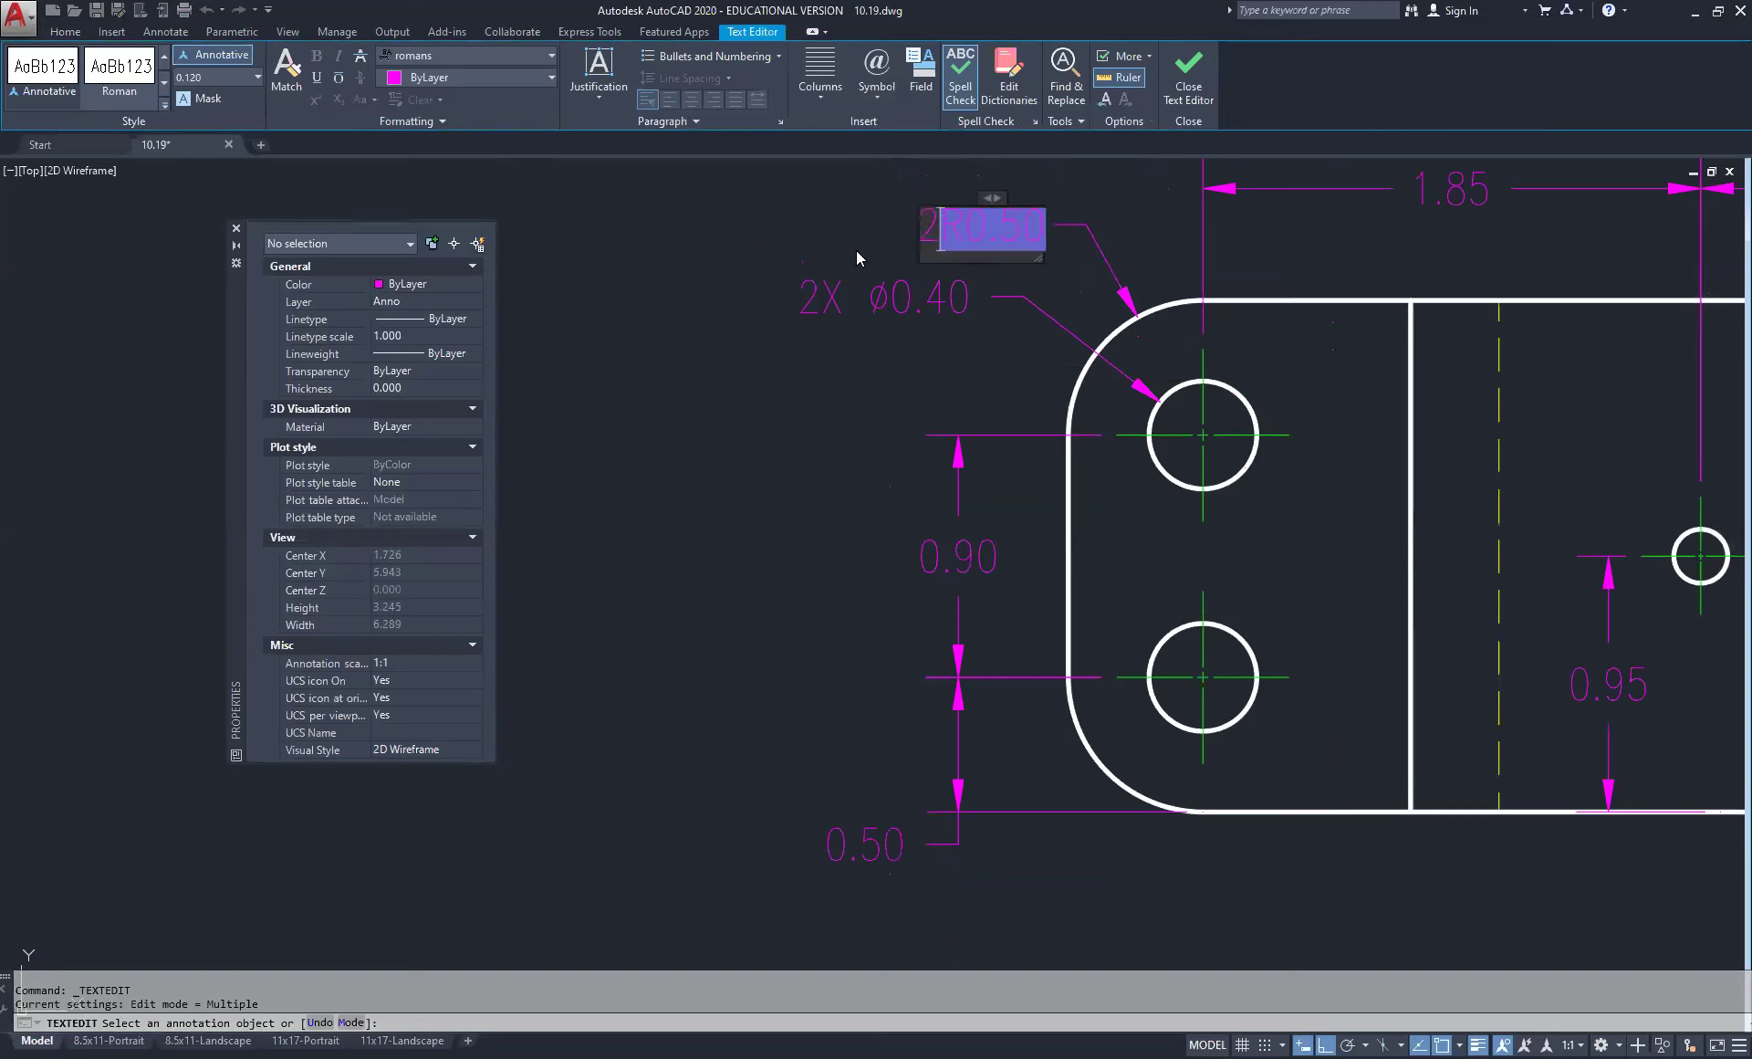
{"action": "type", "text": "X"}
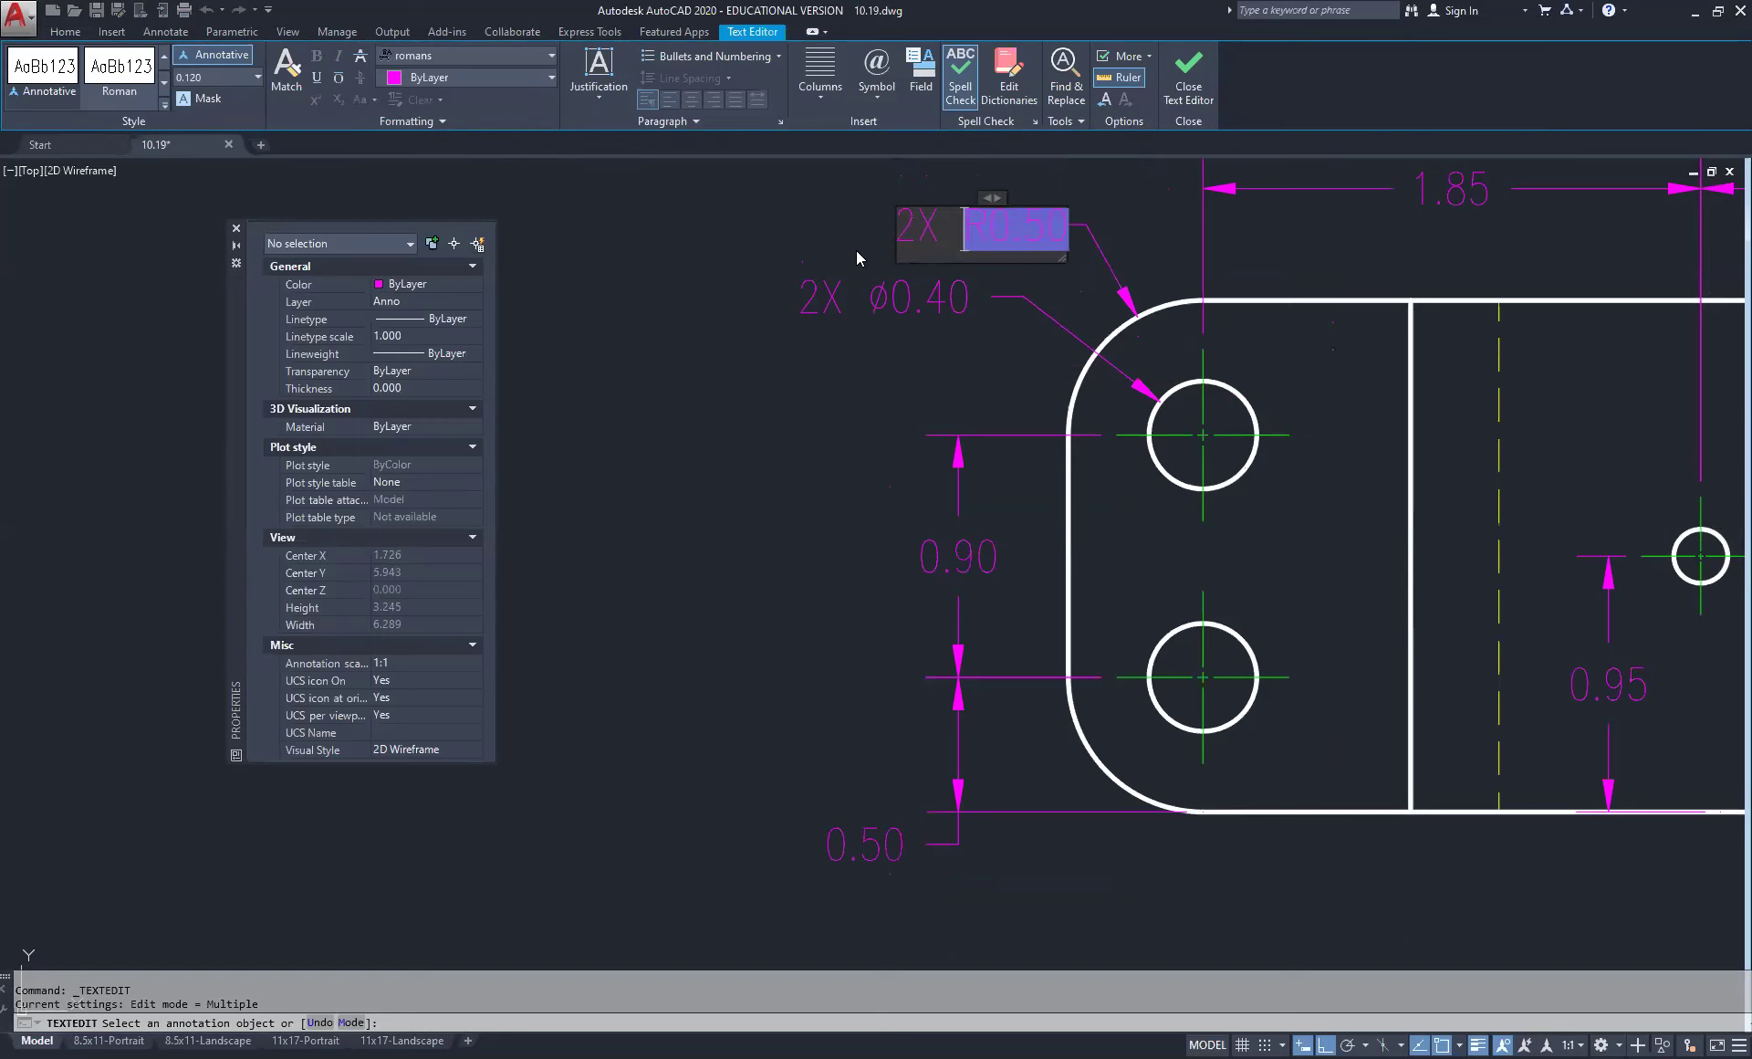
{"action": "left_click", "coordinate": [774, 438]}
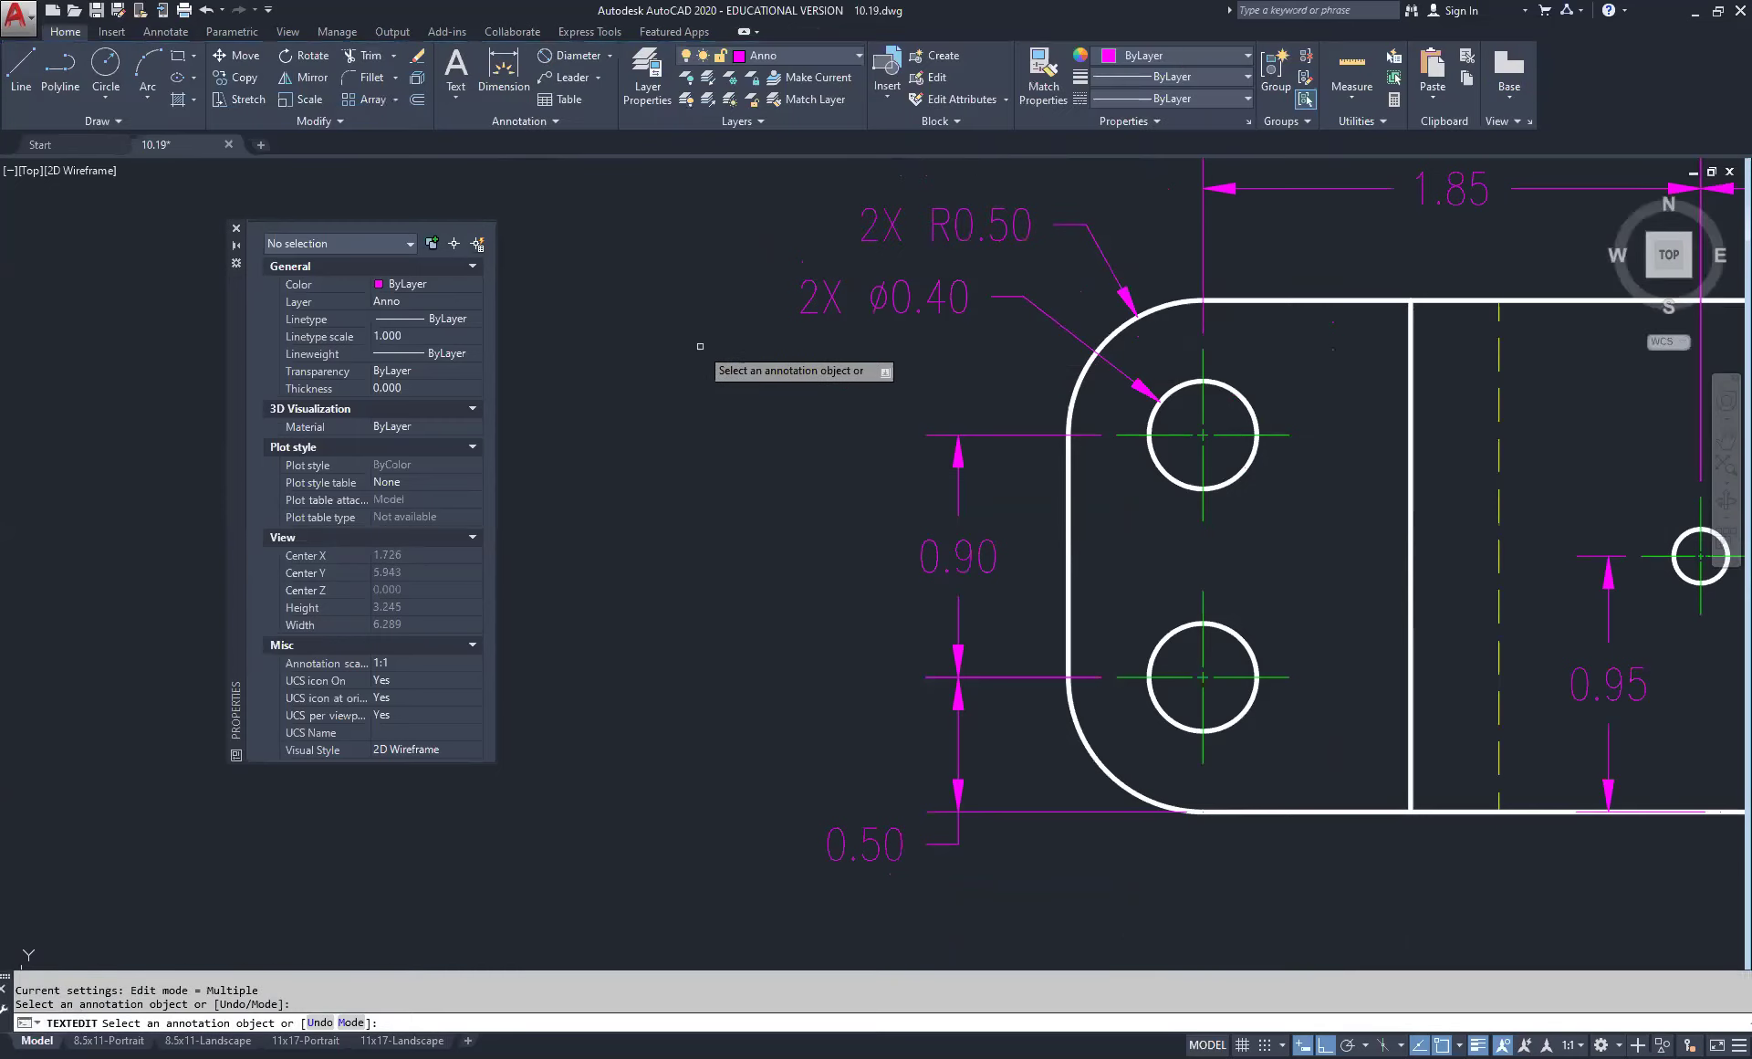
Step: Close the Properties palette to uncover the whole problem sheet beside the views
{"action": "scroll", "coordinate": [784, 373], "scroll_direction": "down", "scroll_amount": 2}
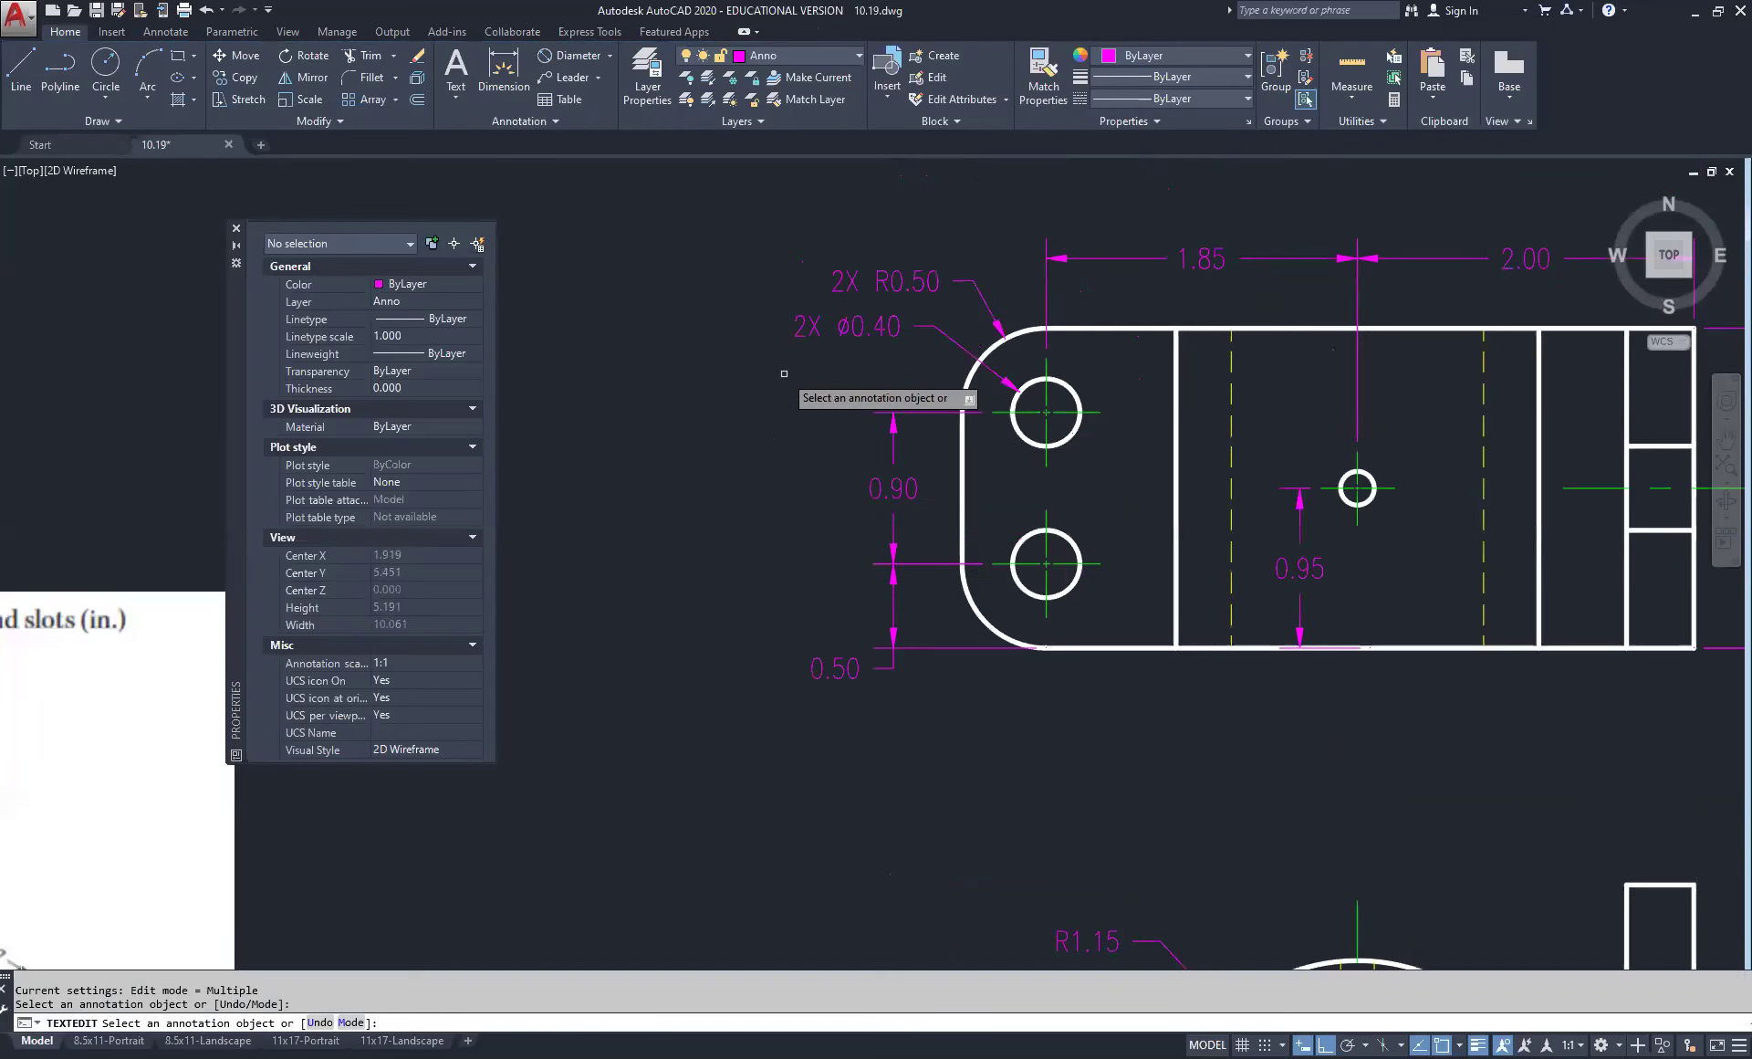
{"action": "scroll", "coordinate": [784, 373], "scroll_direction": "down", "scroll_amount": 3}
{"action": "scroll", "coordinate": [558, 376], "scroll_direction": "up", "scroll_amount": 1}
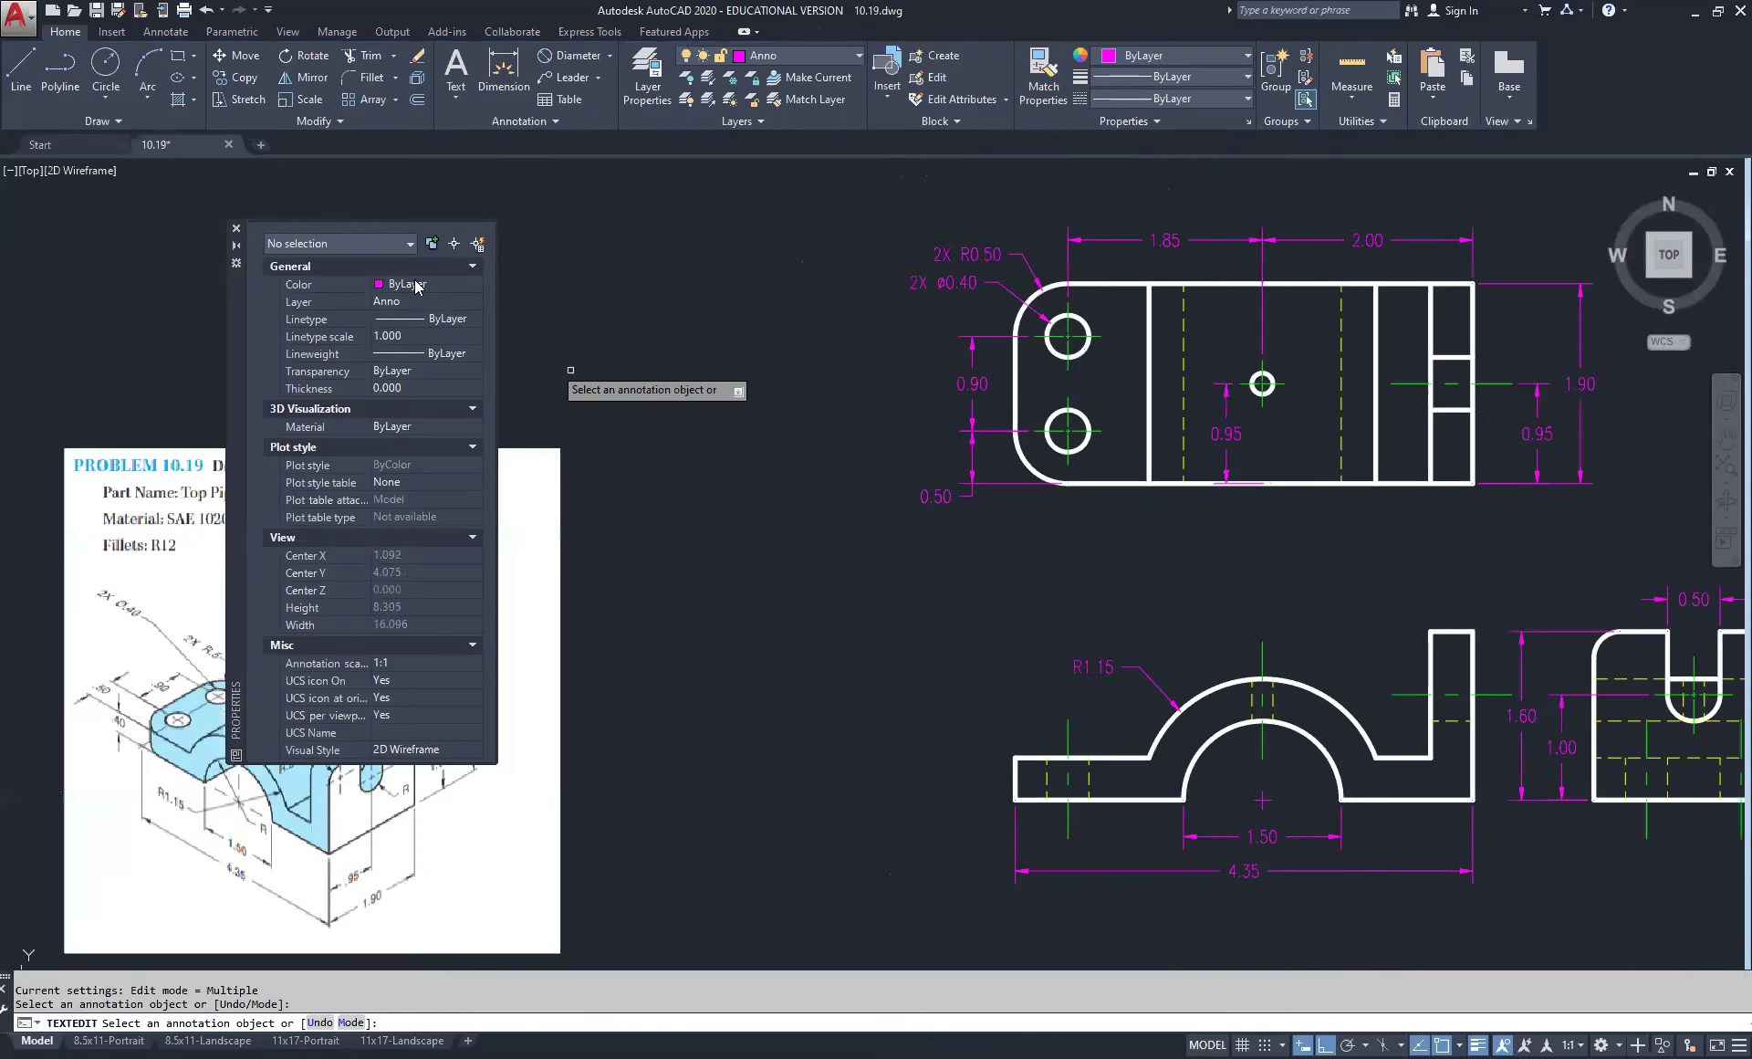
{"action": "left_click", "coordinate": [237, 229]}
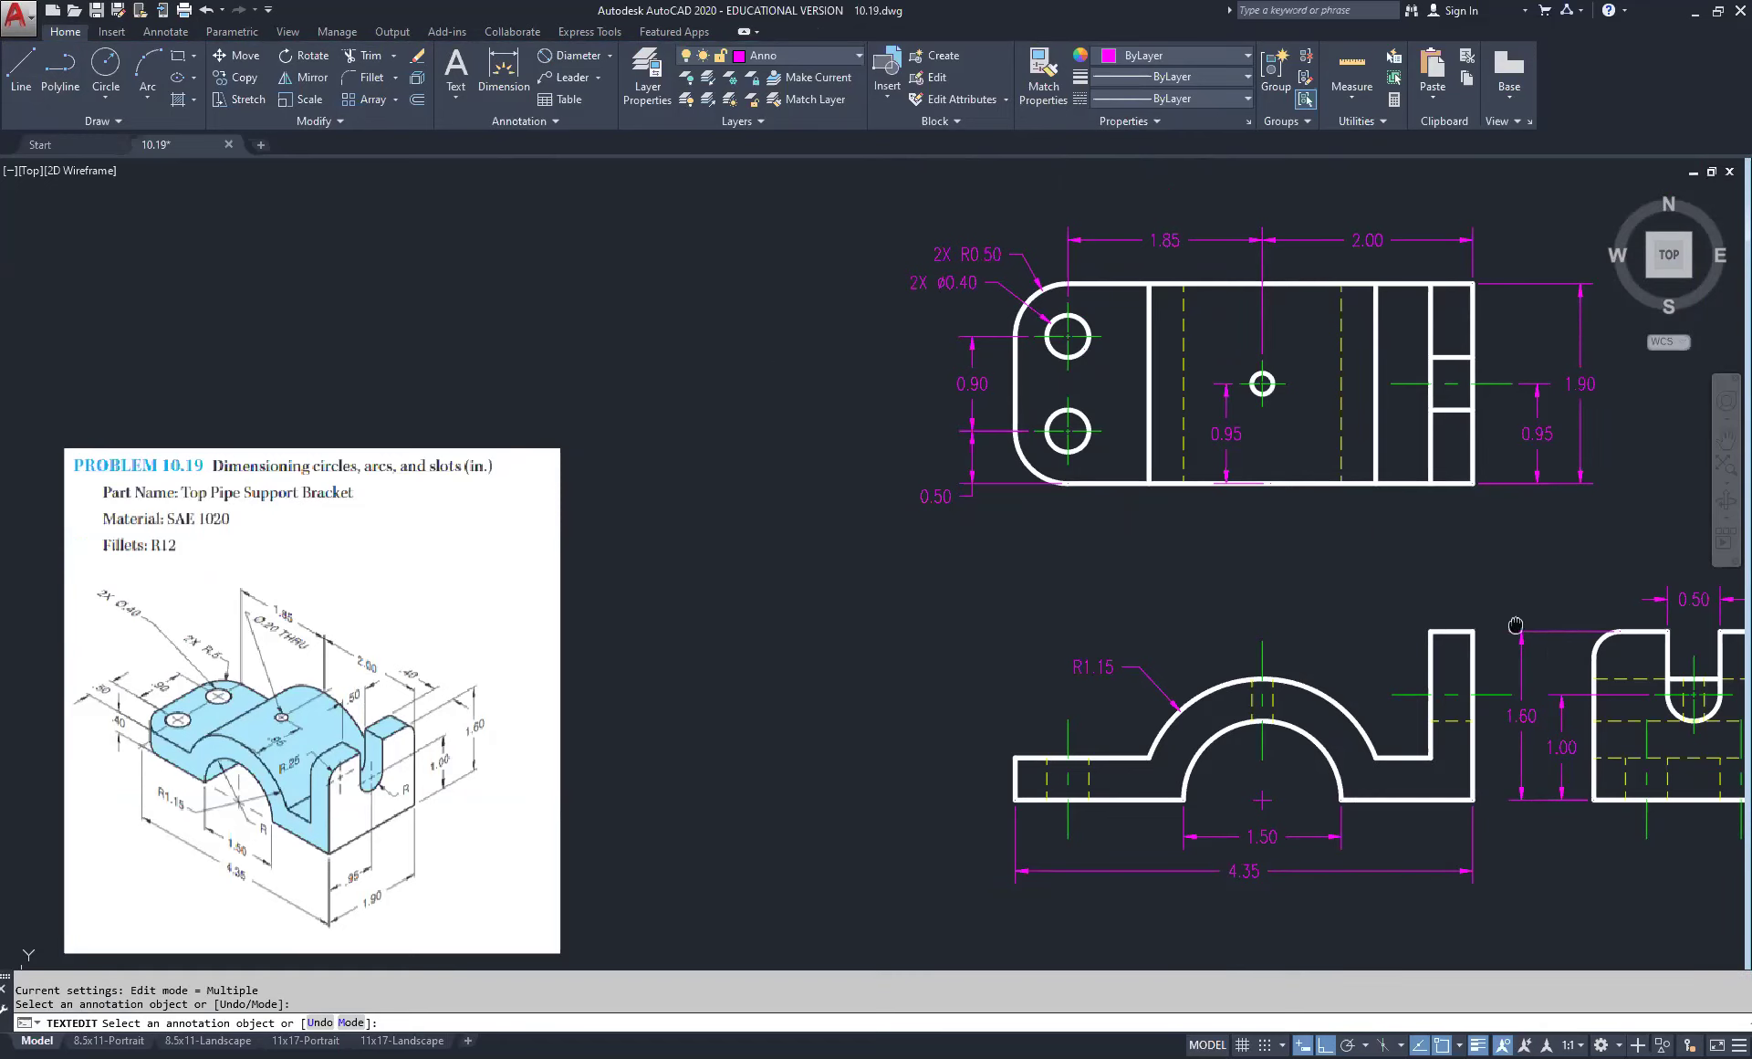
Step: Add a radius dimension to the side view's slot arc, placing its text outside, below and right of the view's lower-right corner
{"action": "middle_click_drag", "start_coordinate": [1515, 624], "coordinate": [1019, 449]}
{"action": "scroll", "coordinate": [1191, 552], "scroll_direction": "up", "scroll_amount": 2}
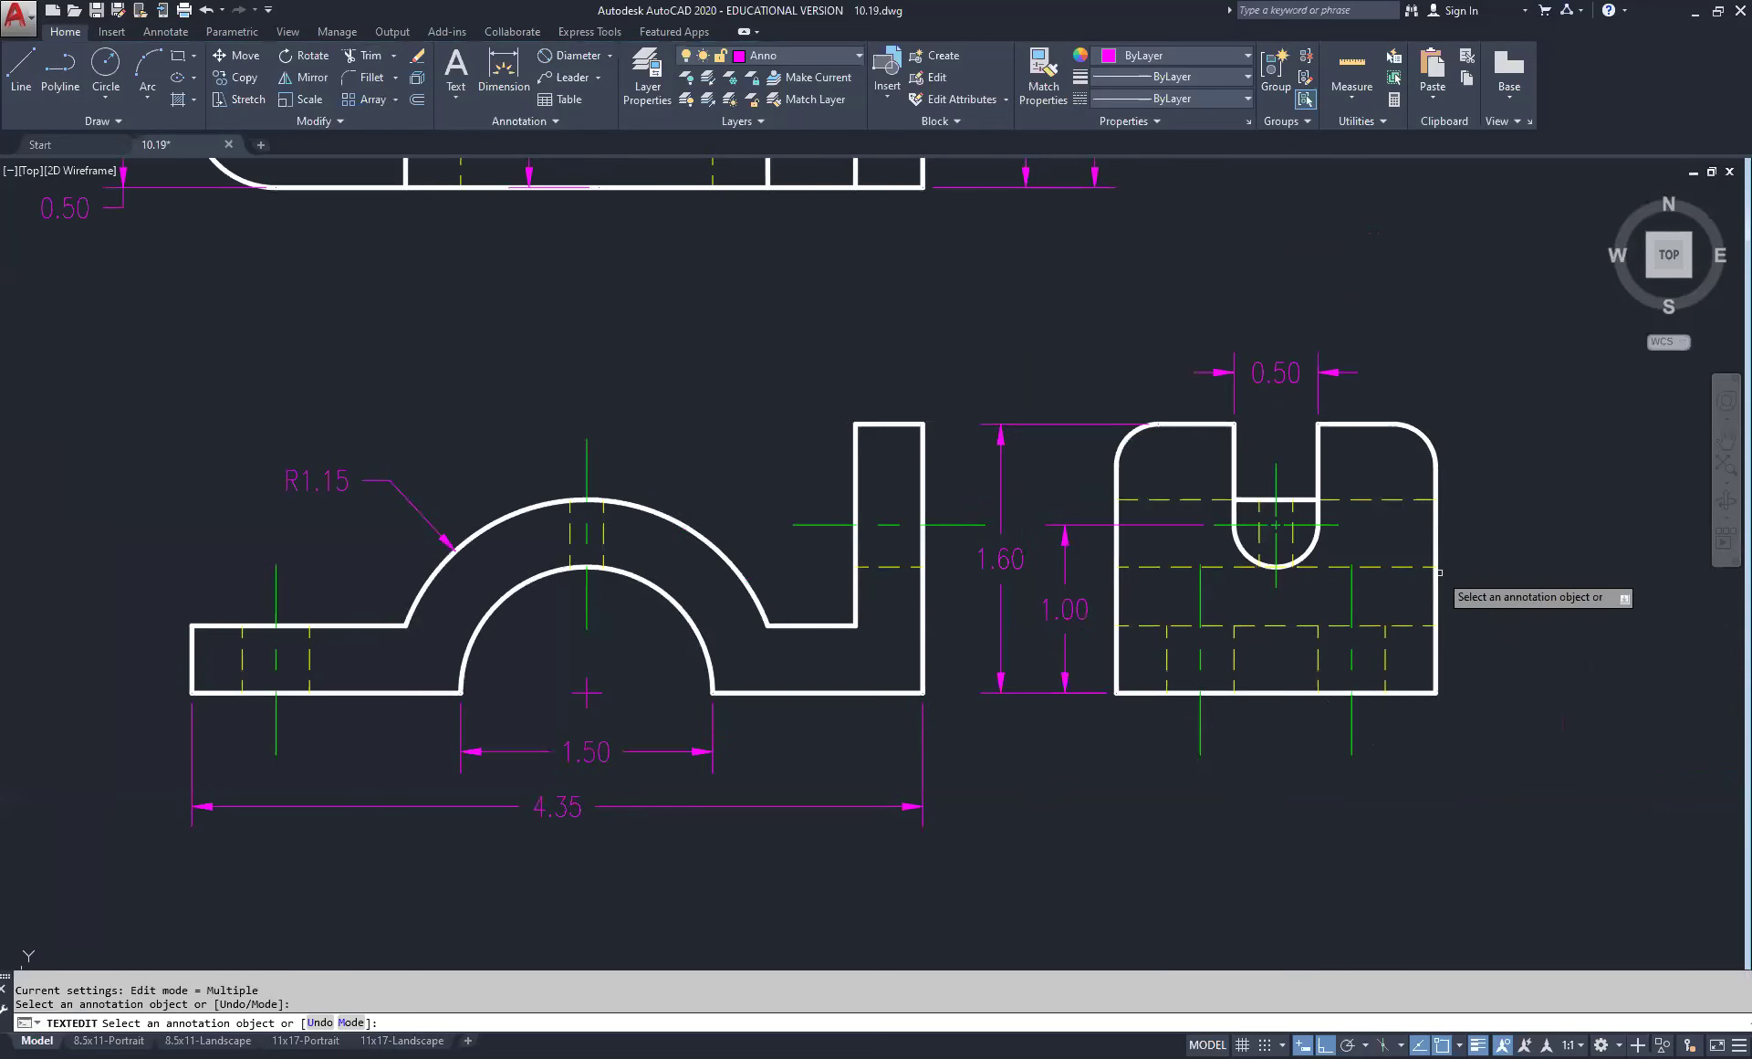
{"action": "left_click", "coordinate": [575, 58]}
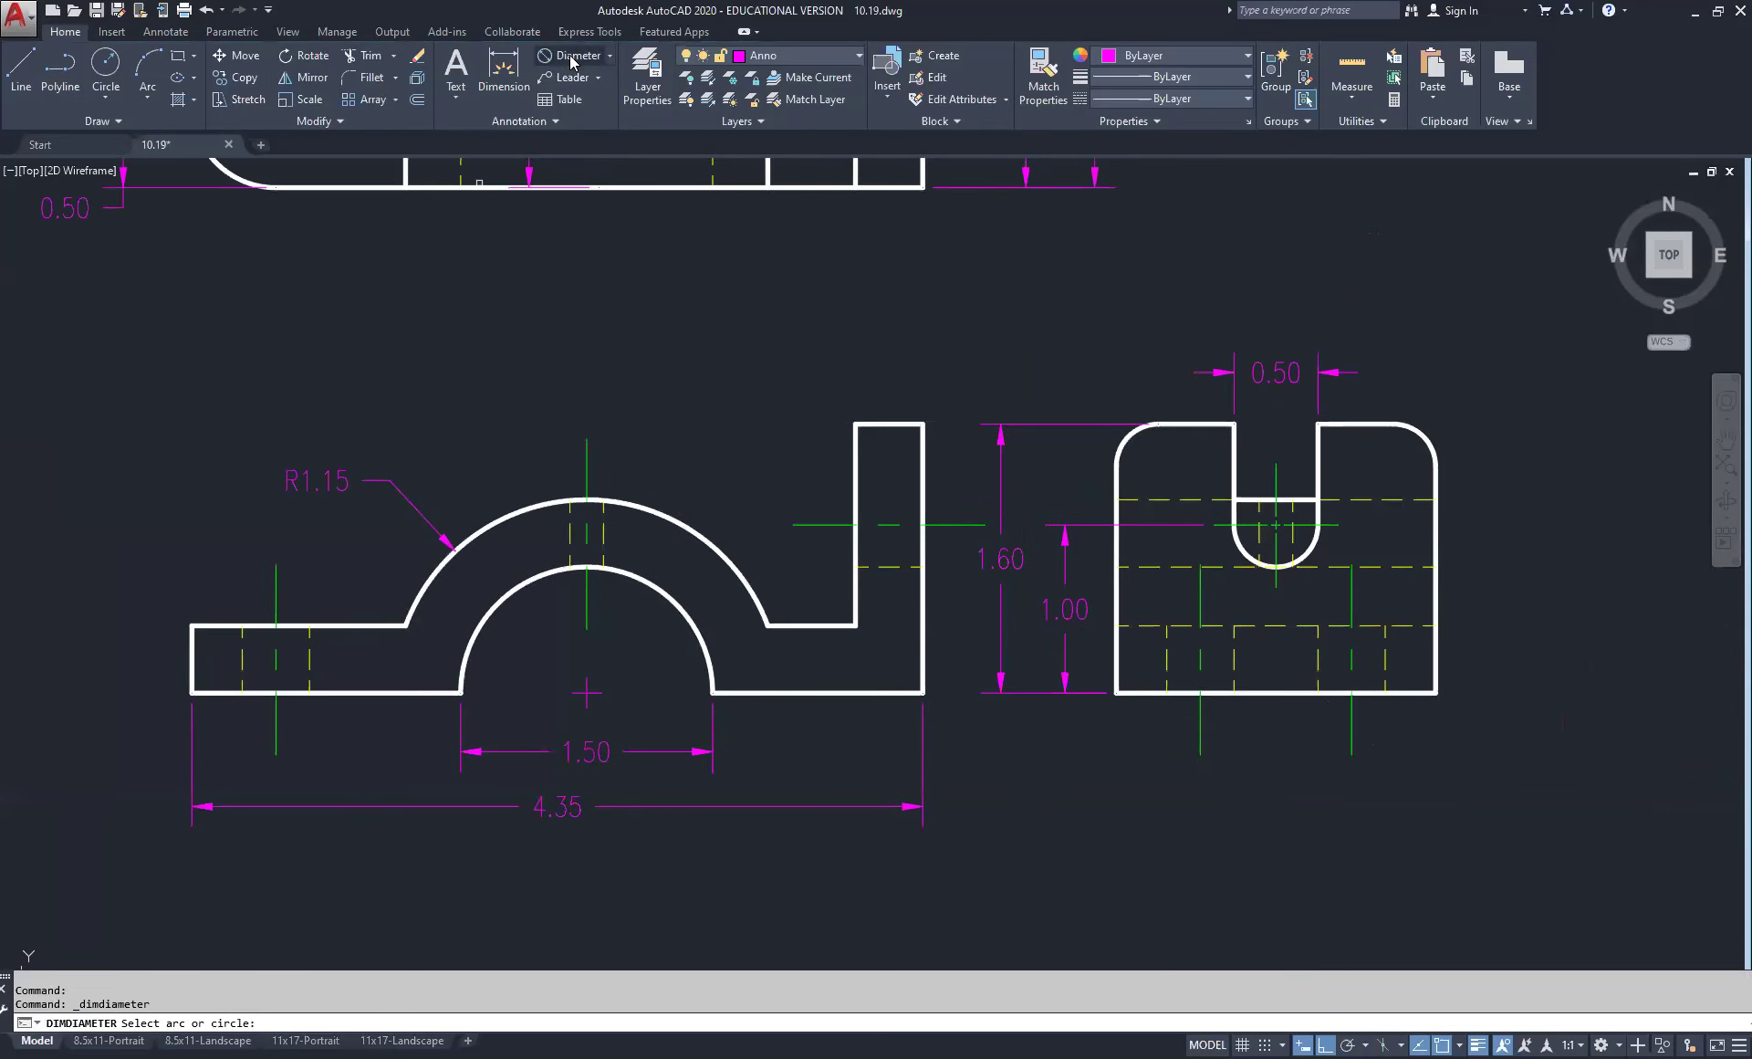
{"action": "left_click", "coordinate": [609, 55]}
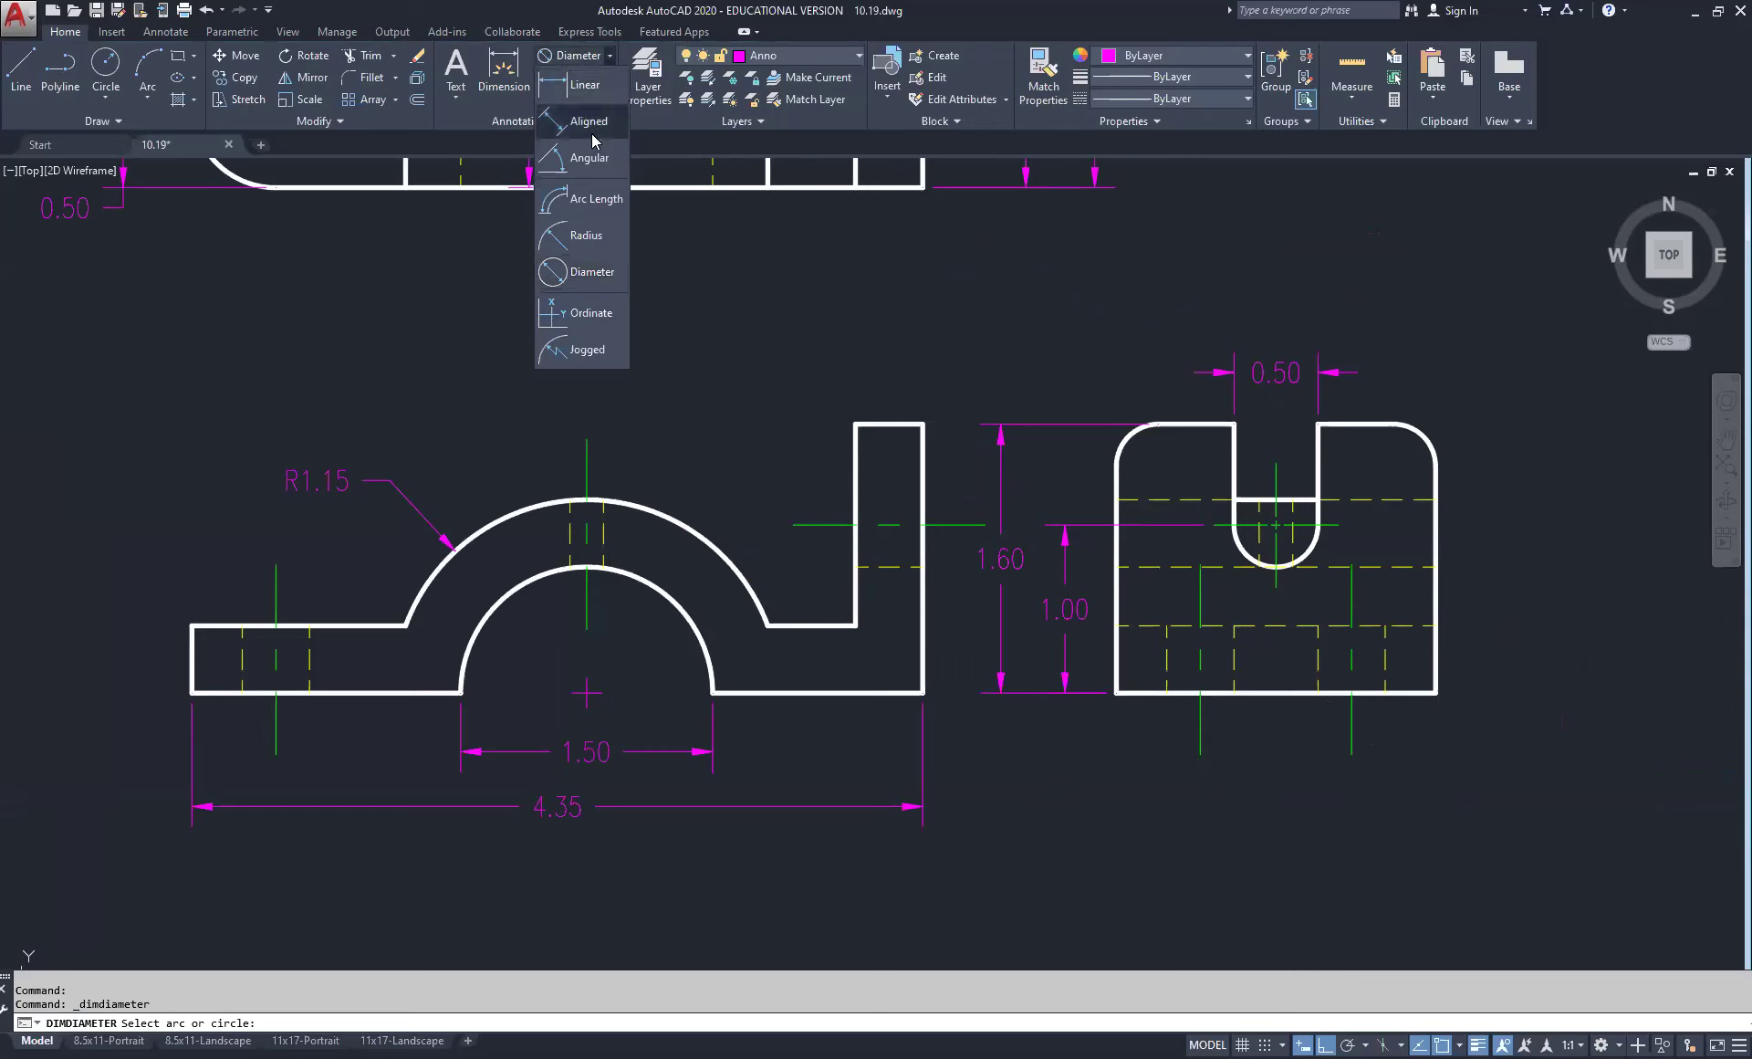
{"action": "left_click", "coordinate": [586, 235]}
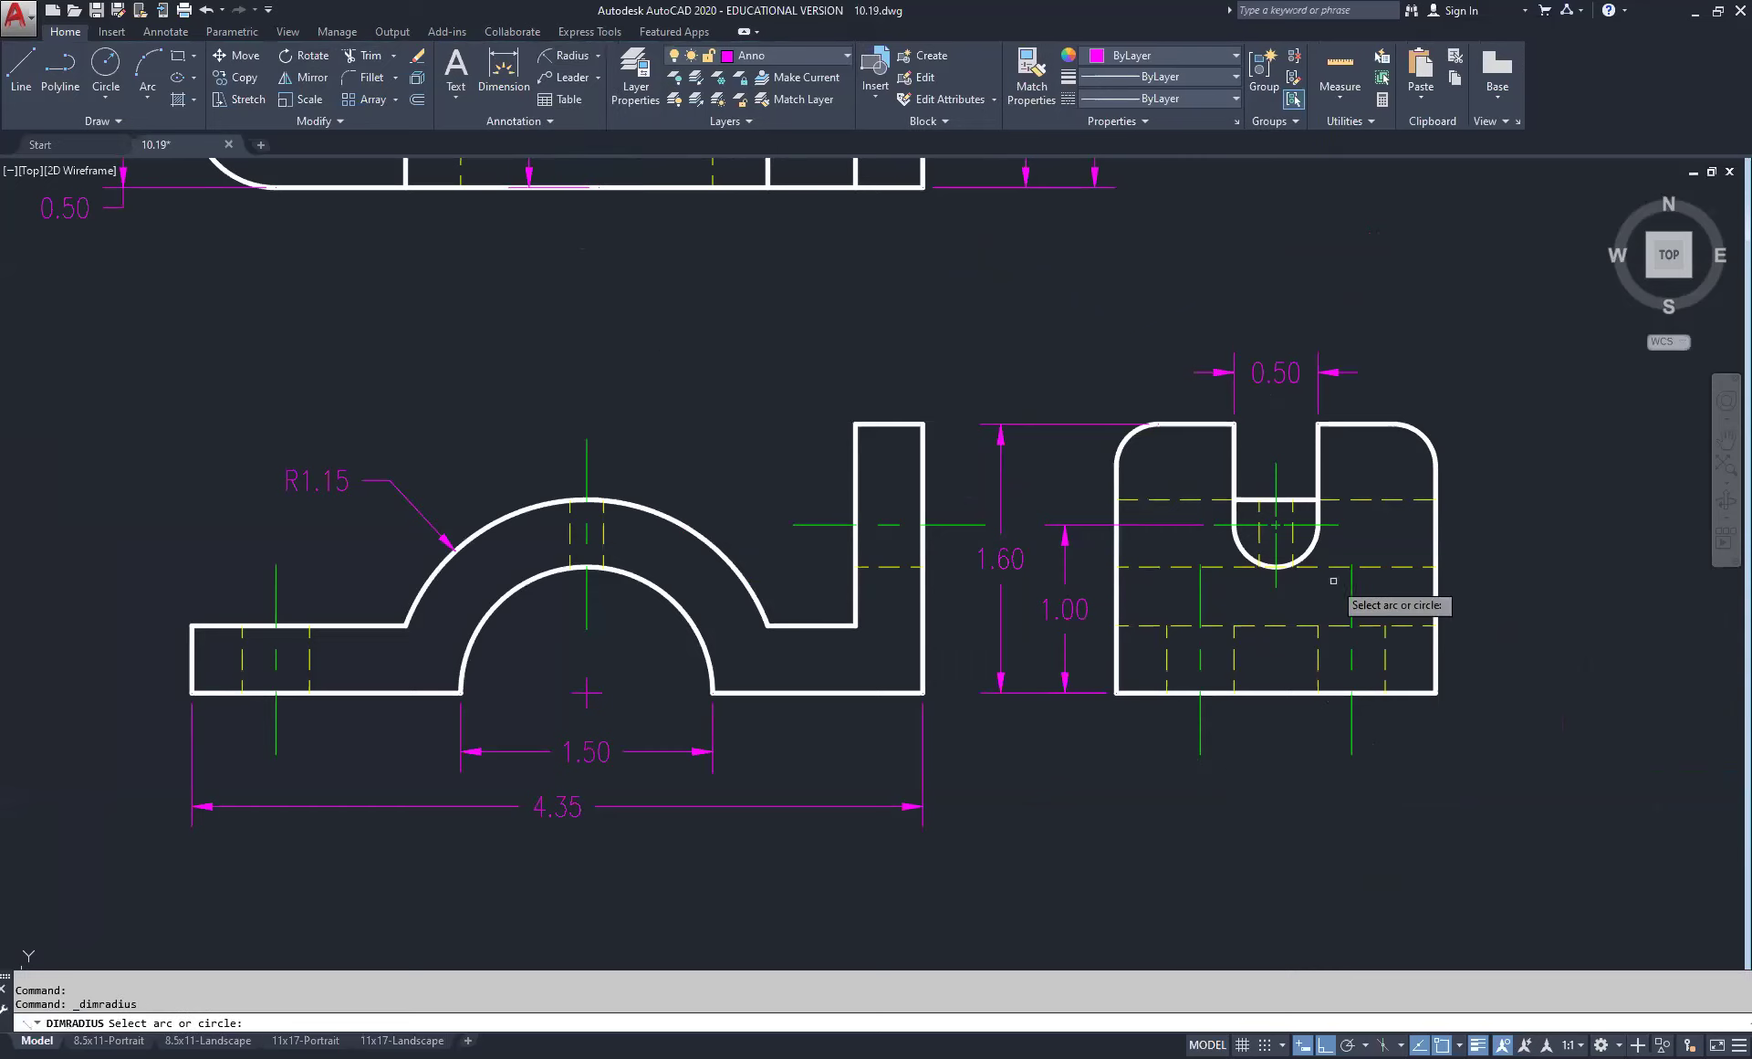
{"action": "left_click", "coordinate": [1312, 551]}
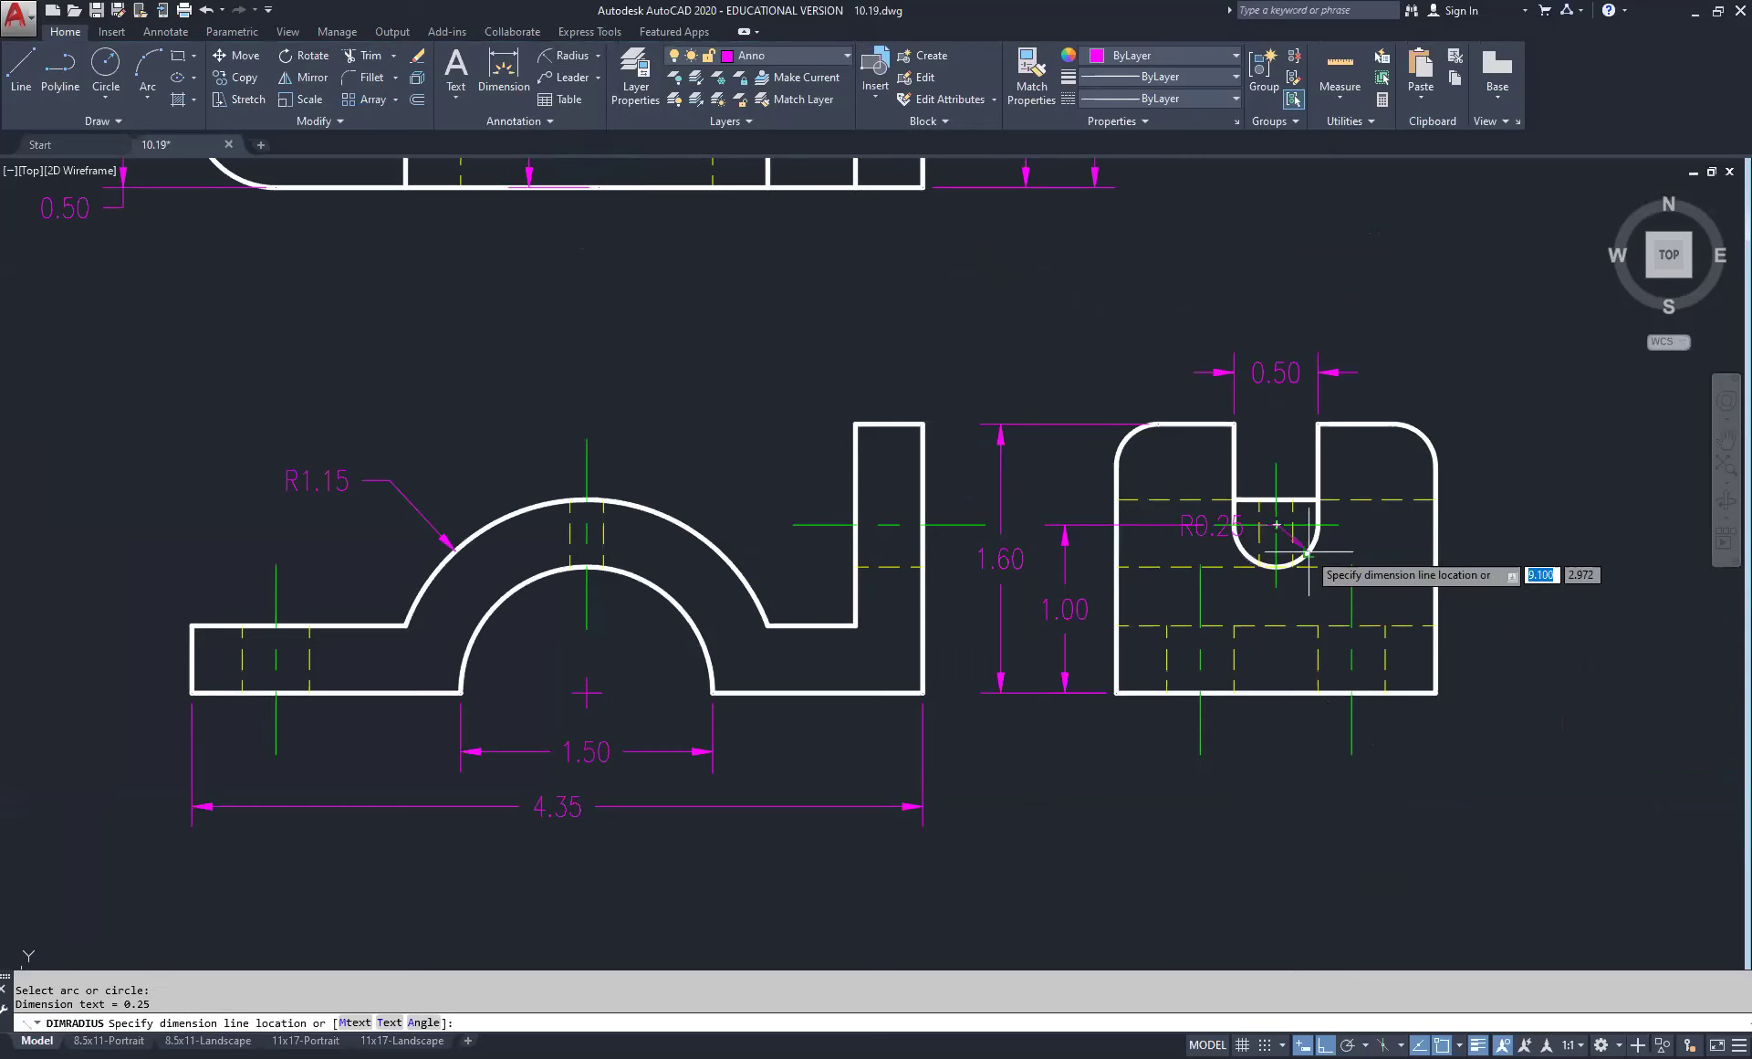
{"action": "left_click", "coordinate": [1407, 744]}
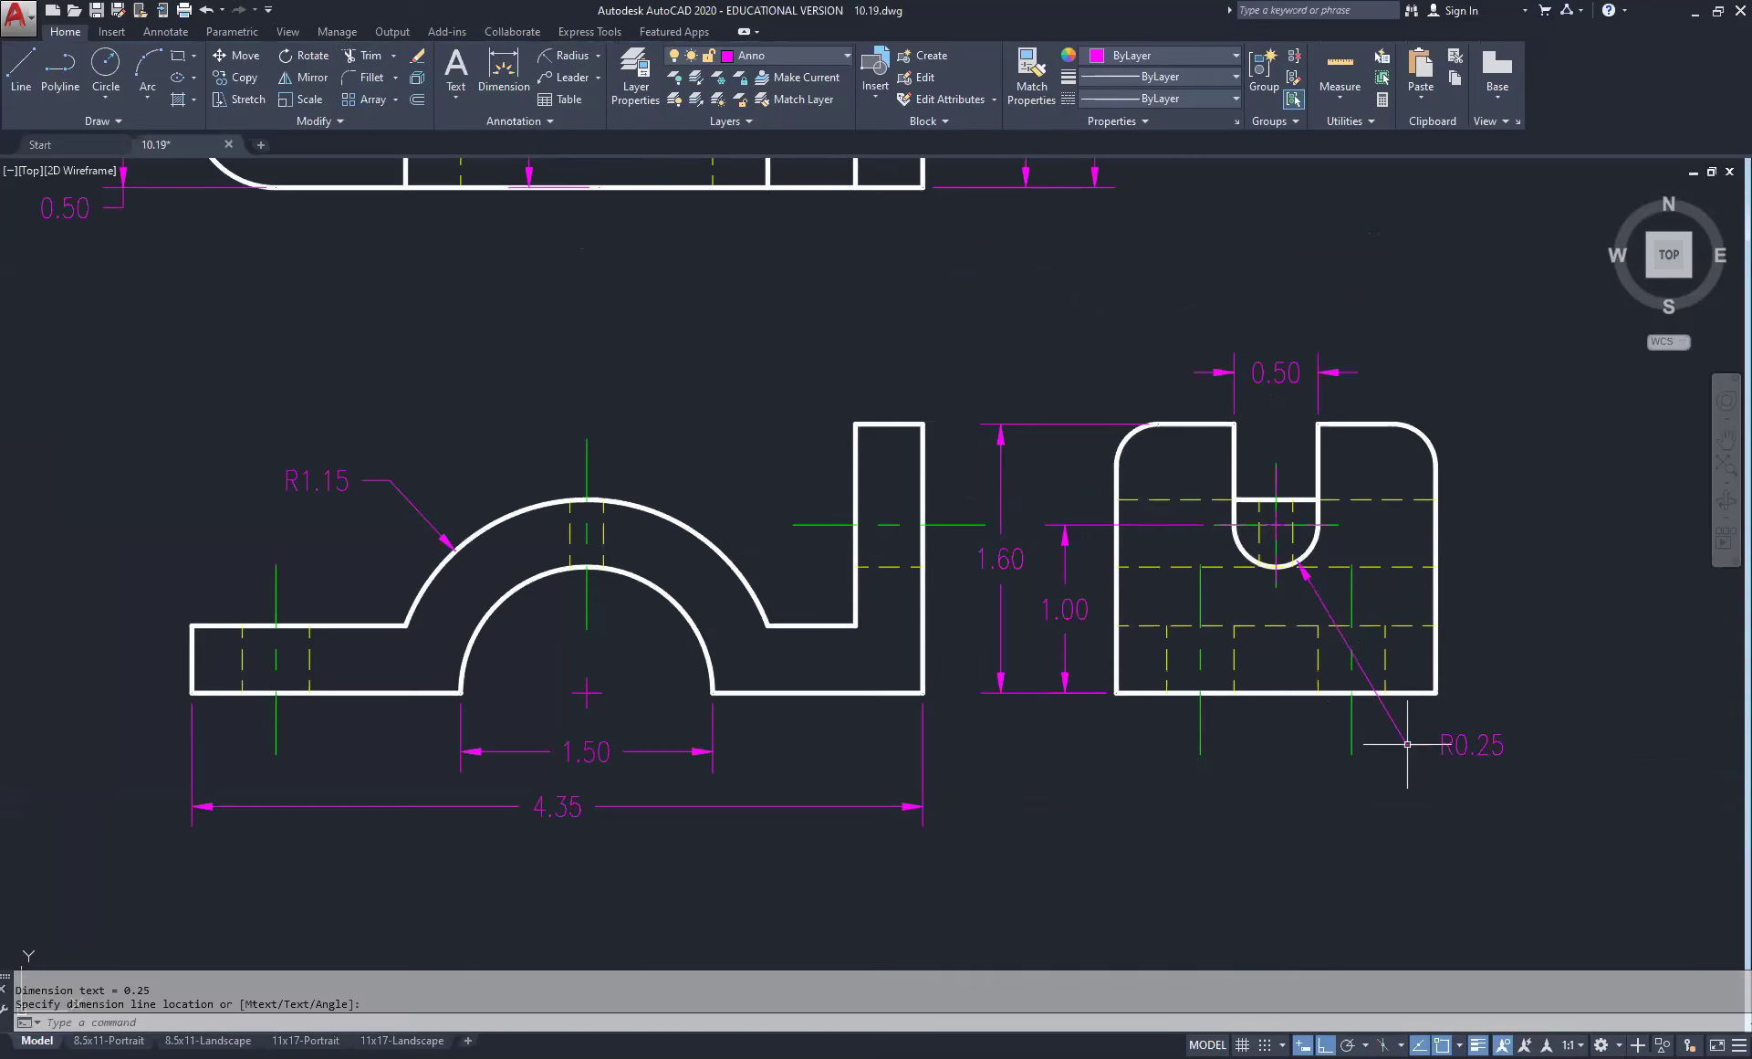
Step: Set the slot radius dimension's centre mark to None and close the Properties palette
{"action": "left_click", "coordinate": [1511, 713]}
{"action": "left_click", "coordinate": [1466, 760]}
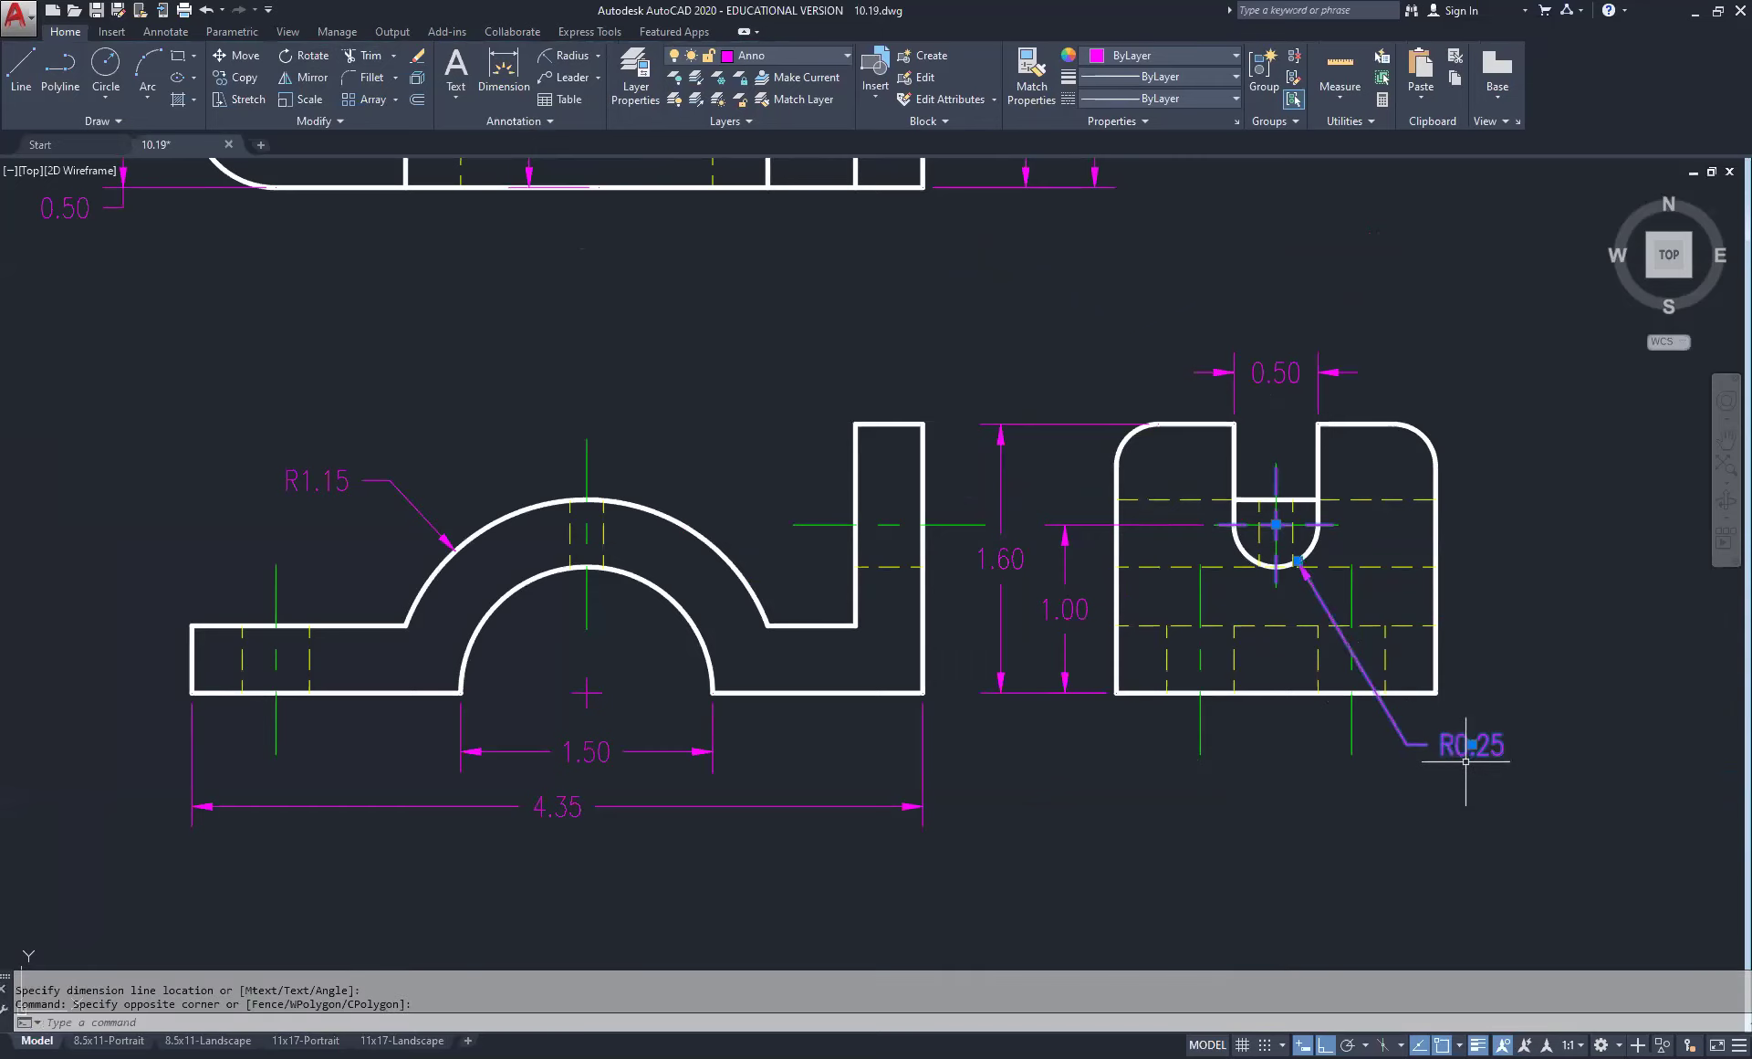
{"action": "right_click", "coordinate": [1549, 671]}
{"action": "left_click", "coordinate": [1599, 636]}
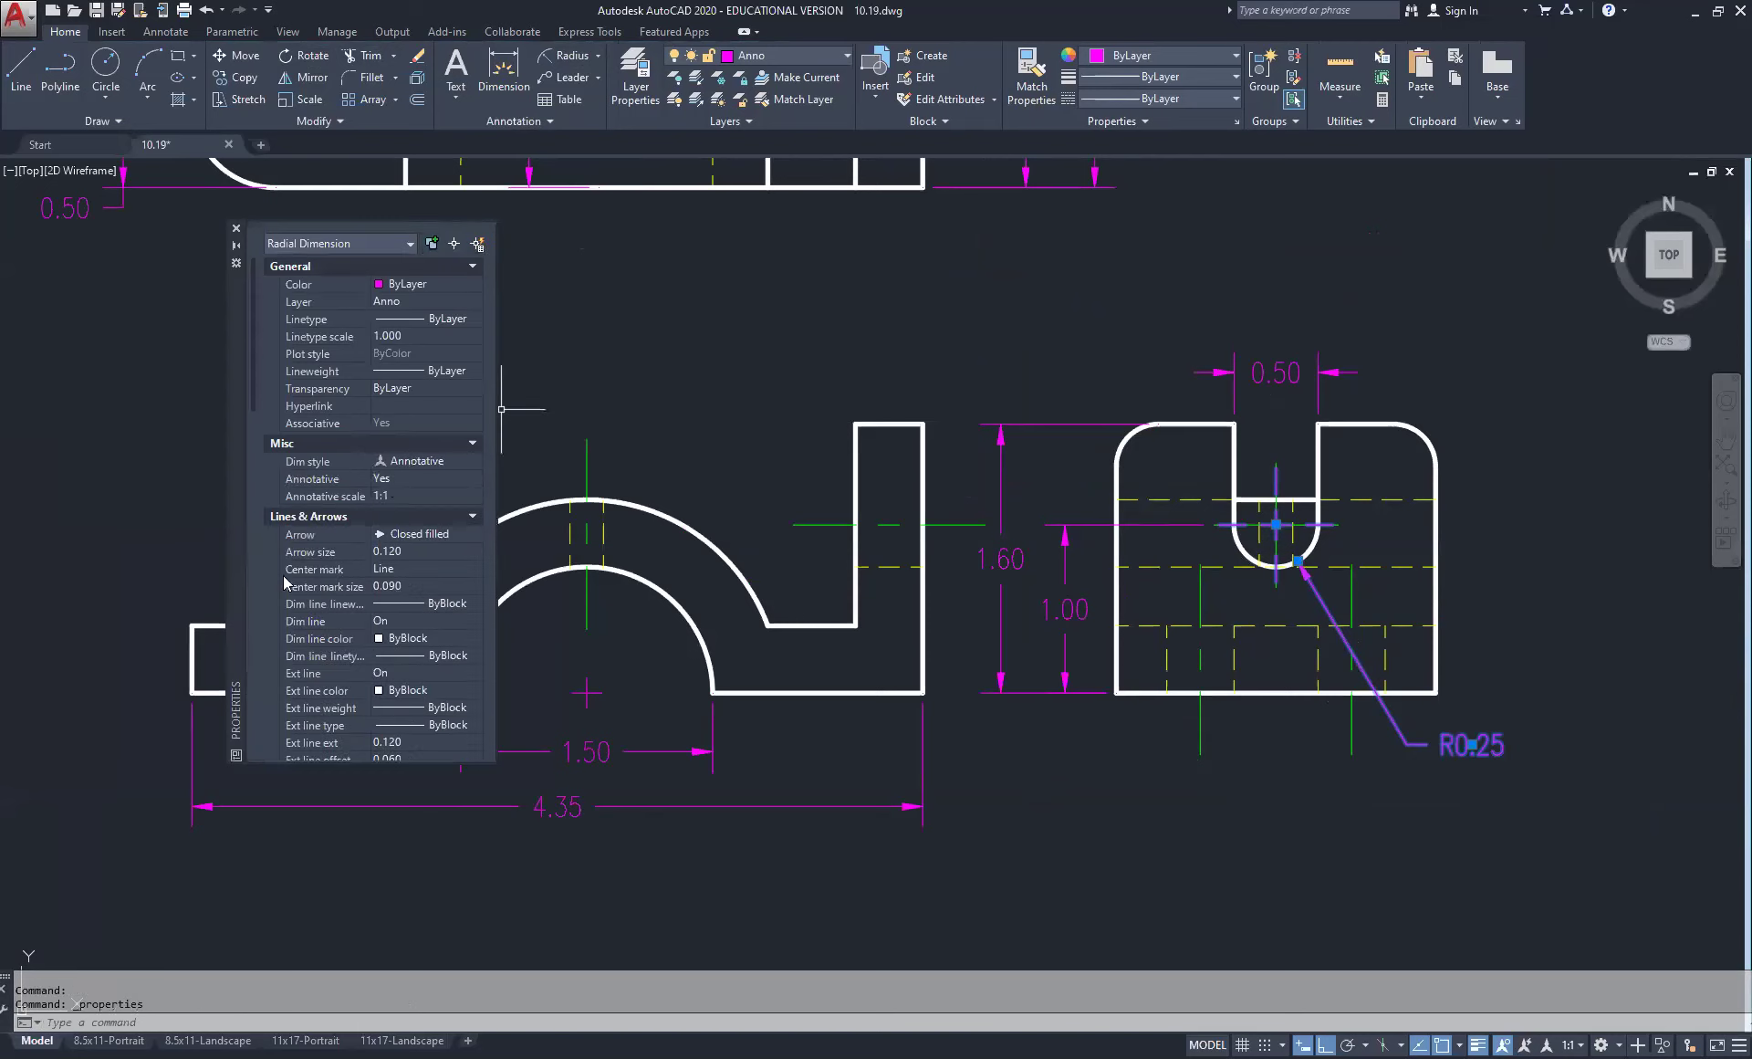
{"action": "left_click", "coordinate": [402, 570]}
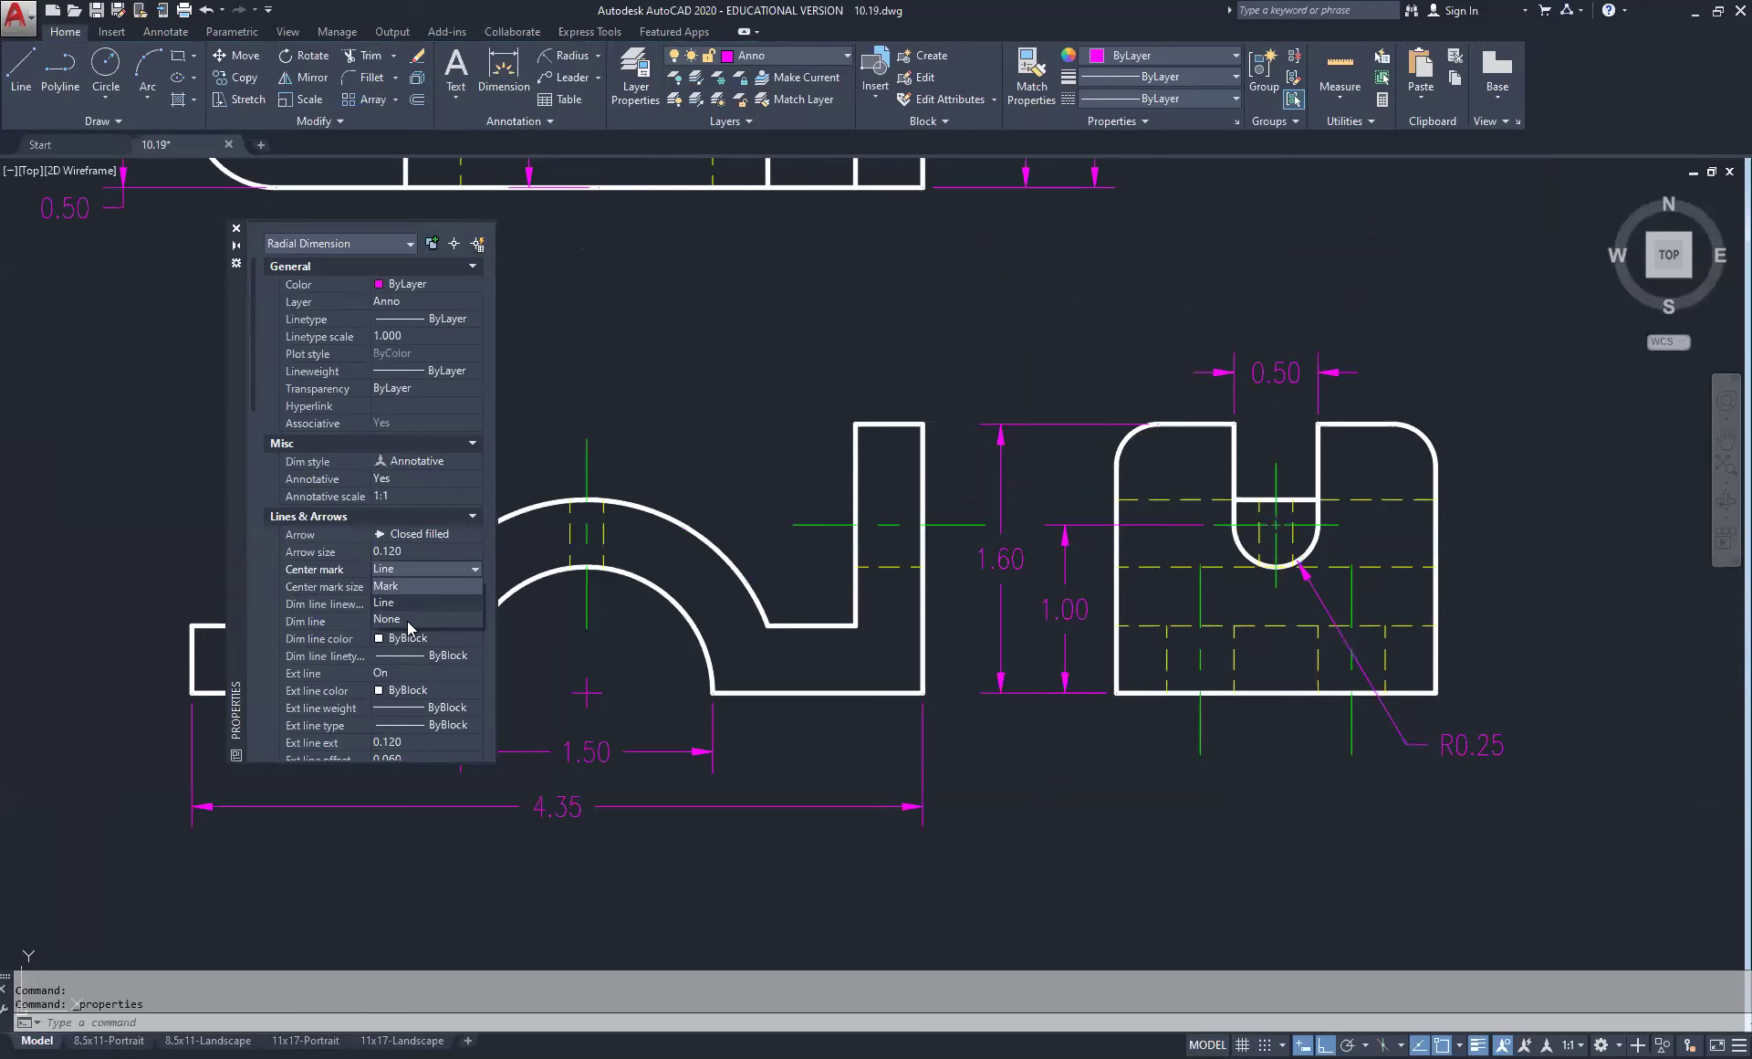
{"action": "left_click", "coordinate": [408, 620]}
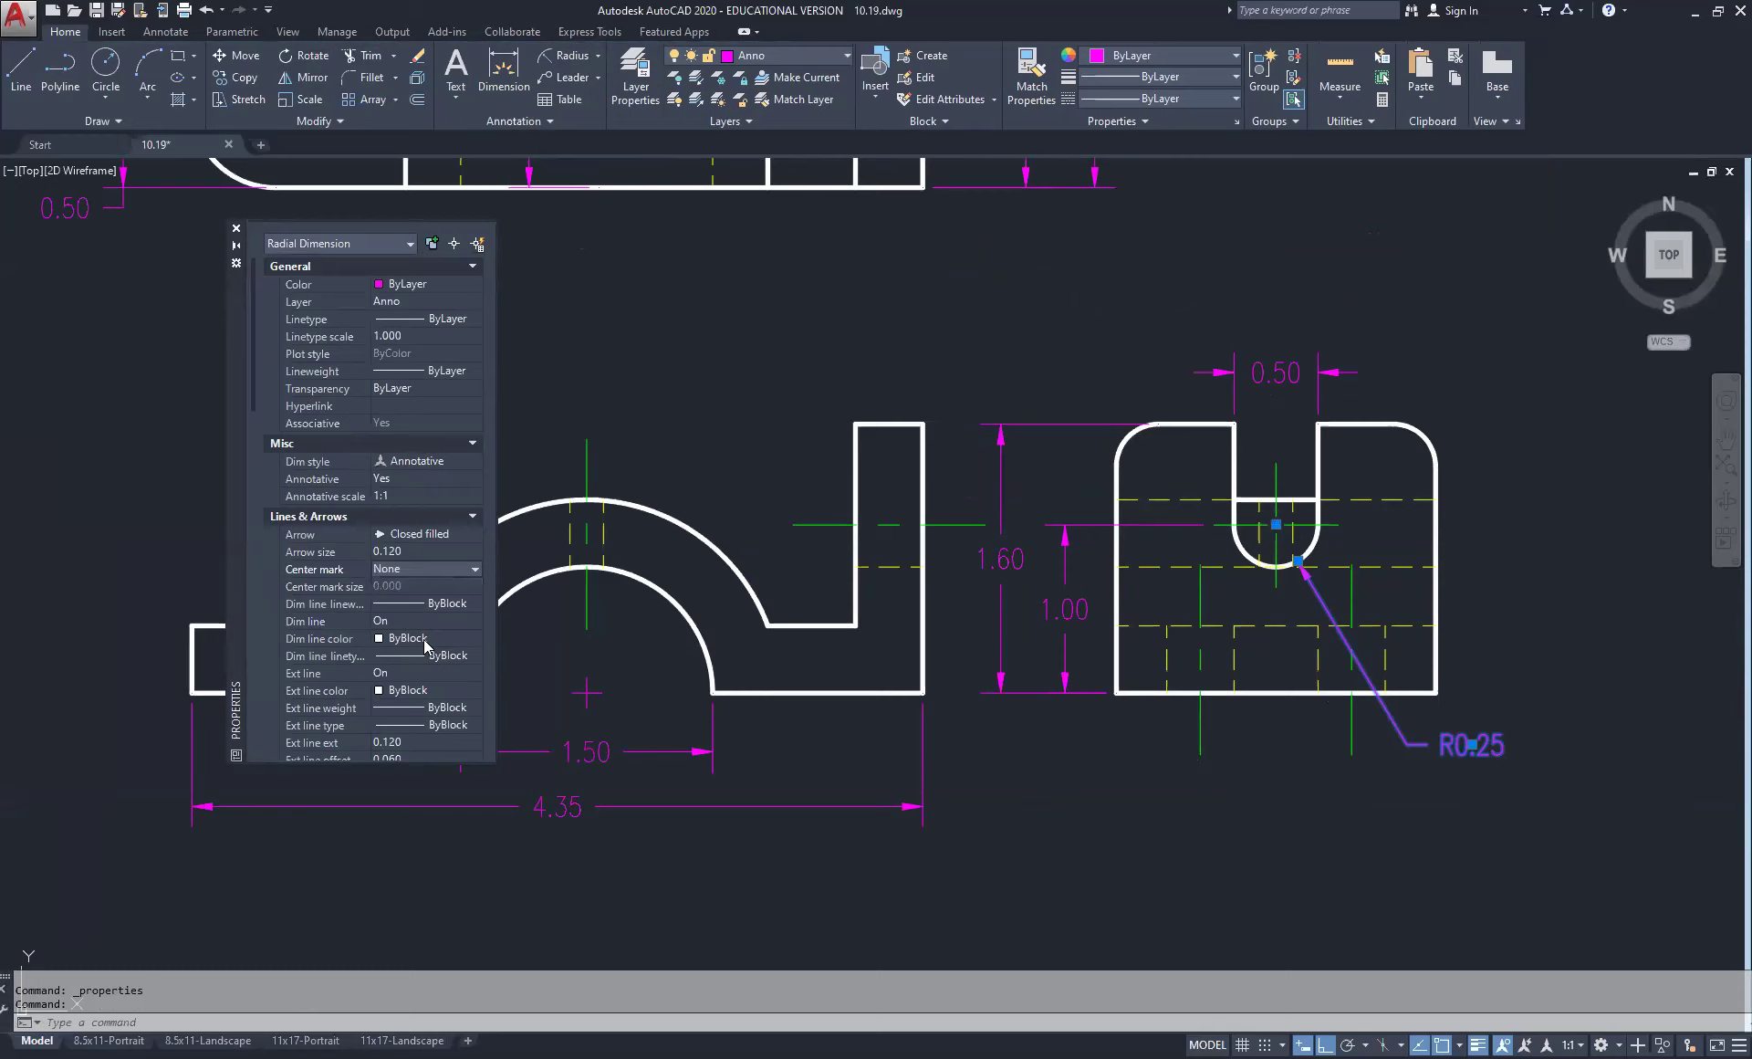
{"action": "left_click", "coordinate": [237, 230]}
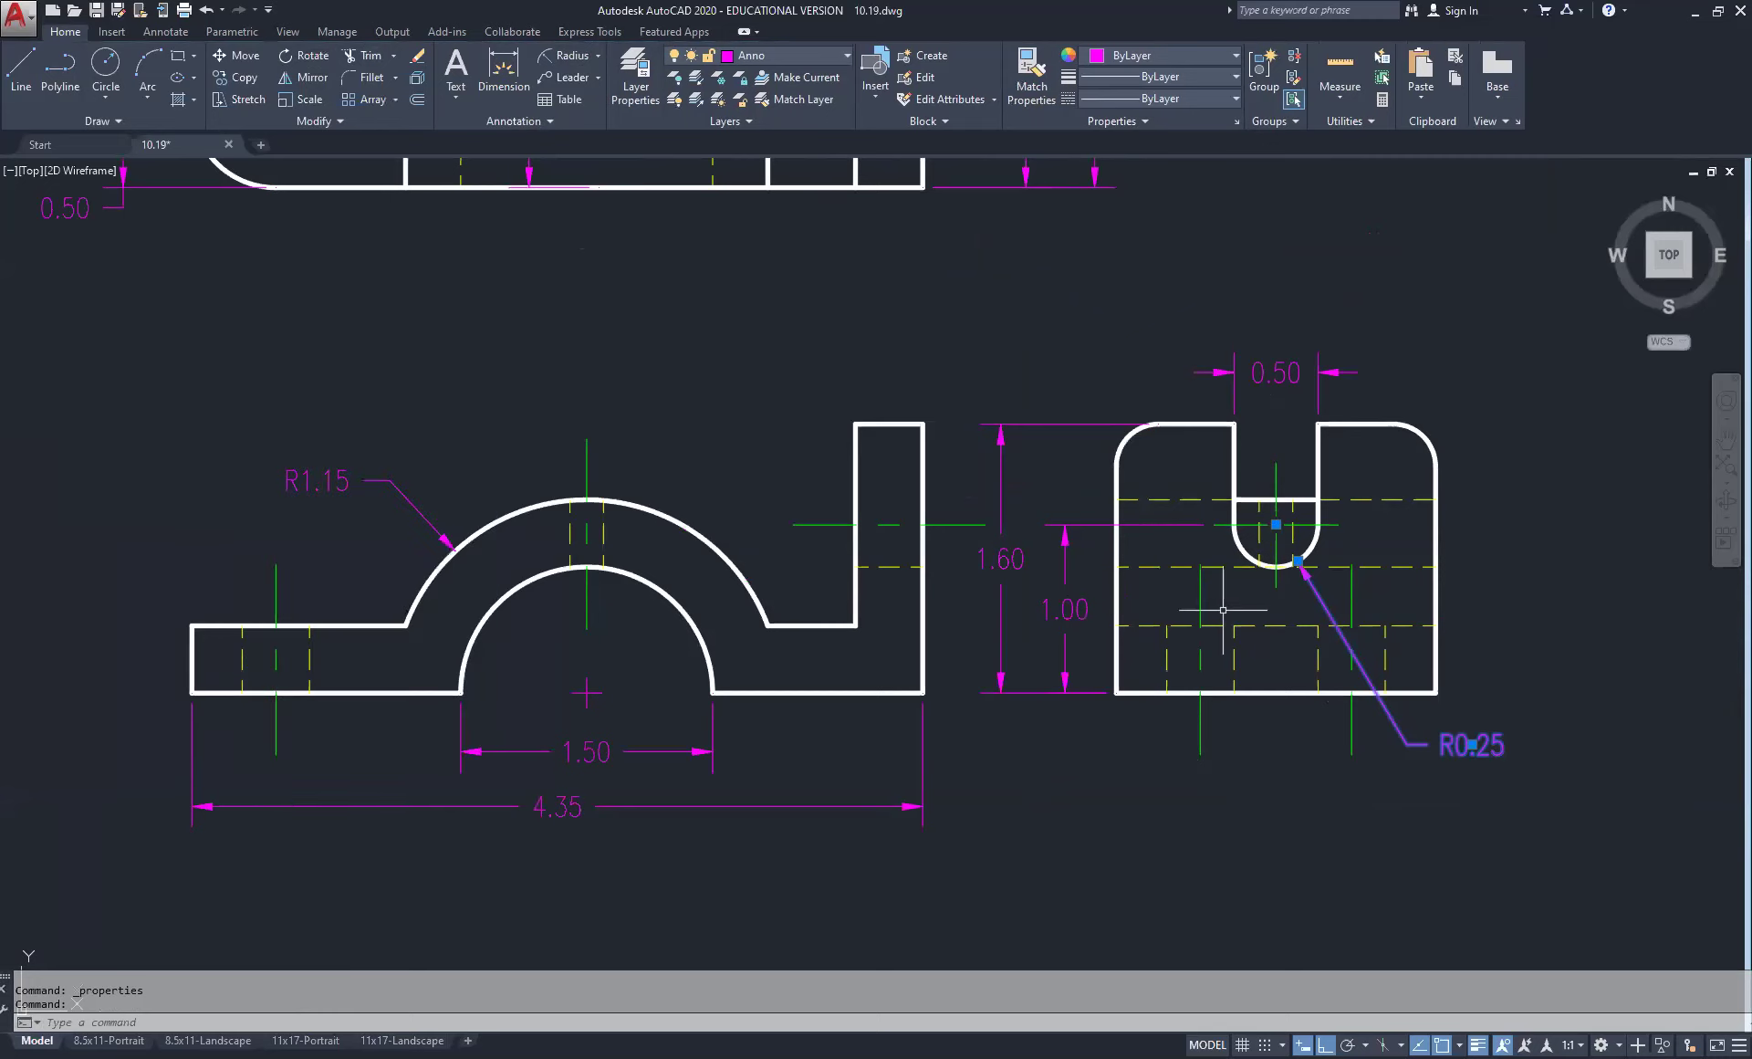
{"action": "key", "text": "Escape"}
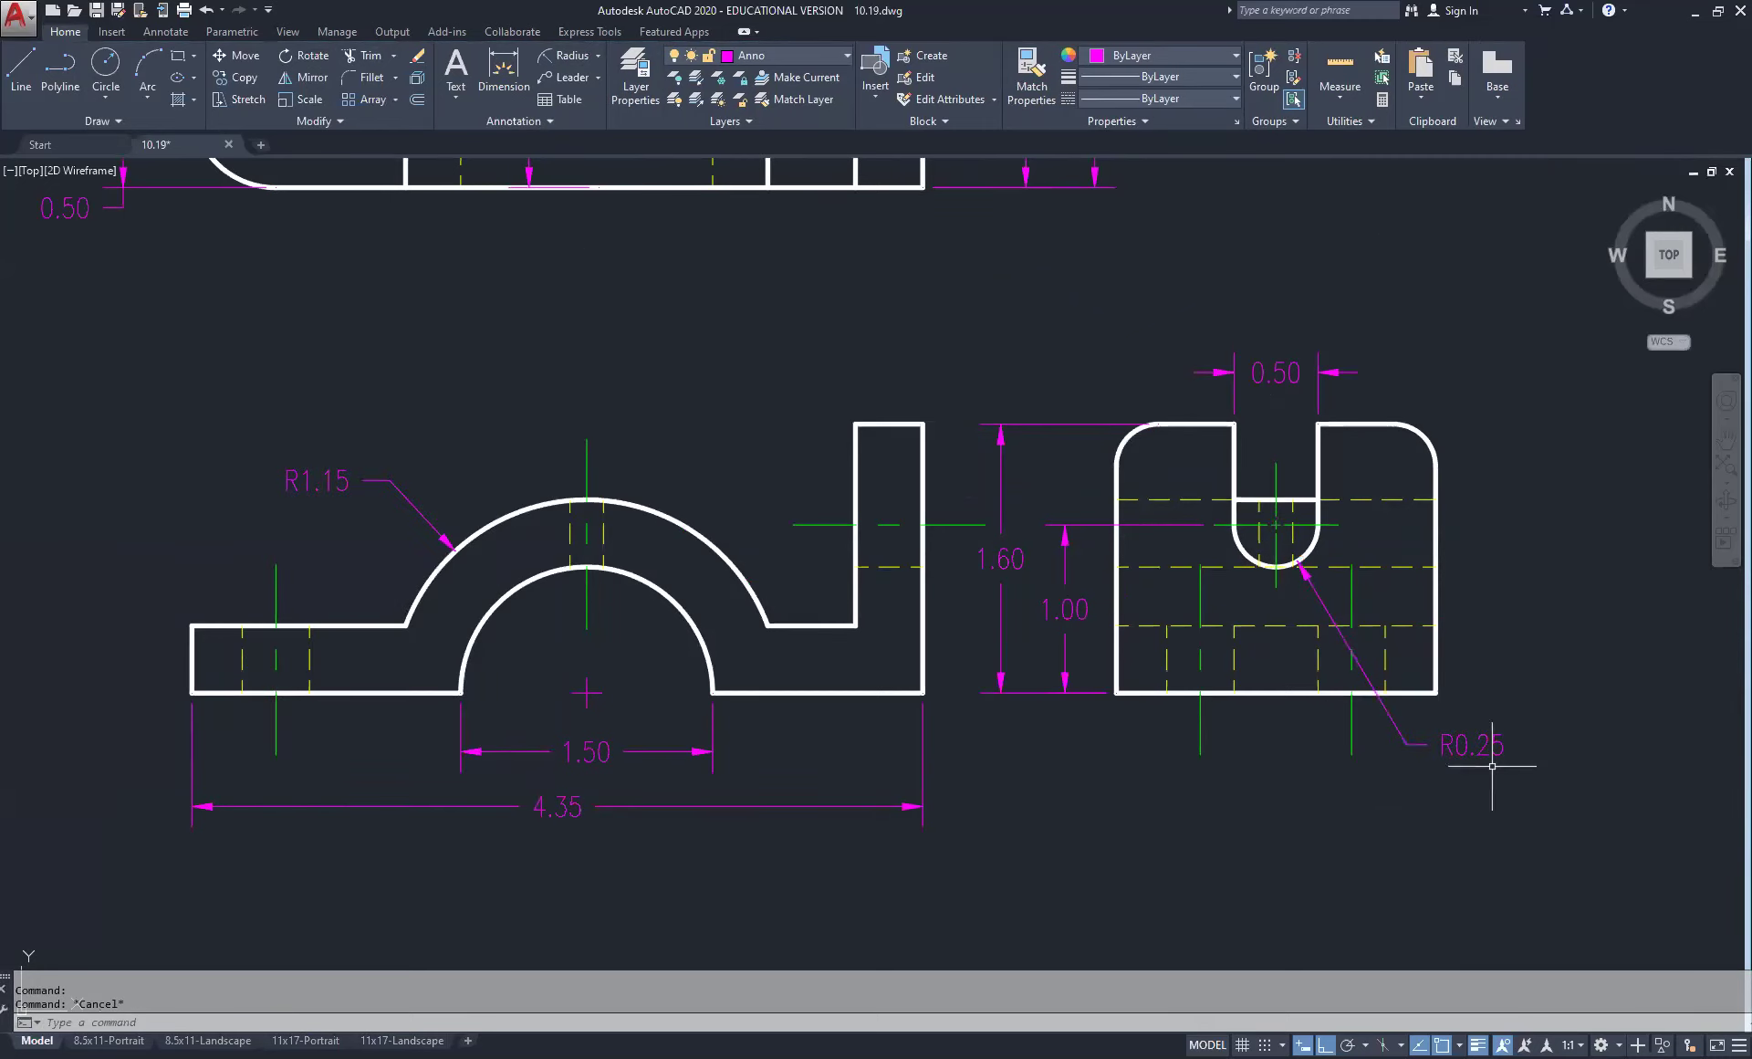
Step: Replace the slot radius dimension's text with just "R", removing the numeric value, and end text editing
{"action": "left_click", "coordinate": [1472, 743]}
{"action": "double_click", "coordinate": [1472, 744]}
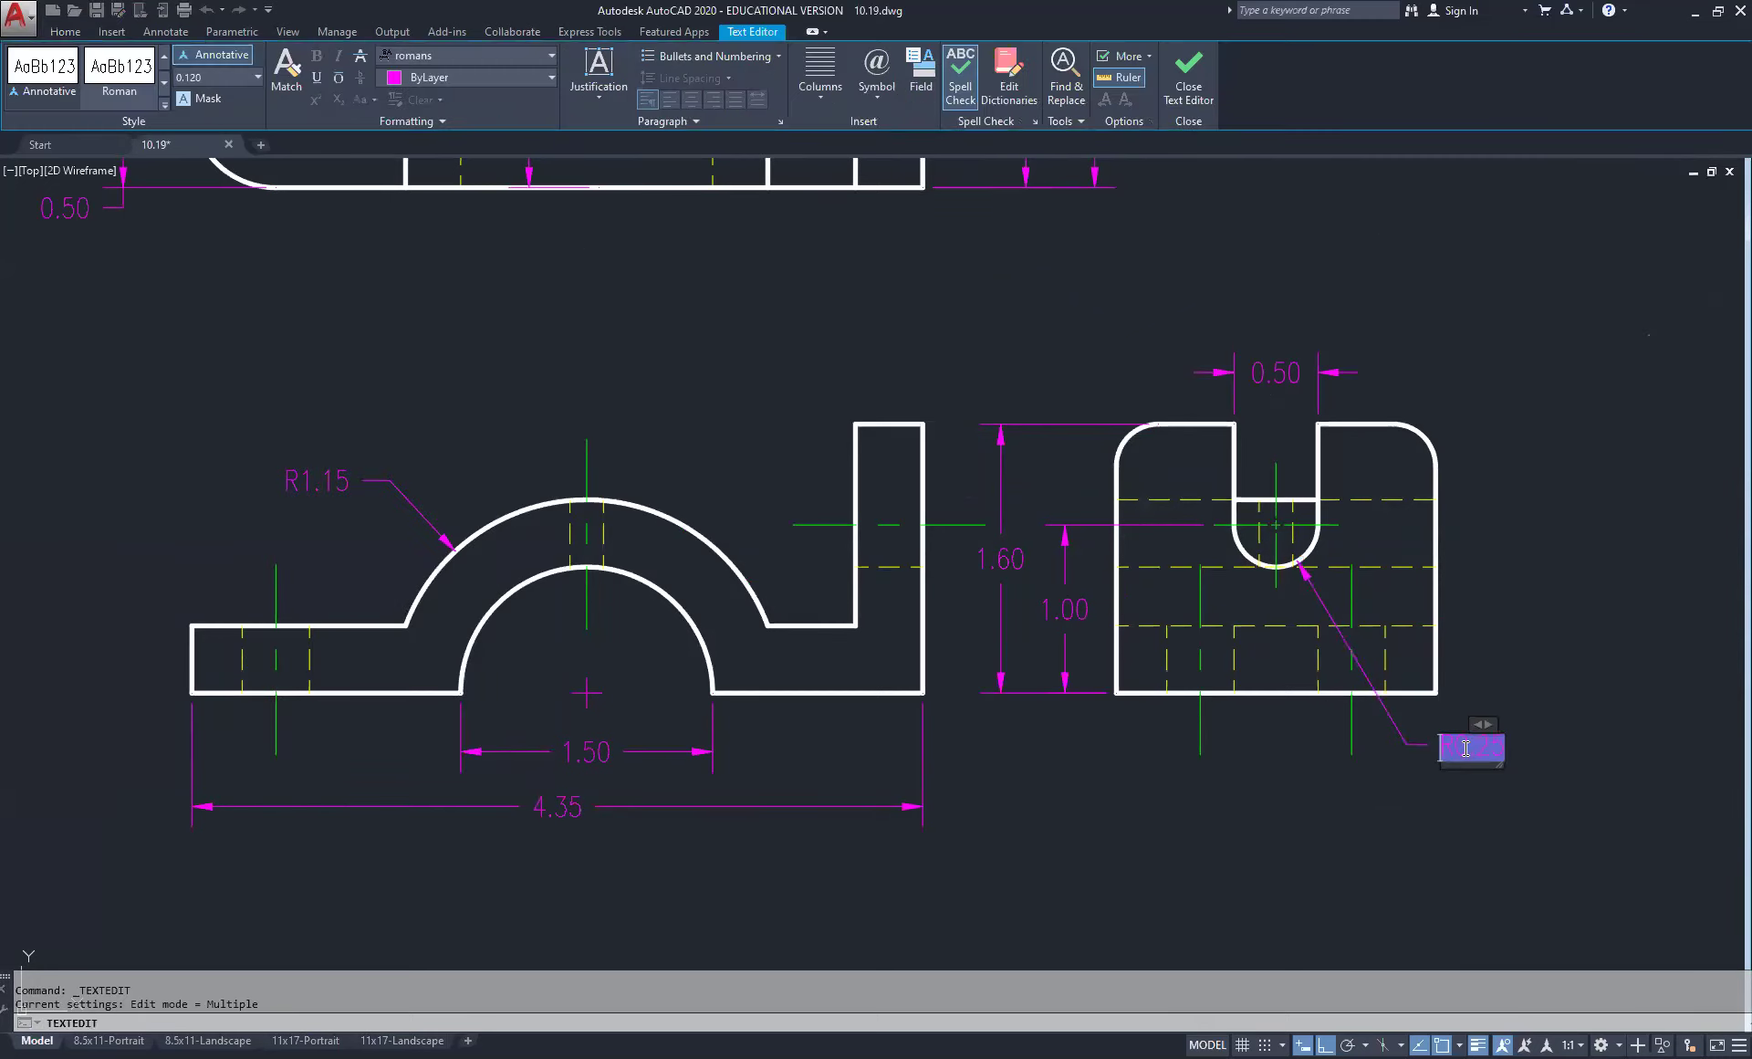
{"action": "key", "text": "Home"}
{"action": "type", "text": "R"}
{"action": "right_click", "coordinate": [1483, 756]}
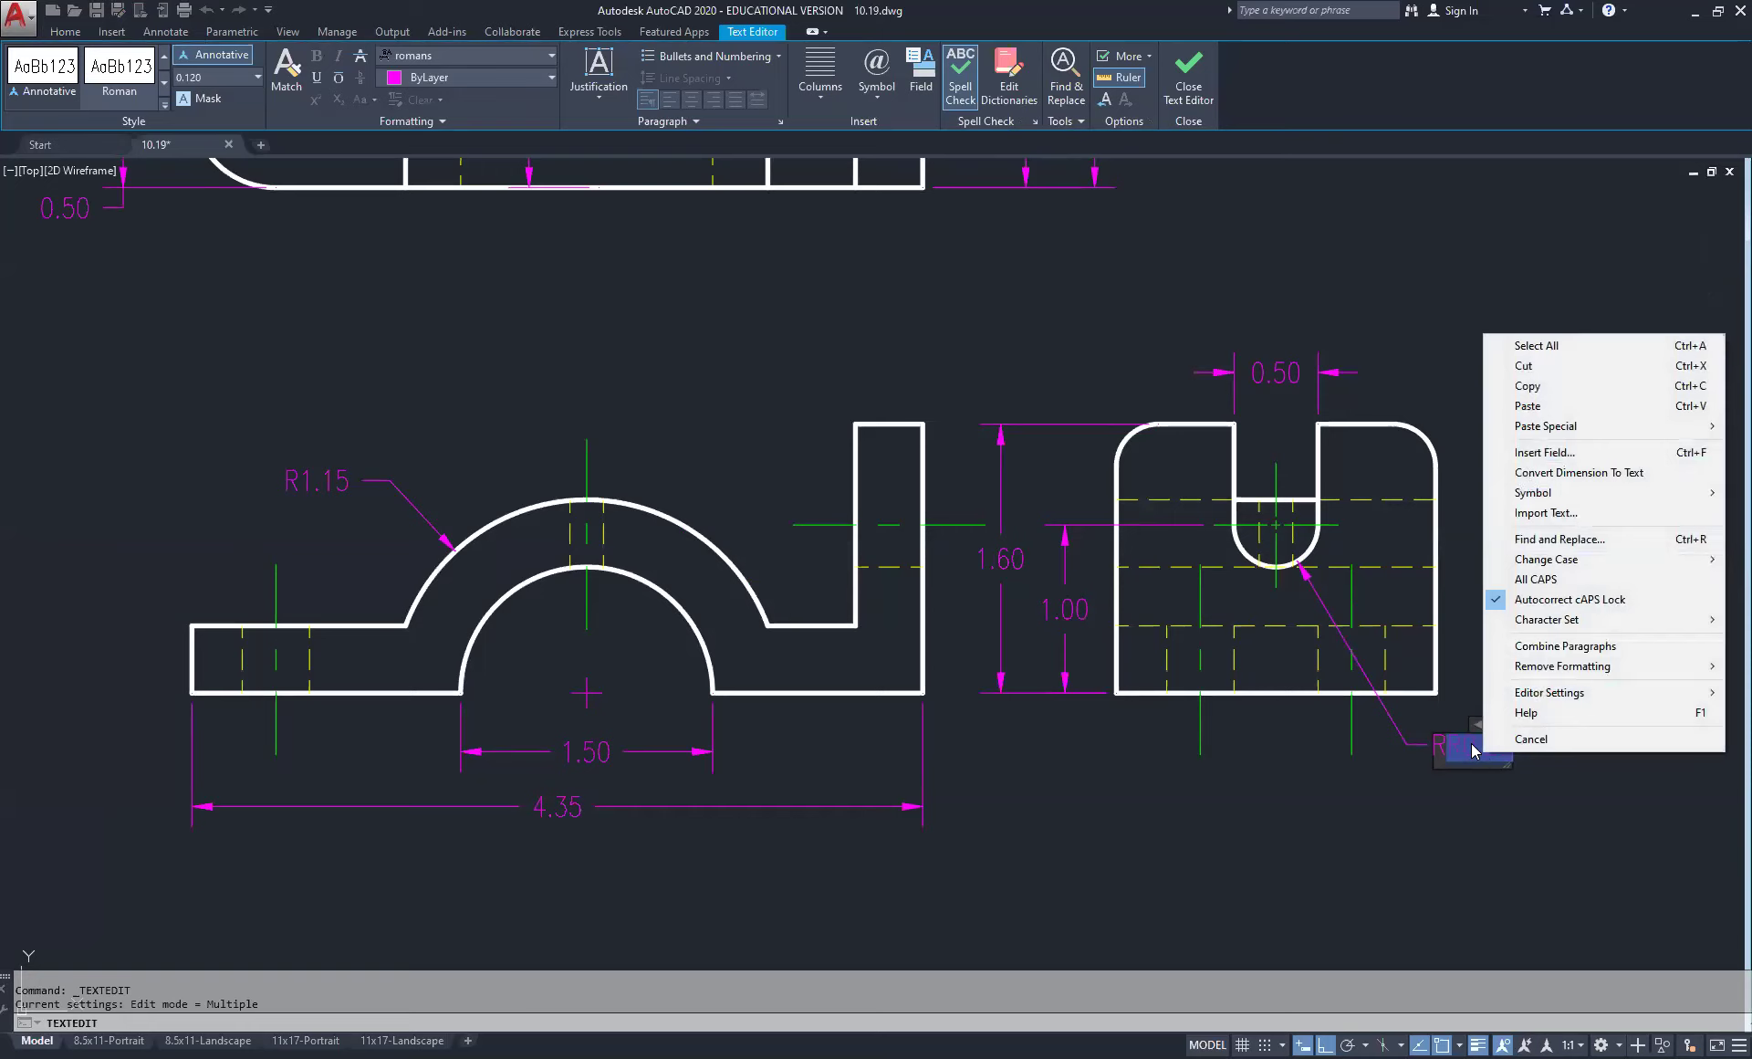
{"action": "key", "text": "Escape"}
{"action": "key", "text": "Delete"}
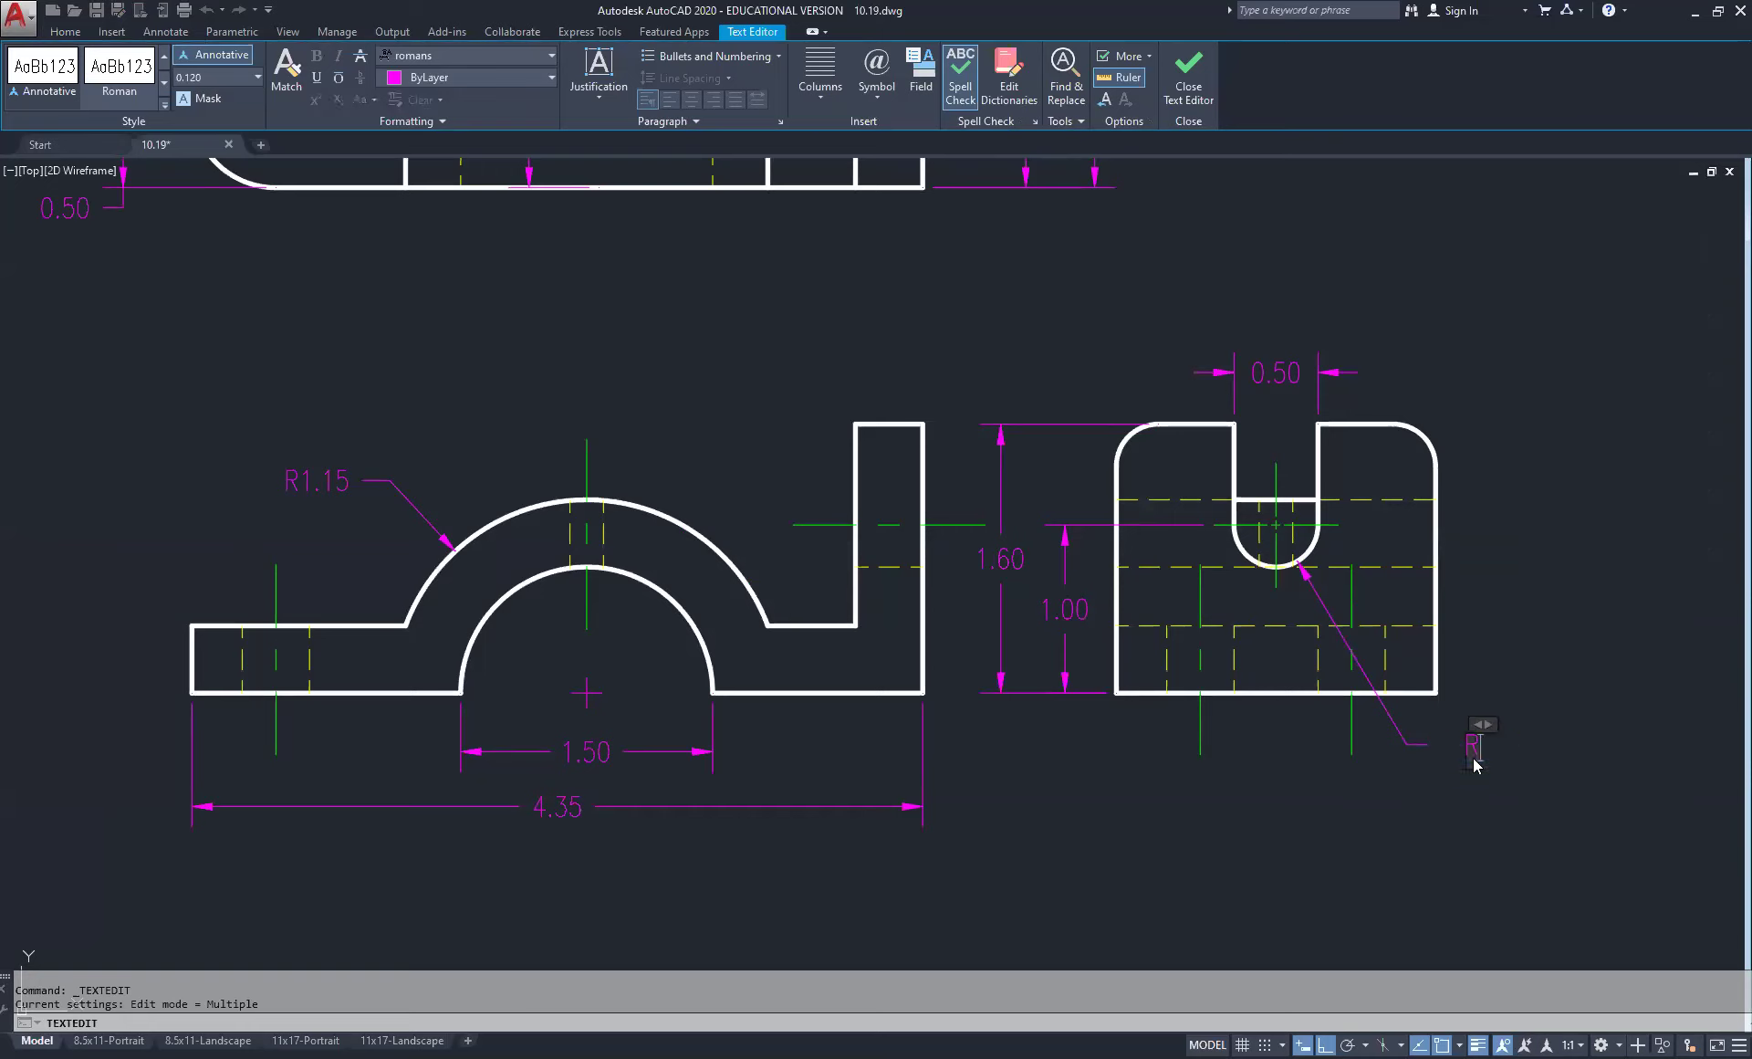
{"action": "left_click", "coordinate": [1552, 745]}
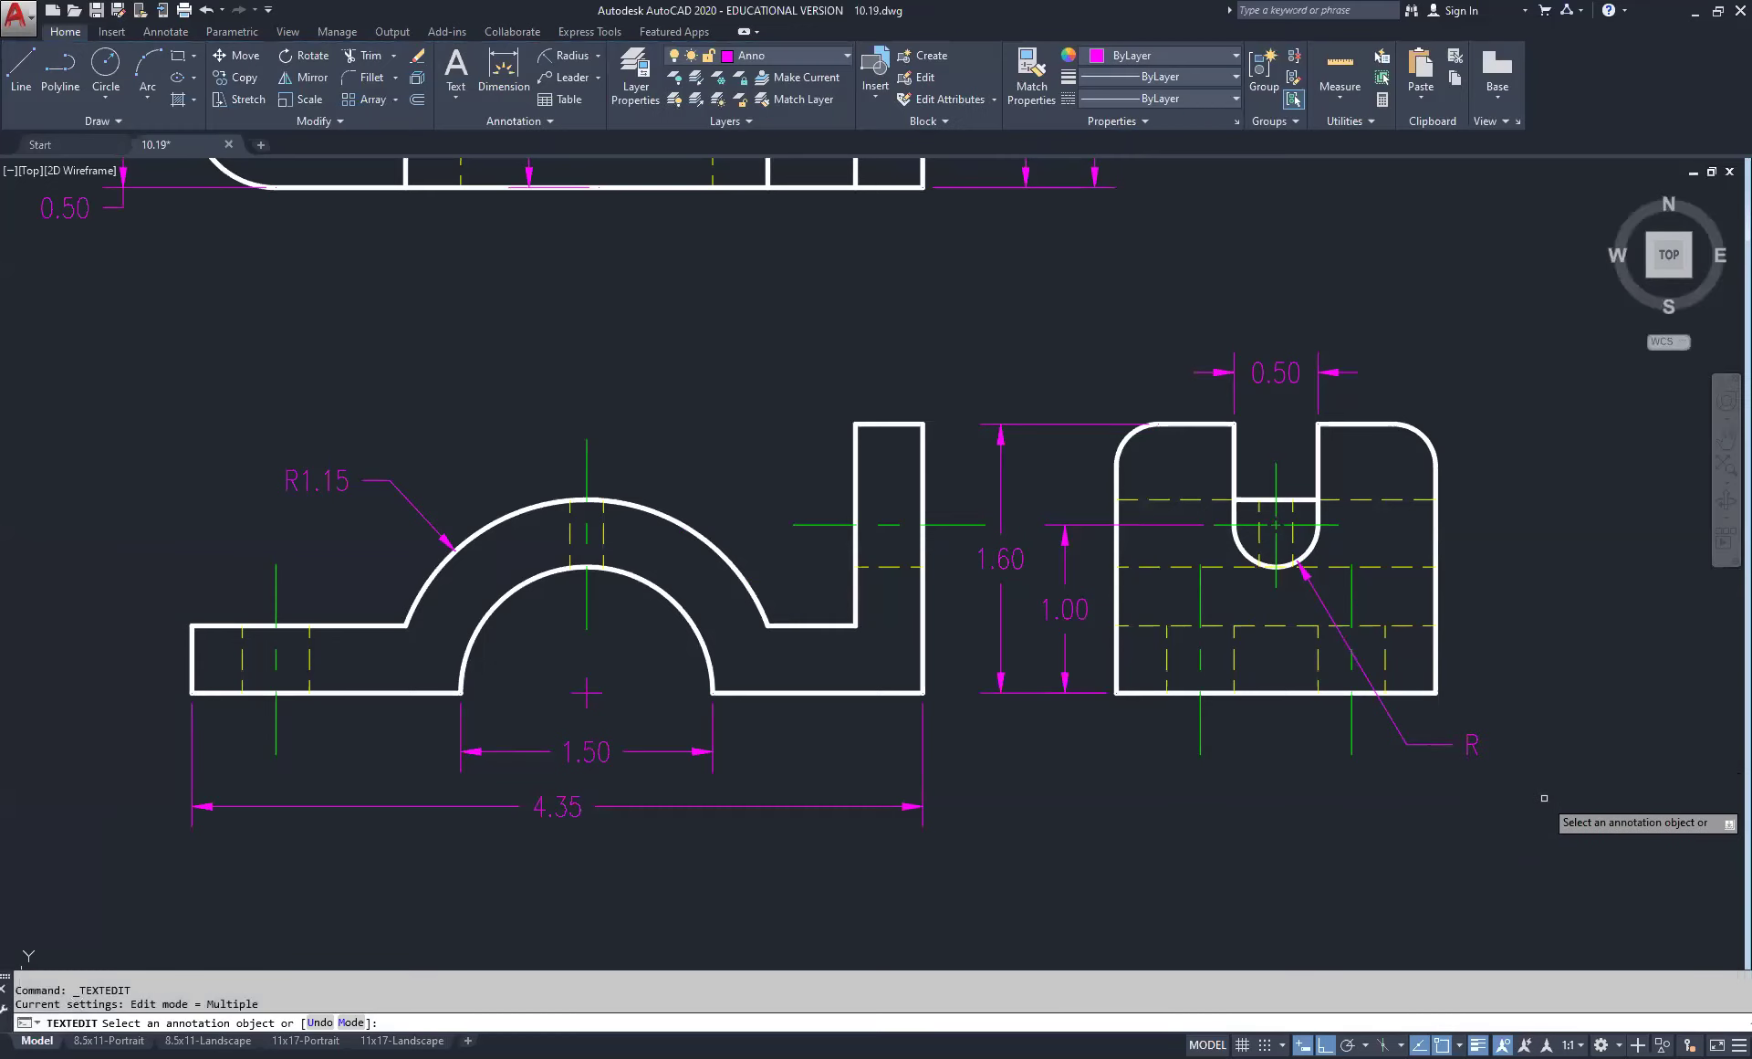
{"action": "key", "text": "Escape"}
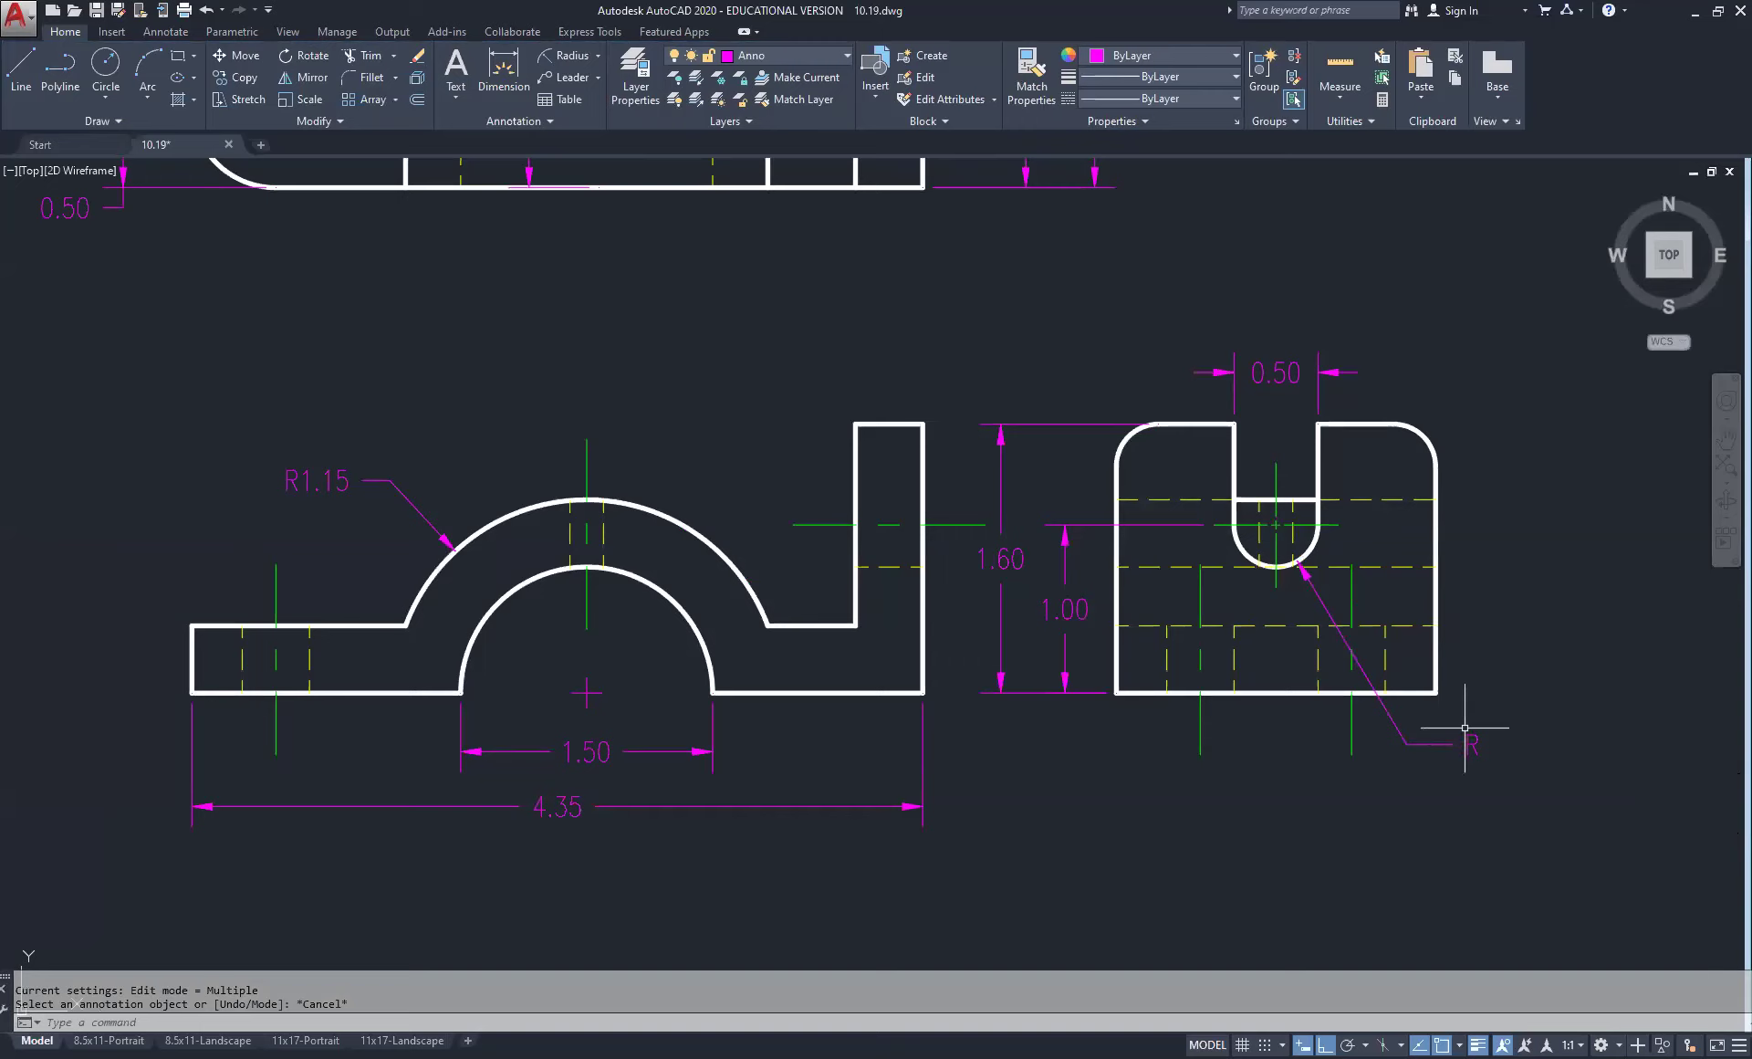
Step: Compare the front and side view dimensions with the problem sheet to find which ones are still missing
{"action": "scroll", "coordinate": [991, 636], "scroll_direction": "down", "scroll_amount": 2}
{"action": "scroll", "coordinate": [702, 615], "scroll_direction": "up", "scroll_amount": 4}
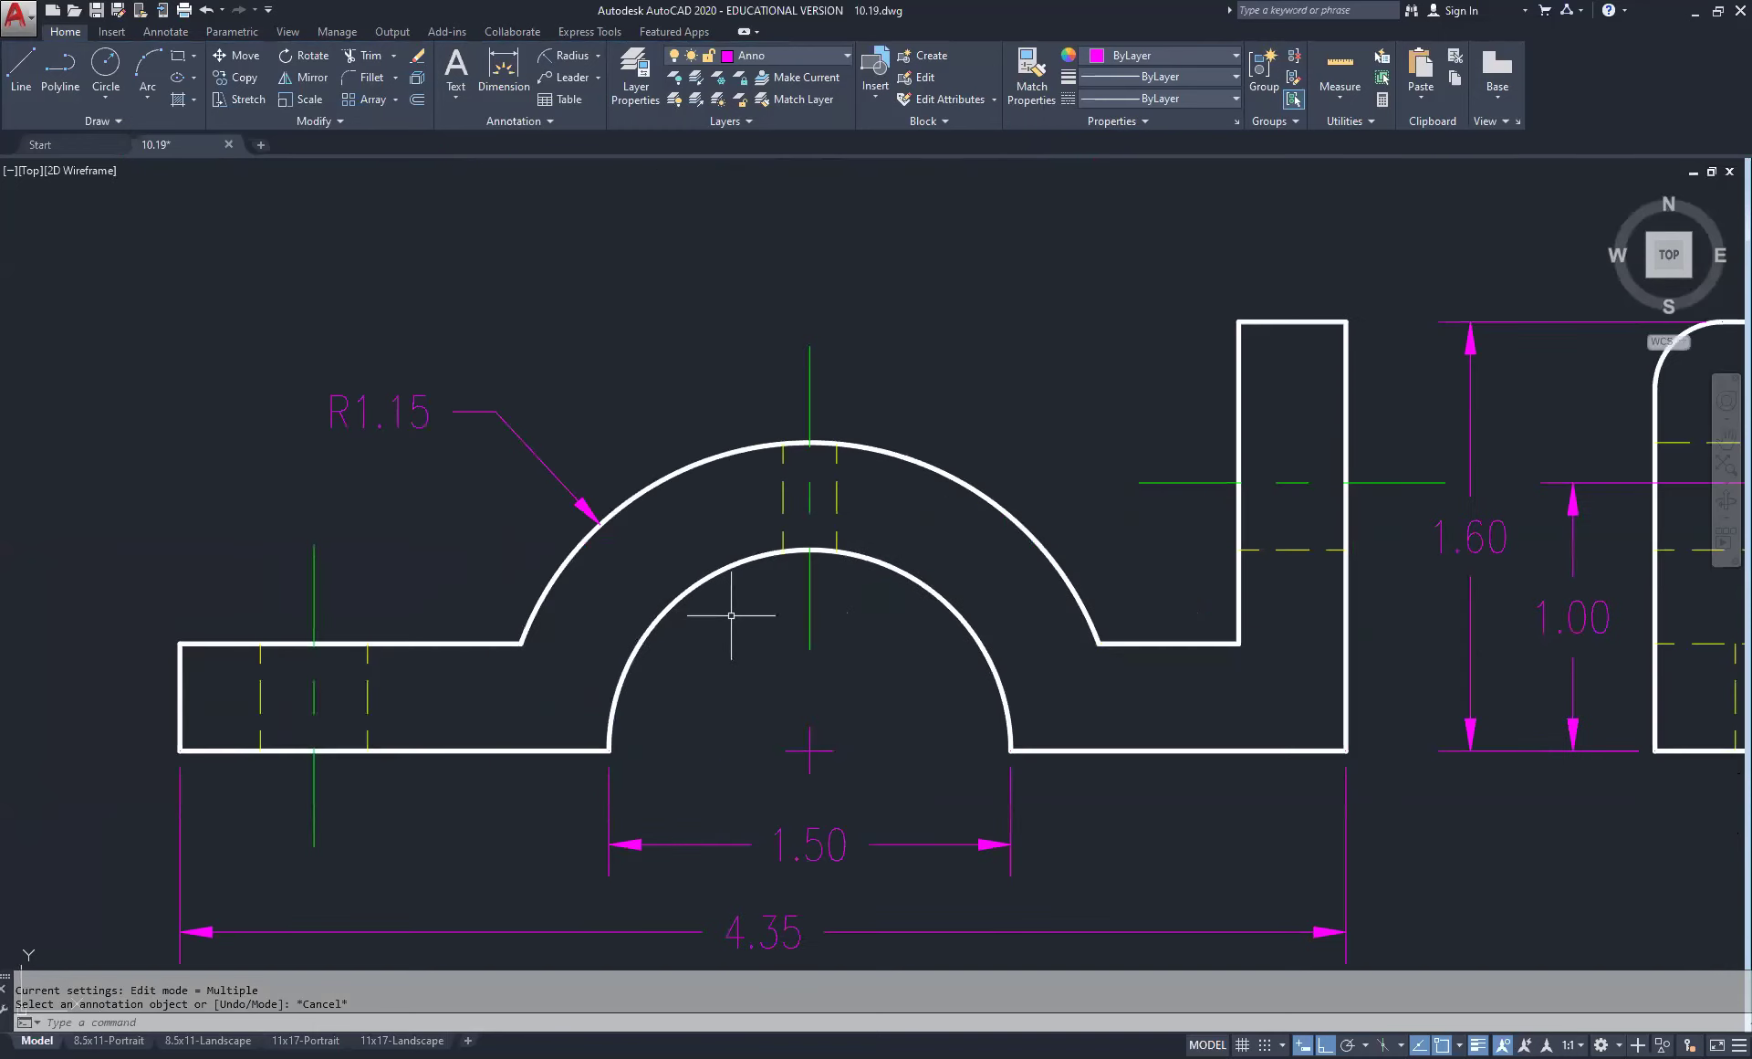
{"action": "scroll", "coordinate": [523, 886], "scroll_direction": "down", "scroll_amount": 6}
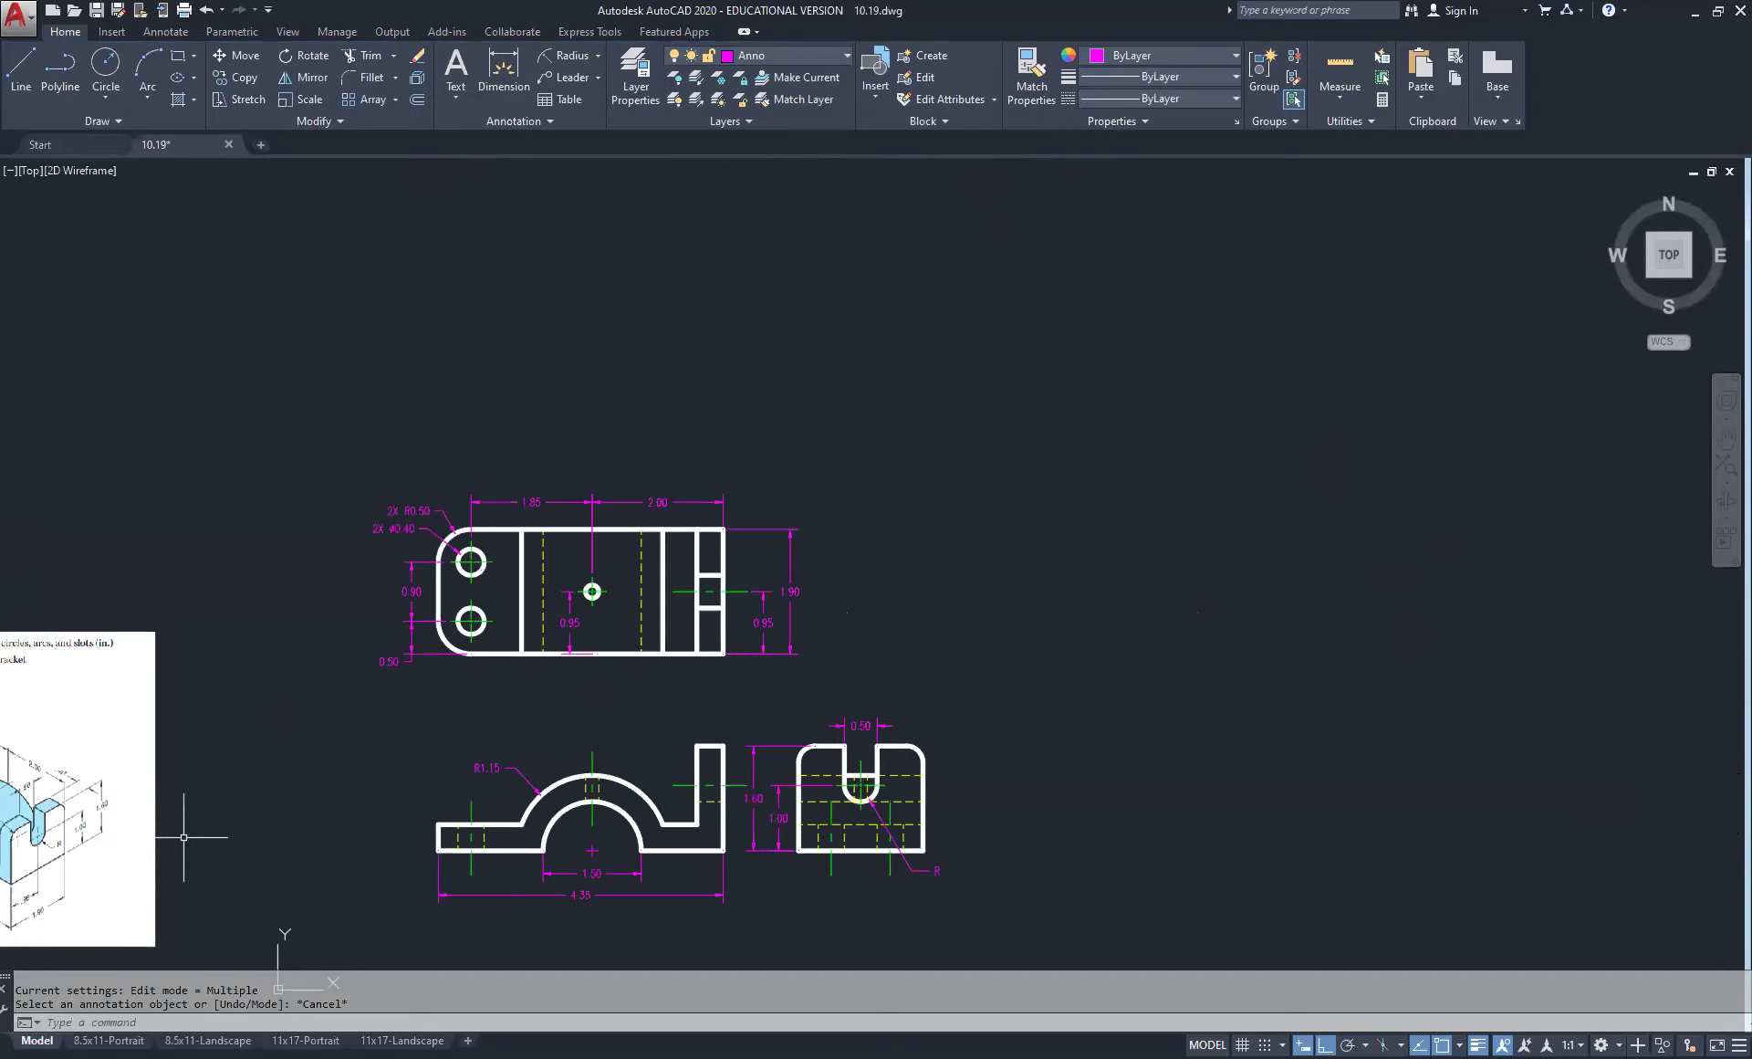
{"action": "middle_click_drag", "start_coordinate": [183, 836], "coordinate": [546, 629]}
{"action": "scroll", "coordinate": [546, 630], "scroll_direction": "up", "scroll_amount": 4}
{"action": "scroll", "coordinate": [506, 680], "scroll_direction": "down", "scroll_amount": 2}
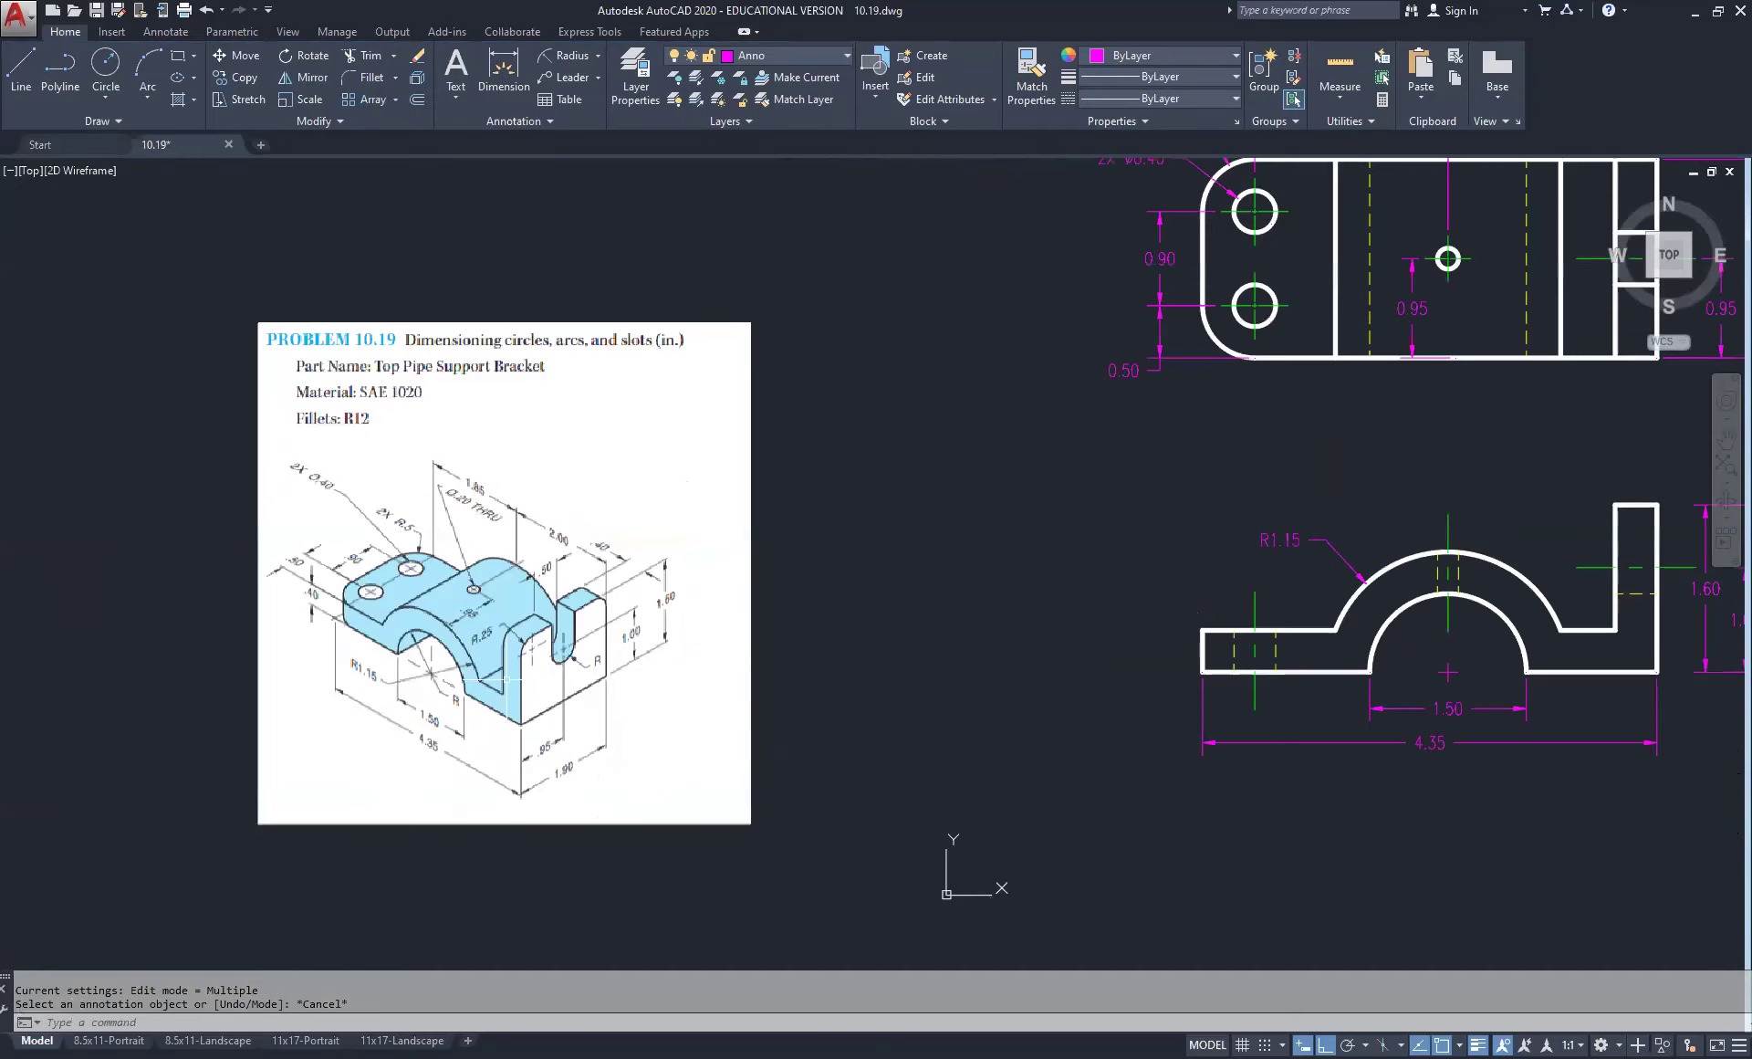
{"action": "middle_click_drag", "start_coordinate": [1268, 660], "coordinate": [829, 570]}
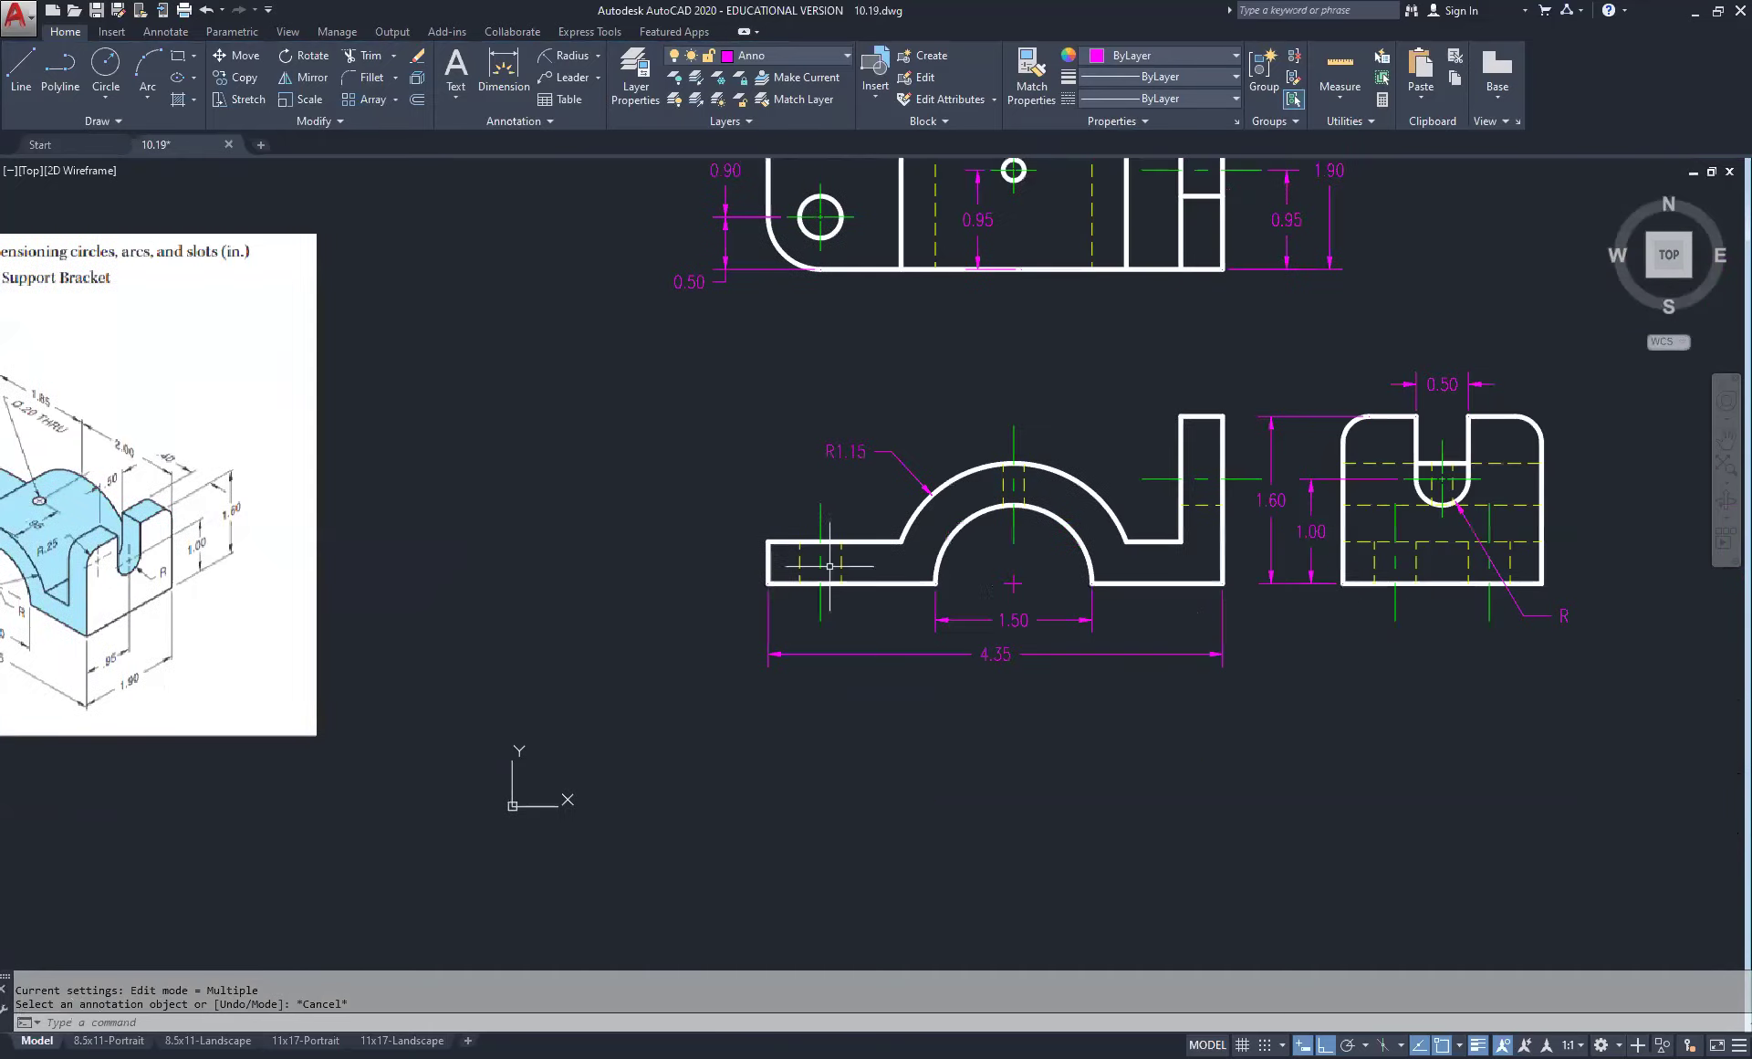
Step: Add a radius dimension to the front view's inner arc, placing its text inside the semicircular opening
{"action": "scroll", "coordinate": [990, 584], "scroll_direction": "up", "scroll_amount": 4}
{"action": "scroll", "coordinate": [991, 588], "scroll_direction": "down", "scroll_amount": 2}
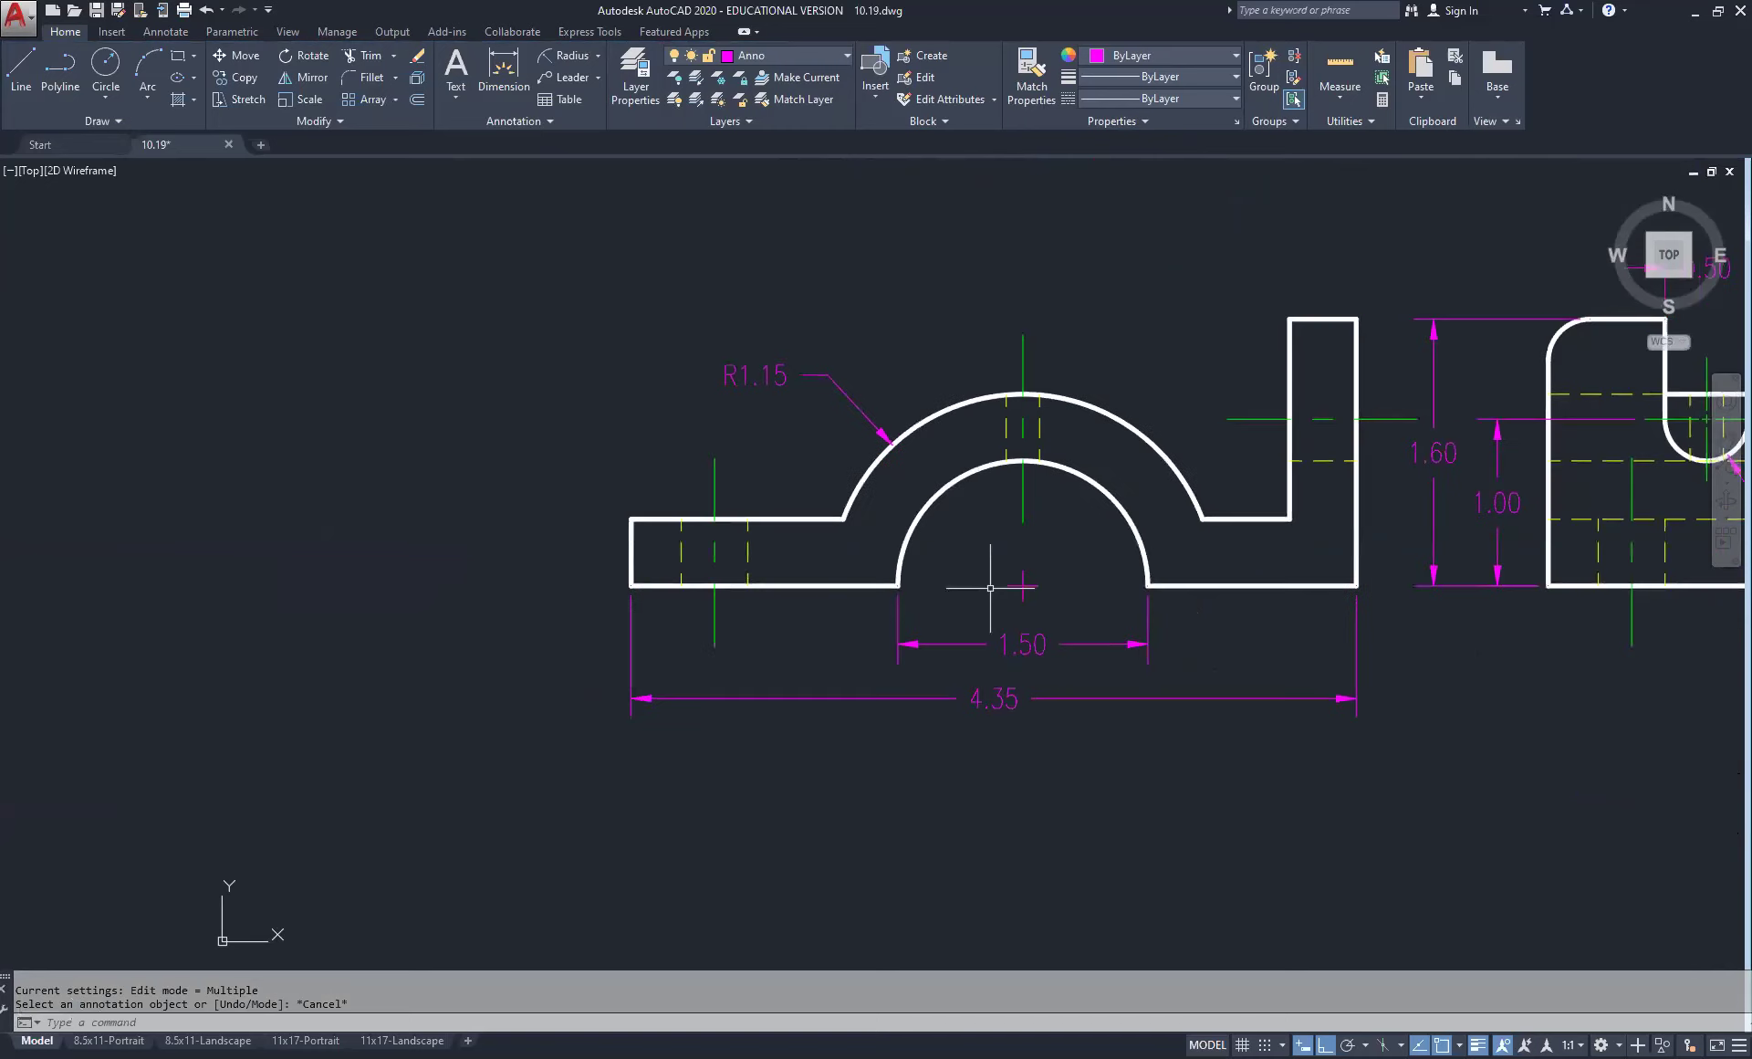
{"action": "left_click", "coordinate": [569, 58]}
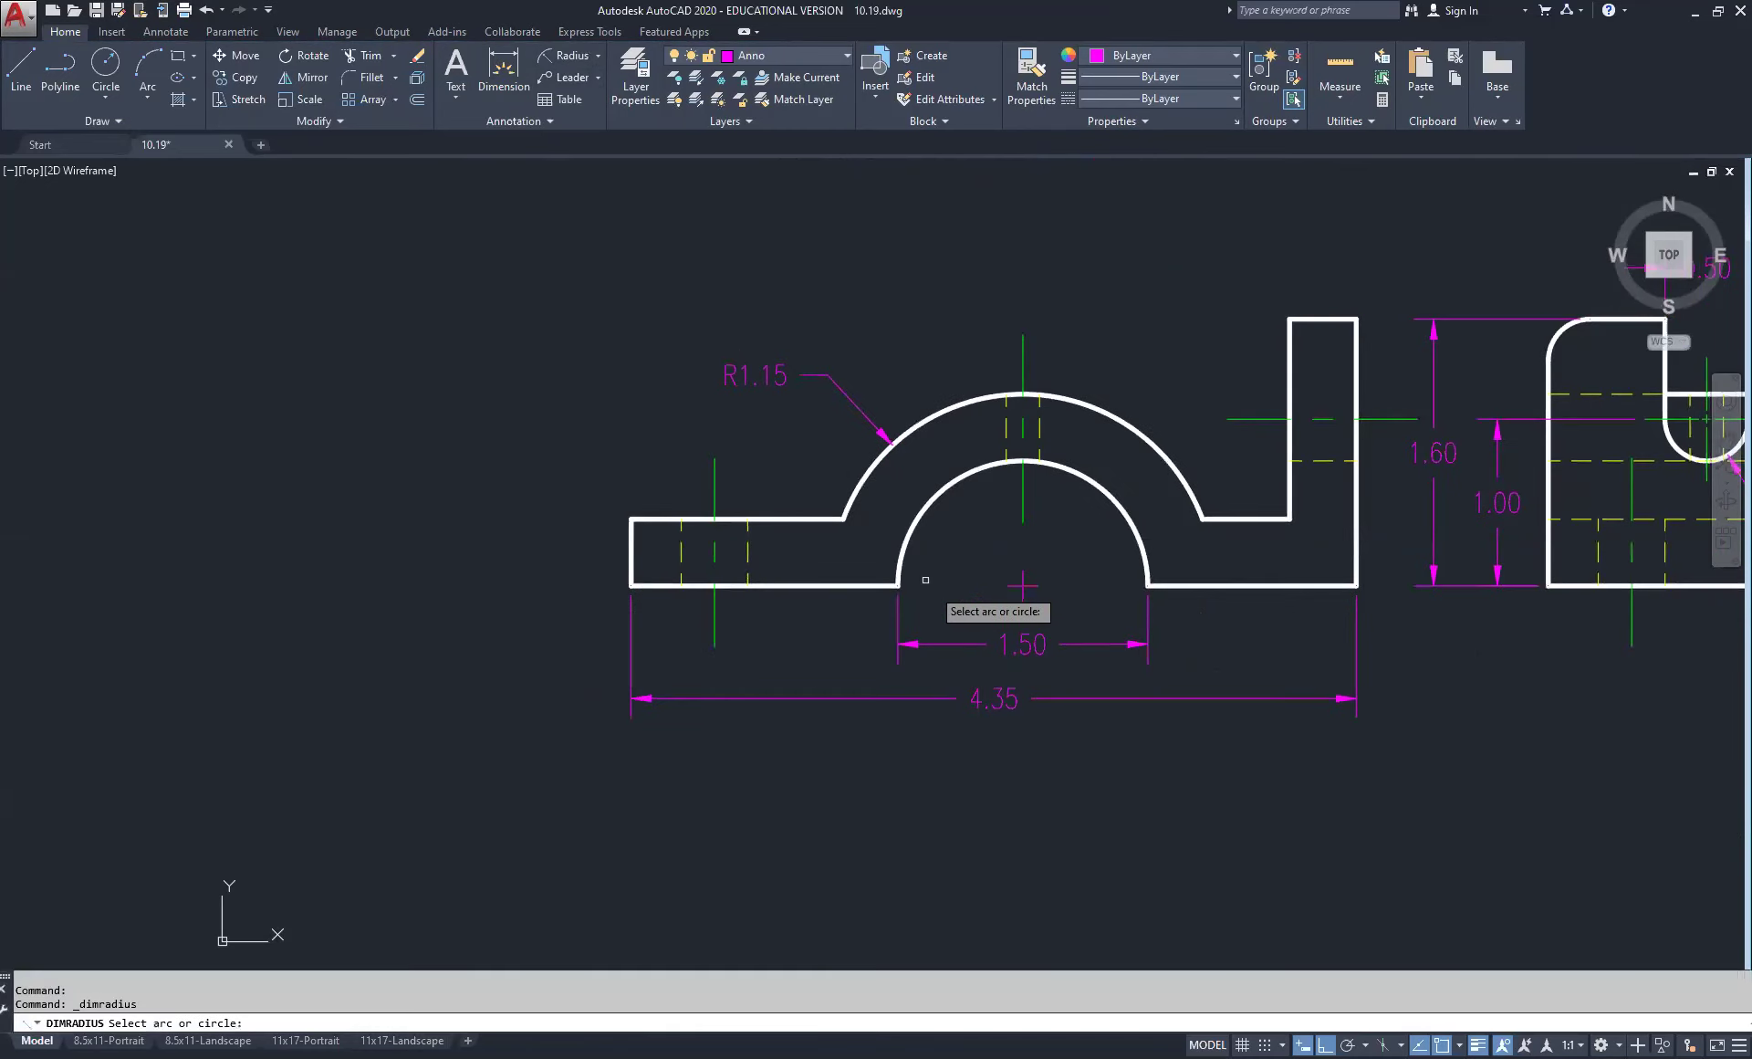
{"action": "left_click", "coordinate": [903, 561]}
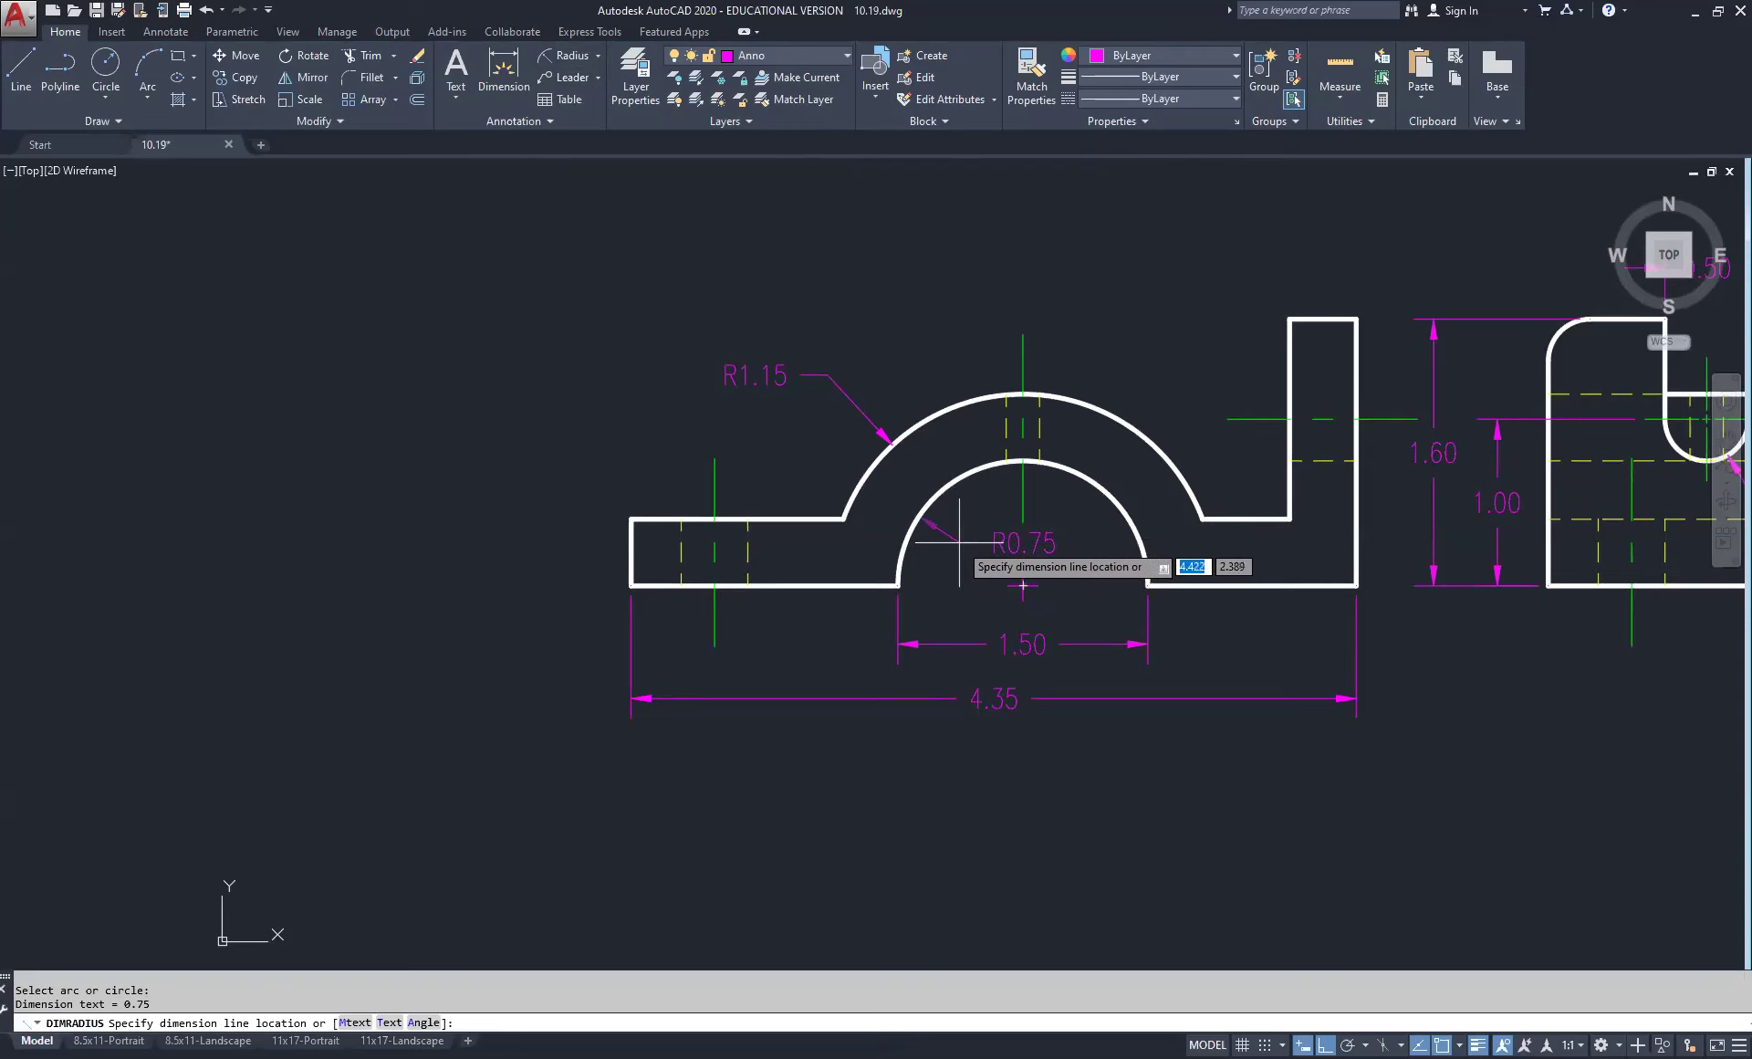
{"action": "left_click", "coordinate": [959, 542]}
Step: Replace the inner arc radius dimension's text with just "R", removing the numeric value, and end text editing
{"action": "left_click", "coordinate": [1002, 545]}
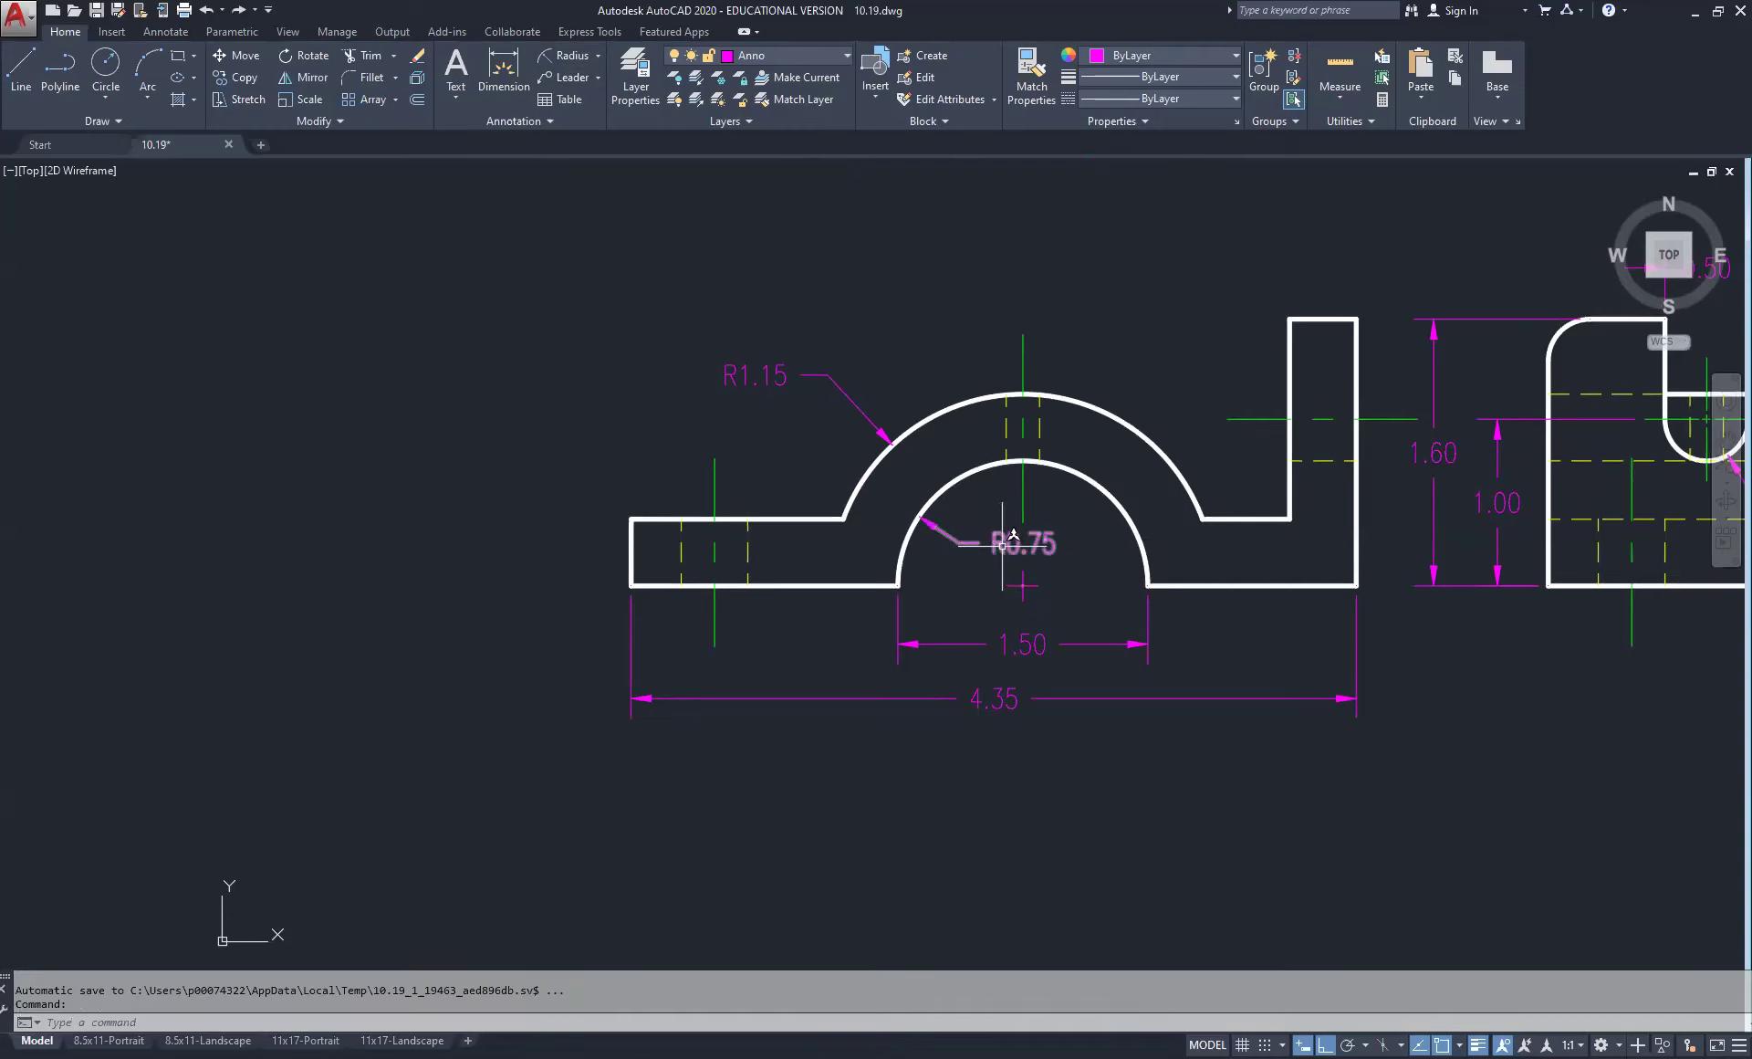
{"action": "double_click", "coordinate": [1004, 545]}
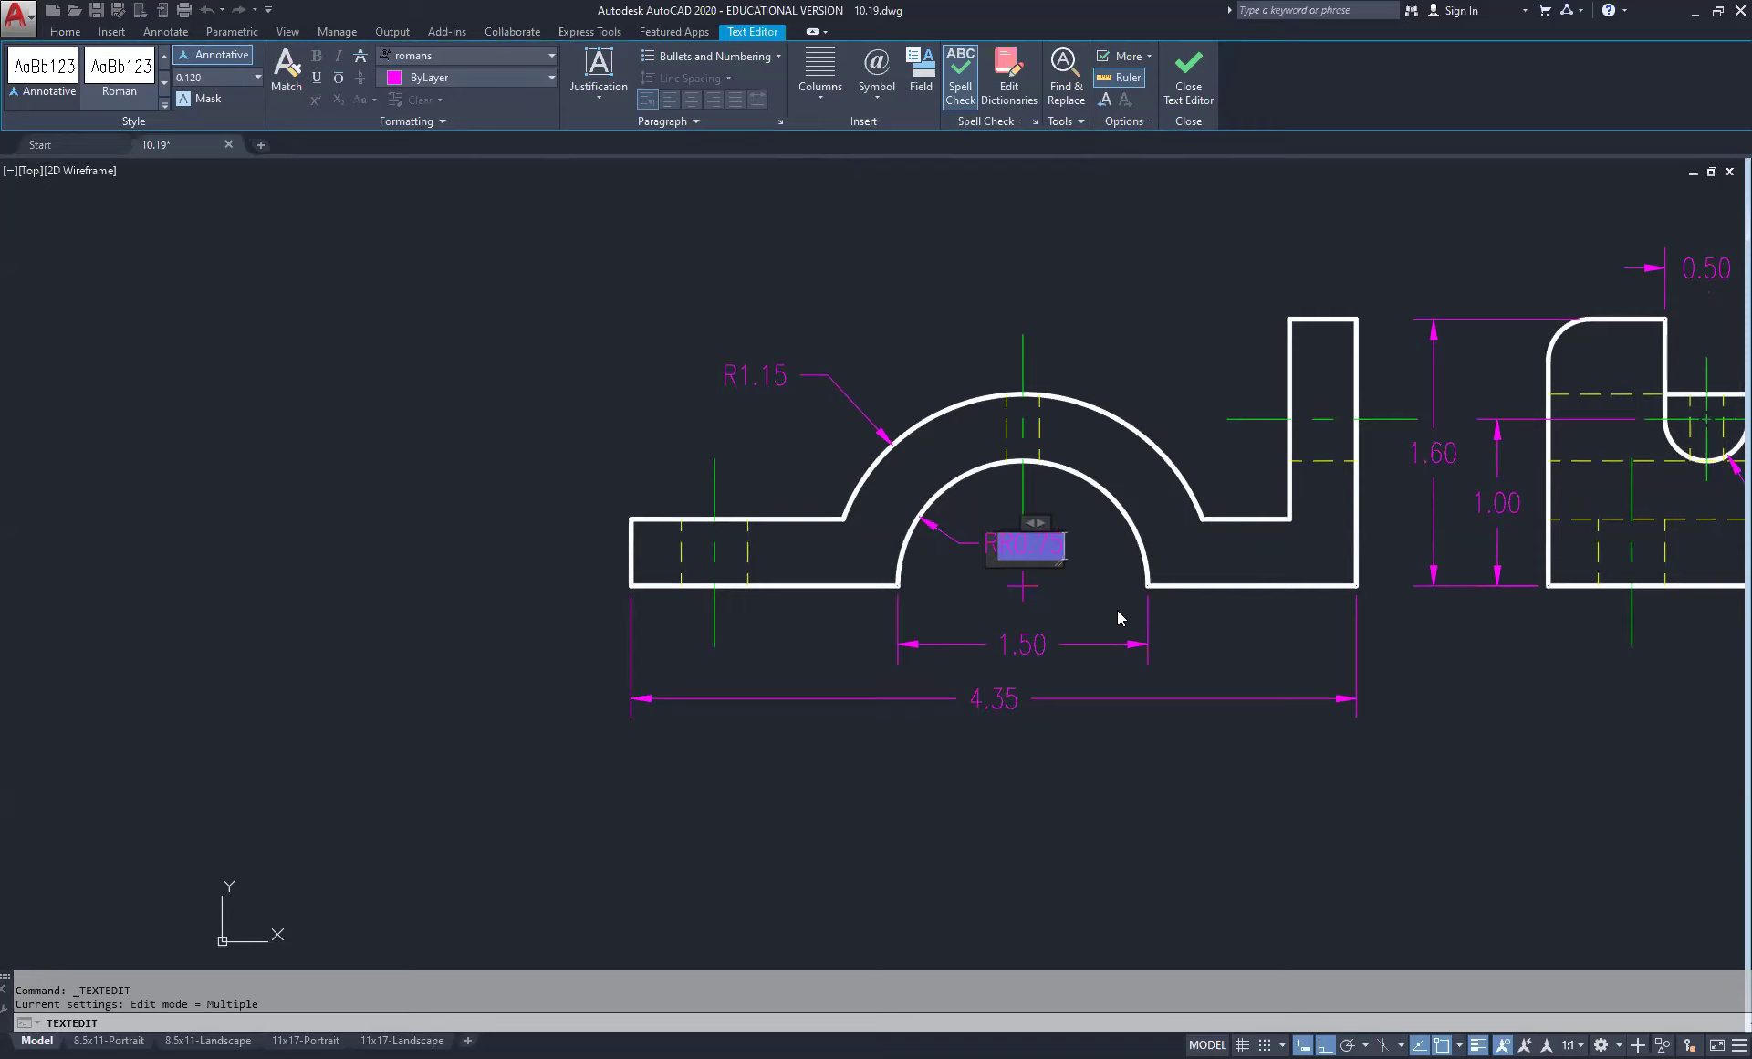
{"action": "key", "text": "BackSpace"}
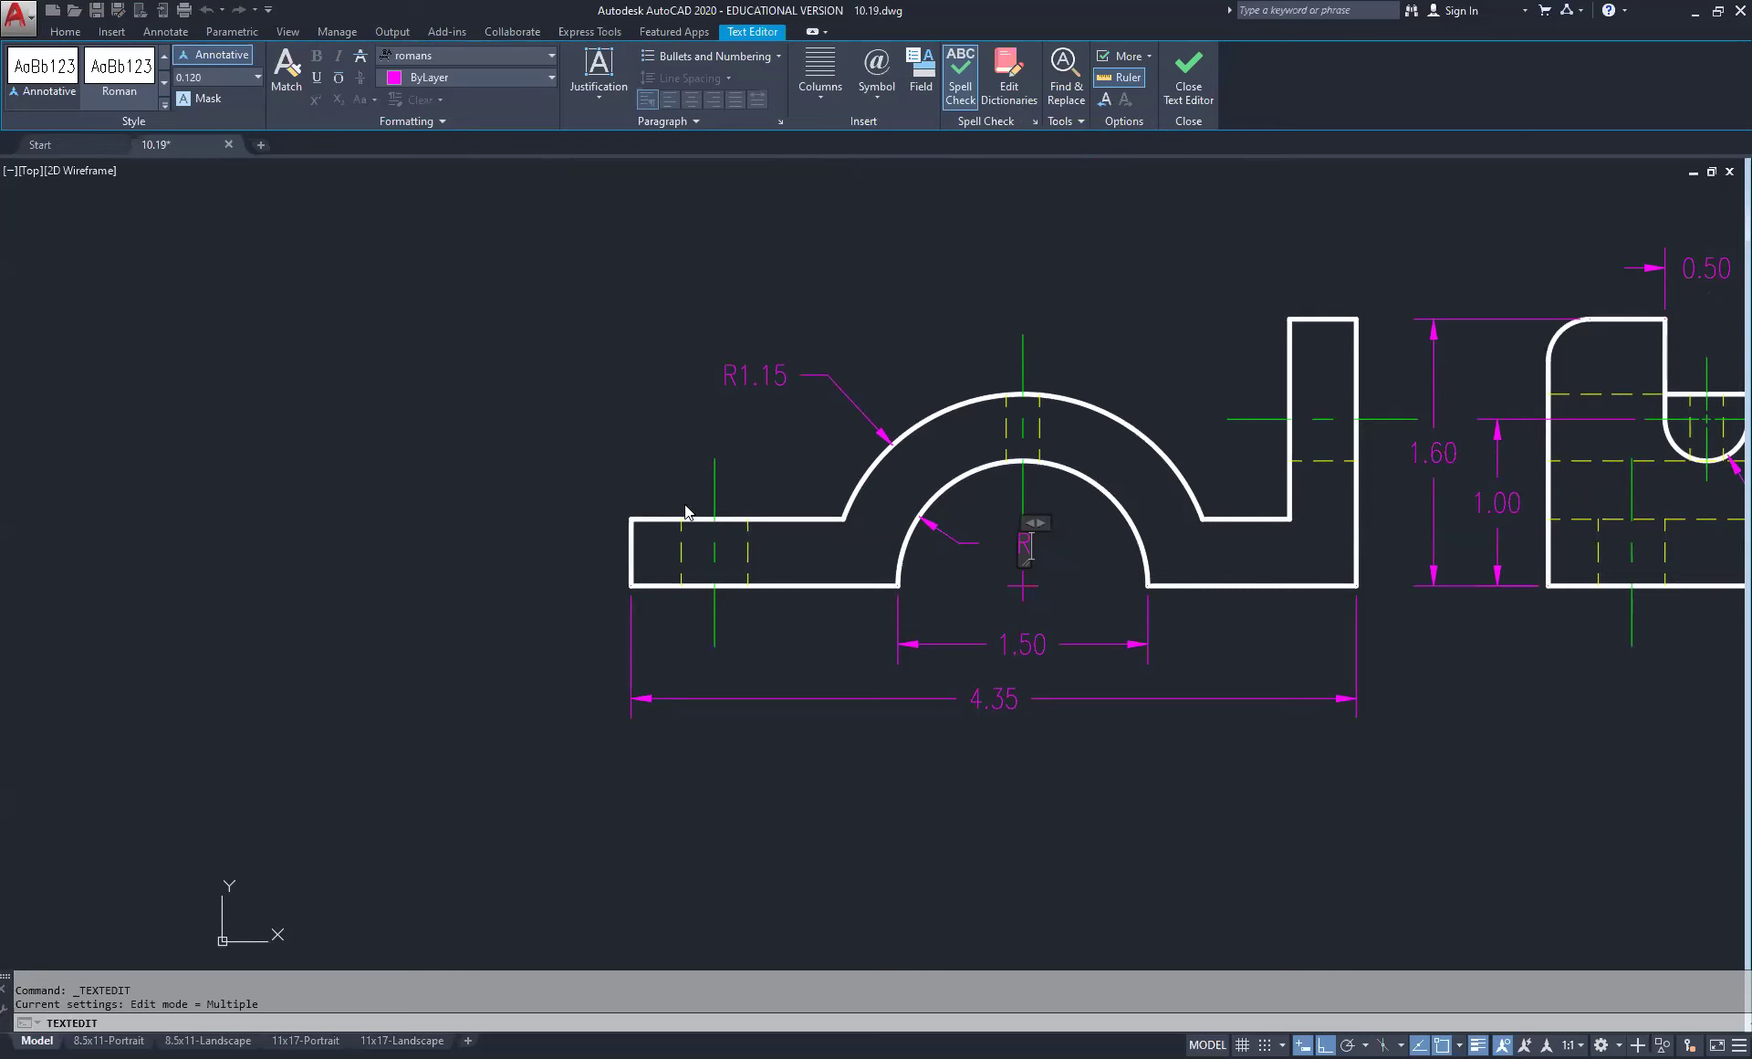
{"action": "left_click", "coordinate": [1132, 277]}
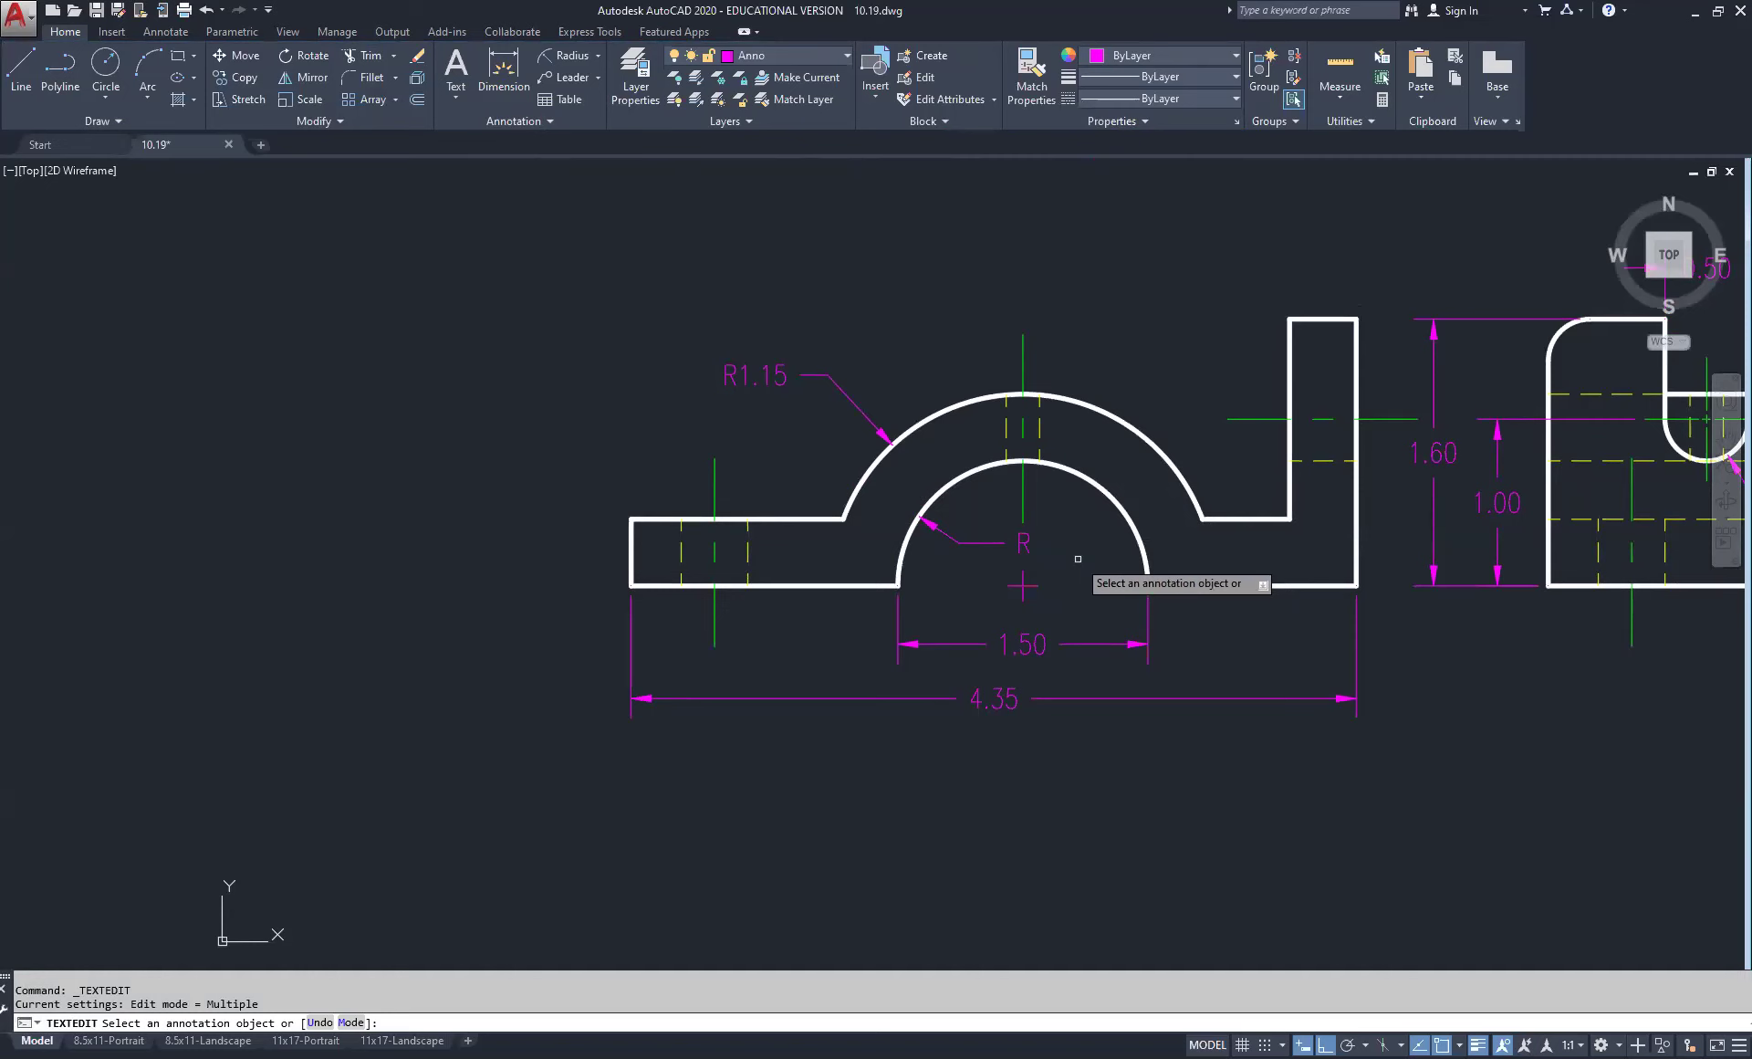
{"action": "key", "text": "Escape"}
Step: Add a diameter dimension to the small central hole in the top view, placing its text below the view's lower edge
{"action": "scroll", "coordinate": [1078, 558], "scroll_direction": "down", "scroll_amount": 3}
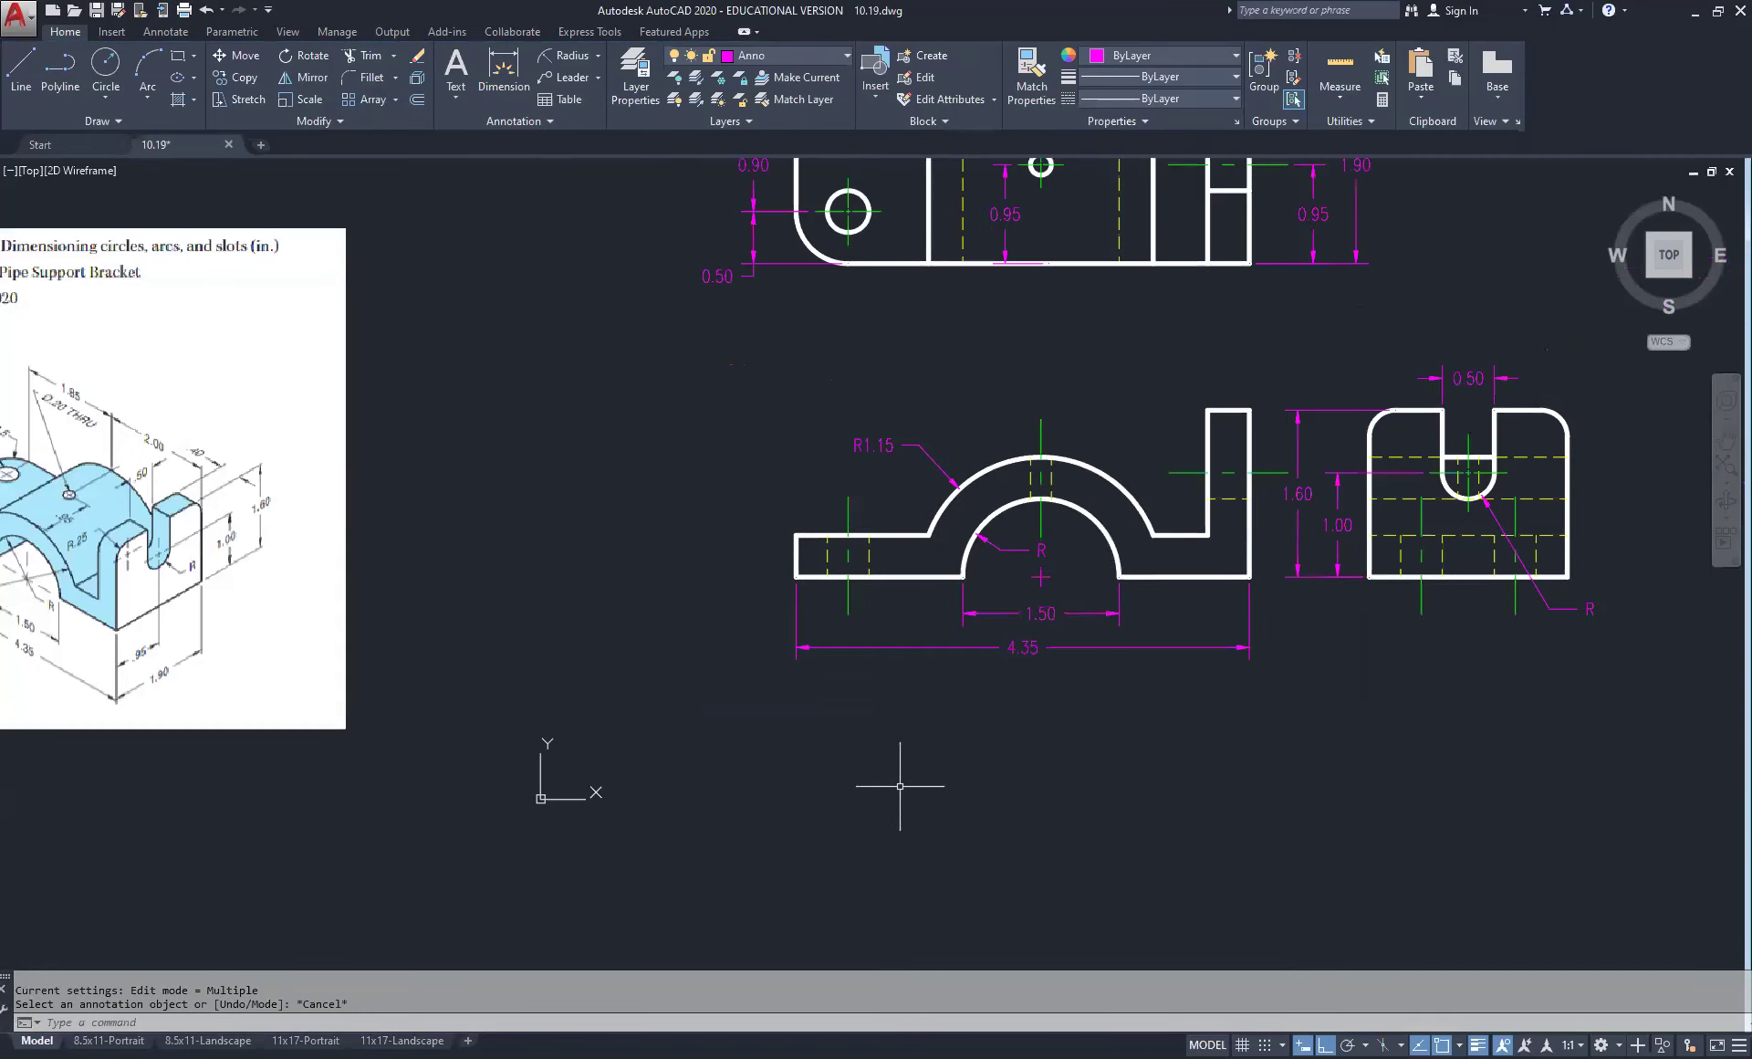
{"action": "middle_click_drag", "start_coordinate": [1069, 394], "coordinate": [1050, 566]}
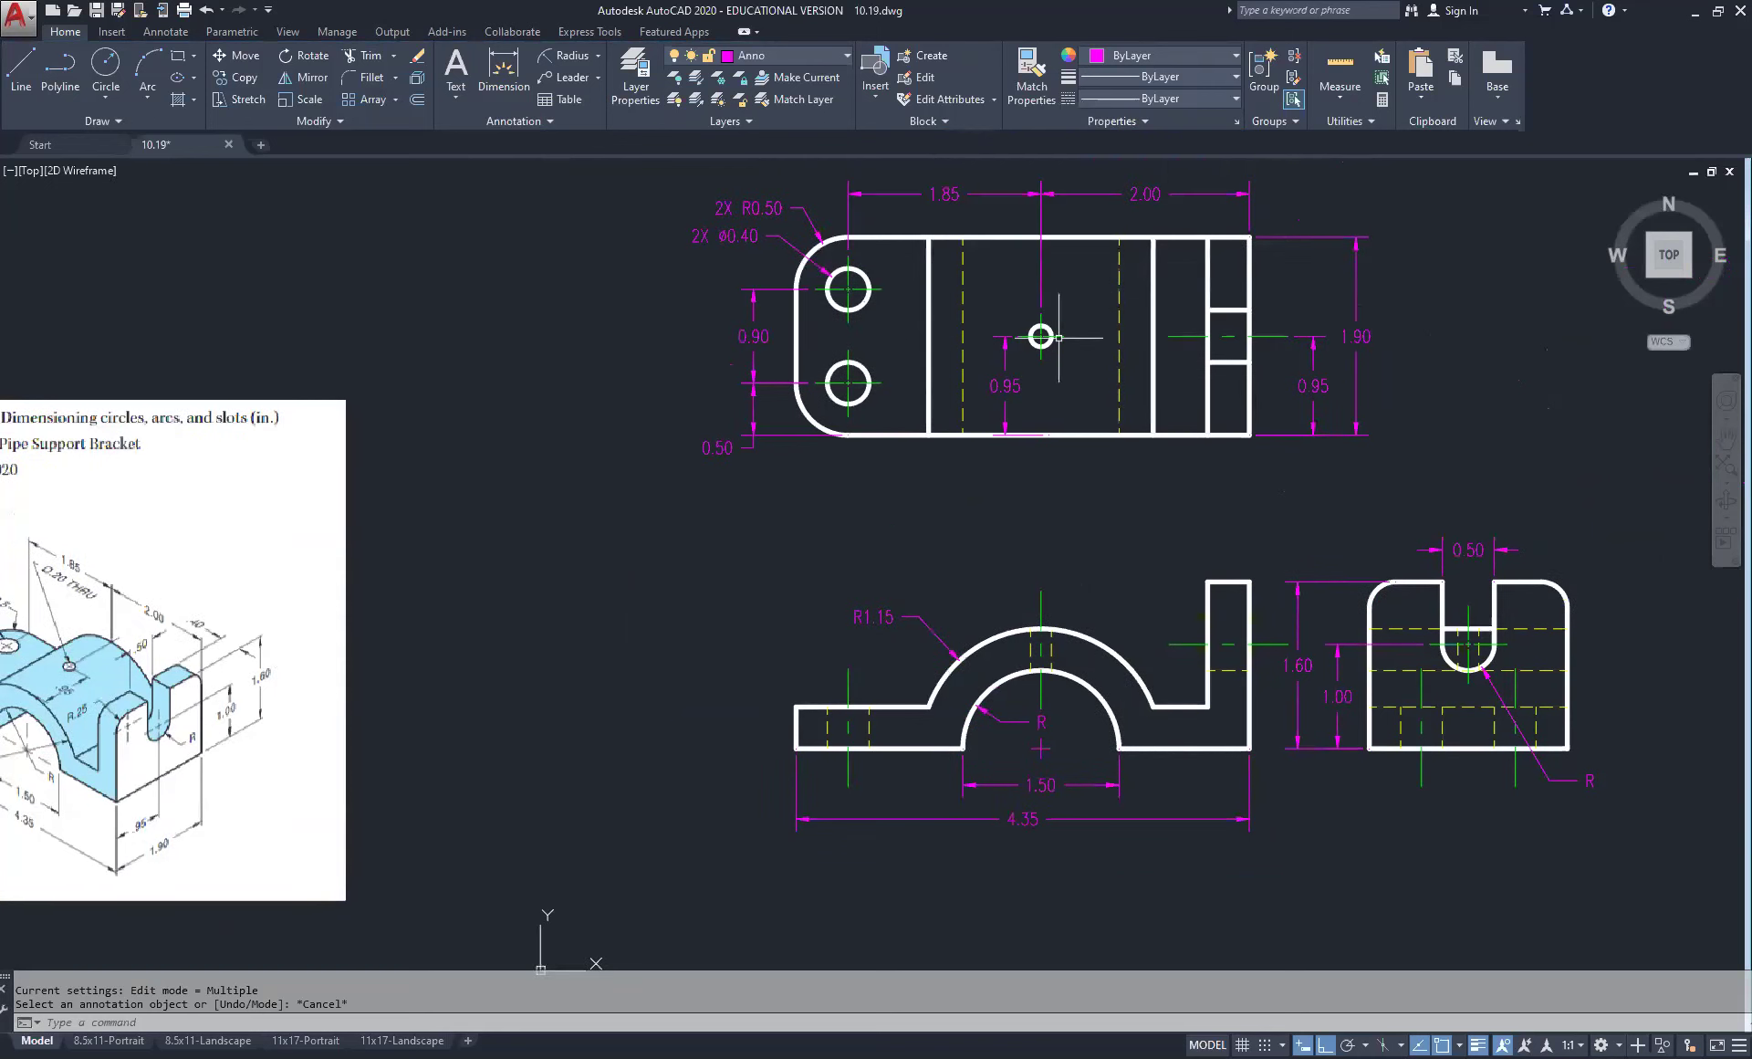
{"action": "middle_click_drag", "start_coordinate": [446, 613], "coordinate": [624, 596]}
{"action": "scroll", "coordinate": [275, 561], "scroll_direction": "up", "scroll_amount": 4}
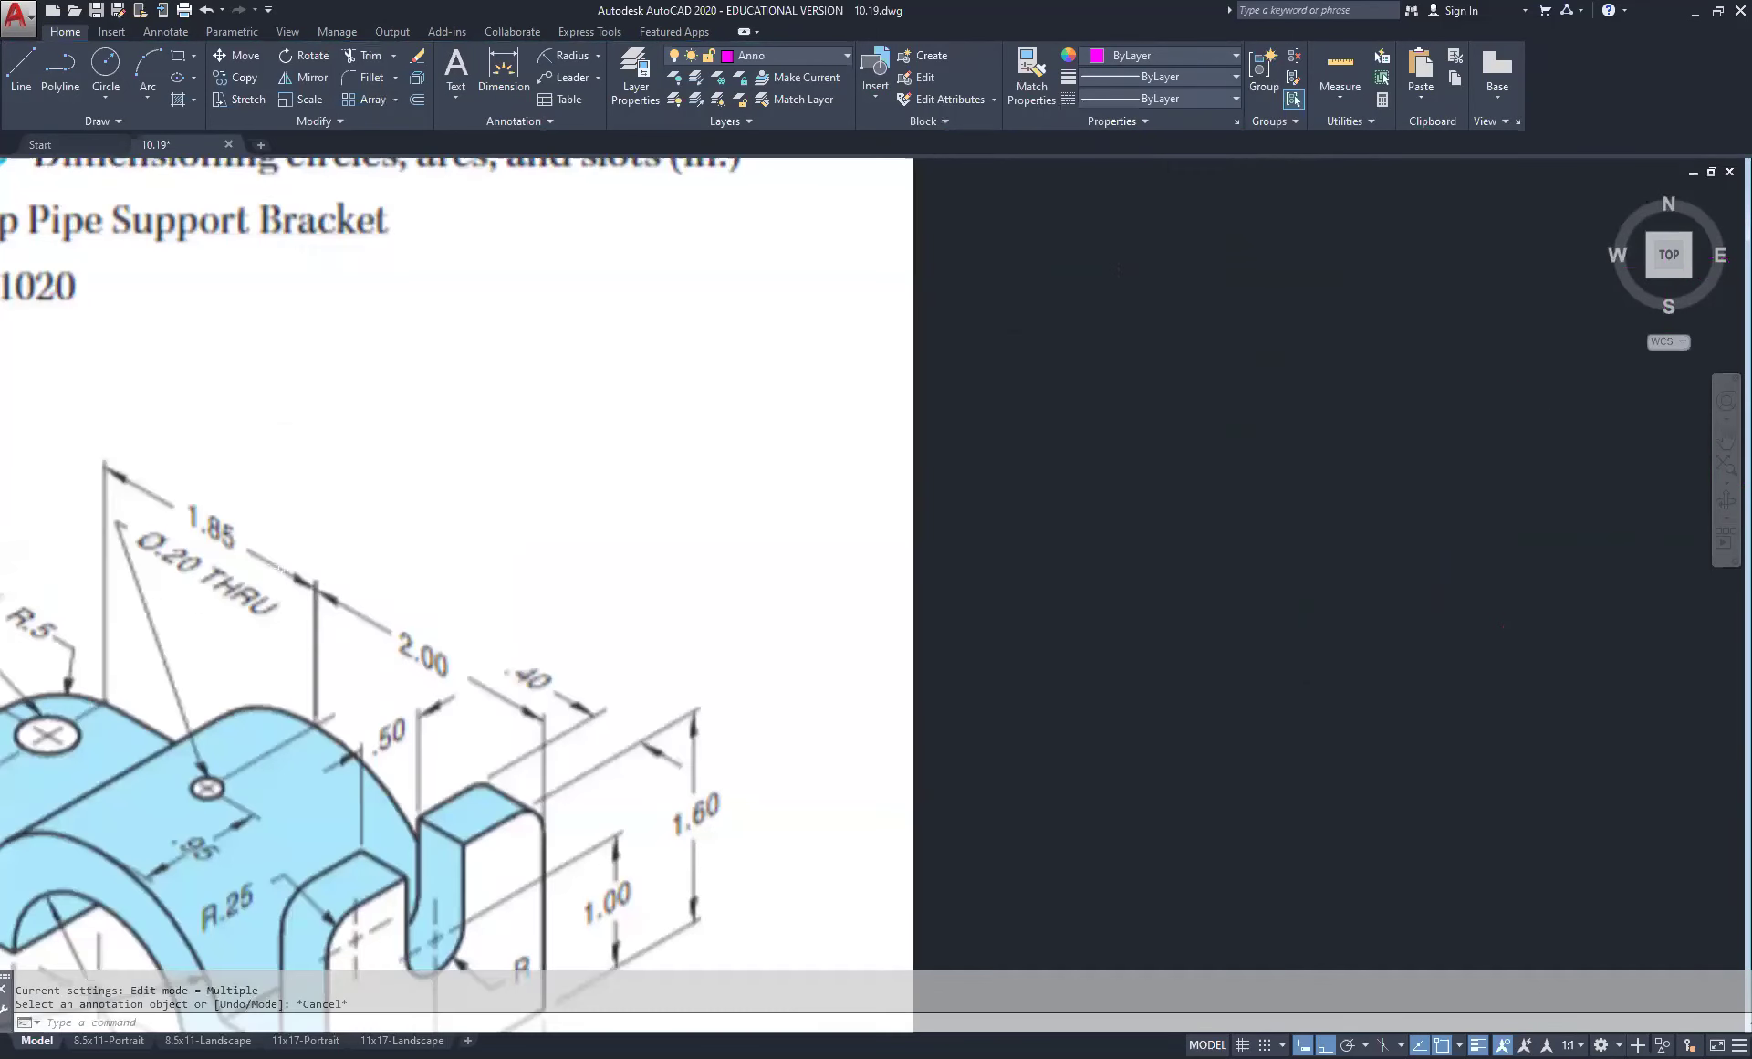
{"action": "scroll", "coordinate": [161, 575], "scroll_direction": "down", "scroll_amount": 2}
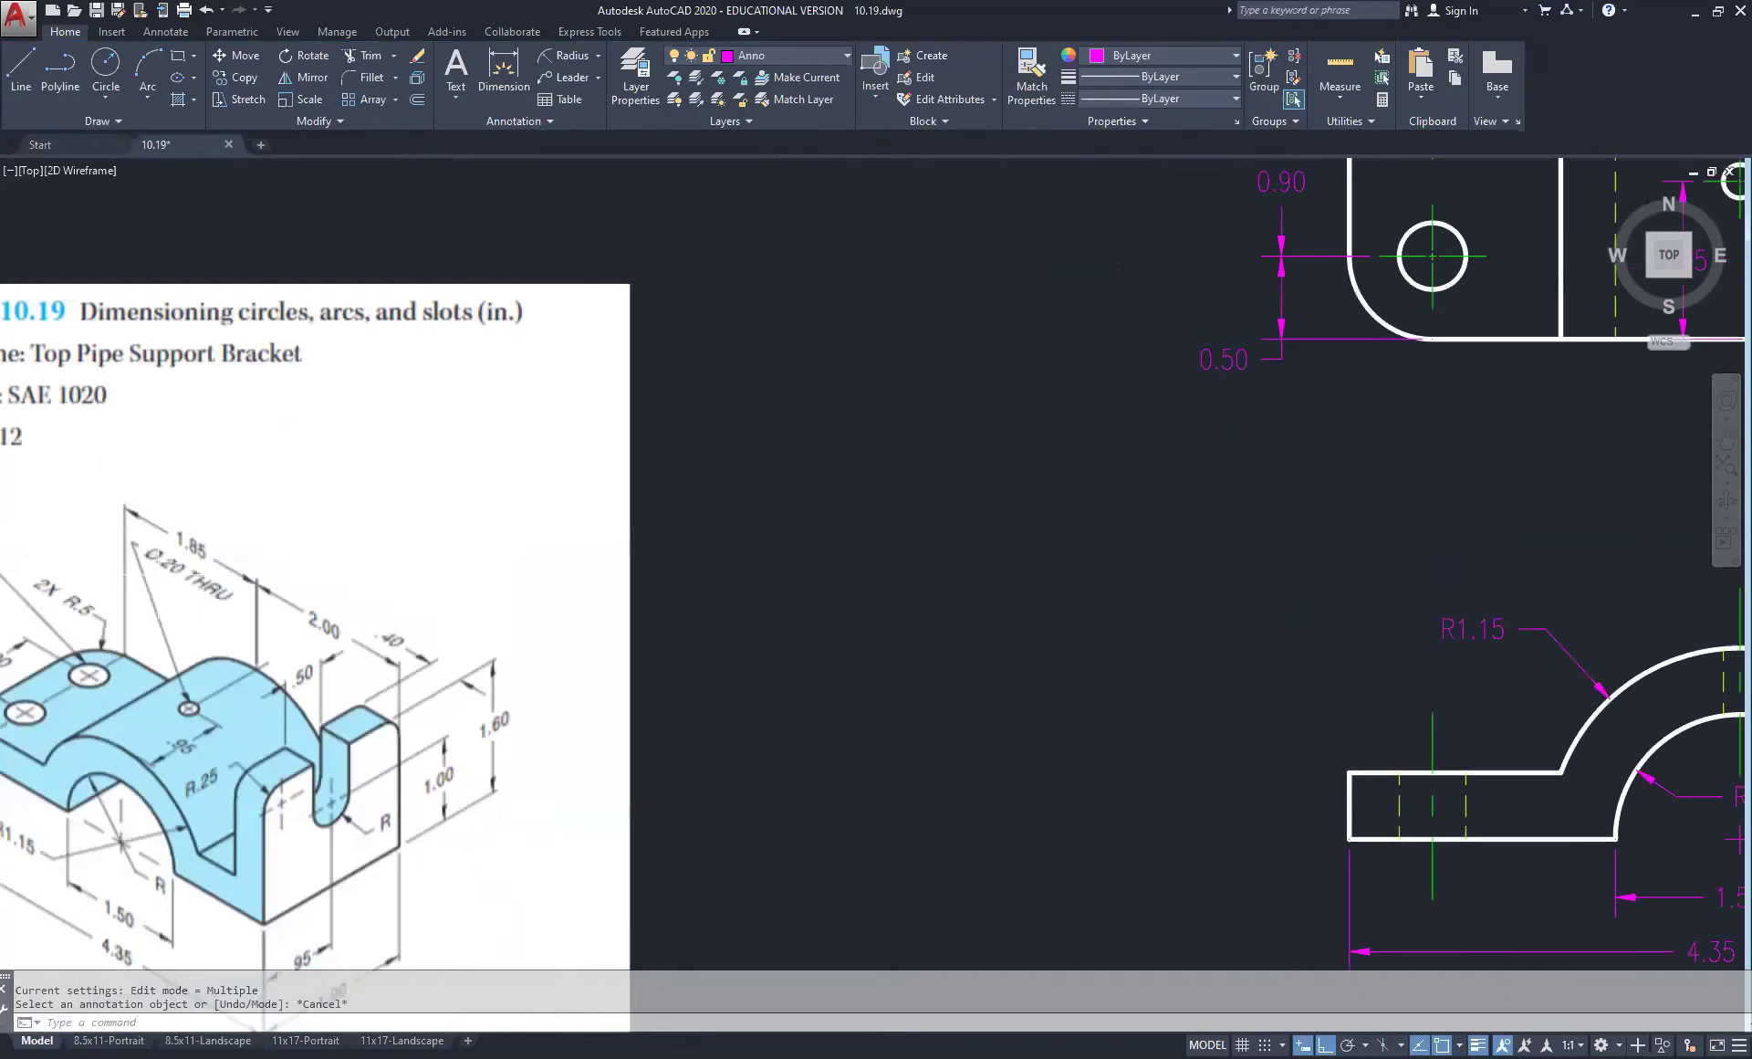
{"action": "scroll", "coordinate": [590, 587], "scroll_direction": "down", "scroll_amount": 4}
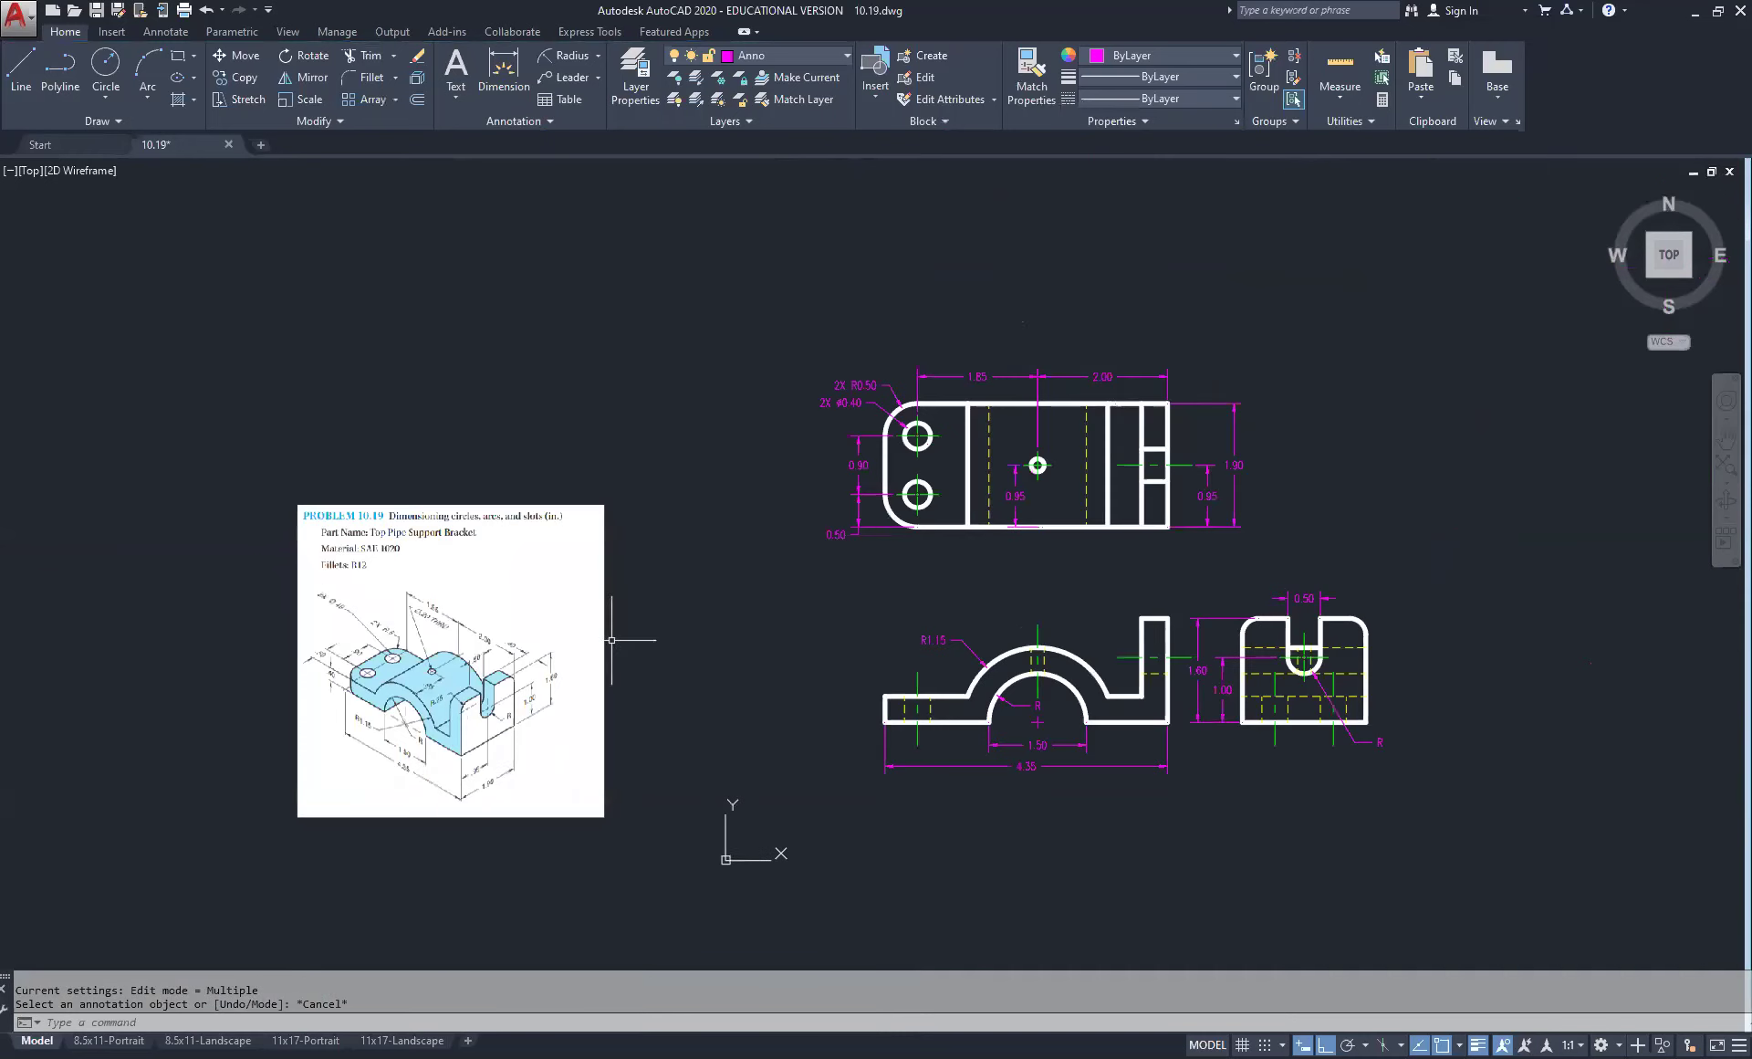
{"action": "scroll", "coordinate": [1141, 502], "scroll_direction": "up", "scroll_amount": 2}
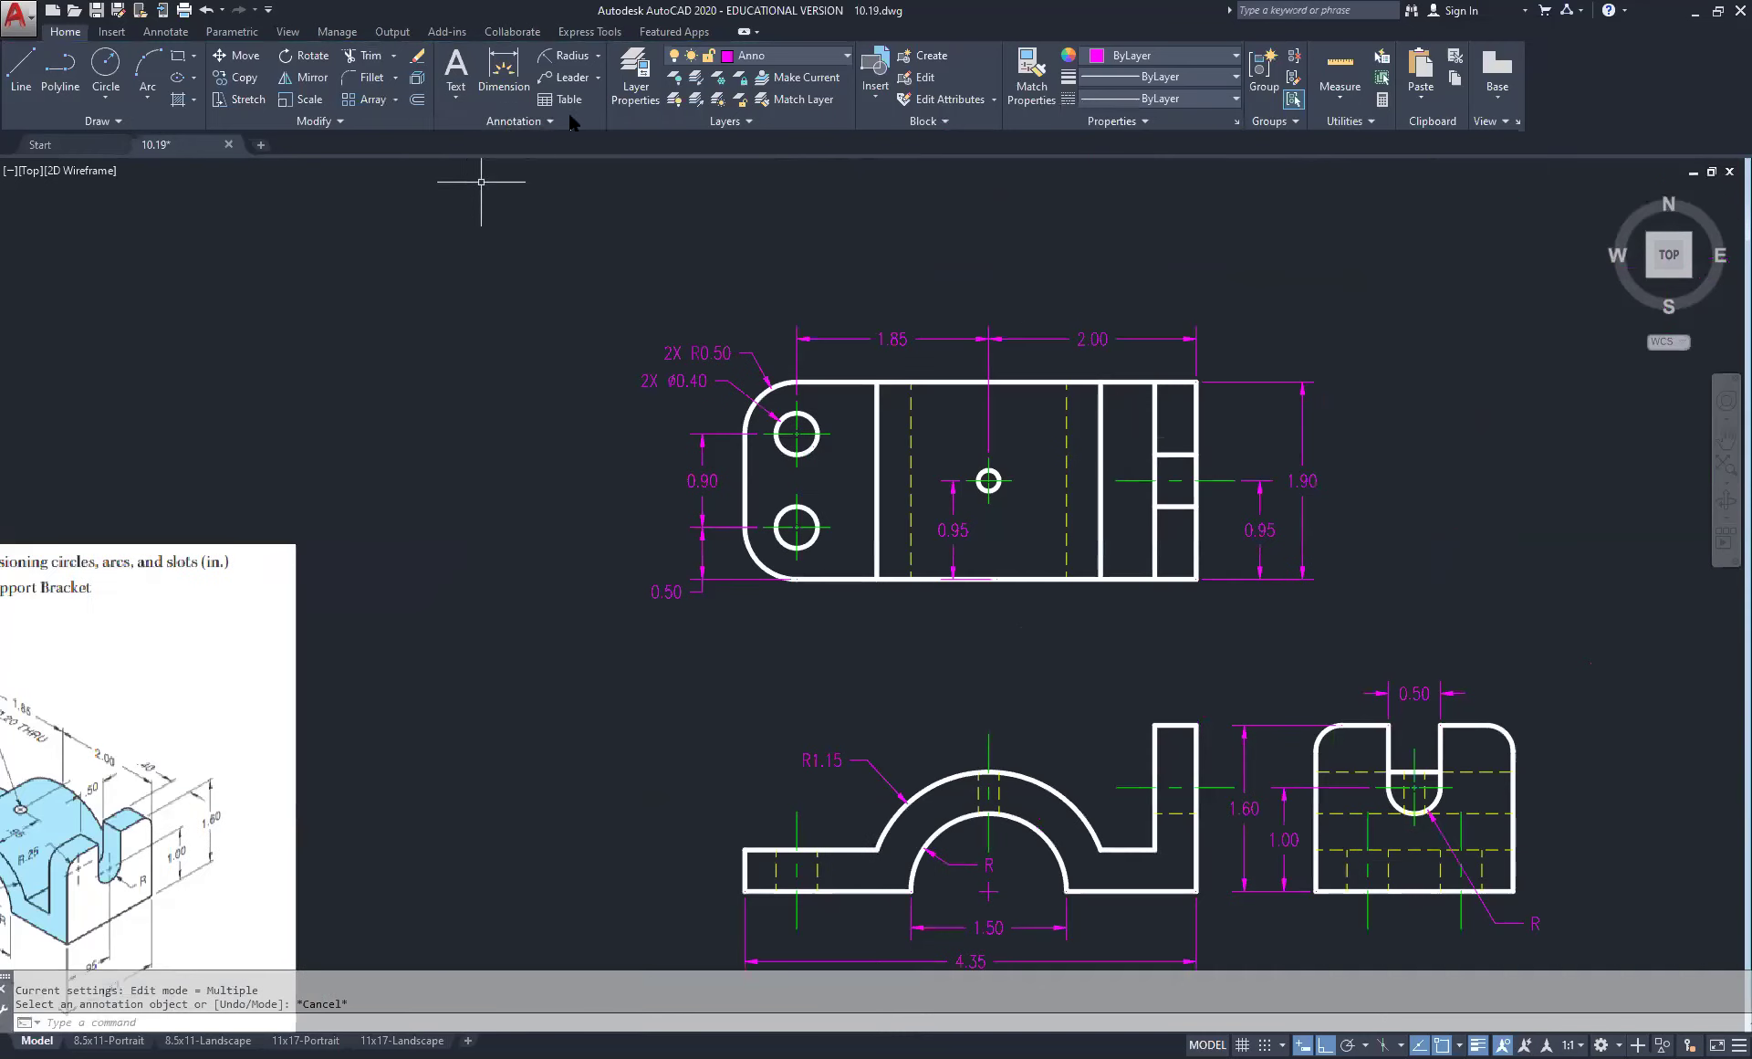
{"action": "left_click", "coordinate": [597, 57]}
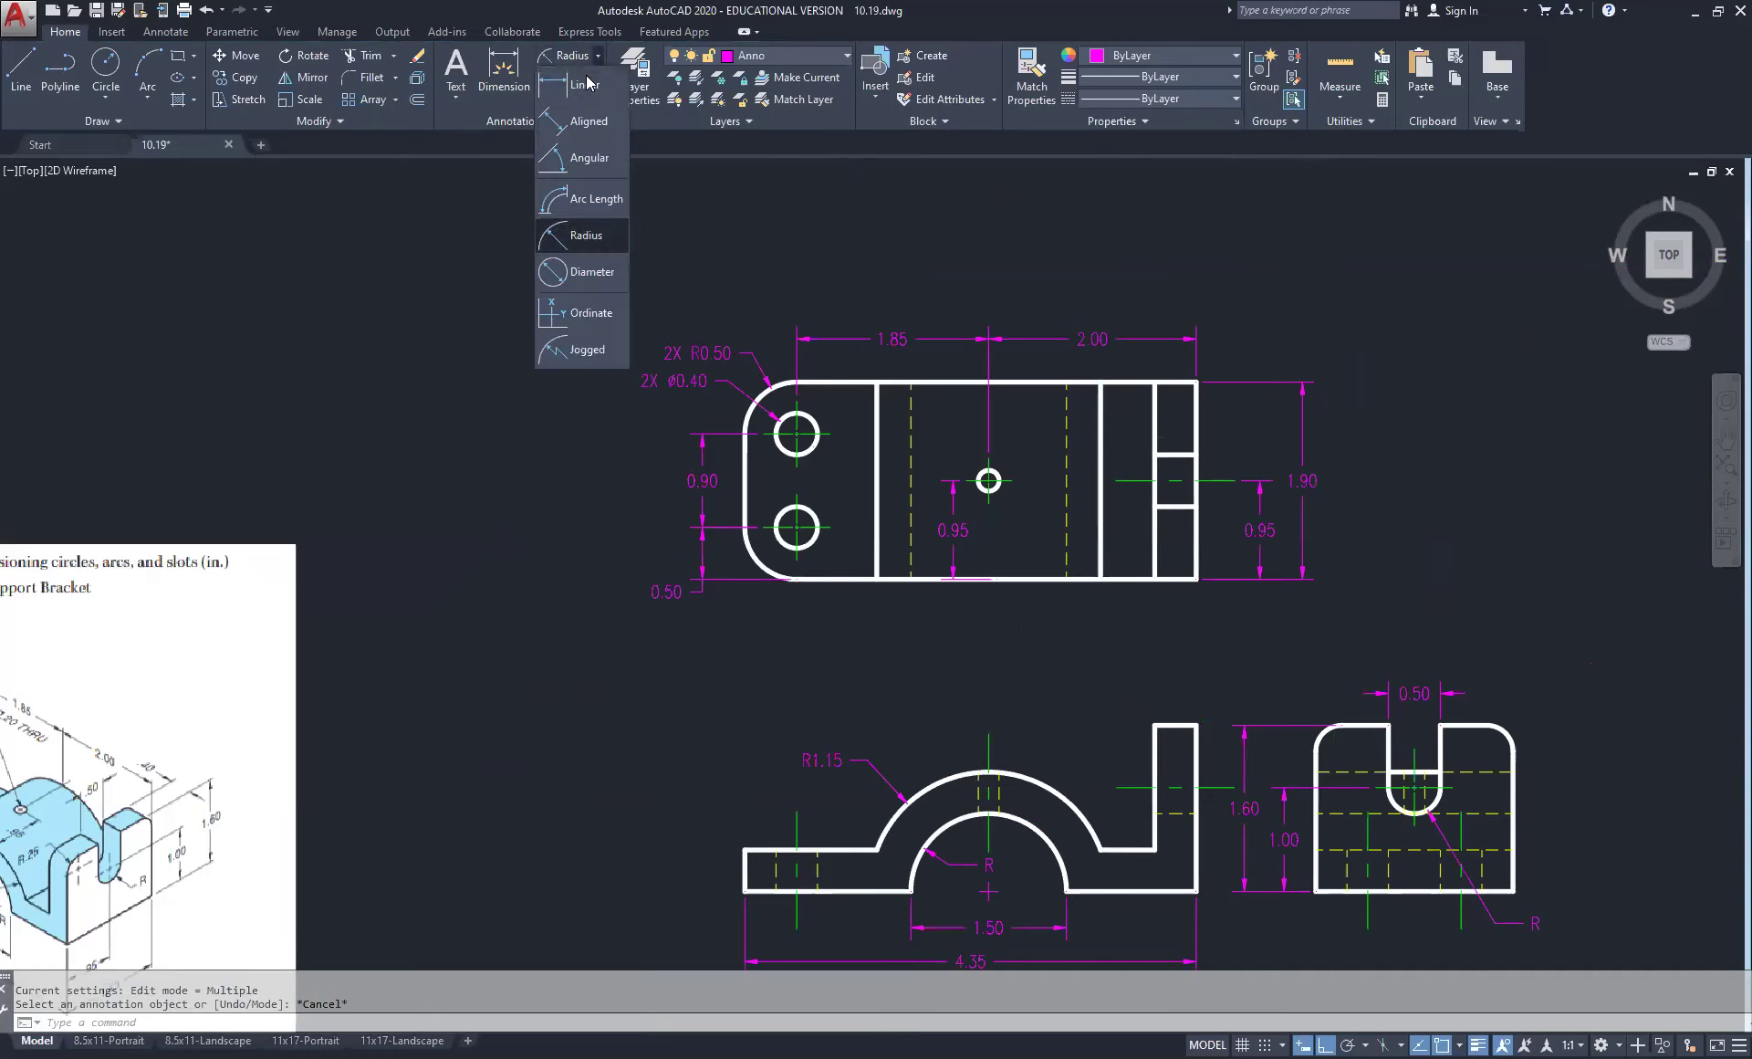
{"action": "left_click", "coordinate": [575, 271]}
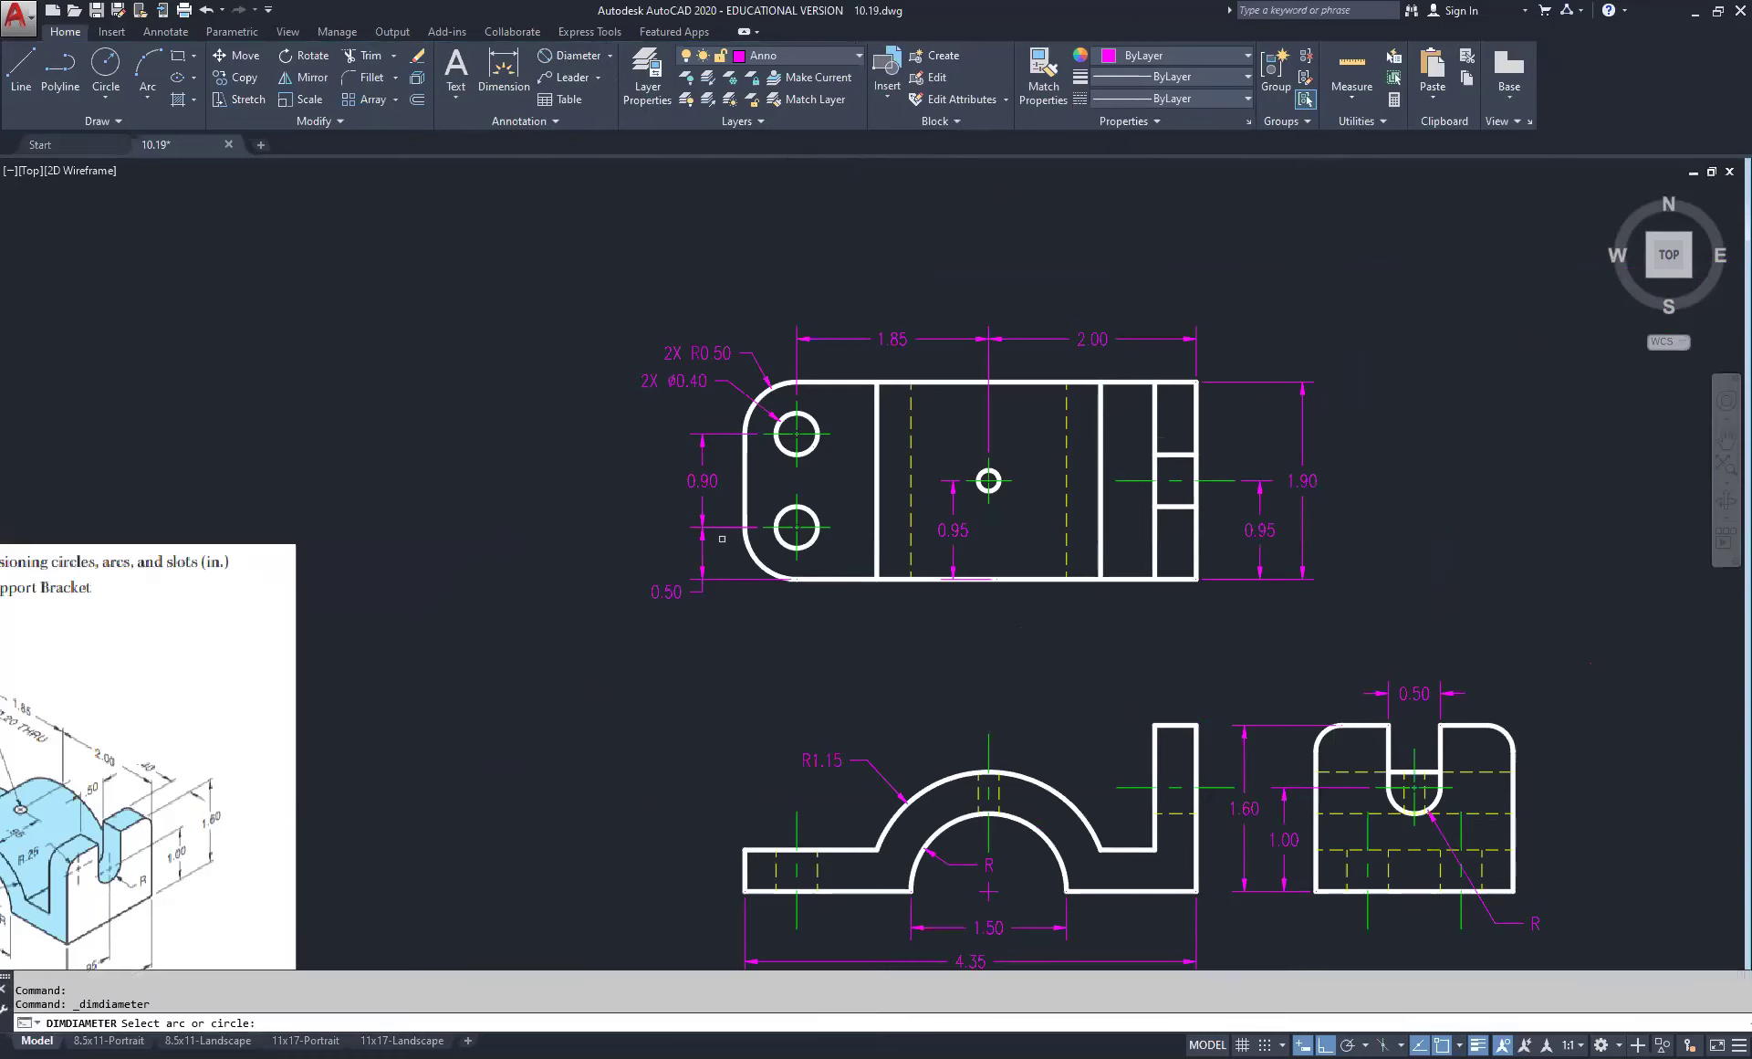
{"action": "left_click", "coordinate": [996, 489]}
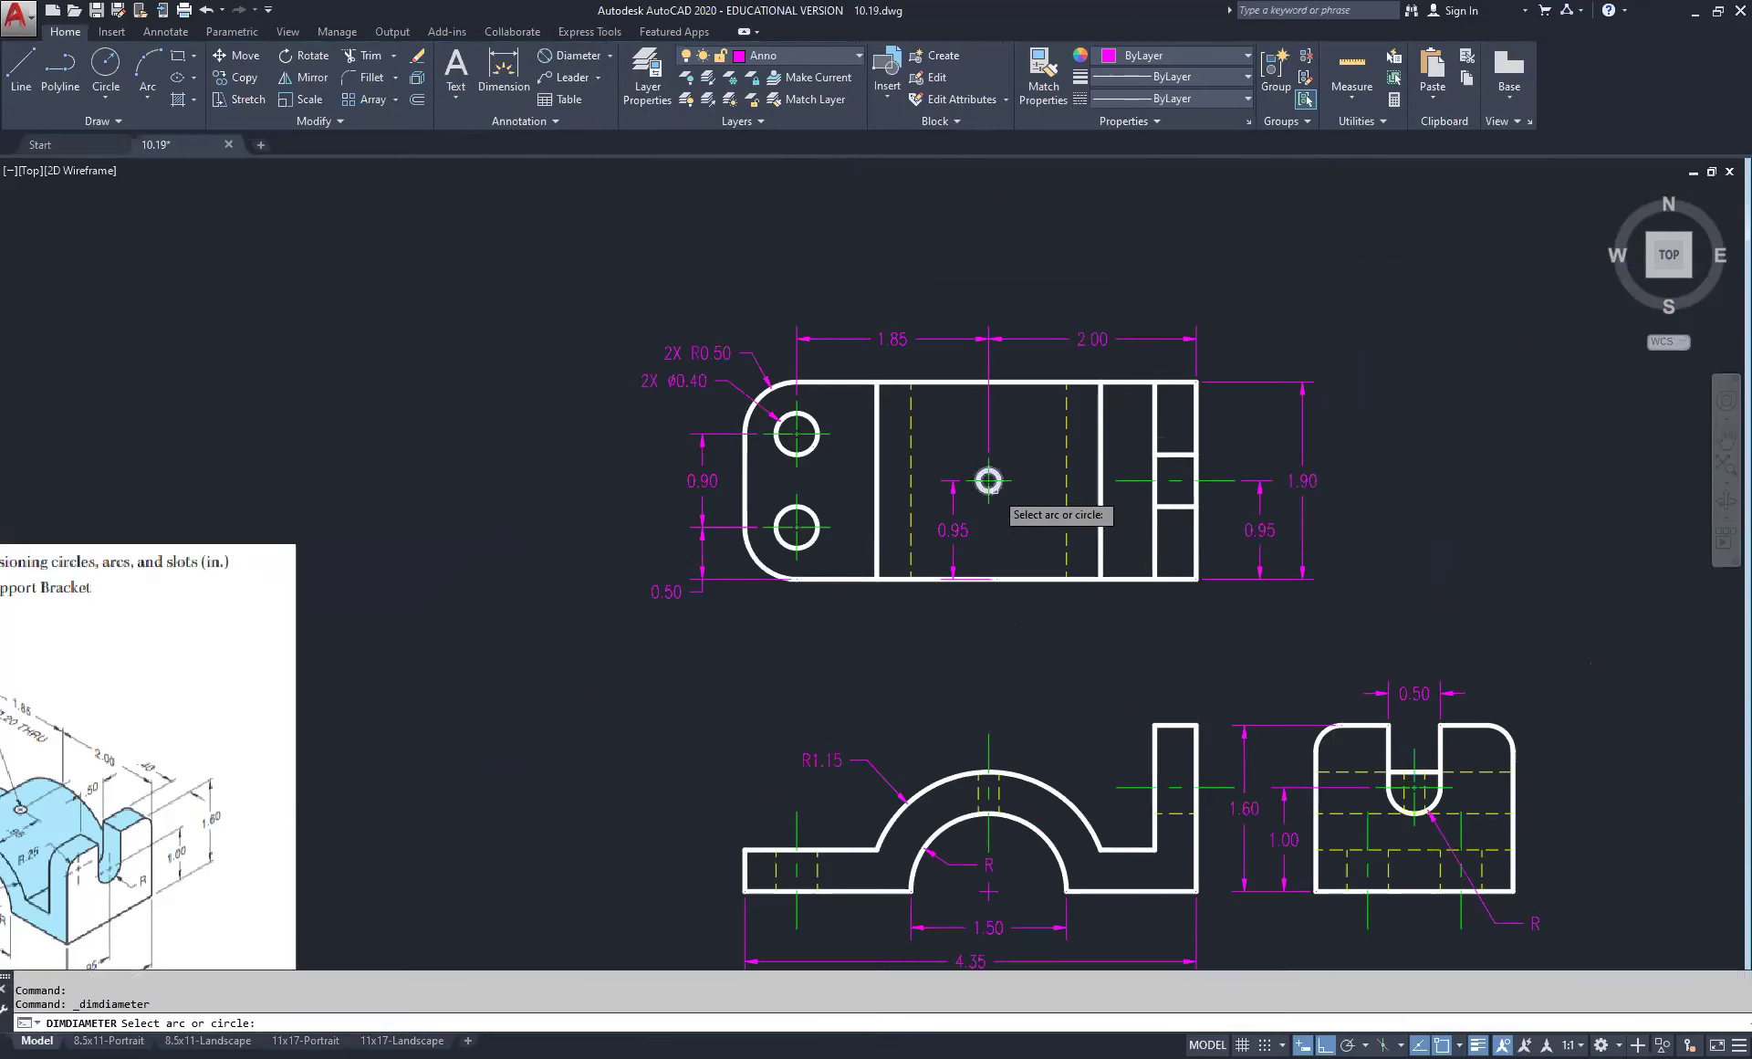
{"action": "left_click", "coordinate": [1044, 610]}
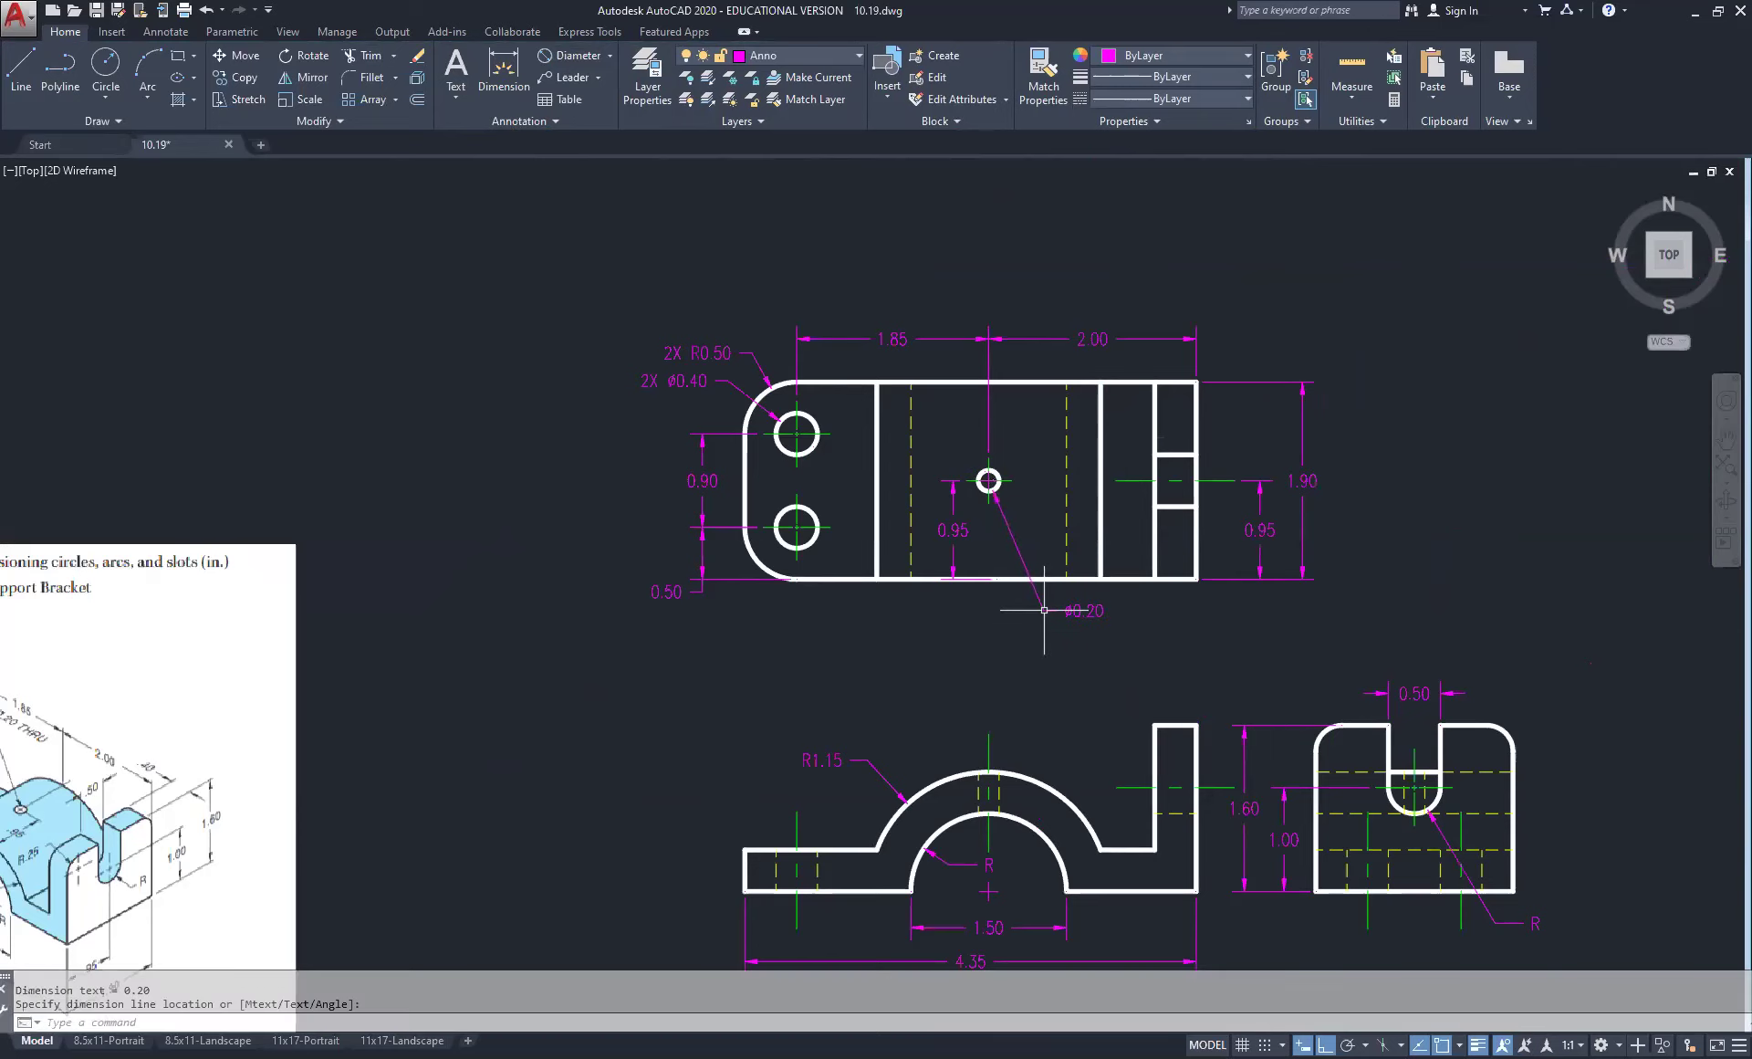
Step: Set the centre mark of the small central hole's diameter dimension to None and deselect it
{"action": "left_click", "coordinate": [1053, 610]}
{"action": "left_click", "coordinate": [1040, 624]}
{"action": "right_click", "coordinate": [500, 465]}
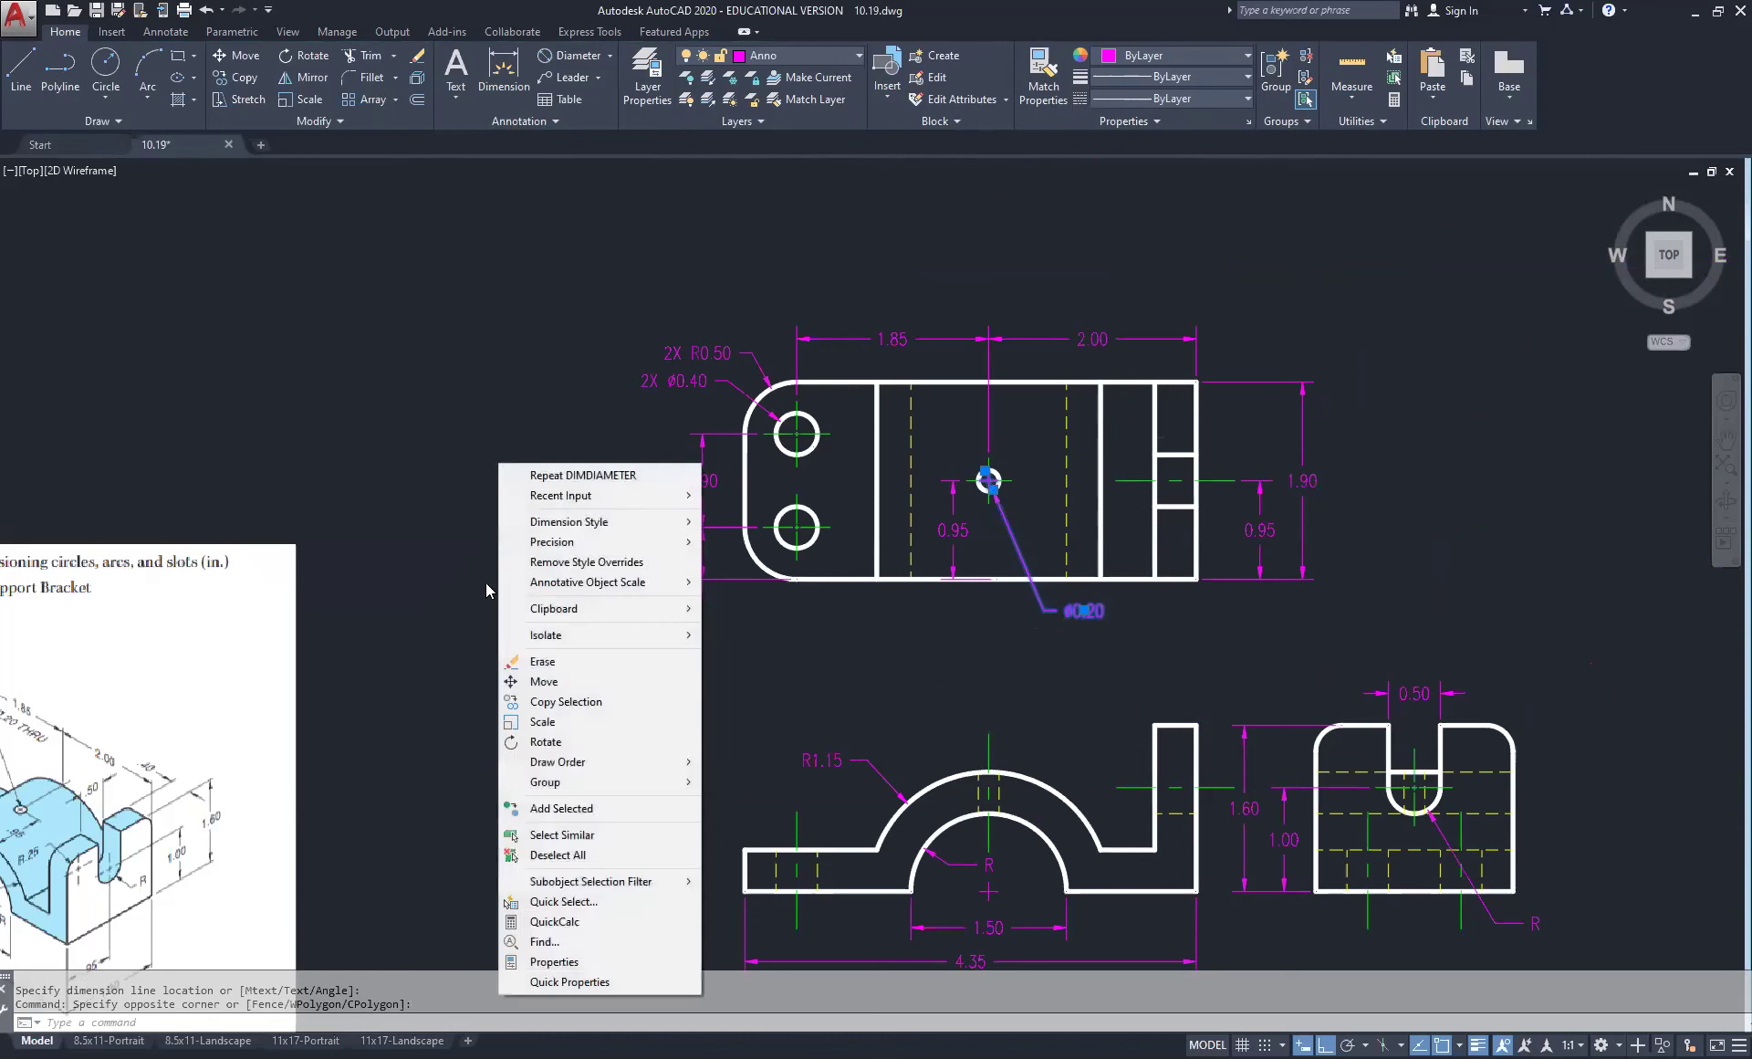
{"action": "left_click", "coordinate": [549, 963]}
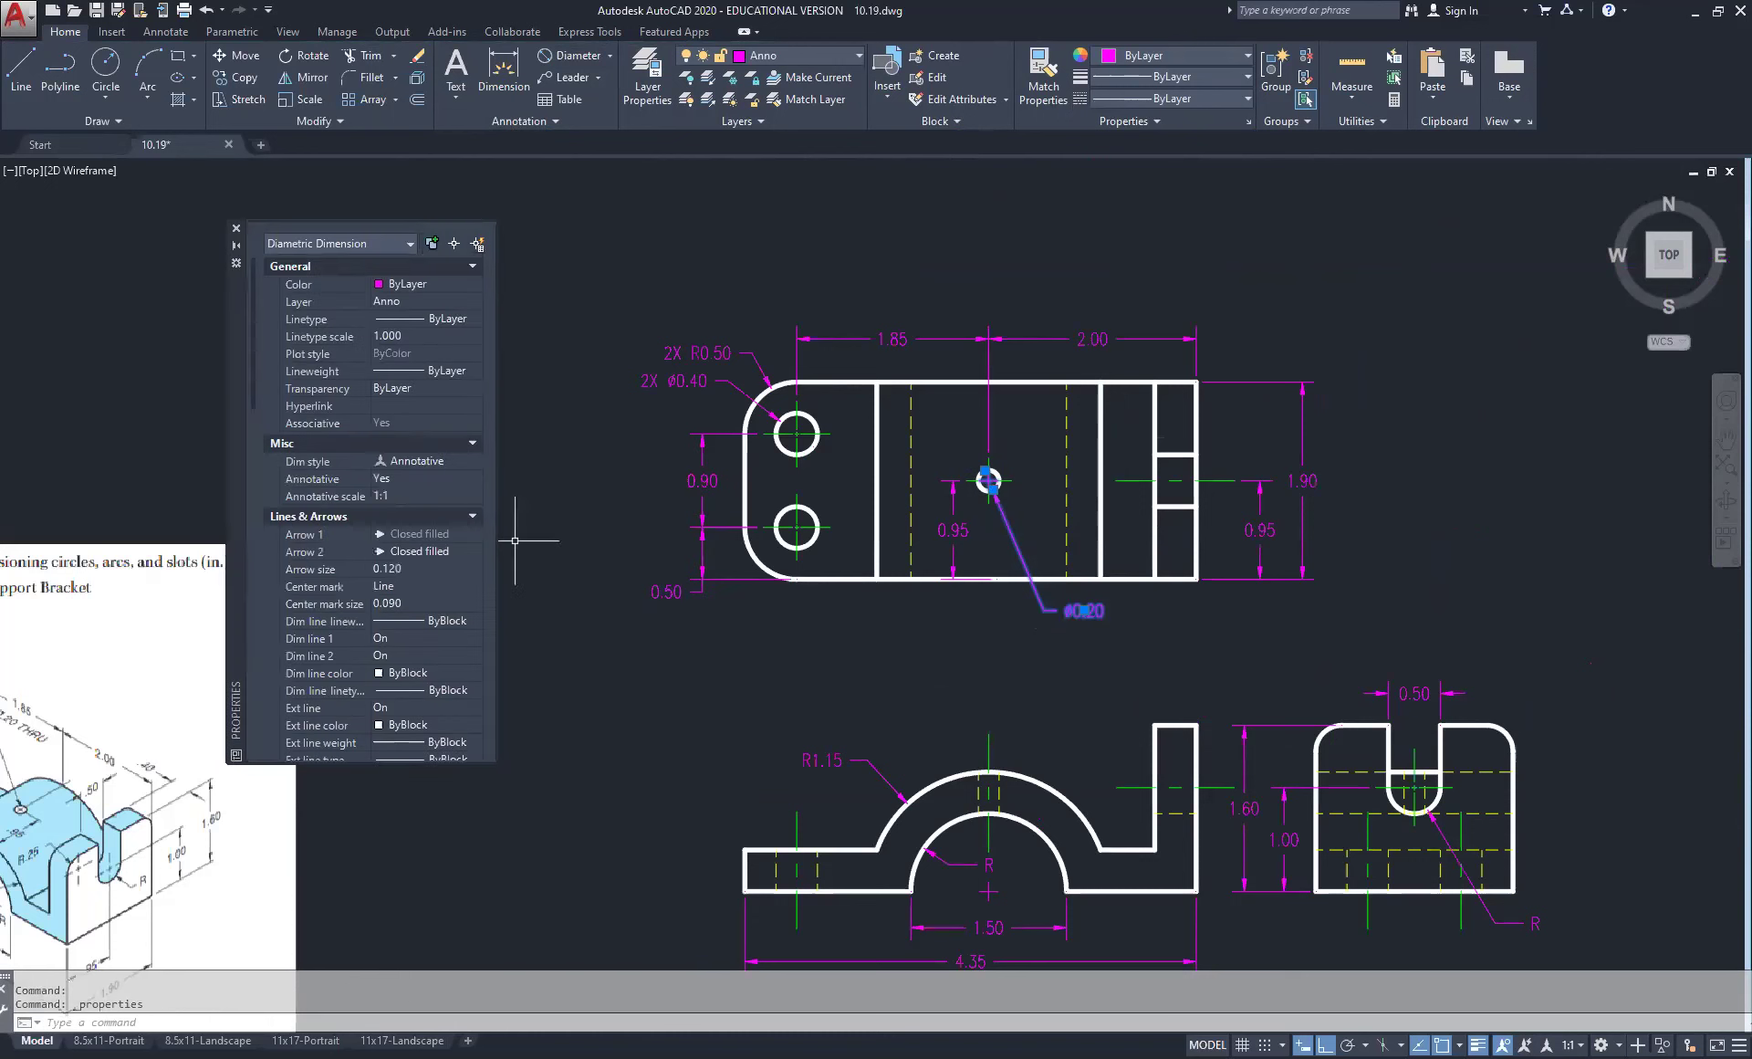
{"action": "left_click", "coordinate": [407, 587]}
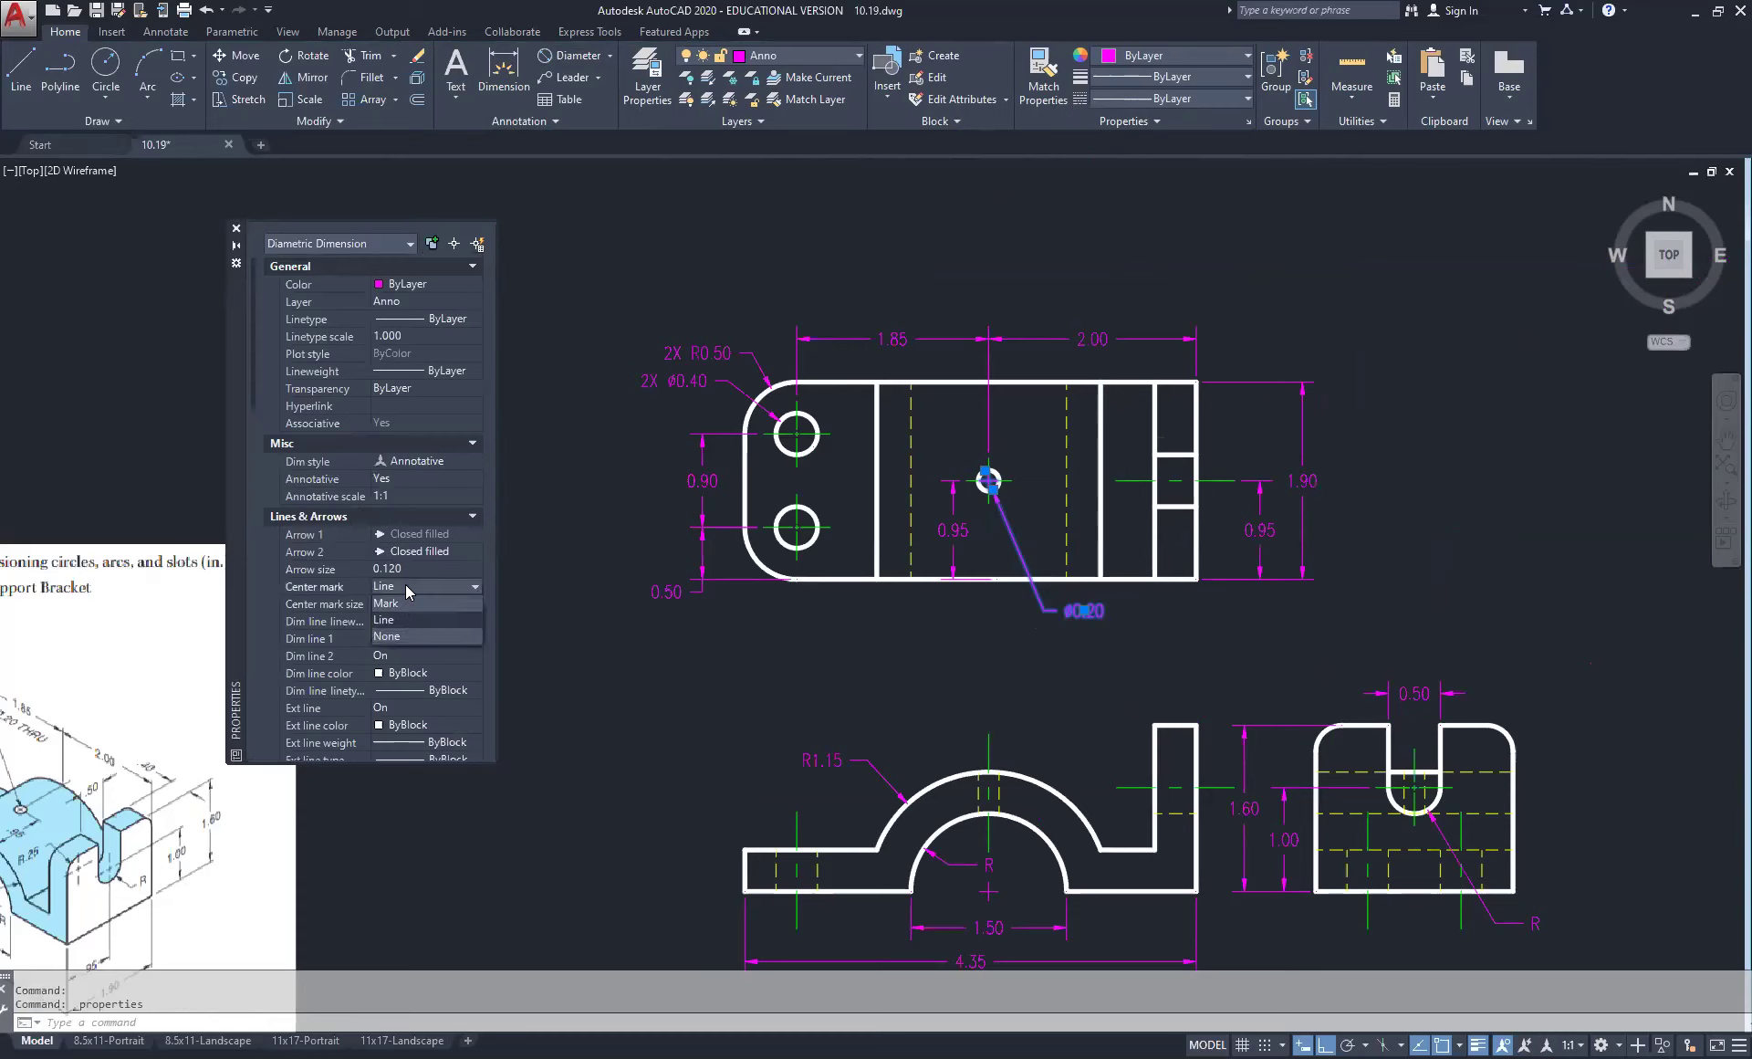
{"action": "left_click", "coordinate": [403, 637]}
{"action": "key", "text": "Escape"}
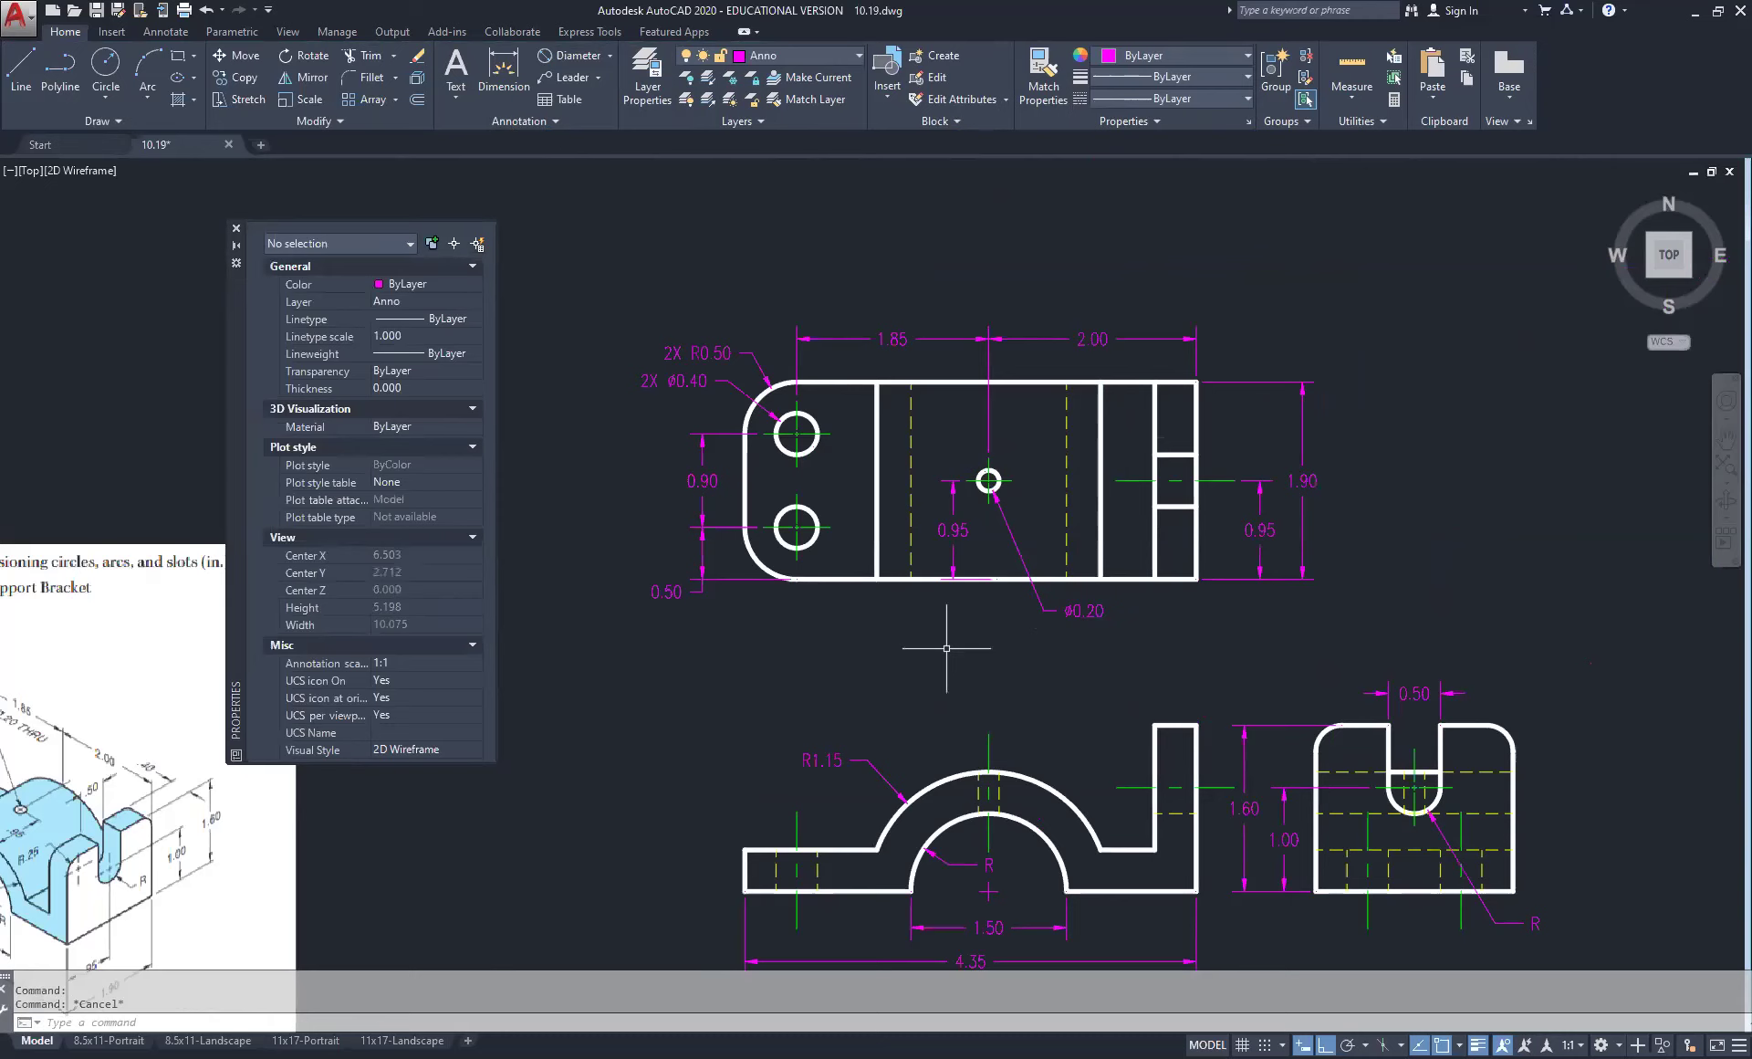
Step: Append "THRU" after the value in the small central hole's diameter dimension, end text editing, and close the Properties palette
{"action": "scroll", "coordinate": [1123, 602], "scroll_direction": "up", "scroll_amount": 2}
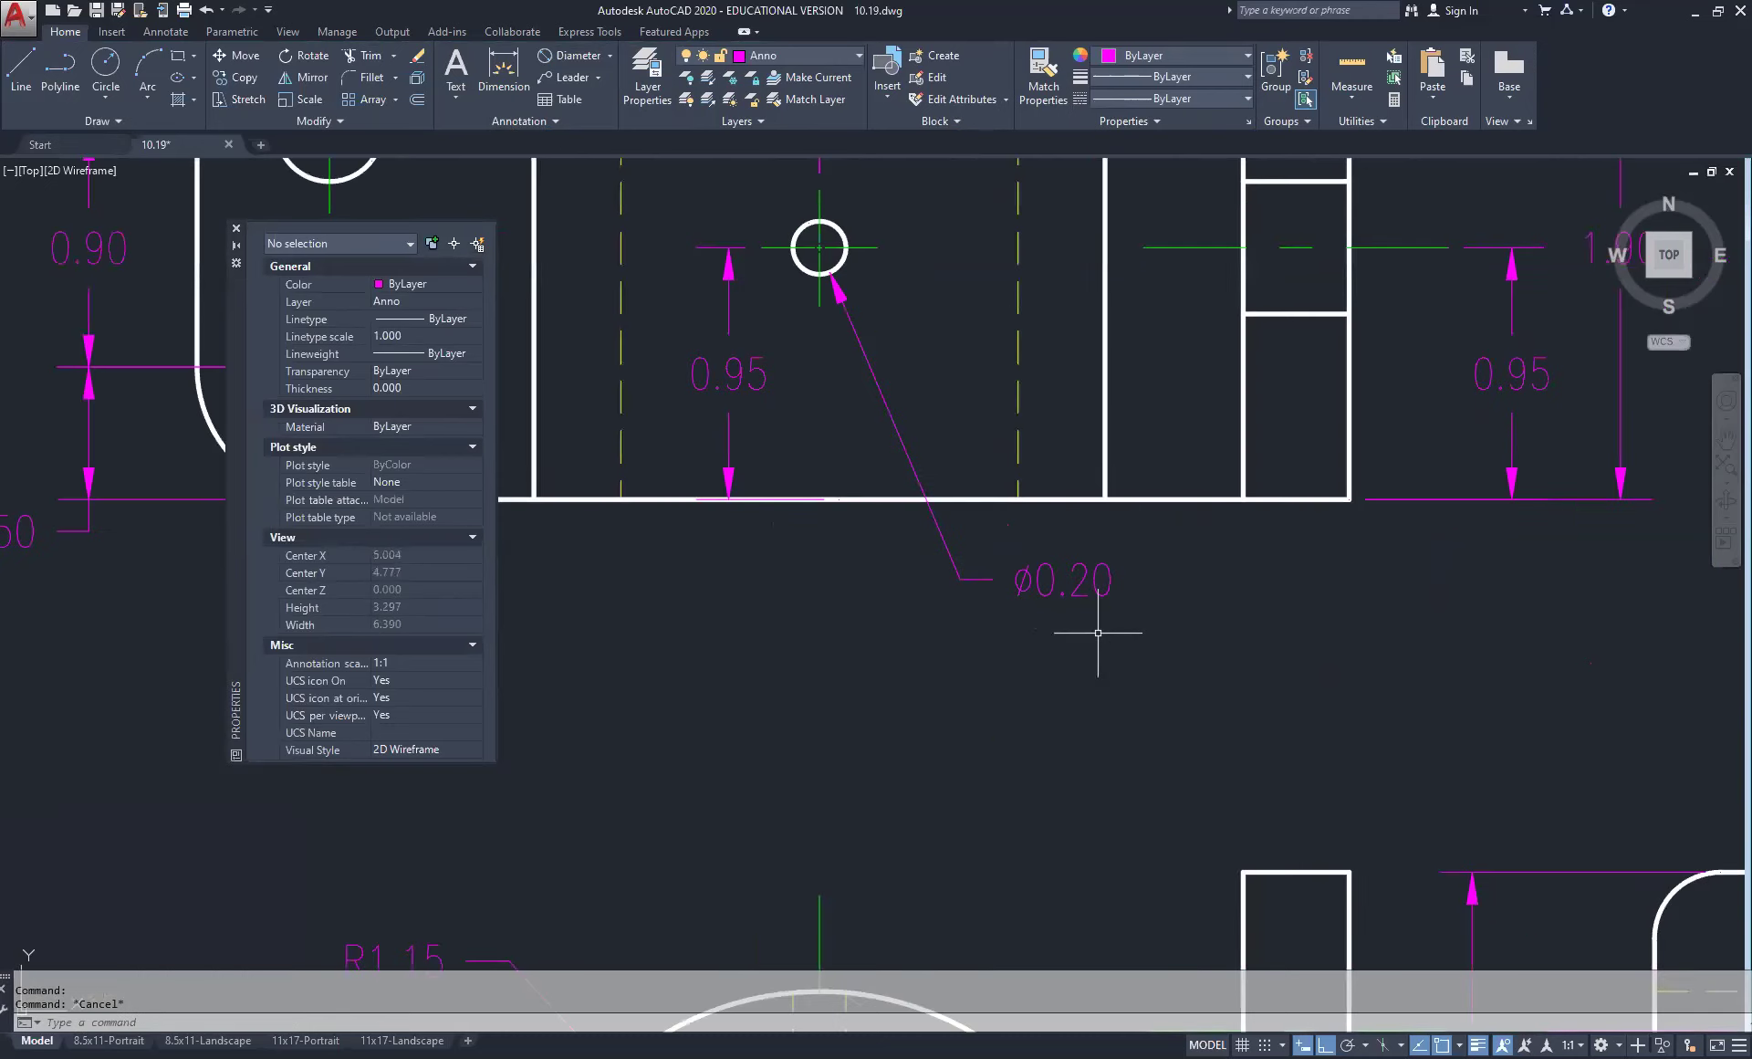
{"action": "left_click", "coordinate": [1041, 579]}
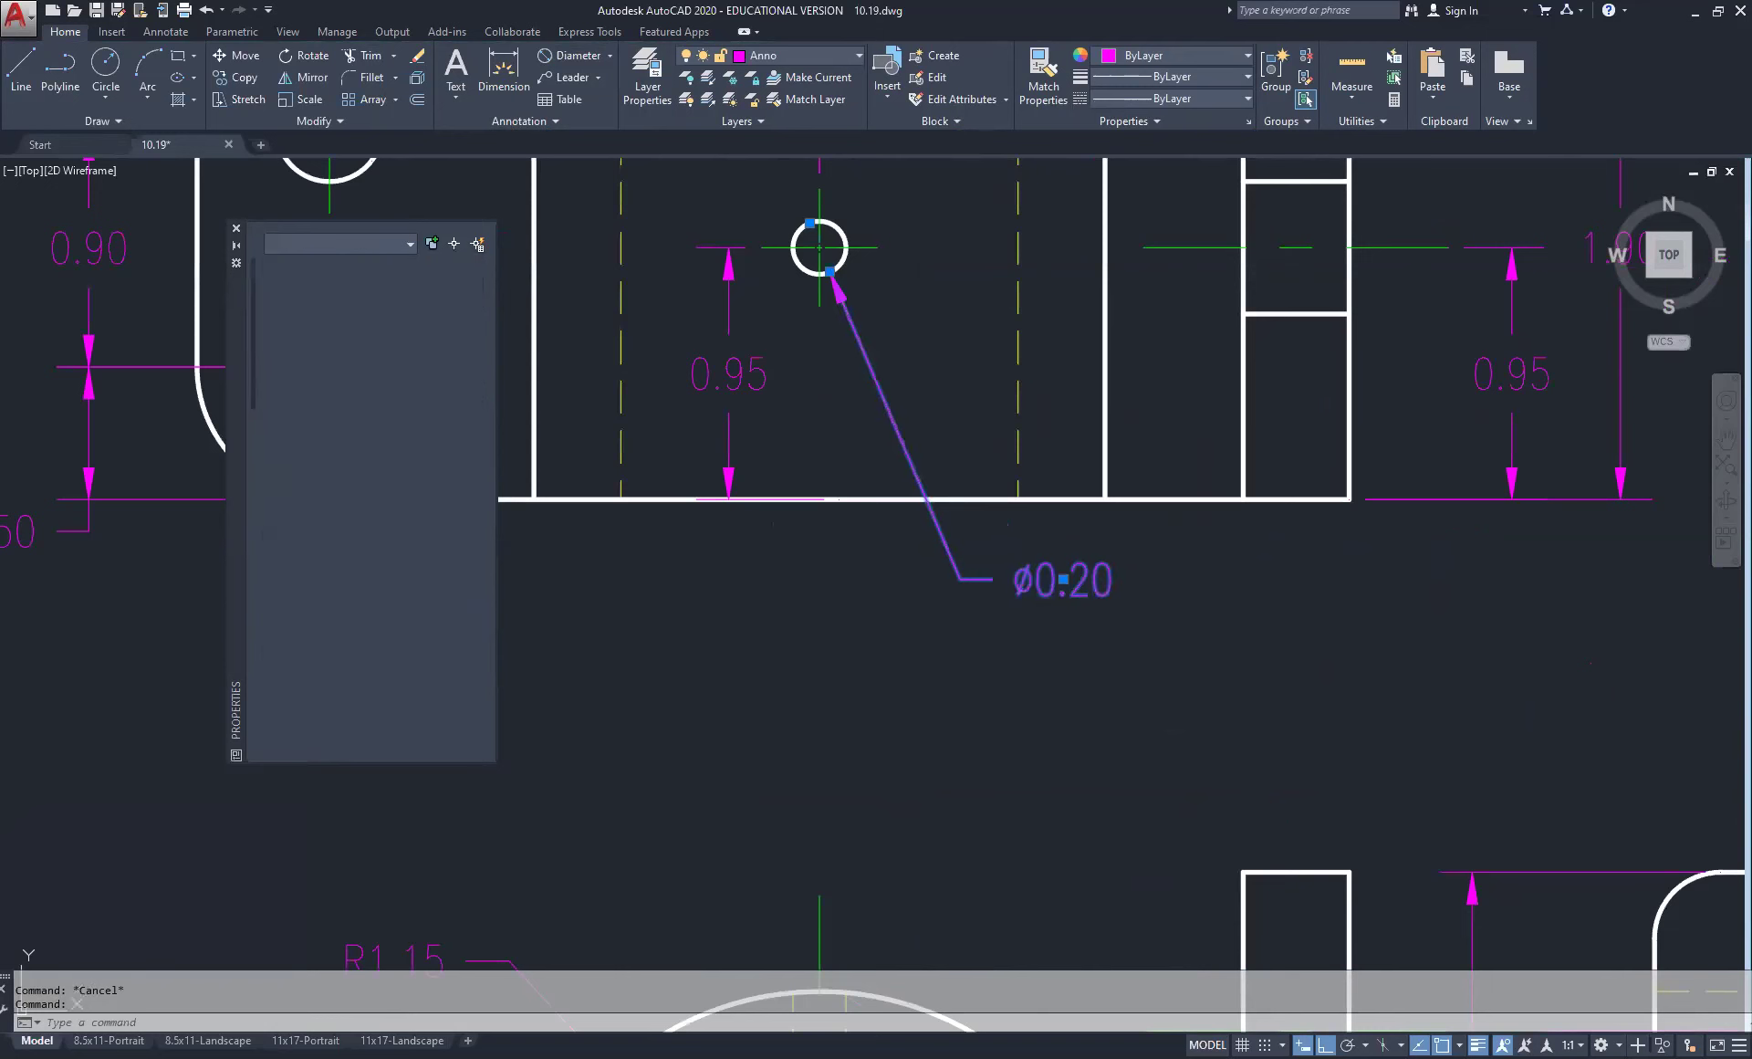
{"action": "double_click", "coordinate": [1063, 581]}
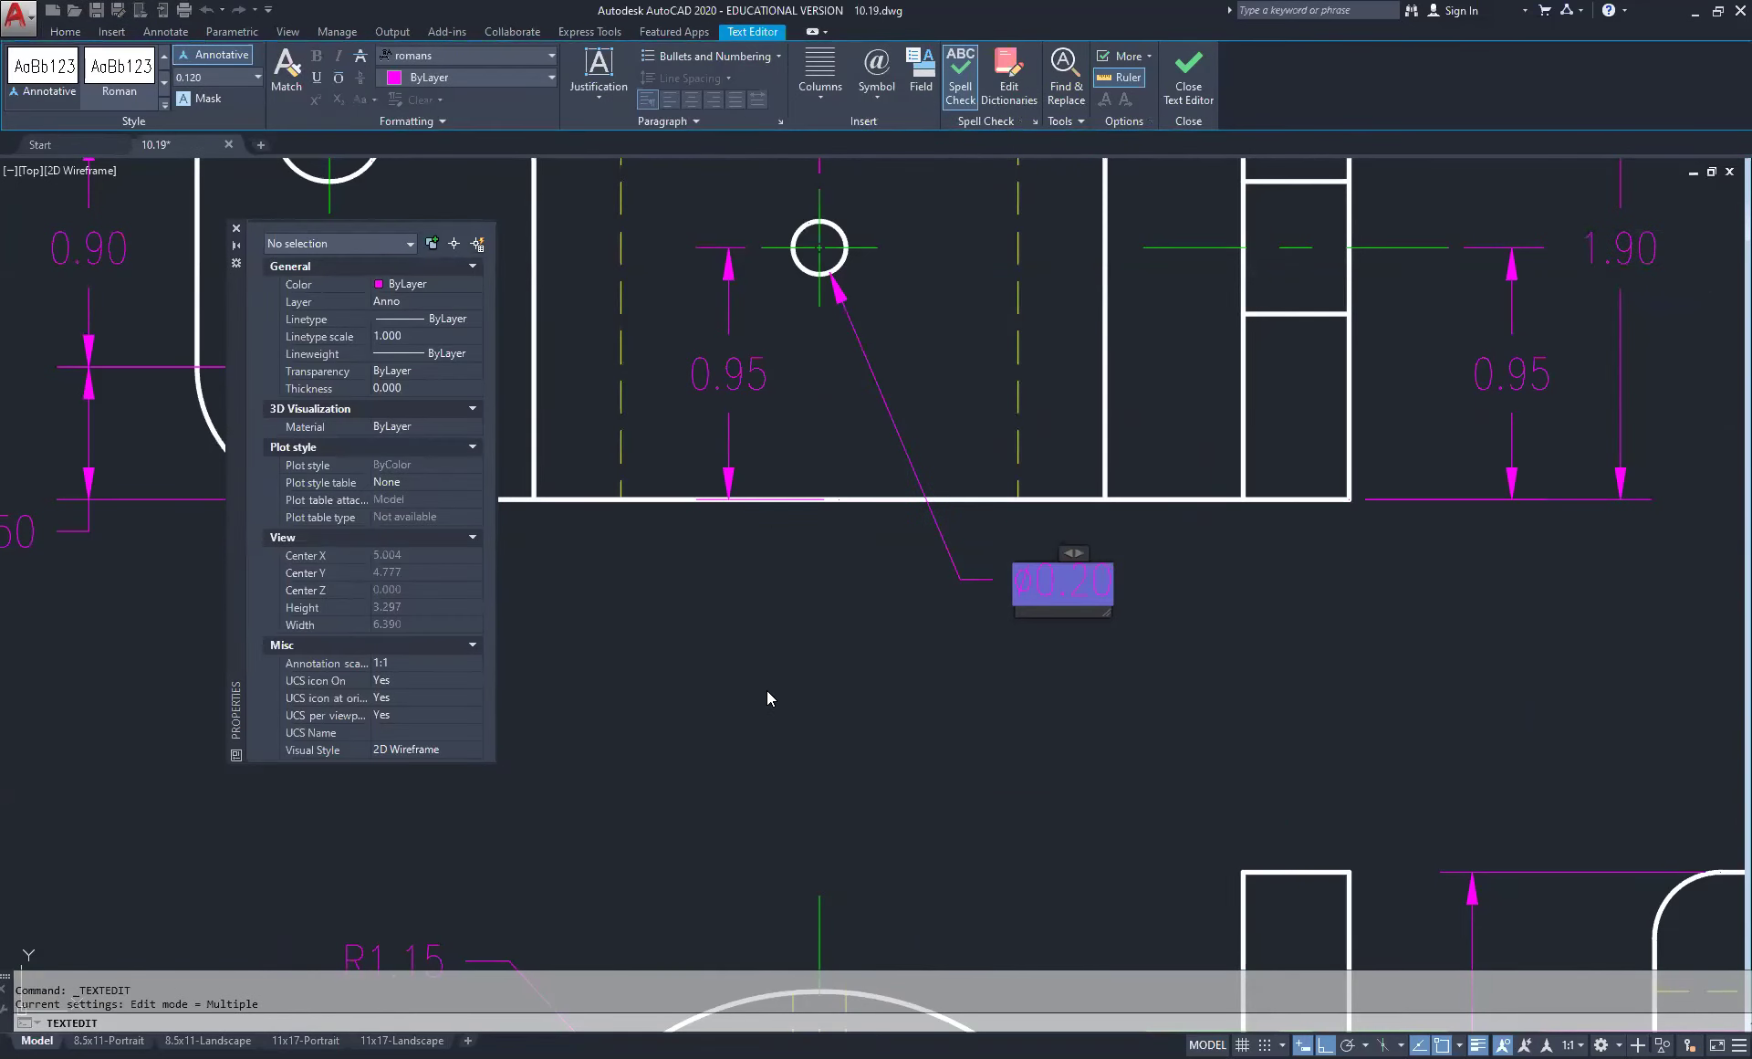
{"action": "scroll", "coordinate": [766, 690], "scroll_direction": "down", "scroll_amount": 4}
{"action": "middle_click_drag", "start_coordinate": [625, 692], "coordinate": [789, 638]}
{"action": "middle_click_drag", "start_coordinate": [912, 629], "coordinate": [1009, 598]}
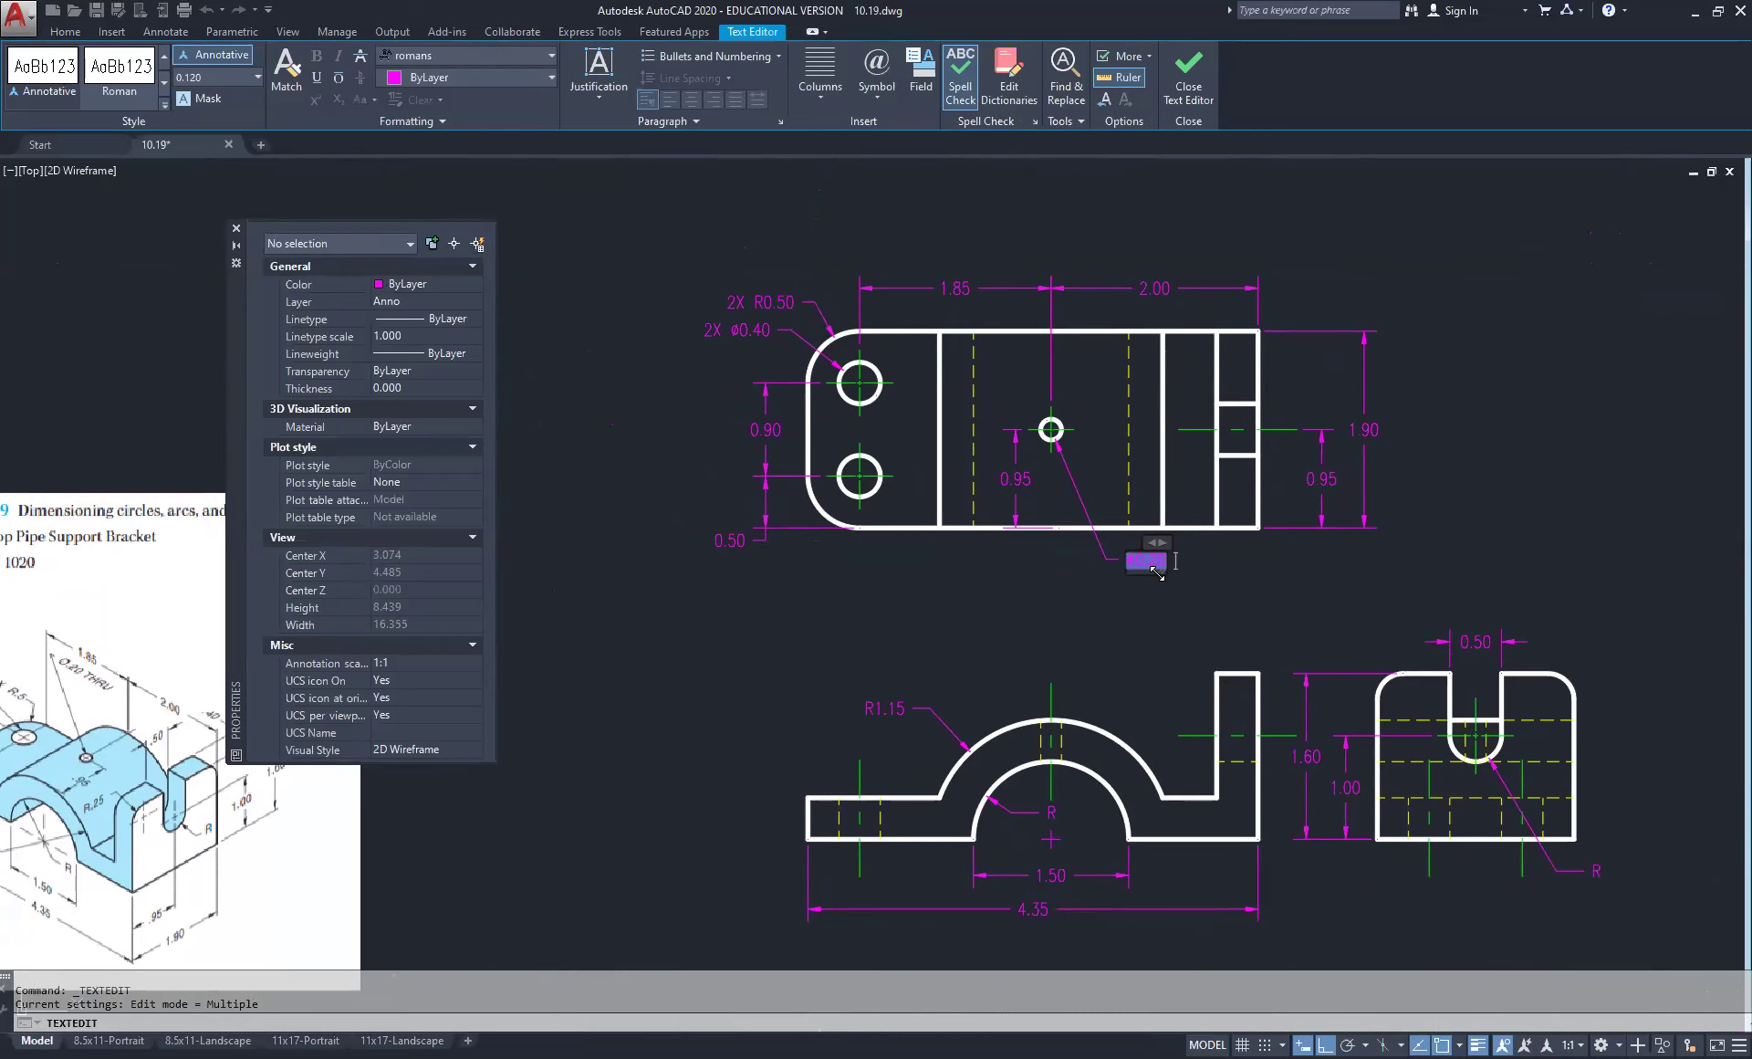
{"action": "type", "text": "THRU"}
{"action": "left_click", "coordinate": [1283, 571]}
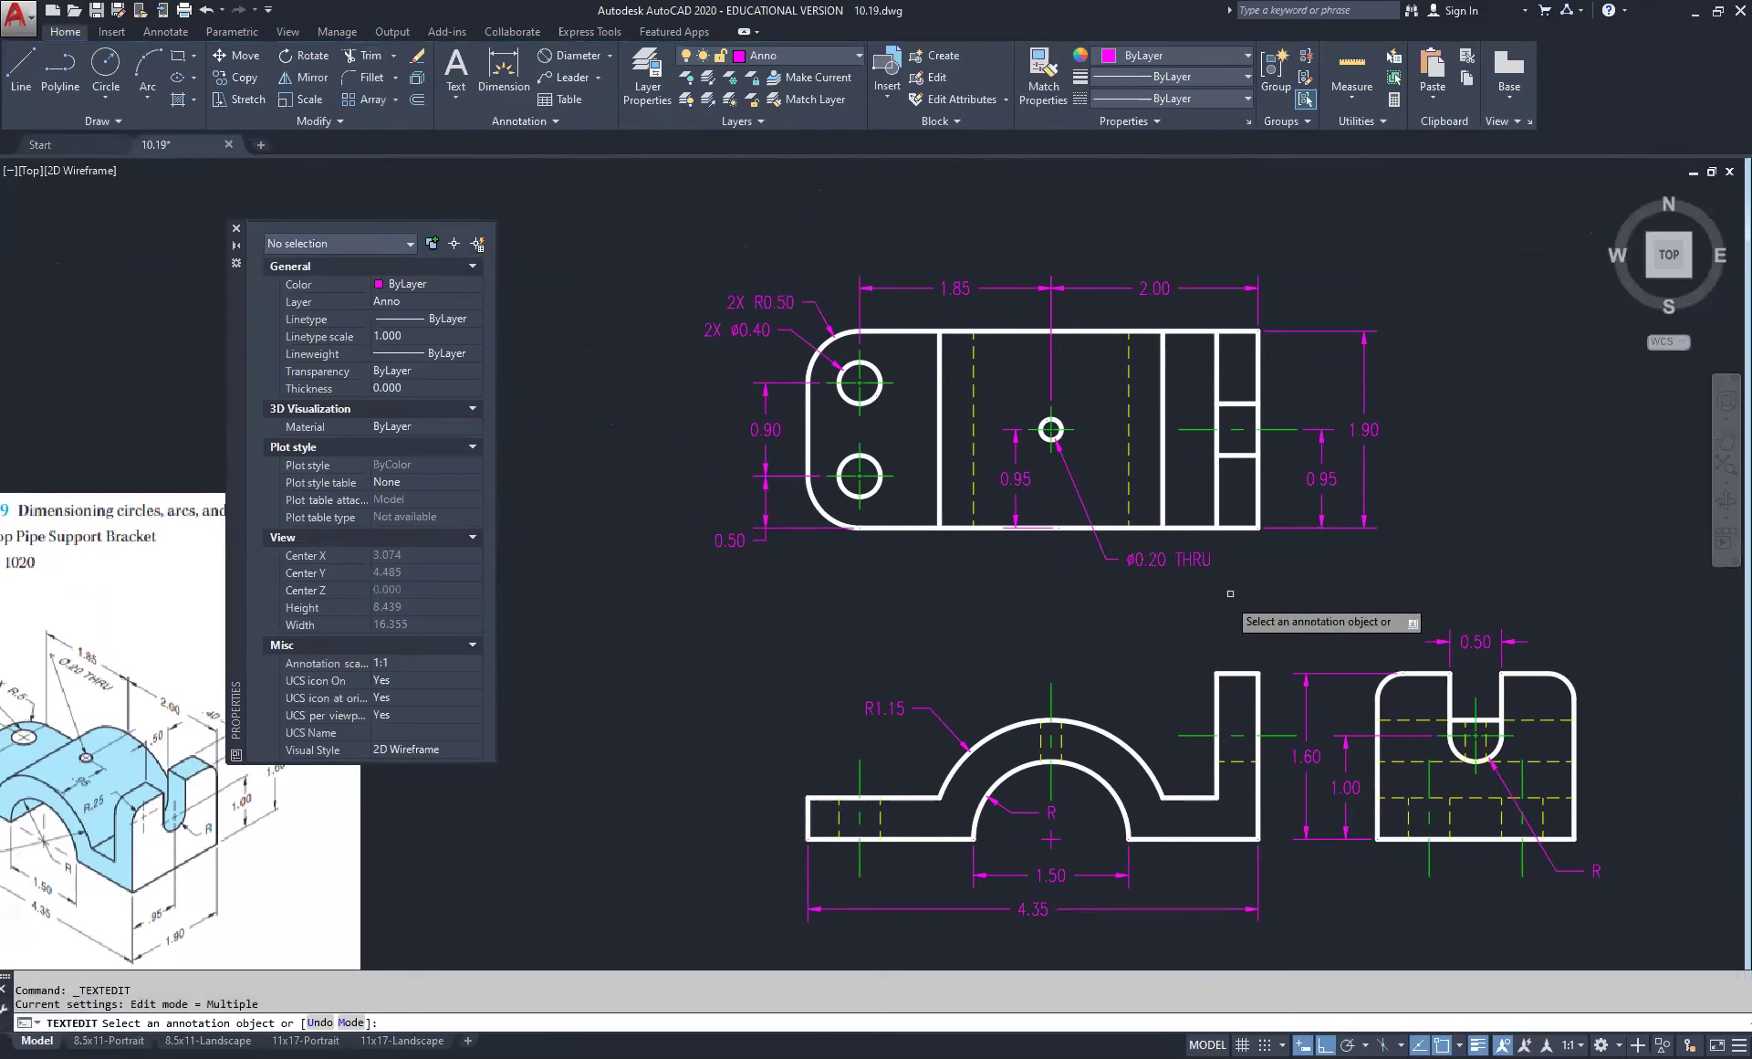
{"action": "key", "text": "Escape"}
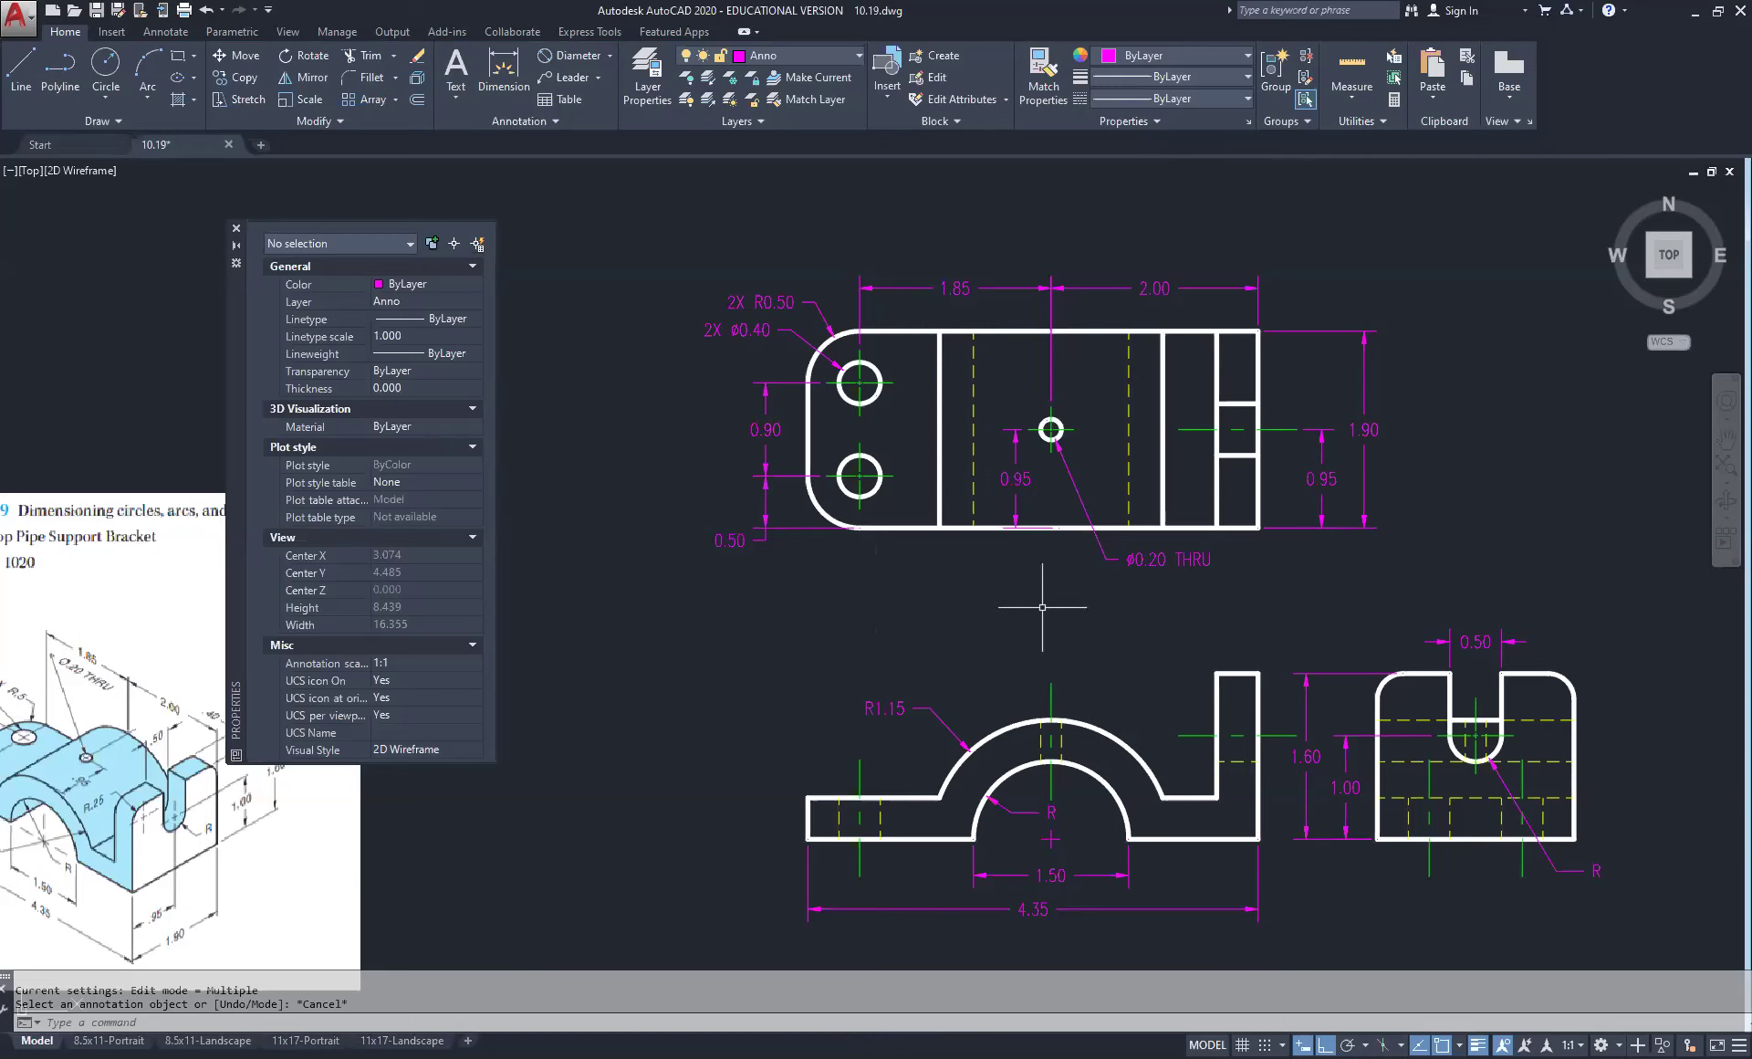
{"action": "scroll", "coordinate": [1043, 607], "scroll_direction": "down", "scroll_amount": 2}
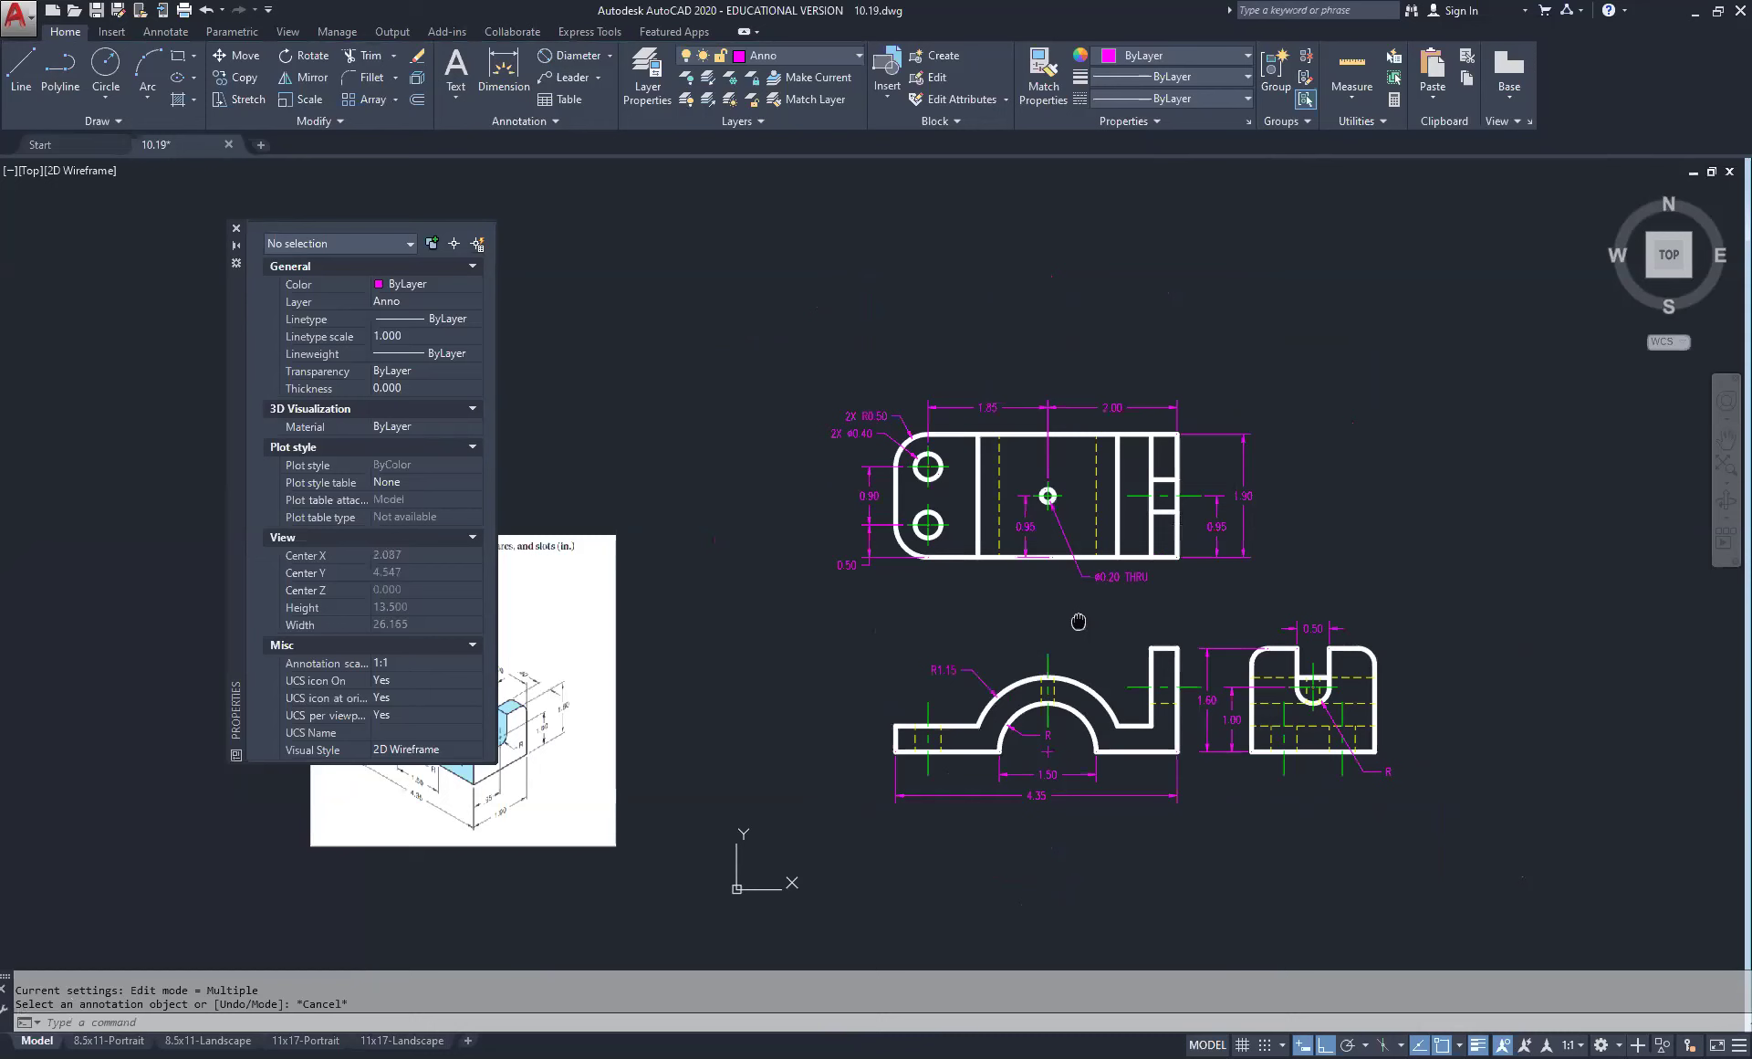
{"action": "middle_click_drag", "start_coordinate": [1079, 621], "coordinate": [975, 527]}
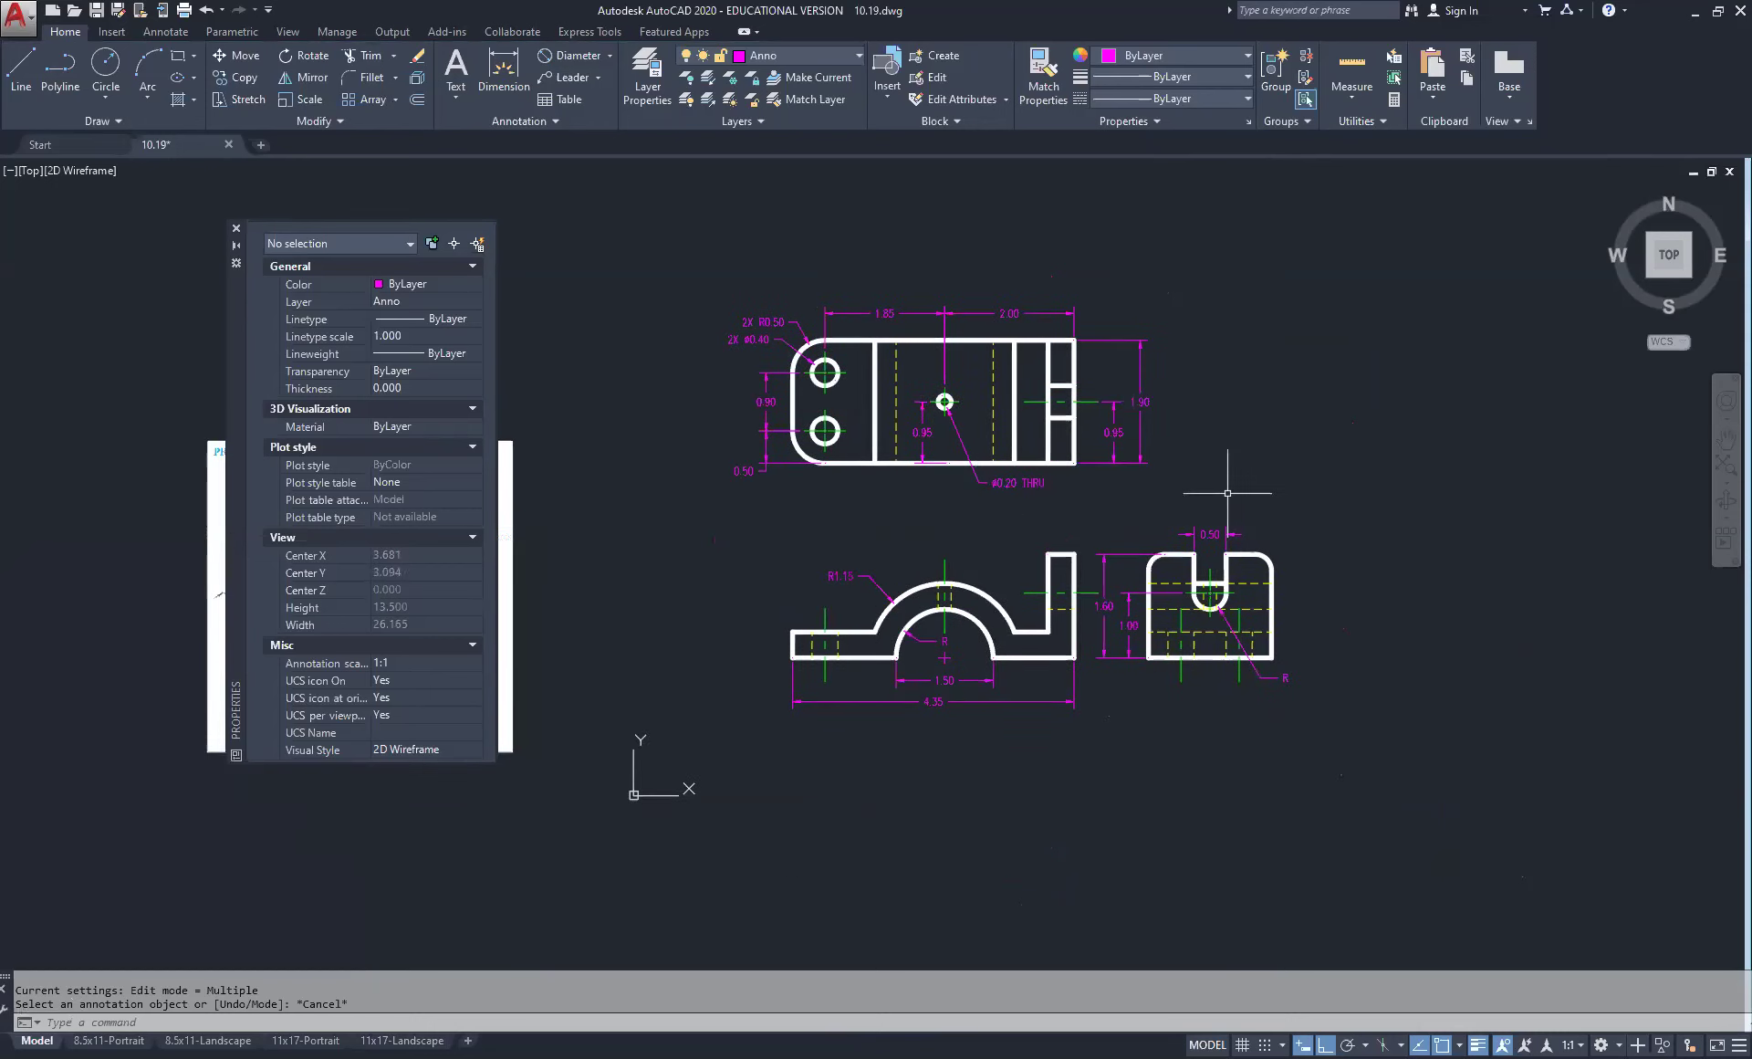
{"action": "left_click", "coordinate": [235, 229]}
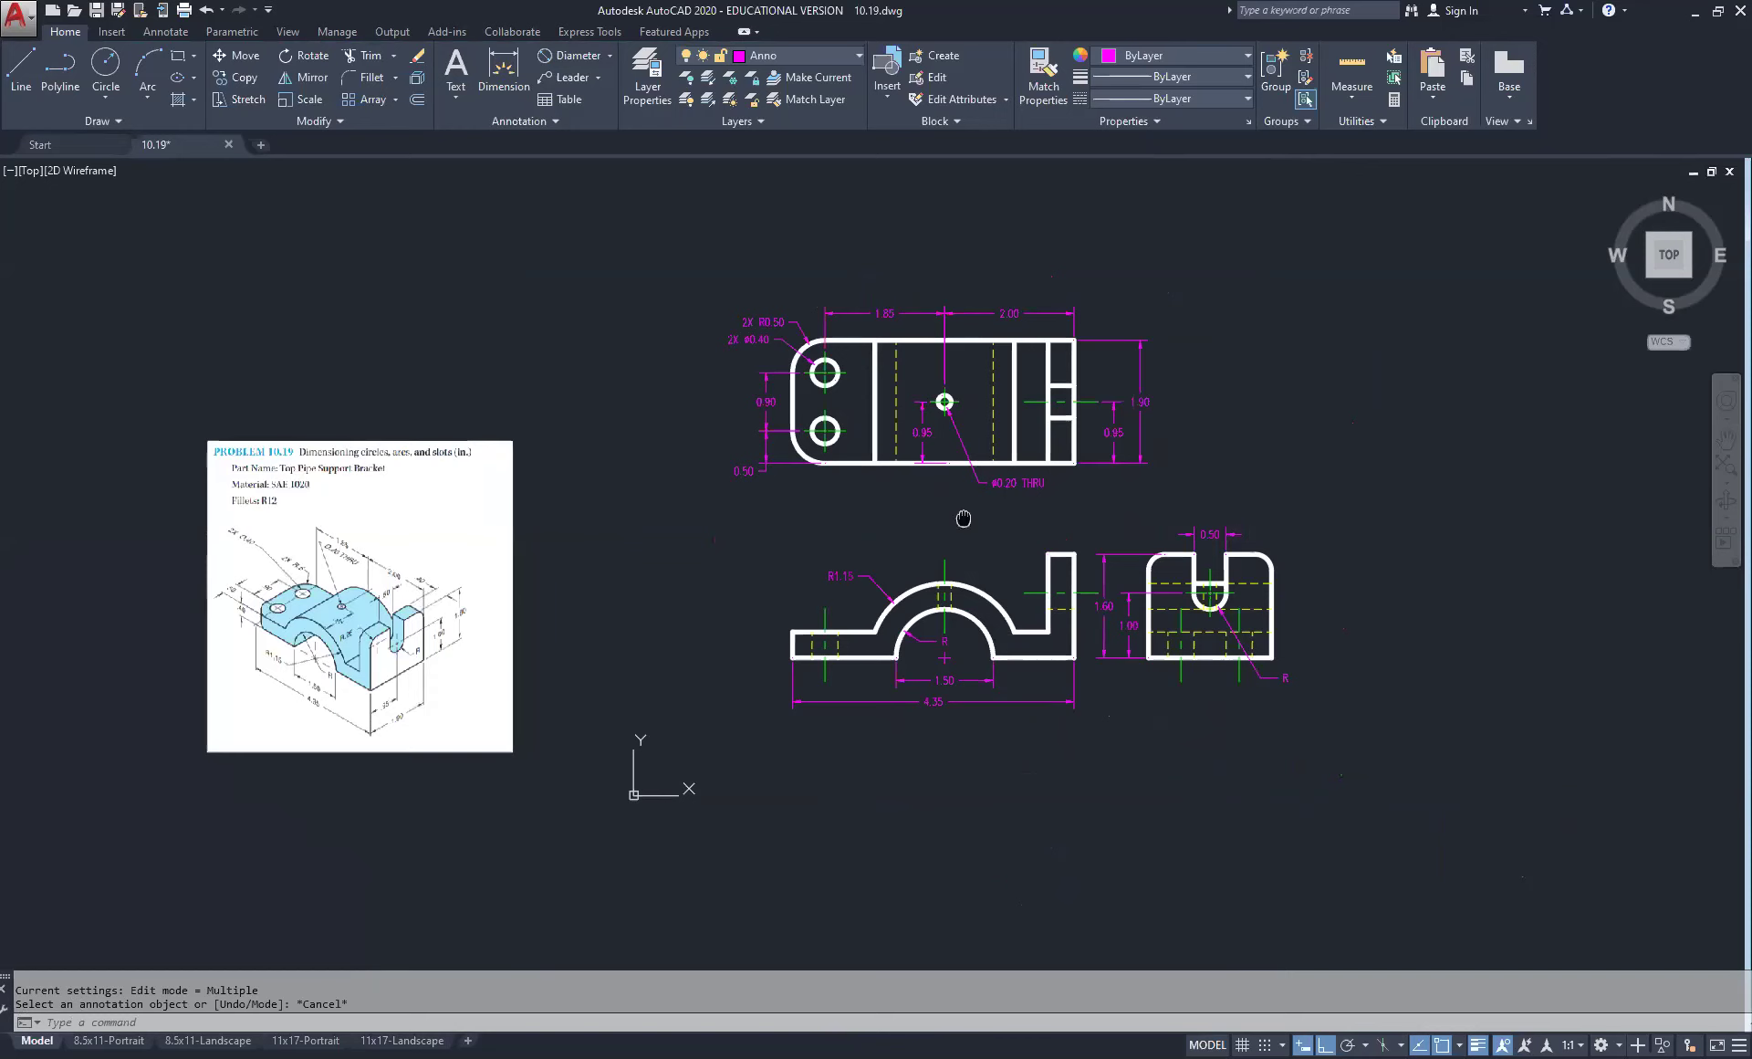
Step: Add a vertical linear dimension for the thickness of the front view's flange, placed outside its left end
{"action": "middle_click", "coordinate": [964, 518]}
{"action": "middle_click", "coordinate": [964, 519]}
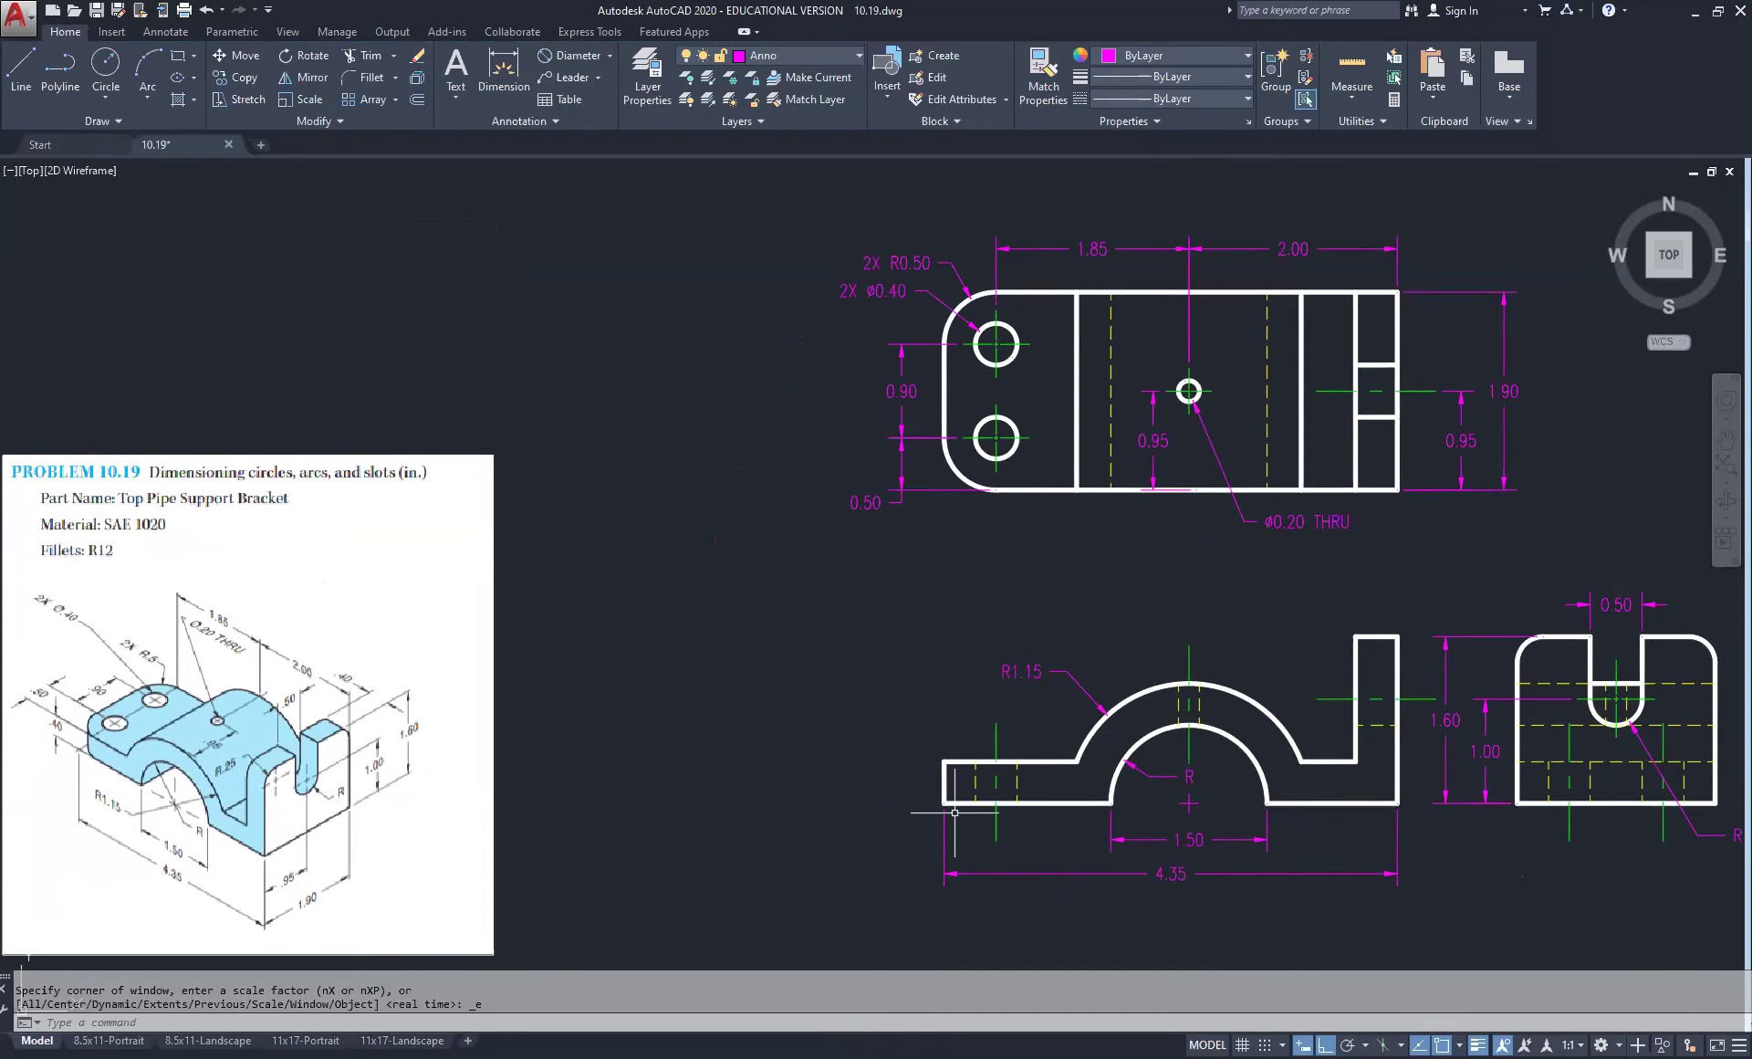
{"action": "left_click", "coordinate": [610, 56]}
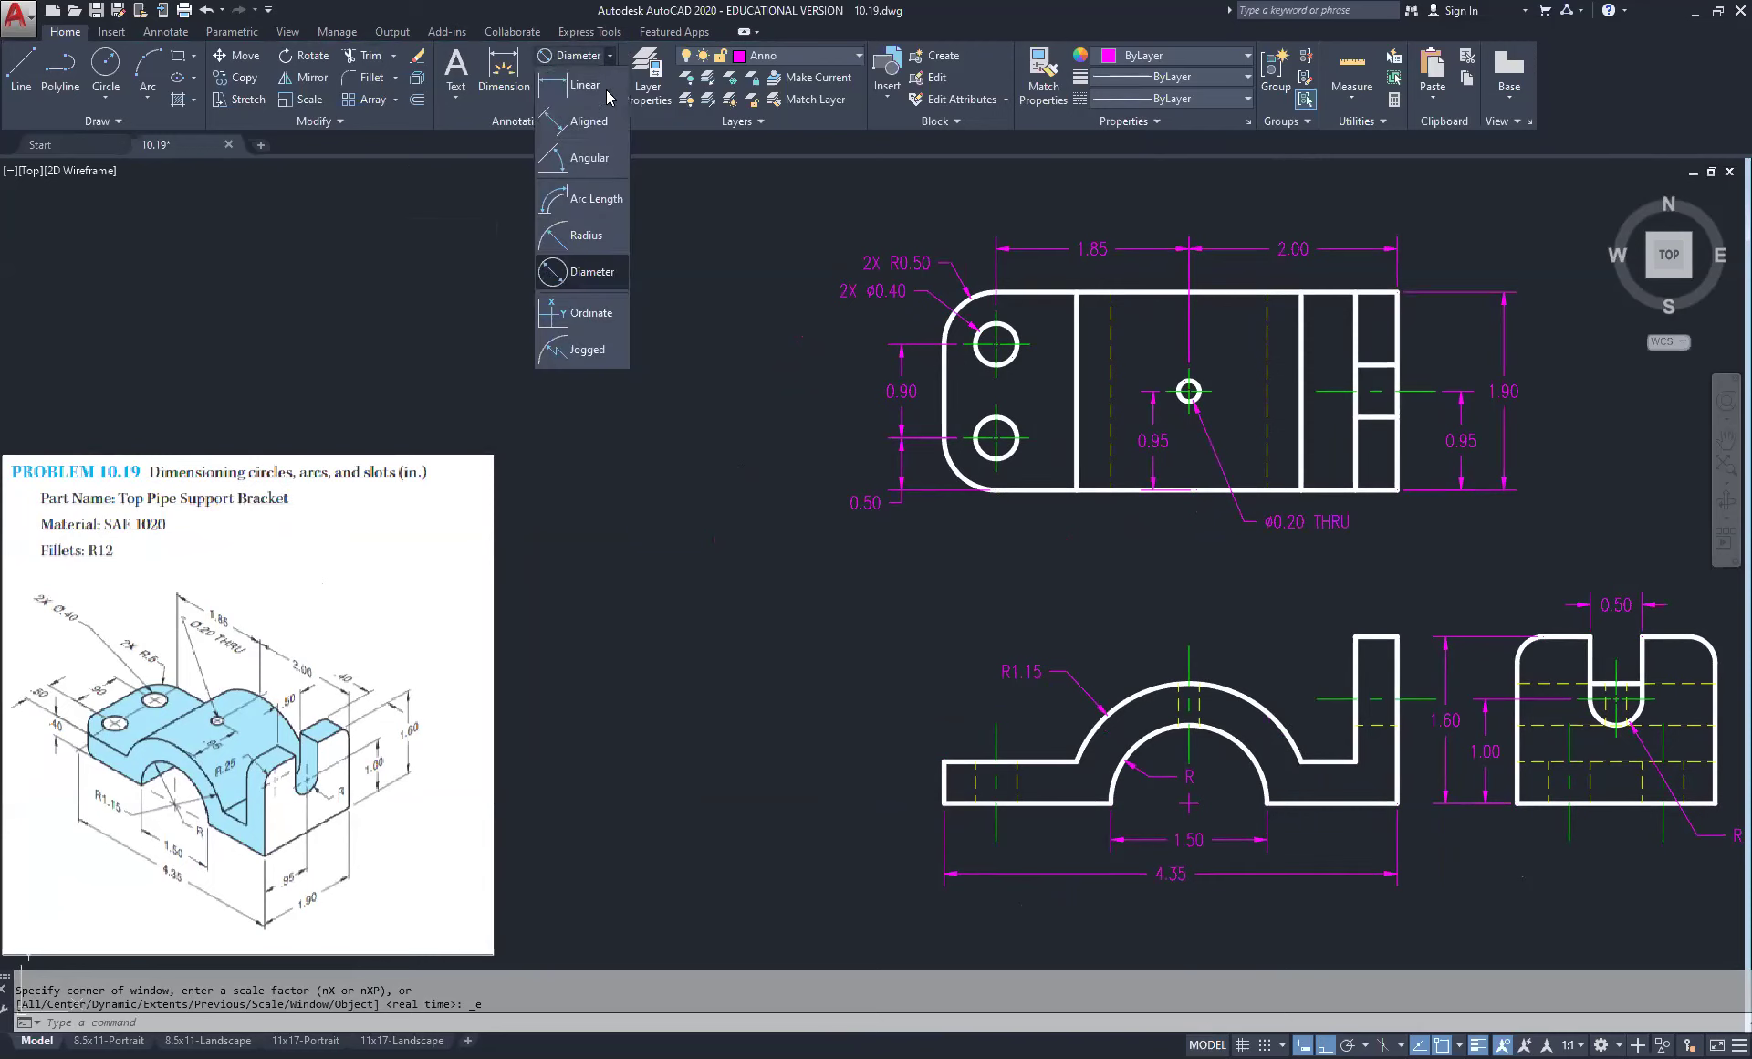
{"action": "left_click", "coordinate": [571, 80]}
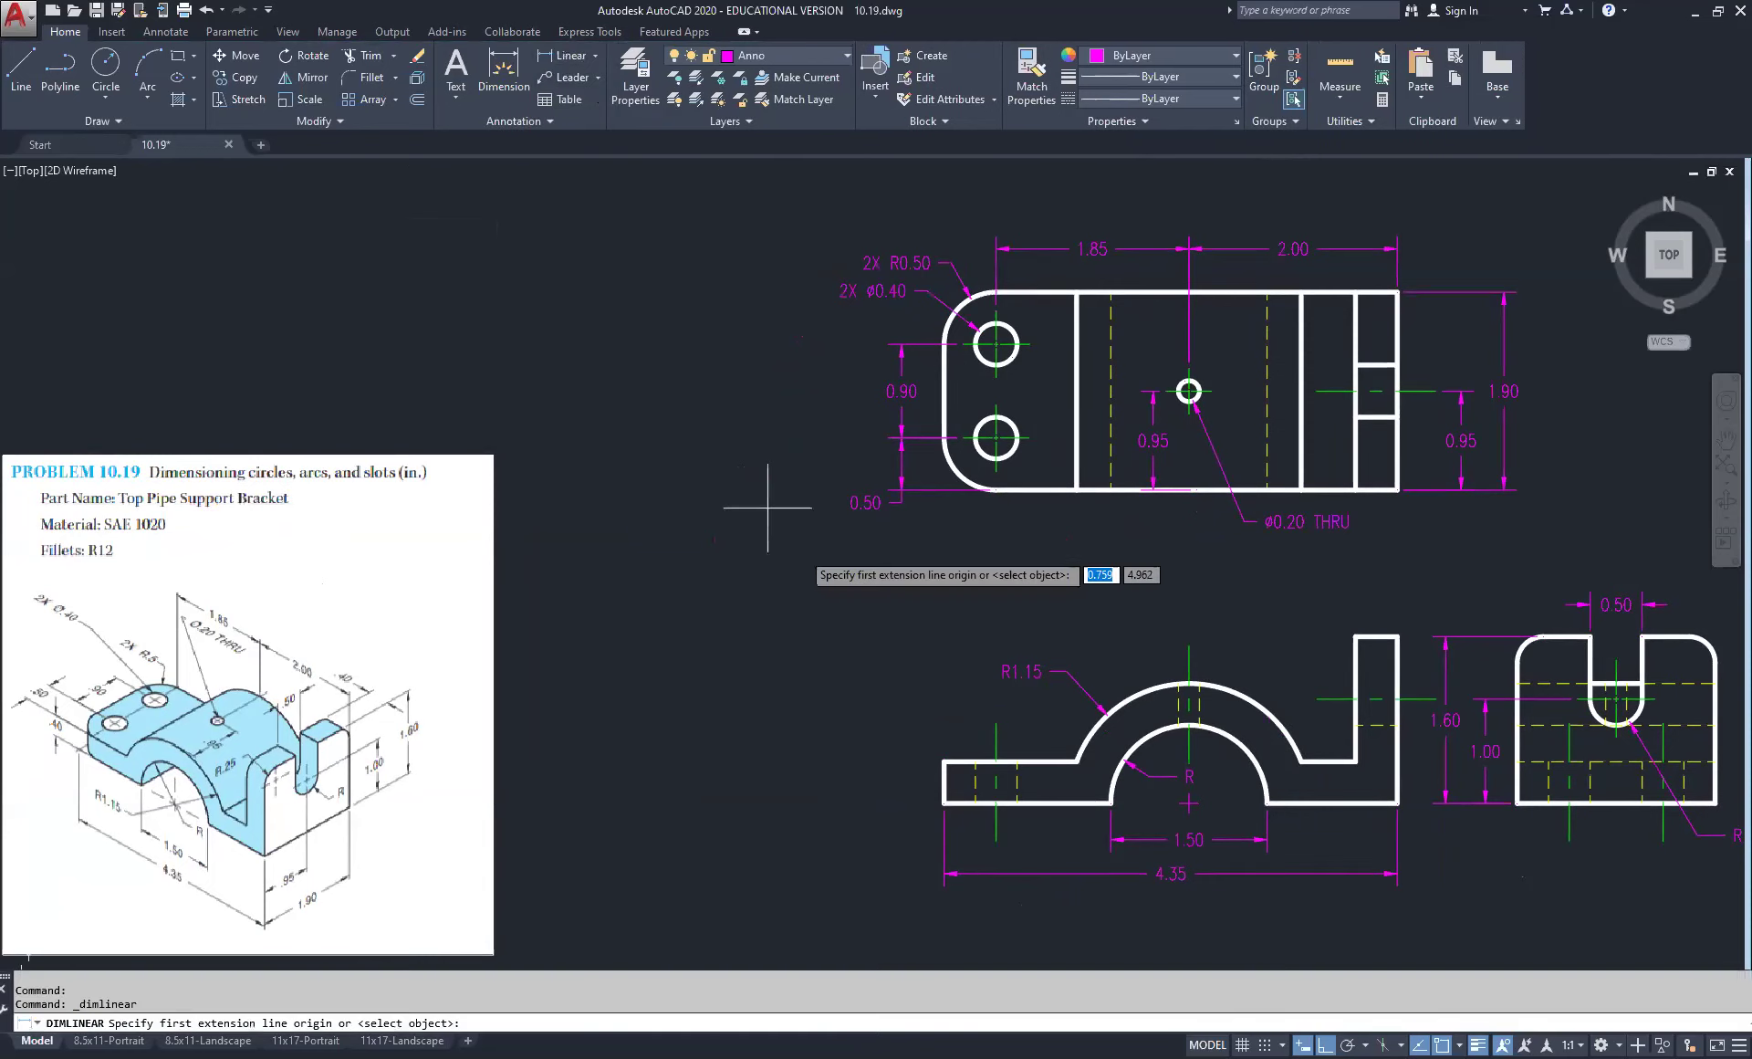
{"action": "left_click", "coordinate": [945, 802]}
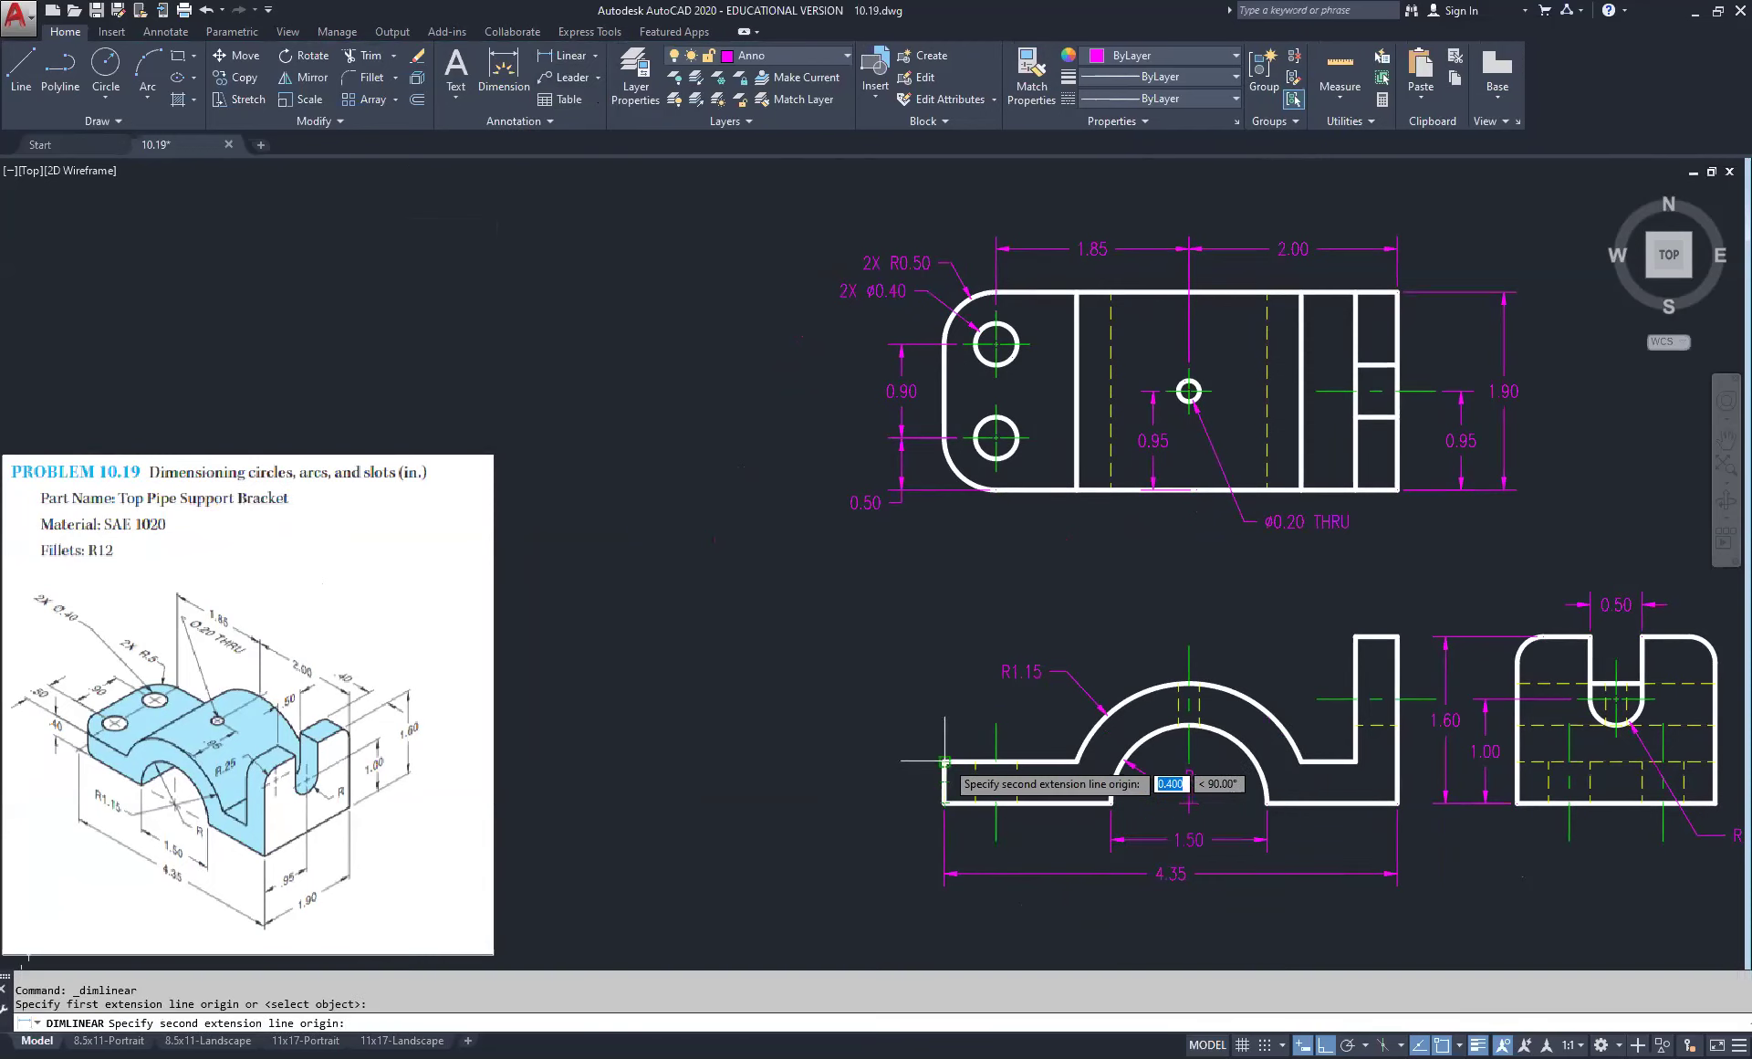
{"action": "left_click", "coordinate": [945, 760]}
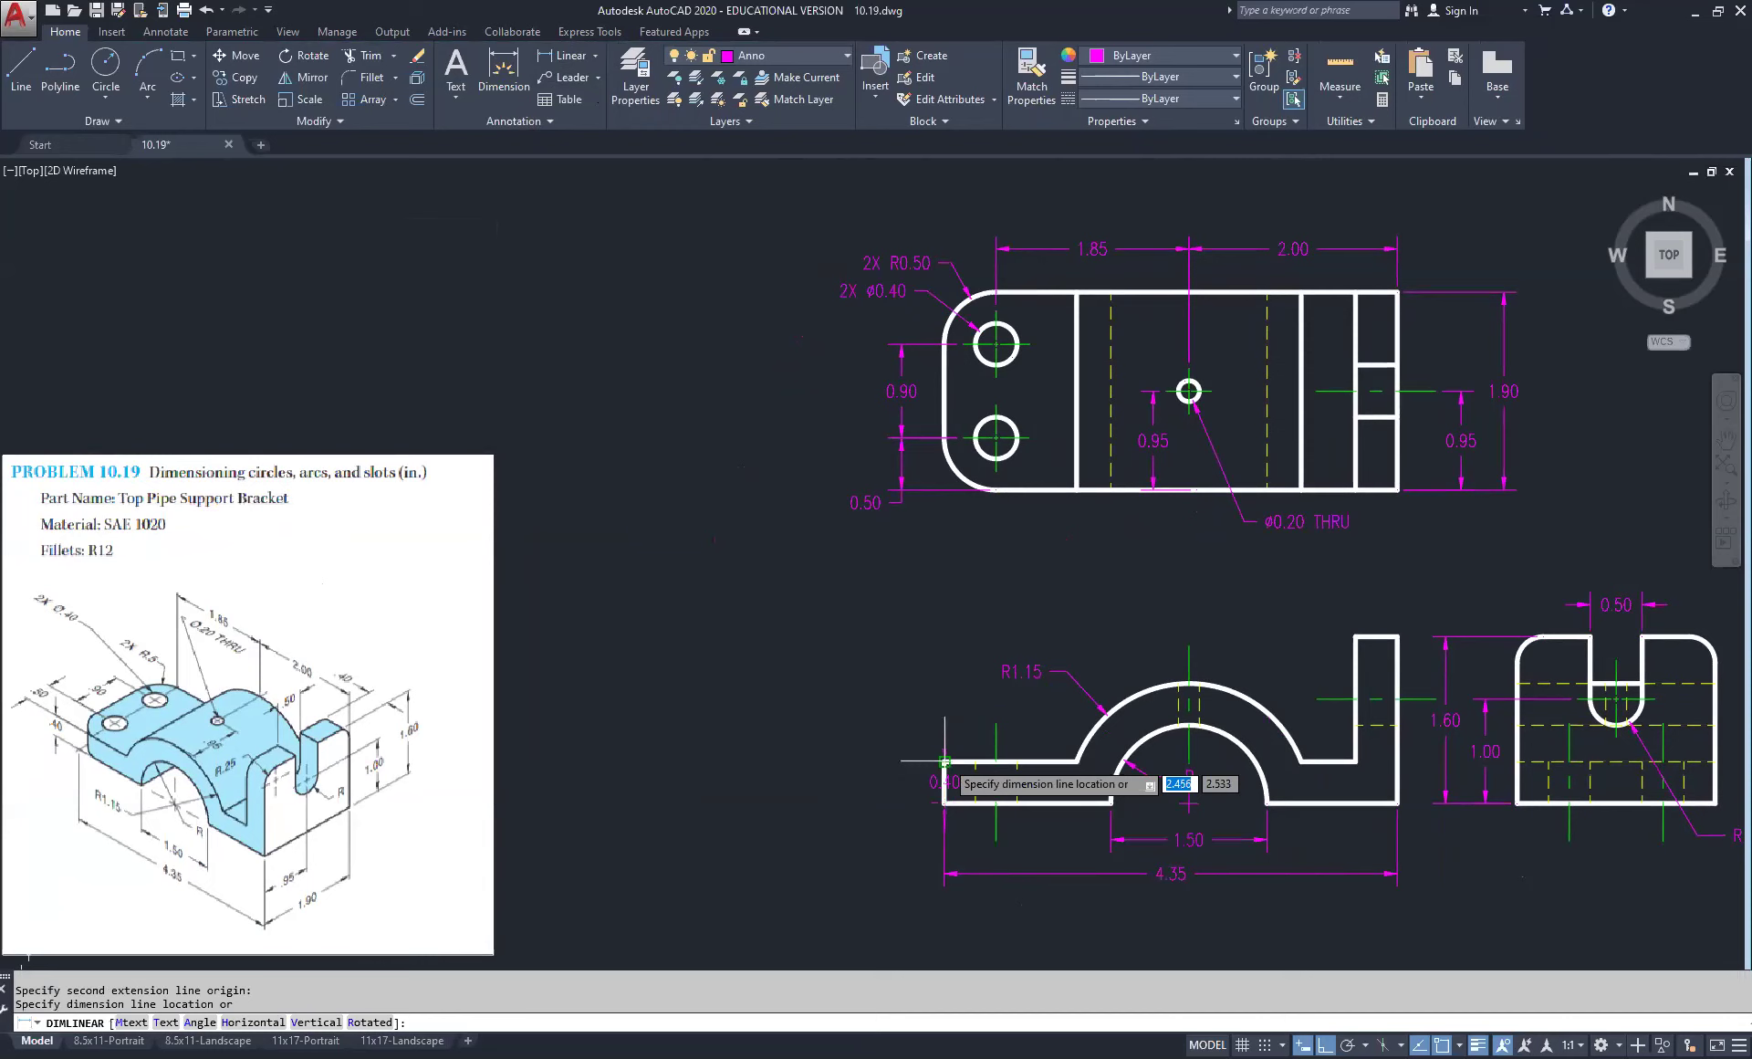
{"action": "left_click", "coordinate": [894, 761]}
Step: Add a horizontal linear dimension for the thickness of the front view's upright tab, placed just above it
{"action": "right_click", "coordinate": [1009, 631]}
{"action": "left_click", "coordinate": [1048, 643]}
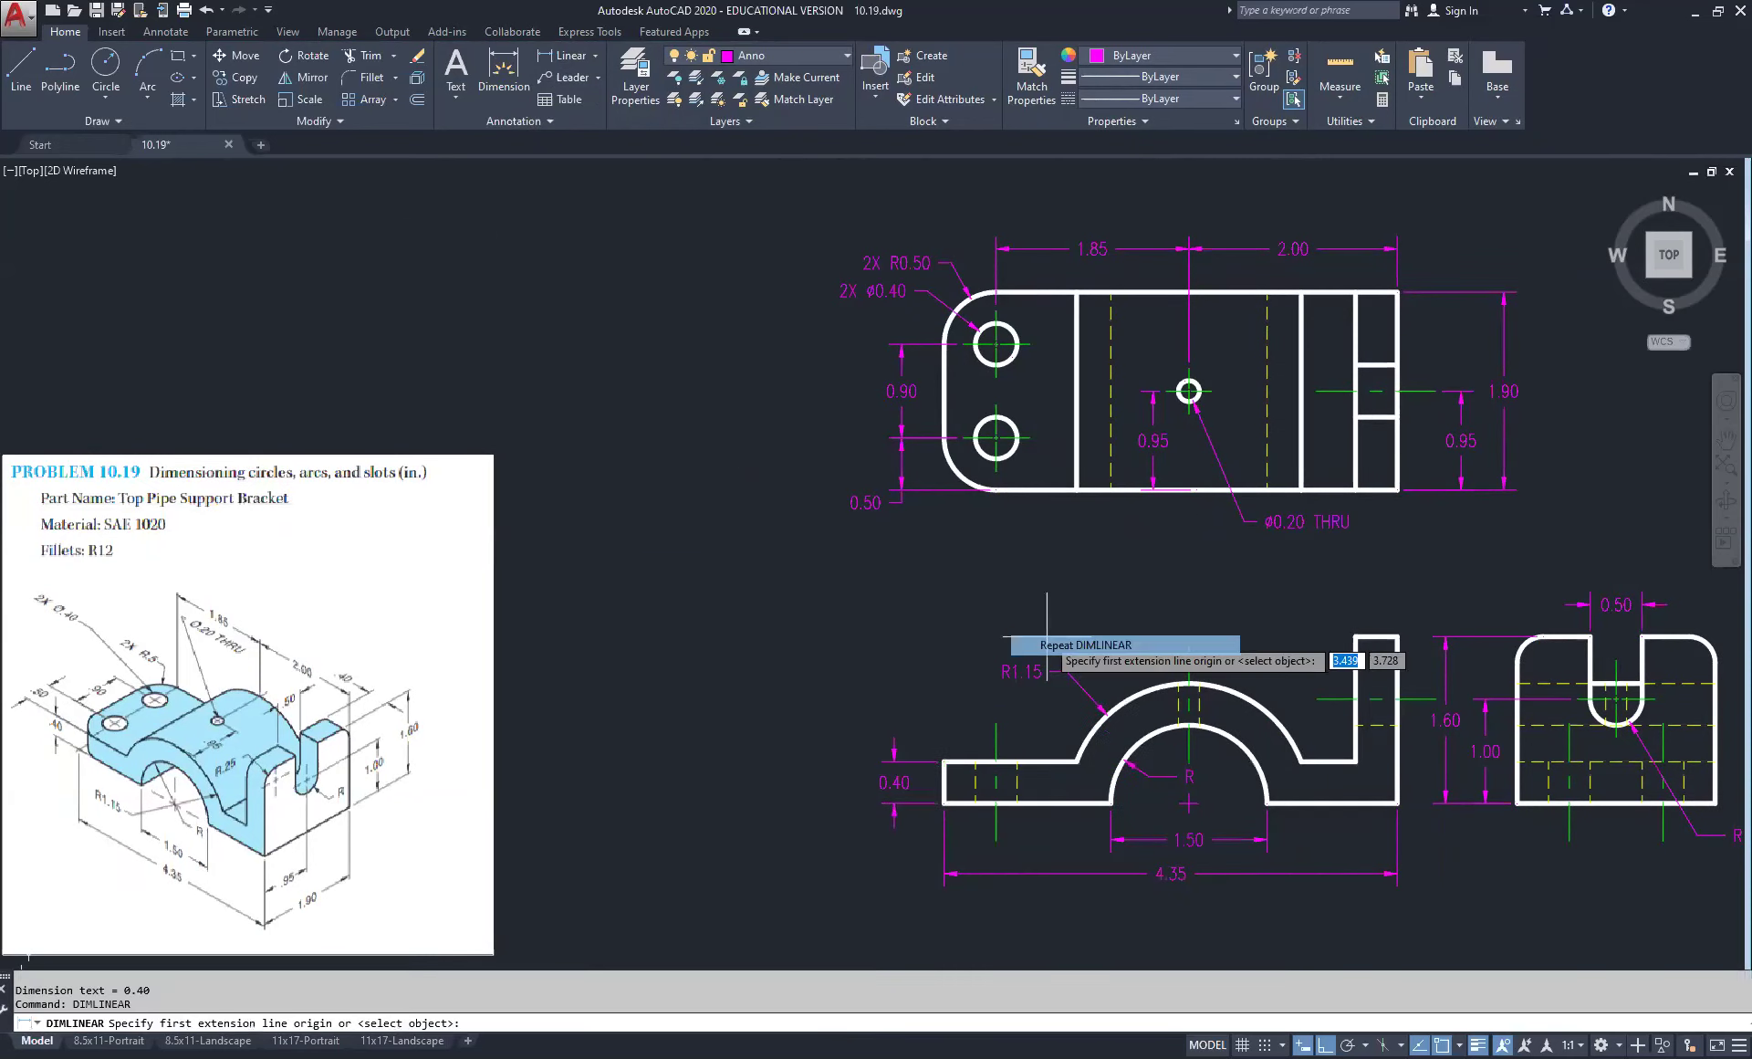
{"action": "left_click", "coordinate": [1396, 636]}
{"action": "left_click", "coordinate": [1357, 636]}
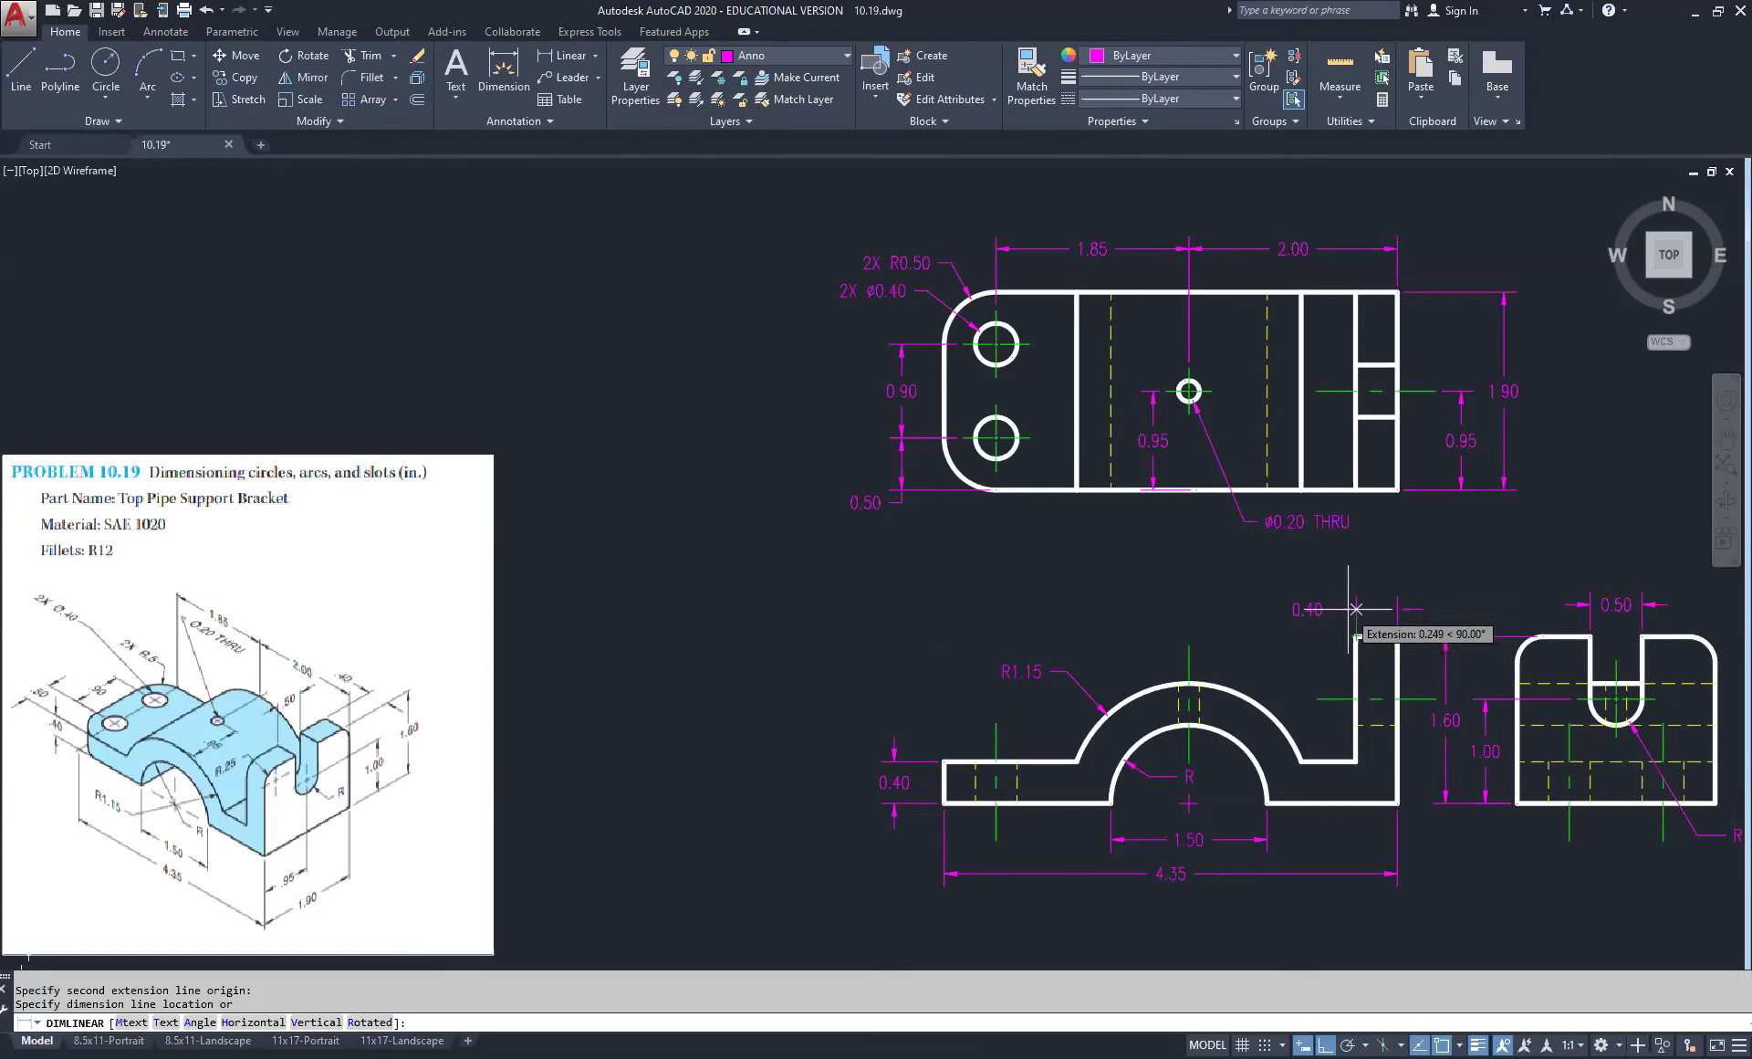
{"action": "left_click", "coordinate": [1356, 609]}
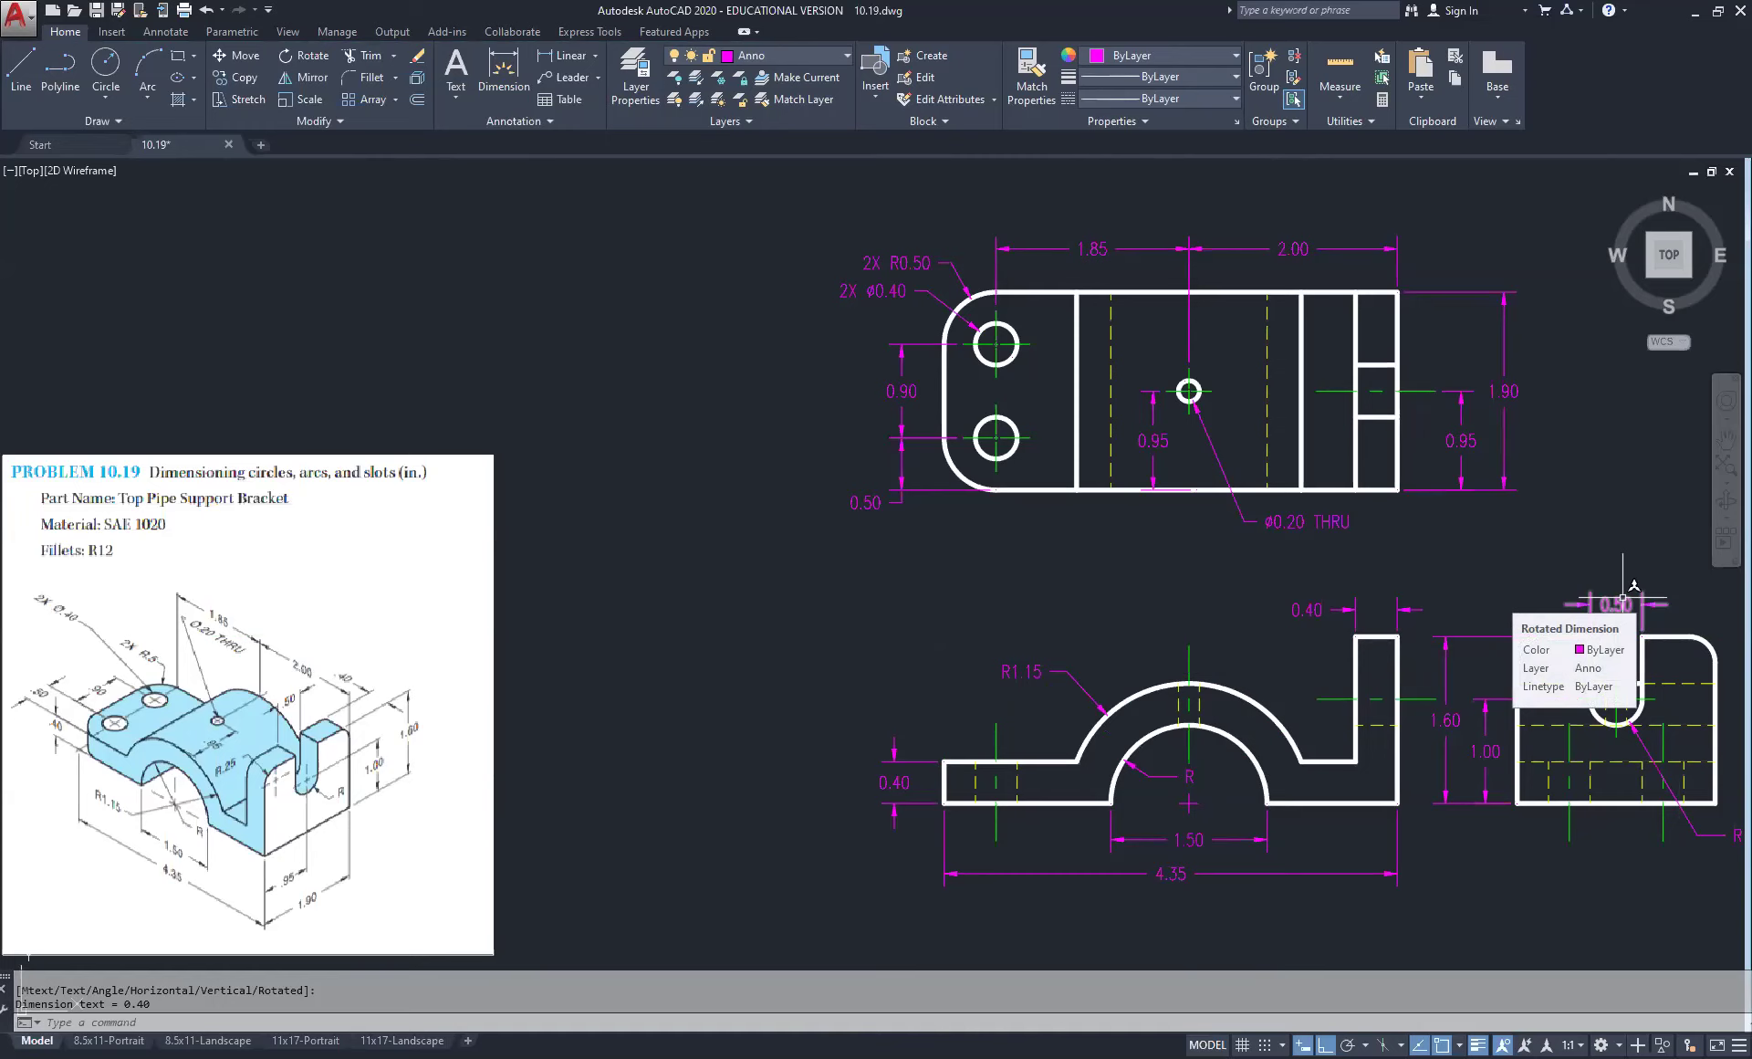
{"action": "middle_click_drag", "start_coordinate": [1584, 594], "coordinate": [1116, 543]}
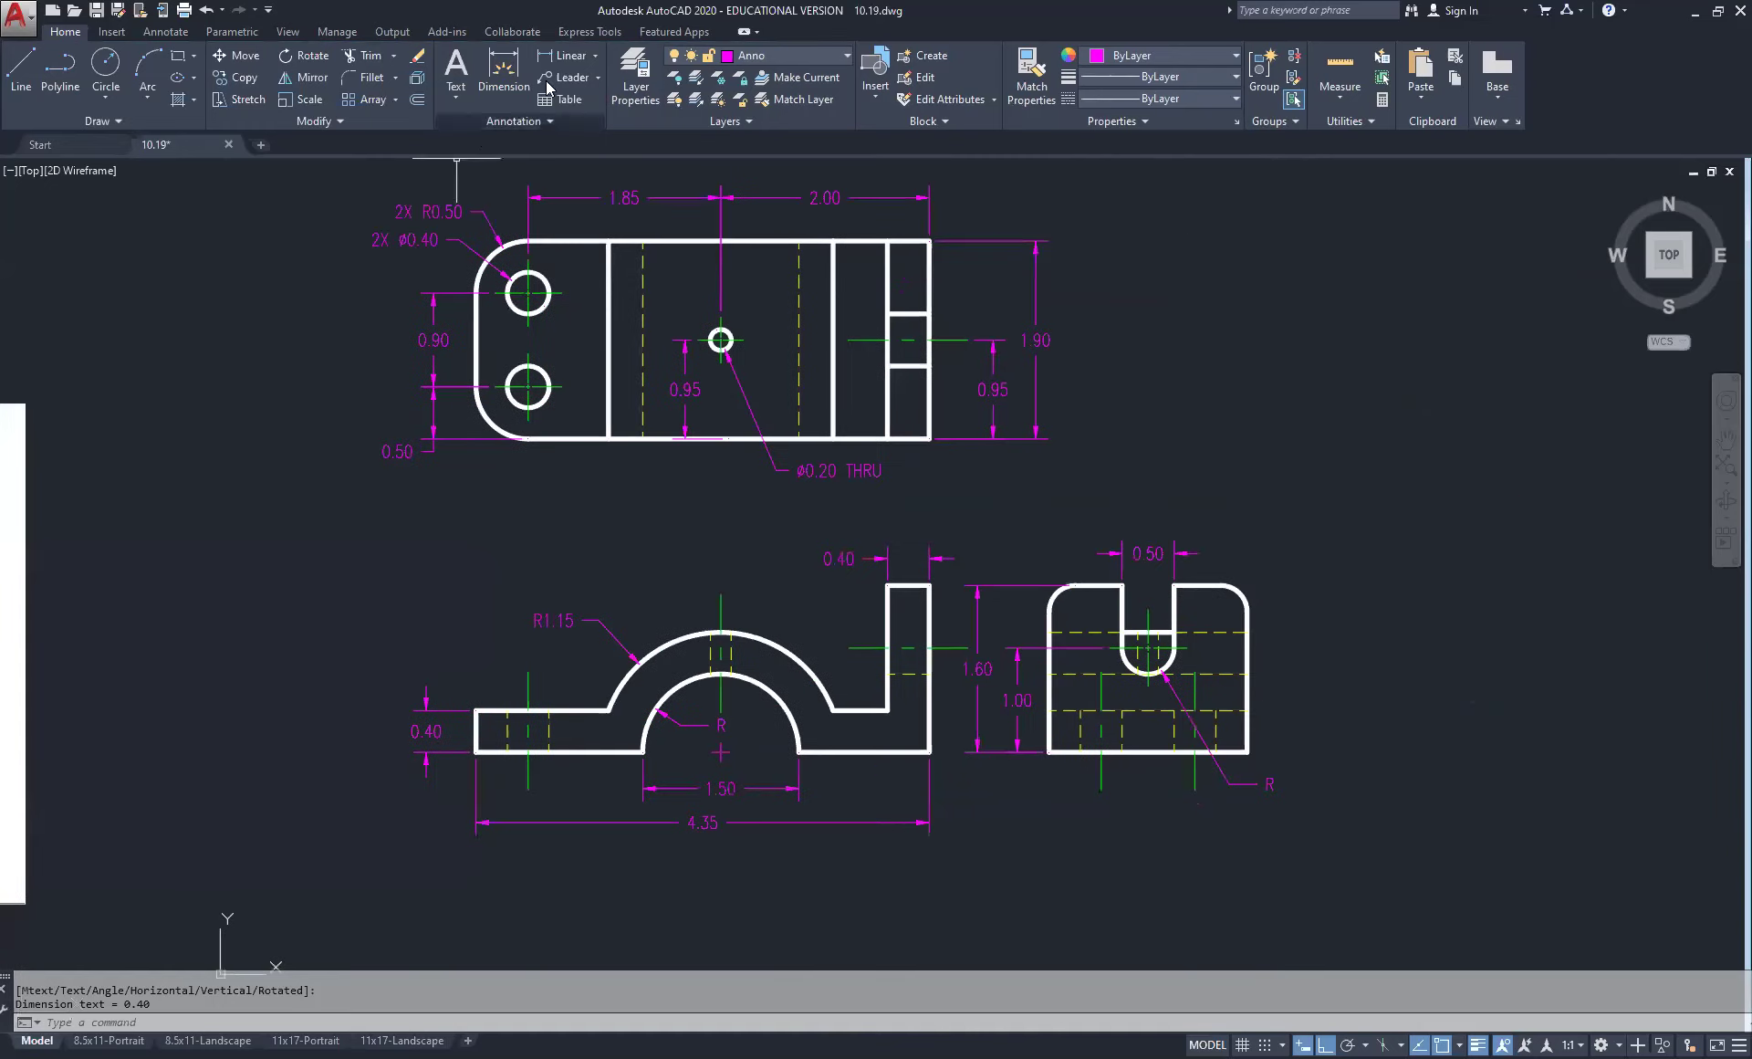
{"action": "left_click", "coordinate": [601, 79]}
{"action": "left_click", "coordinate": [595, 56]}
{"action": "left_click", "coordinate": [595, 55]}
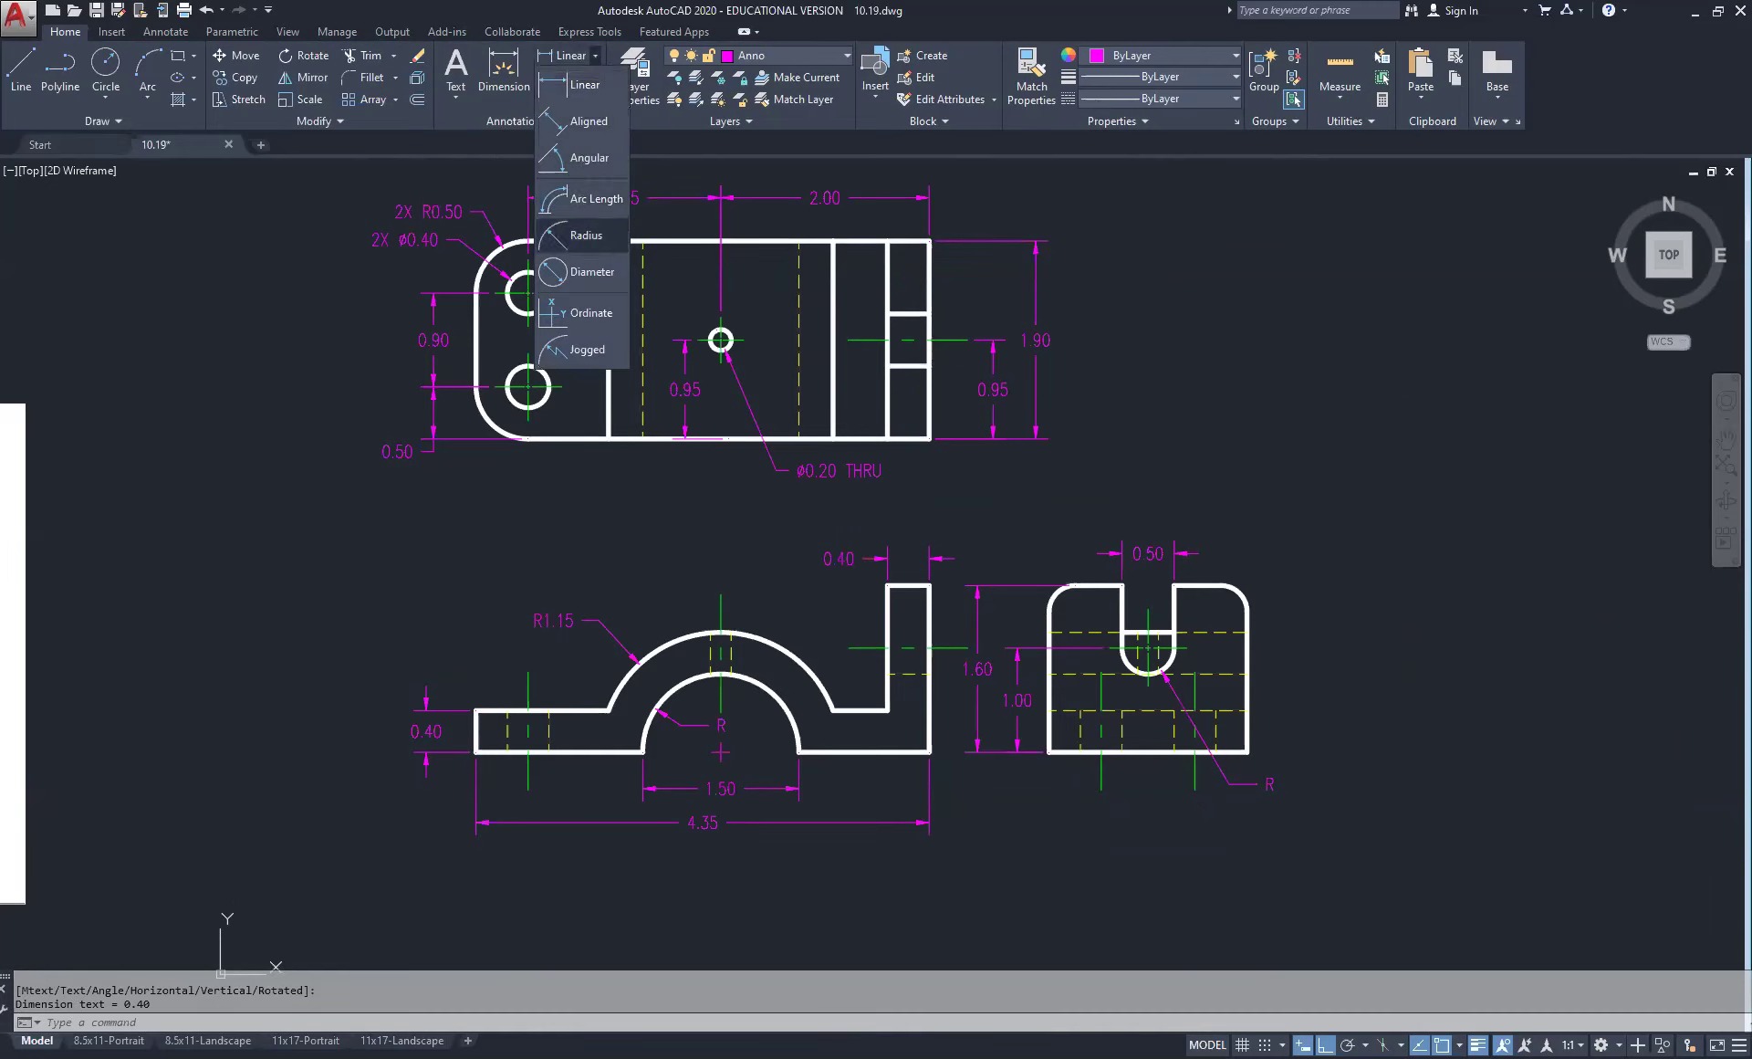
{"action": "left_click", "coordinate": [585, 238]}
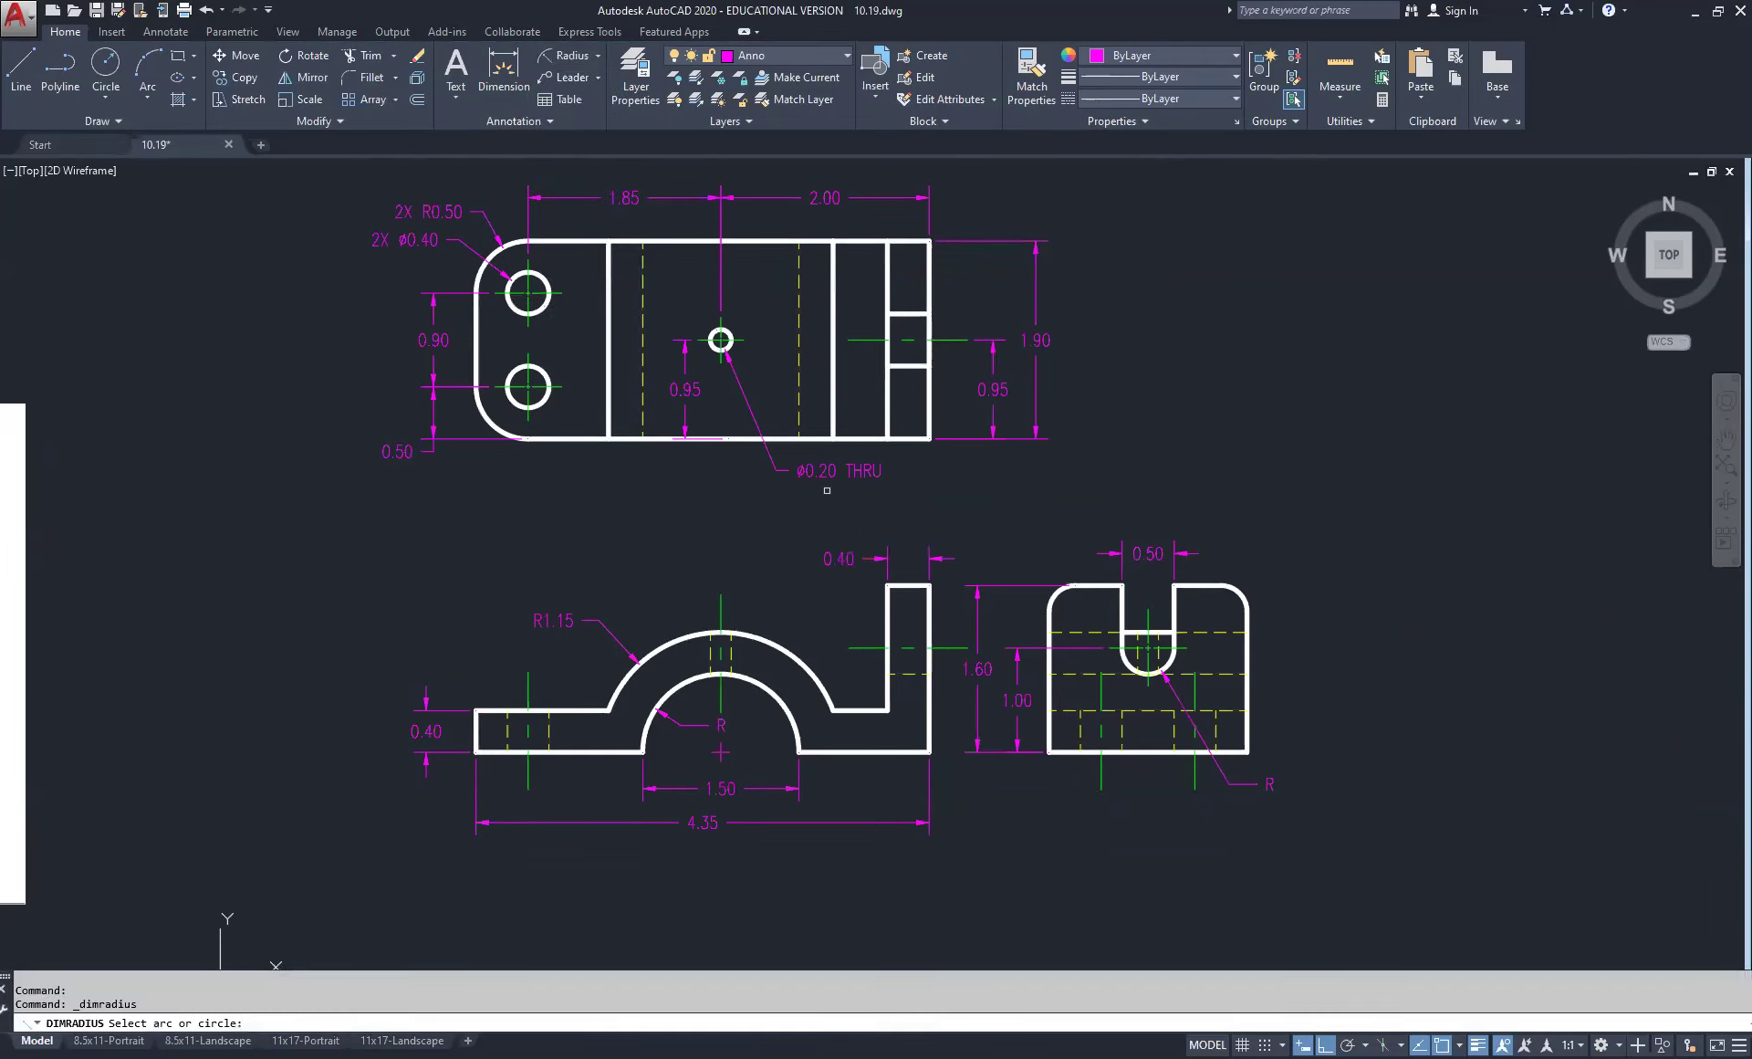
{"action": "left_click", "coordinate": [1240, 590]}
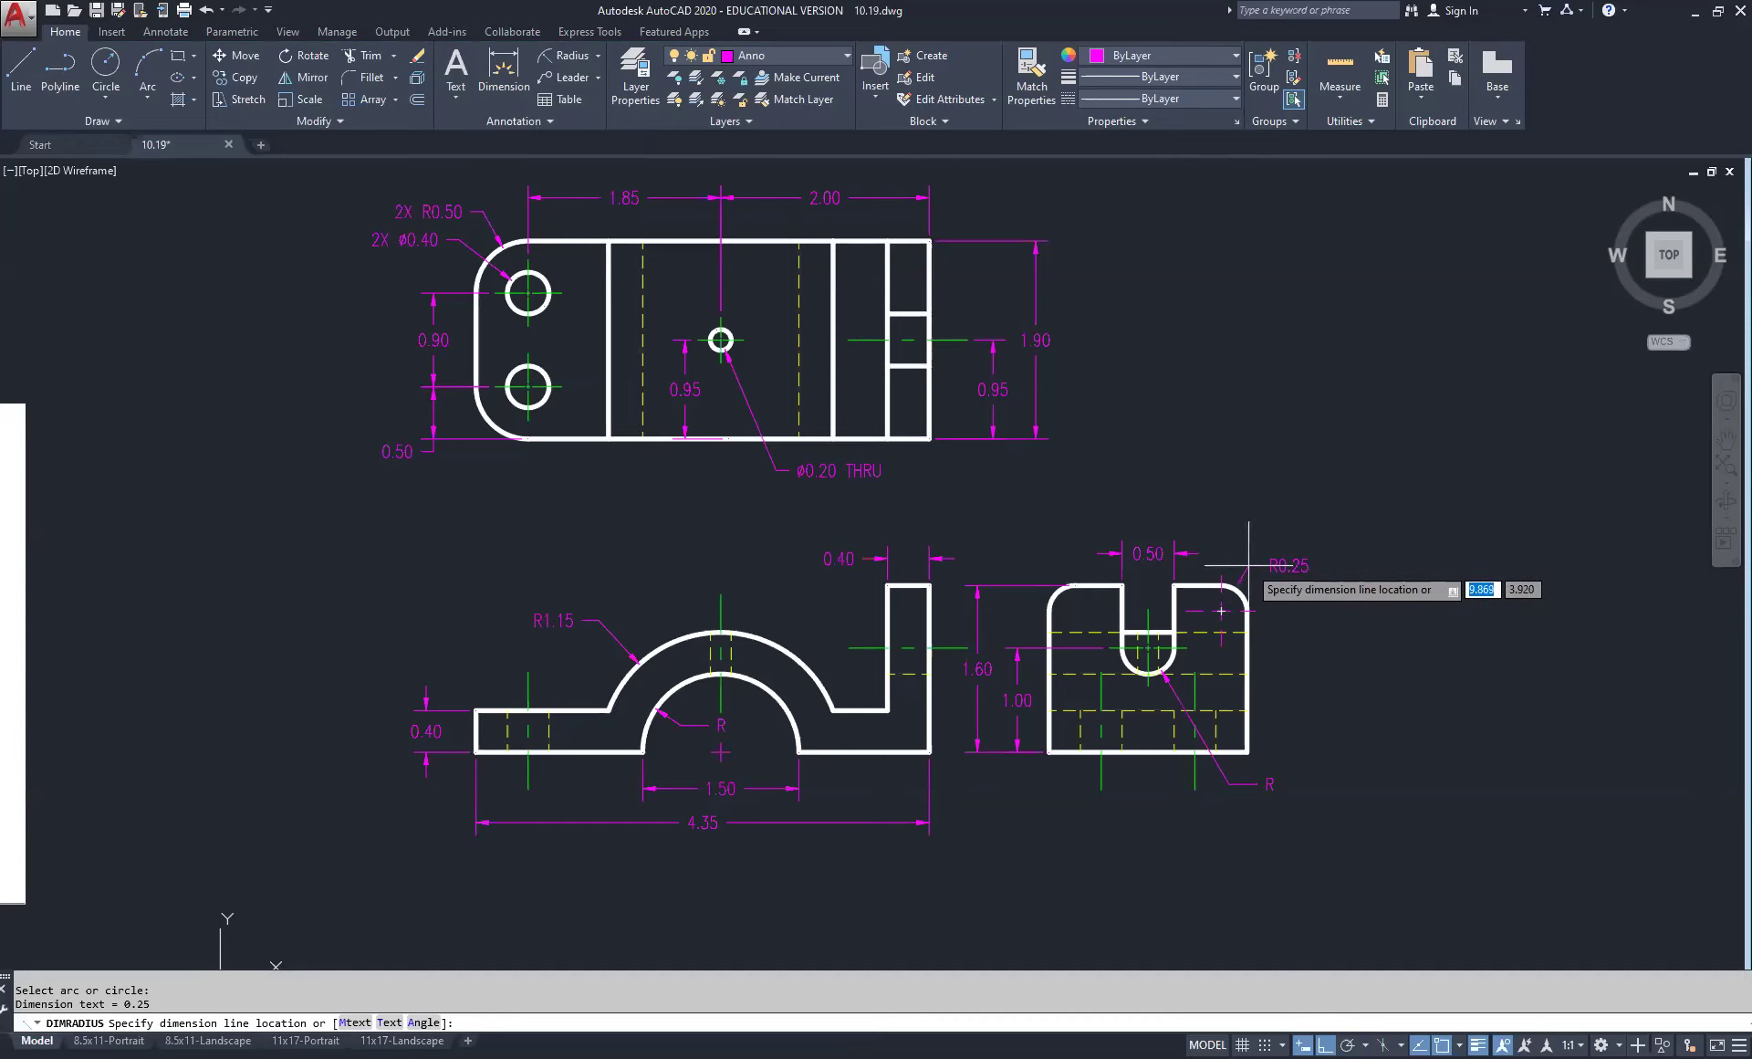
{"action": "key", "text": "Escape"}
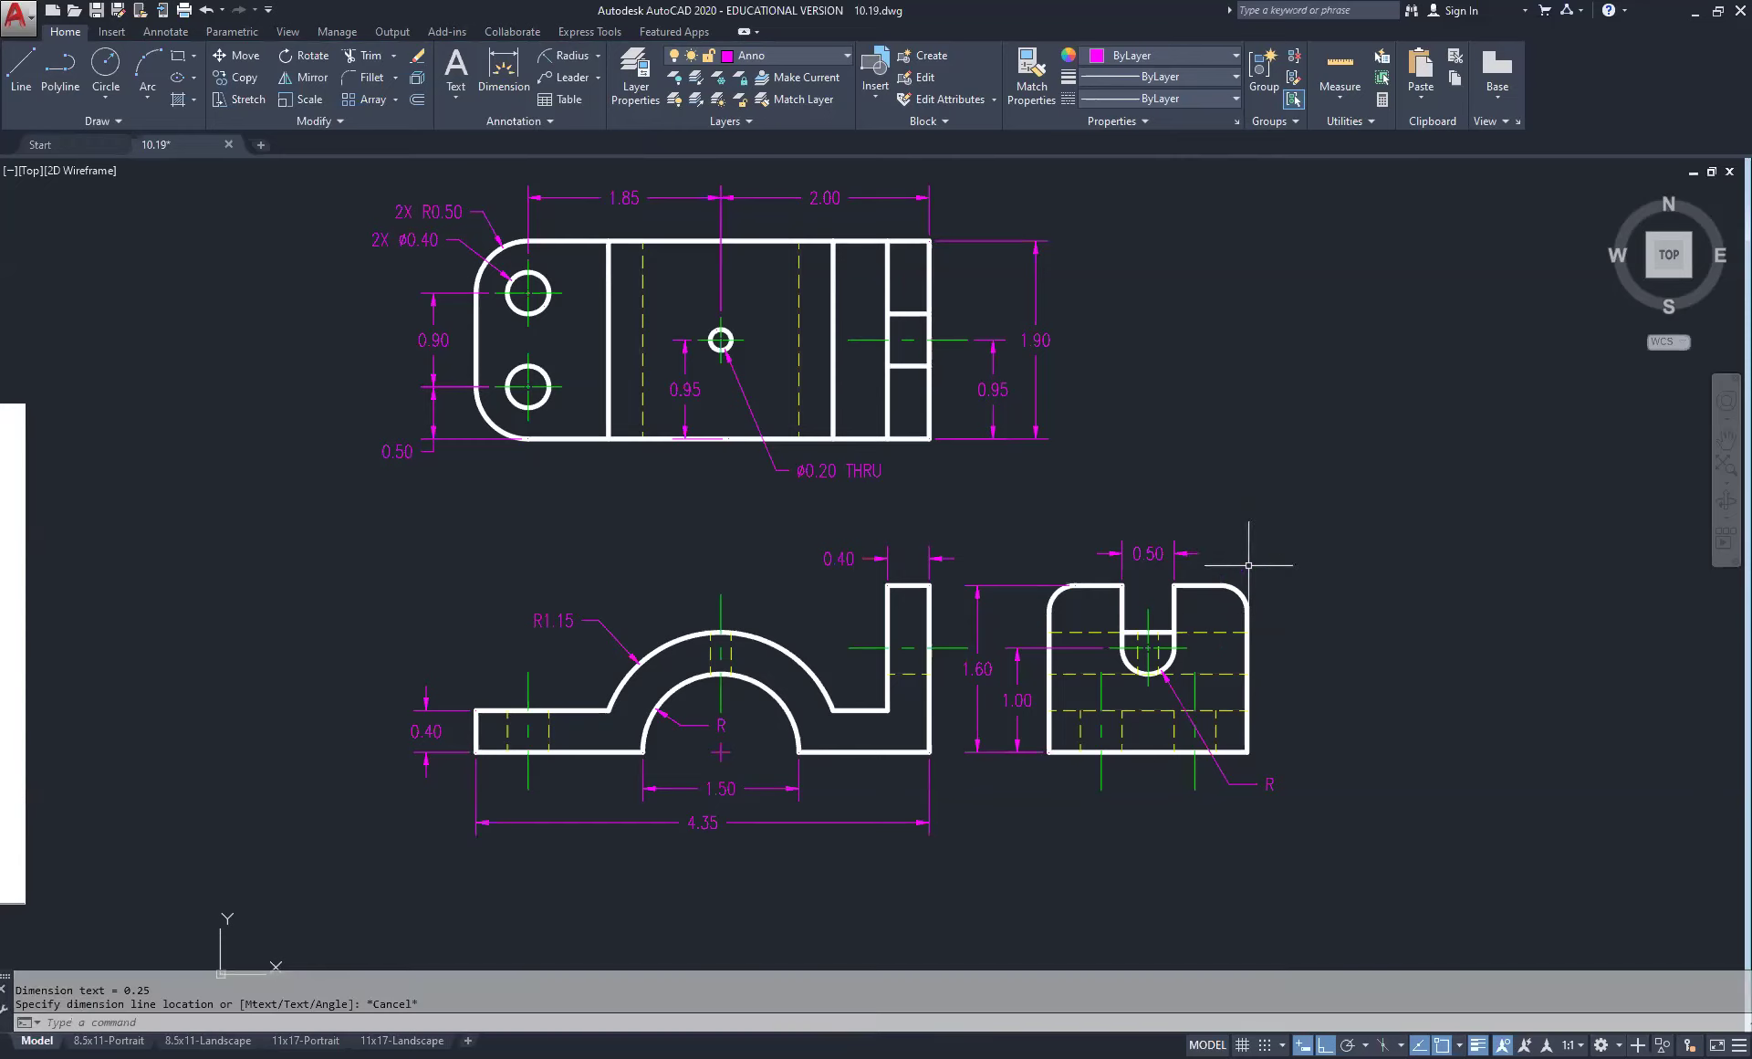
{"action": "right_click", "coordinate": [1049, 541]}
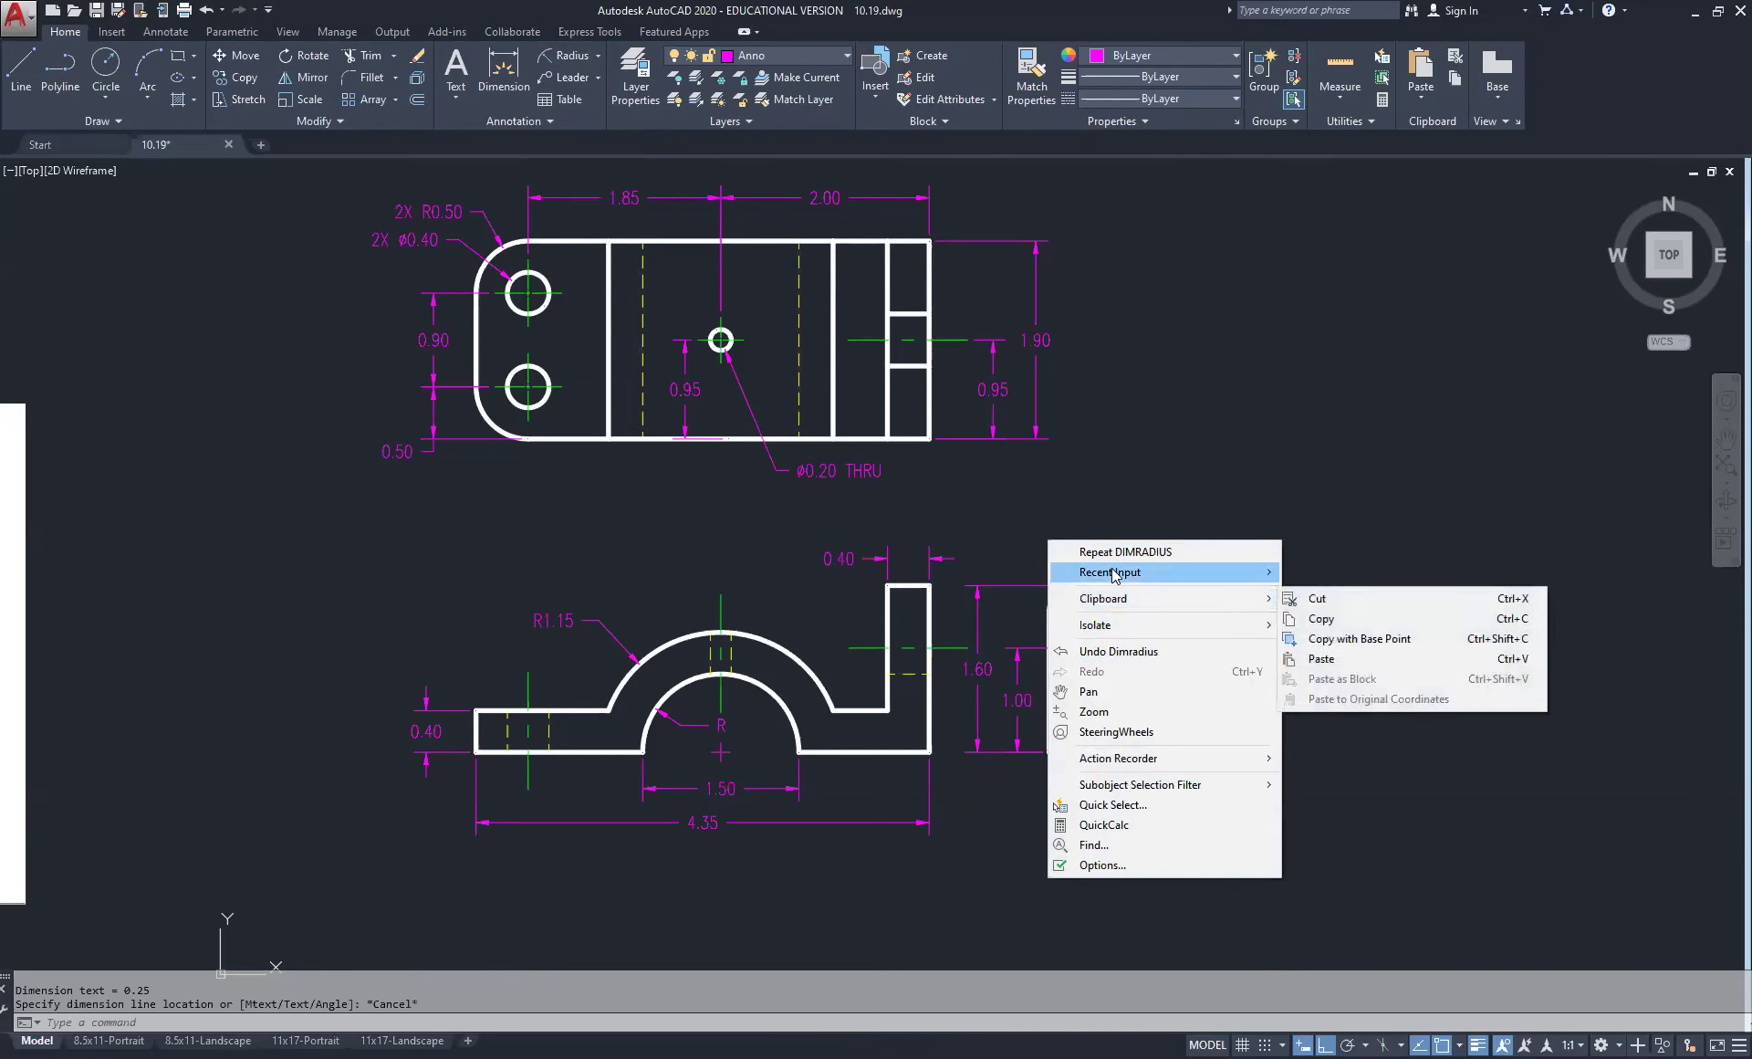
{"action": "mouse_move", "coordinate": [1113, 575]}
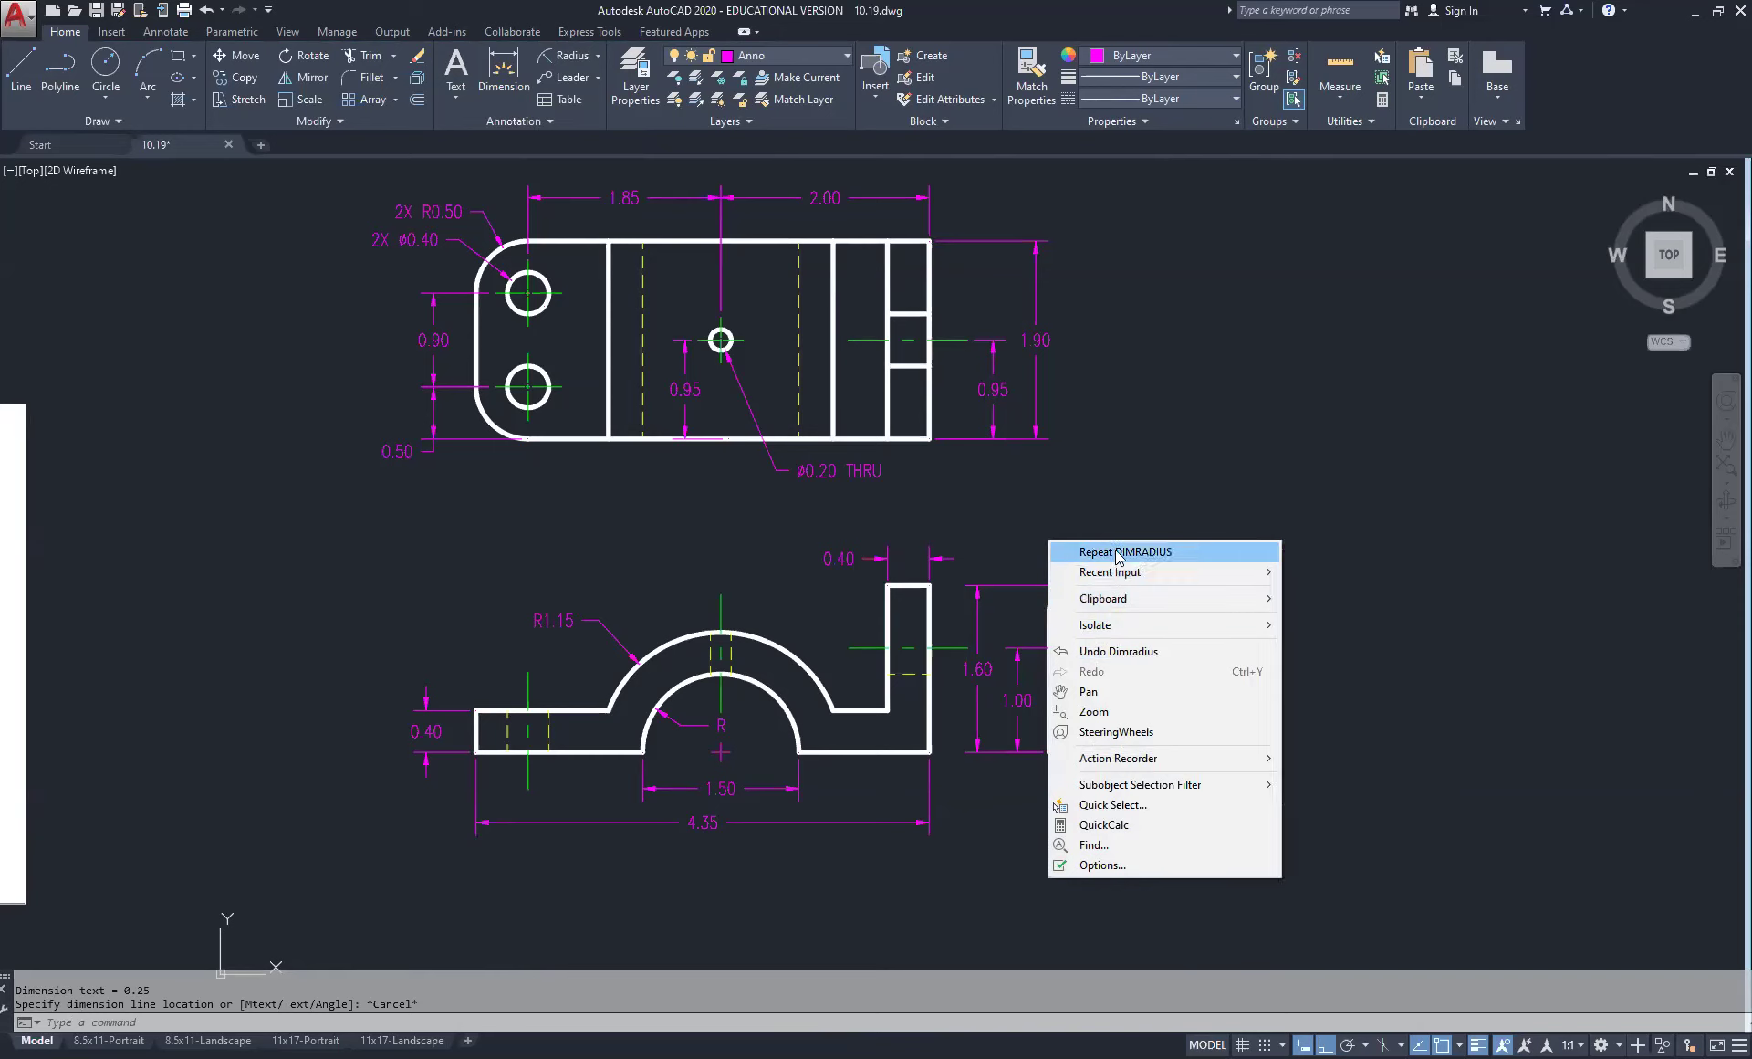
{"action": "left_click", "coordinate": [1161, 411]}
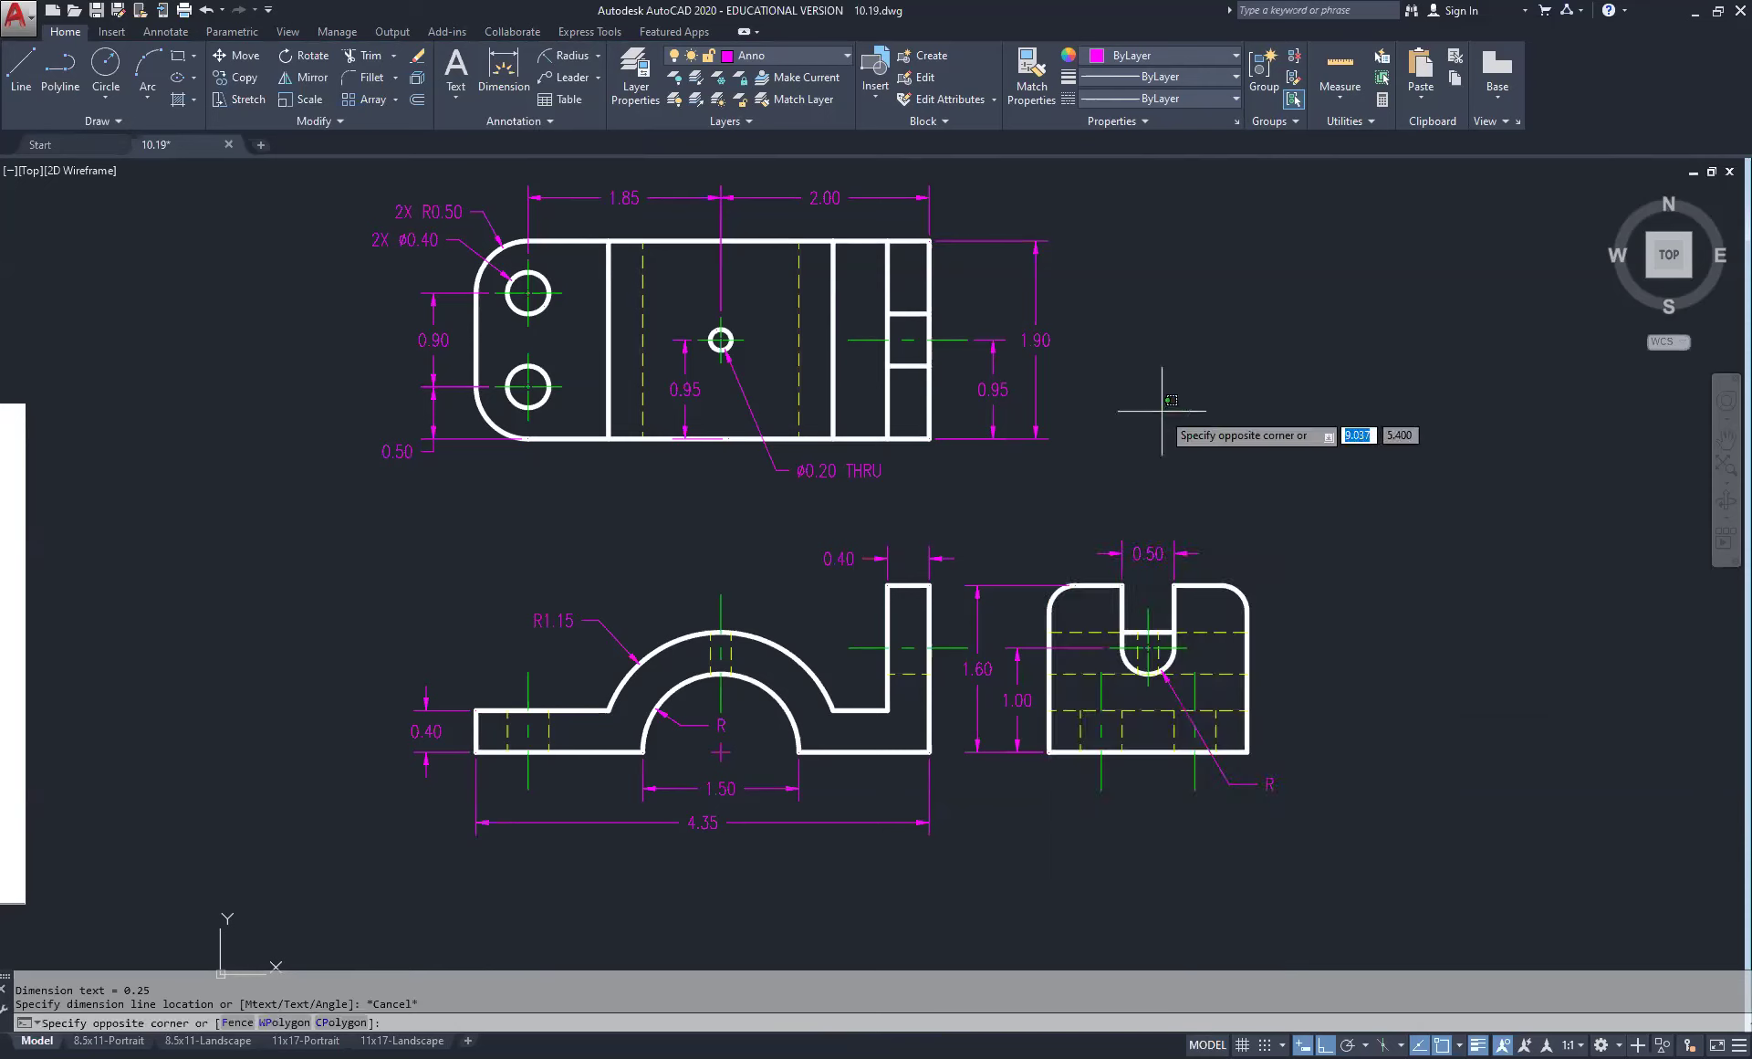
Step: Add a radius dimension to the side view's upper-left rounded corner, placing its text up and left of the corner
{"action": "left_click", "coordinate": [571, 55]}
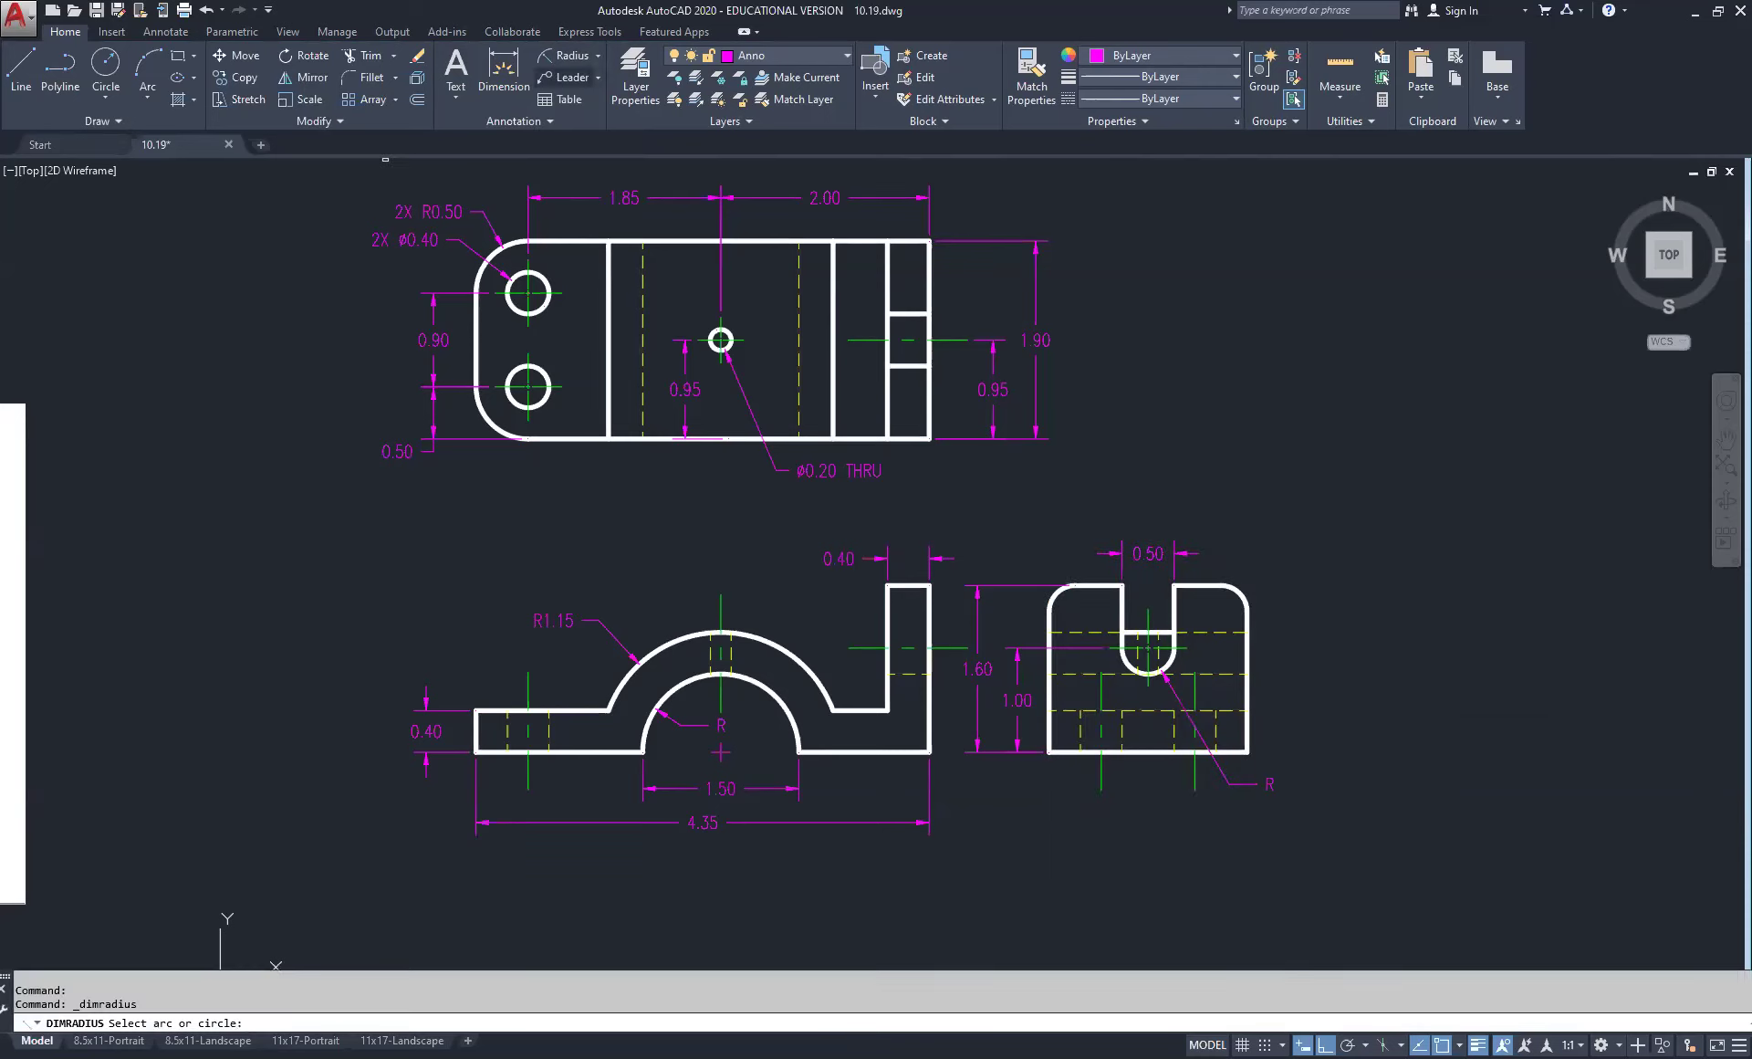
{"action": "left_click", "coordinate": [1056, 603]}
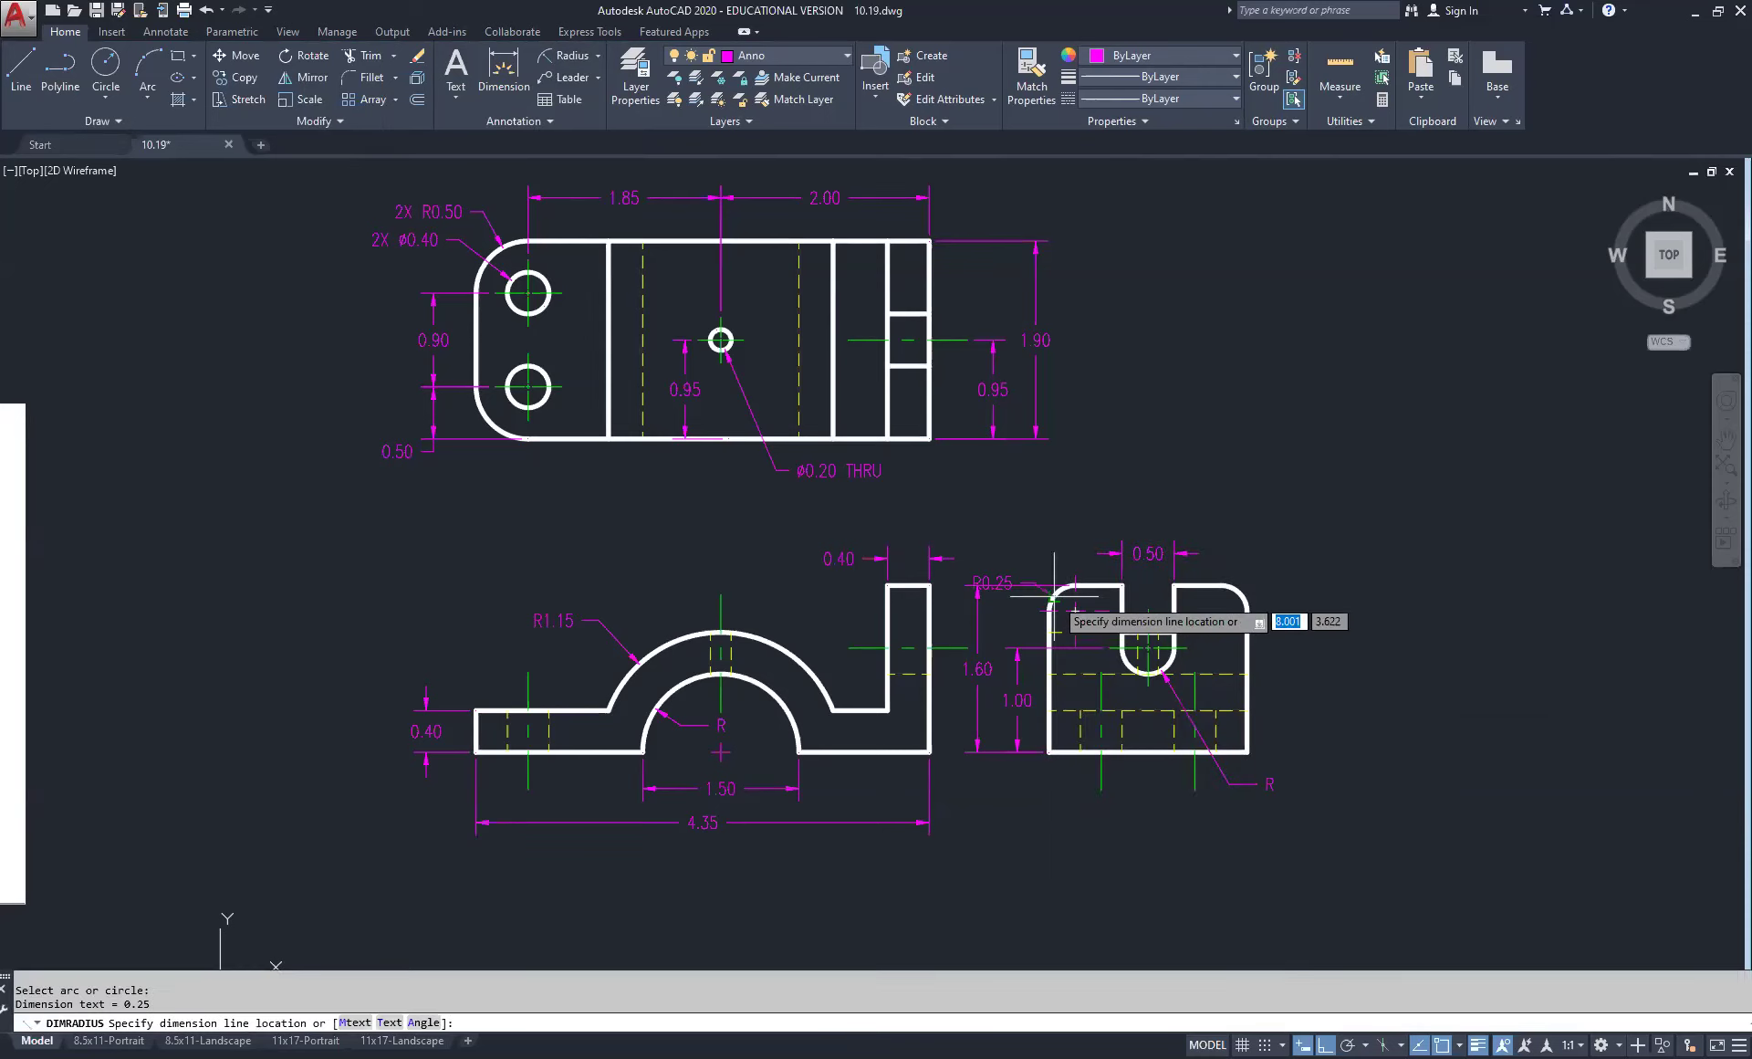
{"action": "left_click", "coordinate": [1022, 528]}
Step: Set the centre mark of the side view's corner radius dimension to None and deselect it
{"action": "scroll", "coordinate": [1061, 623], "scroll_direction": "up", "scroll_amount": 2}
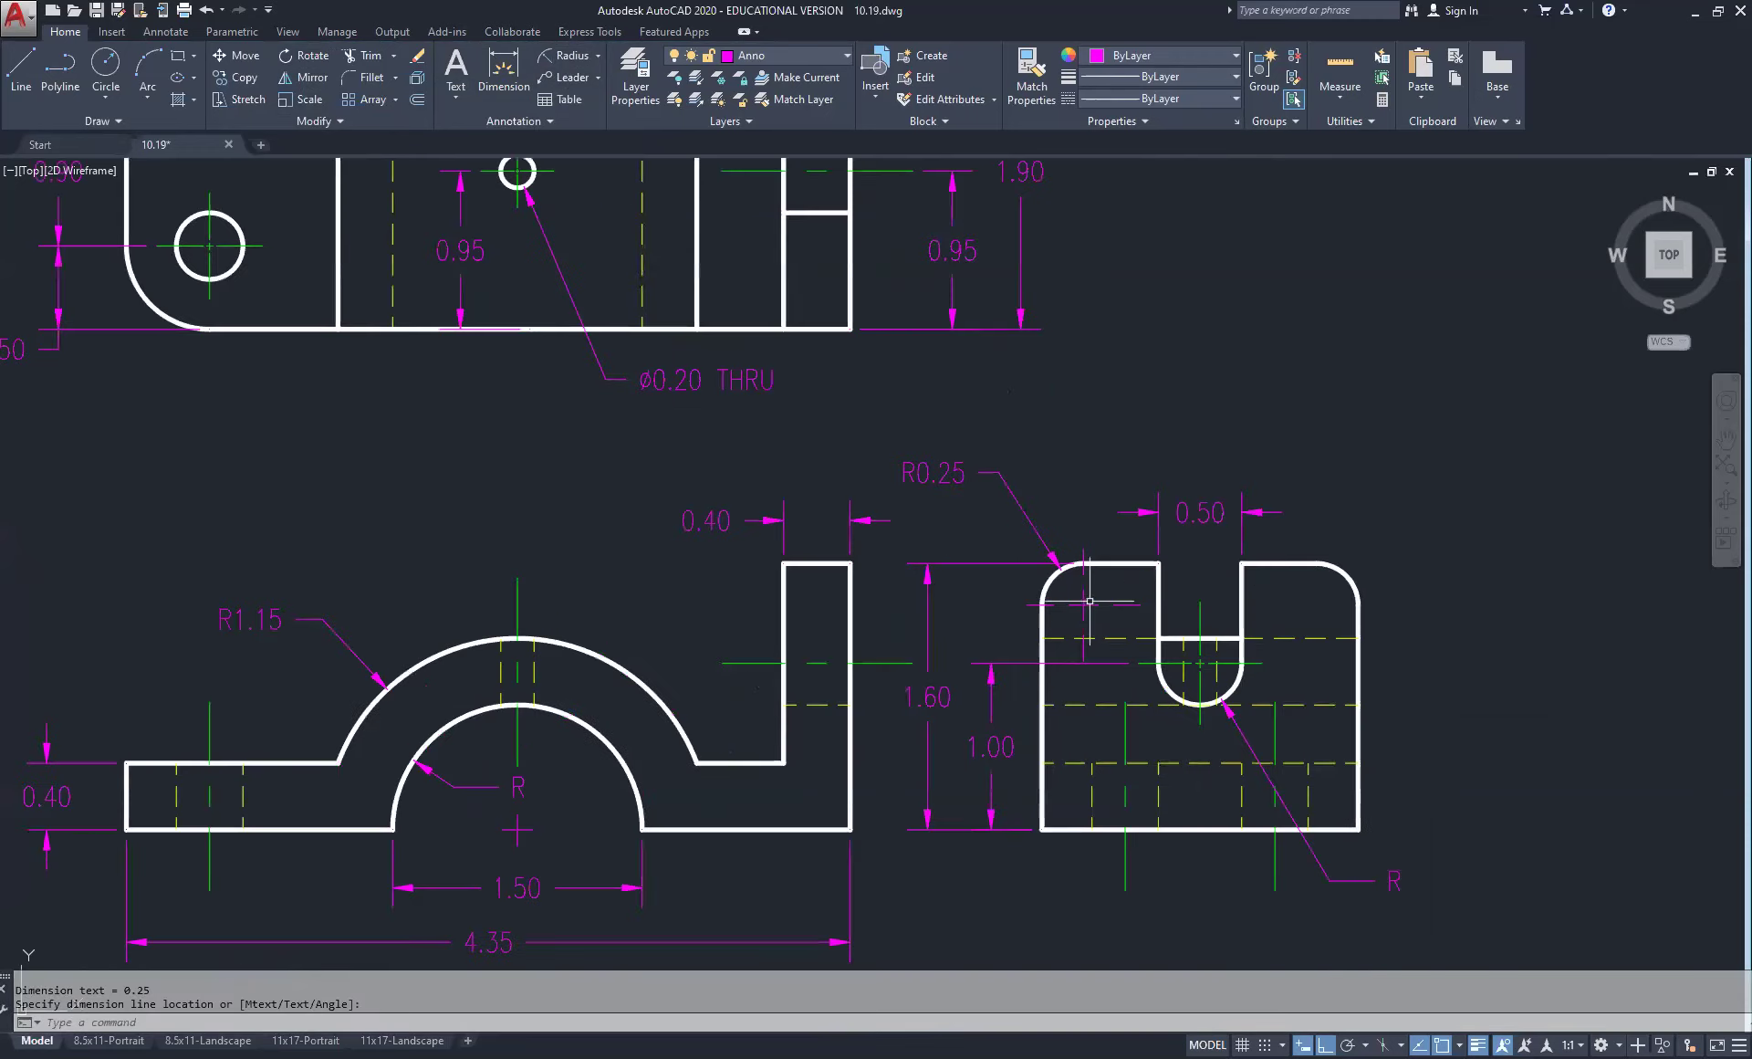
{"action": "left_click", "coordinate": [1090, 606]}
{"action": "left_click", "coordinate": [1084, 604]}
{"action": "right_click", "coordinate": [878, 413]}
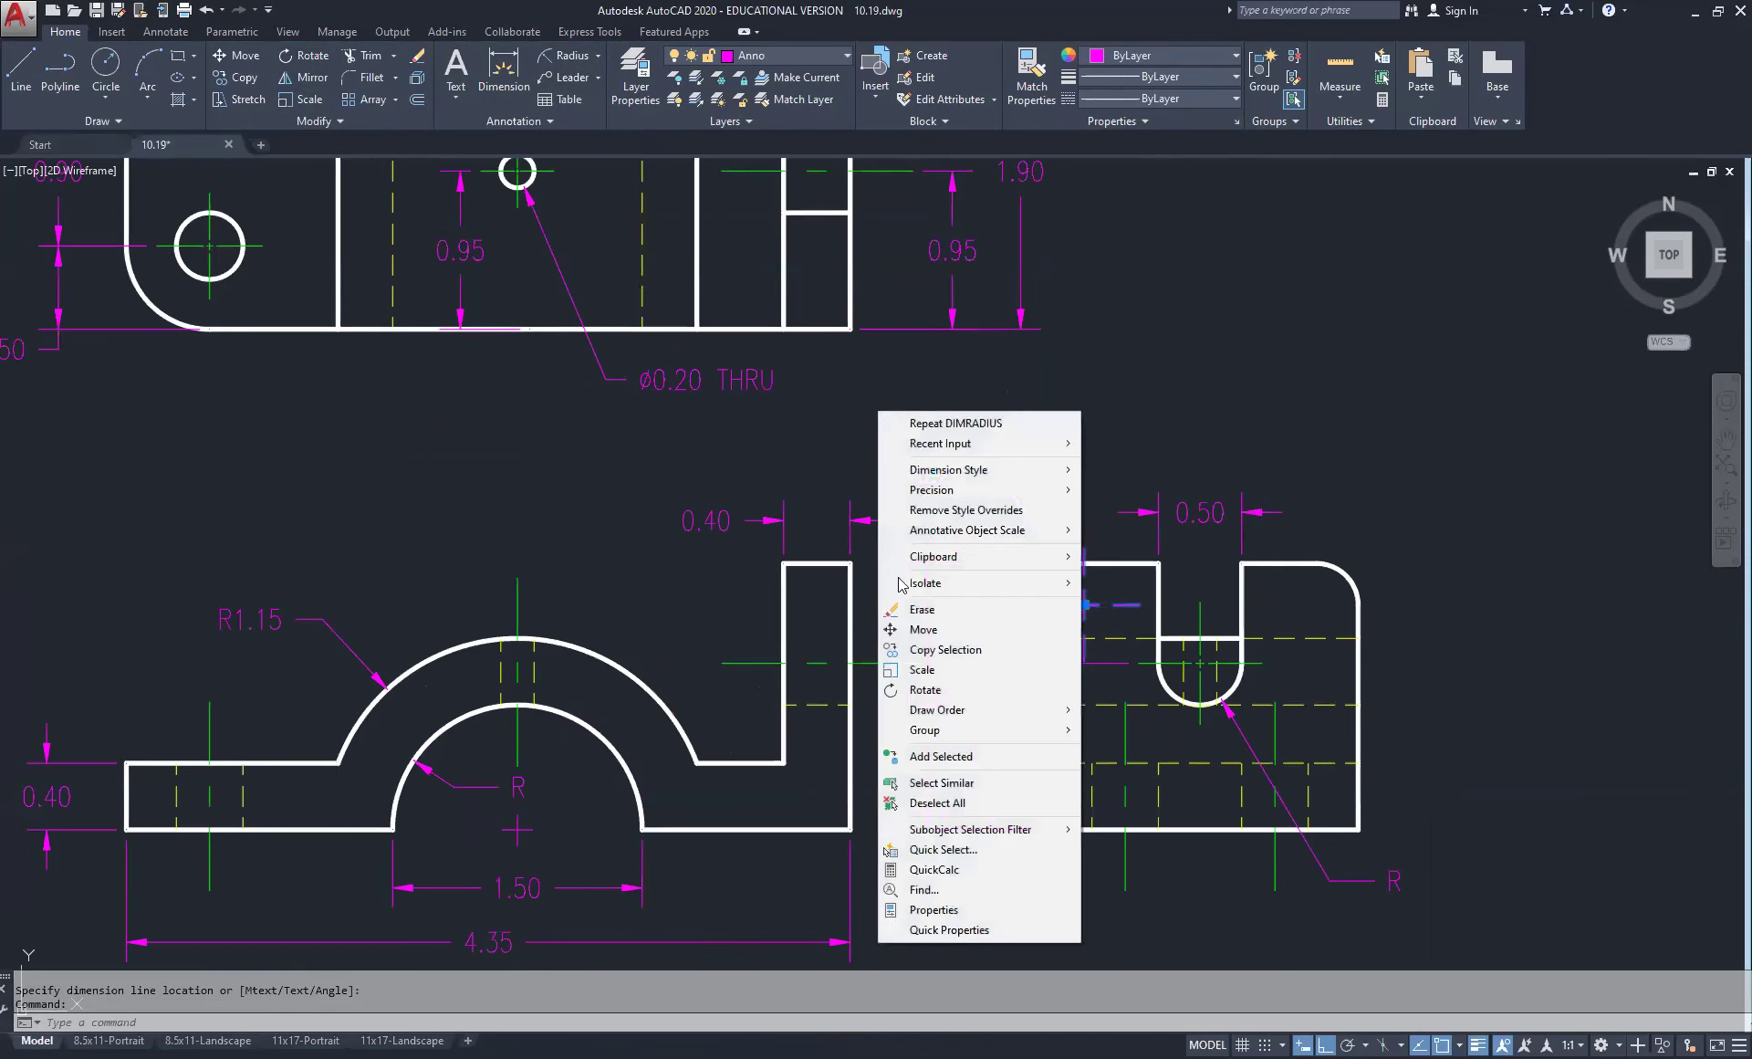
{"action": "left_click", "coordinate": [940, 909]}
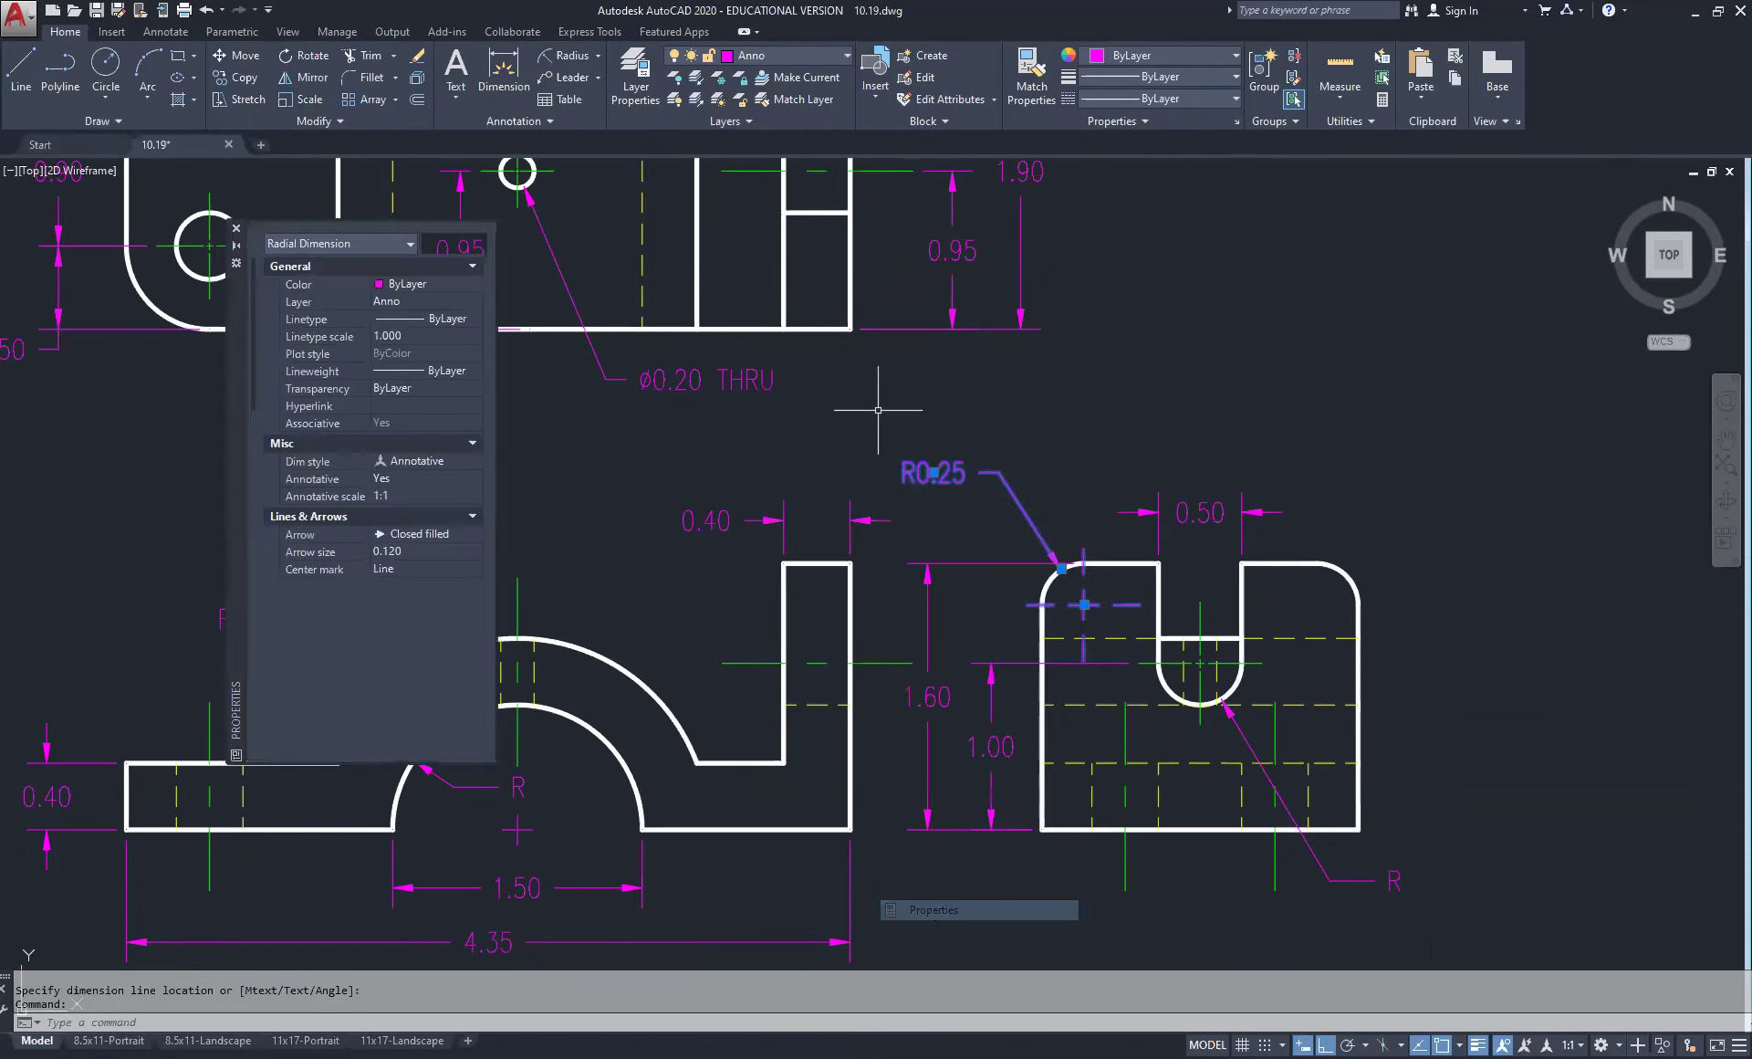
{"action": "left_click", "coordinate": [411, 569]}
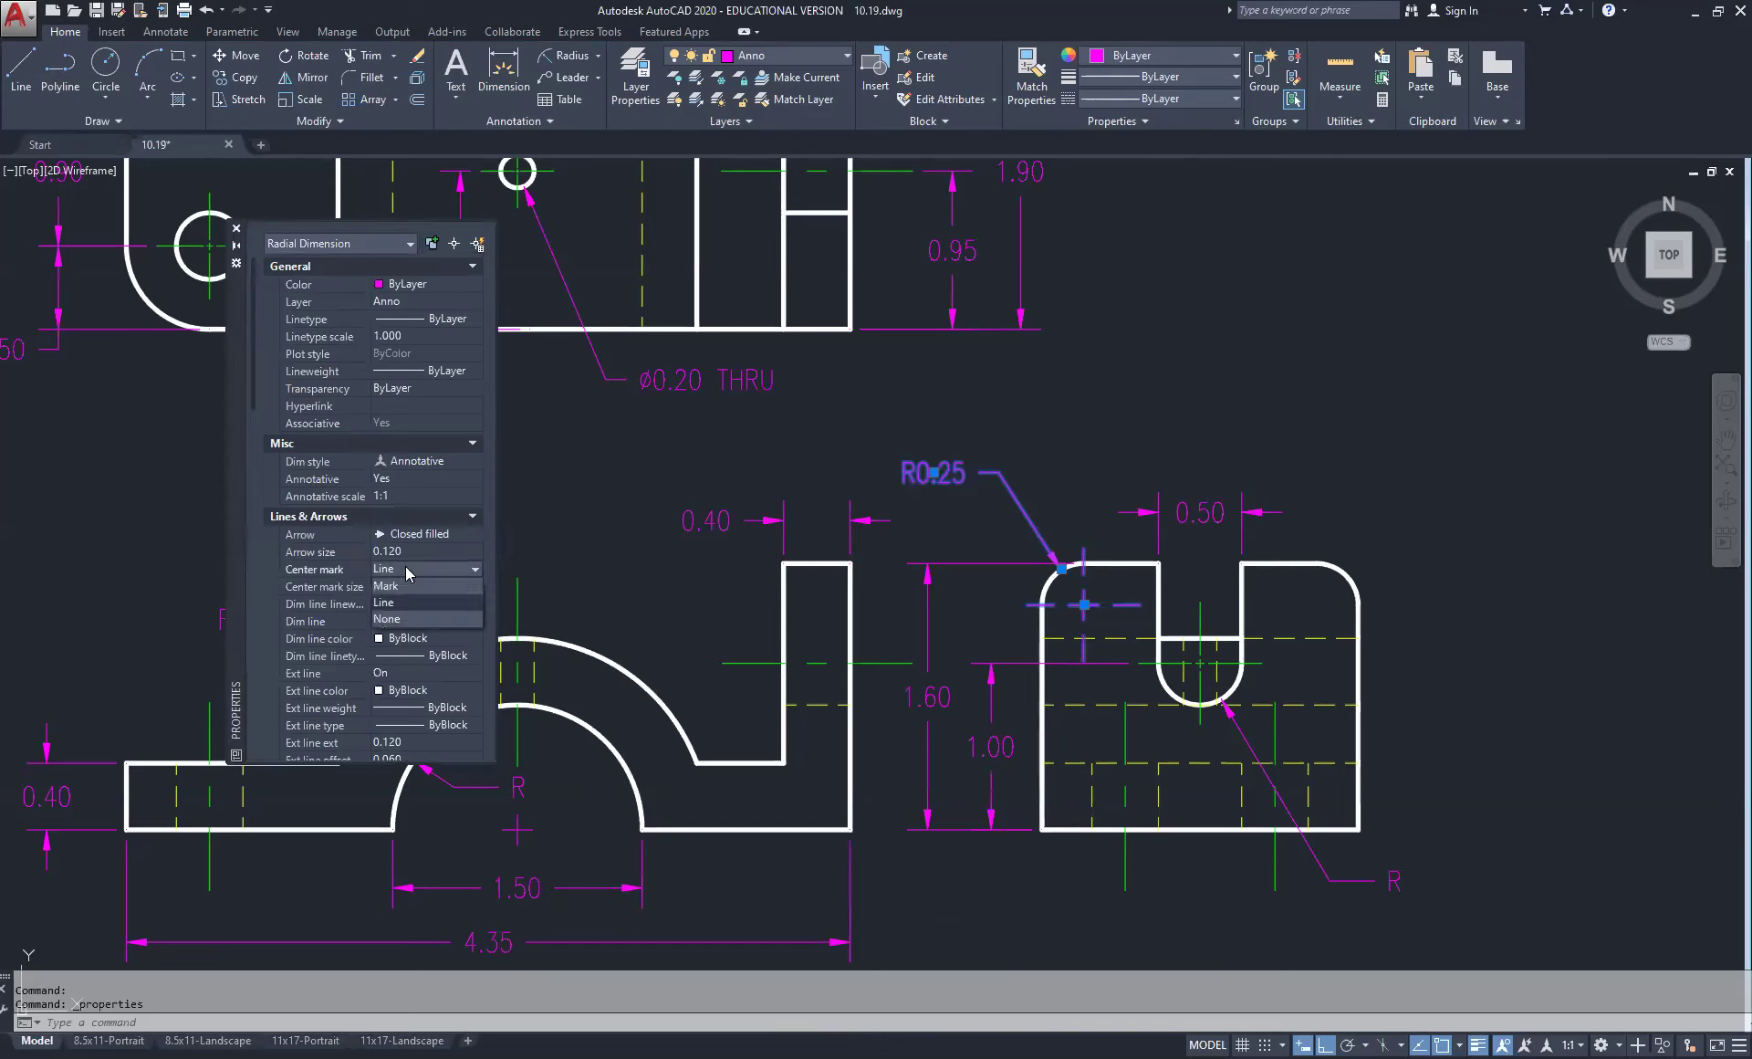
{"action": "left_click", "coordinate": [401, 619]}
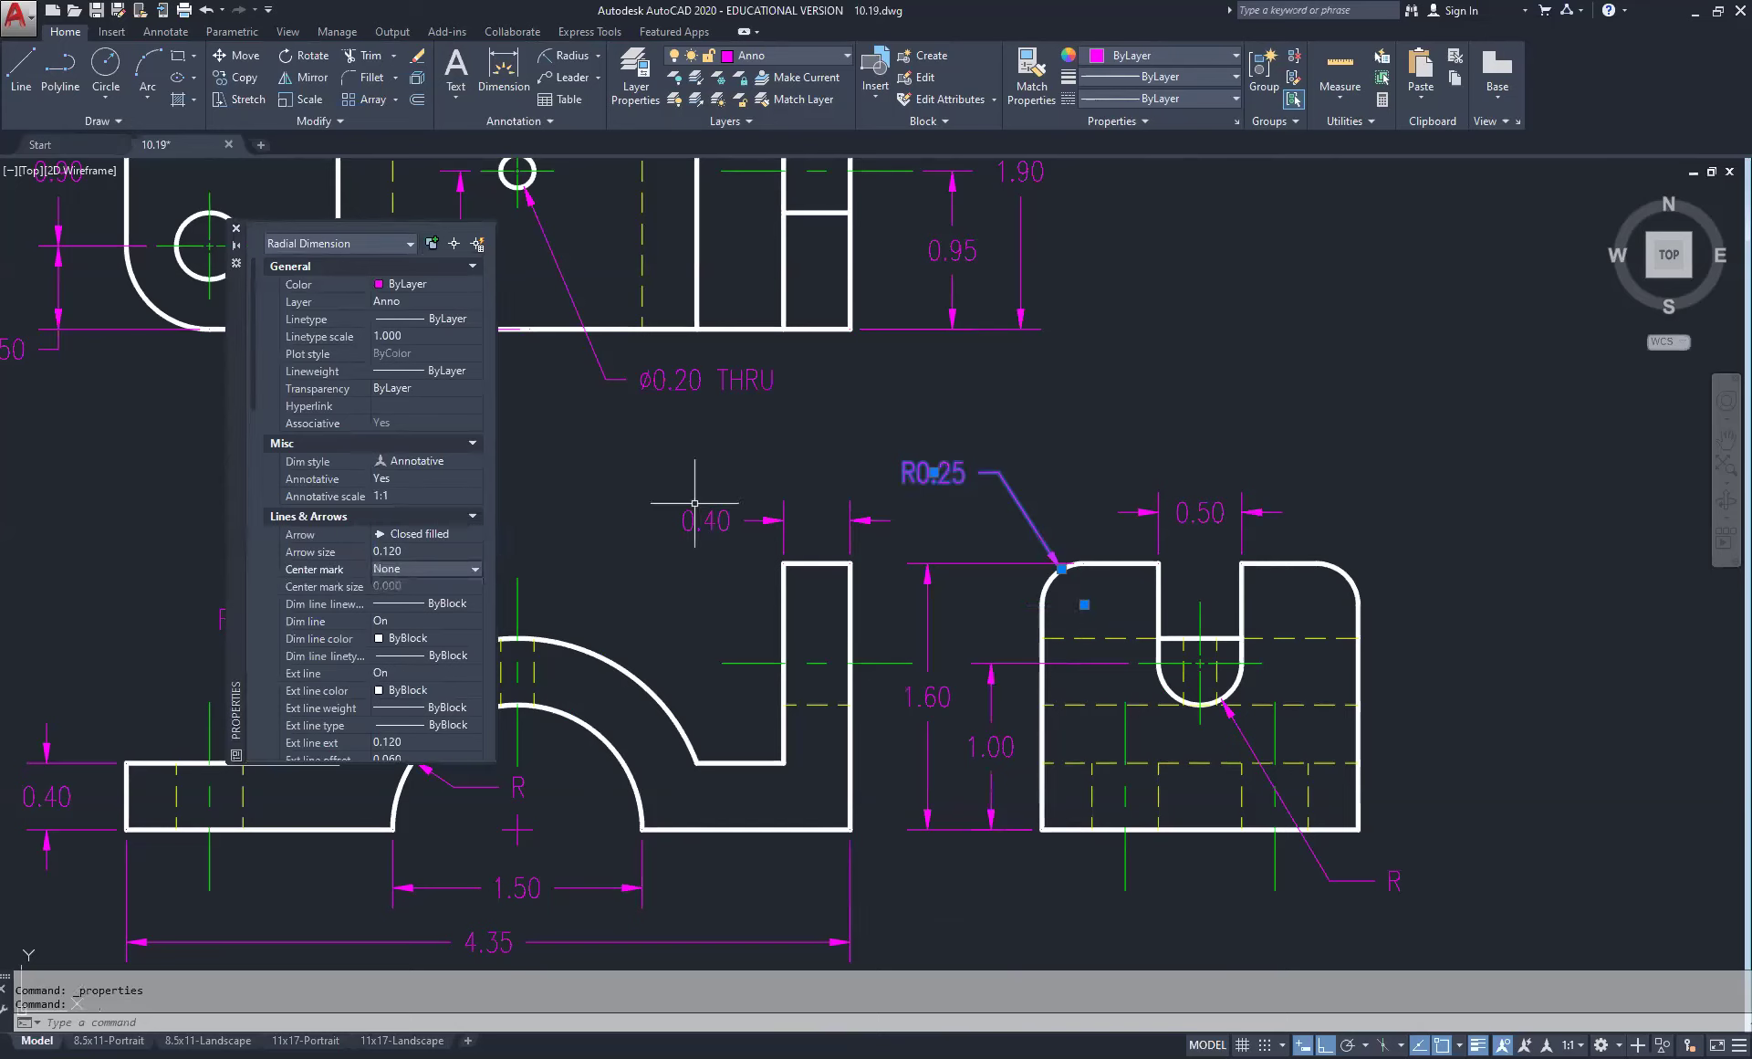
{"action": "key", "text": "Escape"}
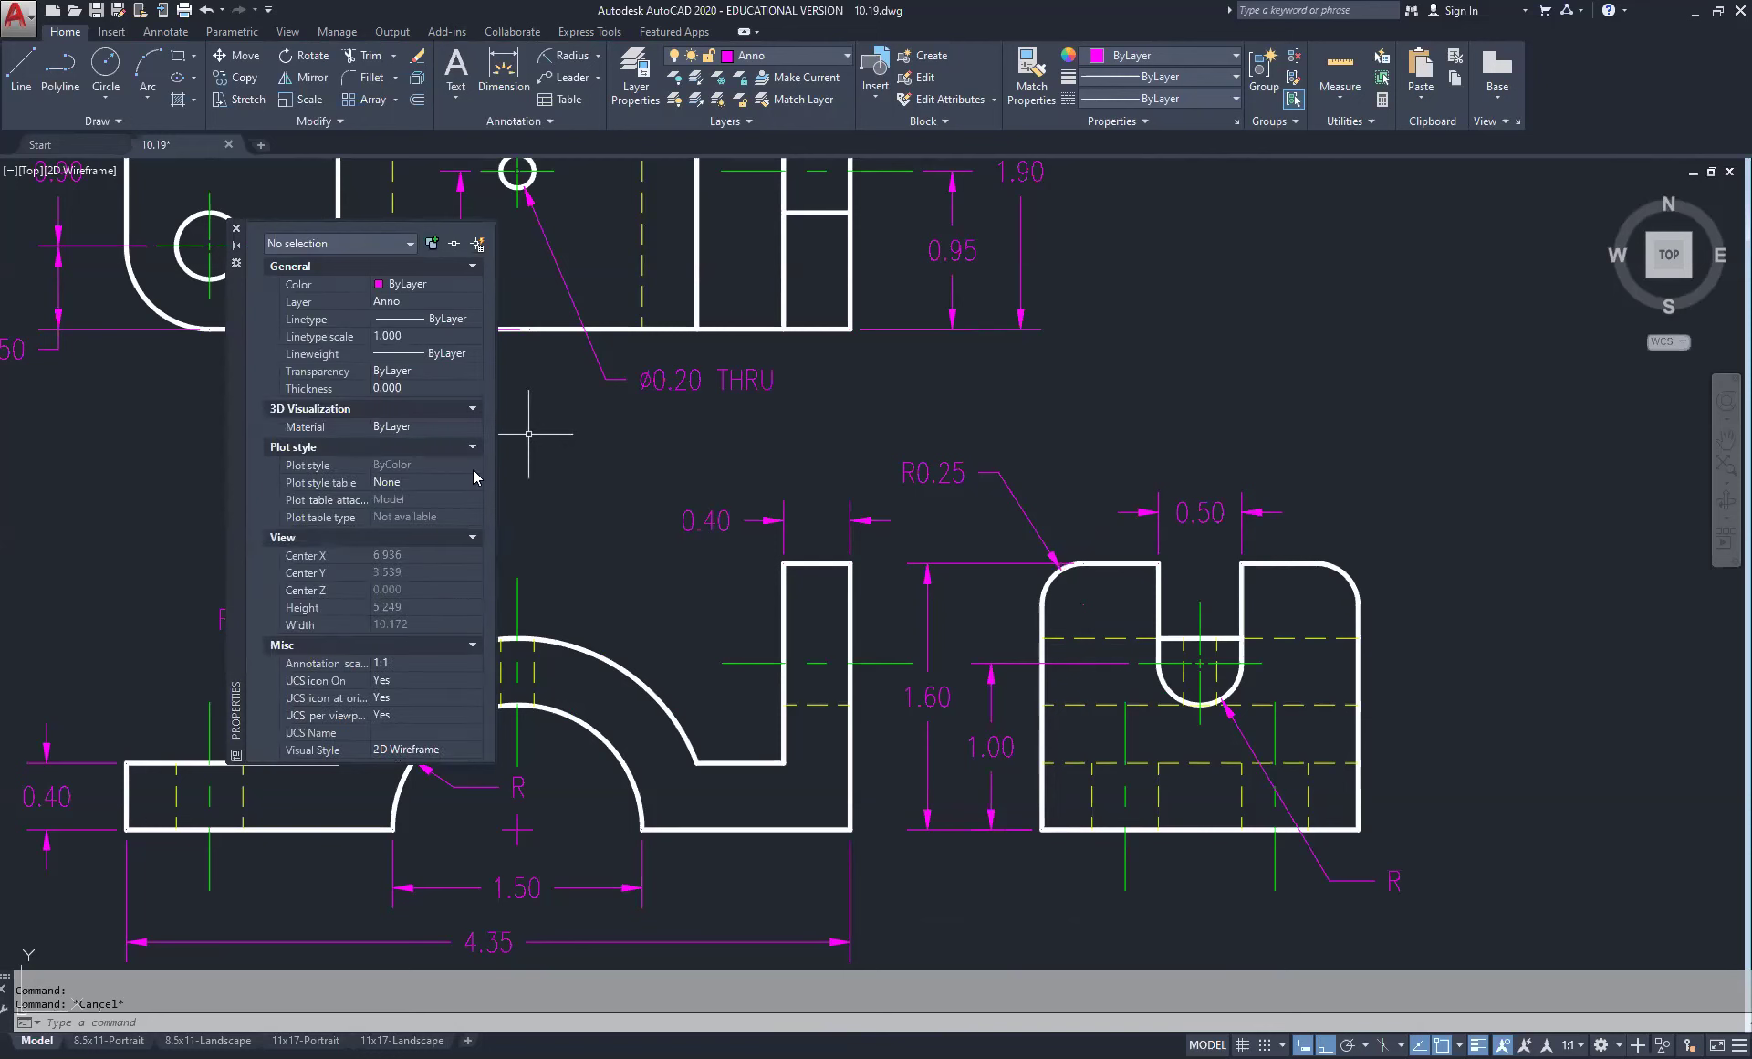
Step: Close the Properties palette and compare the dimensioned views with the problem sheet for missing dimensions
{"action": "scroll", "coordinate": [872, 500], "scroll_direction": "down", "scroll_amount": 2}
{"action": "middle_click_drag", "start_coordinate": [872, 501], "coordinate": [1255, 499]}
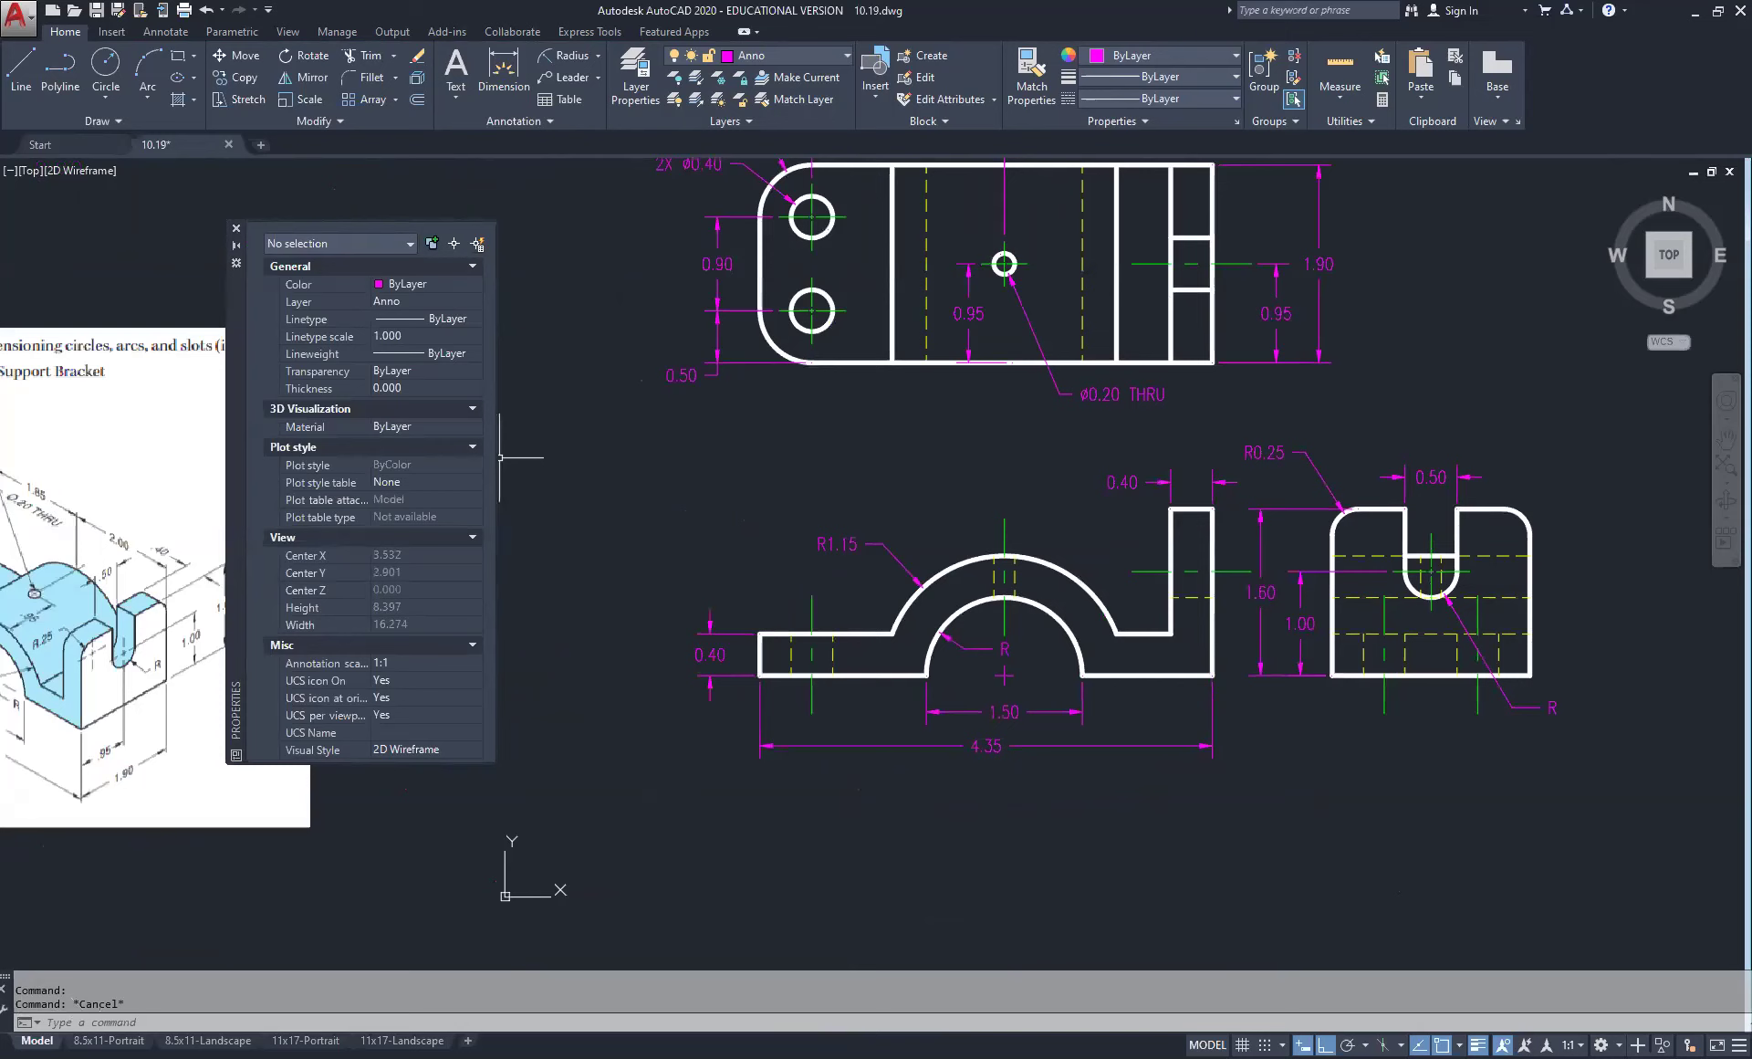
{"action": "left_click", "coordinate": [239, 230]}
{"action": "scroll", "coordinate": [515, 509], "scroll_direction": "down", "scroll_amount": 2}
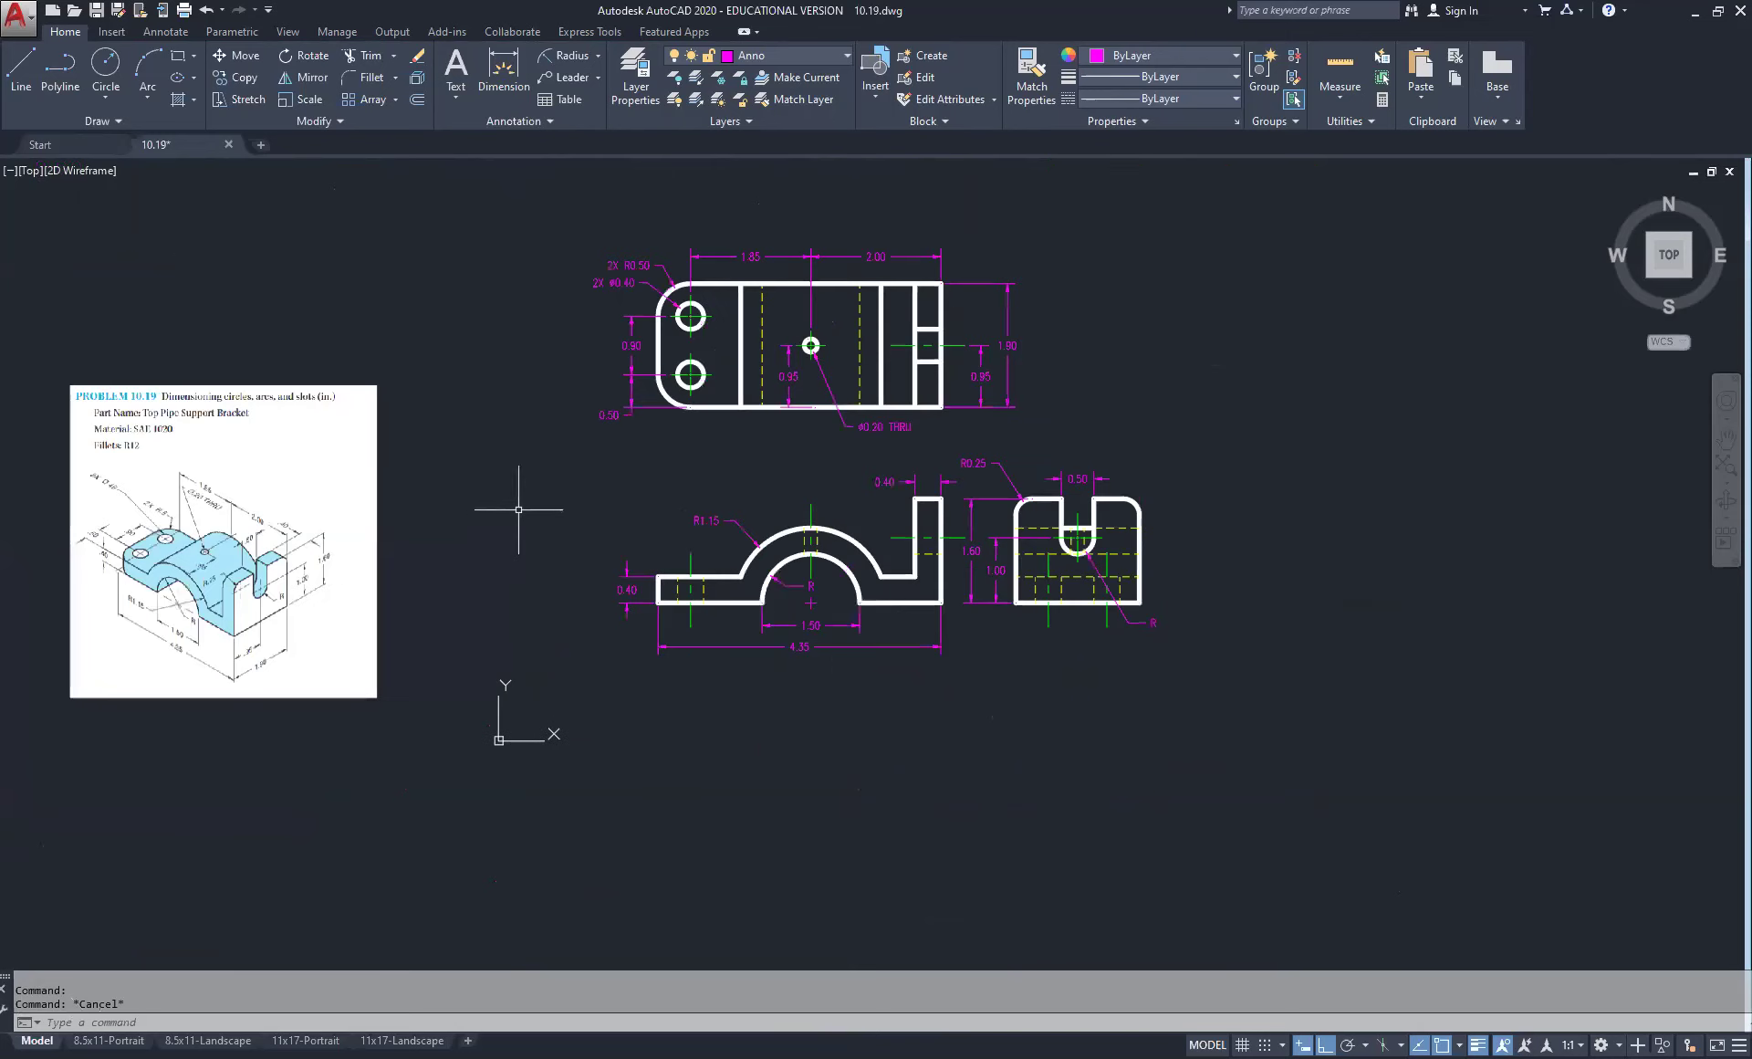
{"action": "scroll", "coordinate": [537, 542], "scroll_direction": "up", "scroll_amount": 2}
{"action": "mouse_move", "coordinate": [537, 542]}
{"action": "middle_mouse_down"}
{"action": "mouse_move", "coordinate": [472, 549]}
{"action": "mouse_move", "coordinate": [688, 473]}
{"action": "middle_mouse_up"}
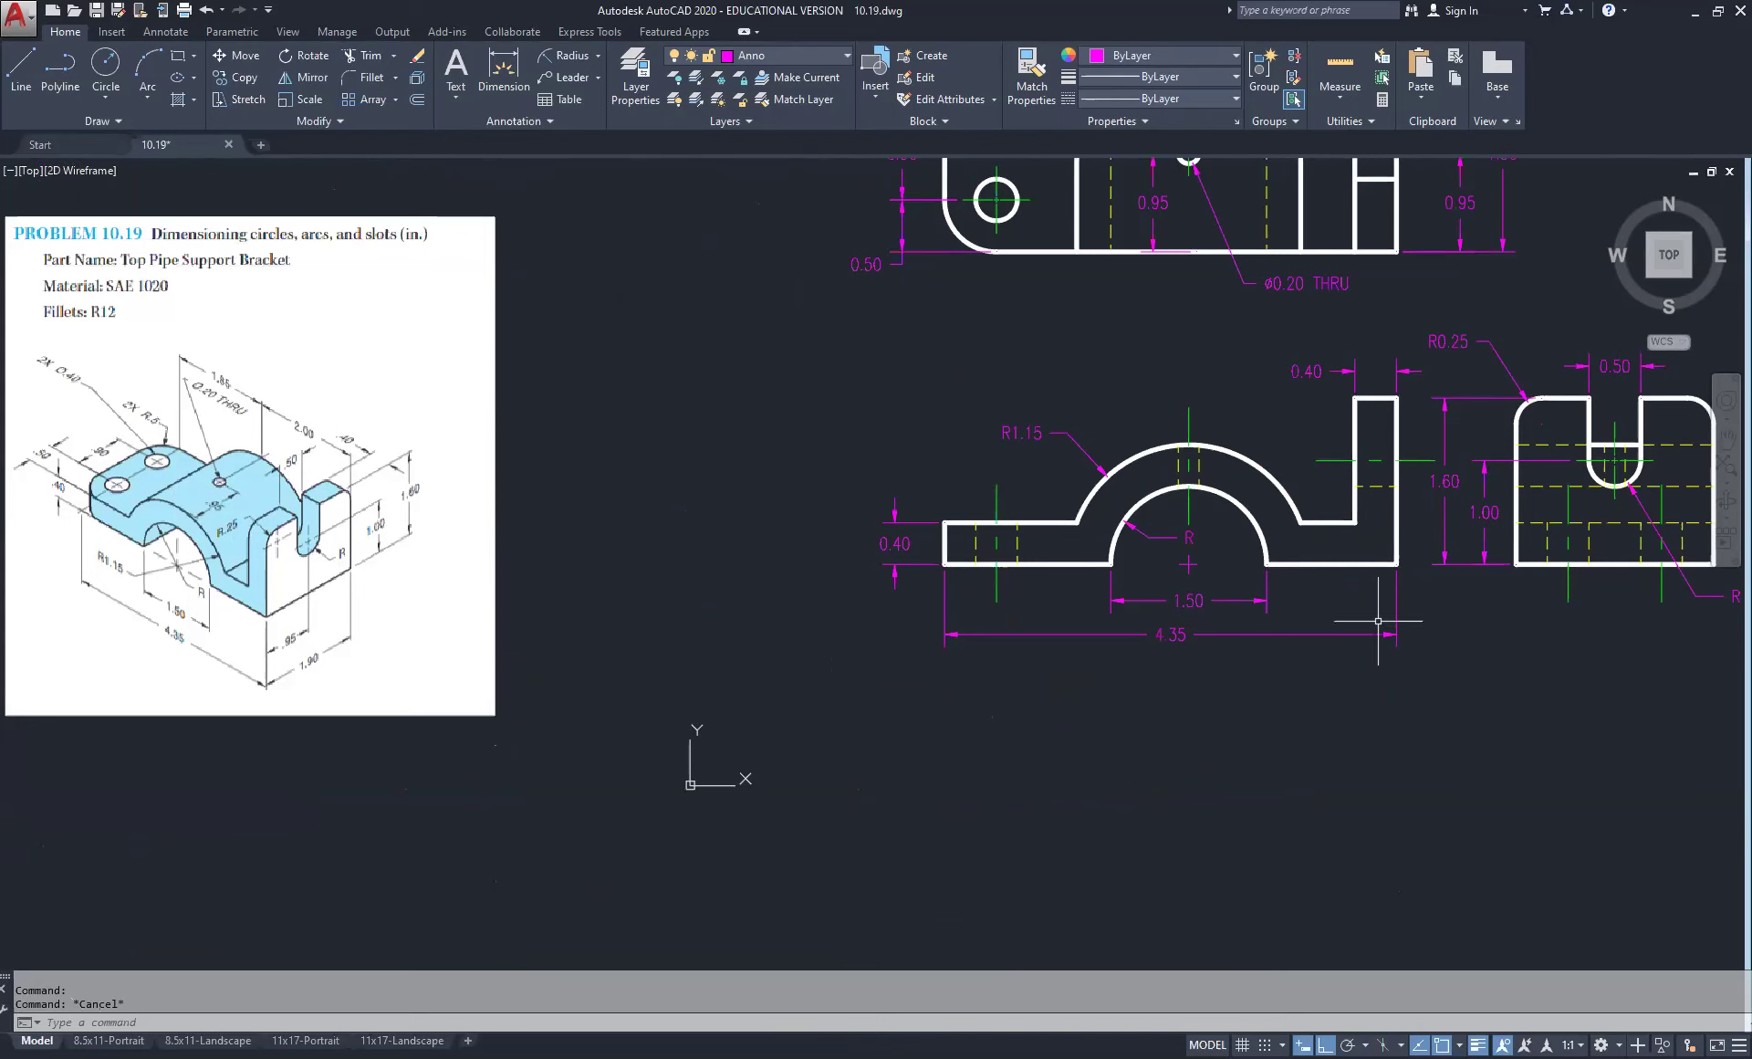
{"action": "middle_click", "coordinate": [1341, 417]}
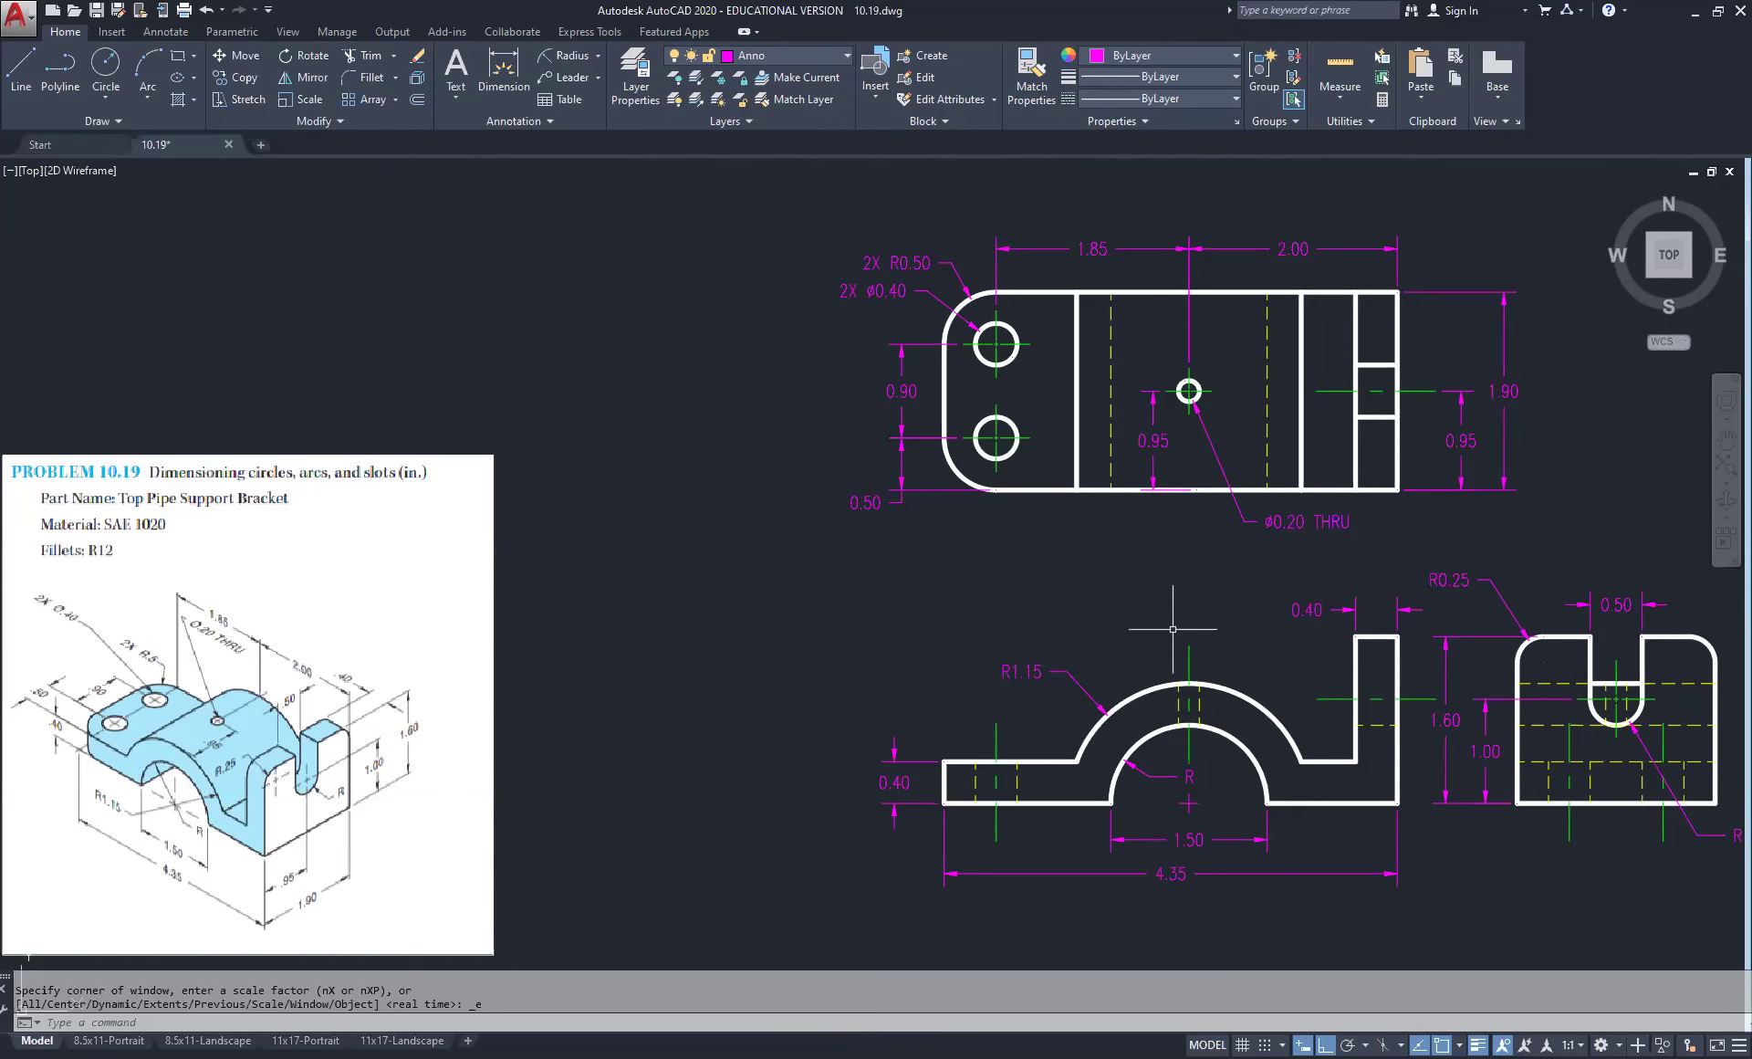
{"action": "middle_click_drag", "start_coordinate": [1172, 630], "coordinate": [975, 563]}
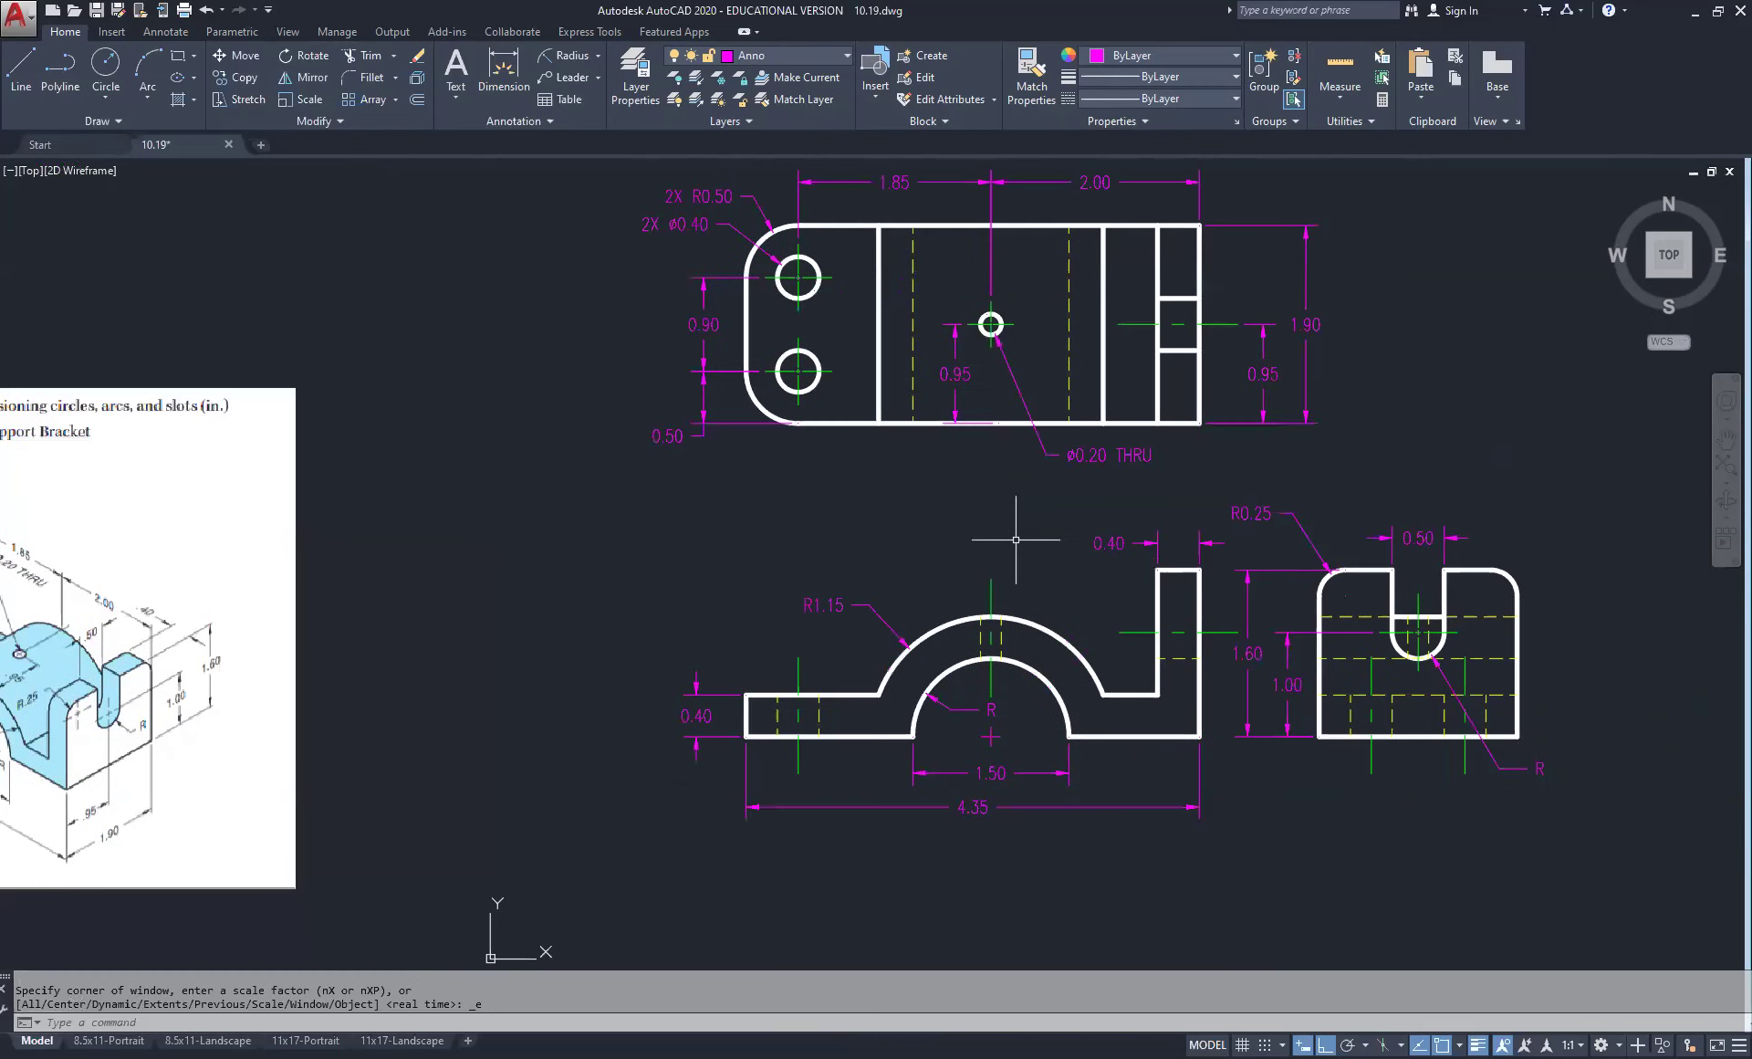
Step: Open the 8.5x11-Landscape layout, shift the views right within the viewport so all dimensions fit inside the border, and return to paper space
{"action": "left_click", "coordinate": [208, 1041]}
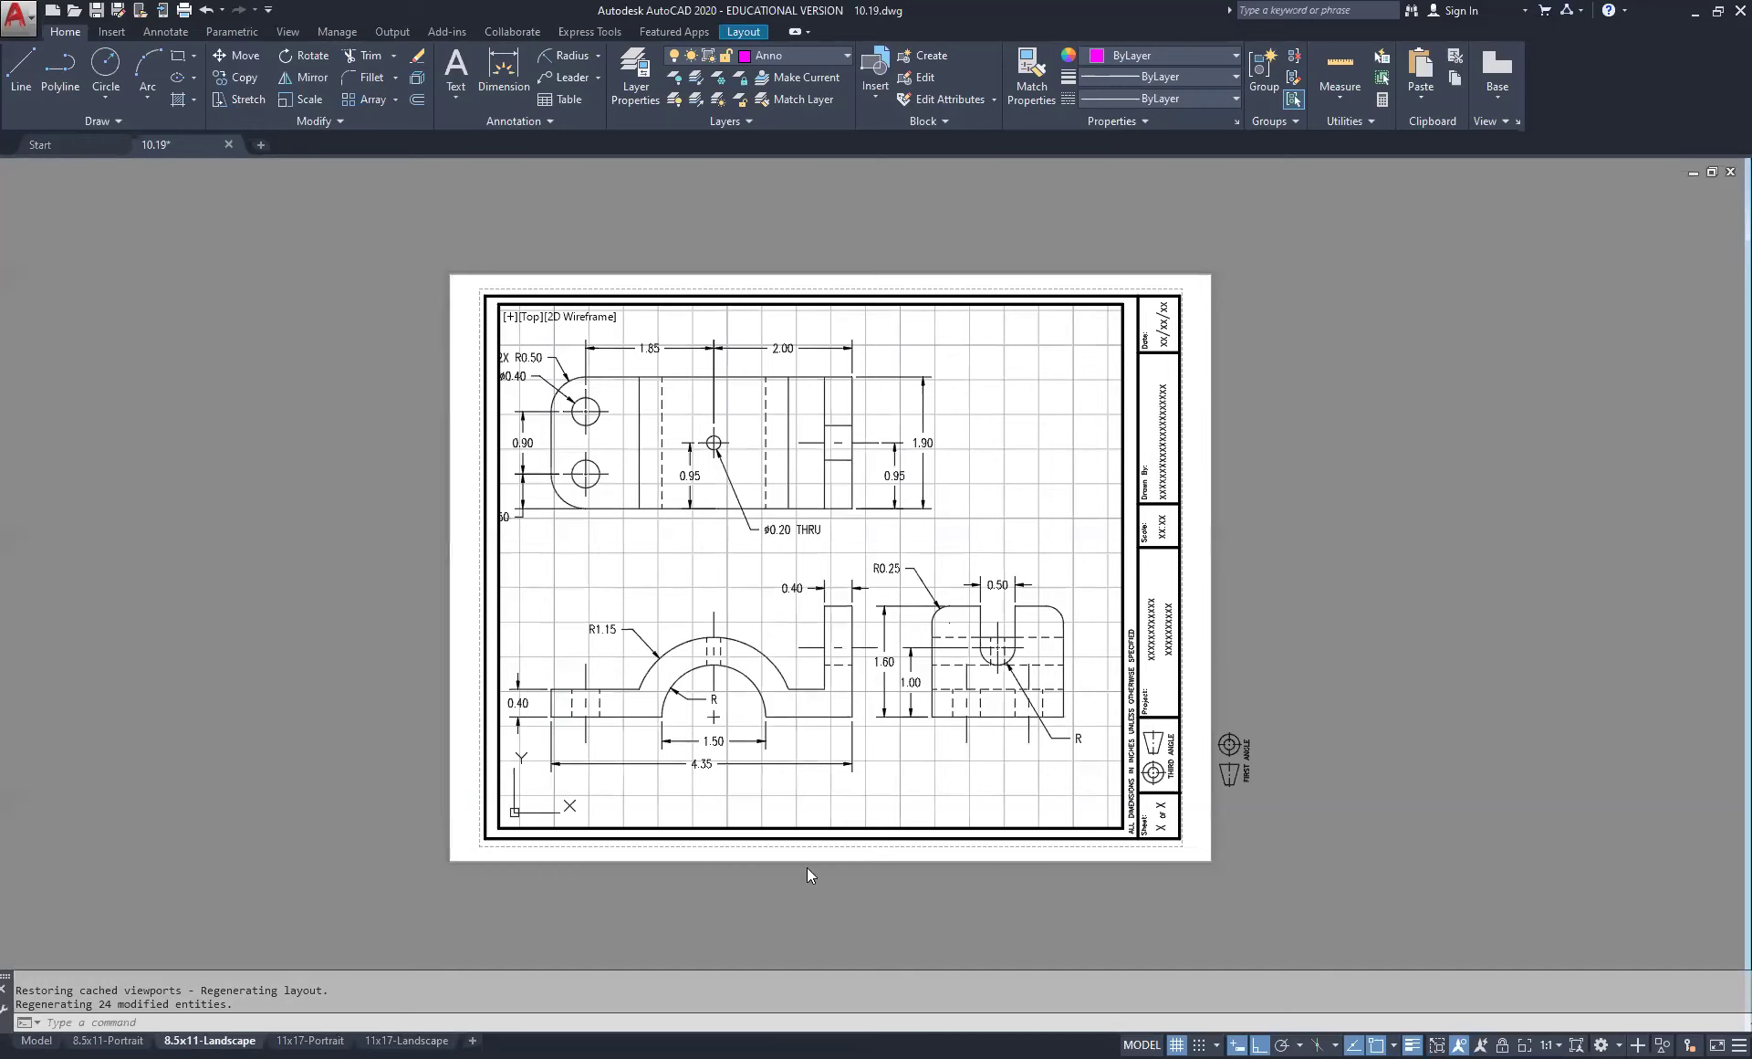
{"action": "left_click", "coordinate": [1025, 485]}
{"action": "left_click", "coordinate": [977, 511]}
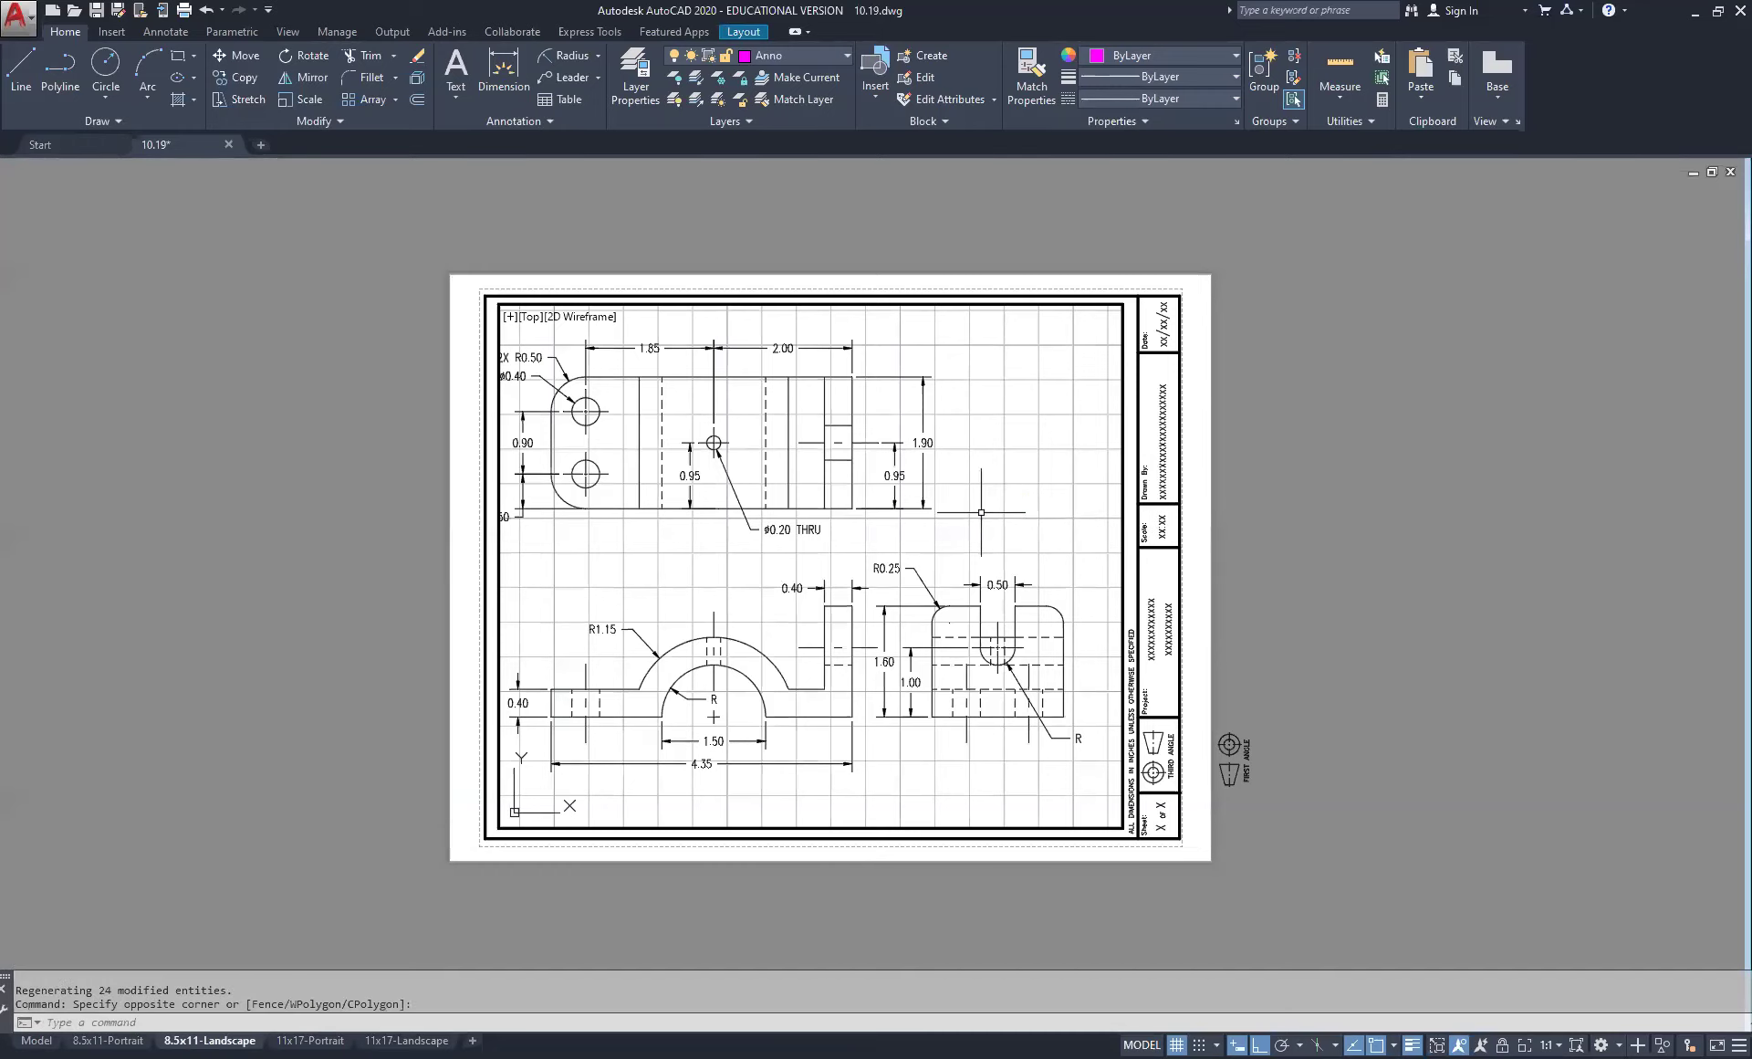
{"action": "middle_click_drag", "start_coordinate": [871, 533], "coordinate": [900, 534]}
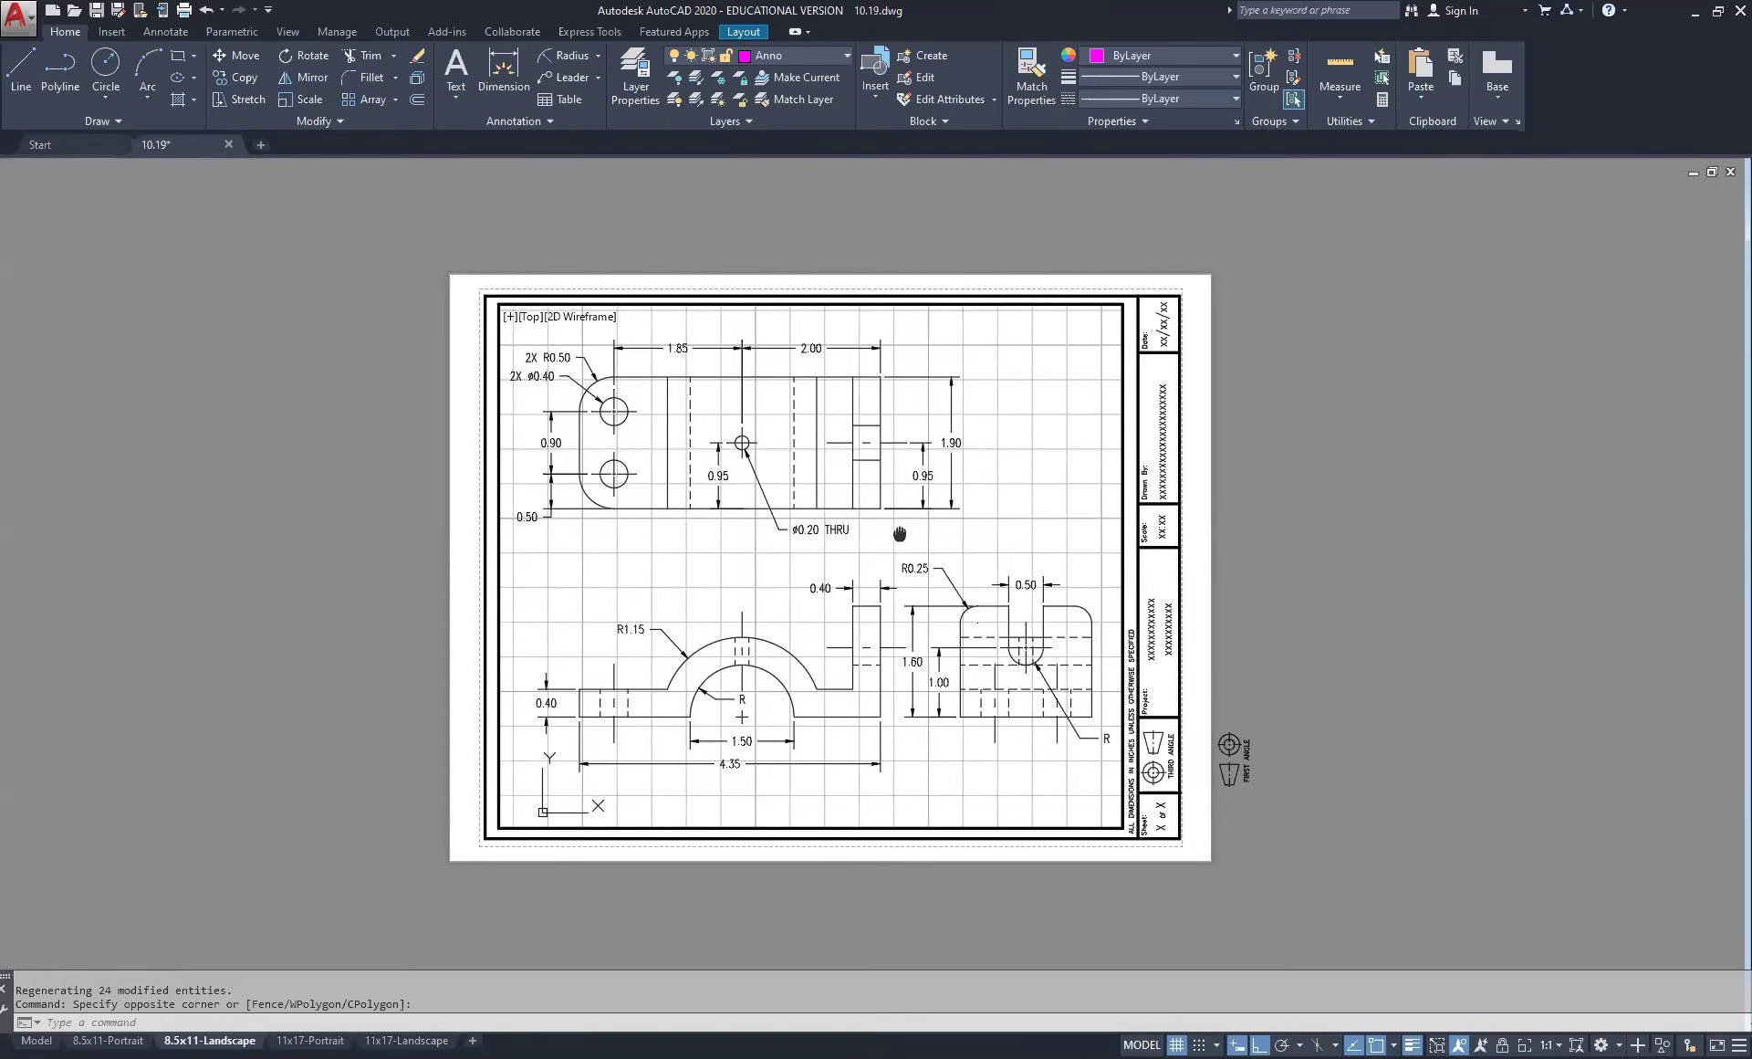
{"action": "double_click", "coordinate": [1315, 528]}
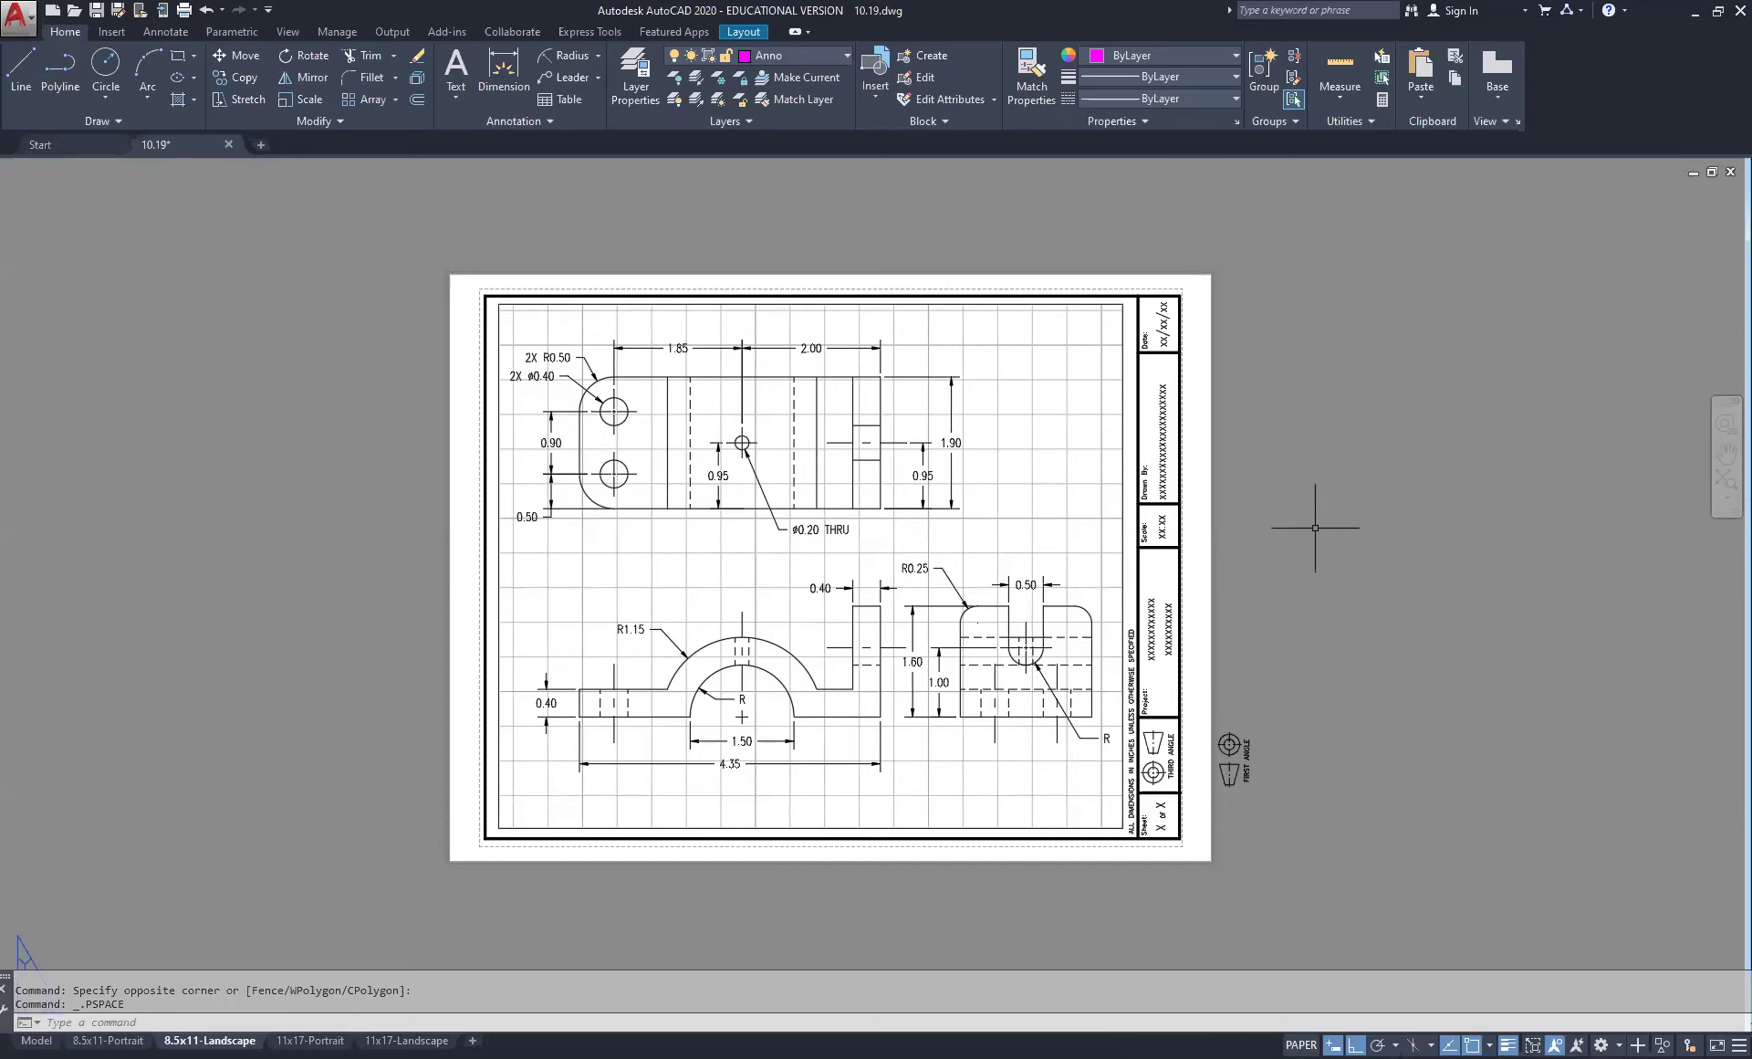
Step: View the drawing on the 11x17-Landscape layout and return to the 8.5x11-Landscape layout
{"action": "left_click", "coordinate": [404, 1040]}
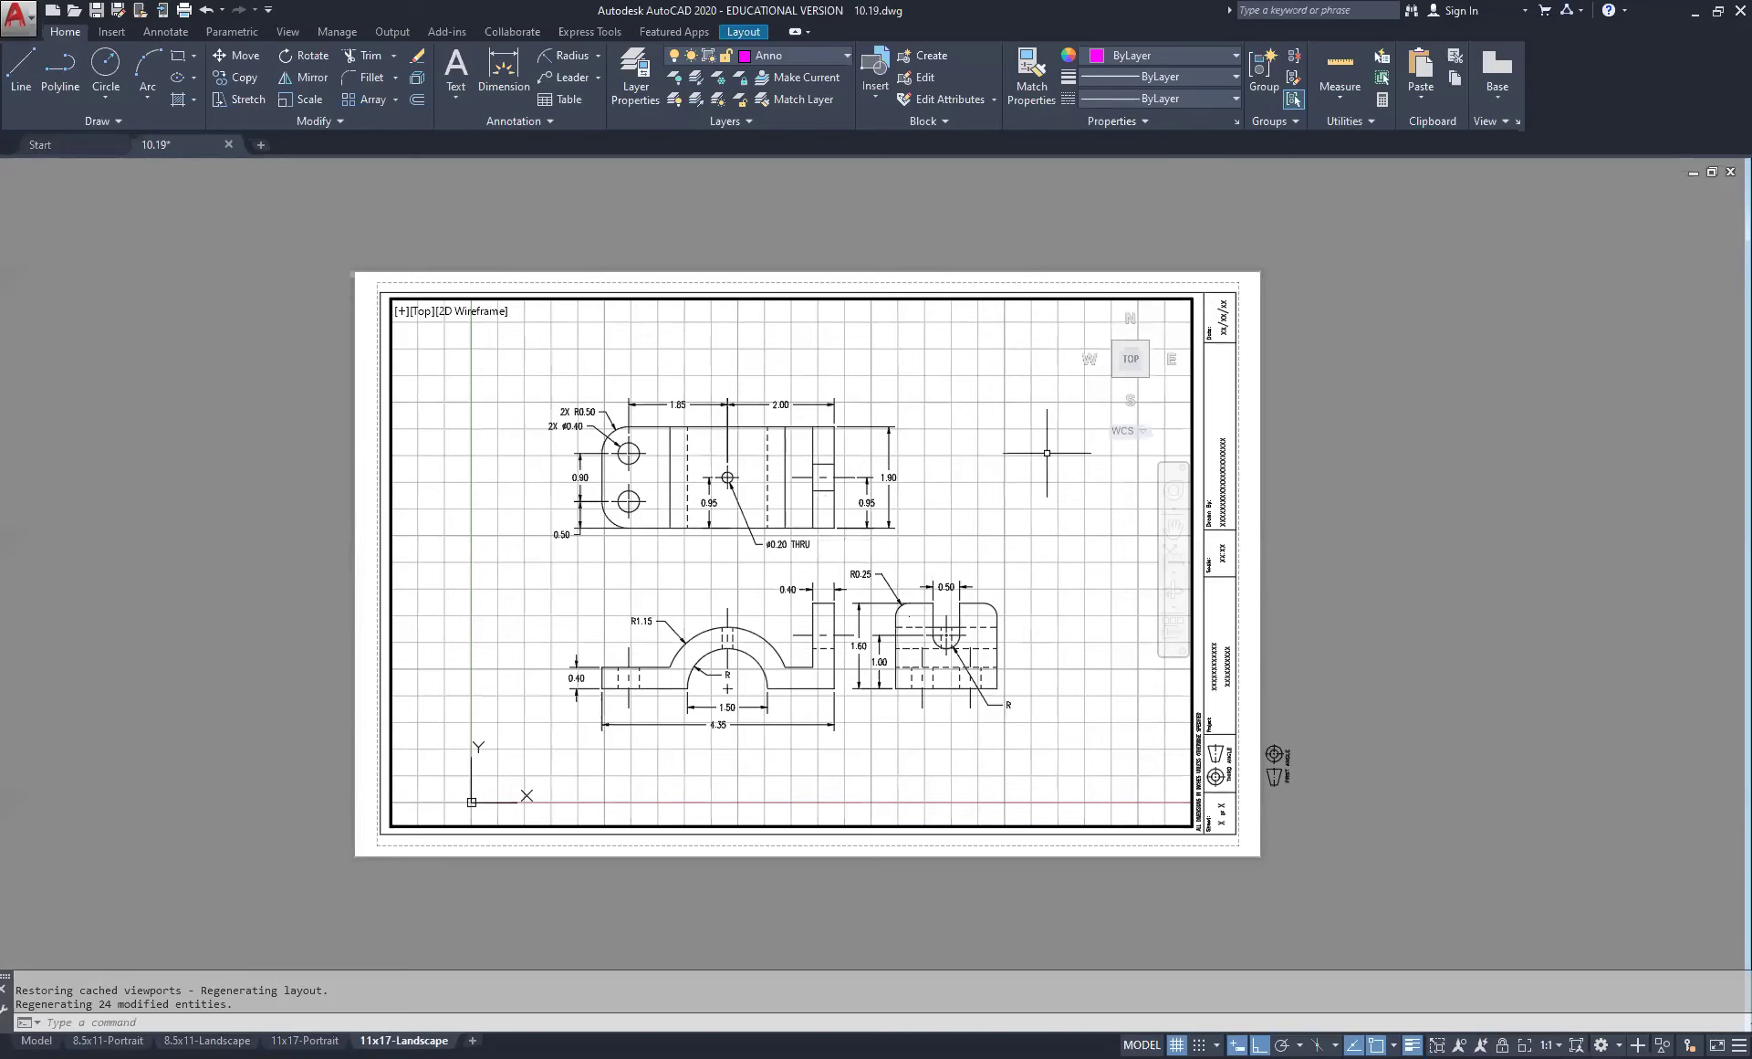
{"action": "left_click", "coordinate": [207, 1040]}
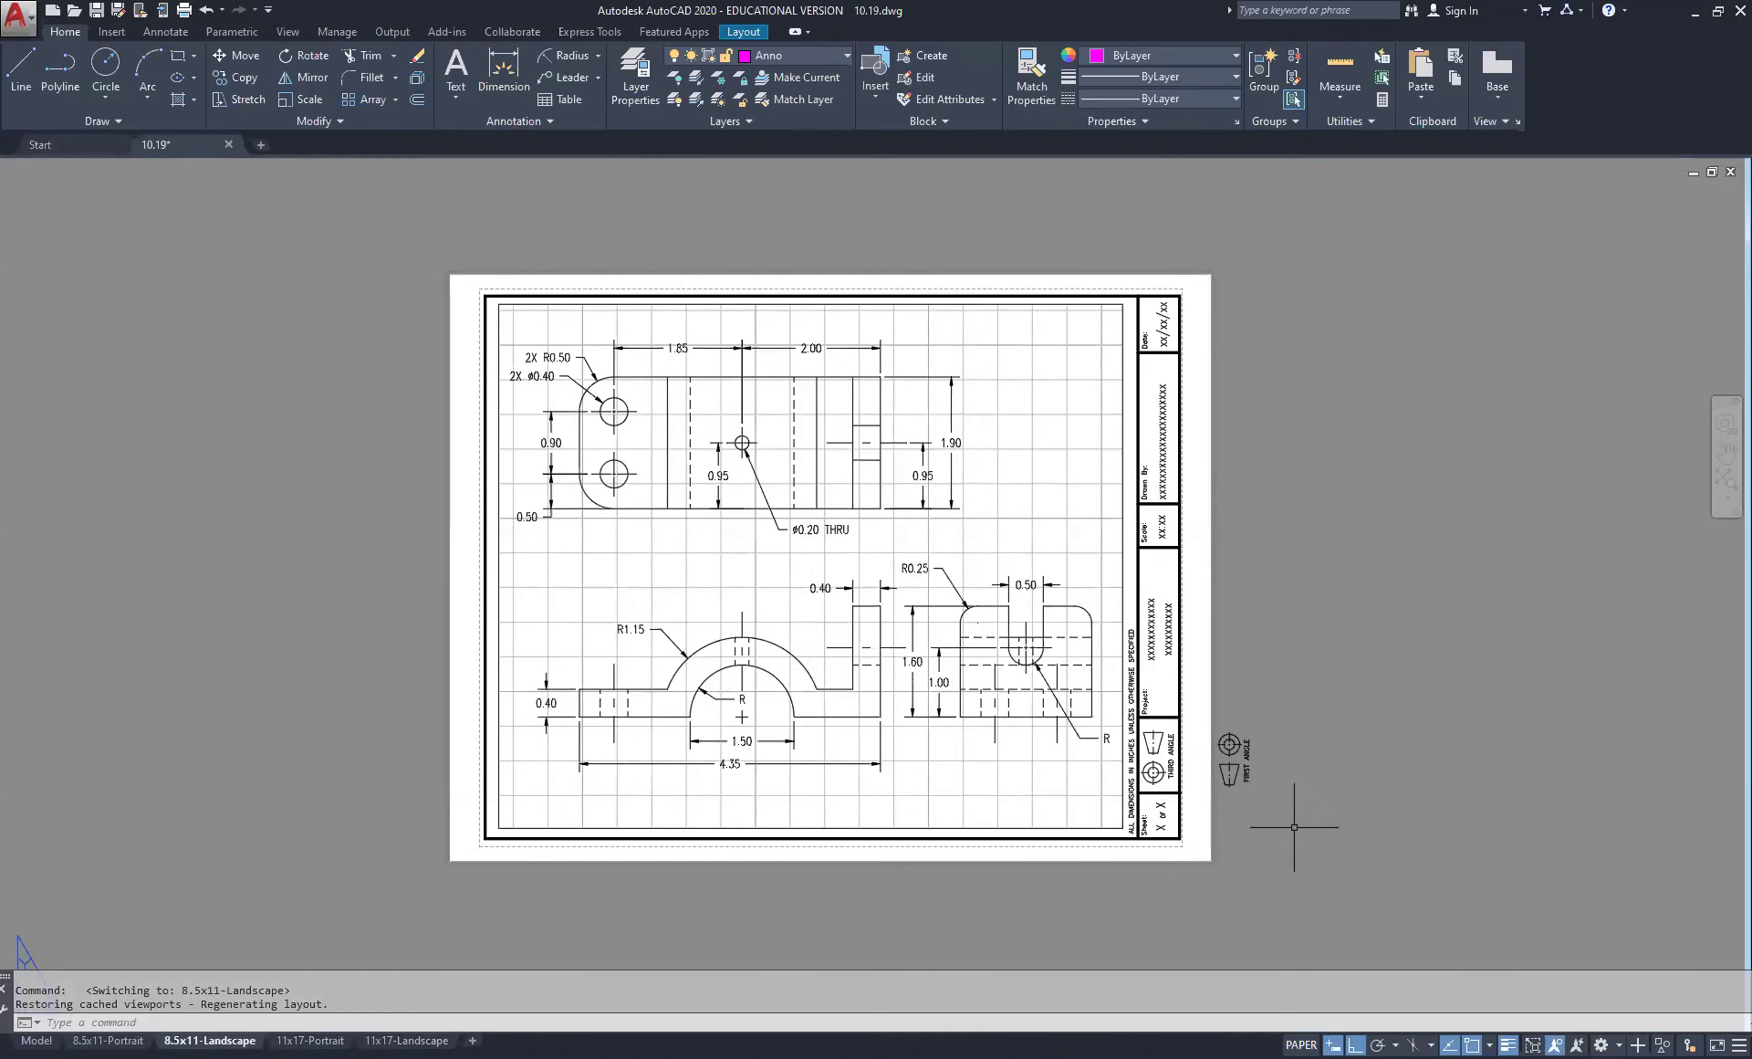
Step: Review the dimensioned views and title block on the 8.5x11-Landscape layout and save the drawing
{"action": "scroll", "coordinate": [1280, 801], "scroll_direction": "up", "scroll_amount": 2}
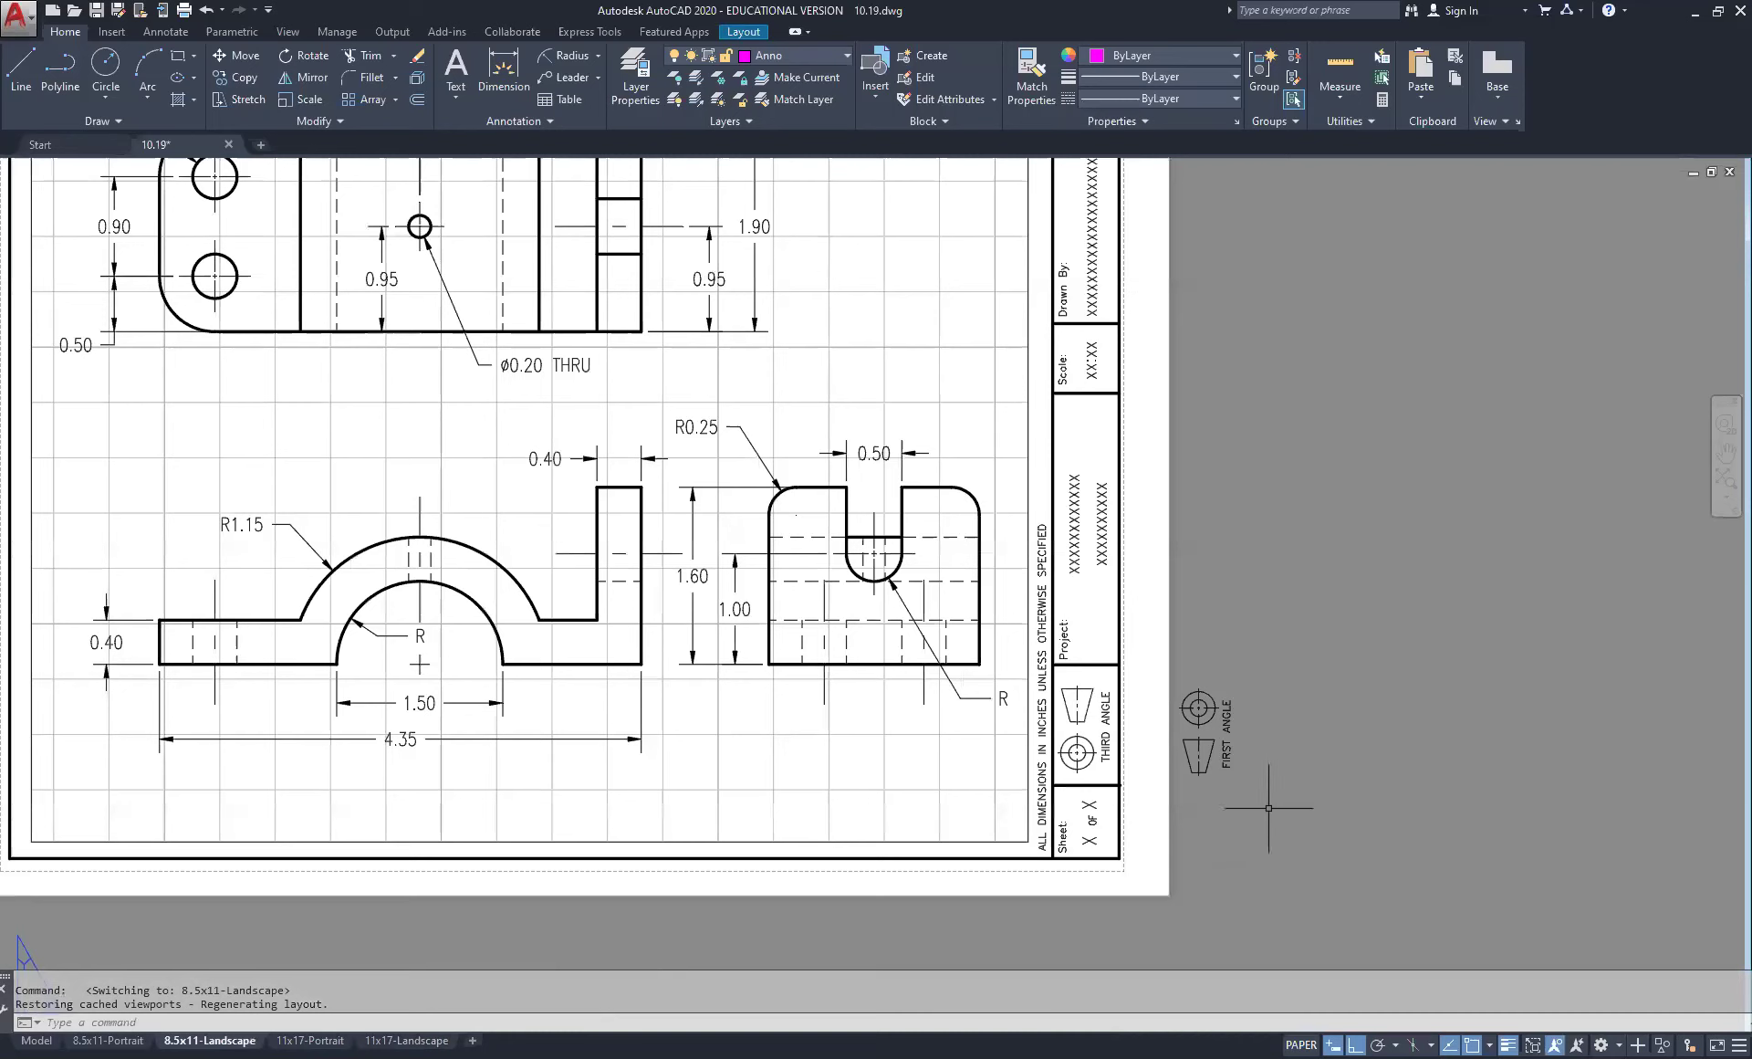
{"action": "middle_click", "coordinate": [1249, 825]}
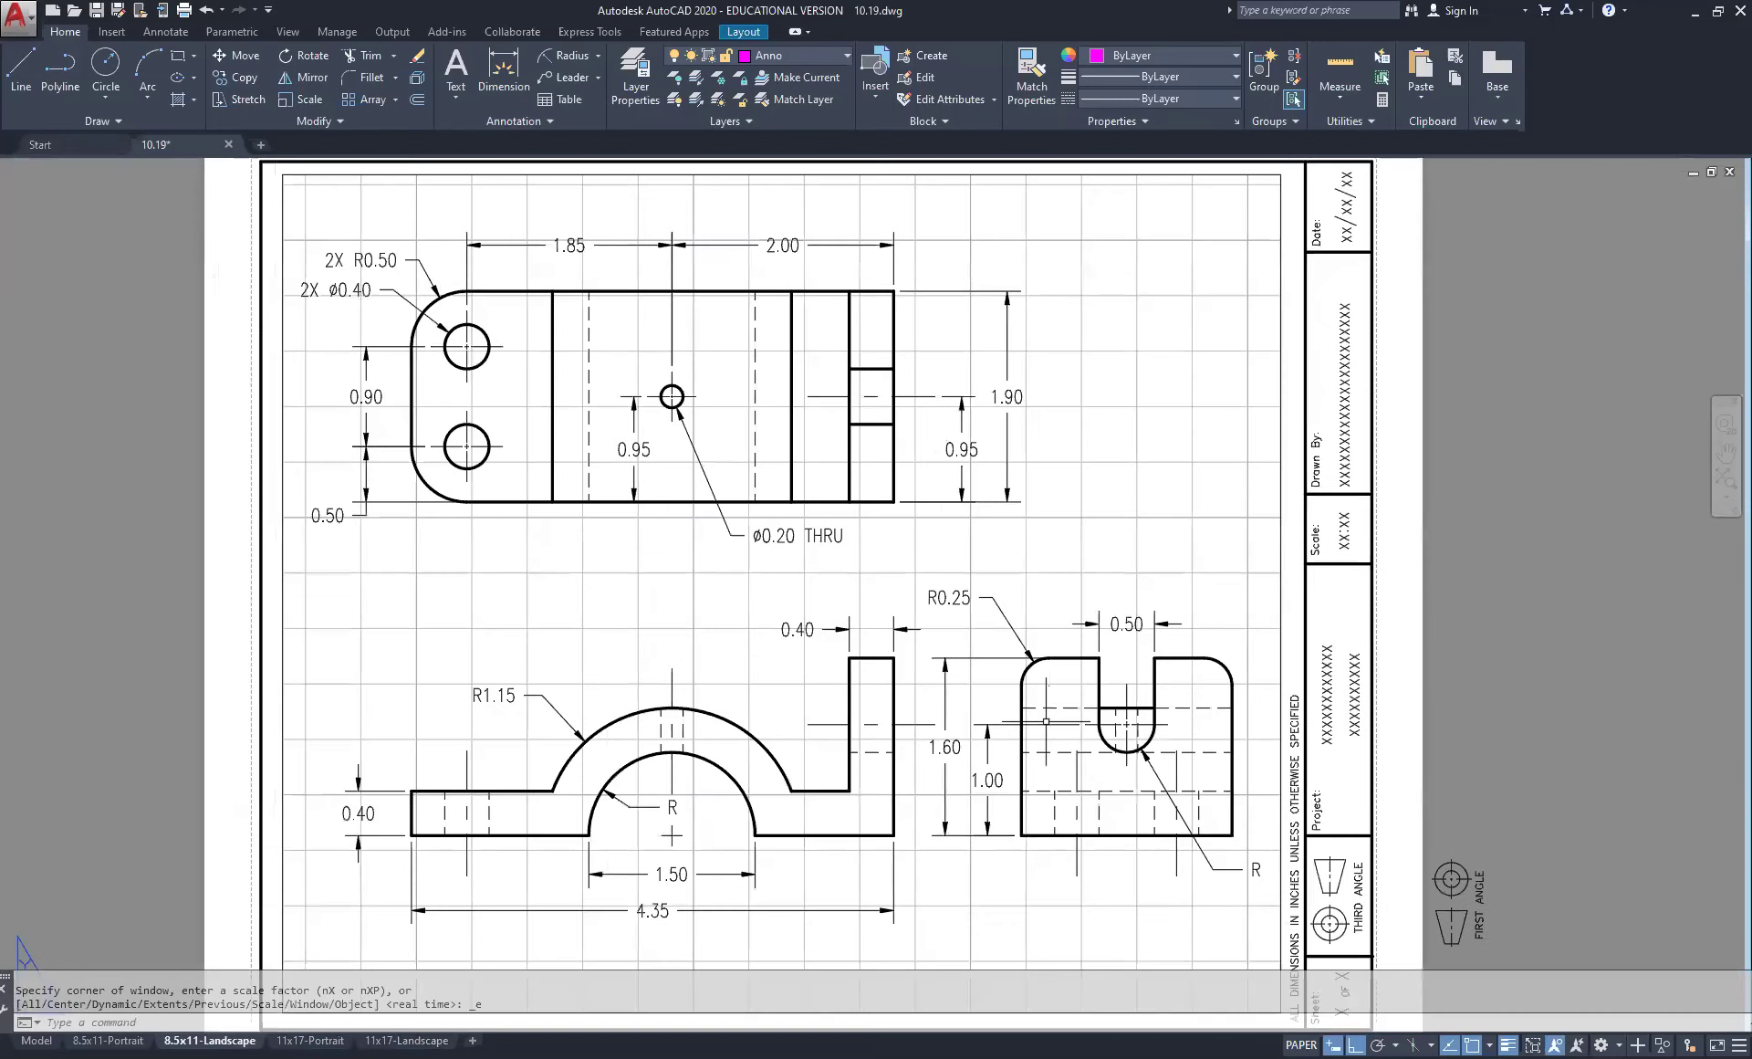
{"action": "scroll", "coordinate": [1501, 705], "scroll_direction": "down", "scroll_amount": 2}
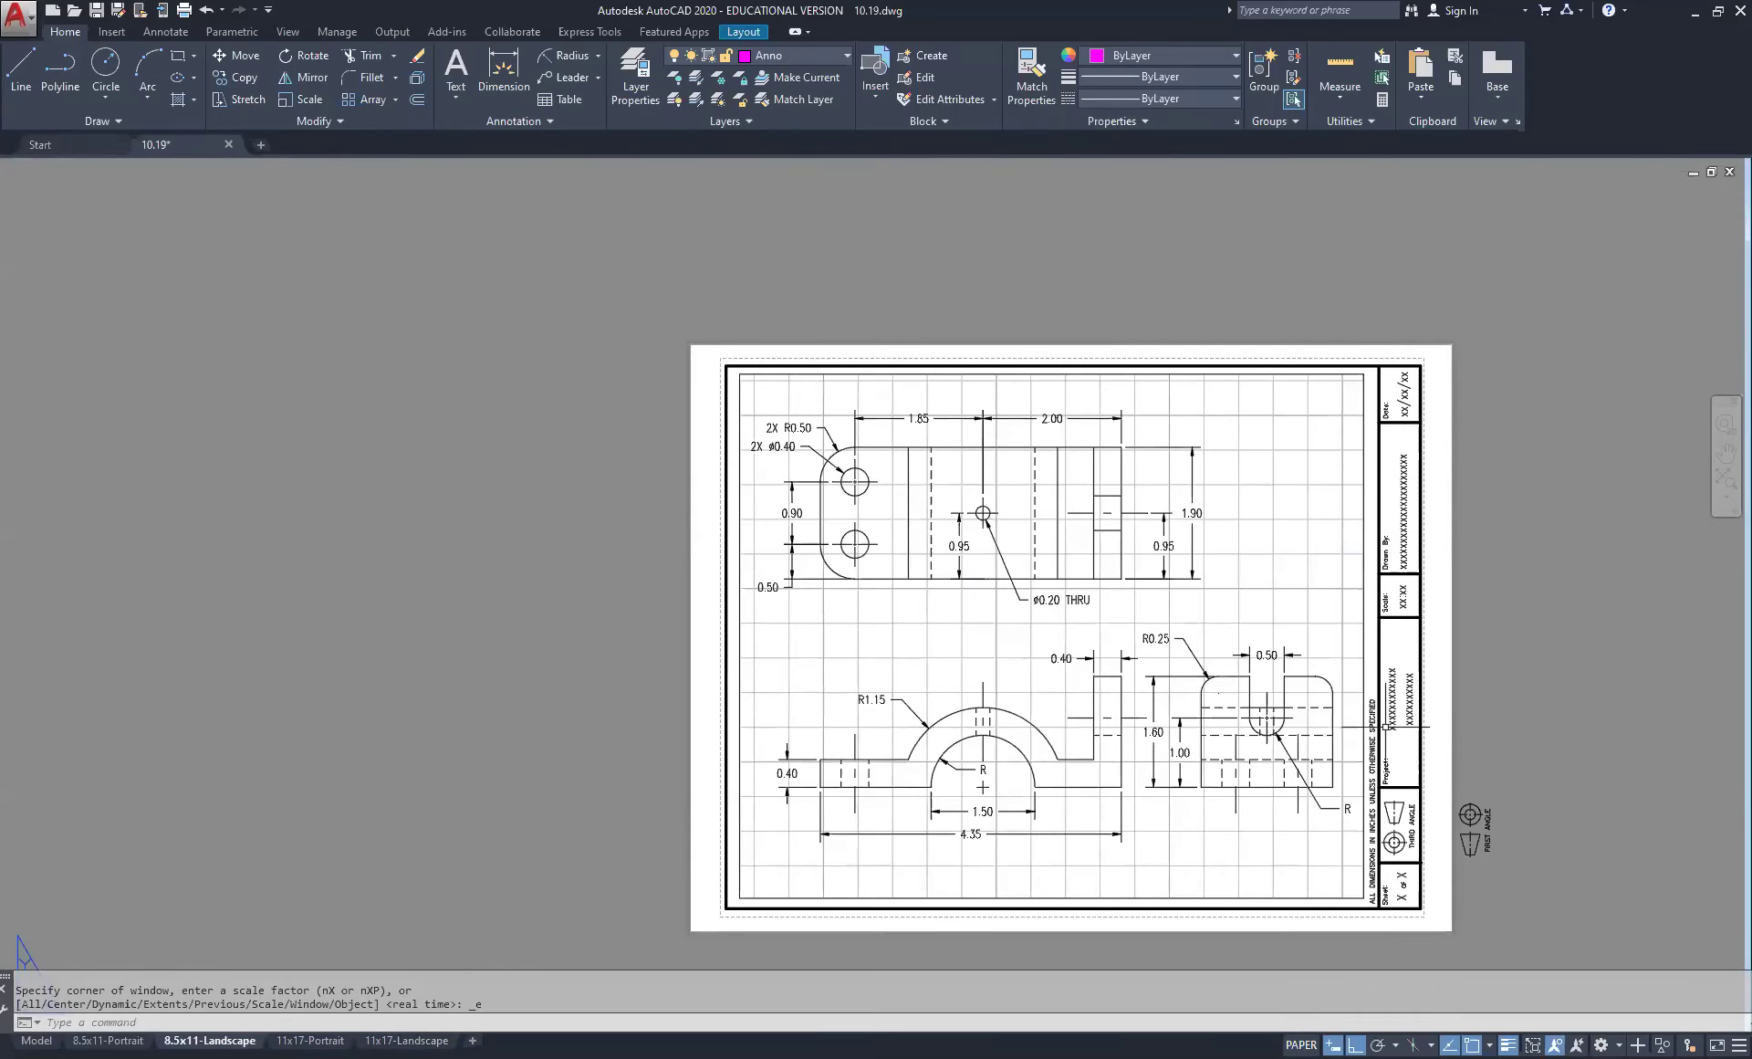
{"action": "scroll", "coordinate": [1373, 730], "scroll_direction": "up", "scroll_amount": 4}
{"action": "scroll", "coordinate": [1455, 733], "scroll_direction": "down", "scroll_amount": 4}
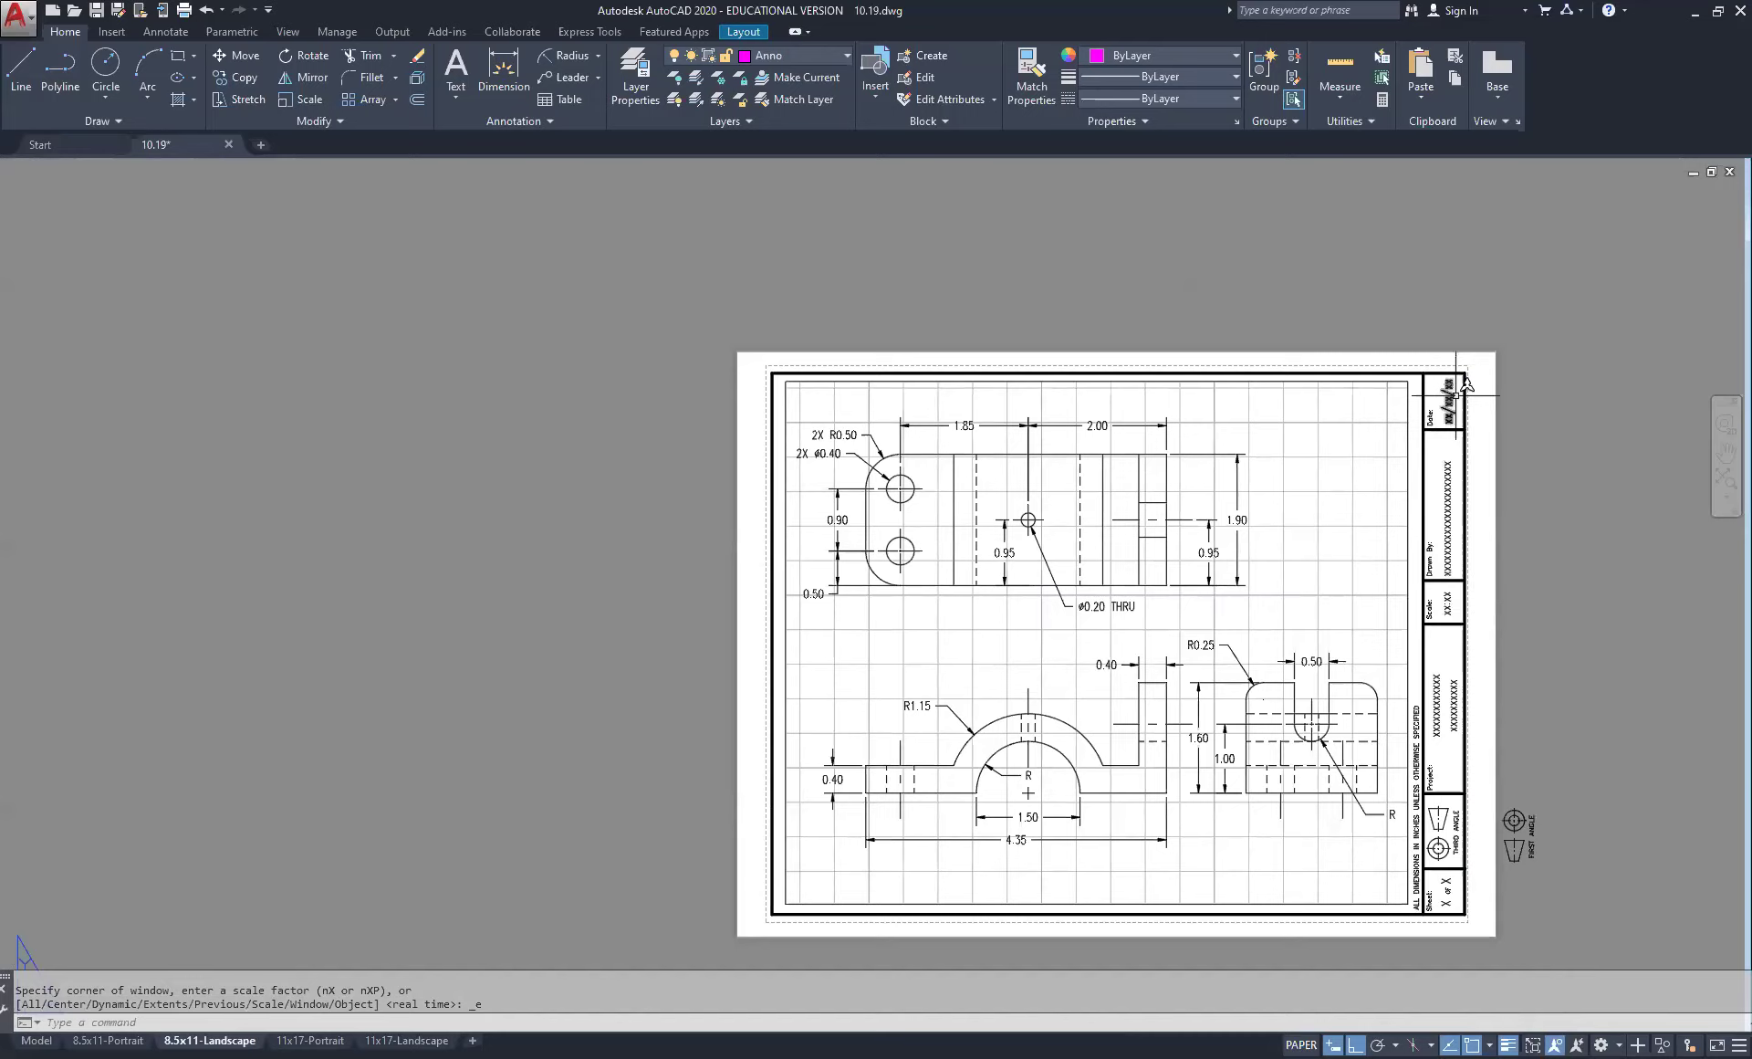
{"action": "scroll", "coordinate": [1625, 726], "scroll_direction": "up", "scroll_amount": 2}
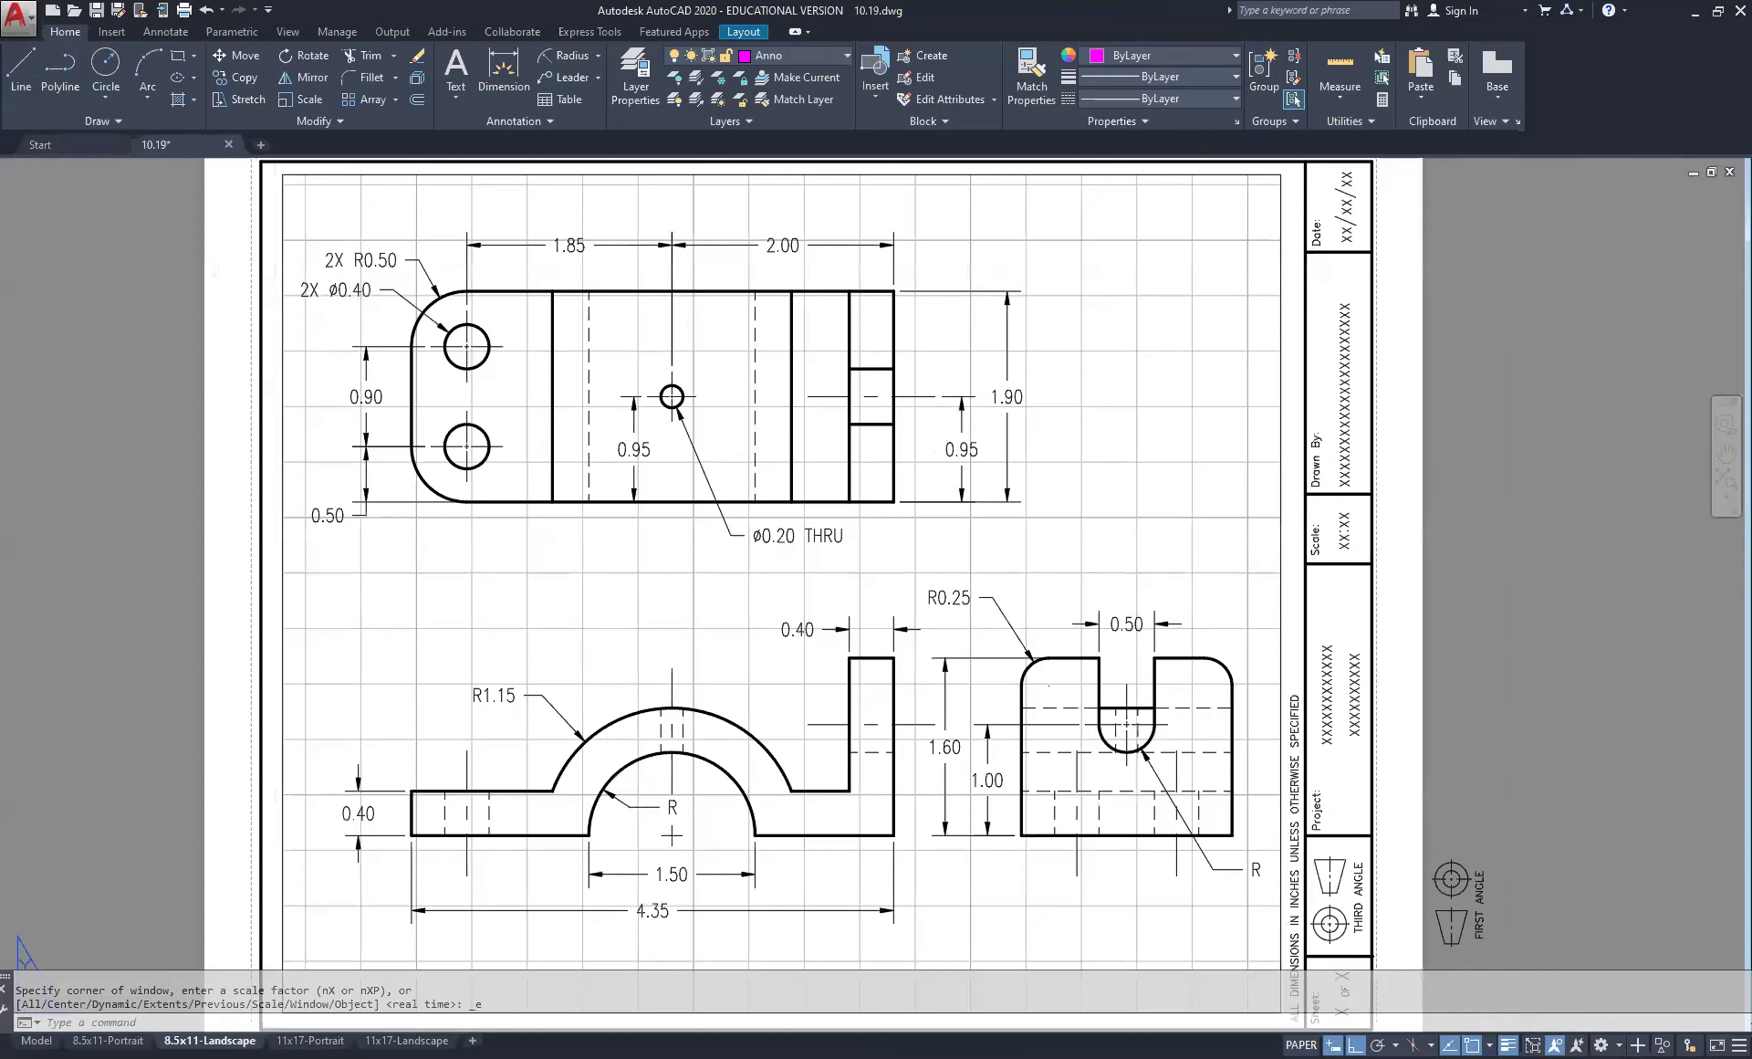
{"action": "left_click", "coordinate": [96, 12]}
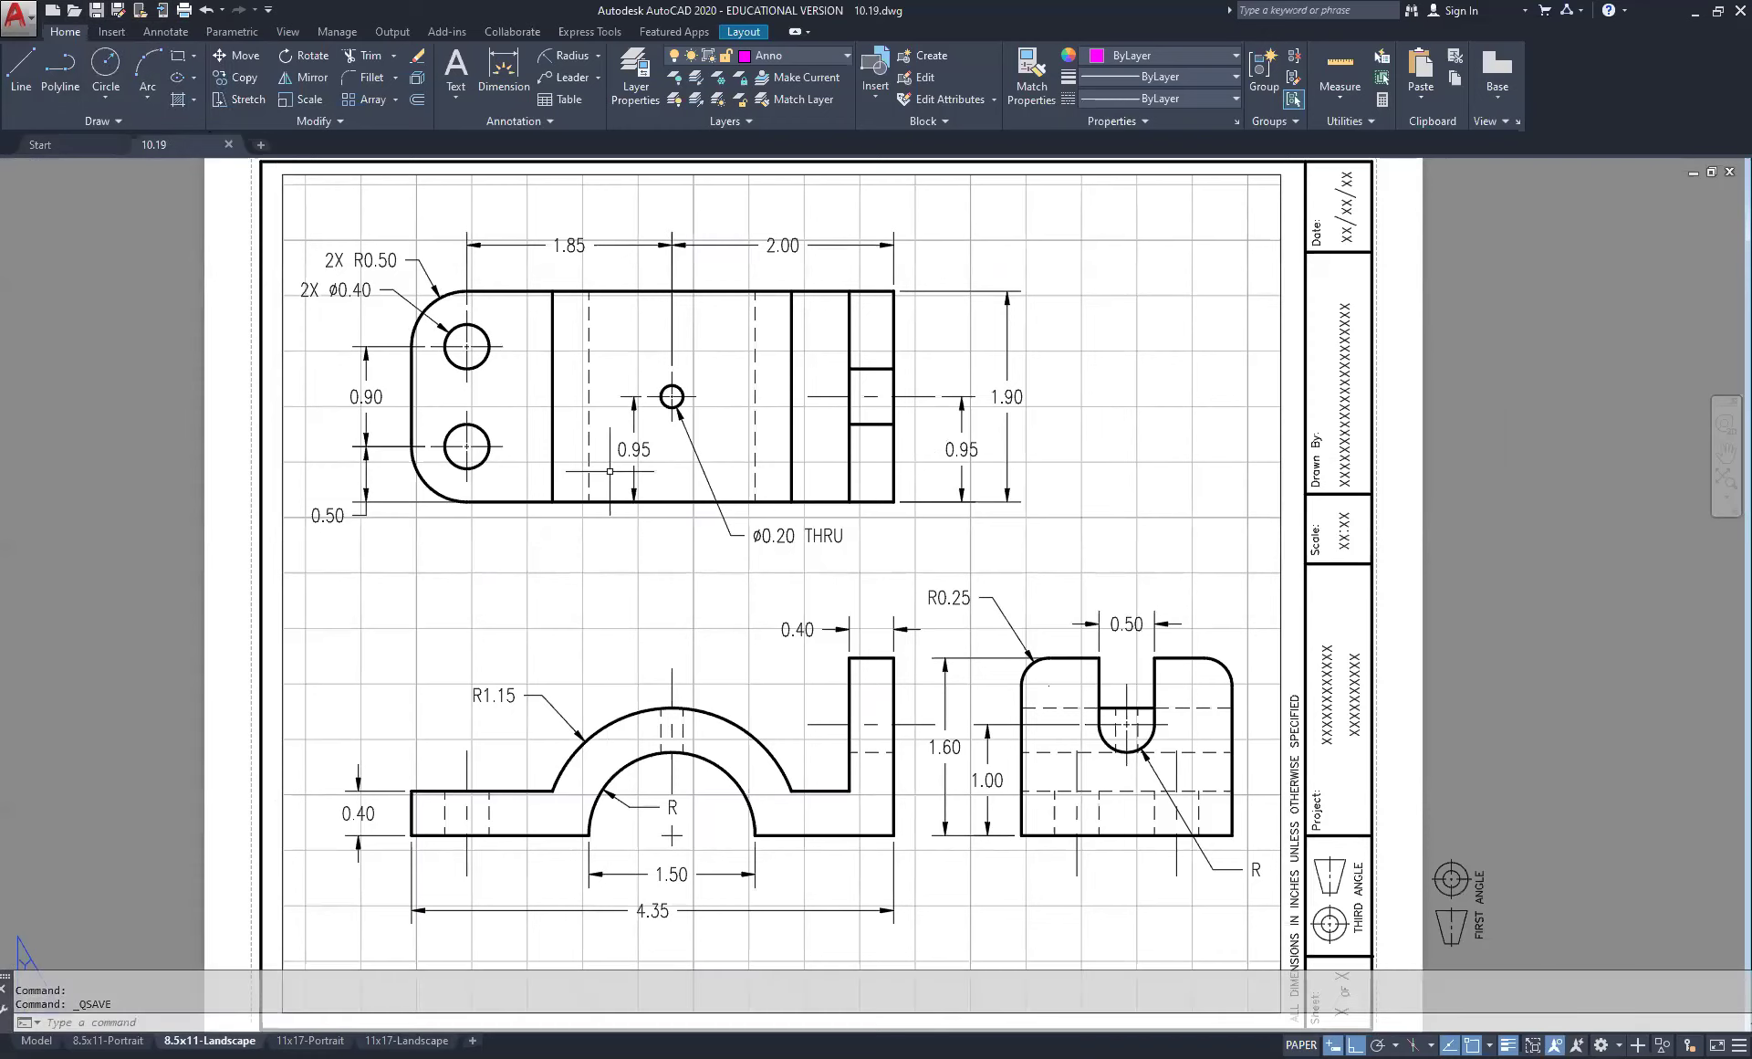
Step: Preview the 8.5x11-Landscape layout as a single-sheet plot to DWG To PDF.pc3 at 1:1 and close the preview
{"action": "left_click", "coordinate": [16, 20]}
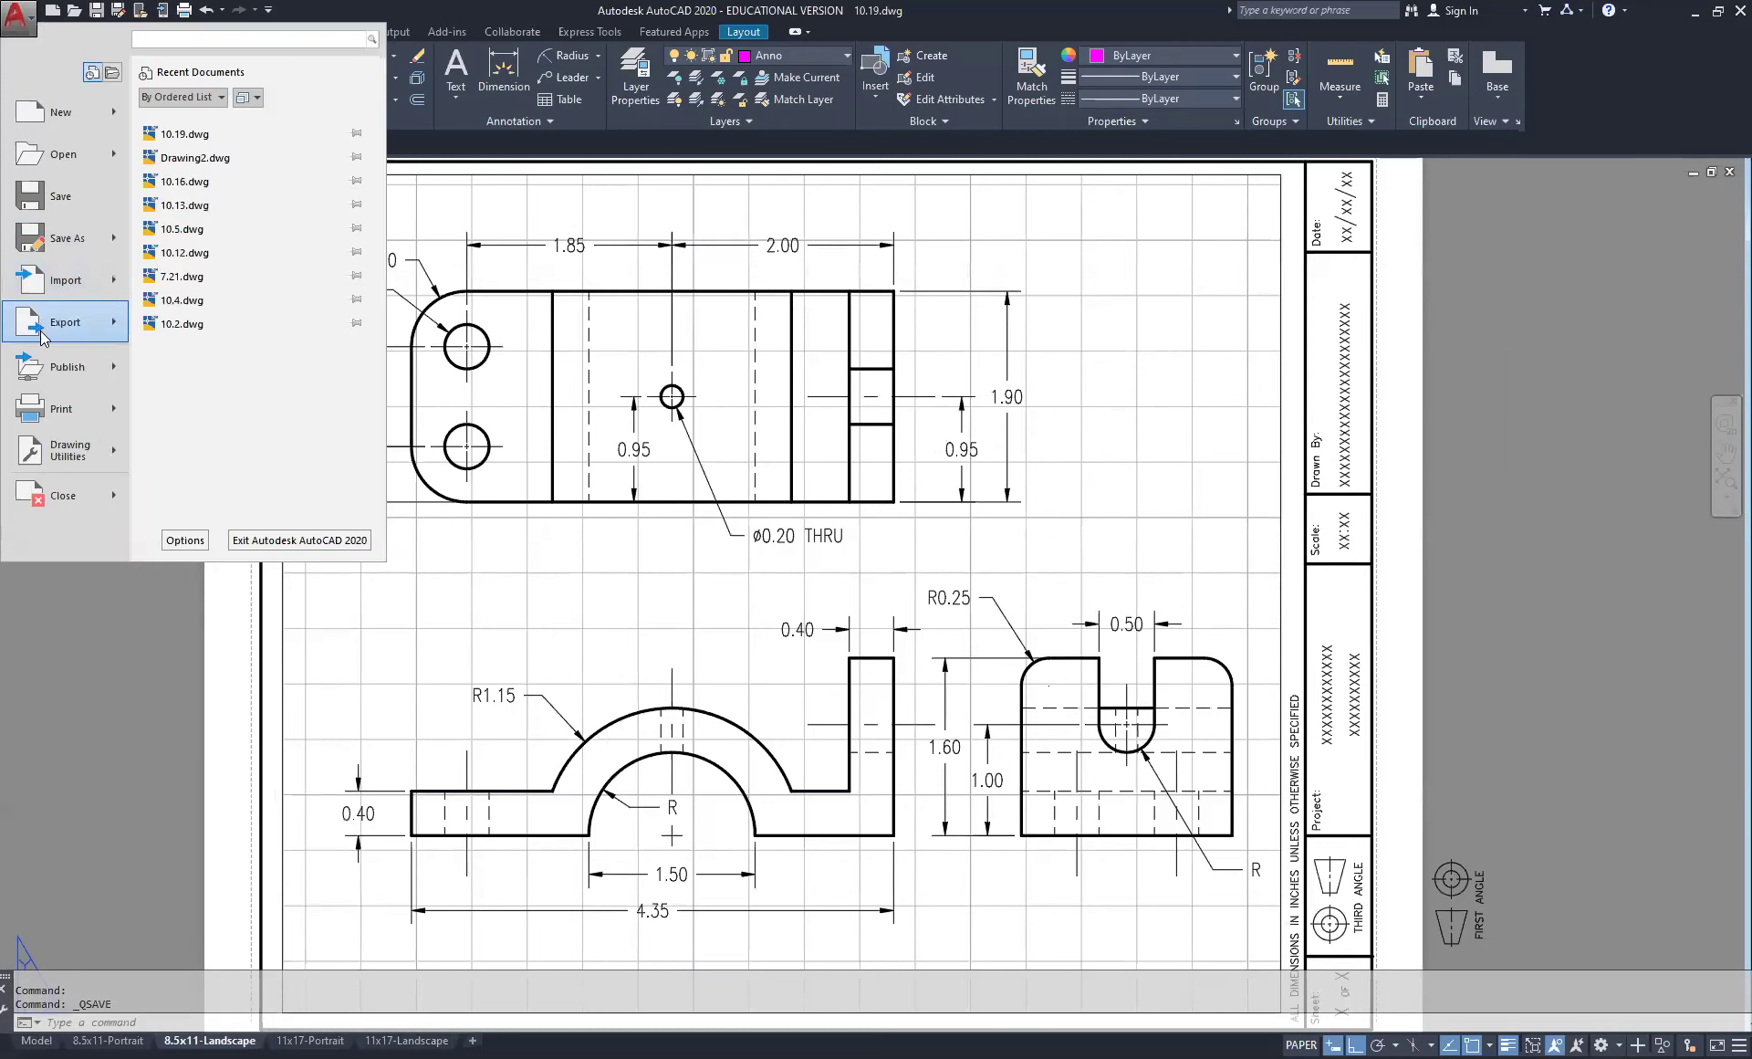
{"action": "left_click", "coordinate": [60, 409]}
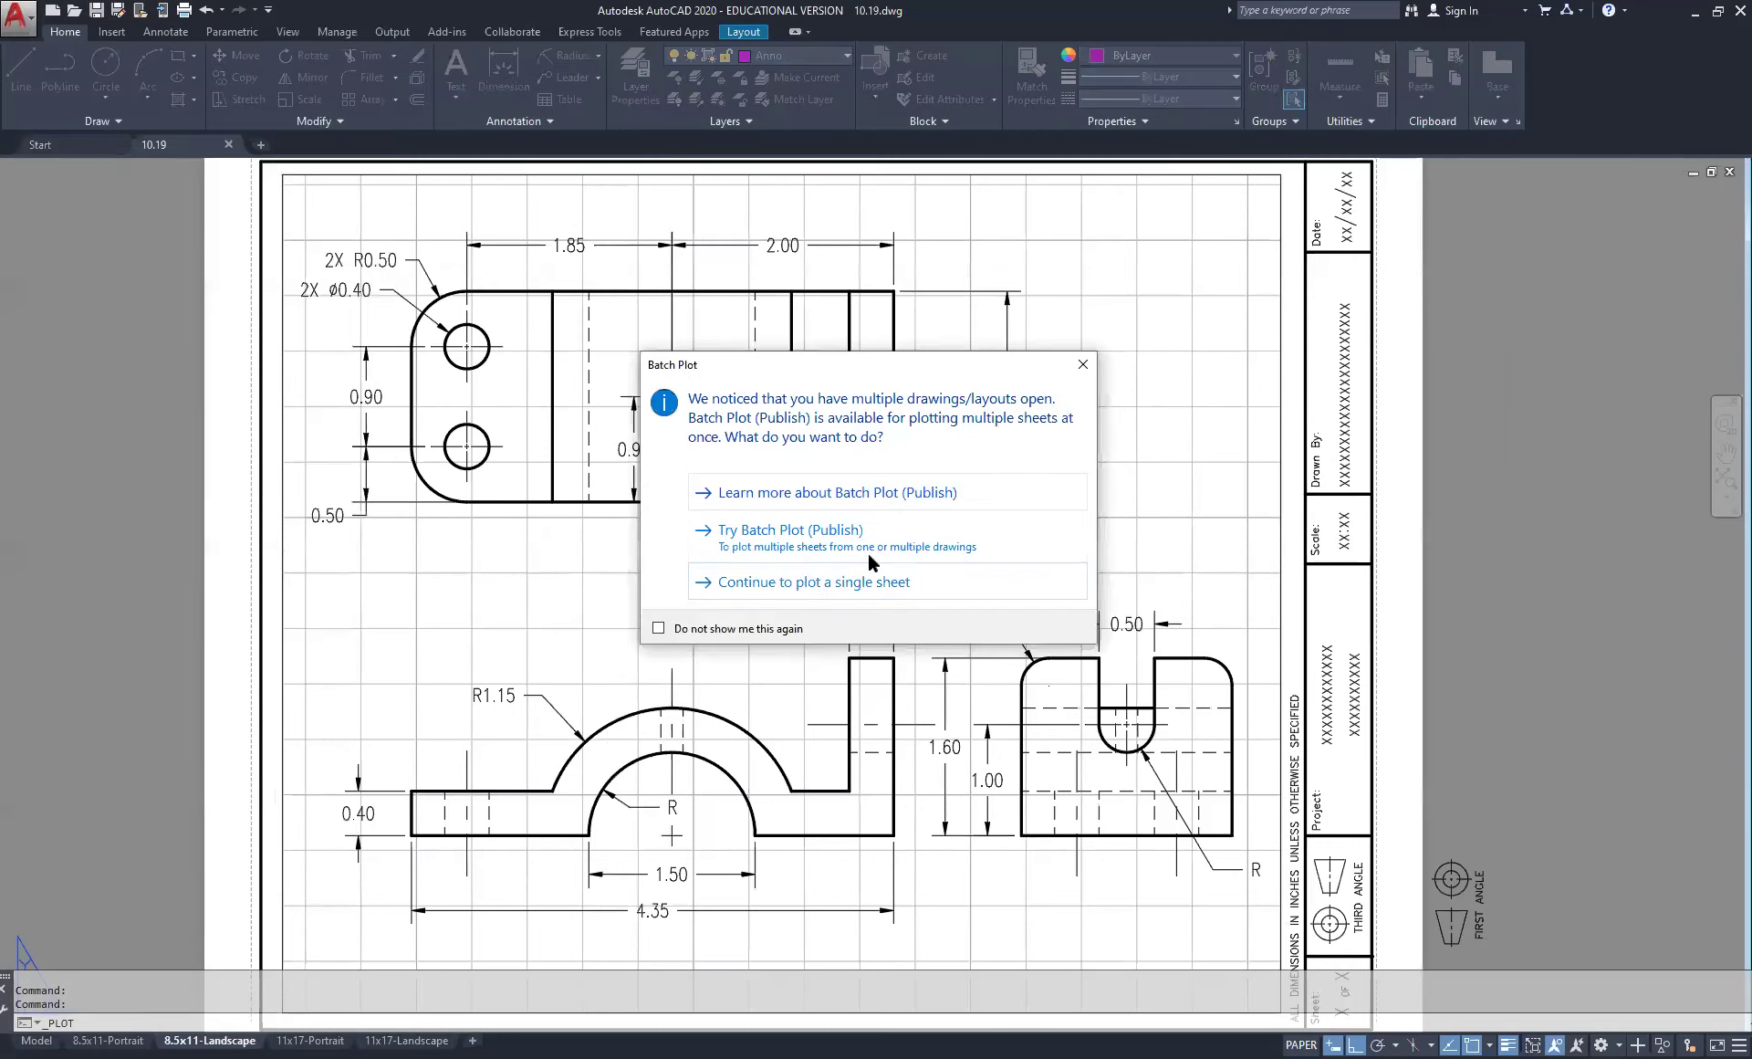
{"action": "left_click", "coordinate": [800, 584]}
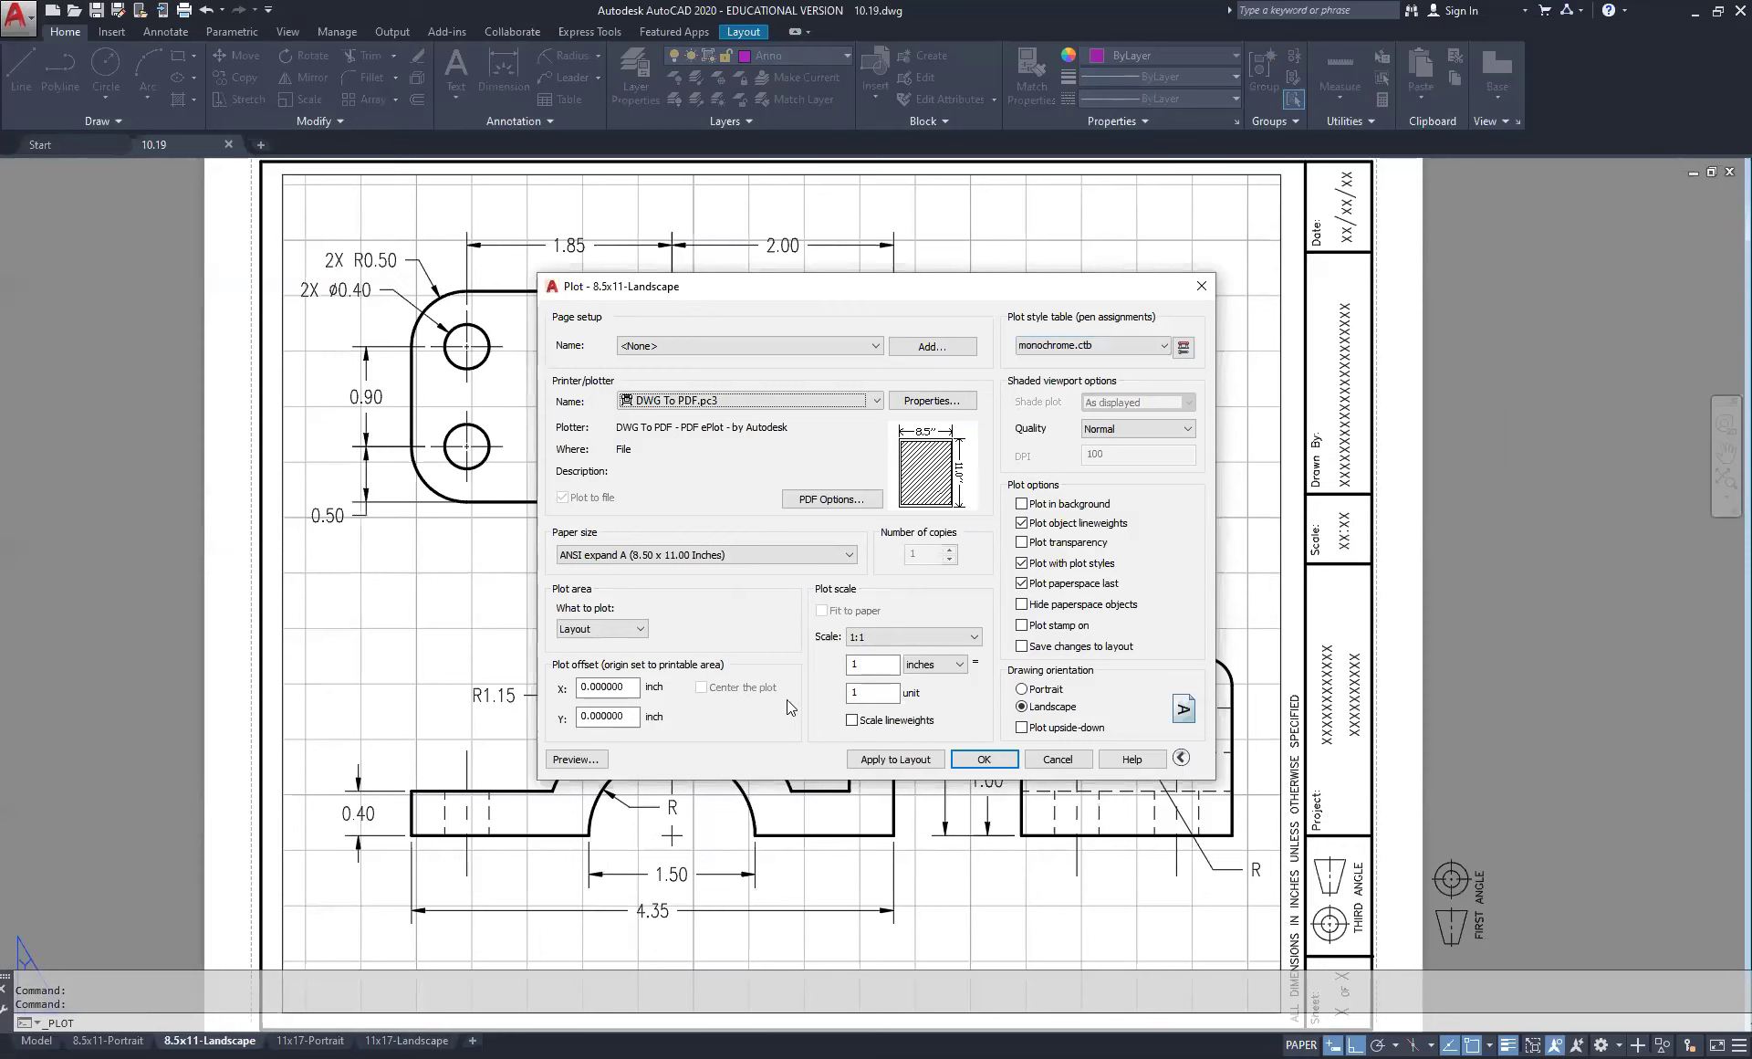
{"action": "left_click", "coordinate": [585, 762]}
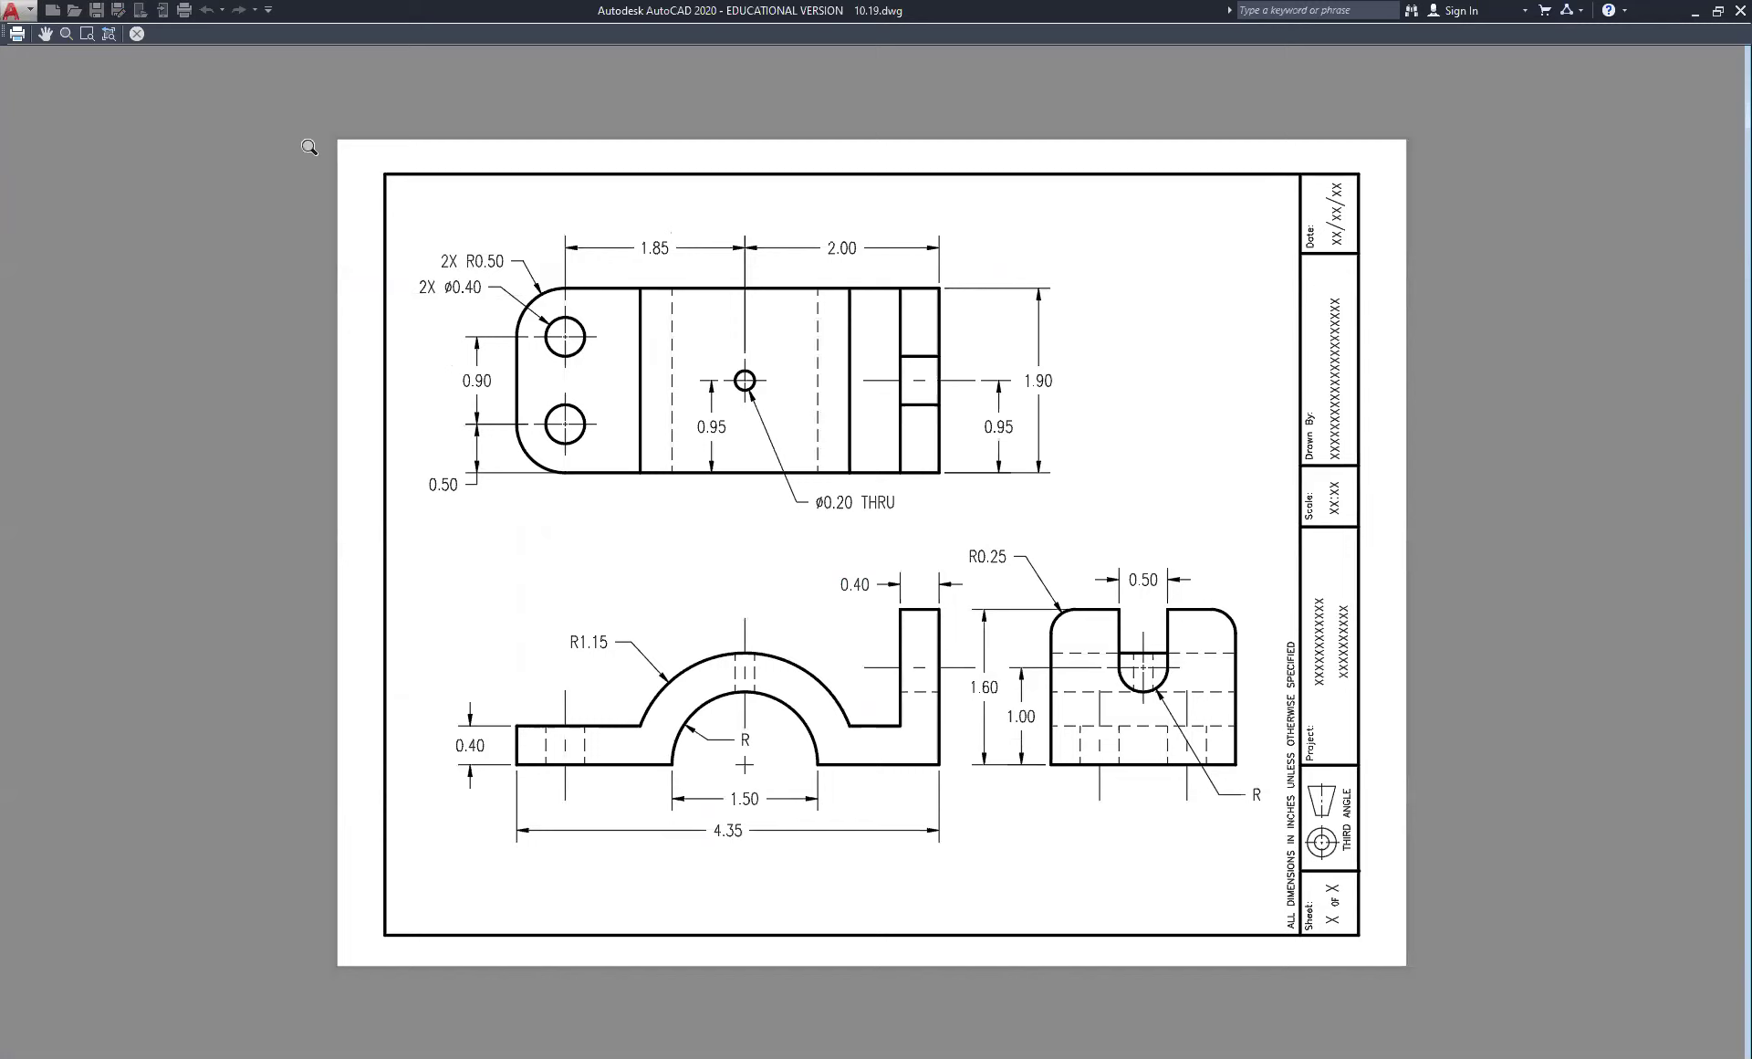
{"action": "left_click", "coordinate": [138, 34]}
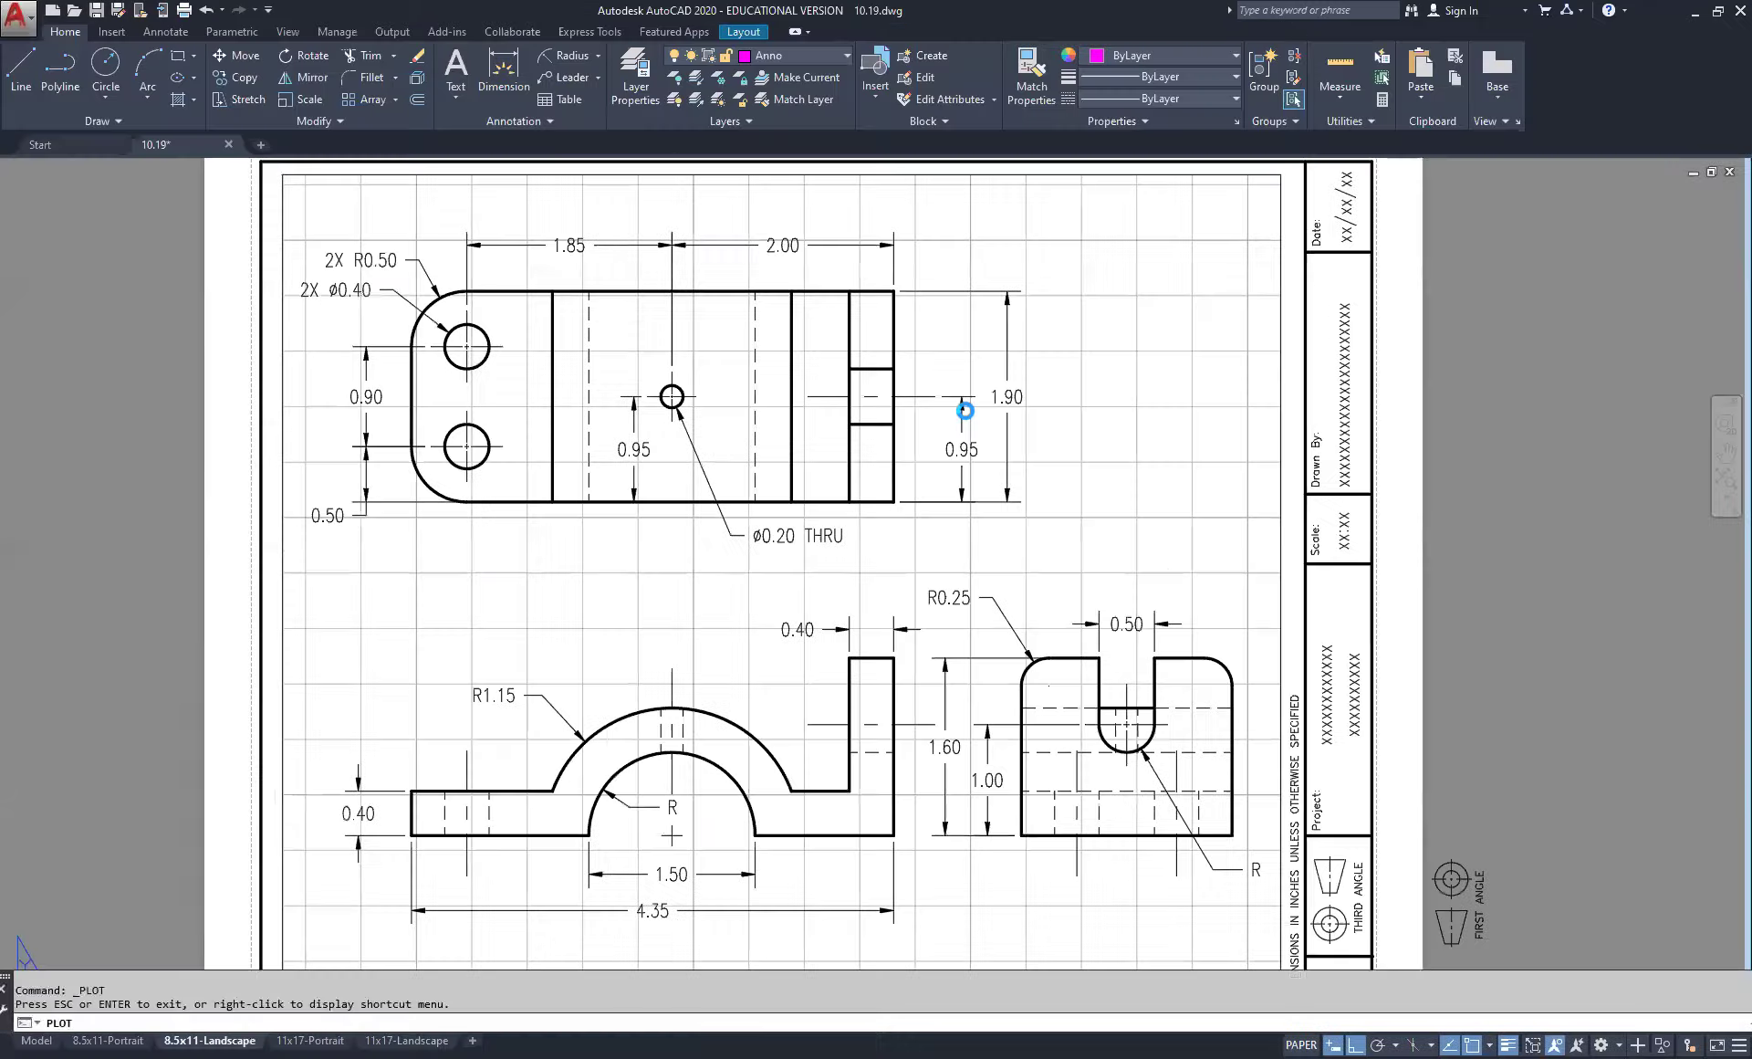